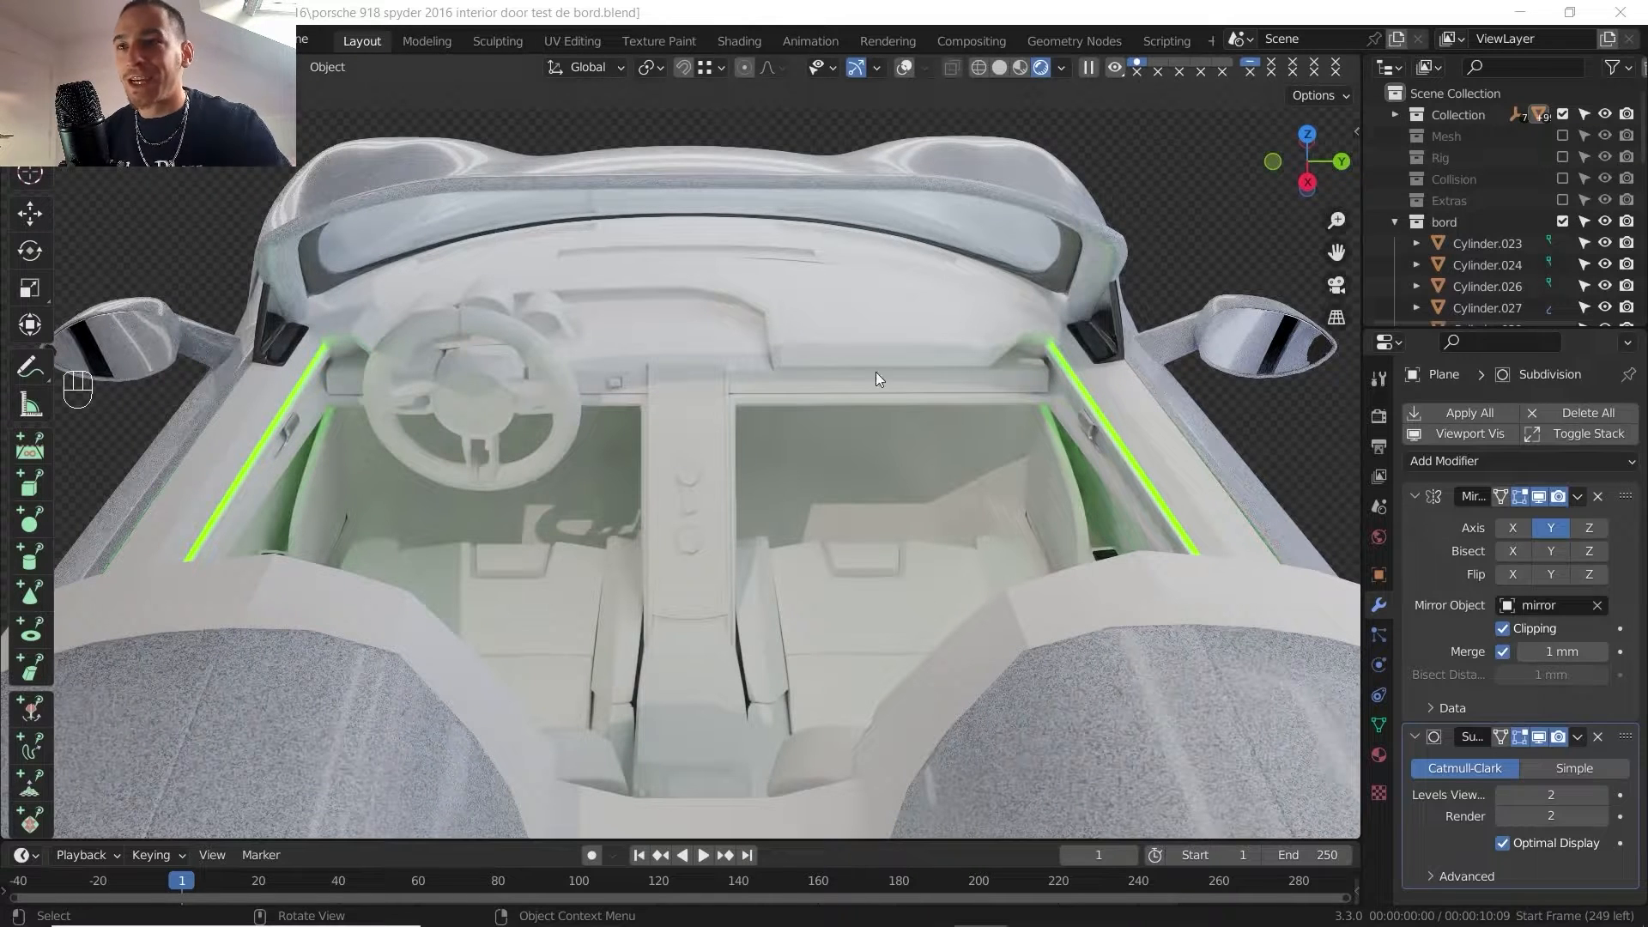
# - Switch the viewport to solid shading to inspect the car's dashboard and steering wheel
pyautogui.click(999, 67)
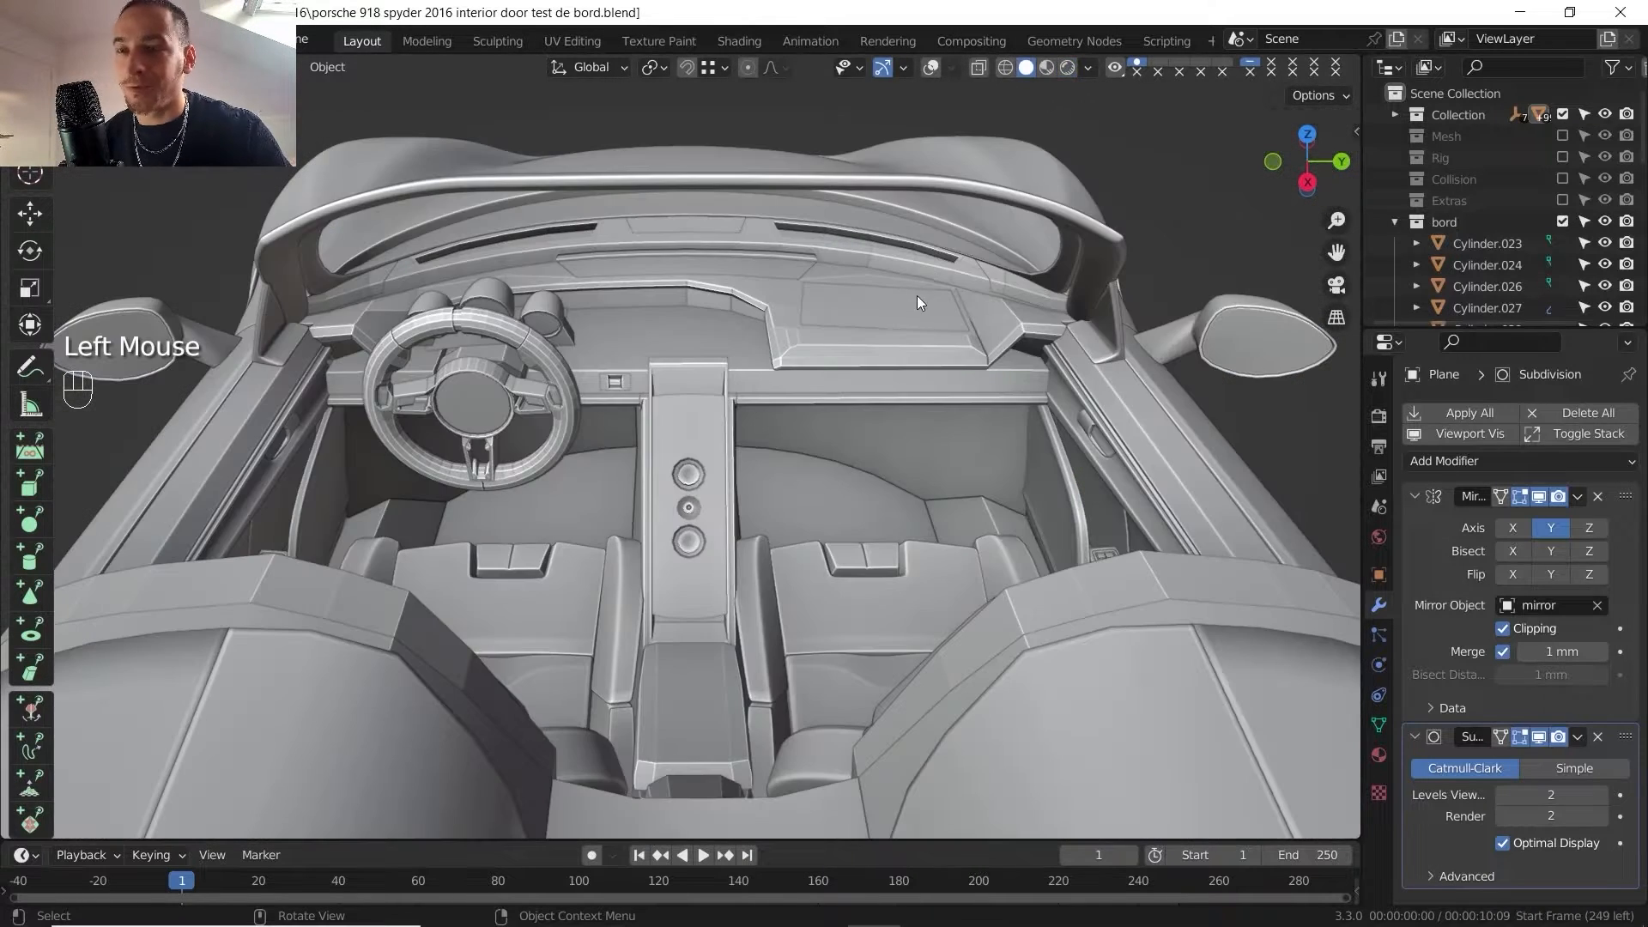
pyautogui.keyDown('shift'); pyautogui.moveTo(785, 377); pyautogui.dragTo(912, 444, button='middle'); pyautogui.keyUp('shift')
pyautogui.keyDown('shift'); pyautogui.moveTo(912, 445); pyautogui.dragTo(901, 377, button='middle'); pyautogui.keyUp('shift')
pyautogui.keyDown('shift'); pyautogui.scroll(-1, 901, 378); pyautogui.keyUp('shift')
pyautogui.scroll(2, 874, 332)
pyautogui.moveTo(901, 378); pyautogui.dragTo(843, 498, button='middle')
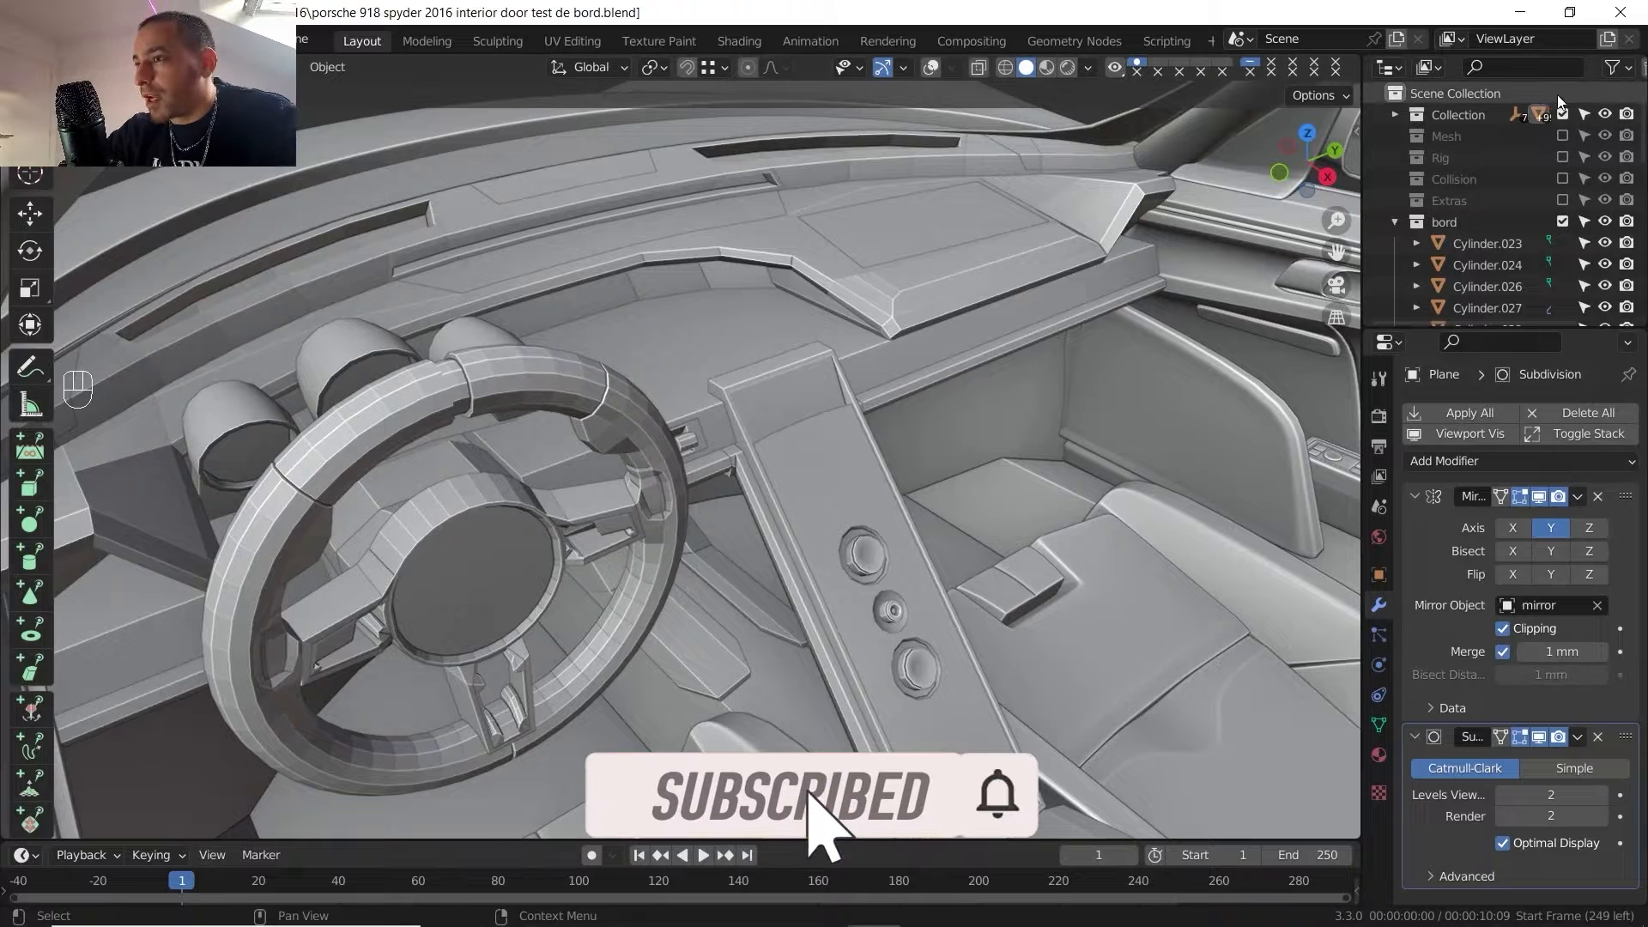
# - Hide the Collection holding the car body so that the dashboard assembly is isolated
pyautogui.click(1603, 115)
pyautogui.scroll(-2, 890, 354)
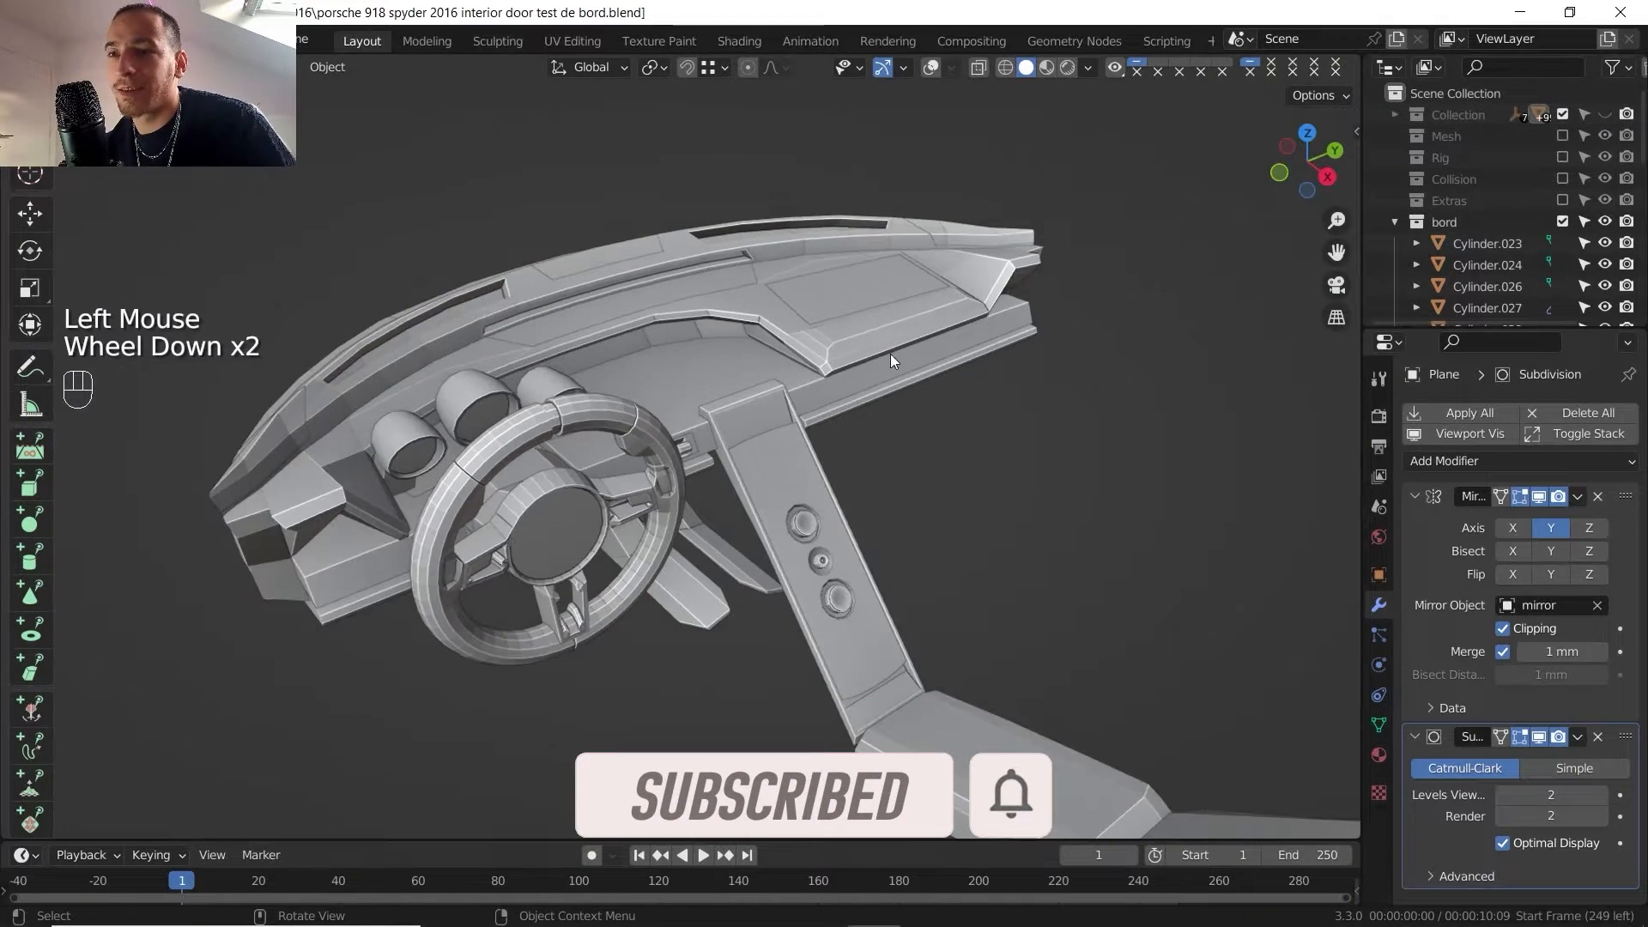
pyautogui.keyDown('shift'); pyautogui.moveTo(889, 354); pyautogui.dragTo(858, 427, button='middle'); pyautogui.keyUp('shift')
pyautogui.scroll(-1, 893, 351)
pyautogui.scroll(-1, 892, 403)
pyautogui.scroll(1, 858, 426)
pyautogui.keyDown('shift'); pyautogui.moveTo(858, 427); pyautogui.dragTo(693, 425, button='middle'); pyautogui.keyUp('shift')
pyautogui.scroll(2, 699, 374)
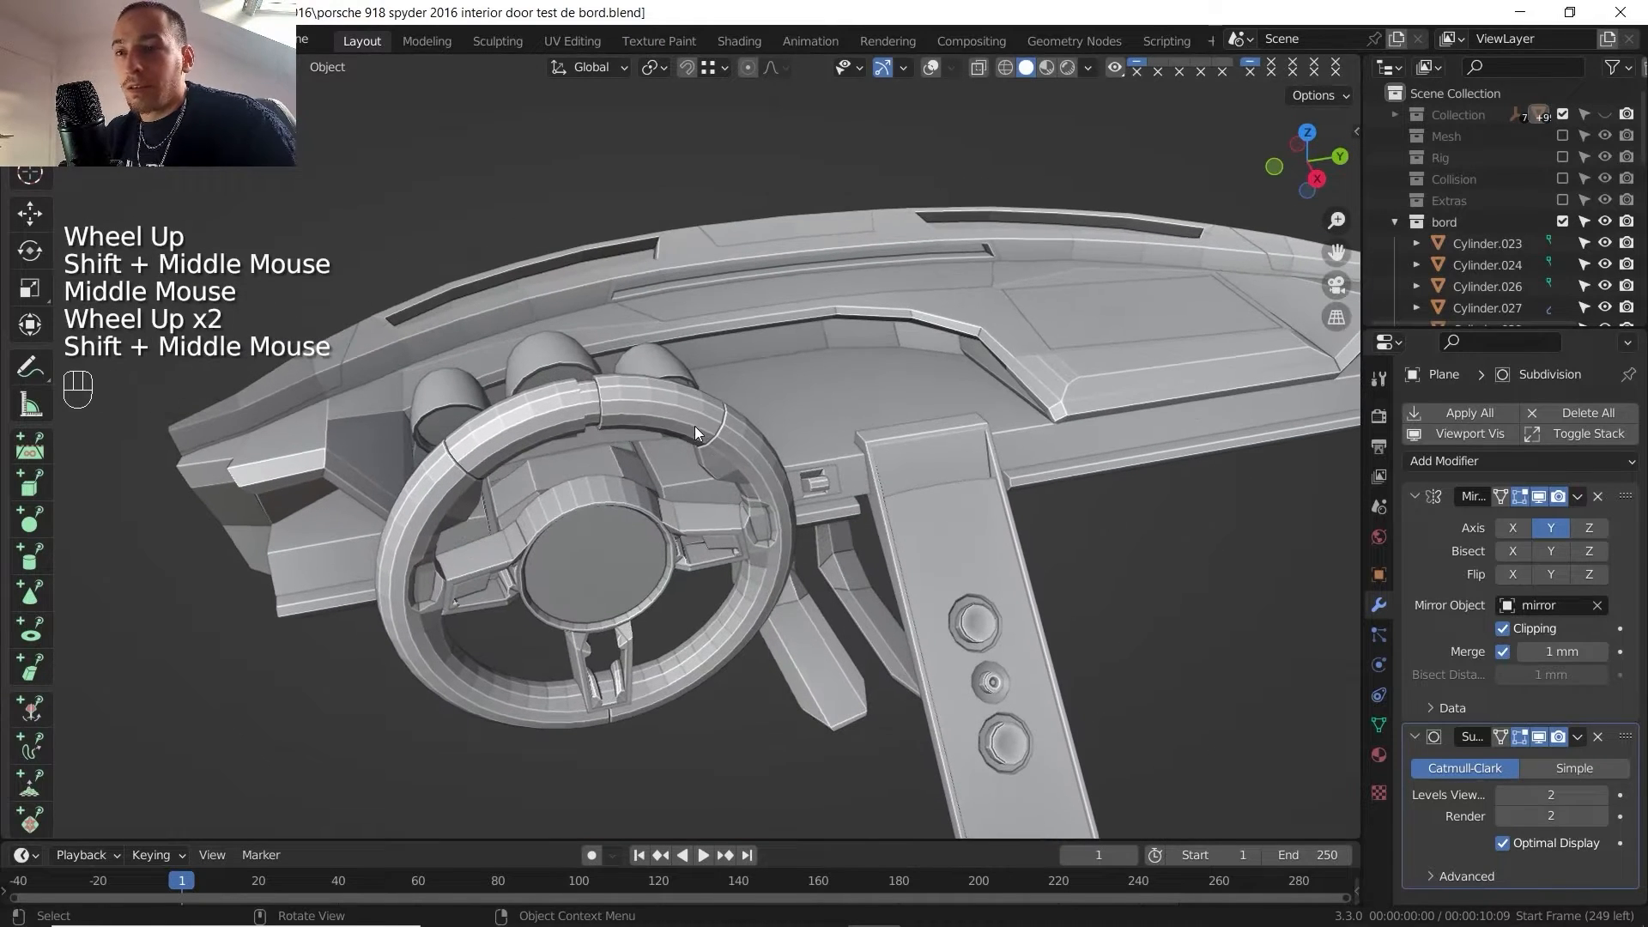
# - Turn on the viewport overlays and hide the steering wheel's rim, hub and spoke parts one after another
pyautogui.click(693, 425)
pyautogui.click(930, 71)
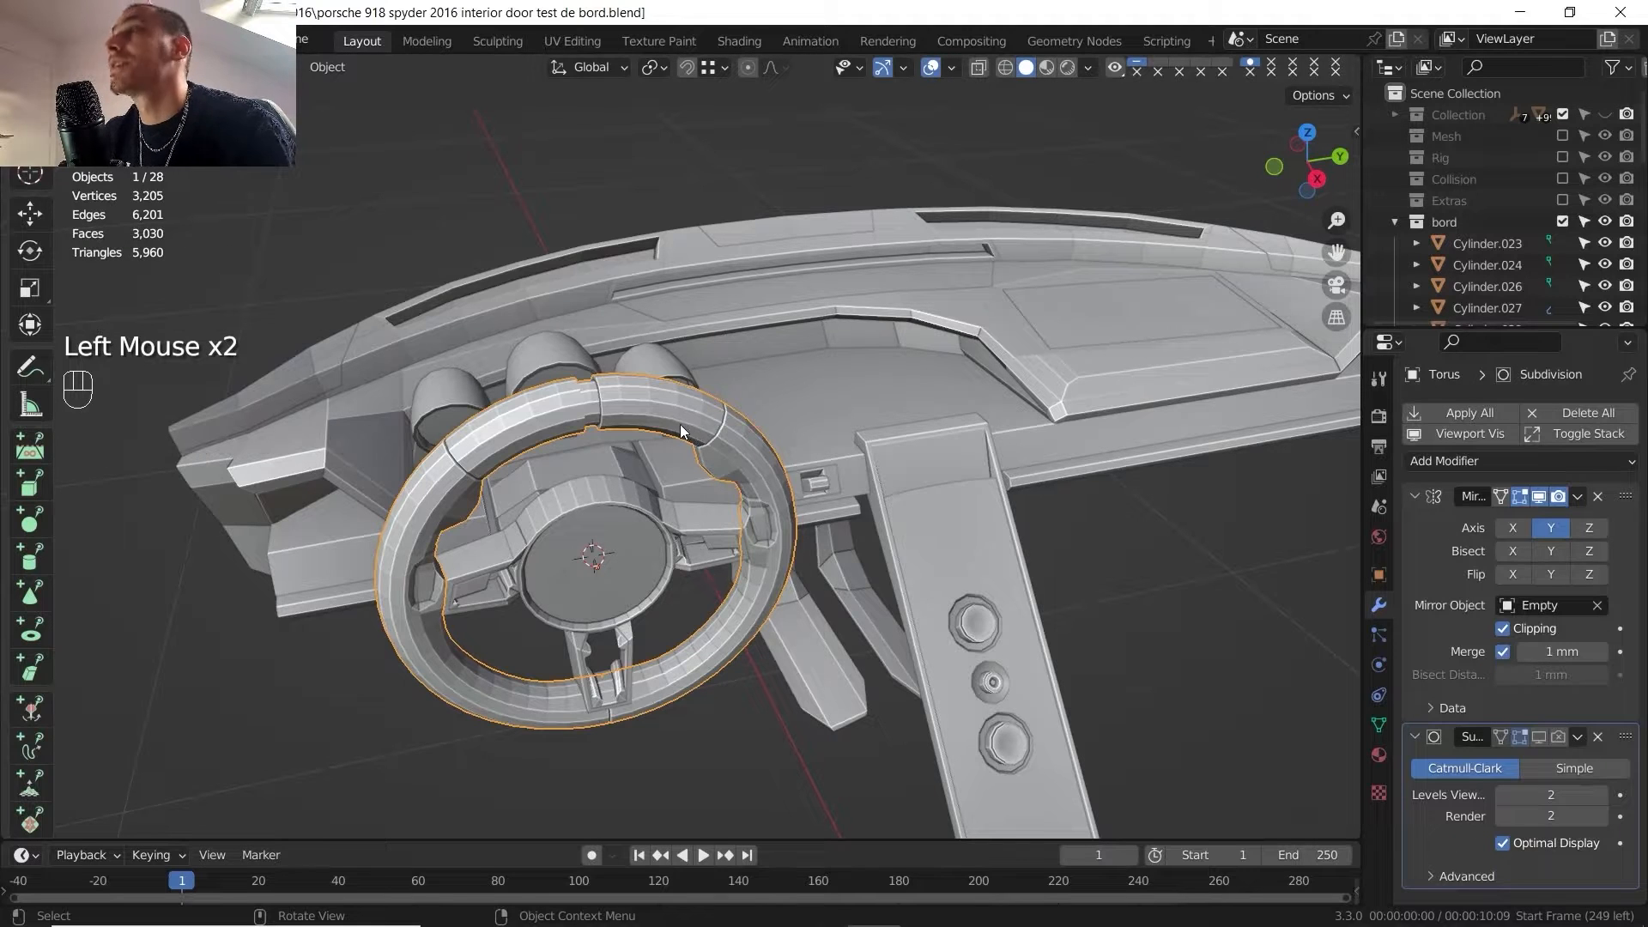
pyautogui.press('h')
pyautogui.click(627, 504)
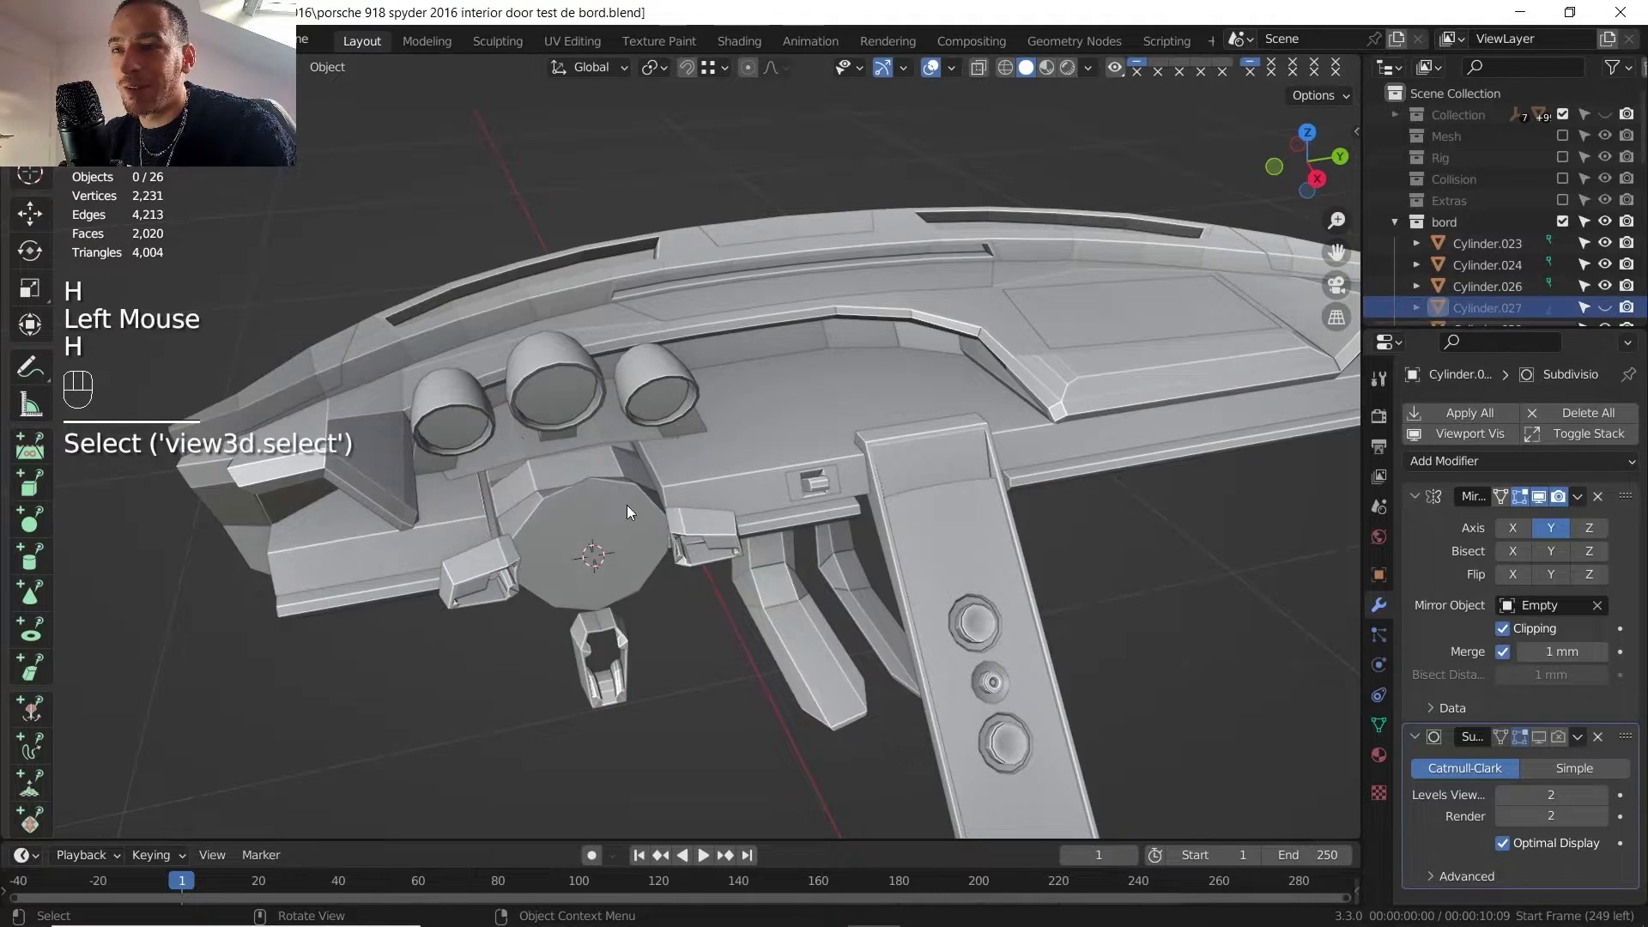
pyautogui.press('h')
pyautogui.click(682, 524)
pyautogui.press('h')
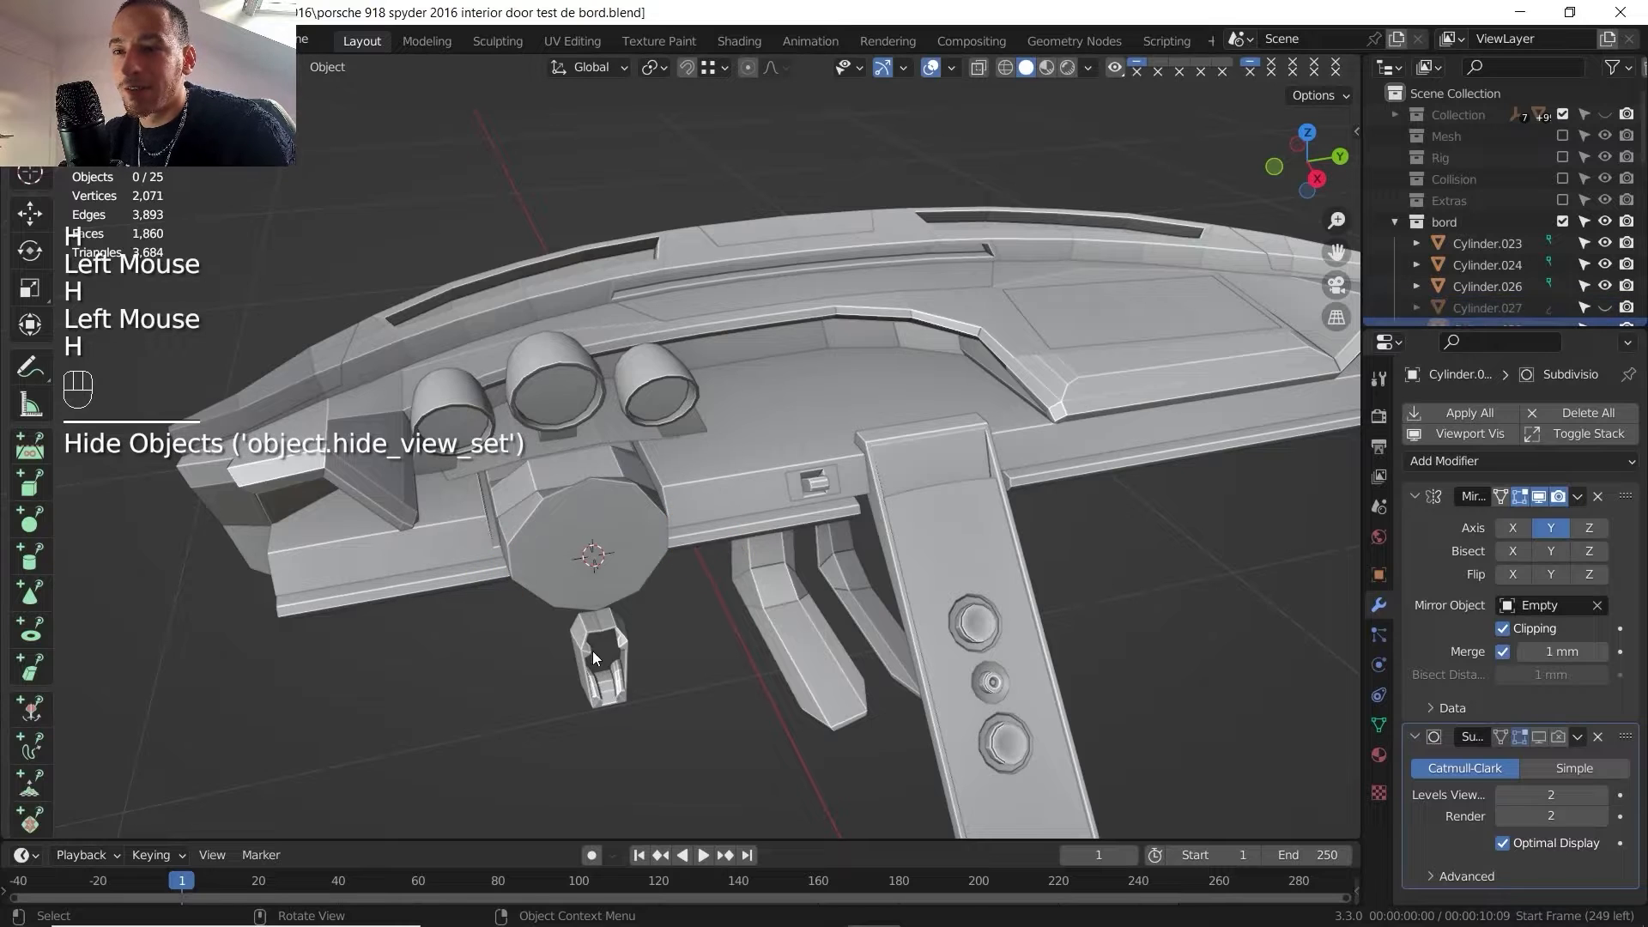
pyautogui.click(575, 560)
pyautogui.press('h')
pyautogui.moveTo(613, 516); pyautogui.dragTo(781, 500, button='middle')
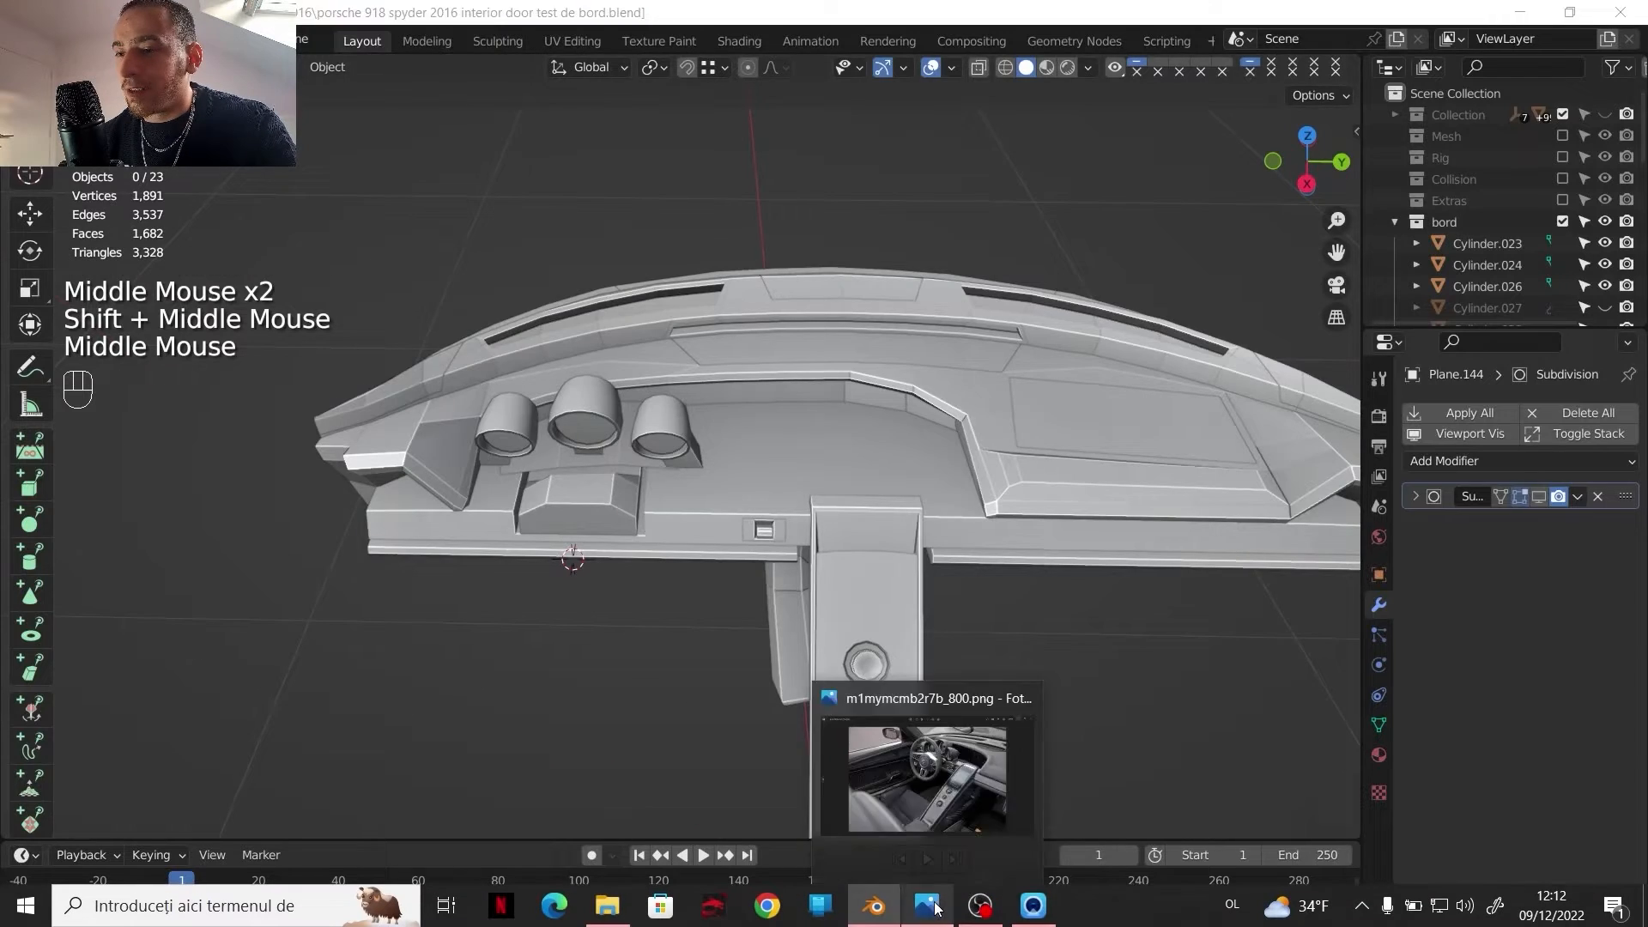
# - Switch to the photo viewer to study the interior reference photo, and return to Blender
pyautogui.click(927, 905)
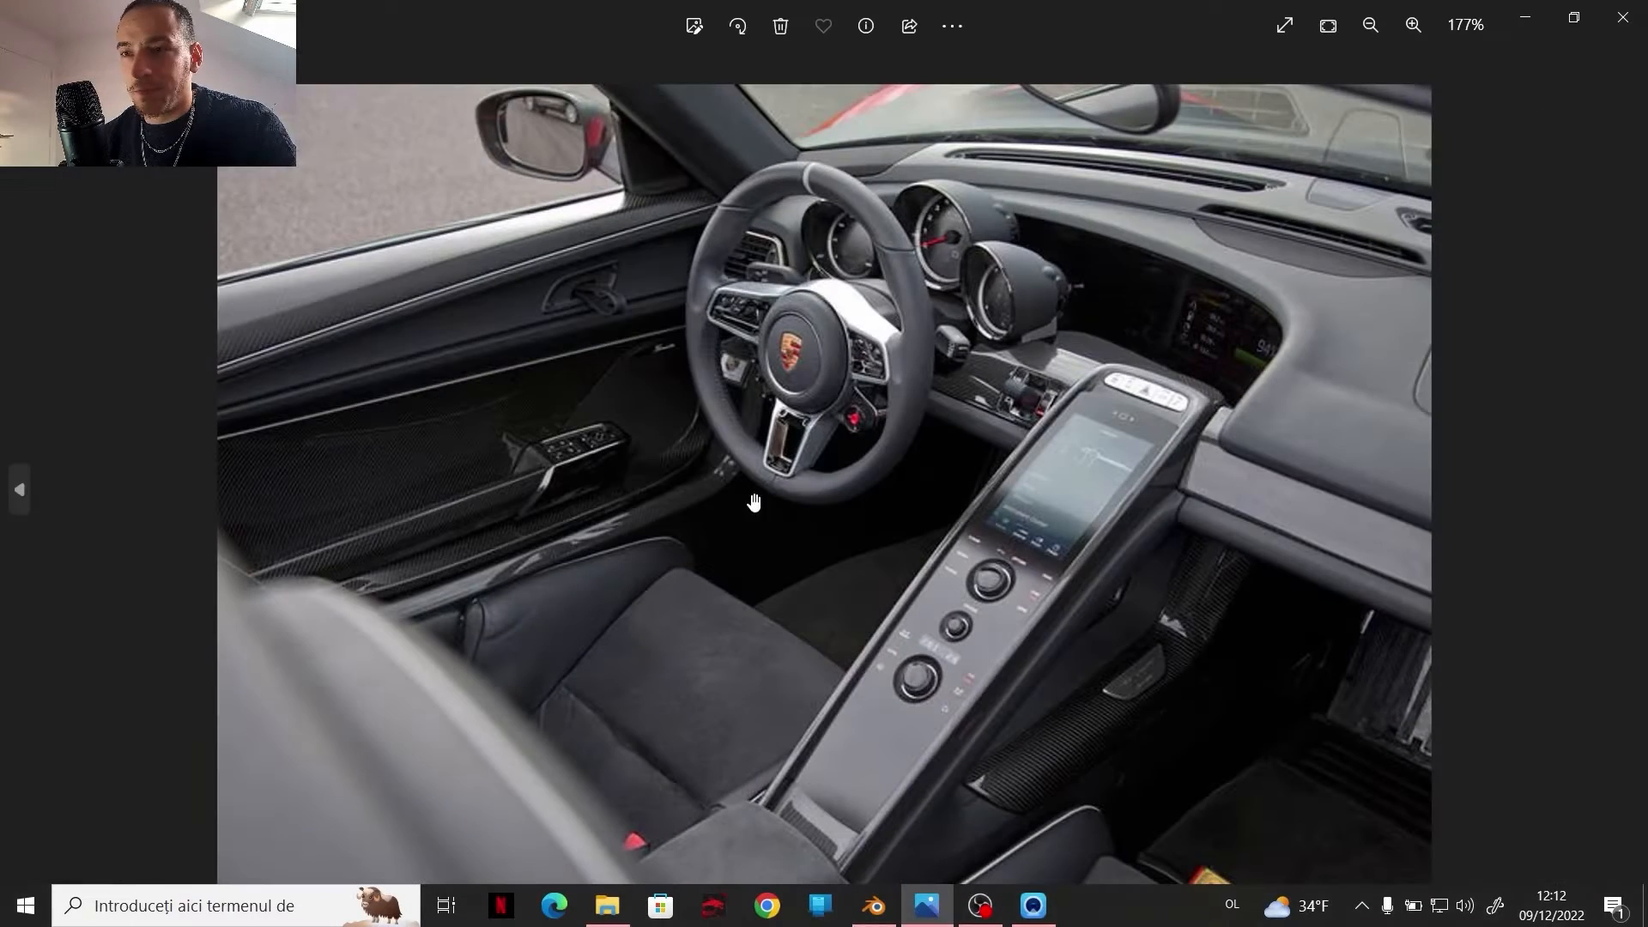
pyautogui.scroll(-3, 754, 502)
pyautogui.scroll(1, 891, 443)
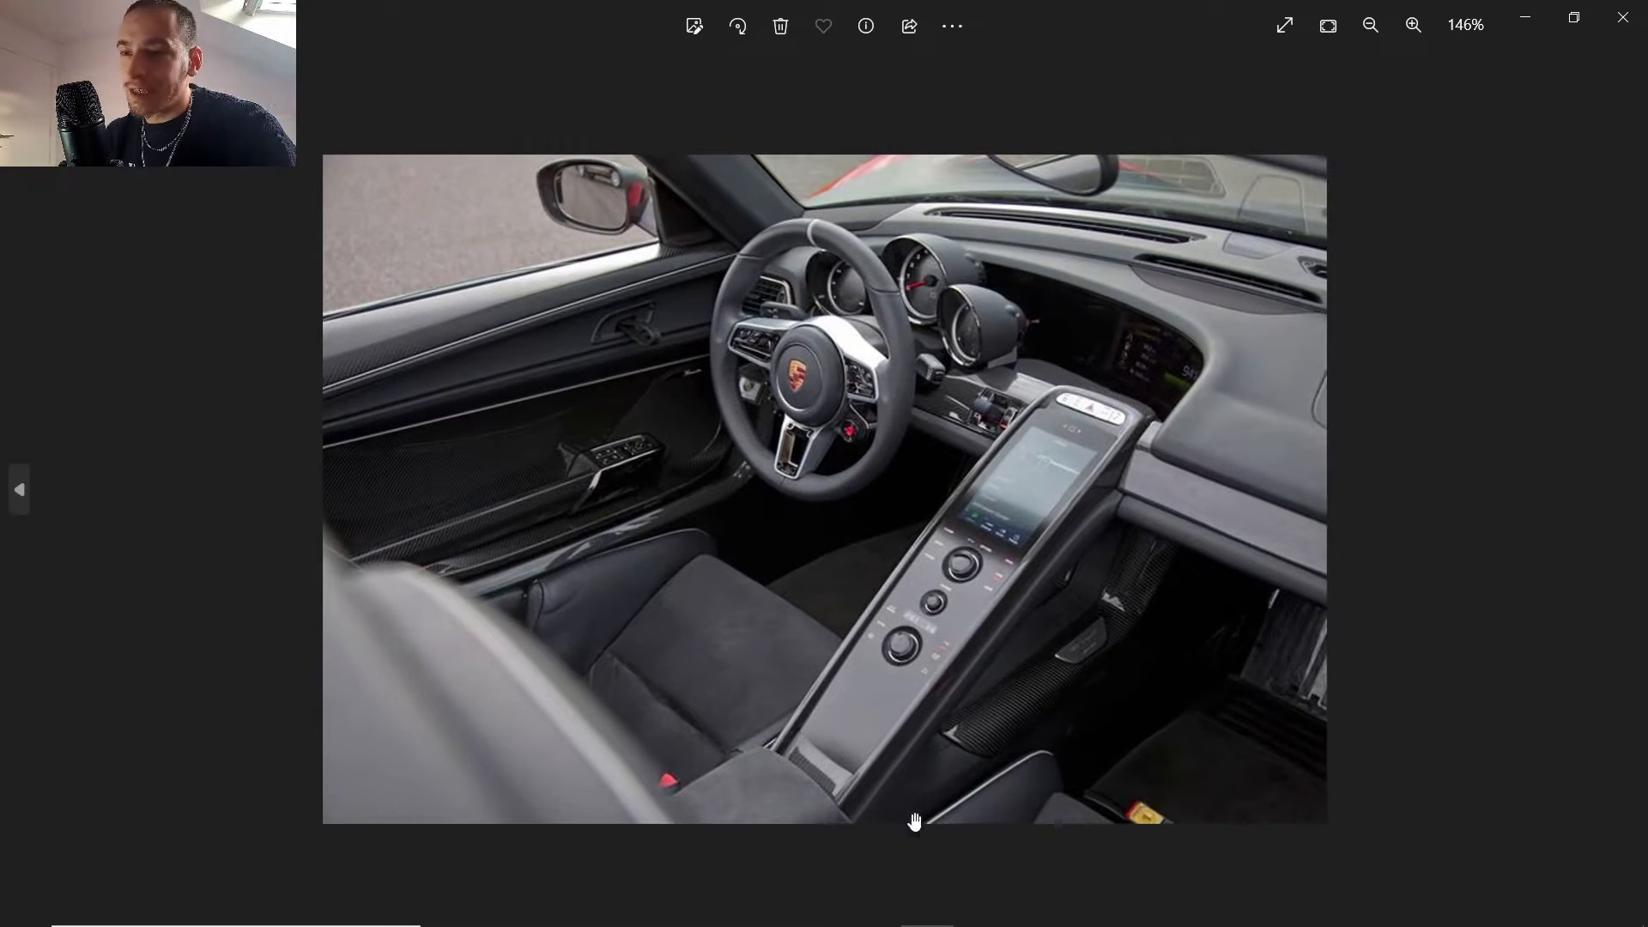
pyautogui.moveTo(877, 917)
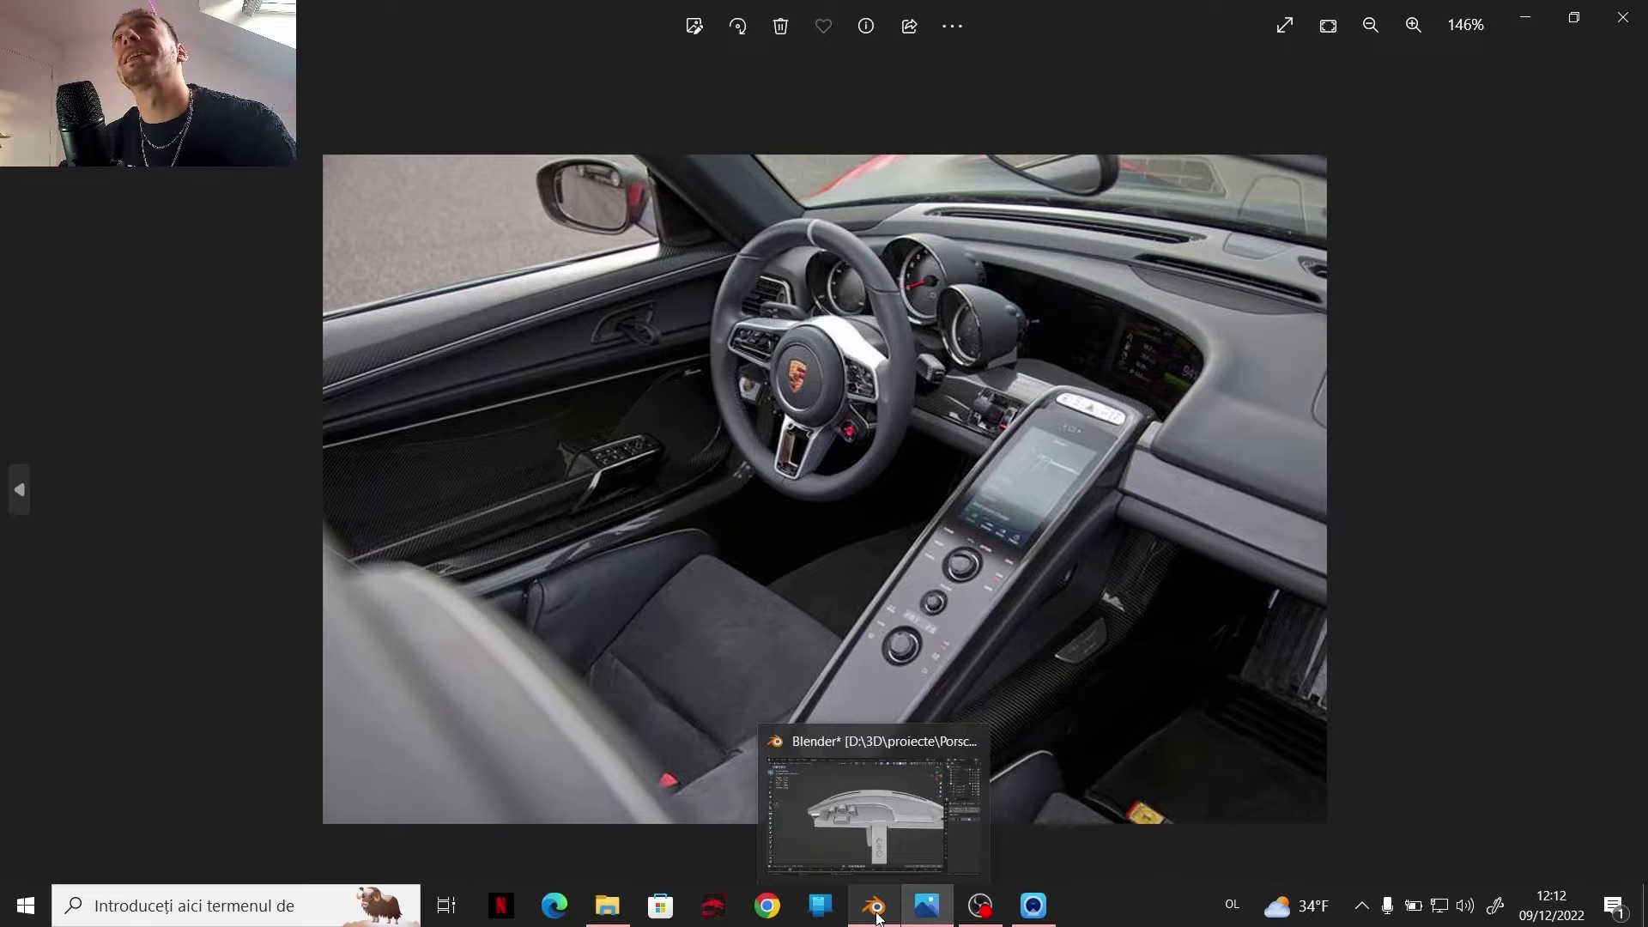
pyautogui.click(874, 811)
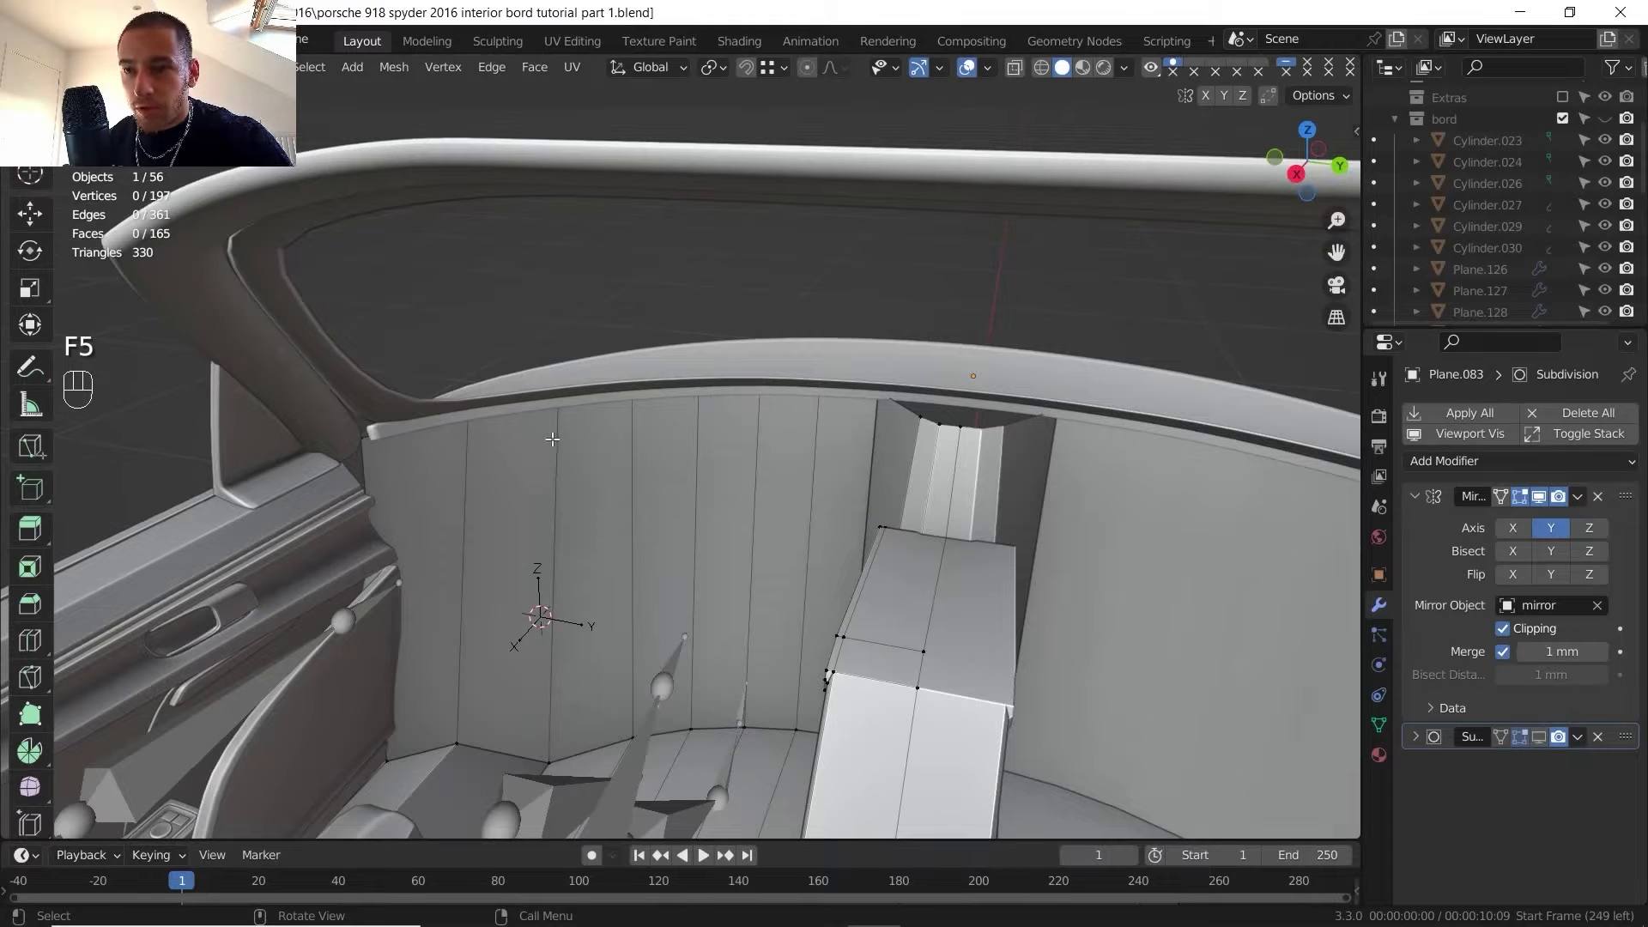
# - Duplicate in place the edge chain along the upper border of the front cabin panel and separate it into its own object
pyautogui.press('2')
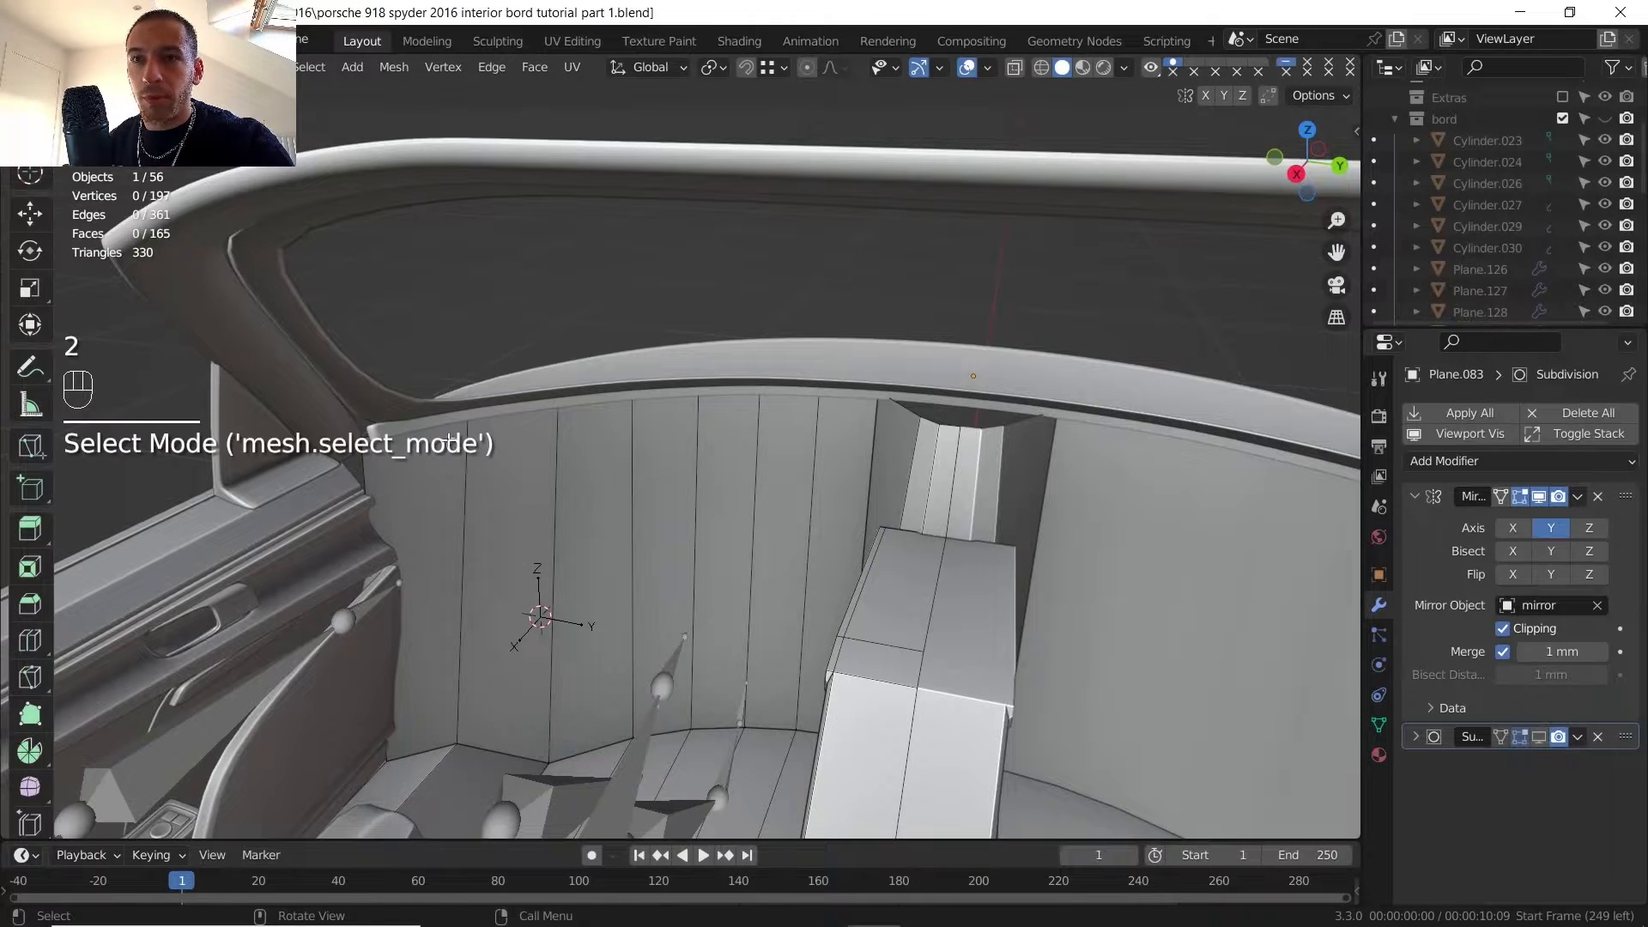
pyautogui.click(427, 429)
pyautogui.click(1013, 67)
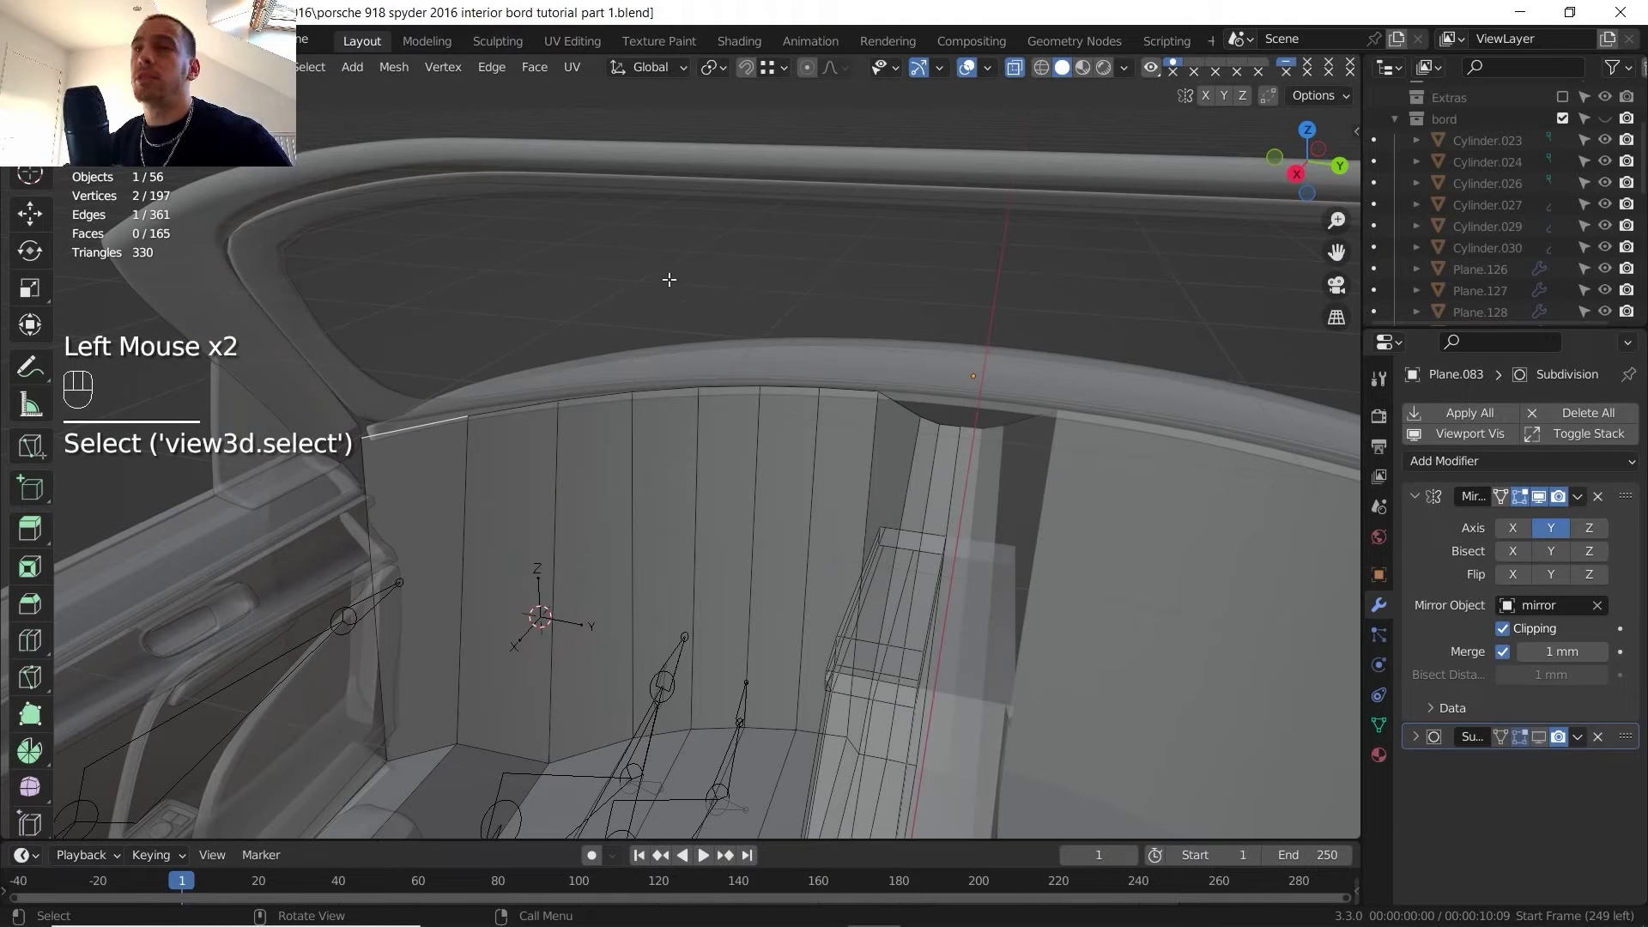
pyautogui.keyDown('ctrl'); pyautogui.click(858, 396); pyautogui.keyUp('ctrl')
pyautogui.moveTo(859, 397); pyautogui.dragTo(841, 382, button='middle')
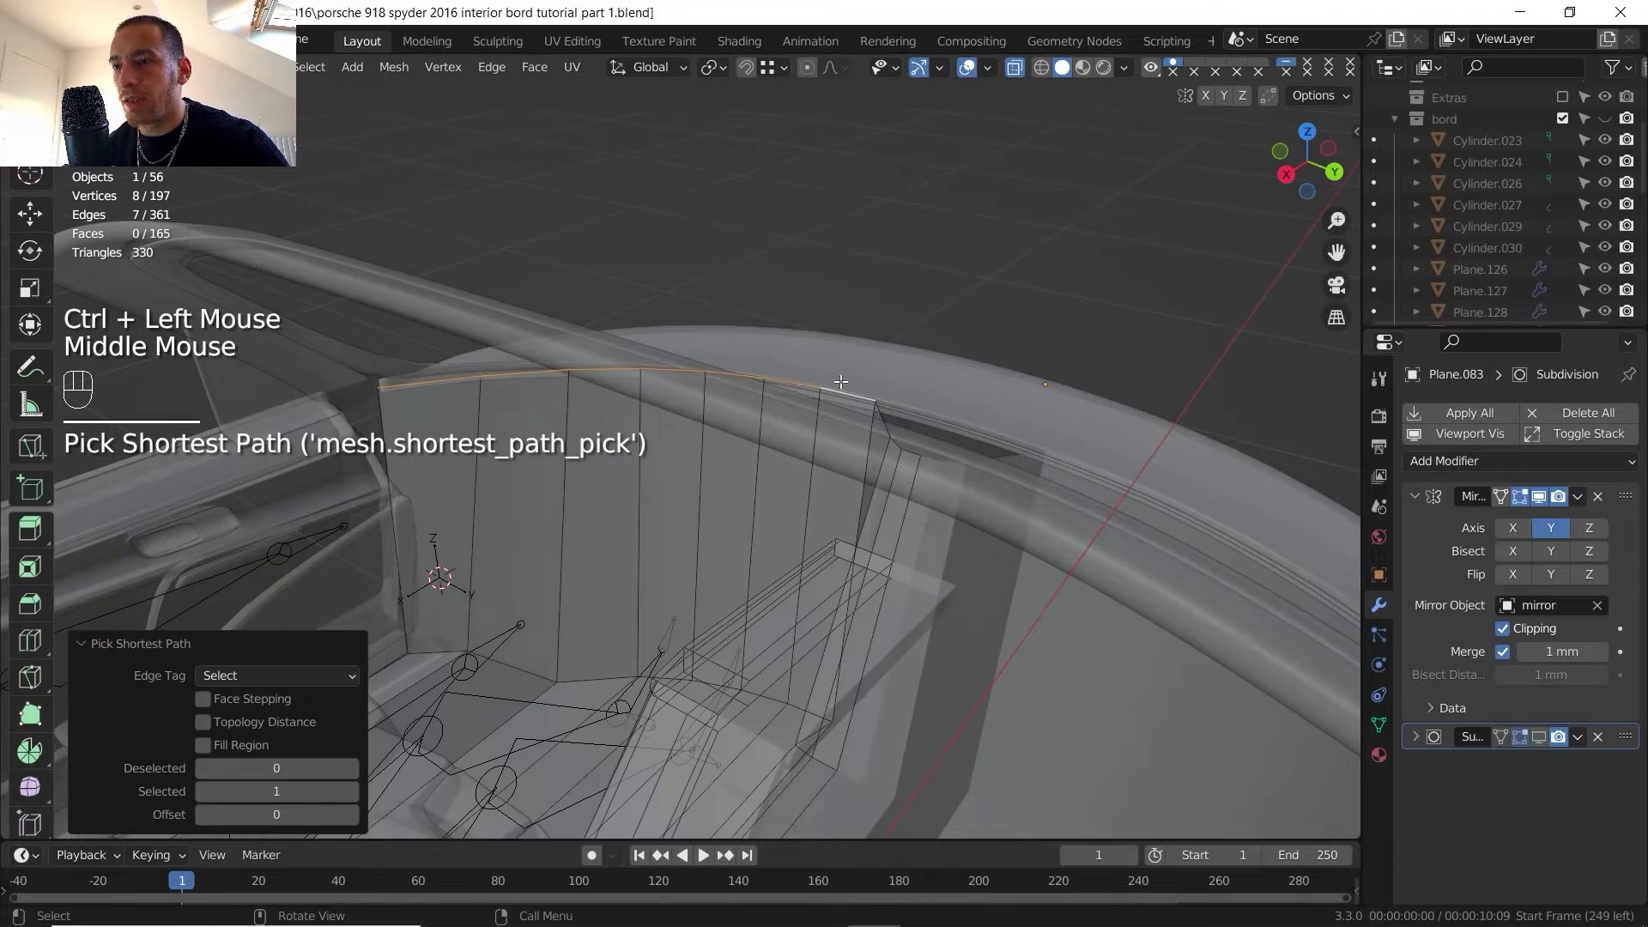
pyautogui.click(1010, 74)
pyautogui.hotkey('shift', 'd')
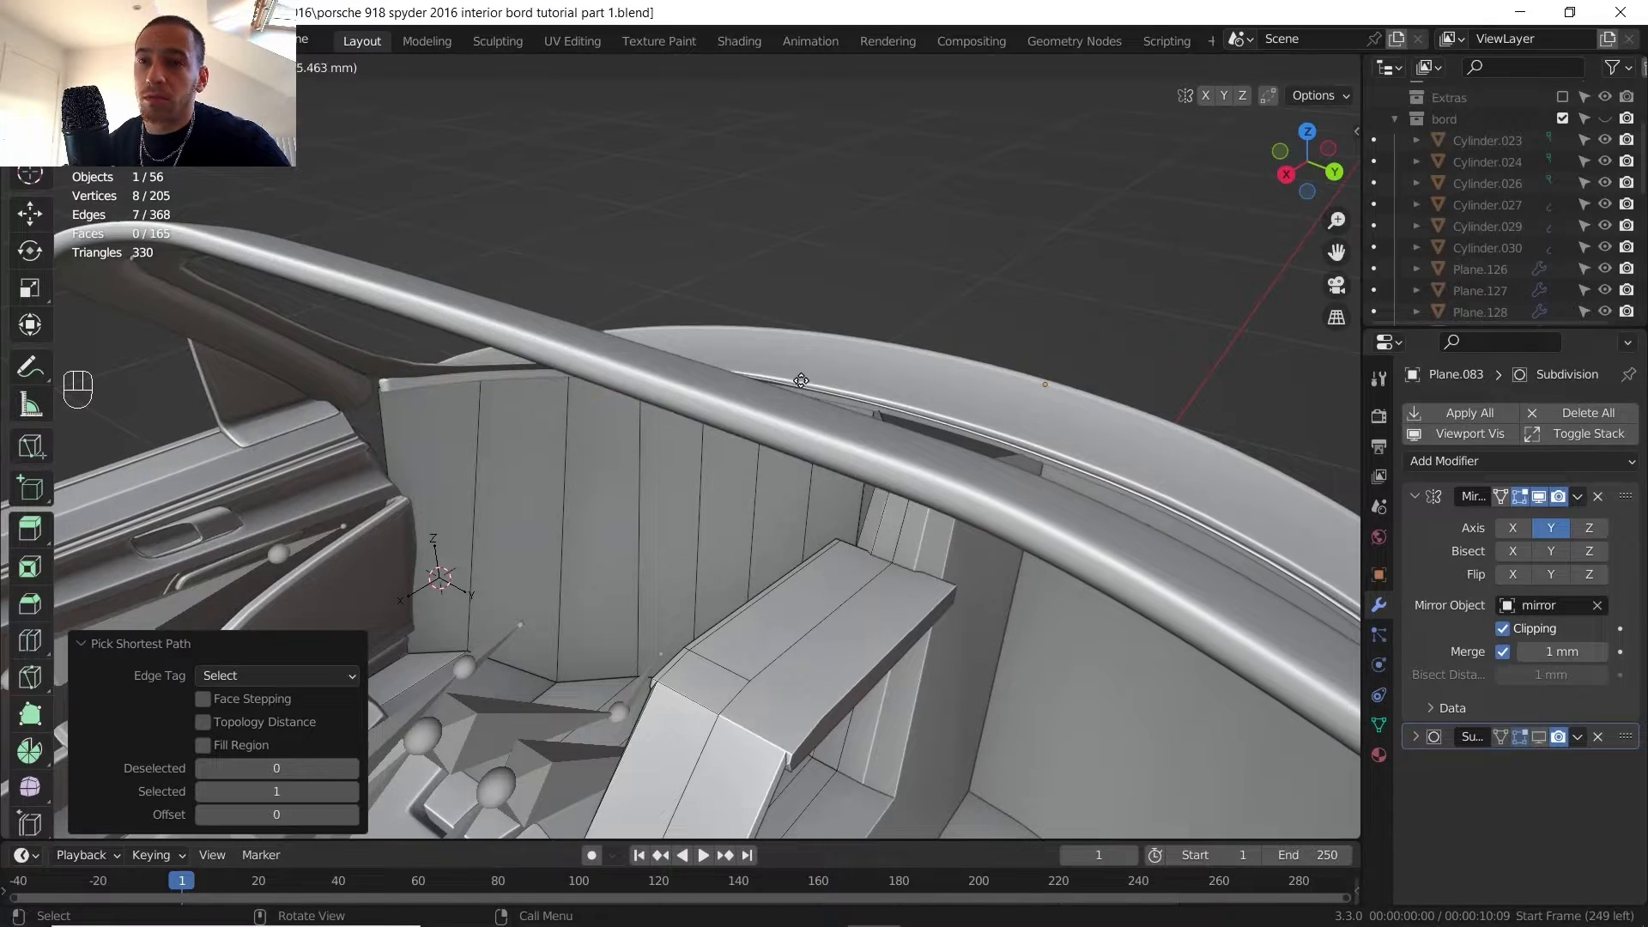
pyautogui.rightClick(799, 387)
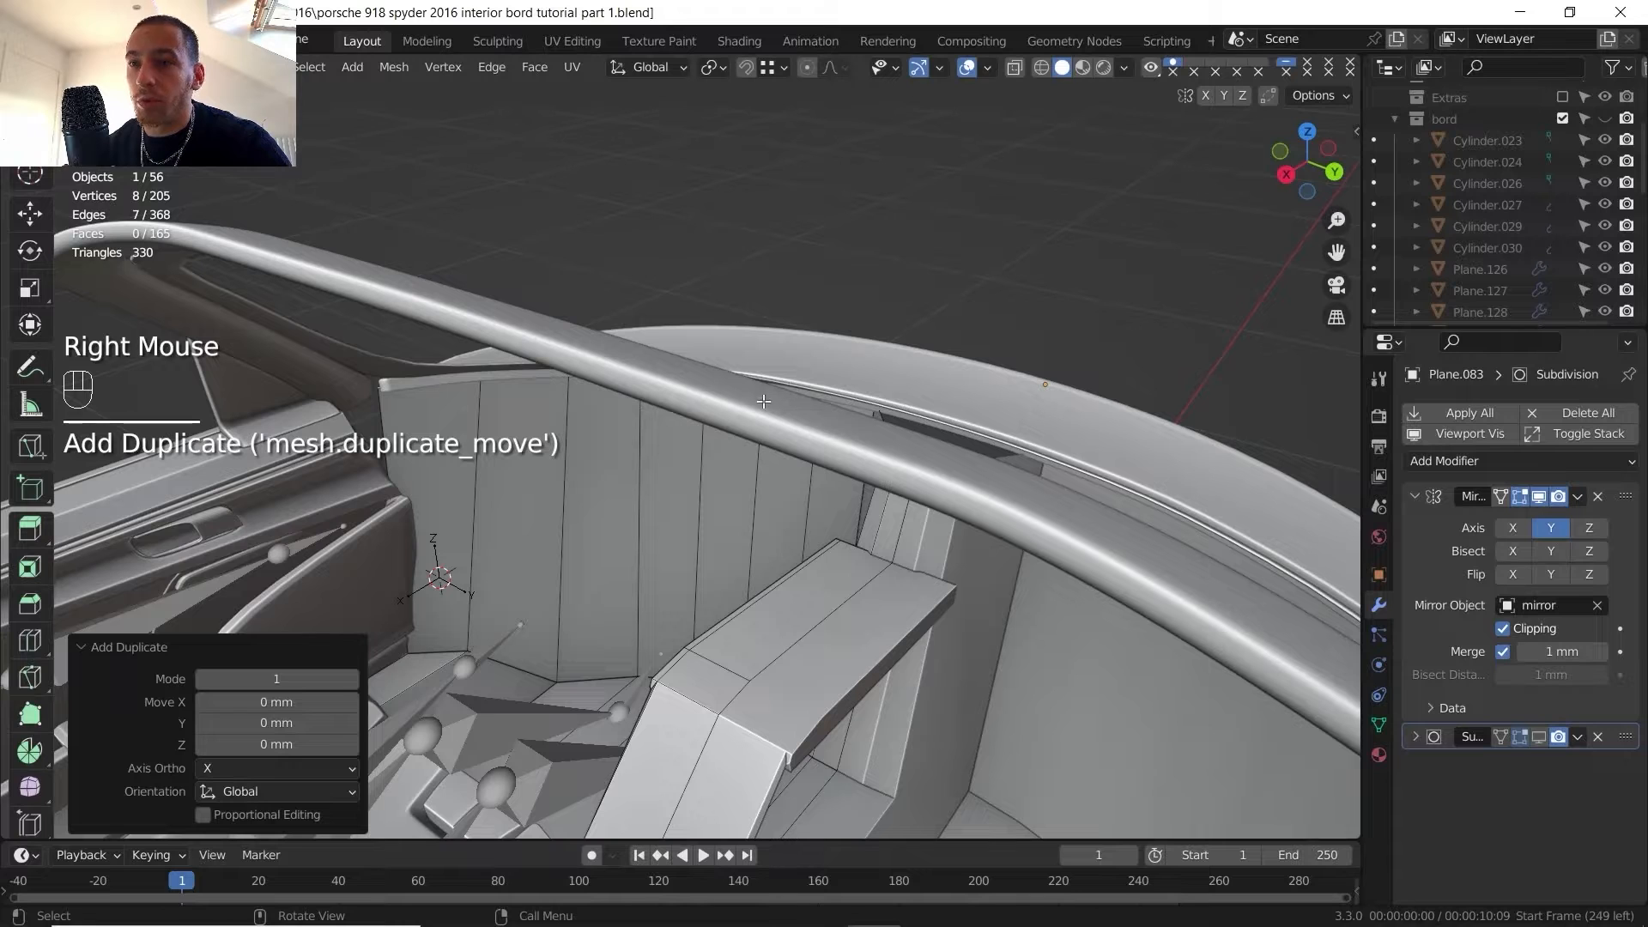
pyautogui.press('p')
pyautogui.click(818, 307)
pyautogui.press('Tab')
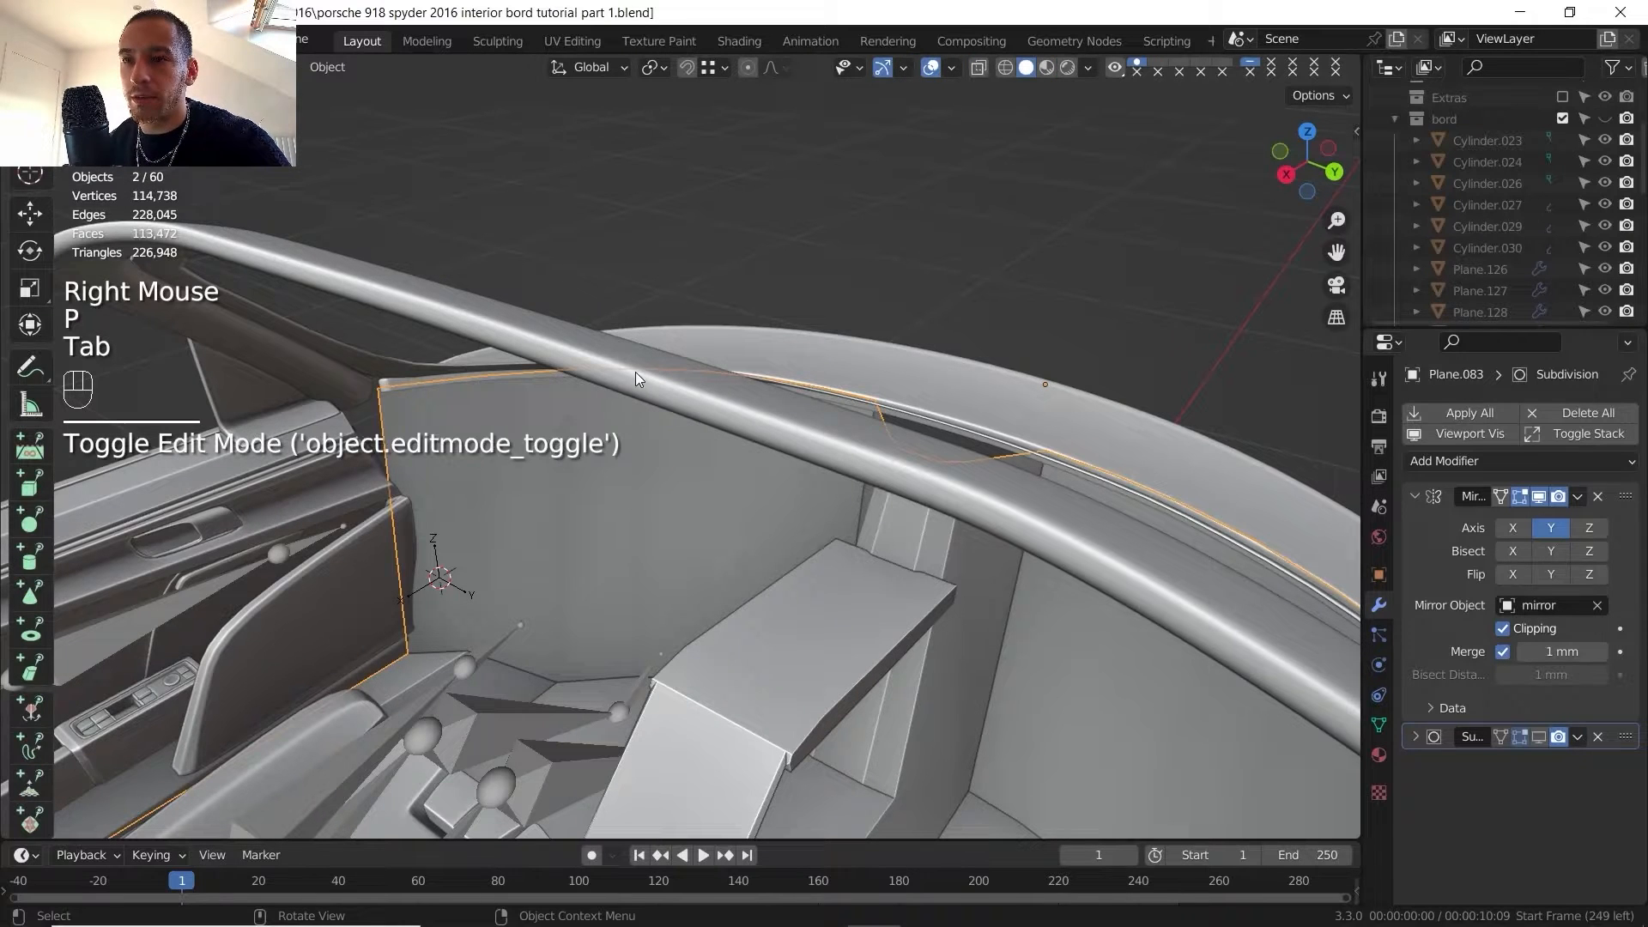
# - Select the separated edge strip below the windshield and open it in Edit Mode
pyautogui.click(577, 373)
pyautogui.click(444, 377)
pyautogui.moveTo(453, 382)
pyautogui.mouseDown(button='middle')
pyautogui.moveTo(476, 348)
pyautogui.moveTo(480, 375)
pyautogui.mouseUp(button='middle')
pyautogui.click(481, 374)
pyautogui.click(480, 375)
pyautogui.click(479, 376)
pyautogui.click(477, 376)
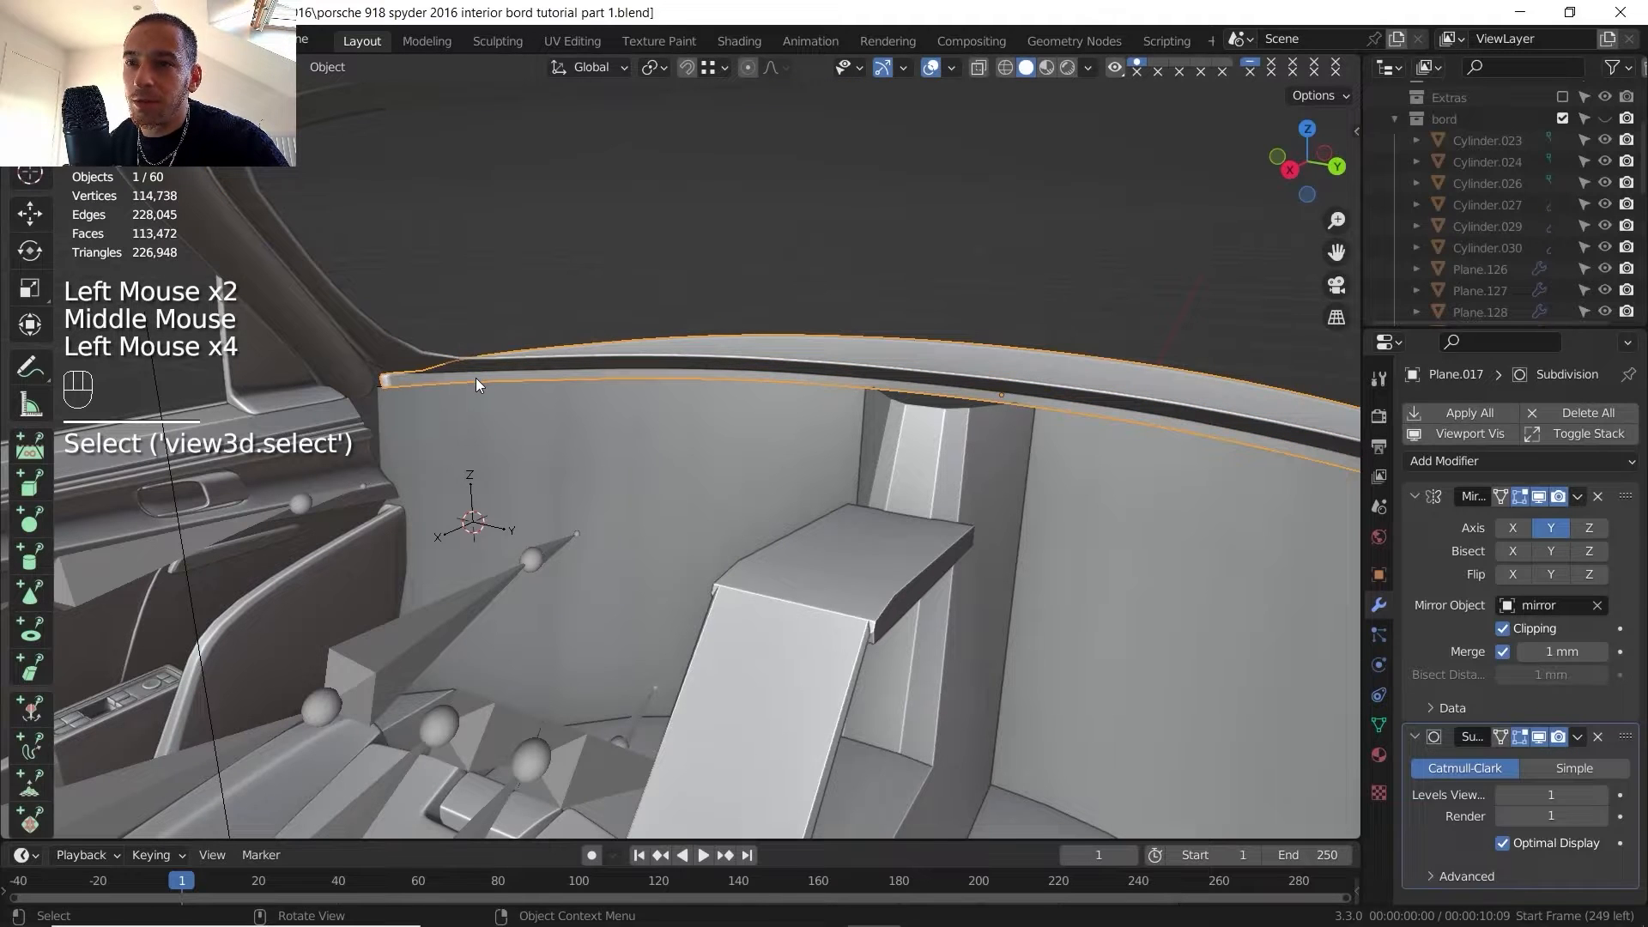
pyautogui.click(475, 378)
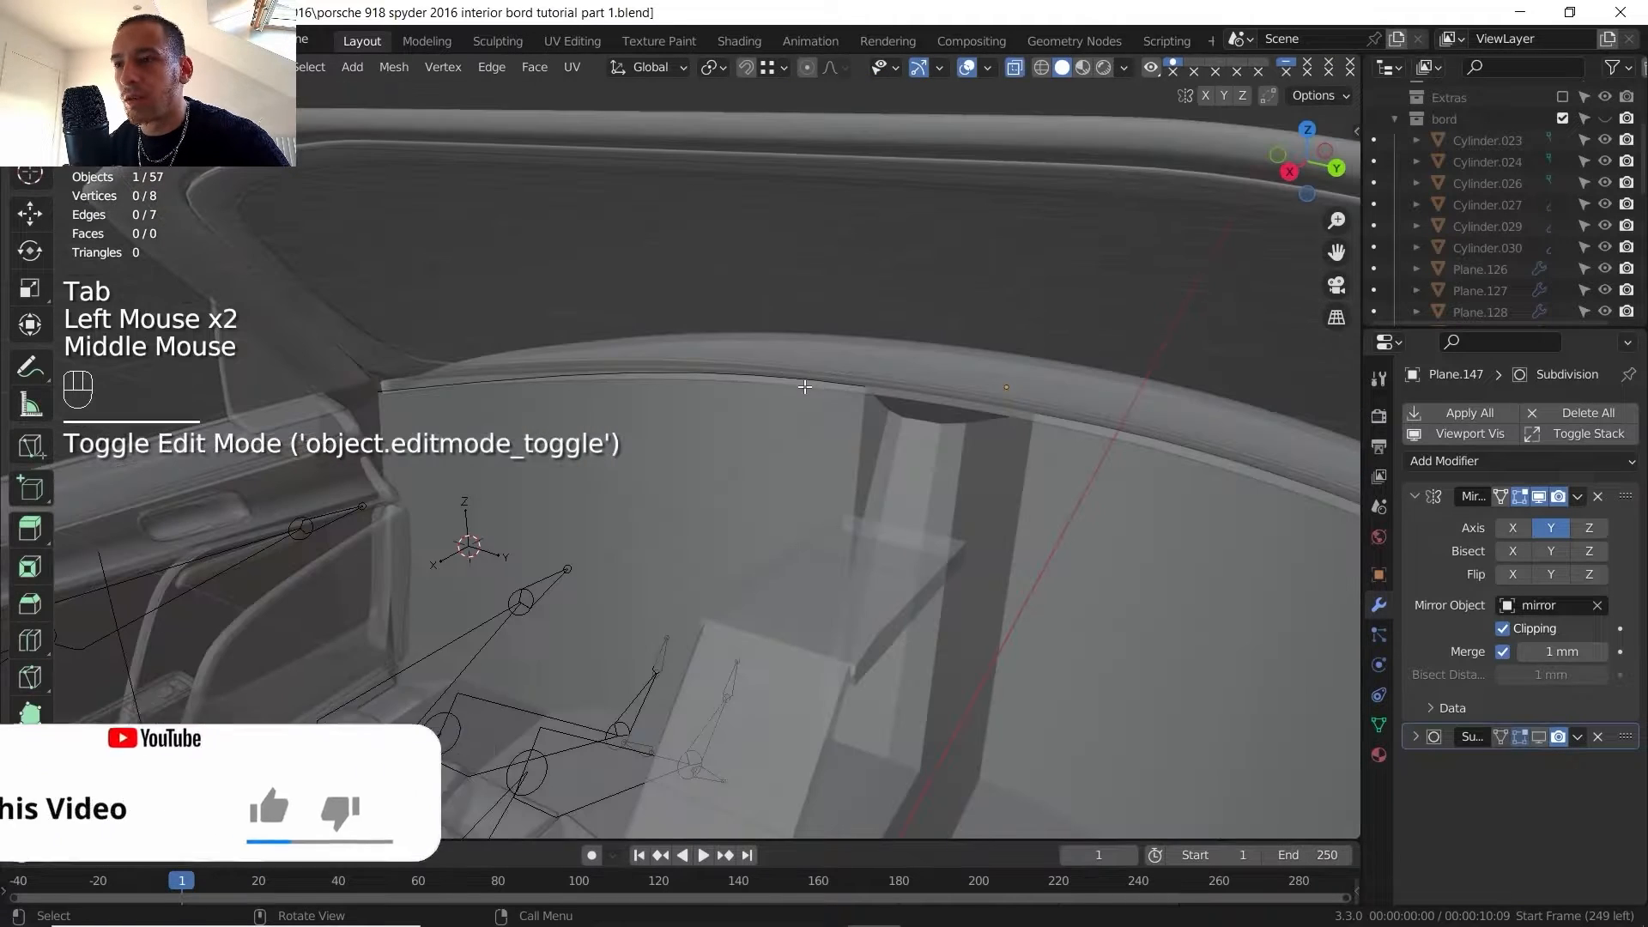
pyautogui.click(804, 386)
pyautogui.click(397, 391)
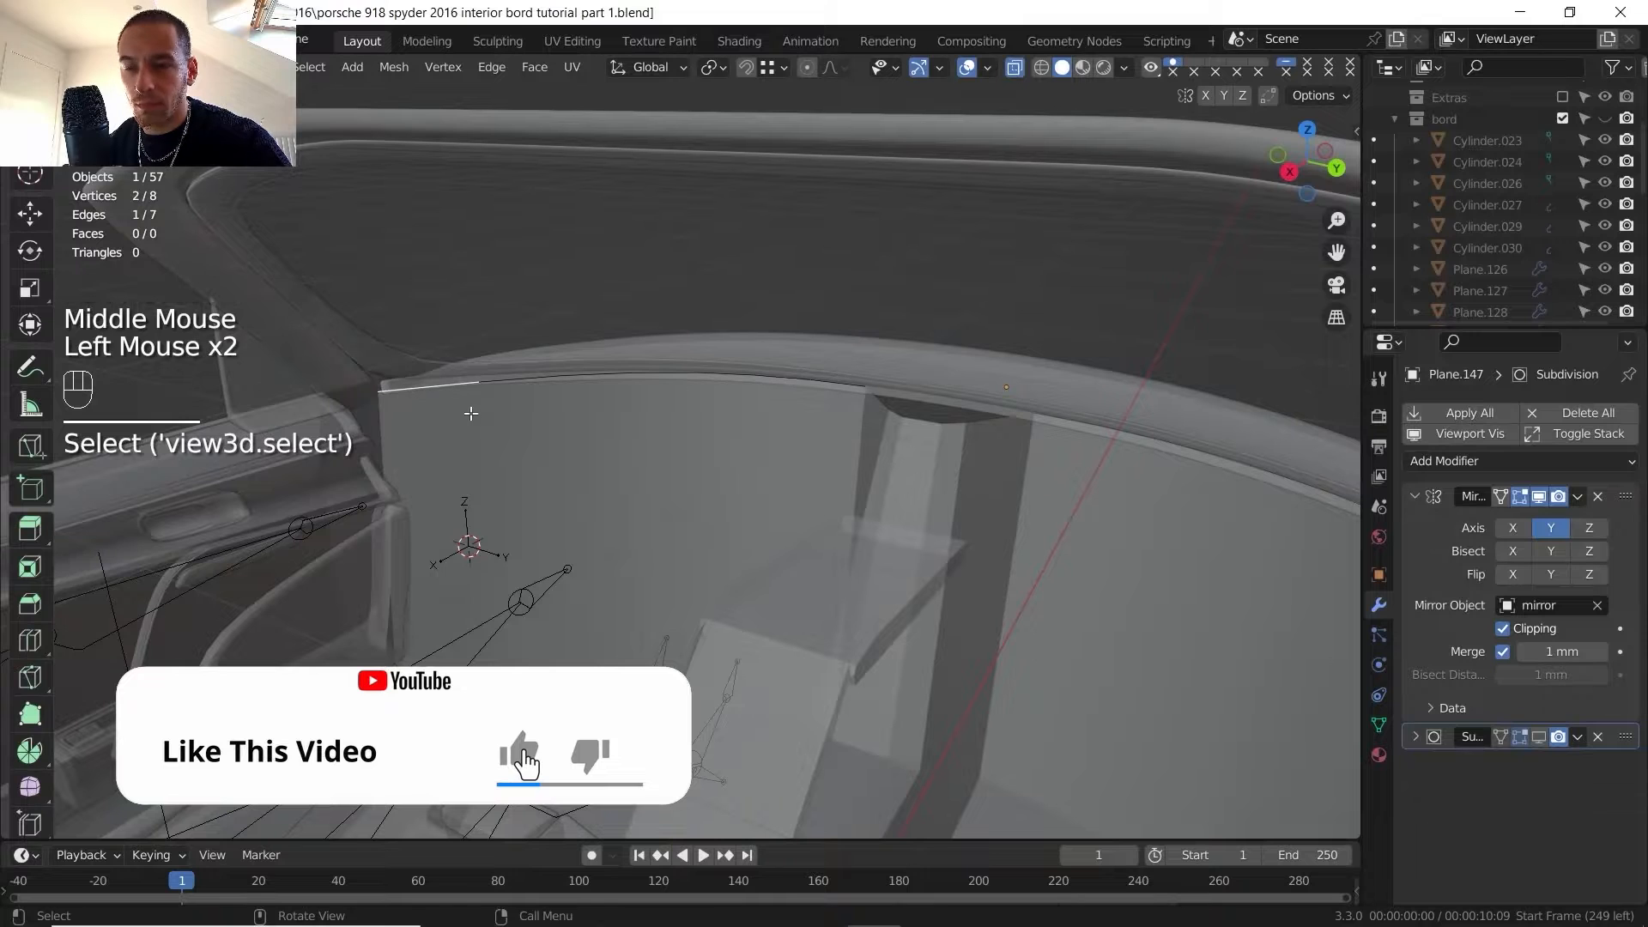
# - Extrude all edges of the strip about 290 mm along X toward the cabin
pyautogui.press('a')
pyautogui.press('a')
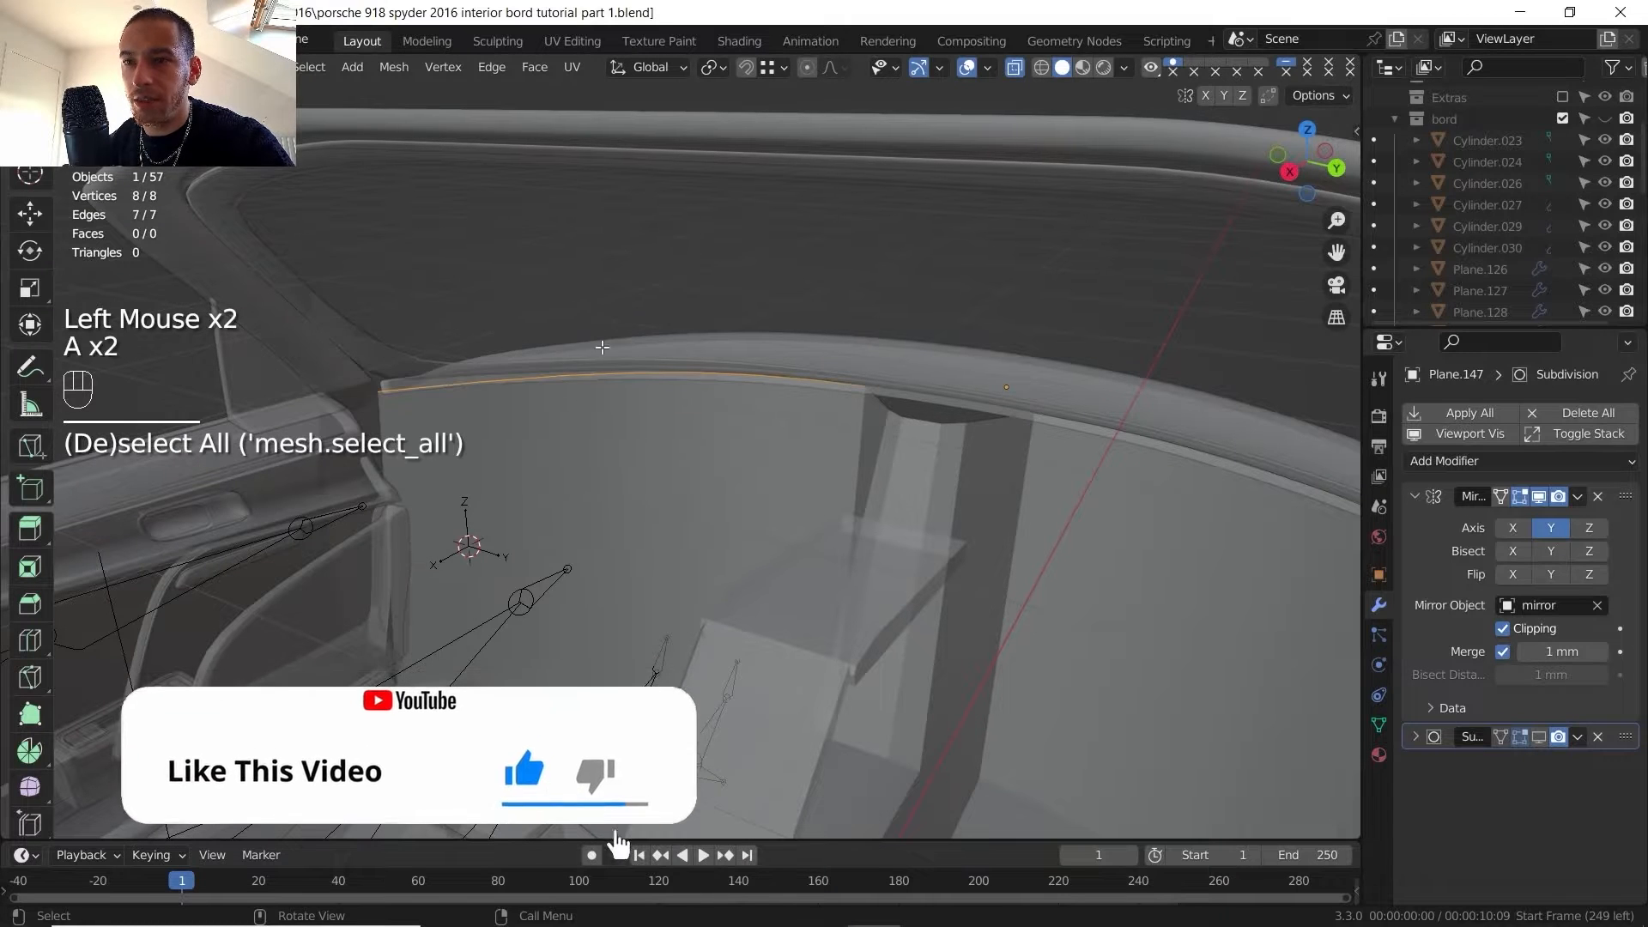
pyautogui.moveTo(795, 478); pyautogui.dragTo(764, 489, button='middle')
pyautogui.click(702, 483)
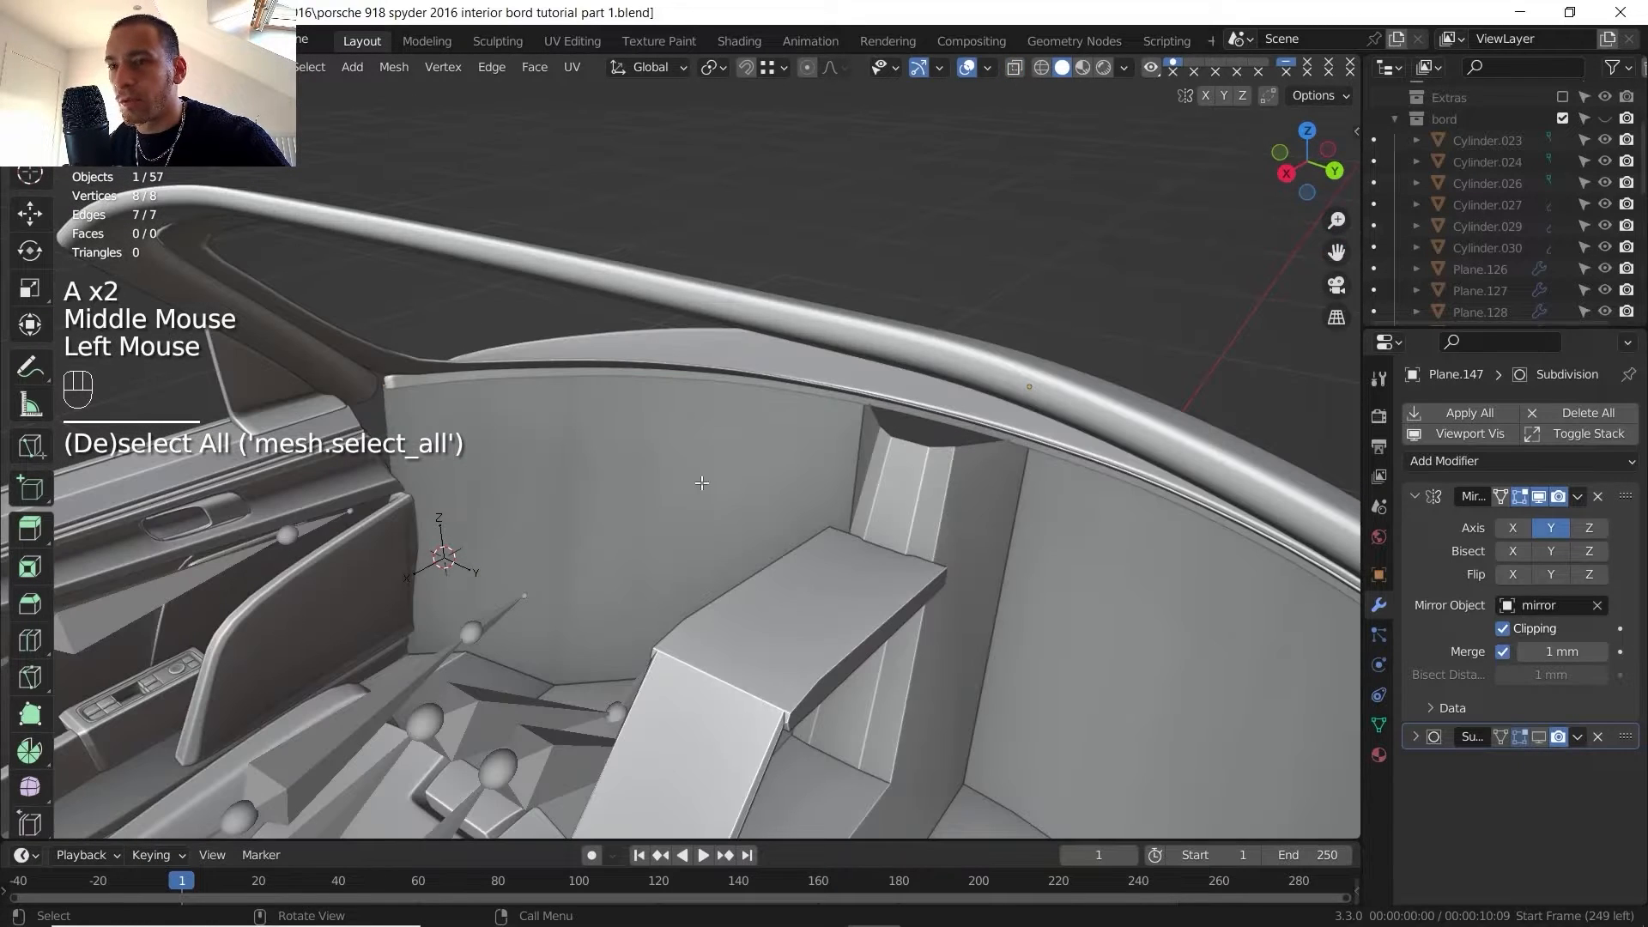
pyautogui.press('e')
pyautogui.press('x')
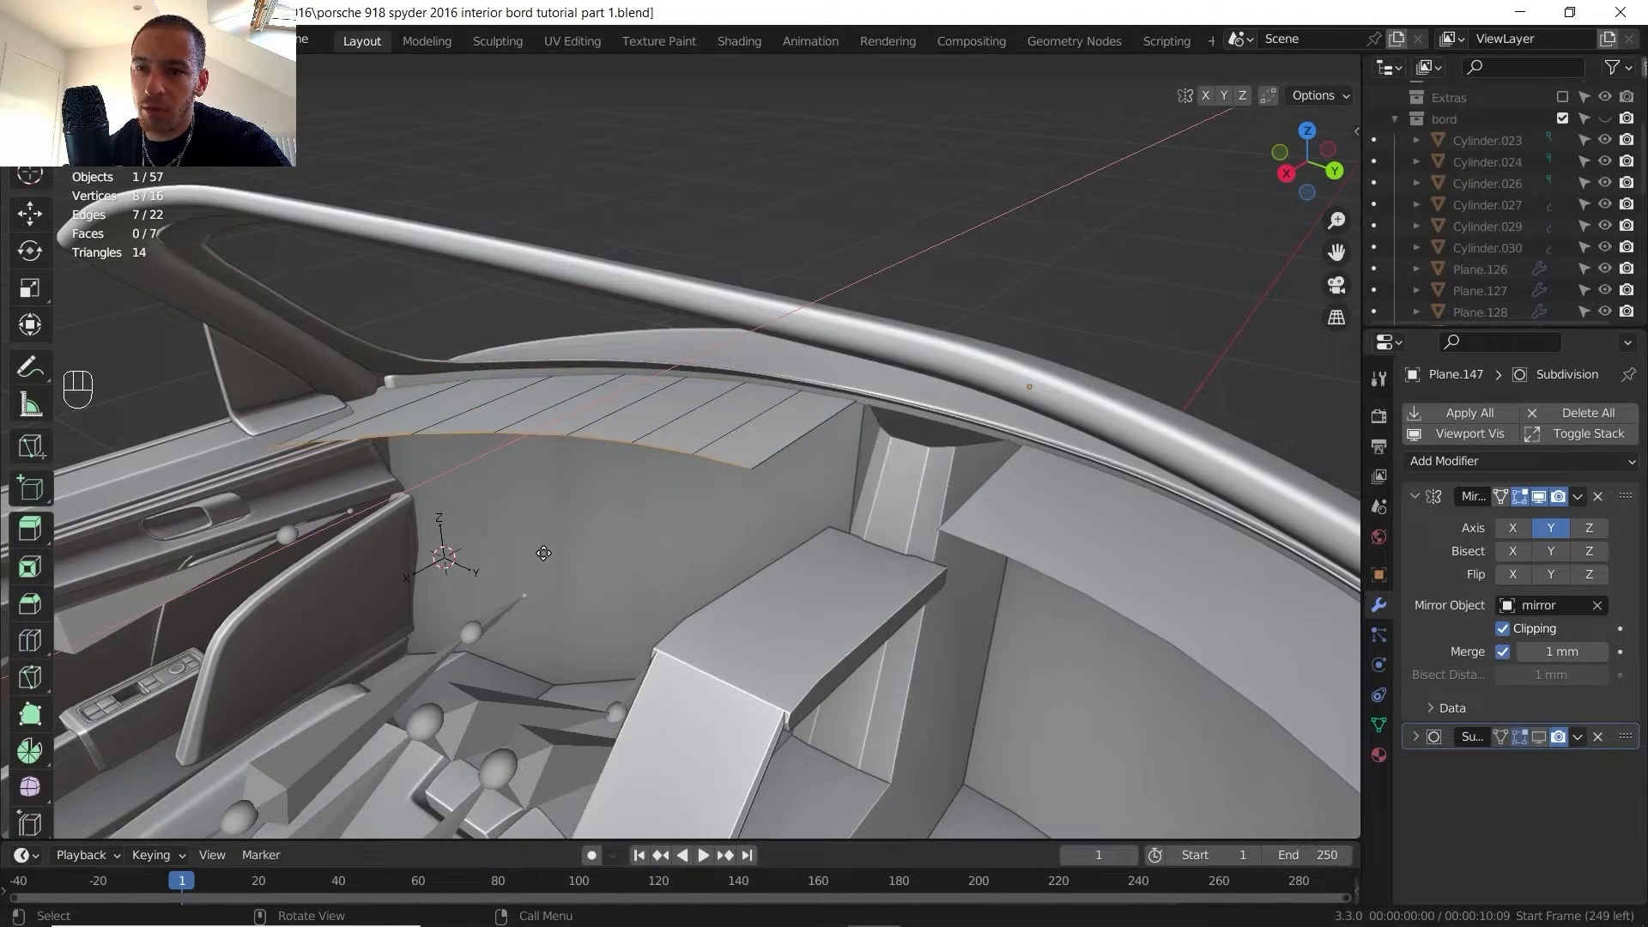
pyautogui.click(545, 554)
pyautogui.keyDown('shift'); pyautogui.moveTo(544, 553); pyautogui.dragTo(601, 539, button='middle'); pyautogui.keyUp('shift')
# - Straighten the extruded edges by scaling them to 0 on X, and move them along X farther into the cabin
pyautogui.press('s')
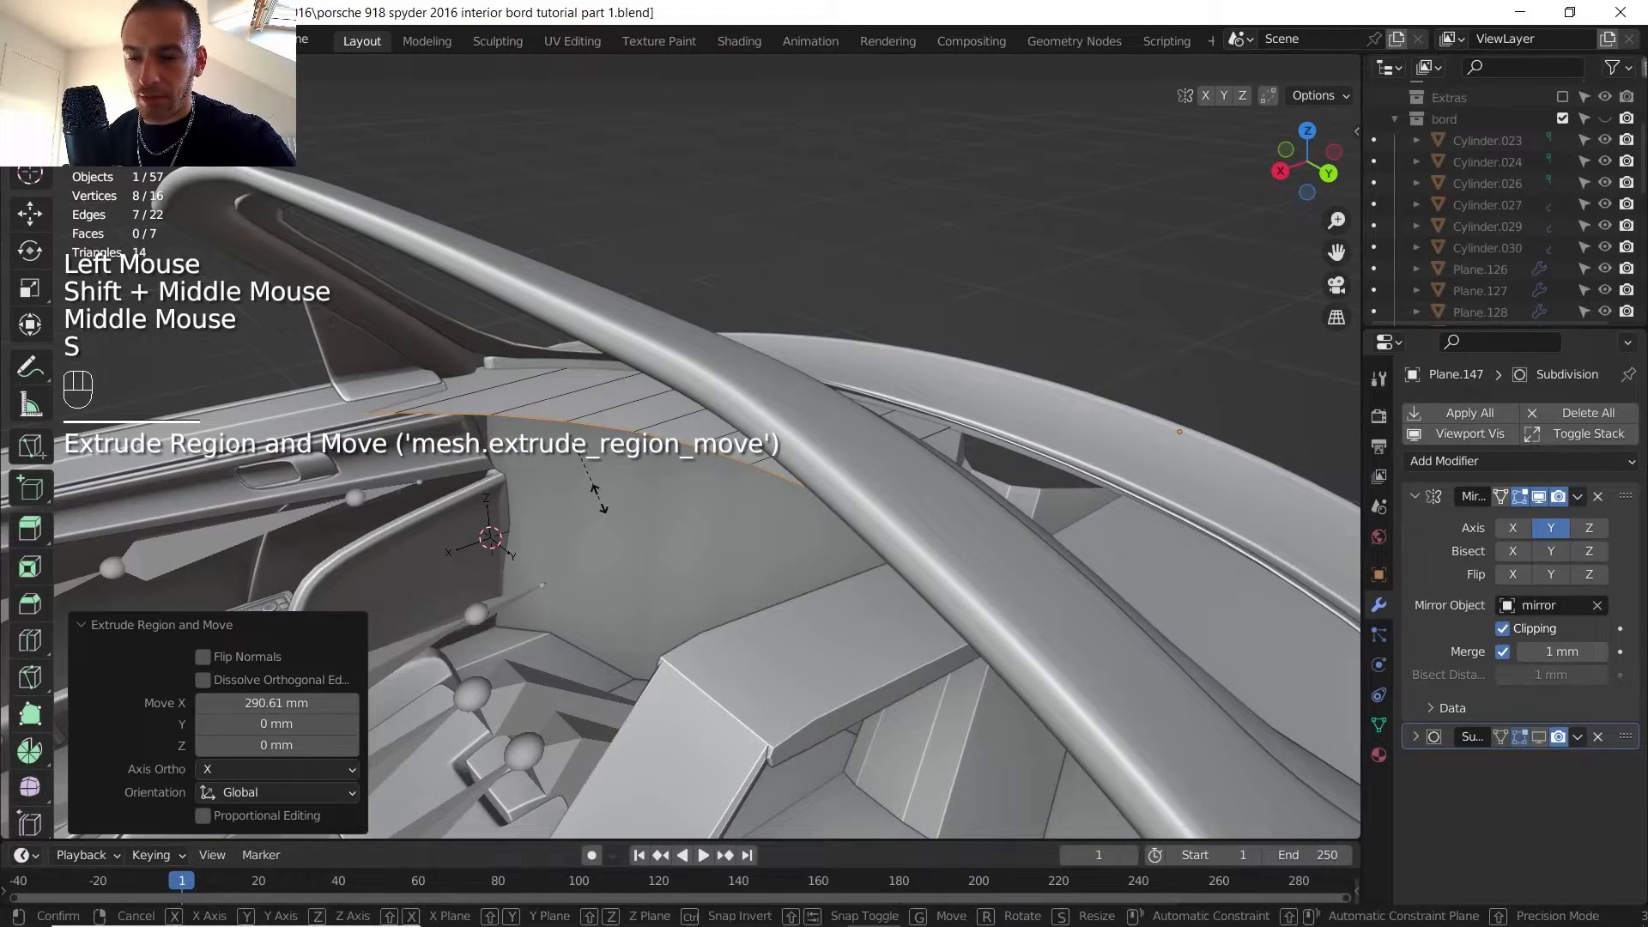
pyautogui.press('x')
pyautogui.hotkey('shift', '0')
pyautogui.press('Return')
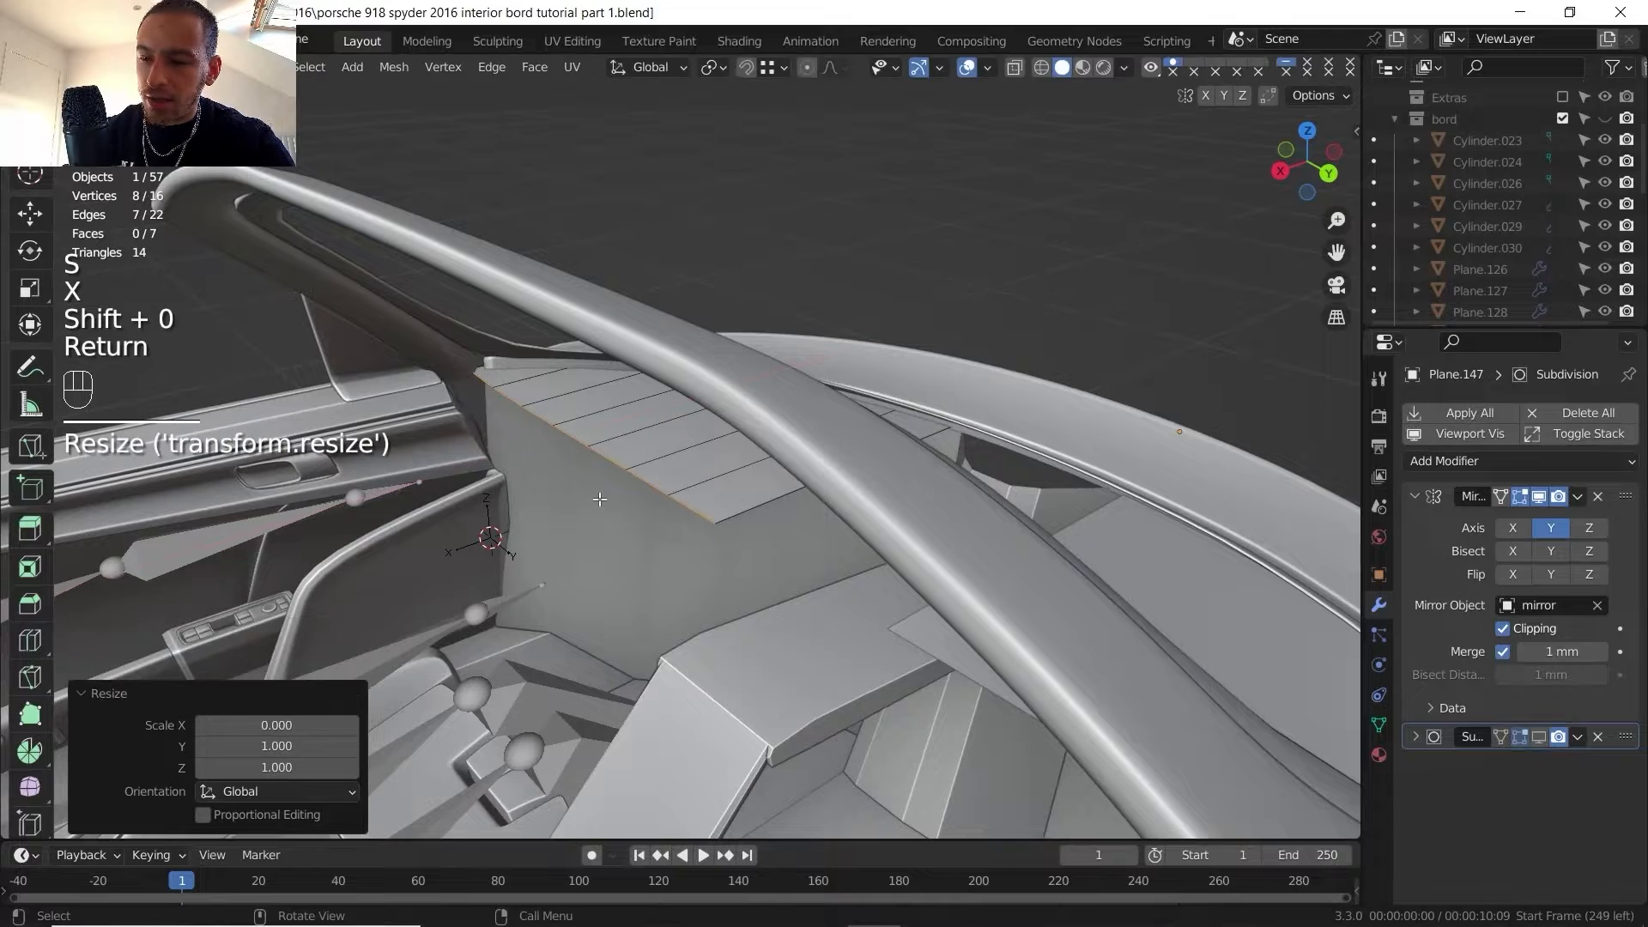
pyautogui.press('g')
pyautogui.press('x')
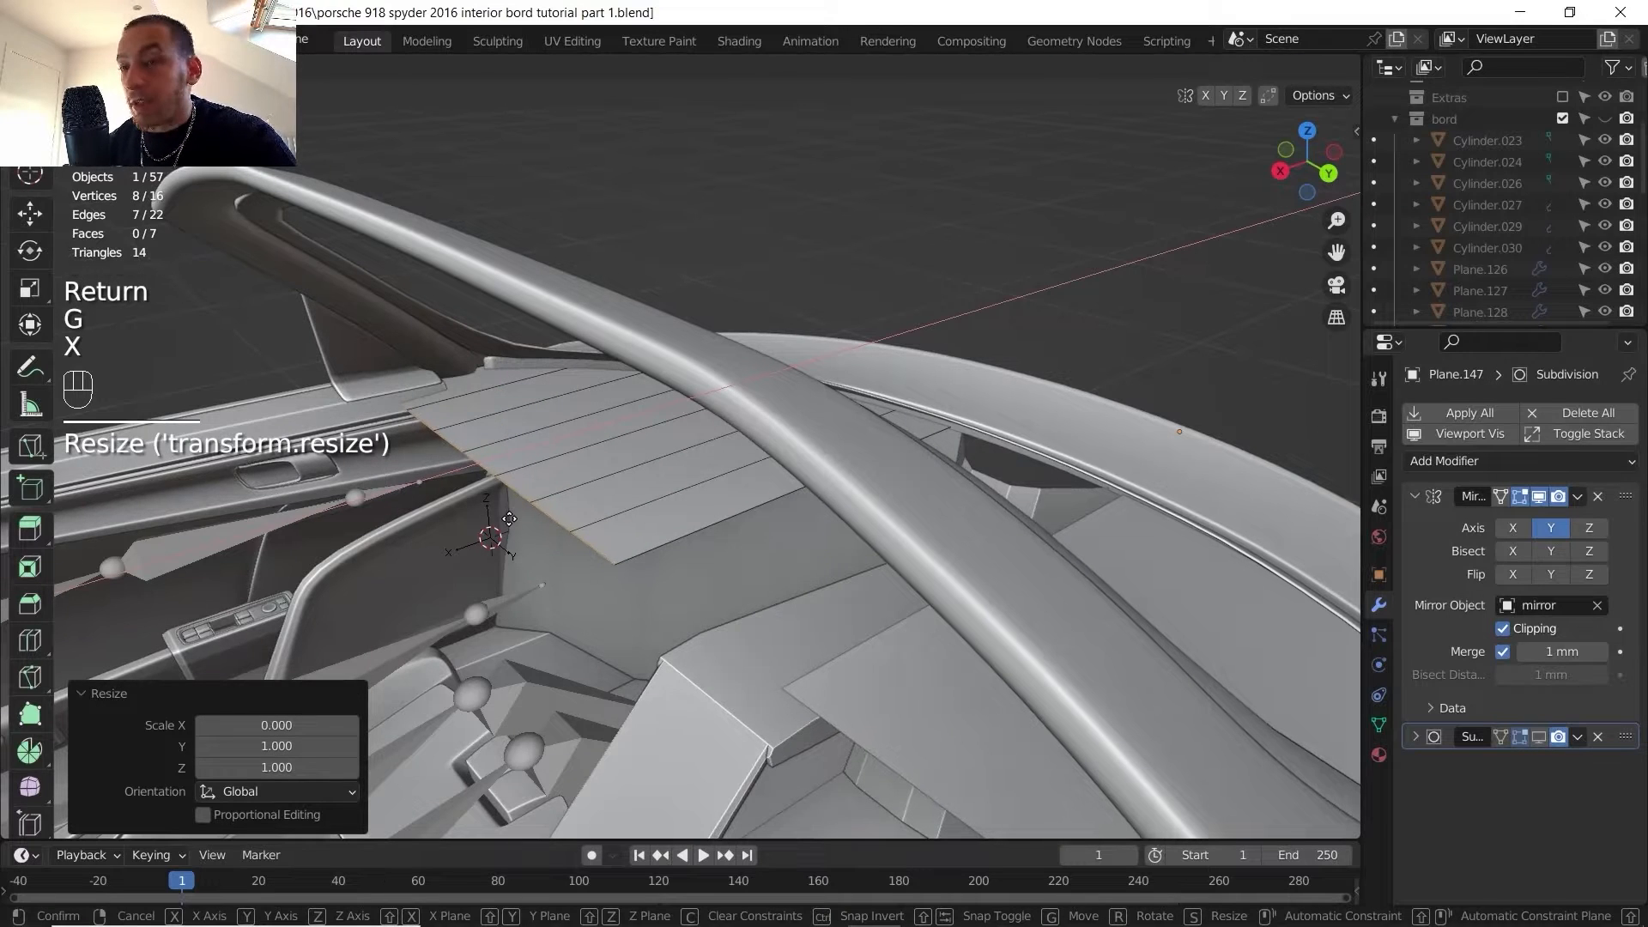
pyautogui.click(505, 520)
# - Extrude the dashboard surface's inner side edge about 148 mm along Y to the mirror centre
pyautogui.keyDown('shift'); pyautogui.moveTo(536, 472); pyautogui.dragTo(631, 386, button='middle'); pyautogui.keyUp('shift')
pyautogui.keyDown('shift'); pyautogui.moveTo(631, 386); pyautogui.dragTo(648, 407, button='middle'); pyautogui.keyUp('shift')
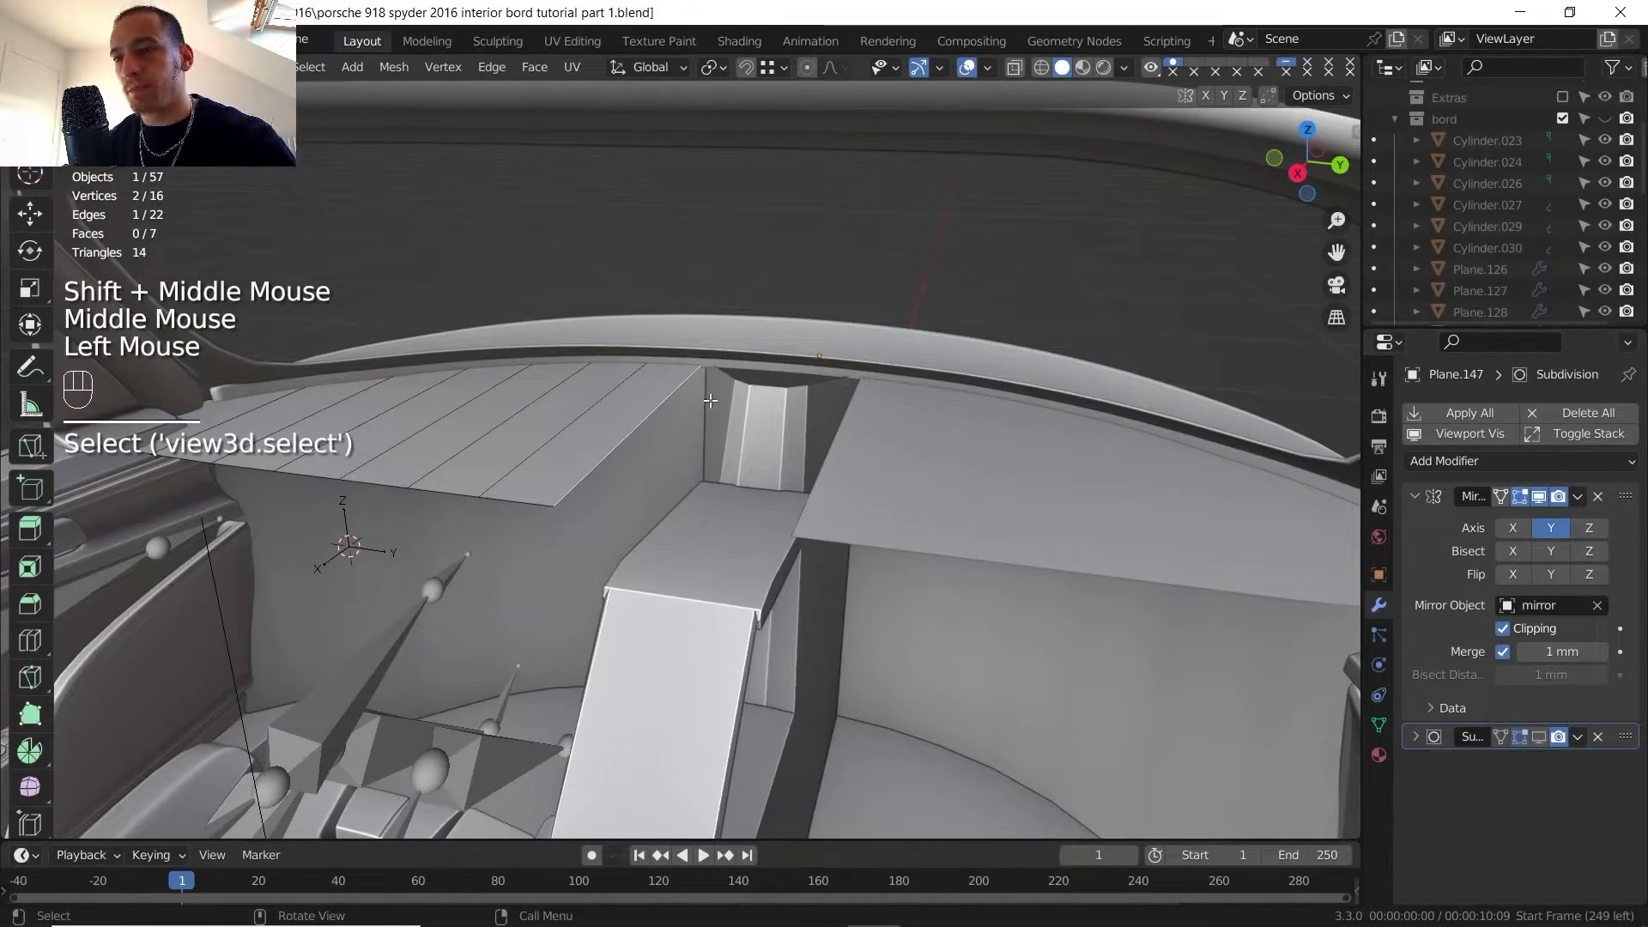
pyautogui.press('e')
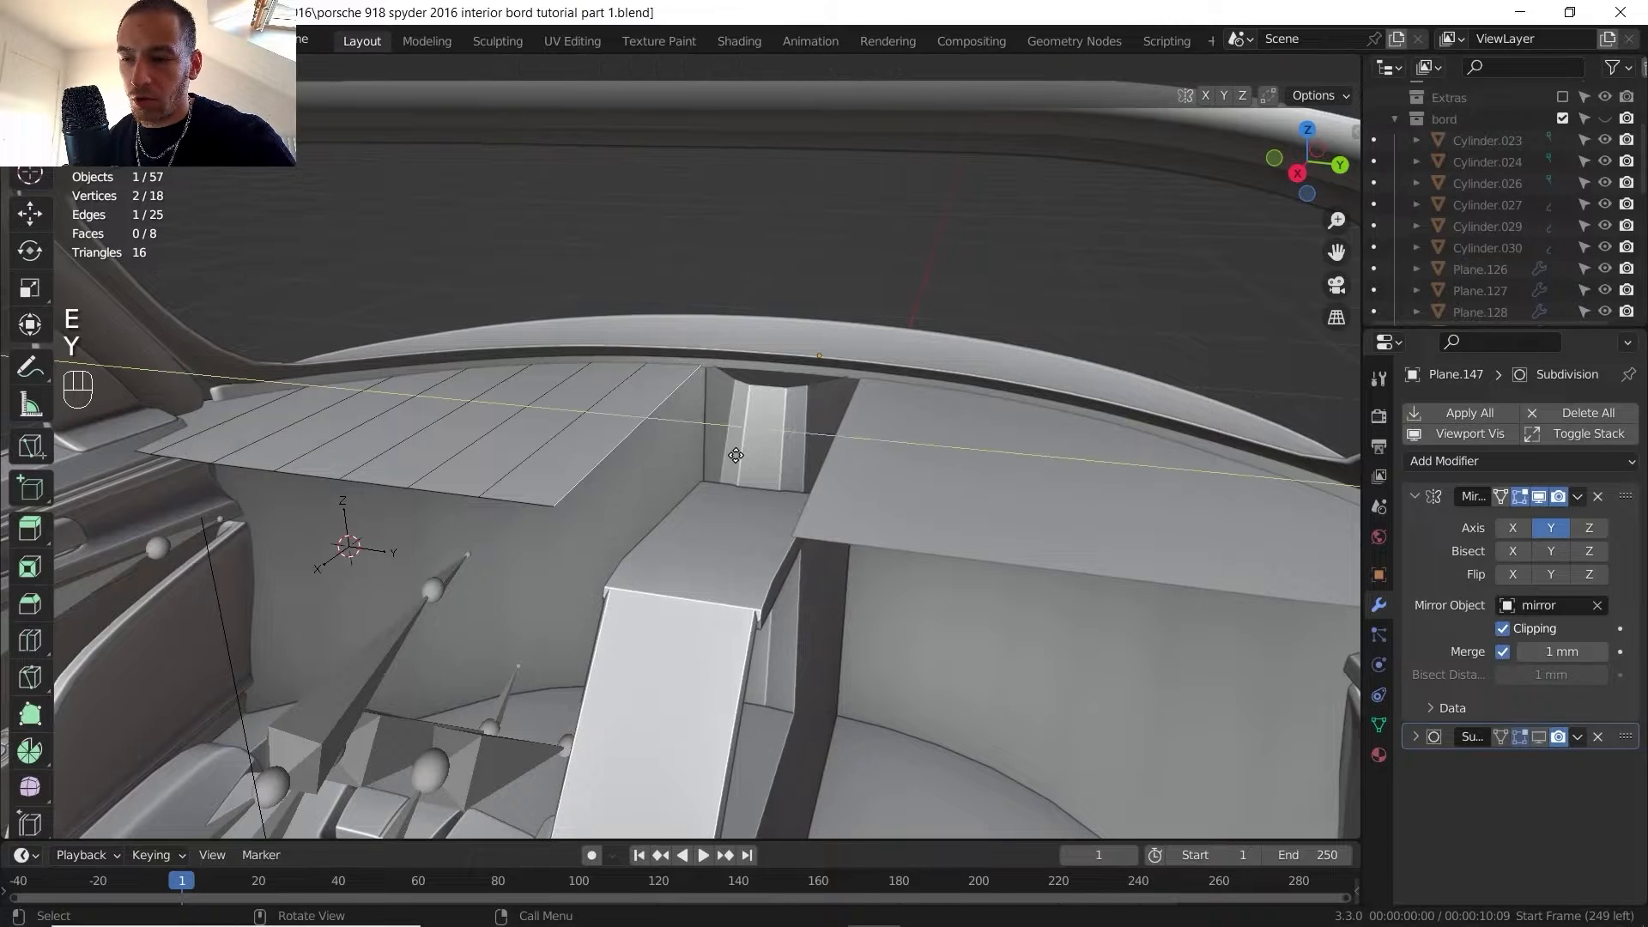
pyautogui.press('y')
pyautogui.click(851, 478)
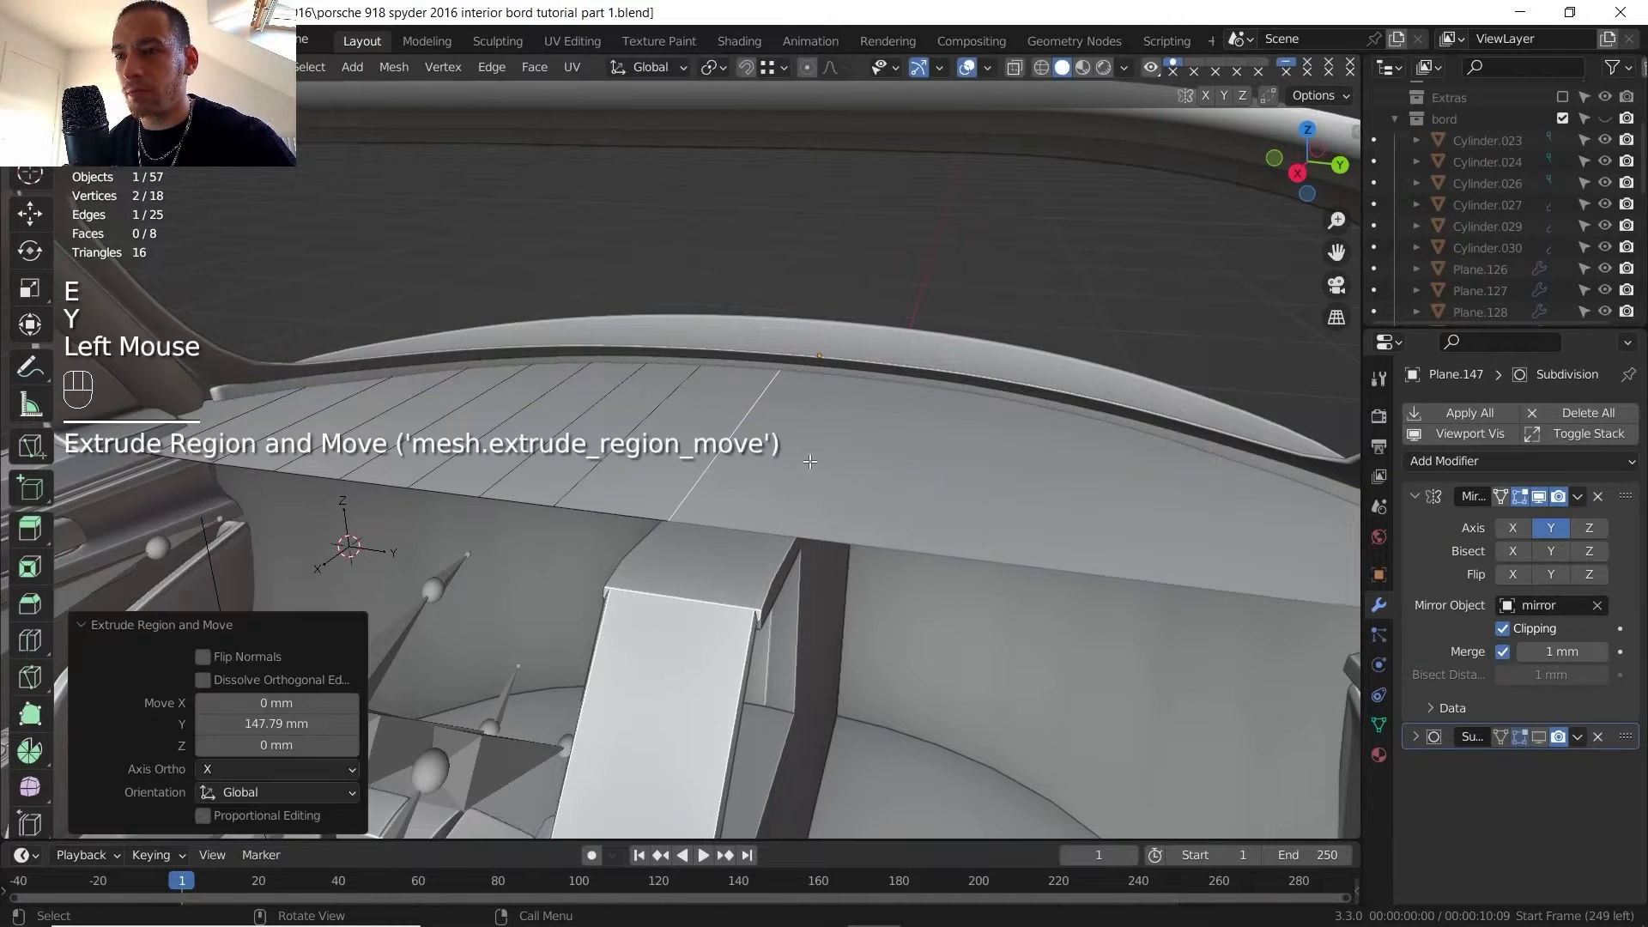
pyautogui.keyDown('shift'); pyautogui.moveTo(851, 478); pyautogui.dragTo(650, 417, button='middle'); pyautogui.keyUp('shift')
pyautogui.scroll(2, 777, 410)
pyautogui.moveTo(777, 410); pyautogui.dragTo(369, 322, button='middle')
pyautogui.keyDown('shift'); pyautogui.moveTo(369, 322); pyautogui.dragTo(652, 377, button='middle'); pyautogui.keyUp('shift')
pyautogui.moveTo(652, 378); pyautogui.dragTo(1026, 375, button='middle')
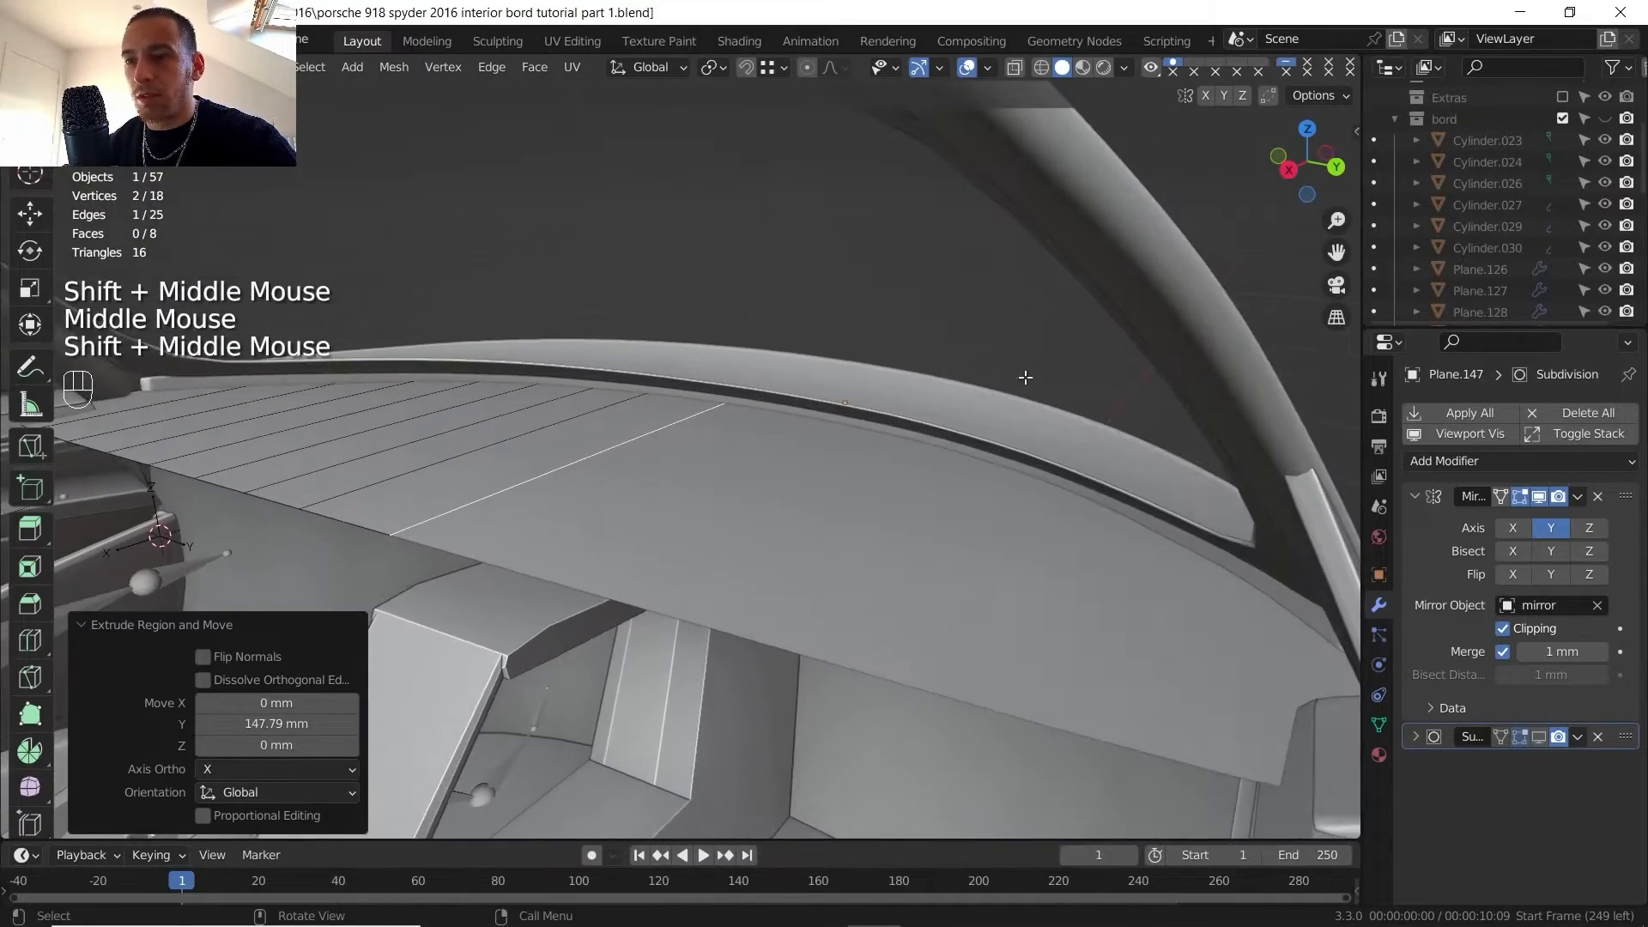
# - Select the chain of cabin-side edges of the dashboard surface, from the centre to the door
pyautogui.scroll(-1, 1027, 375)
pyautogui.keyDown('shift'); pyautogui.moveTo(773, 445); pyautogui.dragTo(1013, 382, button='middle'); pyautogui.keyUp('shift')
pyautogui.scroll(-8, 703, 549)
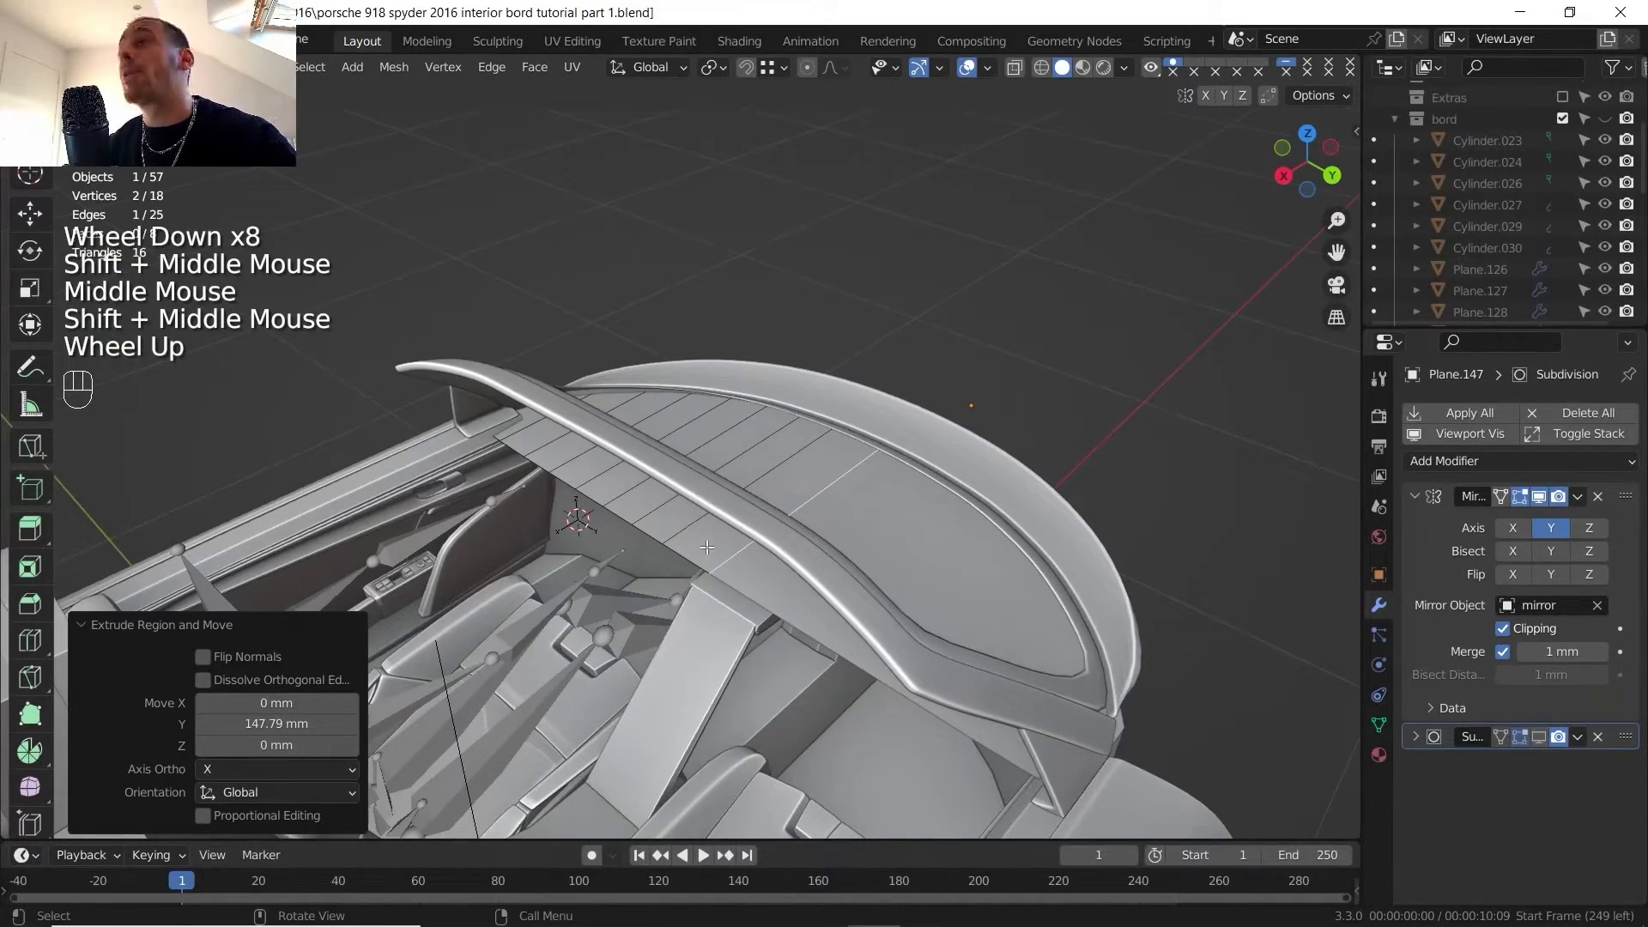
pyautogui.keyDown('shift'); pyautogui.moveTo(693, 563); pyautogui.dragTo(656, 528, button='middle'); pyautogui.keyUp('shift')
pyautogui.scroll(2, 653, 526)
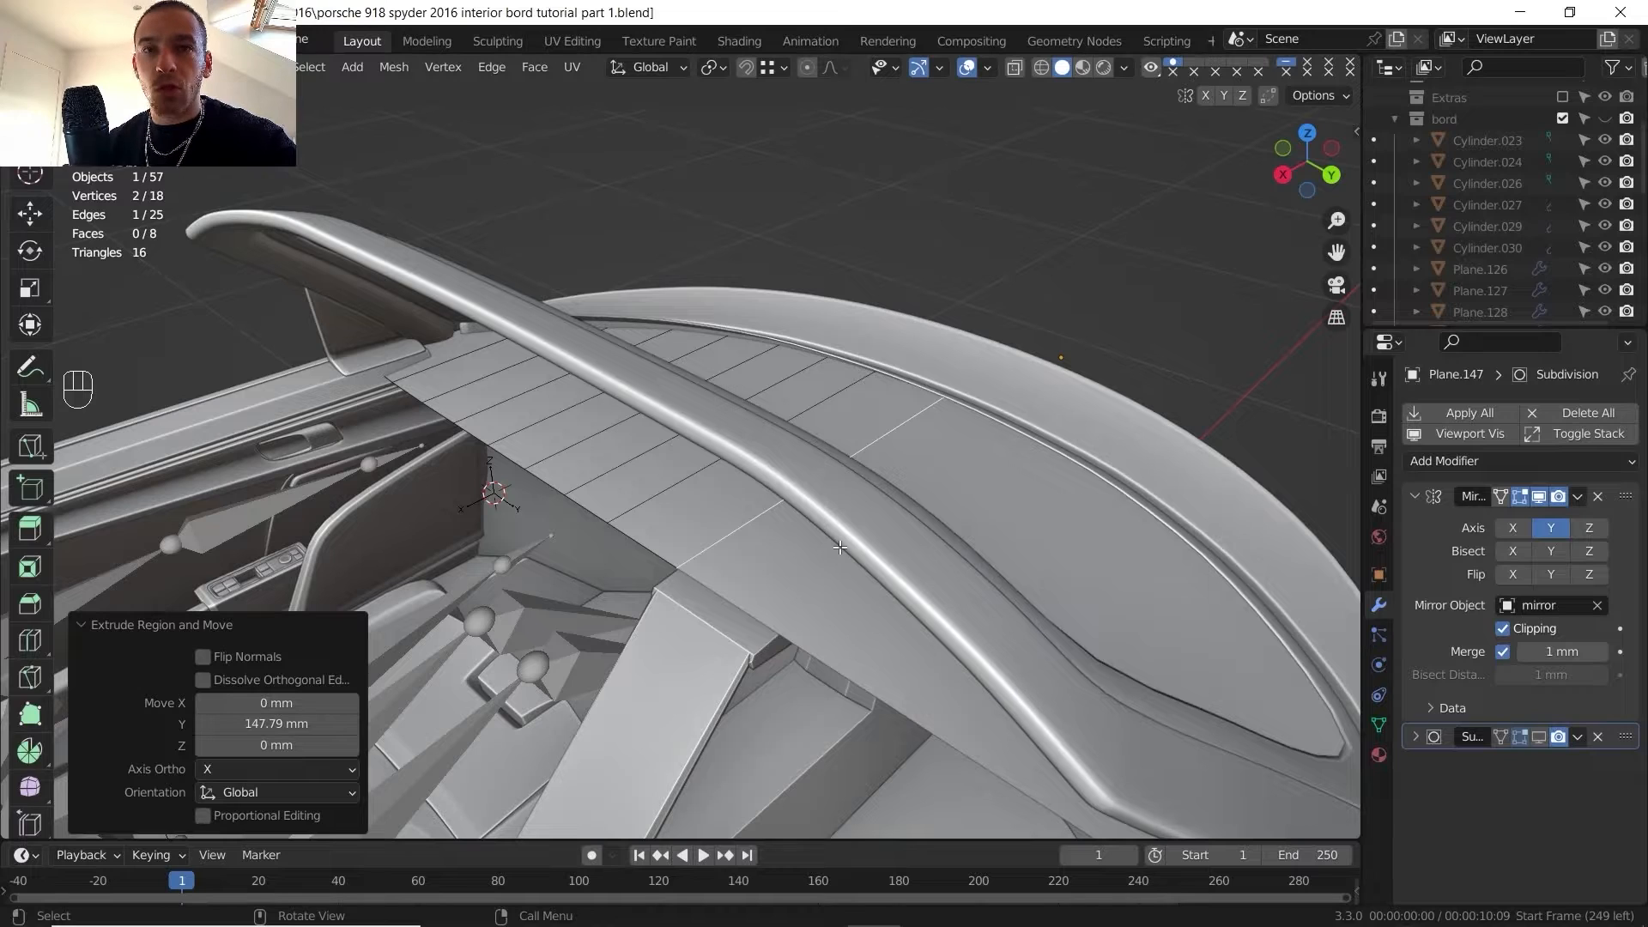
pyautogui.keyDown('shift'); pyautogui.moveTo(657, 537); pyautogui.dragTo(730, 583, button='middle'); pyautogui.keyUp('shift')
pyautogui.scroll(1, 653, 523)
pyautogui.press('2')
pyautogui.click(648, 545)
pyautogui.keyDown('ctrl'); pyautogui.click(455, 468); pyautogui.keyUp('ctrl')
pyautogui.moveTo(459, 438); pyautogui.dragTo(532, 483, button='middle')
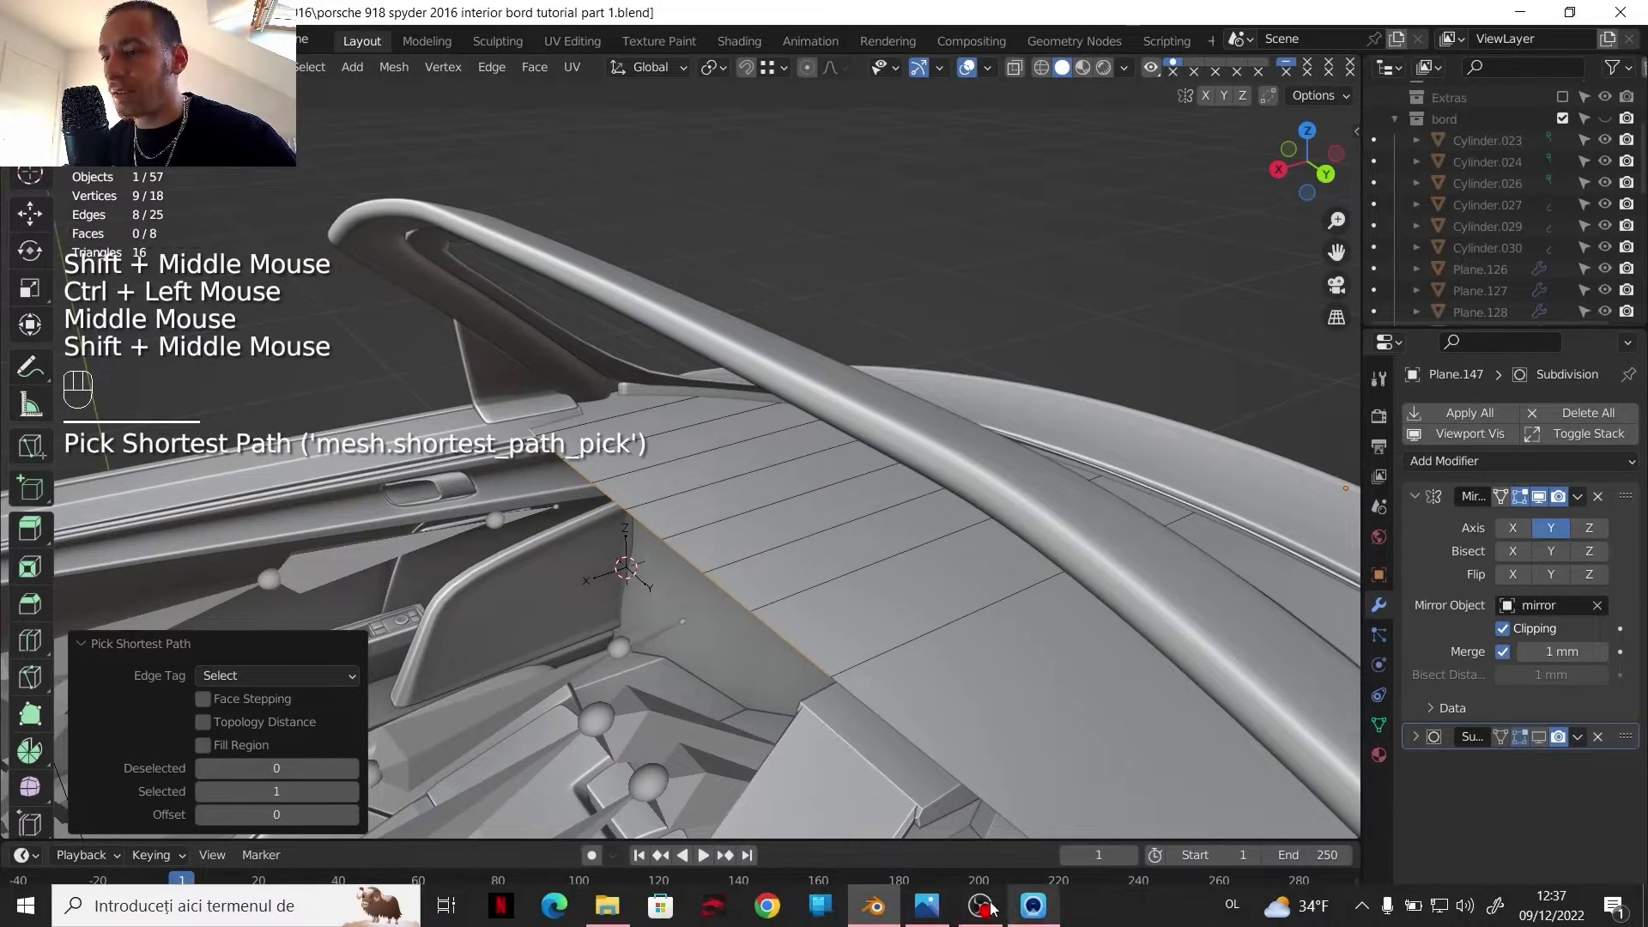
# - Check the interior reference photo and lower the selected cabin-side edges of the dashboard surface about 70 mm along Z
pyautogui.click(927, 905)
pyautogui.scroll(4, 856, 405)
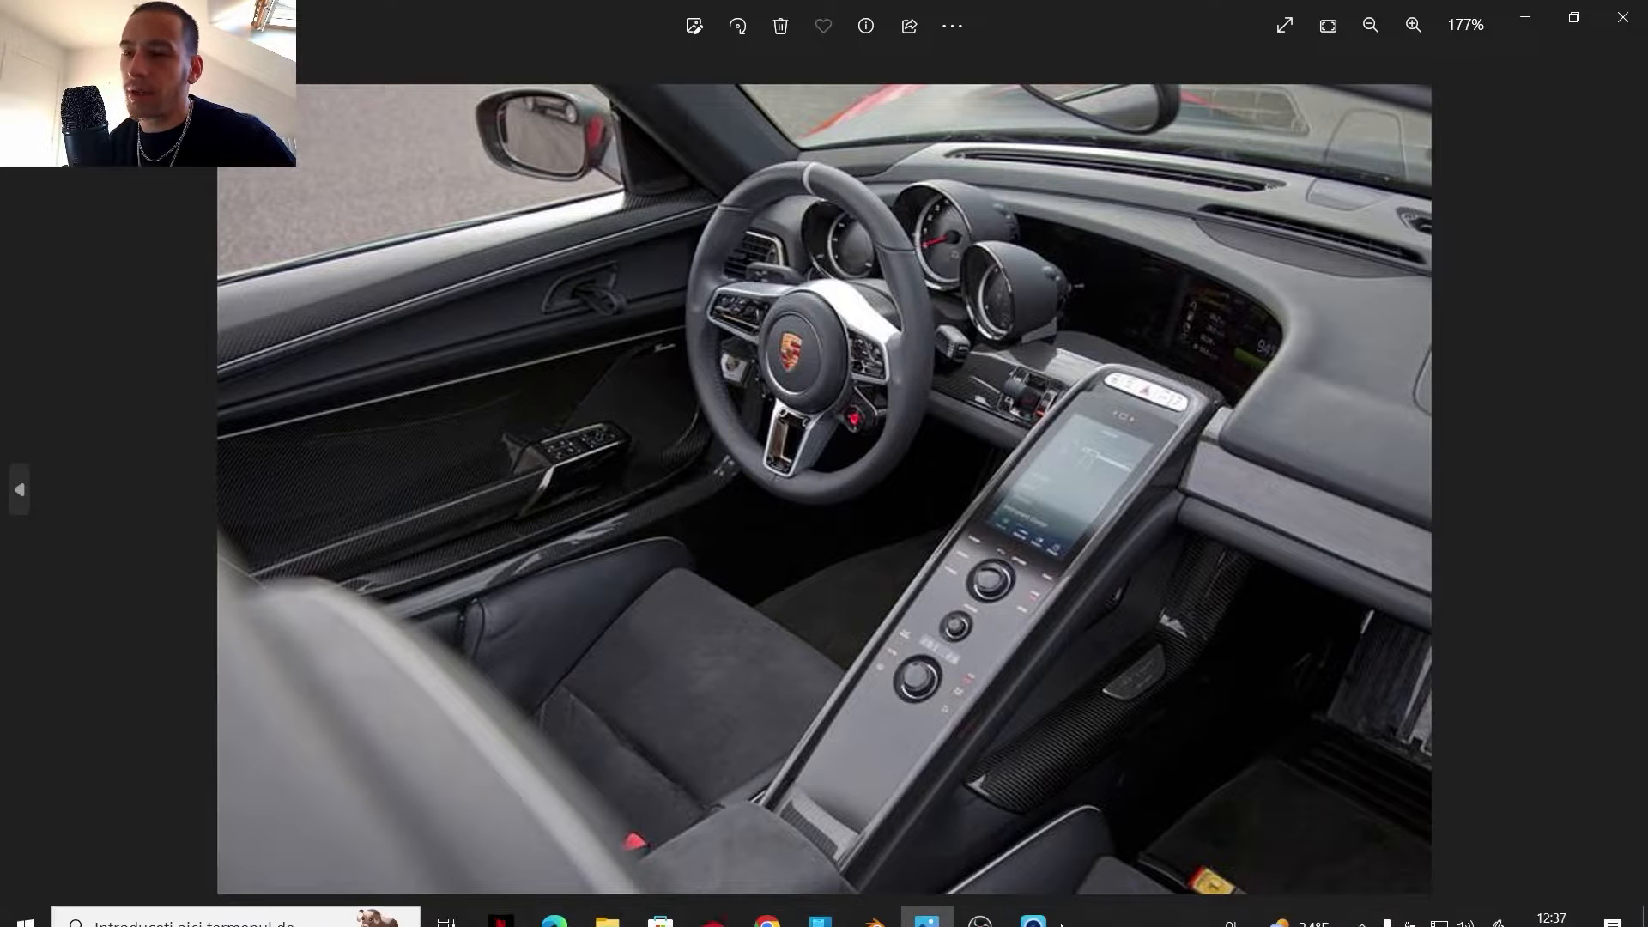
pyautogui.click(874, 908)
pyautogui.moveTo(659, 387); pyautogui.dragTo(678, 369, button='middle')
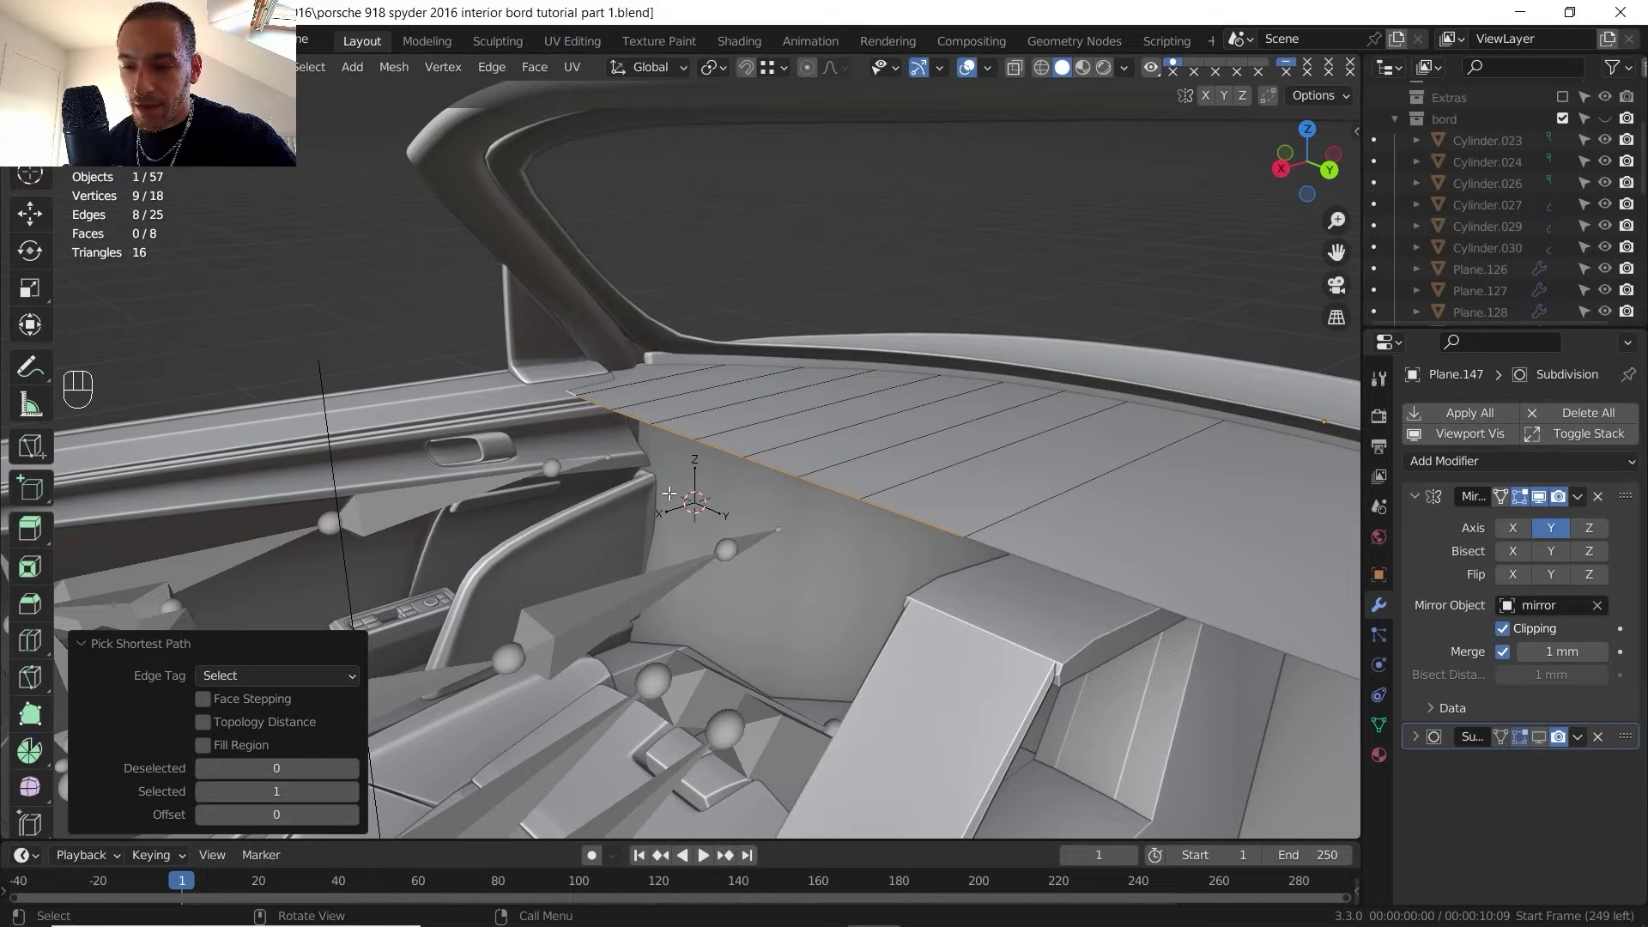
pyautogui.press('g')
pyautogui.press('z')
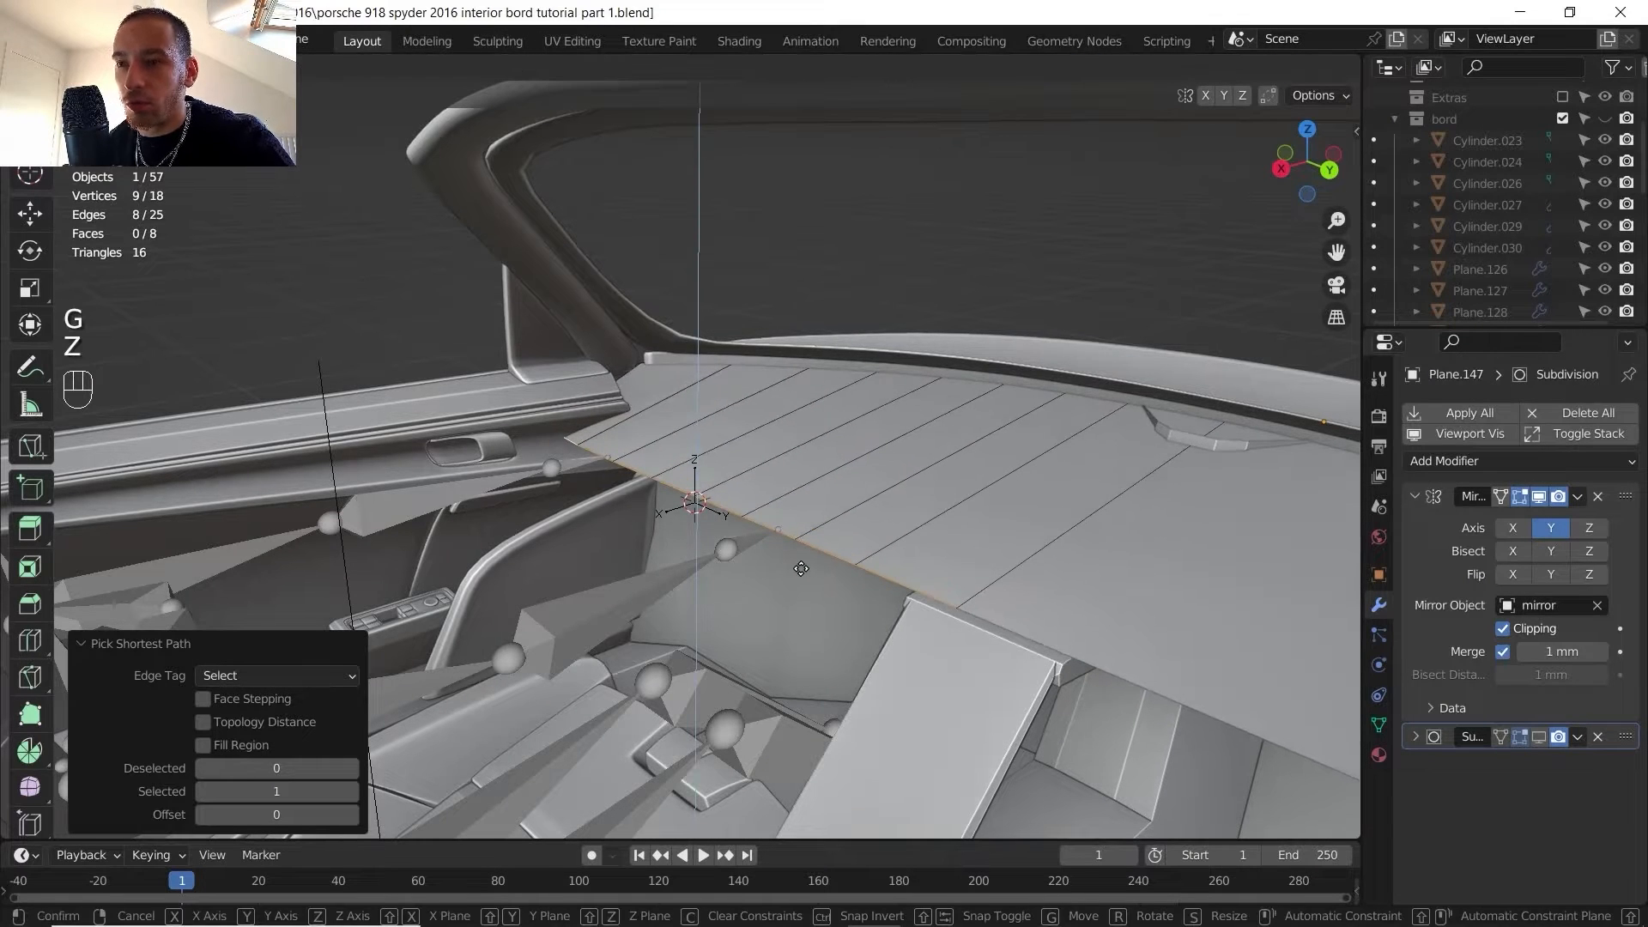
pyautogui.click(778, 546)
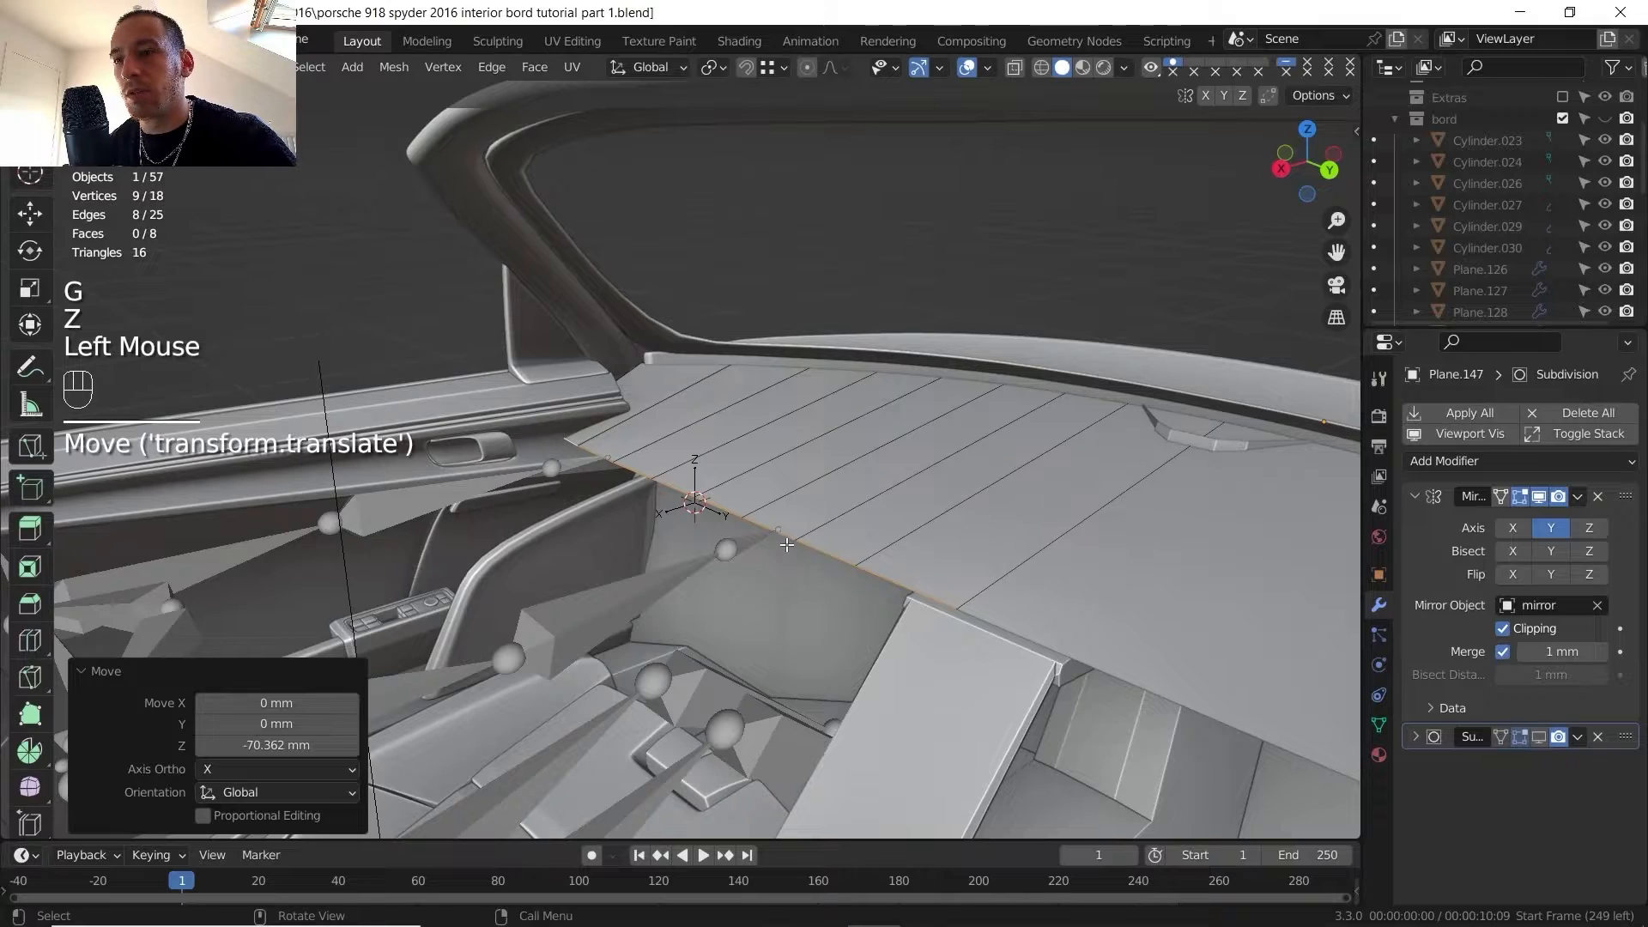
# - Shift the selected cabin-side edges about 5 mm along X toward the windshield
pyautogui.moveTo(786, 544); pyautogui.dragTo(687, 429, button='middle')
pyautogui.scroll(3, 772, 481)
pyautogui.moveTo(687, 429); pyautogui.dragTo(847, 541, button='middle')
pyautogui.press('g')
pyautogui.press('x')
pyautogui.click(880, 604)
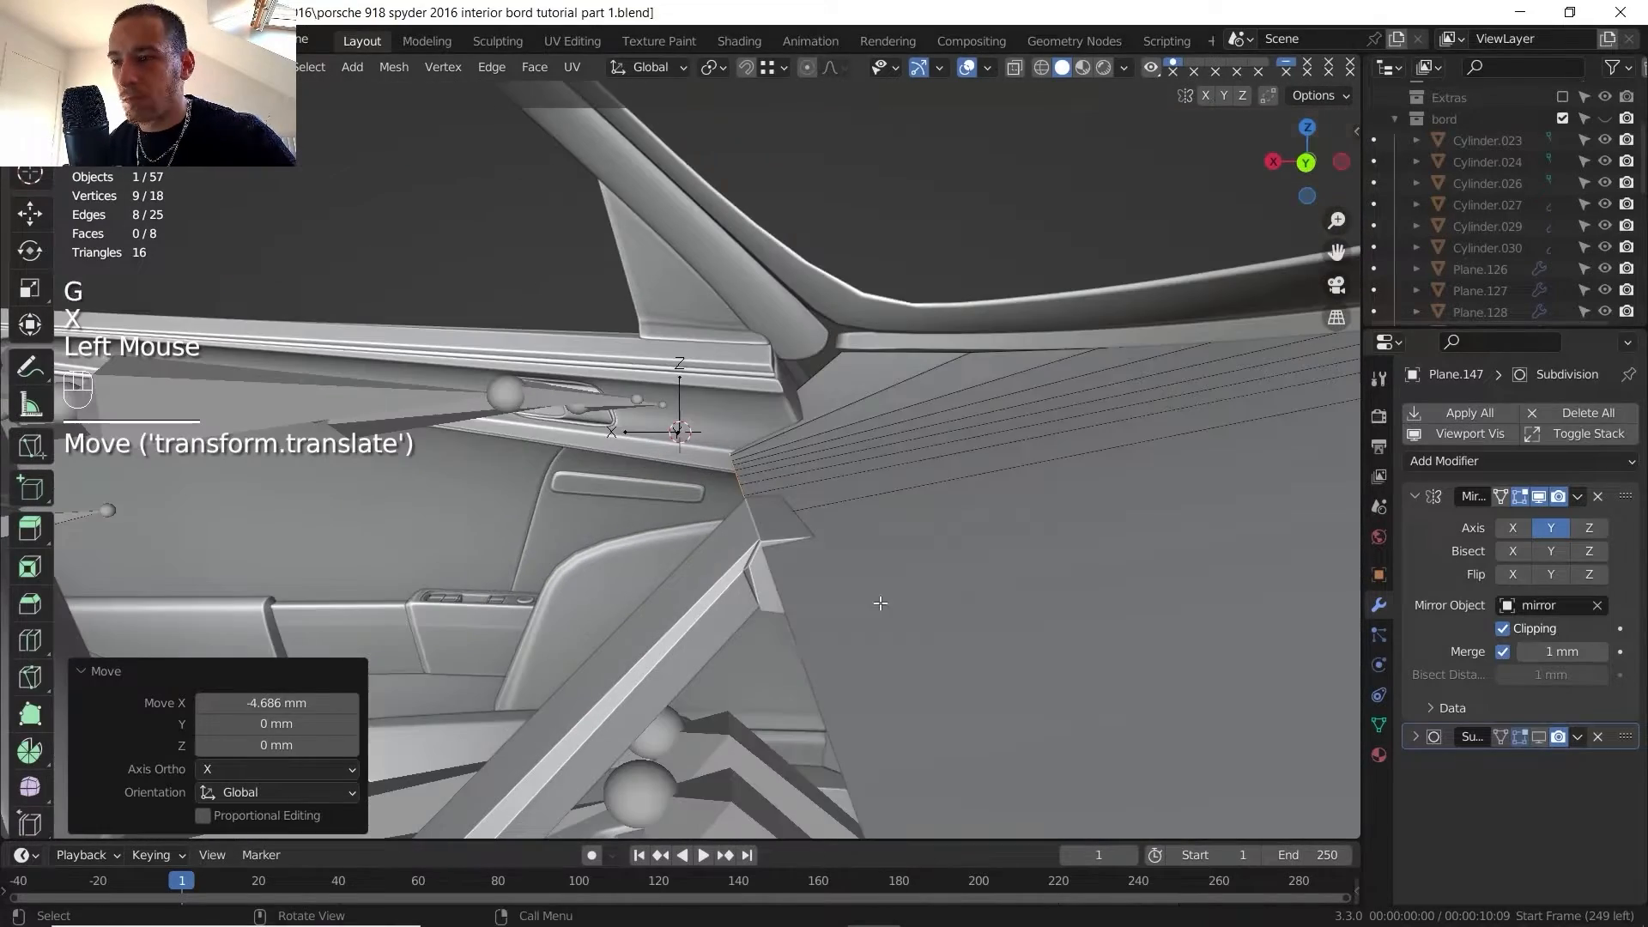
# - Raise the cabin-side edges about 39 mm along Z and flatten them by scaling to 0 on Z
pyautogui.keyDown('shift'); pyautogui.moveTo(772, 643); pyautogui.dragTo(463, 789, button='middle'); pyautogui.keyUp('shift')
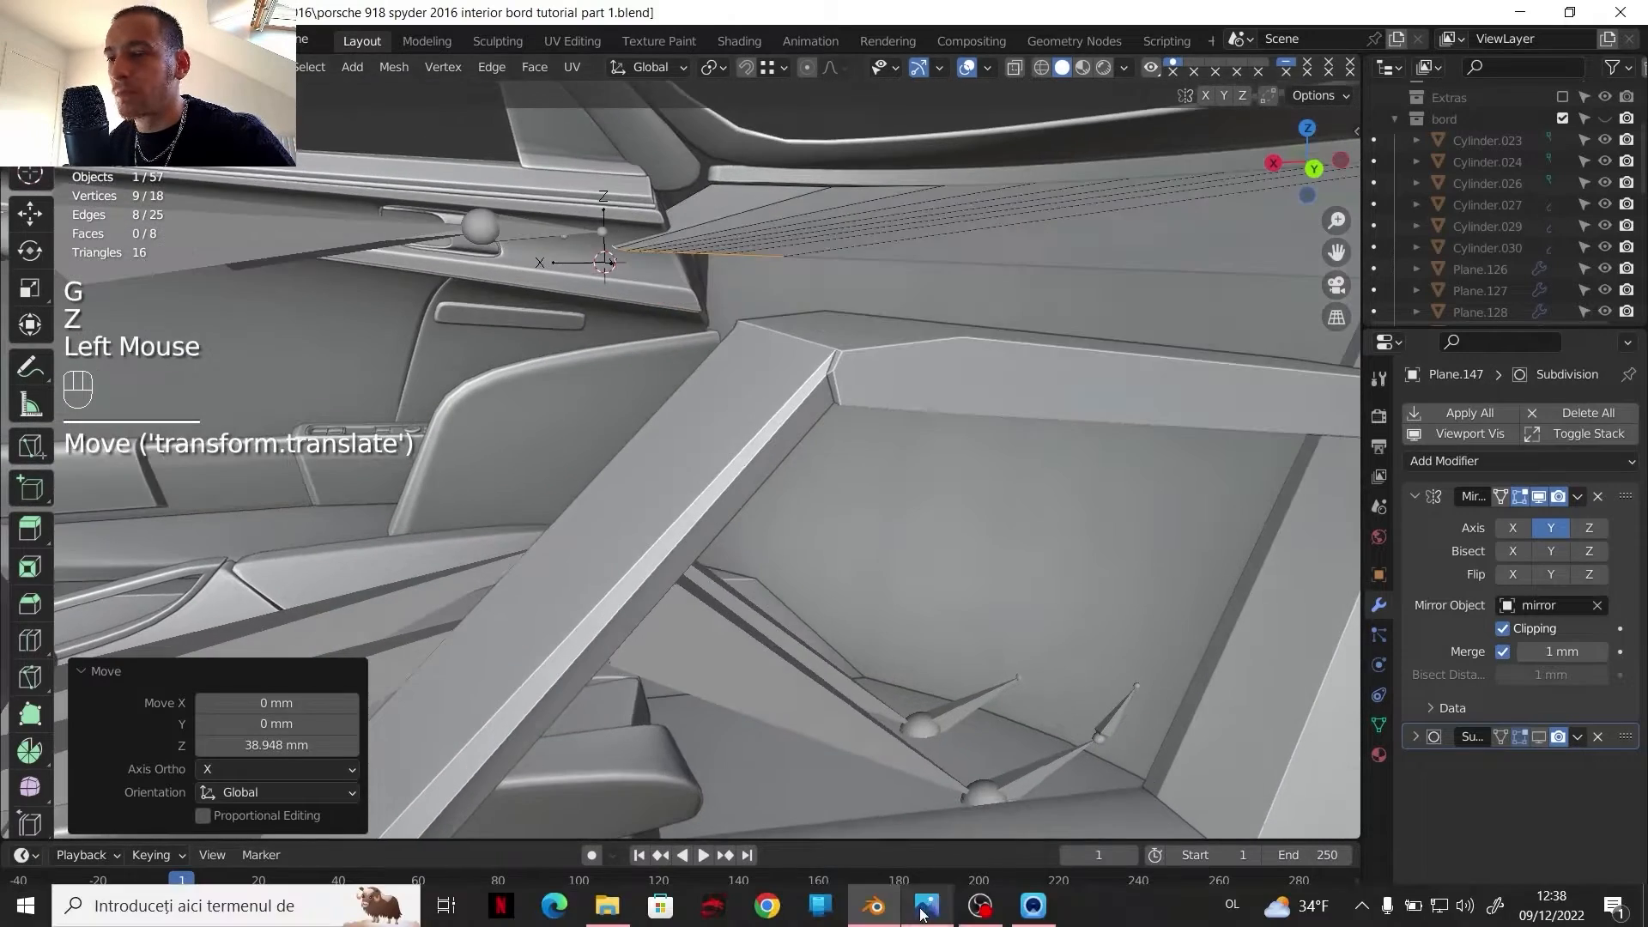
pyautogui.click(928, 906)
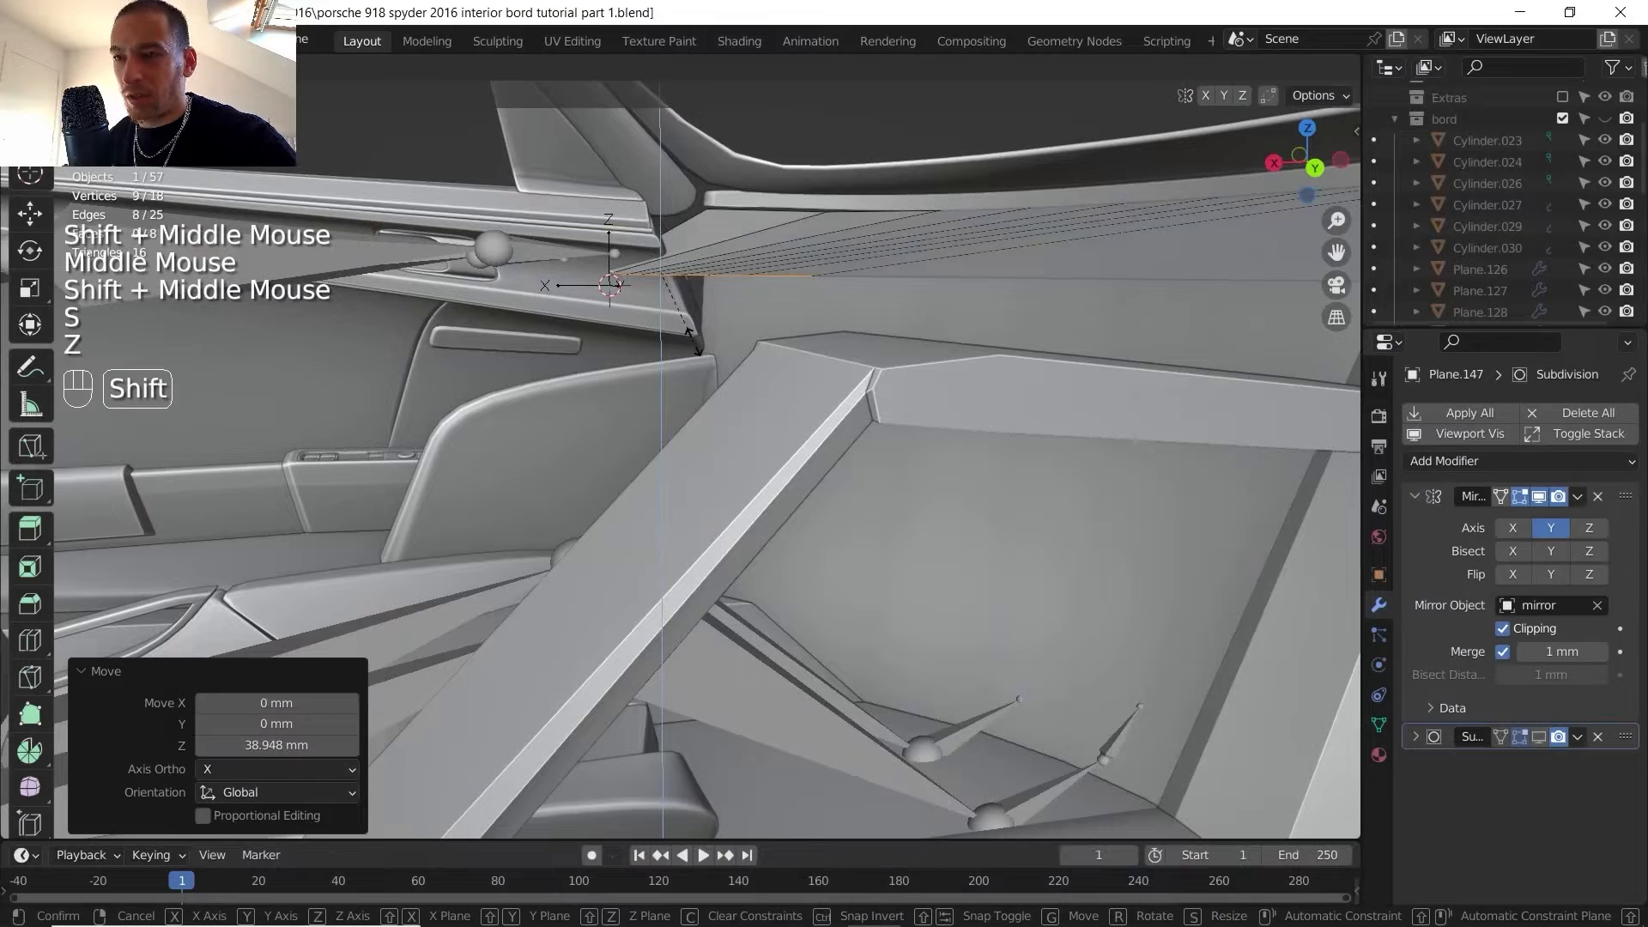
pyautogui.hotkey('shift', '0')
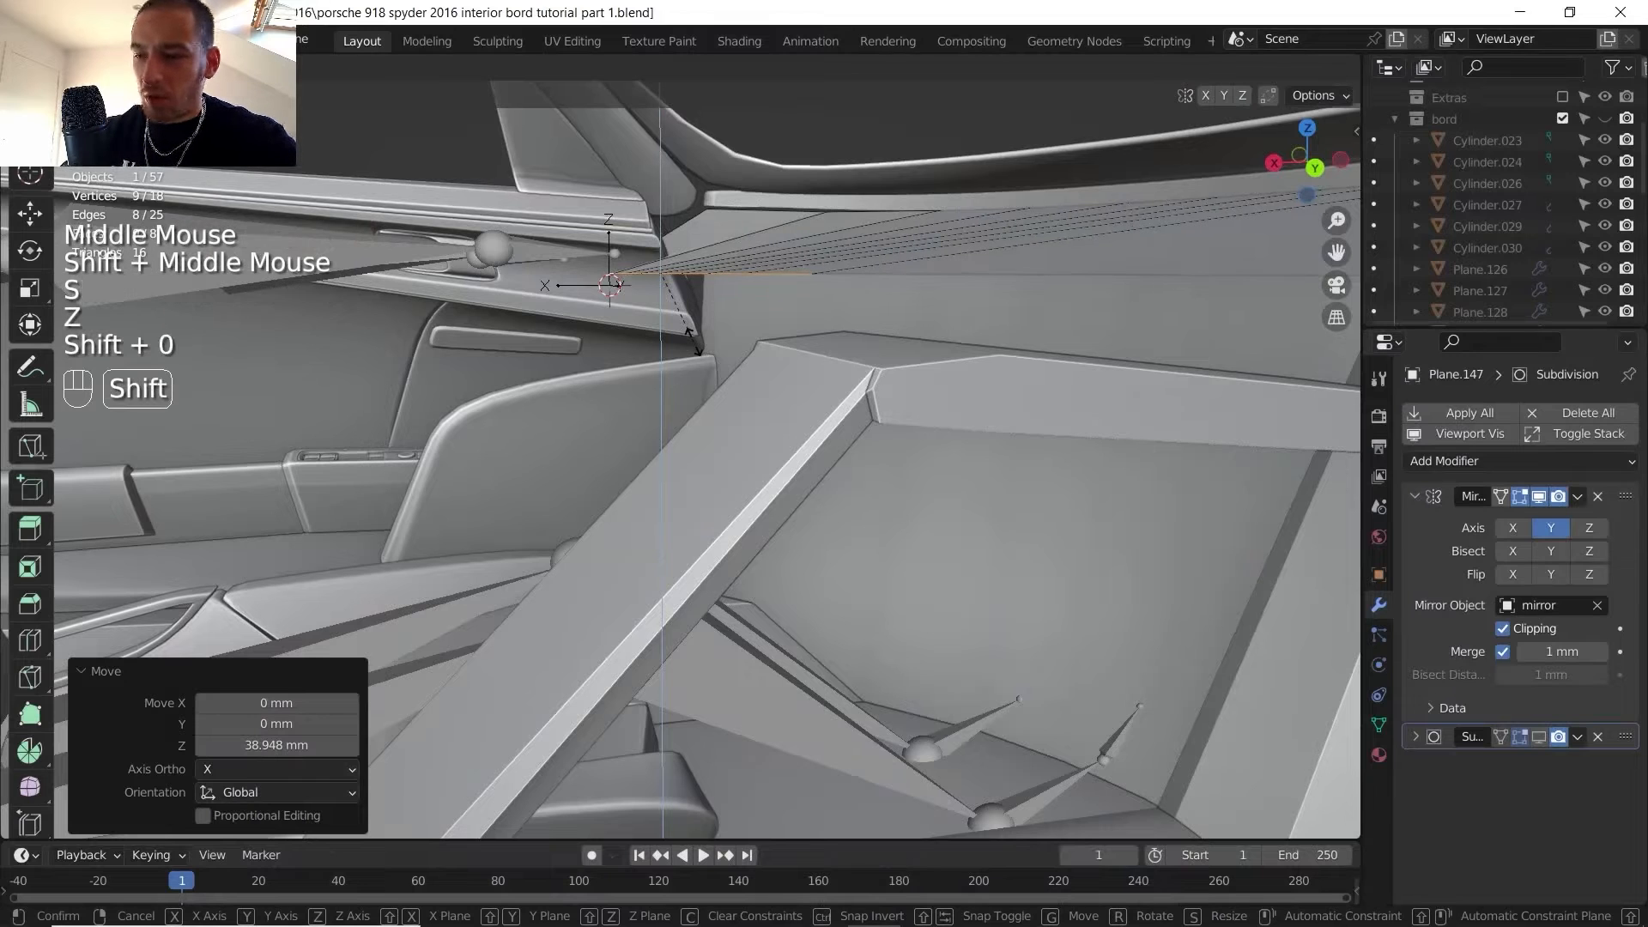
pyautogui.press('Return')
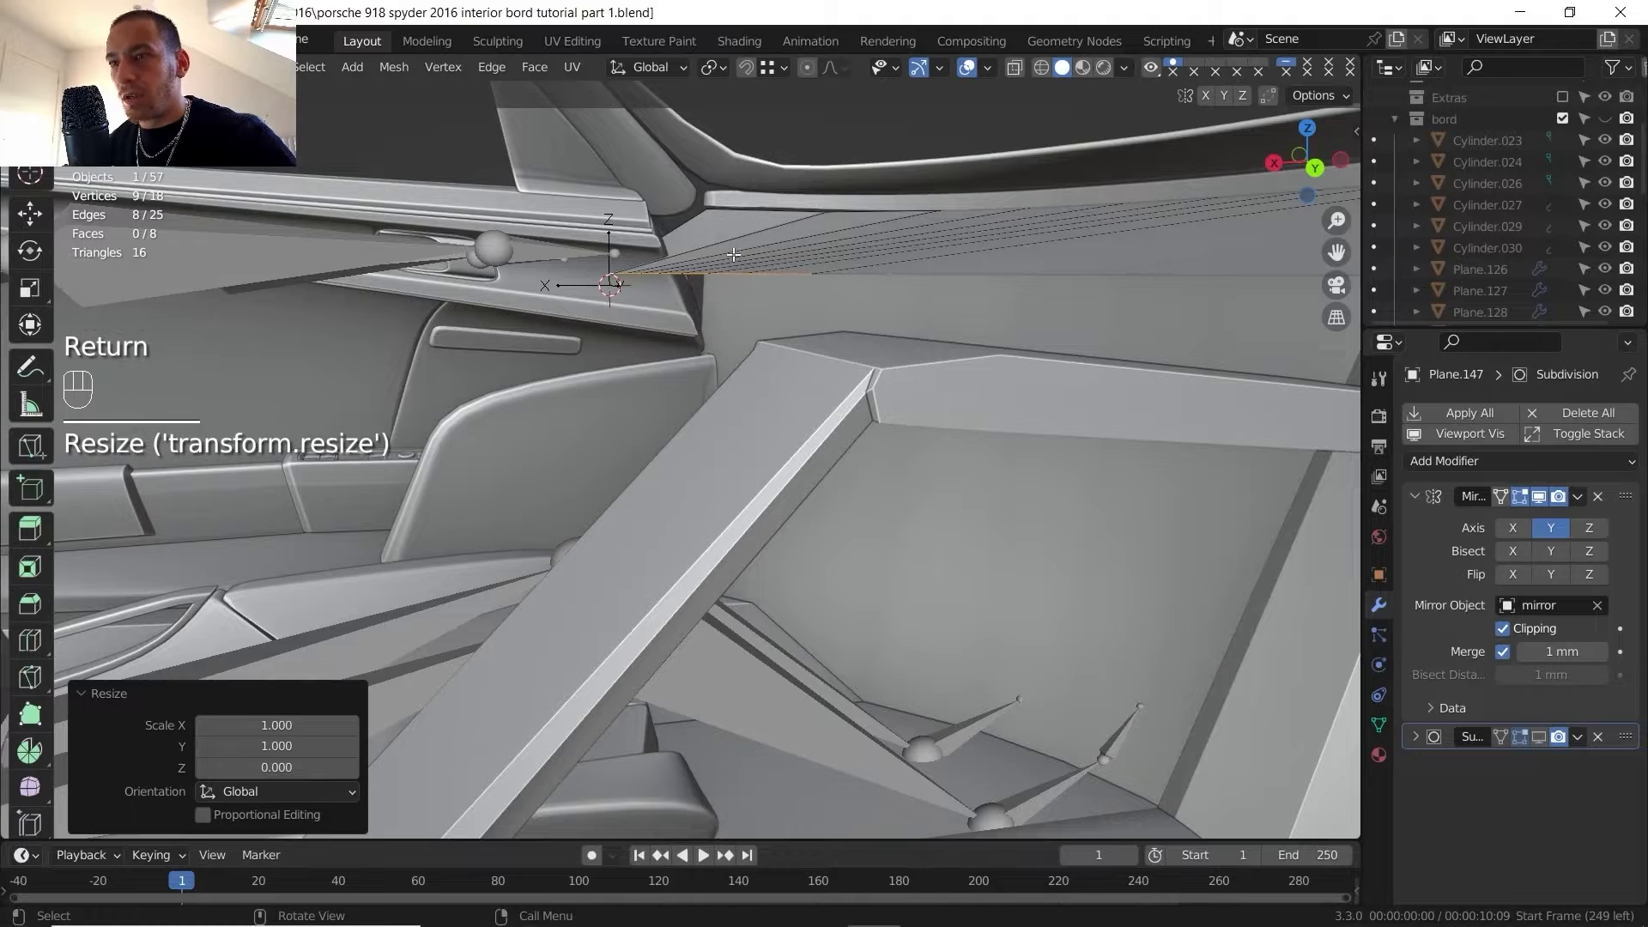
# - Add the remaining edge to the cabin-side selection and extrude the whole chain about 61 mm downward along Z
pyautogui.moveTo(788, 260); pyautogui.dragTo(749, 288, button='middle')
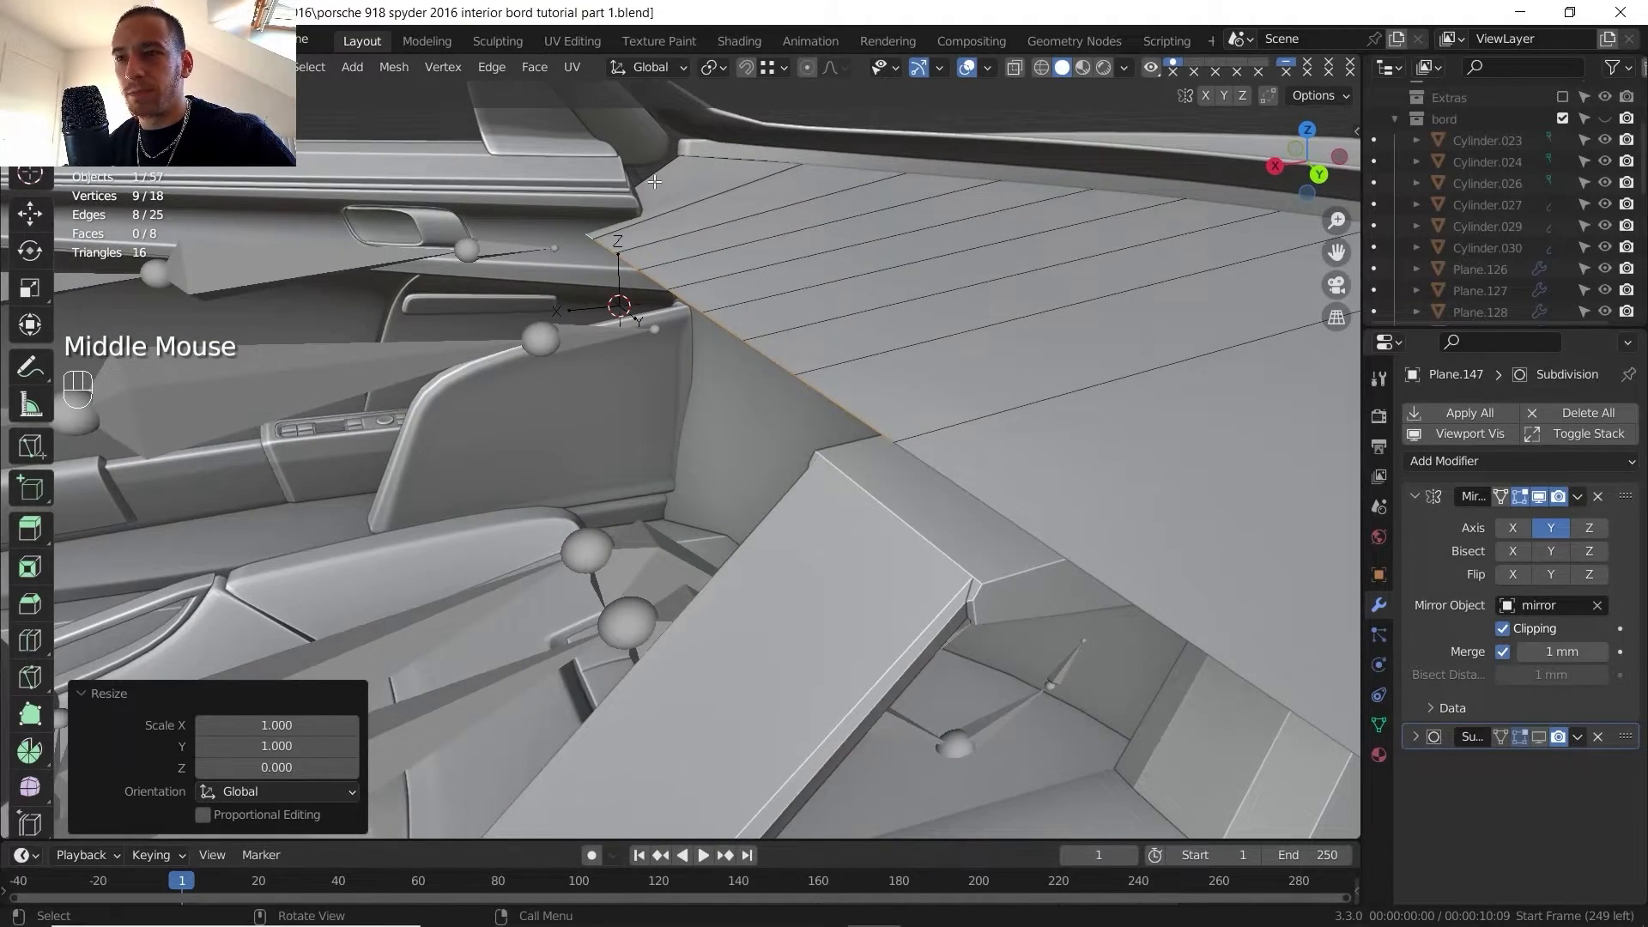
pyautogui.moveTo(725, 472); pyautogui.dragTo(721, 442, button='middle')
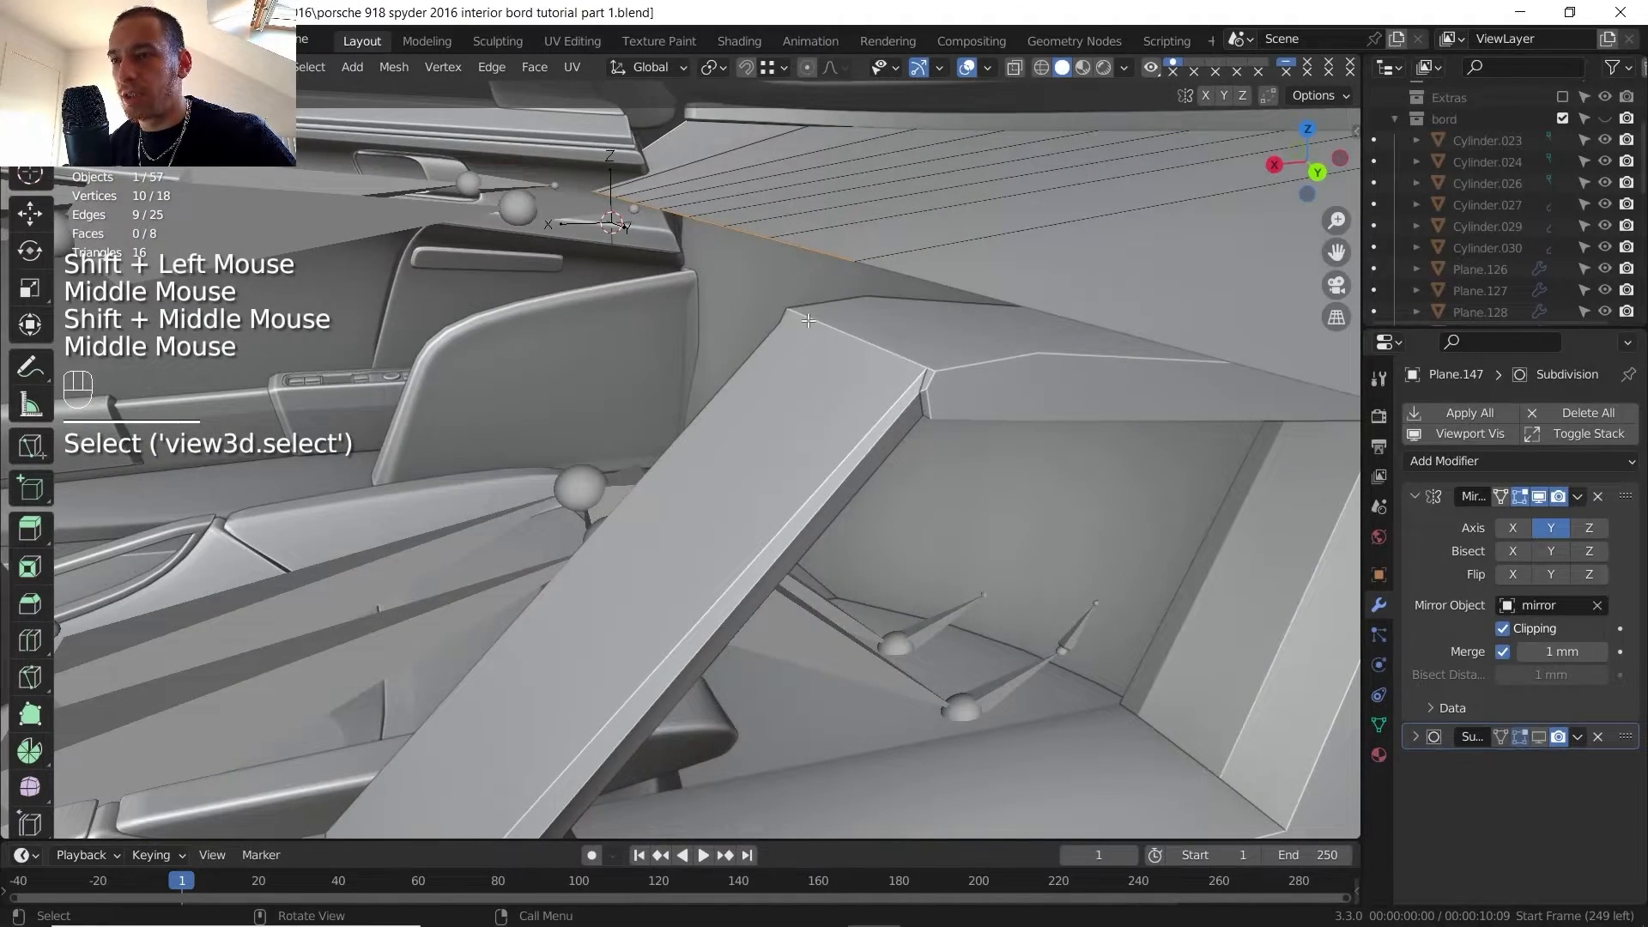
pyautogui.moveTo(808, 320); pyautogui.dragTo(810, 324, button='middle')
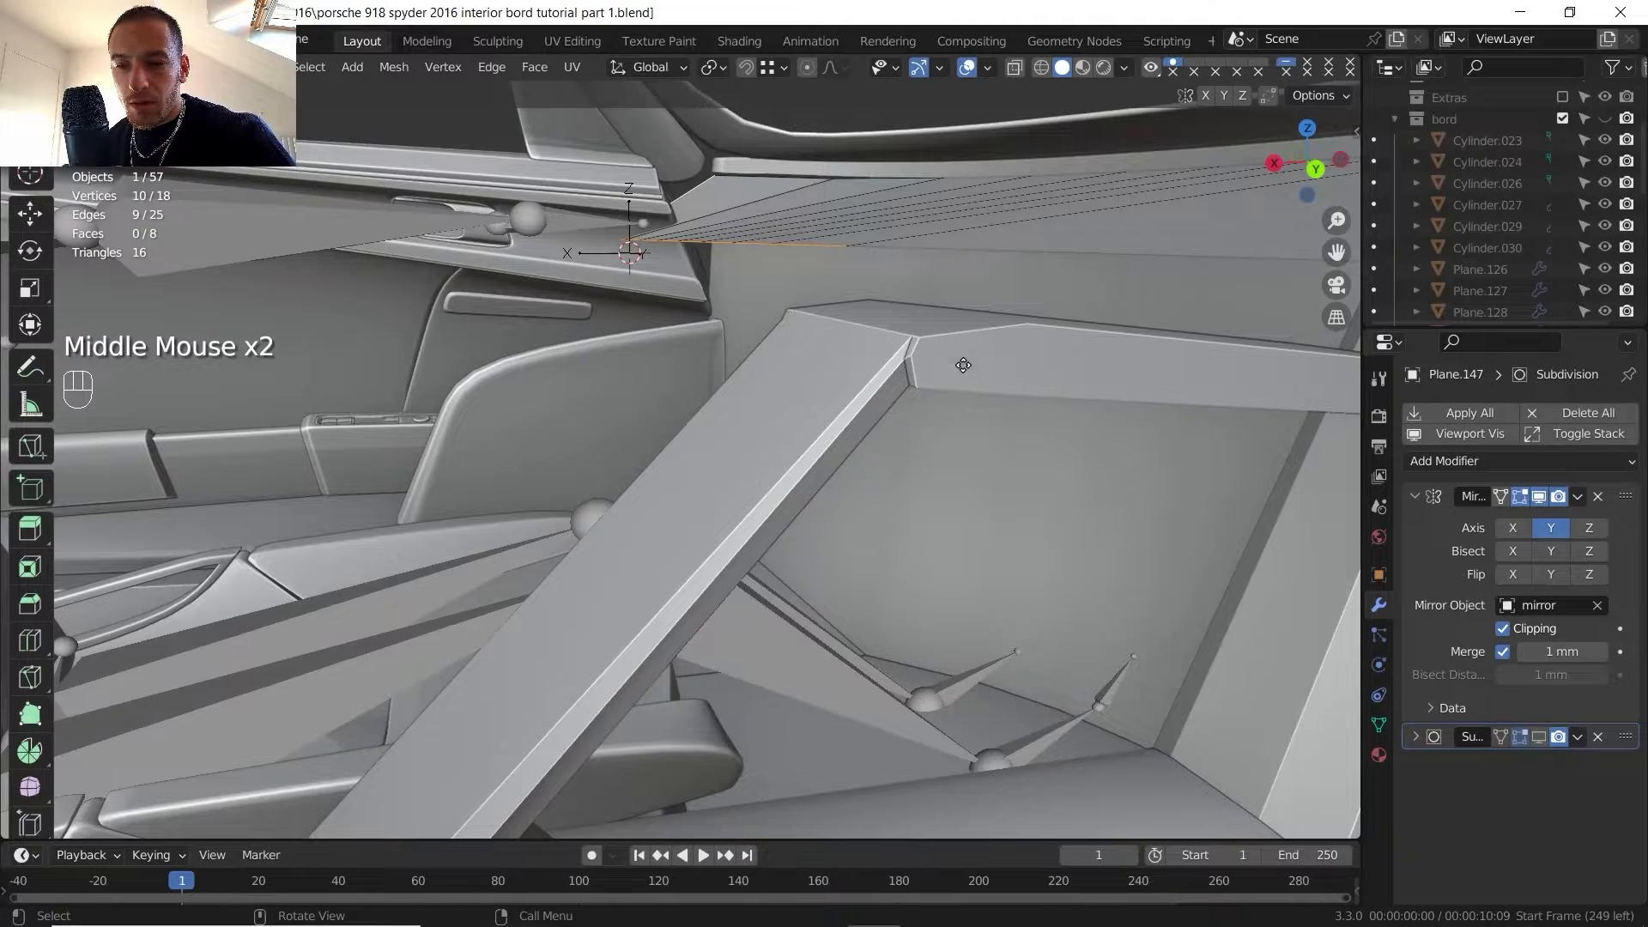
pyautogui.press('e')
pyautogui.press('z')
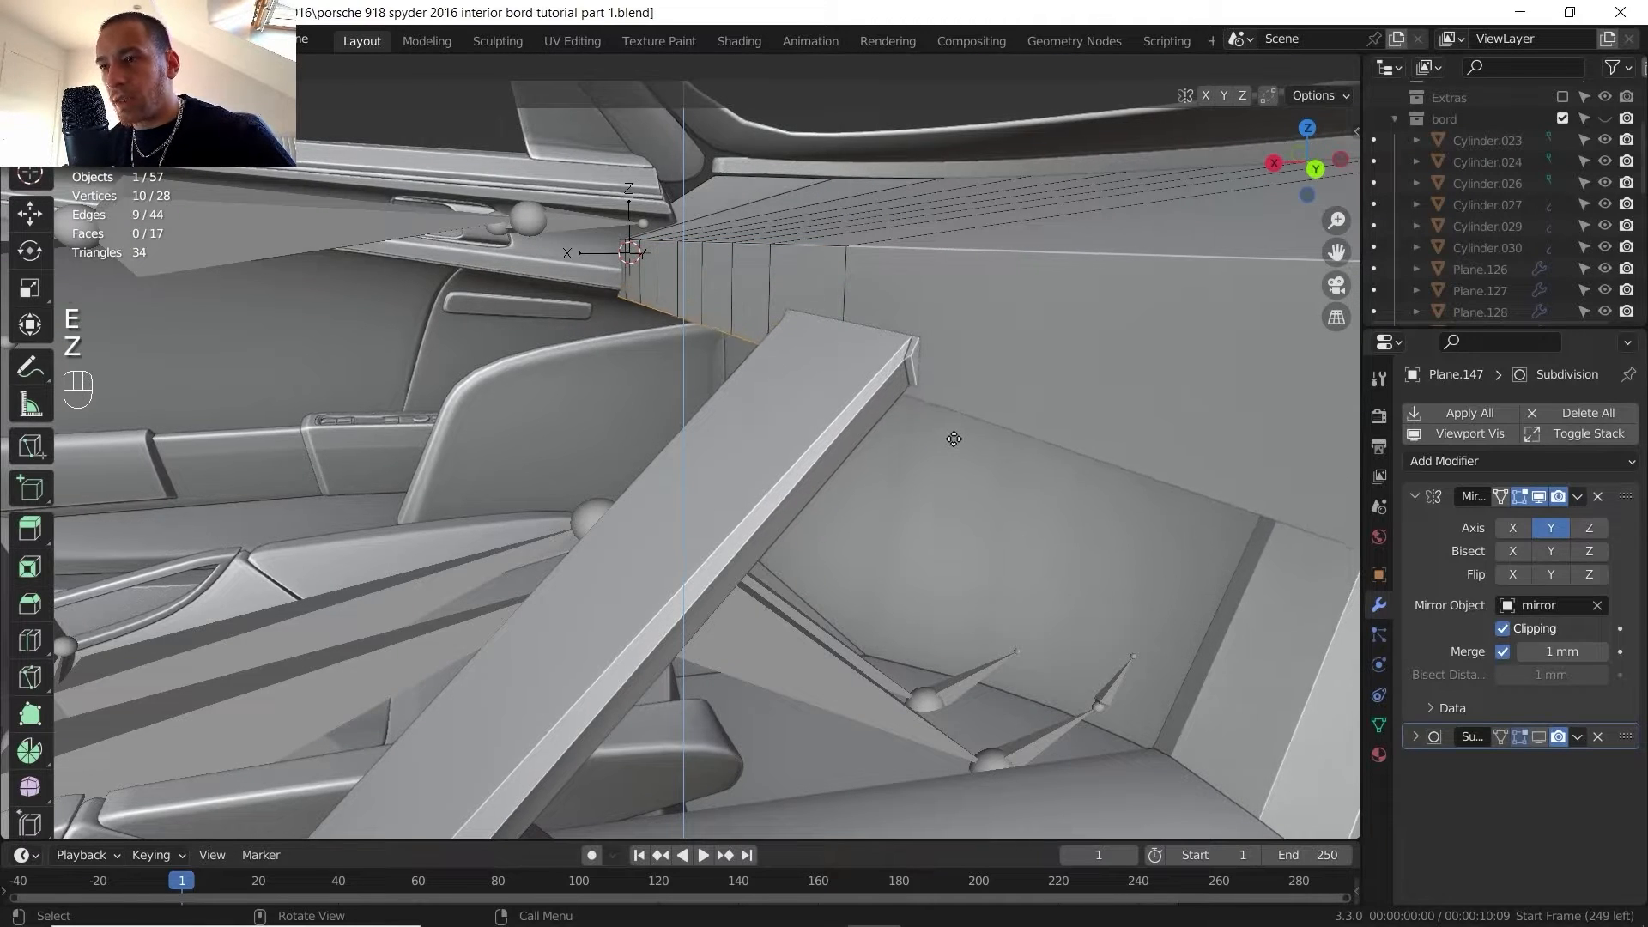
pyautogui.click(951, 436)
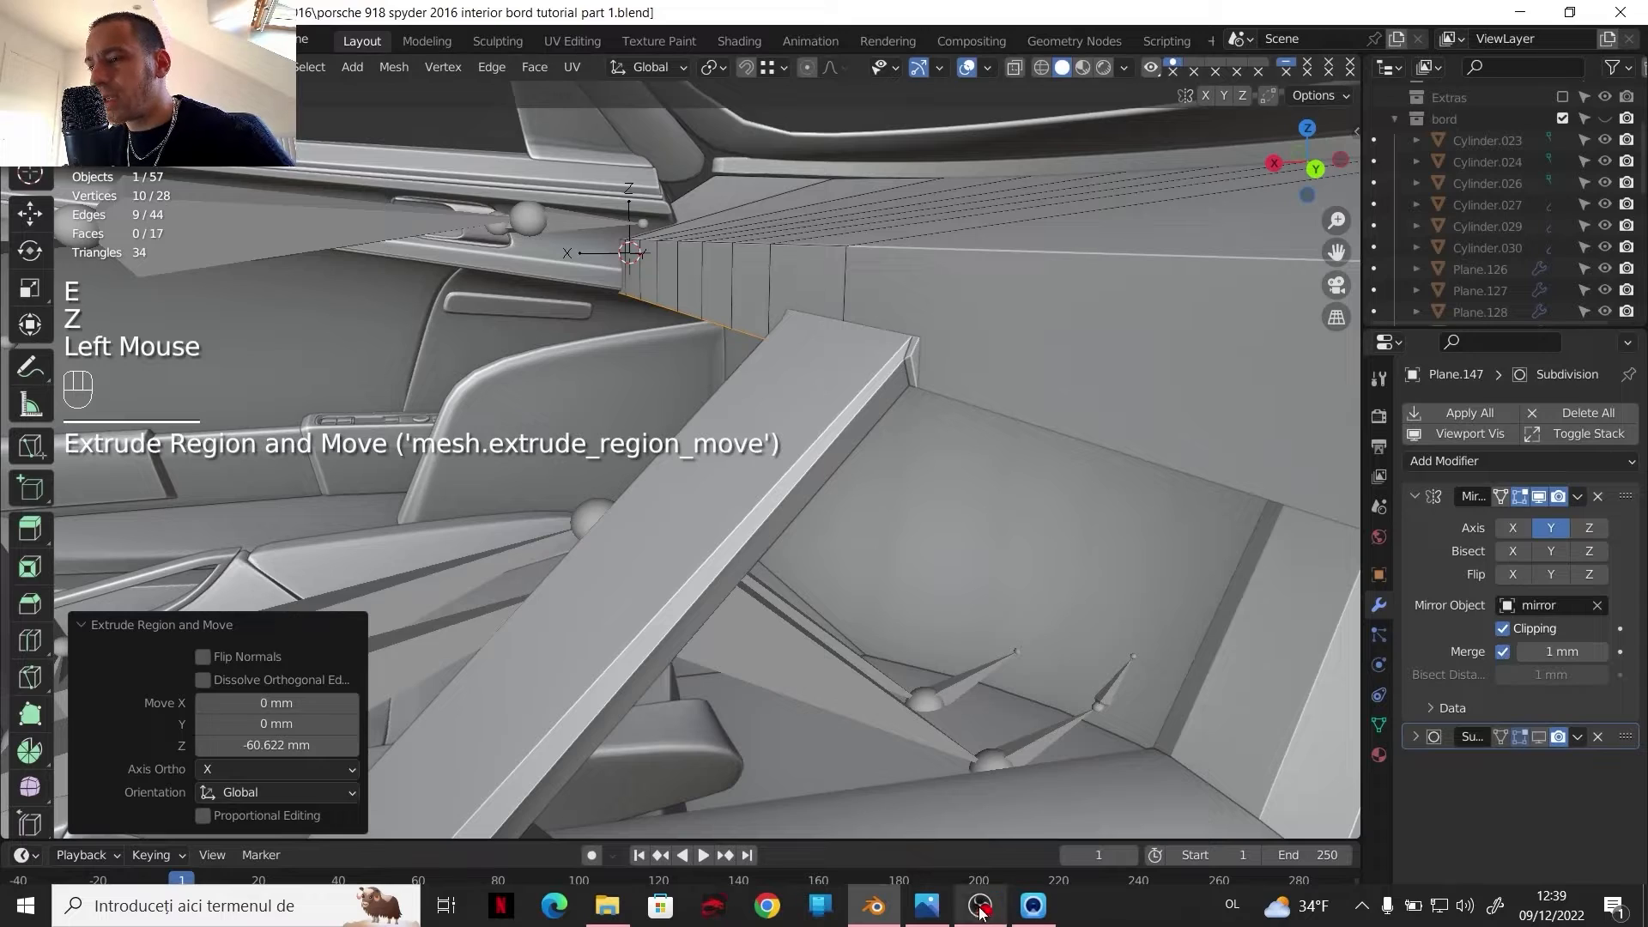
pyautogui.click(934, 906)
pyautogui.click(873, 906)
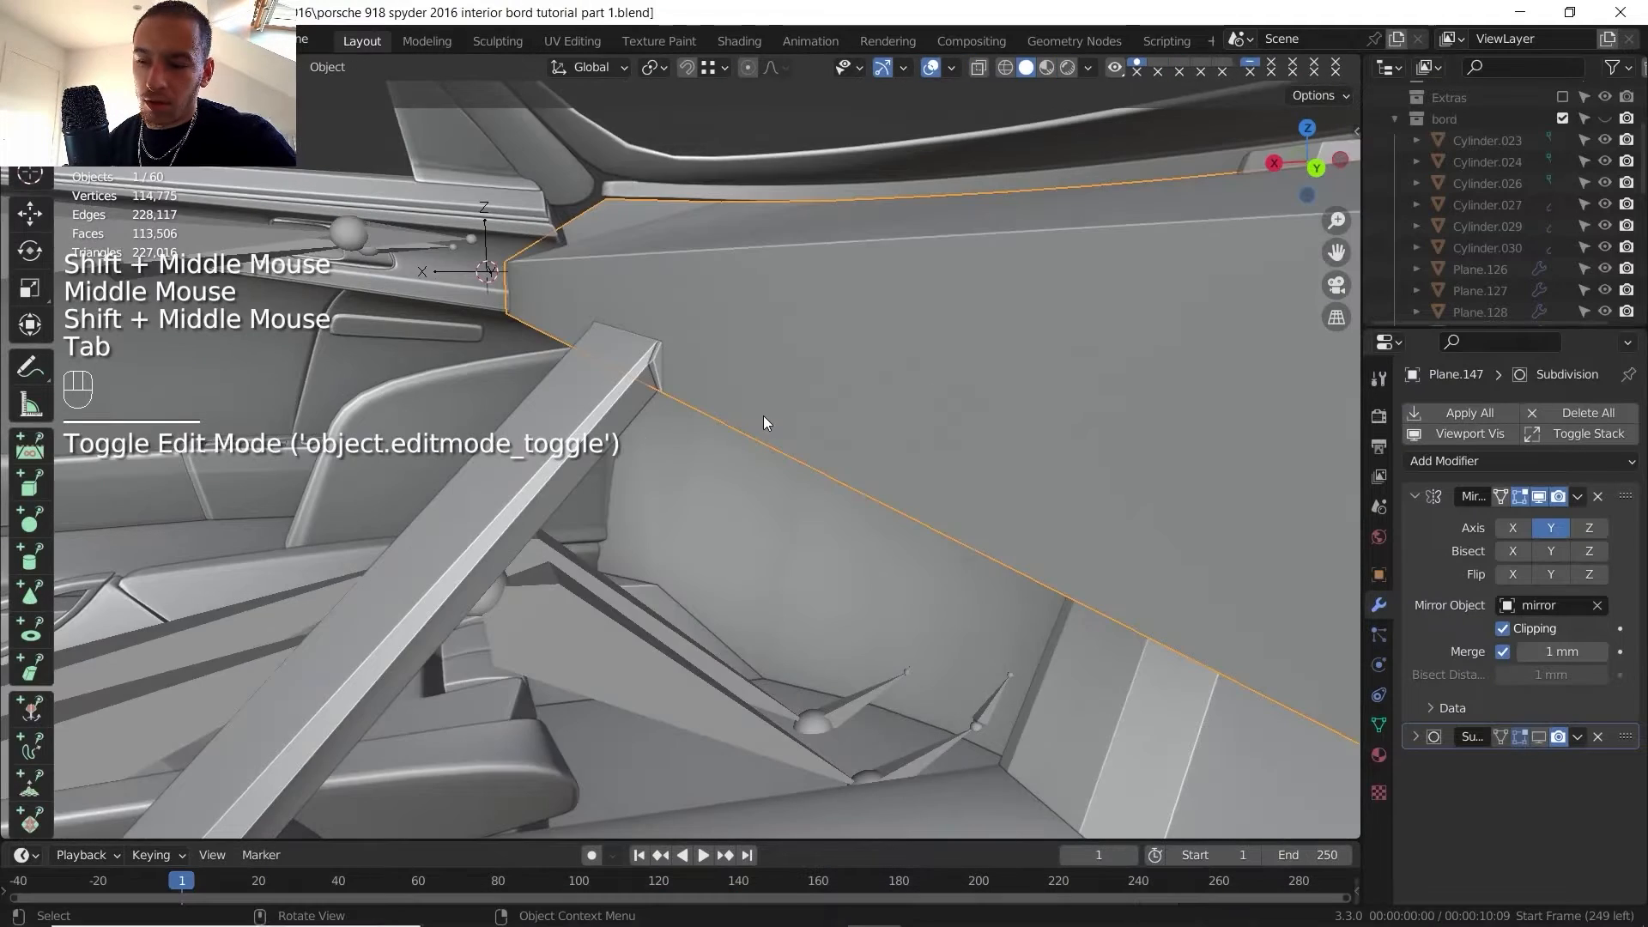
# - Isolate the dashboard, extrude the lower edge chain of its front lip about 184 mm along X toward the nose, and show the full car again
pyautogui.press('/')
pyautogui.keyDown('shift'); pyautogui.moveTo(774, 354); pyautogui.dragTo(709, 362, button='middle'); pyautogui.keyUp('shift')
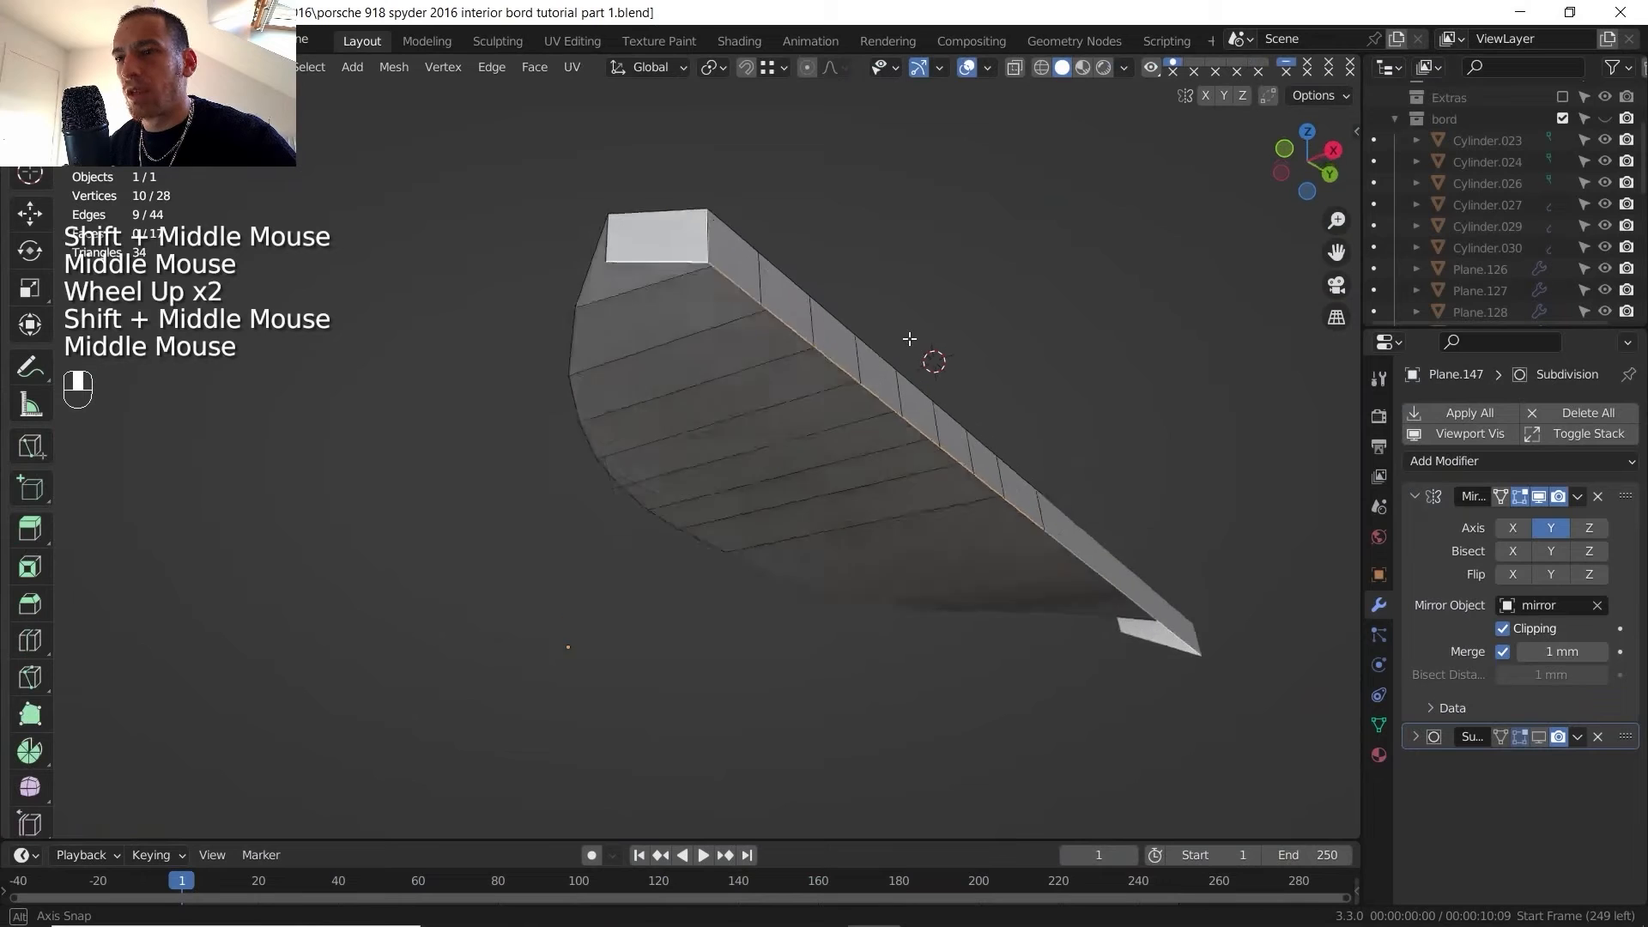
pyautogui.moveTo(910, 339); pyautogui.dragTo(865, 345, button='middle')
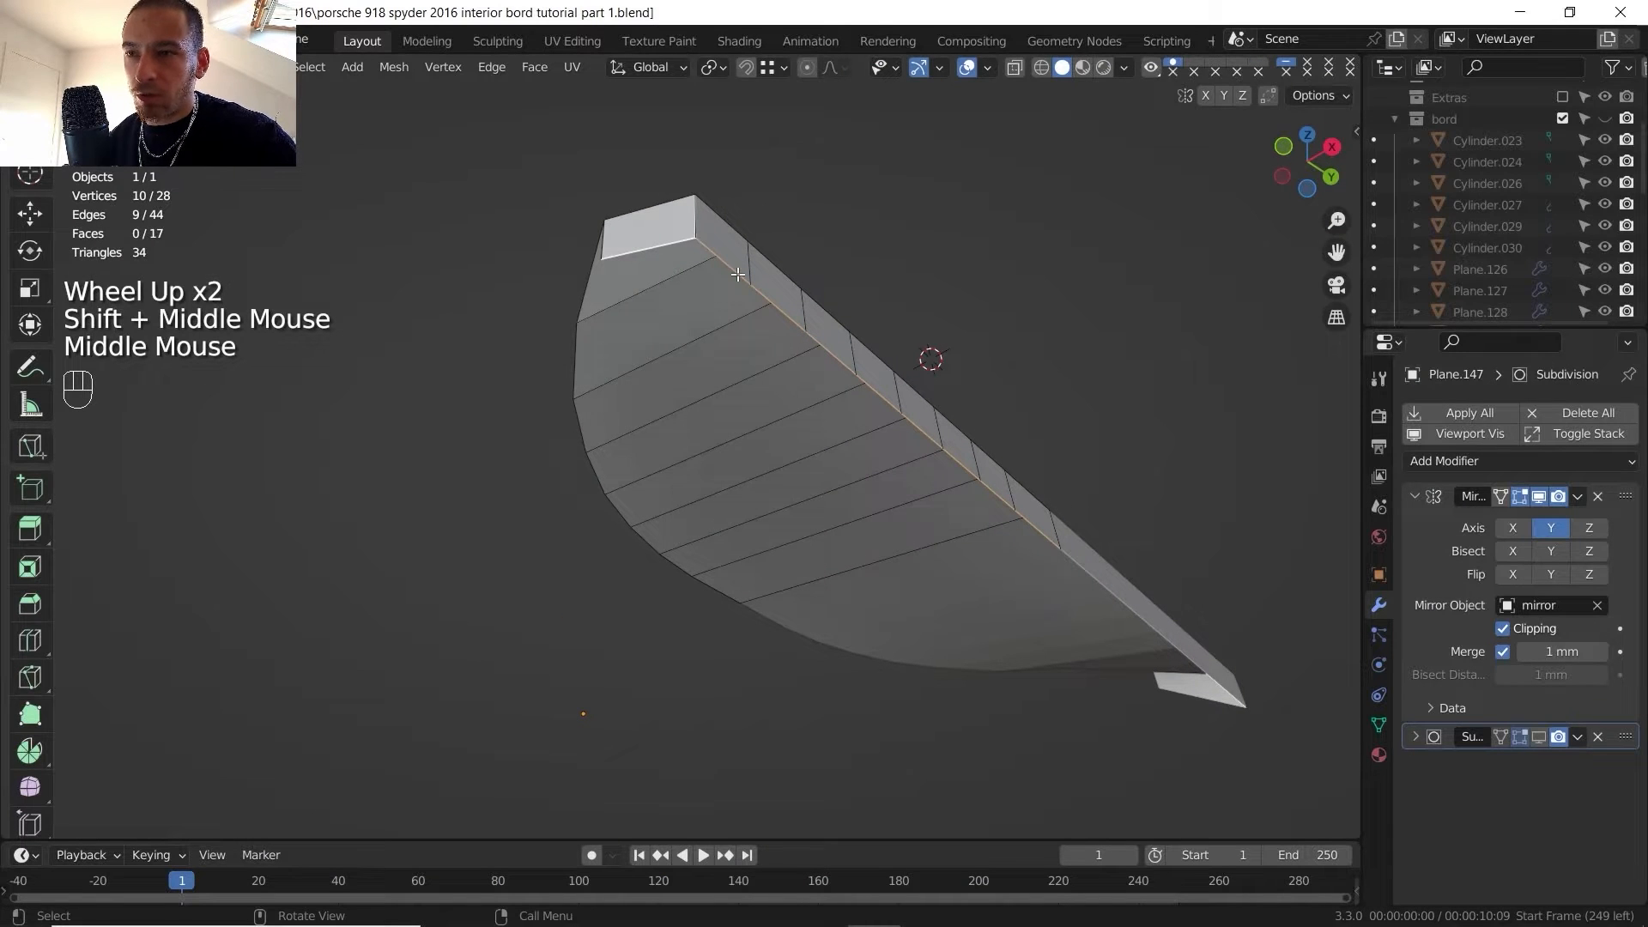
pyautogui.click(978, 476)
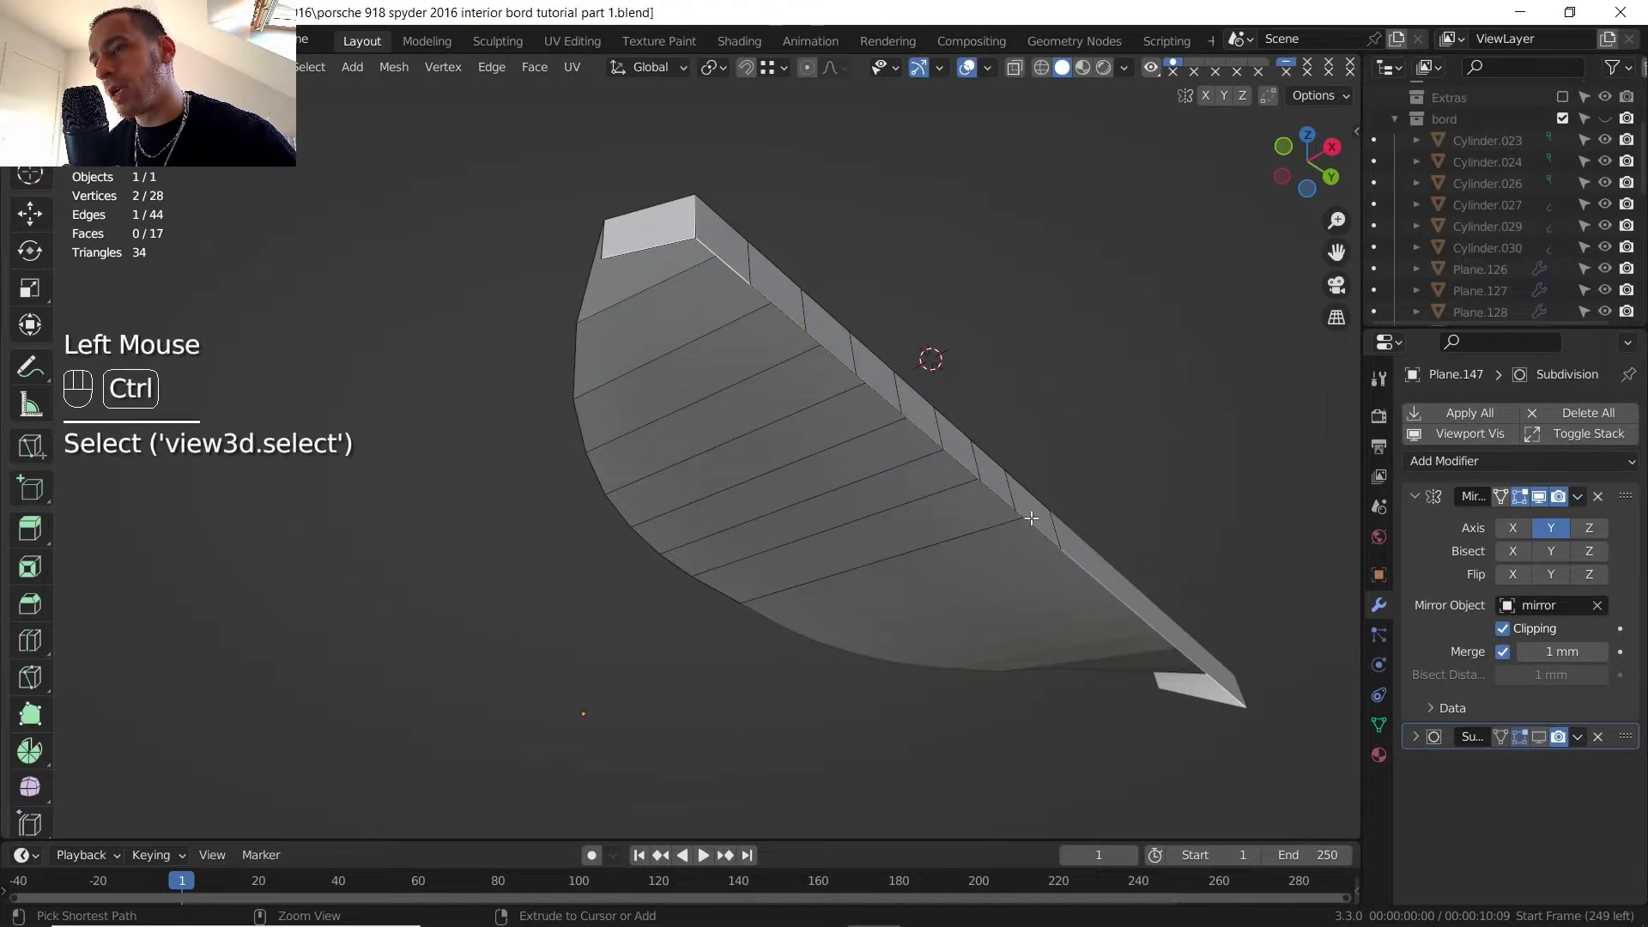
pyautogui.keyDown('ctrl'); pyautogui.click(1073, 517); pyautogui.keyUp('ctrl')
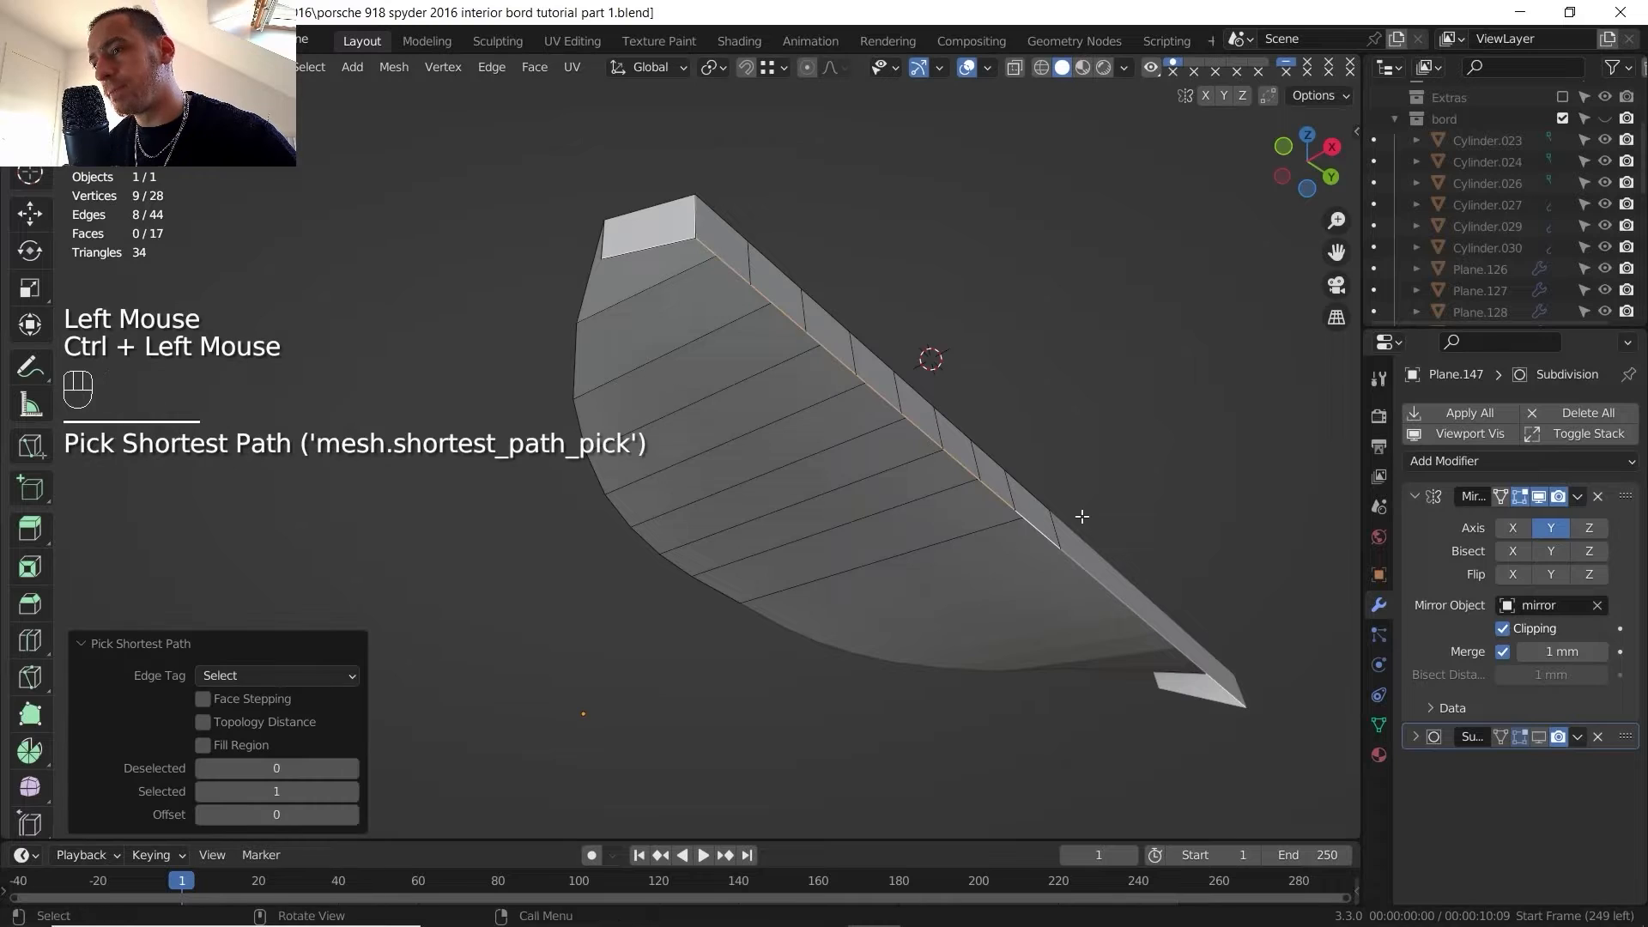
pyautogui.click(1540, 495)
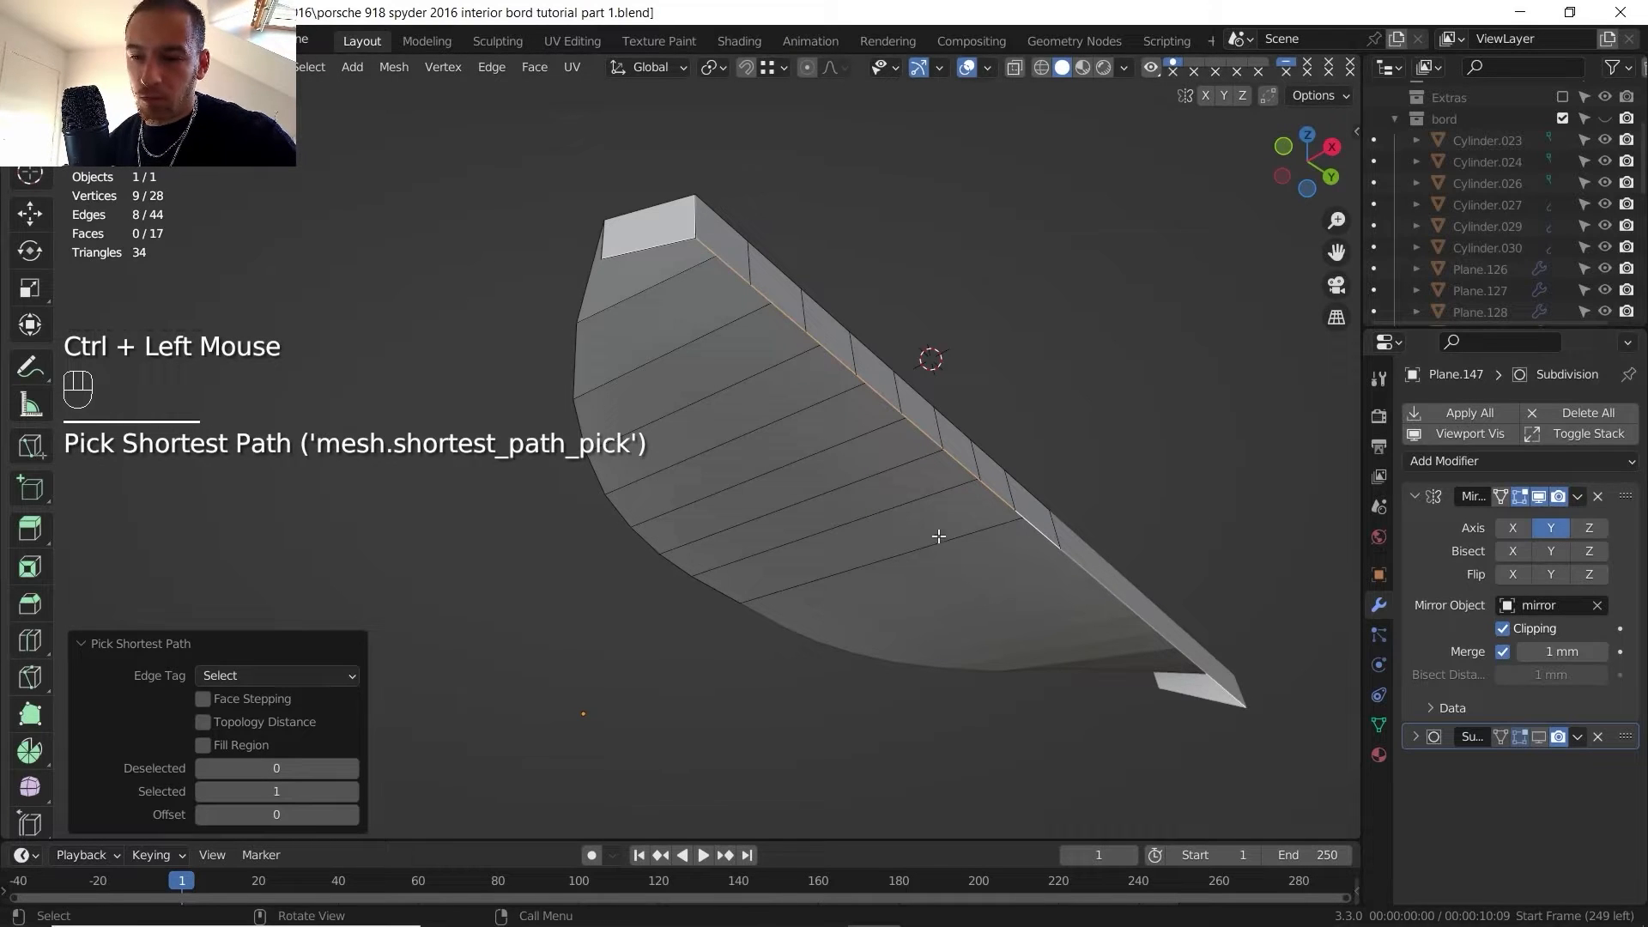
pyautogui.press('e')
pyautogui.press('x')
pyautogui.click(827, 518)
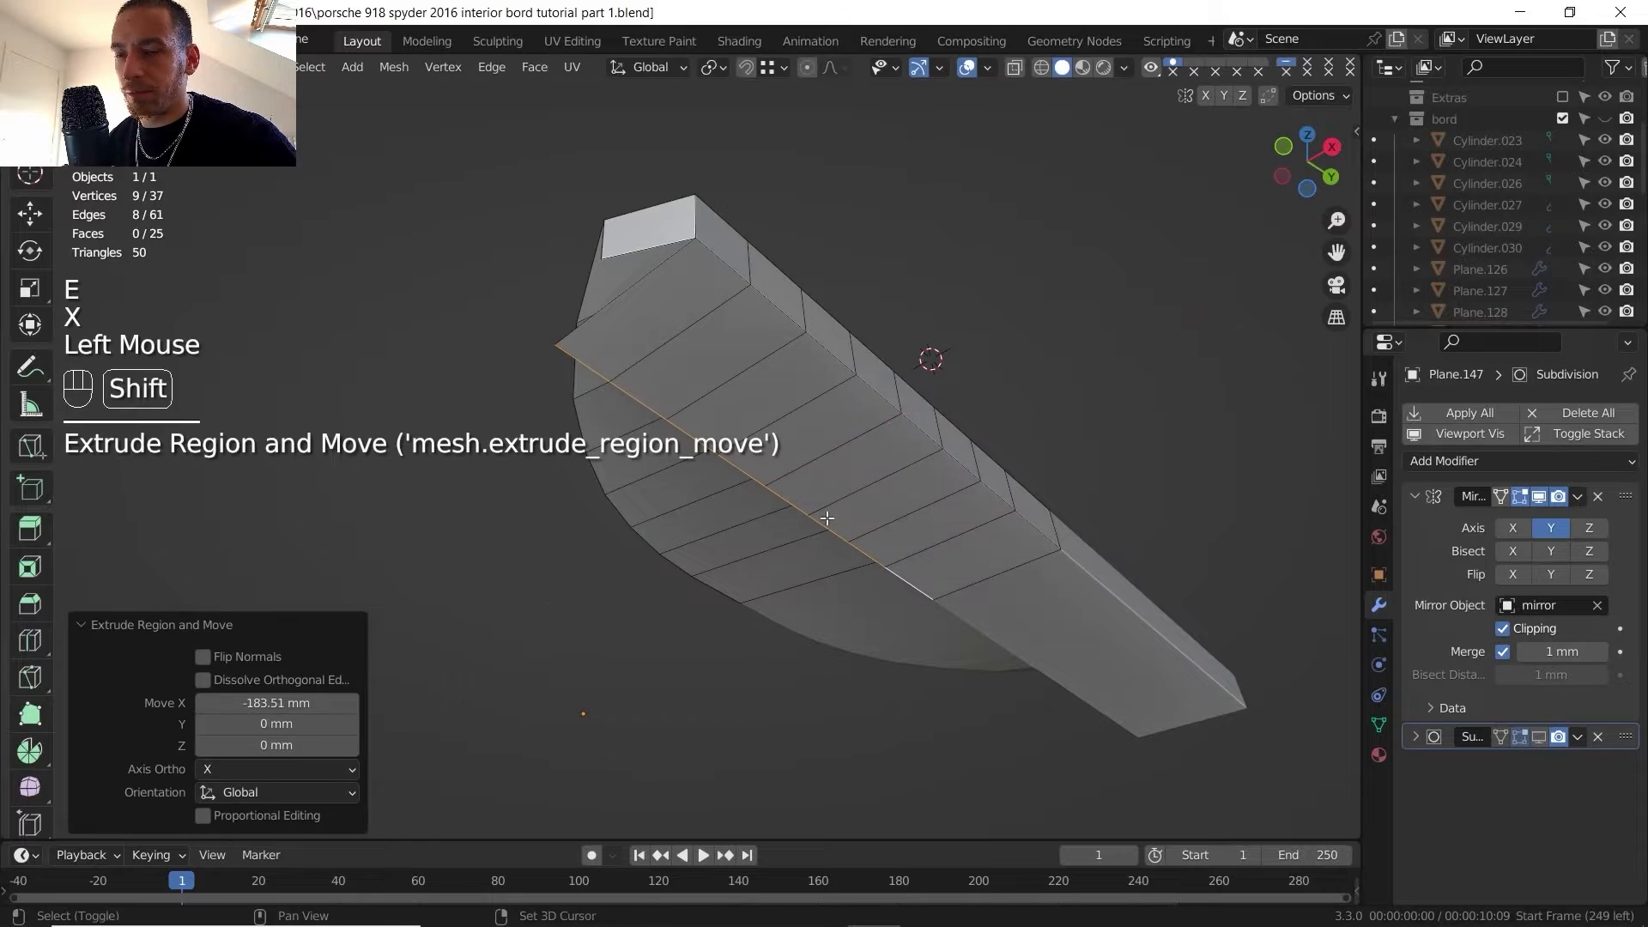
pyautogui.press('Tab')
pyautogui.press('/')
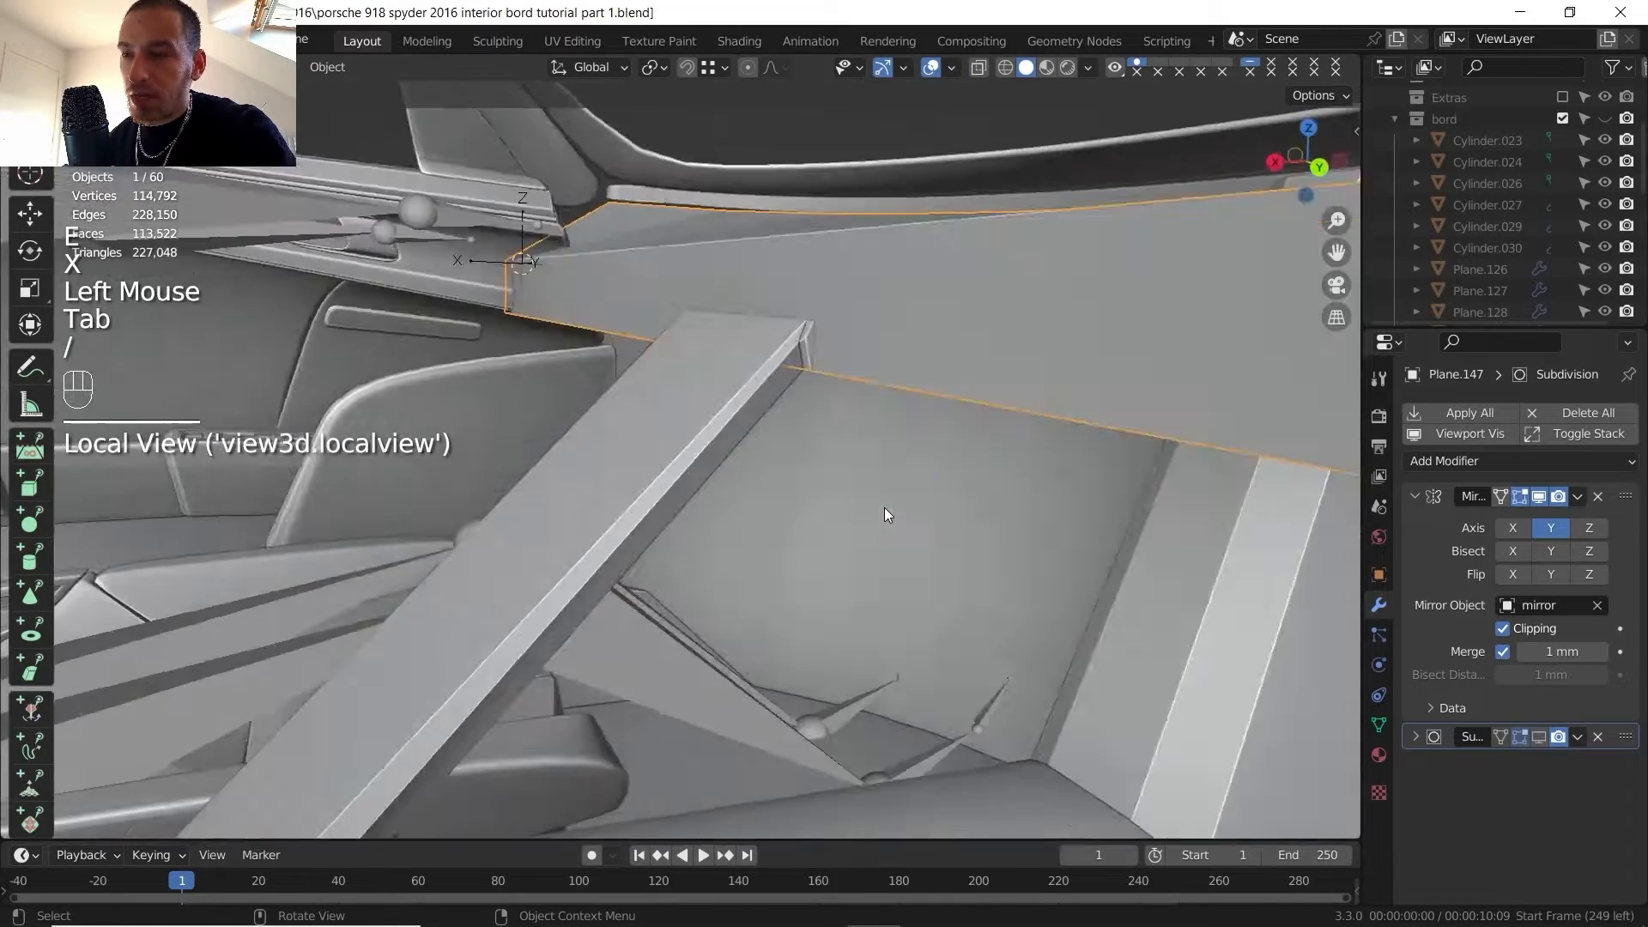
# - Compare the dashboard's top and front lip around the centre console with the interior reference photo
pyautogui.scroll(-2, 828, 497)
pyautogui.keyDown('shift'); pyautogui.moveTo(827, 497); pyautogui.dragTo(744, 460, button='middle'); pyautogui.keyUp('shift')
pyautogui.scroll(-1, 847, 599)
pyautogui.scroll(-5, 847, 599)
pyautogui.keyDown('shift'); pyautogui.moveTo(848, 599); pyautogui.dragTo(914, 567, button='middle'); pyautogui.keyUp('shift')
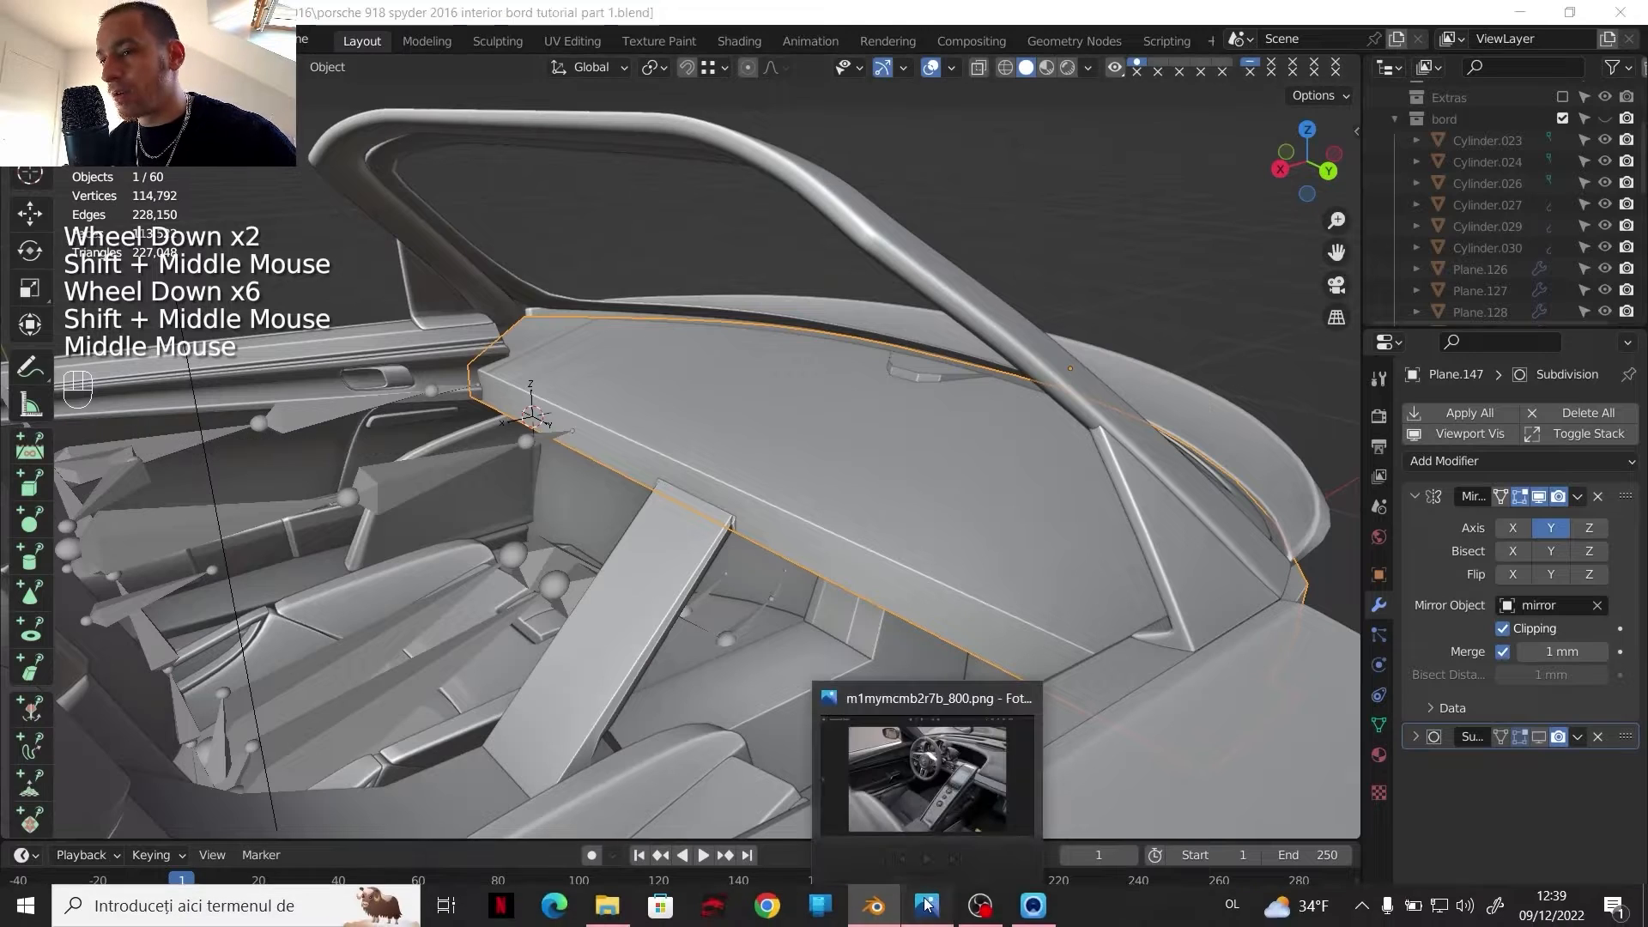
pyautogui.click(929, 907)
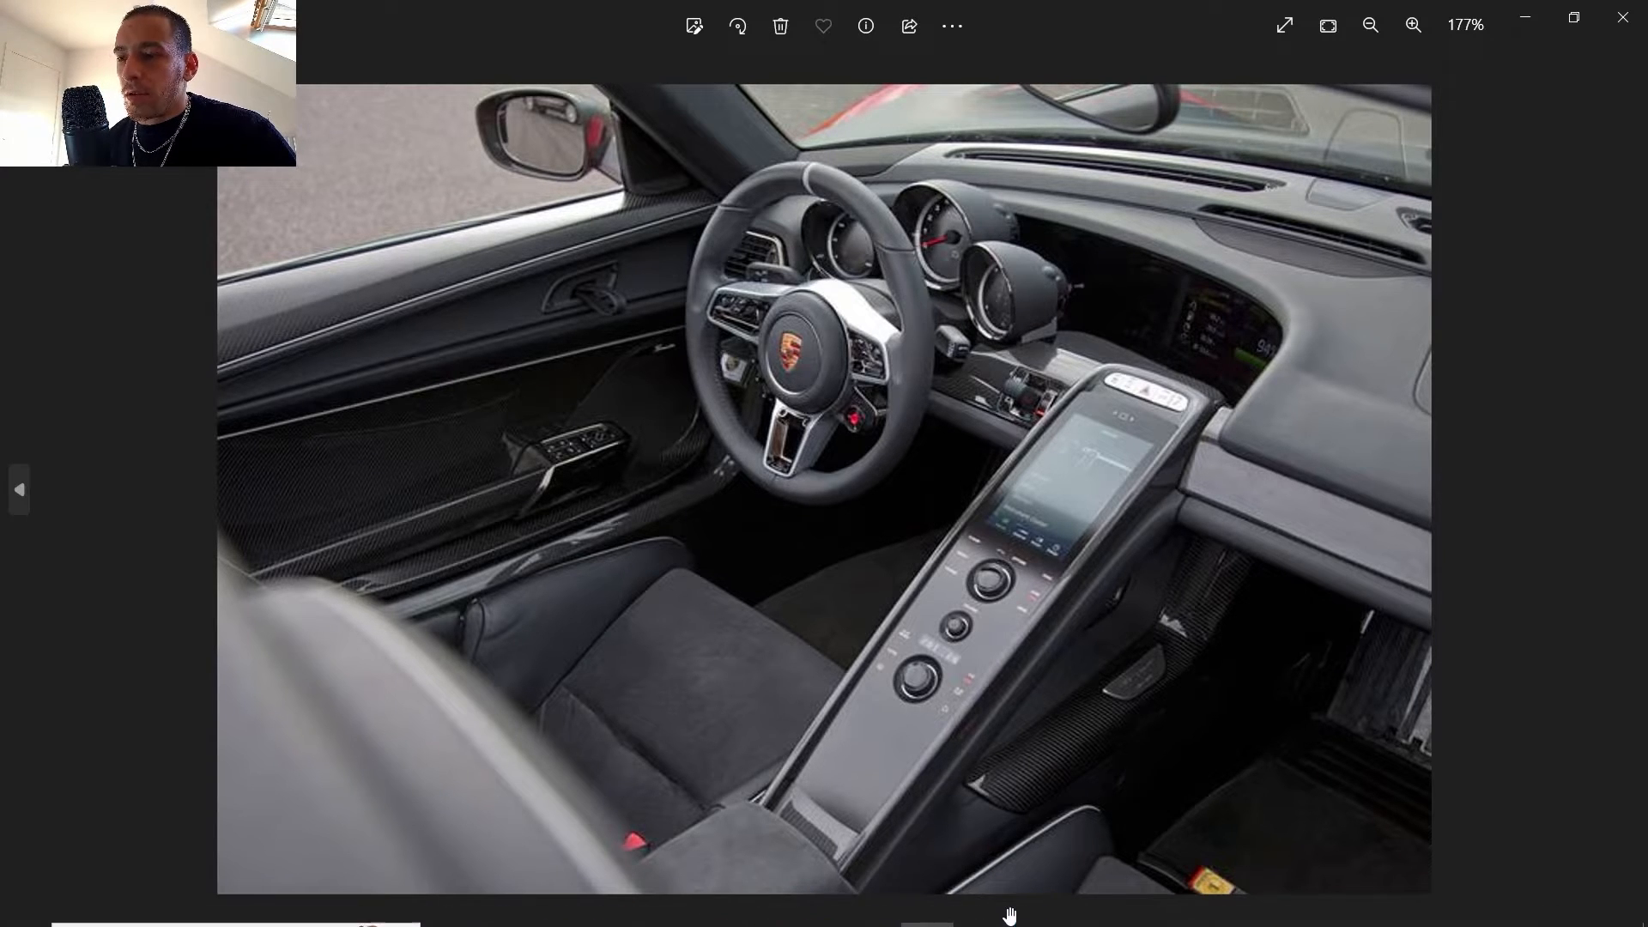
pyautogui.click(884, 911)
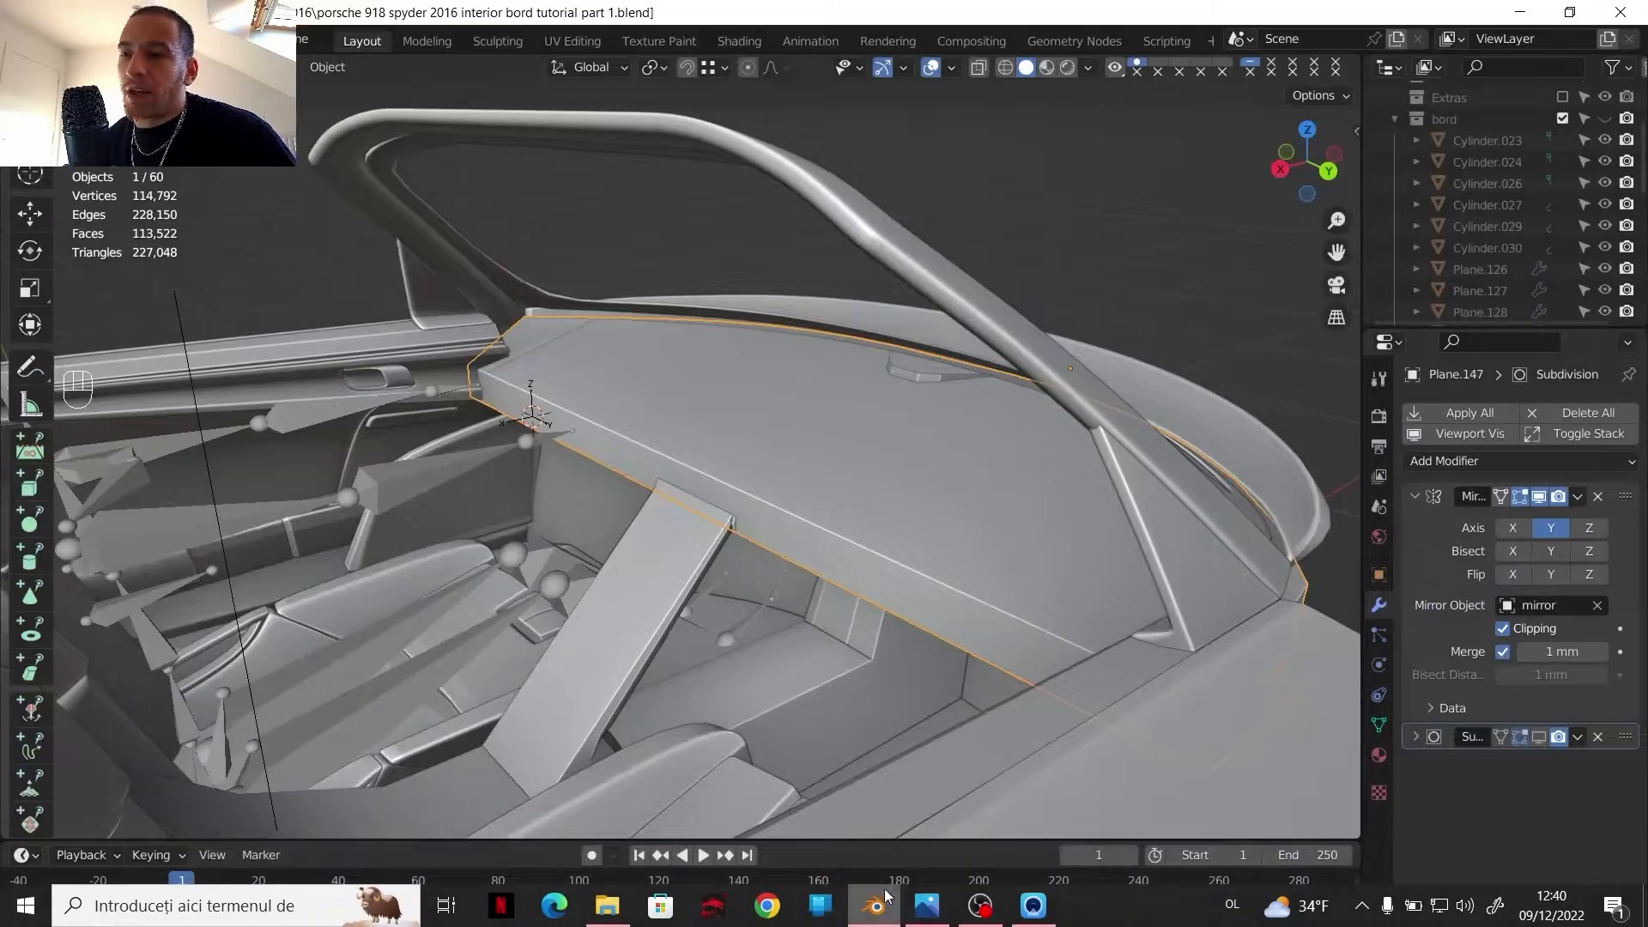
pyautogui.keyDown('shift'); pyautogui.moveTo(834, 337); pyautogui.dragTo(953, 403, button='middle'); pyautogui.keyUp('shift')
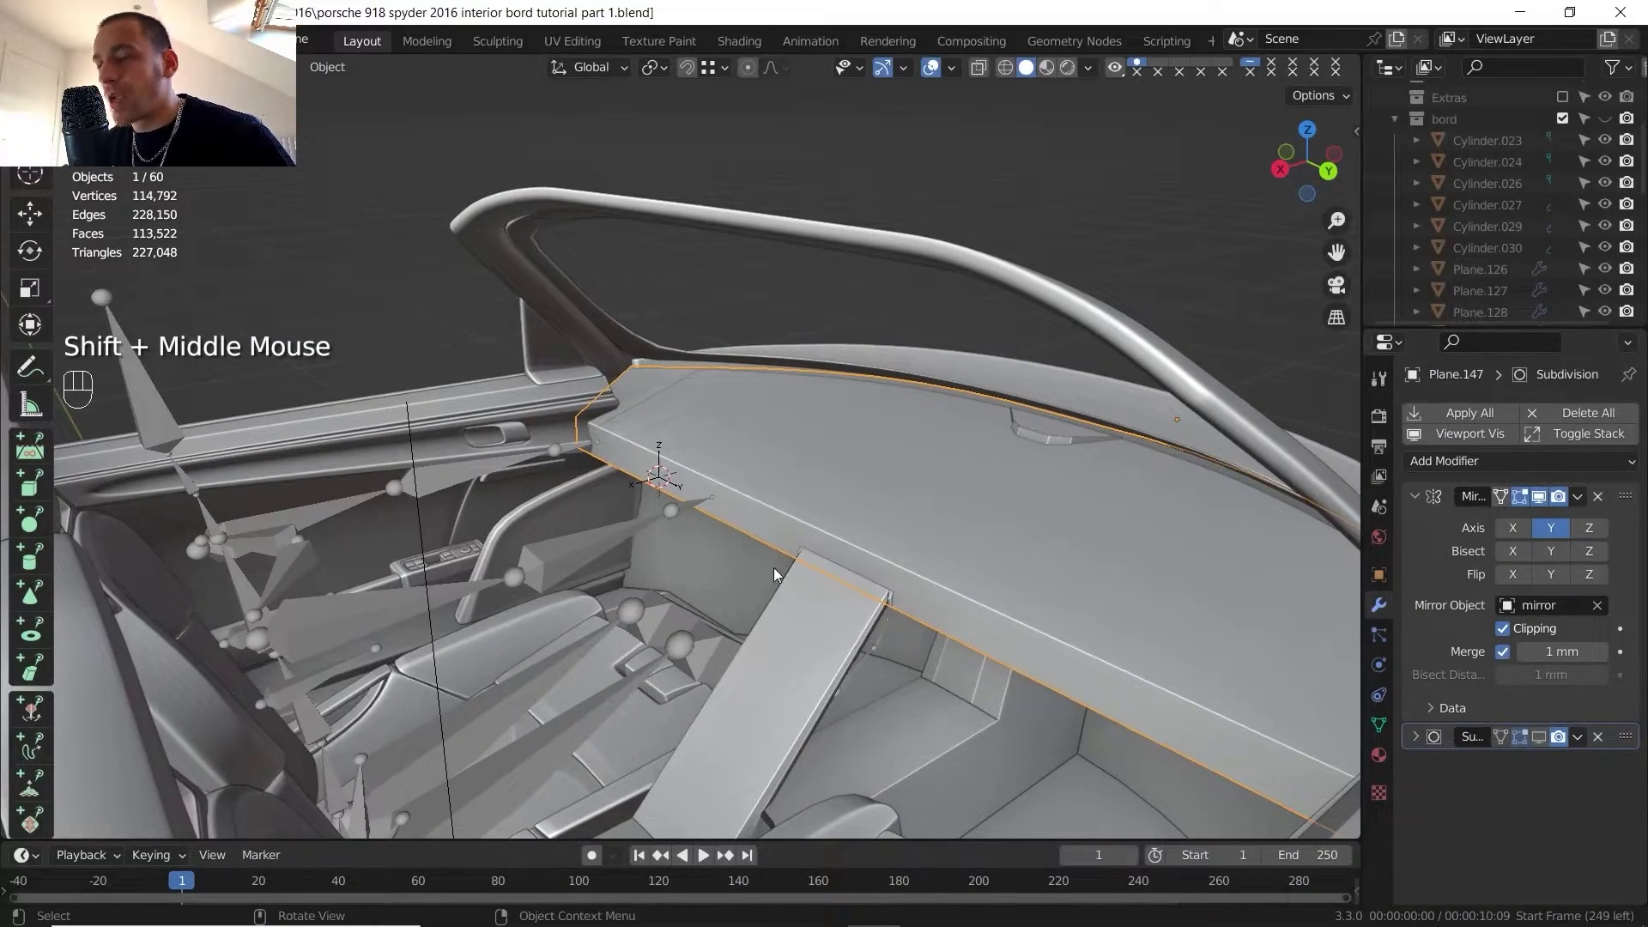
pyautogui.keyDown('shift'); pyautogui.moveTo(678, 484); pyautogui.dragTo(685, 510, button='middle'); pyautogui.keyUp('shift')
pyautogui.moveTo(685, 511); pyautogui.dragTo(627, 429, button='middle')
pyautogui.scroll(2, 692, 537)
pyautogui.moveTo(627, 429); pyautogui.dragTo(533, 286, button='middle')
pyautogui.scroll(-2, 533, 286)
pyautogui.moveTo(563, 343); pyautogui.dragTo(518, 467, button='middle')
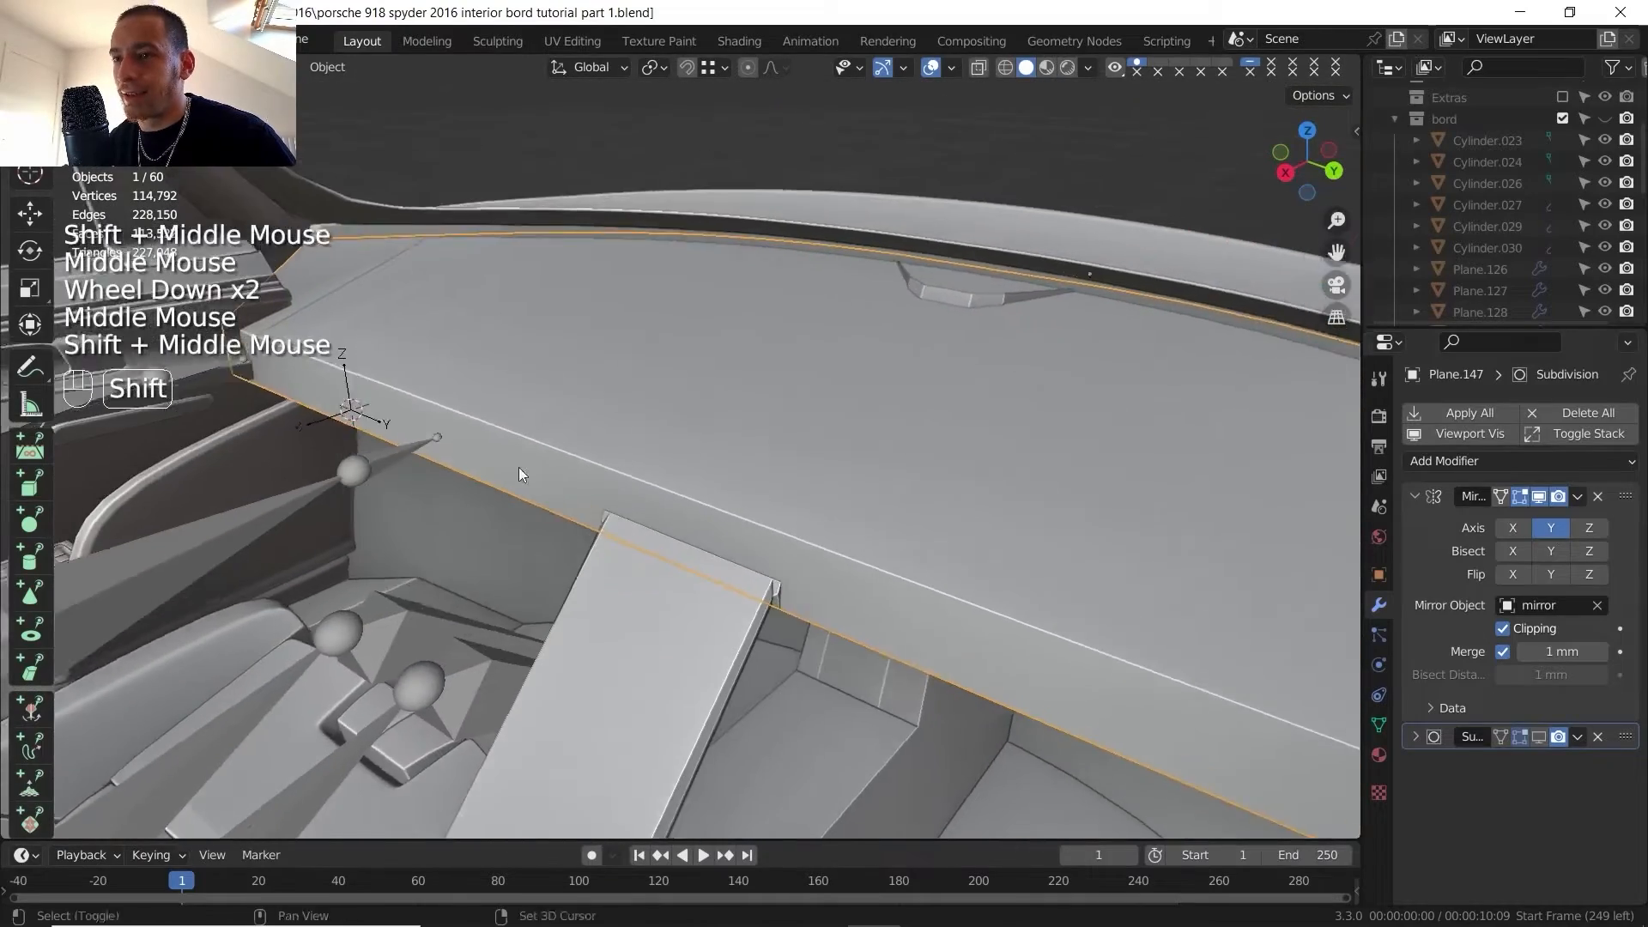
# - Lower the far edges of the dashboard's extruded underside about 18 mm along Z
pyautogui.scroll(-2, 898, 521)
pyautogui.moveTo(620, 541); pyautogui.dragTo(670, 447, button='middle')
pyautogui.scroll(2, 645, 559)
pyautogui.scroll(1, 660, 454)
pyautogui.scroll(2, 661, 453)
pyautogui.keyDown('shift'); pyautogui.moveTo(670, 447); pyautogui.dragTo(740, 521, button='middle'); pyautogui.keyUp('shift')
pyautogui.scroll(-1, 740, 522)
pyautogui.press('Tab')
pyautogui.press('g')
pyautogui.press('z')
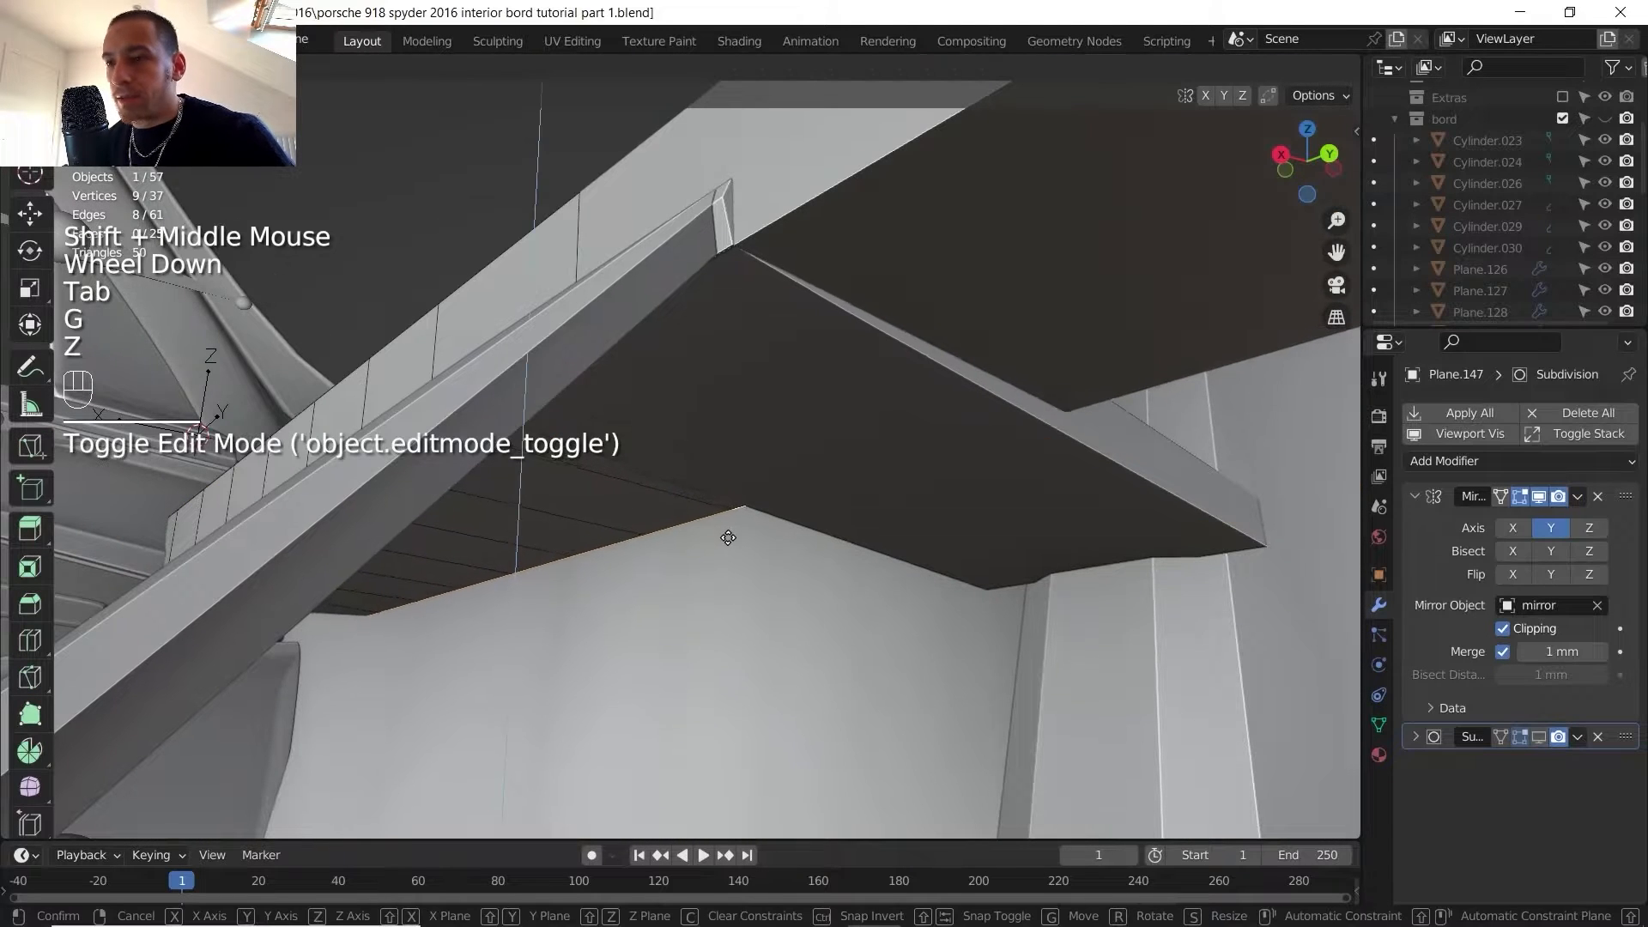
pyautogui.keyDown('shift'); pyautogui.click(726, 627); pyautogui.keyUp('shift')
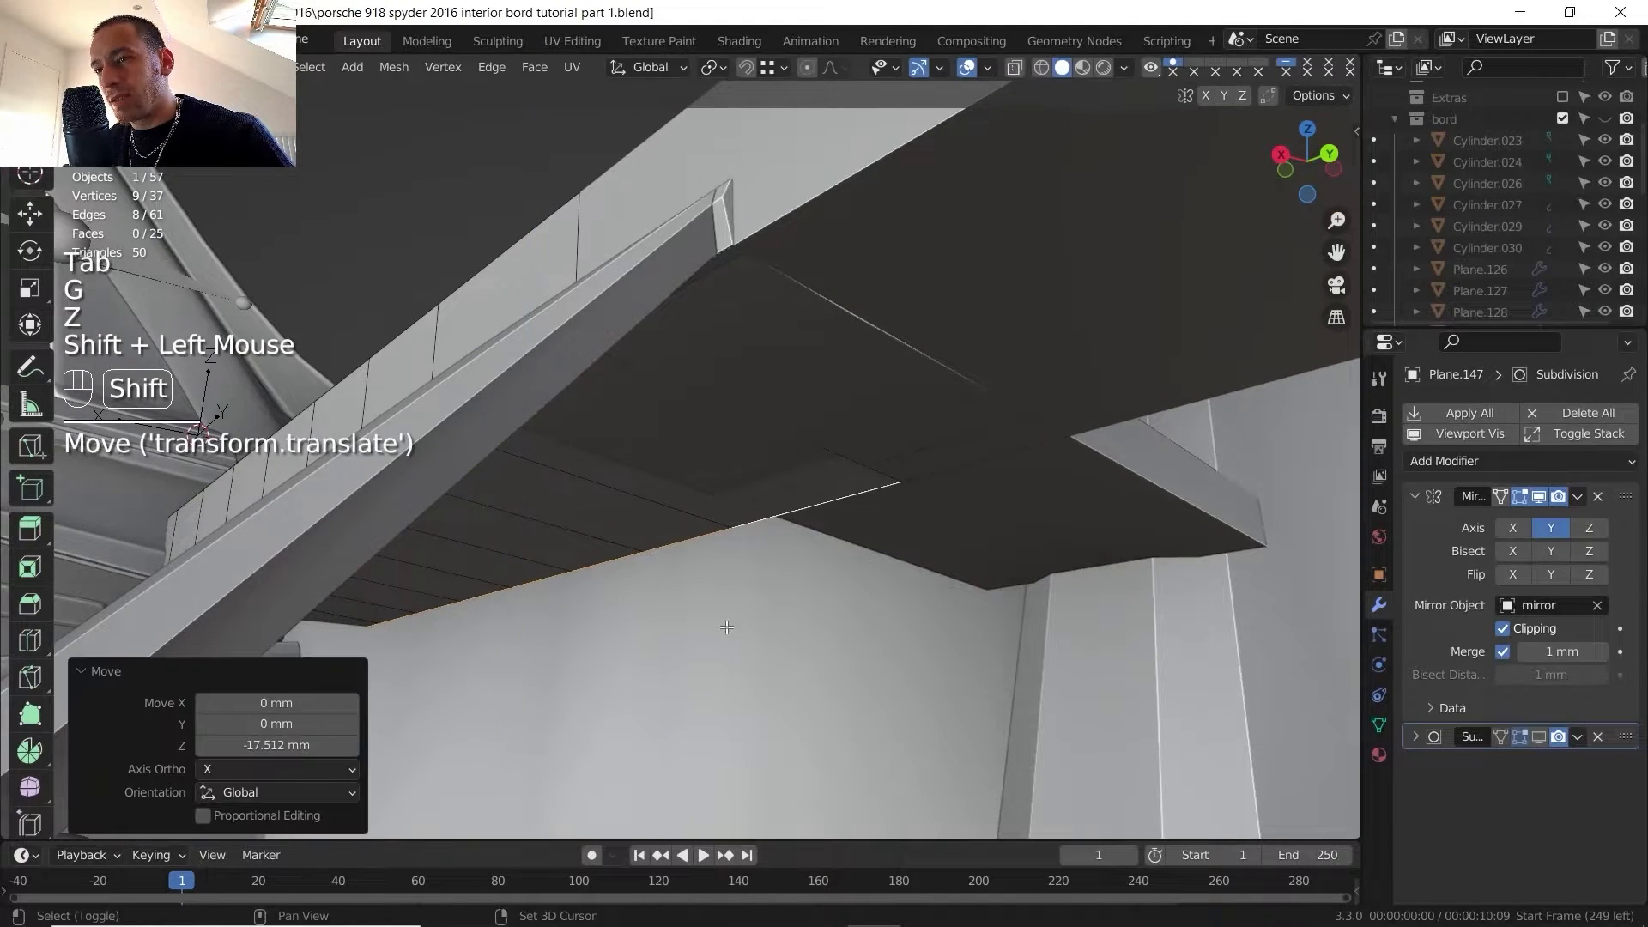
# - Move the underside's far edges about 244 mm along X toward the nose and adjust their height along Z
pyautogui.press('g')
pyautogui.press('x')
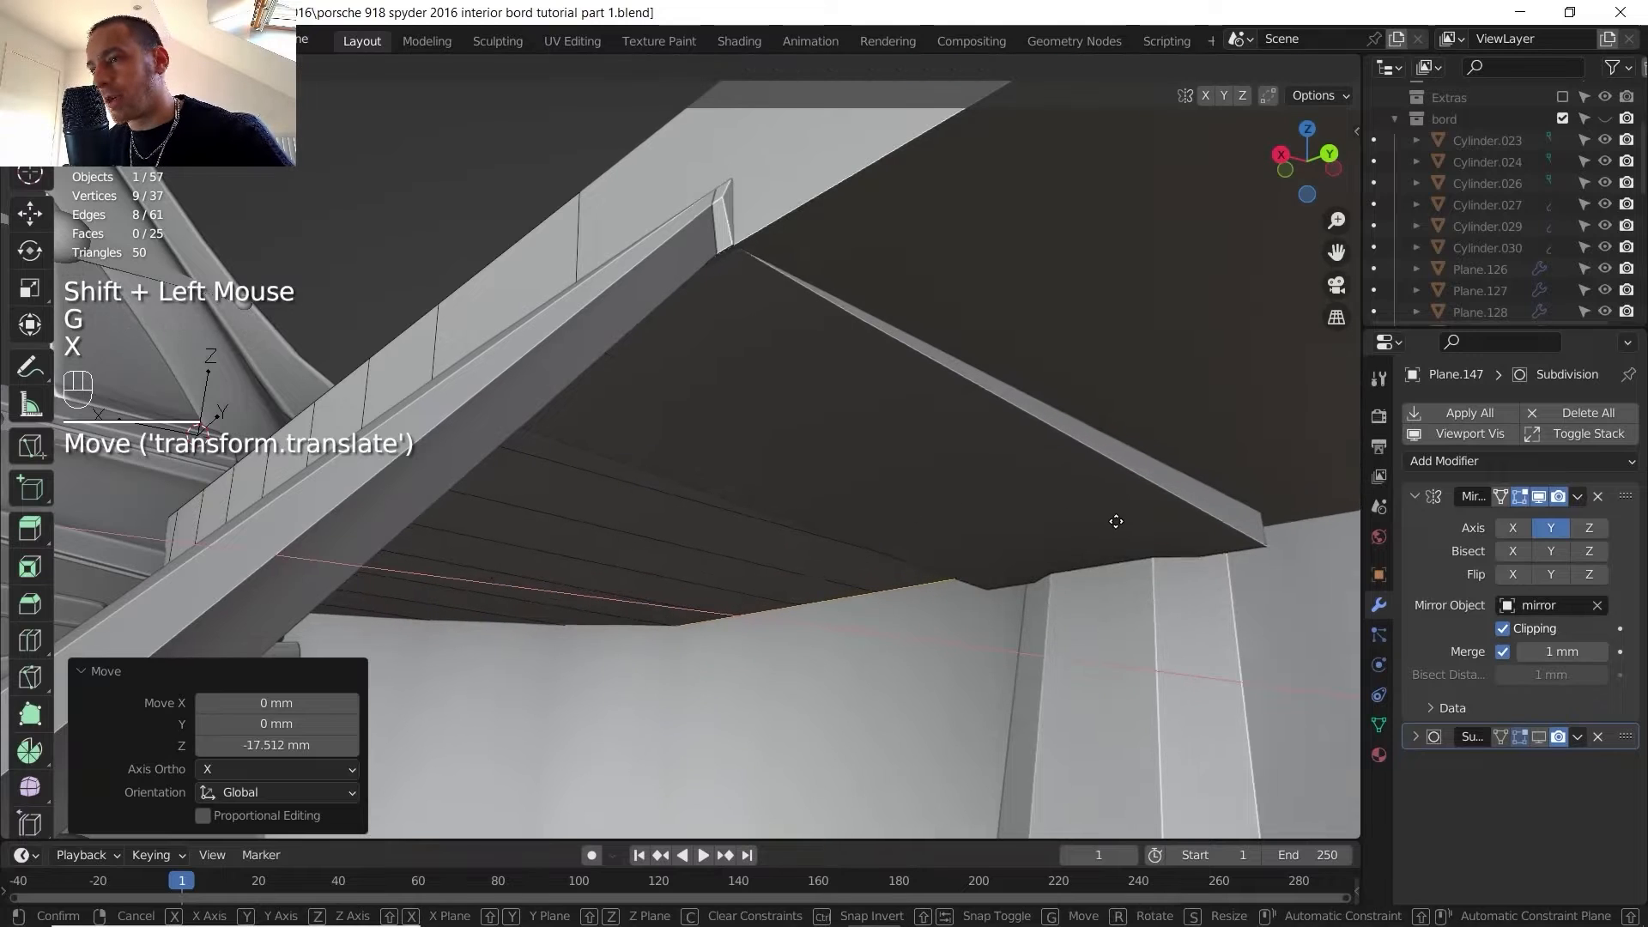
pyautogui.click(1129, 537)
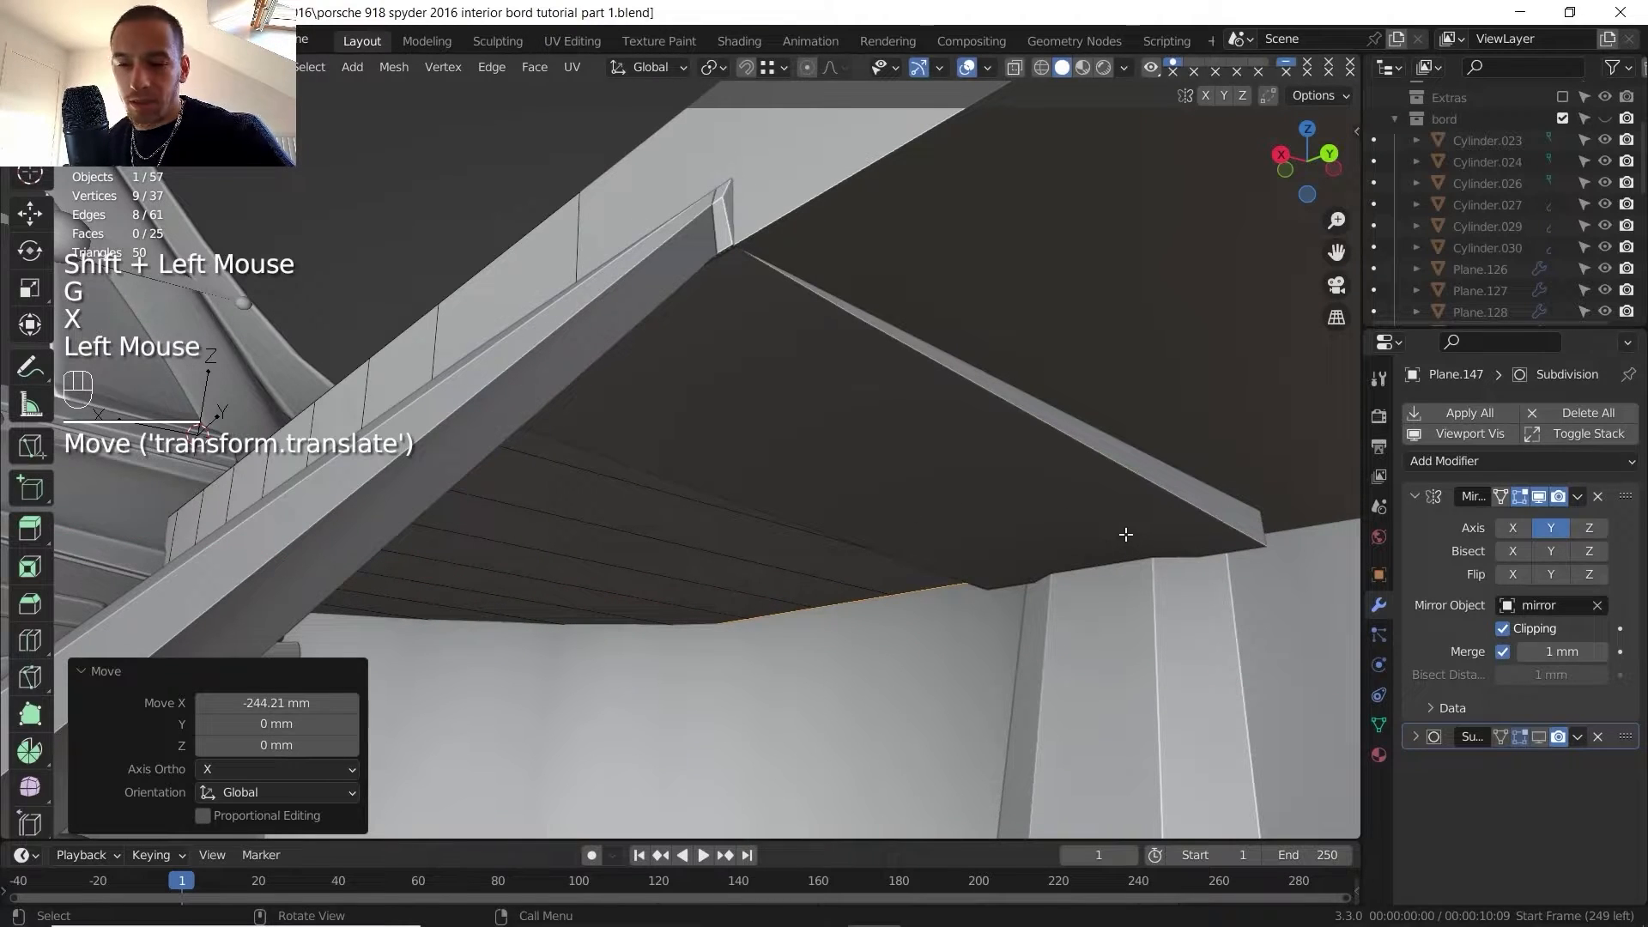
pyautogui.press('g')
pyautogui.press('z')
pyautogui.click(1130, 552)
# - Pull the underside vertices that stick out through the front wall back along X one by one, by up to about 299 mm
pyautogui.scroll(-4, 1129, 552)
pyautogui.keyDown('shift'); pyautogui.scroll(-1, 844, 538); pyautogui.keyUp('shift')
pyautogui.scroll(-5, 845, 538)
pyautogui.moveTo(1129, 552); pyautogui.dragTo(837, 524, button='middle')
pyautogui.scroll(-6, 845, 538)
pyautogui.moveTo(836, 524); pyautogui.dragTo(833, 506, button='middle')
pyautogui.moveTo(833, 507); pyautogui.dragTo(704, 524, button='middle')
pyautogui.scroll(4, 811, 506)
pyautogui.scroll(1, 773, 515)
pyautogui.press('1')
pyautogui.click(691, 525)
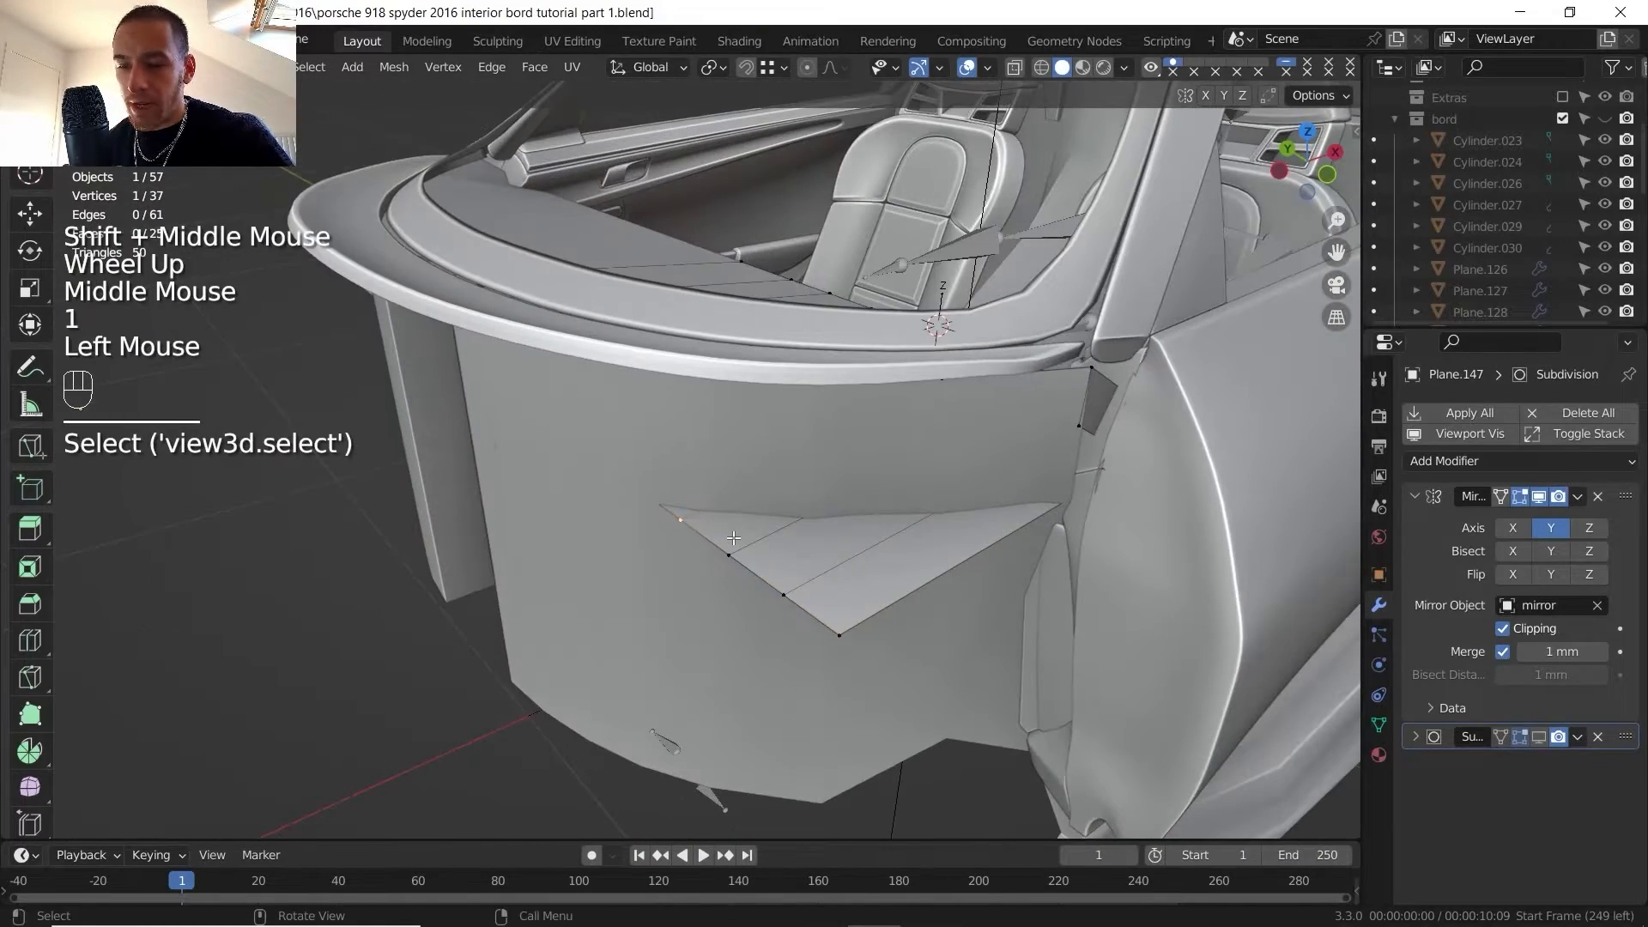
pyautogui.press('g')
pyautogui.press('x')
pyautogui.click(845, 643)
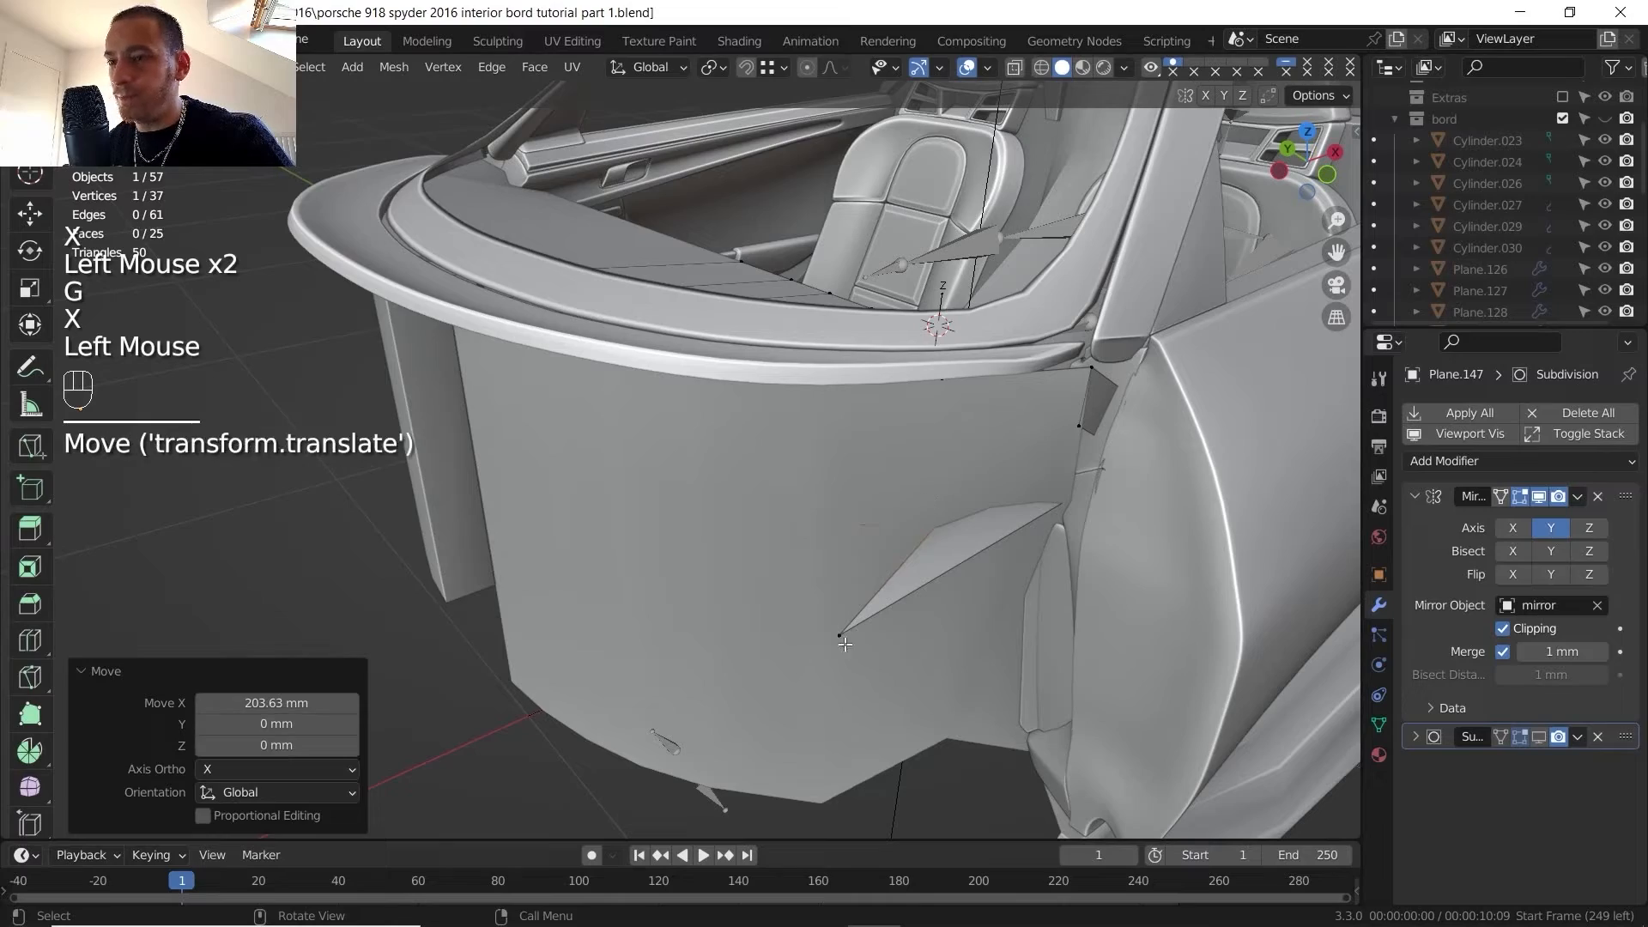
# - Add a lengthwise loop cut across the dashboard's top, slid toward the front lip to the door panel's corner at factor -0.119
pyautogui.keyDown('shift'); pyautogui.moveTo(845, 643); pyautogui.dragTo(678, 506, button='middle'); pyautogui.keyUp('shift')
pyautogui.scroll(2, 682, 390)
pyautogui.scroll(-2, 678, 506)
pyautogui.keyDown('shift'); pyautogui.moveTo(678, 506); pyautogui.dragTo(618, 515, button='middle'); pyautogui.keyUp('shift')
pyautogui.scroll(1, 515, 455)
pyautogui.moveTo(618, 515); pyautogui.dragTo(656, 427, button='middle')
pyautogui.scroll(2, 687, 446)
pyautogui.moveTo(739, 397); pyautogui.dragTo(719, 389, button='middle')
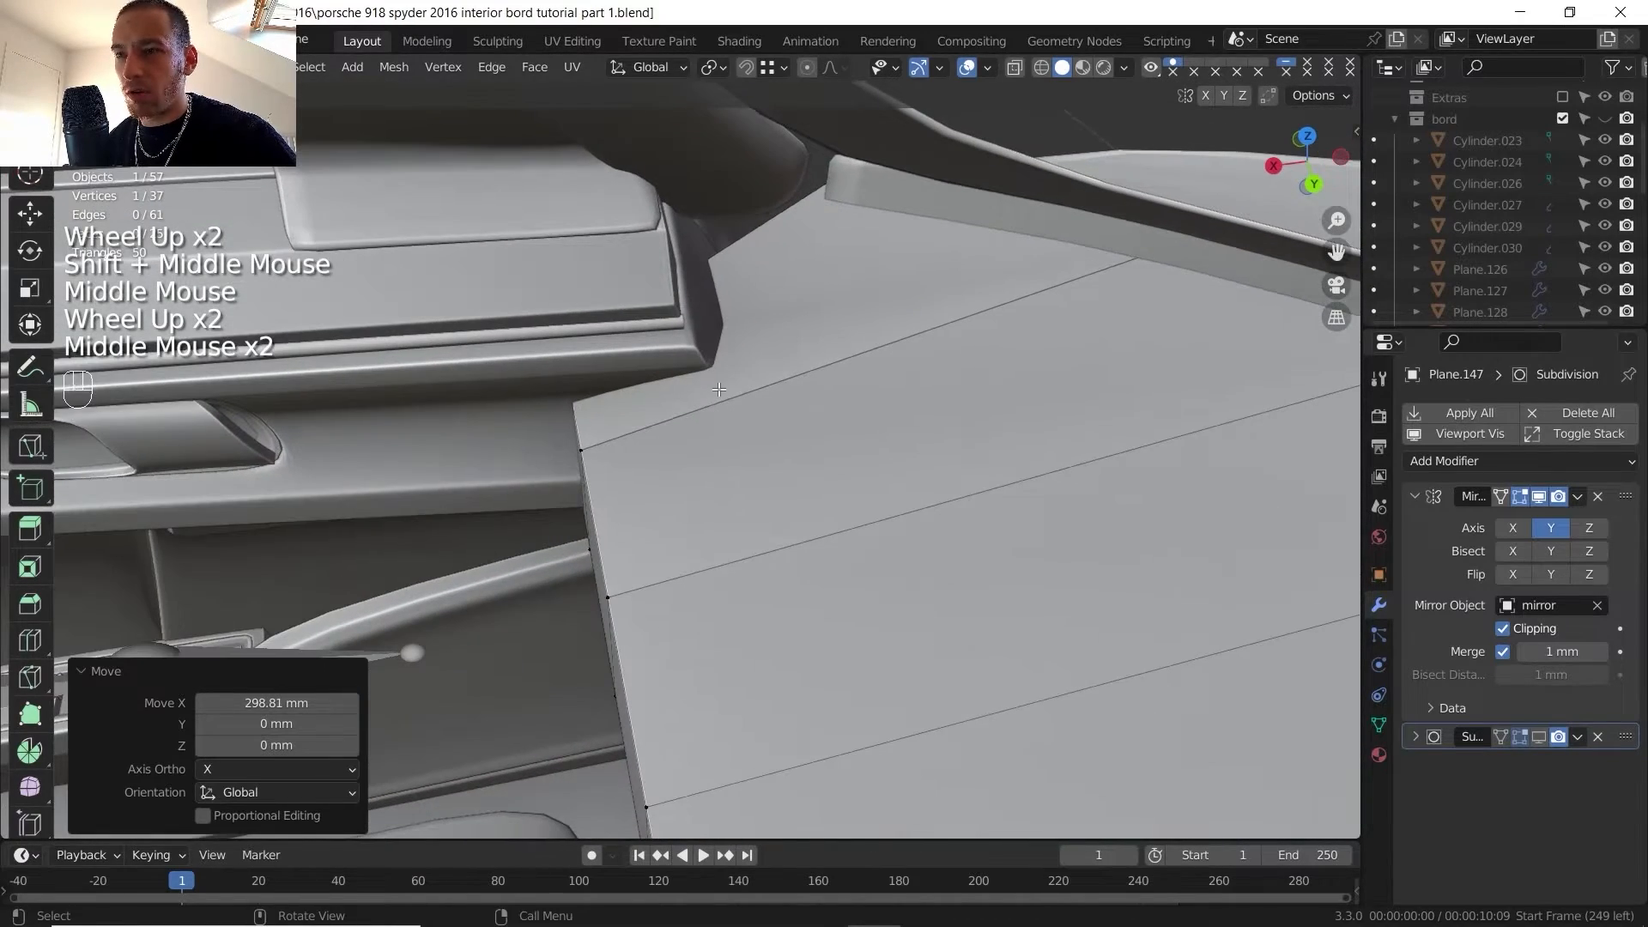
pyautogui.hotkey('ctrl', 'r')
pyautogui.click(709, 372)
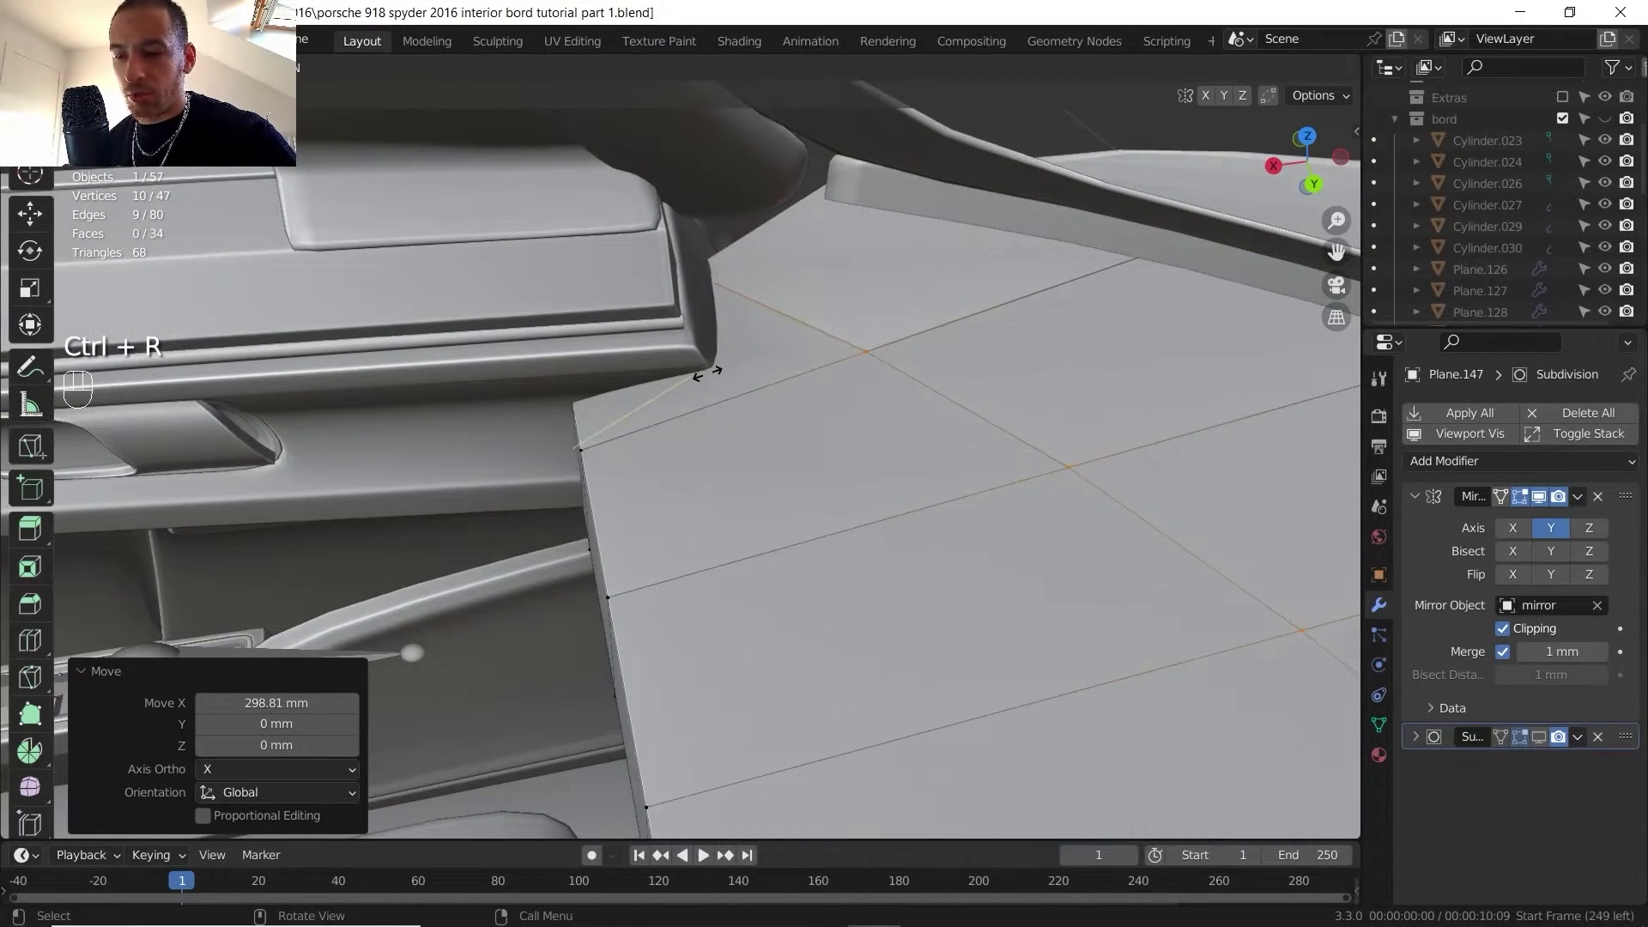
pyautogui.press('e')
pyautogui.press('f')
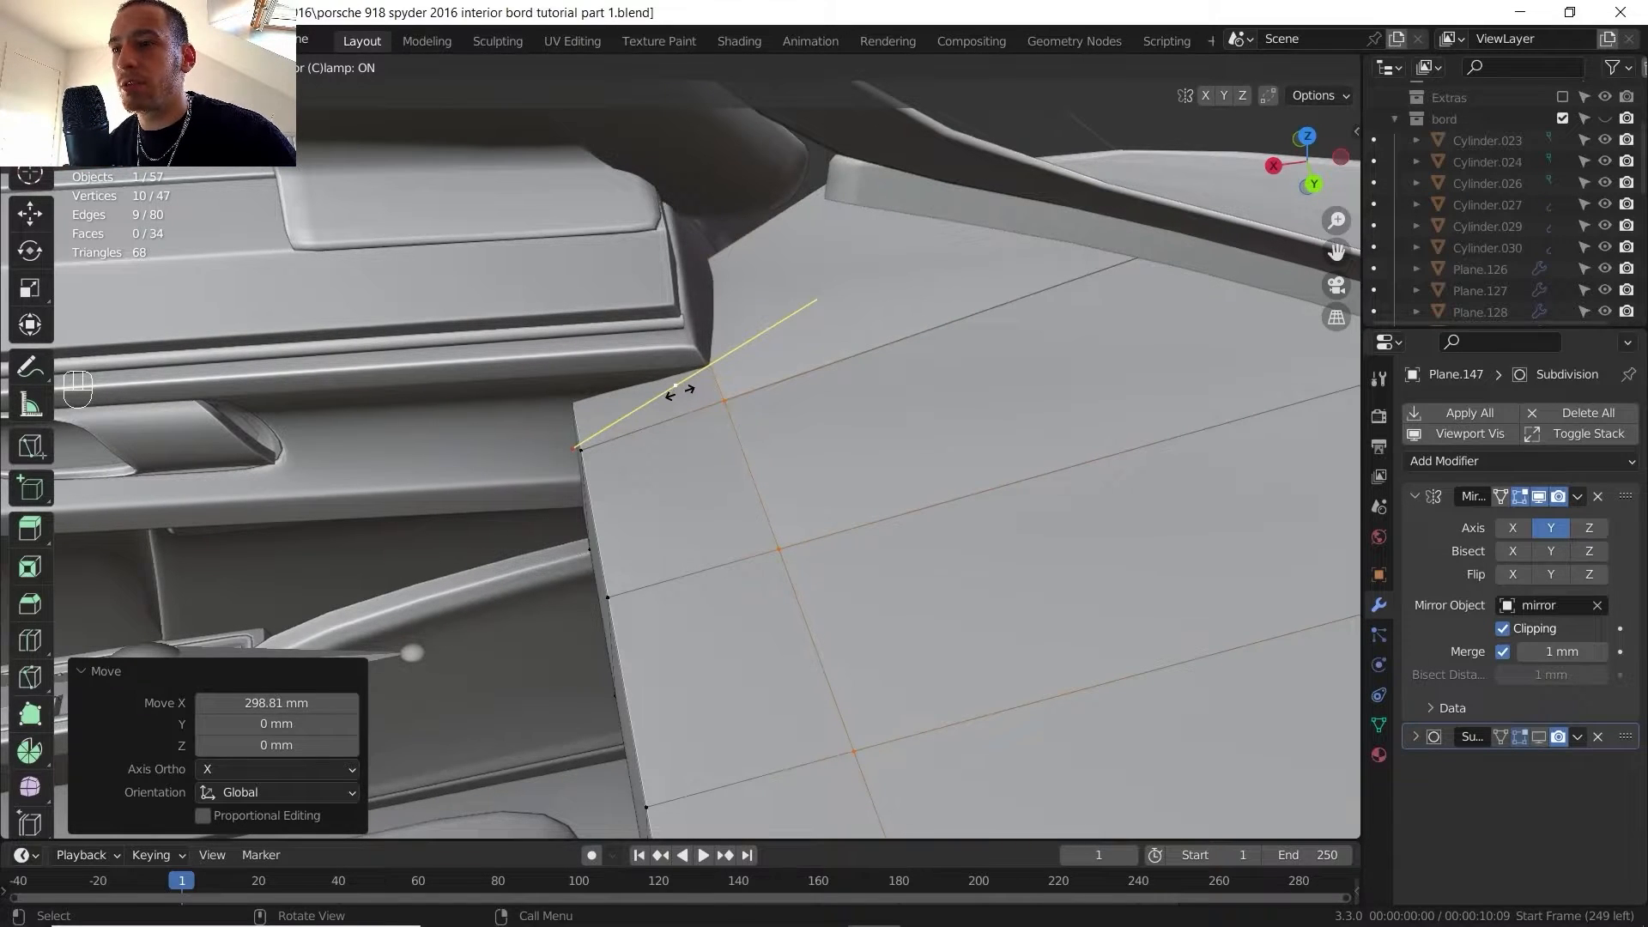
pyautogui.click(681, 390)
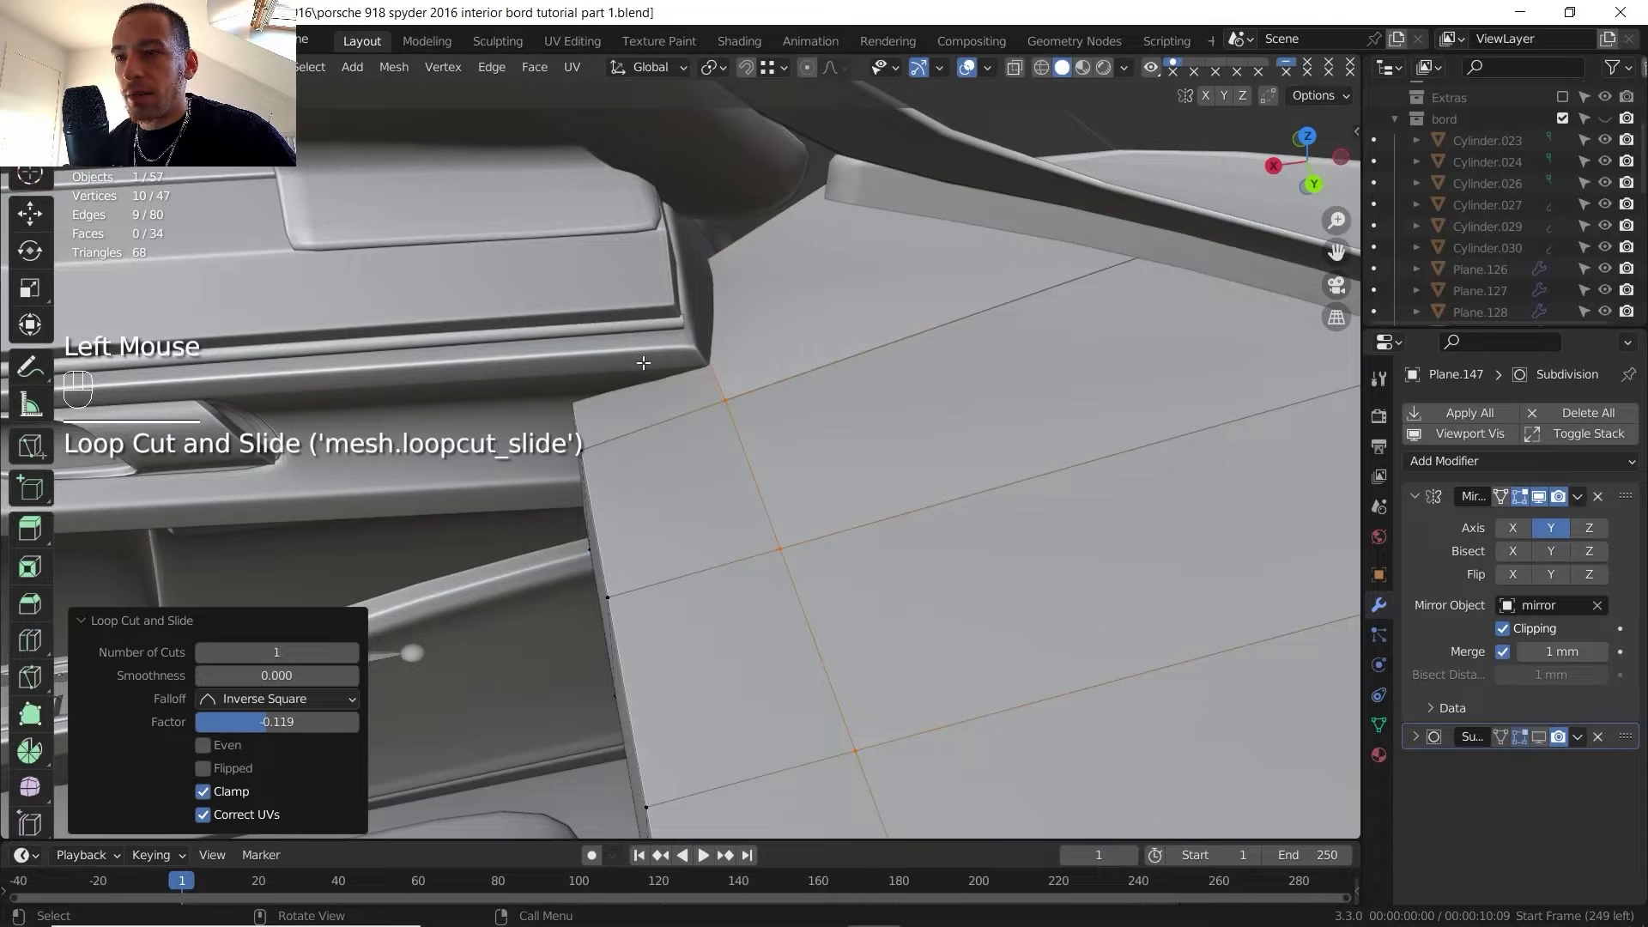
# - Add a second loop cut close to the dashboard's door-side end, slid by a factor of 0.457
pyautogui.keyDown('shift'); pyautogui.moveTo(580, 471); pyautogui.dragTo(611, 491, button='middle'); pyautogui.keyUp('shift')
pyautogui.moveTo(611, 491); pyautogui.dragTo(672, 460, button='middle')
pyautogui.hotkey('ctrl', 'r')
pyautogui.click(582, 468)
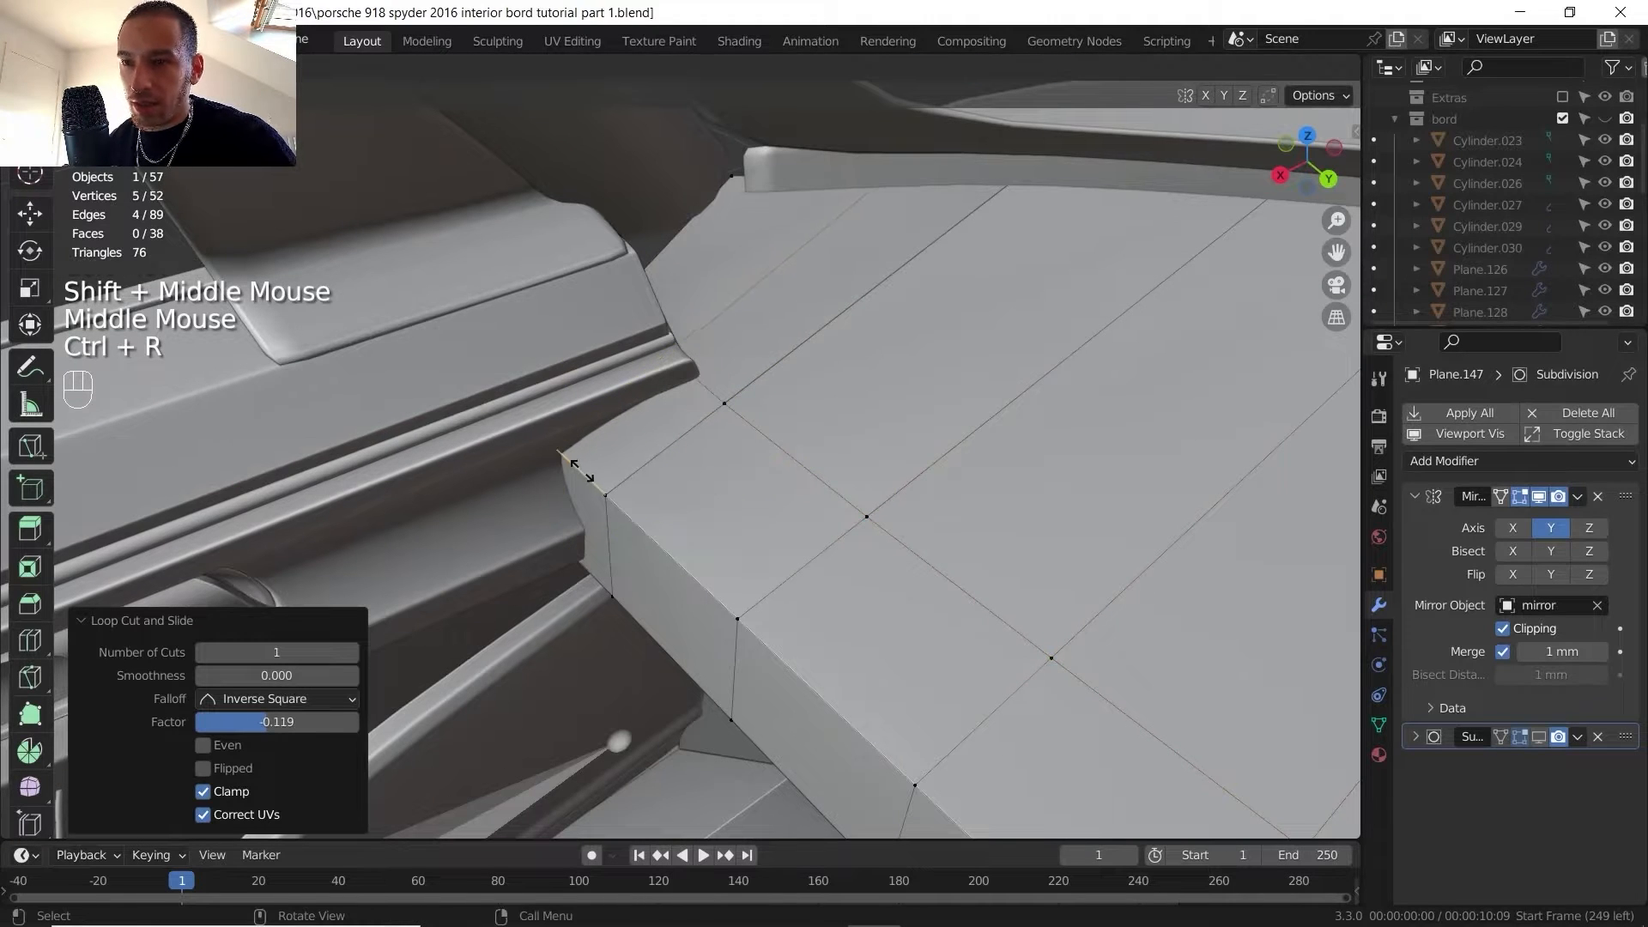
pyautogui.click(601, 478)
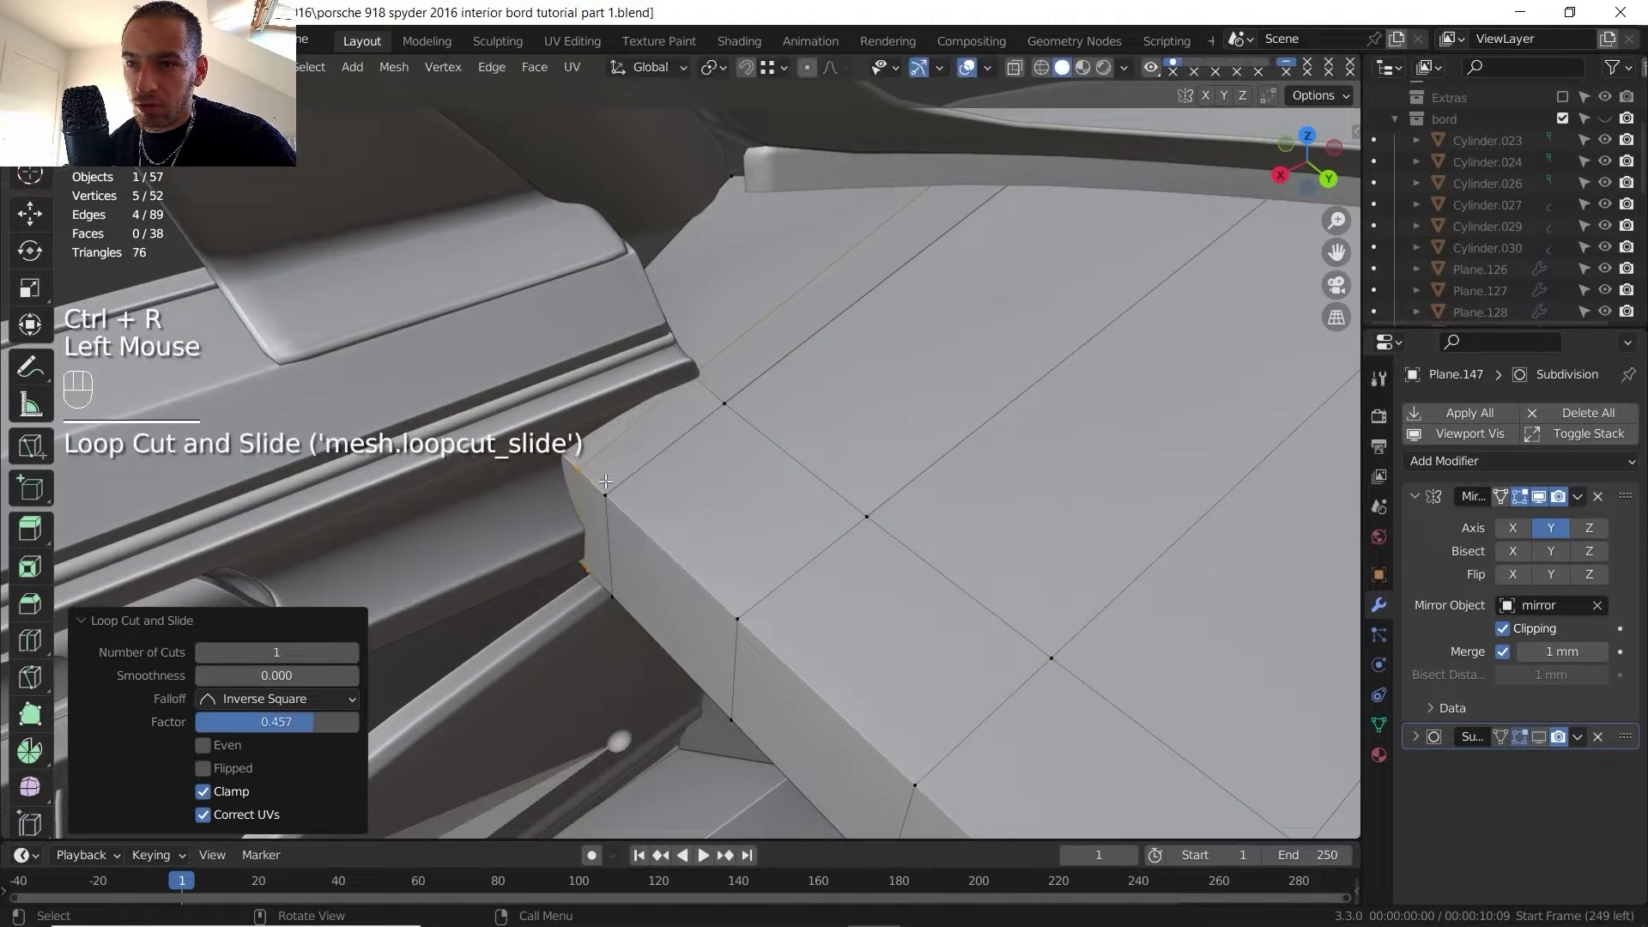
# - Isolate the dashboard and delete the three faces forming its outer front corner at the door-side end
pyautogui.keyDown('shift'); pyautogui.moveTo(603, 477); pyautogui.dragTo(702, 467, button='middle'); pyautogui.keyUp('shift')
pyautogui.keyDown('shift'); pyautogui.moveTo(702, 466); pyautogui.dragTo(755, 422, button='middle'); pyautogui.keyUp('shift')
pyautogui.press('Tab')
pyautogui.press('/')
pyautogui.moveTo(755, 422)
pyautogui.mouseDown(button='middle')
pyautogui.moveTo(806, 421)
pyautogui.moveTo(717, 485)
pyautogui.moveTo(725, 429)
pyautogui.mouseUp(button='middle')
pyautogui.scroll(2, 807, 418)
pyautogui.press('Tab')
pyautogui.scroll(2, 712, 476)
pyautogui.moveTo(725, 429); pyautogui.dragTo(731, 387, button='middle')
pyautogui.press('3')
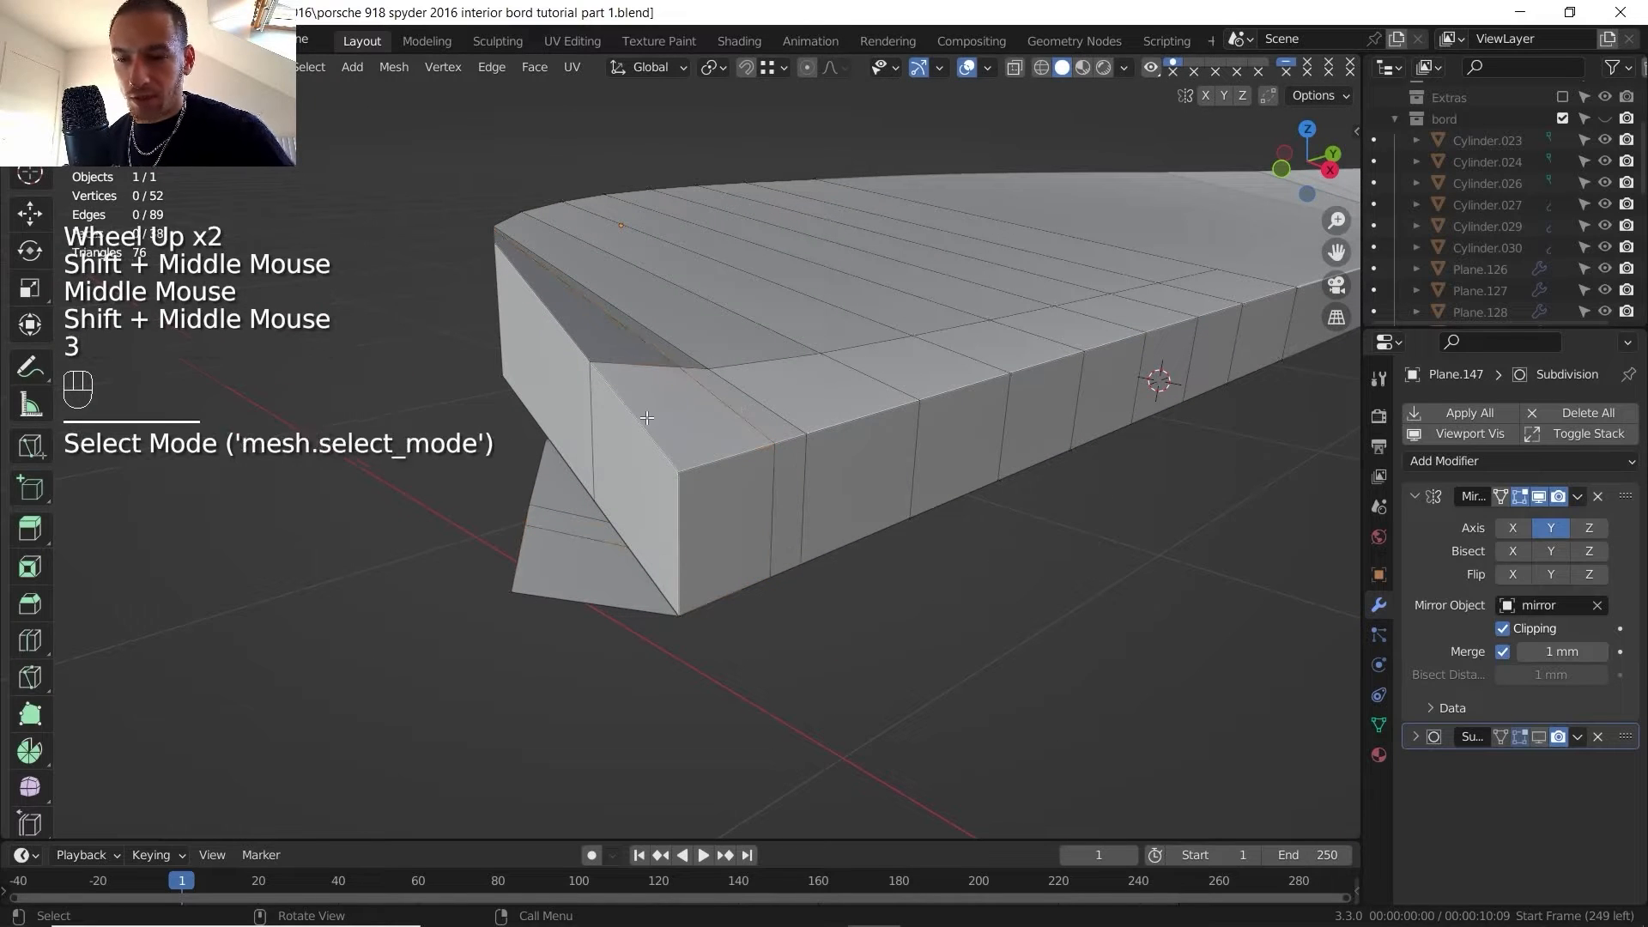
pyautogui.click(645, 417)
pyautogui.keyDown('shift'); pyautogui.click(633, 485); pyautogui.keyUp('shift')
pyautogui.keyDown('shift'); pyautogui.click(692, 519); pyautogui.keyUp('shift')
pyautogui.press('Delete')
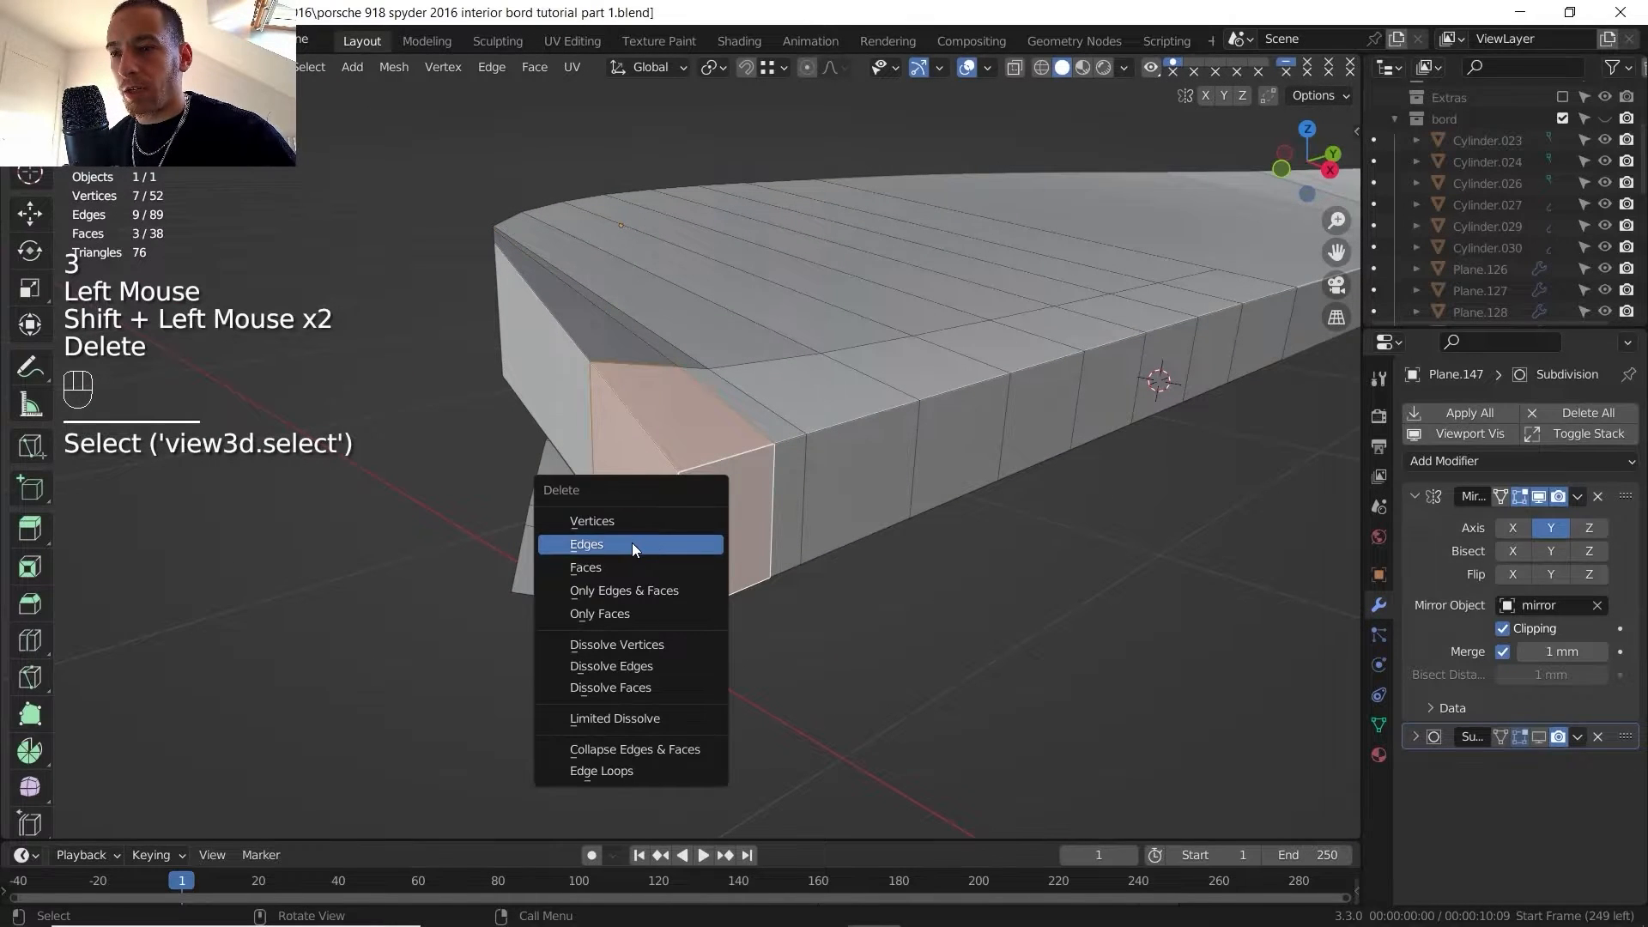
pyautogui.click(631, 566)
# - Delete the underside face that sticks out below the removed corner at the dashboard's door-side end
pyautogui.moveTo(648, 546); pyautogui.dragTo(650, 553, button='middle')
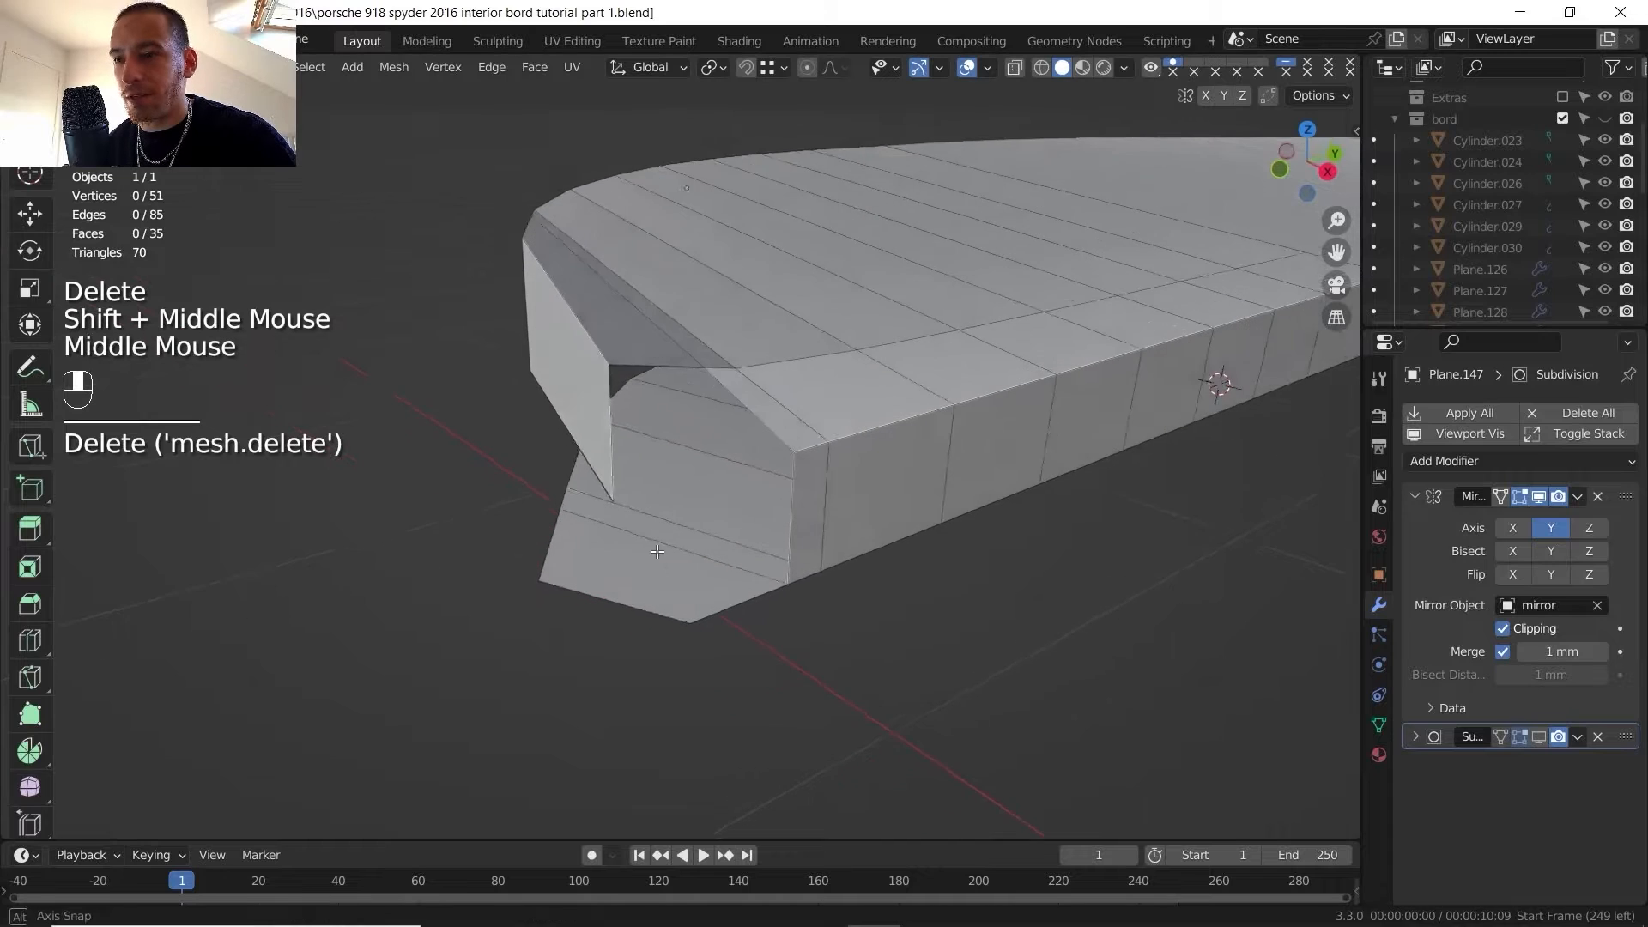
pyautogui.scroll(1, 651, 557)
pyautogui.click(652, 589)
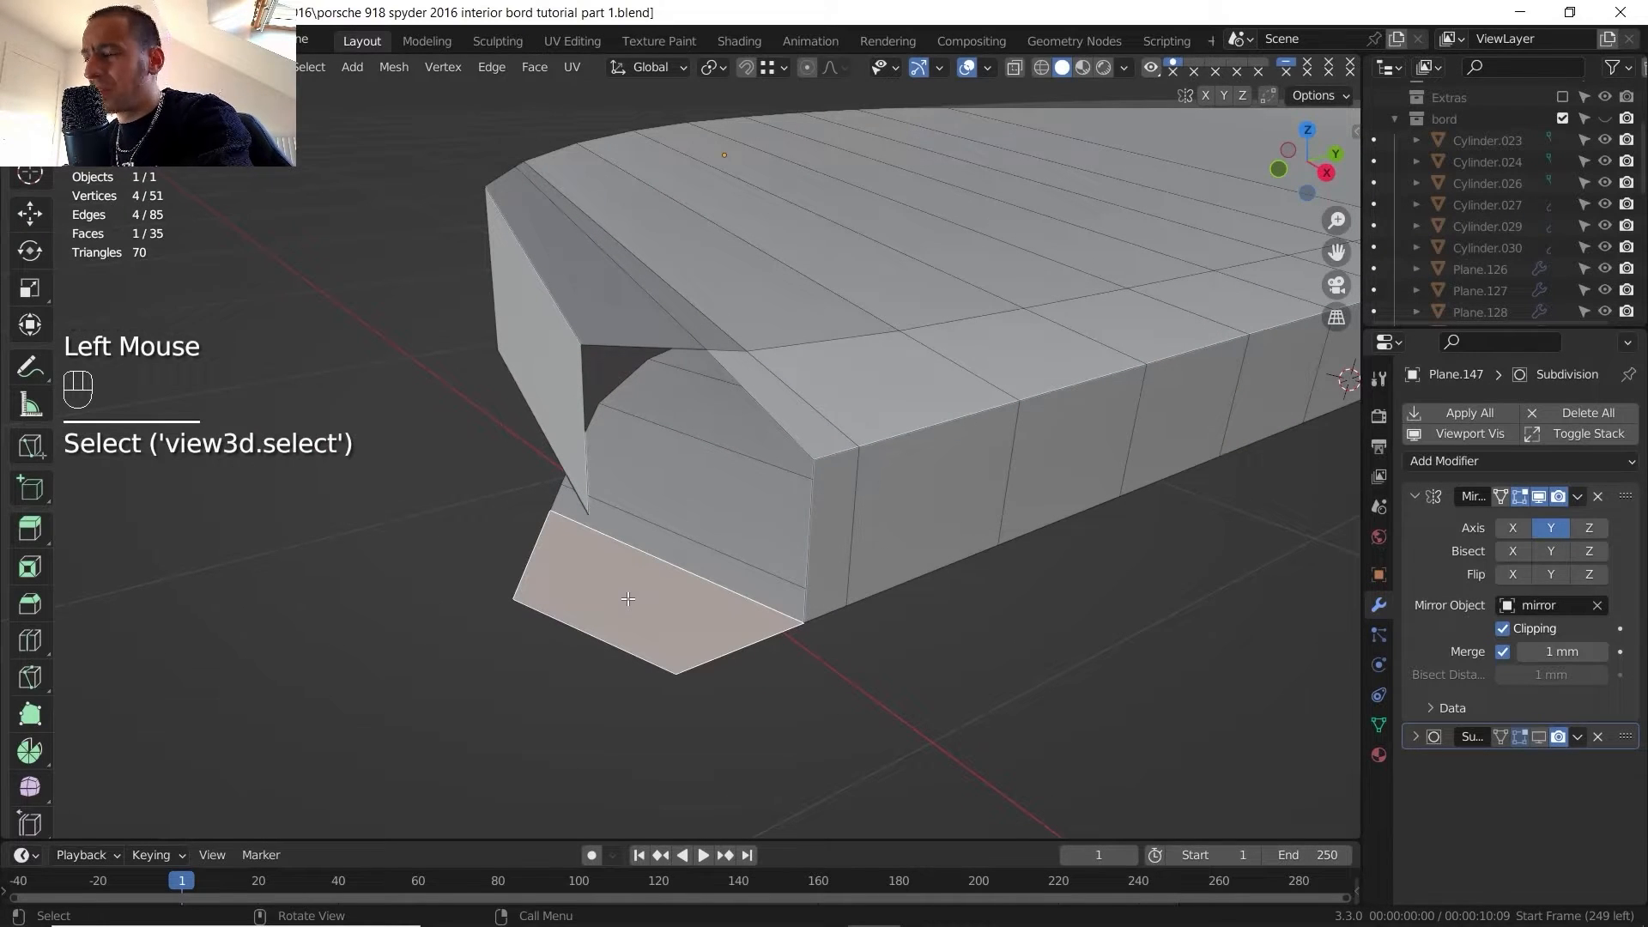
pyautogui.press('Delete')
pyautogui.click(631, 599)
# - Extrude the two open upper edges of the corner notch about 58.7 mm down along Z to form its side walls
pyautogui.press('2')
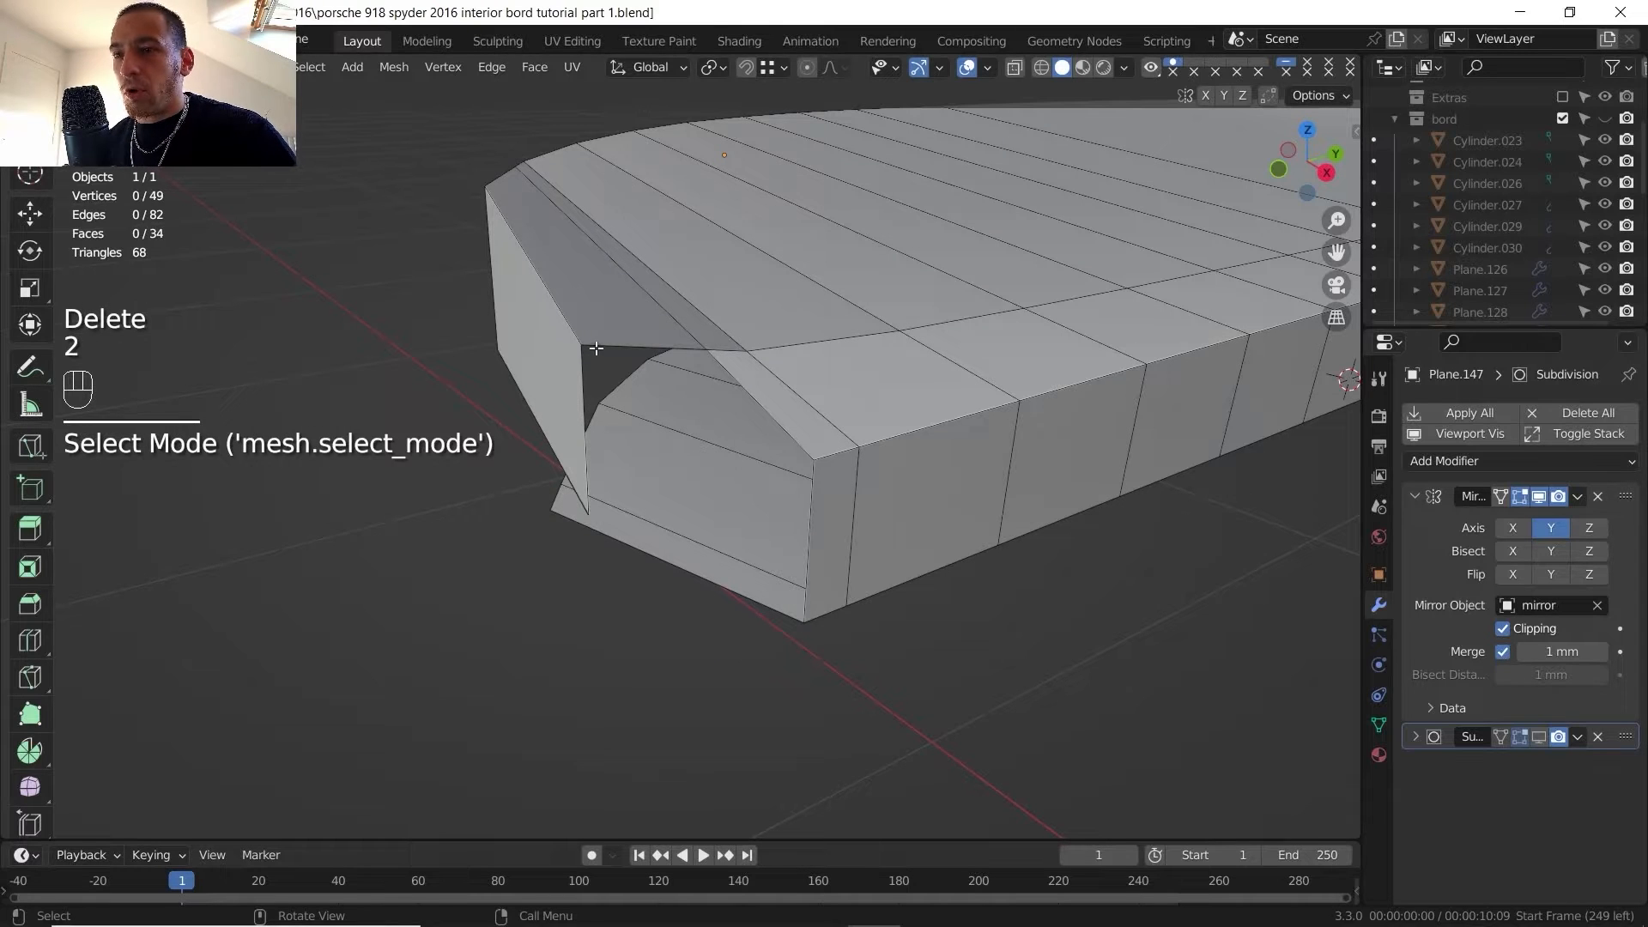
pyautogui.click(599, 348)
pyautogui.keyDown('shift'); pyautogui.click(674, 347); pyautogui.keyUp('shift')
pyautogui.press('e')
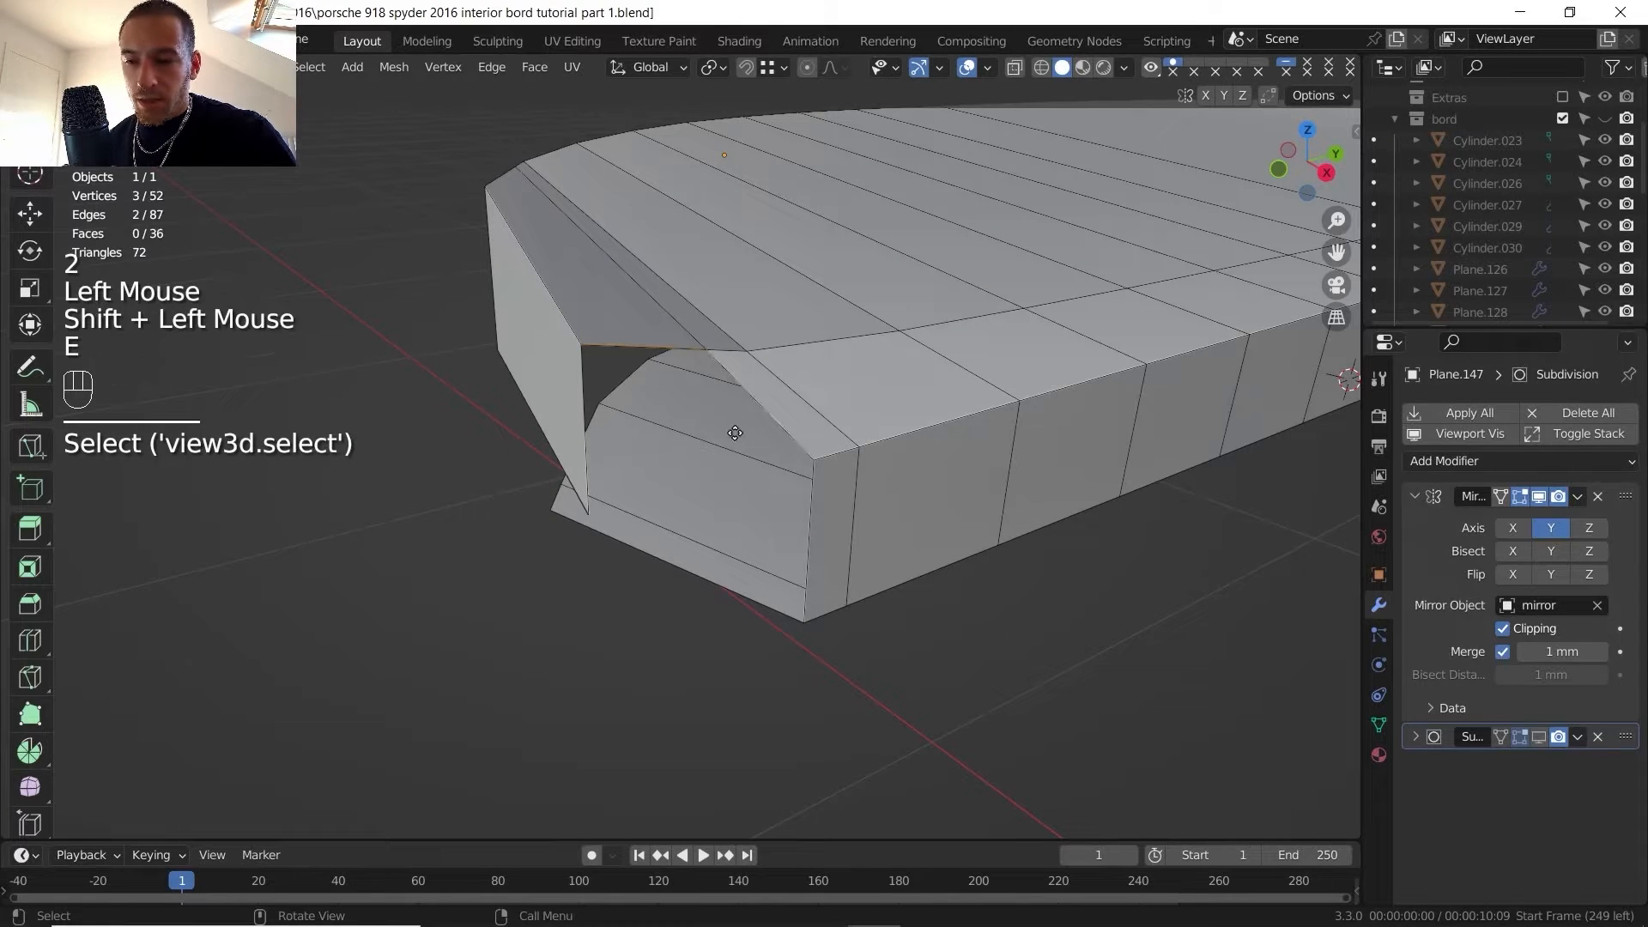
pyautogui.press('z')
pyautogui.click(733, 592)
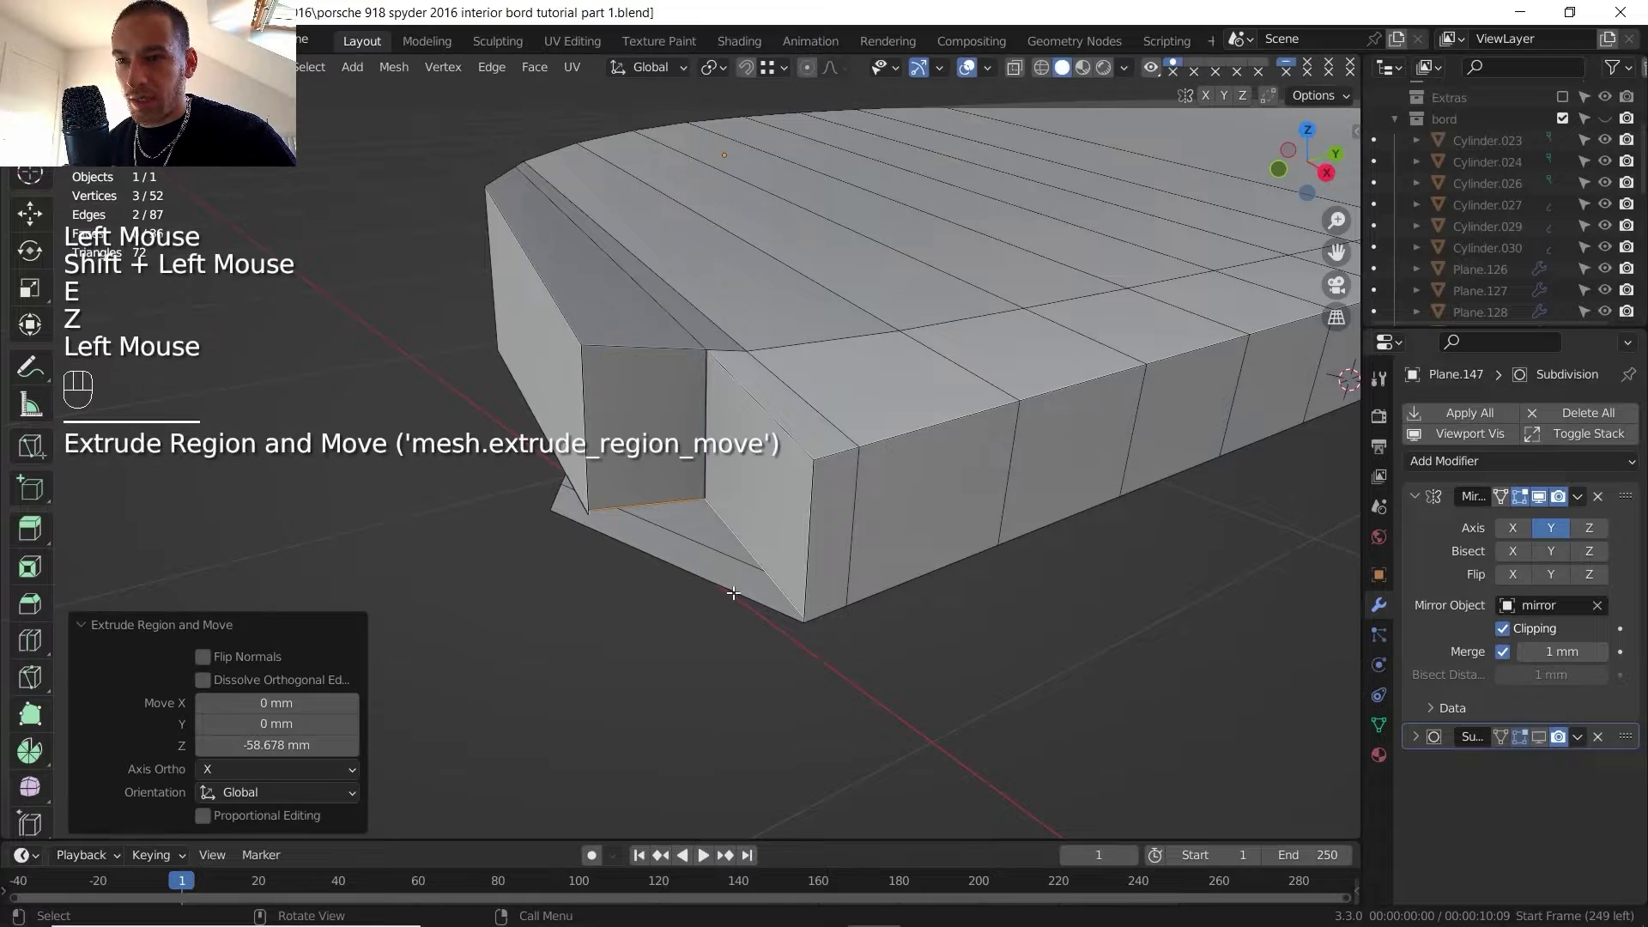
# - Merge the new notch walls' two outer bottom vertices into the adjacent corner vertices, using snapping and auto merge
pyautogui.press('1')
pyautogui.click(746, 67)
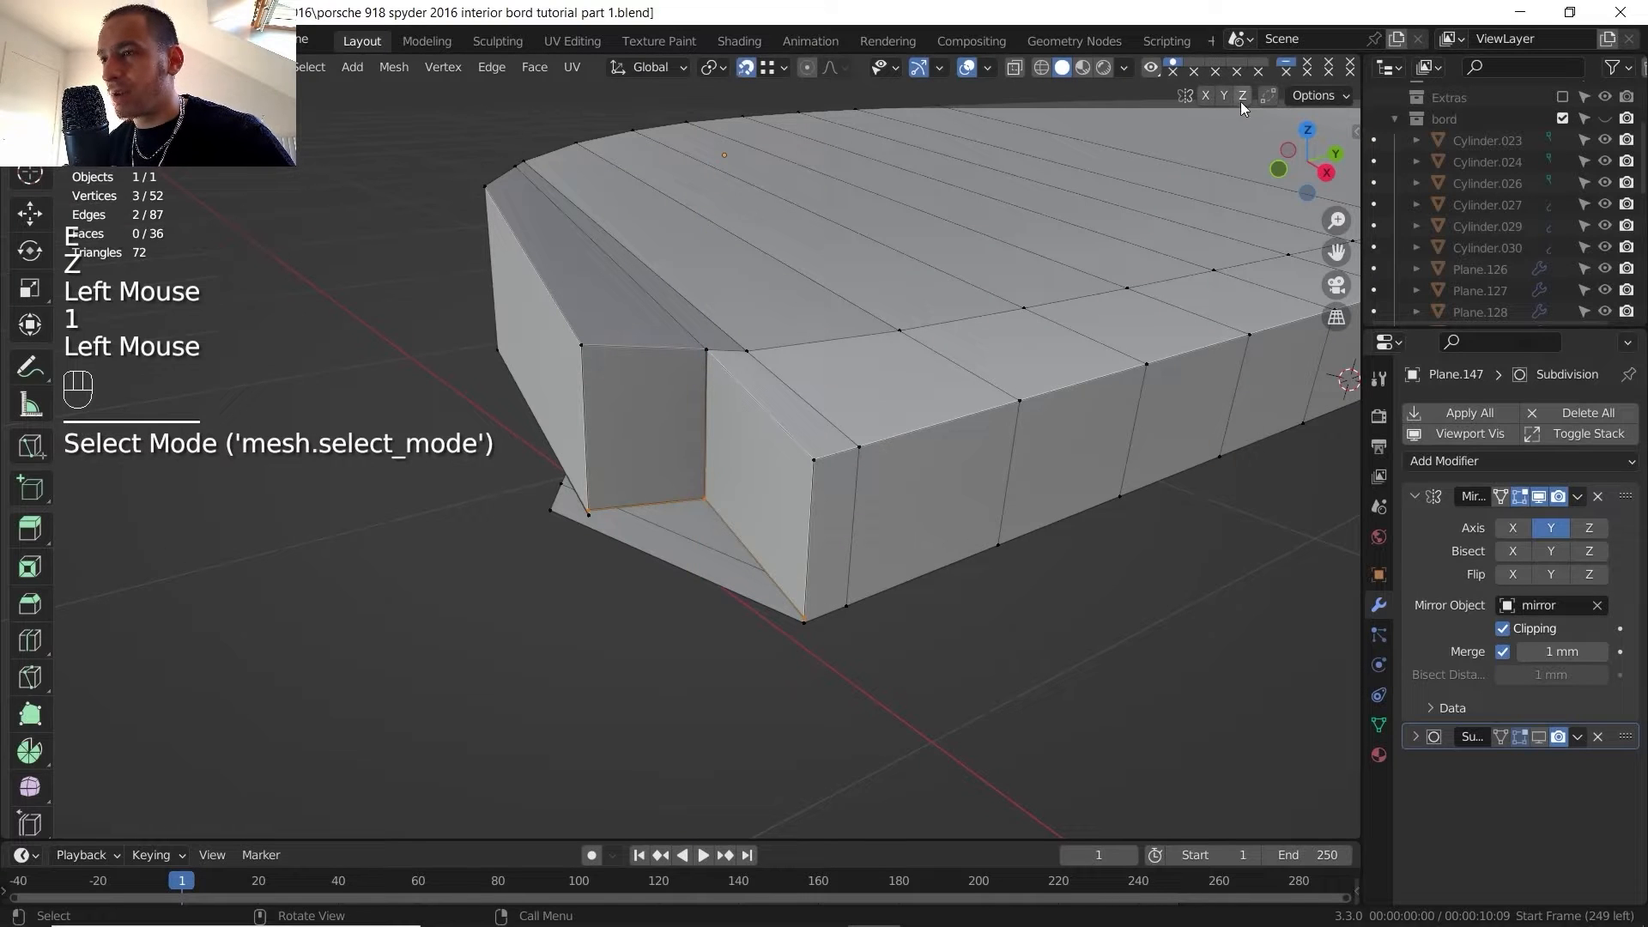
pyautogui.click(602, 513)
pyautogui.press('g')
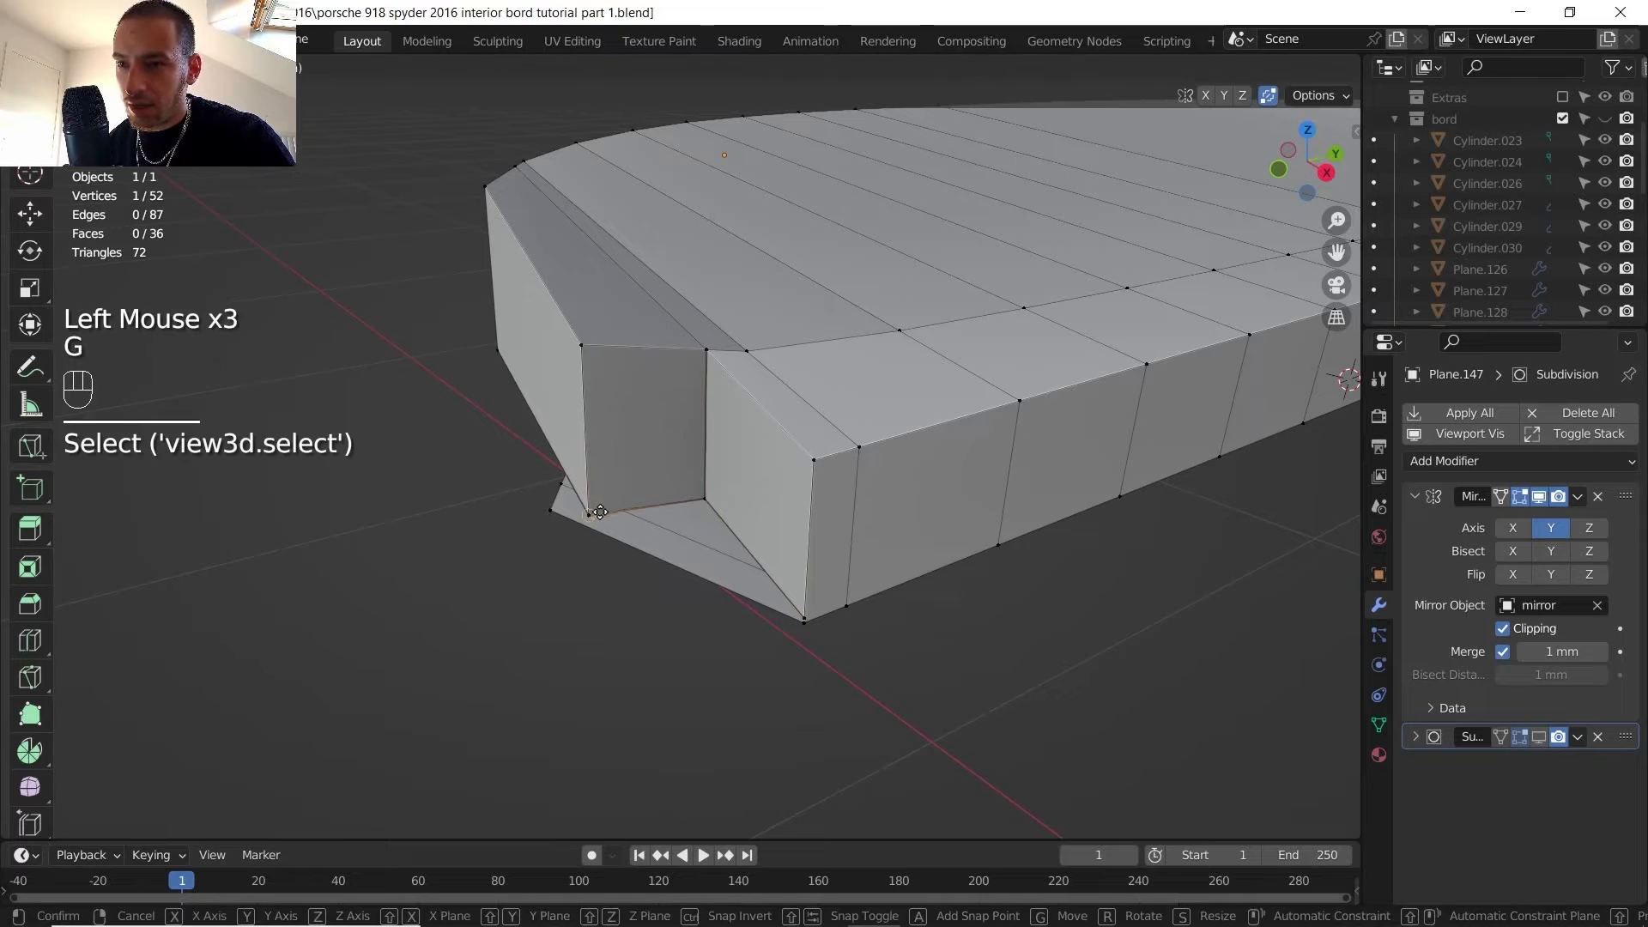
pyautogui.click(622, 504)
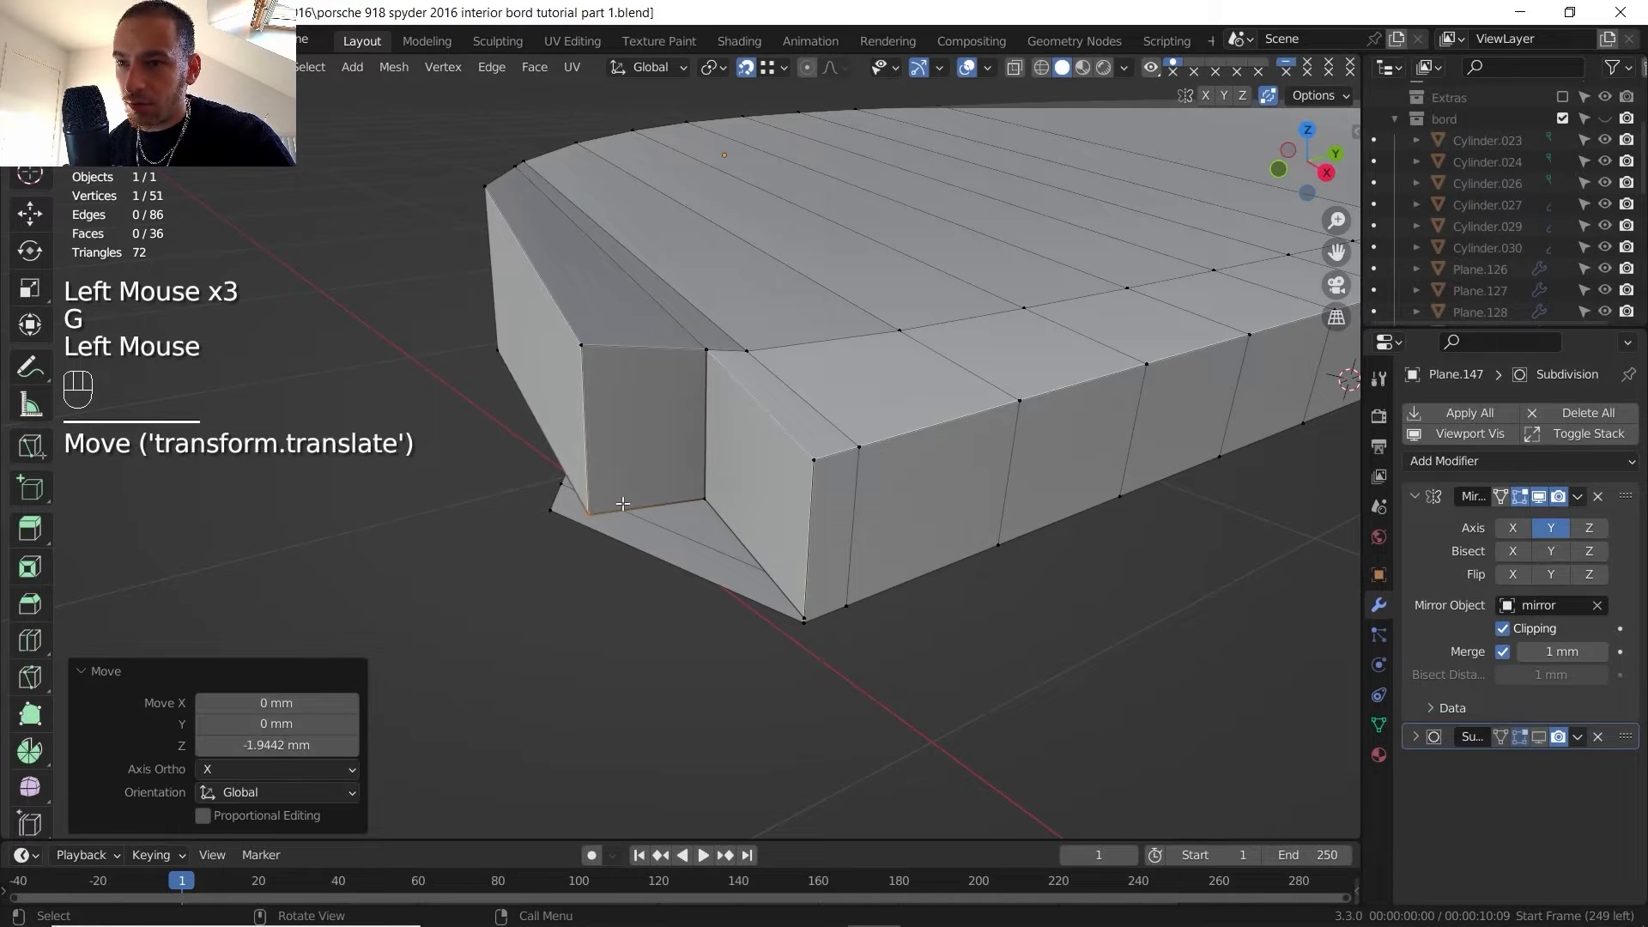
pyautogui.click(797, 613)
pyautogui.press('g')
pyautogui.click(803, 620)
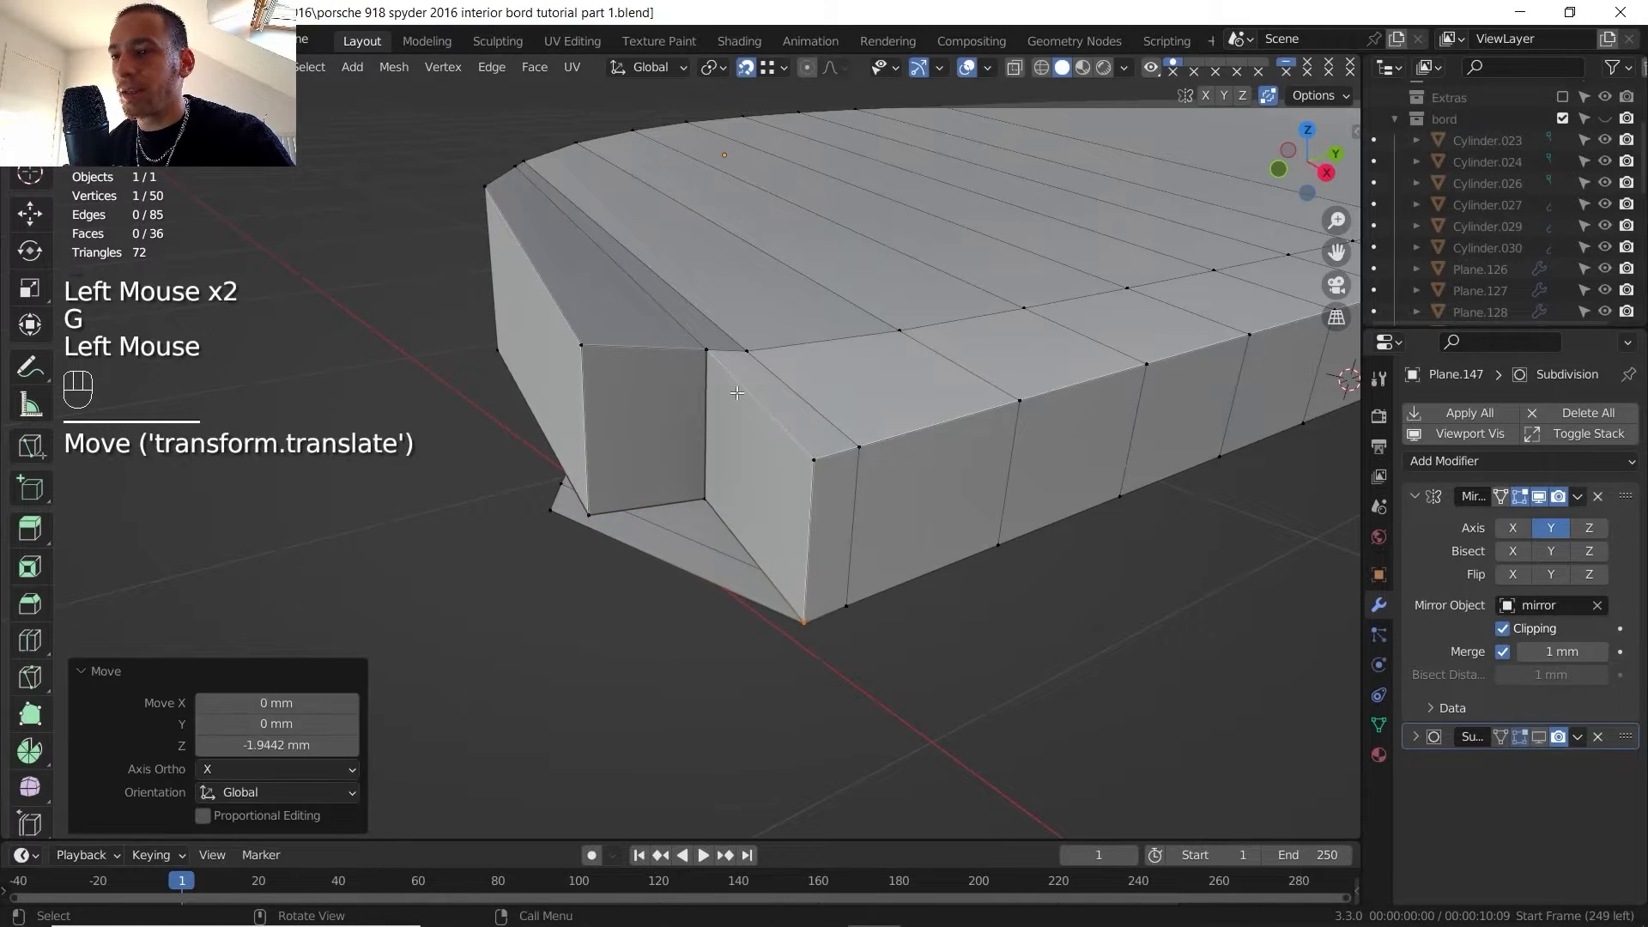
pyautogui.click(1271, 95)
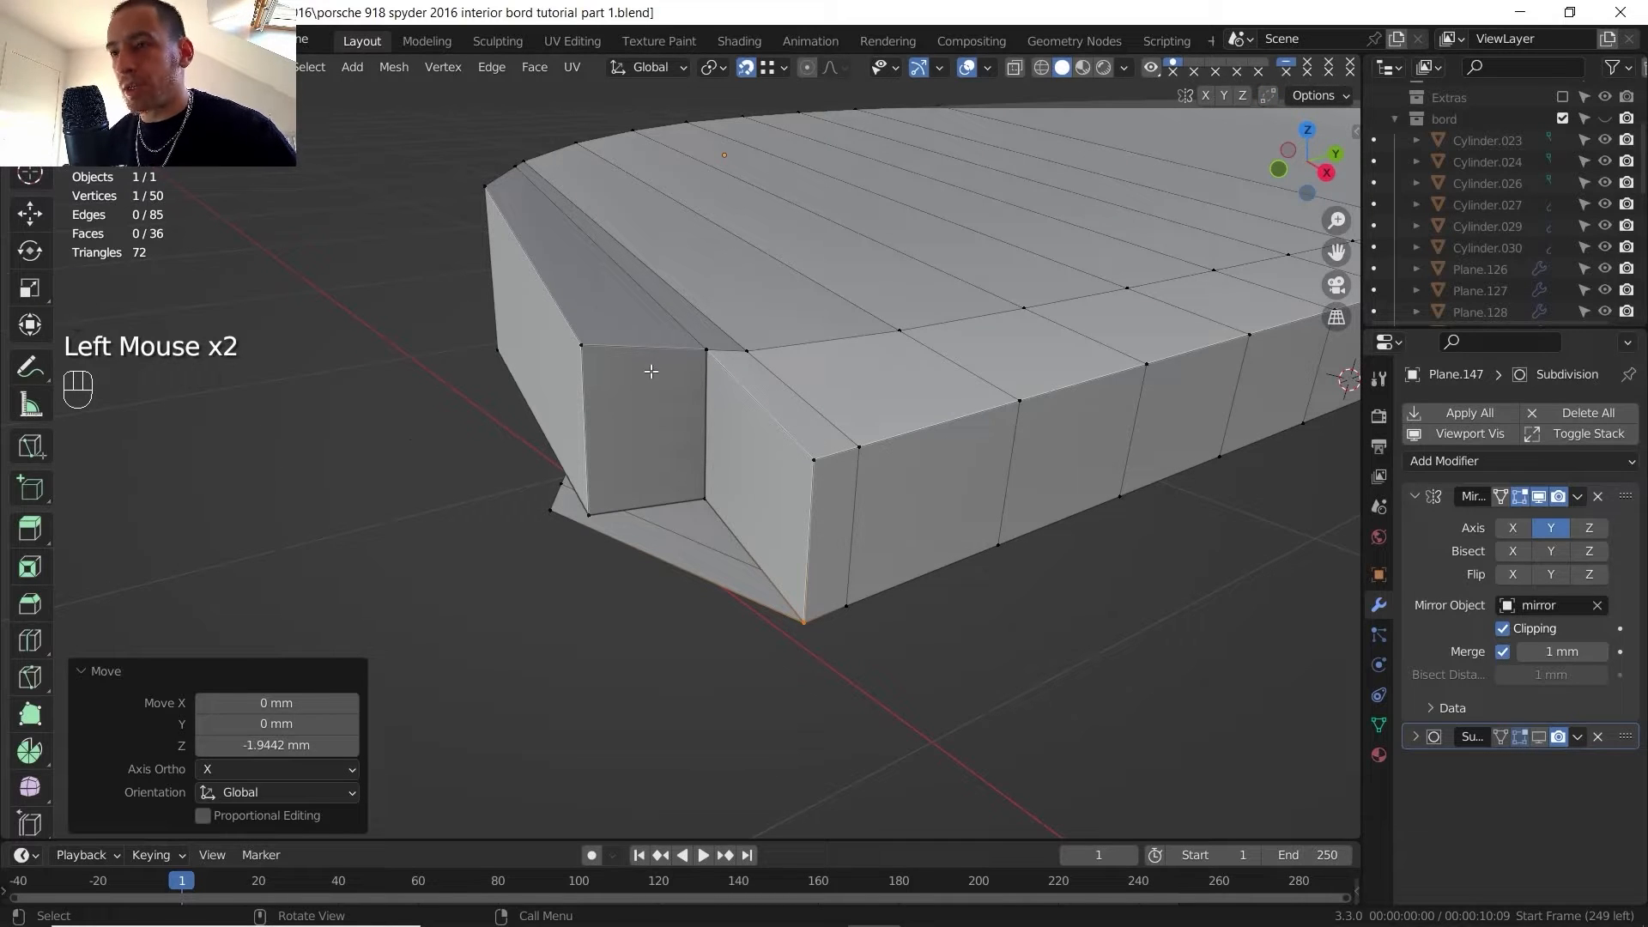
# - Lower the notch's inner bottom vertex along Z and bring the rest of the car back into view
pyautogui.press('g')
pyautogui.press('z')
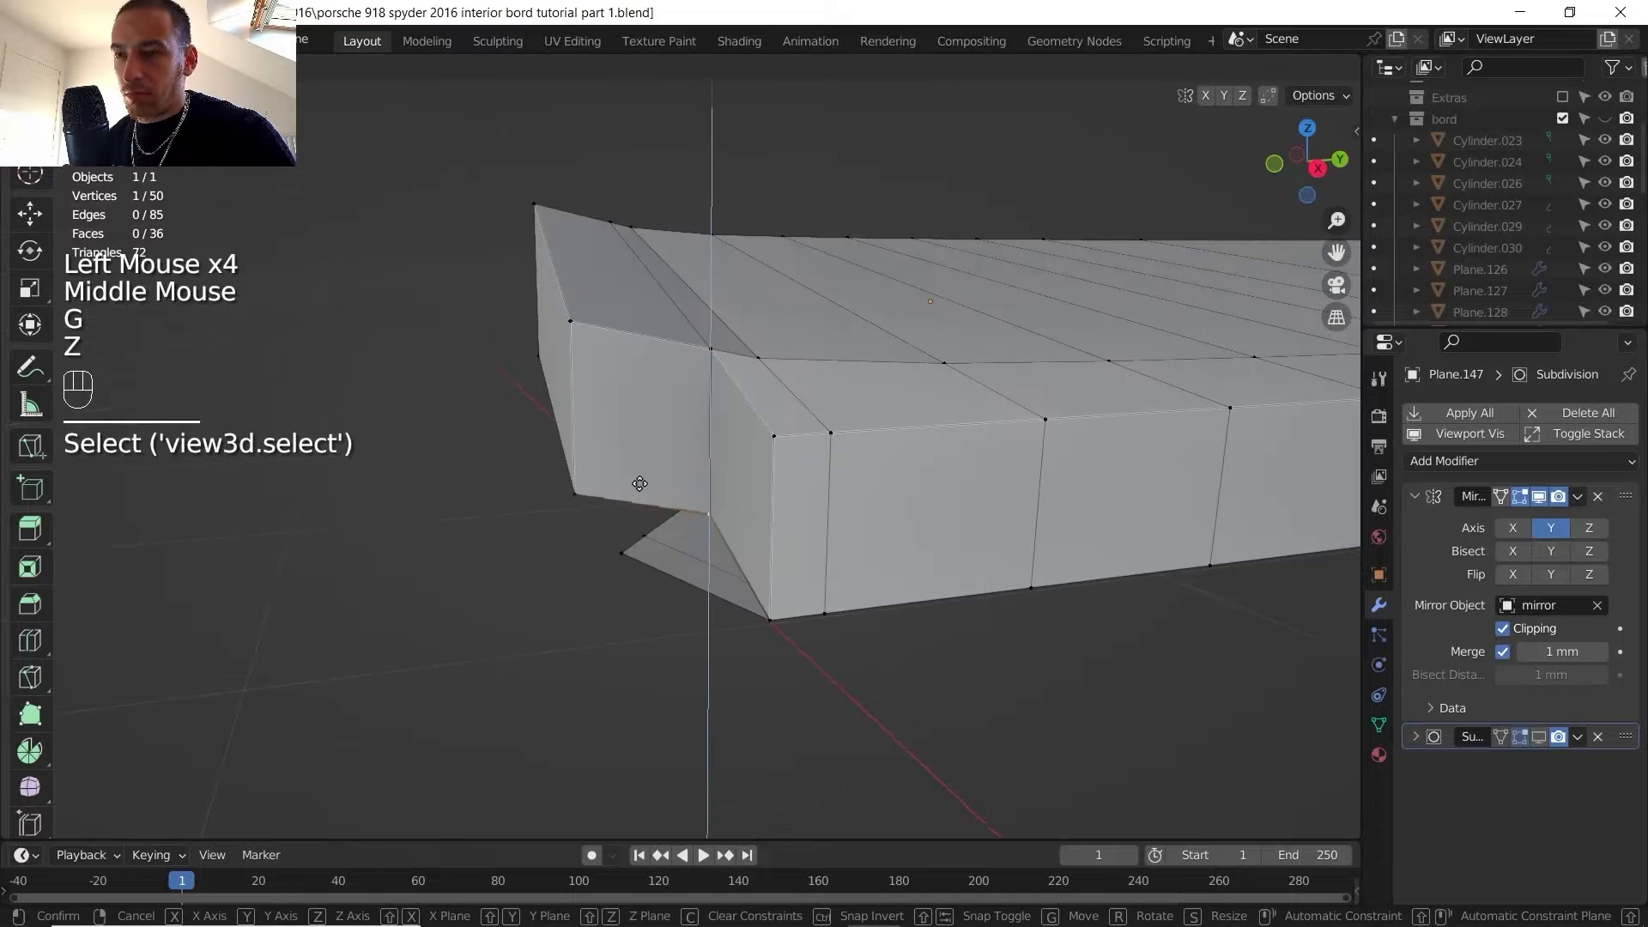
pyautogui.click(641, 558)
pyautogui.scroll(-1, 678, 515)
pyautogui.press('Tab')
pyautogui.press('/')
# - Inspect the dashboard's upper surface in the car and compare its curvature with the interior reference photo
pyautogui.scroll(-2, 672, 470)
pyautogui.moveTo(713, 472); pyautogui.dragTo(713, 429, button='middle')
pyautogui.moveTo(712, 429); pyautogui.dragTo(584, 343, button='middle')
pyautogui.scroll(-1, 831, 404)
pyautogui.keyDown('shift'); pyautogui.moveTo(583, 343); pyautogui.dragTo(636, 394, button='middle'); pyautogui.keyUp('shift')
pyautogui.scroll(1, 634, 307)
pyautogui.scroll(-1, 636, 394)
pyautogui.moveTo(876, 921)
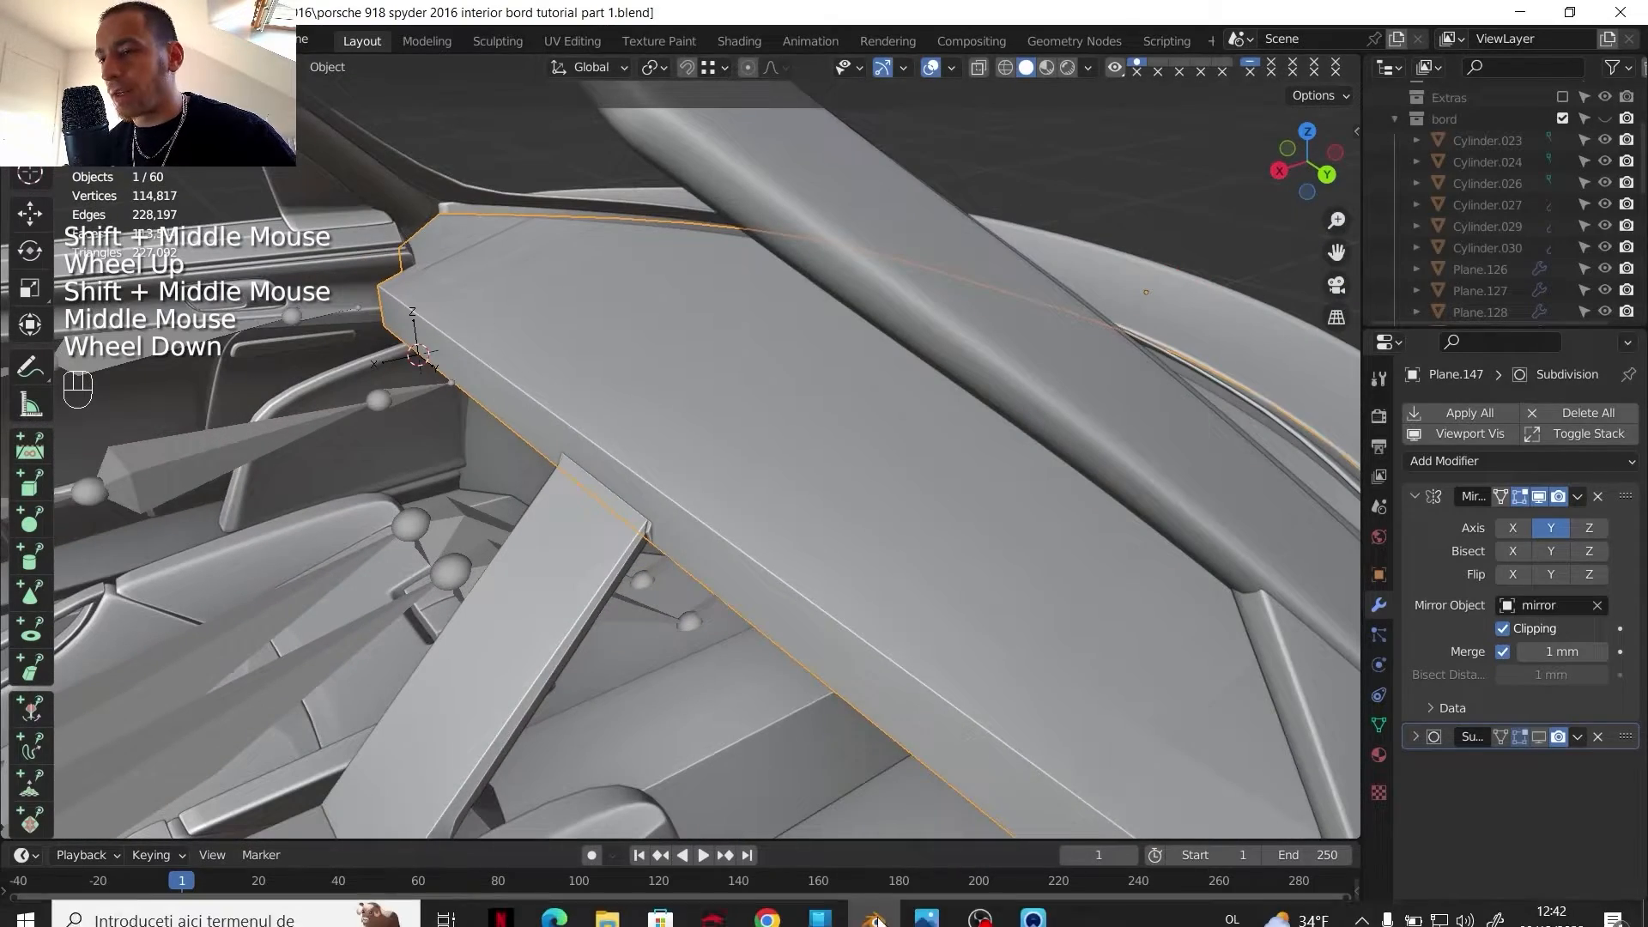
pyautogui.click(926, 919)
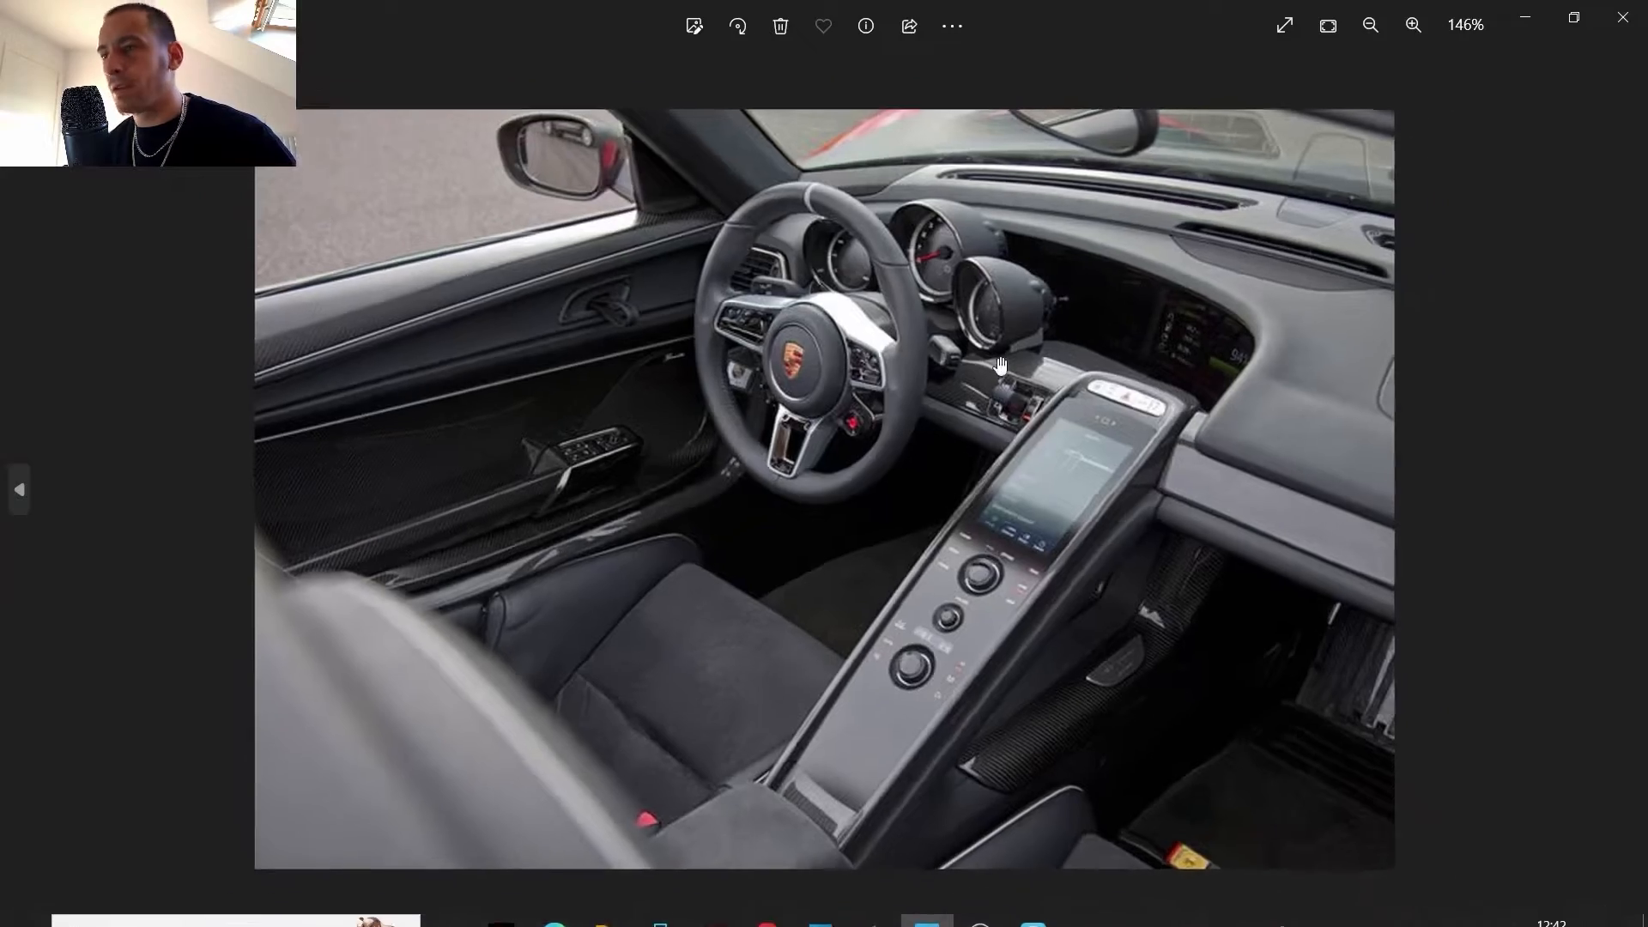
pyautogui.scroll(1, 1001, 365)
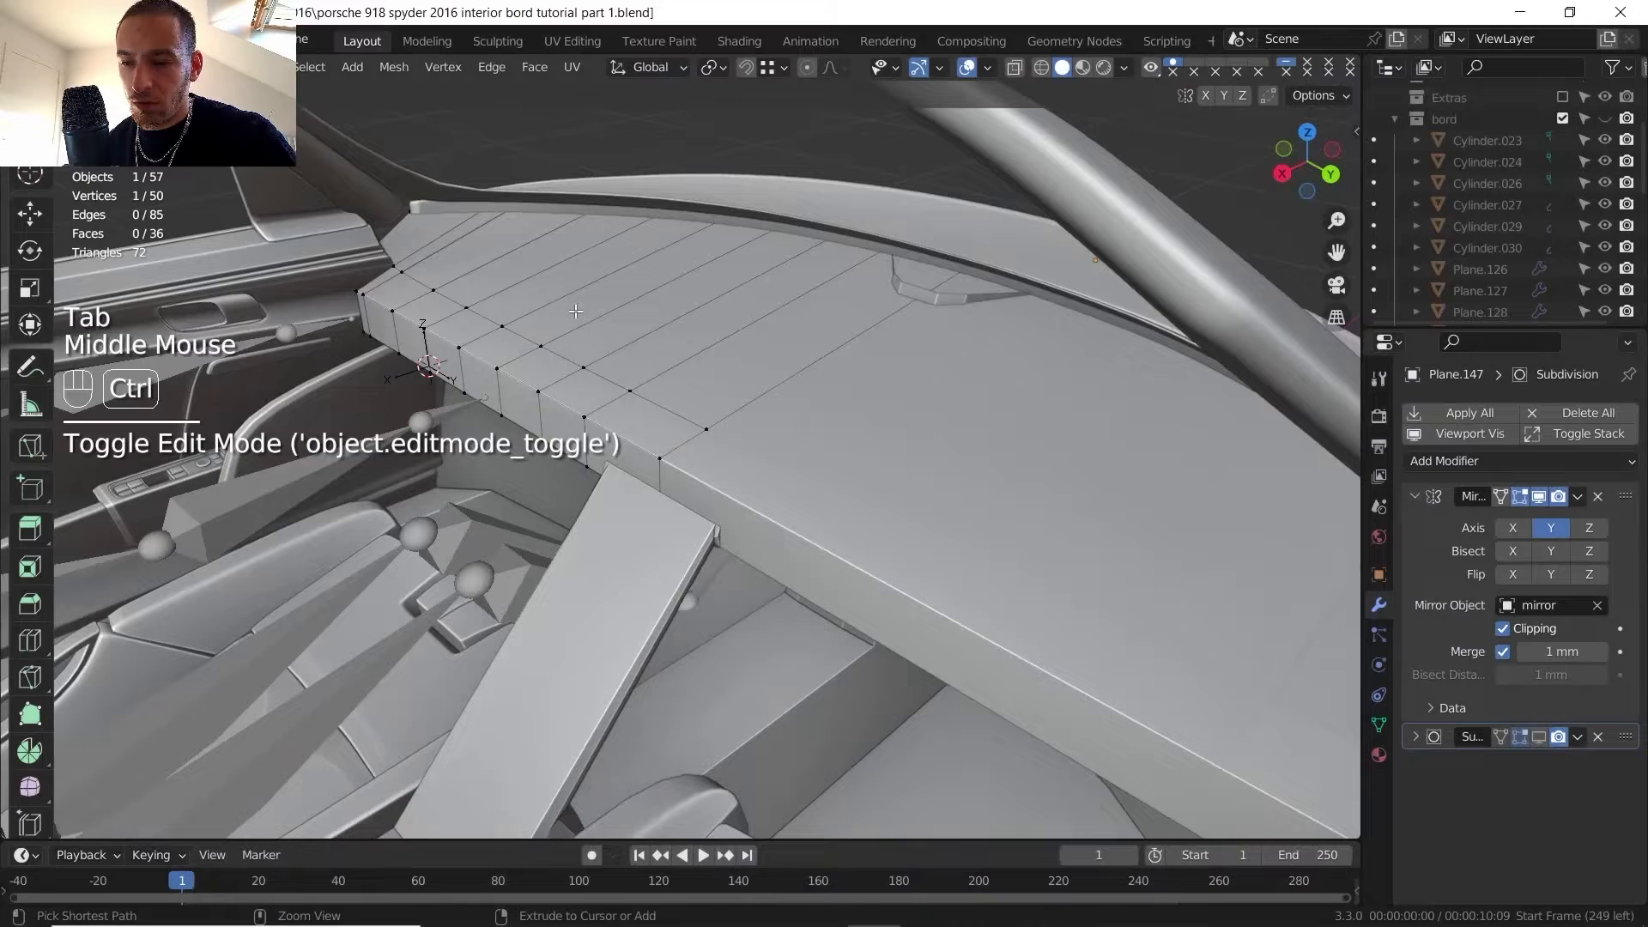
# - Add a centred lengthwise loop cut across the dashboard's top and raise it about 30.8 mm along Z
pyautogui.hotkey('ctrl', 'r')
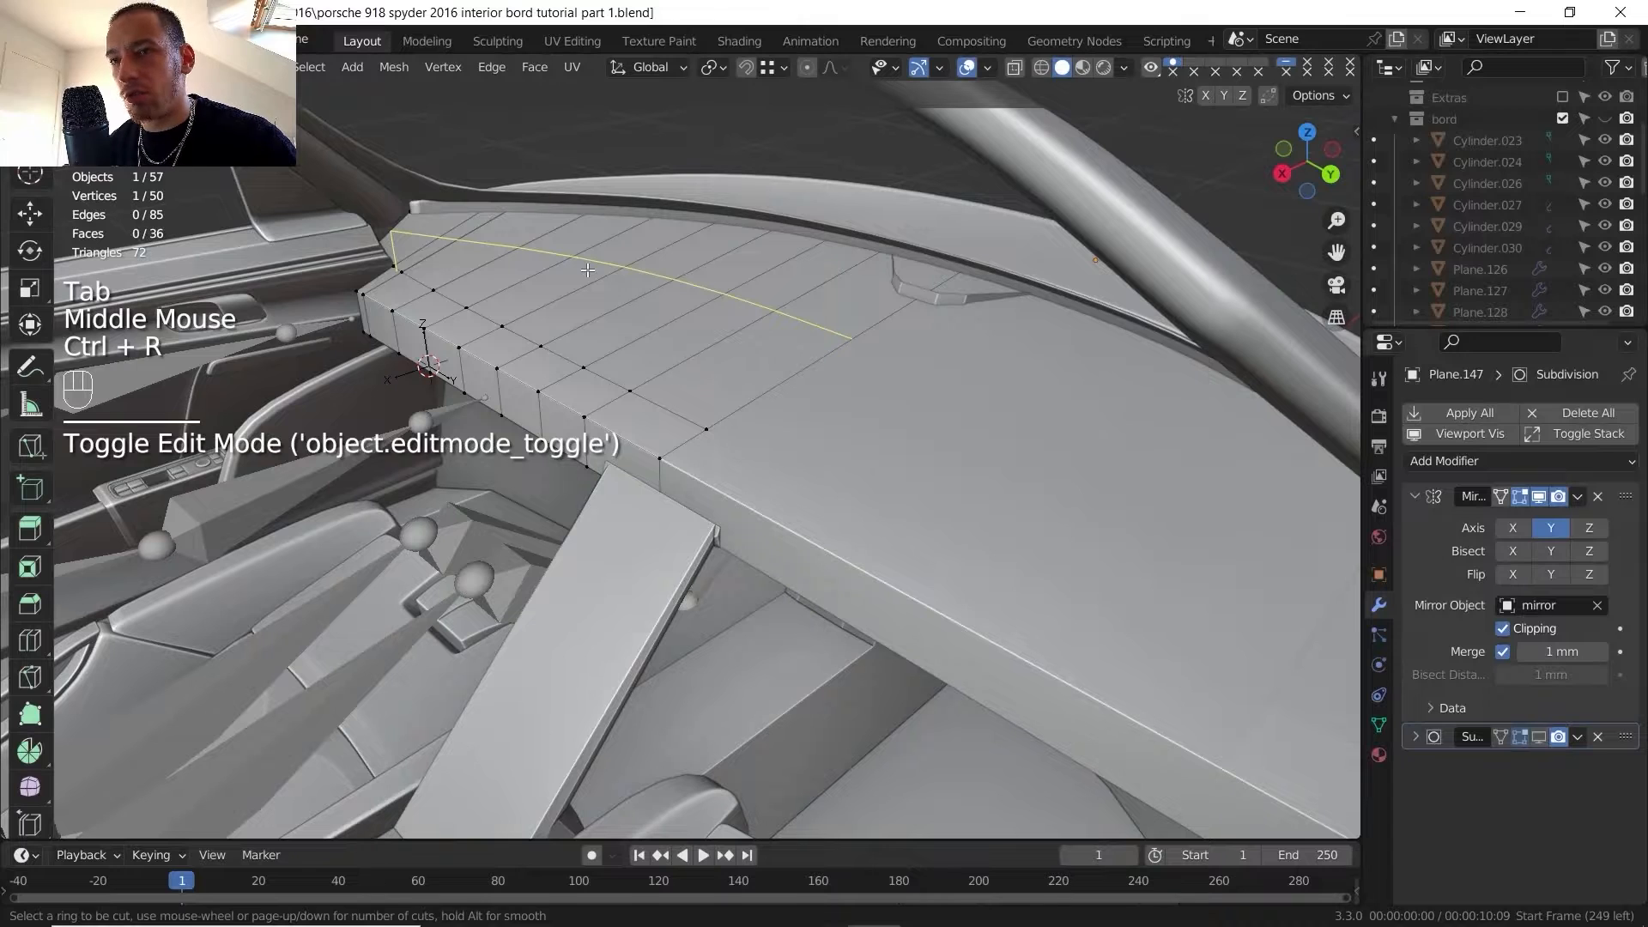
pyautogui.click(589, 271)
pyautogui.rightClick(609, 277)
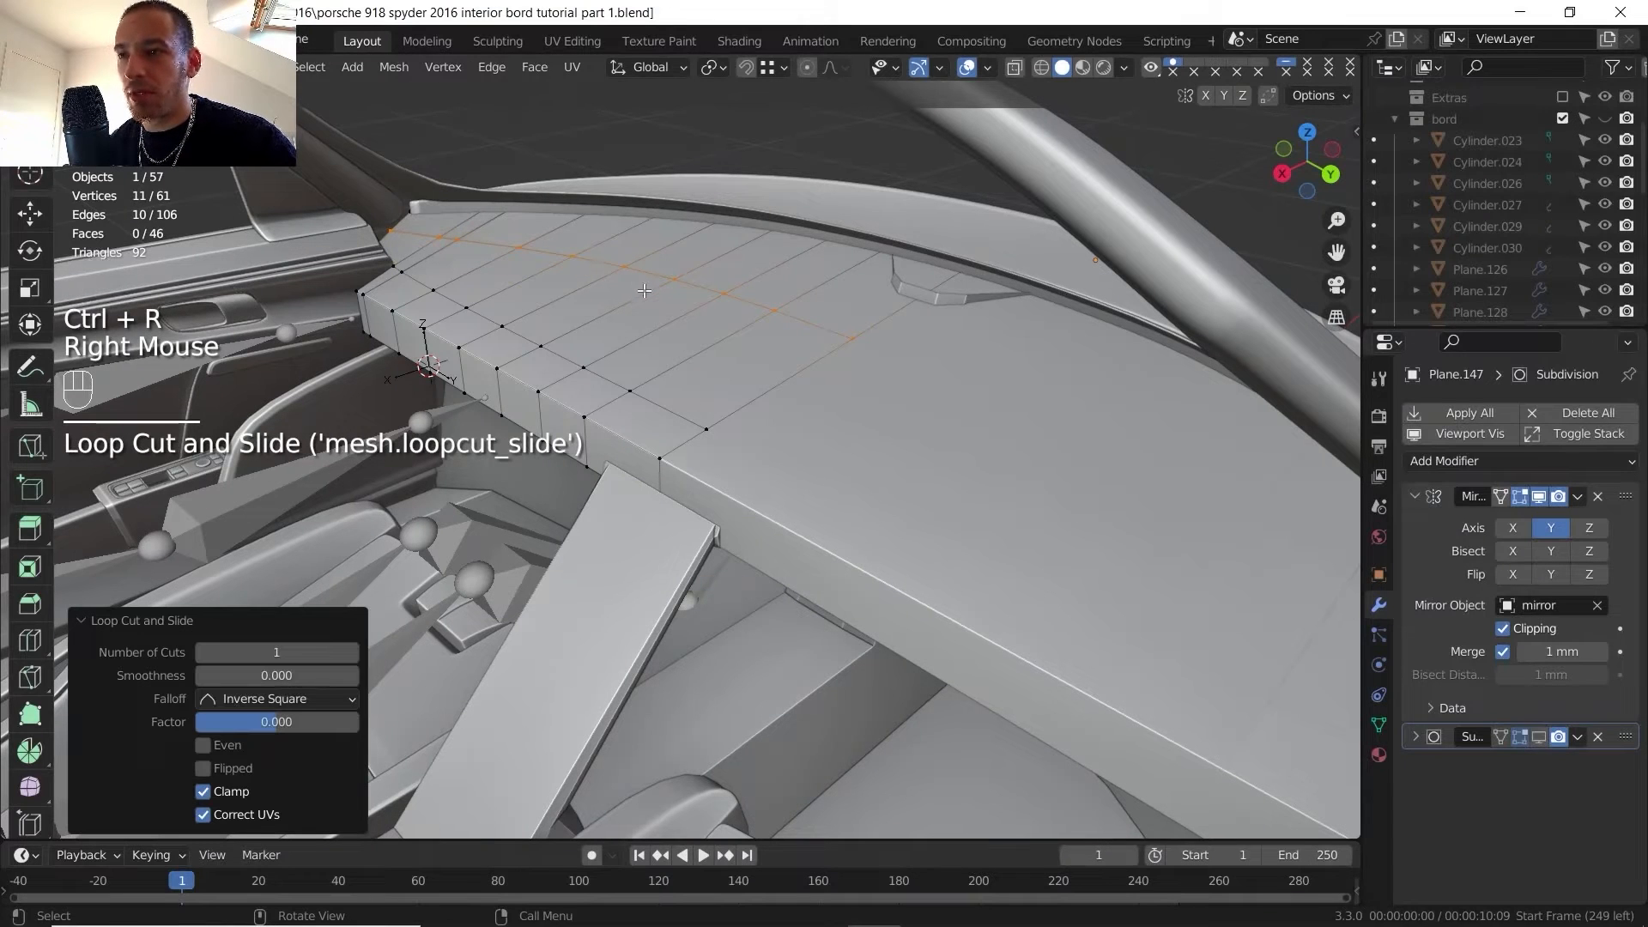
pyautogui.press('g')
pyautogui.press('z')
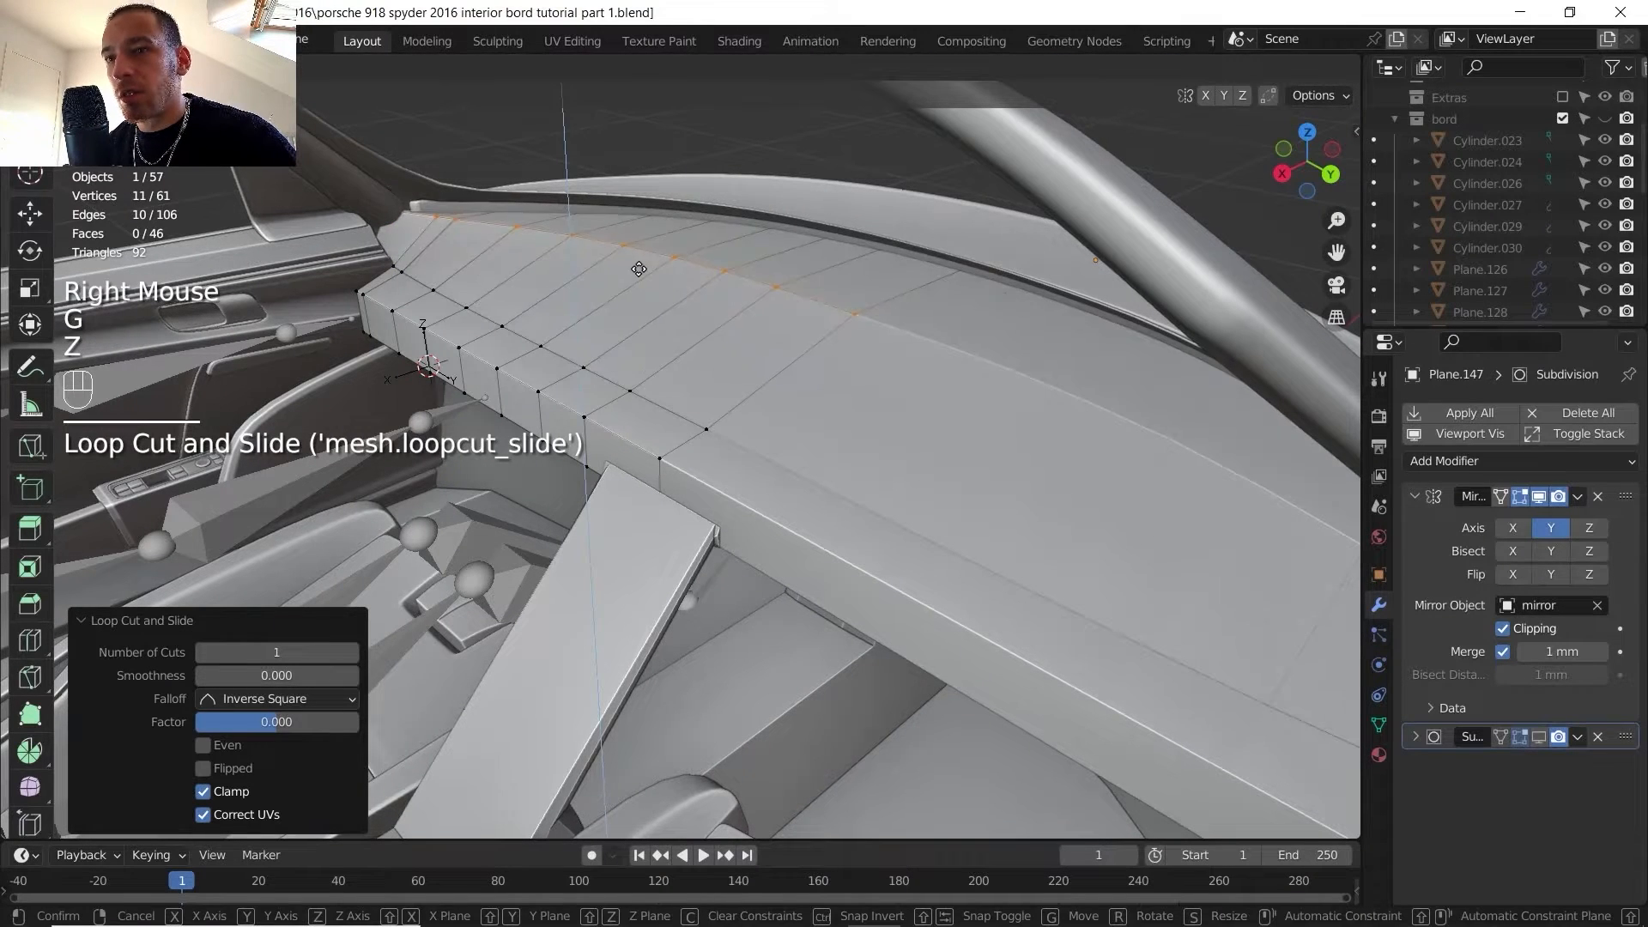
pyautogui.click(640, 268)
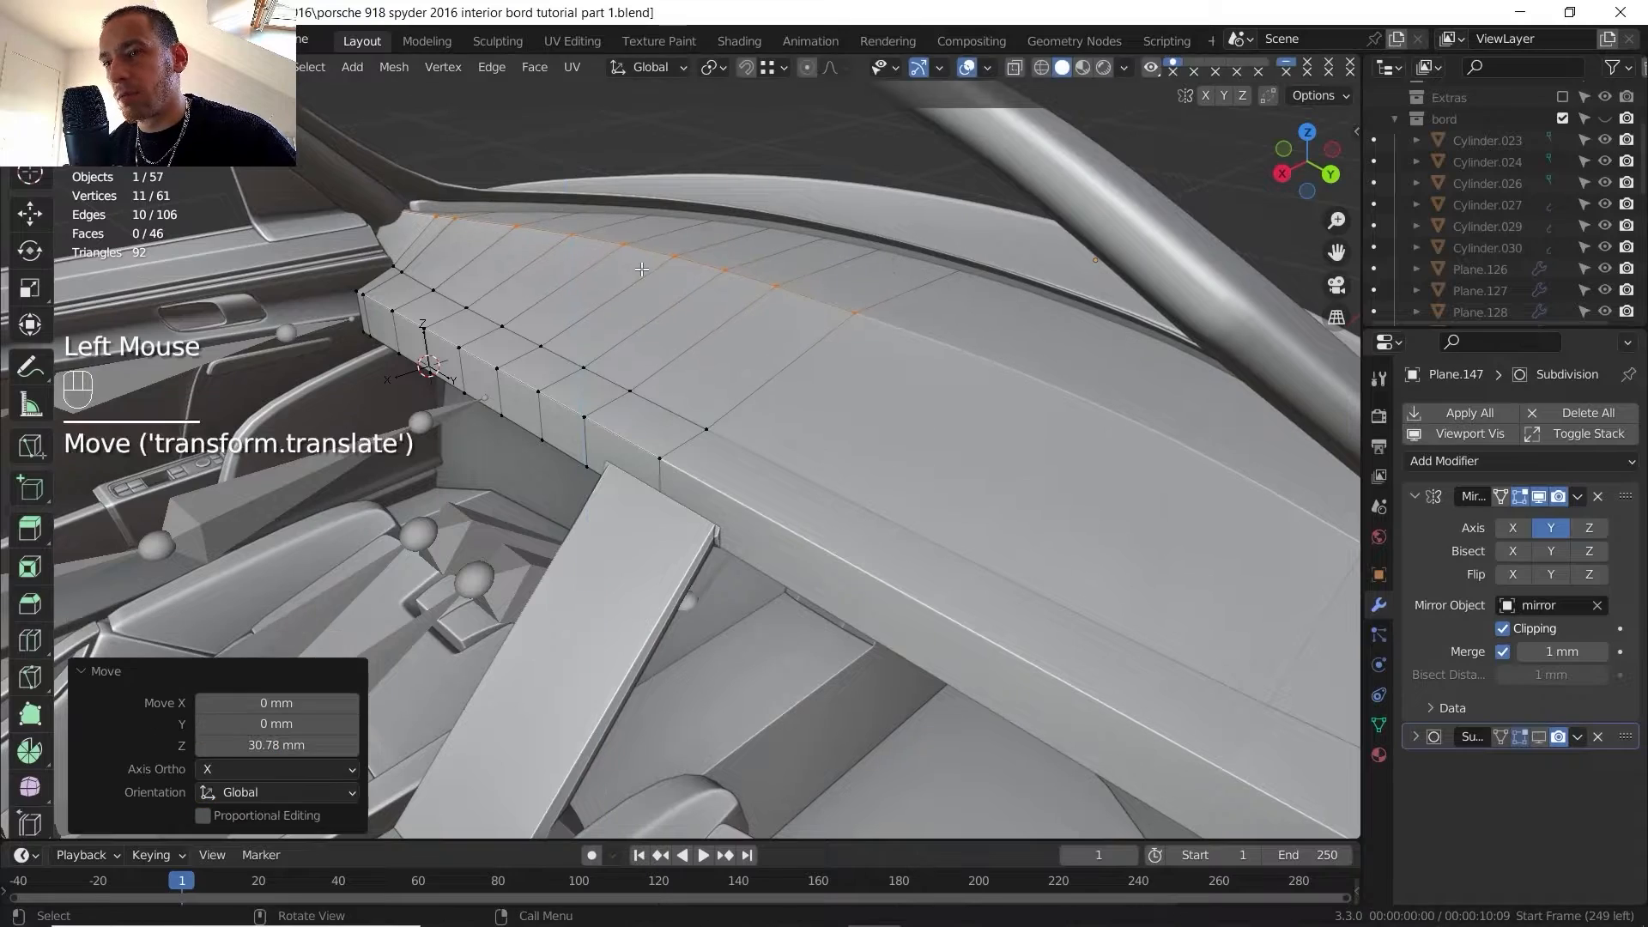
# - Select the edge loop just behind the dashboard's front lip and raise it about 28.7 mm along Z
pyautogui.keyDown('shift'); pyautogui.moveTo(600, 307); pyautogui.dragTo(613, 310, button='middle'); pyautogui.keyUp('shift')
pyautogui.moveTo(613, 311); pyautogui.dragTo(1073, 172, button='middle')
pyautogui.scroll(1, 631, 291)
pyautogui.keyDown('alt'); pyautogui.click(682, 289); pyautogui.keyUp('alt')
pyautogui.click(1014, 67)
pyautogui.moveTo(772, 300)
pyautogui.mouseDown(button='middle')
pyautogui.moveTo(736, 350)
pyautogui.moveTo(751, 339)
pyautogui.mouseUp(button='middle')
pyautogui.click(1015, 67)
pyautogui.scroll(-1, 618, 300)
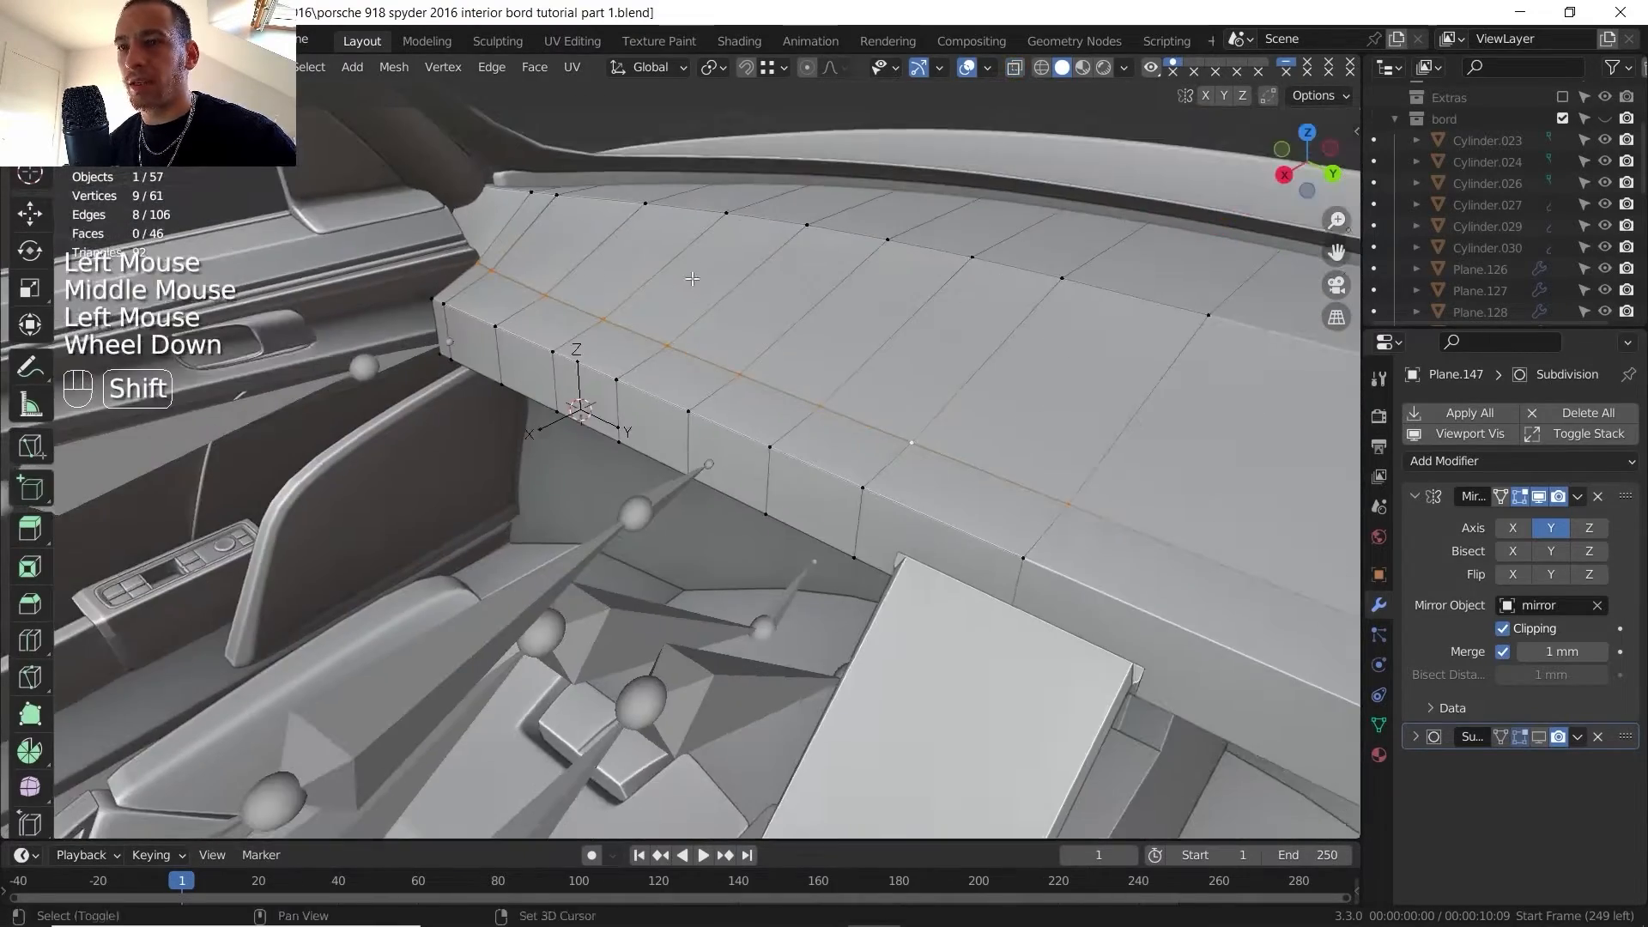
pyautogui.keyDown('shift'); pyautogui.moveTo(618, 301); pyautogui.dragTo(599, 315, button='middle'); pyautogui.keyUp('shift')
pyautogui.press('g')
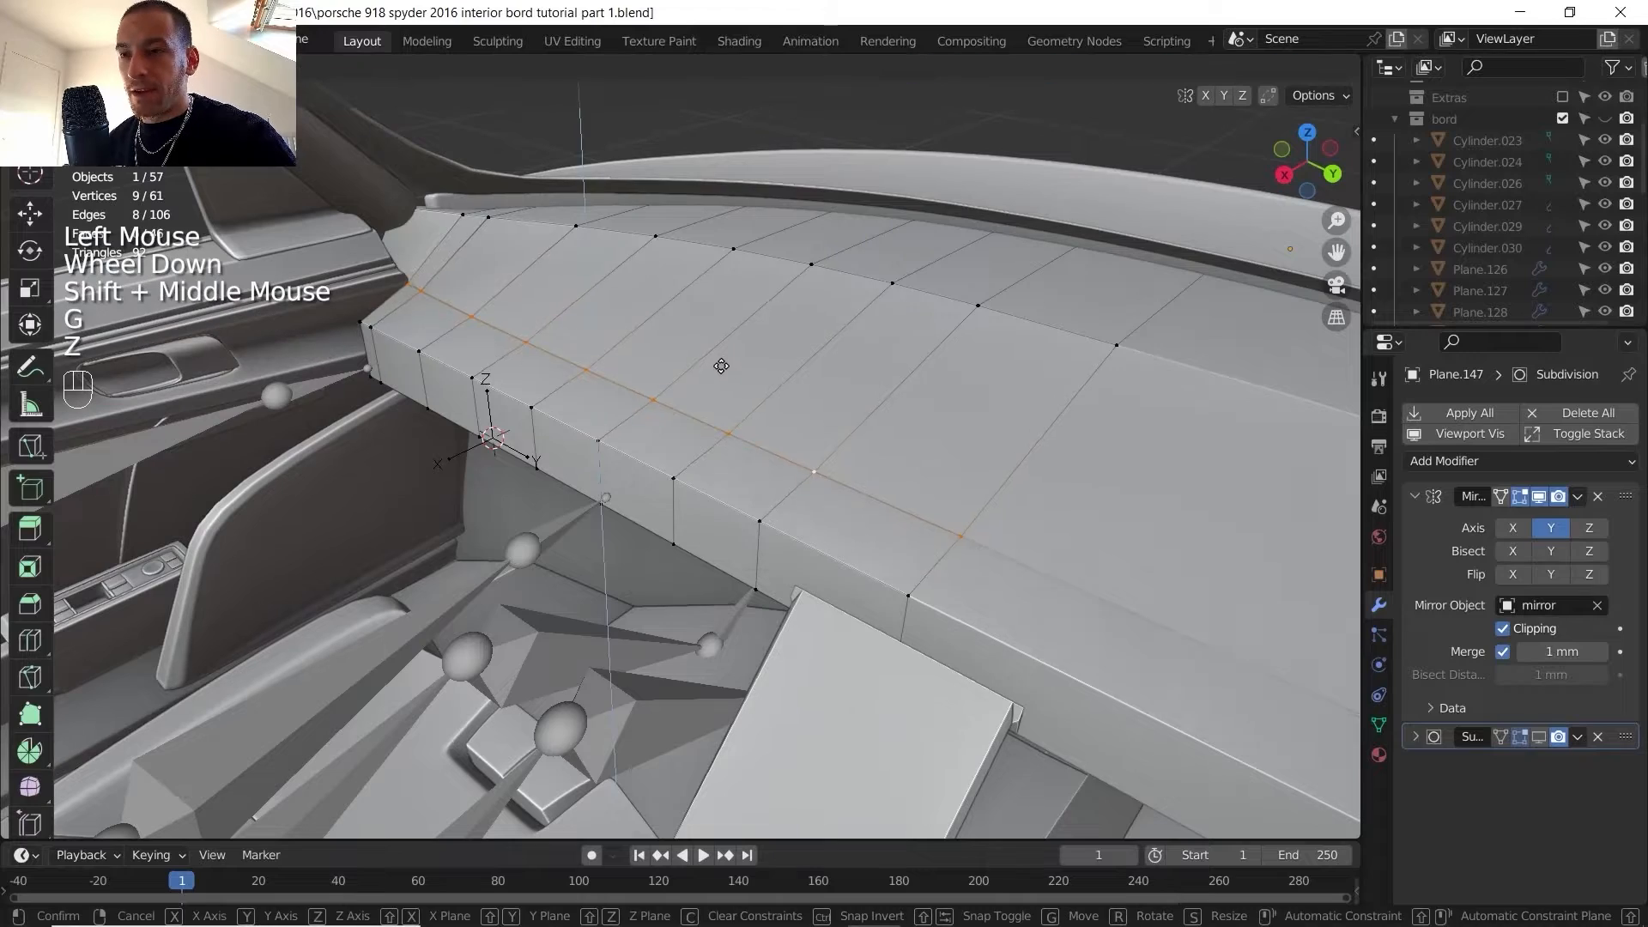
pyautogui.press('z')
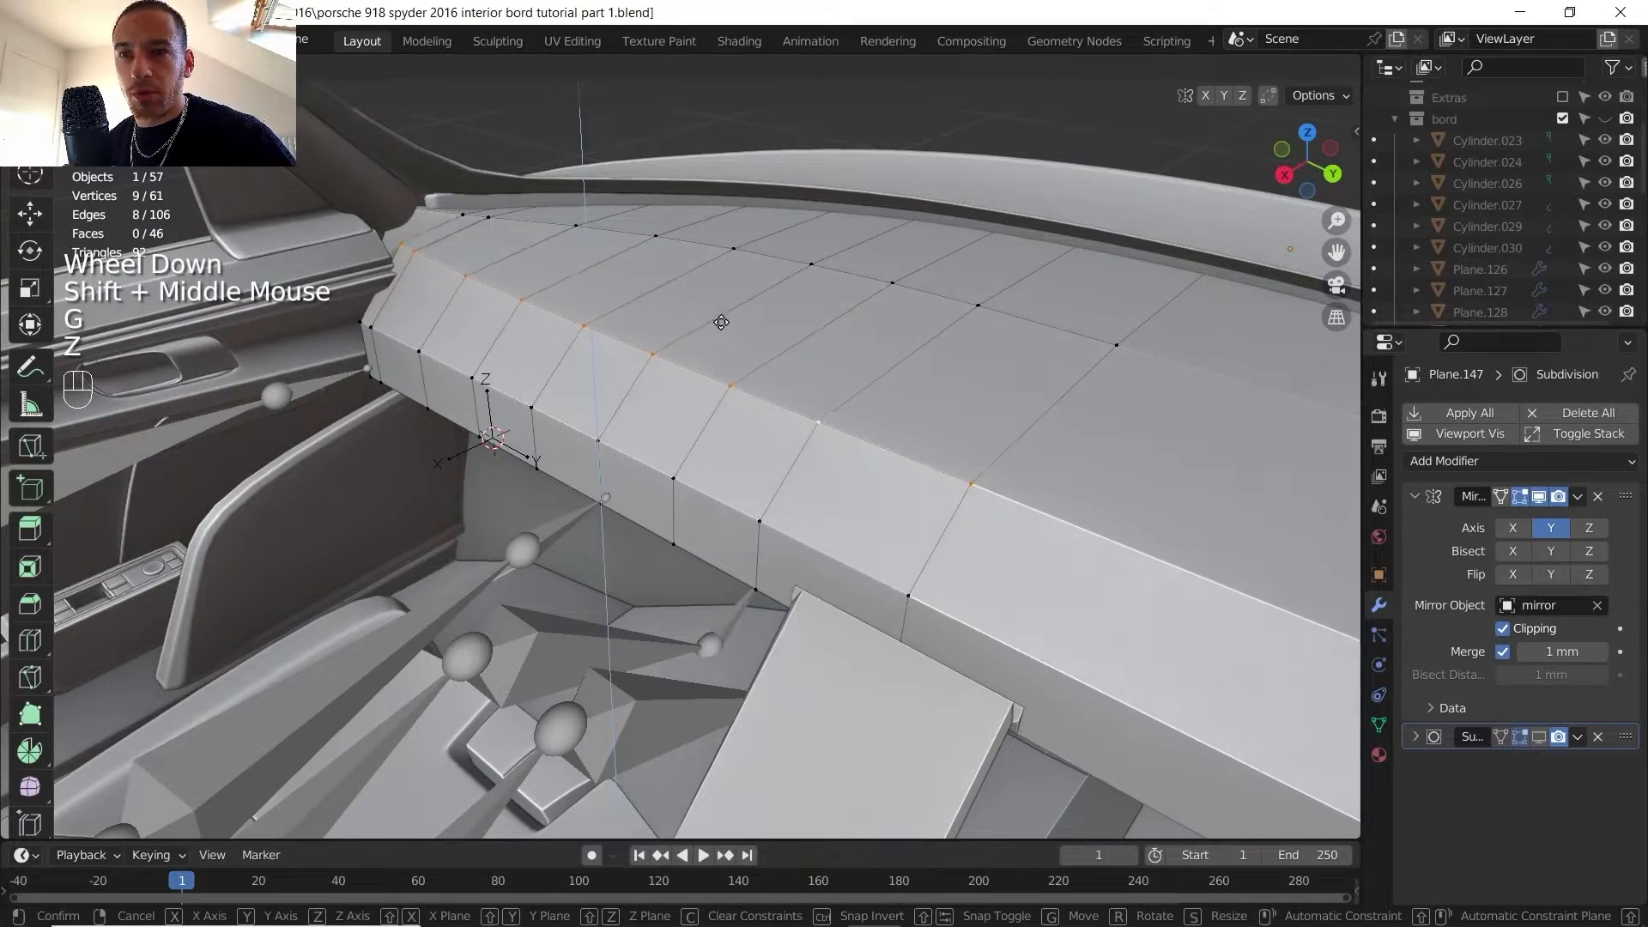
pyautogui.click(725, 342)
# - Select the five vertices around the notch at the dashboard's door-side end and move them along Y away from the door panel
pyautogui.keyDown('shift'); pyautogui.moveTo(725, 341); pyautogui.dragTo(678, 403, button='middle'); pyautogui.keyUp('shift')
pyautogui.scroll(2, 670, 429)
pyautogui.scroll(2, 678, 402)
pyautogui.click(1014, 67)
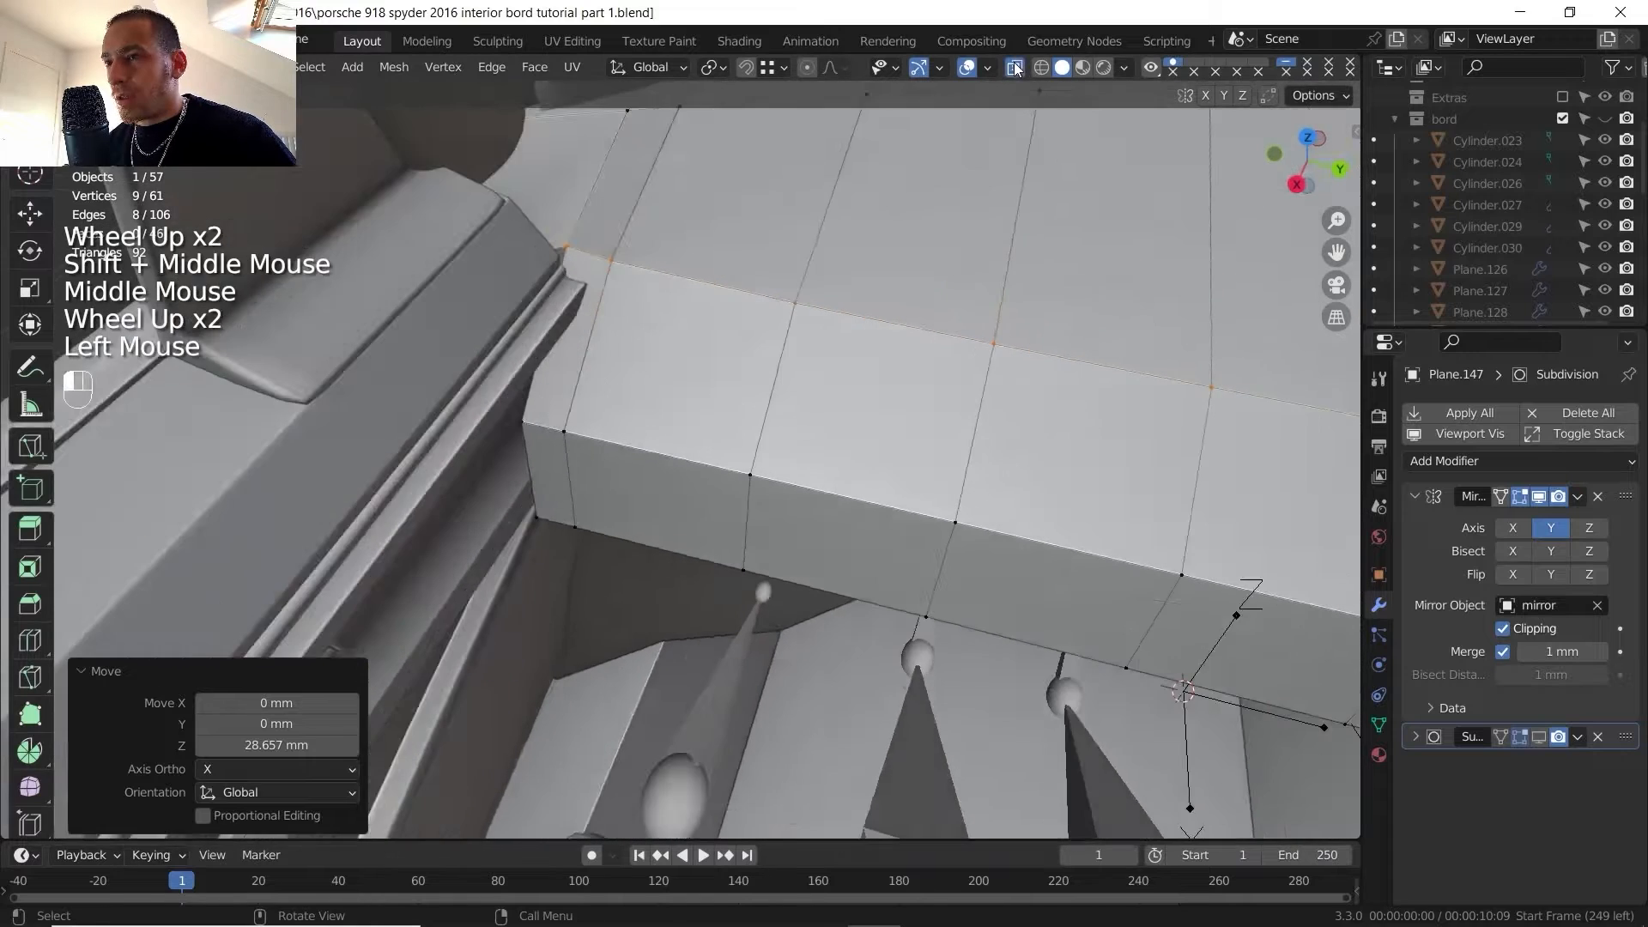
pyautogui.click(588, 447)
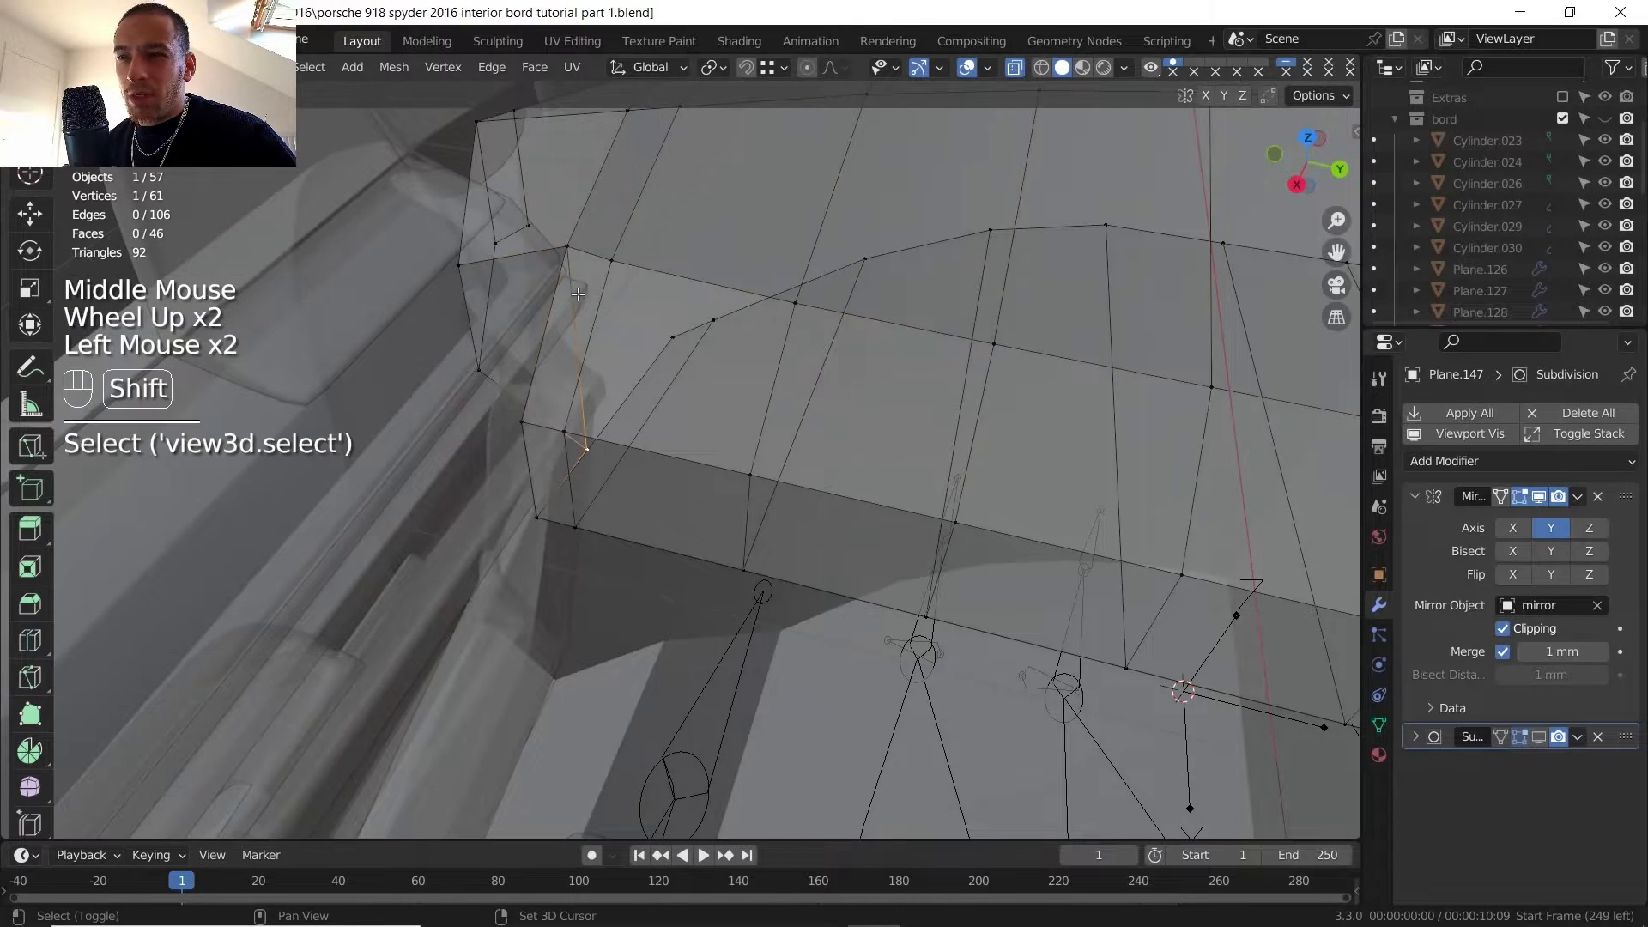
pyautogui.keyDown('shift'); pyautogui.click(570, 252); pyautogui.keyUp('shift')
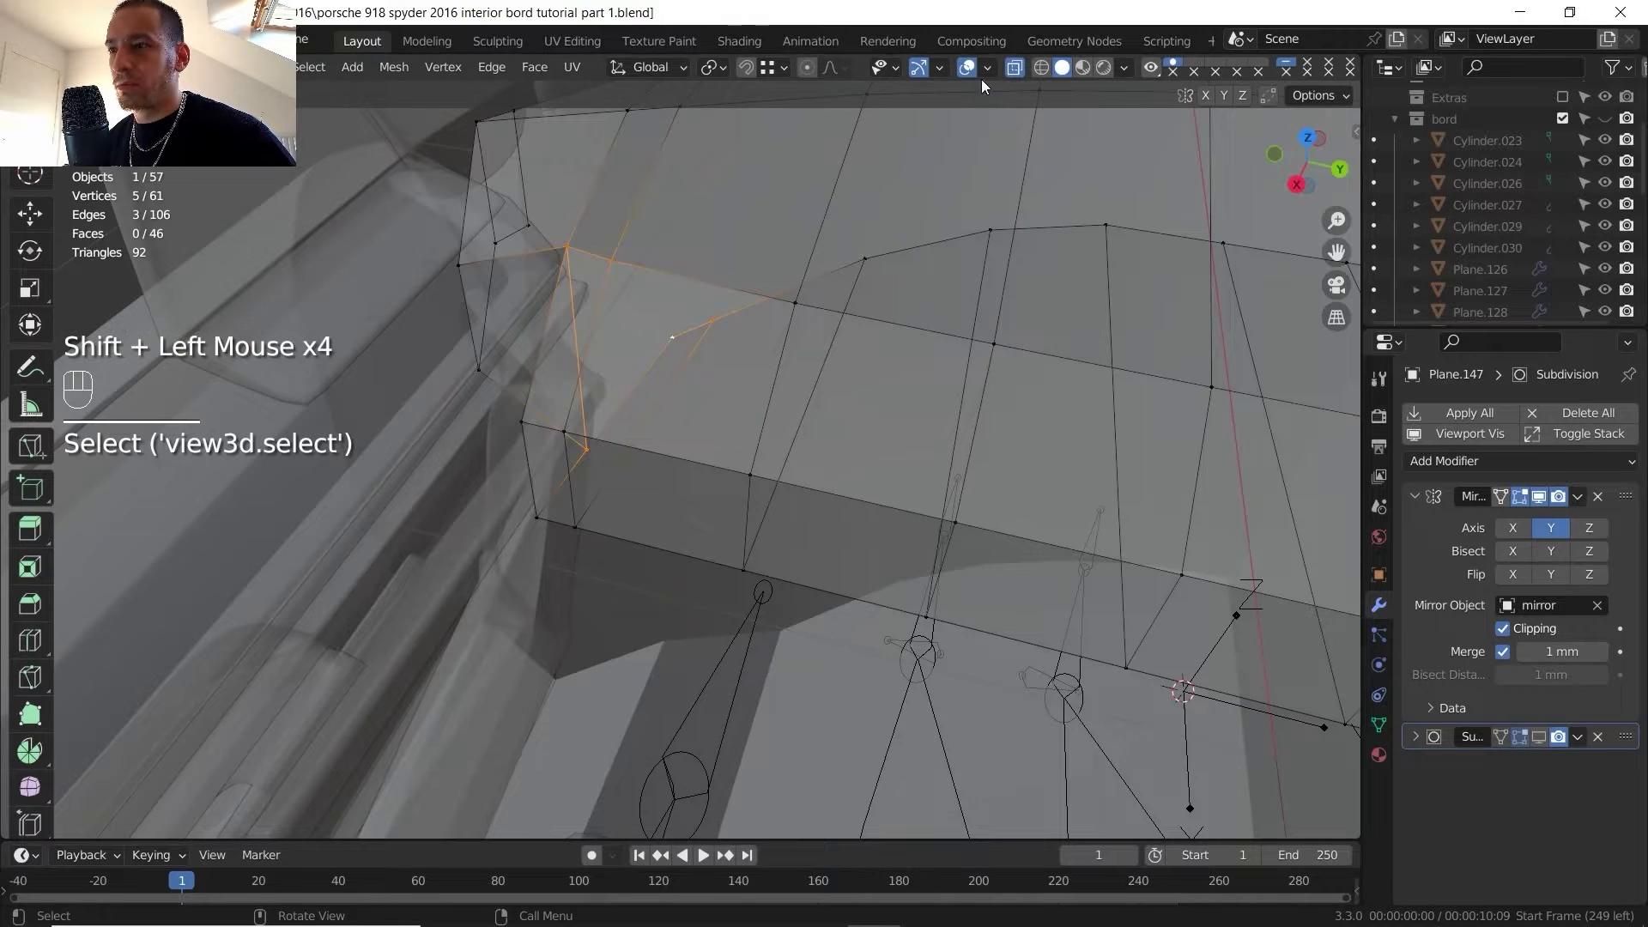
pyautogui.click(1015, 69)
pyautogui.press('g')
pyautogui.press('y')
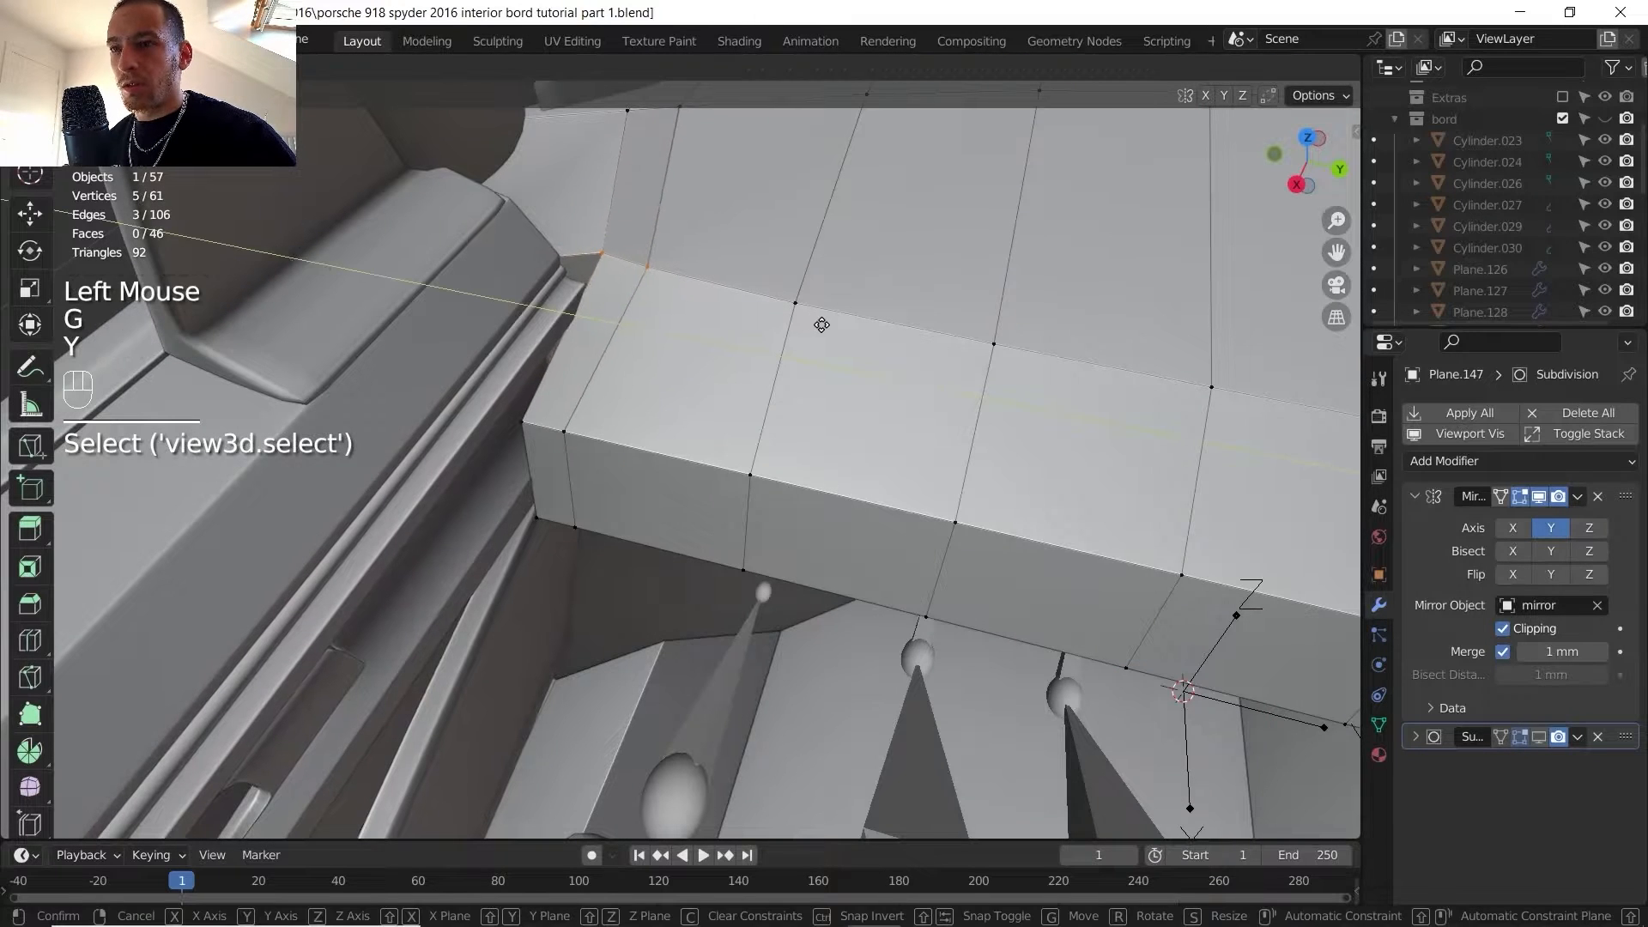
pyautogui.click(816, 324)
# - Select the two vertices of the notch's vertical edge at the dashboard's door-side end and move them about 7.6 mm along X
pyautogui.keyDown('shift'); pyautogui.moveTo(770, 317); pyautogui.dragTo(717, 240, button='middle'); pyautogui.keyUp('shift')
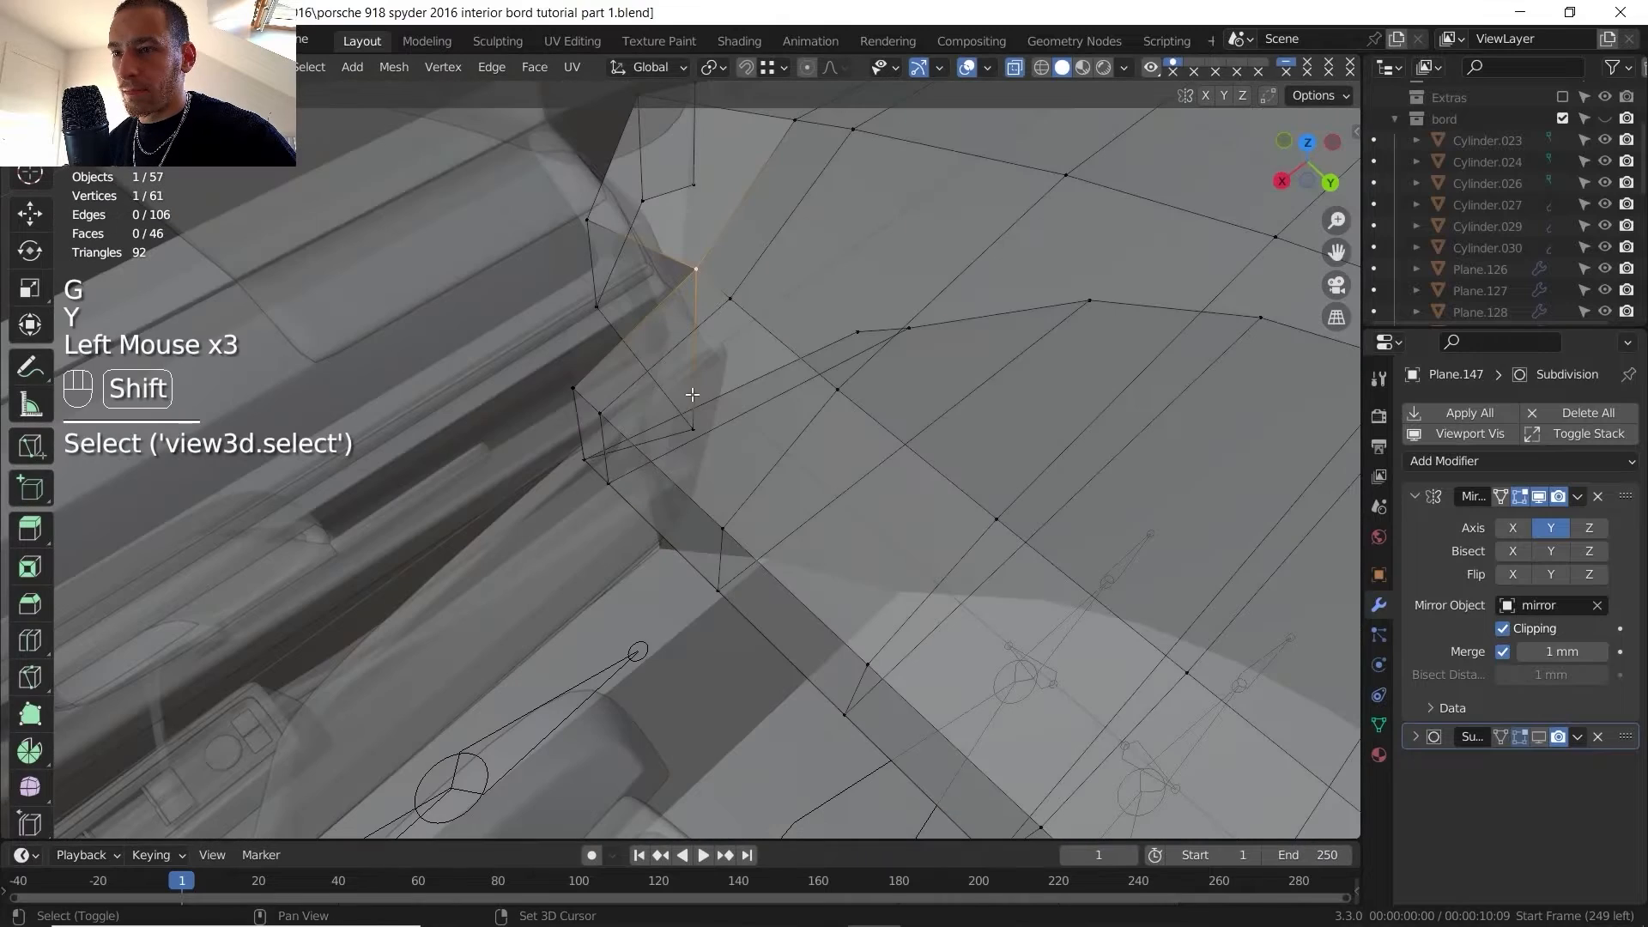
pyautogui.keyDown('shift'); pyautogui.click(694, 418); pyautogui.keyUp('shift')
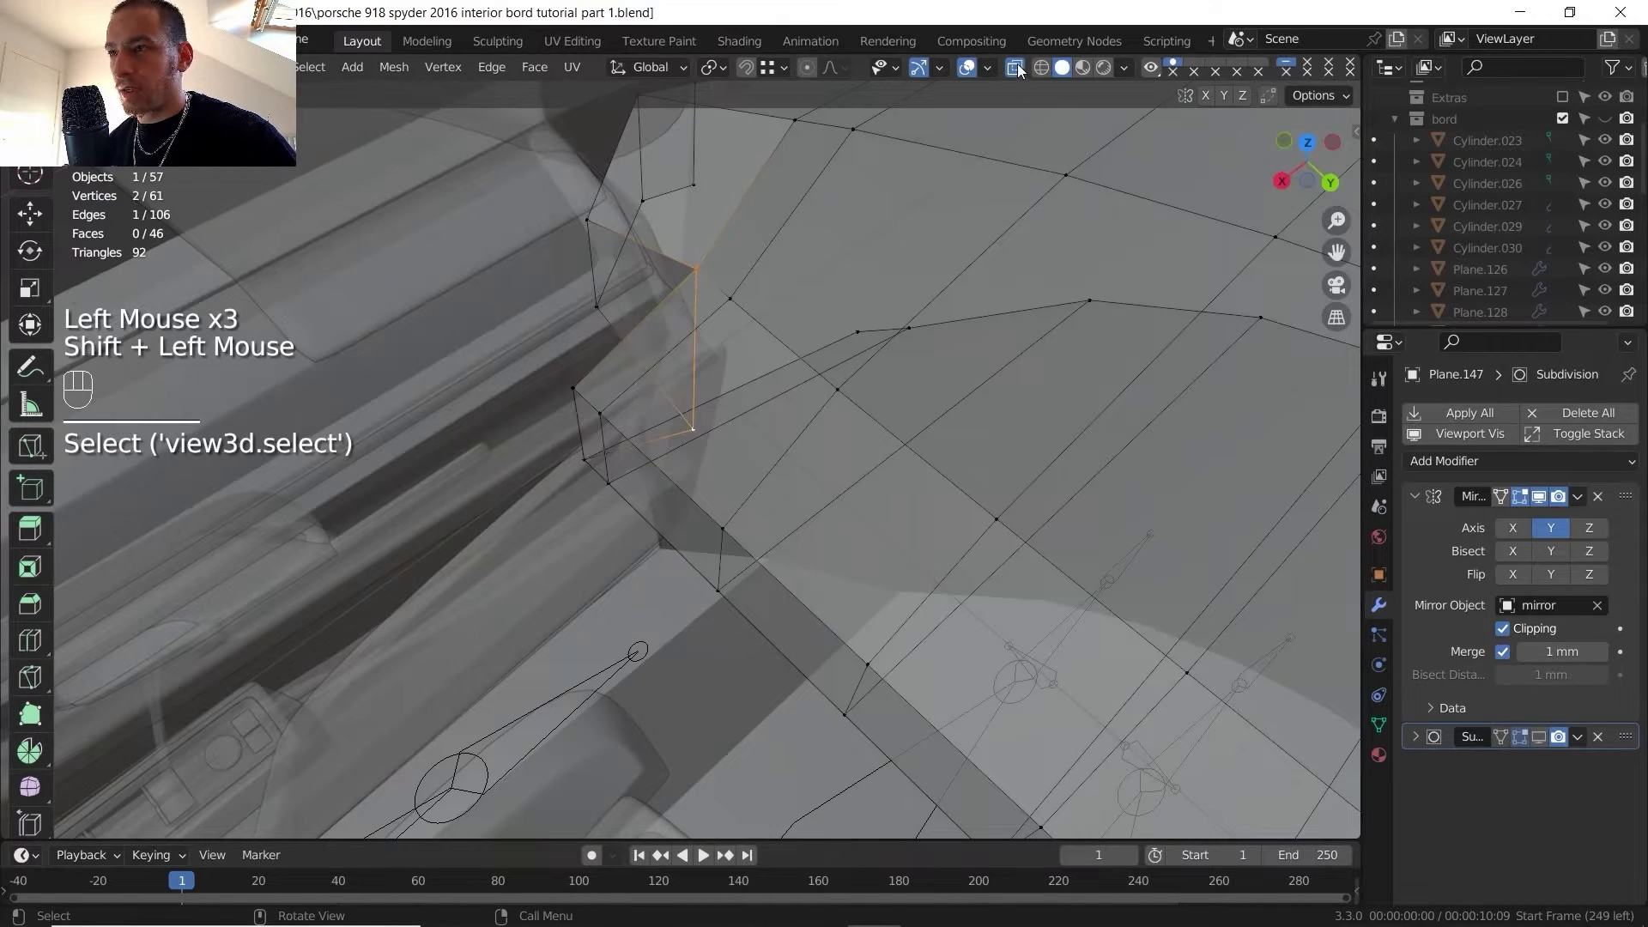
pyautogui.click(1016, 69)
pyautogui.press('g')
pyautogui.press('x')
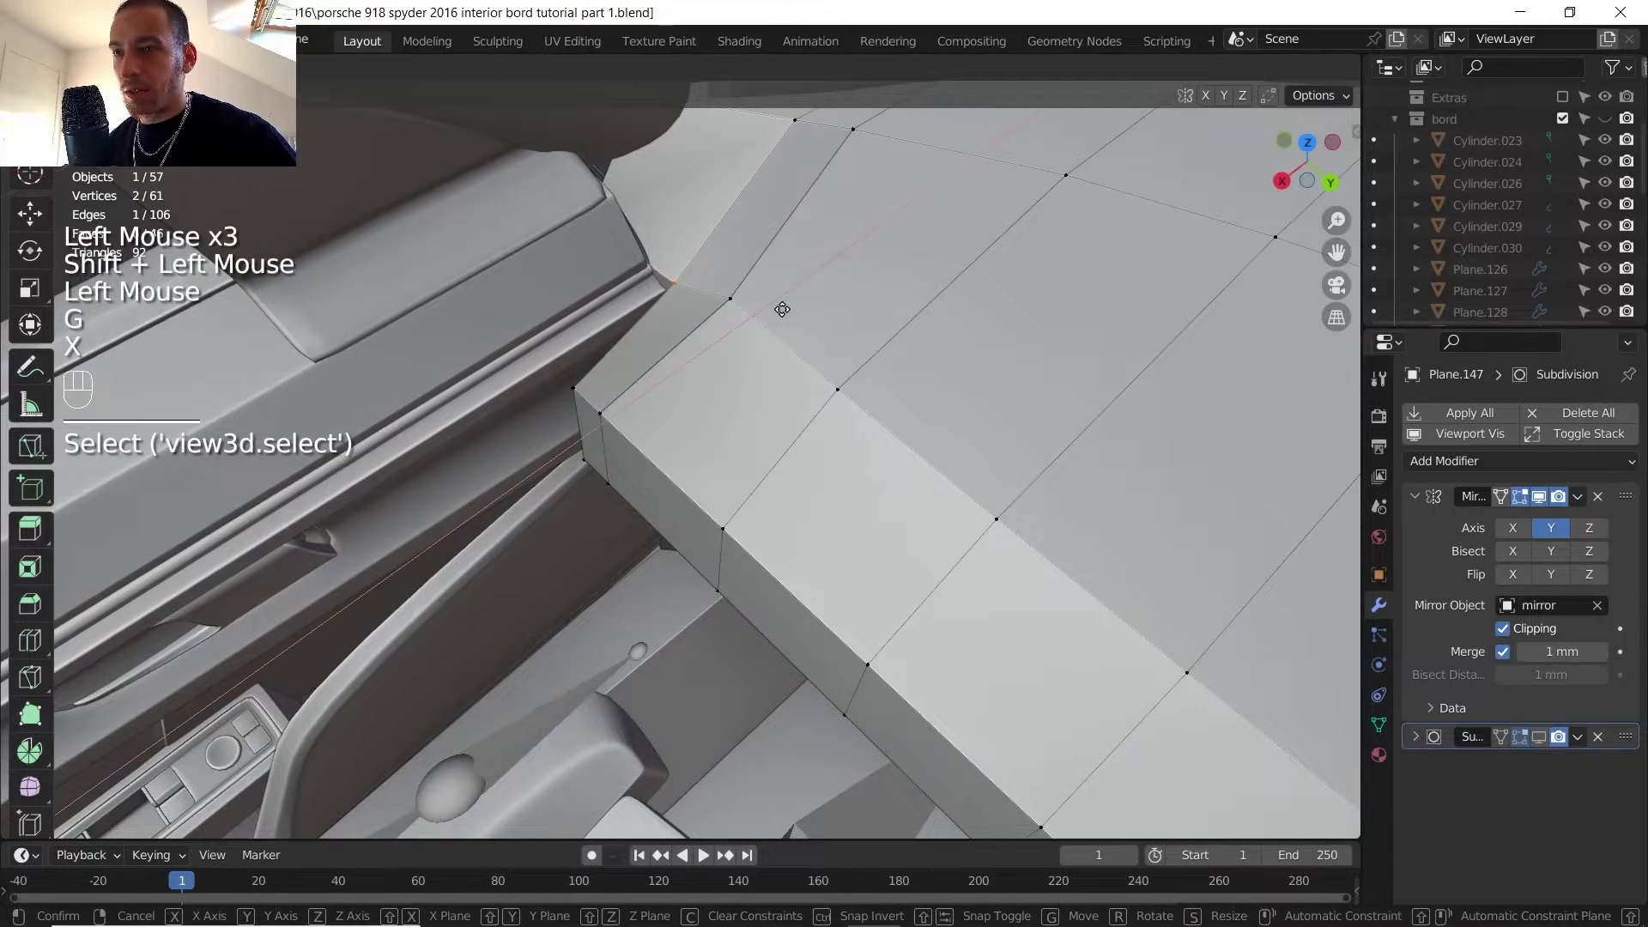
pyautogui.click(792, 303)
pyautogui.keyDown('shift'); pyautogui.moveTo(792, 304); pyautogui.dragTo(835, 154, button='middle'); pyautogui.keyUp('shift')
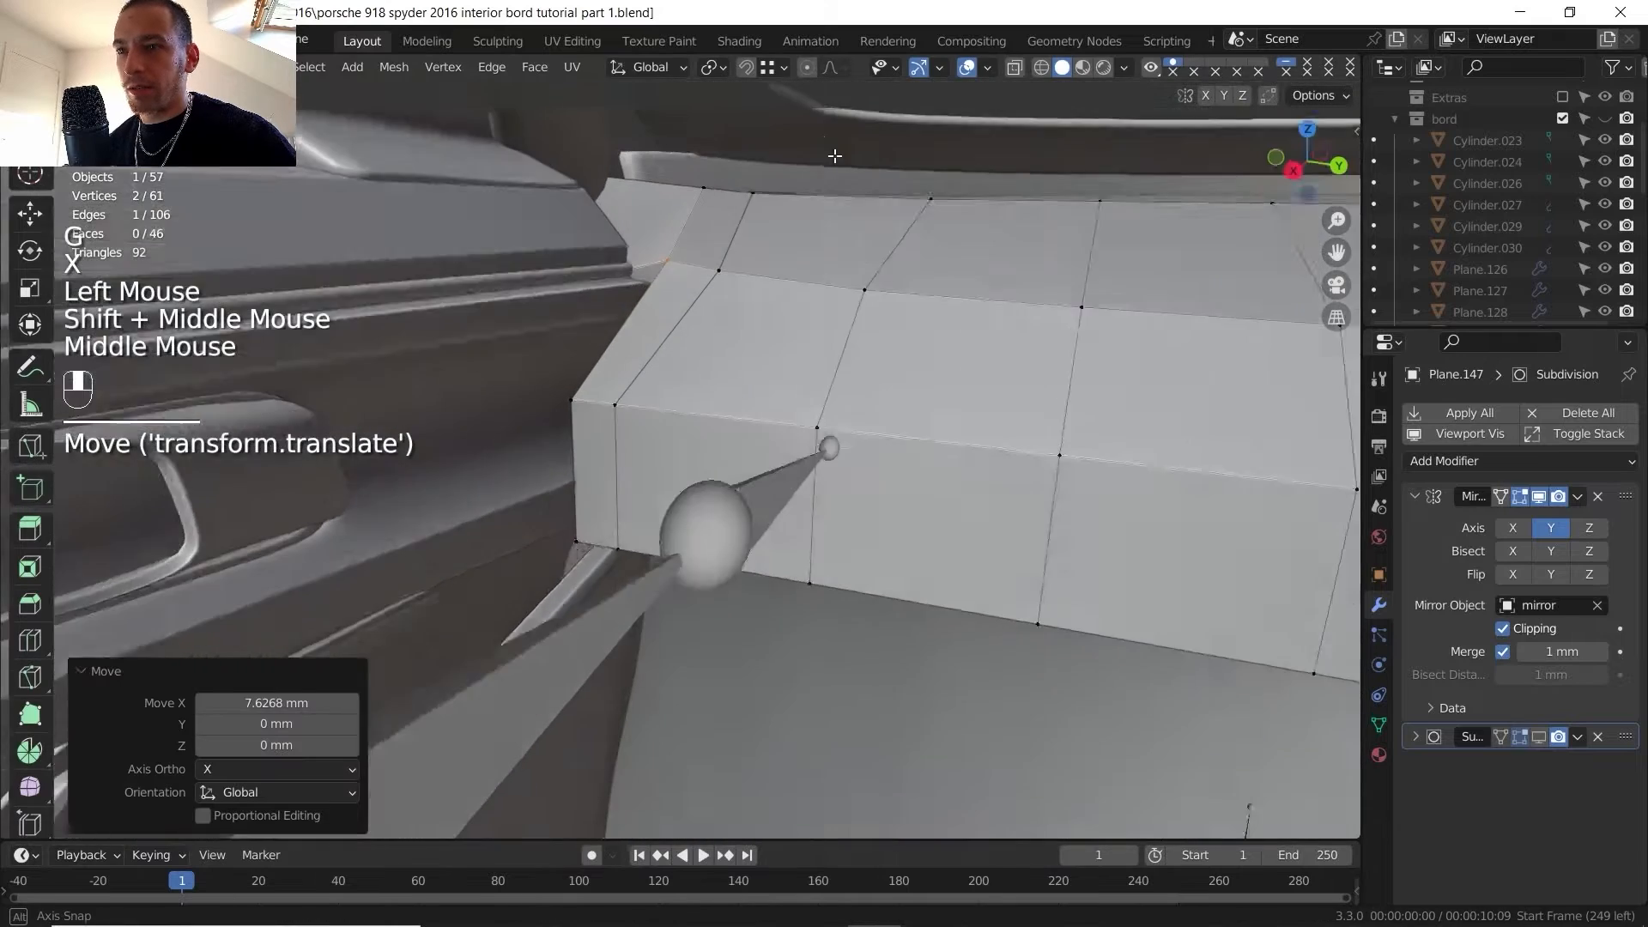
# - Lower the notch's corner vertex slightly along Z, and lower it together with its neighbouring vertex by about 3.9 mm
pyautogui.keyDown('shift'); pyautogui.moveTo(678, 258); pyautogui.dragTo(714, 302, button='middle'); pyautogui.keyUp('shift')
pyautogui.moveTo(708, 304); pyautogui.dragTo(744, 302, button='middle')
pyautogui.click(721, 306)
pyautogui.press('g')
pyautogui.press('z')
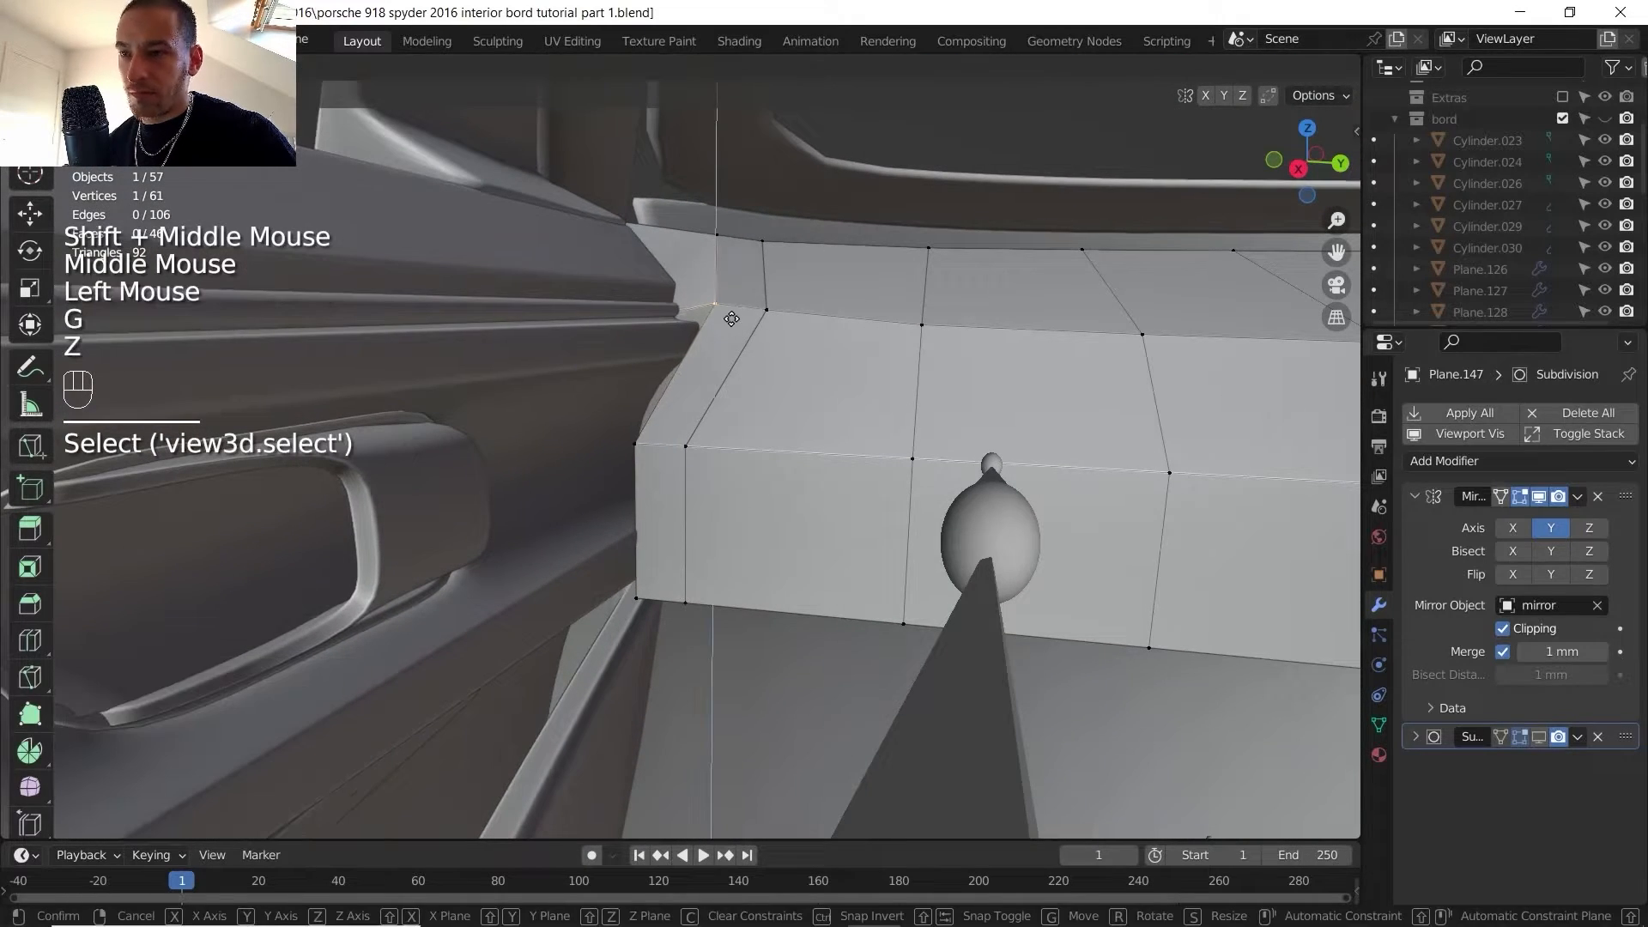
pyautogui.click(735, 322)
pyautogui.click(735, 320)
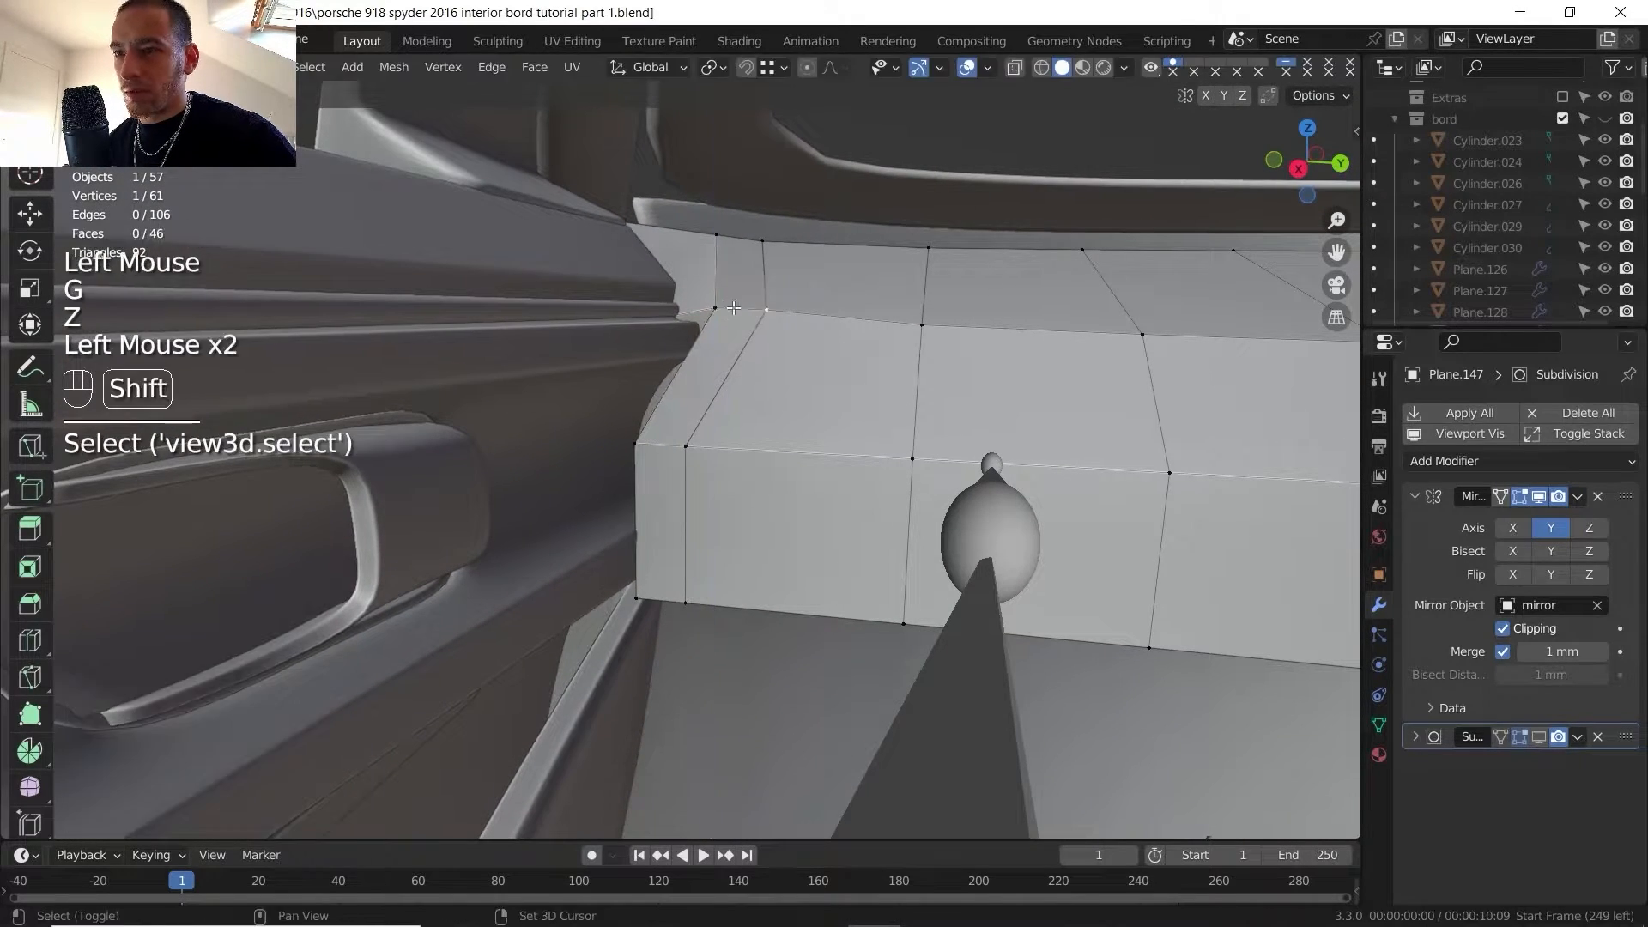
pyautogui.keyDown('shift'); pyautogui.click(735, 309); pyautogui.keyUp('shift')
pyautogui.press('g')
pyautogui.press('z')
pyautogui.click(740, 319)
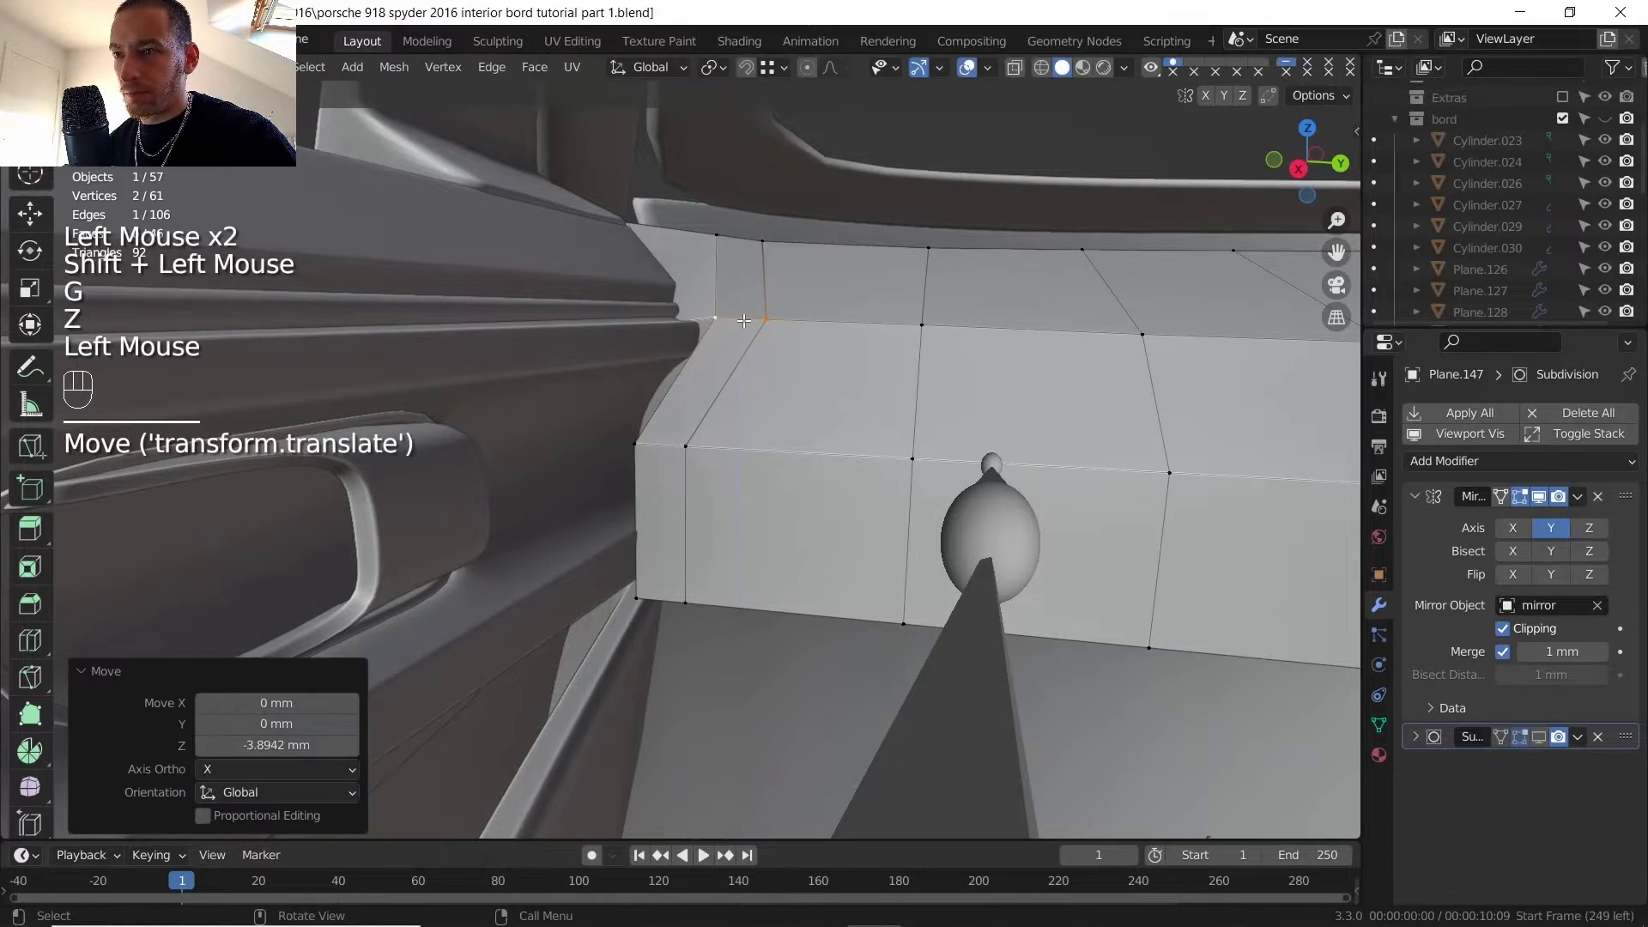
# - Save the Blender file with the reshaped dashboard end
pyautogui.scroll(-2, 788, 315)
pyautogui.moveTo(788, 378); pyautogui.dragTo(601, 352, button='middle')
pyautogui.scroll(-2, 729, 386)
pyautogui.moveTo(601, 352); pyautogui.dragTo(507, 279, button='middle')
pyautogui.scroll(1, 507, 279)
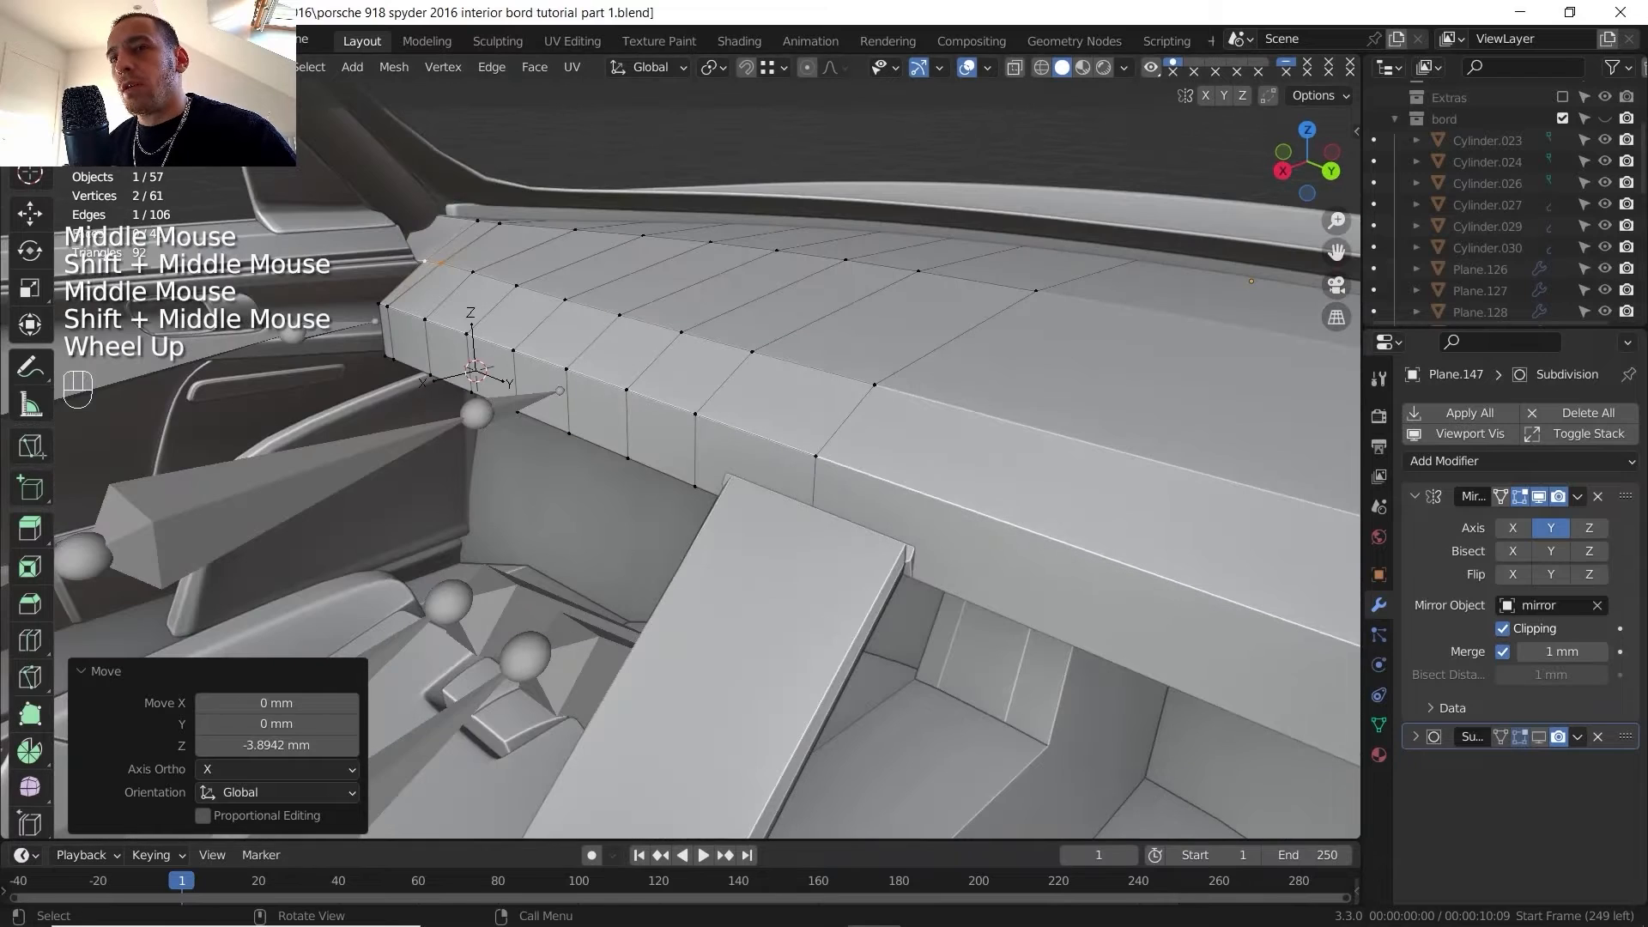
pyautogui.click(49, 40)
pyautogui.click(79, 235)
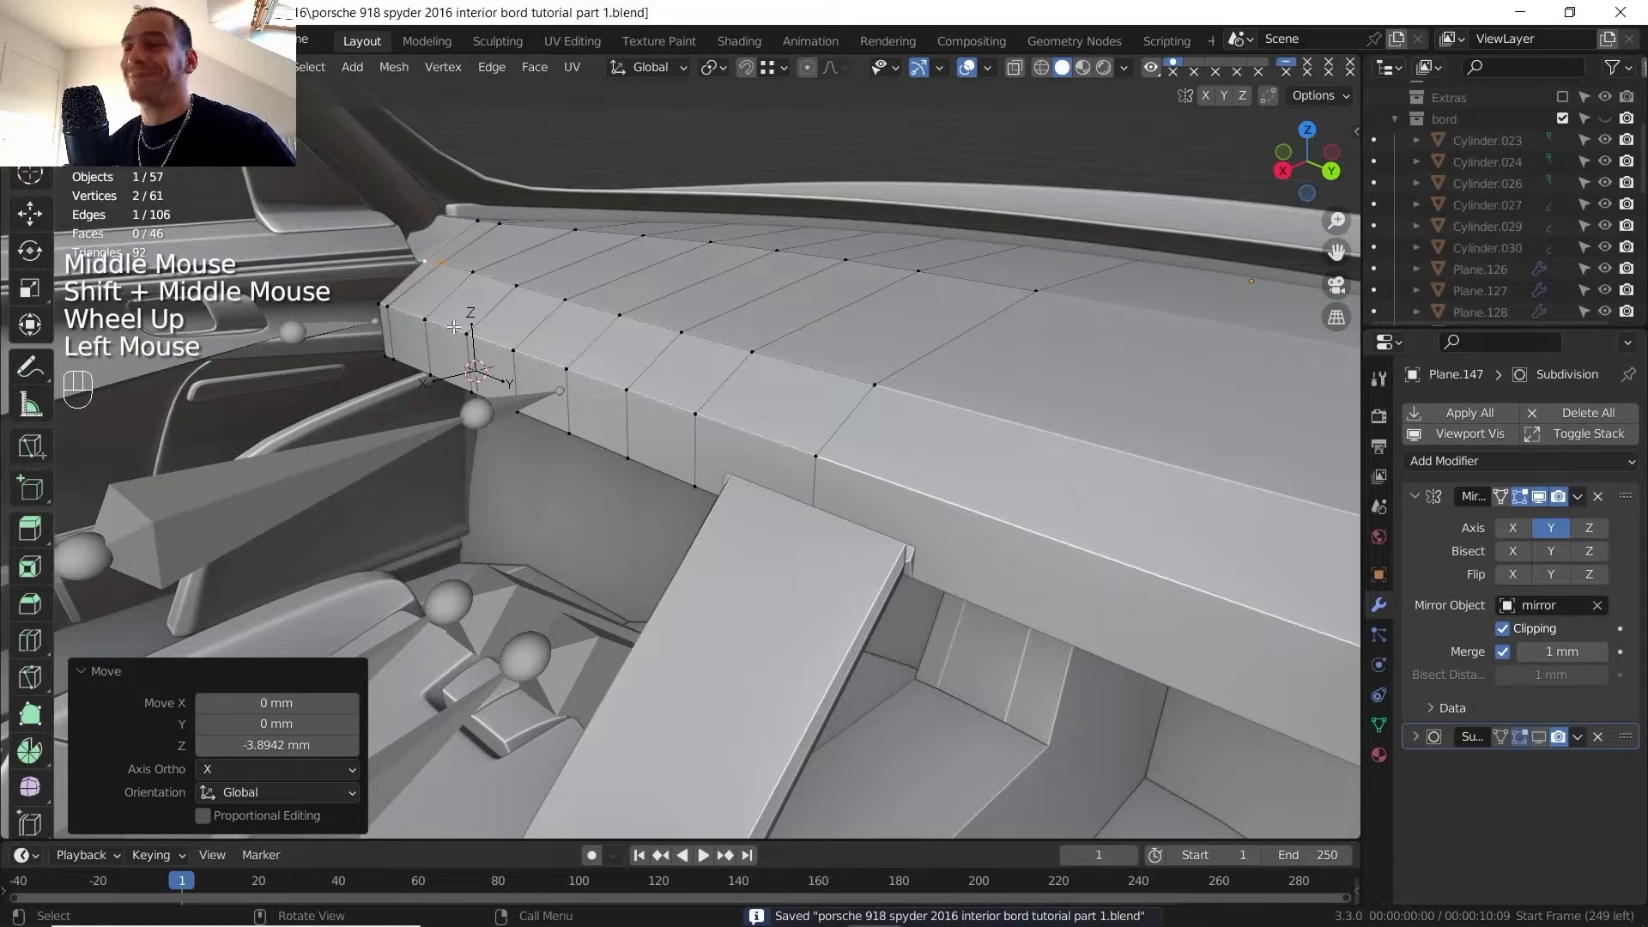
# - Check the interior reference photo and add a lengthwise loop cut low on the dashboard's front face, with a slide factor of about -0.268
pyautogui.keyDown('shift'); pyautogui.moveTo(700, 549); pyautogui.dragTo(628, 469, button='middle'); pyautogui.keyUp('shift')
pyautogui.moveTo(628, 469); pyautogui.dragTo(601, 446, button='middle')
pyautogui.scroll(2, 624, 463)
pyautogui.click(927, 905)
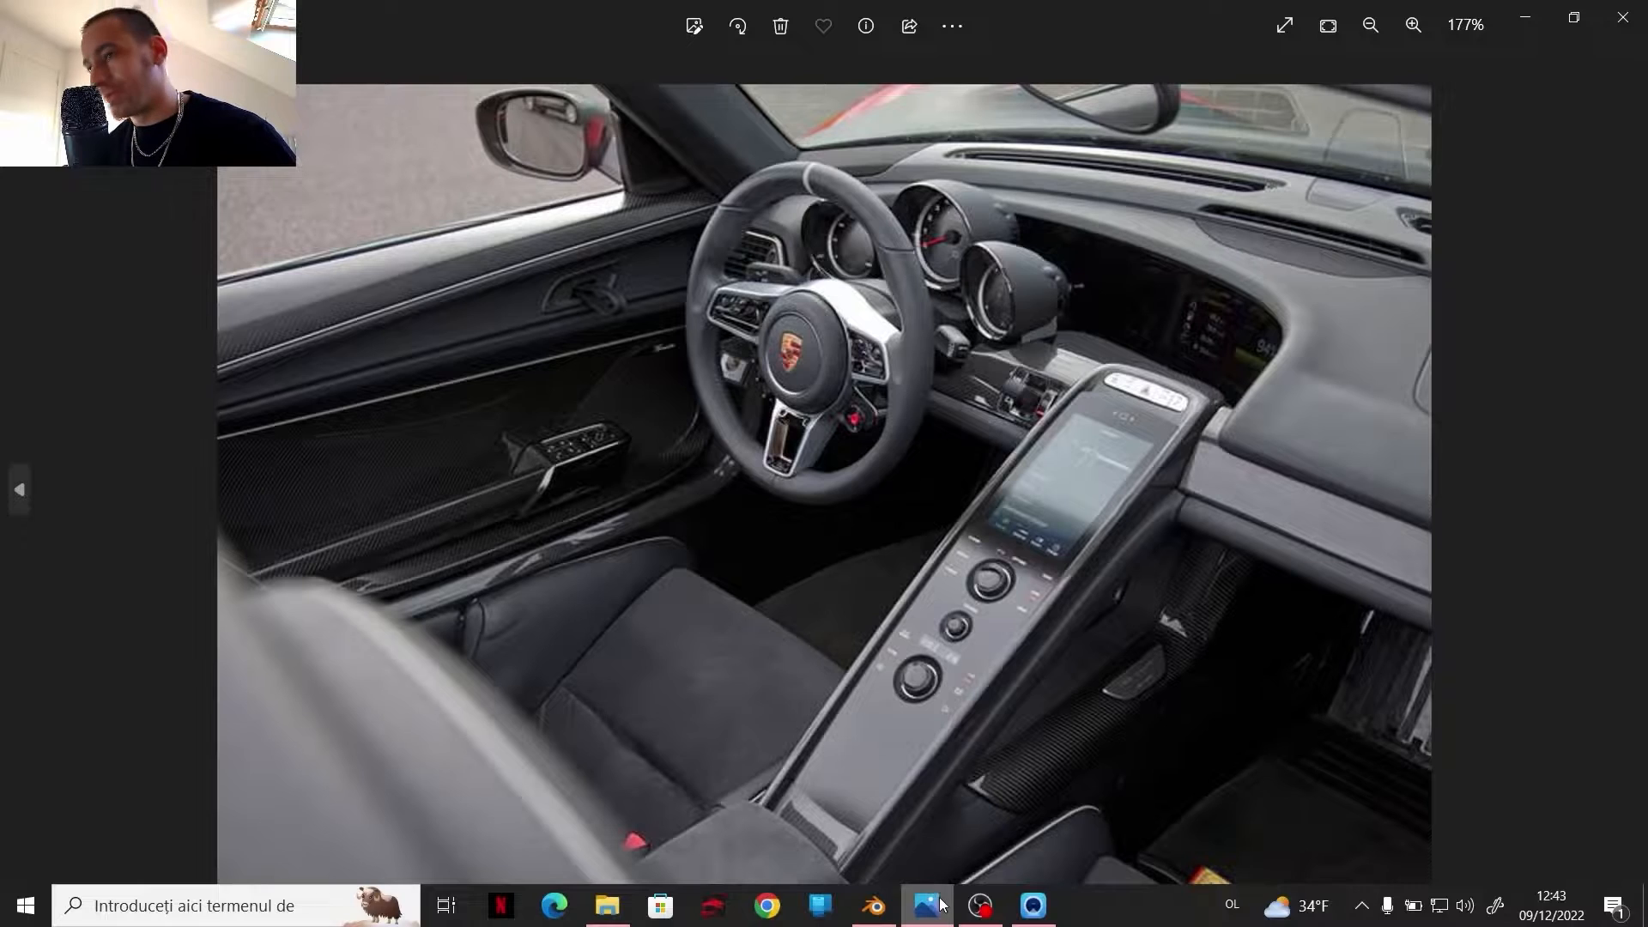
pyautogui.click(884, 906)
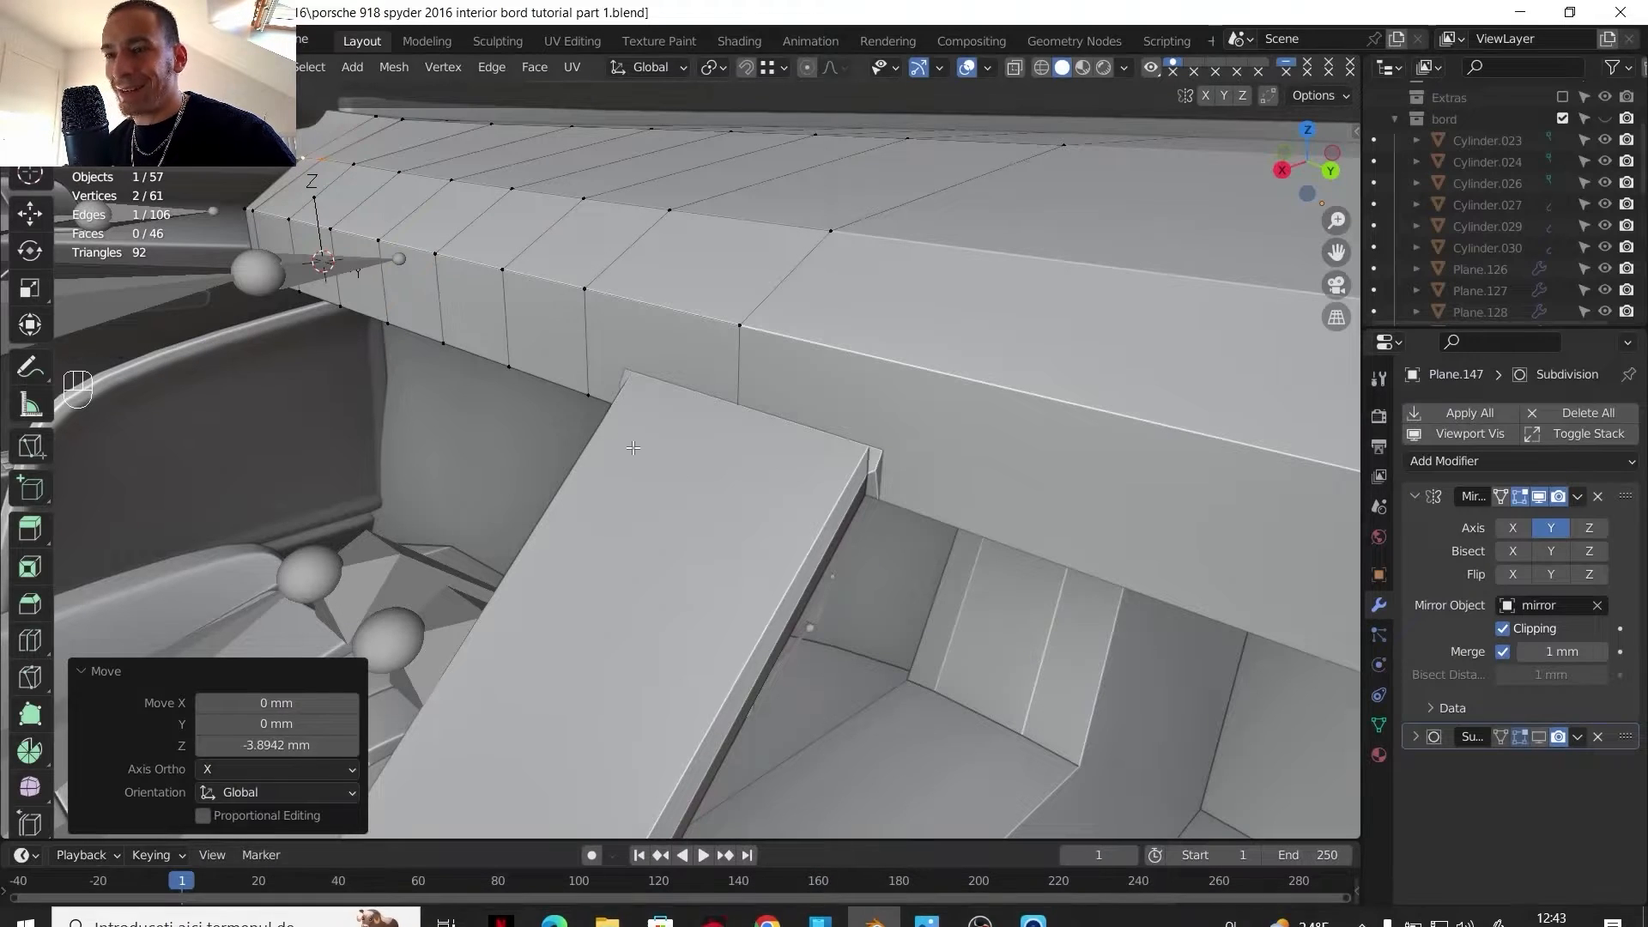
pyautogui.hotkey('ctrl', 'r')
pyautogui.click(590, 370)
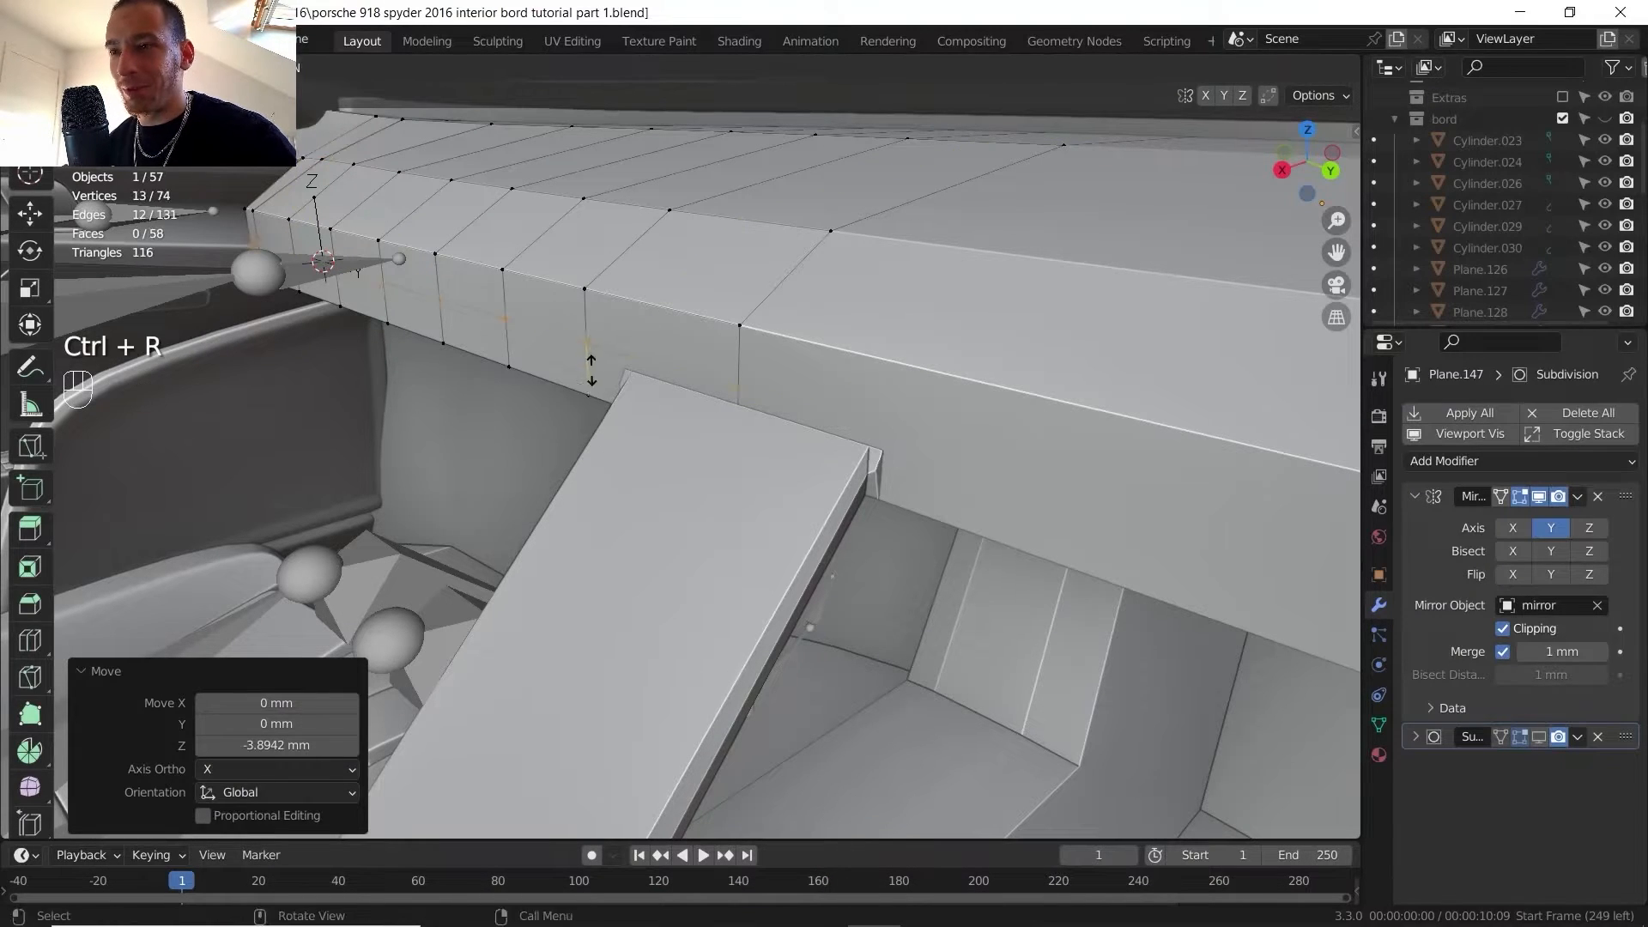
pyautogui.press('shift')
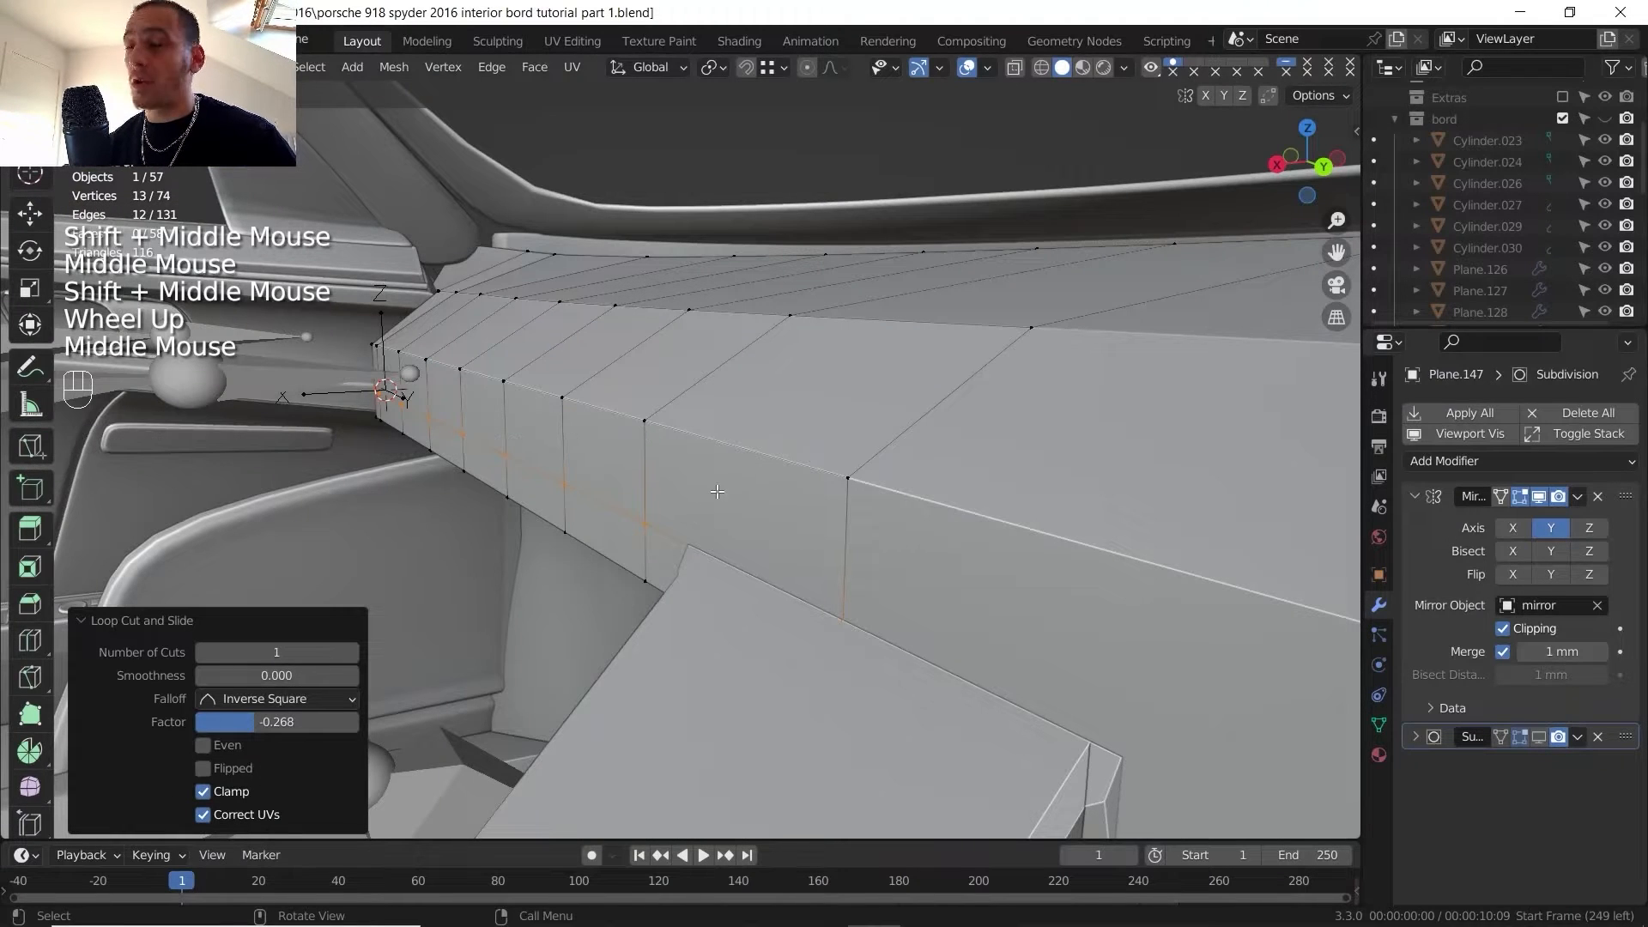
# - Add a centred lengthwise loop cut in the narrow strip below the previous cut on the dashboard's front face
pyautogui.scroll(-1, 717, 491)
pyautogui.moveTo(718, 491); pyautogui.dragTo(628, 572, button='middle')
pyautogui.hotkey('ctrl', 'r')
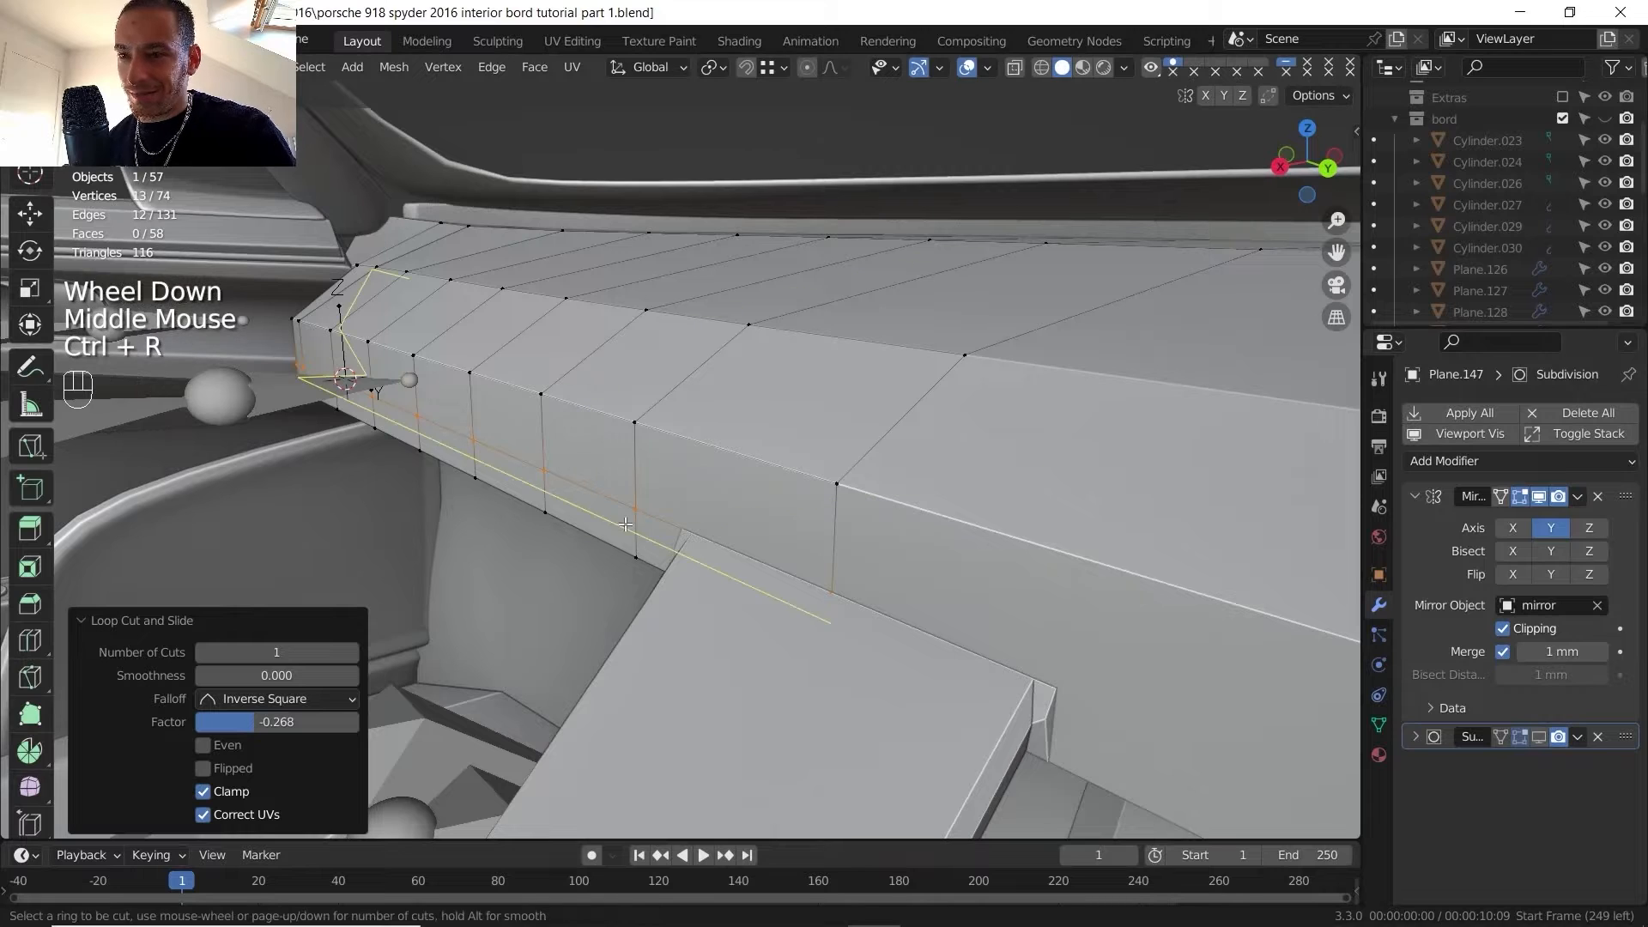
pyautogui.click(626, 525)
pyautogui.rightClick(631, 525)
pyautogui.keyDown('shift'); pyautogui.moveTo(680, 540); pyautogui.dragTo(710, 530, button='middle'); pyautogui.keyUp('shift')
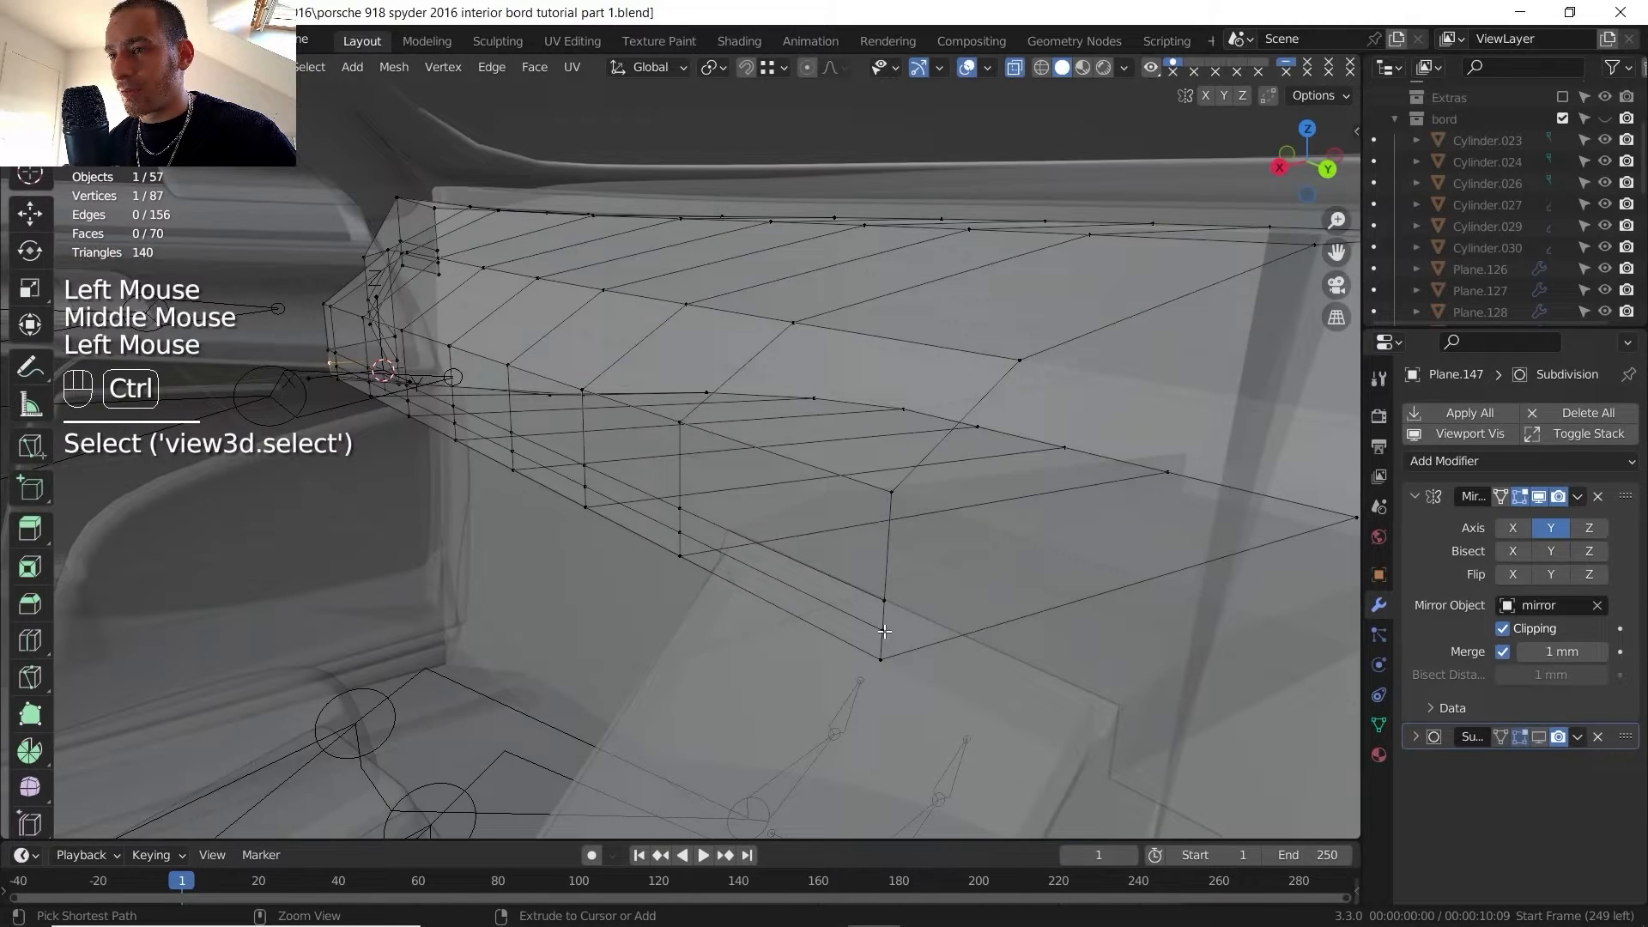
# - Select the lower new edge loop from the door end to the dashboard's middle and move it about 2.9 mm along X
pyautogui.keyDown('ctrl'); pyautogui.click(884, 632); pyautogui.keyUp('ctrl')
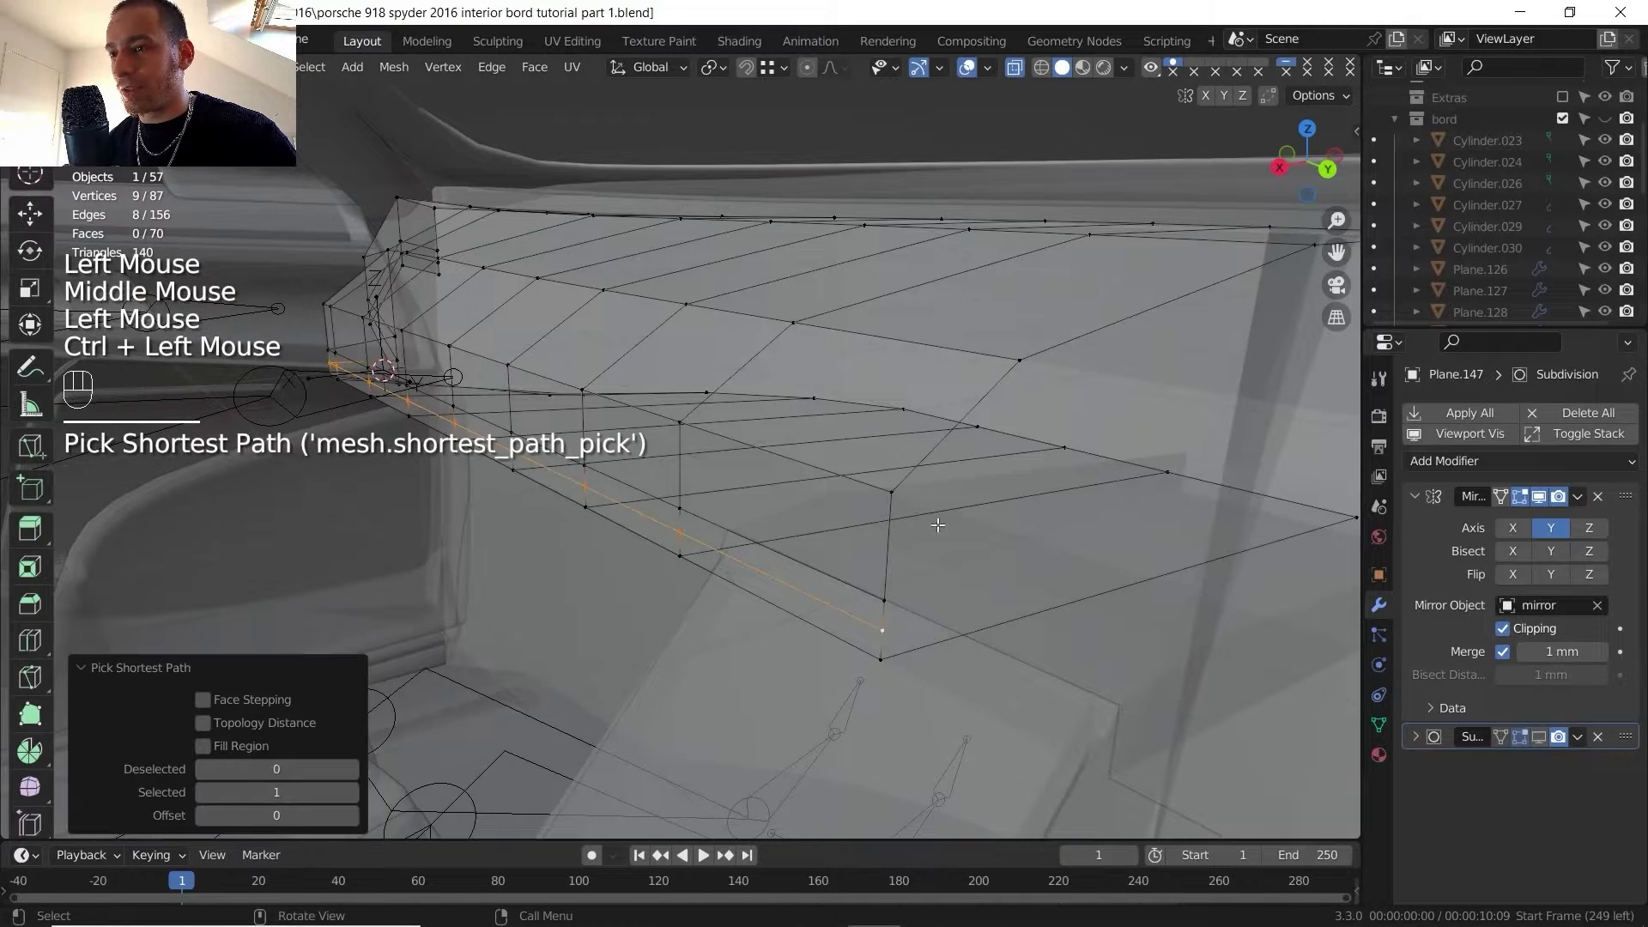
pyautogui.click(1015, 67)
pyautogui.moveTo(1022, 257); pyautogui.dragTo(1030, 533, button='middle')
pyautogui.press('g')
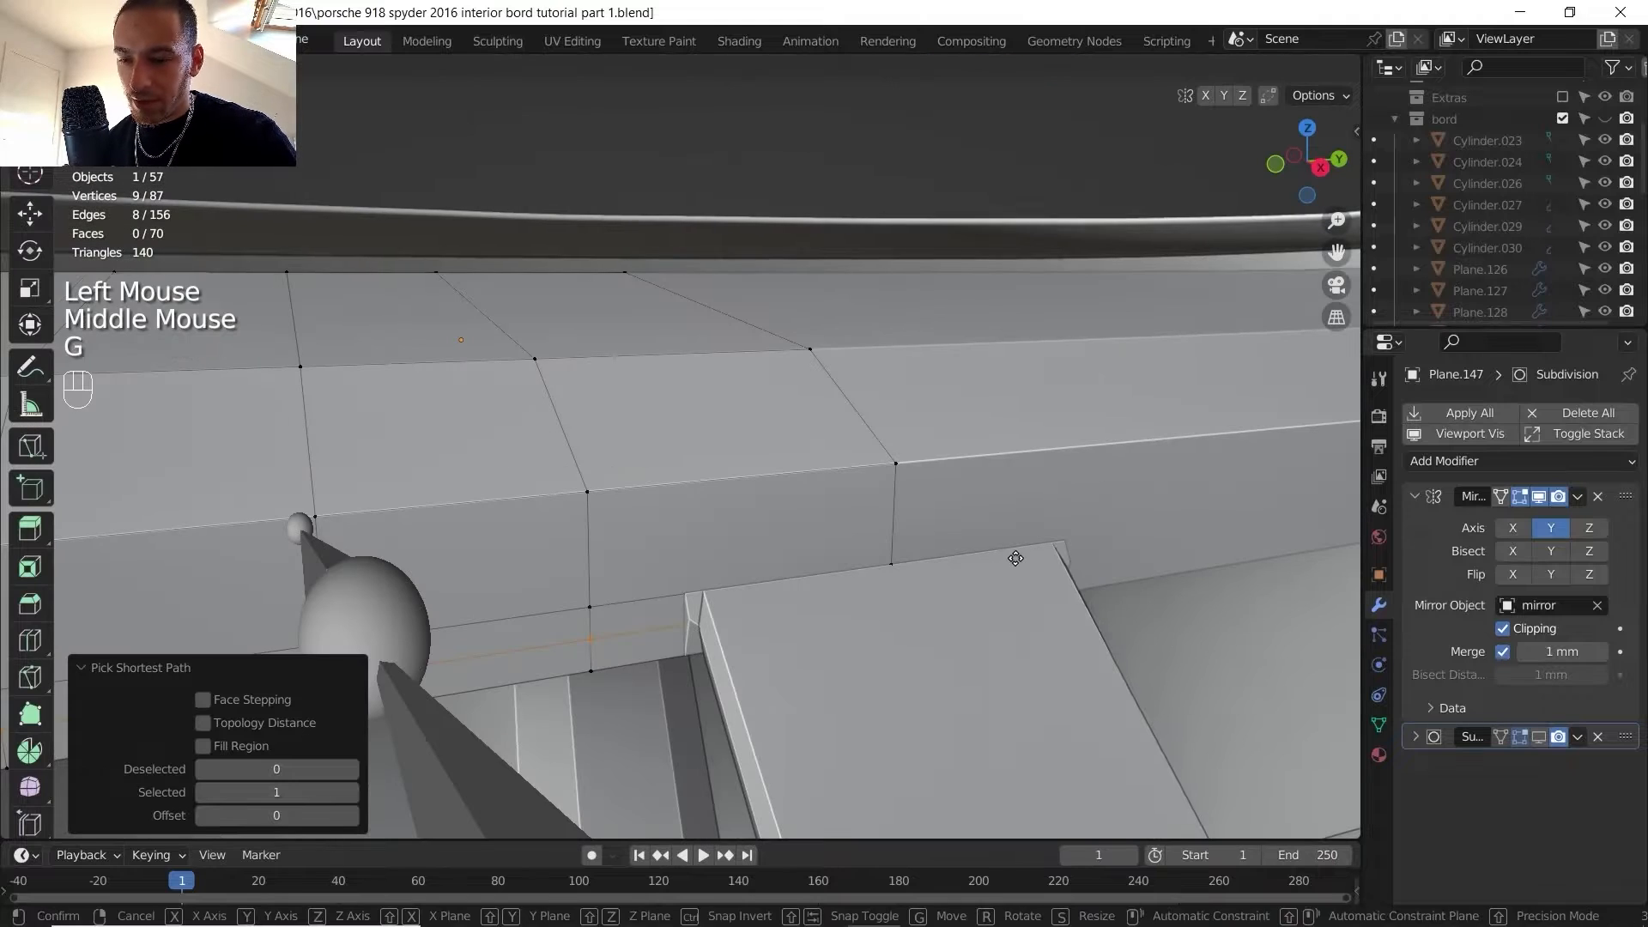
pyautogui.press('x')
pyautogui.click(1008, 567)
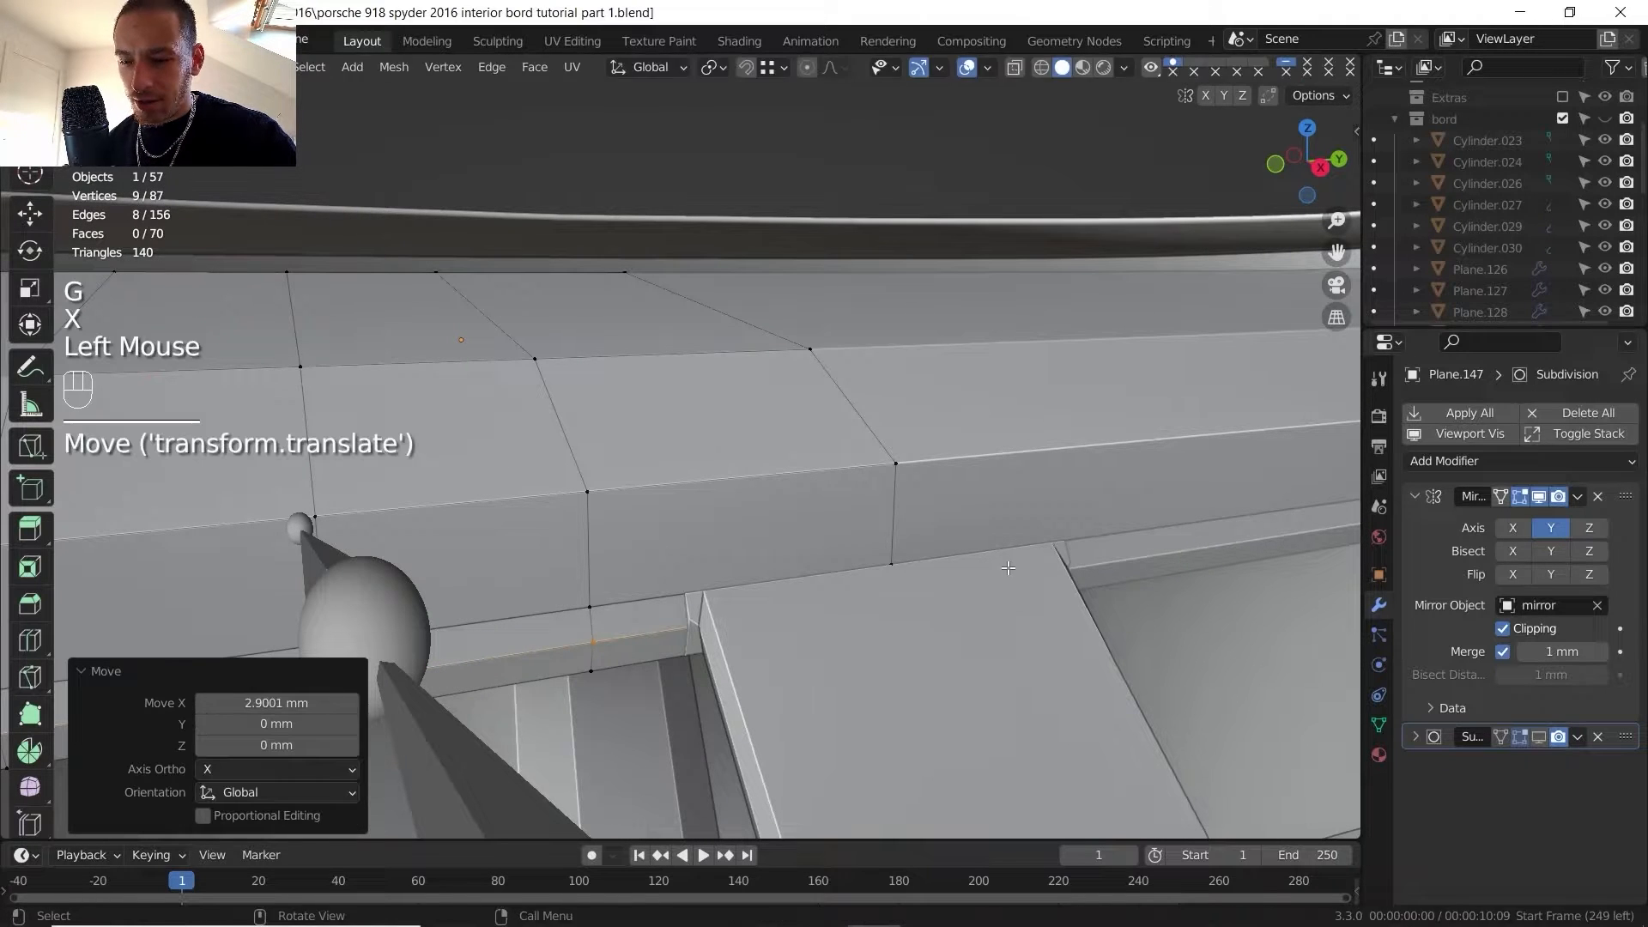
# - Raise the selected lower edge loop slightly along Z and shift it about 0.64 mm further along X
pyautogui.press('g')
pyautogui.press('z')
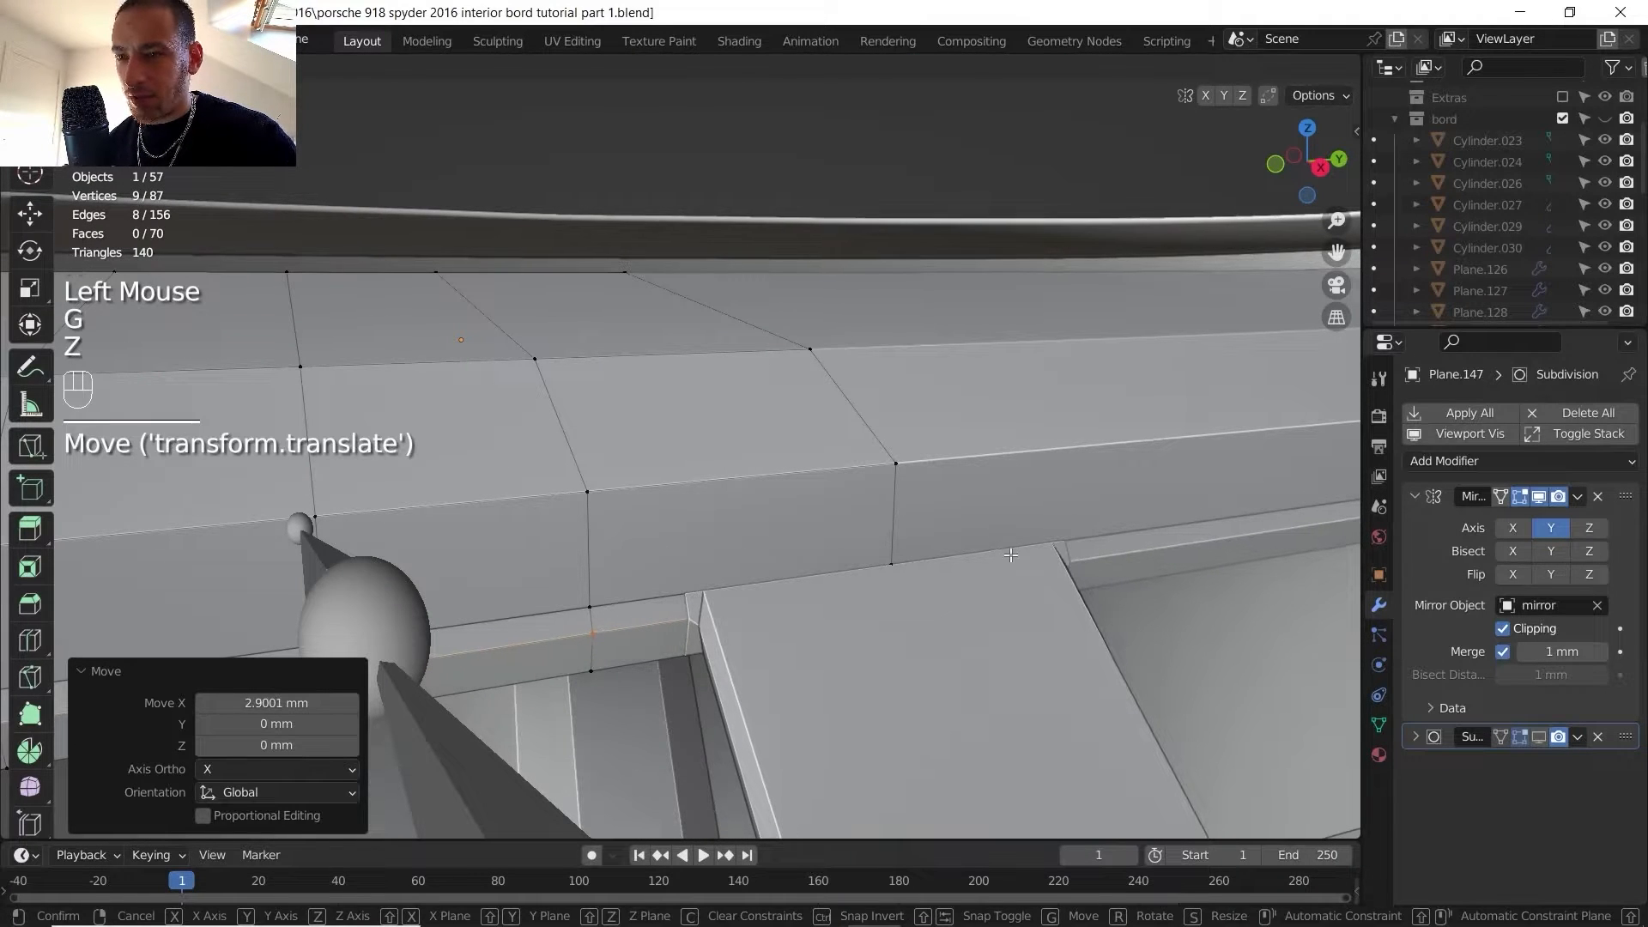
pyautogui.click(1011, 555)
pyautogui.press('g')
pyautogui.press('x')
pyautogui.keyDown('shift'); pyautogui.click(932, 538); pyautogui.keyUp('shift')
# - Try adding a crosswise loop cut through the dashboard near the top of the centre console
pyautogui.scroll(-2, 928, 537)
pyautogui.keyDown('shift'); pyautogui.moveTo(925, 534); pyautogui.dragTo(918, 565, button='middle'); pyautogui.keyUp('shift')
pyautogui.moveTo(918, 564); pyautogui.dragTo(859, 584, button='middle')
pyautogui.moveTo(858, 584); pyautogui.dragTo(794, 378, button='middle')
pyautogui.keyDown('shift'); pyautogui.moveTo(794, 378); pyautogui.dragTo(652, 399, button='middle'); pyautogui.keyUp('shift')
pyautogui.scroll(2, 654, 423)
pyautogui.moveTo(653, 399); pyautogui.dragTo(650, 377, button='middle')
pyautogui.hotkey('ctrl', 'r')
pyautogui.click(649, 376)
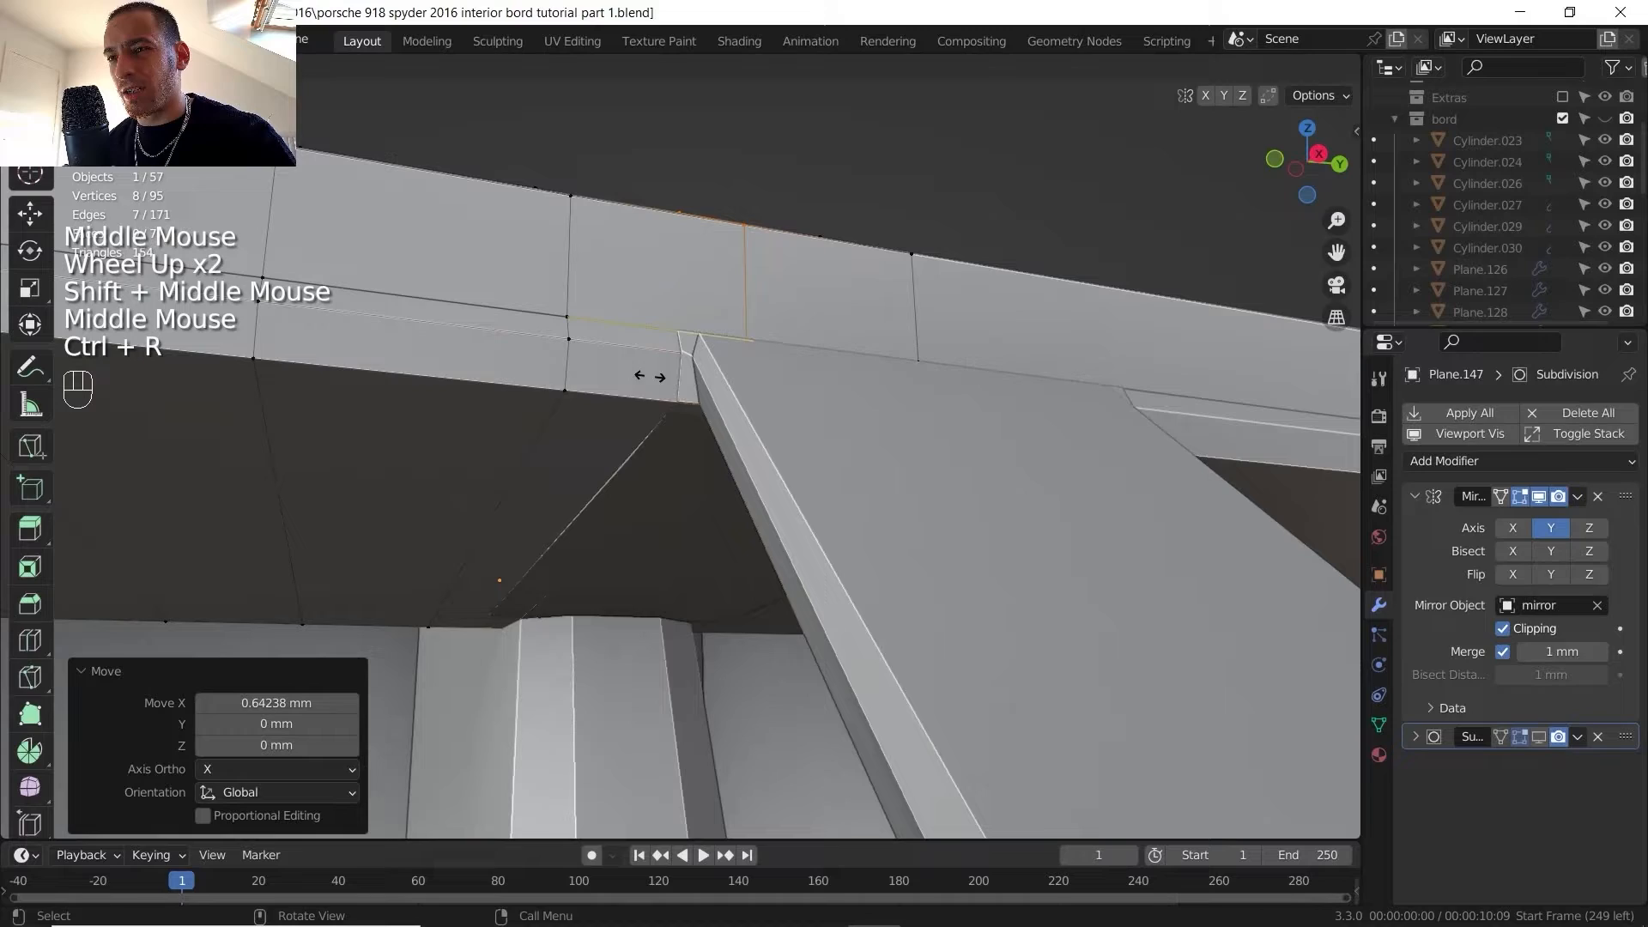
pyautogui.rightClick(604, 386)
pyautogui.hotkey('ctrl', 'z')
# - Compare the dashboard's front face and lower trim strip with the interior reference photo
pyautogui.moveTo(604, 386); pyautogui.dragTo(558, 455, button='middle')
pyautogui.scroll(-1, 514, 522)
pyautogui.moveTo(558, 454)
pyautogui.keyDown('shift'); pyautogui.mouseDown(button='middle')
pyautogui.moveTo(515, 519)
pyautogui.moveTo(413, 488)
pyautogui.moveTo(550, 470)
pyautogui.mouseUp(button='middle'); pyautogui.keyUp('shift')
pyautogui.scroll(-2, 550, 469)
pyautogui.hotkey('alt', 'Tab')
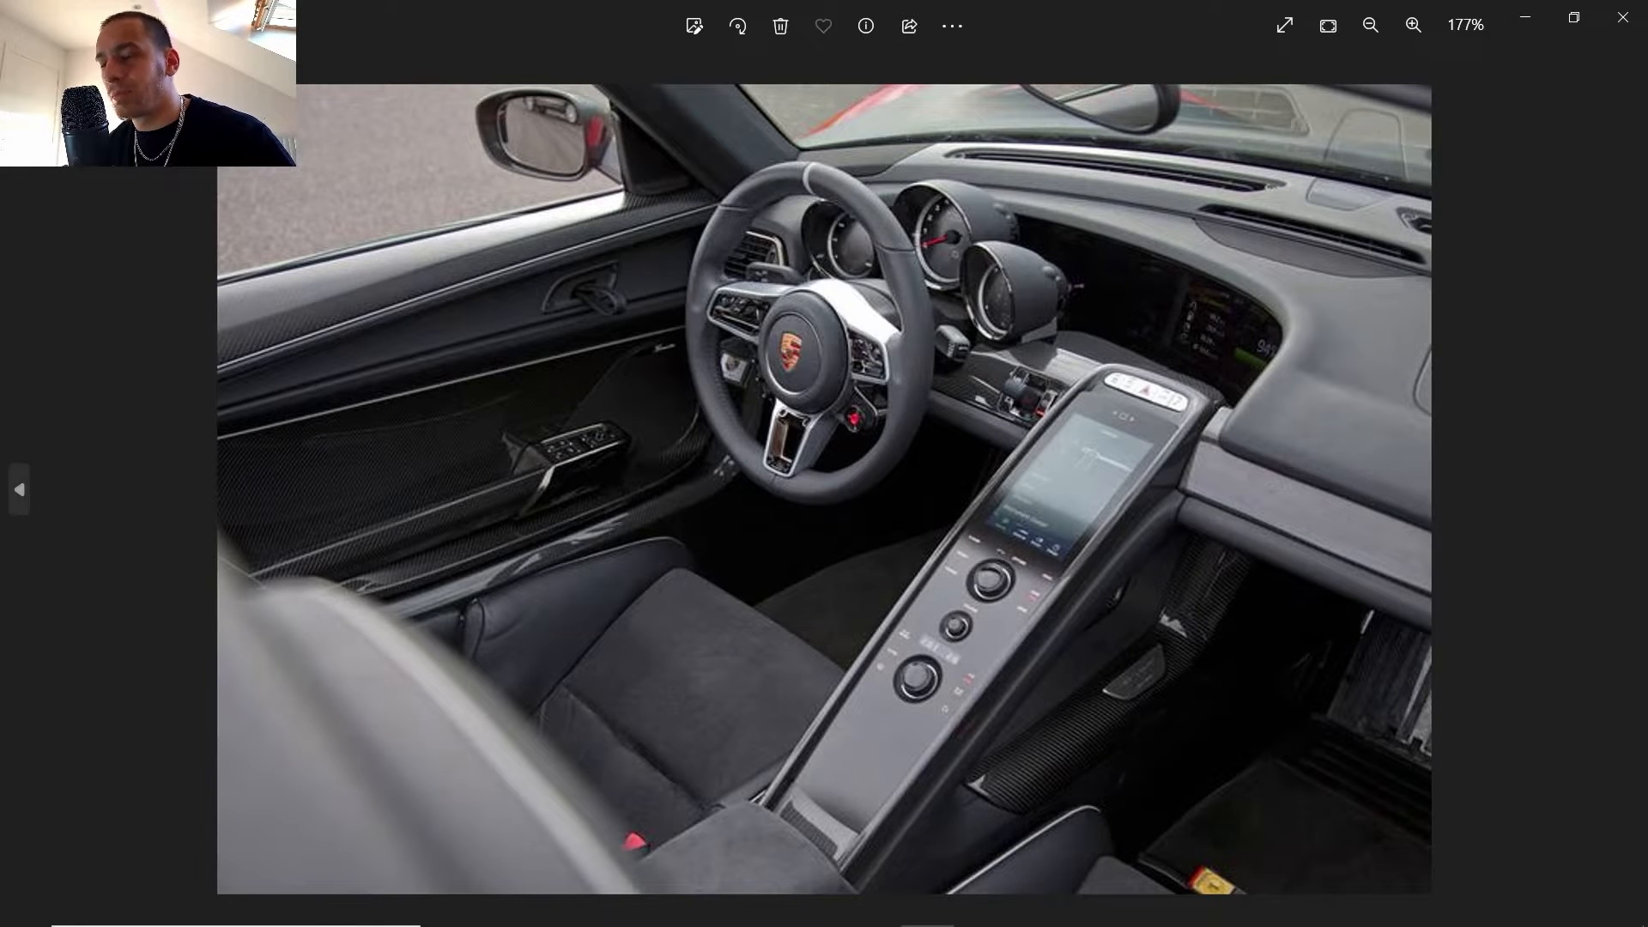
pyautogui.click(874, 918)
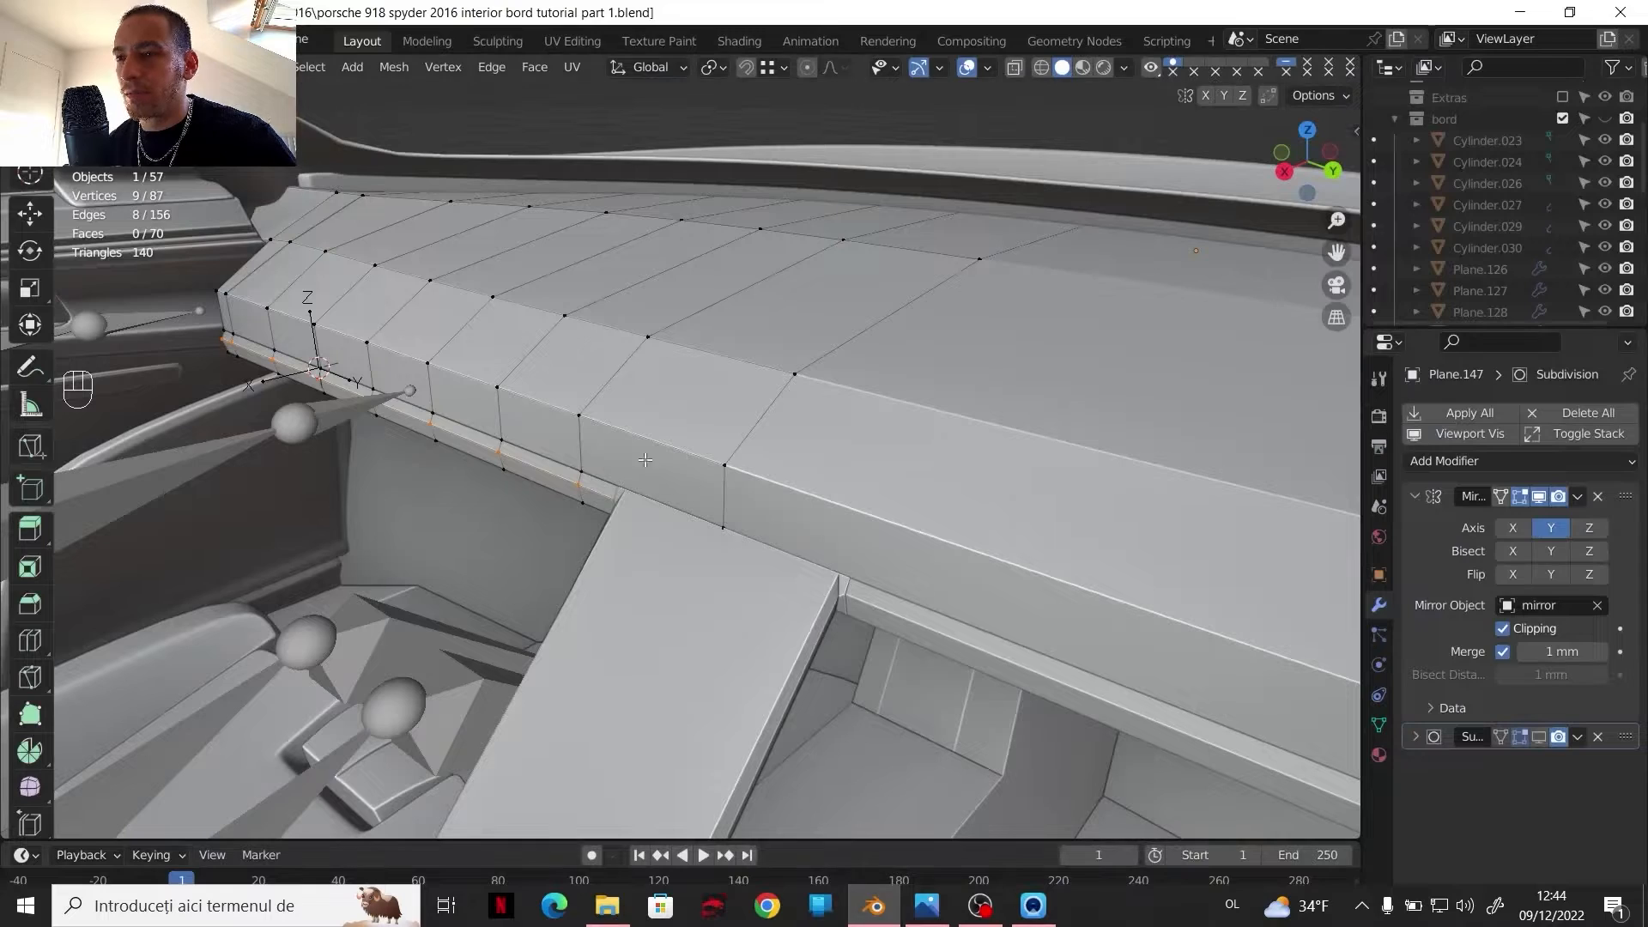
pyautogui.moveTo(380, 354); pyautogui.dragTo(240, 311, button='middle')
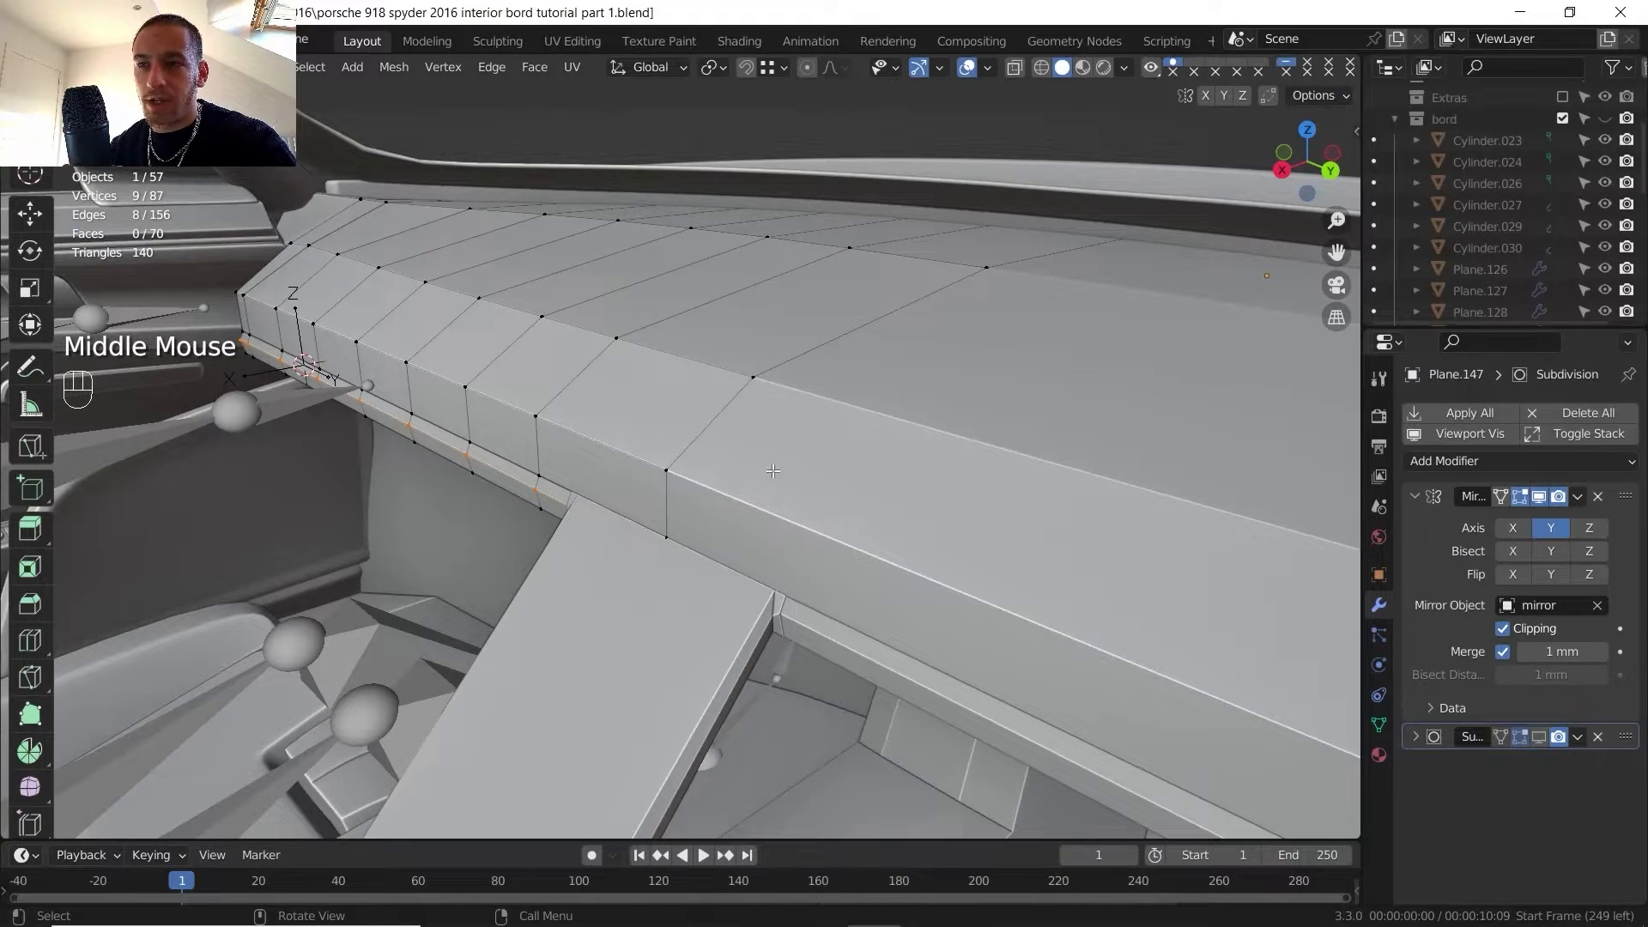
# - Select the upper edge of the dashboard's front face up to the door end and move it about -18 mm along X
pyautogui.click(681, 467)
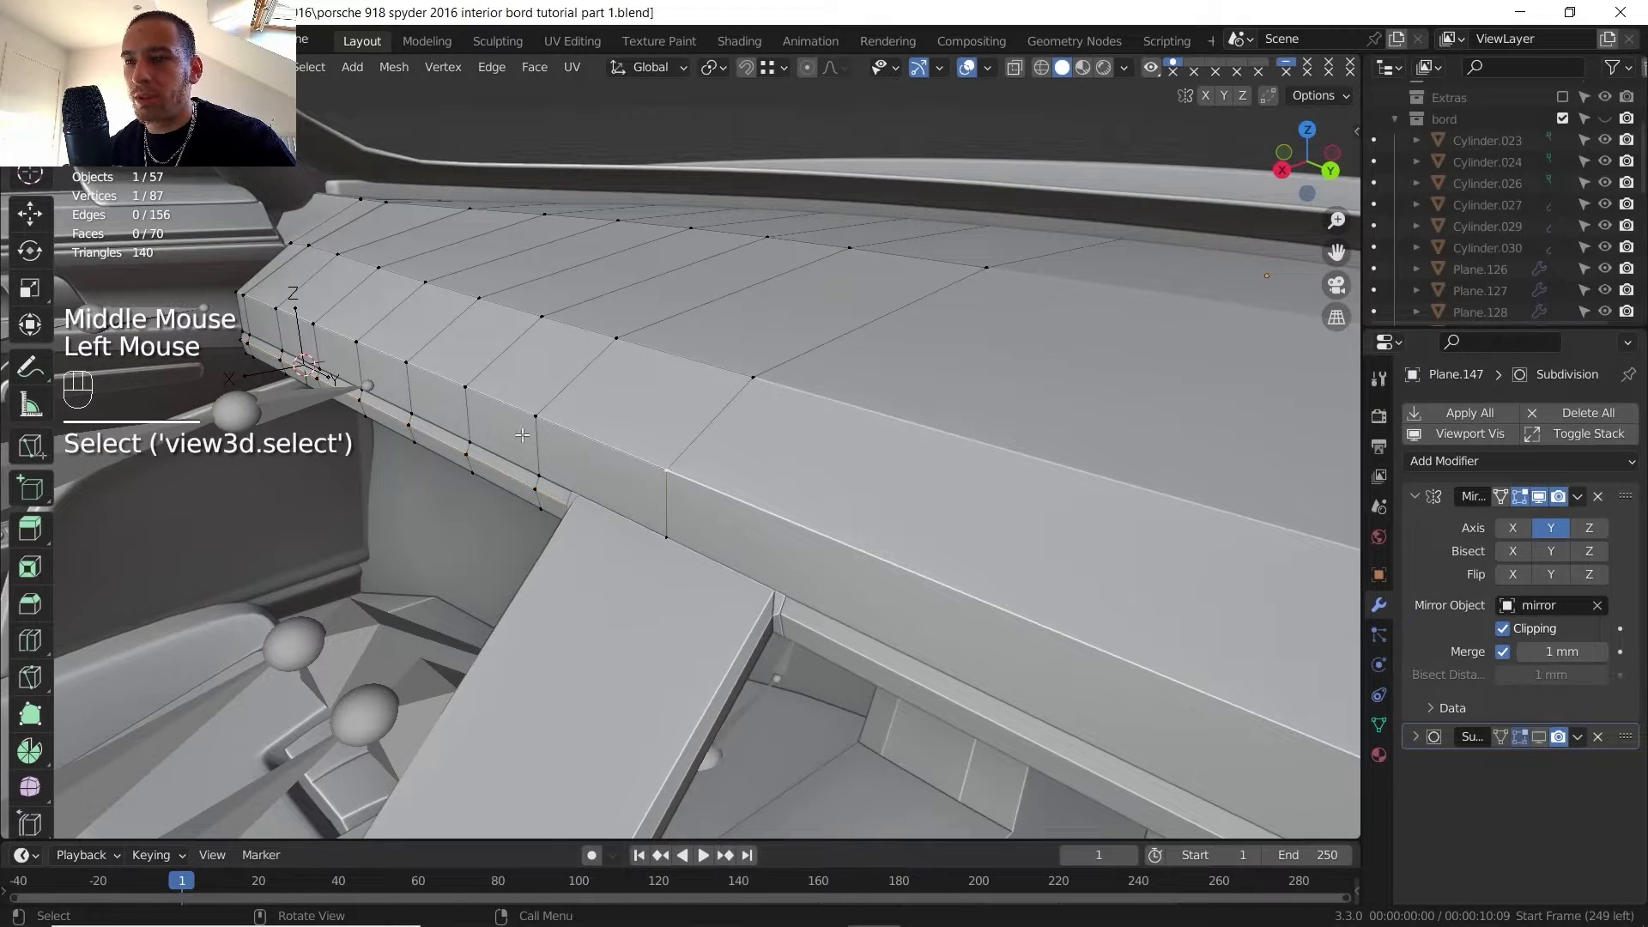
pyautogui.keyDown('ctrl'); pyautogui.click(251, 292); pyautogui.keyUp('ctrl')
pyautogui.click(1014, 68)
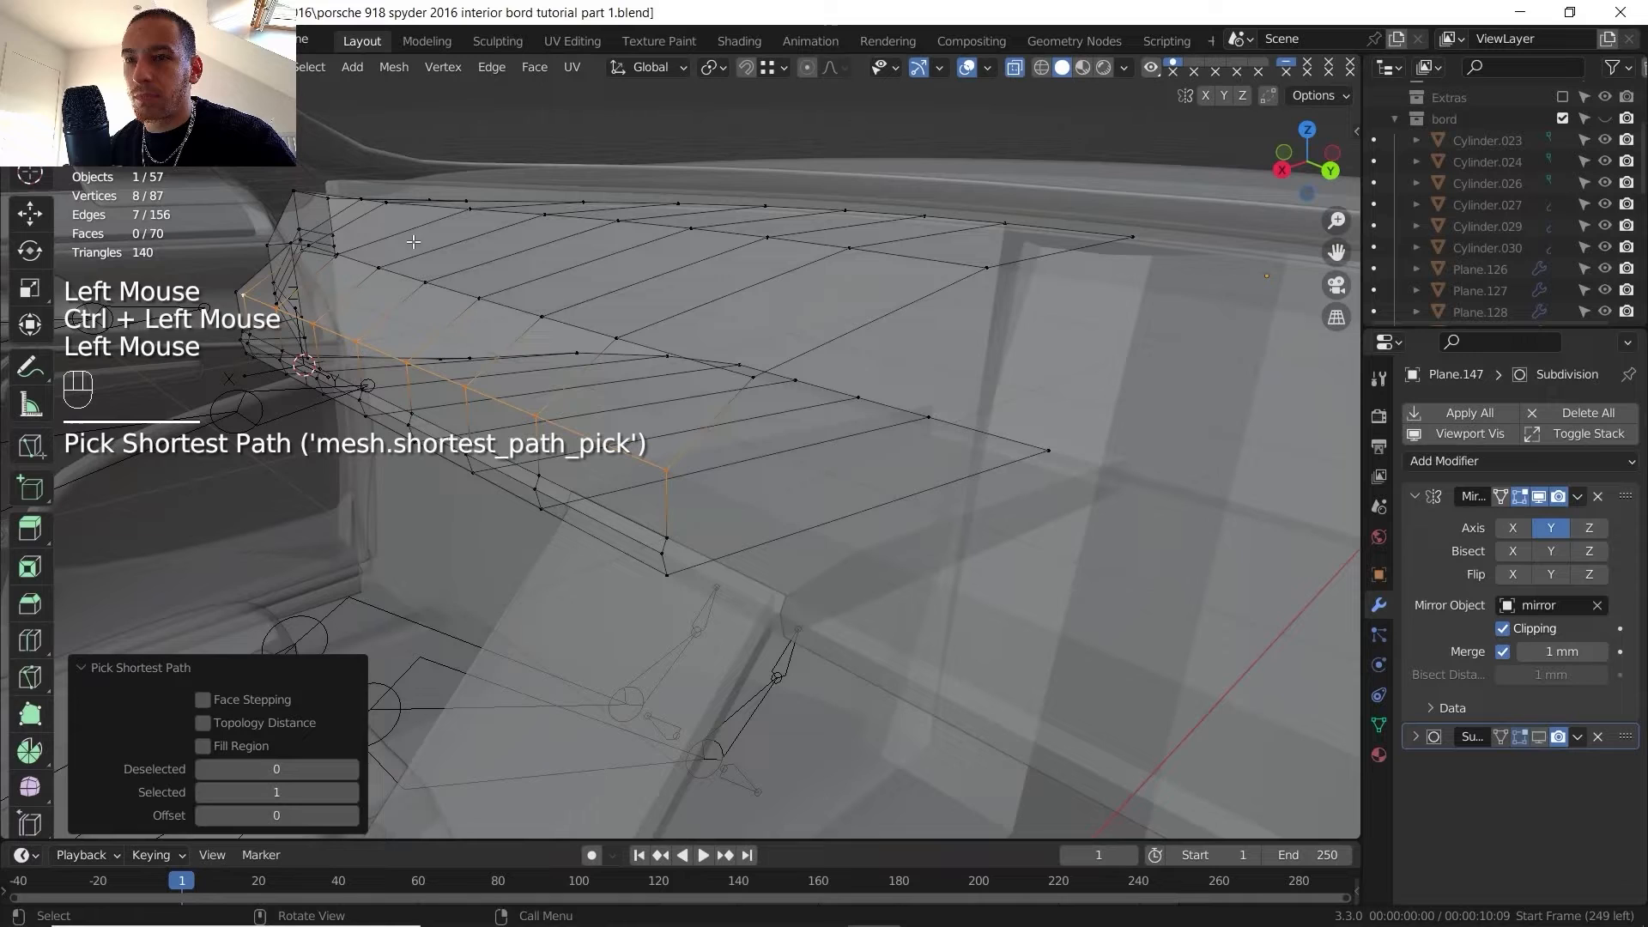
pyautogui.keyDown('shift'); pyautogui.click(237, 292); pyautogui.keyUp('shift')
pyautogui.click(1014, 67)
pyautogui.moveTo(562, 345); pyautogui.dragTo(536, 349, button='middle')
pyautogui.press('g')
pyautogui.press('x')
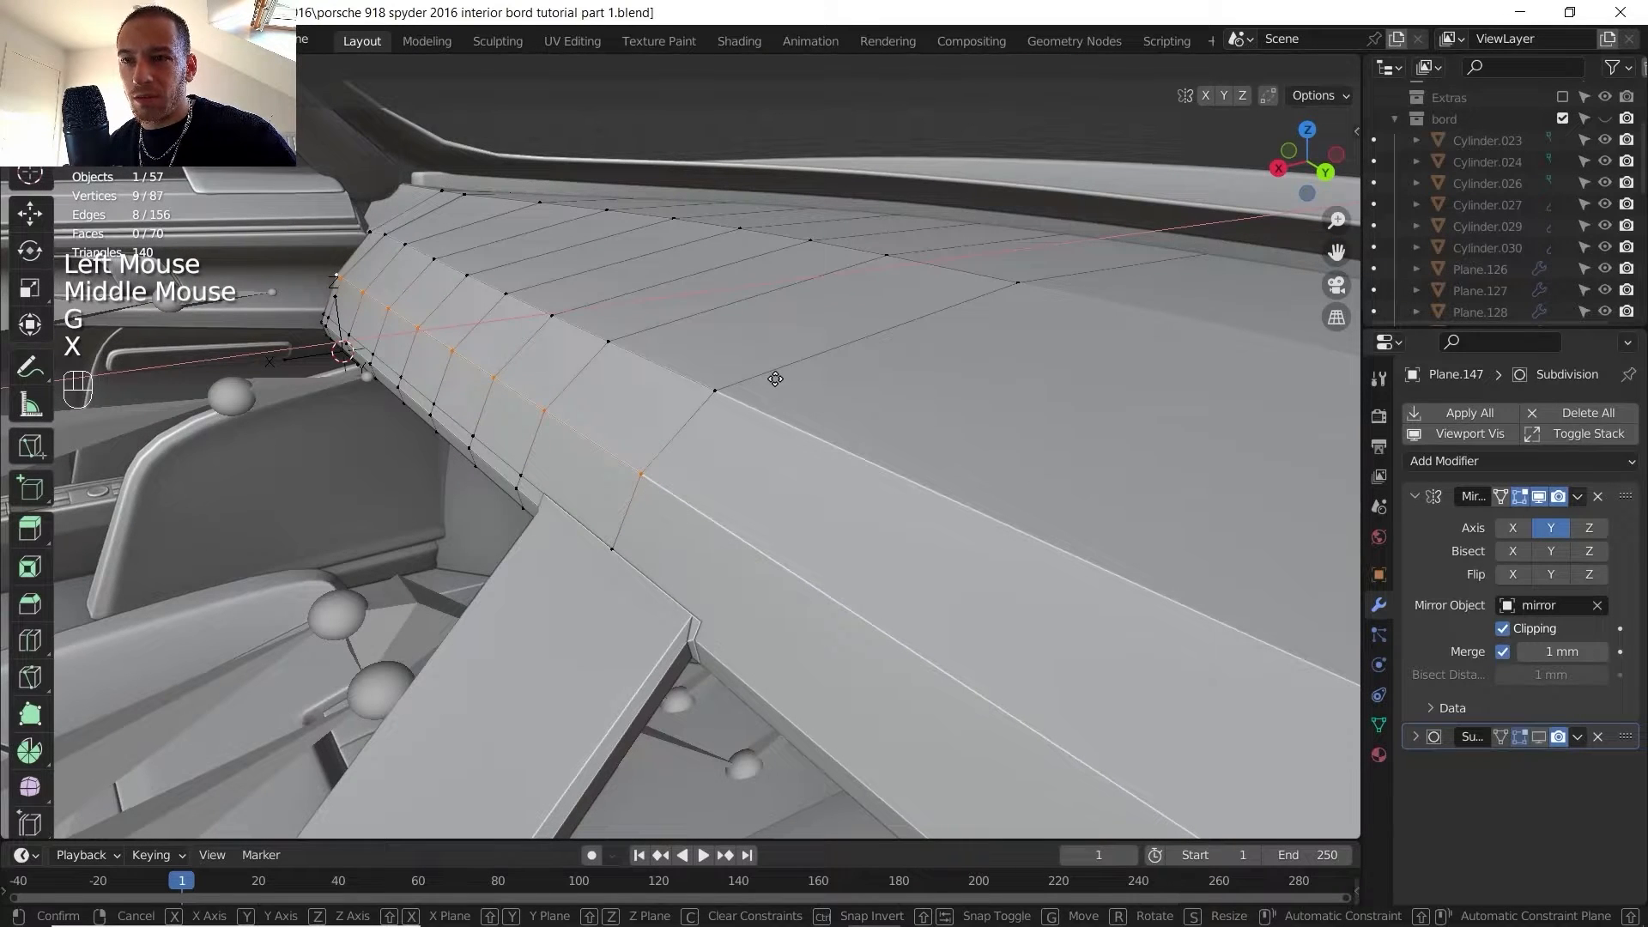
pyautogui.click(775, 379)
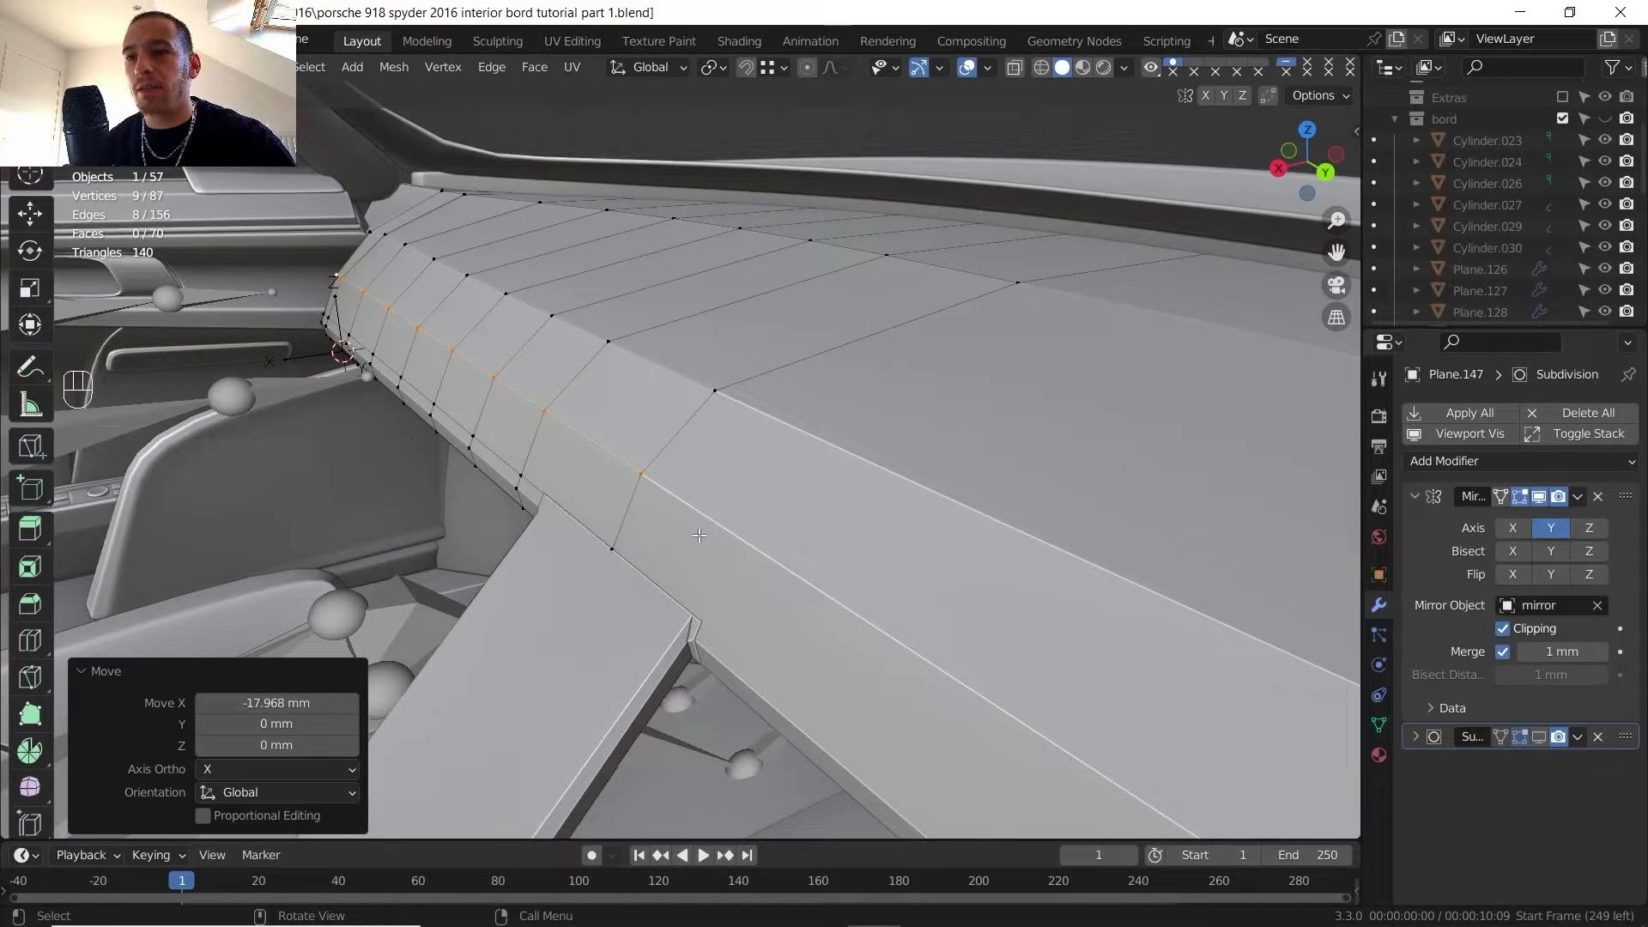
# - Switch to face selection, isolate the dashboard in local view and reopen its mesh for editing
pyautogui.press('3')
pyautogui.keyDown('shift'); pyautogui.moveTo(619, 499); pyautogui.dragTo(639, 455, button='middle'); pyautogui.keyUp('shift')
pyautogui.moveTo(640, 455); pyautogui.dragTo(657, 410, button='middle')
pyautogui.press('Tab')
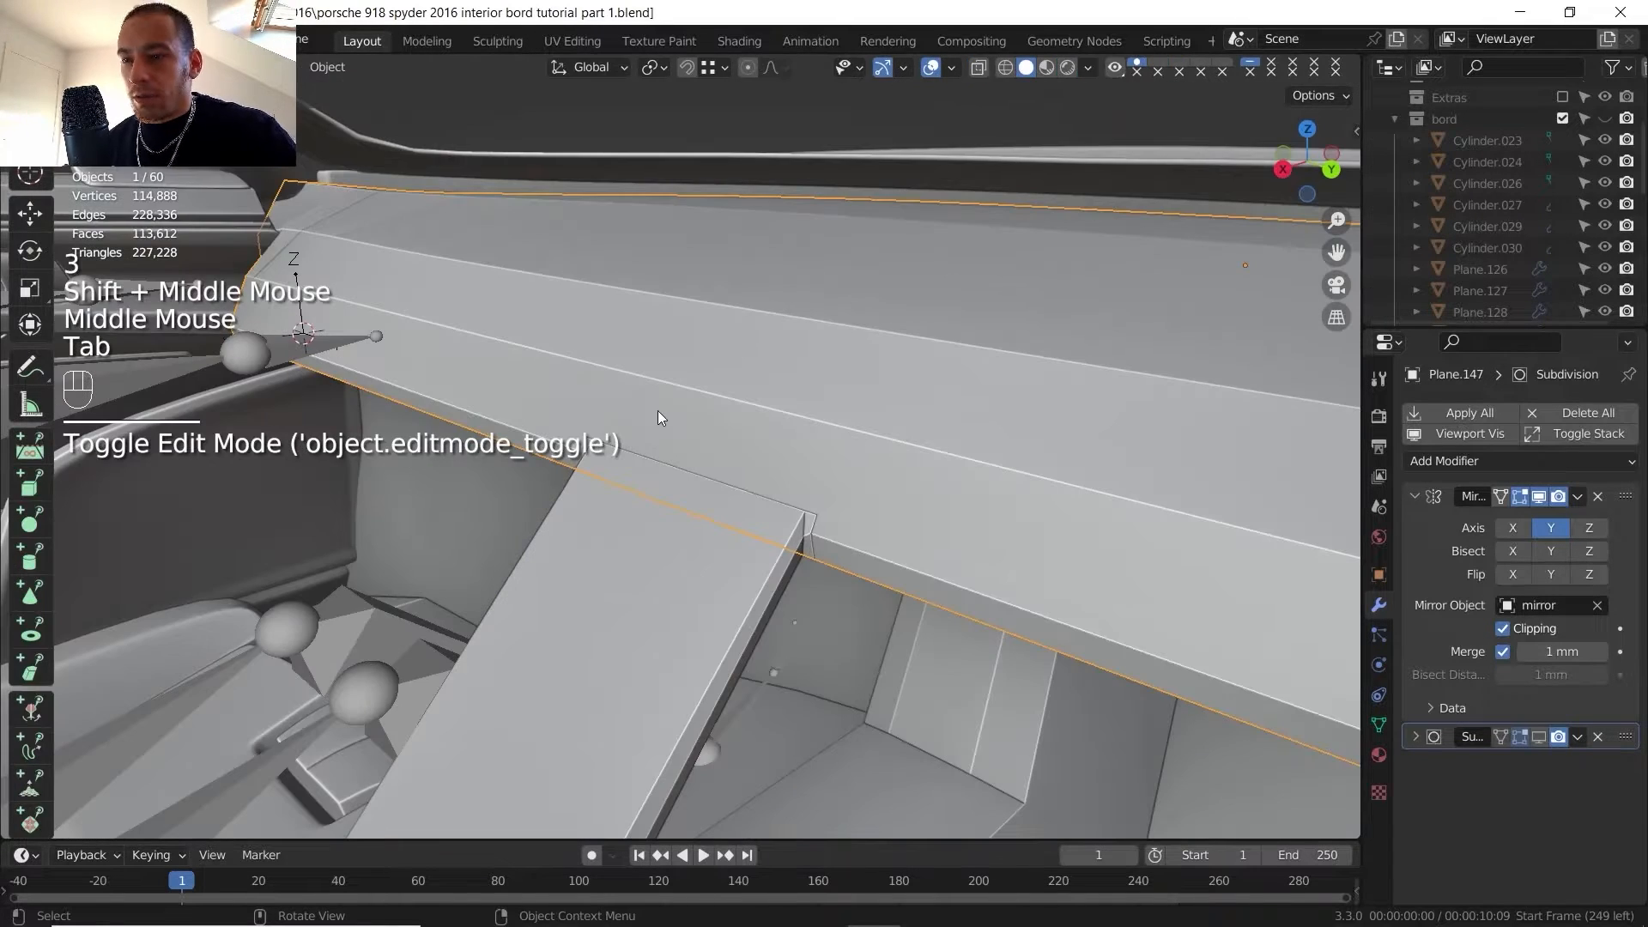
pyautogui.press('/')
pyautogui.keyDown('shift'); pyautogui.moveTo(612, 464); pyautogui.dragTo(551, 587, button='middle'); pyautogui.keyUp('shift')
pyautogui.press('Tab')
pyautogui.scroll(2, 652, 514)
pyautogui.keyDown('shift'); pyautogui.scroll(2, 653, 515); pyautogui.keyUp('shift')
pyautogui.press('alt')
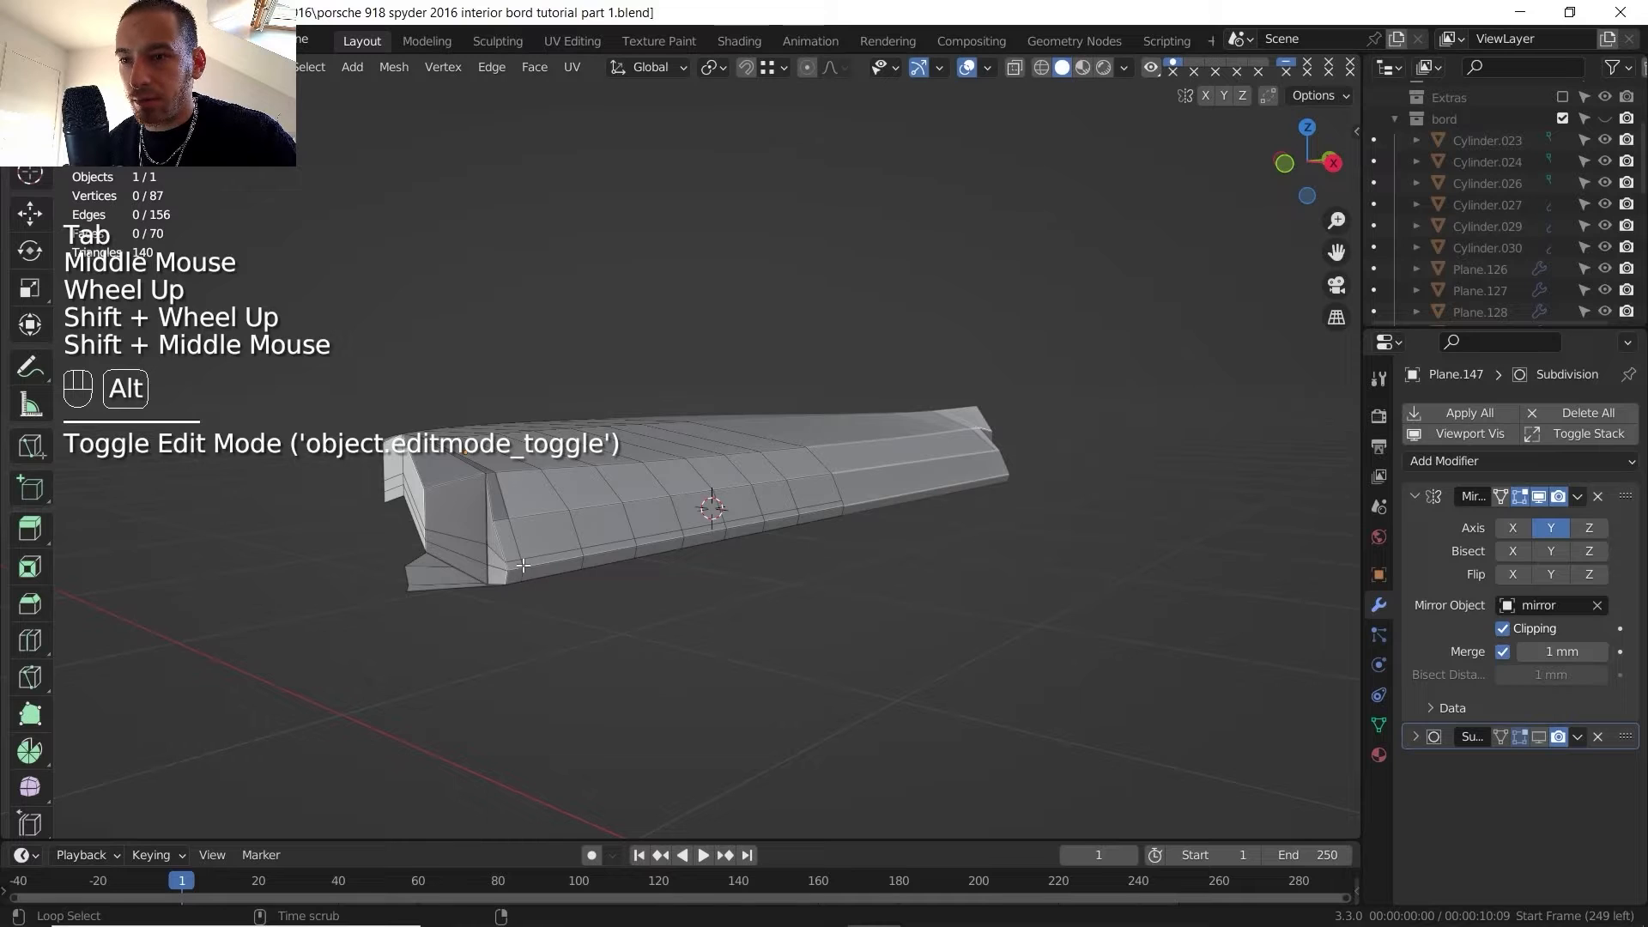
# - Select the two narrow face strips along the lower front and the dashboard's underside faces, and separate them into their own object
pyautogui.click(521, 566)
pyautogui.keyDown('ctrl'); pyautogui.click(821, 511); pyautogui.keyUp('ctrl')
pyautogui.keyDown('shift'); pyautogui.click(510, 580); pyautogui.keyUp('shift')
pyautogui.keyDown('ctrl'); pyautogui.click(821, 517); pyautogui.keyUp('ctrl')
pyautogui.moveTo(821, 517); pyautogui.dragTo(776, 442, button='middle')
pyautogui.keyDown('shift'); pyautogui.click(439, 492); pyautogui.keyUp('shift')
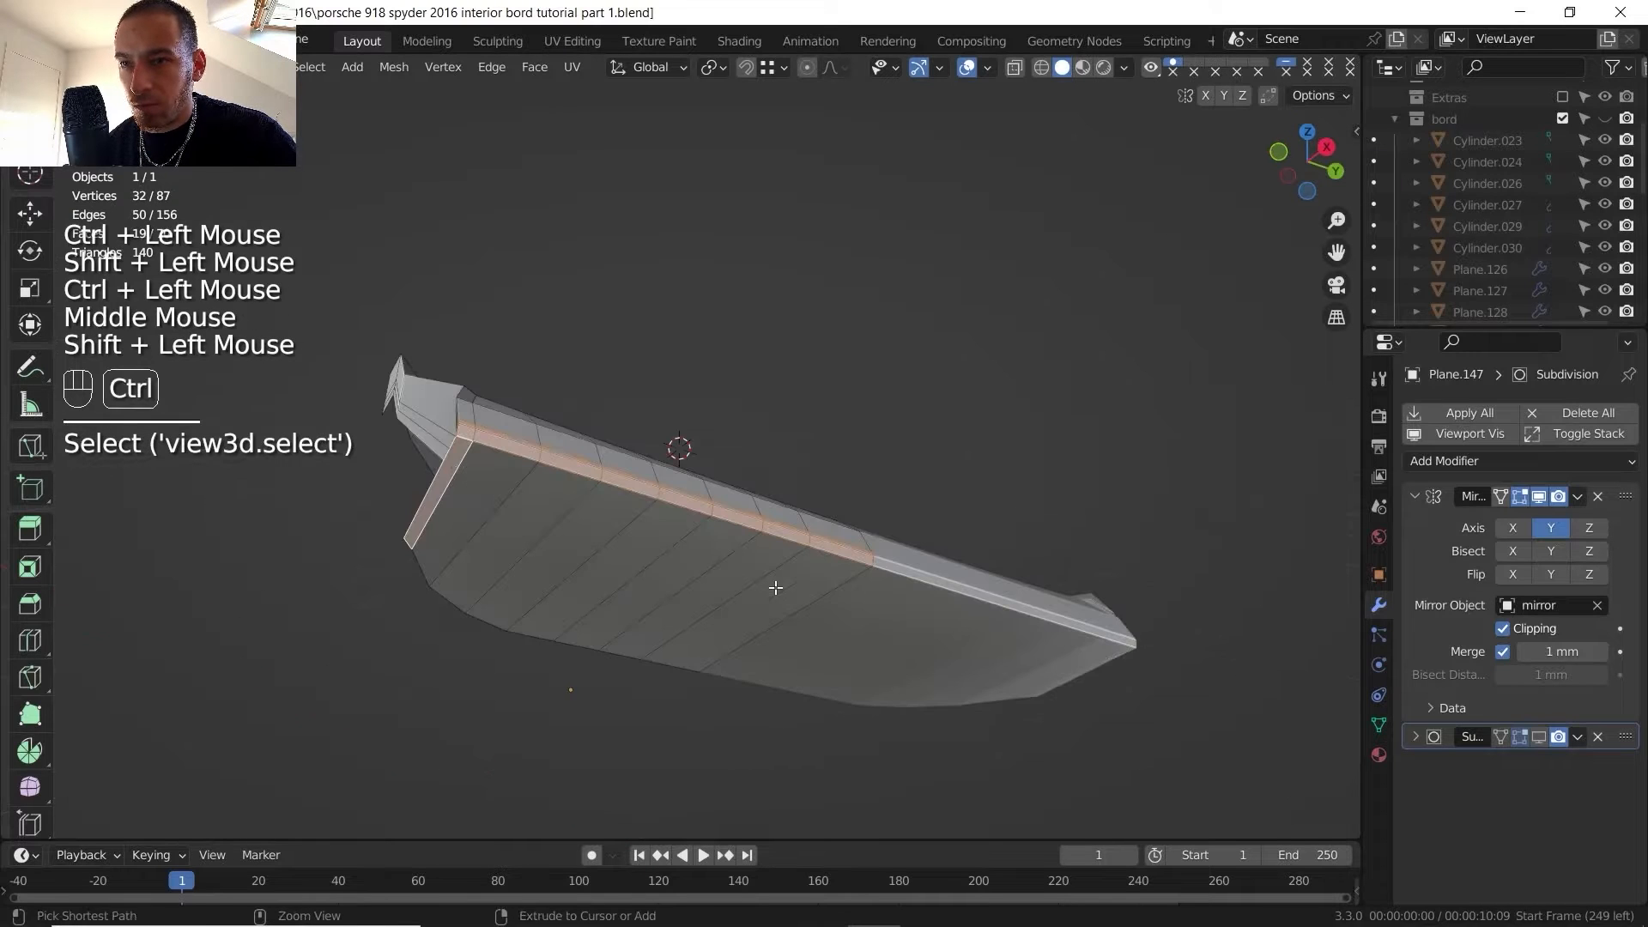
pyautogui.keyDown('ctrl'); pyautogui.click(808, 605); pyautogui.keyUp('ctrl')
pyautogui.moveTo(770, 556); pyautogui.dragTo(515, 551, button='middle')
pyautogui.press('p')
pyautogui.click(651, 599)
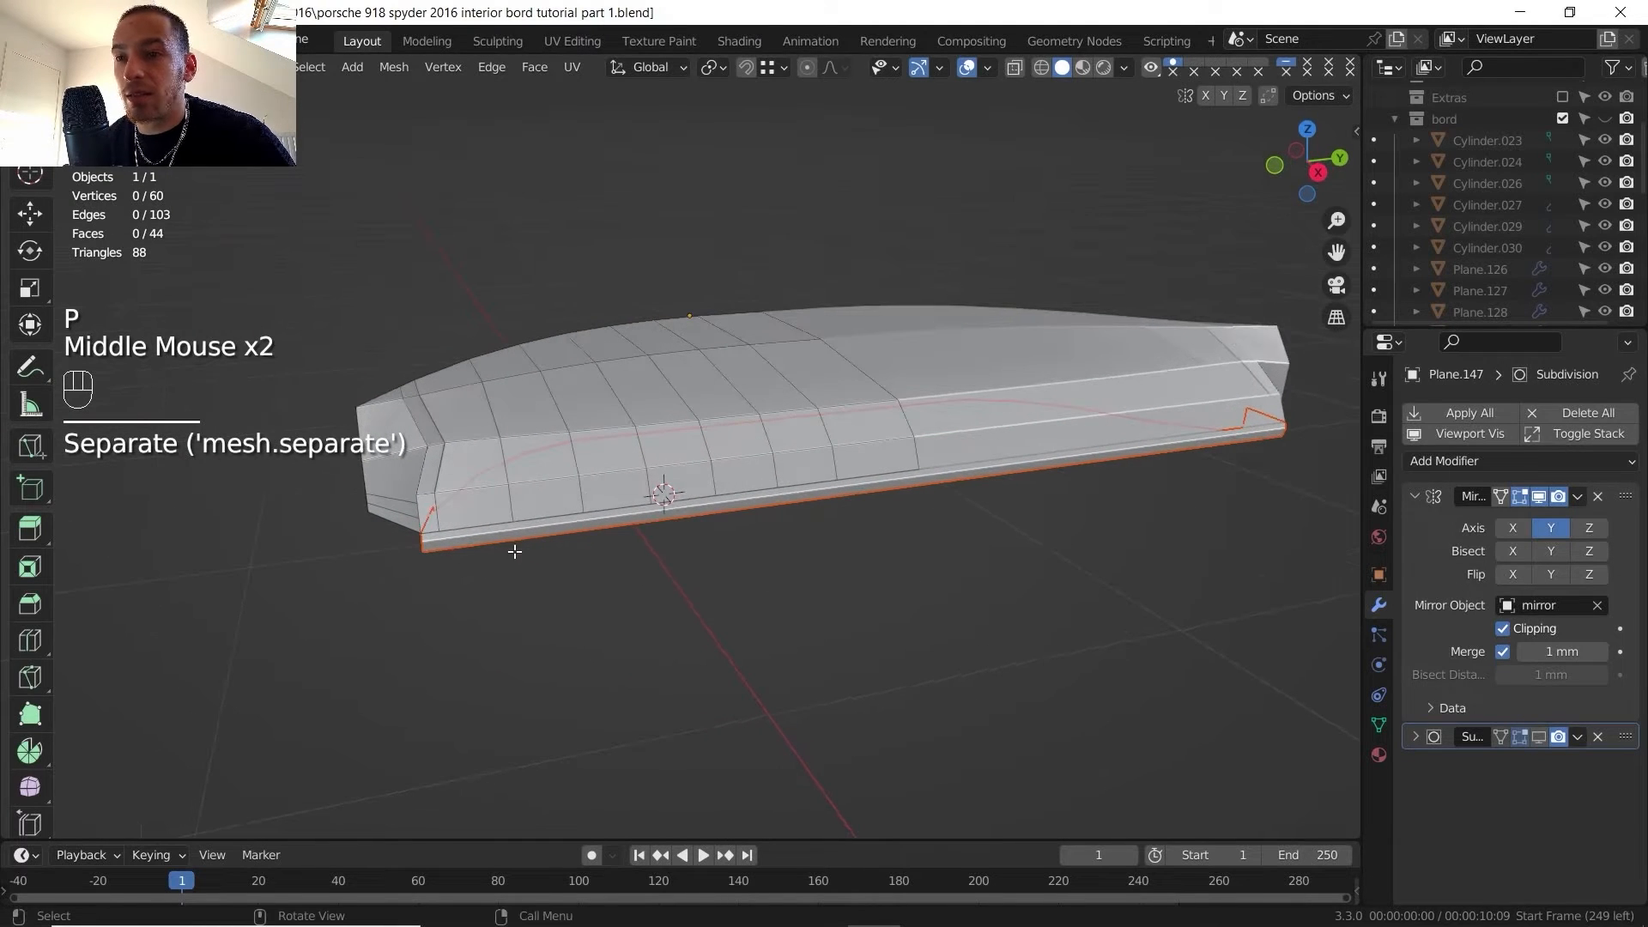
# - Select the row of tall faces along the dashboard's front, separate it into its own object and return to Object Mode
pyautogui.click(439, 514)
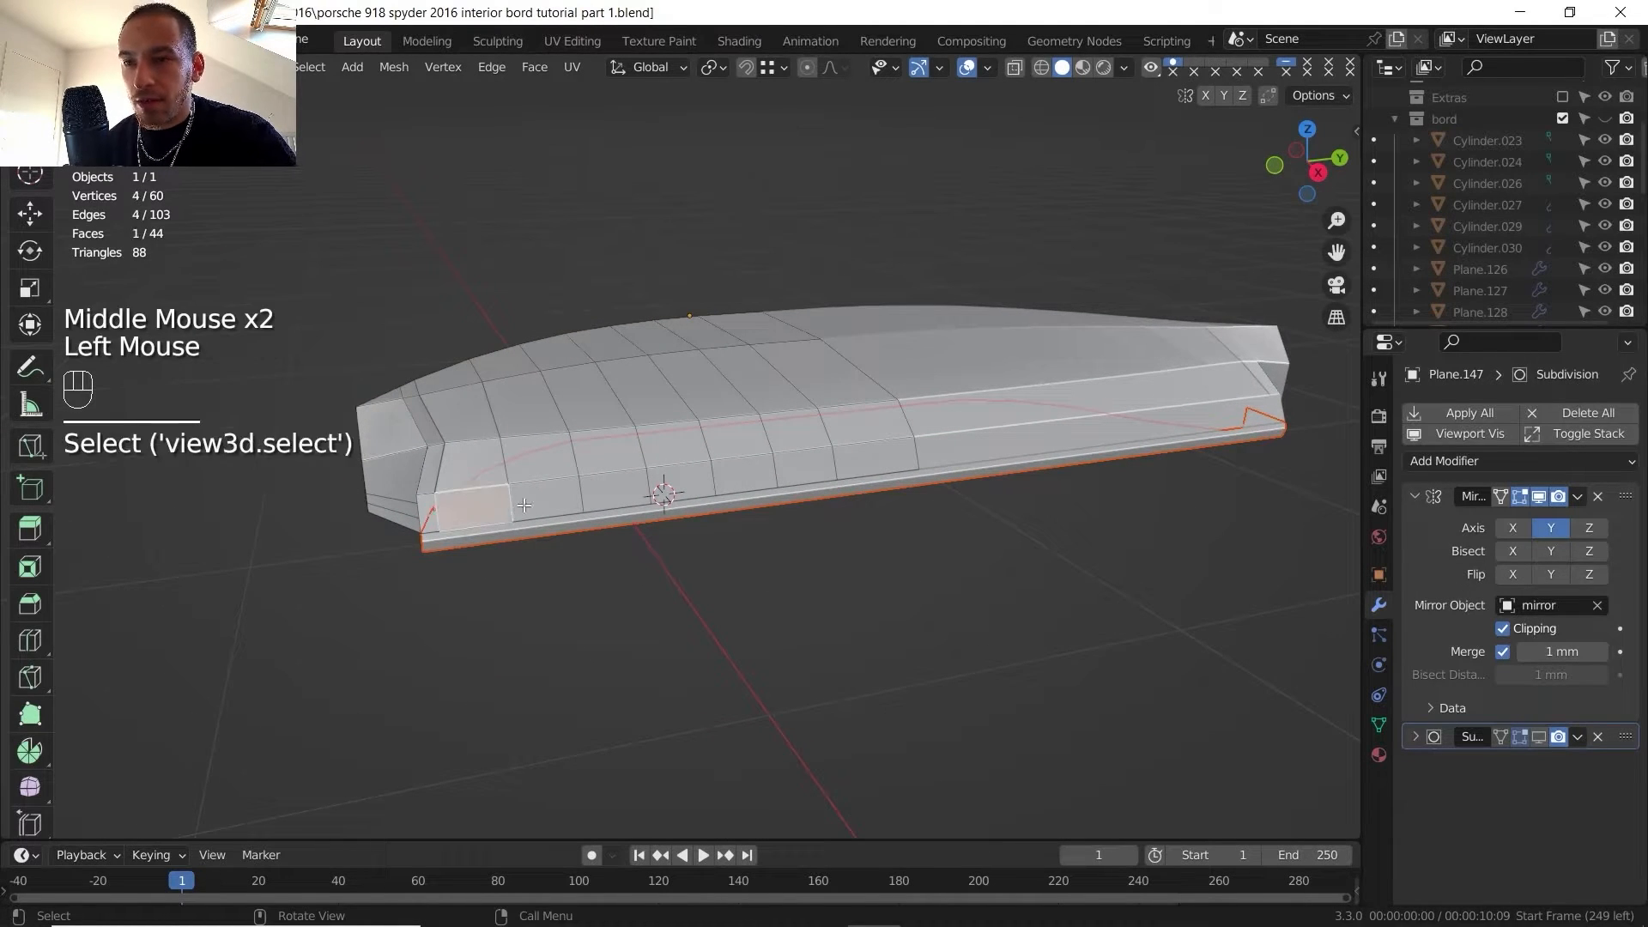
pyautogui.moveTo(439, 514); pyautogui.dragTo(436, 498, button='middle')
pyautogui.click(436, 496)
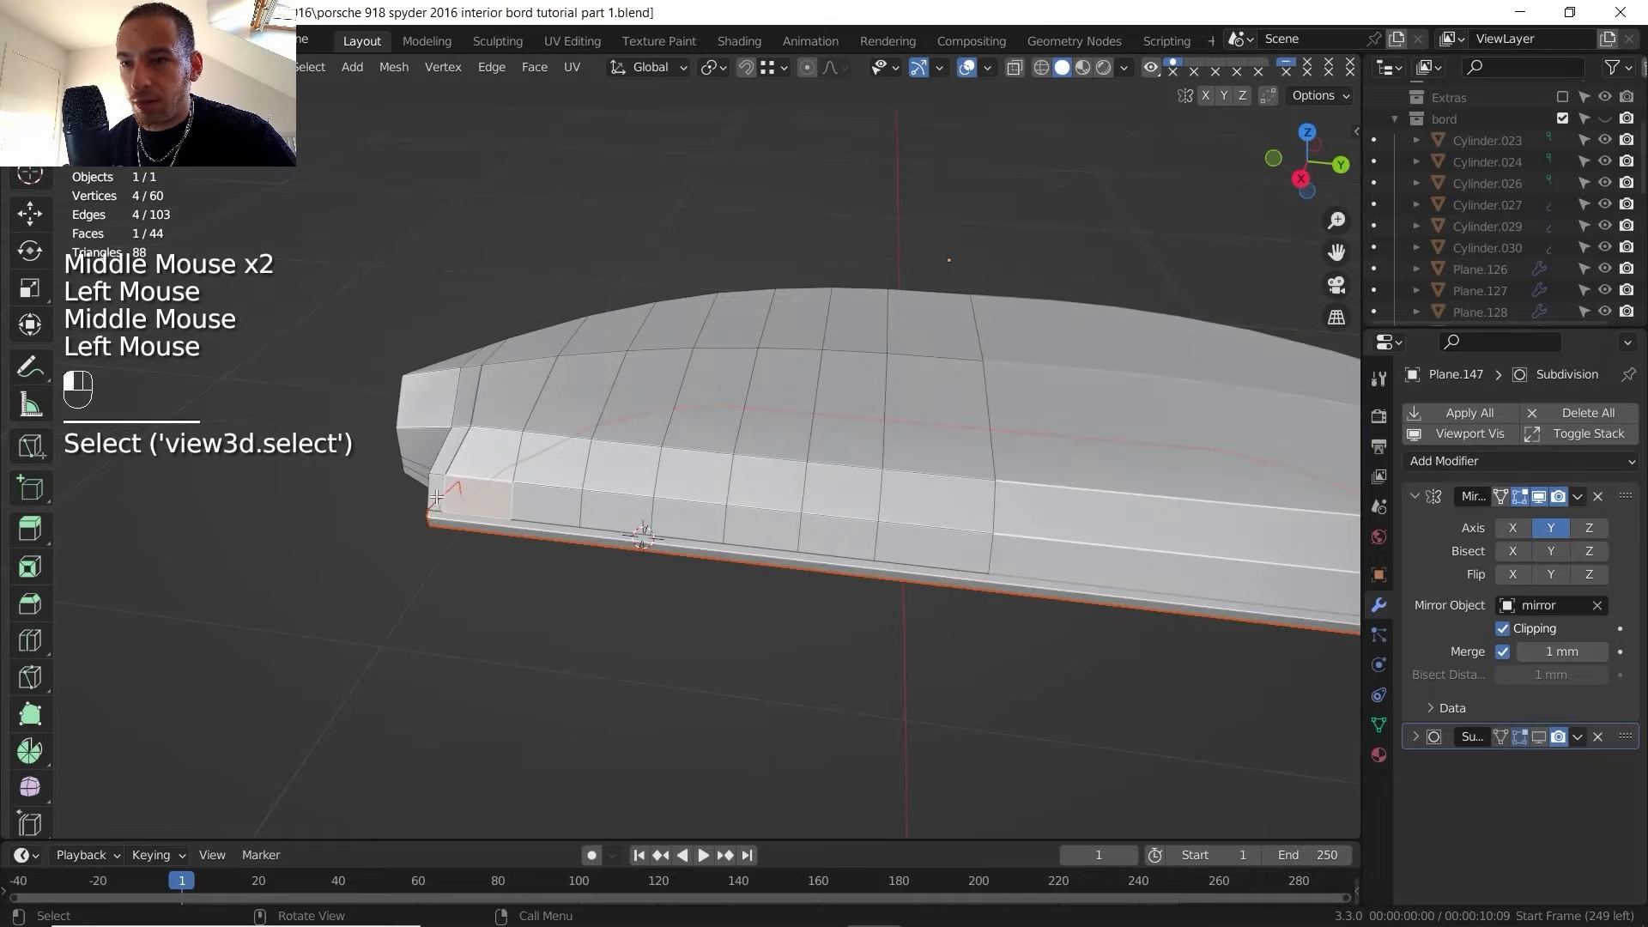
pyautogui.keyDown('ctrl'); pyautogui.click(964, 521); pyautogui.keyUp('ctrl')
pyautogui.keyDown('shift'); pyautogui.moveTo(964, 522); pyautogui.dragTo(833, 539, button='middle'); pyautogui.keyUp('shift')
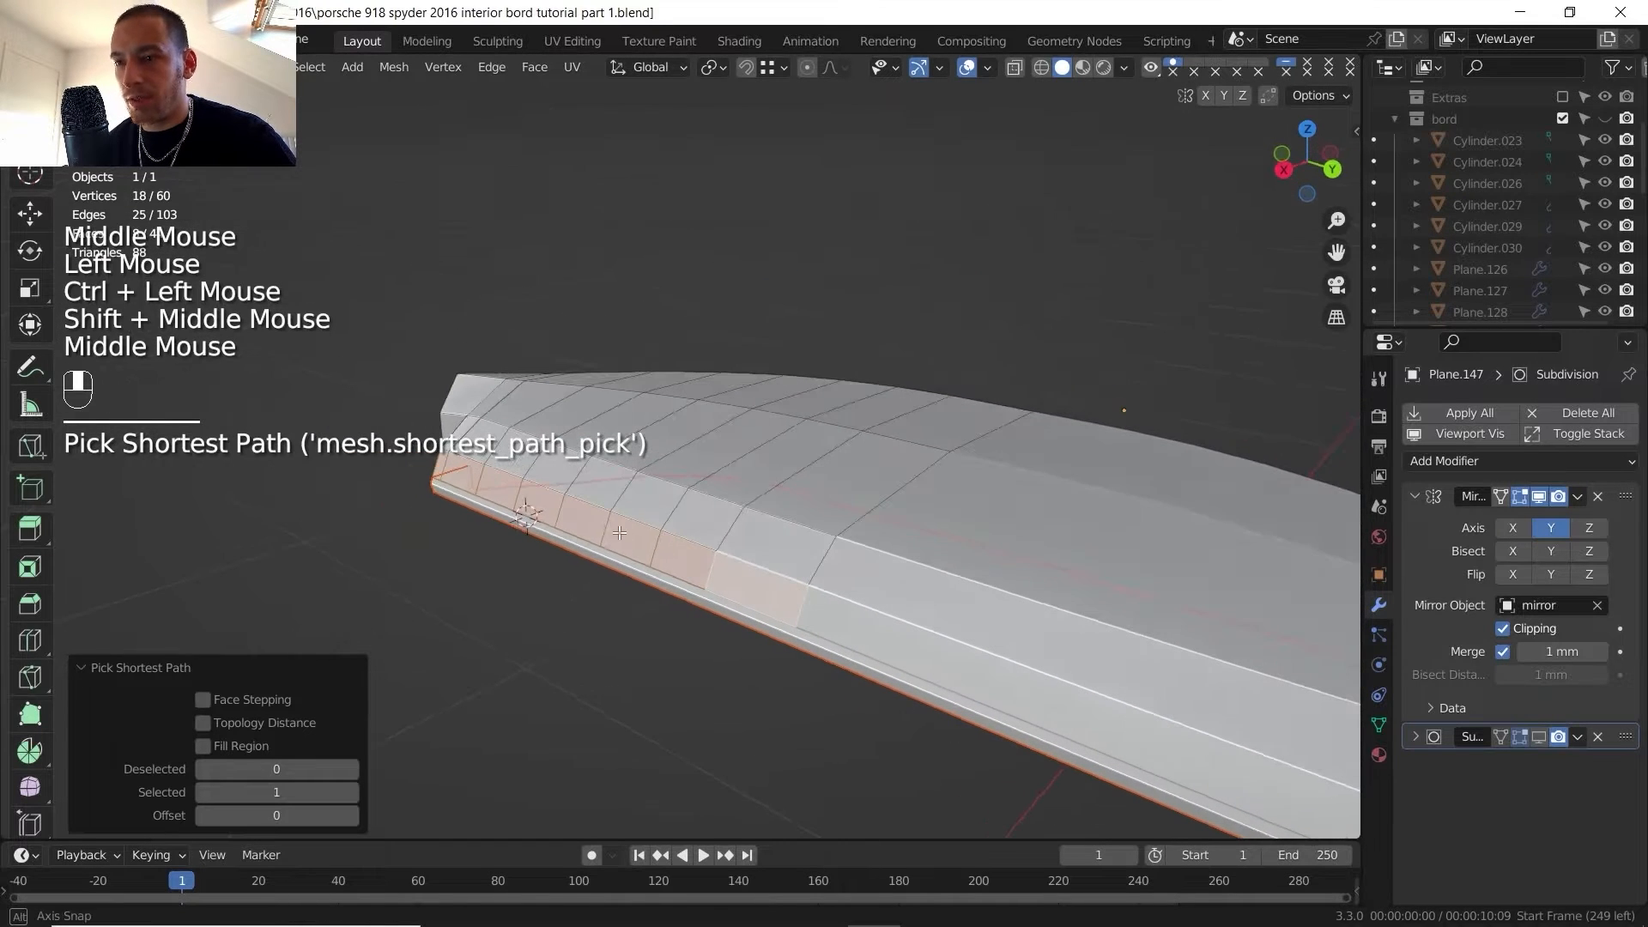
pyautogui.press('p')
pyautogui.click(833, 539)
pyautogui.press('Tab')
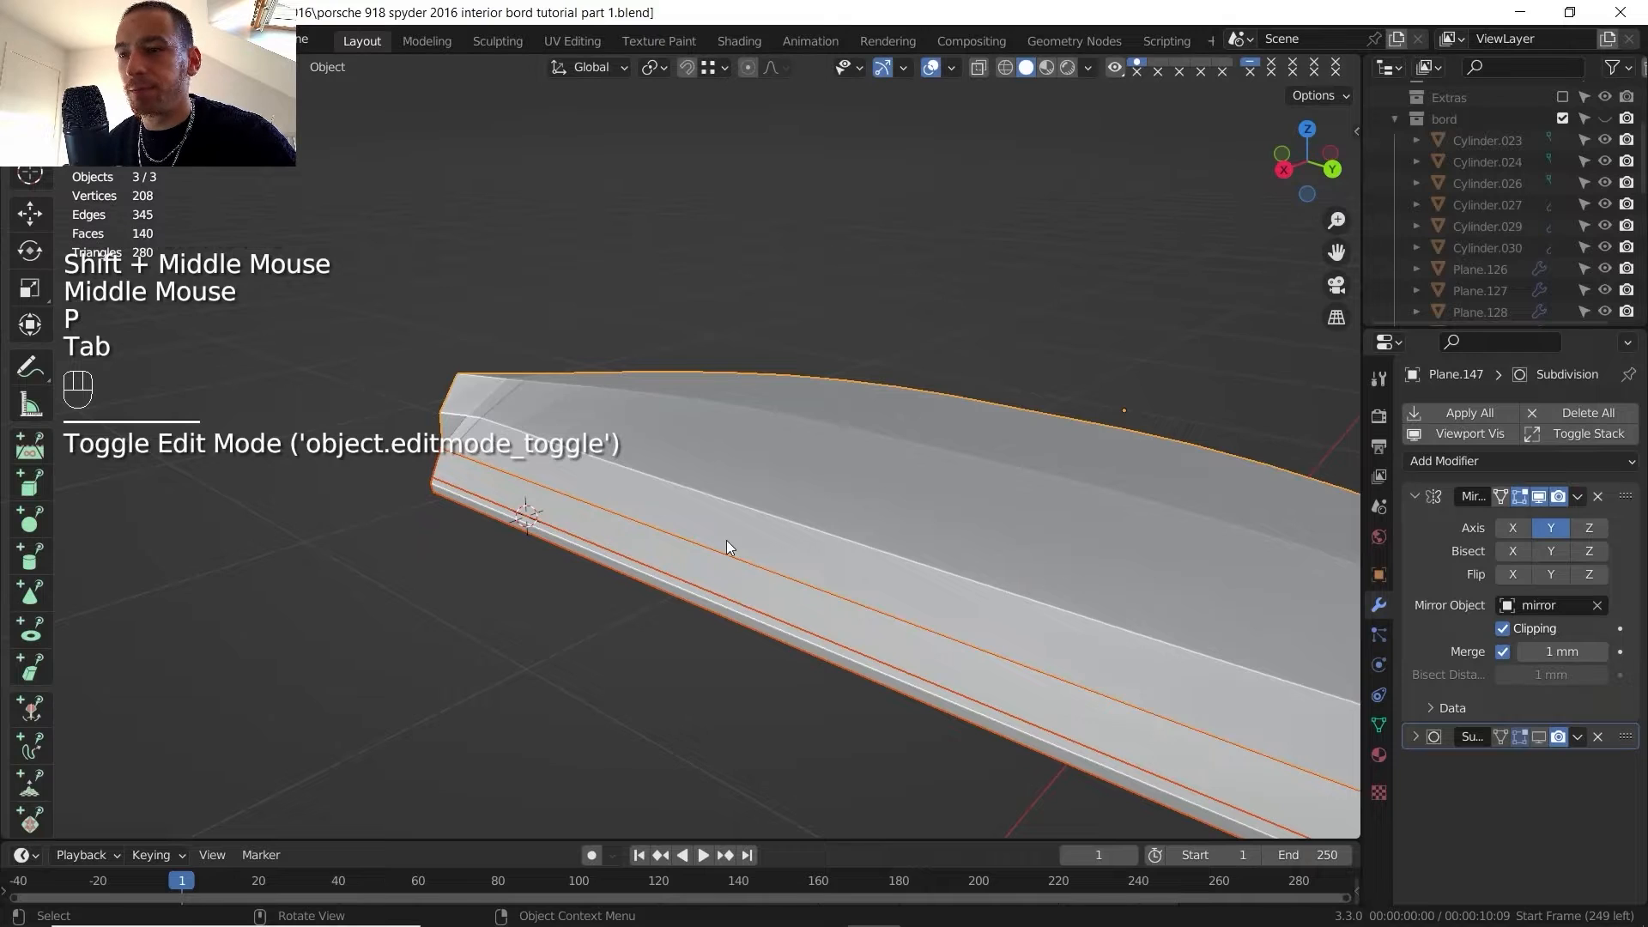
# - Compare the dashboard's front trim with the interior reference photo, returning to the Blender model
pyautogui.scroll(-3, 726, 539)
pyautogui.hotkey('alt', 'Tab')
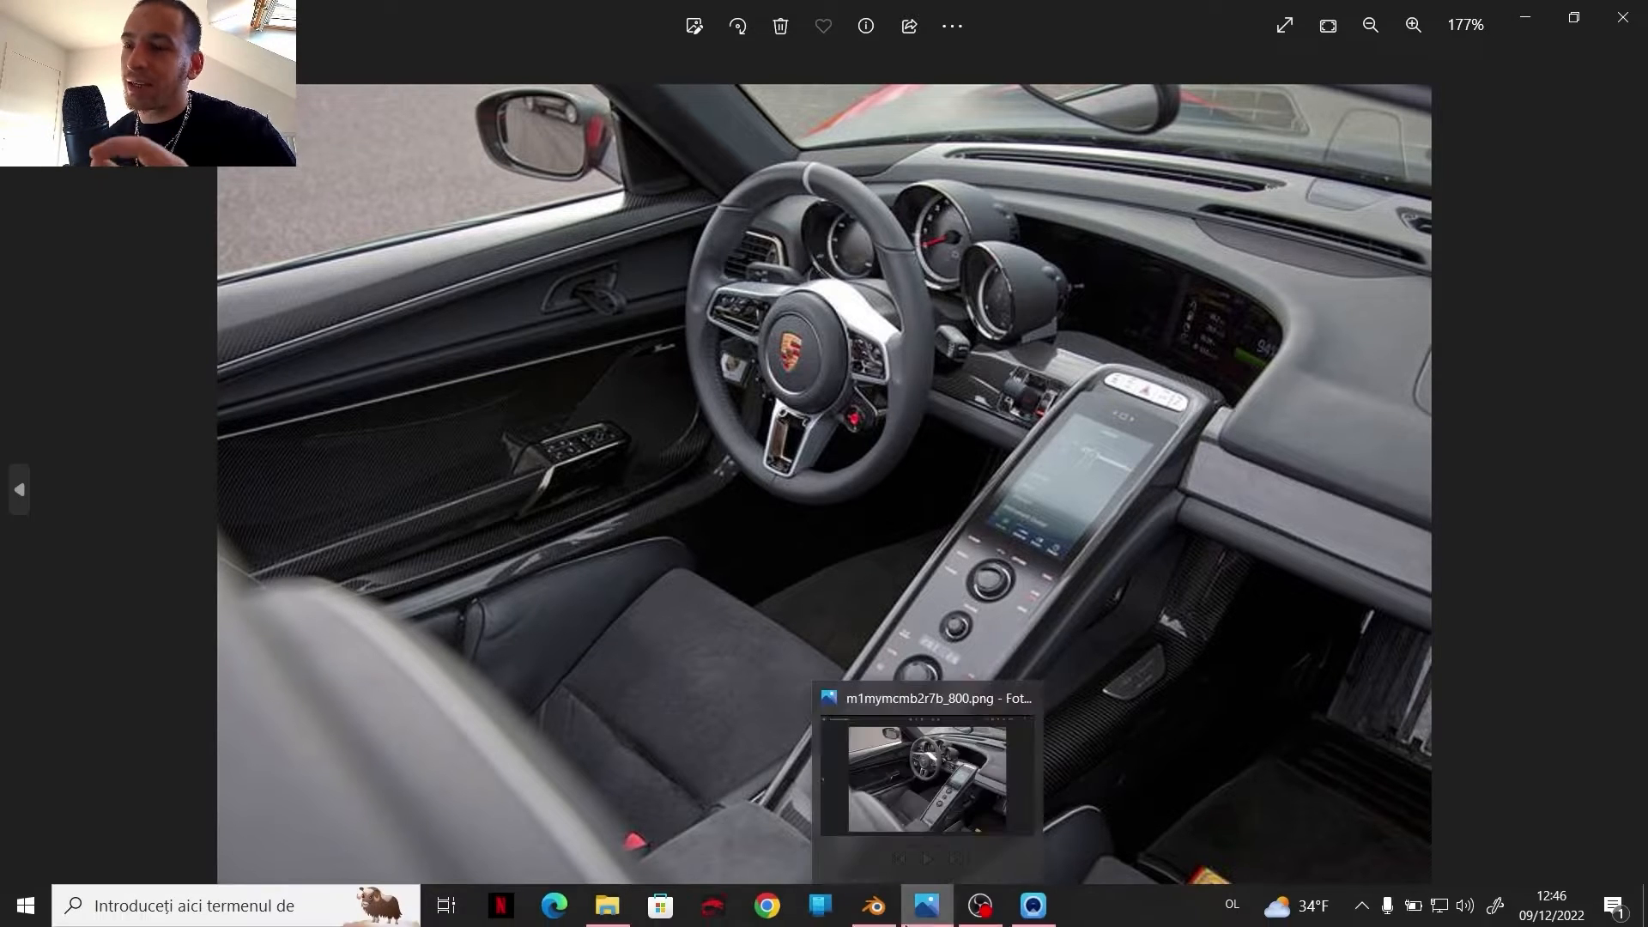
pyautogui.moveTo(861, 919)
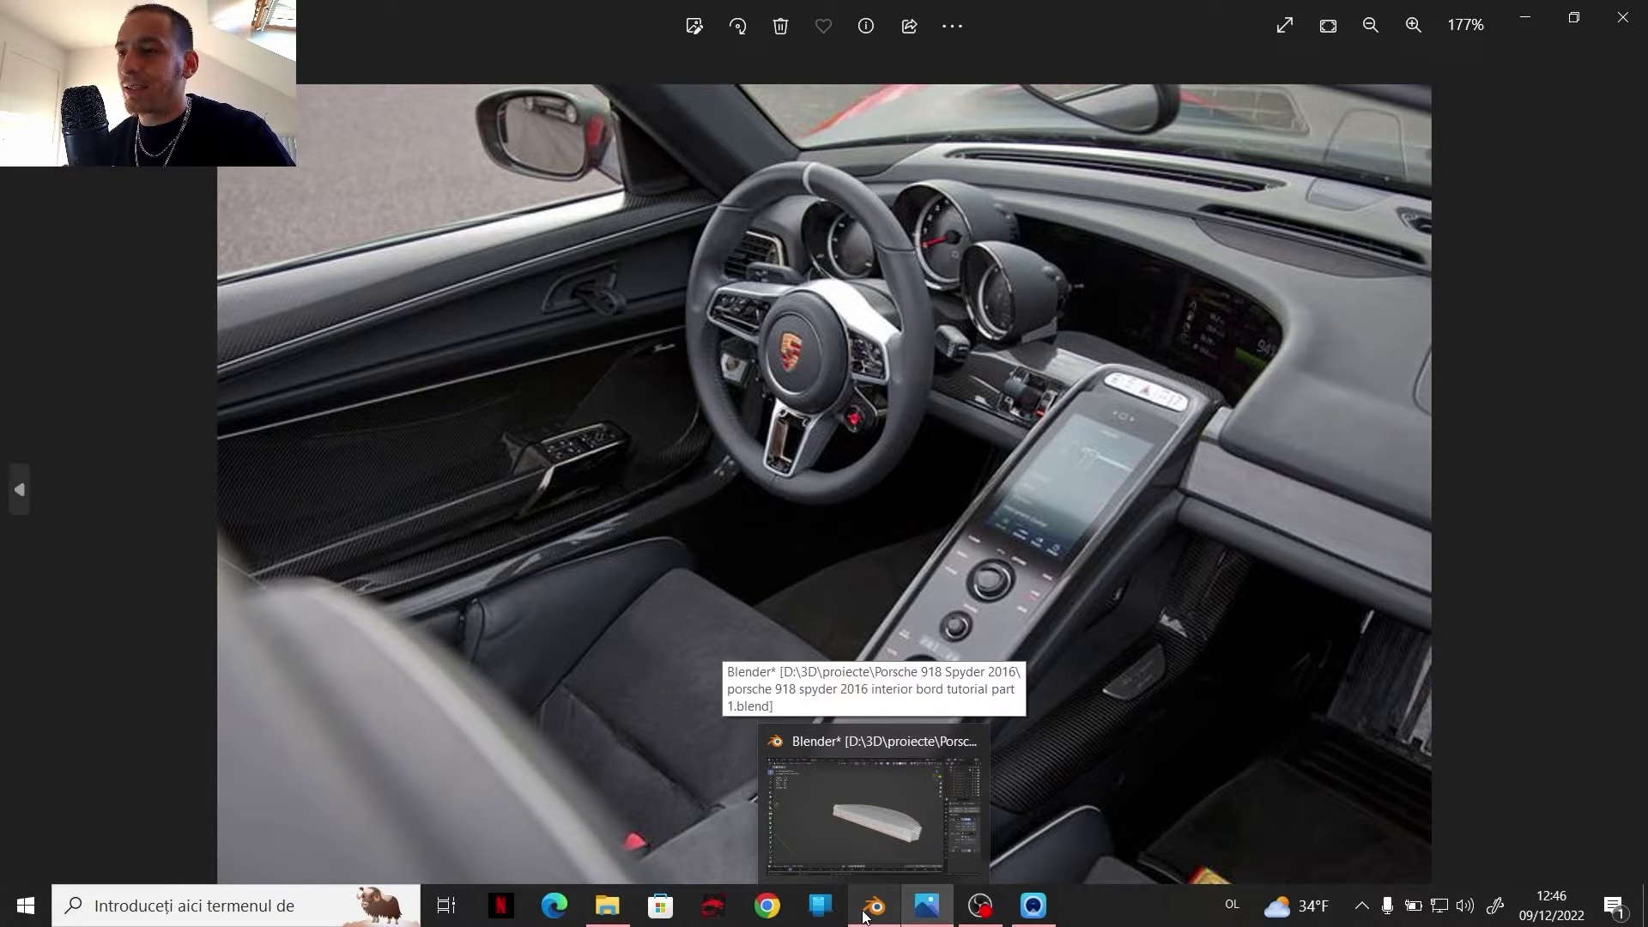
pyautogui.click(864, 917)
pyautogui.scroll(2, 700, 575)
pyautogui.keyDown('shift'); pyautogui.moveTo(687, 539); pyautogui.dragTo(612, 466, button='middle'); pyautogui.keyUp('shift')
pyautogui.moveTo(694, 430); pyautogui.dragTo(815, 455, button='middle')
pyautogui.moveTo(815, 454); pyautogui.dragTo(773, 460, button='middle')
pyautogui.scroll(2, 847, 446)
# - Leave the main dashboard's mesh and select the separated row of tall front faces as the active object
pyautogui.press('Tab')
pyautogui.moveTo(773, 459); pyautogui.dragTo(716, 470, button='middle')
pyautogui.press('2')
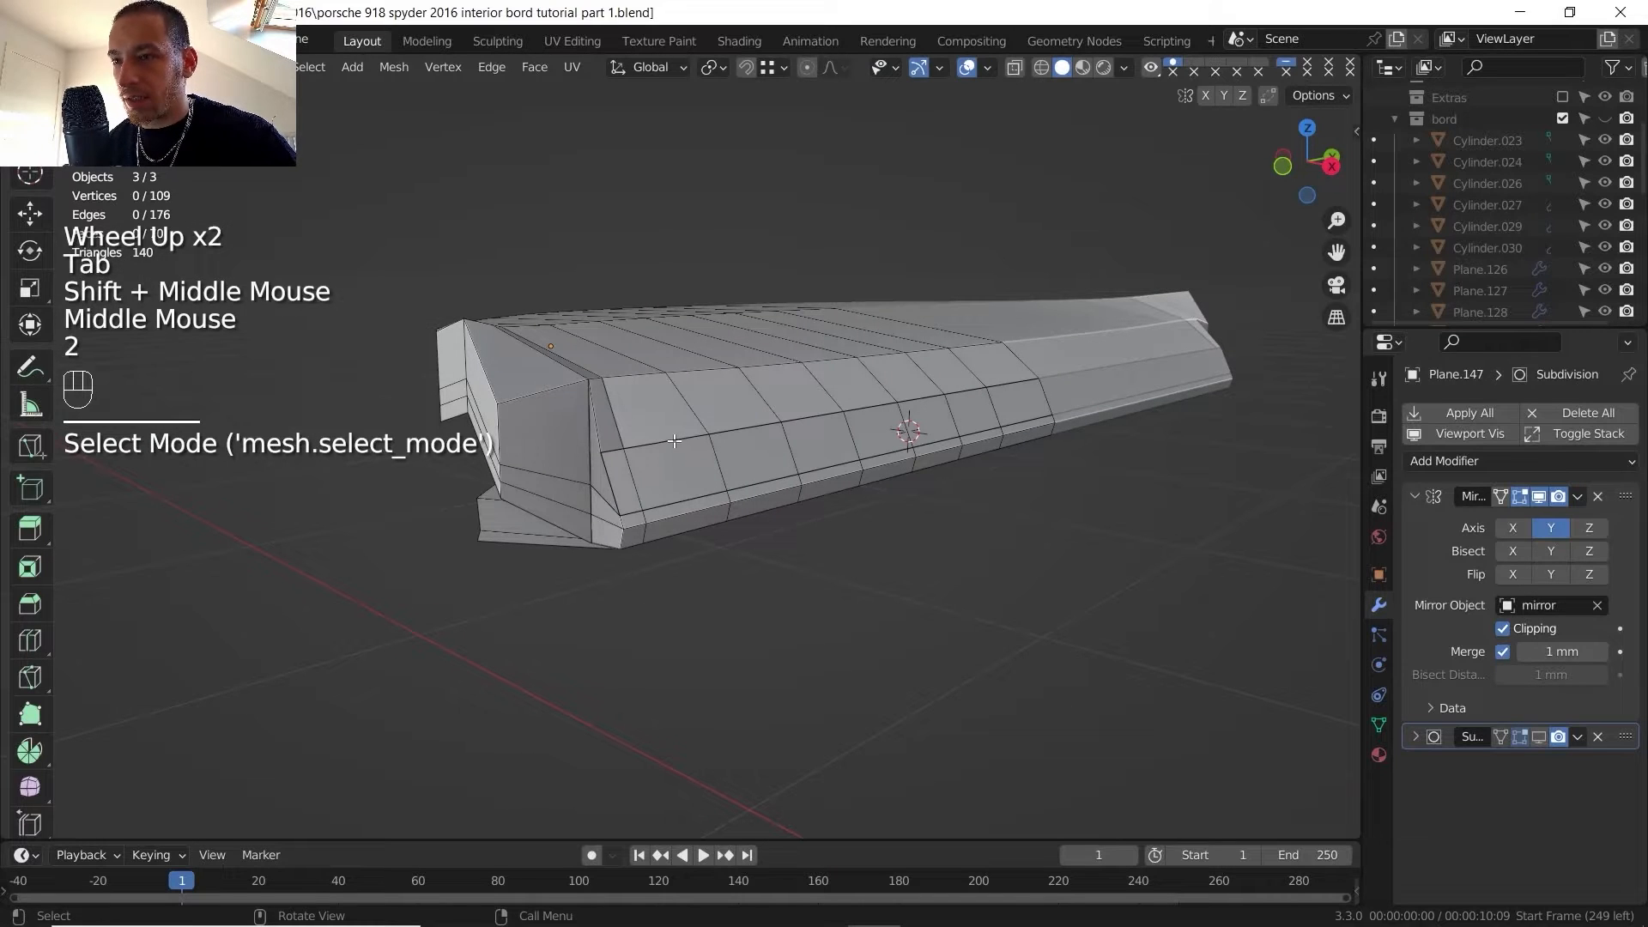
pyautogui.keyDown('alt'); pyautogui.click(674, 440); pyautogui.keyUp('alt')
pyautogui.press('Tab')
pyautogui.click(690, 456)
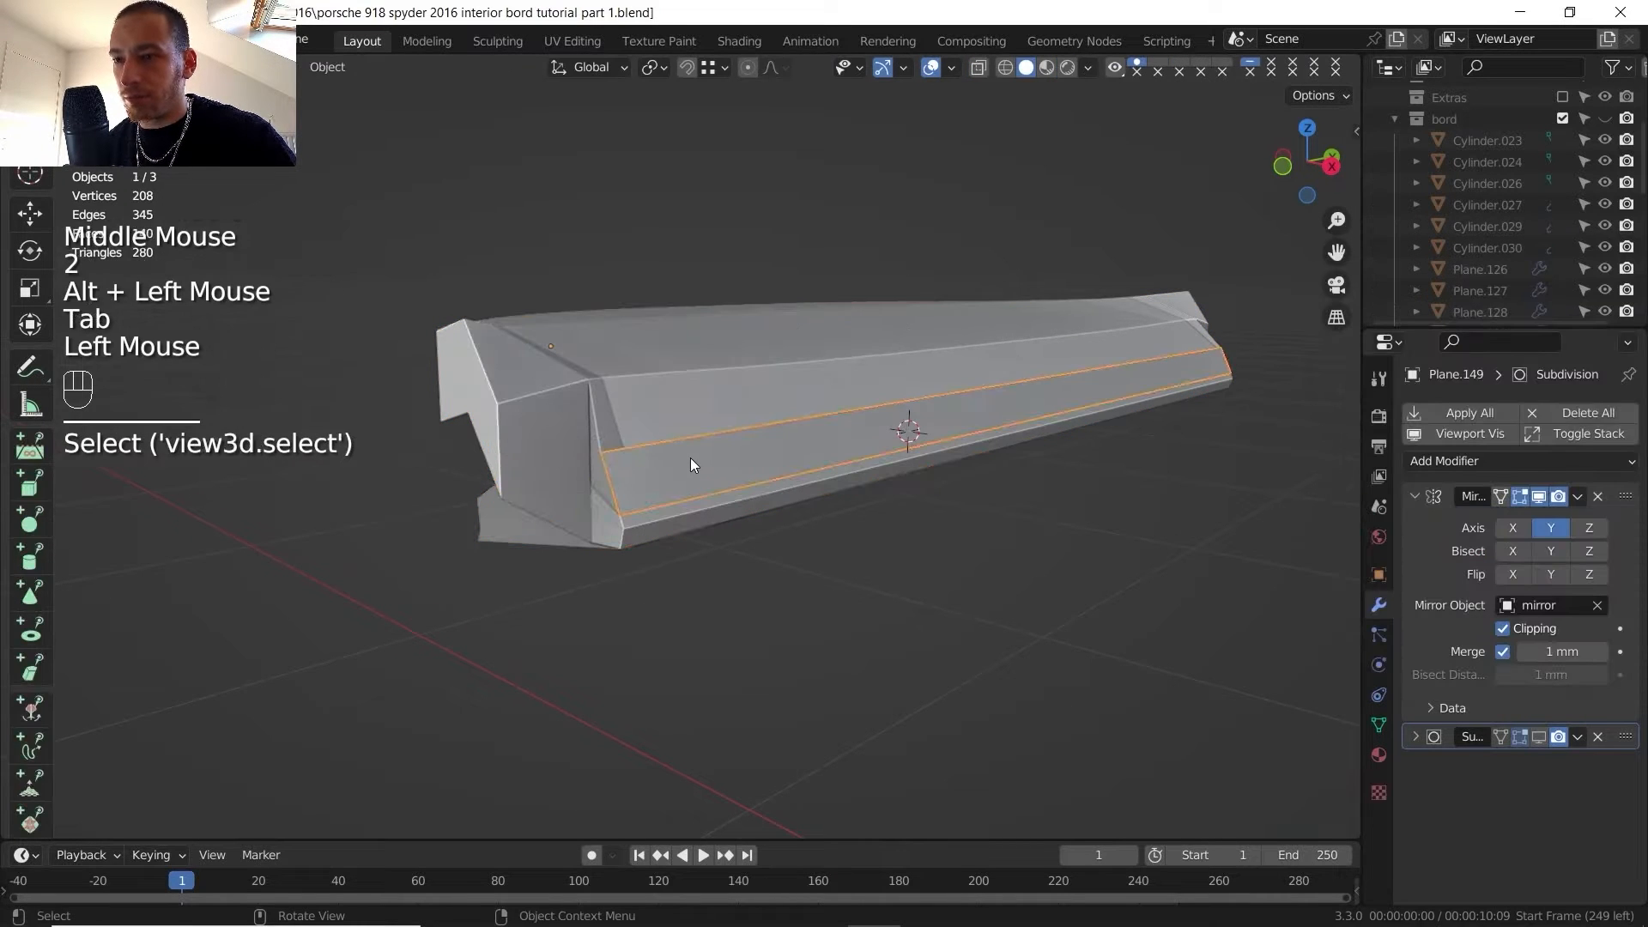
# - Select the front strip's upper, lower and door-end border edges and extrude them about -208 mm along X
pyautogui.press('Tab')
pyautogui.keyDown('alt'); pyautogui.click(678, 442); pyautogui.keyUp('alt')
pyautogui.keyDown('alt'); pyautogui.keyDown('shift'); pyautogui.click(640, 507); pyautogui.keyUp('shift'); pyautogui.keyUp('alt')
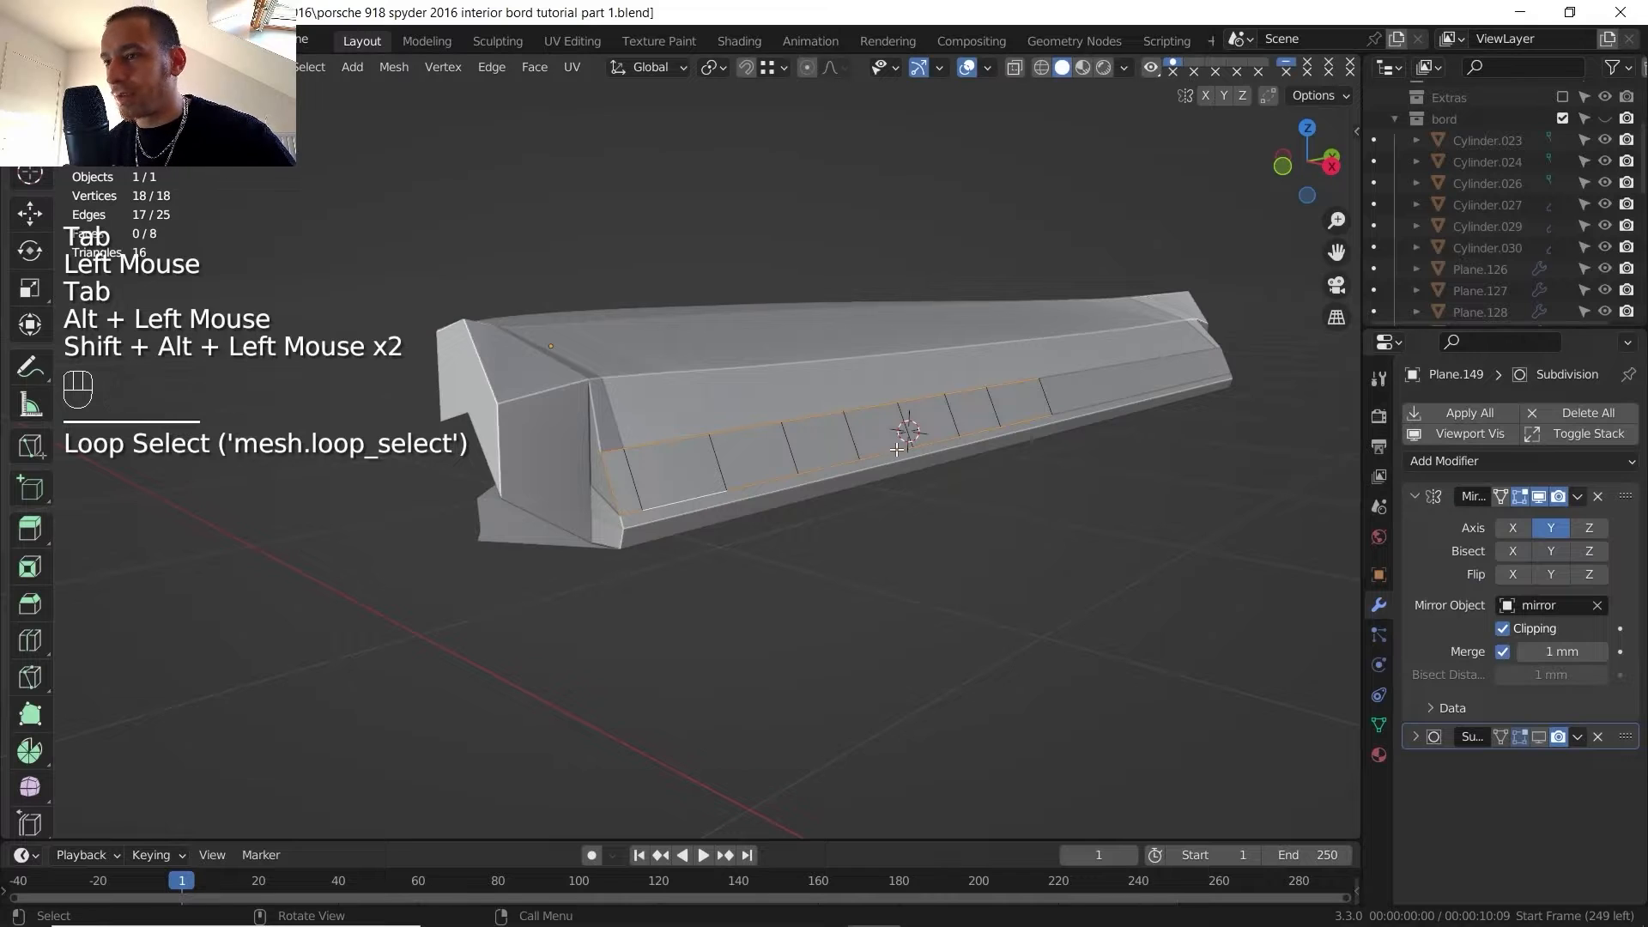
pyautogui.moveTo(896, 450); pyautogui.dragTo(967, 482, button='middle')
pyautogui.press('e')
pyautogui.press('x')
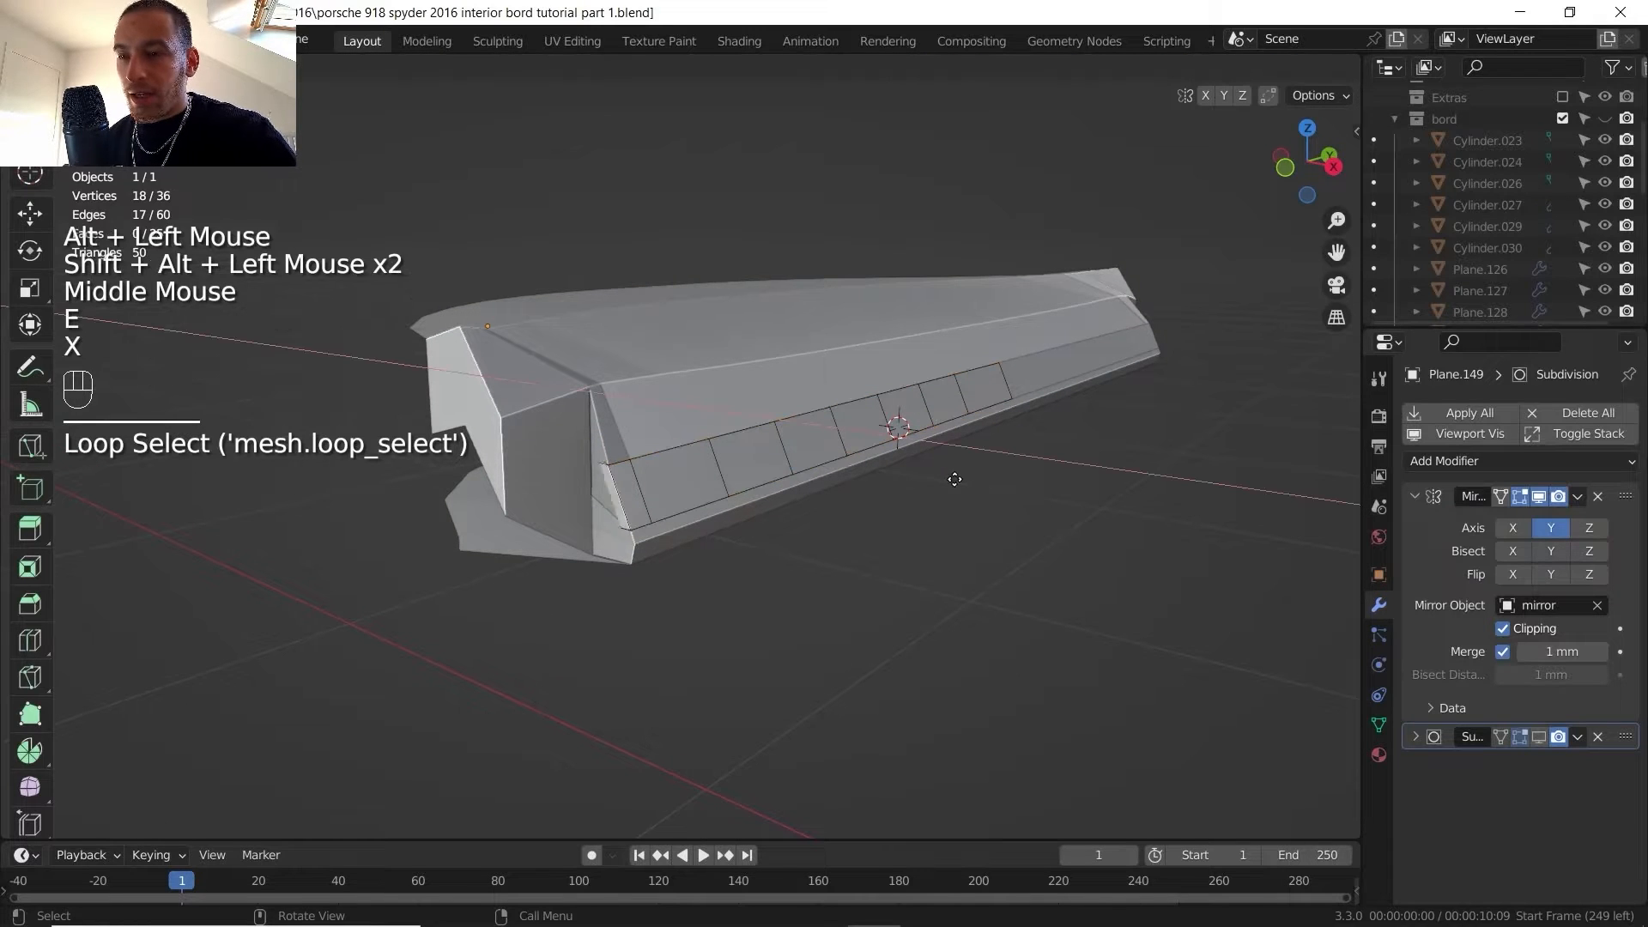
pyautogui.click(732, 458)
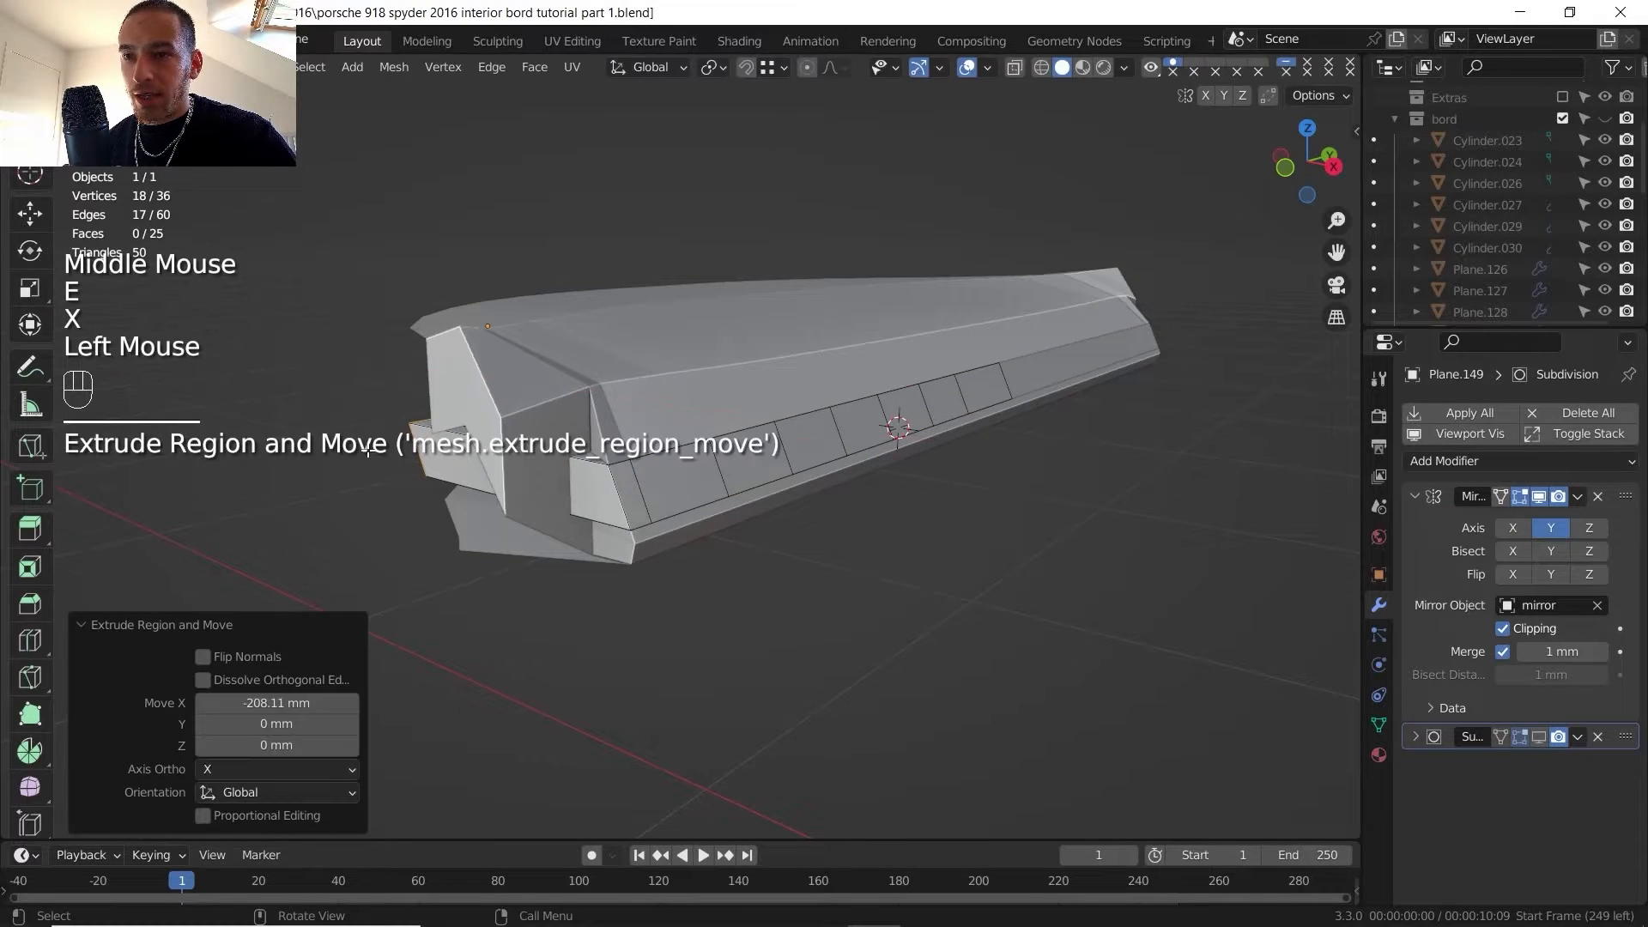
# - Select the short edge at the door end of the extruded strip and move it about 106 mm along Y
pyautogui.click(631, 463)
pyautogui.press('g')
pyautogui.press('x')
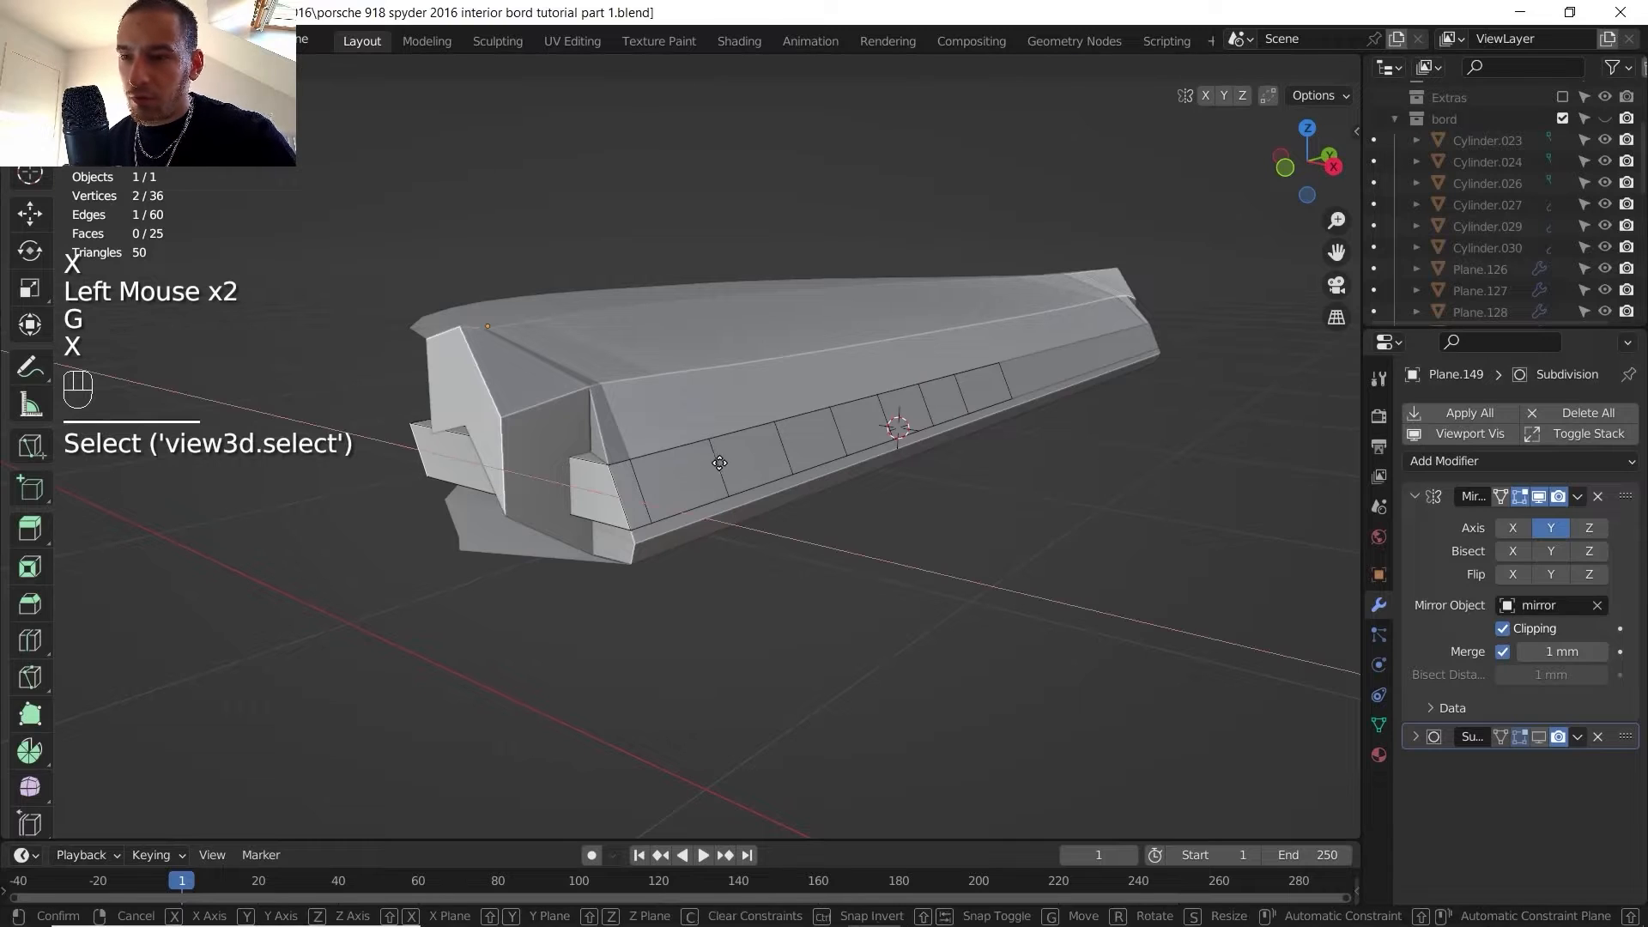
pyautogui.press('y')
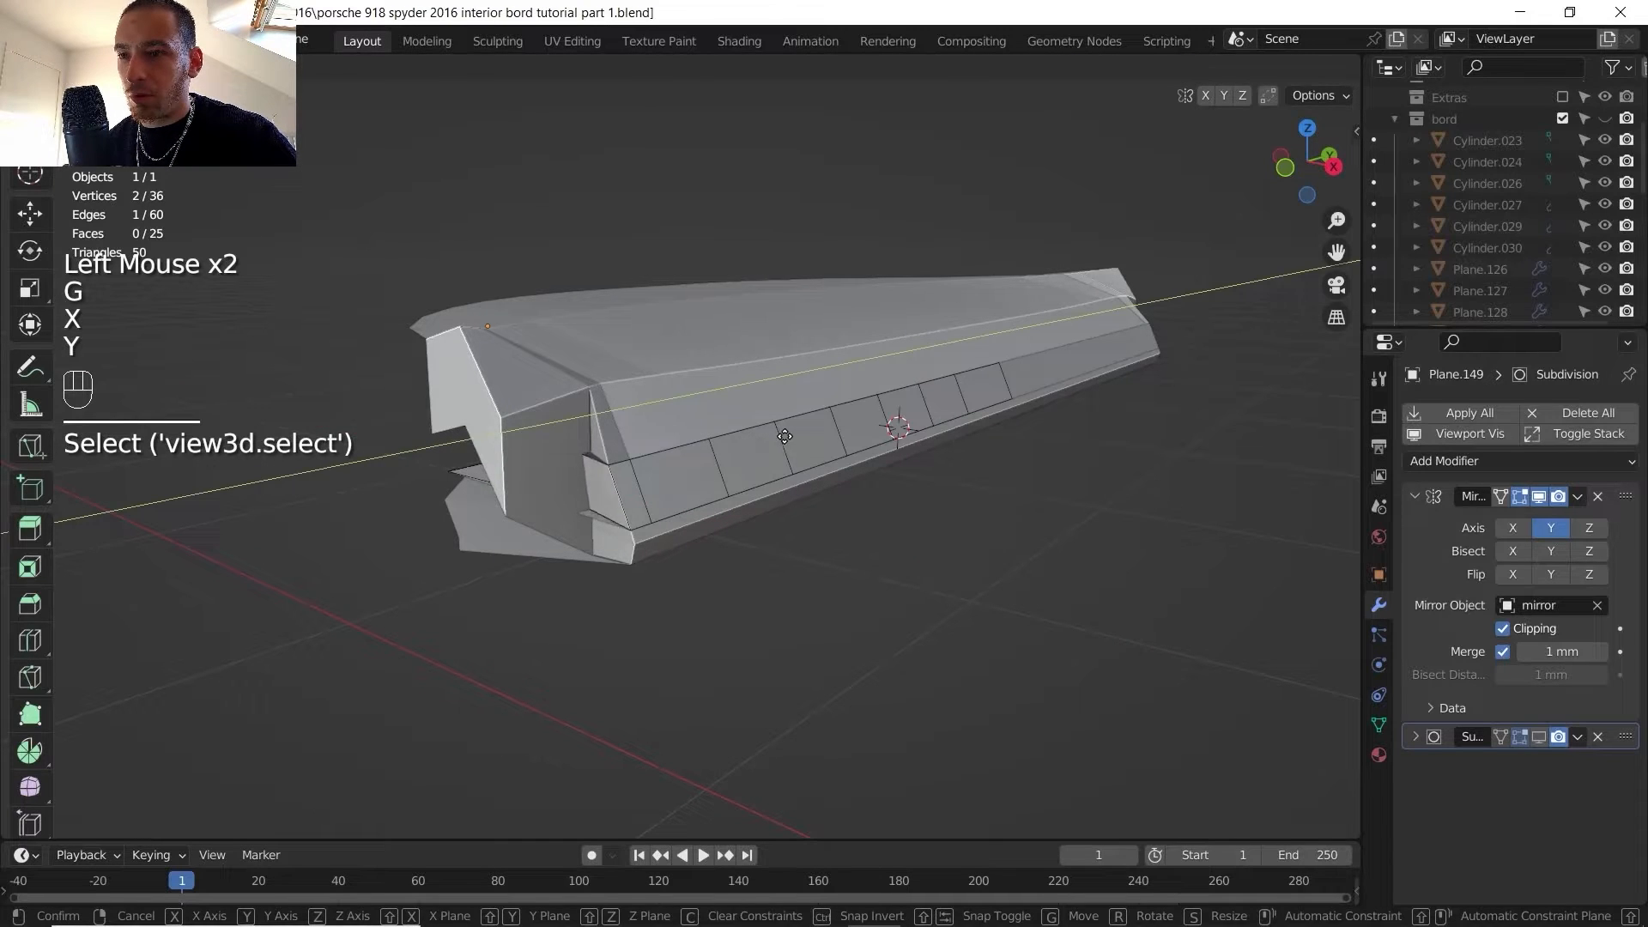
pyautogui.click(818, 432)
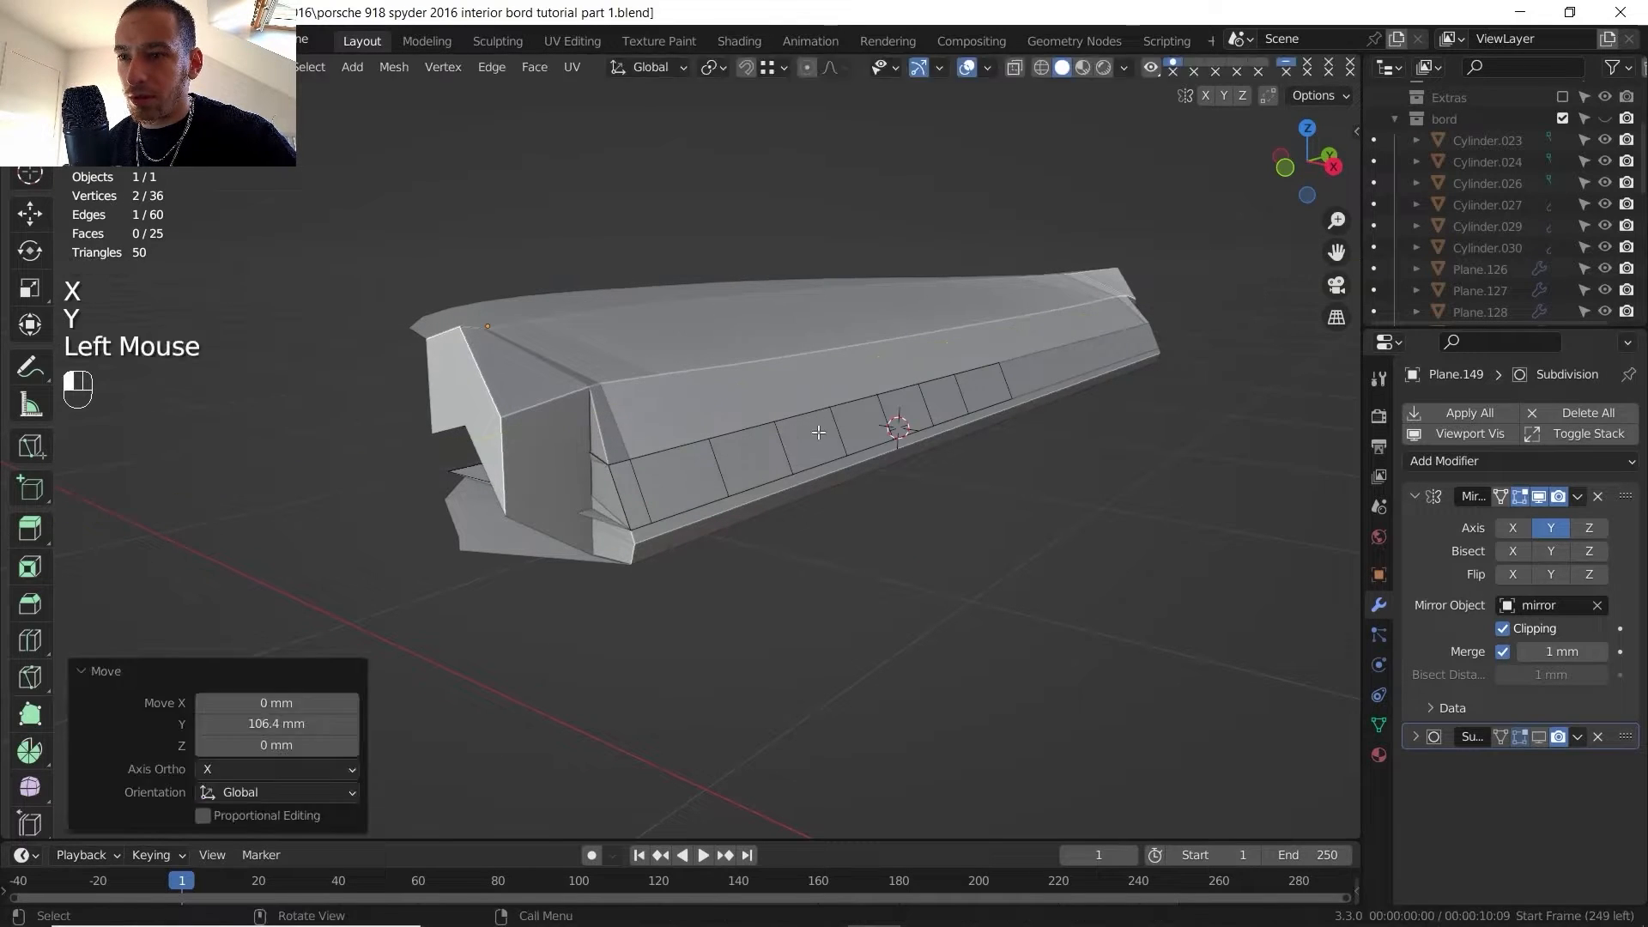
# - Select the two protruding rear vertices at the strip's door end, move them inward along Y and return to Object Mode
pyautogui.keyDown('shift'); pyautogui.moveTo(818, 432); pyautogui.dragTo(632, 477, button='middle'); pyautogui.keyUp('shift')
pyautogui.scroll(-4, 694, 488)
pyautogui.press('Tab')
pyautogui.moveTo(632, 477); pyautogui.dragTo(678, 463, button='middle')
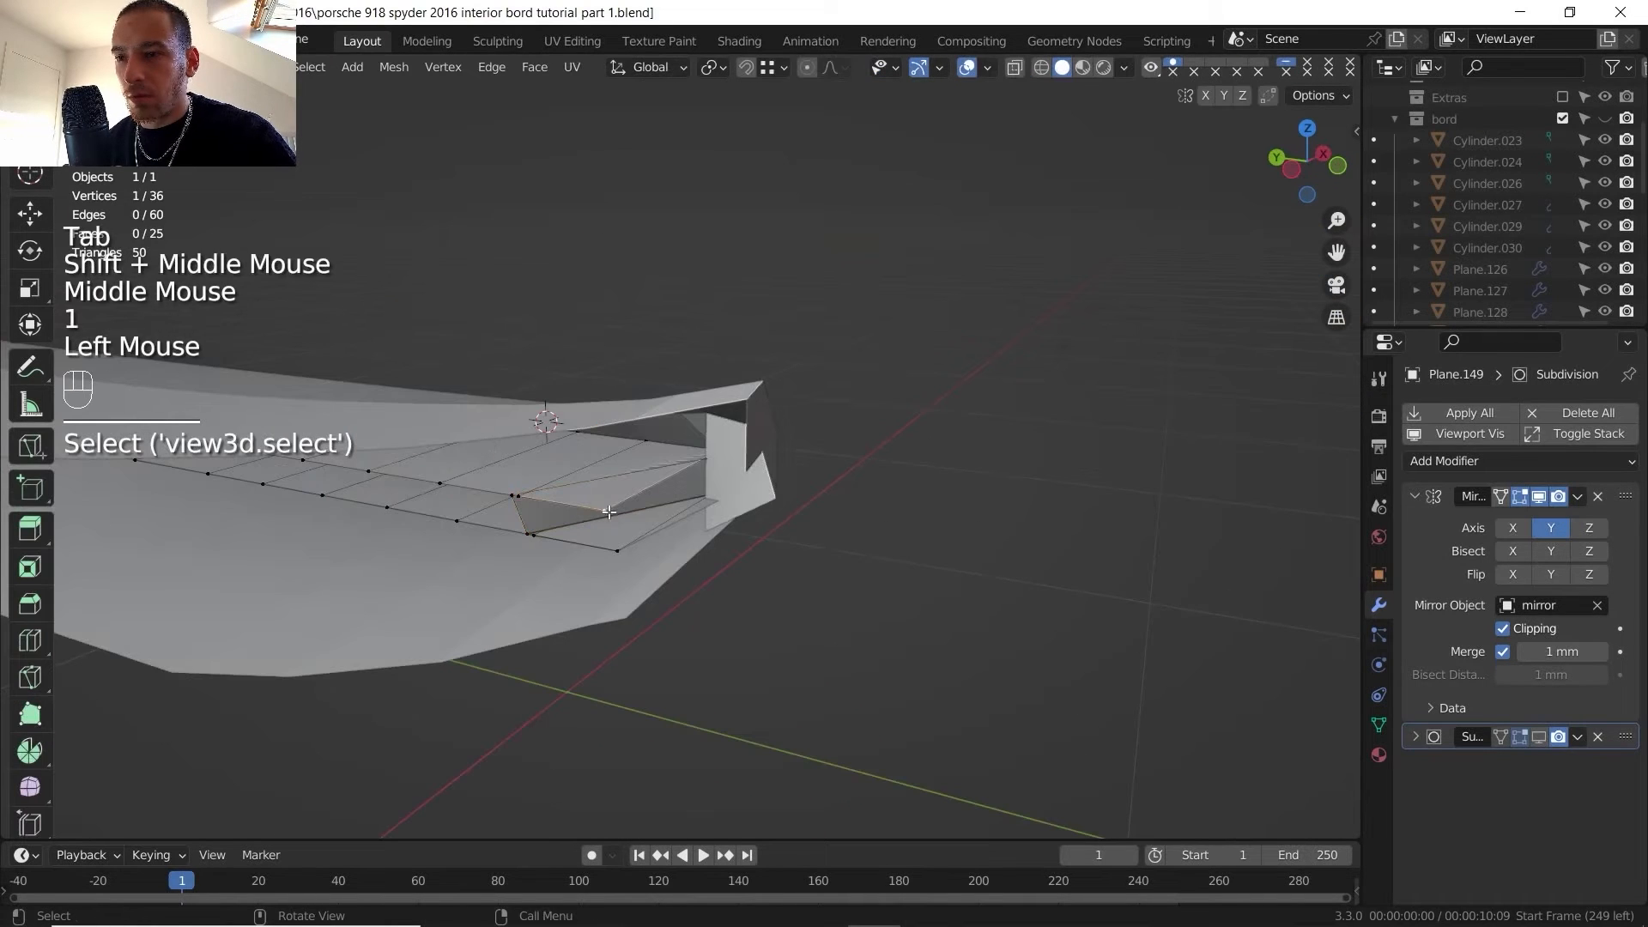
pyautogui.keyDown('shift'); pyautogui.click(618, 545); pyautogui.keyUp('shift')
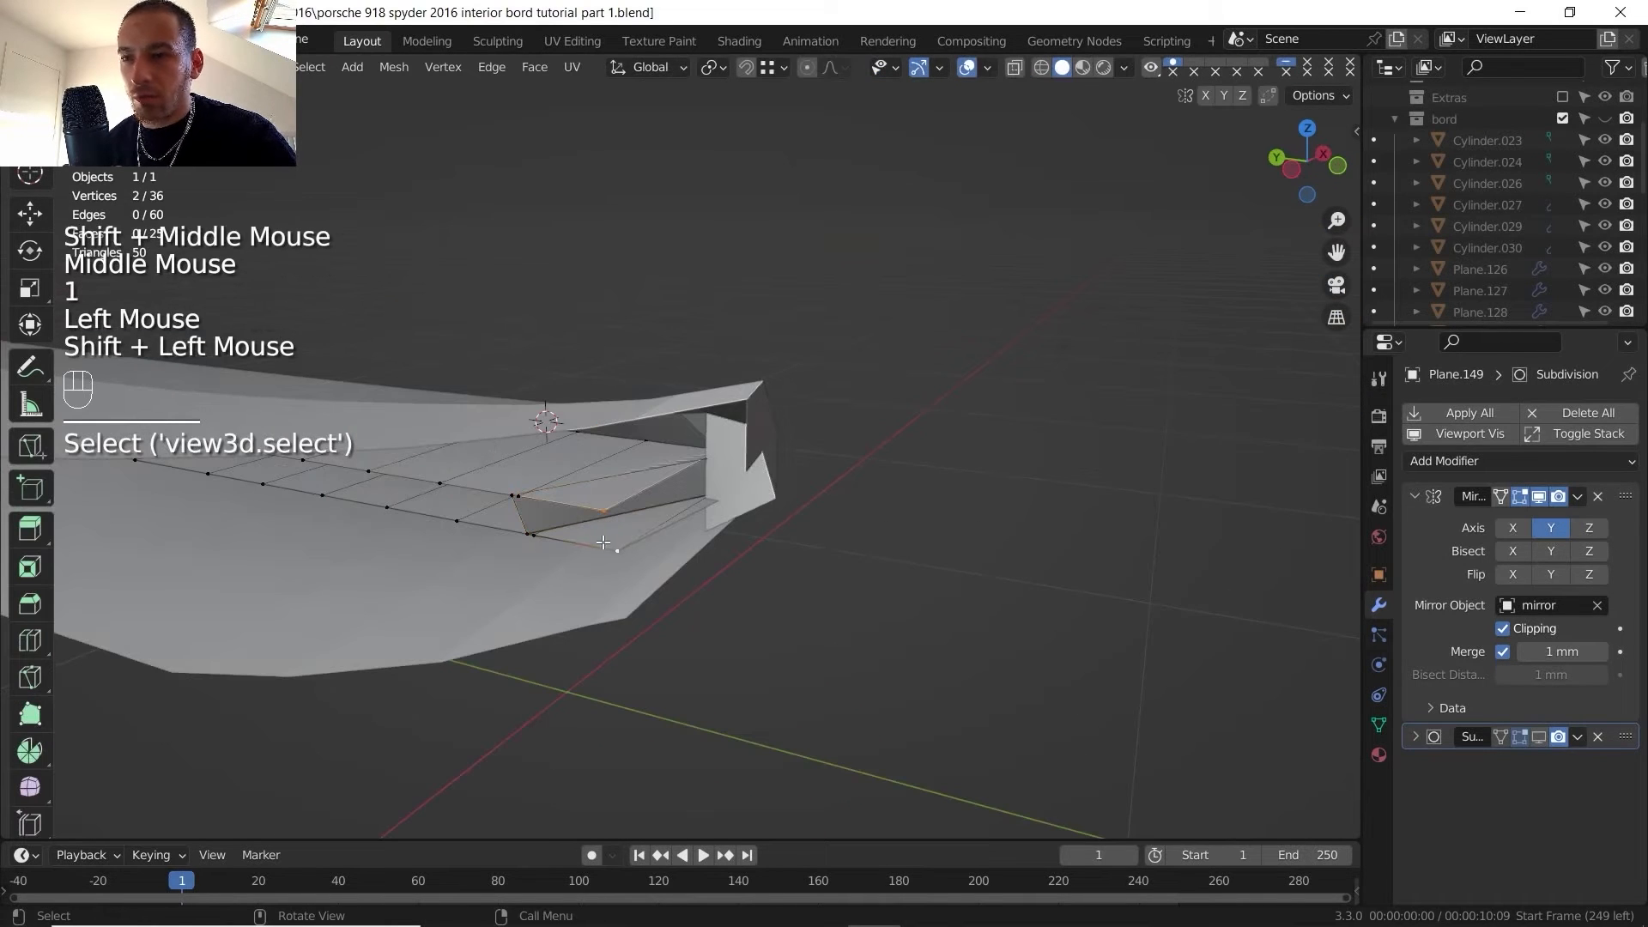
pyautogui.press('g')
pyautogui.press('y')
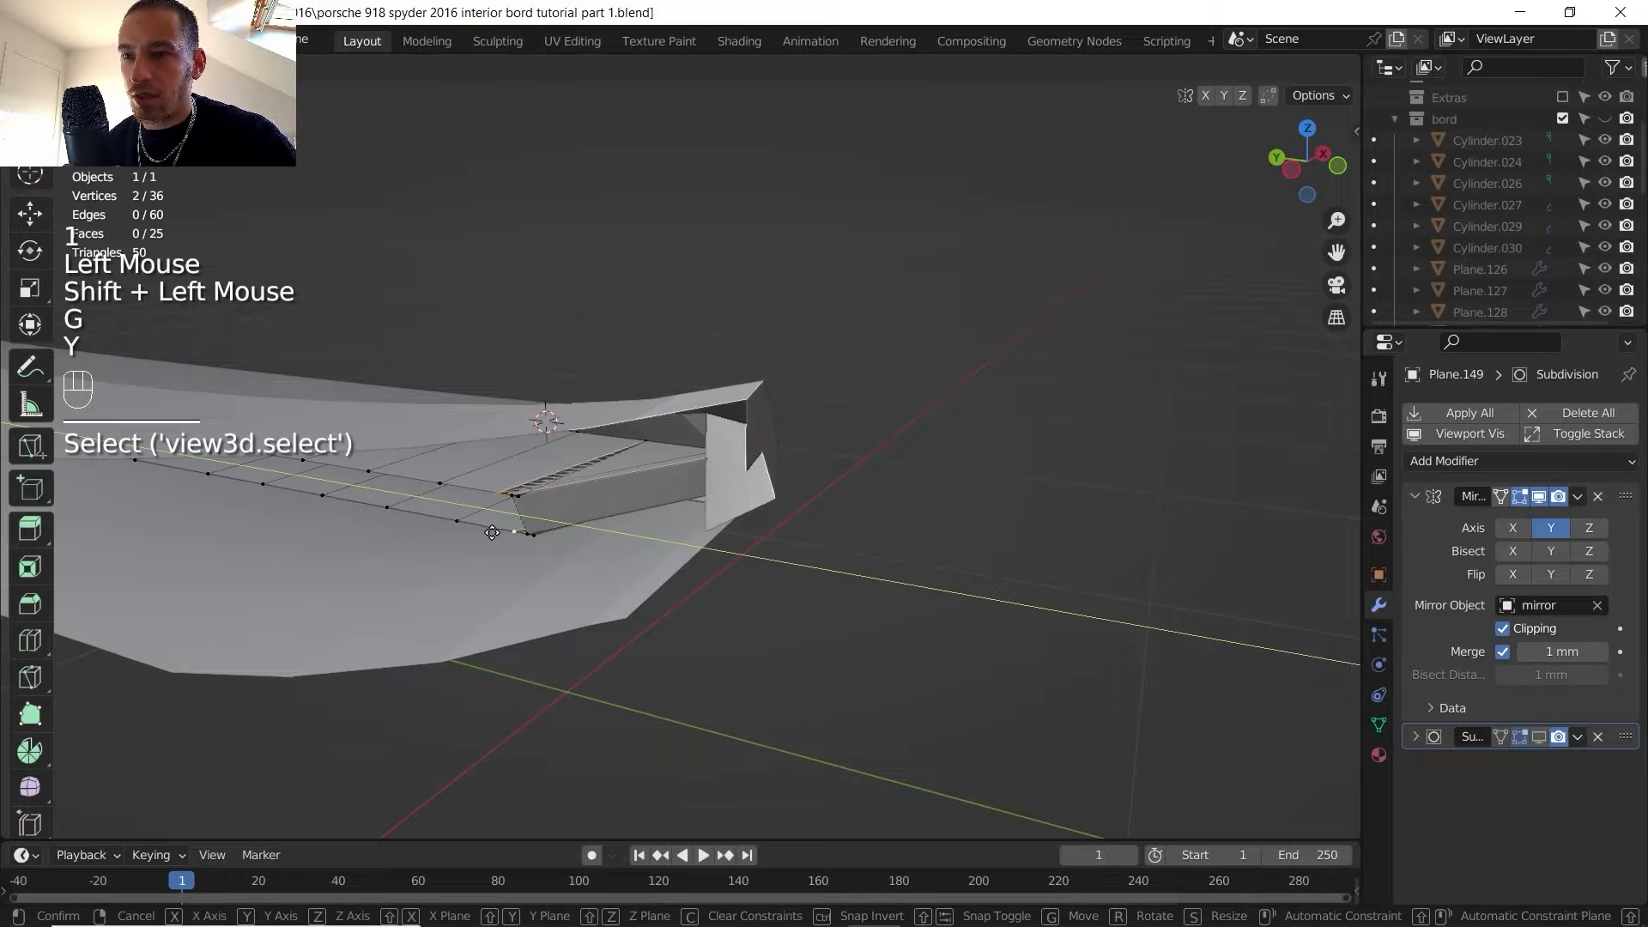
pyautogui.click(500, 536)
pyautogui.click(515, 497)
pyautogui.moveTo(515, 497); pyautogui.dragTo(592, 549, button='middle')
pyautogui.press('Tab')
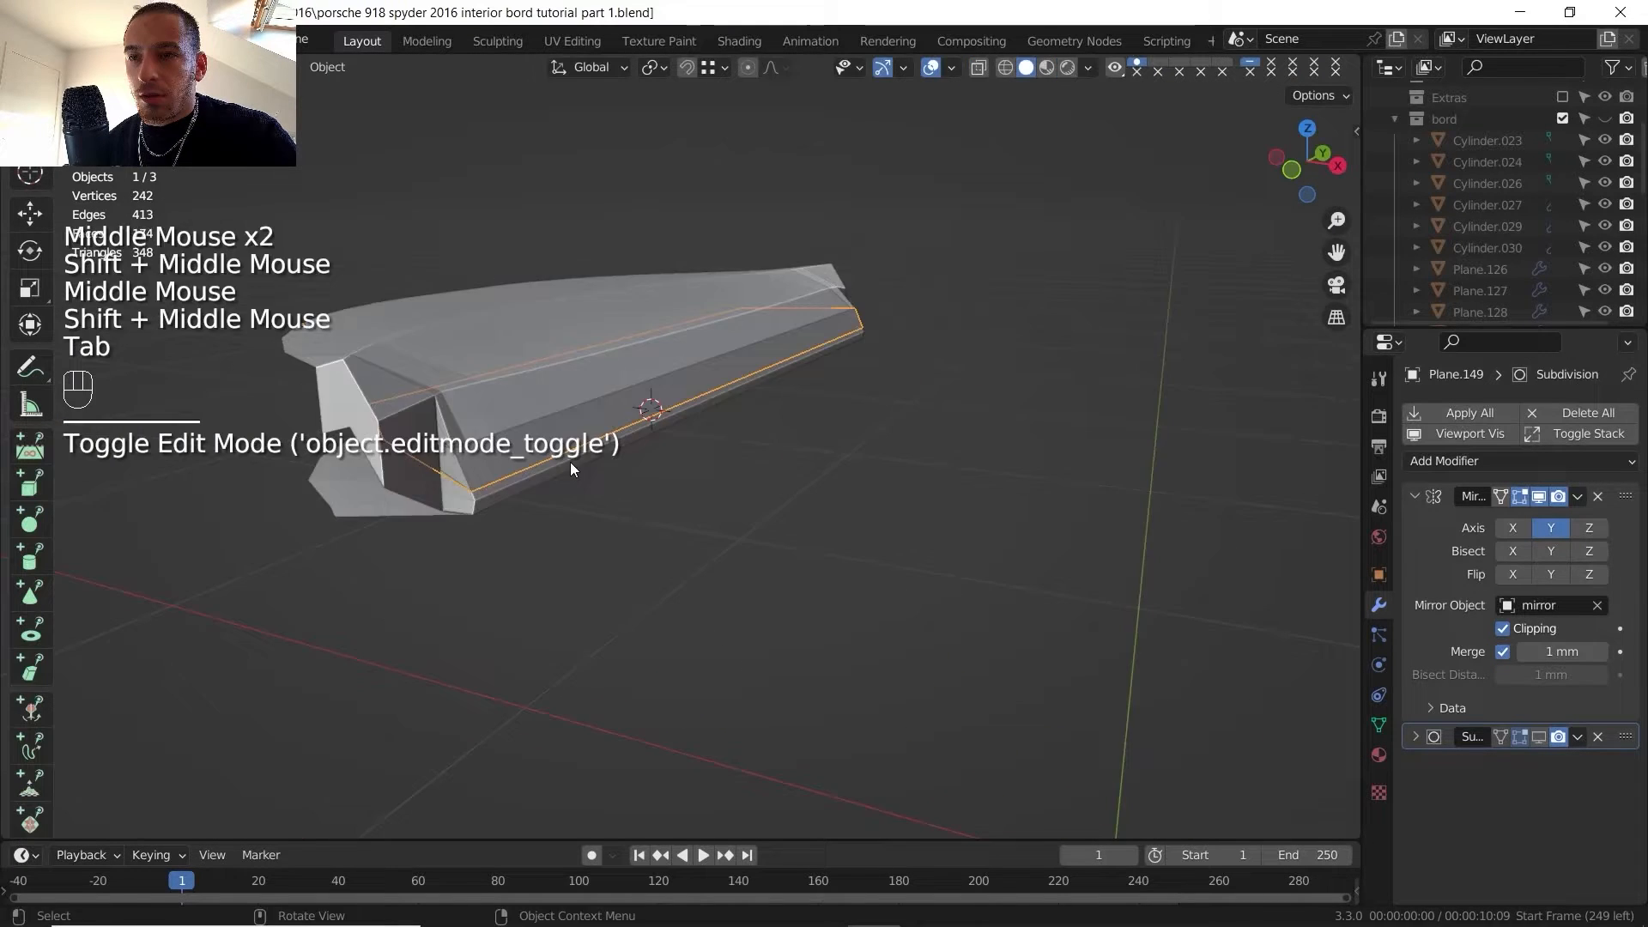
# - Select the whole row of front faces on the strip and move it about -4.4 mm along X
pyautogui.keyDown('shift'); pyautogui.moveTo(570, 461); pyautogui.dragTo(606, 476, button='middle'); pyautogui.keyUp('shift')
pyautogui.moveTo(606, 477); pyautogui.dragTo(532, 472, button='middle')
pyautogui.scroll(-2, 636, 450)
pyautogui.moveTo(532, 472); pyautogui.dragTo(590, 423, button='middle')
pyautogui.press('Tab')
pyautogui.scroll(2, 591, 424)
pyautogui.press('3')
pyautogui.click(646, 437)
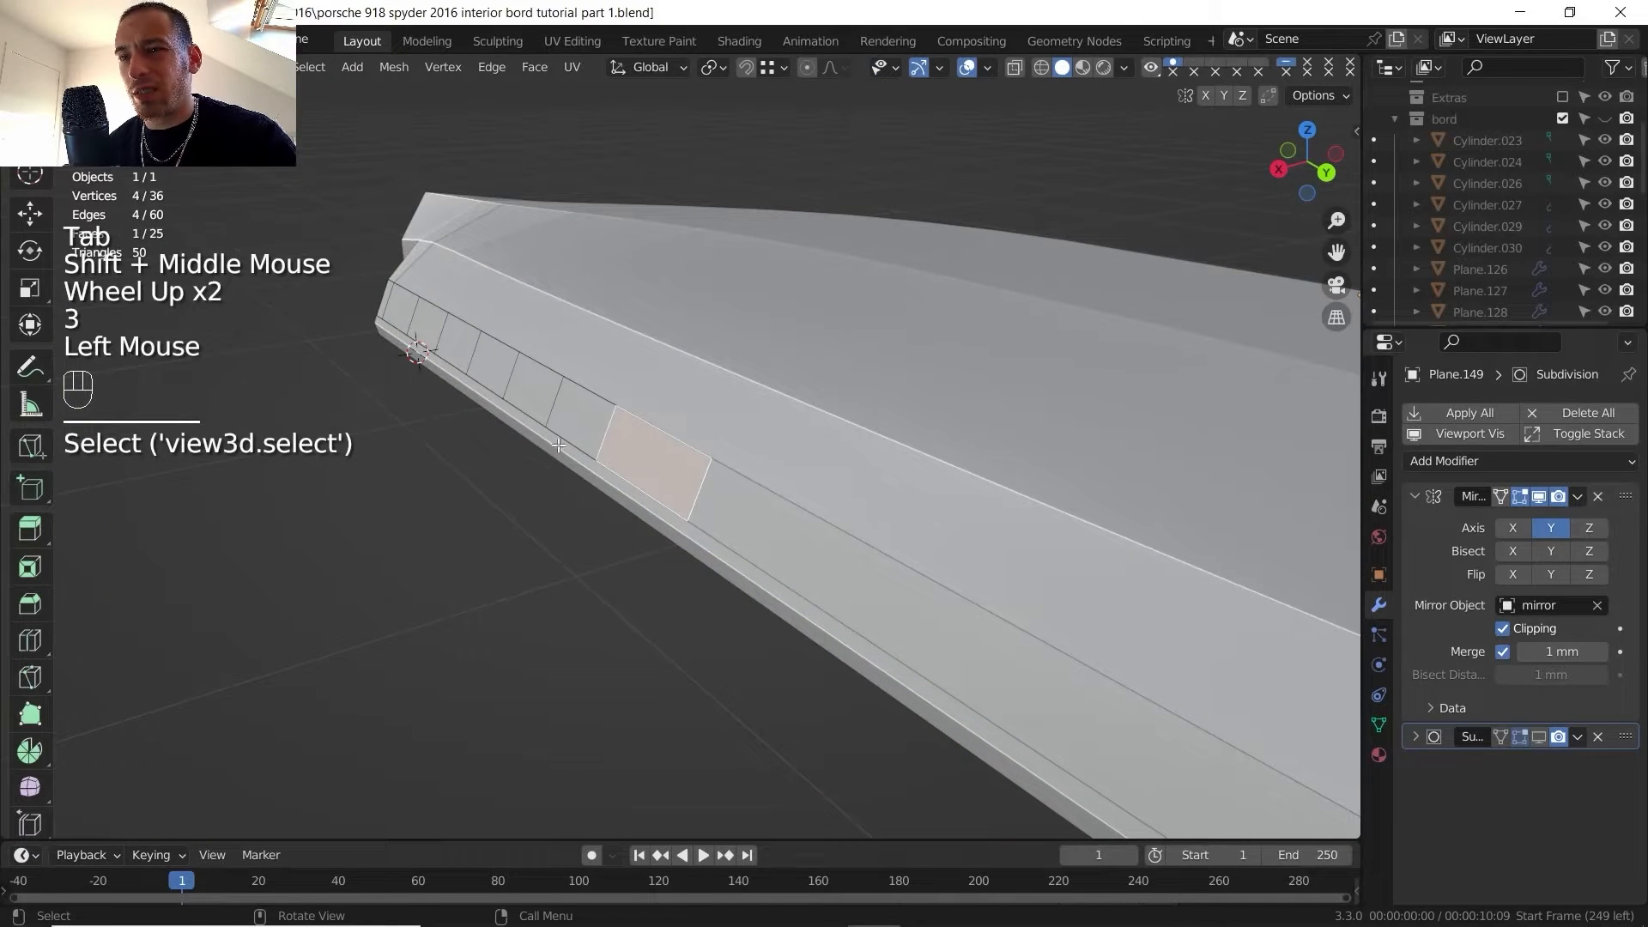
pyautogui.keyDown('ctrl'); pyautogui.click(386, 304); pyautogui.keyUp('ctrl')
pyautogui.press('g')
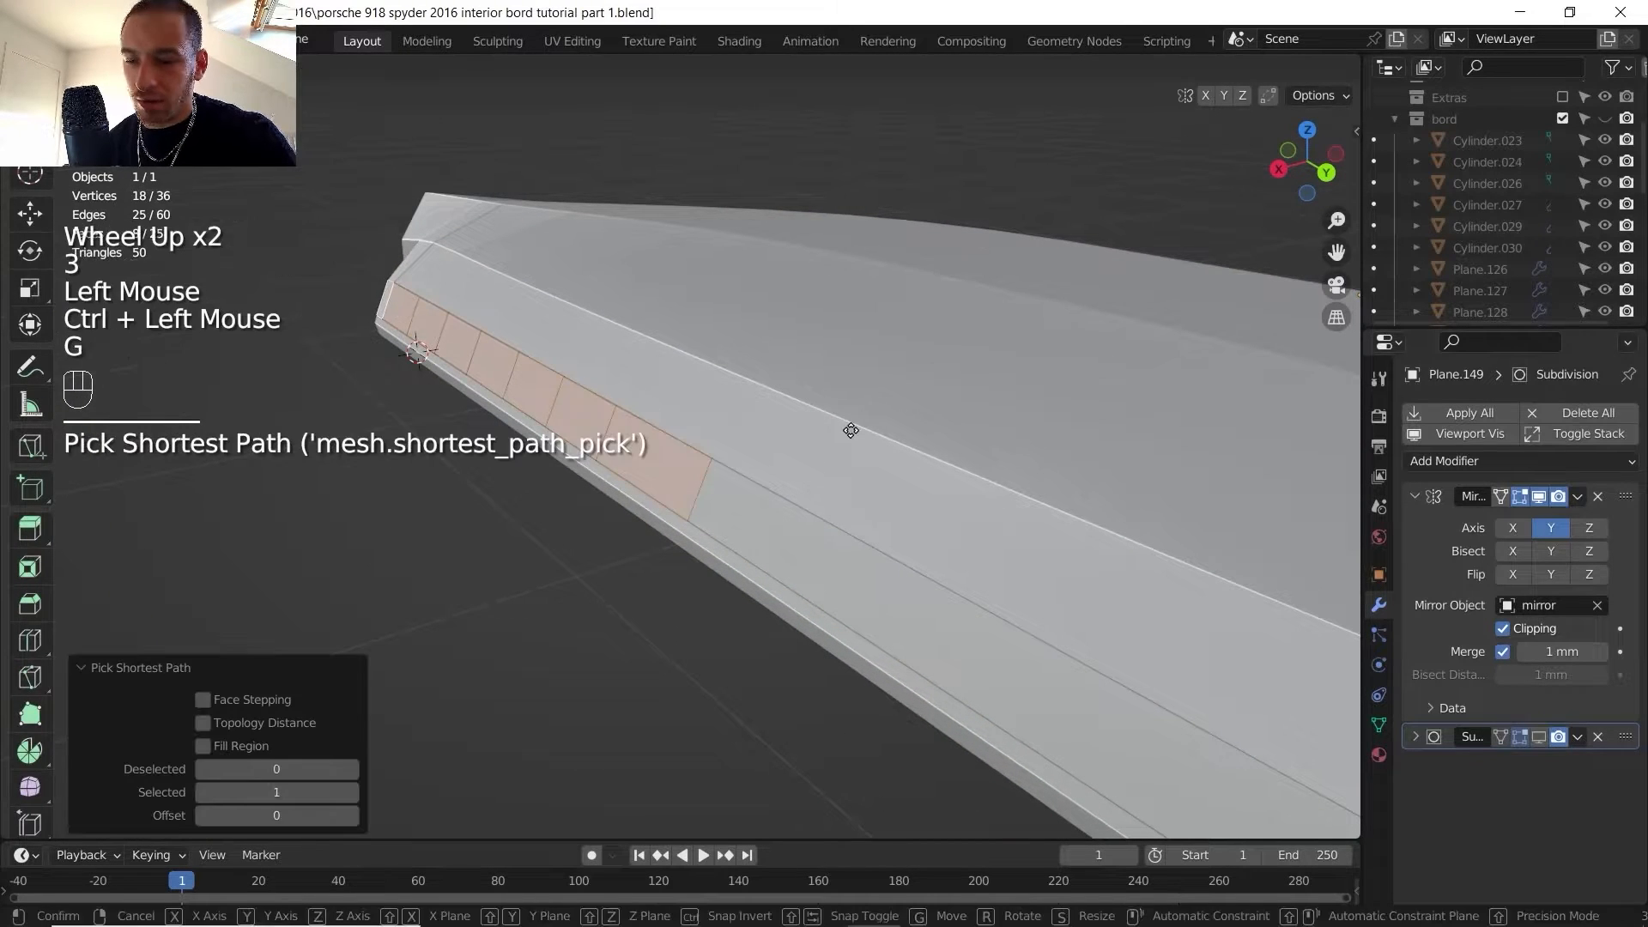
pyautogui.press('x')
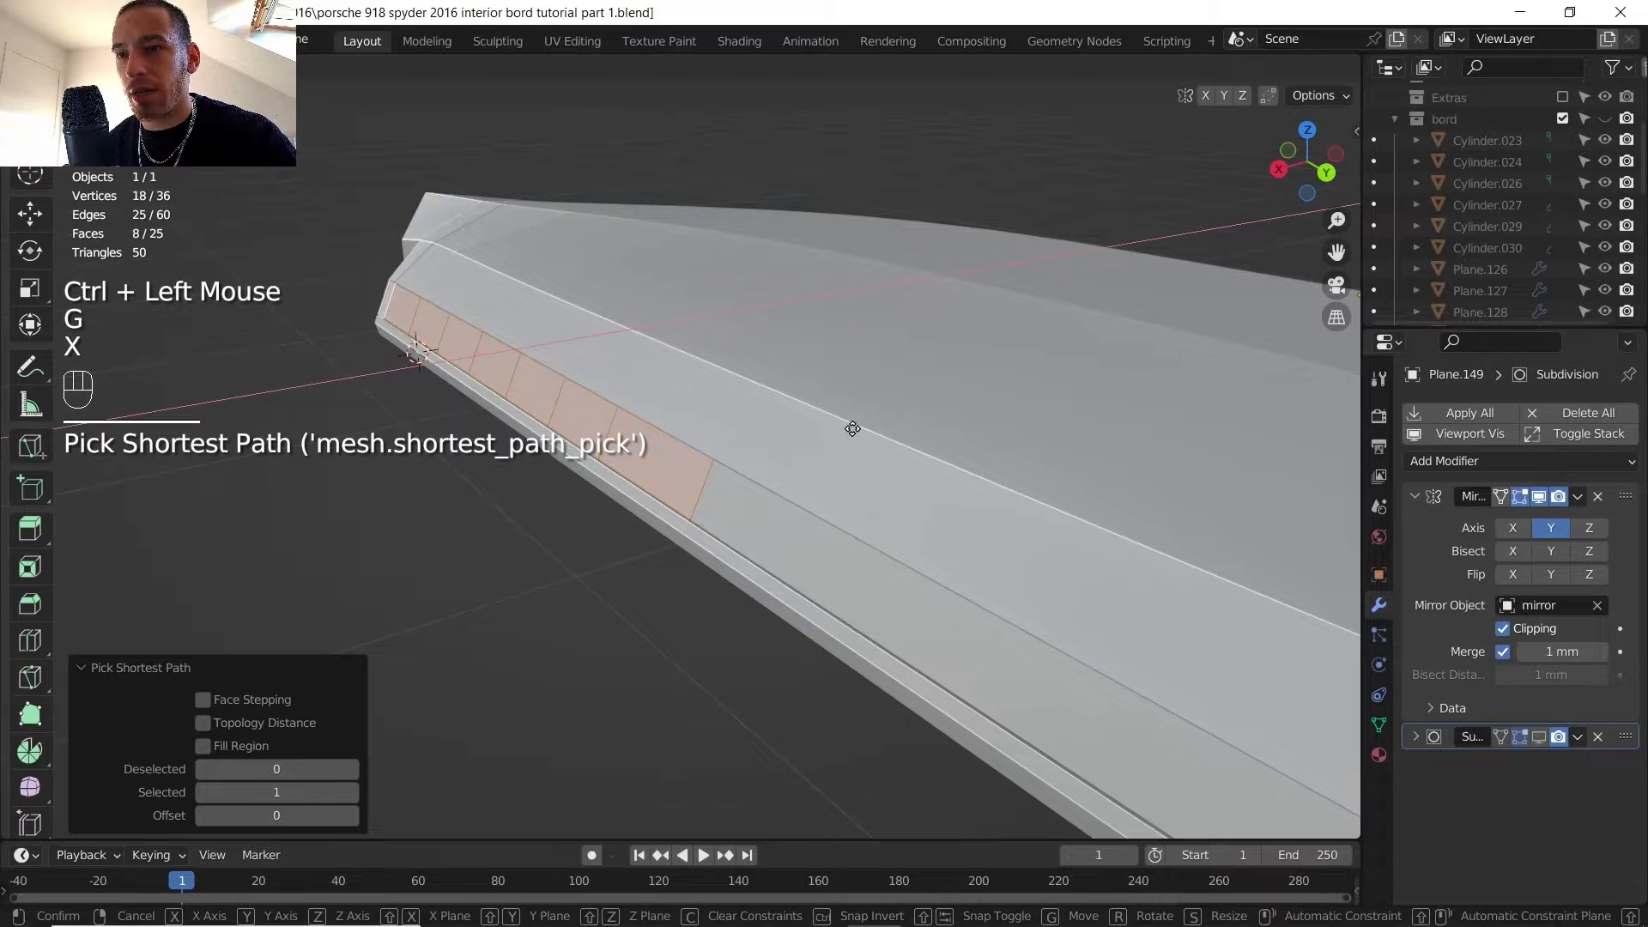
pyautogui.click(854, 427)
# - Reopen the main dashboard's mesh and delete the narrow slanted face at the door end of its front
pyautogui.keyDown('shift'); pyautogui.moveTo(854, 427); pyautogui.dragTo(532, 404, button='middle'); pyautogui.keyUp('shift')
pyautogui.moveTo(532, 403); pyautogui.dragTo(618, 406, button='middle')
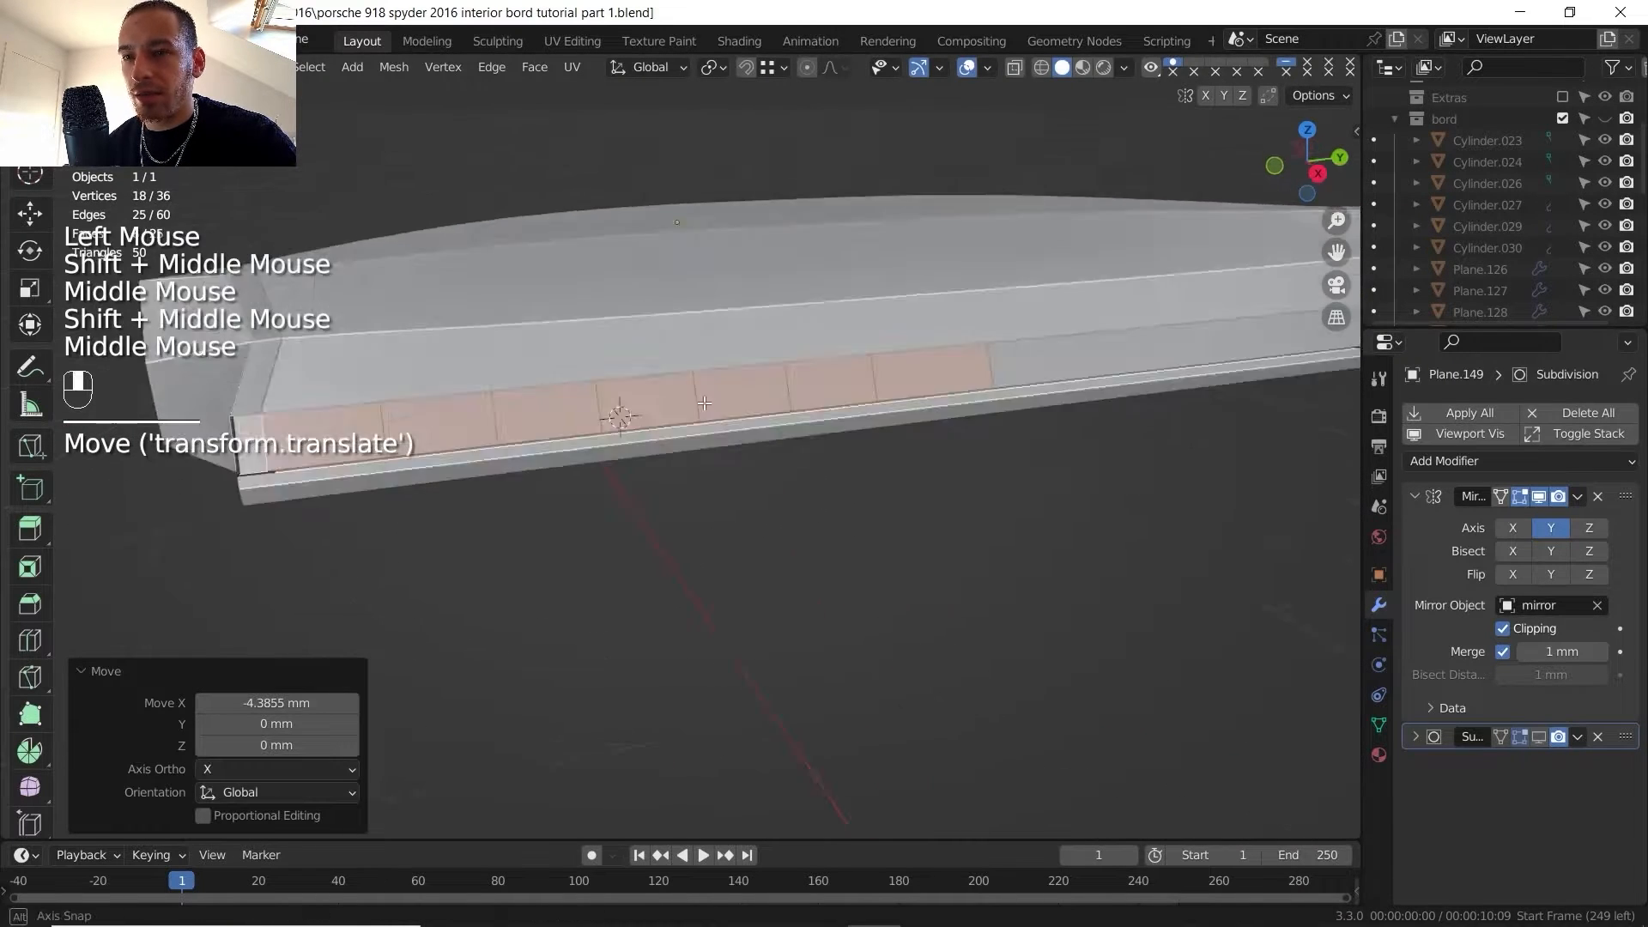
pyautogui.click(580, 385)
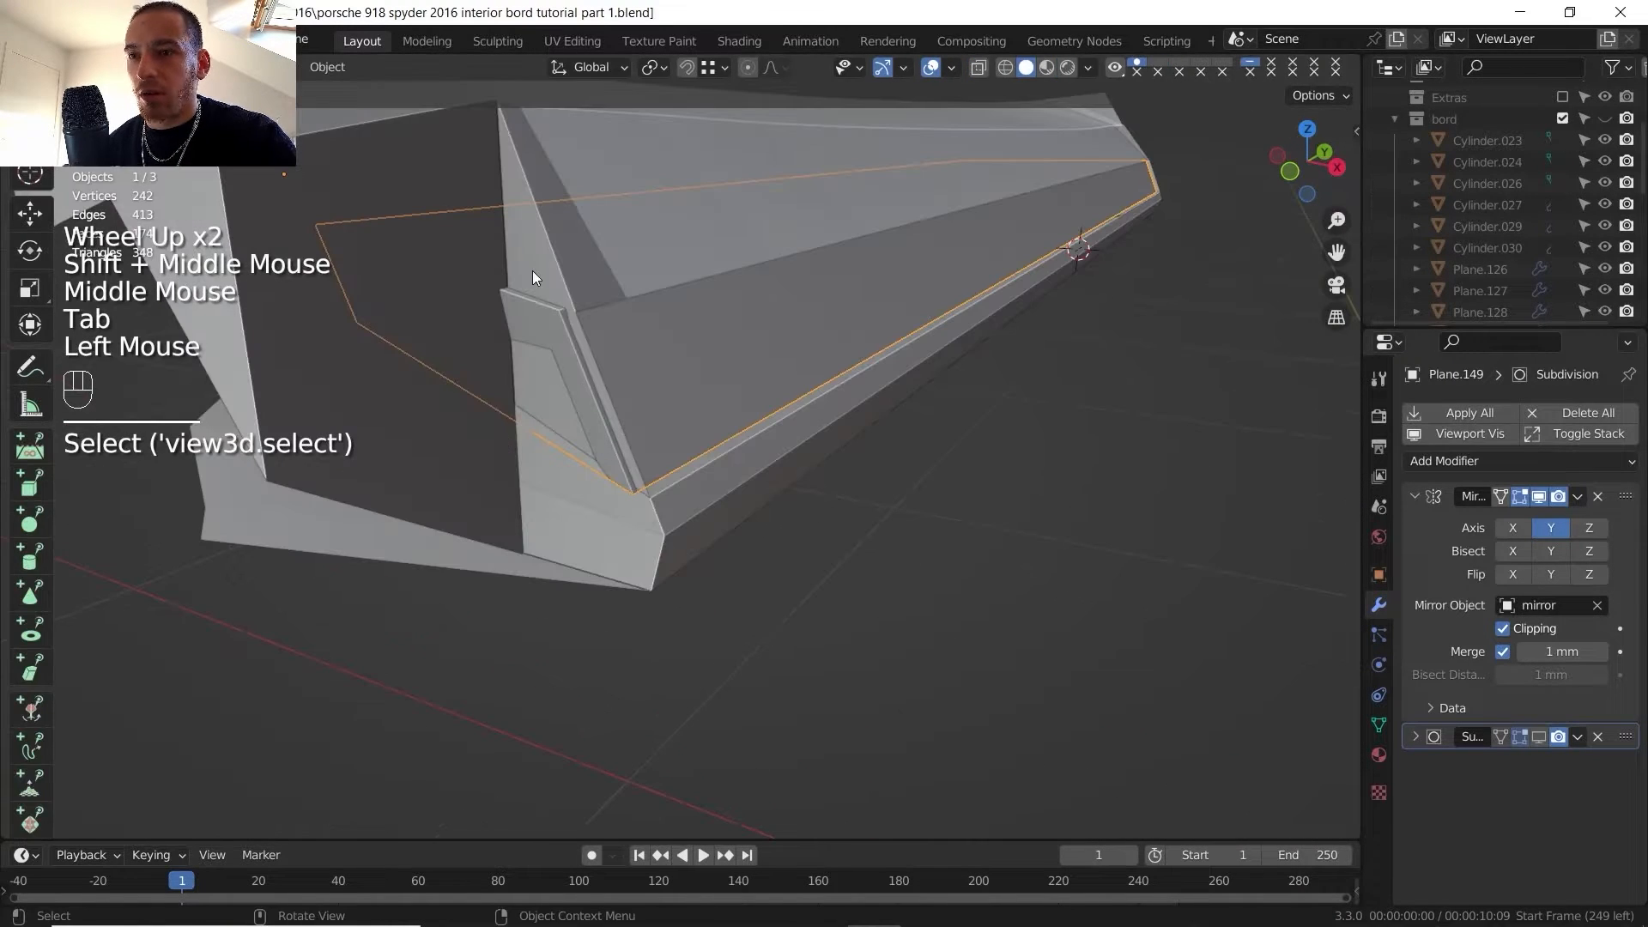
pyautogui.click(533, 270)
pyautogui.press('Tab')
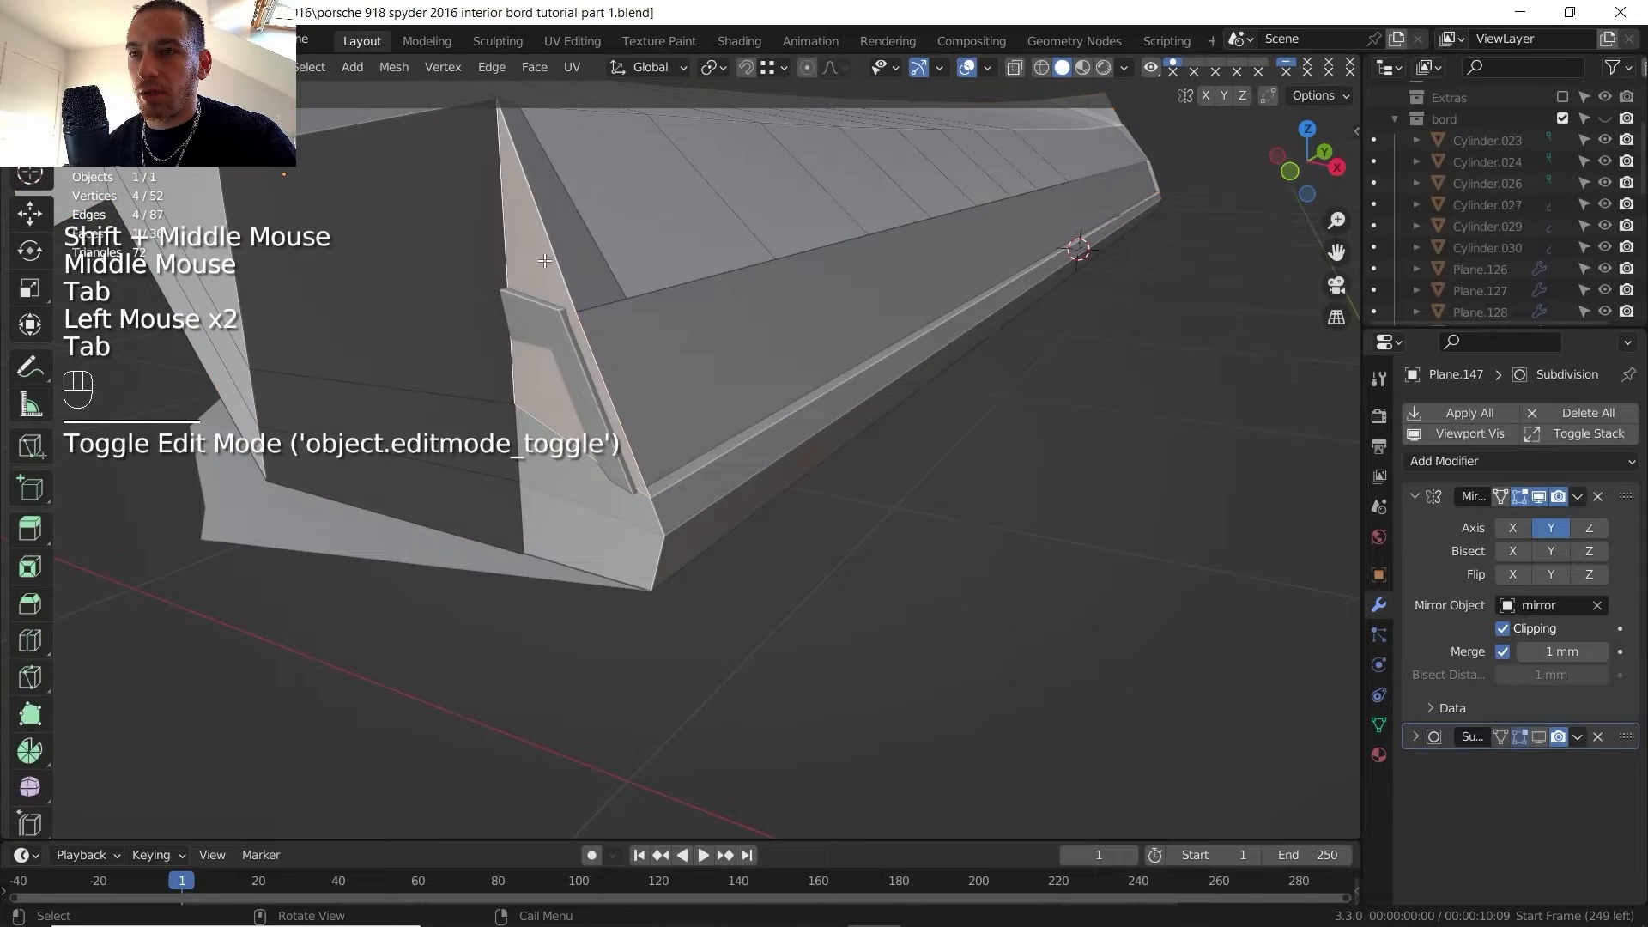
pyautogui.keyDown('shift'); pyautogui.moveTo(532, 270); pyautogui.dragTo(640, 369, button='middle'); pyautogui.keyUp('shift')
pyautogui.press('Delete')
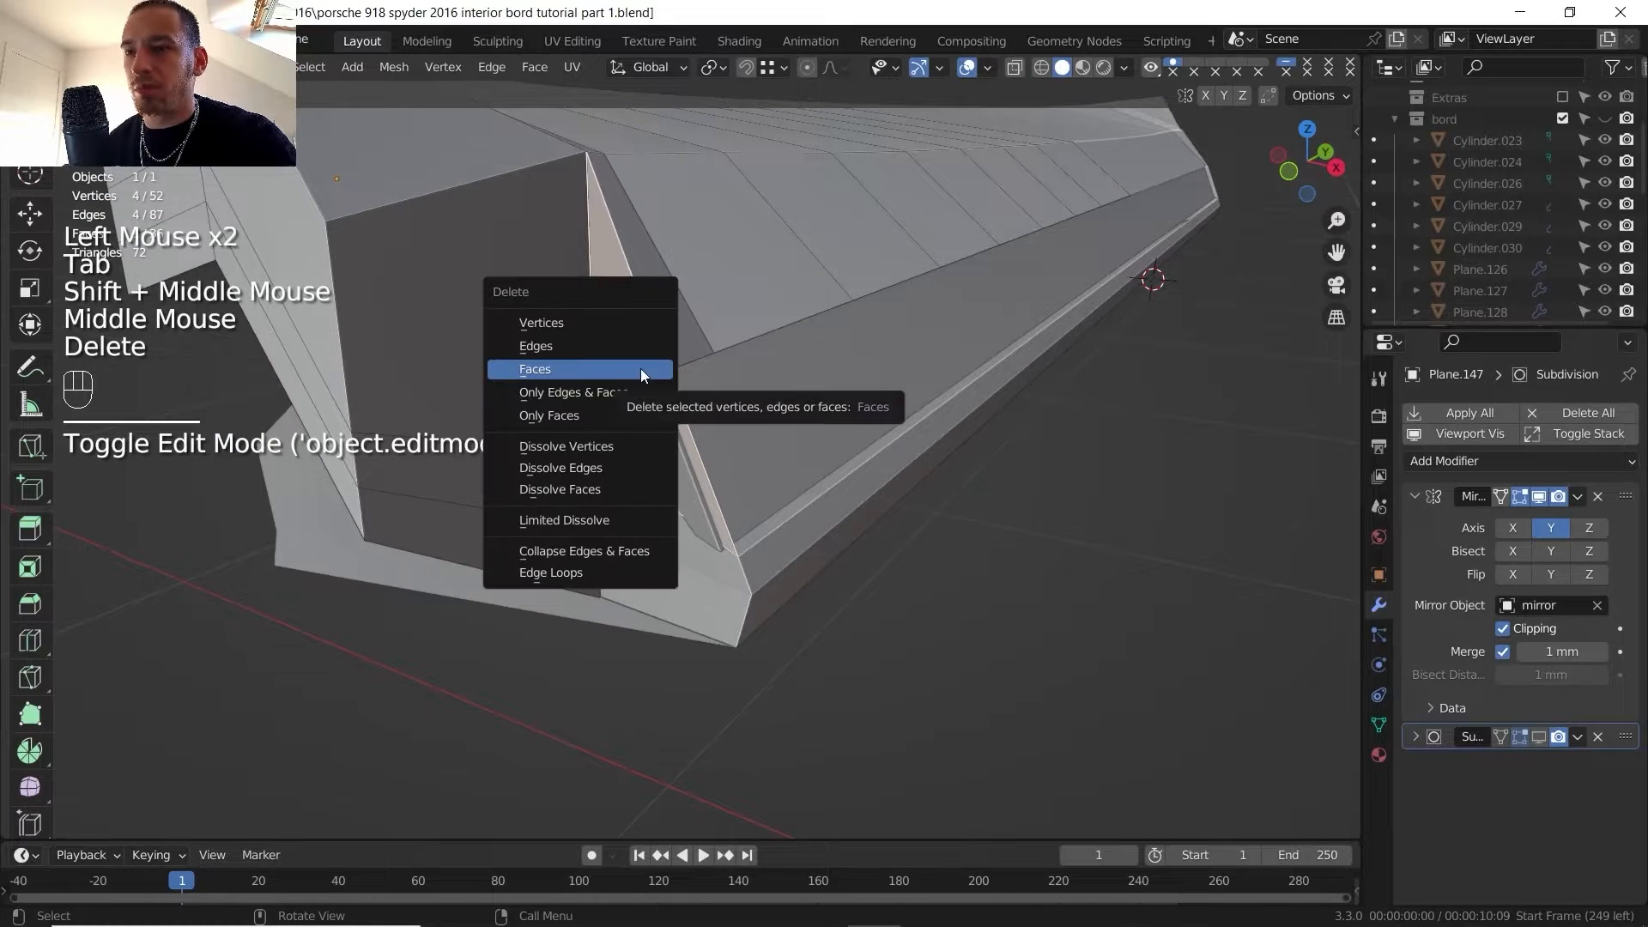
pyautogui.click(641, 369)
# - Add two horizontal loop cuts across the dashboard's end side, one at factor -0.193 and a centred one above it
pyautogui.keyDown('shift'); pyautogui.moveTo(644, 410); pyautogui.dragTo(649, 442, button='middle'); pyautogui.keyUp('shift')
pyautogui.moveTo(648, 442); pyautogui.dragTo(654, 473, button='middle')
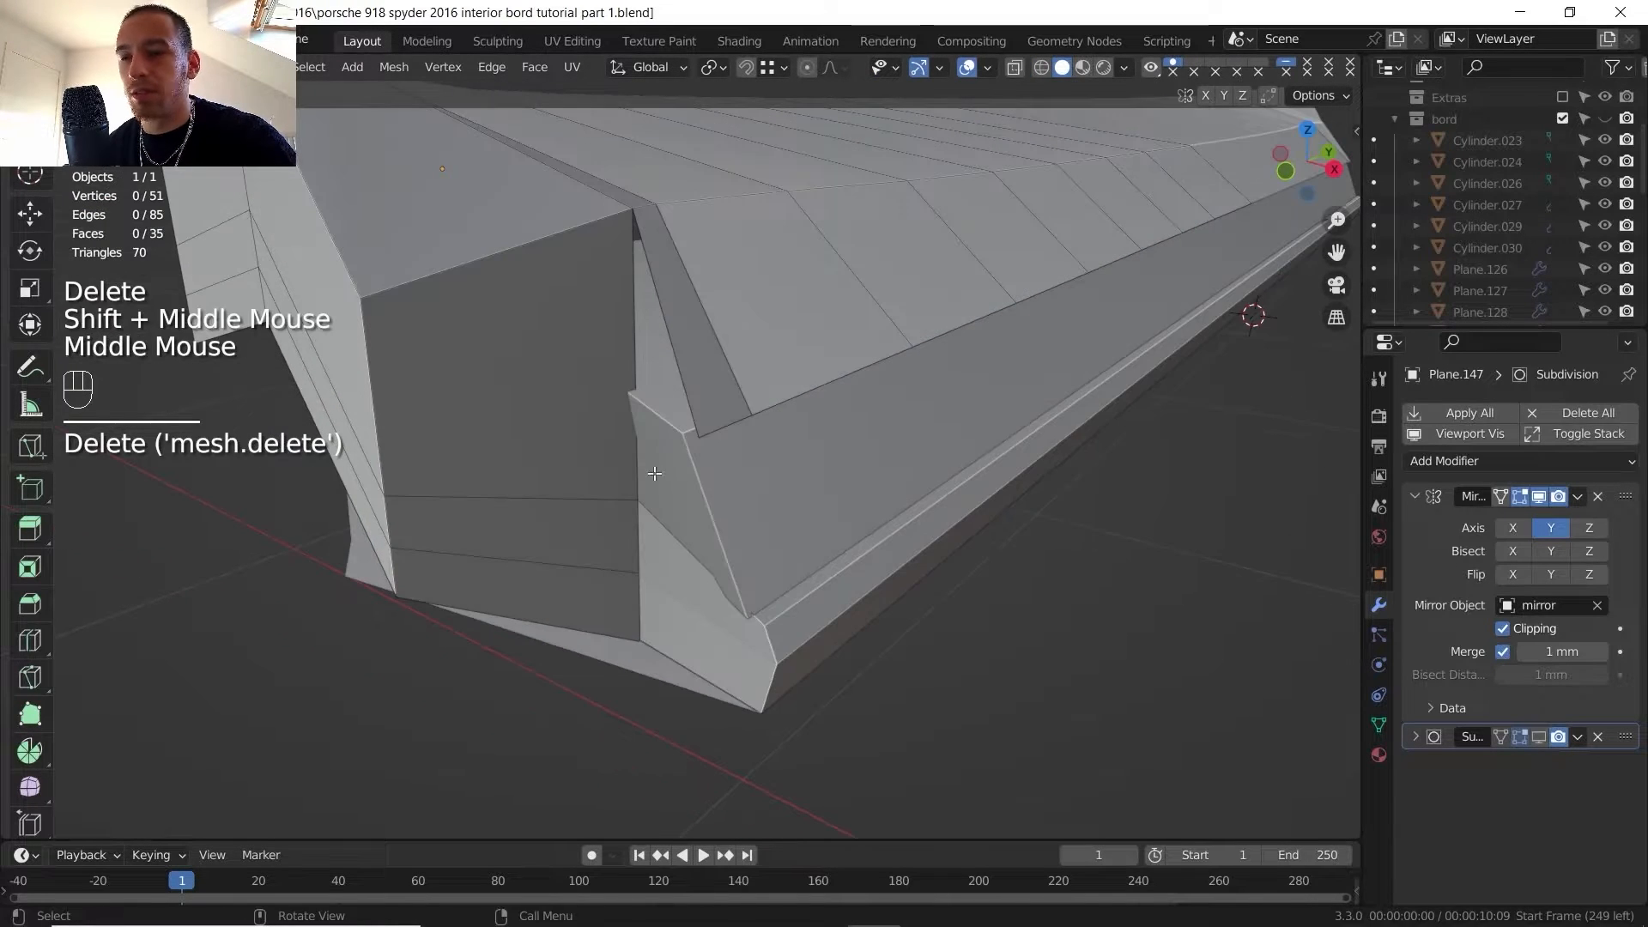
pyautogui.moveTo(612, 375); pyautogui.dragTo(606, 369, button='middle')
pyautogui.click(607, 382)
pyautogui.keyDown('shift'); pyautogui.moveTo(508, 371); pyautogui.dragTo(662, 371, button='middle'); pyautogui.keyUp('shift')
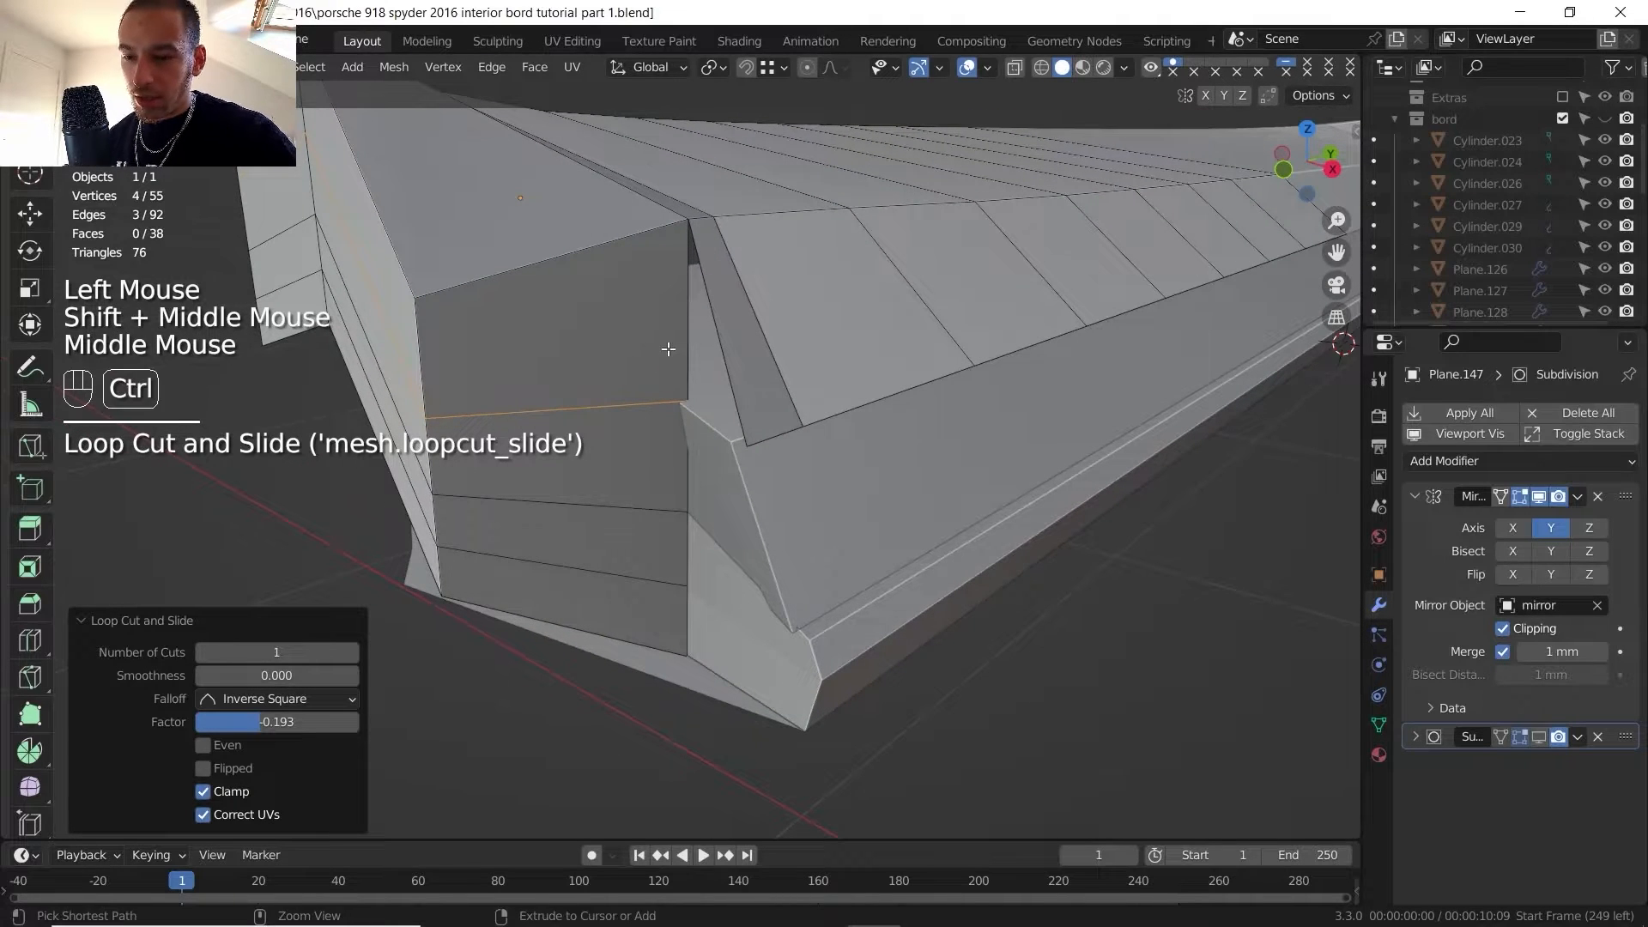
pyautogui.hotkey('ctrl', 'r')
pyautogui.rightClick(724, 344)
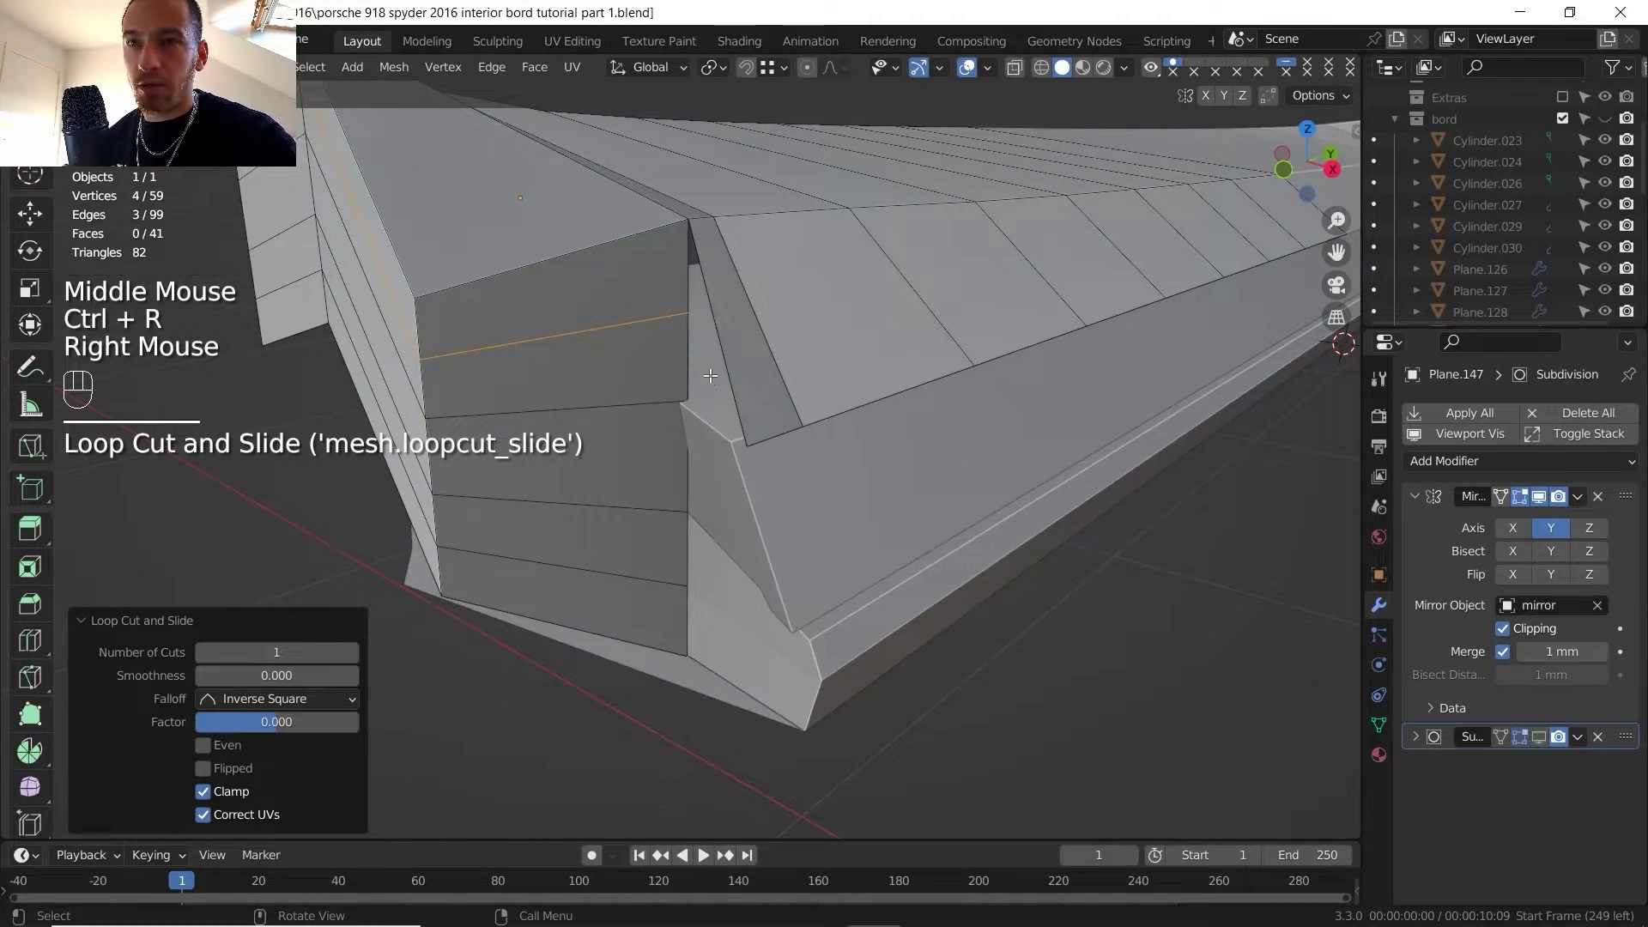
# - Fill the gap between the end side's vertical edge and the slanted front edge with a face
pyautogui.press('2')
pyautogui.click(689, 344)
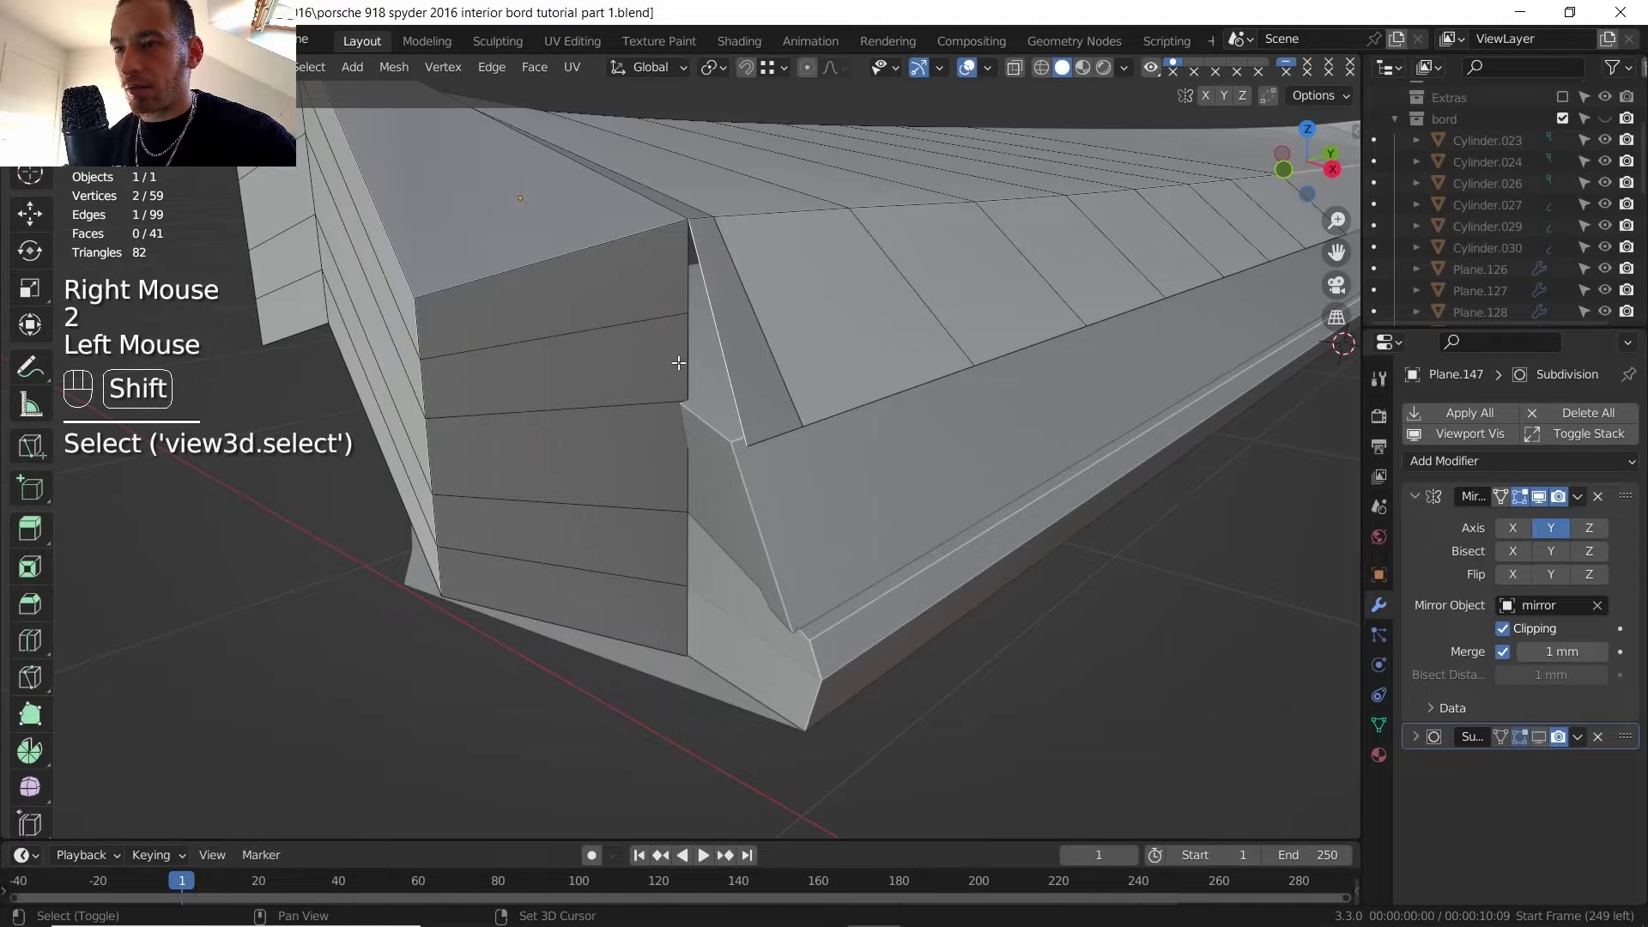
pyautogui.keyDown('shift'); pyautogui.click(724, 352); pyautogui.keyUp('shift')
pyautogui.keyDown('shift'); pyautogui.click(723, 352); pyautogui.keyUp('shift')
pyautogui.press('f')
pyautogui.scroll(-2, 702, 352)
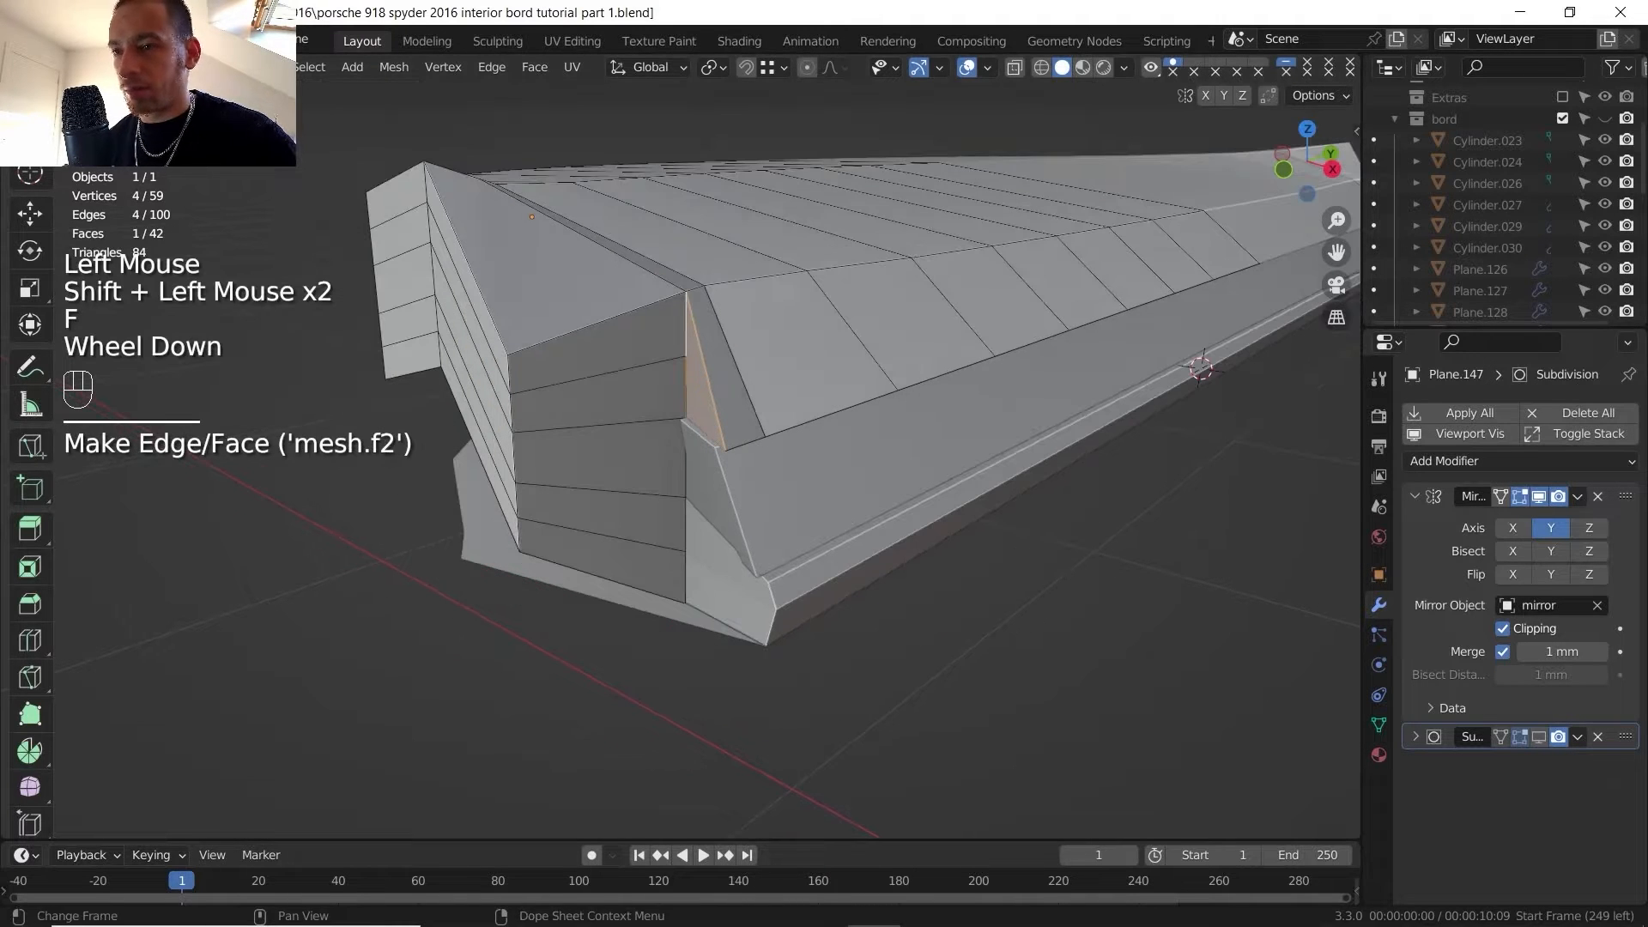
# - Check the reference photo and slide the end side's upper horizontal edge up close to the top edge
pyautogui.click(935, 910)
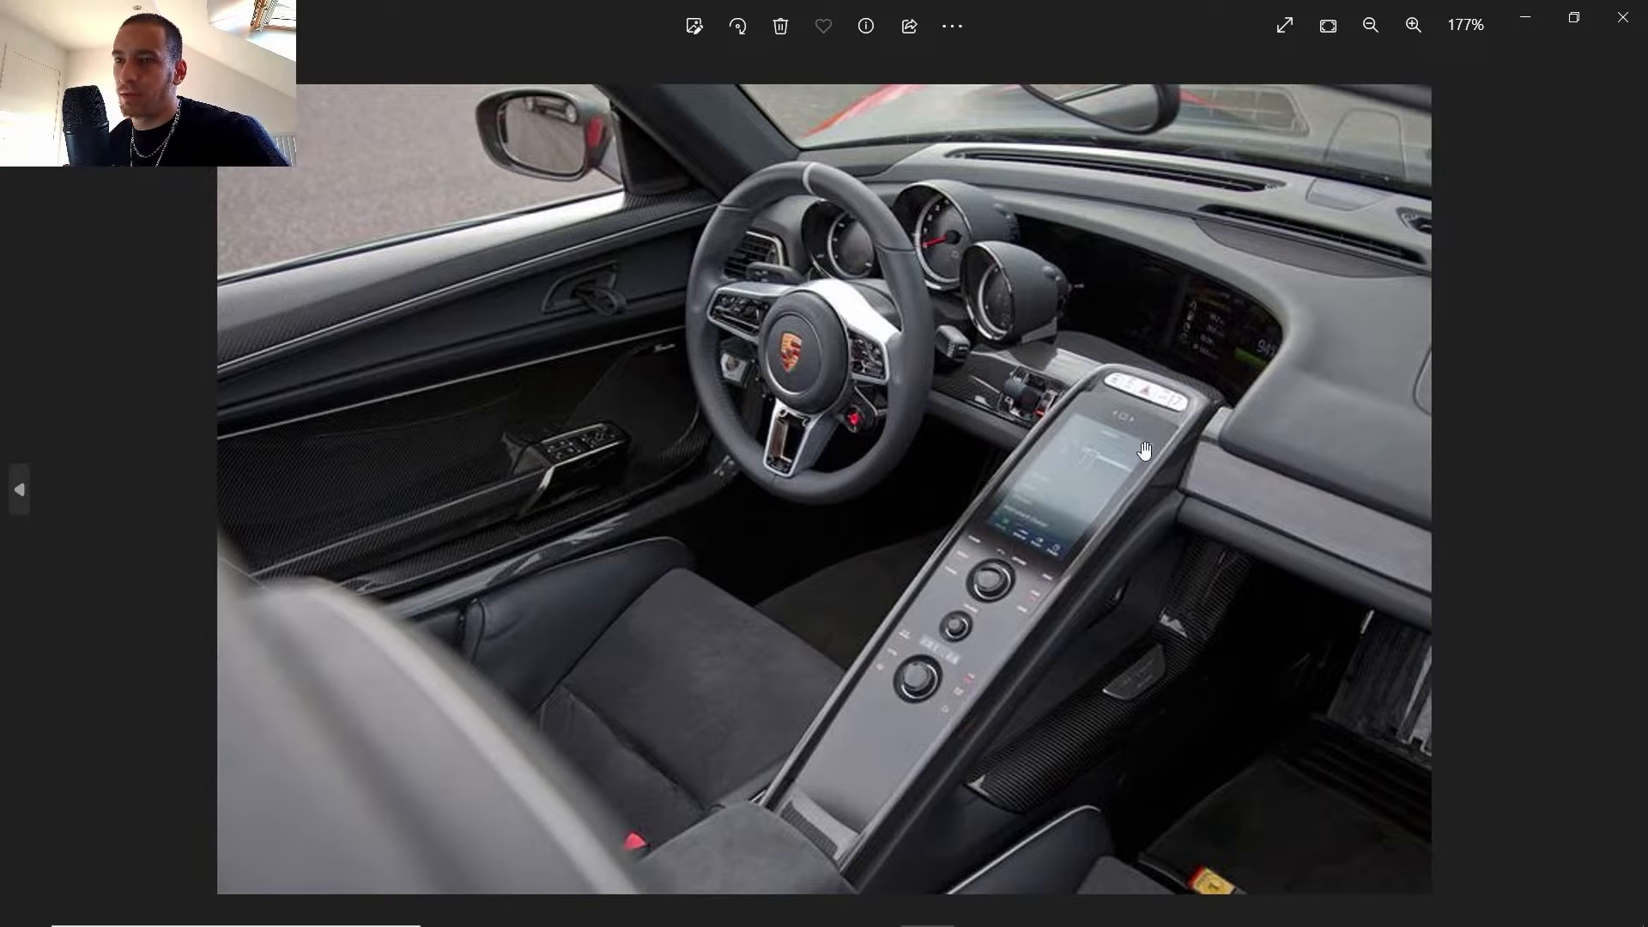
pyautogui.click(924, 908)
pyautogui.keyDown('shift'); pyautogui.moveTo(775, 356); pyautogui.dragTo(773, 455, button='middle'); pyautogui.keyUp('shift')
pyautogui.scroll(2, 783, 306)
pyautogui.scroll(-2, 405, 455)
pyautogui.moveTo(773, 455); pyautogui.dragTo(571, 433, button='middle')
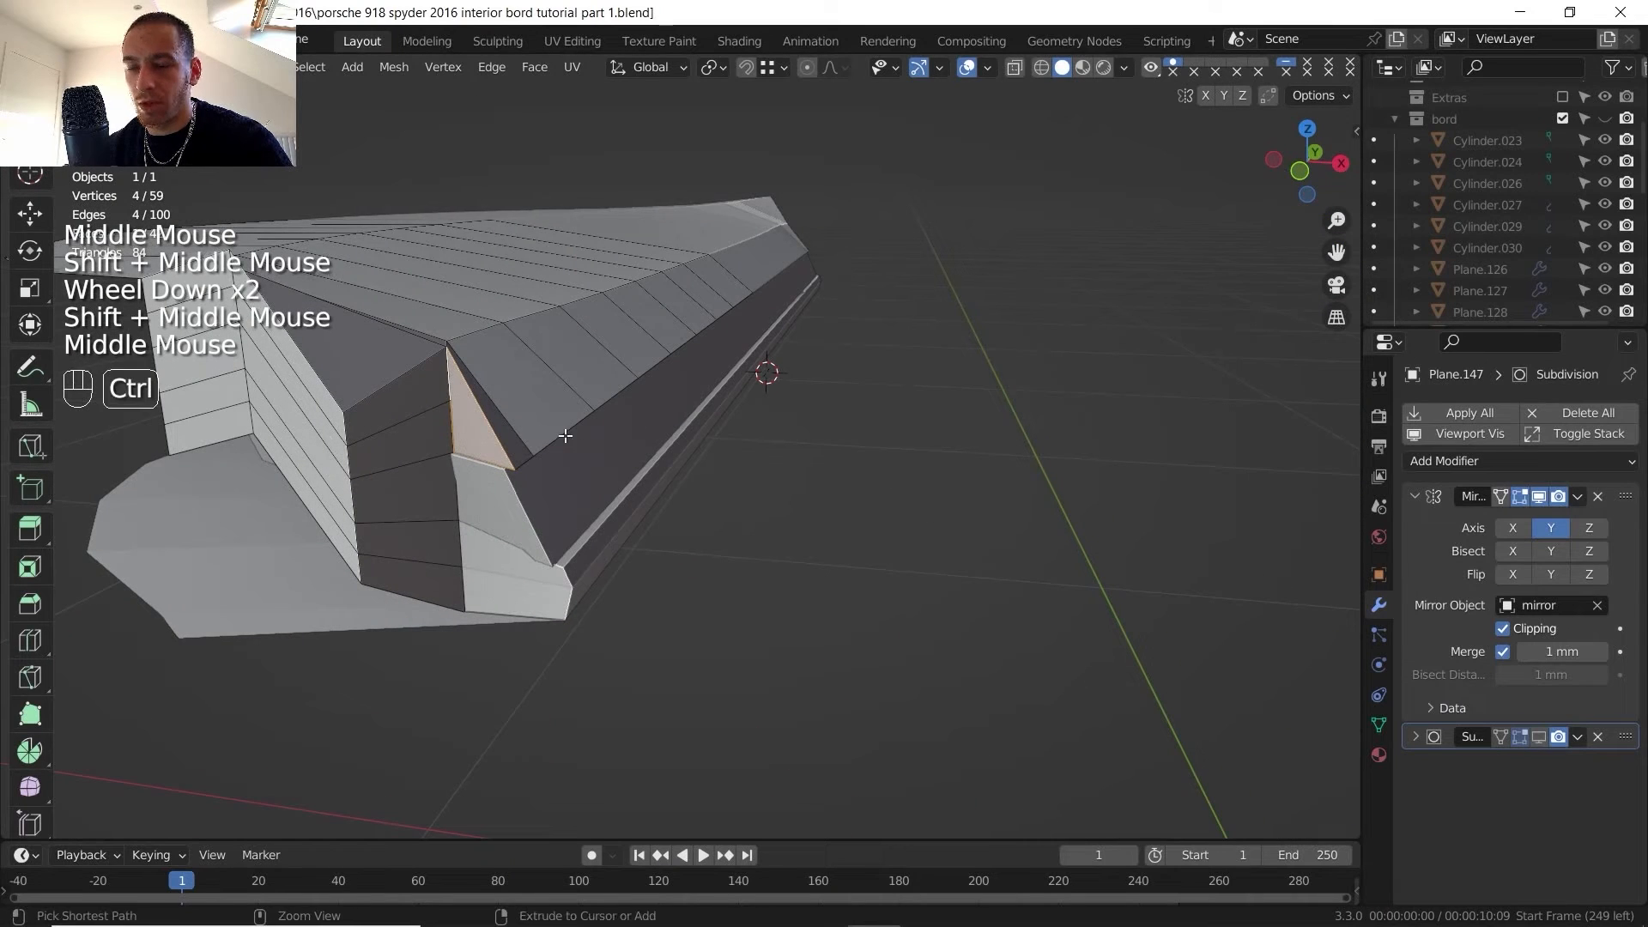
pyautogui.hotkey('ctrl', 'r')
pyautogui.click(387, 418)
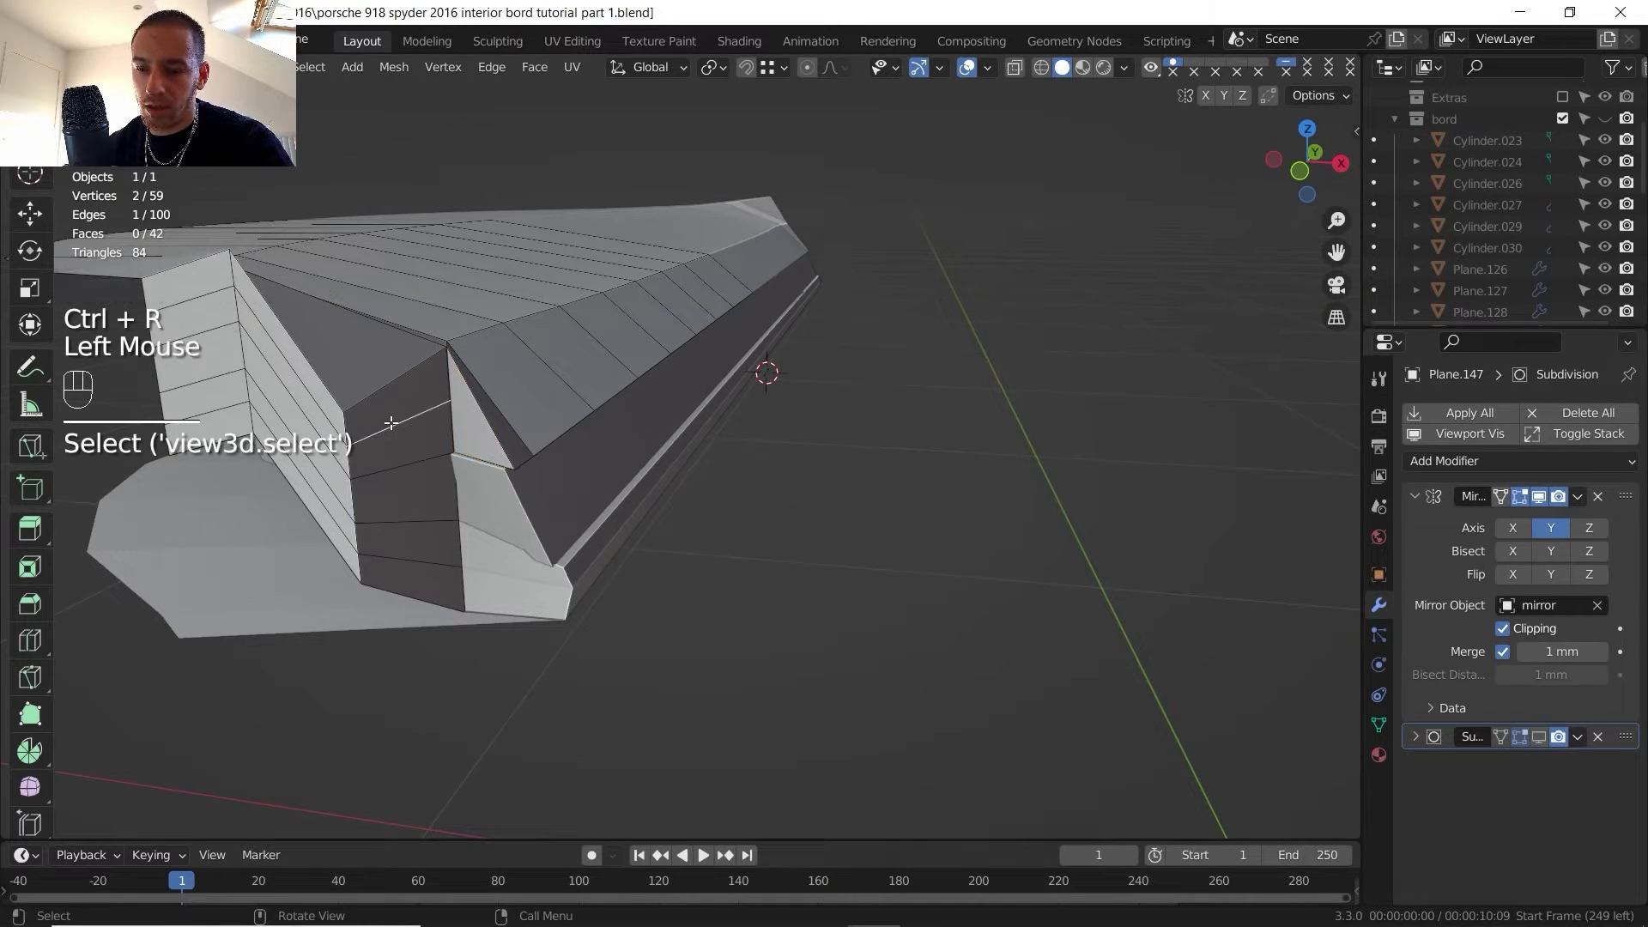
pyautogui.press('g')
pyautogui.press('g')
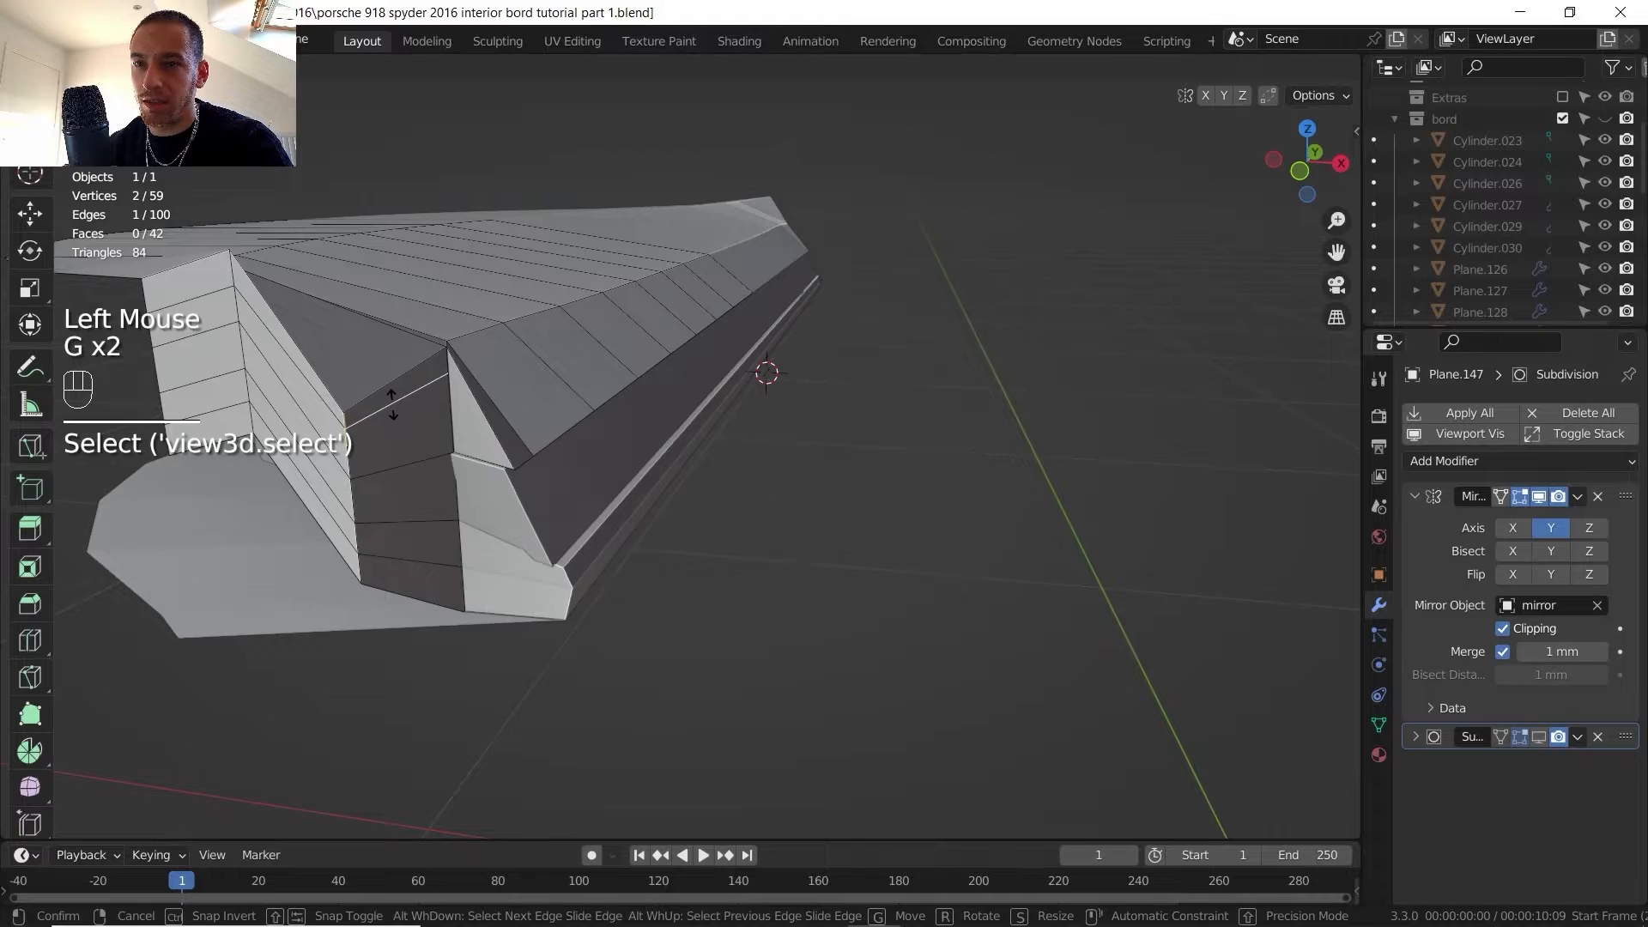
pyautogui.click(391, 403)
# - Add a loop cut running along the dashboard's front faces just above their lower edge
pyautogui.scroll(-1, 392, 403)
pyautogui.keyDown('shift'); pyautogui.moveTo(392, 403); pyautogui.dragTo(635, 429, button='middle'); pyautogui.keyUp('shift')
pyautogui.keyDown('shift'); pyautogui.moveTo(635, 429); pyautogui.dragTo(653, 434, button='middle'); pyautogui.keyUp('shift')
pyautogui.moveTo(653, 434); pyautogui.dragTo(1108, 413, button='middle')
pyautogui.scroll(2, 550, 446)
pyautogui.hotkey('ctrl', 'r')
pyautogui.click(597, 475)
pyautogui.click(575, 498)
# - Select the new loop's edges along the front up to the door end and move them about 7.4 mm along X
pyautogui.click(717, 503)
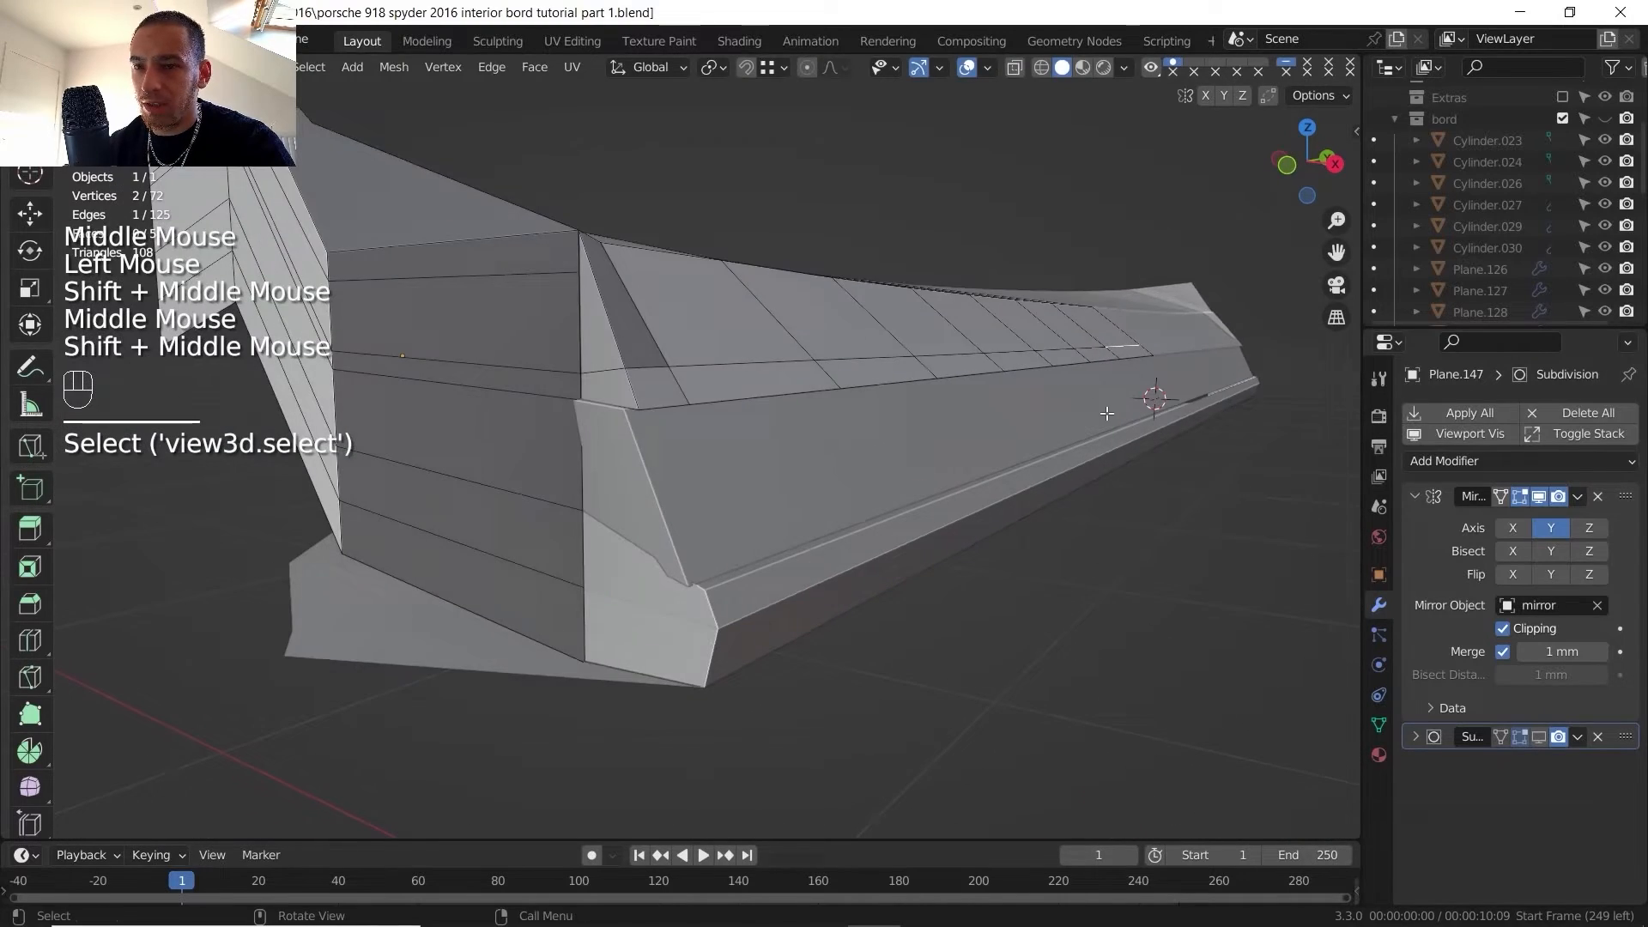
pyautogui.keyDown('ctrl'); pyautogui.click(653, 403); pyautogui.keyUp('ctrl')
pyautogui.keyDown('shift'); pyautogui.moveTo(652, 404); pyautogui.dragTo(630, 487, button='middle'); pyautogui.keyUp('shift')
pyautogui.press('g')
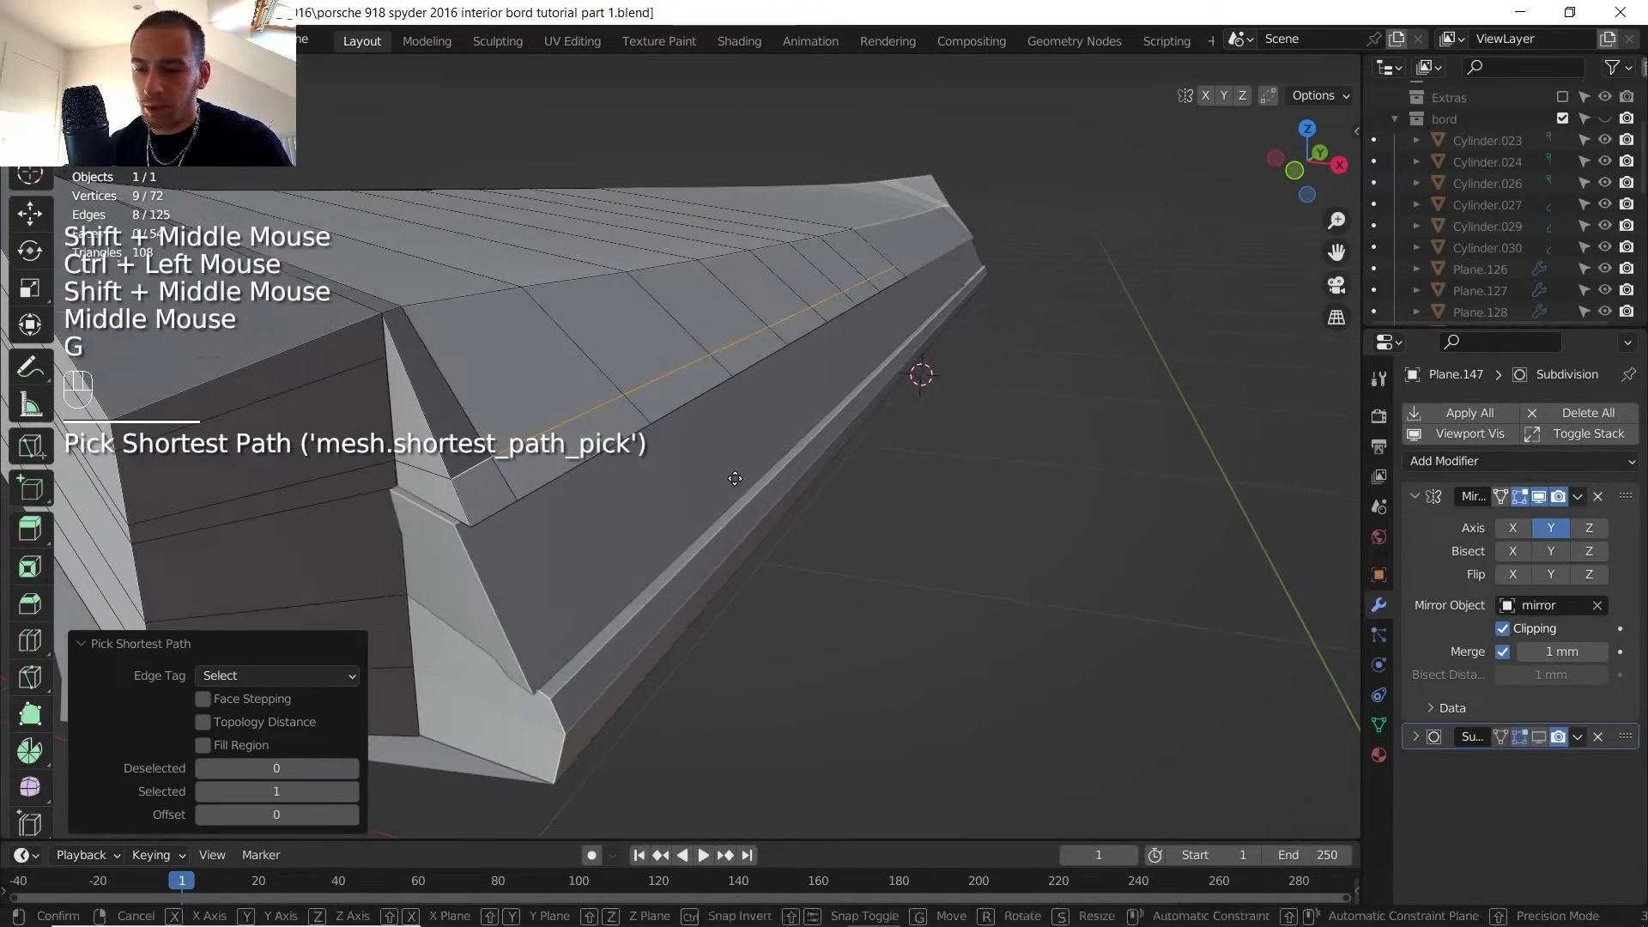
pyautogui.press('x')
pyautogui.click(750, 482)
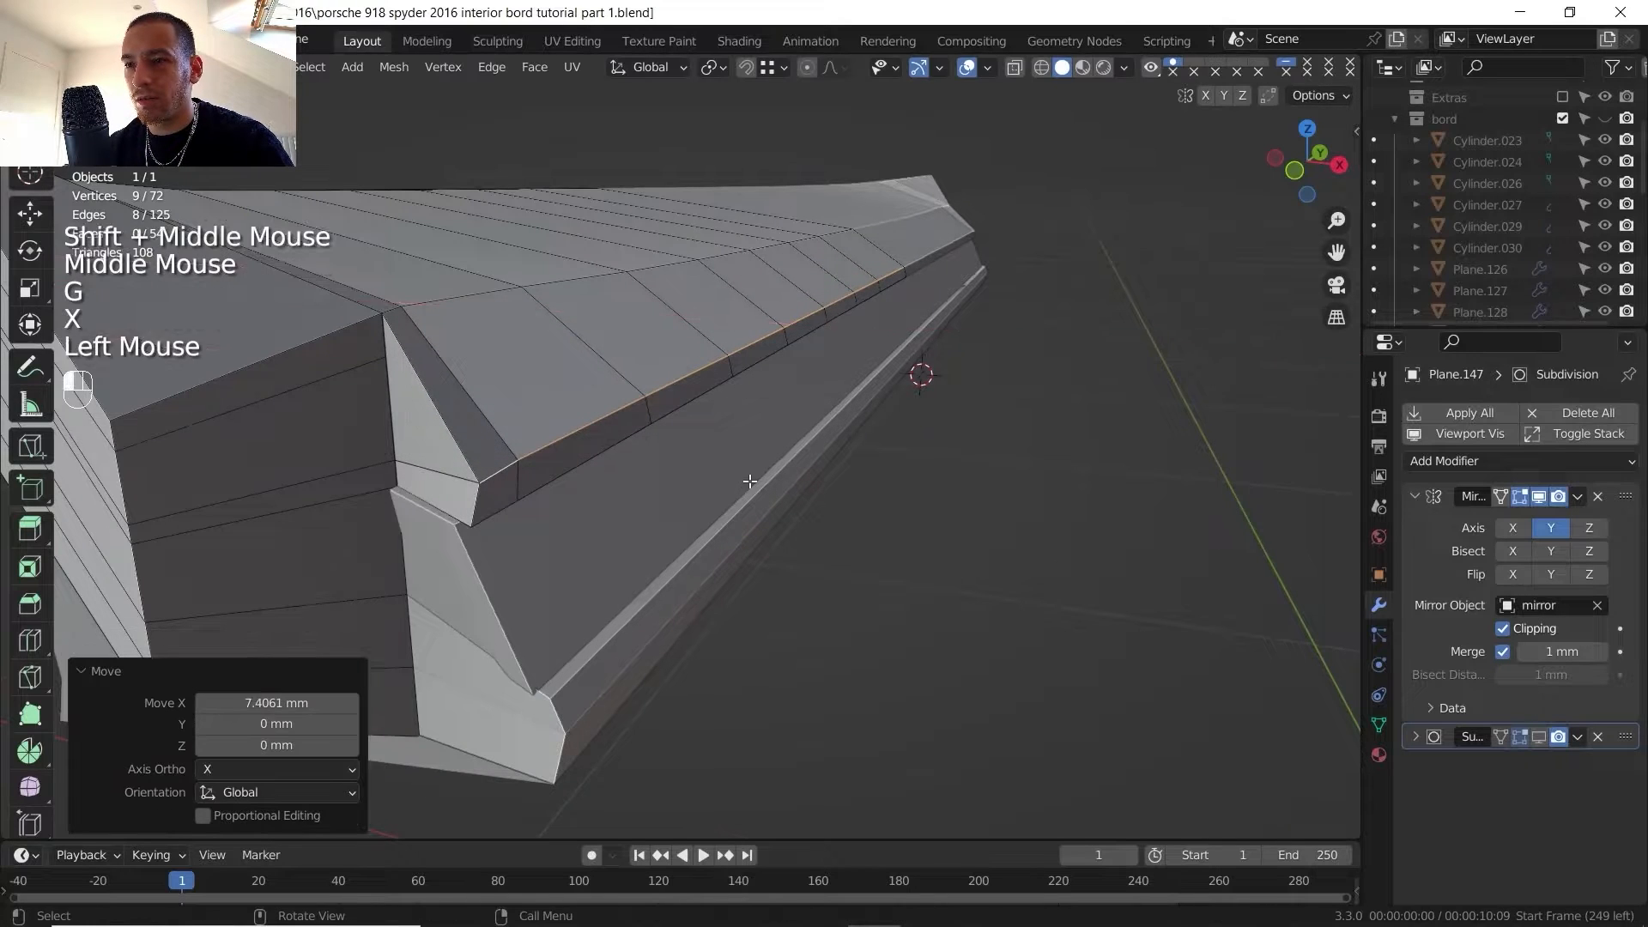
# - Examine the reshaped front of the dashboard and the whole dashboard in the reference photo
pyautogui.scroll(-2, 749, 482)
pyautogui.keyDown('shift'); pyautogui.moveTo(749, 482); pyautogui.dragTo(807, 473, button='middle'); pyautogui.keyUp('shift')
pyautogui.keyDown('shift'); pyautogui.moveTo(807, 474); pyautogui.dragTo(639, 498, button='middle'); pyautogui.keyUp('shift')
pyautogui.scroll(-2, 640, 497)
pyautogui.keyDown('shift'); pyautogui.moveTo(640, 497); pyautogui.dragTo(575, 528, button='middle'); pyautogui.keyUp('shift')
pyautogui.click(935, 910)
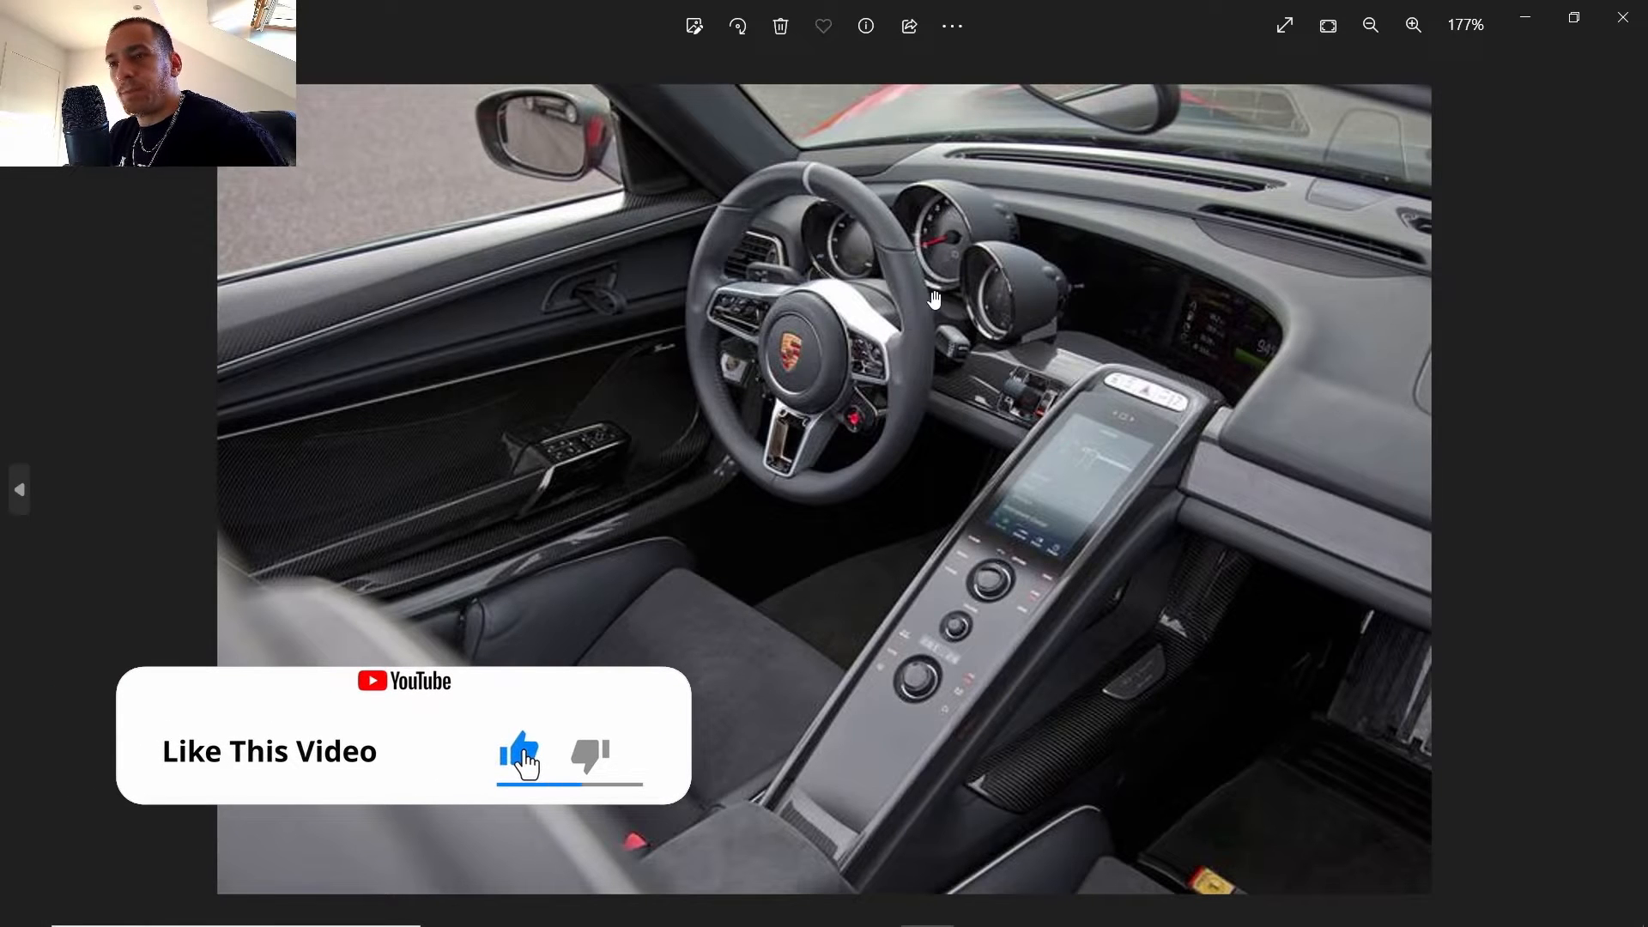
pyautogui.scroll(-2, 893, 292)
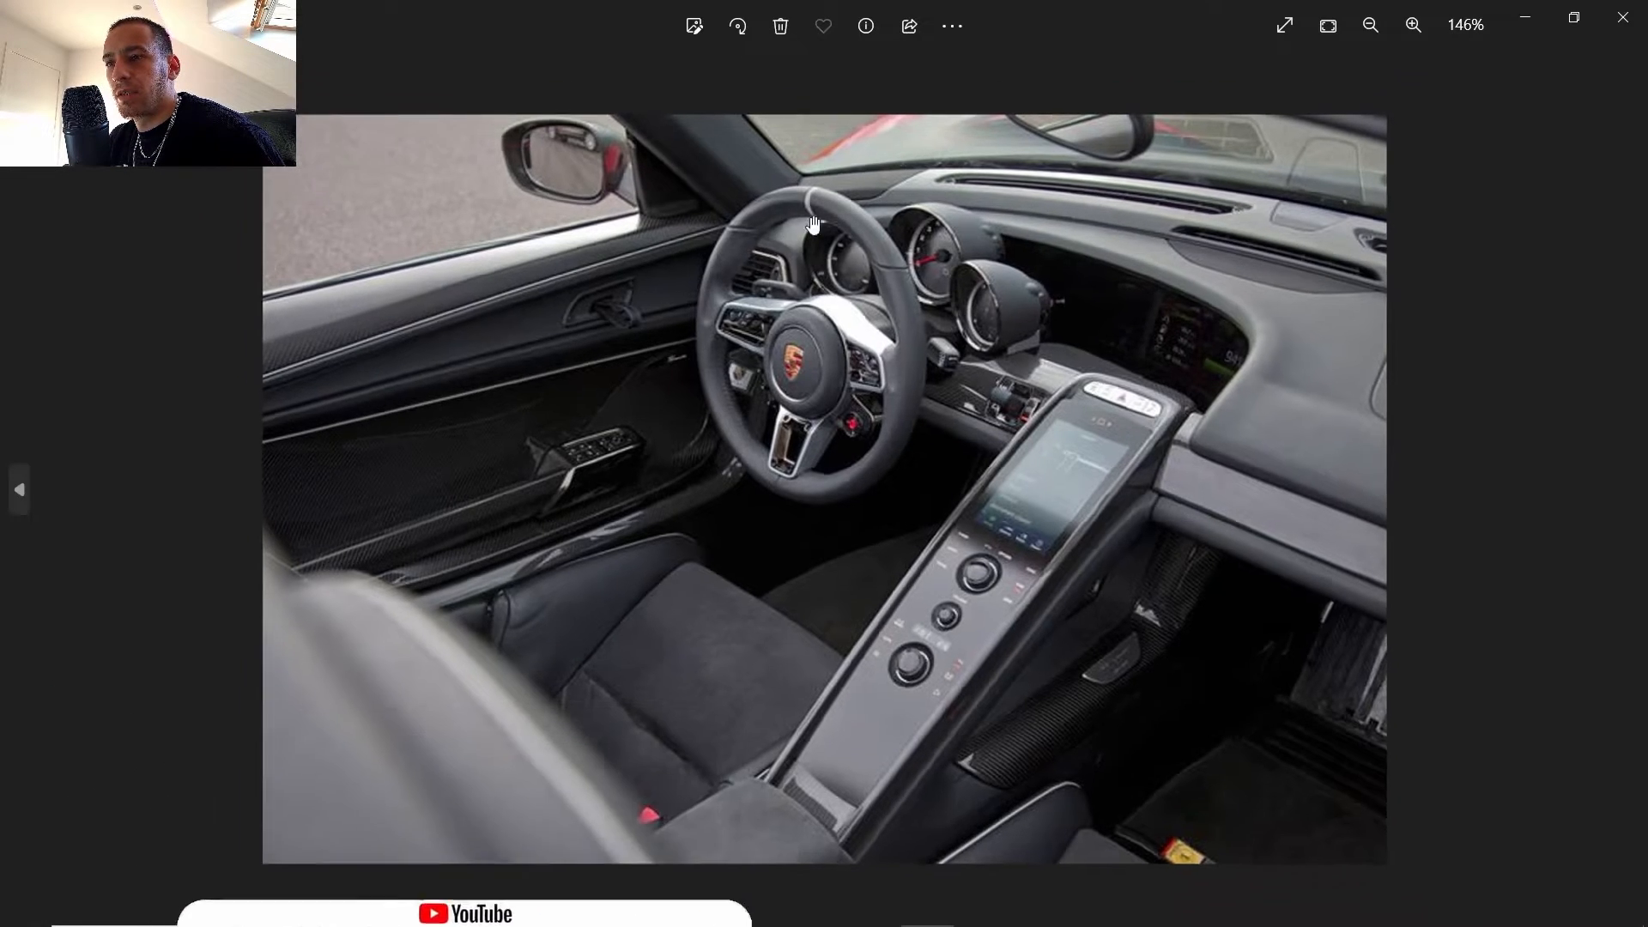
# - Browse the interior reference photos and enlarge the one showing the whole cockpit through the open door, returning to Blender once studied
pyautogui.click(1618, 491)
pyautogui.click(1617, 491)
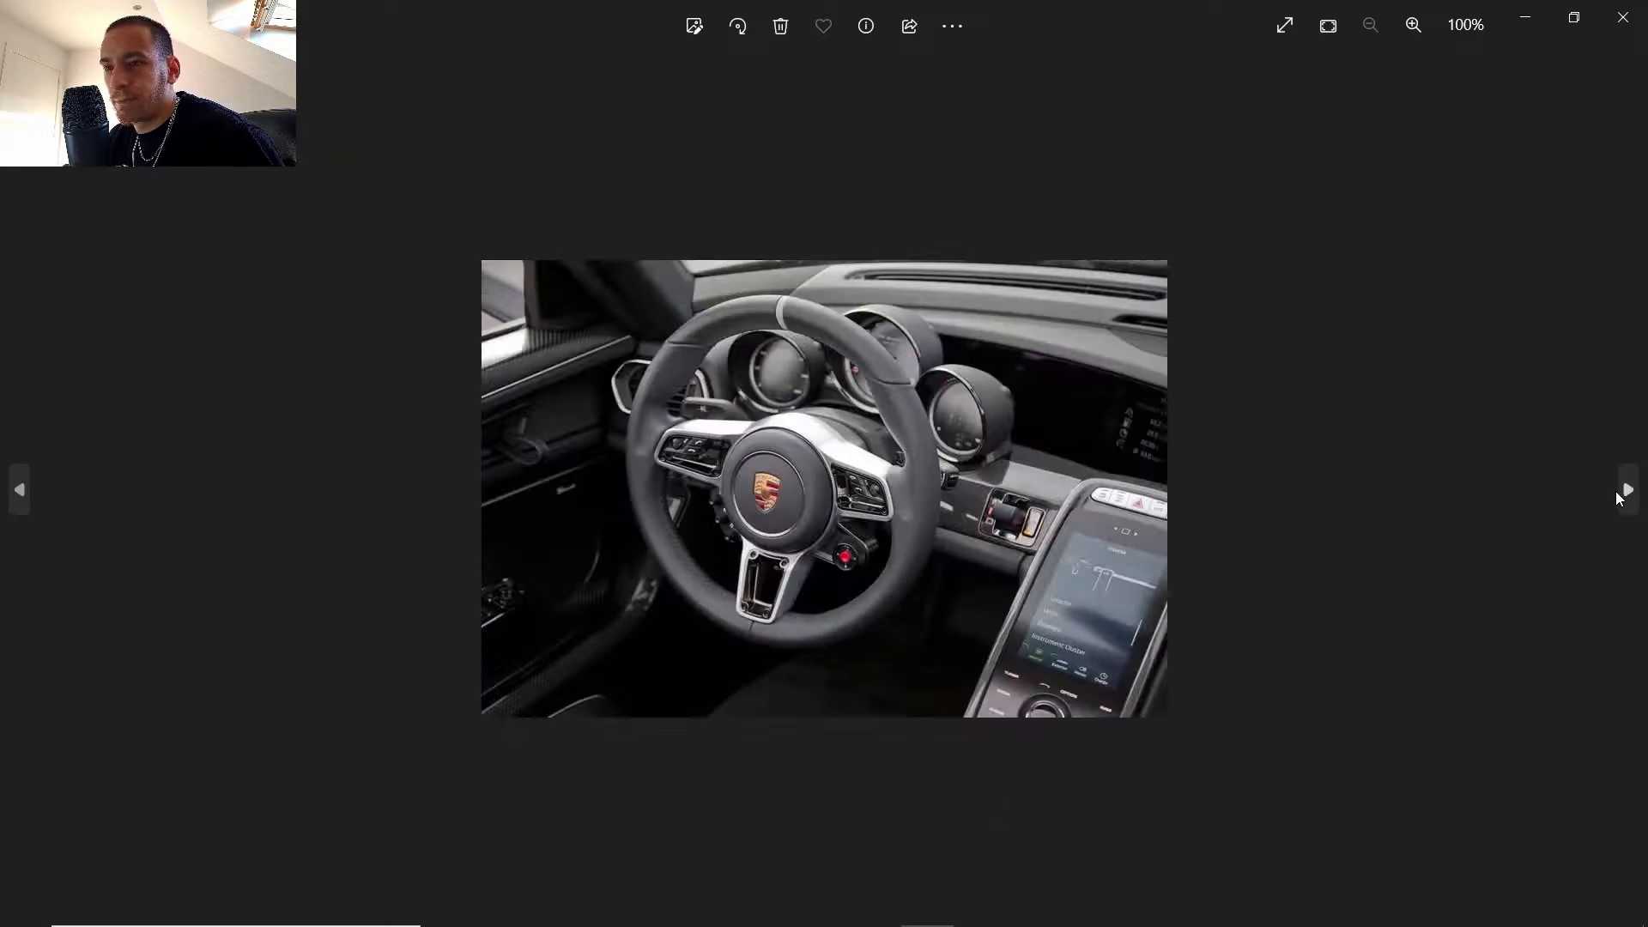
pyautogui.click(1617, 491)
pyautogui.scroll(3, 468, 440)
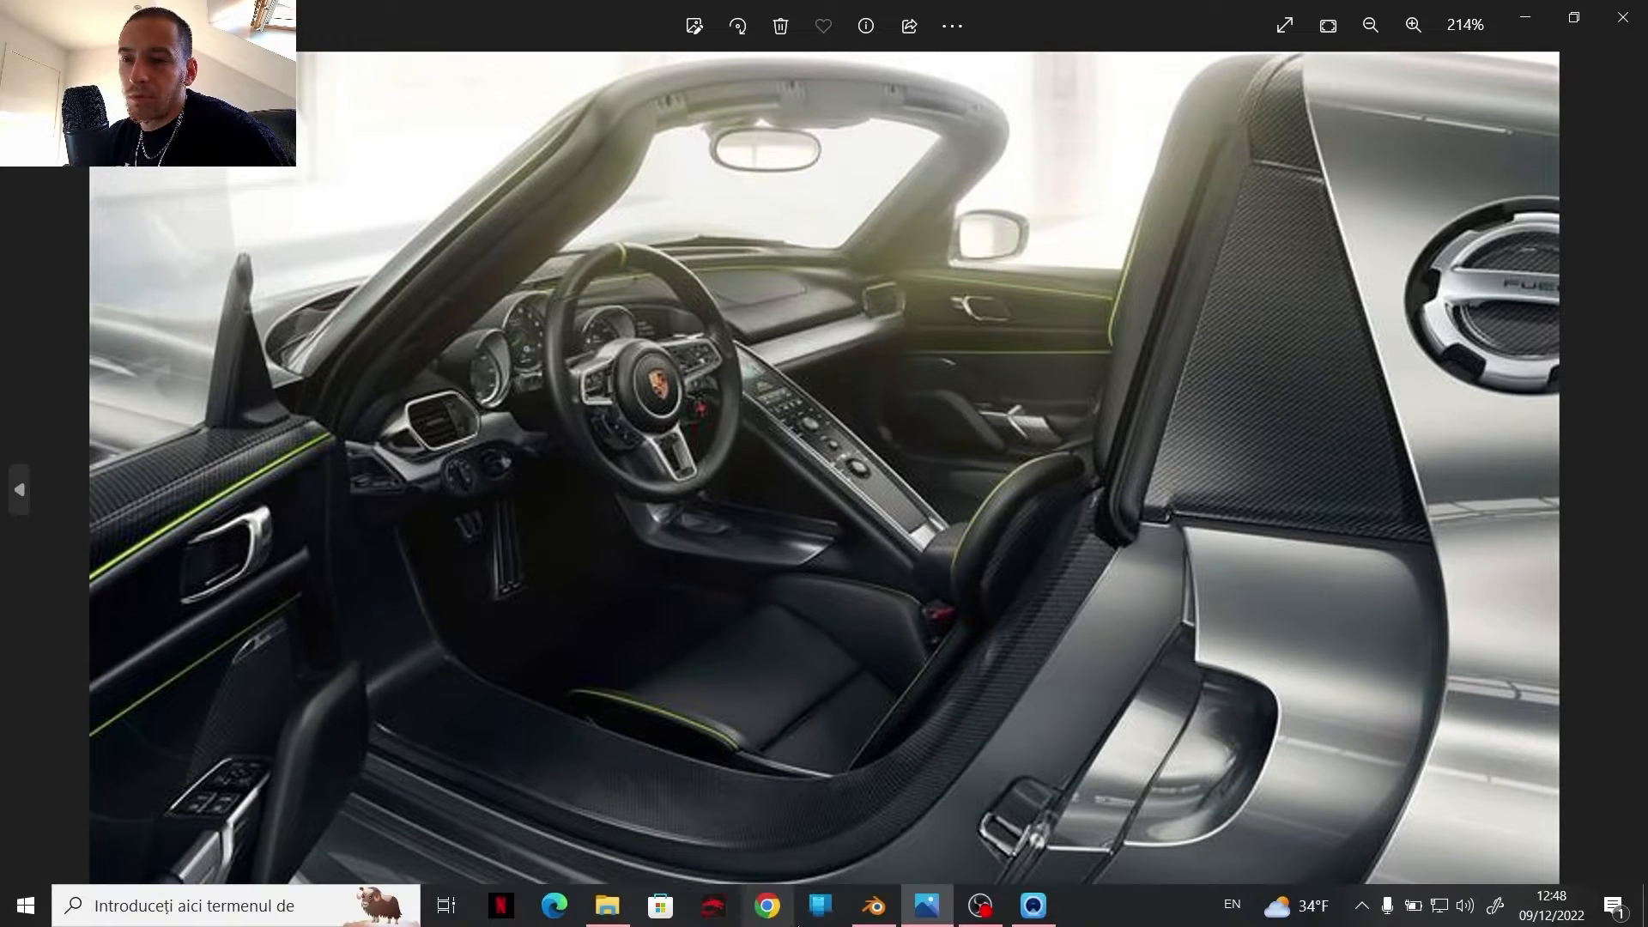
pyautogui.click(874, 917)
# - Leave mesh editing of the dashboard body and switch the keyboard input language to Altă limbă (OL)
pyautogui.keyDown('shift'); pyautogui.moveTo(529, 379); pyautogui.dragTo(627, 429, button='middle'); pyautogui.keyUp('shift')
pyautogui.moveTo(626, 430); pyautogui.dragTo(652, 442, button='middle')
pyautogui.scroll(2, 671, 449)
pyautogui.scroll(1, 671, 450)
pyautogui.press('Tab')
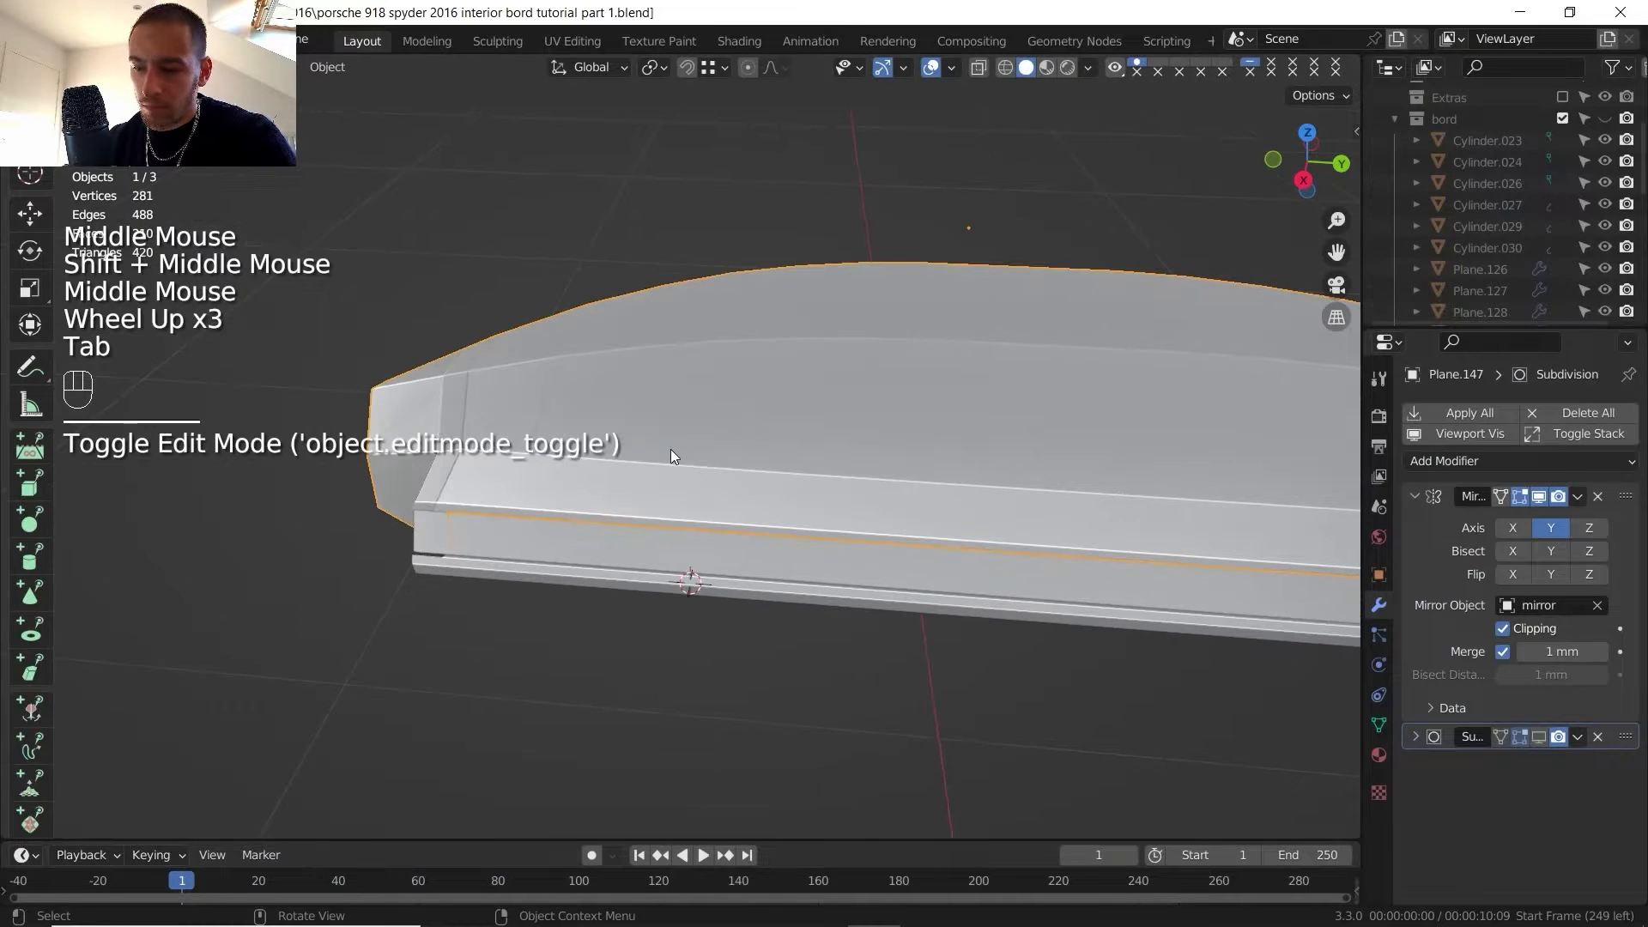
pyautogui.press('.')
pyautogui.press('.')
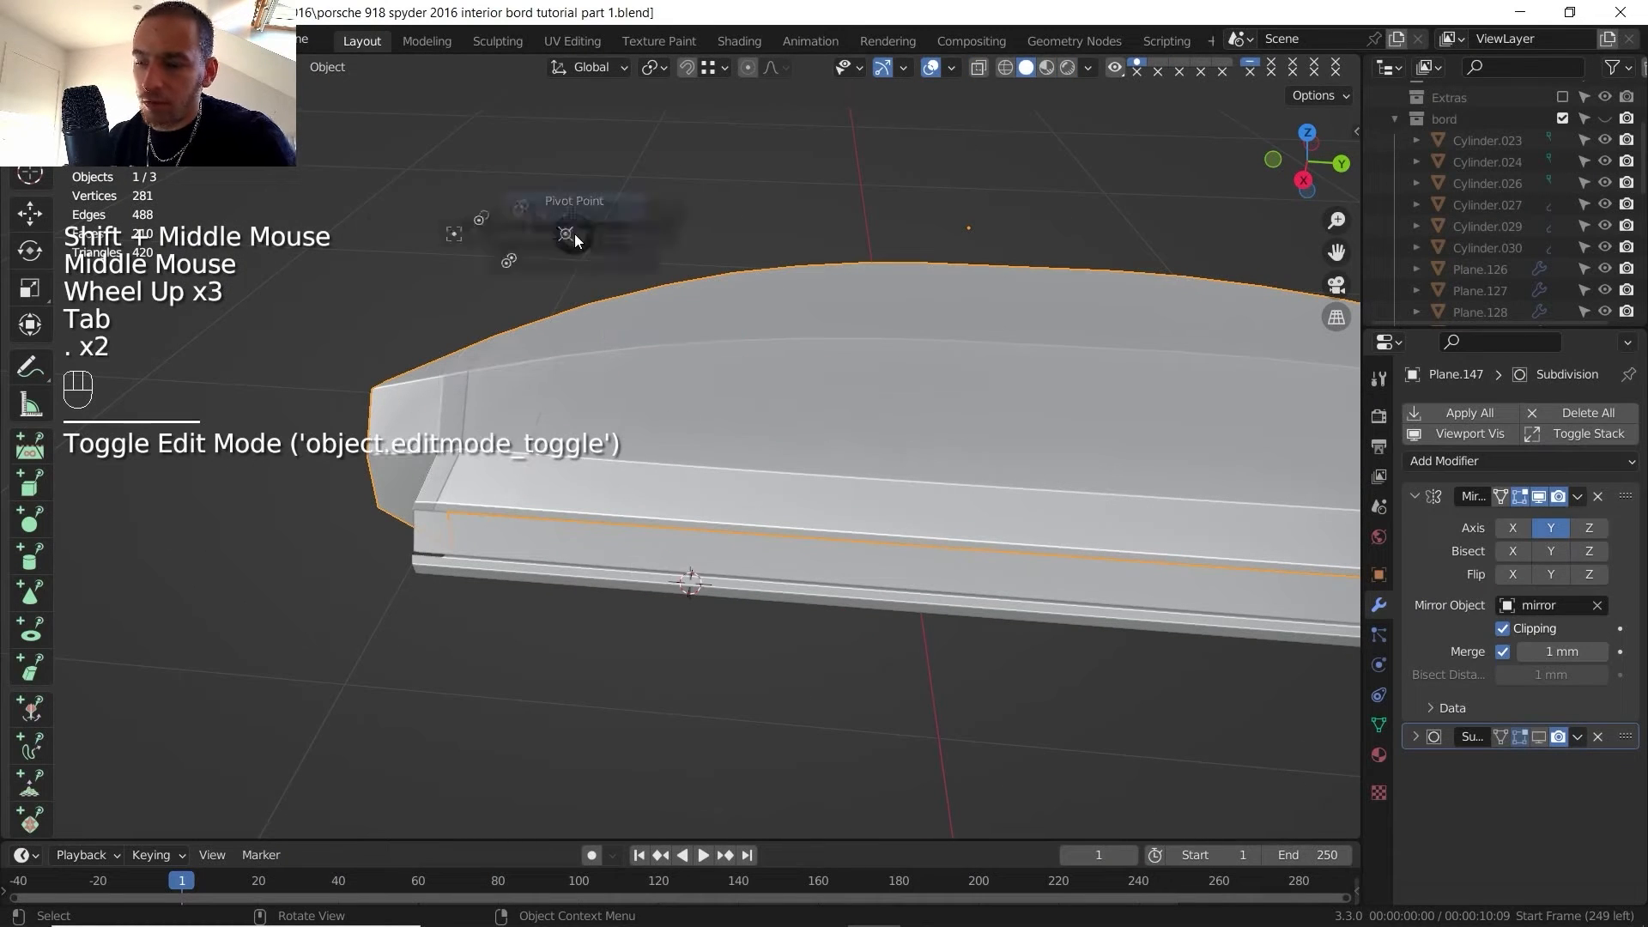
pyautogui.click(1232, 904)
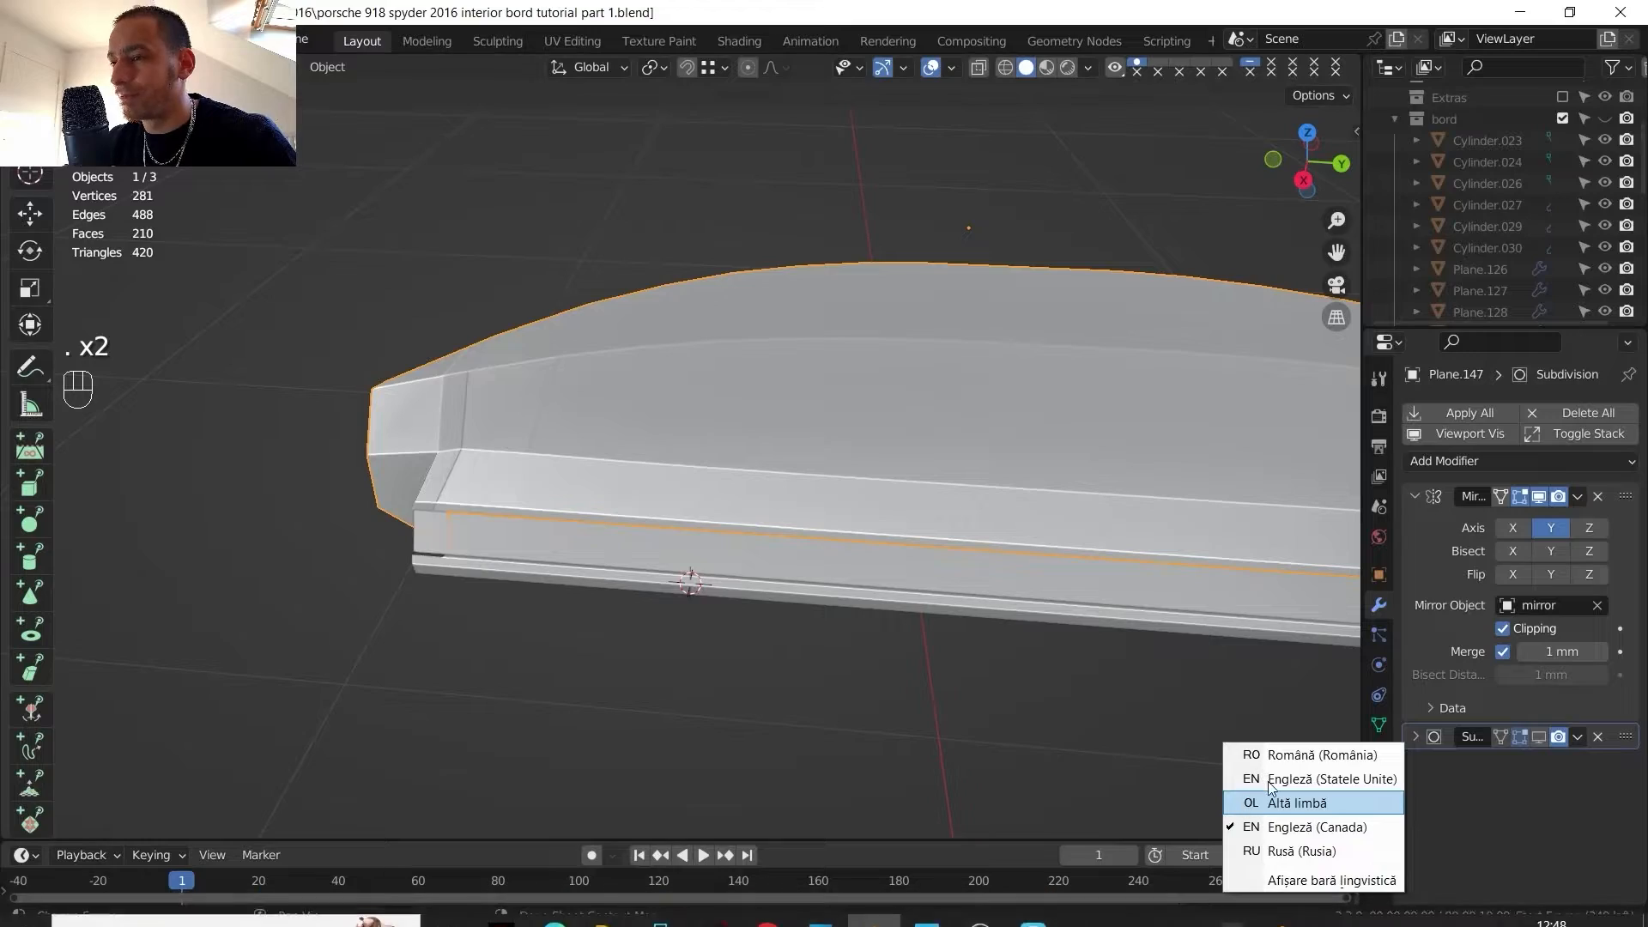
pyautogui.click(1272, 785)
pyautogui.click(1217, 905)
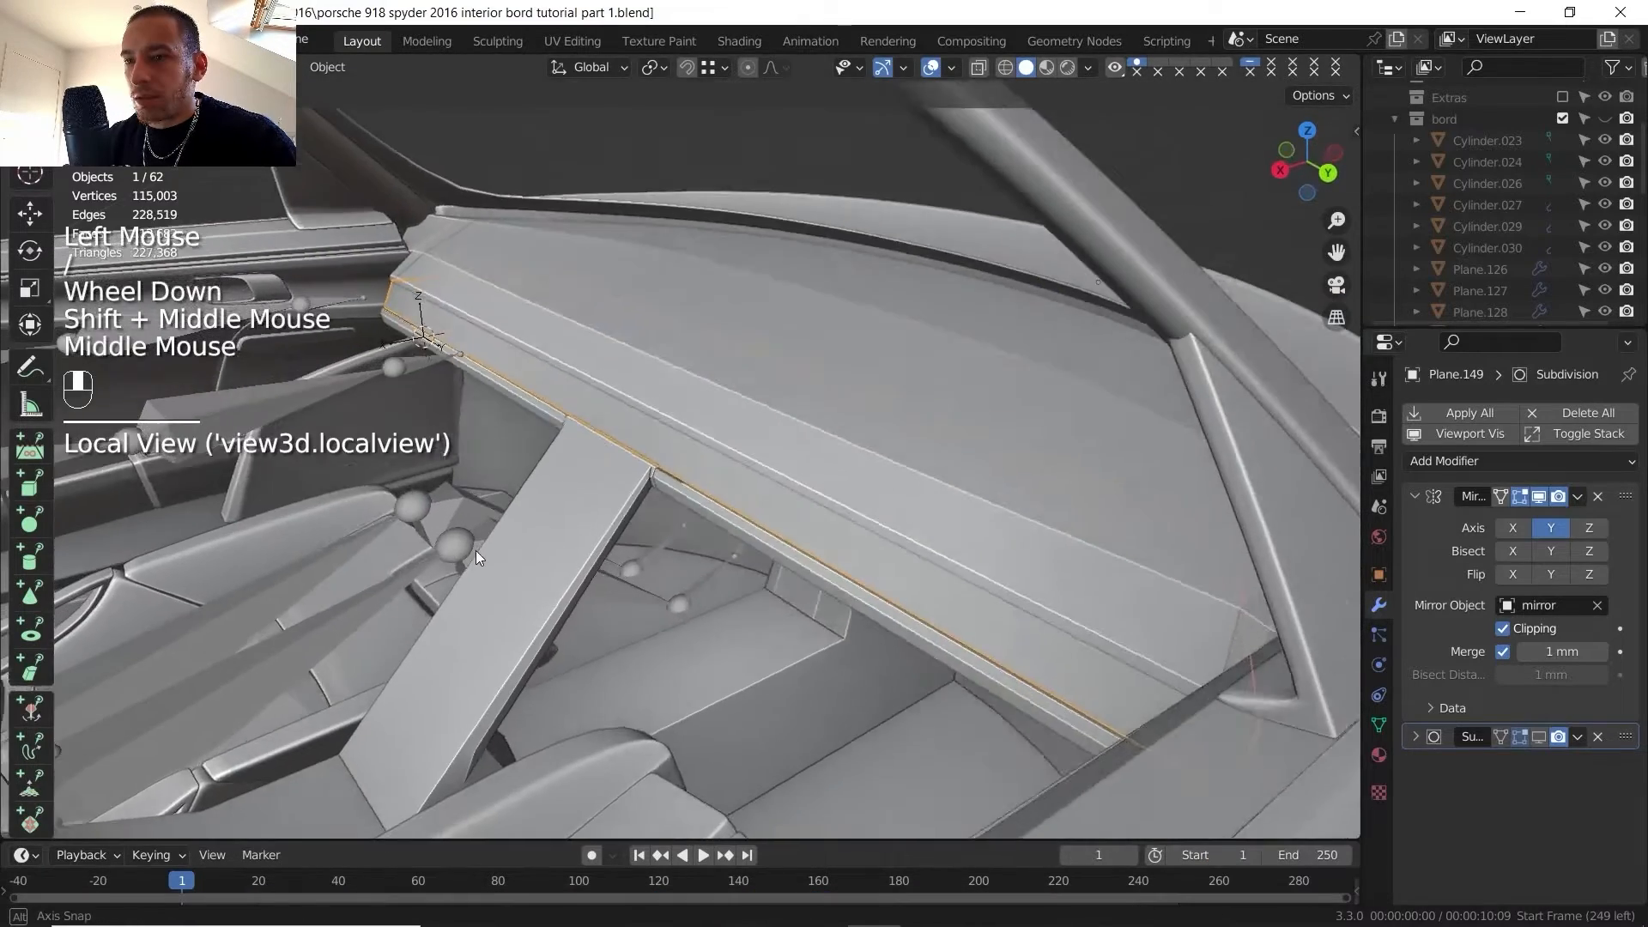
# - Select the thin trim part beneath the dashboard front and isolate it for mesh editing
pyautogui.keyDown('shift'); pyautogui.moveTo(475, 550); pyautogui.dragTo(832, 568, button='middle'); pyautogui.keyUp('shift')
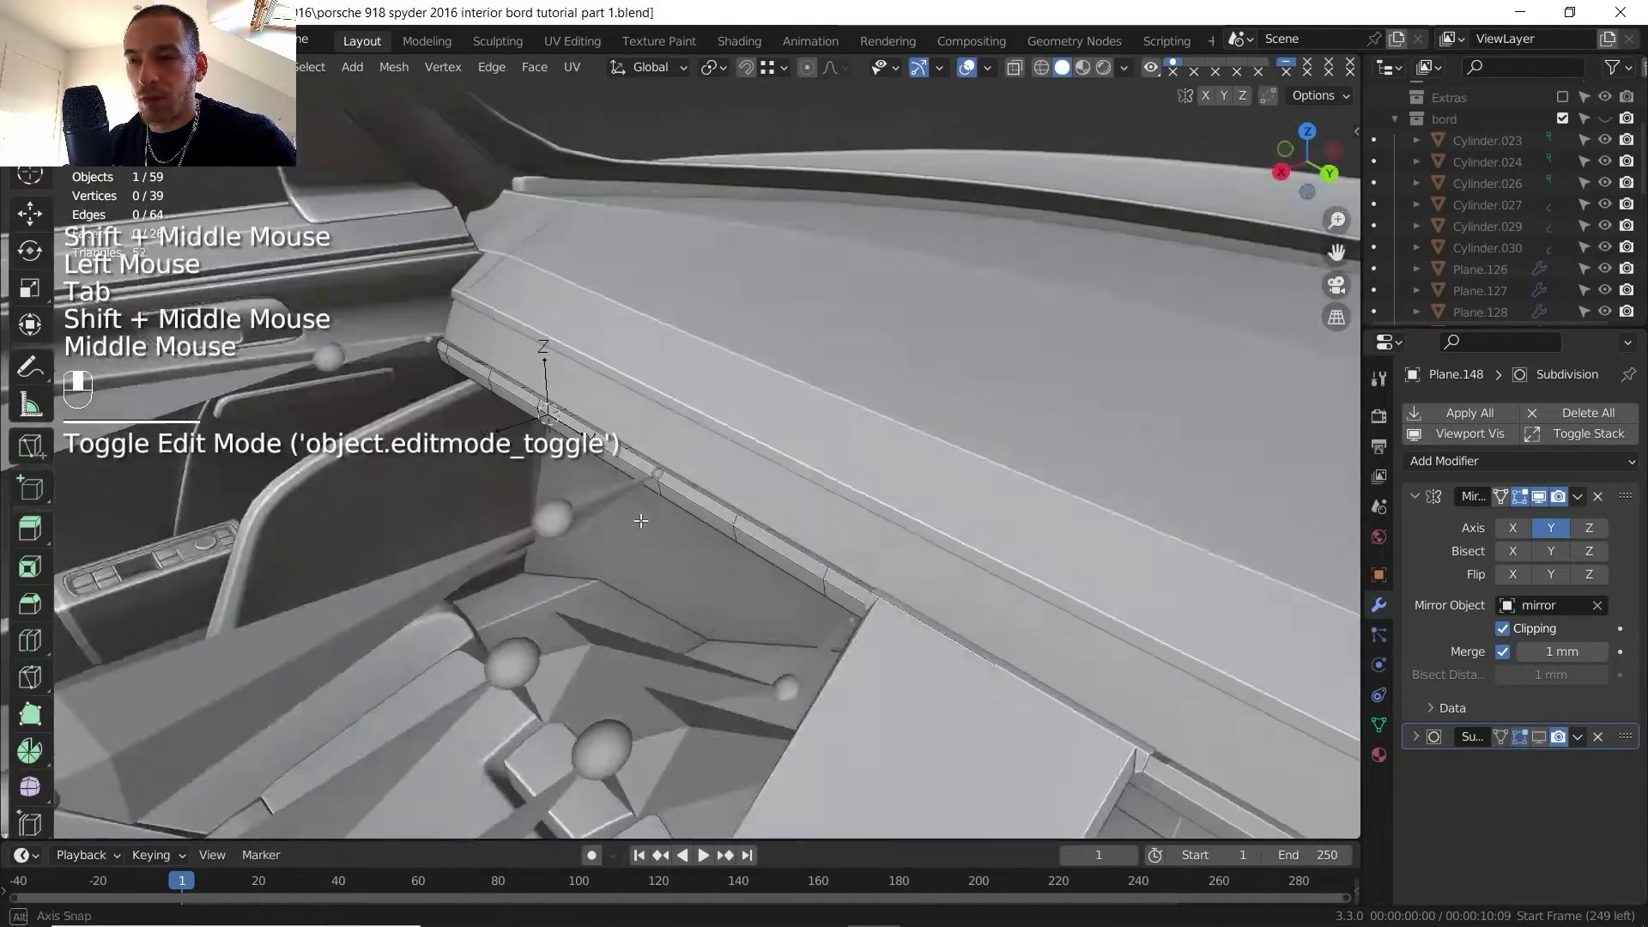
pyautogui.moveTo(549, 446); pyautogui.dragTo(476, 421, button='middle')
pyautogui.click(485, 387)
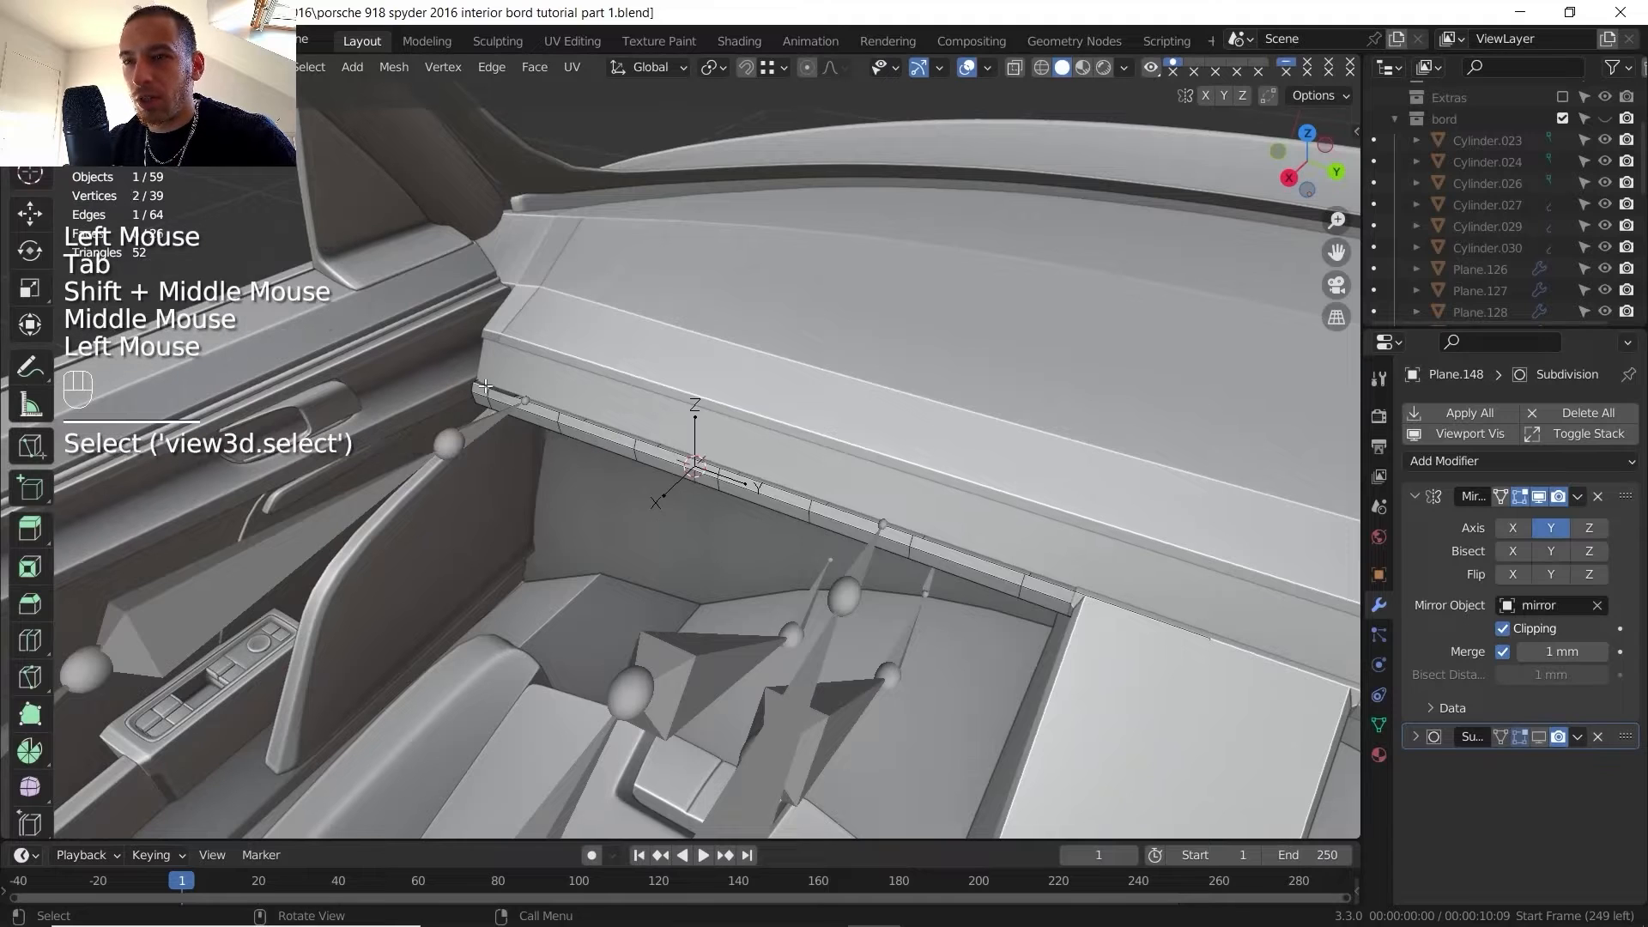
pyautogui.press('/')
pyautogui.scroll(2, 745, 446)
pyautogui.press('Tab')
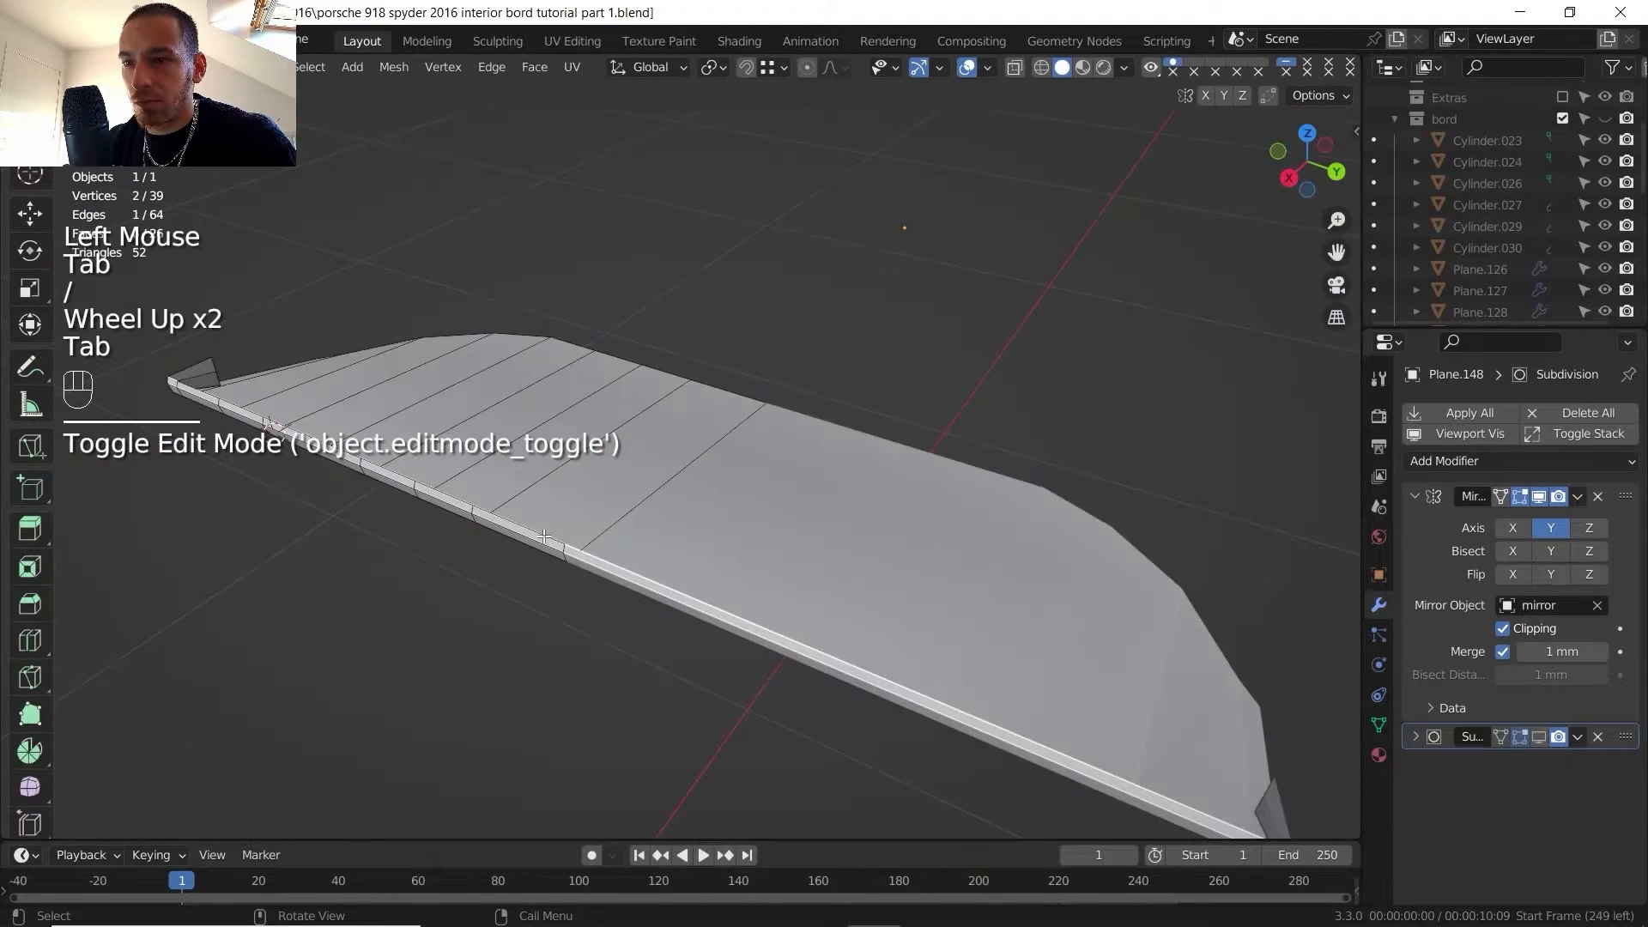
# - Extrude the isolated trim's long upper edge chain inward along X to form a strip
pyautogui.click(543, 536)
pyautogui.keyDown('shift'); pyautogui.moveTo(275, 425); pyautogui.dragTo(450, 480, button='middle'); pyautogui.keyUp('shift')
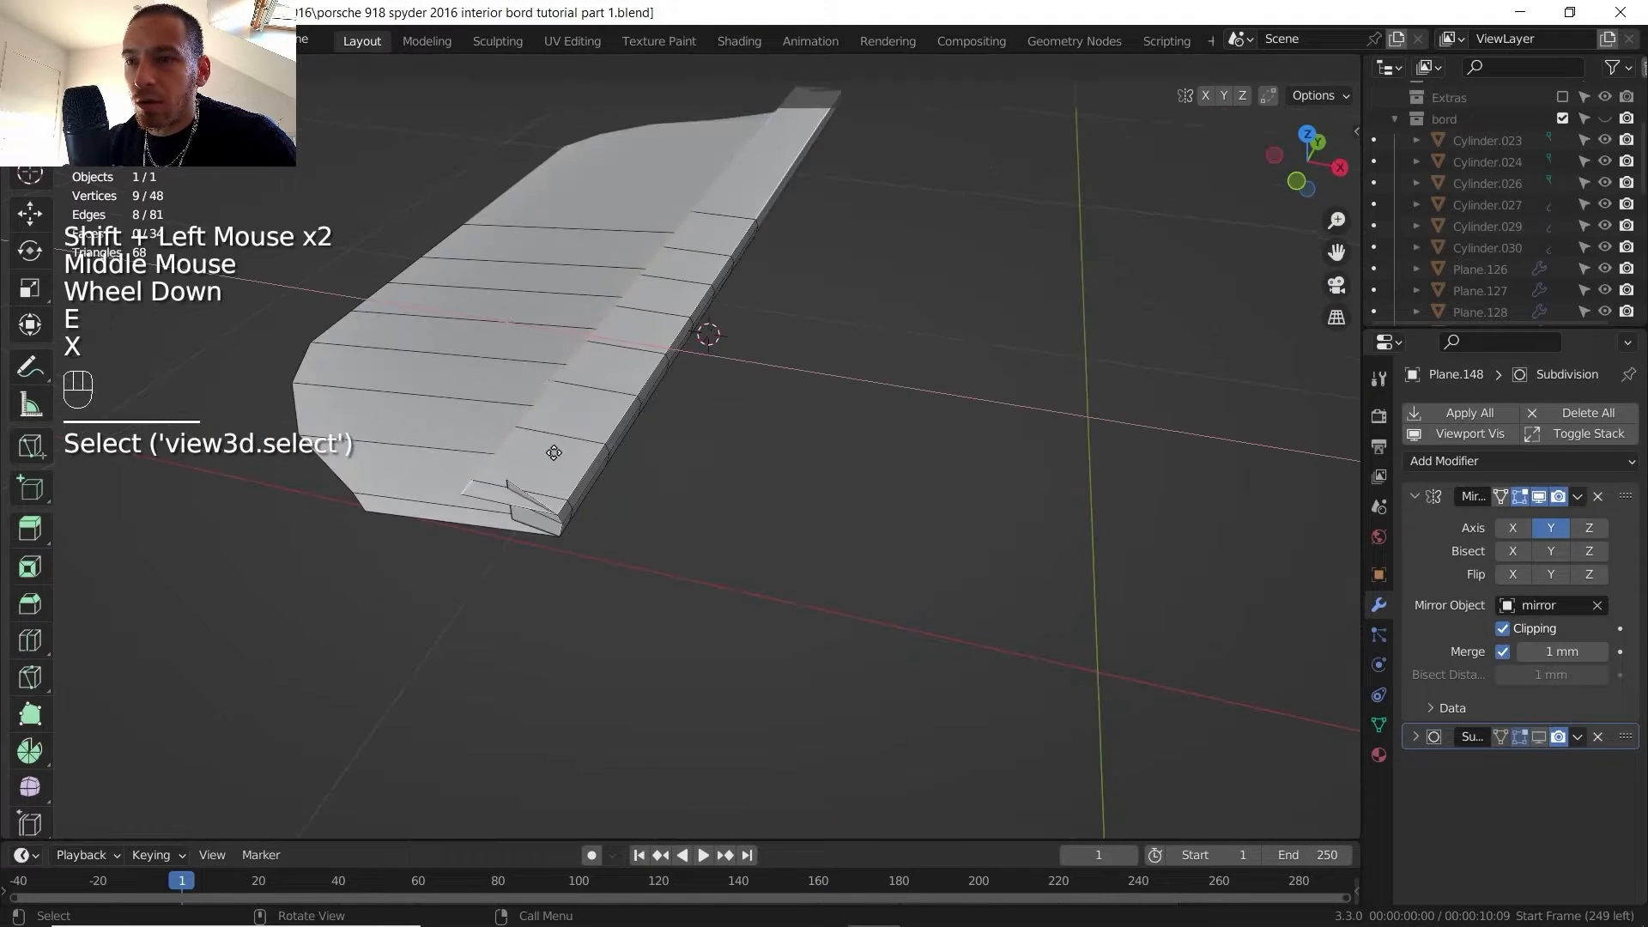
pyautogui.click(540, 453)
# - Move the two vertices at the extruded strip's door end along Y to shorten it
pyautogui.keyDown('shift'); pyautogui.click(471, 477); pyautogui.keyUp('shift')
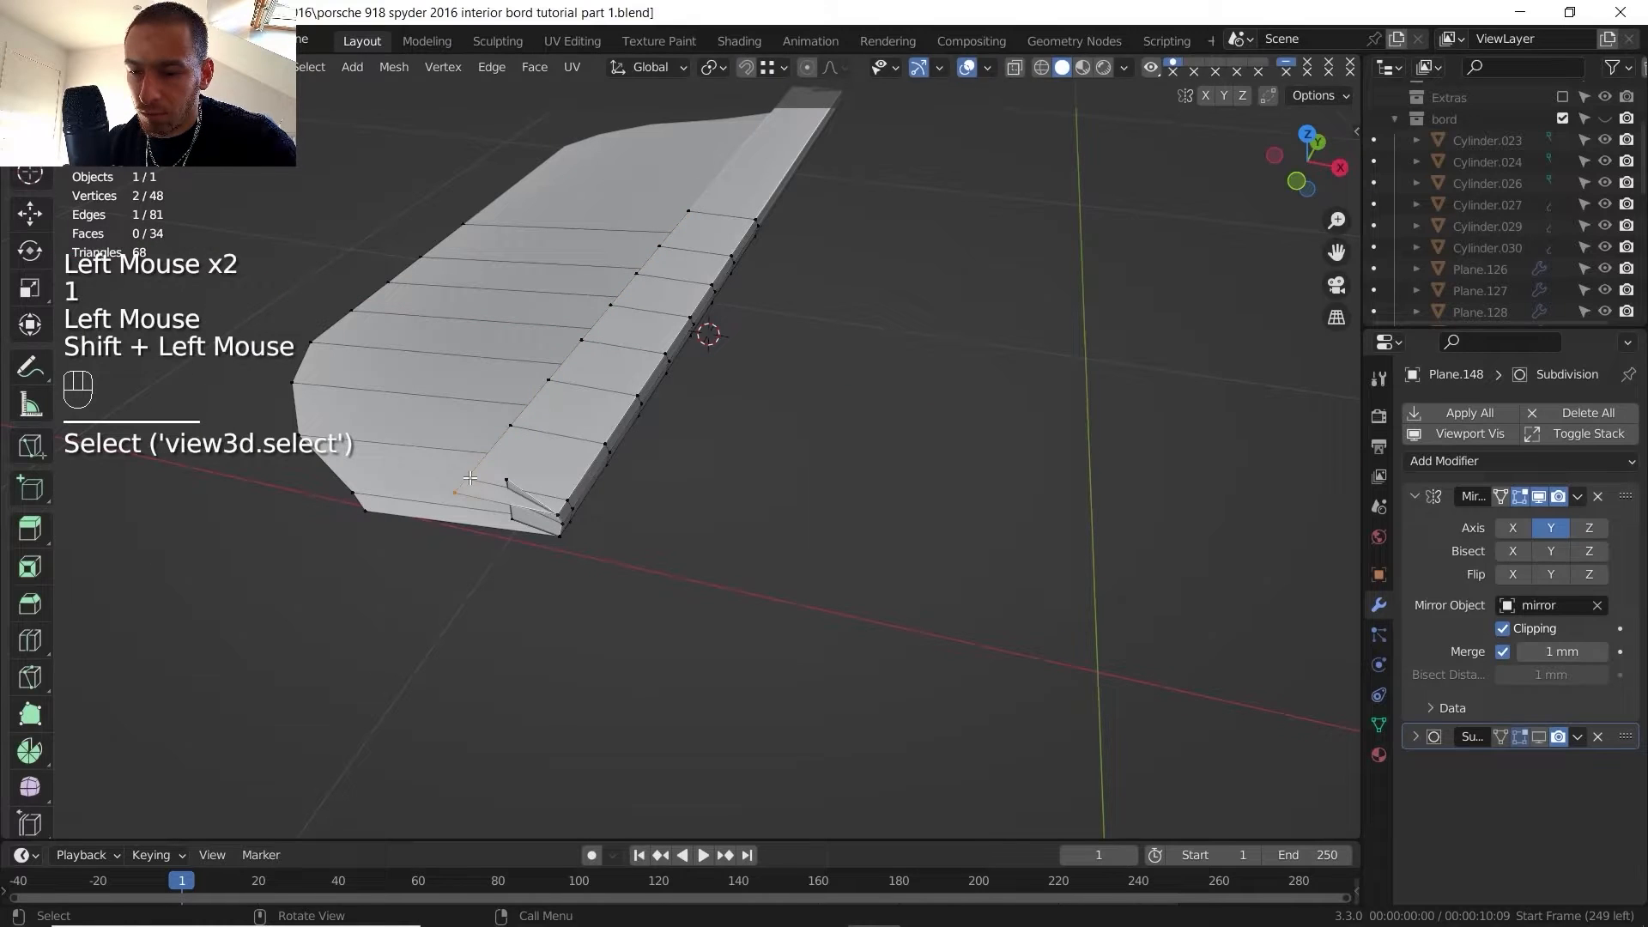
pyautogui.press('g')
pyautogui.press('y')
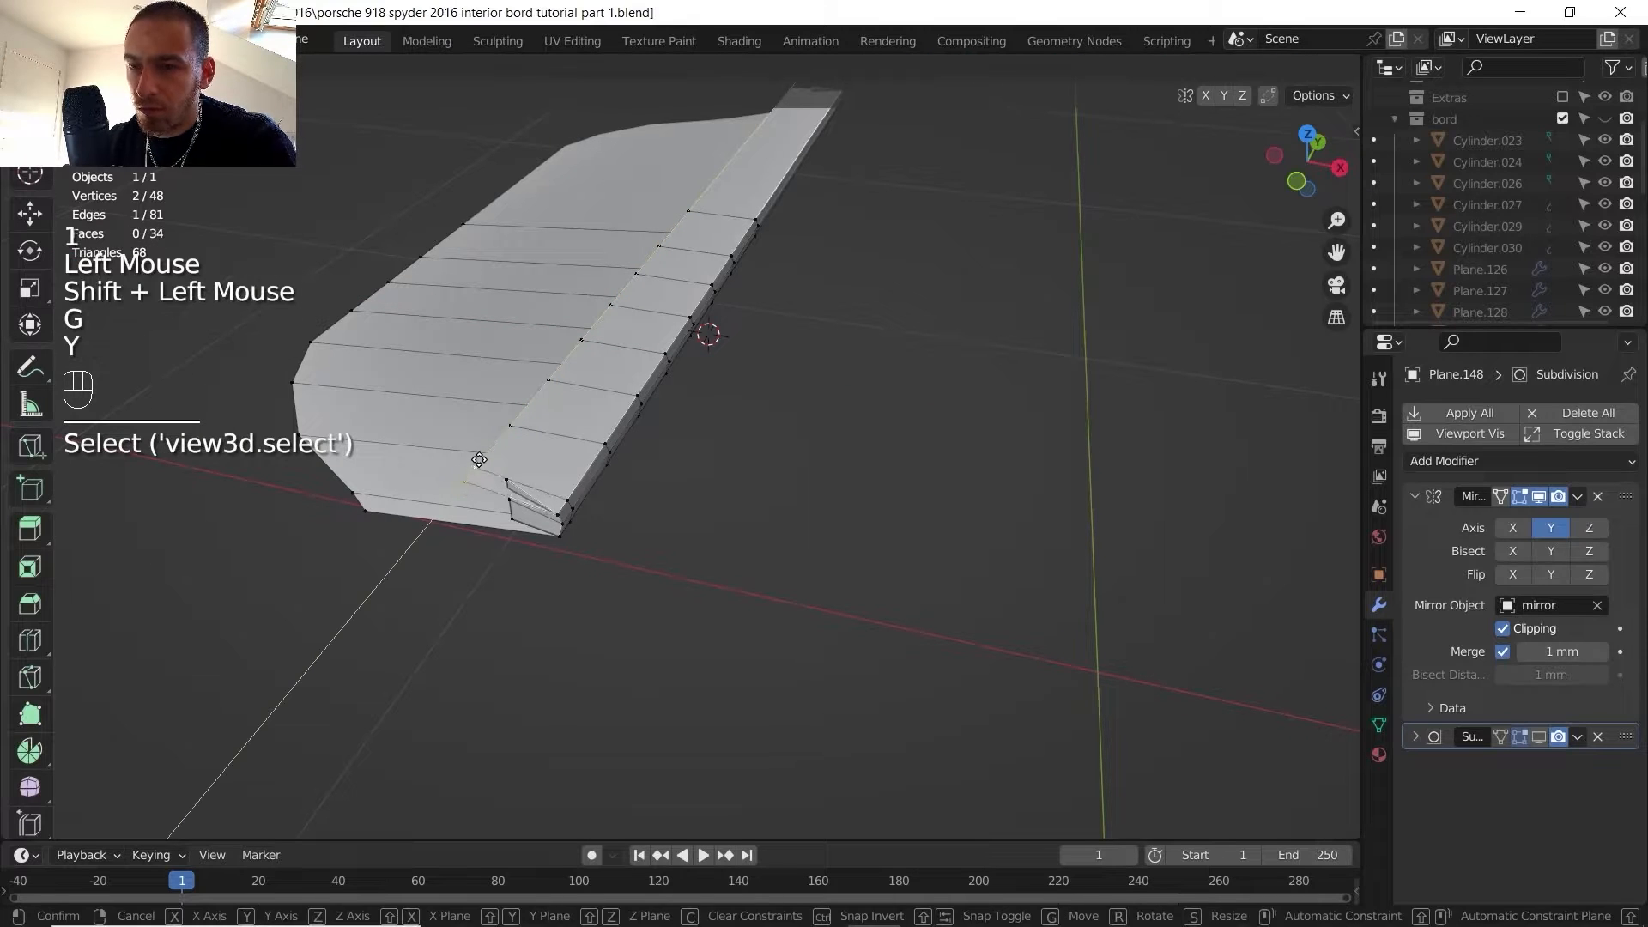
pyautogui.click(561, 408)
# - With snapping and automatic vertex merging on, weld the strip's end vertex to the trim's corner vertex, ending with snapping off
pyautogui.click(747, 67)
pyautogui.click(1269, 95)
pyautogui.click(481, 464)
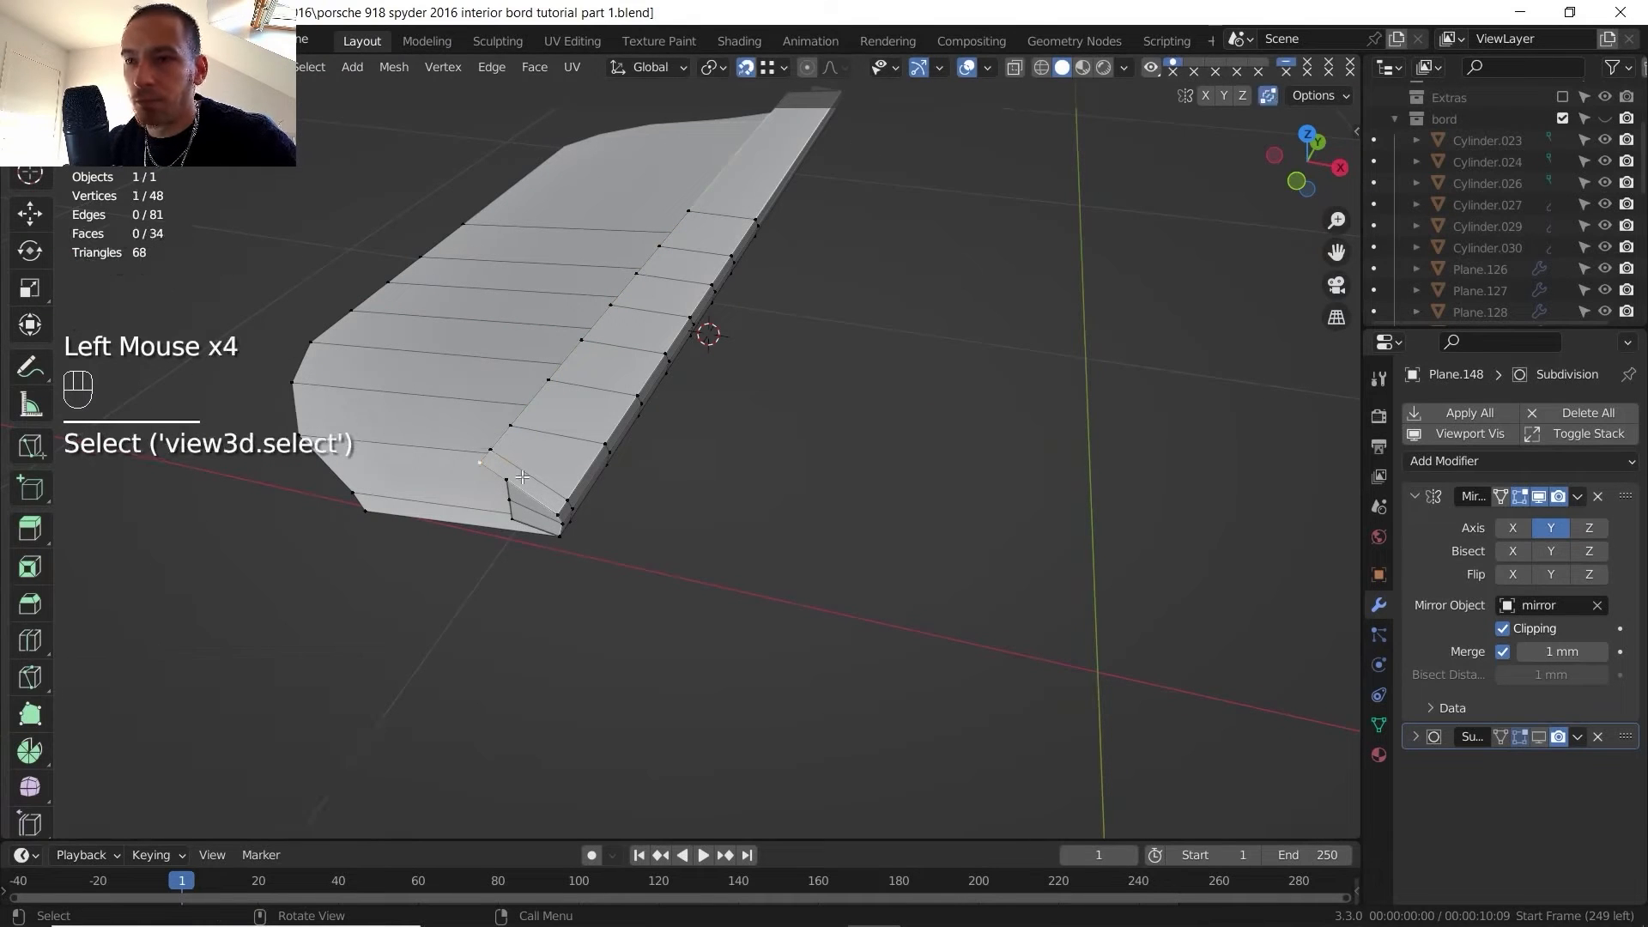
pyautogui.press('g')
pyautogui.click(502, 456)
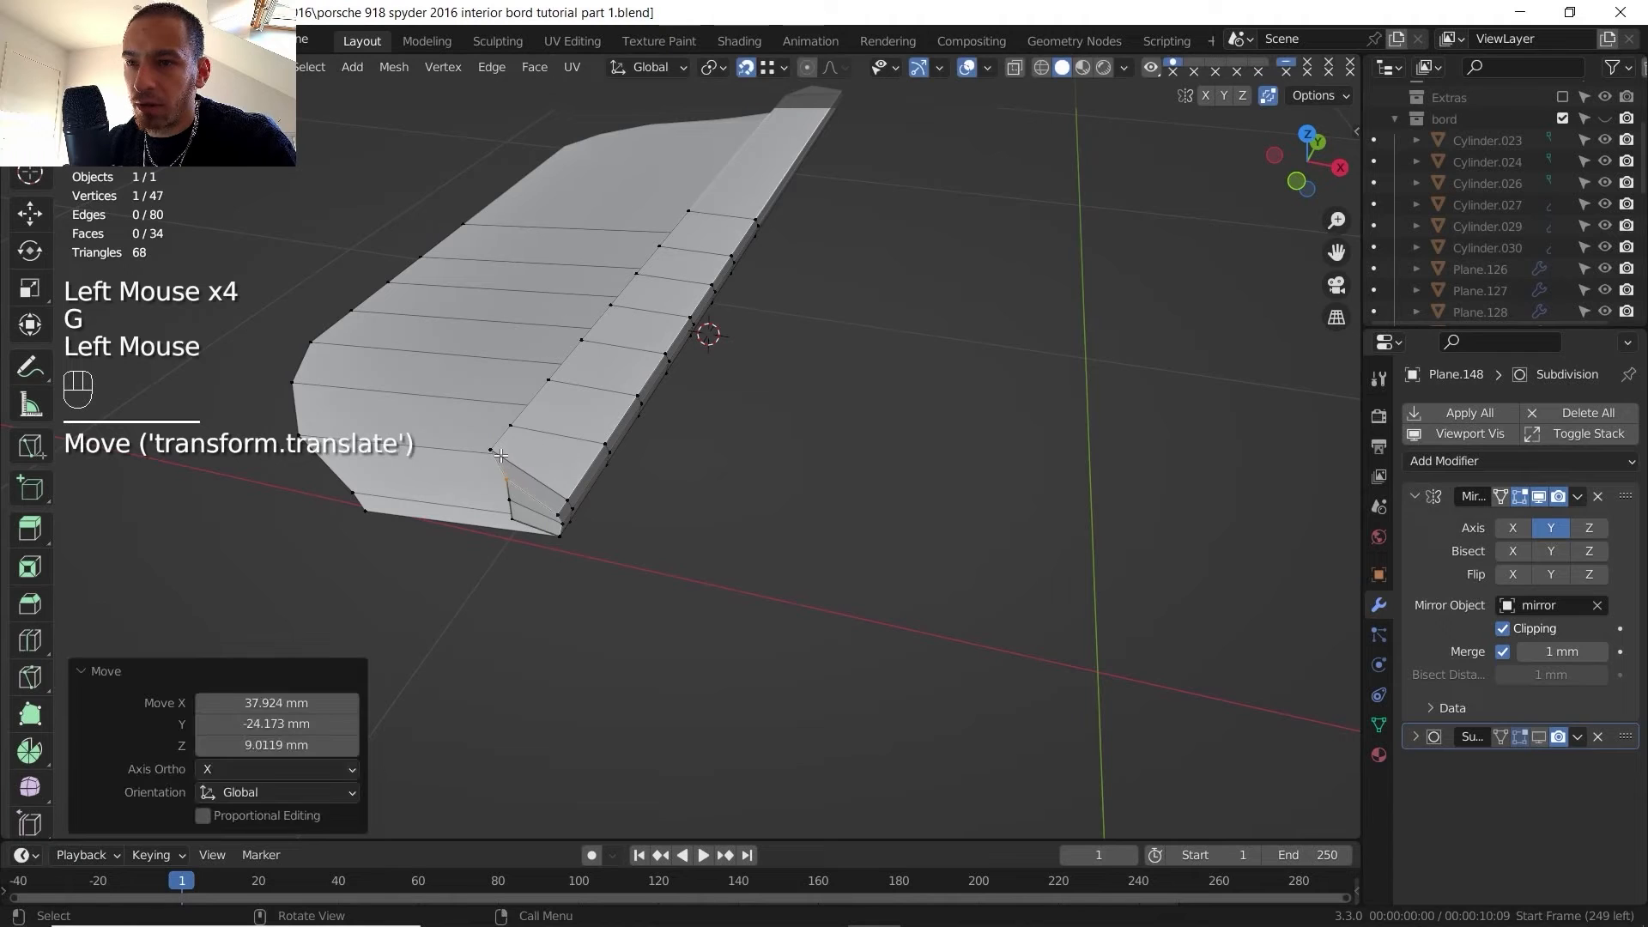
pyautogui.press('Tab')
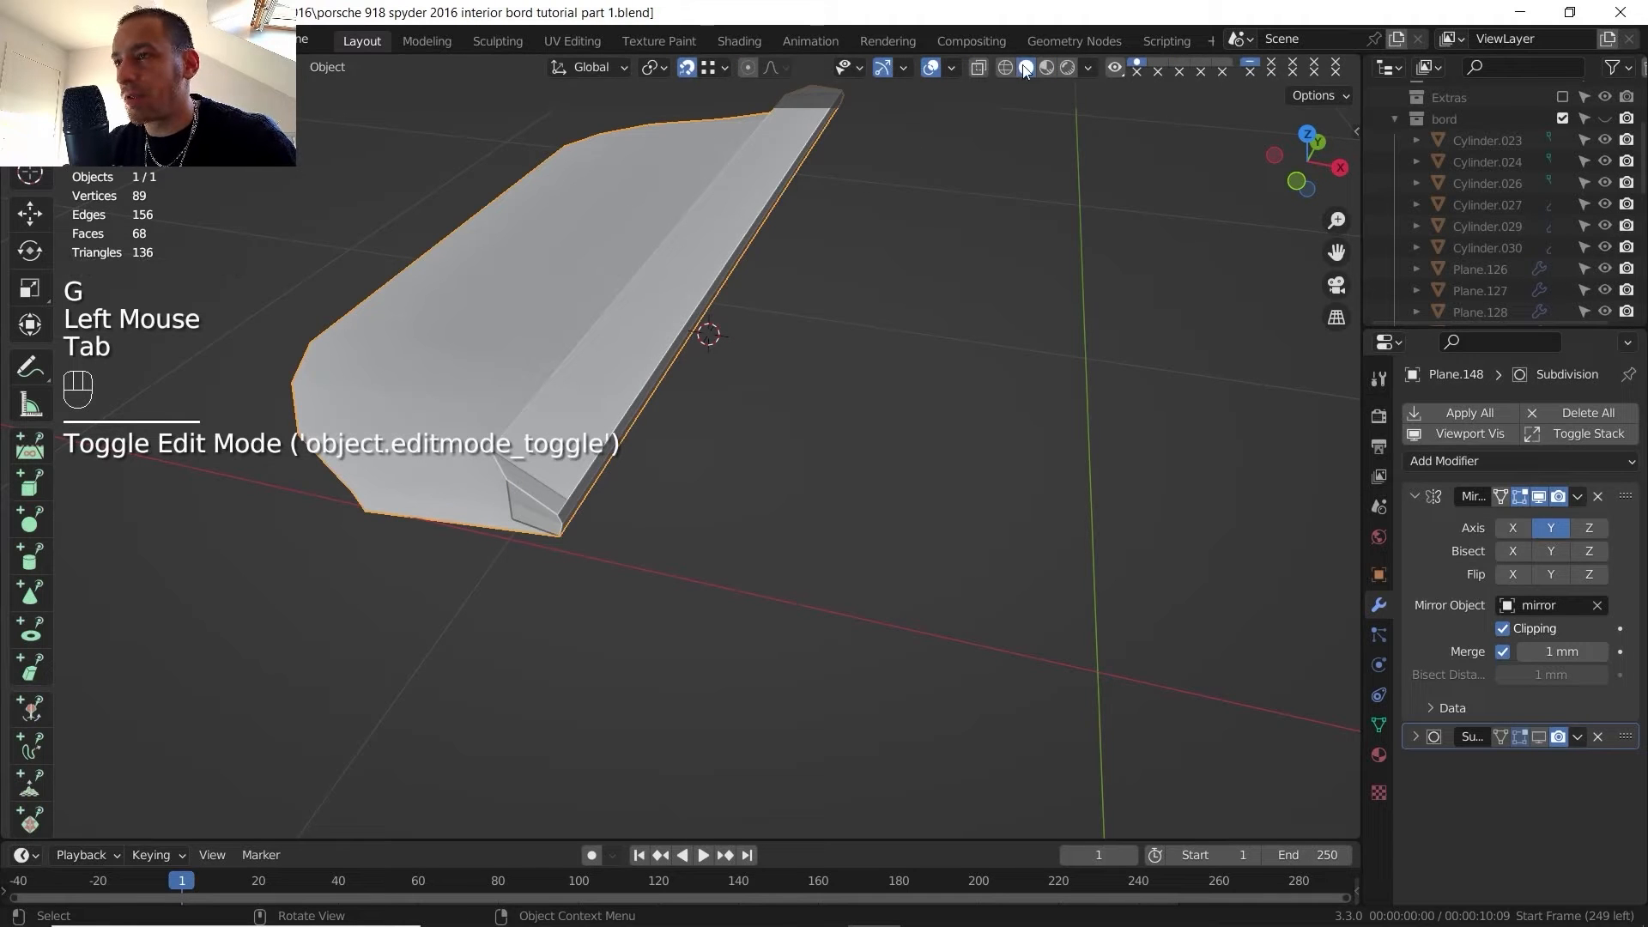
pyautogui.click(689, 69)
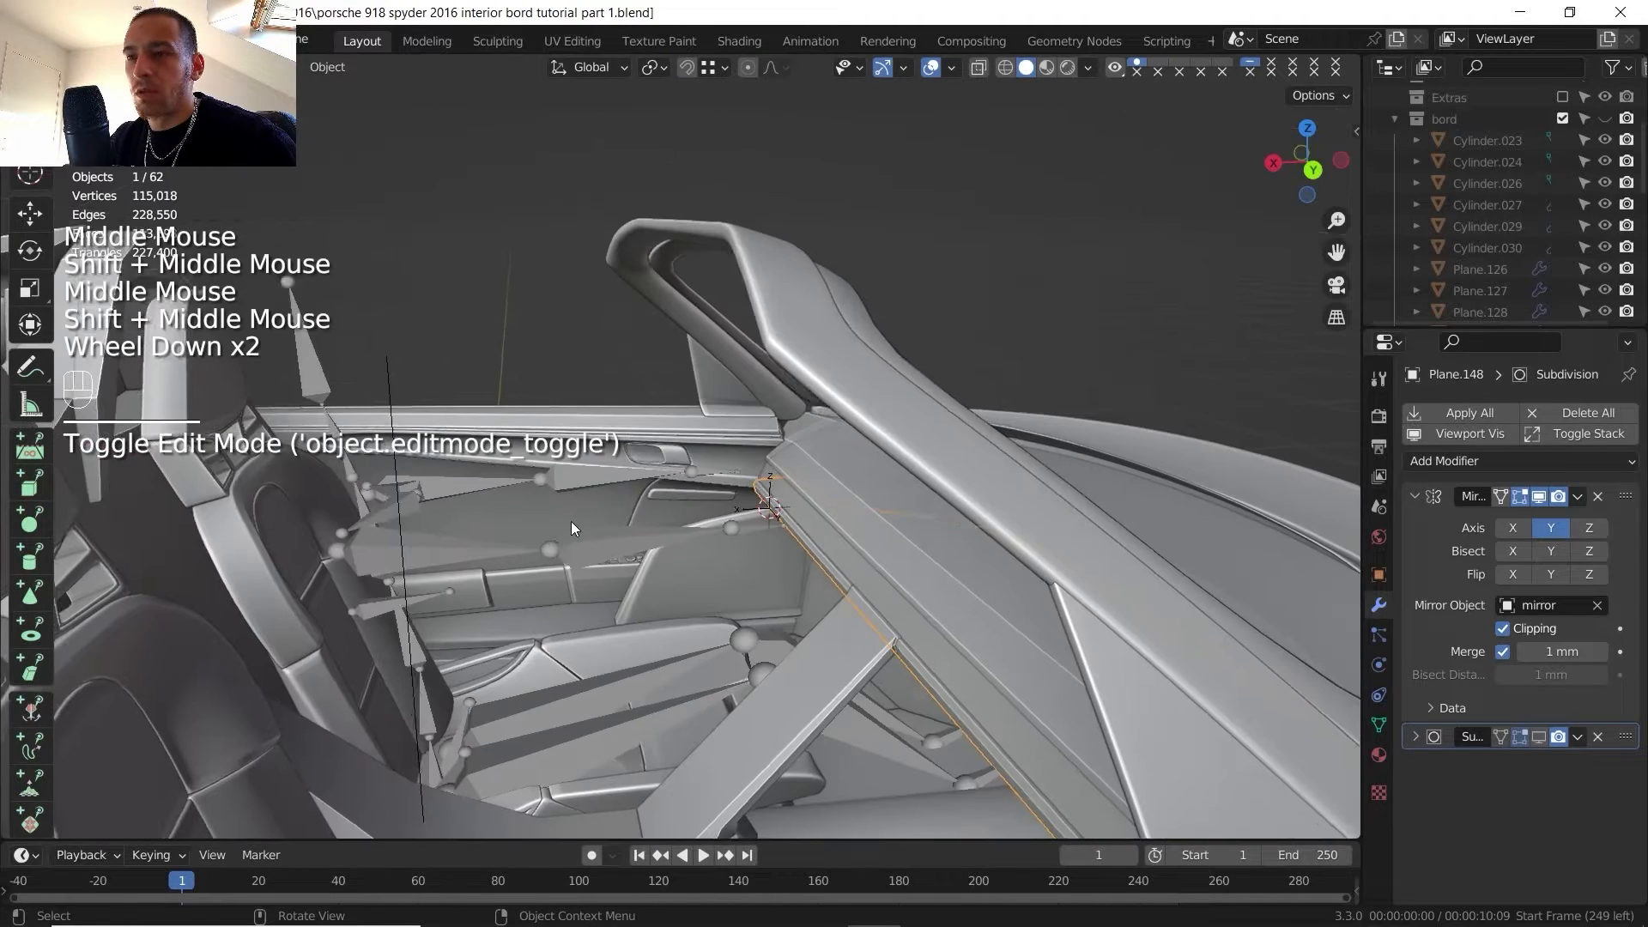
# - Examine the dashboard and its lower trim inside the full car from several angles and compare them with the open-door reference photo
pyautogui.moveTo(570, 522); pyautogui.dragTo(580, 541, button='middle')
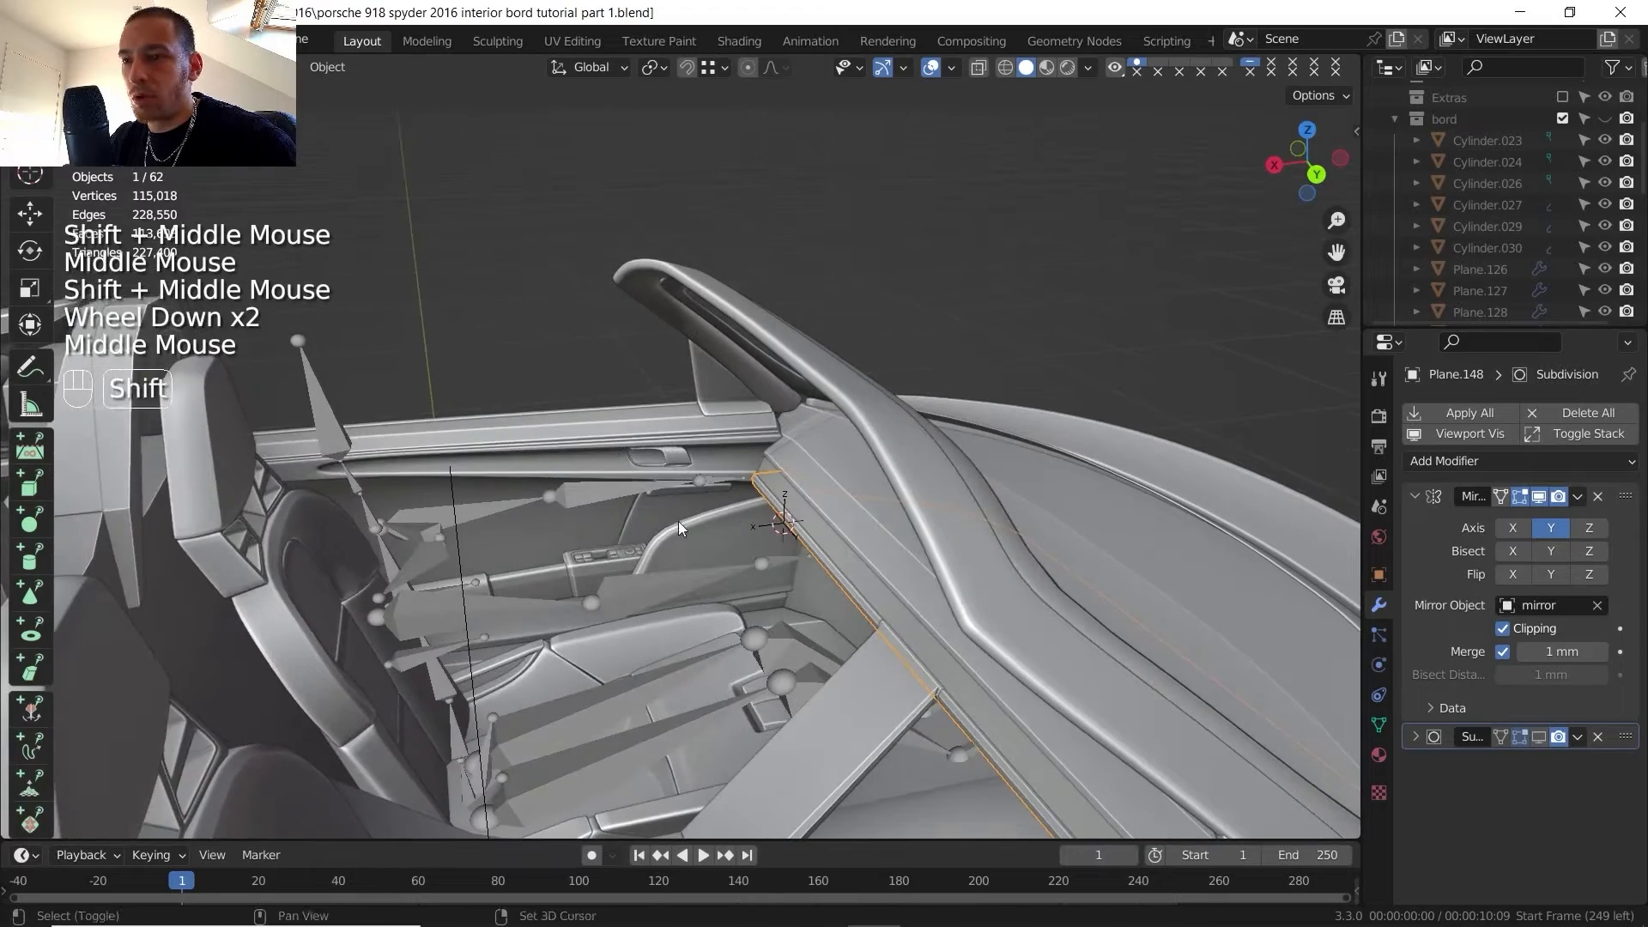
pyautogui.keyDown('shift'); pyautogui.moveTo(678, 522); pyautogui.dragTo(665, 489, button='middle'); pyautogui.keyUp('shift')
pyautogui.moveTo(665, 489); pyautogui.dragTo(581, 489, button='middle')
pyautogui.keyDown('shift'); pyautogui.moveTo(581, 489); pyautogui.dragTo(625, 524, button='middle'); pyautogui.keyUp('shift')
pyautogui.scroll(3, 508, 451)
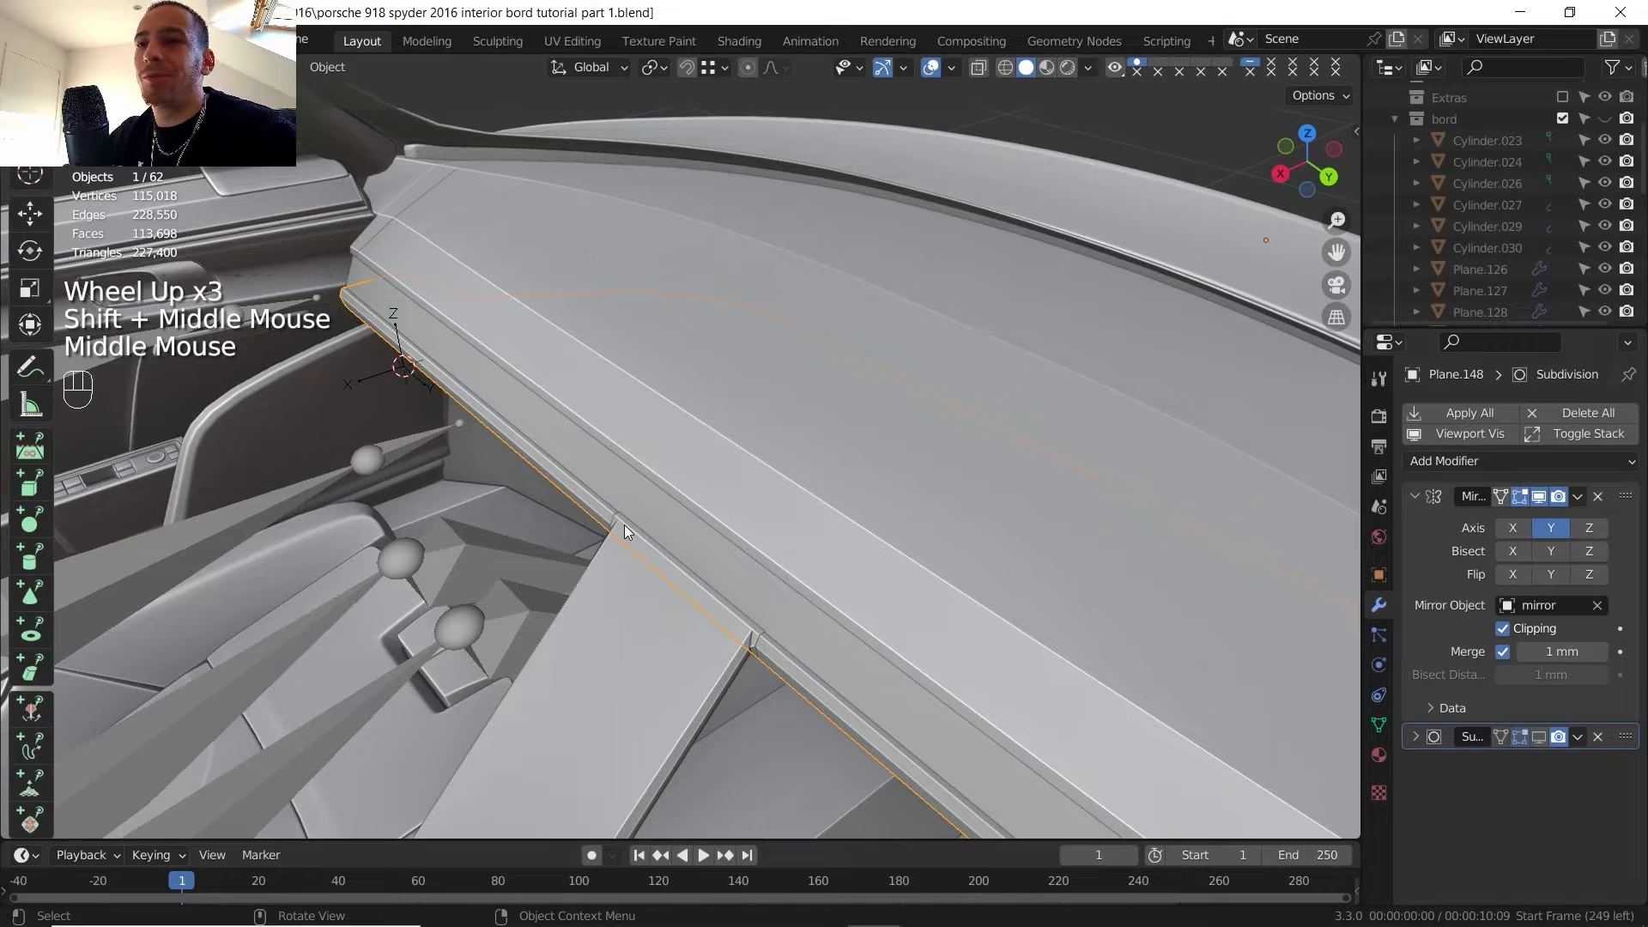
pyautogui.keyDown('shift'); pyautogui.moveTo(714, 465); pyautogui.dragTo(746, 469, button='middle'); pyautogui.keyUp('shift')
pyautogui.moveTo(746, 469); pyautogui.dragTo(828, 480, button='middle')
pyautogui.moveTo(827, 481); pyautogui.dragTo(874, 488, button='middle')
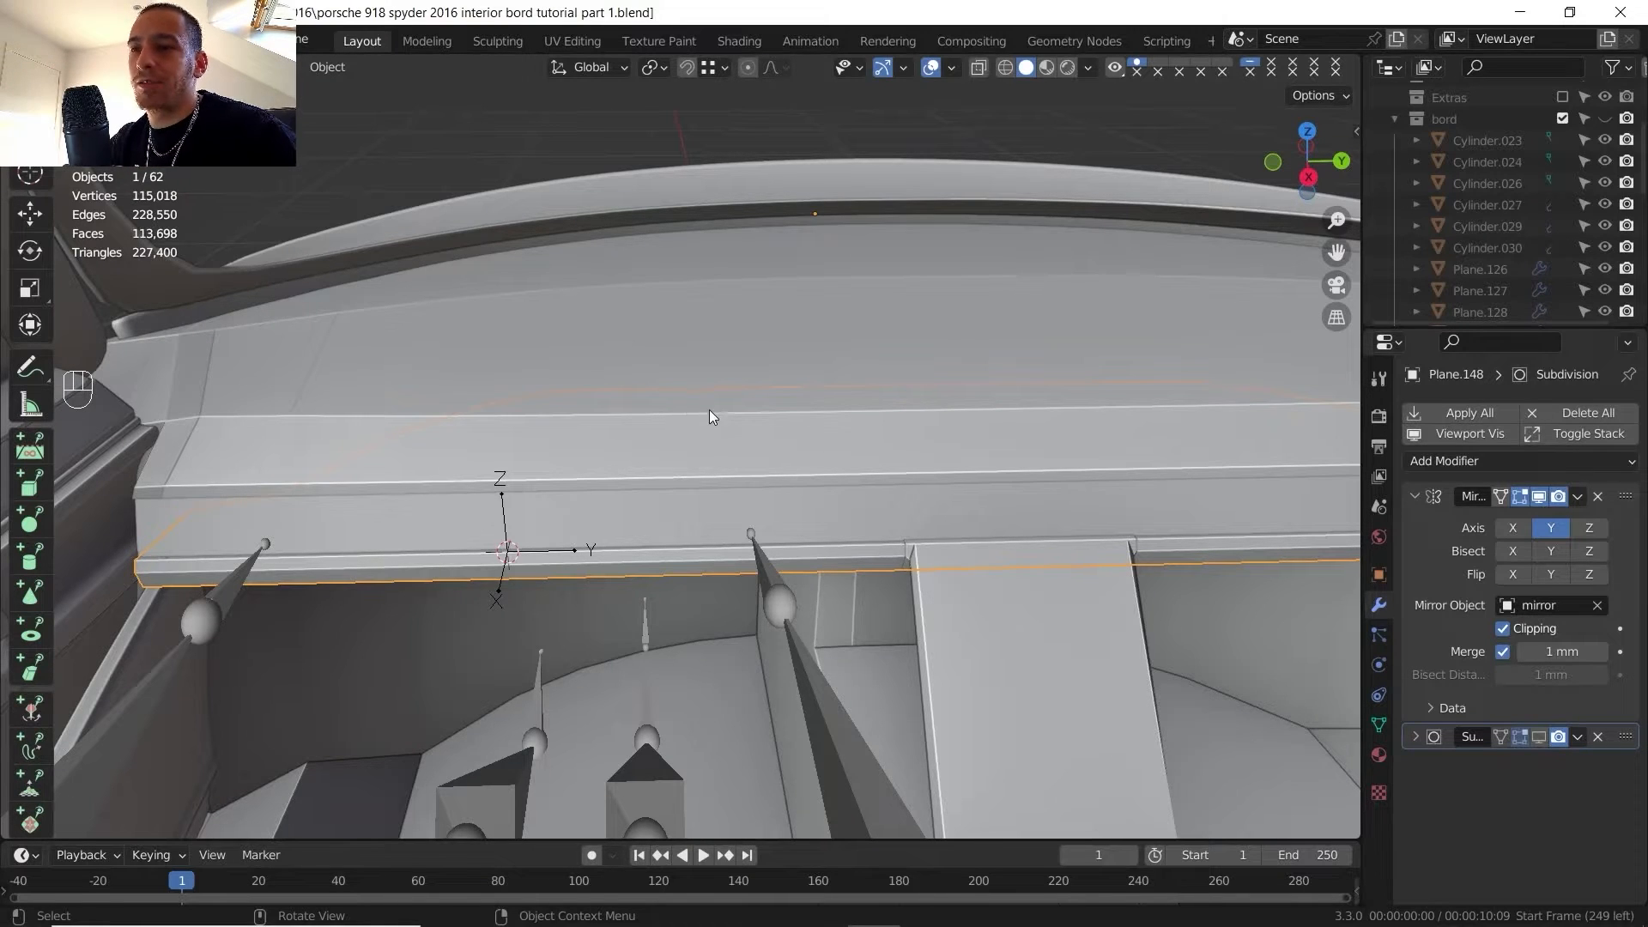
pyautogui.scroll(-1, 762, 428)
pyautogui.keyDown('shift'); pyautogui.moveTo(766, 429); pyautogui.dragTo(773, 480, button='middle'); pyautogui.keyUp('shift')
pyautogui.moveTo(773, 481); pyautogui.dragTo(708, 485, button='middle')
pyautogui.scroll(-1, 708, 485)
pyautogui.keyDown('shift'); pyautogui.moveTo(708, 484); pyautogui.dragTo(717, 528, button='middle'); pyautogui.keyUp('shift')
pyautogui.moveTo(717, 528)
pyautogui.mouseDown(button='middle')
pyautogui.moveTo(637, 529)
pyautogui.moveTo(713, 549)
pyautogui.mouseUp(button='middle')
pyautogui.keyDown('shift'); pyautogui.moveTo(712, 550); pyautogui.dragTo(446, 510, button='middle'); pyautogui.keyUp('shift')
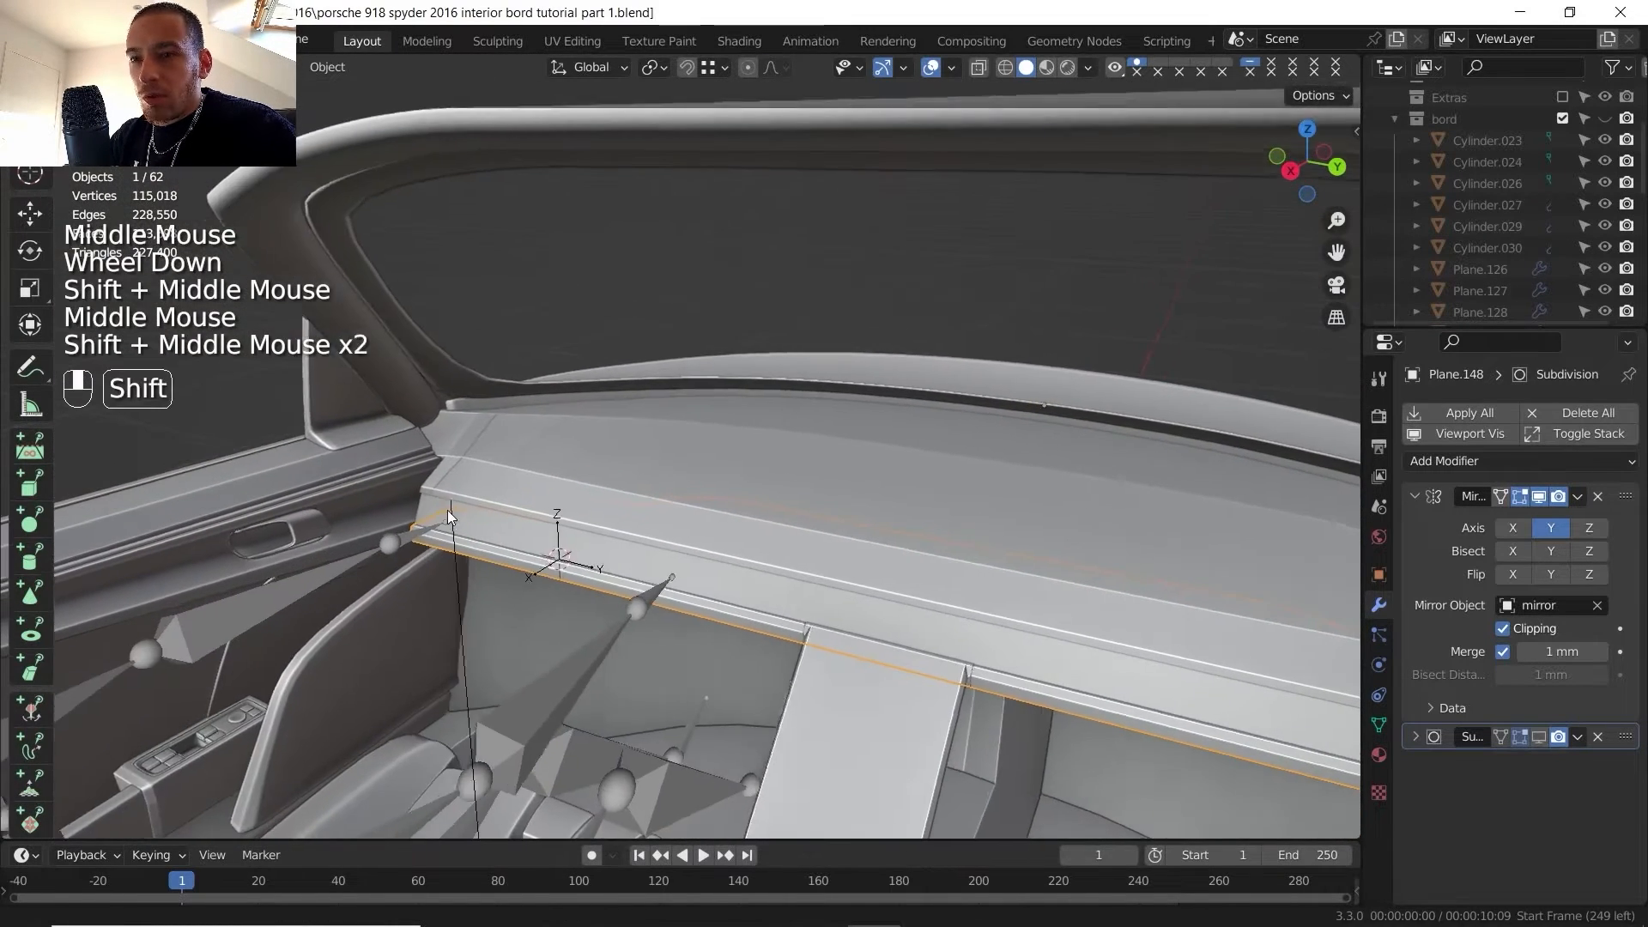
pyautogui.scroll(1, 506, 495)
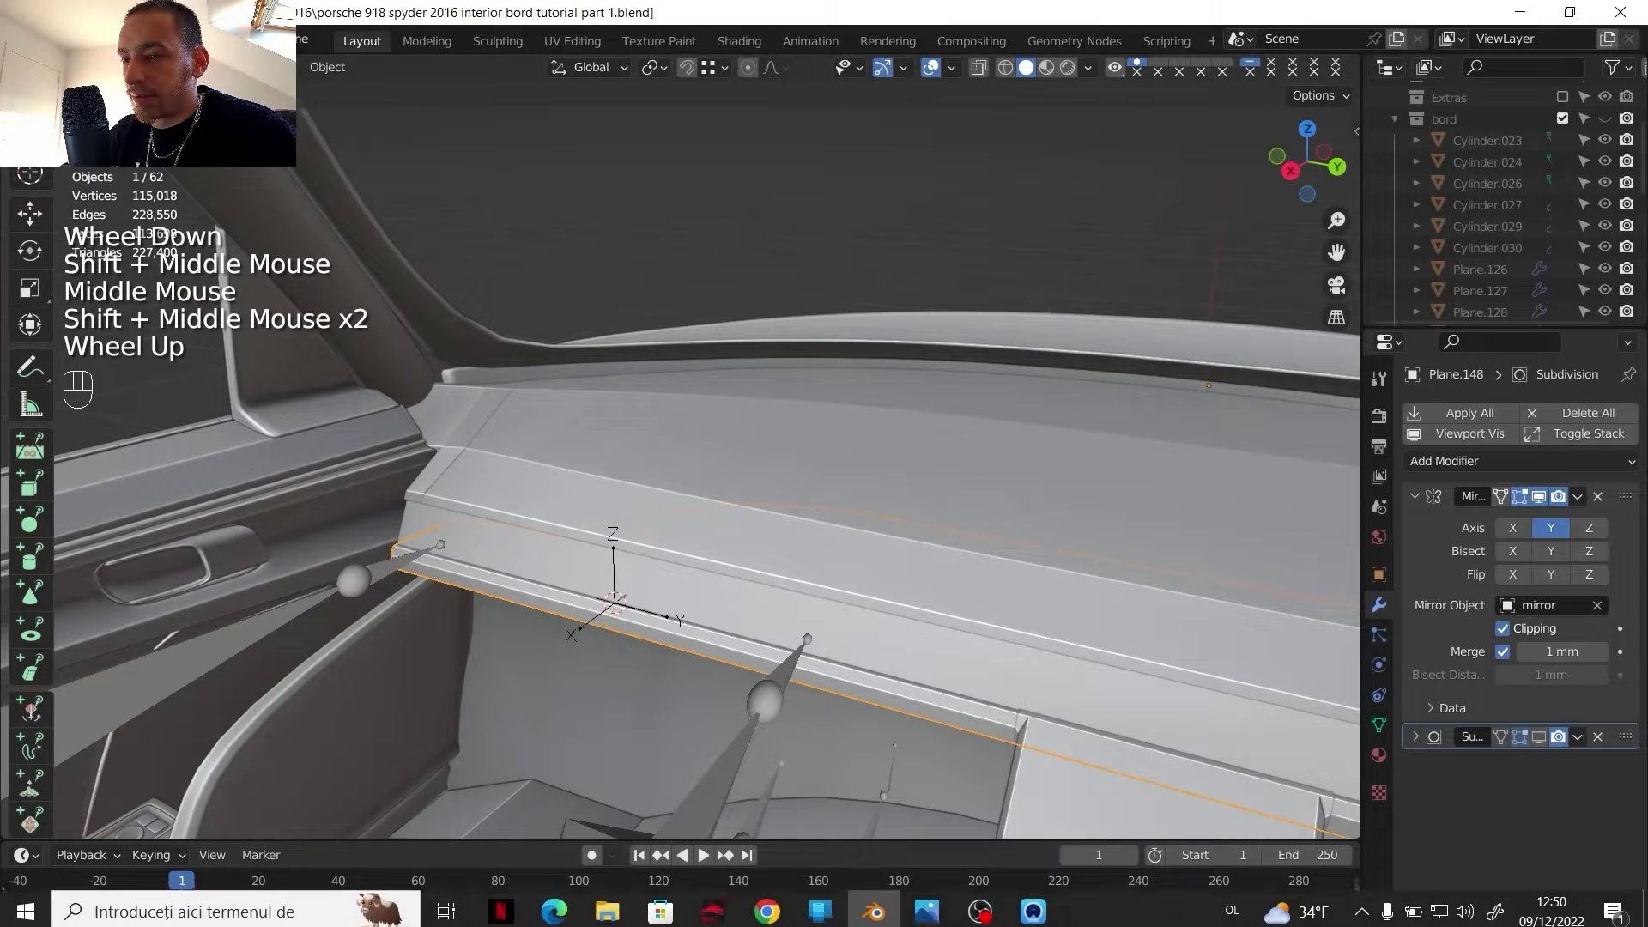
pyautogui.moveTo(914, 909)
pyautogui.click(857, 811)
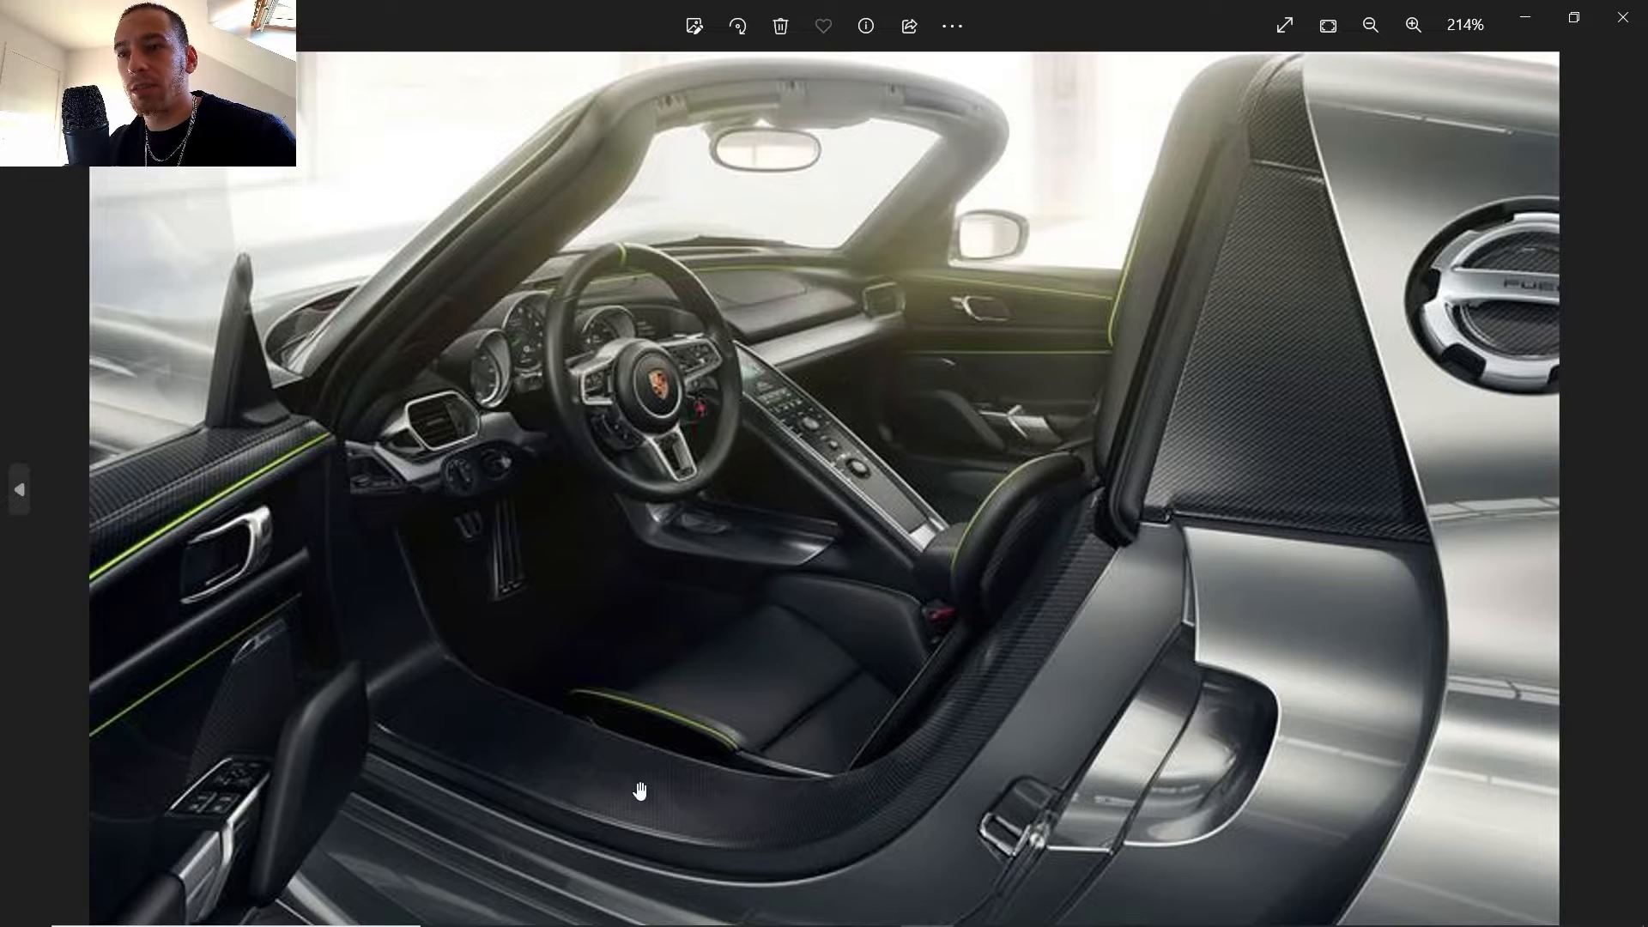
pyautogui.moveTo(872, 908)
pyautogui.click(868, 802)
pyautogui.moveTo(631, 486); pyautogui.dragTo(581, 491, button='middle')
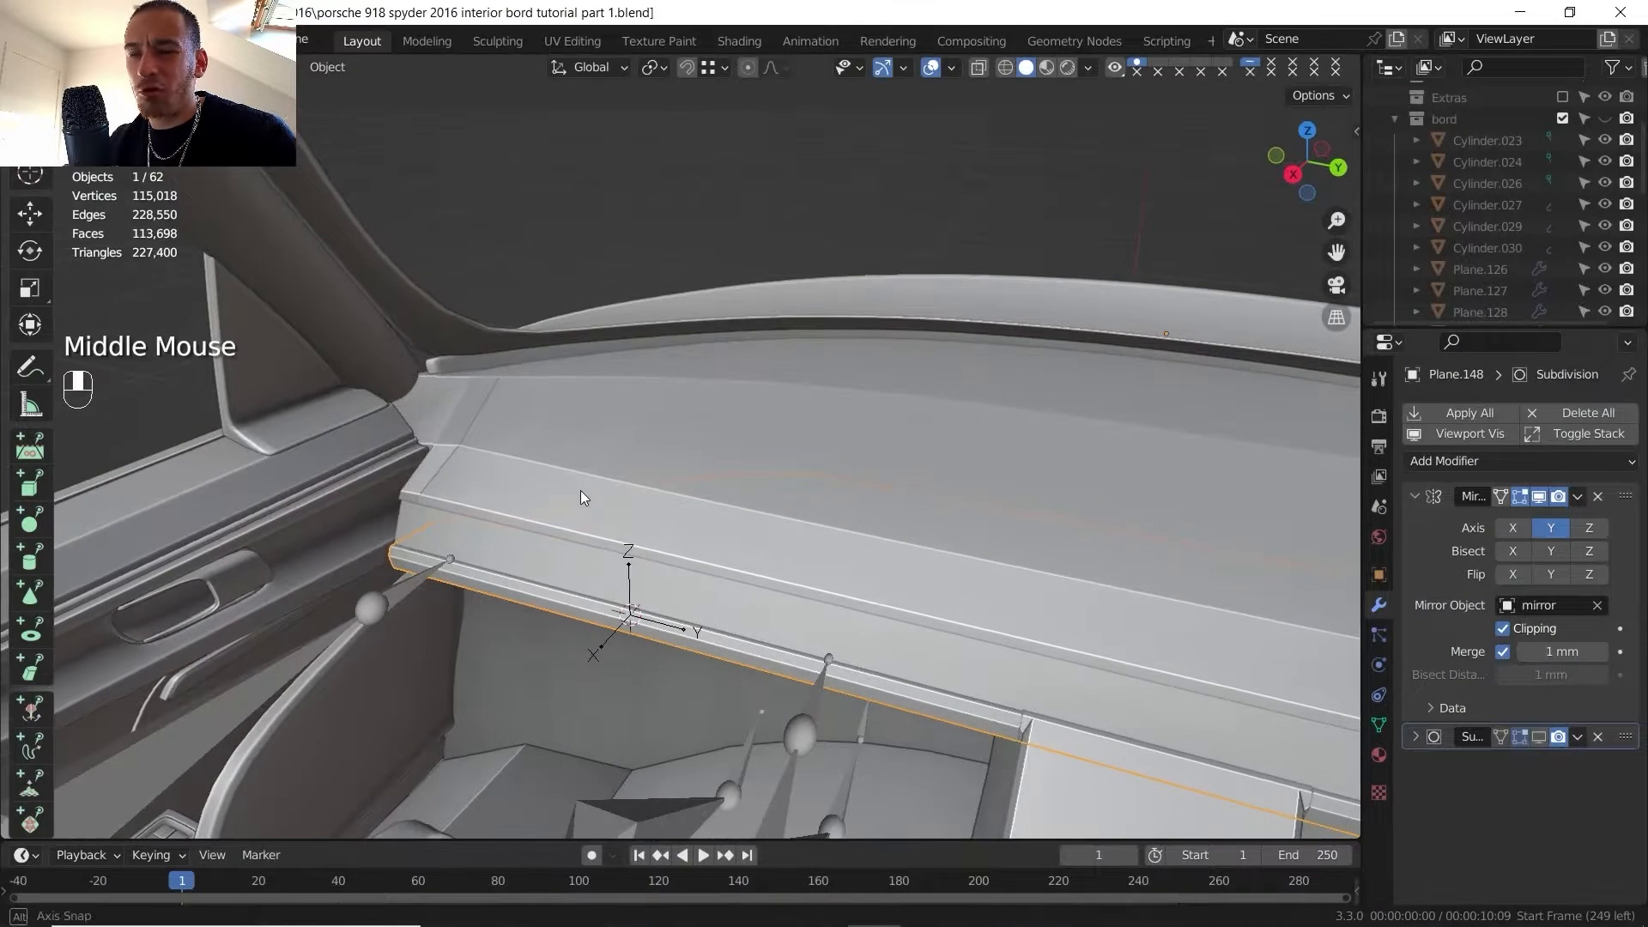
# - Edit the main dashboard body and raise the four front vertices at its door end about 52.4 mm along Z
pyautogui.press('Tab')
pyautogui.press('Tab')
pyautogui.click(472, 467)
pyautogui.press('Tab')
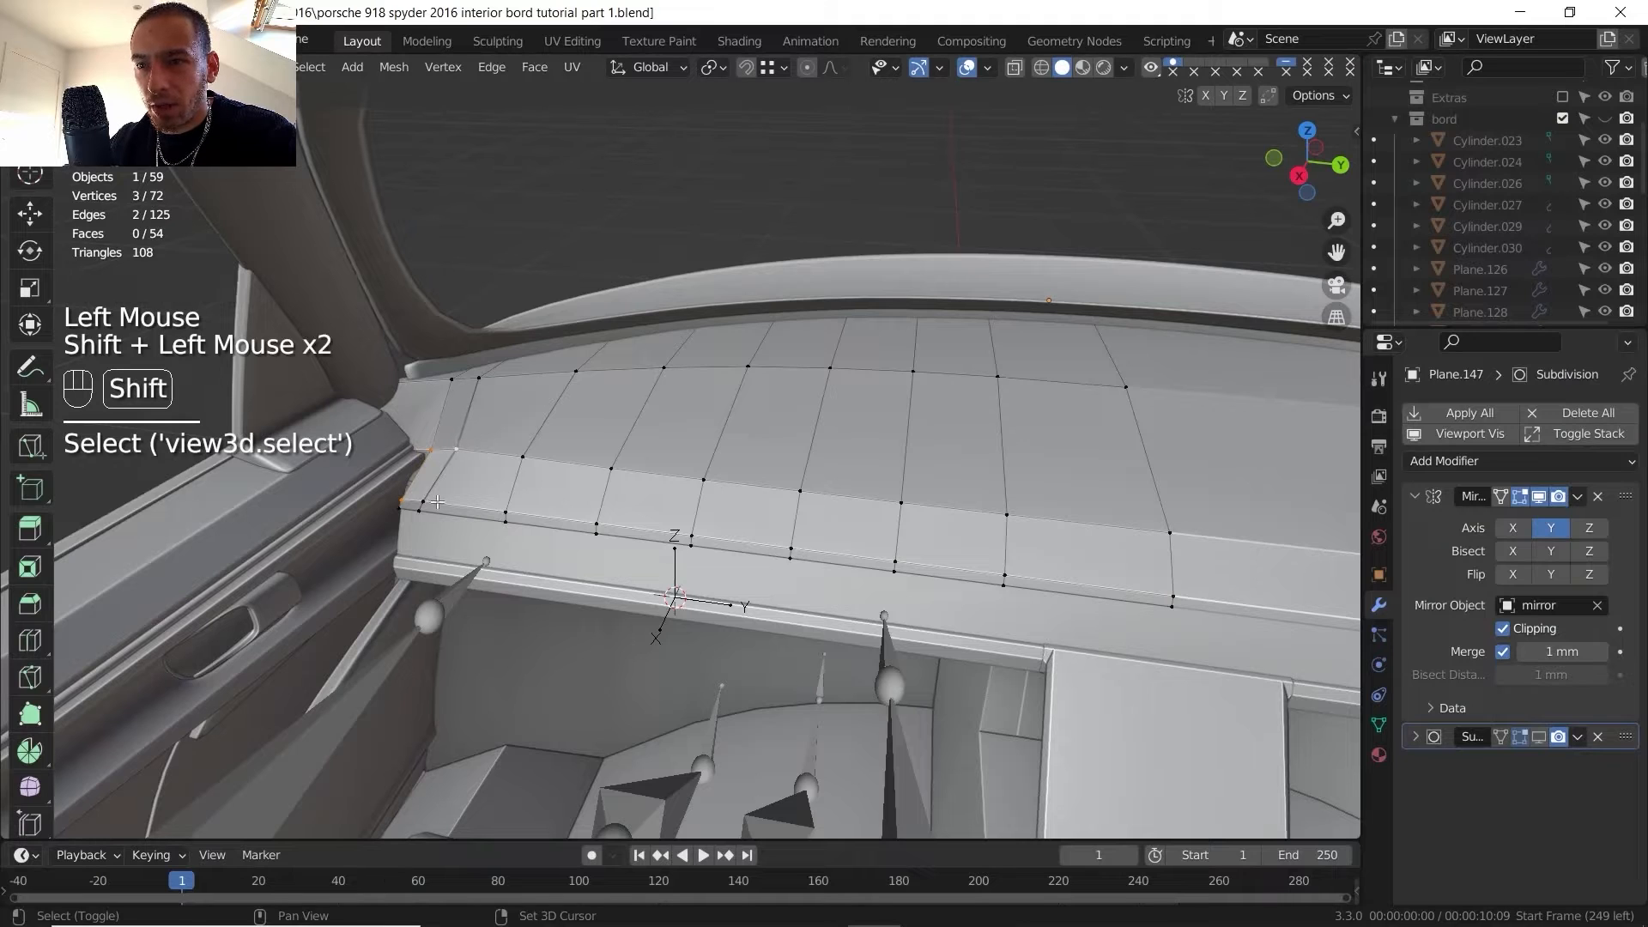
pyautogui.press('g')
pyautogui.press('z')
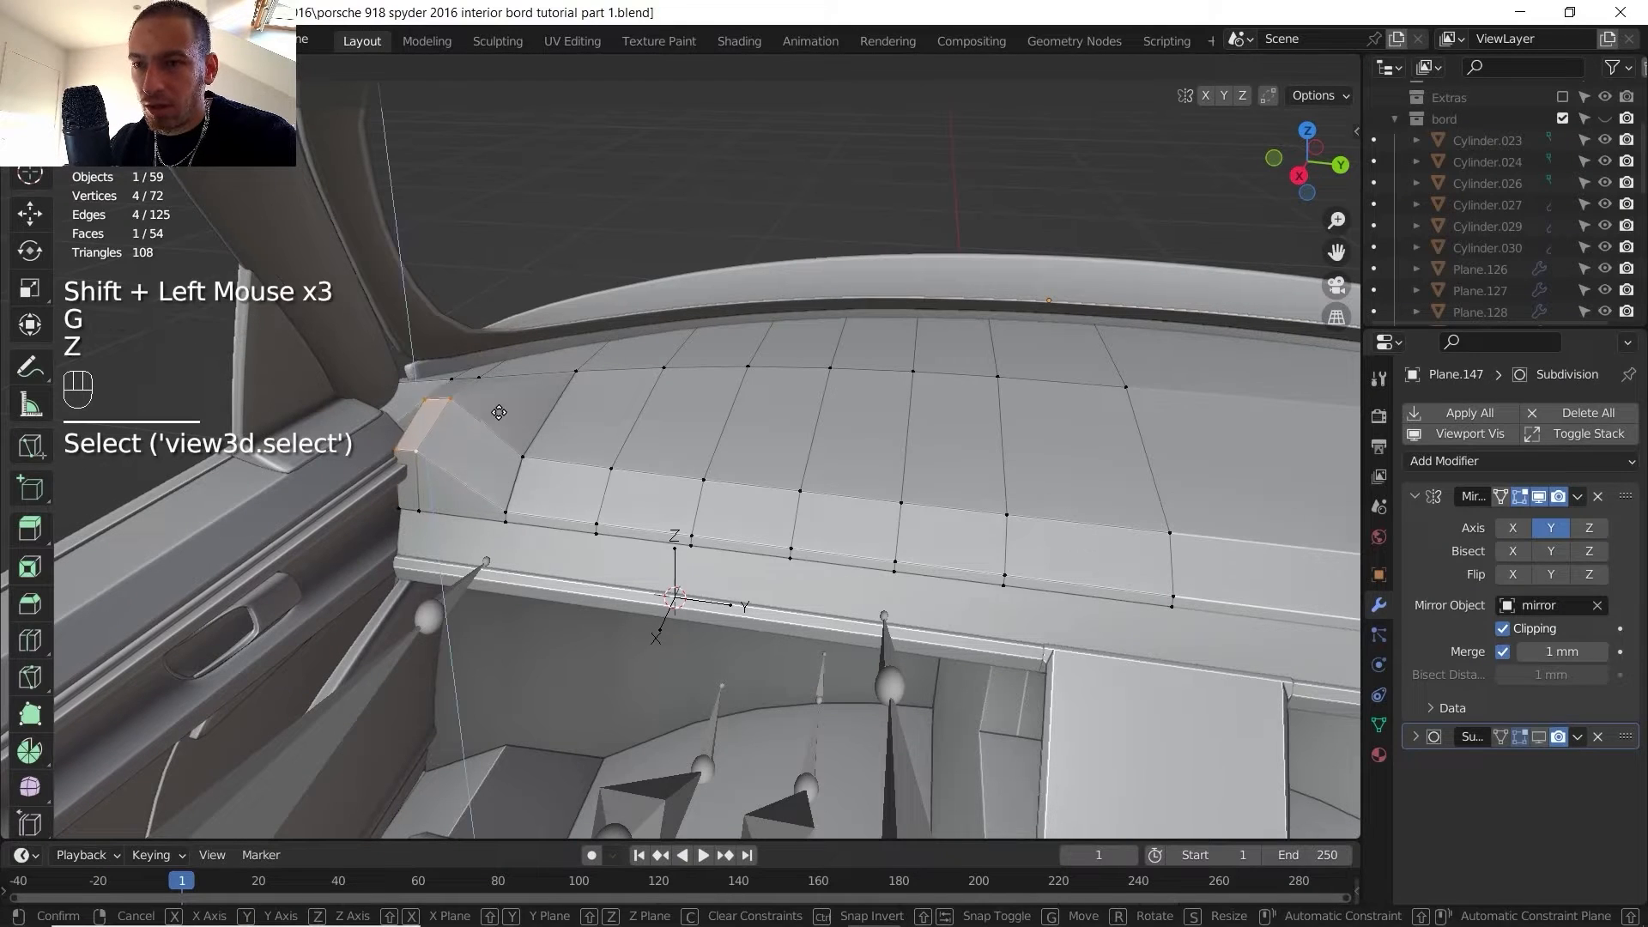
pyautogui.click(498, 417)
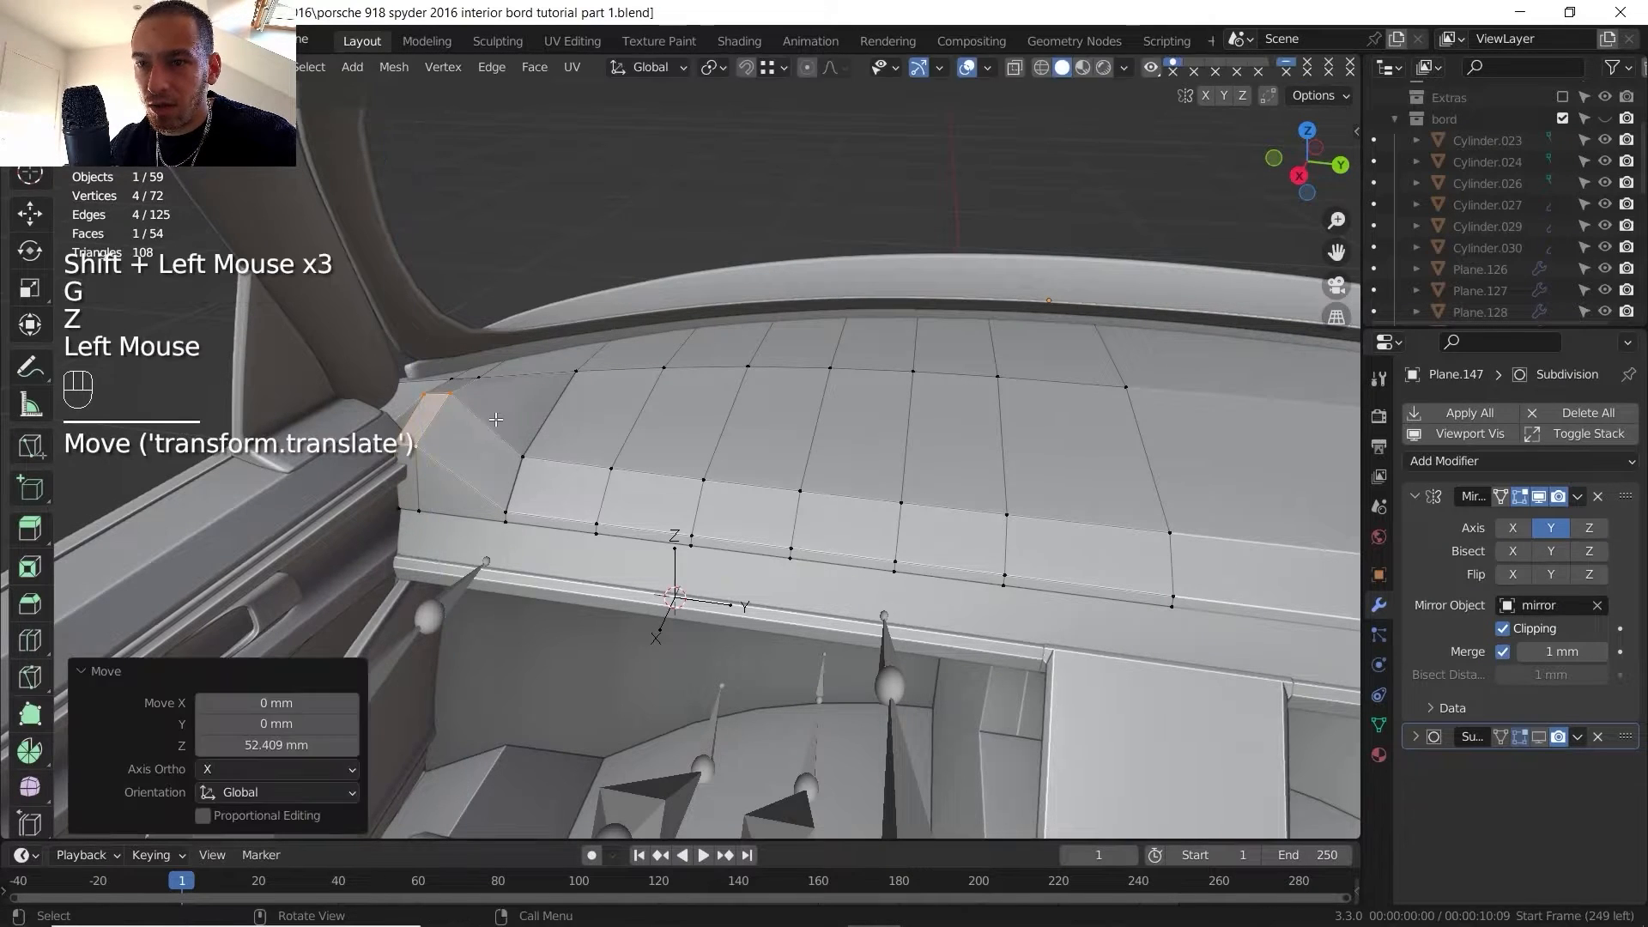
# - Raise the neighbouring column's two front vertices about 48.5 mm along Z and slide that column's three vertices toward the door end
pyautogui.doubleClick(512, 489)
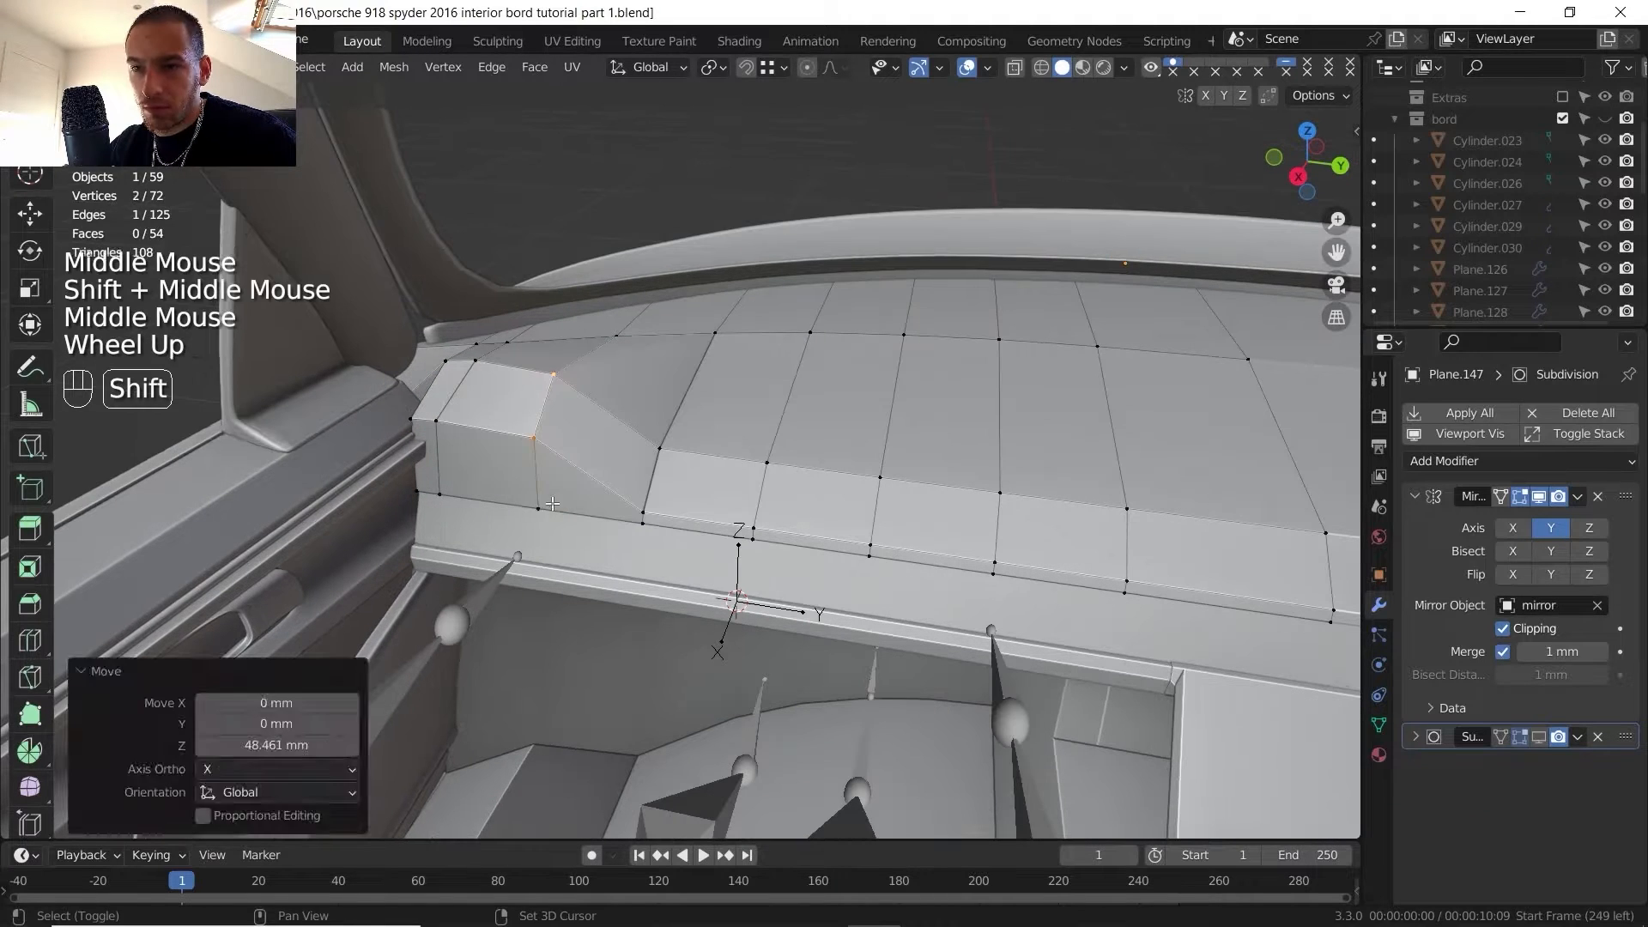
pyautogui.keyDown('shift'); pyautogui.click(542, 507); pyautogui.keyUp('shift')
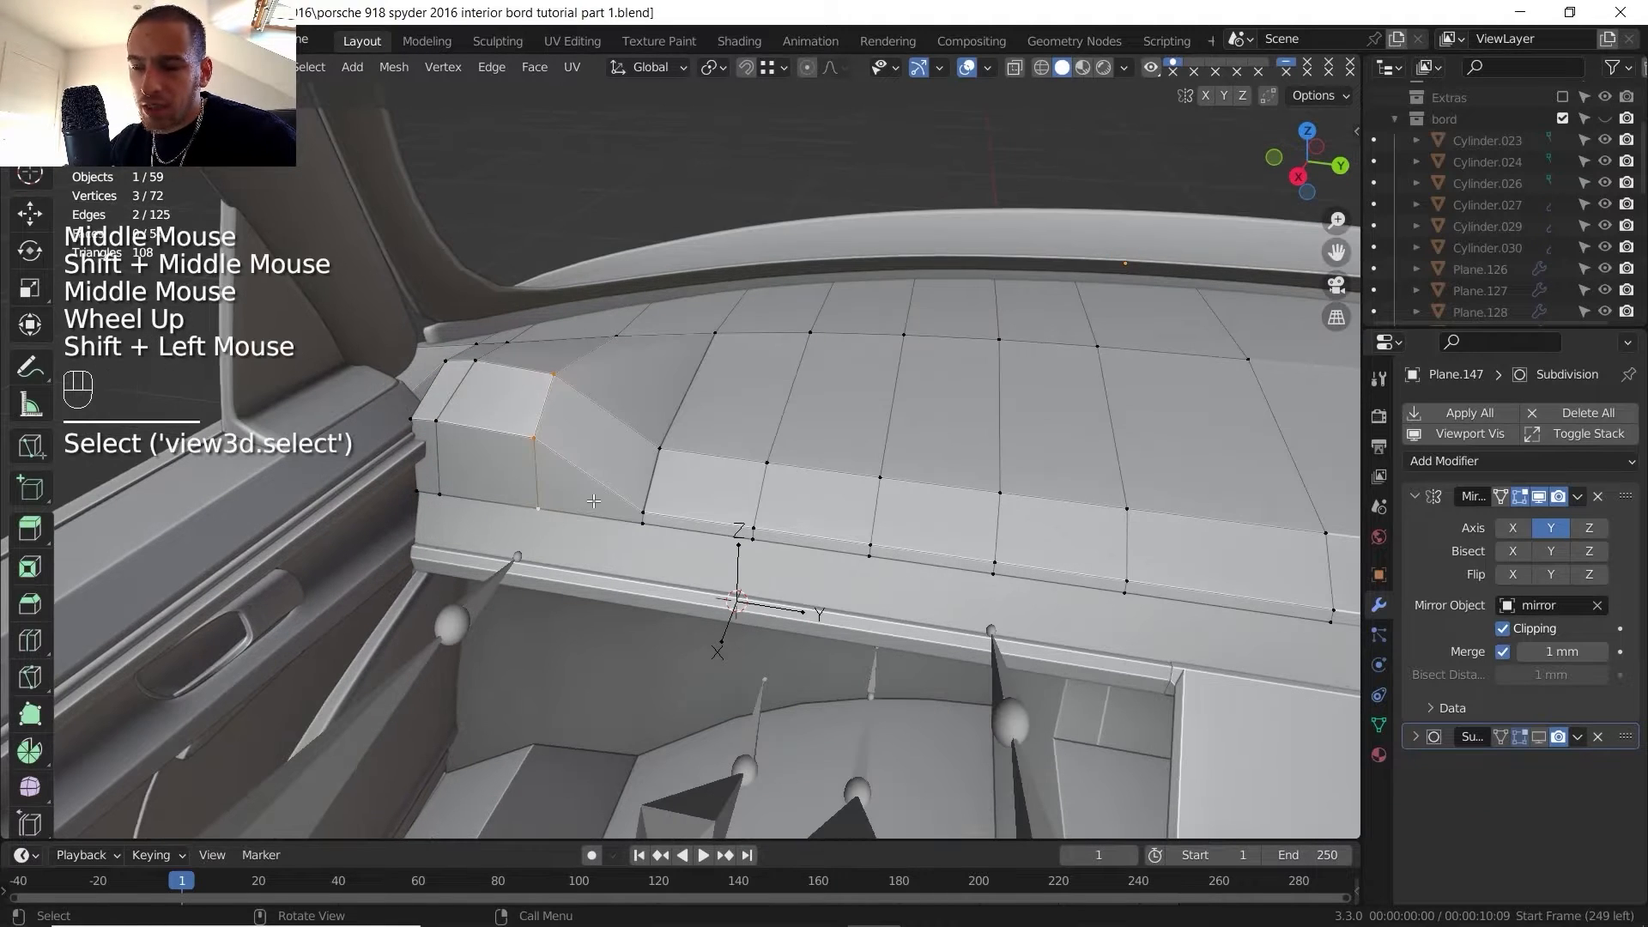
pyautogui.press('g')
pyautogui.press('g')
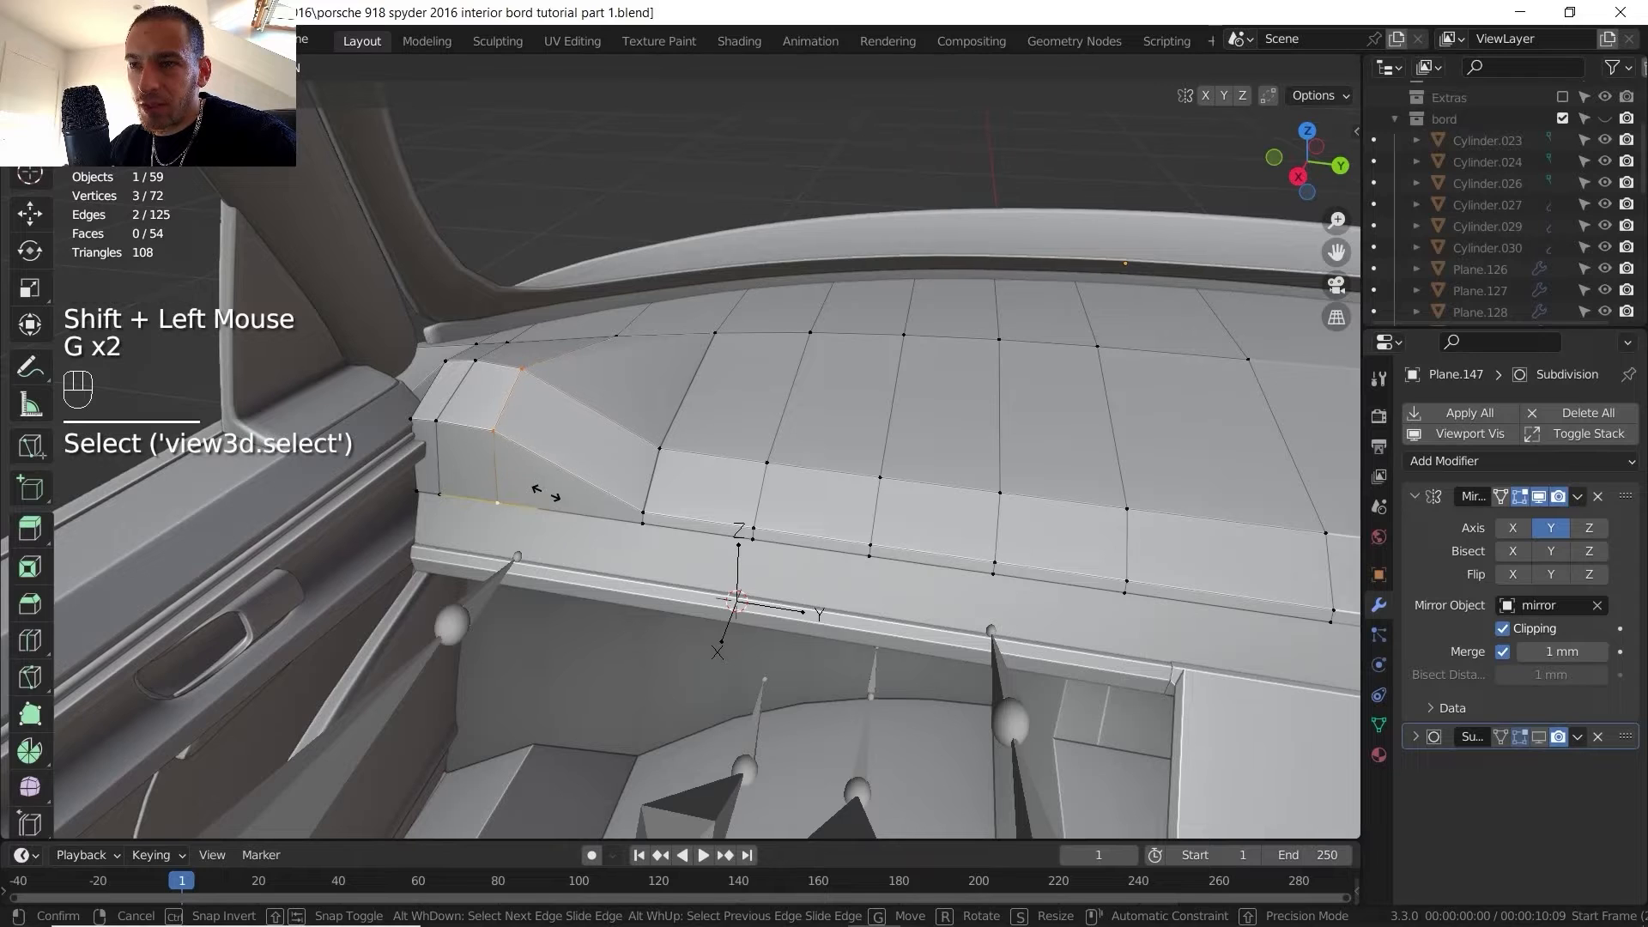
pyautogui.click(552, 491)
# - Add a cross loop cut beside the raised end and lower its two front vertices about 17.5 mm along Z
pyautogui.press('g')
pyautogui.press('z')
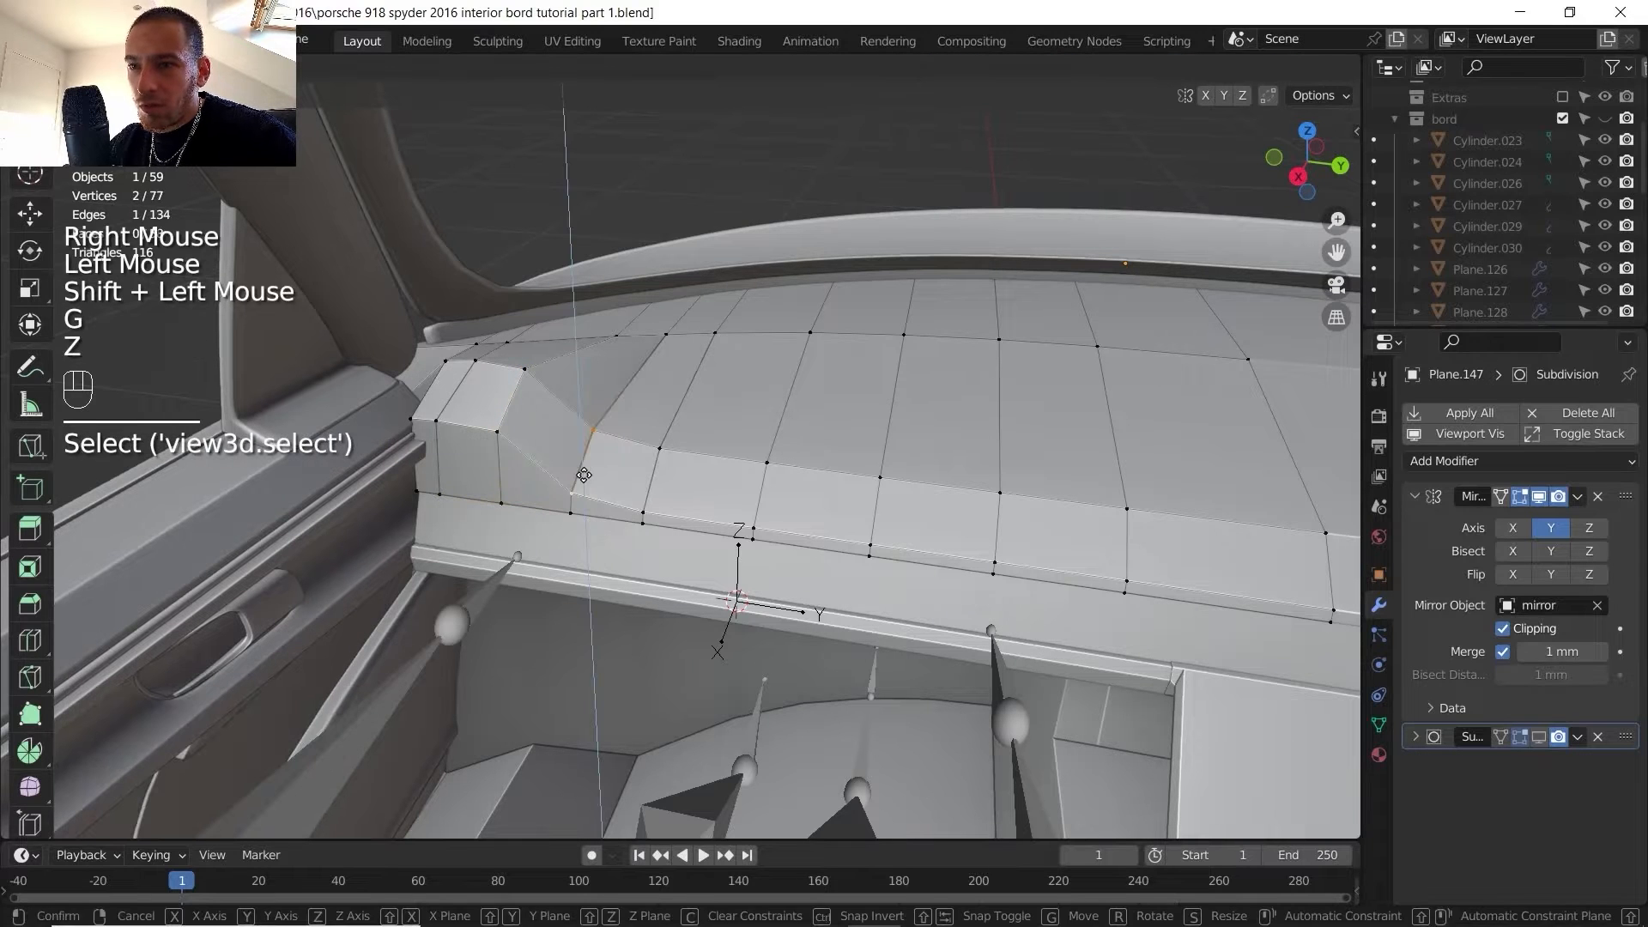
pyautogui.click(585, 478)
pyautogui.keyDown('shift'); pyautogui.moveTo(714, 426); pyautogui.dragTo(758, 406, button='middle'); pyautogui.keyUp('shift')
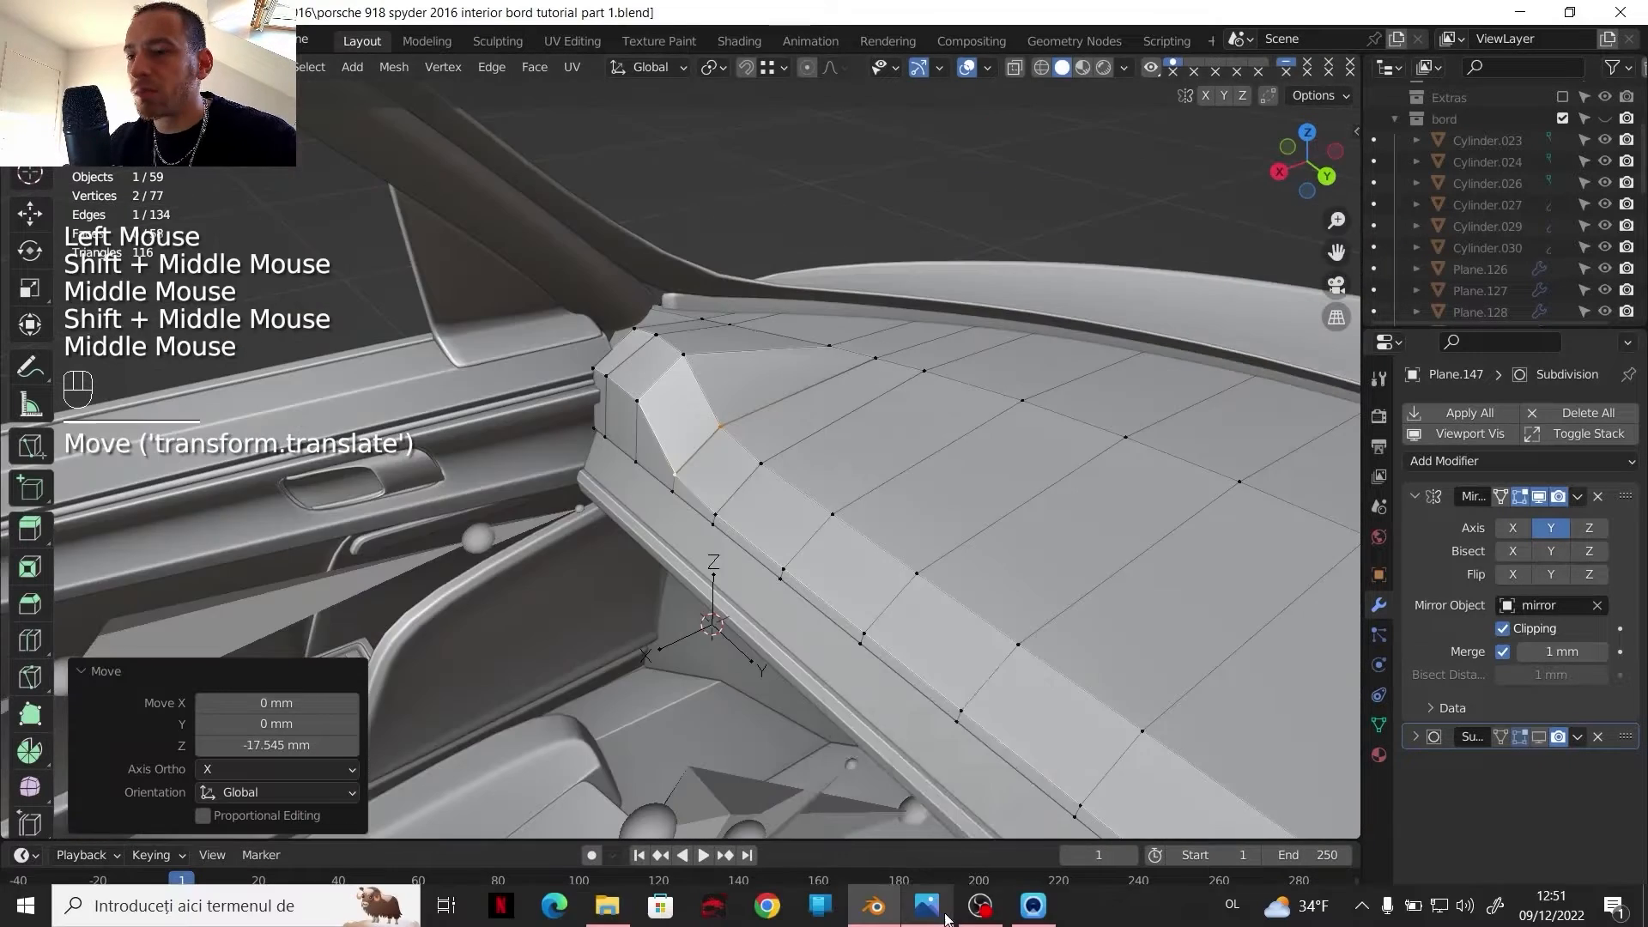
# - Check the reference photo and move the three upper front vertices of the raised end about -15.1 mm along X
pyautogui.click(945, 915)
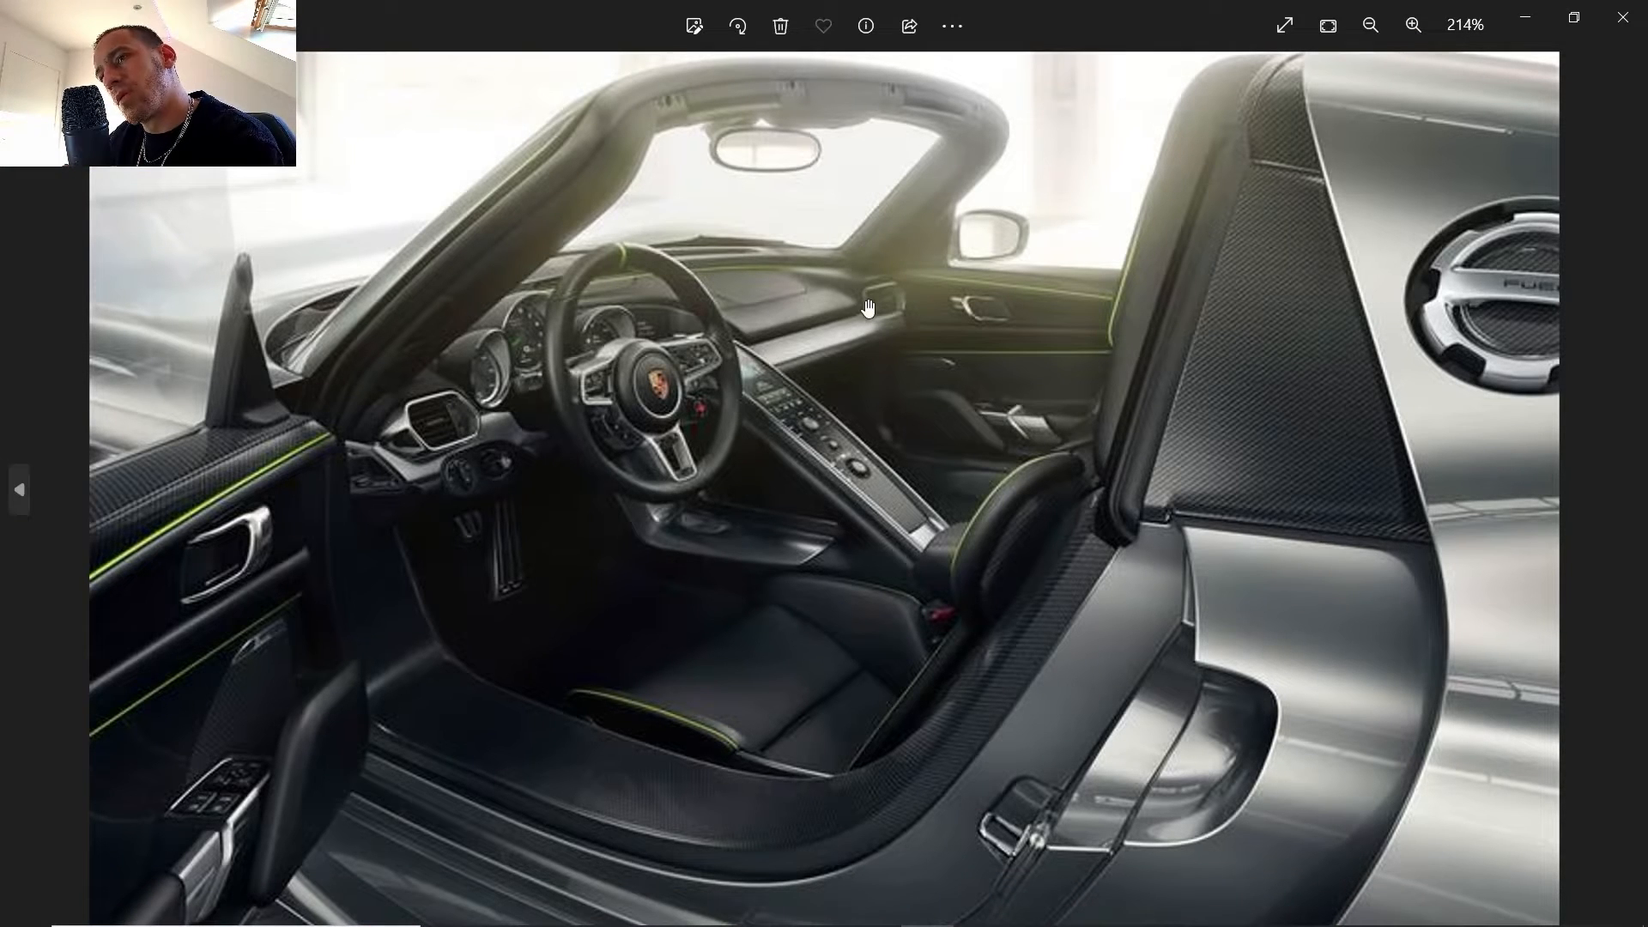
pyautogui.click(874, 915)
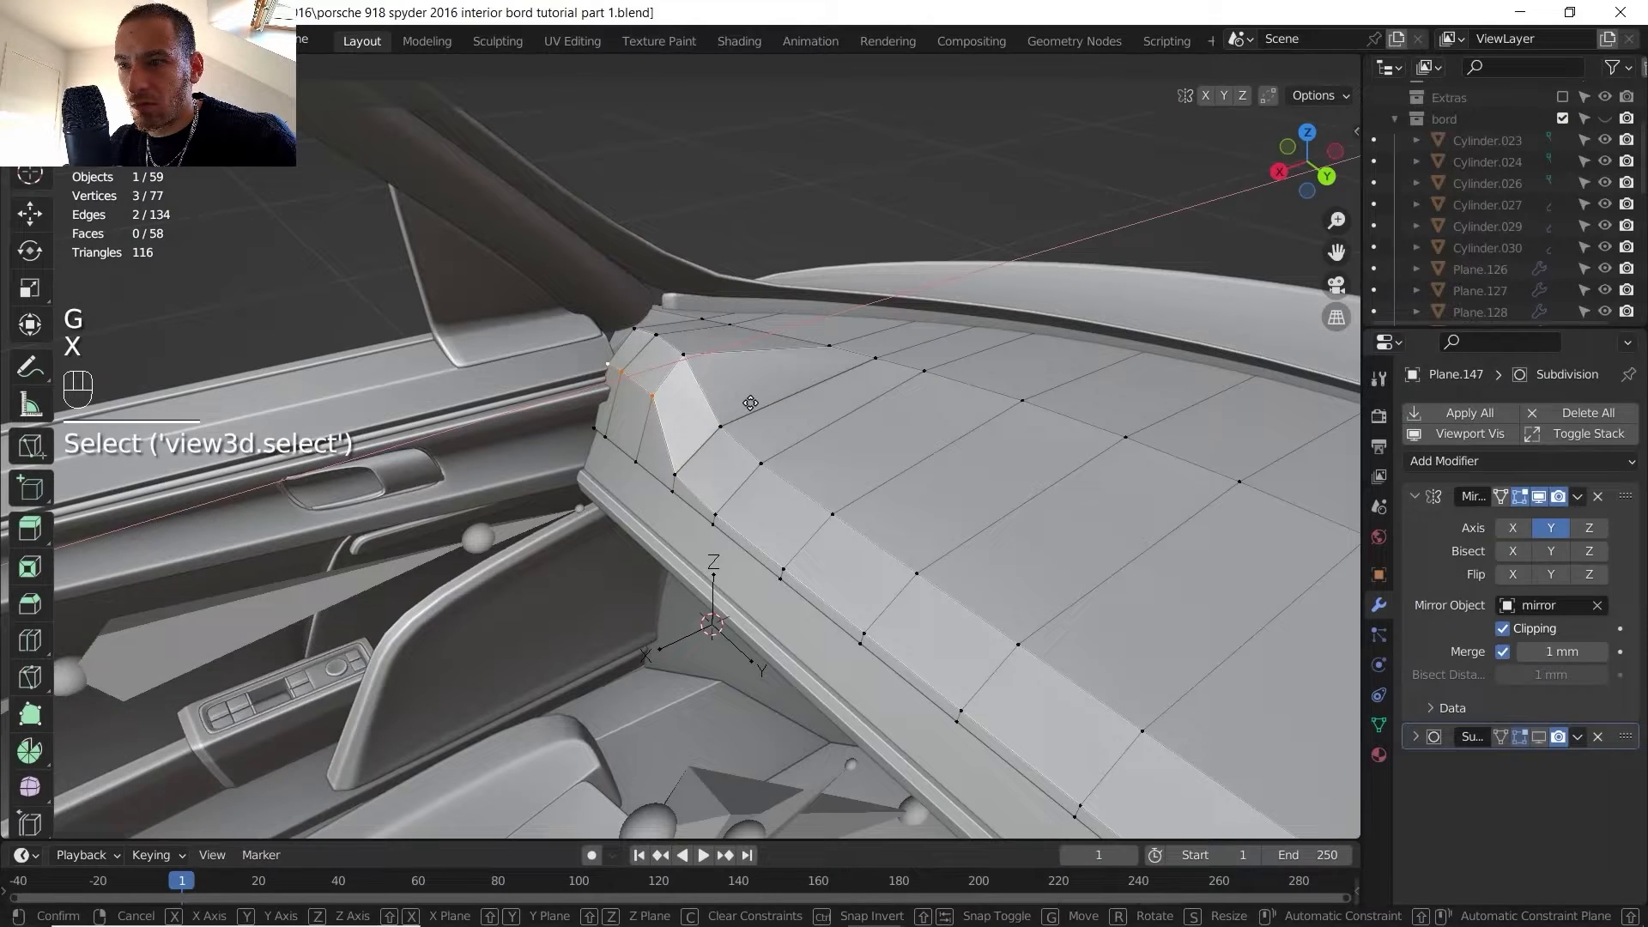
pyautogui.click(749, 403)
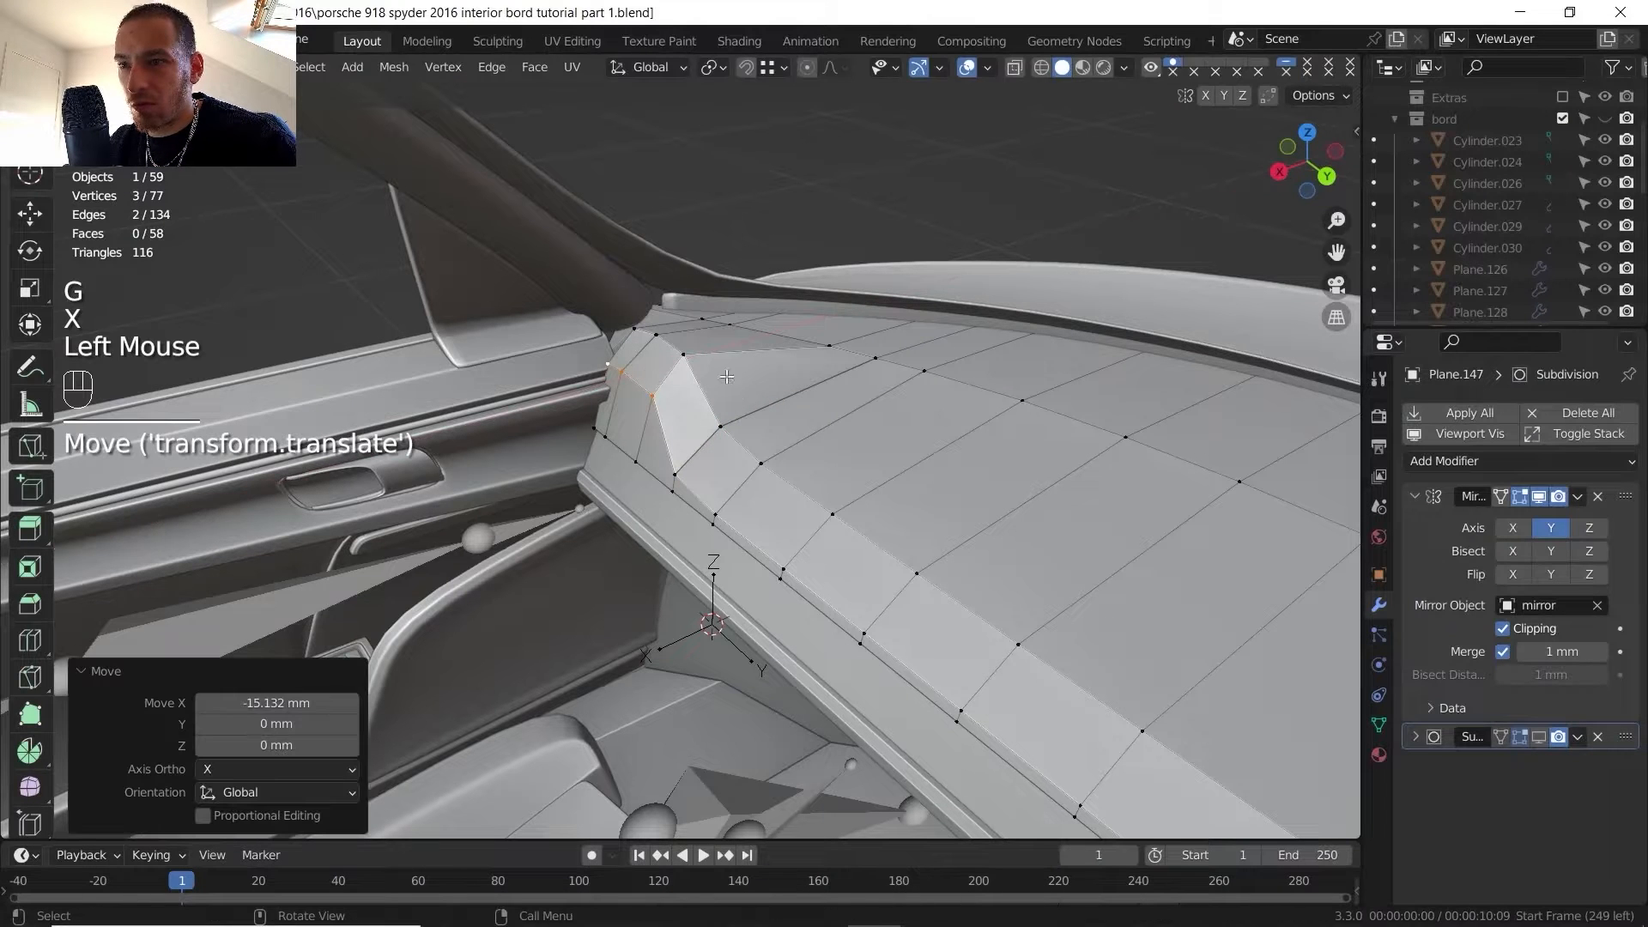
# - Lower the three vertices in the row behind the raised end's upper front edge about 5.6 mm along Z
pyautogui.doubleClick(641, 324)
pyautogui.keyDown('shift'); pyautogui.click(655, 334); pyautogui.keyUp('shift')
pyautogui.keyDown('shift'); pyautogui.click(684, 353); pyautogui.keyUp('shift')
pyautogui.press('g')
pyautogui.press('z')
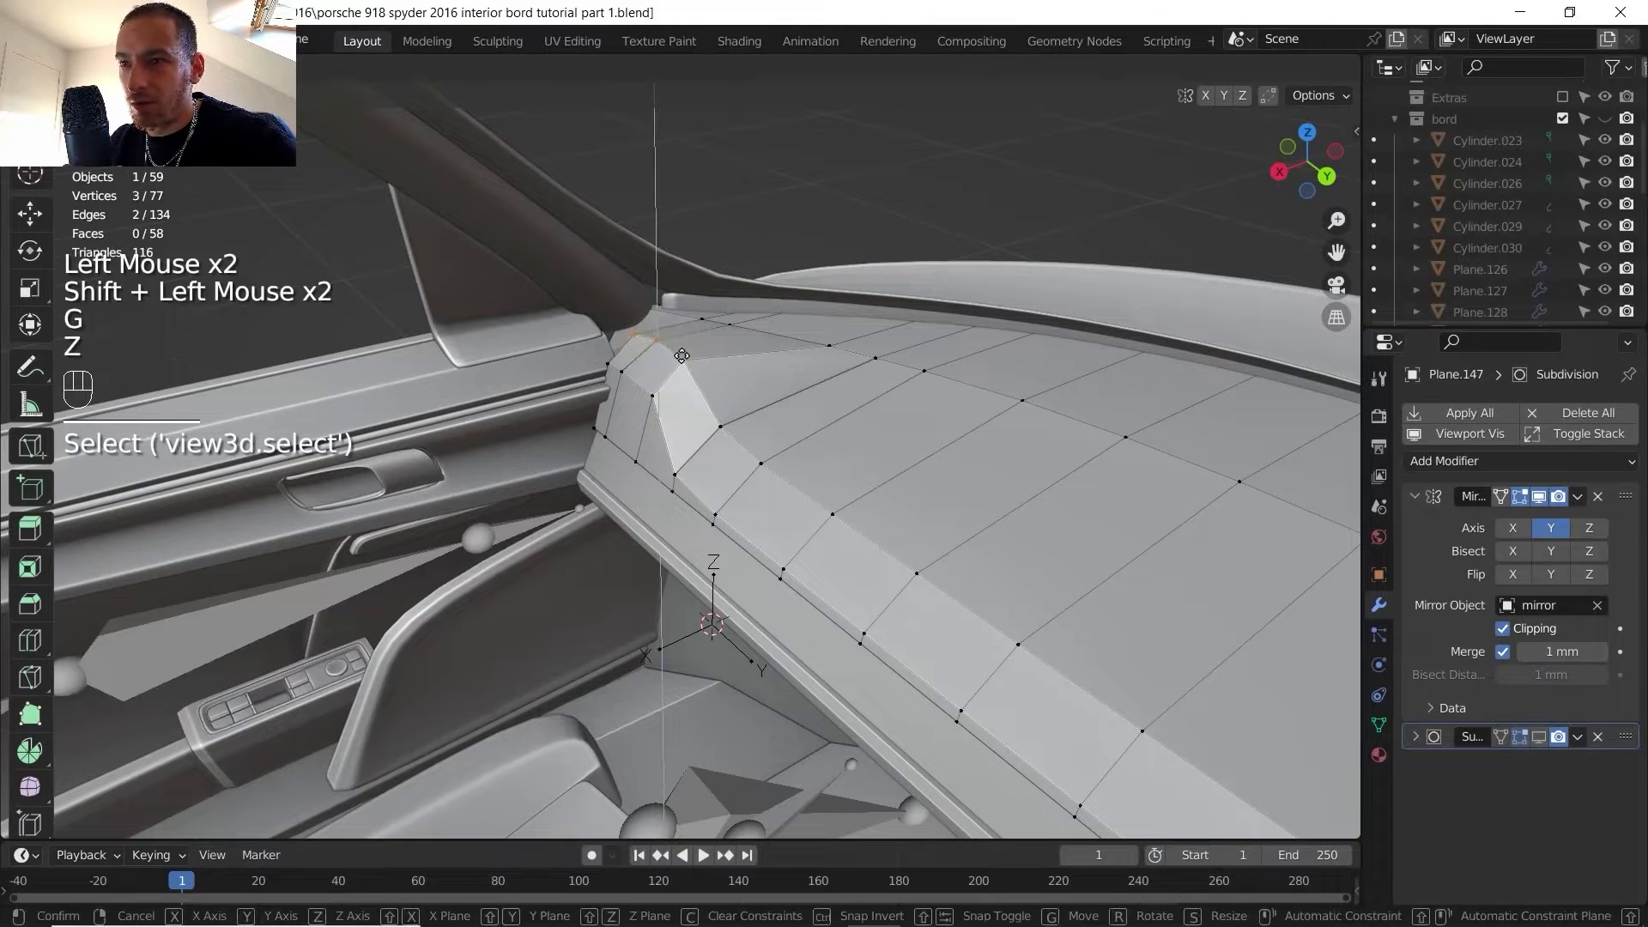
pyautogui.click(681, 356)
pyautogui.keyDown('shift'); pyautogui.moveTo(681, 355); pyautogui.dragTo(644, 343, button='middle'); pyautogui.keyUp('shift')
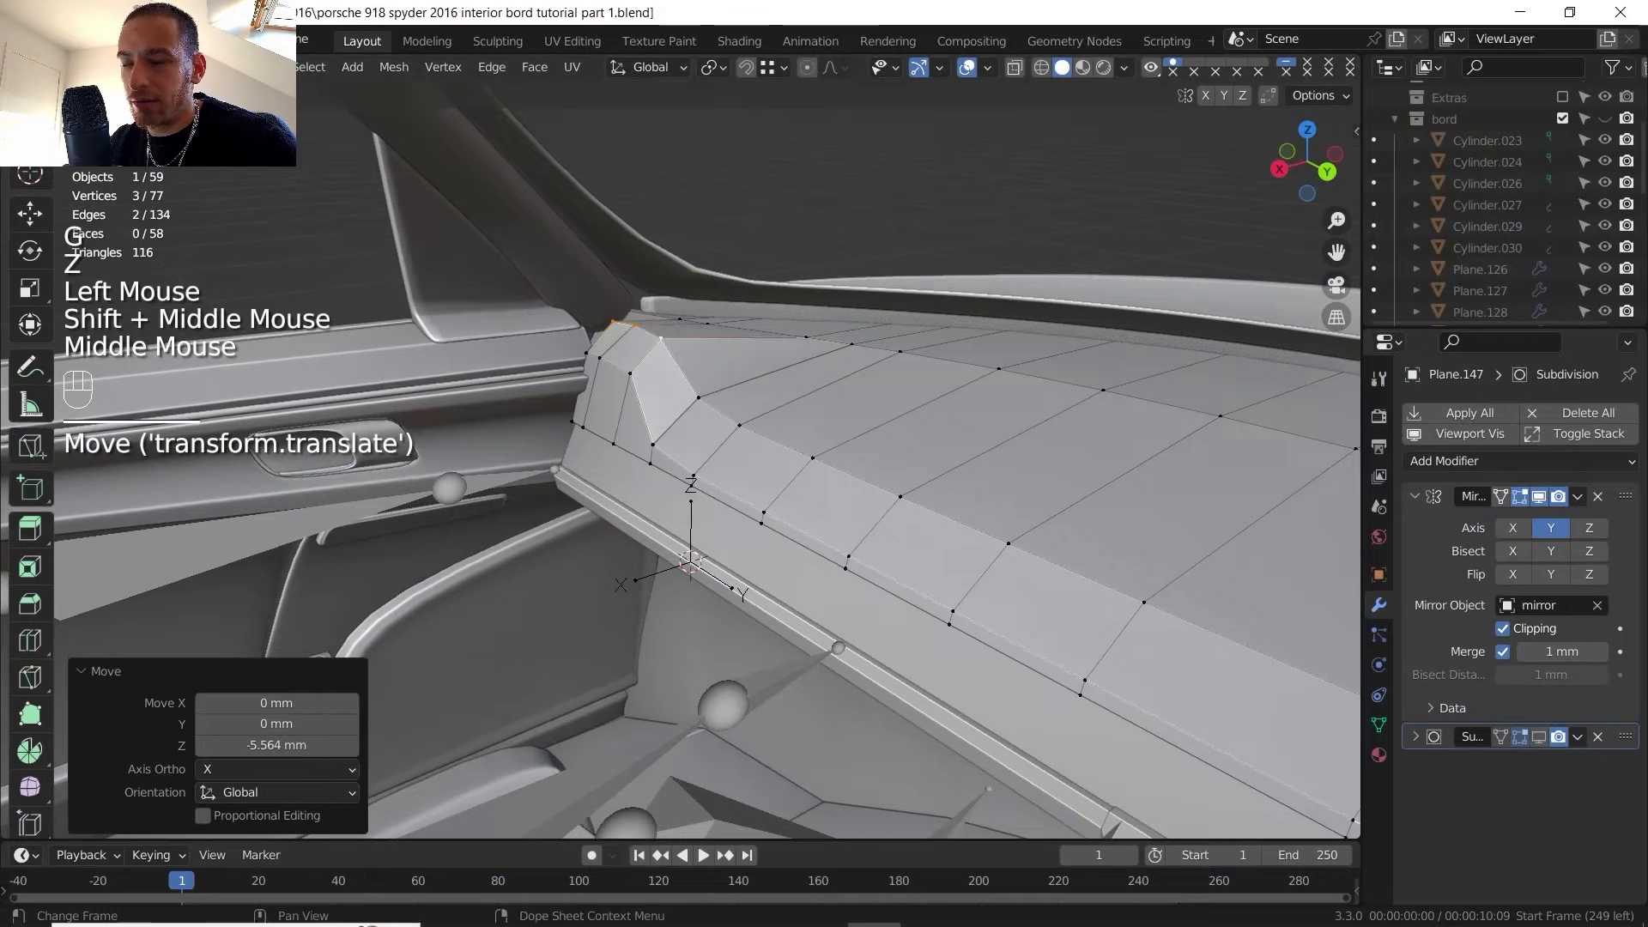
# - Check the interior reference photos and raise three upper vertices of the dashboard's door end about 13.1 mm along Z
pyautogui.click(926, 906)
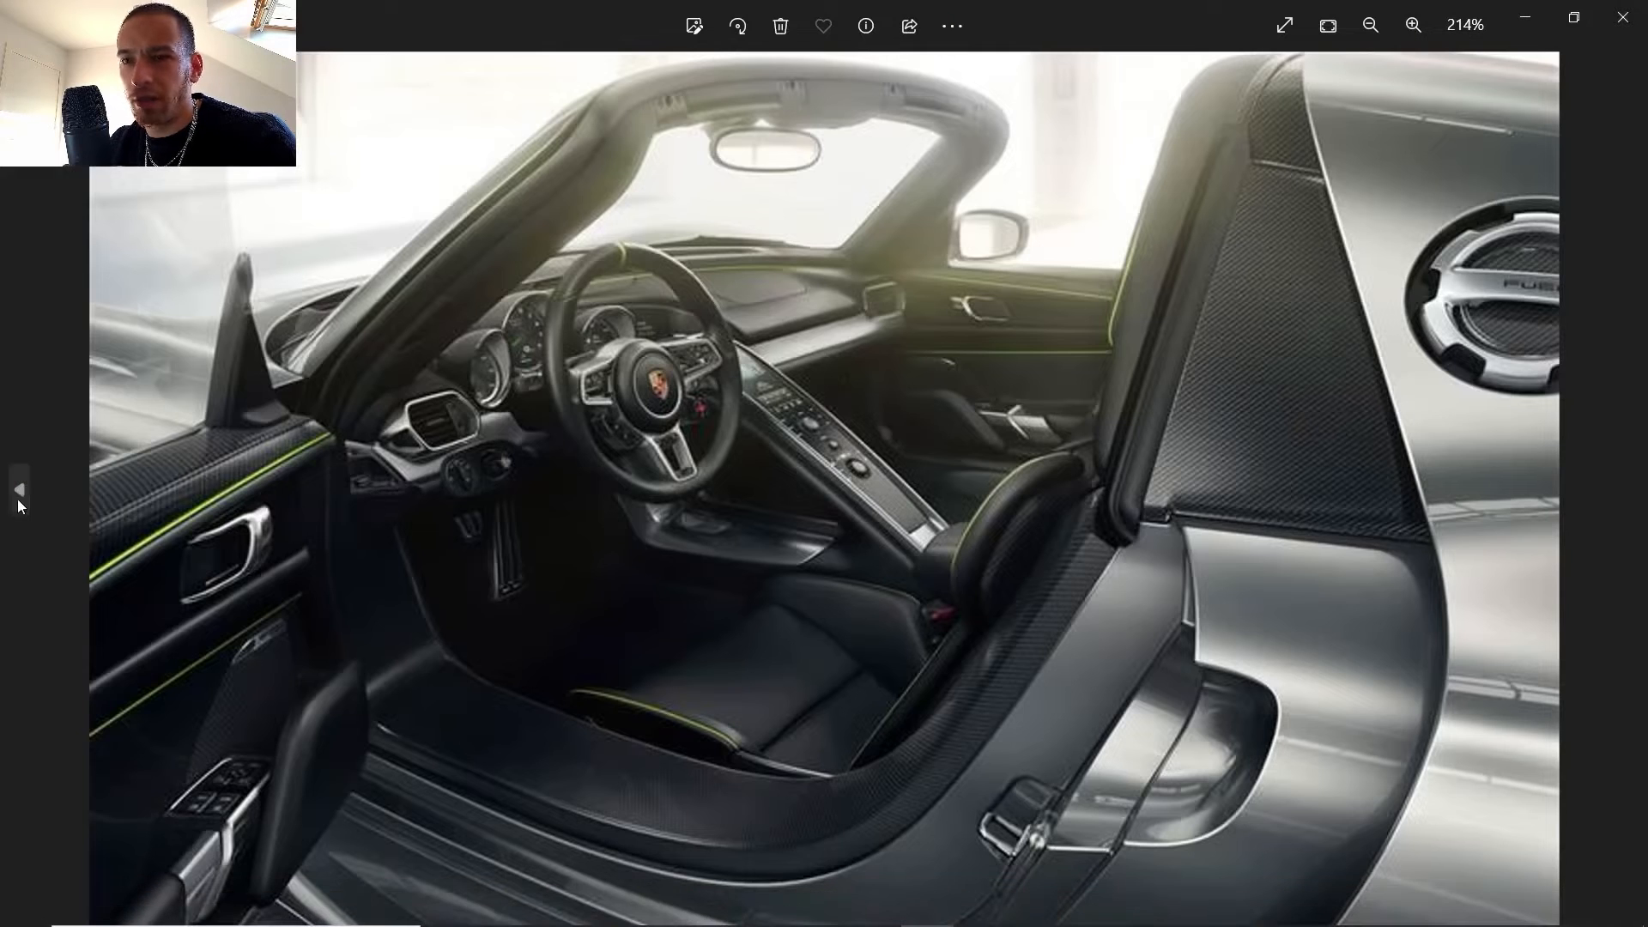
pyautogui.click(17, 496)
pyautogui.scroll(1, 596, 292)
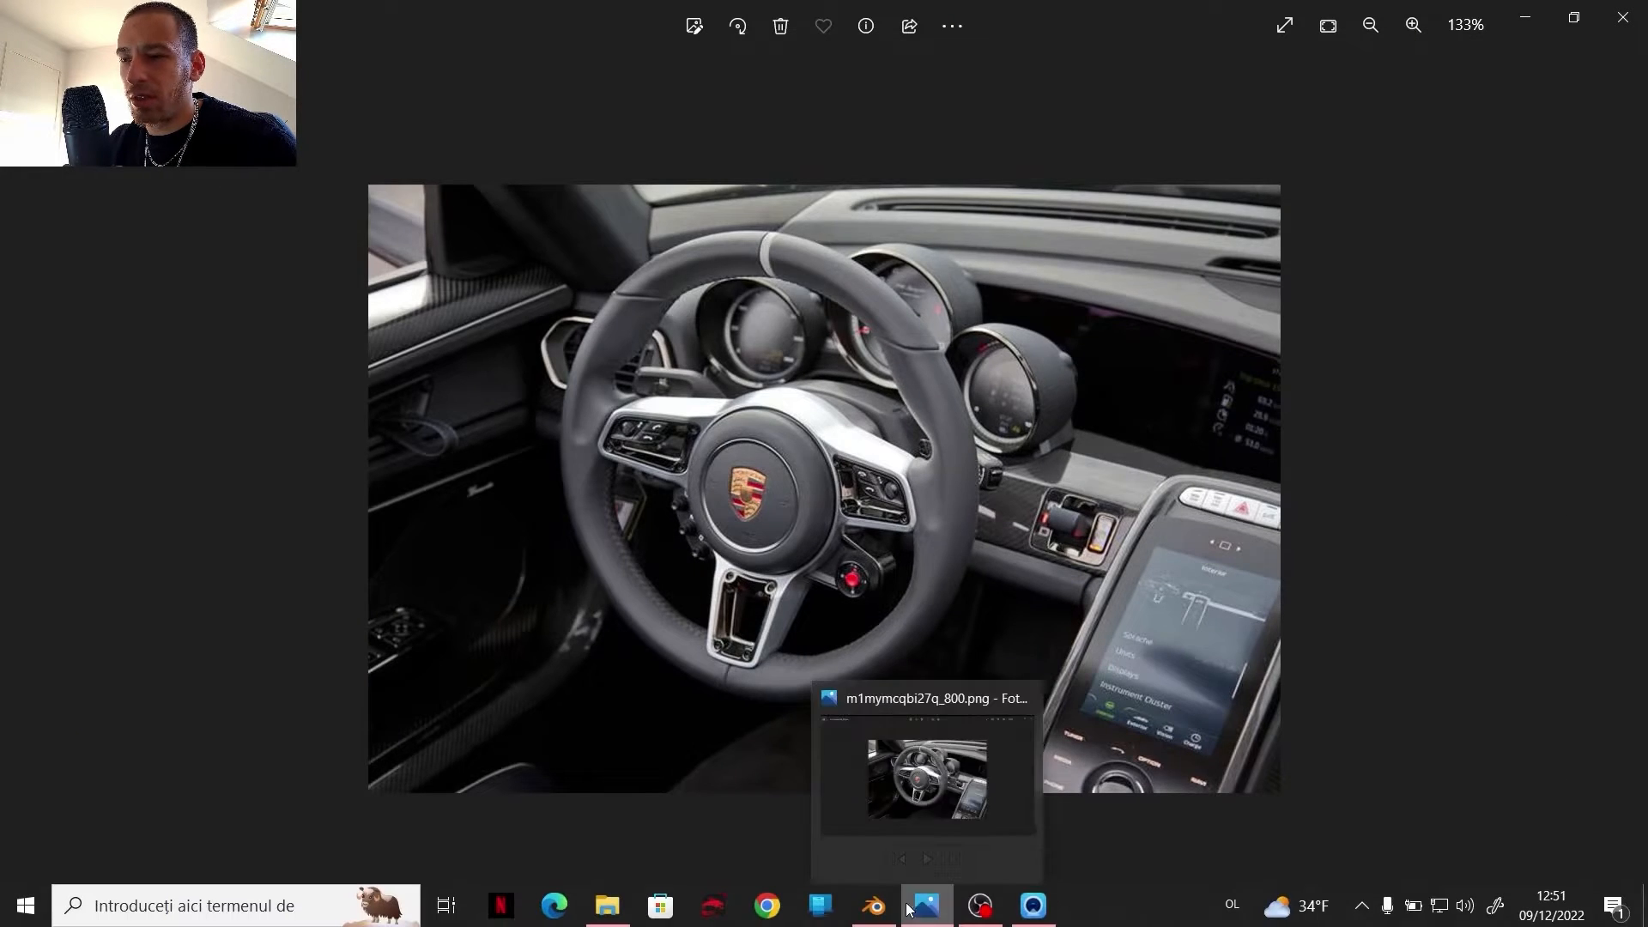
pyautogui.click(874, 904)
pyautogui.keyDown('shift'); pyautogui.moveTo(639, 492); pyautogui.dragTo(708, 532, button='middle'); pyautogui.keyUp('shift')
pyautogui.moveTo(708, 532); pyautogui.dragTo(717, 494, button='middle')
pyautogui.moveTo(716, 429); pyautogui.dragTo(730, 459, button='middle')
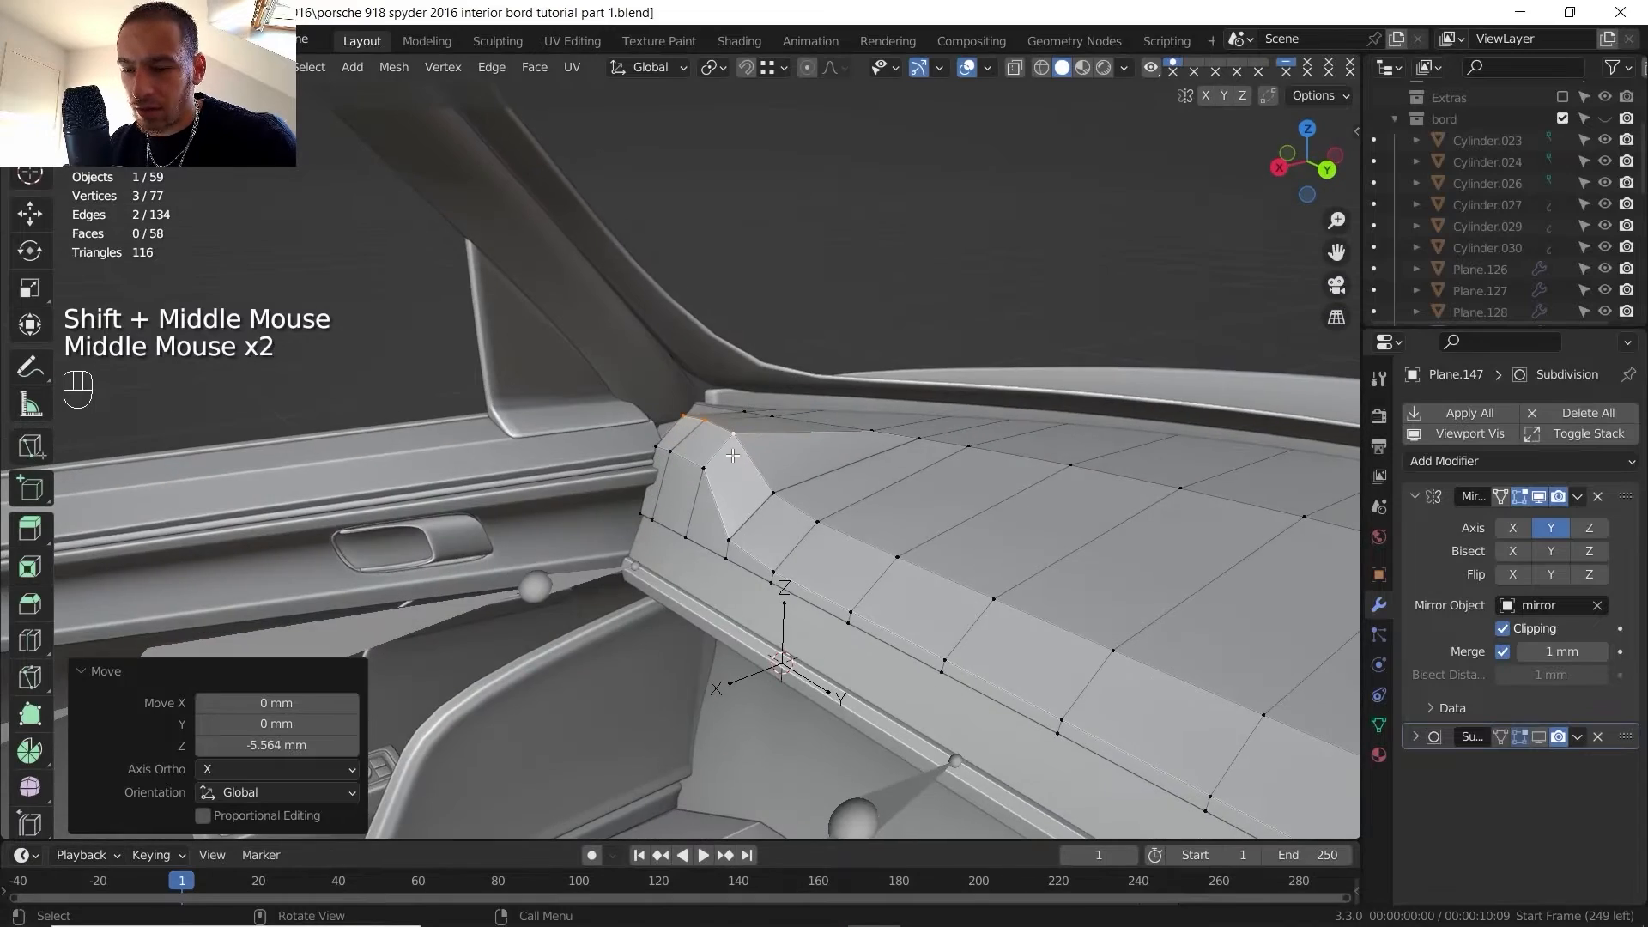
pyautogui.press('g')
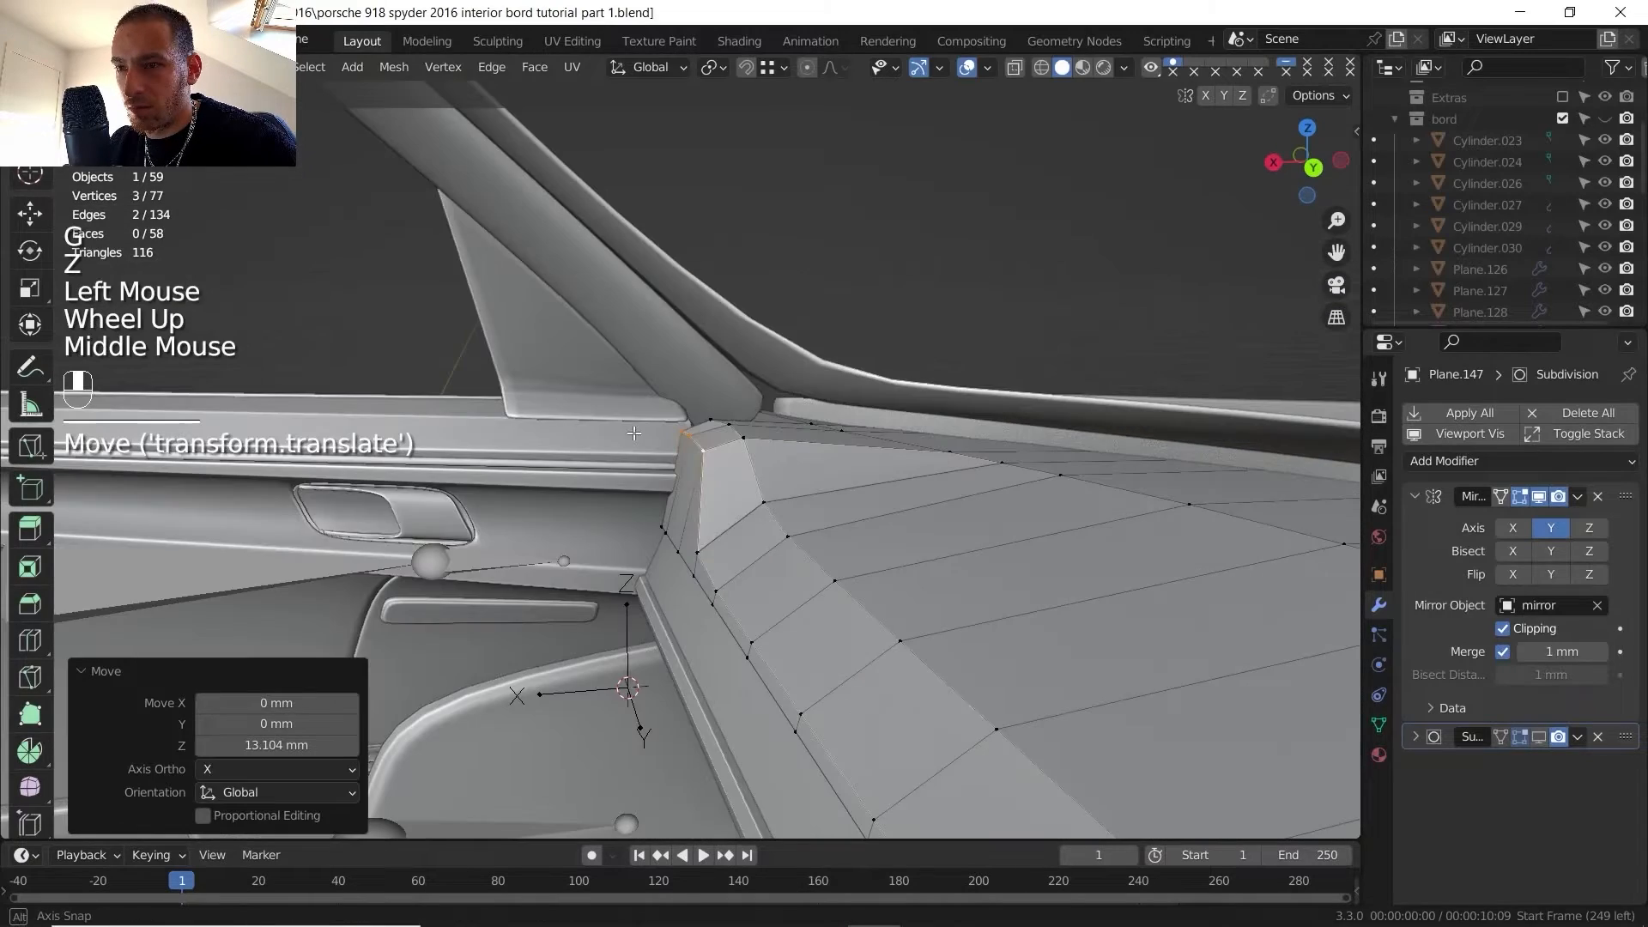
# - Move the two vertices nearest the door in the raised end's rear upper row about -17 mm along Y
pyautogui.keyDown('shift'); pyautogui.moveTo(721, 477); pyautogui.dragTo(836, 511, button='middle'); pyautogui.keyUp('shift')
pyautogui.scroll(3, 836, 511)
pyautogui.click(717, 403)
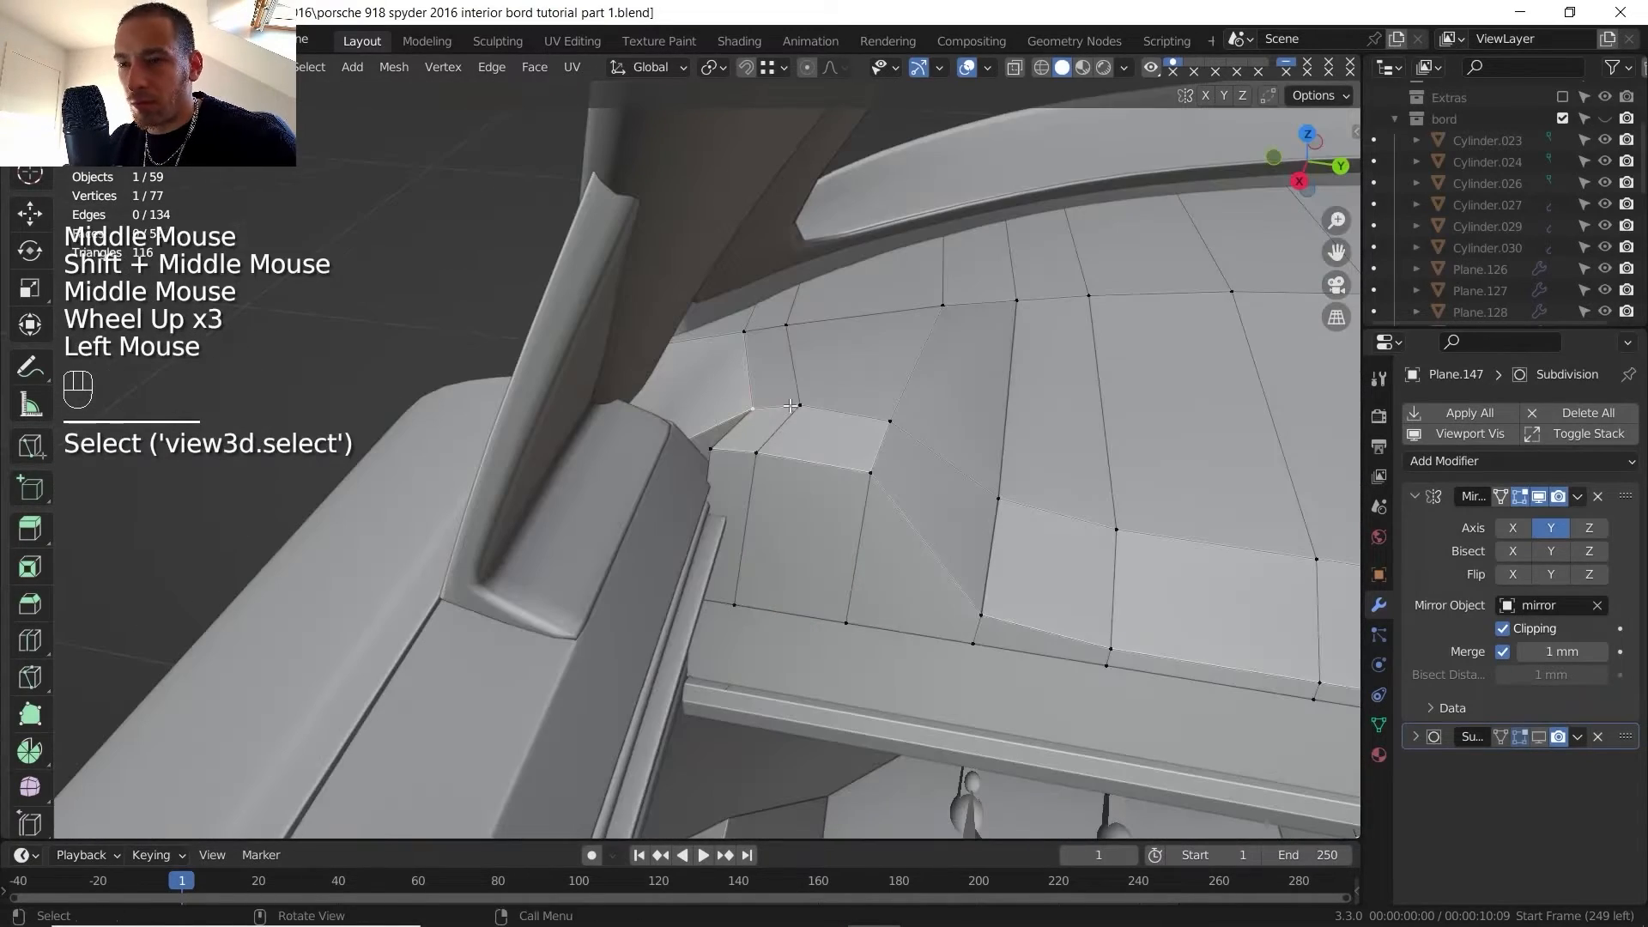
pyautogui.keyDown('shift'); pyautogui.click(764, 402); pyautogui.keyUp('shift')
pyautogui.press('g')
pyautogui.press('y')
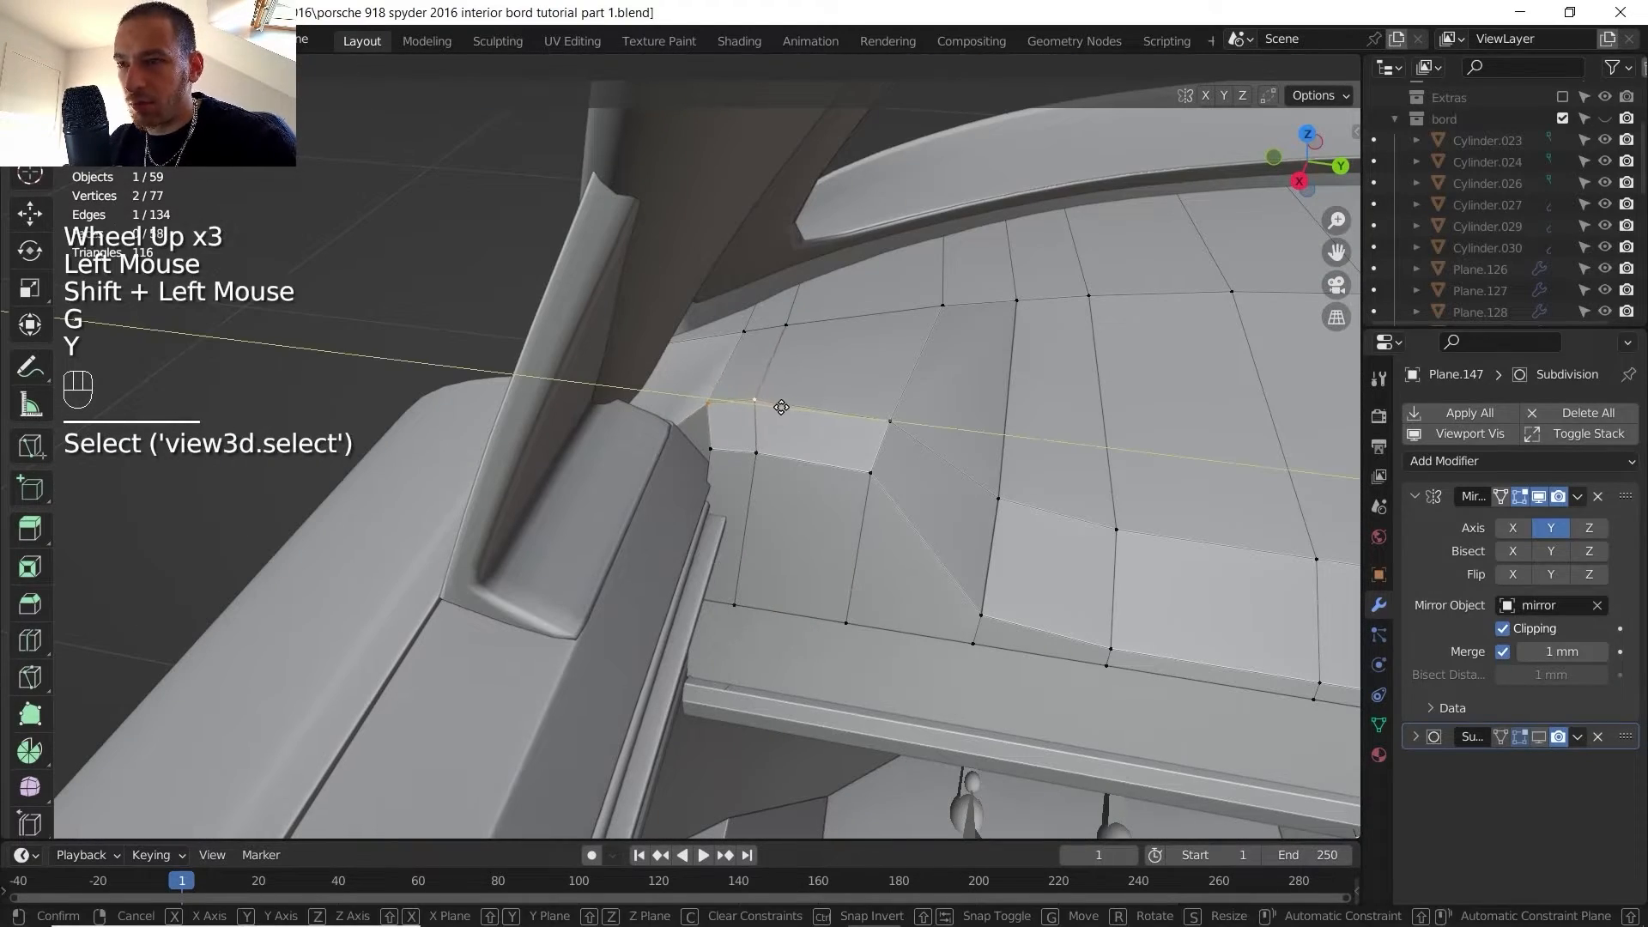
pyautogui.click(791, 411)
# - Examine the reshaped door end and the whole dashboard from several angles
pyautogui.scroll(-2, 791, 411)
pyautogui.keyDown('shift'); pyautogui.moveTo(791, 412); pyautogui.dragTo(637, 296, button='middle'); pyautogui.keyUp('shift')
pyautogui.keyDown('shift'); pyautogui.moveTo(637, 296); pyautogui.dragTo(618, 403, button='middle'); pyautogui.keyUp('shift')
pyautogui.scroll(-1, 631, 352)
pyautogui.moveTo(618, 404); pyautogui.dragTo(567, 429, button='middle')
pyautogui.keyDown('shift'); pyautogui.moveTo(566, 429); pyautogui.dragTo(704, 506, button='middle'); pyautogui.keyUp('shift')
pyautogui.scroll(-2, 577, 496)
pyautogui.keyDown('shift'); pyautogui.moveTo(703, 506); pyautogui.dragTo(738, 494, button='middle'); pyautogui.keyUp('shift')
pyautogui.moveTo(738, 494); pyautogui.dragTo(867, 476, button='middle')
pyautogui.moveTo(867, 476); pyautogui.dragTo(738, 498, button='middle')
pyautogui.keyDown('shift'); pyautogui.moveTo(739, 498); pyautogui.dragTo(828, 497, button='middle'); pyautogui.keyUp('shift')
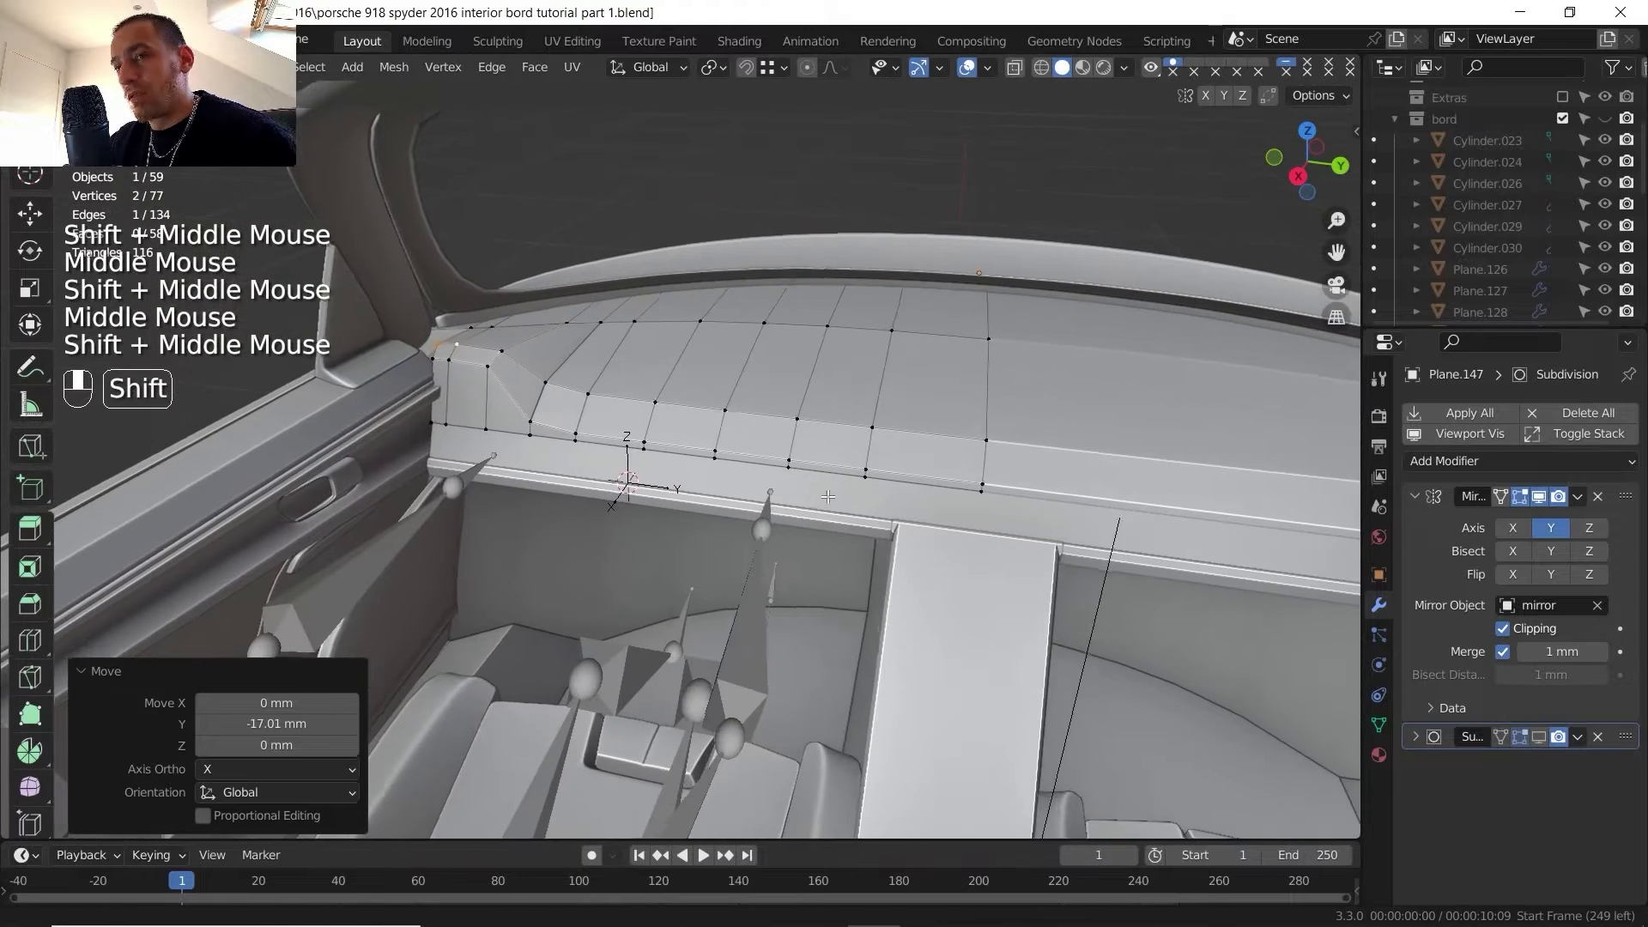
# - Apply the dashboard's Mirror modifier in Object Mode and return to editing its full mesh
pyautogui.press('Tab')
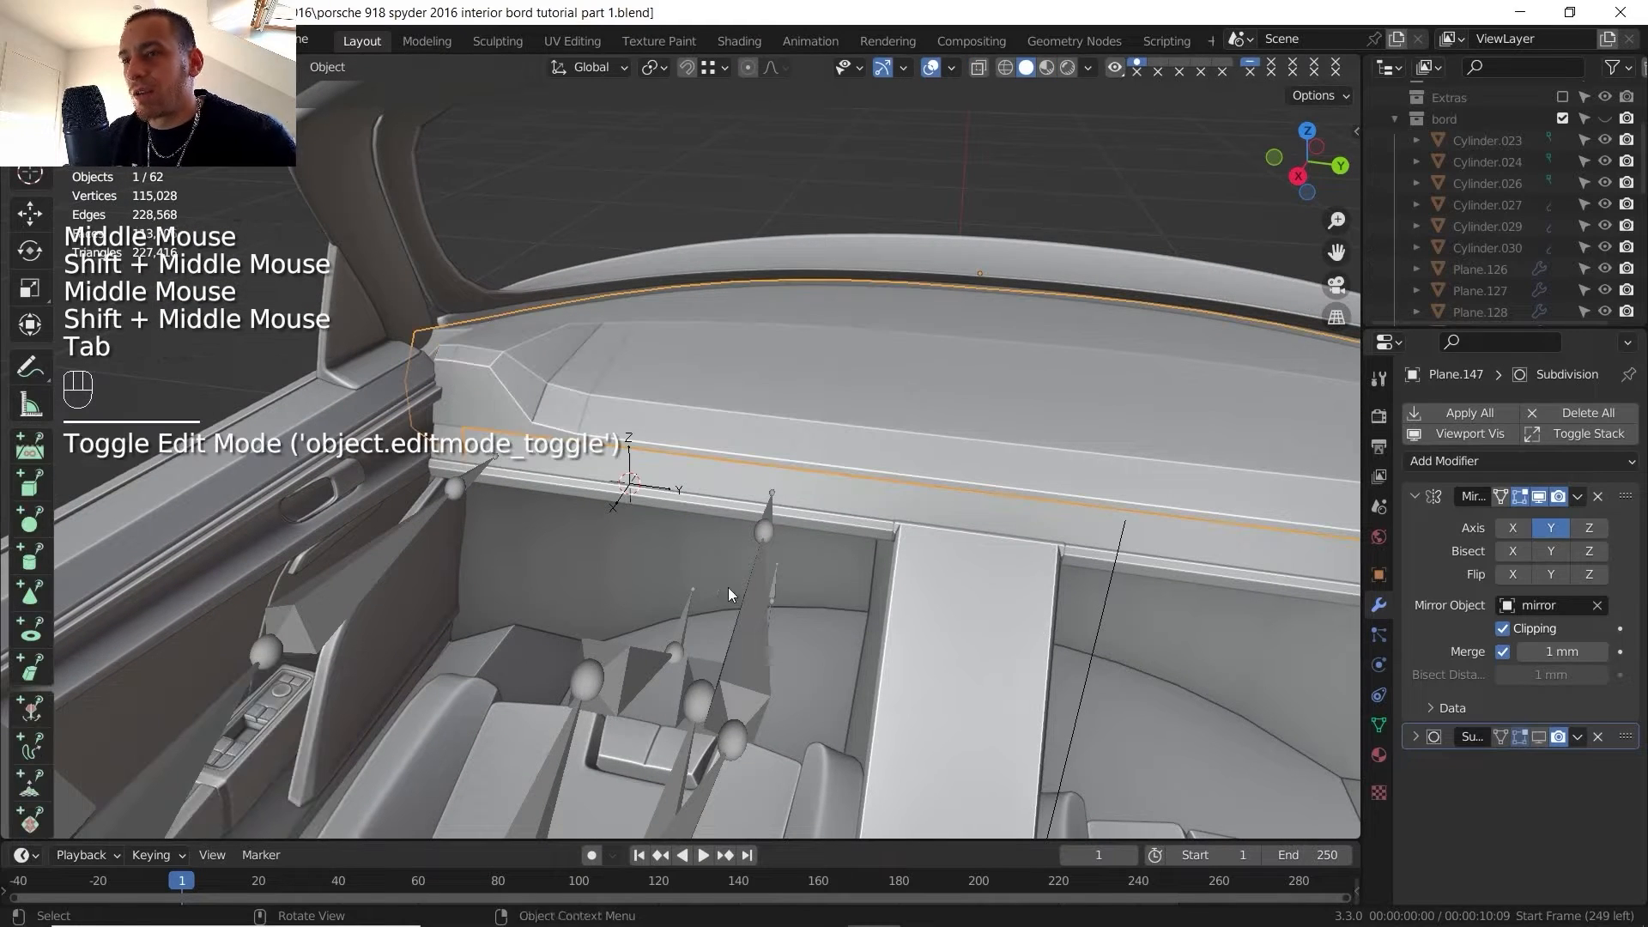
pyautogui.click(1577, 497)
pyautogui.click(1517, 523)
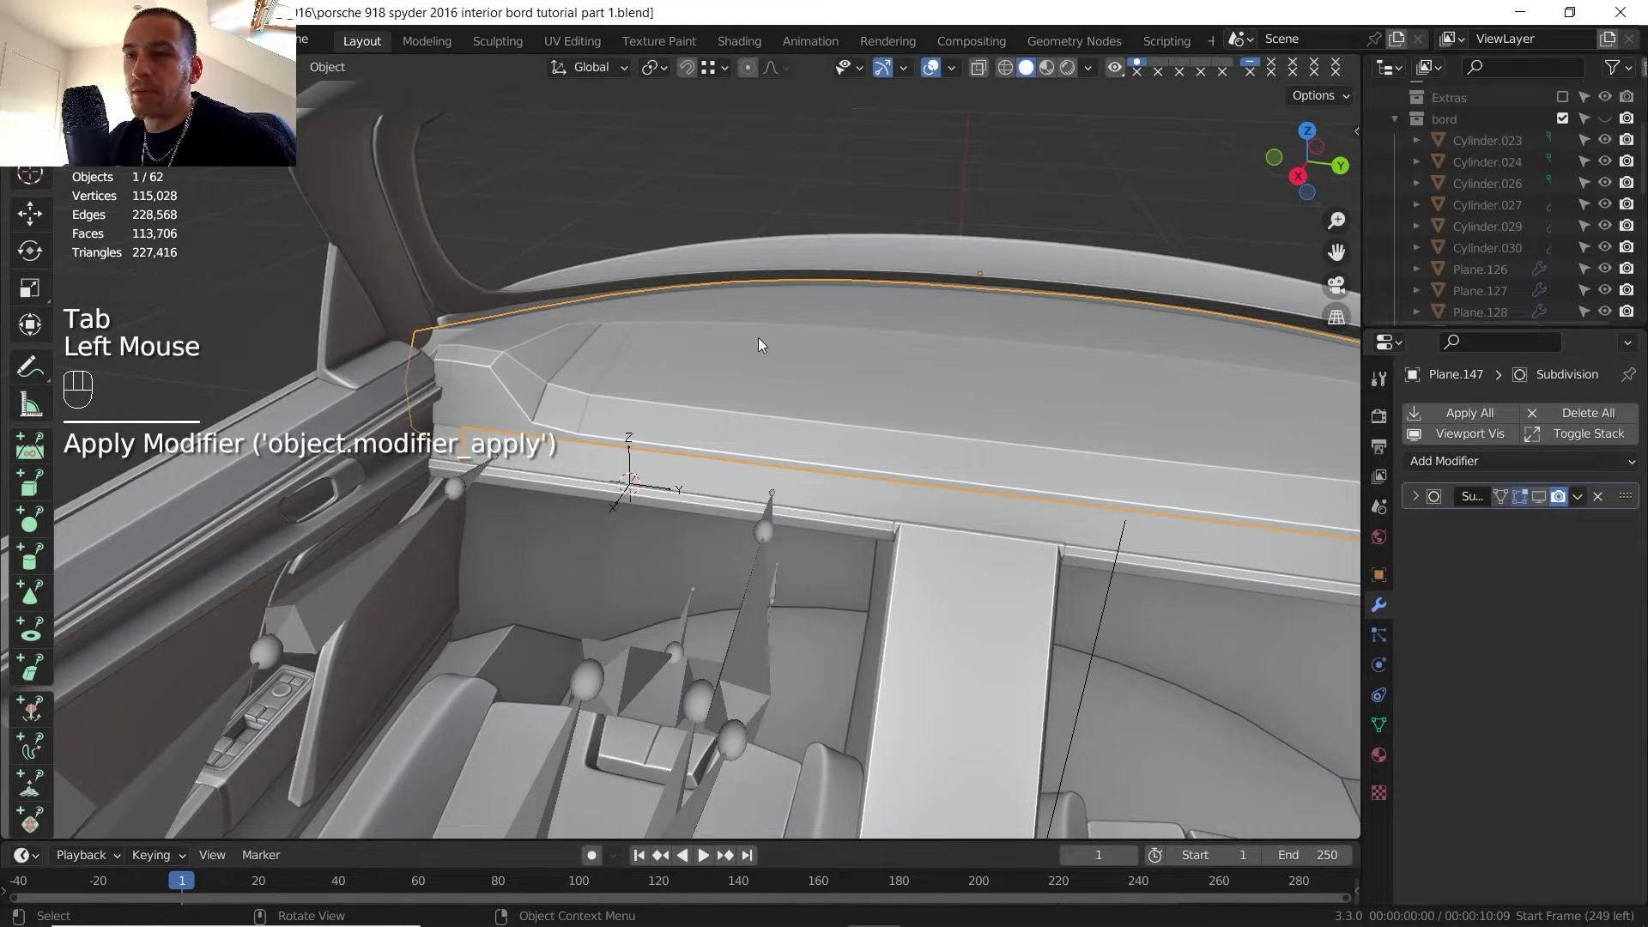
pyautogui.press('Tab')
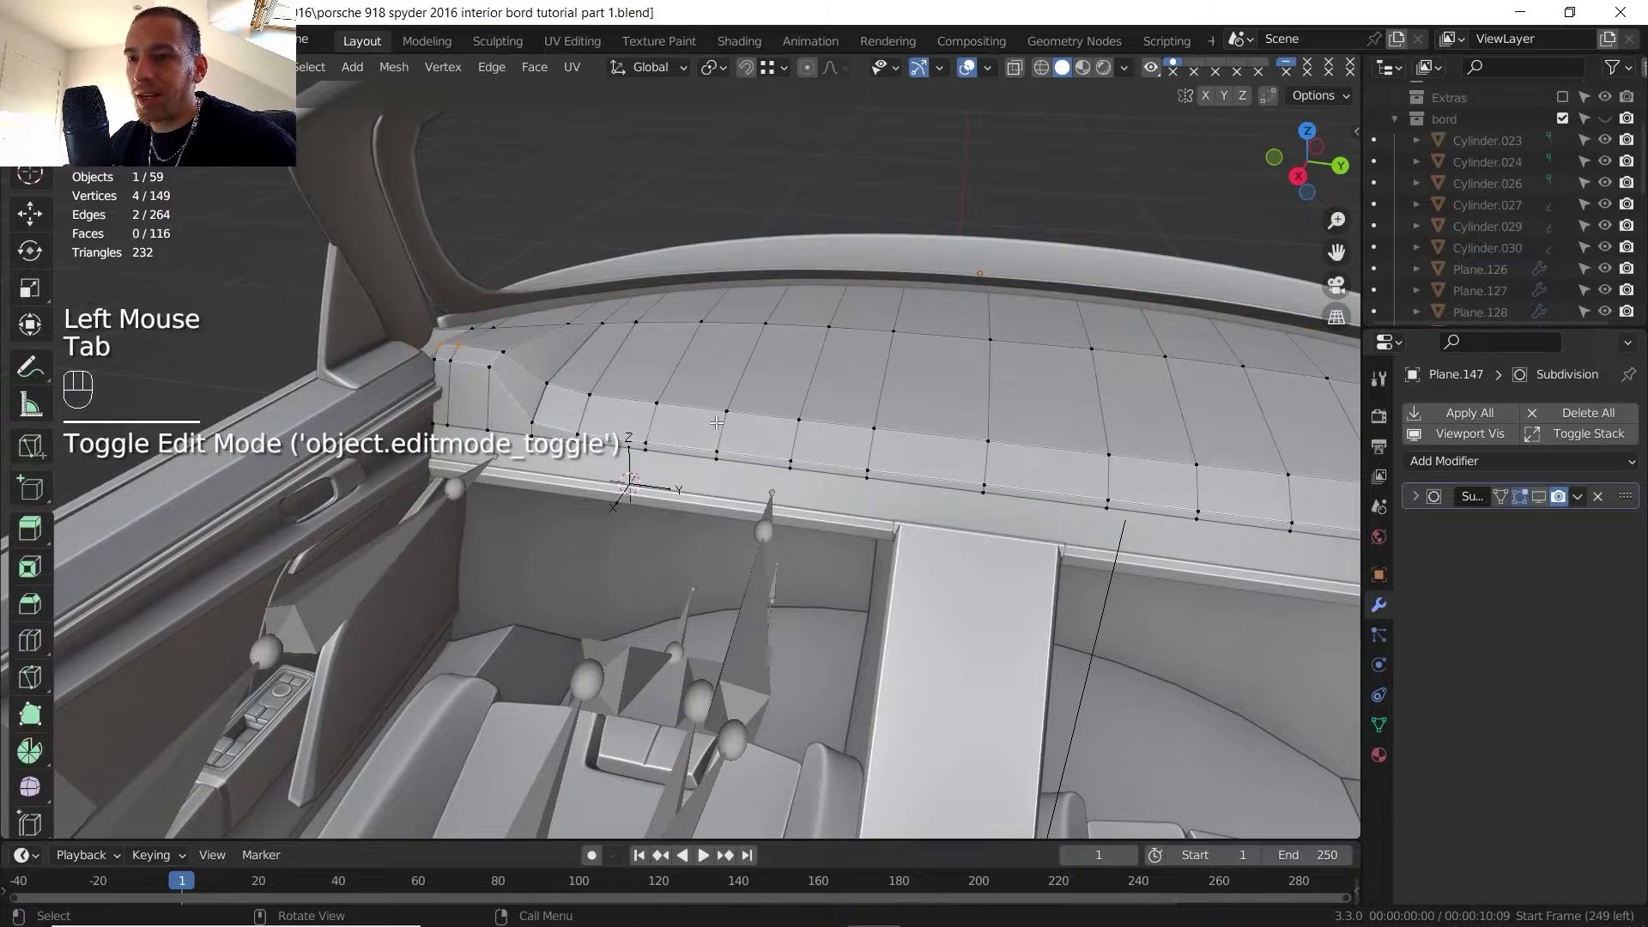
# - Select the 12 front-edge vertices in the four adjacent columns on the driver's side, just past the raised door end
pyautogui.moveTo(714, 410); pyautogui.dragTo(592, 416, button='middle')
pyautogui.scroll(2, 671, 469)
pyautogui.doubleClick(495, 370)
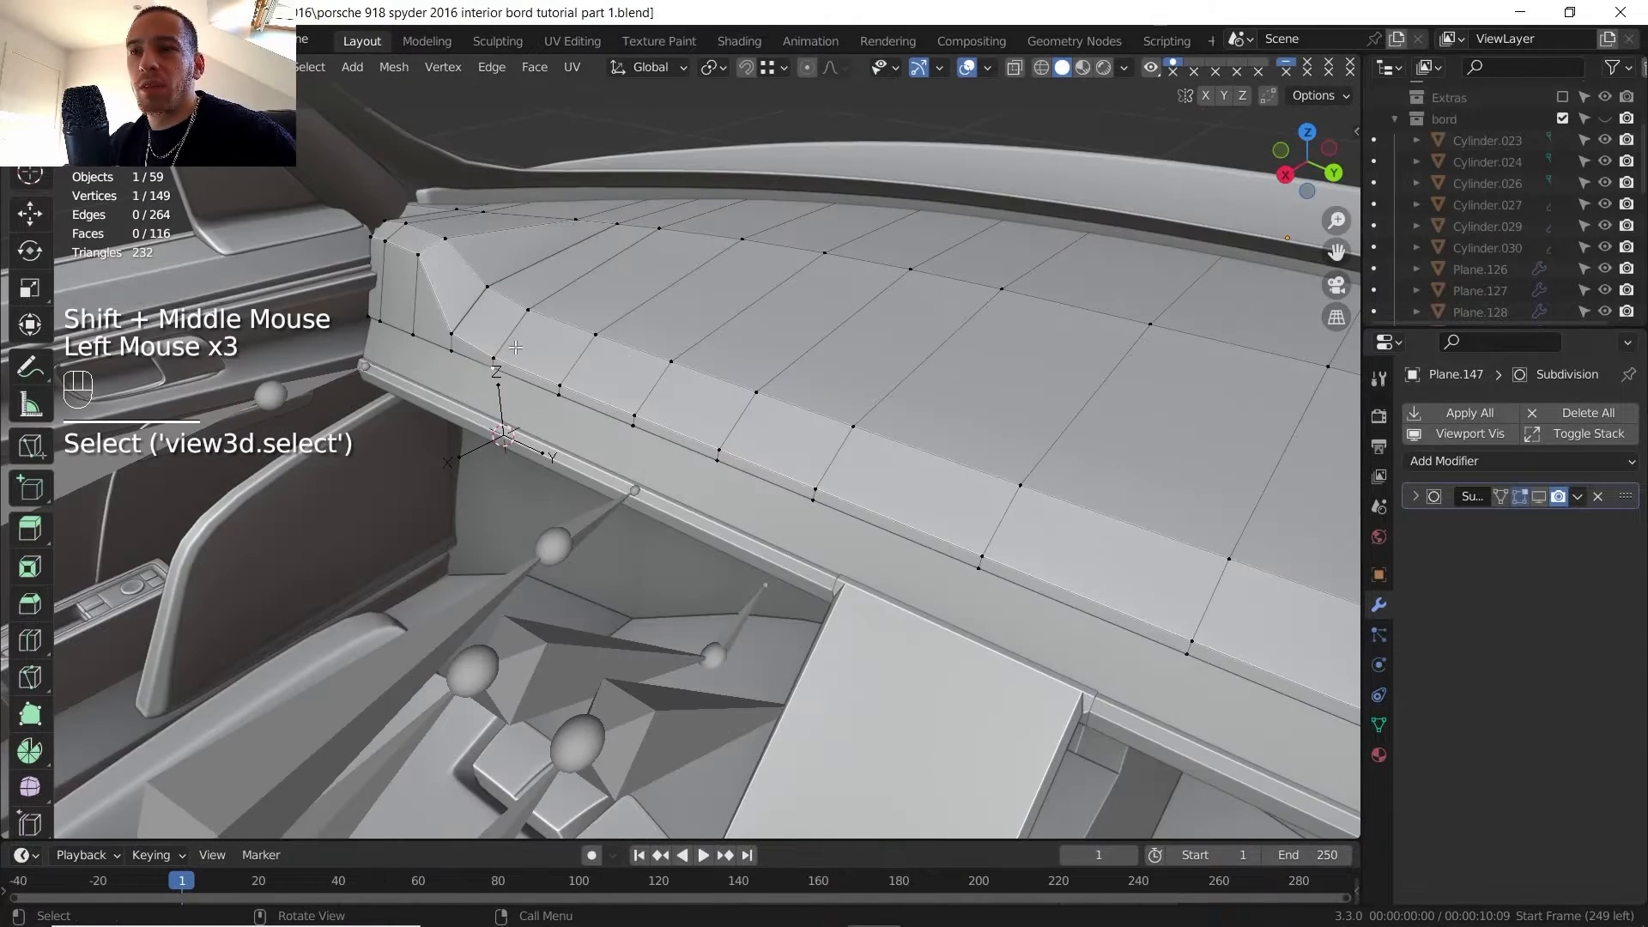
pyautogui.keyDown('shift'); pyautogui.click(527, 313); pyautogui.keyUp('shift')
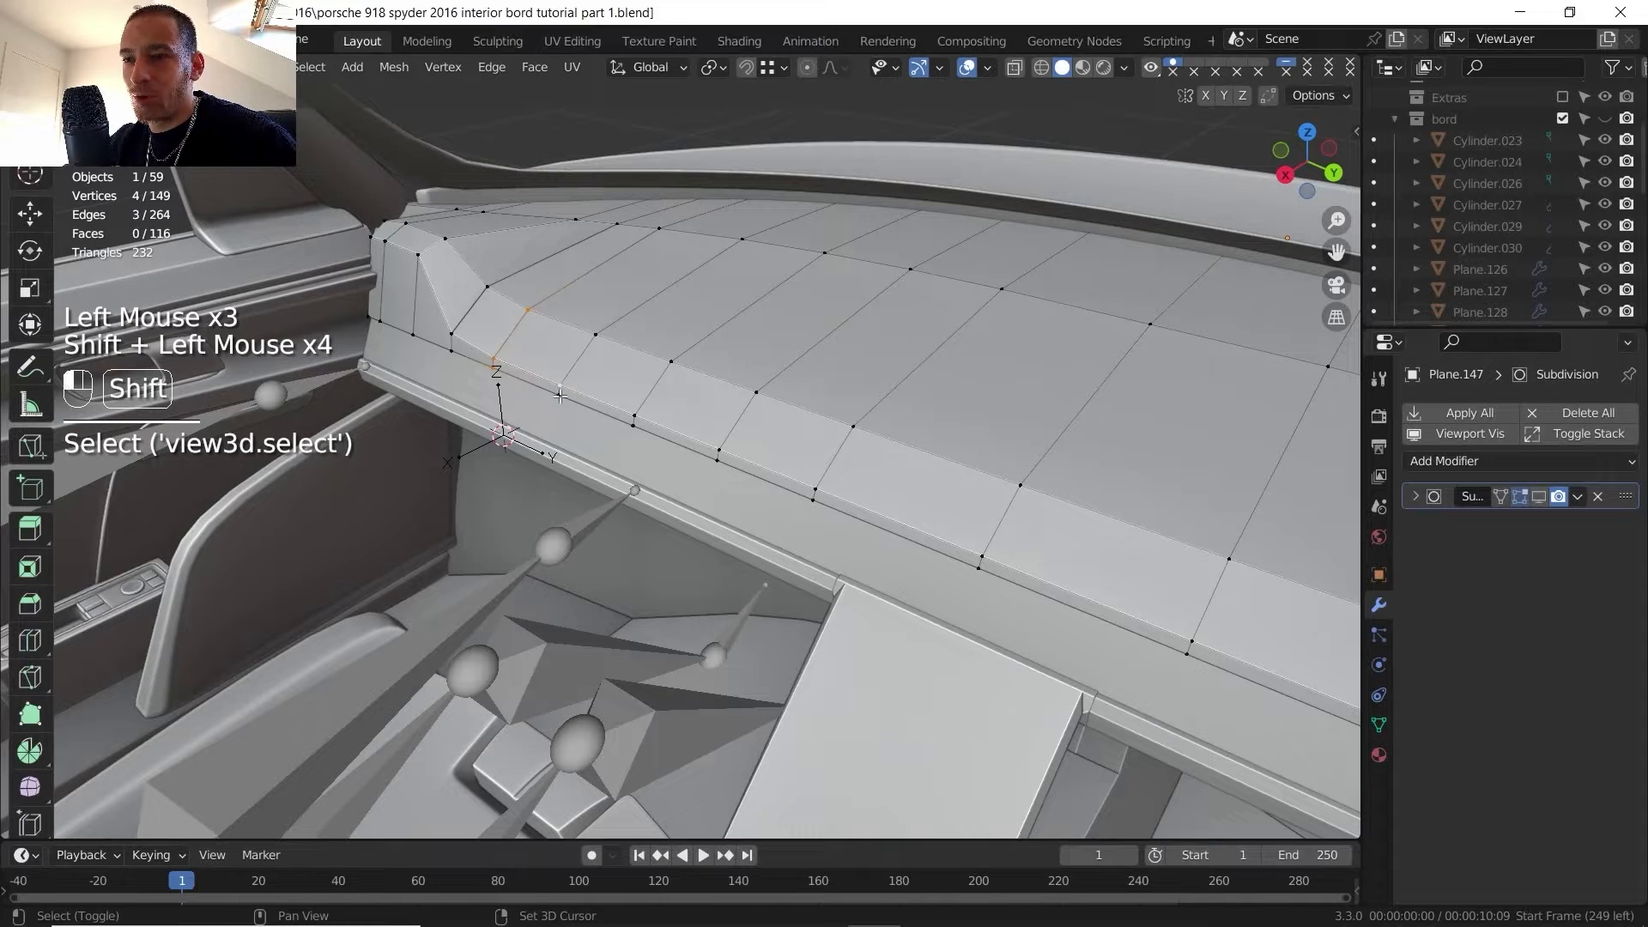
pyautogui.keyDown('shift'); pyautogui.click(596, 335); pyautogui.keyUp('shift')
pyautogui.keyDown('shift'); pyautogui.click(634, 421); pyautogui.keyUp('shift')
pyautogui.keyDown('shift'); pyautogui.click(671, 361); pyautogui.keyUp('shift')
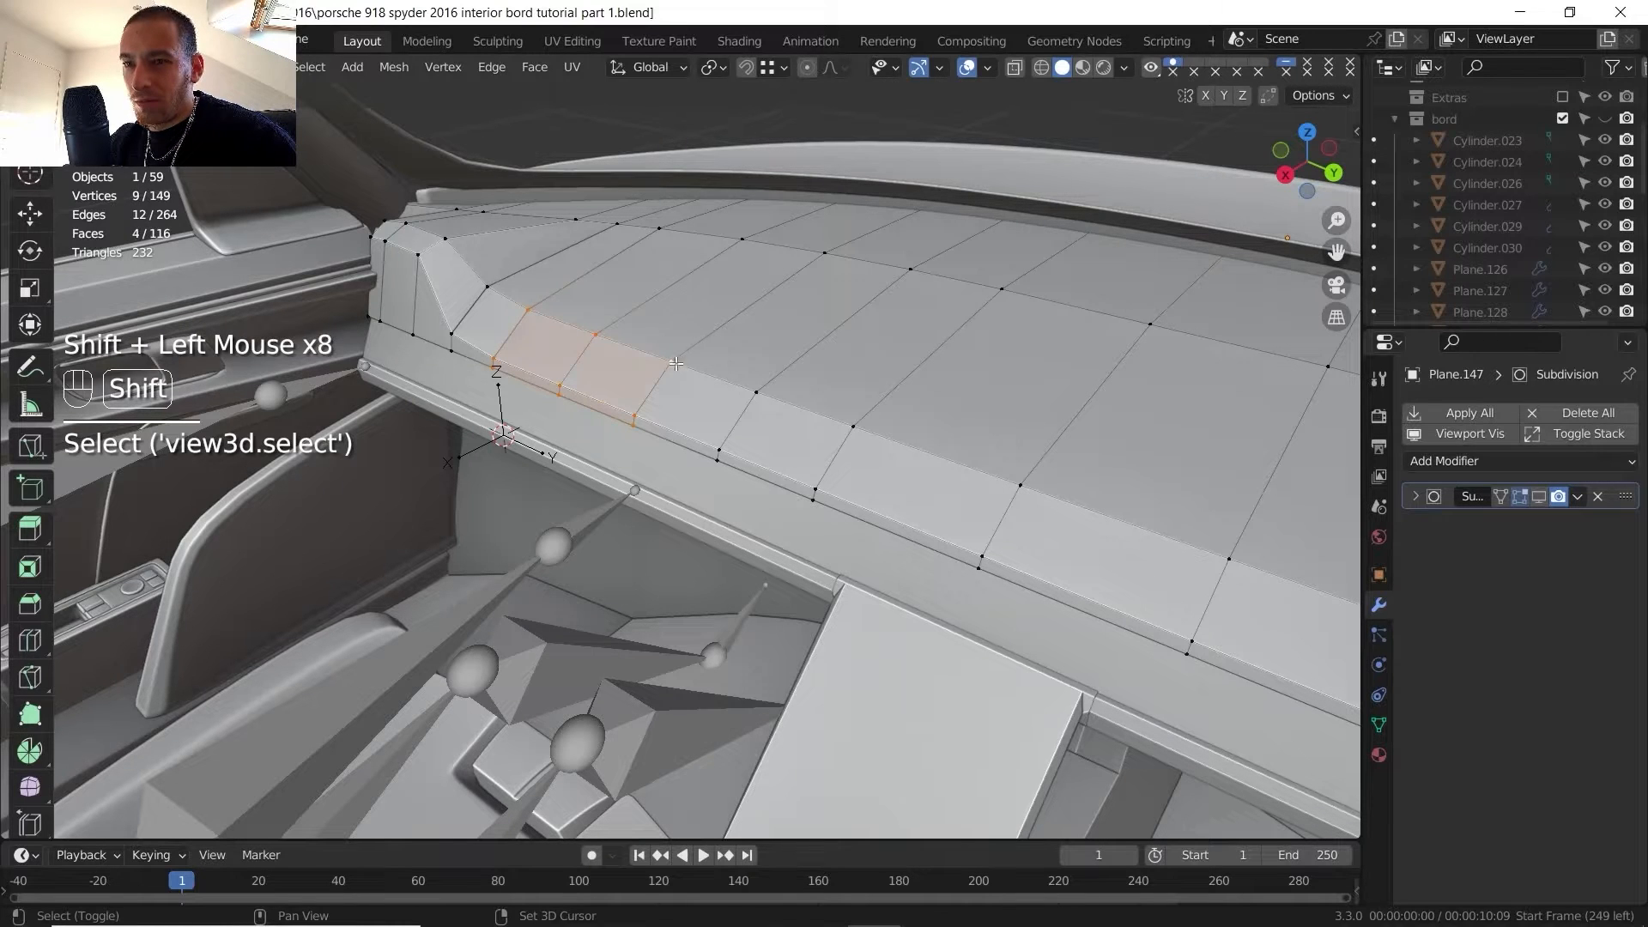
pyautogui.keyDown('shift'); pyautogui.click(719, 448); pyautogui.keyUp('shift')
pyautogui.keyDown('shift'); pyautogui.click(757, 396); pyautogui.keyUp('shift')
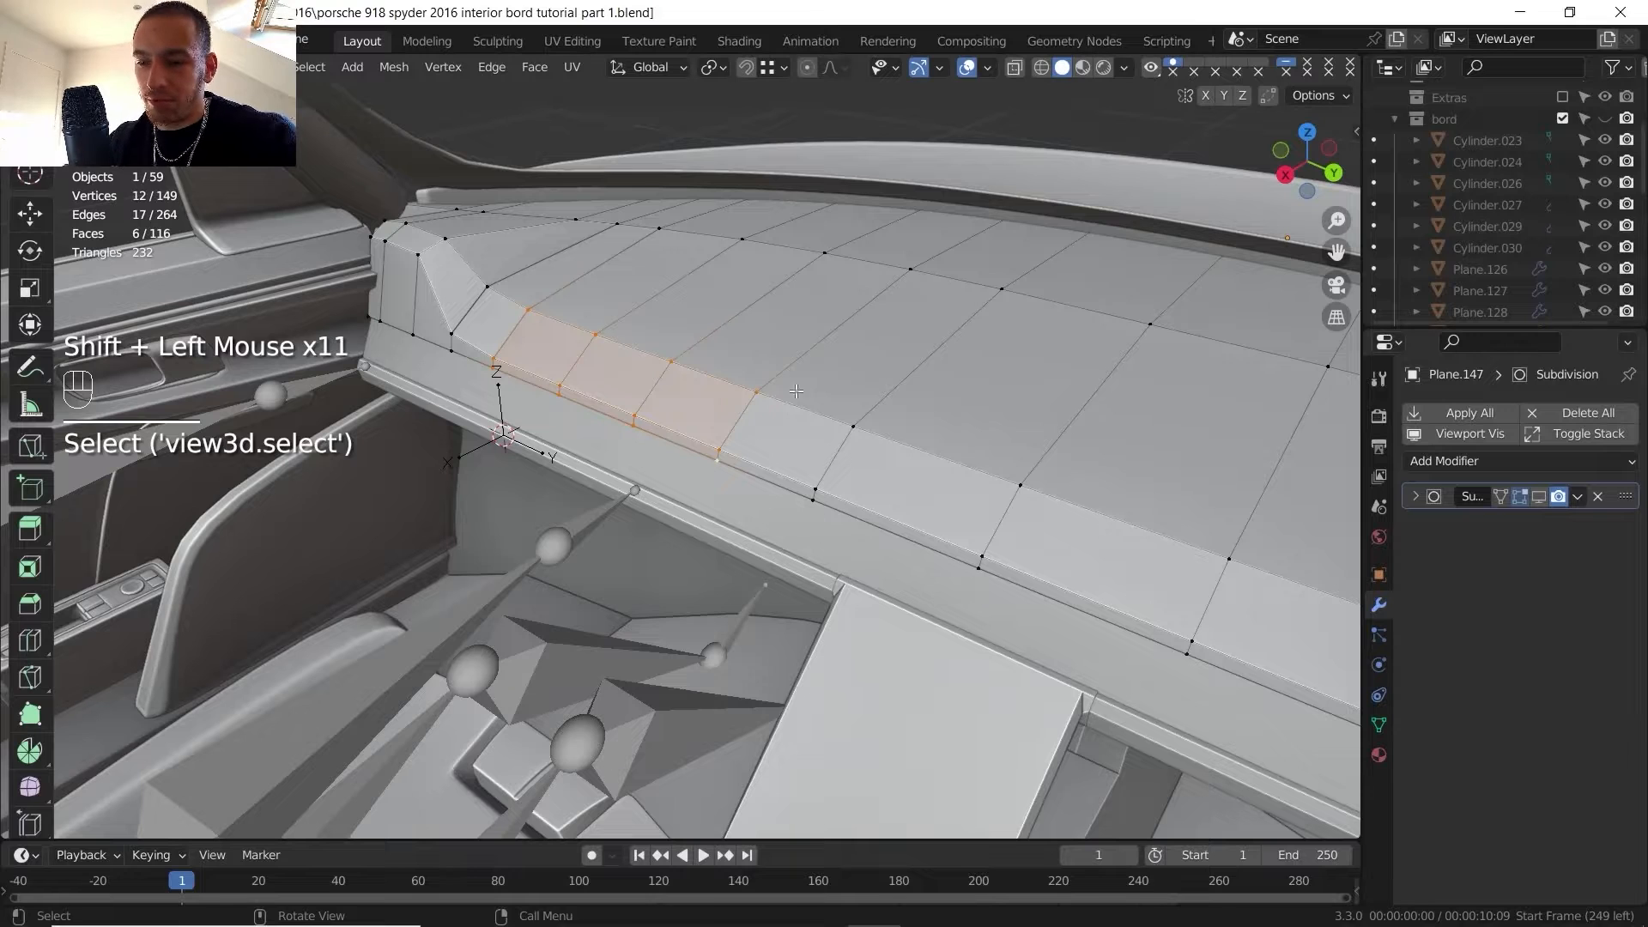
# - Try to recess the selected front-edge section by moving it about -130 mm along X
pyautogui.press('g')
pyautogui.press('x')
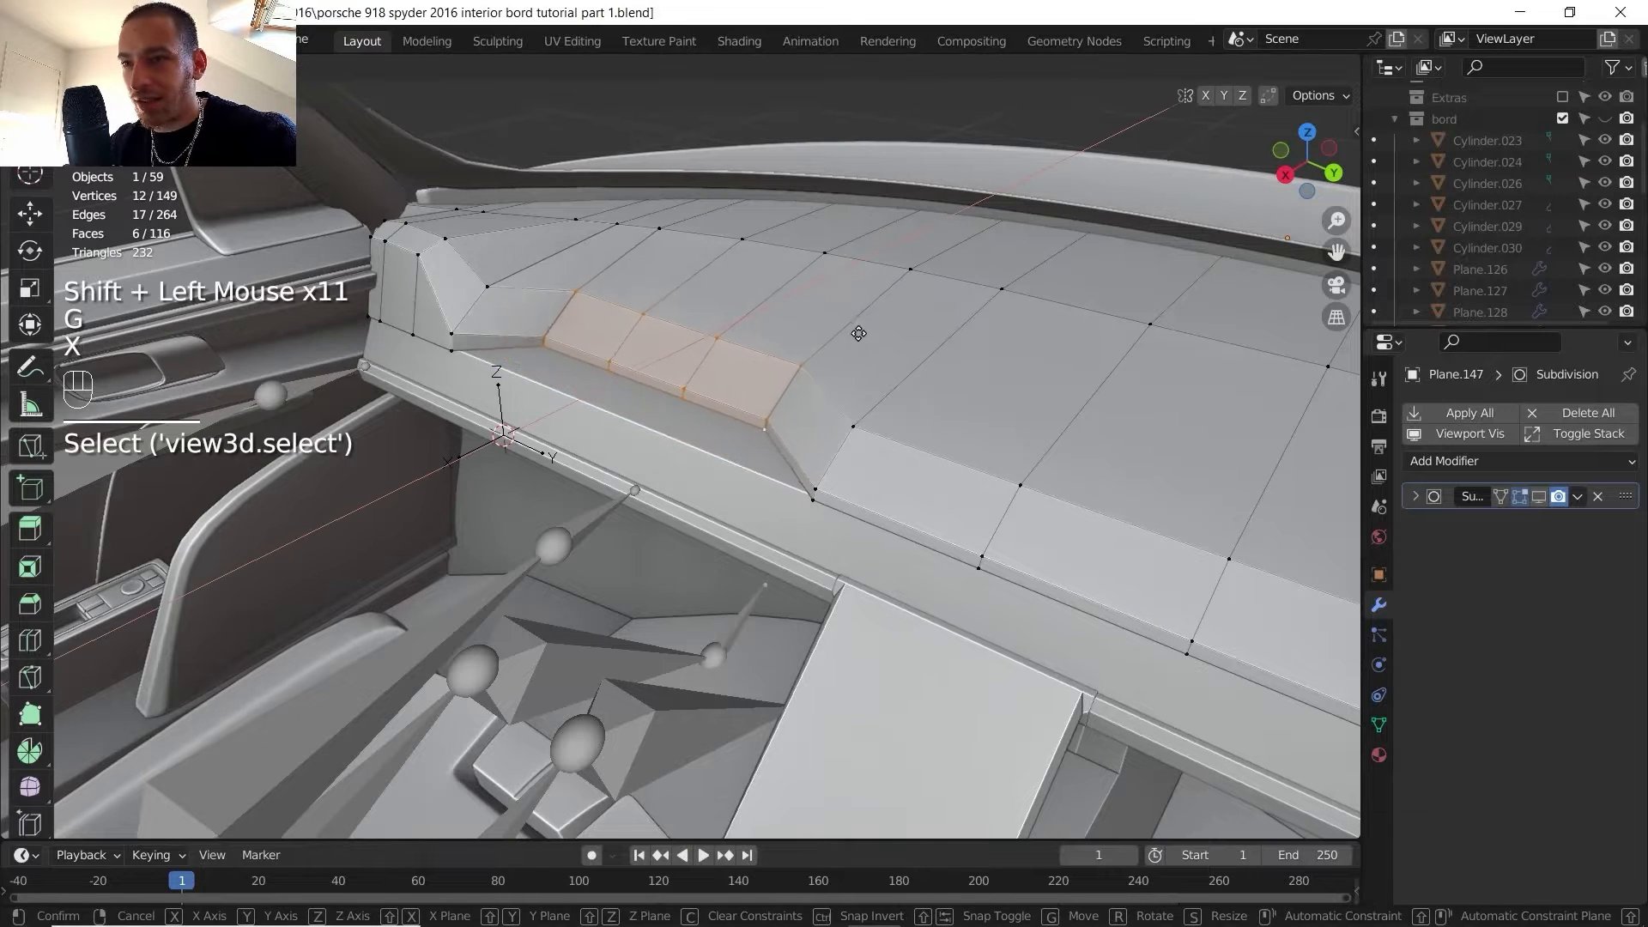
pyautogui.click(841, 345)
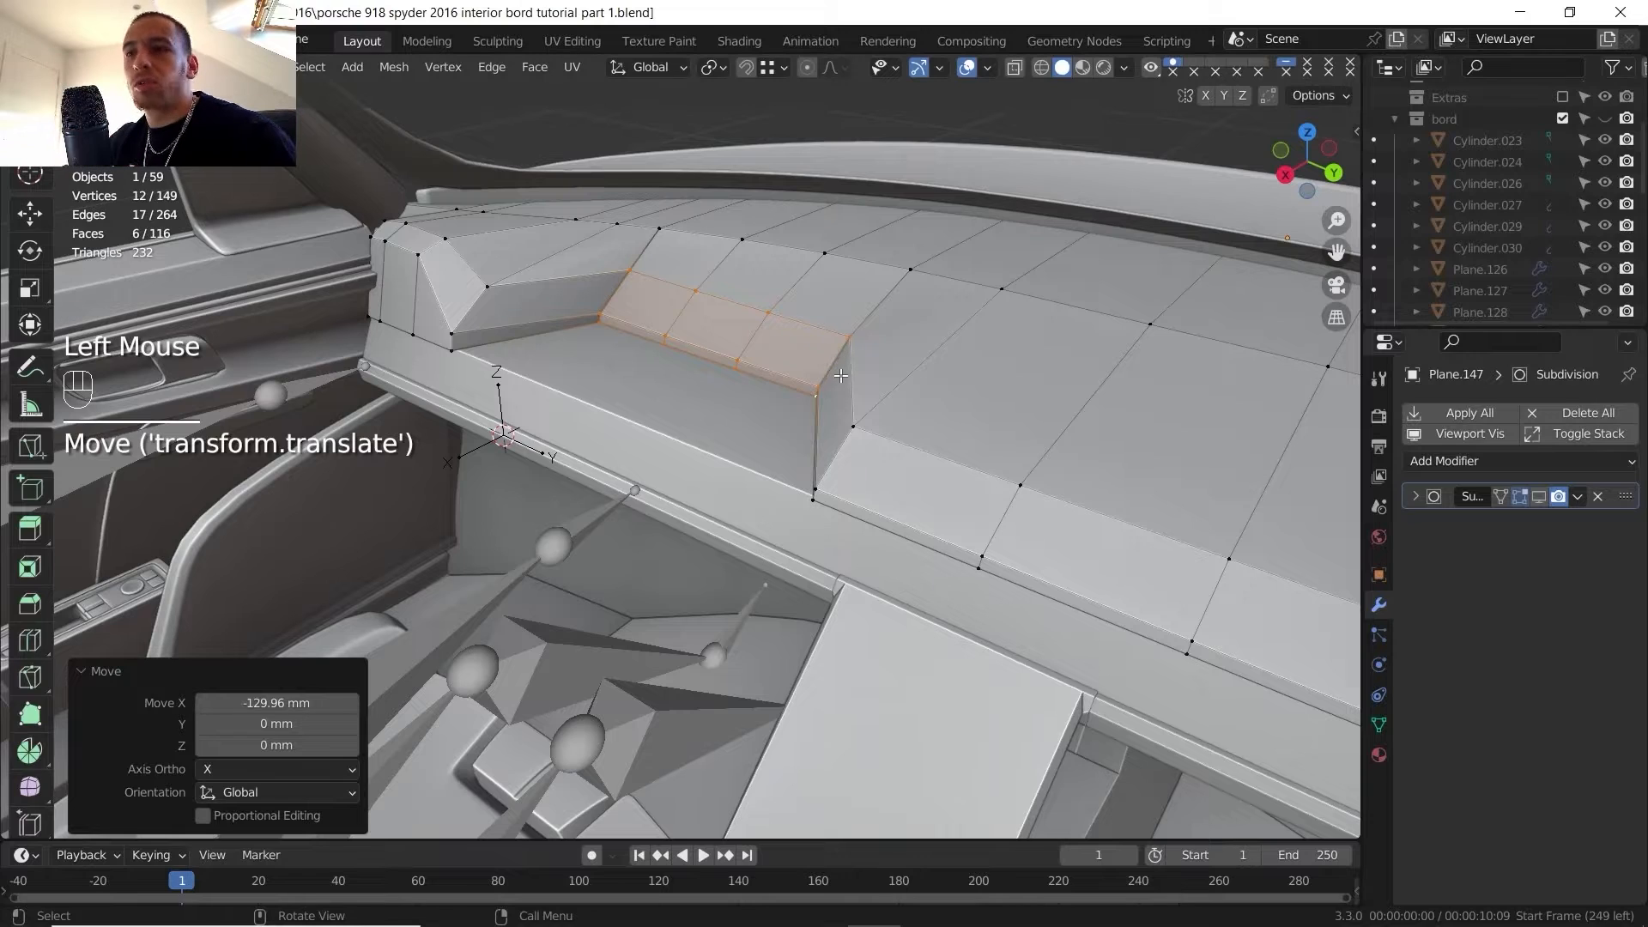
# - Examine the recess from several angles and compare its width with the steering wheel photos and the interior sketch
pyautogui.keyDown('shift'); pyautogui.moveTo(752, 402); pyautogui.dragTo(713, 464, button='middle'); pyautogui.keyUp('shift')
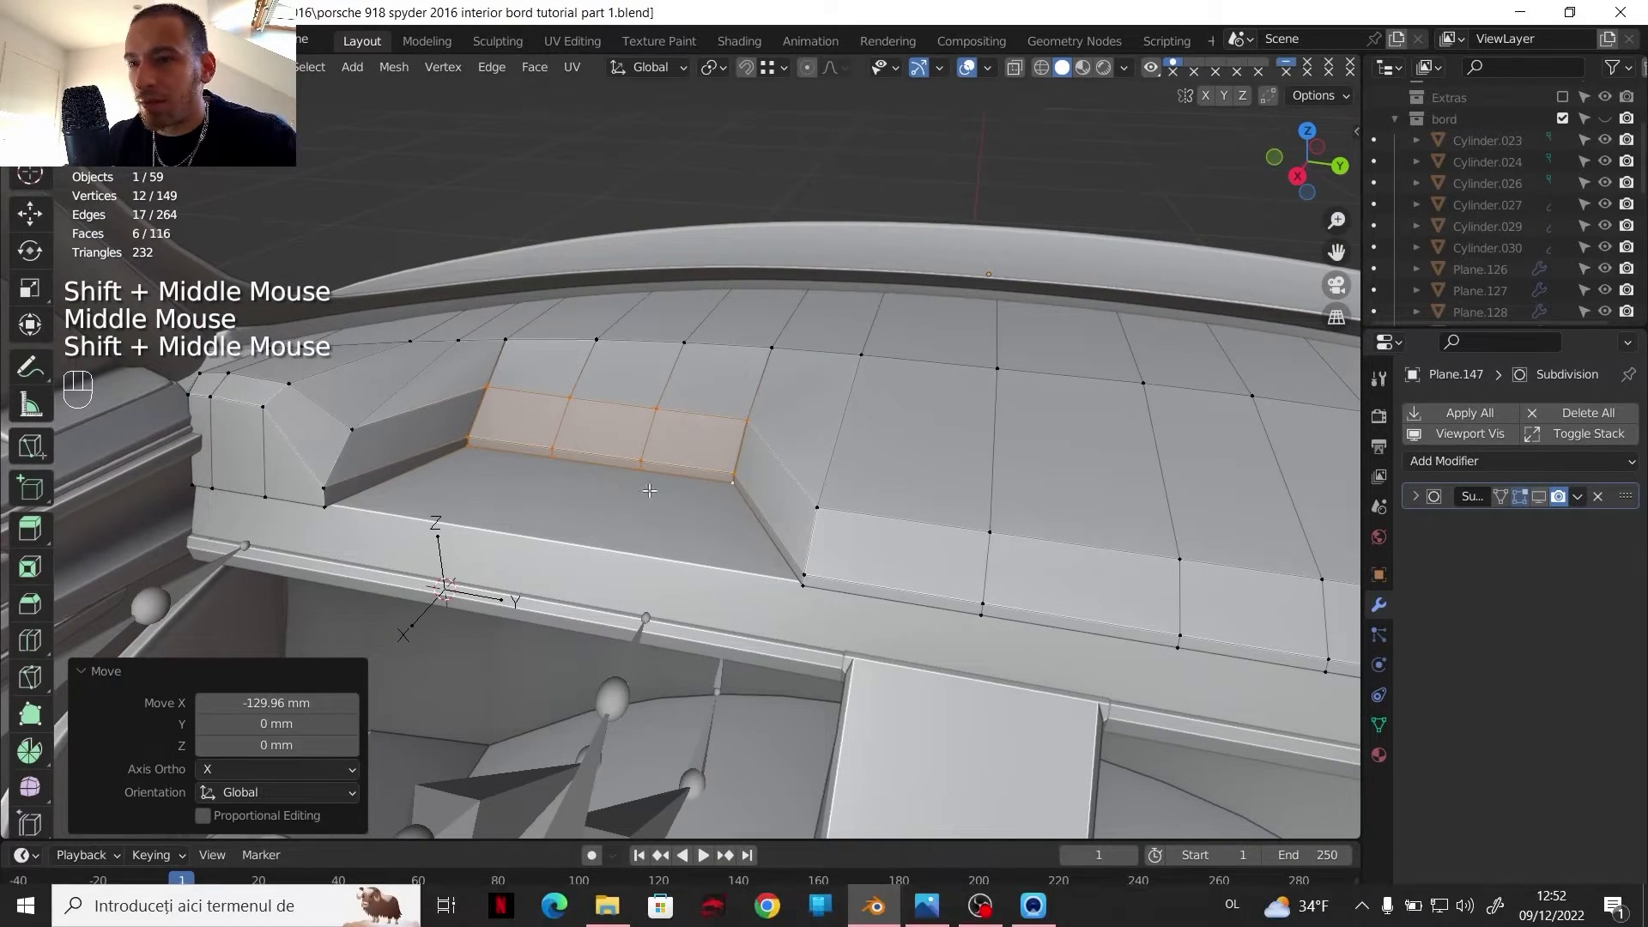
pyautogui.moveTo(486, 442); pyautogui.dragTo(519, 472, button='middle')
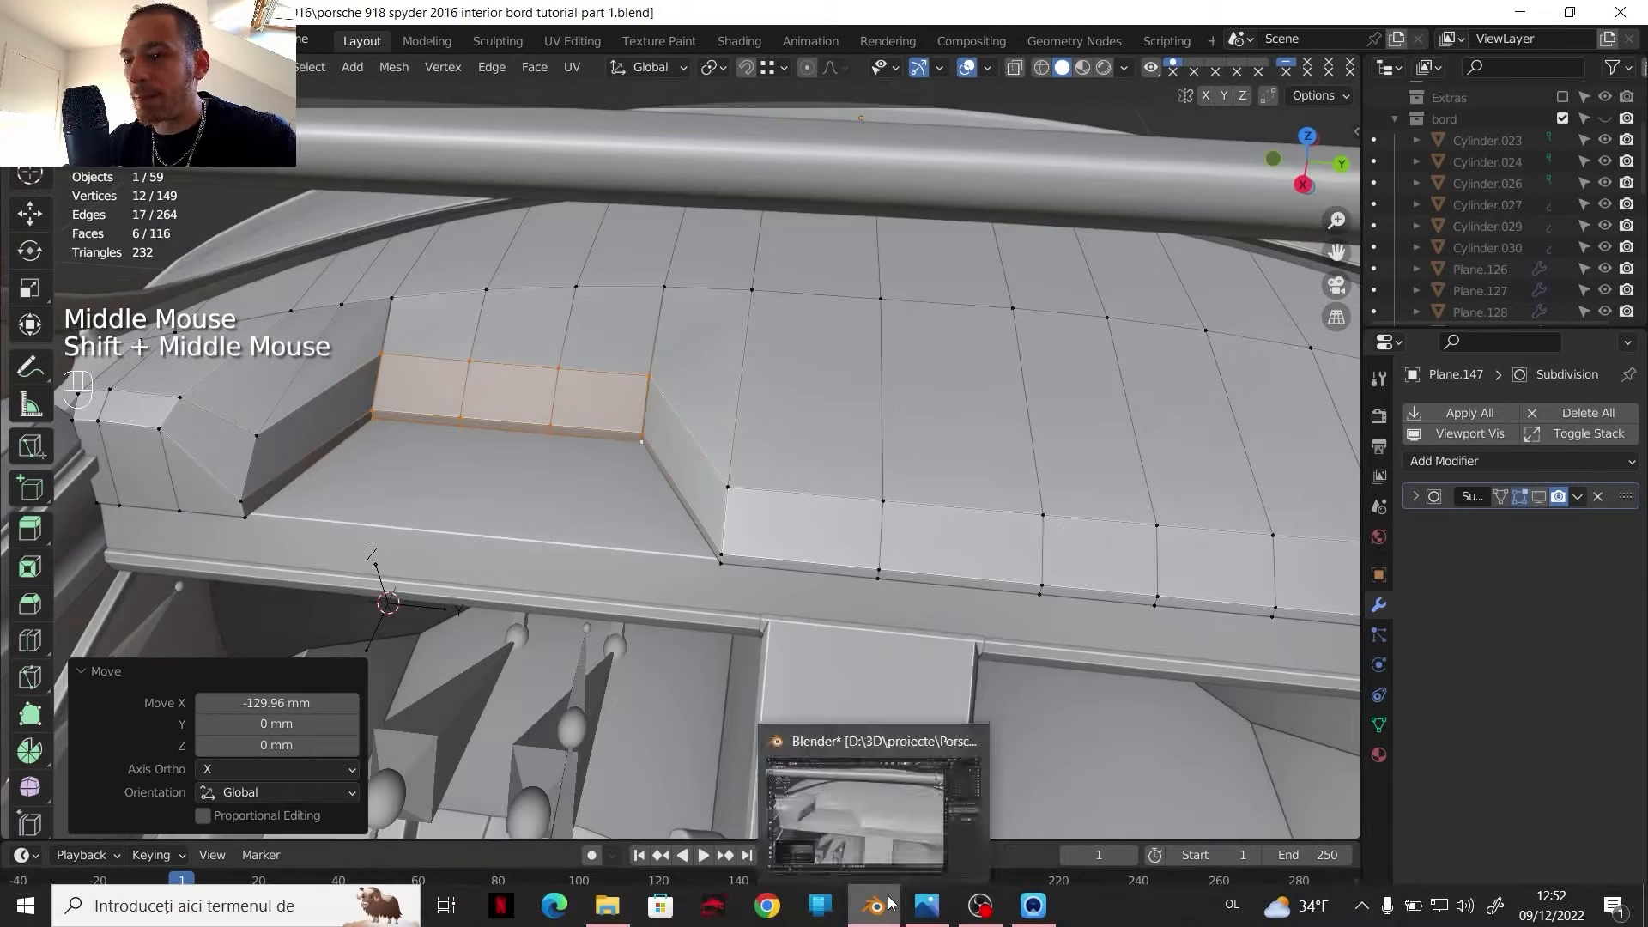
pyautogui.click(929, 906)
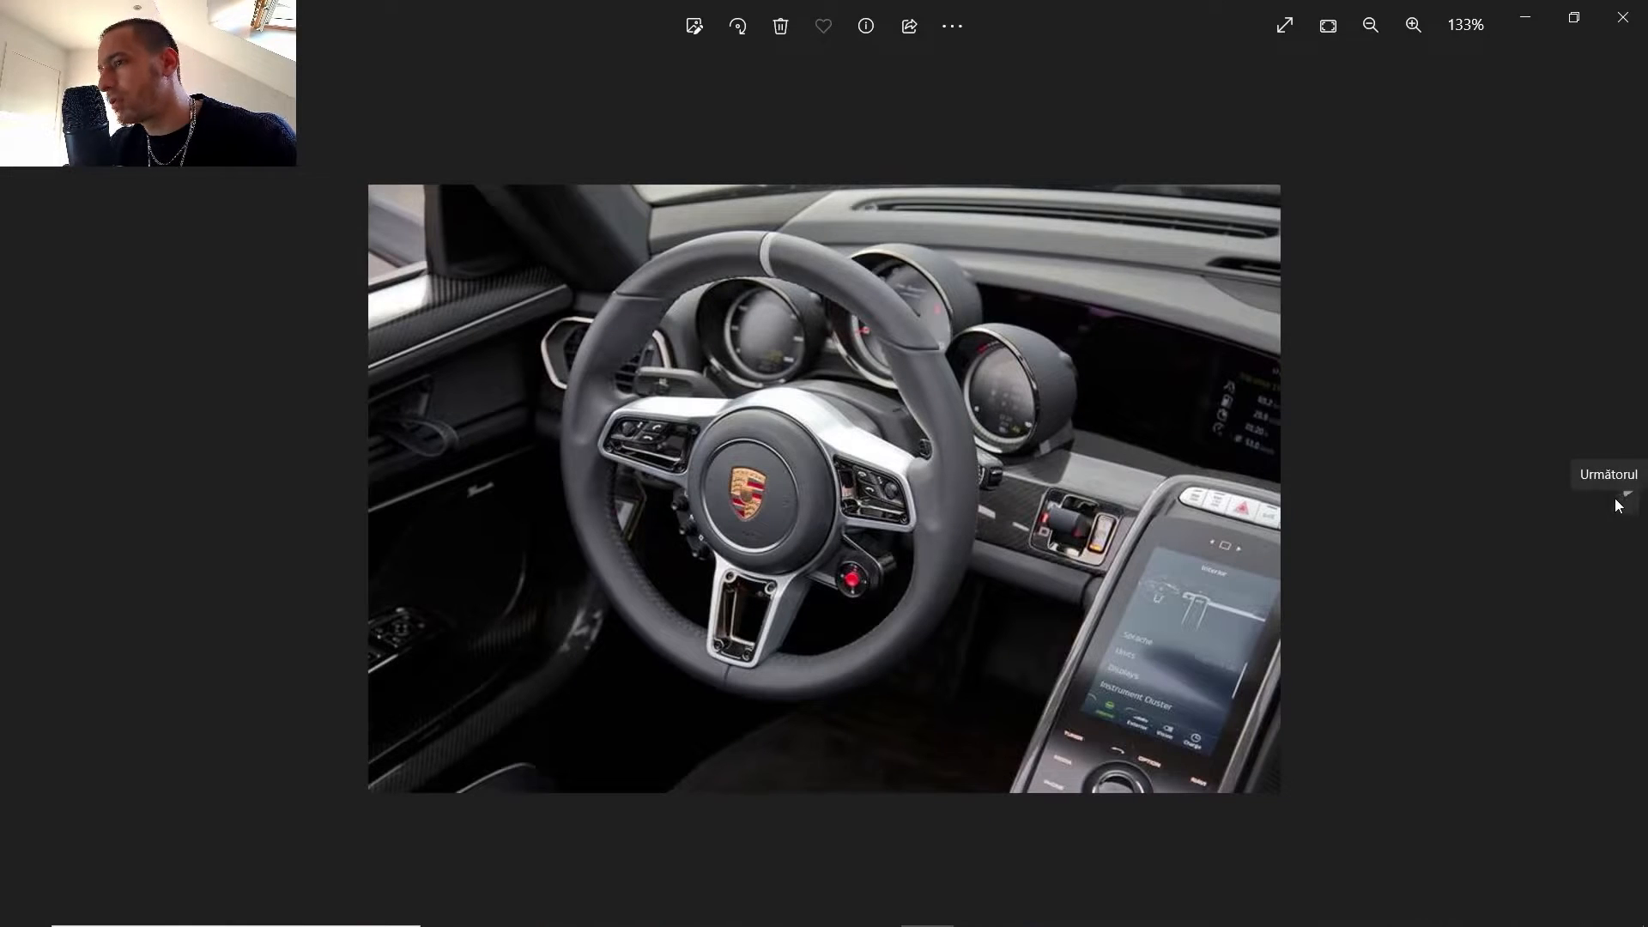
pyautogui.click(1607, 498)
pyautogui.click(1607, 499)
pyautogui.click(1606, 503)
pyautogui.click(1606, 503)
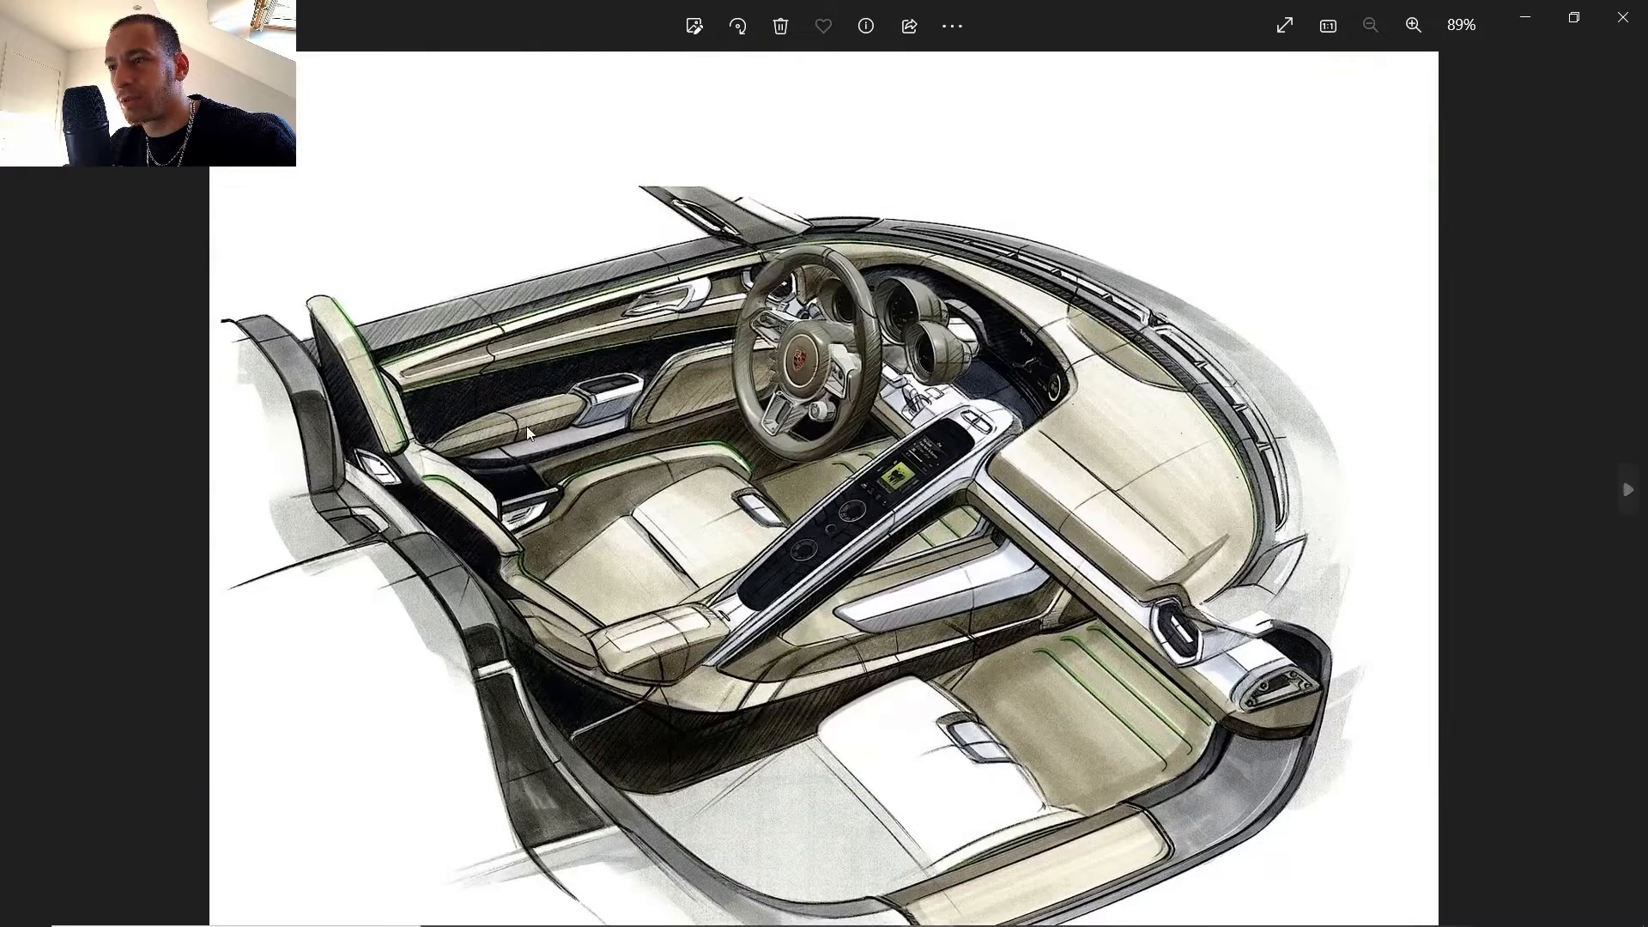
pyautogui.press('Left')
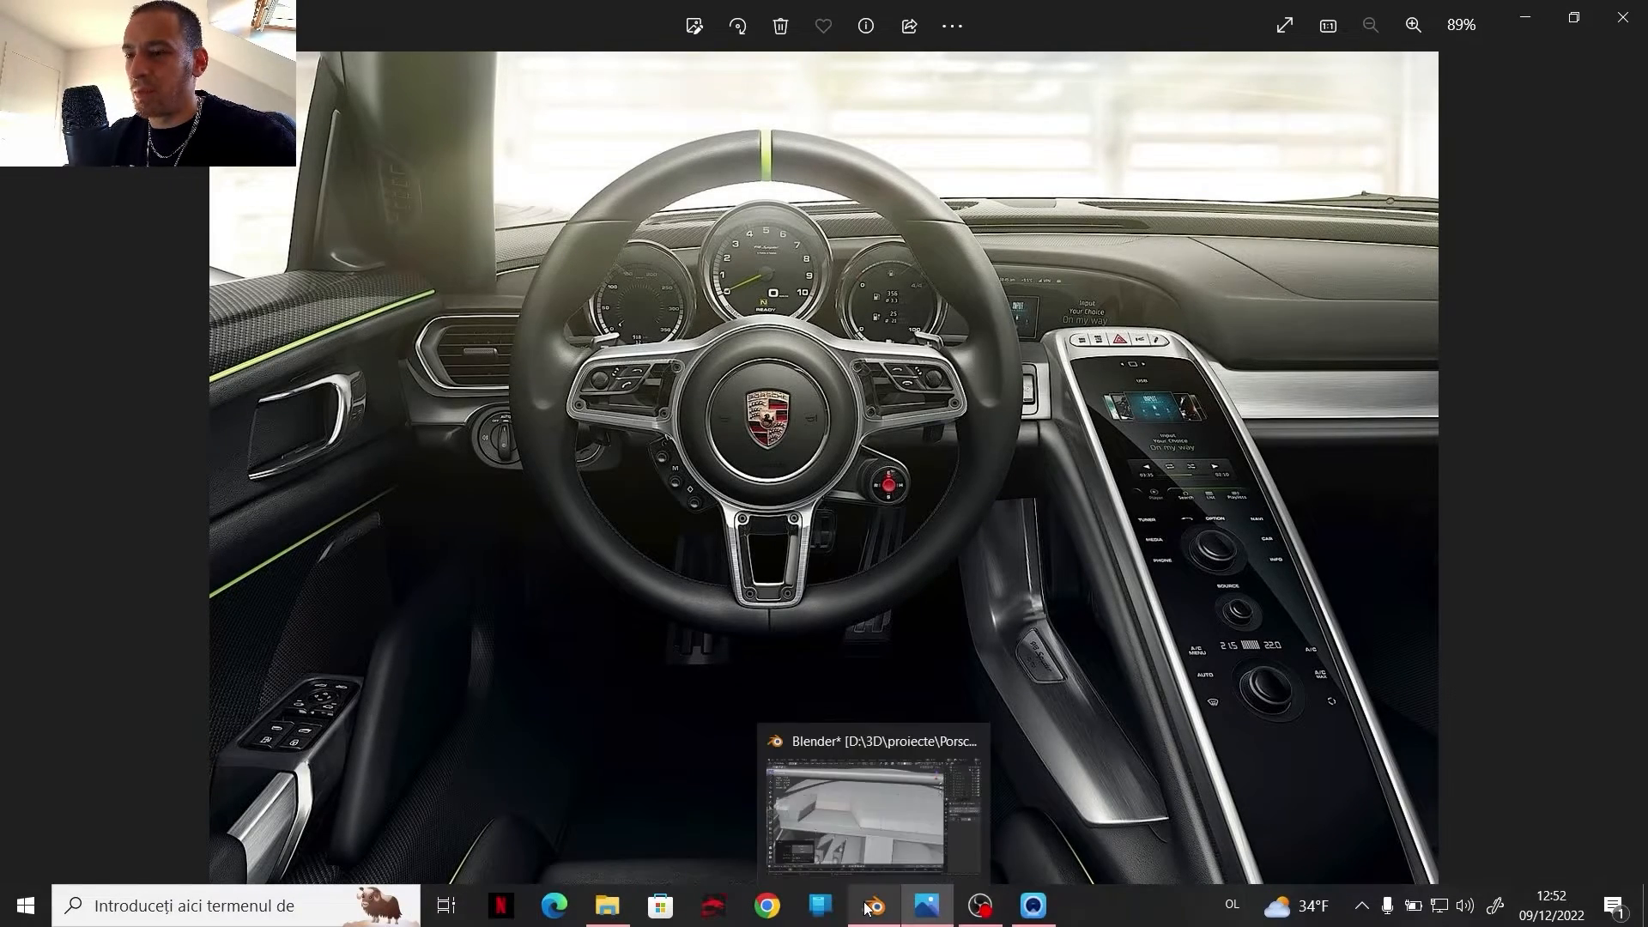
pyautogui.click(873, 909)
pyautogui.scroll(-2, 684, 520)
# - Undo the recess move, extend the selection by two columns to the dashboard's centre and move the 18 vertices about -142.2 mm along X
pyautogui.hotkey('ctrl', 'z')
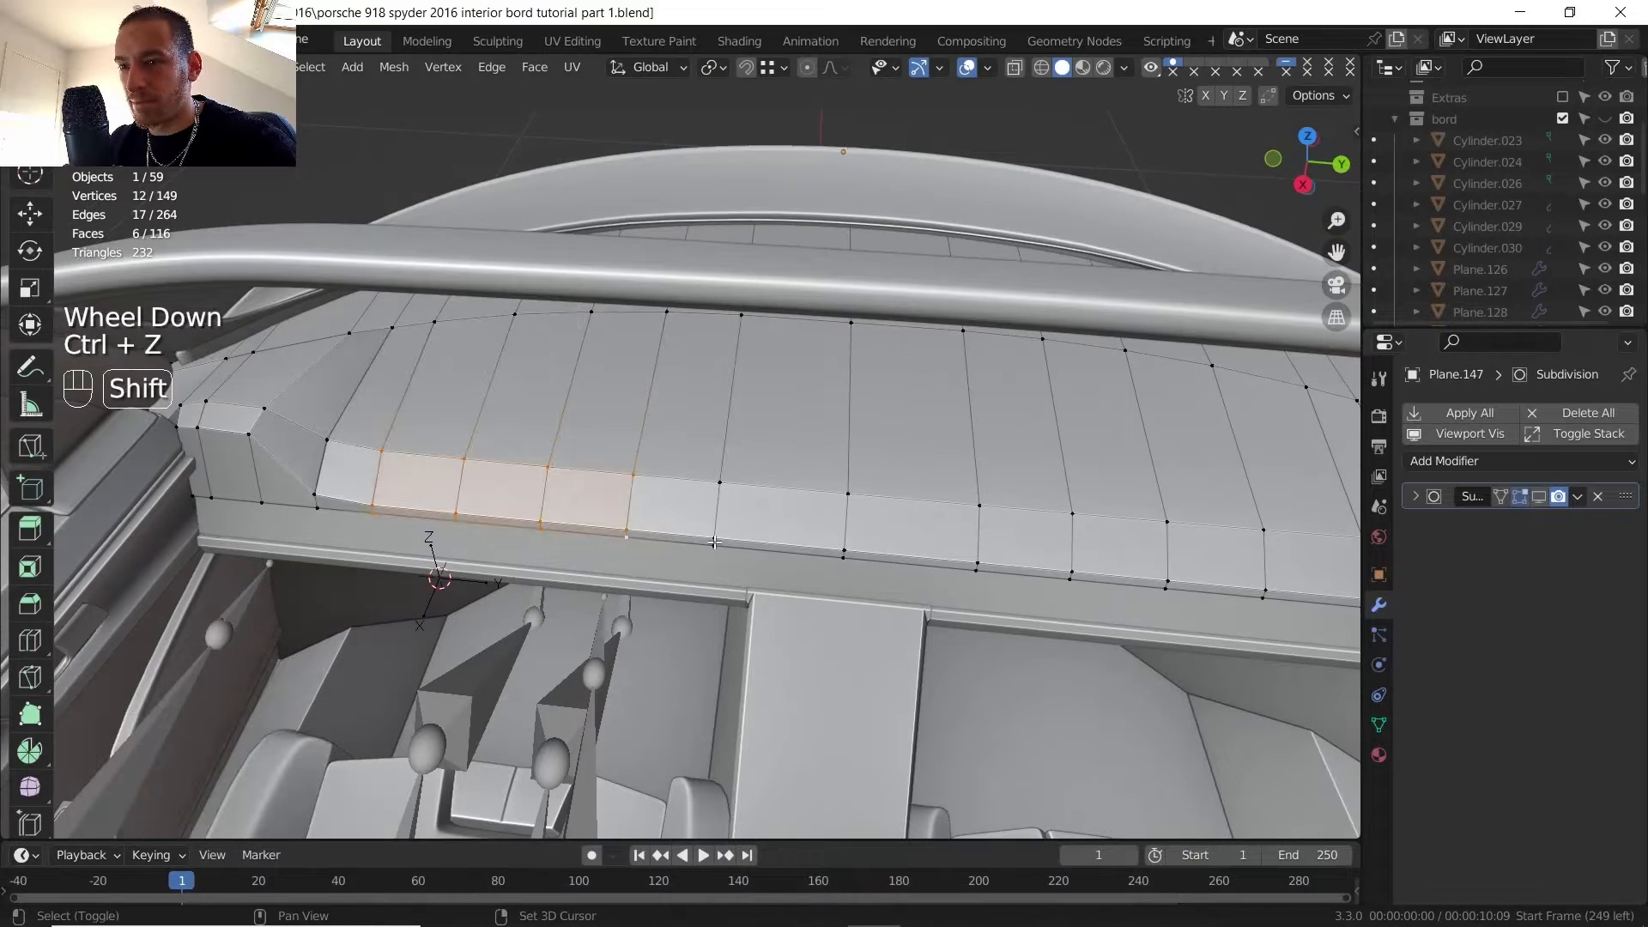
pyautogui.keyDown('shift'); pyautogui.click(725, 528); pyautogui.keyUp('shift')
pyautogui.keyDown('shift'); pyautogui.click(722, 488); pyautogui.keyUp('shift')
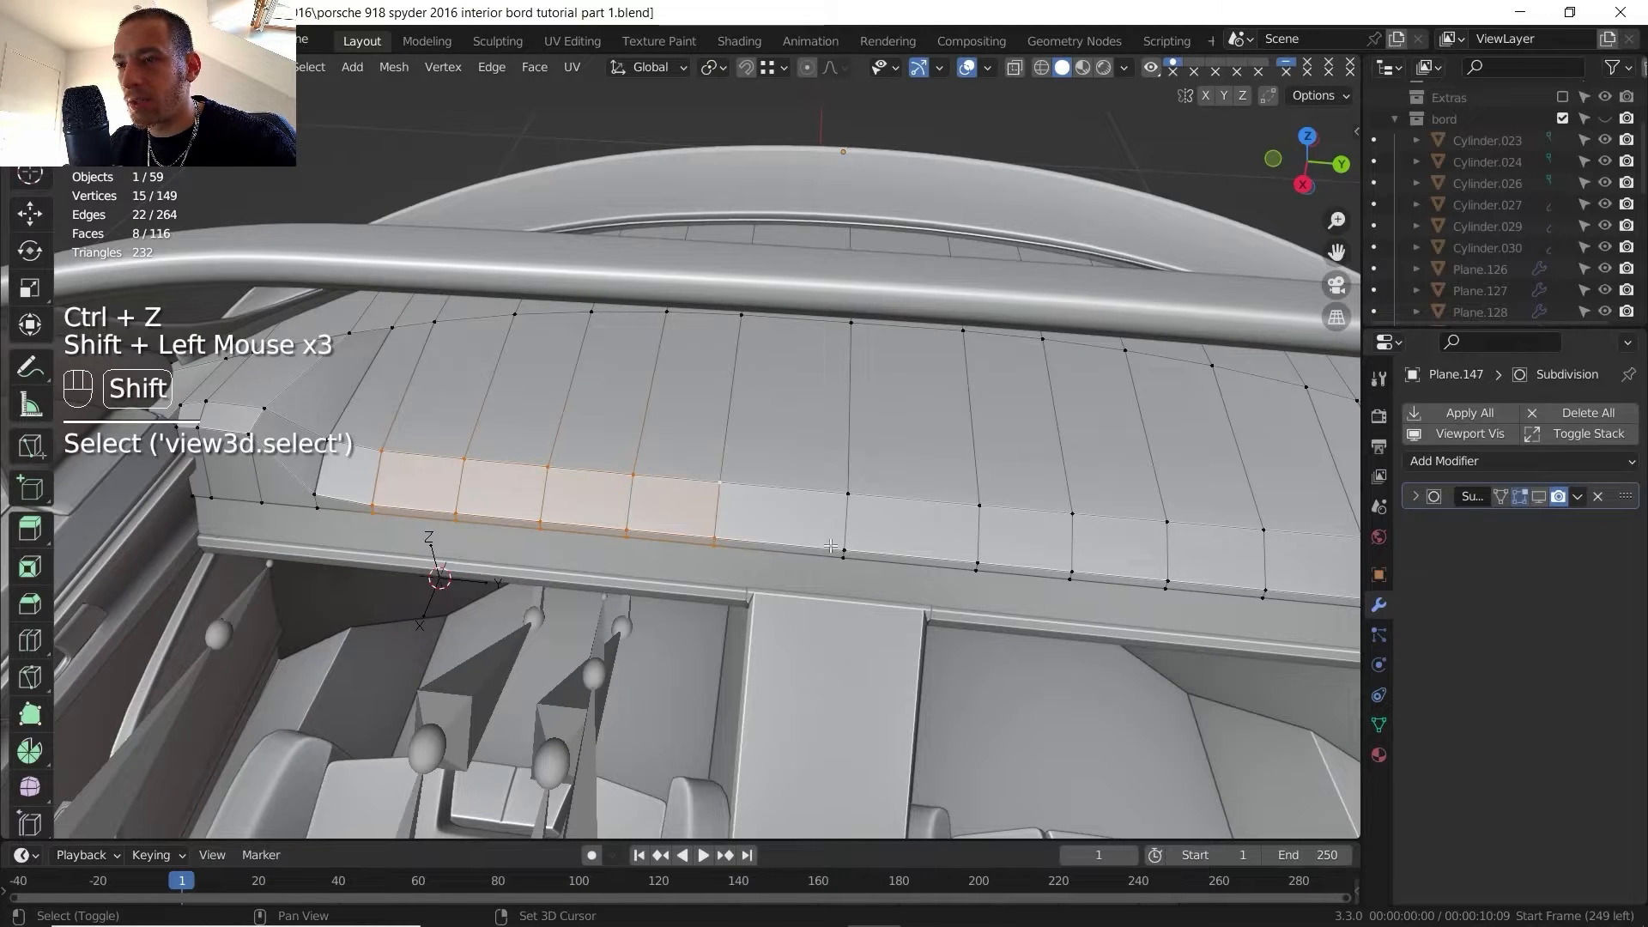
pyautogui.keyDown('shift'); pyautogui.click(848, 505); pyautogui.keyUp('shift')
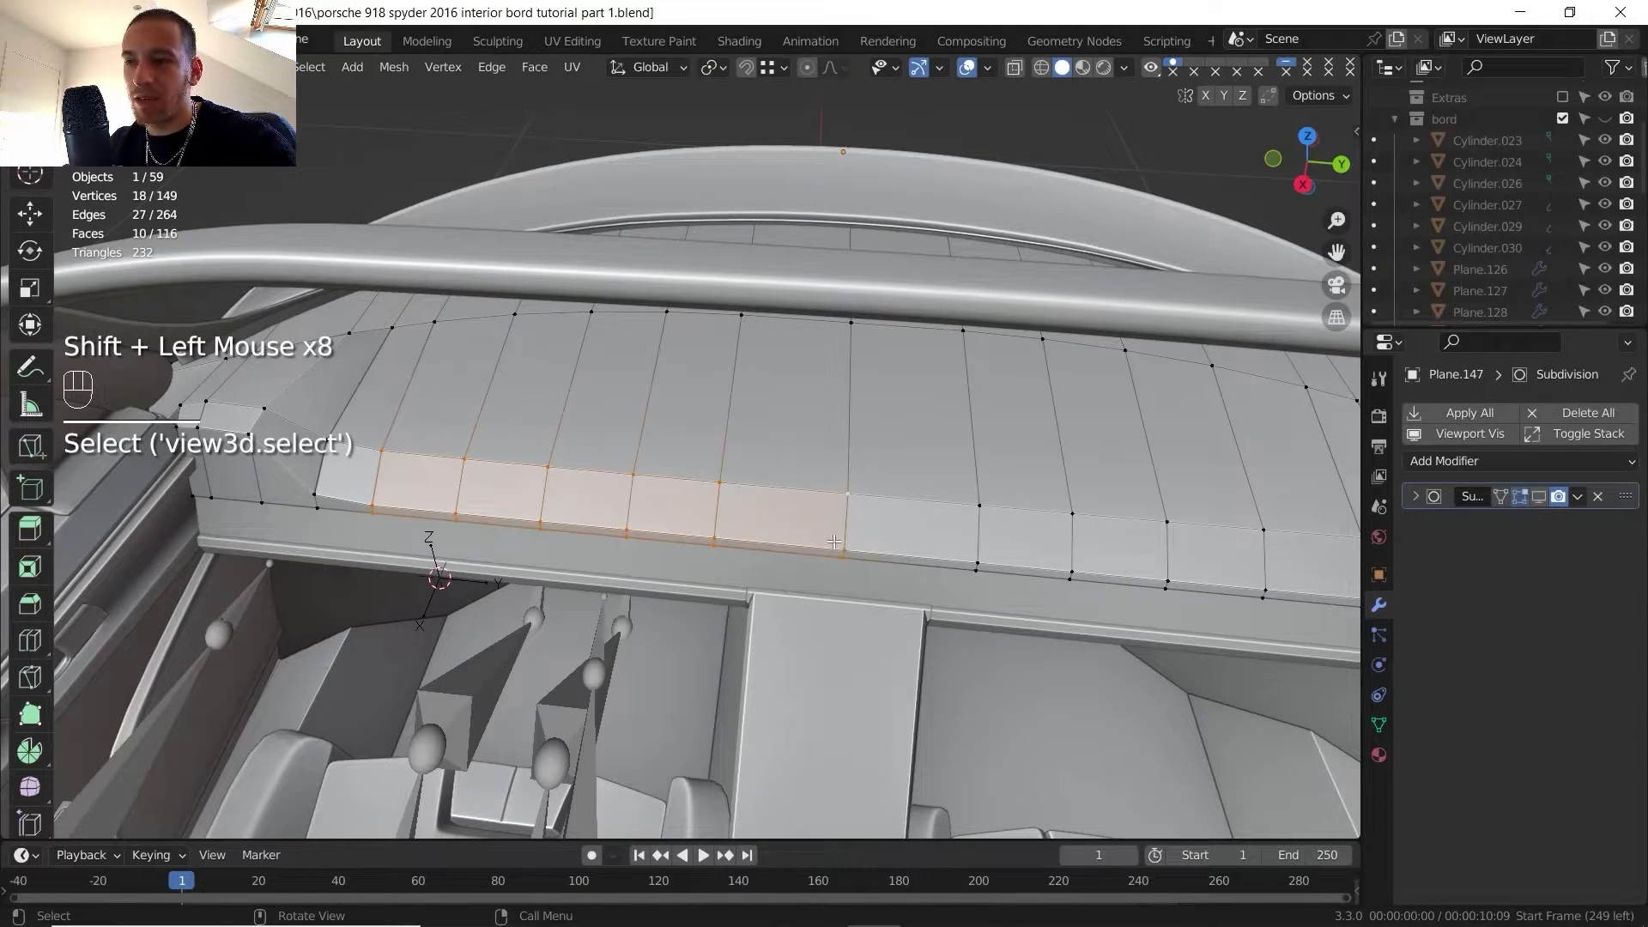
pyautogui.press('g')
pyautogui.press('x')
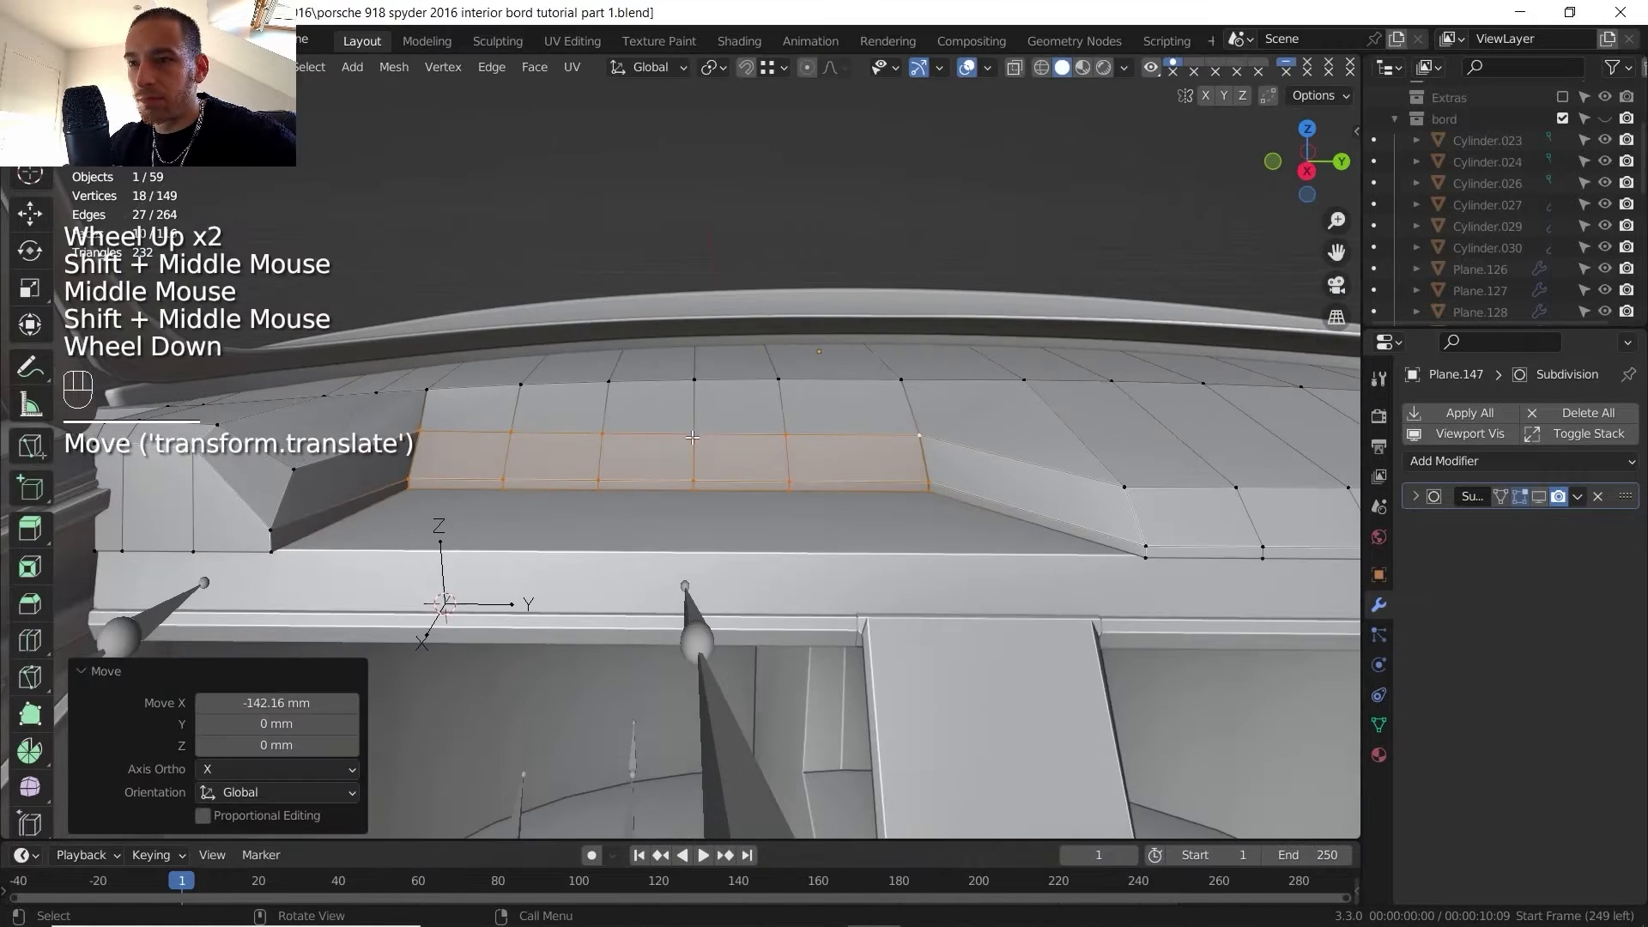
# - Isolate the dashboard body in local view and show its mesh straight along the X axis in Edit Mode
pyautogui.press('Tab')
pyautogui.press('/')
pyautogui.scroll(1, 570, 450)
pyautogui.press('Tab')
pyautogui.keyDown('shift'); pyautogui.moveTo(1185, 171); pyautogui.dragTo(1348, 176, button='middle'); pyautogui.keyUp('shift')
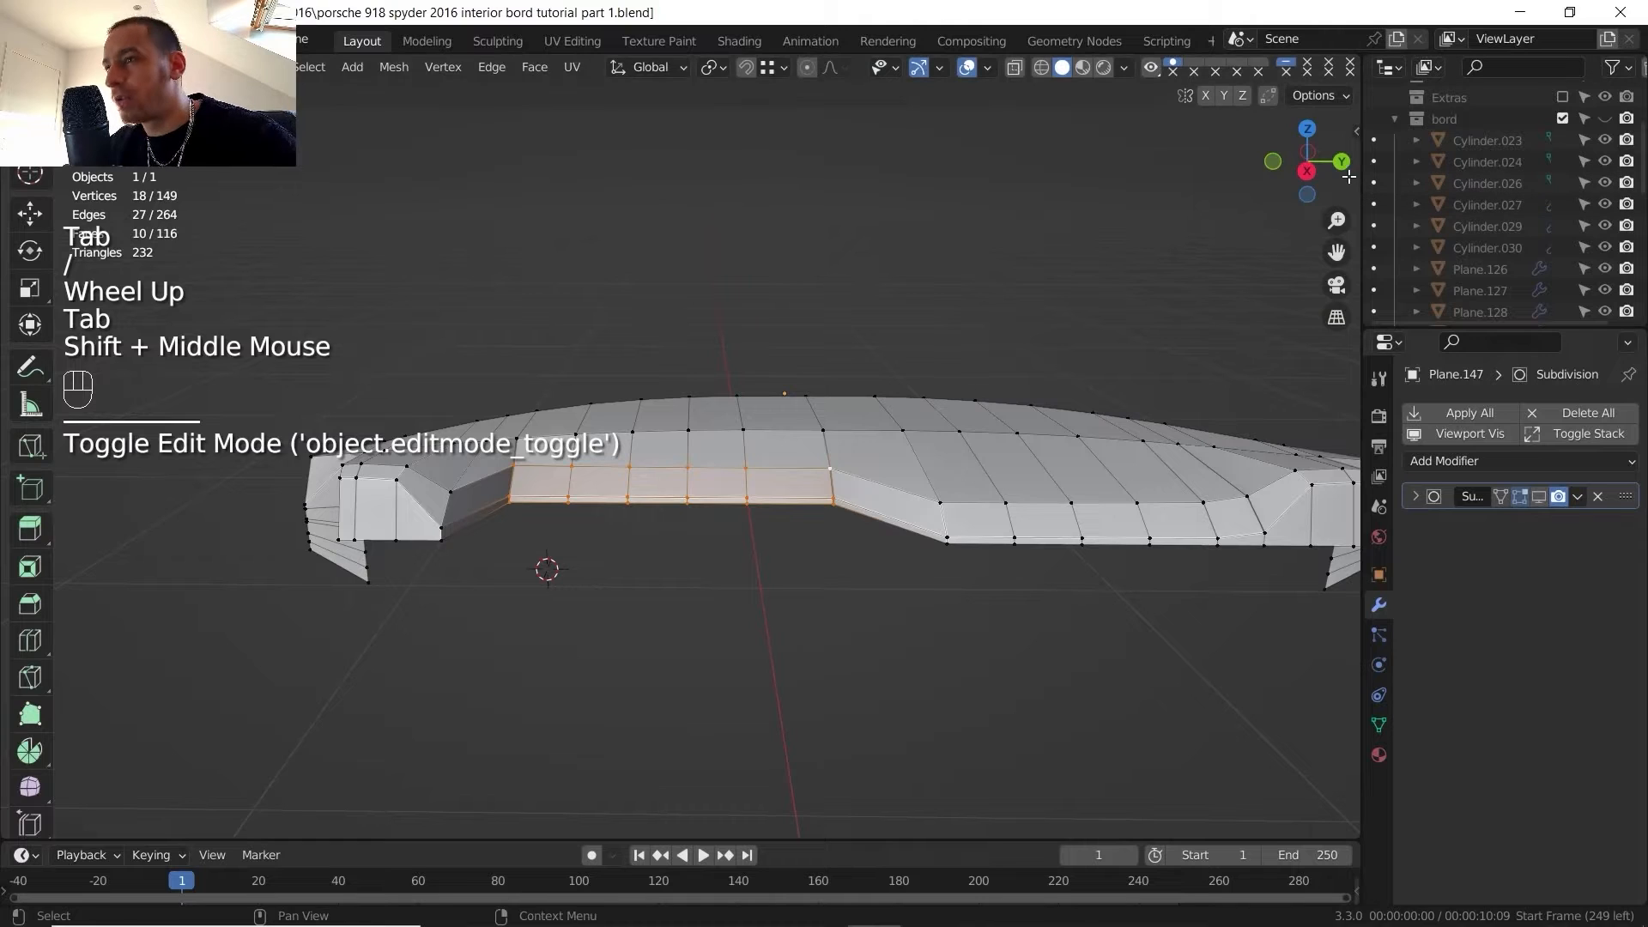
pyautogui.click(1307, 170)
pyautogui.scroll(3, 357, 589)
pyautogui.keyDown('shift'); pyautogui.moveTo(357, 589); pyautogui.dragTo(661, 496, button='middle'); pyautogui.keyUp('shift')
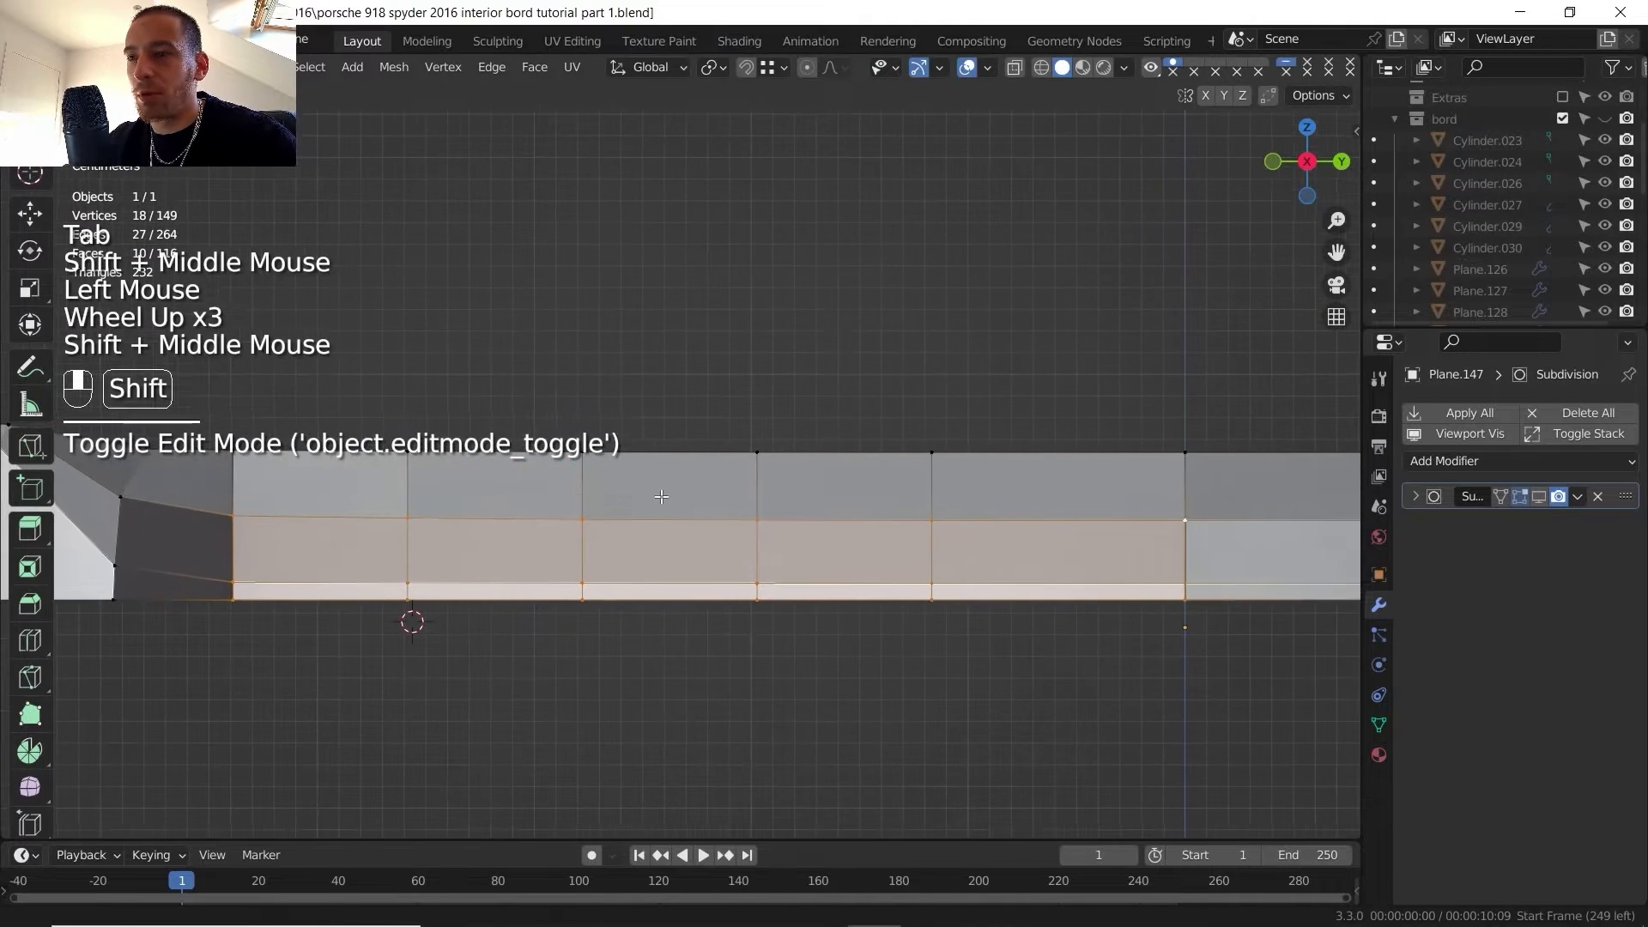
pyautogui.scroll(-2, 661, 496)
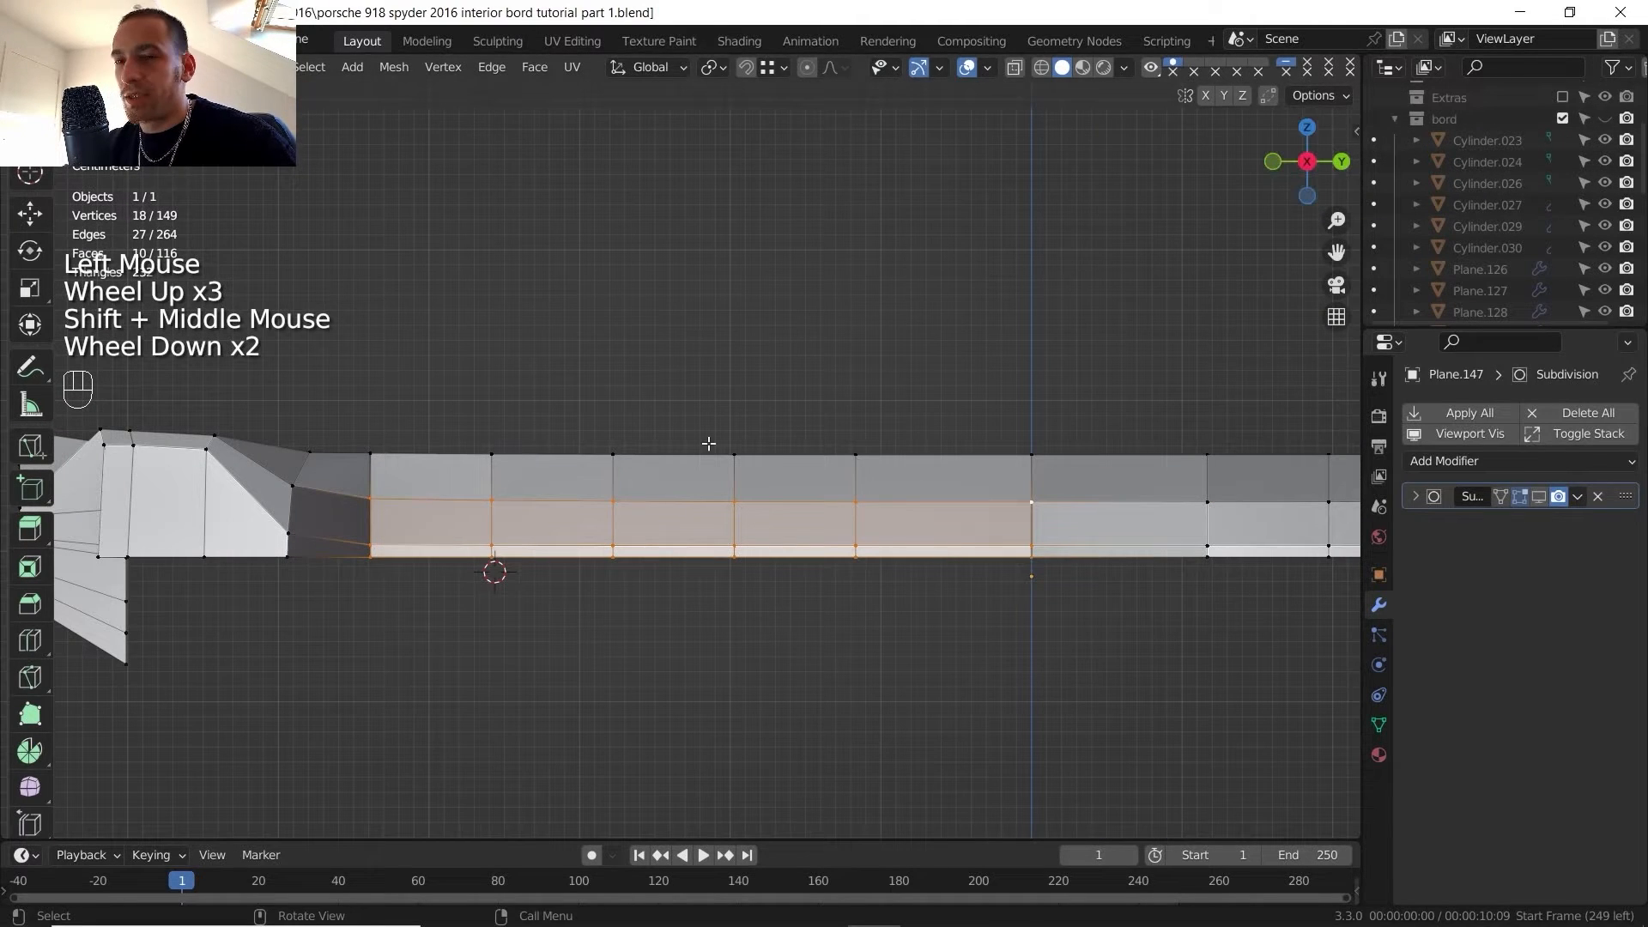
# - Raise the six vertices along the recess's upper edge about 29.6 mm along Z
pyautogui.click(375, 502)
pyautogui.keyDown('shift'); pyautogui.click(489, 500); pyautogui.keyUp('shift')
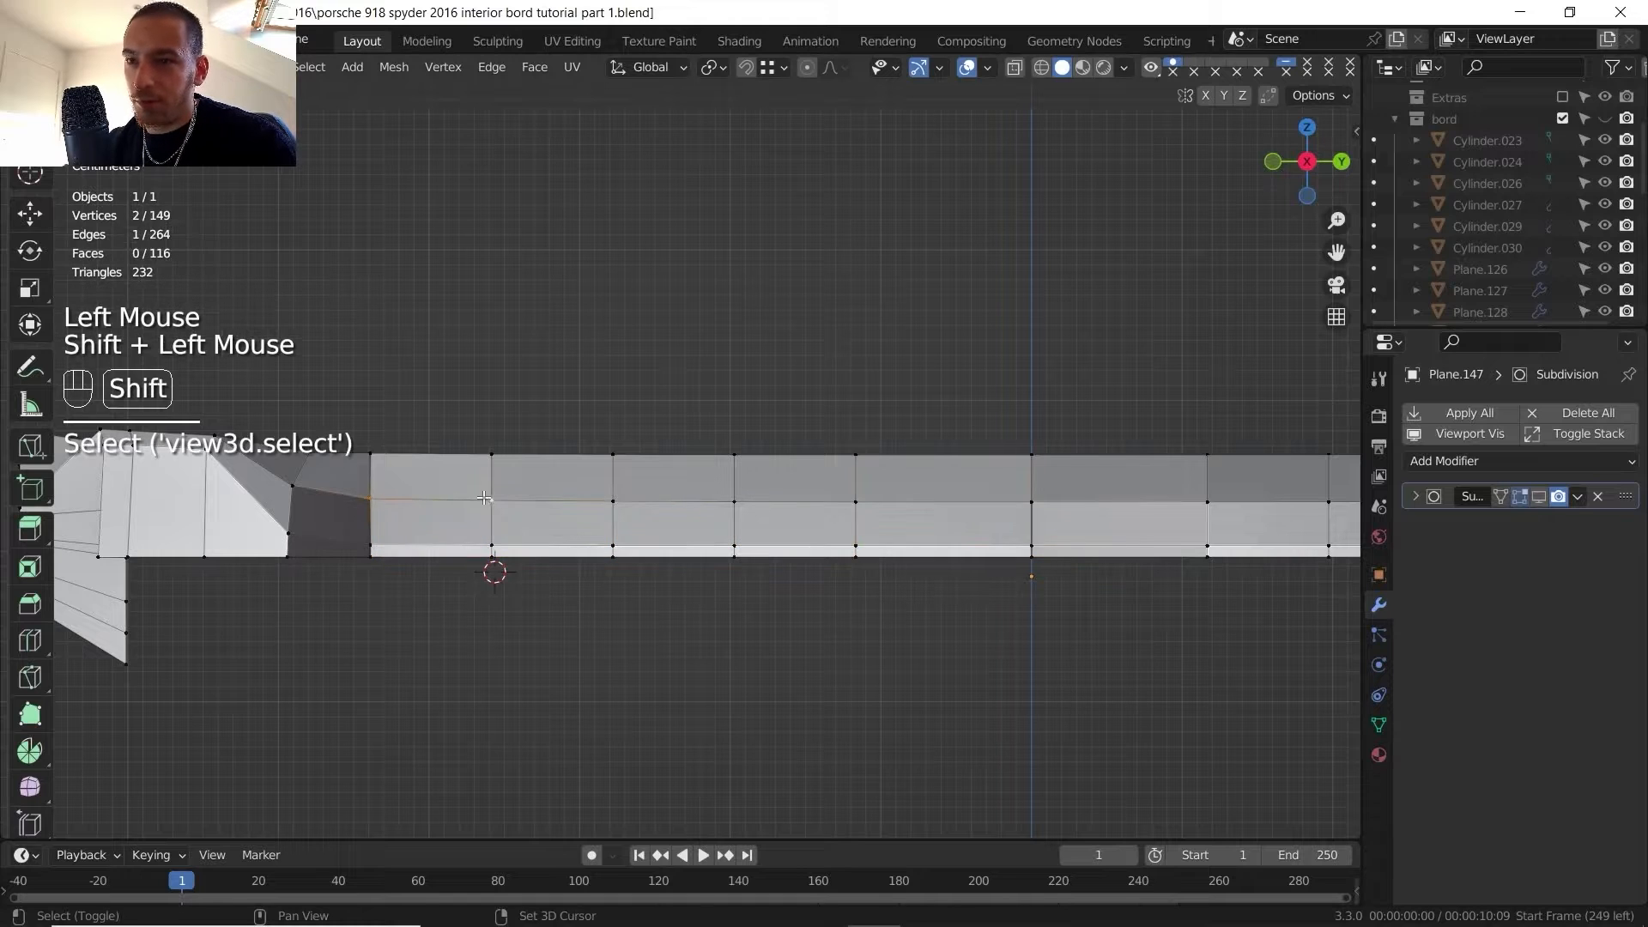
pyautogui.keyDown('shift'); pyautogui.click(863, 501); pyautogui.keyUp('shift')
pyautogui.moveTo(967, 496); pyautogui.dragTo(1013, 481, button='middle')
pyautogui.keyDown('shift'); pyautogui.click(1030, 501); pyautogui.keyUp('shift')
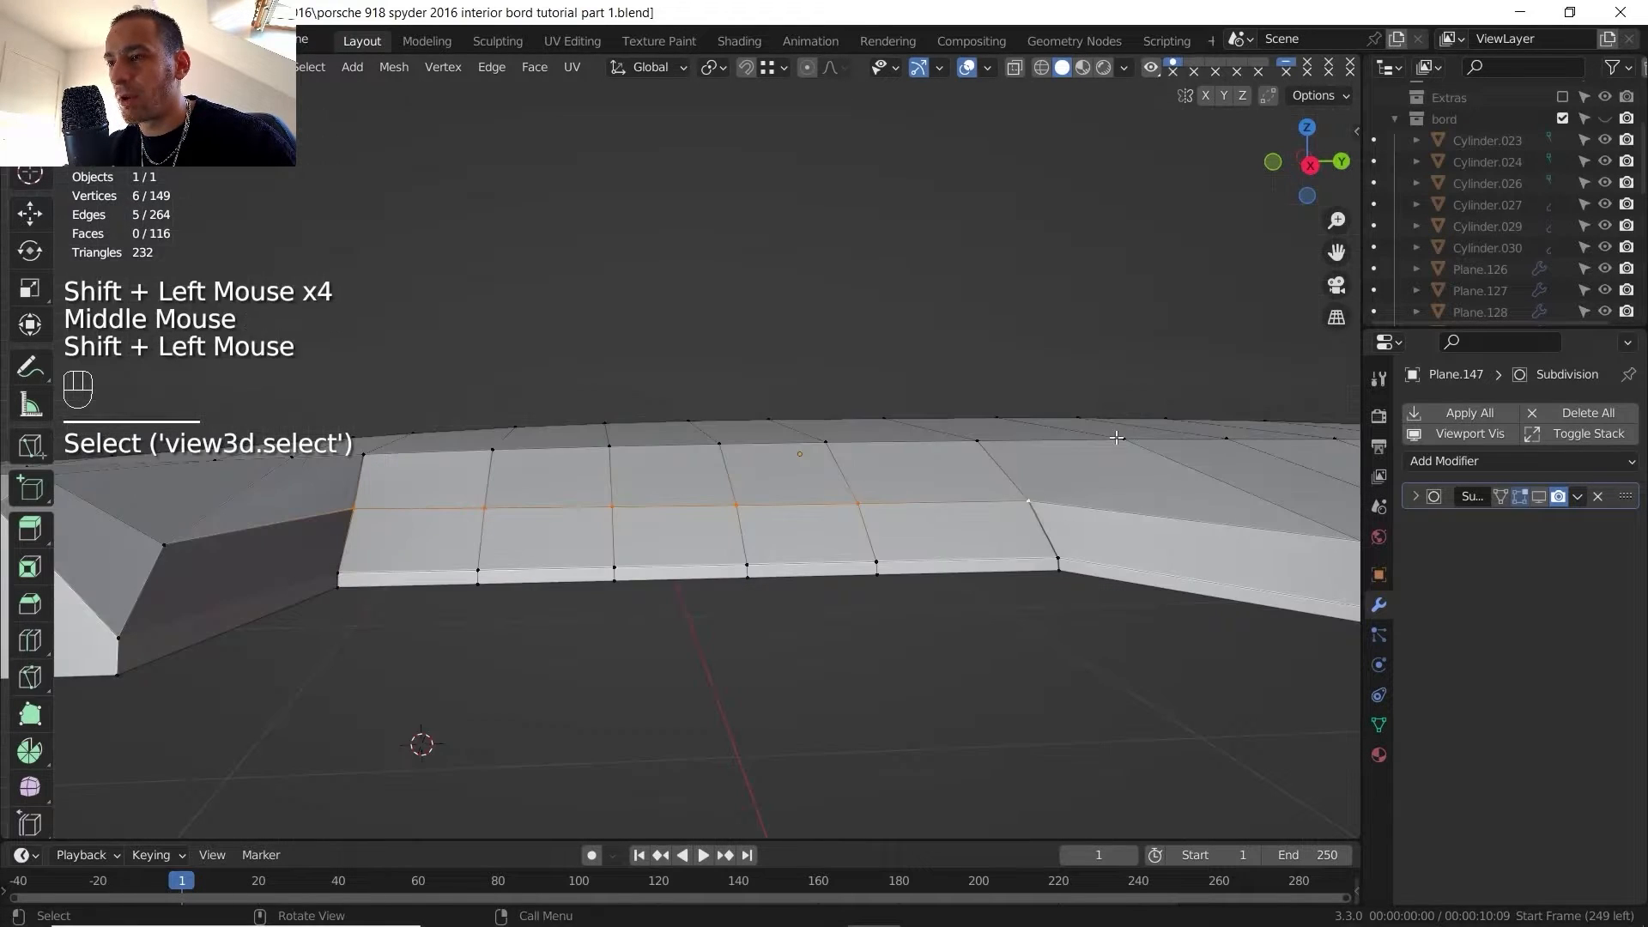
pyautogui.click(1310, 164)
pyautogui.press('g')
pyautogui.press('z')
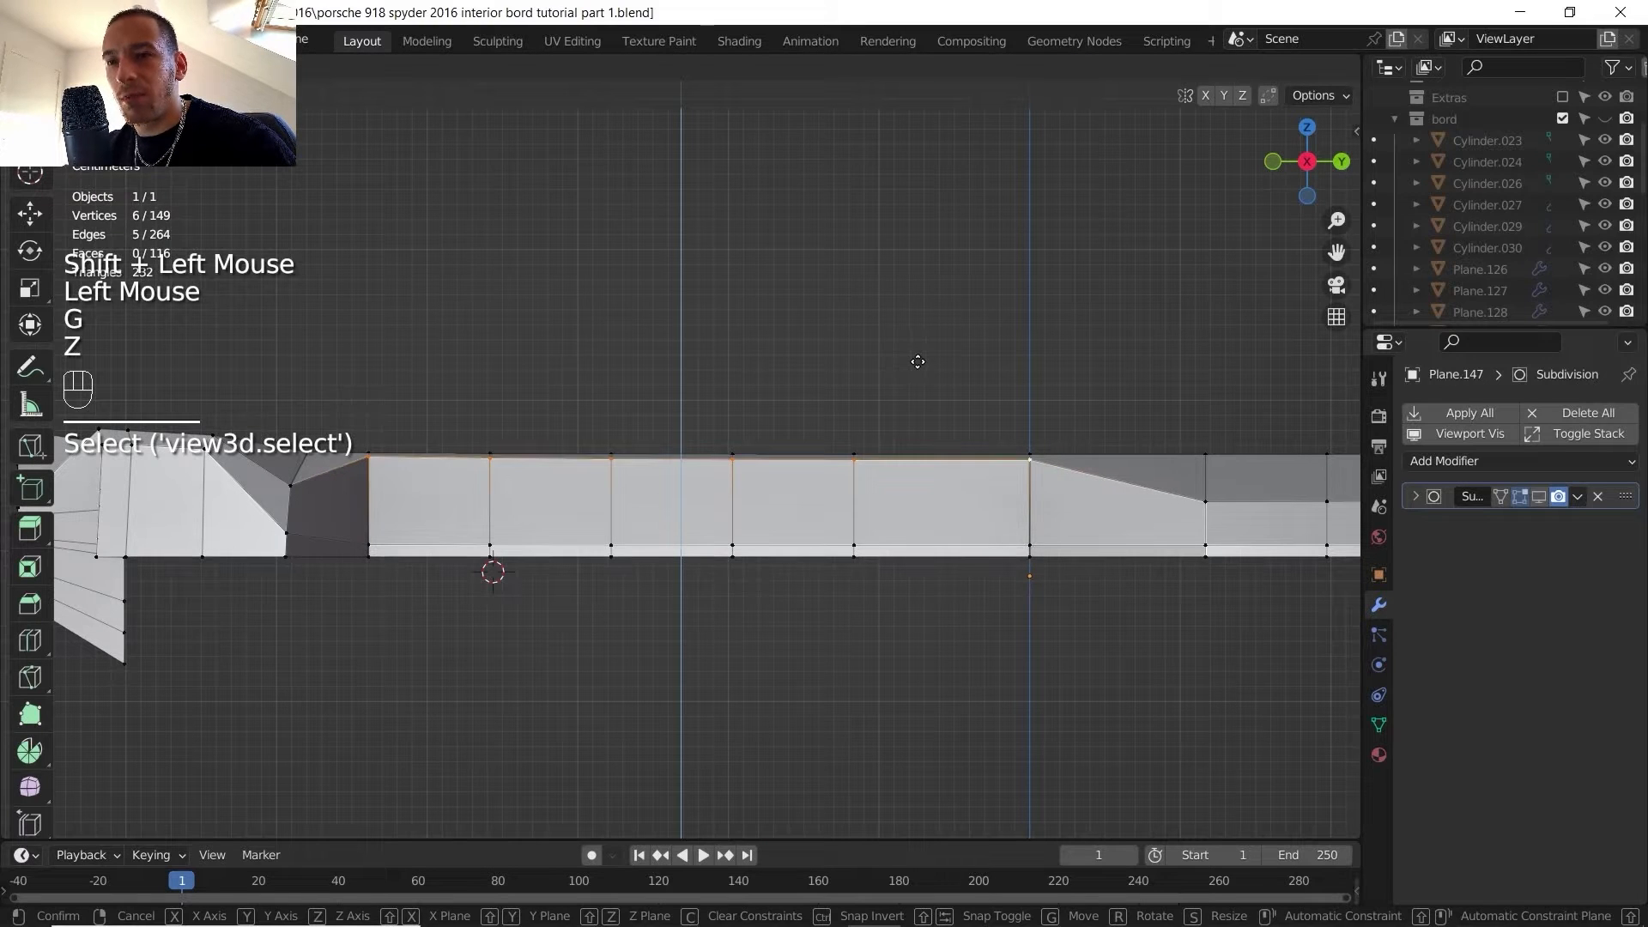
pyautogui.click(809, 412)
pyautogui.scroll(-2, 808, 412)
pyautogui.moveTo(808, 412); pyautogui.dragTo(704, 446, button='middle')
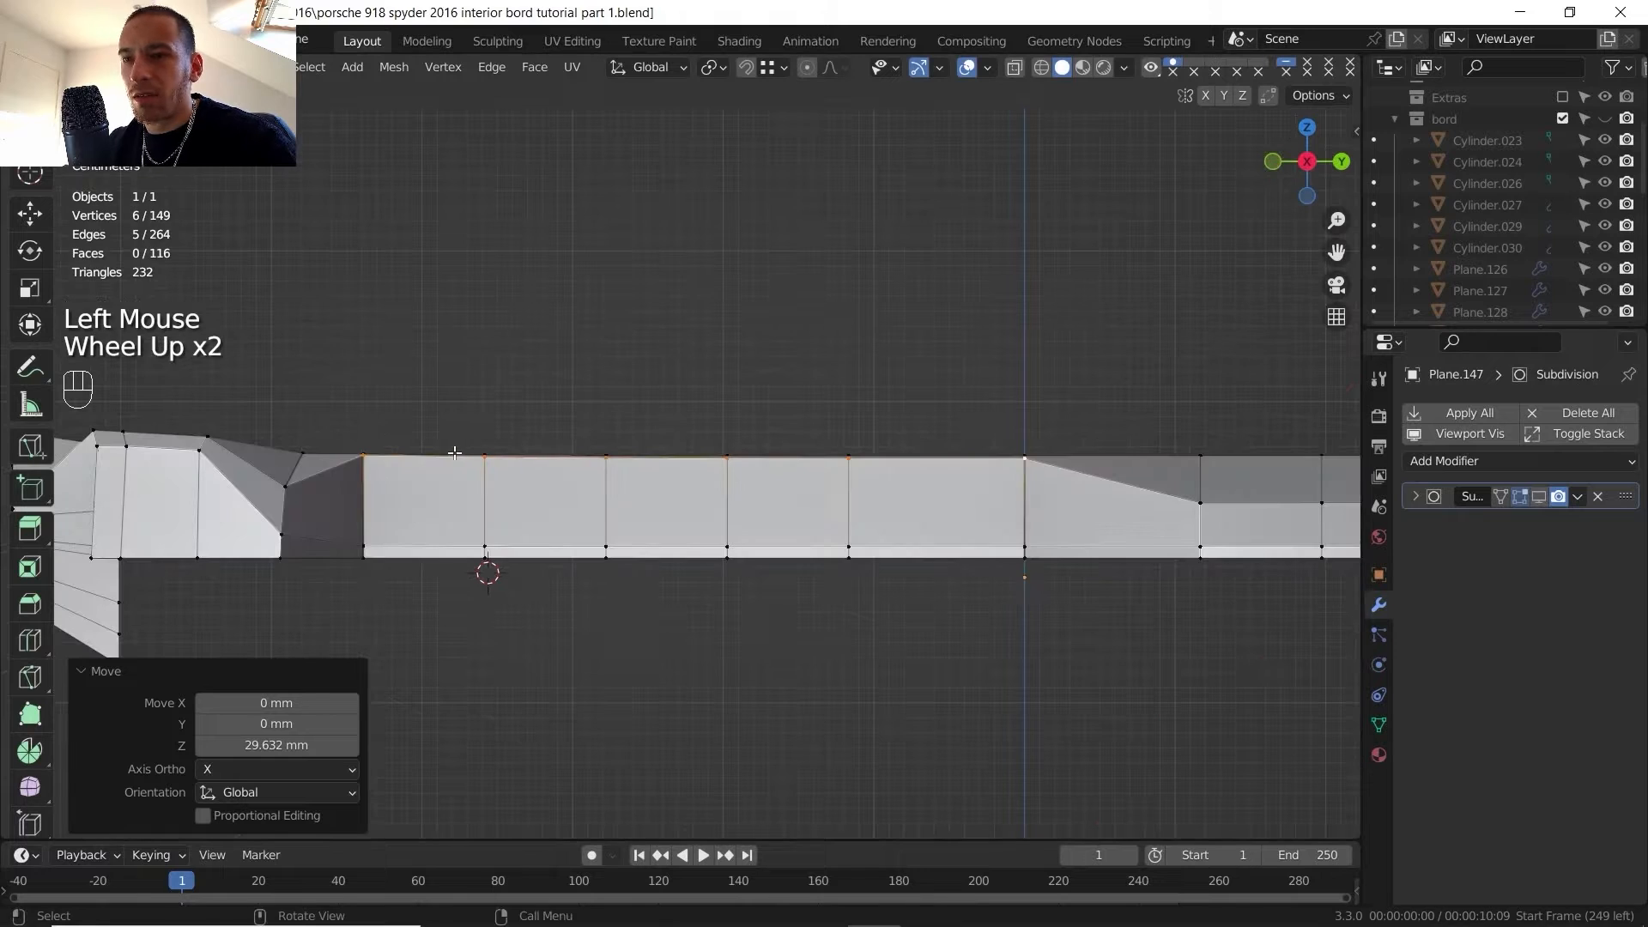
# - Lower the two end vertices of the recess's upper edge about 6.8 mm along Z
pyautogui.click(367, 455)
pyautogui.moveTo(367, 457); pyautogui.dragTo(396, 515, button='middle')
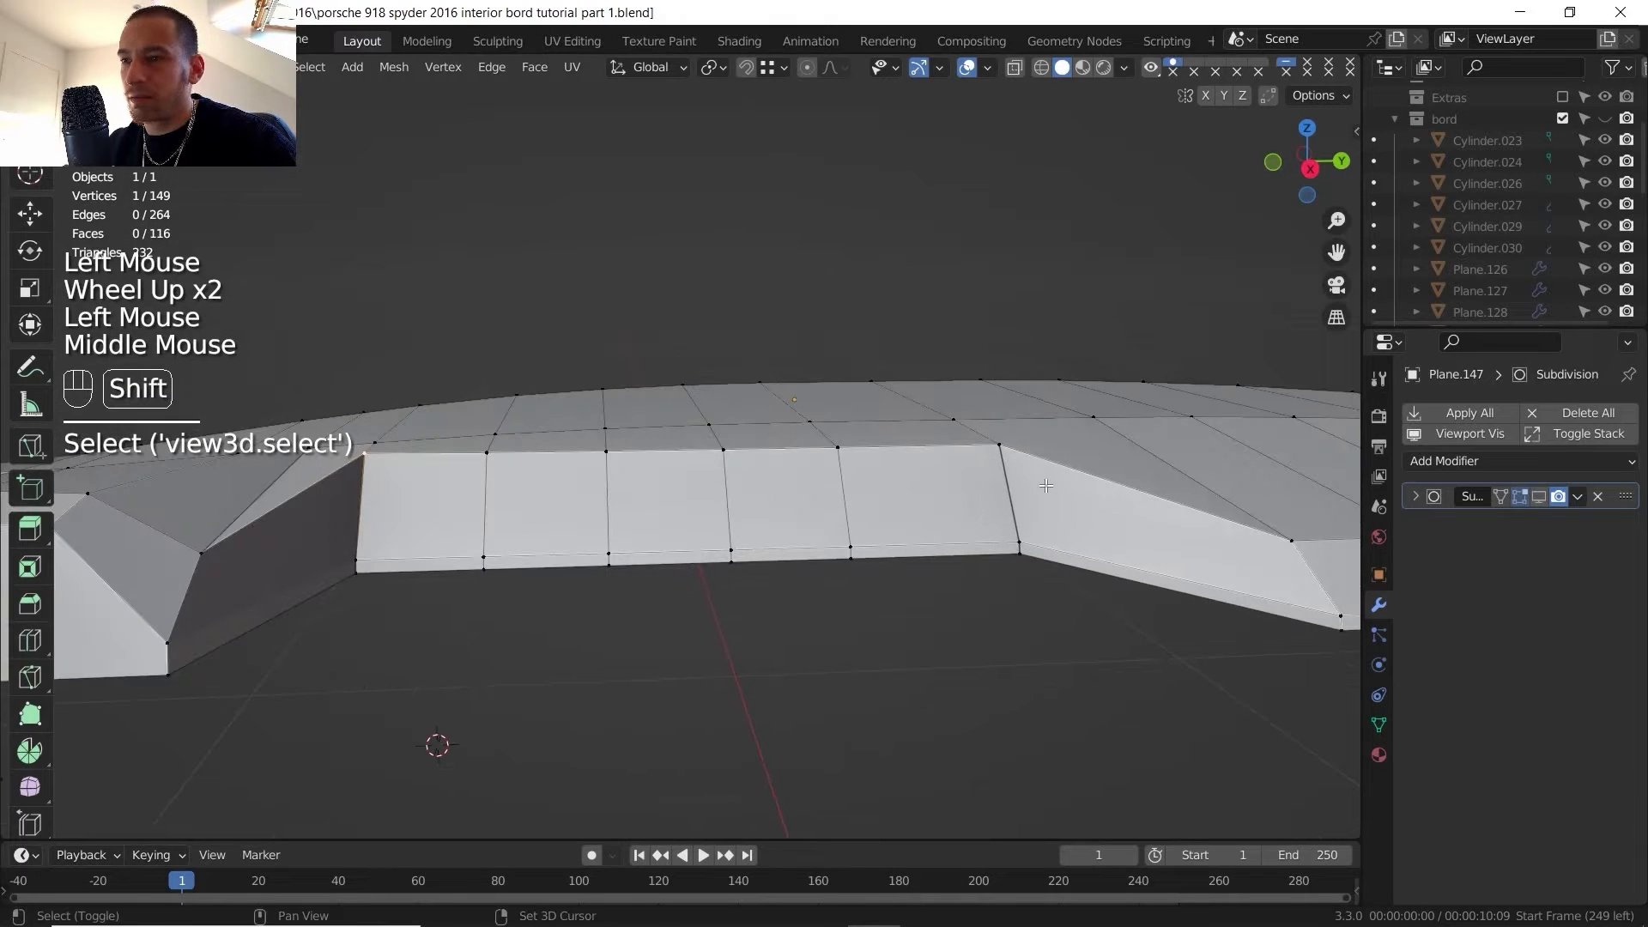
pyautogui.keyDown('shift'); pyautogui.click(1009, 455); pyautogui.keyUp('shift')
pyautogui.click(1304, 171)
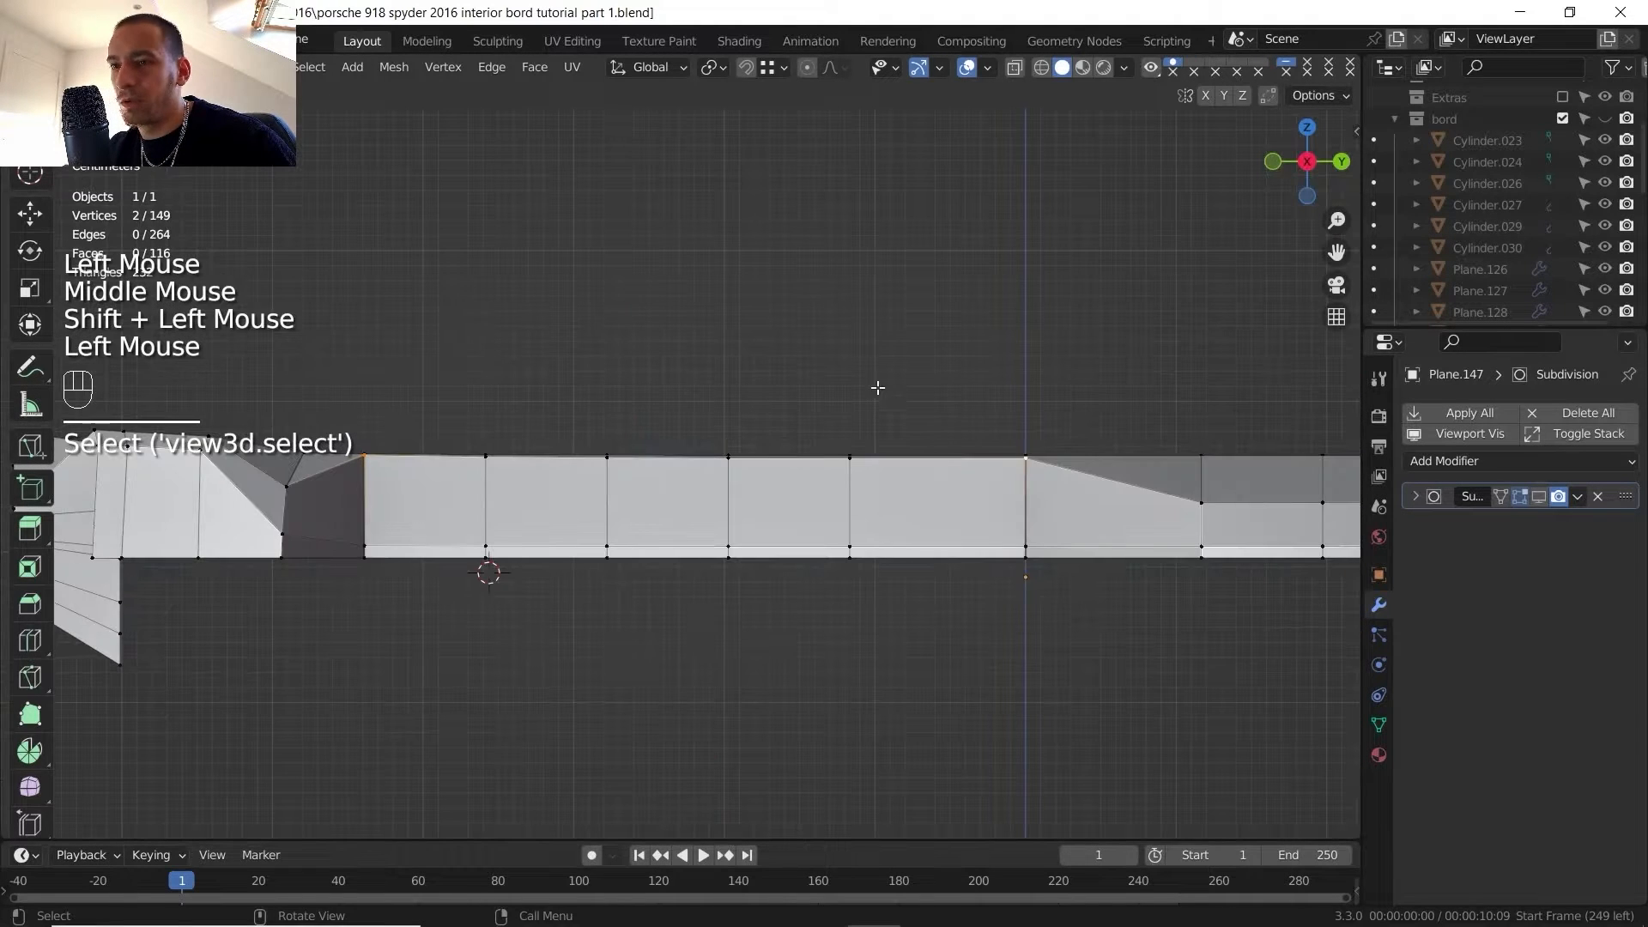
pyautogui.press('g')
pyautogui.press('z')
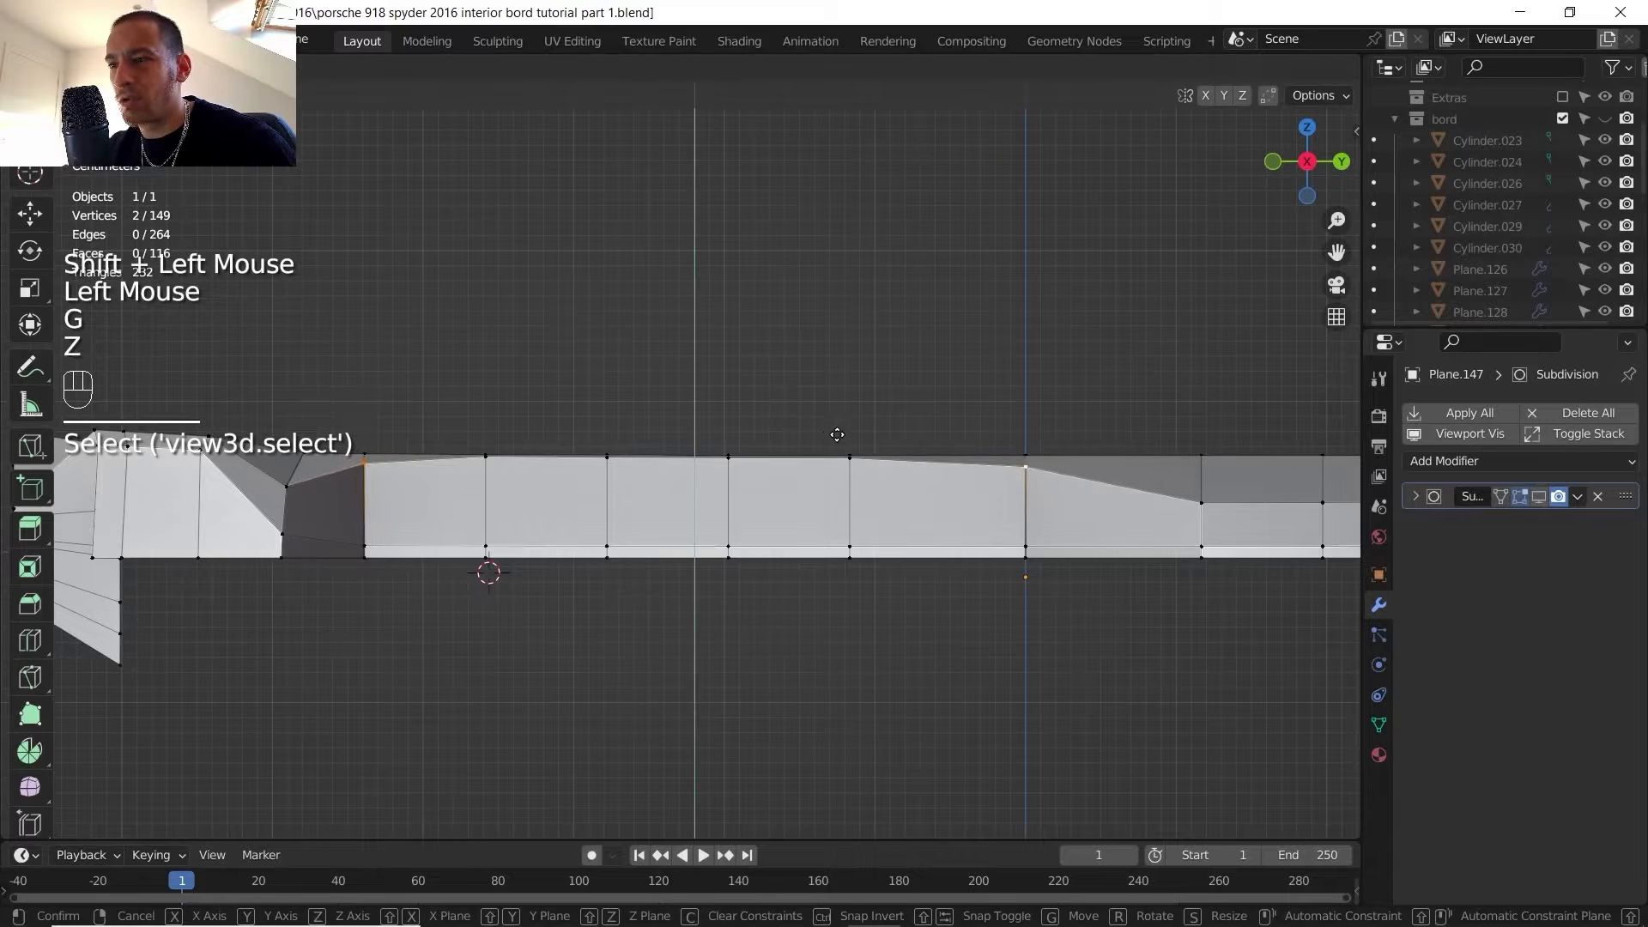
pyautogui.click(842, 436)
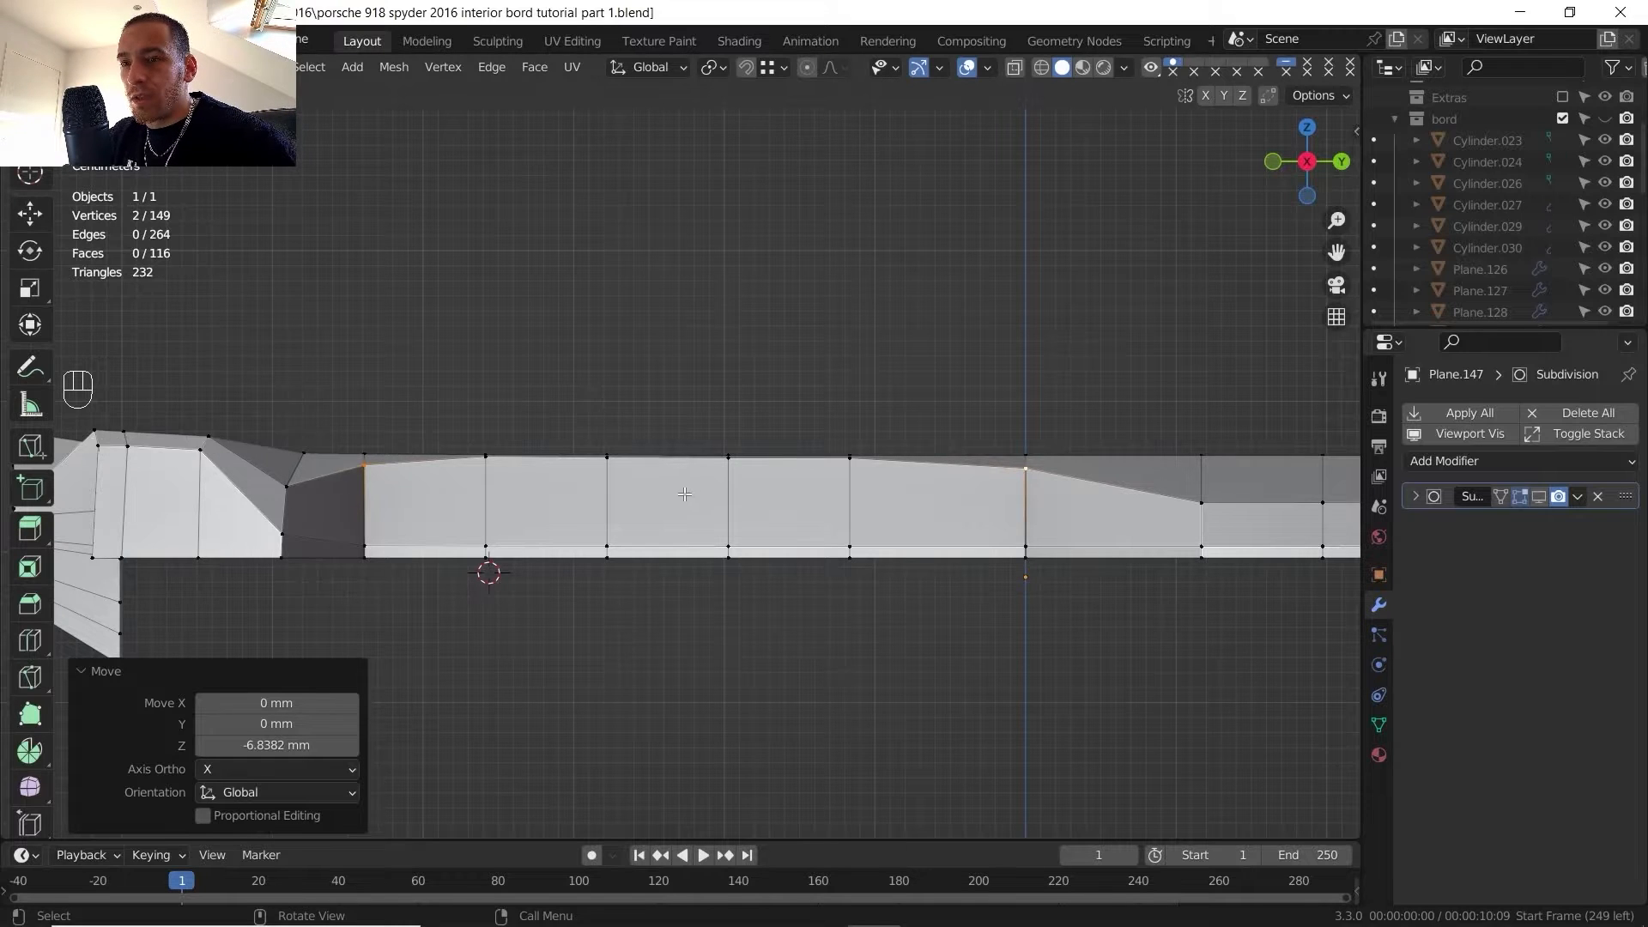
# - Select the ten vertices along the recess's lower edge and move them about -44.7 mm along X
pyautogui.moveTo(680, 489); pyautogui.dragTo(599, 544, button='middle')
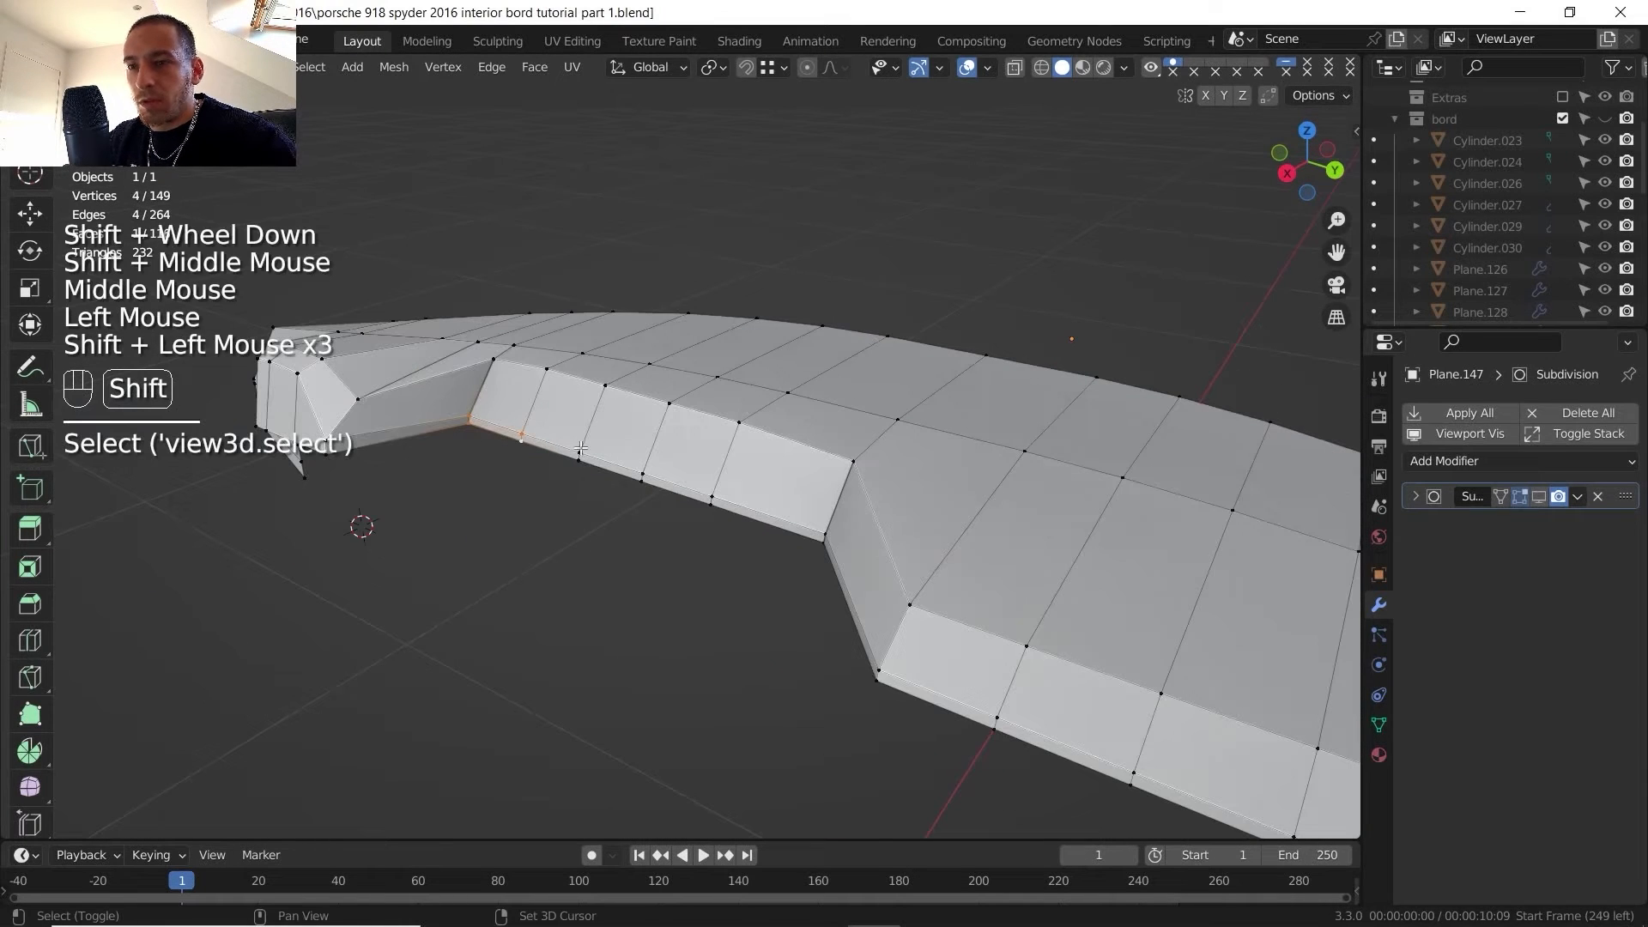
pyautogui.press('g')
pyautogui.press('x')
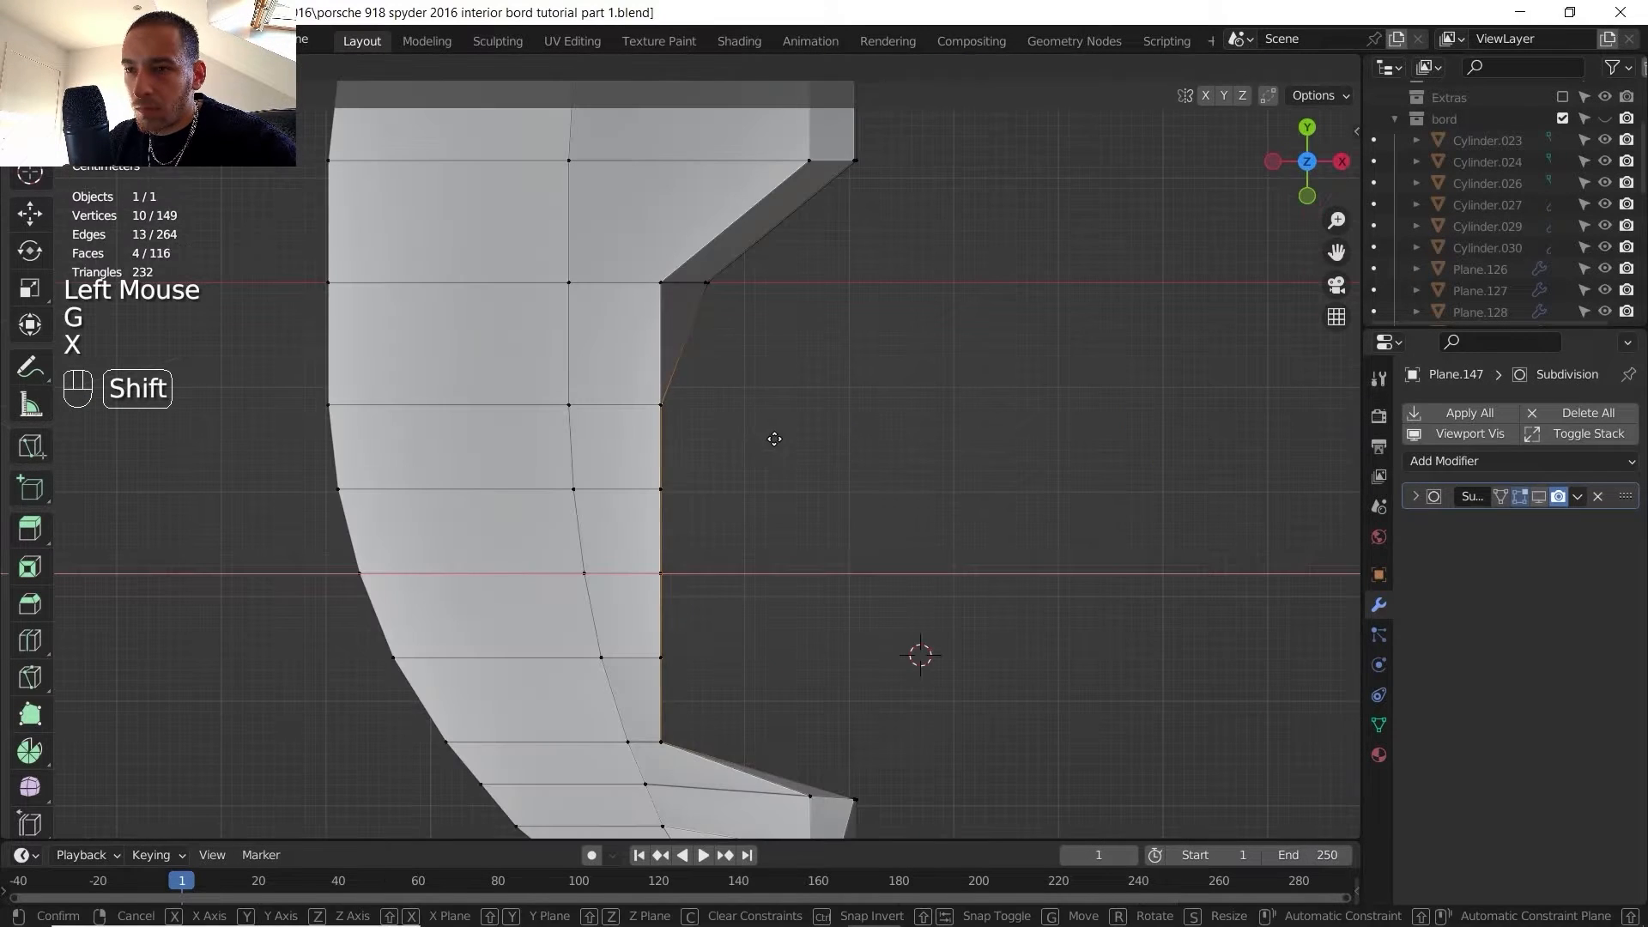
pyautogui.keyDown('shift'); pyautogui.click(776, 437); pyautogui.keyUp('shift')
pyautogui.scroll(-2, 781, 442)
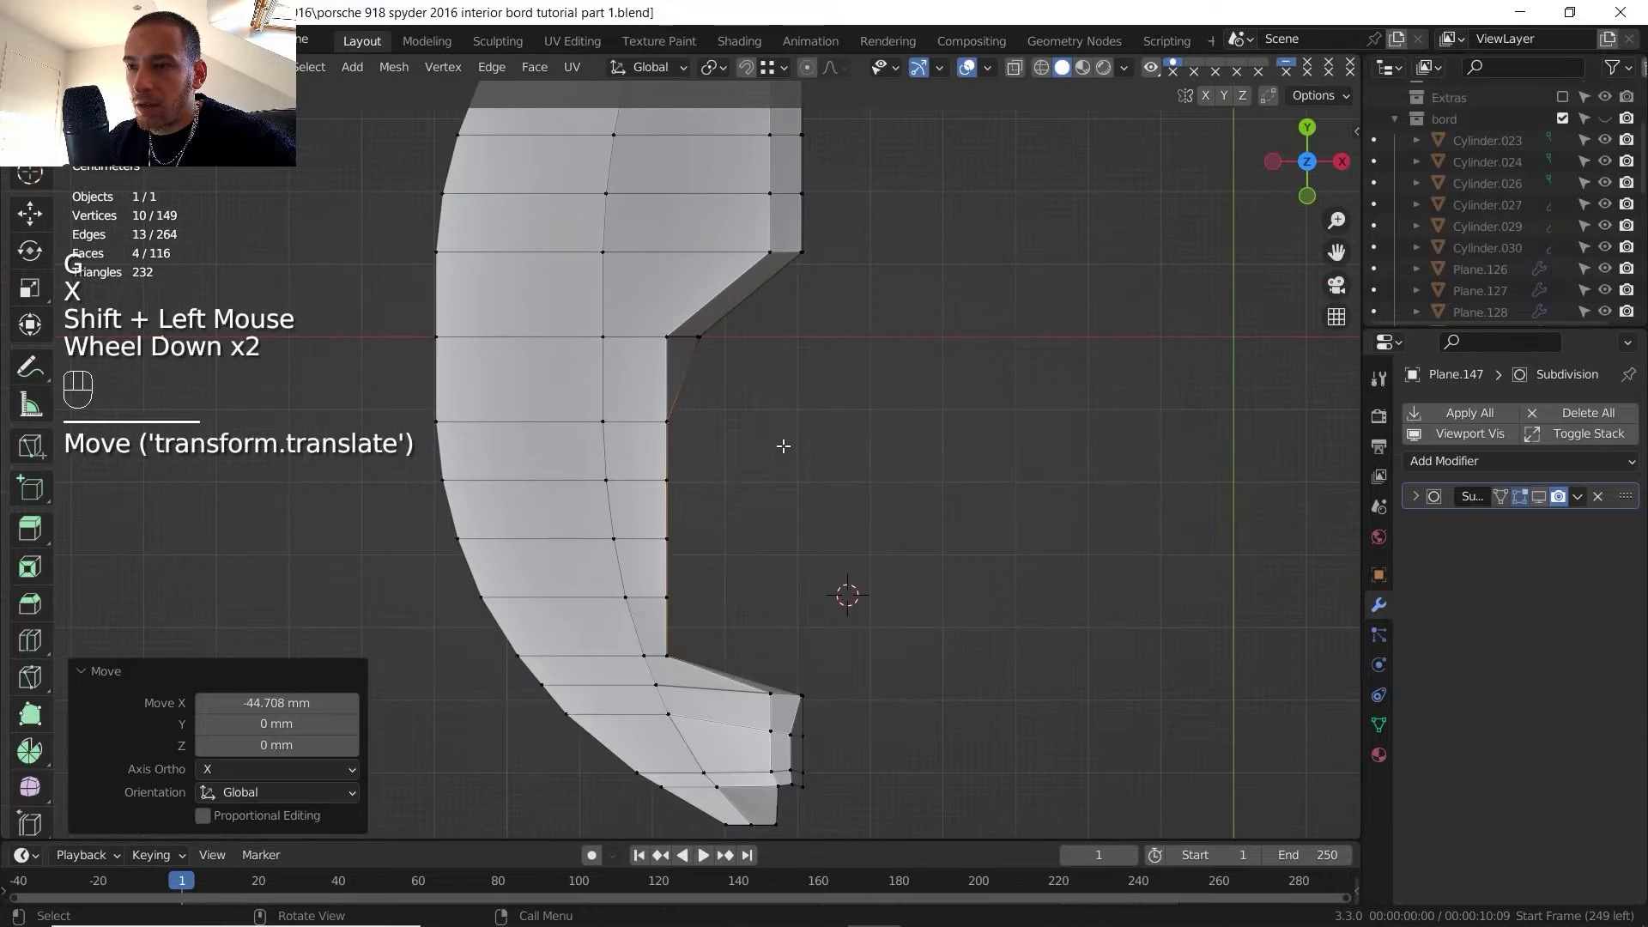
# - Move the two lower vertices at the recess's centre-side corner about -51.3 mm along X and correct them by about 4.3 mm
pyautogui.moveTo(784, 445); pyautogui.dragTo(869, 436, button='middle')
pyautogui.scroll(3, 870, 436)
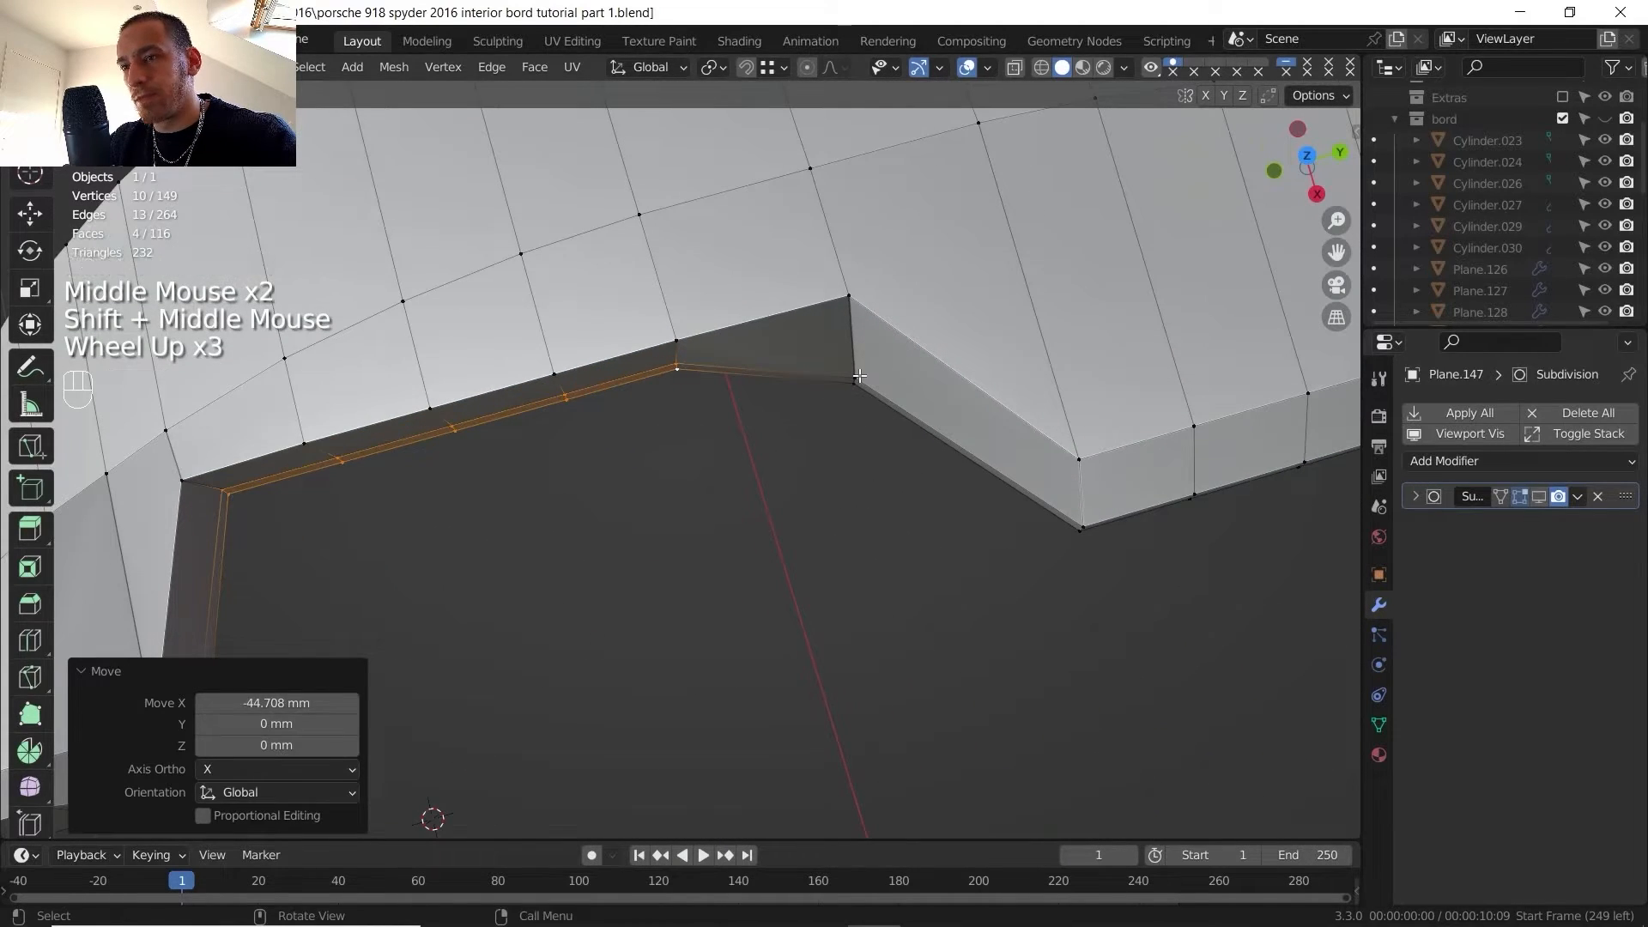
pyautogui.click(857, 385)
pyautogui.keyDown('shift'); pyautogui.click(857, 388); pyautogui.keyUp('shift')
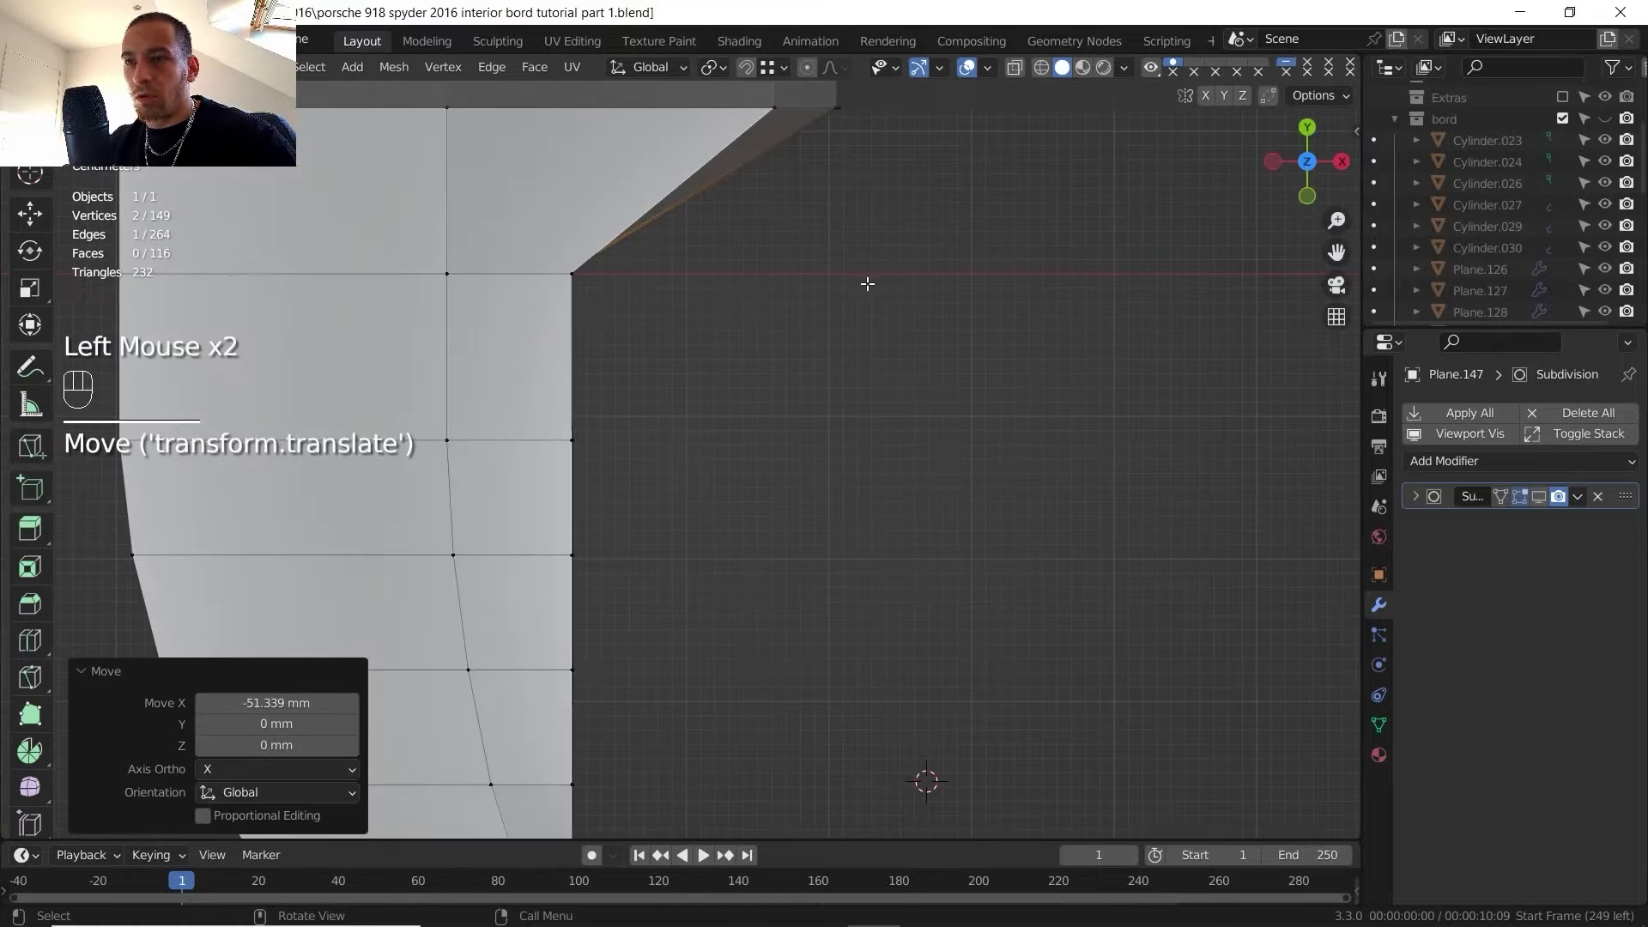
pyautogui.scroll(-2, 867, 283)
pyautogui.keyDown('shift'); pyautogui.moveTo(867, 284); pyautogui.dragTo(790, 312, button='middle'); pyautogui.keyUp('shift')
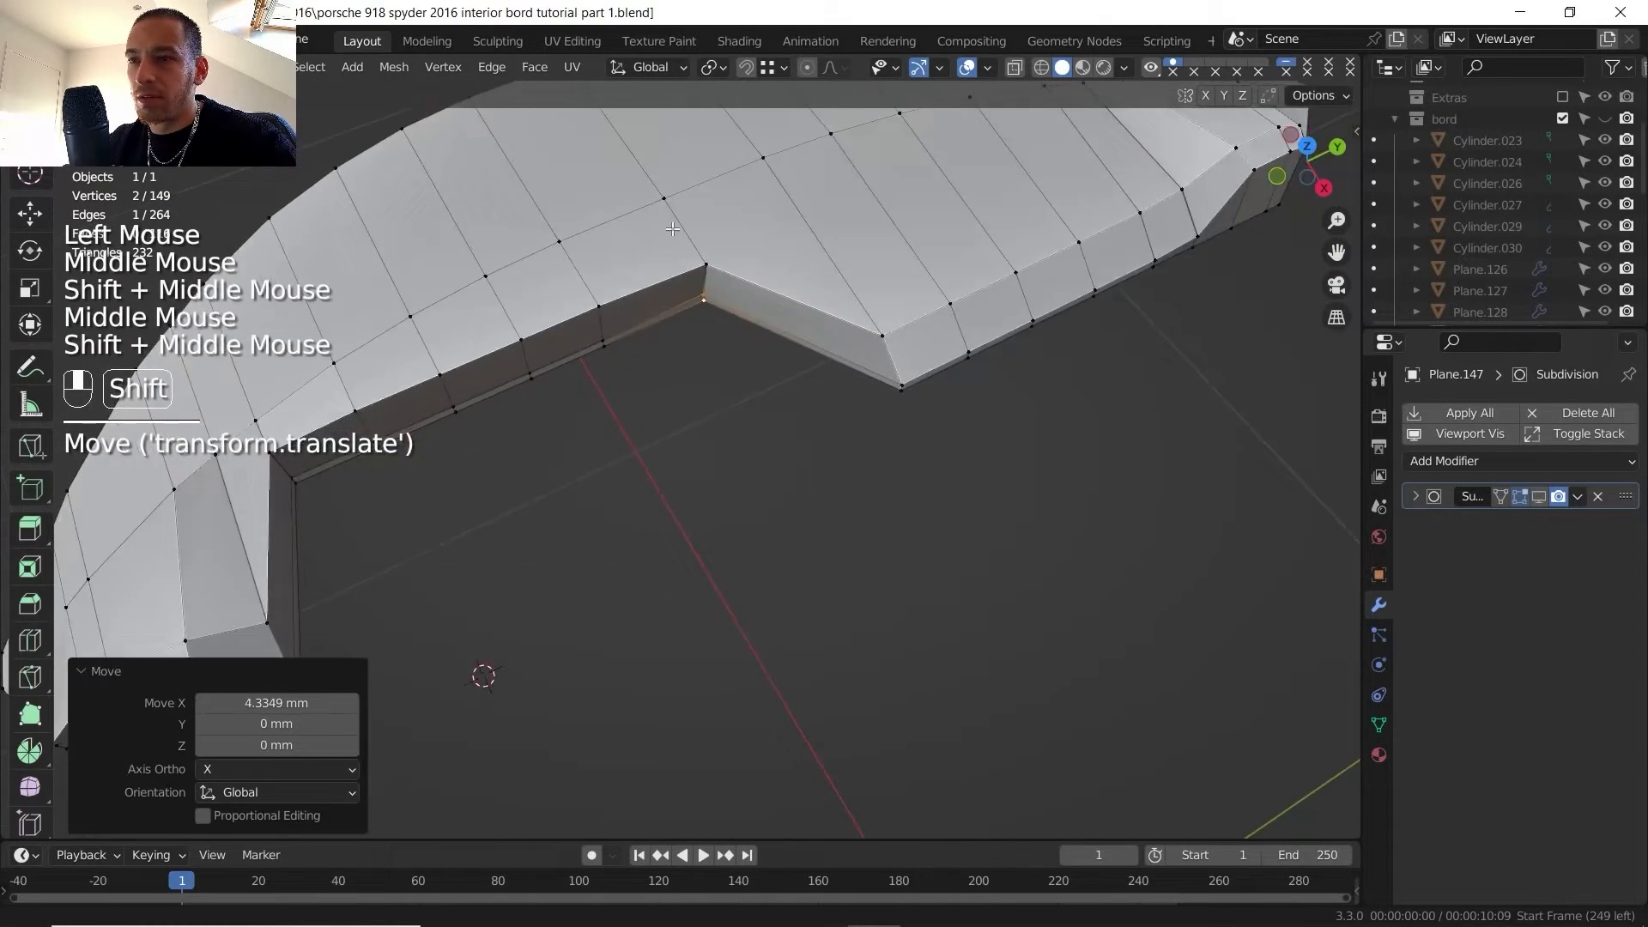
pyautogui.scroll(-1, 678, 340)
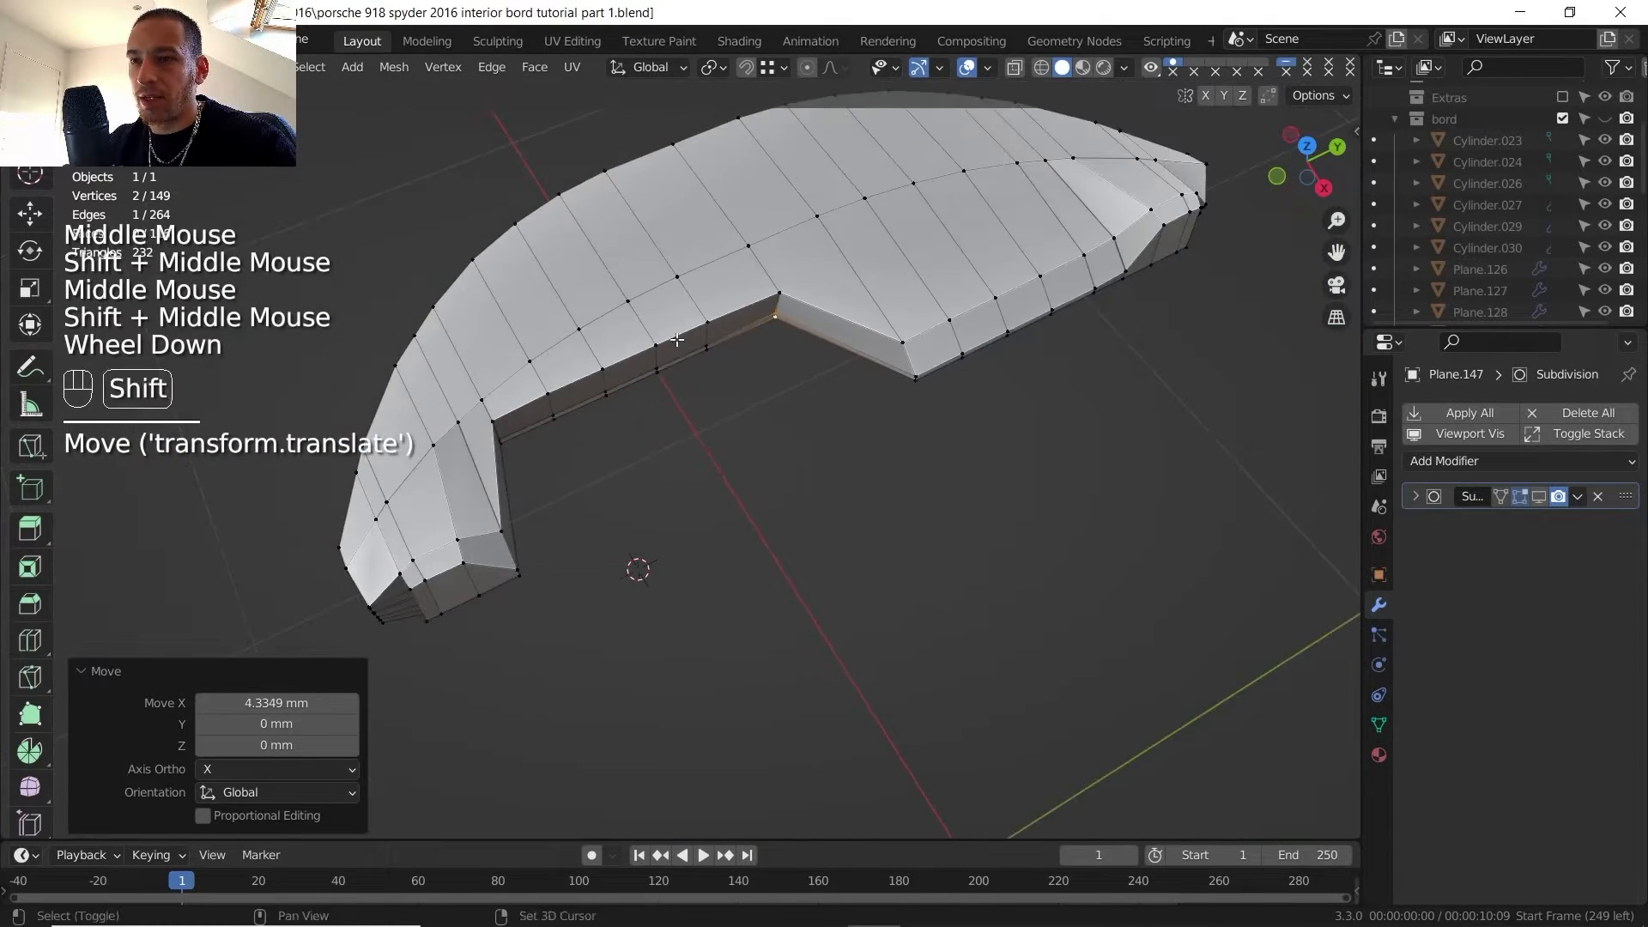
pyautogui.keyDown('shift'); pyautogui.moveTo(677, 340); pyautogui.dragTo(732, 330, button='middle'); pyautogui.keyUp('shift')
# - Move the recess's door-side end column about 32.9 mm and its centre-side end column about 40 mm along X
pyautogui.moveTo(822, 355); pyautogui.dragTo(605, 303, button='middle')
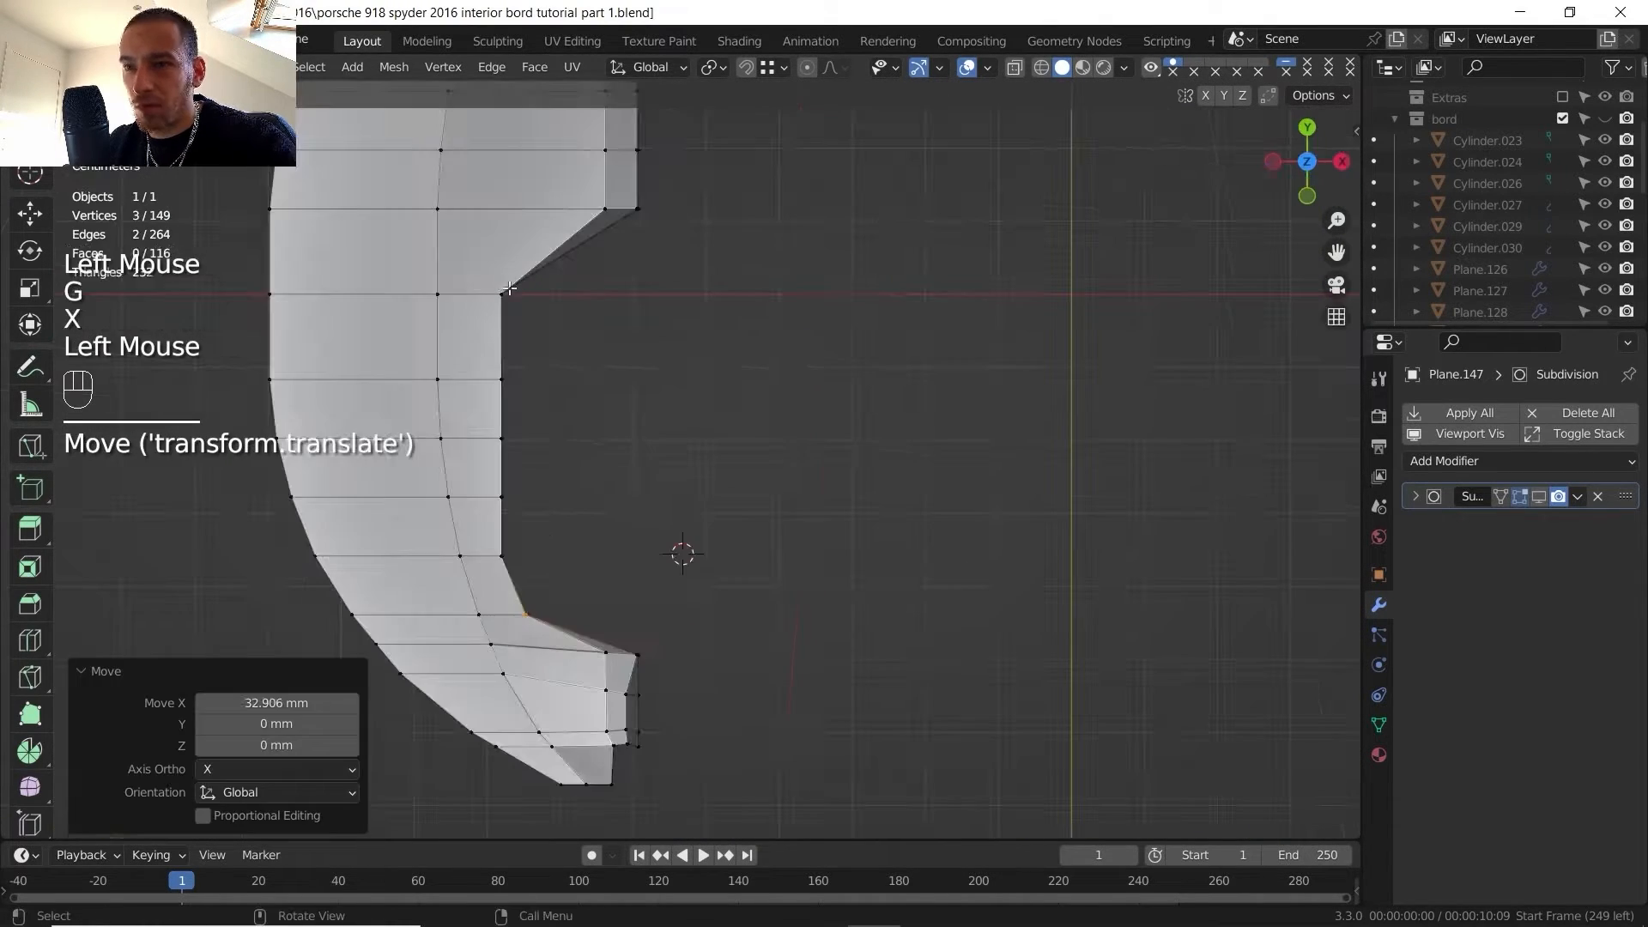
pyautogui.click(607, 675)
pyautogui.moveTo(607, 675); pyautogui.dragTo(515, 280, button='middle')
pyautogui.keyDown('ctrl'); pyautogui.click(516, 275); pyautogui.keyUp('ctrl')
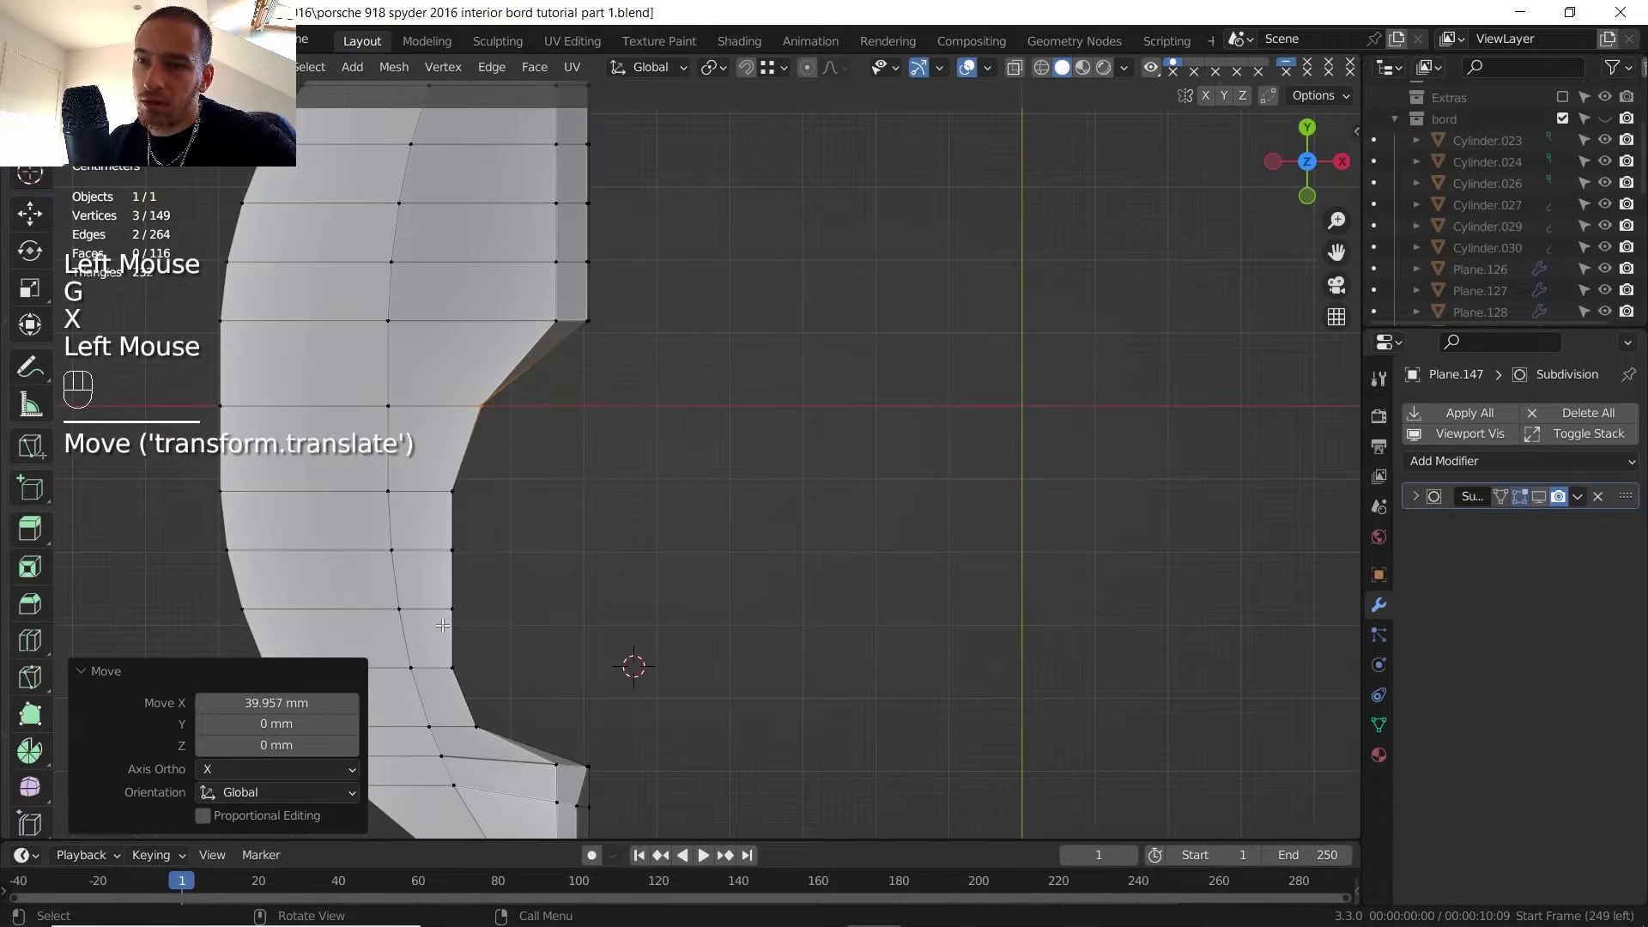
# - Select the two vertex columns just inside the recess's ends and move them about 8 mm along X
pyautogui.click(438, 666)
pyautogui.moveTo(442, 665)
pyautogui.mouseDown(button='middle')
pyautogui.moveTo(480, 558)
pyautogui.moveTo(429, 657)
pyautogui.mouseUp(button='middle')
pyautogui.keyDown('ctrl'); pyautogui.click(445, 636); pyautogui.keyUp('ctrl')
pyautogui.moveTo(570, 569); pyautogui.dragTo(560, 513, button='middle')
pyautogui.keyDown('shift'); pyautogui.click(557, 513); pyautogui.keyUp('shift')
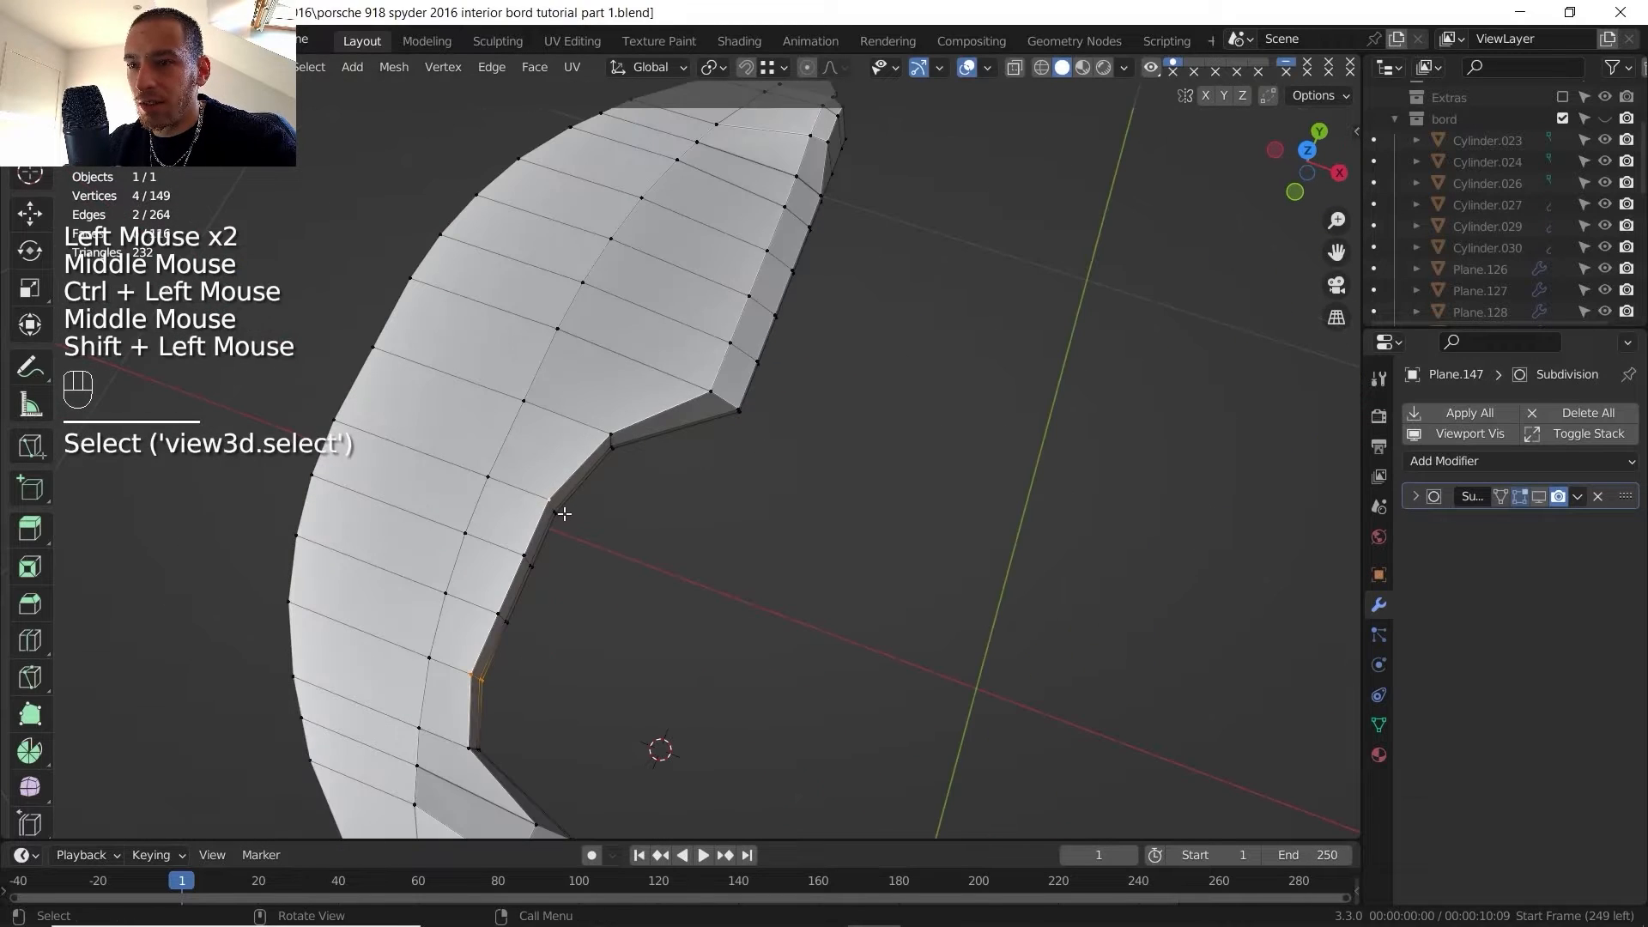
pyautogui.keyDown('ctrl'); pyautogui.click(556, 512); pyautogui.keyUp('ctrl')
pyautogui.click(1308, 151)
pyautogui.press('g')
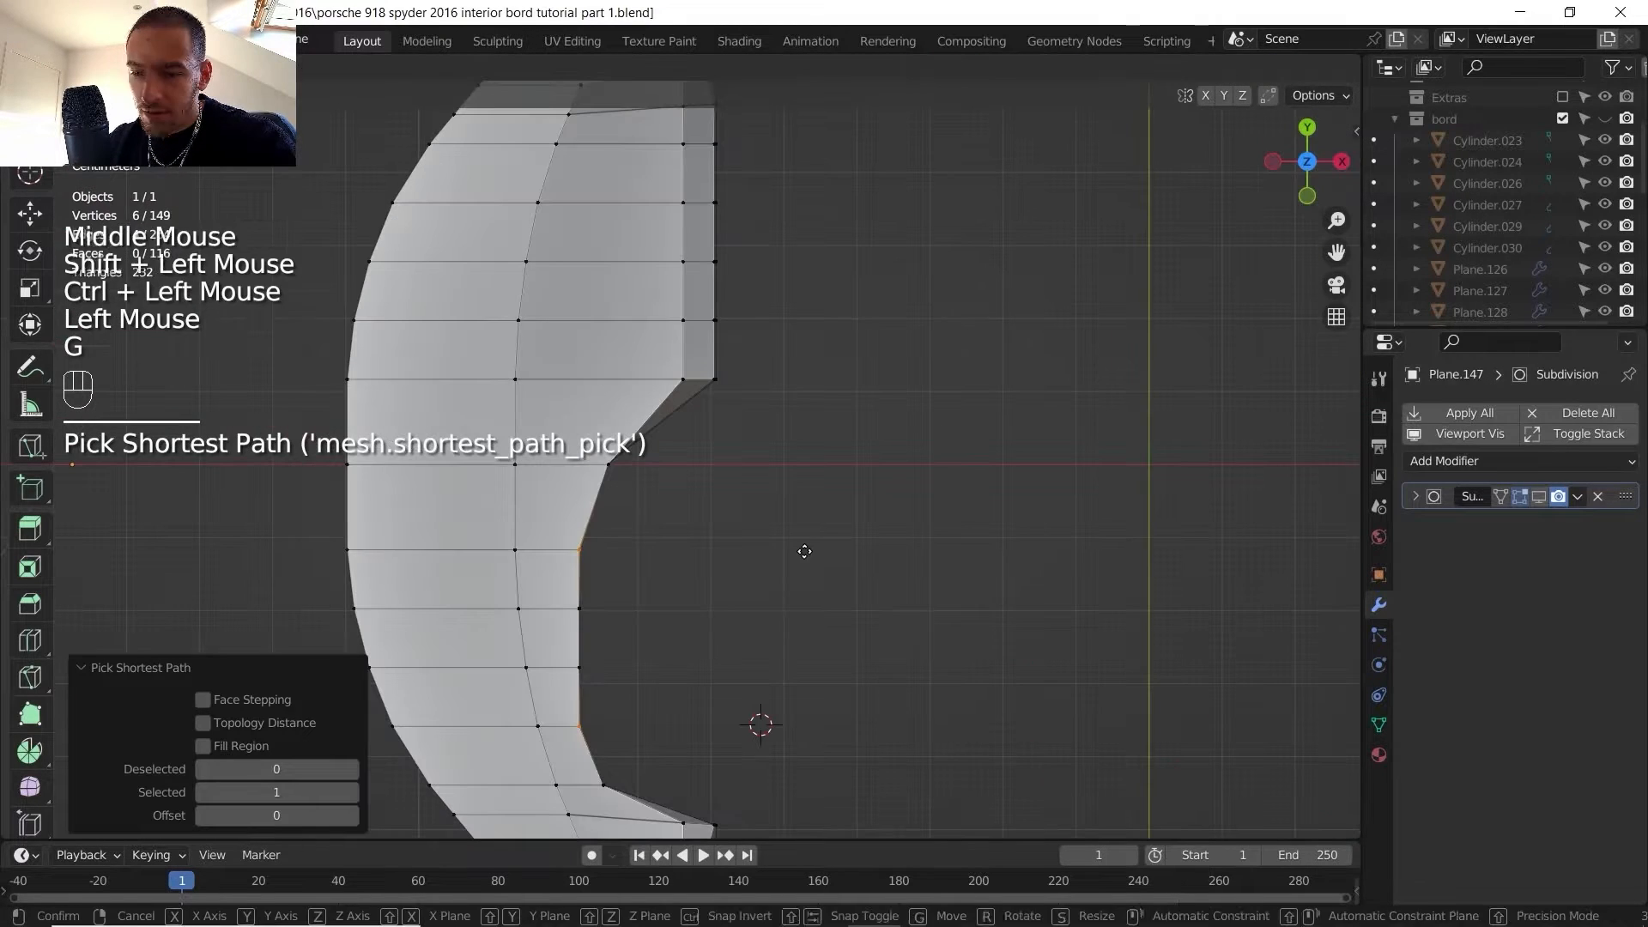
pyautogui.press('x')
pyautogui.keyDown('shift'); pyautogui.click(821, 549); pyautogui.keyUp('shift')
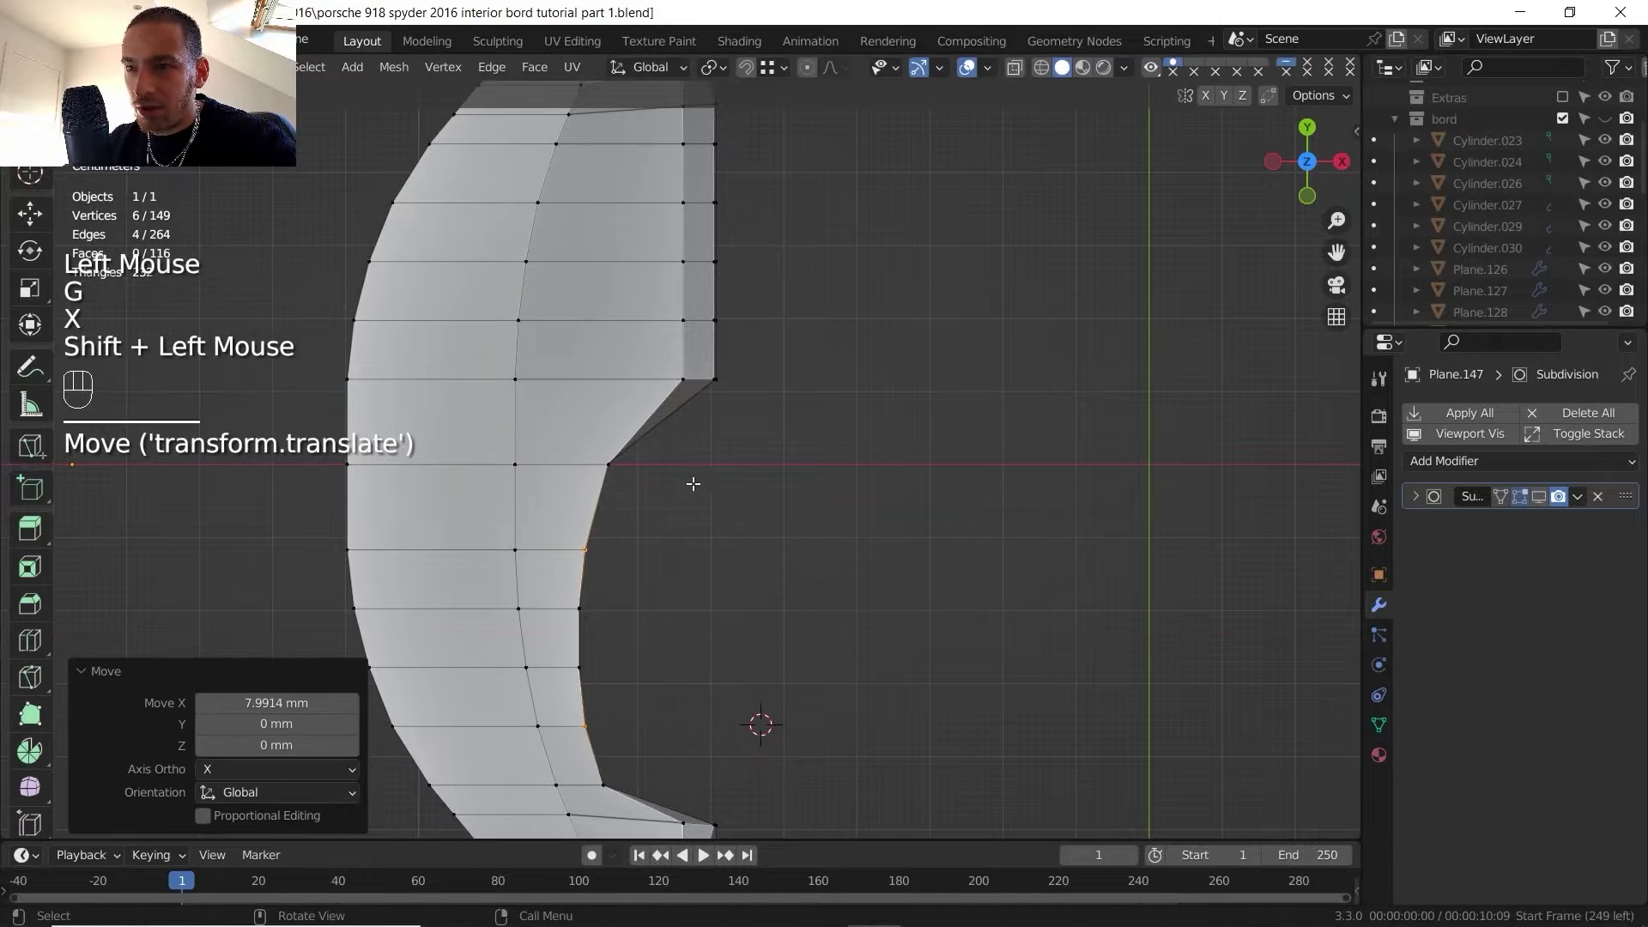
# - Select the vertical edges of all six recess columns and space their vertices evenly with LoopTools Space
pyautogui.scroll(-1, 692, 482)
pyautogui.keyDown('shift'); pyautogui.moveTo(691, 481); pyautogui.dragTo(646, 514, button='middle'); pyautogui.keyUp('shift')
pyautogui.scroll(2, 687, 486)
pyautogui.moveTo(645, 514); pyautogui.dragTo(395, 479, button='middle')
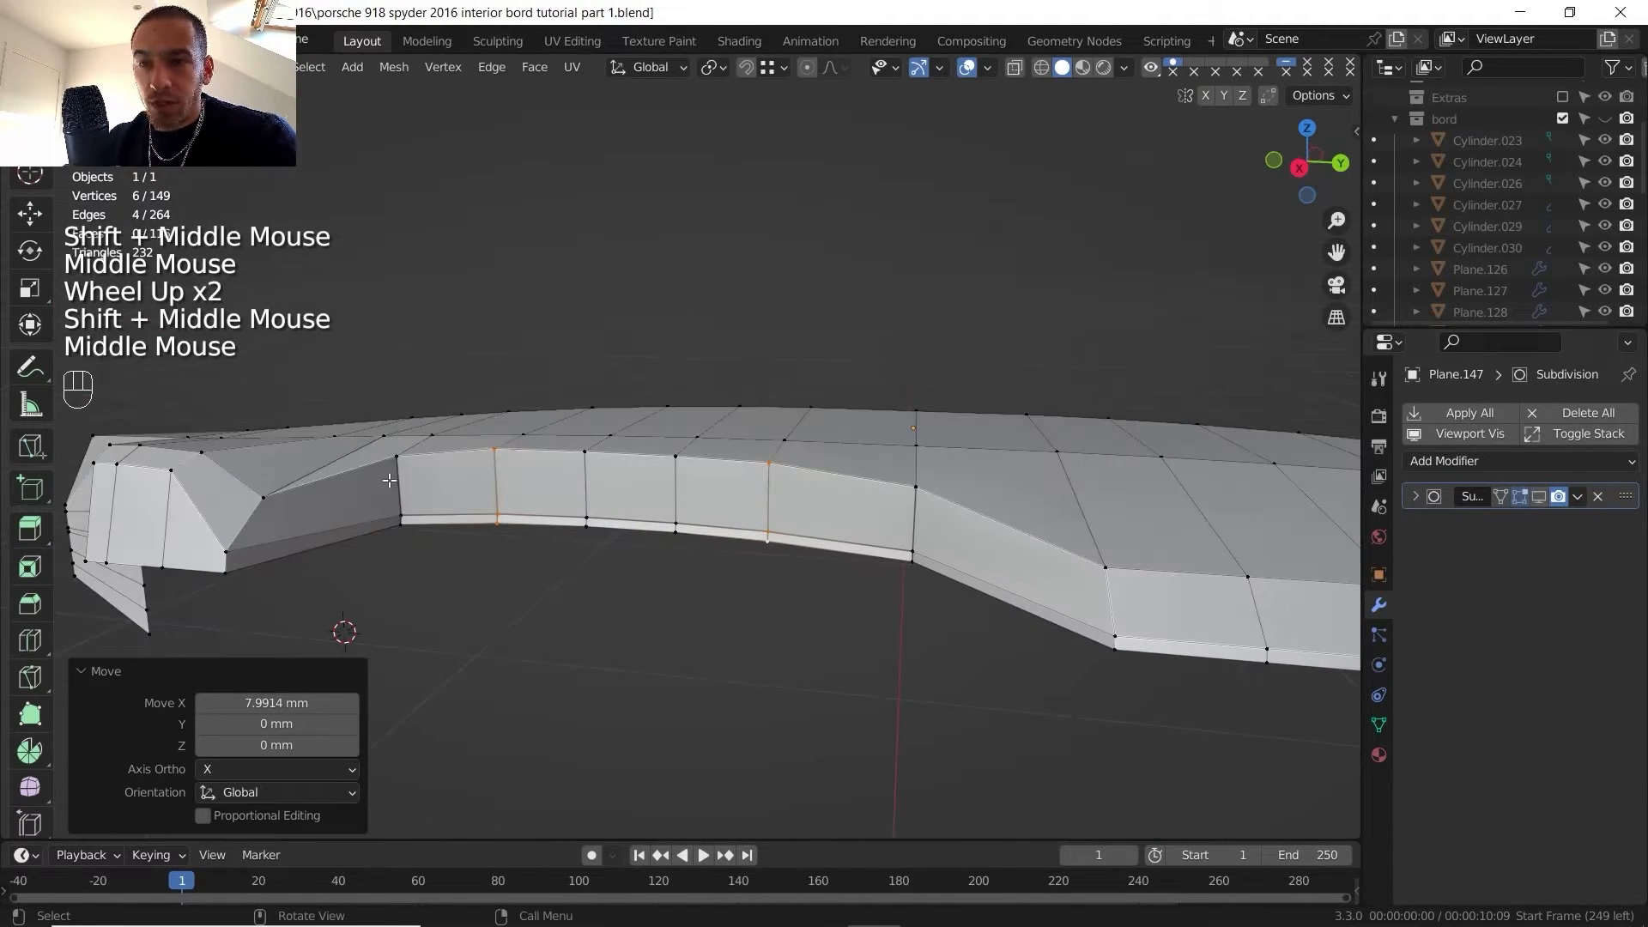
pyautogui.press('3')
pyautogui.click(391, 485)
pyautogui.press('2')
pyautogui.click(400, 513)
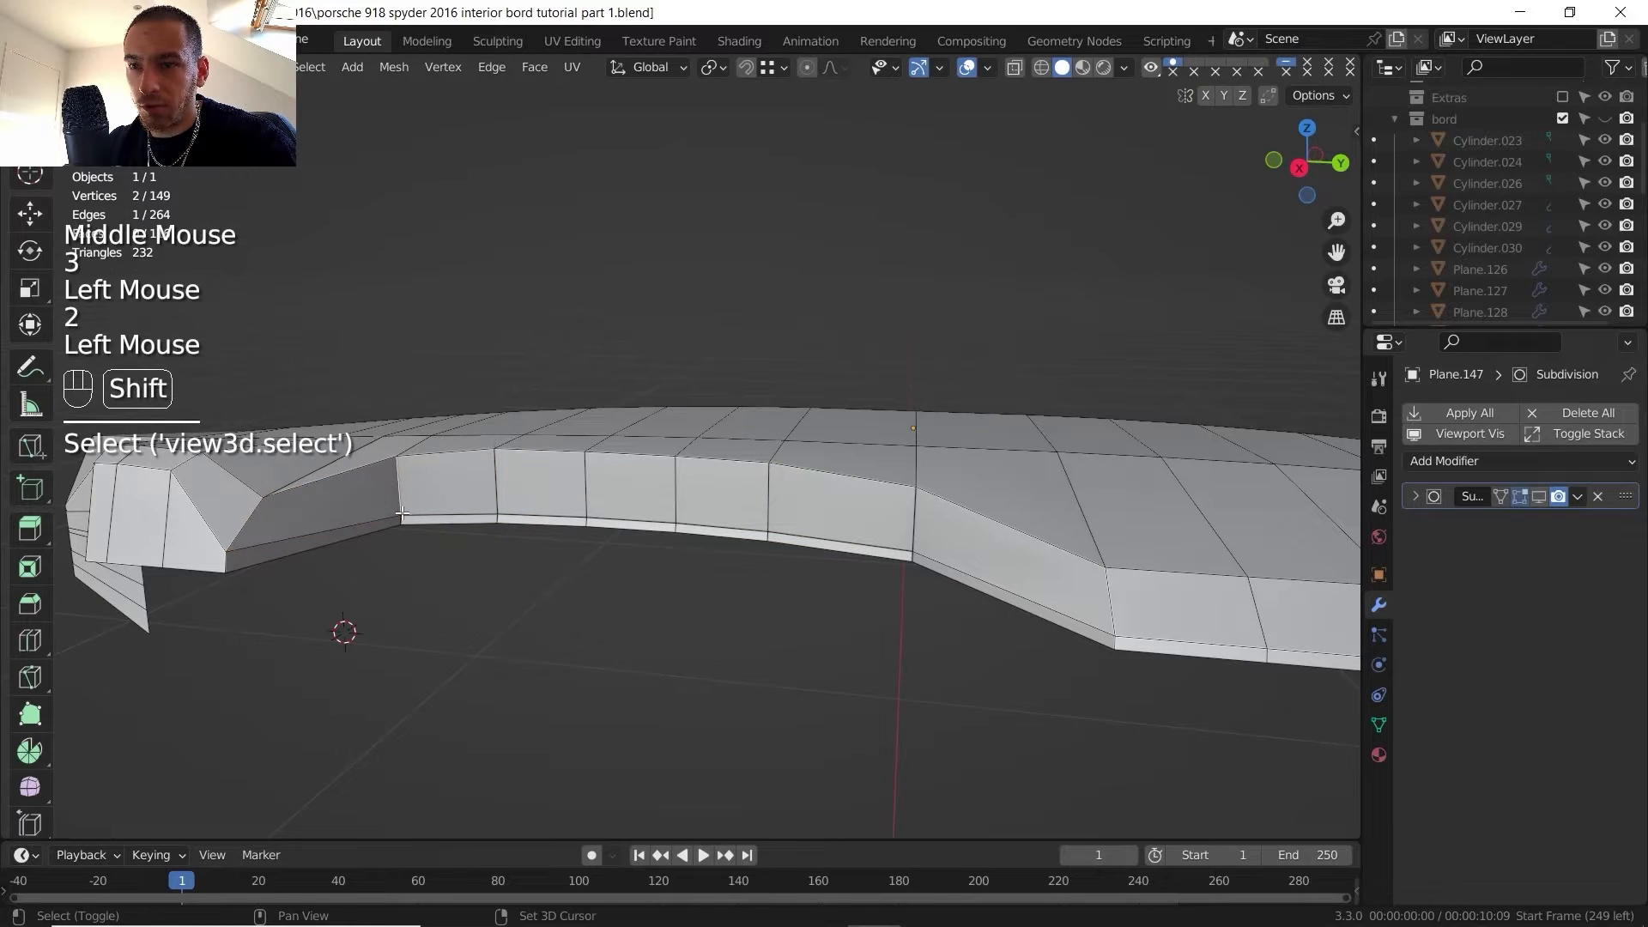
pyautogui.keyDown('shift'); pyautogui.click(401, 519); pyautogui.keyUp('shift')
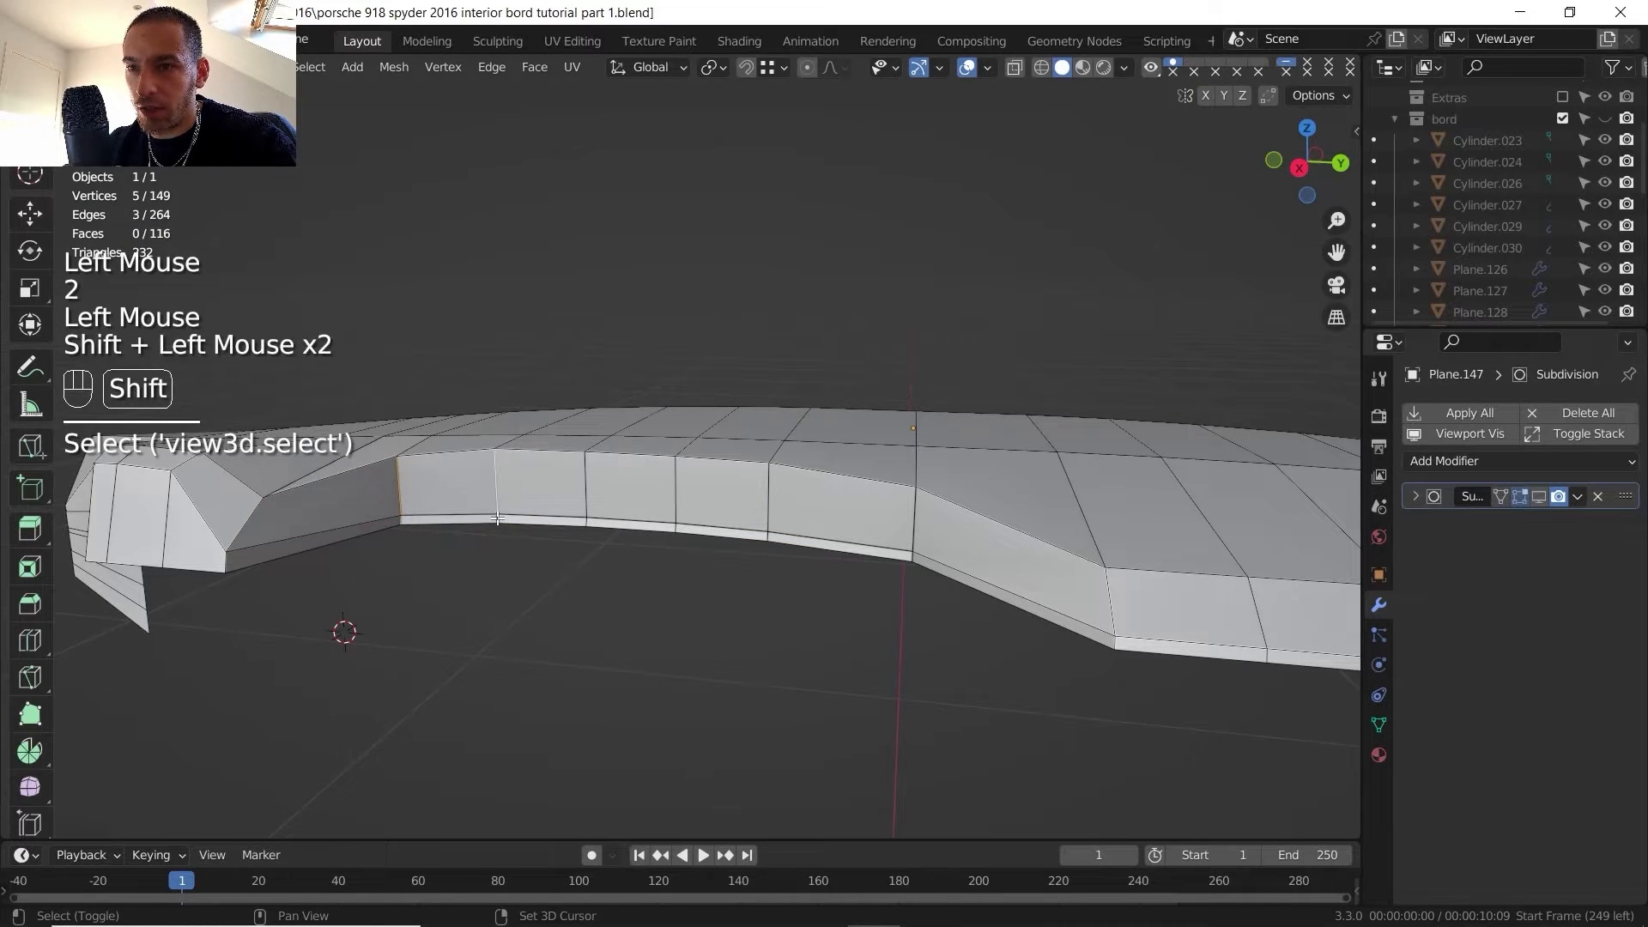
pyautogui.keyDown('shift'); pyautogui.click(676, 529); pyautogui.keyUp('shift')
pyautogui.keyDown('shift'); pyautogui.click(768, 515); pyautogui.keyUp('shift')
pyautogui.keyDown('shift'); pyautogui.click(768, 536); pyautogui.keyUp('shift')
pyautogui.keyDown('shift'); pyautogui.click(914, 532); pyautogui.keyUp('shift')
pyautogui.keyDown('shift'); pyautogui.click(912, 556); pyautogui.keyUp('shift')
pyautogui.rightClick(909, 553)
pyautogui.moveTo(888, 155)
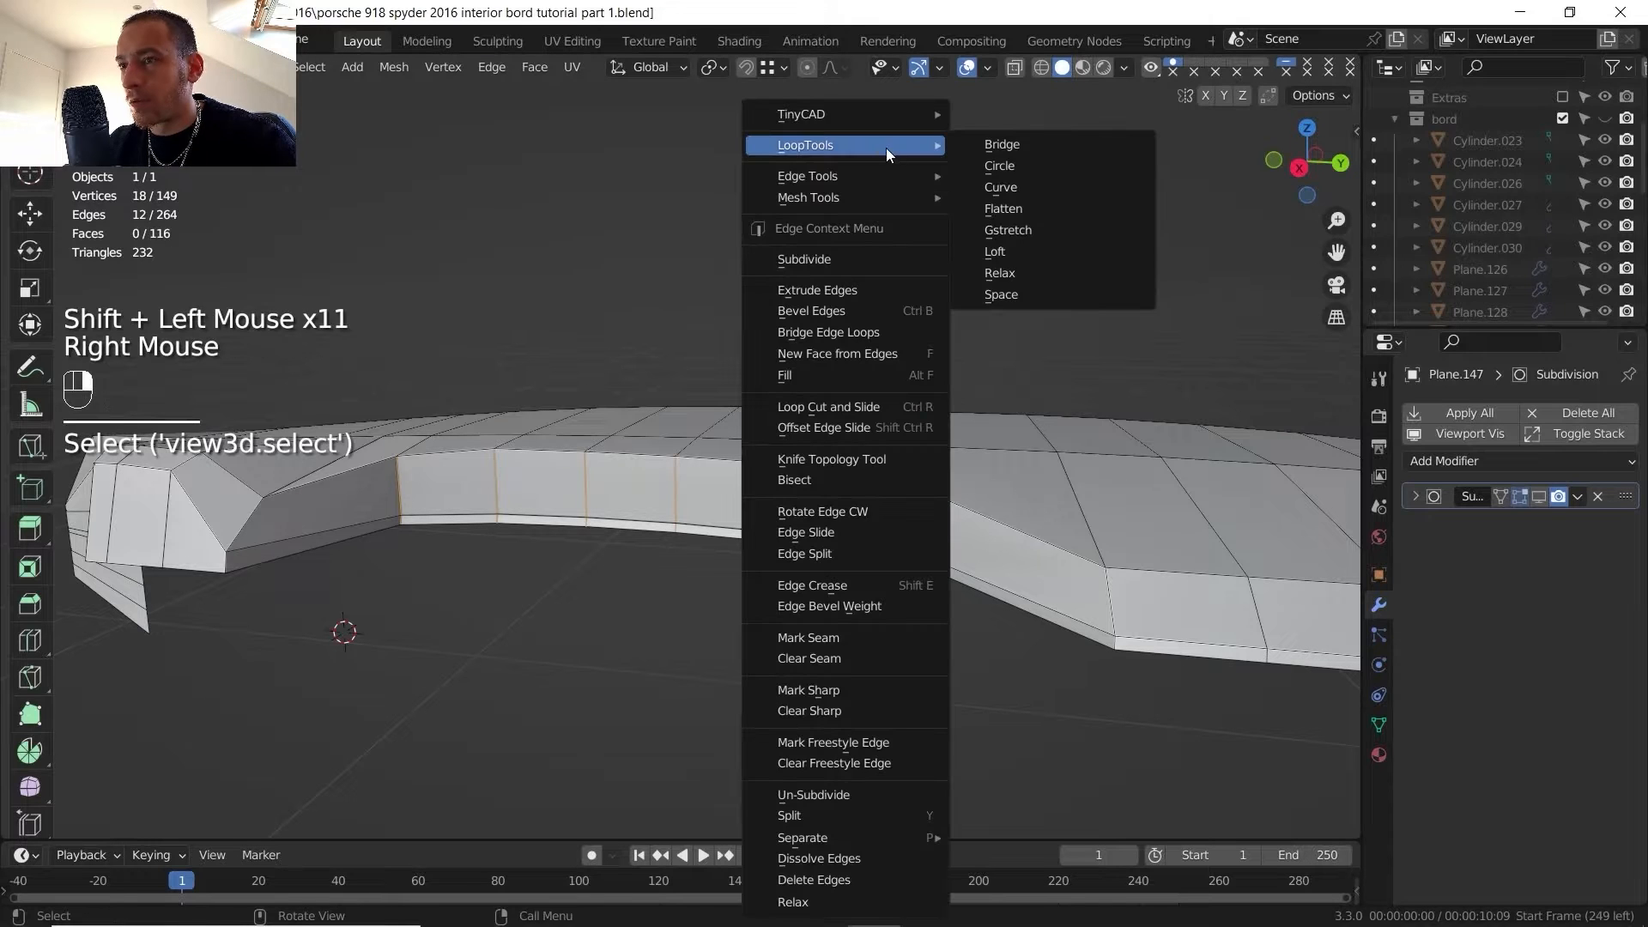
pyautogui.click(1002, 294)
# - Check the steering wheel photo and edge-slide the recess wall's middle edge row towards its upper edge by a factor of 0.545
pyautogui.scroll(-1, 655, 436)
pyautogui.moveTo(656, 436); pyautogui.dragTo(577, 420, button='middle')
pyautogui.click(914, 907)
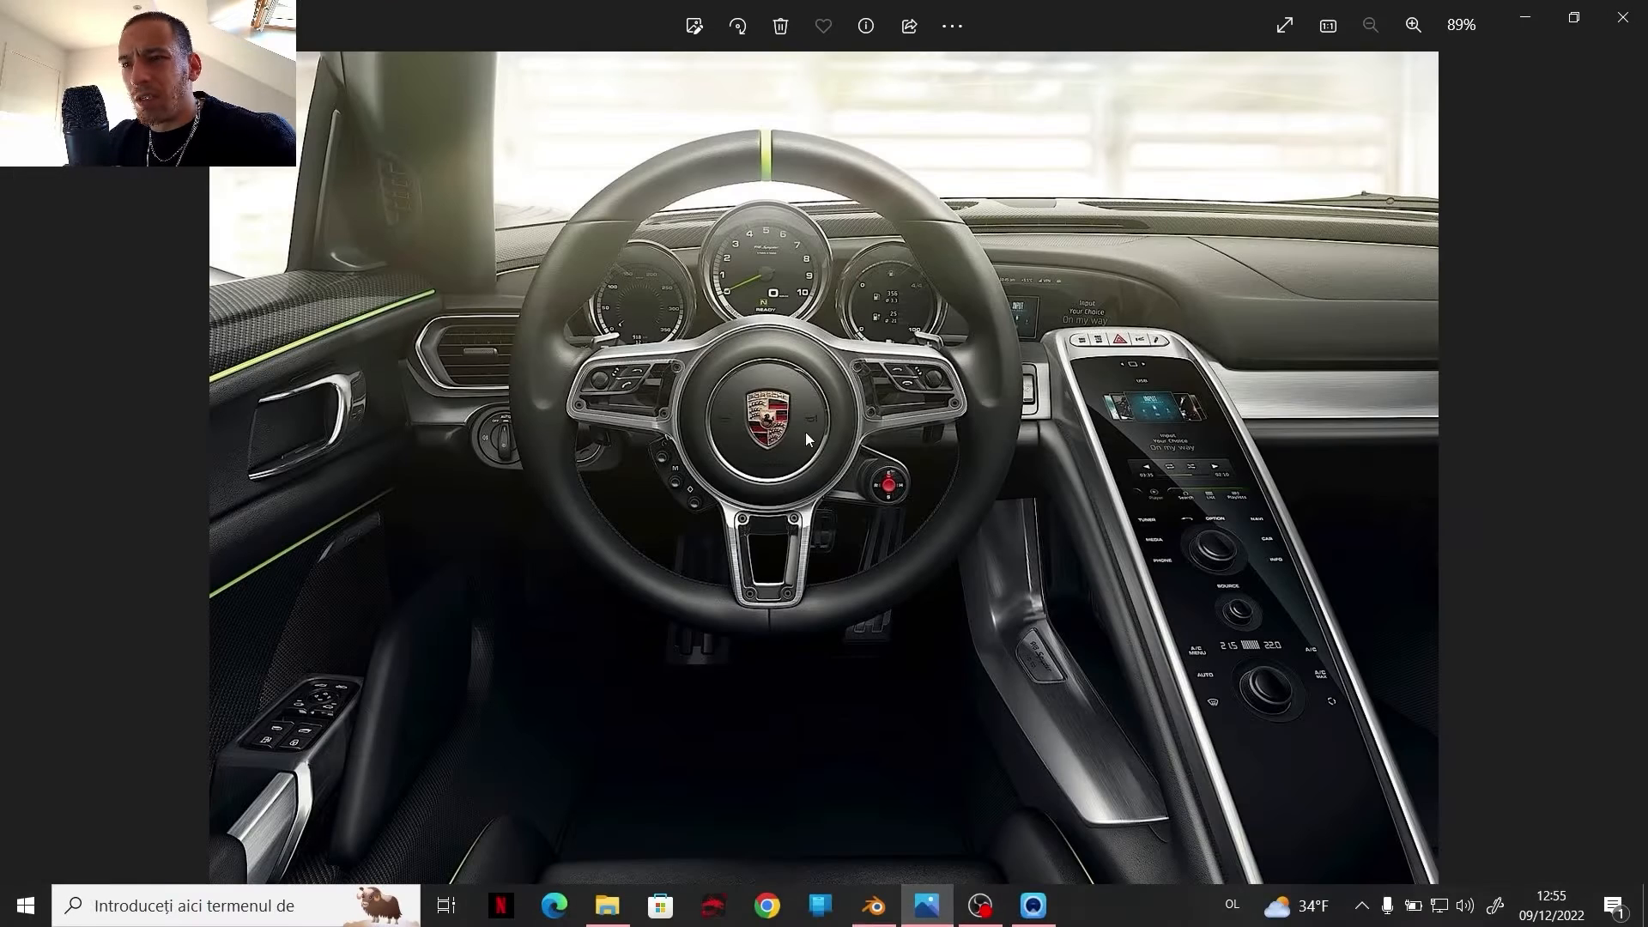
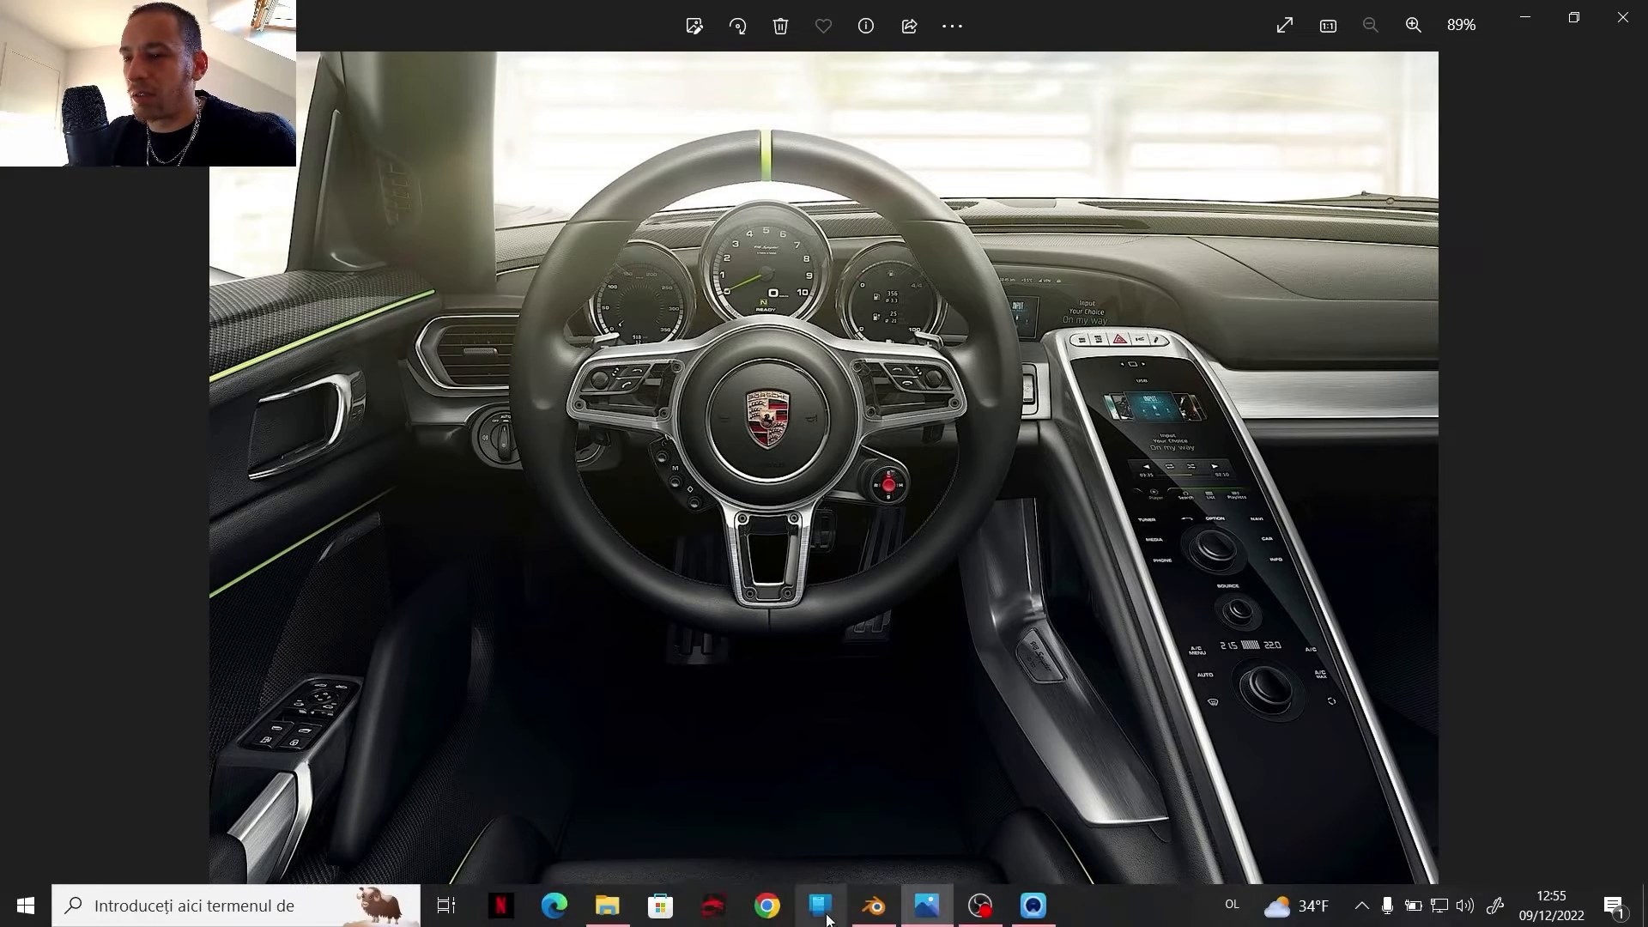
pyautogui.click(872, 908)
pyautogui.moveTo(615, 434); pyautogui.dragTo(746, 473, button='middle')
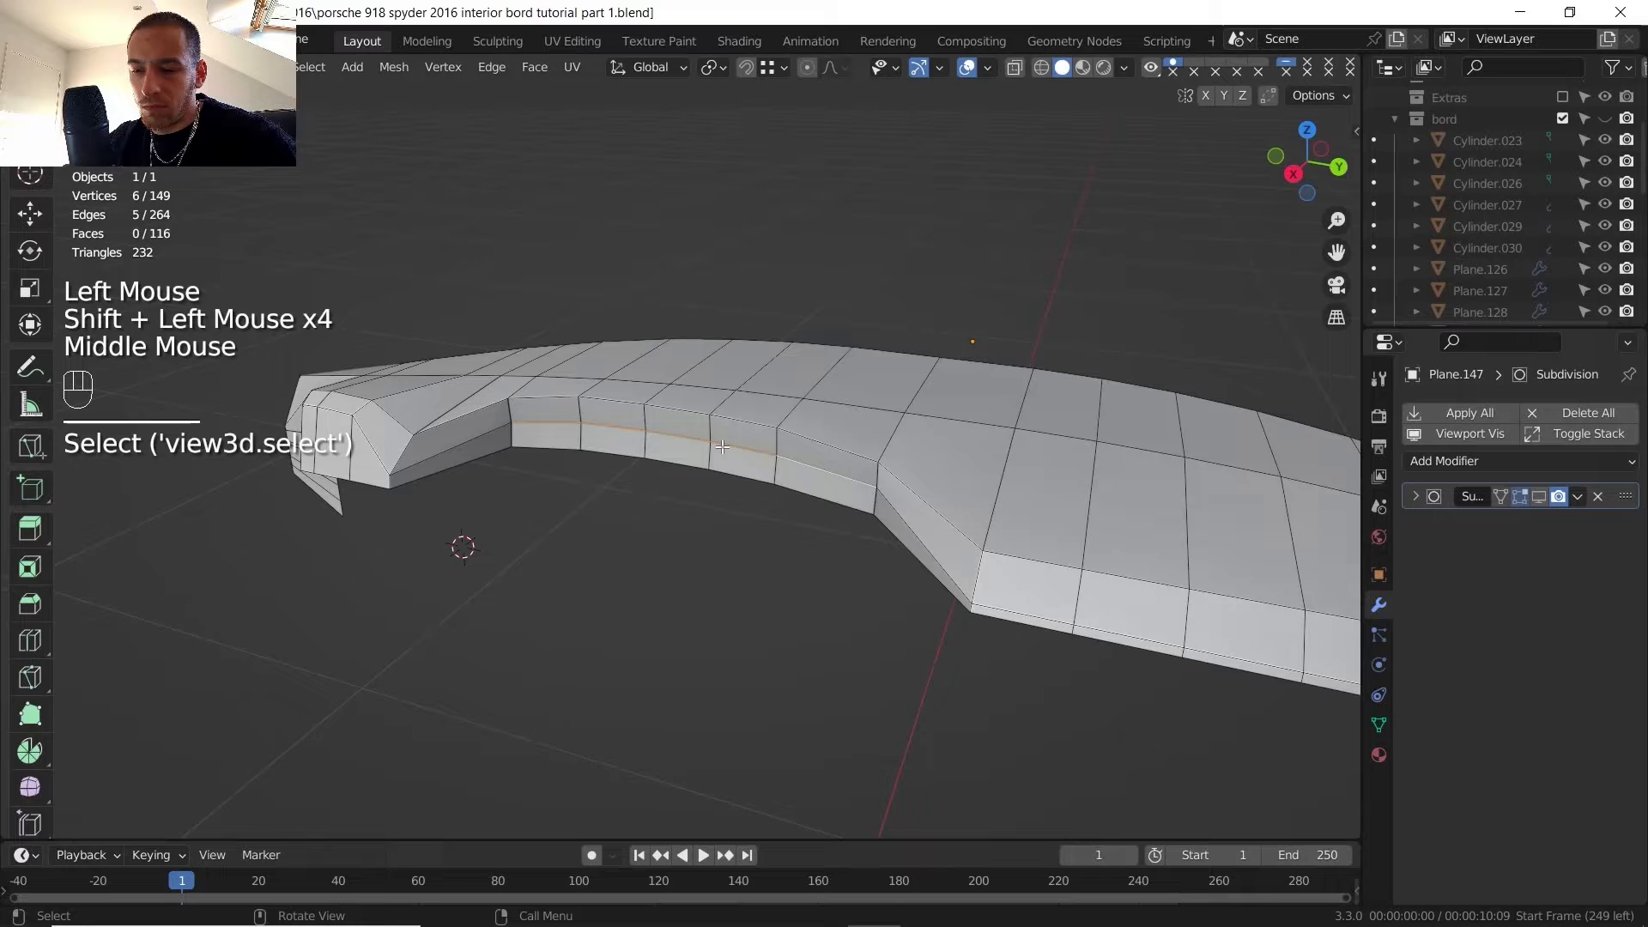
pyautogui.press('g')
pyautogui.press('g')
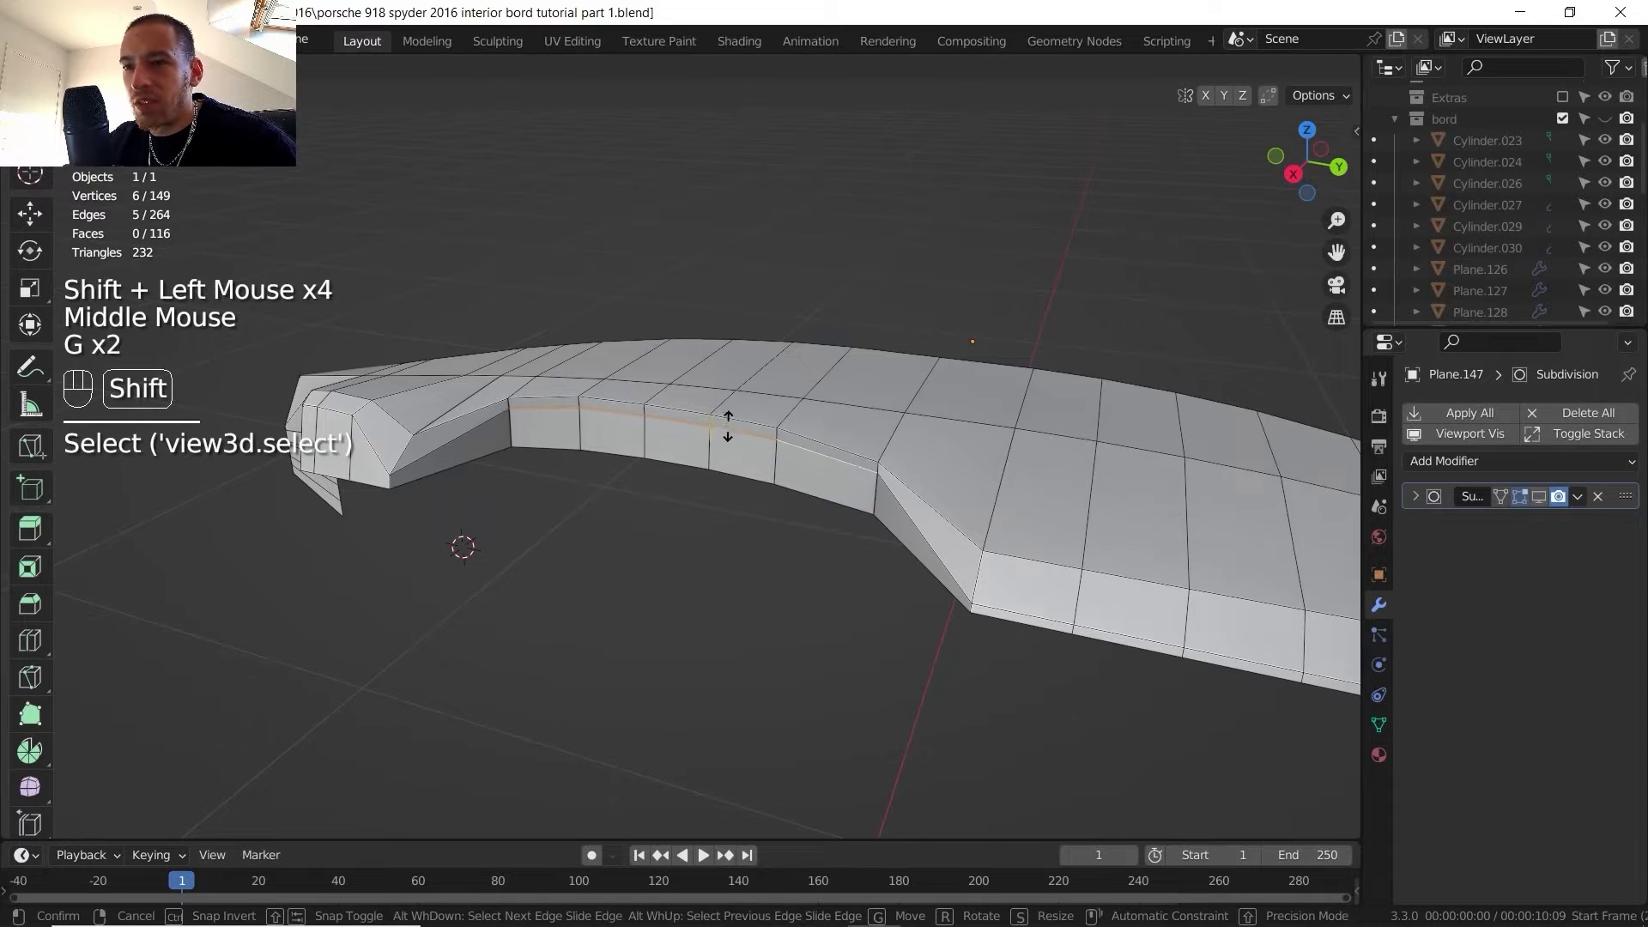
pyautogui.keyDown('shift'); pyautogui.click(732, 436); pyautogui.keyUp('shift')
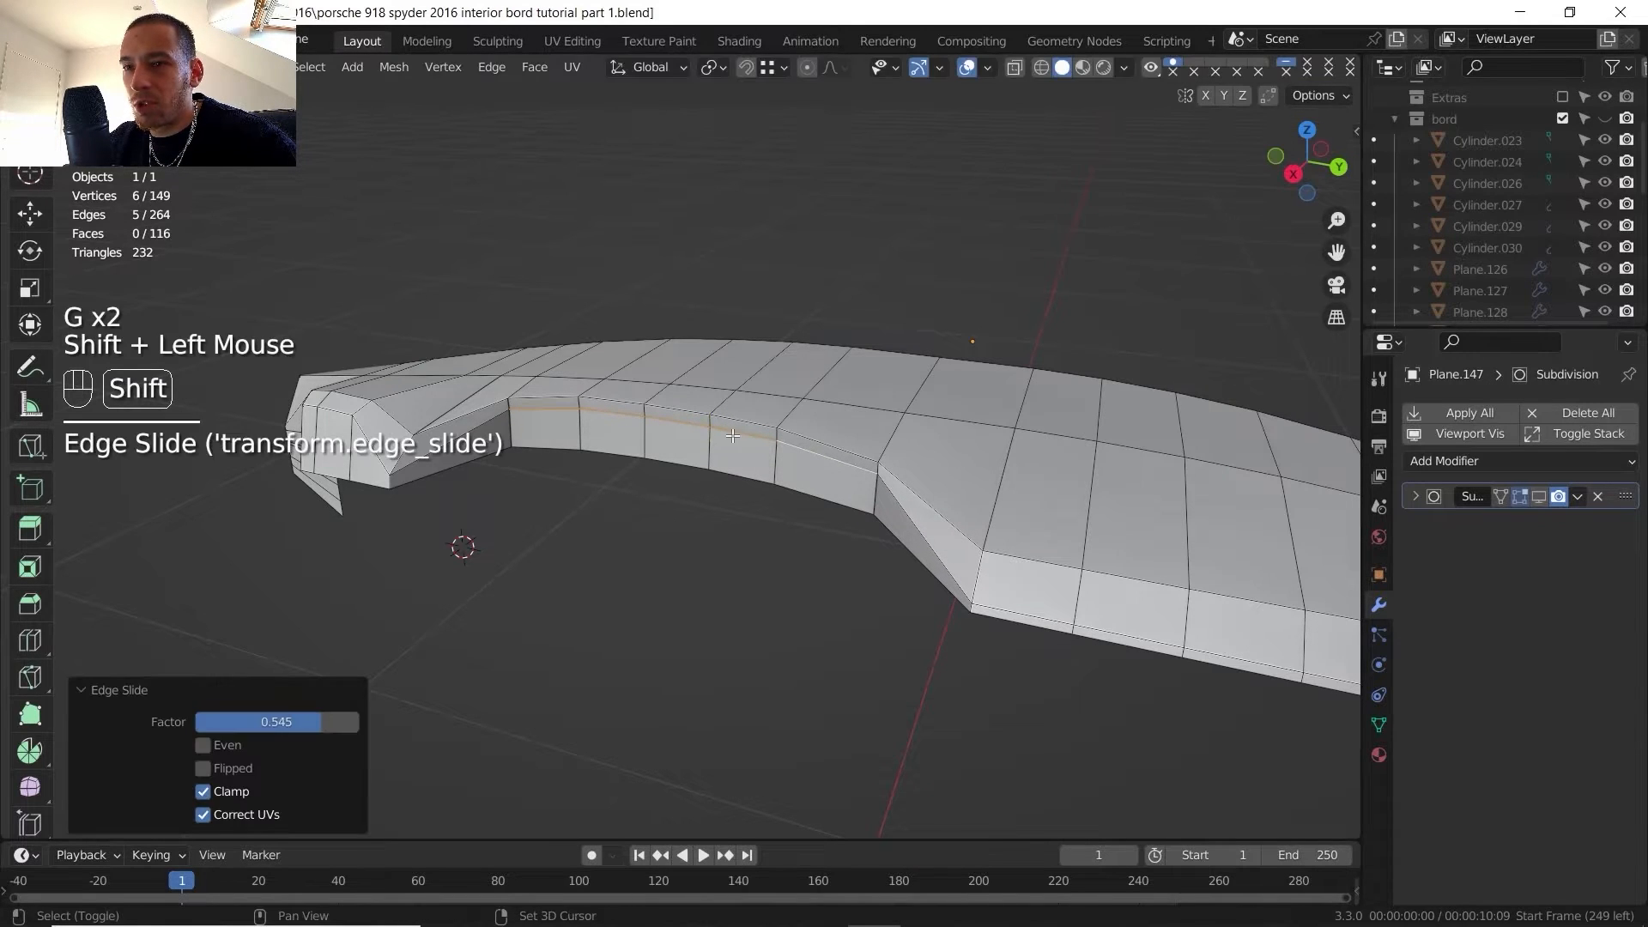
# - Select the five large faces below the slid edge row in the recess wall and separate them into their own object
pyautogui.scroll(1, 636, 475)
pyautogui.moveTo(636, 475); pyautogui.dragTo(618, 470, button='middle')
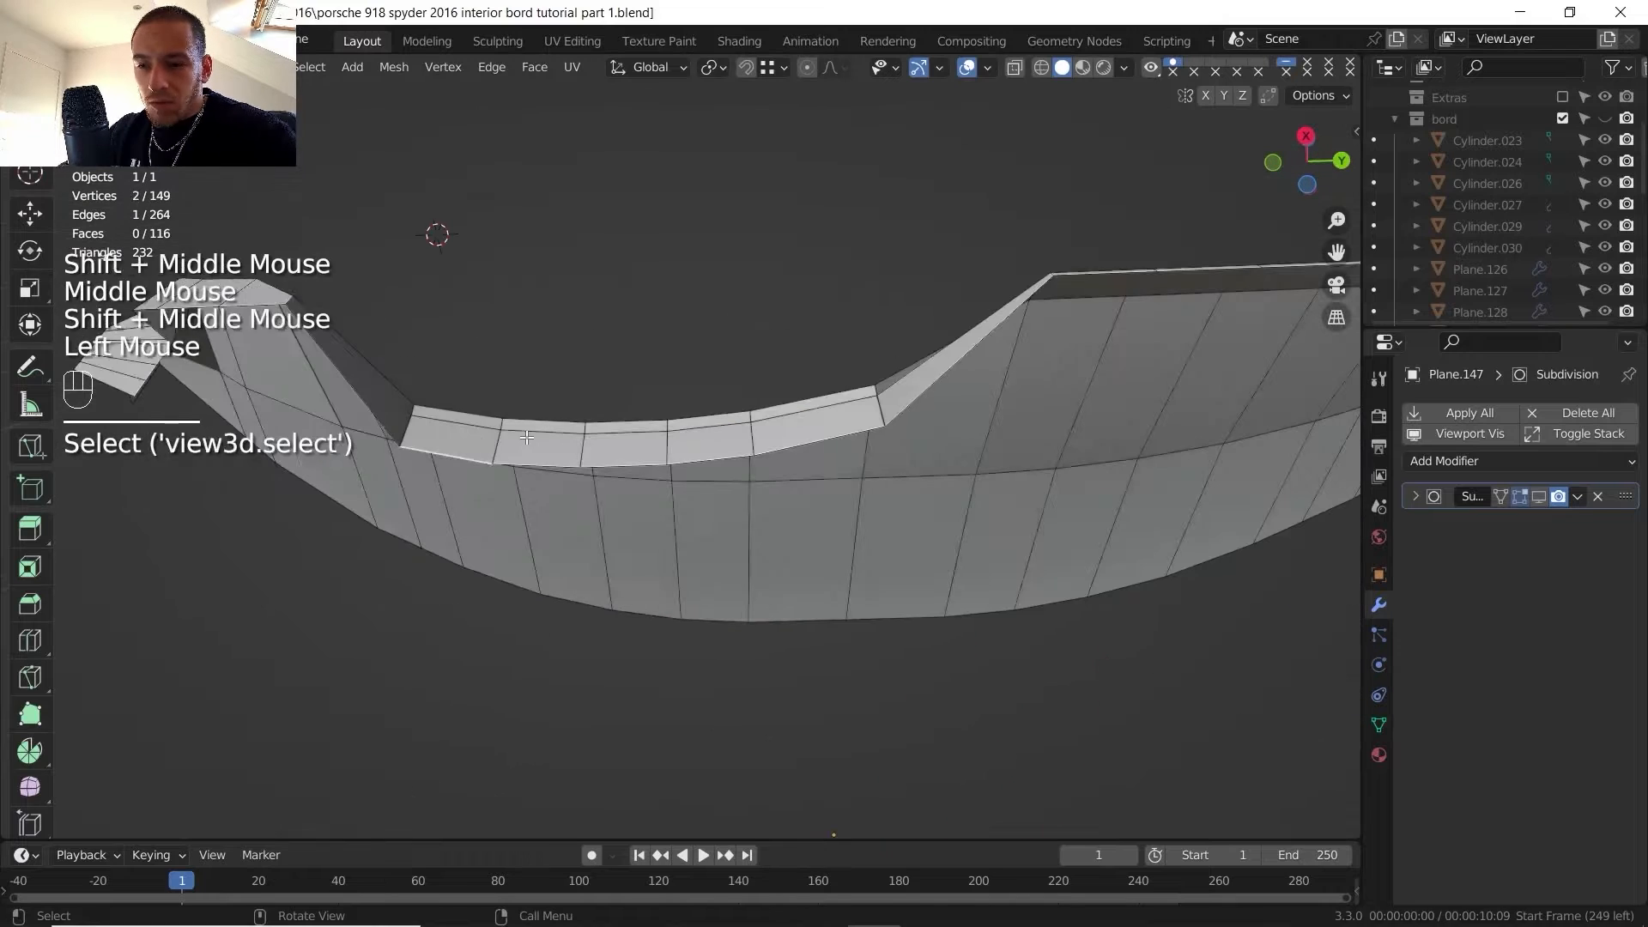
pyautogui.press('3')
pyautogui.click(501, 437)
pyautogui.keyDown('shift'); pyautogui.click(541, 443); pyautogui.keyUp('shift')
pyautogui.keyDown('shift'); pyautogui.click(625, 442); pyautogui.keyUp('shift')
pyautogui.keyDown('shift'); pyautogui.click(709, 439); pyautogui.keyUp('shift')
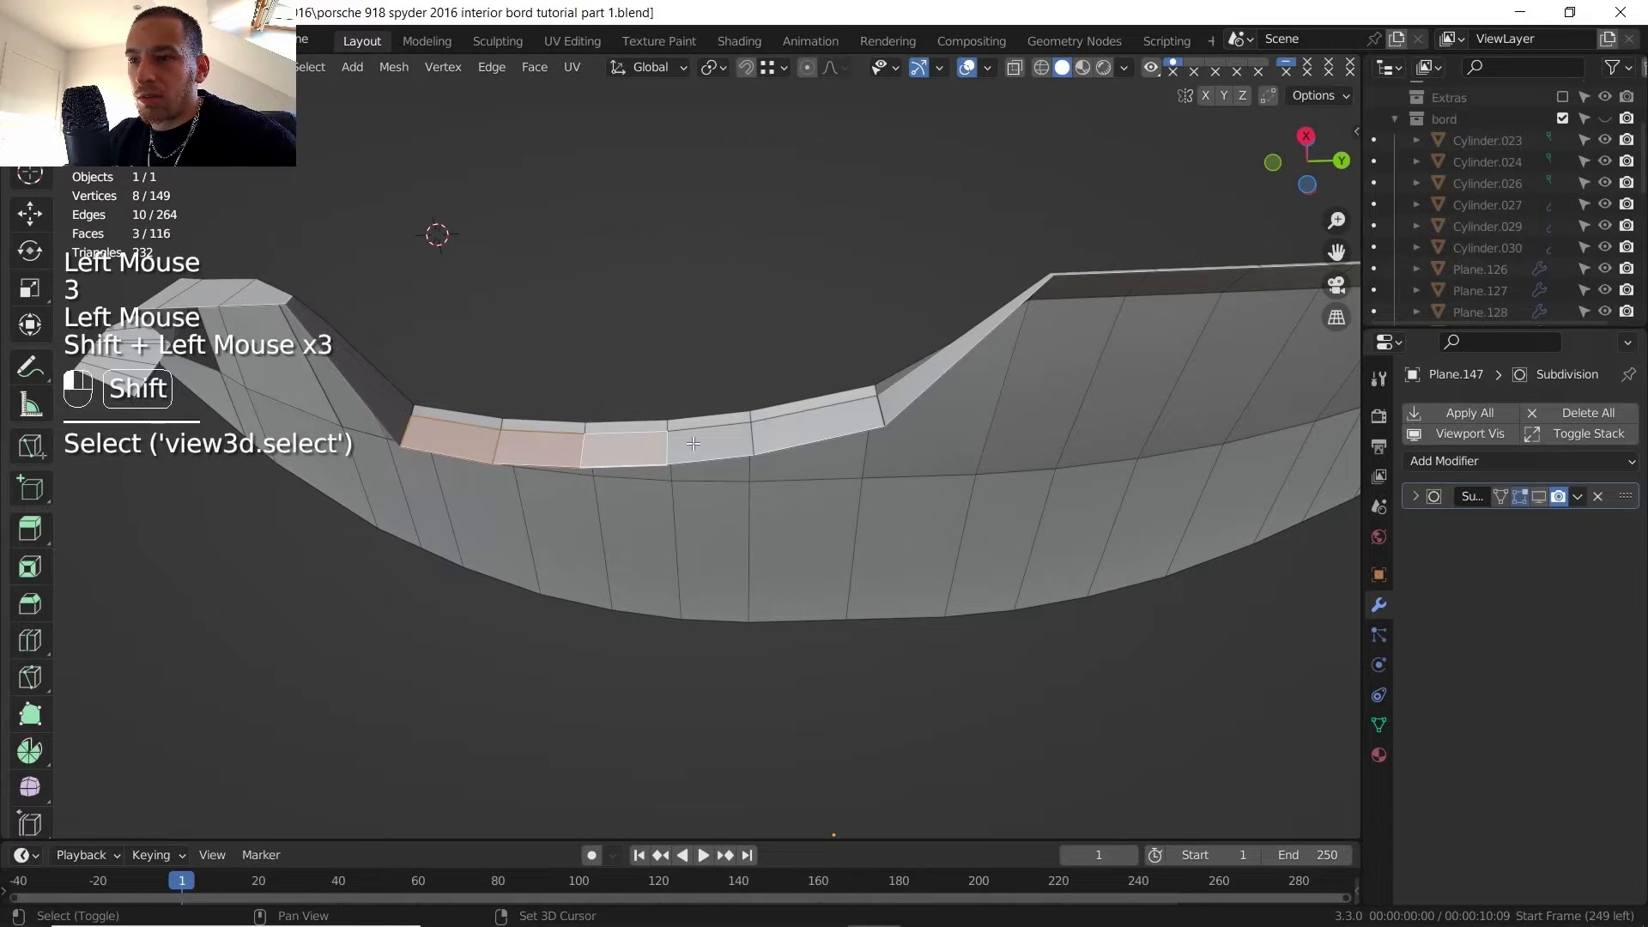
pyautogui.keyDown('shift'); pyautogui.click(812, 441); pyautogui.keyUp('shift')
pyautogui.press('p')
pyautogui.click(817, 455)
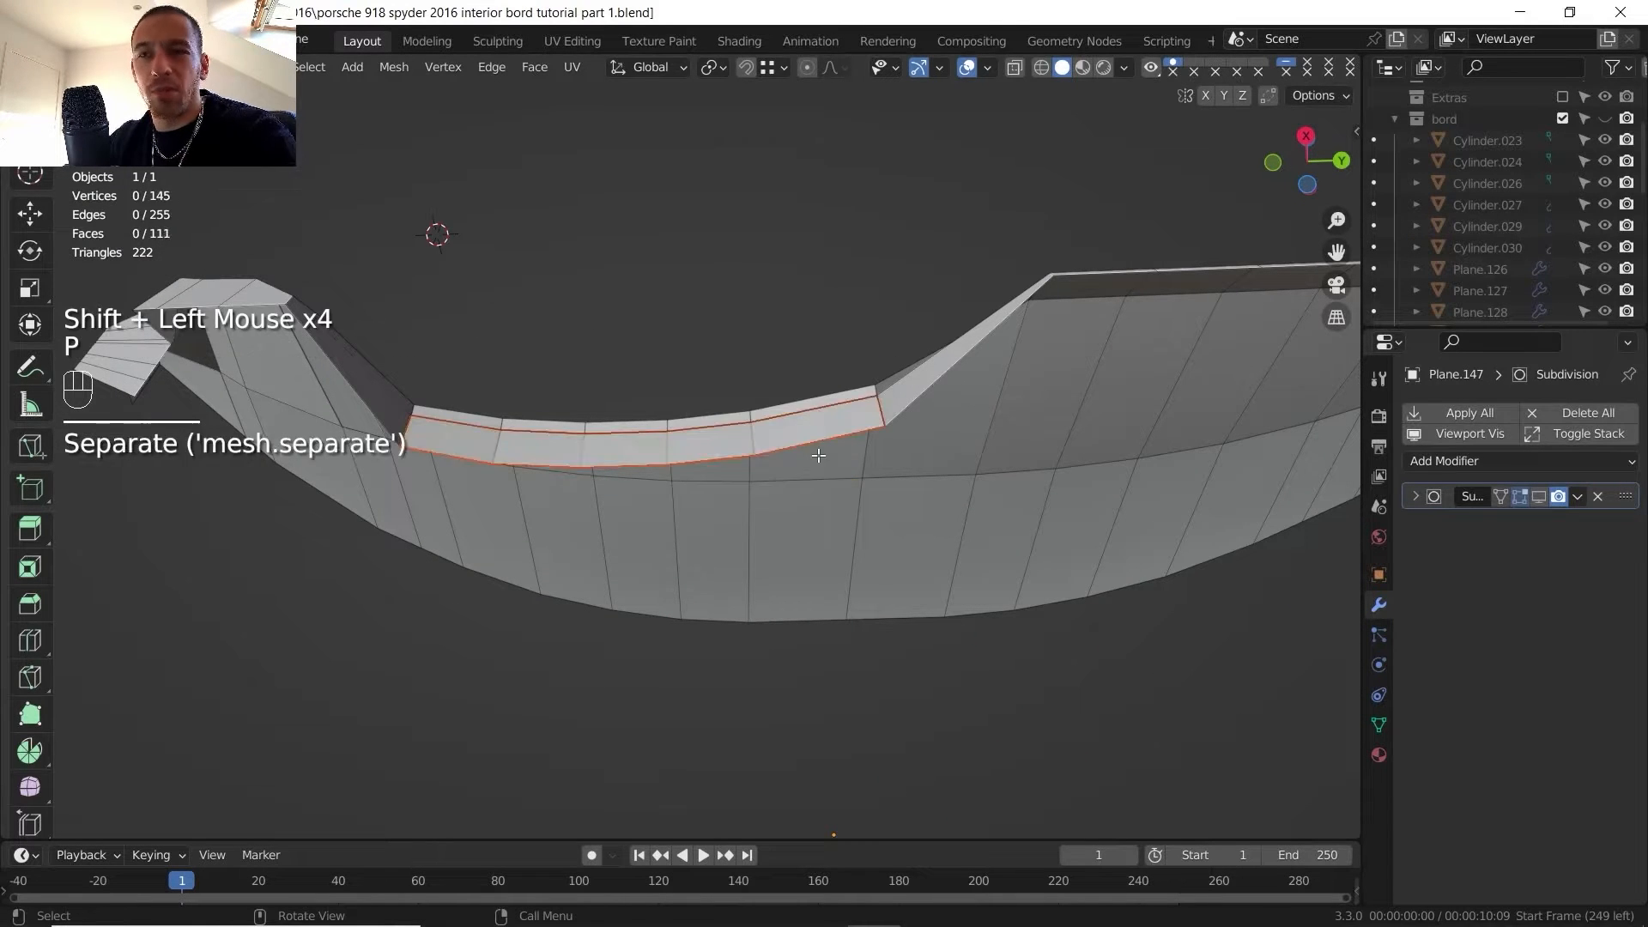
# - Select the edge path around the opening left in the dashboard's recess and extrude it about -95.1 mm along X
pyautogui.press('Tab')
pyautogui.click(558, 430)
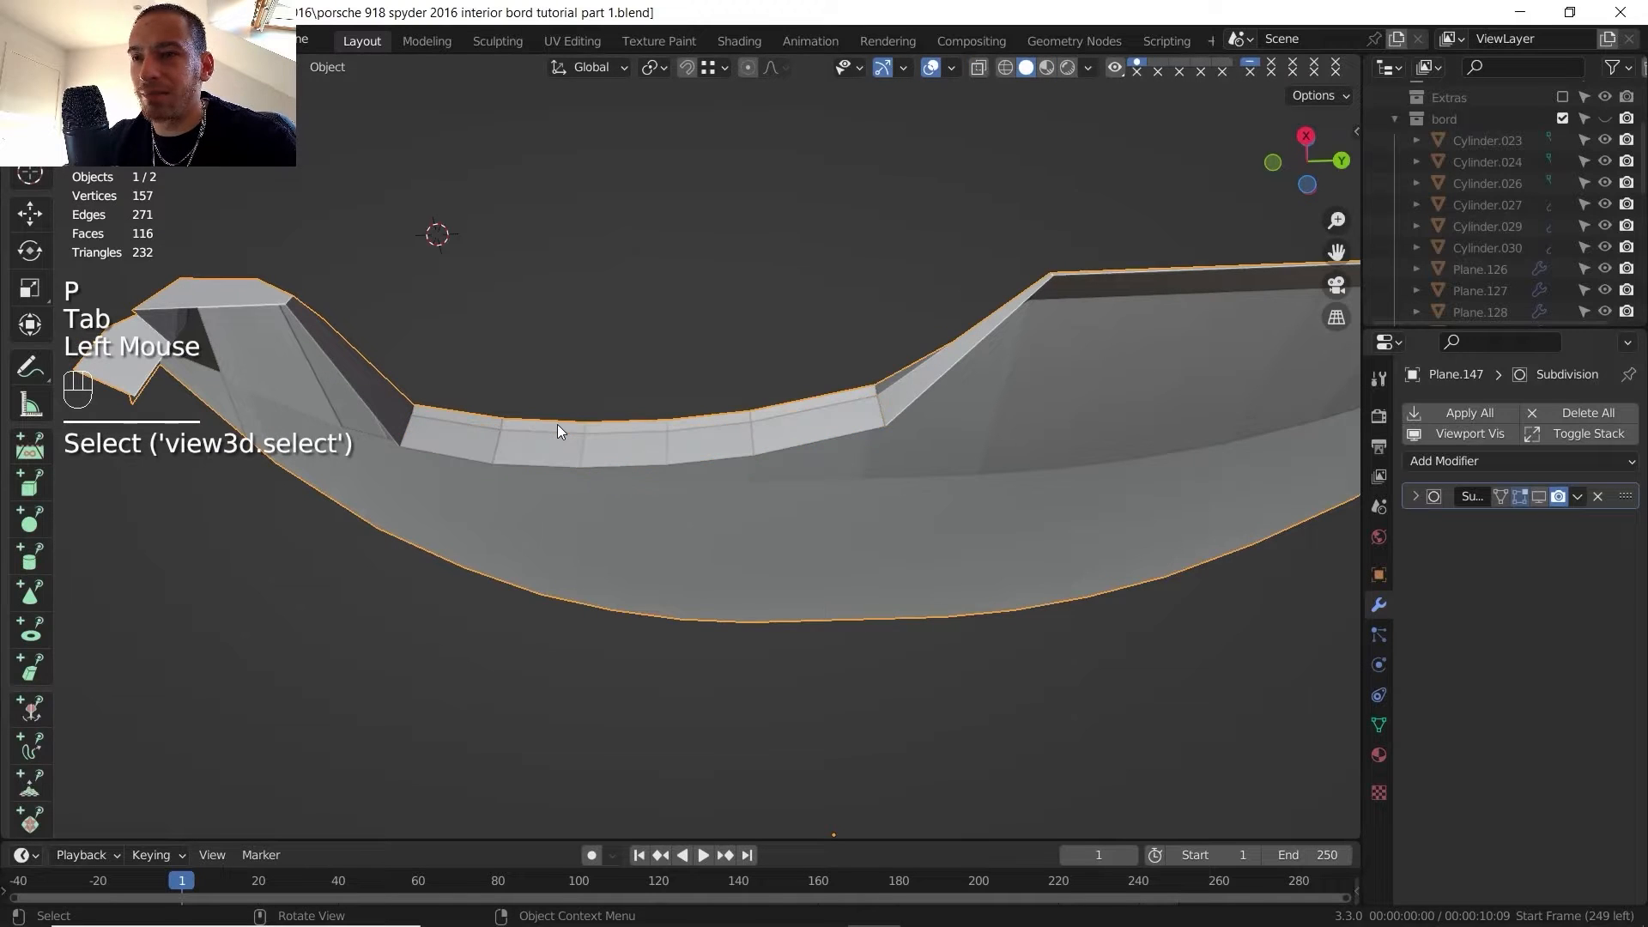
pyautogui.press('Tab')
pyautogui.press('2')
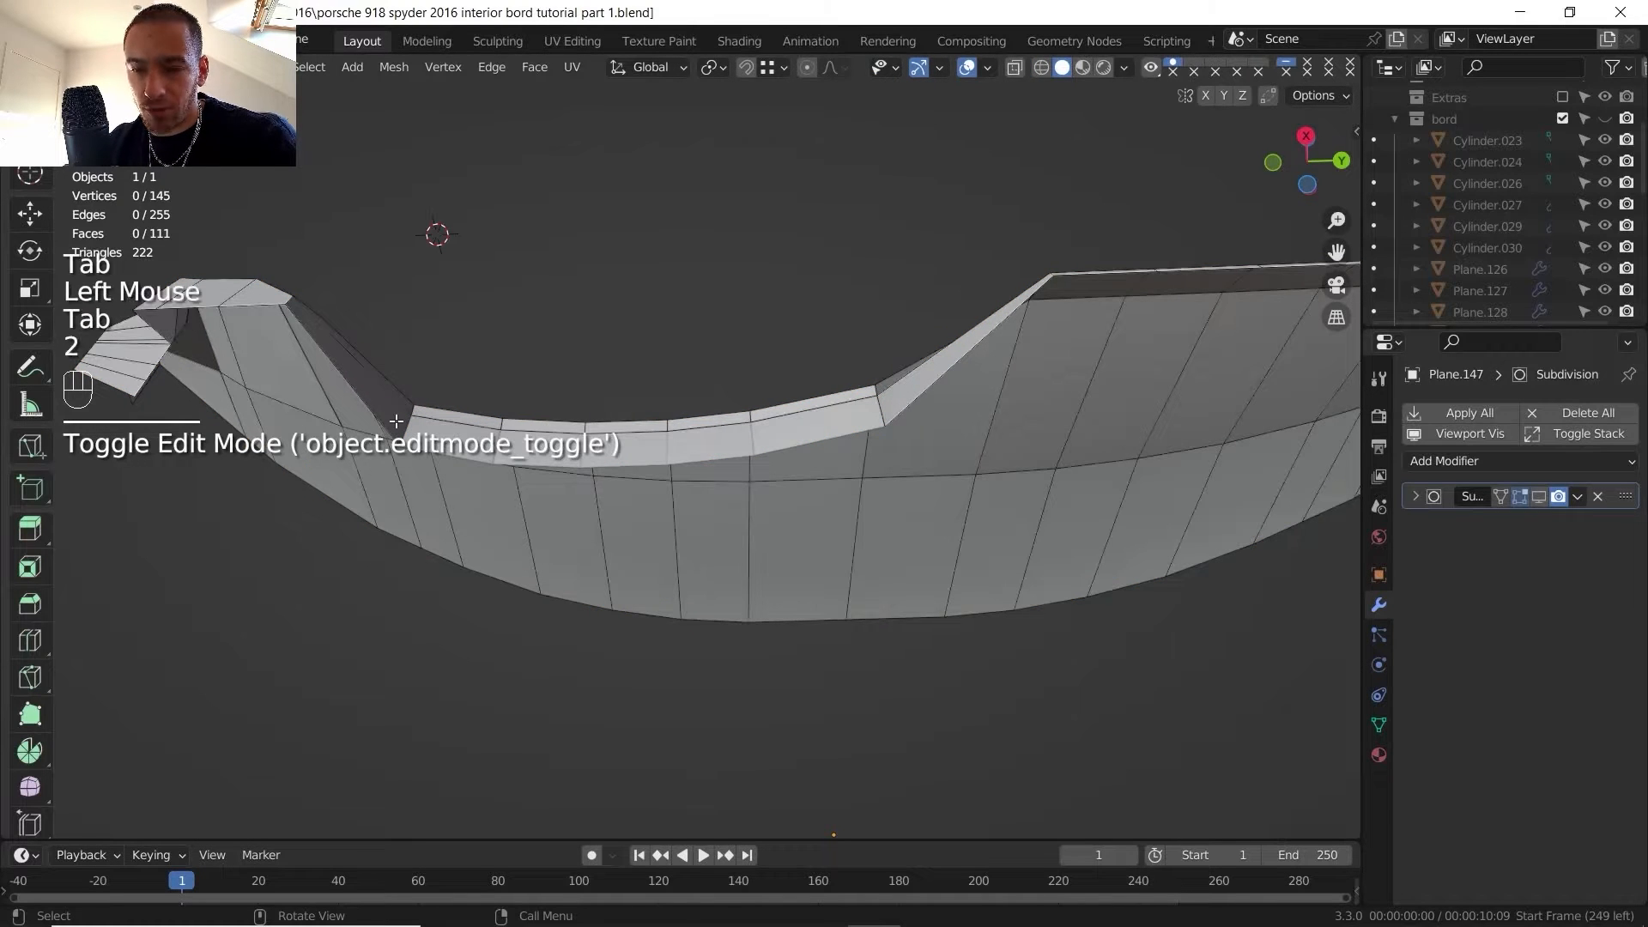
pyautogui.click(397, 422)
pyautogui.keyDown('ctrl'); pyautogui.click(855, 403); pyautogui.keyUp('ctrl')
pyautogui.keyDown('ctrl'); pyautogui.click(855, 403); pyautogui.keyUp('ctrl')
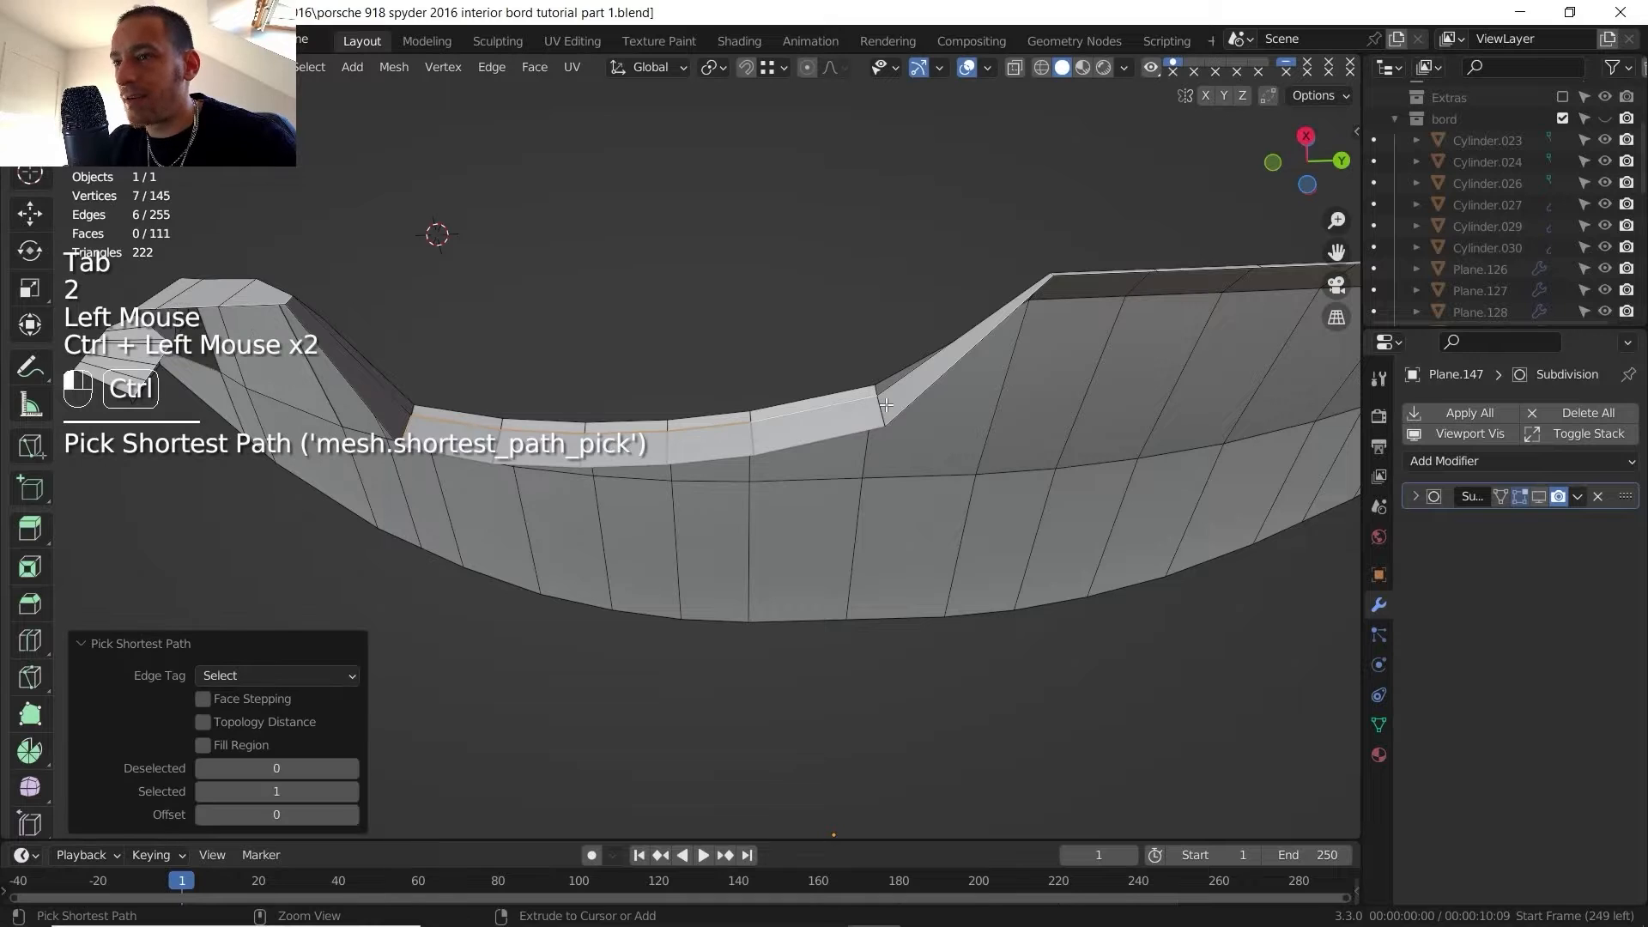
pyautogui.moveTo(855, 403); pyautogui.dragTo(787, 478, button='middle')
pyautogui.press('e')
pyautogui.press('x')
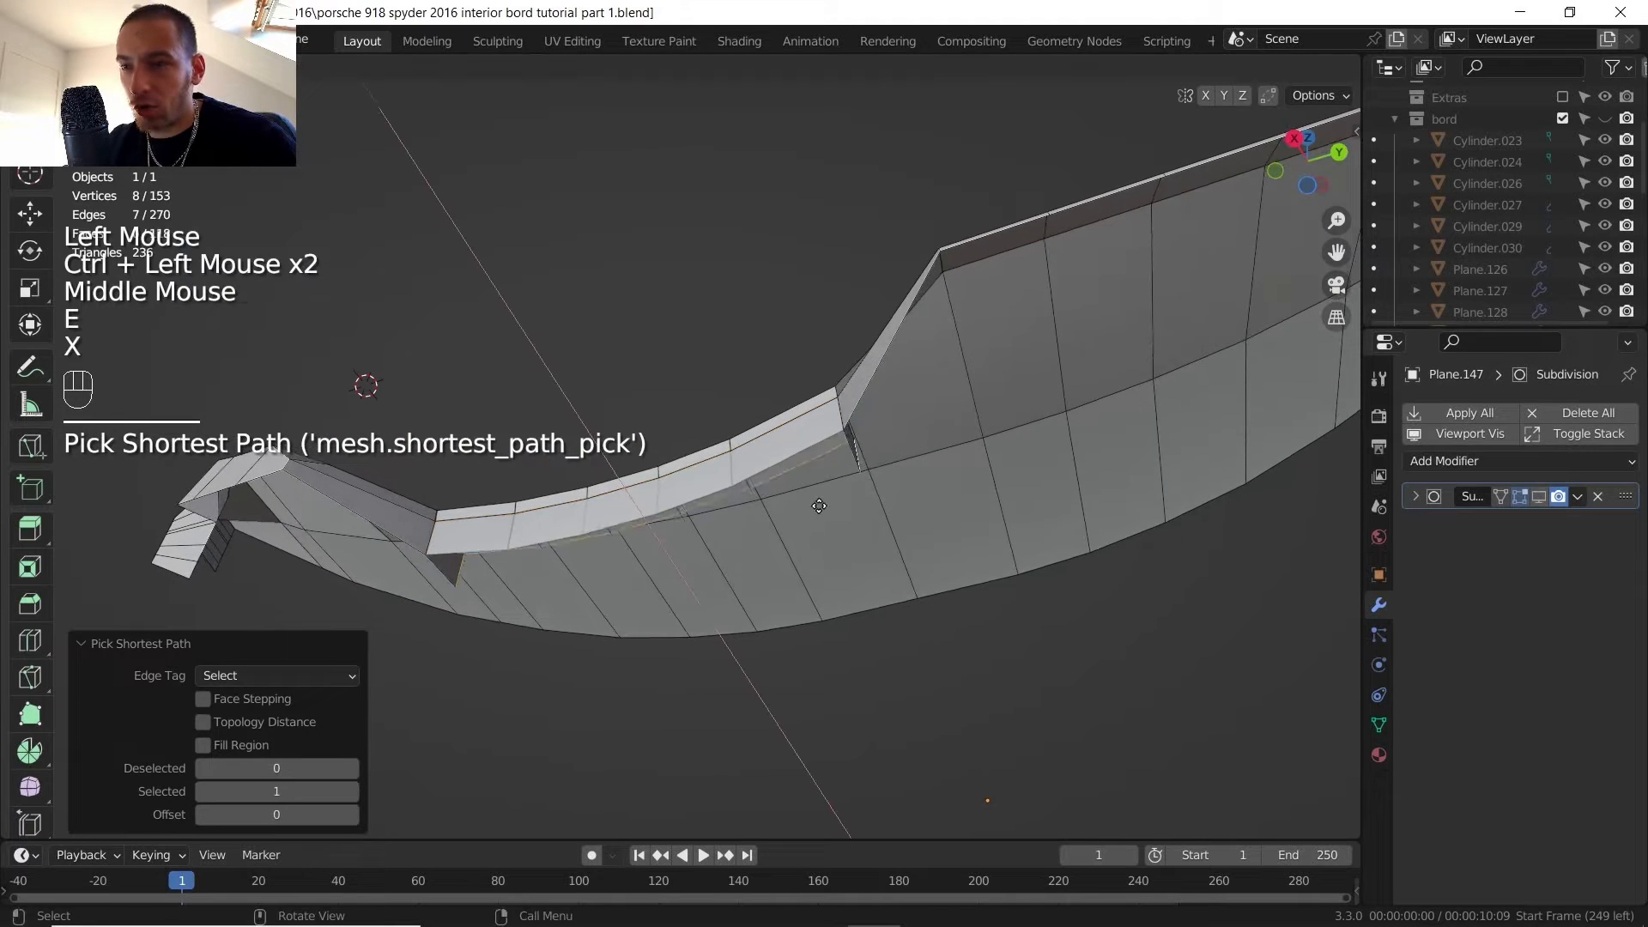
pyautogui.click(842, 520)
# - Select the separated recess front panel, move it along X, and bring the rest of the car back into view
pyautogui.moveTo(814, 515); pyautogui.dragTo(809, 555, button='middle')
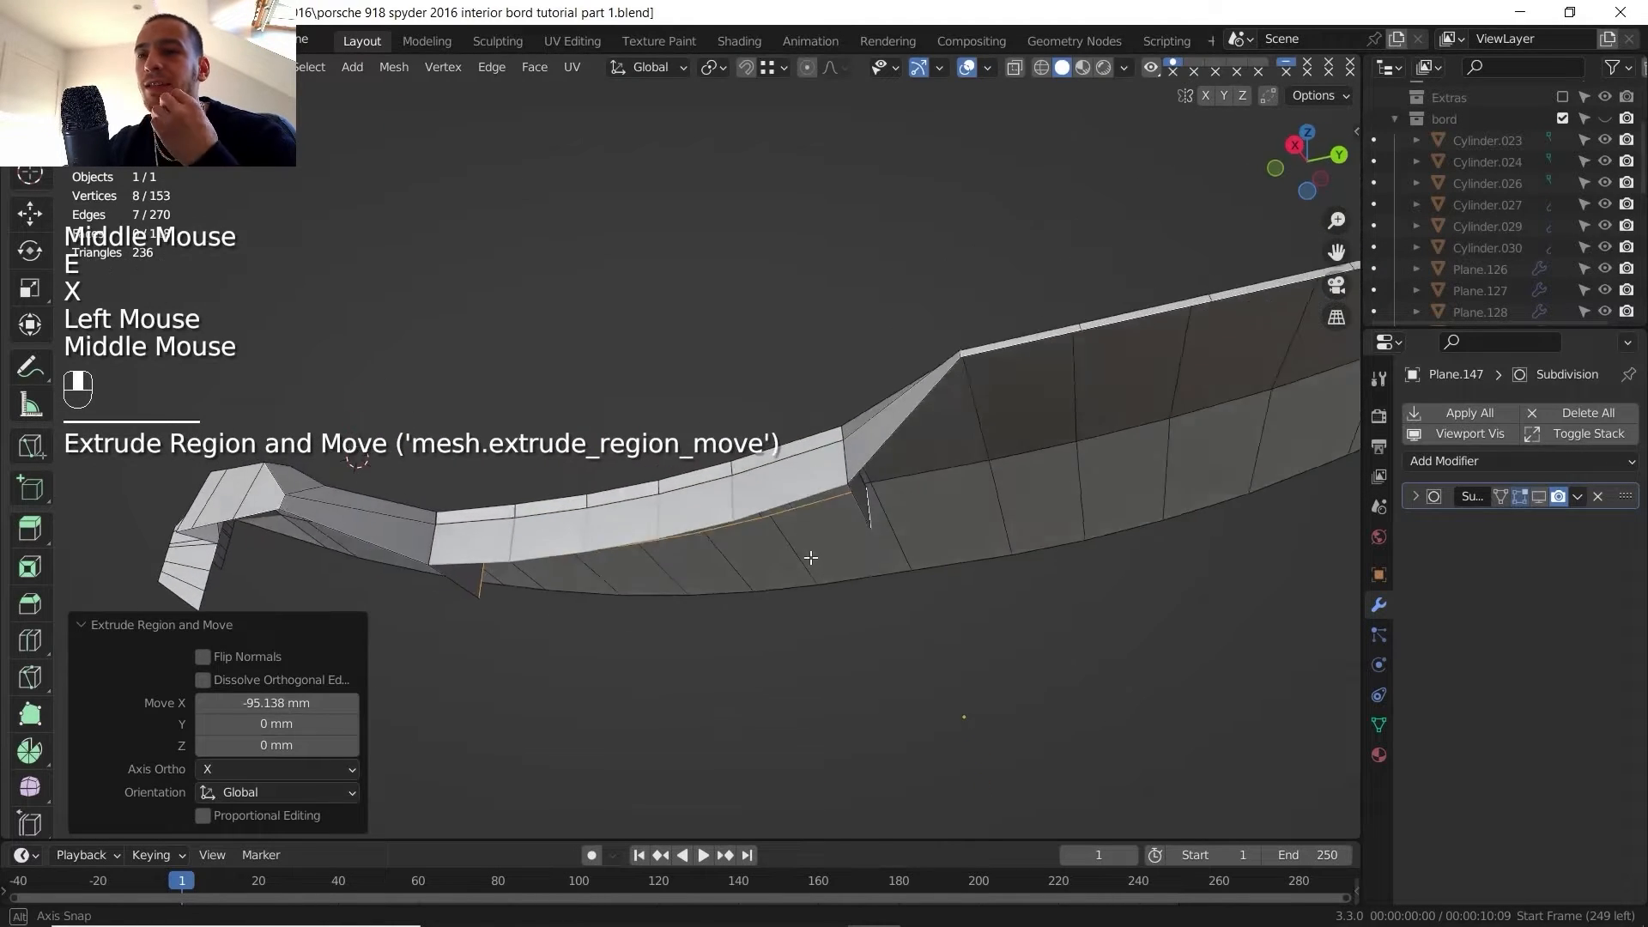
pyautogui.press('Tab')
pyautogui.click(680, 537)
pyautogui.press('g')
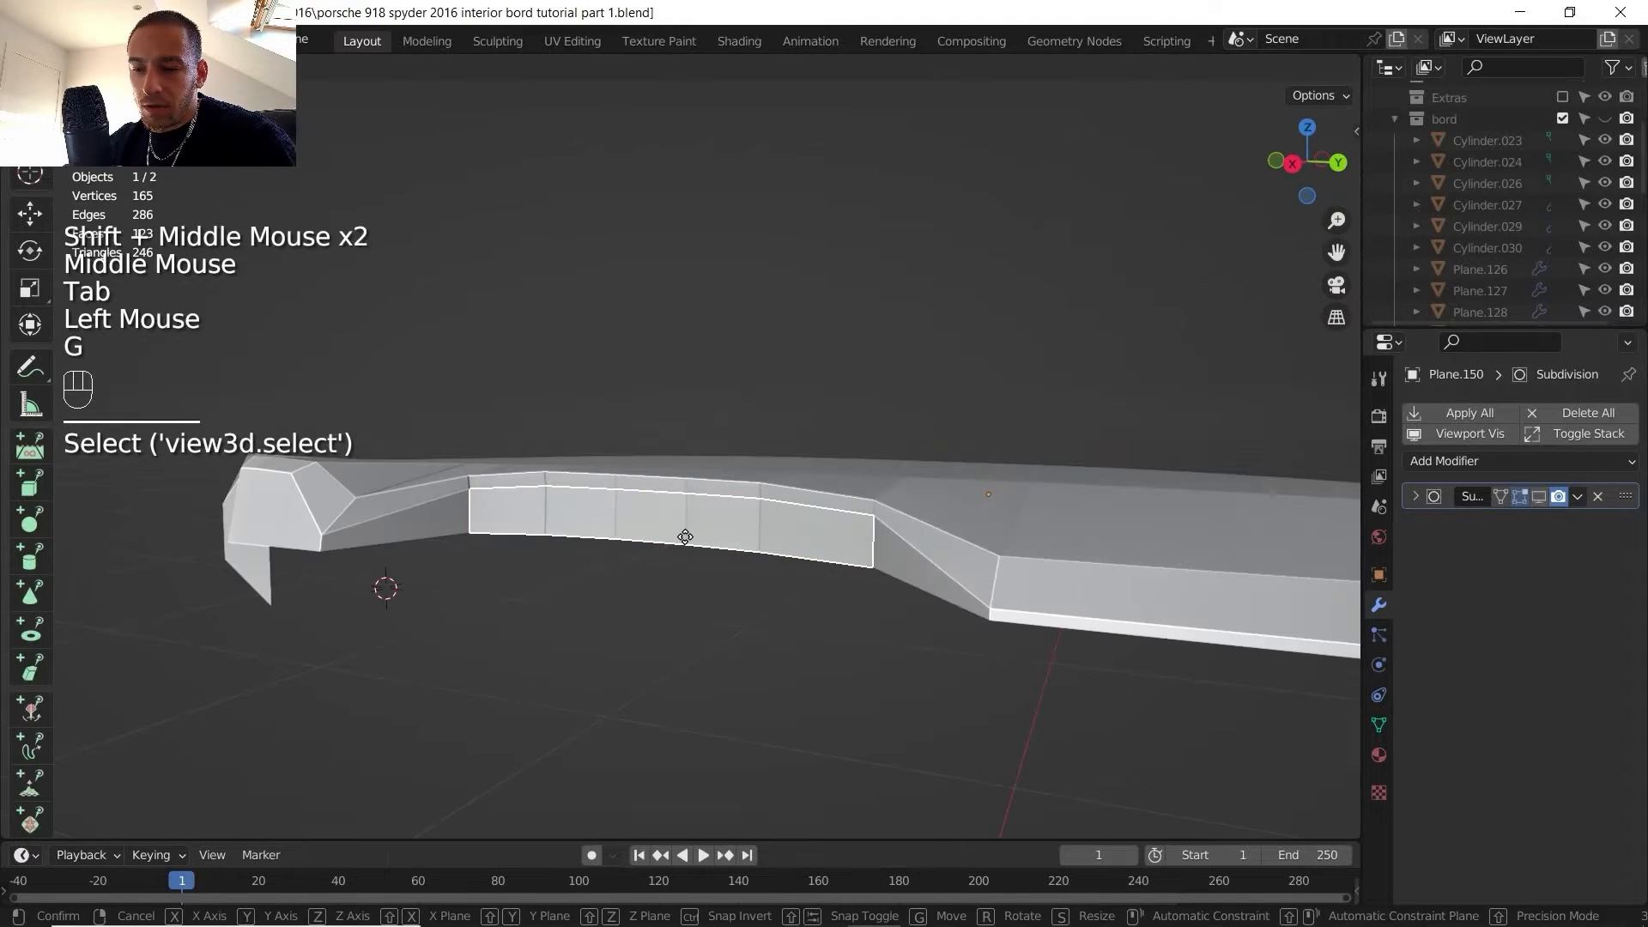
pyautogui.press('x')
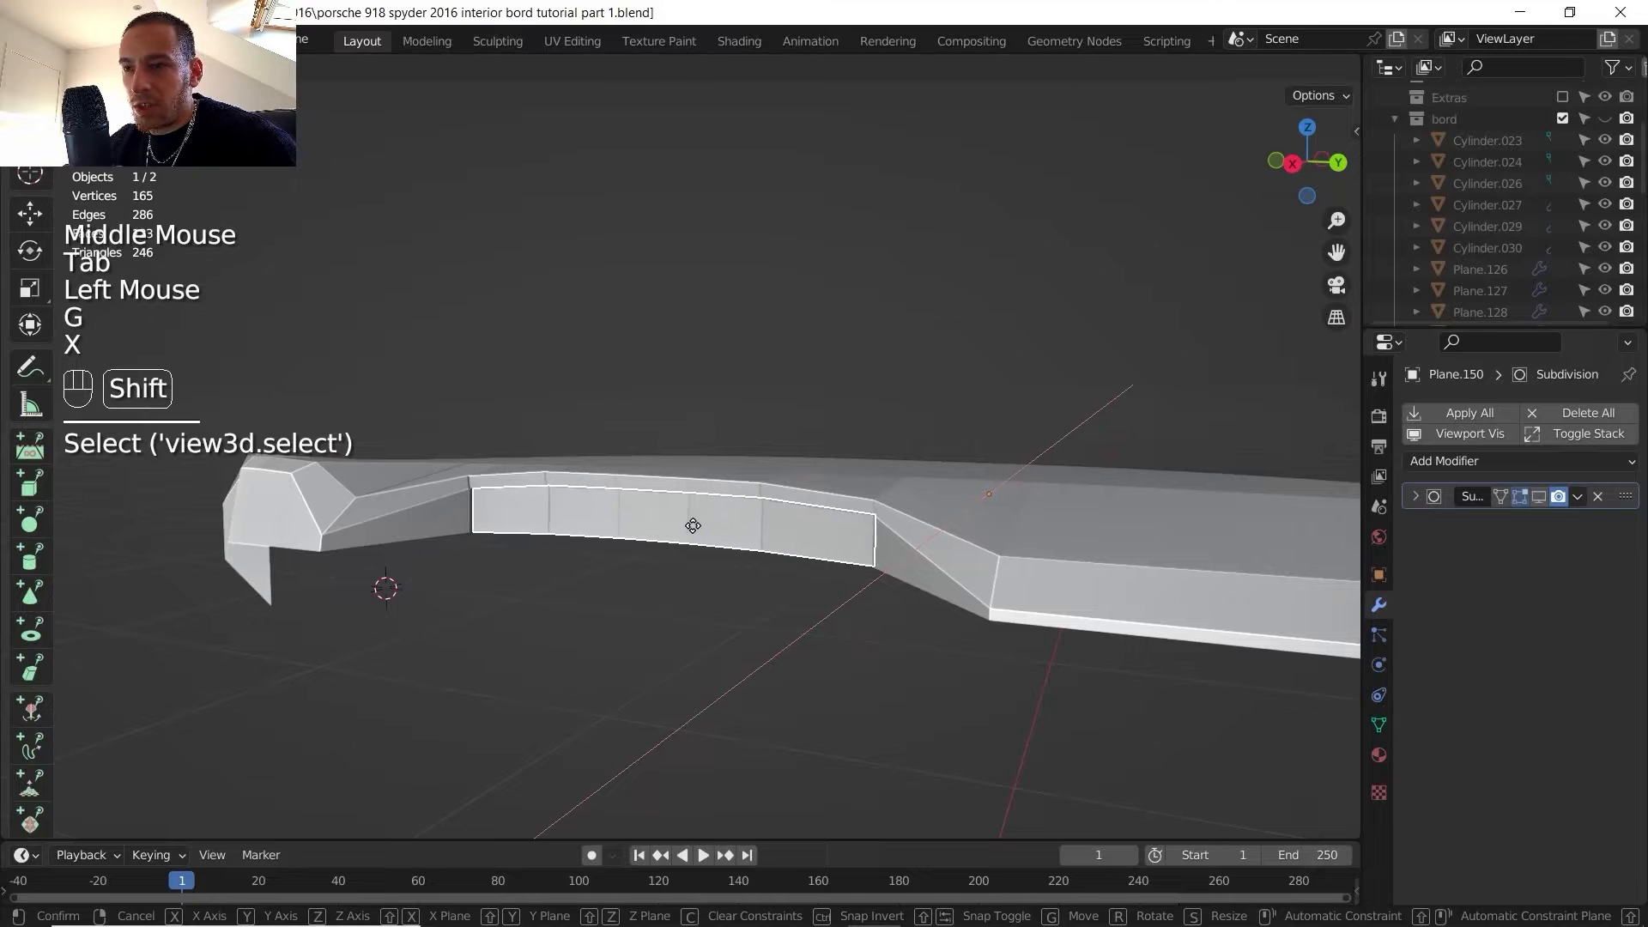
pyautogui.keyDown('shift'); pyautogui.click(694, 524); pyautogui.keyUp('shift')
pyautogui.press('KP_Divide')
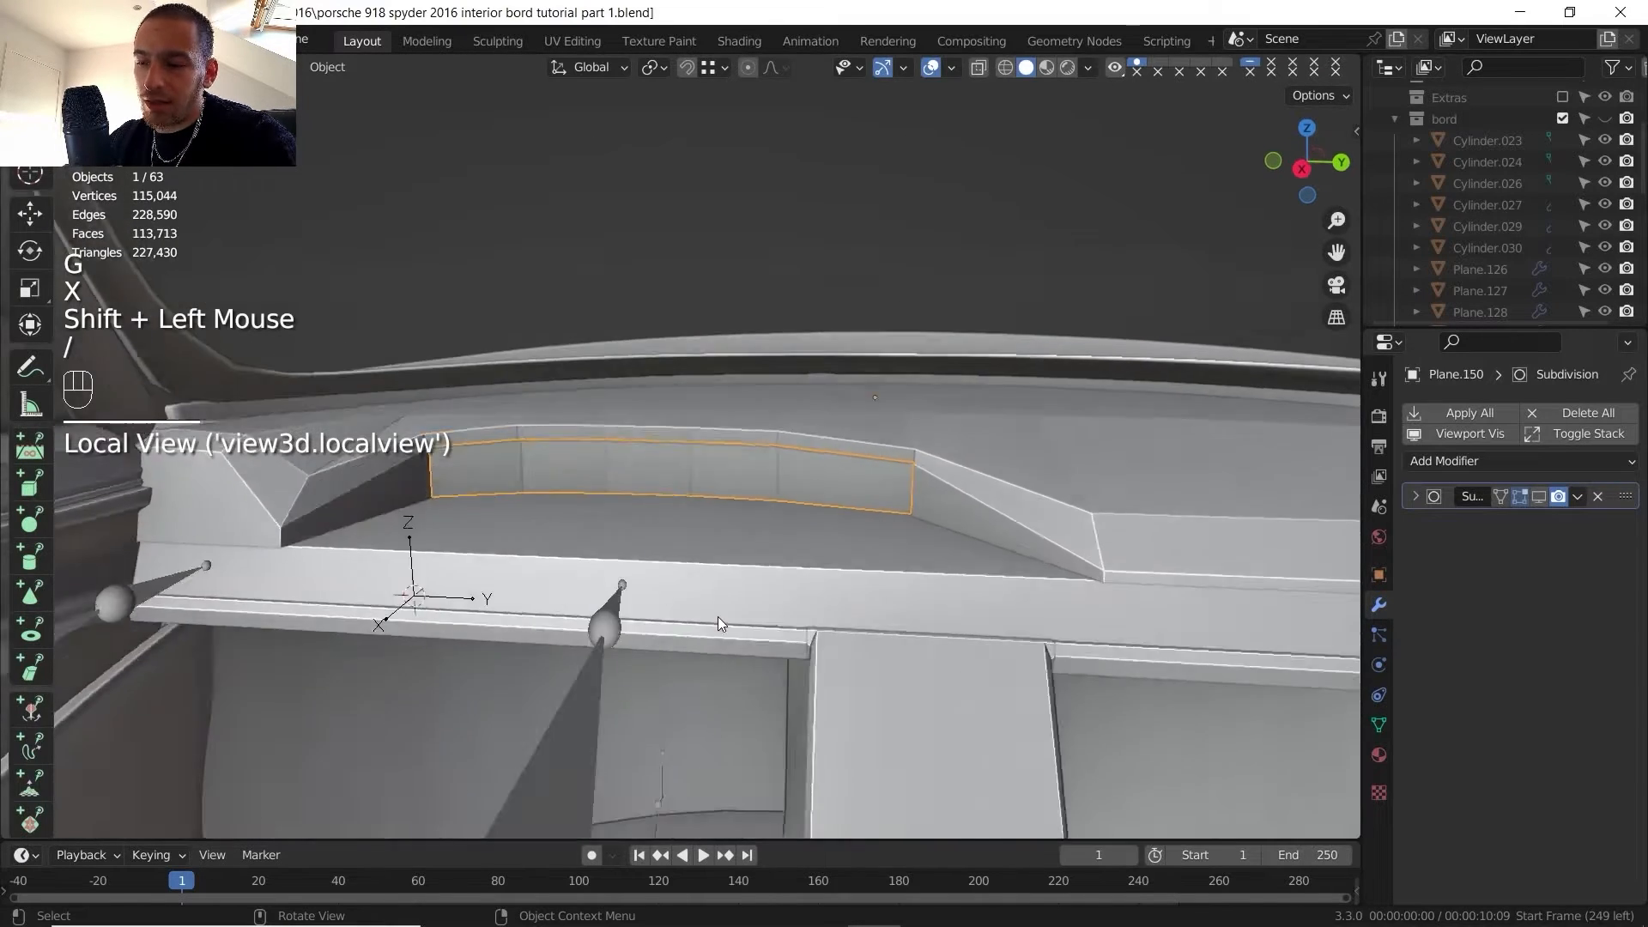
# - Select the dashboard object in the full interior and open its mesh for editing
pyautogui.scroll(-3, 728, 593)
pyautogui.keyDown('shift'); pyautogui.moveTo(738, 563); pyautogui.dragTo(798, 515, button='middle'); pyautogui.keyUp('shift')
pyautogui.moveTo(798, 515); pyautogui.dragTo(821, 467, button='middle')
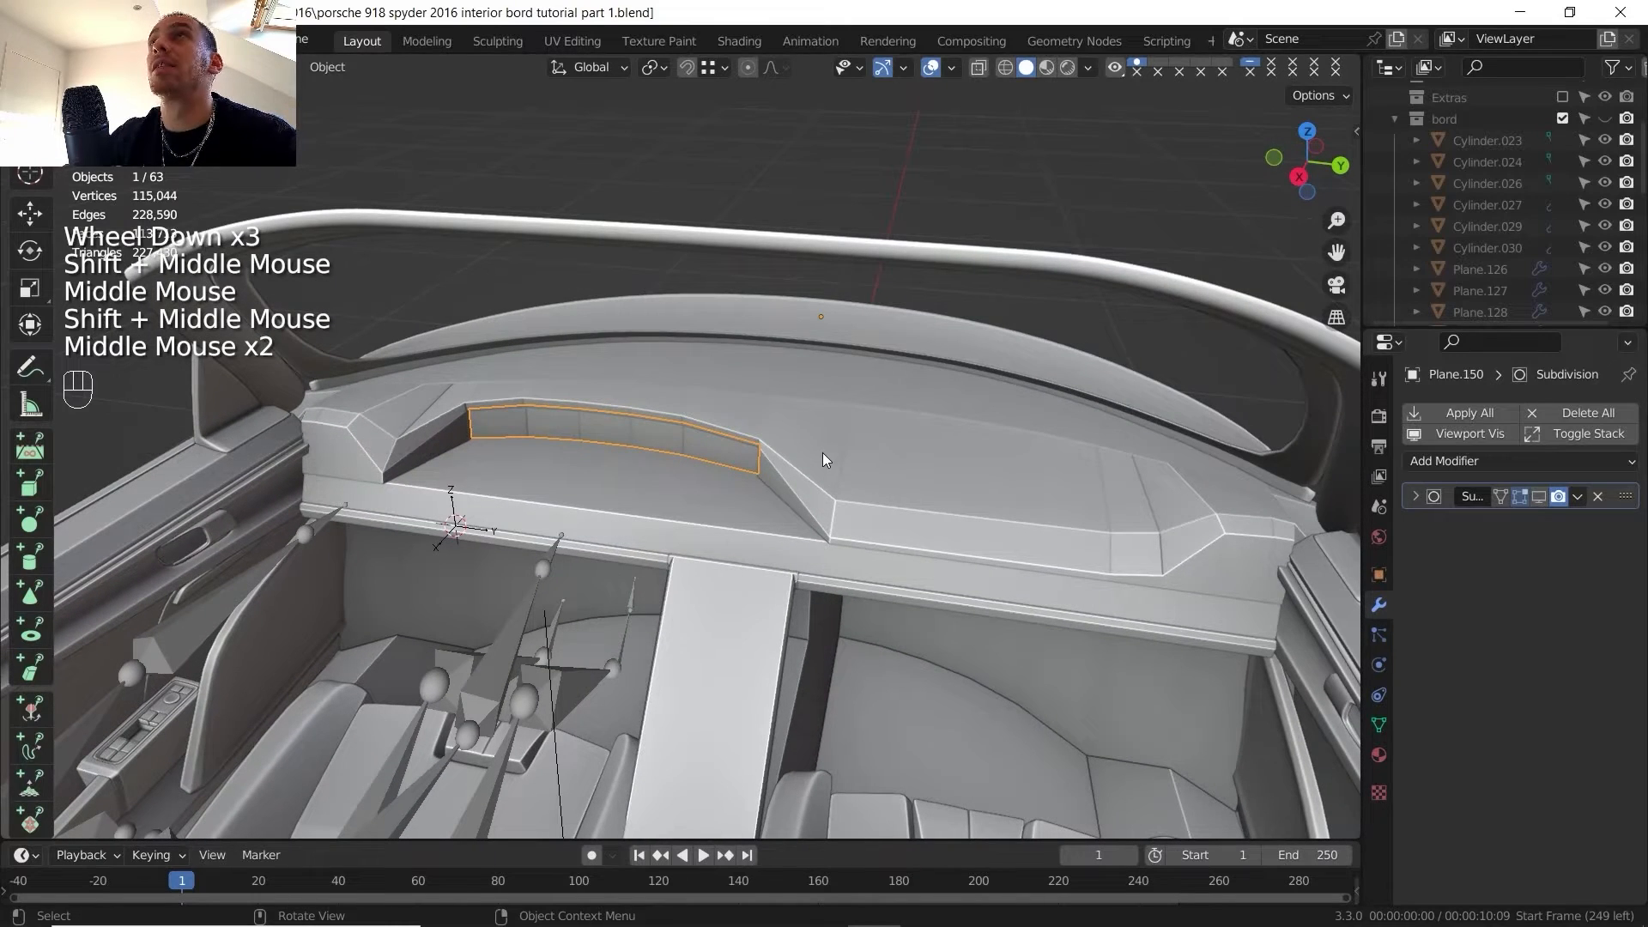
pyautogui.keyDown('shift'); pyautogui.moveTo(769, 503); pyautogui.dragTo(728, 511, button='middle'); pyautogui.keyUp('shift')
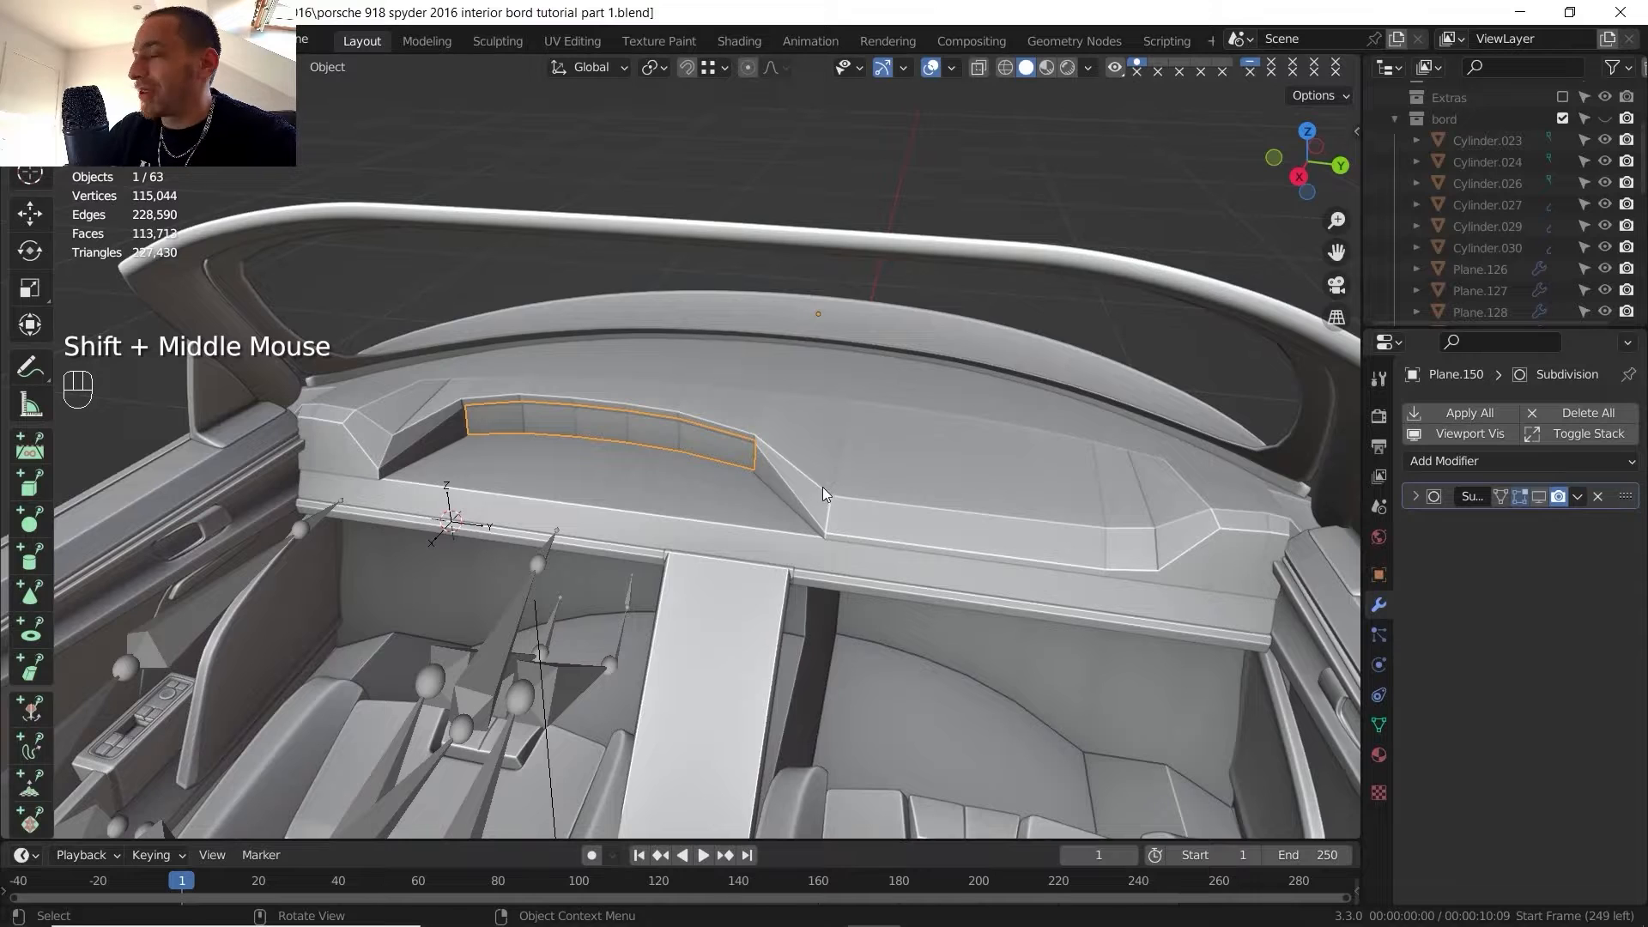
pyautogui.keyDown('shift'); pyautogui.moveTo(839, 467); pyautogui.dragTo(712, 434, button='middle'); pyautogui.keyUp('shift')
pyautogui.moveTo(712, 433); pyautogui.dragTo(585, 399, button='middle')
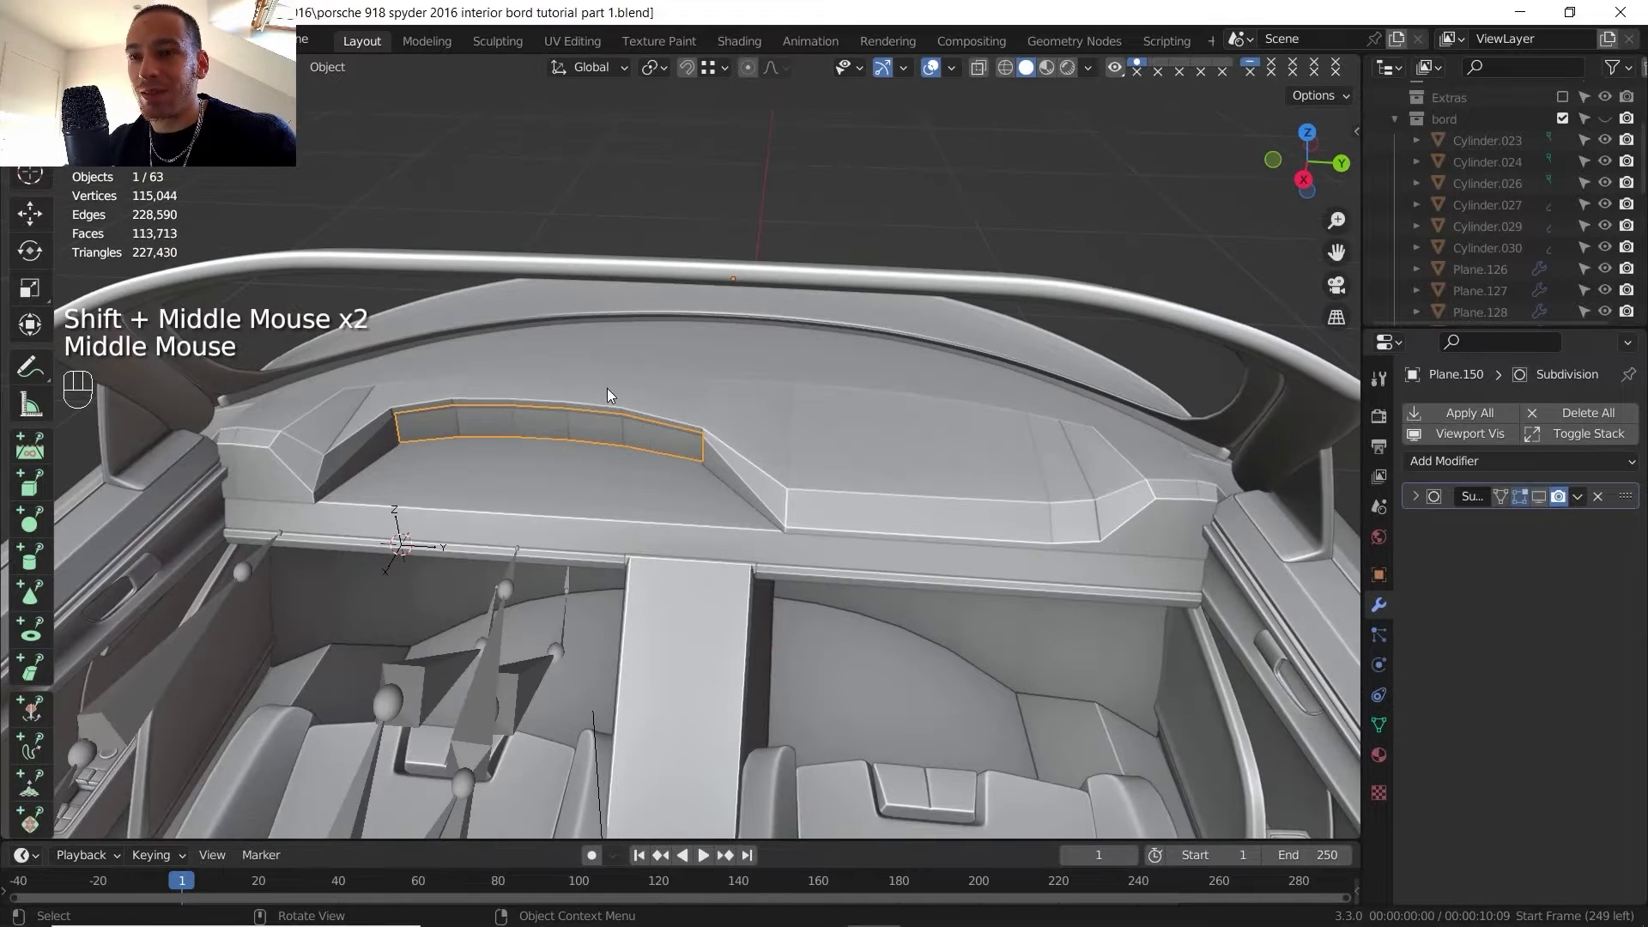
pyautogui.click(650, 391)
pyautogui.press('Tab')
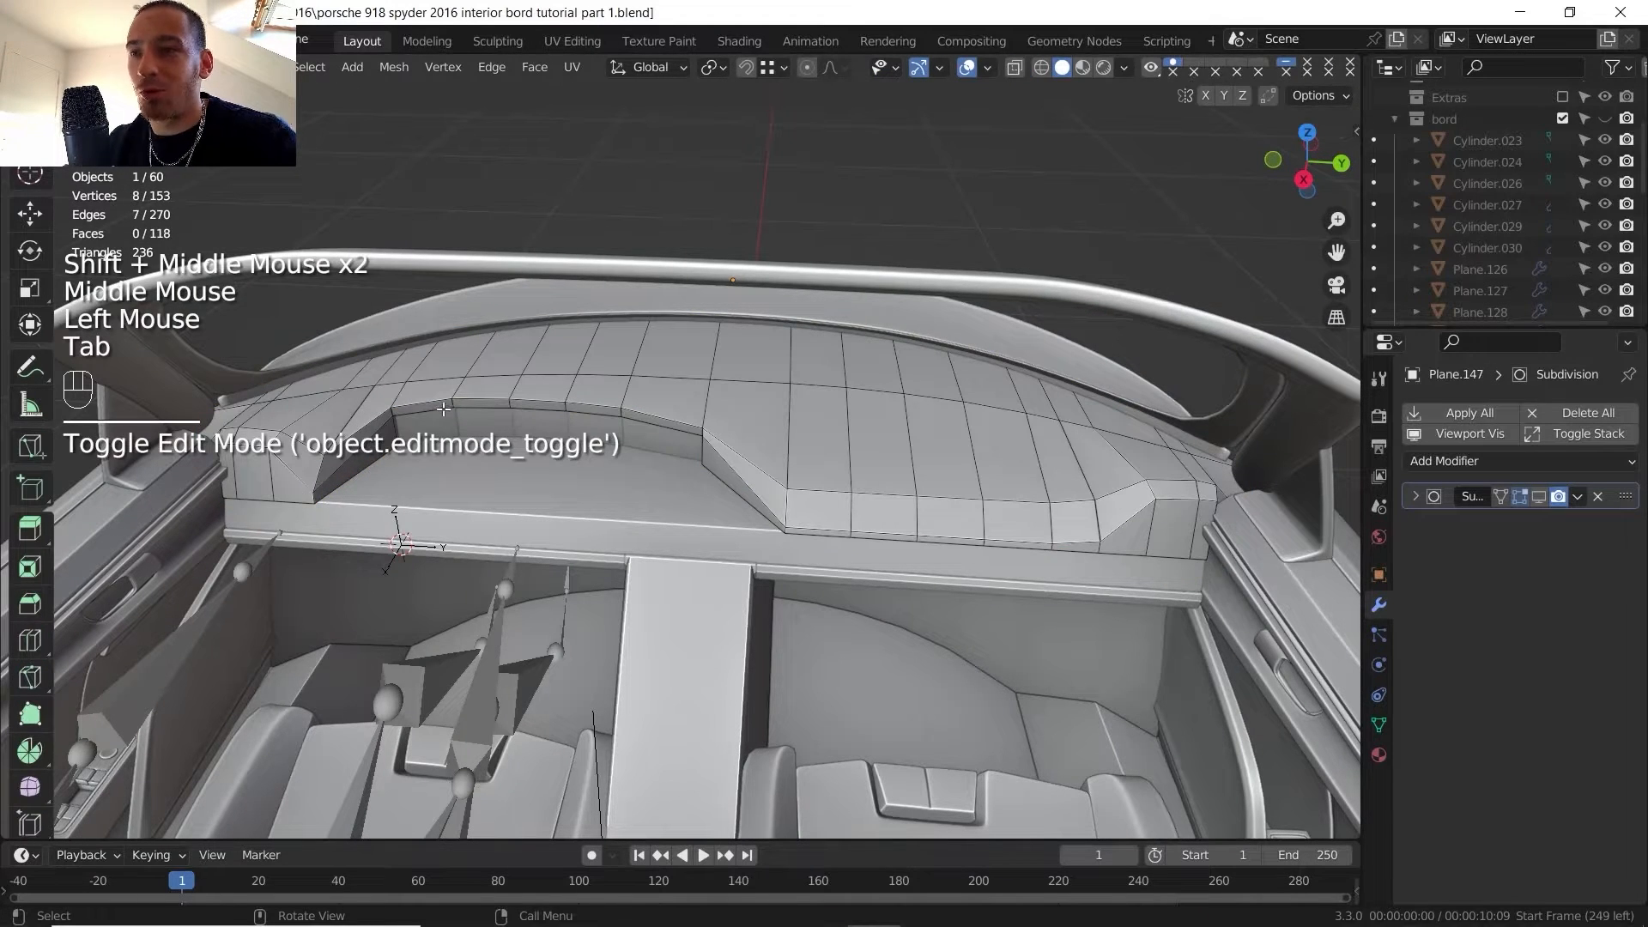
# - Browse the reference photos to the angled interior shot and examine the top of the dashboard around the gauges up close
pyautogui.click(927, 911)
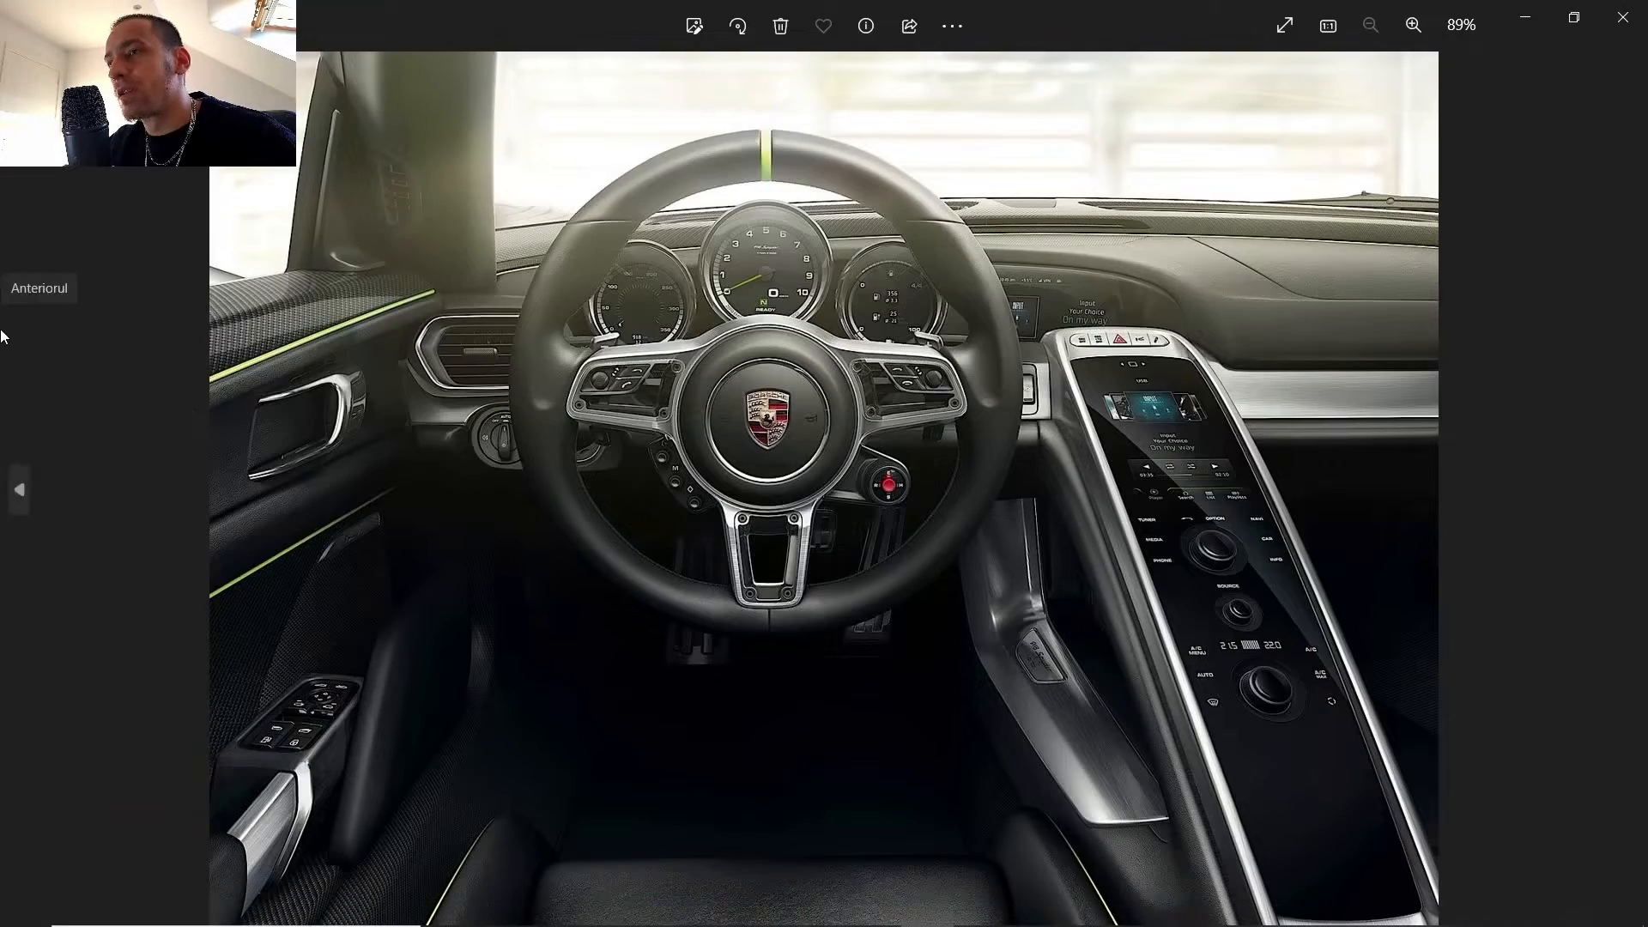
pyautogui.click(24, 481)
pyautogui.click(24, 481)
pyautogui.click(24, 481)
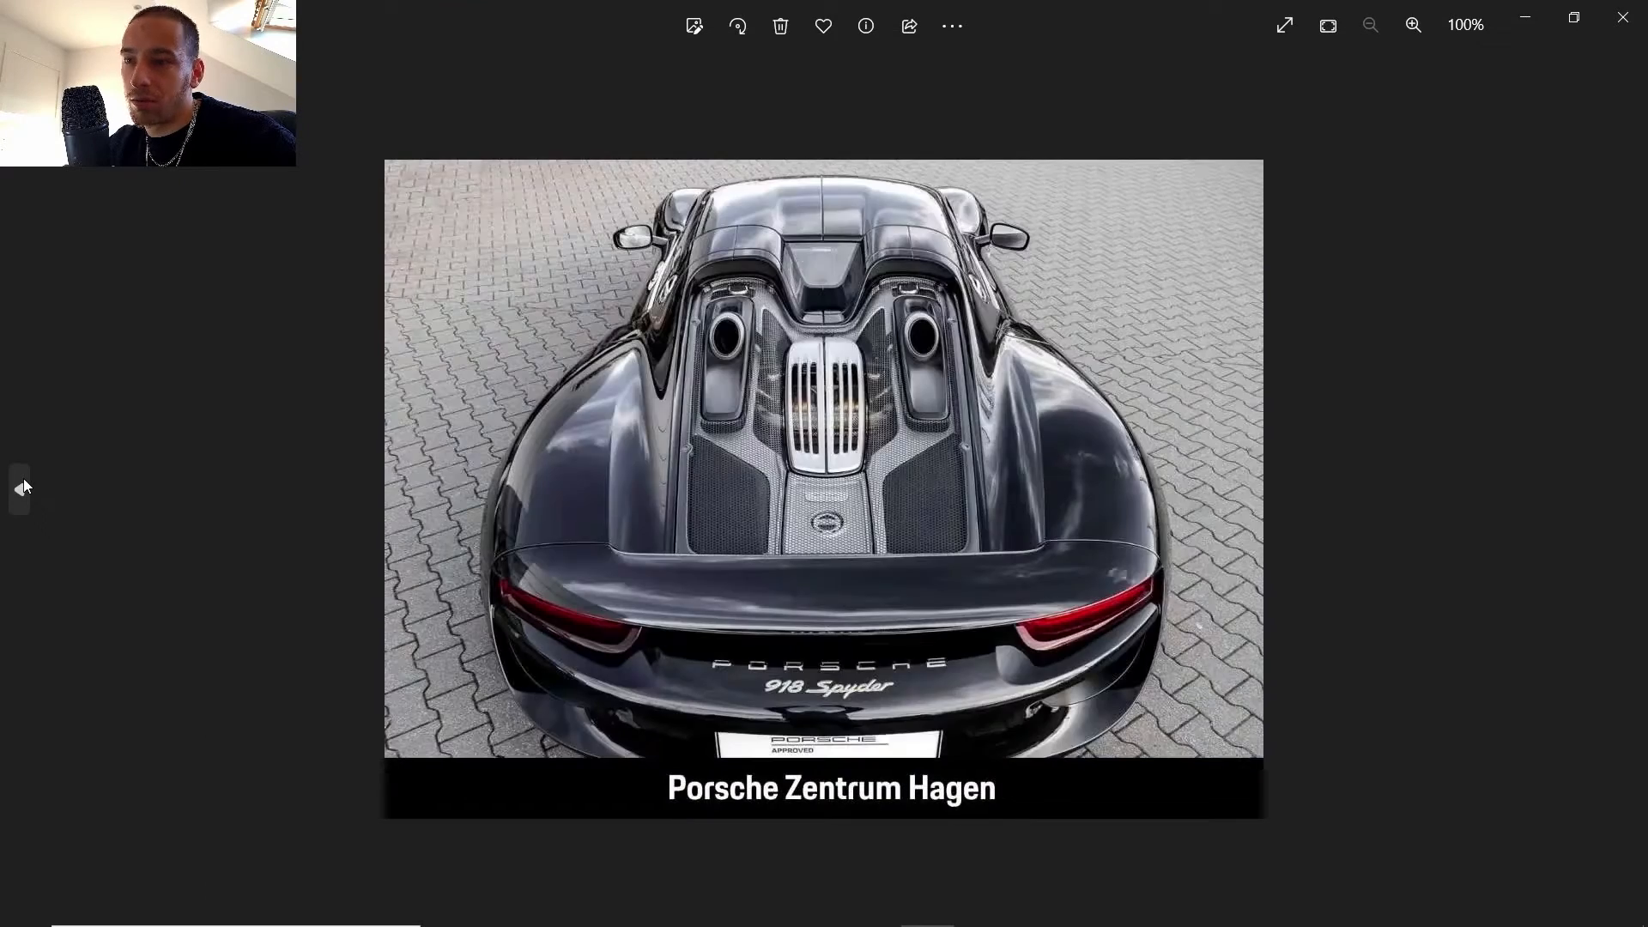
pyautogui.click(24, 480)
pyautogui.click(24, 483)
pyautogui.click(24, 483)
pyautogui.click(24, 482)
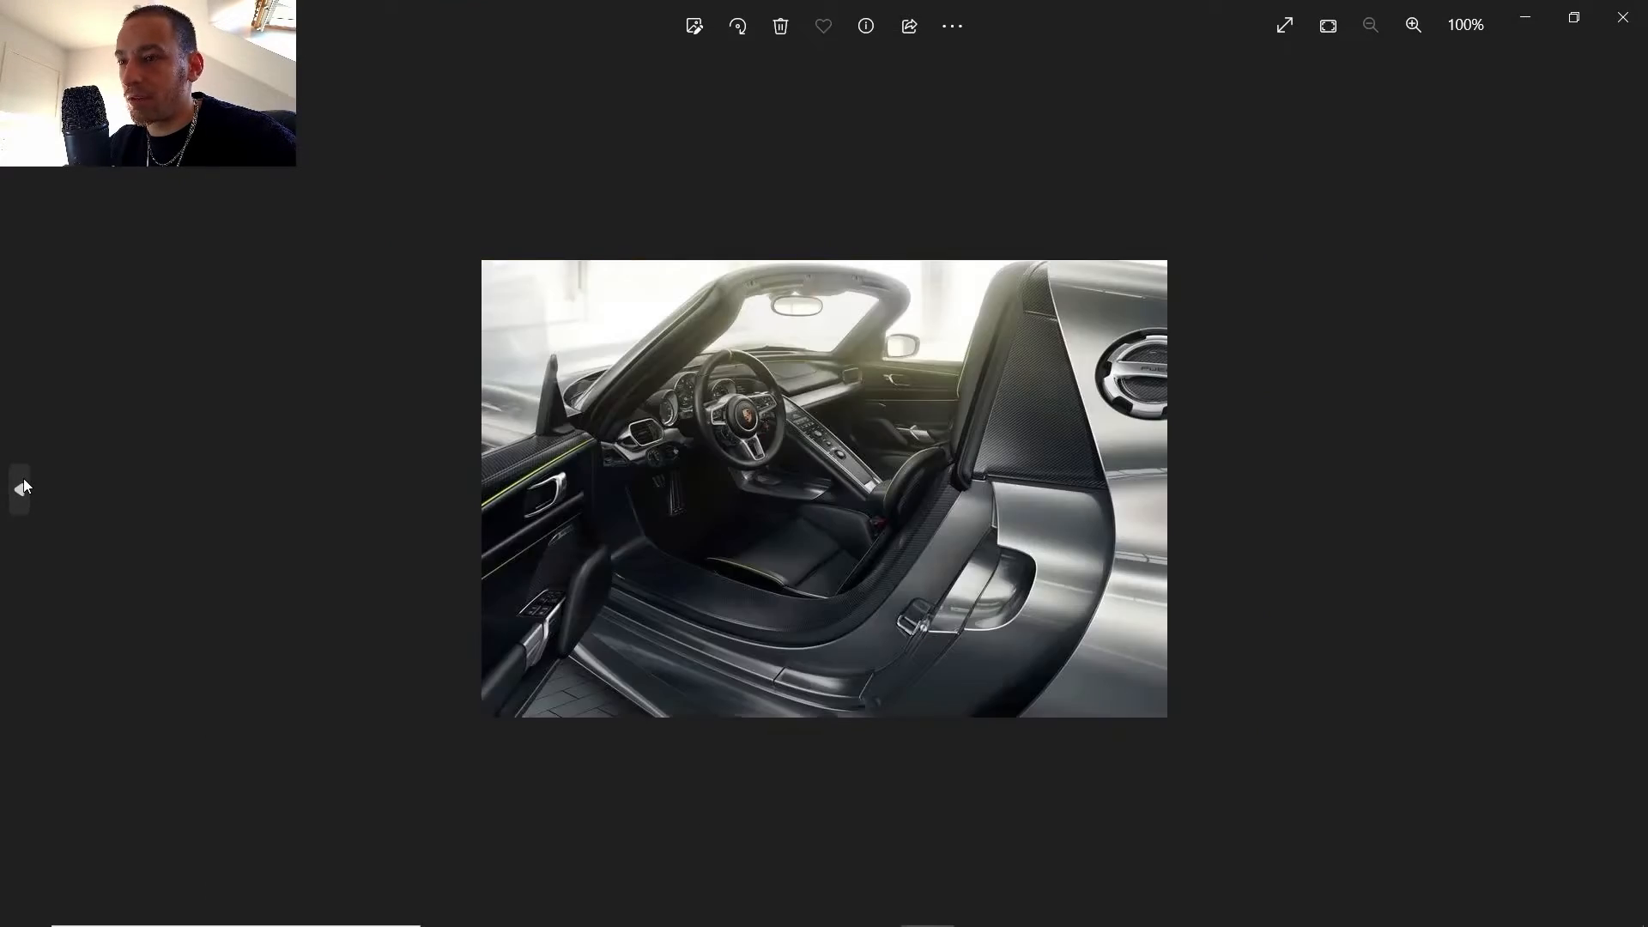
pyautogui.click(24, 483)
pyautogui.click(24, 485)
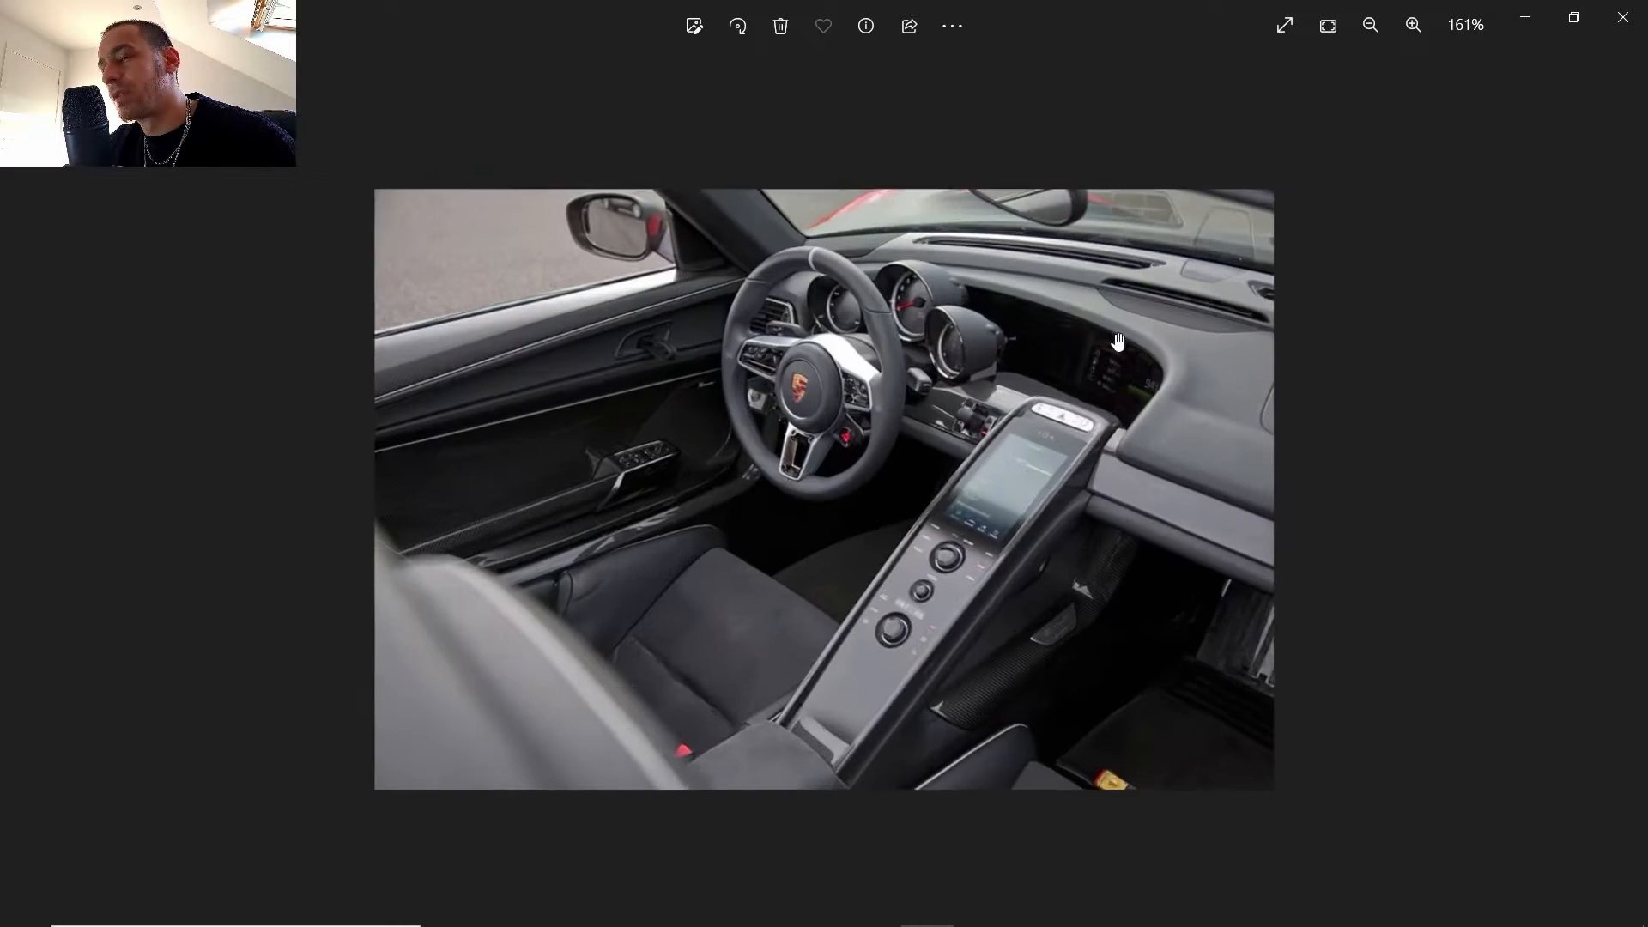
pyautogui.scroll(4, 1079, 328)
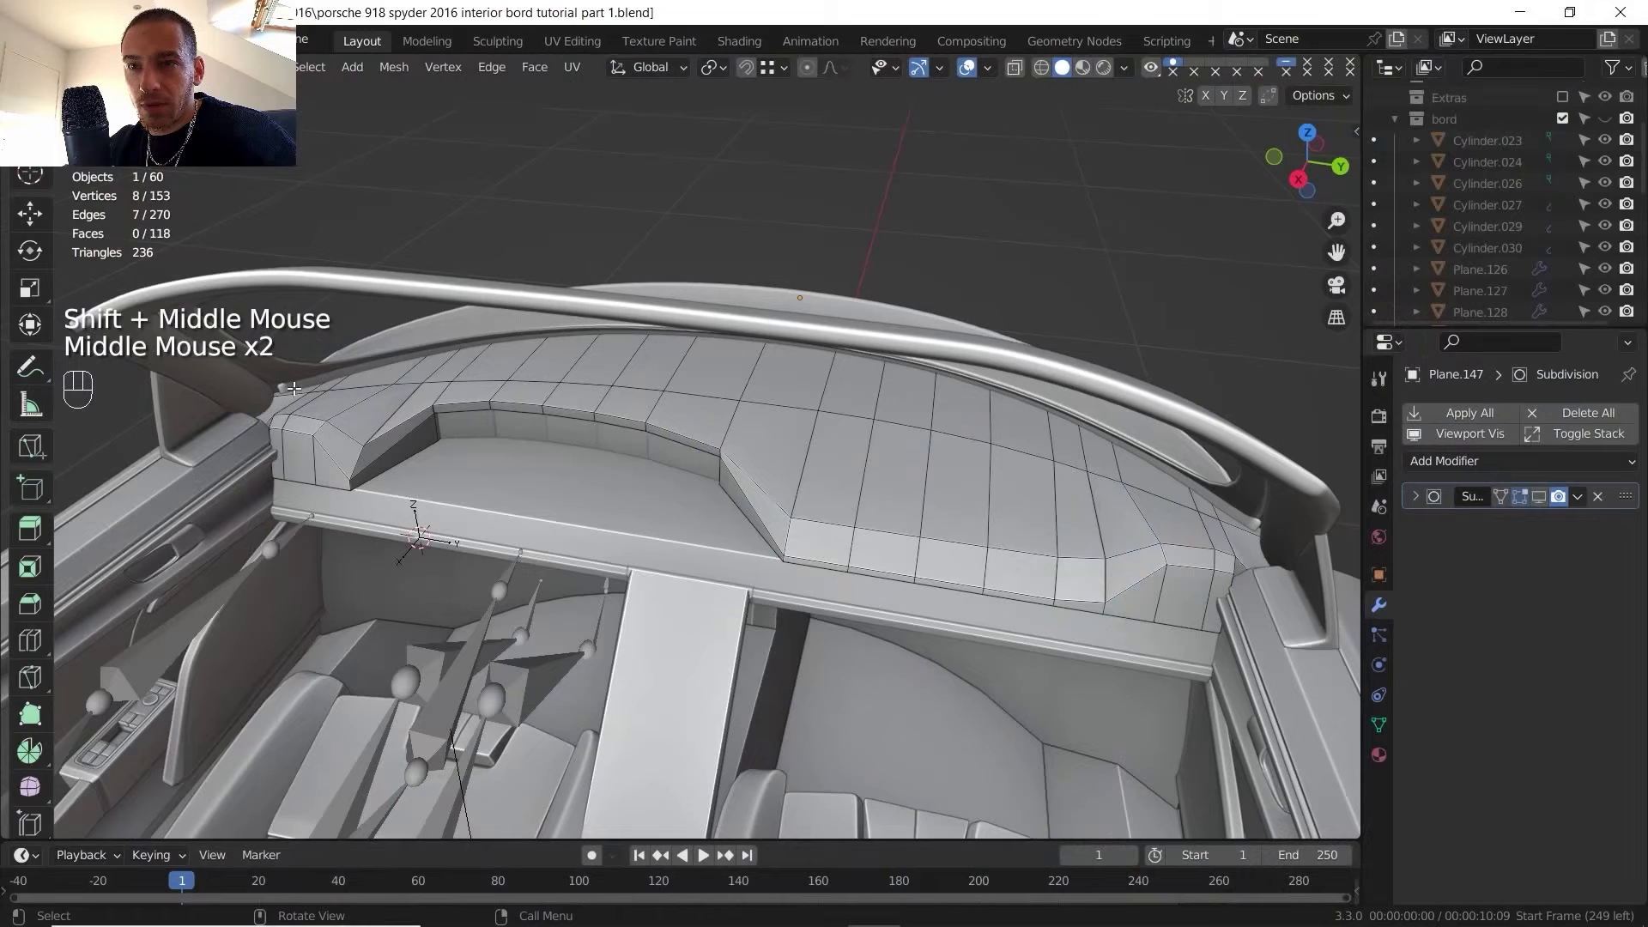
# - Select the ten driver-side faces of the dashboard's face row along the windshield, from the centre to the outer end
pyautogui.click(307, 391)
pyautogui.press('3')
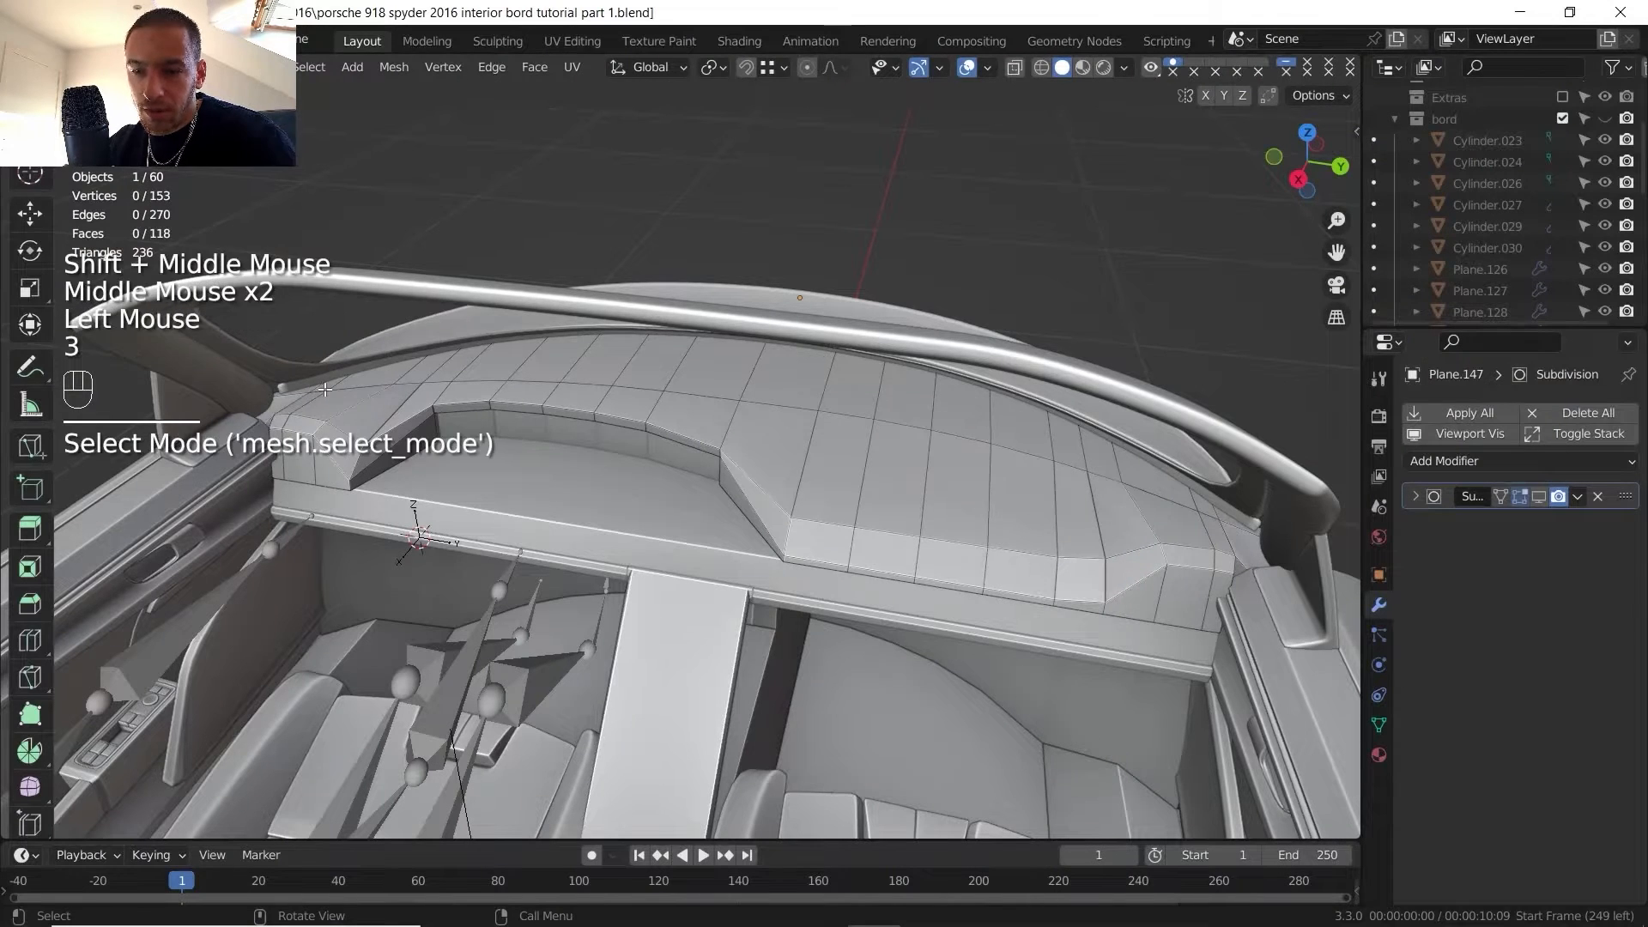
pyautogui.click(311, 384)
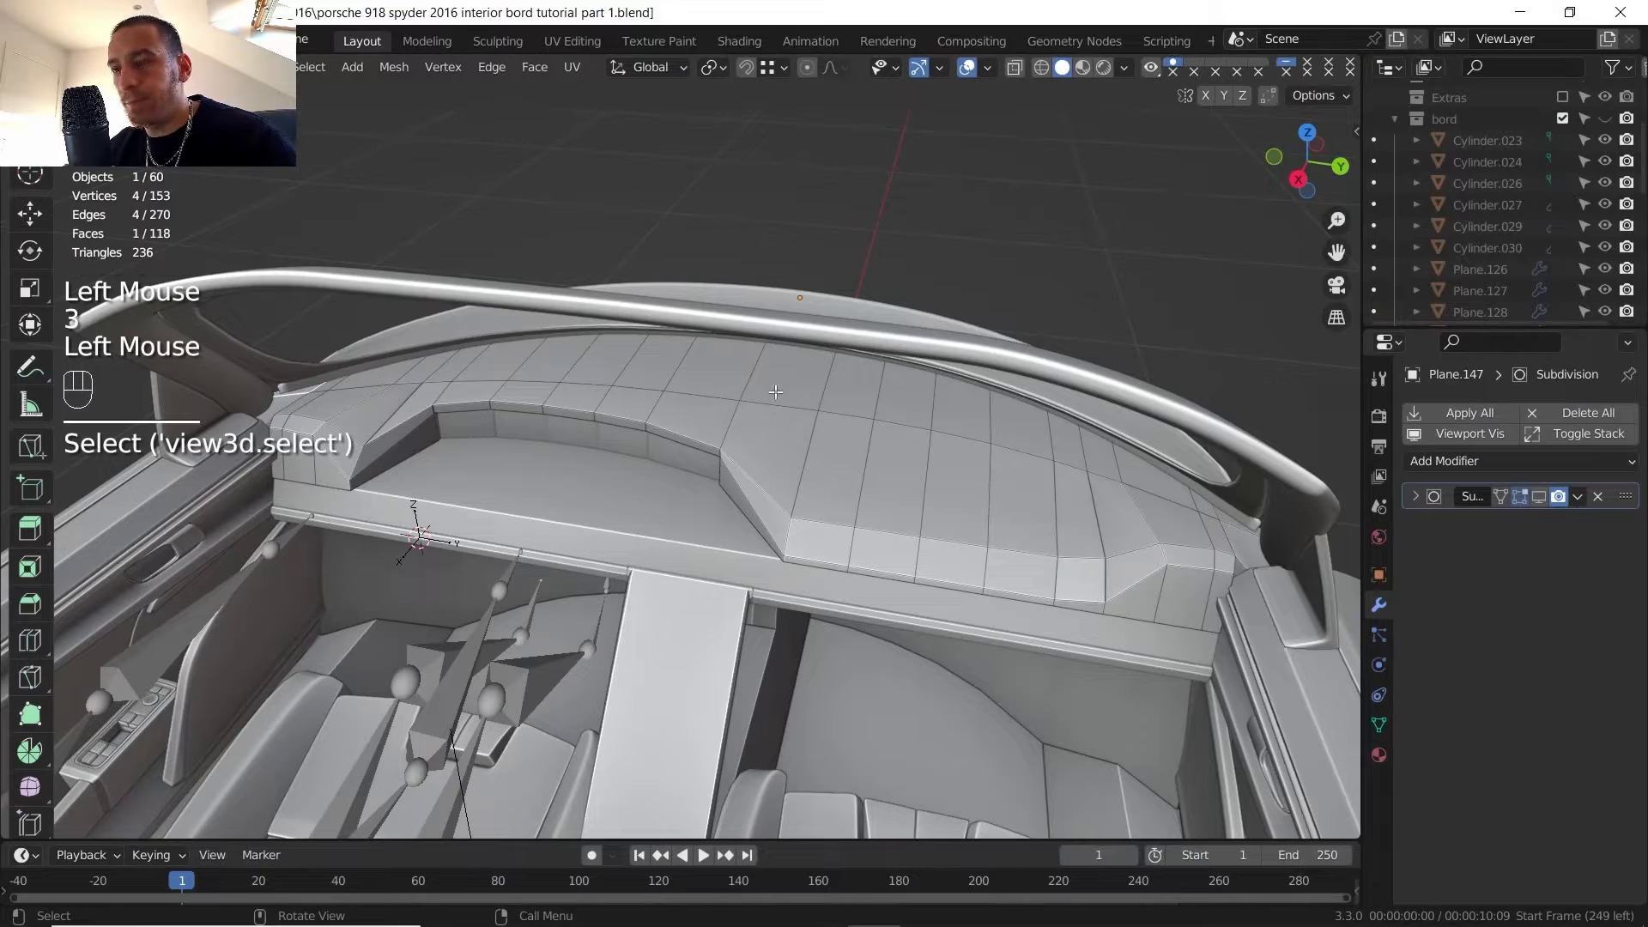
pyautogui.keyDown('ctrl'); pyautogui.click(1206, 501); pyautogui.keyUp('ctrl')
pyautogui.keyDown('shift'); pyautogui.click(1238, 517); pyautogui.keyUp('shift')
pyautogui.keyDown('shift'); pyautogui.moveTo(1219, 508); pyautogui.dragTo(1234, 497, button='middle'); pyautogui.keyUp('shift')
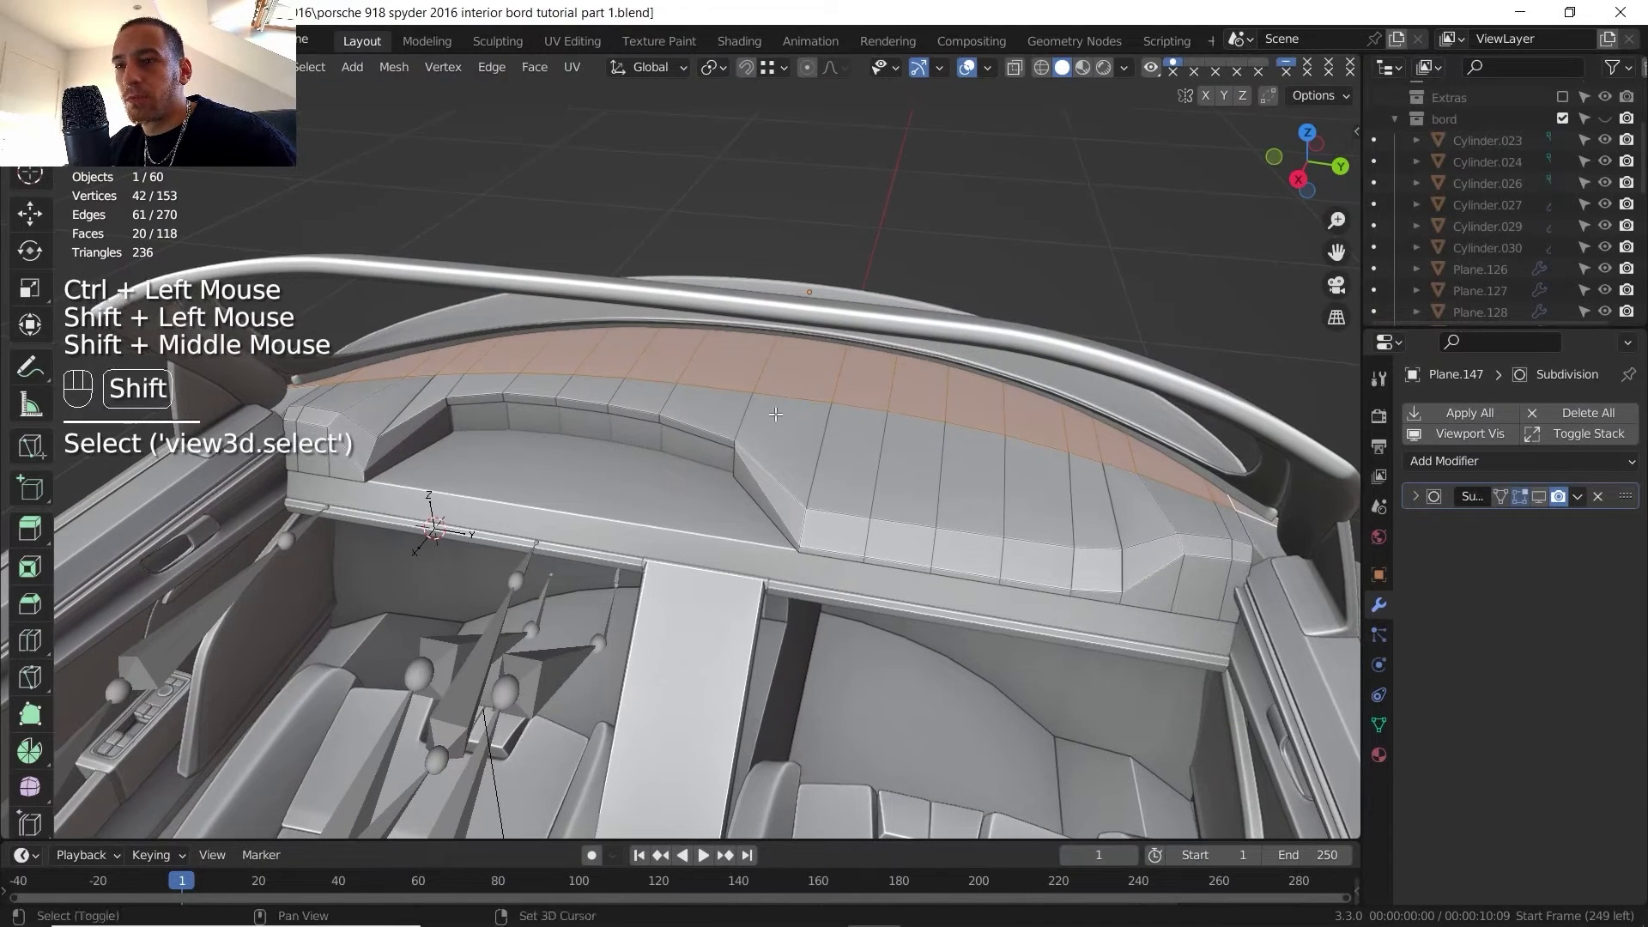
pyautogui.click(731, 364)
pyautogui.keyDown('ctrl'); pyautogui.click(321, 383); pyautogui.keyUp('ctrl')
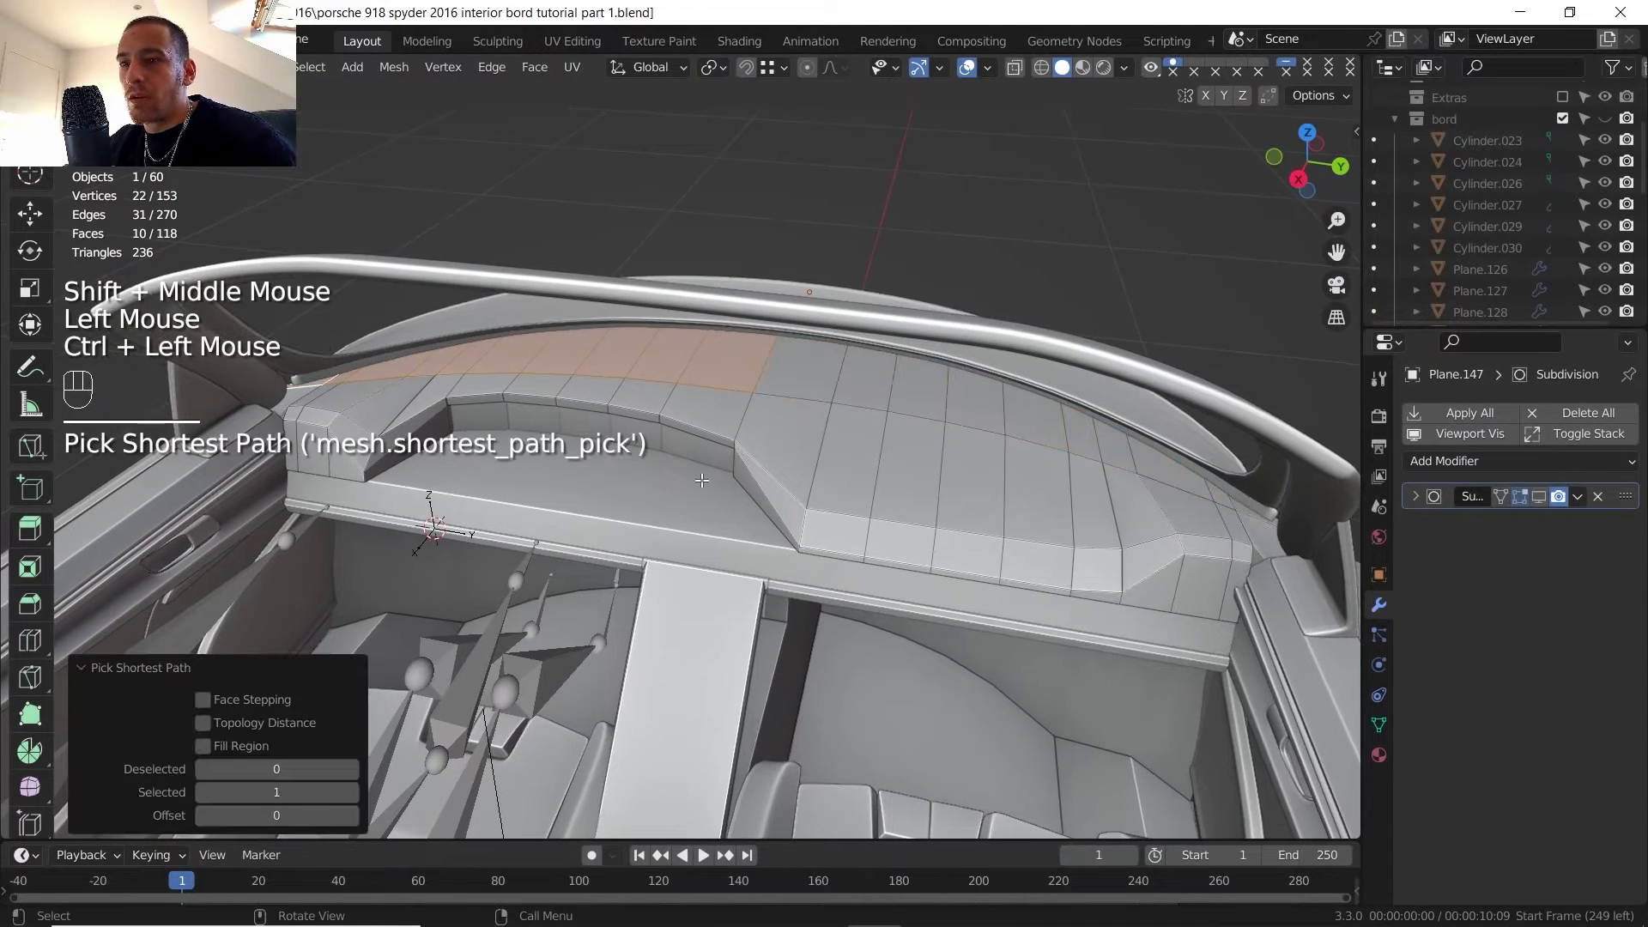
# - Duplicate the selected face strip in place and separate the copy into its own object
pyautogui.hotkey('shift', 'd')
pyautogui.rightClick(839, 481)
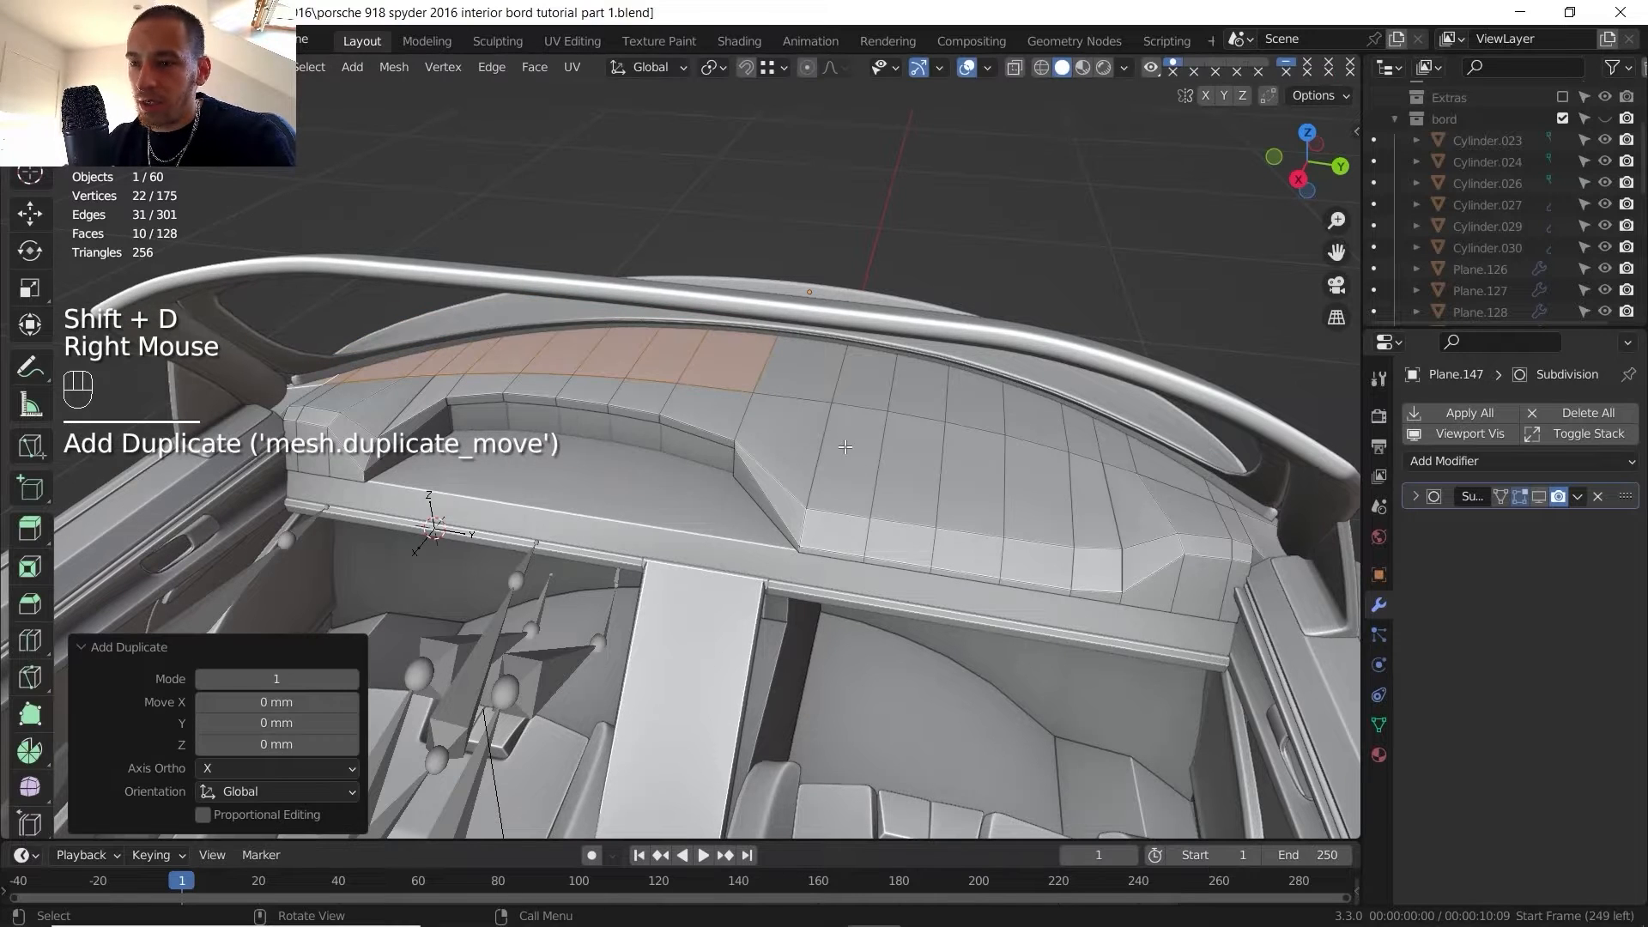
pyautogui.press('p')
pyautogui.click(844, 447)
pyautogui.press('Tab')
# - Select the separated strip and add a Mirror modifier that mirrors on Y instead of X
pyautogui.click(745, 360)
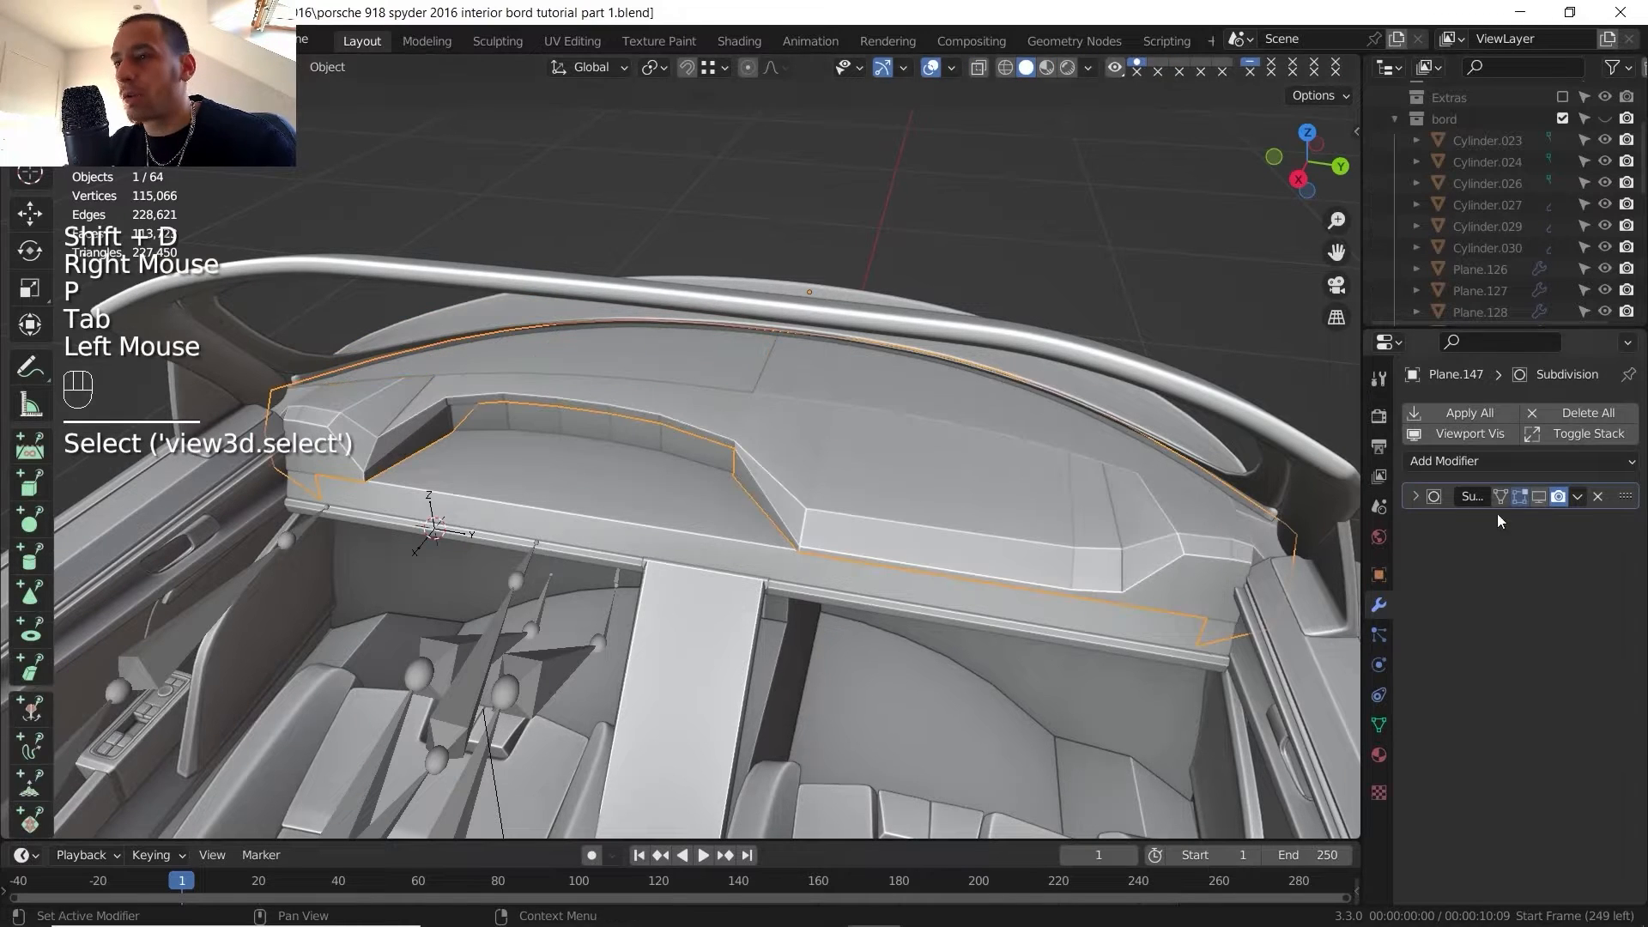
pyautogui.click(720, 356)
pyautogui.click(720, 355)
pyautogui.click(1476, 464)
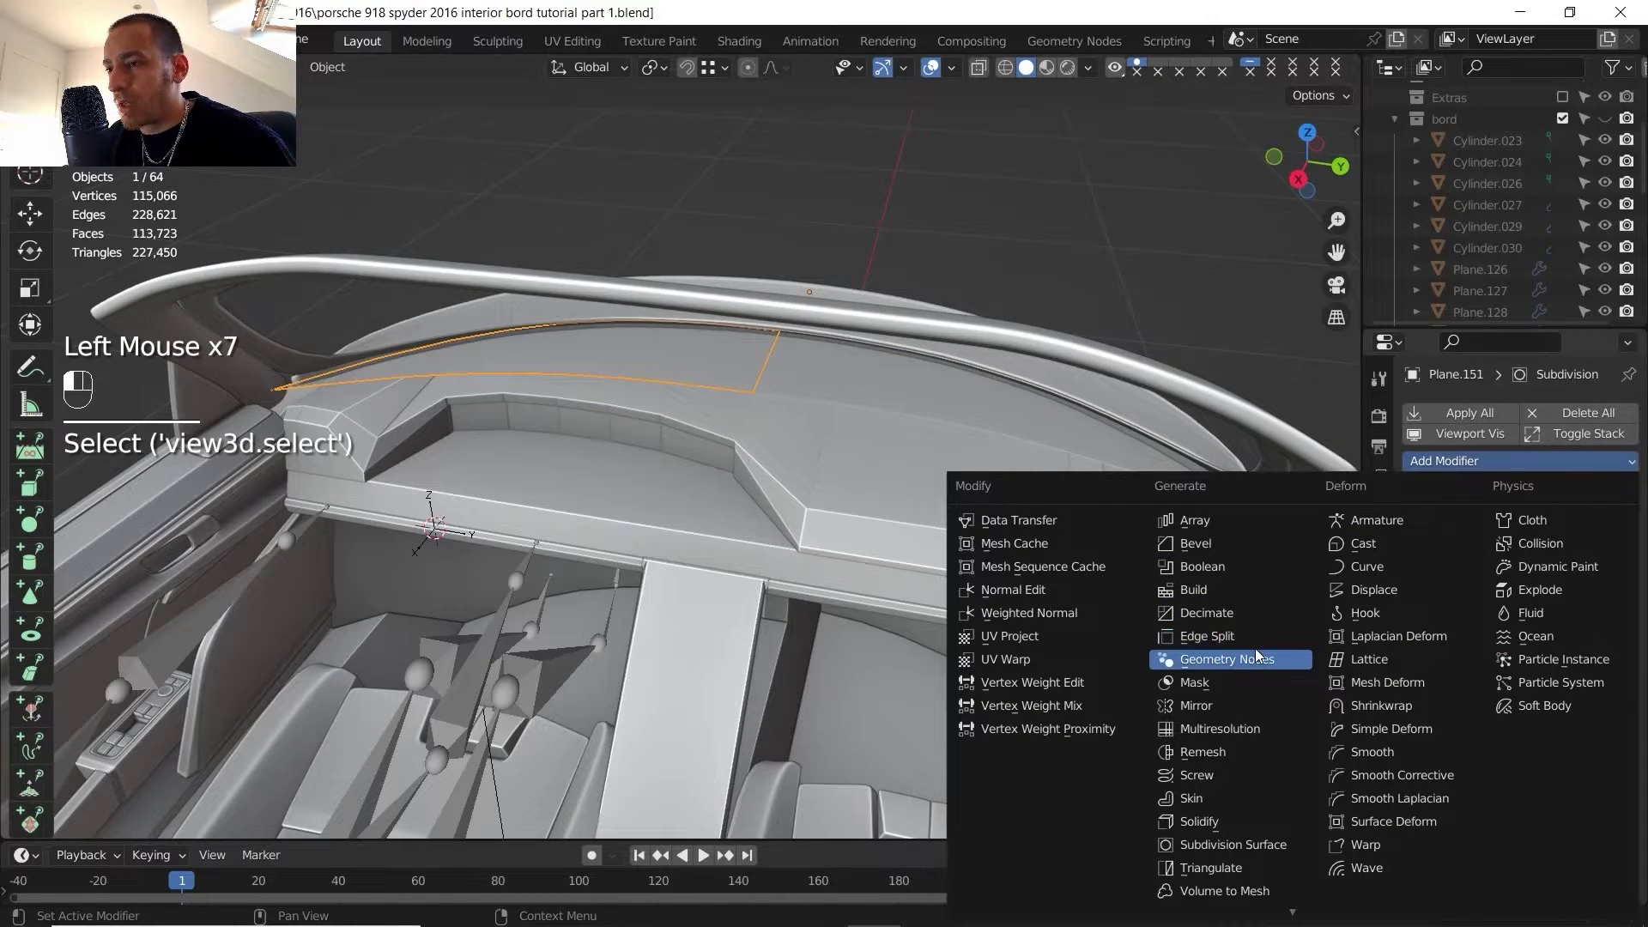
pyautogui.click(1223, 707)
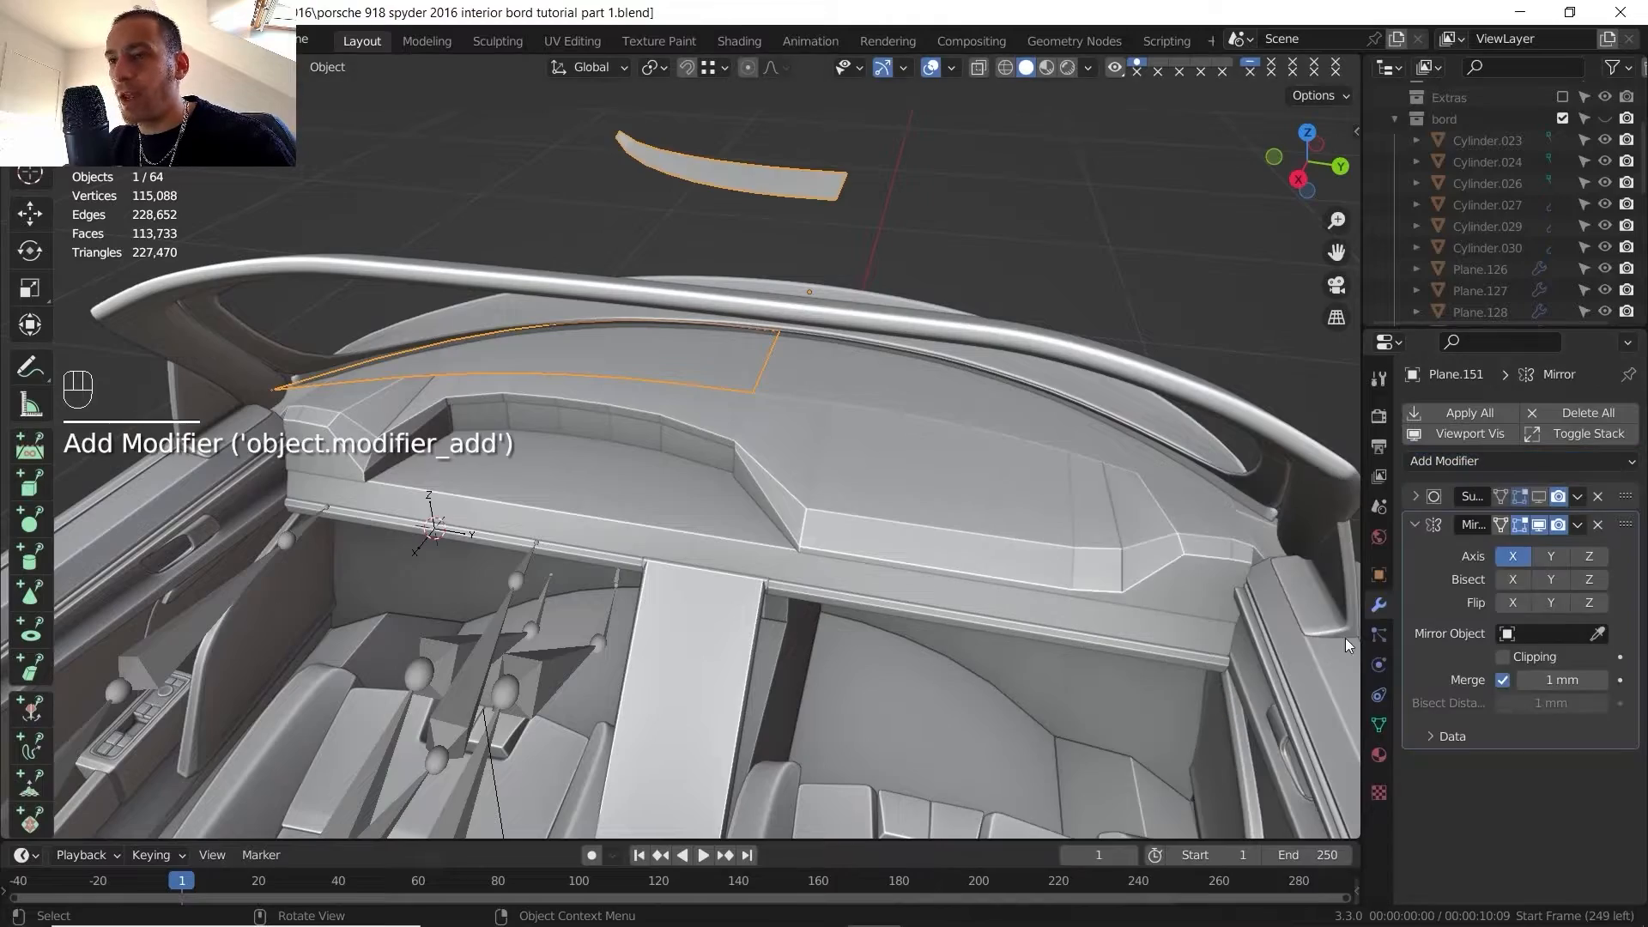
pyautogui.click(1511, 557)
# - Pick the mirror empty as the Mirror modifier's mirror object and turn on Clipping
pyautogui.keyDown('shift'); pyautogui.moveTo(765, 460); pyautogui.dragTo(798, 415, button='middle'); pyautogui.keyUp('shift')
pyautogui.scroll(-2, 770, 361)
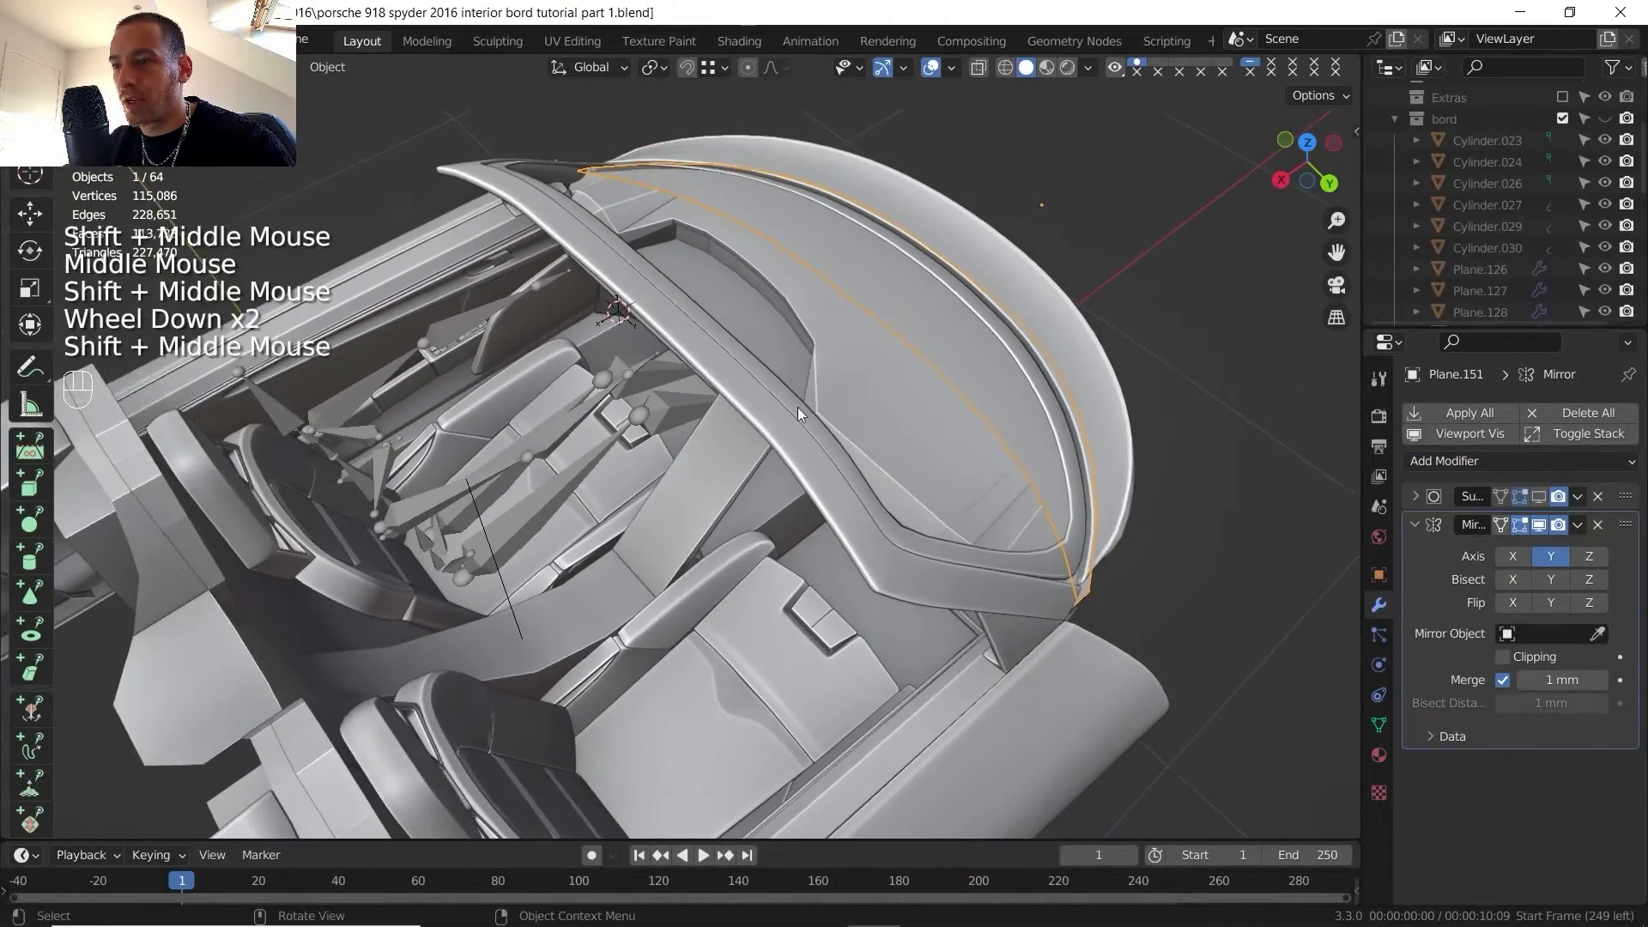
pyautogui.moveTo(1597, 633); pyautogui.dragTo(507, 589)
pyautogui.keyDown('shift'); pyautogui.moveTo(512, 587); pyautogui.dragTo(446, 542, button='middle'); pyautogui.keyUp('shift')
pyautogui.moveTo(446, 542); pyautogui.dragTo(611, 496, button='middle')
pyautogui.scroll(2, 611, 497)
pyautogui.keyDown('shift'); pyautogui.moveTo(611, 496); pyautogui.dragTo(667, 523, button='middle'); pyautogui.keyUp('shift')
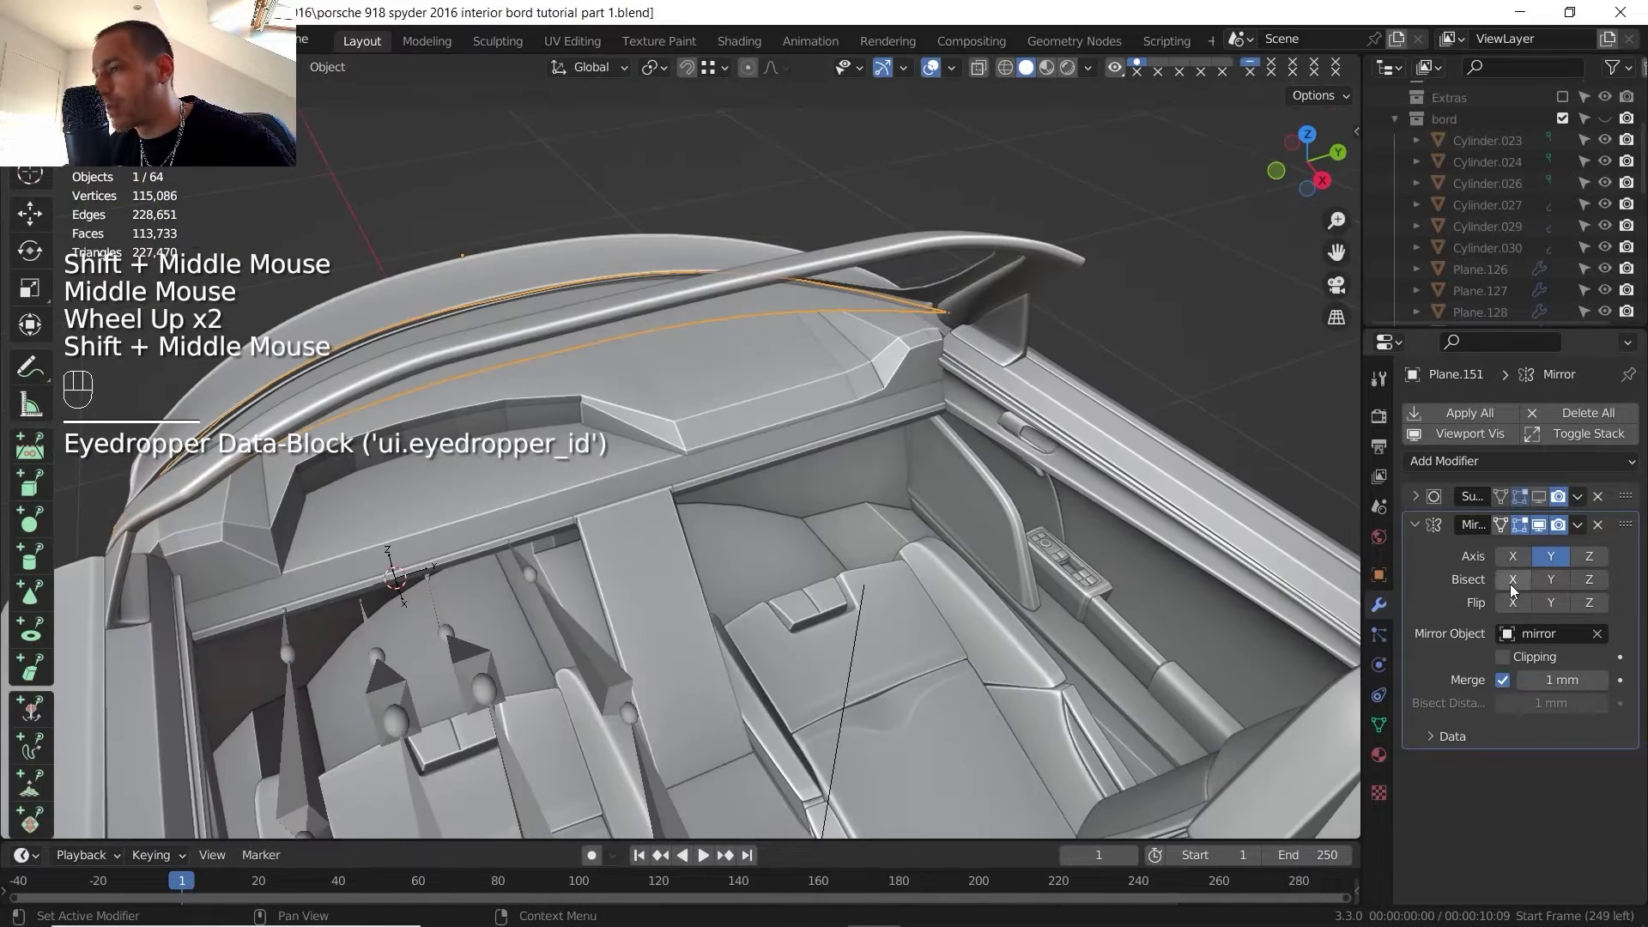
pyautogui.click(1512, 657)
pyautogui.keyDown('shift'); pyautogui.moveTo(806, 446); pyautogui.dragTo(726, 426, button='middle'); pyautogui.keyUp('shift')
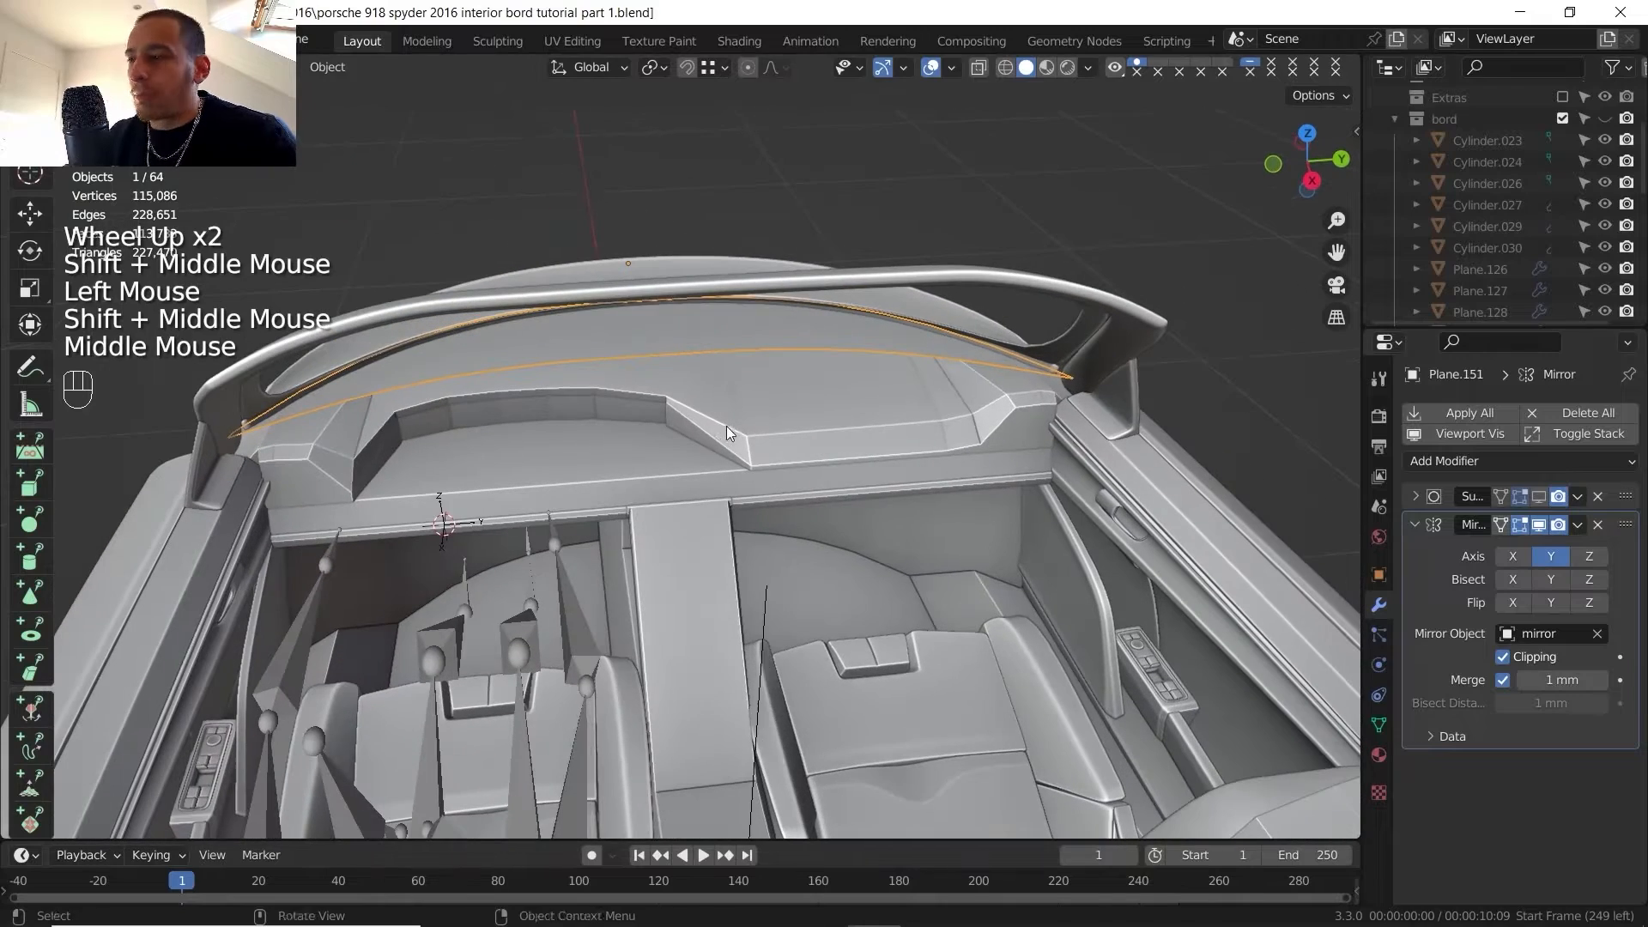
# - Move the strip's Mirror modifier to first in the stack and open the strip's mesh for editing
pyautogui.click(1578, 524)
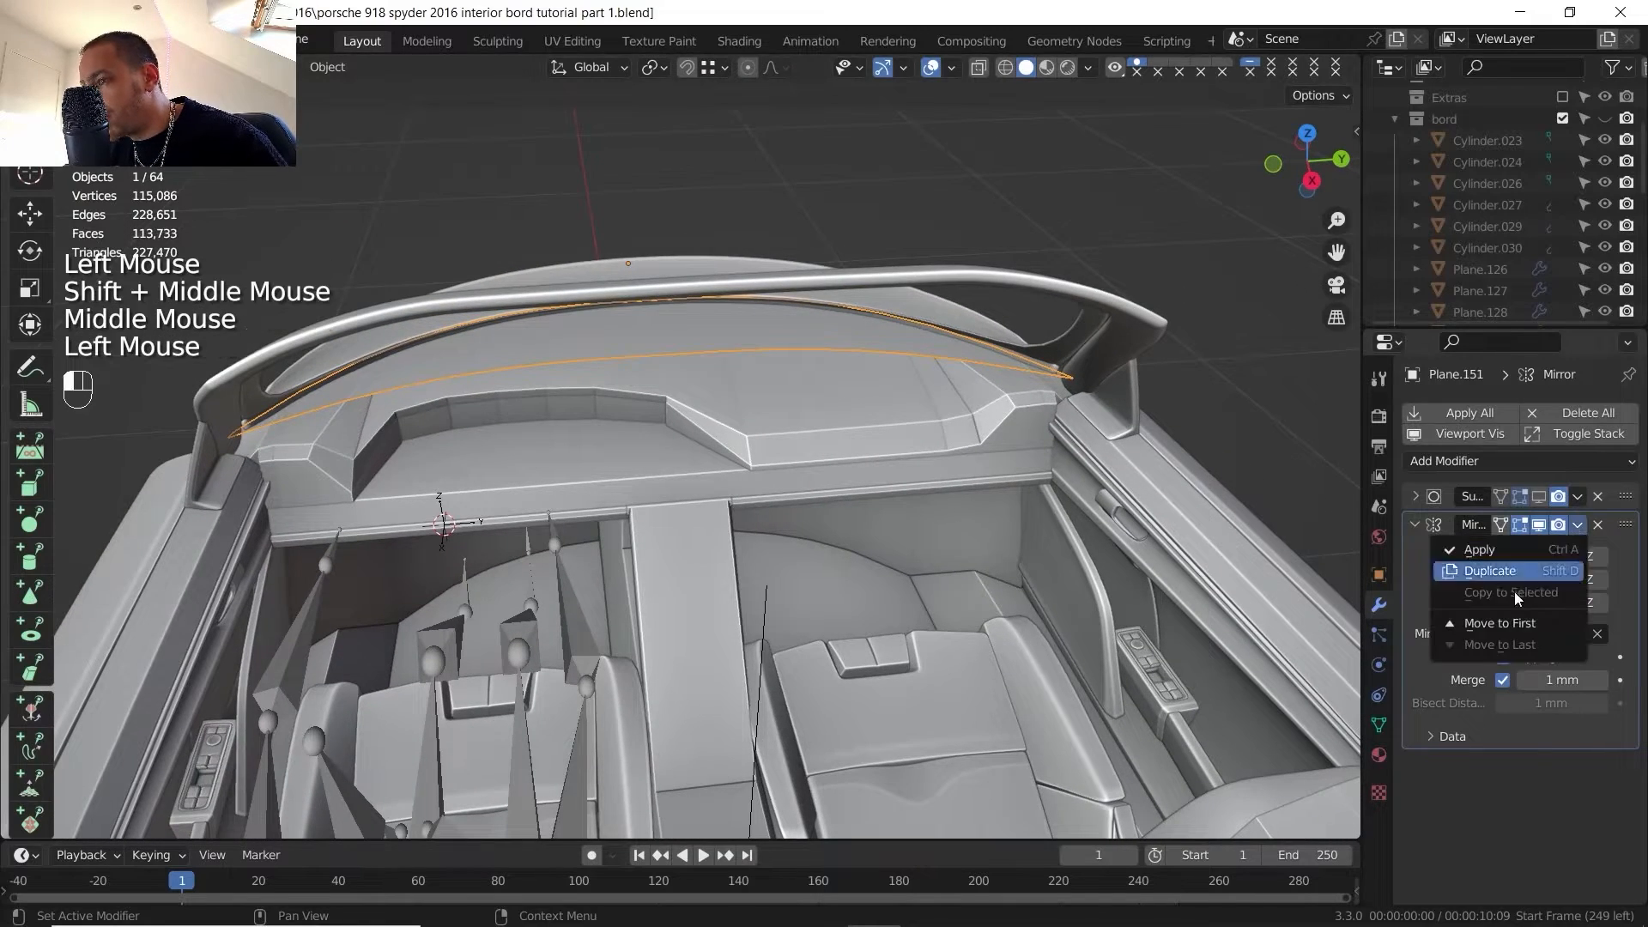
pyautogui.click(1481, 620)
pyautogui.keyDown('shift'); pyautogui.moveTo(1145, 580); pyautogui.dragTo(817, 486, button='middle'); pyautogui.keyUp('shift')
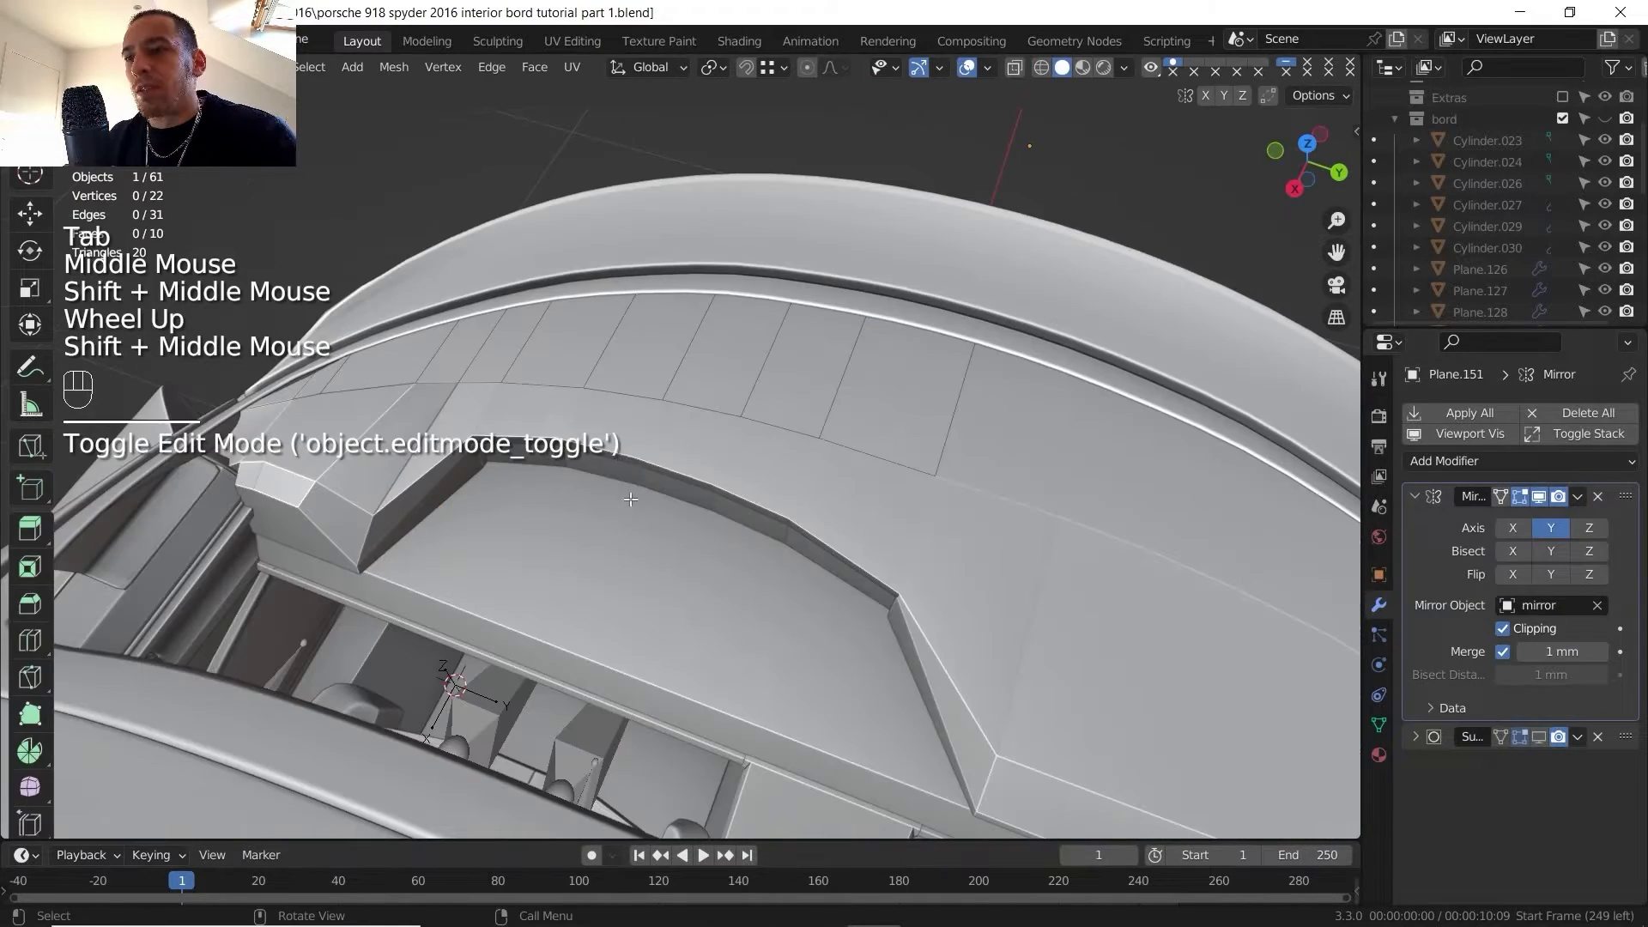
# - Compare the strip along the windshield with the dashboard top in the angled interior photo
pyautogui.click(932, 908)
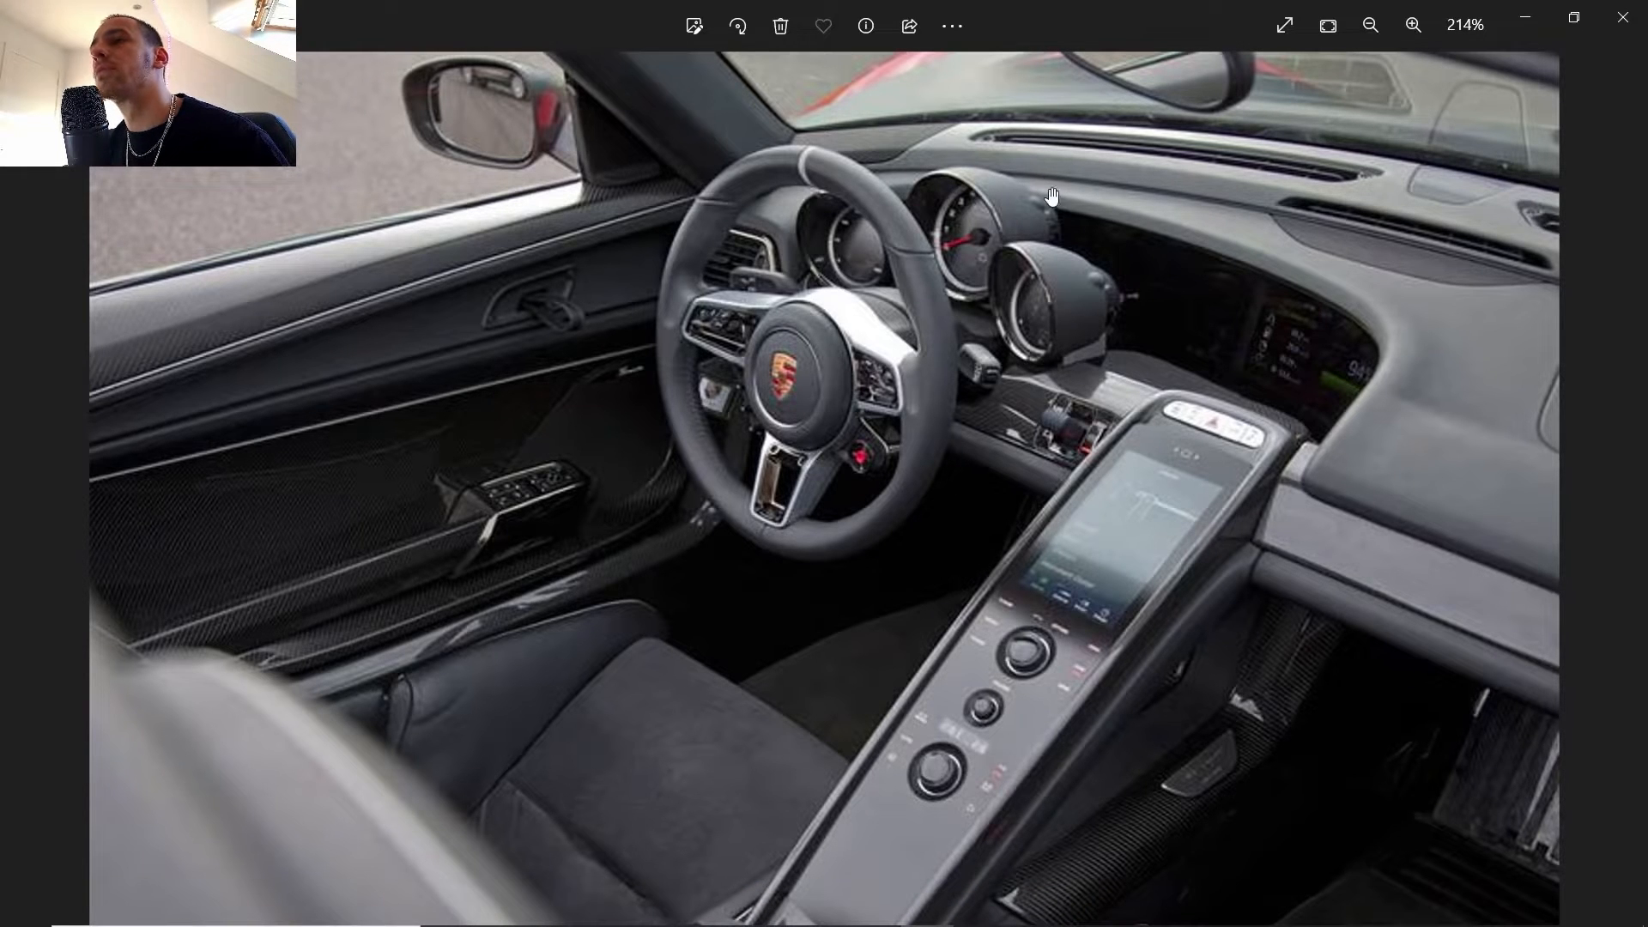
pyautogui.click(979, 867)
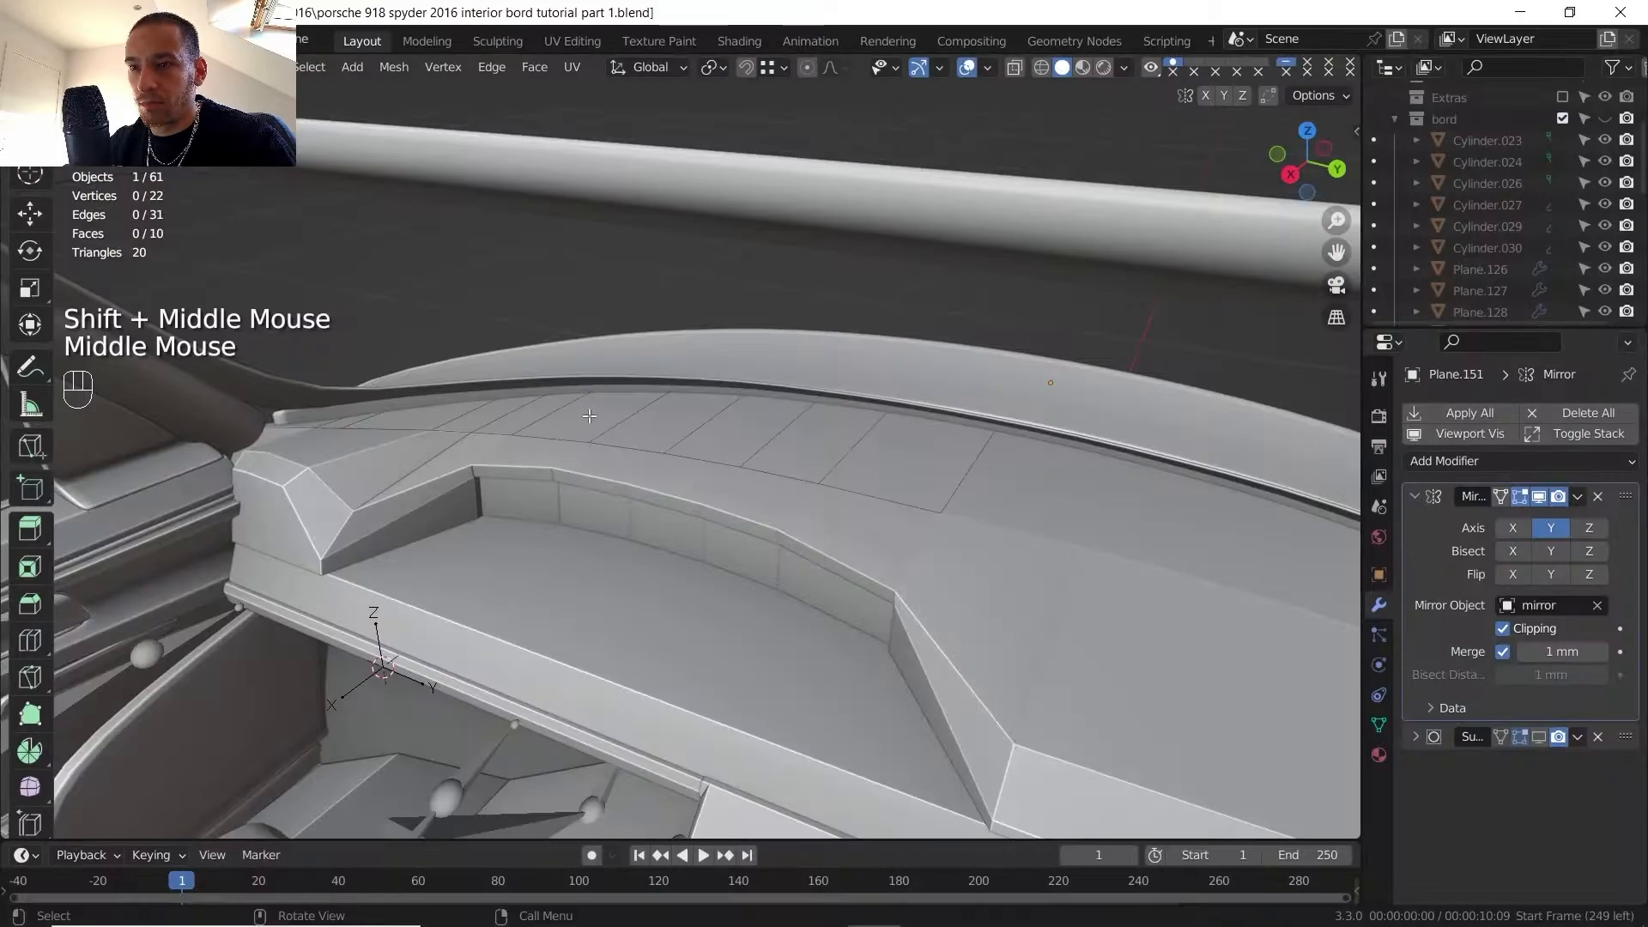
pyautogui.keyDown('shift'); pyautogui.moveTo(589, 416); pyautogui.dragTo(661, 549, button='middle'); pyautogui.keyUp('shift')
pyautogui.click(454, 361)
pyautogui.moveTo(454, 360); pyautogui.dragTo(652, 705, button='middle')
pyautogui.scroll(-4, 596, 643)
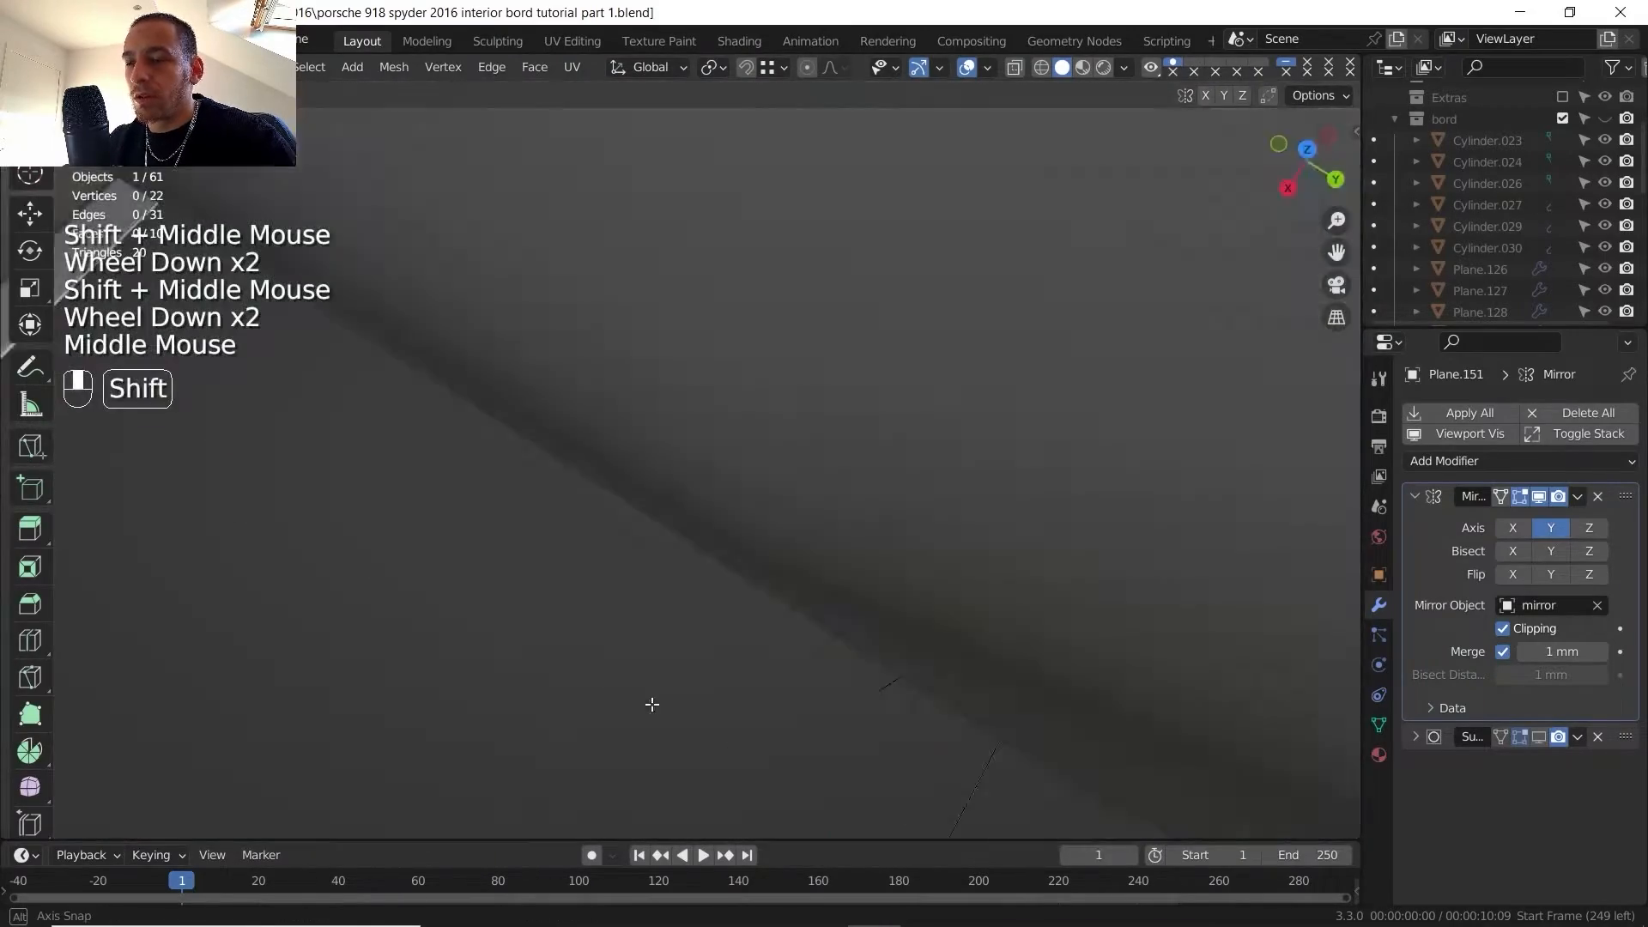
pyautogui.scroll(-8, 658, 607)
pyautogui.keyDown('shift'); pyautogui.moveTo(659, 607); pyautogui.dragTo(623, 576, button='middle'); pyautogui.keyUp('shift')
pyautogui.scroll(5, 681, 486)
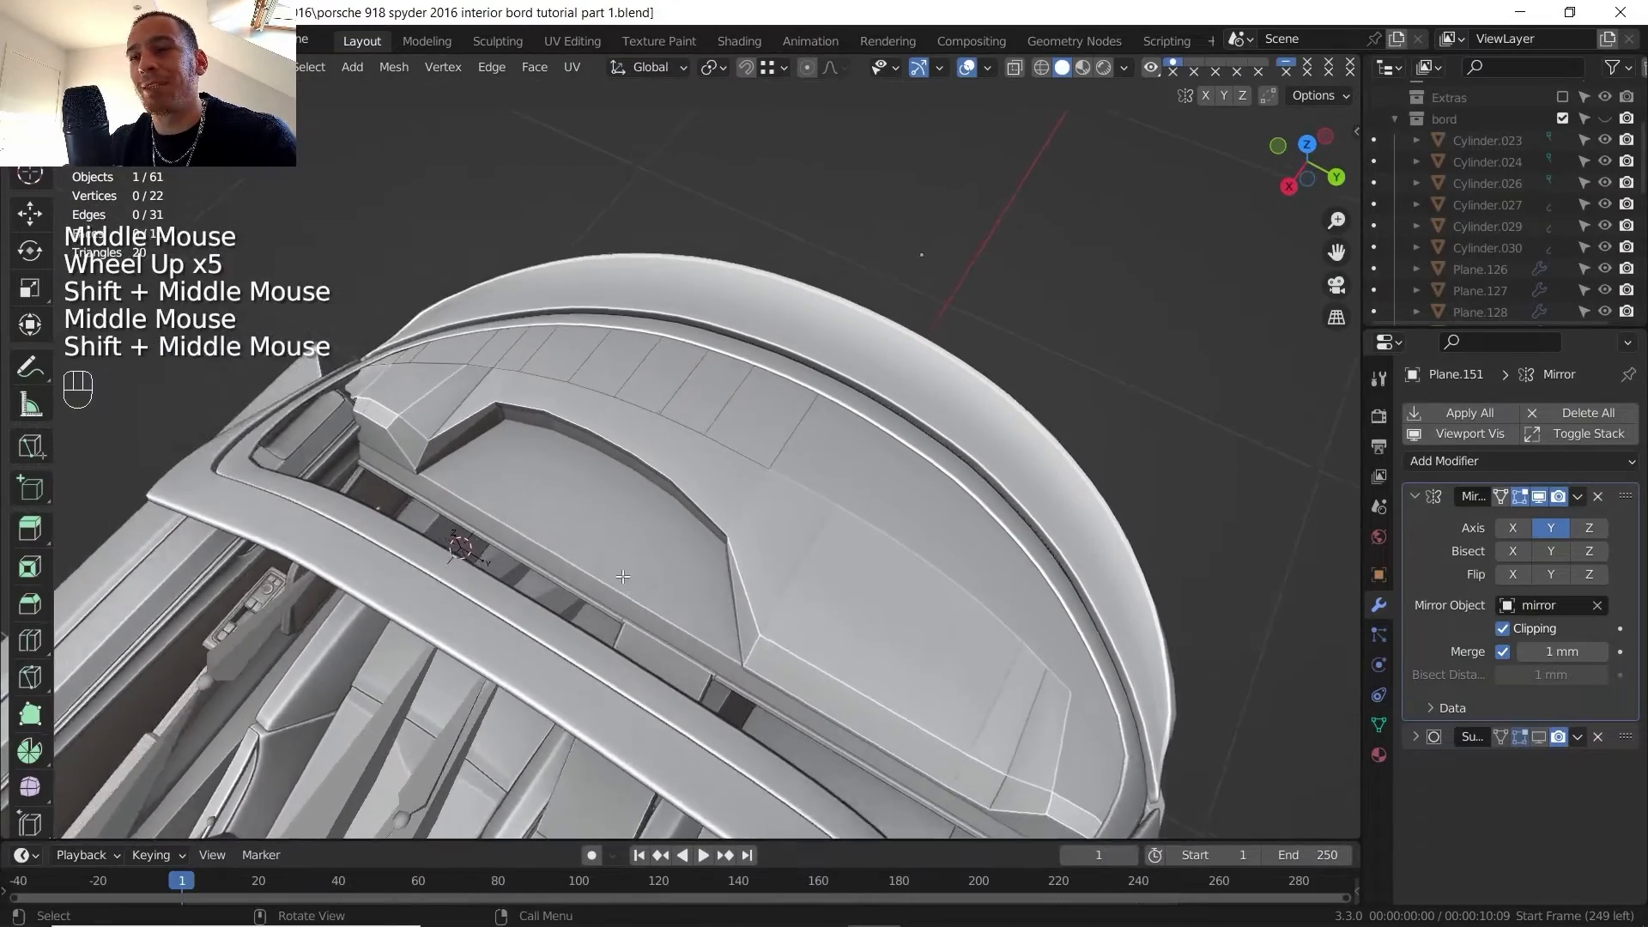
# - Select all faces of the strip and extrude them about 42 mm upwards along Z
pyautogui.press('a')
pyautogui.moveTo(587, 384); pyautogui.dragTo(650, 396, button='middle')
pyautogui.press('e')
pyautogui.press('z')
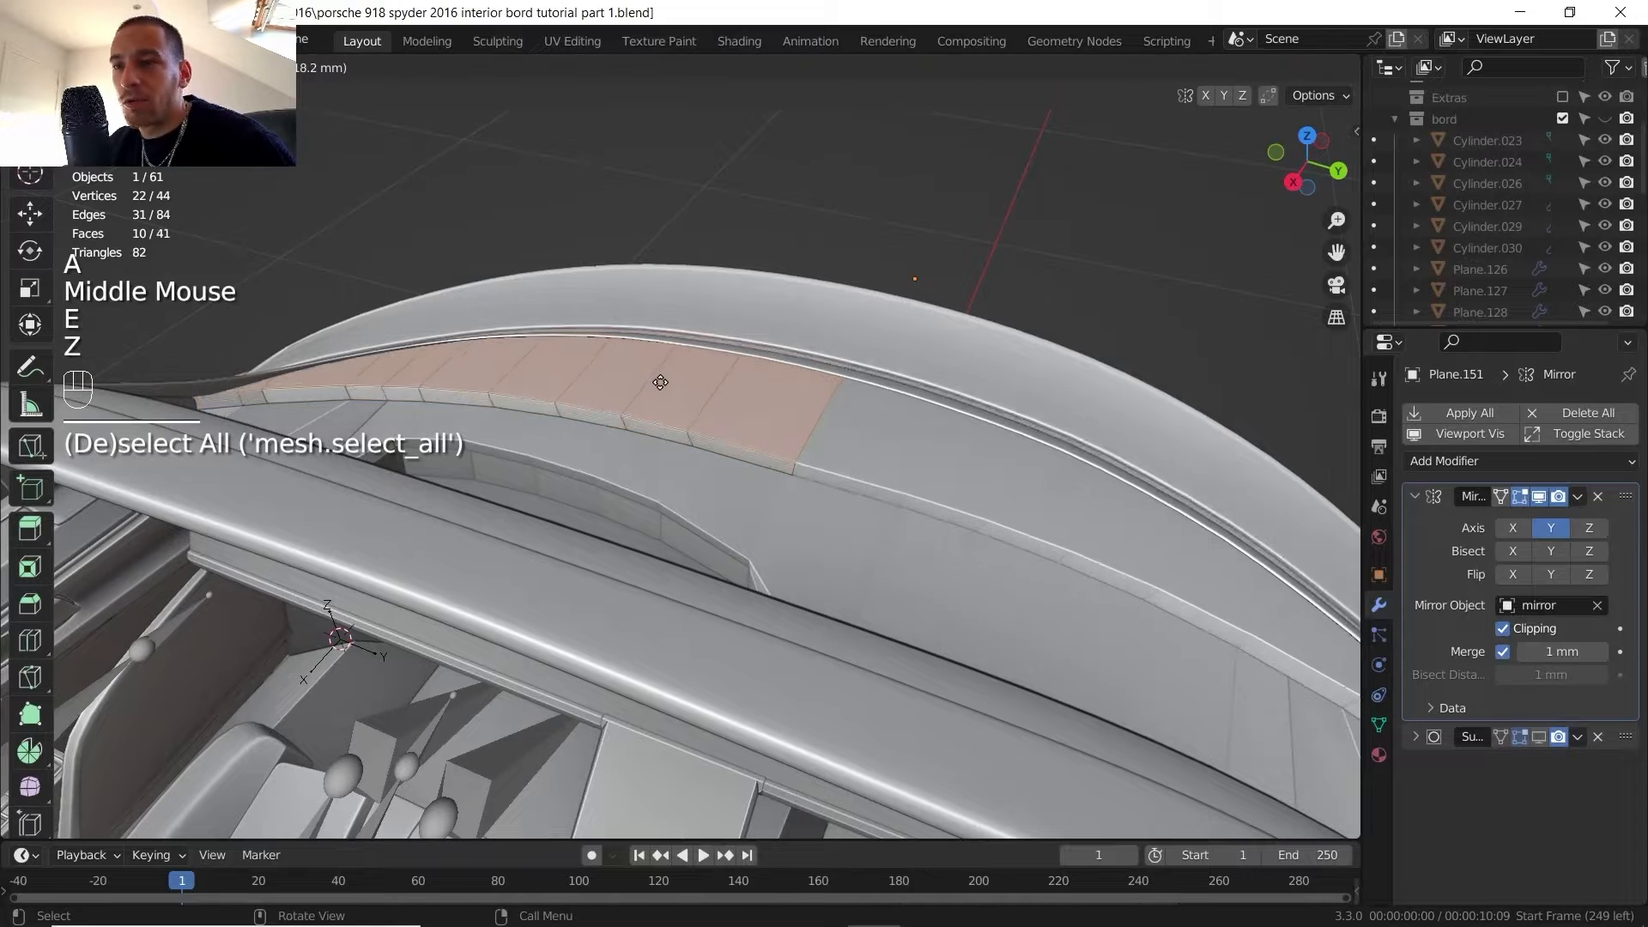
pyautogui.press('z')
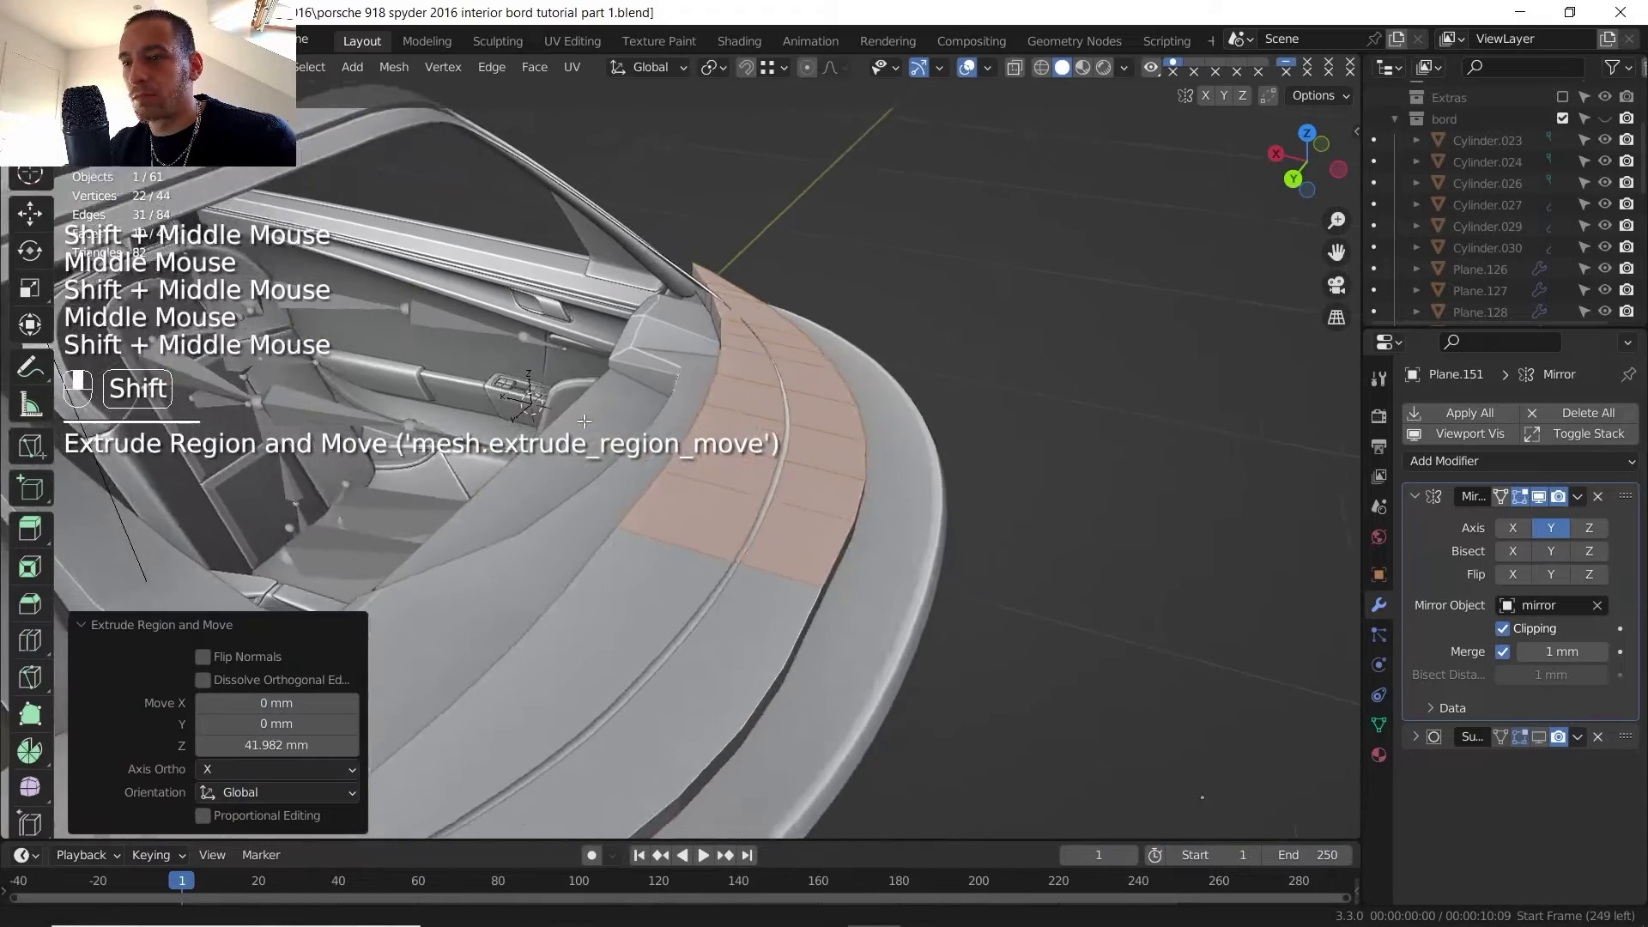
# - Select a four-edge path along the raised strip's windshield side and move it about 10.7 mm along X
pyautogui.keyDown('shift'); pyautogui.moveTo(762, 503); pyautogui.dragTo(578, 442, button='middle'); pyautogui.keyUp('shift')
pyautogui.moveTo(578, 442); pyautogui.dragTo(673, 405, button='middle')
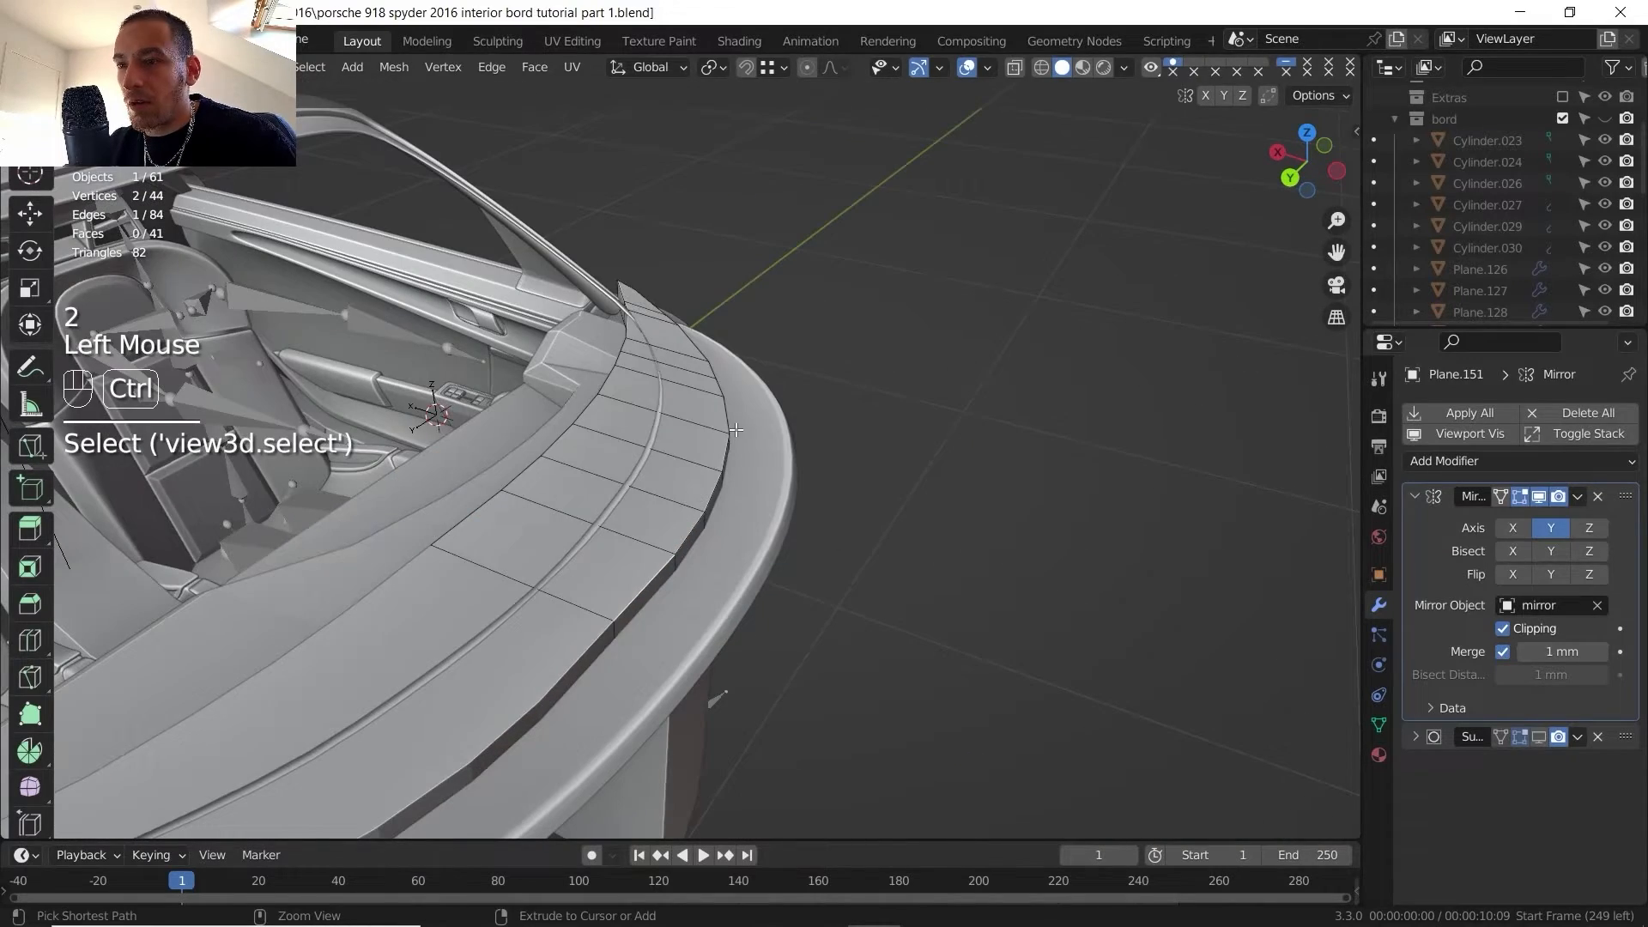
pyautogui.moveTo(736, 429); pyautogui.dragTo(769, 472, button='middle')
pyautogui.keyDown('ctrl'); pyautogui.click(784, 435); pyautogui.keyUp('ctrl')
pyautogui.moveTo(756, 479); pyautogui.dragTo(819, 513, button='middle')
pyautogui.press('g')
pyautogui.press('x')
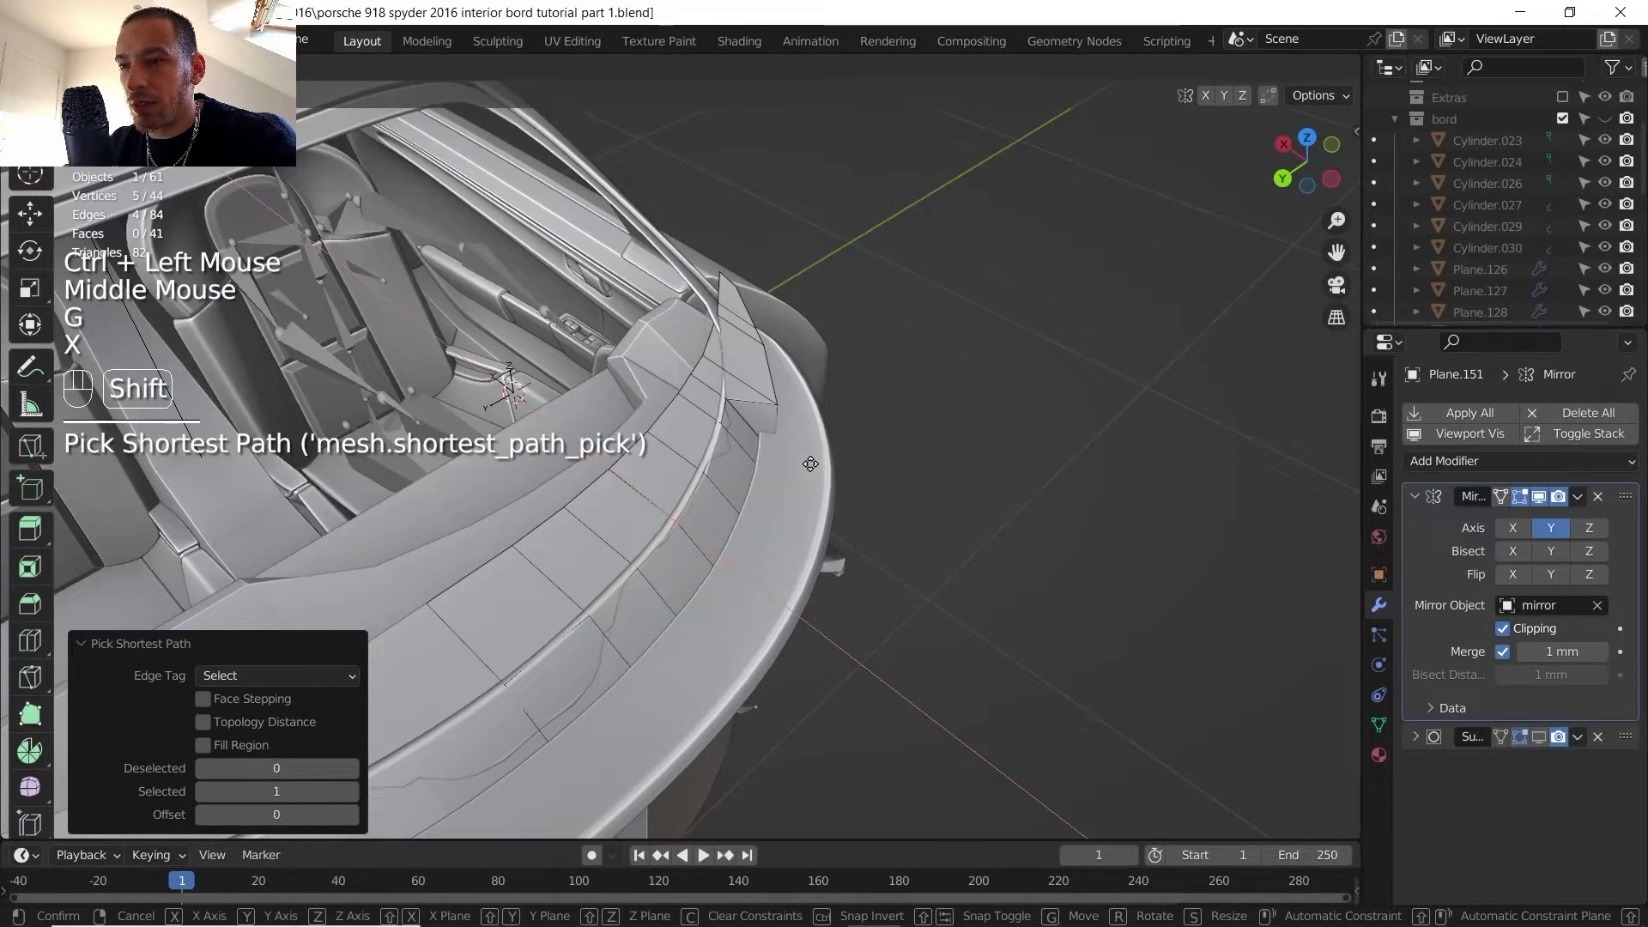
pyautogui.keyDown('shift'); pyautogui.click(761, 457); pyautogui.keyUp('shift')
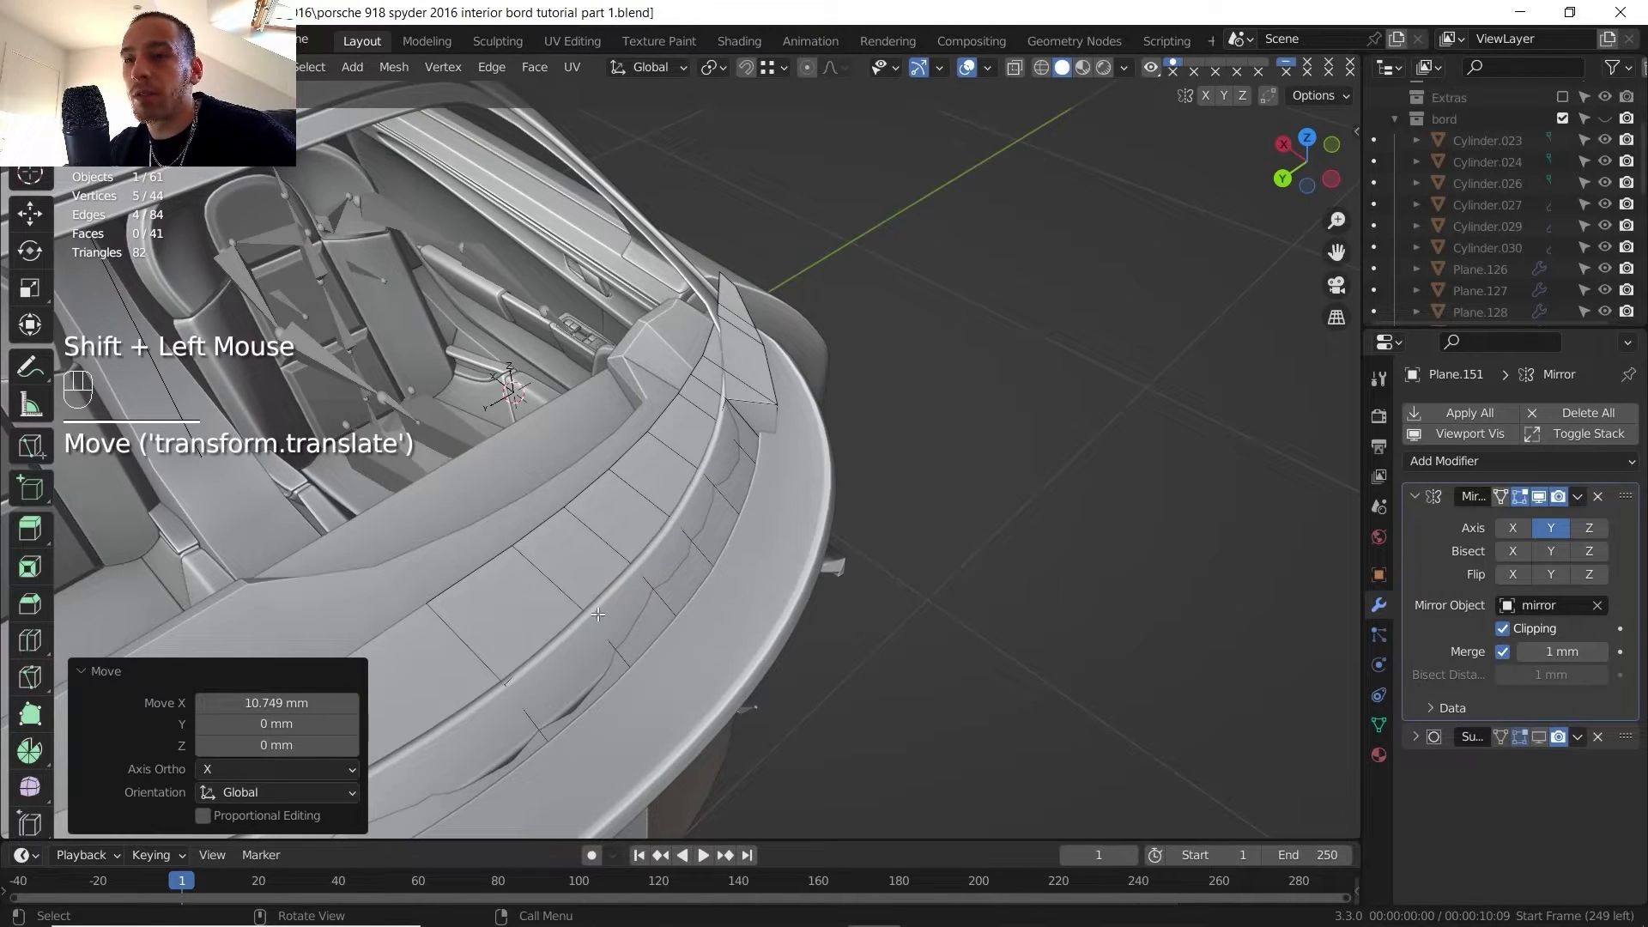
# - Move a single edge on the raised strip's windshield side, near its outer end, along X
pyautogui.keyDown('shift'); pyautogui.moveTo(599, 614); pyautogui.dragTo(387, 318, button='middle'); pyautogui.keyUp('shift')
pyautogui.moveTo(766, 423); pyautogui.dragTo(592, 455, button='middle')
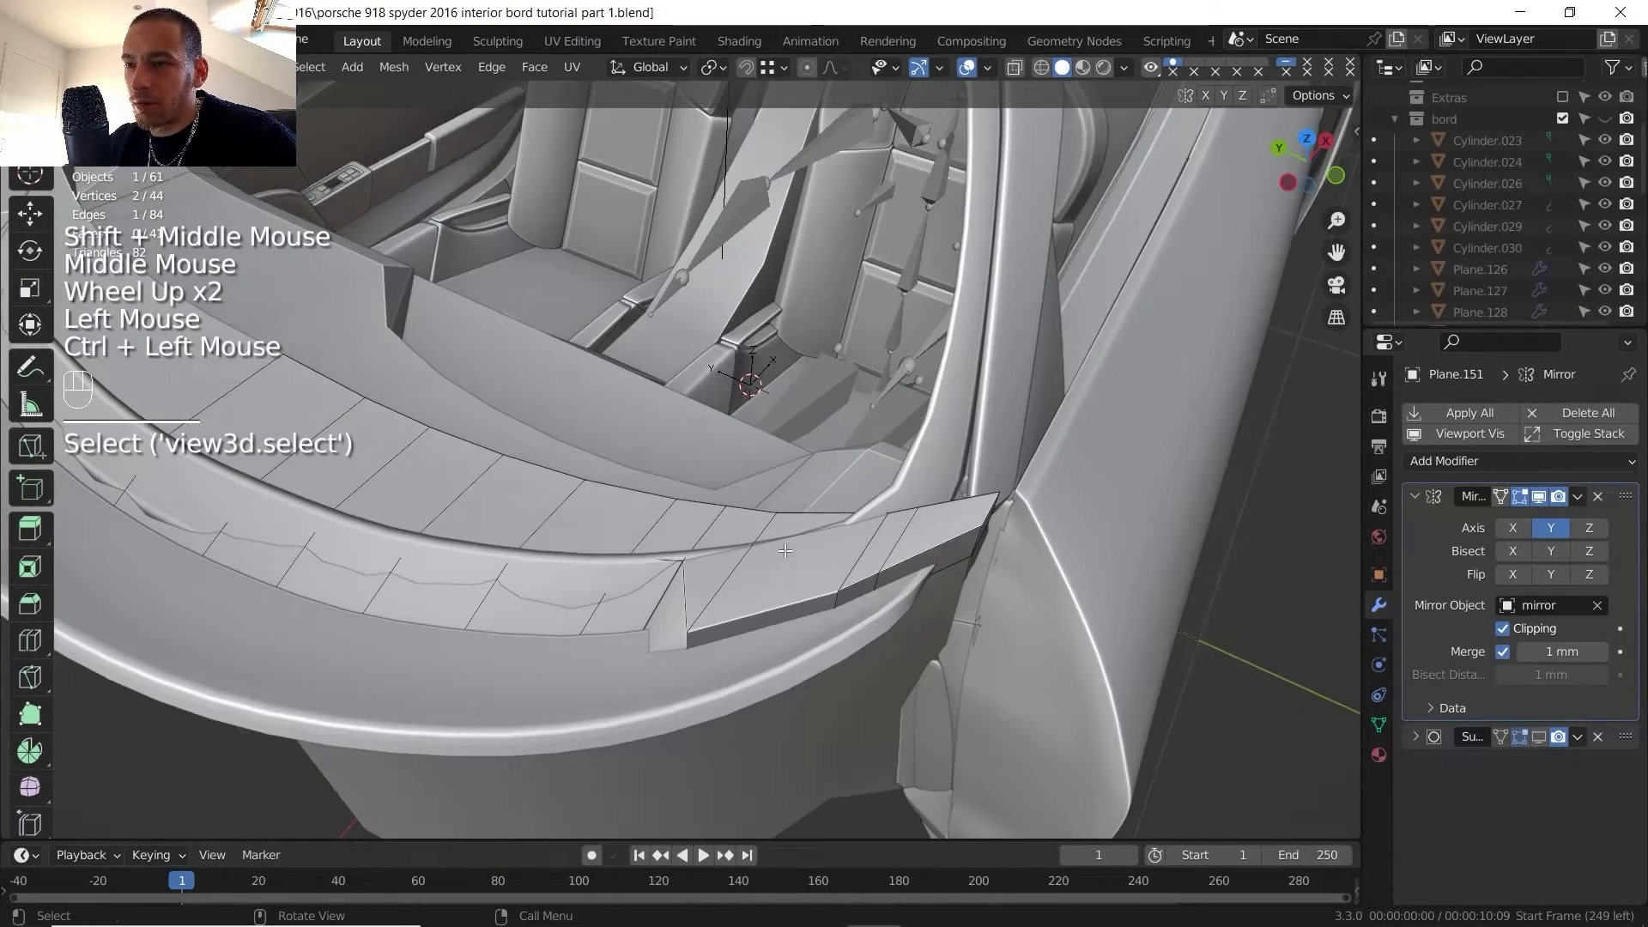
pyautogui.moveTo(786, 550); pyautogui.dragTo(734, 486, button='middle')
pyautogui.scroll(1, 777, 526)
pyautogui.press('g')
pyautogui.press('x')
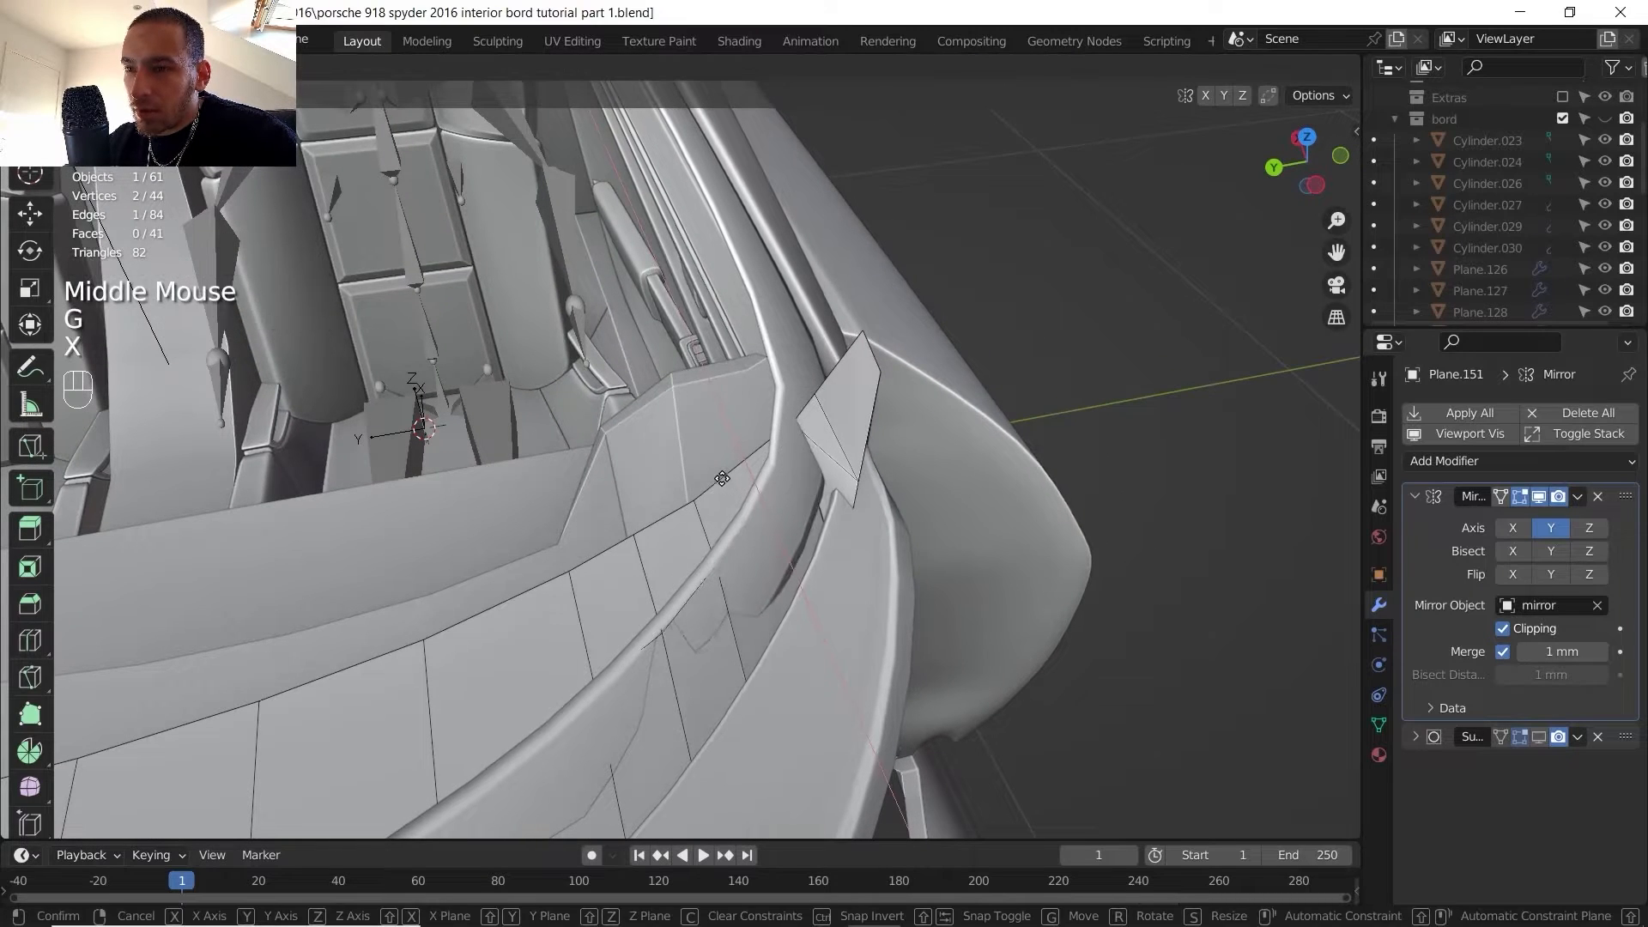
pyautogui.click(722, 478)
# - Select one vertex on the strip's windshield side and move it about 3.3 mm along X
pyautogui.press('1')
pyautogui.click(688, 650)
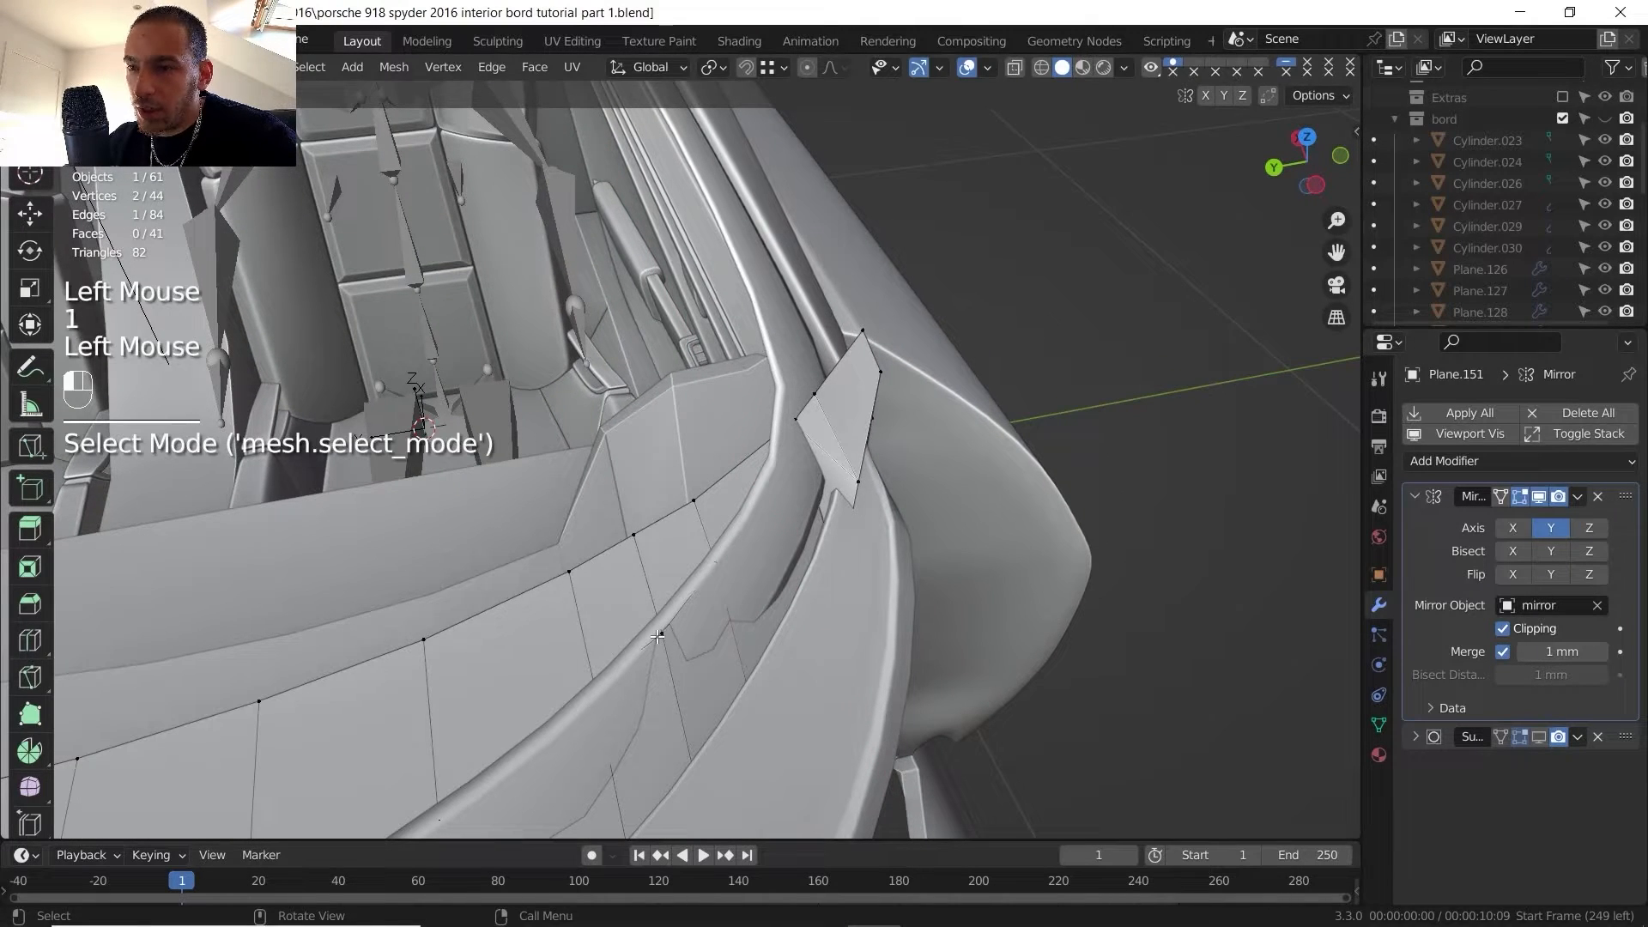
pyautogui.press('g')
pyautogui.press('x')
pyautogui.press('shift')
pyautogui.keyDown('shift'); pyautogui.click(678, 645); pyautogui.keyUp('shift')
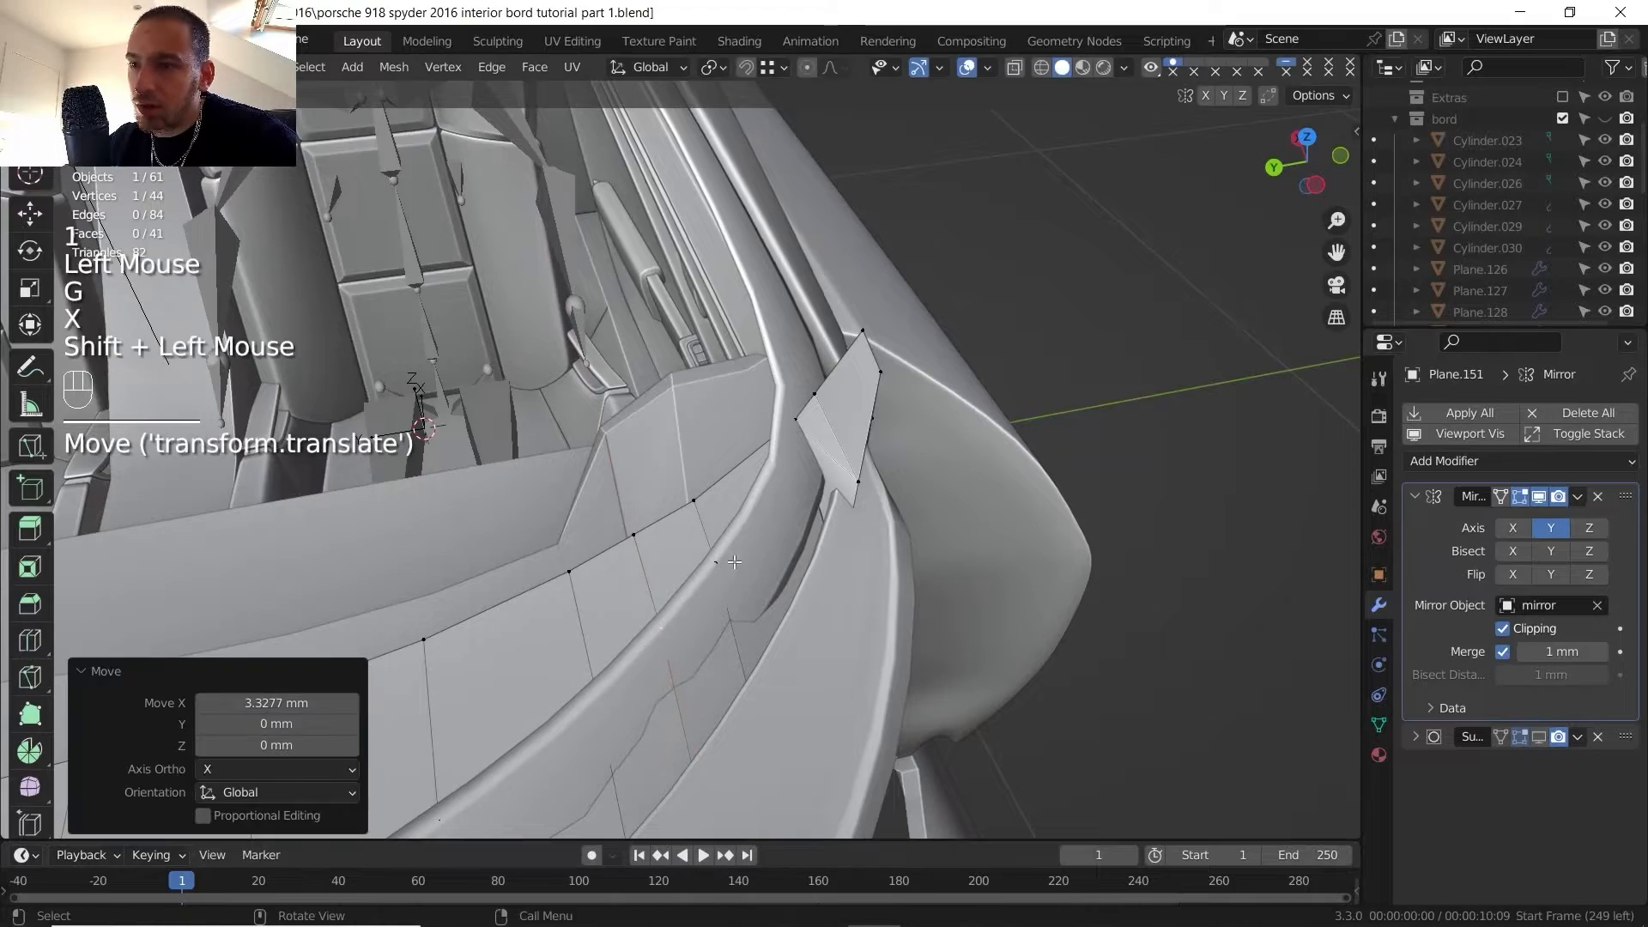
# - Examine the vertices at the strip's outer end from the cabin side, with and without X-ray display
pyautogui.keyDown('shift'); pyautogui.moveTo(678, 646); pyautogui.dragTo(1013, 507, button='middle'); pyautogui.keyUp('shift')
pyautogui.scroll(2, 1013, 506)
pyautogui.keyDown('shift'); pyautogui.moveTo(1013, 507); pyautogui.dragTo(816, 549, button='middle'); pyautogui.keyUp('shift')
pyautogui.moveTo(815, 549); pyautogui.dragTo(824, 429, button='middle')
pyautogui.click(725, 500)
pyautogui.click(1015, 67)
pyautogui.moveTo(678, 498); pyautogui.dragTo(732, 473, button='middle')
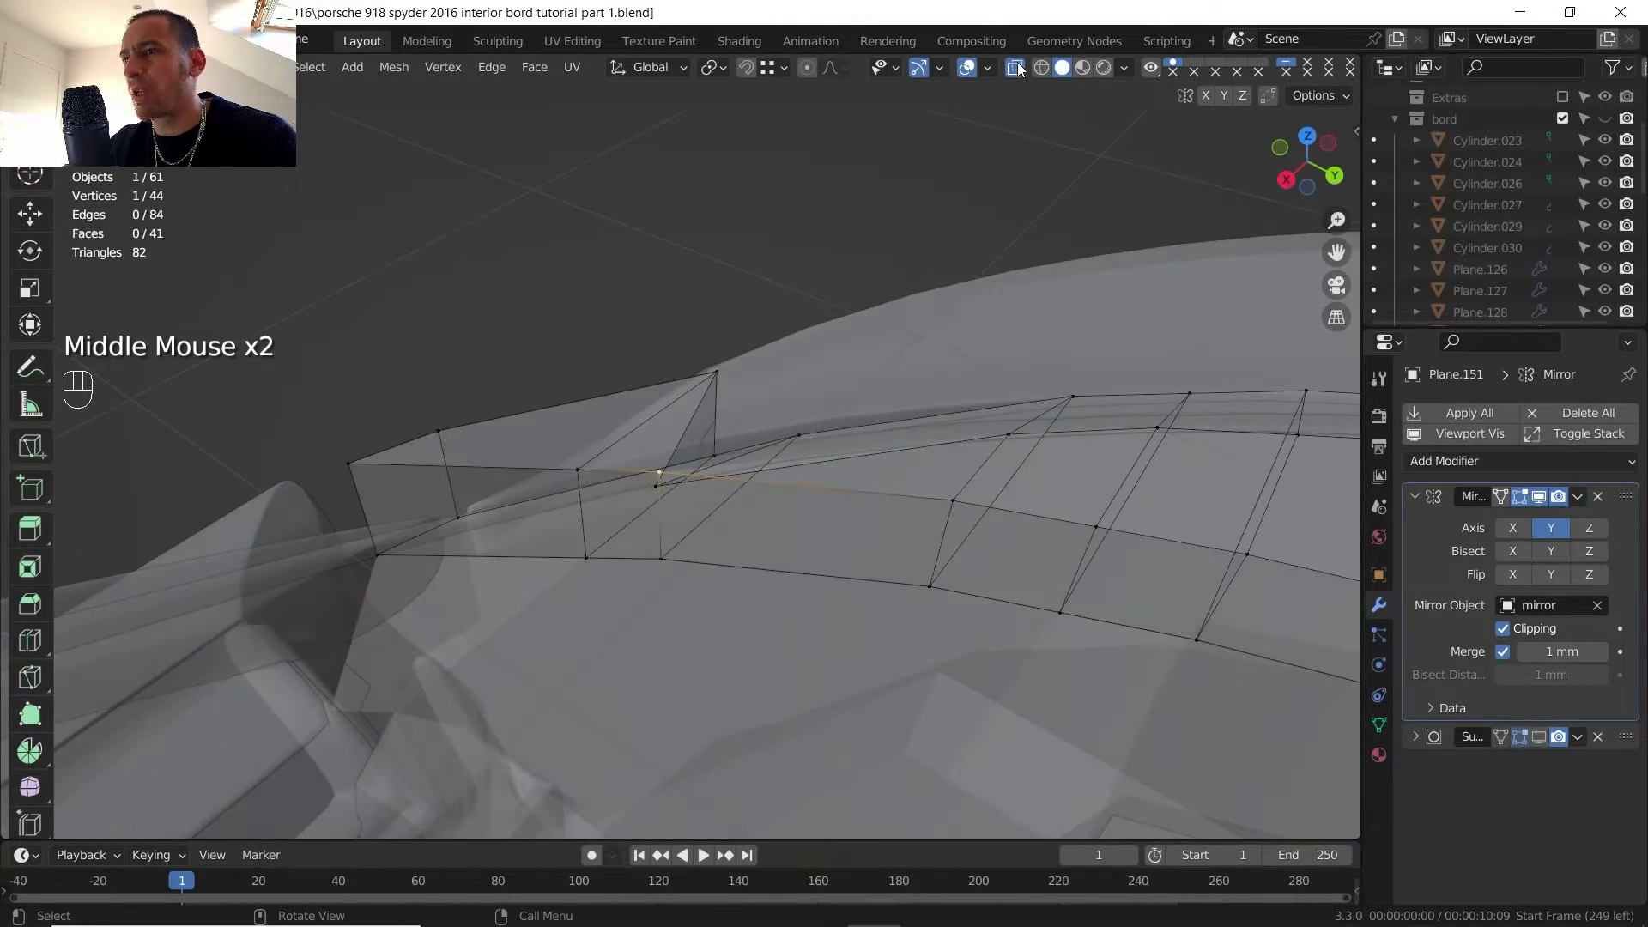
pyautogui.click(1015, 68)
pyautogui.moveTo(593, 494); pyautogui.dragTo(601, 502, button='middle')
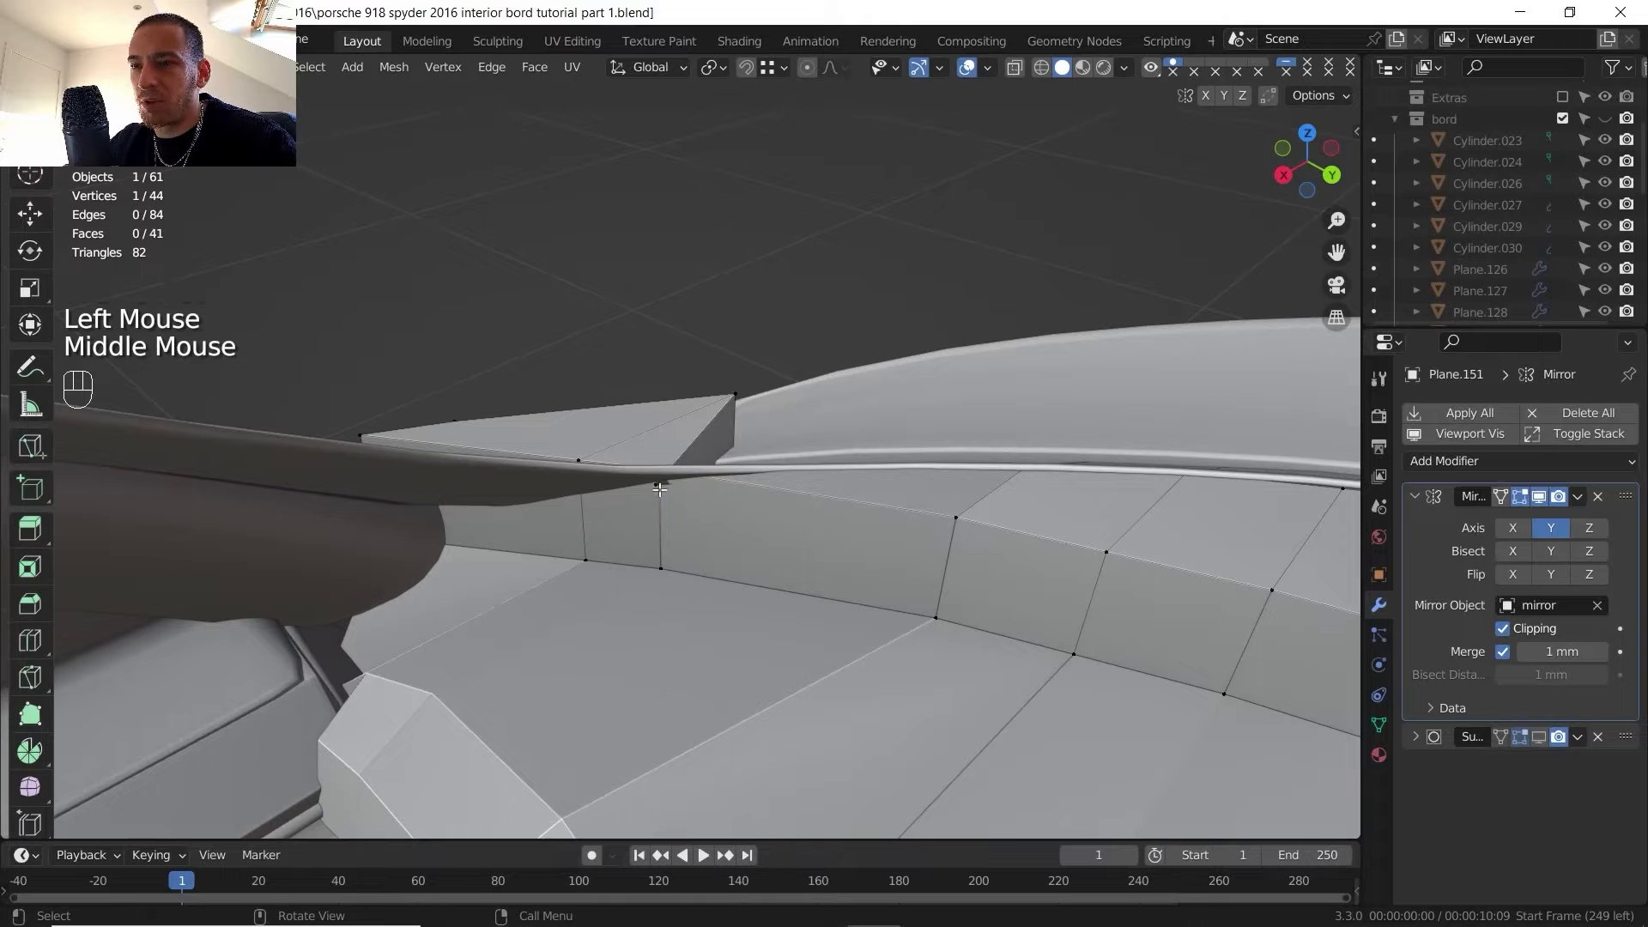
# - Isolate the strip, adjust an end corner vertex along Z, slide the neighbouring vertex along its edge, and bring the whole car back
pyautogui.press('KP_Divide')
pyautogui.press('g')
pyautogui.press('z')
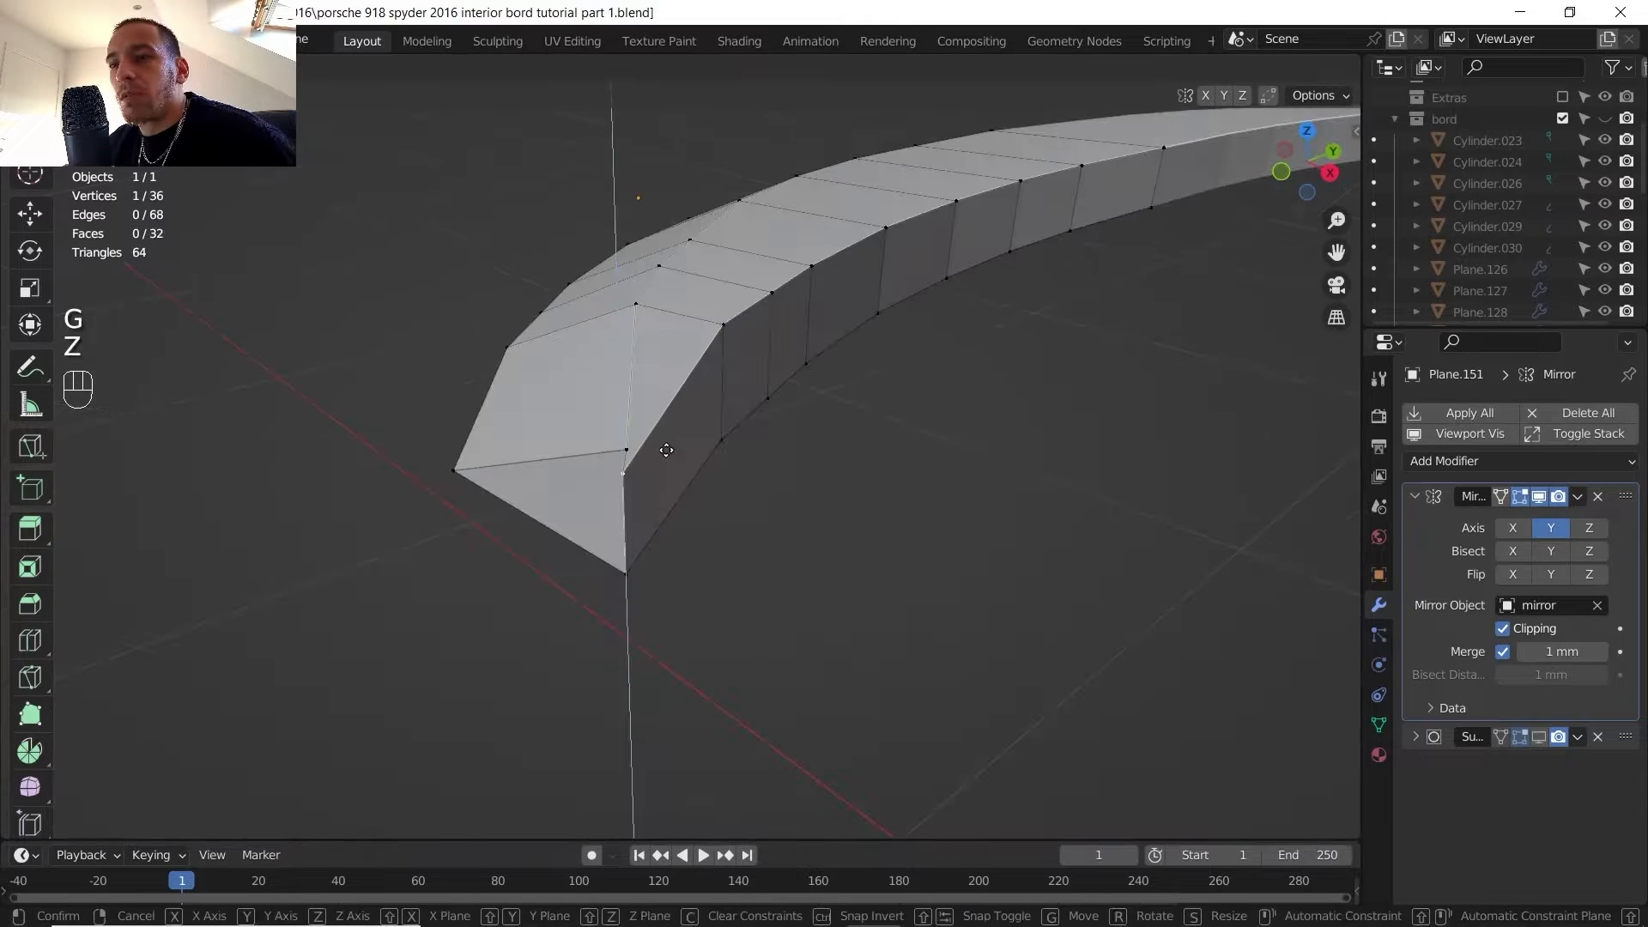
pyautogui.click(662, 449)
pyautogui.click(621, 444)
pyautogui.press('g')
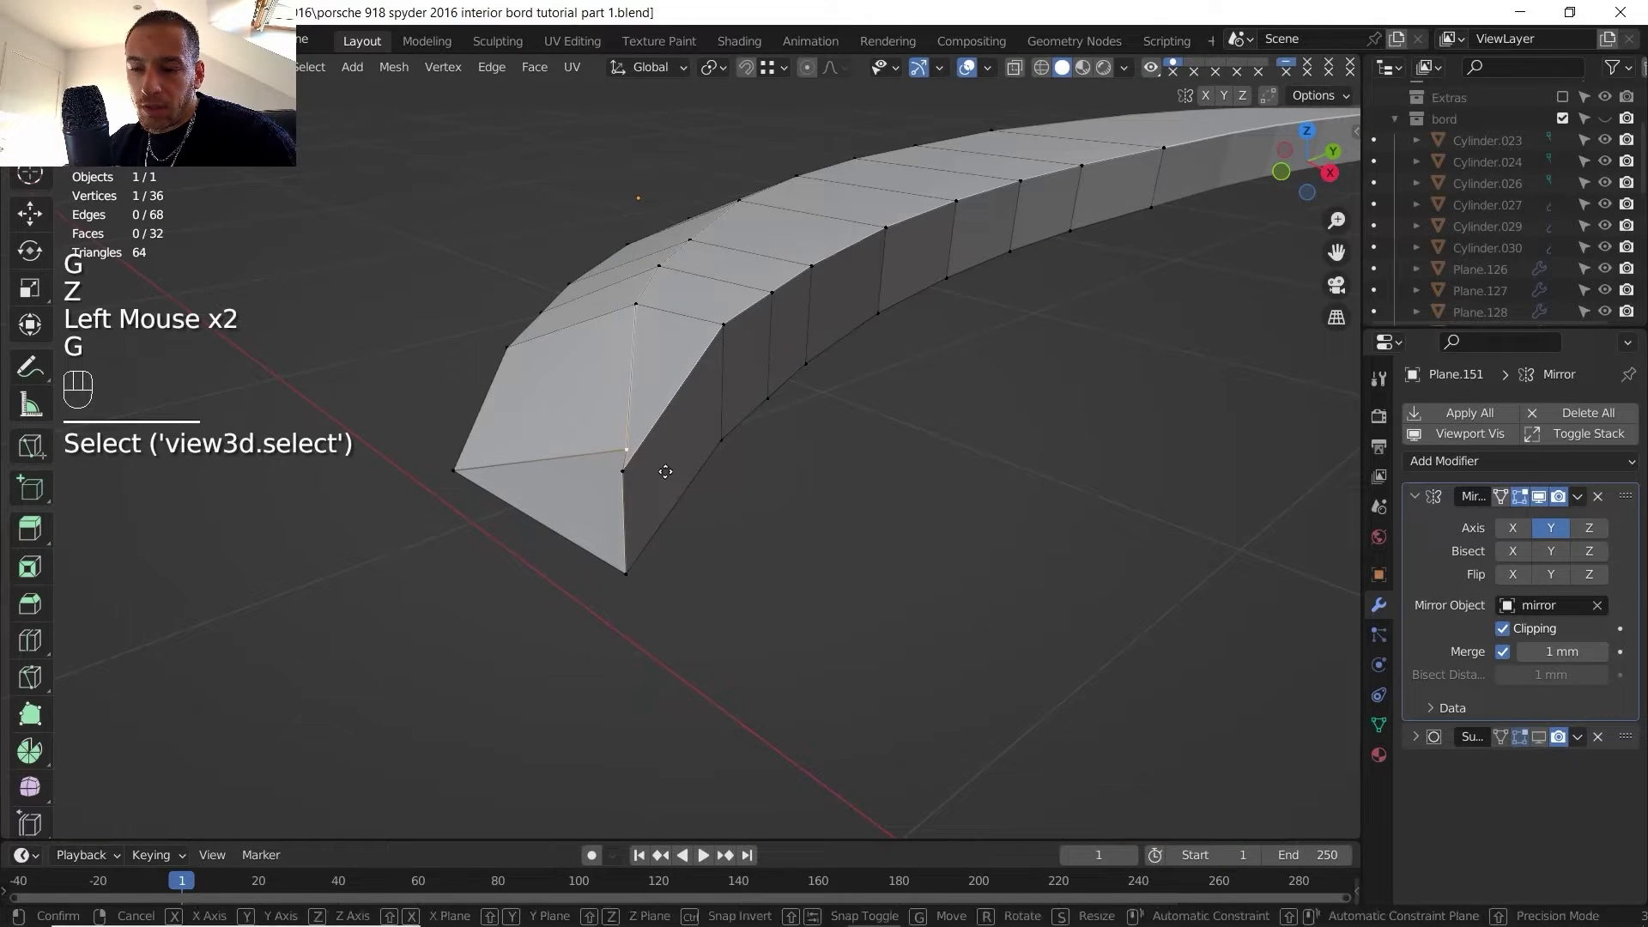
pyautogui.press('g')
pyautogui.click(649, 474)
pyautogui.press('Tab')
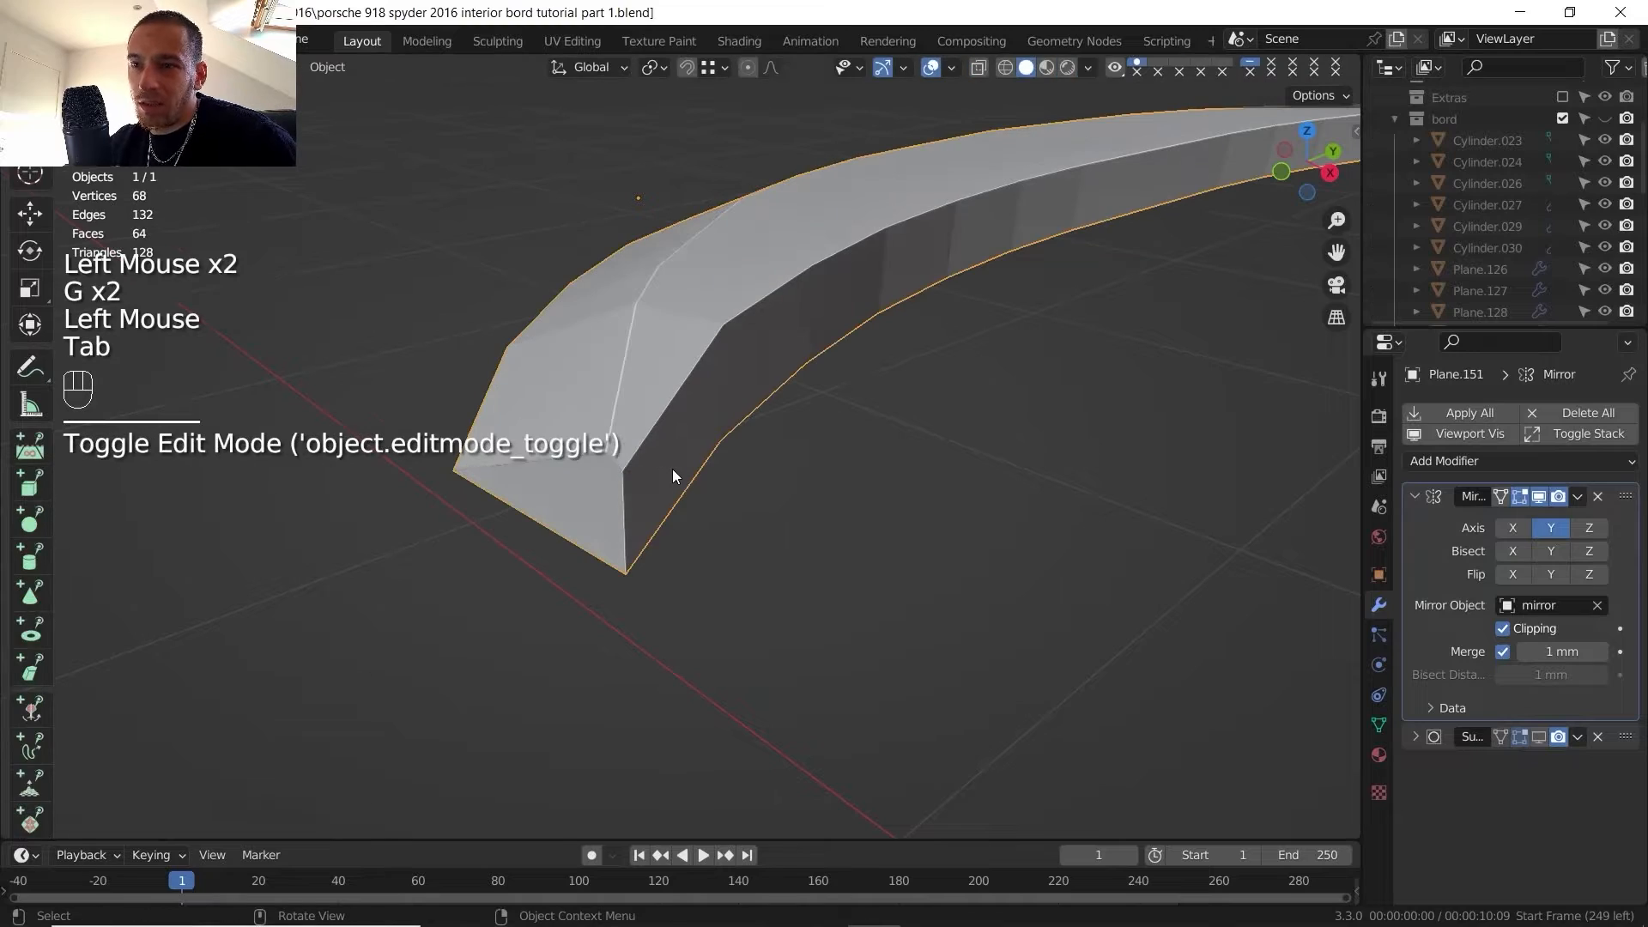
pyautogui.press('KP_Divide')
# - Reopen the strip's mesh, select the edge loop at its outer end, and move it along Y and X
pyautogui.scroll(-2, 661, 461)
pyautogui.keyDown('shift'); pyautogui.moveTo(661, 460); pyautogui.dragTo(821, 359, button='middle'); pyautogui.keyUp('shift')
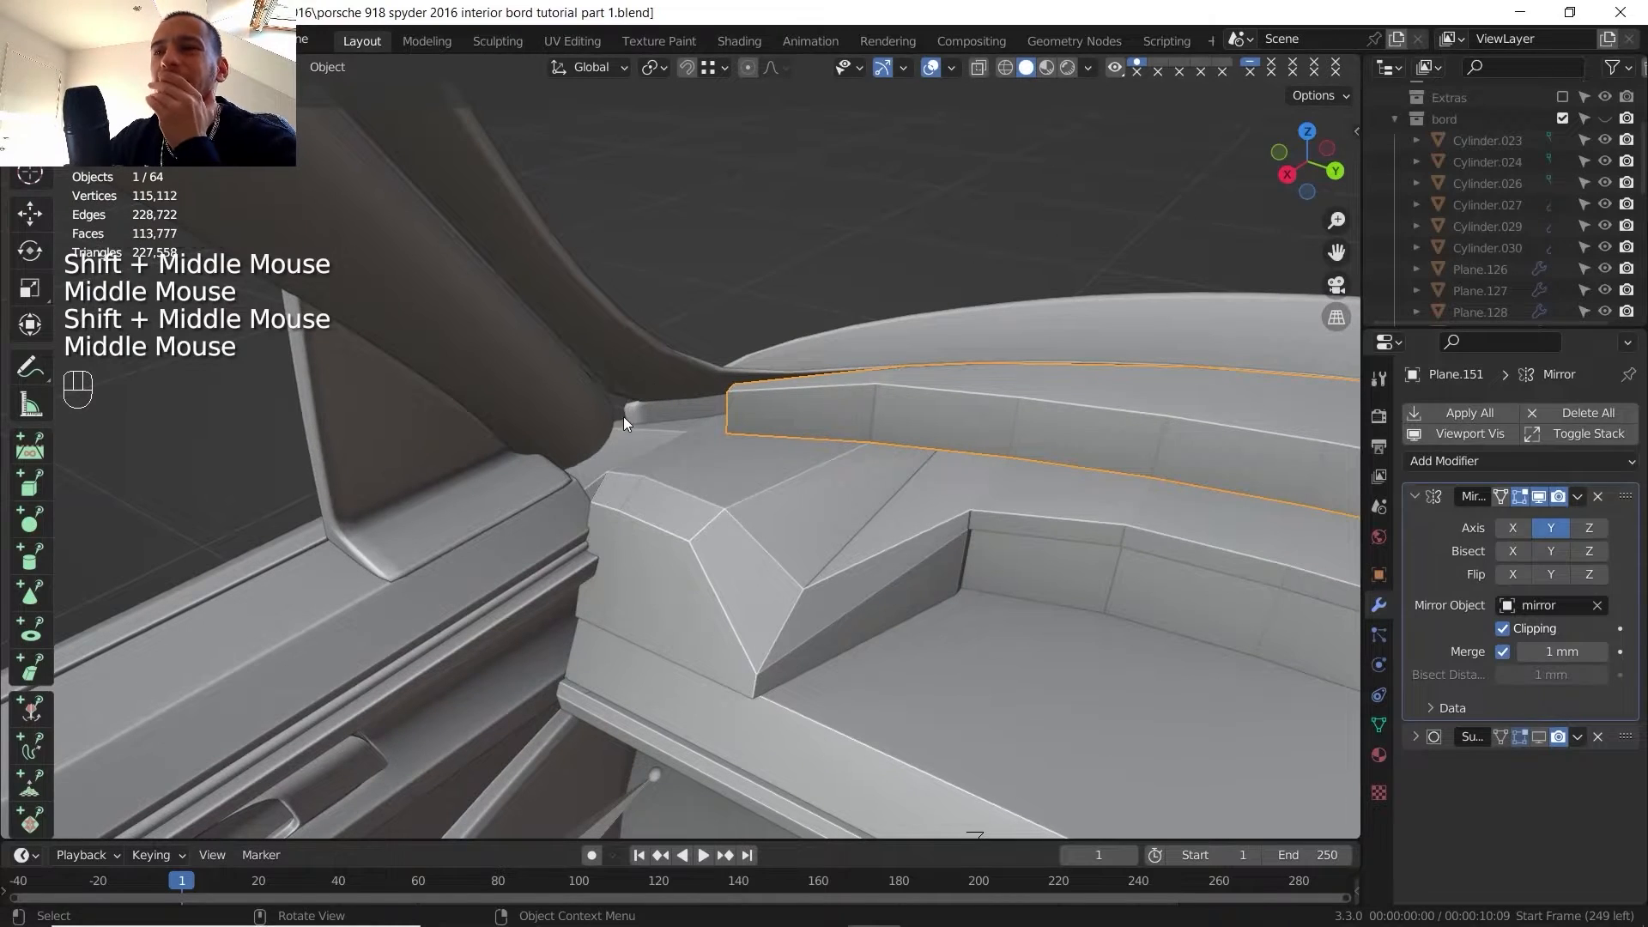
pyautogui.scroll(-2, 713, 376)
pyautogui.moveTo(713, 375); pyautogui.dragTo(709, 329, button='middle')
pyautogui.moveTo(447, 251); pyautogui.dragTo(528, 226, button='middle')
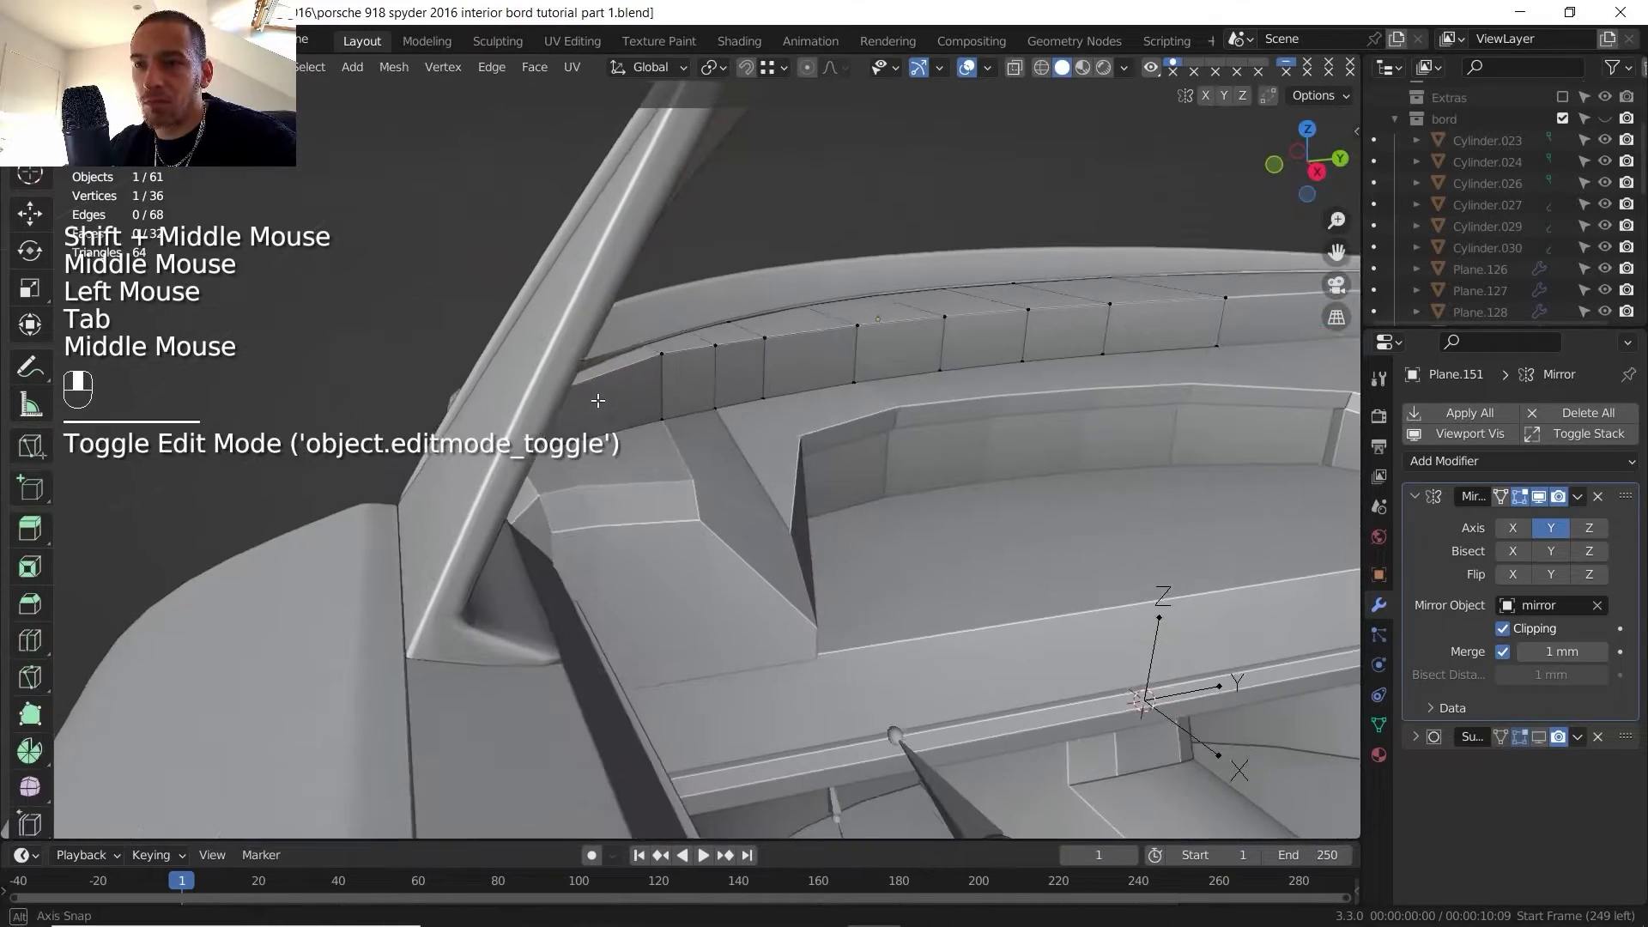
pyautogui.press('3')
pyautogui.press('2')
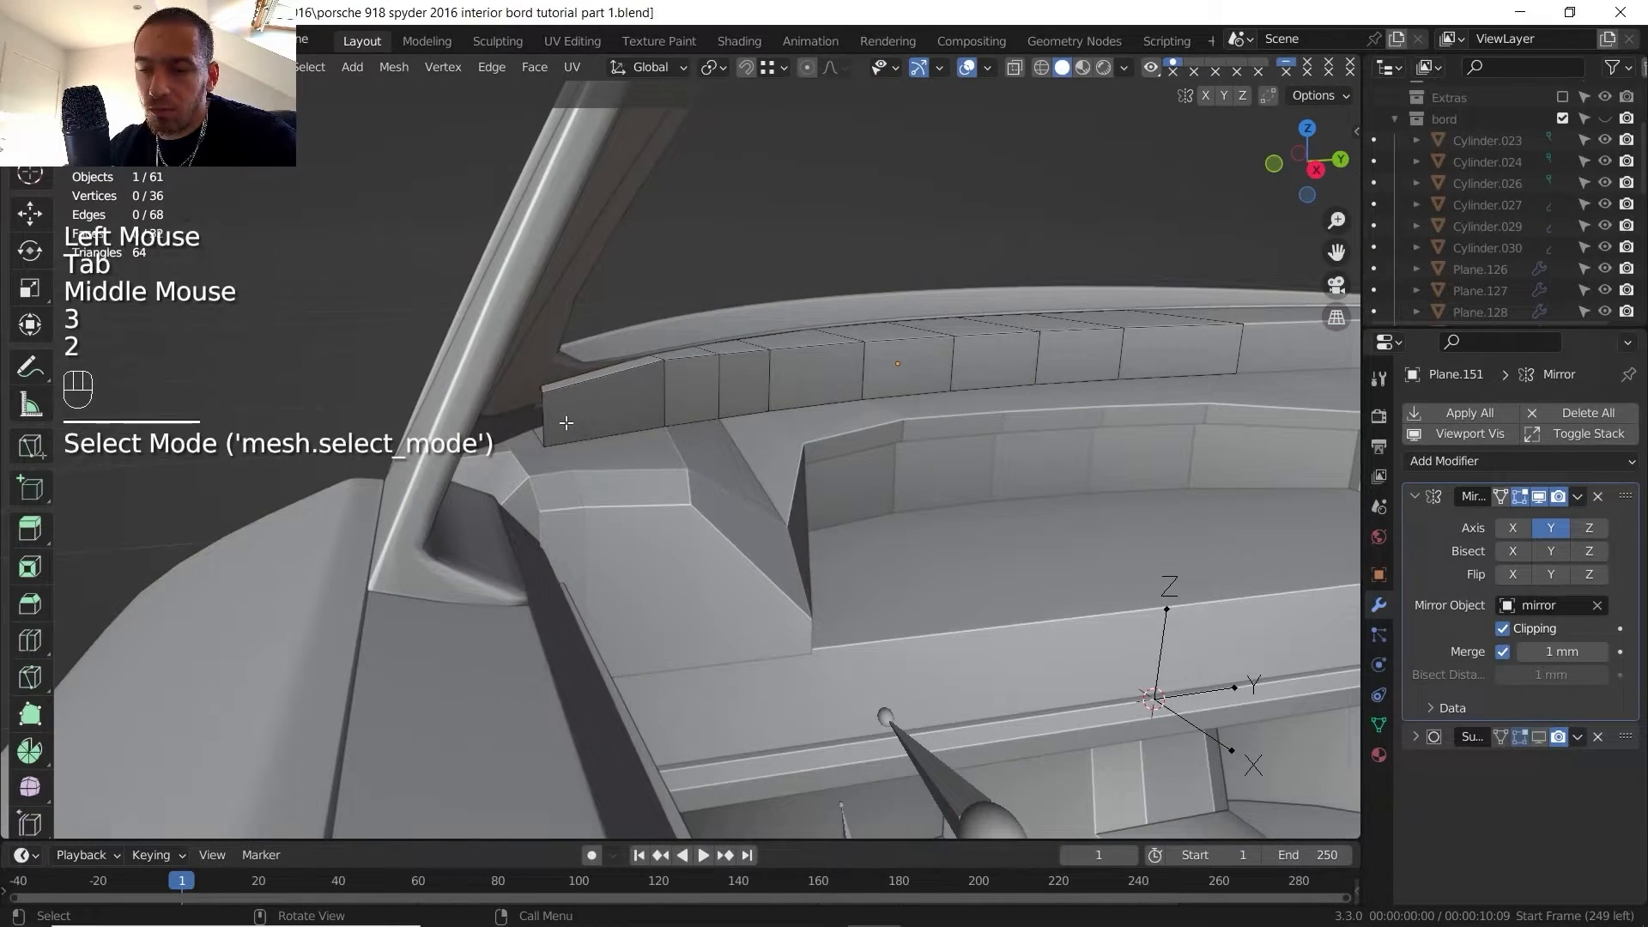
pyautogui.keyDown('alt'); pyautogui.click(563, 429); pyautogui.keyUp('alt')
pyautogui.moveTo(564, 429); pyautogui.dragTo(807, 369, button='middle')
pyautogui.press('g')
pyautogui.press('y')
pyautogui.click(503, 458)
pyautogui.press('g')
pyautogui.press('x')
pyautogui.press('shift')
pyautogui.keyDown('shift'); pyautogui.click(561, 581); pyautogui.keyUp('shift')
# - Select an eight-edge loop running lengthwise along the strip and move it about 19 mm along X
pyautogui.scroll(-2, 561, 581)
pyautogui.keyDown('alt'); pyautogui.click(763, 383); pyautogui.keyUp('alt')
pyautogui.press('g')
pyautogui.press('x')
pyautogui.keyDown('shift'); pyautogui.click(857, 357); pyautogui.keyUp('shift')
pyautogui.scroll(-3, 857, 358)
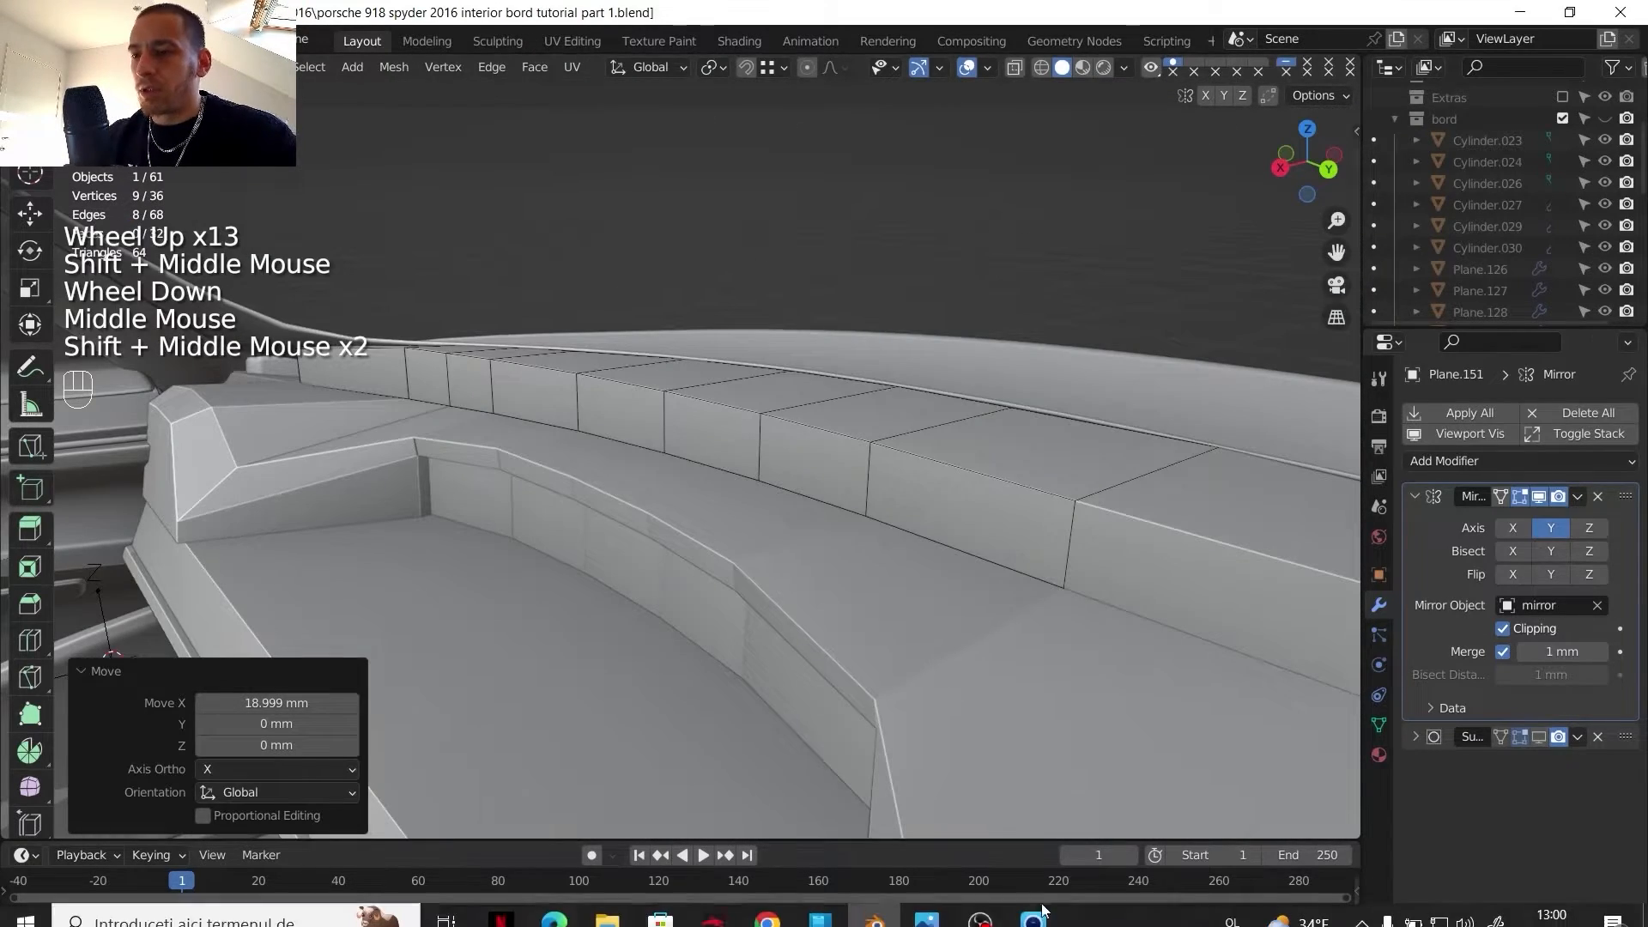
# - Compare the strip with the dashboard top behind the gauges in the interior photo
pyautogui.click(927, 908)
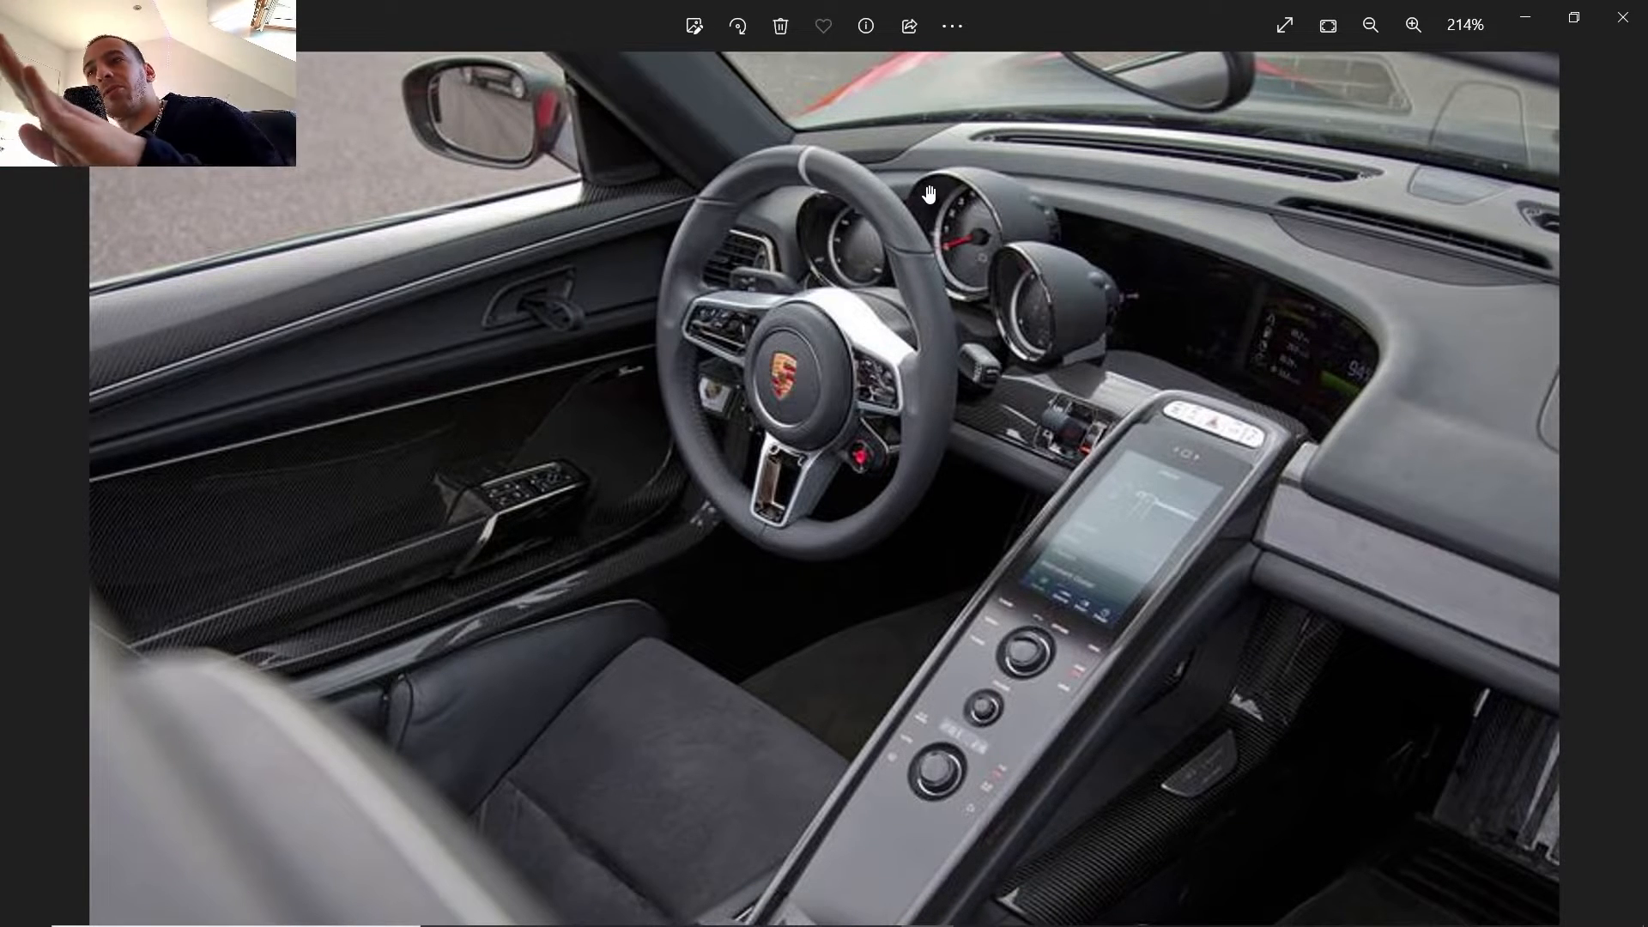
pyautogui.moveTo(756, 924)
pyautogui.click(872, 906)
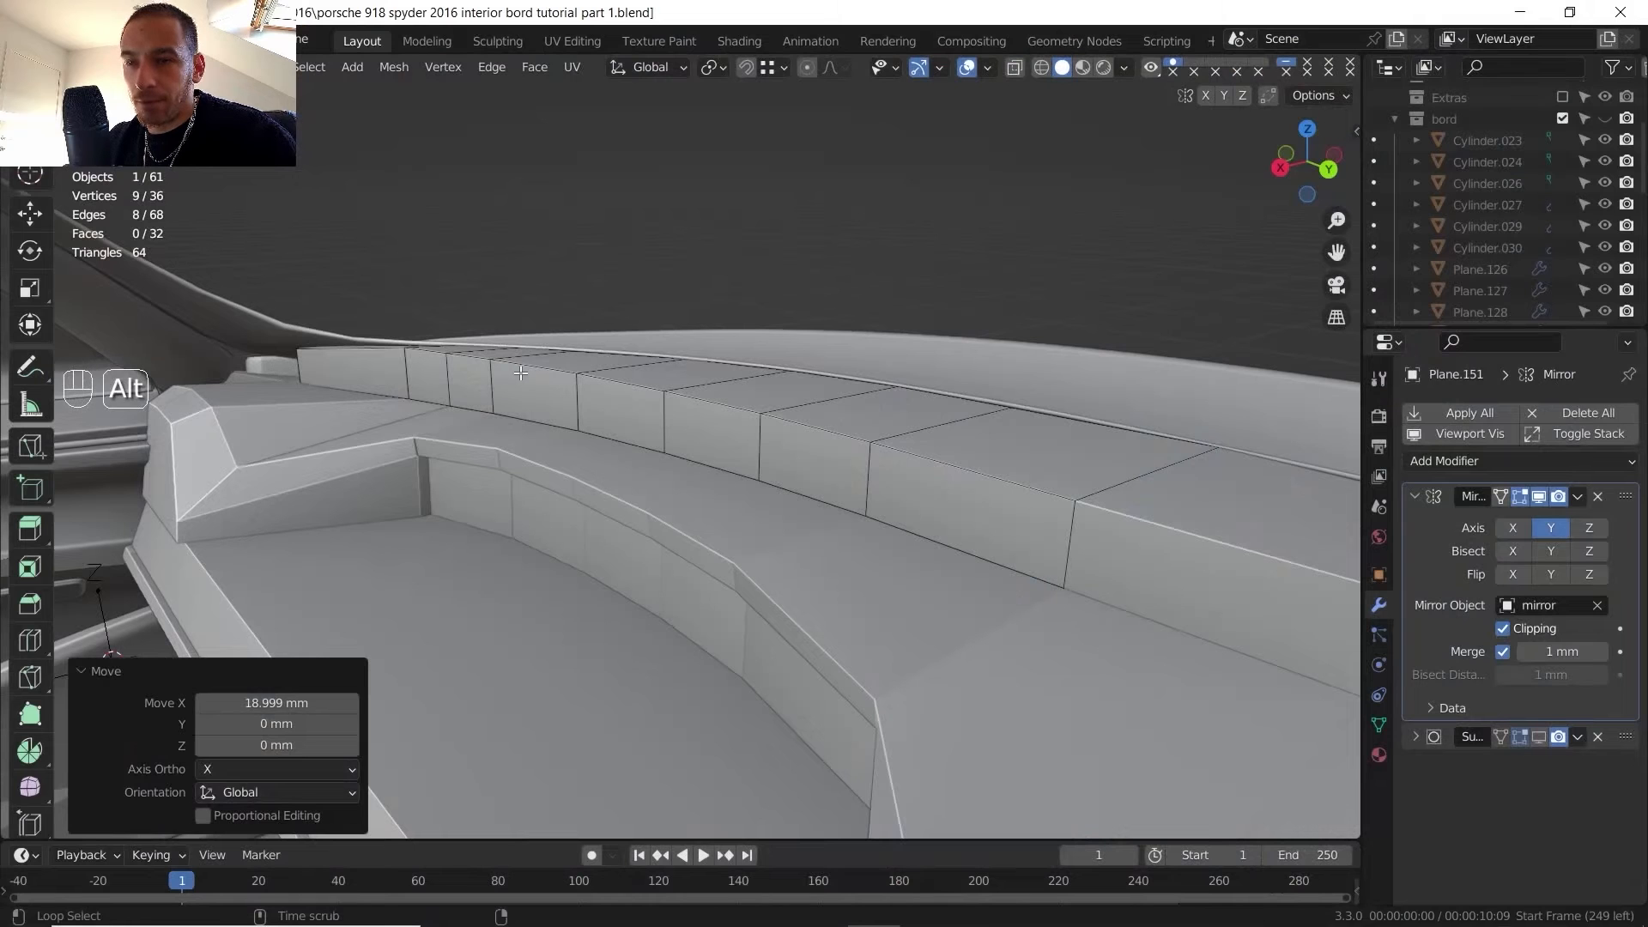
# - Select the strip's upper cabin-side edge loop and flatten it to one height by scaling Z to 0
pyautogui.keyDown('alt'); pyautogui.click(616, 391); pyautogui.keyUp('alt')
pyautogui.moveTo(616, 391); pyautogui.dragTo(640, 423, button='middle')
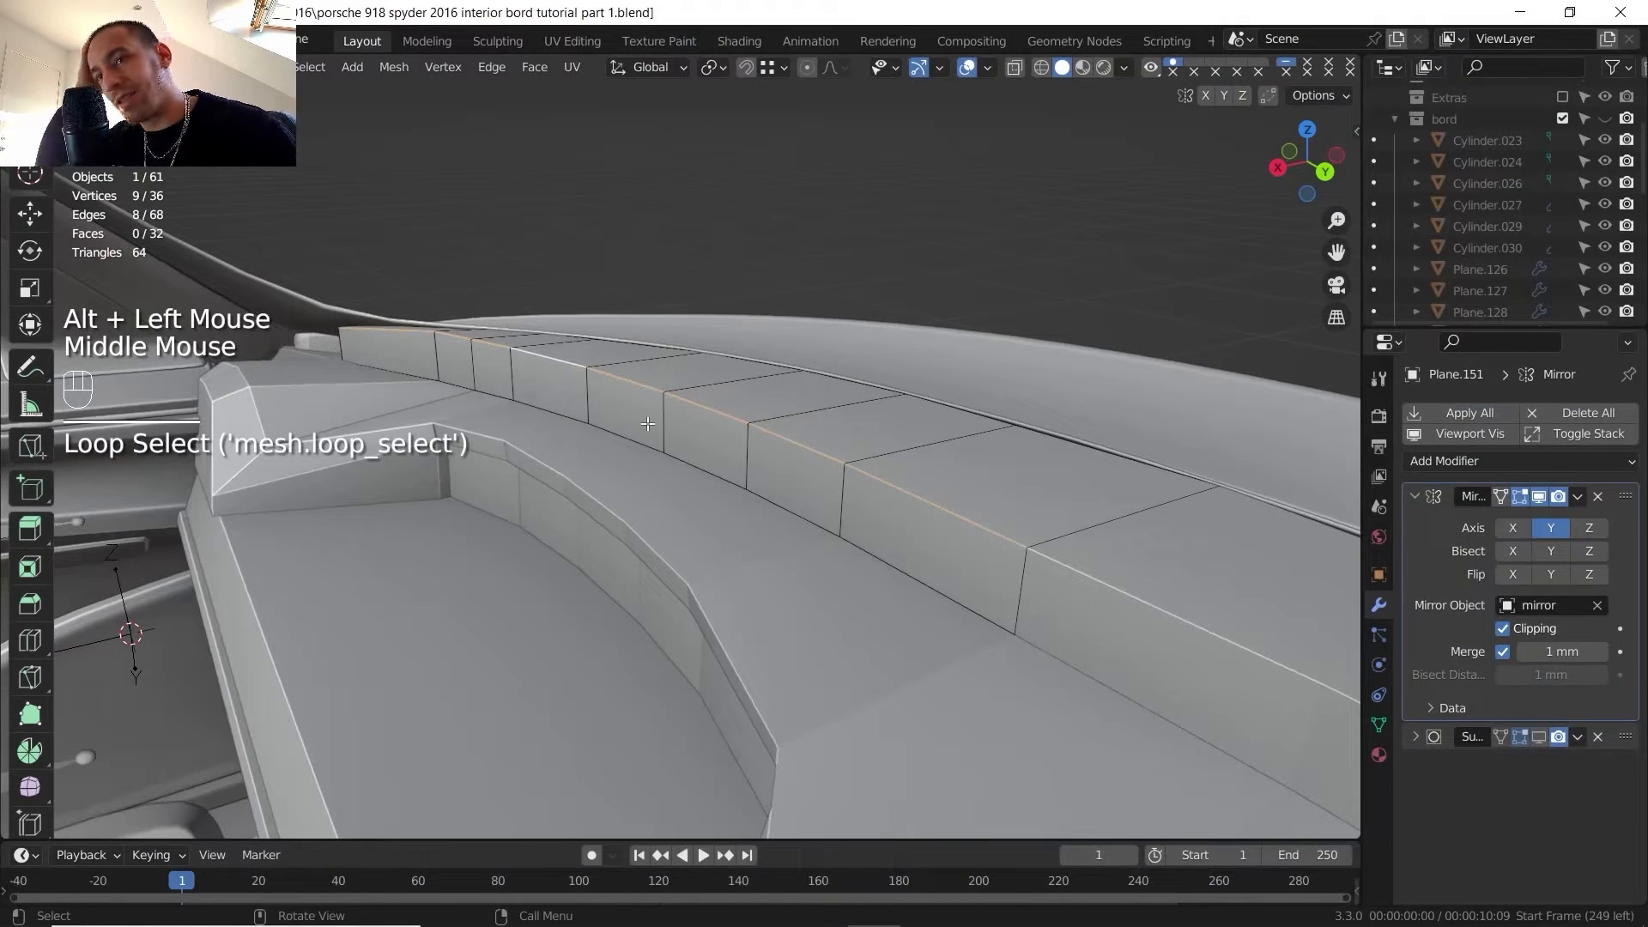
pyautogui.press('s')
pyautogui.press('z')
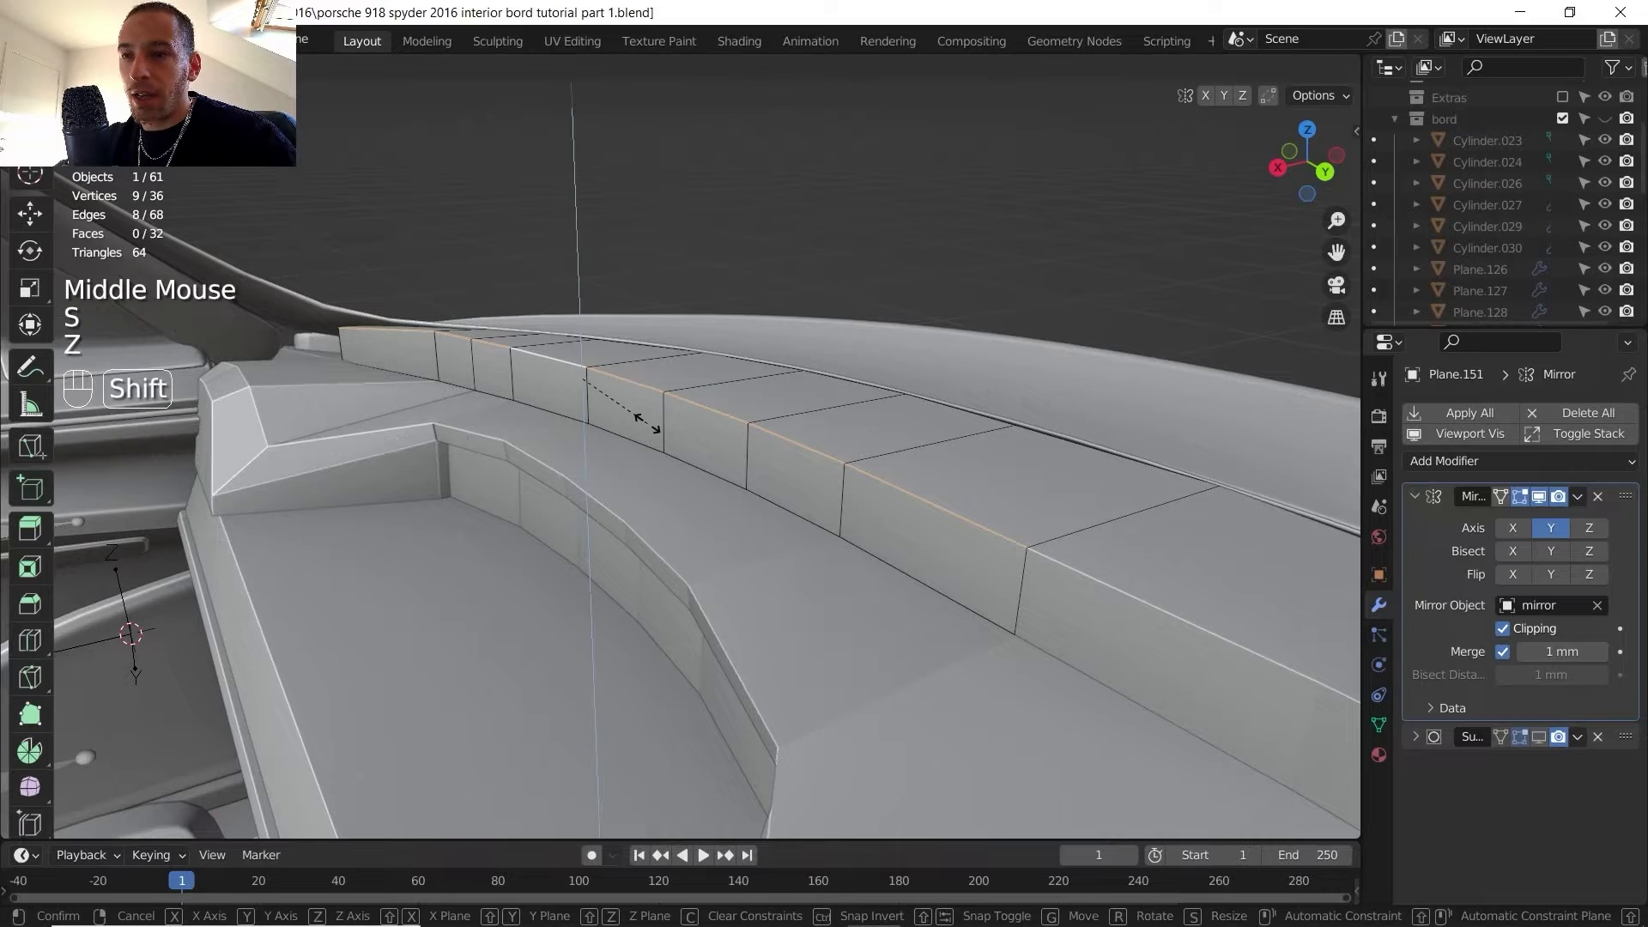
pyautogui.hotkey('shift', '0')
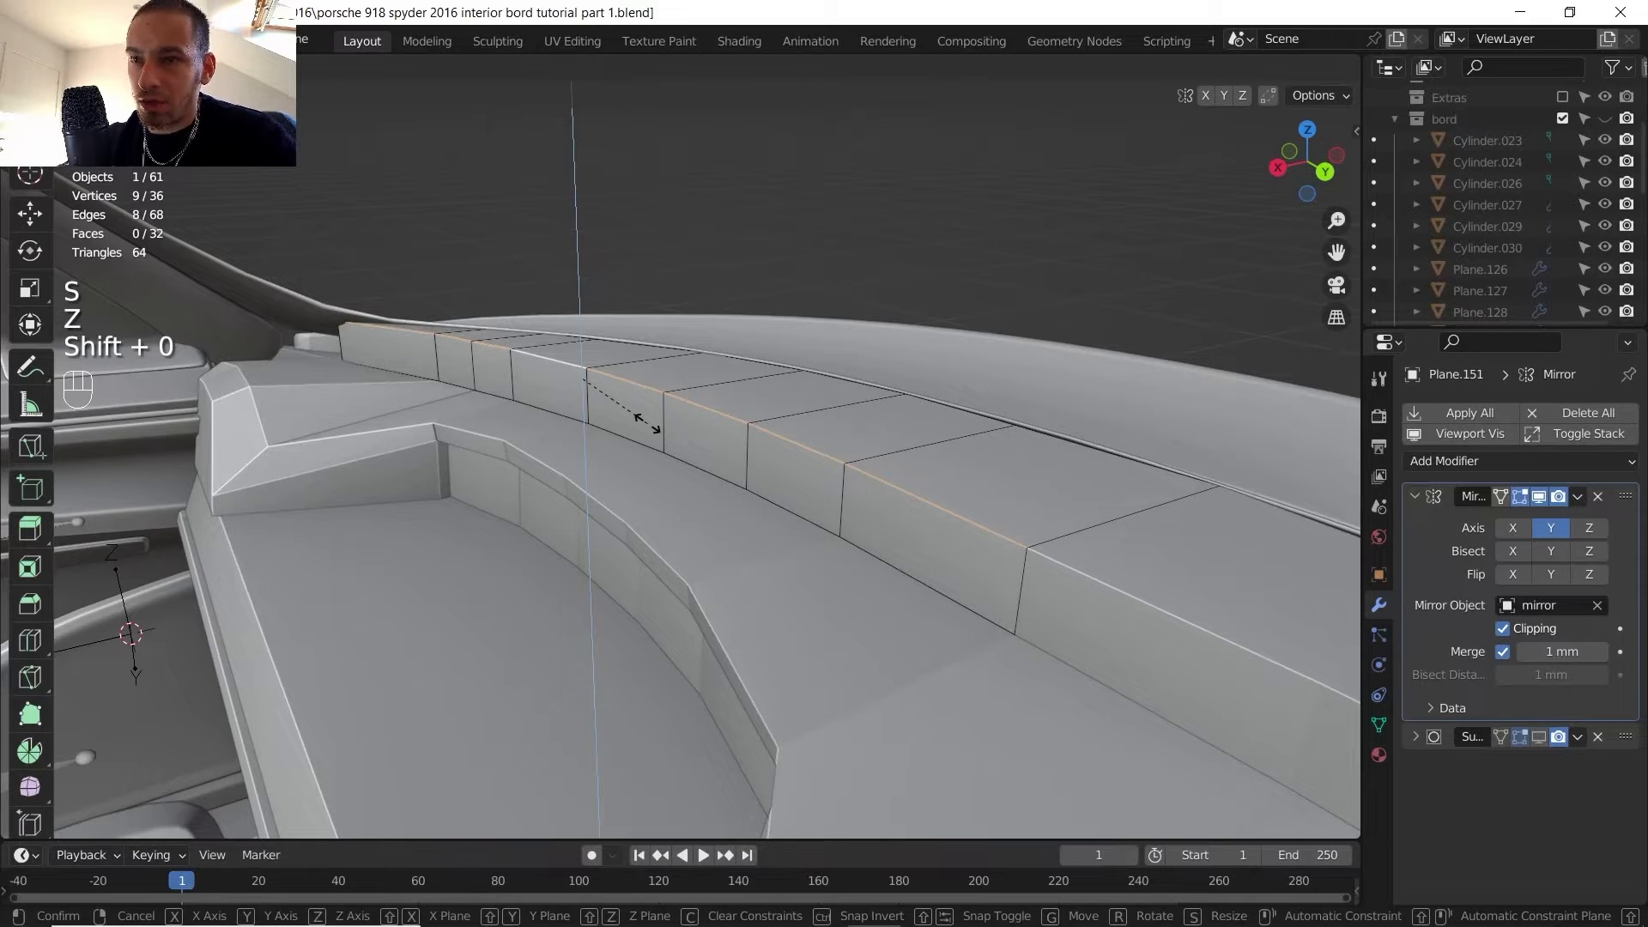
pyautogui.press('Return')
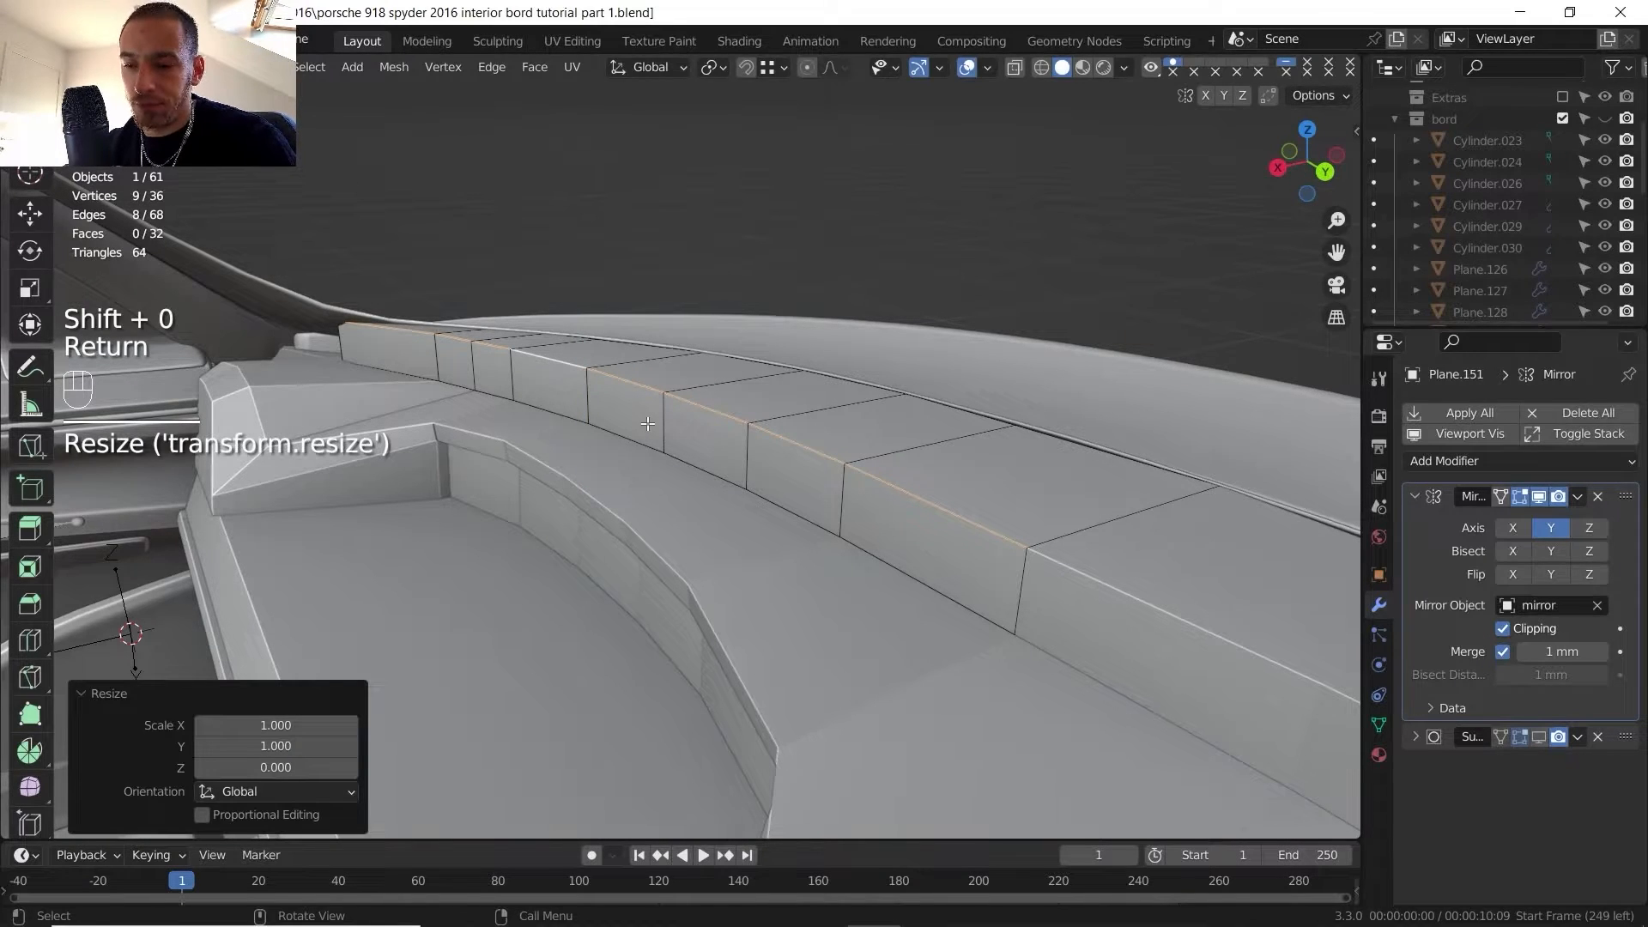
# - Lower the upper cabin-side edge loop about 15.5 mm along Z and move it about -7.7 mm along X
pyautogui.press('g')
pyautogui.press('z')
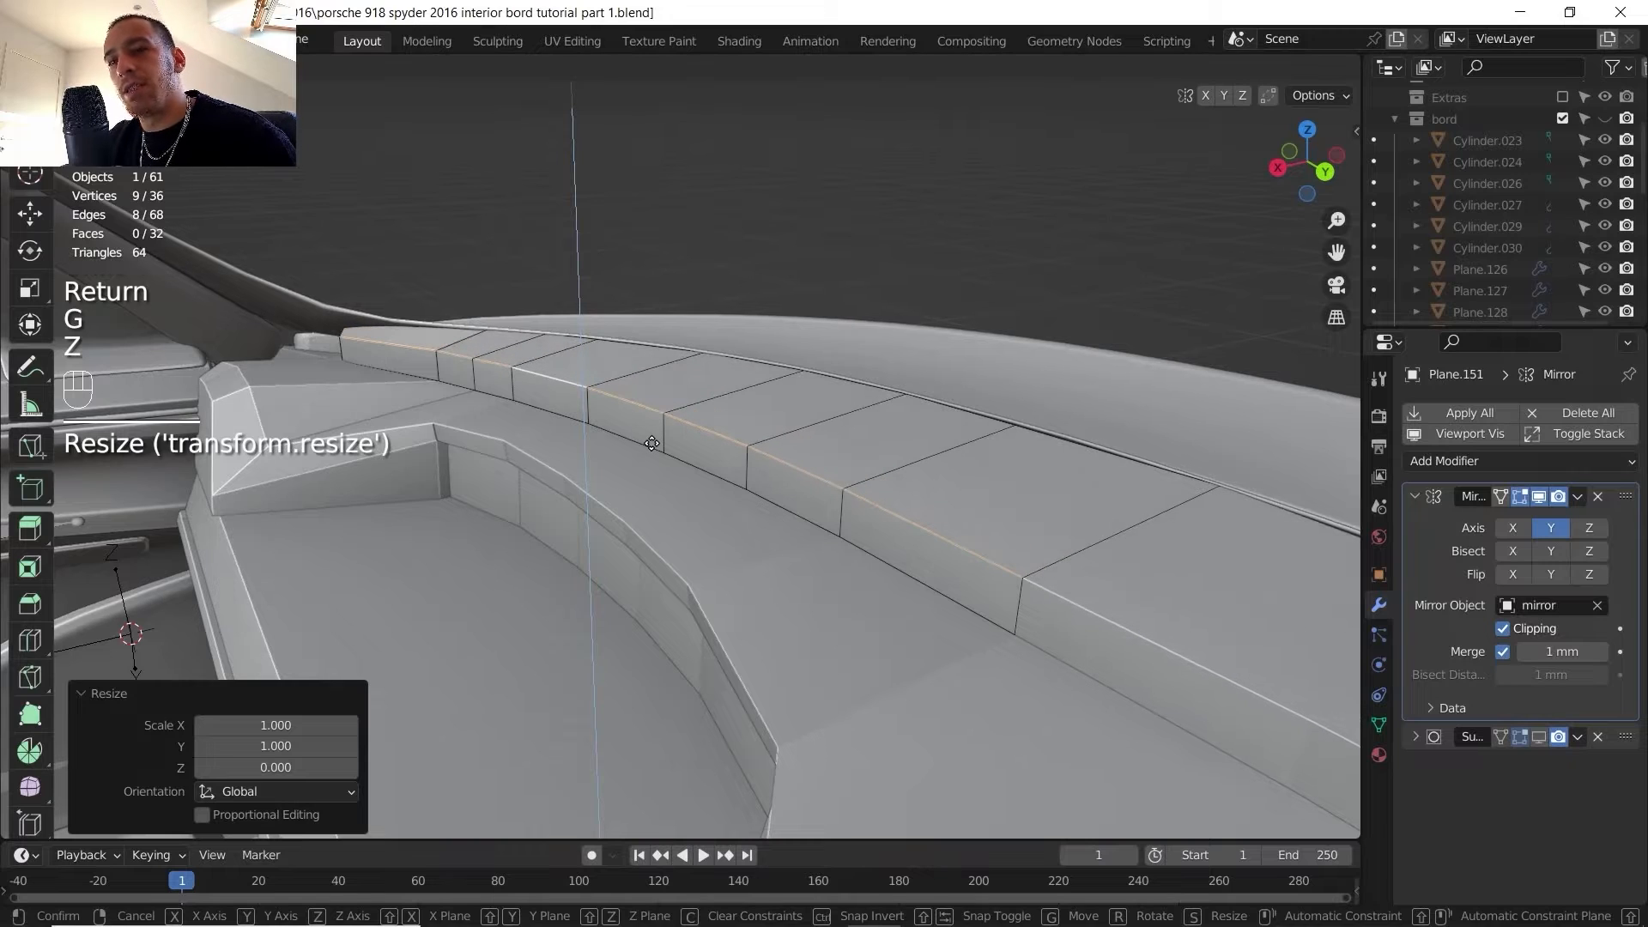
pyautogui.click(656, 446)
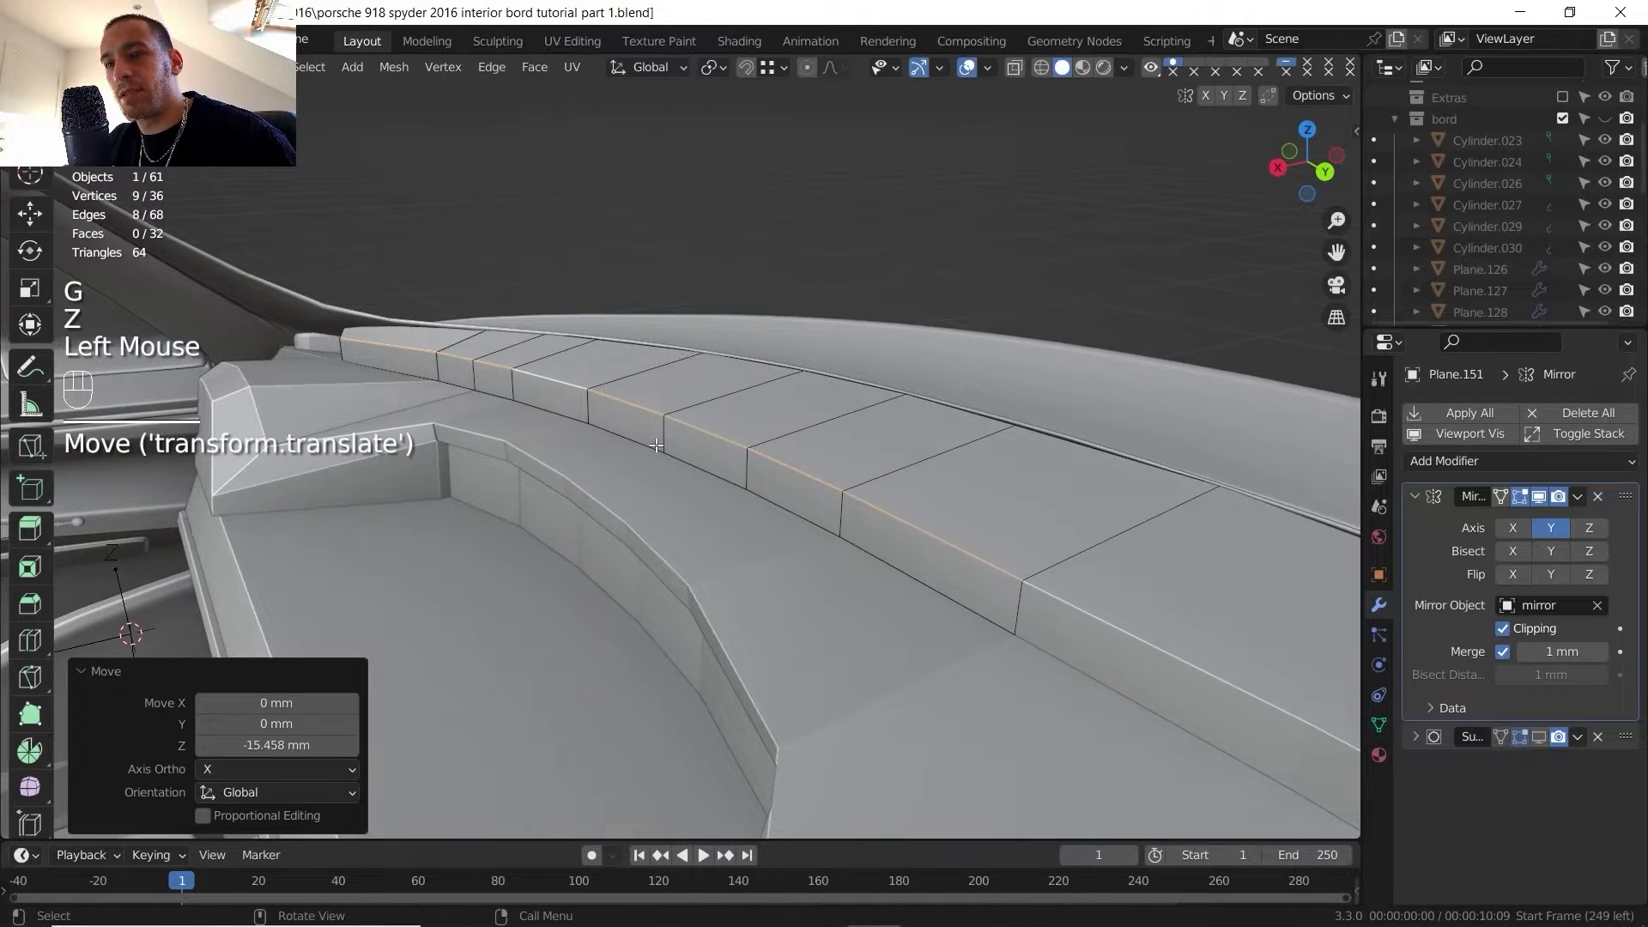
pyautogui.press('g')
pyautogui.press('x')
pyautogui.click(665, 440)
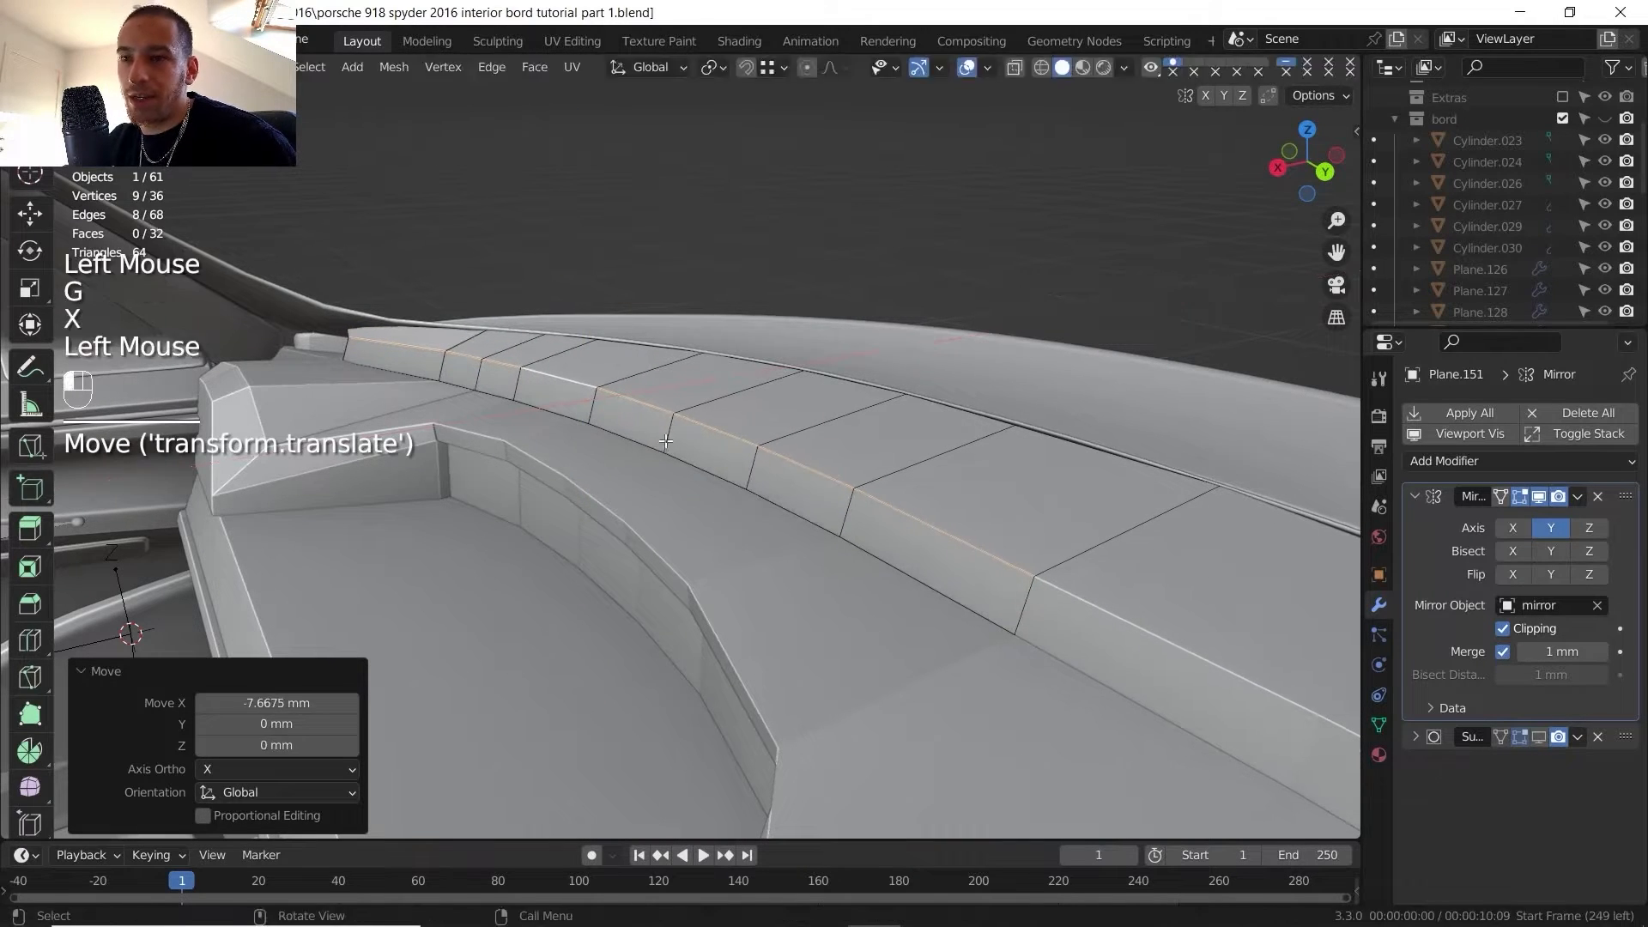
# - Select the cross edge on the strip's cabin-side face nearest the dashboard centre and move it about -2.8 mm along X
pyautogui.moveTo(665, 439); pyautogui.dragTo(685, 508, button='middle')
pyautogui.scroll(-1, 580, 415)
pyautogui.click(715, 534)
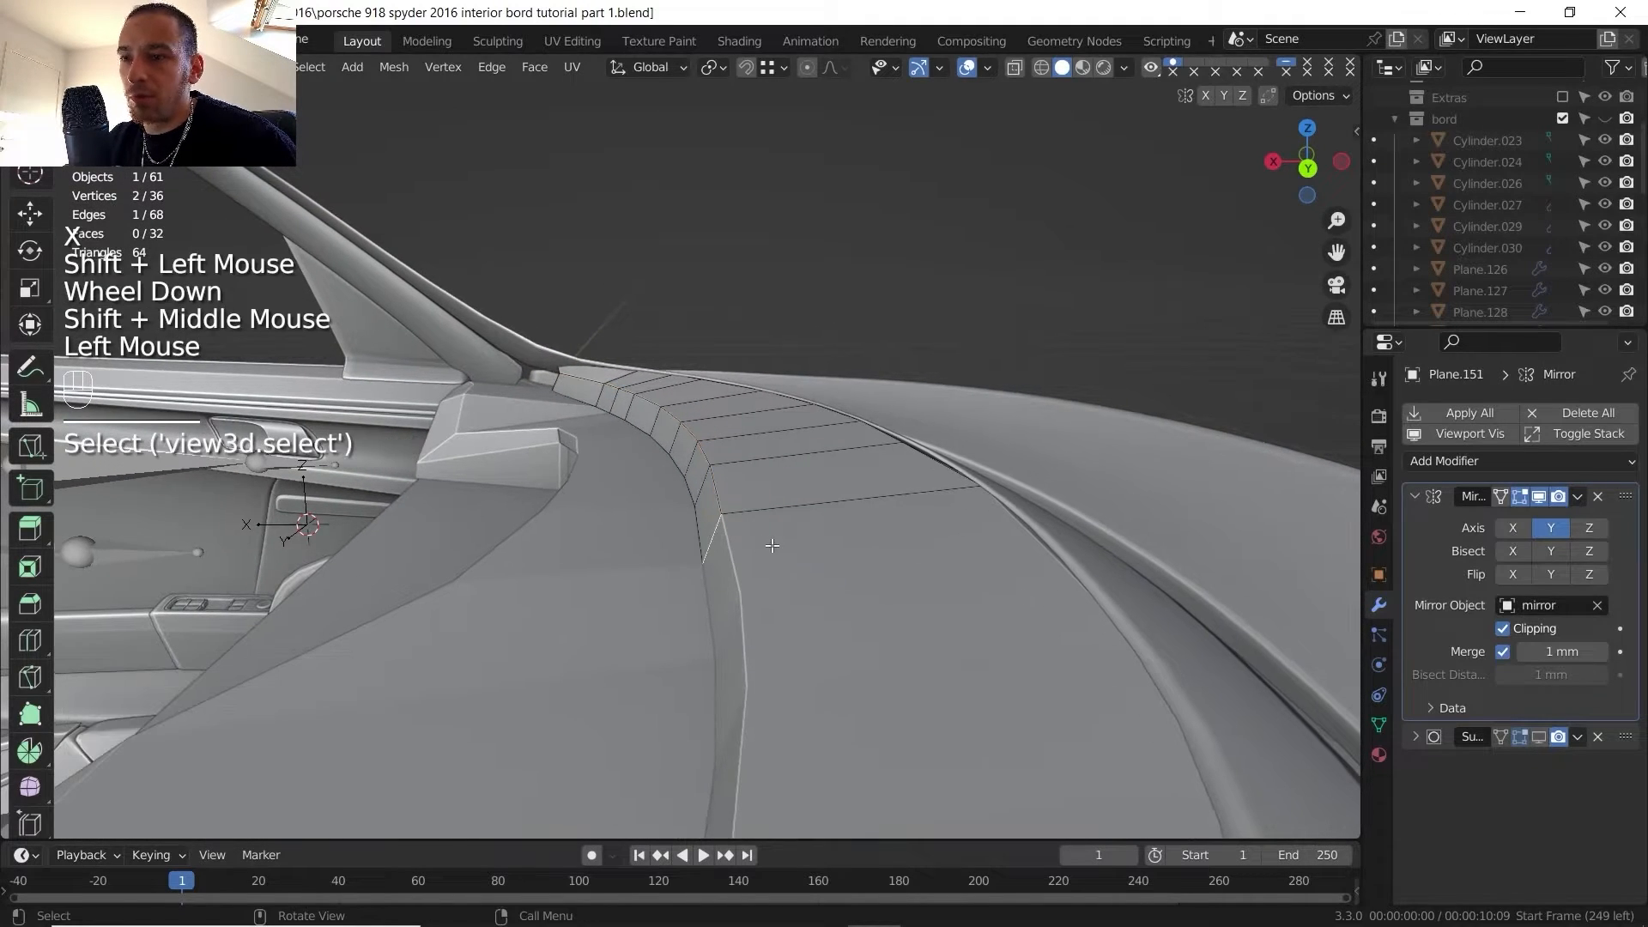
pyautogui.press('g')
pyautogui.press('x')
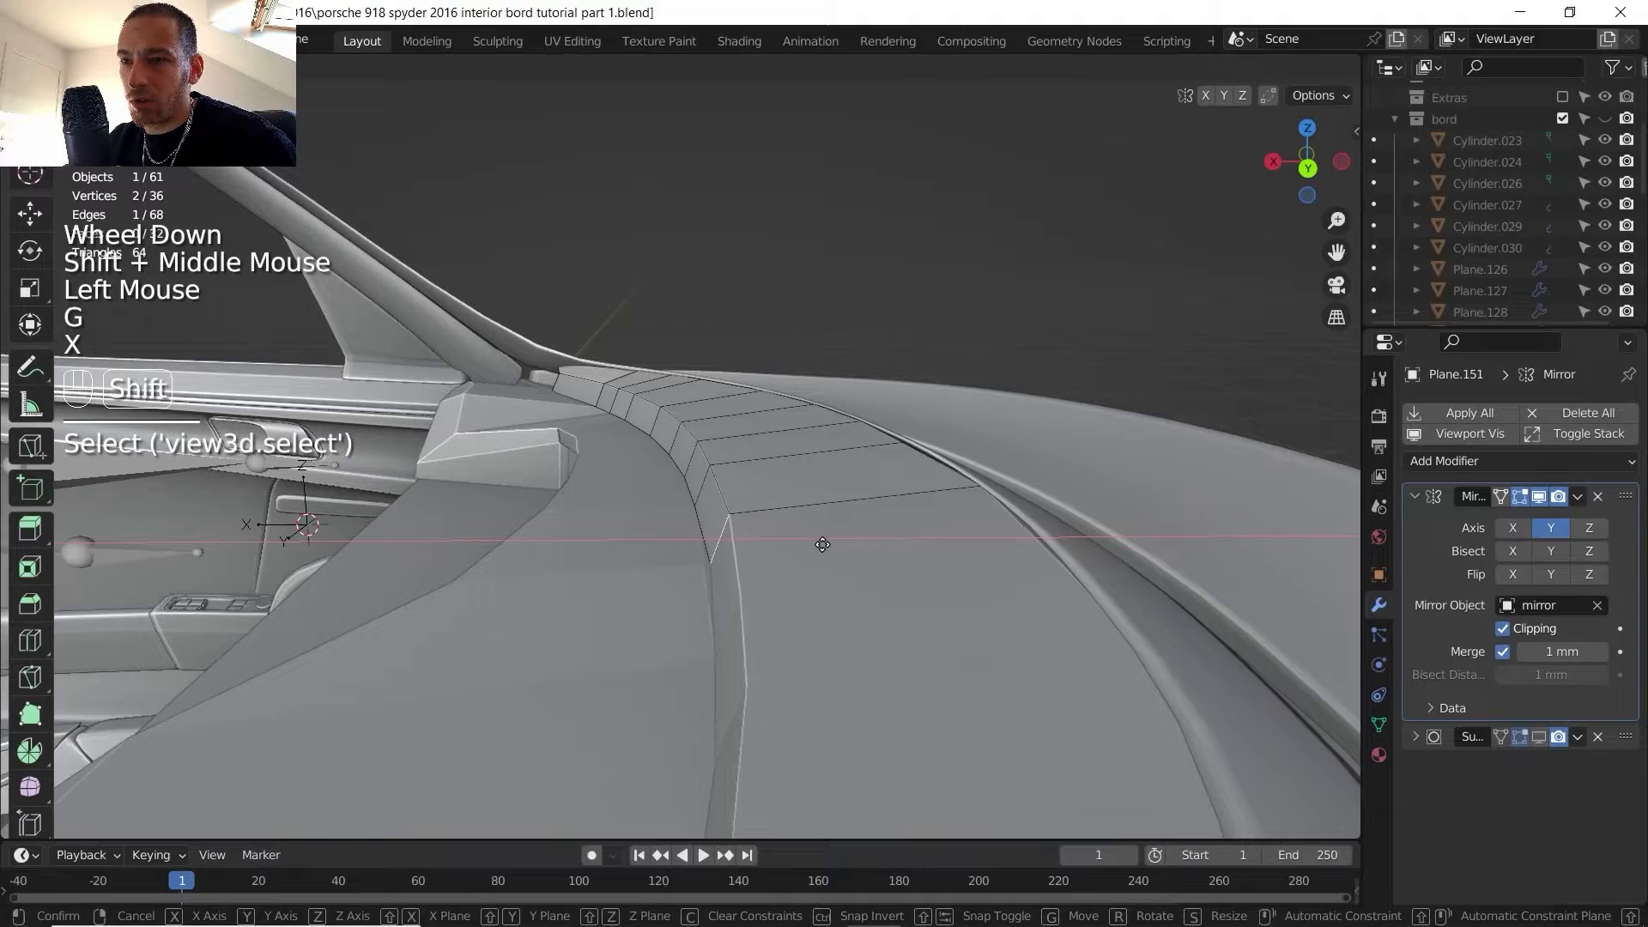
pyautogui.keyDown('shift'); pyautogui.click(800, 541); pyautogui.keyUp('shift')
pyautogui.scroll(-3, 800, 541)
pyautogui.keyDown('shift'); pyautogui.moveTo(800, 541); pyautogui.dragTo(903, 498, button='middle'); pyautogui.keyUp('shift')
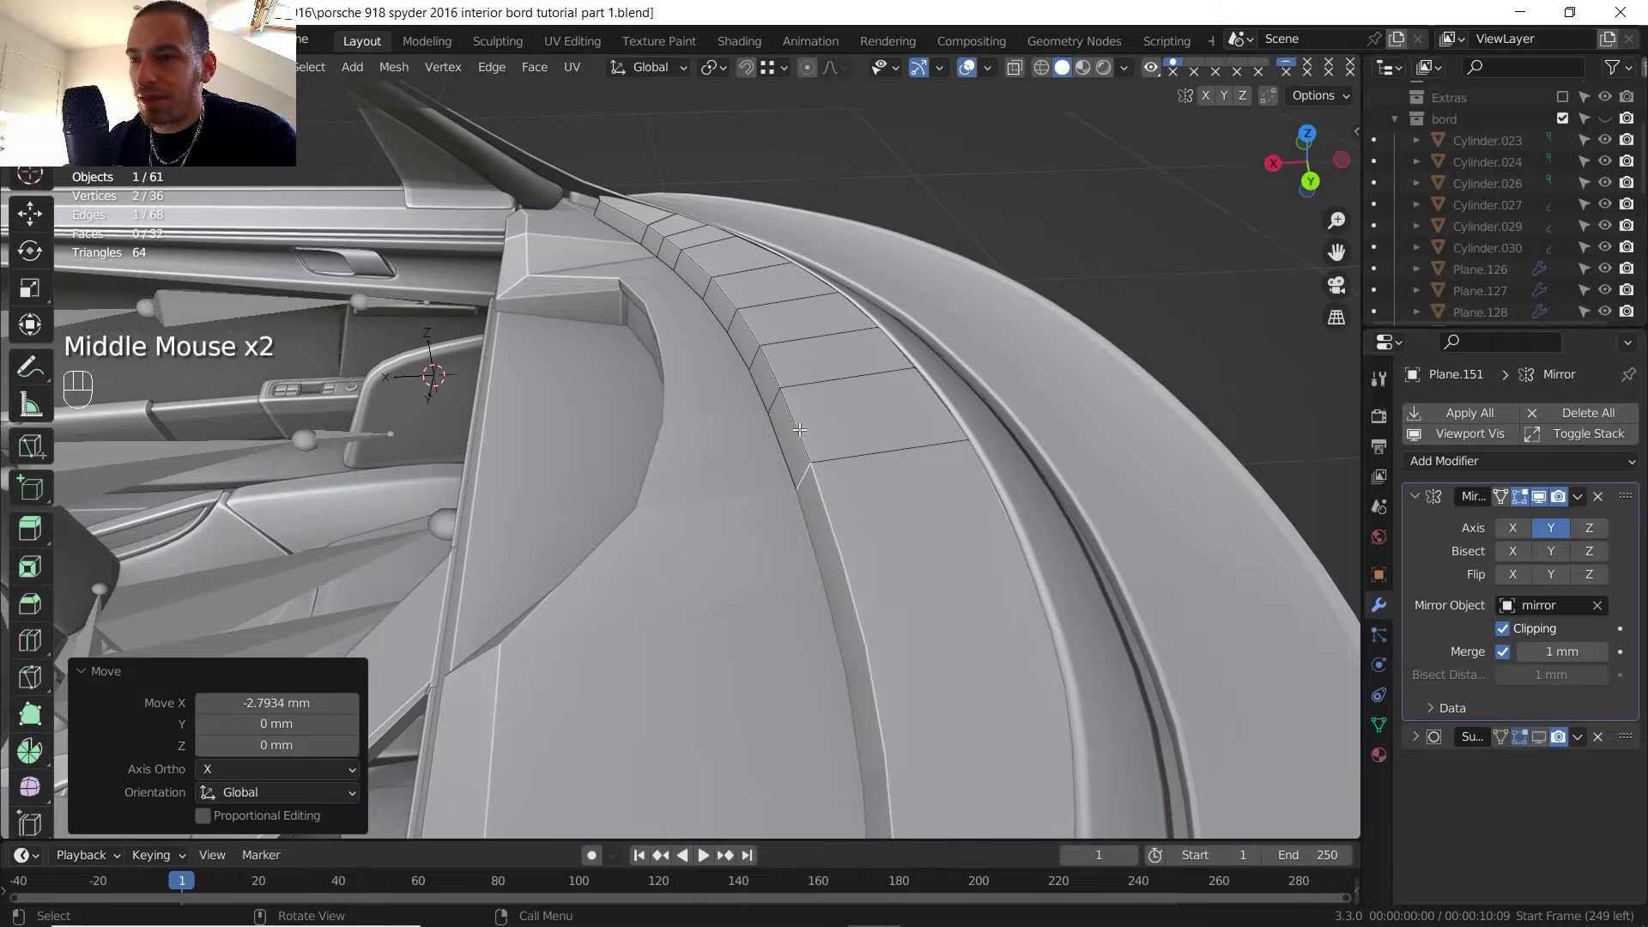
# - Check the strip's curve from several angles and compare it with the vents on the dashboard top in the interior photo
pyautogui.keyDown('shift'); pyautogui.moveTo(795, 505); pyautogui.dragTo(773, 472, button='middle'); pyautogui.keyUp('shift')
pyautogui.scroll(-4, 786, 485)
pyautogui.moveTo(773, 472); pyautogui.dragTo(773, 387, button='middle')
pyautogui.scroll(2, 772, 455)
pyautogui.keyDown('shift'); pyautogui.moveTo(772, 386); pyautogui.dragTo(729, 421, button='middle'); pyautogui.keyUp('shift')
pyautogui.scroll(2, 729, 420)
pyautogui.moveTo(729, 420)
pyautogui.keyDown('shift'); pyautogui.mouseDown(button='middle')
pyautogui.moveTo(687, 433)
pyautogui.moveTo(695, 404)
pyautogui.moveTo(730, 420)
pyautogui.mouseUp(button='middle'); pyautogui.keyUp('shift')
pyautogui.scroll(2, 685, 464)
pyautogui.scroll(-2, 695, 404)
pyautogui.click(874, 913)
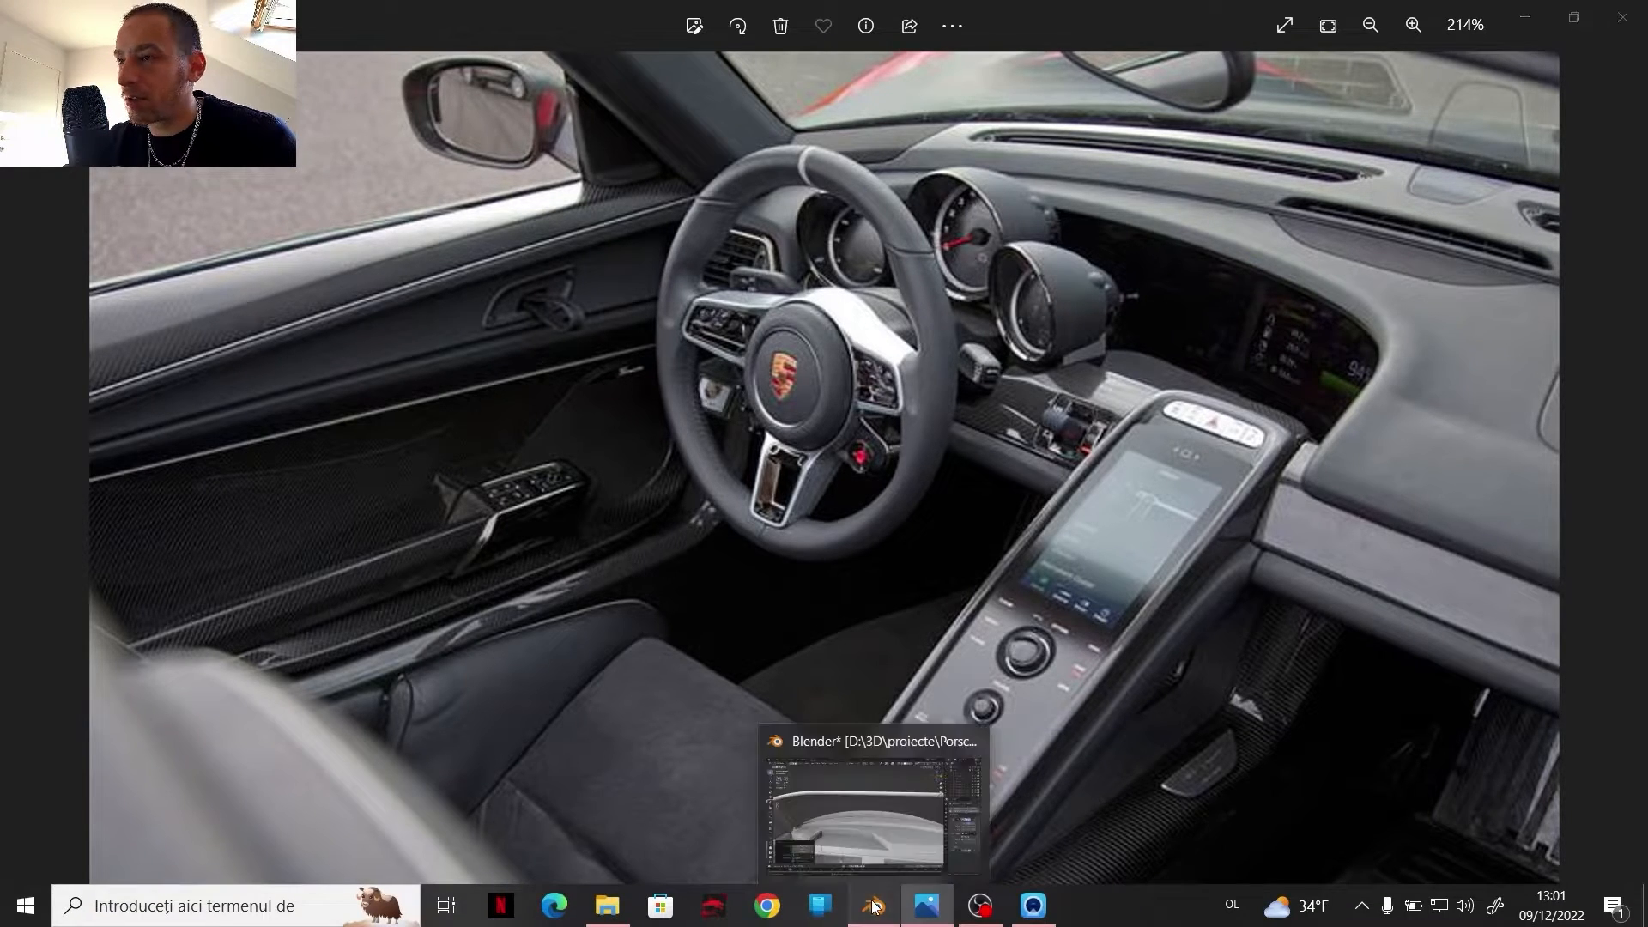
pyautogui.click(874, 905)
# - Select the two faces nearest the centre on the strip's cabin-side wall and inset them about 4.3 mm
pyautogui.scroll(2, 742, 580)
pyautogui.press('3')
pyautogui.click(696, 563)
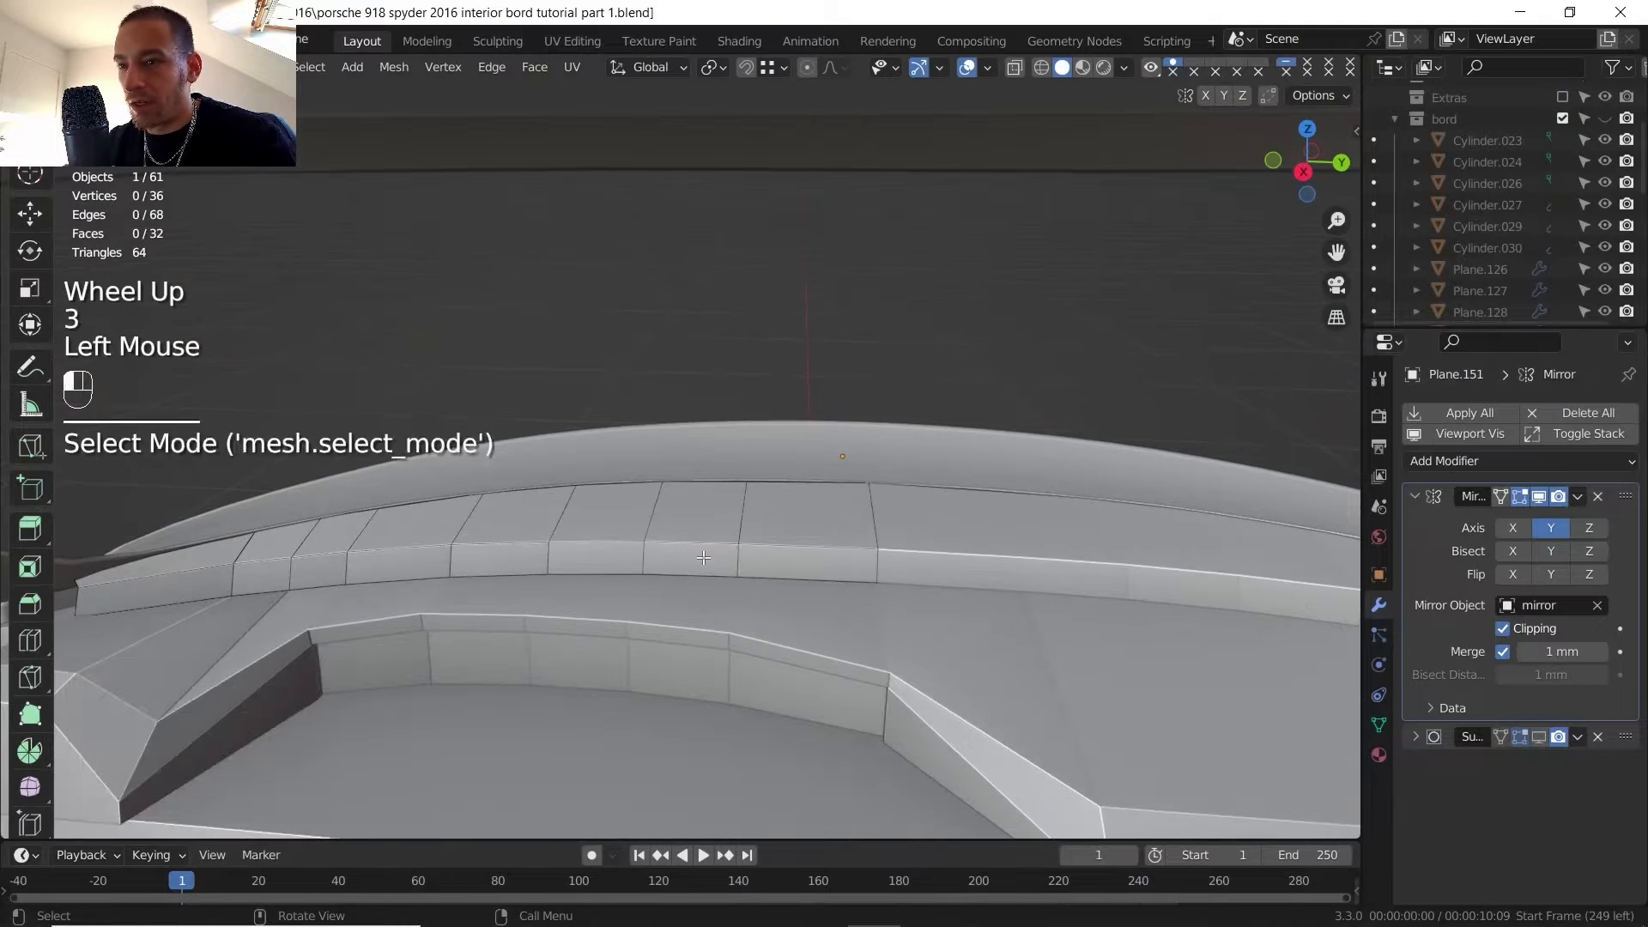
pyautogui.keyDown('shift'); pyautogui.click(802, 566); pyautogui.keyUp('shift')
pyautogui.keyDown('shift'); pyautogui.moveTo(802, 566); pyautogui.dragTo(717, 532, button='middle'); pyautogui.keyUp('shift')
pyautogui.scroll(2, 716, 532)
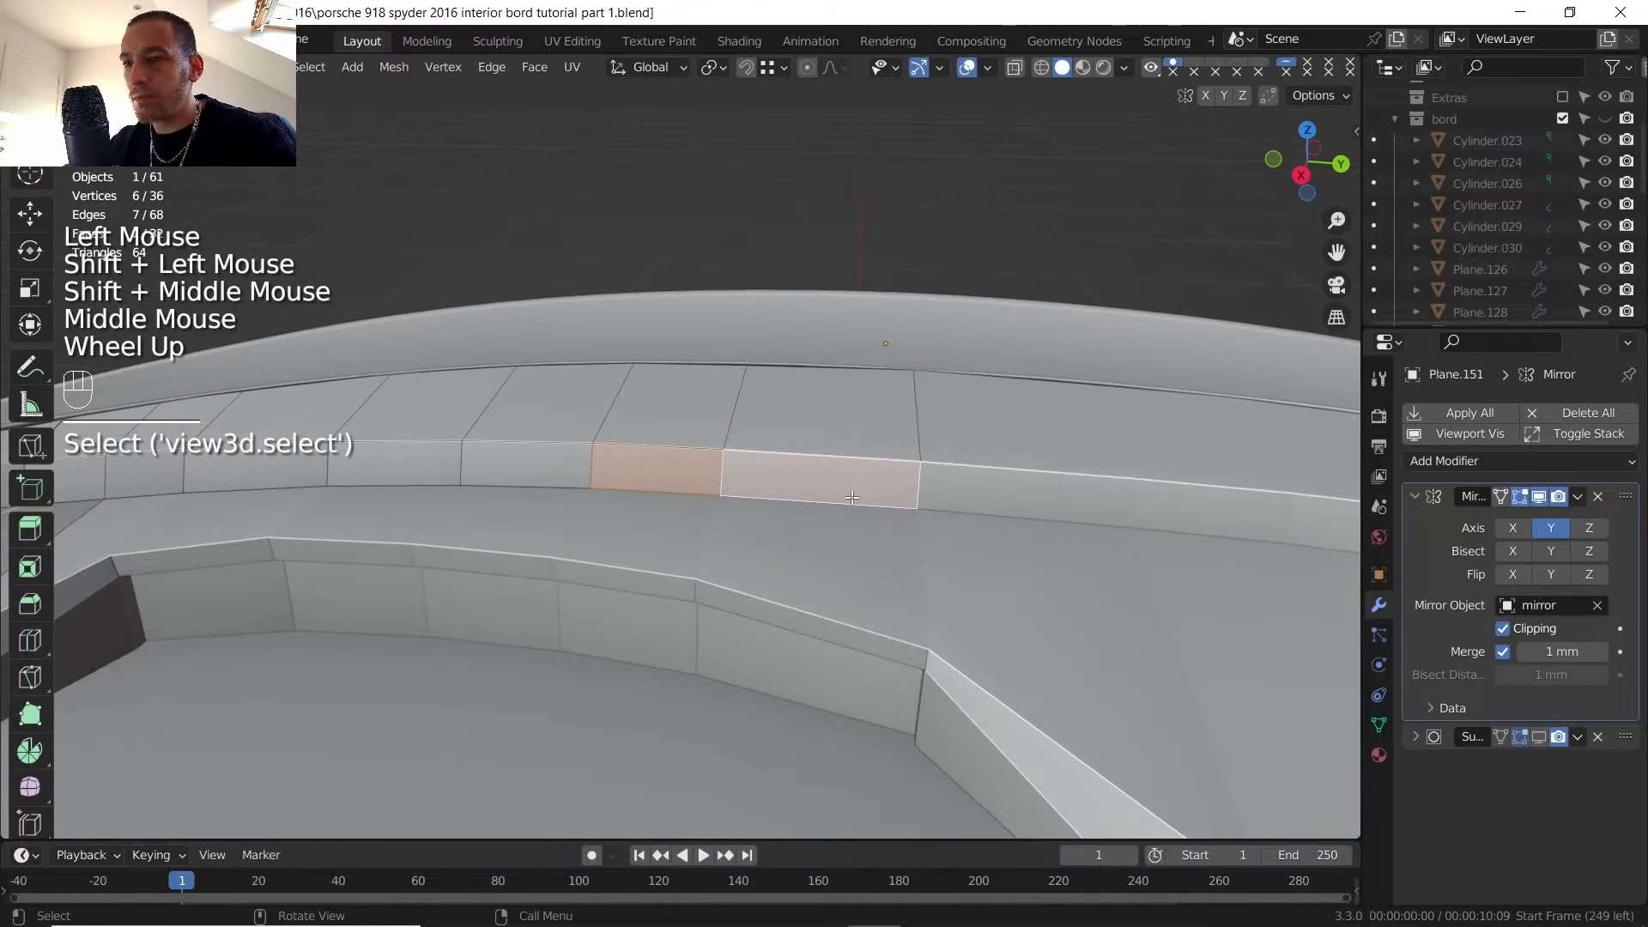
pyautogui.press('i')
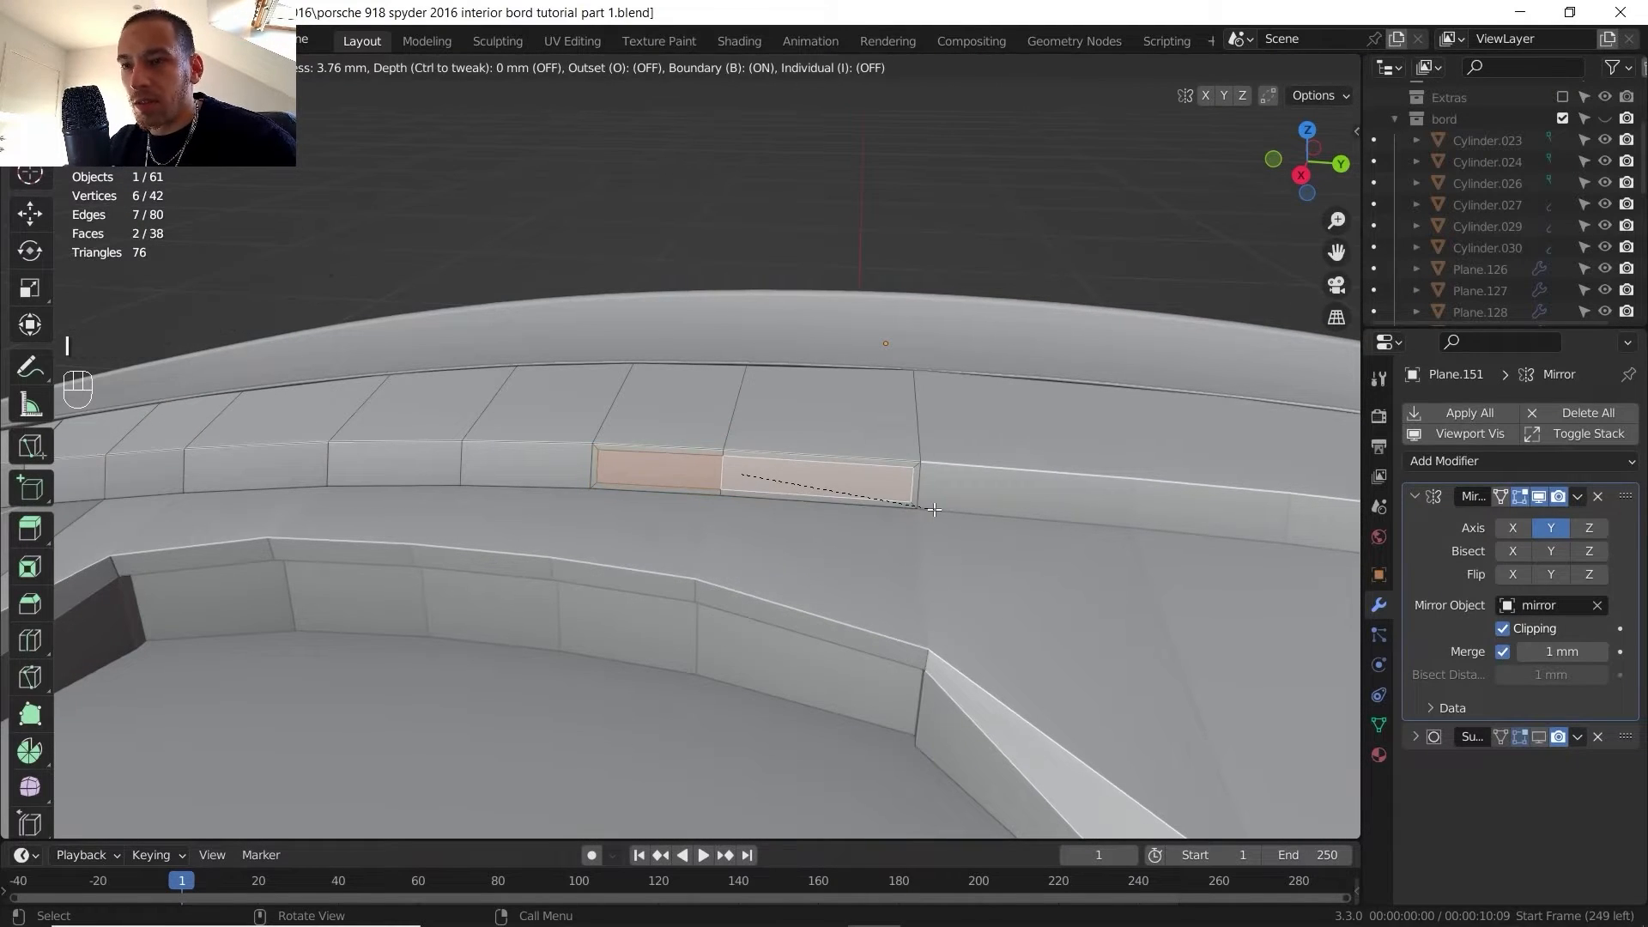
pyautogui.click(933, 509)
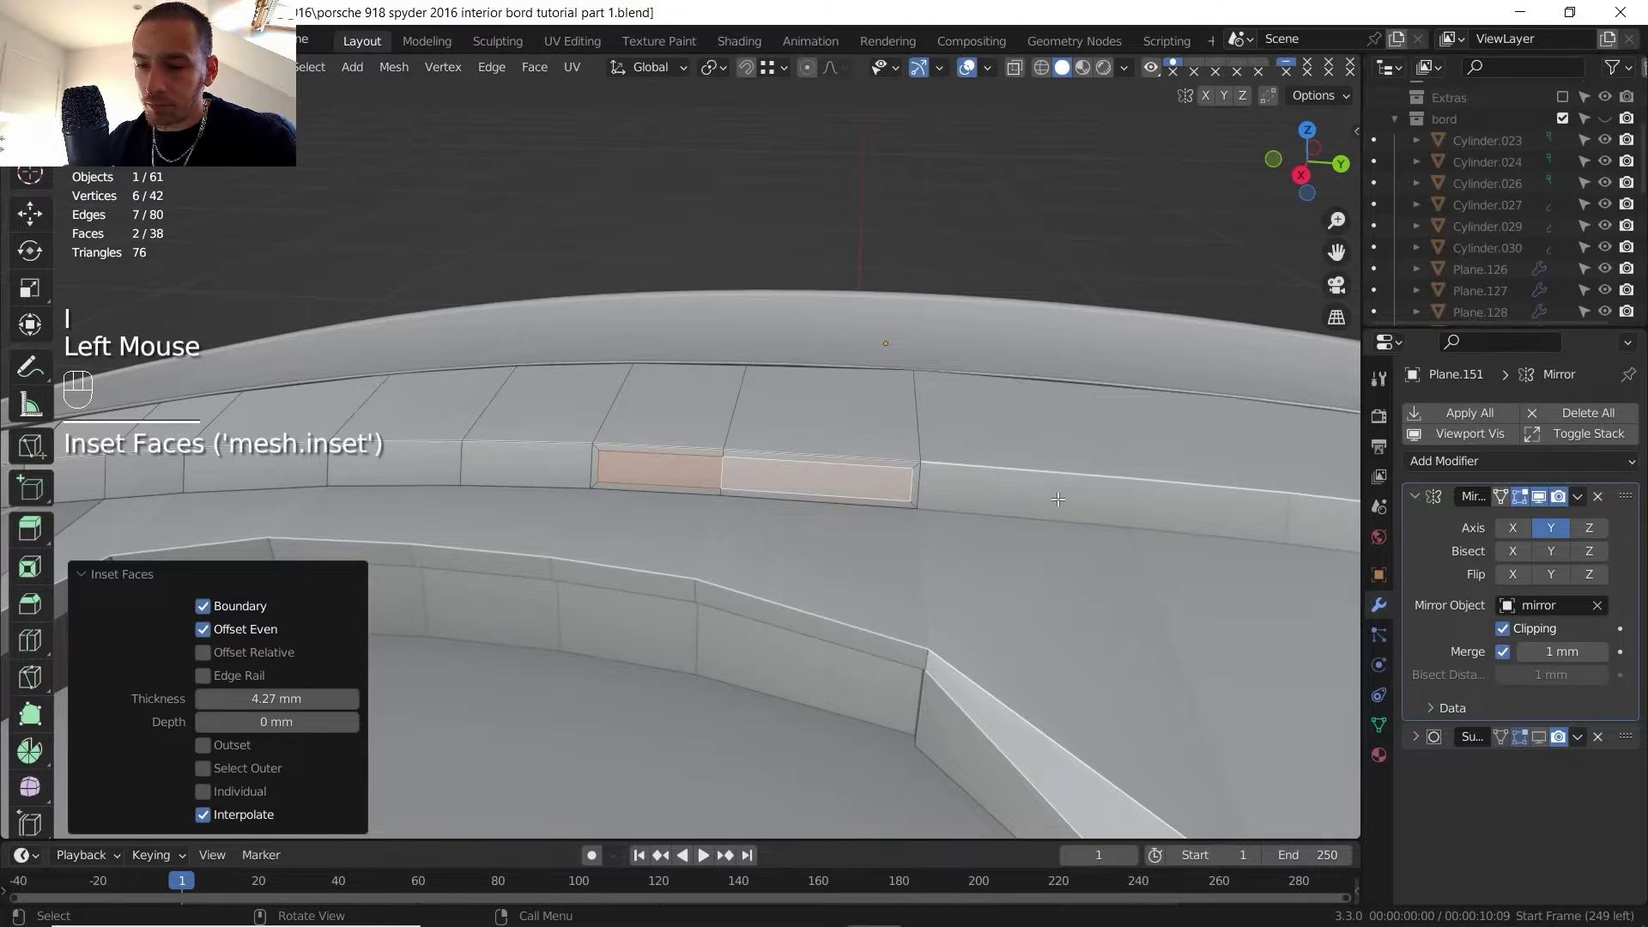
# - Delete the narrow inset border face at the mirror centreline
pyautogui.press('2')
pyautogui.press('3')
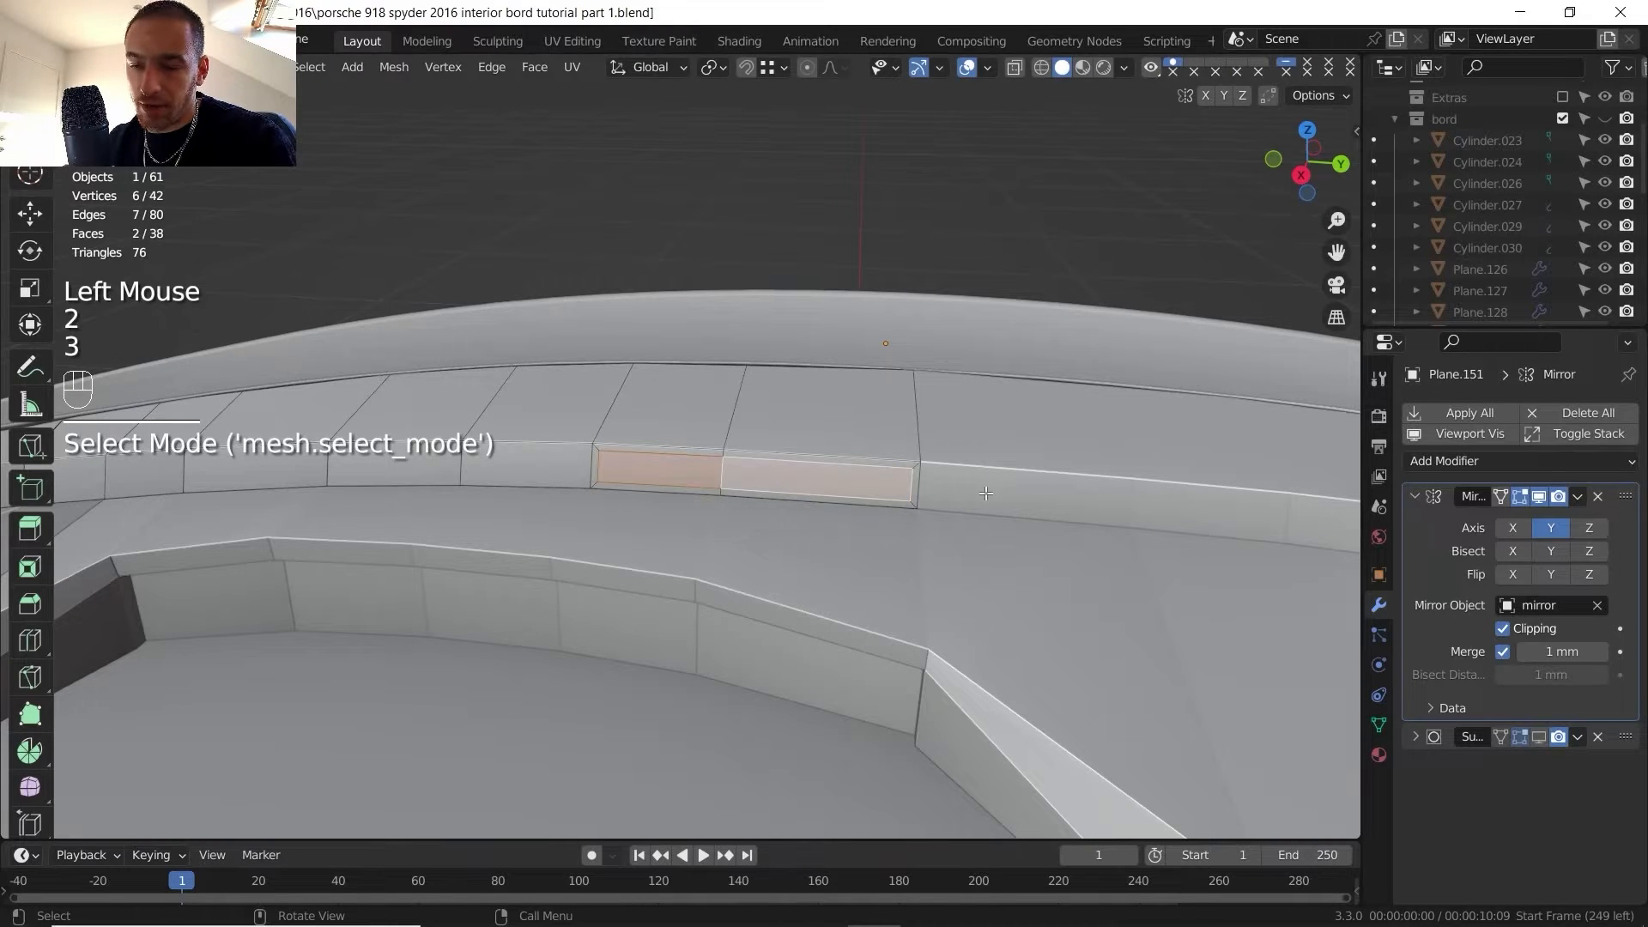
pyautogui.click(918, 492)
pyautogui.press('Delete')
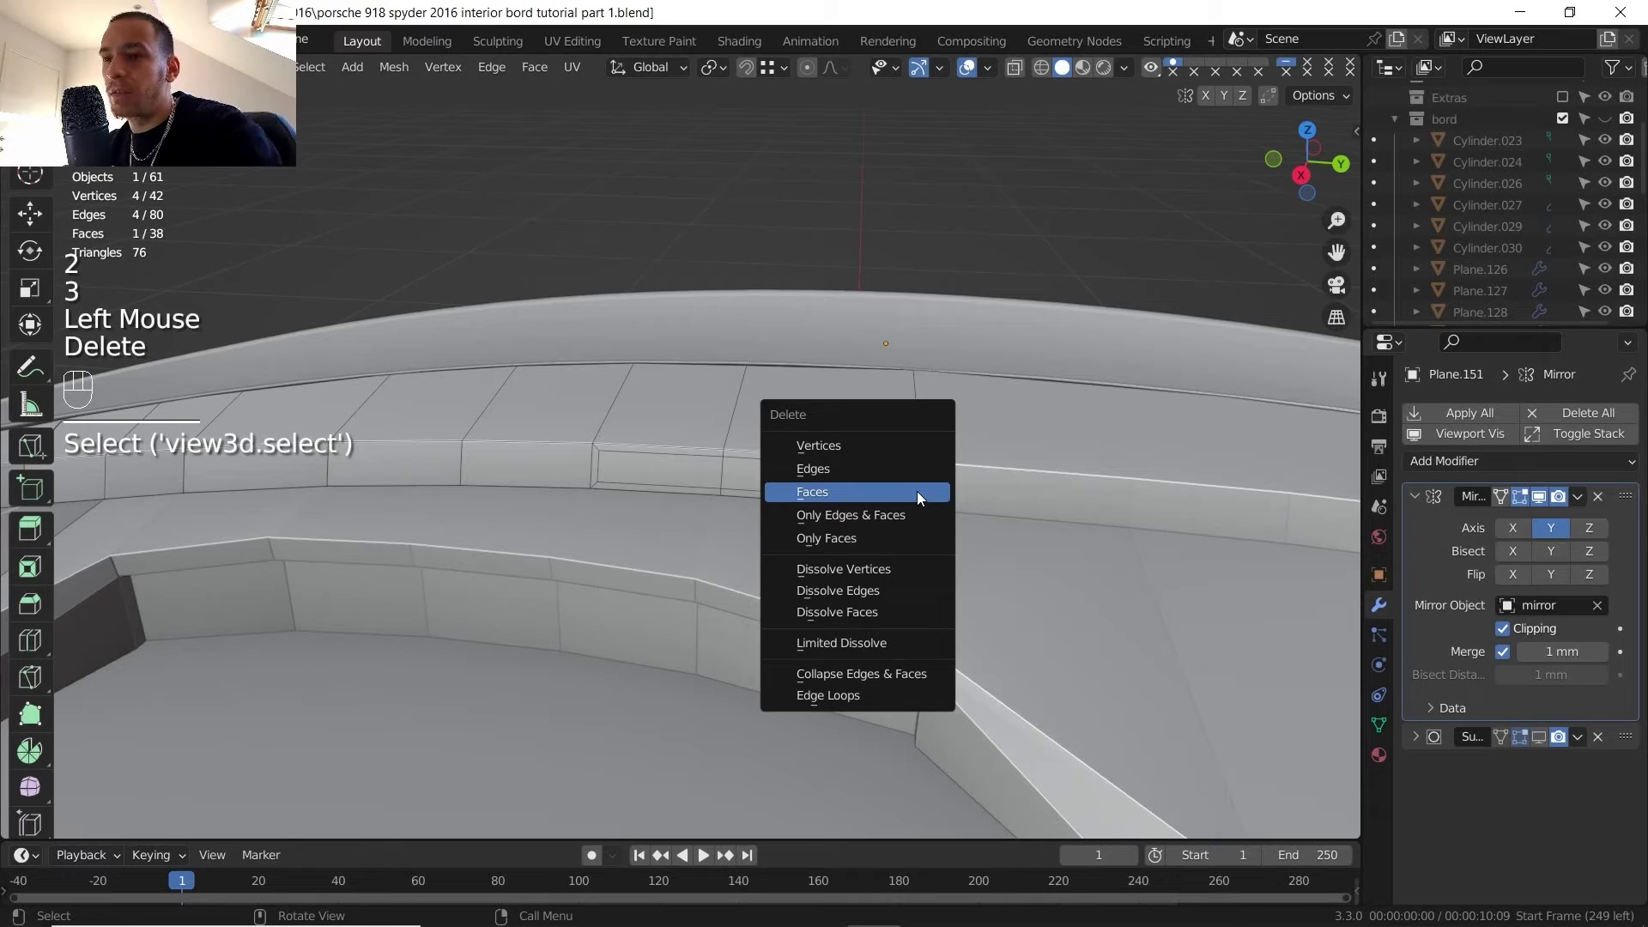
pyautogui.click(917, 491)
# - Move the inset's open end edge about 30.4 mm along Y to meet the mirror centreline
pyautogui.press('2')
pyautogui.click(916, 490)
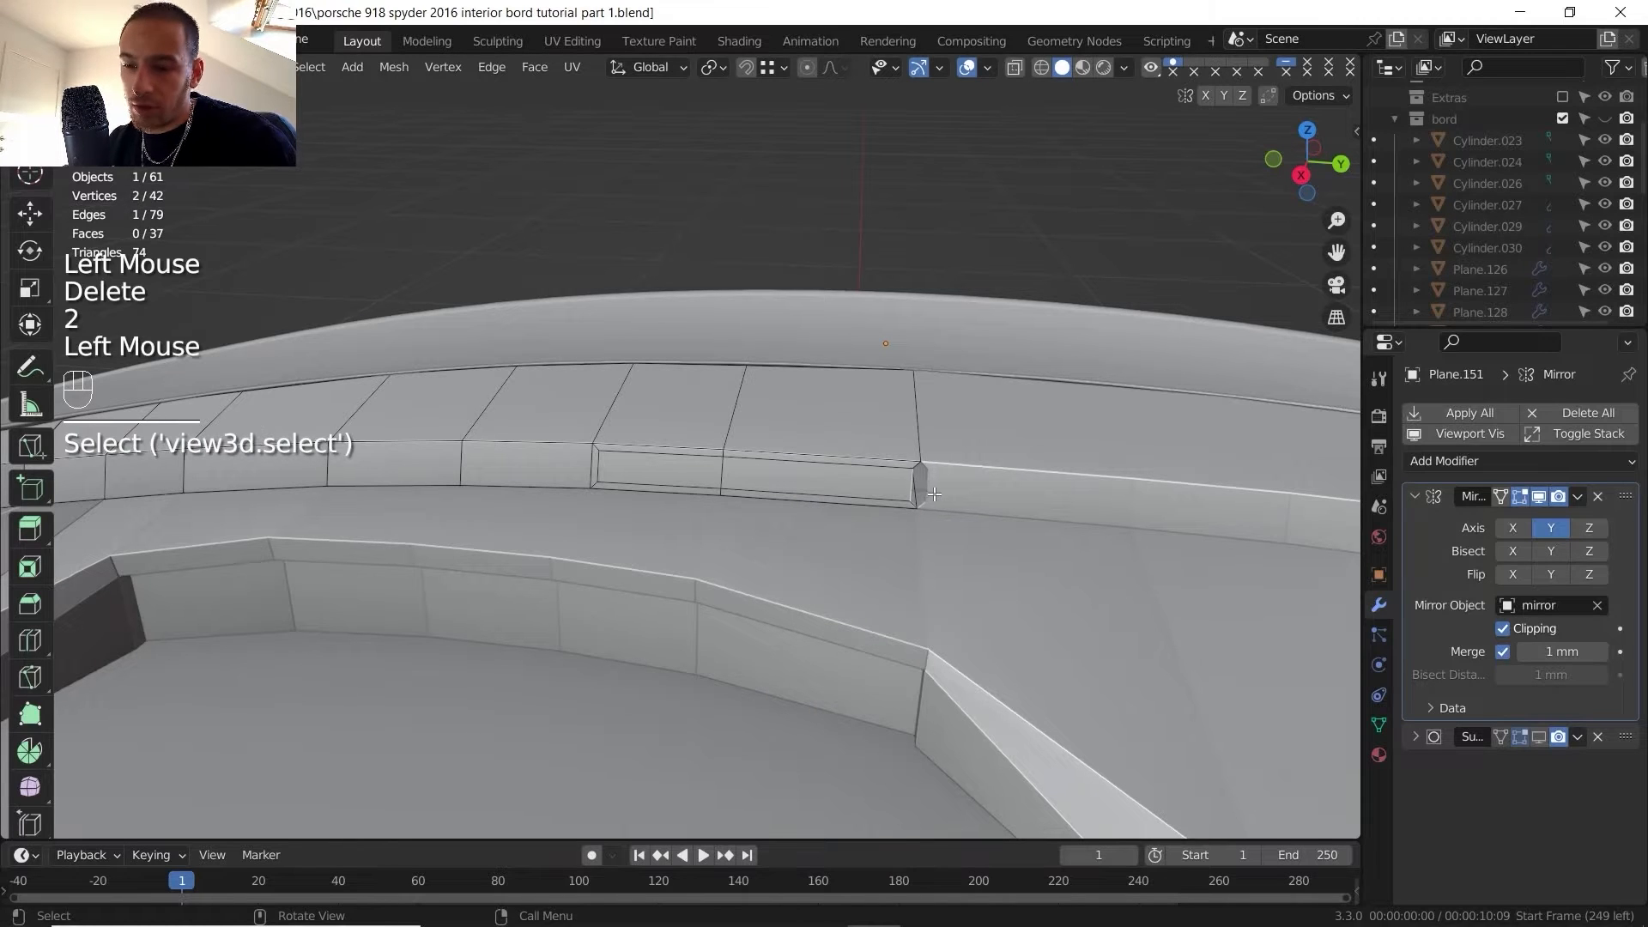
pyautogui.press('g')
pyautogui.press('y')
pyautogui.click(983, 492)
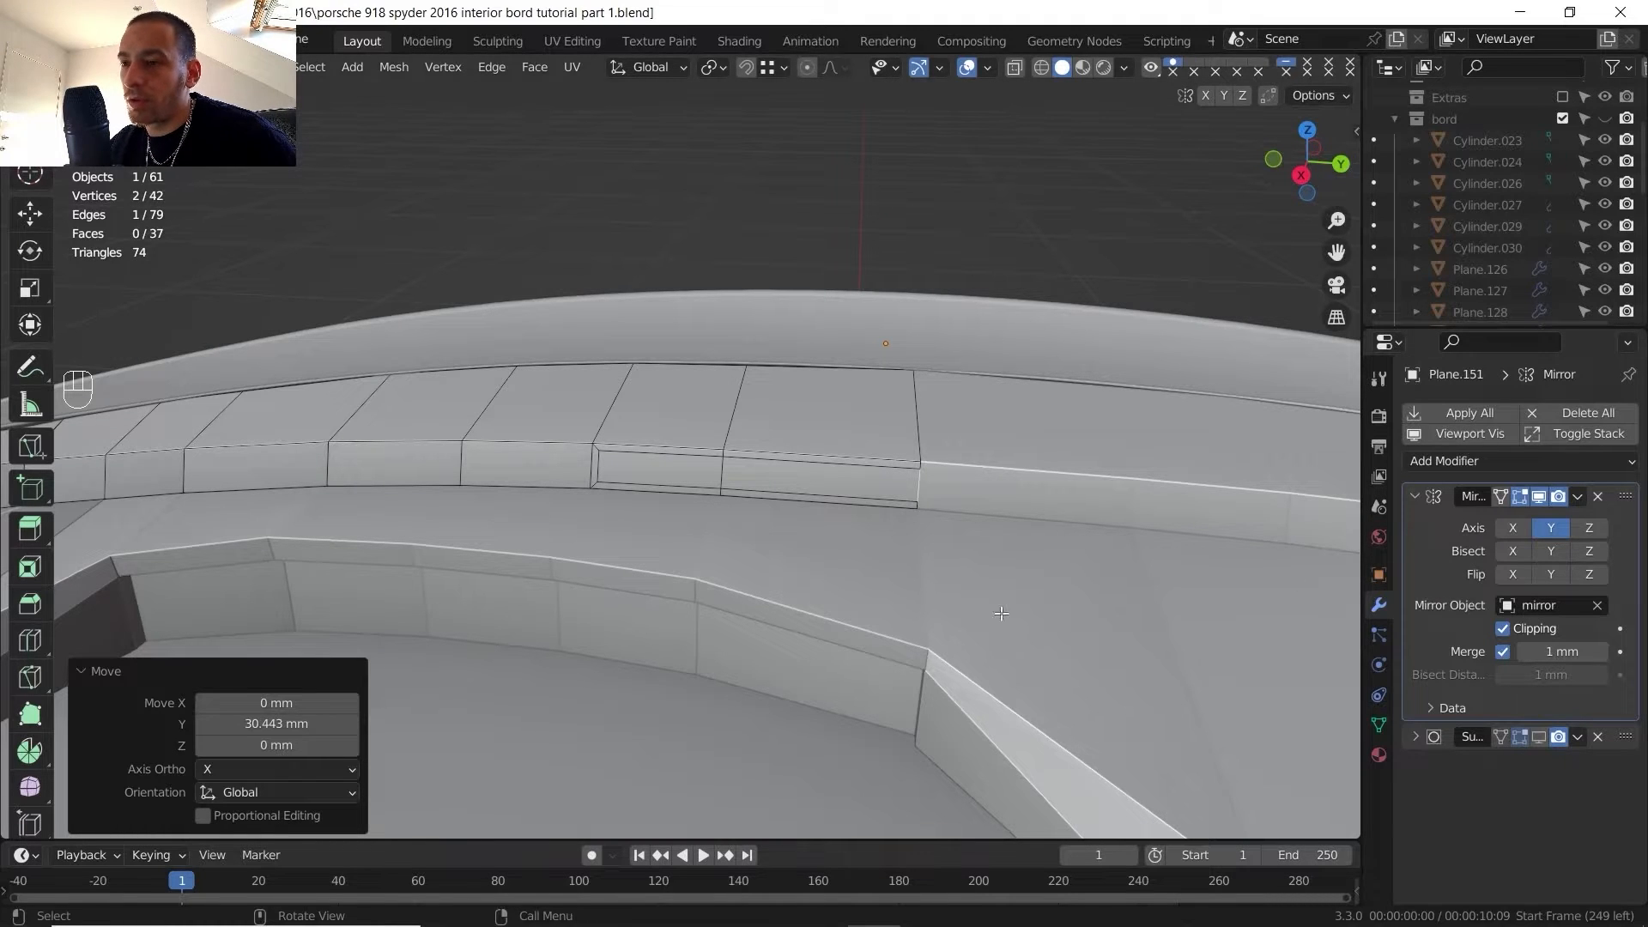
# - Select the two inset faces on the strip's cabin-side wall and extrude them about -30.2 mm along X to recess the central vent
pyautogui.press('3')
pyautogui.click(661, 470)
pyautogui.keyDown('shift'); pyautogui.click(822, 482); pyautogui.keyUp('shift')
pyautogui.moveTo(839, 508); pyautogui.dragTo(757, 531, button='middle')
pyautogui.press('e')
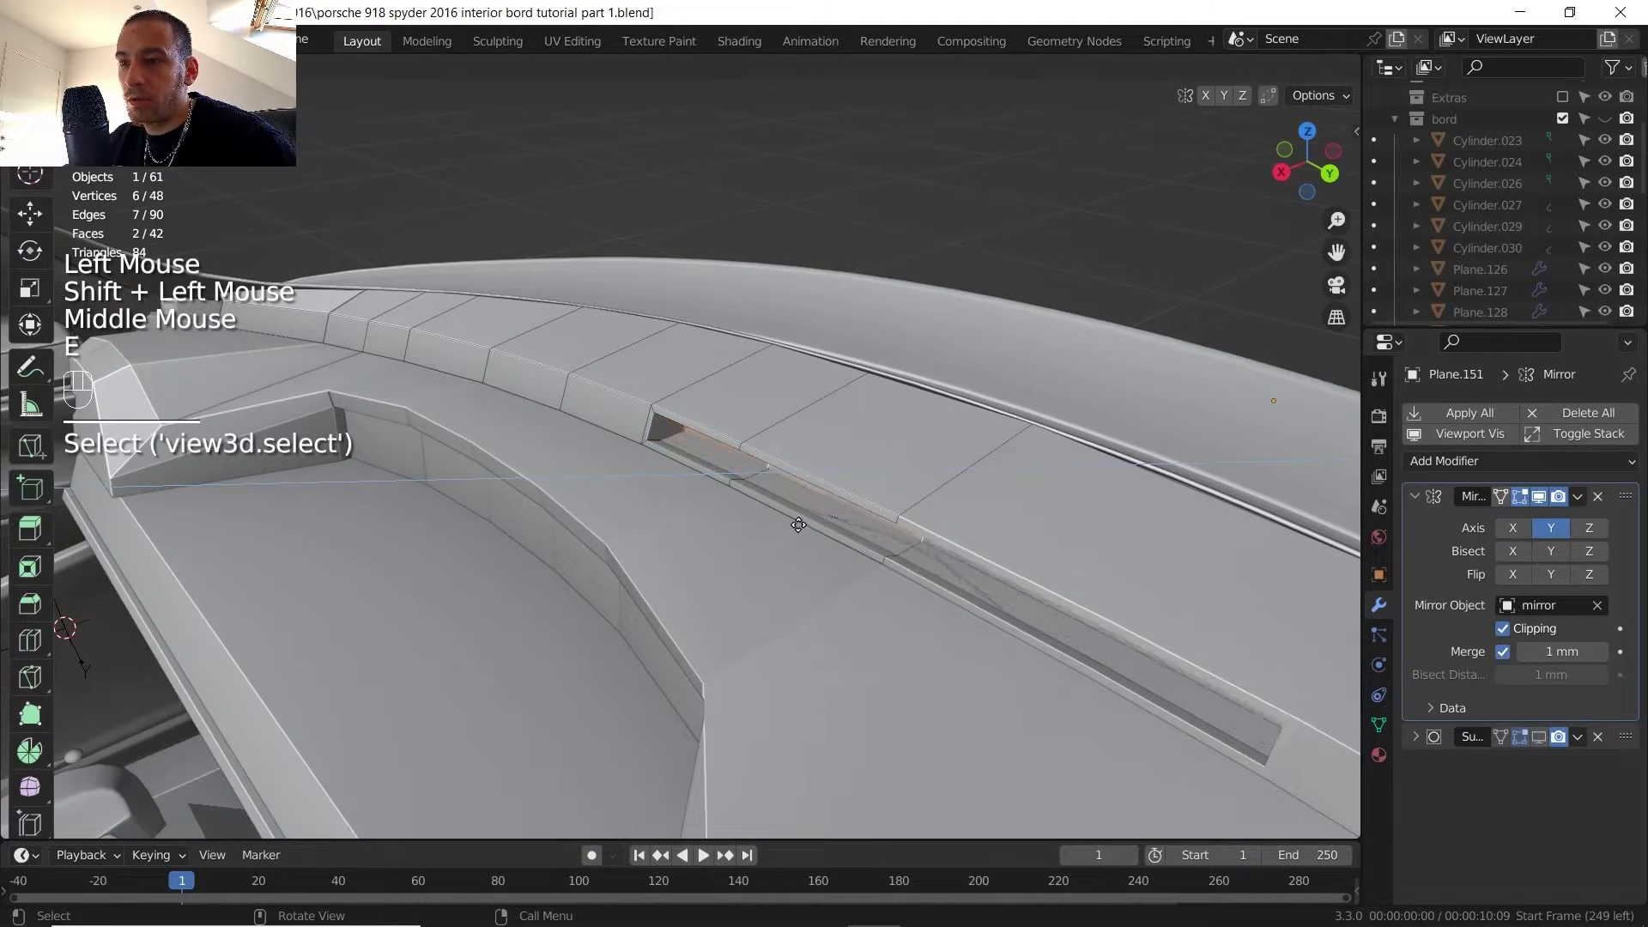
pyautogui.press('x')
pyautogui.click(754, 515)
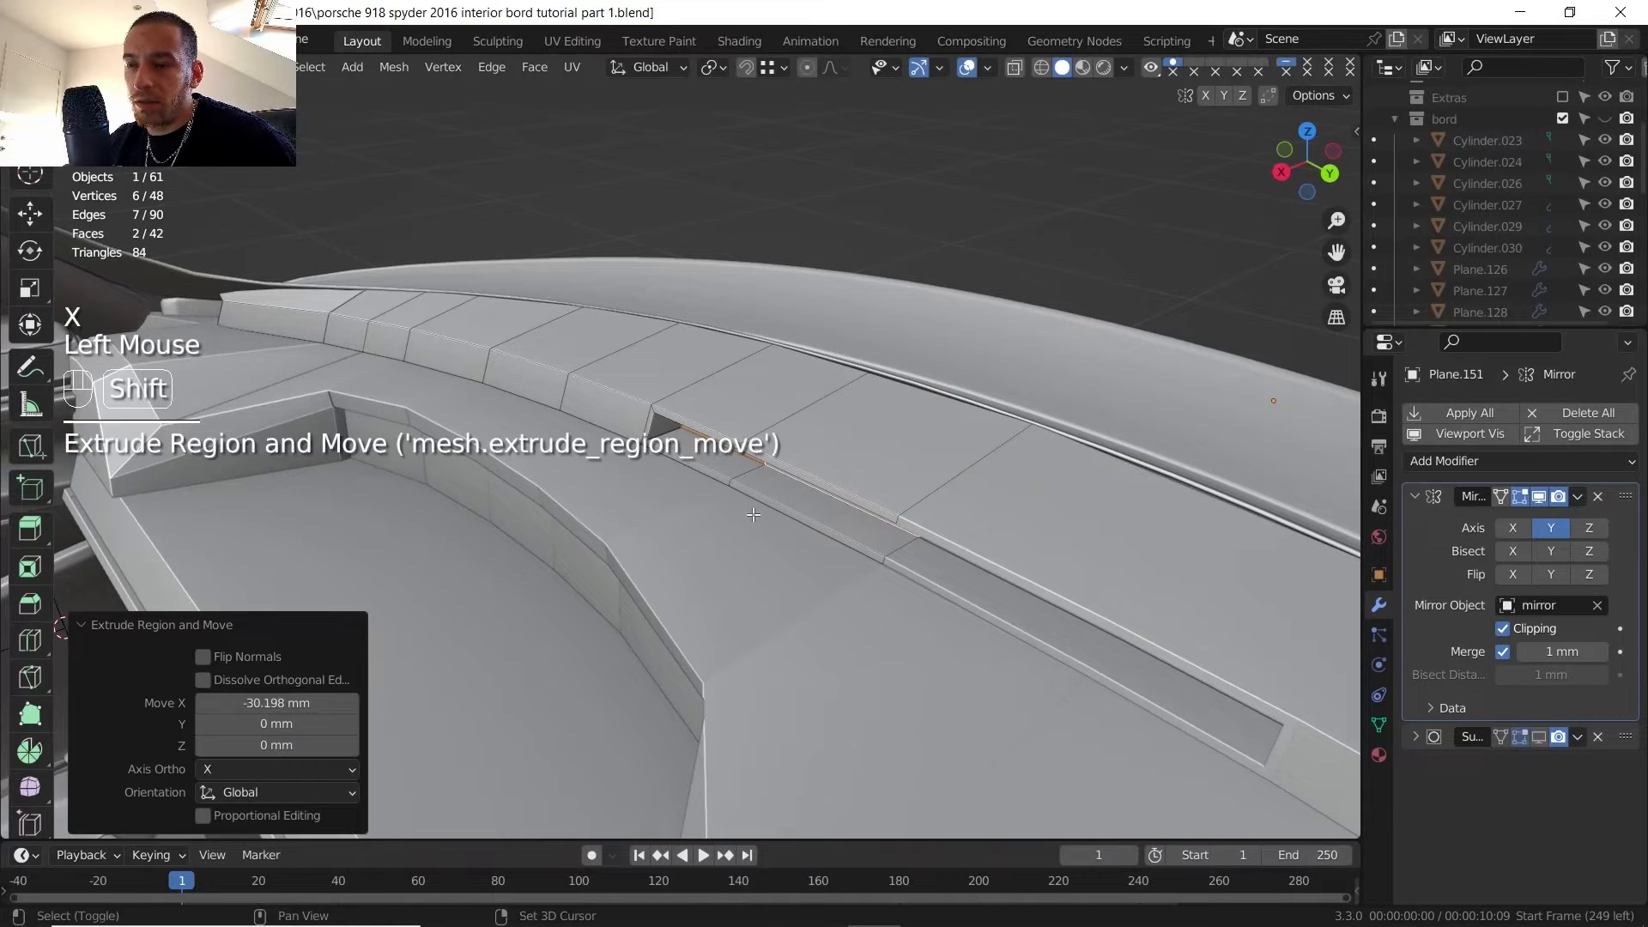
# - Inspect the recessed vent from several angles and compare it with the dashboard-top vents in the interior photo
pyautogui.keyDown('shift'); pyautogui.moveTo(753, 515); pyautogui.dragTo(765, 513, button='middle'); pyautogui.keyUp('shift')
pyautogui.moveTo(766, 514); pyautogui.dragTo(805, 508, button='middle')
pyautogui.scroll(1, 805, 508)
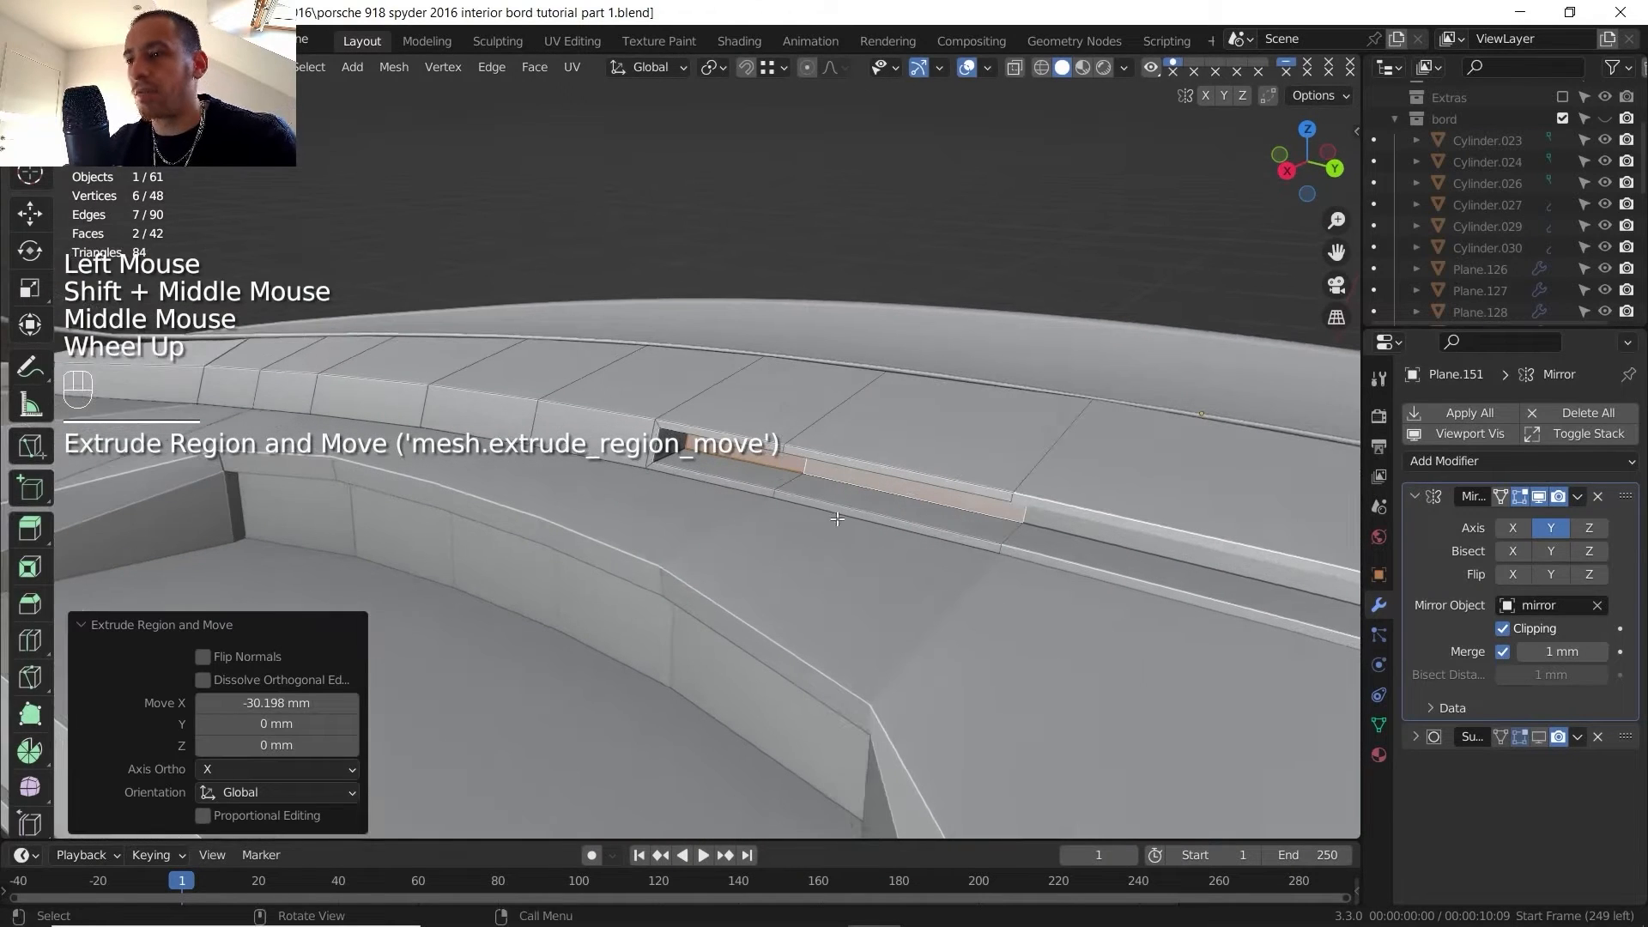
pyautogui.scroll(1, 725, 398)
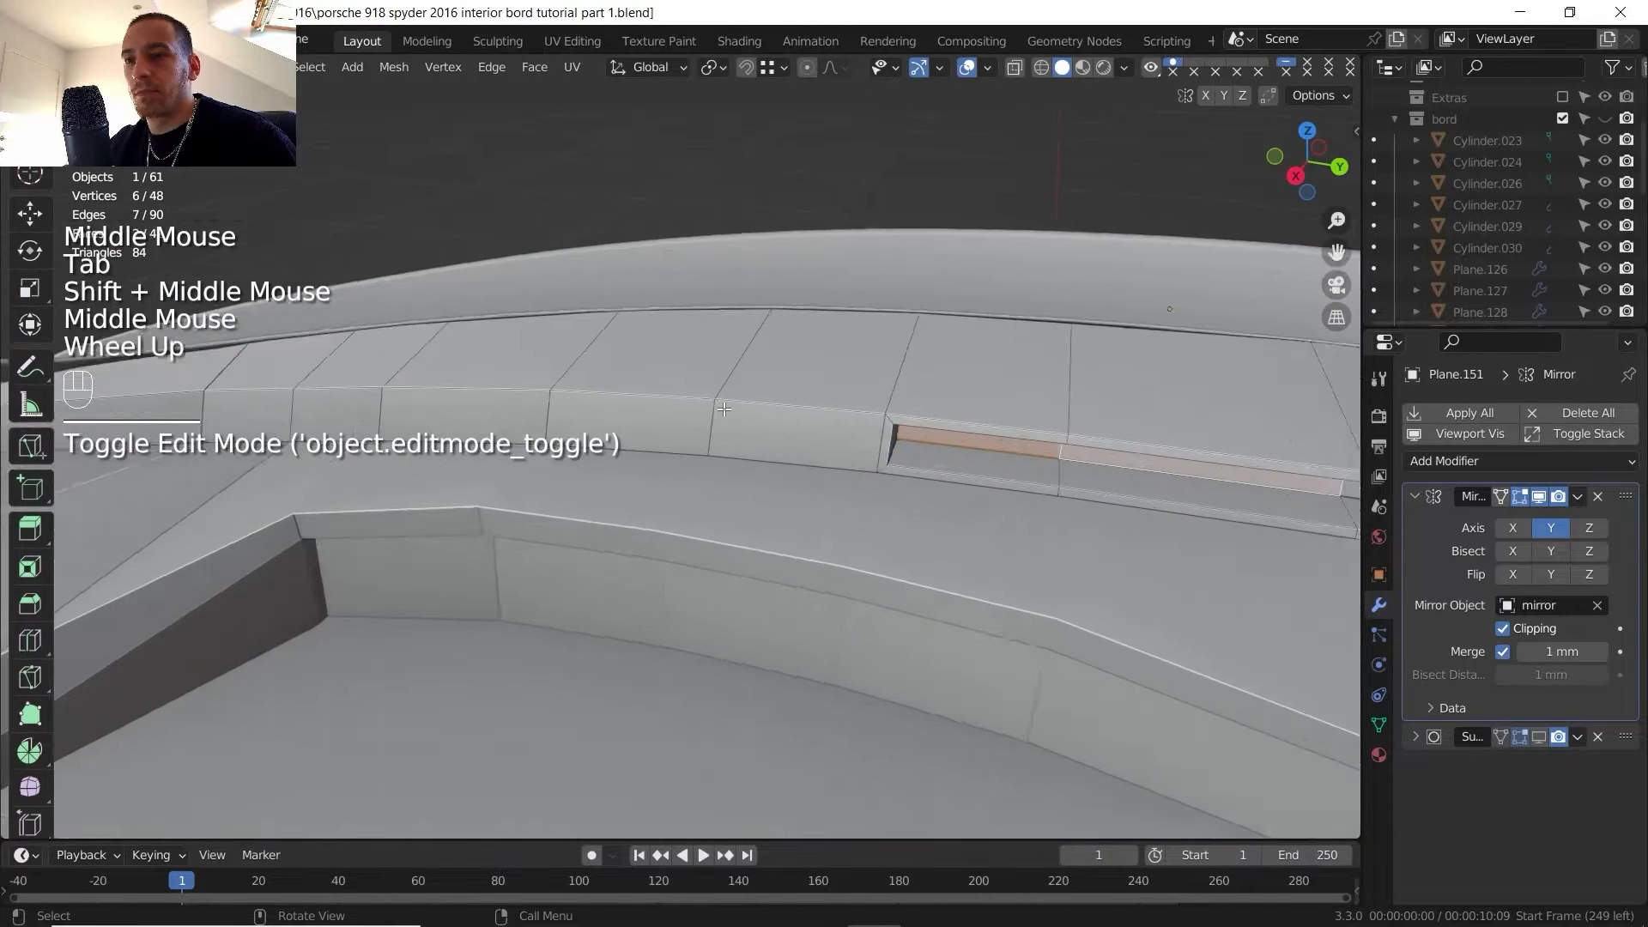
pyautogui.scroll(-2, 725, 398)
pyautogui.moveTo(724, 397); pyautogui.dragTo(731, 402, button='middle')
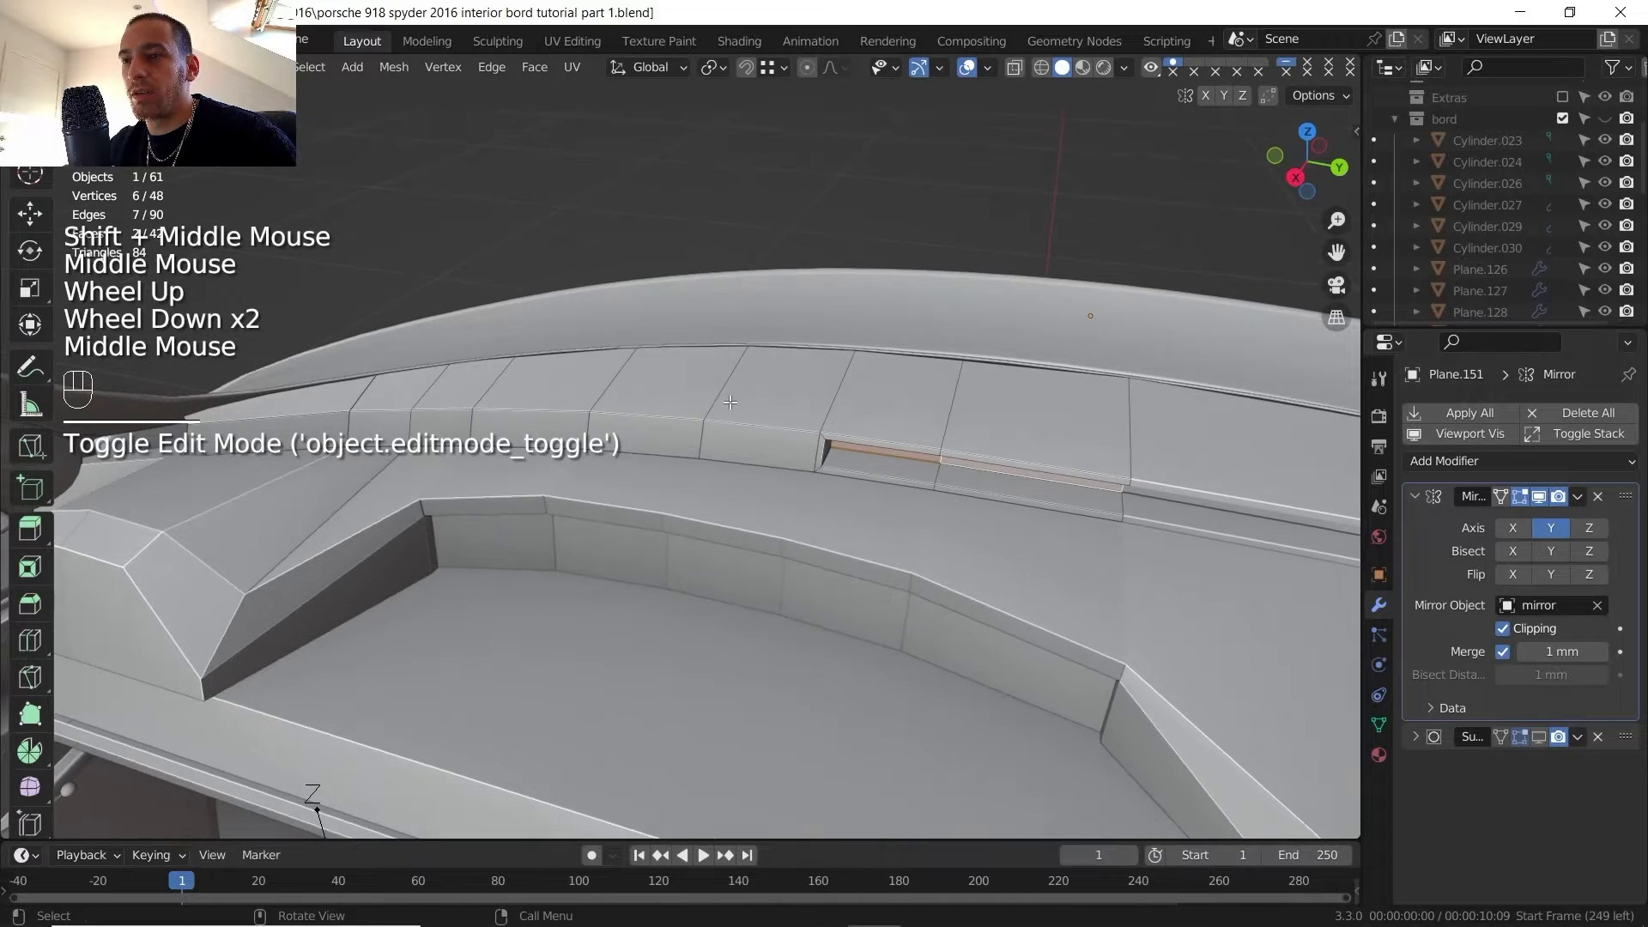
pyautogui.click(914, 914)
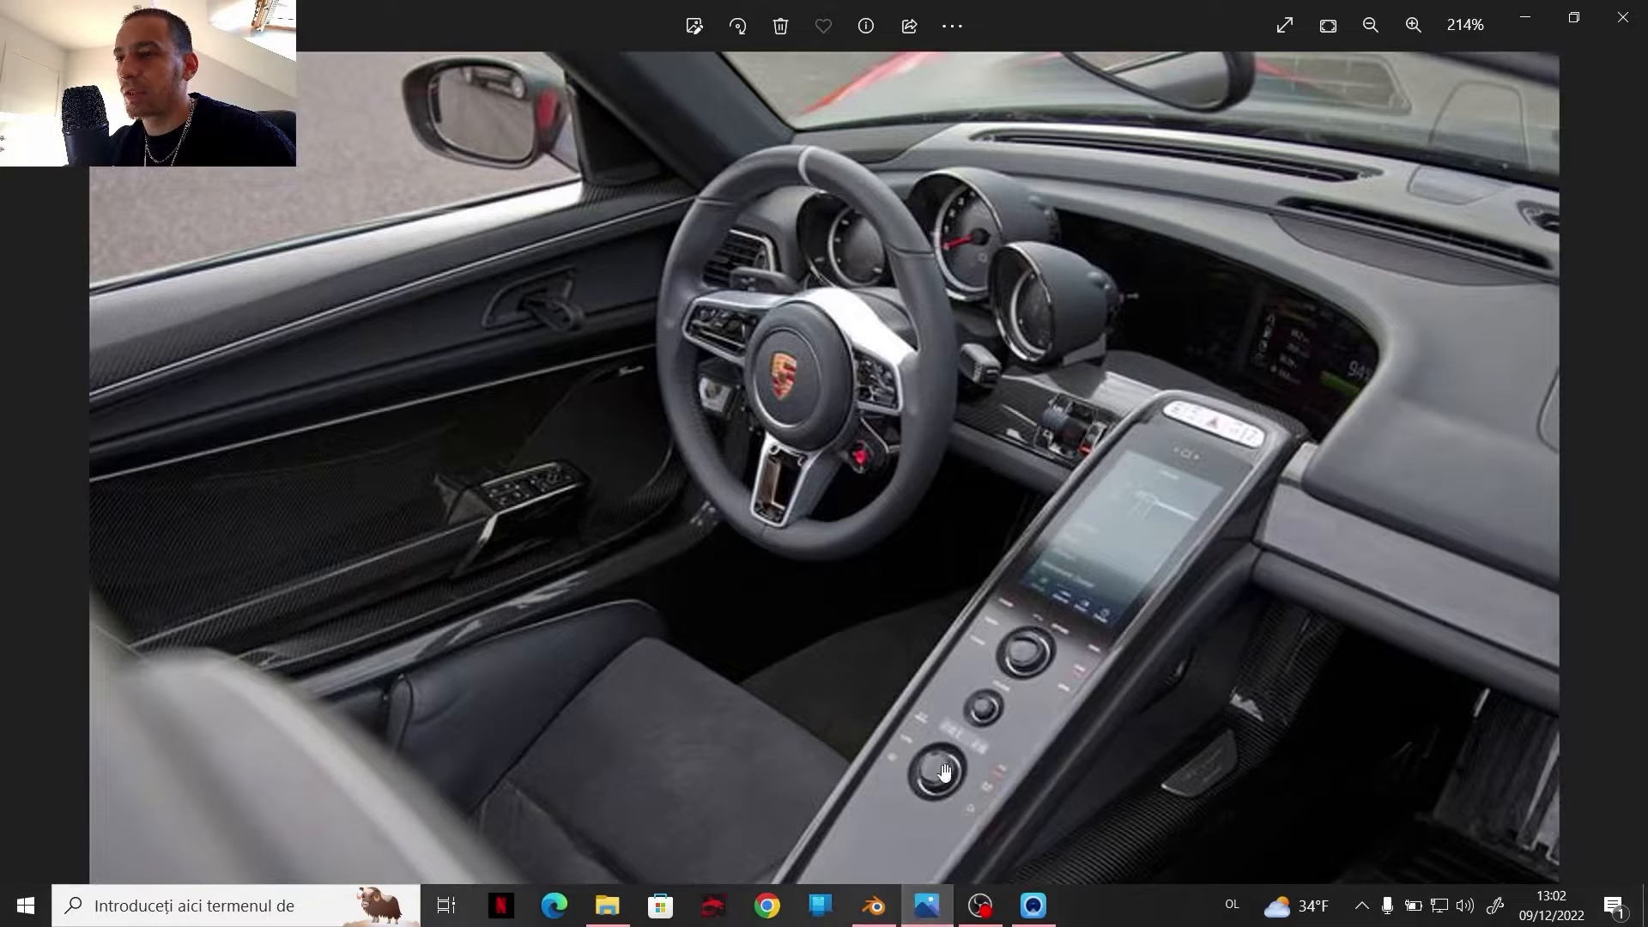
pyautogui.moveTo(978, 925)
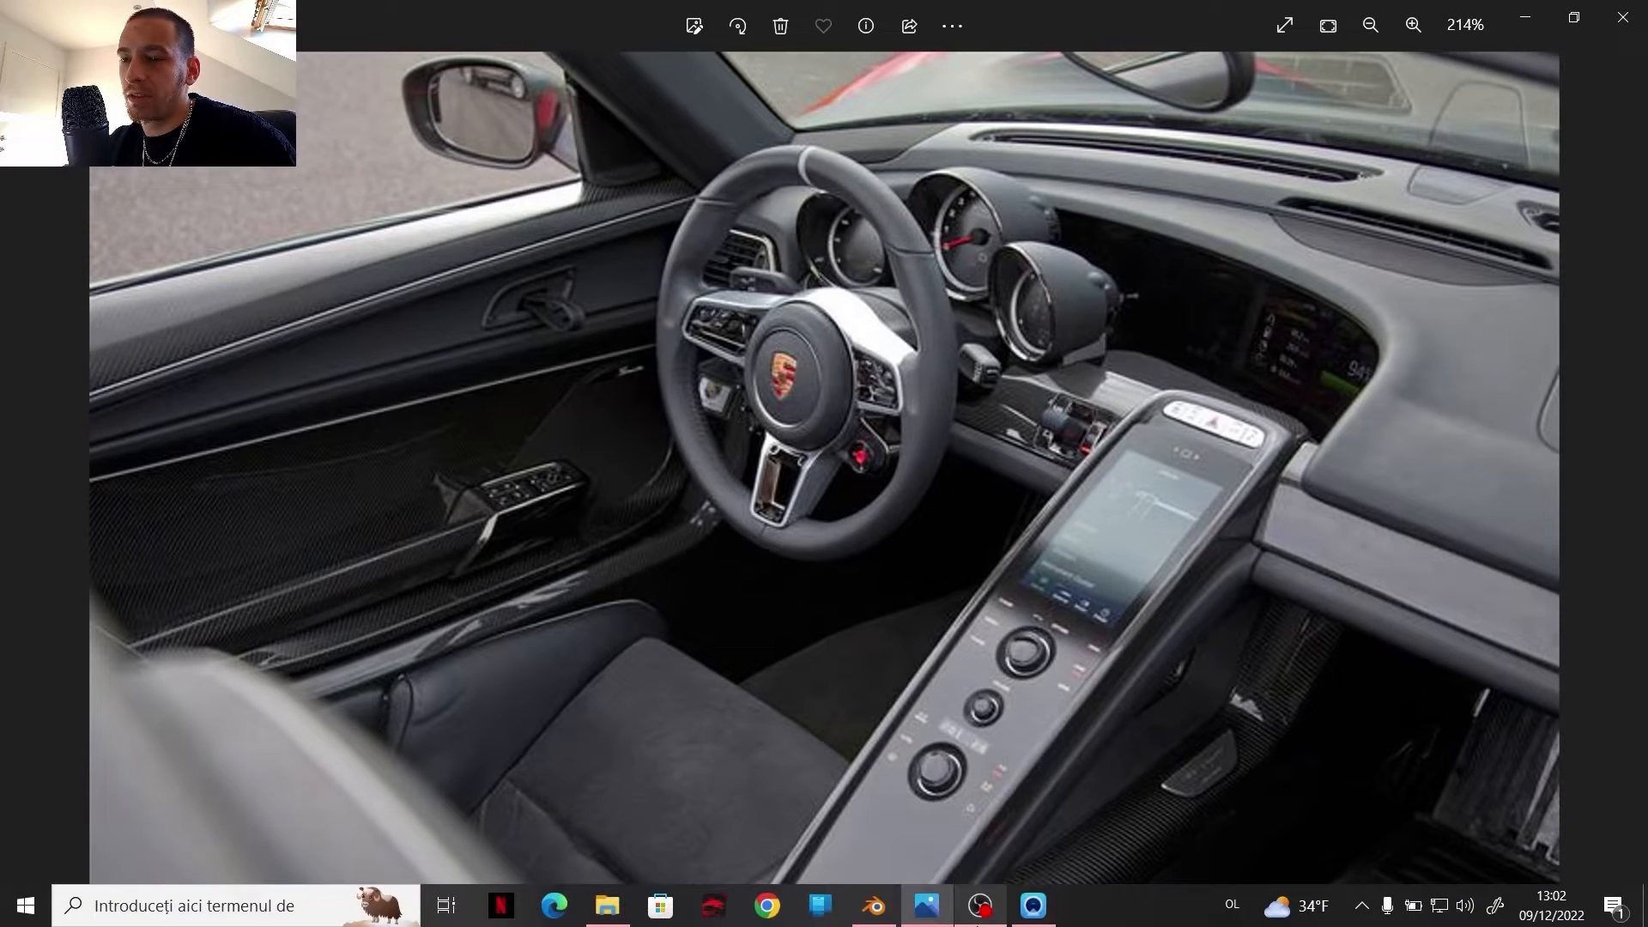
pyautogui.click(917, 905)
# - Slide the upper depth edge at the central vent's outer end toward the centre so the end wall slants
pyautogui.keyDown('shift'); pyautogui.moveTo(688, 562); pyautogui.dragTo(678, 468, button='middle'); pyautogui.keyUp('shift')
pyautogui.moveTo(678, 468); pyautogui.dragTo(716, 395, button='middle')
pyautogui.scroll(-5, 755, 464)
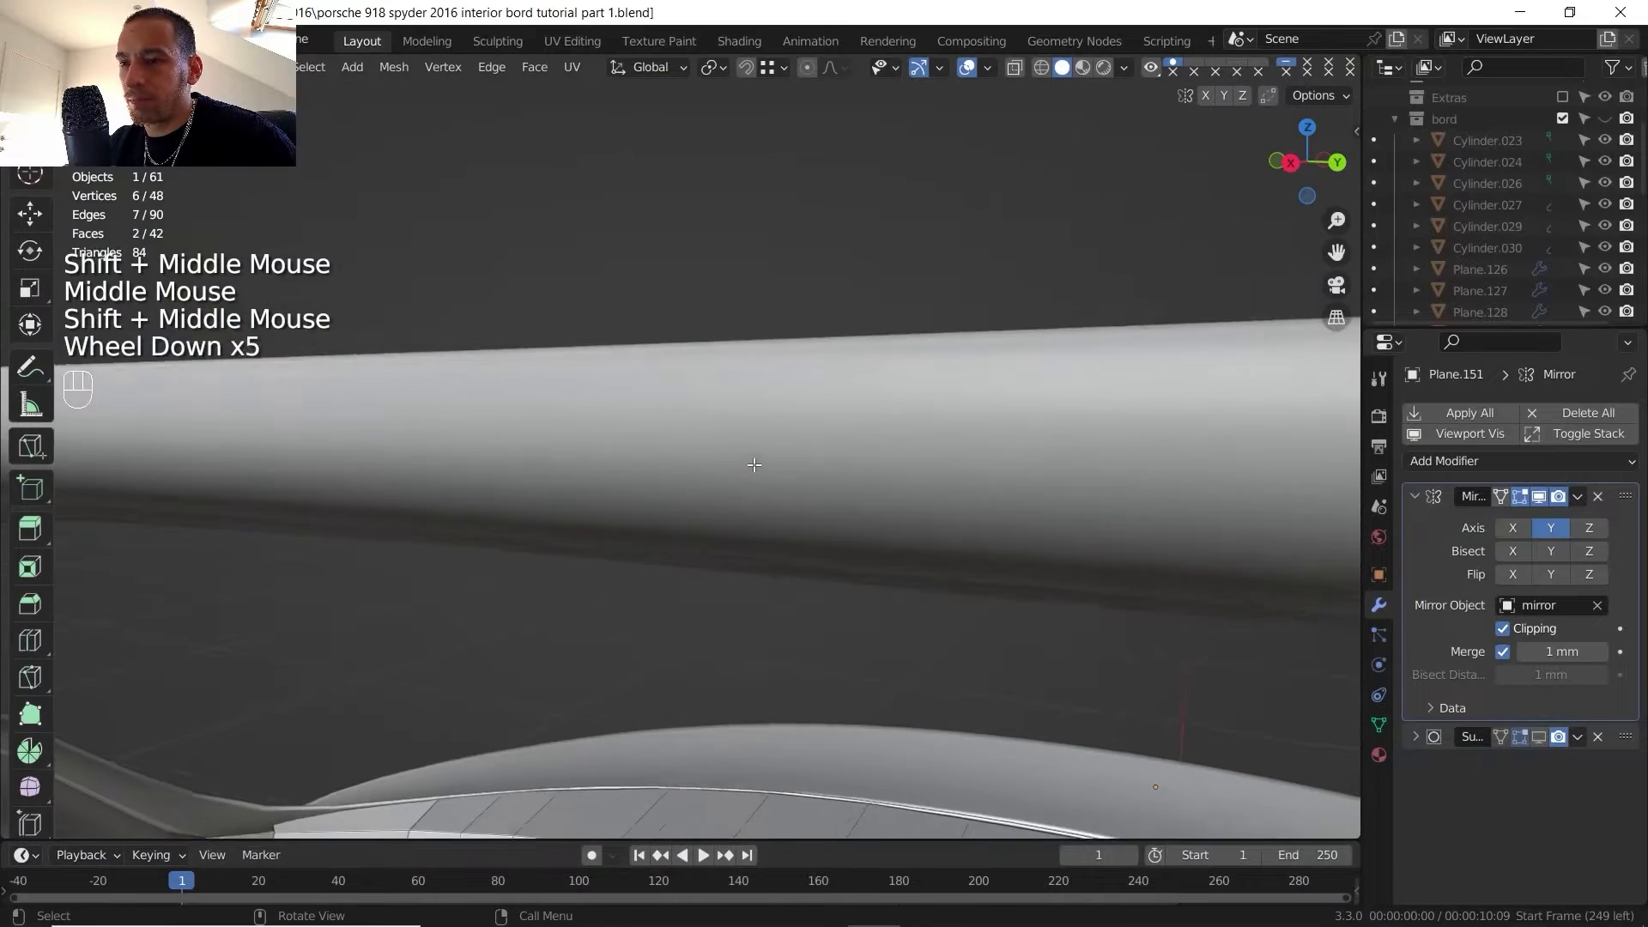
pyautogui.scroll(-3, 754, 464)
pyautogui.keyDown('shift'); pyautogui.scroll(-3, 755, 464); pyautogui.keyUp('shift')
pyautogui.scroll(-4, 755, 465)
pyautogui.keyDown('shift'); pyautogui.moveTo(754, 464); pyautogui.dragTo(489, 297, button='middle'); pyautogui.keyUp('shift')
pyautogui.scroll(3, 662, 681)
pyautogui.scroll(1, 677, 261)
pyautogui.click(489, 297)
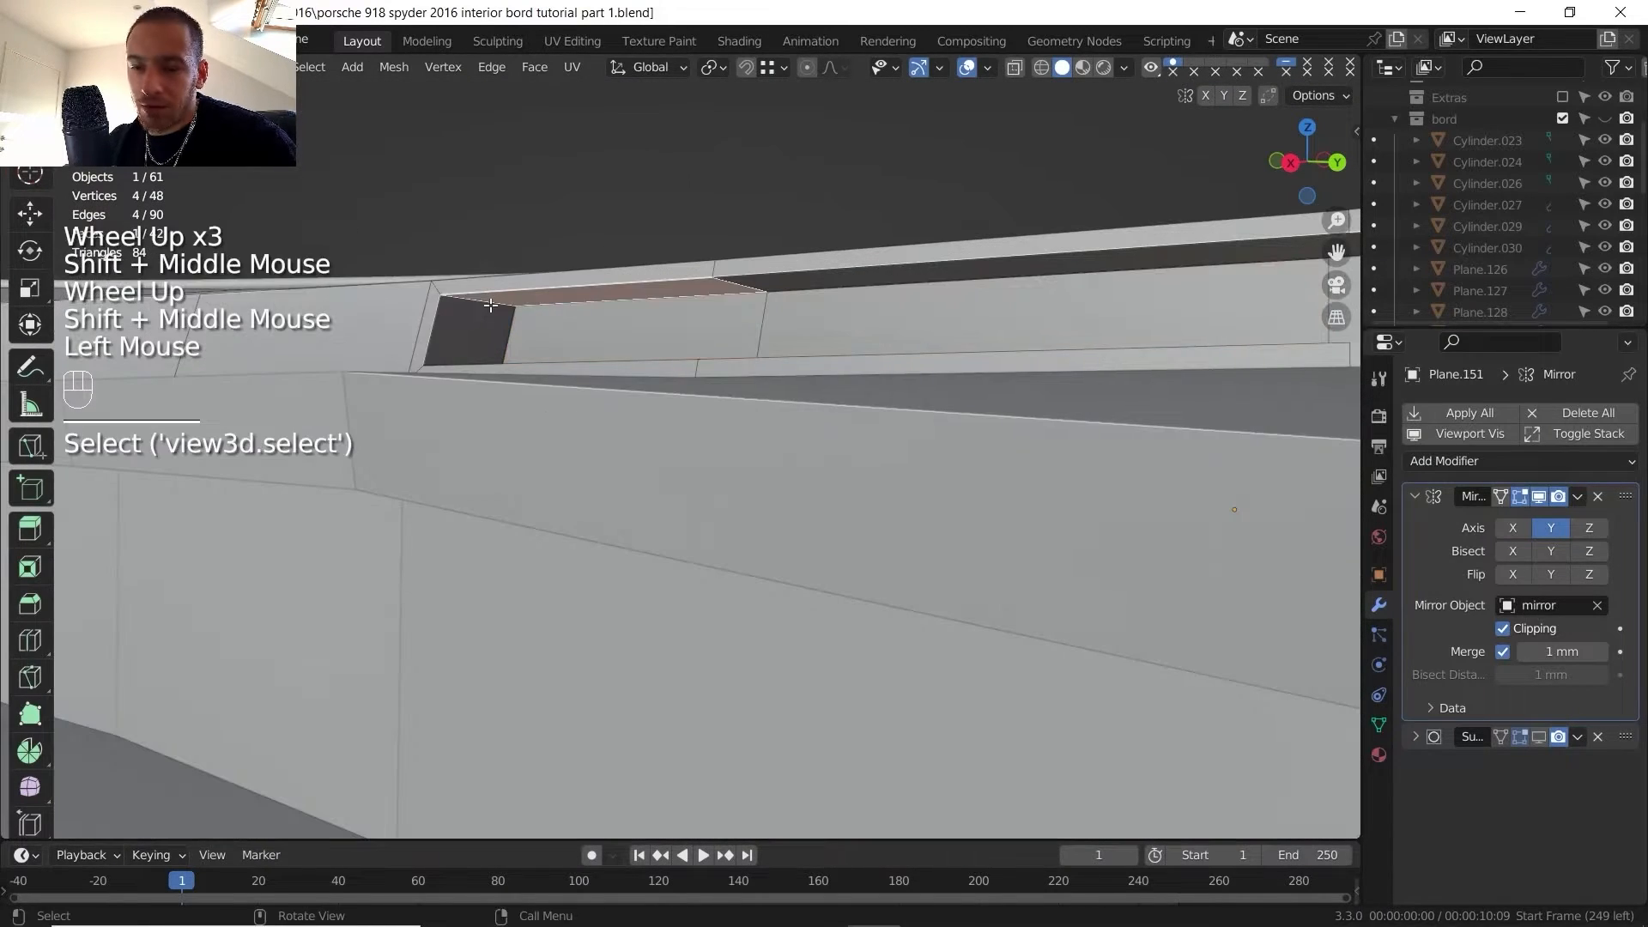
pyautogui.press('2')
pyautogui.click(490, 306)
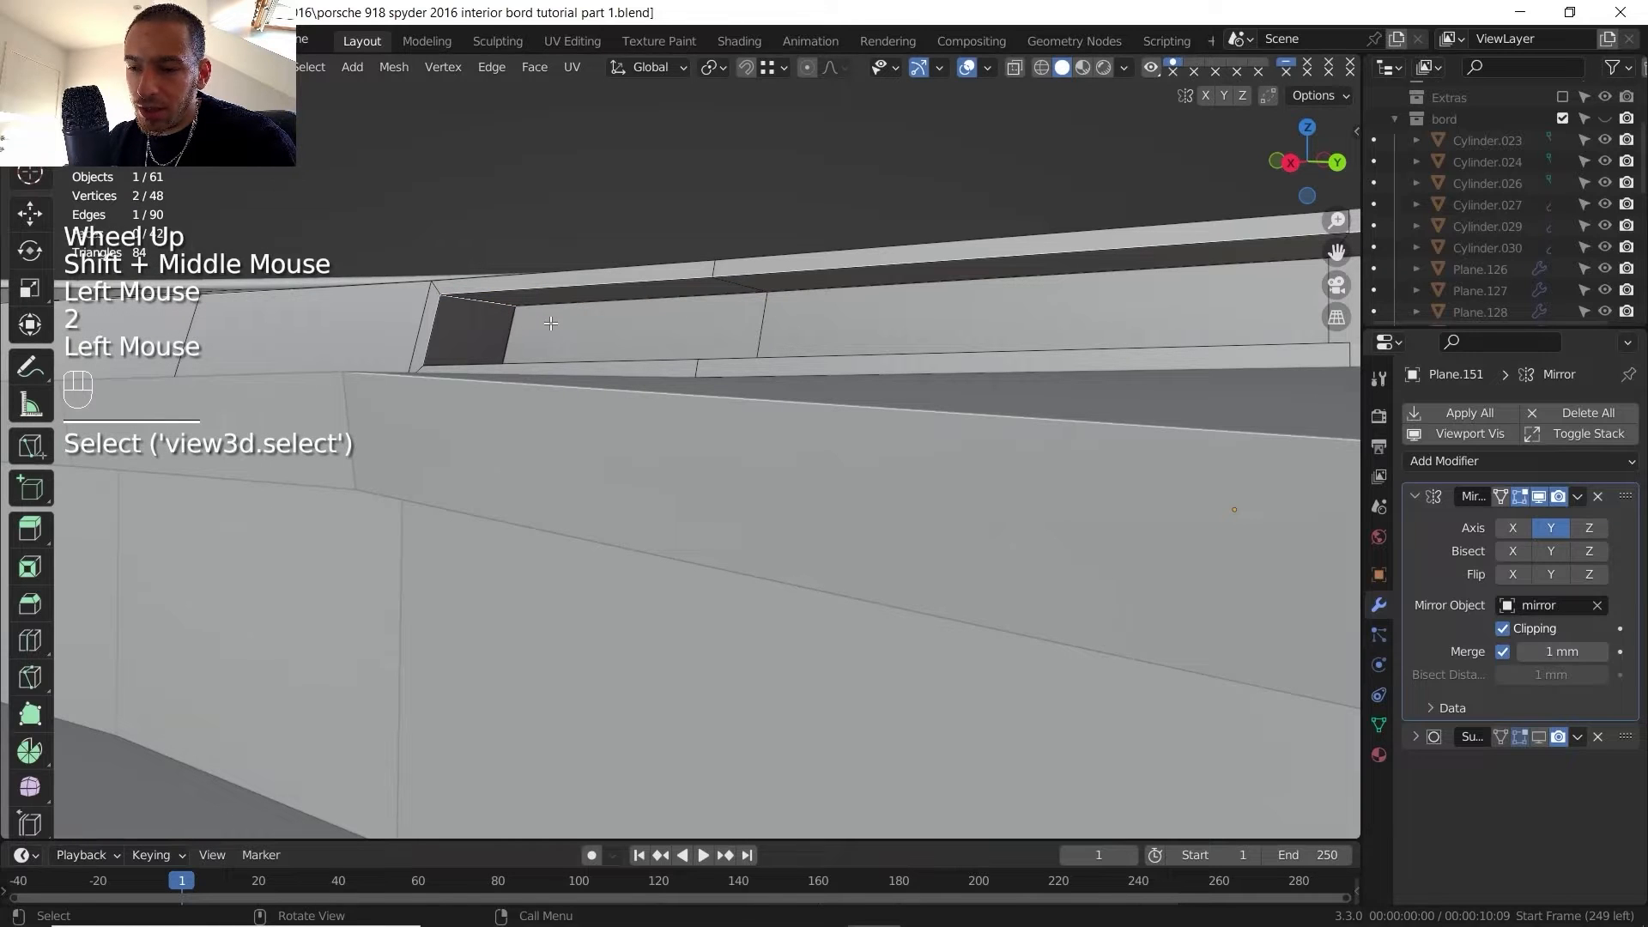
pyautogui.press('g')
pyautogui.press('g')
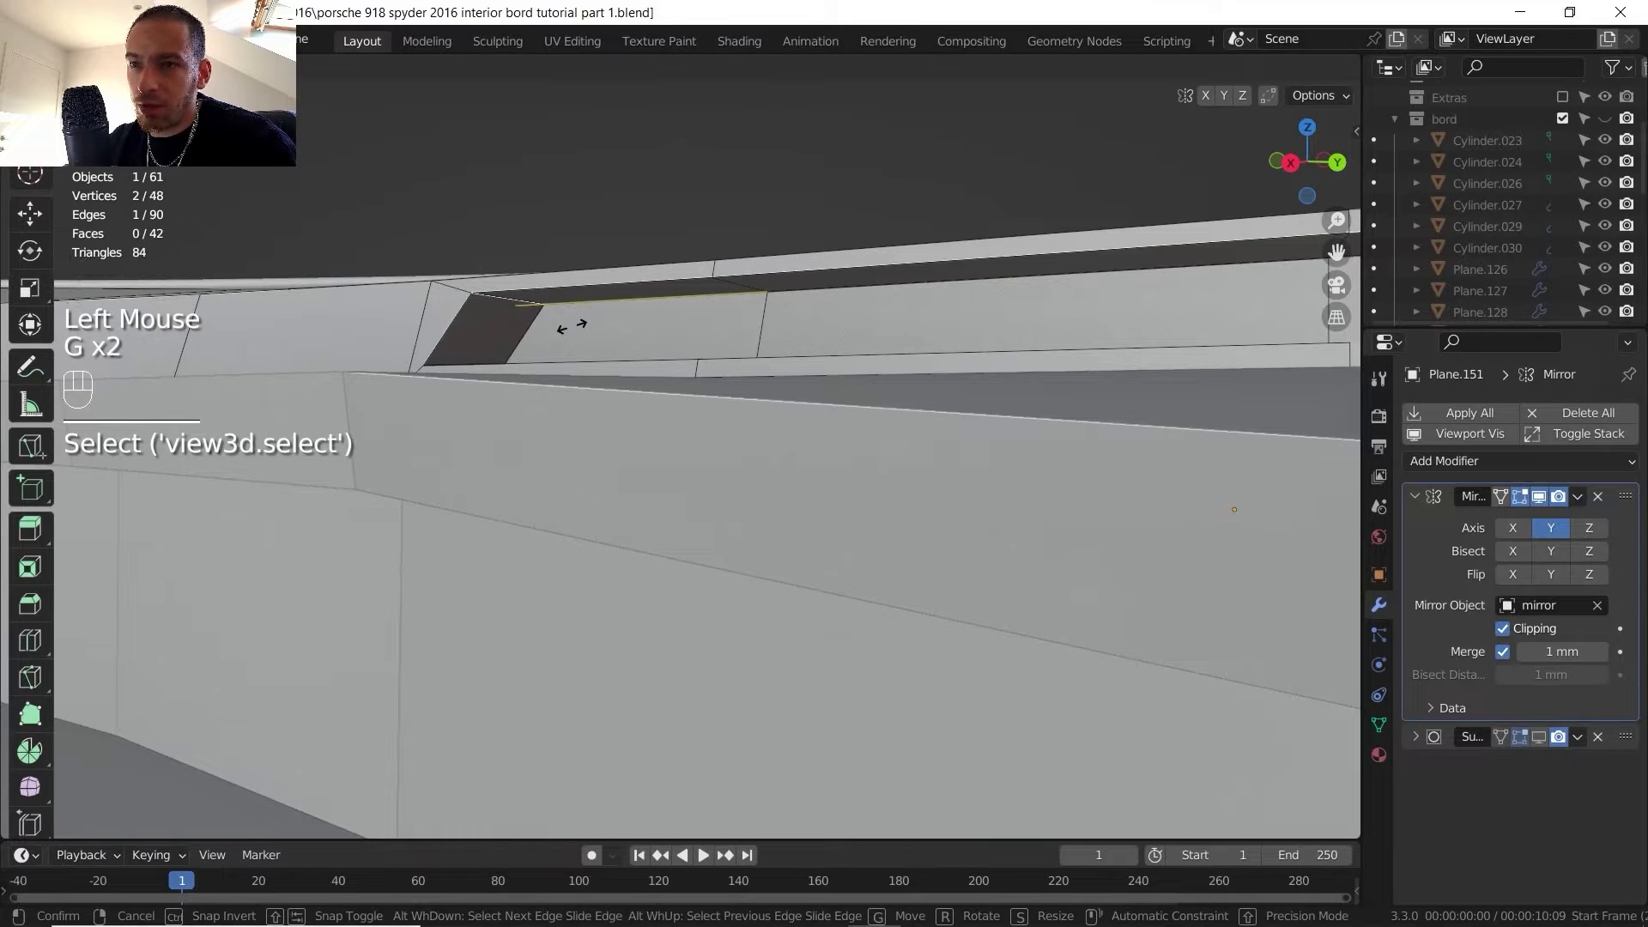
pyautogui.click(570, 326)
# - Slide the strip's top-edge vertex above the vent's outer corner toward the centre by a factor of 0.138
pyautogui.keyDown('shift'); pyautogui.moveTo(571, 325); pyautogui.dragTo(633, 347, button='middle'); pyautogui.keyUp('shift')
pyautogui.press('1')
pyautogui.click(487, 300)
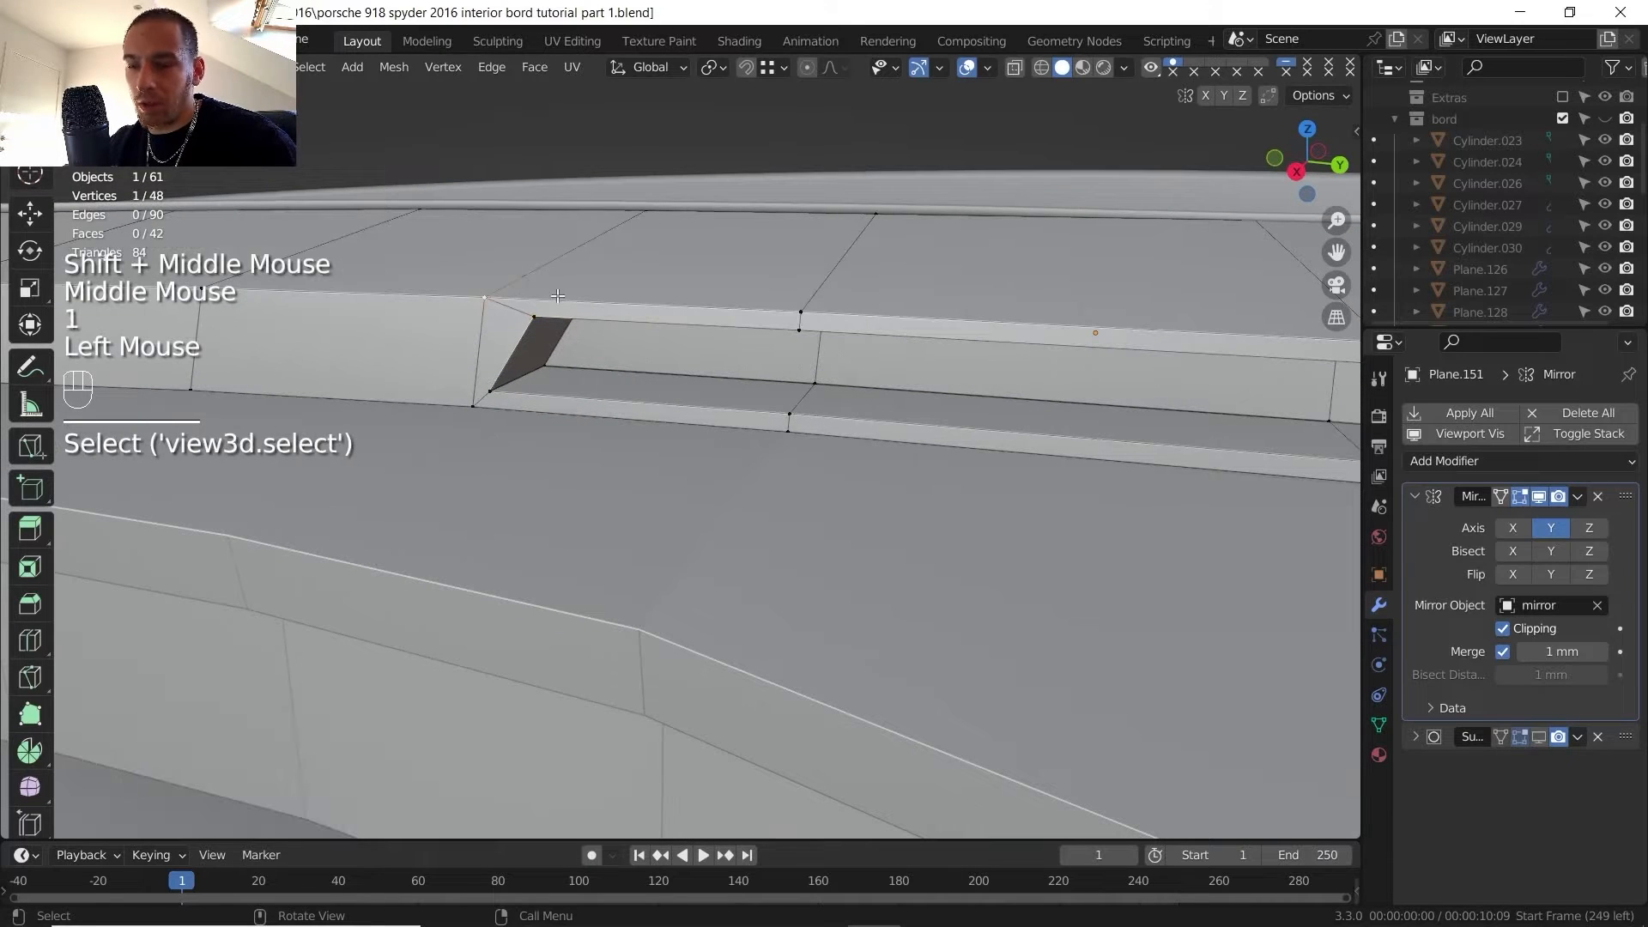
pyautogui.press('g')
pyautogui.press('g')
pyautogui.click(606, 298)
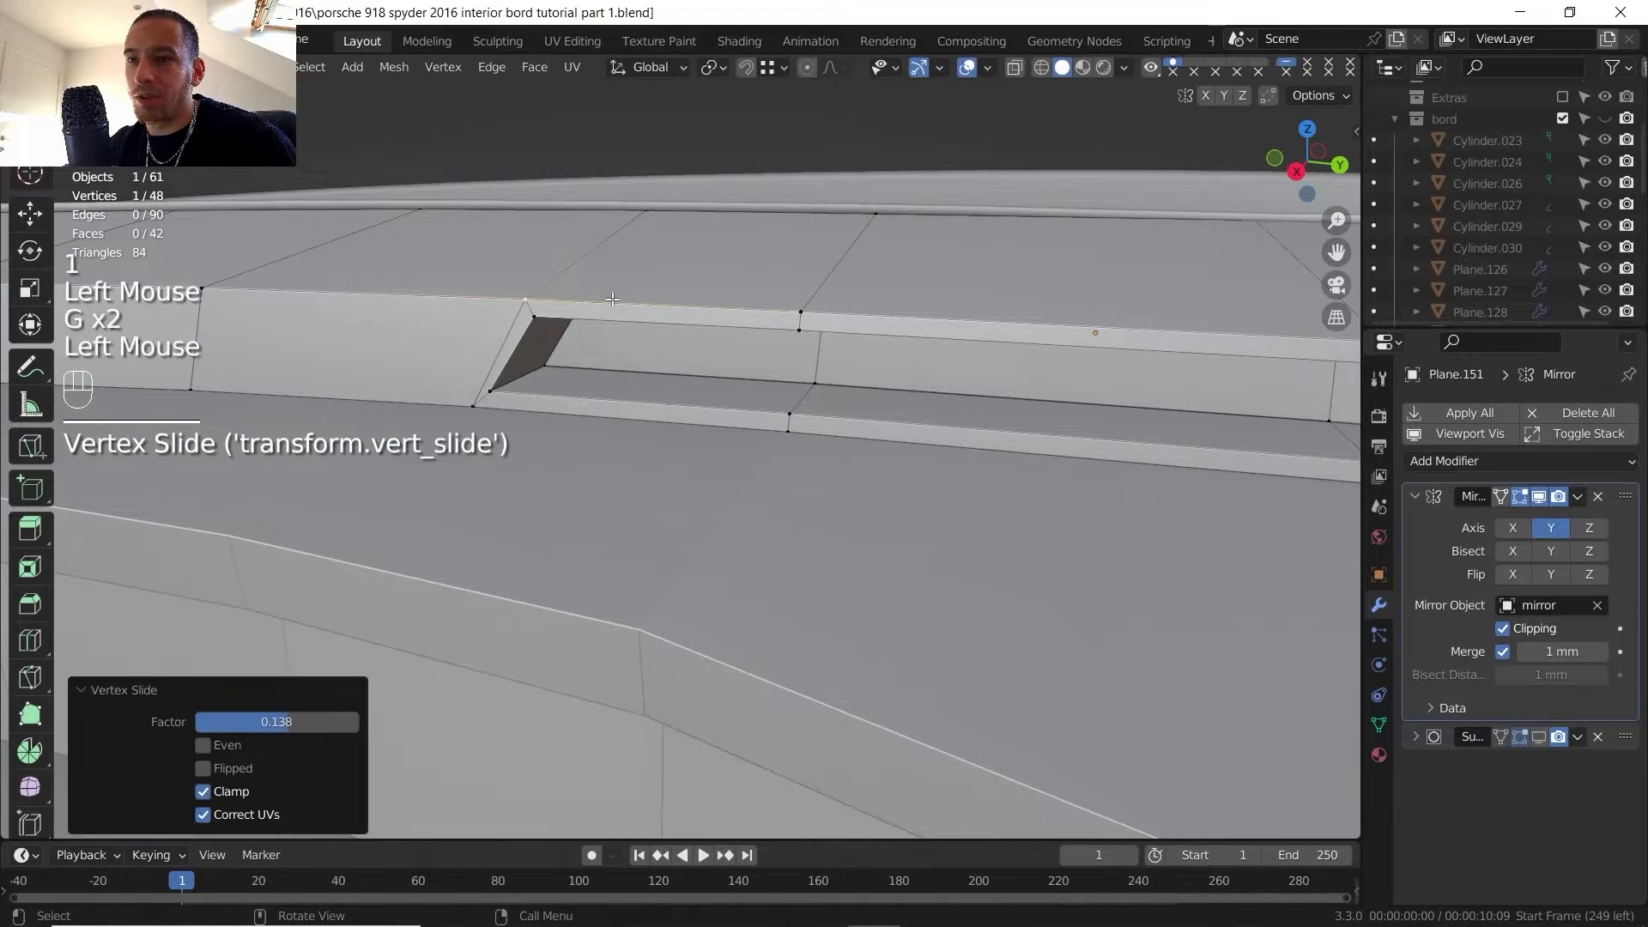
# - Inset the five top faces of the strip beside the central vent by 11.63 mm and compare the layout with the interior photo
pyautogui.keyDown('shift'); pyautogui.moveTo(606, 298); pyautogui.dragTo(867, 369, button='middle'); pyautogui.keyUp('shift')
pyautogui.scroll(-2, 636, 327)
pyautogui.keyDown('shift'); pyautogui.moveTo(867, 369); pyautogui.dragTo(798, 369, button='middle'); pyautogui.keyUp('shift')
pyautogui.scroll(-1, 798, 369)
pyautogui.press('3')
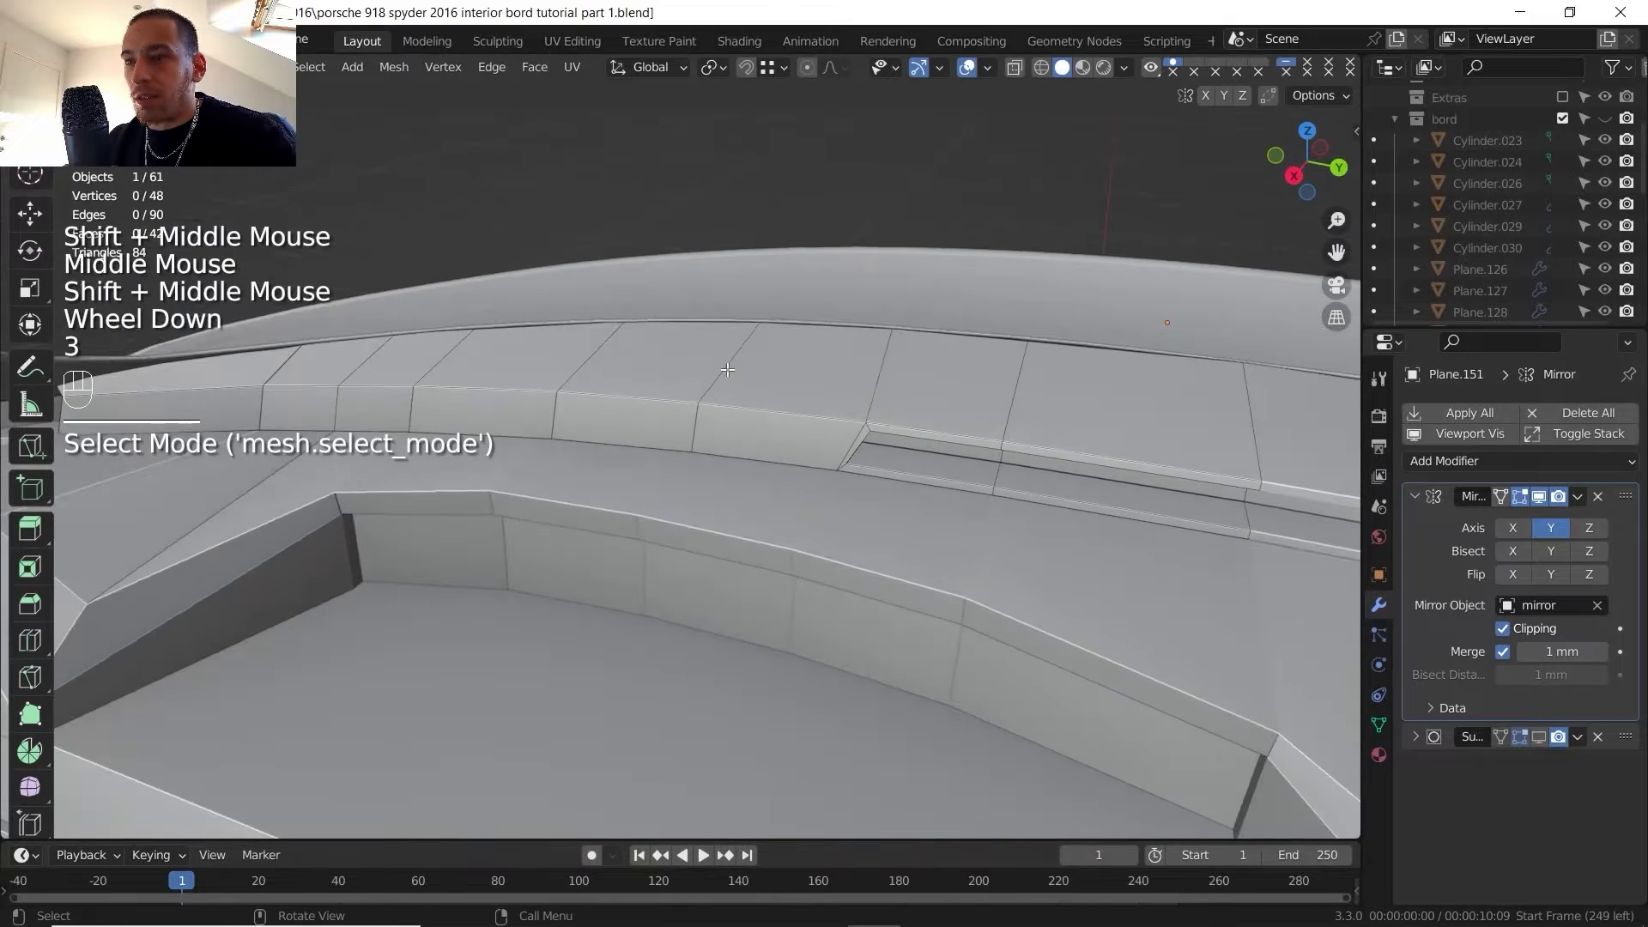
pyautogui.click(797, 369)
pyautogui.keyDown('shift'); pyautogui.click(313, 358); pyautogui.keyUp('shift')
pyautogui.keyDown('shift'); pyautogui.click(476, 363); pyautogui.keyUp('shift')
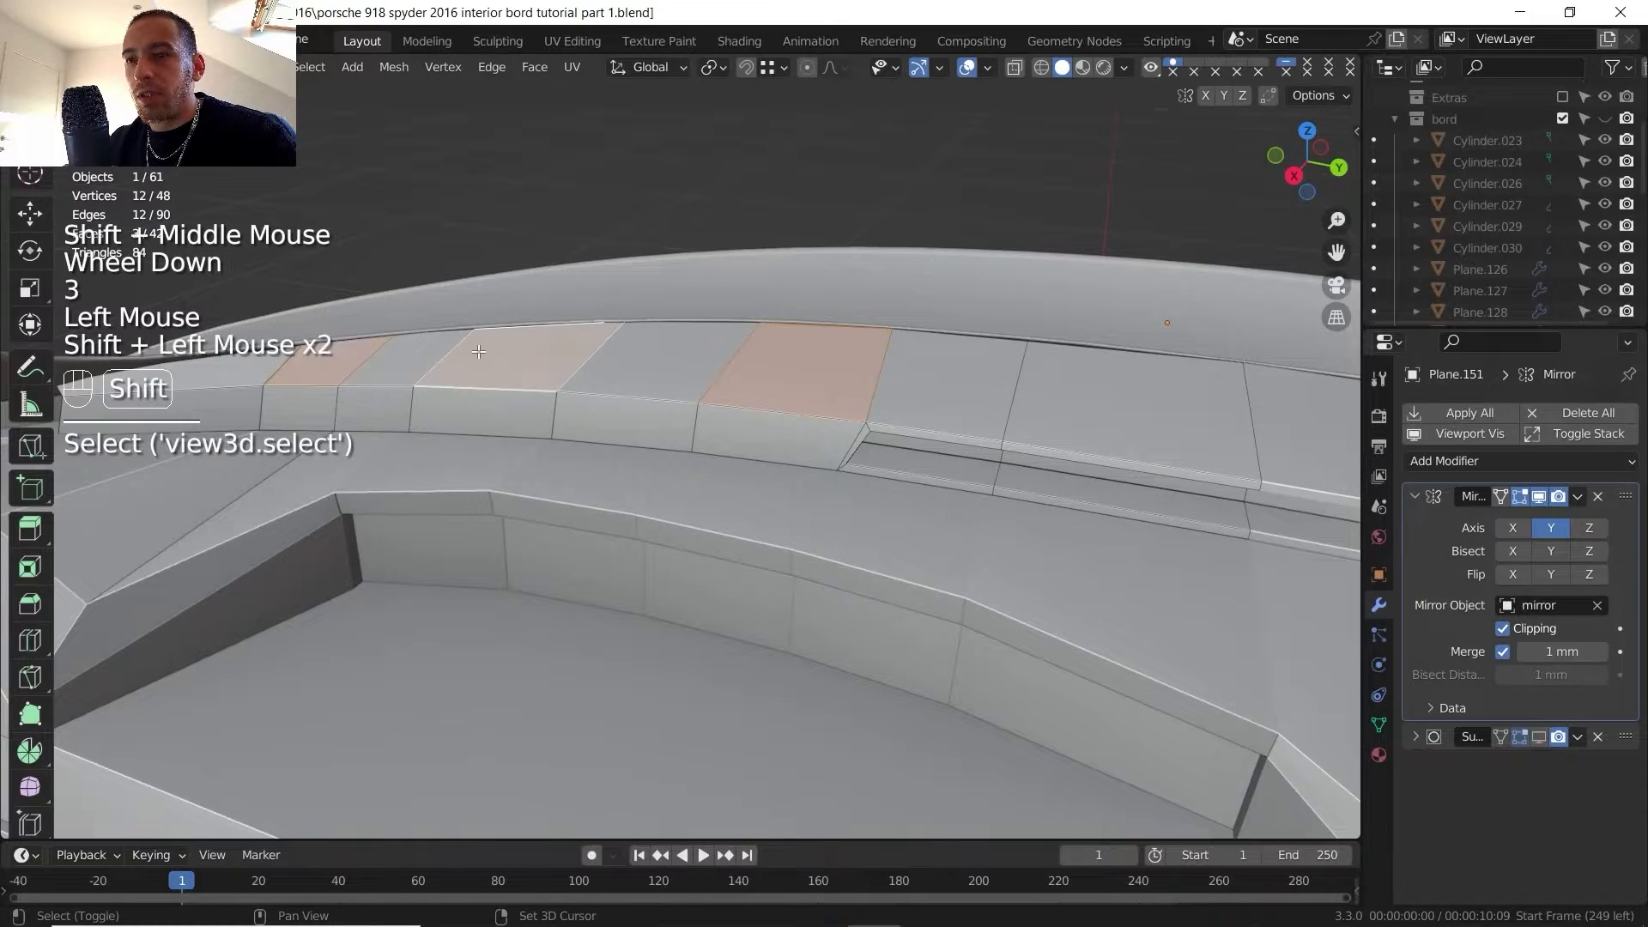
pyautogui.keyDown('shift'); pyautogui.click(399, 361); pyautogui.keyUp('shift')
pyautogui.keyDown('shift'); pyautogui.click(687, 361); pyautogui.keyUp('shift')
pyautogui.press('i')
pyautogui.click(686, 361)
pyautogui.click(897, 910)
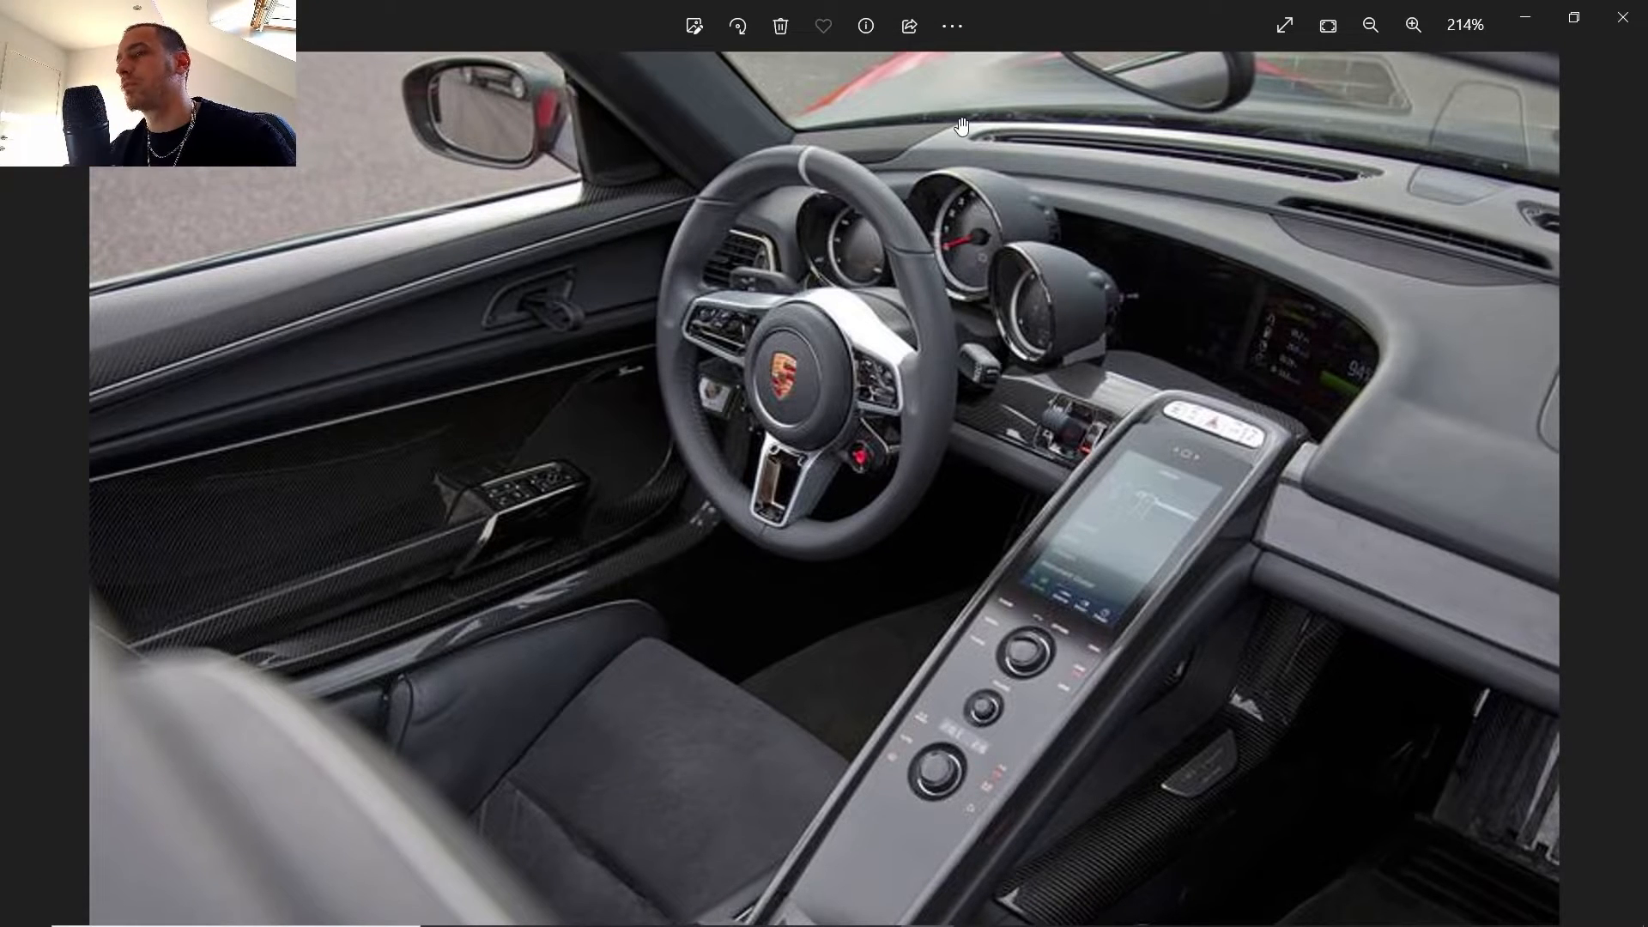
pyautogui.click(872, 907)
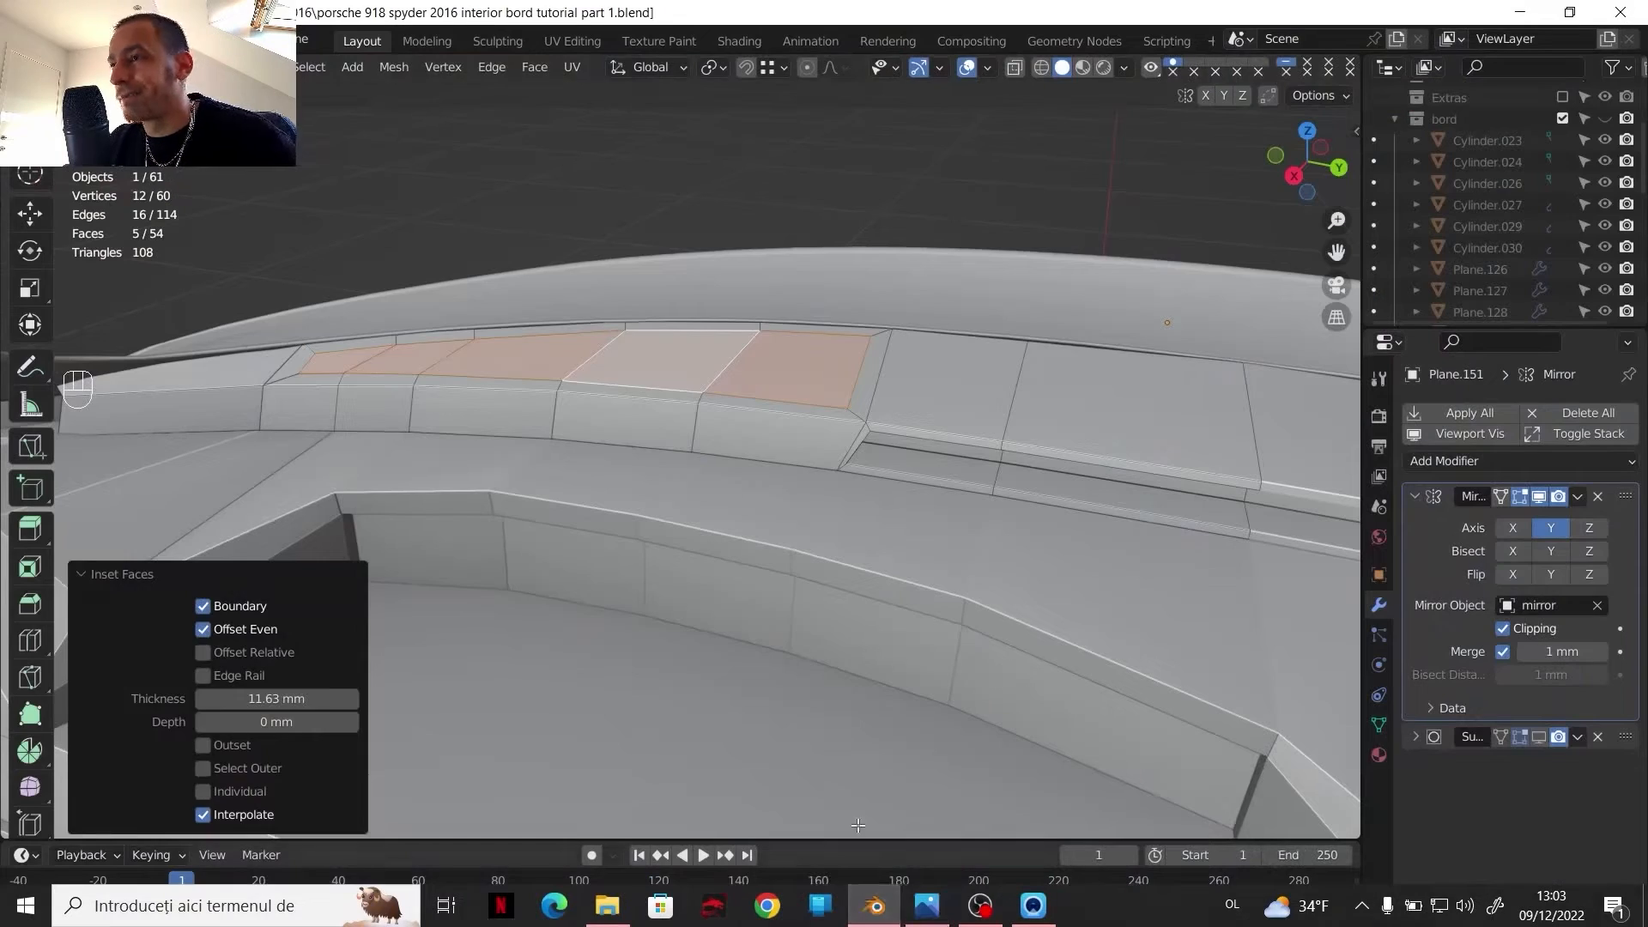
# - Select the windshield-side edge row of the top inset and slide it toward the cabin
pyautogui.press('2')
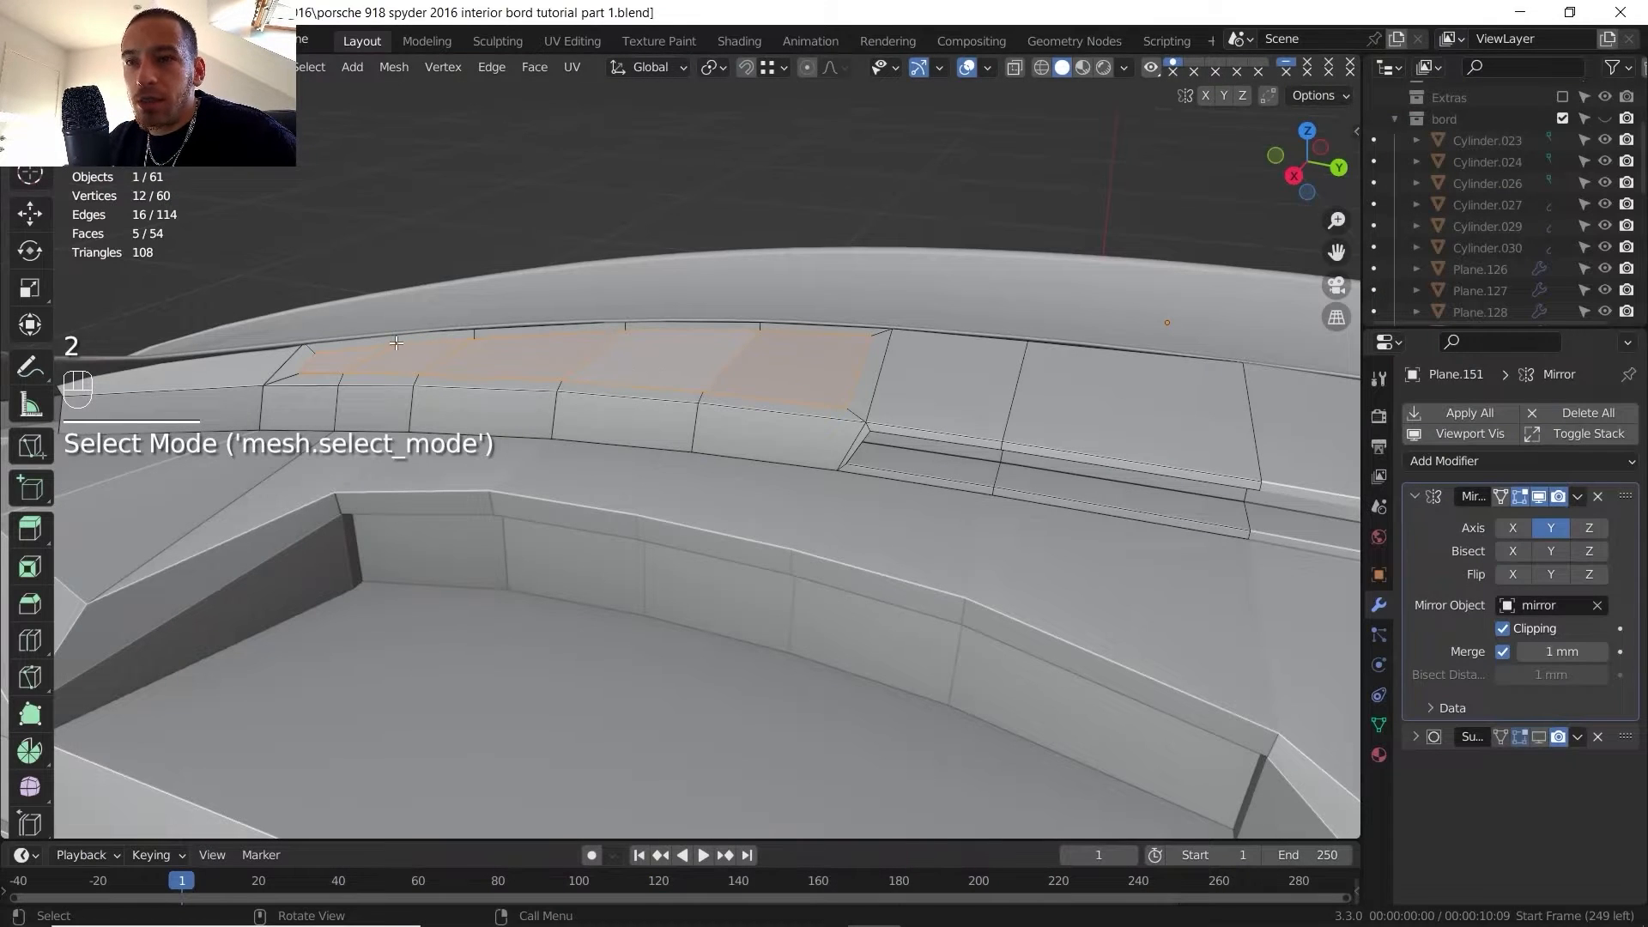
pyautogui.click(767, 328)
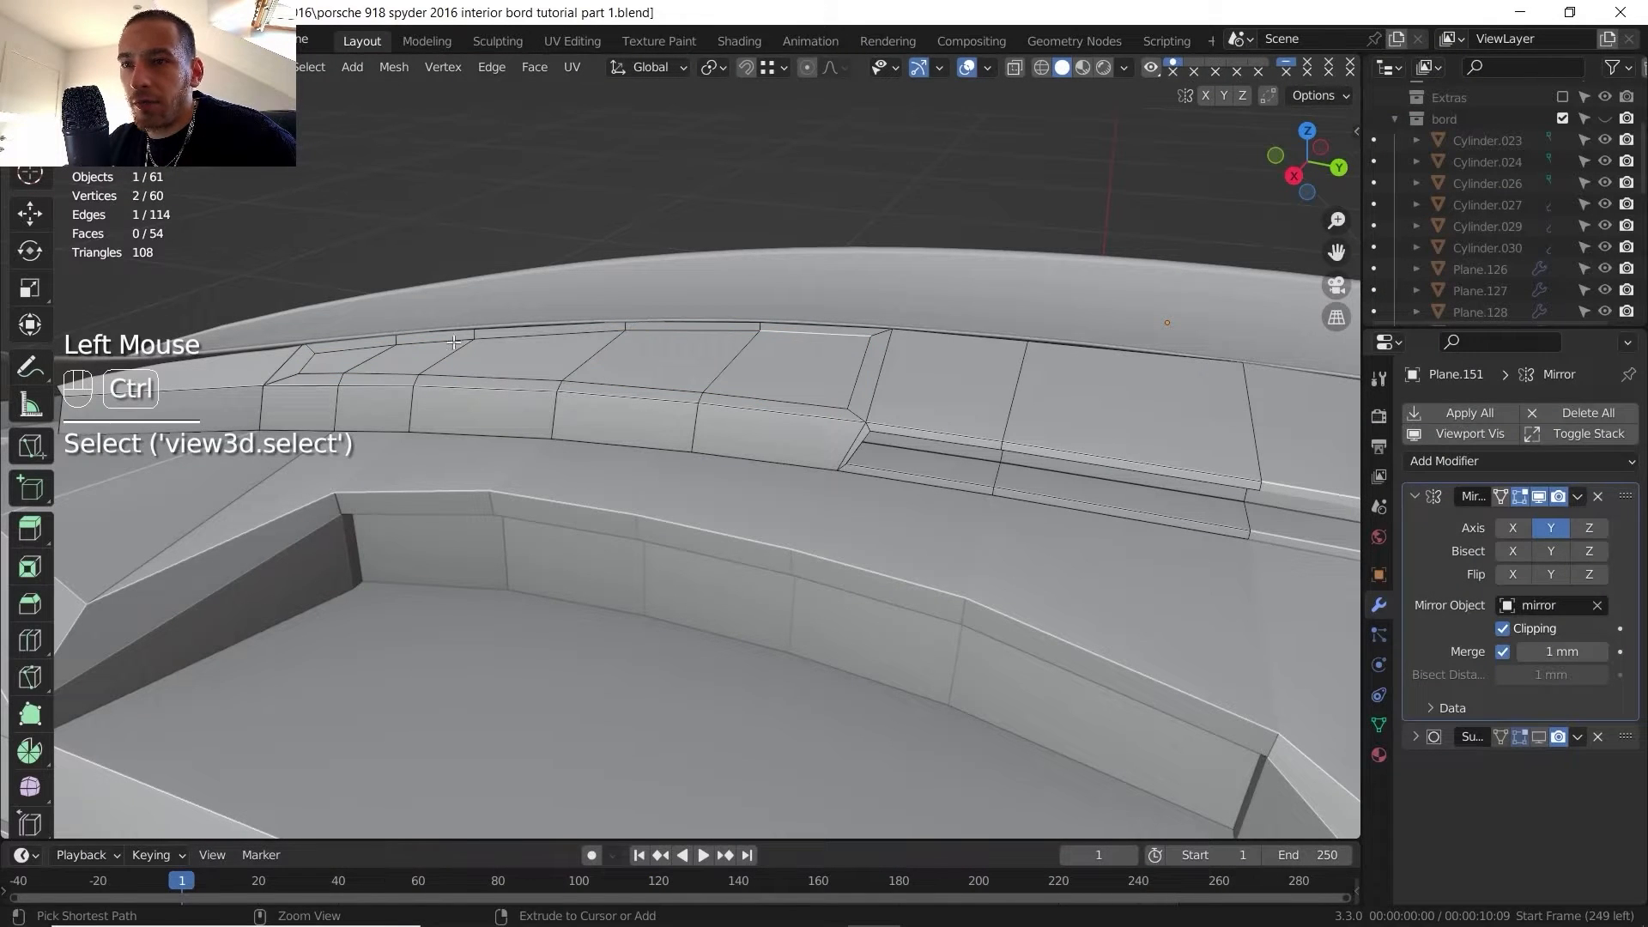
pyautogui.keyDown('ctrl'); pyautogui.click(507, 332); pyautogui.keyUp('ctrl')
pyautogui.press('g')
pyautogui.press('g')
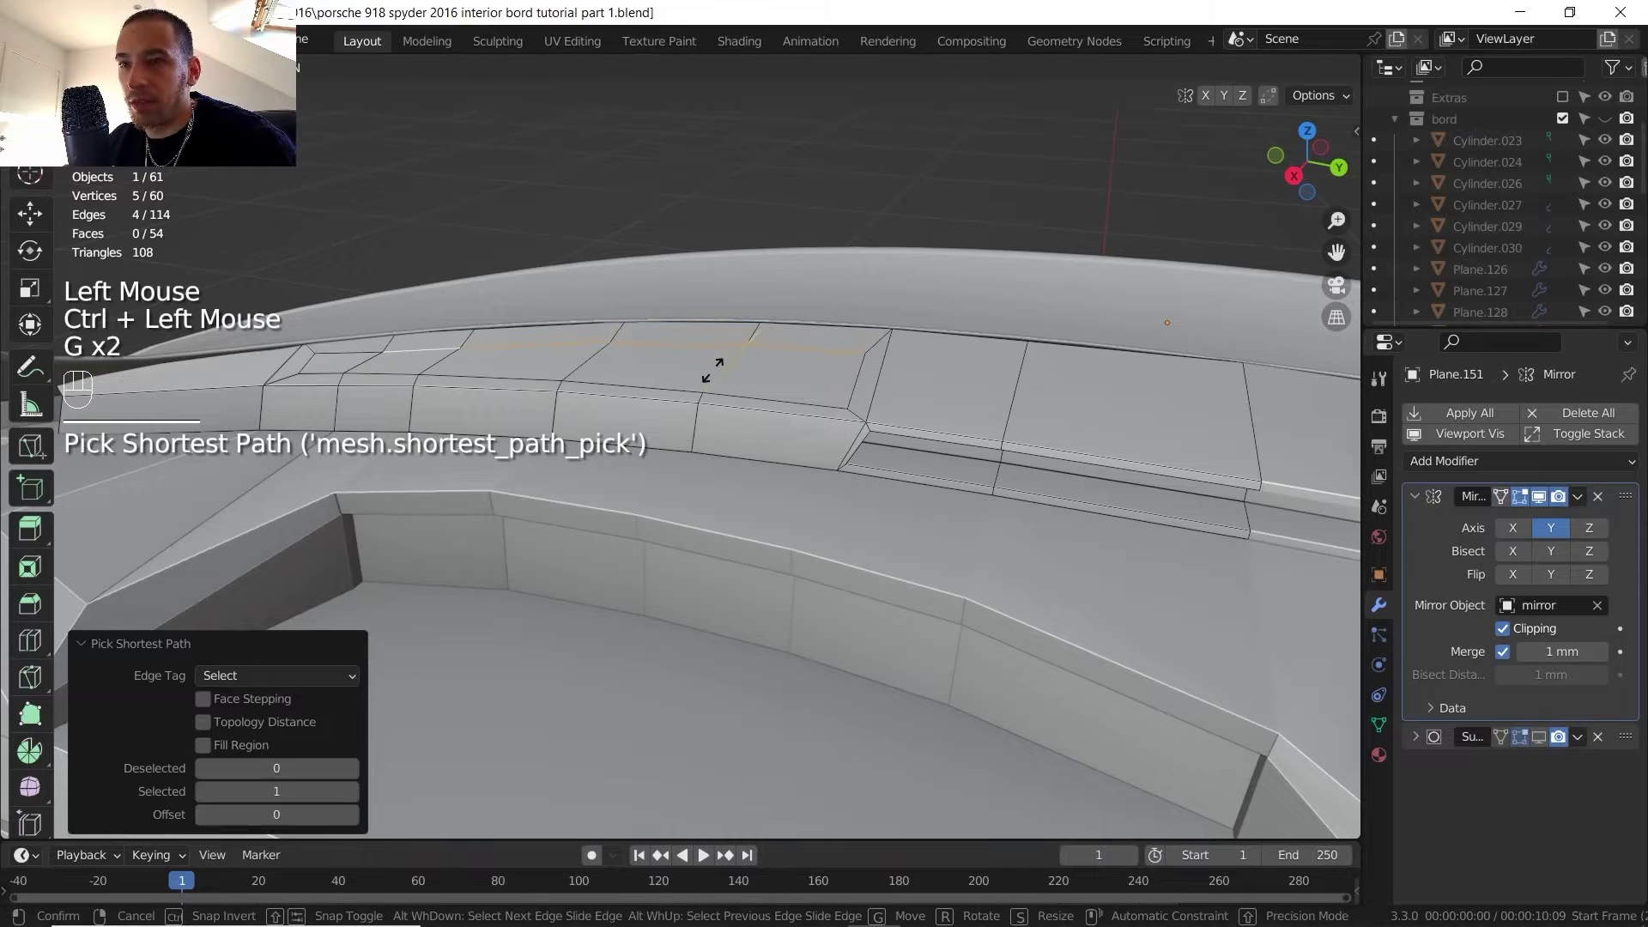
pyautogui.click(712, 370)
# - Edge-slide the three vertices nearest the centre on the inset's windshield-side row by a factor of -0.186
pyautogui.press('1')
pyautogui.click(461, 352)
pyautogui.keyDown('ctrl'); pyautogui.click(862, 354); pyautogui.keyUp('ctrl')
pyautogui.press('g')
pyautogui.press('g')
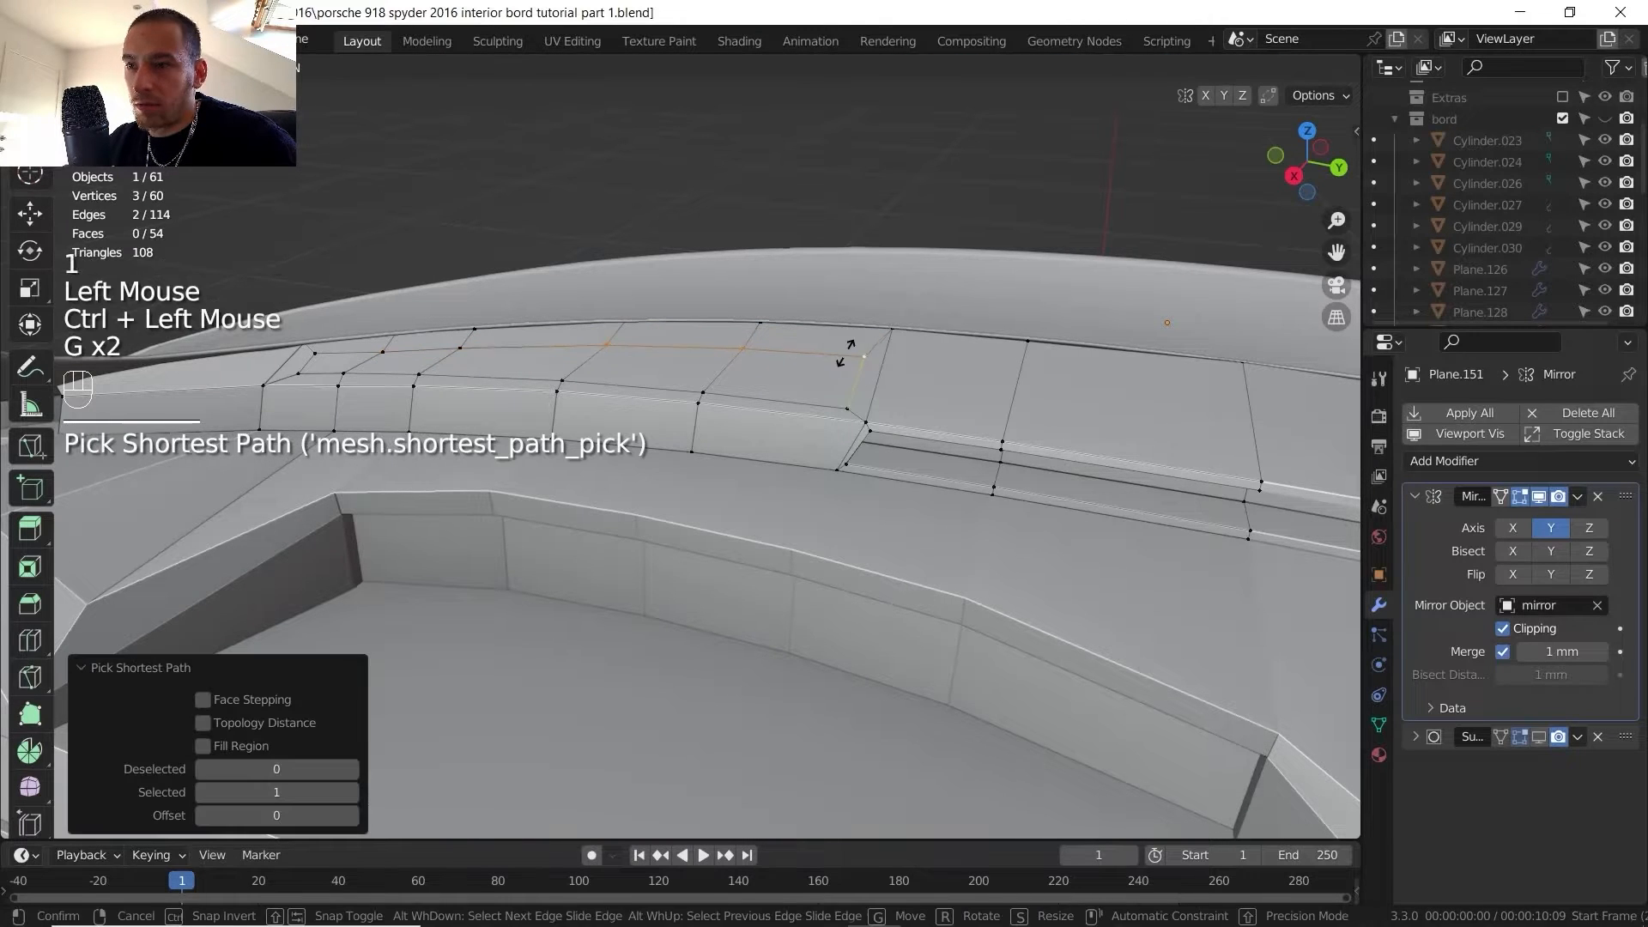
pyautogui.click(836, 357)
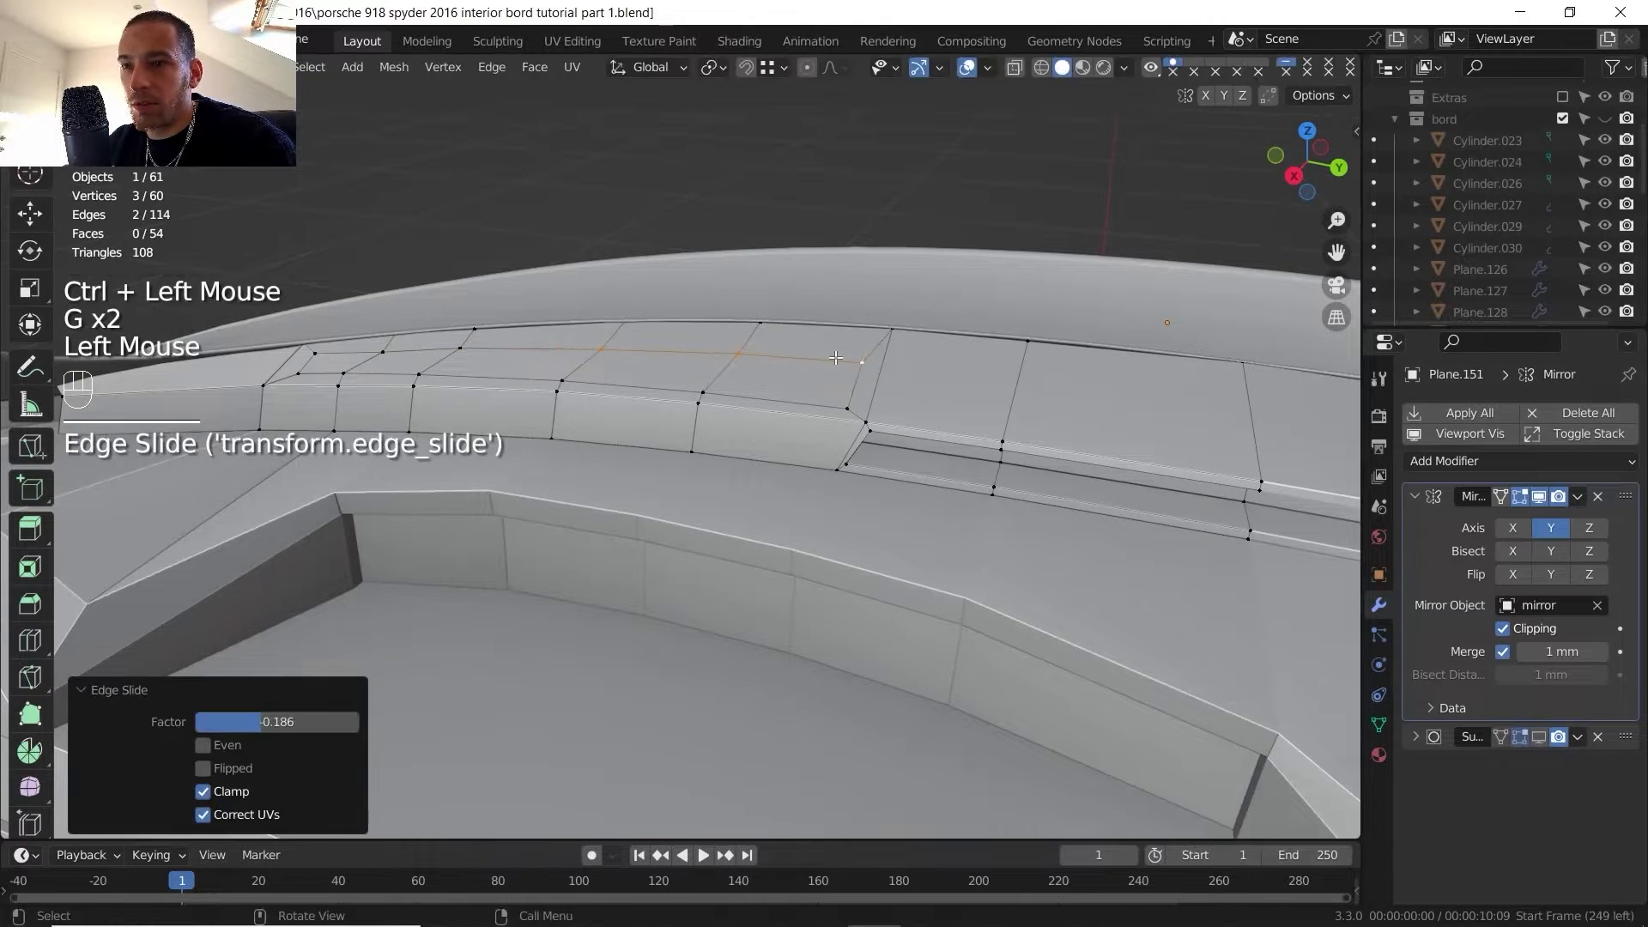
# - Adjust a windshield-side vertex near the inset's outer end and slide the cabin-side corner nearest the centre outward by a factor of 0.301
pyautogui.click(385, 352)
pyautogui.press('g')
pyautogui.press('g')
pyautogui.click(389, 349)
pyautogui.click(857, 356)
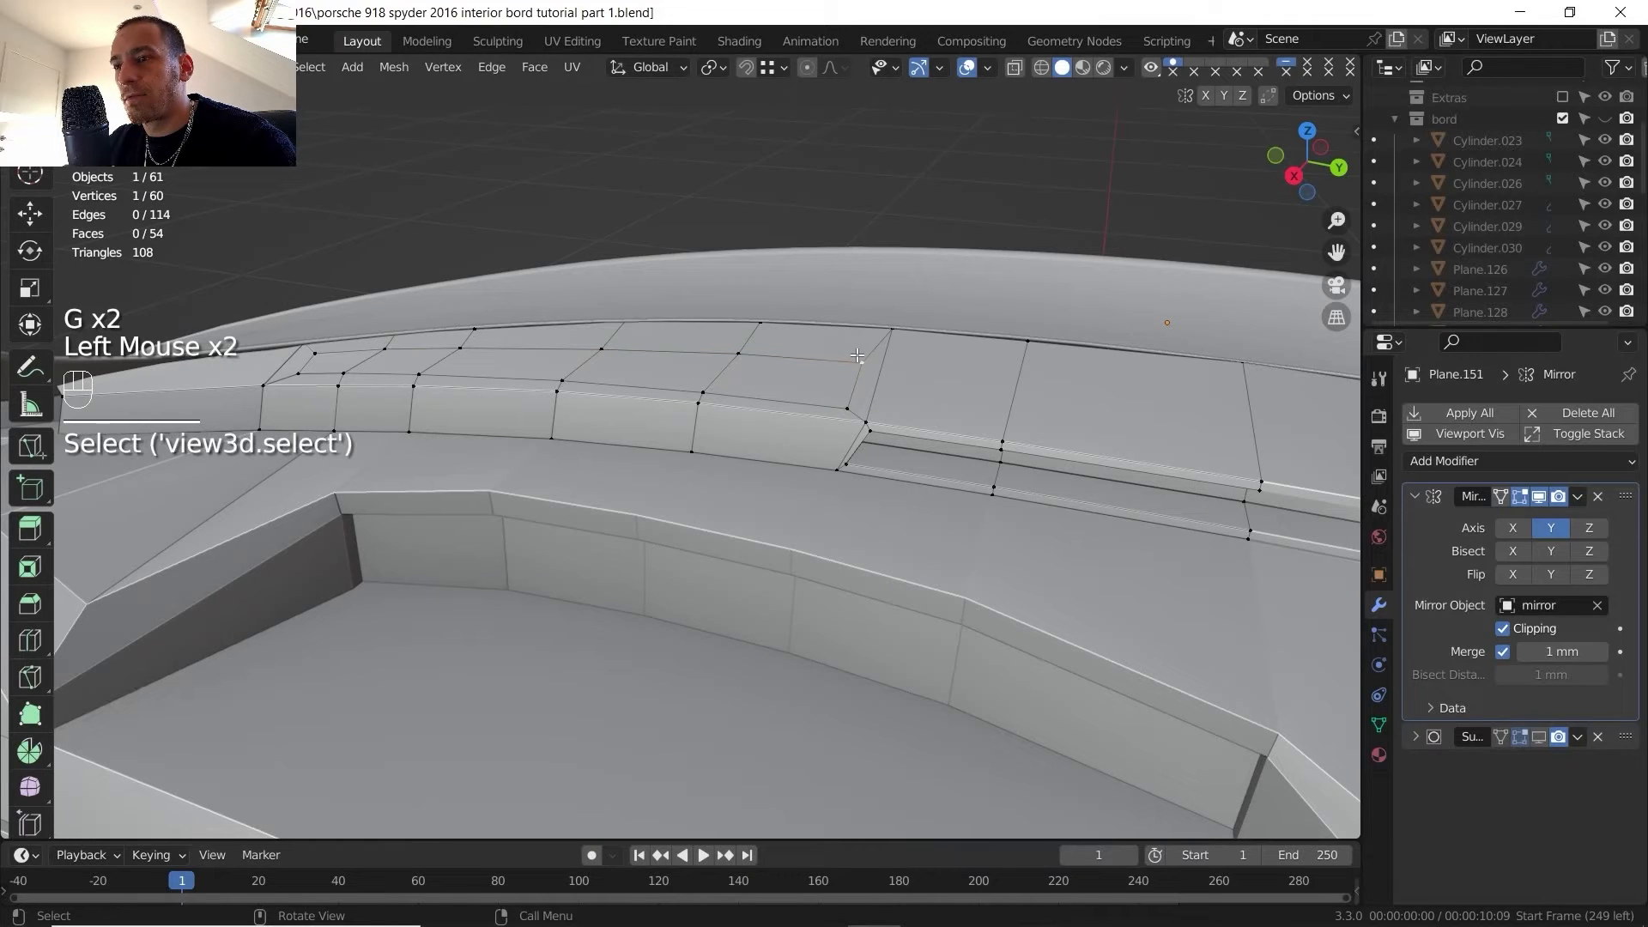
pyautogui.click(847, 411)
pyautogui.press('g')
pyautogui.press('g')
pyautogui.click(781, 403)
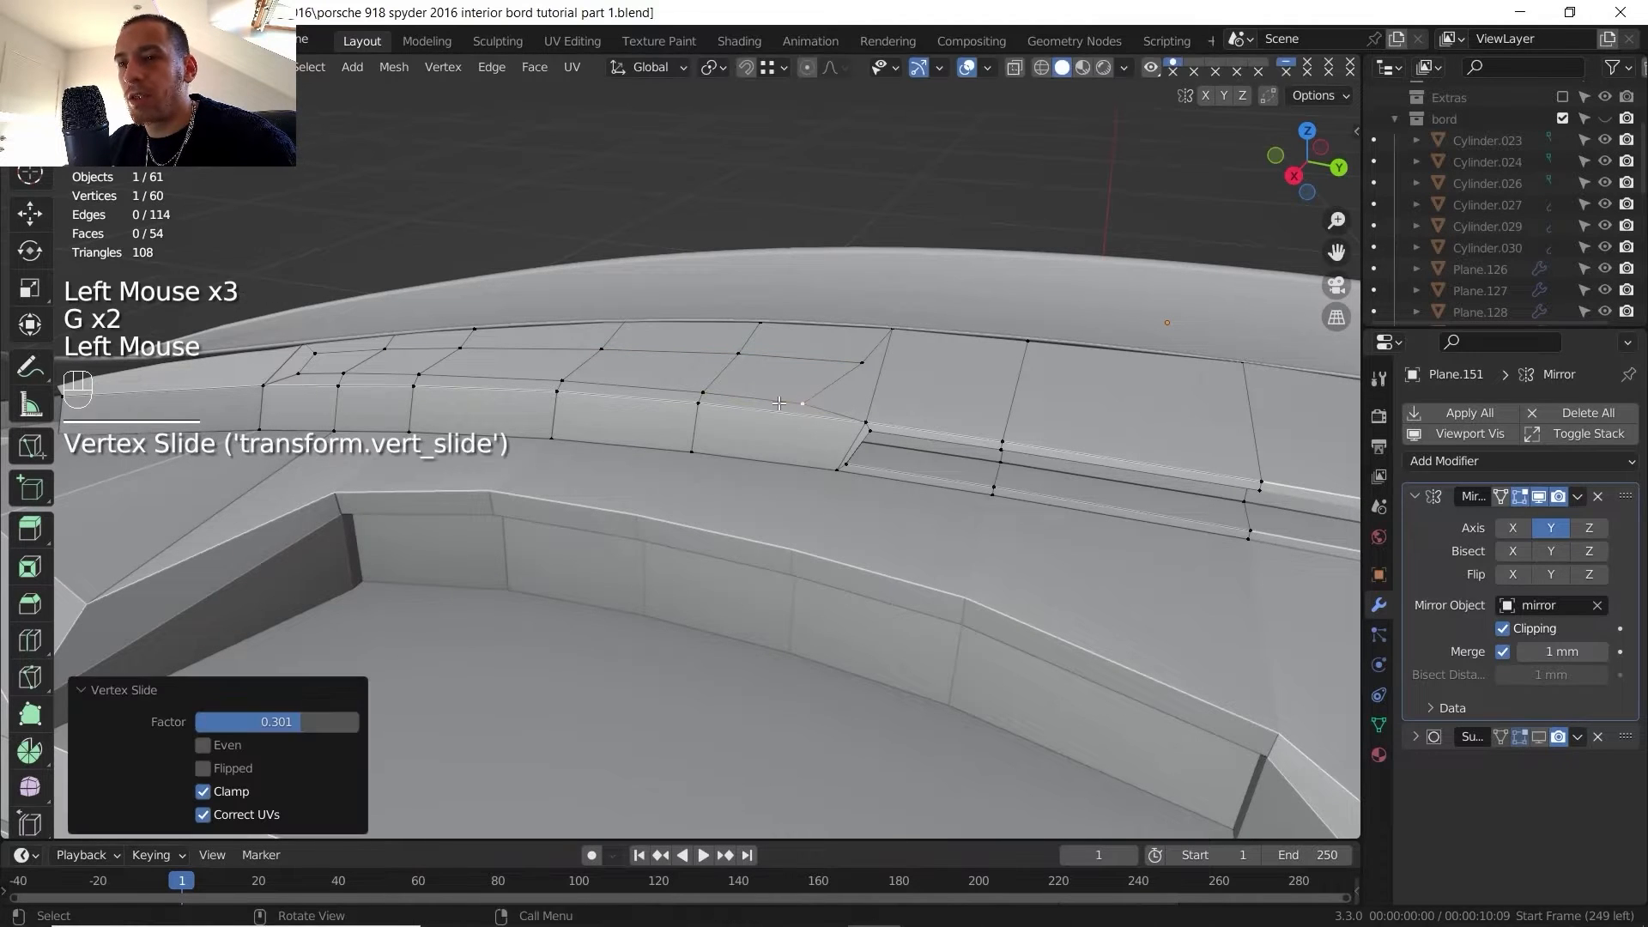
# - Slide the inset's outer windshield-side corner vertex inward by a factor of 0.380 and adjust the vertex next to it
pyautogui.click(312, 352)
pyautogui.press('g')
pyautogui.press('g')
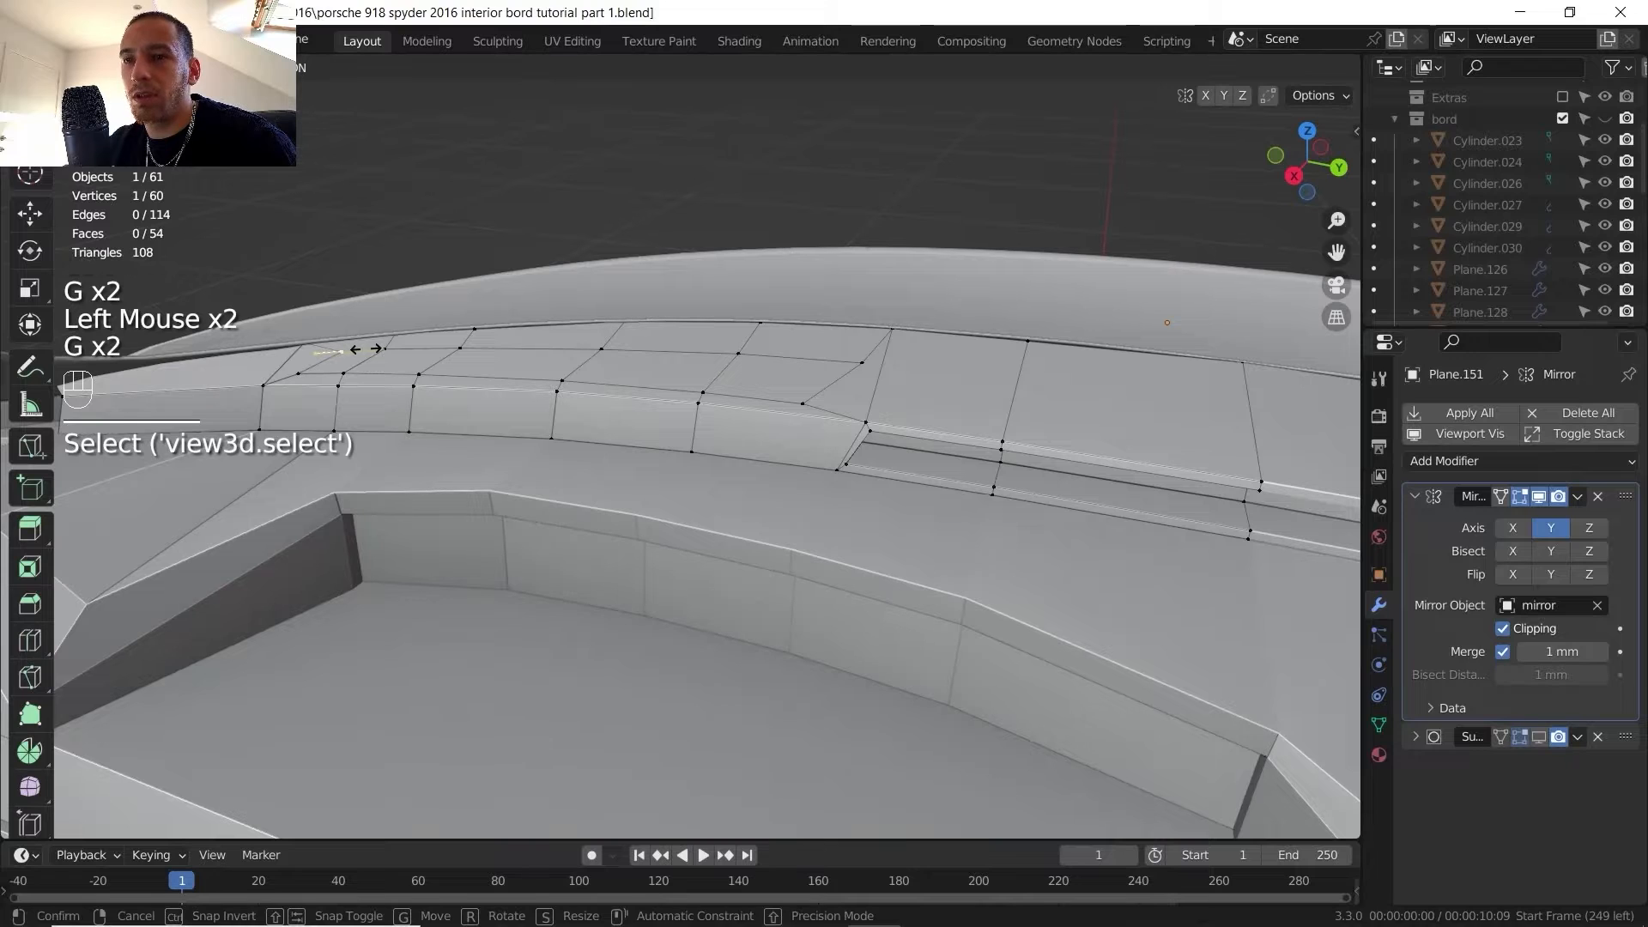
pyautogui.click(365, 350)
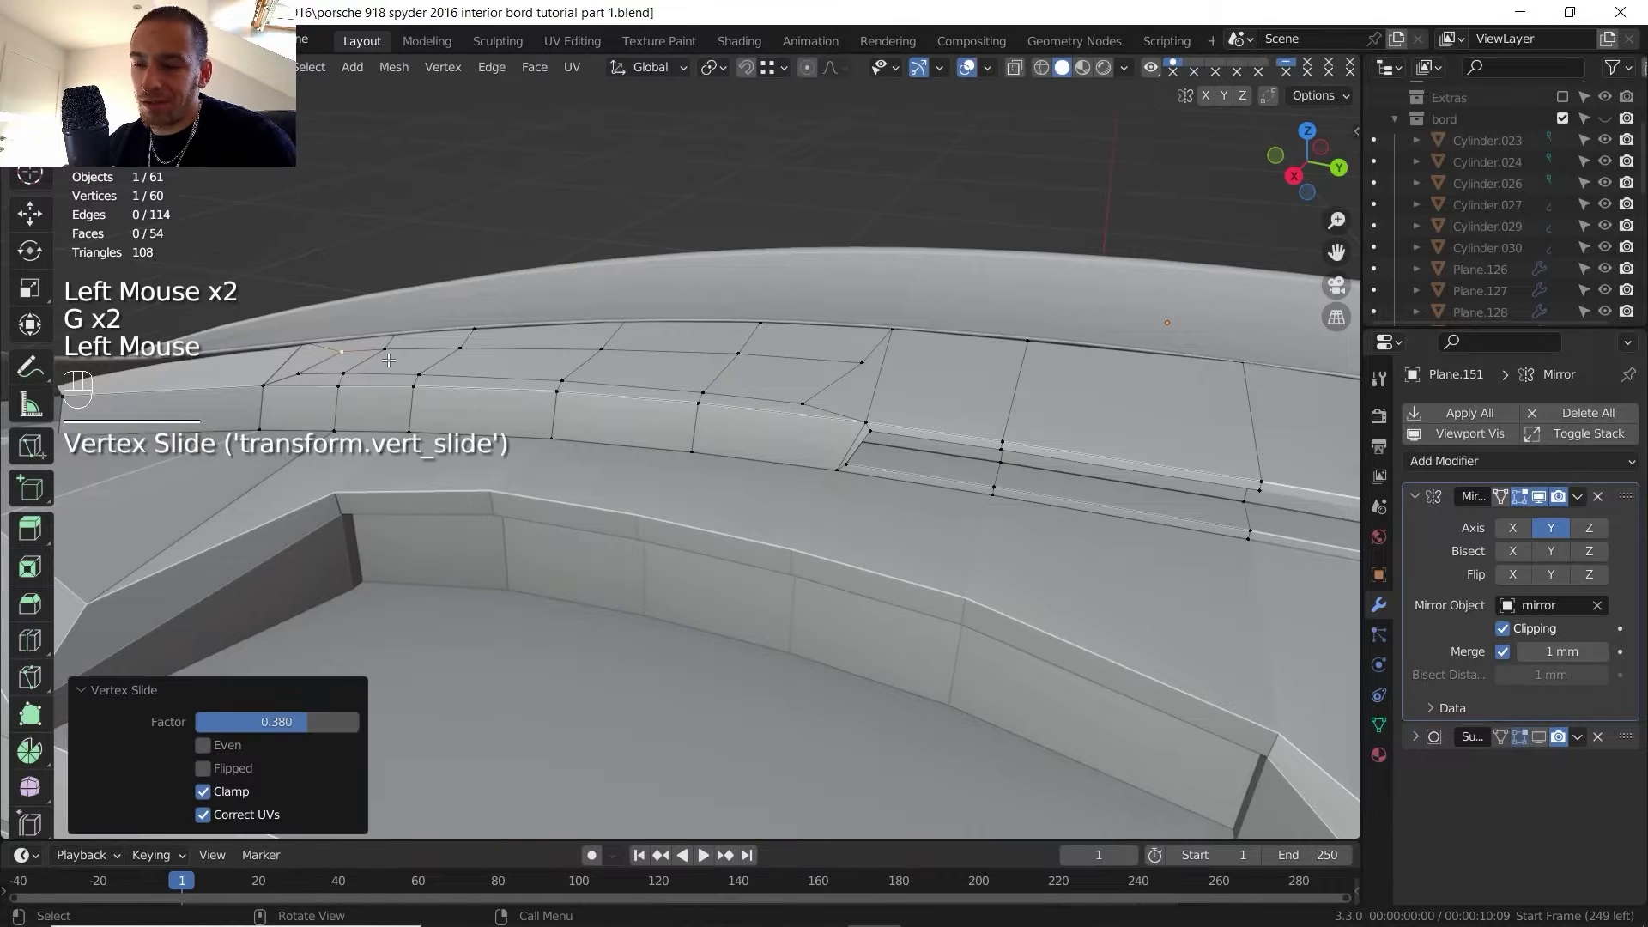
pyautogui.click(377, 358)
pyautogui.press('g')
pyautogui.press('g')
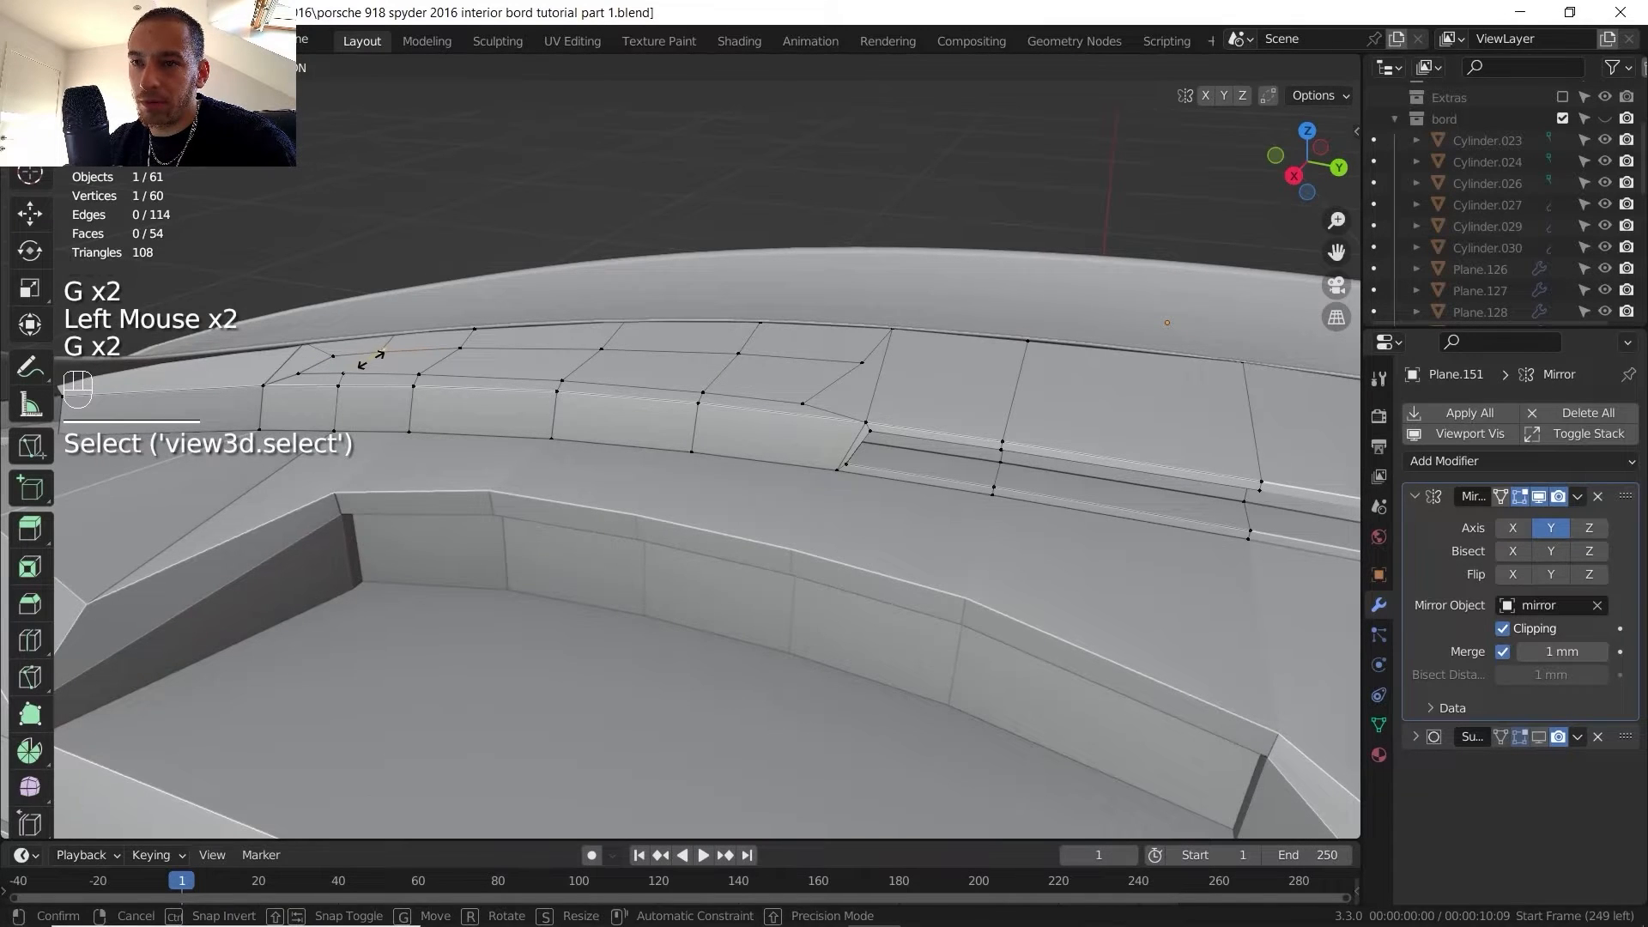
pyautogui.click(371, 360)
# - Select the five inset faces on top of the strip and extrude them down into it to form the side vent recess
pyautogui.scroll(-1, 386, 363)
pyautogui.press('Tab')
pyautogui.keyDown('shift'); pyautogui.moveTo(481, 377); pyautogui.dragTo(516, 395, button='middle'); pyautogui.keyUp('shift')
pyautogui.press('Tab')
pyautogui.press('3')
pyautogui.click(382, 342)
pyautogui.keyDown('ctrl'); pyautogui.click(644, 399); pyautogui.keyUp('ctrl')
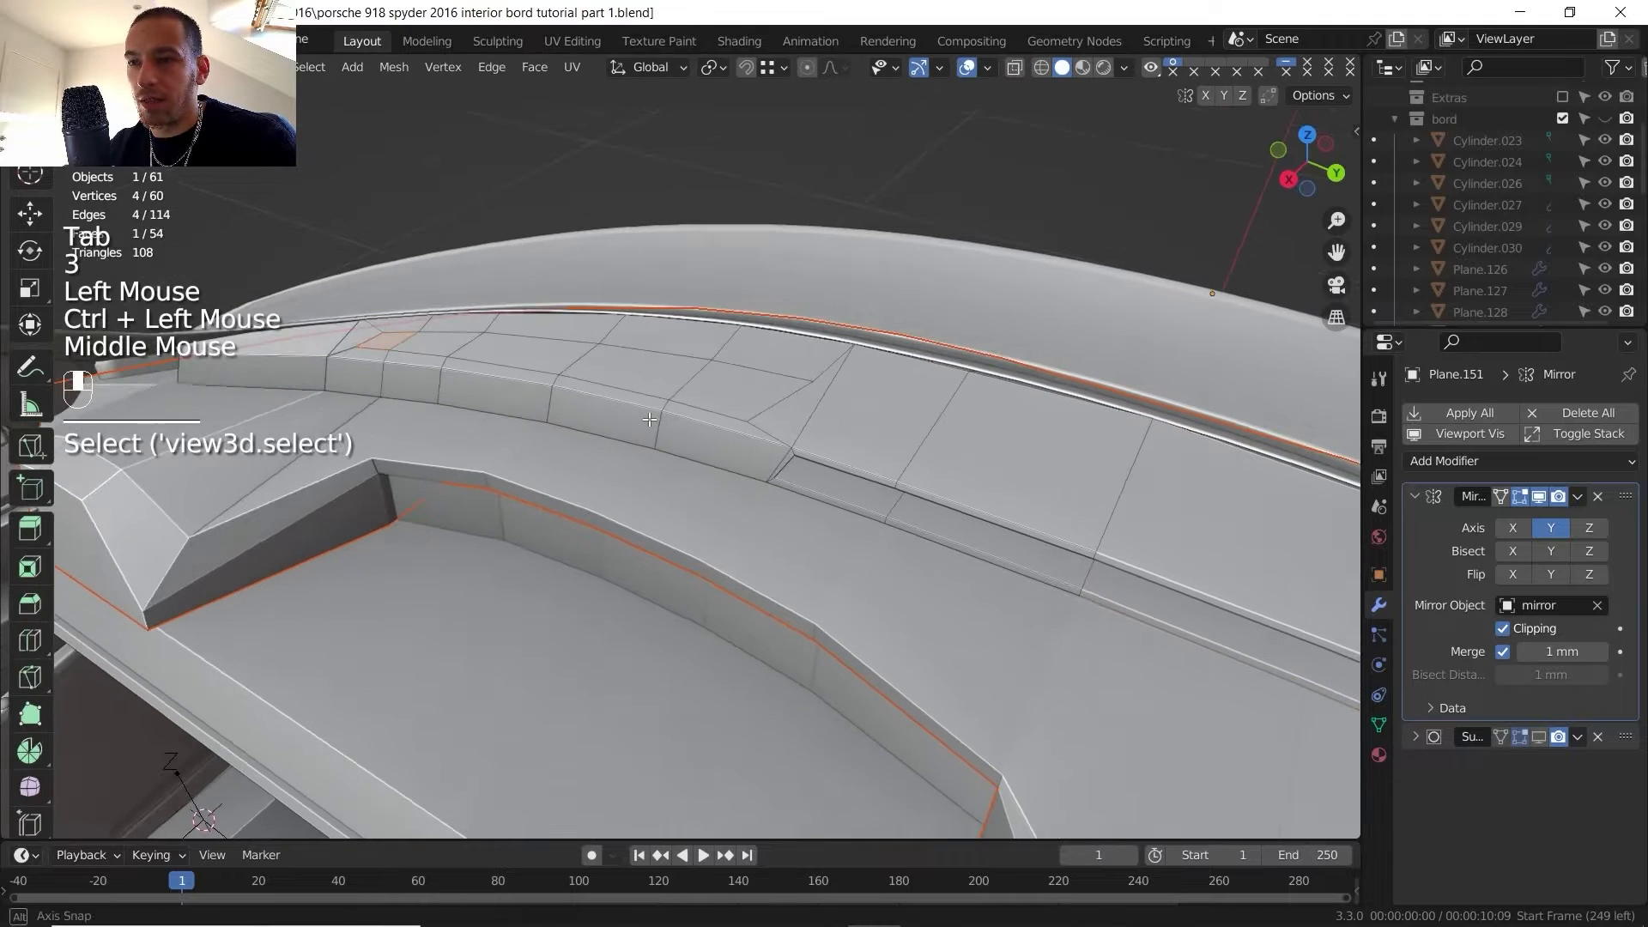
pyautogui.press('Tab')
pyautogui.click(389, 352)
pyautogui.press('Tab')
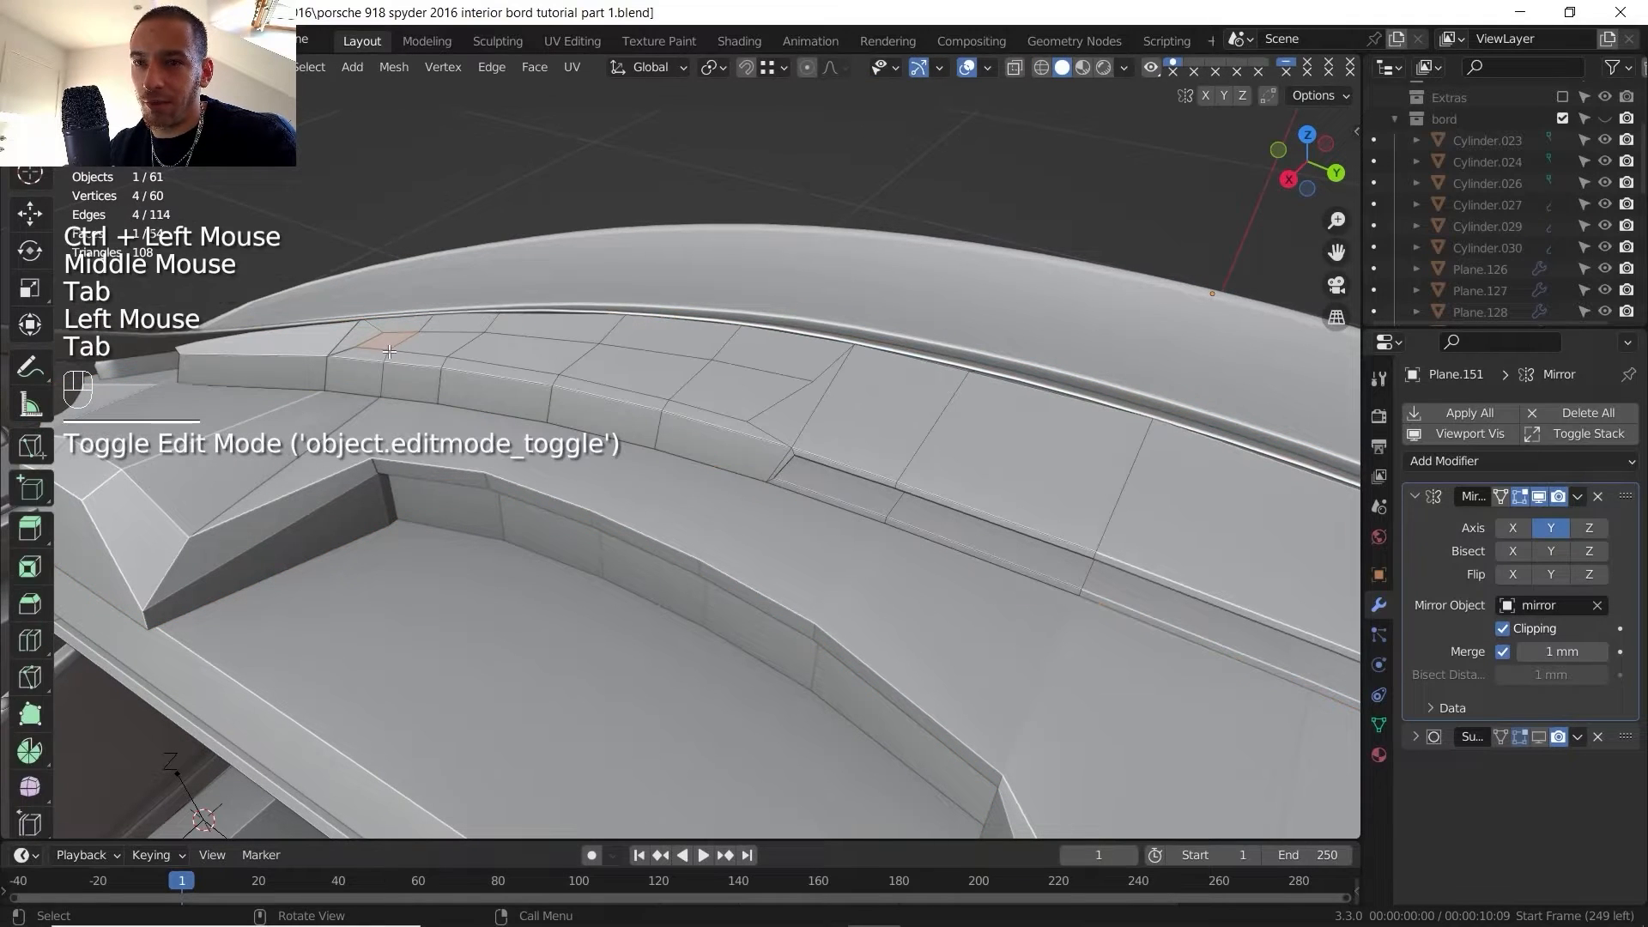
pyautogui.keyDown('shift'); pyautogui.click(446, 342); pyautogui.keyUp('shift')
pyautogui.keyDown('shift'); pyautogui.click(524, 348); pyautogui.keyUp('shift')
pyautogui.keyDown('shift'); pyautogui.click(631, 363); pyautogui.keyUp('shift')
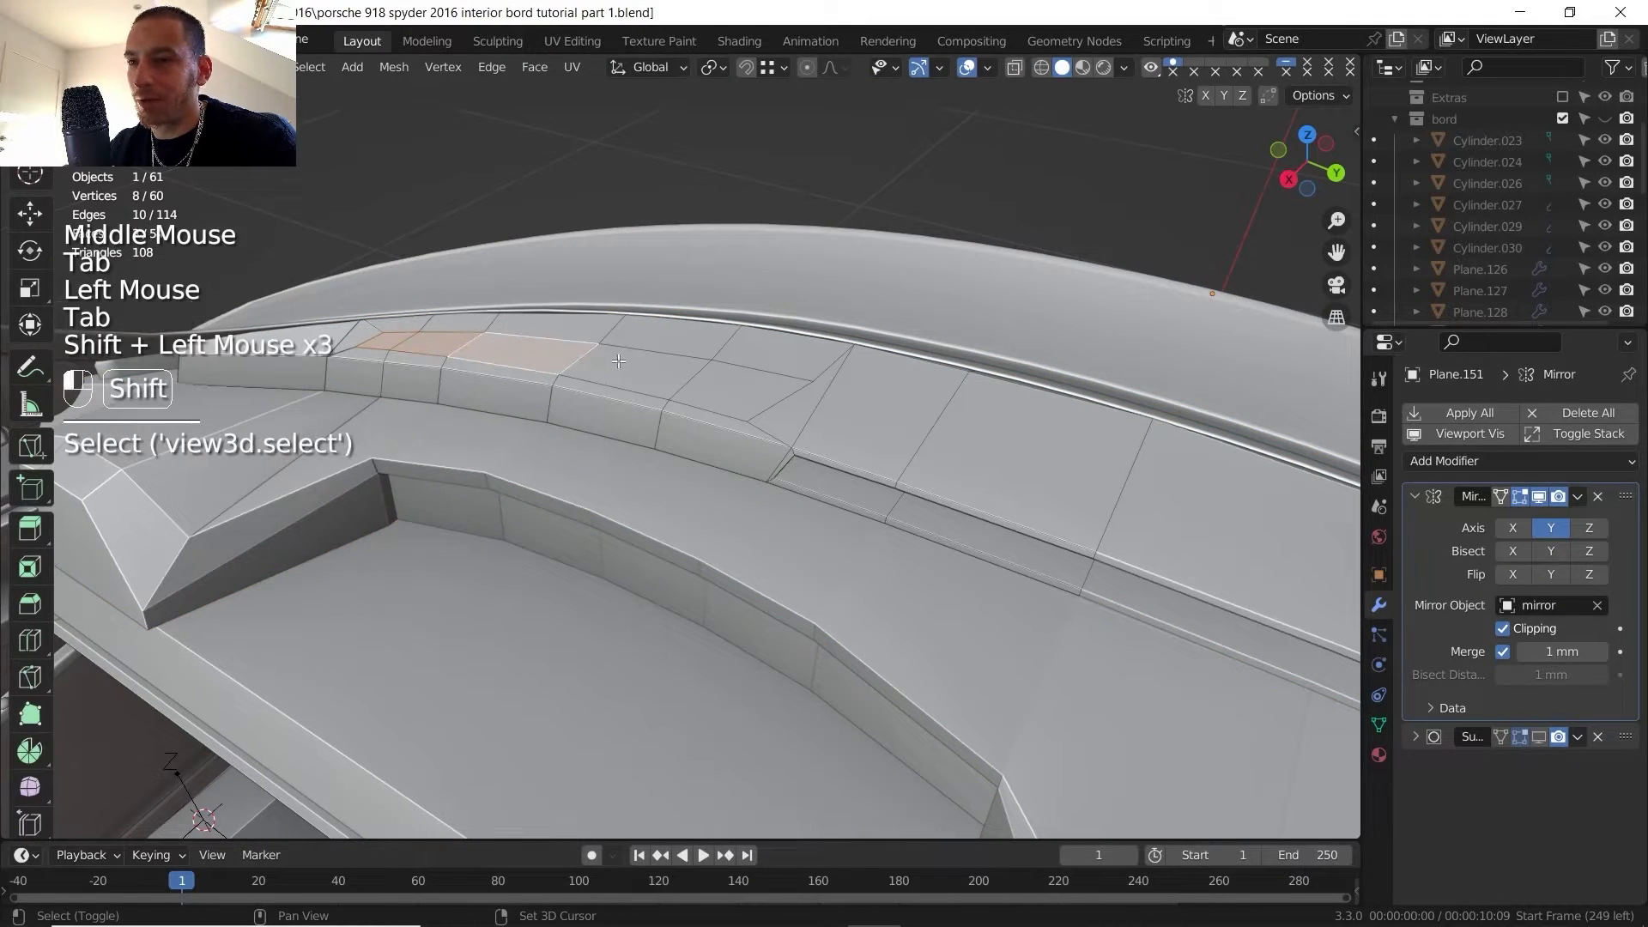
pyautogui.keyDown('shift'); pyautogui.click(711, 381); pyautogui.keyUp('shift')
pyautogui.moveTo(711, 381); pyautogui.dragTo(539, 391, button='middle')
pyautogui.scroll(1, 755, 438)
pyautogui.press('e')
pyautogui.click(779, 477)
# - Check the recess against the interior photo and add one lengthwise loop cut across the strip's top with a slide factor of -0.320
pyautogui.press('Tab')
pyautogui.press('Tab')
pyautogui.keyDown('shift'); pyautogui.moveTo(717, 360); pyautogui.dragTo(730, 446, button='middle'); pyautogui.keyUp('shift')
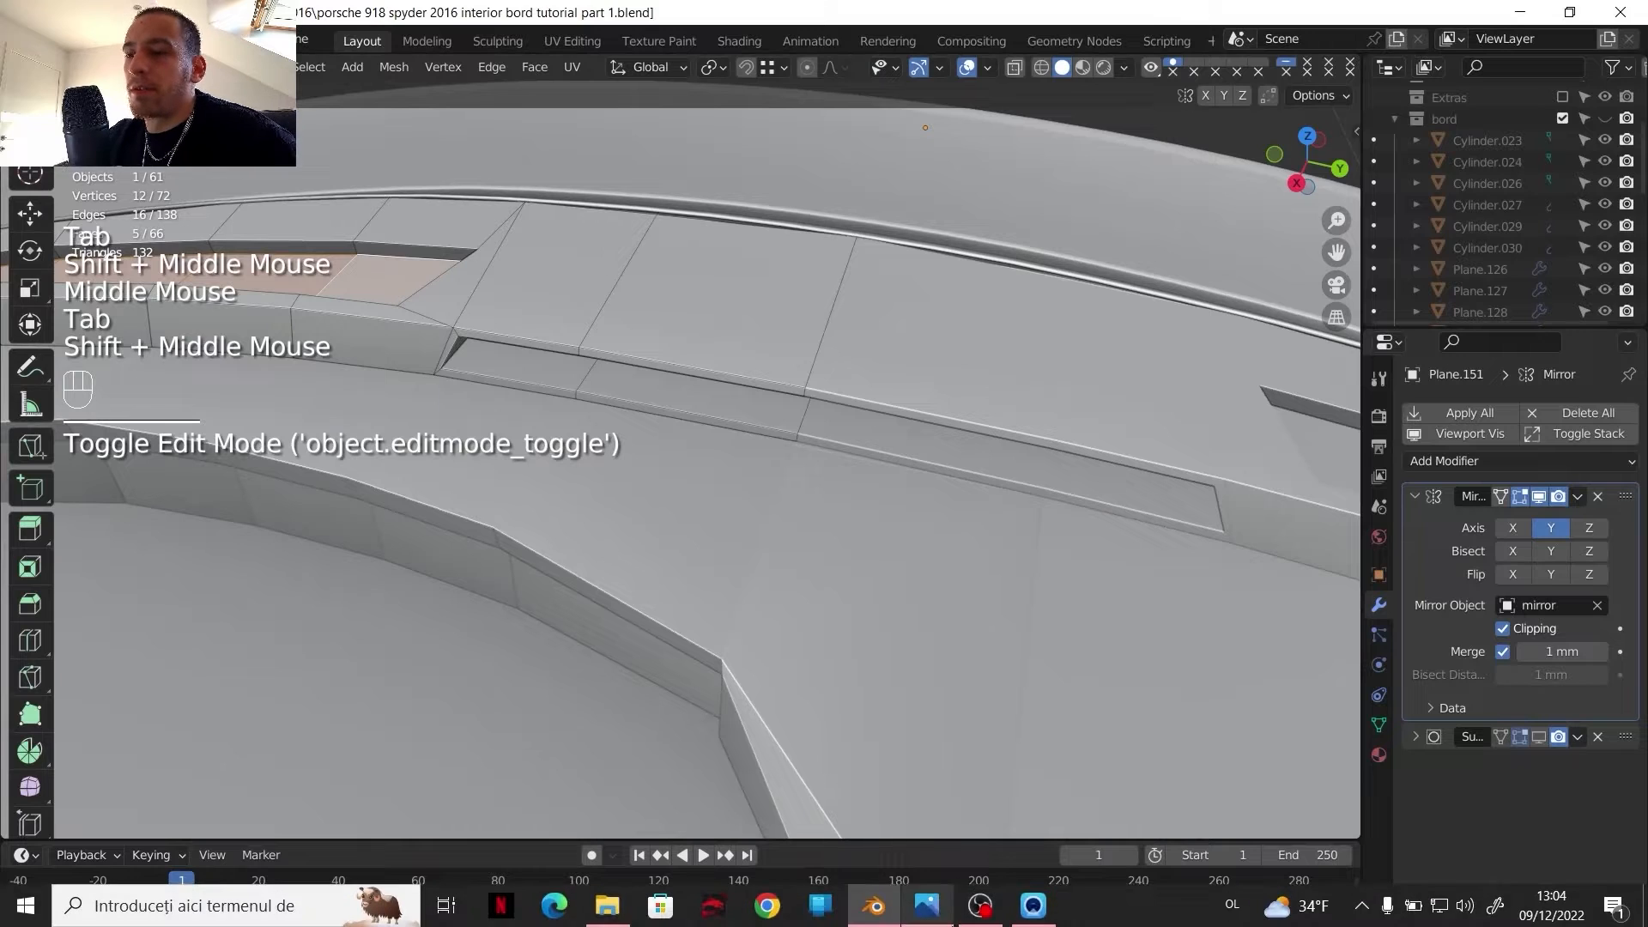
pyautogui.click(926, 918)
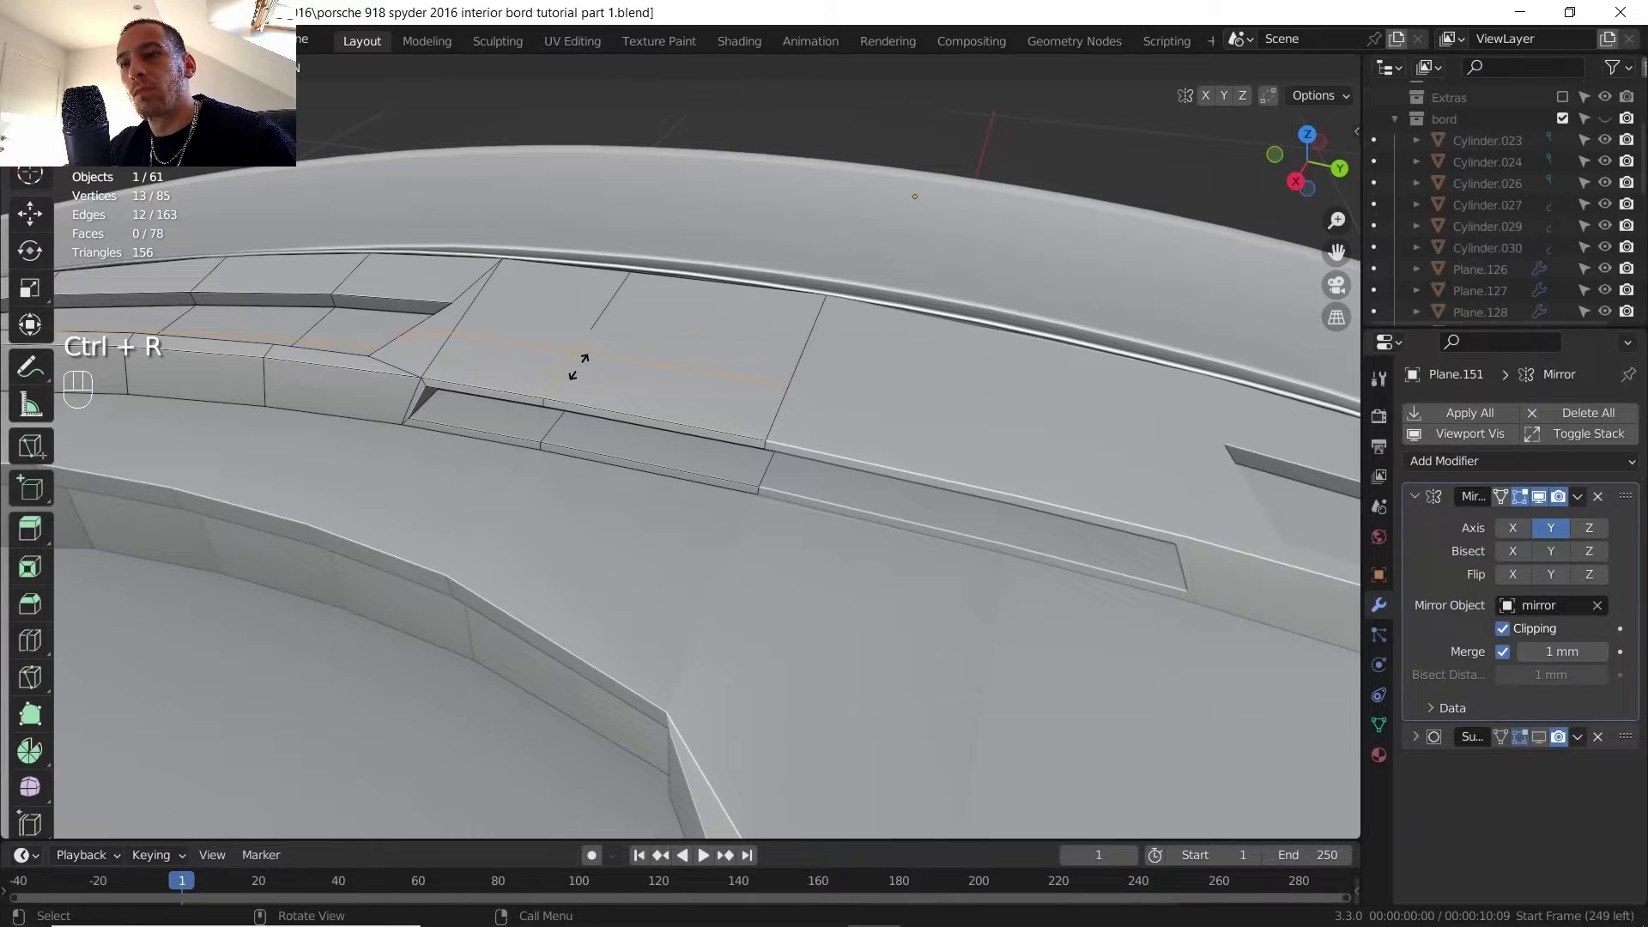
pyautogui.click(578, 366)
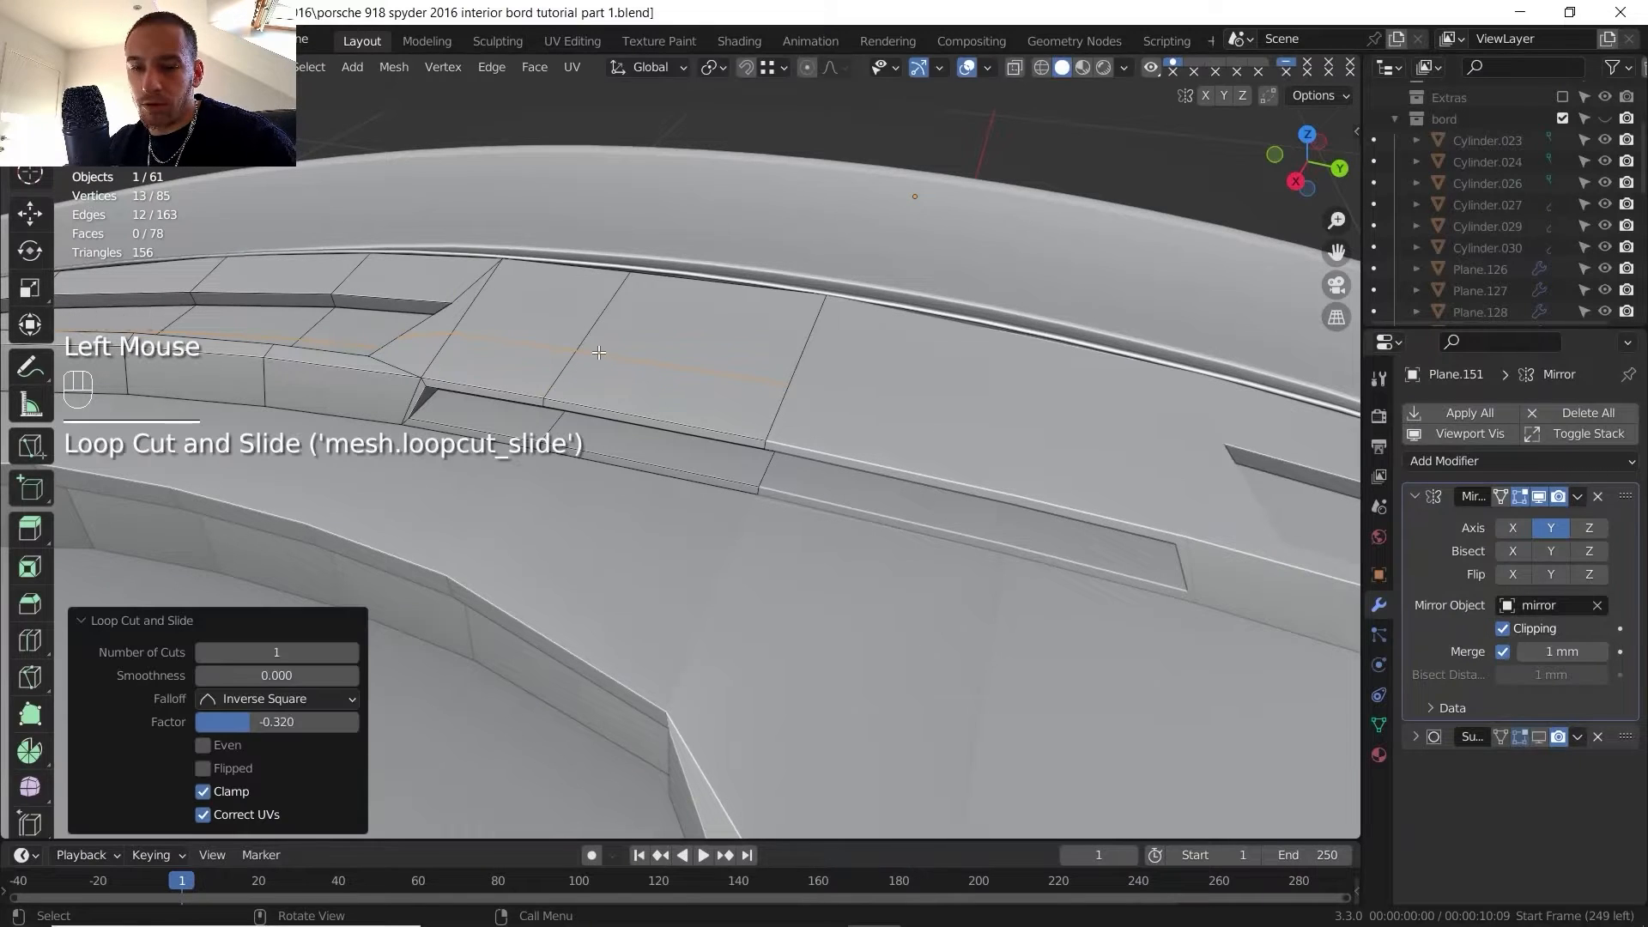
# - Slide the new loop's vertex above the central vent along the loop toward the mirror centreline
pyautogui.press('1')
pyautogui.click(587, 351)
pyautogui.press('g')
pyautogui.press('g')
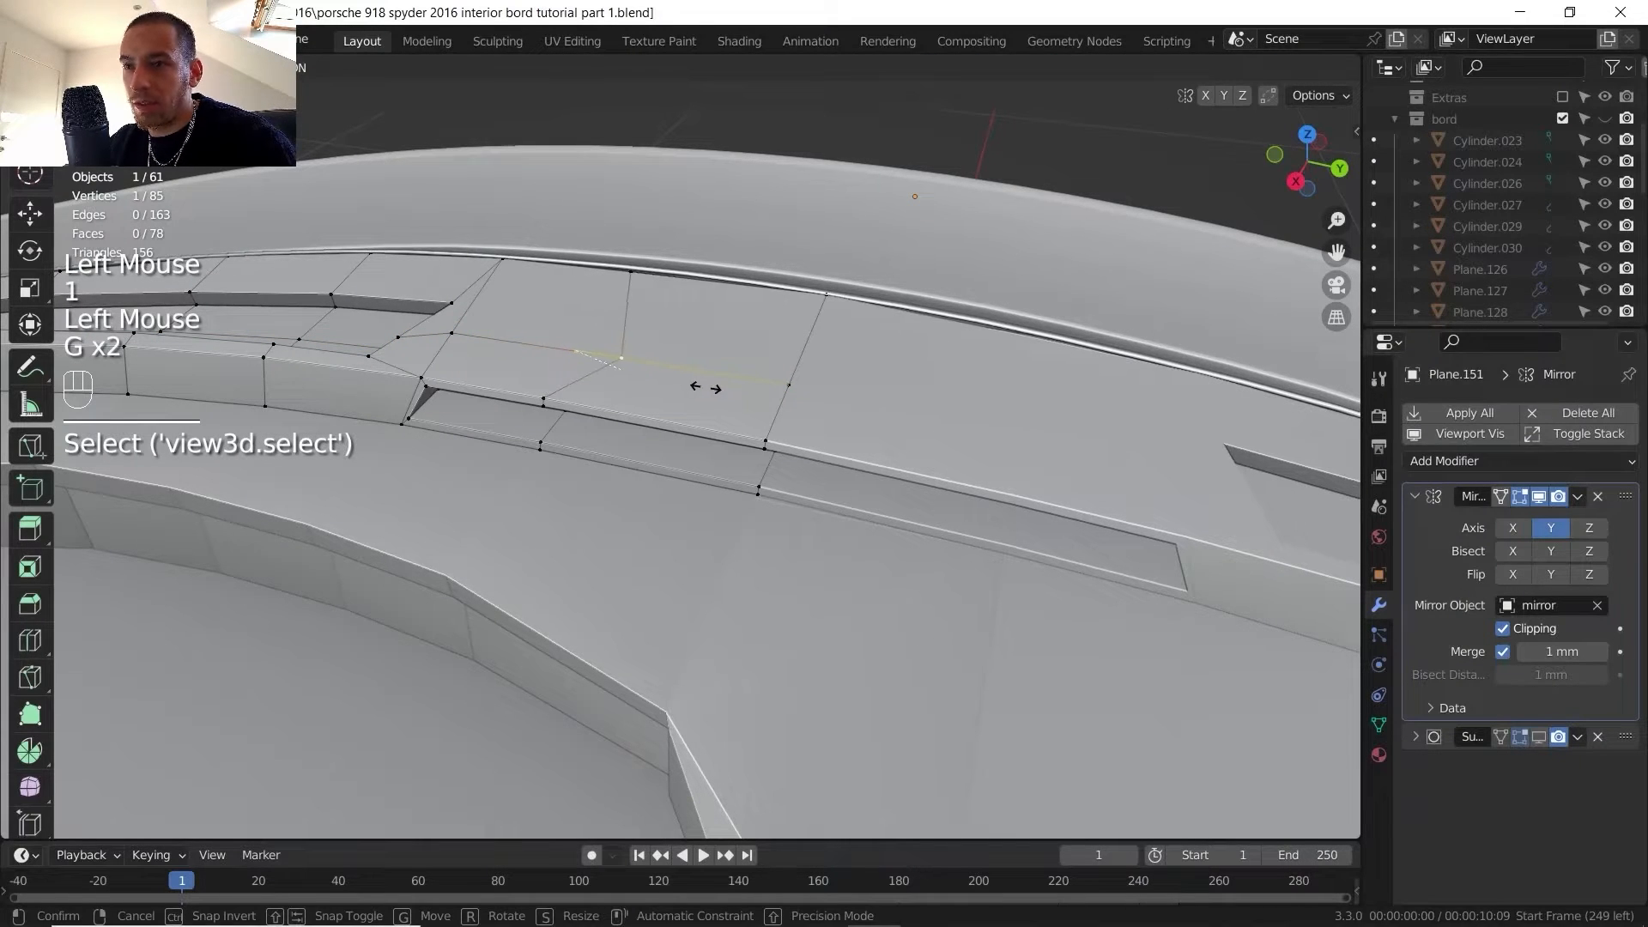
pyautogui.click(719, 393)
pyautogui.press('3')
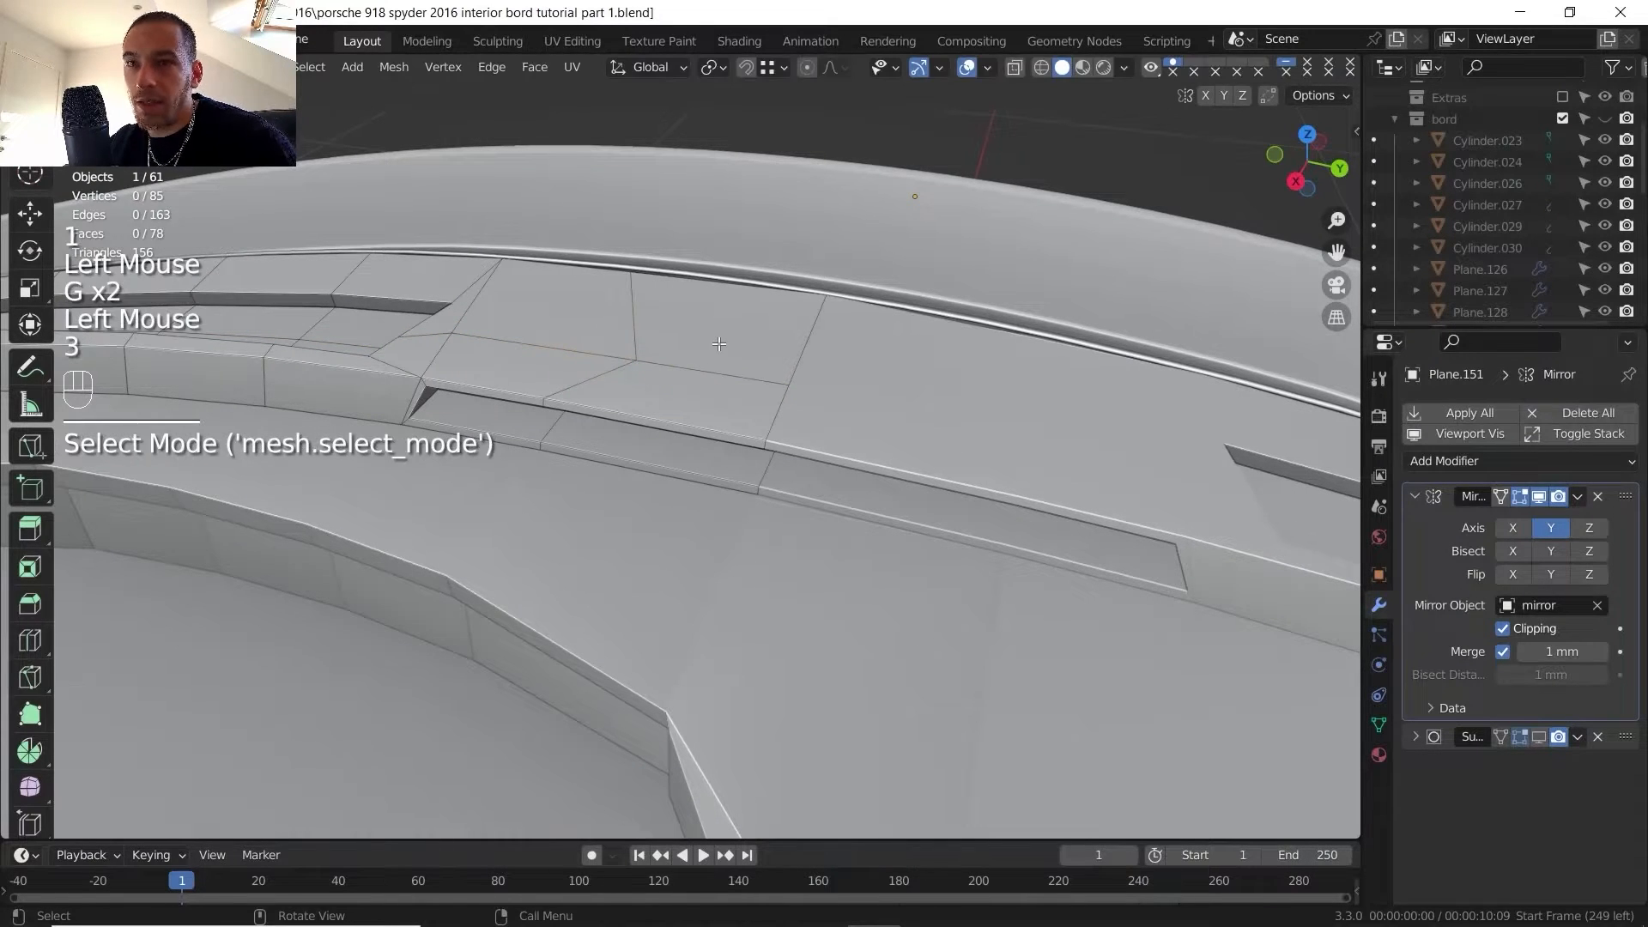
# - Separate the central face between the side vents on top of the windshield strip into its own object
pyautogui.click(716, 347)
pyautogui.press('p')
pyautogui.click(713, 343)
pyautogui.press('Tab')
# - Check the interior photo and add one lengthwise loop cut across the main dashboard top panel with a slide factor of 0.237
pyautogui.keyDown('shift'); pyautogui.scroll(-2, 697, 386); pyautogui.keyUp('shift')
pyautogui.scroll(-2, 699, 419)
pyautogui.keyDown('shift'); pyautogui.moveTo(697, 386); pyautogui.dragTo(747, 446, button='middle'); pyautogui.keyUp('shift')
pyautogui.scroll(-1, 729, 384)
pyautogui.click(738, 388)
pyautogui.press('Tab')
pyautogui.scroll(2, 738, 388)
pyautogui.scroll(-1, 747, 447)
pyautogui.click(821, 904)
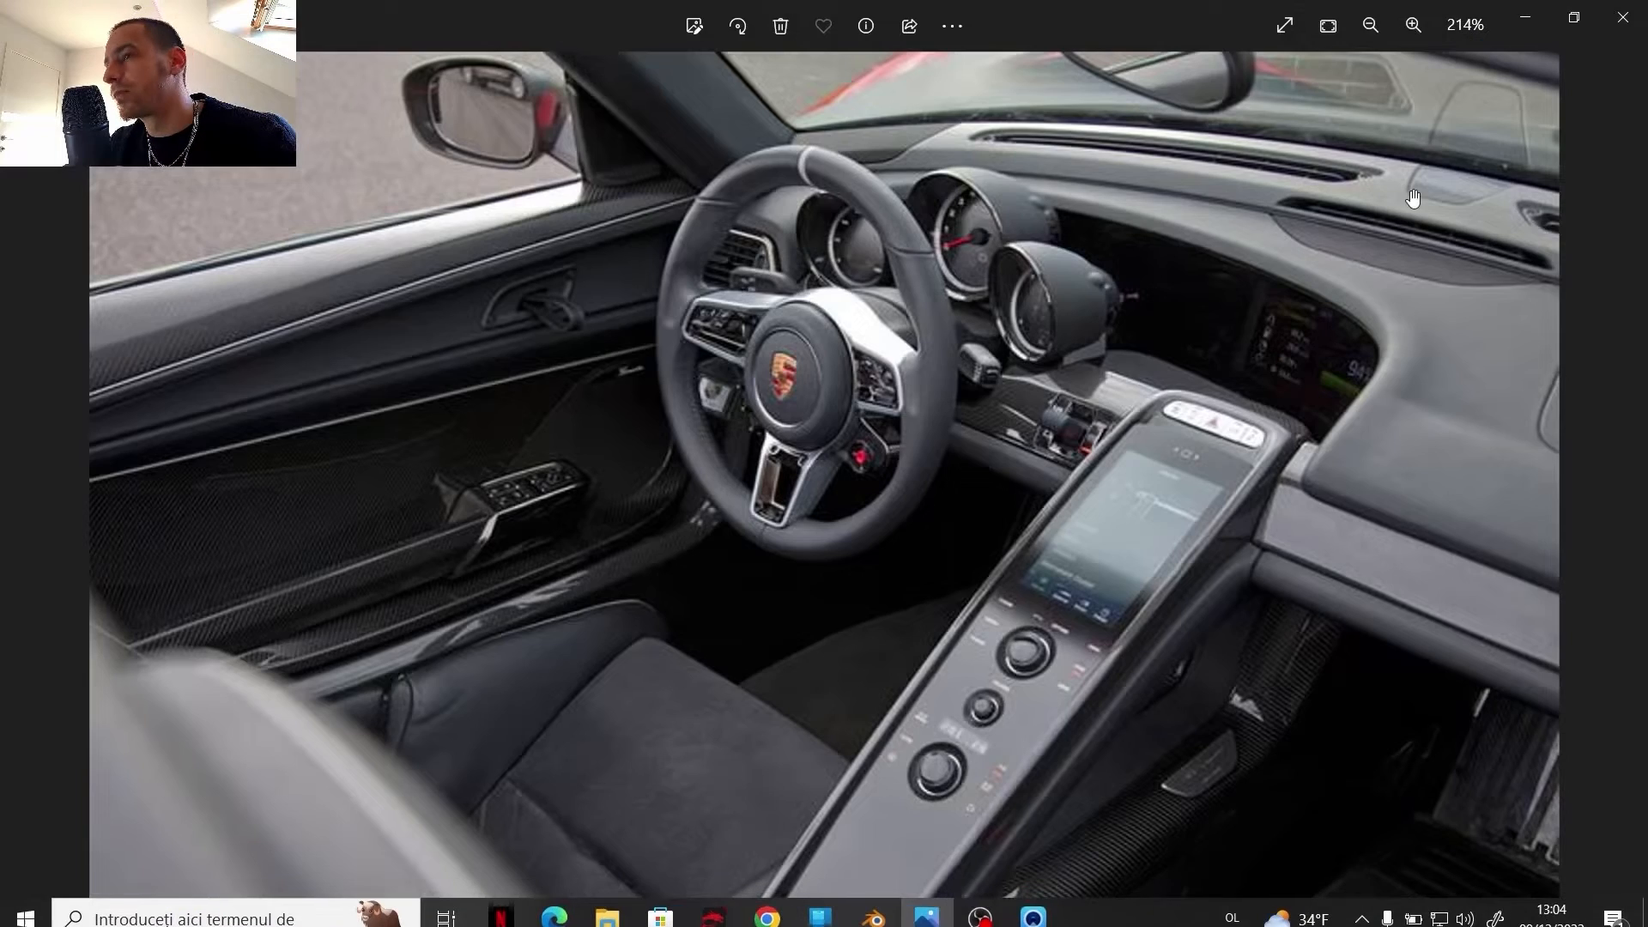
pyautogui.hotkey('alt', 'Tab')
pyautogui.hotkey('ctrl', 'r')
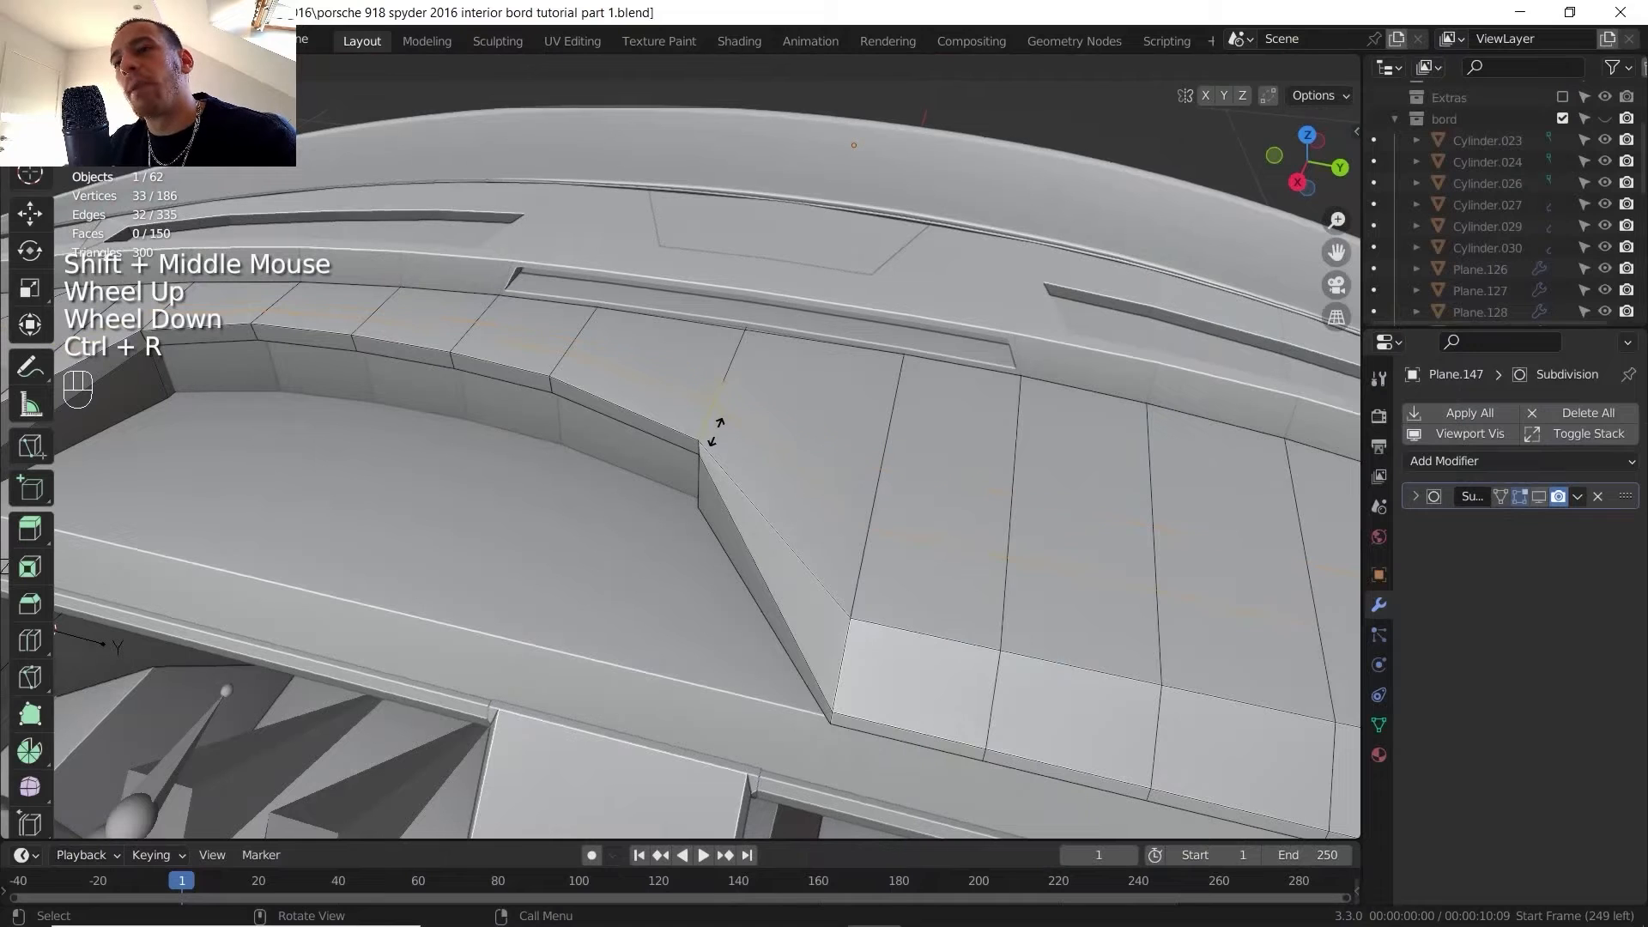
pyautogui.moveTo(716, 419); pyautogui.dragTo(759, 418)
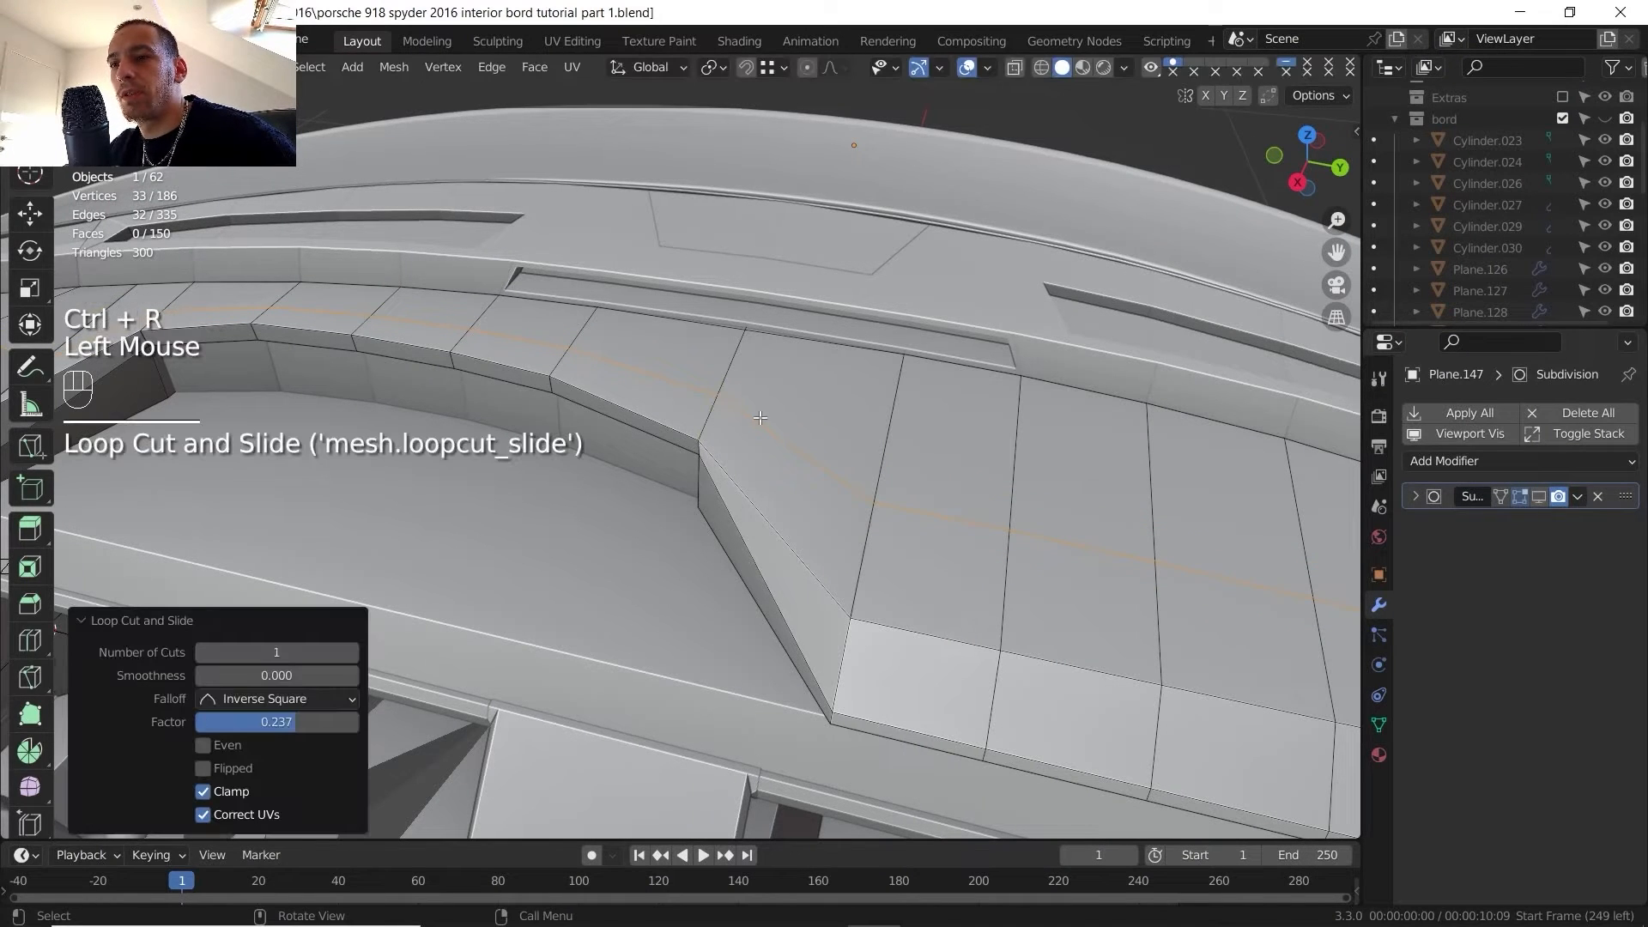
# - Slide the new loop's two vertices beside the instrument recess corner toward the windshield by a factor of 0.460
pyautogui.press('1')
pyautogui.click(873, 500)
pyautogui.keyDown('shift'); pyautogui.click(1009, 528); pyautogui.keyUp('shift')
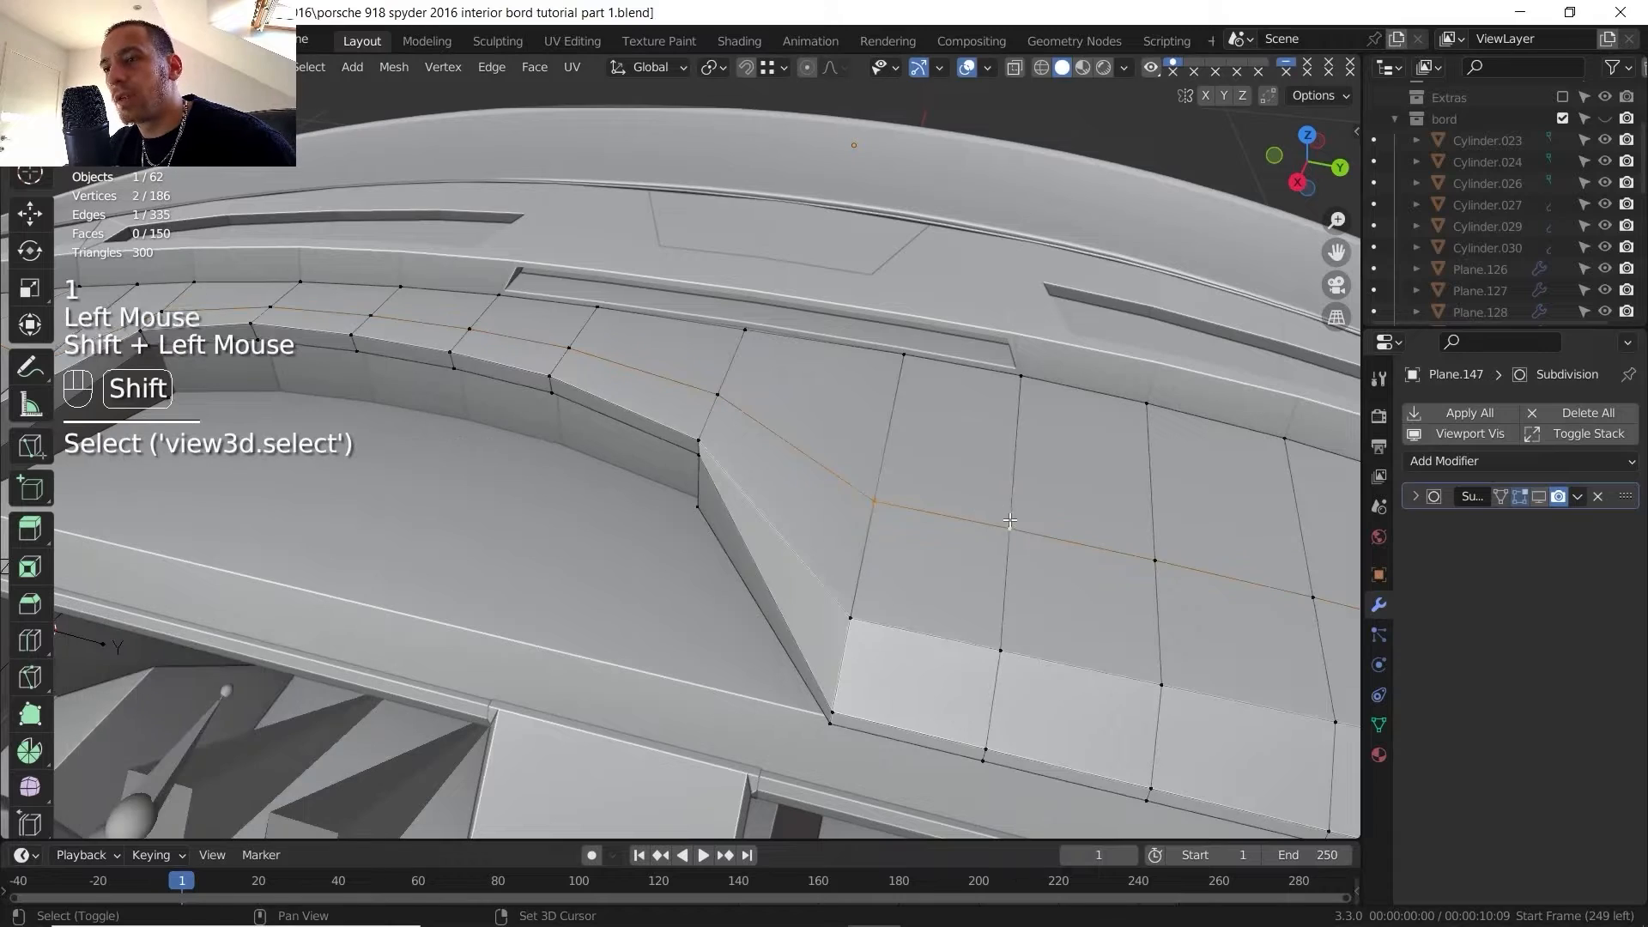
pyautogui.press('g')
pyautogui.press('g')
pyautogui.click(740, 409)
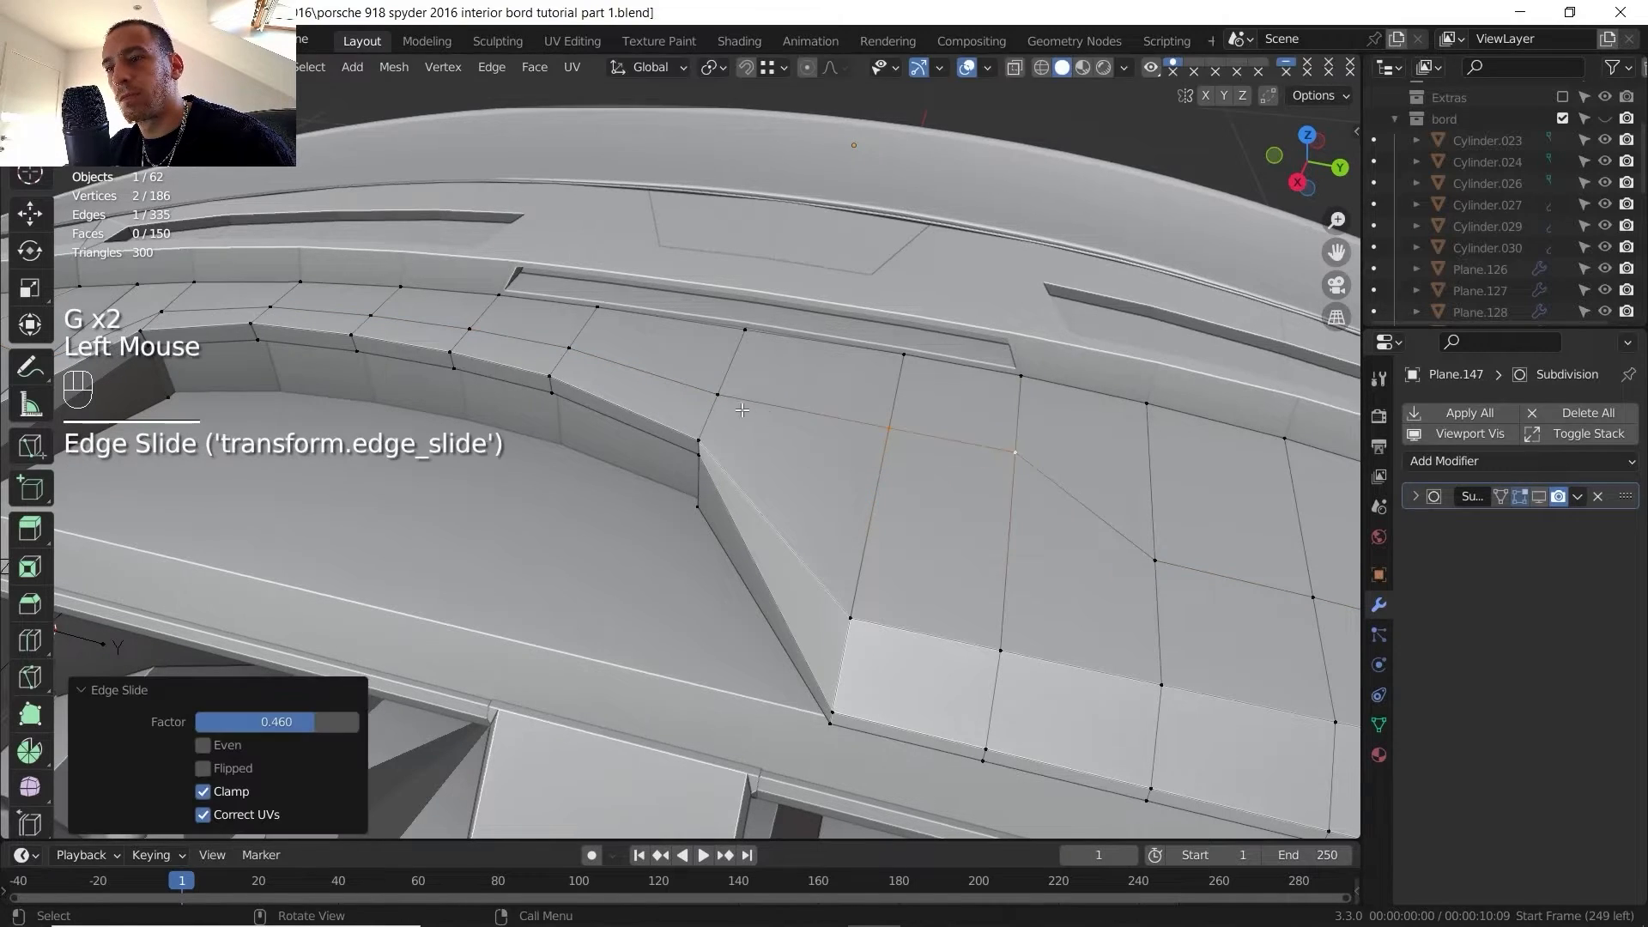
# - Slide the loop's vertices at both ends of the central vent inward along the loop
pyautogui.click(723, 403)
pyautogui.moveTo(723, 403); pyautogui.dragTo(775, 548, button='middle')
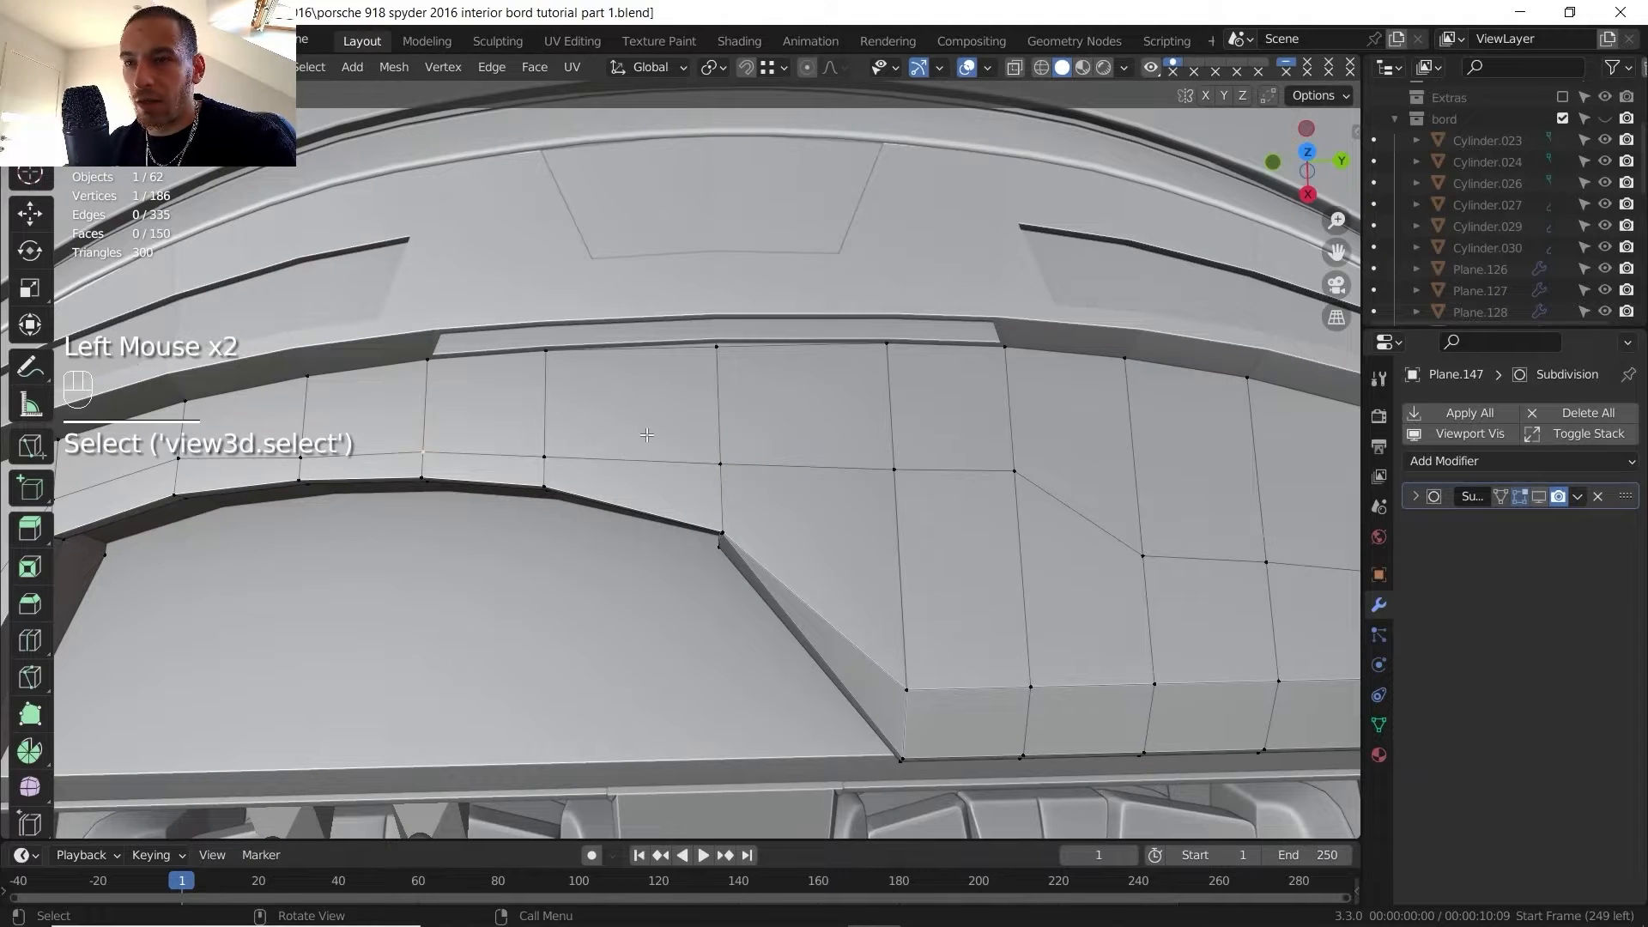
pyautogui.press('g')
pyautogui.press('g')
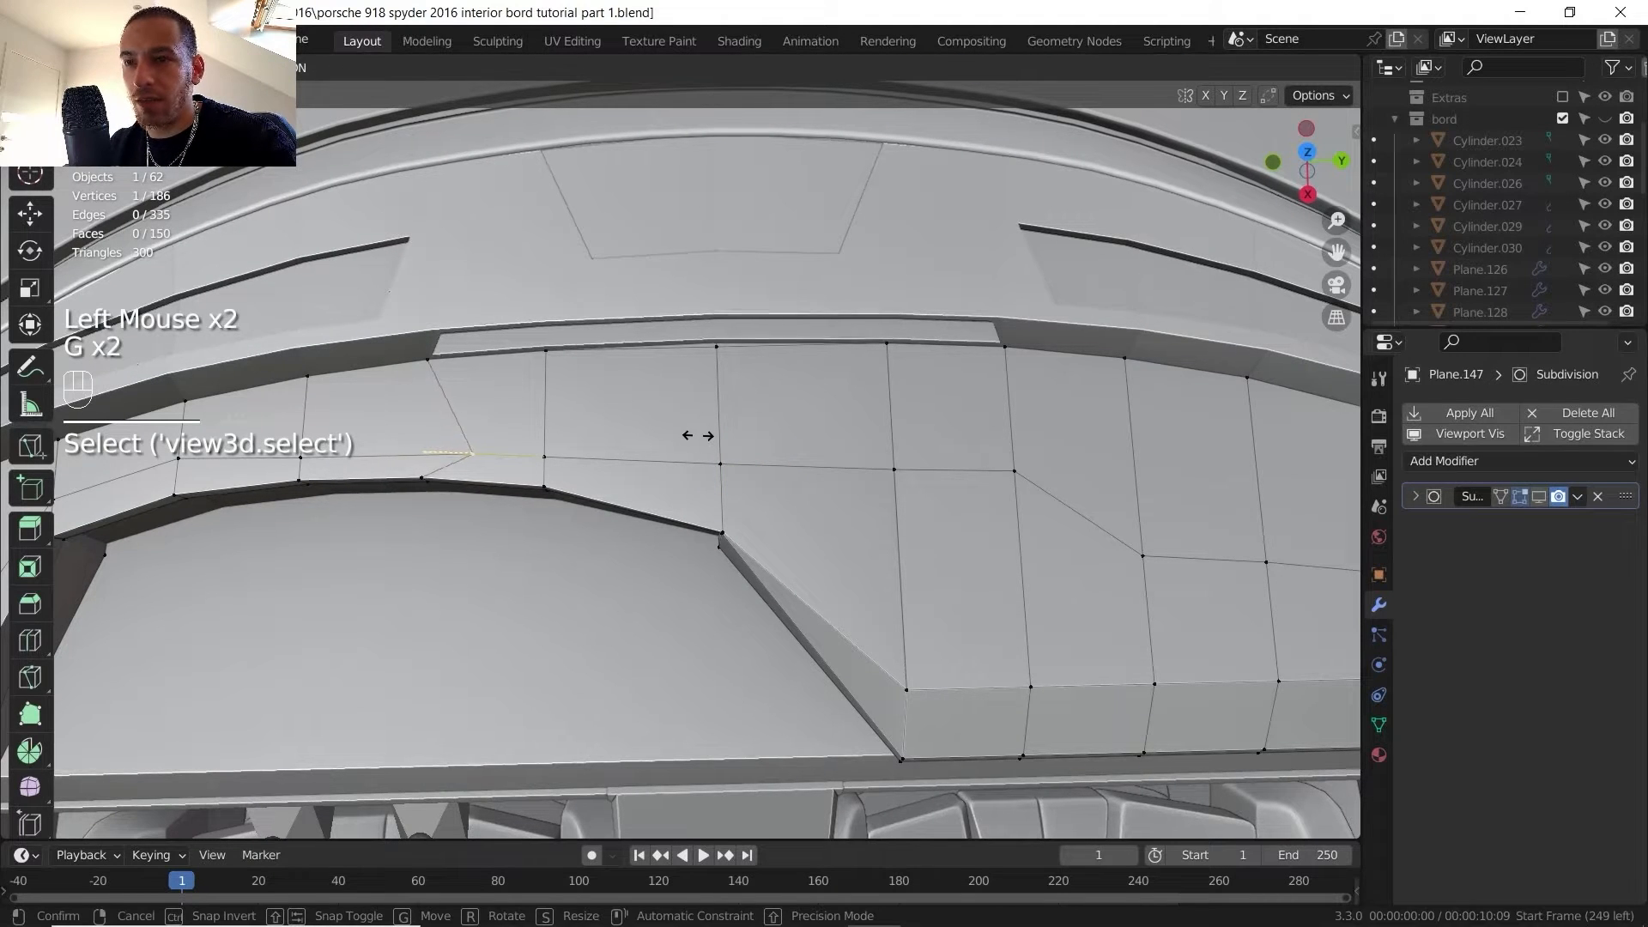
pyautogui.click(698, 435)
pyautogui.click(1016, 467)
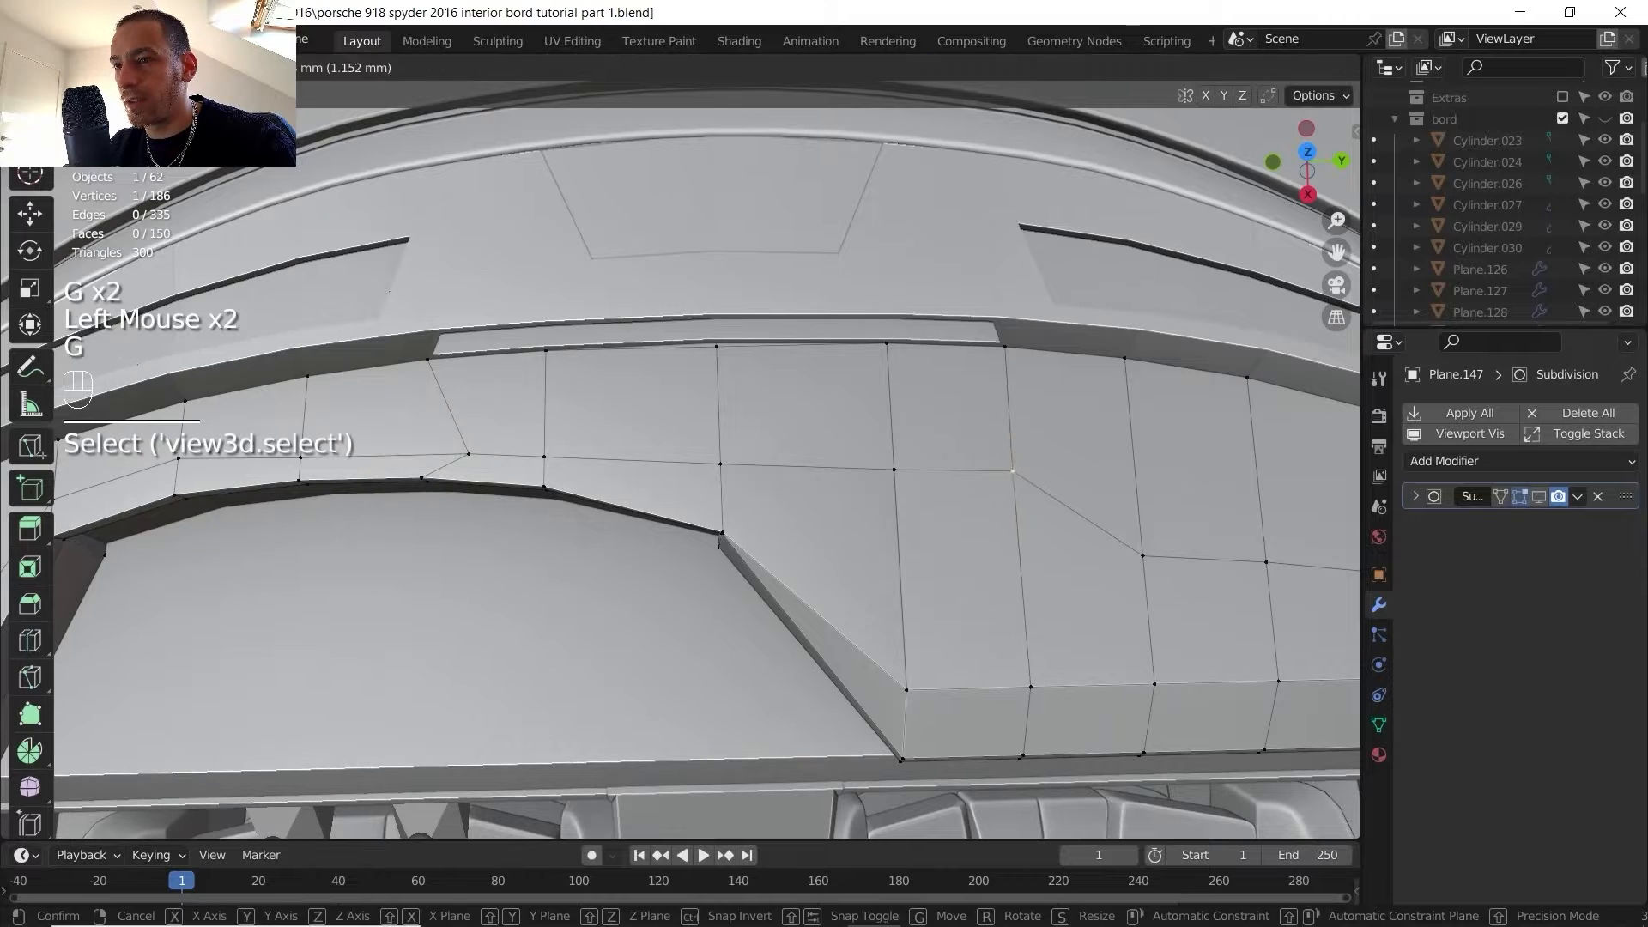
pyautogui.press('g')
pyautogui.press('g')
pyautogui.click(961, 468)
# - Select the eight dashboard top faces in front of and beneath the central vent using X-ray and separate them into their own object
pyautogui.press('3')
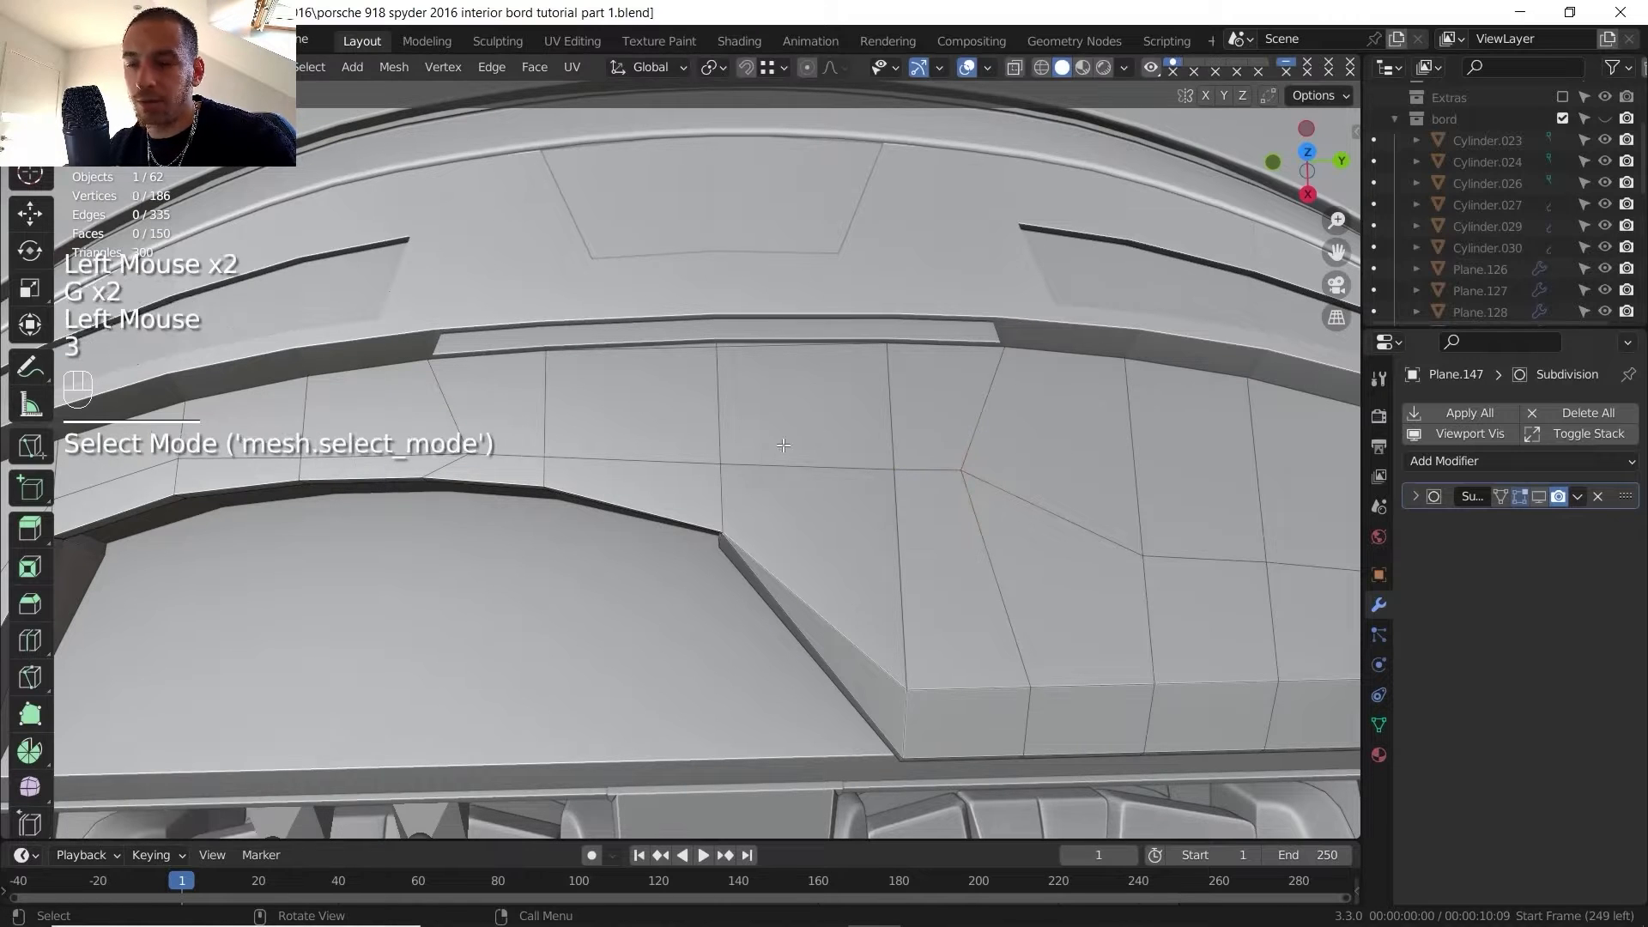
pyautogui.click(486, 403)
pyautogui.click(1014, 67)
pyautogui.moveTo(592, 322); pyautogui.dragTo(618, 257, button='middle')
pyautogui.keyDown('shift'); pyautogui.click(652, 227); pyautogui.keyUp('shift')
pyautogui.keyDown('shift'); pyautogui.click(574, 219); pyautogui.keyUp('shift')
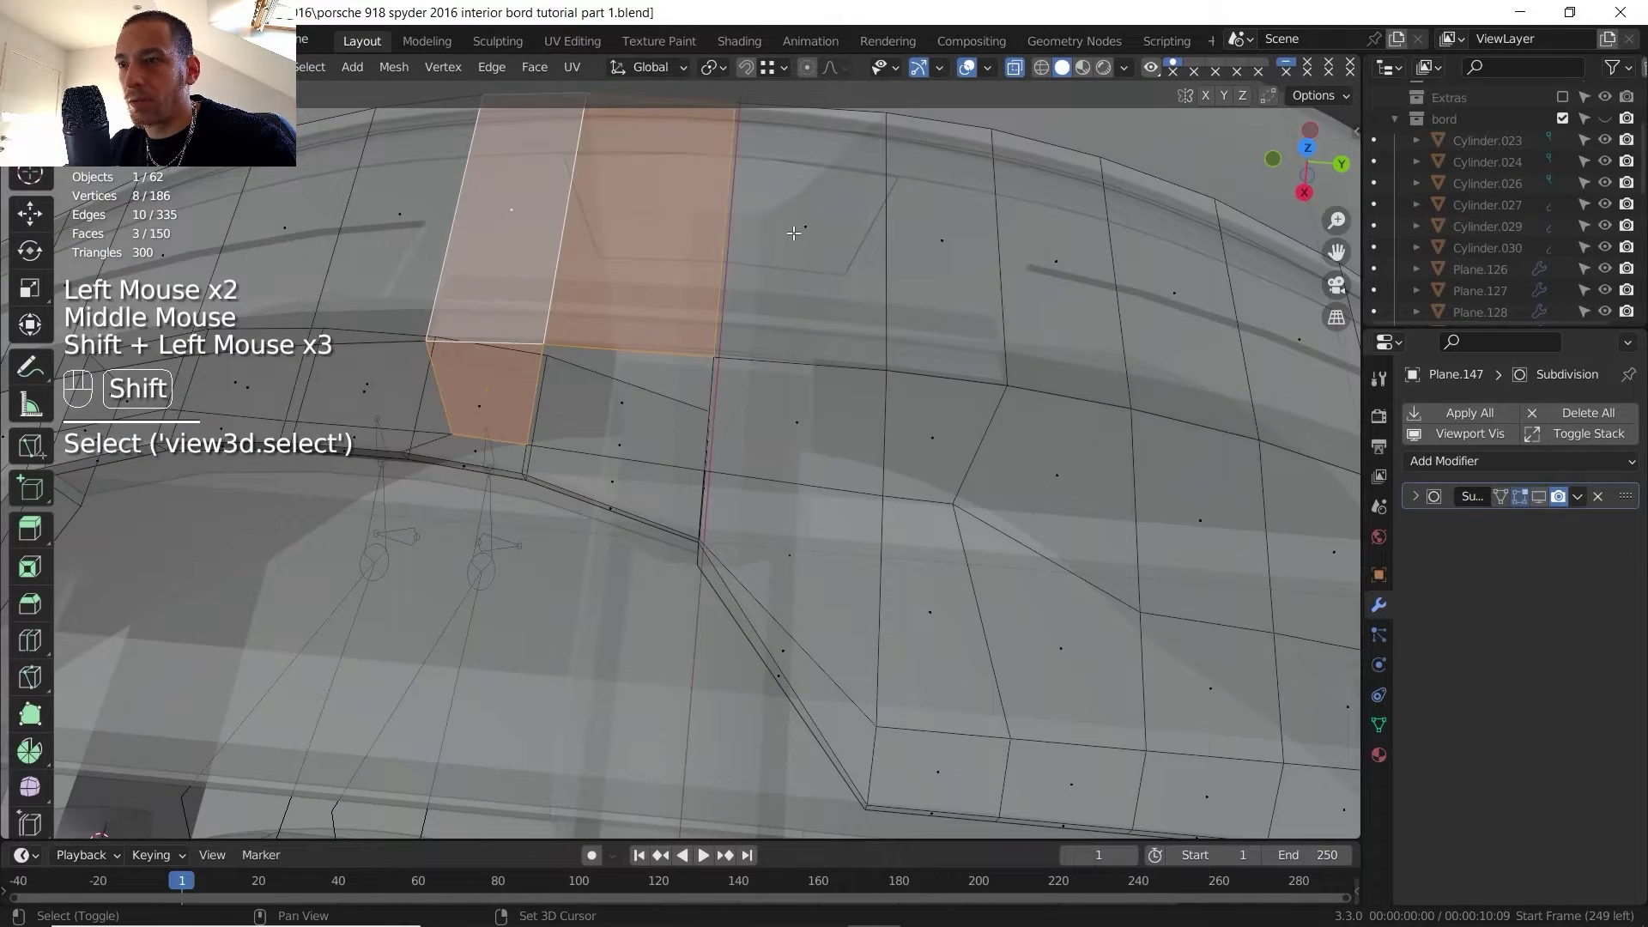
pyautogui.keyDown('shift'); pyautogui.click(793, 234); pyautogui.keyUp('shift')
pyautogui.keyDown('shift'); pyautogui.click(919, 234); pyautogui.keyUp('shift')
pyautogui.keyDown('shift'); pyautogui.click(919, 440); pyautogui.keyUp('shift')
pyautogui.keyDown('shift'); pyautogui.click(791, 430); pyautogui.keyUp('shift')
pyautogui.keyDown('shift'); pyautogui.click(622, 408); pyautogui.keyUp('shift')
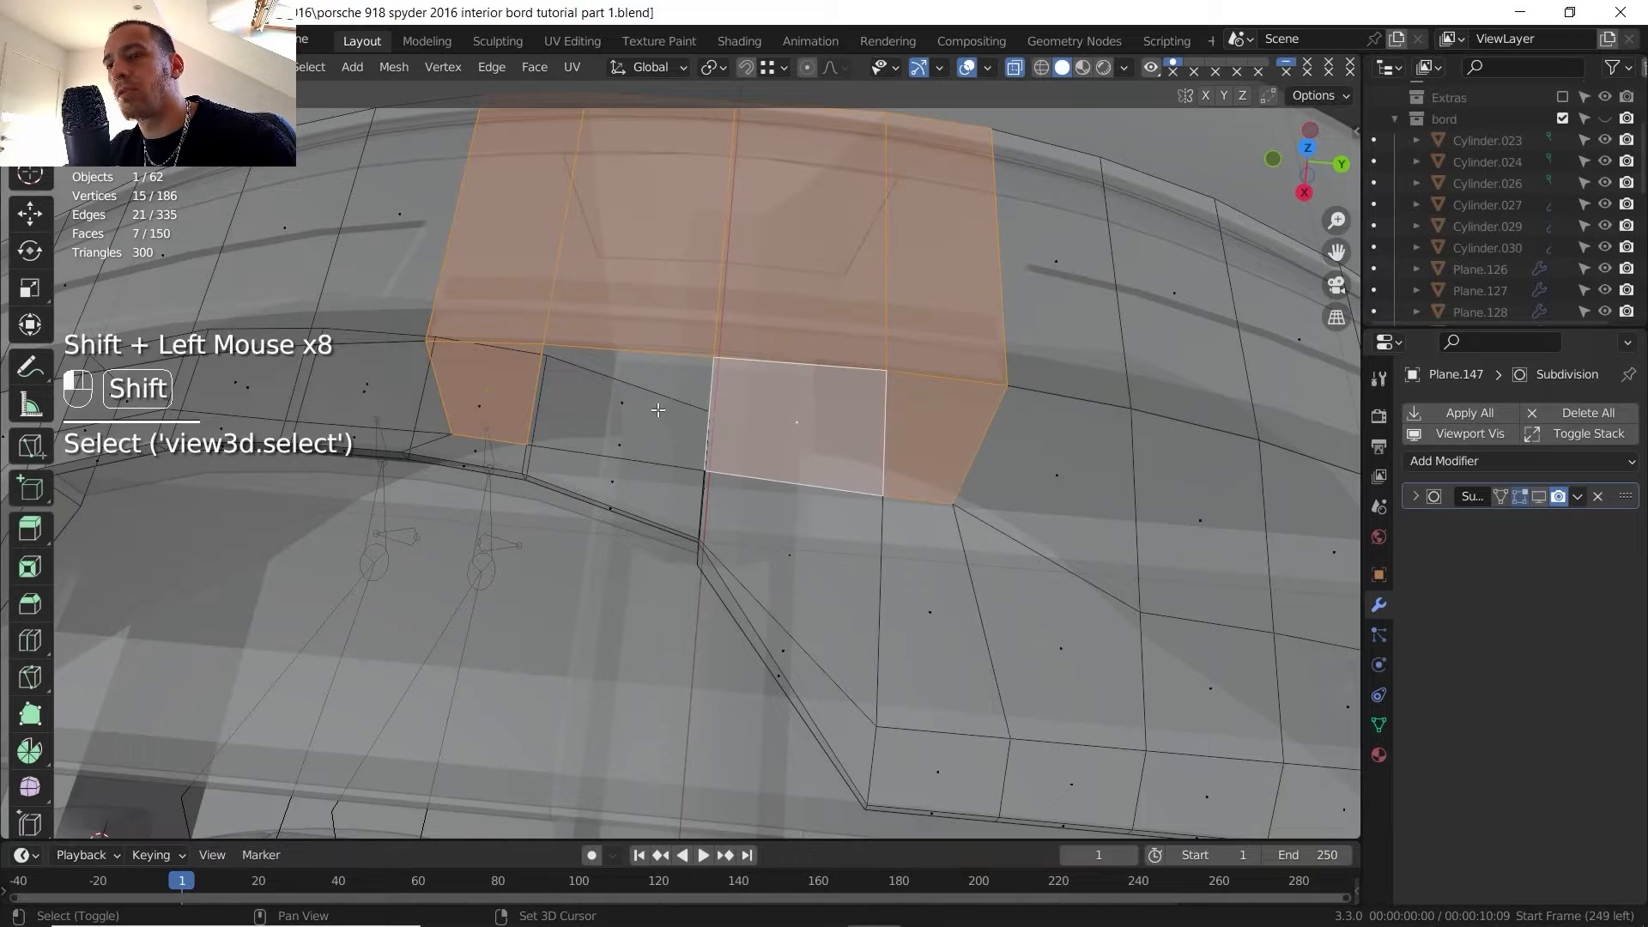
pyautogui.click(1015, 67)
pyautogui.moveTo(755, 412); pyautogui.dragTo(793, 404, button='middle')
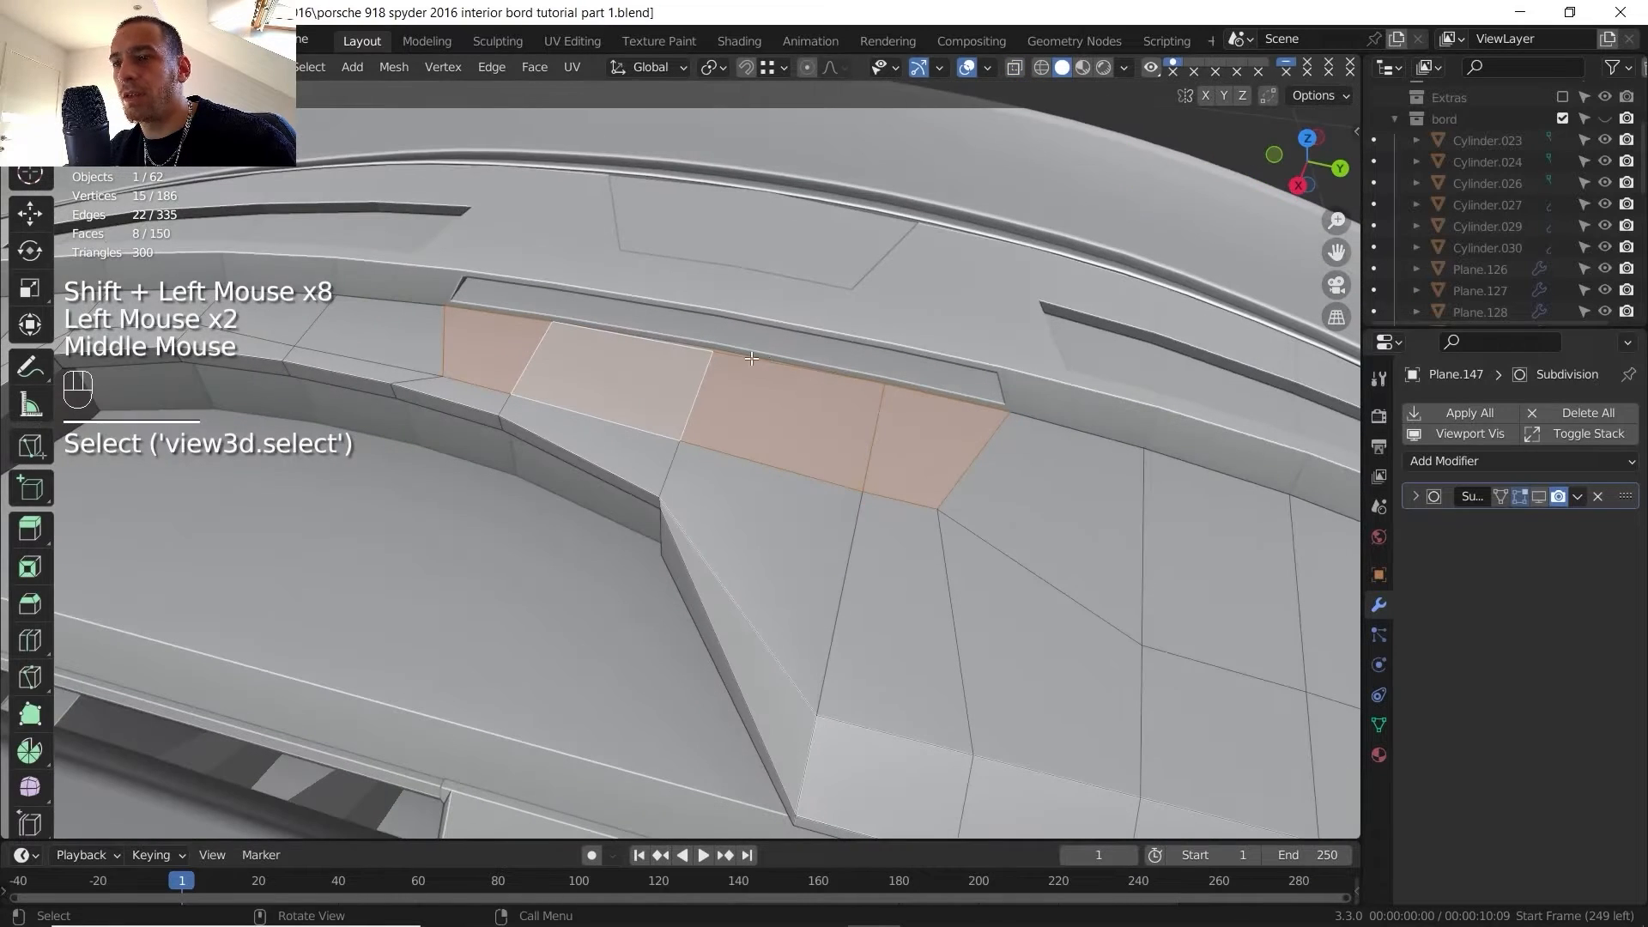
pyautogui.press('p')
pyautogui.click(793, 403)
pyautogui.press('Tab')
# - Select the remaining main dashboard top panel and reopen its mesh for editing at the passenger side
pyautogui.scroll(-2, 586, 422)
pyautogui.keyDown('shift'); pyautogui.moveTo(601, 429); pyautogui.dragTo(730, 412, button='middle'); pyautogui.keyUp('shift')
pyautogui.keyDown('shift'); pyautogui.moveTo(729, 412); pyautogui.dragTo(756, 361, button='middle'); pyautogui.keyUp('shift')
pyautogui.moveTo(756, 361); pyautogui.dragTo(811, 373, button='middle')
pyautogui.scroll(2, 812, 336)
pyautogui.scroll(1, 729, 317)
pyautogui.keyDown('shift'); pyautogui.click(723, 311); pyautogui.keyUp('shift')
pyautogui.click(725, 320)
pyautogui.click(724, 327)
pyautogui.press('Tab')
pyautogui.keyDown('shift'); pyautogui.moveTo(811, 373); pyautogui.dragTo(785, 412, button='middle'); pyautogui.keyUp('shift')
pyautogui.scroll(-2, 785, 412)
# - Browse the interior reference photos and examine the shape of the passenger-side dashboard top beside the centre console
pyautogui.moveTo(813, 924)
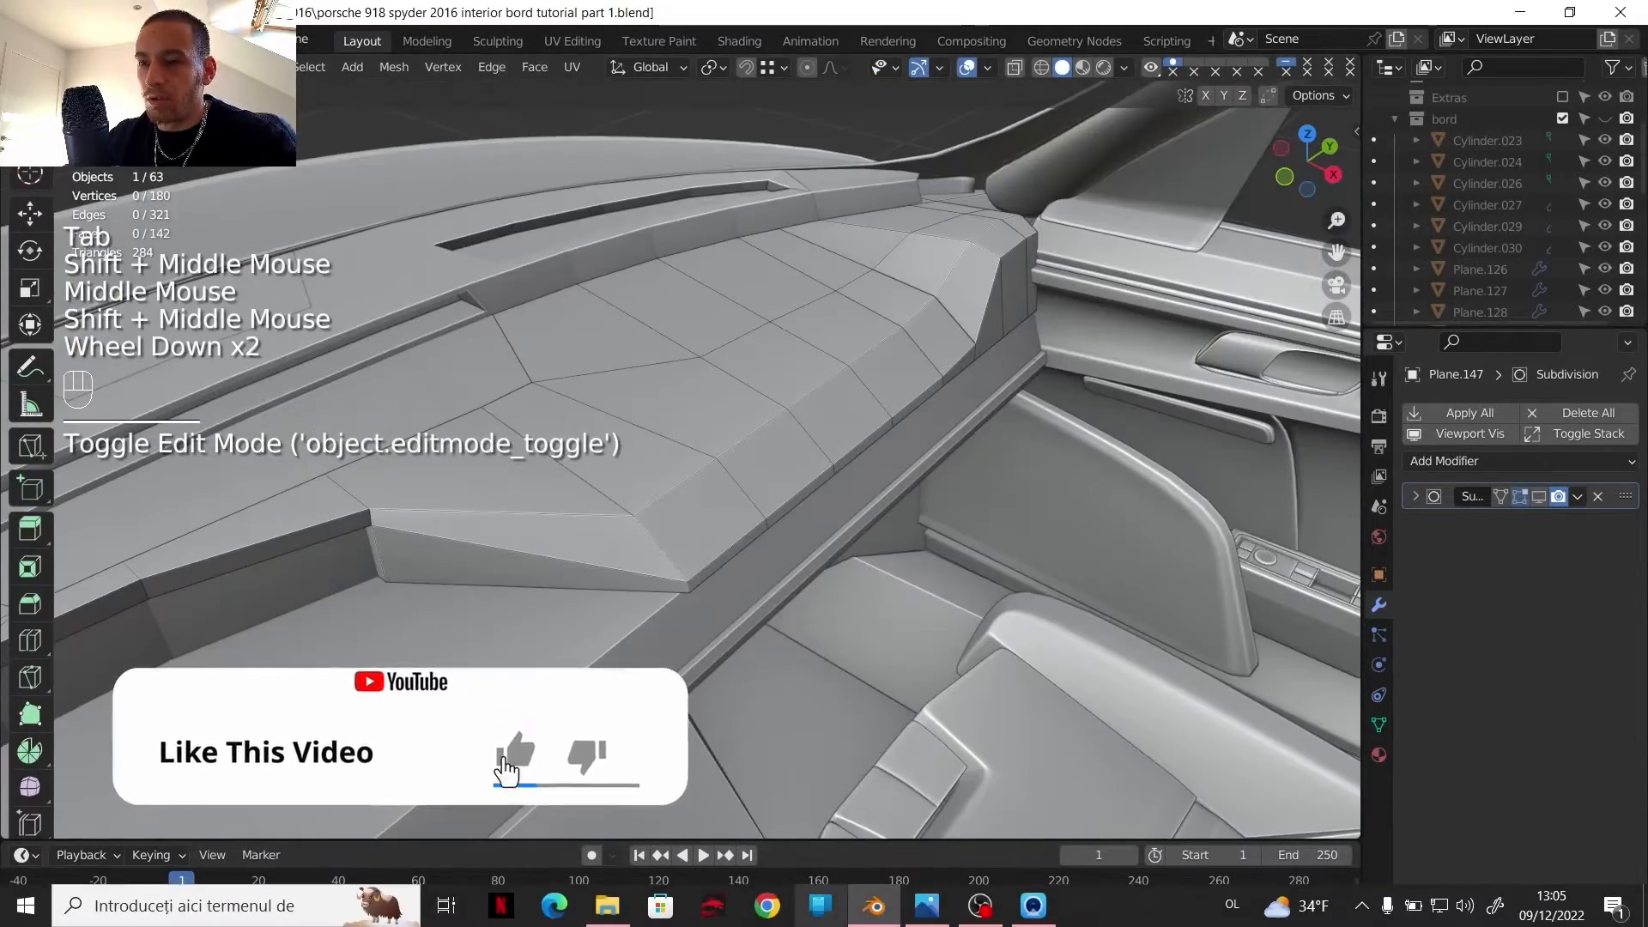
pyautogui.click(927, 906)
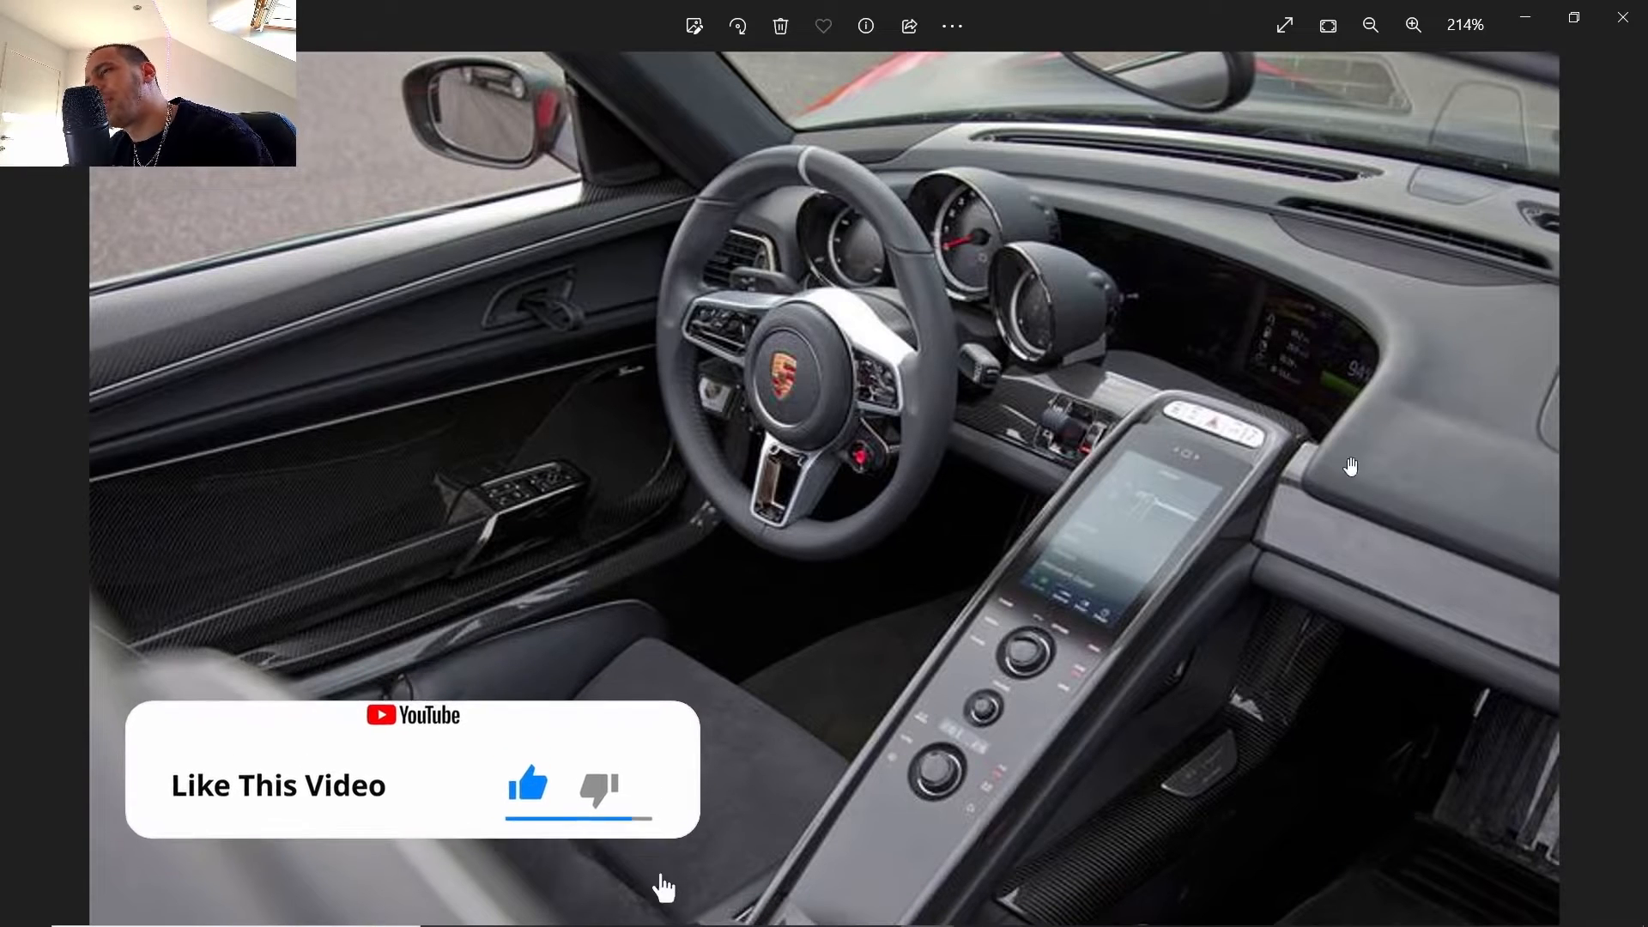
pyautogui.click(1628, 487)
pyautogui.click(1628, 487)
pyautogui.click(1628, 487)
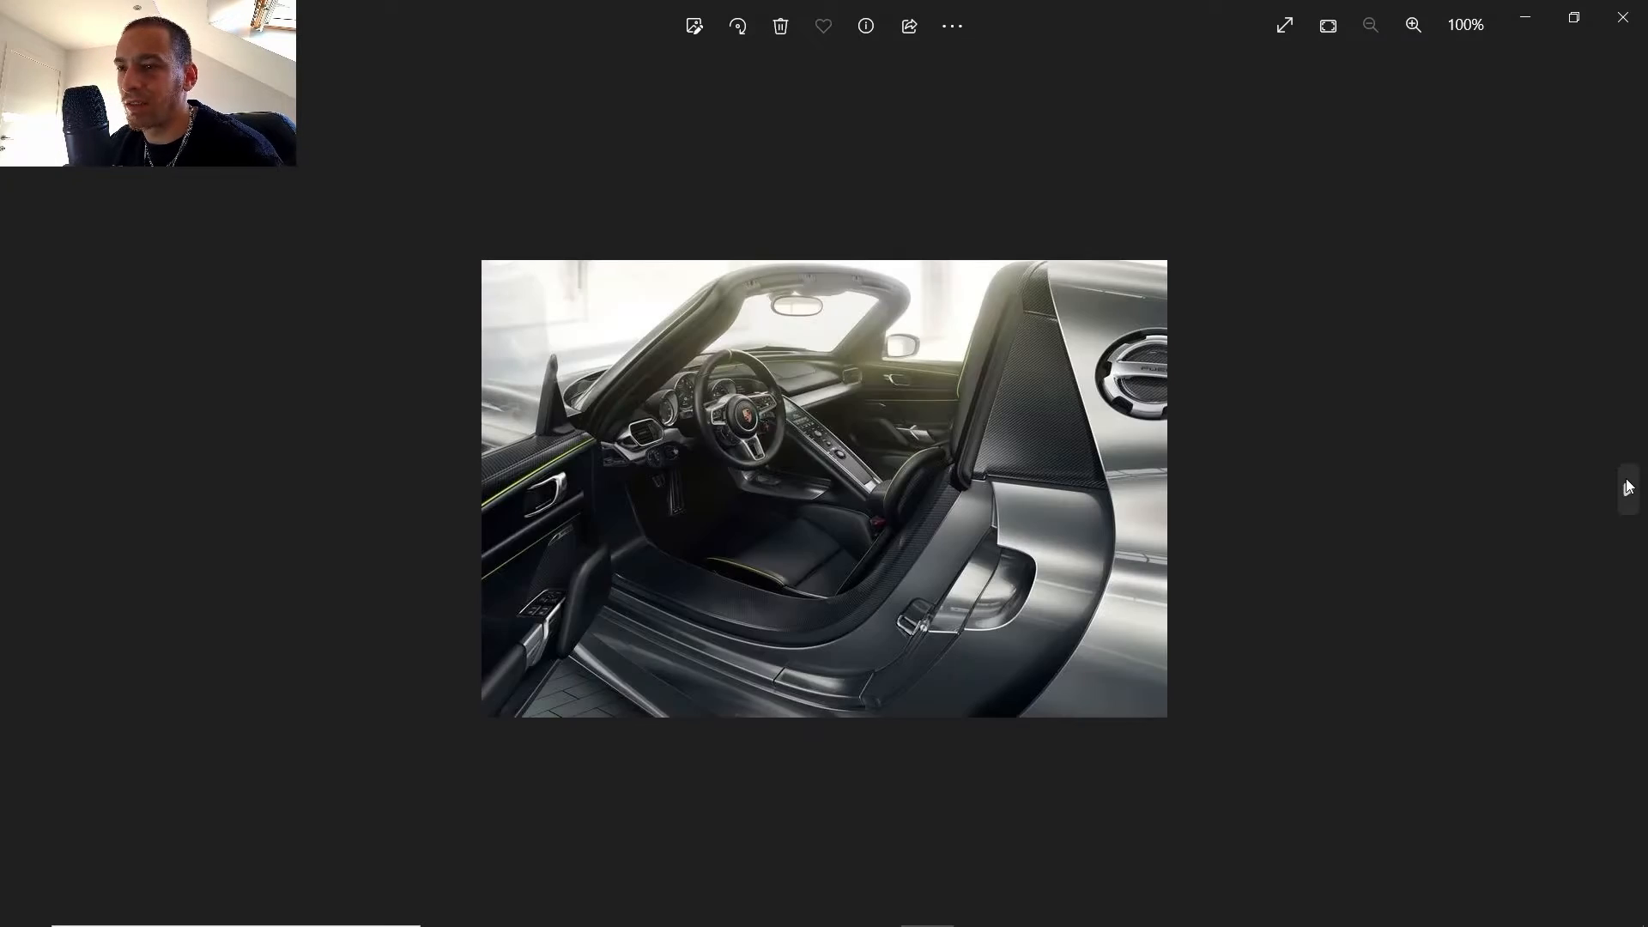
pyautogui.click(1628, 488)
pyautogui.click(28, 515)
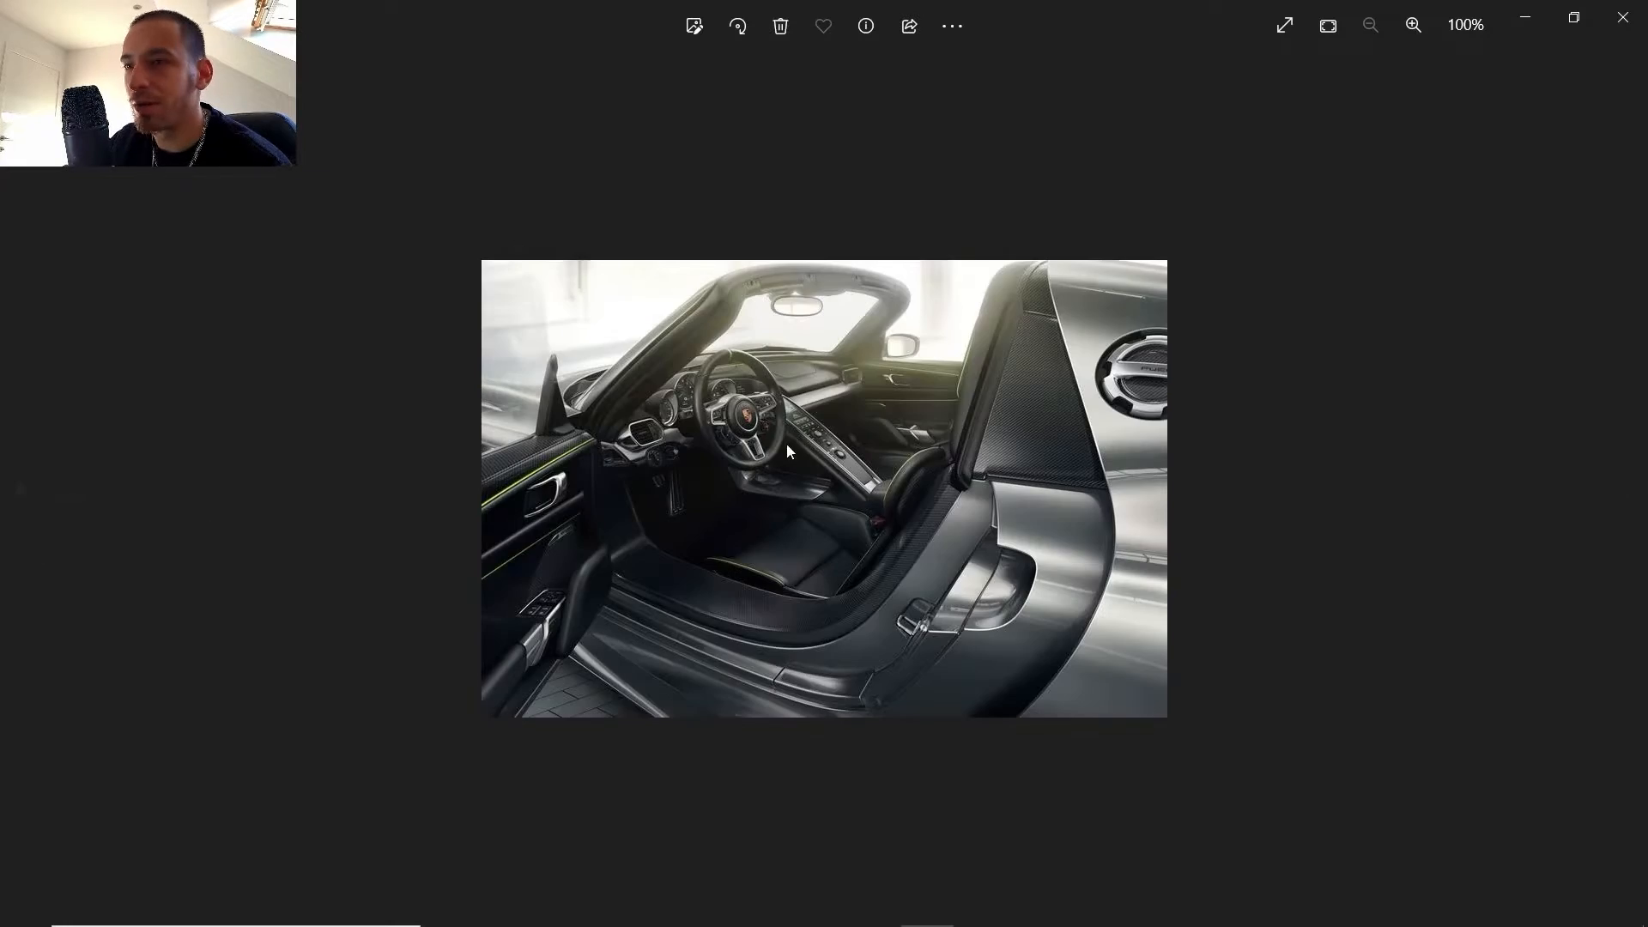
pyautogui.scroll(10, 773, 395)
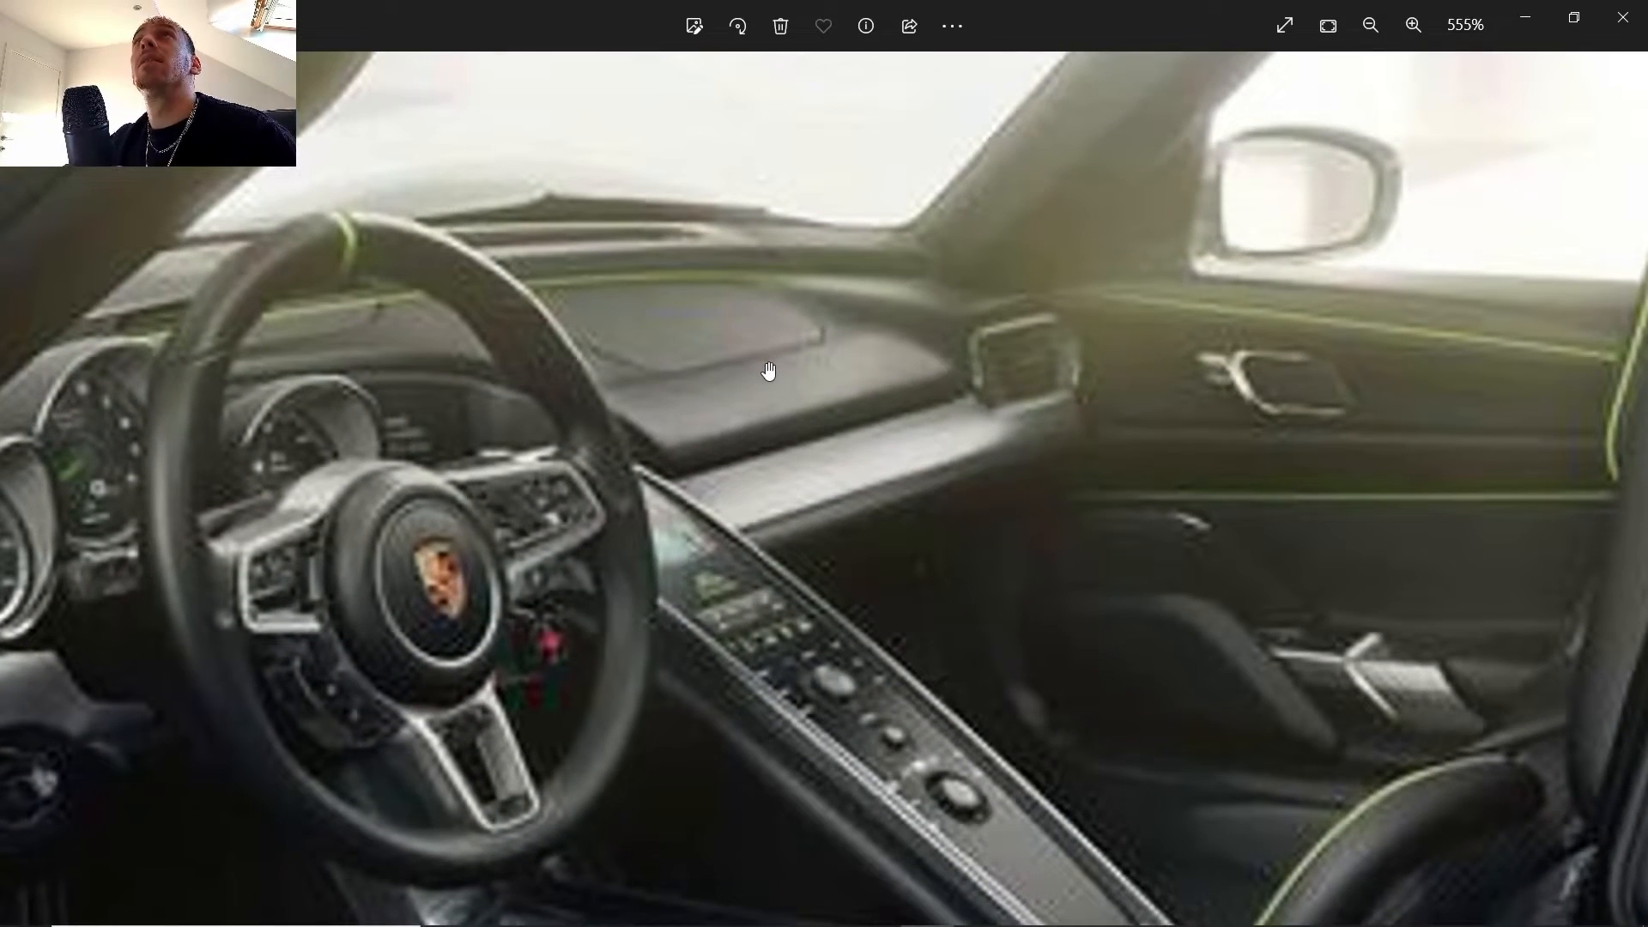
pyautogui.moveTo(879, 912)
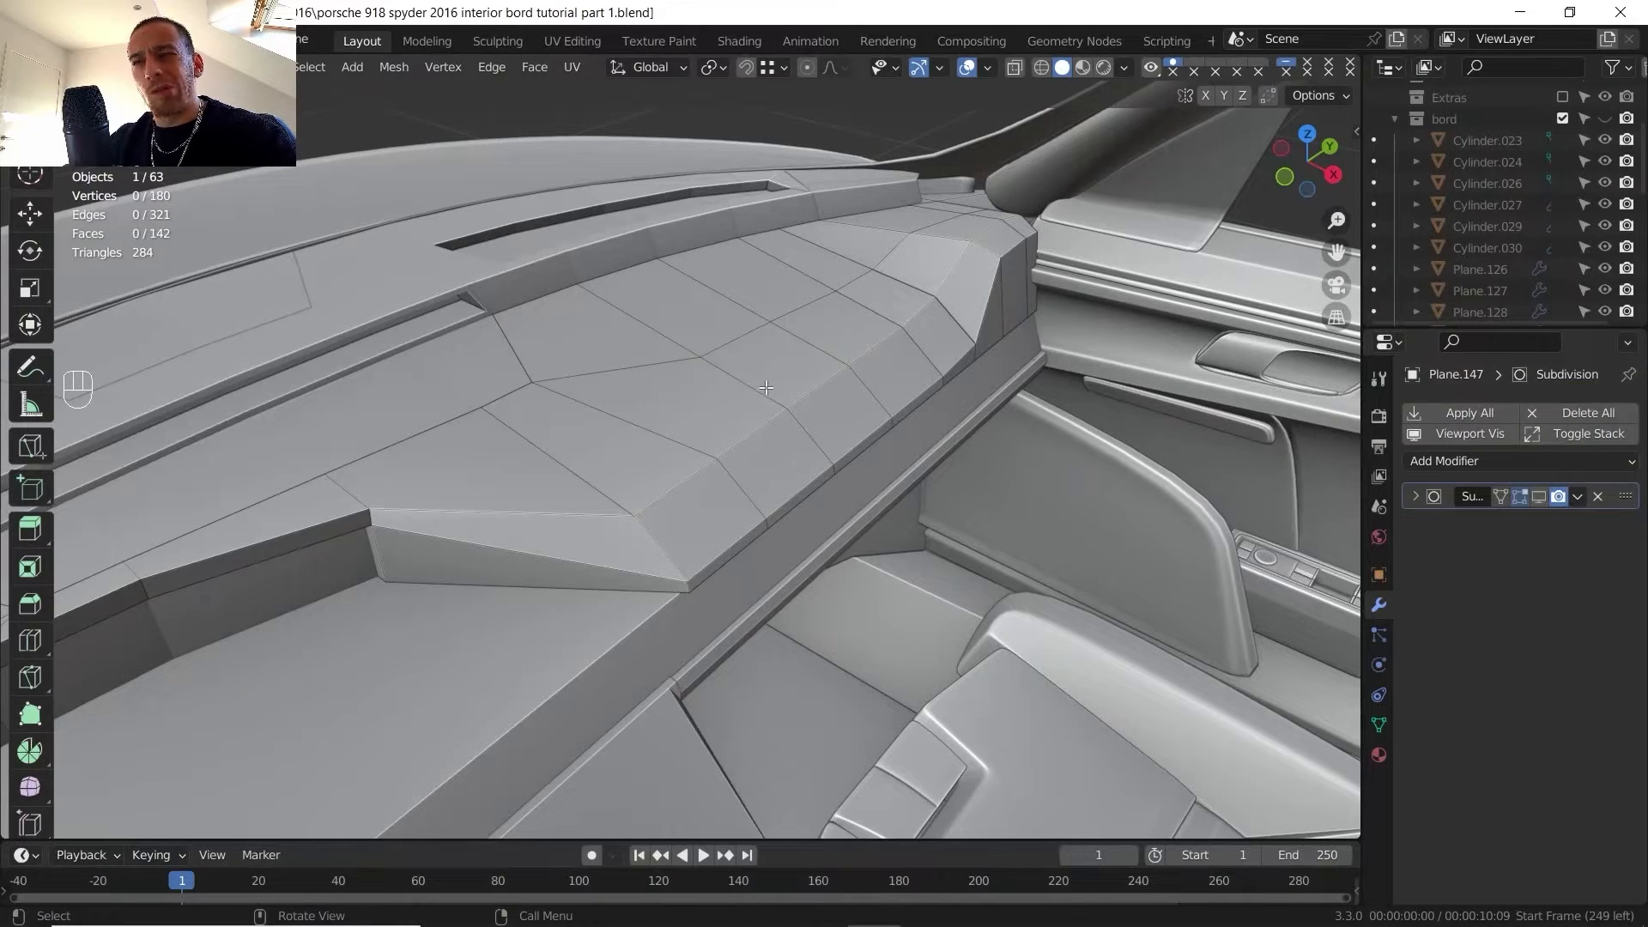
# - Add one centred lengthwise loop cut near the front edge of the dashboard top panel, keeping the slide factor at 0.000
pyautogui.hotkey('ctrl', 'r')
pyautogui.rightClick(699, 416)
pyautogui.keyDown('shift'); pyautogui.moveTo(699, 415); pyautogui.dragTo(759, 429, button='middle'); pyautogui.keyUp('shift')
pyautogui.scroll(1, 771, 431)
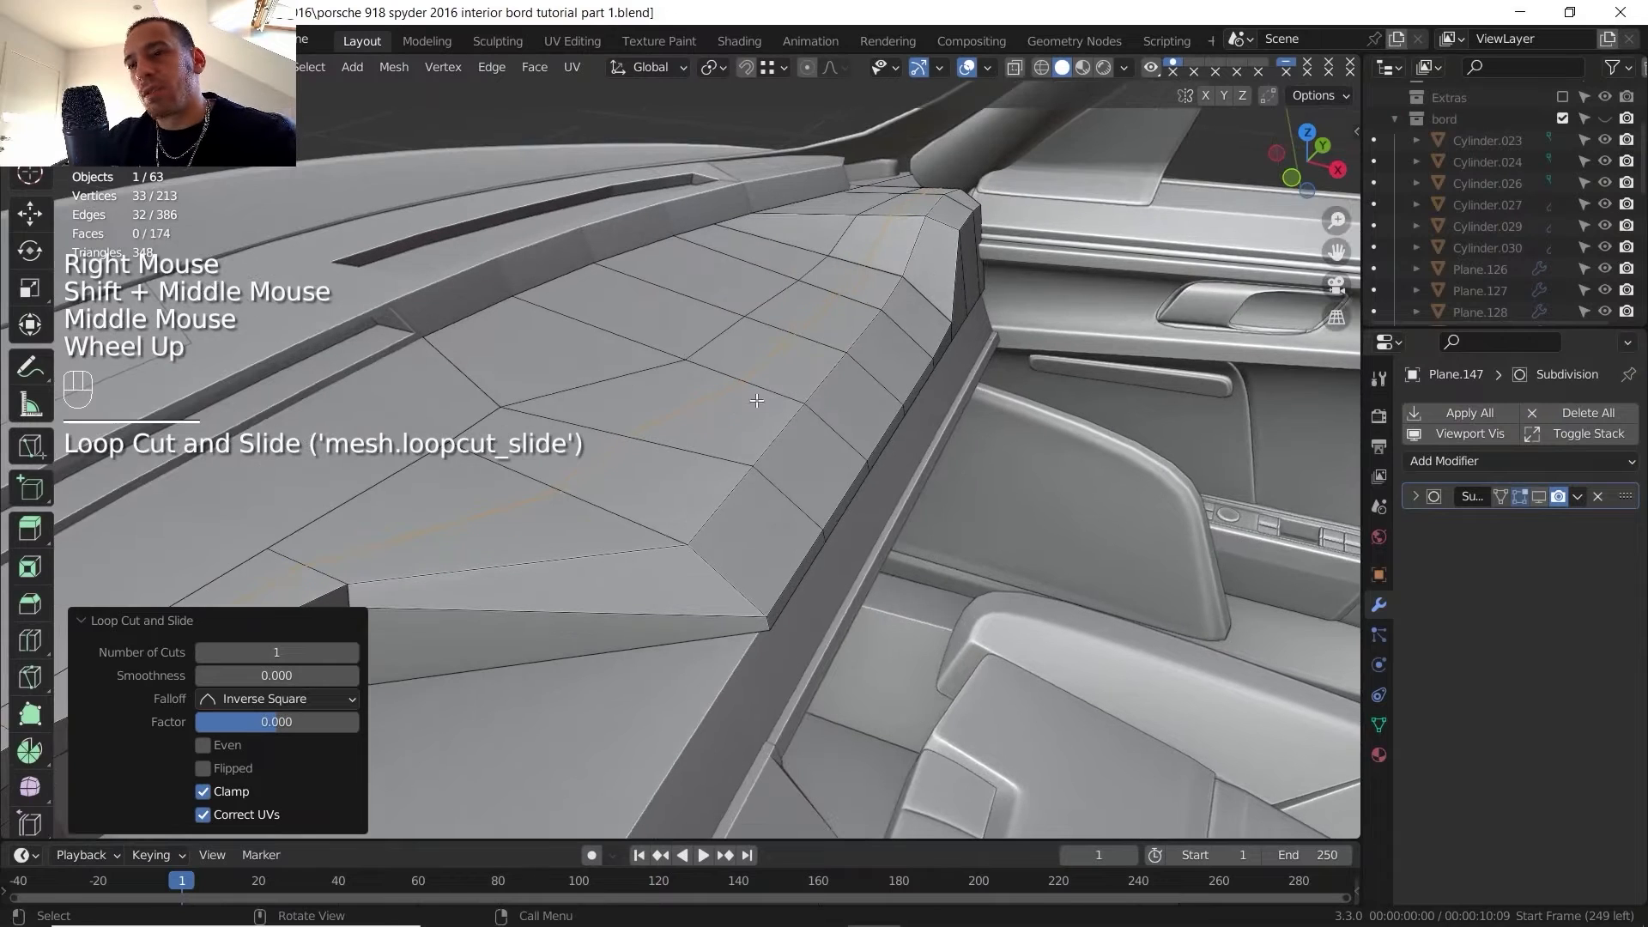
pyautogui.click(675, 500)
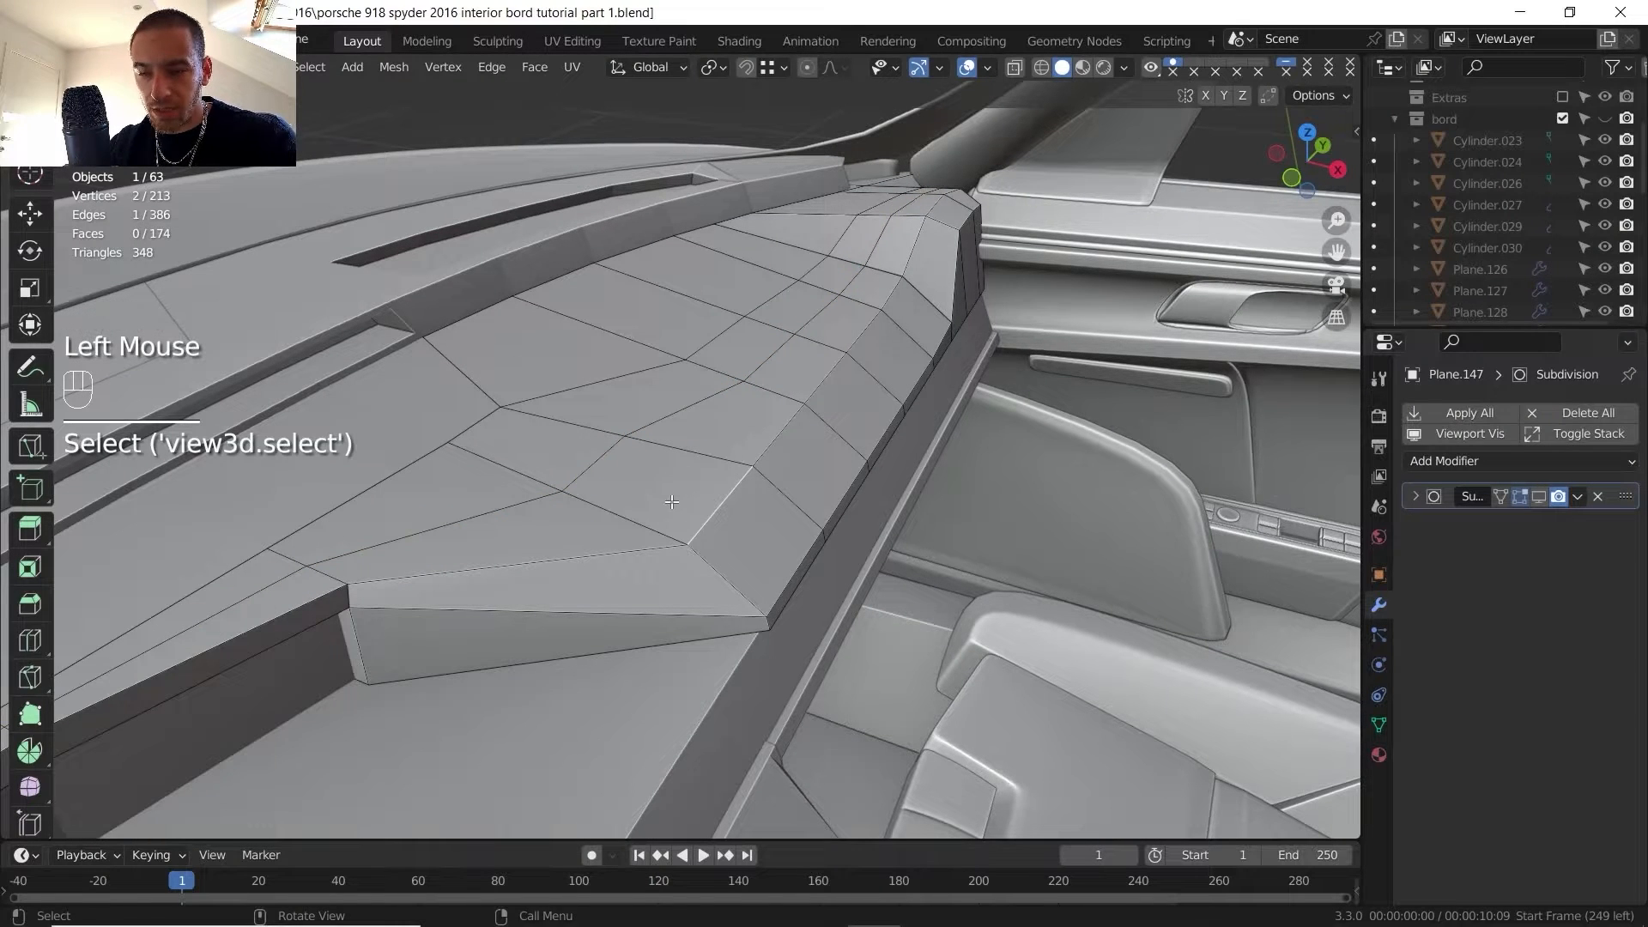
pyautogui.press('e')
pyautogui.click(656, 495)
pyautogui.hotkey('ctrl', 'z')
pyautogui.press('g')
pyautogui.rightClick(662, 493)
# - Select the five faces along the passenger-side front edge of the dashboard top and extrude them upward 14.465 mm along Z
pyautogui.press('3')
pyautogui.click(662, 493)
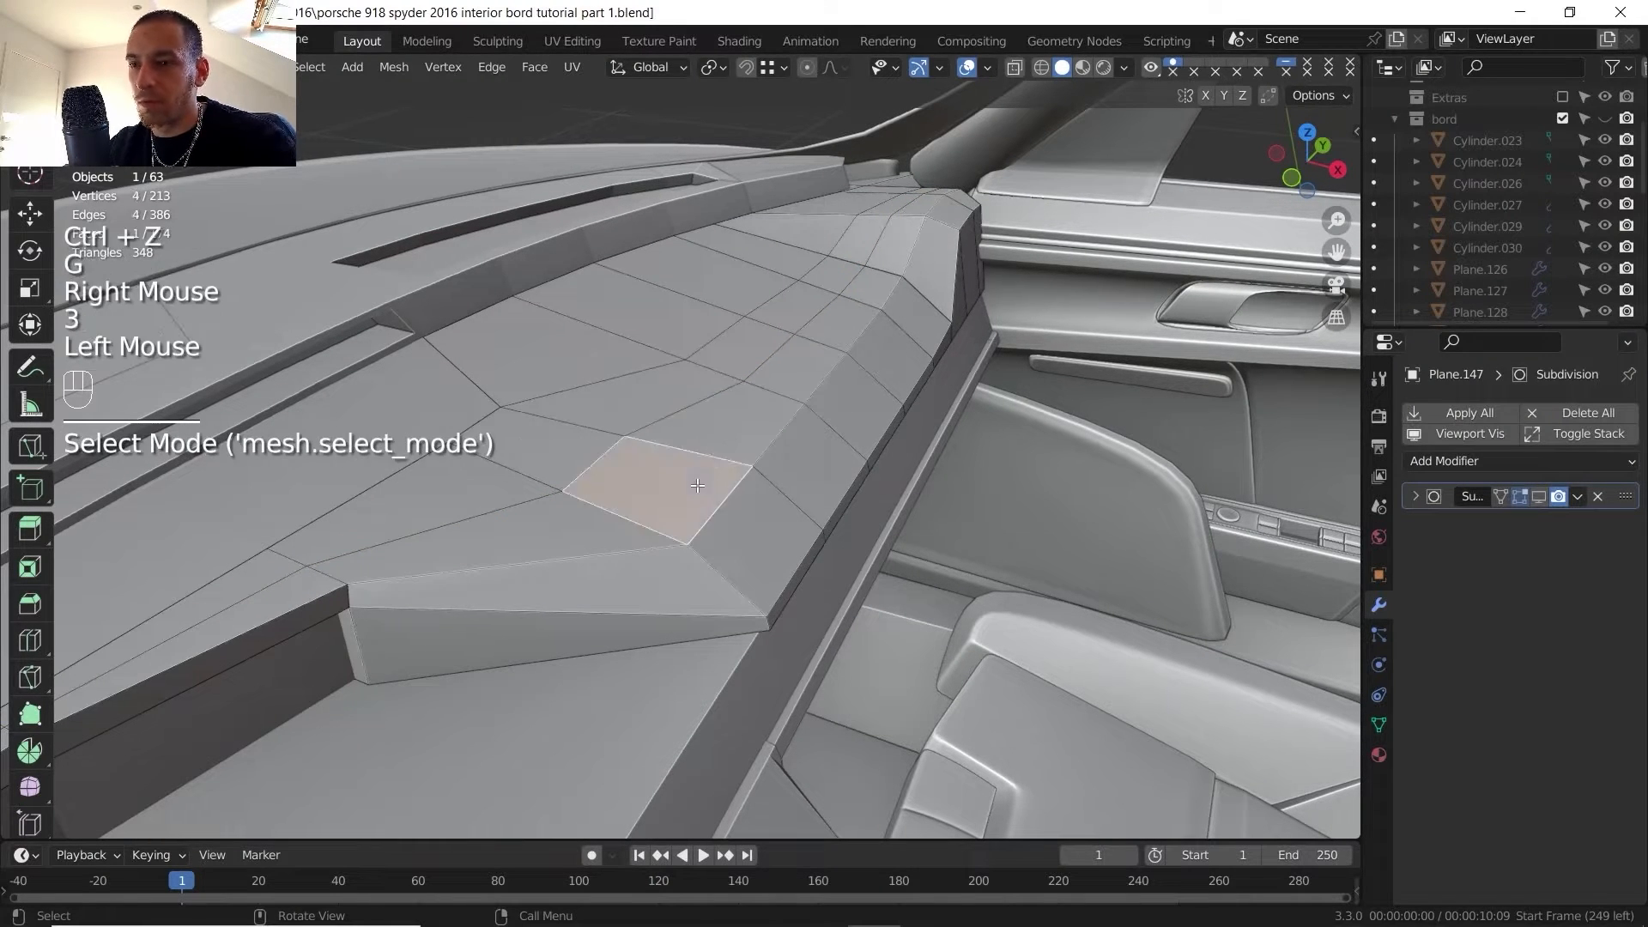
pyautogui.keyDown('ctrl'); pyautogui.click(843, 363); pyautogui.keyUp('ctrl')
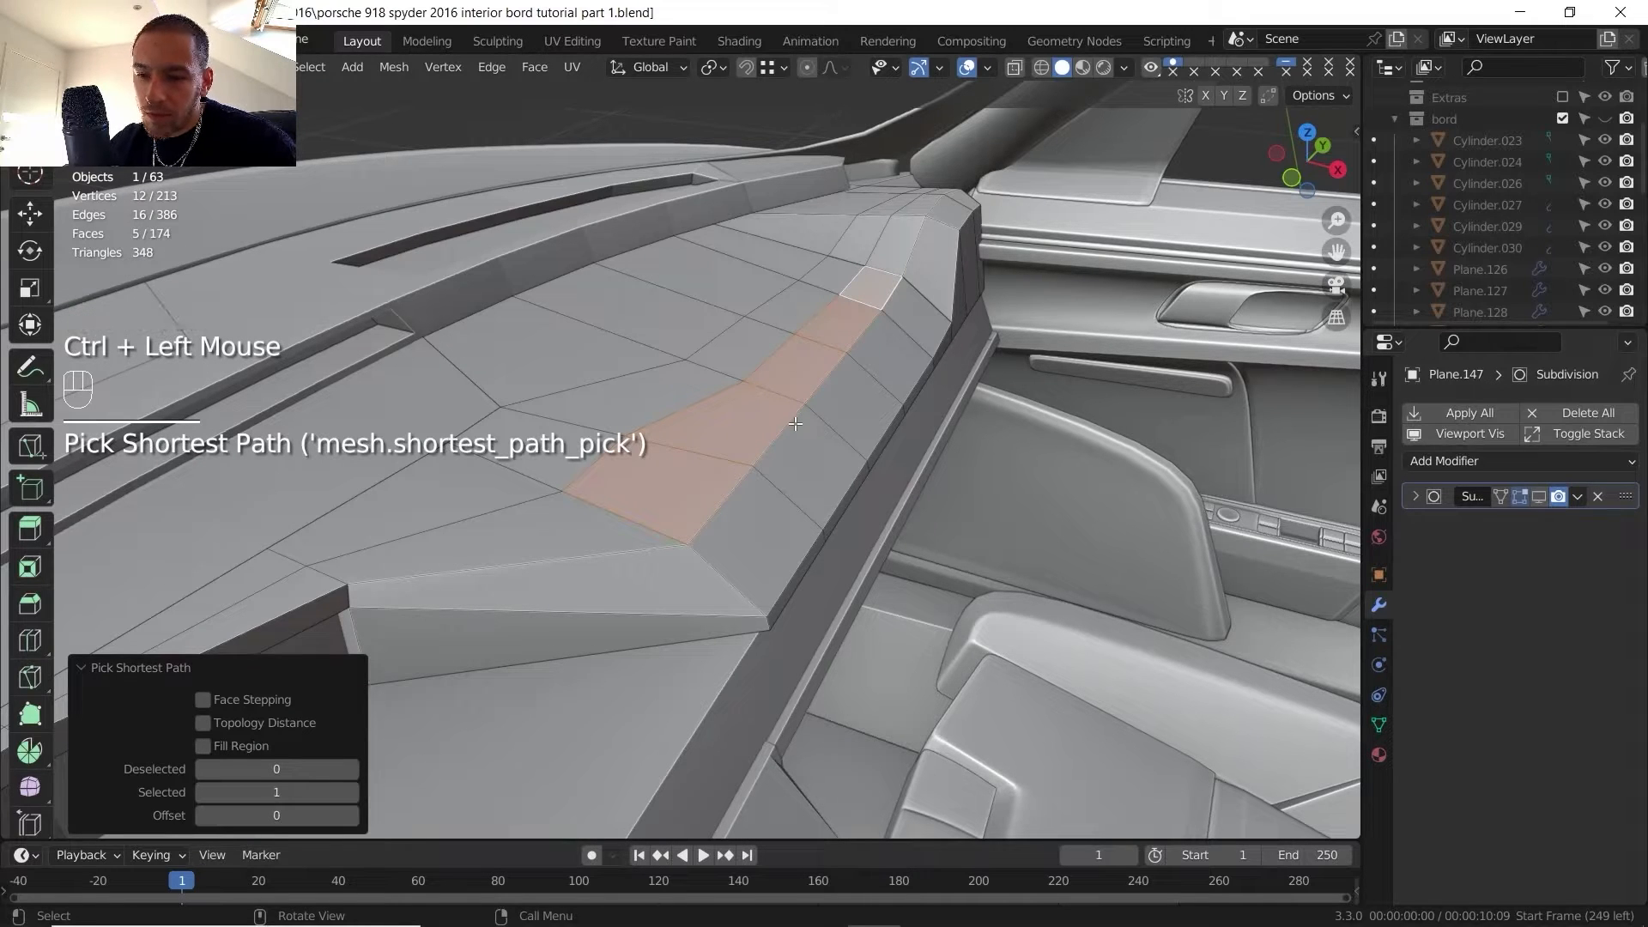
pyautogui.press('e')
pyautogui.press('z')
pyautogui.press('z')
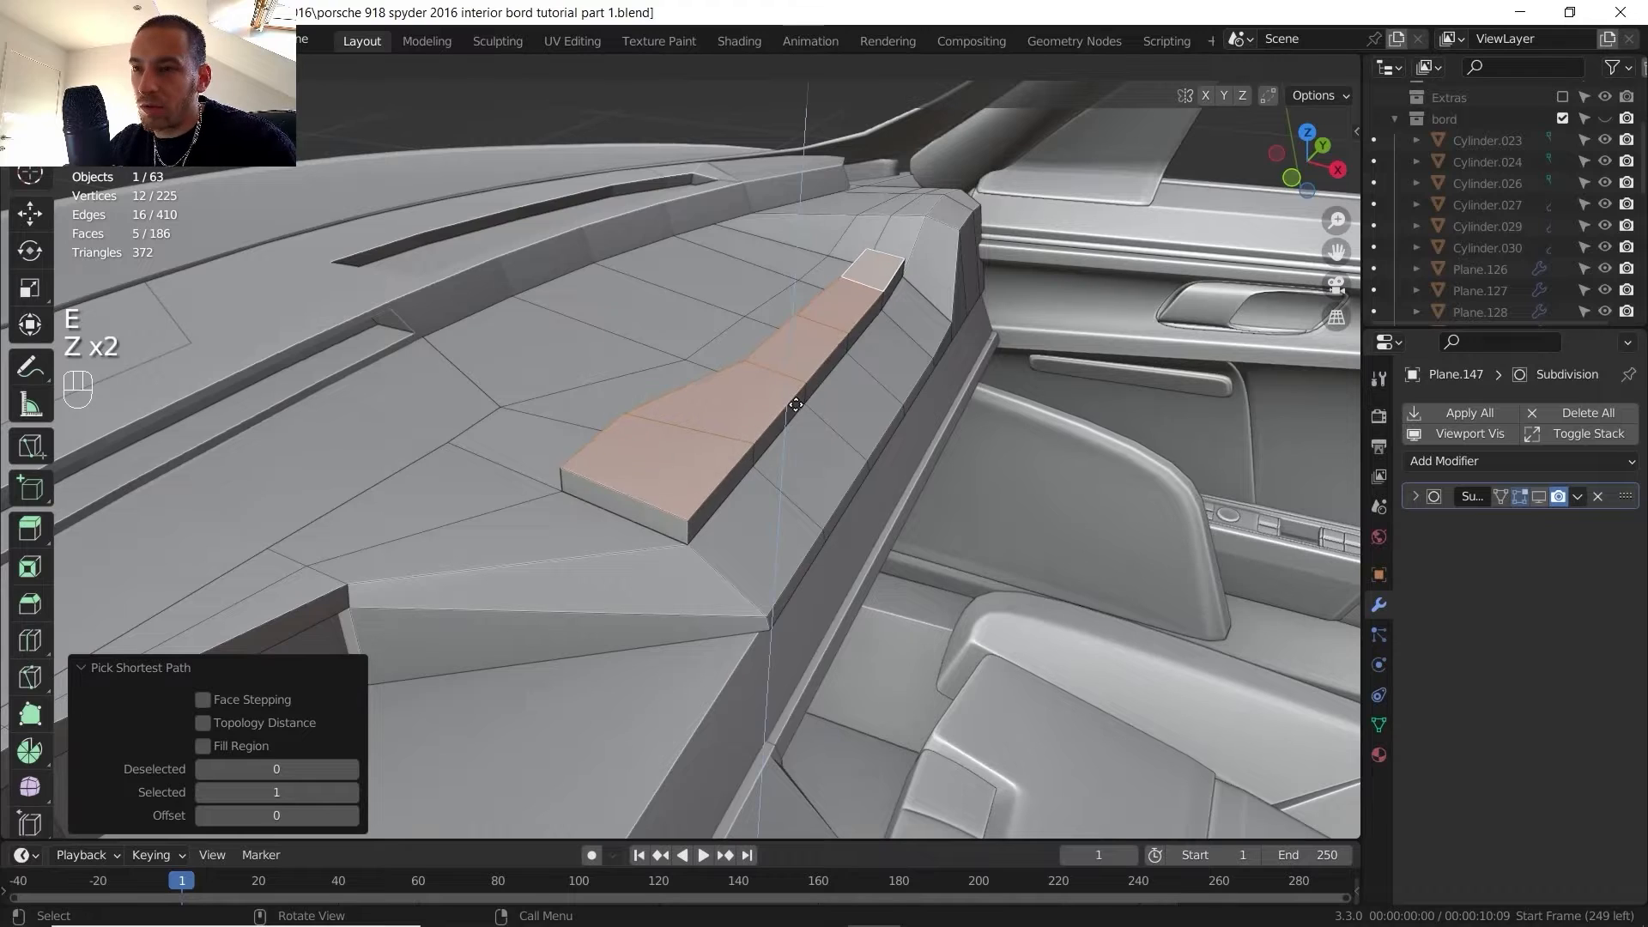
pyautogui.click(798, 404)
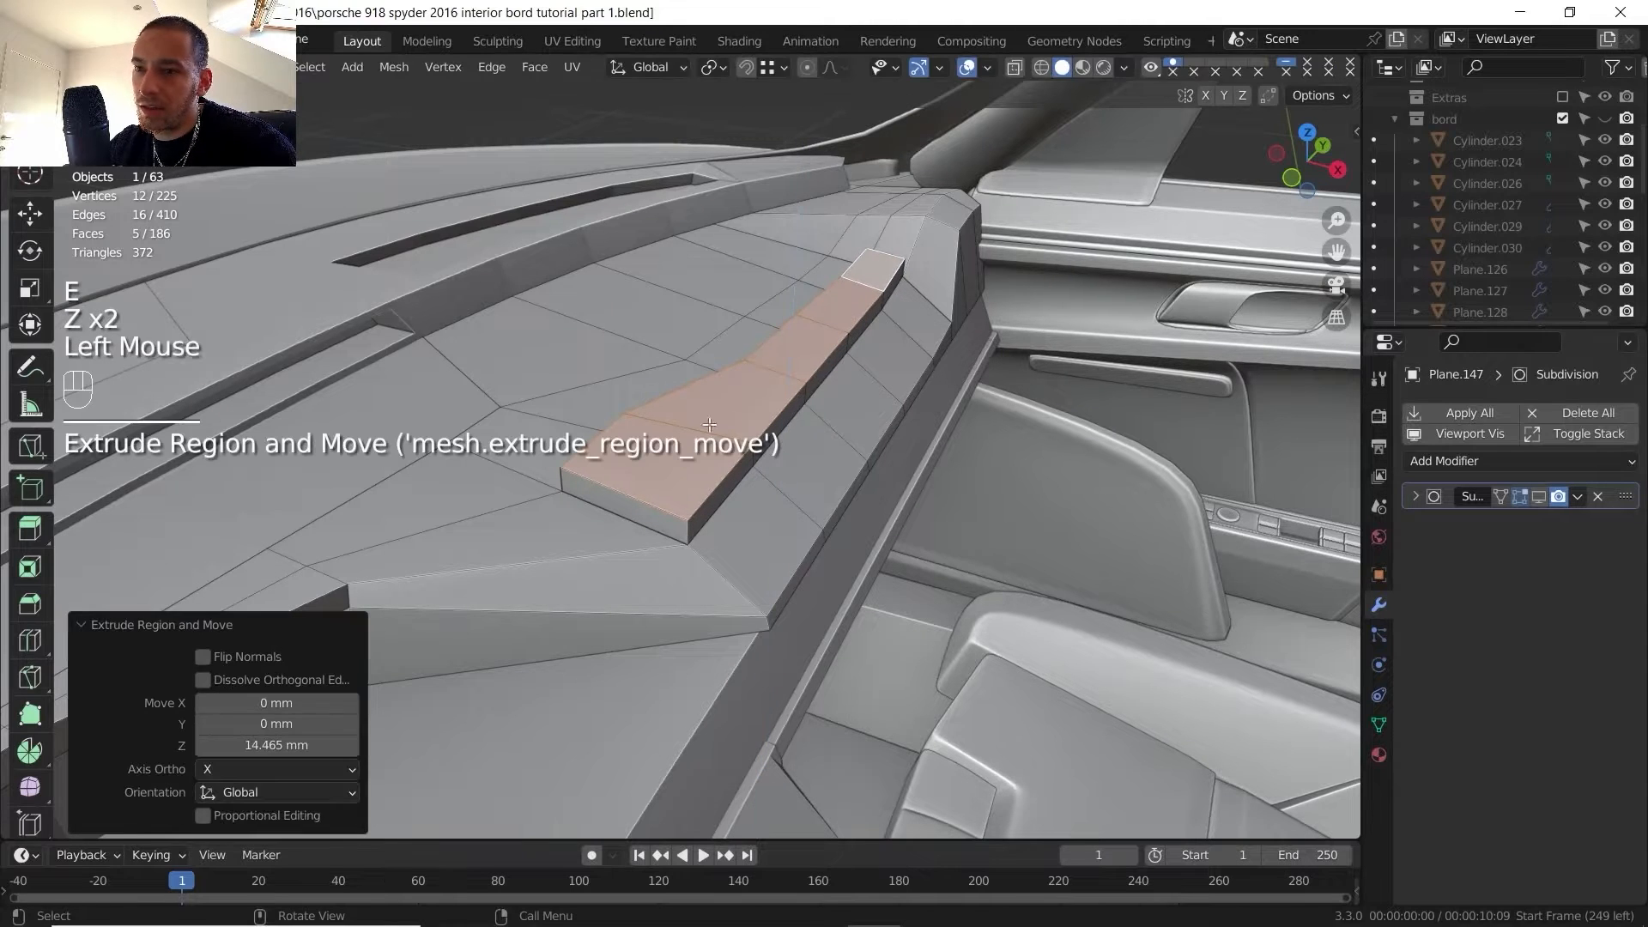
# - Slide the extruded strip's inner upper edges across its top toward the outer side, and preview the shape with Subdivision
pyautogui.press('2')
pyautogui.click(612, 427)
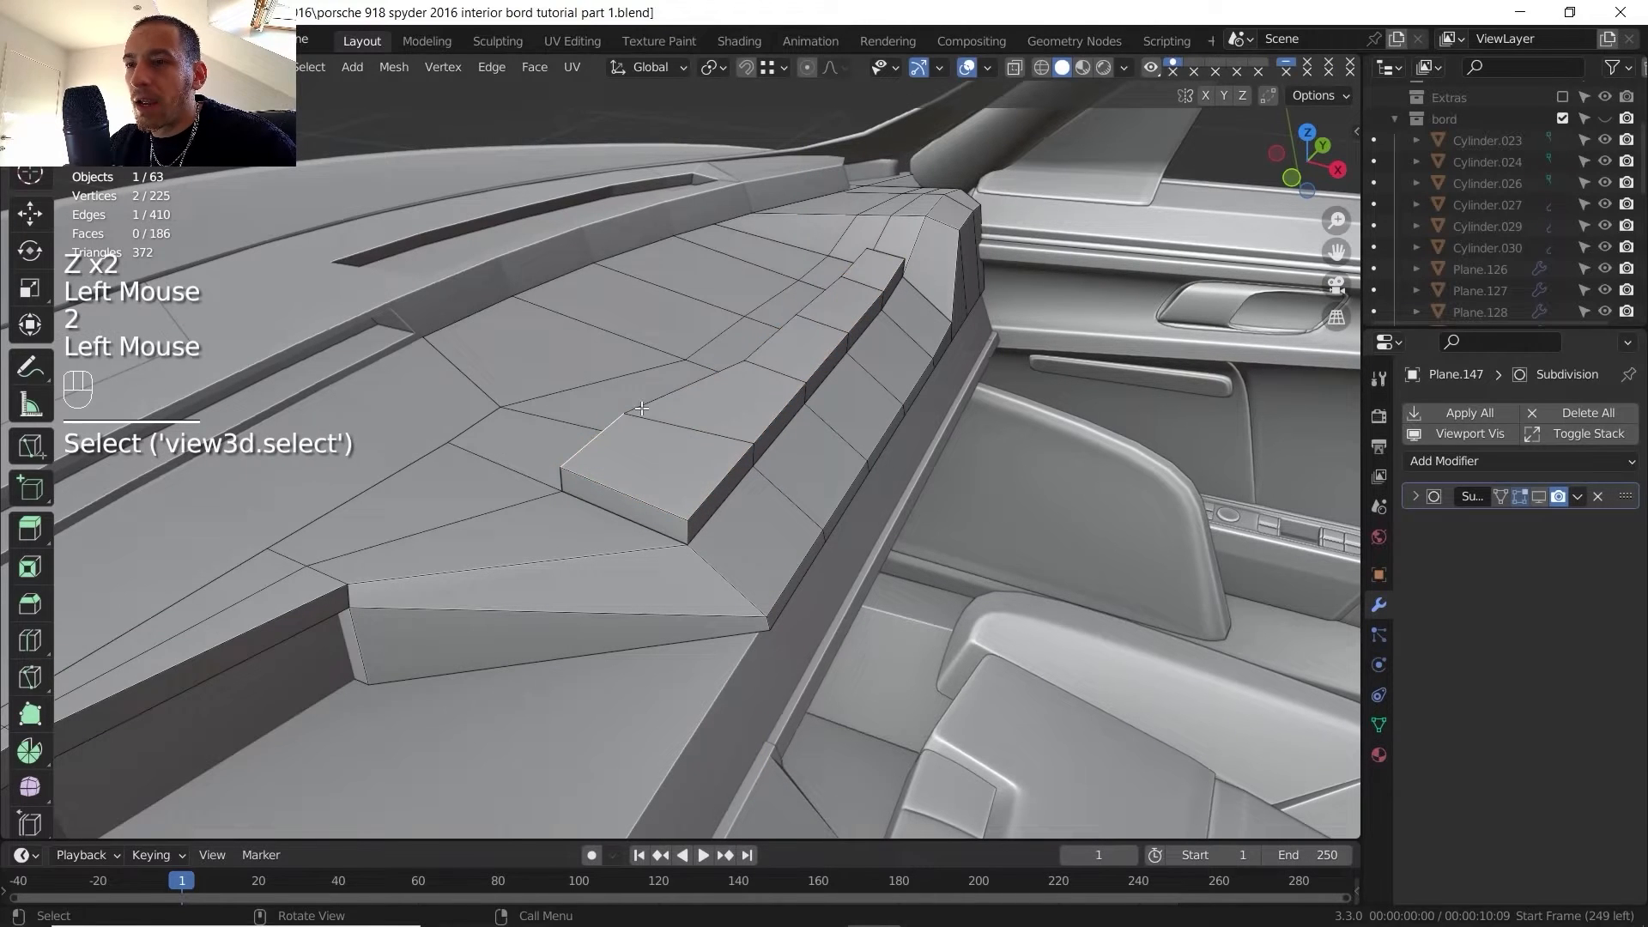
pyautogui.keyDown('ctrl'); pyautogui.click(861, 273); pyautogui.keyUp('ctrl')
pyautogui.press('g')
pyautogui.press('g')
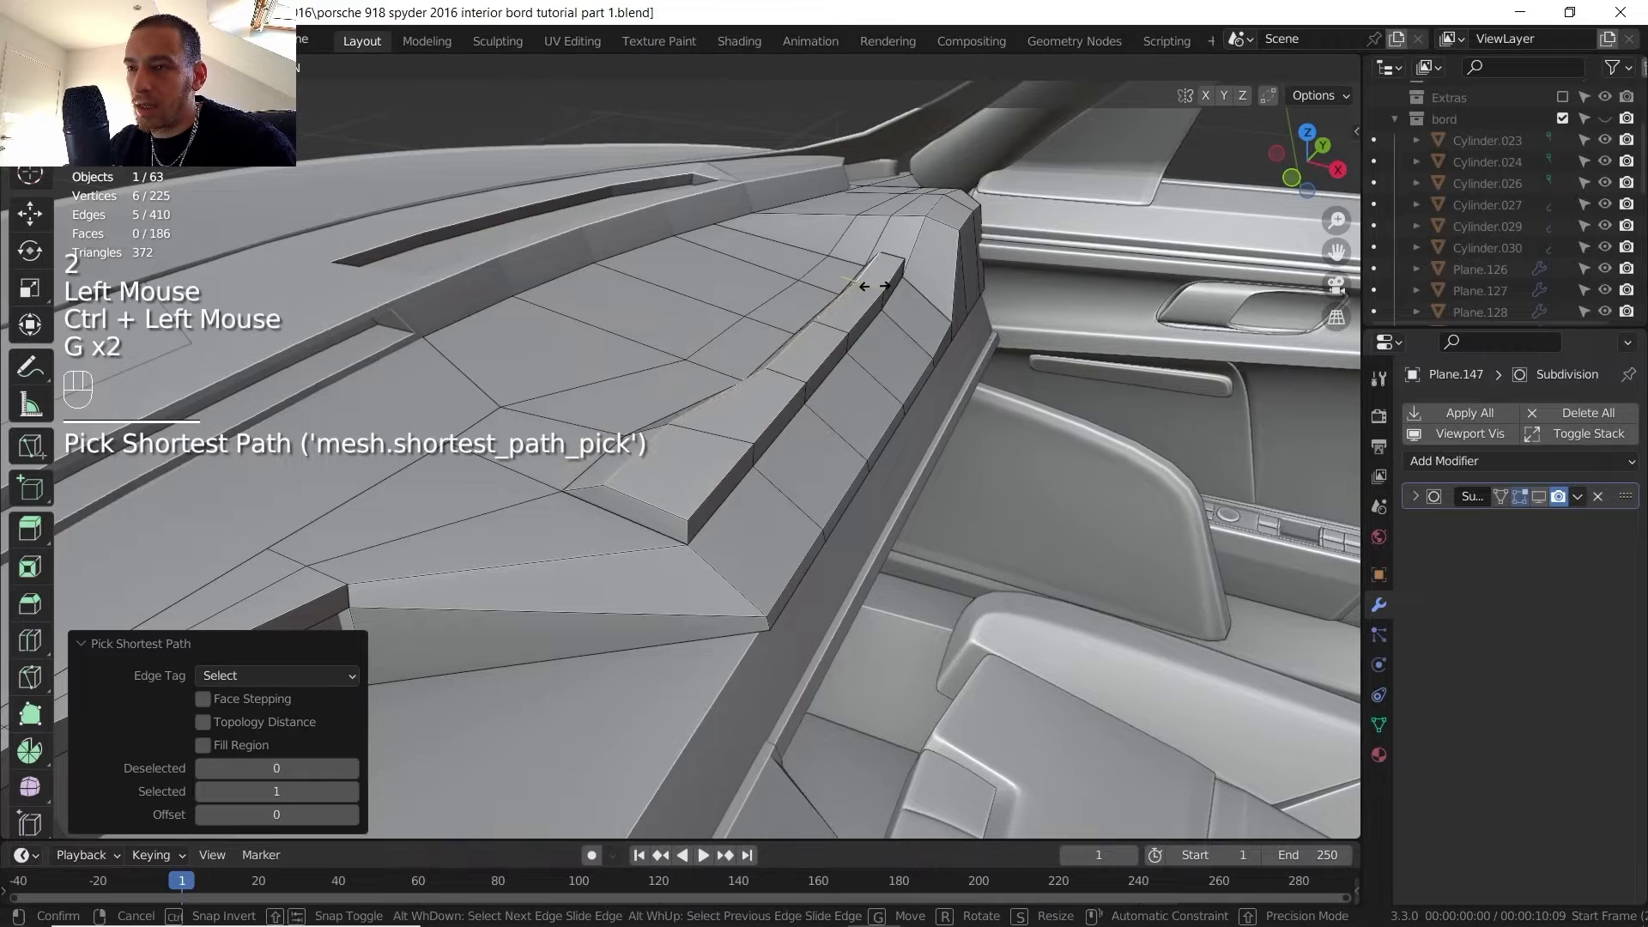
pyautogui.click(861, 304)
pyautogui.click(861, 304)
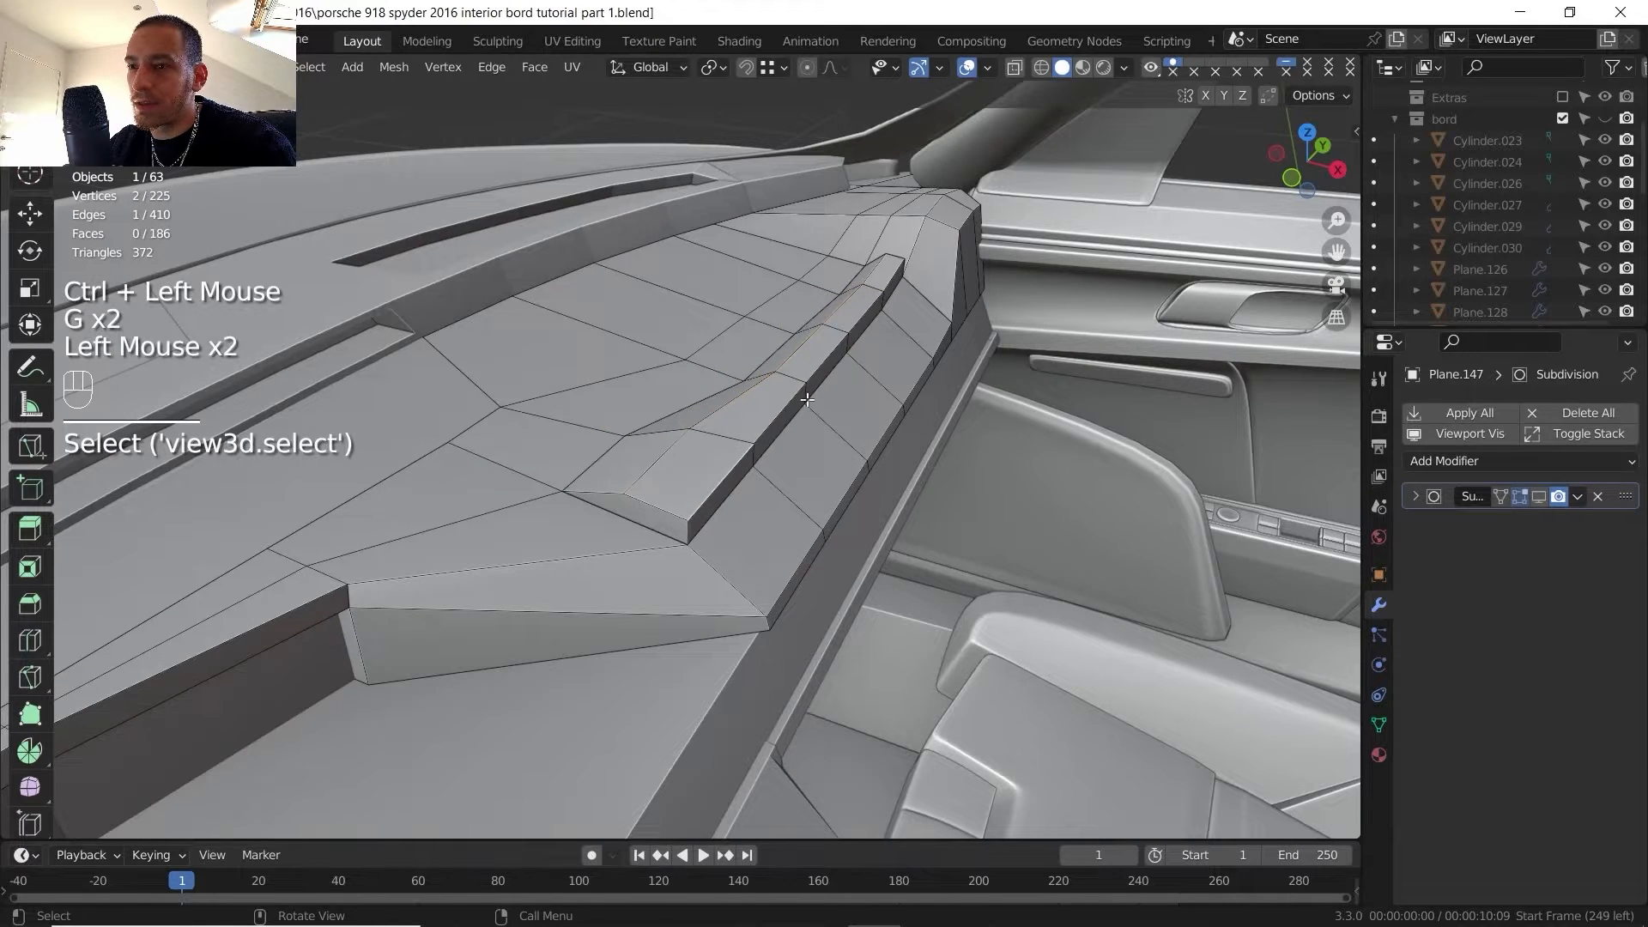
pyautogui.press('Tab')
pyautogui.click(1541, 495)
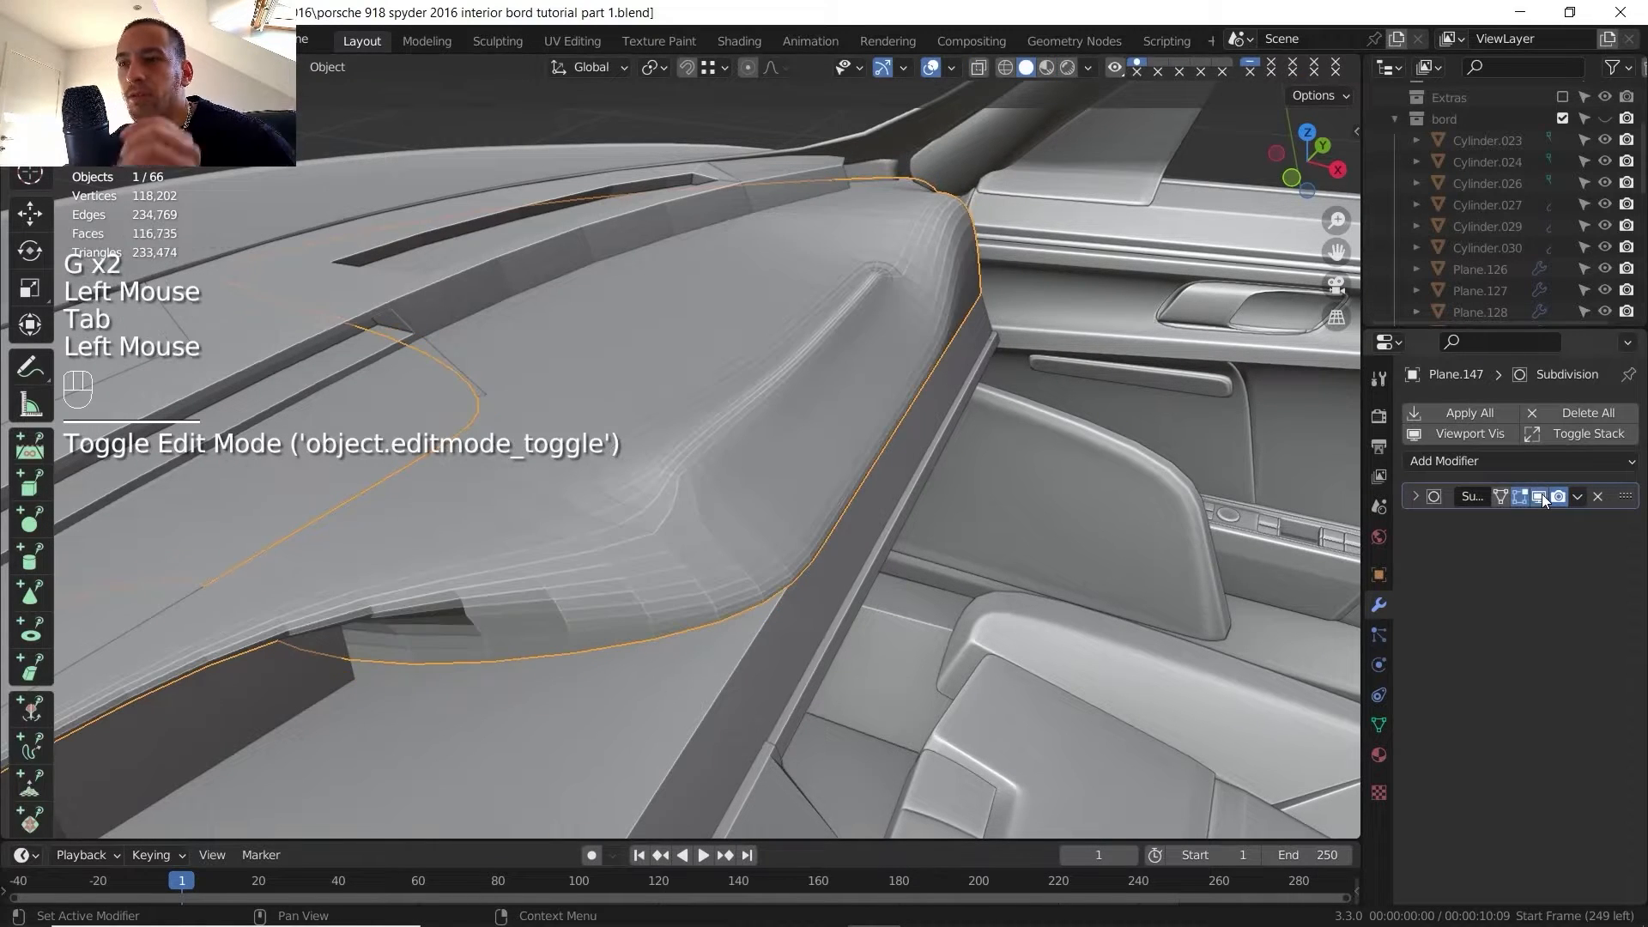
# - Slide the ridge's outer base edges outward along the dashboard surface, and preview the result with Subdivision
pyautogui.keyDown('ctrl'); pyautogui.click(893, 308); pyautogui.keyUp('ctrl')
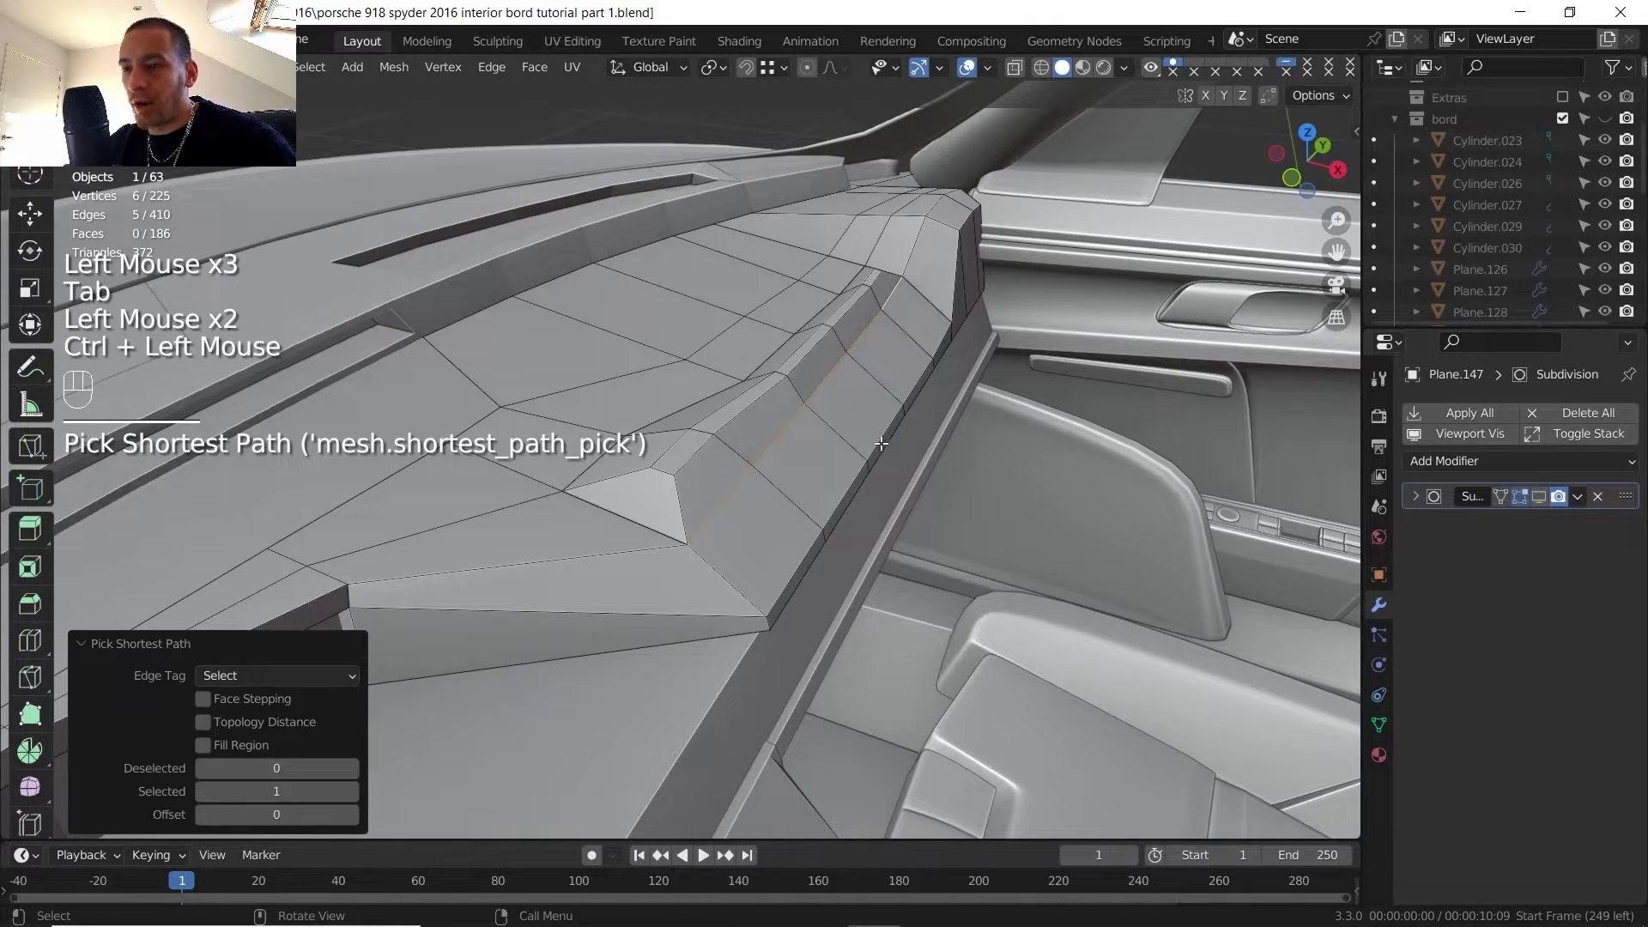
pyautogui.press('g')
pyautogui.press('g')
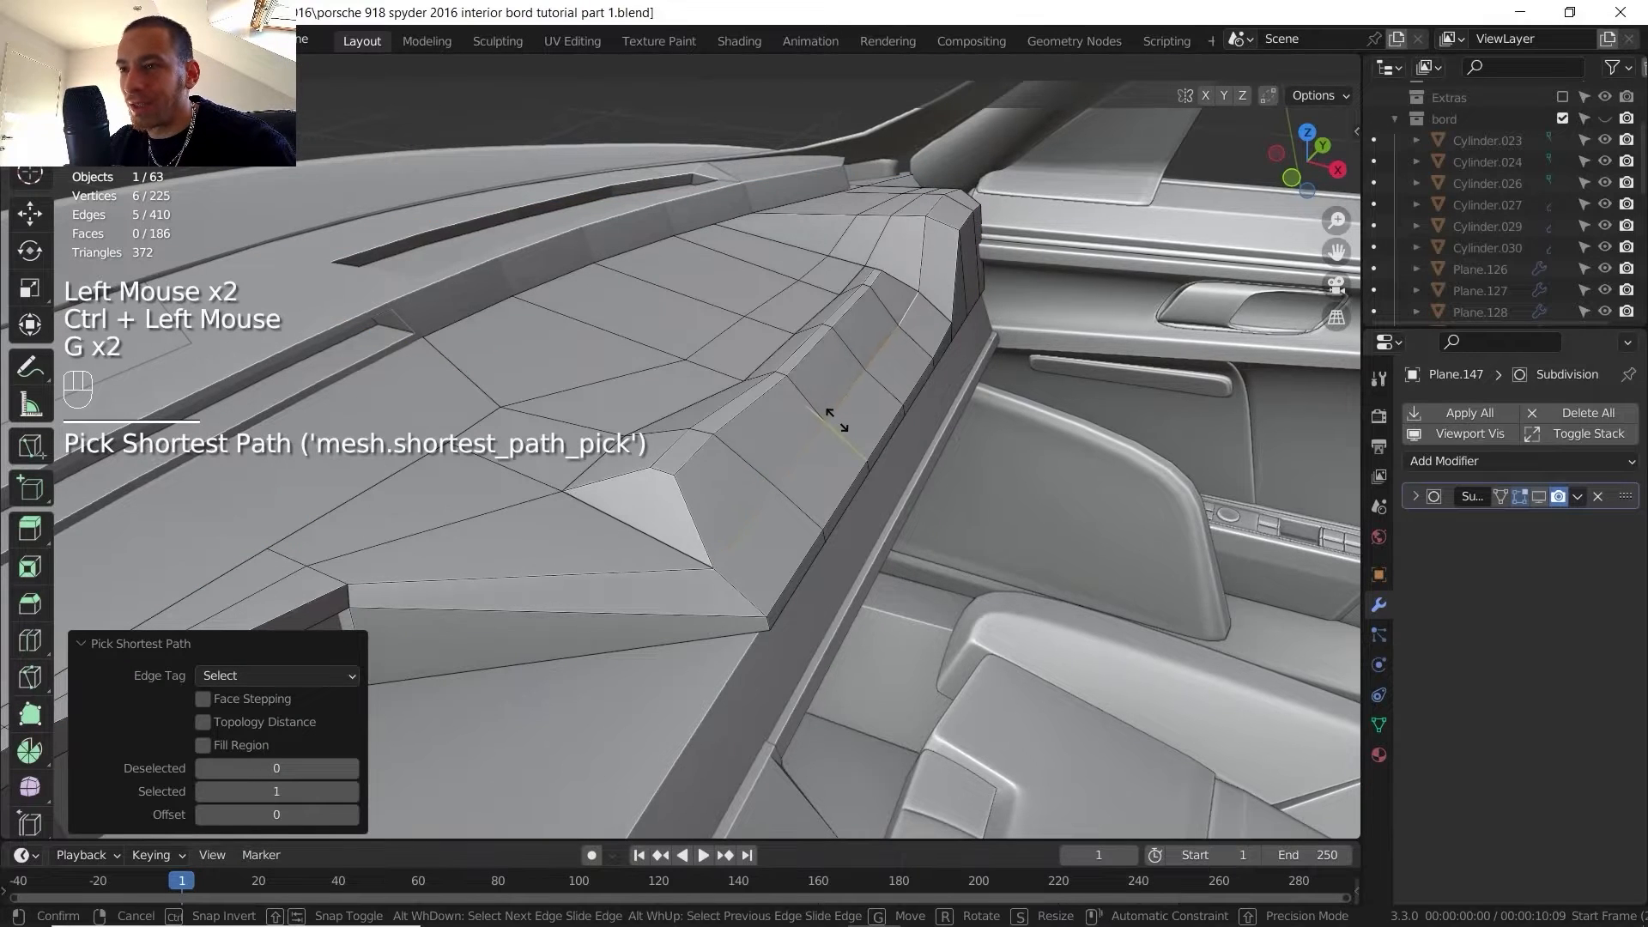
pyautogui.click(764, 413)
pyautogui.click(764, 412)
pyautogui.keyDown('ctrl'); pyautogui.click(875, 294); pyautogui.keyUp('ctrl')
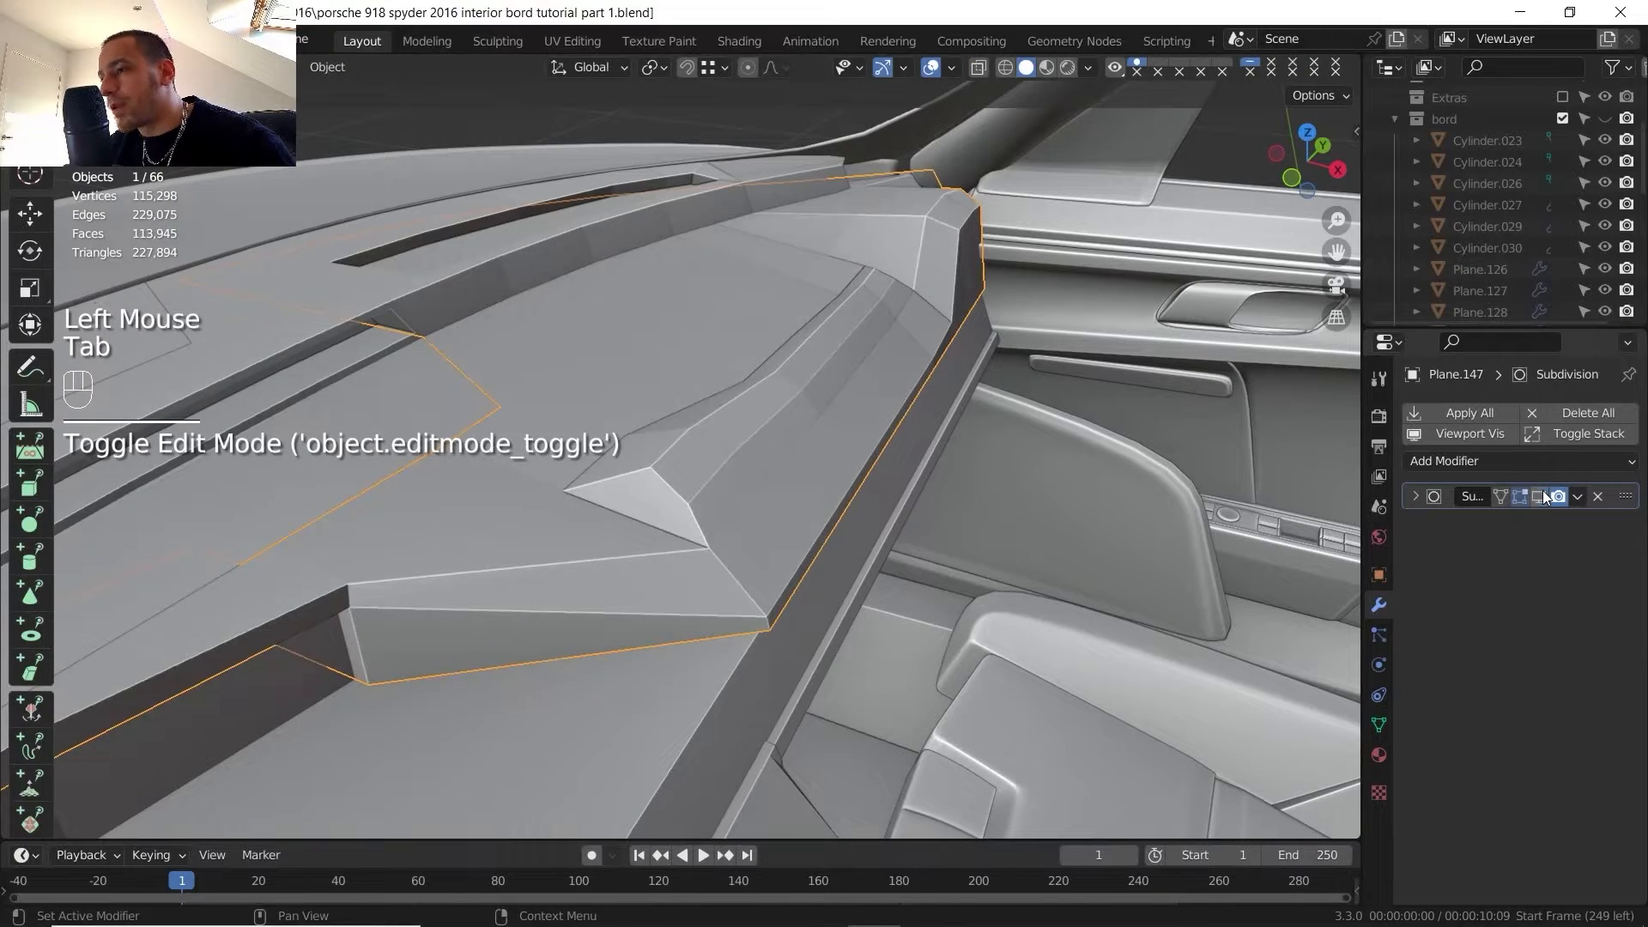
pyautogui.click(1545, 498)
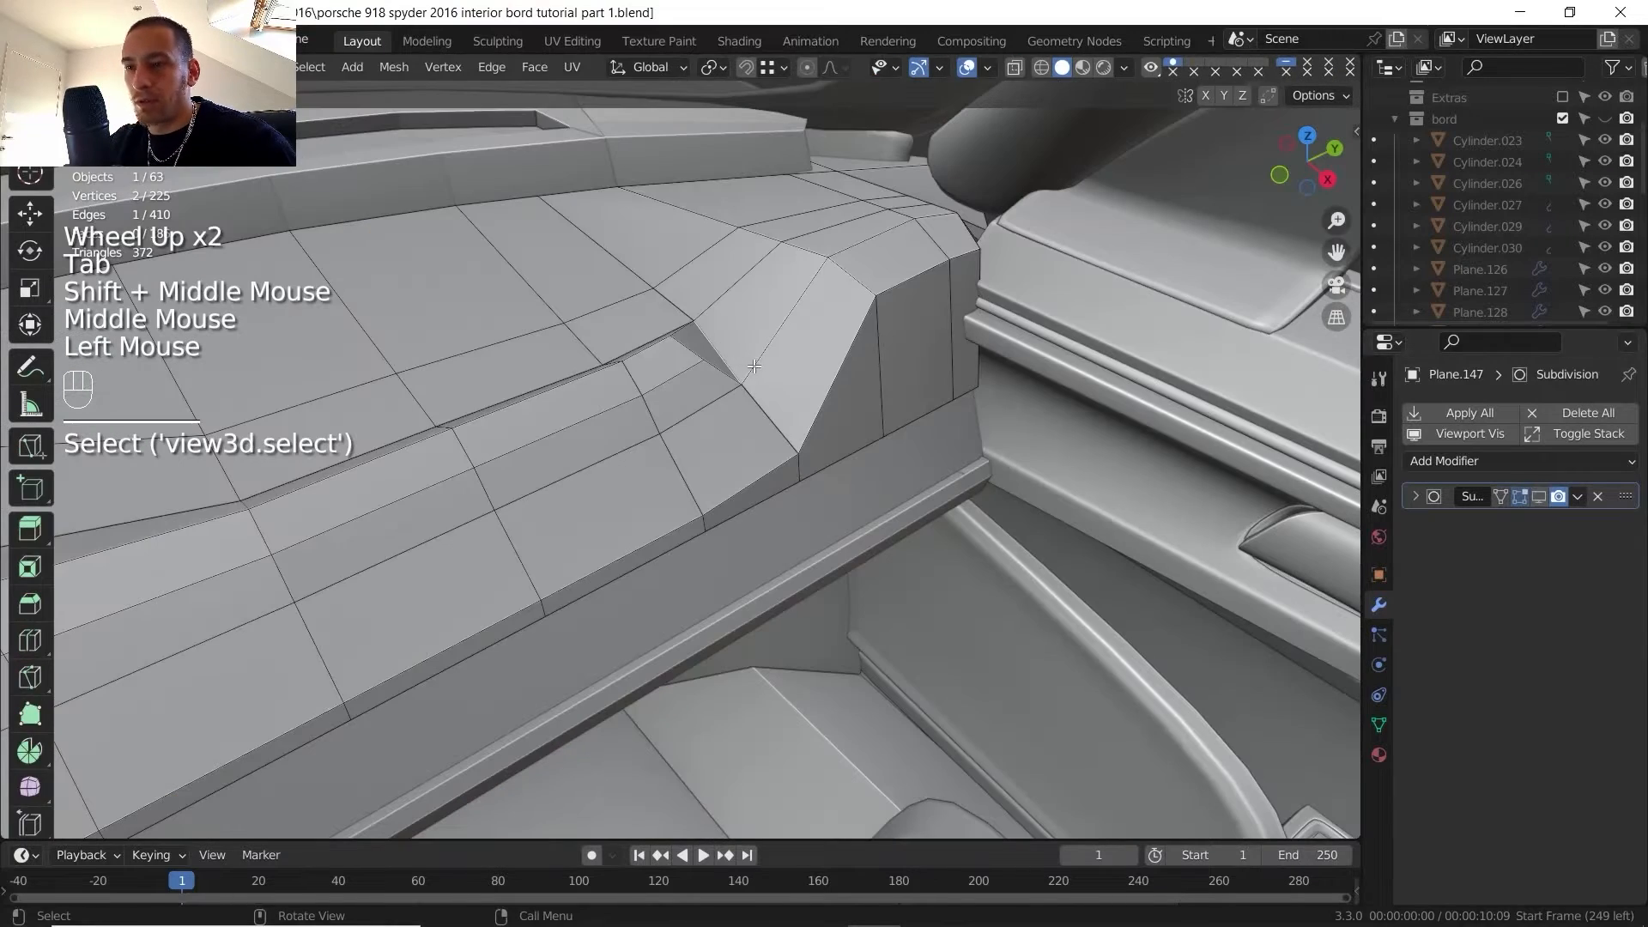
# - Slide the single edge at the ridge's far end near the door, and check the smoothed dashboard shape
pyautogui.press('g')
pyautogui.press('g')
pyautogui.click(780, 342)
pyautogui.press('Tab')
pyautogui.moveTo(780, 343); pyautogui.dragTo(1092, 389, button='middle')
pyautogui.keyDown('shift'); pyautogui.scroll(-1, 791, 272); pyautogui.keyUp('shift')
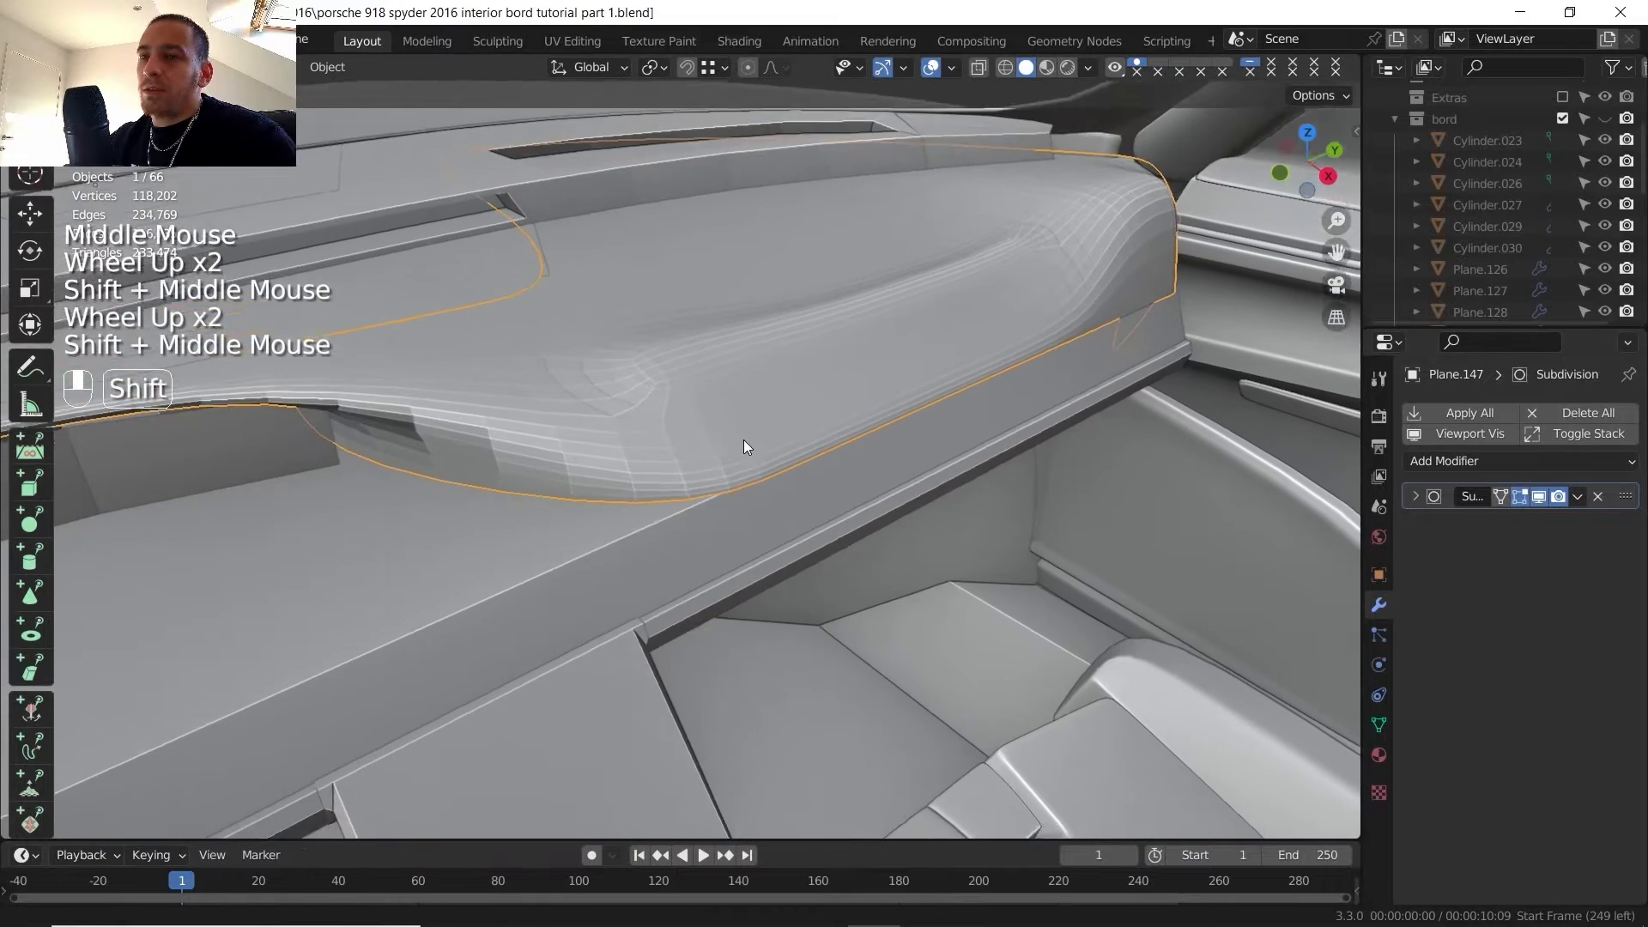
pyautogui.moveTo(743, 440); pyautogui.dragTo(721, 436, button='middle')
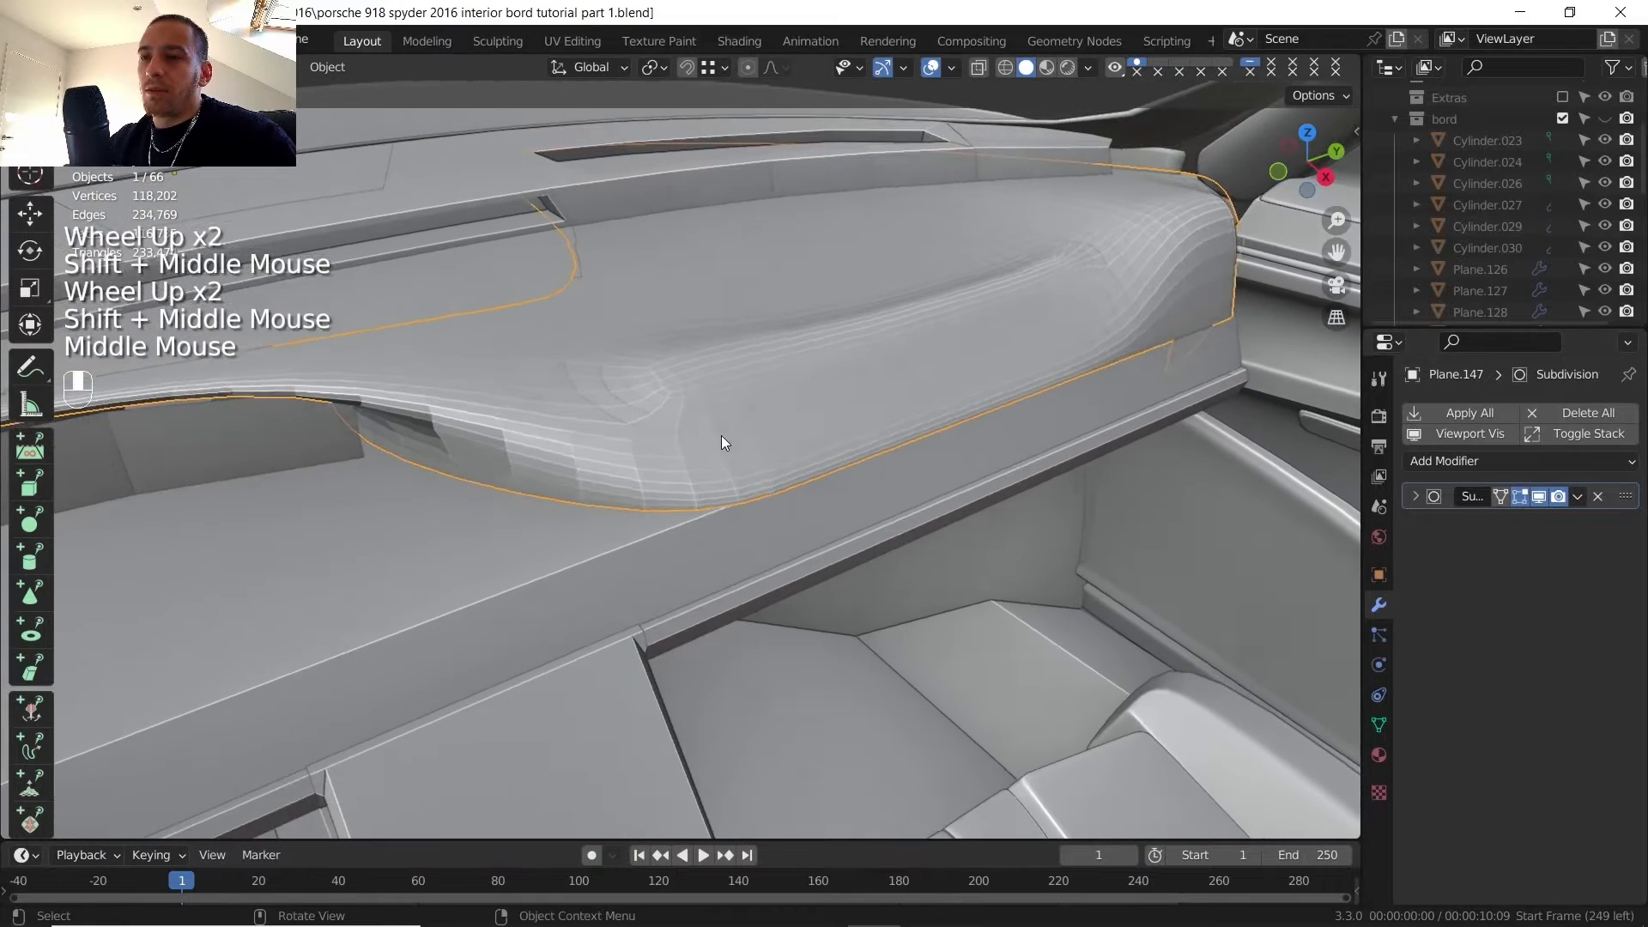
# - Compare the edit mesh with the smoothed ridge, and turn off the Subdivision modifier's viewport display
pyautogui.press('Tab')
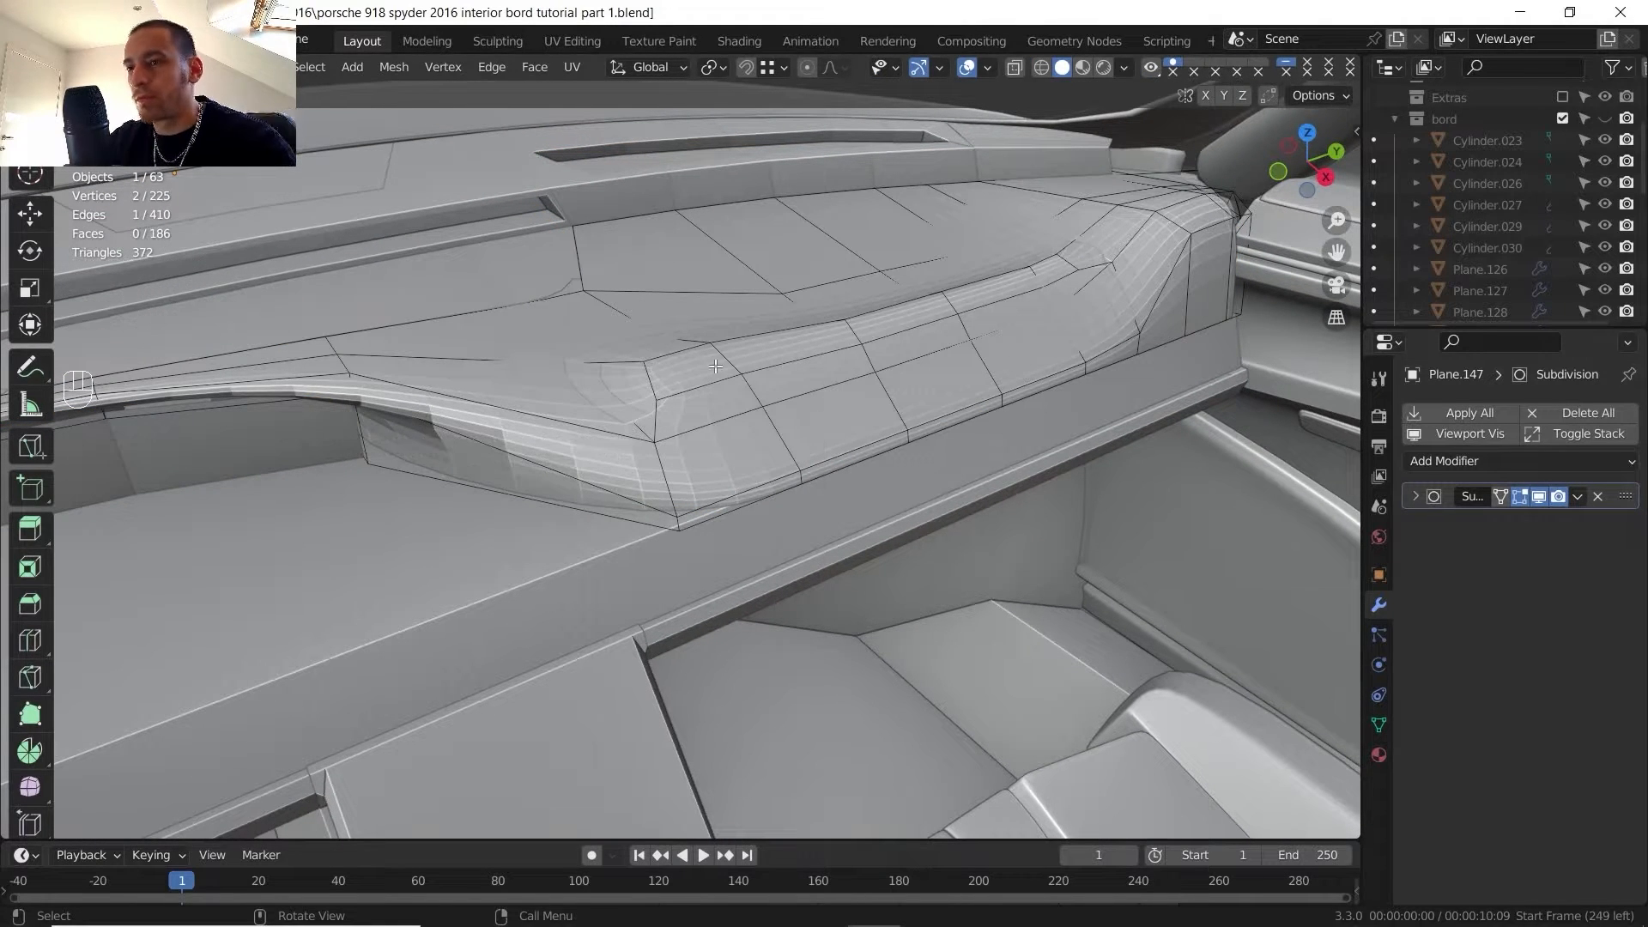
pyautogui.moveTo(849, 414); pyautogui.dragTo(997, 336, button='middle')
pyautogui.scroll(2, 772, 386)
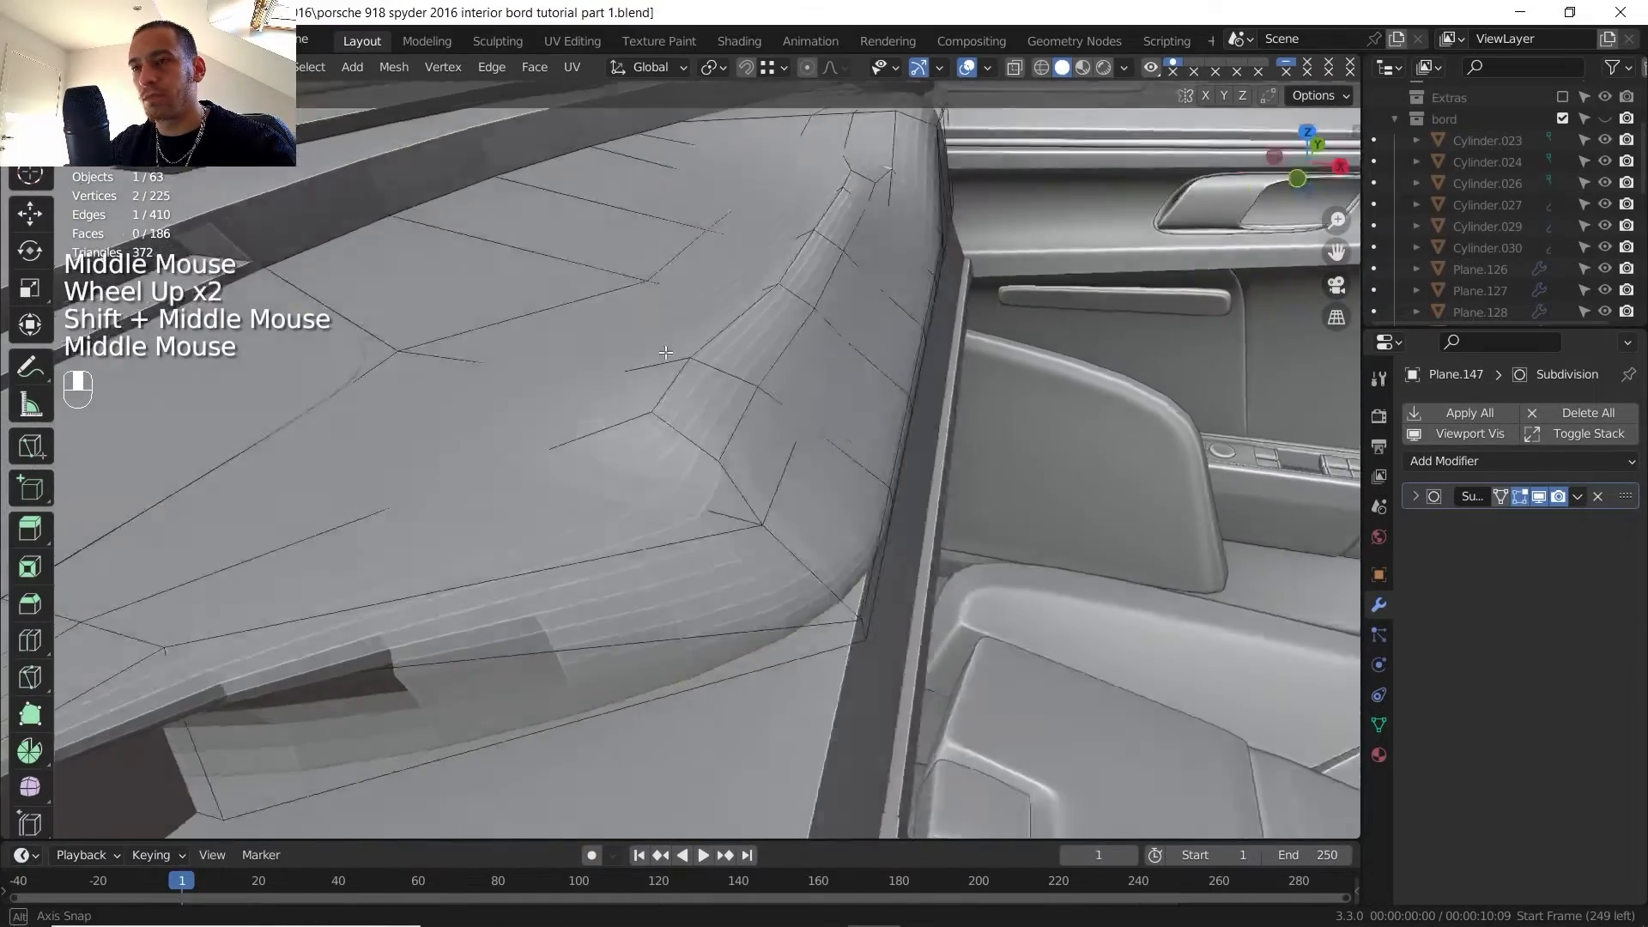
pyautogui.press('Tab')
pyautogui.click(1526, 506)
pyautogui.press('Tab')
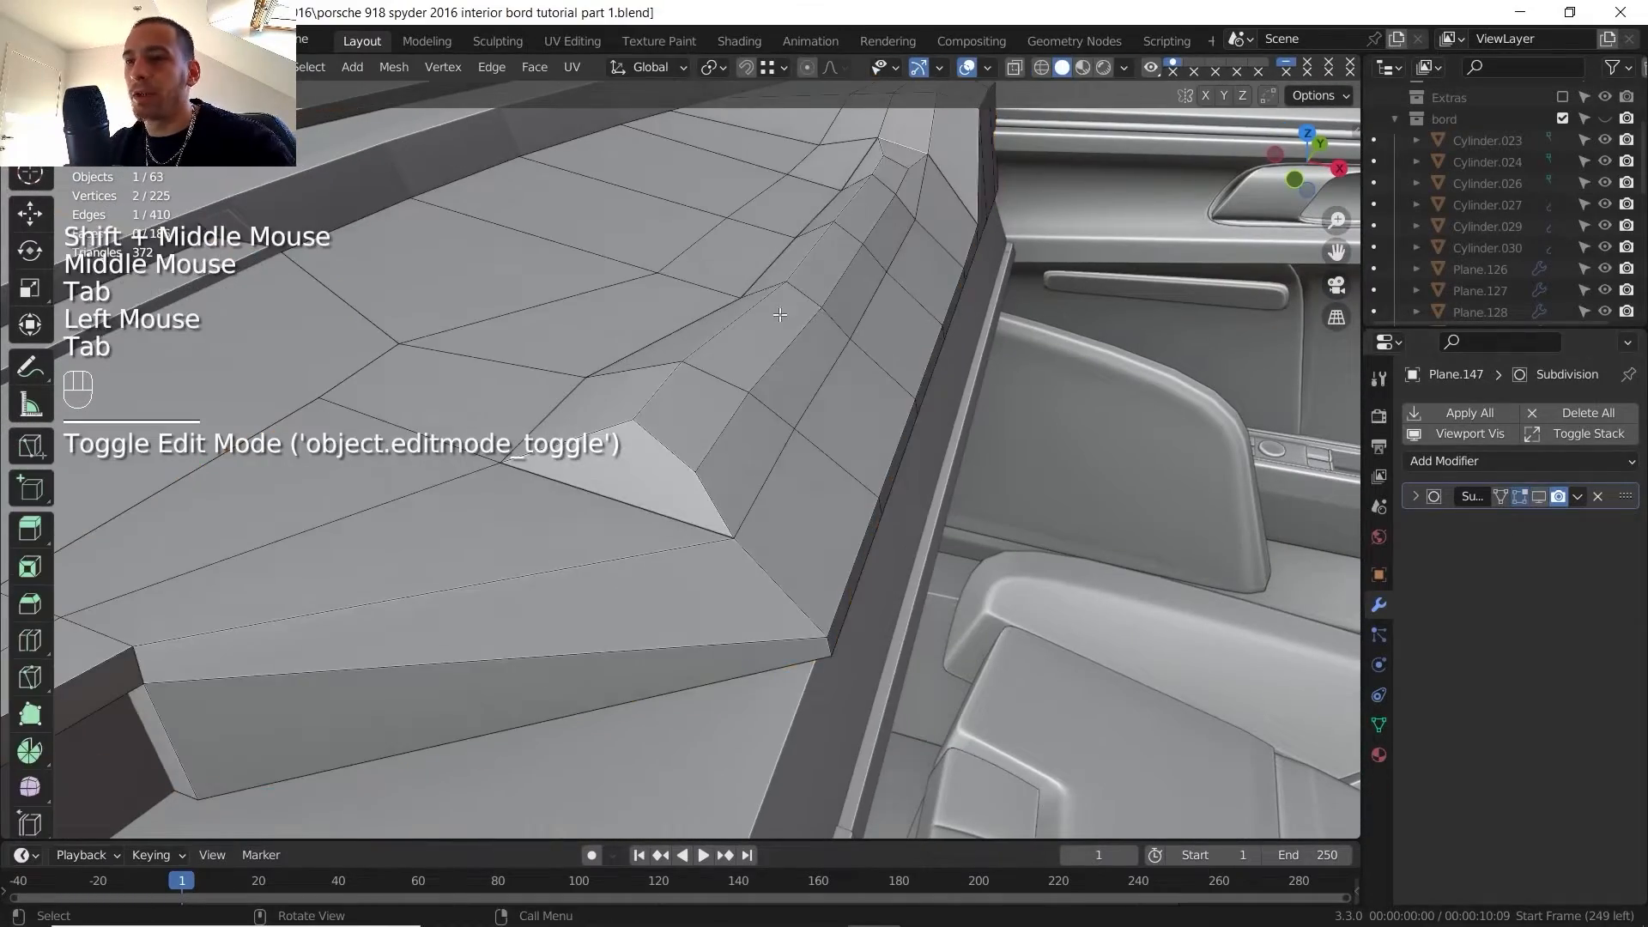
# - Inset the block of eight faces on the dashboard top behind the ridge by about 9.7 mm
pyautogui.click(674, 378)
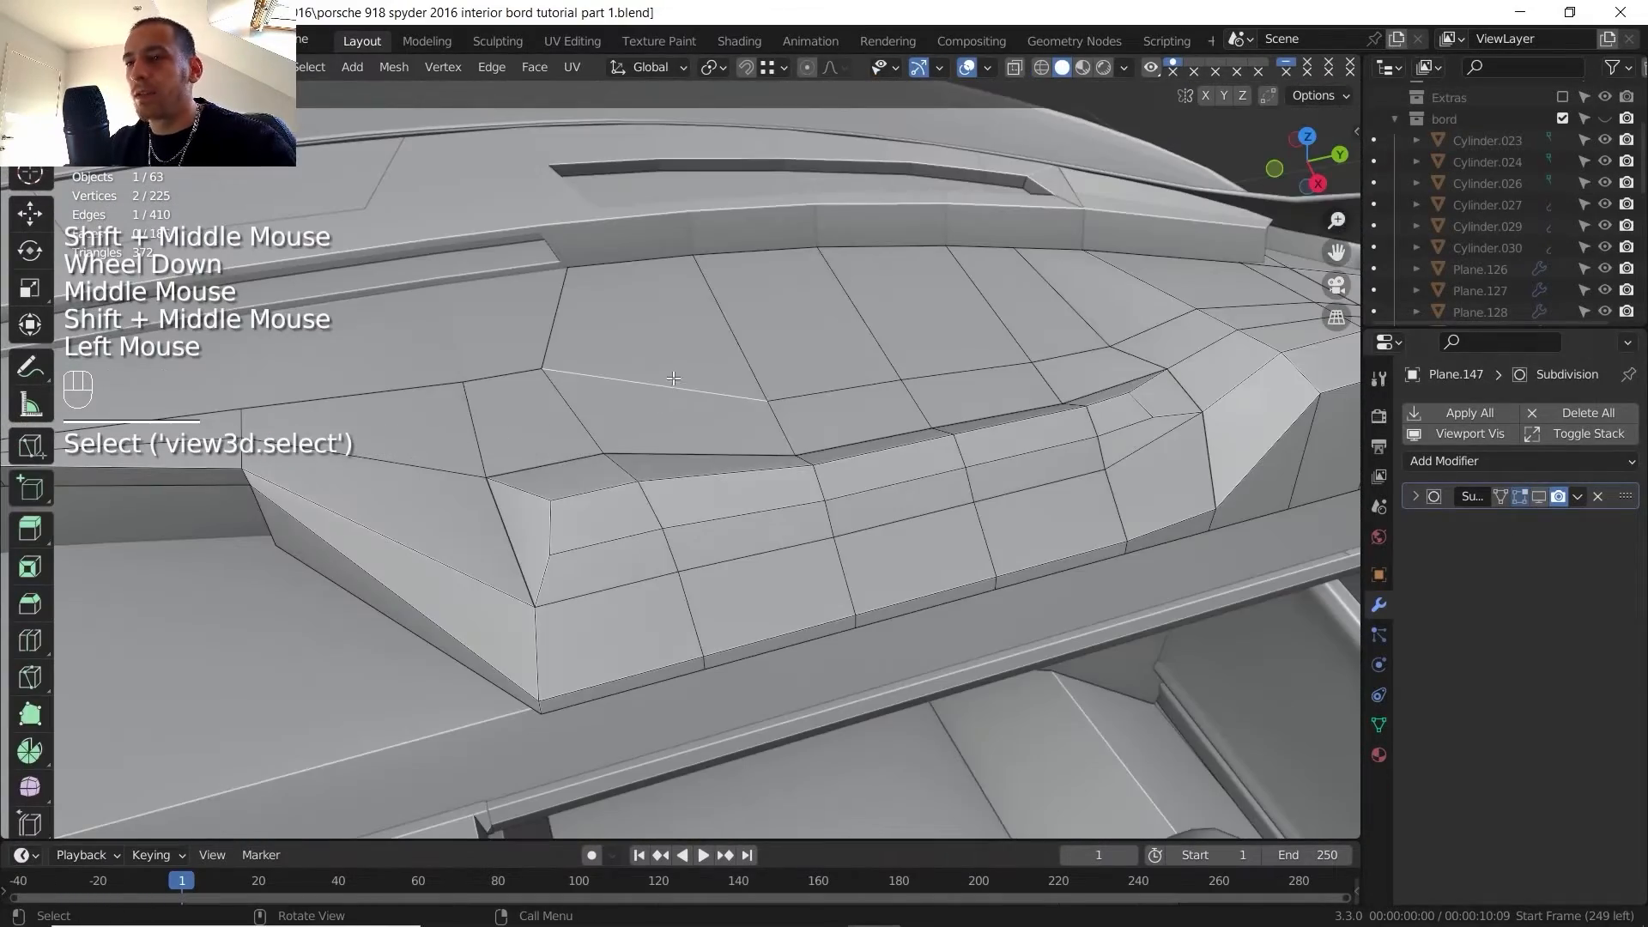
pyautogui.press('3')
pyautogui.click(644, 318)
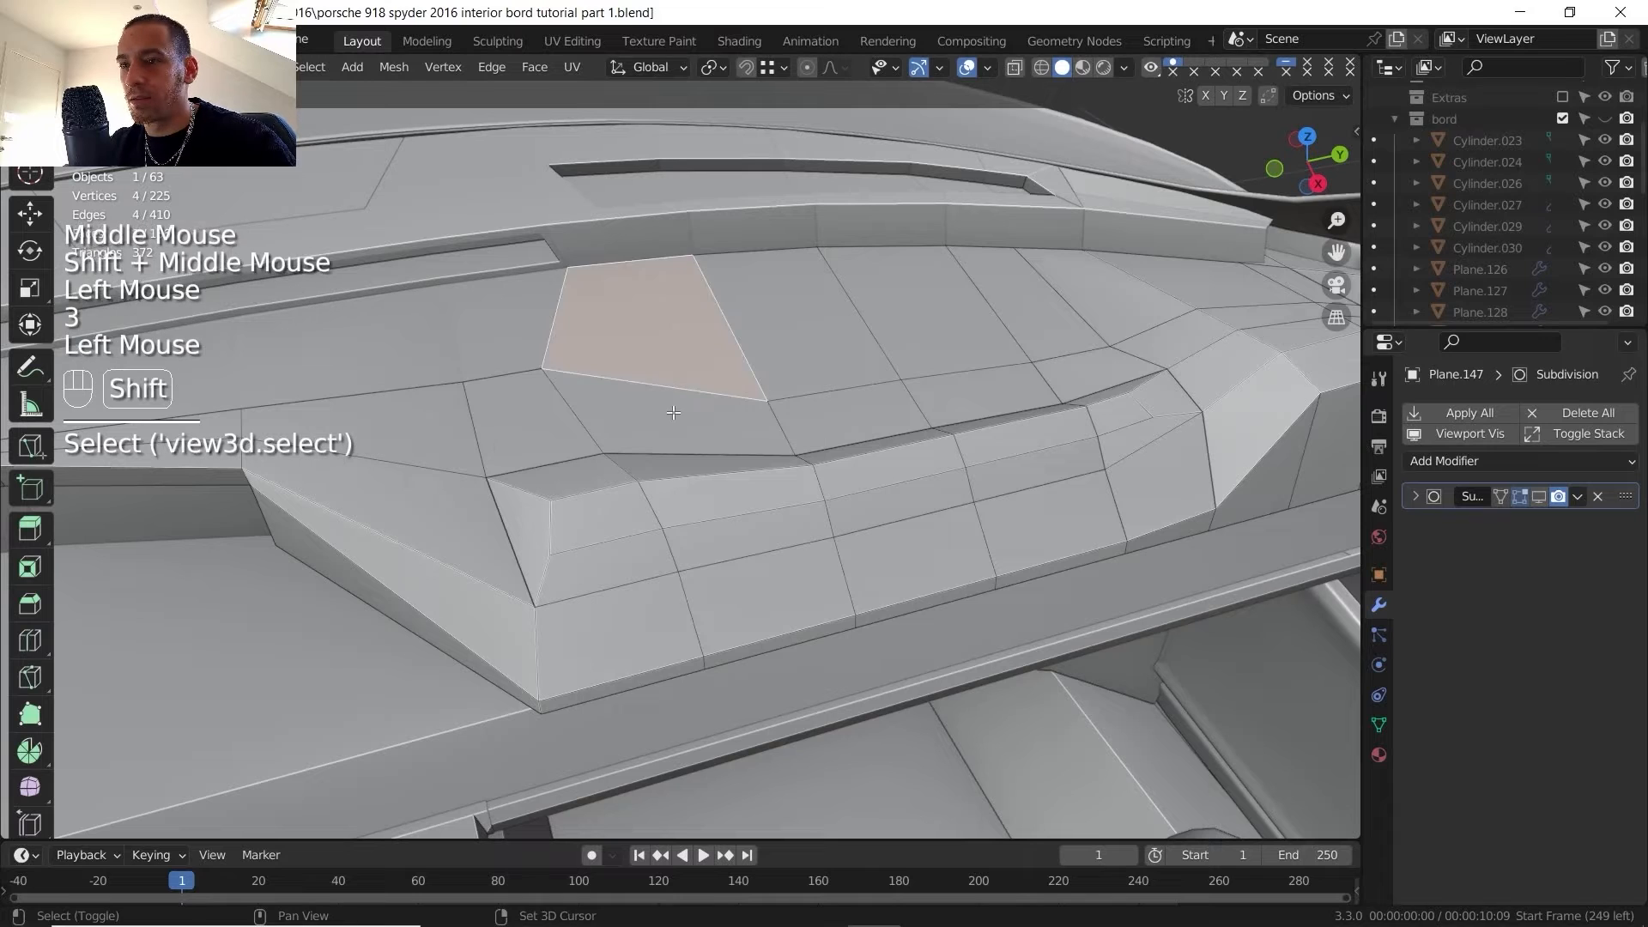
pyautogui.keyDown('shift'); pyautogui.click(670, 416); pyautogui.keyUp('shift')
pyautogui.keyDown('shift'); pyautogui.click(859, 416); pyautogui.keyUp('shift')
pyautogui.keyDown('shift'); pyautogui.click(876, 348); pyautogui.keyUp('shift')
pyautogui.keyDown('shift'); pyautogui.click(935, 343); pyautogui.keyUp('shift')
pyautogui.keyDown('shift'); pyautogui.click(970, 395); pyautogui.keyUp('shift')
pyautogui.keyDown('shift'); pyautogui.click(1073, 369); pyautogui.keyUp('shift')
pyautogui.keyDown('shift'); pyautogui.click(1012, 301); pyautogui.keyUp('shift')
pyautogui.press('i')
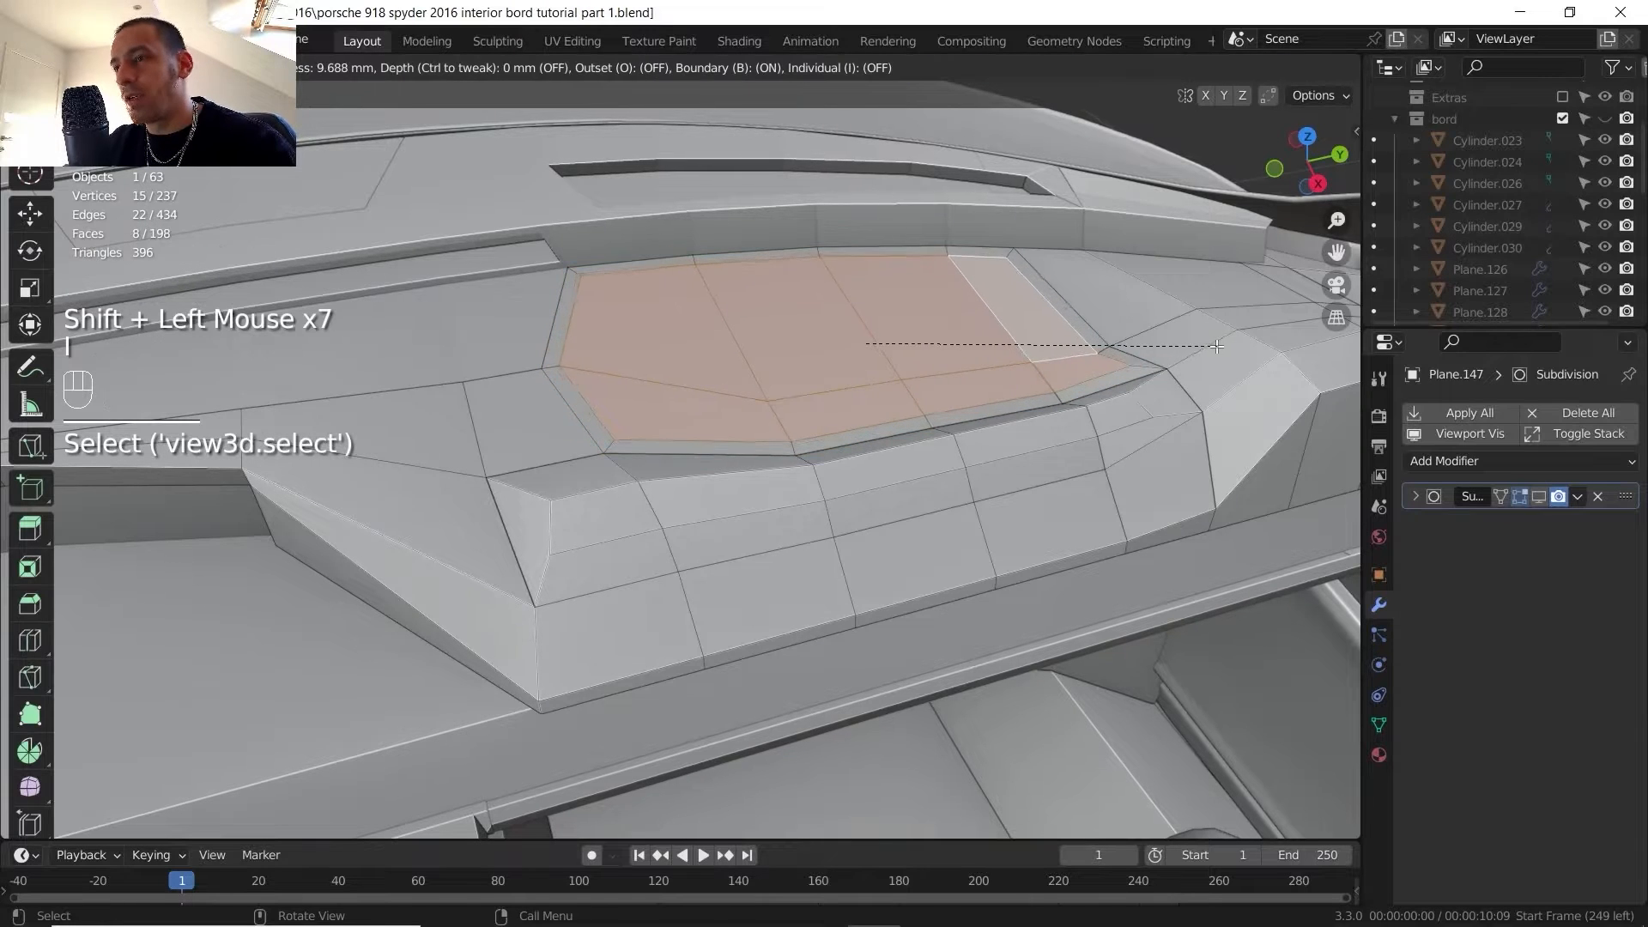
pyautogui.click(1215, 346)
# - Vertex-slide the inset's pointed corner near the door end of the ridge by a factor of about 0.2
pyautogui.press('1')
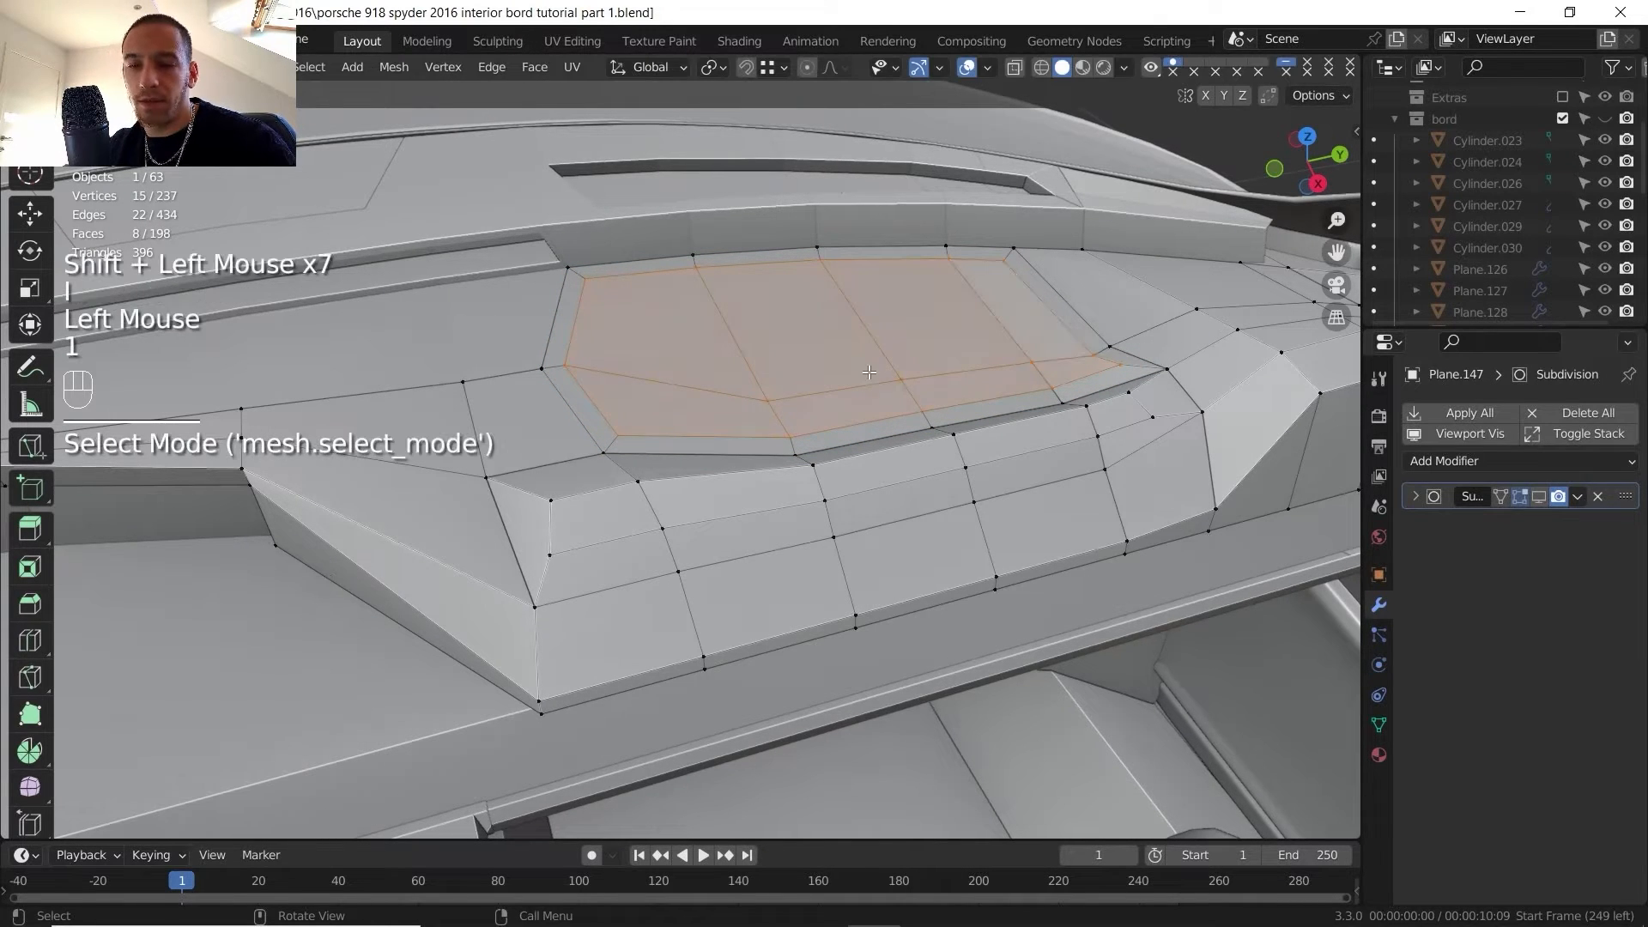
pyautogui.click(1120, 374)
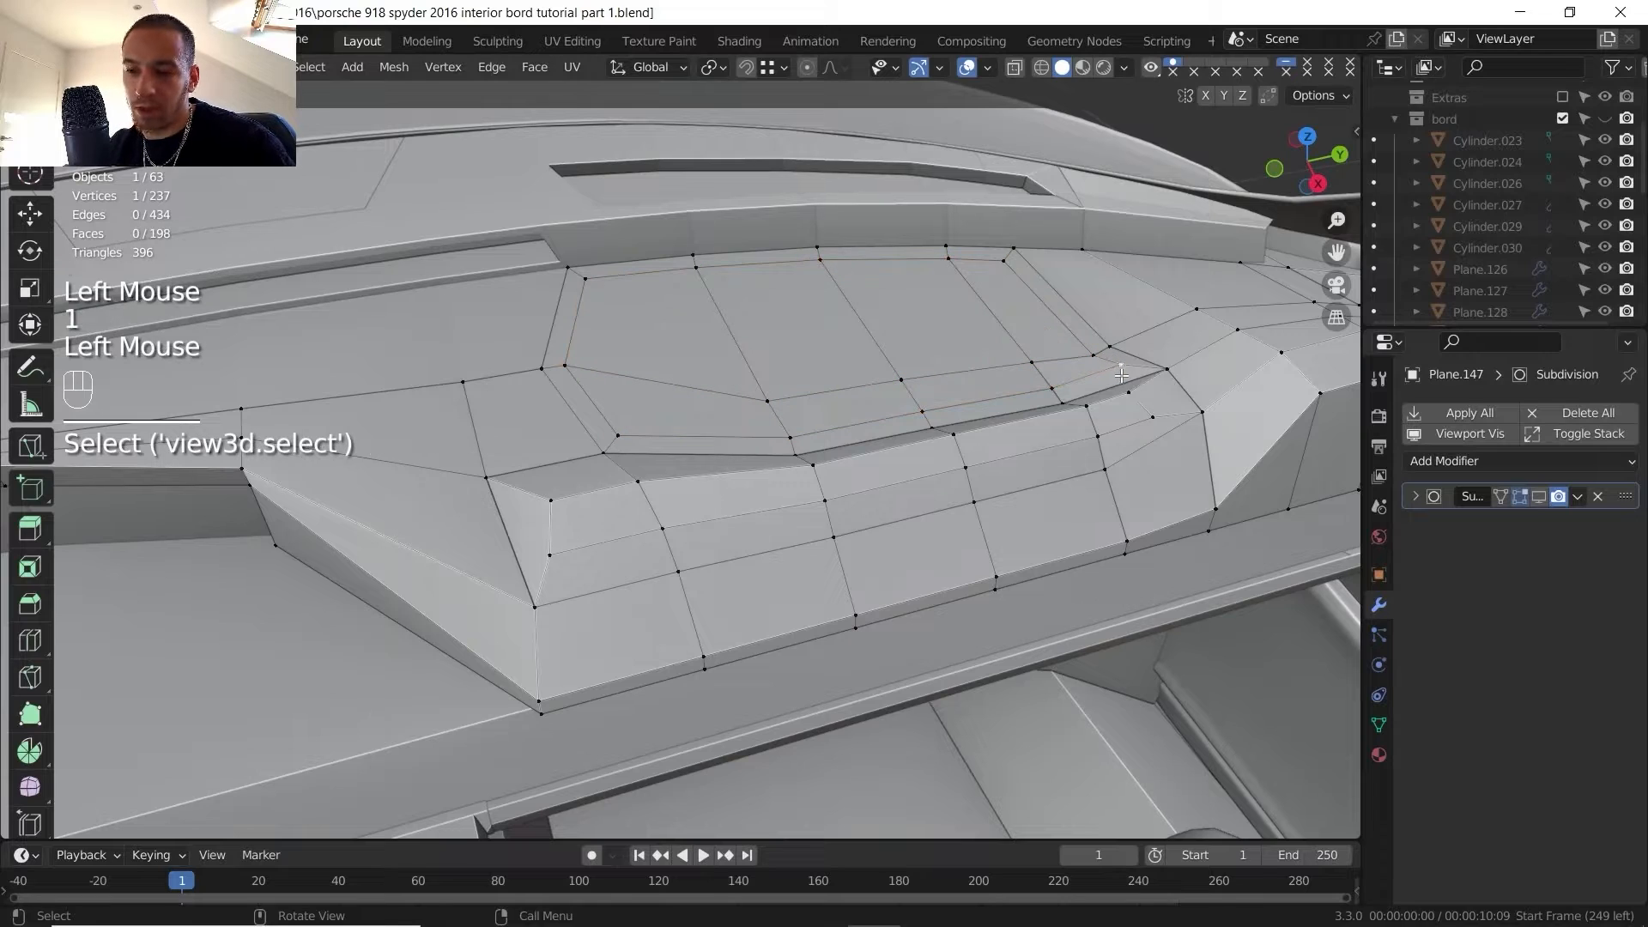
pyautogui.press('g')
pyautogui.press('g')
pyautogui.click(1108, 384)
pyautogui.moveTo(1107, 384); pyautogui.dragTo(801, 435, button='middle')
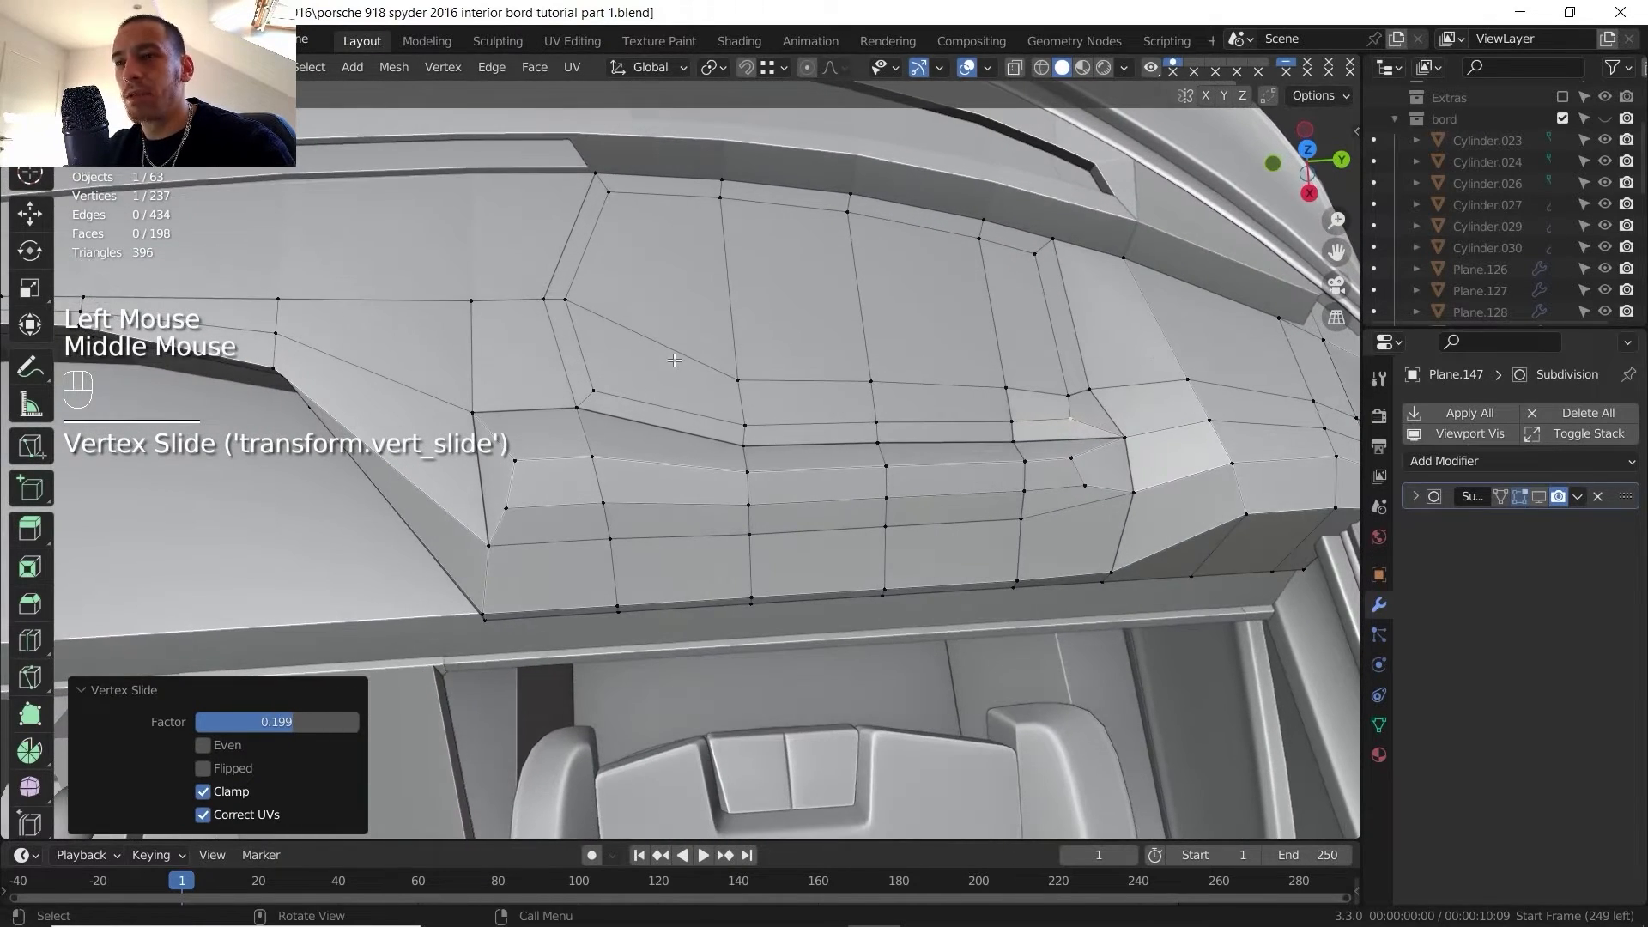
# - Vertex-slide the inset's middle vertex on the side facing the dashboard centre inward by a factor of about 0.18
pyautogui.click(581, 301)
pyautogui.press('g')
pyautogui.press('g')
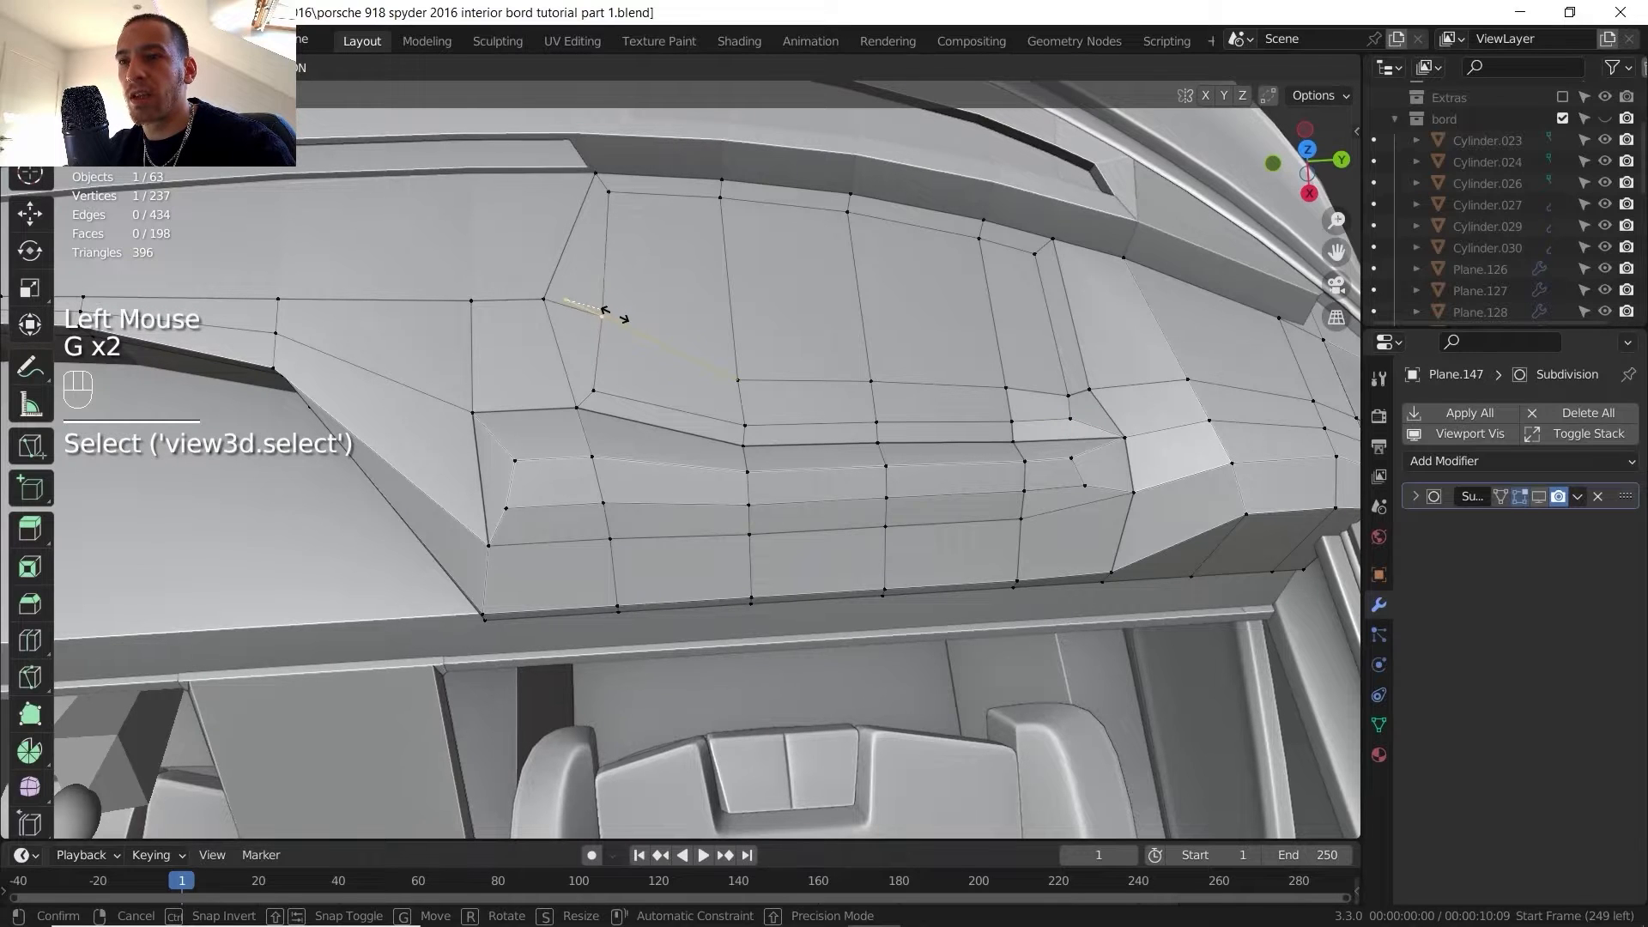
pyautogui.click(606, 314)
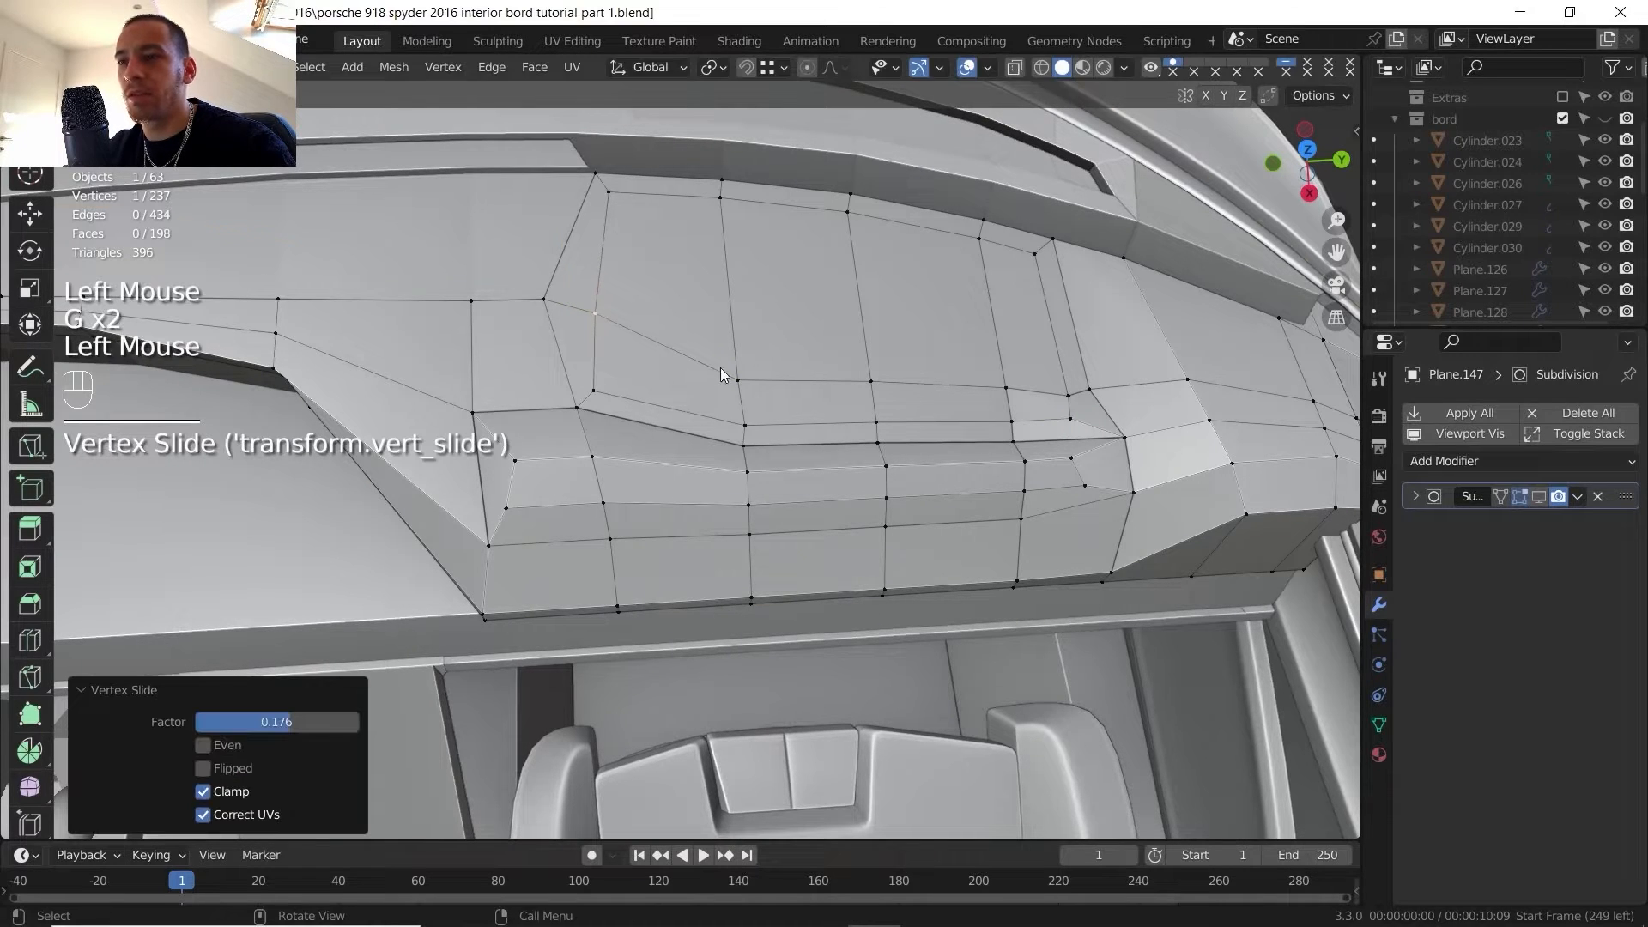
# - Separate the eight faces inside the inset border into their own object
pyautogui.press('Tab')
pyautogui.press('Tab')
pyautogui.press('3')
pyautogui.click(665, 257)
pyautogui.keyDown('shift'); pyautogui.click(669, 378); pyautogui.keyUp('shift')
pyautogui.press('c')
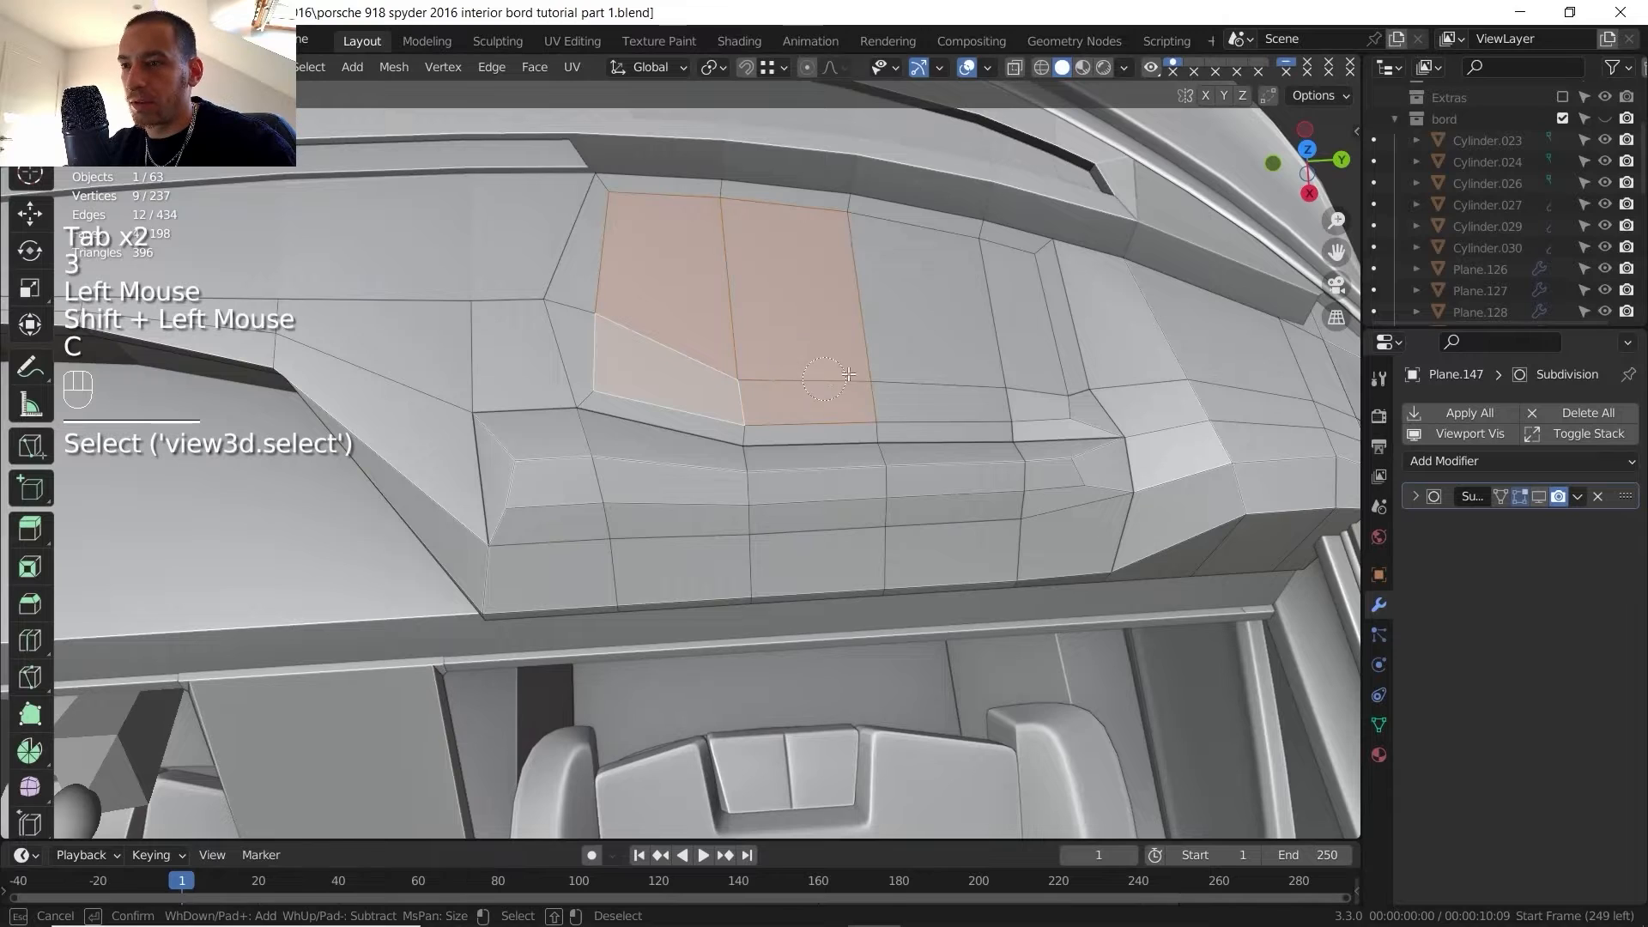
pyautogui.rightClick(1001, 370)
pyautogui.moveTo(1001, 370); pyautogui.dragTo(823, 323, button='middle')
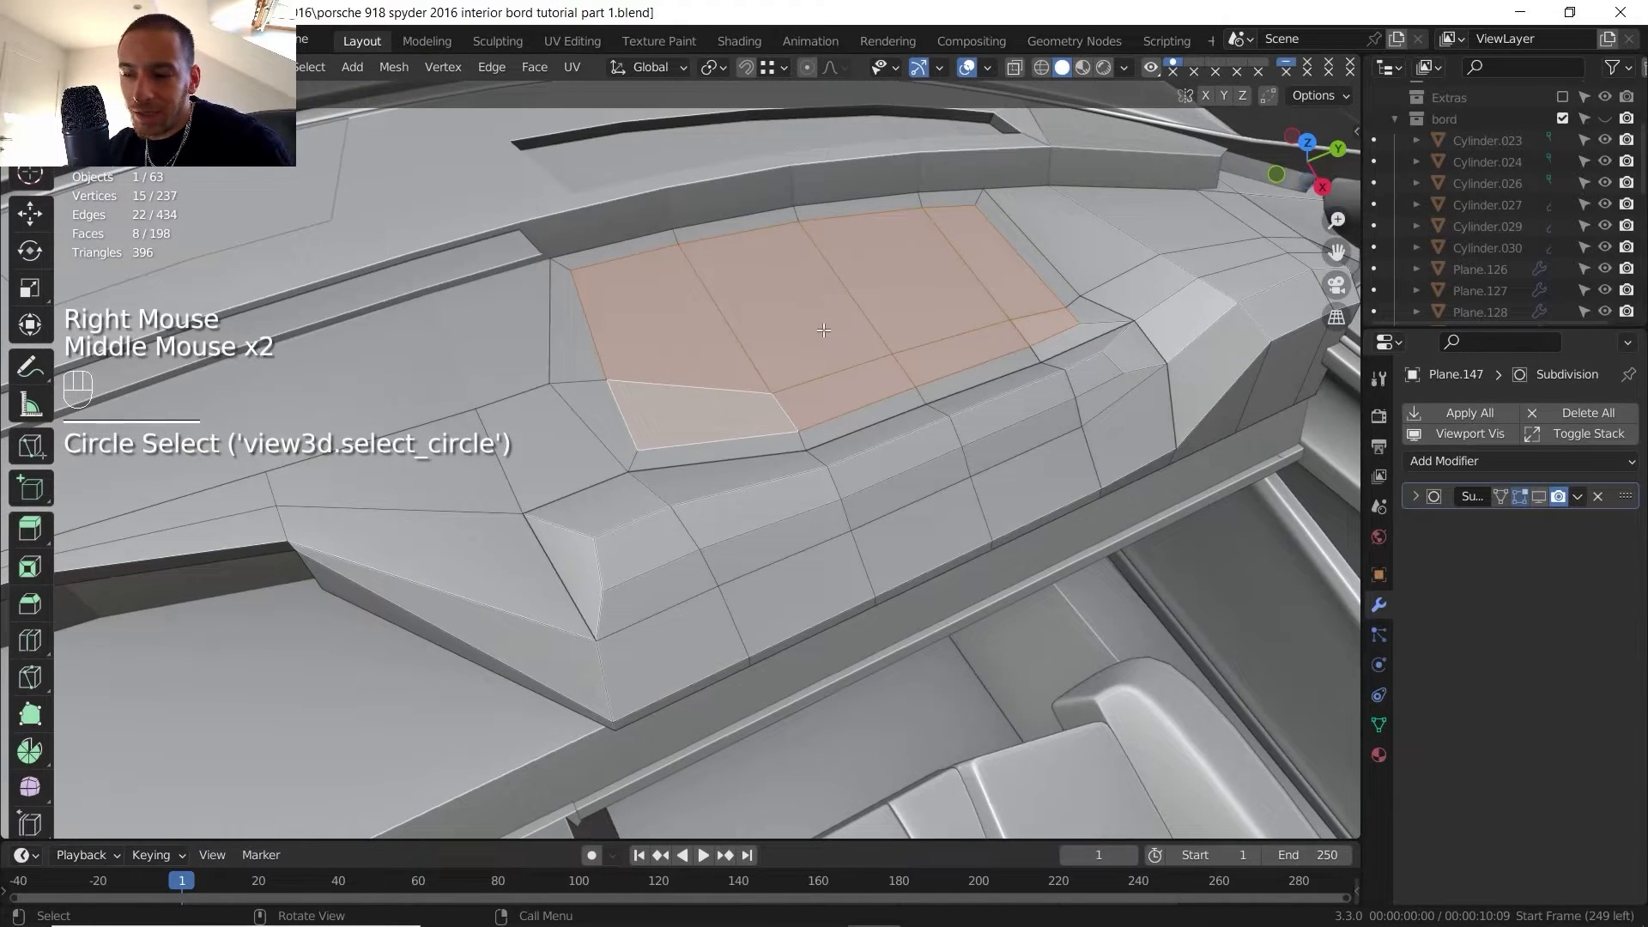
pyautogui.press('p')
pyautogui.click(824, 330)
pyautogui.press('Tab')
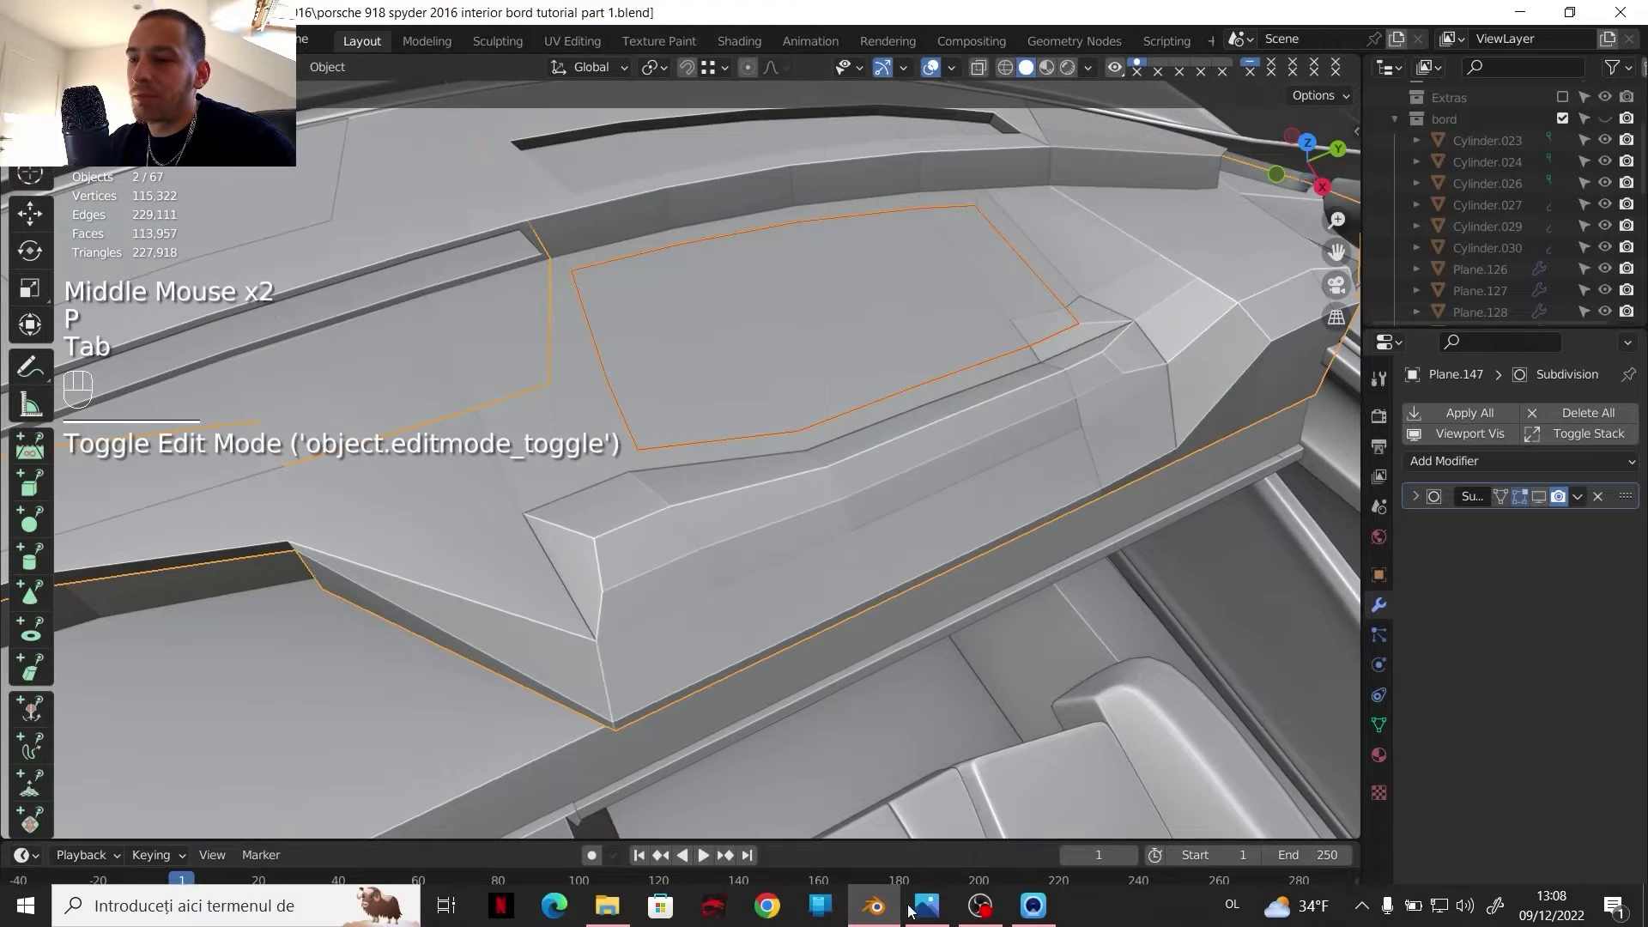
# - Switch to the car interior reference photo to examine the dashboard and instrument area, and return to Blender
pyautogui.click(915, 907)
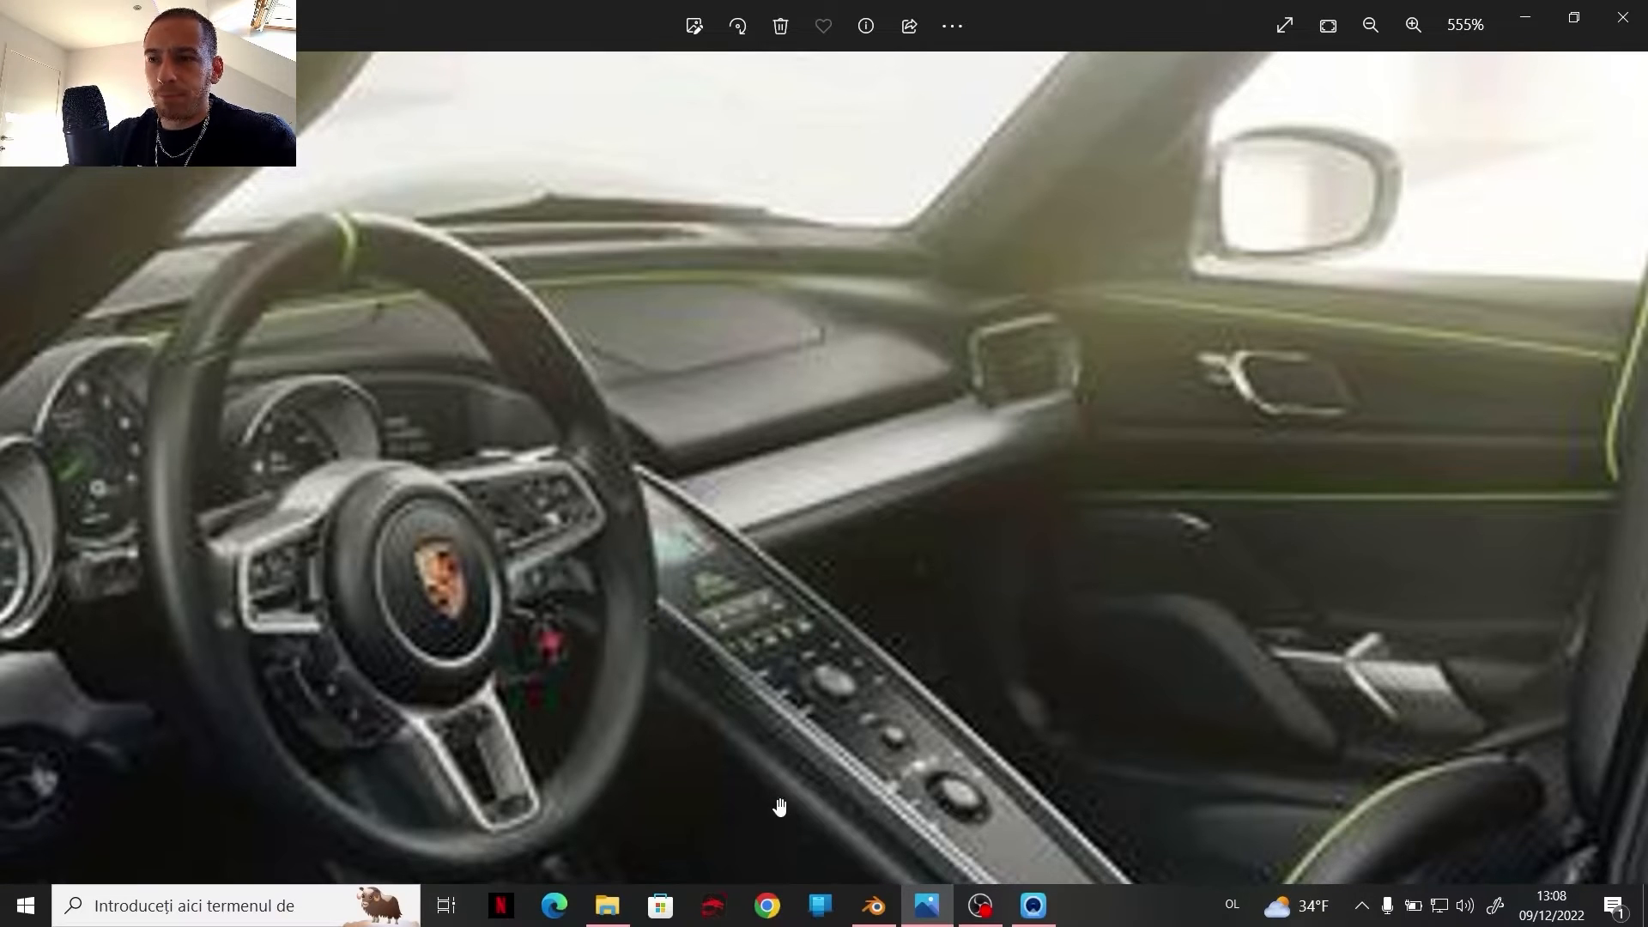
pyautogui.click(874, 908)
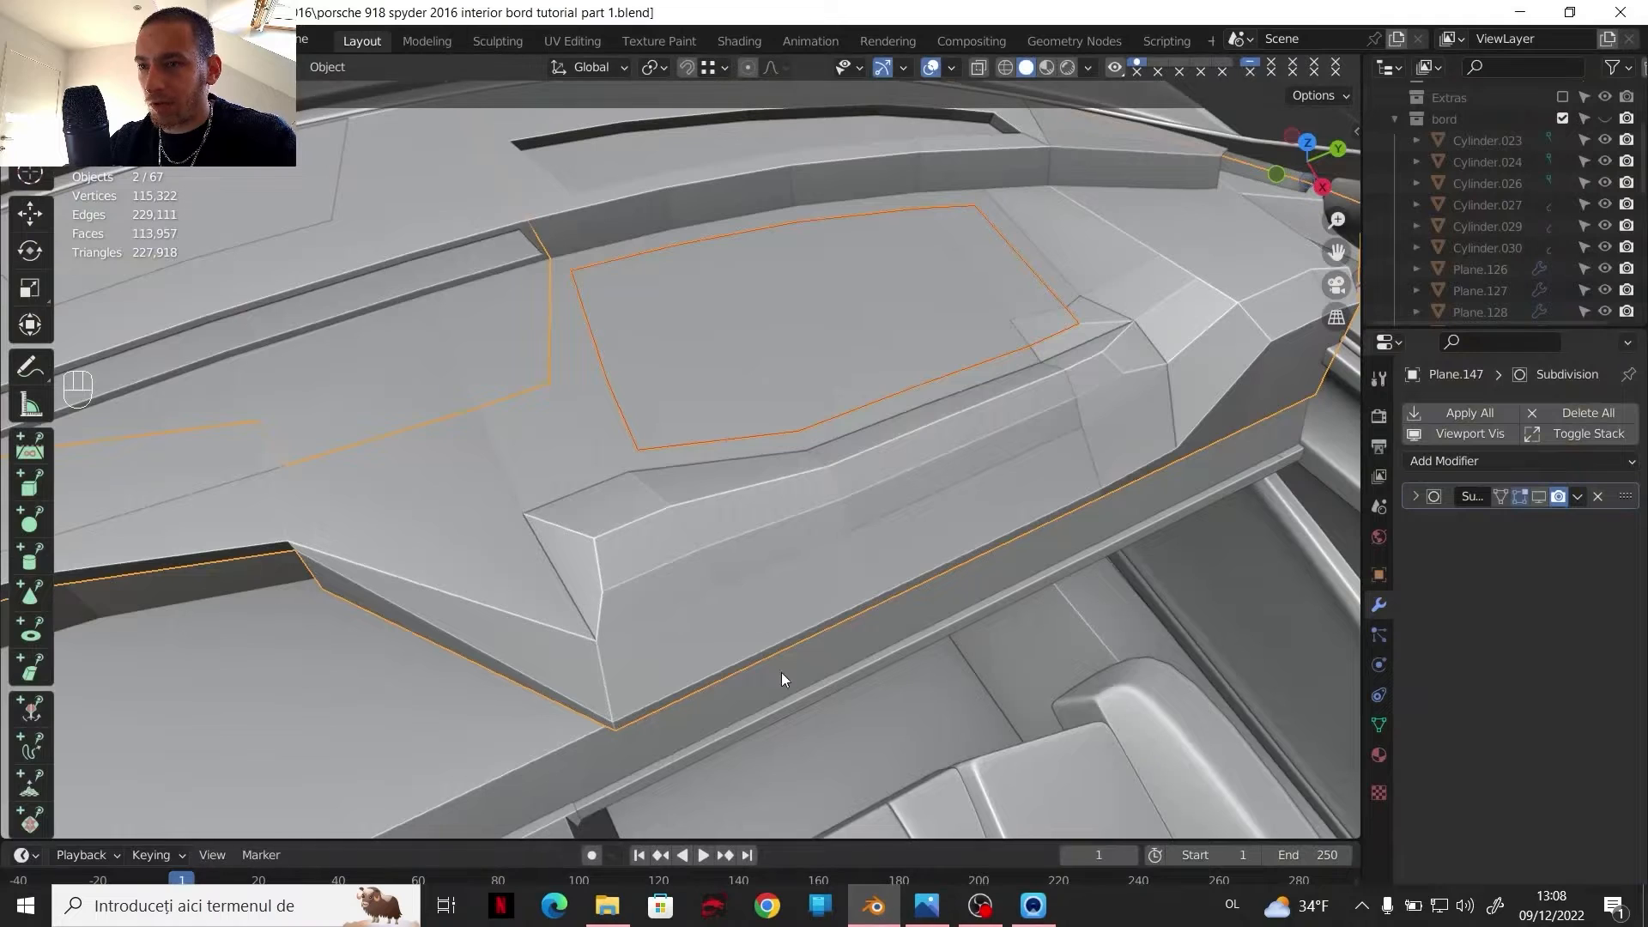
pyautogui.scroll(-2, 742, 492)
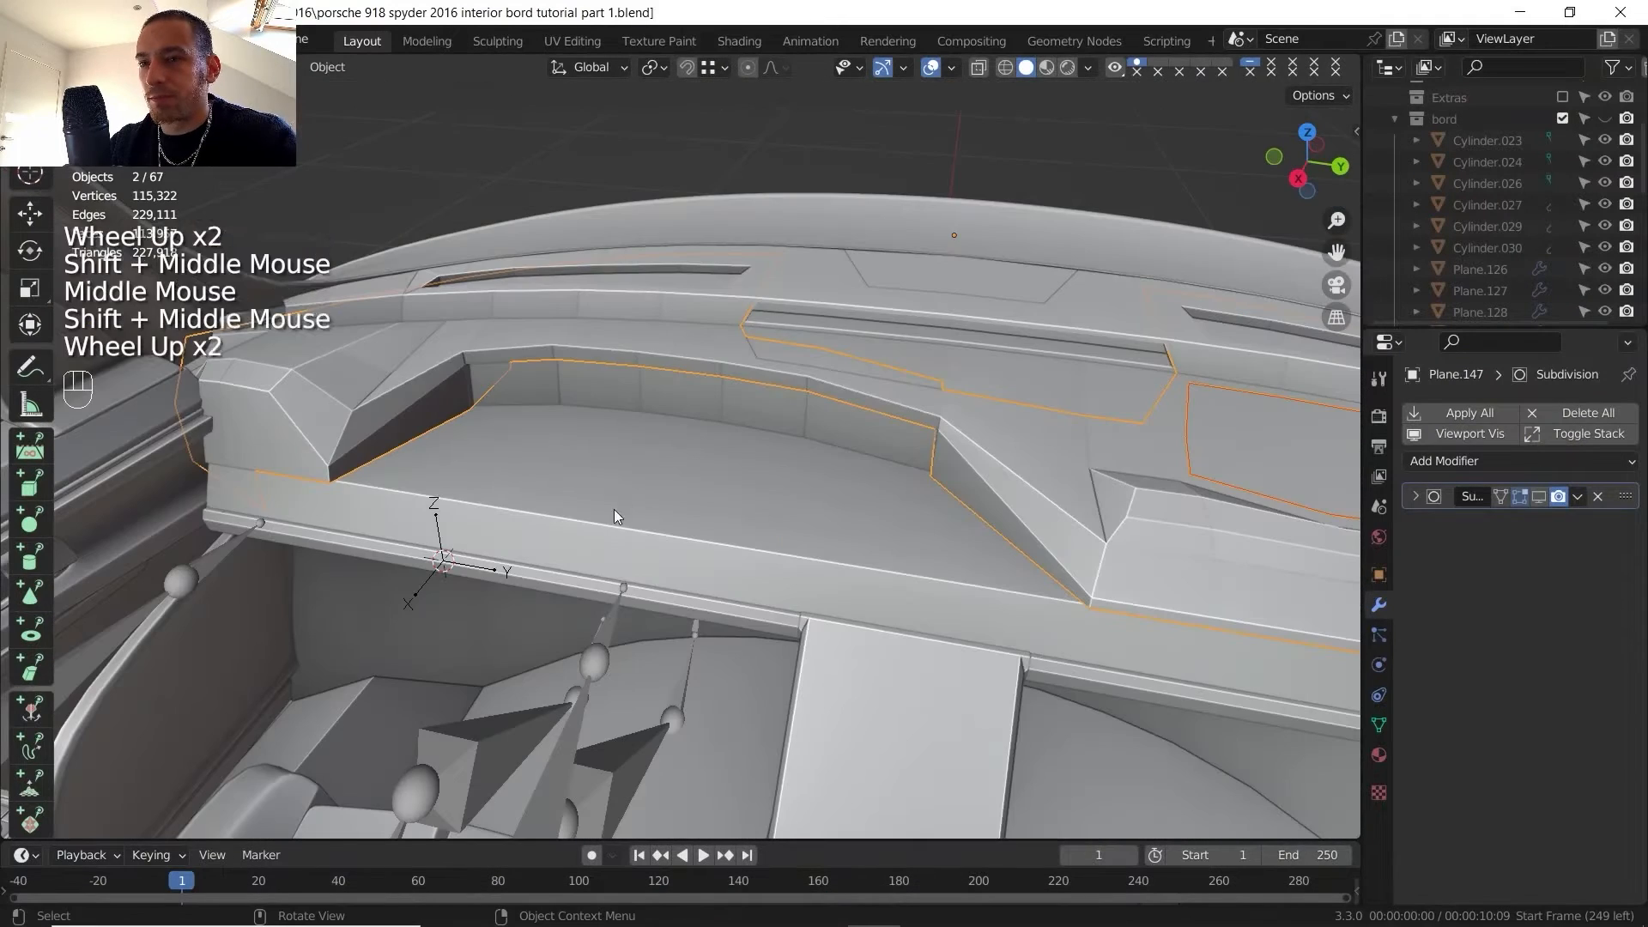
# - Add one lengthwise loop cut along the lower dashboard's front strip, slid by a factor of 0.373
pyautogui.click(615, 510)
pyautogui.keyDown('shift'); pyautogui.moveTo(616, 544); pyautogui.dragTo(616, 447, button='middle'); pyautogui.keyUp('shift')
pyautogui.moveTo(616, 447); pyautogui.dragTo(583, 464, button='middle')
pyautogui.press('Tab')
pyautogui.hotkey('ctrl', 'r')
pyautogui.click(470, 466)
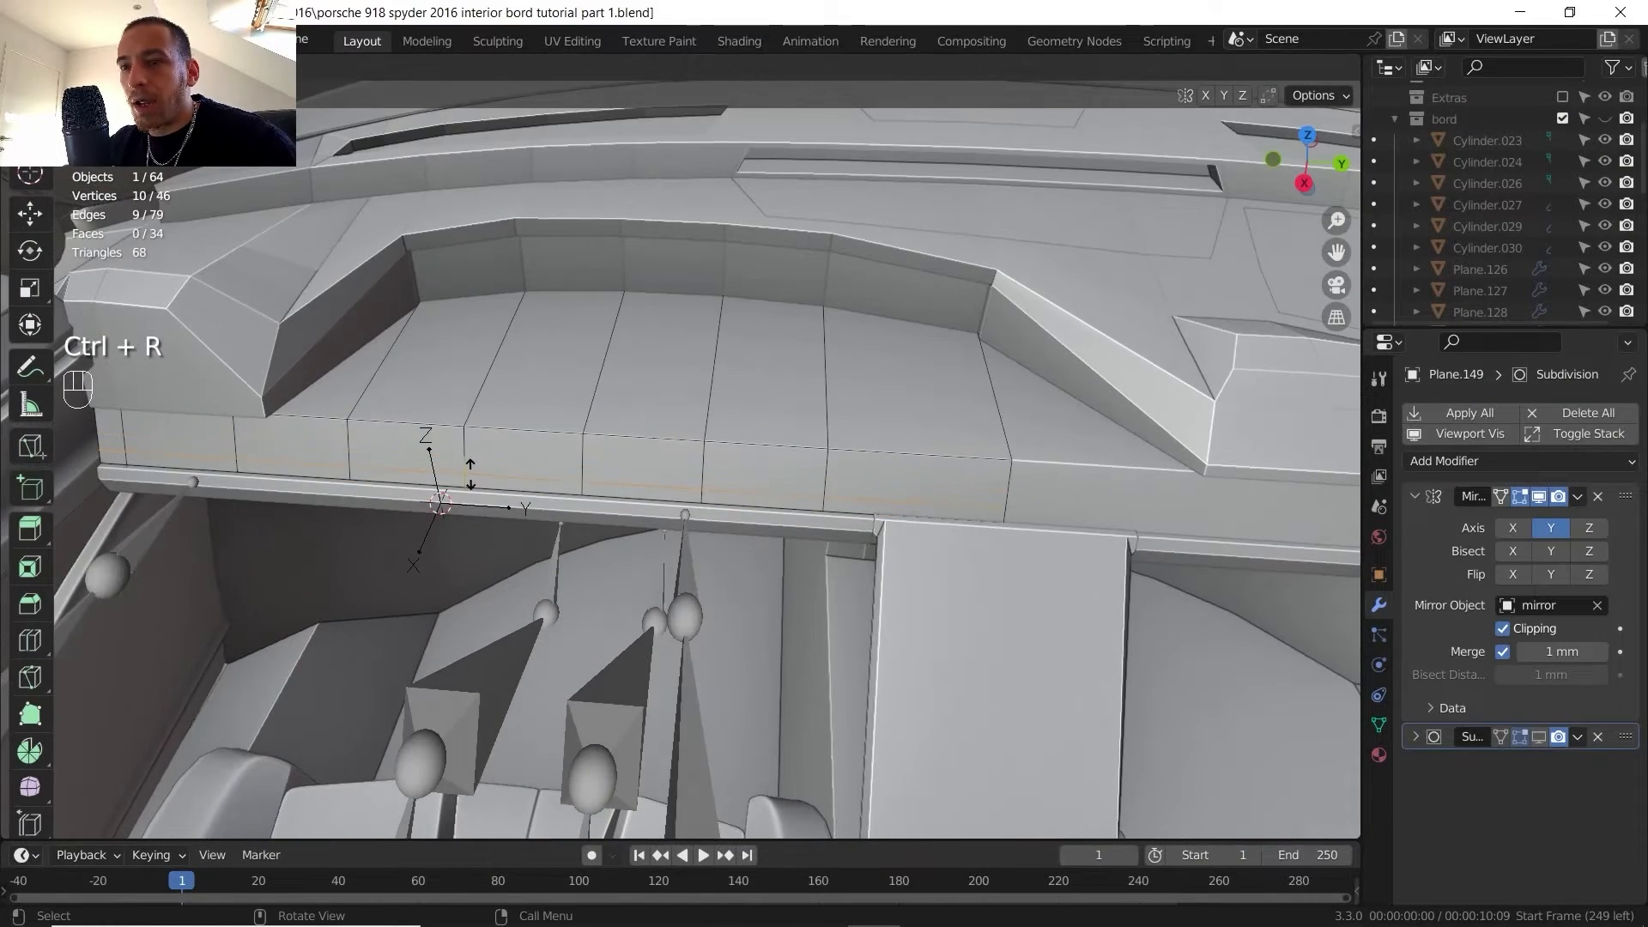
pyautogui.click(473, 469)
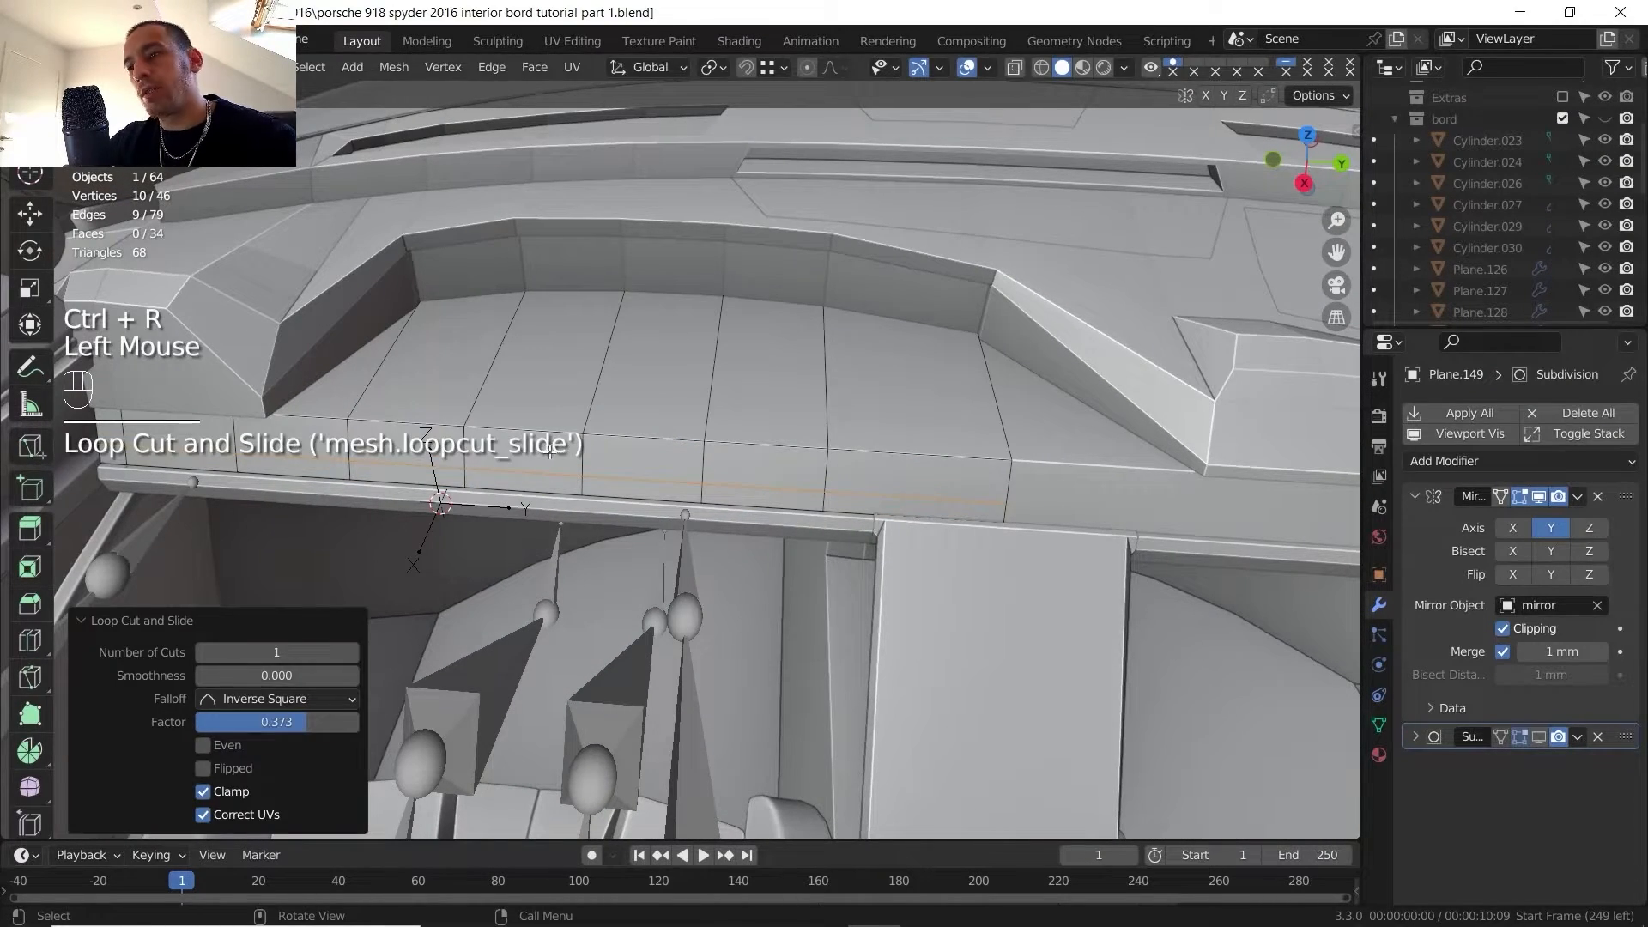
# - Apply the Mirror modifier on the lower dashboard object
pyautogui.press('Tab')
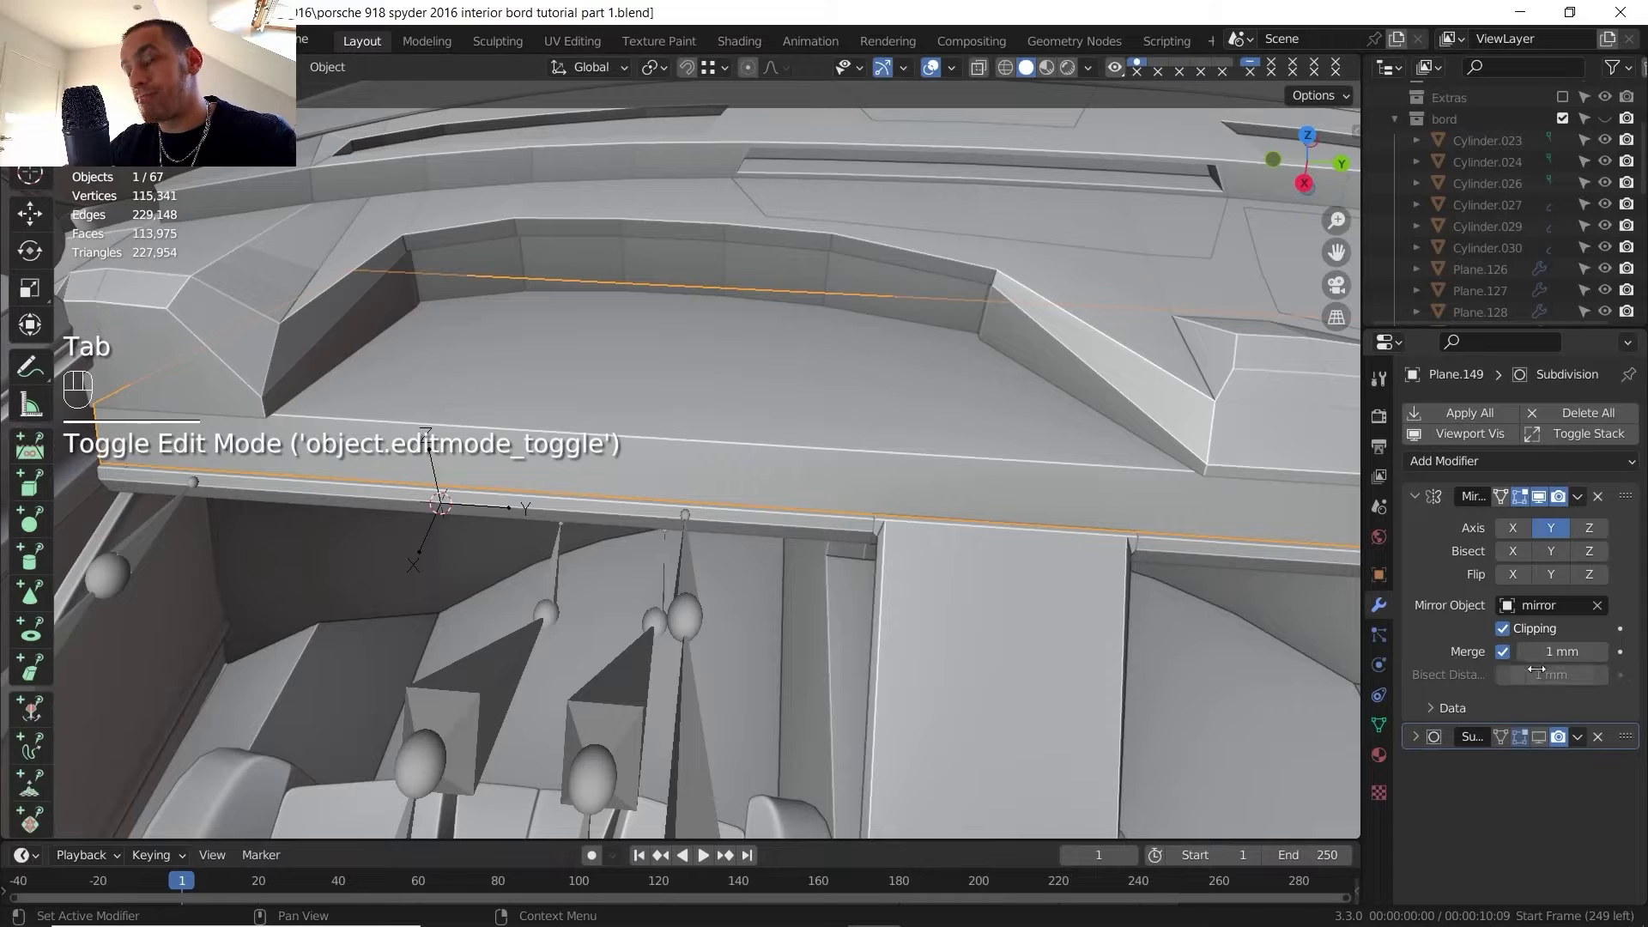
pyautogui.click(1578, 496)
pyautogui.click(1502, 517)
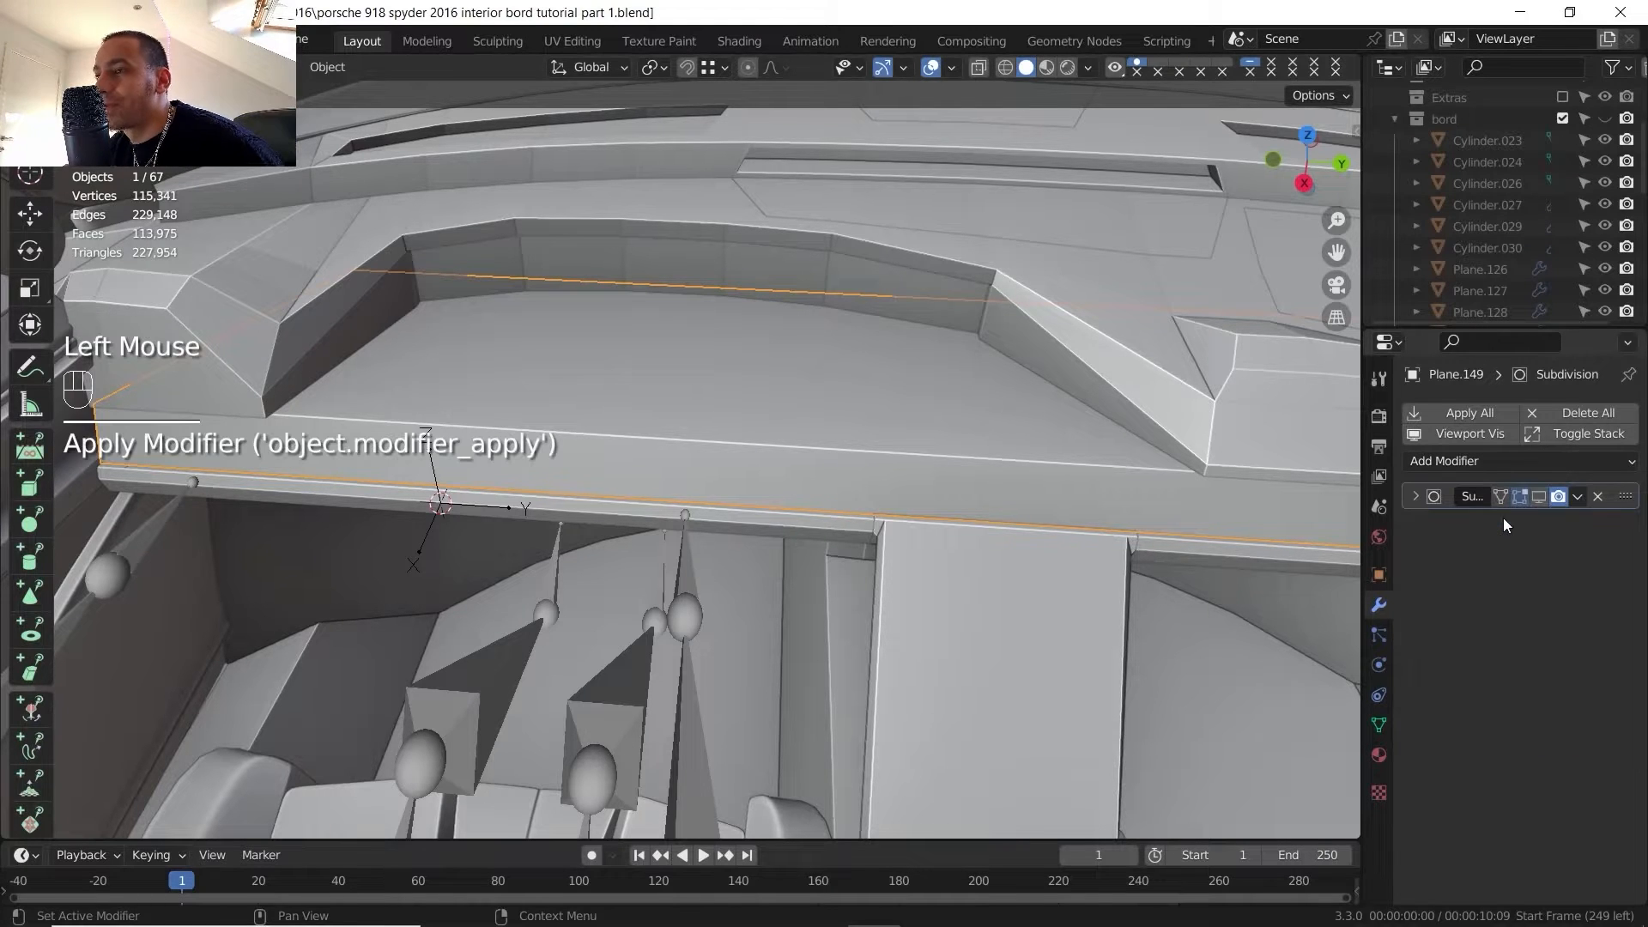
# - Open the lower dashboard mesh for editing with face selection active
pyautogui.scroll(2, 568, 444)
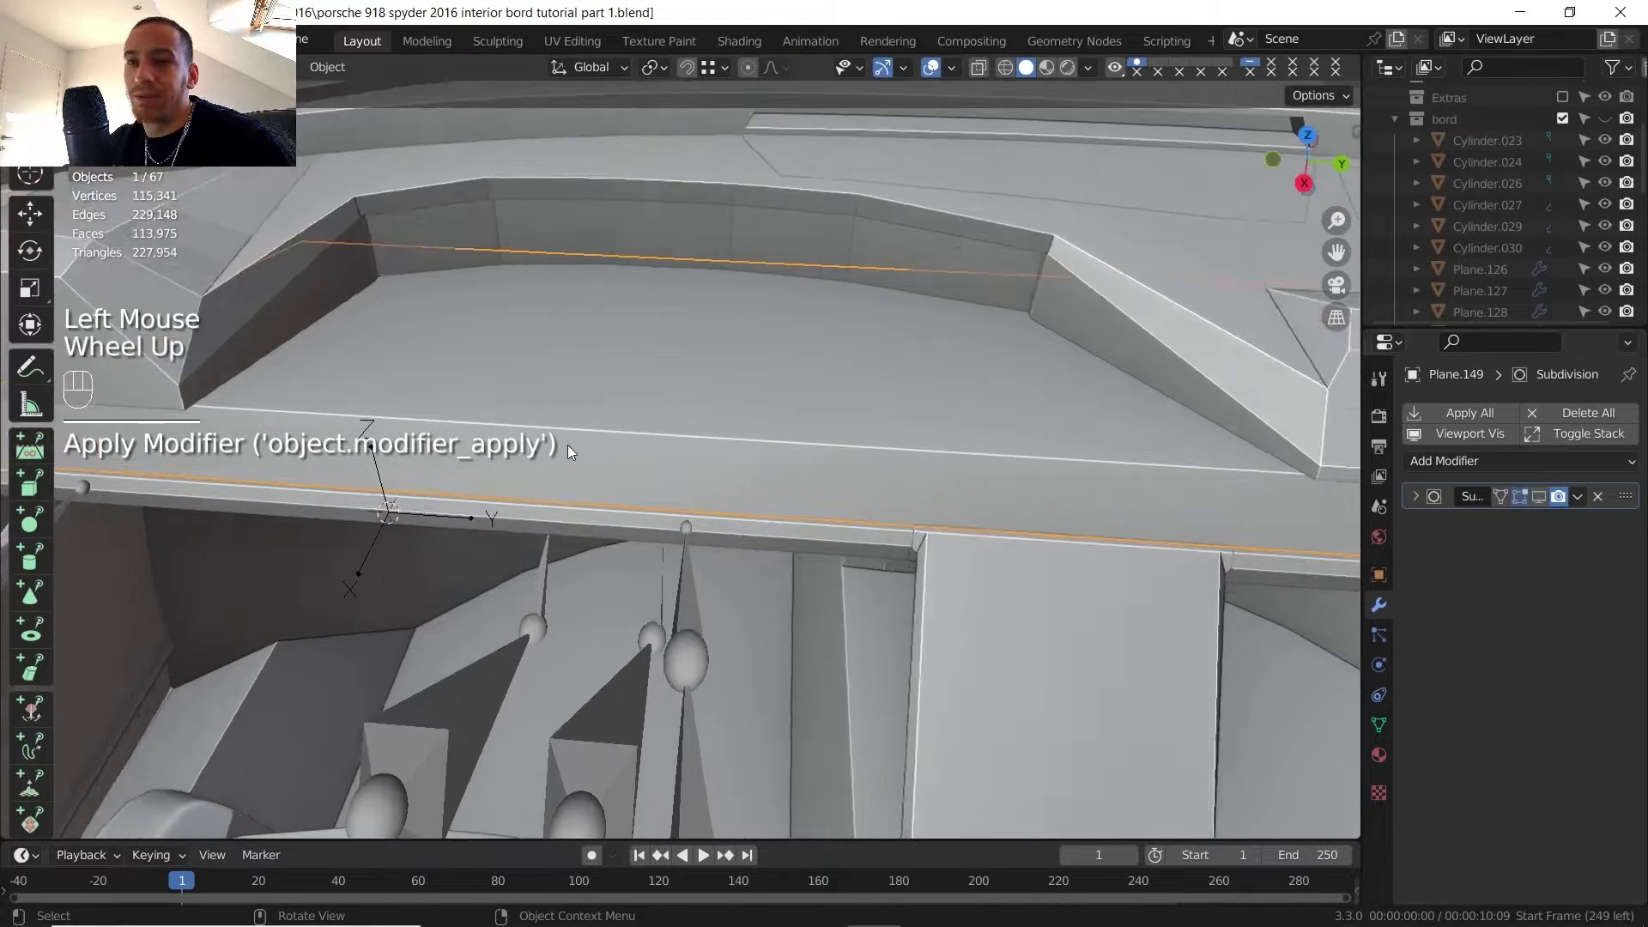
pyautogui.press('Tab')
pyautogui.keyDown('shift'); pyautogui.moveTo(568, 444); pyautogui.dragTo(601, 454, button='middle'); pyautogui.keyUp('shift')
pyautogui.moveTo(601, 455); pyautogui.dragTo(635, 464, button='middle')
pyautogui.press('3')
pyautogui.click(558, 369)
pyautogui.keyDown('shift'); pyautogui.click(532, 468); pyautogui.keyUp('shift')
pyautogui.keyDown('shift'); pyautogui.click(656, 474); pyautogui.keyUp('shift')
pyautogui.keyDown('shift'); pyautogui.click(684, 386); pyautogui.keyUp('shift')
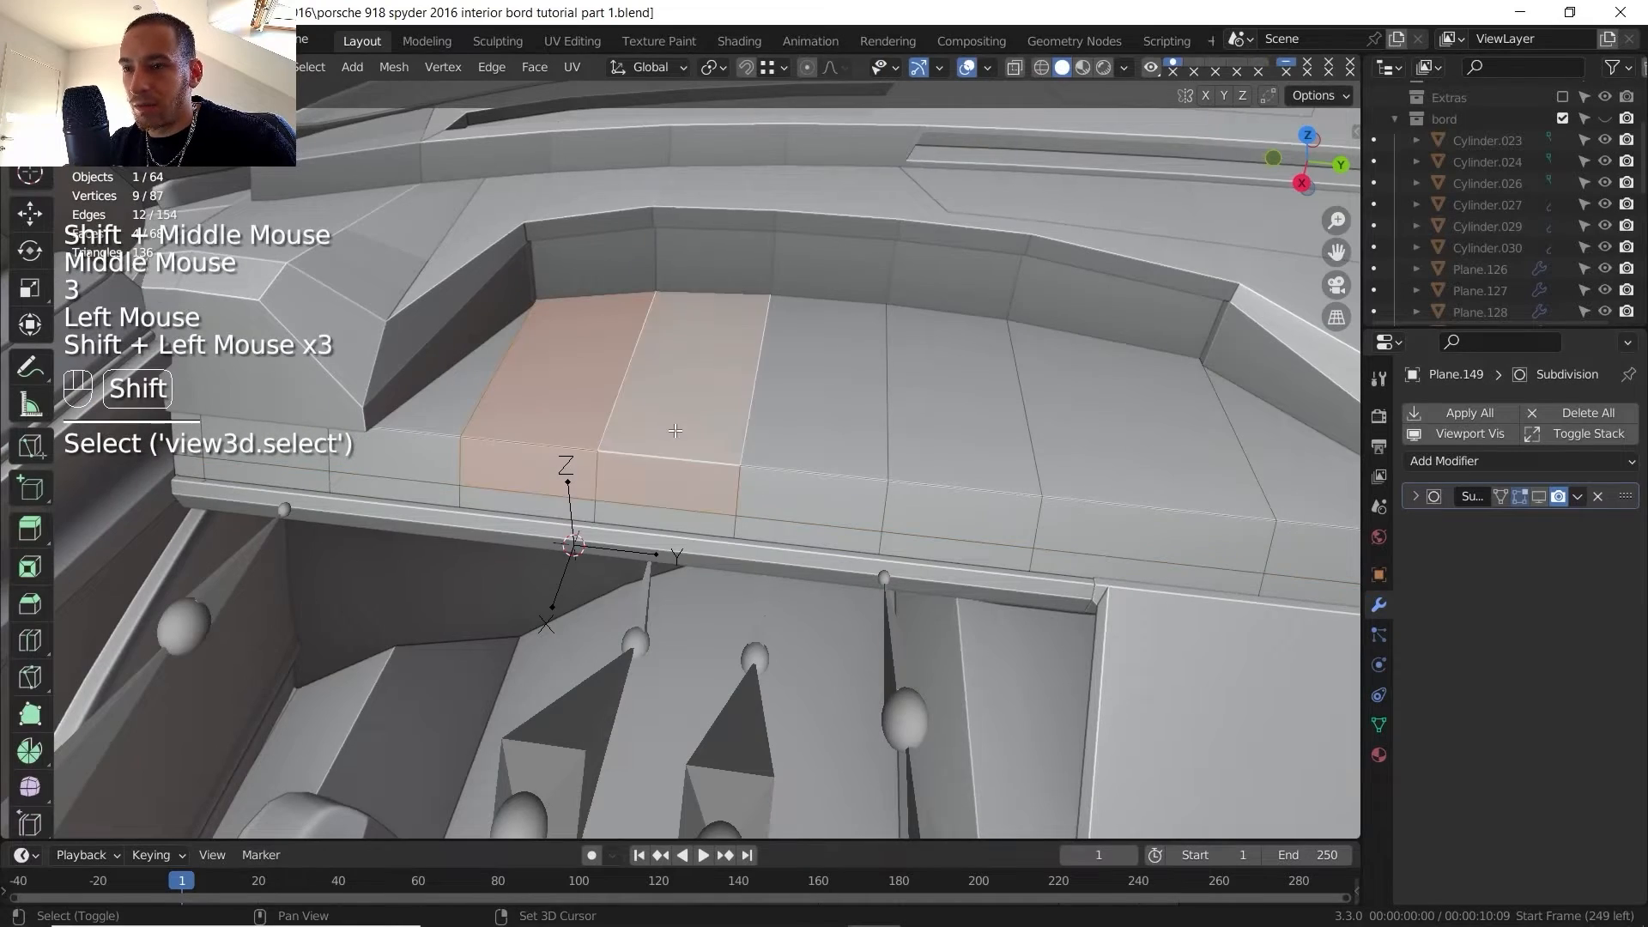
pyautogui.keyDown('shift'); pyautogui.click(794, 491); pyautogui.keyUp('shift')
pyautogui.keyDown('shift'); pyautogui.click(800, 421); pyautogui.keyUp('shift')
pyautogui.scroll(-2, 755, 433)
pyautogui.moveTo(746, 436); pyautogui.dragTo(716, 417, button='middle')
pyautogui.keyDown('shift'); pyautogui.moveTo(662, 464); pyautogui.dragTo(675, 506, button='middle'); pyautogui.keyUp('shift')
pyautogui.scroll(1, 669, 485)
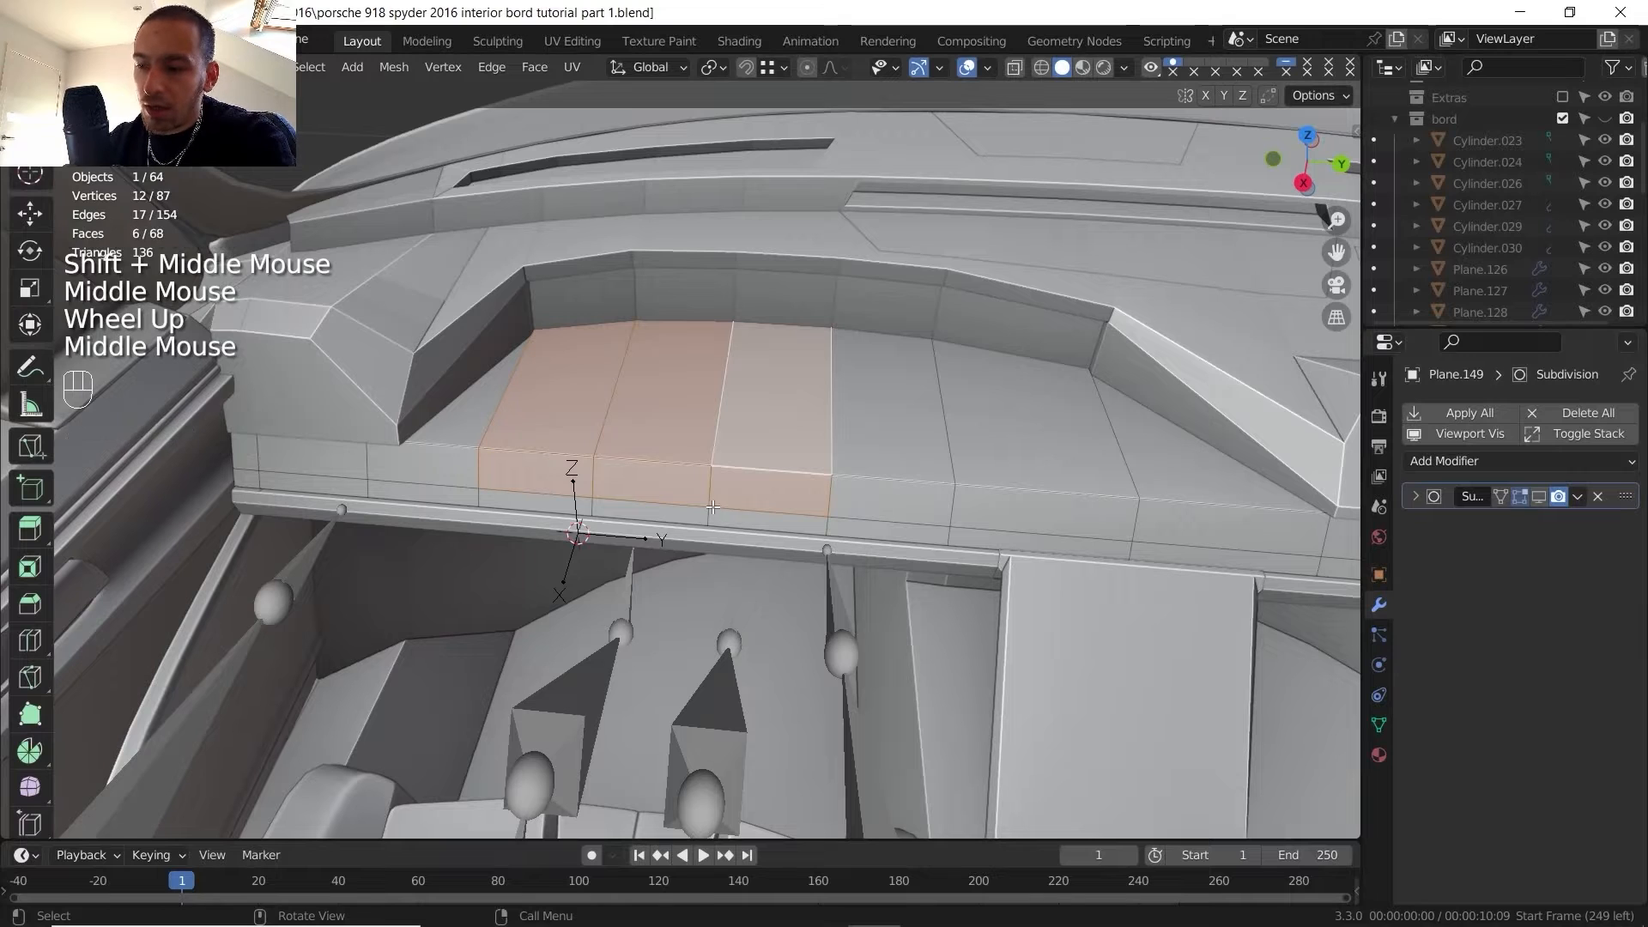
pyautogui.press('Delete')
pyautogui.click(569, 470)
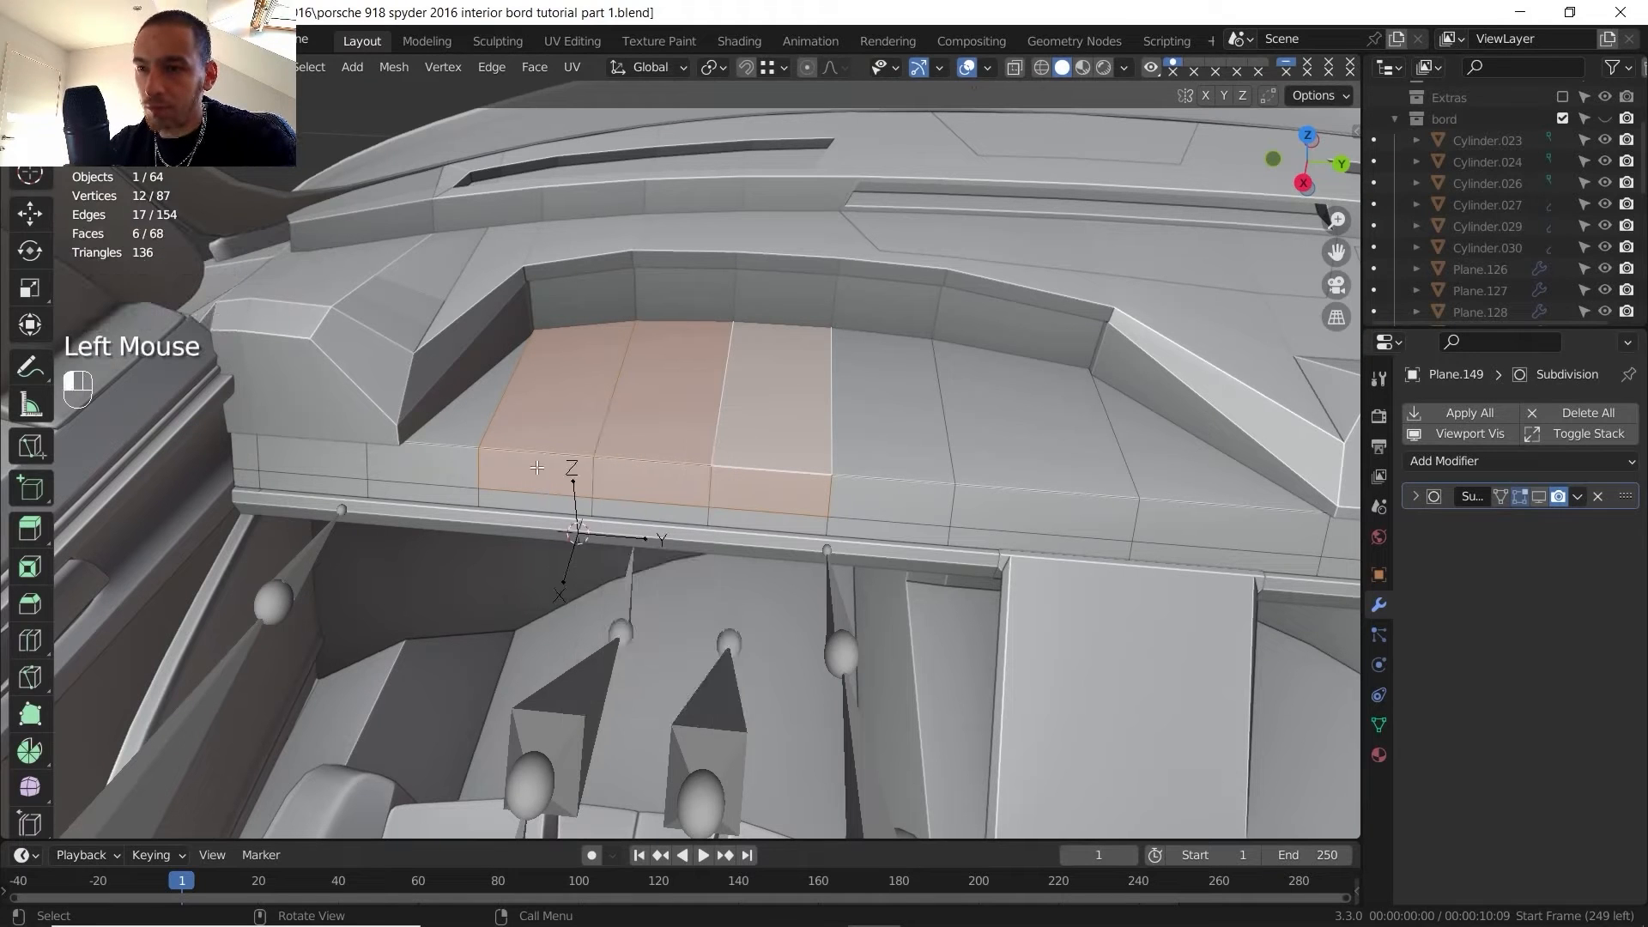
# - Delete the three upper front-strip faces in front of the instrument area on the lower dashboard
pyautogui.click(557, 473)
pyautogui.keyDown('shift'); pyautogui.click(645, 480); pyautogui.keyUp('shift')
pyautogui.keyDown('shift'); pyautogui.click(731, 488); pyautogui.keyUp('shift')
pyautogui.press('Delete')
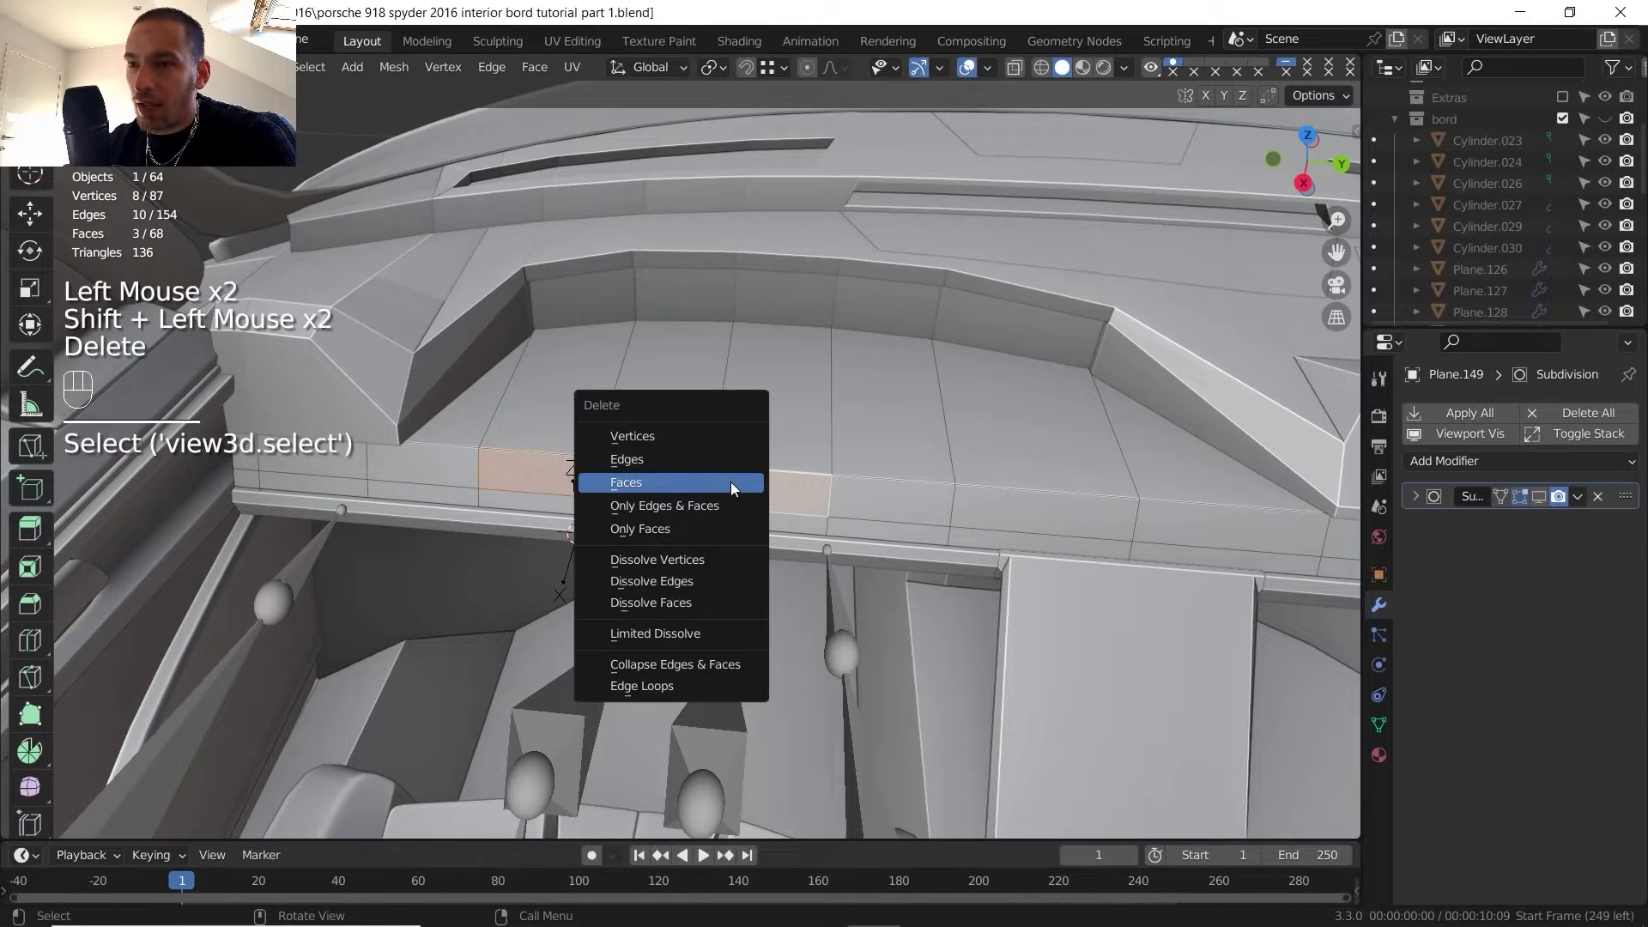
pyautogui.click(731, 484)
# - Separate the three top faces directly behind the deleted front faces into their own object
pyautogui.click(536, 395)
pyautogui.keyDown('shift'); pyautogui.click(661, 395); pyautogui.keyUp('shift')
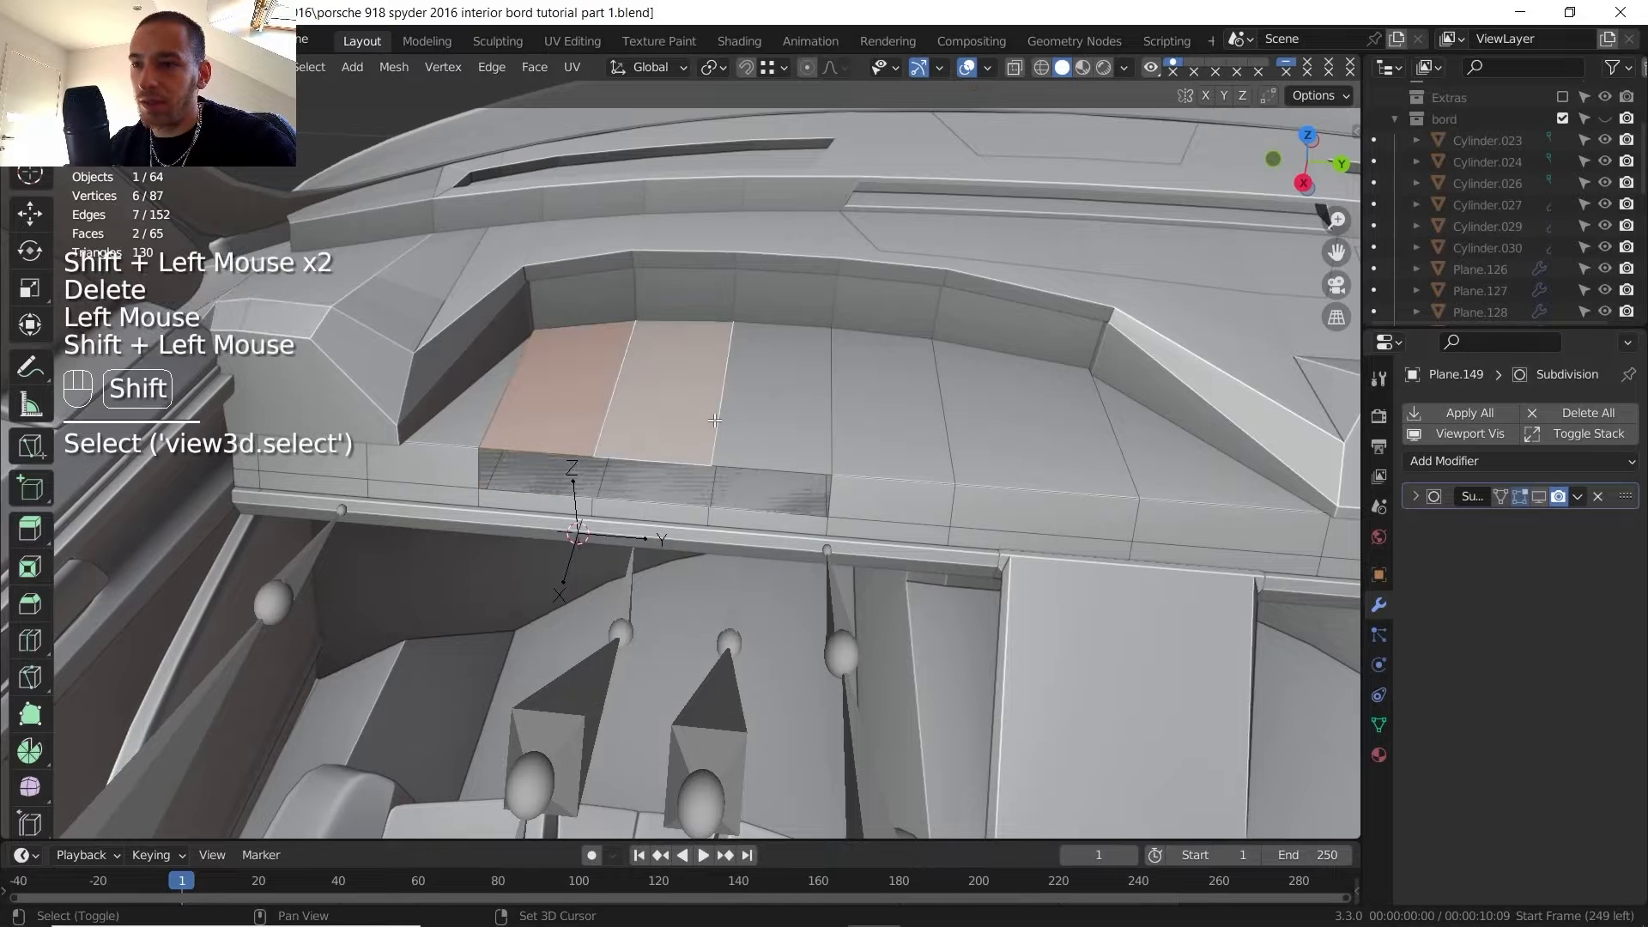
pyautogui.keyDown('shift'); pyautogui.click(738, 419); pyautogui.keyUp('shift')
pyautogui.press('p')
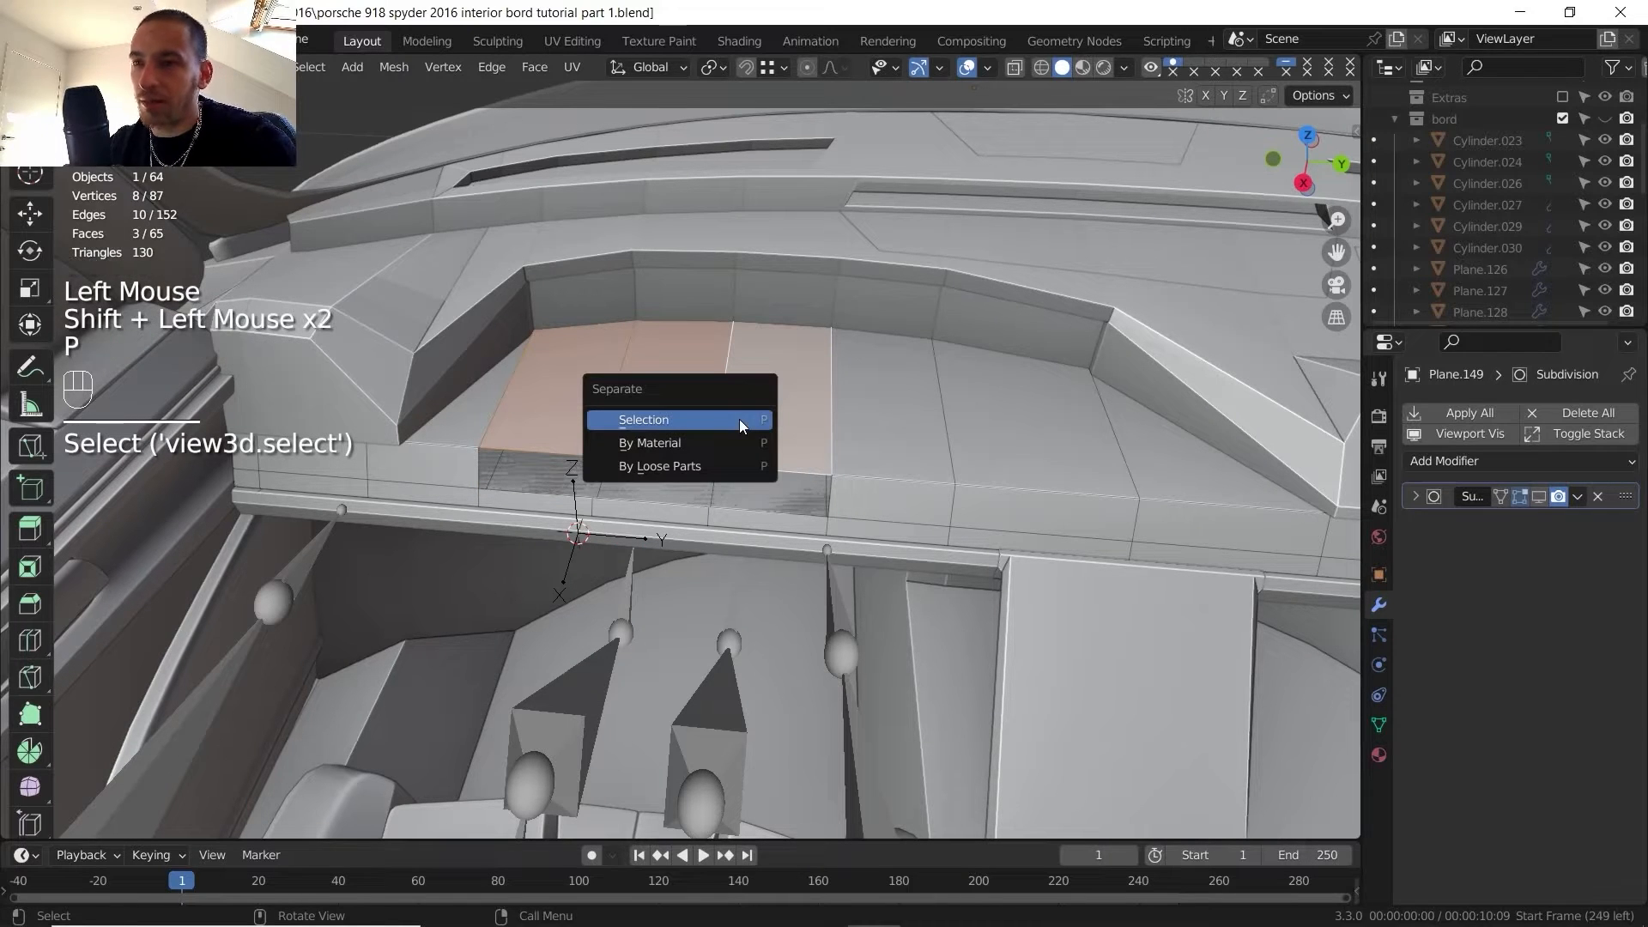
pyautogui.click(728, 421)
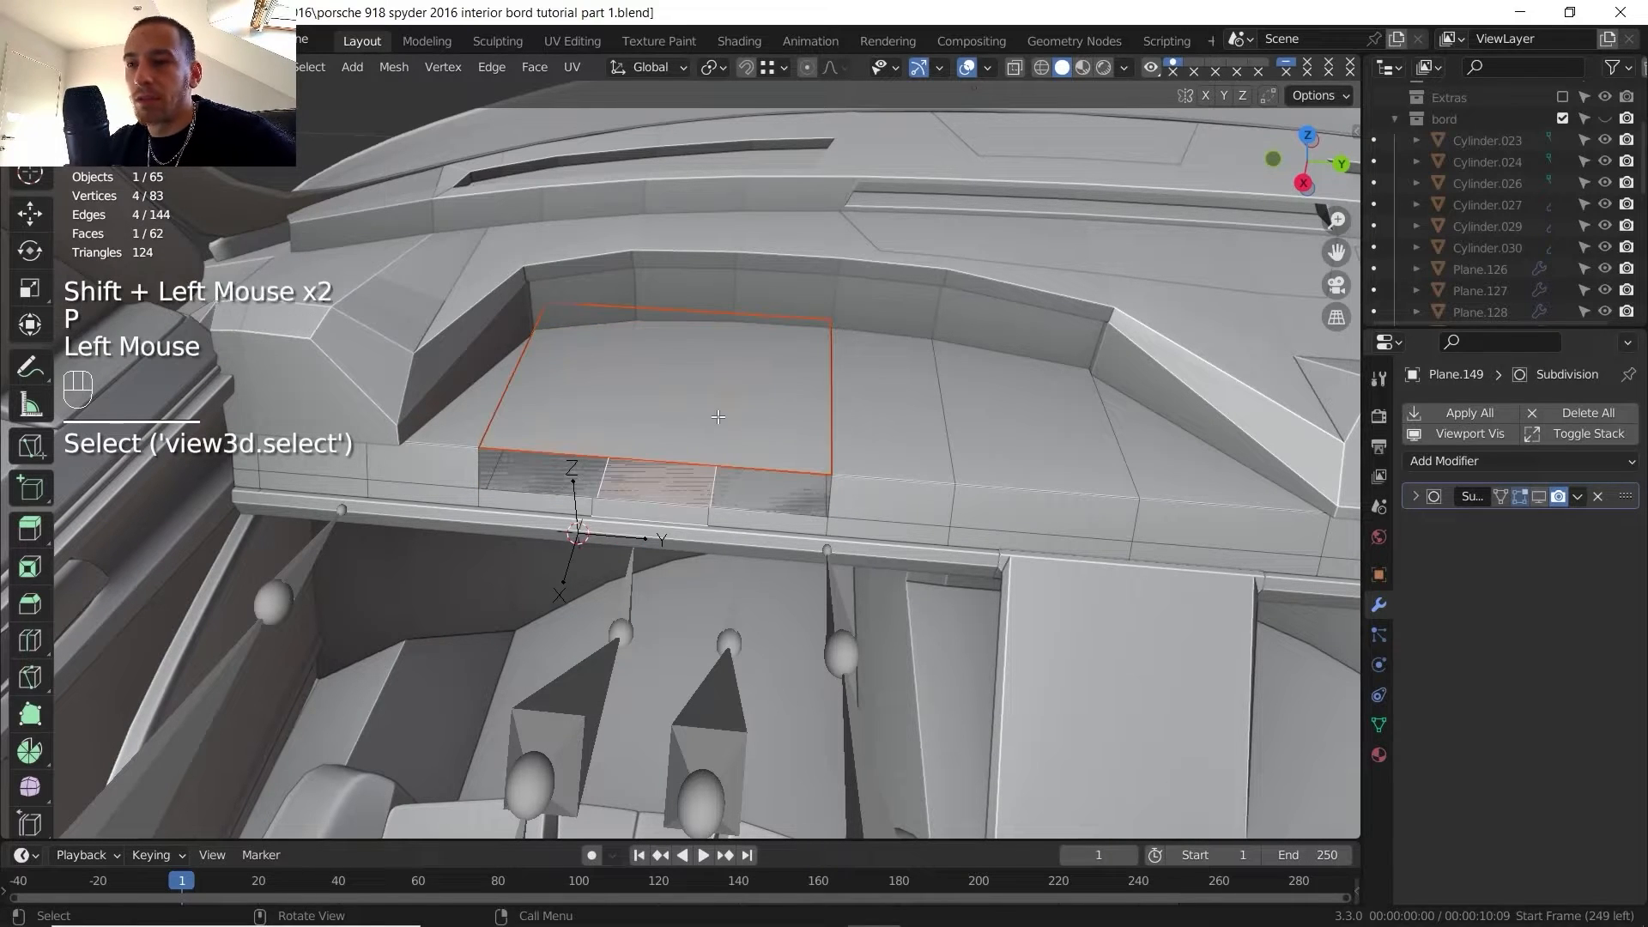
# - Extrude the opening's side edge and lower front edges inward along X to form the recess floor and side wall
pyautogui.press('Tab')
pyautogui.click(668, 394)
pyautogui.click(773, 496)
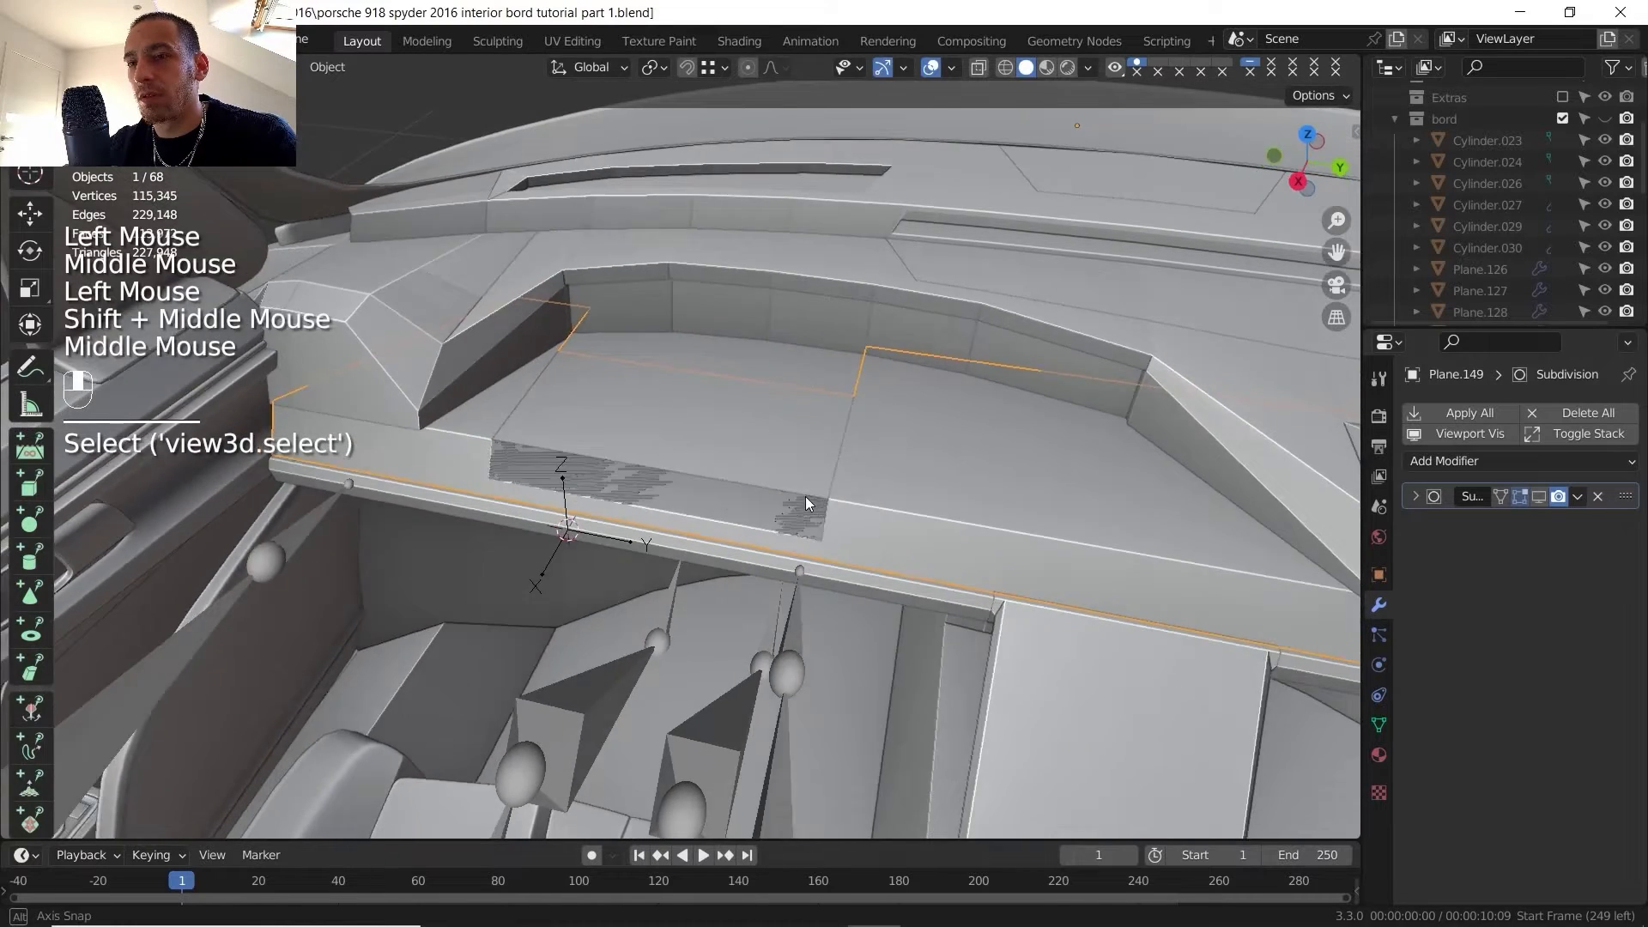
pyautogui.moveTo(805, 496); pyautogui.dragTo(768, 491, button='middle')
pyautogui.press('Tab')
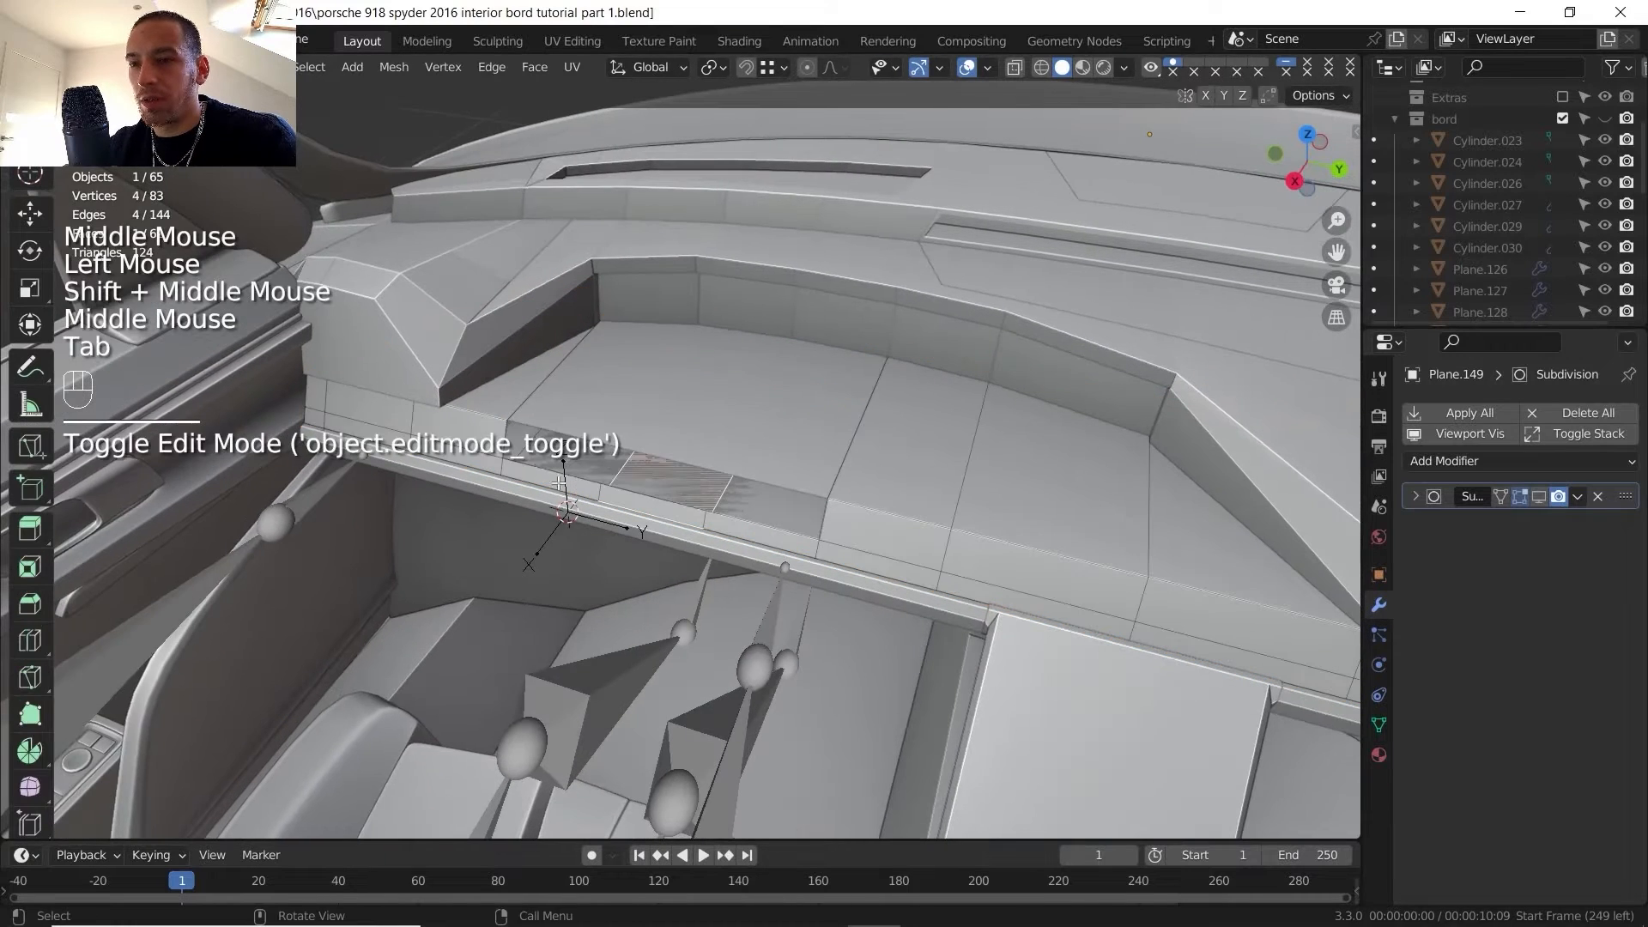
pyautogui.scroll(2, 506, 481)
pyautogui.press('2')
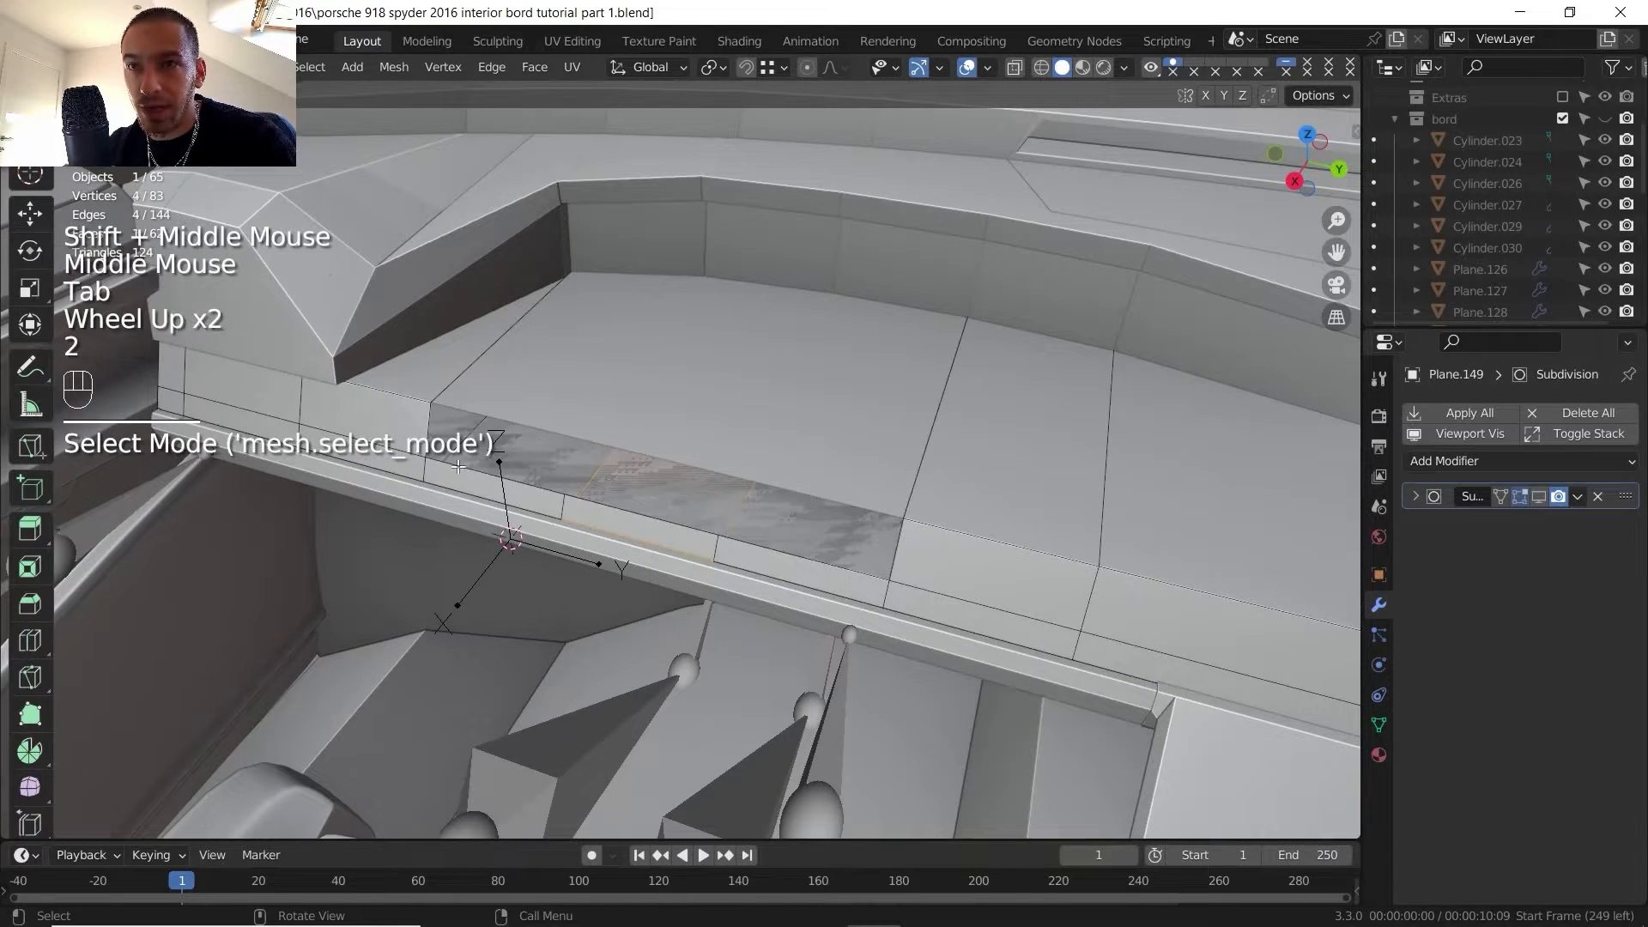
pyautogui.click(430, 433)
pyautogui.keyDown('shift'); pyautogui.click(467, 472); pyautogui.keyUp('shift')
pyautogui.keyDown('shift'); pyautogui.click(652, 502); pyautogui.keyUp('shift')
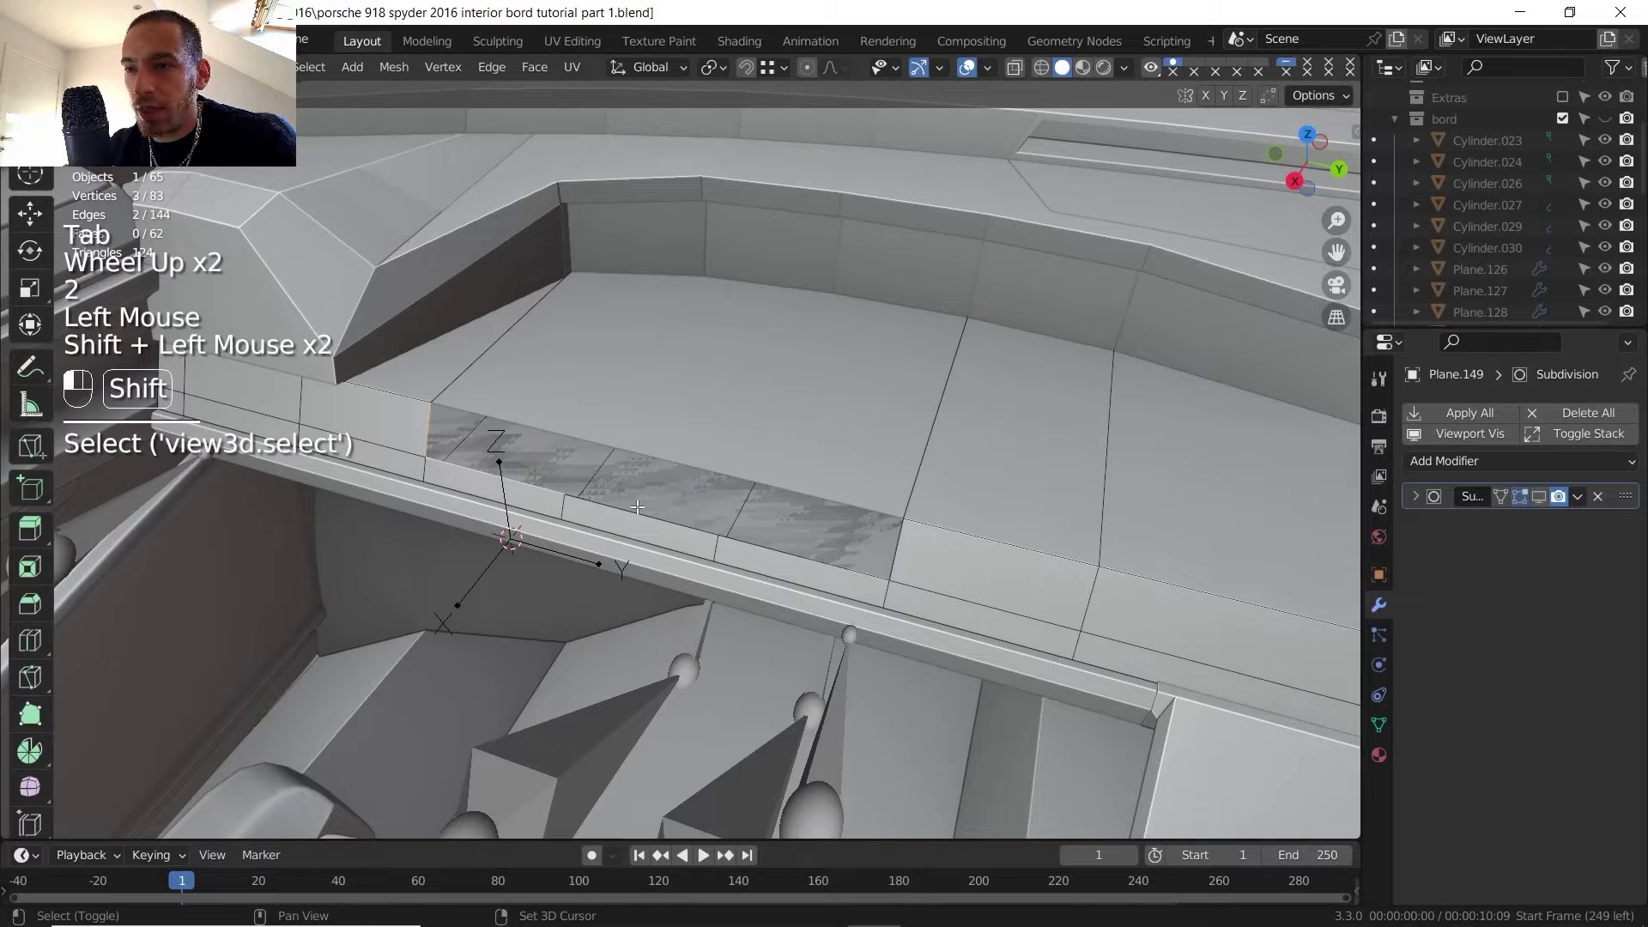
pyautogui.press('e')
pyautogui.press('x')
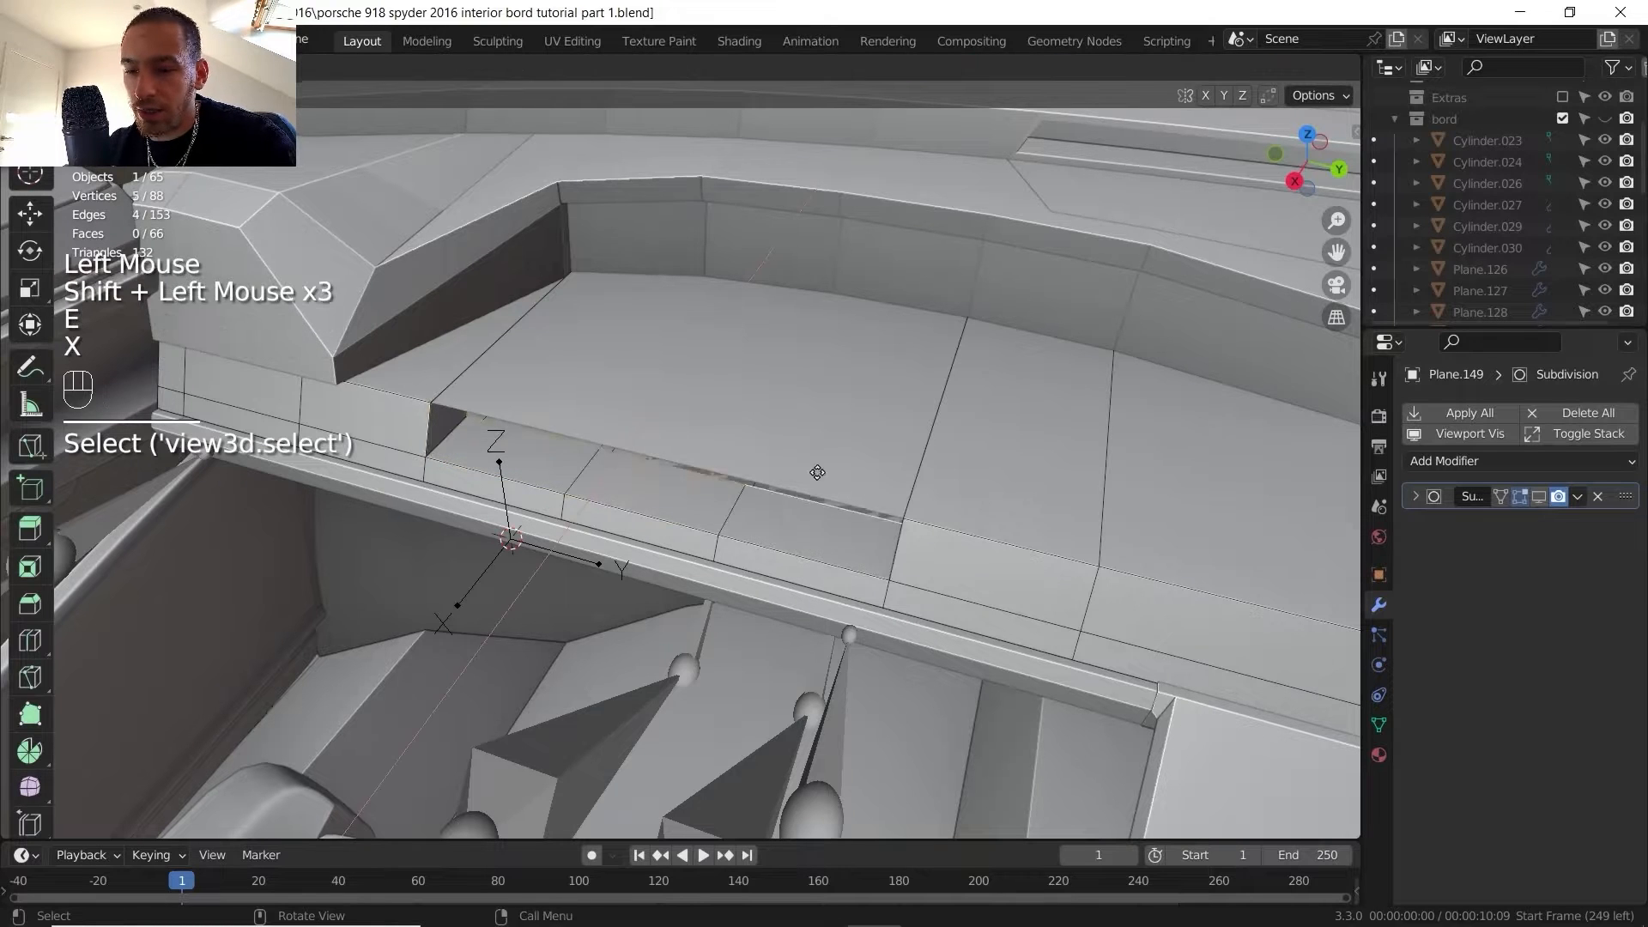
pyautogui.click(980, 491)
# - Isolate the lower dashboard and, with vertex snapping and auto merge enabled, move the recess wall's upper rear vertex onto the adjacent rear corner
pyautogui.press('Tab')
pyautogui.press('/')
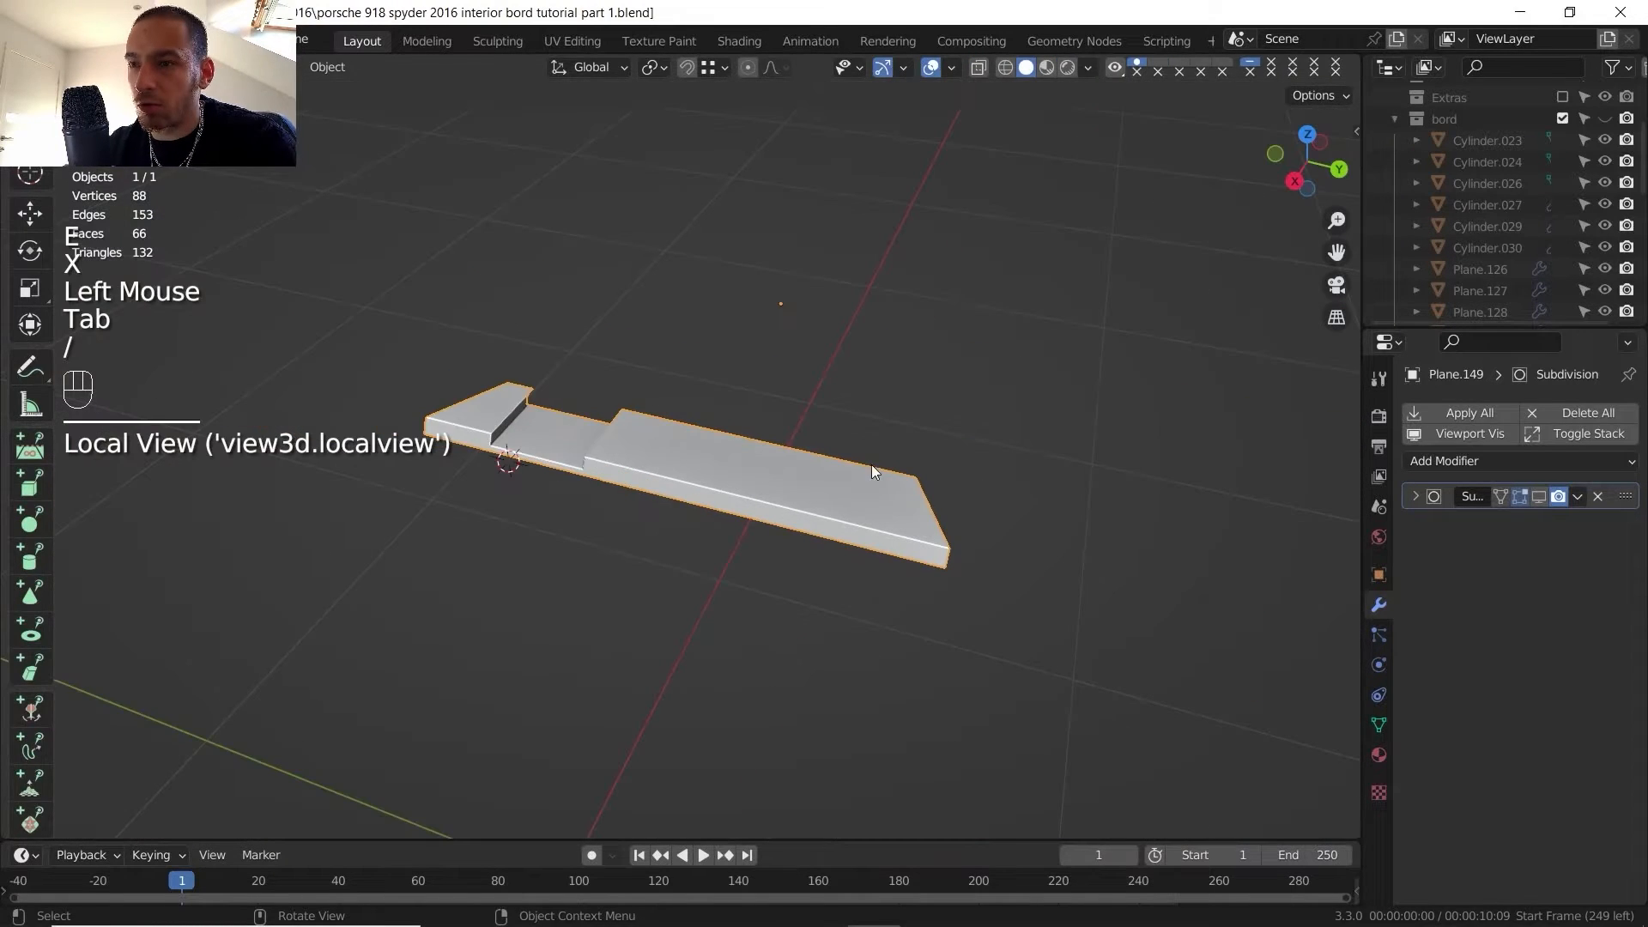
pyautogui.press('Tab')
pyautogui.scroll(2, 678, 452)
pyautogui.keyDown('shift'); pyautogui.moveTo(678, 453); pyautogui.dragTo(749, 496, button='middle'); pyautogui.keyUp('shift')
pyautogui.scroll(2, 687, 489)
pyautogui.scroll(2, 905, 440)
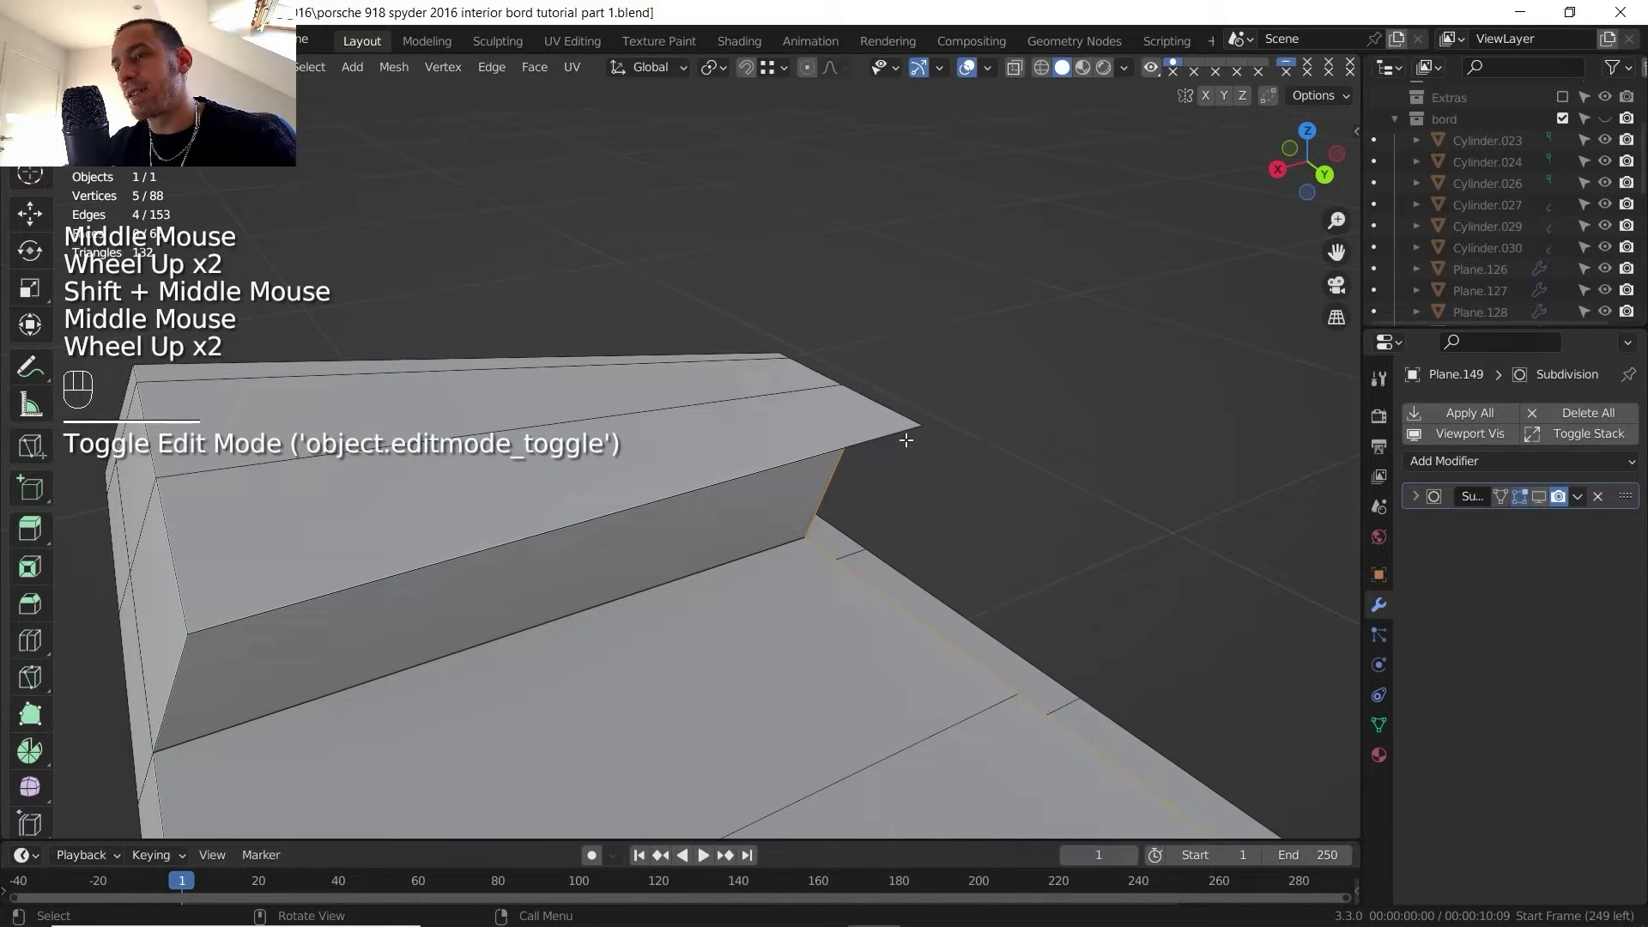
pyautogui.press('1')
pyautogui.click(842, 448)
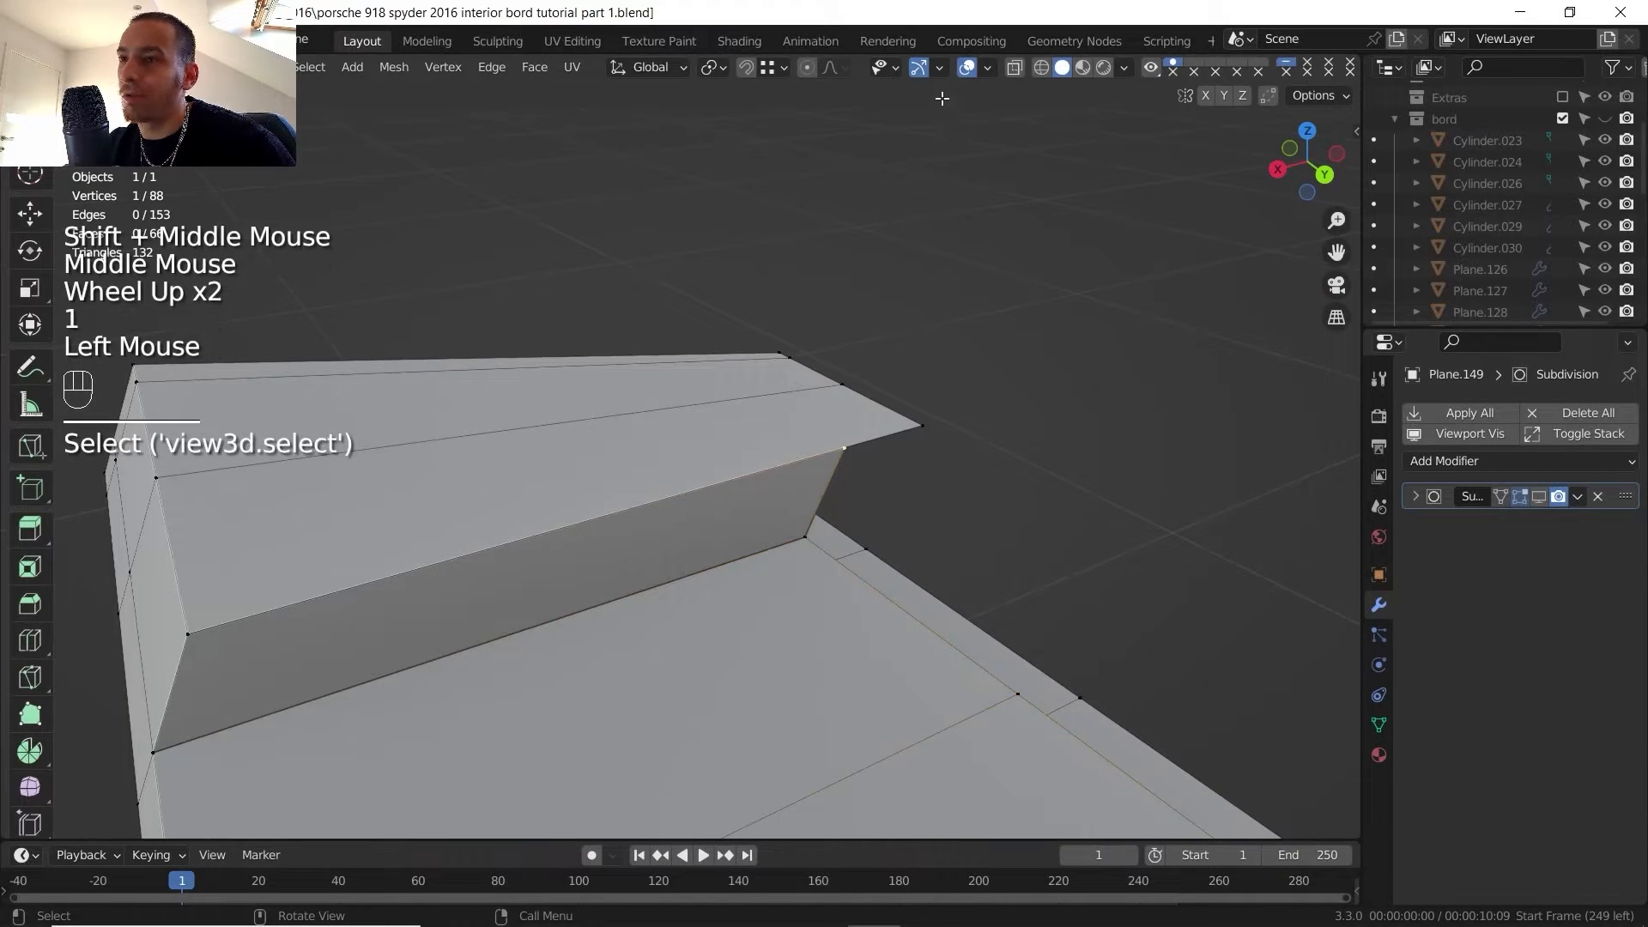
pyautogui.click(745, 67)
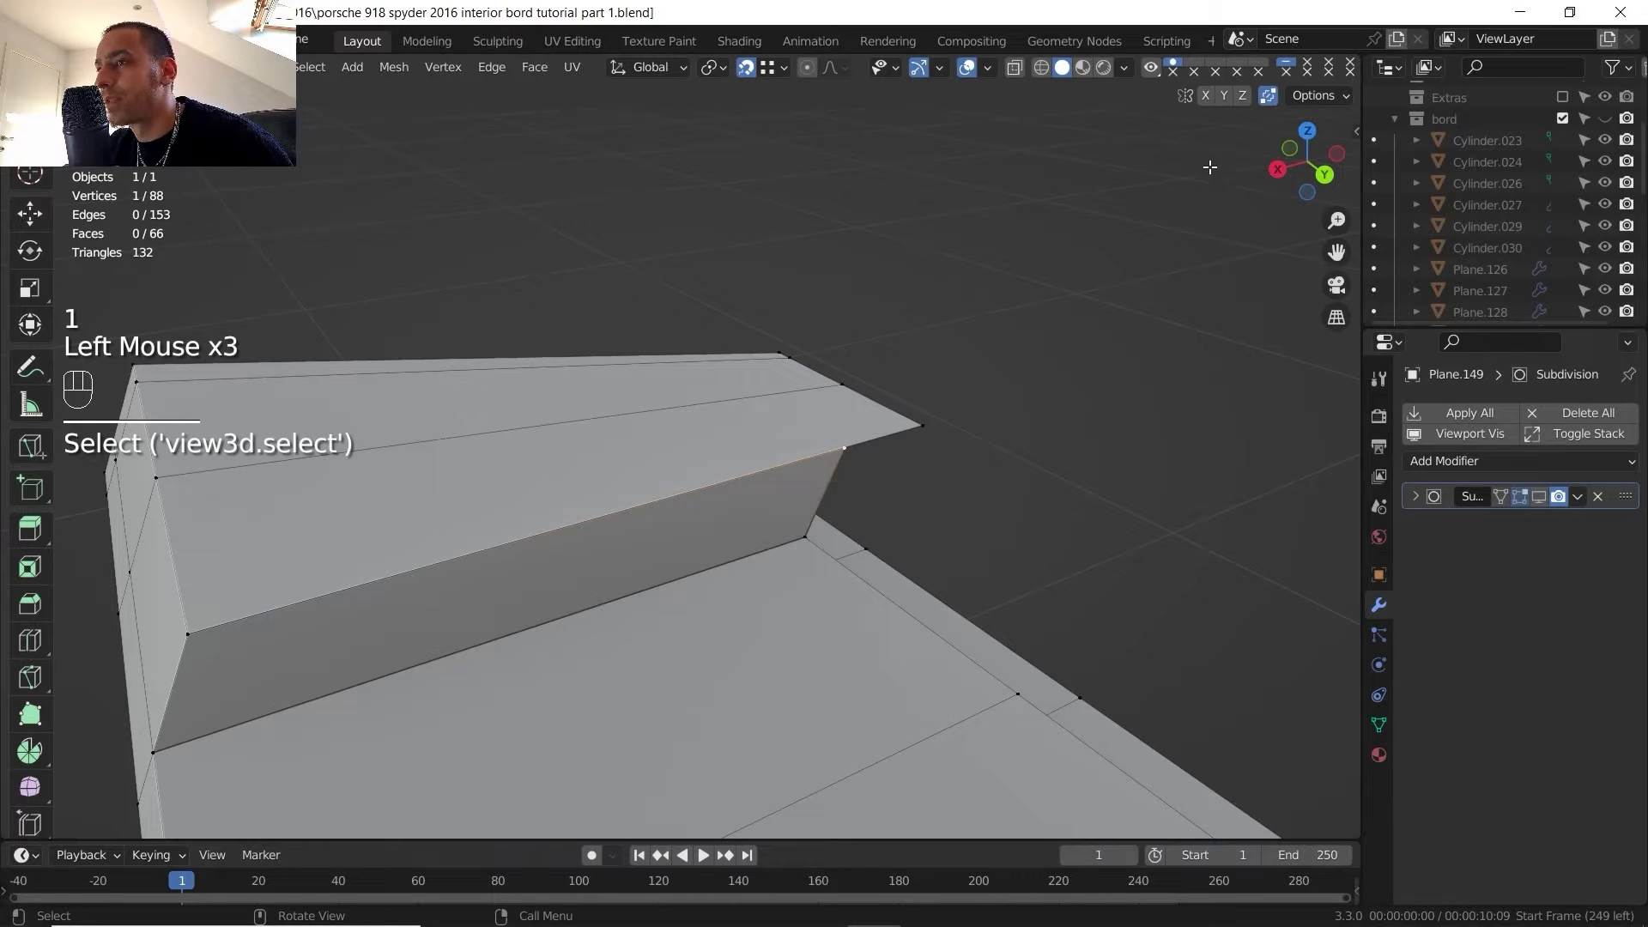
pyautogui.press('g')
pyautogui.click(908, 455)
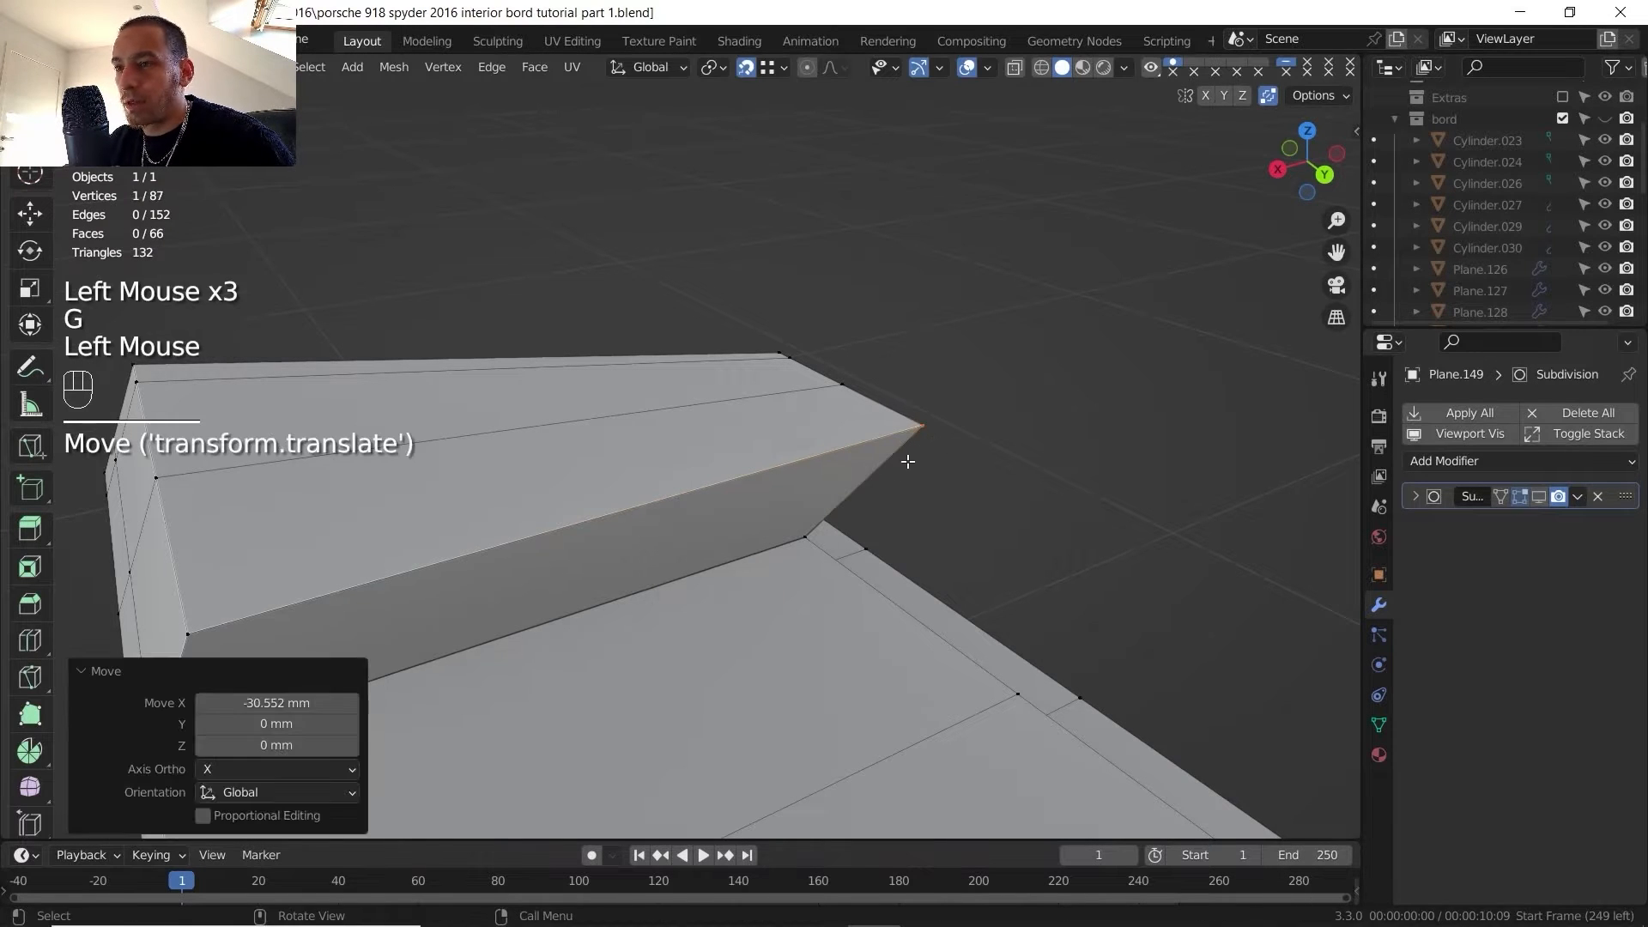
# - Close the opposite recess side wall and move its upper rear vertex along X onto the rear corner
pyautogui.moveTo(909, 455); pyautogui.dragTo(1067, 572, button='middle')
pyautogui.scroll(-1, 944, 549)
pyautogui.press('2')
pyautogui.click(1057, 576)
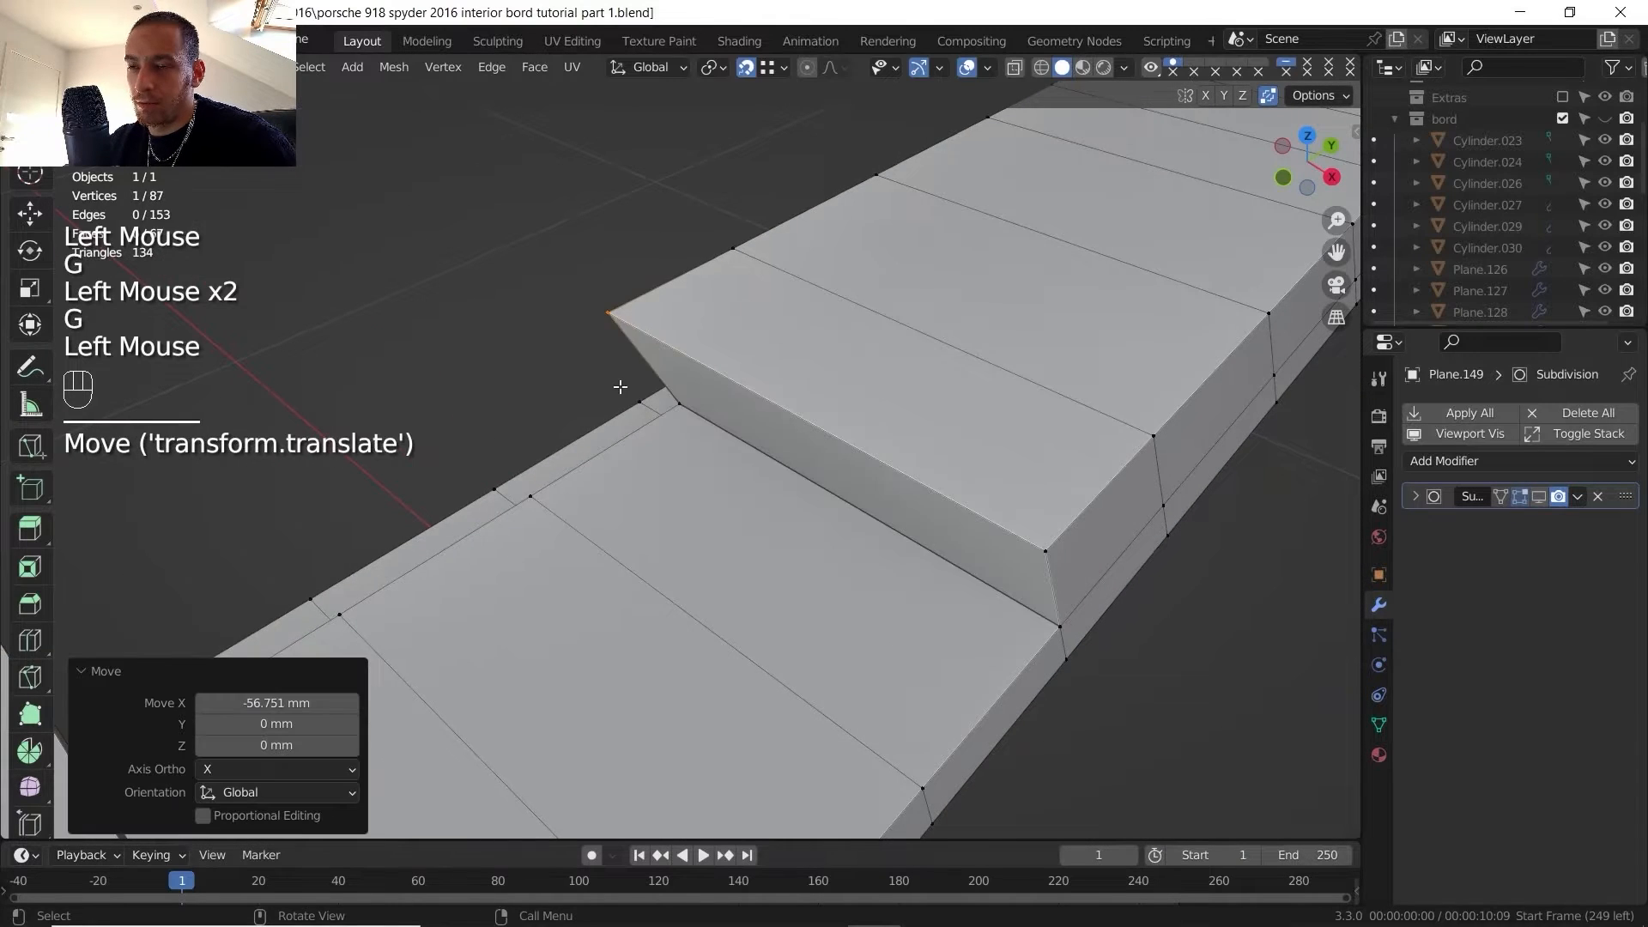
# - Turn off snapping and auto merge, and move the recess floor's rear edge back about 31.3 mm along X
pyautogui.scroll(-2, 618, 386)
pyautogui.keyDown('shift'); pyautogui.moveTo(583, 386); pyautogui.dragTo(601, 418, button='middle'); pyautogui.keyUp('shift')
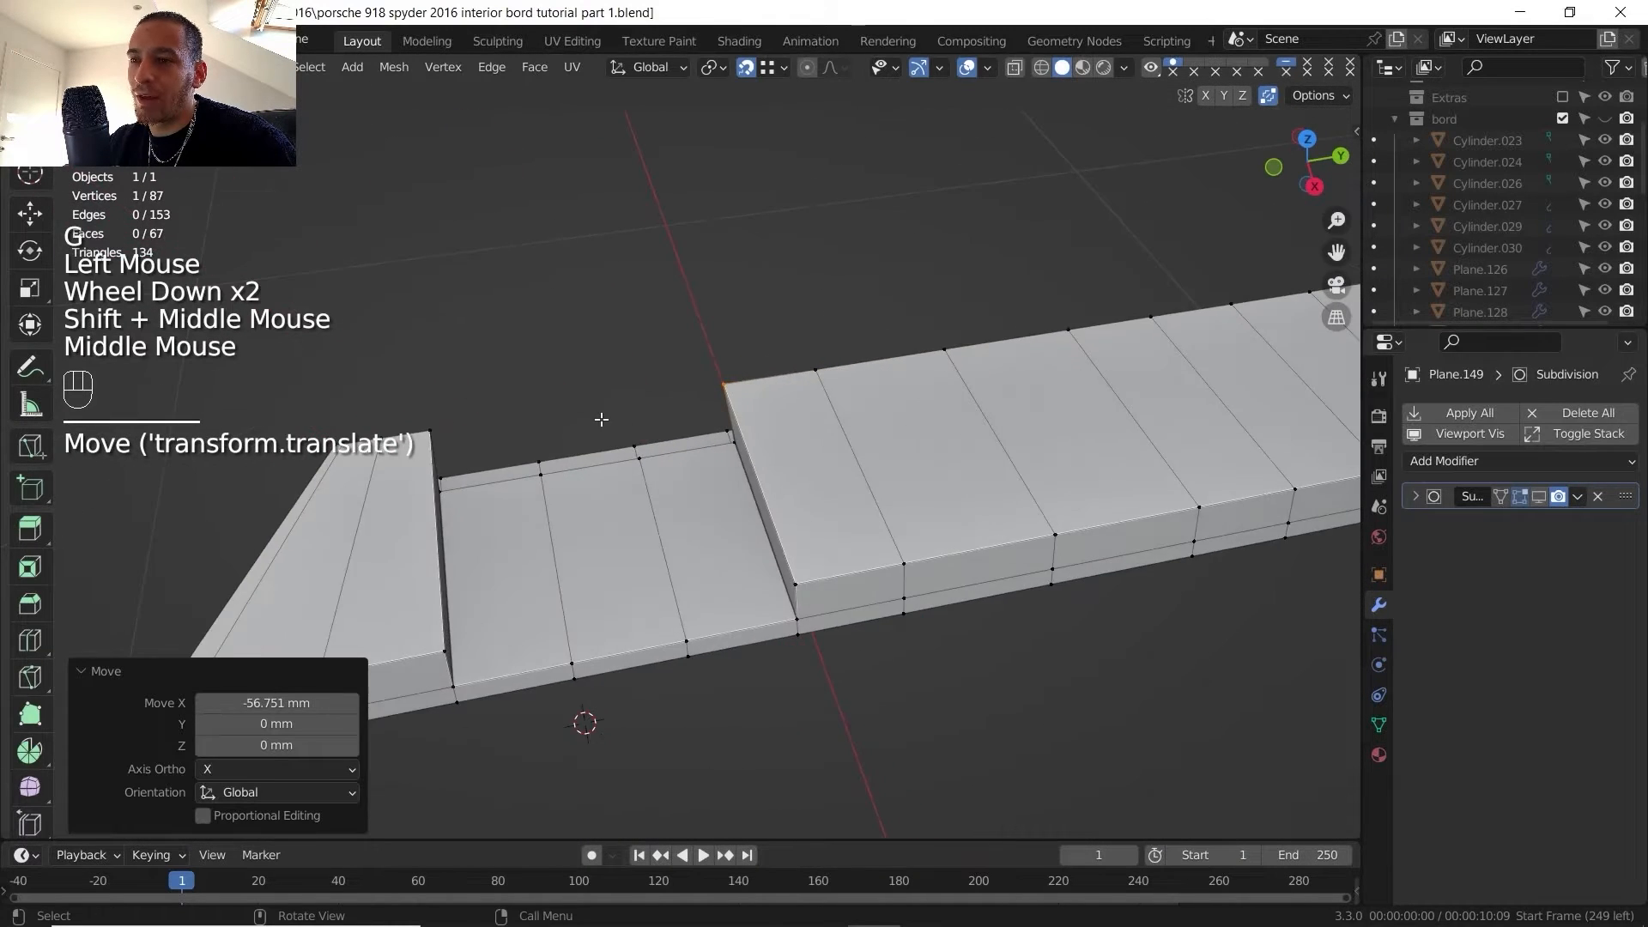
pyautogui.scroll(2, 601, 419)
pyautogui.press('1')
pyautogui.click(1262, 105)
pyautogui.click(1262, 105)
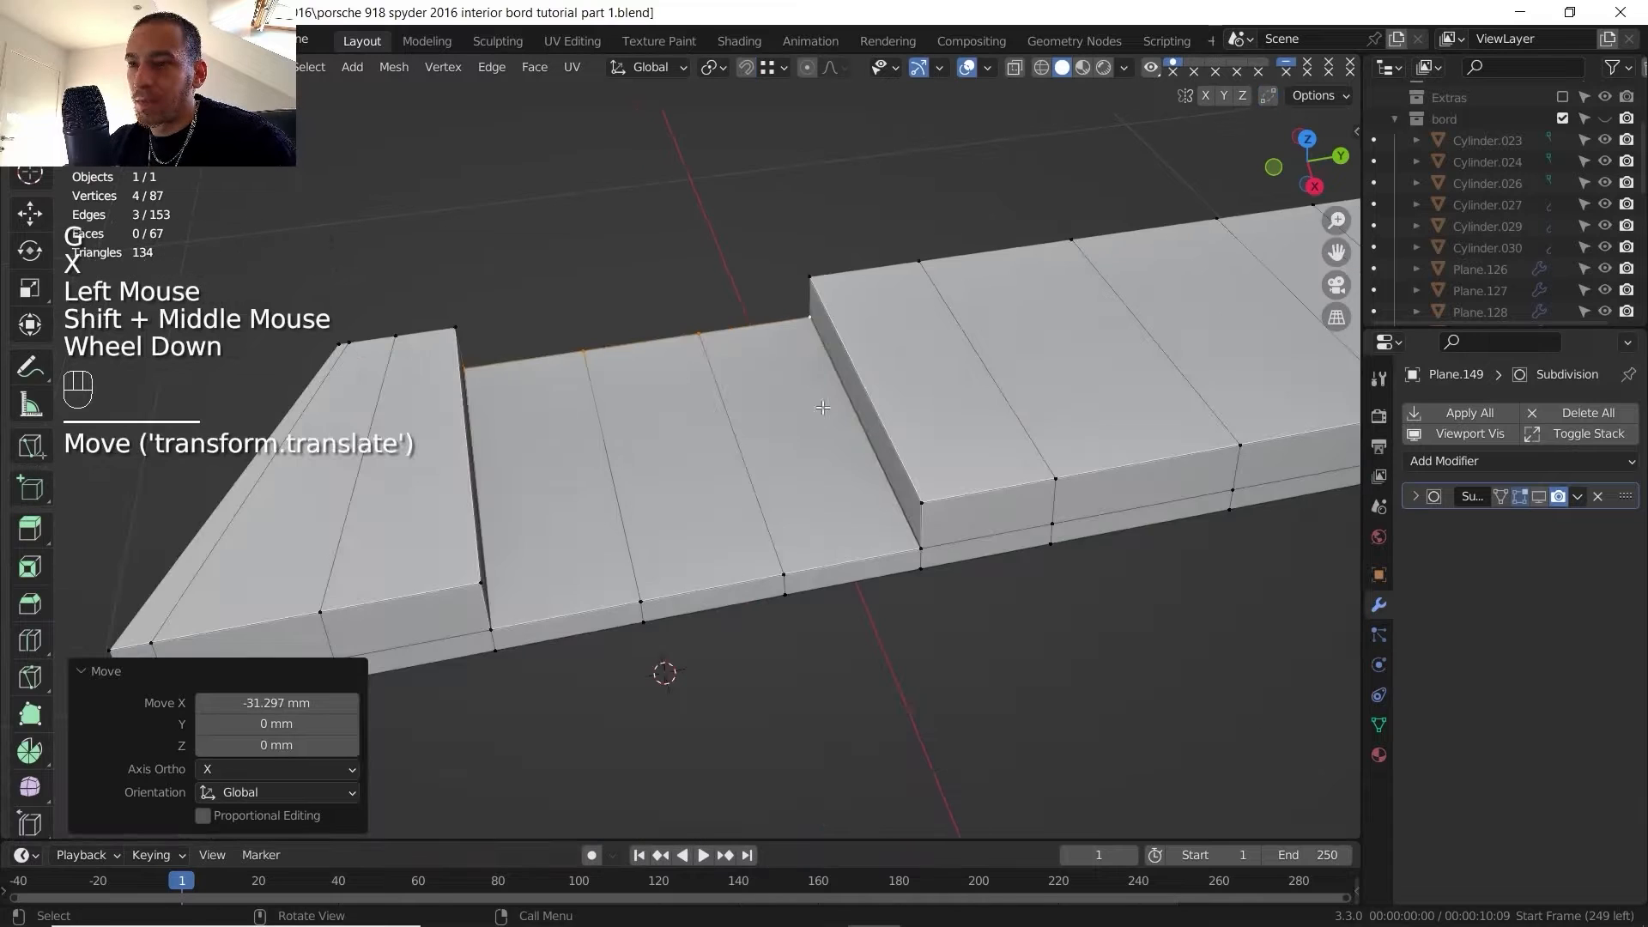
# - Slide the recess floor's outer side edge inward by a factor of -0.211 to slope that side wall
pyautogui.moveTo(822, 407); pyautogui.dragTo(549, 394, button='middle')
pyautogui.click(526, 389)
pyautogui.keyDown('ctrl'); pyautogui.click(525, 389); pyautogui.keyUp('ctrl')
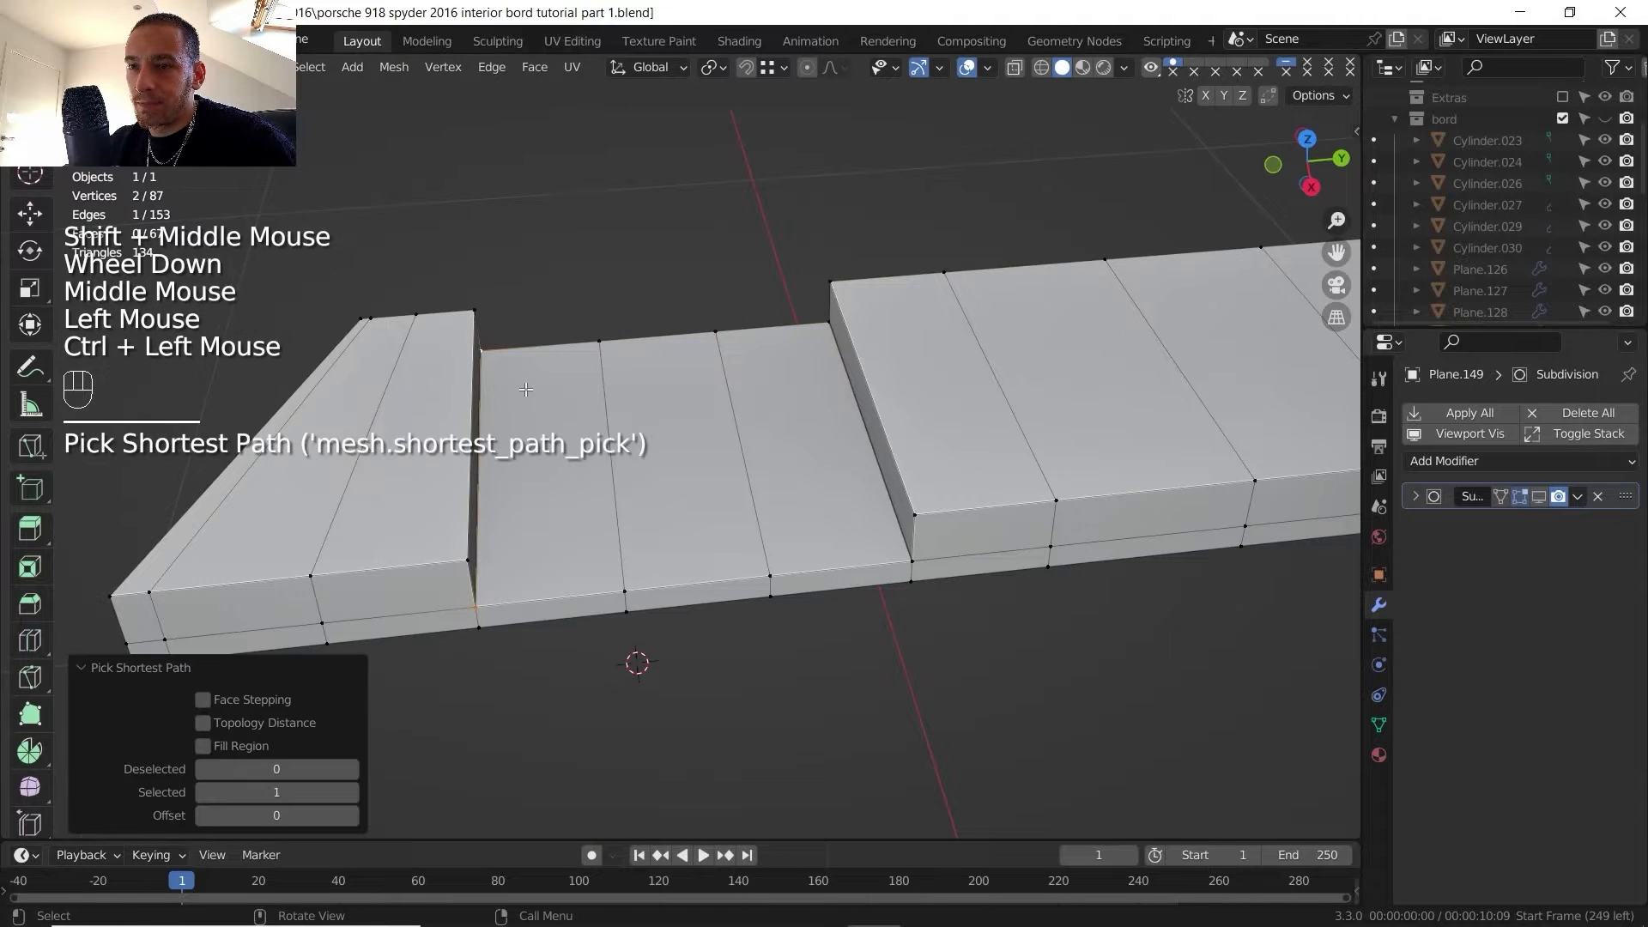
pyautogui.press('g')
pyautogui.press('g')
pyautogui.click(537, 395)
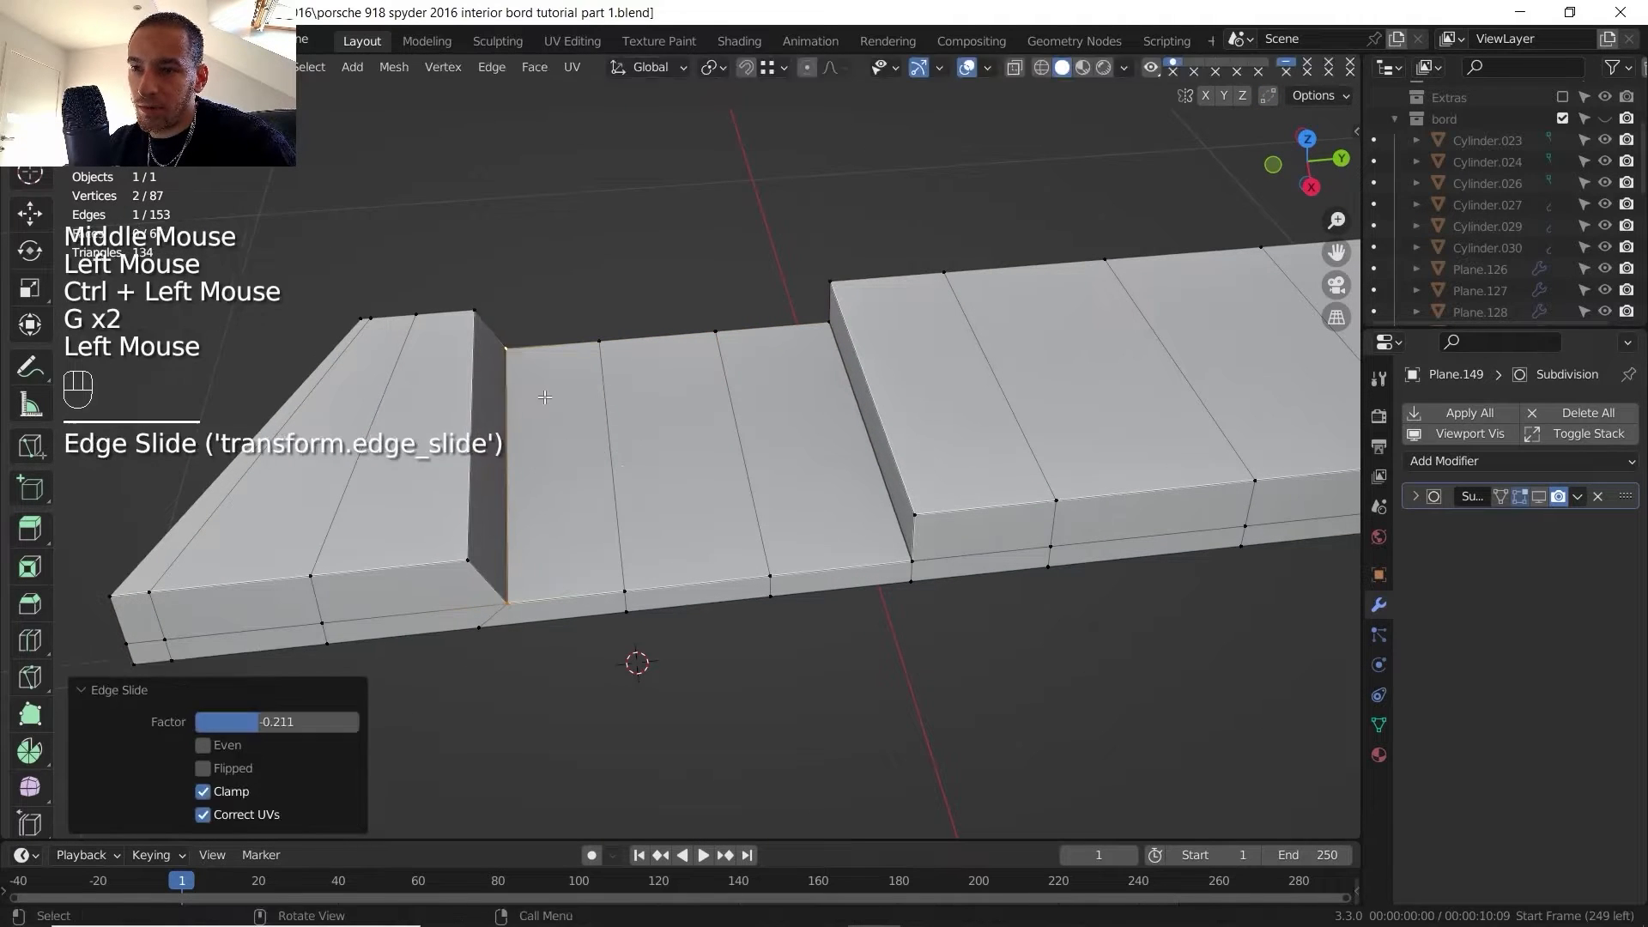
# - Slide the recess floor's opposite side edge inward to slope the other wall, and return to the full dashboard scene
pyautogui.click(912, 552)
pyautogui.click(826, 326)
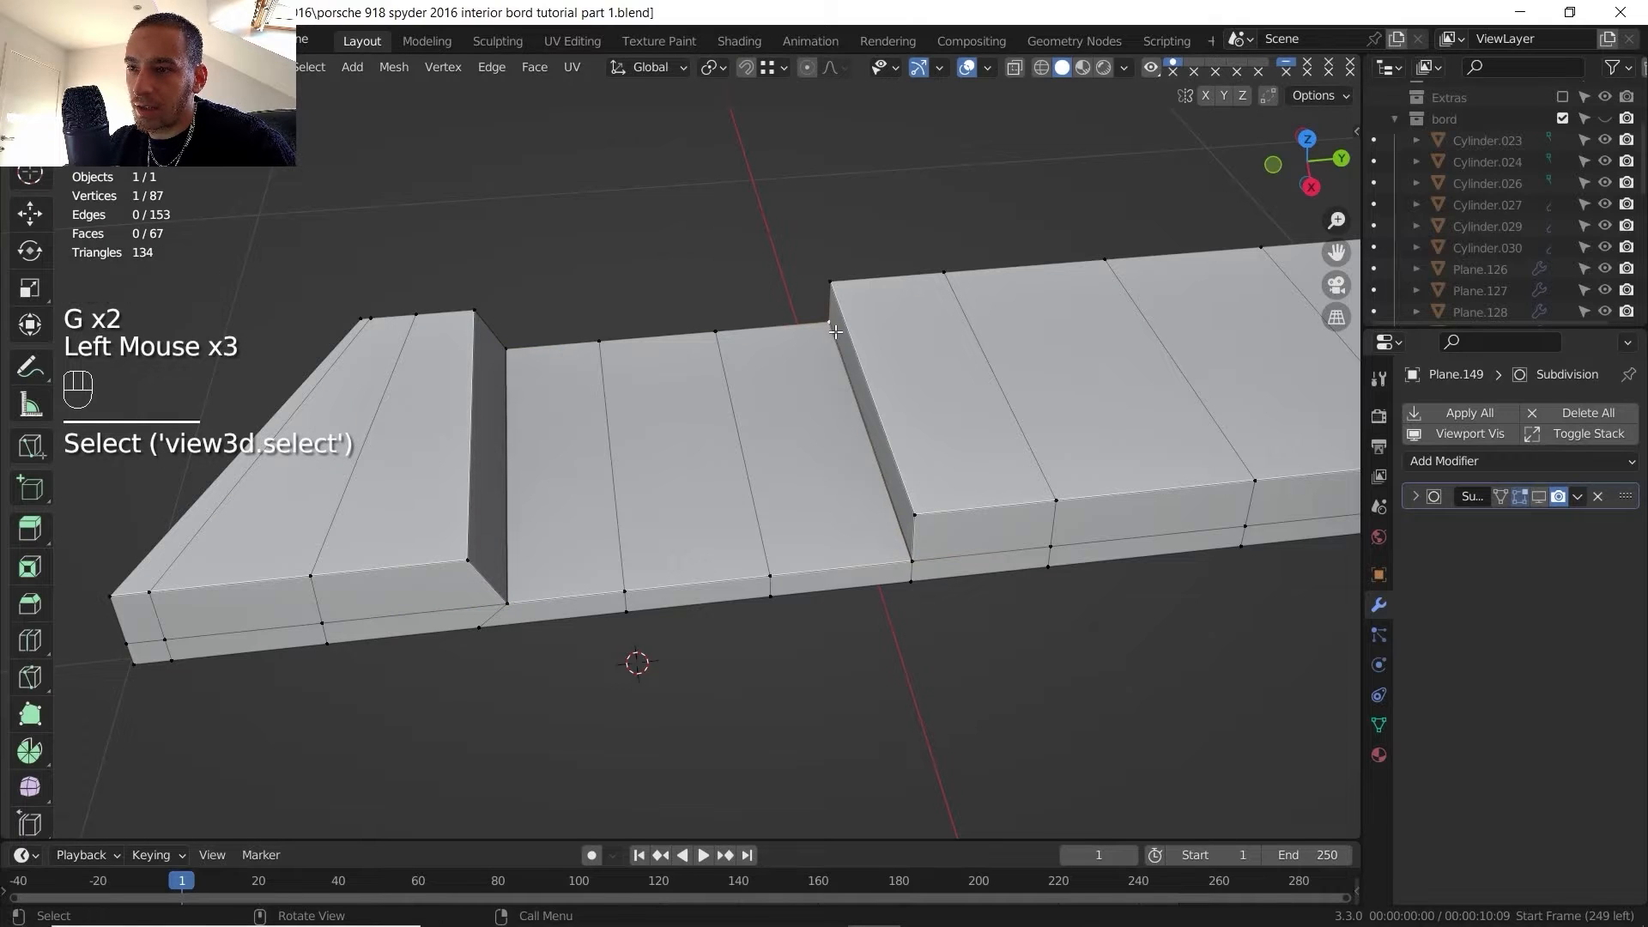
pyautogui.press('g')
pyautogui.press('g')
pyautogui.rightClick(816, 342)
pyautogui.keyDown('shift'); pyautogui.click(910, 557); pyautogui.keyUp('shift')
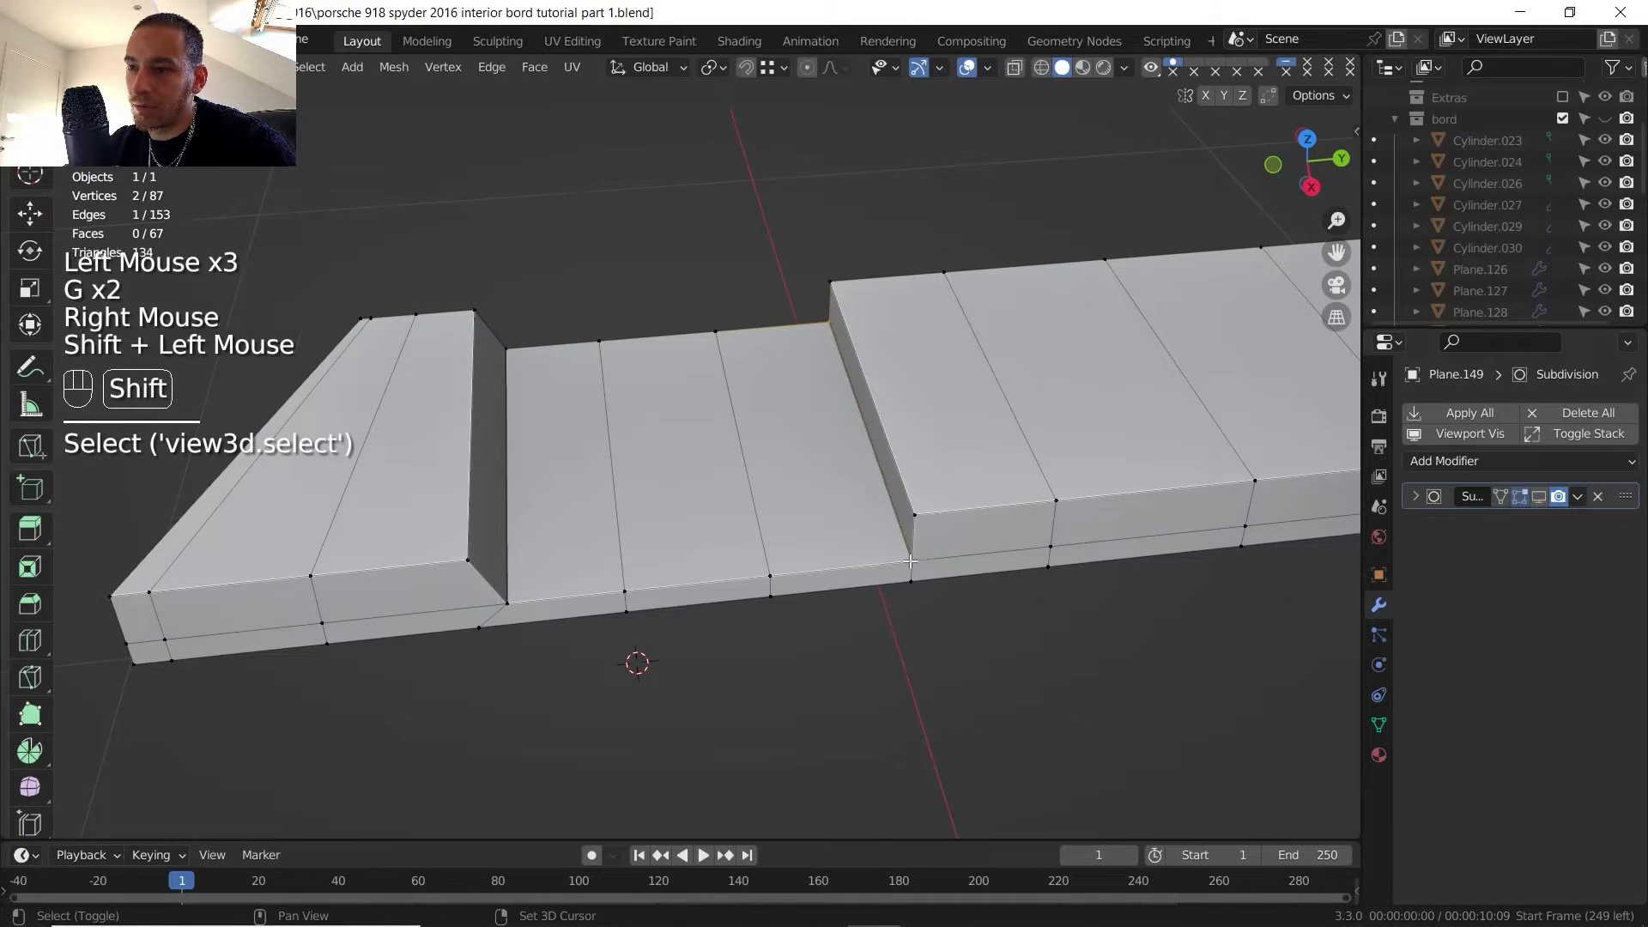
pyautogui.press('g')
pyautogui.press('g')
pyautogui.click(863, 528)
pyautogui.press('Tab')
pyautogui.press('/')
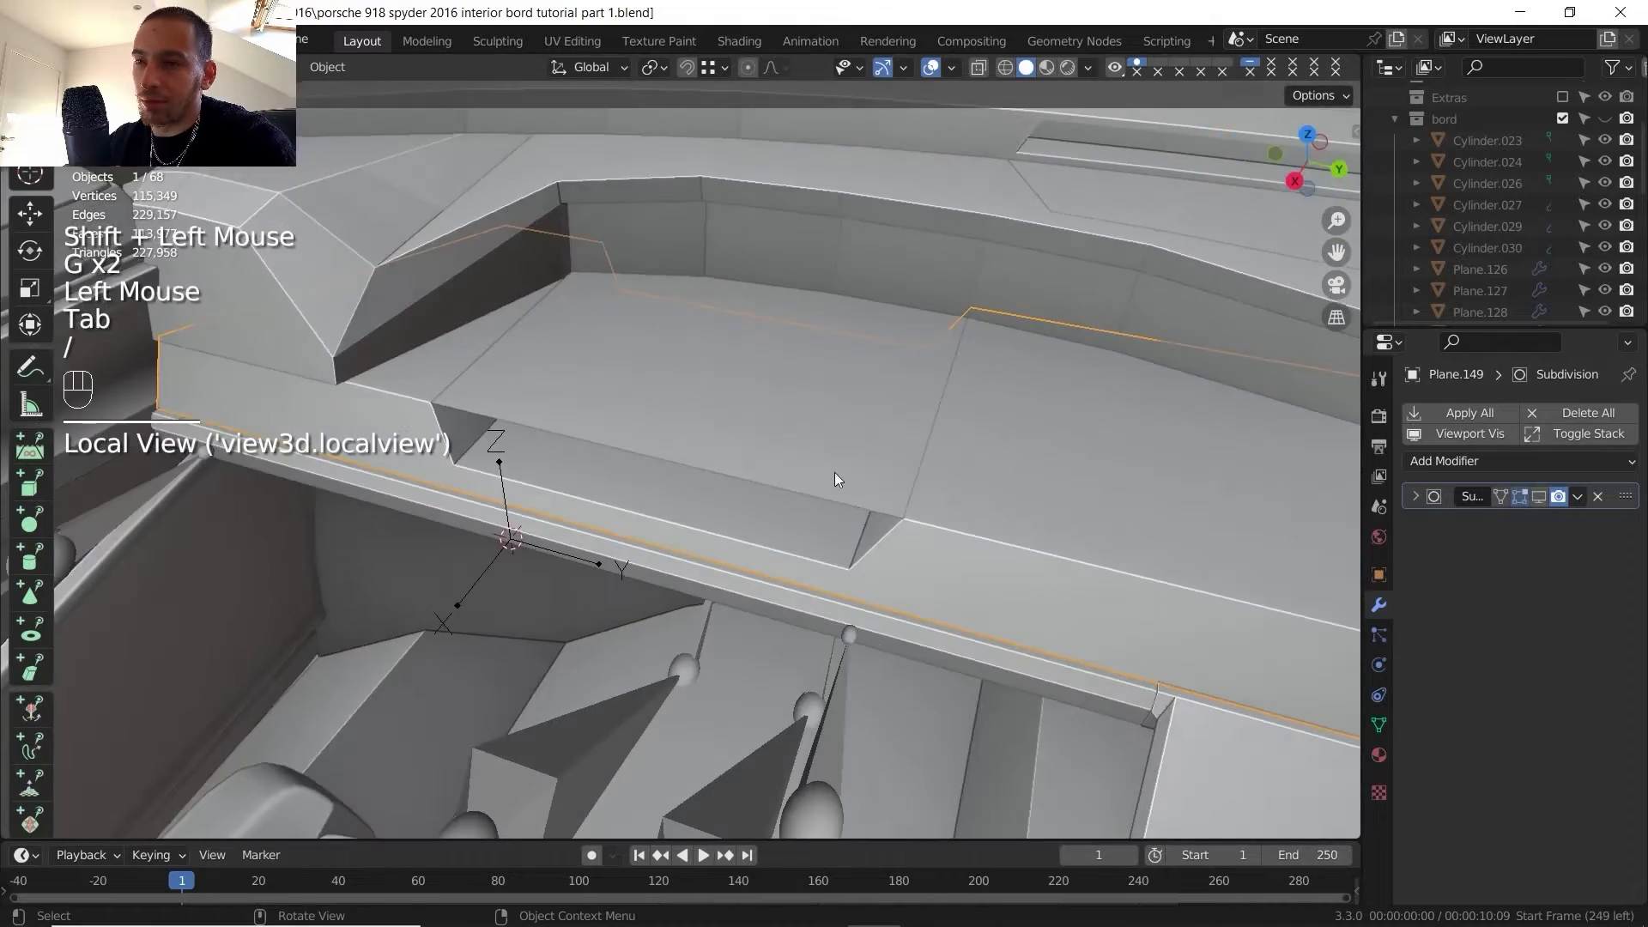
# - Slide the front edges of the separate panel backward to uncover the front part of the recess
pyautogui.scroll(-2, 819, 514)
pyautogui.keyDown('shift'); pyautogui.moveTo(819, 507); pyautogui.dragTo(815, 508, button='middle'); pyautogui.keyUp('shift')
pyautogui.moveTo(816, 508); pyautogui.dragTo(862, 378, button='middle')
pyautogui.click(764, 447)
pyautogui.scroll(1, 765, 451)
pyautogui.keyDown('shift'); pyautogui.scroll(1, 765, 451); pyautogui.keyUp('shift')
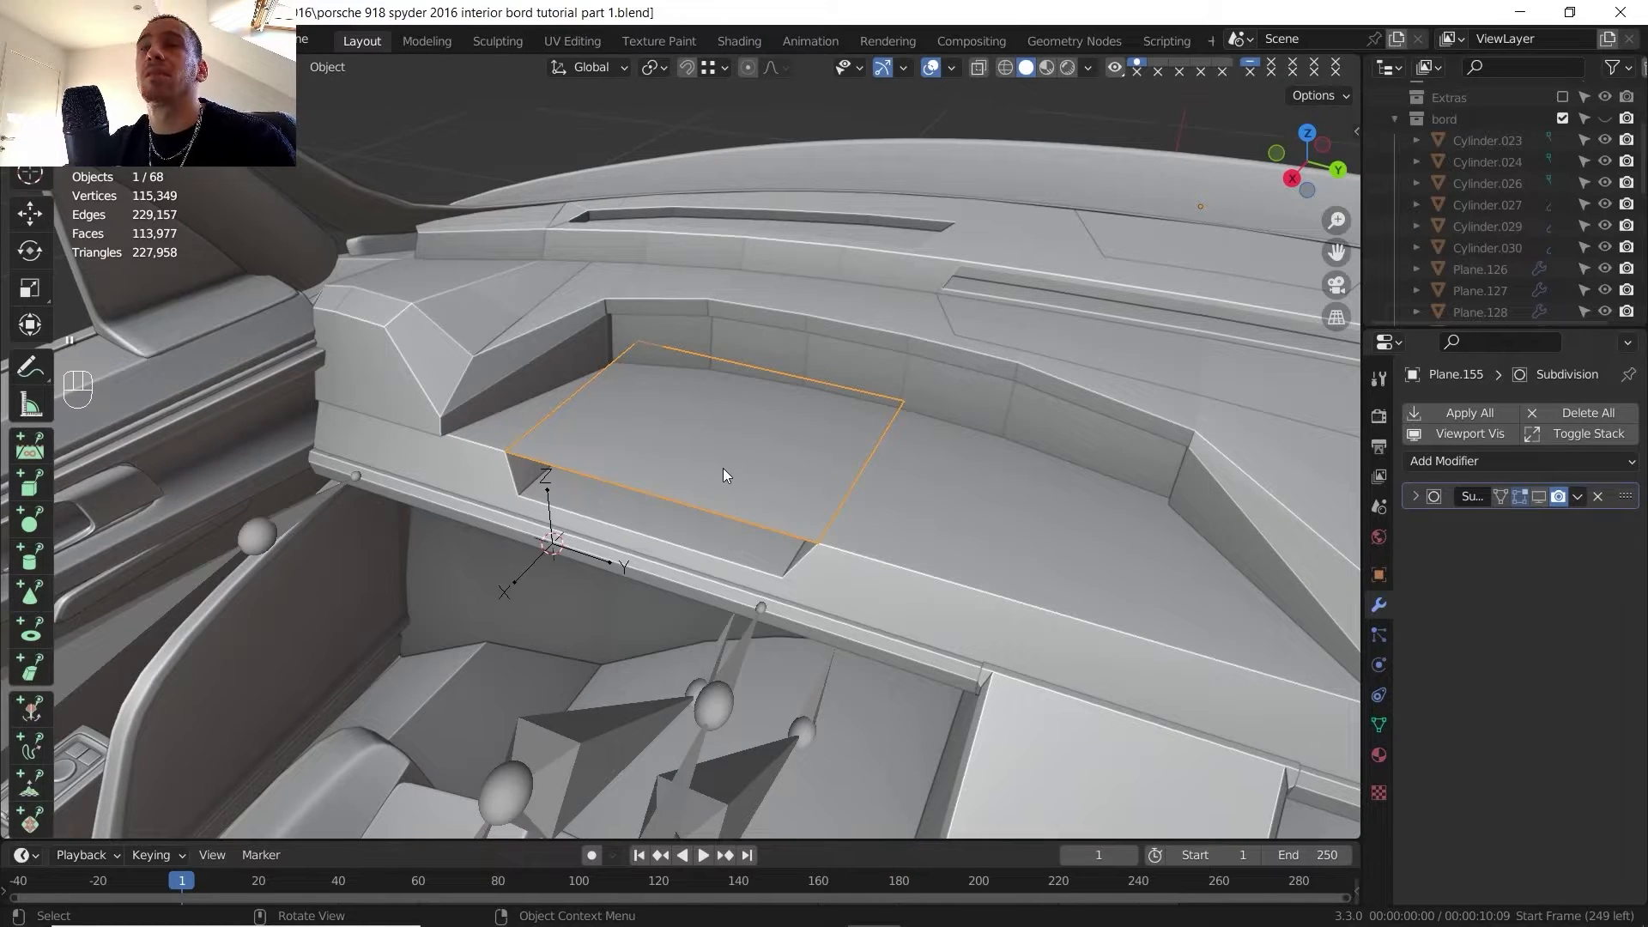
pyautogui.press('Tab')
pyautogui.press('2')
pyautogui.click(658, 509)
pyautogui.keyDown('ctrl'); pyautogui.click(742, 521); pyautogui.keyUp('ctrl')
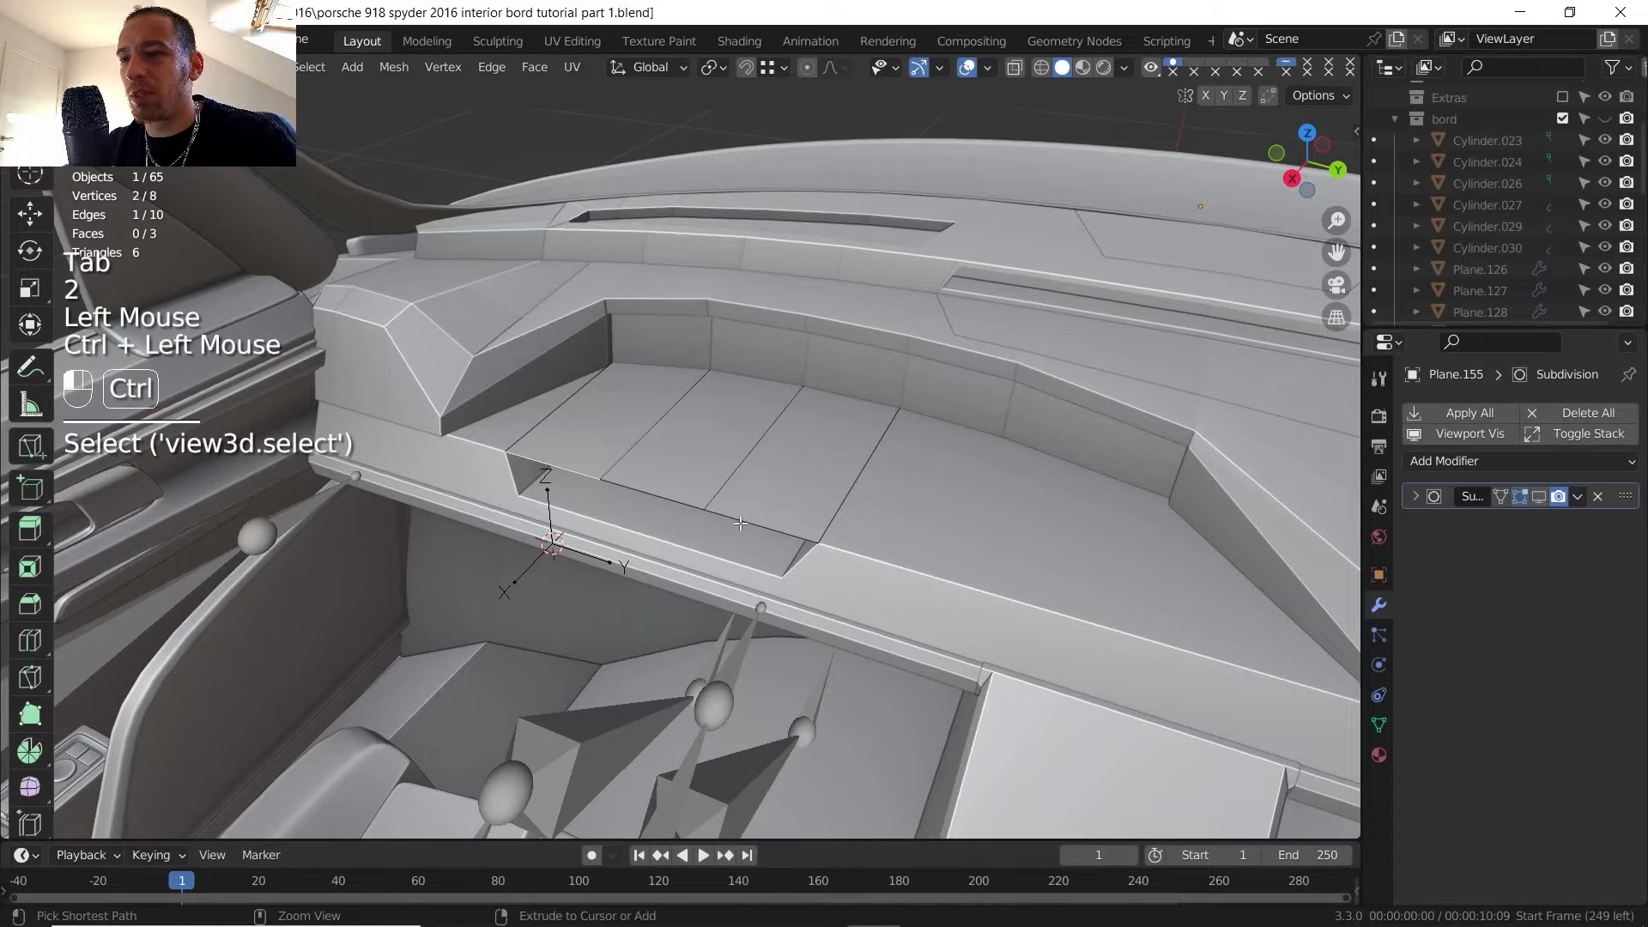
pyautogui.press('g')
pyautogui.press('g')
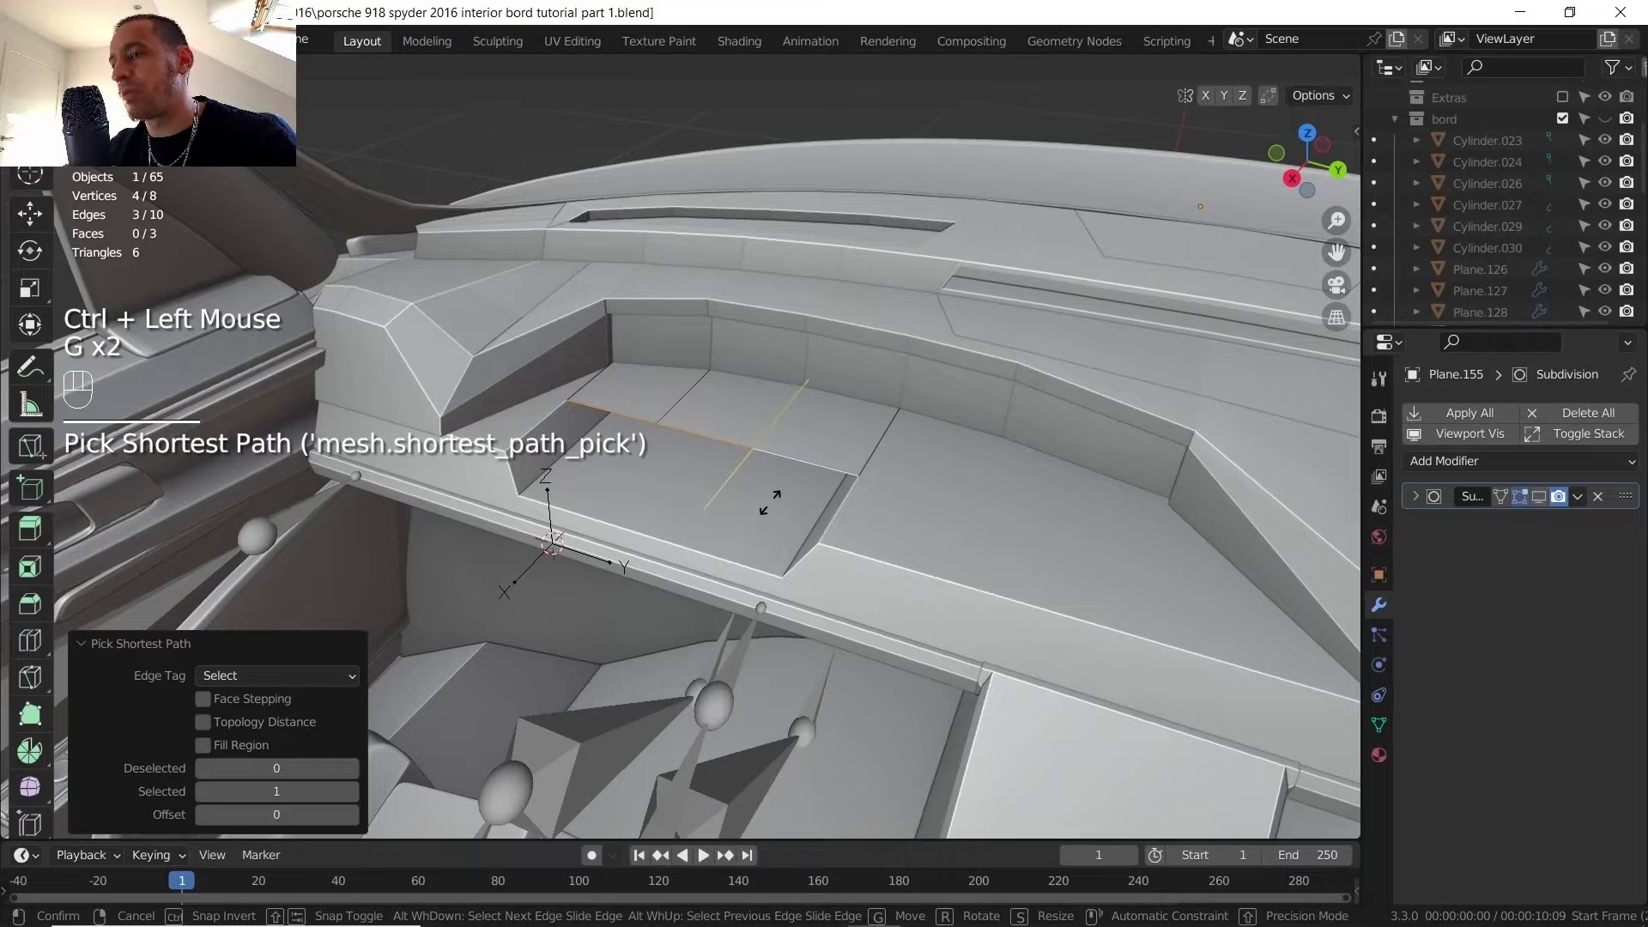
pyautogui.click(770, 502)
# - Scale the face loops at both sides of the lower dashboard's recess to 0.850 along Y
pyautogui.scroll(-2, 769, 476)
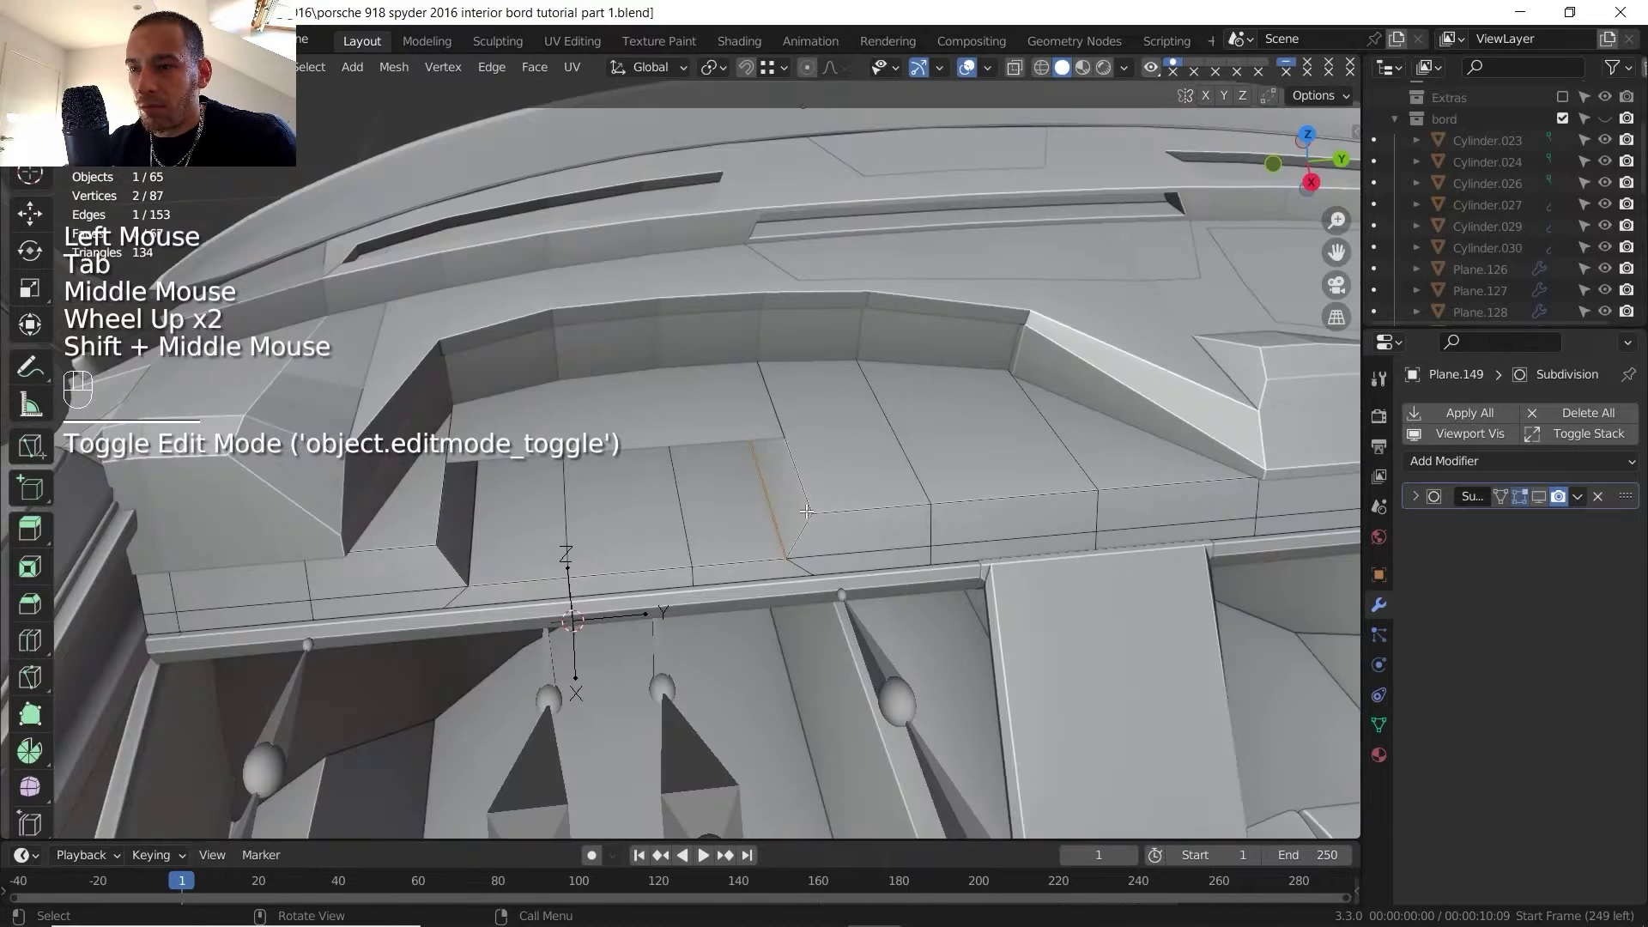
pyautogui.press('alt')
pyautogui.keyDown('alt'); pyautogui.click(794, 565); pyautogui.keyUp('alt')
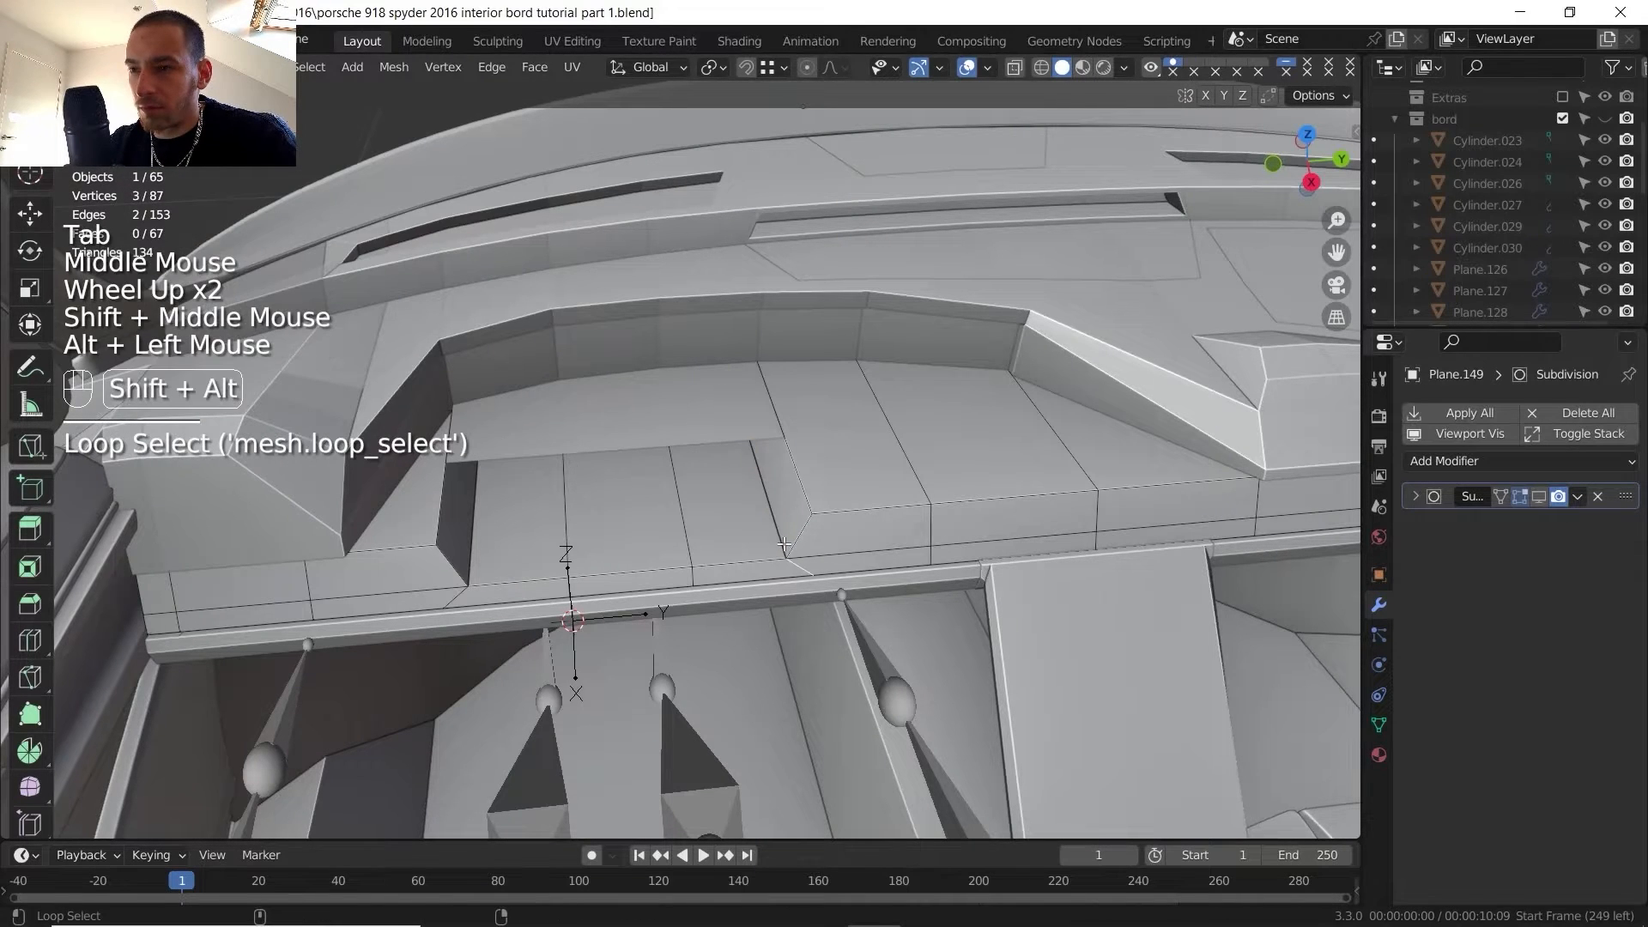
pyautogui.keyDown('alt'); pyautogui.keyDown('shift'); pyautogui.click(536, 524); pyautogui.keyUp('shift'); pyautogui.keyUp('alt')
pyautogui.press('s')
pyautogui.press('y')
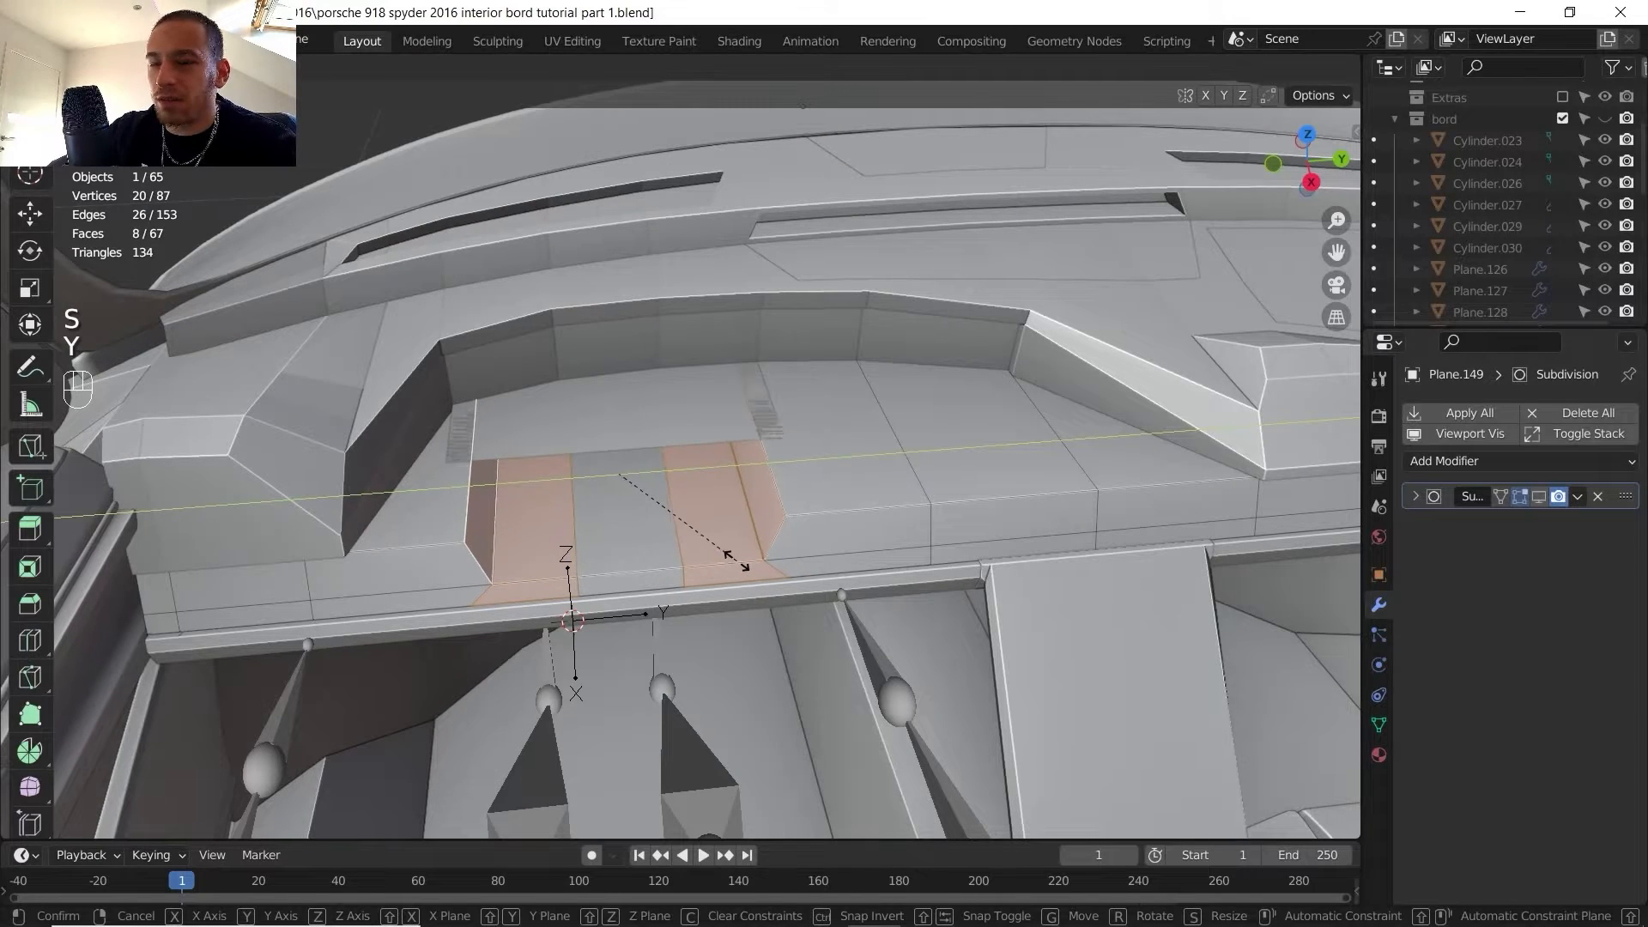
pyautogui.click(739, 556)
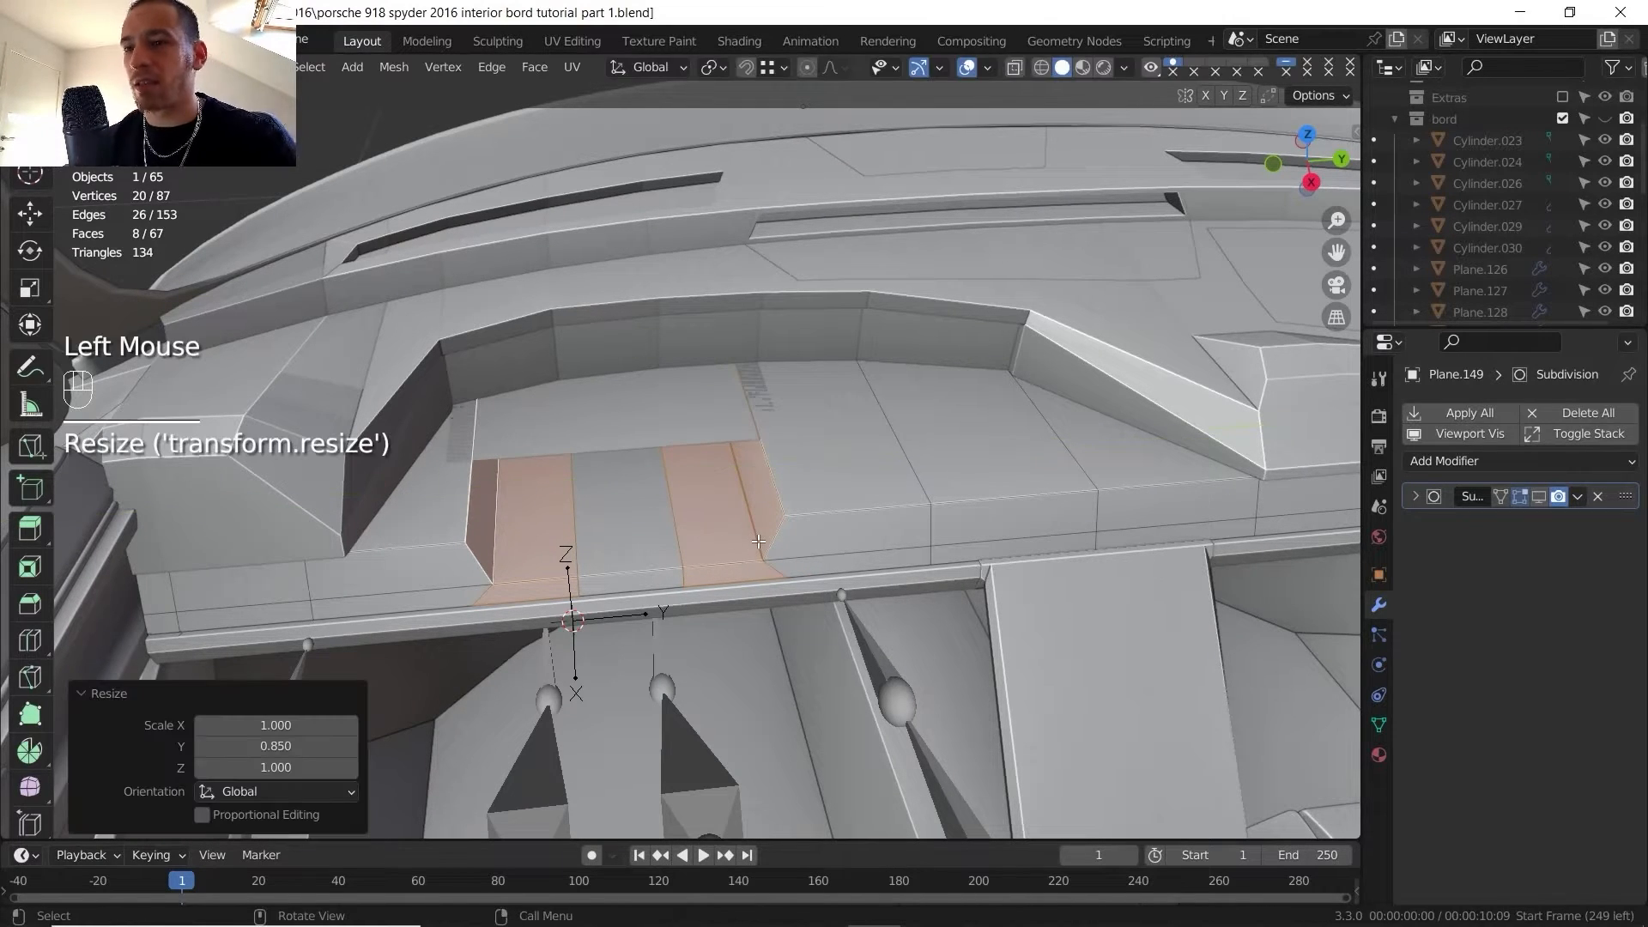
# - Lower both side edges of the separate recess panel along Z to tuck them beneath the surrounding dashboard surface
pyautogui.press('Tab')
pyautogui.click(683, 418)
pyautogui.press('Tab')
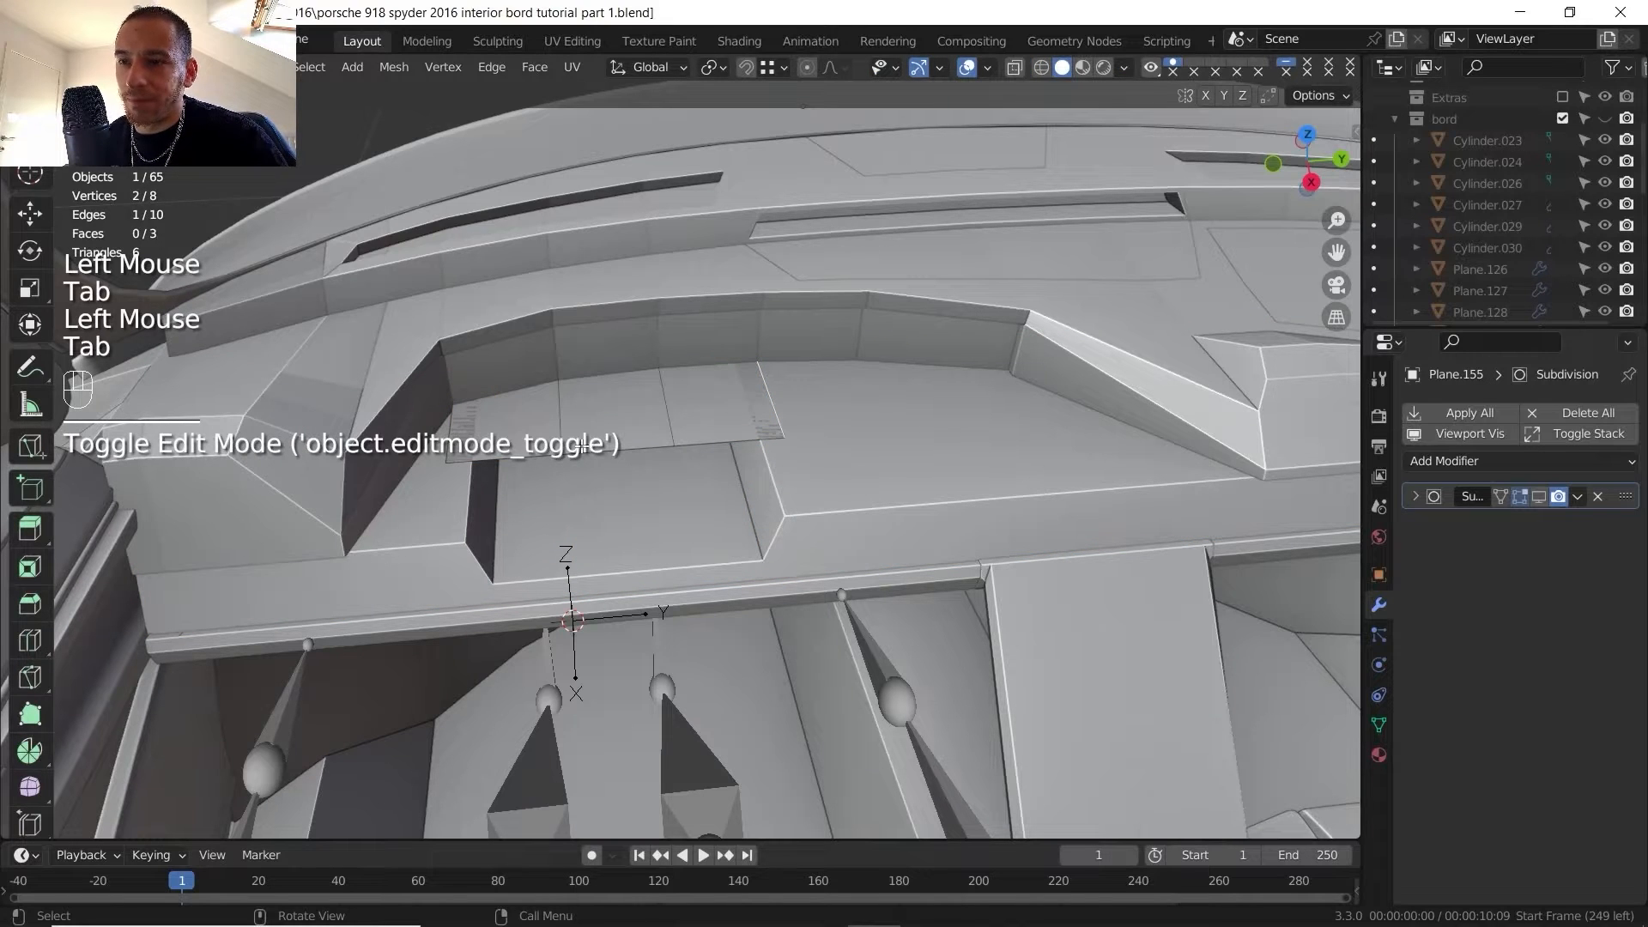
pyautogui.keyDown('shift'); pyautogui.click(488, 433); pyautogui.keyUp('shift')
pyautogui.press('2')
pyautogui.click(673, 430)
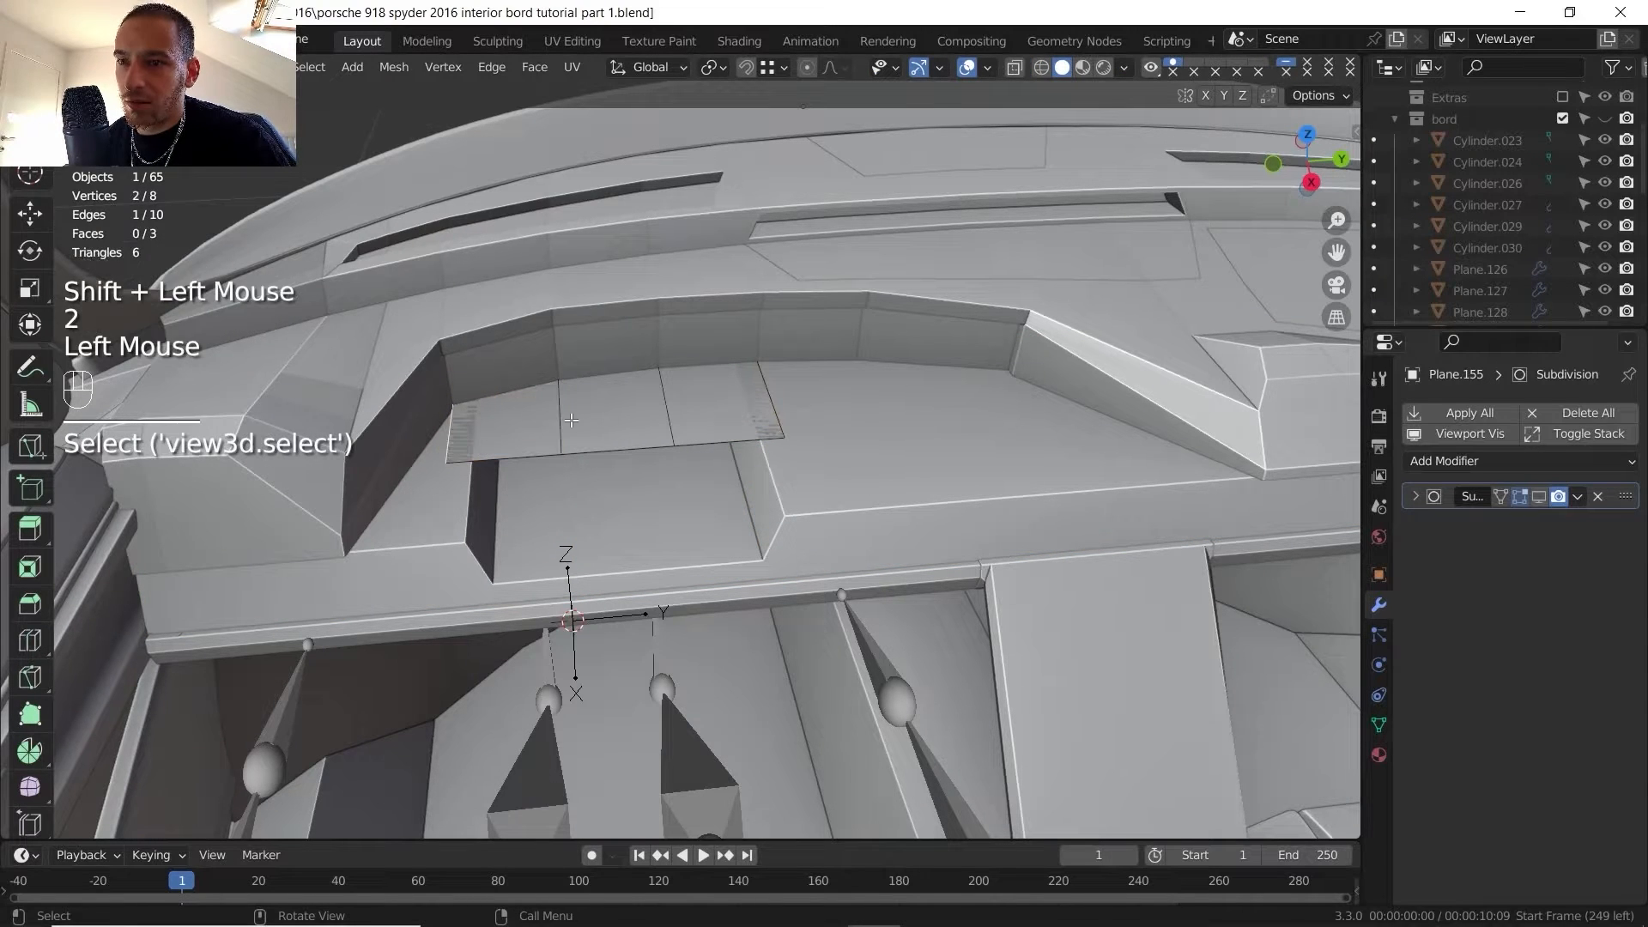
pyautogui.keyDown('shift'); pyautogui.click(778, 405); pyautogui.keyUp('shift')
pyautogui.press('g')
pyautogui.press('z')
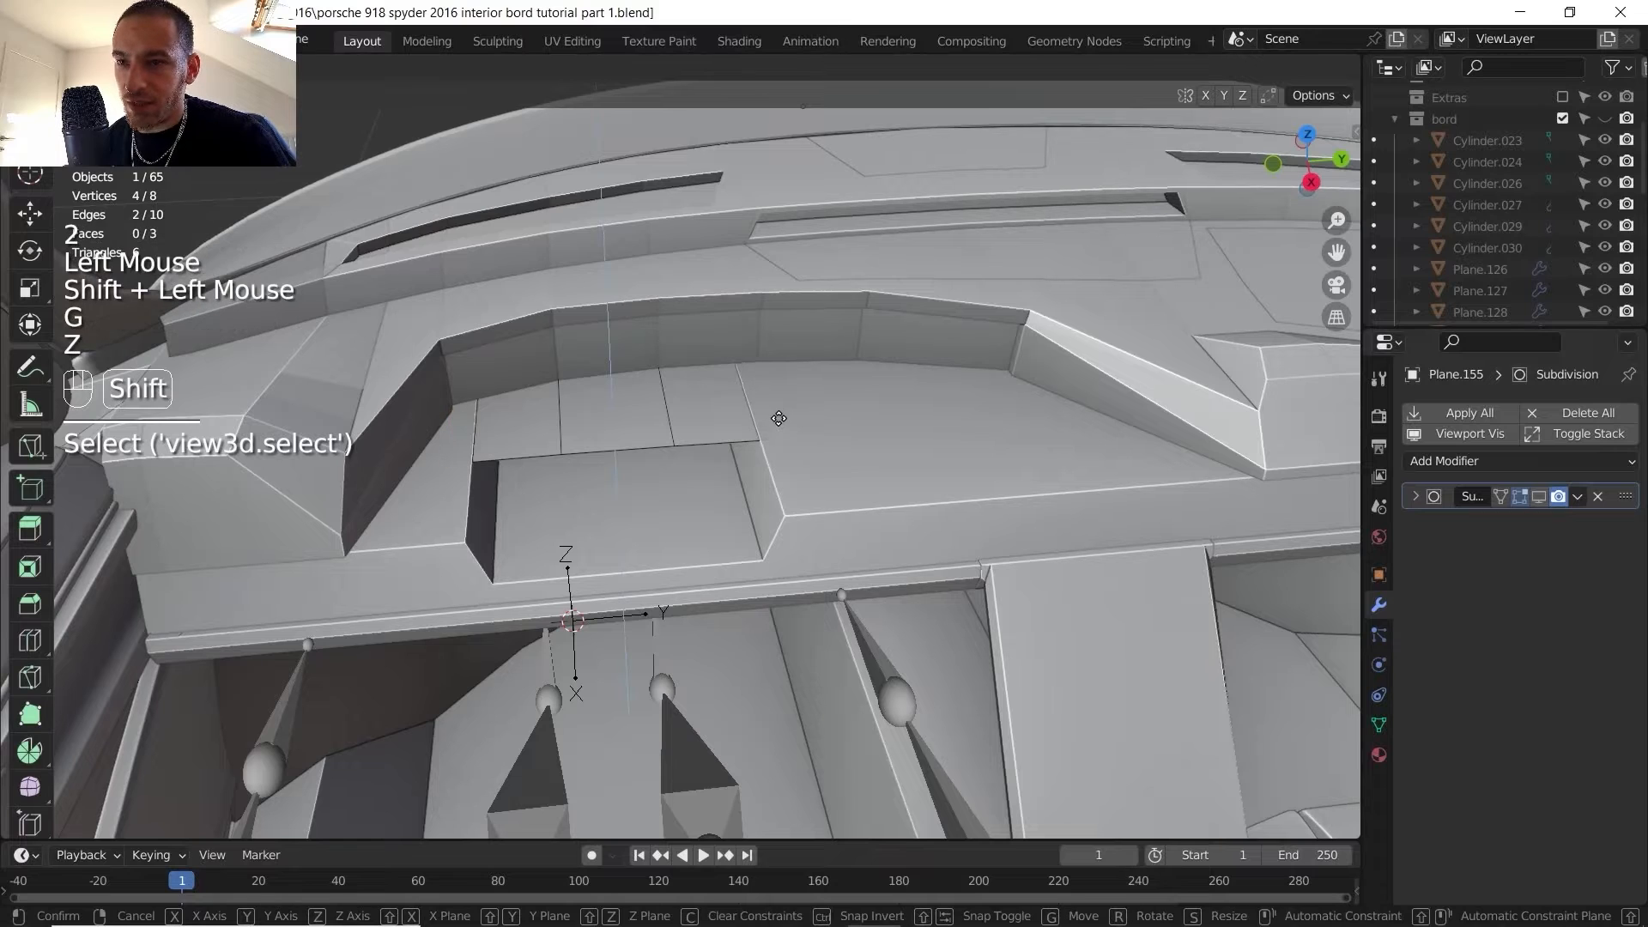
pyautogui.keyDown('shift'); pyautogui.click(780, 423); pyautogui.keyUp('shift')
pyautogui.press('Tab')
# - Isolate the upper dashboard shell and open its mesh for editing at the outer end's inner side wall
pyautogui.scroll(-1, 777, 419)
pyautogui.keyDown('shift'); pyautogui.moveTo(777, 419); pyautogui.dragTo(759, 422, button='middle'); pyautogui.keyUp('shift')
pyautogui.moveTo(760, 423); pyautogui.dragTo(740, 419, button='middle')
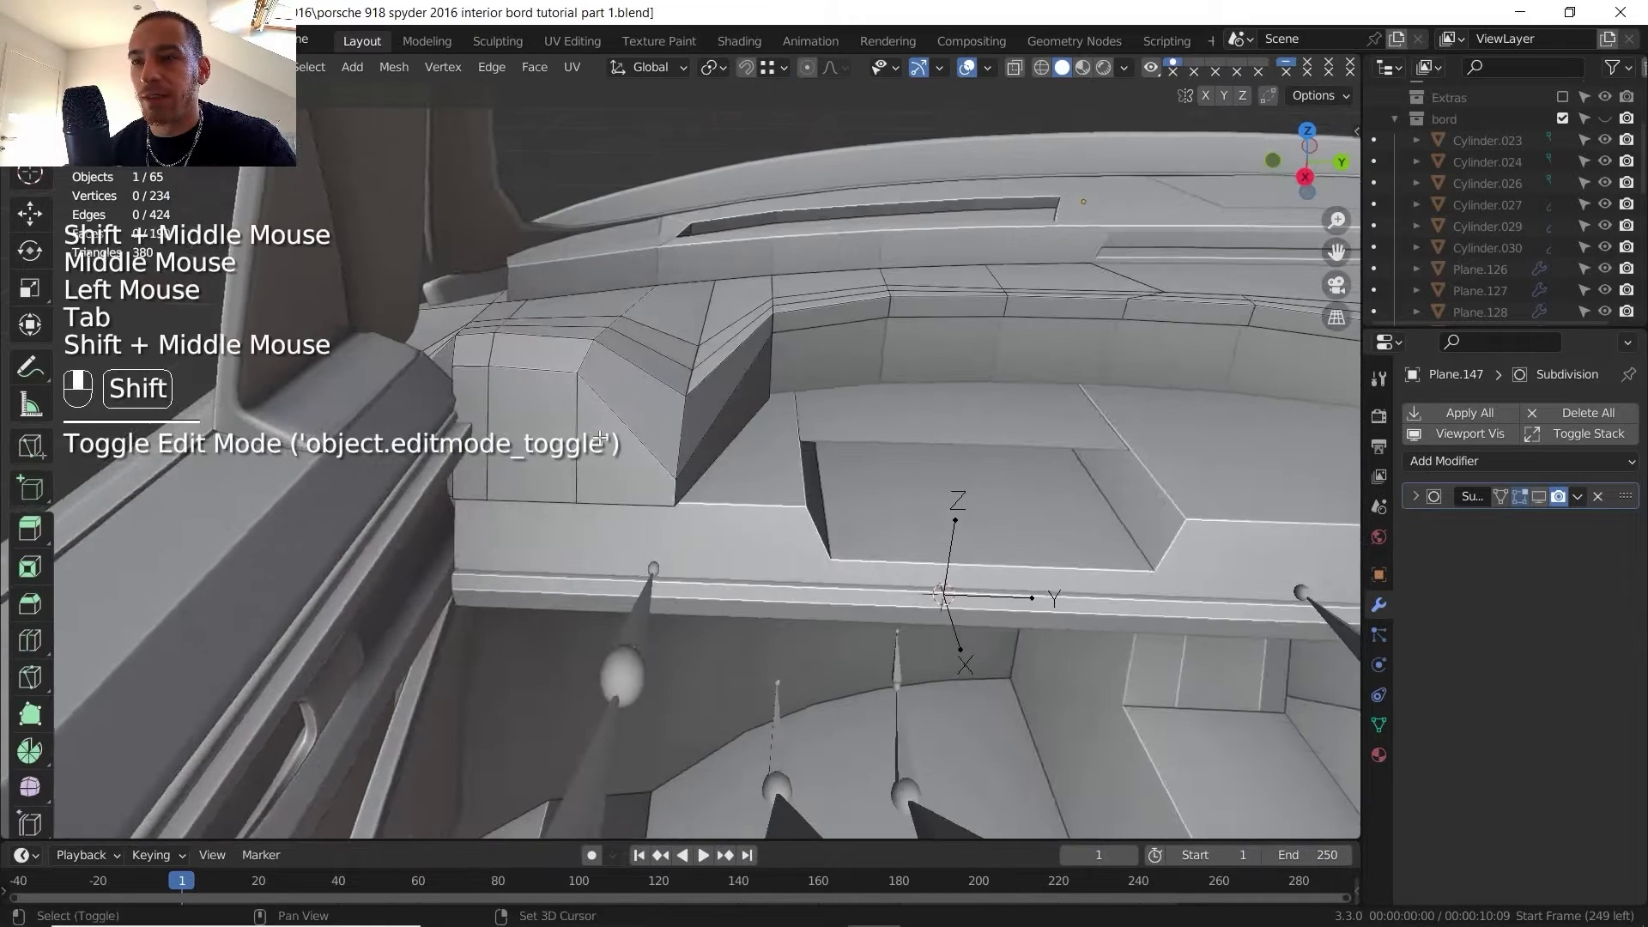
pyautogui.press('Tab')
pyautogui.moveTo(588, 451); pyautogui.dragTo(627, 445, button='middle')
pyautogui.press('KP_Divide')
pyautogui.moveTo(627, 446); pyautogui.dragTo(678, 481, button='middle')
pyautogui.scroll(2, 673, 440)
pyautogui.click(702, 402)
pyautogui.press('Tab')
pyautogui.scroll(2, 665, 532)
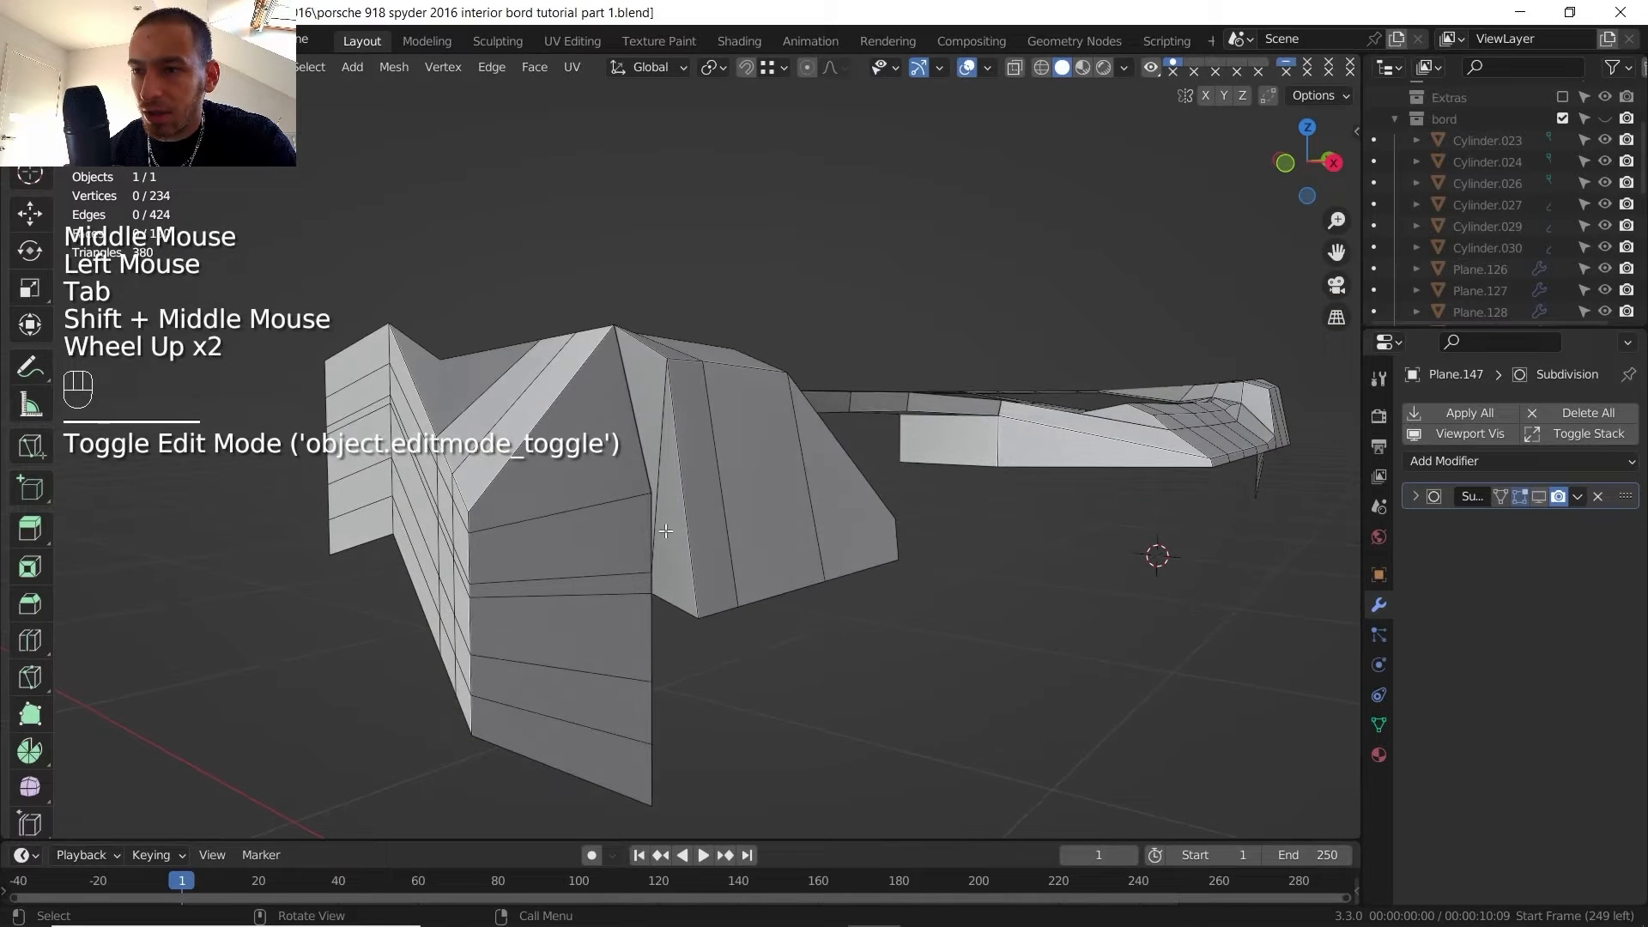
# - Slide the two middle vertices on the inner side wall's rear edge upward along that edge
pyautogui.press('1')
pyautogui.click(658, 566)
pyautogui.press('g')
pyautogui.press('g')
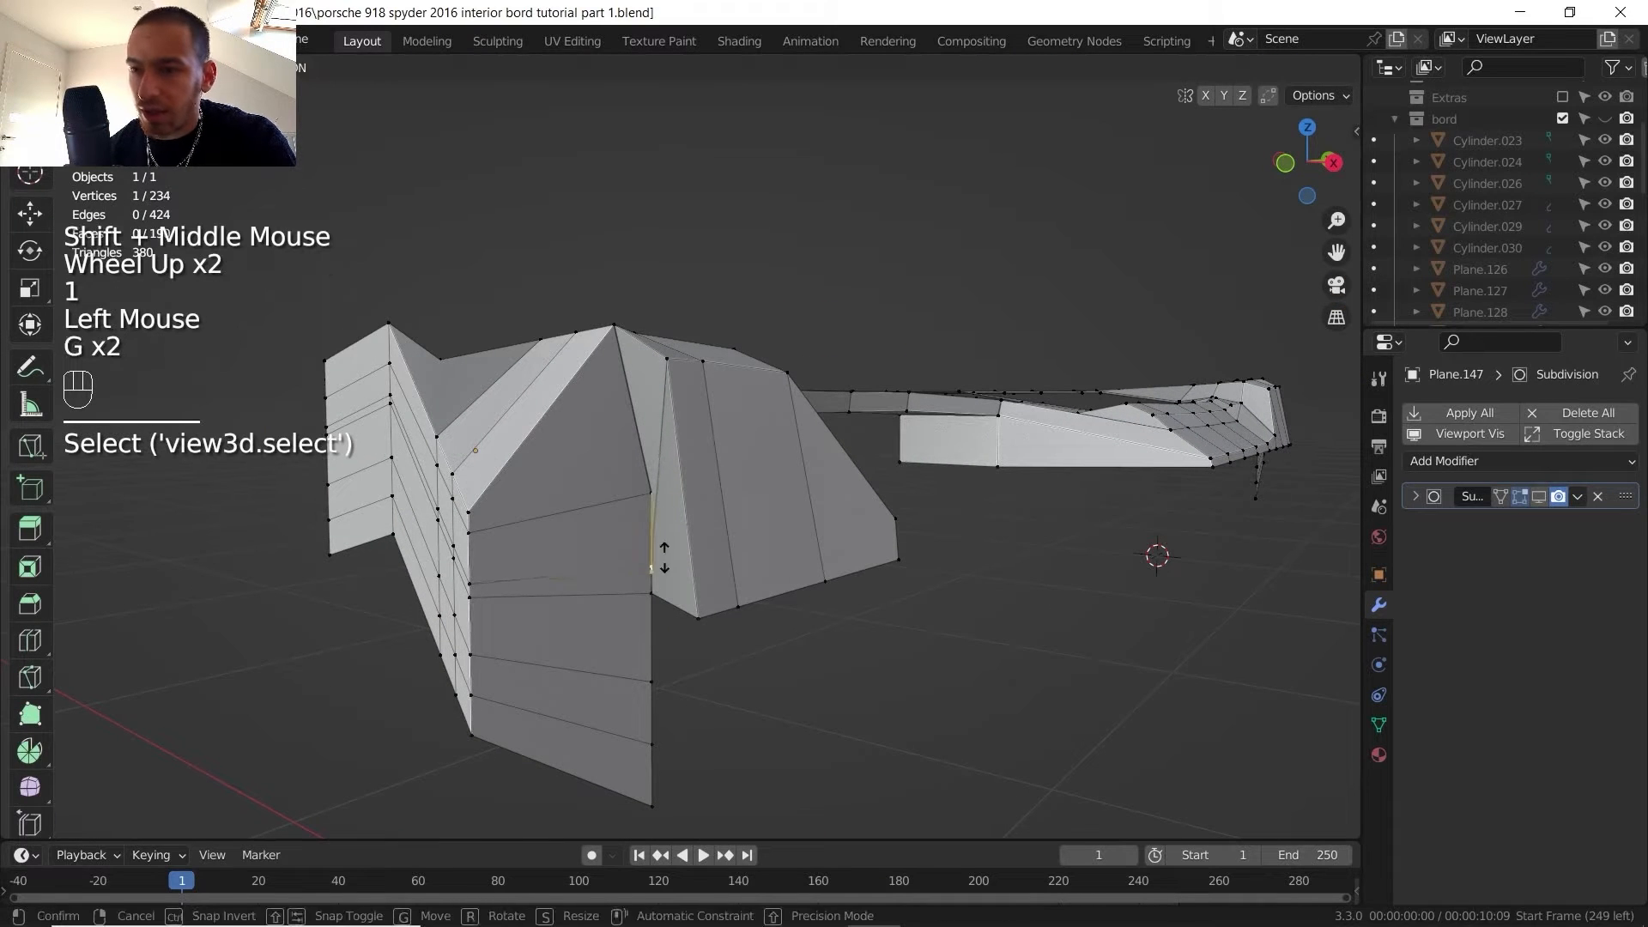
pyautogui.click(670, 524)
pyautogui.click(656, 497)
pyautogui.press('g')
pyautogui.press('g')
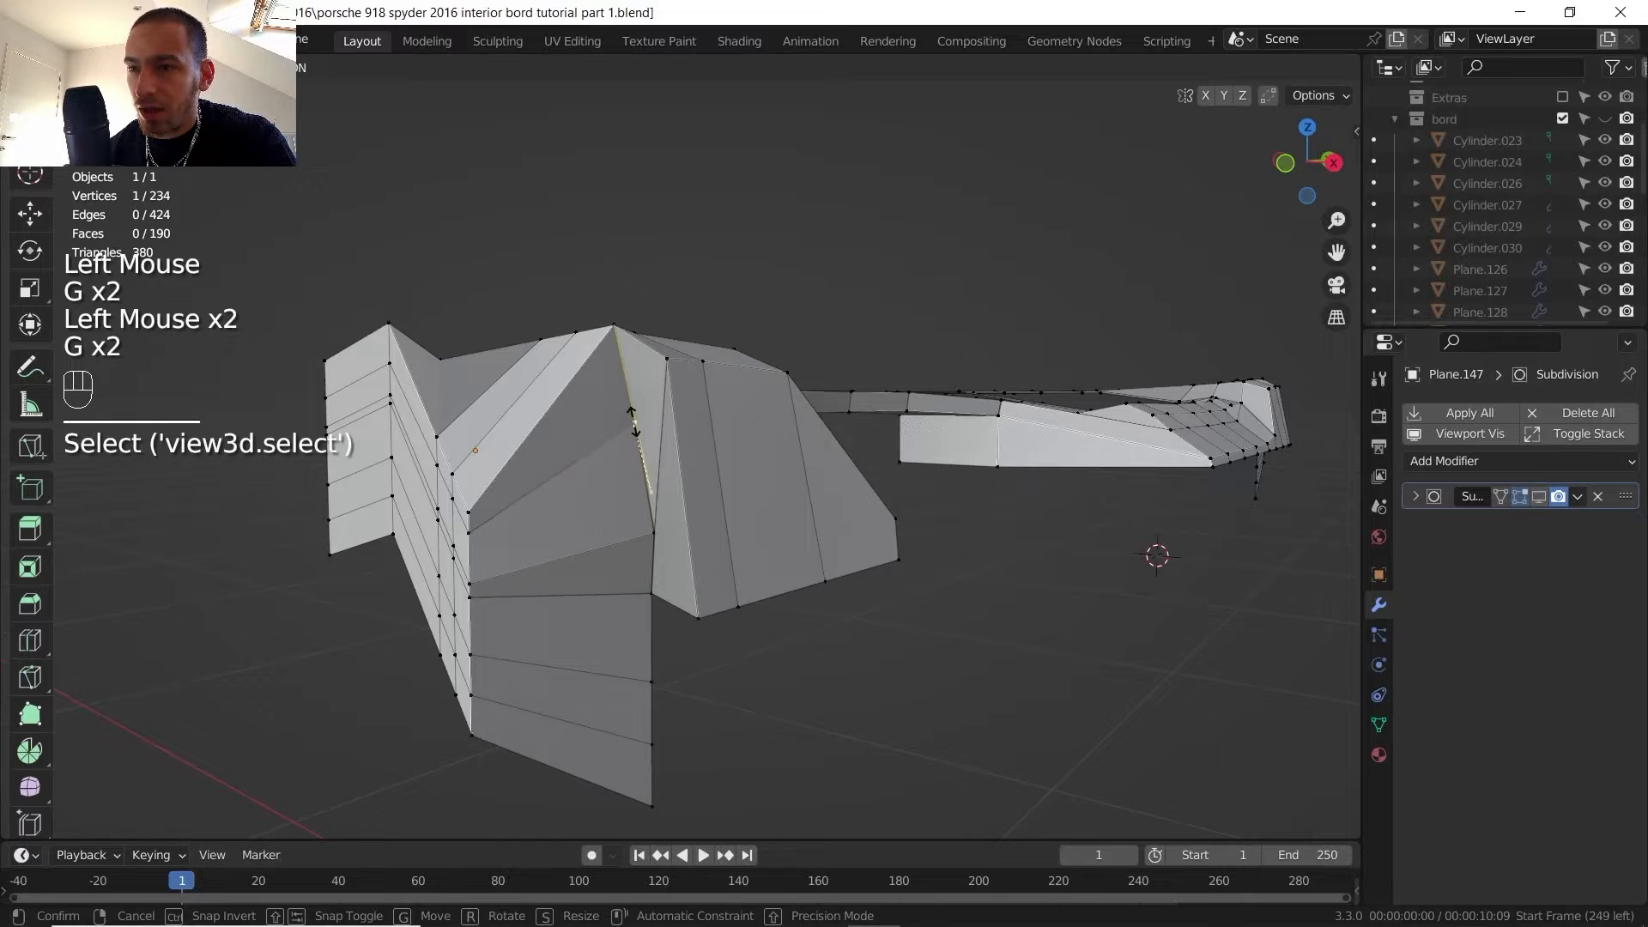
pyautogui.click(630, 411)
pyautogui.press('g')
pyautogui.press('g')
pyautogui.click(630, 504)
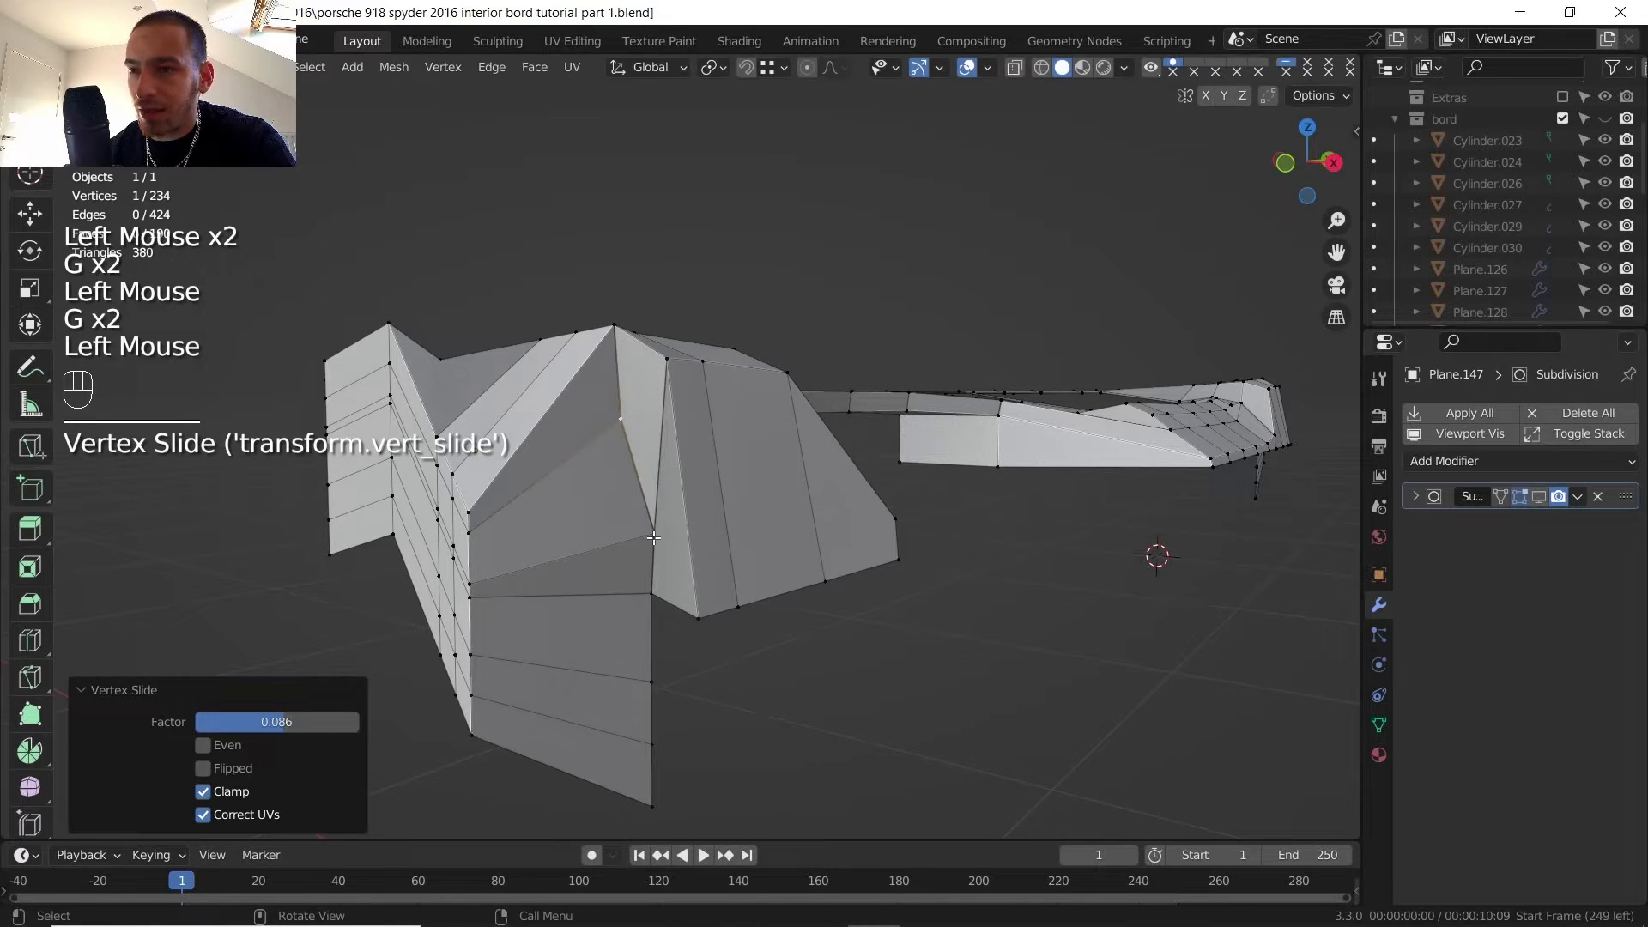
pyautogui.click(654, 538)
# - Knife-cut across the outer end block from the upper slid vertex to the block's lower far corner
pyautogui.keyDown('shift'); pyautogui.moveTo(684, 533); pyautogui.dragTo(692, 541, button='middle'); pyautogui.keyUp('shift')
pyautogui.moveTo(692, 541); pyautogui.dragTo(794, 562, button='middle')
pyautogui.keyDown('shift'); pyautogui.moveTo(794, 563); pyautogui.dragTo(772, 549, button='middle'); pyautogui.keyUp('shift')
pyautogui.moveTo(772, 549); pyautogui.dragTo(691, 562, button='middle')
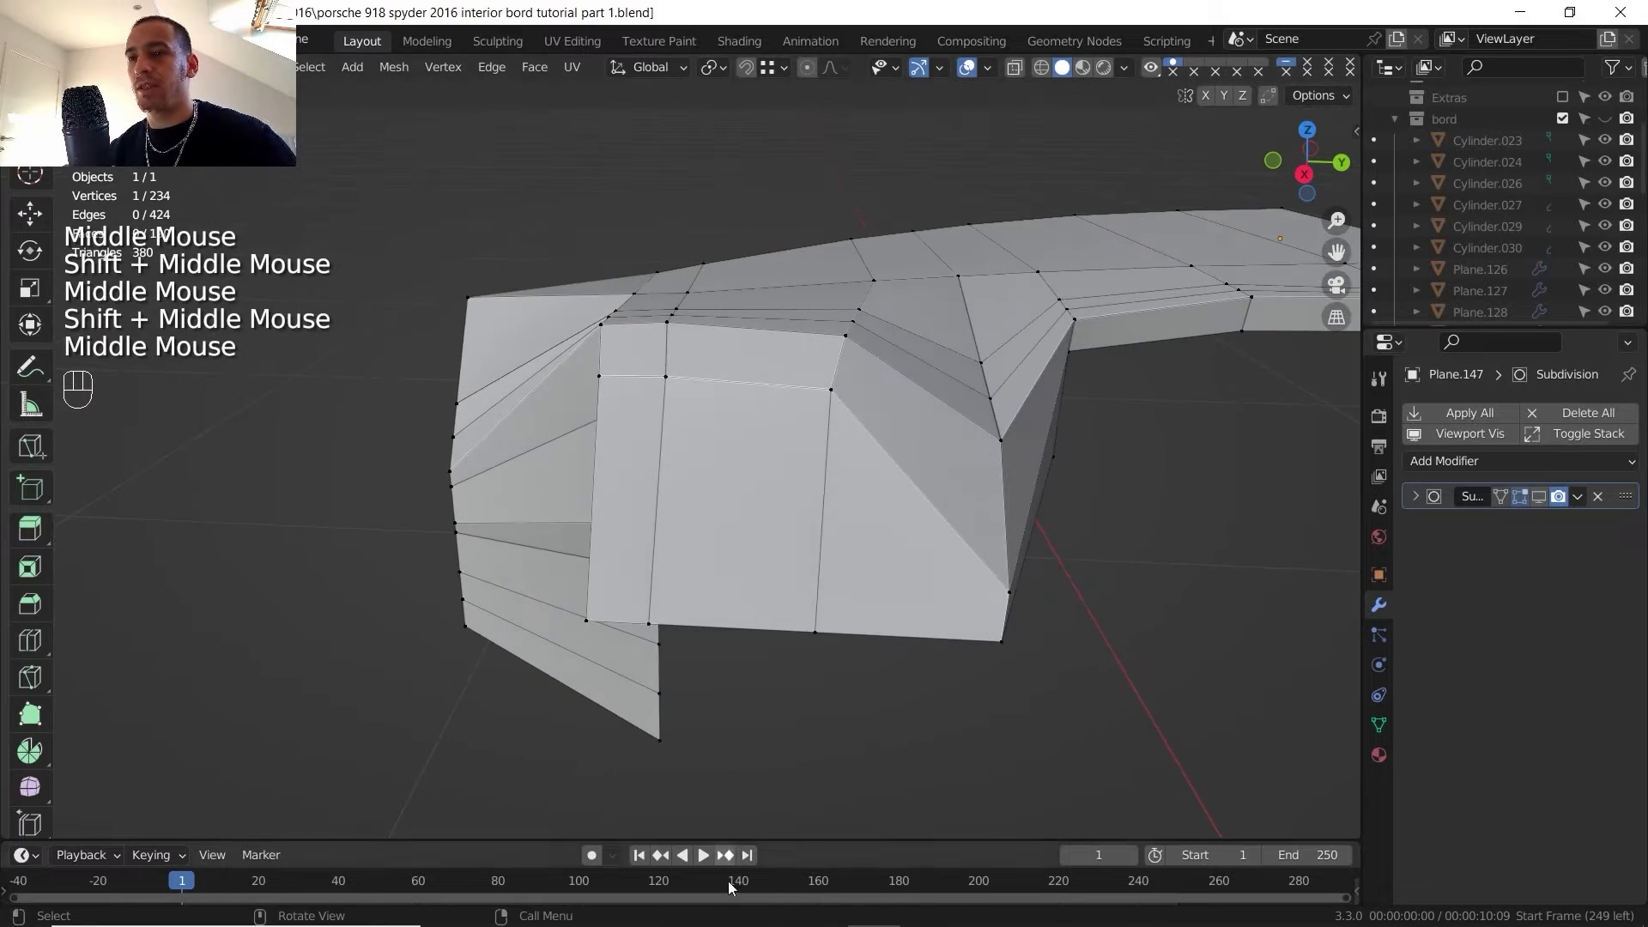
pyautogui.moveTo(918, 908)
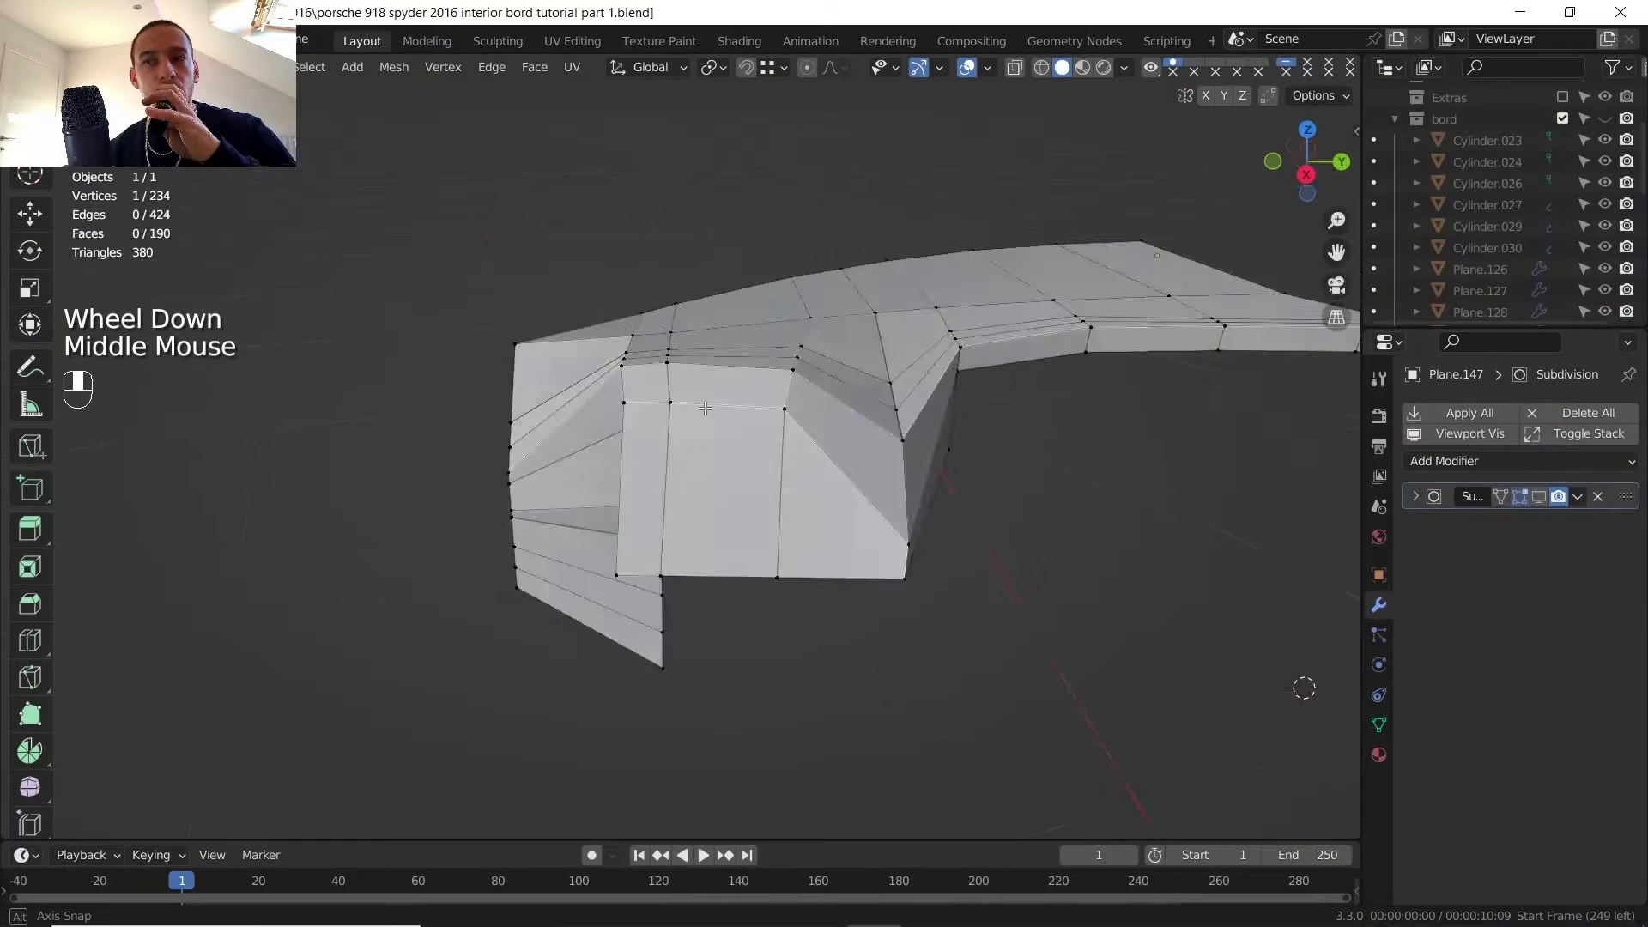
pyautogui.moveTo(691, 365); pyautogui.dragTo(631, 502, button='middle')
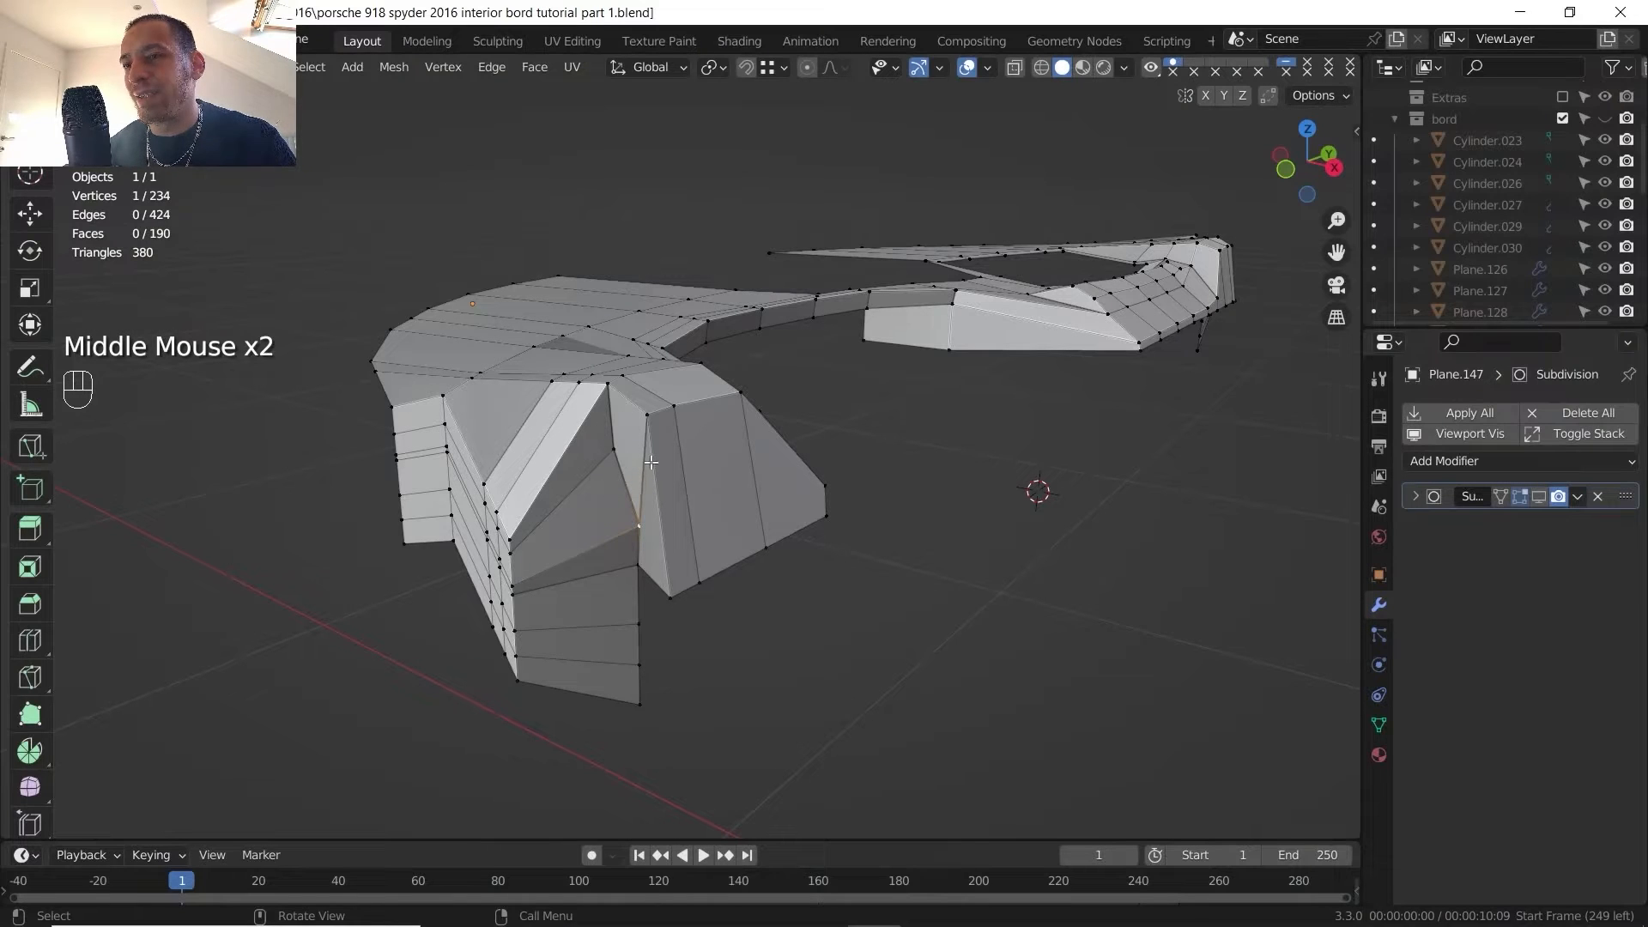
pyautogui.press('k')
pyautogui.click(613, 449)
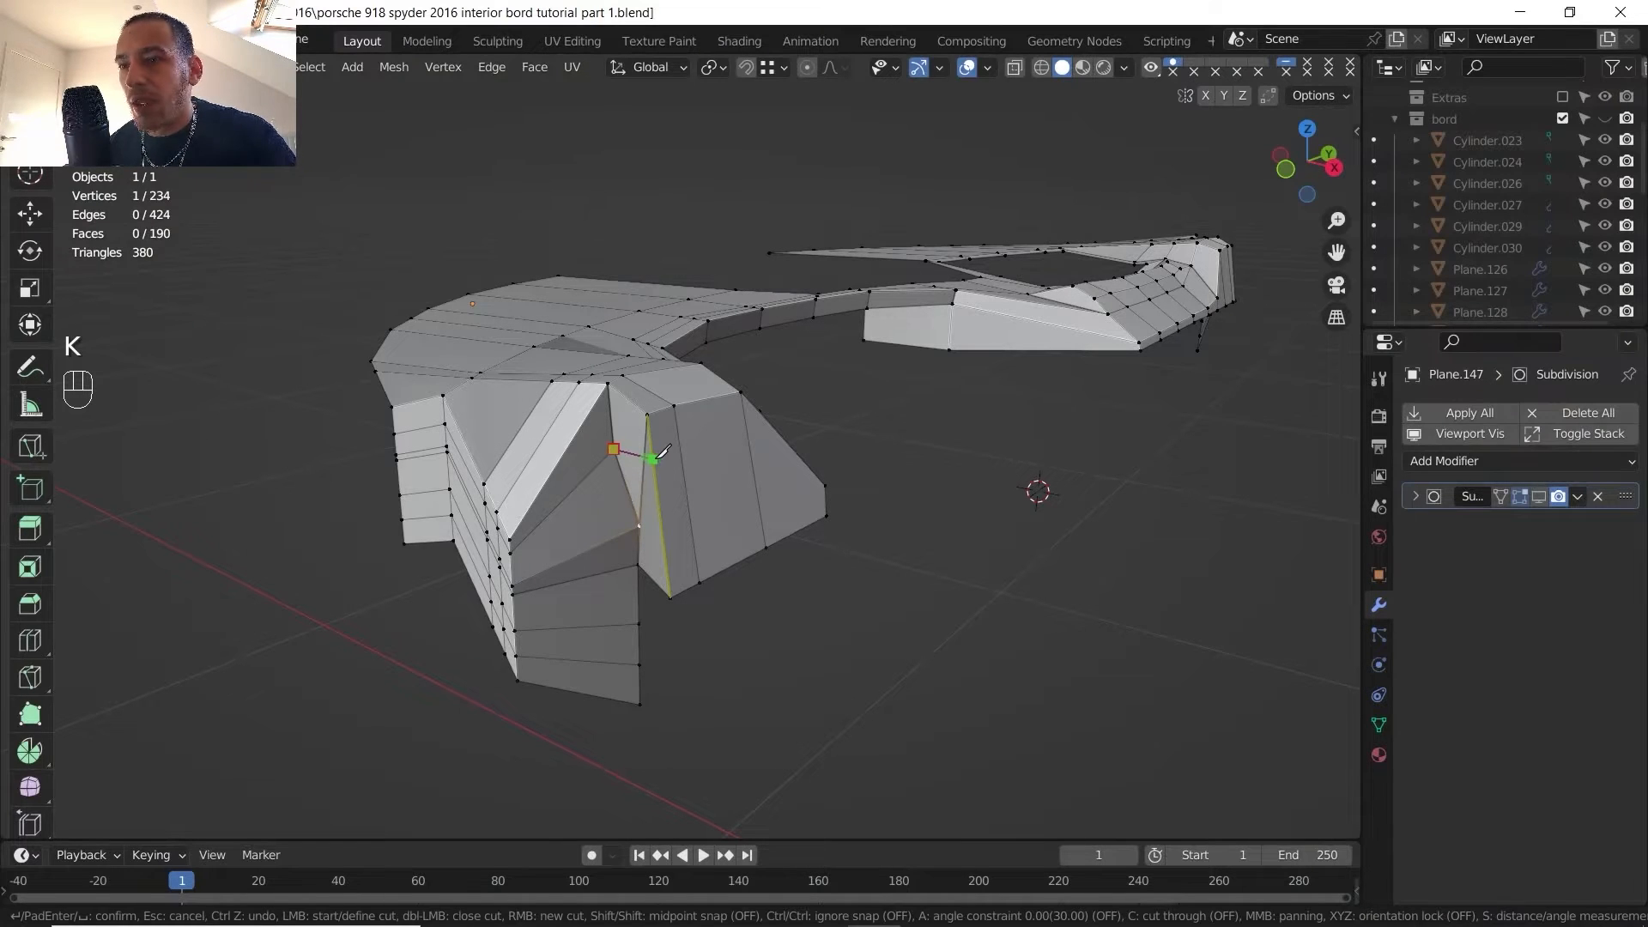
pyautogui.click(747, 436)
pyautogui.click(826, 515)
pyautogui.press('Return')
# - Delete the faces below the new knife cut around the outer end block
pyautogui.moveTo(824, 513); pyautogui.dragTo(652, 480, button='middle')
pyautogui.press('Delete')
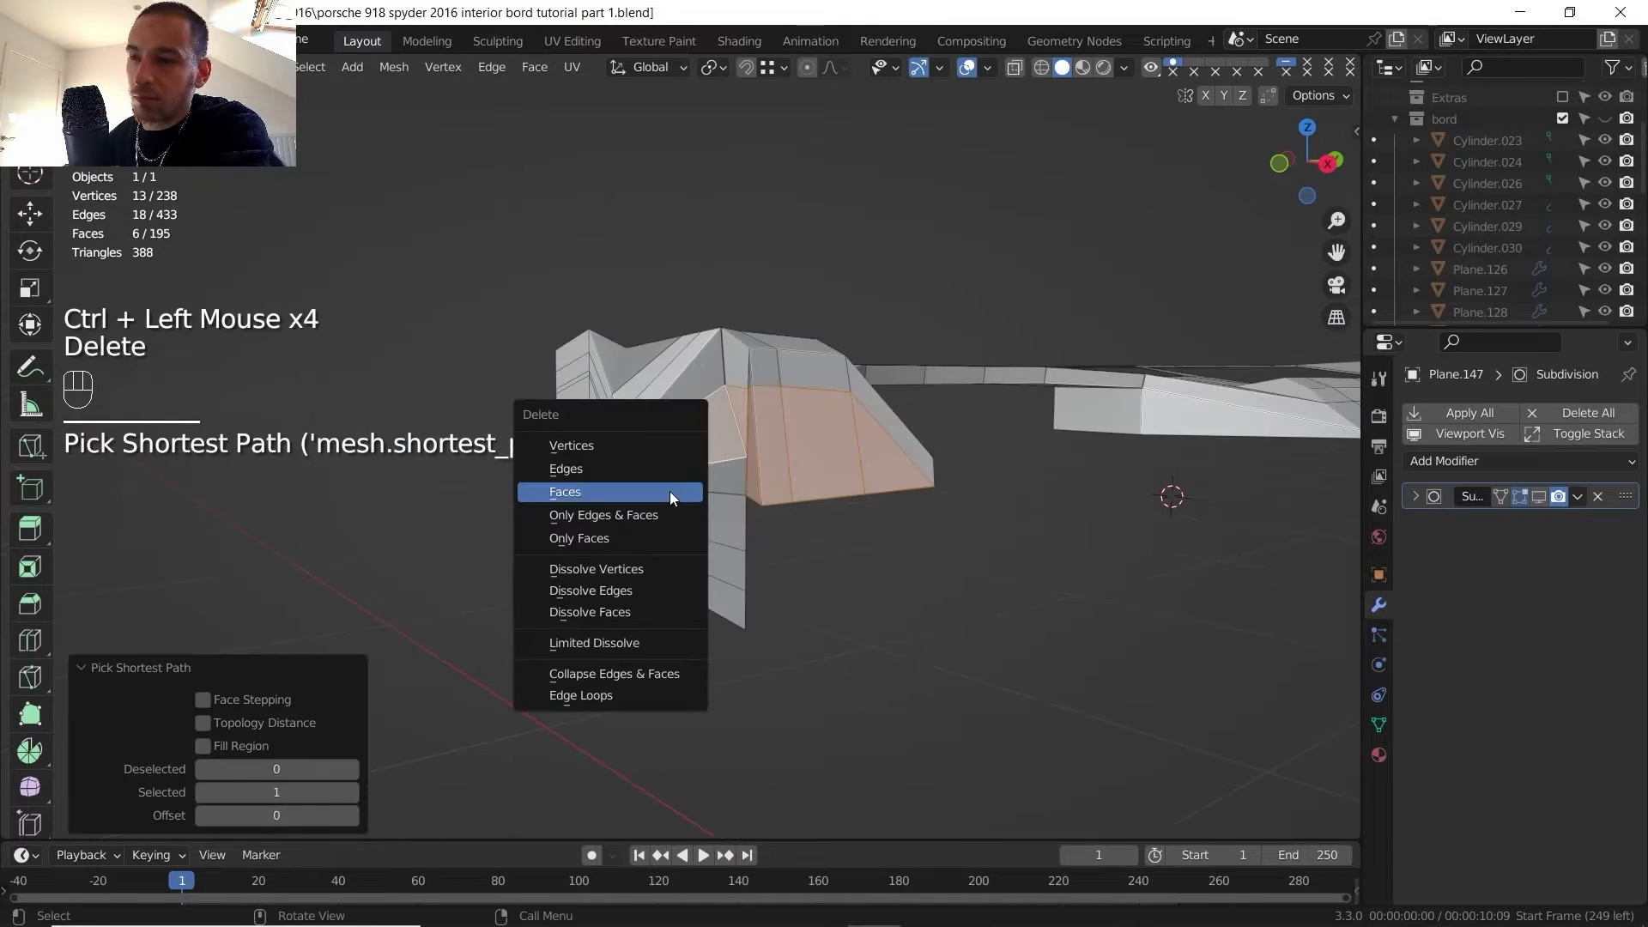
pyautogui.click(670, 491)
pyautogui.moveTo(702, 466); pyautogui.dragTo(773, 472, button='middle')
pyautogui.keyDown('shift'); pyautogui.moveTo(773, 471); pyautogui.dragTo(696, 461, button='middle'); pyautogui.keyUp('shift')
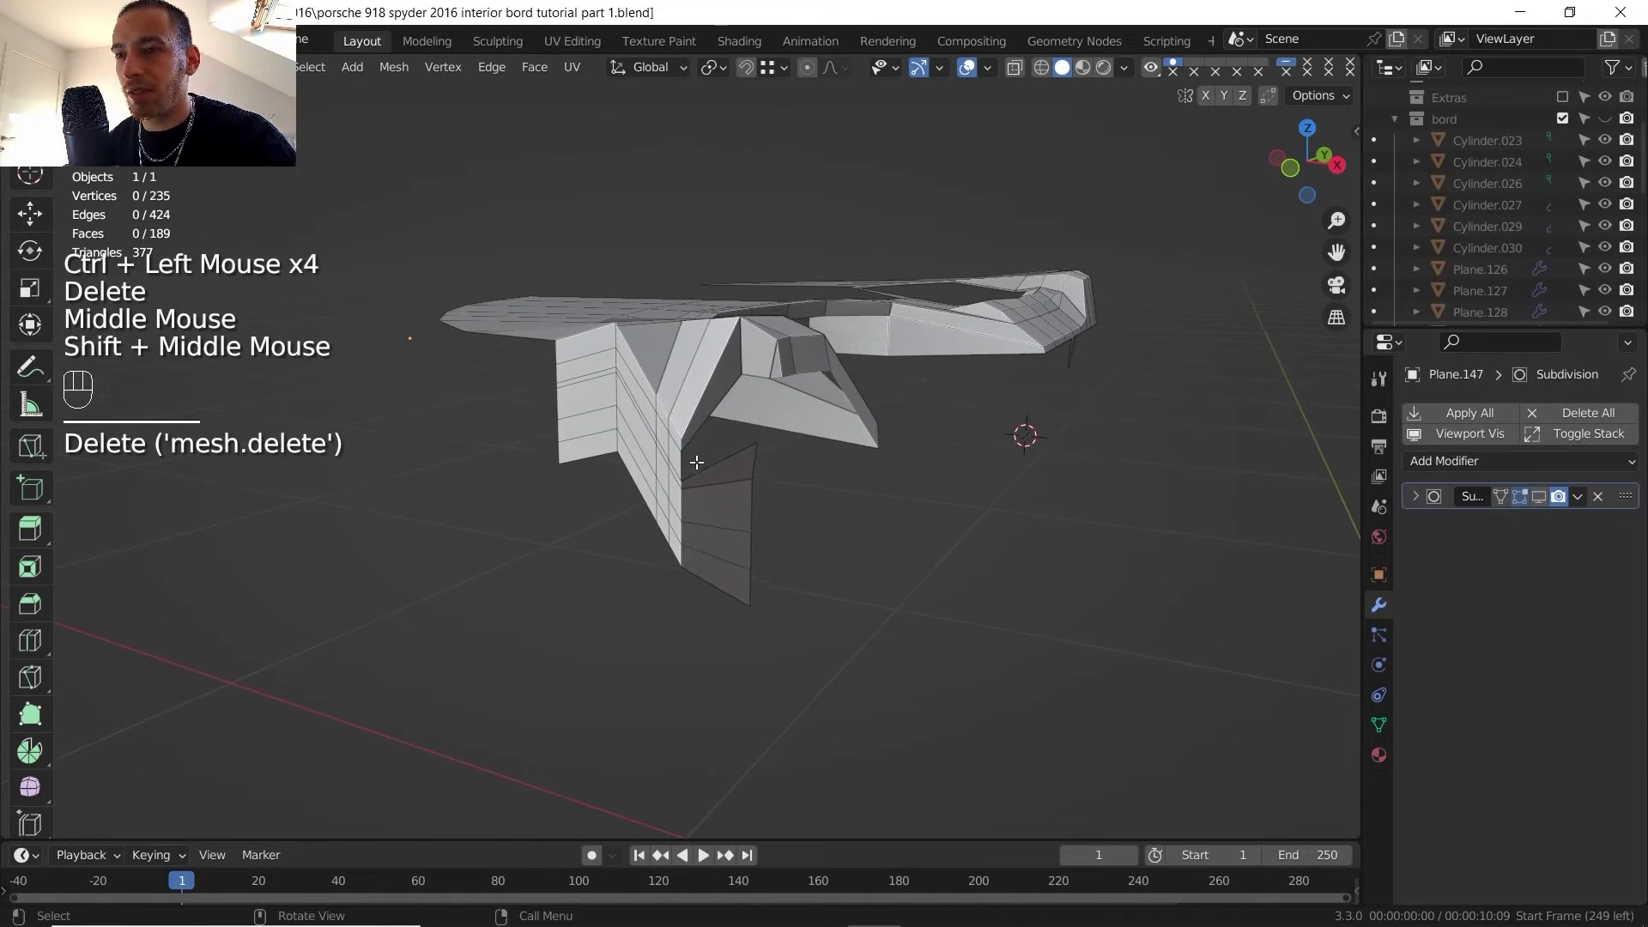
# - Delete the lower rows of faces on the shell's hanging outer and side walls
pyautogui.keyDown('alt'); pyautogui.click(676, 463); pyautogui.keyUp('alt')
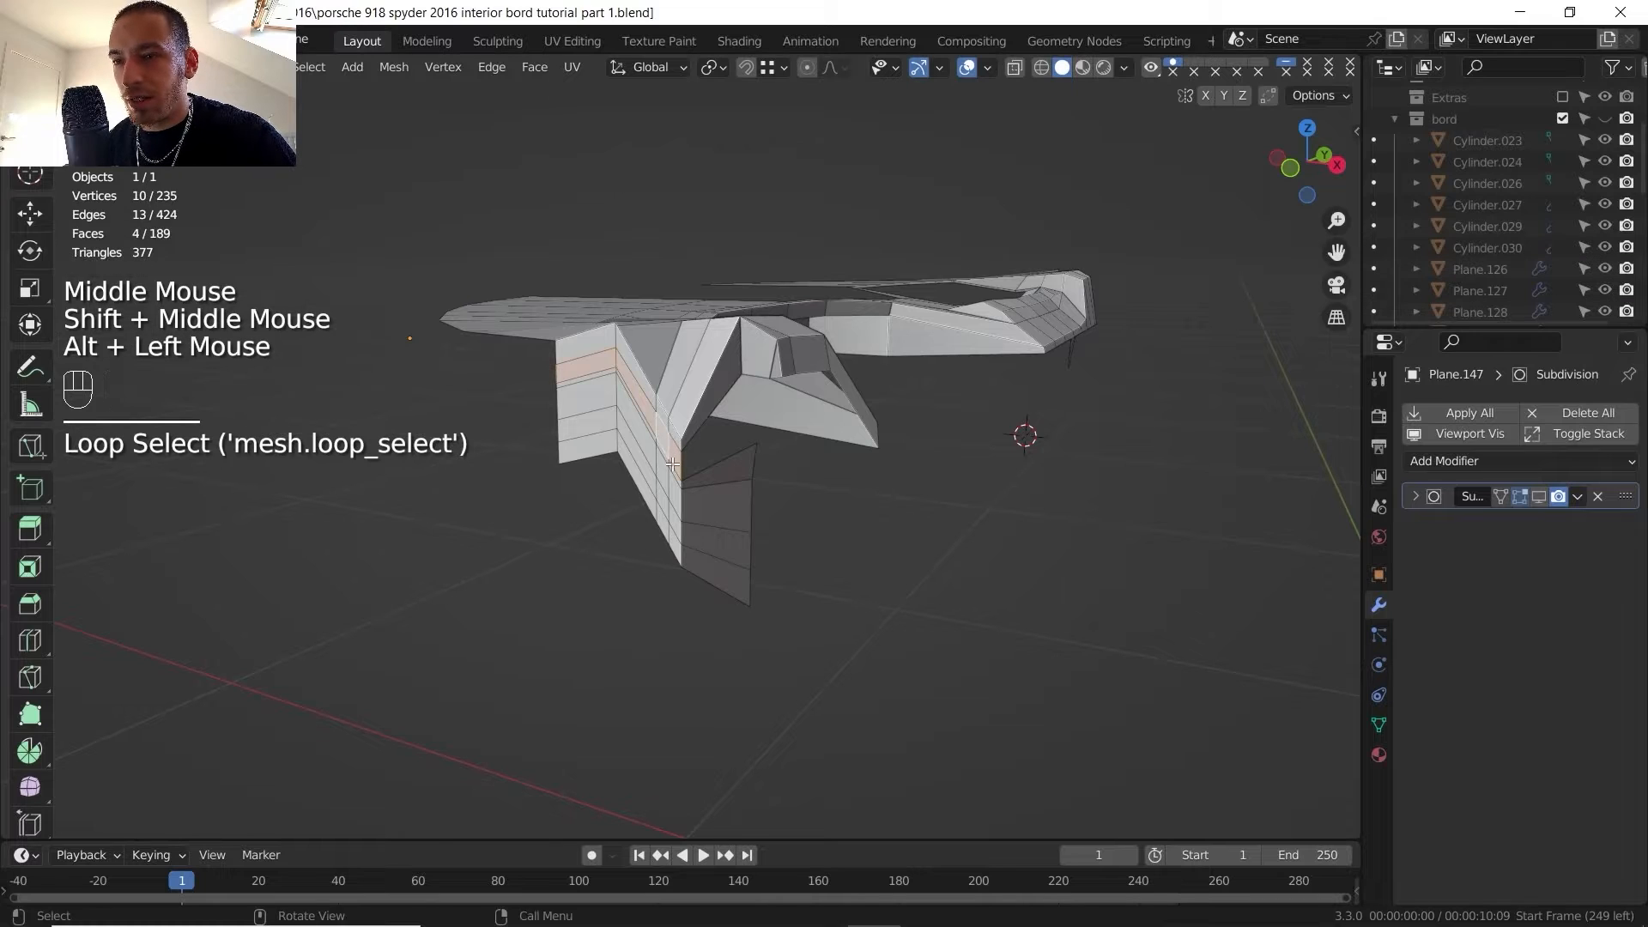
pyautogui.press('c')
pyautogui.moveTo(670, 474); pyautogui.dragTo(664, 482)
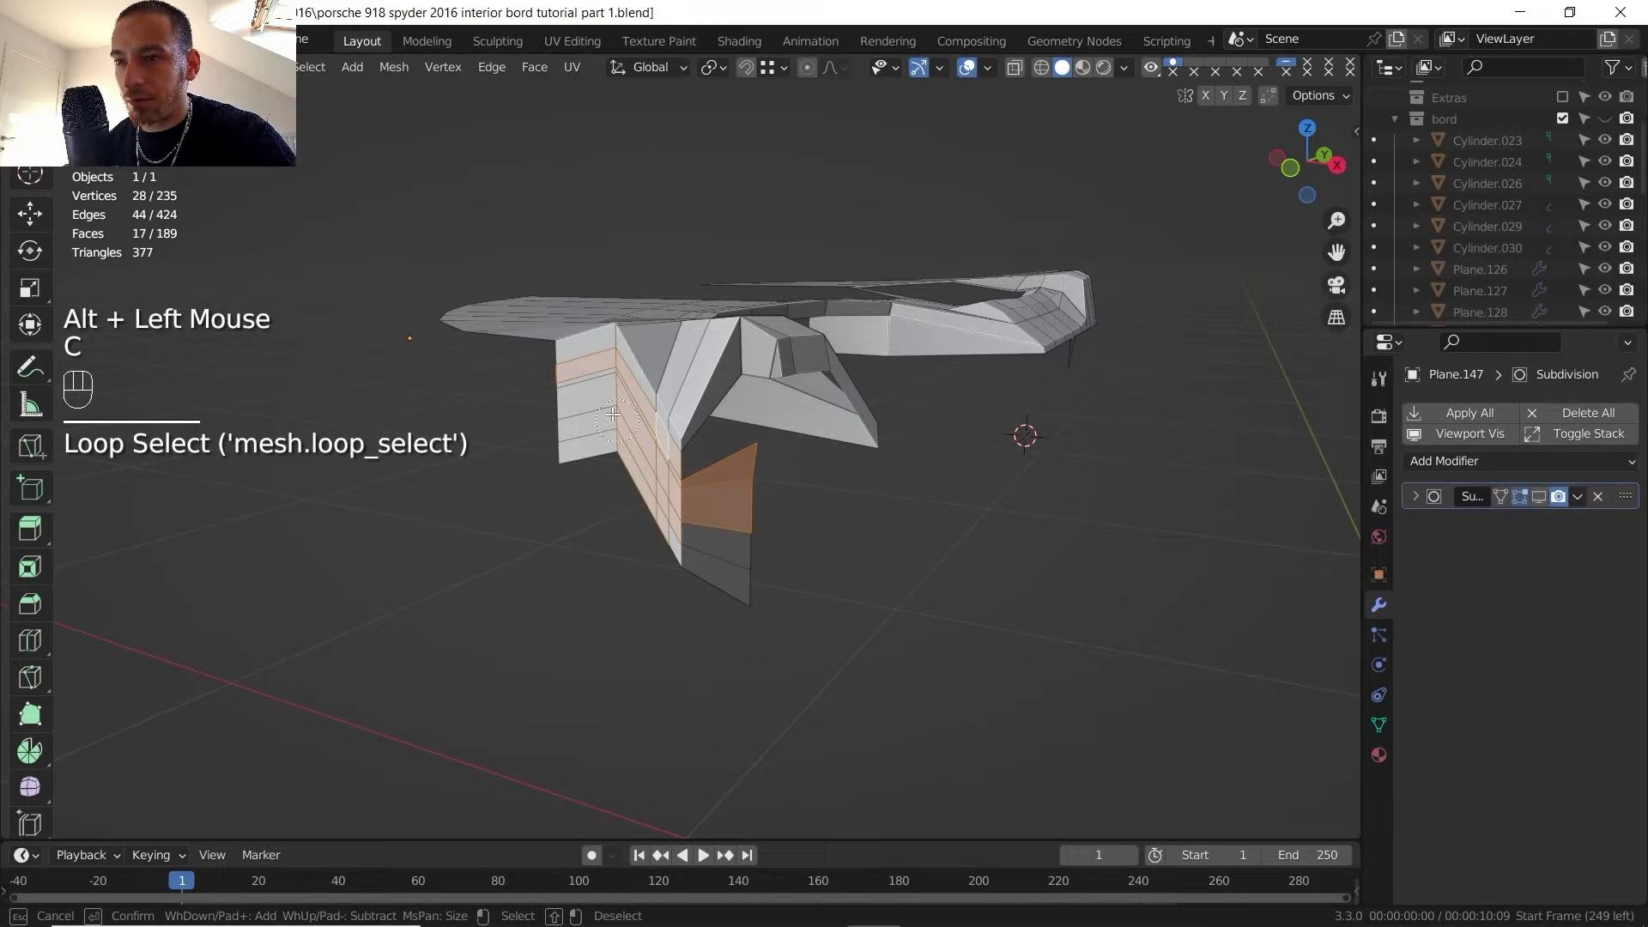
pyautogui.moveTo(613, 415); pyautogui.dragTo(613, 399)
pyautogui.rightClick(703, 526)
pyautogui.press('Delete')
pyautogui.click(703, 527)
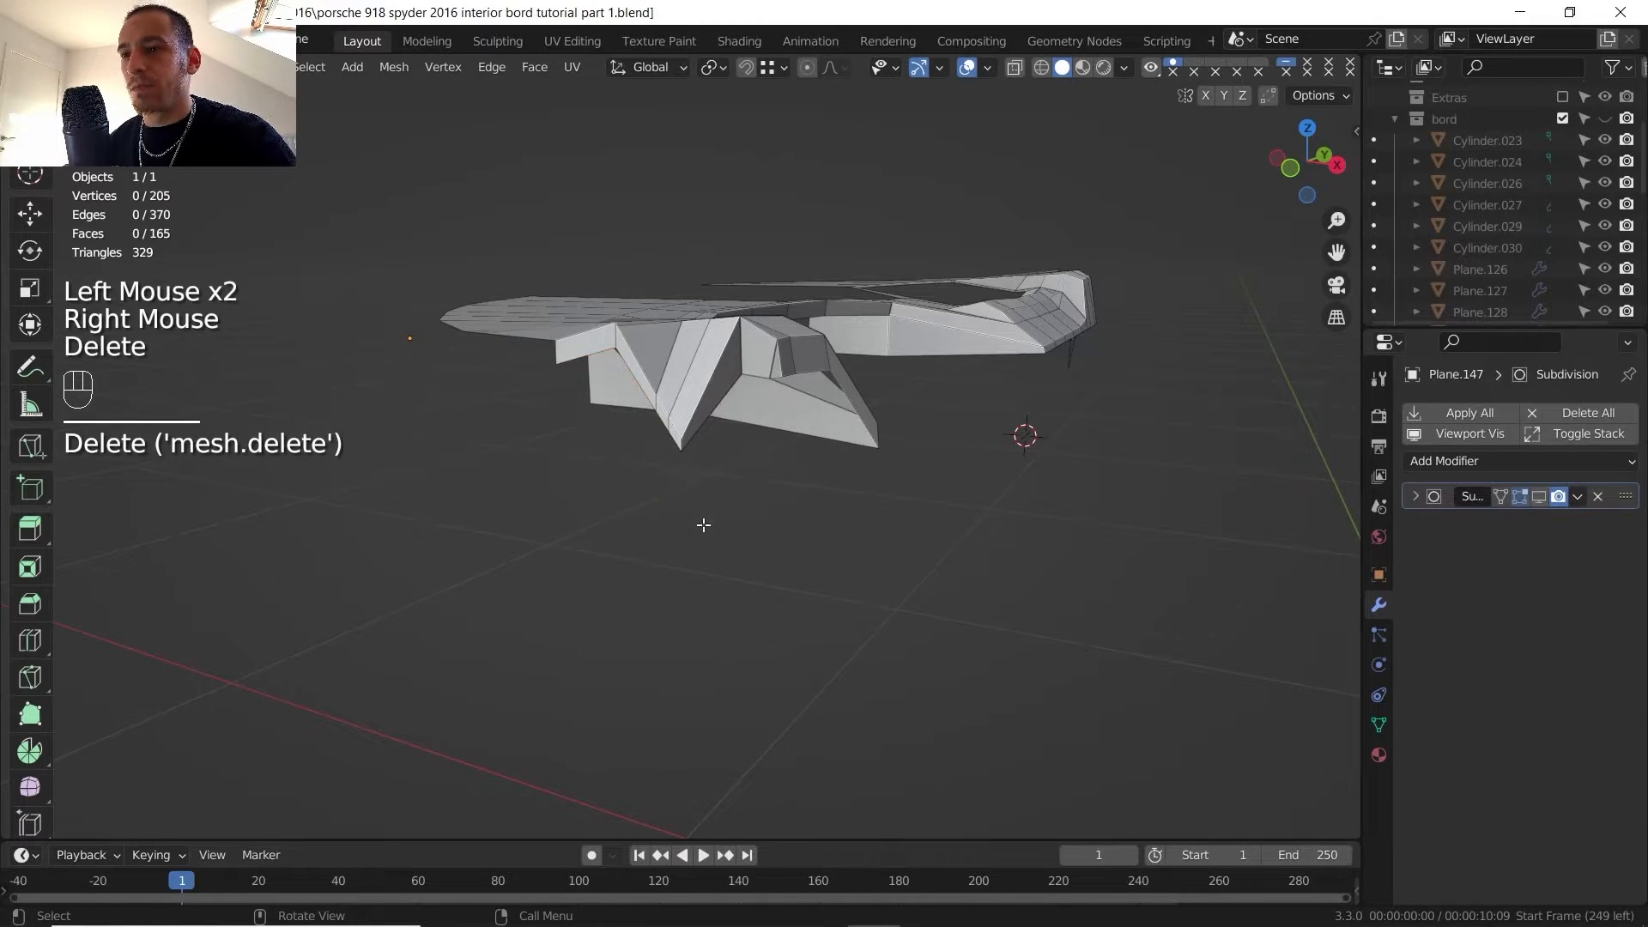
# - With Auto Merge on, slide the stray vertex on the end block's lower edge fully into its neighbouring corner vertex
pyautogui.moveTo(703, 526); pyautogui.dragTo(730, 386, button='middle')
pyautogui.scroll(2, 660, 429)
pyautogui.moveTo(730, 386); pyautogui.dragTo(773, 430, button='middle')
pyautogui.press('1')
pyautogui.click(797, 450)
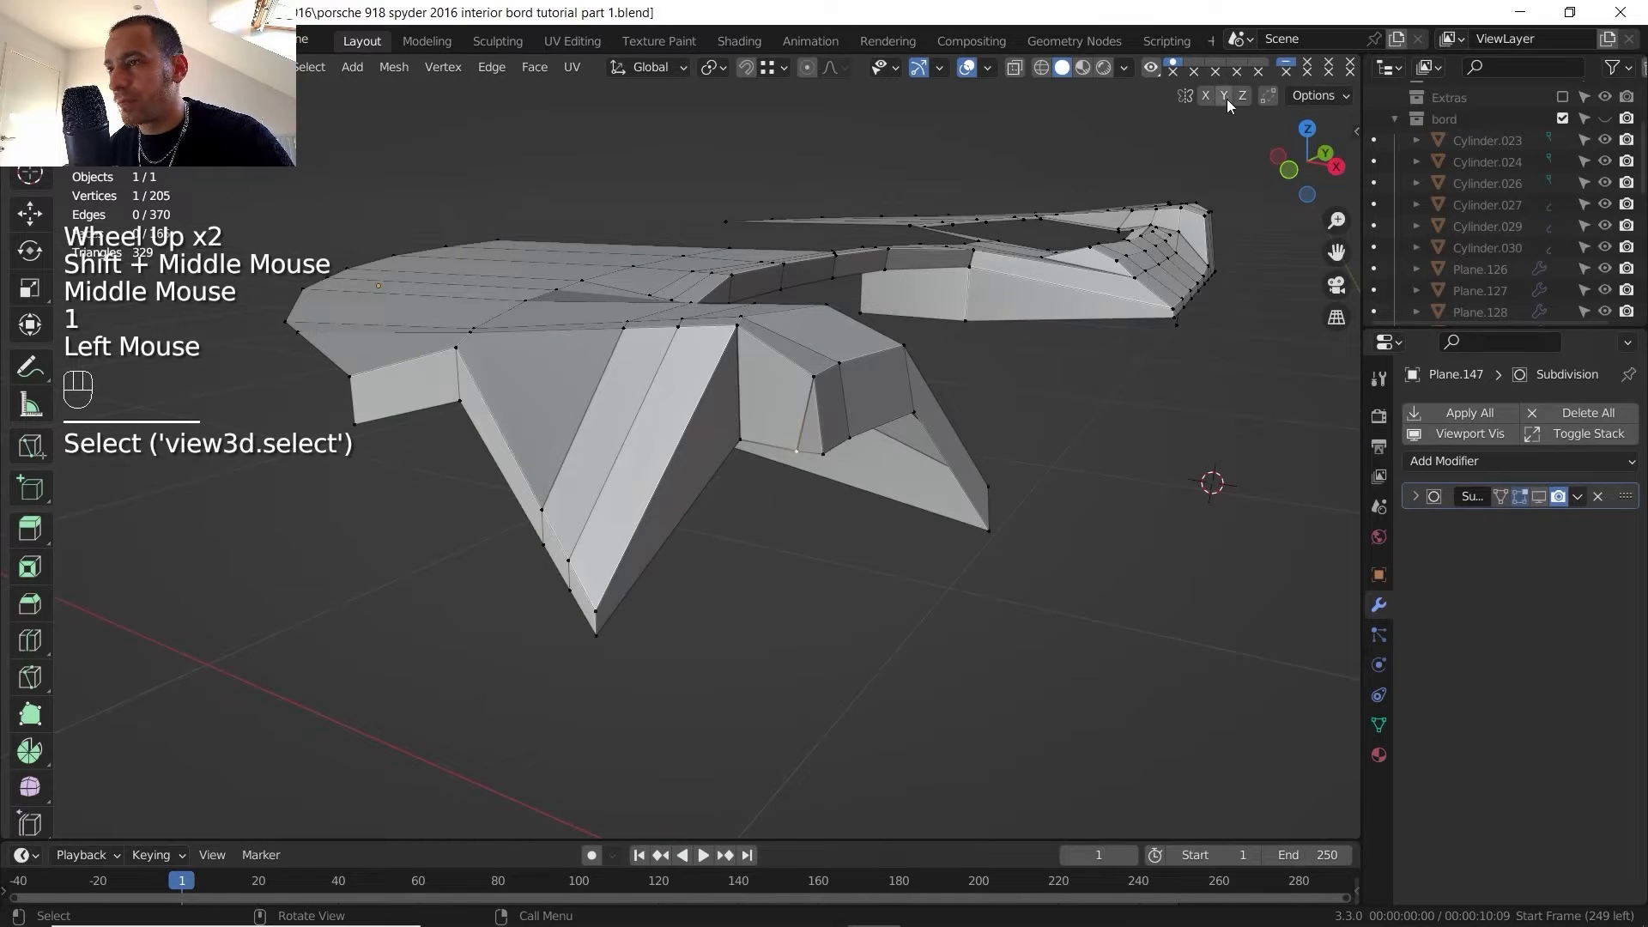
pyautogui.press('g')
pyautogui.press('g')
pyautogui.click(981, 464)
pyautogui.moveTo(981, 463); pyautogui.dragTo(1229, 137, button='middle')
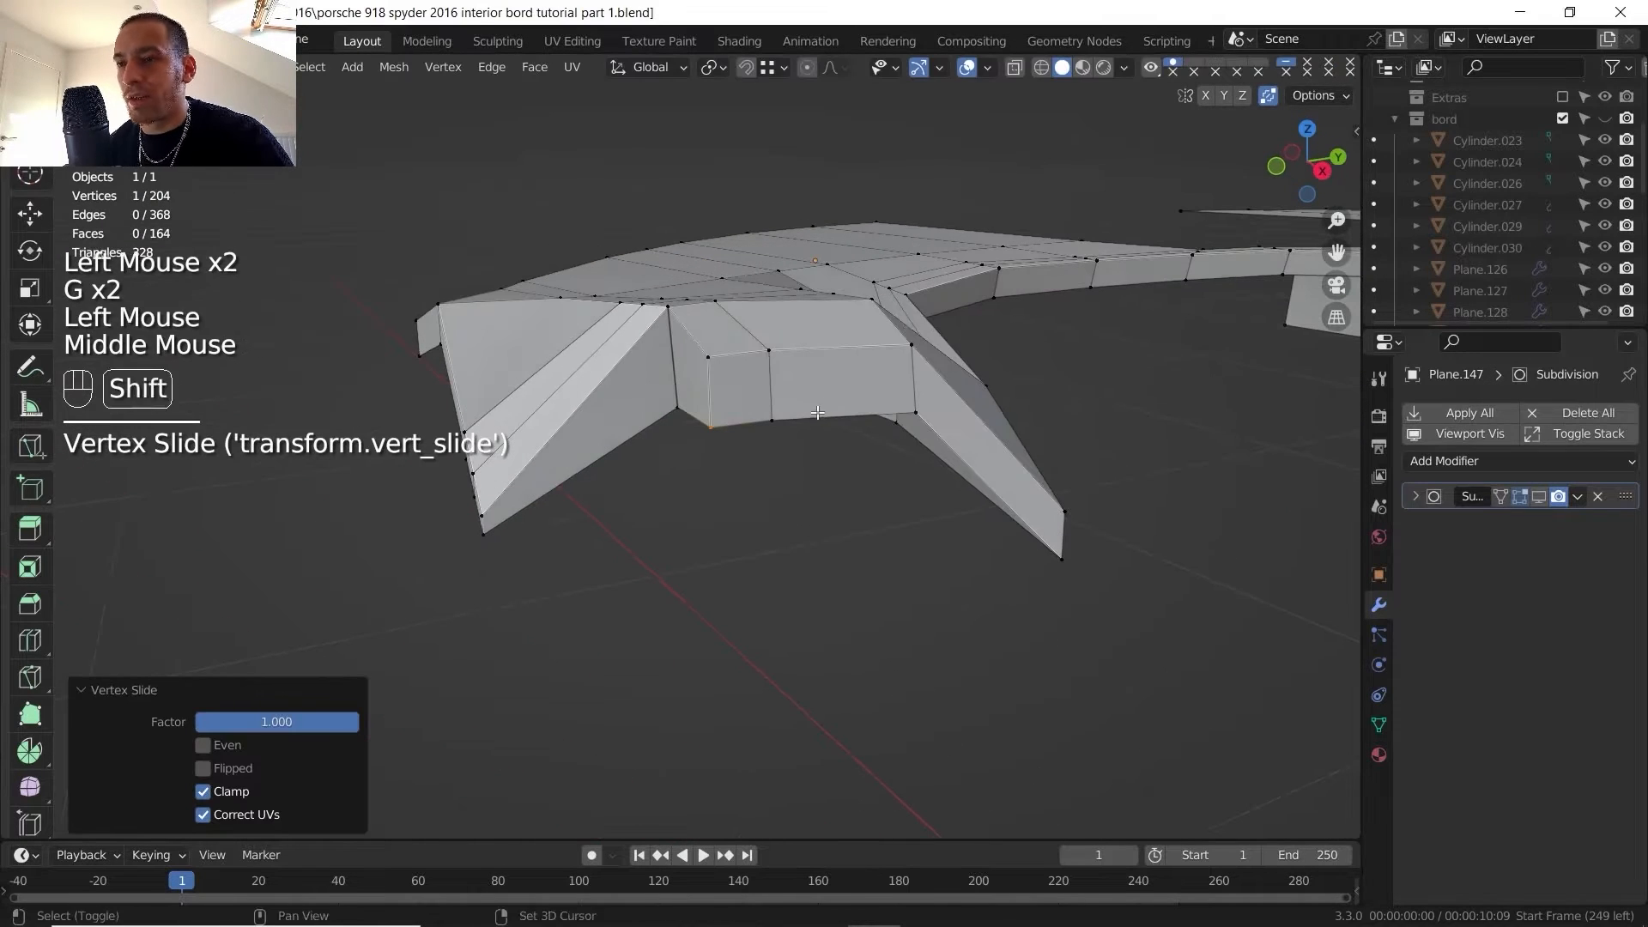
pyautogui.click(777, 498)
# - Switch the system's keyboard input language and return from the isolated shell to the full dashboard scene
pyautogui.press('Tab')
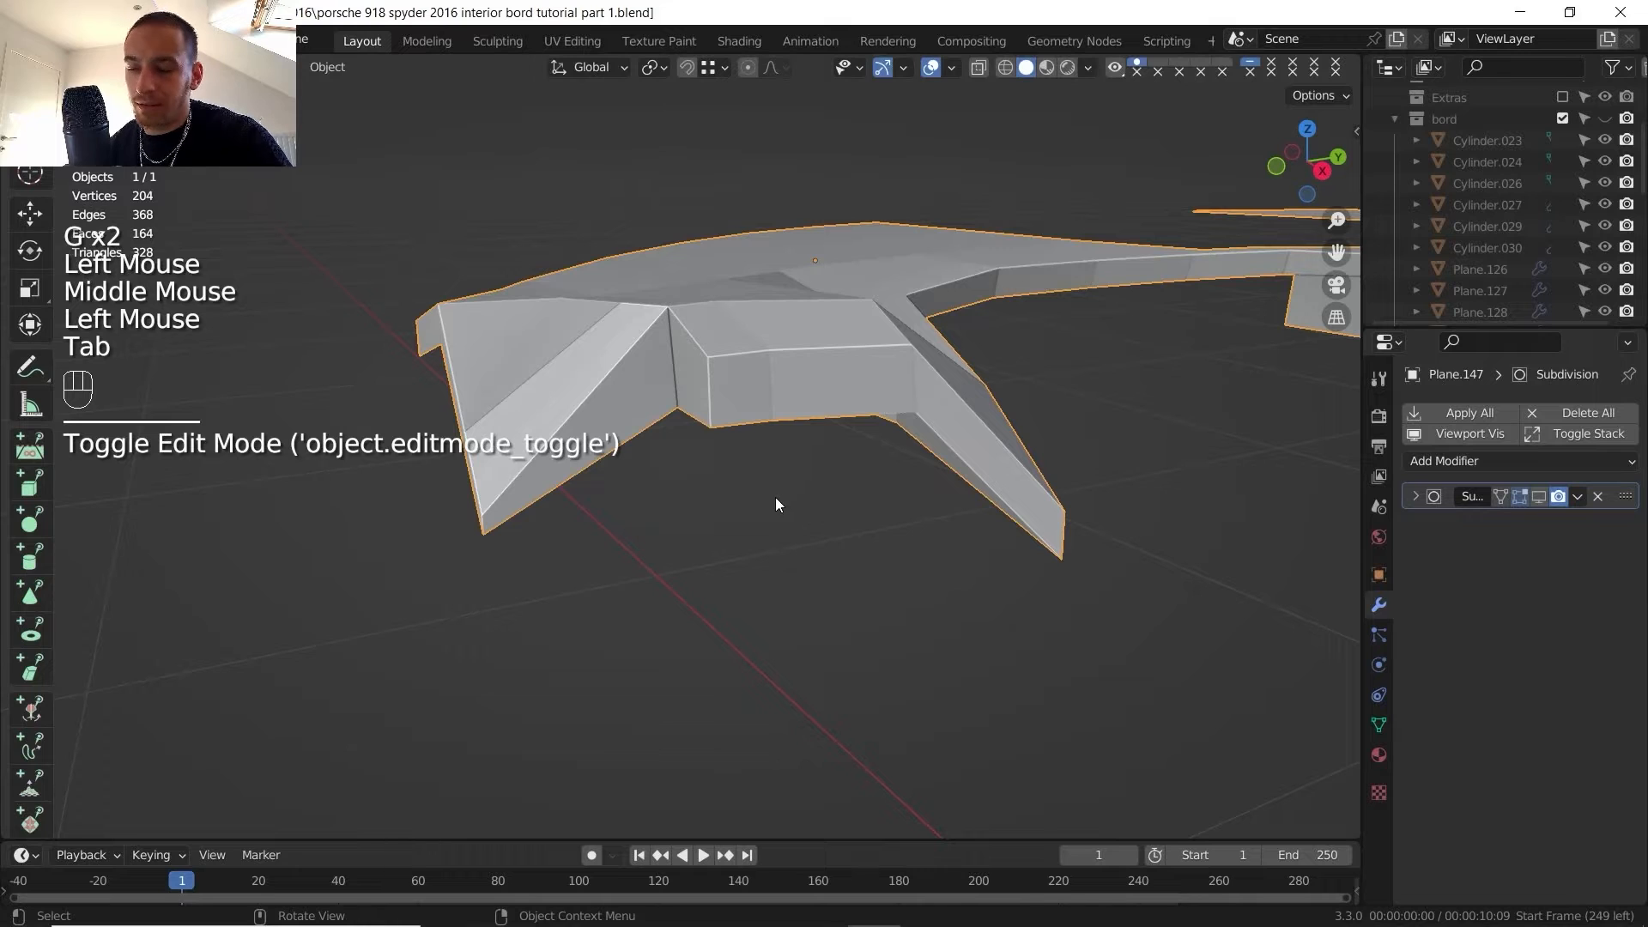
pyautogui.press('.')
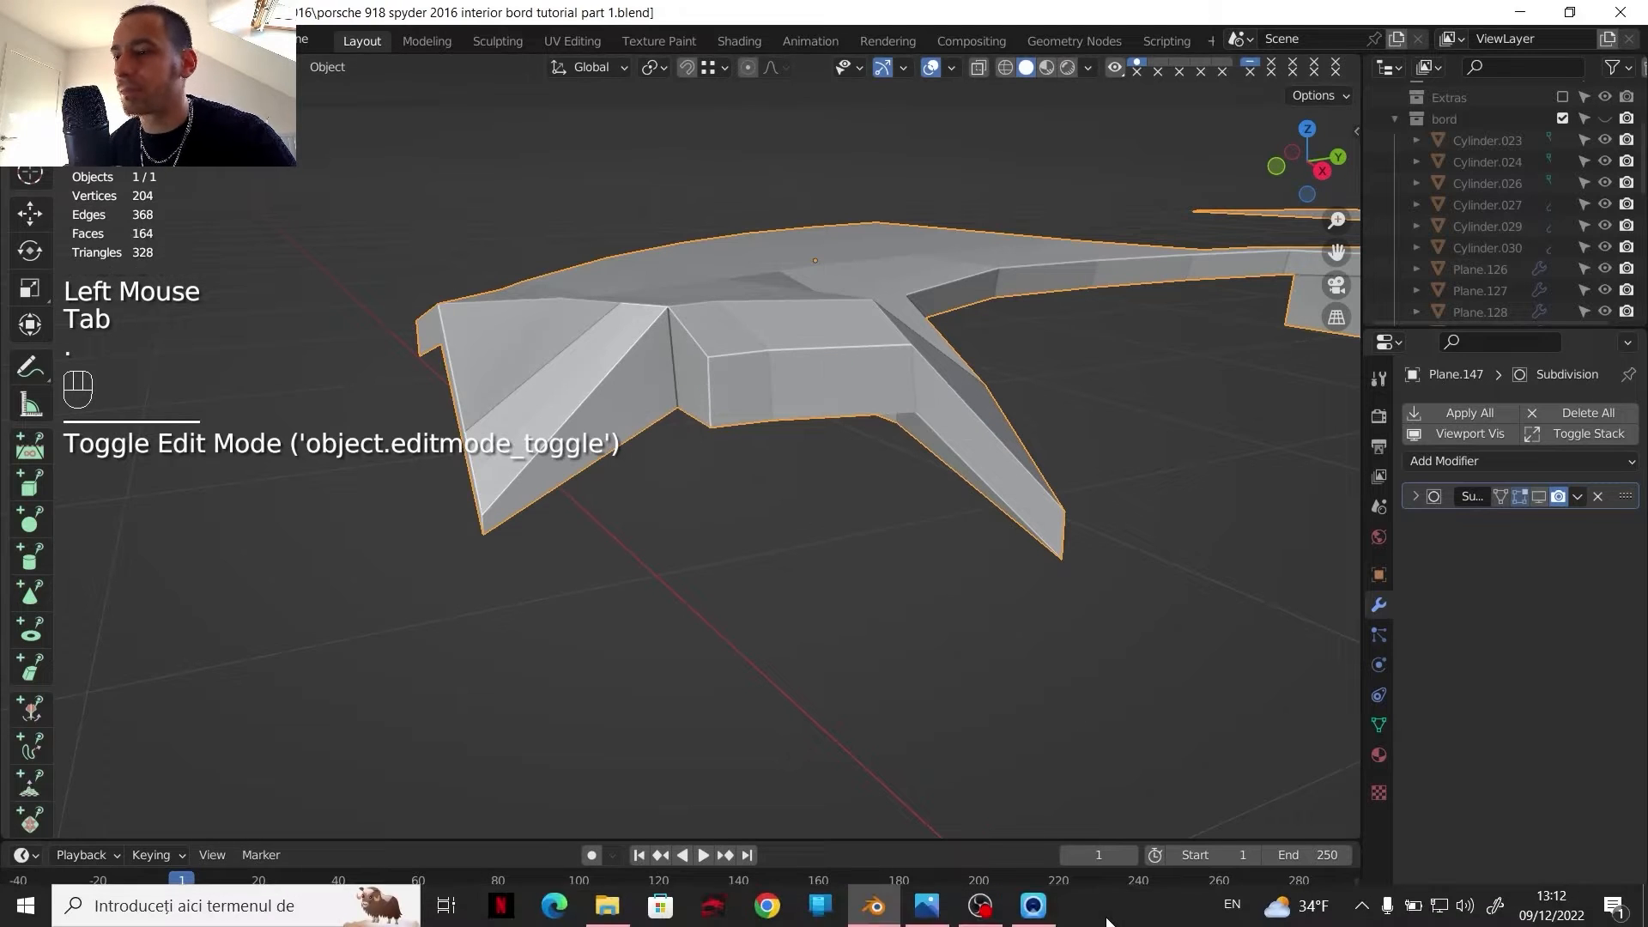
pyautogui.click(1227, 904)
pyautogui.click(1279, 798)
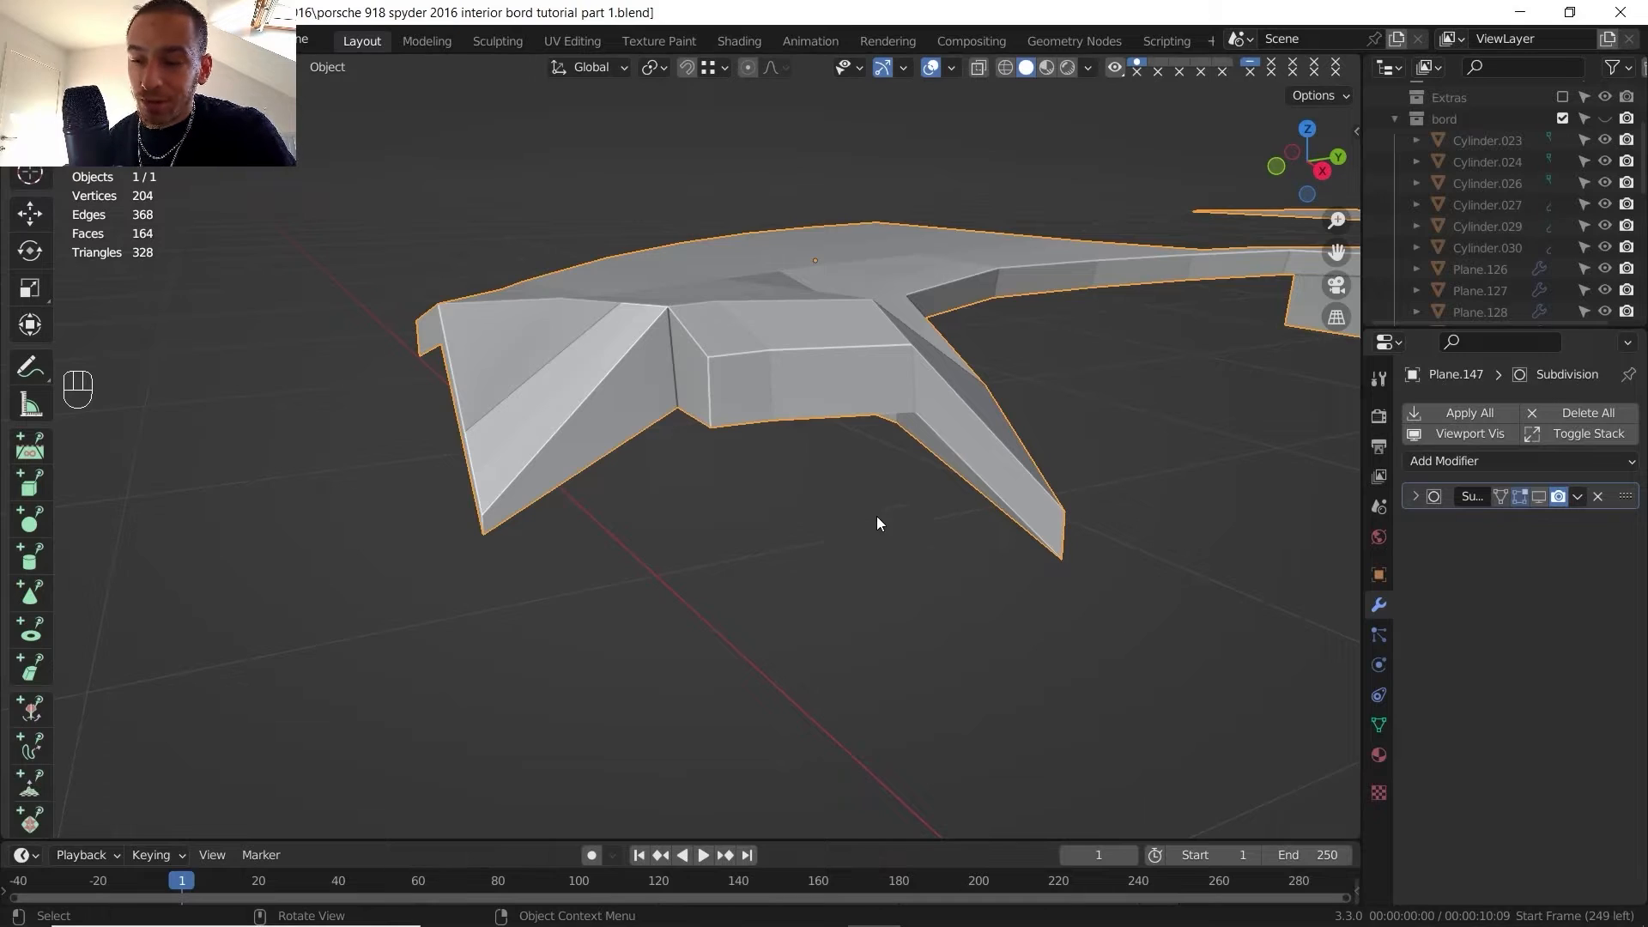
pyautogui.press('/')
# - Move the lower edge of the shell's pointed side wall down 3.6458 mm along Z
pyautogui.scroll(2, 460, 400)
pyautogui.moveTo(460, 400); pyautogui.dragTo(473, 402, button='middle')
pyautogui.keyDown('shift'); pyautogui.moveTo(472, 401); pyautogui.dragTo(602, 394, button='middle'); pyautogui.keyUp('shift')
pyautogui.moveTo(602, 394); pyautogui.dragTo(618, 384, button='middle')
pyautogui.moveTo(784, 429); pyautogui.dragTo(859, 464, button='middle')
pyautogui.press('Tab')
pyautogui.press('2')
pyautogui.click(901, 480)
pyautogui.press('g')
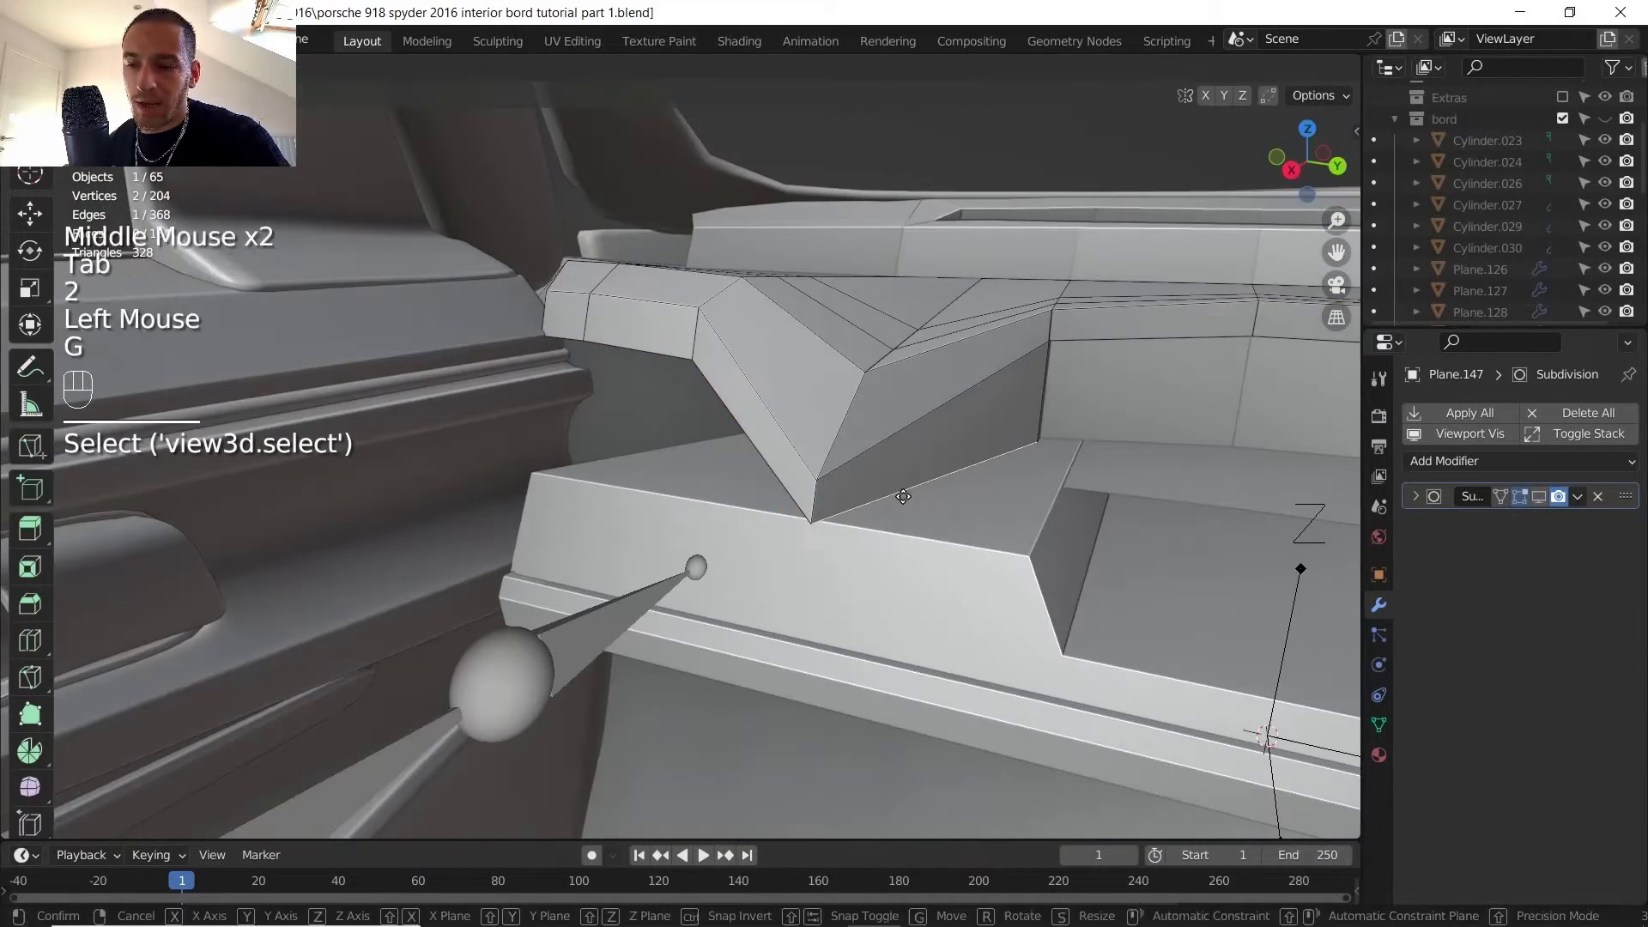
pyautogui.press('z')
pyautogui.click(907, 504)
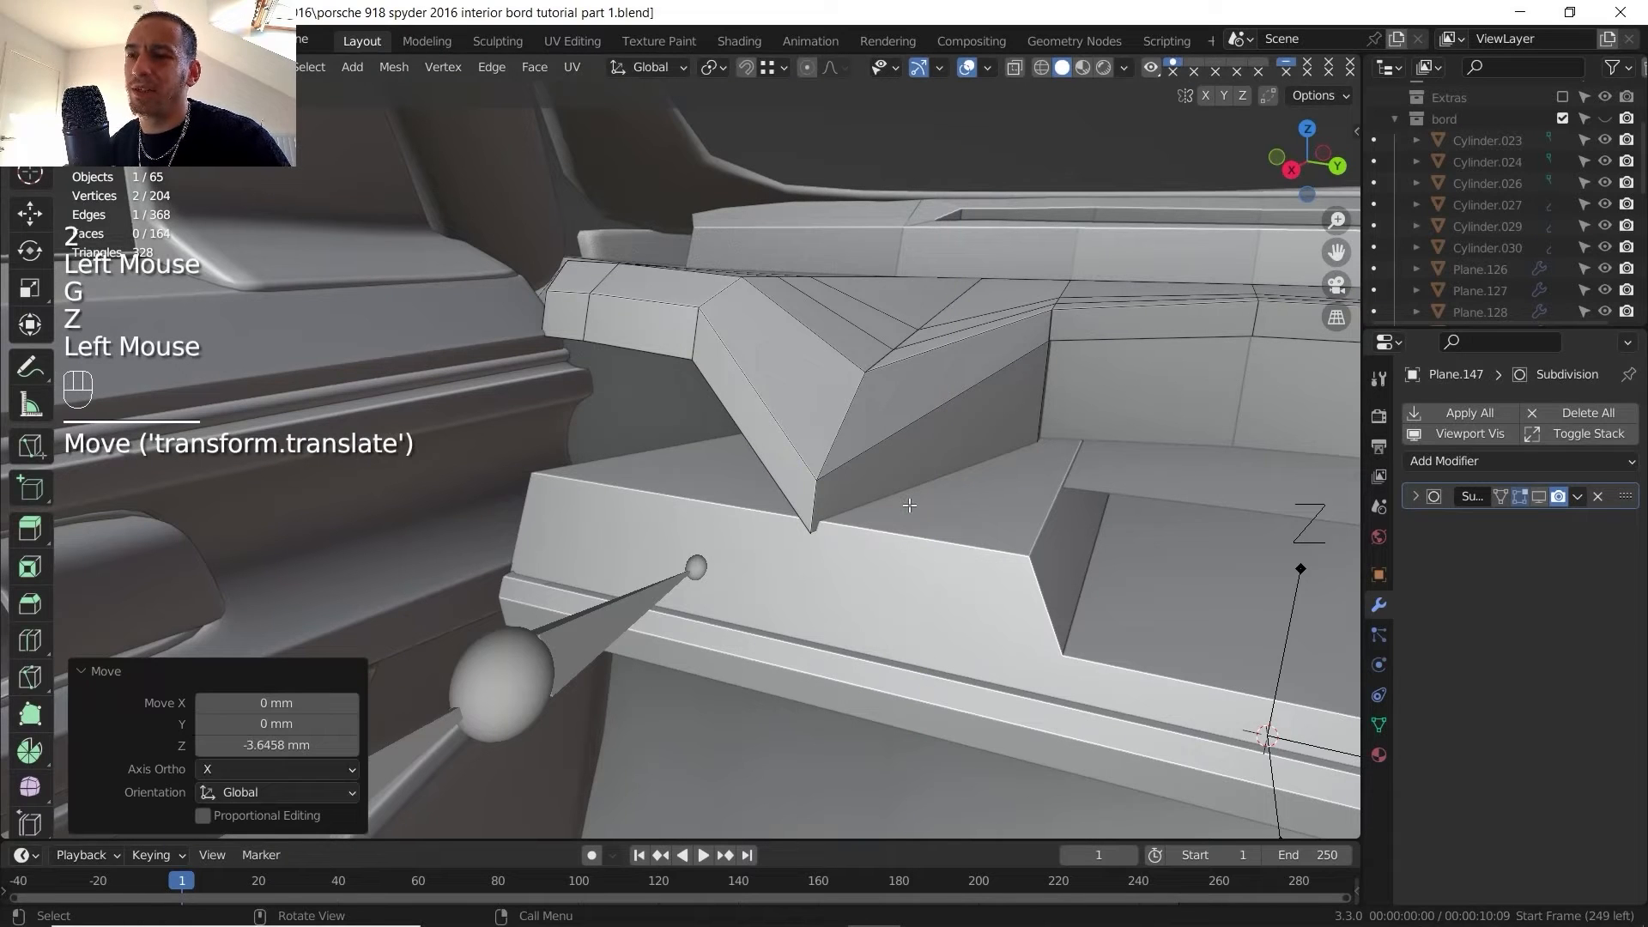
# - Select the chain of lower edges on the outer end block and isolate the upper dashboard shell again
pyautogui.click(556, 336)
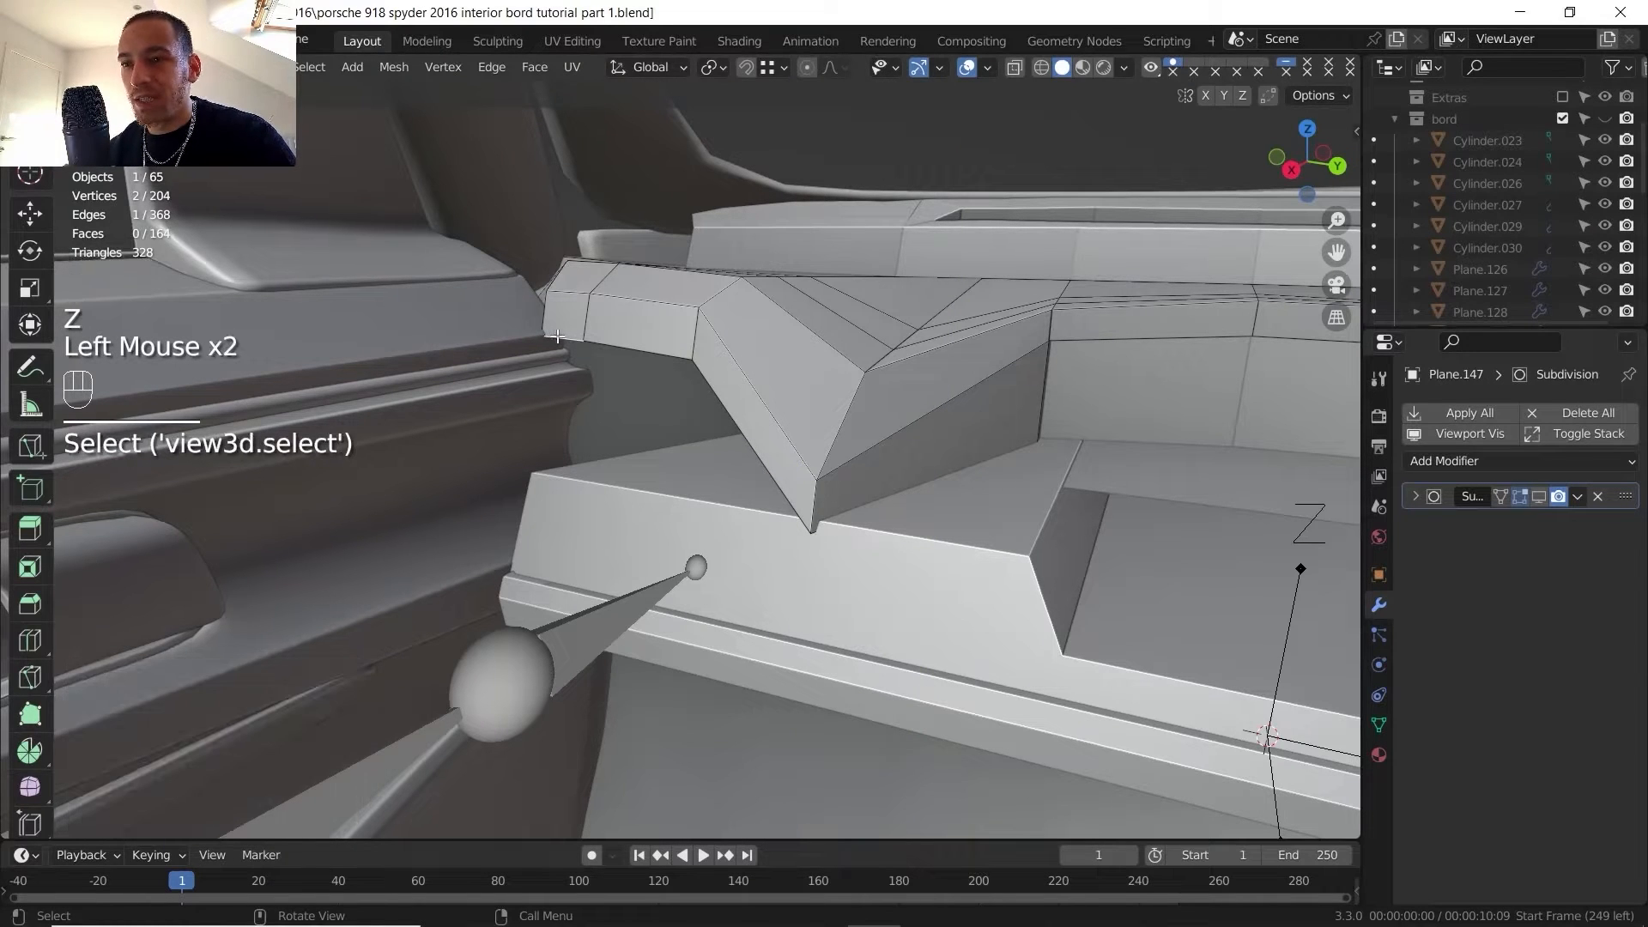
pyautogui.keyDown('ctrl'); pyautogui.click(710, 391); pyautogui.keyUp('ctrl')
pyautogui.press('Tab')
pyautogui.press('/')
pyautogui.moveTo(720, 394); pyautogui.dragTo(841, 400, button='middle')
pyautogui.scroll(3, 700, 477)
pyautogui.scroll(1, 700, 477)
pyautogui.press('Tab')
pyautogui.moveTo(700, 477); pyautogui.dragTo(1004, 371, button='middle')
pyautogui.scroll(-1, 839, 417)
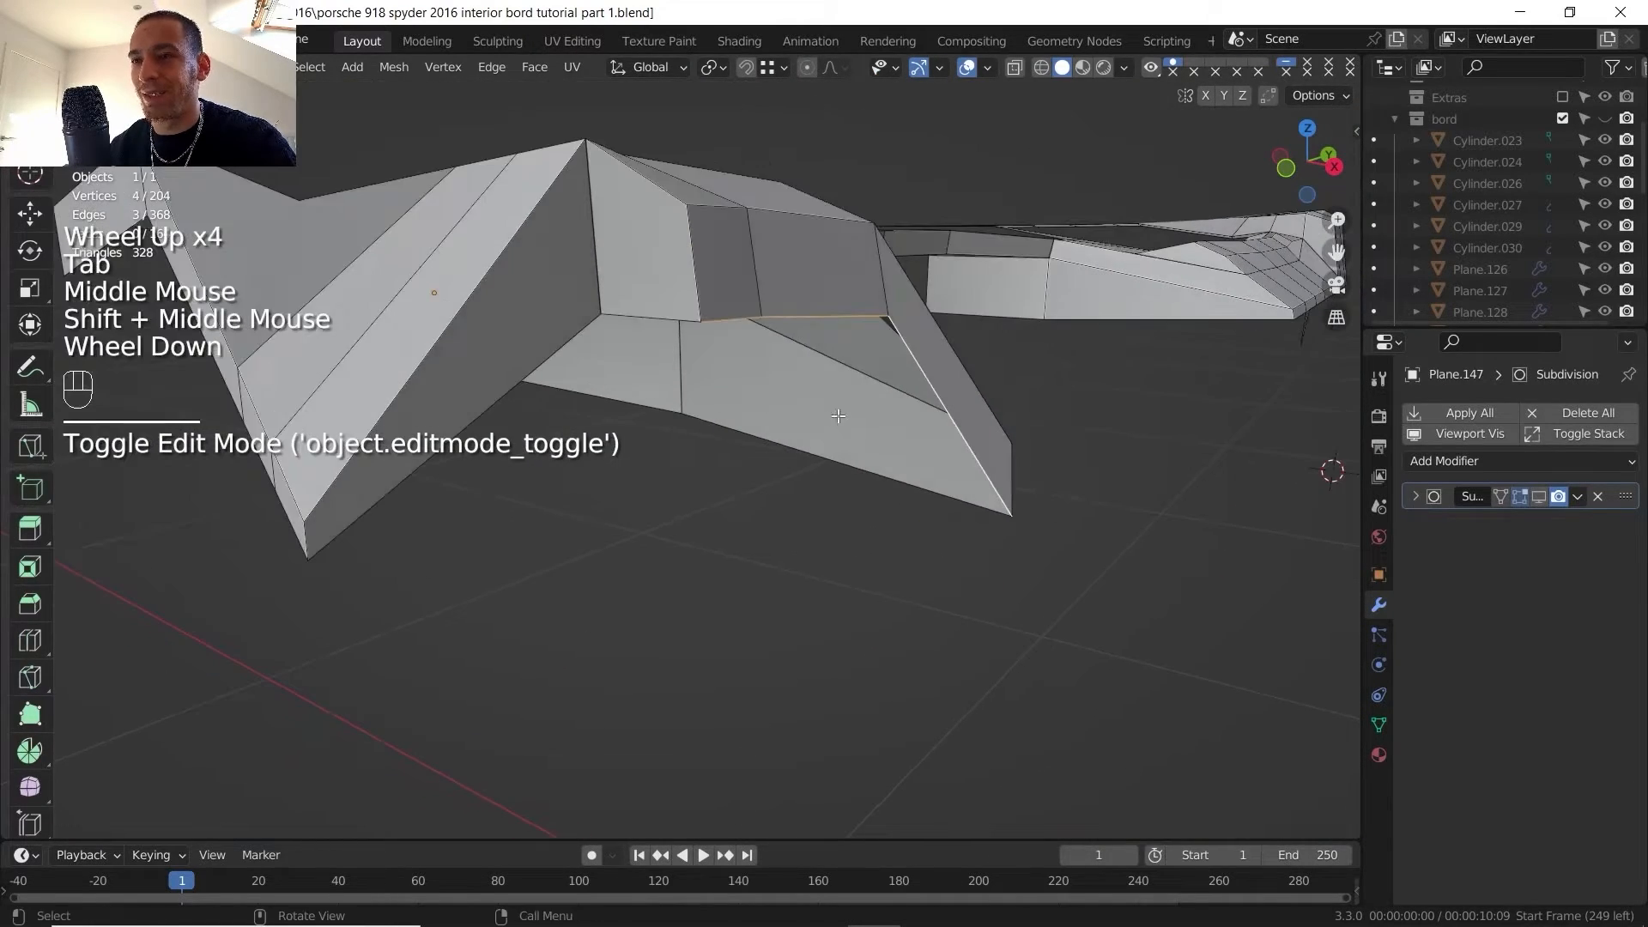
pyautogui.scroll(-1, 739, 347)
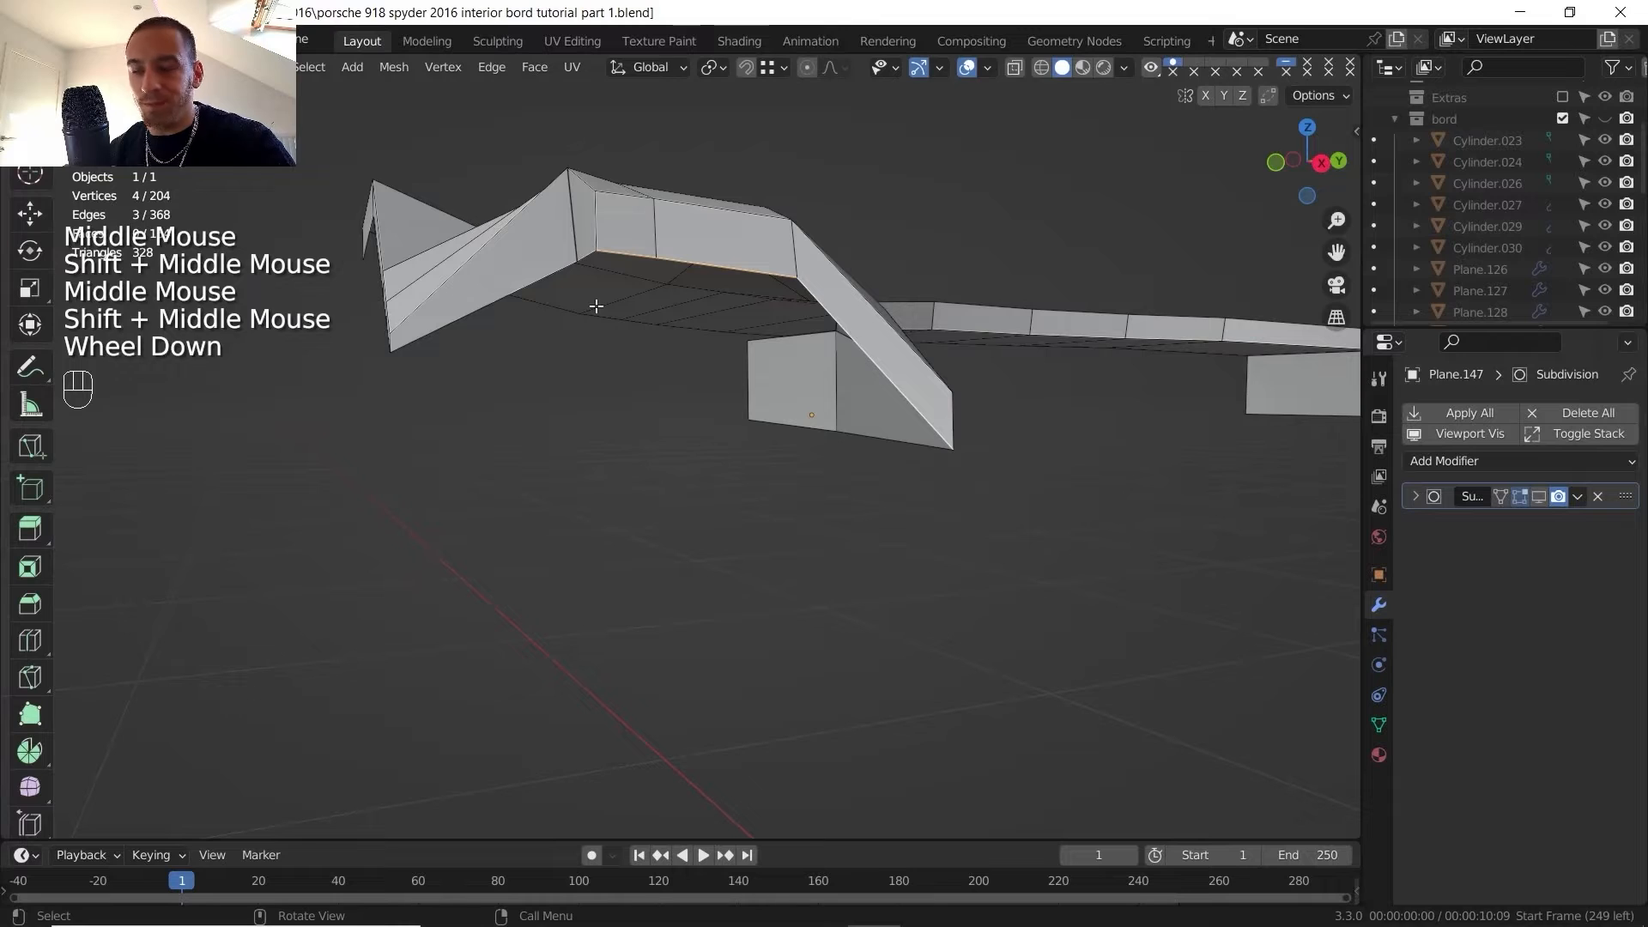
# - Move the lower vertex at the junction of the end block and pointed wall -8.9745 mm along Y
pyautogui.press('1')
pyautogui.click(673, 333)
pyautogui.press('g')
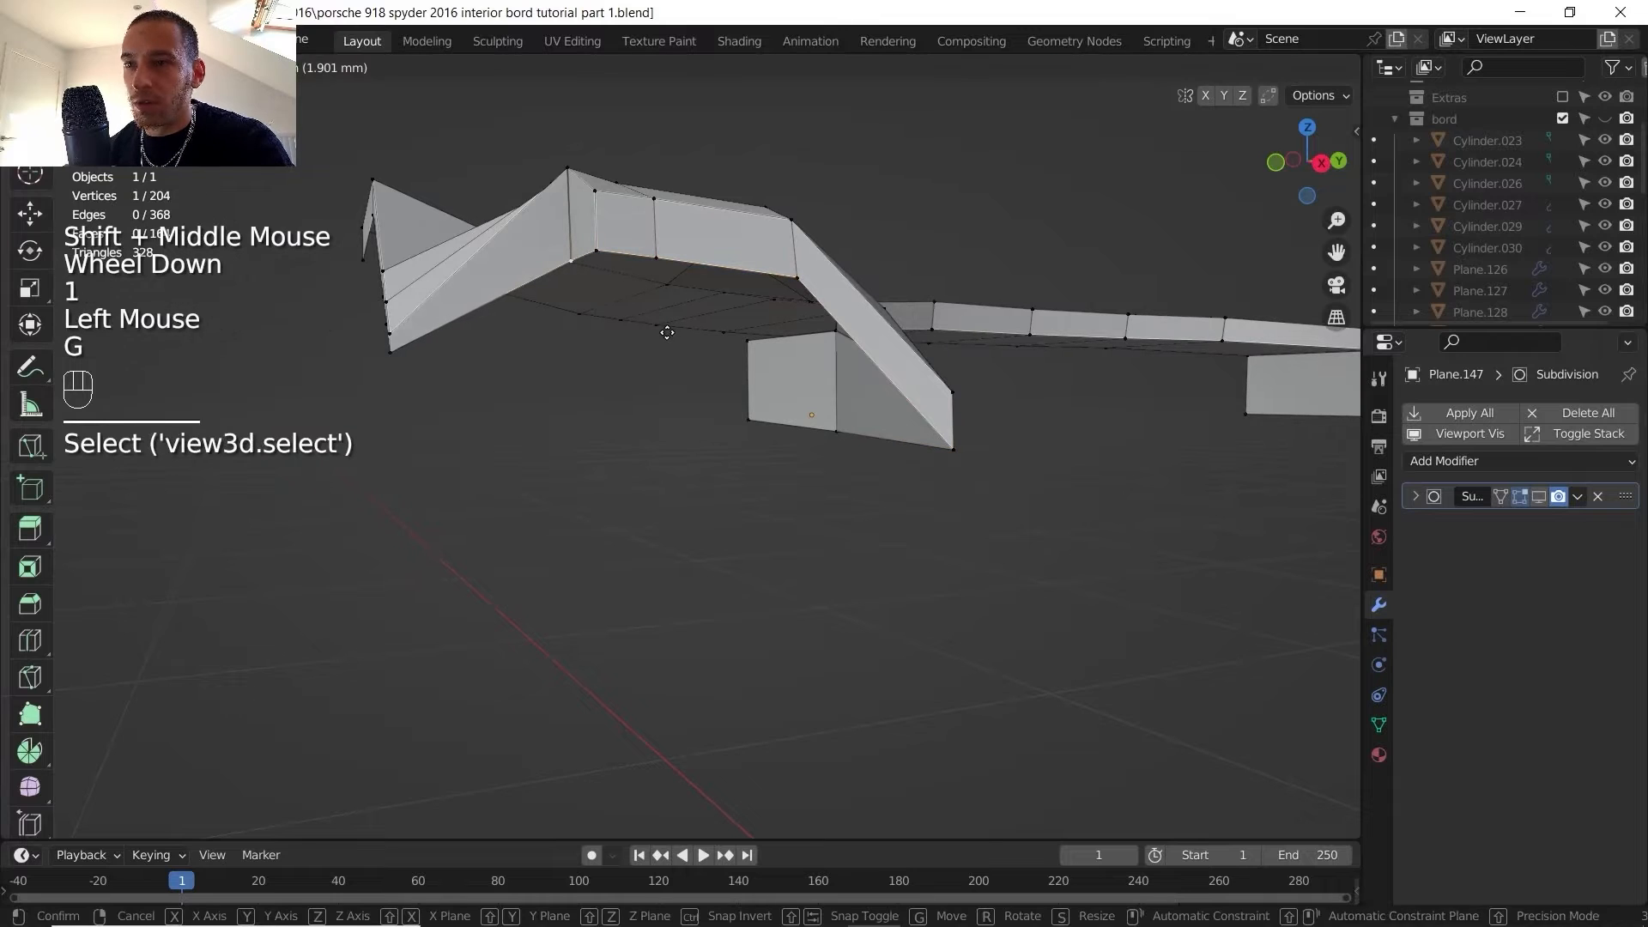
pyautogui.press('y')
pyautogui.click(563, 347)
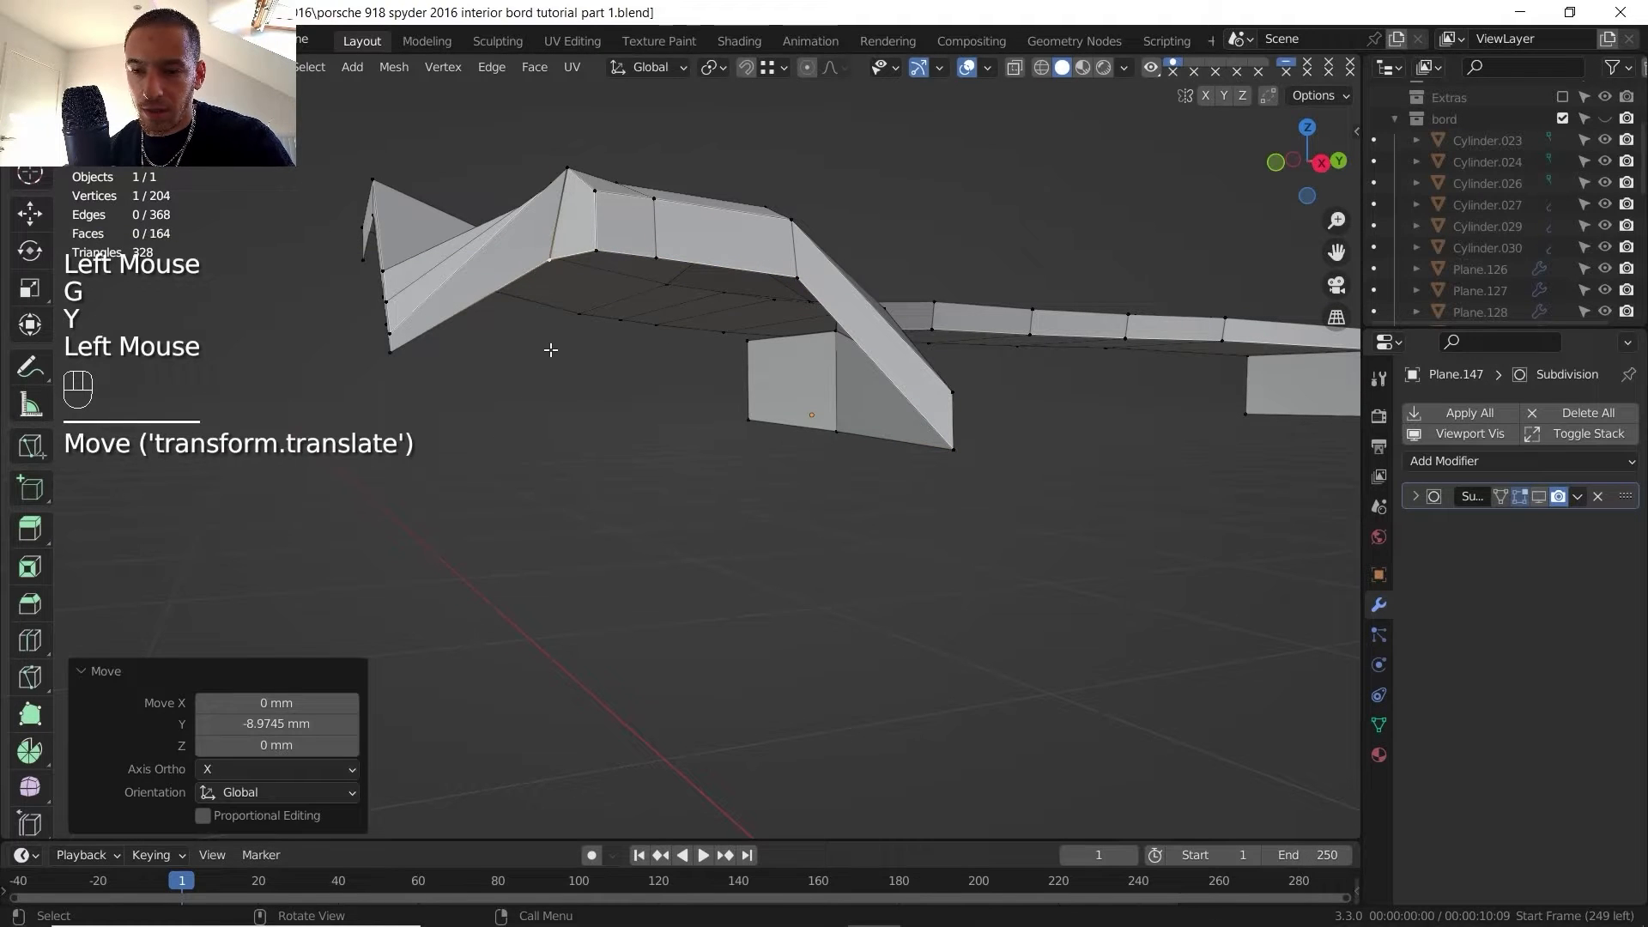
# - Extrude the lower edge chain from the pointed wall to the end block -204.4 mm along X
pyautogui.press('2')
pyautogui.click(494, 304)
pyautogui.keyDown('ctrl'); pyautogui.click(550, 258); pyautogui.keyUp('ctrl')
pyautogui.moveTo(549, 257); pyautogui.dragTo(734, 217, button='middle')
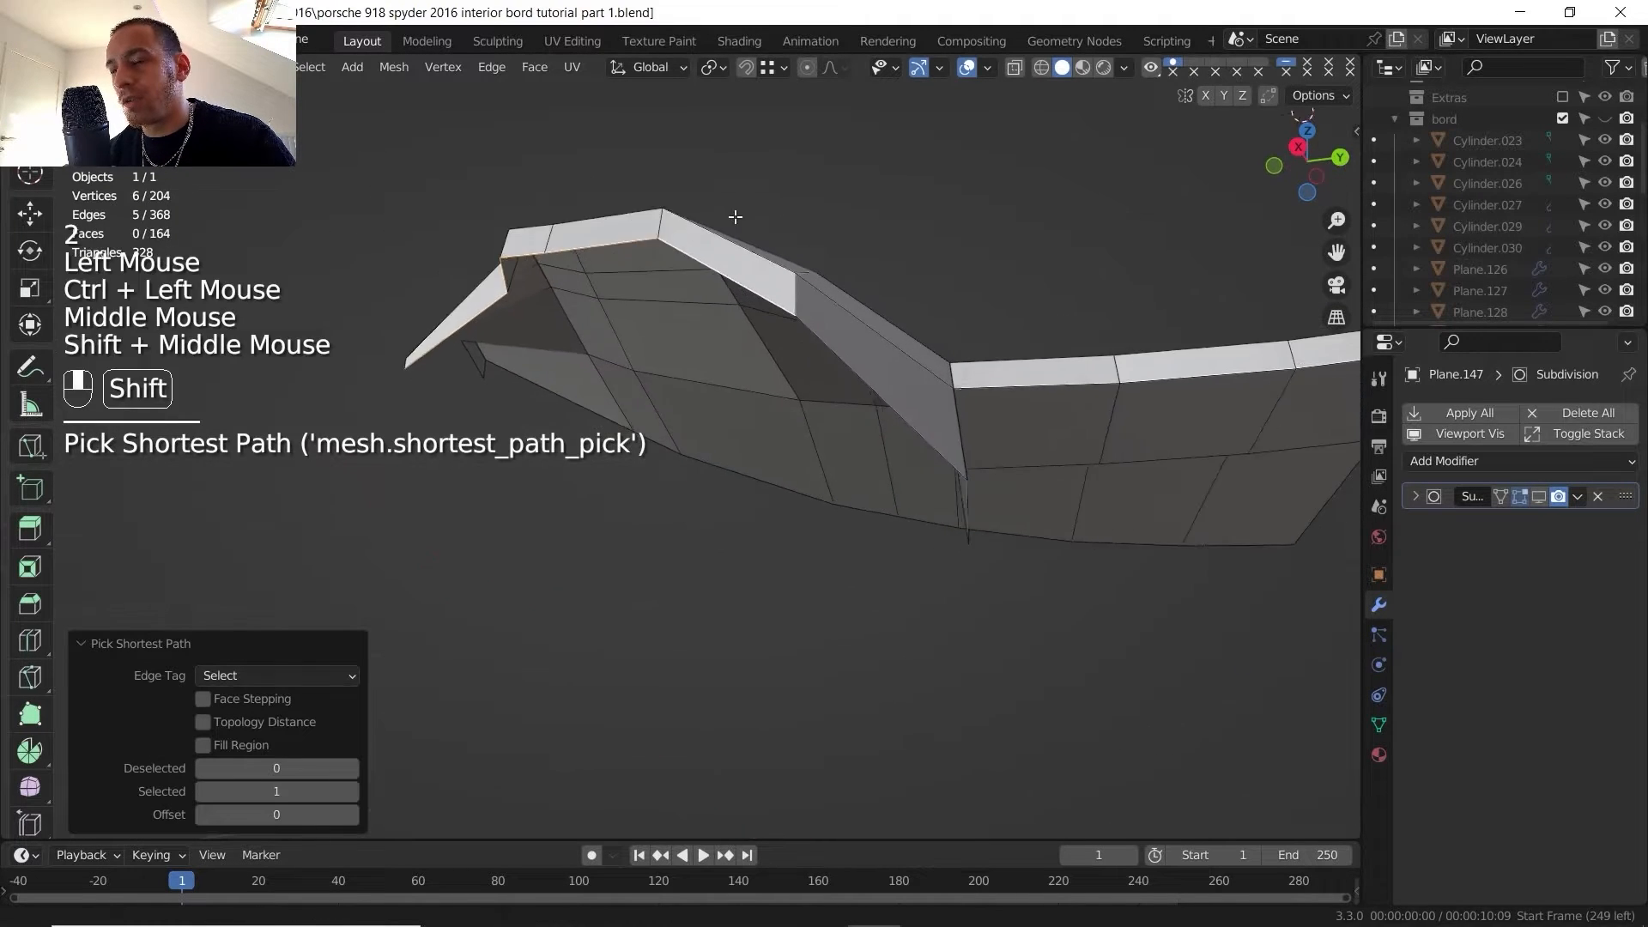
pyautogui.moveTo(853, 339); pyautogui.dragTo(765, 358, button='middle')
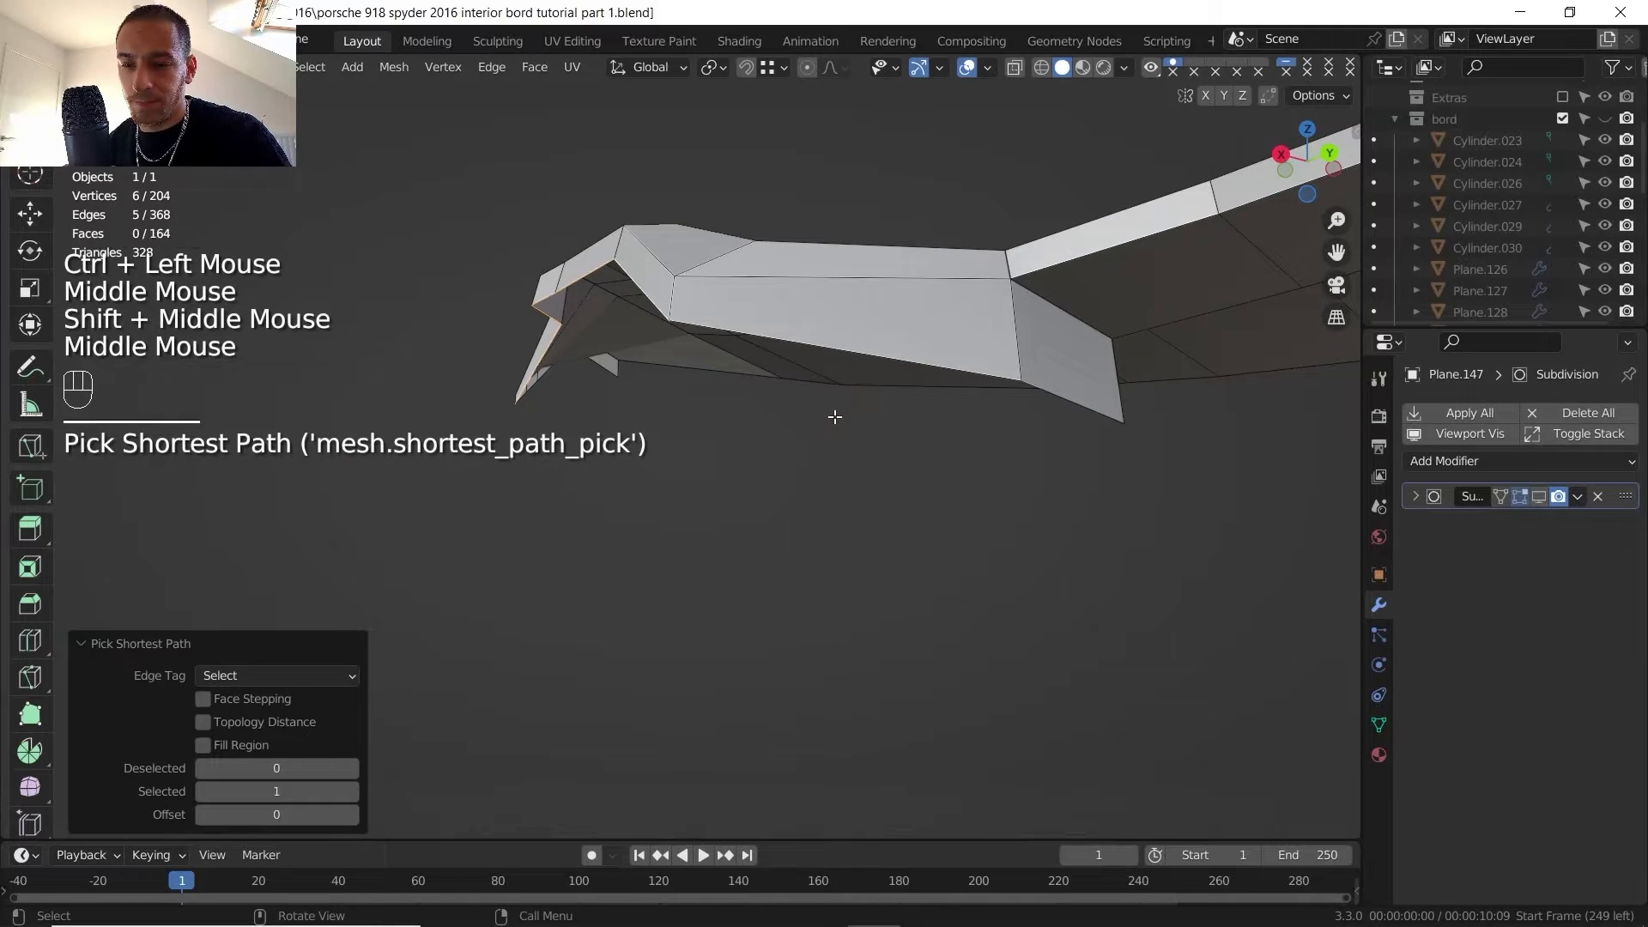
pyautogui.press('e')
pyautogui.press('x')
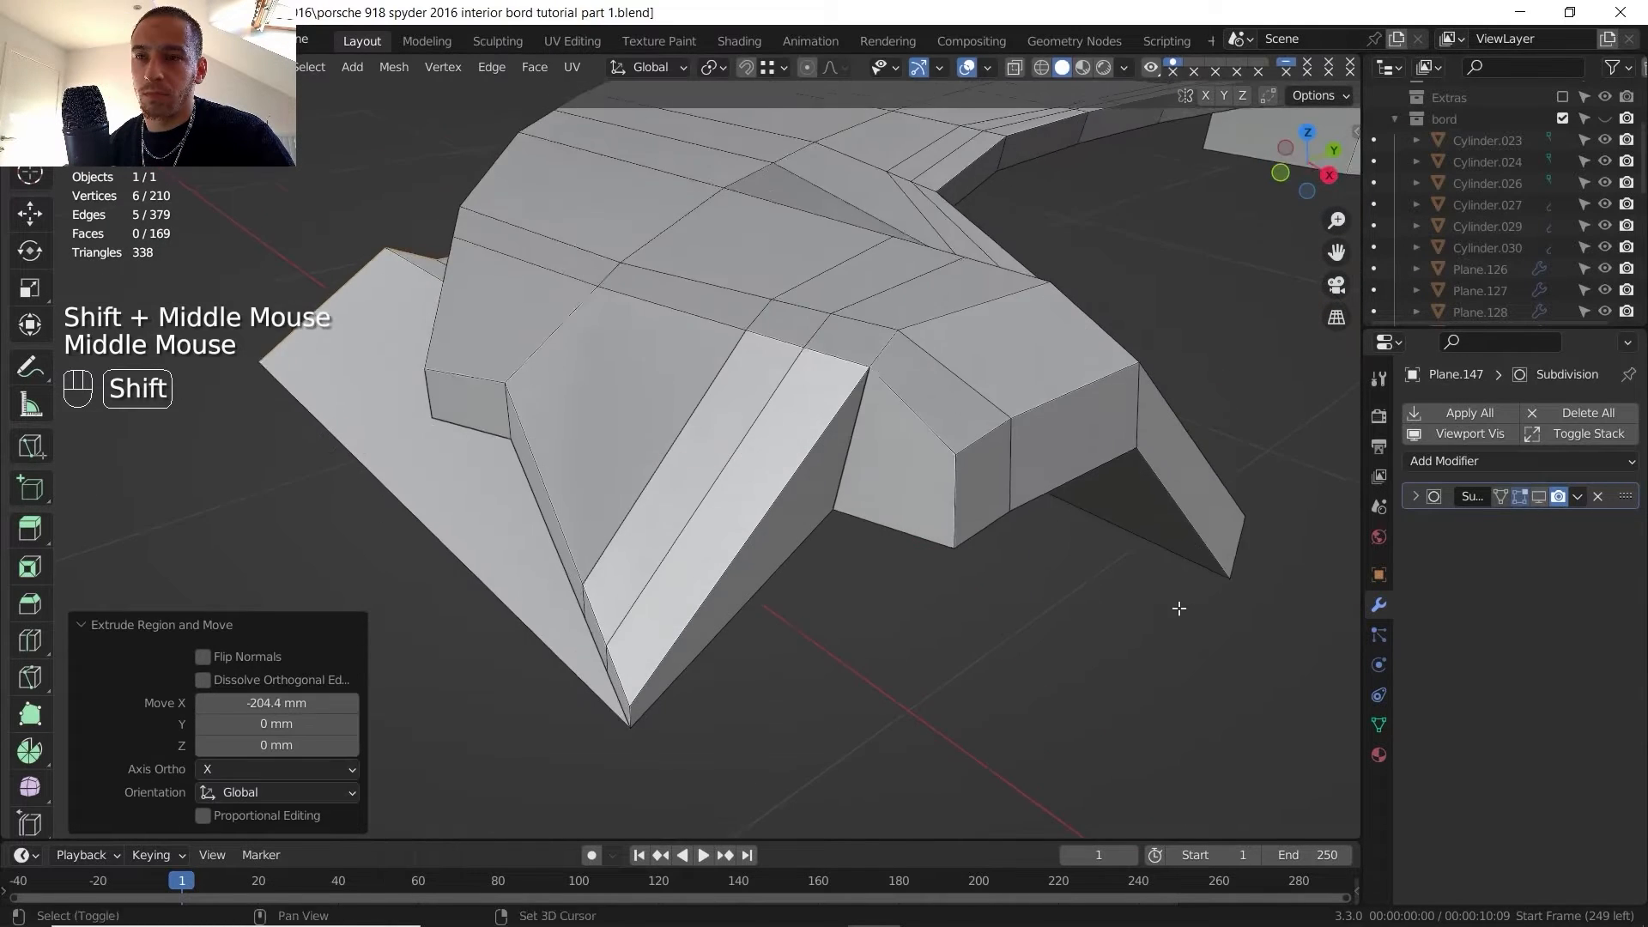
# - Snap and auto-merge the extruded strip's inner end vertex onto the end block's lower corner vertex, and turn both options off
pyautogui.keyDown('shift'); pyautogui.moveTo(1177, 607); pyautogui.dragTo(1323, 438, button='middle'); pyautogui.keyUp('shift')
pyautogui.scroll(-1, 835, 415)
pyautogui.moveTo(835, 416); pyautogui.dragTo(822, 332, button='middle')
pyautogui.press('1')
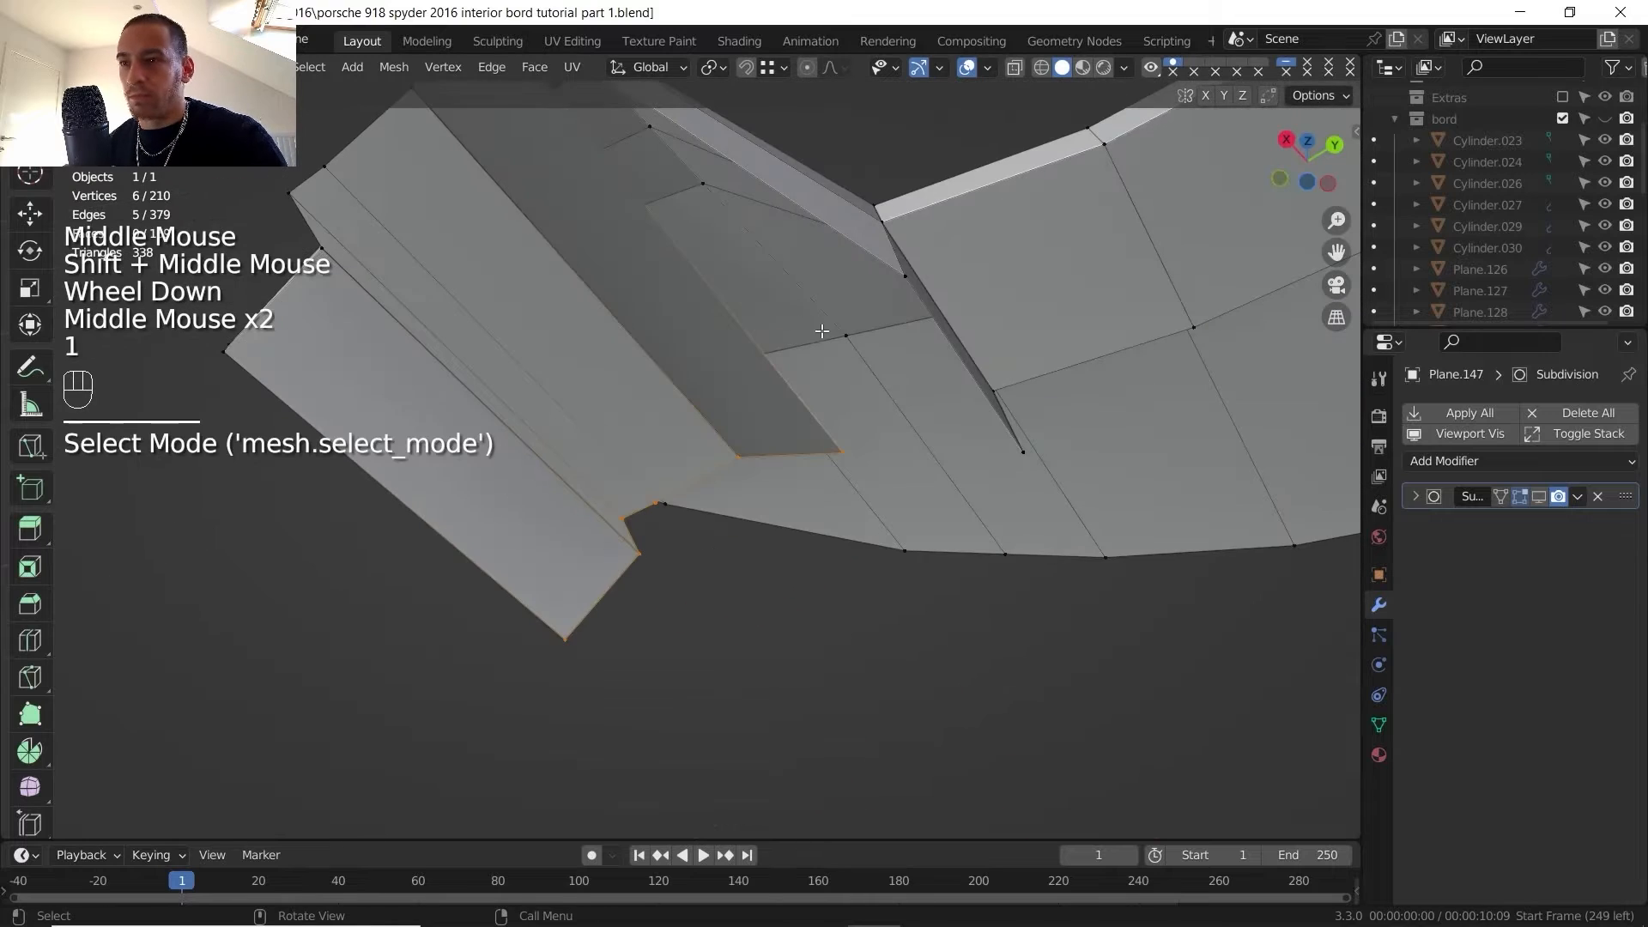
pyautogui.click(746, 67)
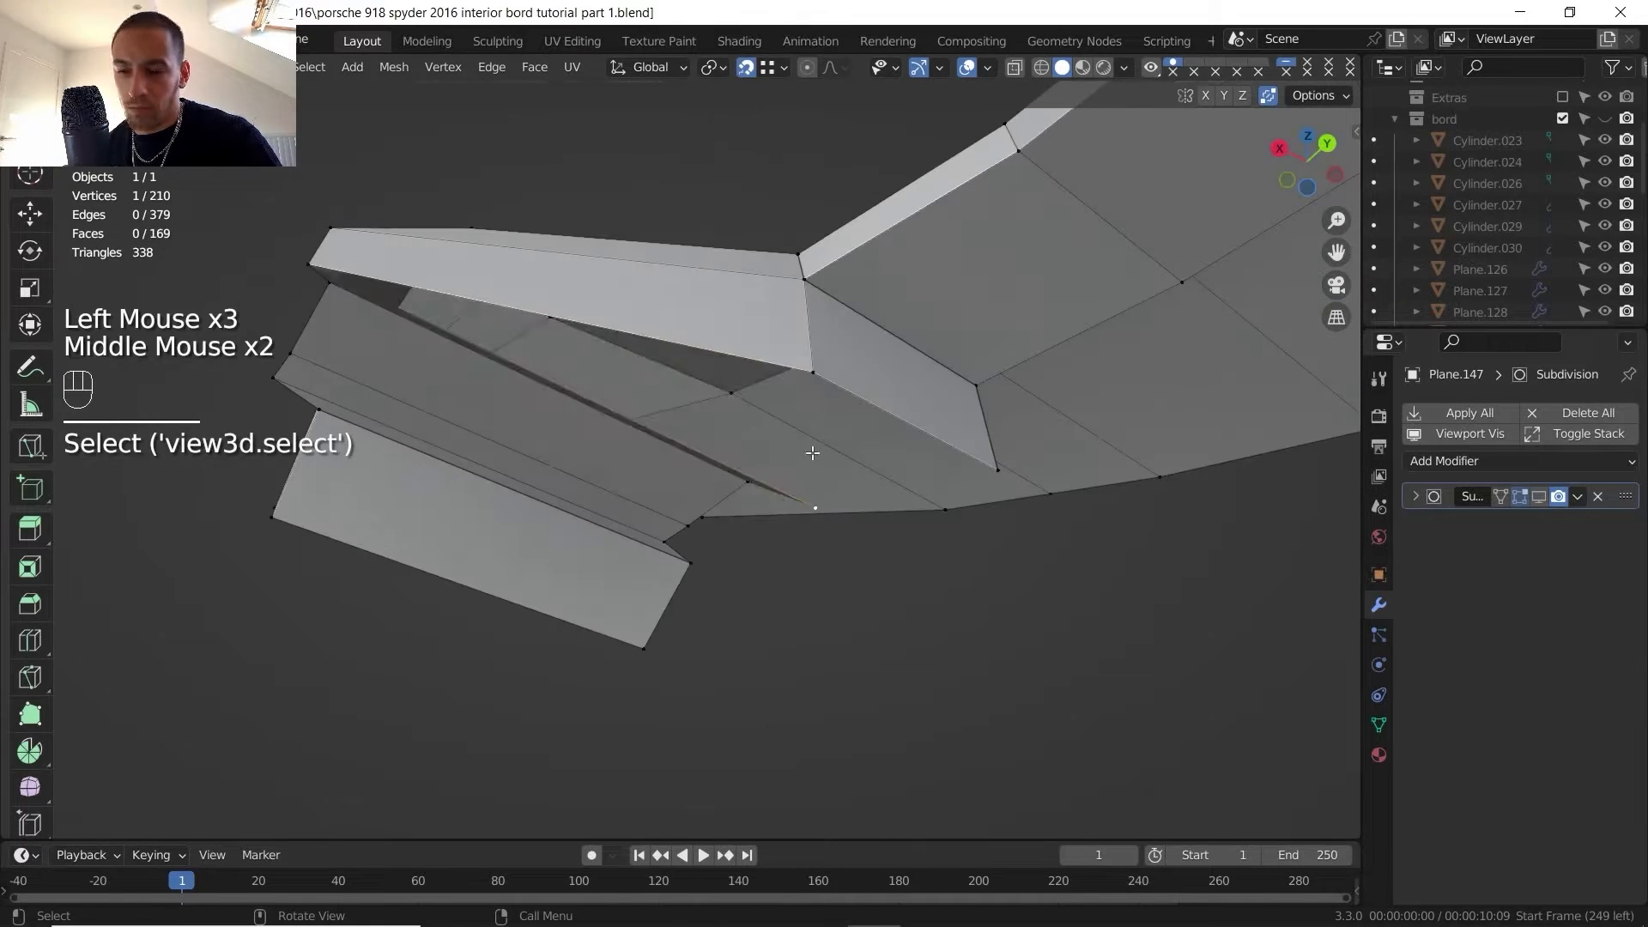
pyautogui.press('g')
pyautogui.click(813, 375)
pyautogui.doubleClick(1253, 95)
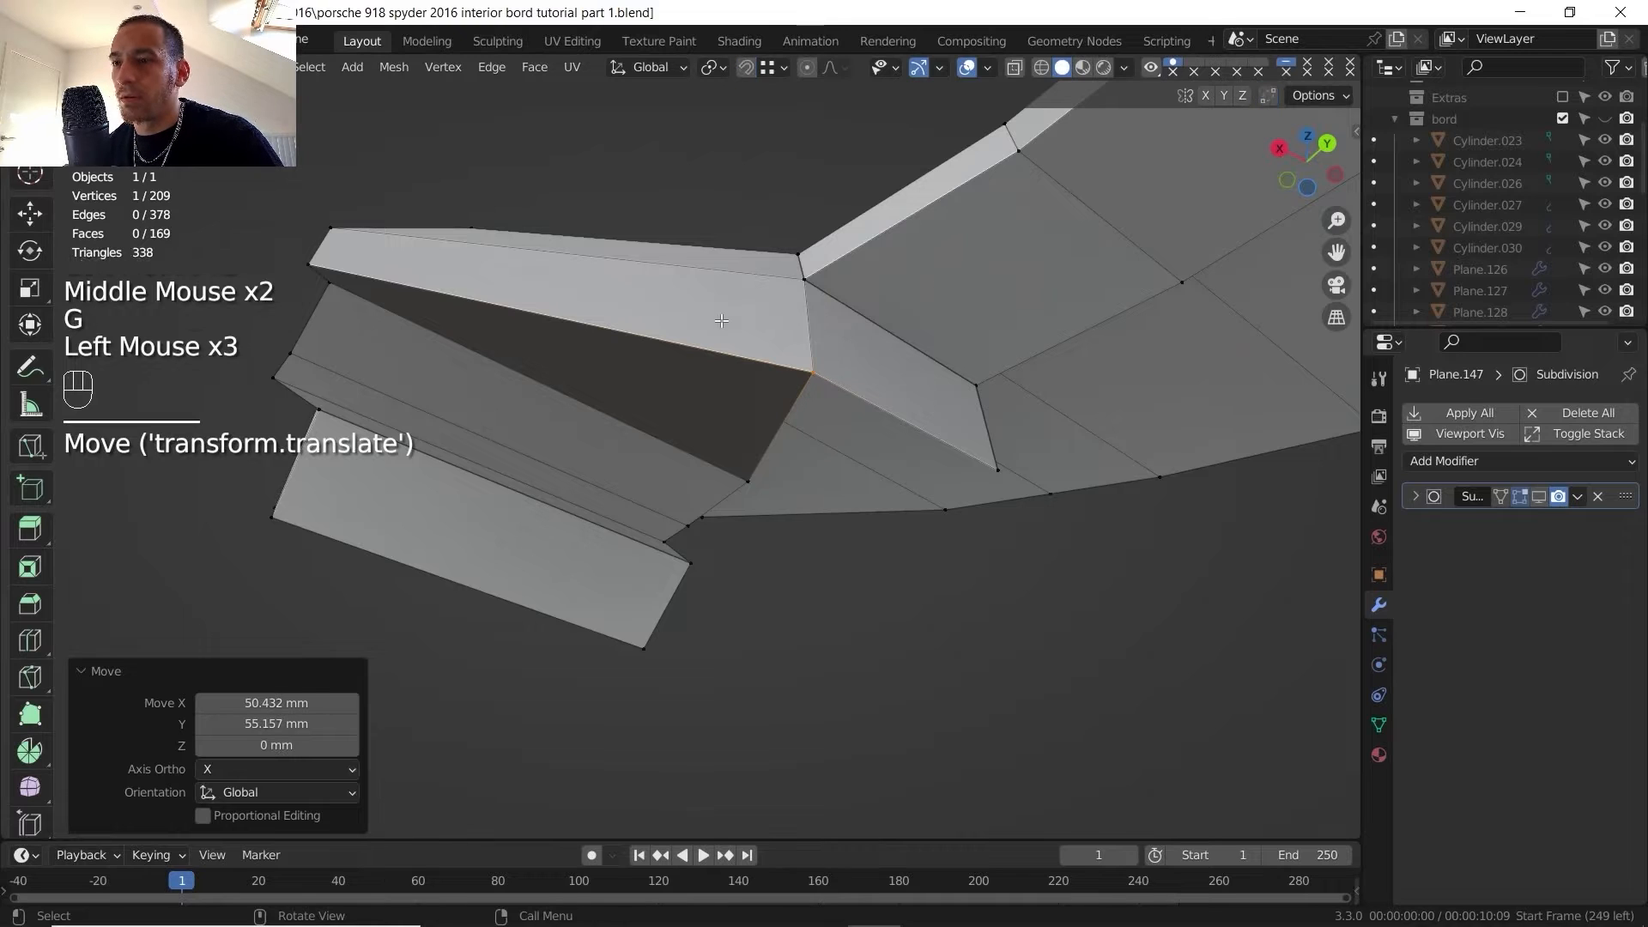
# - Move the protruding upper vertex of the extruded strip along X toward the inside of the bodywork
pyautogui.moveTo(730, 386); pyautogui.dragTo(816, 412, button='middle')
pyautogui.keyDown('shift'); pyautogui.moveTo(816, 412); pyautogui.dragTo(858, 429, button='middle'); pyautogui.keyUp('shift')
pyautogui.scroll(-3, 858, 429)
pyautogui.press('Tab')
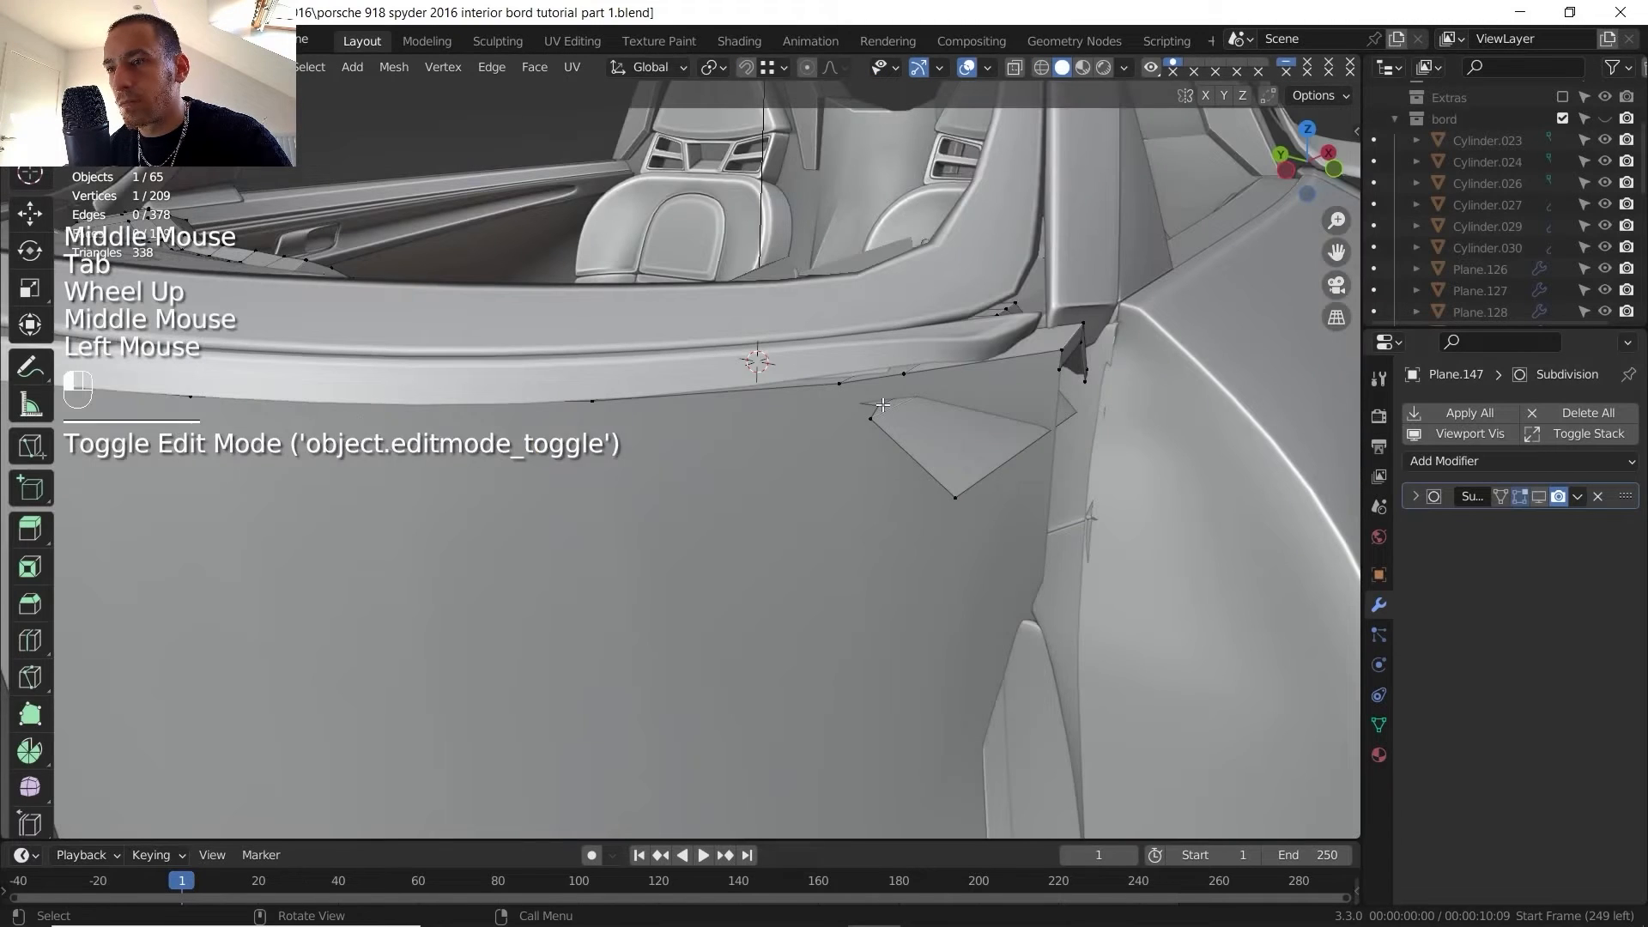
pyautogui.click(883, 404)
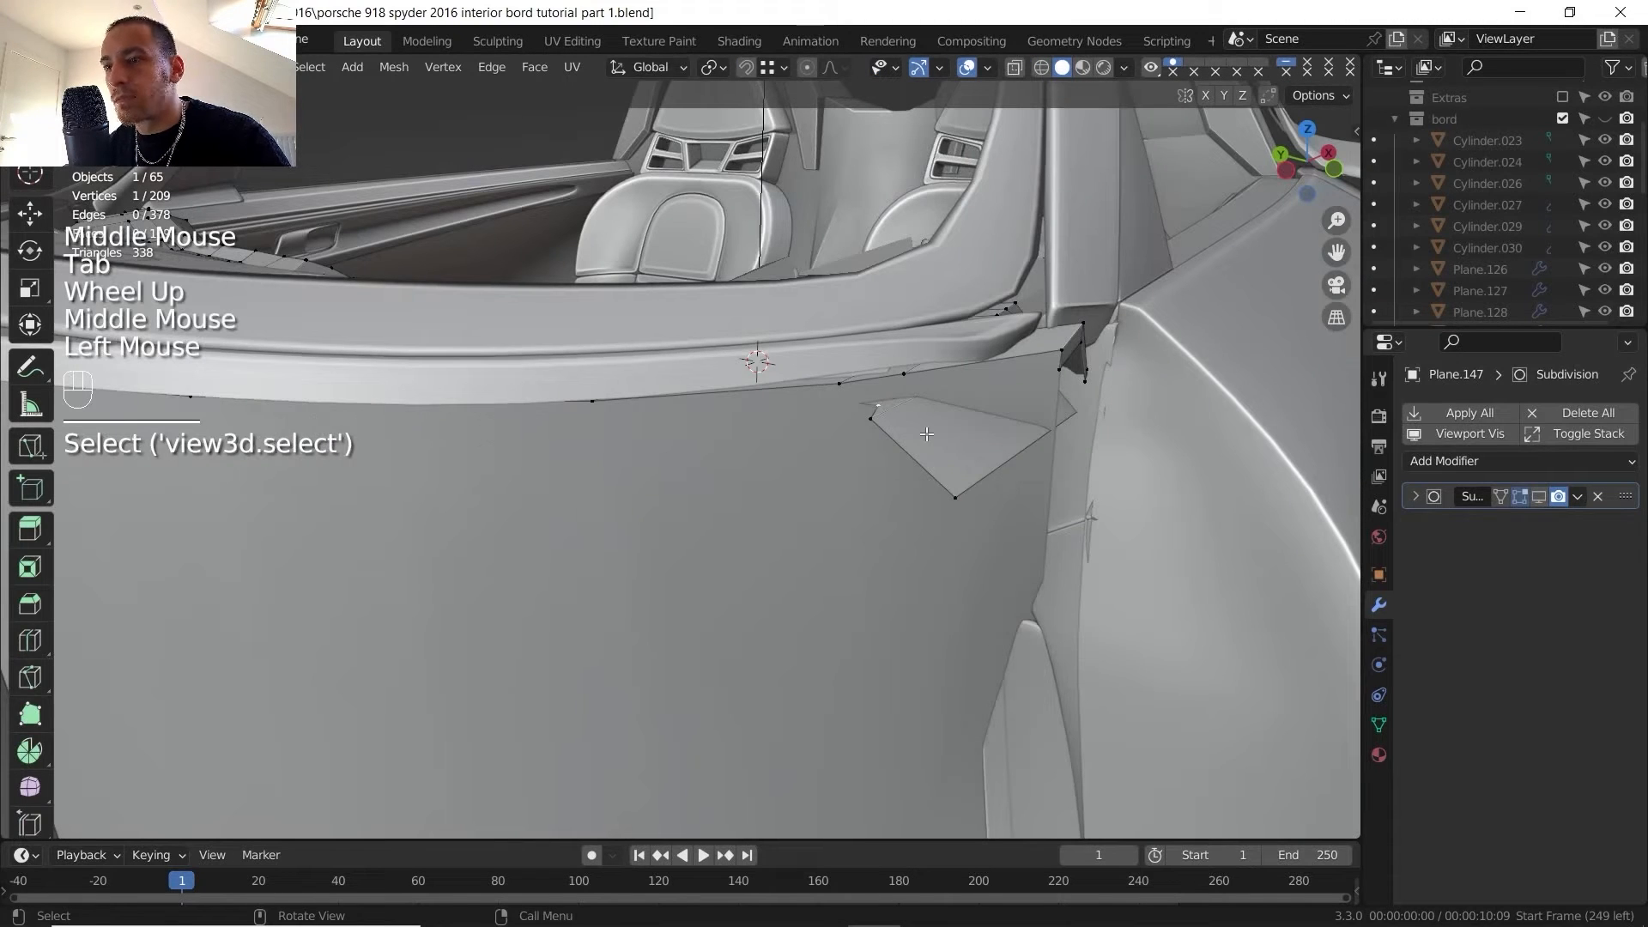
pyautogui.press('g')
pyautogui.press('x')
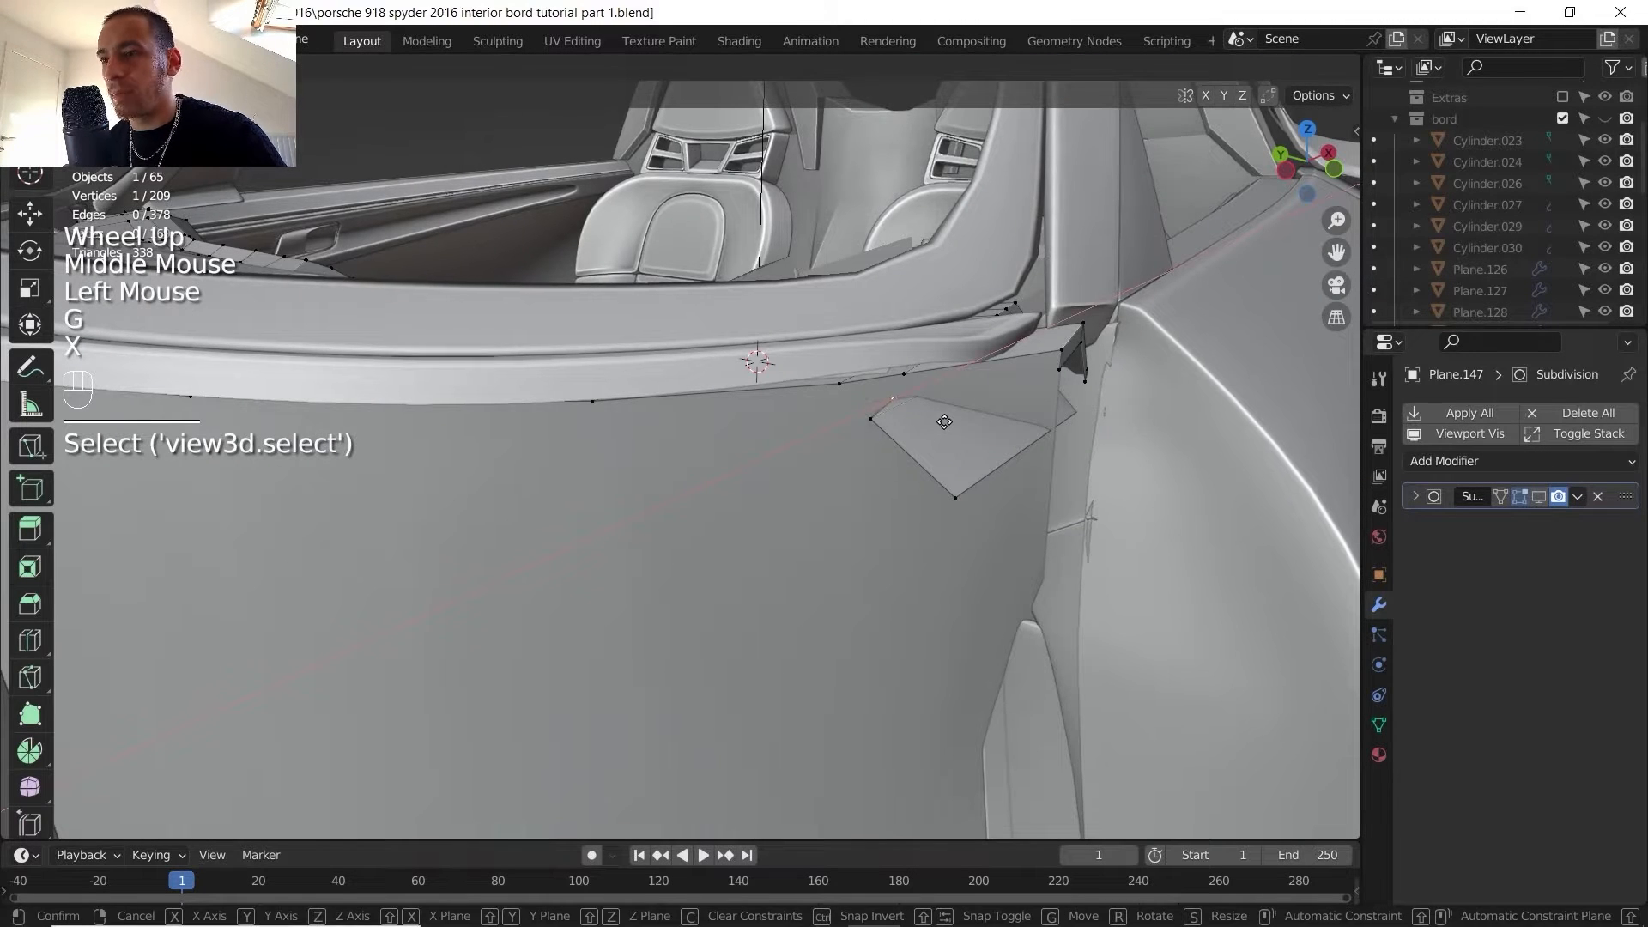
pyautogui.click(946, 420)
# - Pull the strip's remaining protruding vertices inward along X, moving the last one 89.729 mm, and leave Edit Mode
pyautogui.click(872, 420)
pyautogui.keyDown('shift'); pyautogui.click(960, 495); pyautogui.keyUp('shift')
pyautogui.press('g')
pyautogui.press('x')
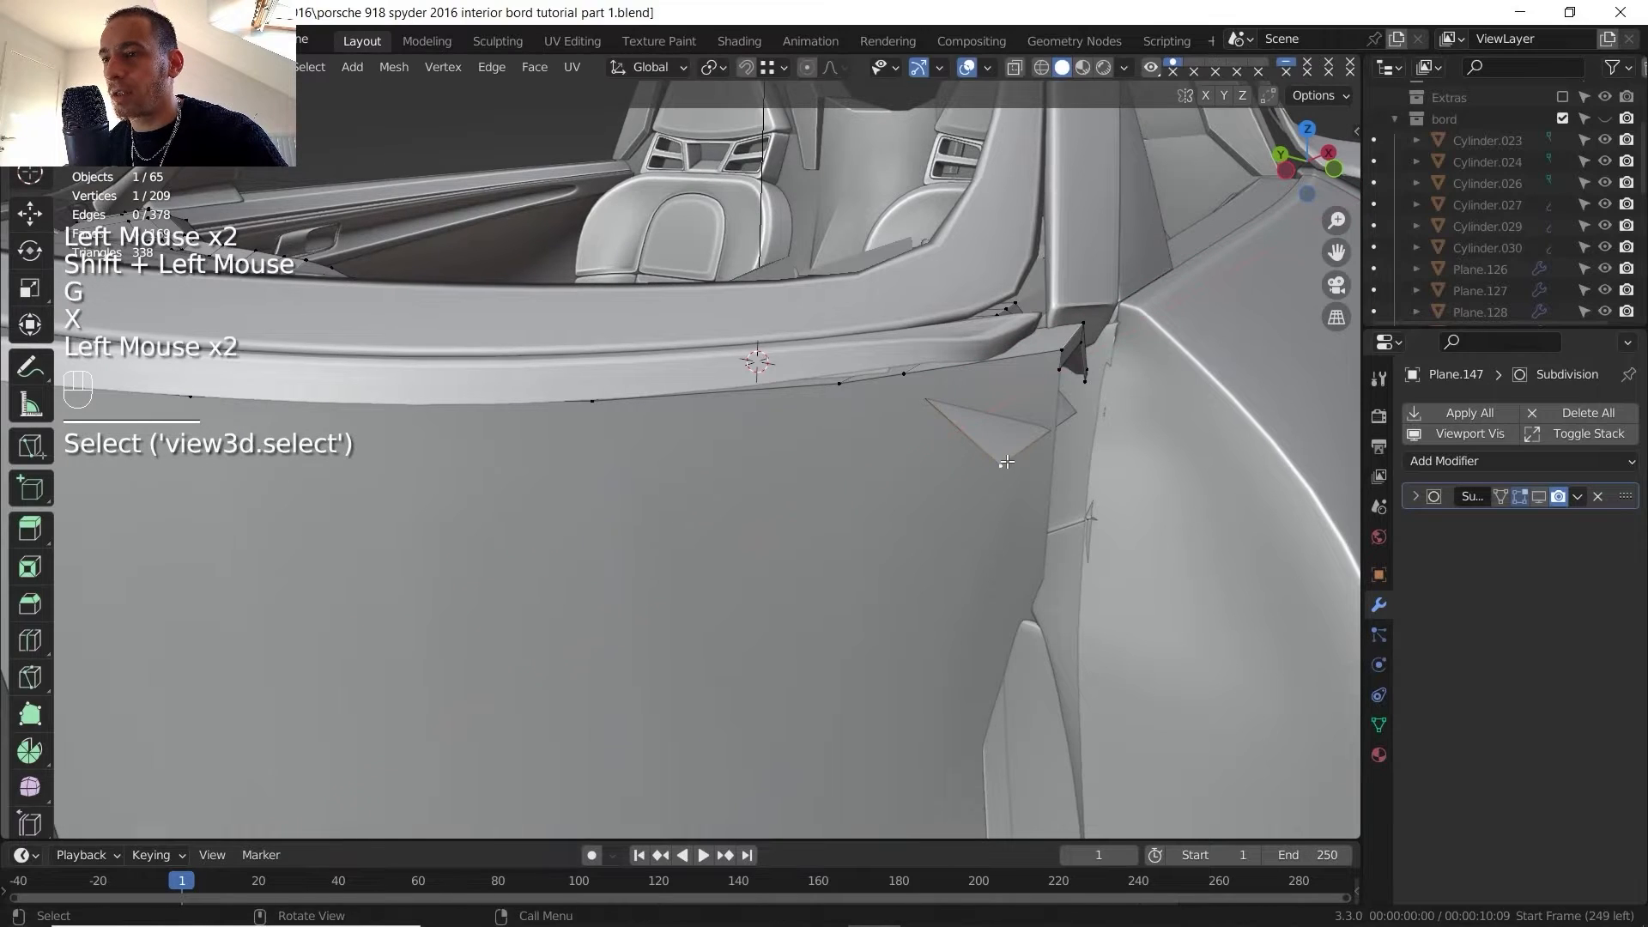
pyautogui.click(1013, 461)
pyautogui.click(1010, 461)
pyautogui.press('g')
pyautogui.press('x')
pyautogui.click(1092, 426)
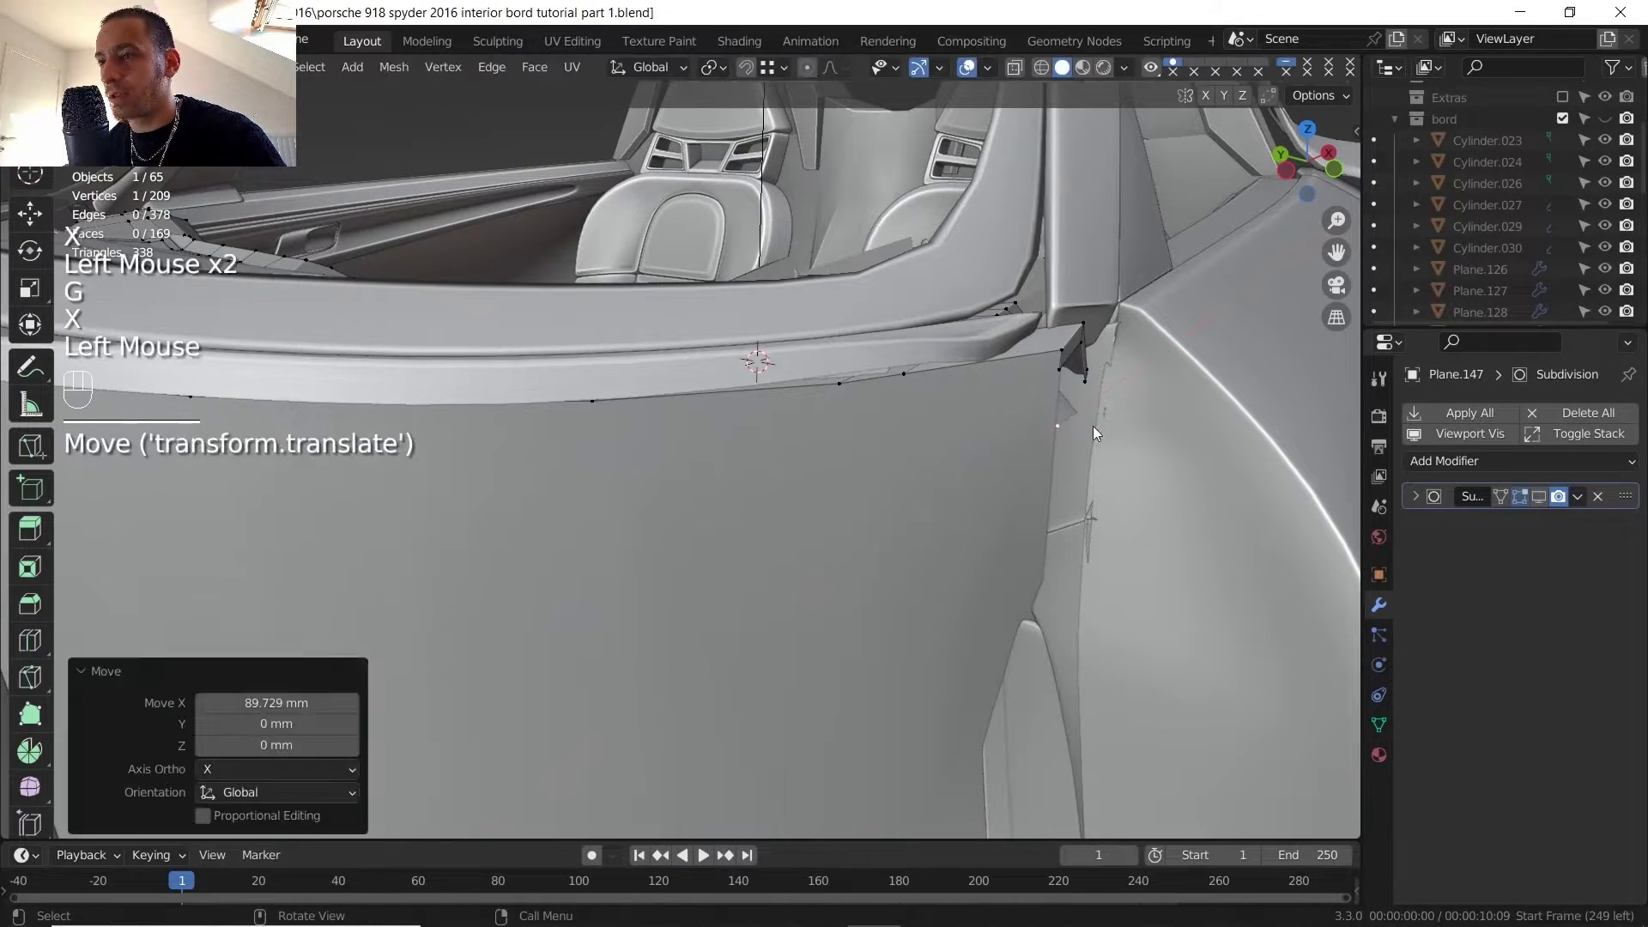
pyautogui.press('Tab')
# - Examine the reshaped upper shell and the whole dashboard from the cabin side
pyautogui.scroll(-1, 1059, 270)
pyautogui.keyDown('shift'); pyautogui.moveTo(1058, 270); pyautogui.dragTo(945, 344, button='middle'); pyautogui.keyUp('shift')
pyautogui.moveTo(944, 343); pyautogui.dragTo(816, 412, button='middle')
pyautogui.scroll(3, 738, 462)
pyautogui.keyDown('shift'); pyautogui.moveTo(815, 412); pyautogui.dragTo(594, 379, button='middle'); pyautogui.keyUp('shift')
pyautogui.scroll(-3, 726, 430)
pyautogui.keyDown('shift'); pyautogui.moveTo(726, 430); pyautogui.dragTo(1181, 458, button='middle'); pyautogui.keyUp('shift')
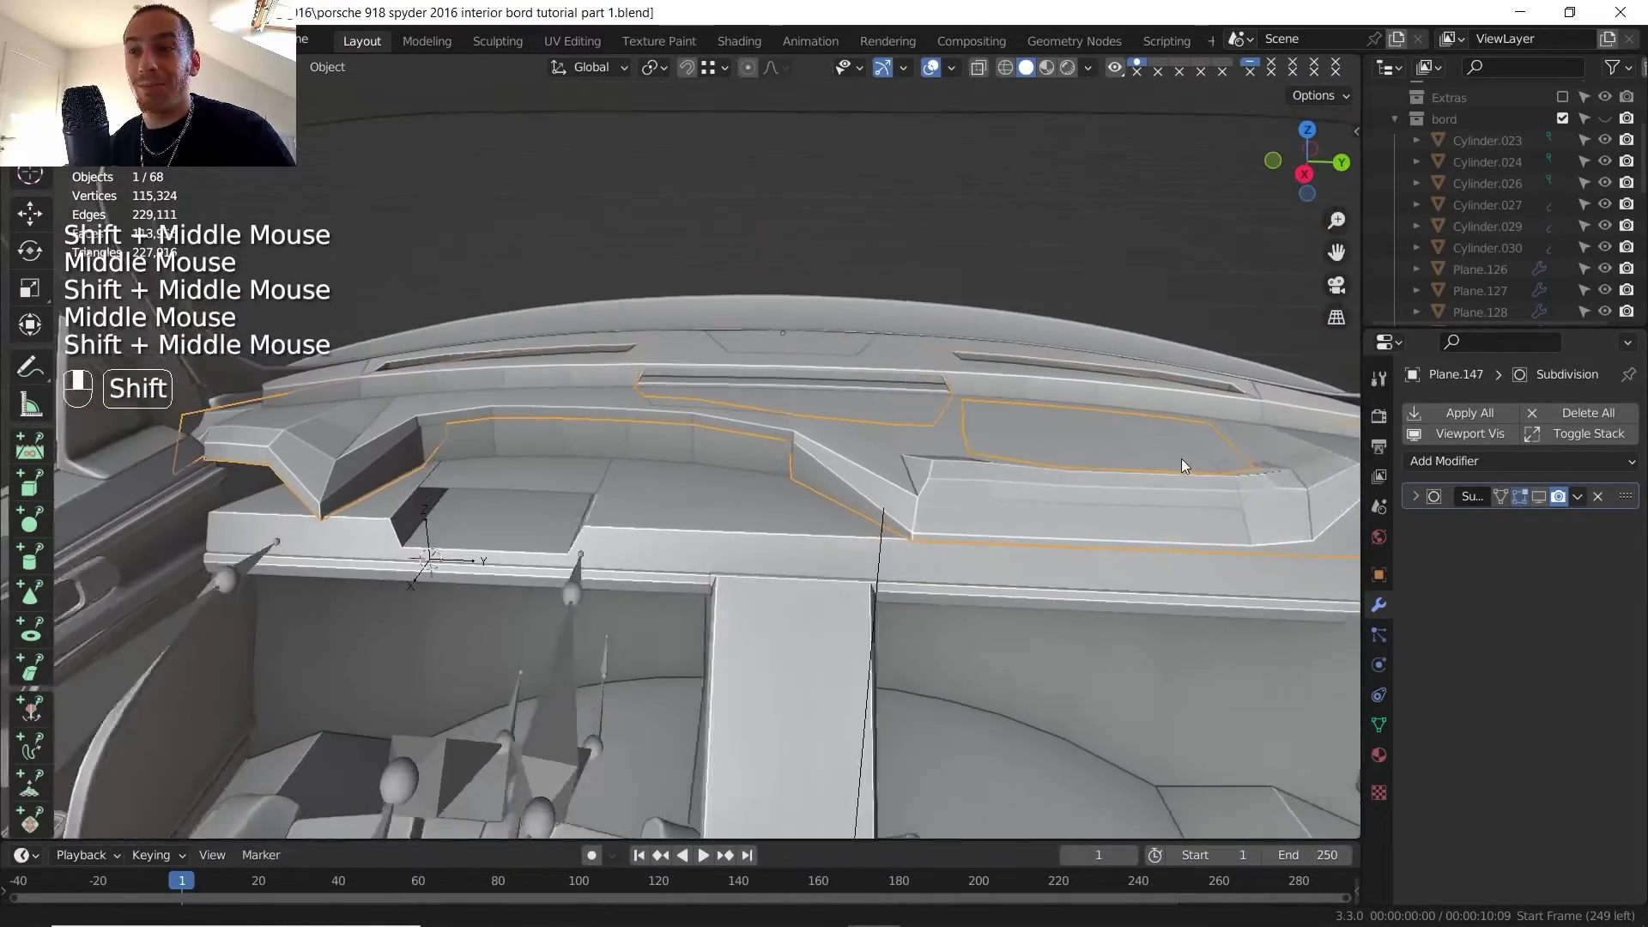
pyautogui.scroll(1, 1181, 458)
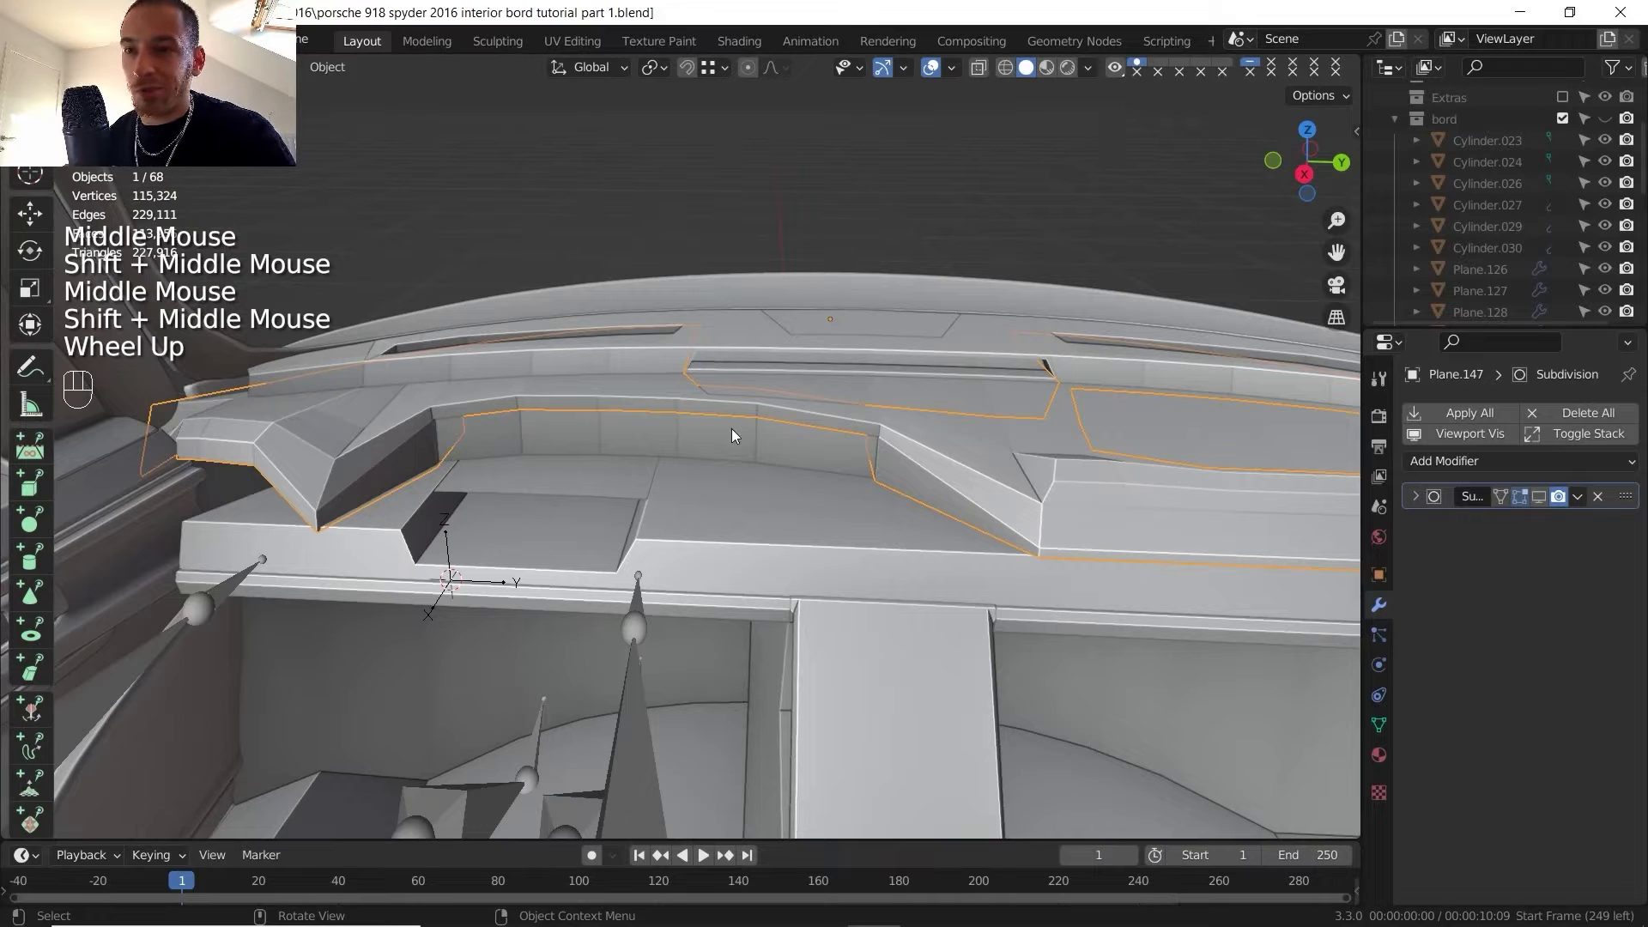
pyautogui.moveTo(671, 455); pyautogui.dragTo(718, 472, button='middle')
pyautogui.press('F5')
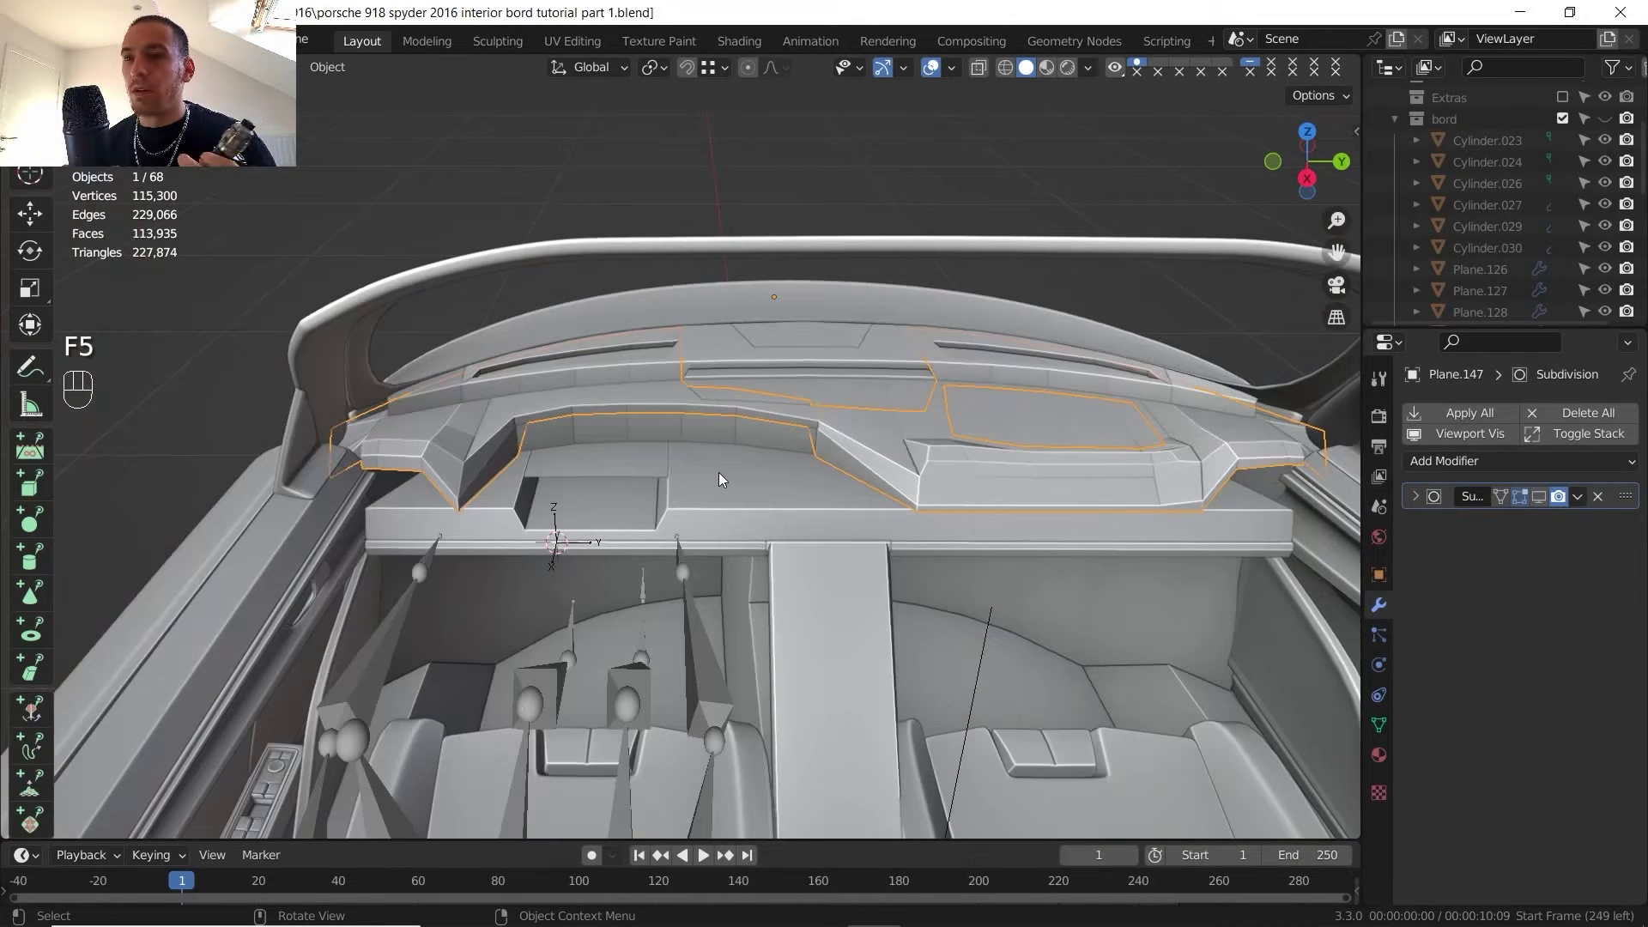
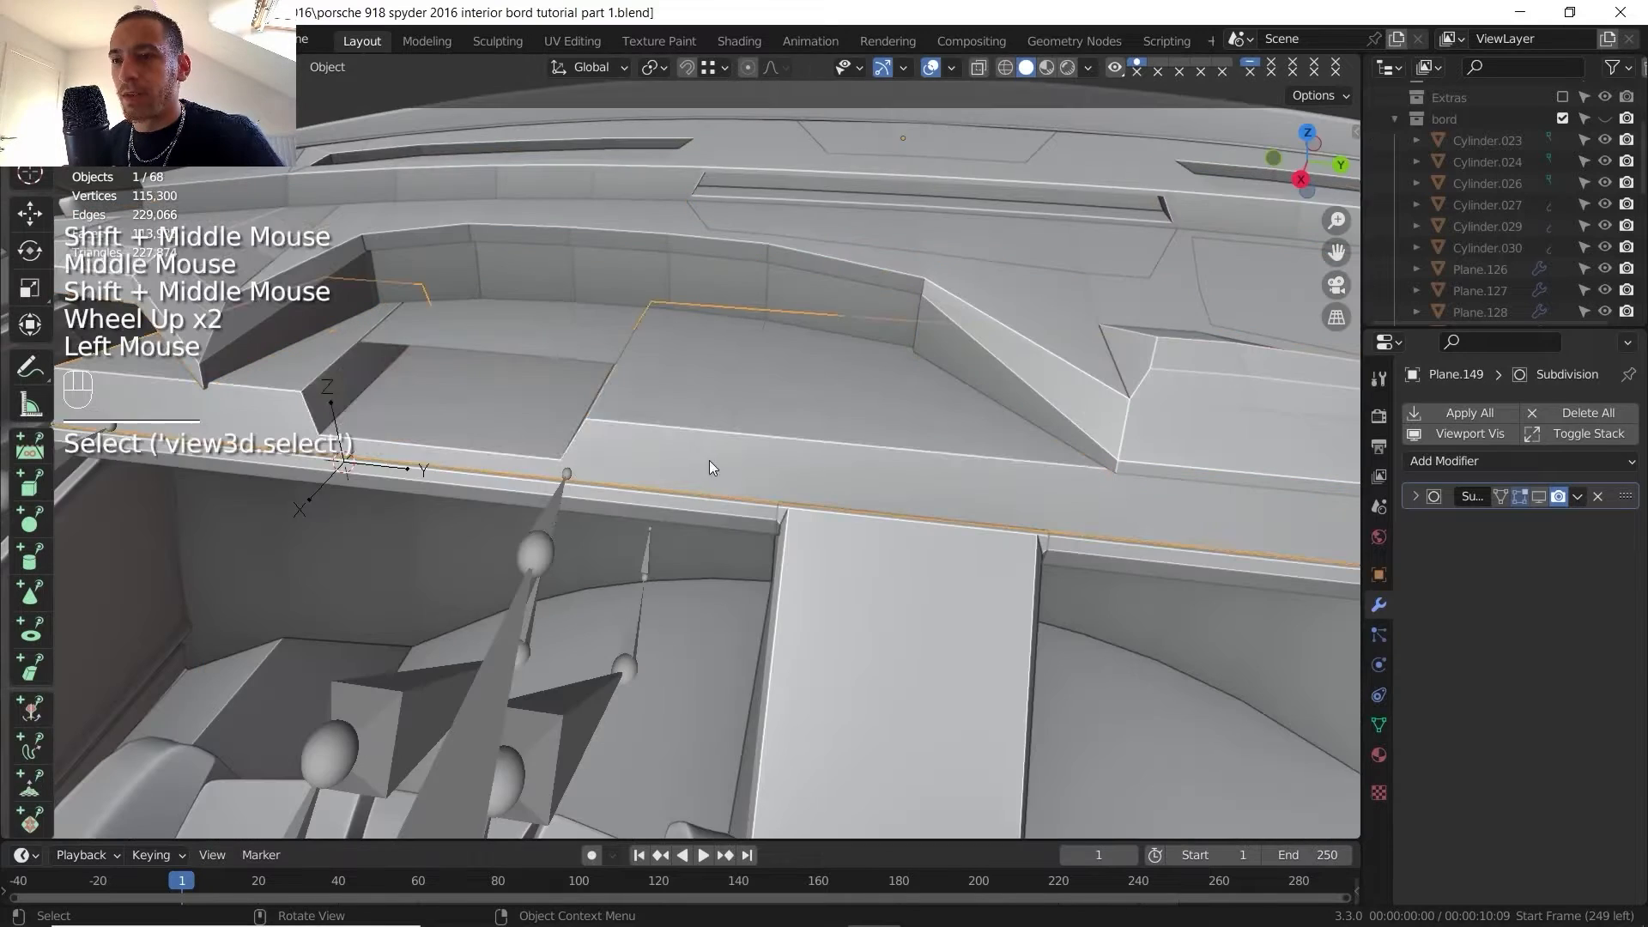
# - Edge-slide the two upright edge segments on the lower dashboard's front face toward the centre console
pyautogui.press('Tab')
pyautogui.keyDown('shift'); pyautogui.moveTo(697, 449); pyautogui.dragTo(678, 447, button='middle'); pyautogui.keyUp('shift')
pyautogui.moveTo(678, 446); pyautogui.dragTo(688, 495, button='middle')
pyautogui.scroll(2, 697, 449)
pyautogui.click(686, 473)
pyautogui.press('3')
pyautogui.click(686, 471)
pyautogui.keyDown('shift'); pyautogui.click(697, 496); pyautogui.keyUp('shift')
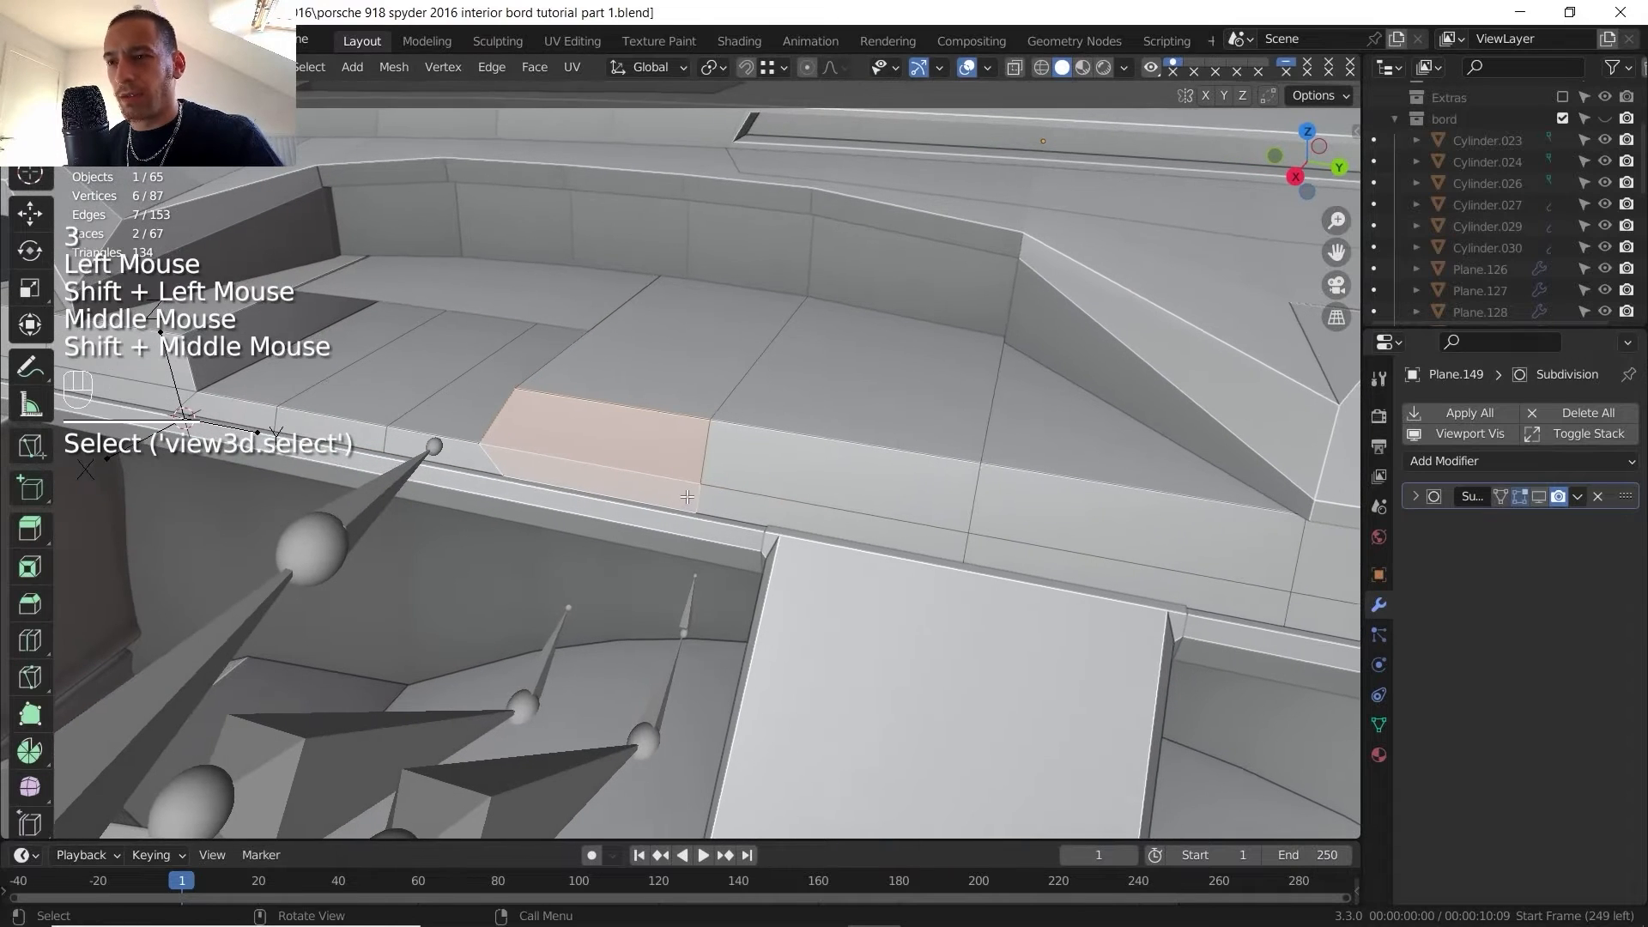
pyautogui.press('2')
pyautogui.click(703, 474)
pyautogui.keyDown('shift'); pyautogui.click(723, 497); pyautogui.keyUp('shift')
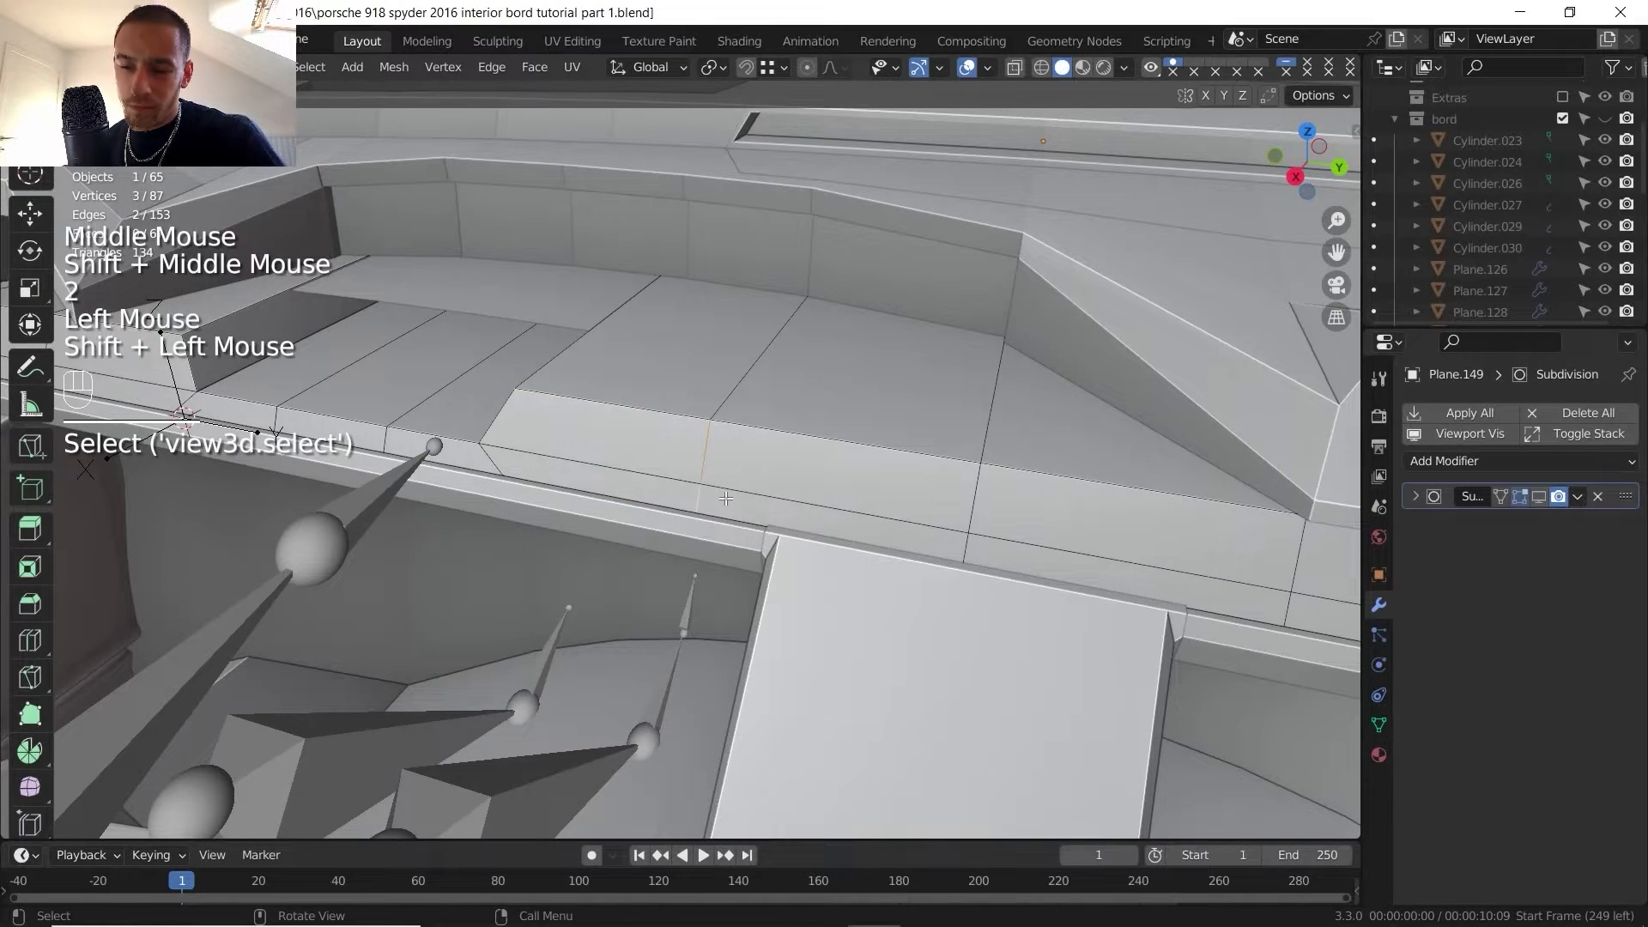
pyautogui.press('g')
pyautogui.press('g')
pyautogui.click(772, 508)
# - Inset the two stacked faces beside the centre console on the lower dashboard's front by about 6.1 mm
pyautogui.click(668, 473)
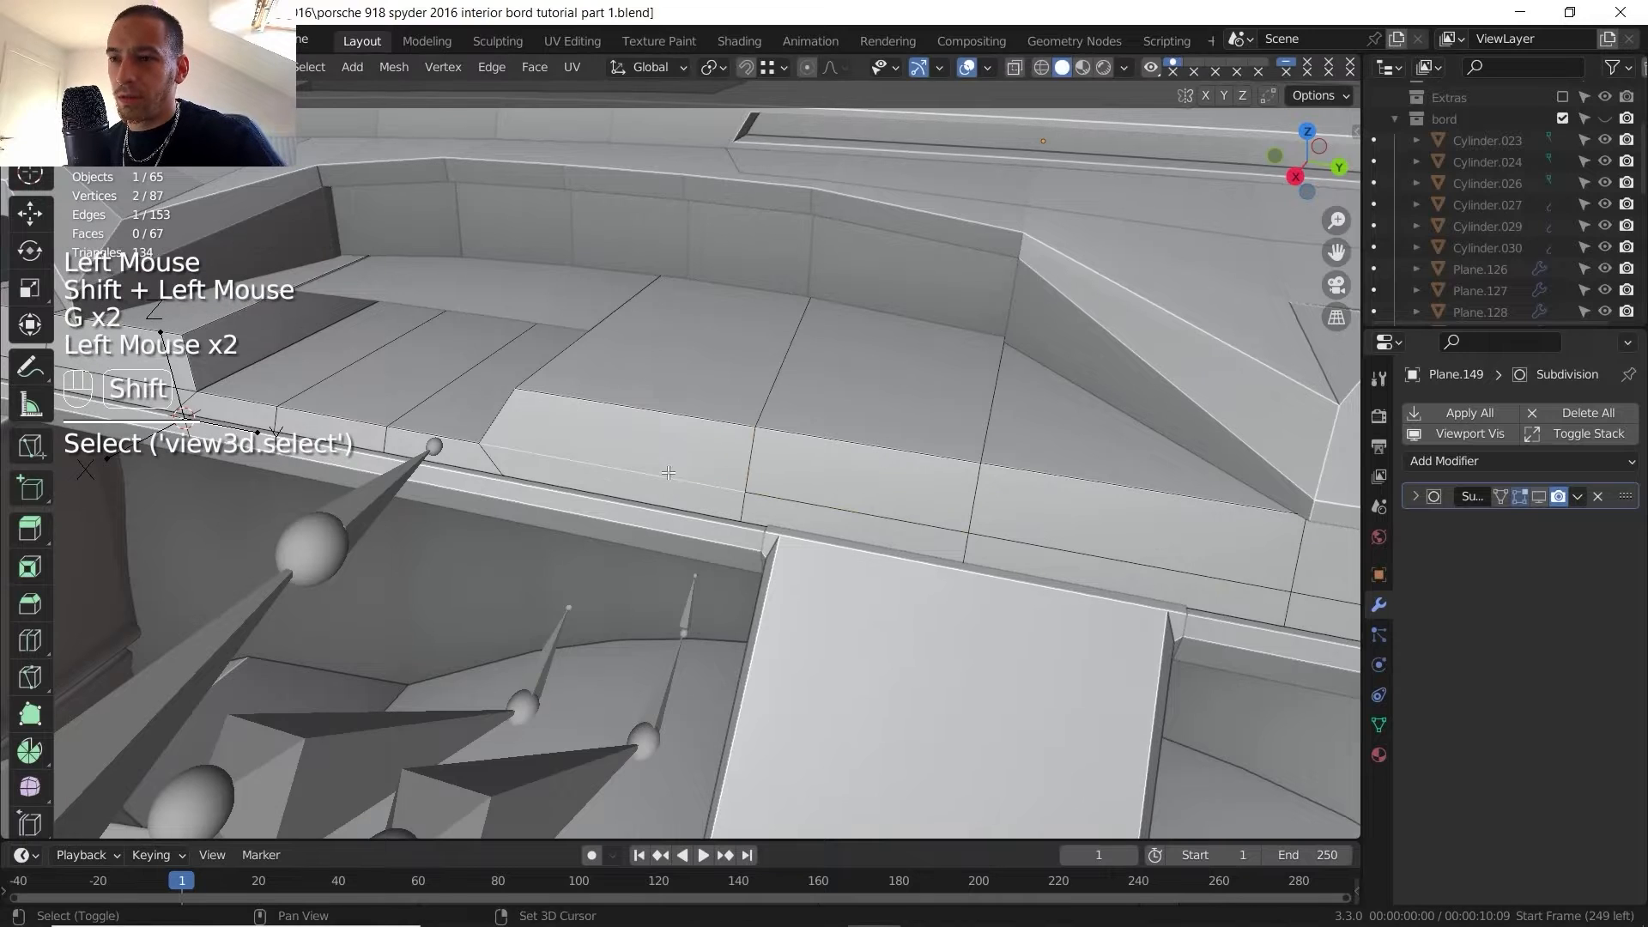
pyautogui.press('3')
pyautogui.keyDown('shift'); pyautogui.click(668, 472); pyautogui.keyUp('shift')
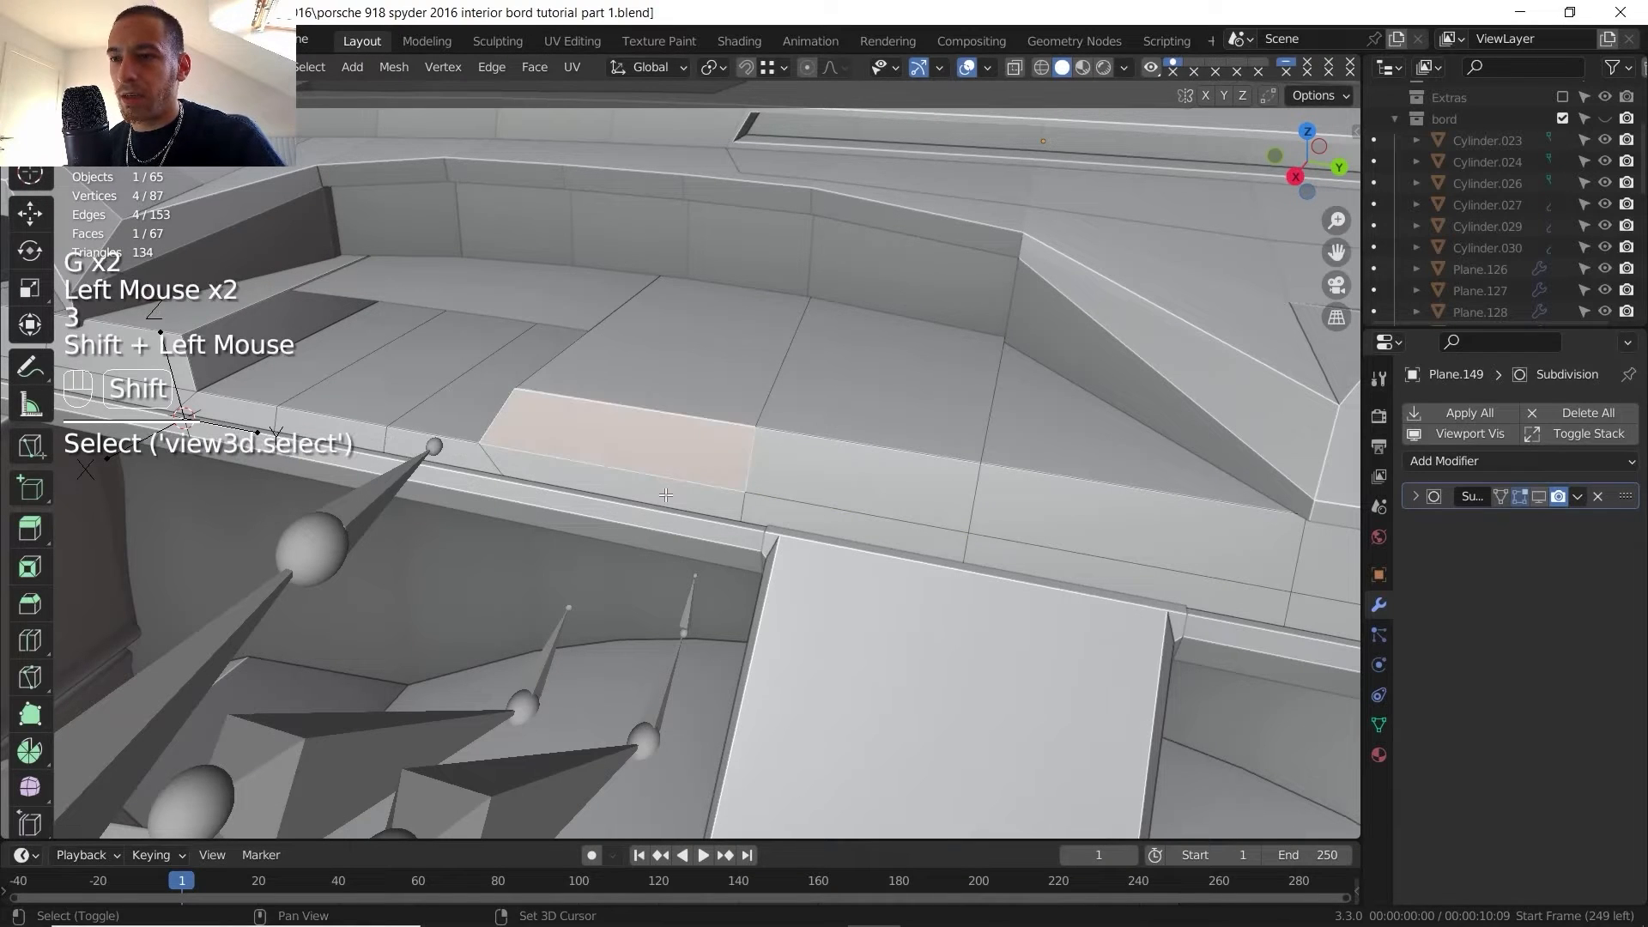
pyautogui.keyDown('shift'); pyautogui.click(906, 489); pyautogui.keyUp('shift')
pyautogui.press('i')
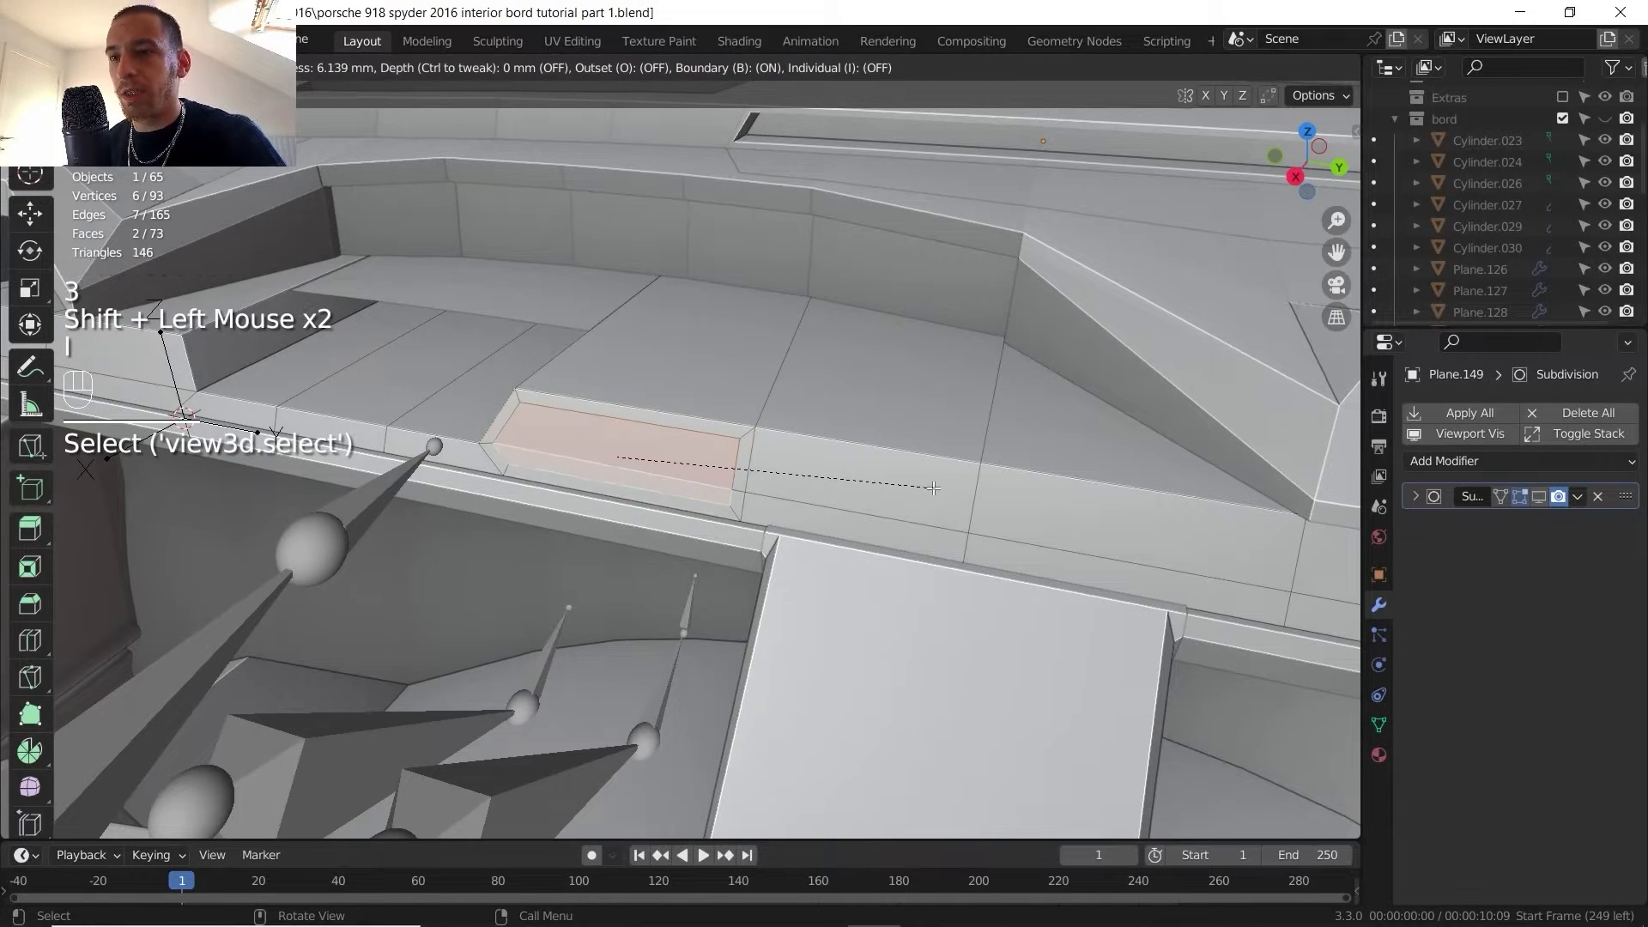
pyautogui.click(933, 488)
# - Line up the inset's left middle vertex with its neighbours and edge-slide that three-vertex column inward
pyautogui.press('1')
pyautogui.click(495, 443)
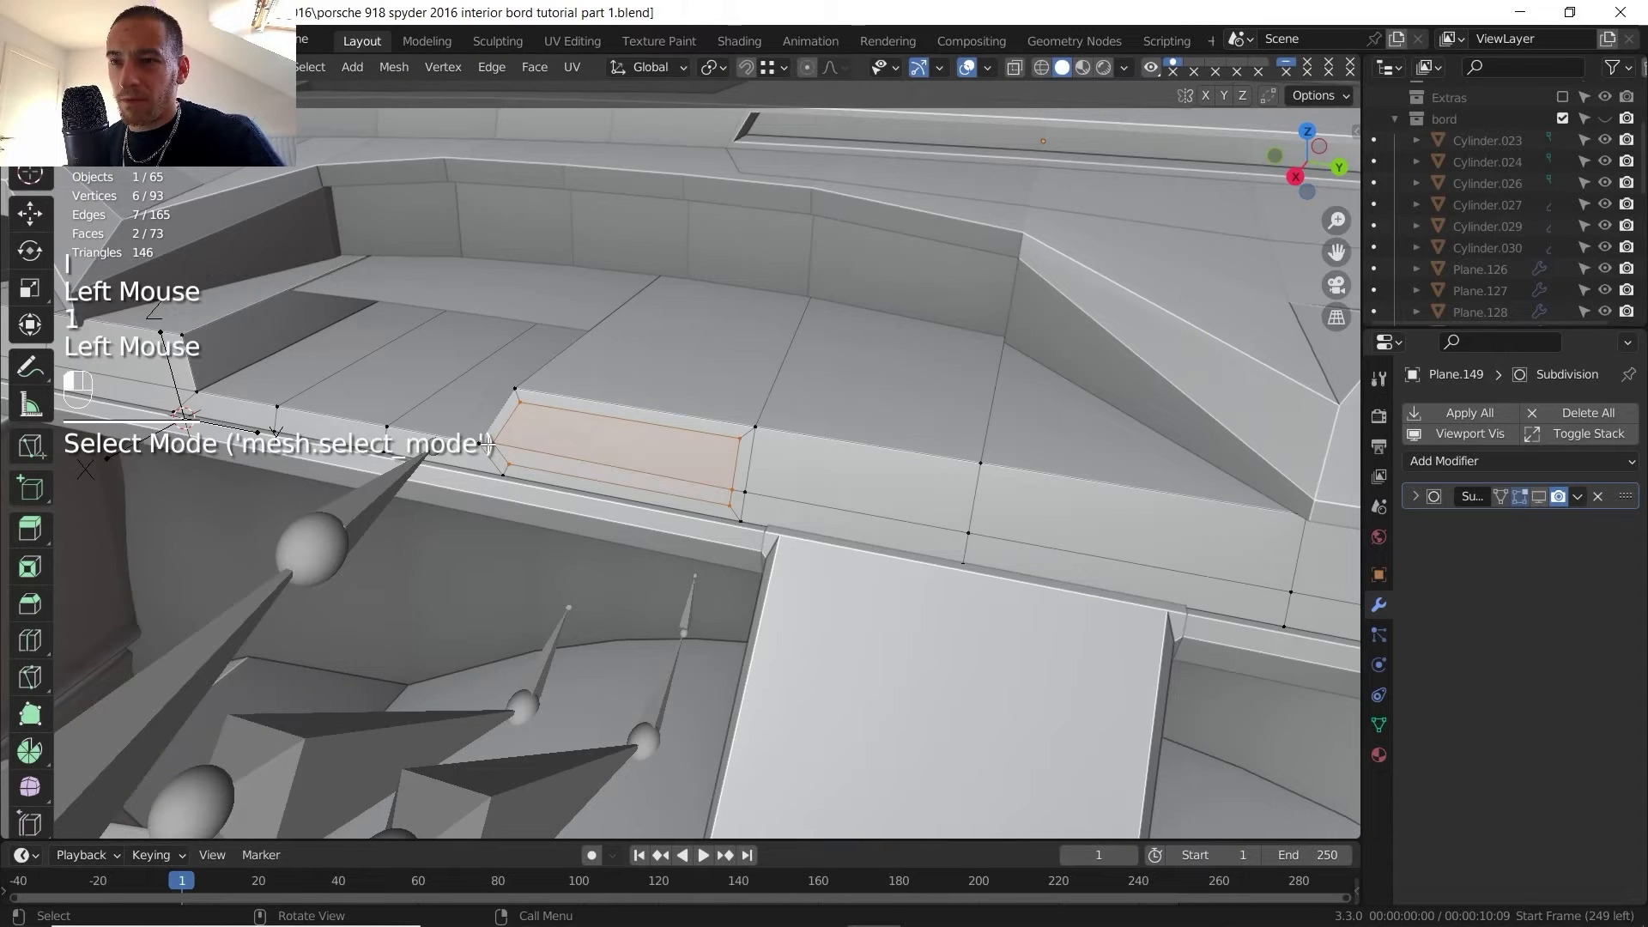
pyautogui.press('g')
pyautogui.press('g')
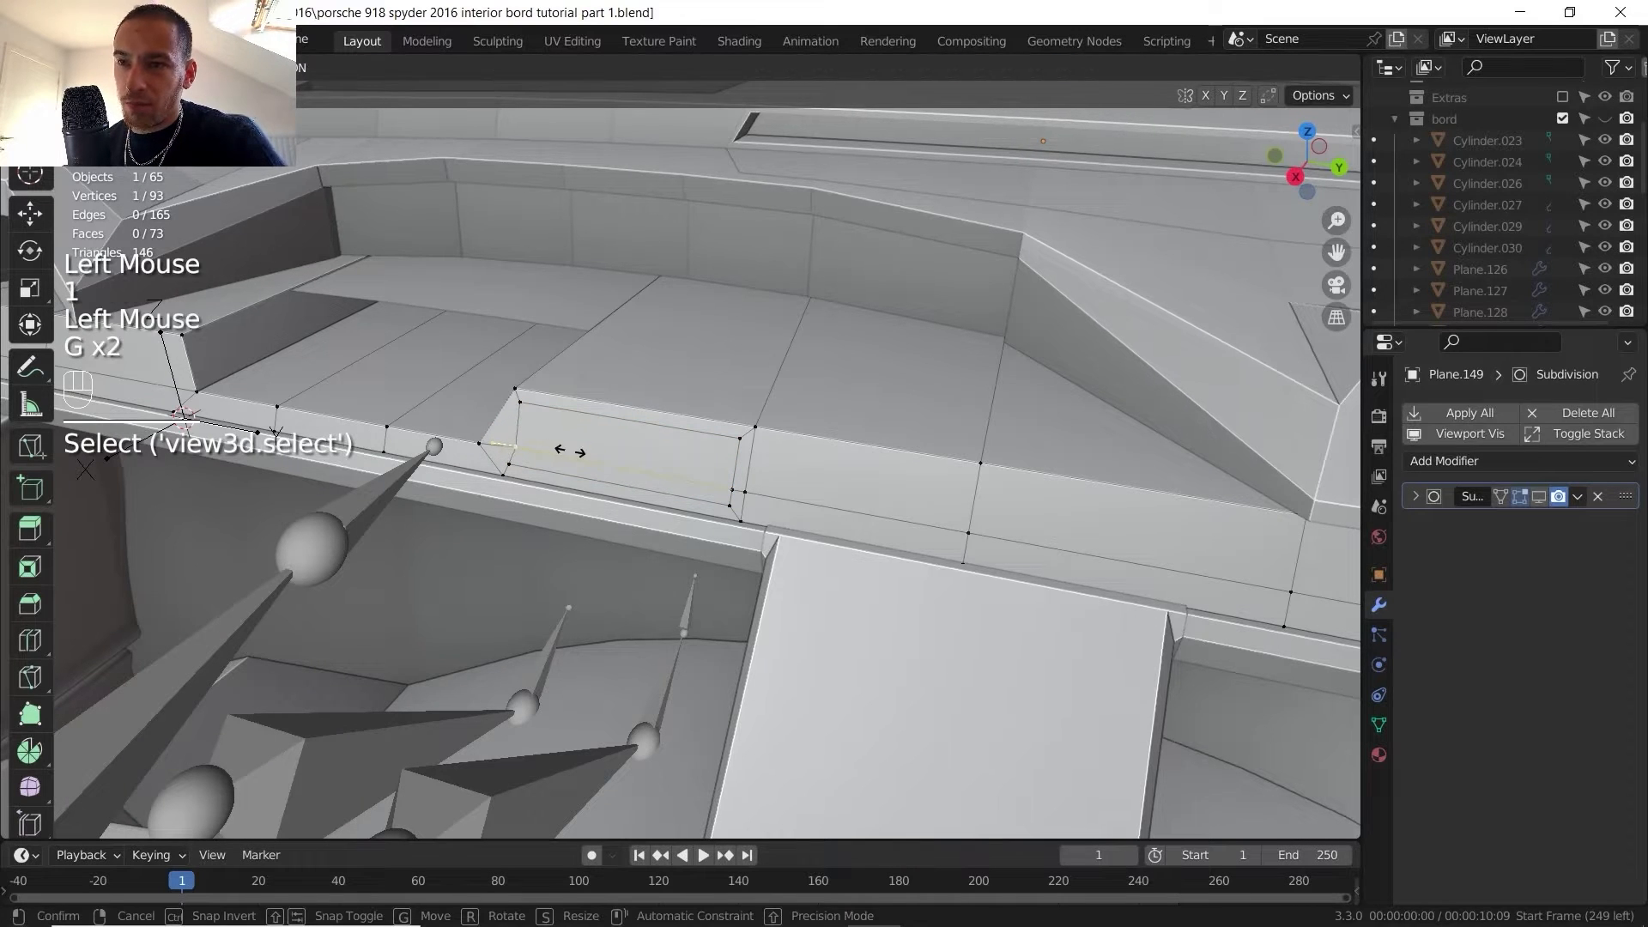
pyautogui.click(566, 451)
pyautogui.click(520, 401)
pyautogui.keyDown('shift'); pyautogui.click(511, 446); pyautogui.keyUp('shift')
pyautogui.keyDown('shift'); pyautogui.click(509, 464); pyautogui.keyUp('shift')
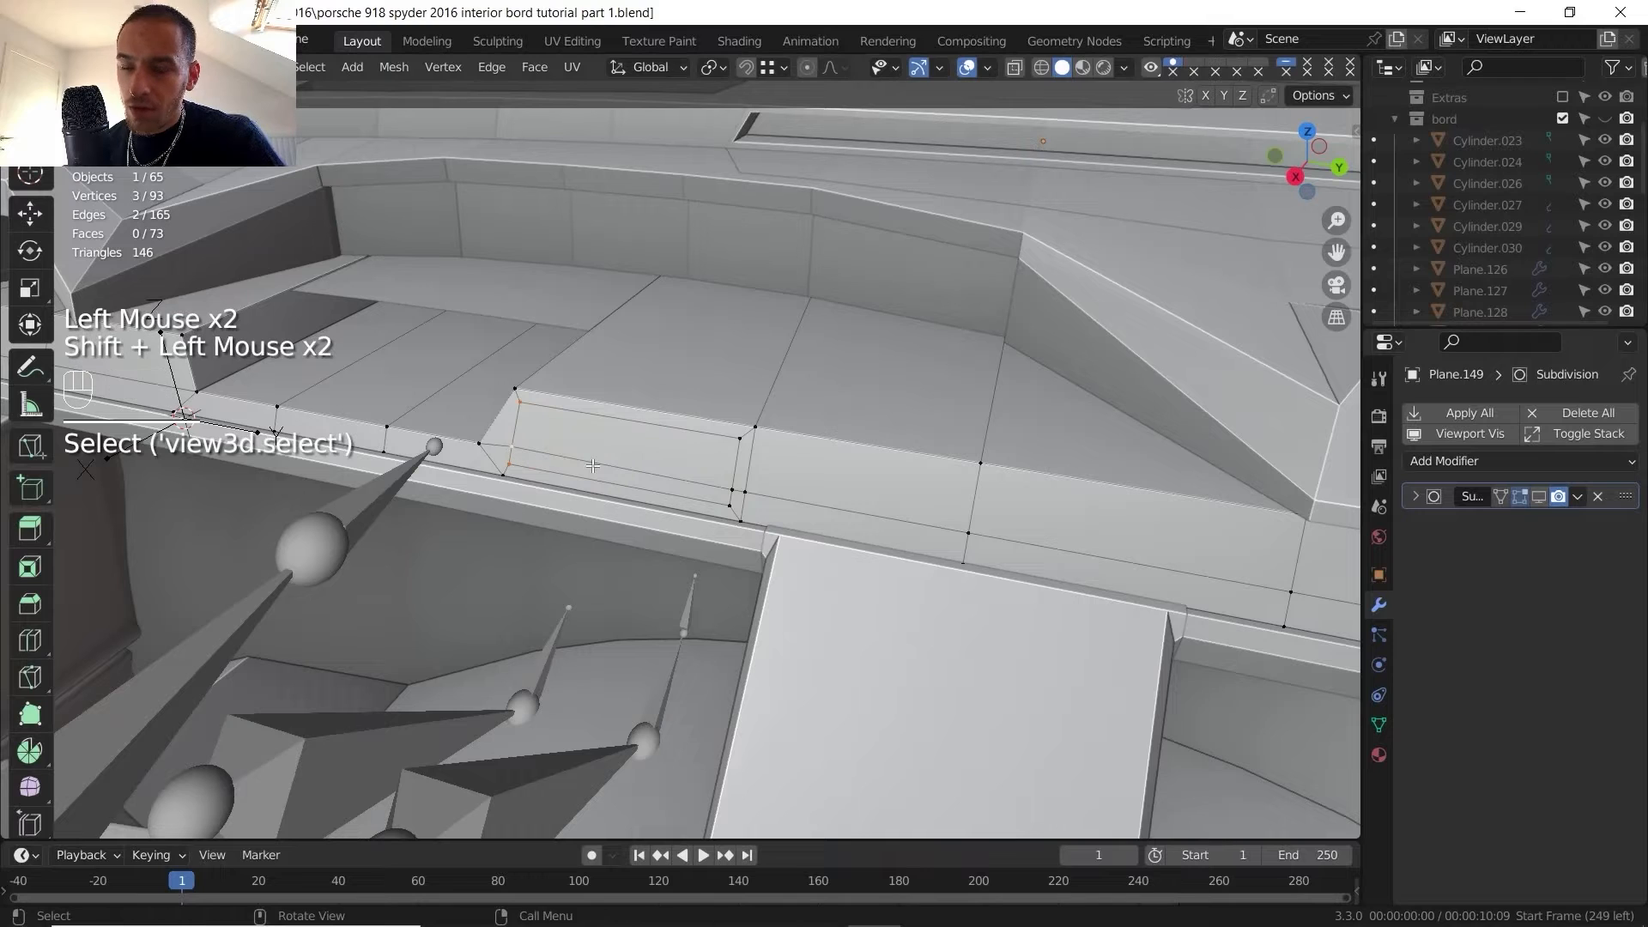
pyautogui.press('g')
pyautogui.press('g')
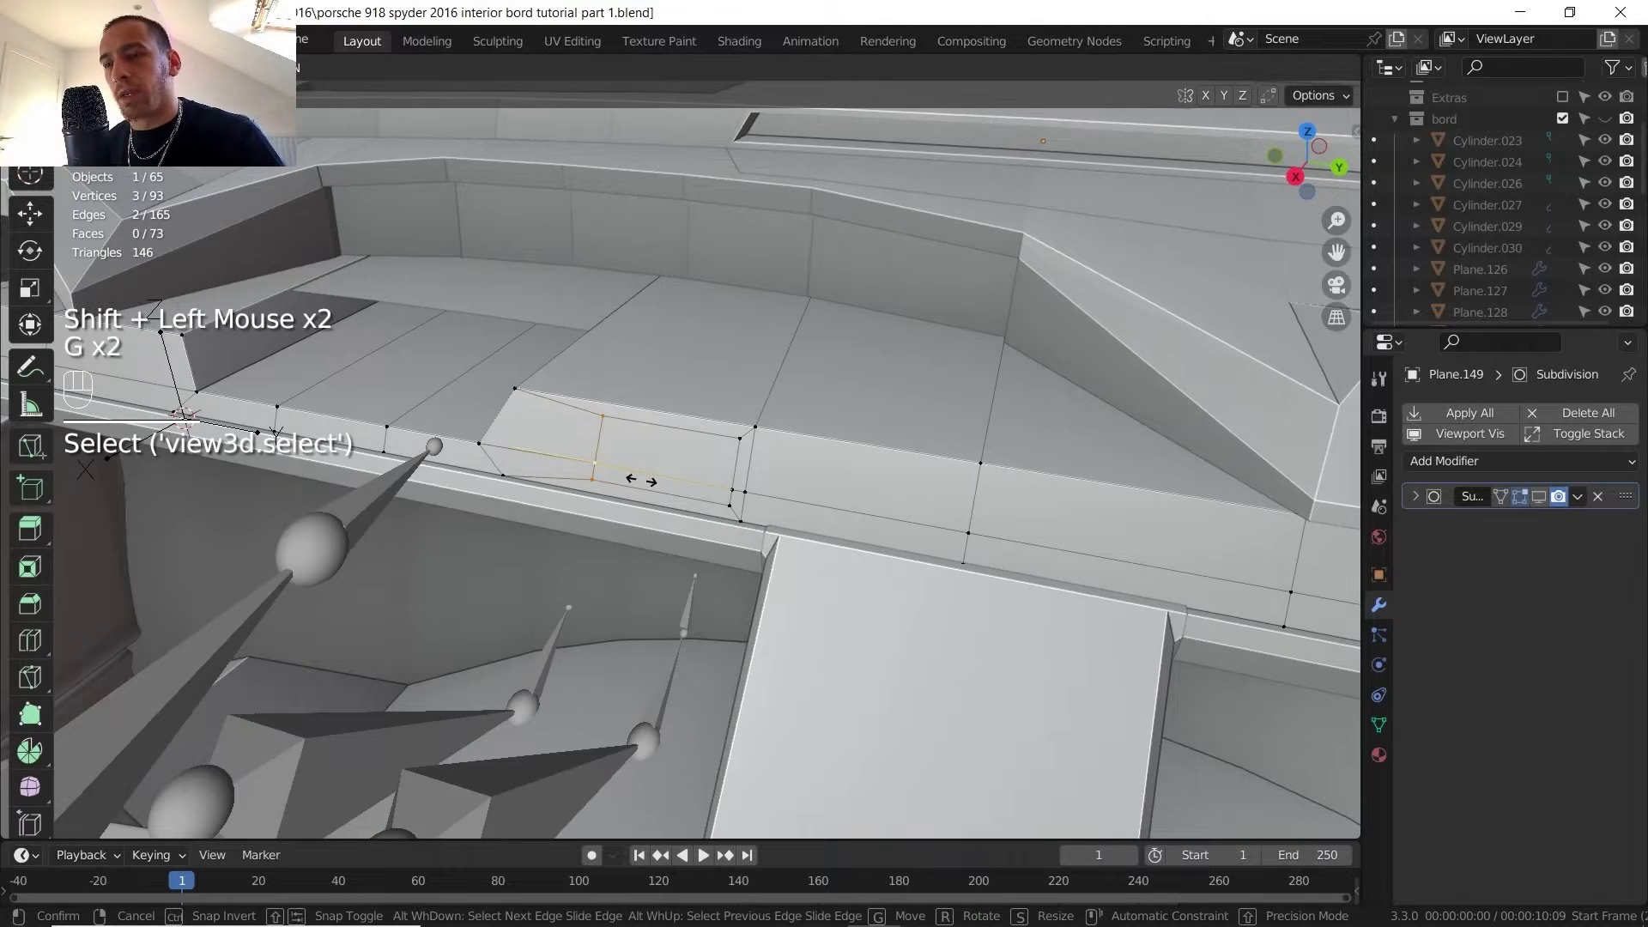
pyautogui.click(635, 479)
# - Edge-slide the inset's three-vertex column on the console side inward
pyautogui.click(732, 491)
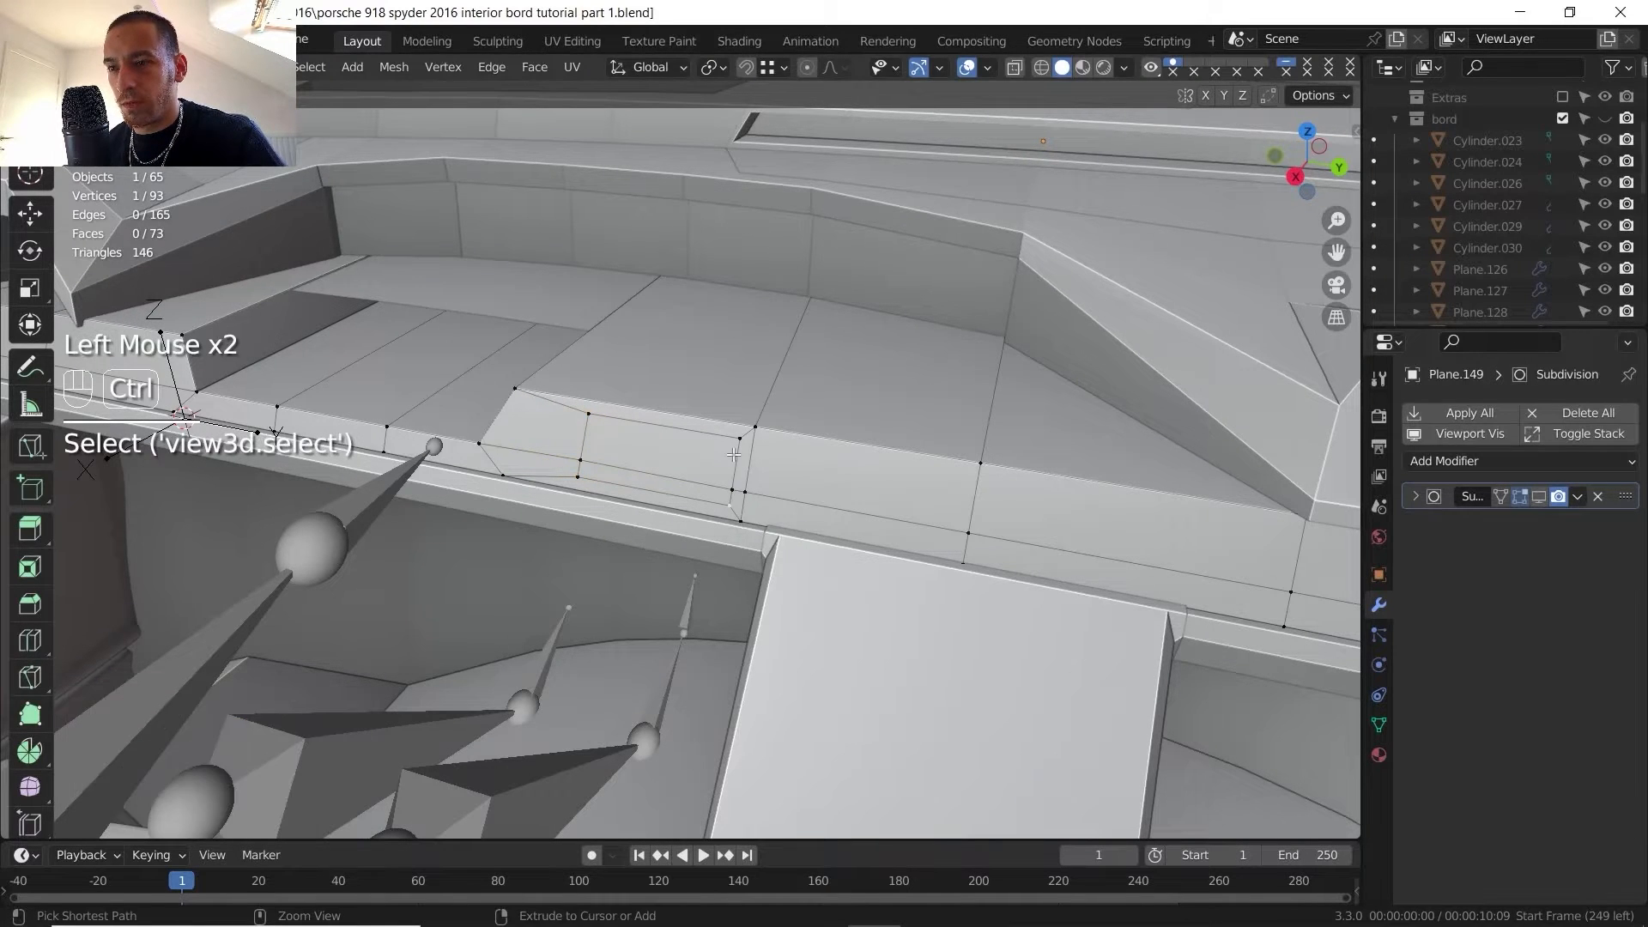
pyautogui.keyDown('ctrl'); pyautogui.click(738, 440); pyautogui.keyUp('ctrl')
pyautogui.press('g')
pyautogui.press('g')
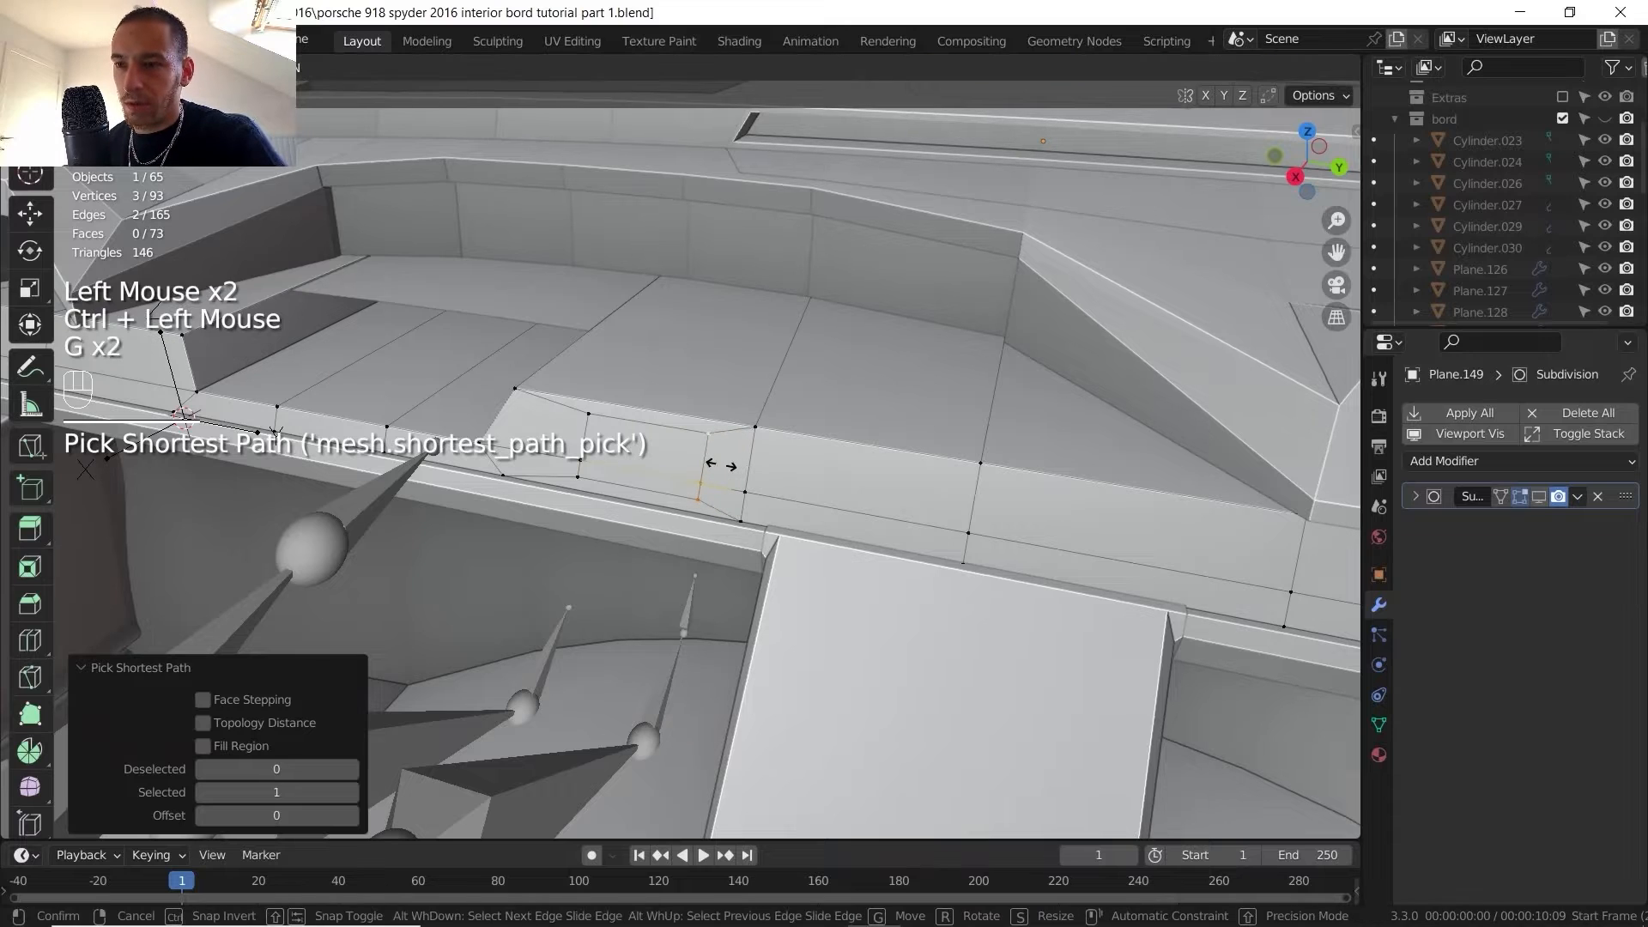
pyautogui.click(720, 464)
# - Edge-slide the inset's horizontal middle edge by a factor of 0.354
pyautogui.click(582, 461)
pyautogui.keyDown('shift'); pyautogui.click(693, 482); pyautogui.keyUp('shift')
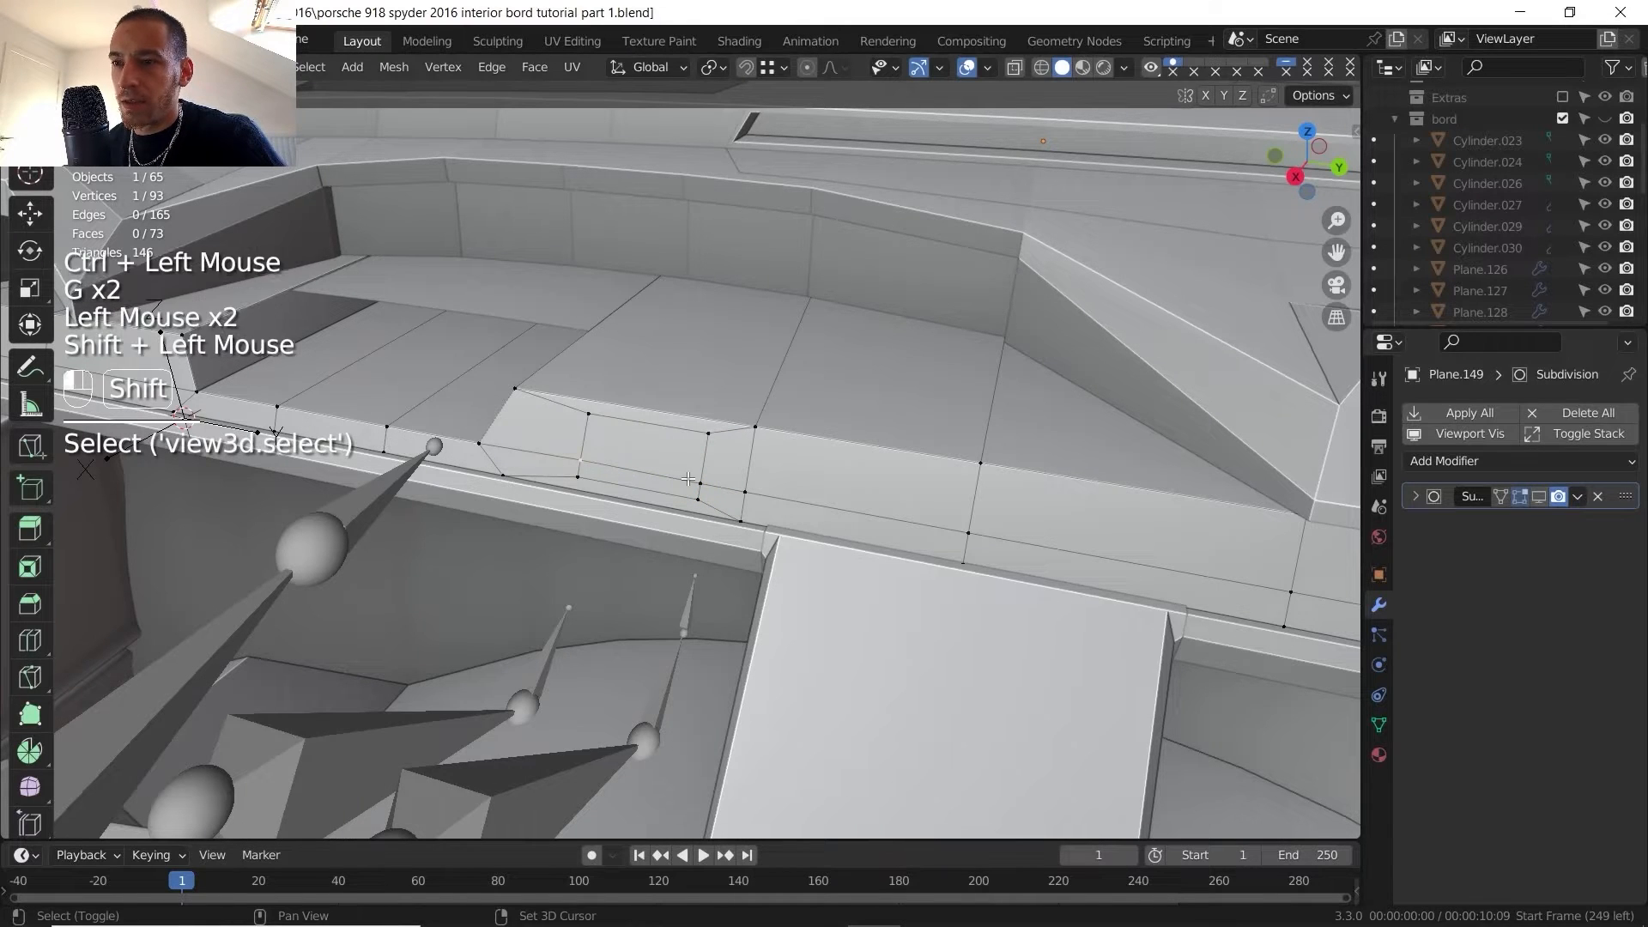
pyautogui.press('g')
pyautogui.press('g')
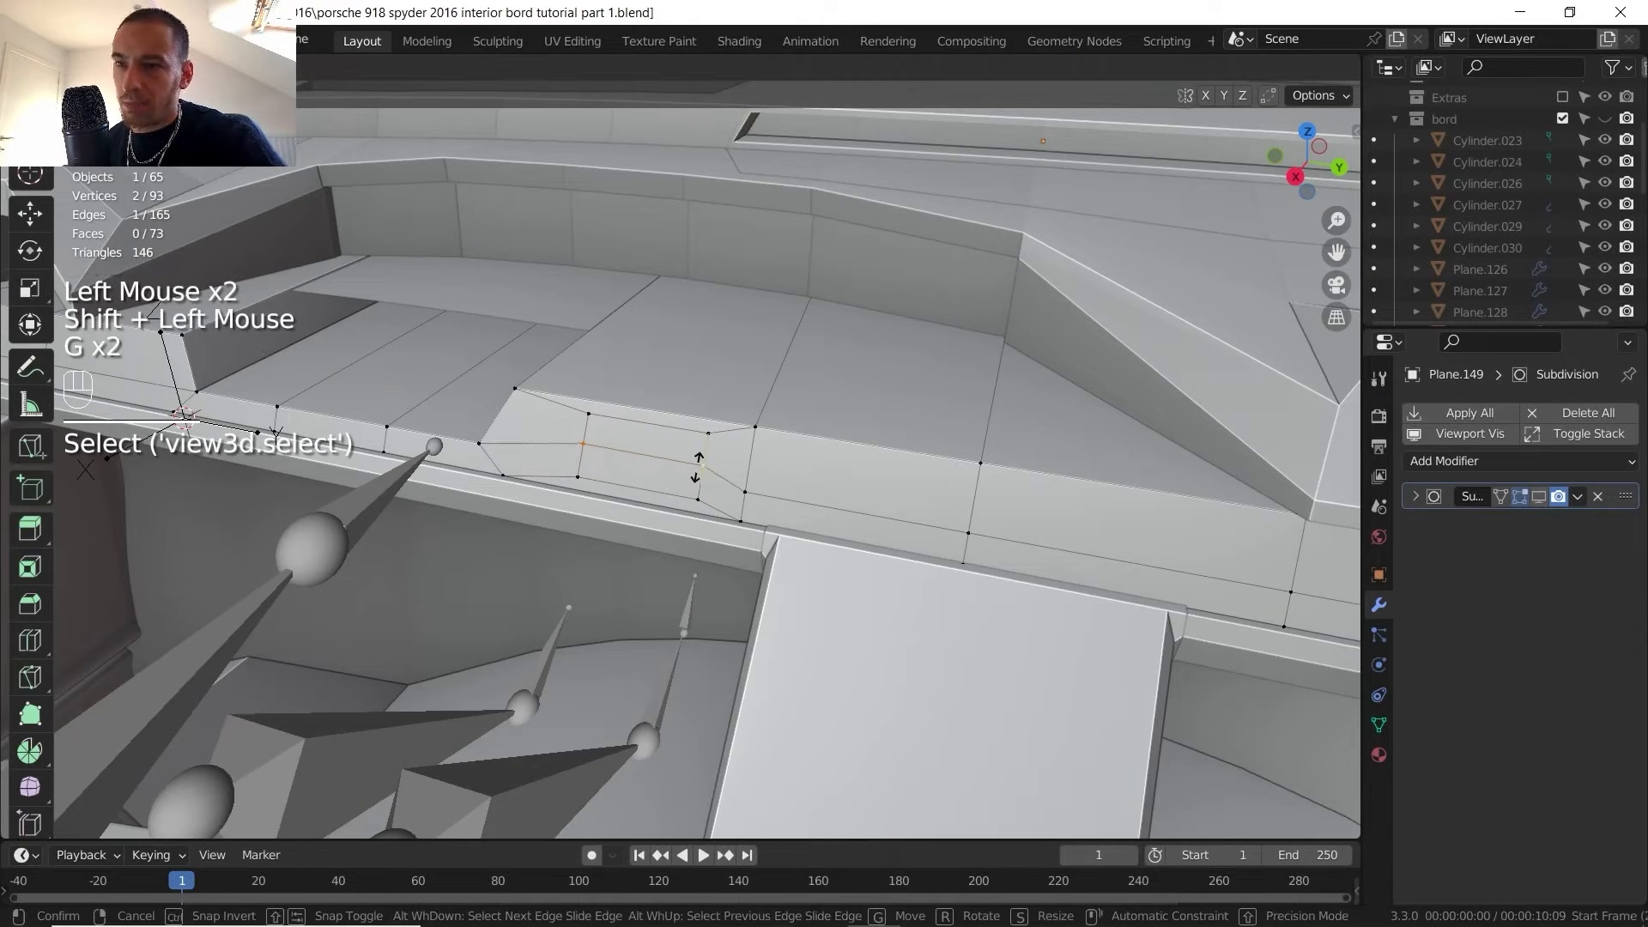
pyautogui.click(697, 466)
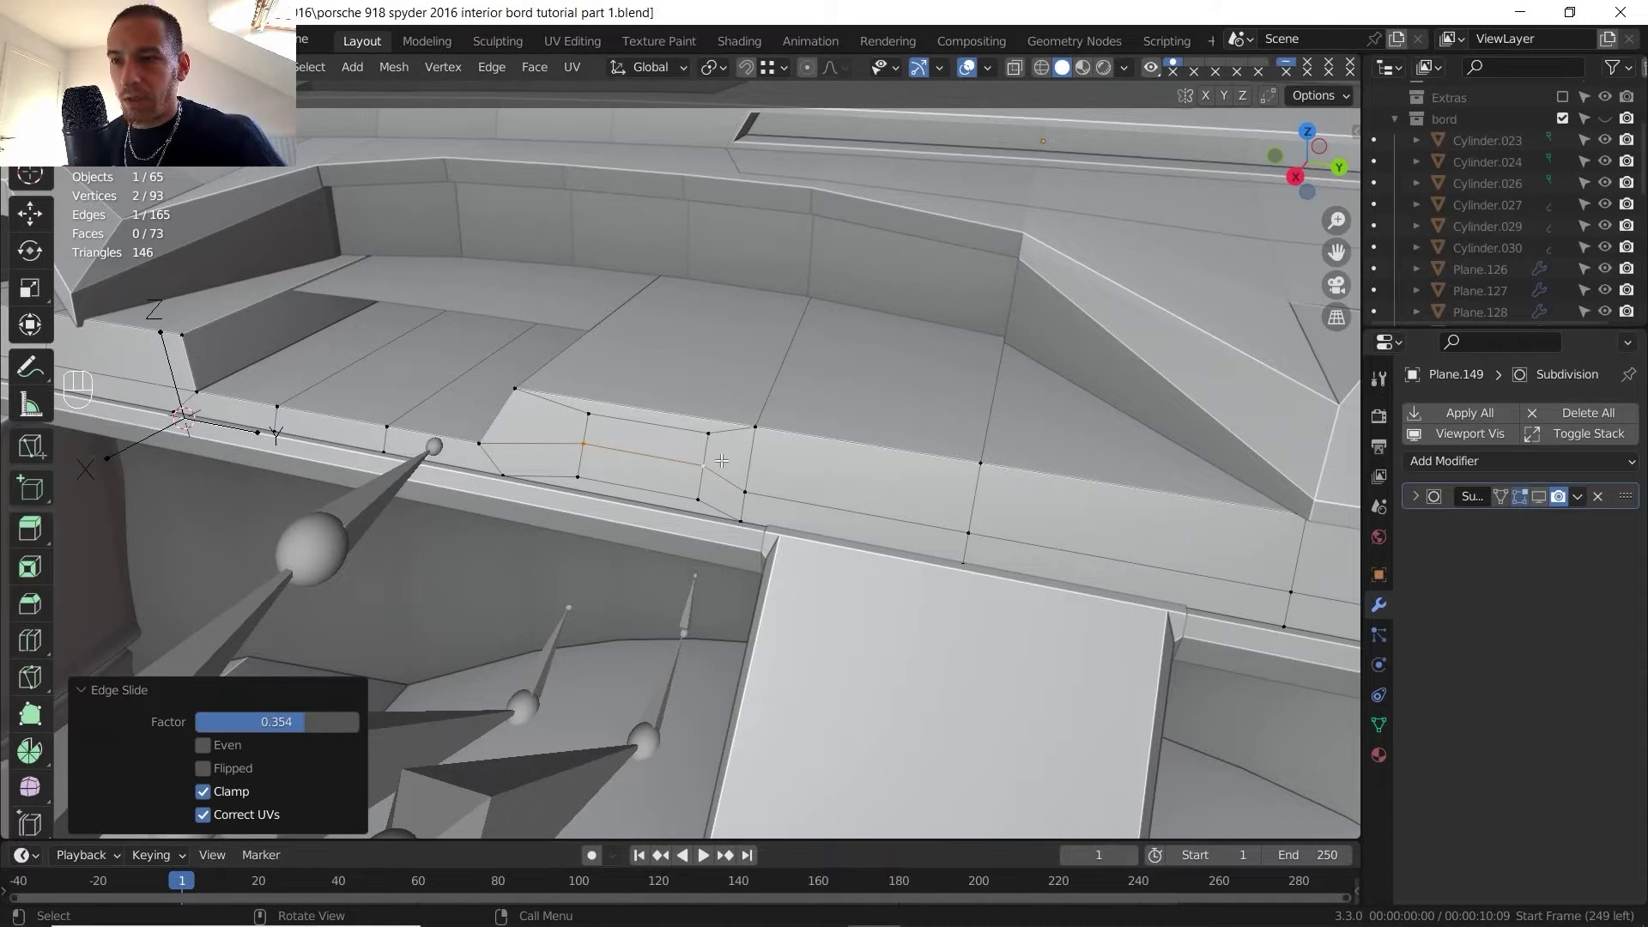
# - Narrow the inset further by edge-sliding both side columns inward, the left one by a factor of -0.183
pyautogui.click(709, 435)
pyautogui.keyDown('shift'); pyautogui.click(703, 469); pyautogui.keyUp('shift')
pyautogui.keyDown('shift'); pyautogui.click(698, 497); pyautogui.keyUp('shift')
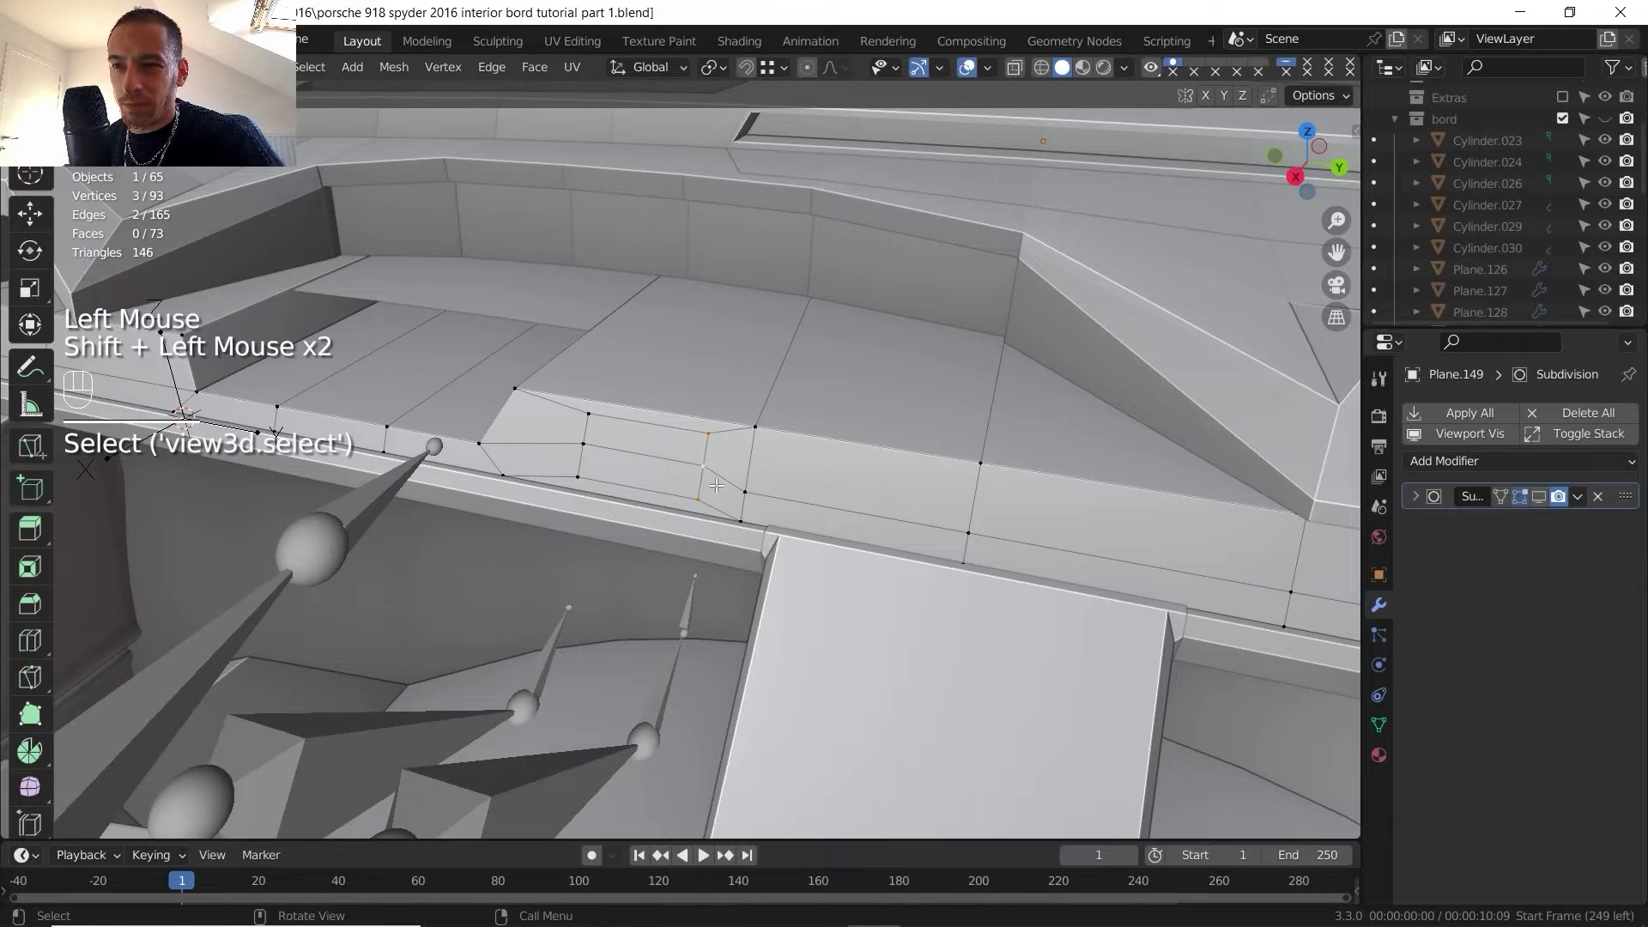
pyautogui.press('g')
pyautogui.press('g')
pyautogui.click(598, 426)
pyautogui.click(588, 414)
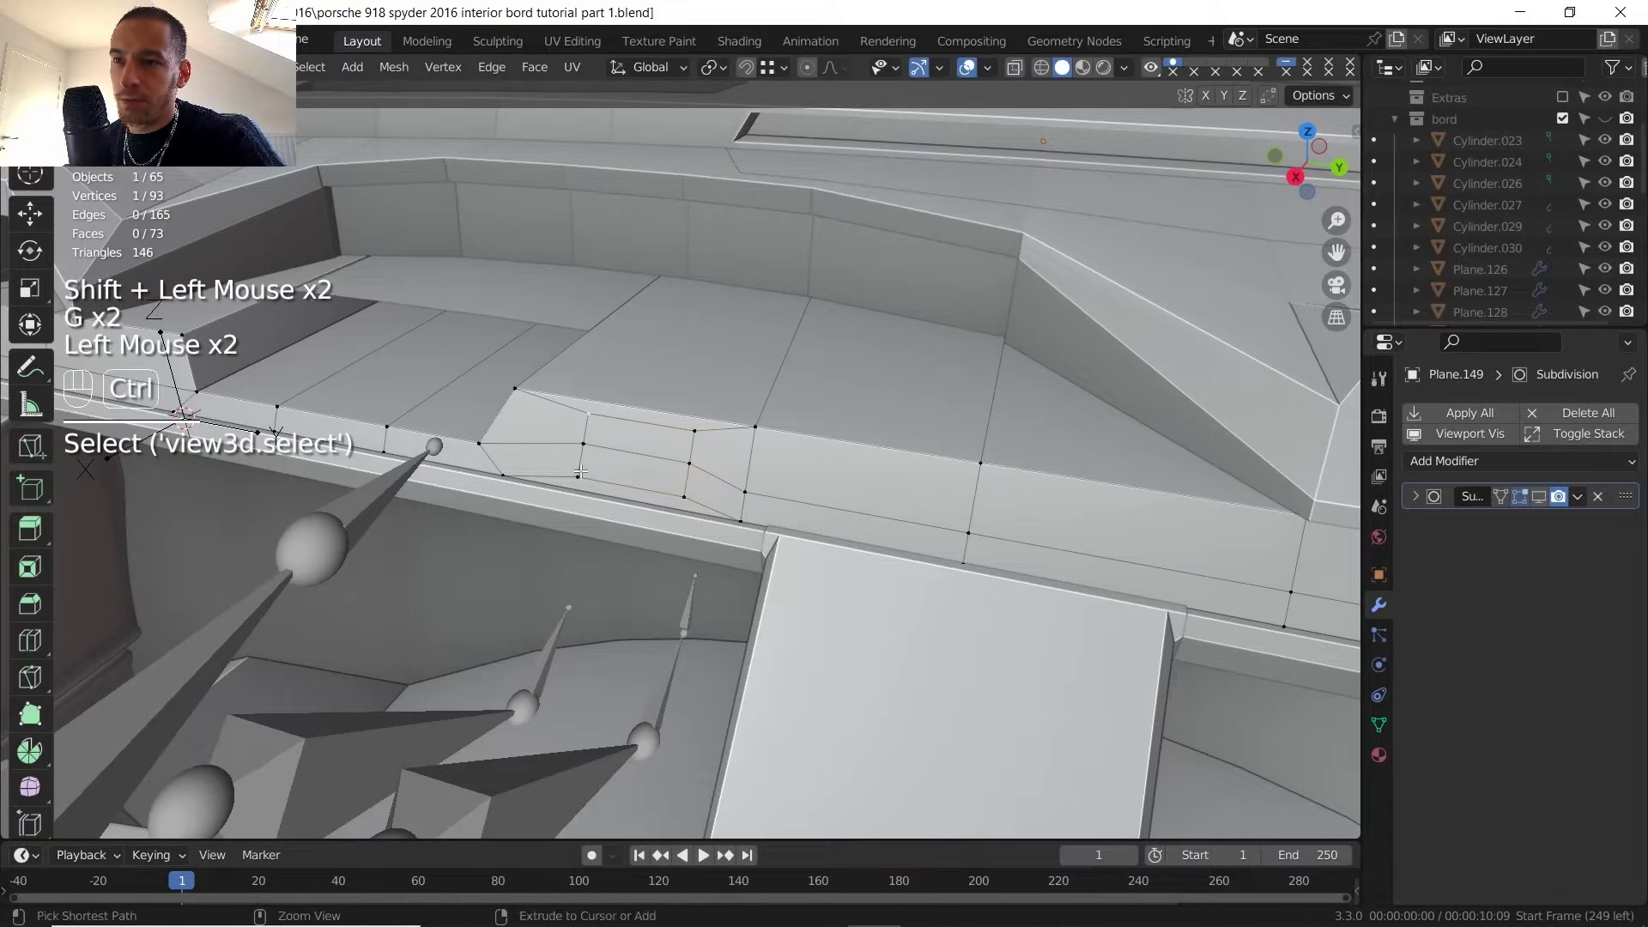
pyautogui.keyDown('ctrl'); pyautogui.click(577, 477); pyautogui.keyUp('ctrl')
pyautogui.press('g')
pyautogui.press('g')
pyautogui.click(663, 476)
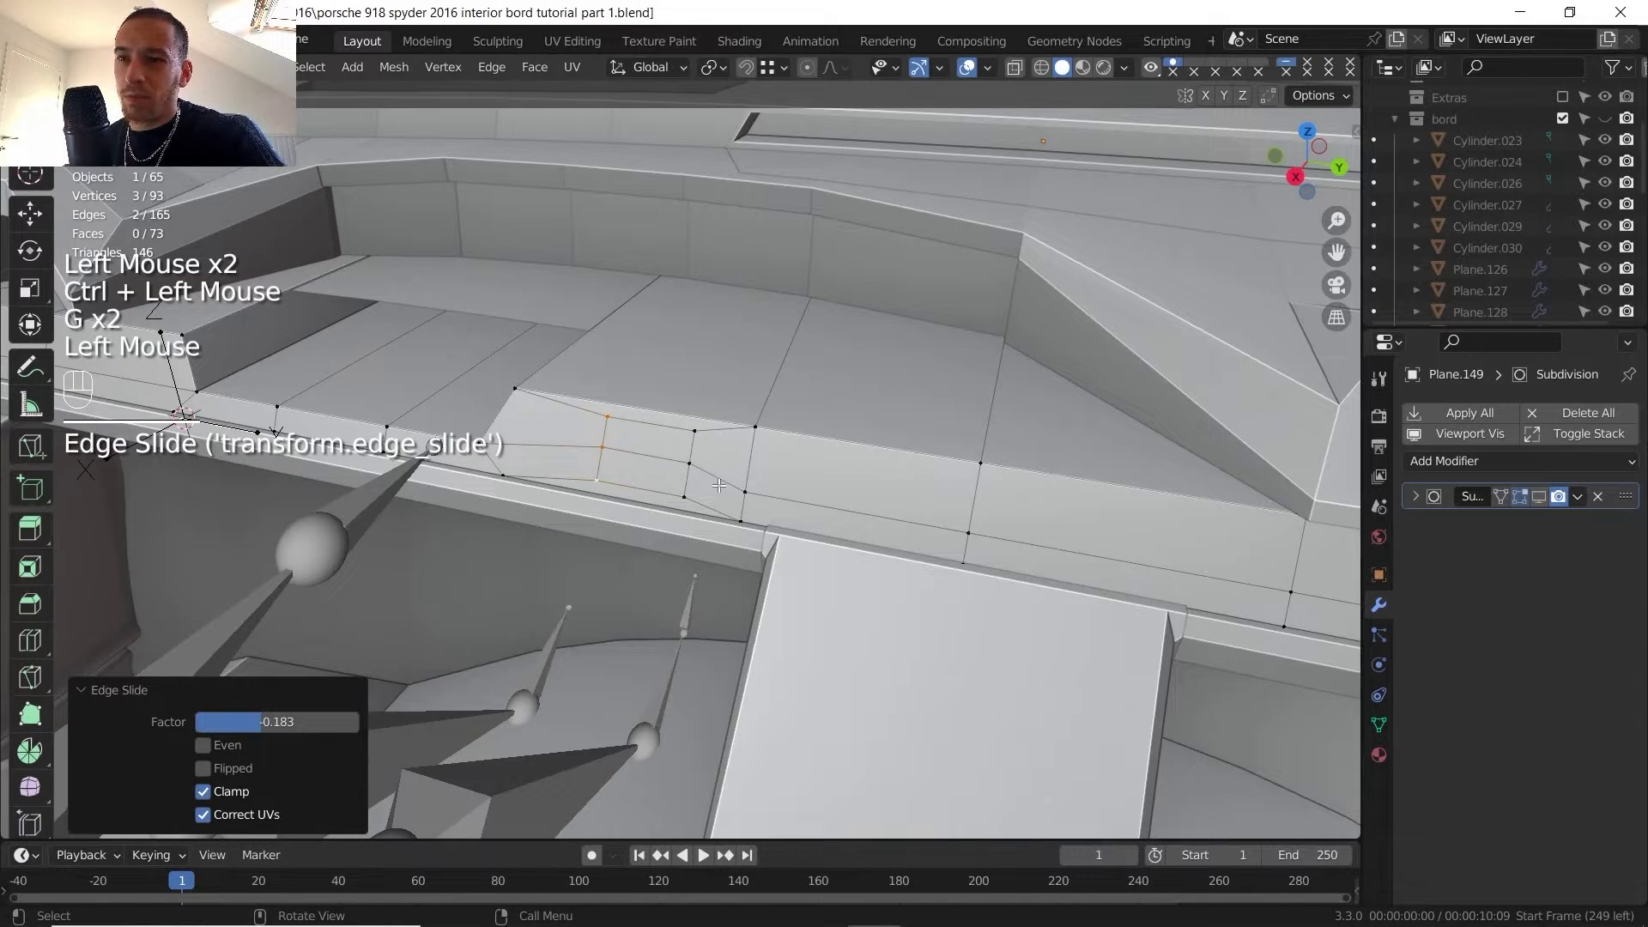
# - Separate the inset's two inner faces into their own object and leave Edit Mode
pyautogui.press('3')
pyautogui.click(652, 468)
pyautogui.click(657, 433)
pyautogui.keyDown('shift'); pyautogui.click(652, 468); pyautogui.keyUp('shift')
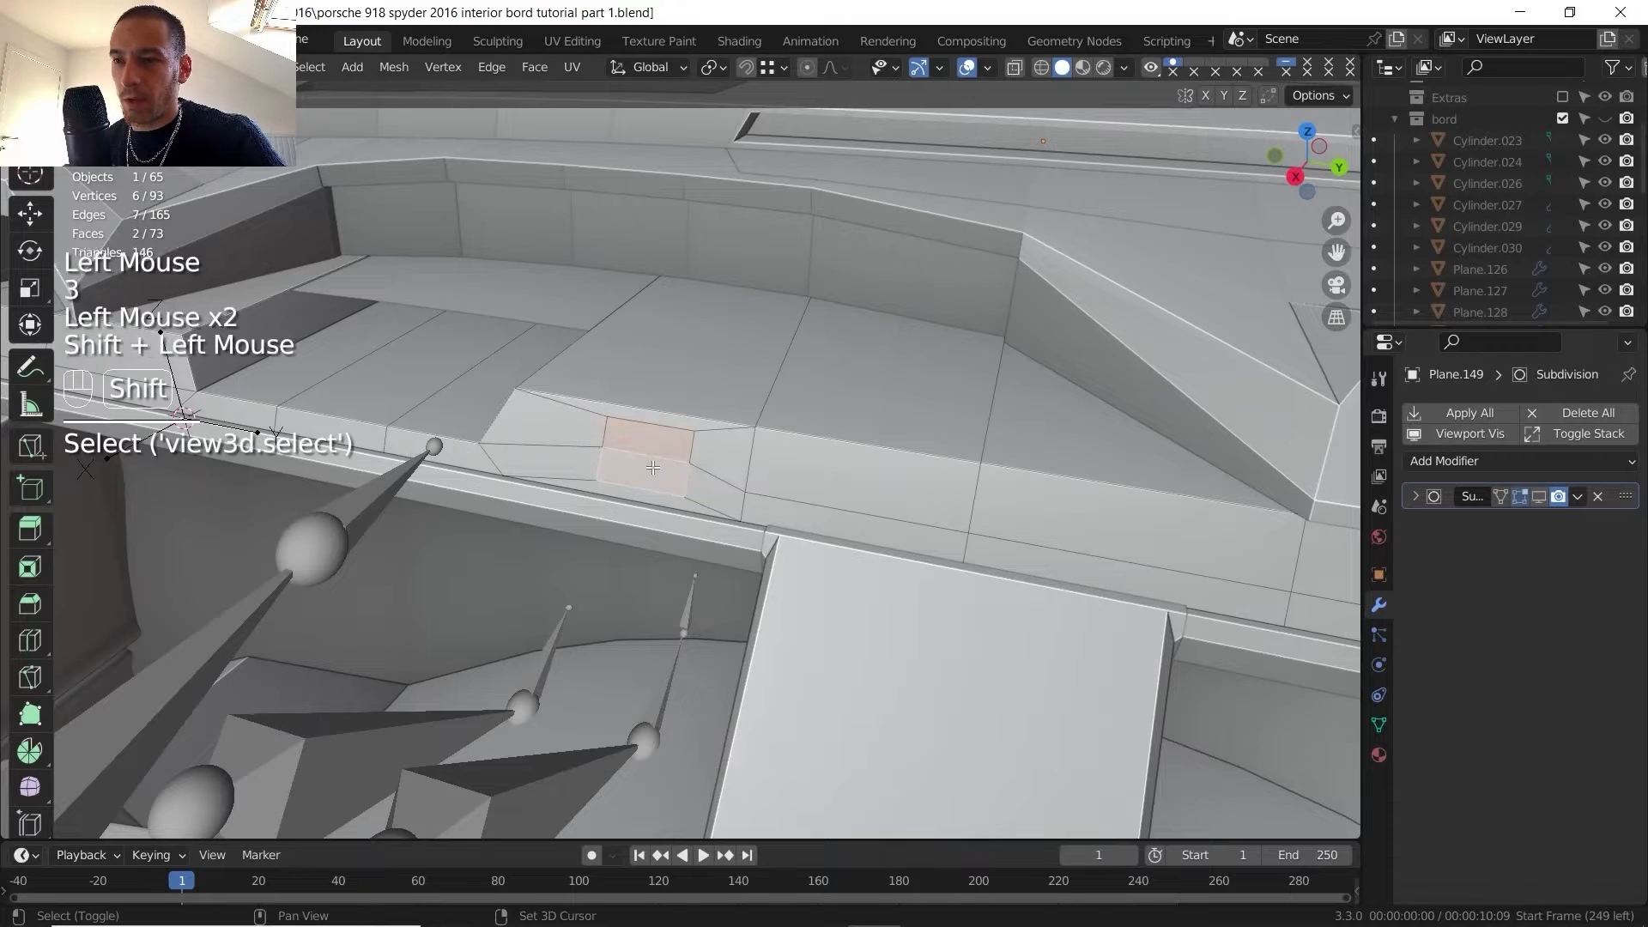
pyautogui.press('p')
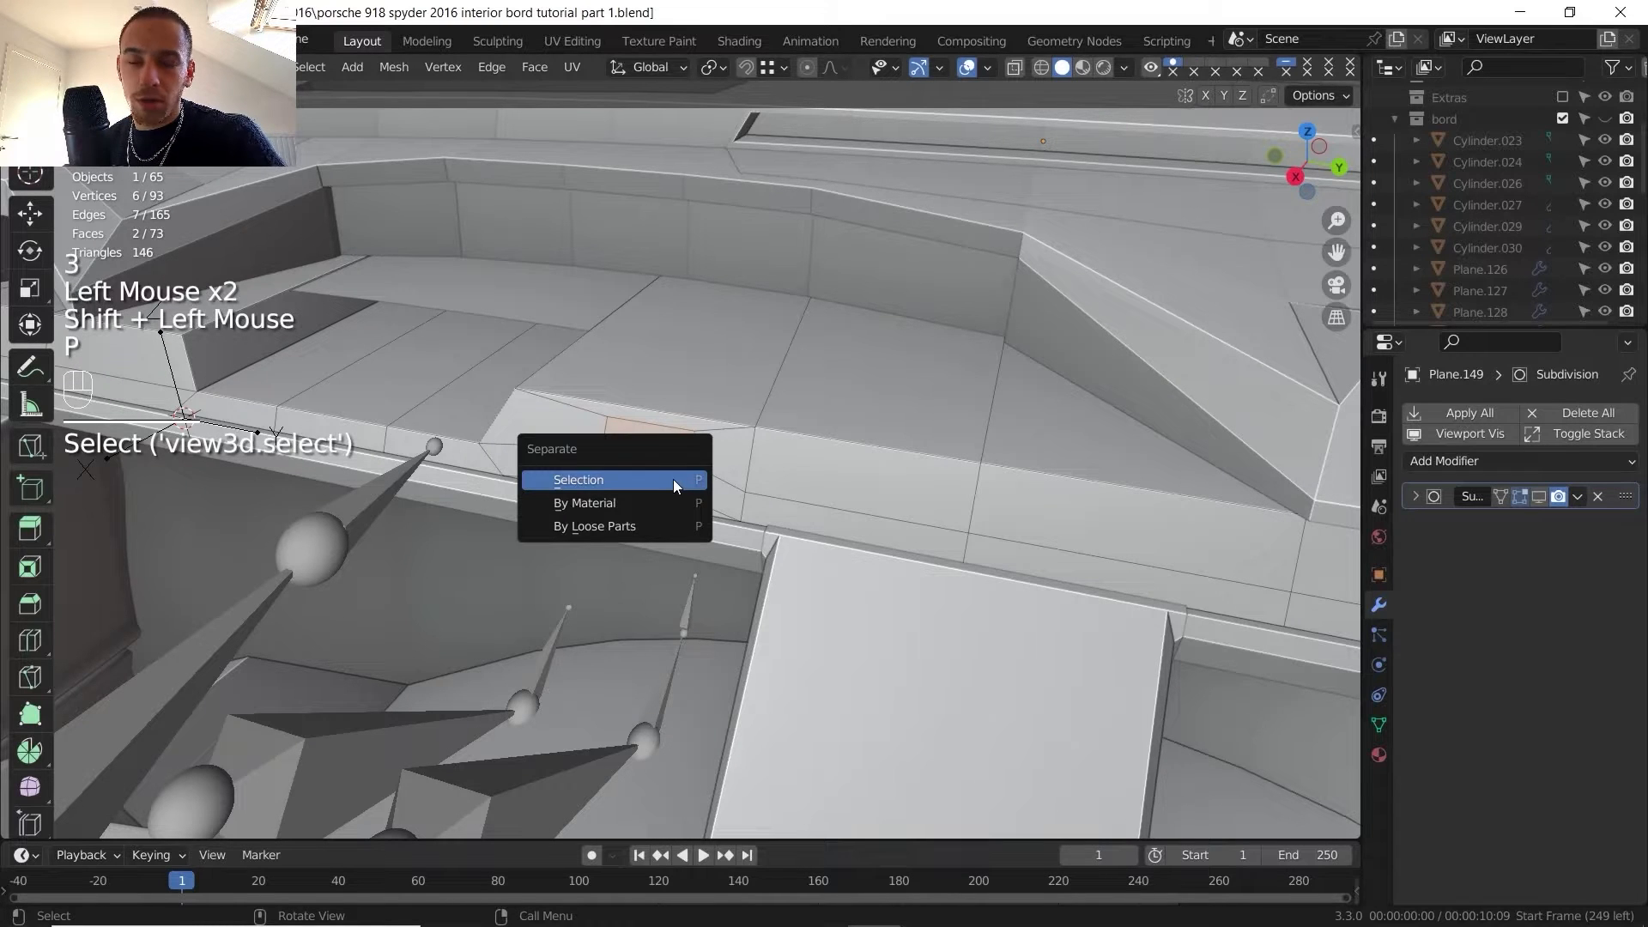
pyautogui.click(673, 481)
pyautogui.press('Tab')
# - Extrude the boundary edges of the rectangular opening in the lower dashboard inward along X
pyautogui.click(735, 461)
pyautogui.press('Tab')
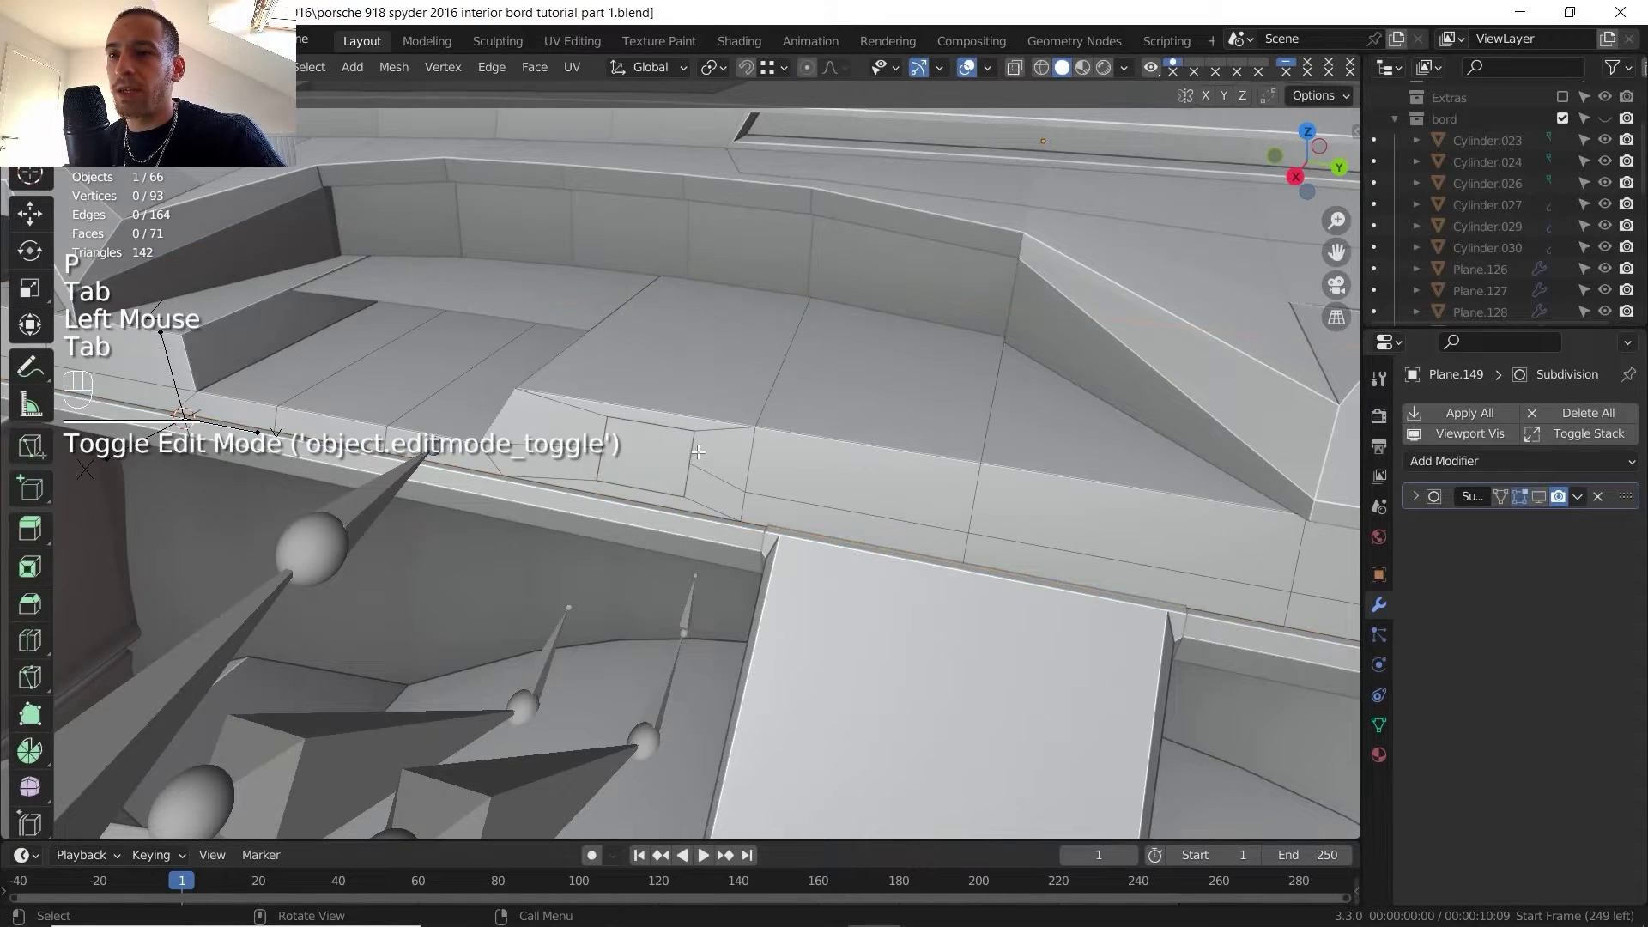
pyautogui.scroll(2, 697, 452)
pyautogui.press('2')
pyautogui.click(694, 485)
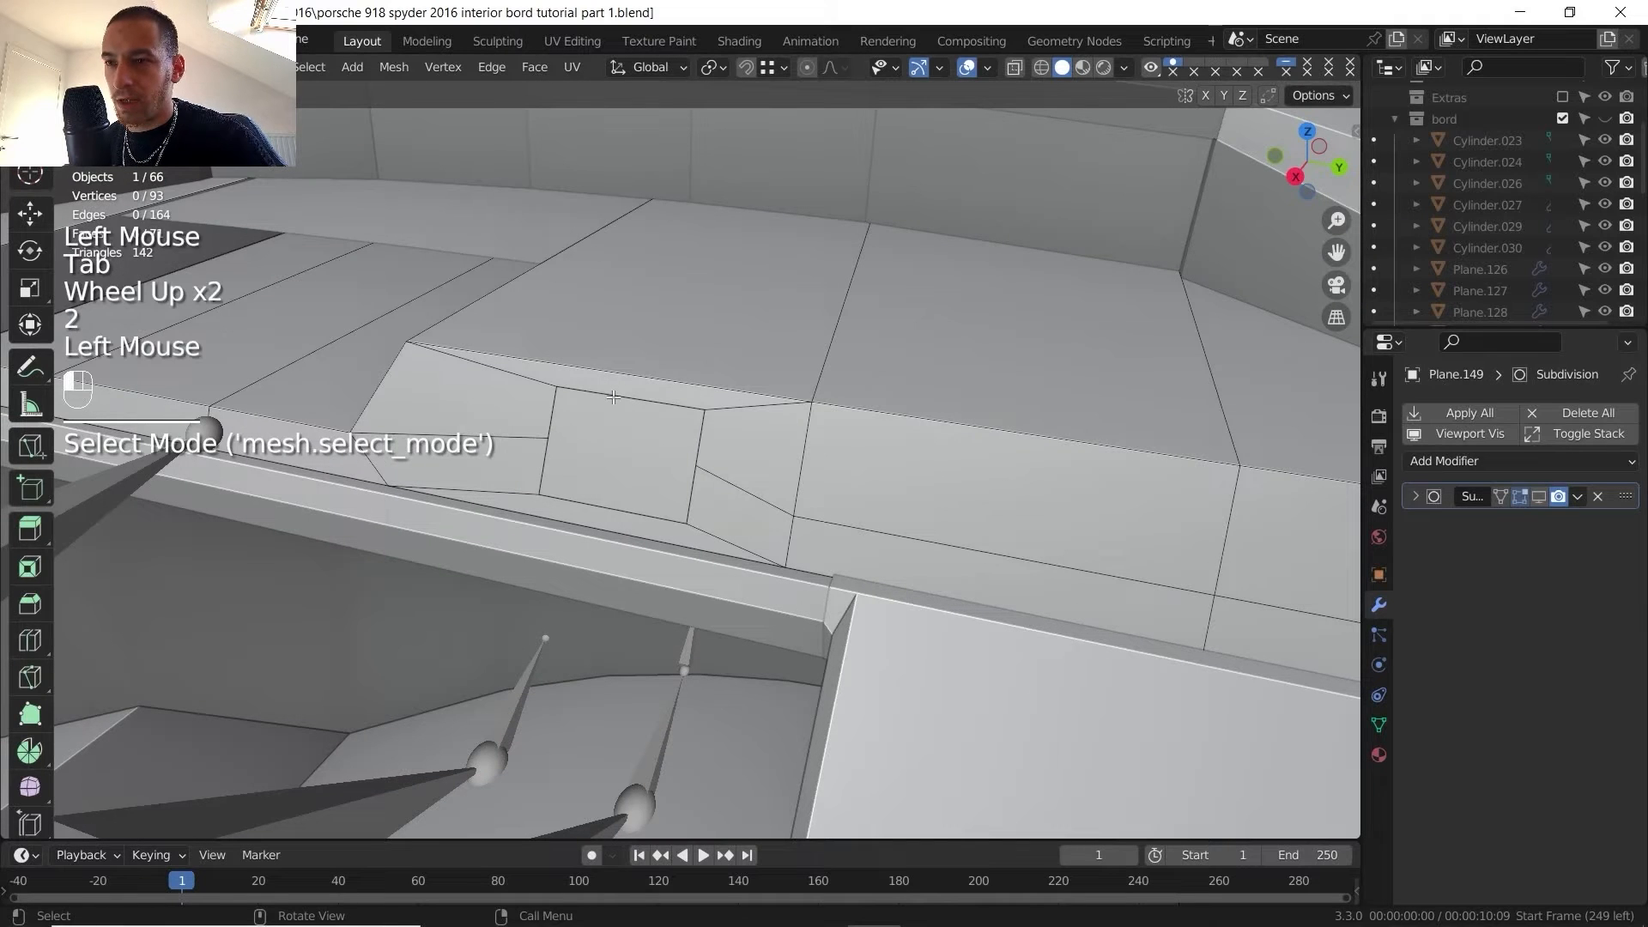
pyautogui.keyDown('alt'); pyautogui.keyDown('shift'); pyautogui.click(693, 485); pyautogui.keyUp('shift'); pyautogui.keyUp('alt')
pyautogui.press('e')
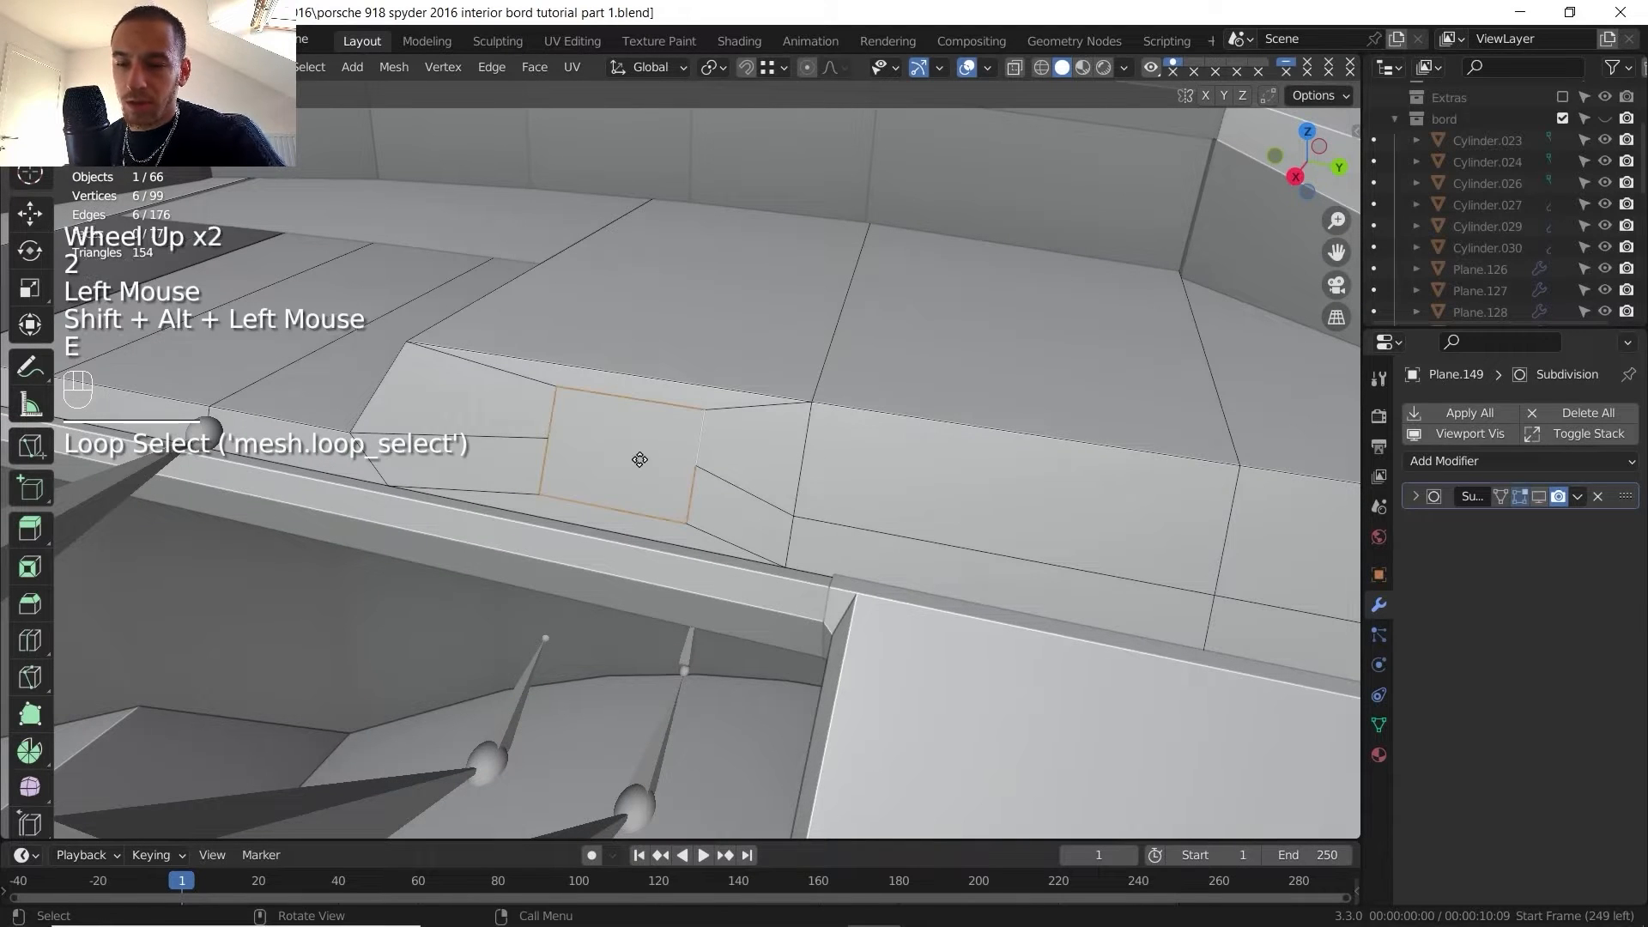
pyautogui.press('x')
pyautogui.click(675, 443)
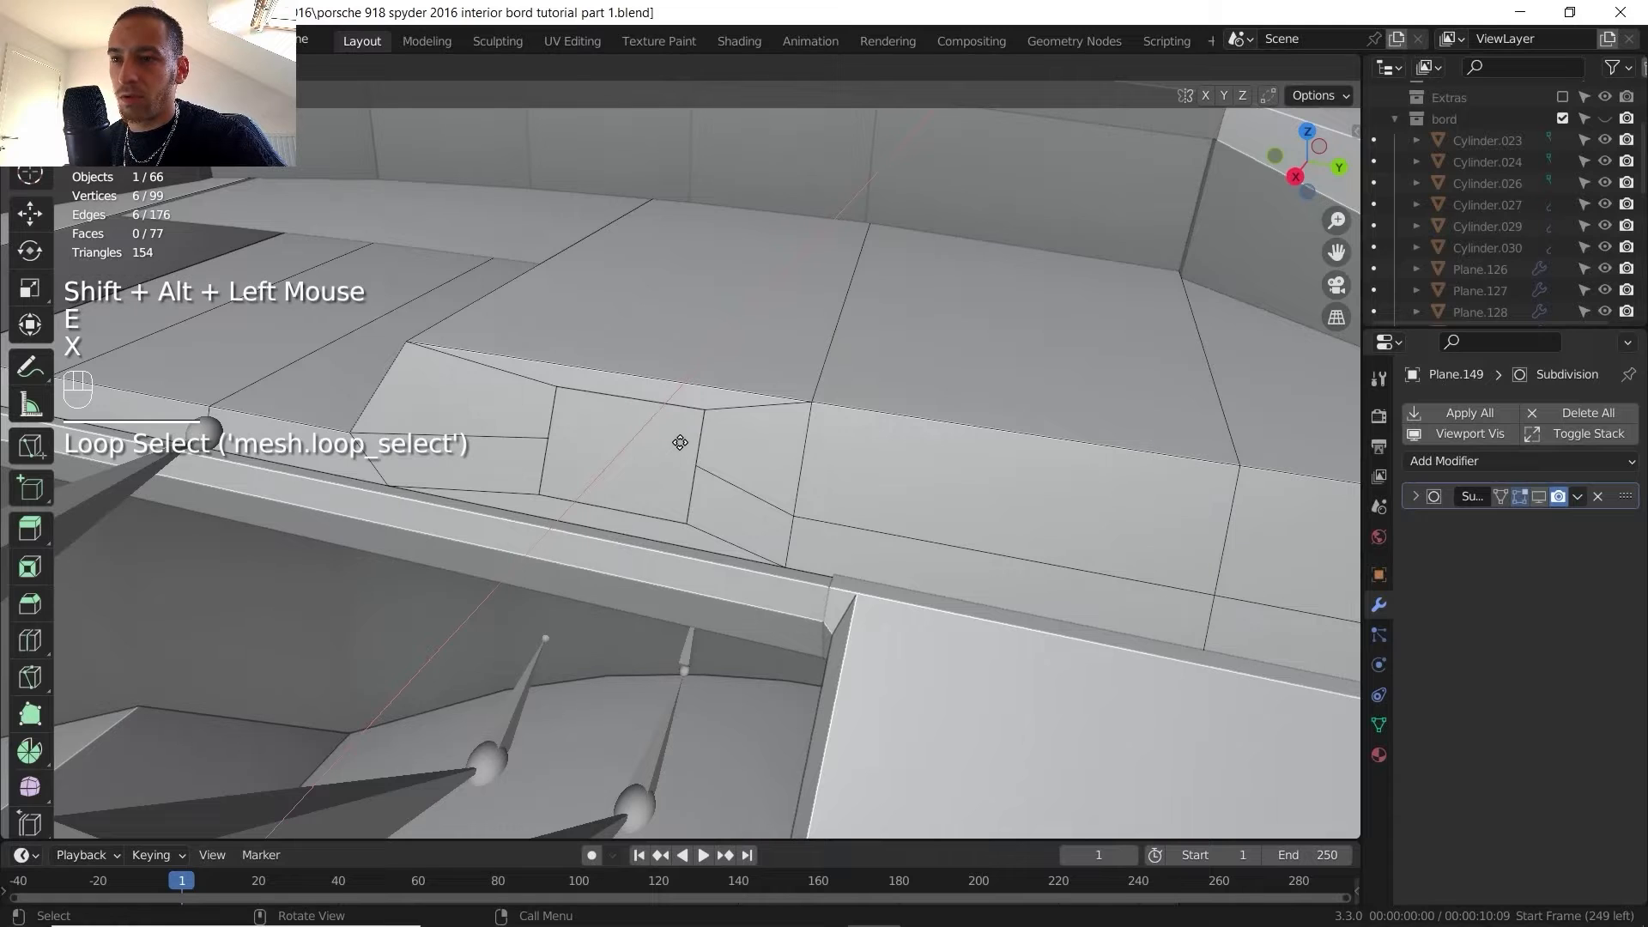
# - Open the small separated panel on the lower dashboard for editing and select both of its faces
pyautogui.press('Tab')
pyautogui.click(655, 443)
pyautogui.press('Tab')
pyautogui.press('Tab')
pyautogui.press('Tab')
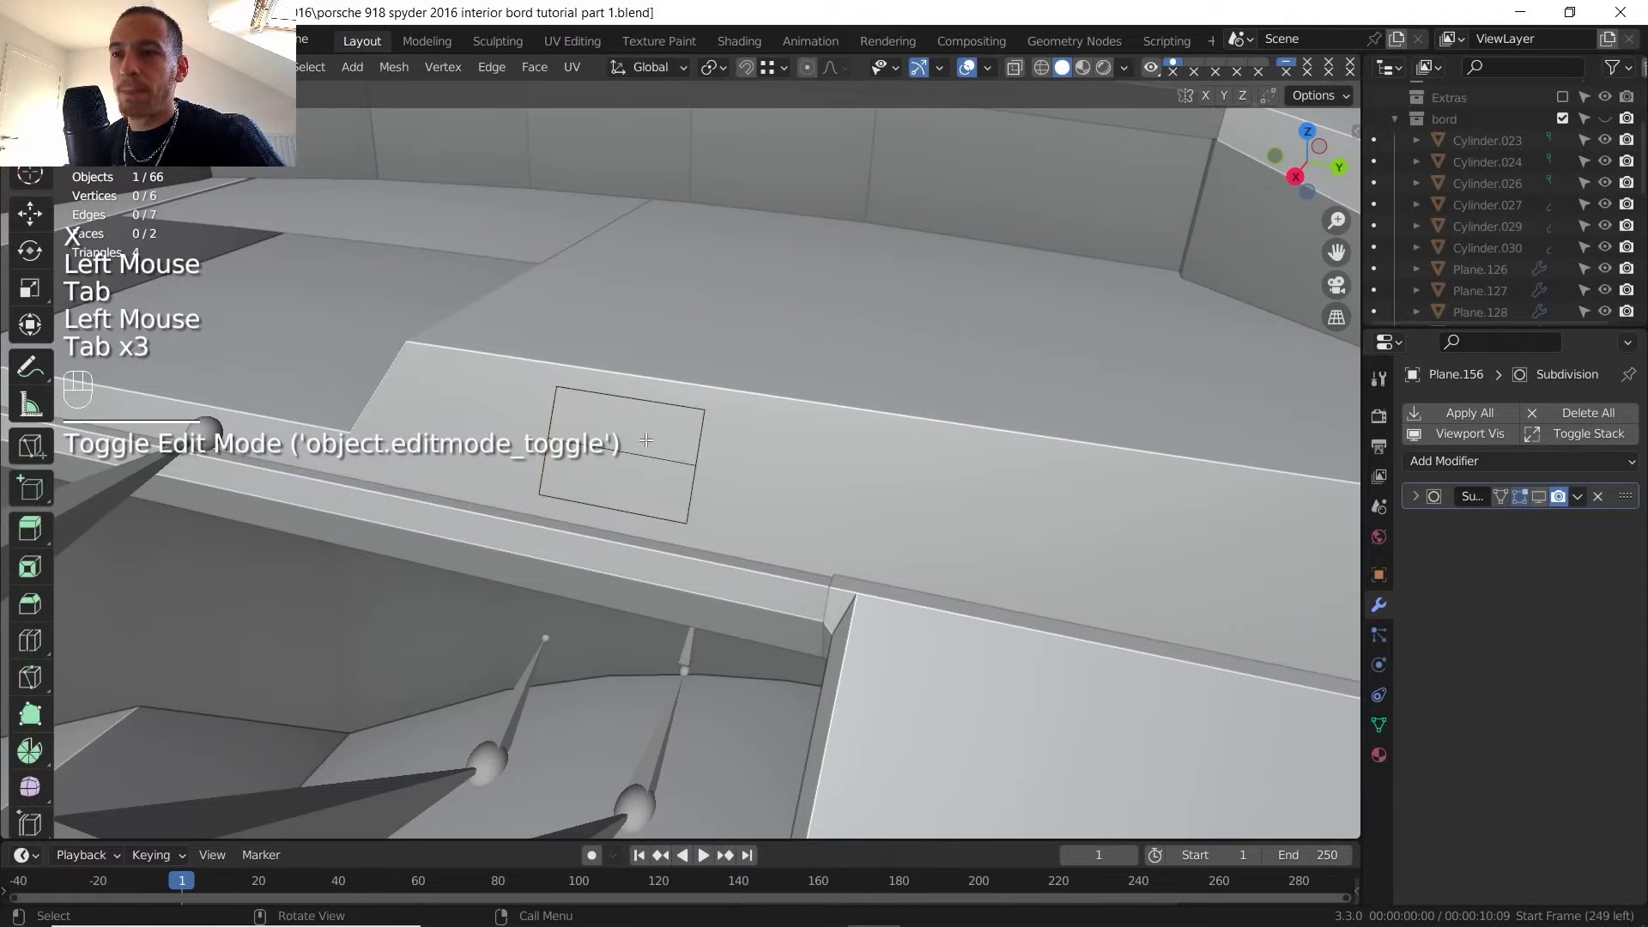
pyautogui.click(645, 460)
pyautogui.press('3')
pyautogui.click(634, 472)
pyautogui.keyDown('shift'); pyautogui.click(627, 420); pyautogui.keyUp('shift')
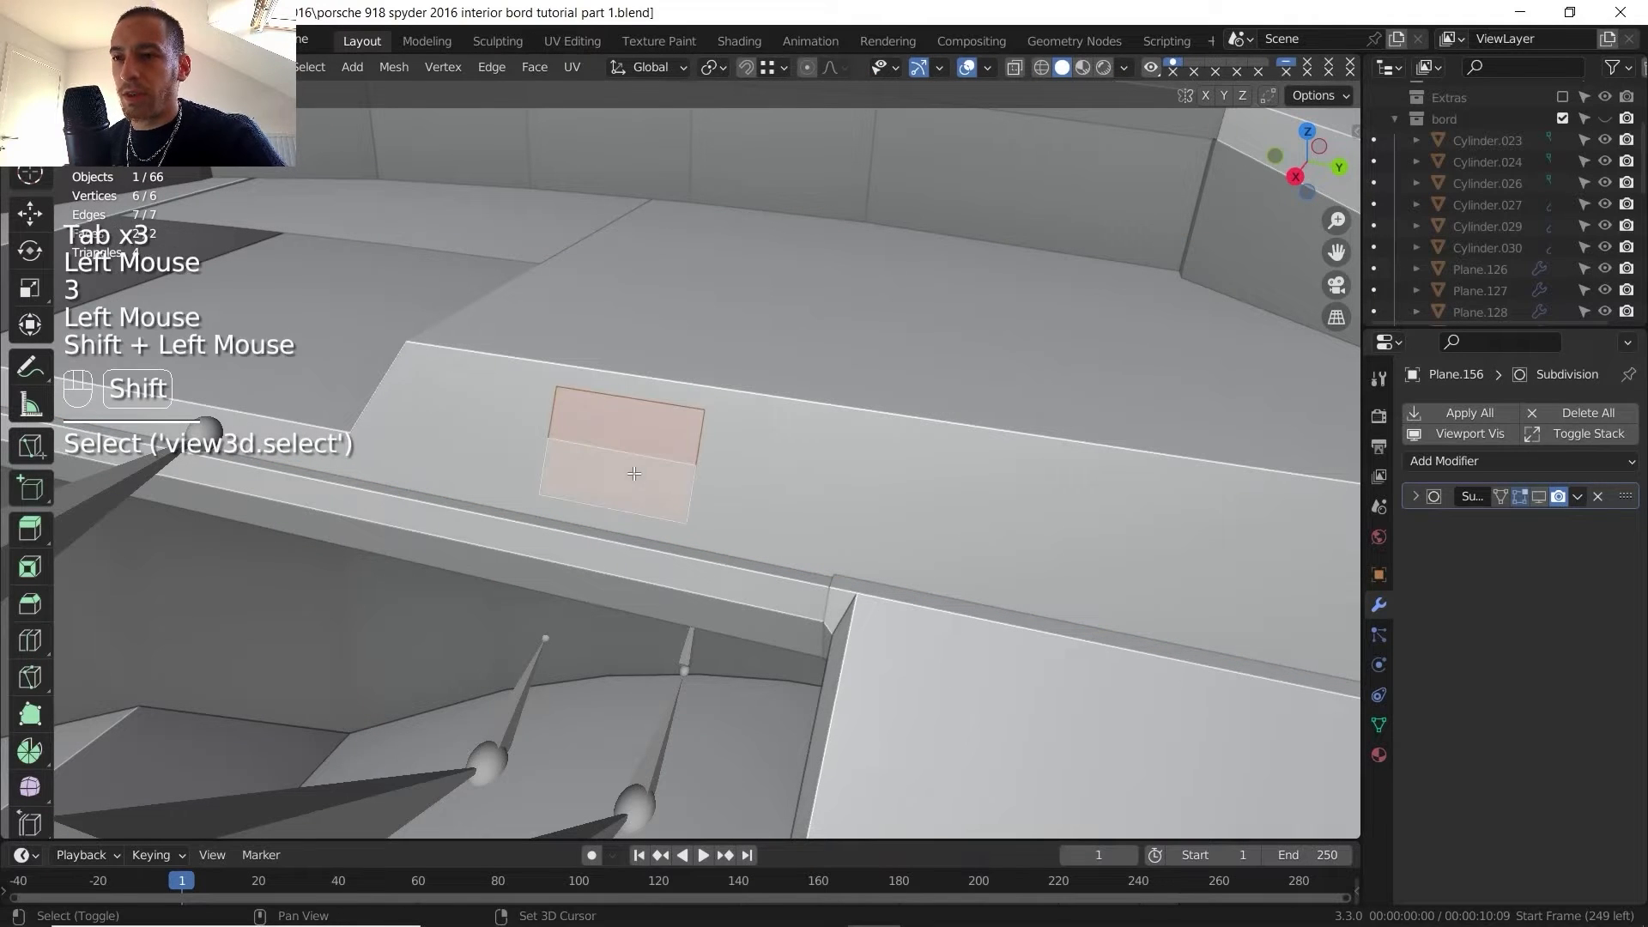
# - Try insetting the panel's two faces by 4.545 mm and scaling them by 0.677 along Y, and undo both operations
pyautogui.press('i')
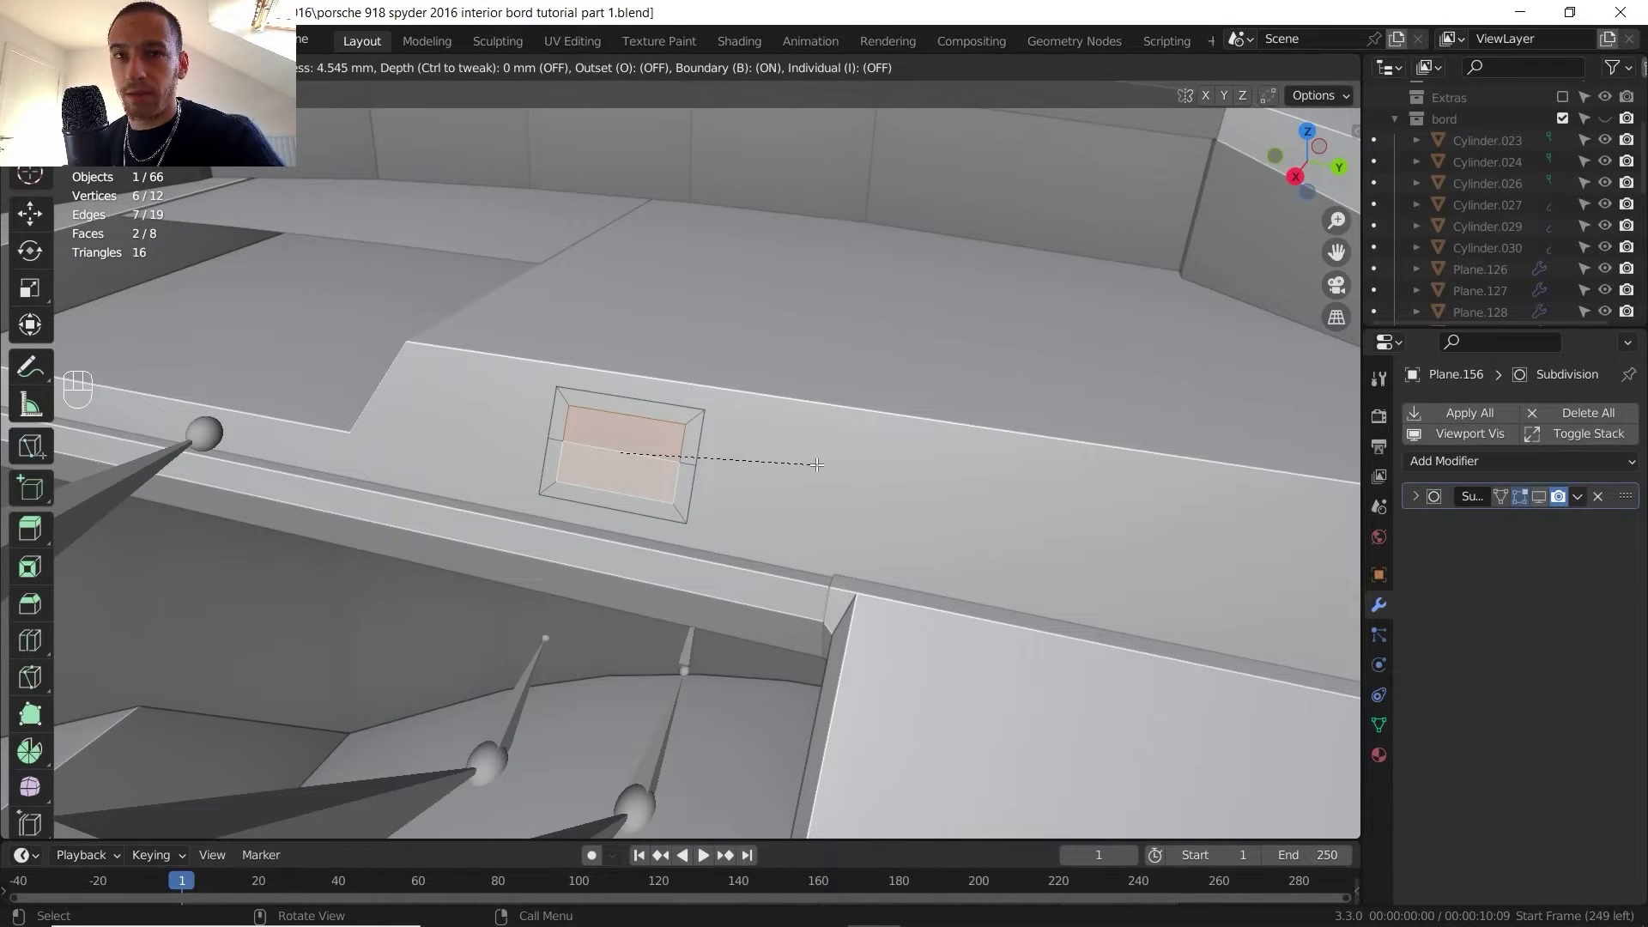
pyautogui.click(816, 464)
pyautogui.press('s')
pyautogui.press('y')
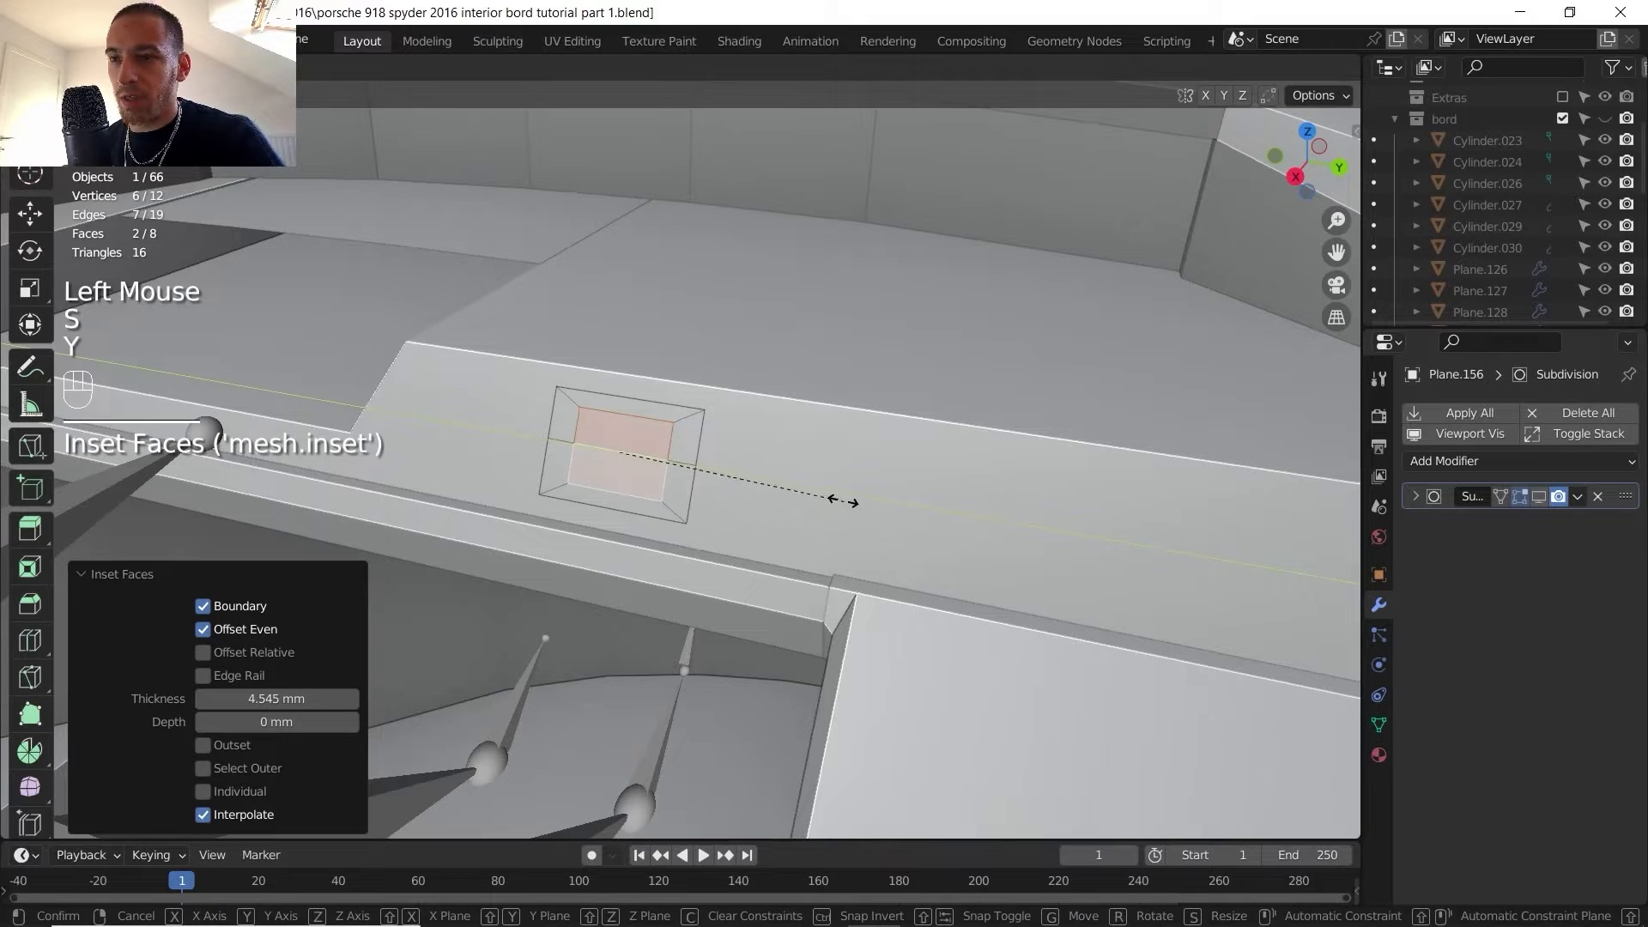
pyautogui.click(808, 495)
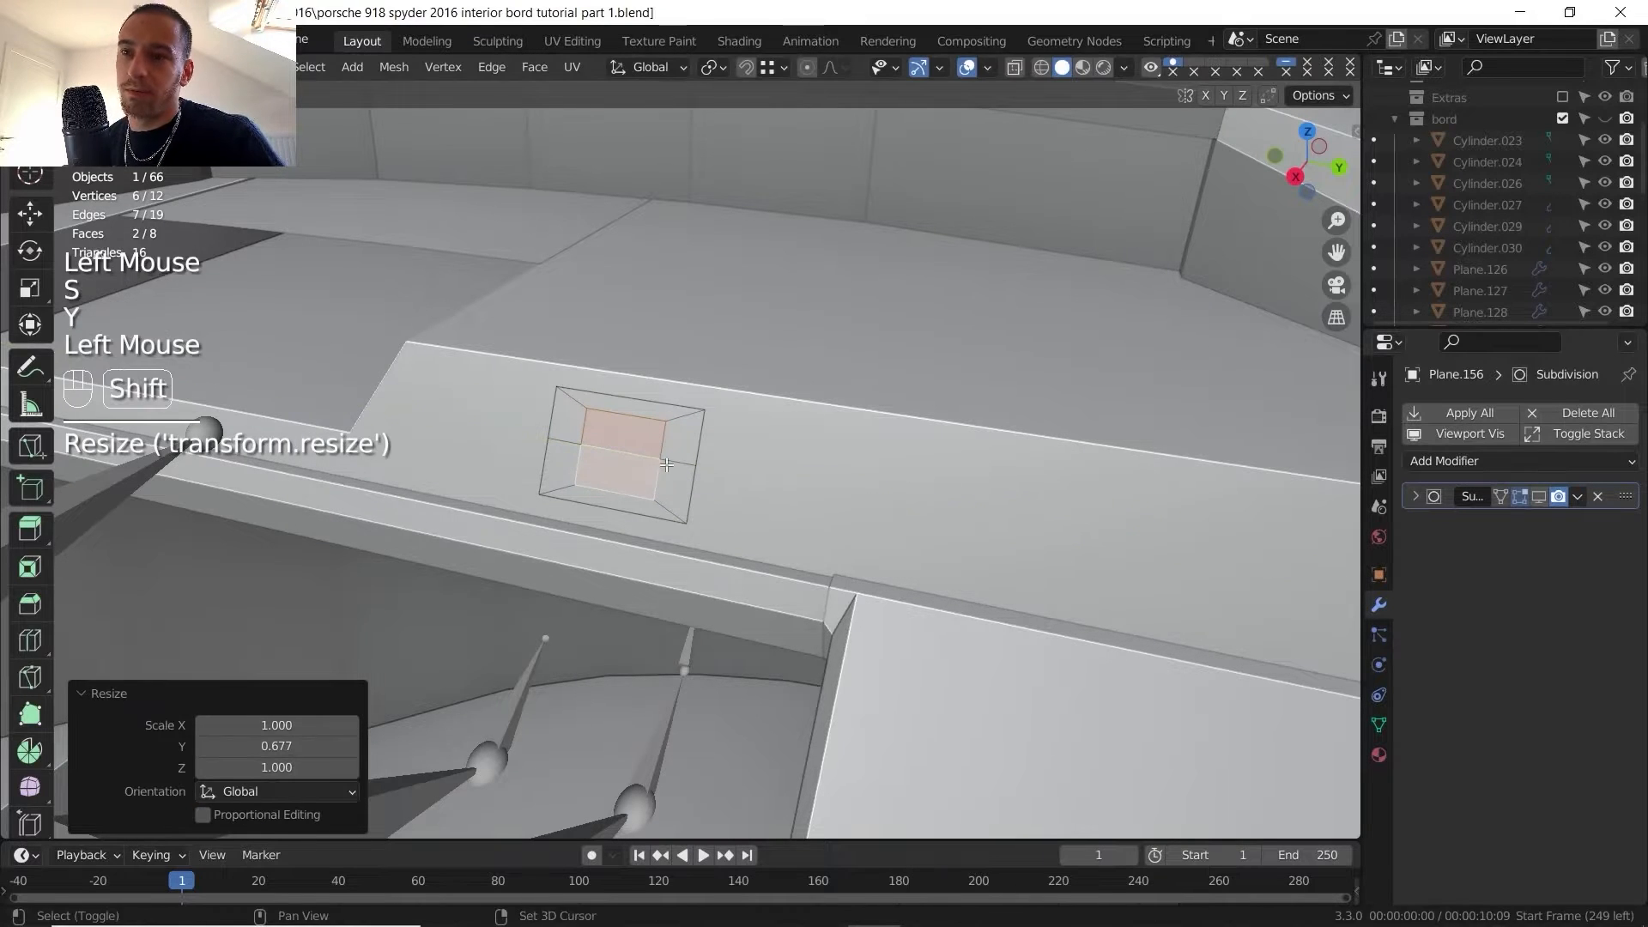
pyautogui.keyDown('shift'); pyautogui.moveTo(652, 466); pyautogui.dragTo(684, 469, button='middle'); pyautogui.keyUp('shift')
pyautogui.moveTo(684, 470); pyautogui.dragTo(664, 475, button='middle')
pyautogui.scroll(1, 665, 475)
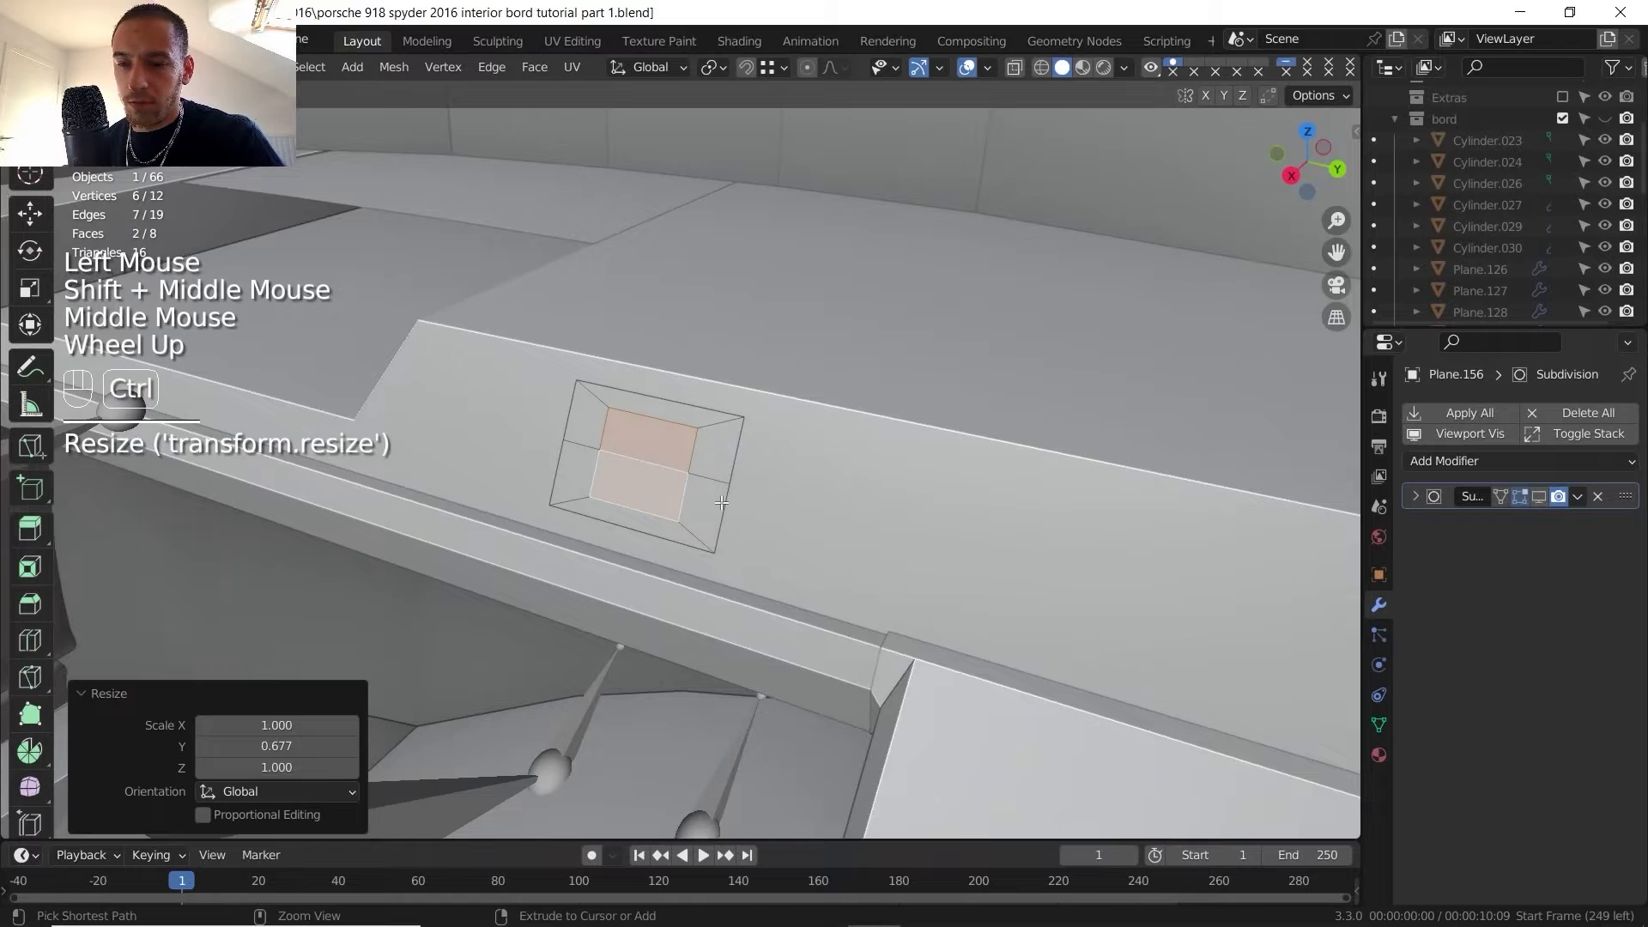
pyautogui.hotkey('ctrl', 'z')
pyautogui.hotkey('ctrl', 'z')
# - Inset the panel's two faces by 2.497 mm and scale the inner faces by 0.860 along Y
pyautogui.press('i')
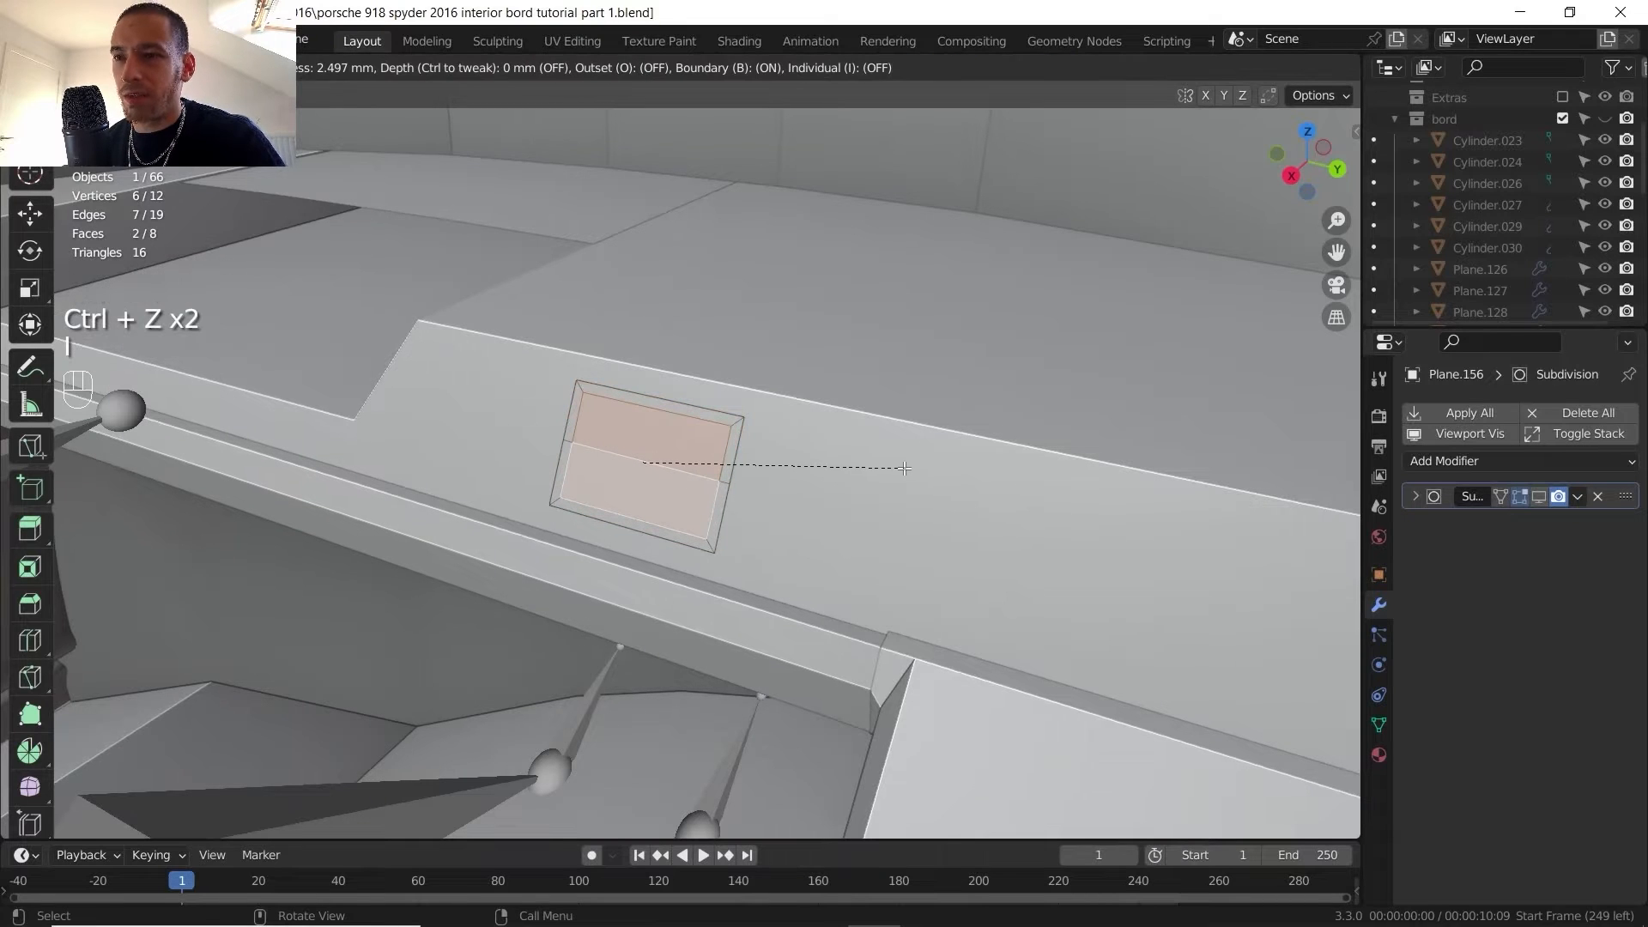
pyautogui.click(905, 468)
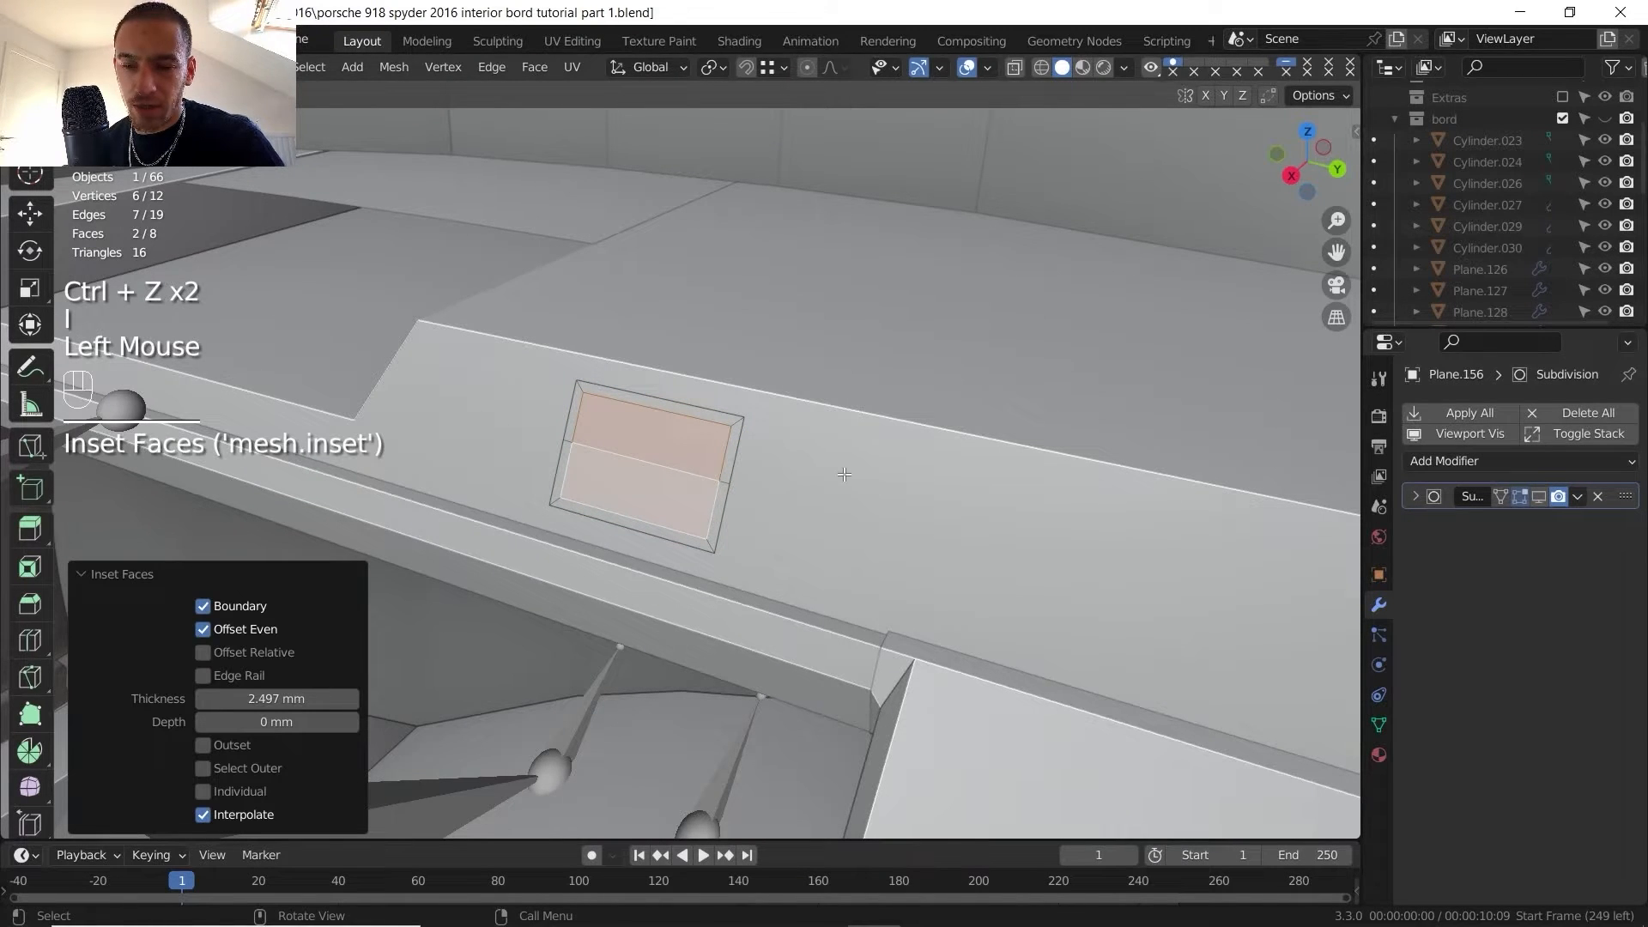
pyautogui.press('s')
pyautogui.press('y')
pyautogui.click(772, 473)
# - Extrude the panel's inner faces 10.187 mm inward along their normal to form a recess
pyautogui.moveTo(772, 473); pyautogui.dragTo(728, 483, button='middle')
pyautogui.press('e')
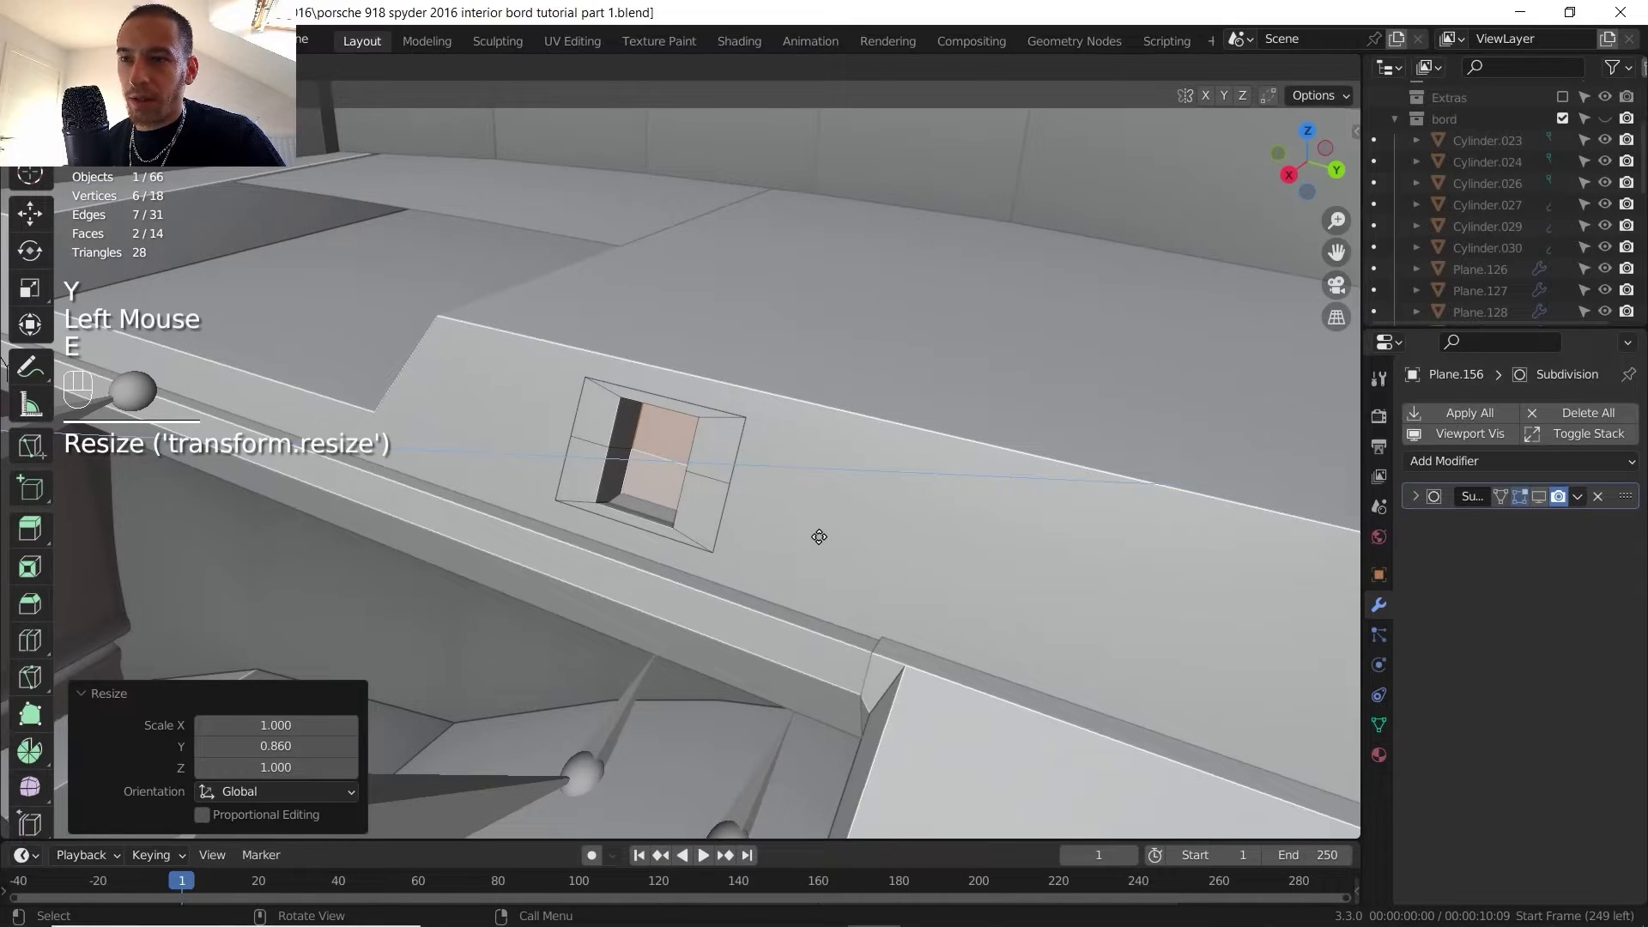
pyautogui.click(819, 536)
pyautogui.moveTo(819, 536); pyautogui.dragTo(935, 192, button='middle')
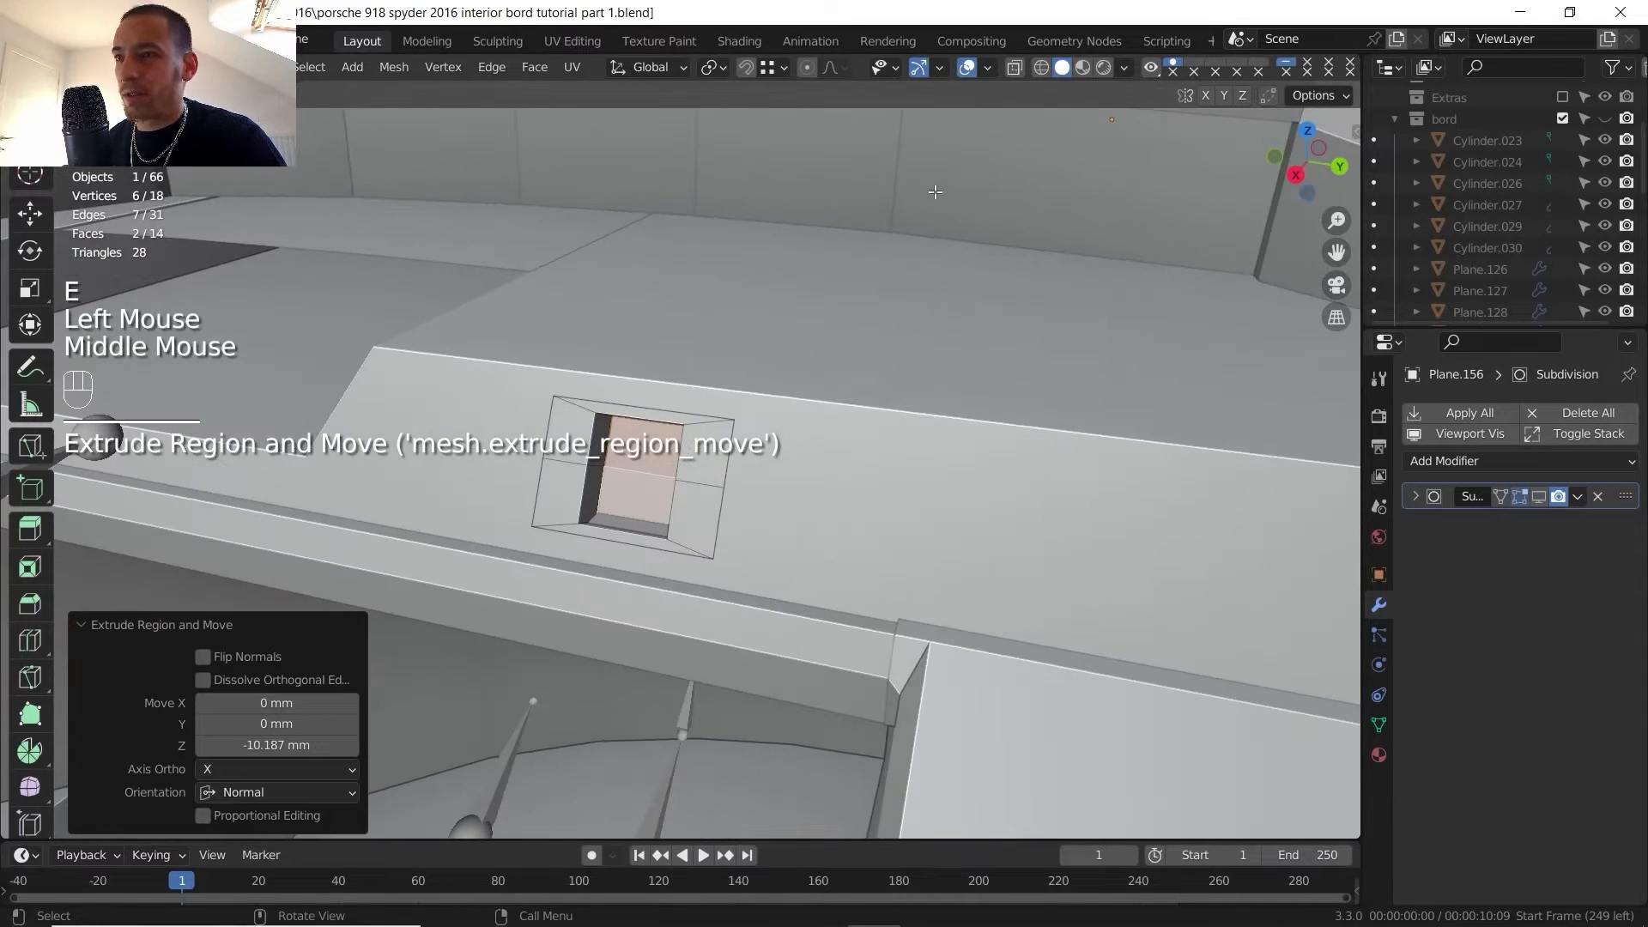
# - With X-ray display on, edge-slide the lower and upper edges of the recess's back face inward
pyautogui.click(1005, 73)
pyautogui.click(1007, 74)
pyautogui.scroll(3, 634, 535)
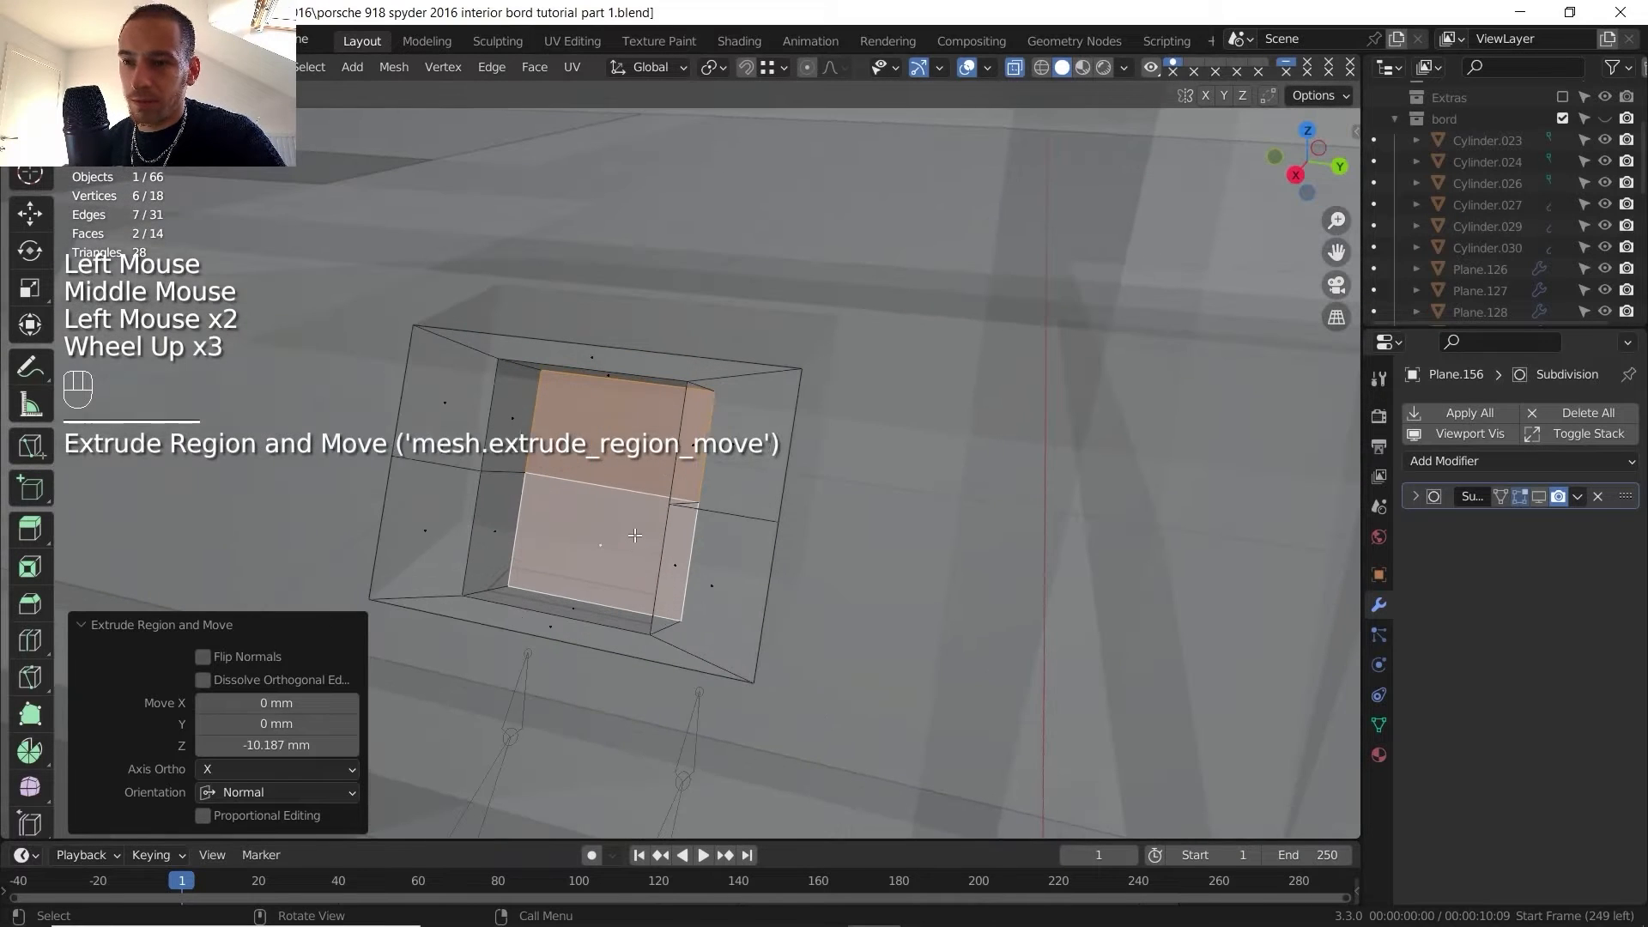
pyautogui.press('2')
pyautogui.click(604, 608)
pyautogui.press('g')
pyautogui.press('g')
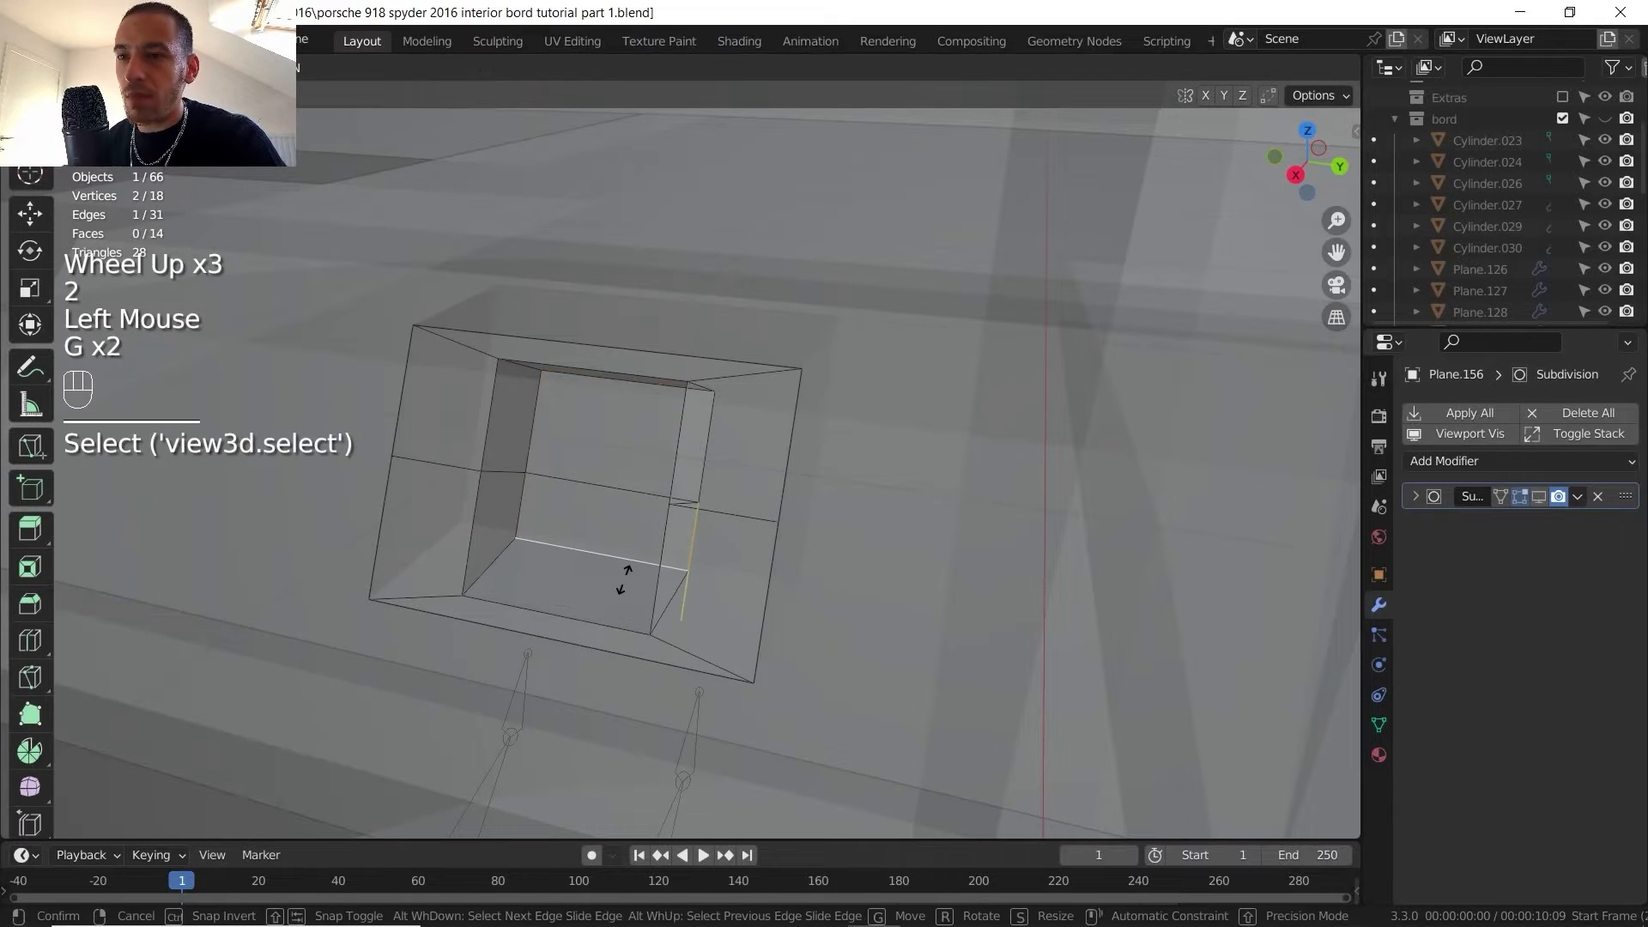
pyautogui.click(625, 569)
pyautogui.click(614, 378)
pyautogui.press('g')
pyautogui.press('g')
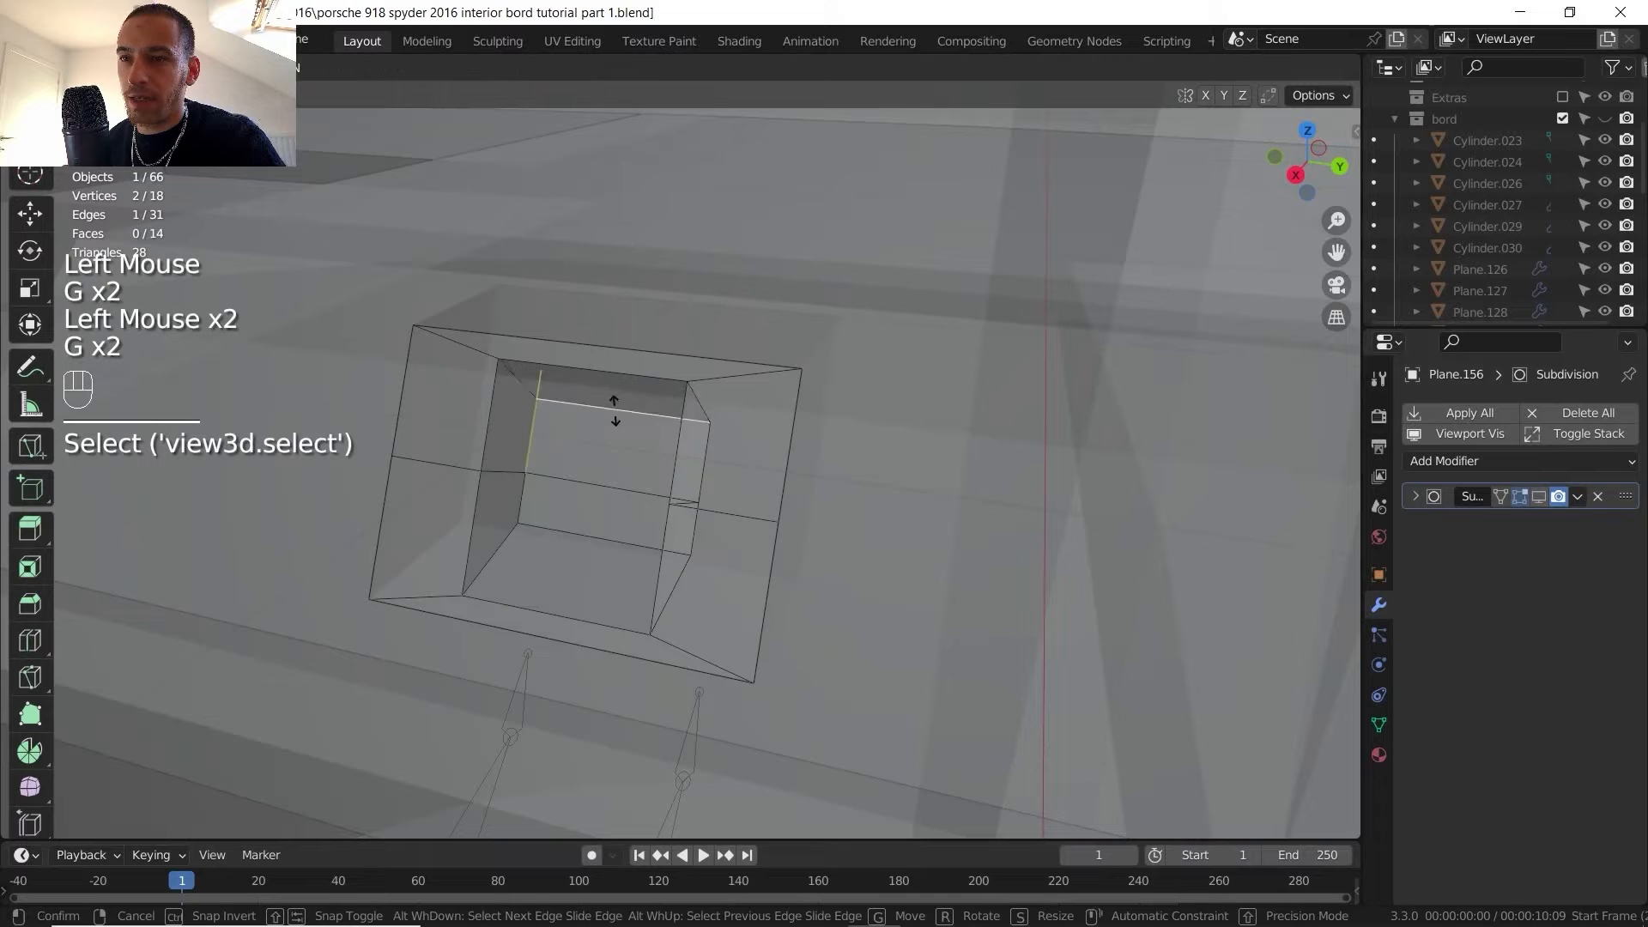
pyautogui.click(613, 435)
# - Edge-slide the back face's side edges inward, the left by -0.172 and the right by -0.193, and switch off X-ray display
pyautogui.click(542, 441)
pyautogui.keyDown('shift'); pyautogui.click(511, 499); pyautogui.keyUp('shift')
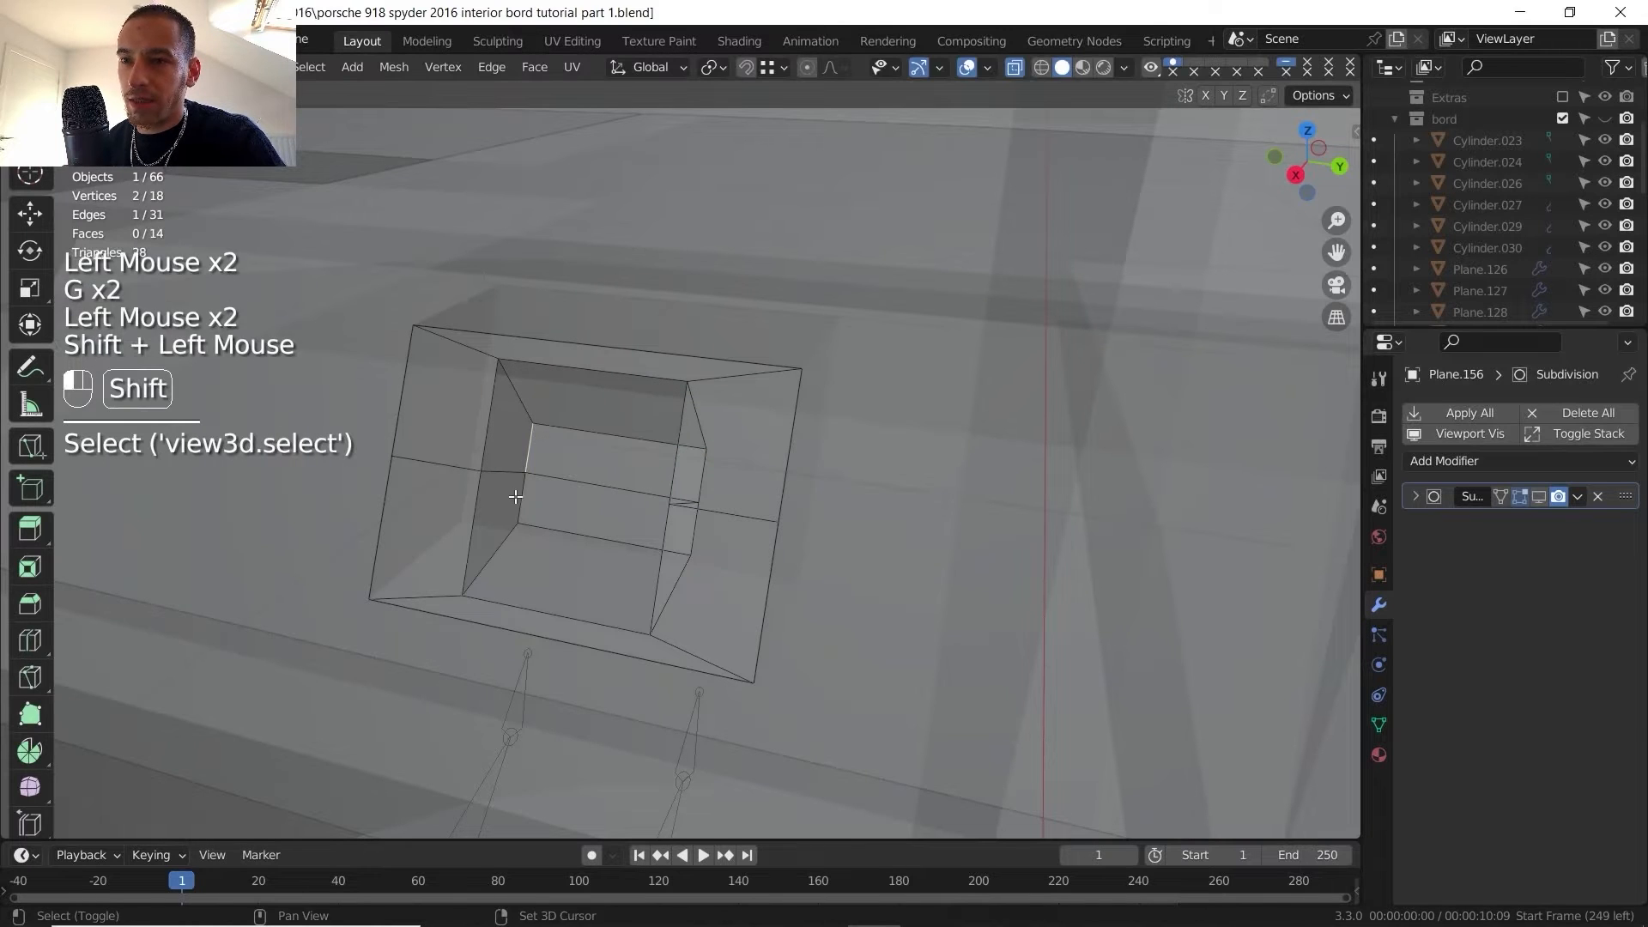
pyautogui.press('g')
pyautogui.press('g')
pyautogui.click(529, 505)
pyautogui.moveTo(529, 506); pyautogui.dragTo(678, 474, button='middle')
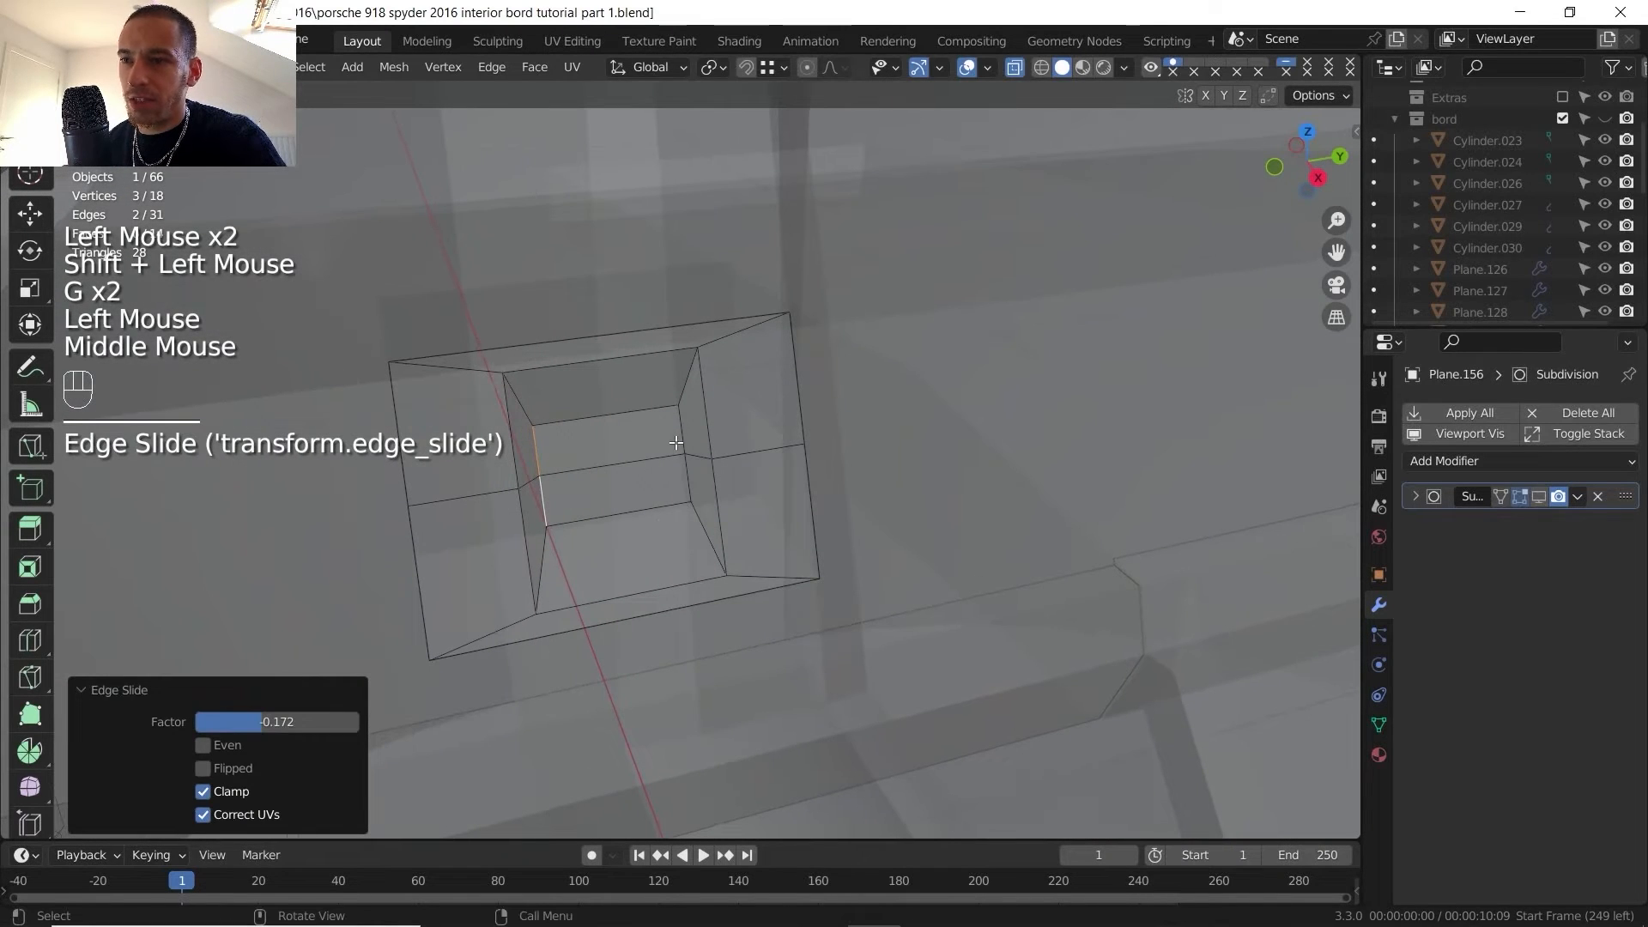
pyautogui.click(683, 474)
pyautogui.keyDown('shift'); pyautogui.click(683, 474); pyautogui.keyUp('shift')
pyautogui.press('g')
pyautogui.press('g')
pyautogui.click(661, 471)
pyautogui.click(1015, 67)
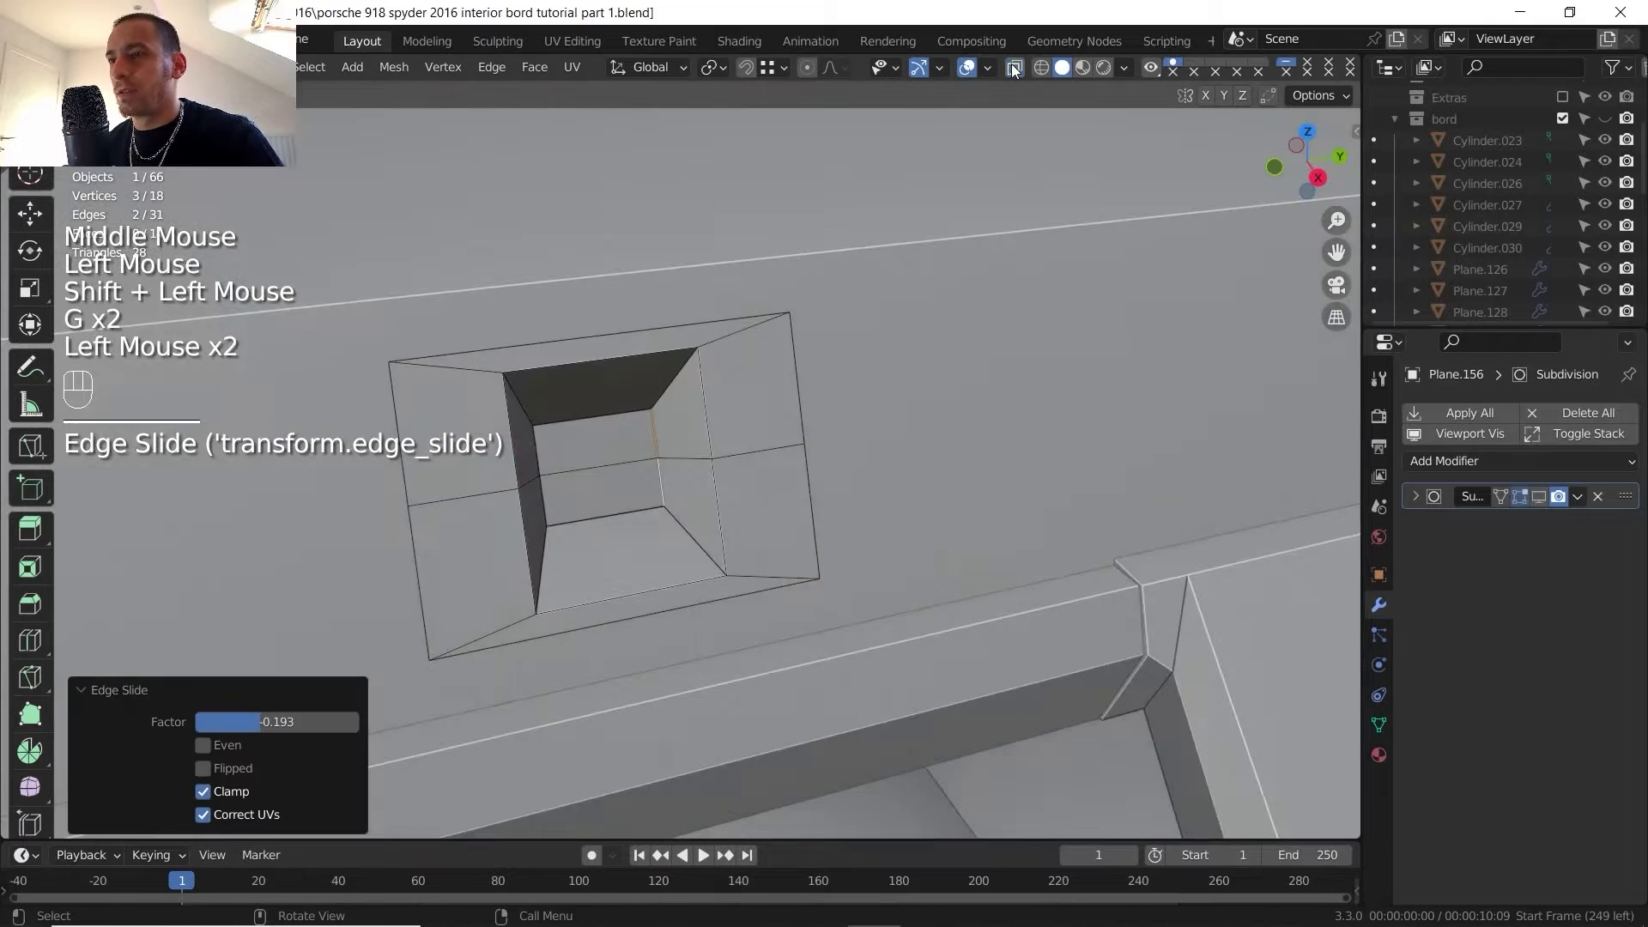
# - Select both back faces of the recess and extrude them deeper into the dashboard
pyautogui.press('Tab')
pyautogui.scroll(-1, 682, 405)
pyautogui.scroll(-1, 682, 406)
pyautogui.keyDown('shift'); pyautogui.moveTo(681, 405); pyautogui.dragTo(620, 440, button='middle'); pyautogui.keyUp('shift')
pyautogui.press('Tab')
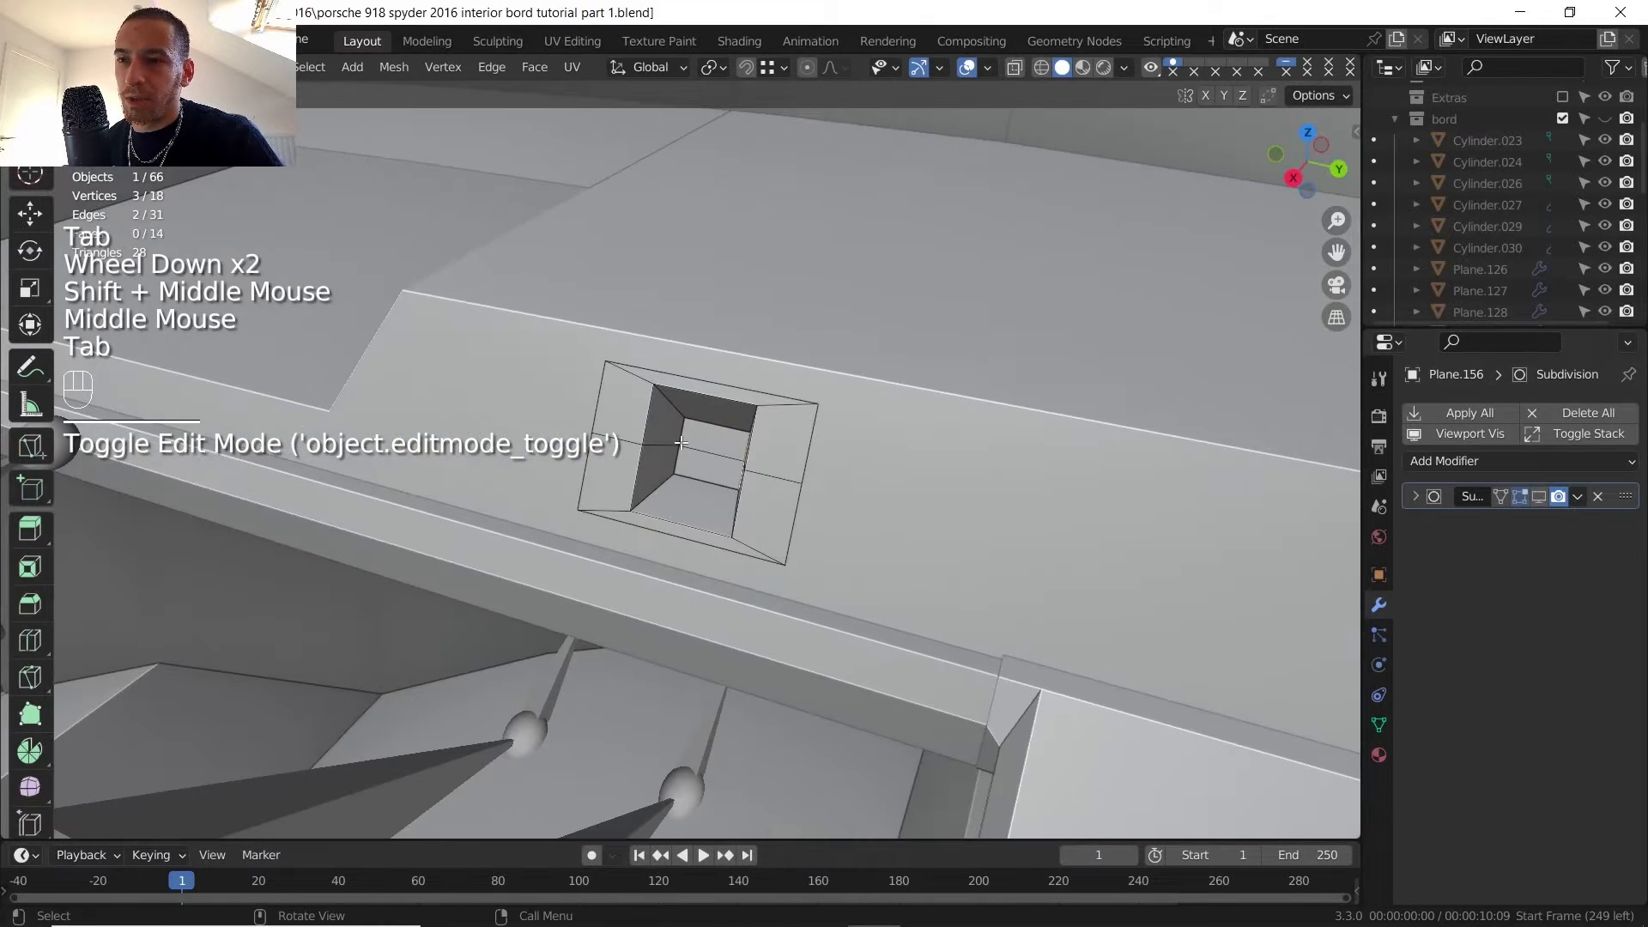
pyautogui.press('3')
pyautogui.click(702, 442)
pyautogui.keyDown('shift'); pyautogui.click(719, 474); pyautogui.keyUp('shift')
pyautogui.press('e')
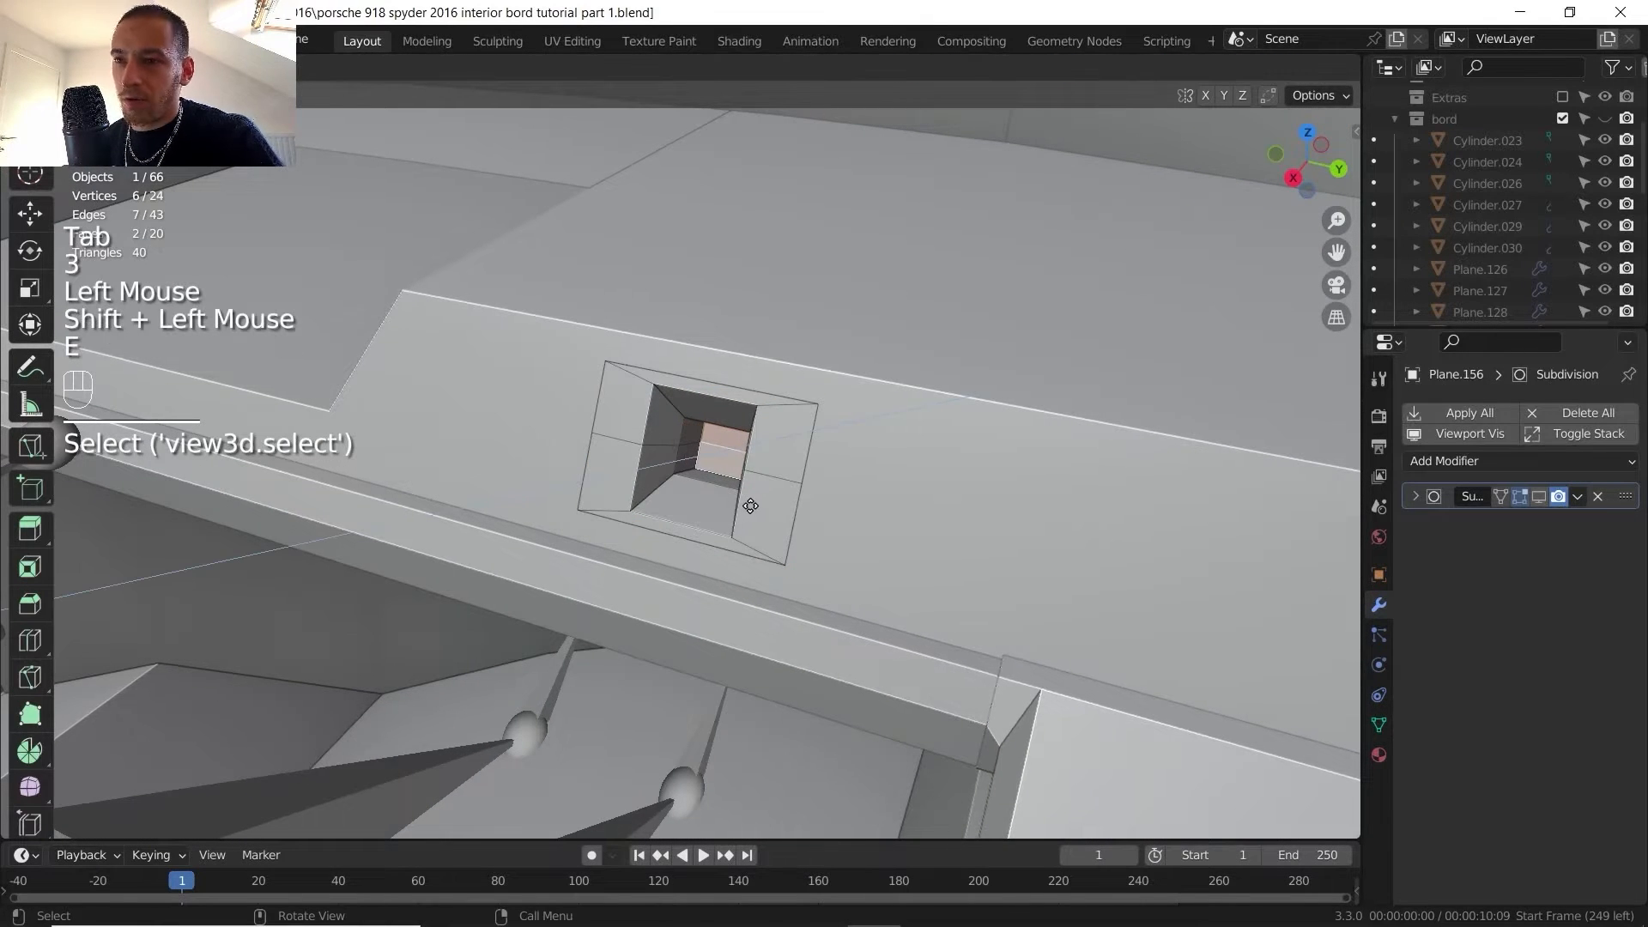
pyautogui.click(750, 505)
# - Separate the recess's innermost faces into their own object and open that object for editing
pyautogui.press('p')
pyautogui.click(744, 513)
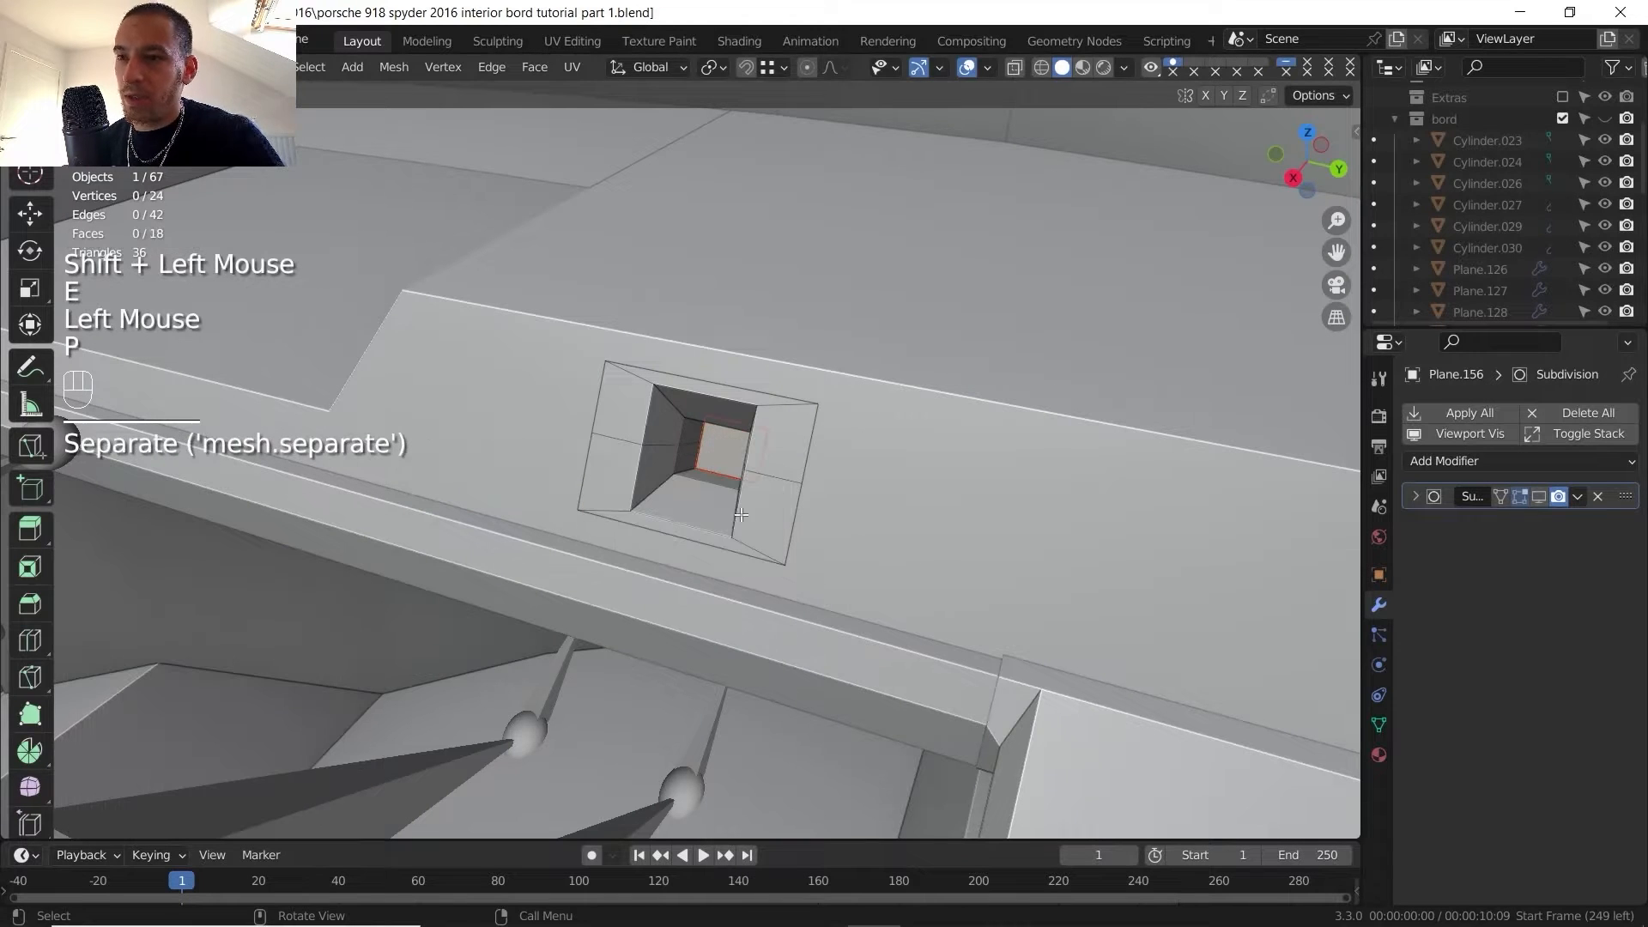
pyautogui.press('Tab')
pyautogui.click(711, 444)
pyautogui.press('Tab')
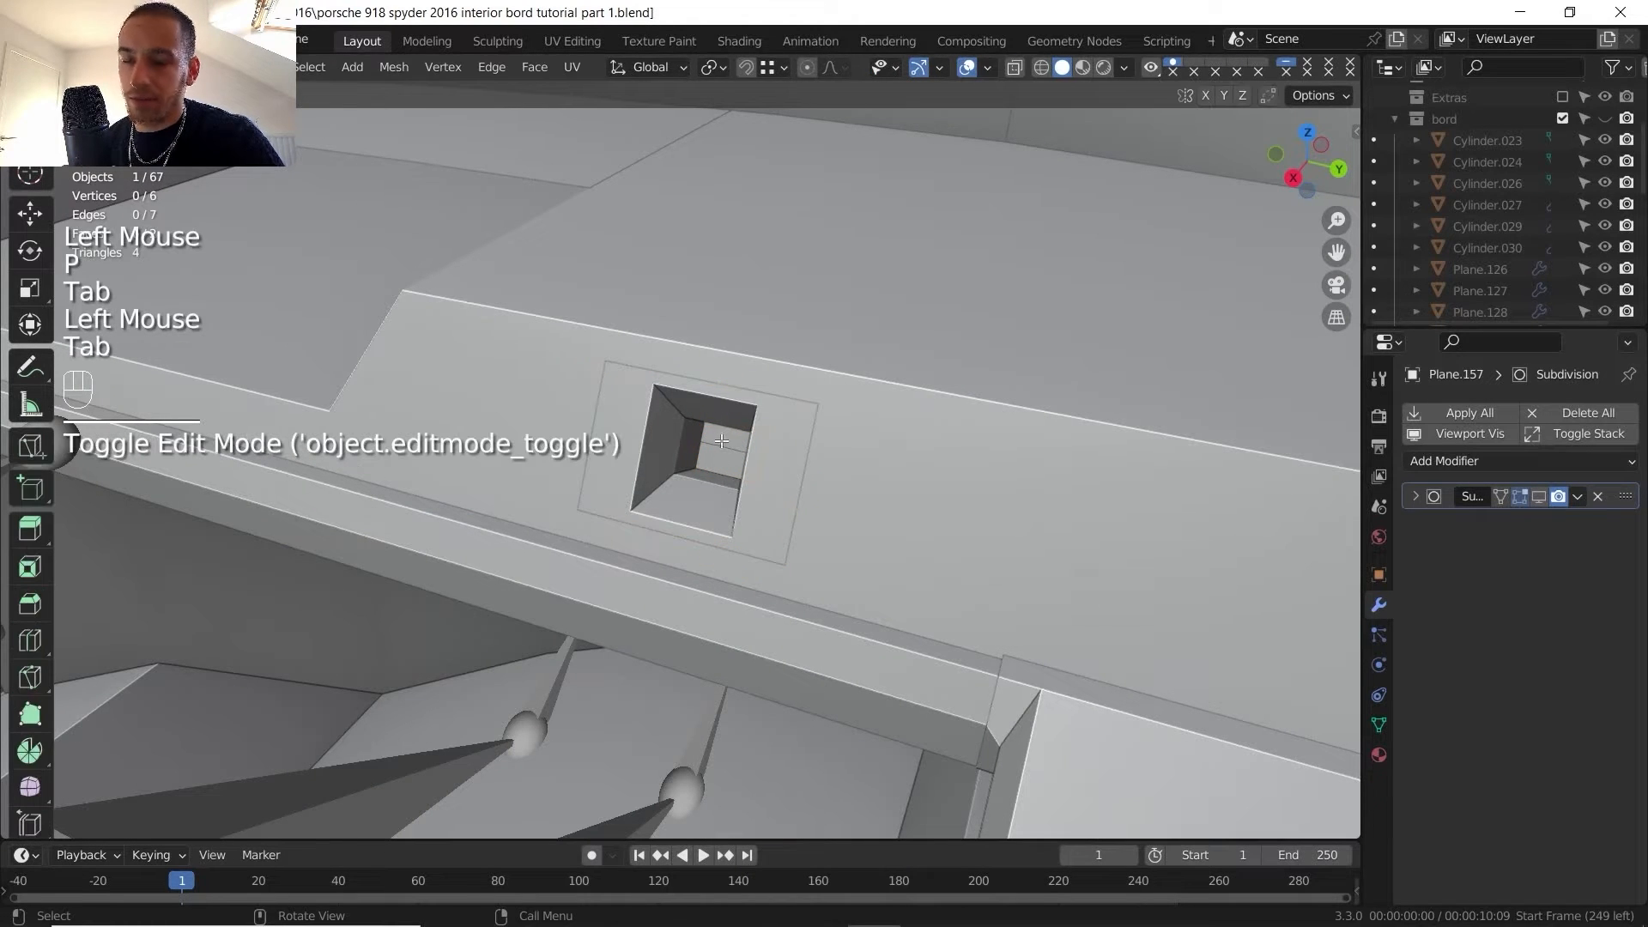
# - Extrude both separated faces 35.528 mm outward through the recess to form a block
pyautogui.keyDown('shift'); pyautogui.click(720, 437); pyautogui.keyUp('shift')
pyautogui.keyDown('shift'); pyautogui.click(724, 455); pyautogui.keyUp('shift')
pyautogui.press('e')
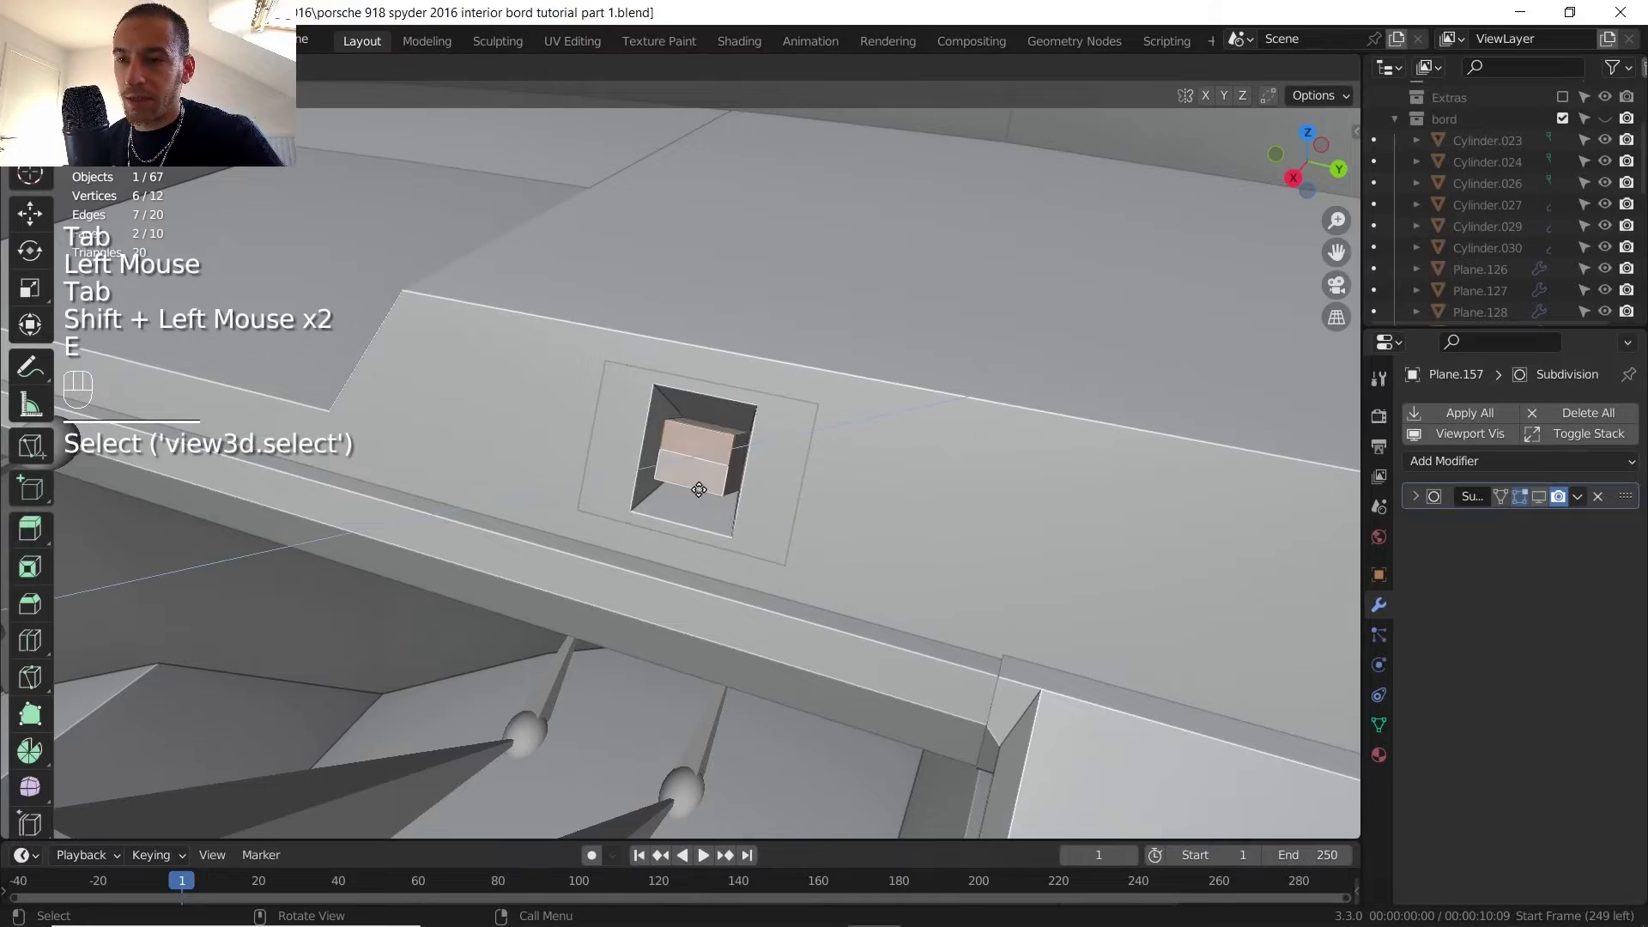
pyautogui.click(678, 476)
pyautogui.moveTo(678, 477)
pyautogui.mouseDown(button='middle')
pyautogui.moveTo(592, 467)
pyautogui.moveTo(629, 447)
pyautogui.moveTo(675, 474)
pyautogui.mouseUp(button='middle')
# - Shorten the block by vertex-sliding its front face back by a factor of 0.073
pyautogui.press('g')
pyautogui.press('g')
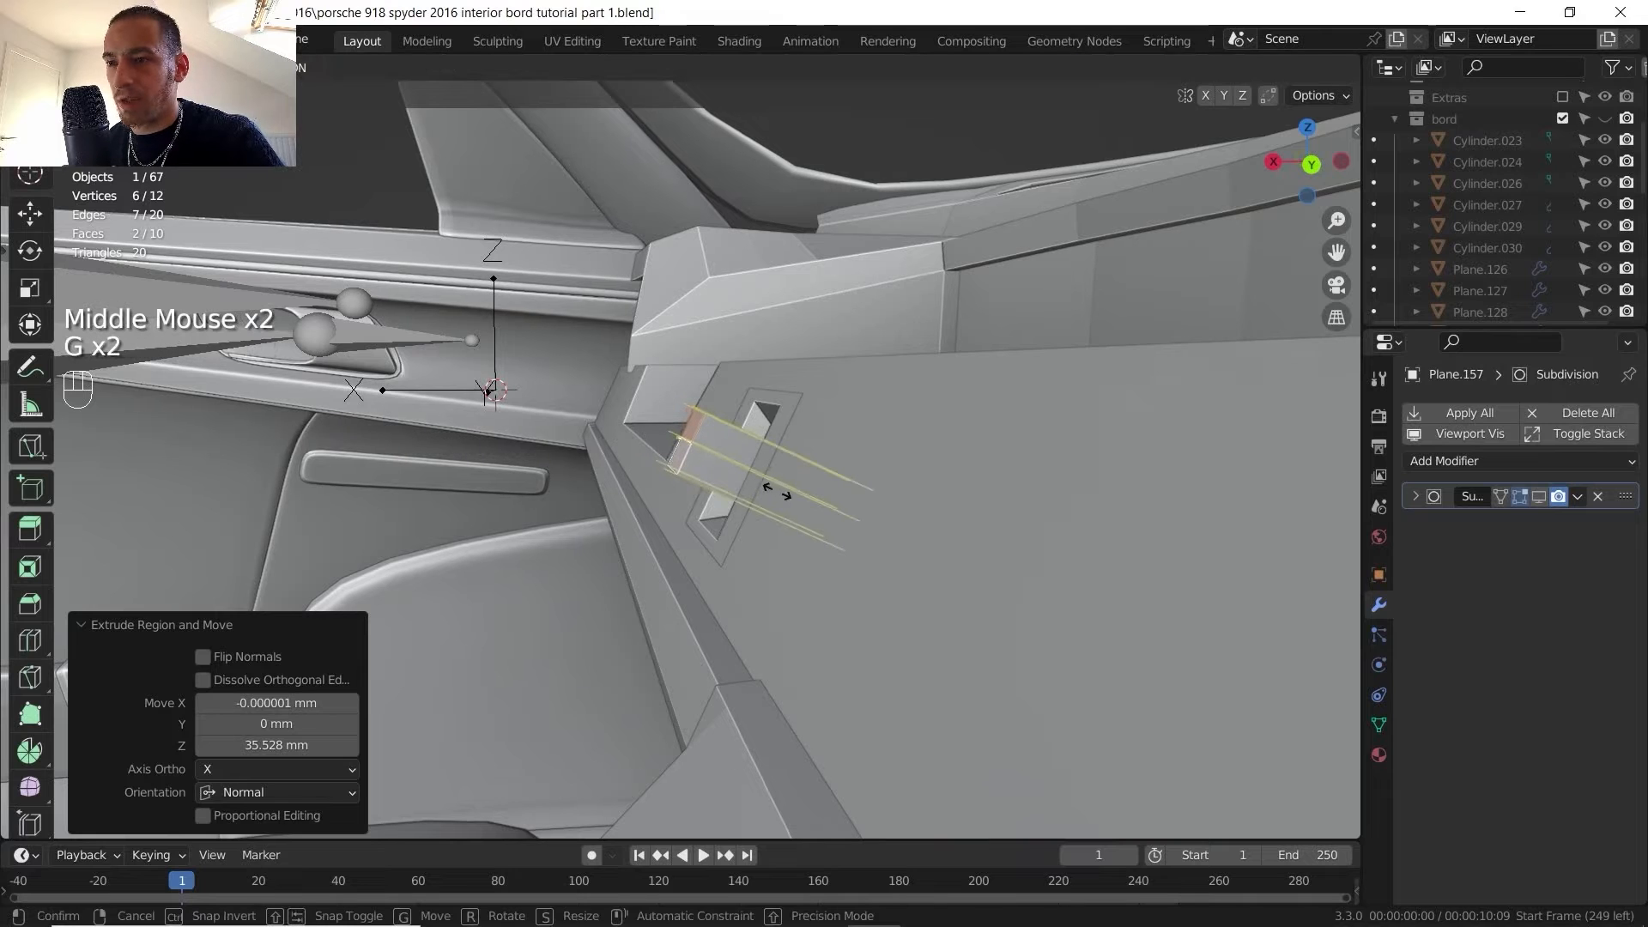
pyautogui.click(777, 492)
pyautogui.moveTo(777, 491); pyautogui.dragTo(850, 500, button='middle')
pyautogui.scroll(2, 858, 497)
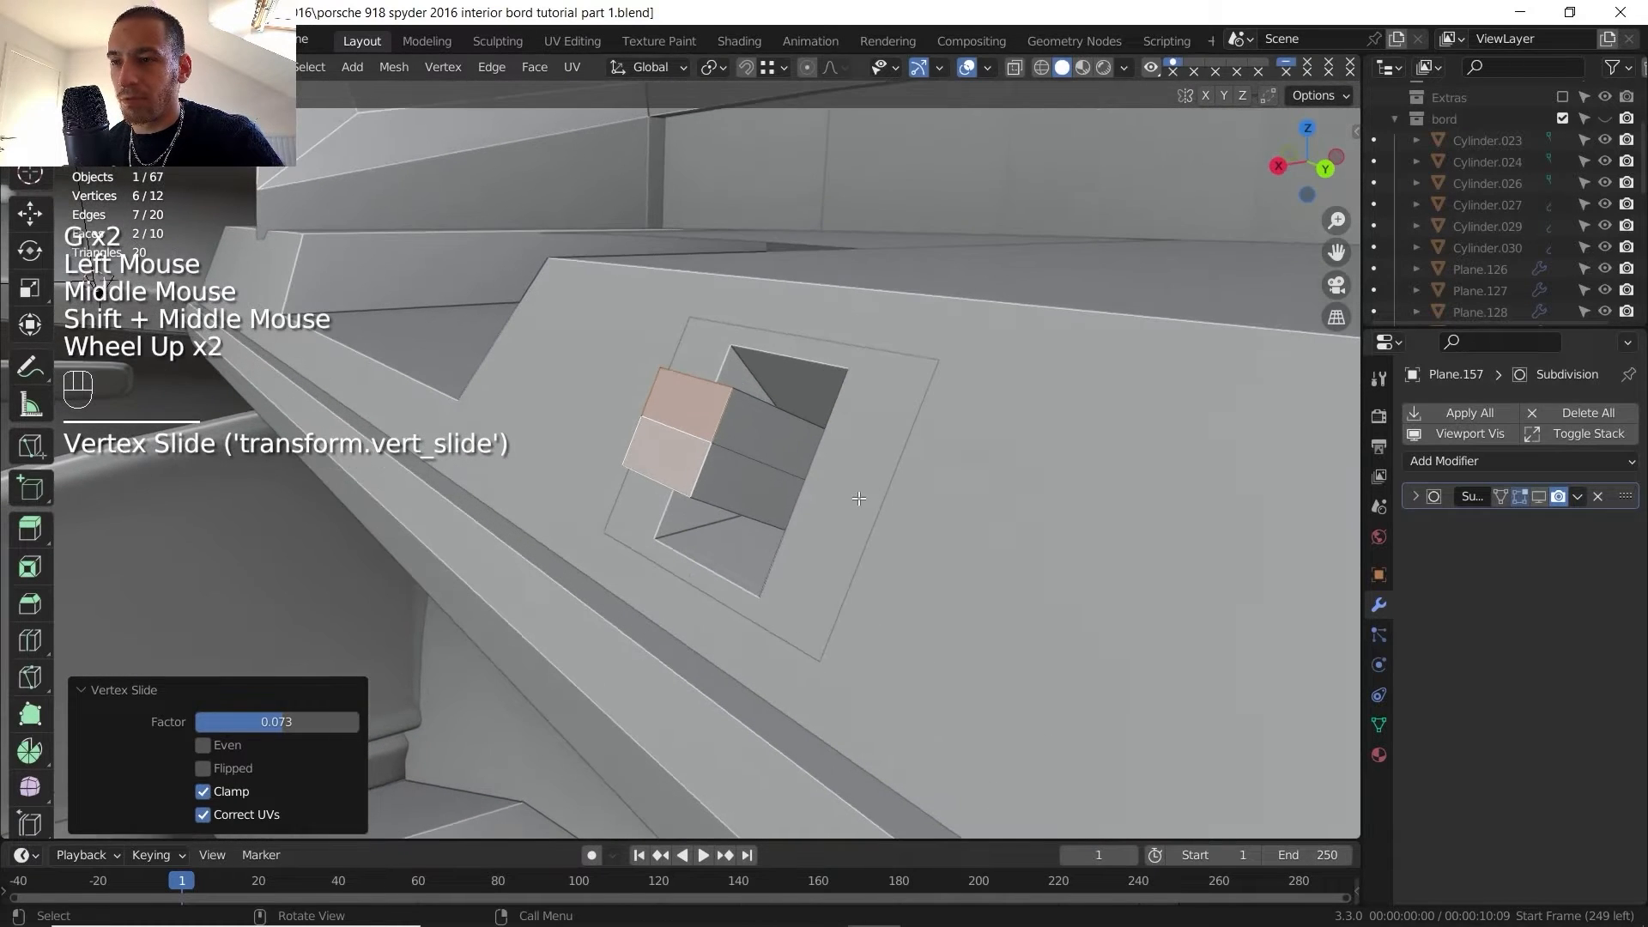
# - Edge-slide the block's upper and lower front edges back by a factor of 0.126
pyautogui.press('2')
pyautogui.click(671, 463)
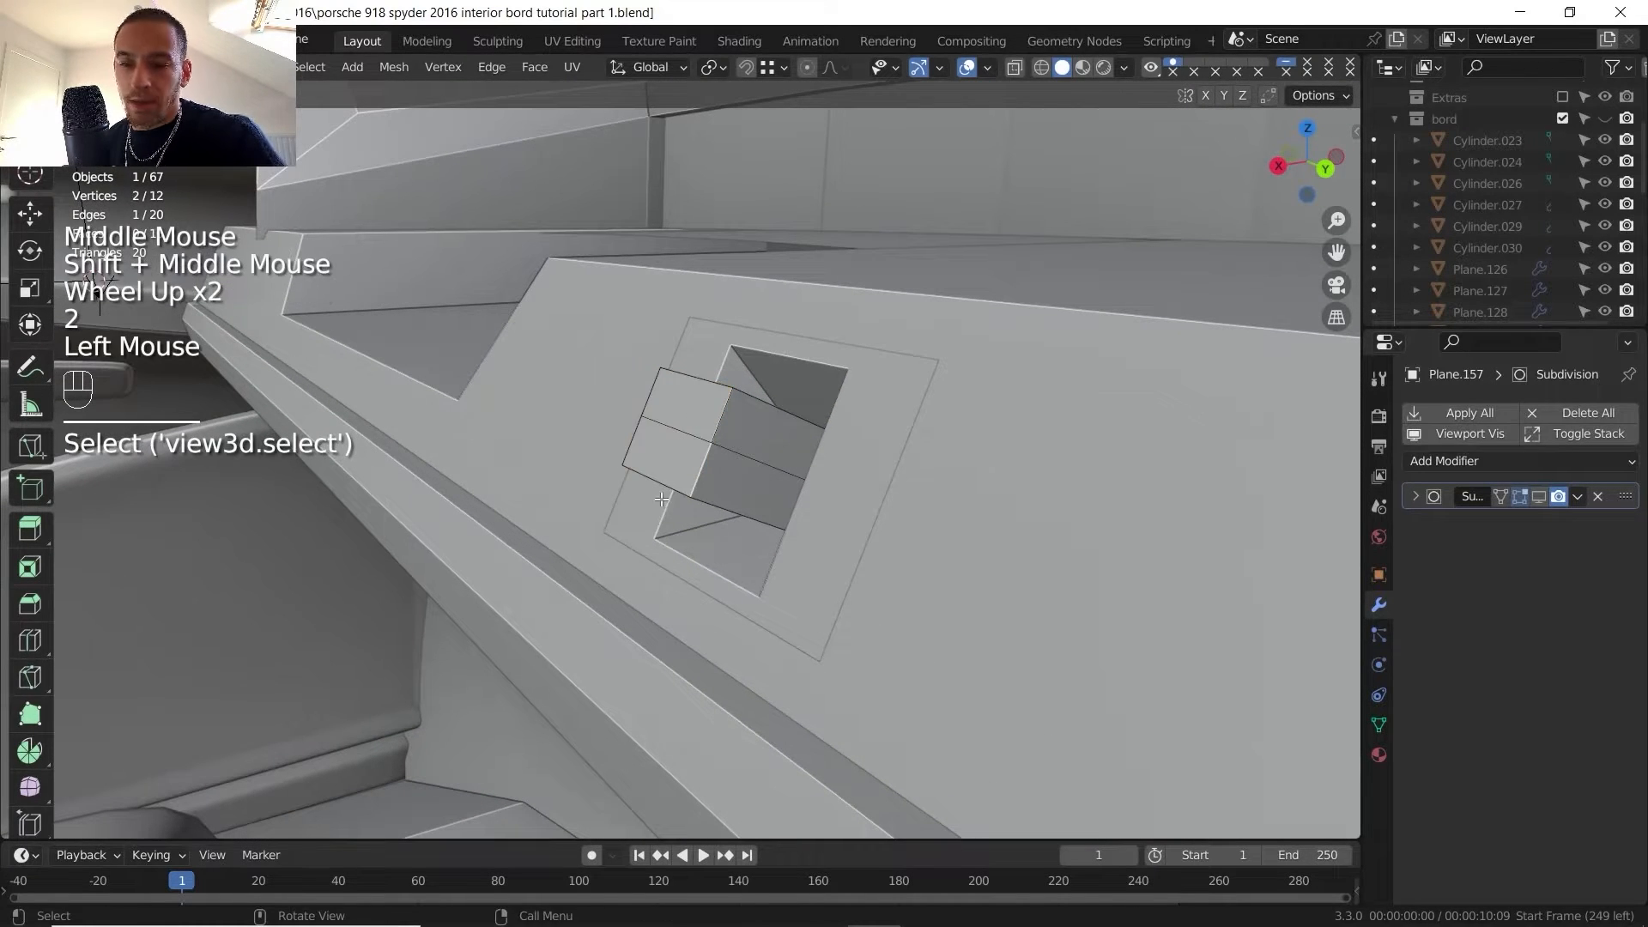
pyautogui.click(658, 478)
pyautogui.keyDown('shift'); pyautogui.click(790, 451); pyautogui.keyUp('shift')
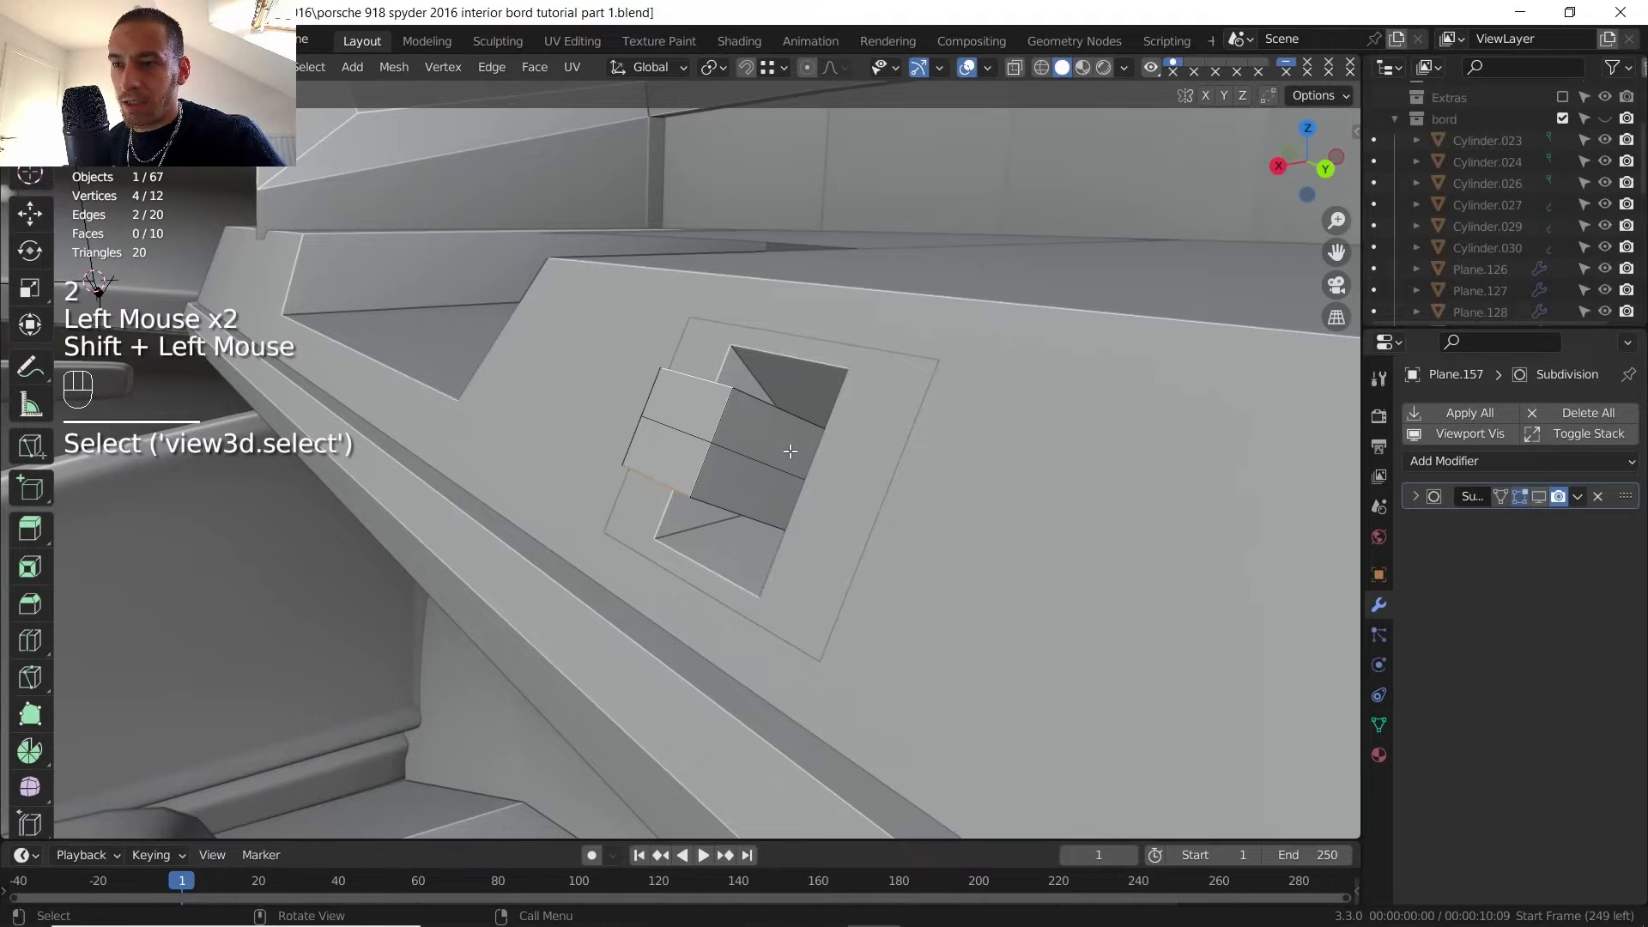
pyautogui.press('g')
pyautogui.press('g')
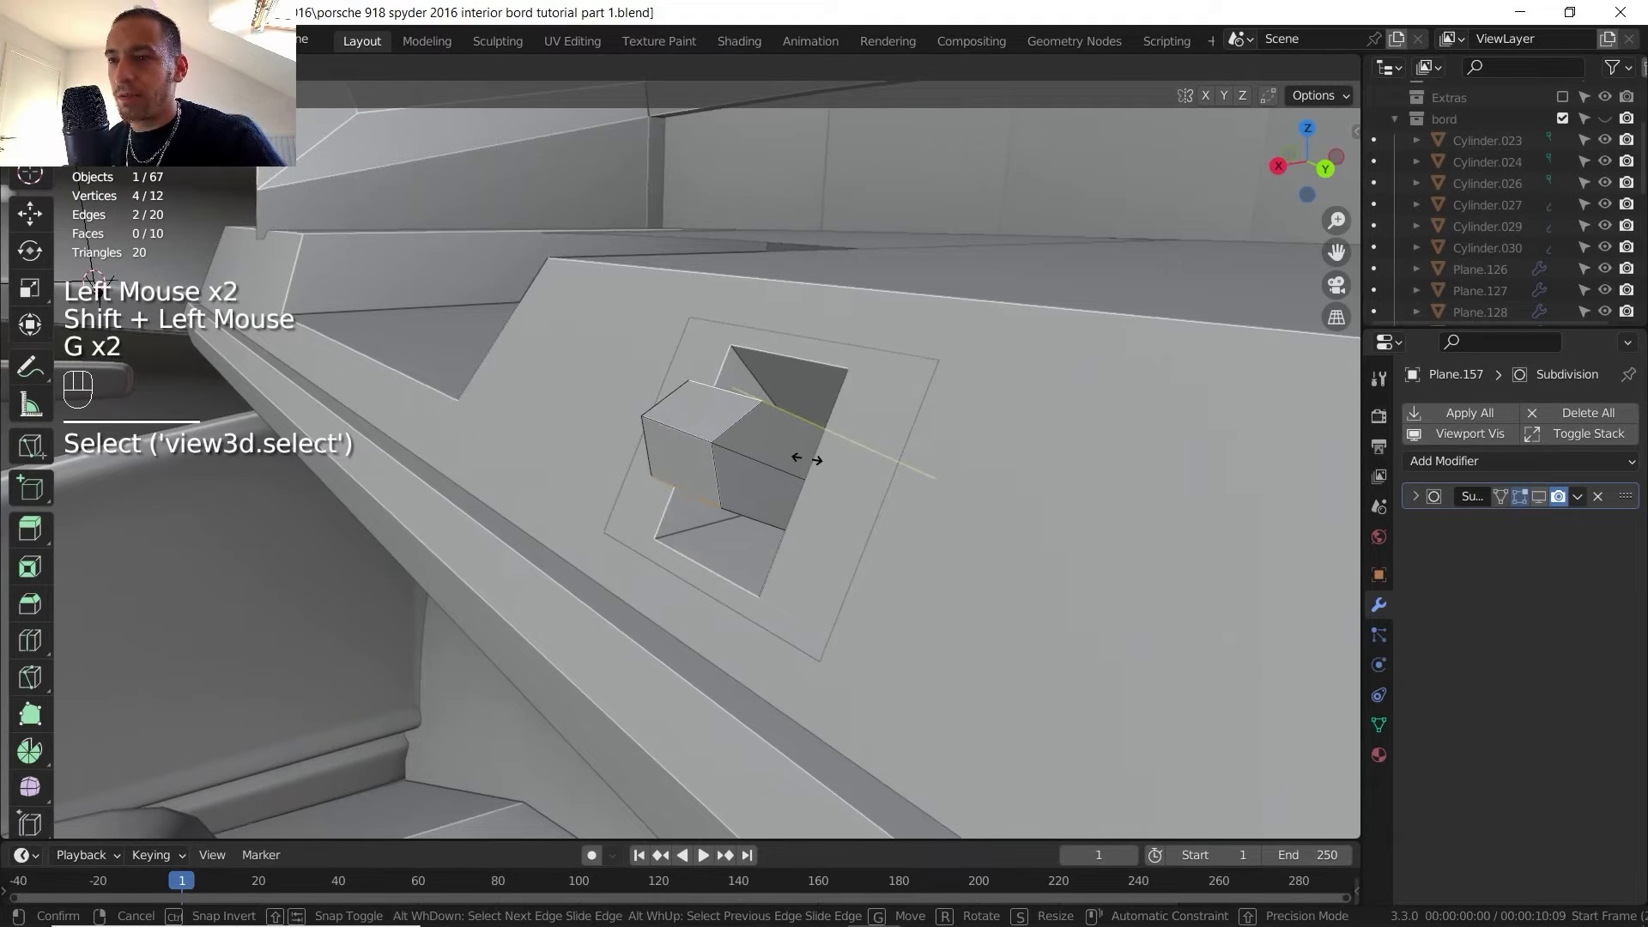
pyautogui.click(802, 459)
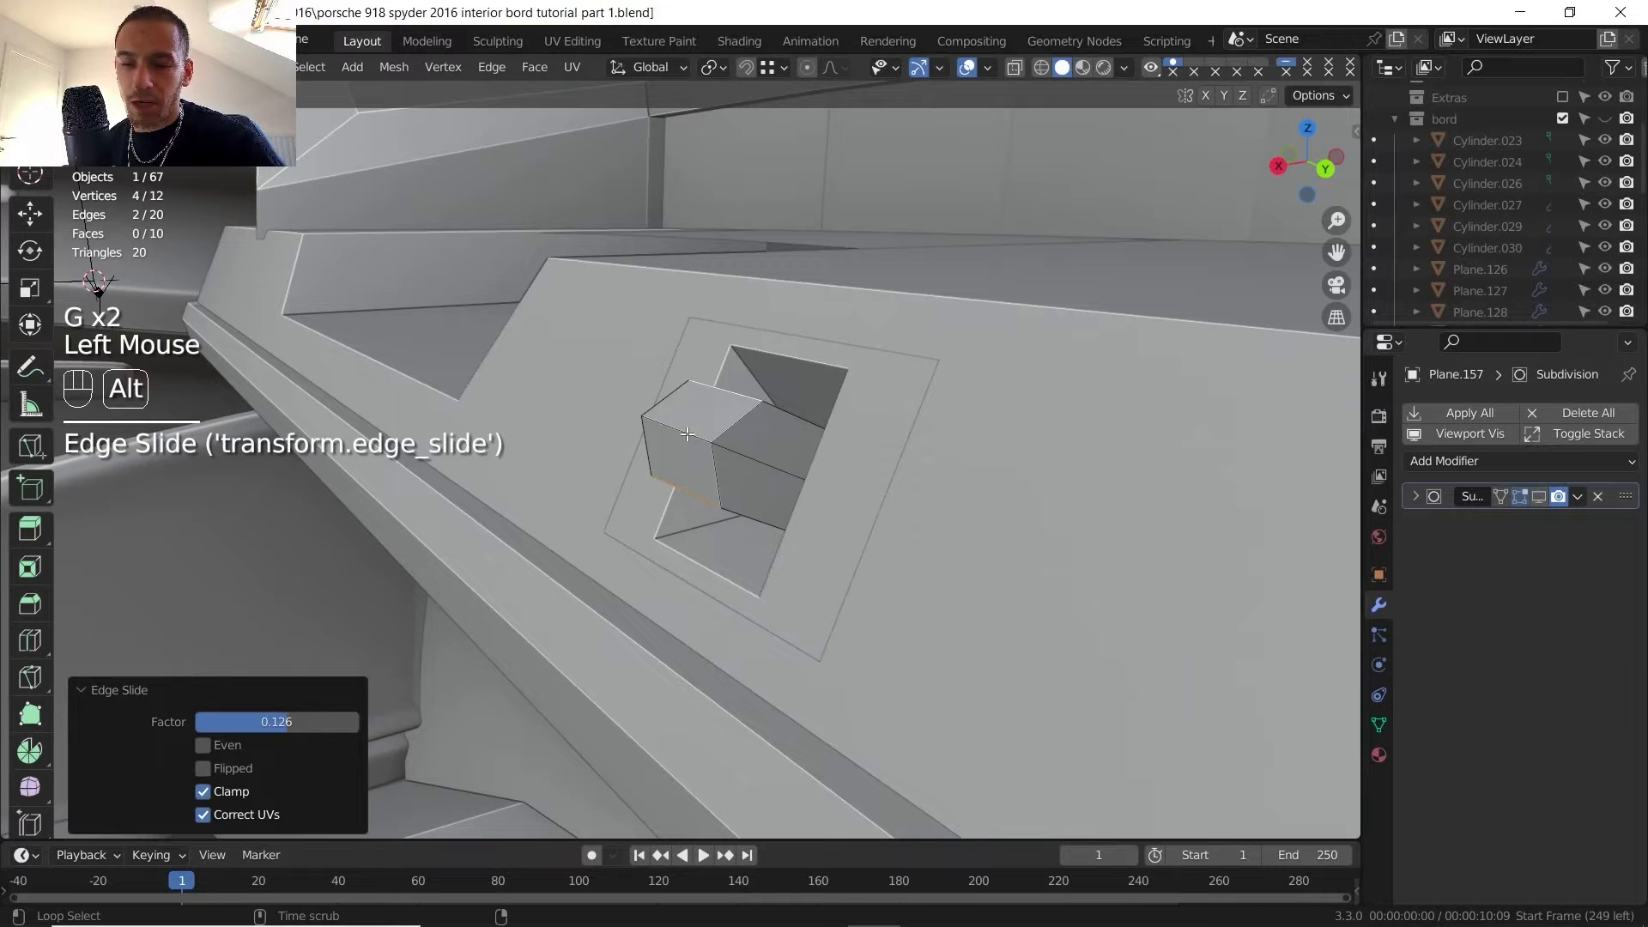
# - Bevel the edge loop around the block's middle with one added segment to round its front, and leave Edit Mode
pyautogui.keyDown('alt'); pyautogui.click(726, 445); pyautogui.keyUp('alt')
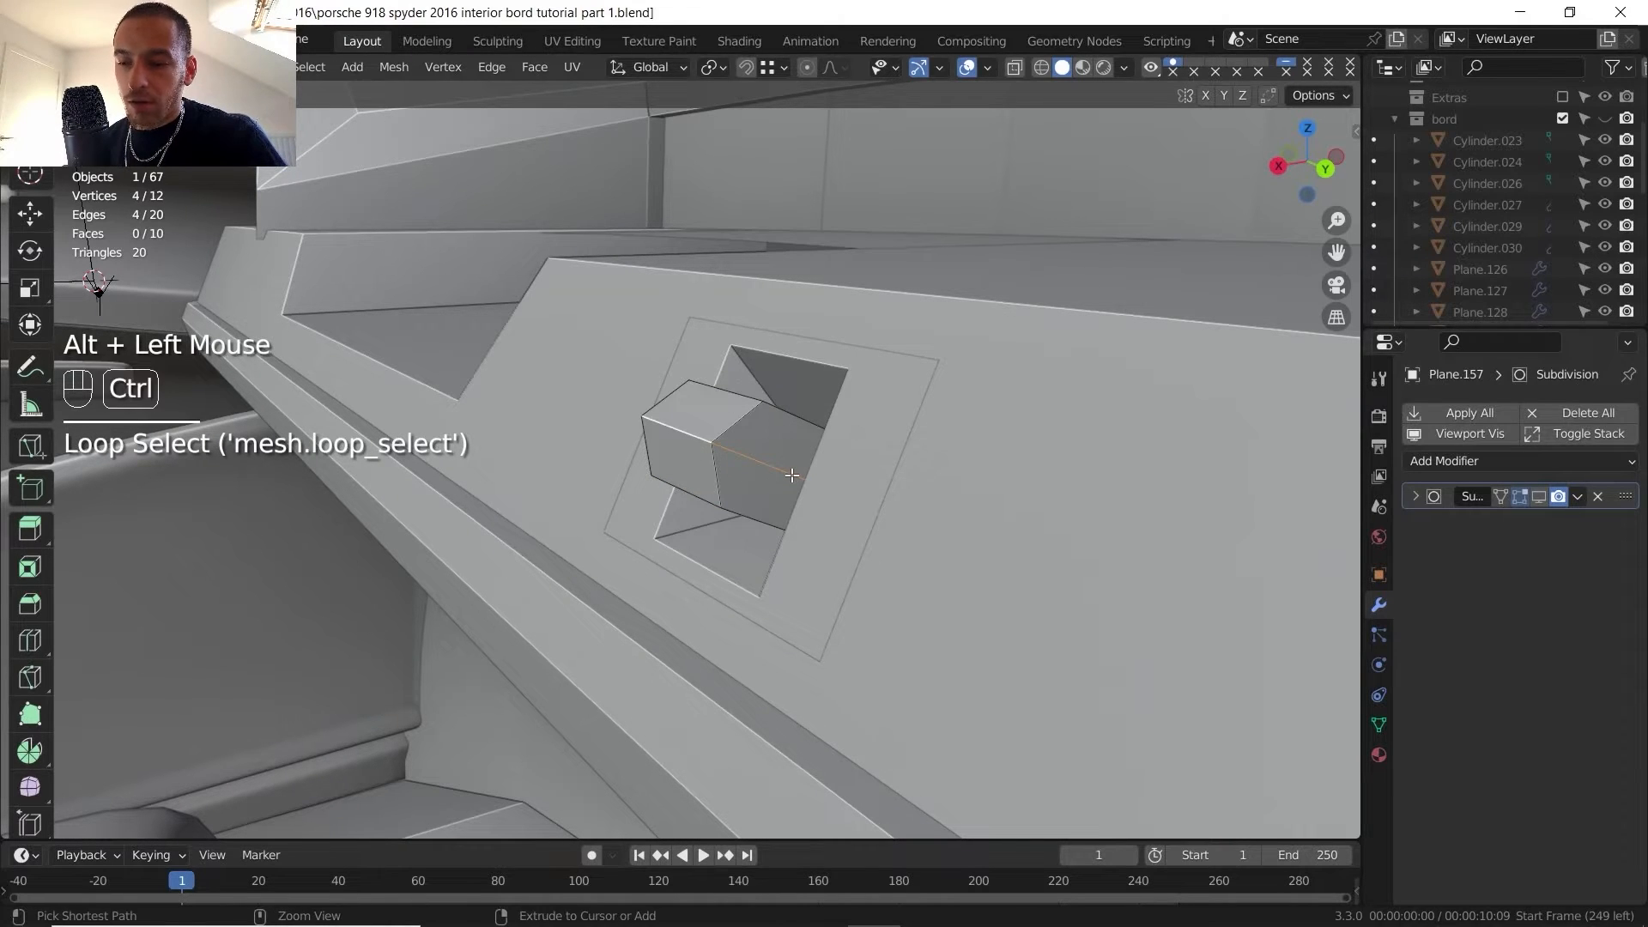
pyautogui.hotkey('ctrl', 'b')
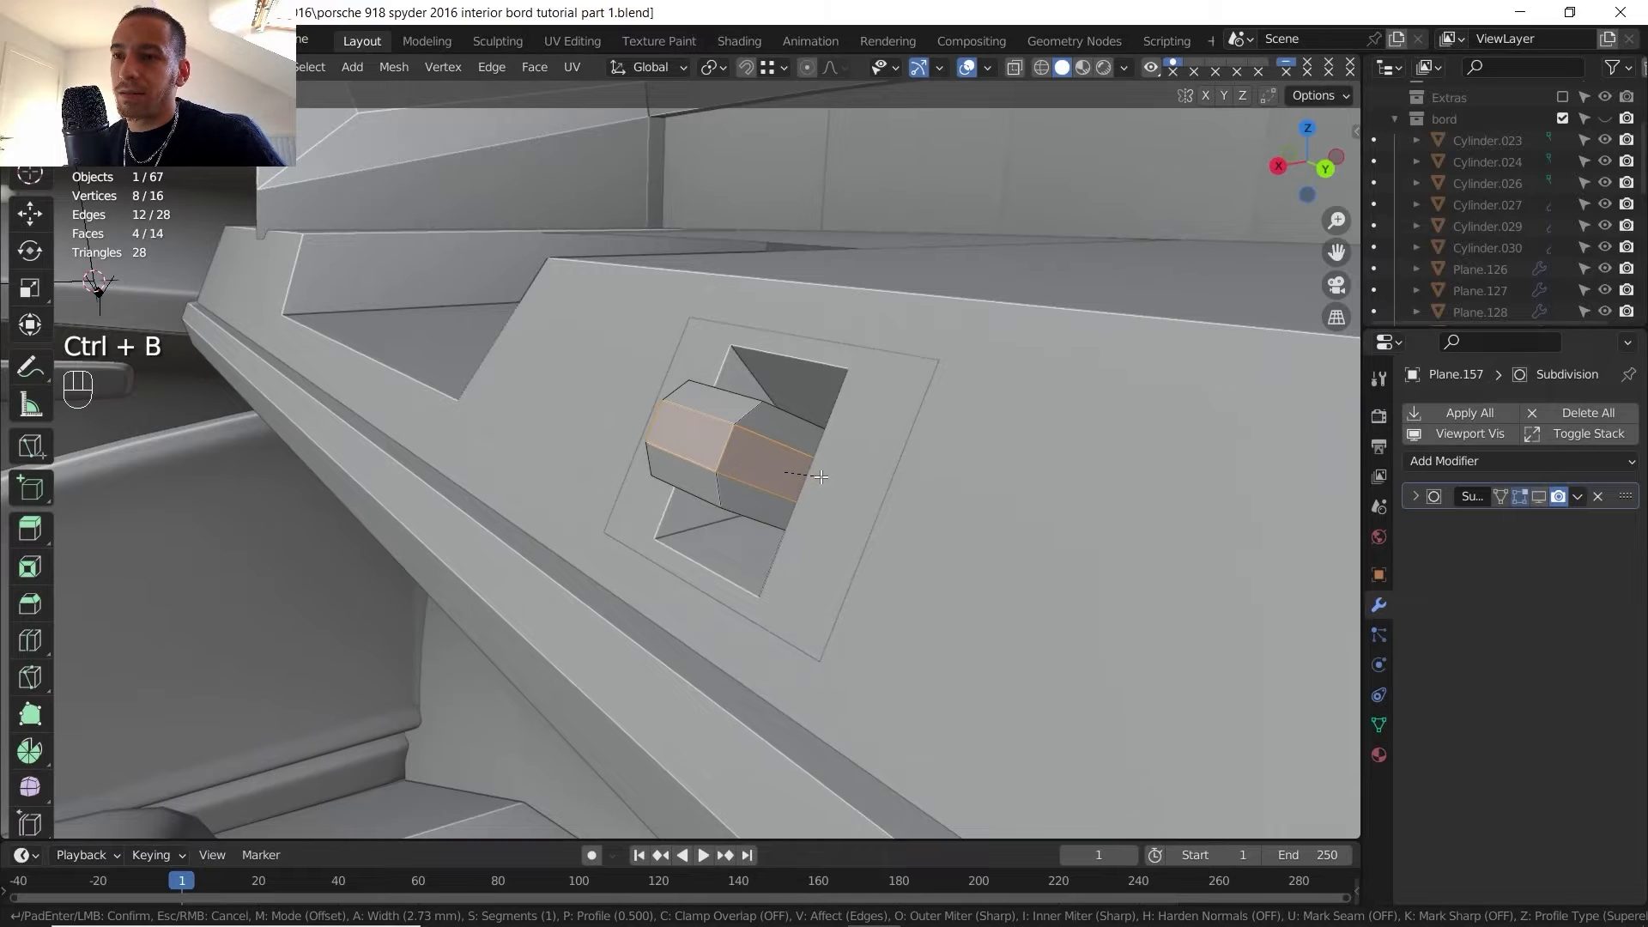
pyautogui.scroll(1, 820, 478)
pyautogui.click(826, 477)
pyautogui.press('Tab')
pyautogui.scroll(-2, 781, 467)
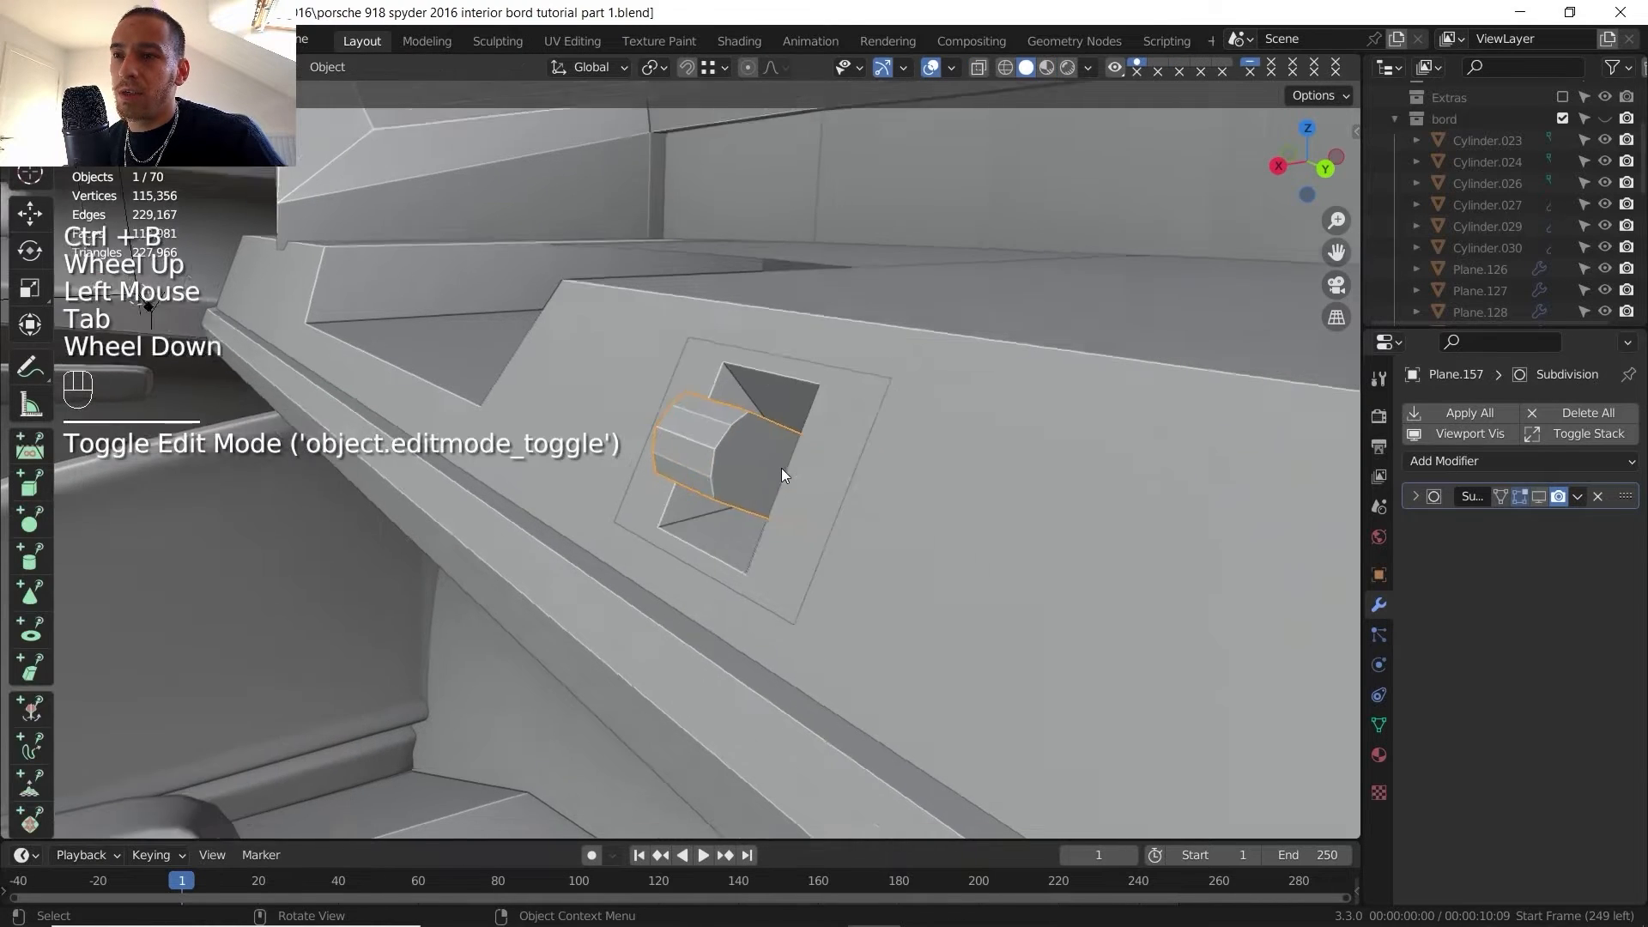
pyautogui.keyDown('shift'); pyautogui.moveTo(781, 467); pyautogui.dragTo(991, 502, button='middle'); pyautogui.keyUp('shift')
pyautogui.scroll(-1, 990, 502)
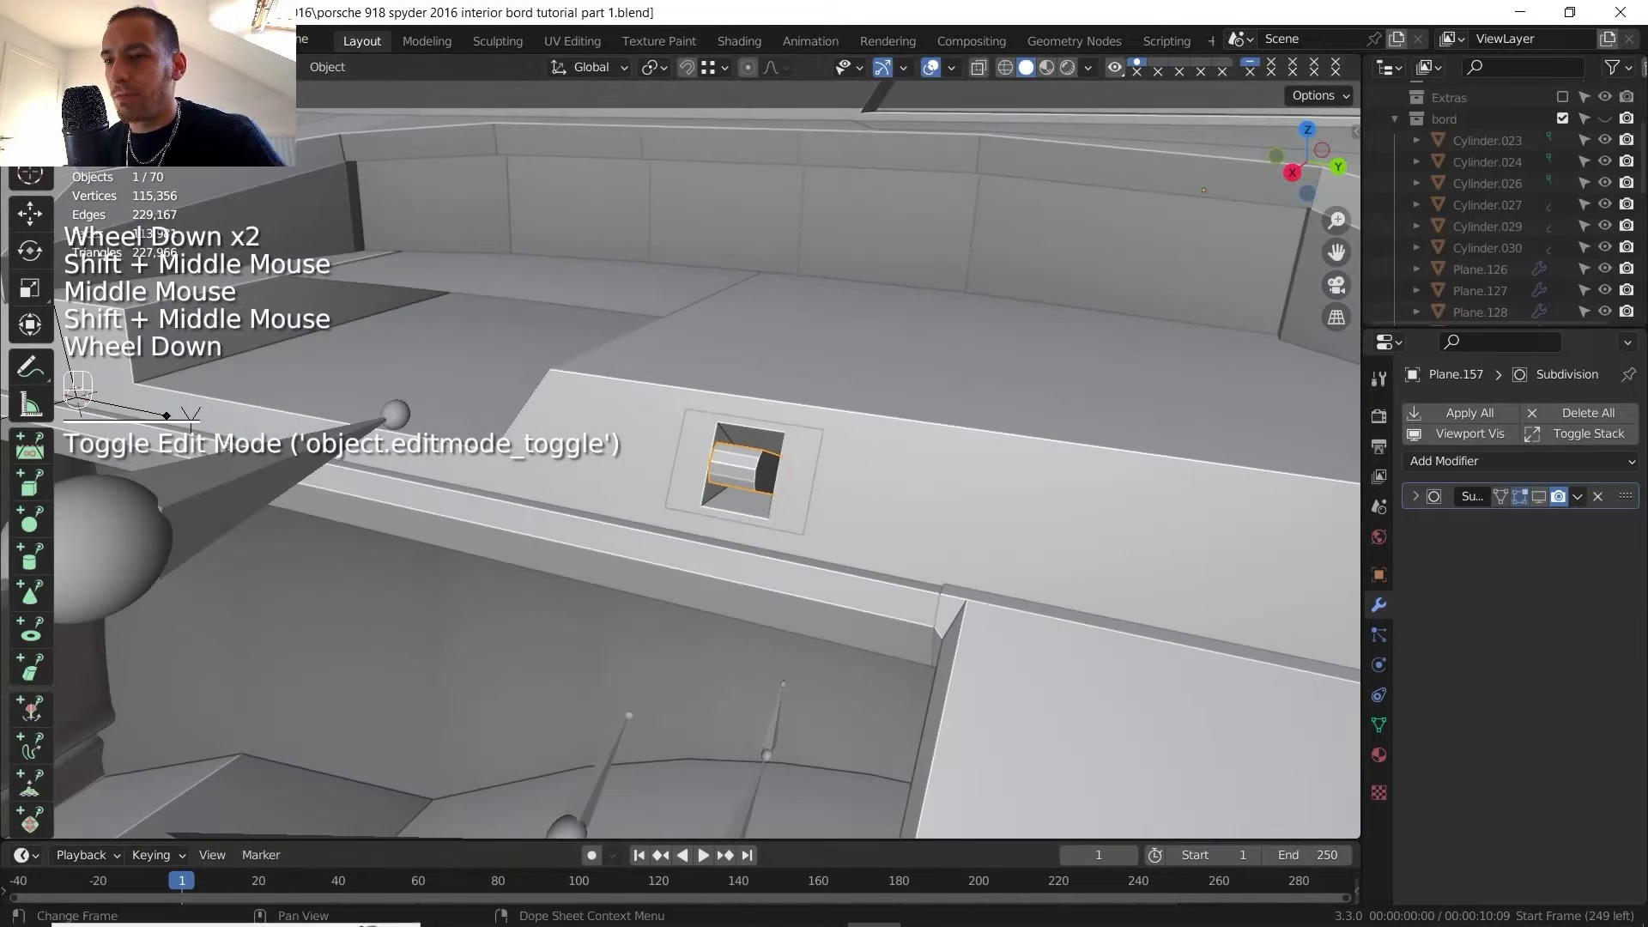
# - Switch to the reference photo in the image viewer and examine the shape of the gear selector beside the center console
pyautogui.click(927, 905)
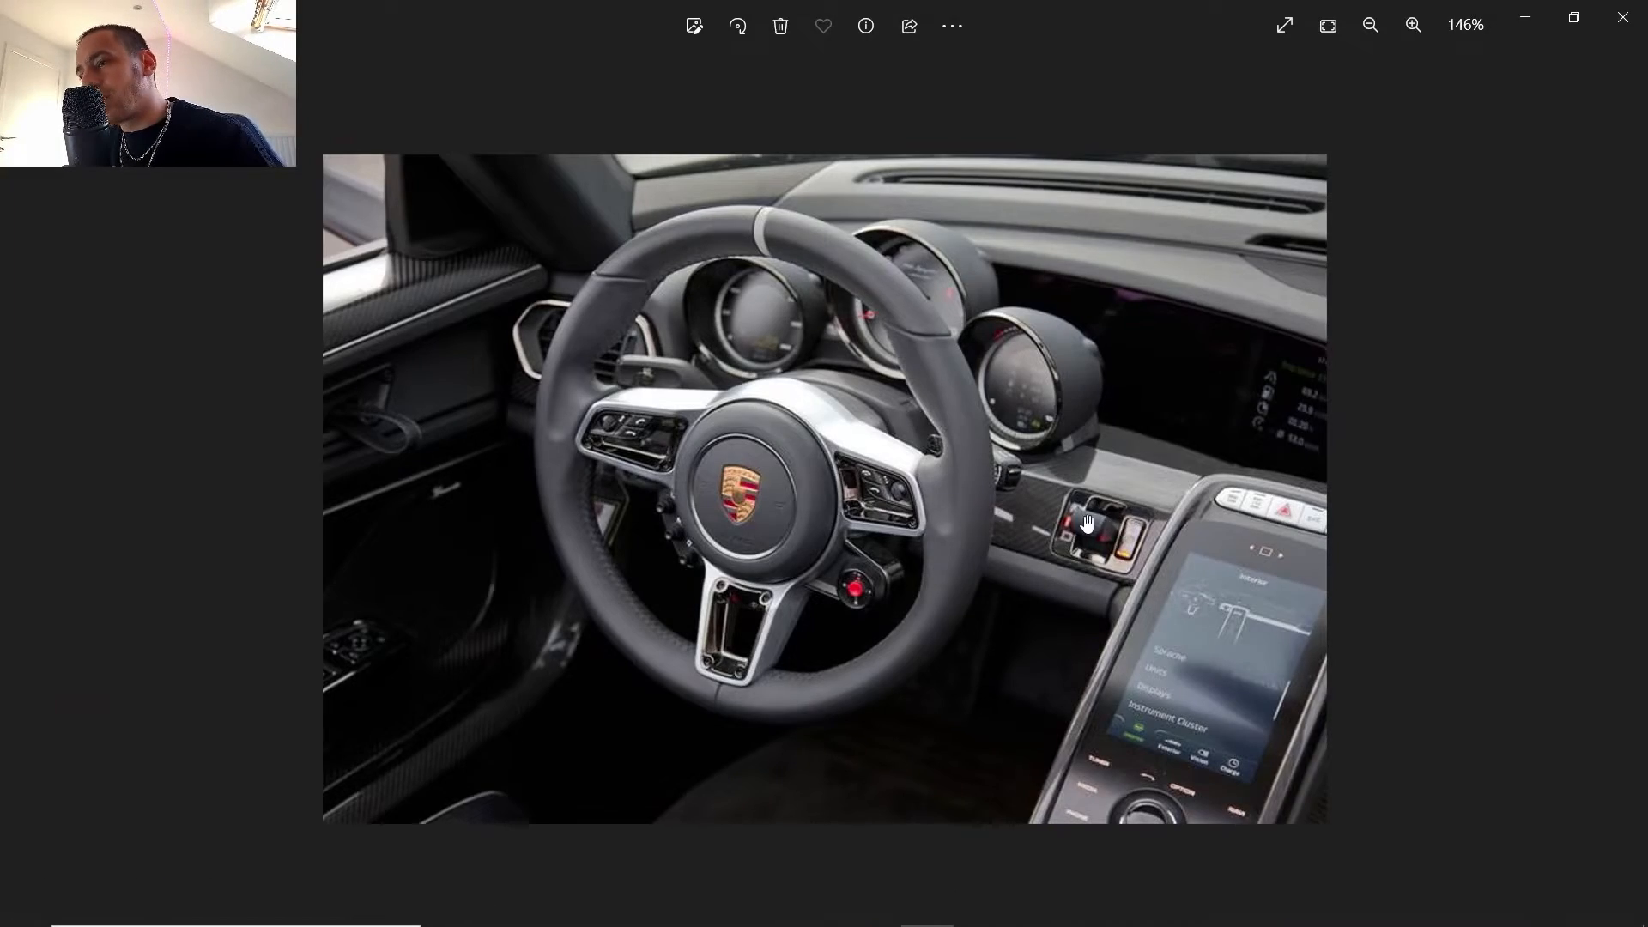
pyautogui.scroll(5, 1095, 547)
pyautogui.scroll(5, 1198, 520)
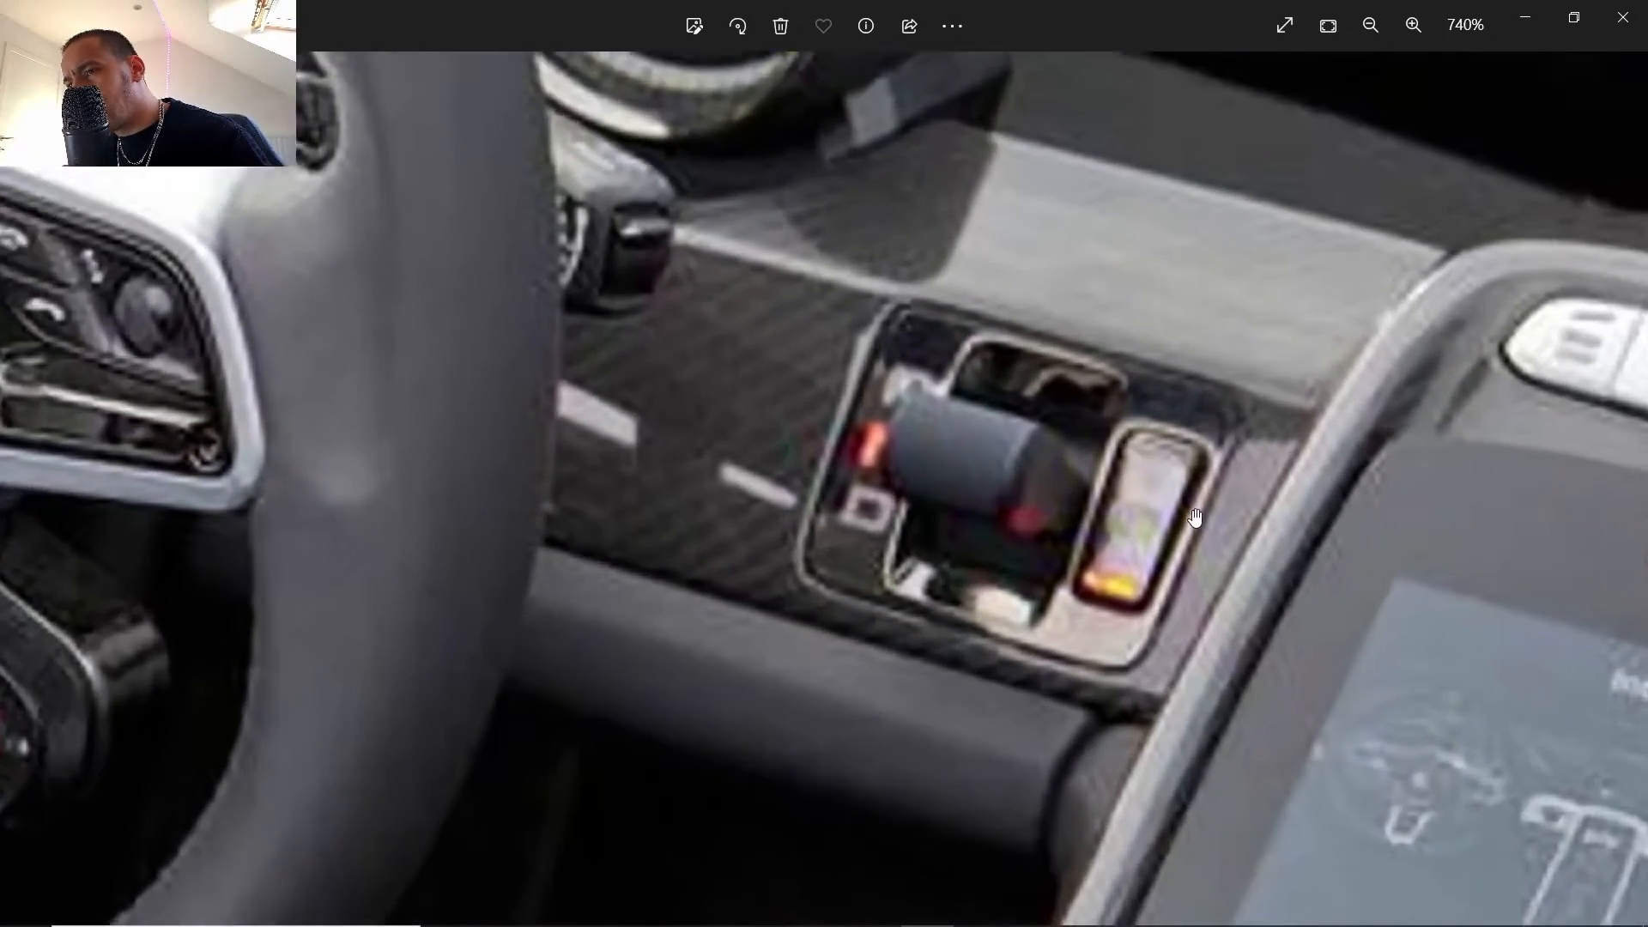
pyautogui.scroll(-2, 1158, 473)
pyautogui.scroll(-4, 1155, 516)
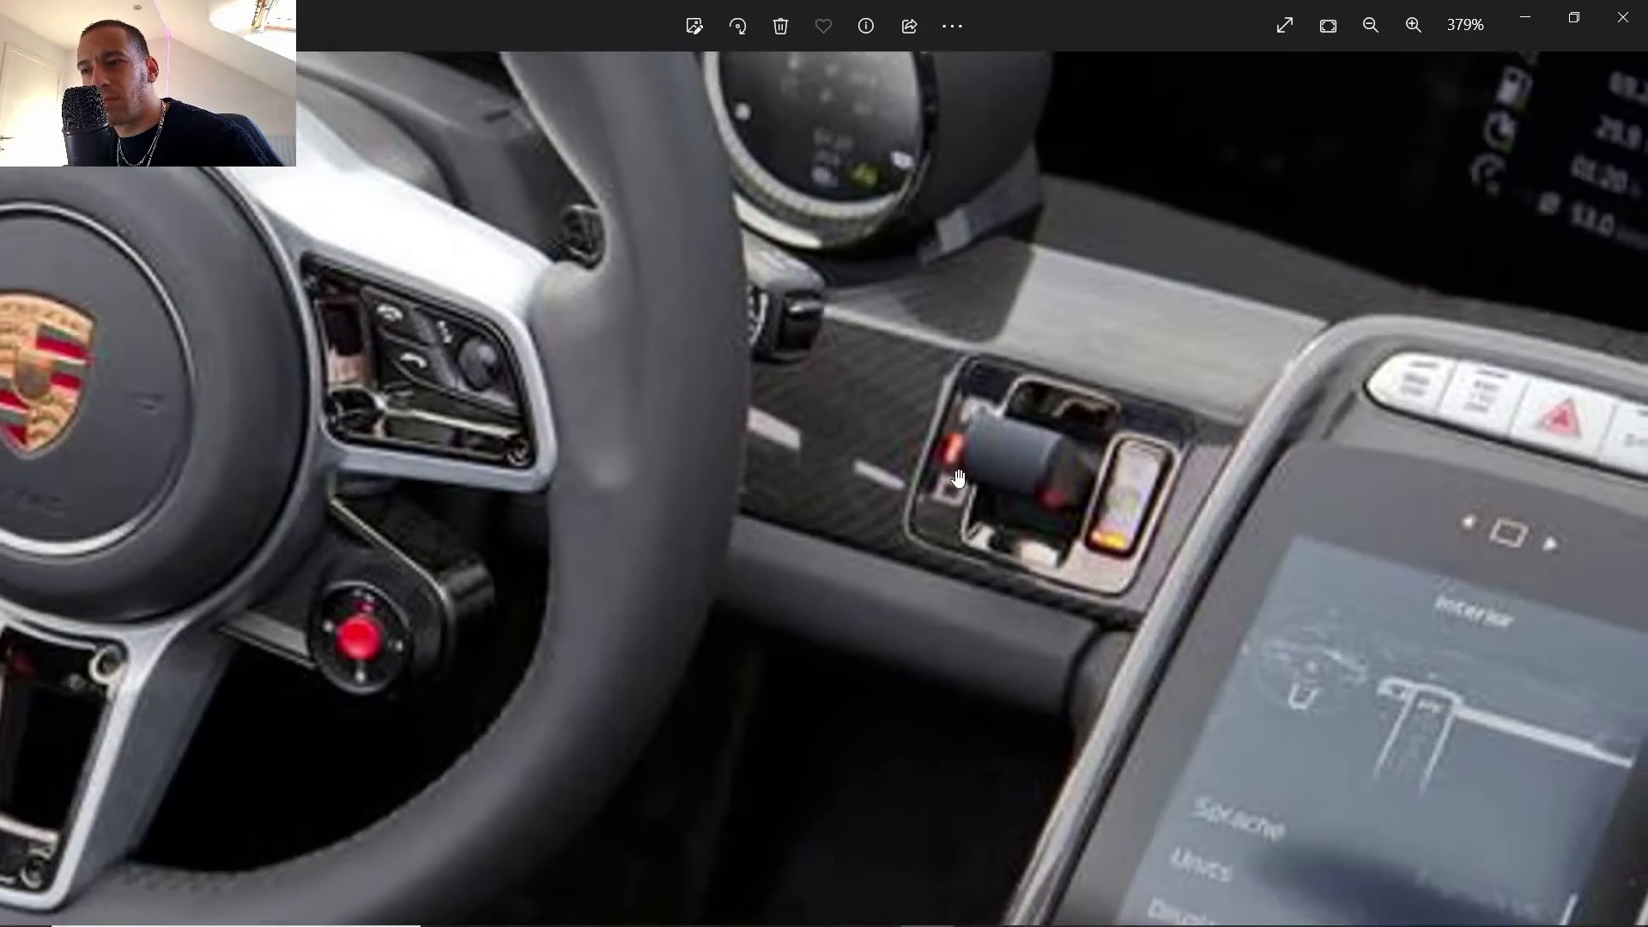
pyautogui.scroll(6, 1116, 429)
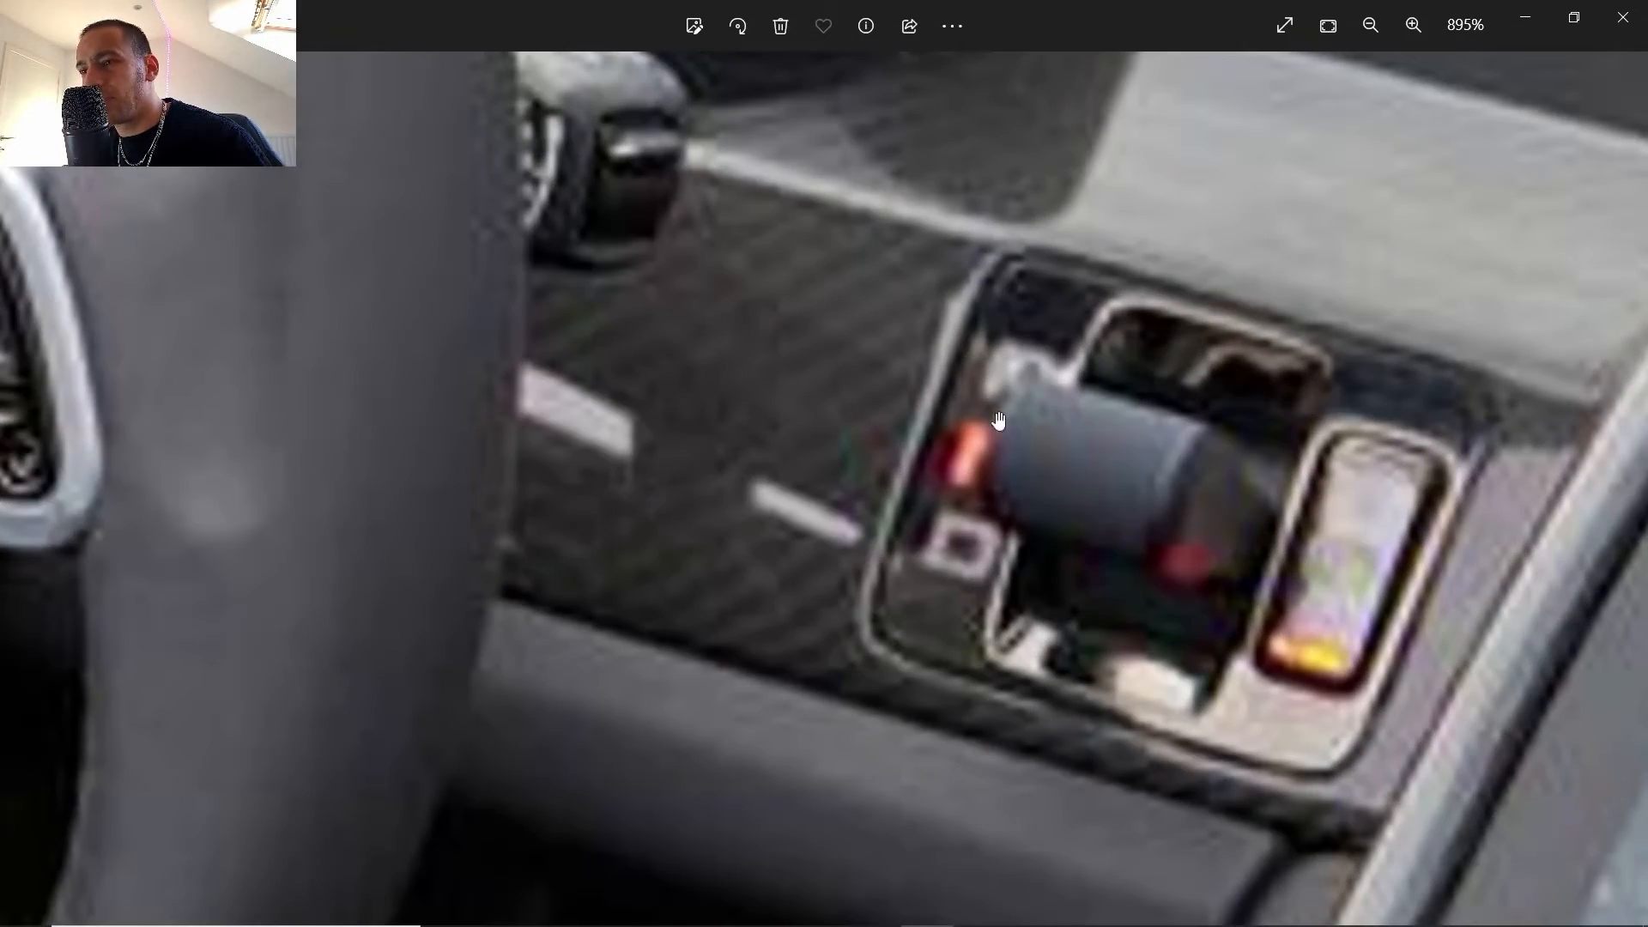
# - Return from the reference photo to Blender and open the frame around the gear selector recess for editing
pyautogui.scroll(-6, 1046, 453)
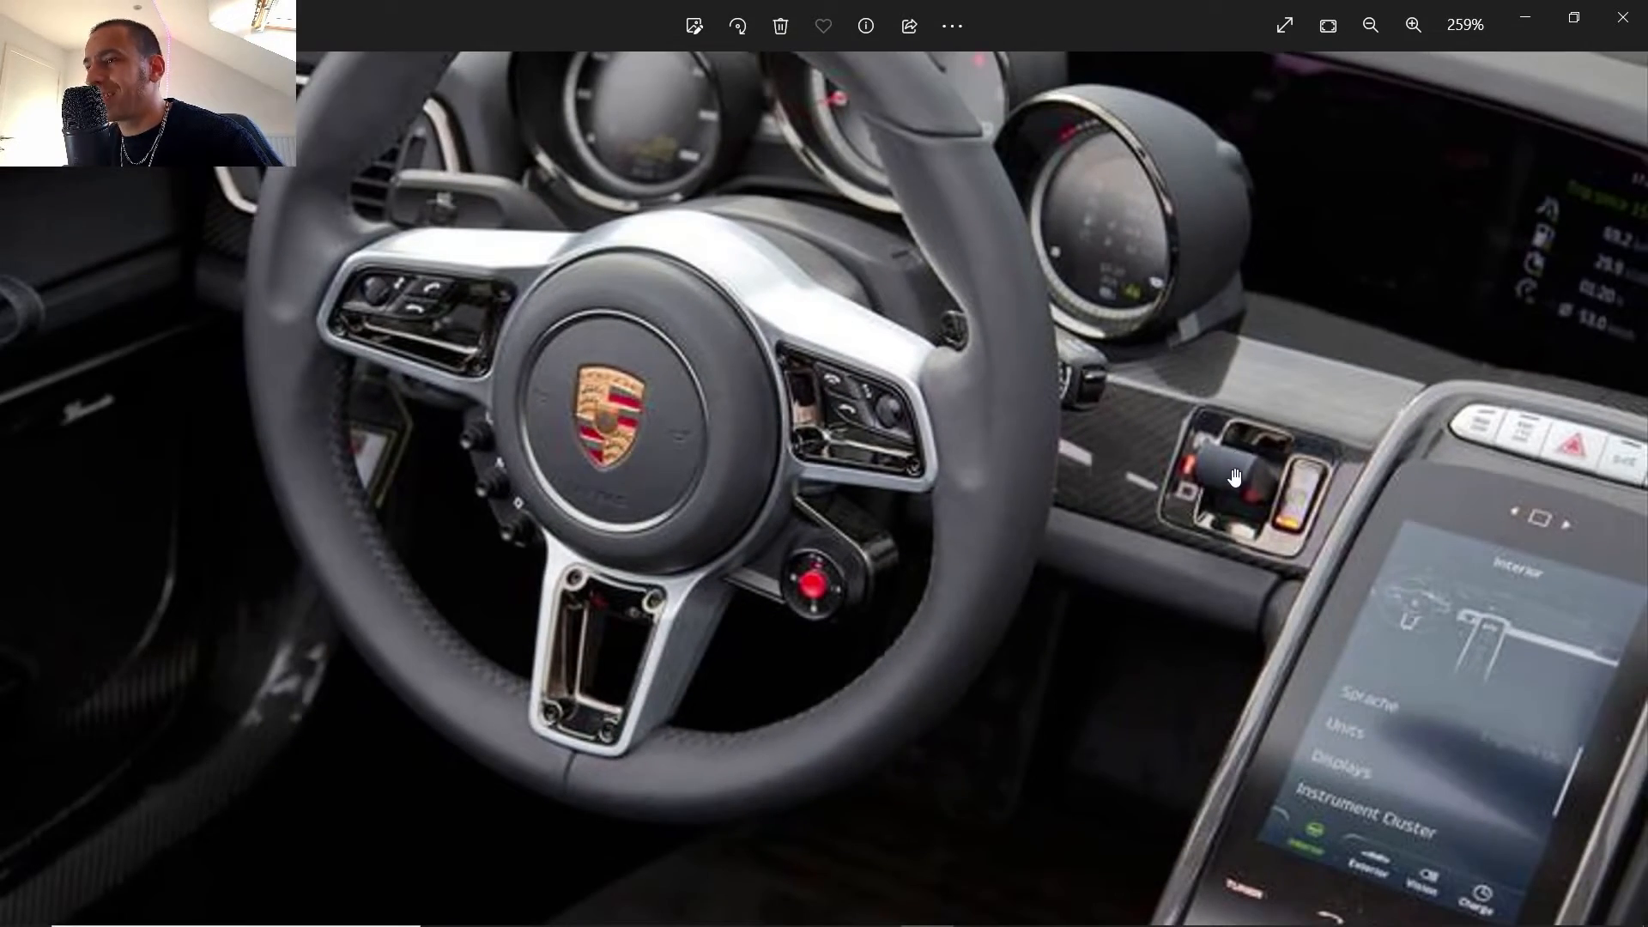
pyautogui.scroll(-3, 1234, 544)
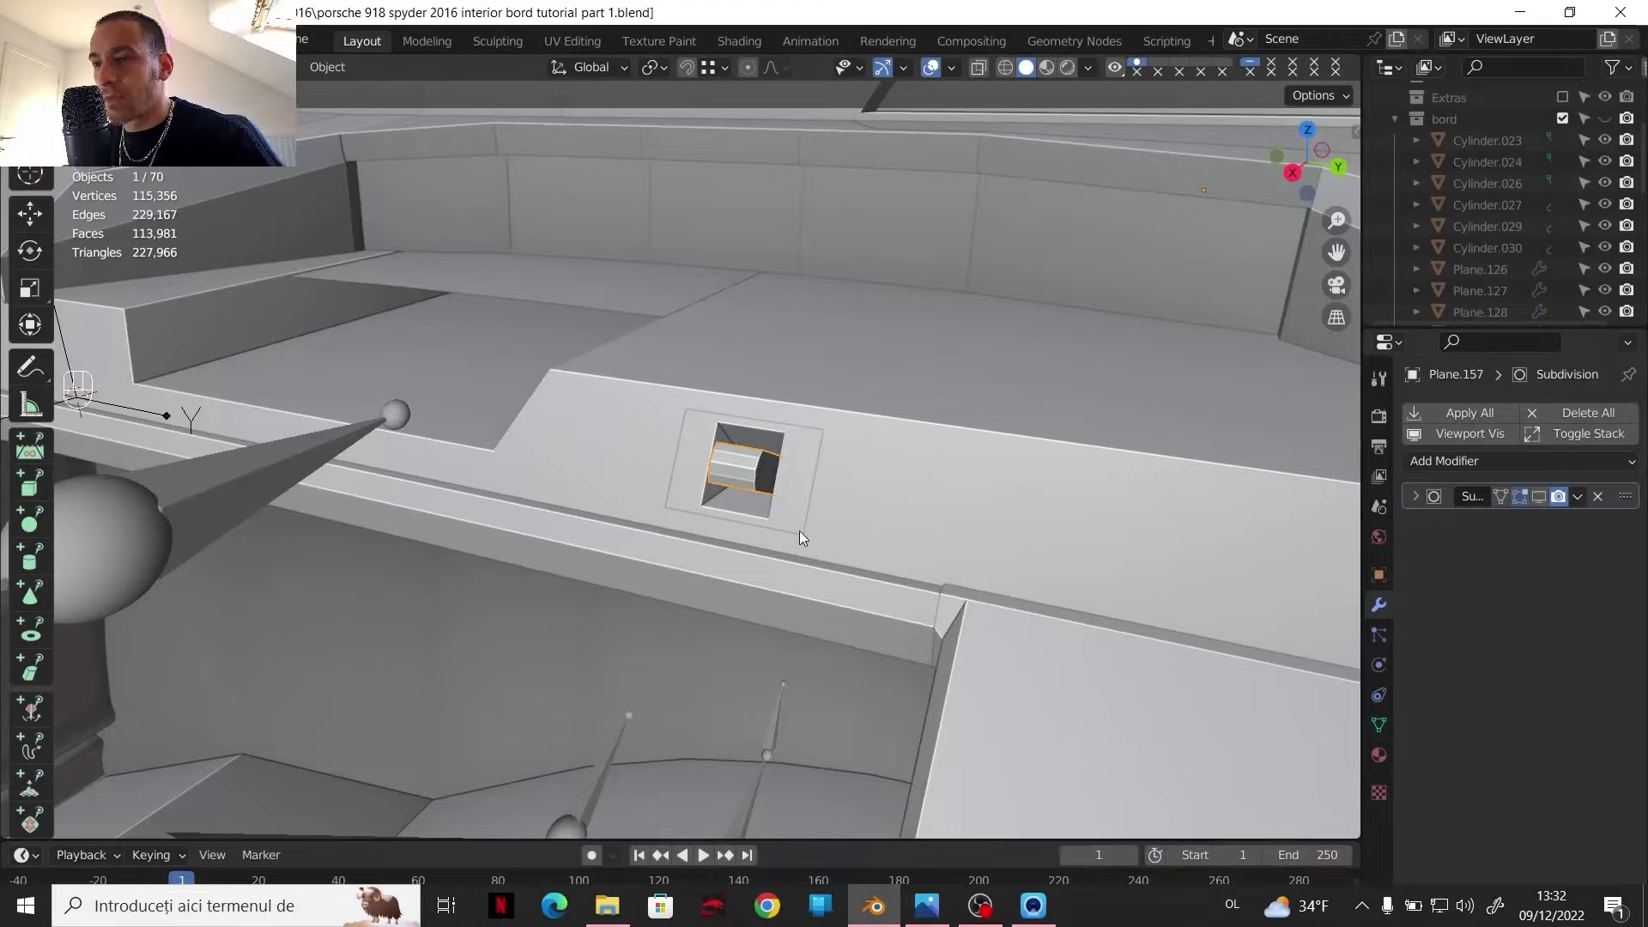
pyautogui.scroll(1, 801, 497)
pyautogui.click(836, 490)
pyautogui.press('Tab')
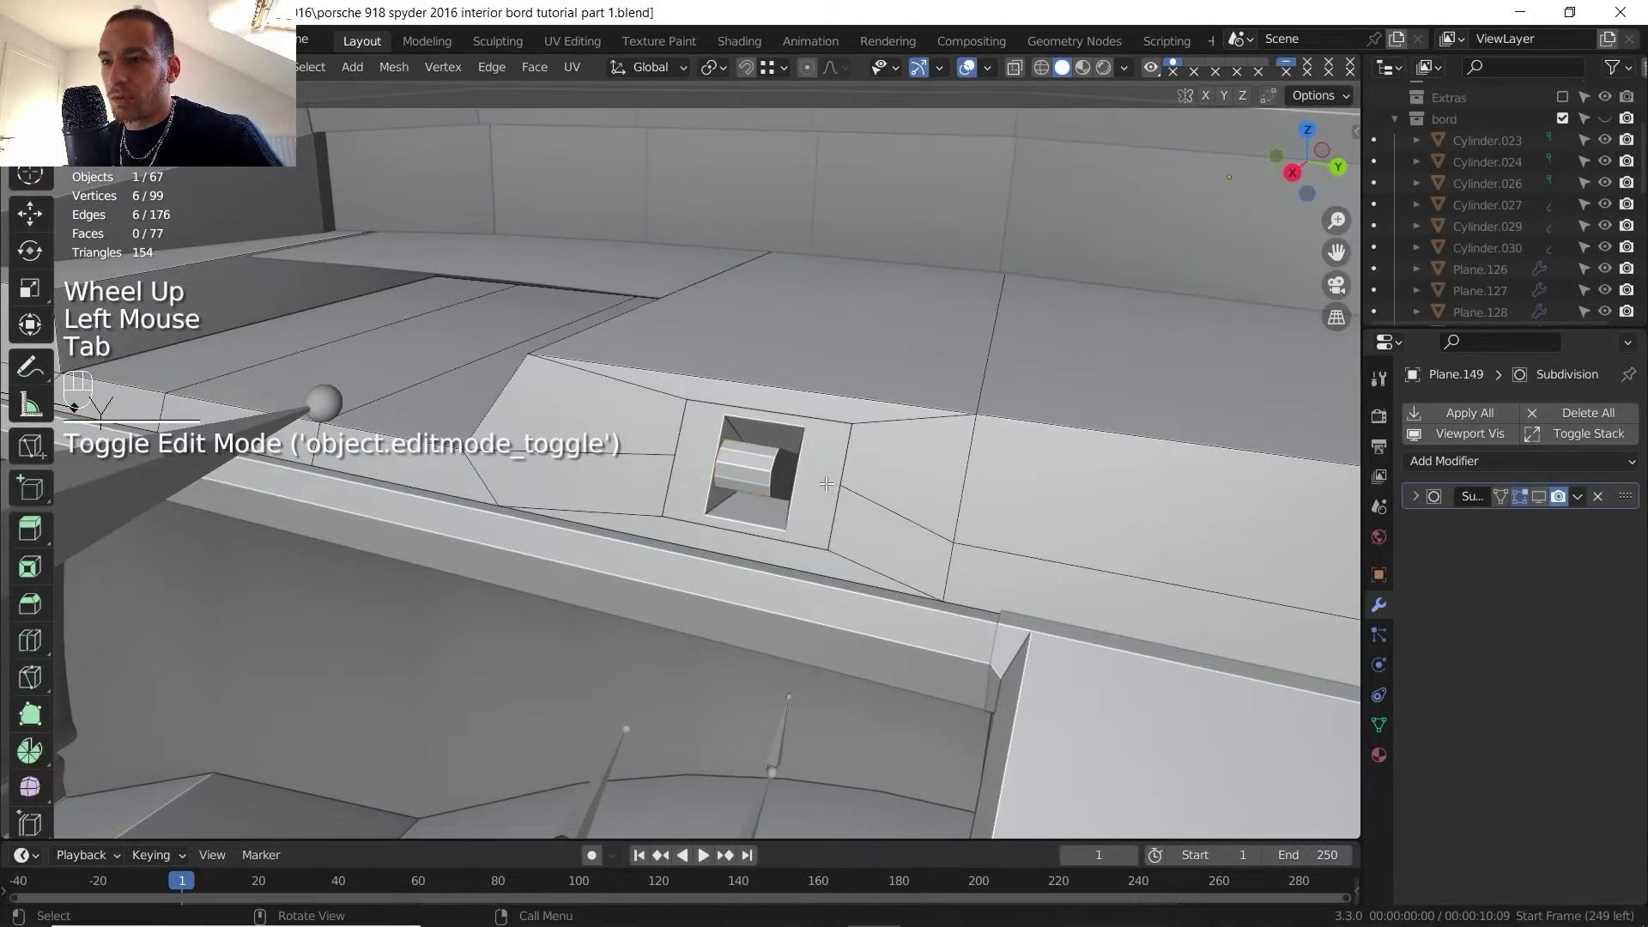
pyautogui.press('Tab')
pyautogui.click(826, 484)
pyautogui.press('Tab')
pyautogui.keyDown('shift'); pyautogui.moveTo(825, 483); pyautogui.dragTo(760, 467, button='middle'); pyautogui.keyUp('shift')
pyautogui.moveTo(760, 468); pyautogui.dragTo(730, 459, button='middle')
pyautogui.scroll(2, 729, 459)
pyautogui.keyDown('shift'); pyautogui.moveTo(730, 459); pyautogui.dragTo(678, 442, button='middle'); pyautogui.keyUp('shift')
pyautogui.moveTo(678, 442); pyautogui.dragTo(656, 431, button='middle')
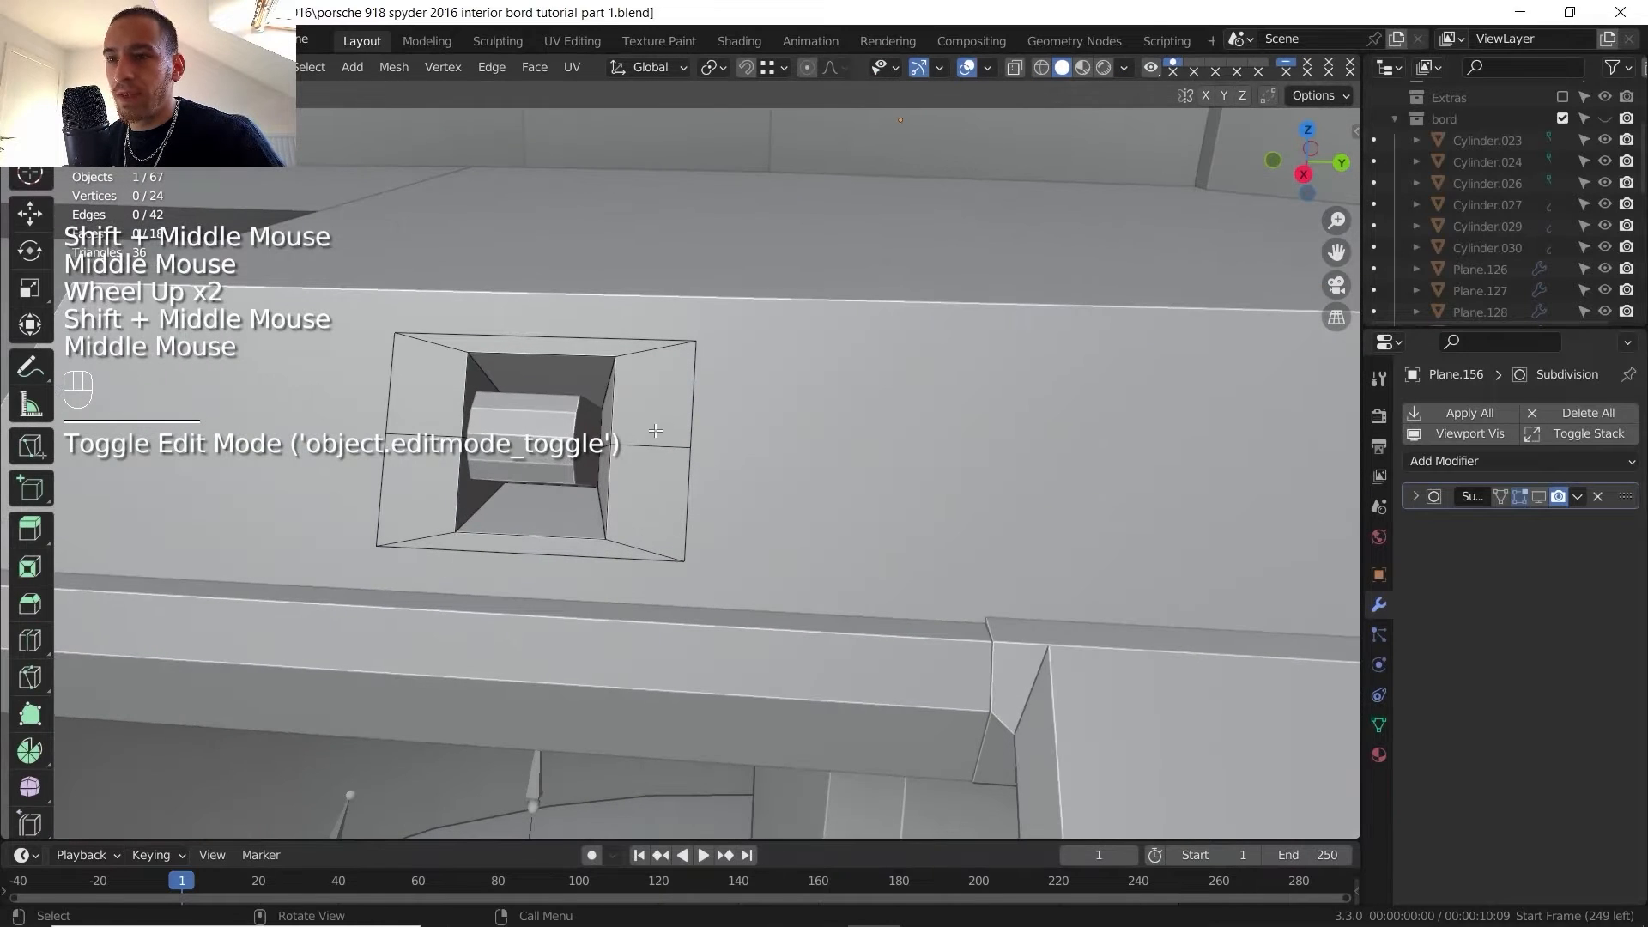
# - Duplicate in place the two frame faces on the recess's side toward the center console and separate them into their own object
pyautogui.press('3')
pyautogui.click(655, 430)
pyautogui.keyDown('shift'); pyautogui.click(674, 502); pyautogui.keyUp('shift')
pyautogui.hotkey('shift', 'd')
pyautogui.rightClick(687, 498)
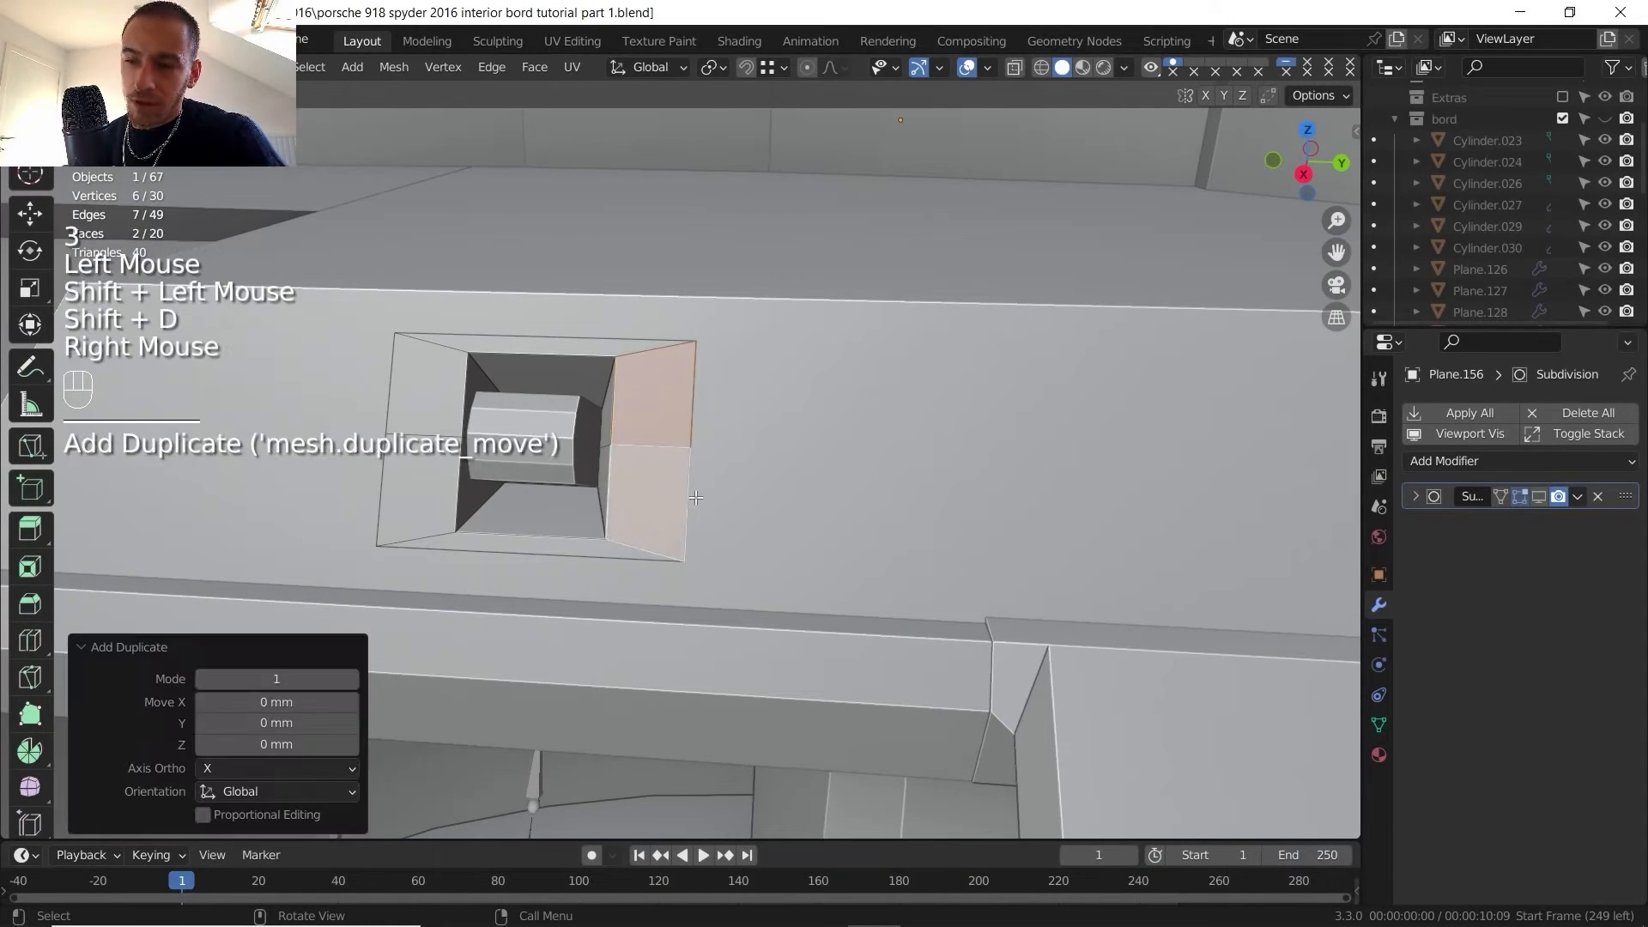
pyautogui.press('p')
pyautogui.press('Tab')
pyautogui.click(663, 431)
pyautogui.press('Tab')
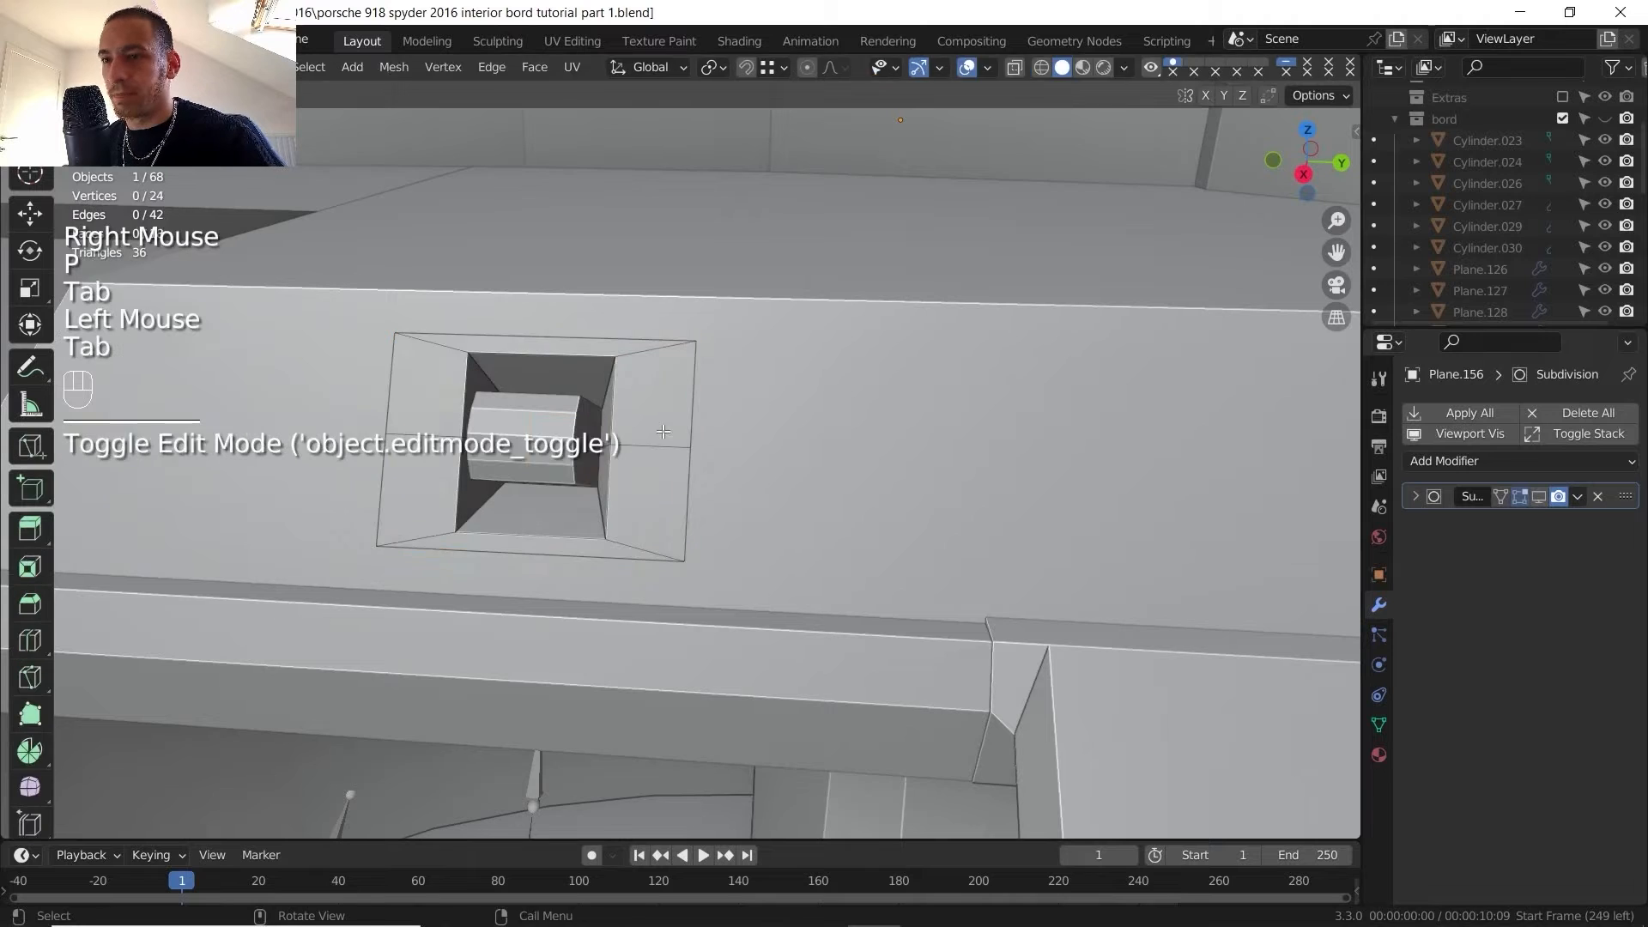
# - Shorten the separated strip by vertex-sliding its upper outer corner by a factor of 0.165 and its lower outer corner upward
pyautogui.moveTo(669, 434); pyautogui.dragTo(686, 439, button='middle')
pyautogui.press('1')
pyautogui.click(693, 443)
pyautogui.press('g')
pyautogui.press('g')
pyautogui.click(690, 460)
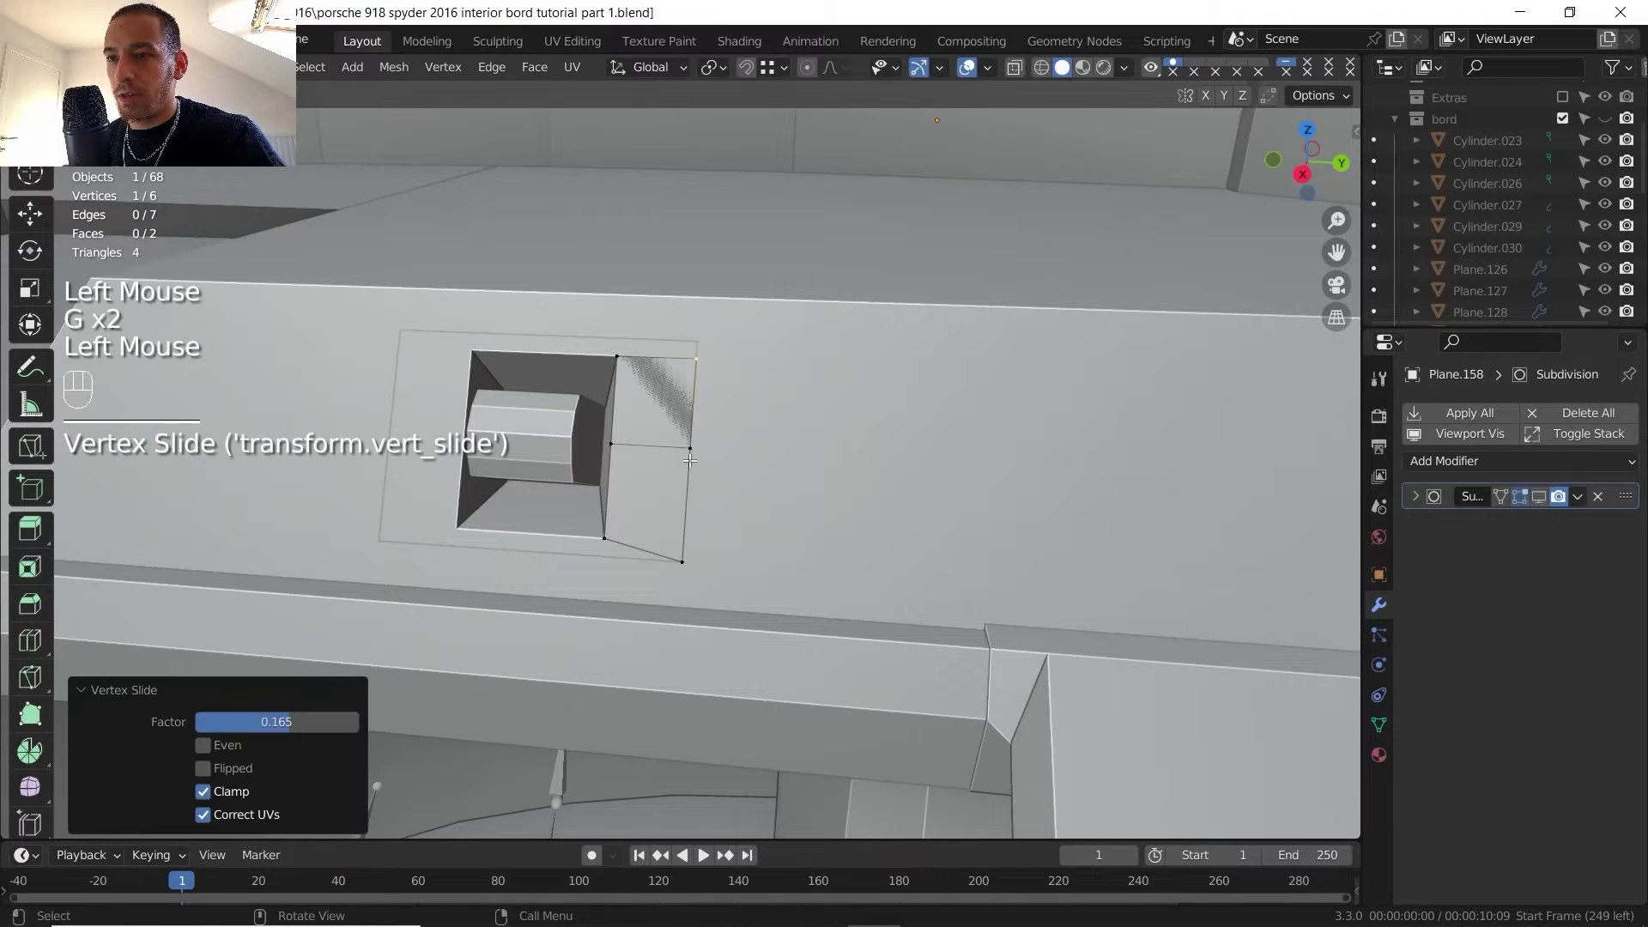
pyautogui.click(664, 565)
pyautogui.press('g')
pyautogui.press('g')
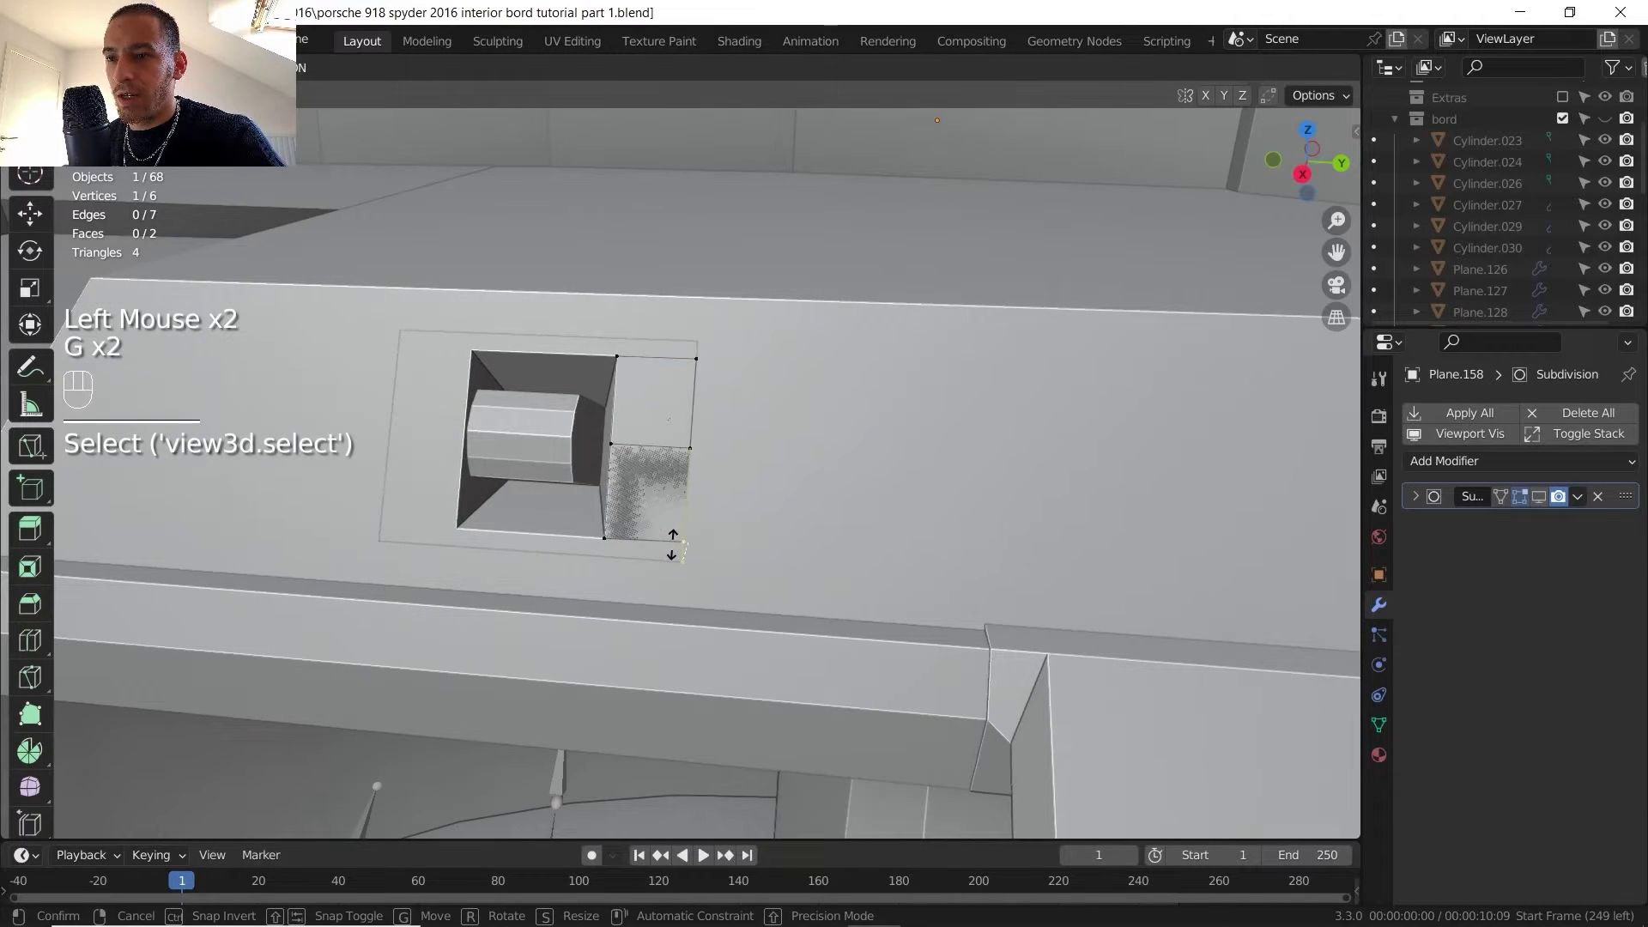
pyautogui.click(671, 544)
# - Edge-slide the strip's inner long edges away from the recess by a factor of 0.213
pyautogui.click(611, 541)
pyautogui.keyDown('shift'); pyautogui.click(616, 449); pyautogui.keyUp('shift')
pyautogui.keyDown('shift'); pyautogui.click(628, 373); pyautogui.keyUp('shift')
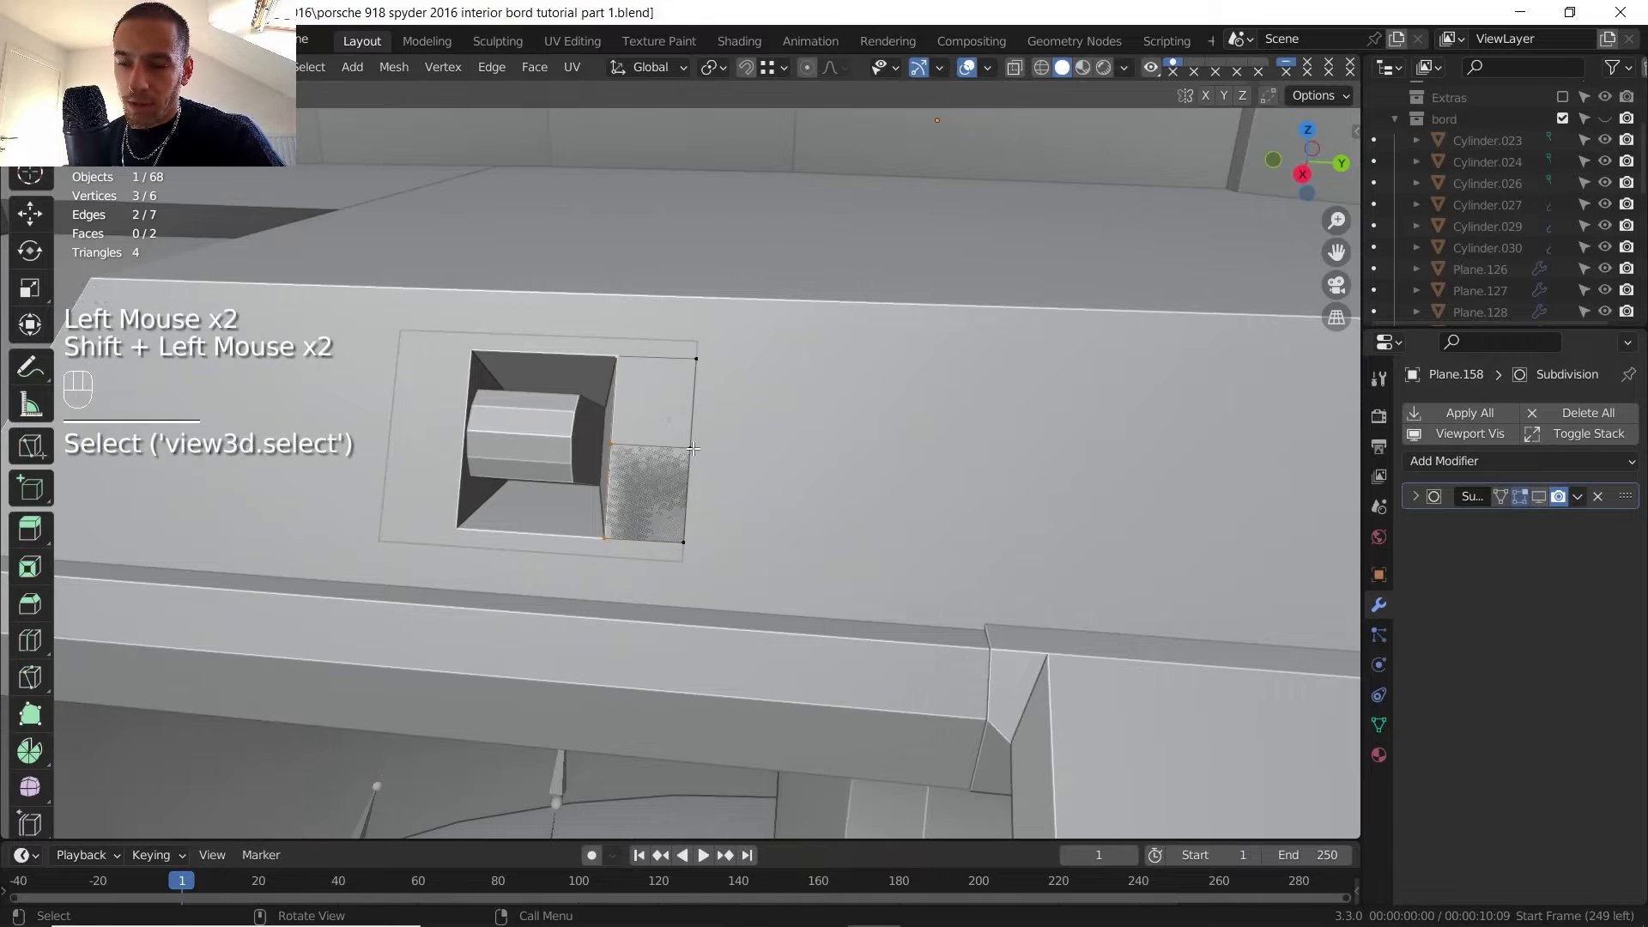
pyautogui.press('g')
pyautogui.press('g')
pyautogui.click(700, 446)
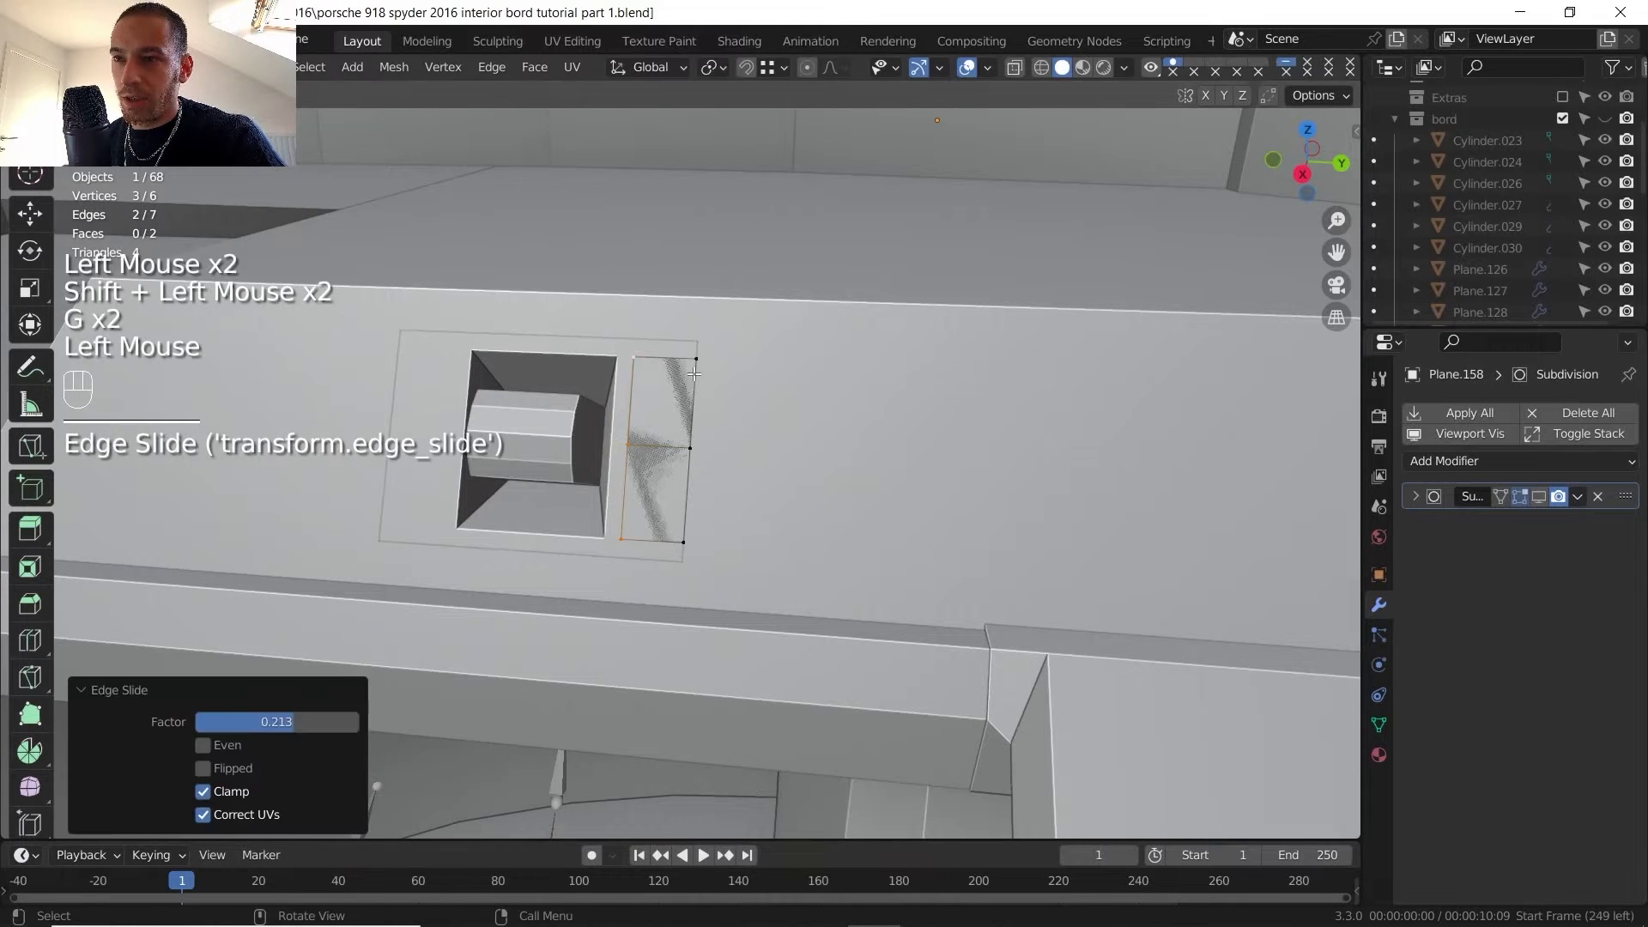
# - Edge-slide the strip's outer long edges slightly toward the recess to narrow it
pyautogui.click(696, 373)
pyautogui.keyDown('shift'); pyautogui.click(699, 448); pyautogui.keyUp('shift')
pyautogui.keyDown('shift'); pyautogui.click(699, 530); pyautogui.keyUp('shift')
pyautogui.press('g')
pyautogui.press('g')
pyautogui.click(693, 523)
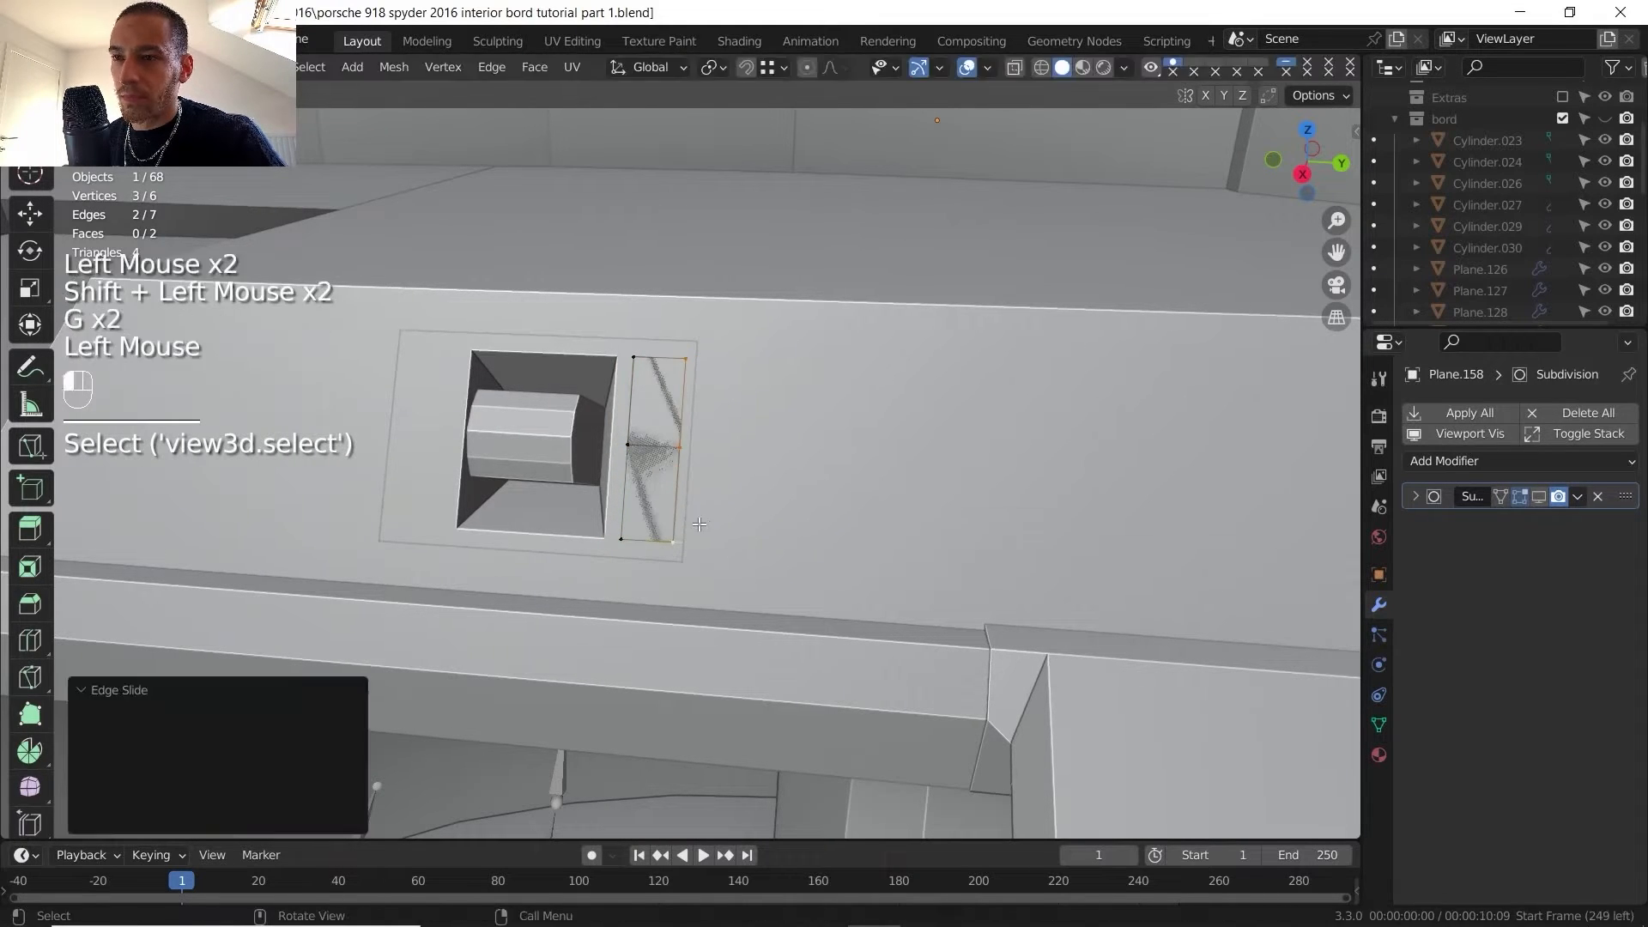
# - Add two centered lengthwise loop cuts to the strip beside the recess
pyautogui.press('3')
pyautogui.click(652, 494)
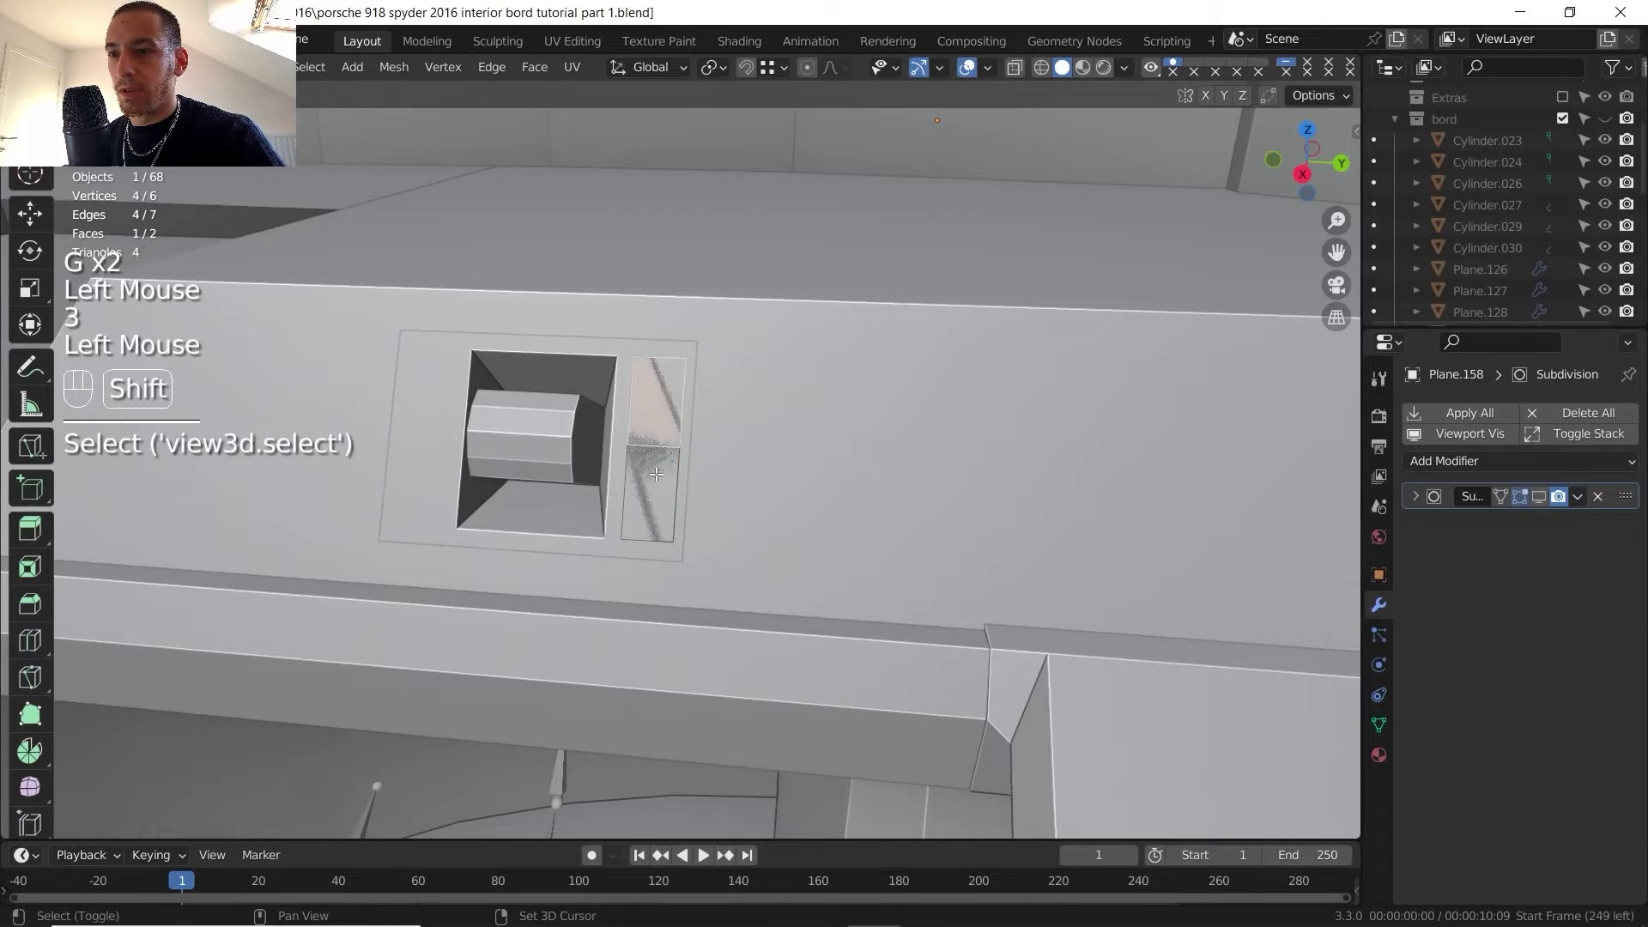
pyautogui.keyDown('shift'); pyautogui.click(660, 401); pyautogui.keyUp('shift')
pyautogui.moveTo(635, 464); pyautogui.dragTo(729, 420, button='middle')
pyautogui.scroll(1, 575, 509)
pyautogui.hotkey('ctrl', 'r')
pyautogui.scroll(1, 702, 336)
pyautogui.click(702, 339)
pyautogui.rightClick(702, 340)
# - Round the strip's ends by vertex-sliding its two upper corners by a factor of 0.061 and its two lower corners inward
pyautogui.press('1')
pyautogui.click(672, 330)
pyautogui.keyDown('shift'); pyautogui.click(731, 343); pyautogui.keyUp('shift')
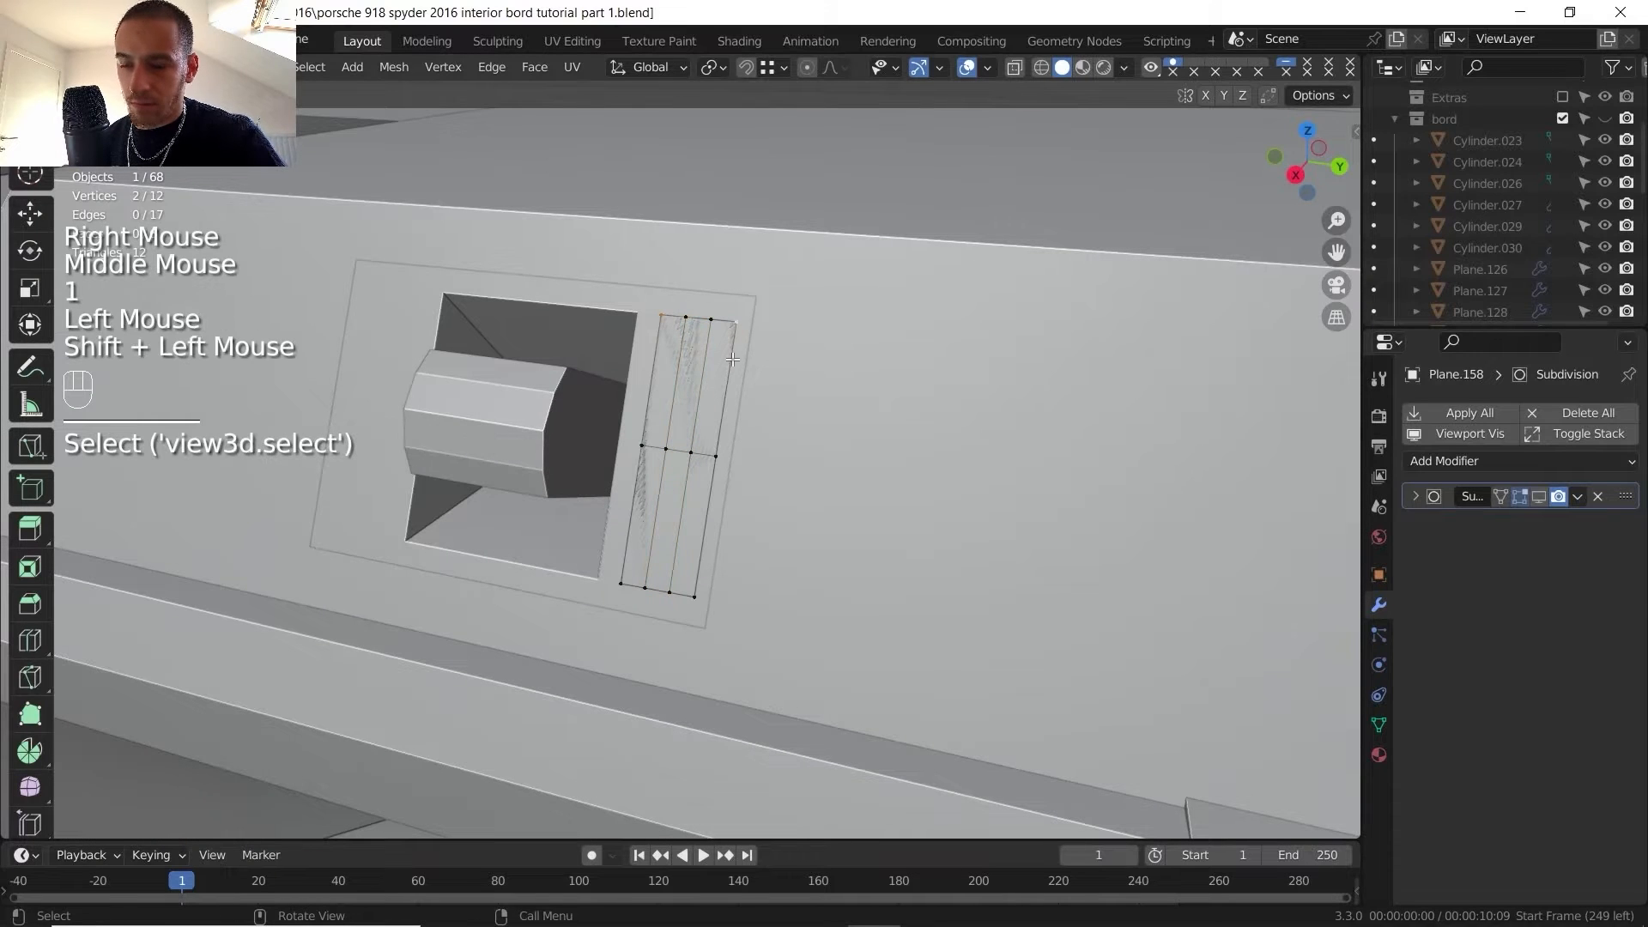
pyautogui.press('g')
pyautogui.press('g')
pyautogui.click(687, 454)
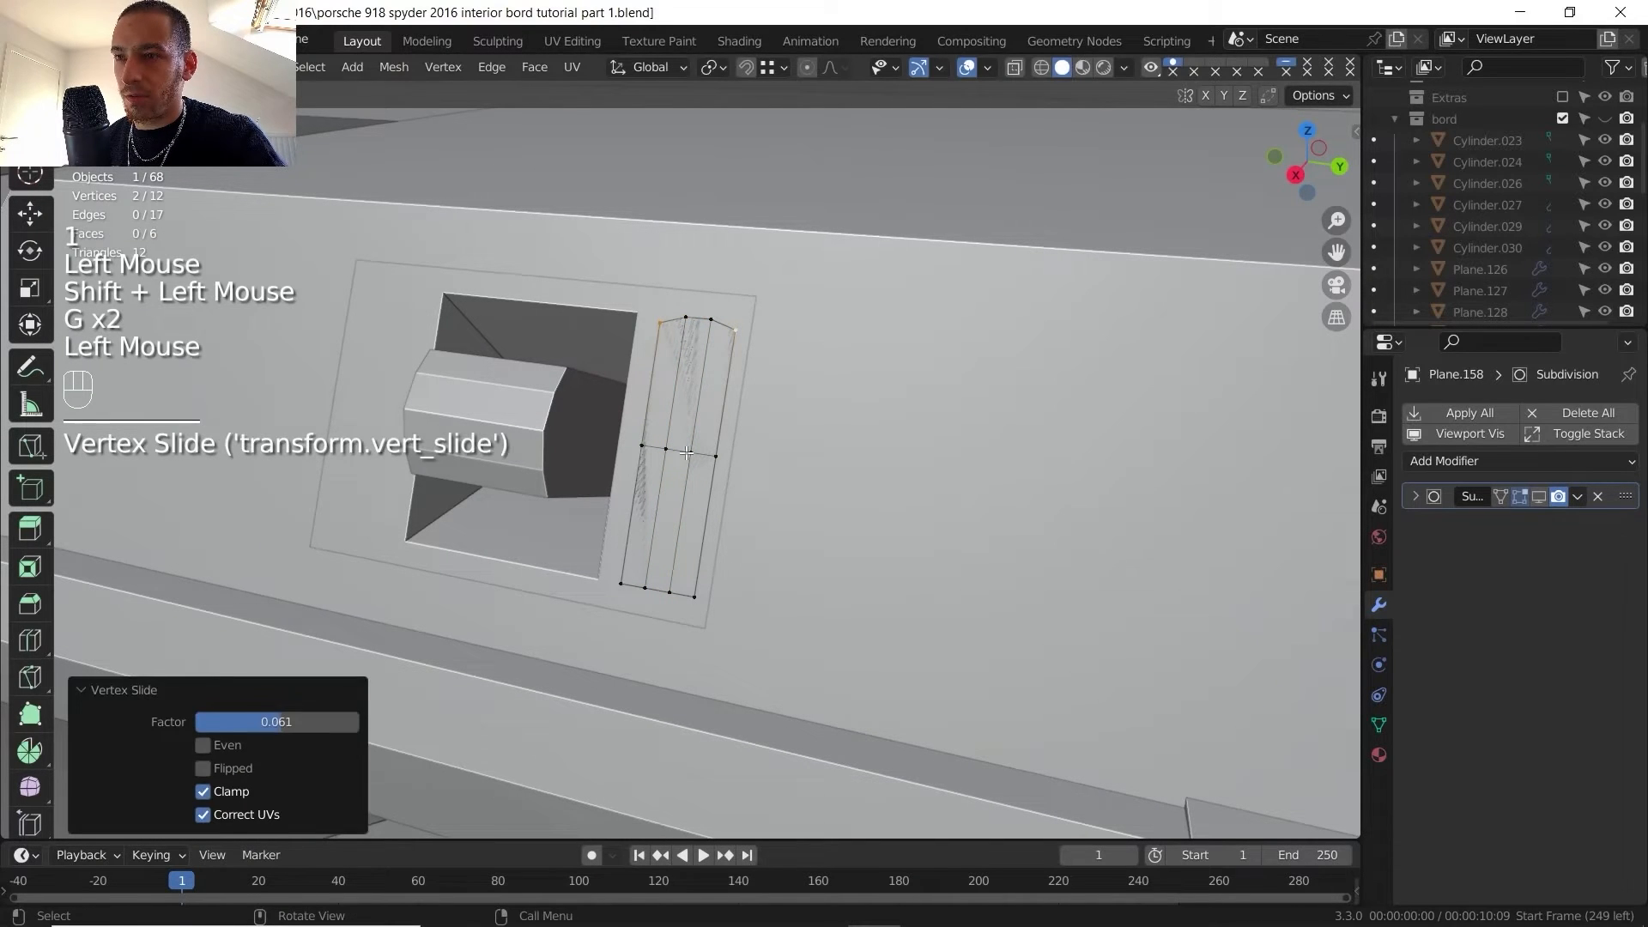
pyautogui.click(618, 582)
pyautogui.keyDown('shift'); pyautogui.click(694, 594); pyautogui.keyUp('shift')
pyautogui.press('g')
pyautogui.press('g')
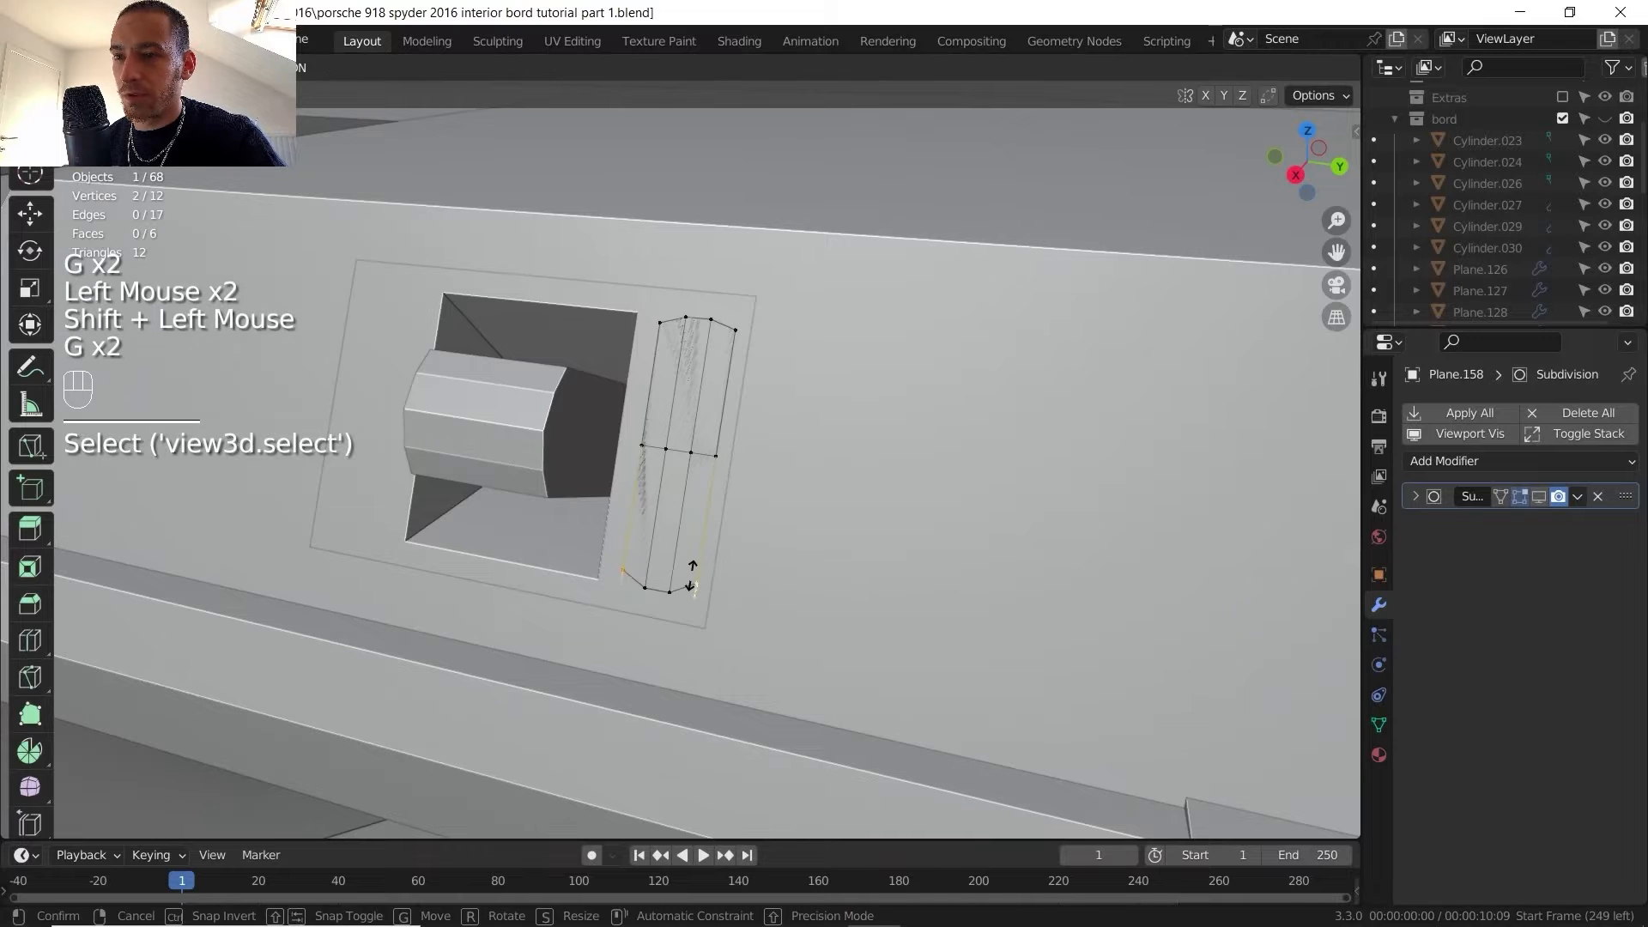
pyautogui.click(688, 574)
# - Extrude all six strip faces slightly out from the panel to form a raised button, and leave Edit Mode
pyautogui.press('3')
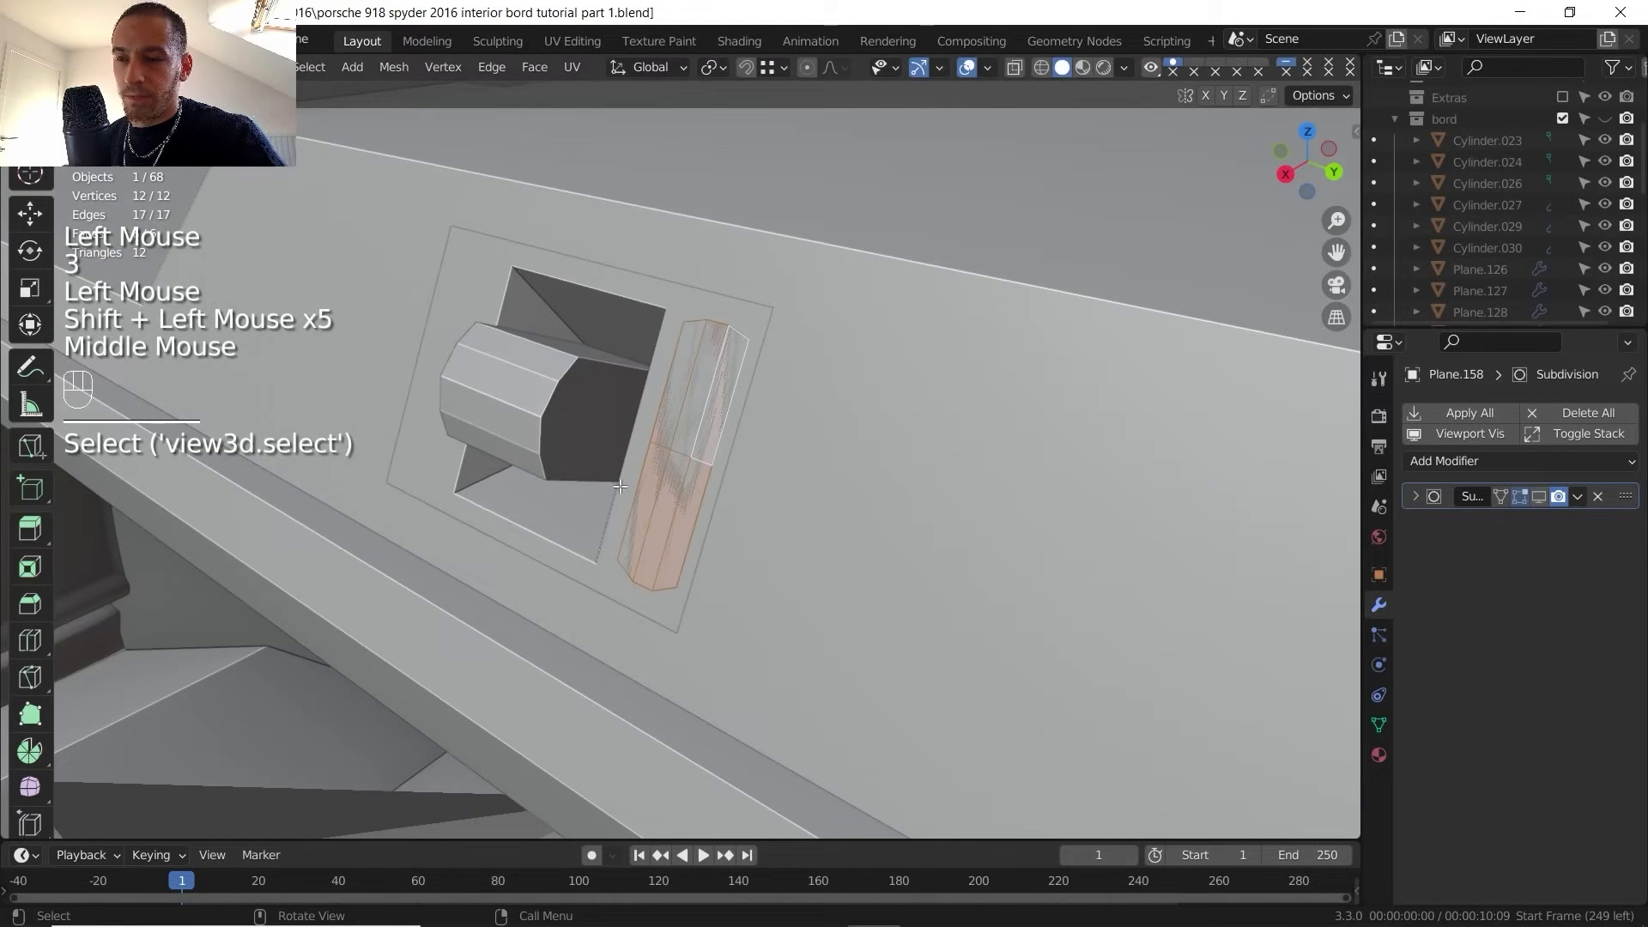
pyautogui.press('e')
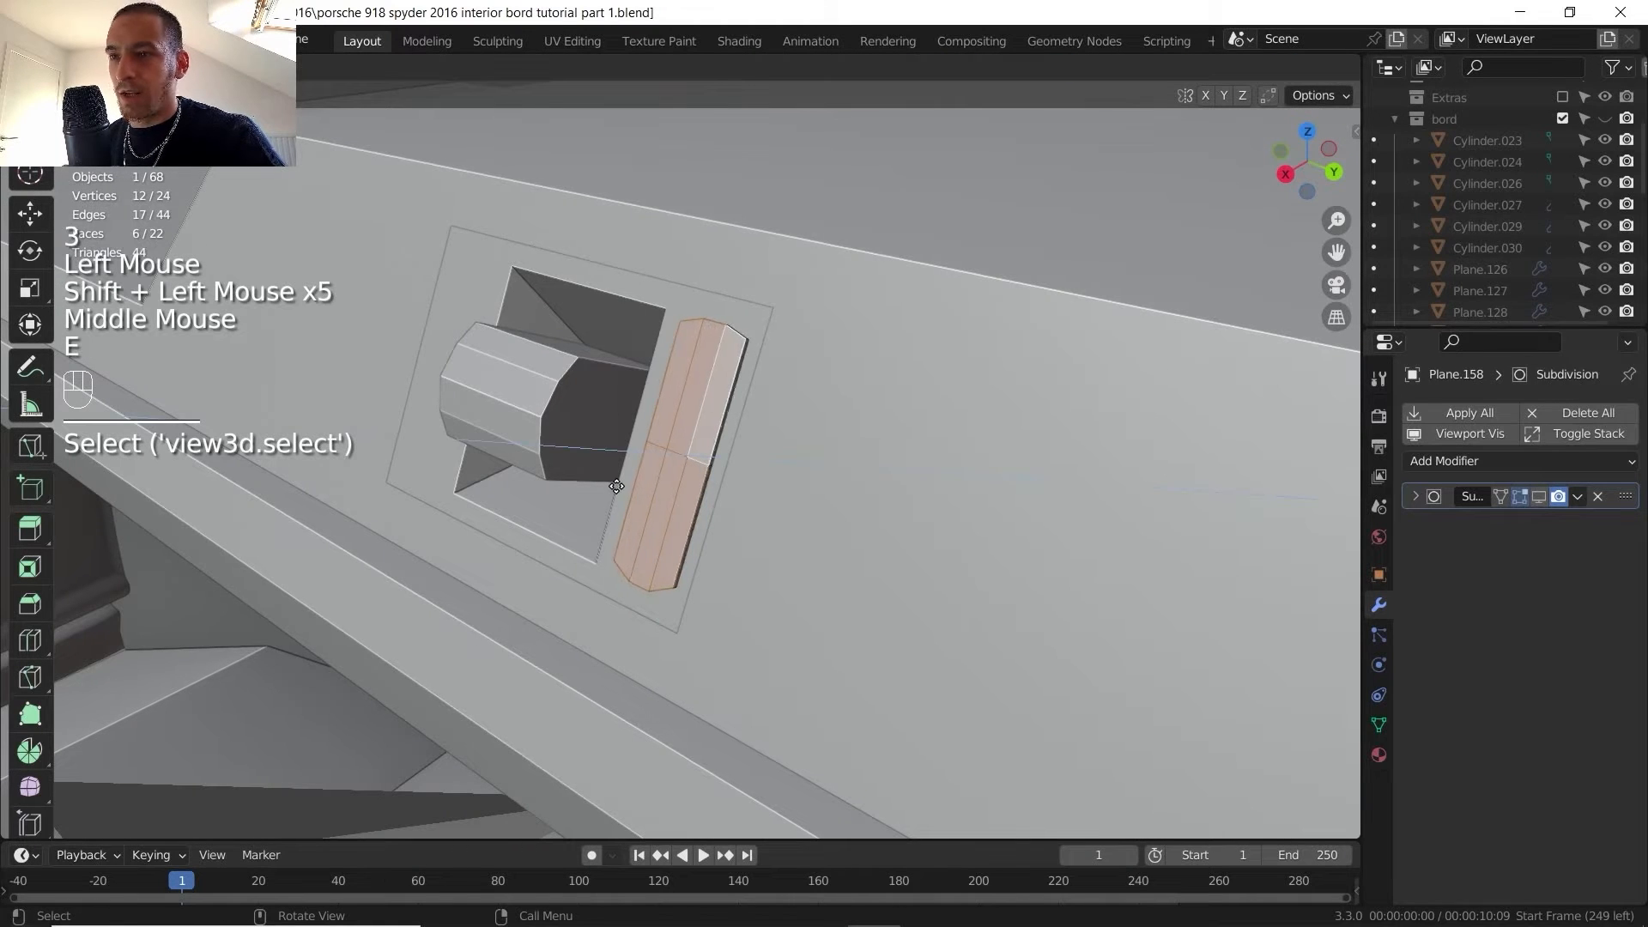
pyautogui.click(612, 487)
pyautogui.press('Tab')
pyautogui.scroll(-2, 678, 526)
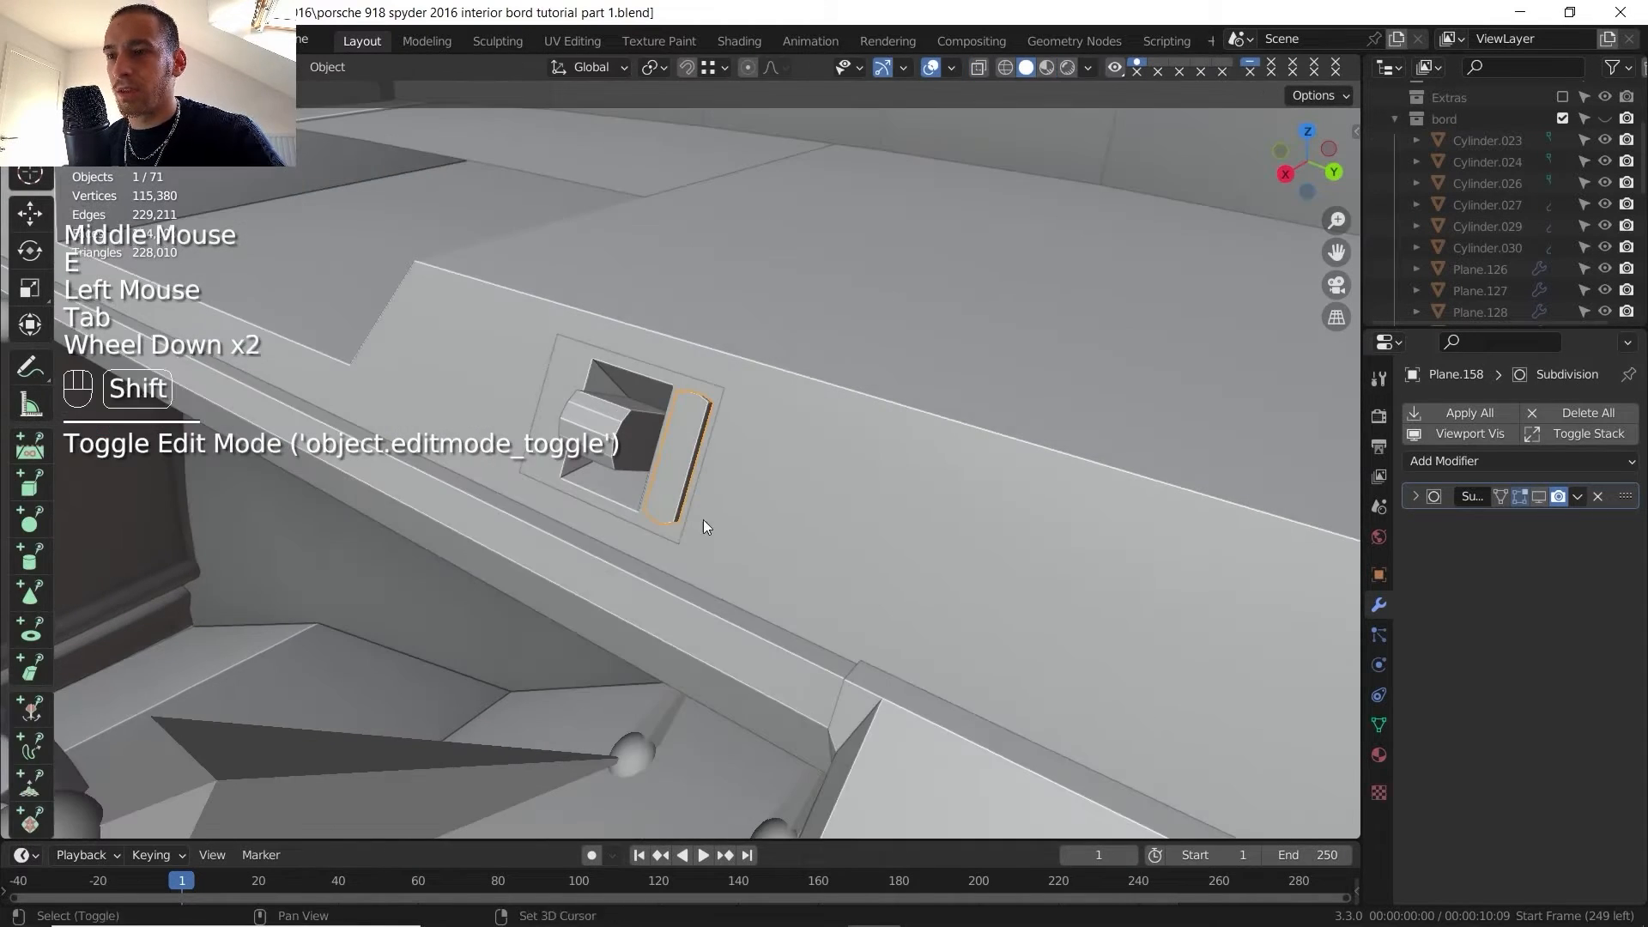
# - Examine the gear selector on the dashboard from several angles and compare it with the reference photo in the image viewer
pyautogui.keyDown('shift'); pyautogui.moveTo(702, 518); pyautogui.dragTo(719, 541, button='middle'); pyautogui.keyUp('shift')
pyautogui.moveTo(719, 541); pyautogui.dragTo(764, 493, button='middle')
pyautogui.scroll(-2, 756, 485)
pyautogui.keyDown('shift'); pyautogui.moveTo(755, 484); pyautogui.dragTo(720, 446, button='middle'); pyautogui.keyUp('shift')
pyautogui.moveTo(721, 447); pyautogui.dragTo(614, 437, button='middle')
pyautogui.scroll(-1, 611, 417)
pyautogui.moveTo(614, 437); pyautogui.dragTo(657, 412, button='middle')
pyautogui.moveTo(657, 412)
pyautogui.keyDown('shift'); pyautogui.mouseDown(button='middle')
pyautogui.moveTo(645, 431)
pyautogui.moveTo(683, 426)
pyautogui.mouseUp(button='middle'); pyautogui.keyUp('shift')
pyautogui.scroll(-2, 667, 442)
pyautogui.moveTo(683, 426); pyautogui.dragTo(688, 442, button='middle')
pyautogui.click(930, 908)
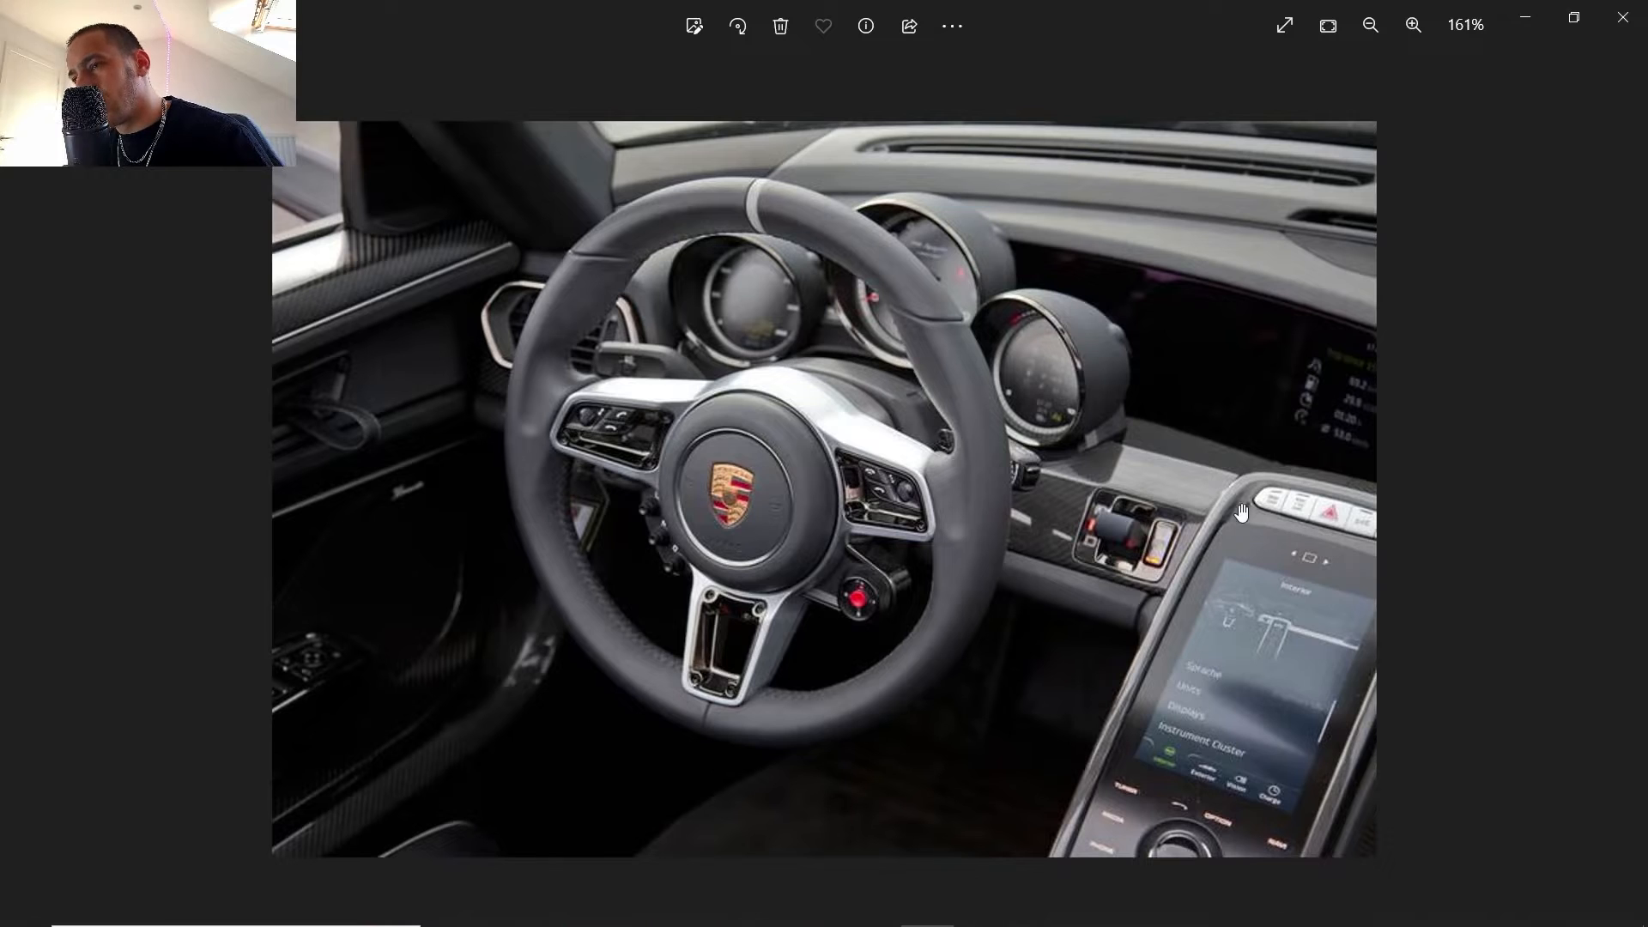
pyautogui.scroll(-1, 1269, 524)
pyautogui.scroll(1, 1229, 562)
pyautogui.scroll(-1, 1228, 566)
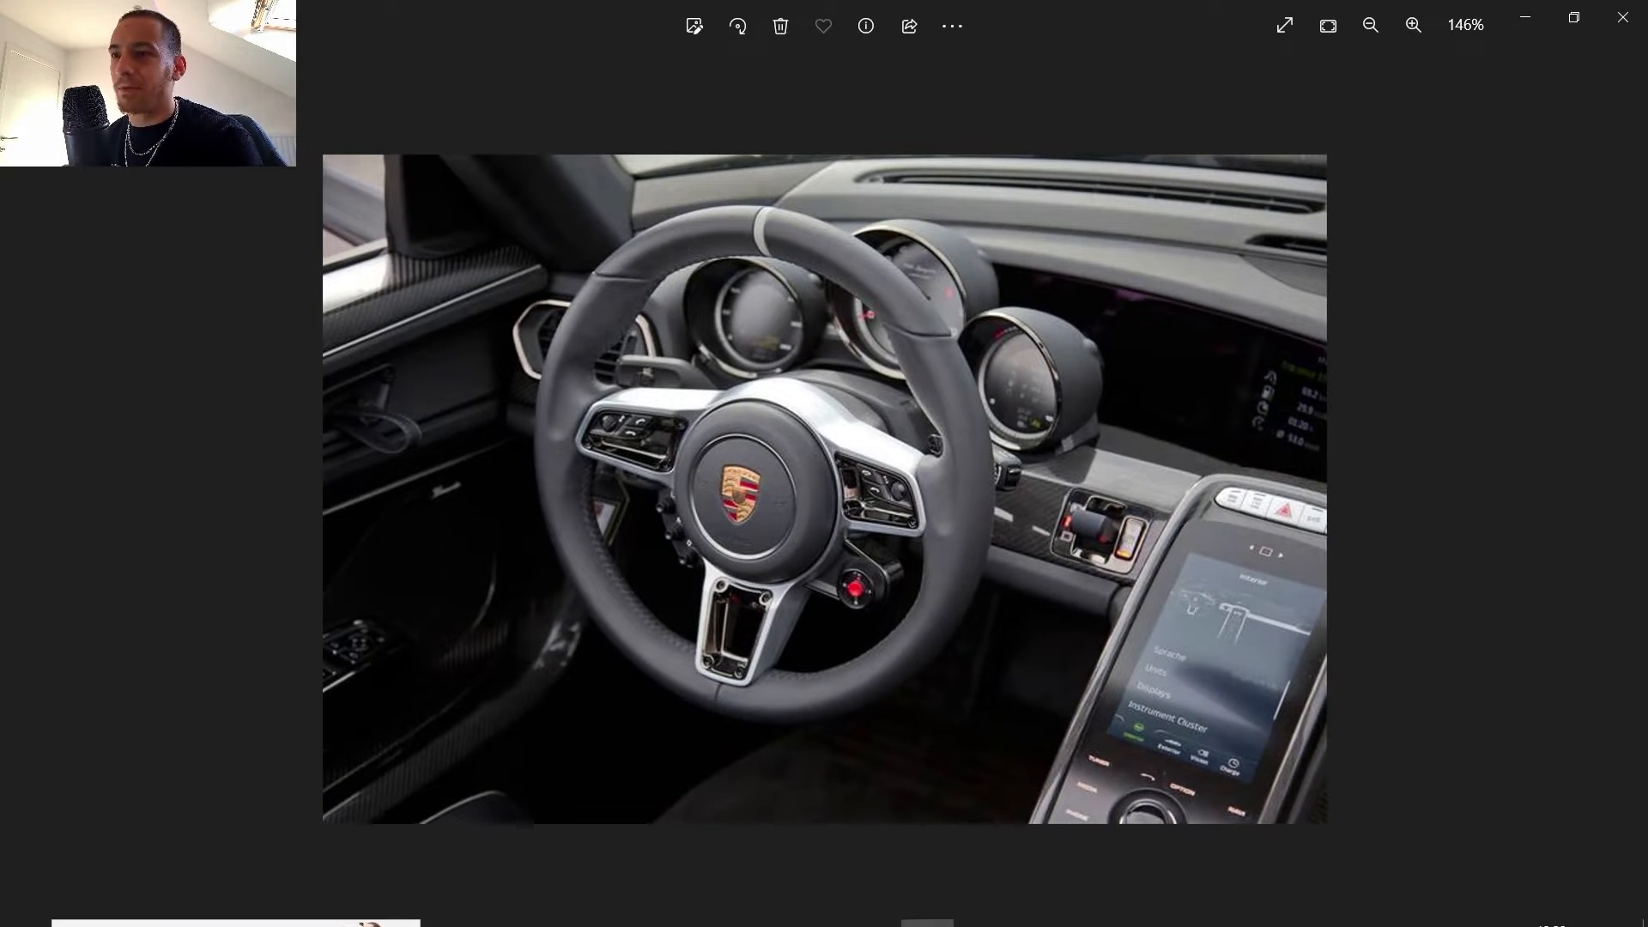
# - Switch back to Blender and save the file
pyautogui.click(885, 923)
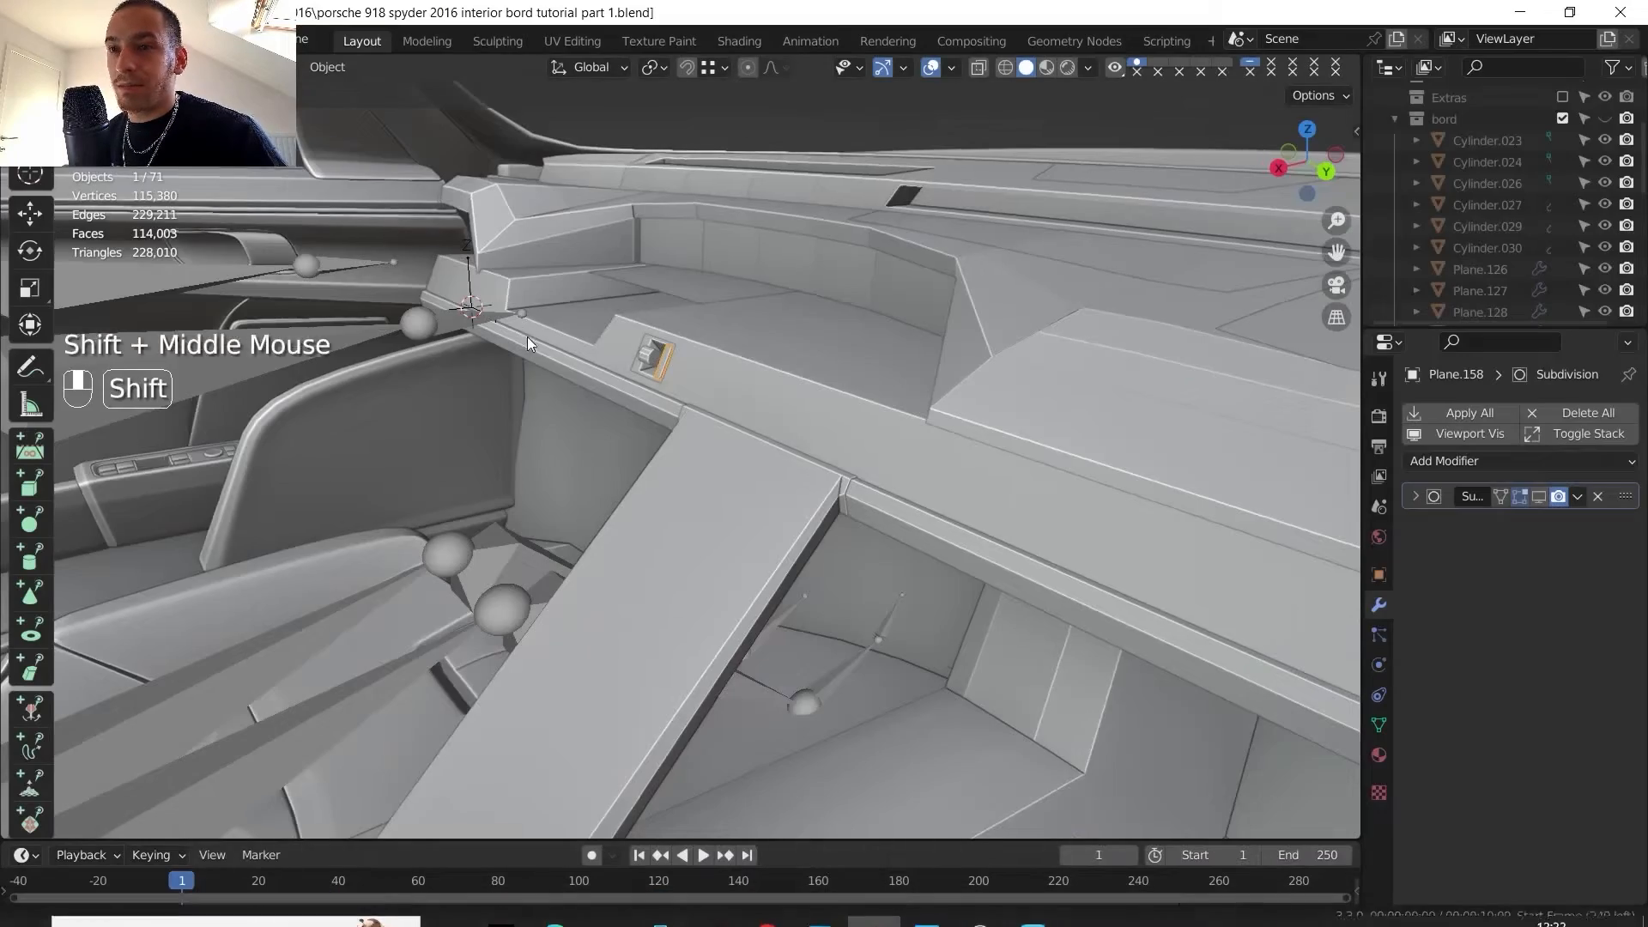
pyautogui.keyDown('shift'); pyautogui.moveTo(527, 337); pyautogui.dragTo(657, 367, button='middle'); pyautogui.keyUp('shift')
pyautogui.scroll(2, 655, 337)
pyautogui.click(48, 40)
pyautogui.click(74, 227)
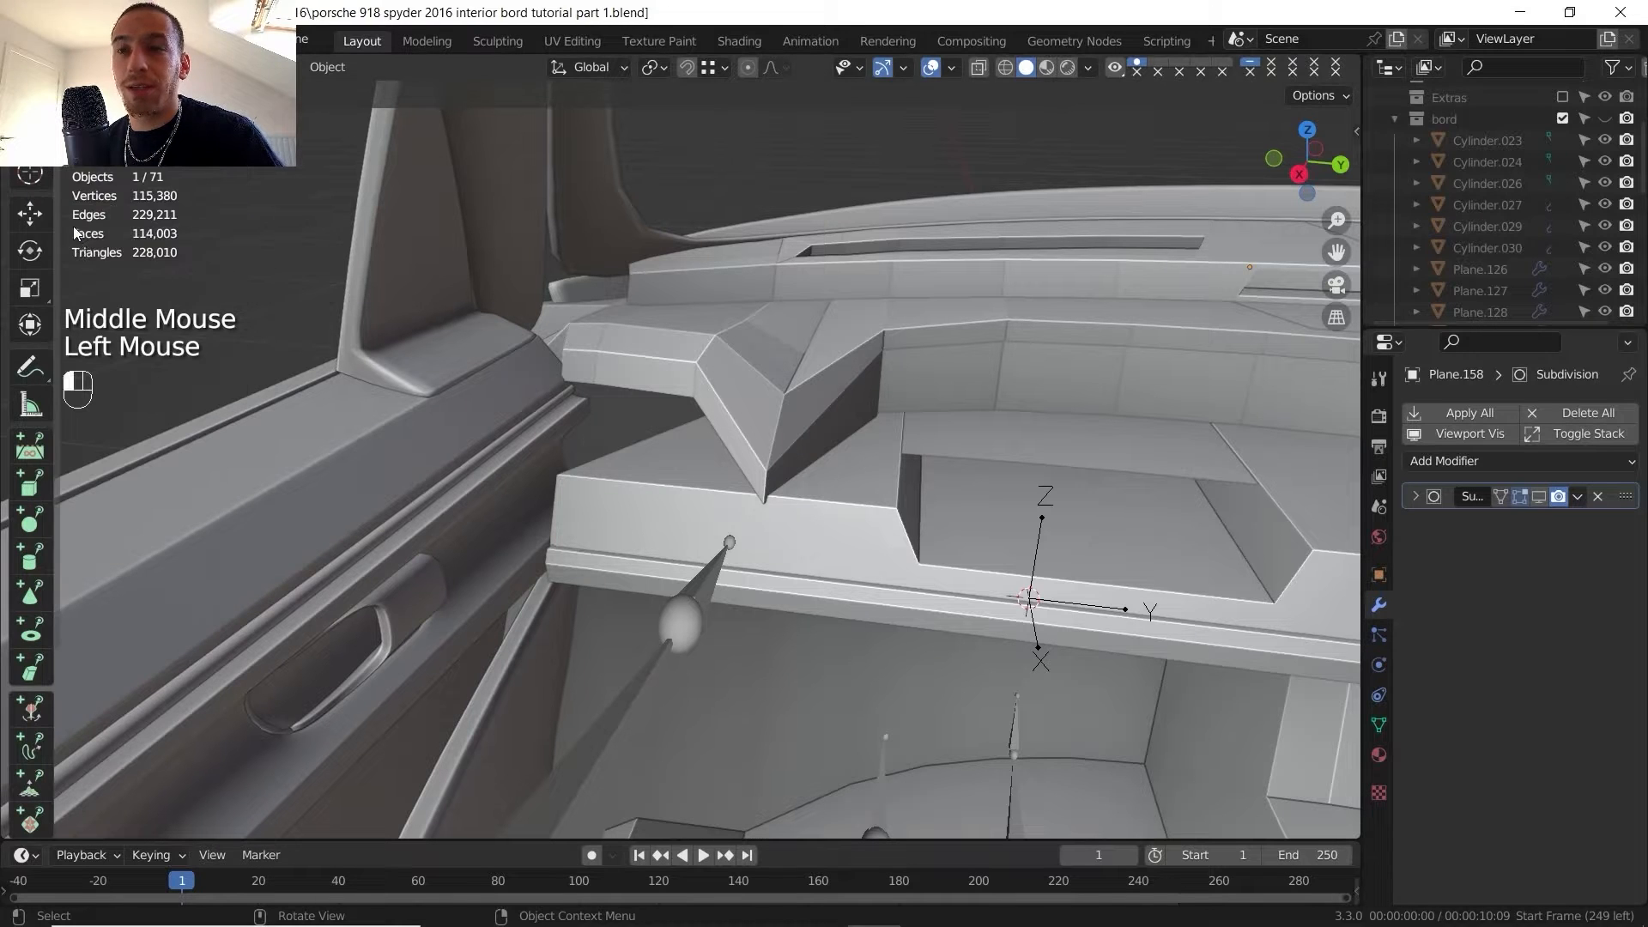
# - Open the upper dashboard piece for editing at its driver's door end
pyautogui.doubleClick(594, 369)
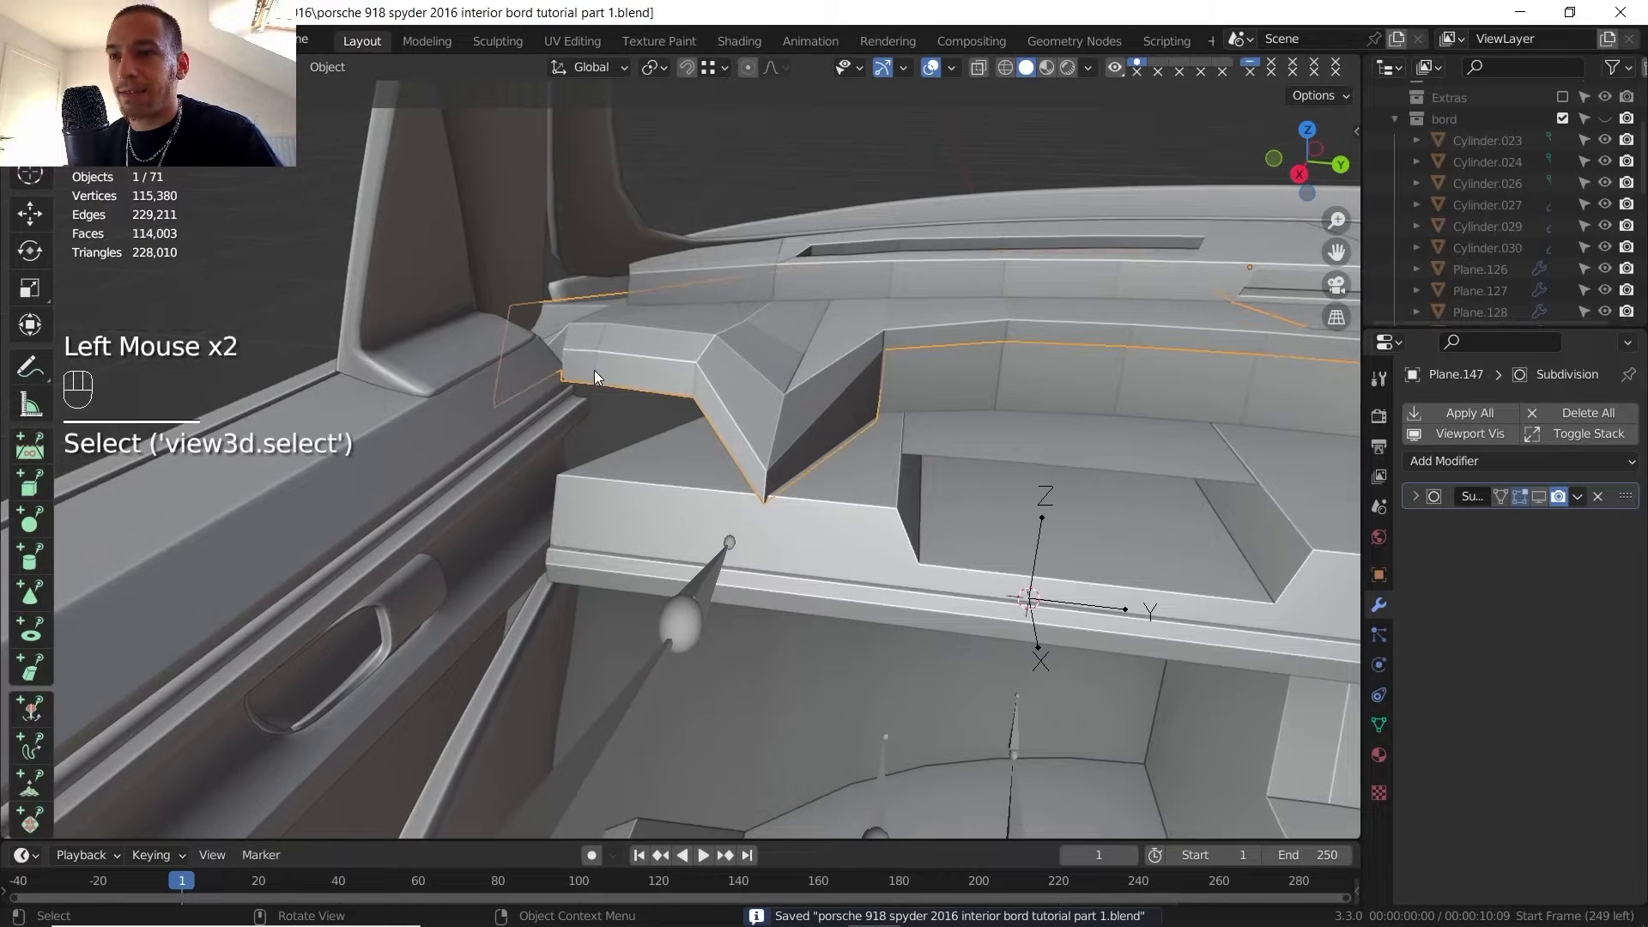
pyautogui.press('Tab')
pyautogui.moveTo(594, 370)
pyautogui.keyDown('shift'); pyautogui.mouseDown(button='middle')
pyautogui.moveTo(609, 439)
pyautogui.moveTo(615, 390)
pyautogui.mouseUp(button='middle'); pyautogui.keyUp('shift')
pyautogui.scroll(1, 609, 440)
pyautogui.scroll(1, 608, 440)
pyautogui.moveTo(614, 391); pyautogui.dragTo(596, 334, button='middle')
pyautogui.scroll(-1, 621, 341)
pyautogui.scroll(1, 616, 339)
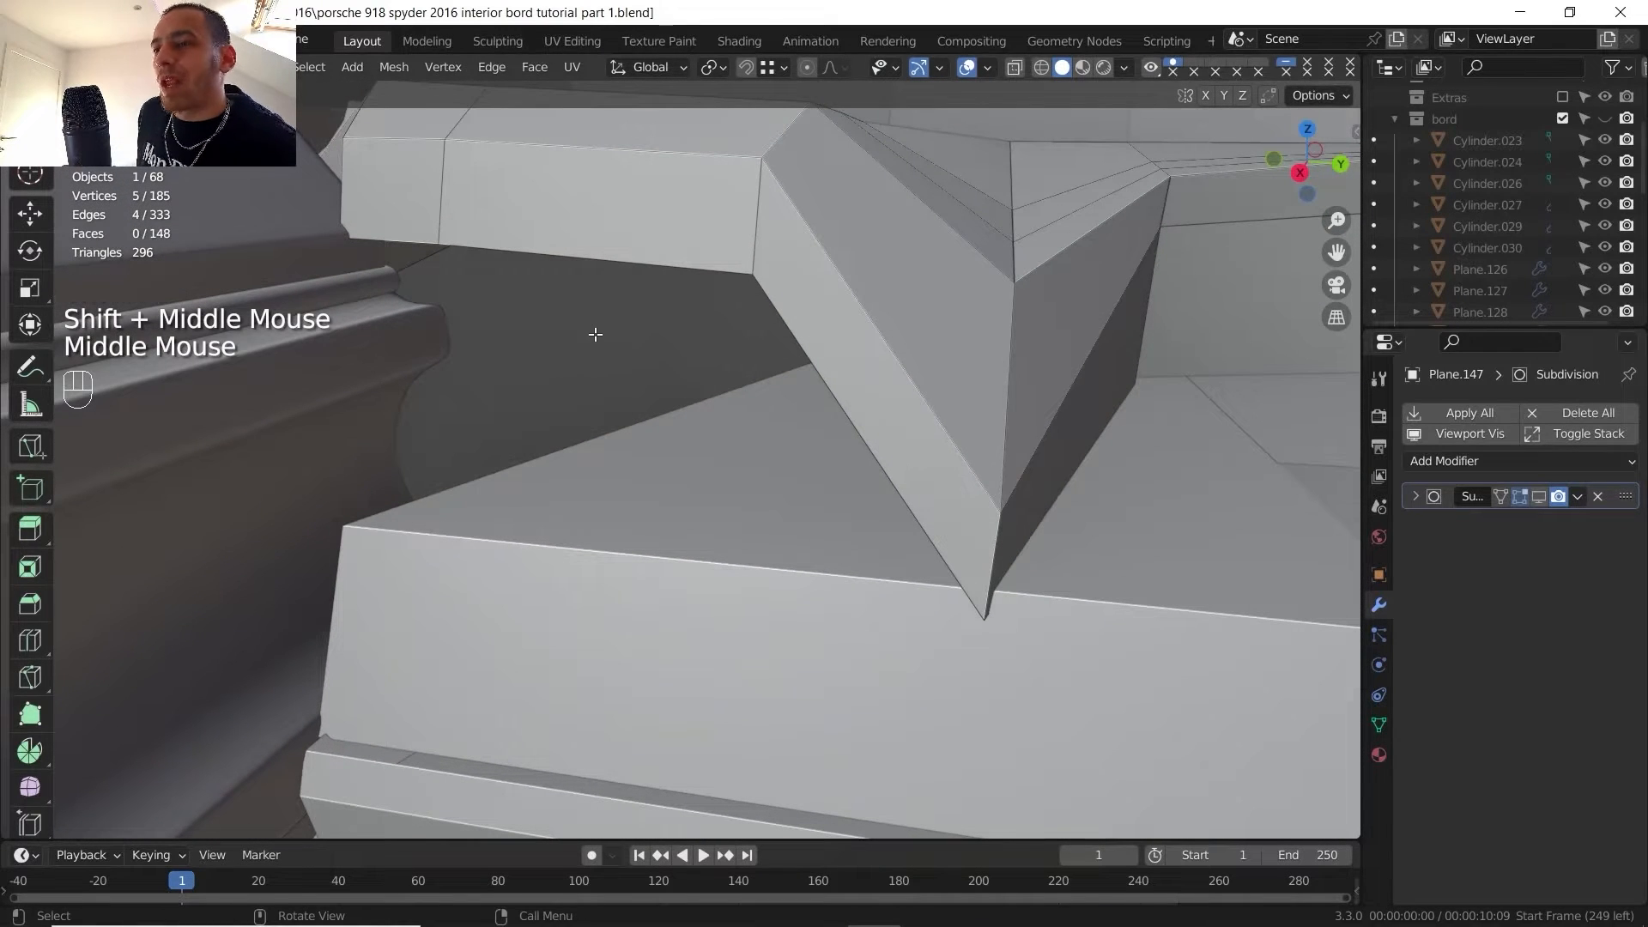
# - Duplicate in place the three lower edges at the upper dashboard's door end and separate them into a new object
pyautogui.press('2')
pyautogui.click(399, 247)
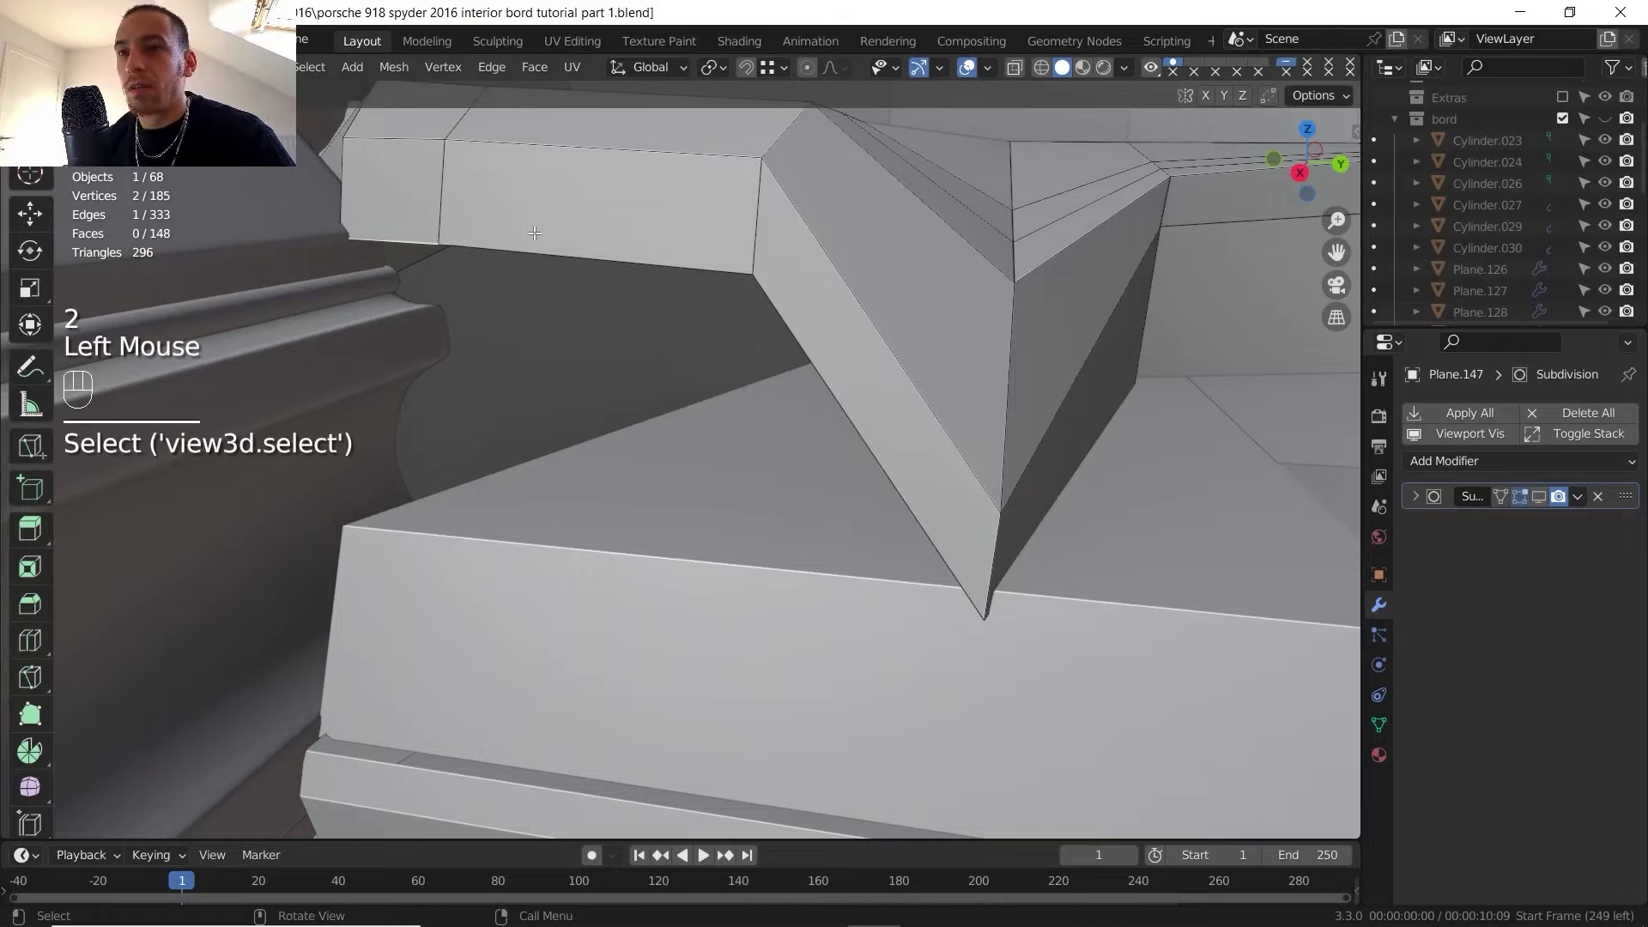
pyautogui.keyDown('shift'); pyautogui.click(592, 264); pyautogui.keyUp('shift')
pyautogui.keyDown('shift'); pyautogui.click(759, 302); pyautogui.keyUp('shift')
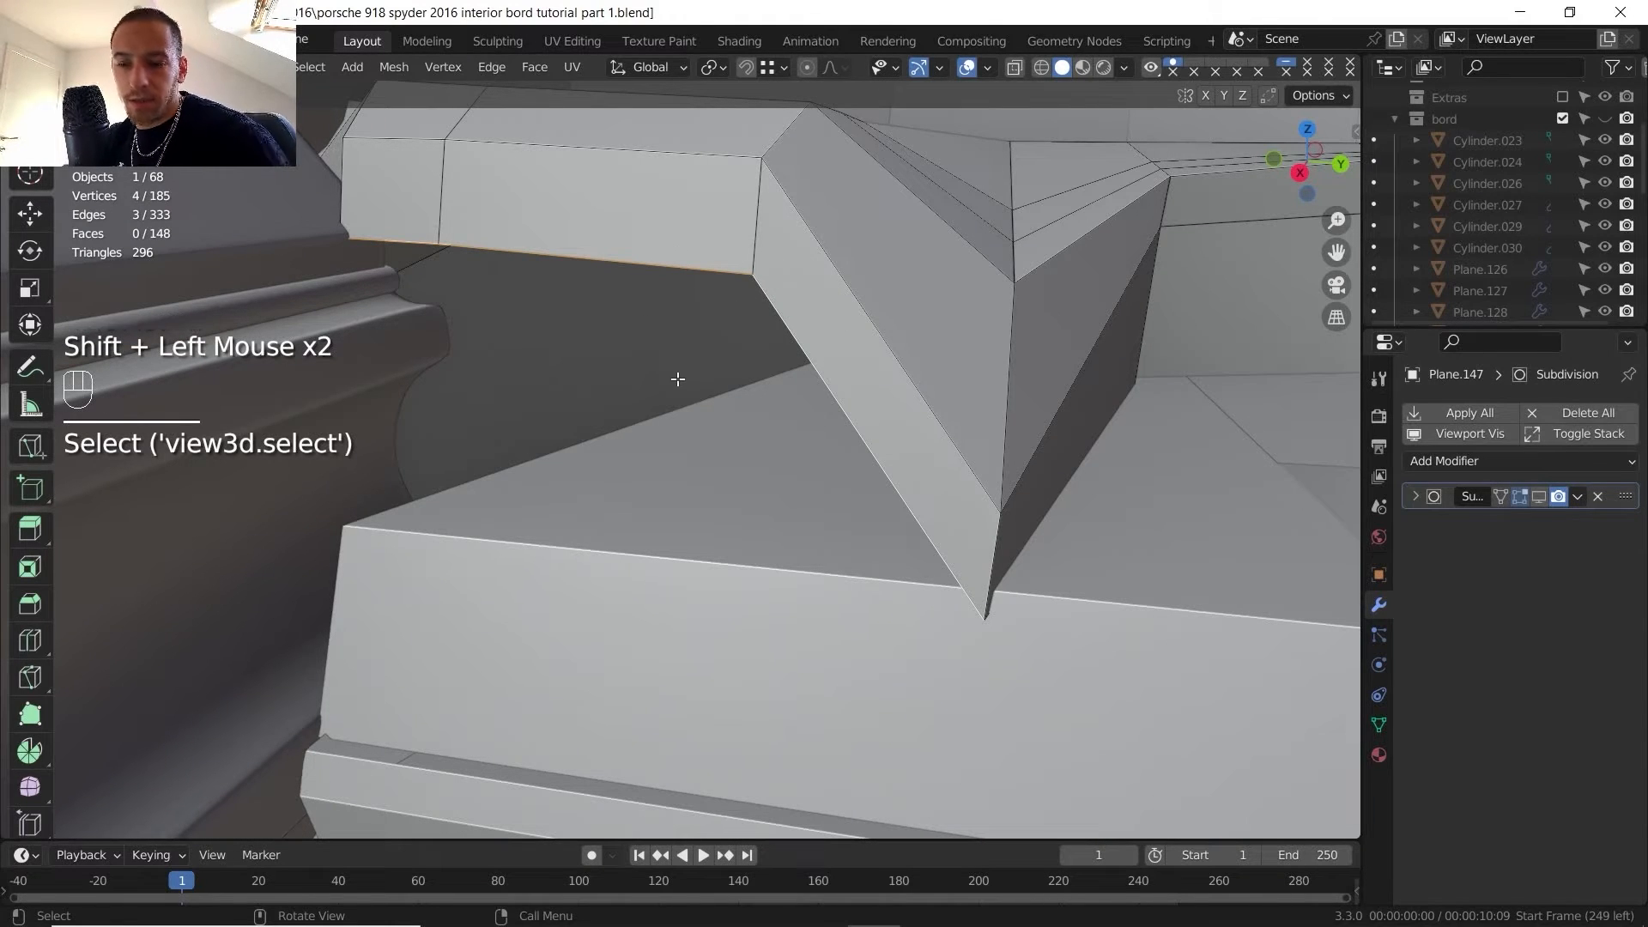
pyautogui.hotkey('shift', 'd')
pyautogui.rightClick(682, 432)
pyautogui.press('p')
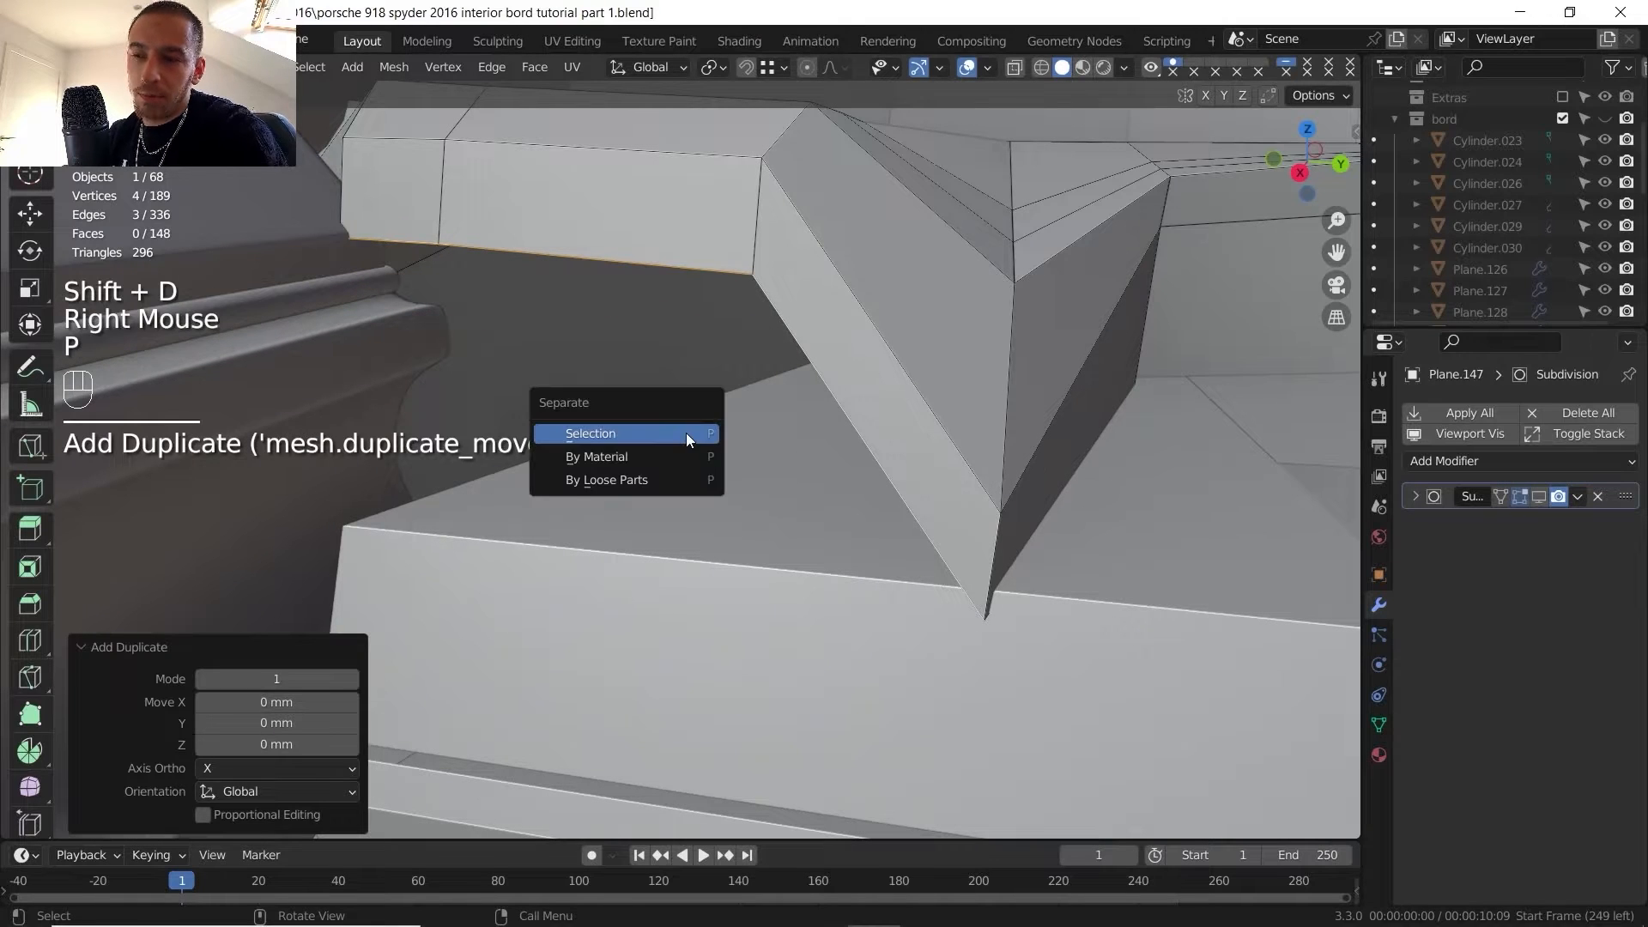
pyautogui.click(687, 432)
pyautogui.press('Tab')
# - Select the separated edge chain under the upper dashboard and open it for editing
pyautogui.click(652, 266)
pyautogui.click(652, 266)
pyautogui.click(653, 266)
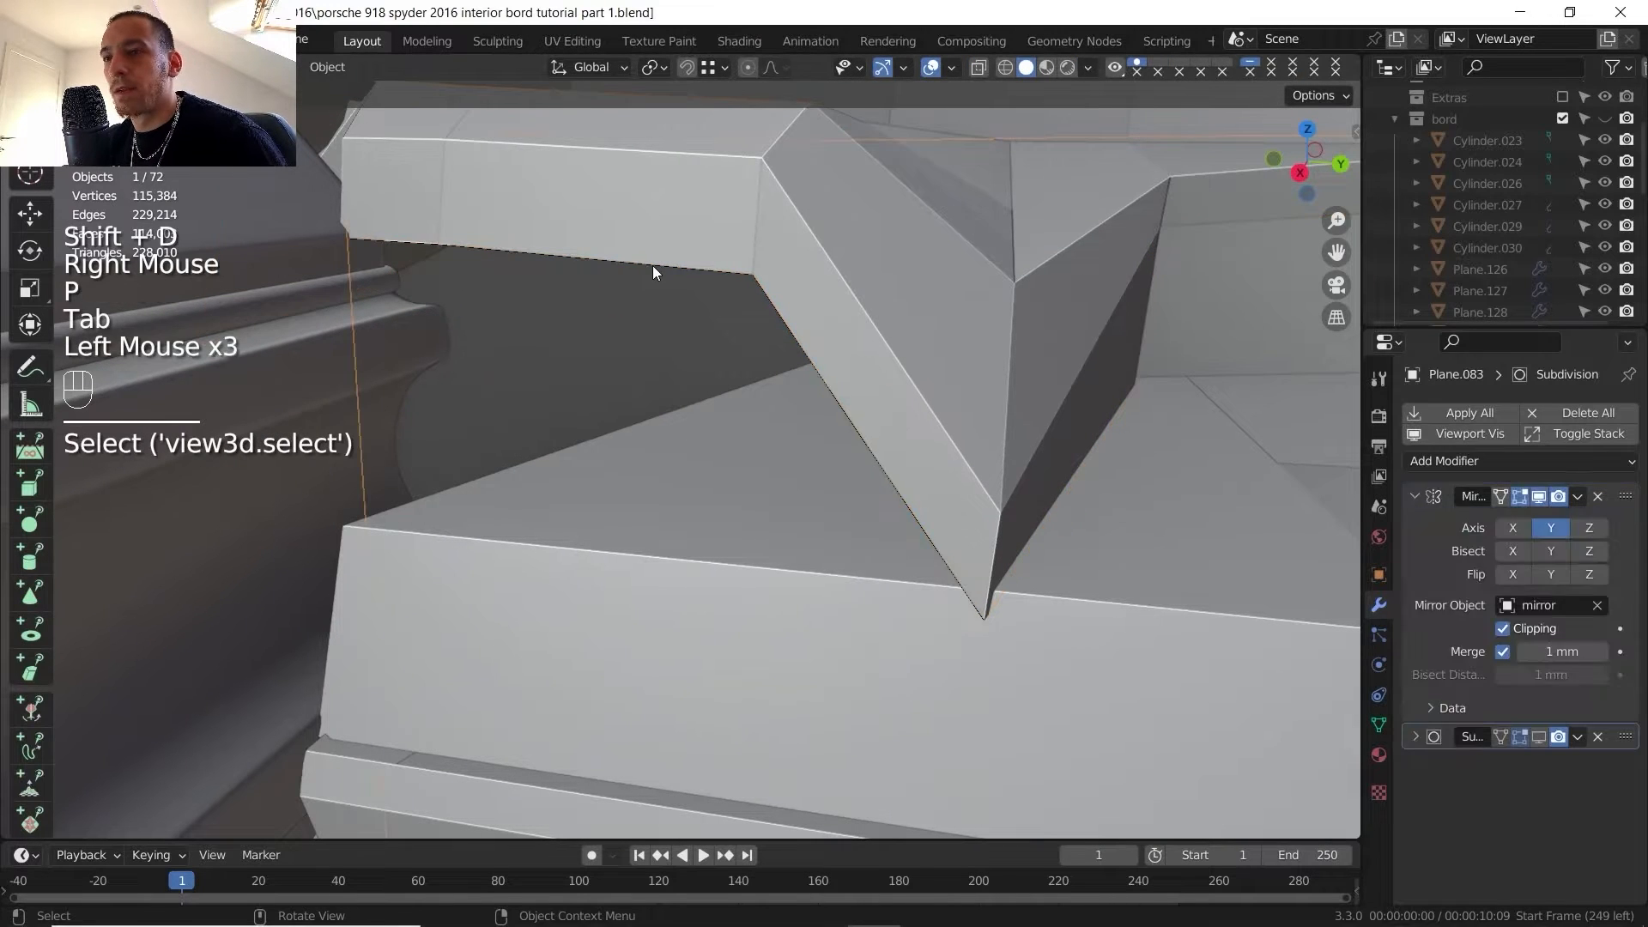
pyautogui.click(652, 266)
pyautogui.click(653, 264)
pyautogui.press('Tab')
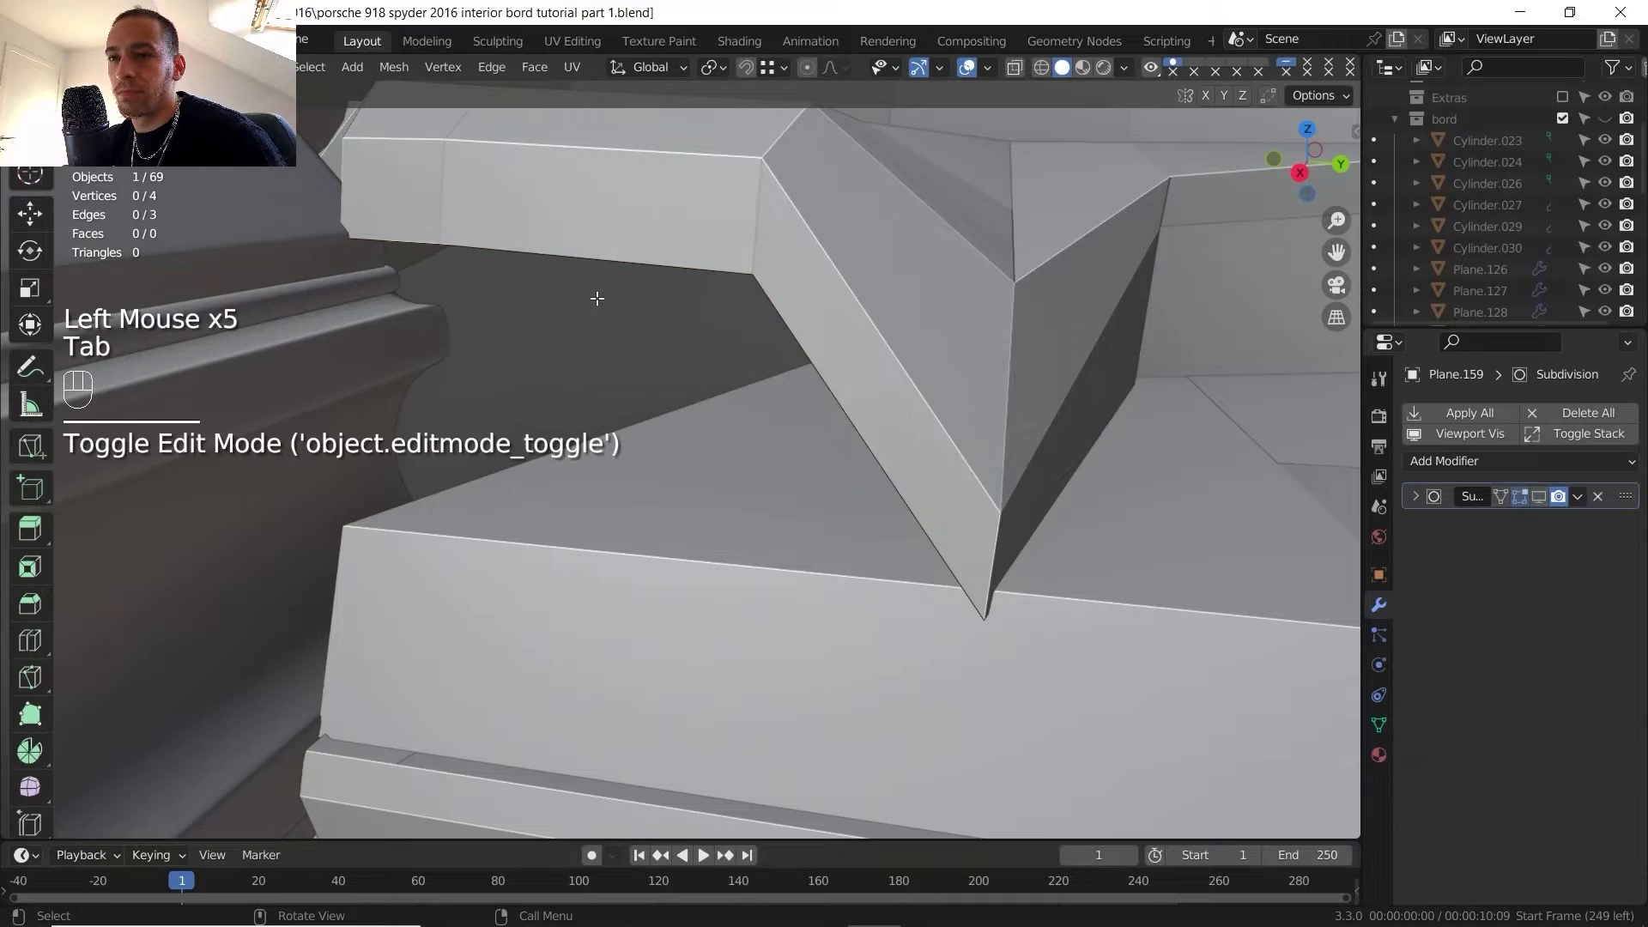
# - Extrude the three edges downward along Z into a narrow strip, and leave Edit Mode
pyautogui.click(373, 247)
pyautogui.keyDown('shift'); pyautogui.click(784, 334); pyautogui.keyUp('shift')
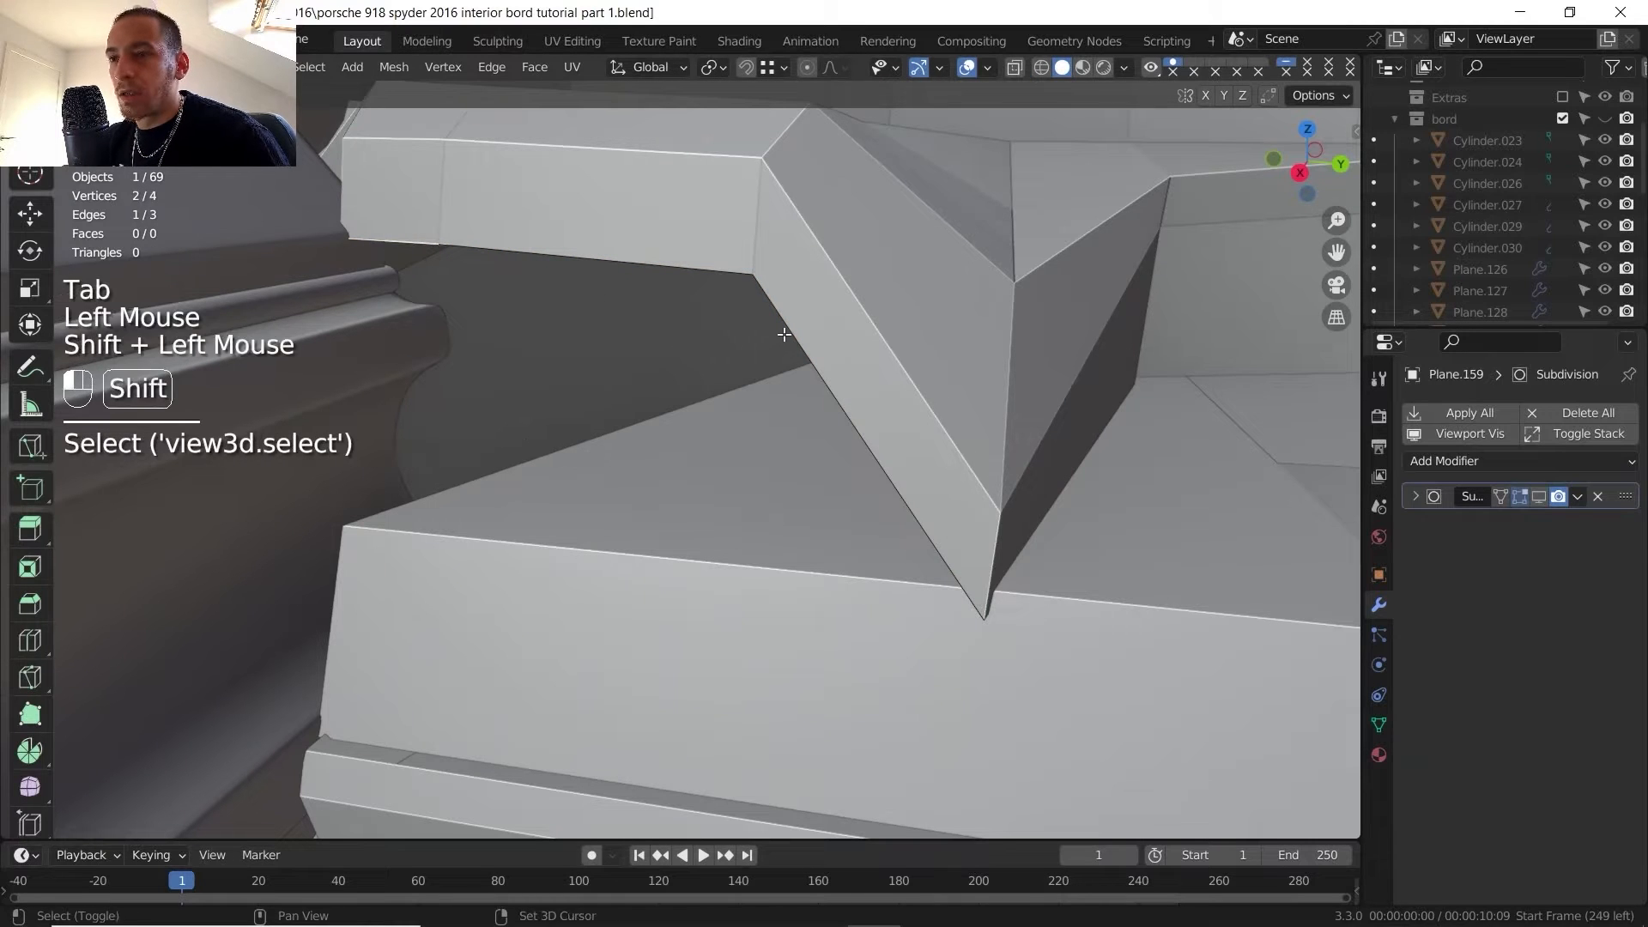
pyautogui.press('e')
pyautogui.press('z')
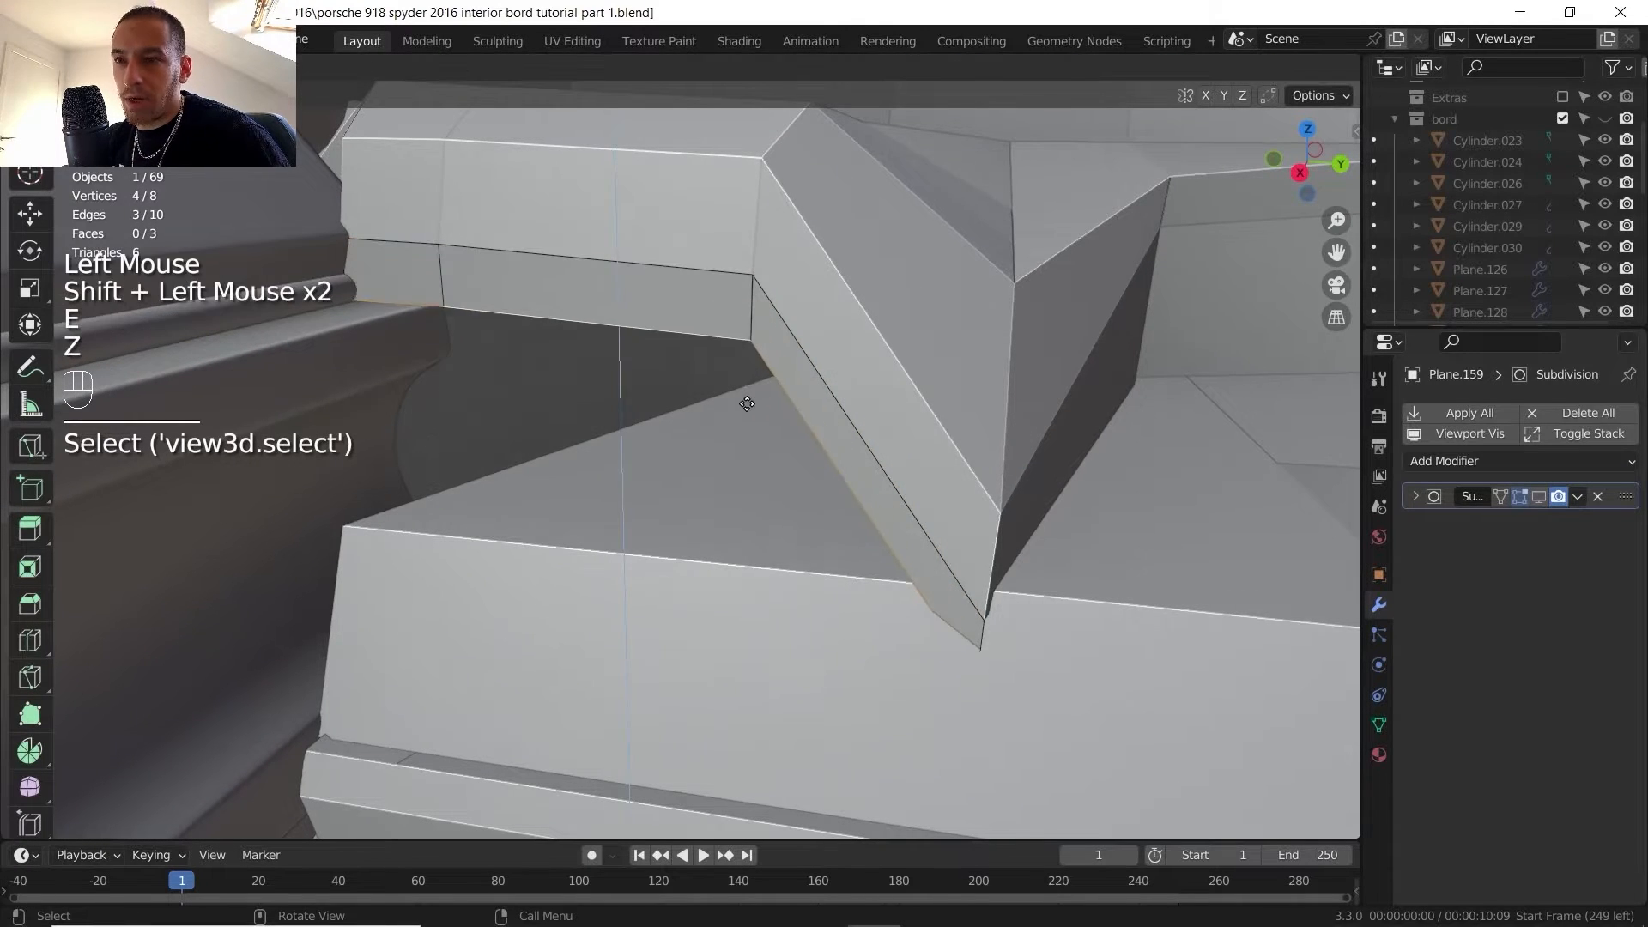
pyautogui.click(747, 440)
pyautogui.press('Tab')
pyautogui.scroll(-3, 740, 463)
pyautogui.moveTo(740, 463); pyautogui.dragTo(774, 375, button='middle')
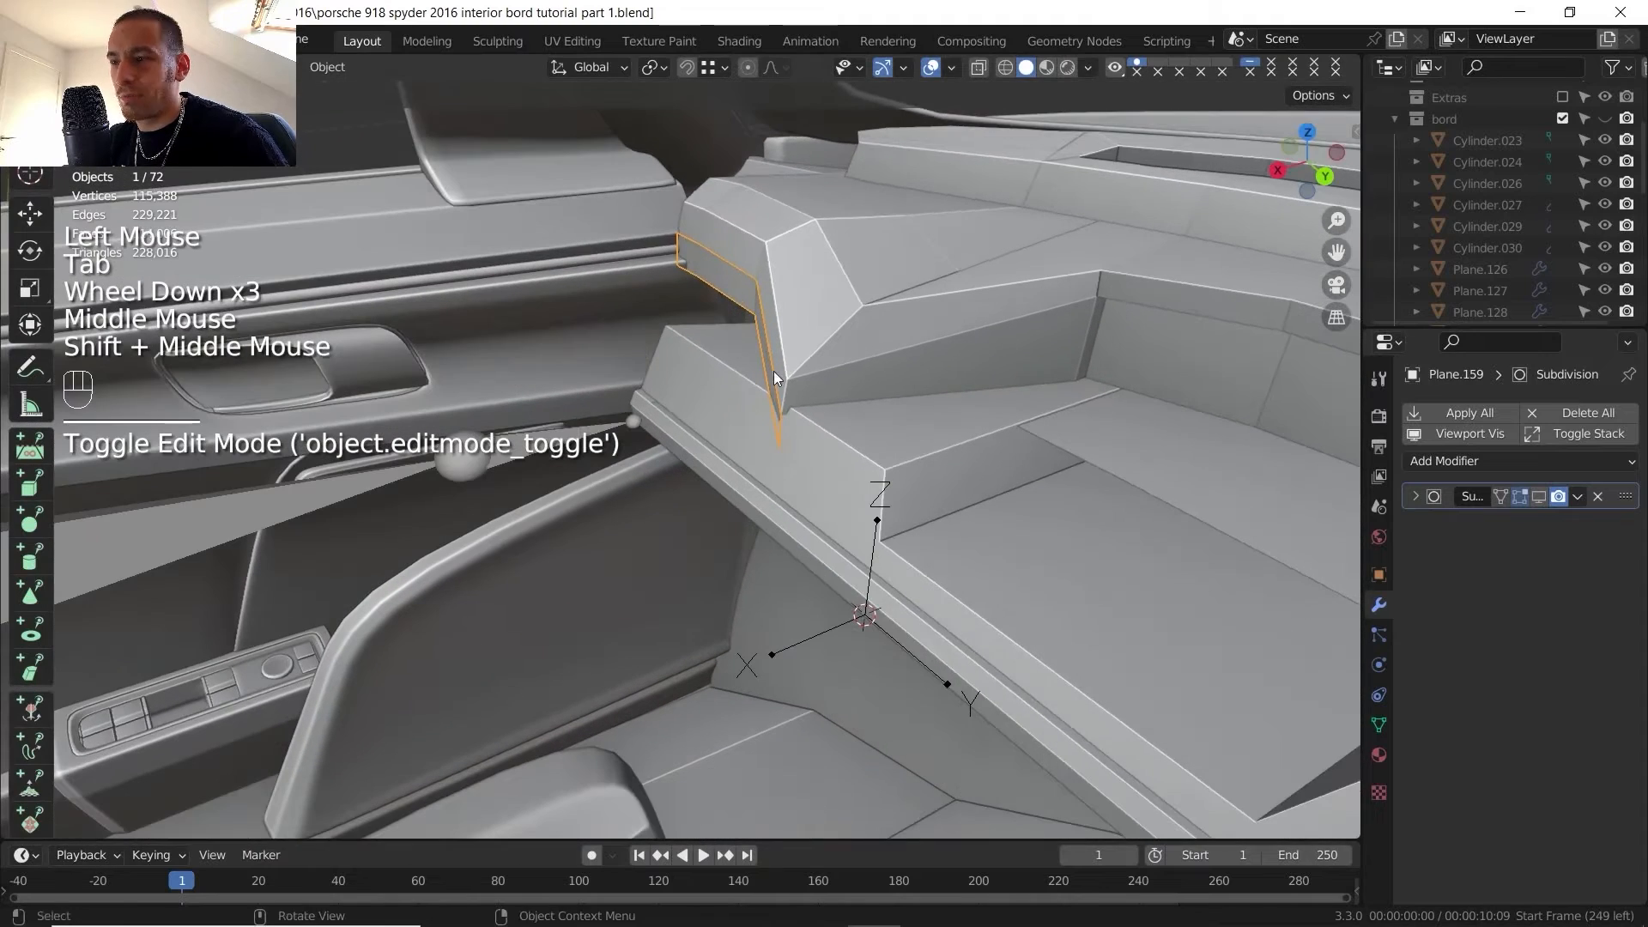
# - Add a Mirror modifier to the strip on the Y axis with "mirror" as mirror object, and place it first in the stack
pyautogui.click(1583, 461)
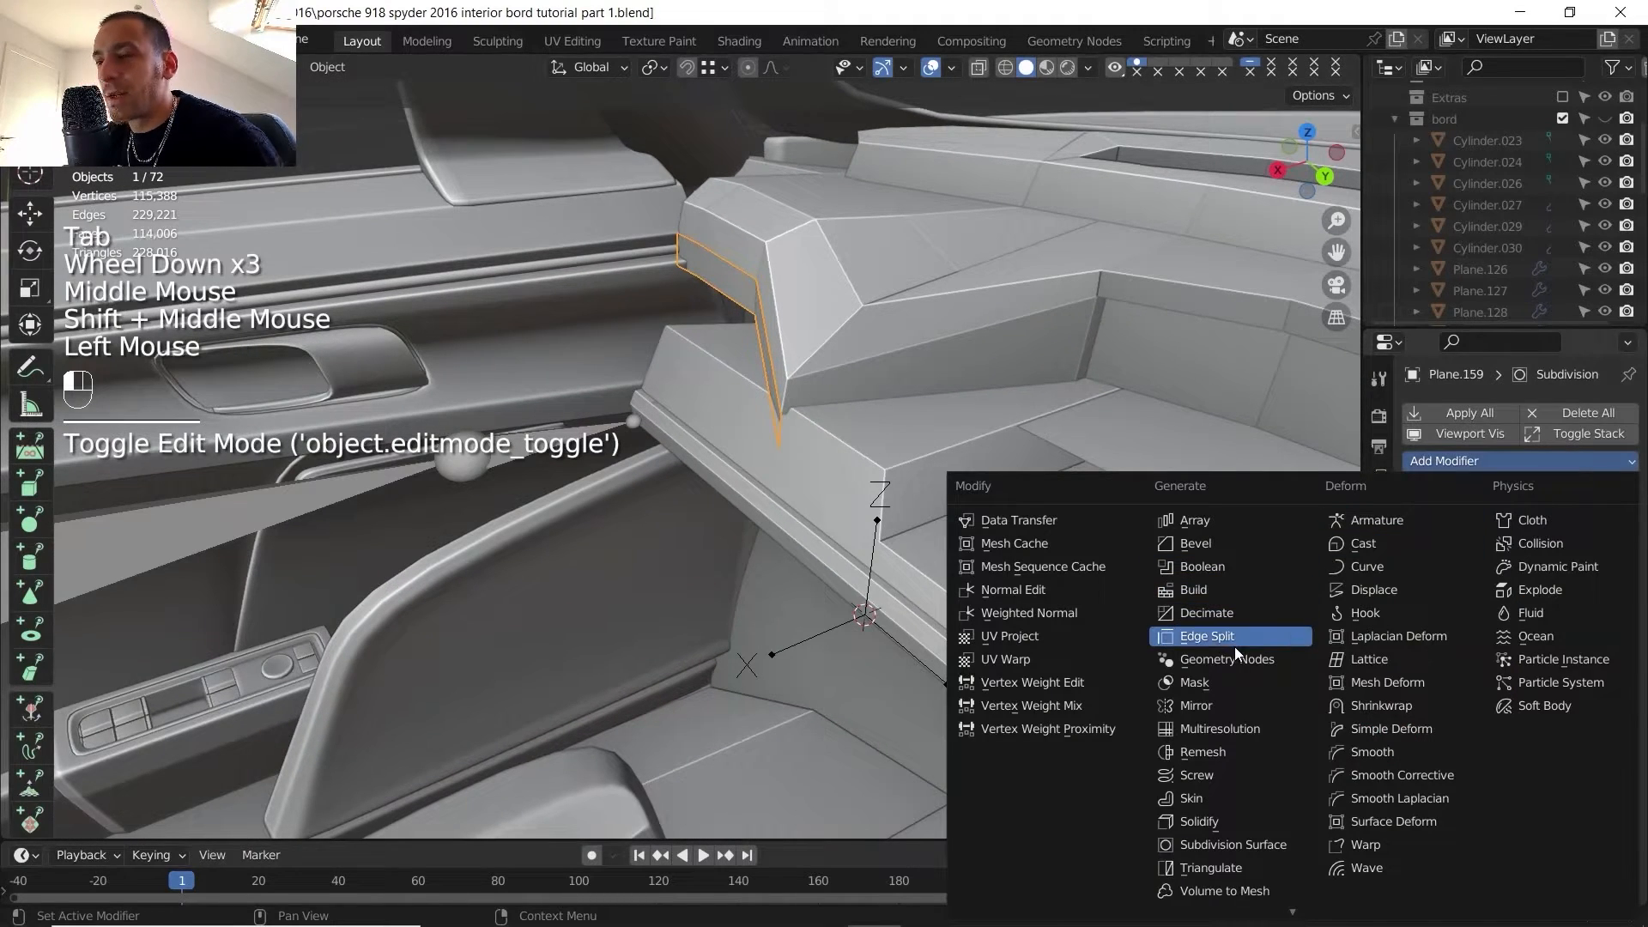
pyautogui.click(1236, 700)
pyautogui.scroll(-2, 958, 511)
pyautogui.moveTo(958, 511); pyautogui.dragTo(913, 343, button='middle')
pyautogui.scroll(-2, 910, 349)
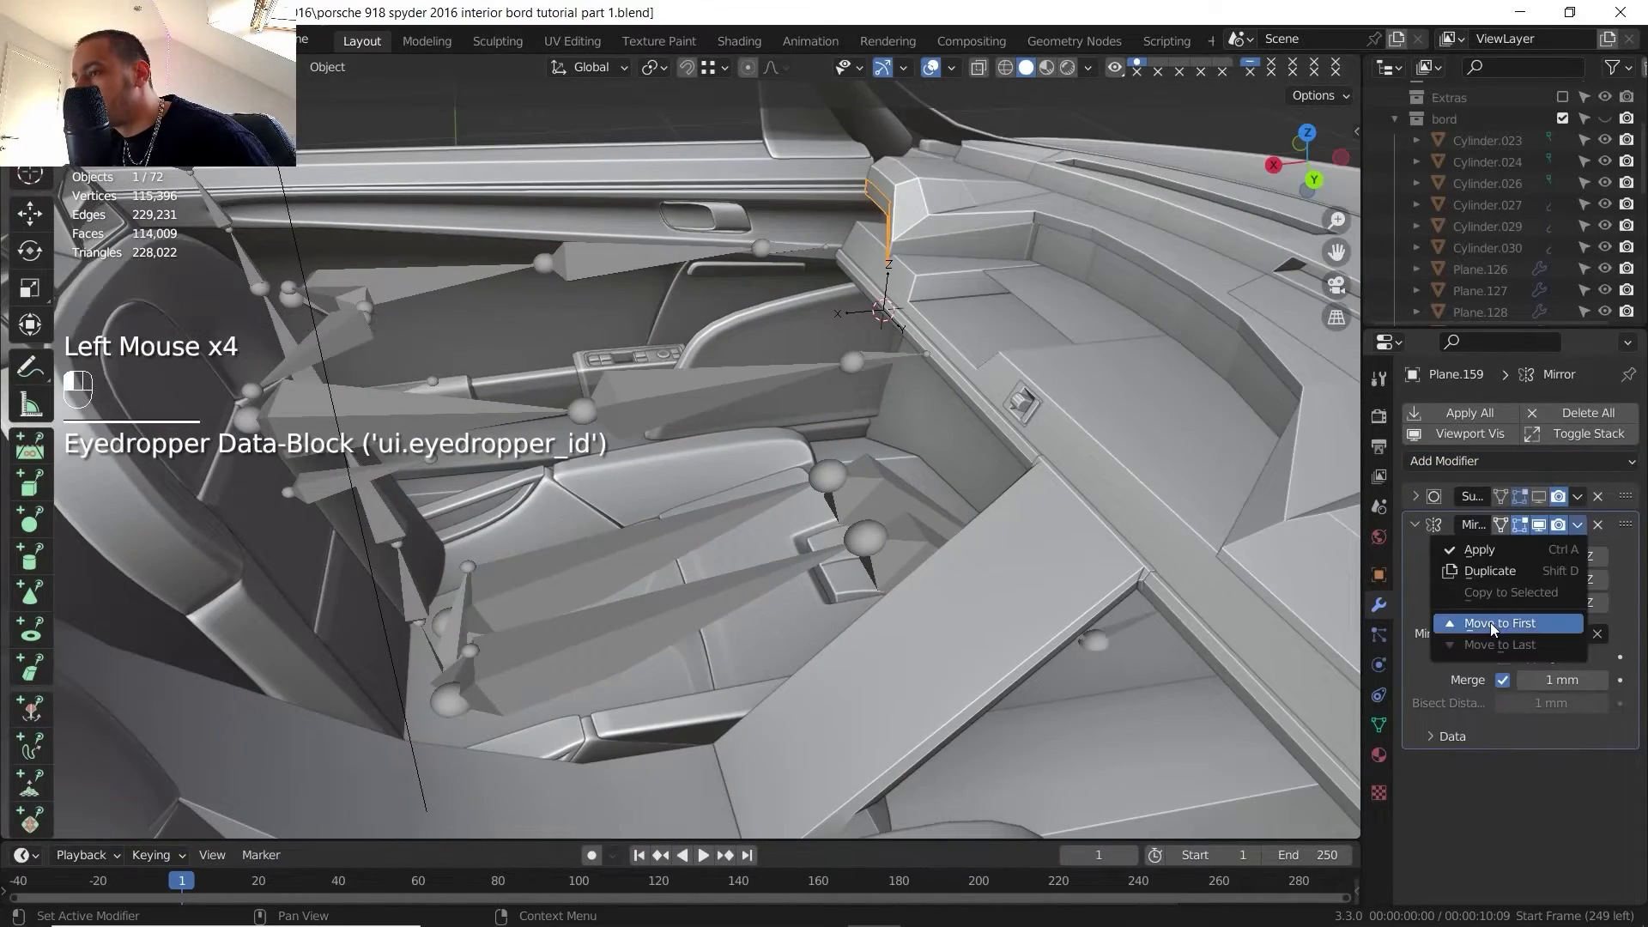
pyautogui.click(1490, 621)
pyautogui.scroll(-2, 904, 327)
pyautogui.keyDown('shift'); pyautogui.moveTo(856, 393); pyautogui.dragTo(764, 404, button='middle'); pyautogui.keyUp('shift')
pyautogui.scroll(2, 857, 348)
pyautogui.scroll(2, 785, 364)
pyautogui.moveTo(764, 404); pyautogui.dragTo(770, 420, button='middle')
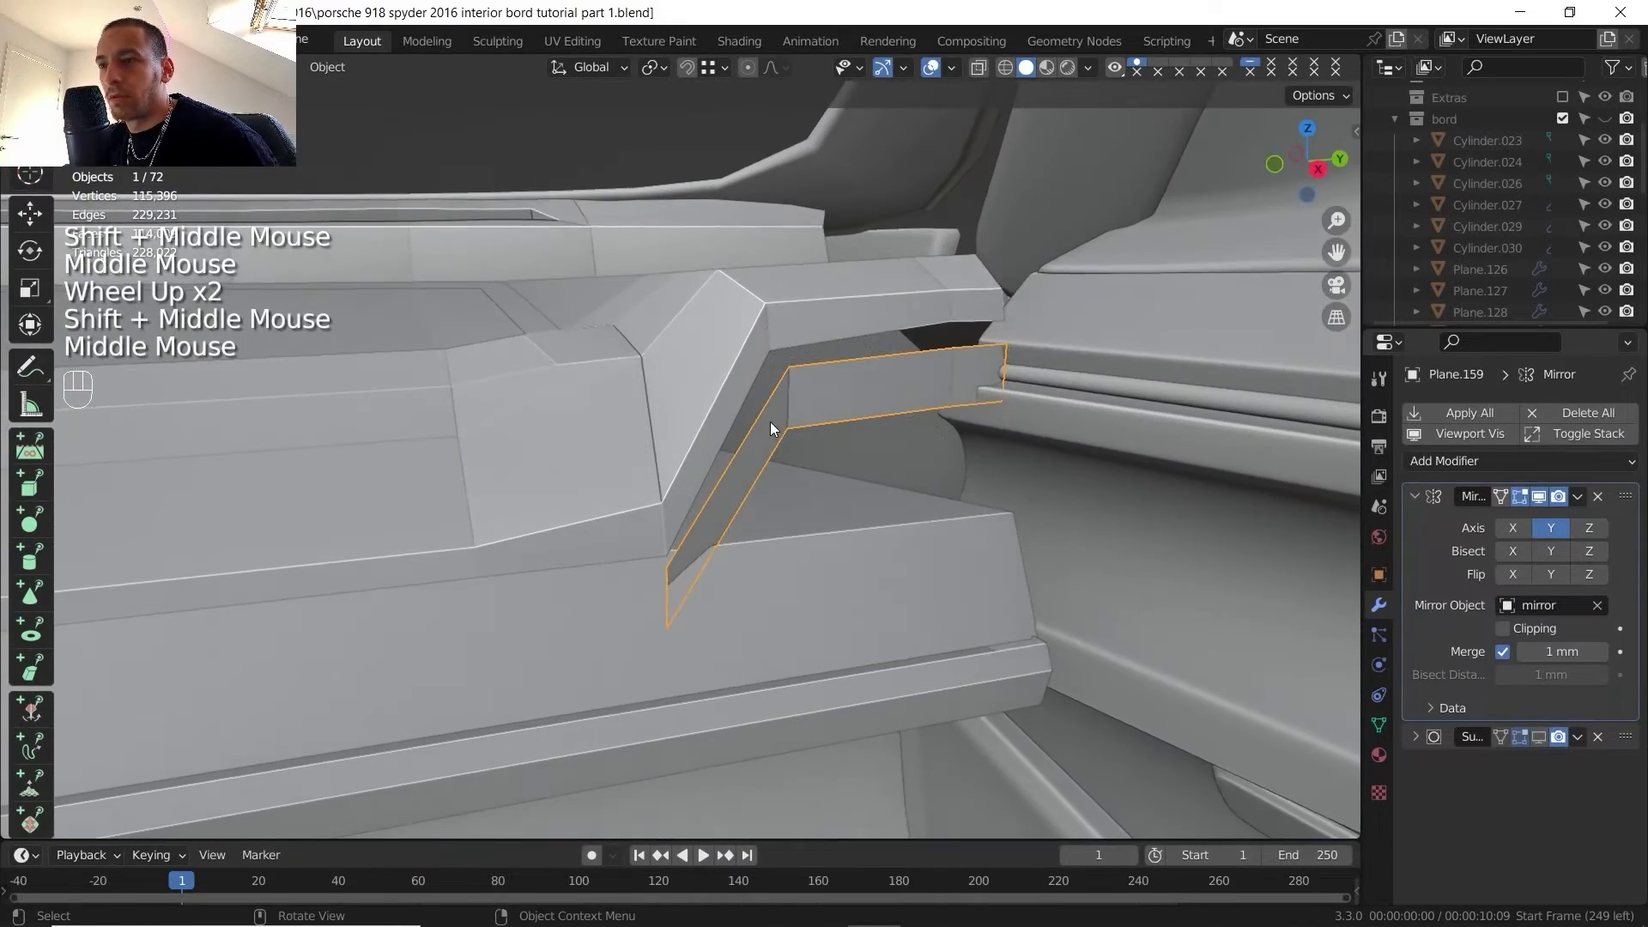
# - Open the upper dashboard for editing and move the front faces at its door end along Z
pyautogui.scroll(1, 777, 438)
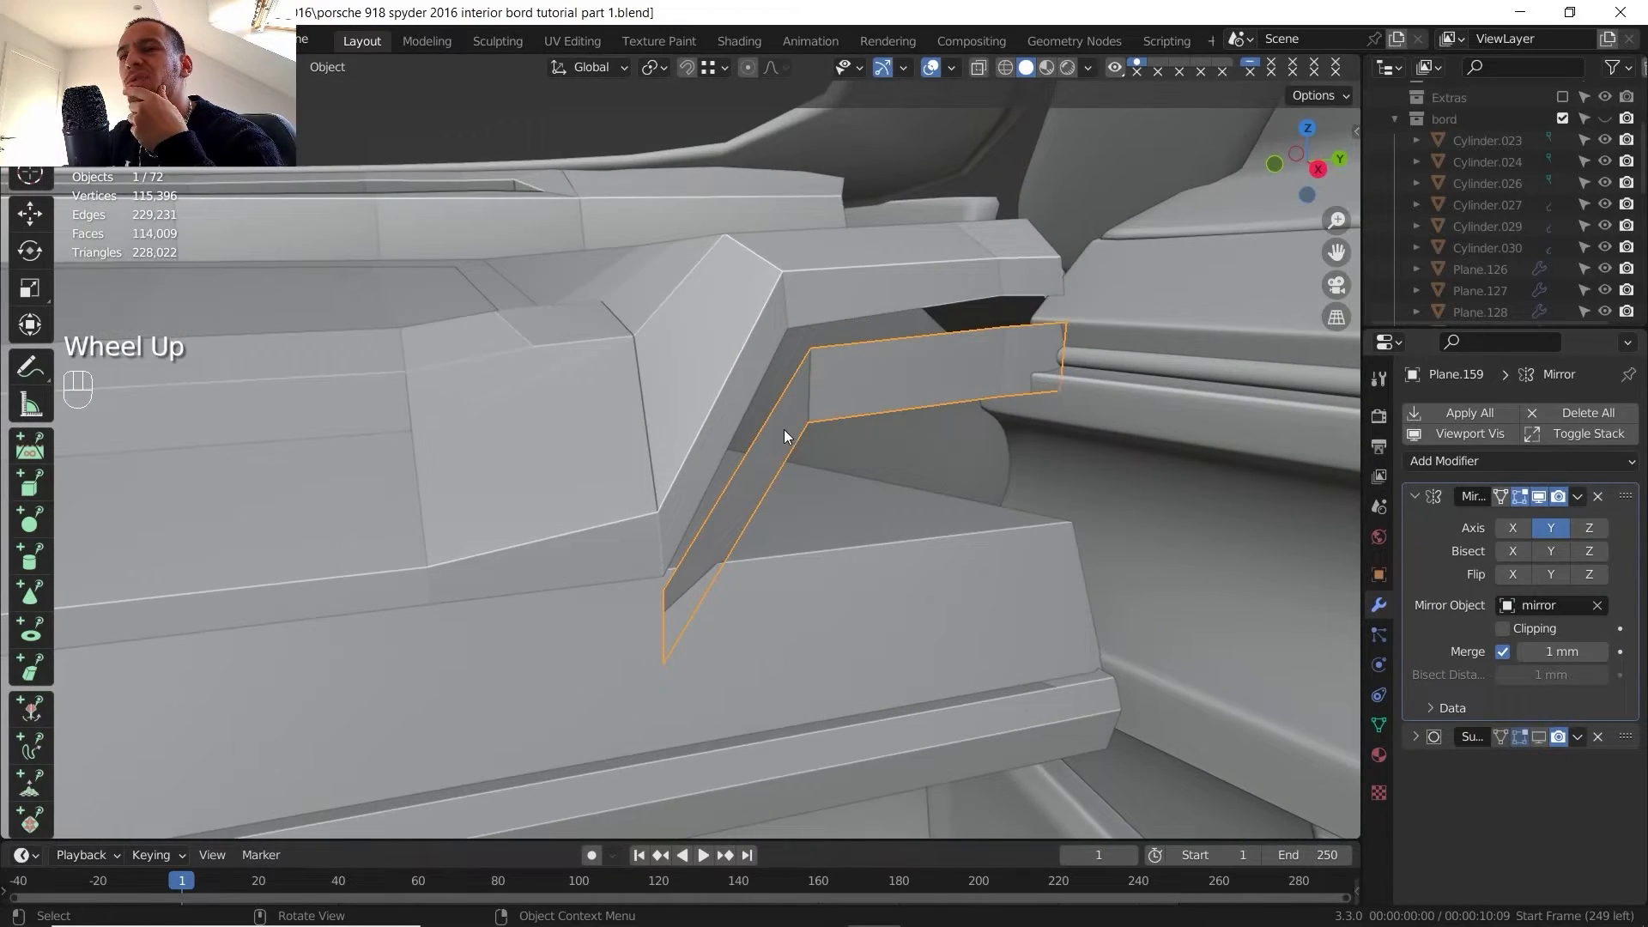
pyautogui.moveTo(785, 430); pyautogui.dragTo(836, 410, button='middle')
pyautogui.click(819, 371)
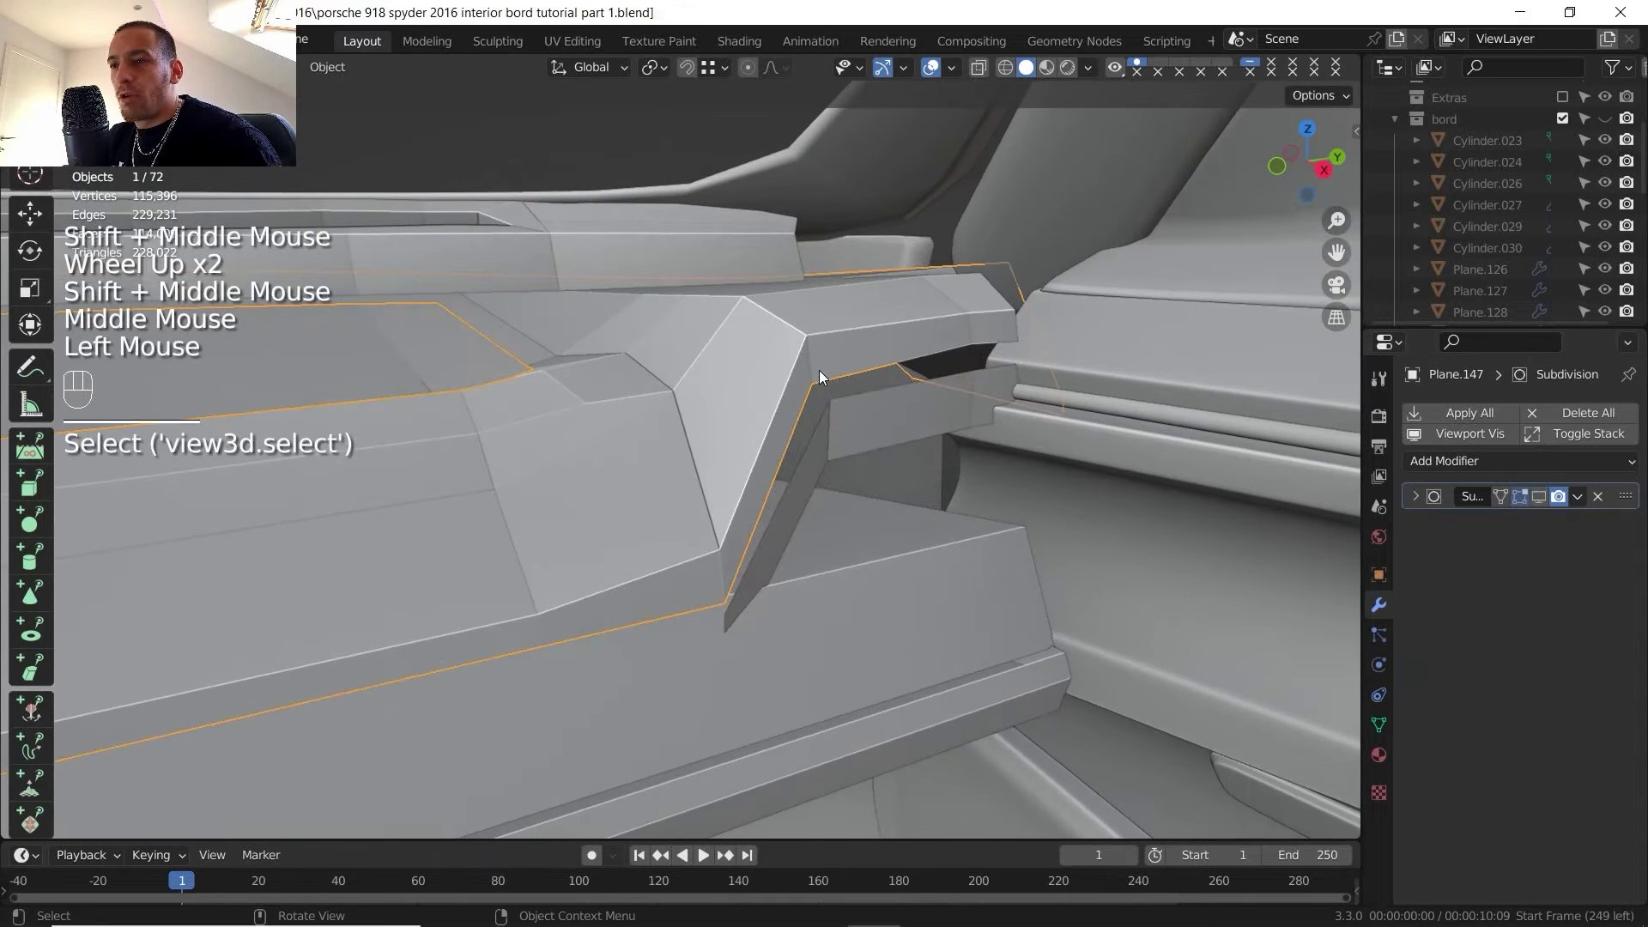
pyautogui.press('Tab')
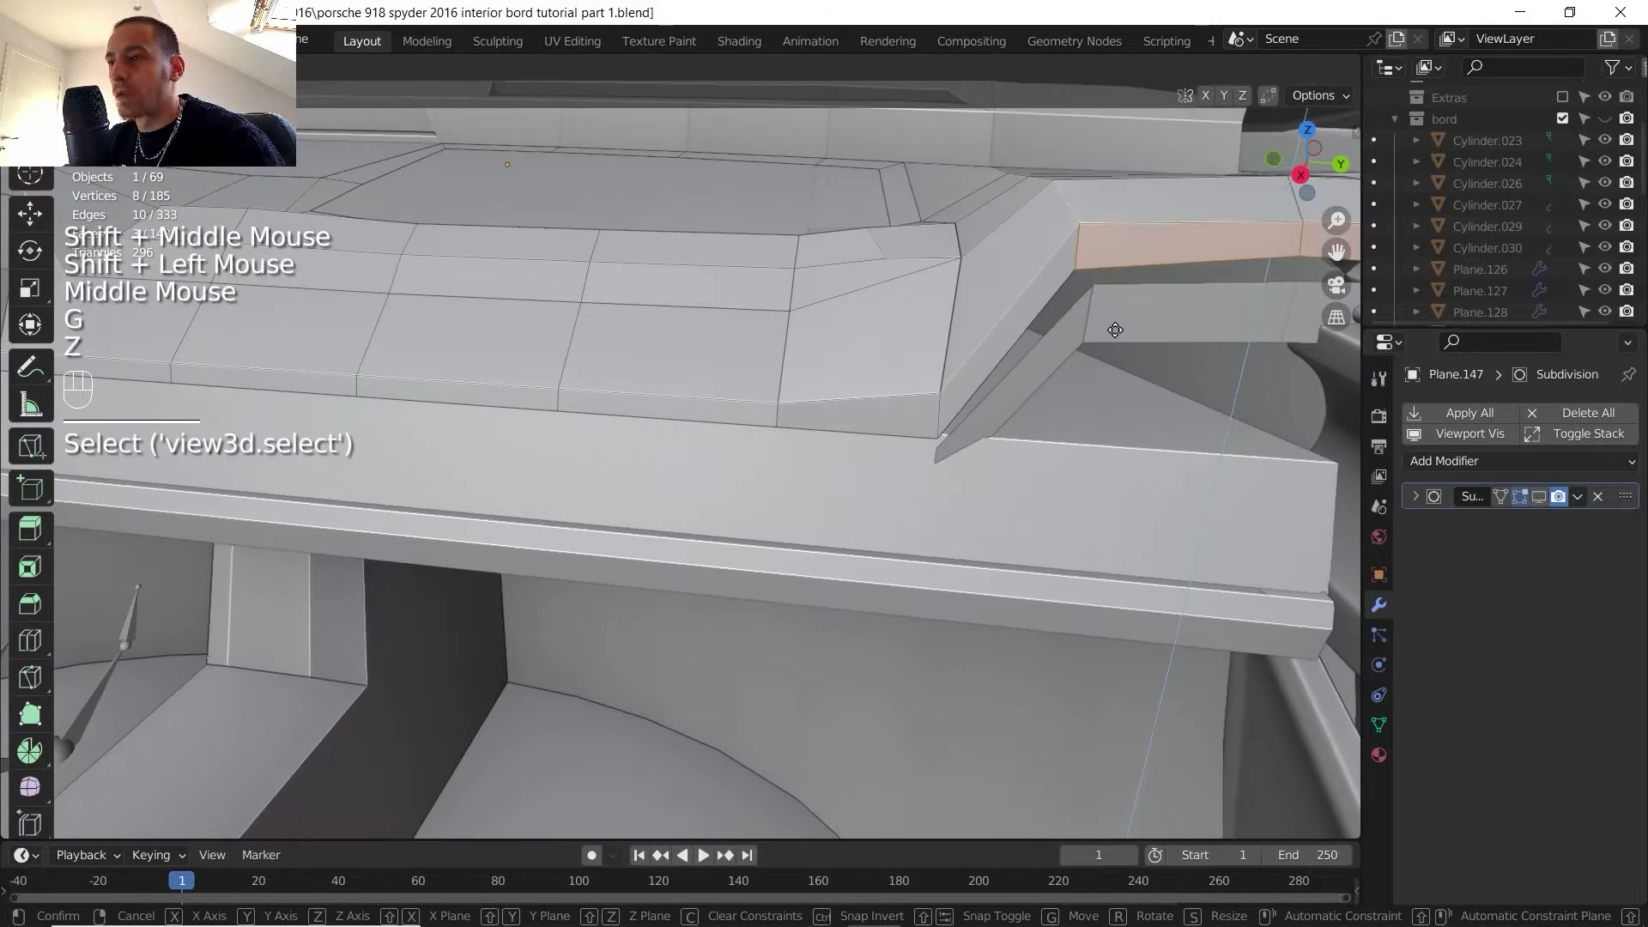
pyautogui.click(1112, 350)
# - Move the selected front edges at the dashboard's door end along X, shift the nearby corner along Y, and leave Edit Mode
pyautogui.keyDown('shift'); pyautogui.moveTo(1112, 350); pyautogui.dragTo(987, 344, button='middle'); pyautogui.keyUp('shift')
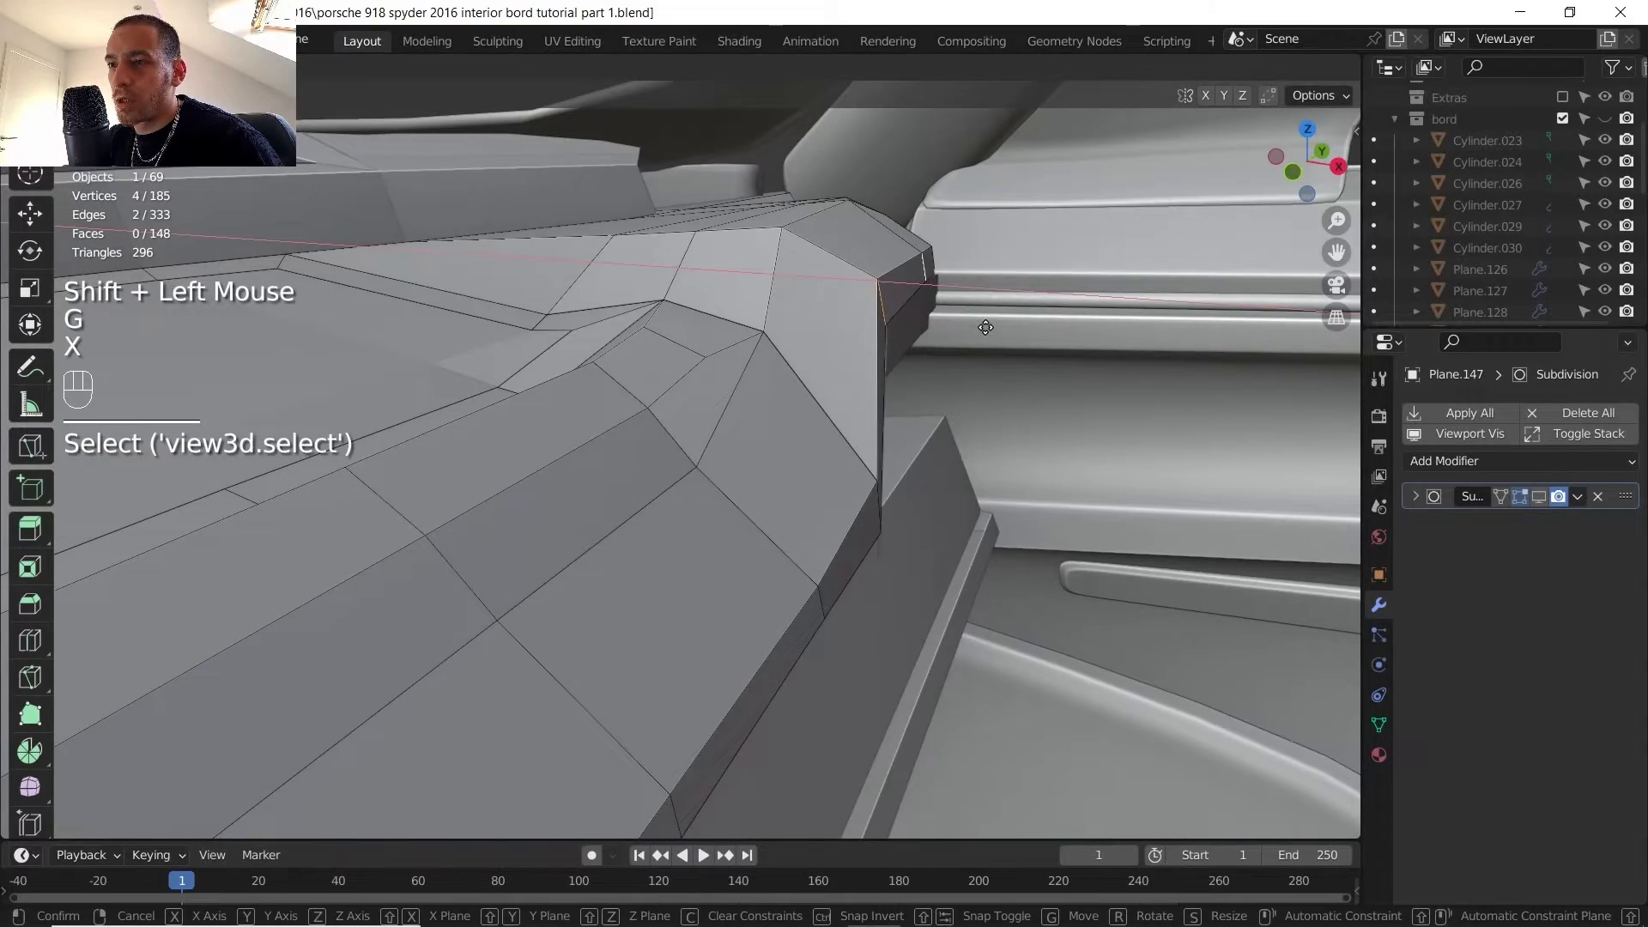
pyautogui.click(985, 327)
pyautogui.moveTo(986, 327); pyautogui.dragTo(893, 301, button='middle')
pyautogui.click(880, 292)
pyautogui.keyDown('shift'); pyautogui.moveTo(892, 301); pyautogui.dragTo(816, 343, button='middle'); pyautogui.keyUp('shift')
pyautogui.press('g')
pyautogui.press('y')
pyautogui.click(876, 288)
pyautogui.scroll(-1, 875, 288)
pyautogui.keyDown('shift'); pyautogui.moveTo(815, 343); pyautogui.dragTo(859, 408, button='middle'); pyautogui.keyUp('shift')
pyautogui.press('Tab')
# - Open the strip beneath the upper dashboard for editing and move its lower edge chain about 8 mm along X
pyautogui.scroll(-3, 858, 408)
pyautogui.keyDown('shift'); pyautogui.moveTo(858, 408); pyautogui.dragTo(1178, 410, button='middle'); pyautogui.keyUp('shift')
pyautogui.scroll(3, 802, 398)
pyautogui.keyDown('shift'); pyautogui.moveTo(802, 399); pyautogui.dragTo(909, 470, button='middle'); pyautogui.keyUp('shift')
pyautogui.moveTo(908, 470); pyautogui.dragTo(913, 477, button='middle')
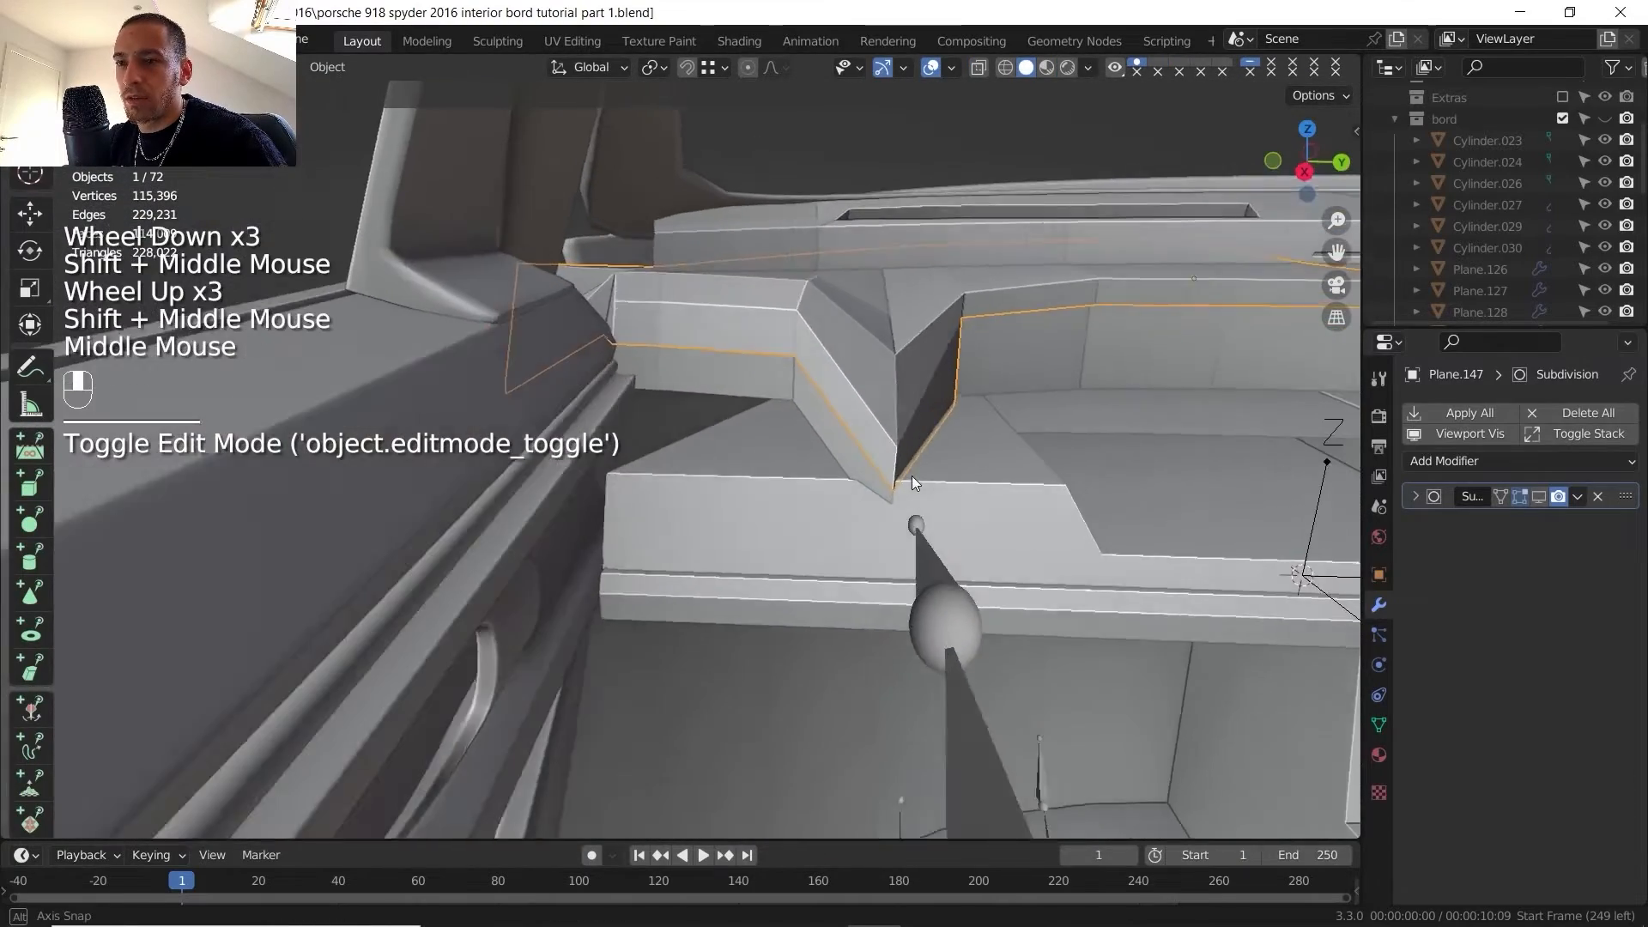
pyautogui.scroll(2, 776, 410)
pyautogui.keyDown('shift'); pyautogui.moveTo(776, 411); pyautogui.dragTo(767, 454, button='middle'); pyautogui.keyUp('shift')
pyautogui.scroll(-1, 757, 415)
pyautogui.click(795, 345)
pyautogui.press('Tab')
pyautogui.press('g')
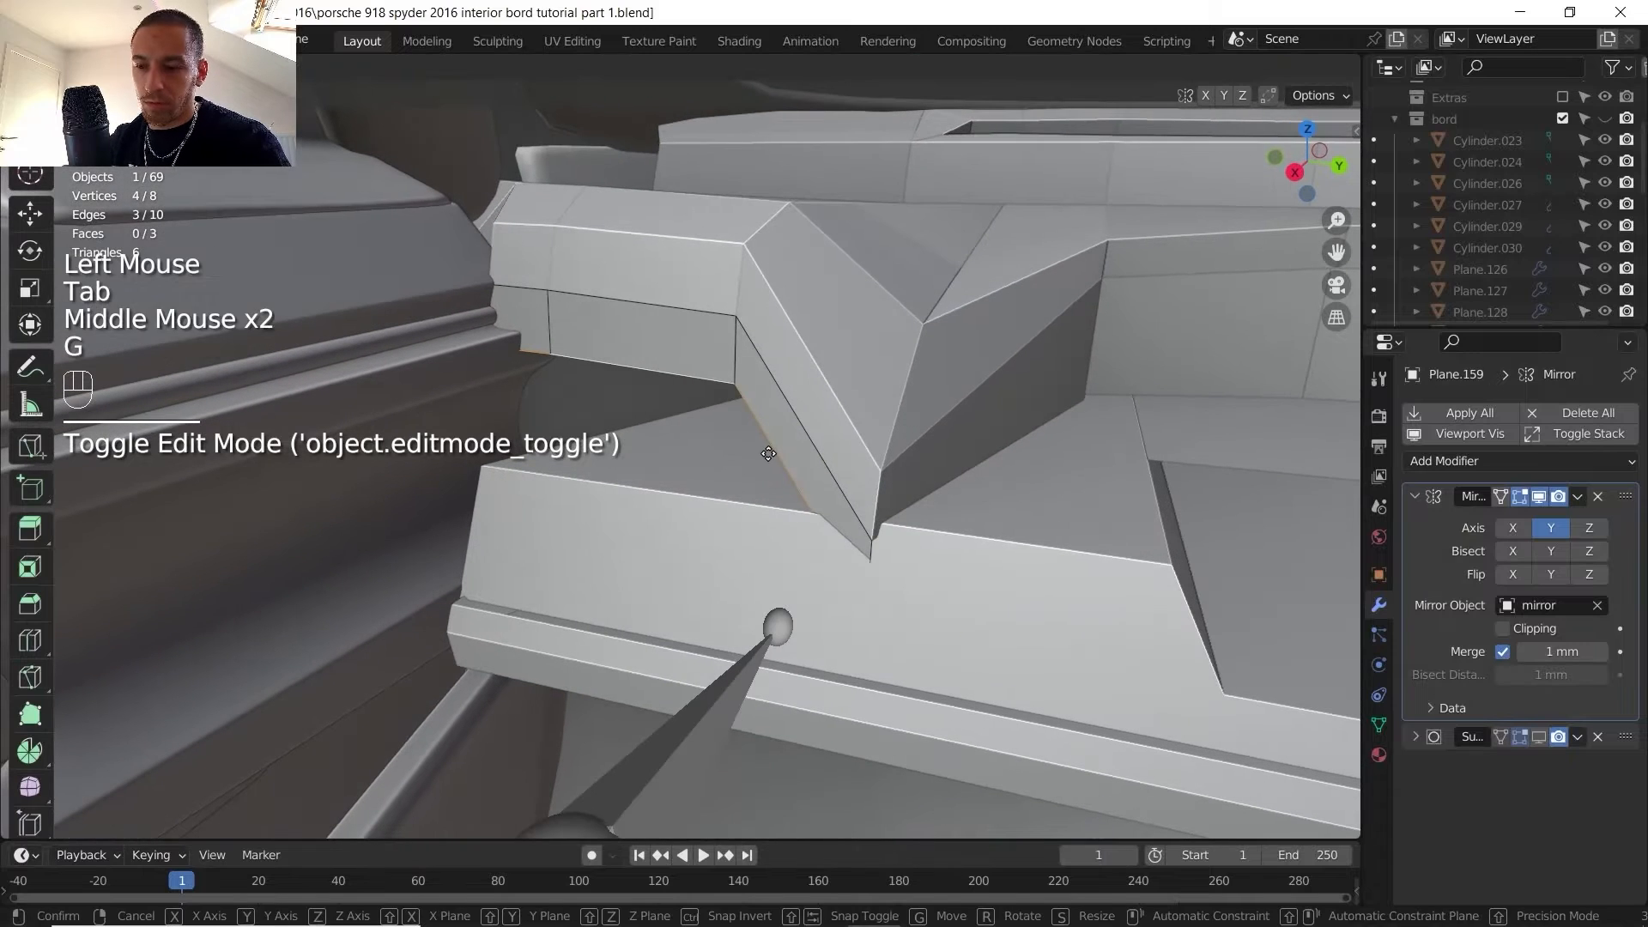
pyautogui.press('x')
pyautogui.click(760, 465)
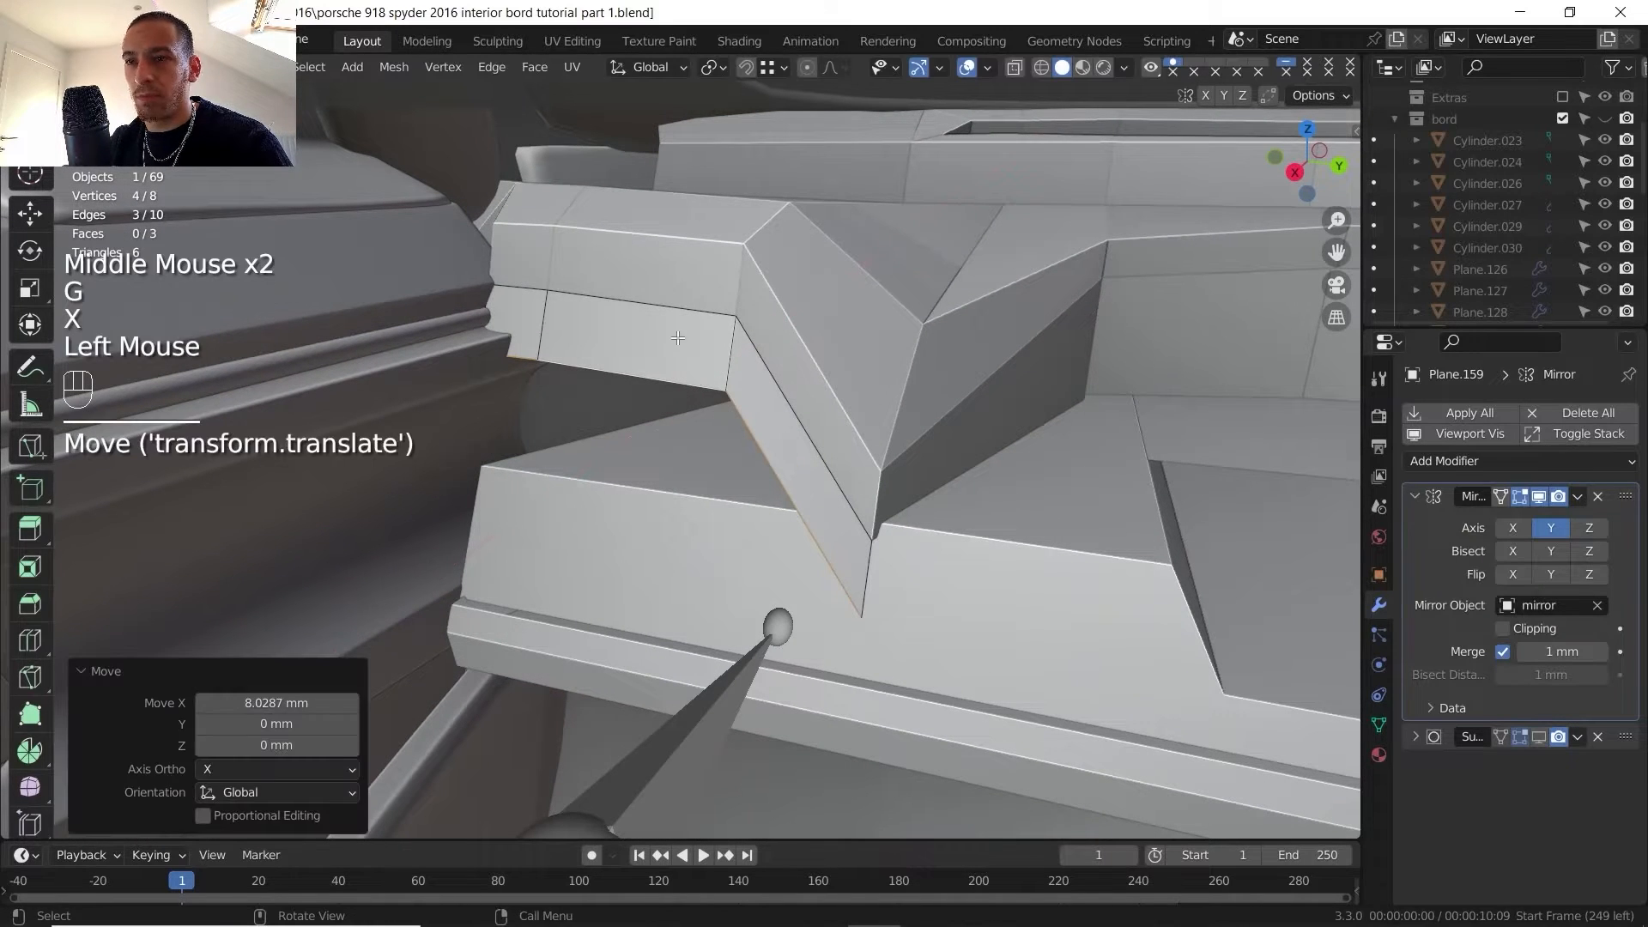
# - In vertex mode, slide the strip's two outer bottom vertices inward along the lower edge, the outermost by a factor of about 0.278
pyautogui.press('1')
pyautogui.click(522, 340)
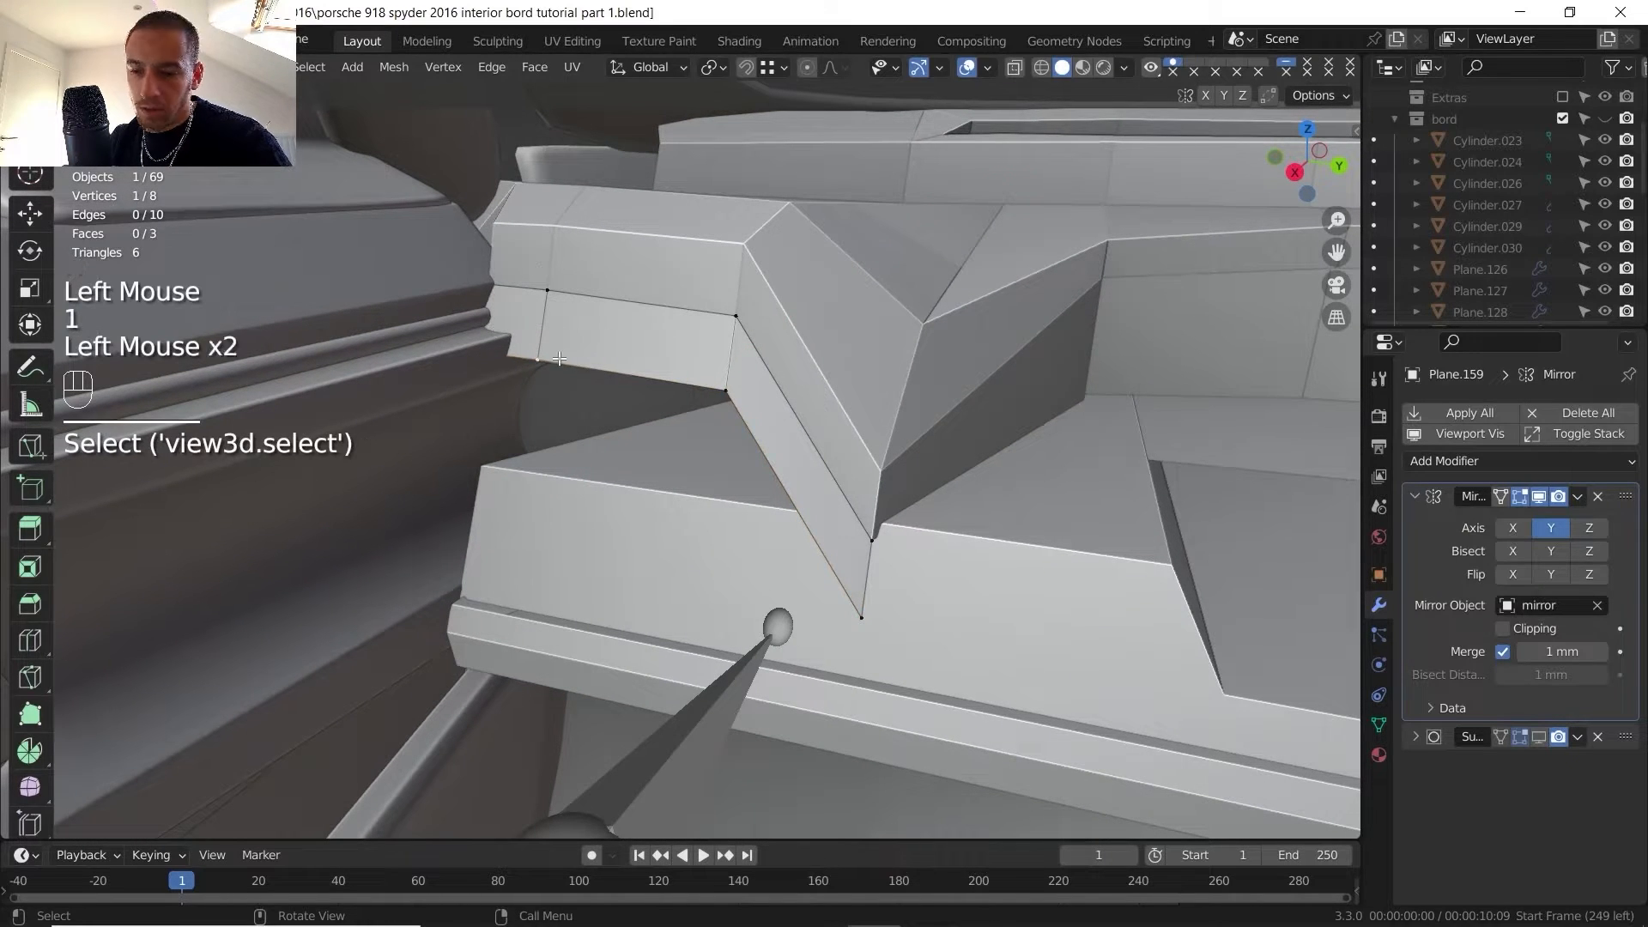
pyautogui.press('g')
pyautogui.press('g')
pyautogui.click(601, 371)
pyautogui.click(496, 349)
pyautogui.press('g')
pyautogui.press('g')
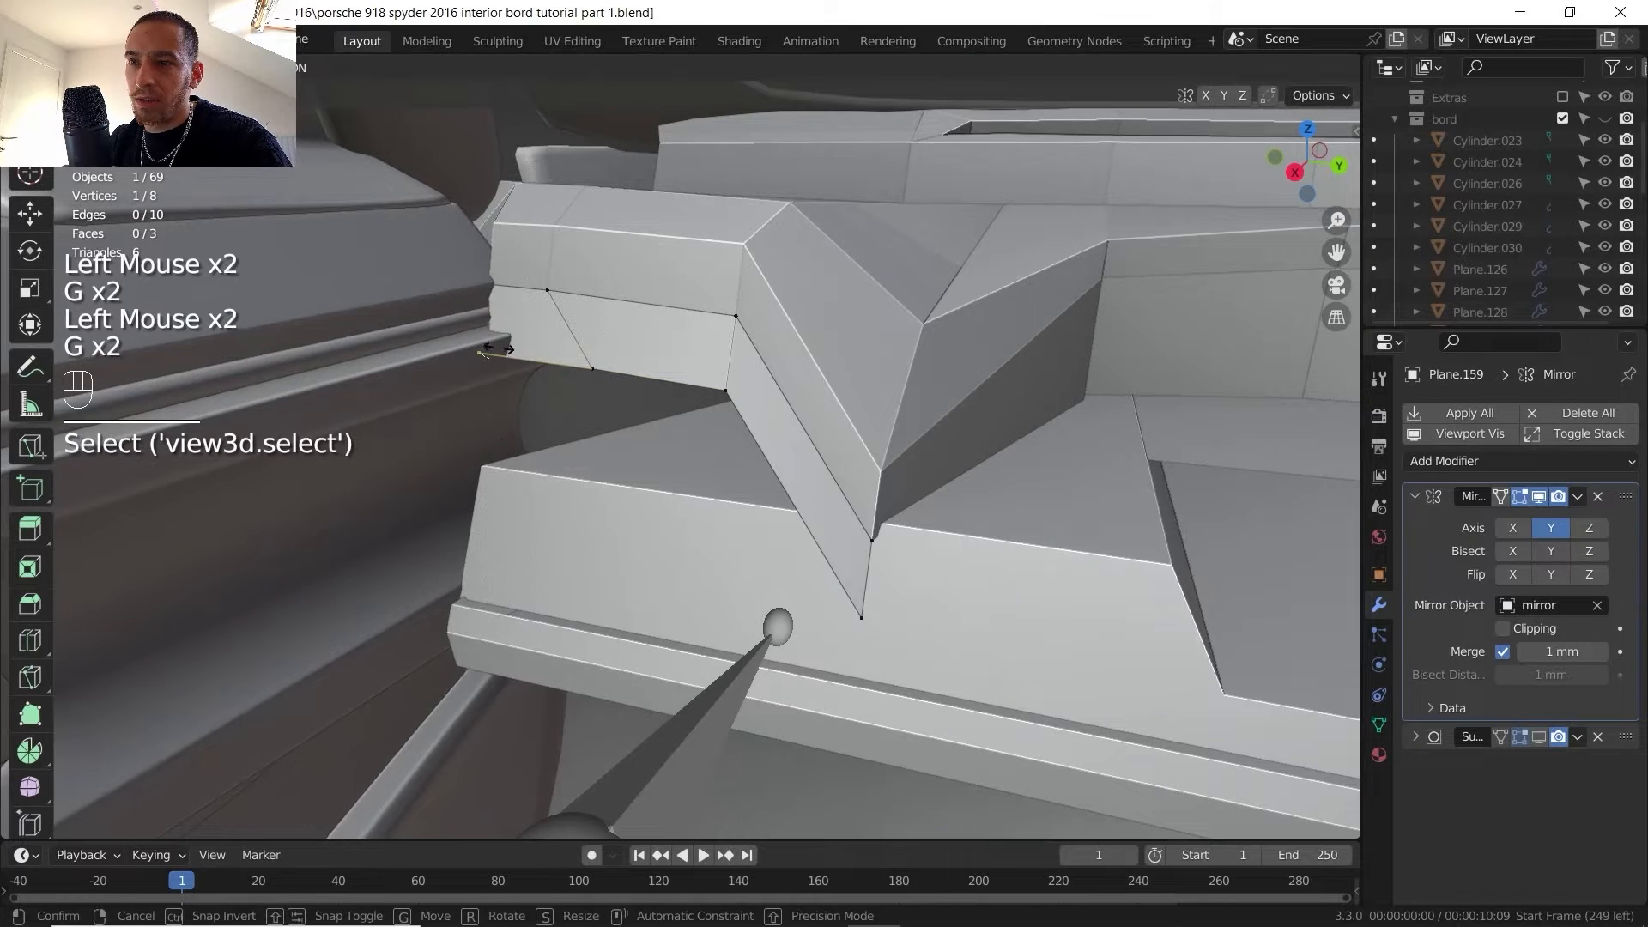
pyautogui.click(515, 359)
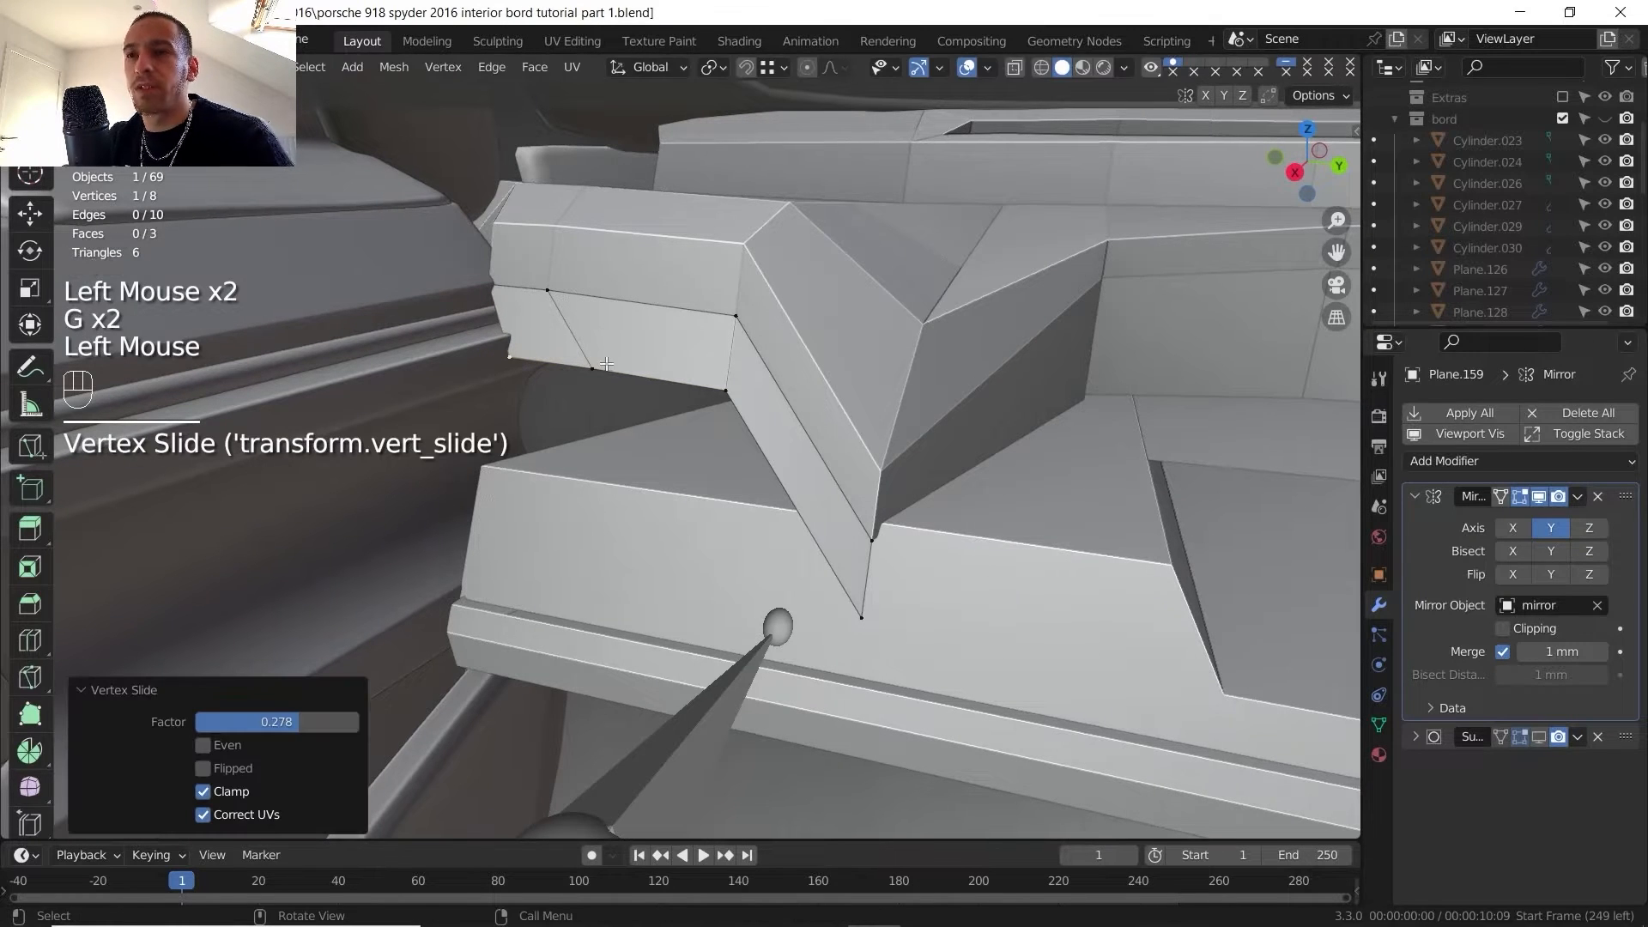
# - Move three bottom vertices of the strip down about 52 mm along Z to form a deeper side panel, and adjust them along X
pyautogui.keyDown('shift'); pyautogui.click(594, 371); pyautogui.keyUp('shift')
pyautogui.keyDown('shift'); pyautogui.click(722, 392); pyautogui.keyUp('shift')
pyautogui.moveTo(678, 425); pyautogui.dragTo(573, 446, button='middle')
pyautogui.press('g')
pyautogui.press('z')
pyautogui.click(579, 596)
pyautogui.press('g')
pyautogui.press('x')
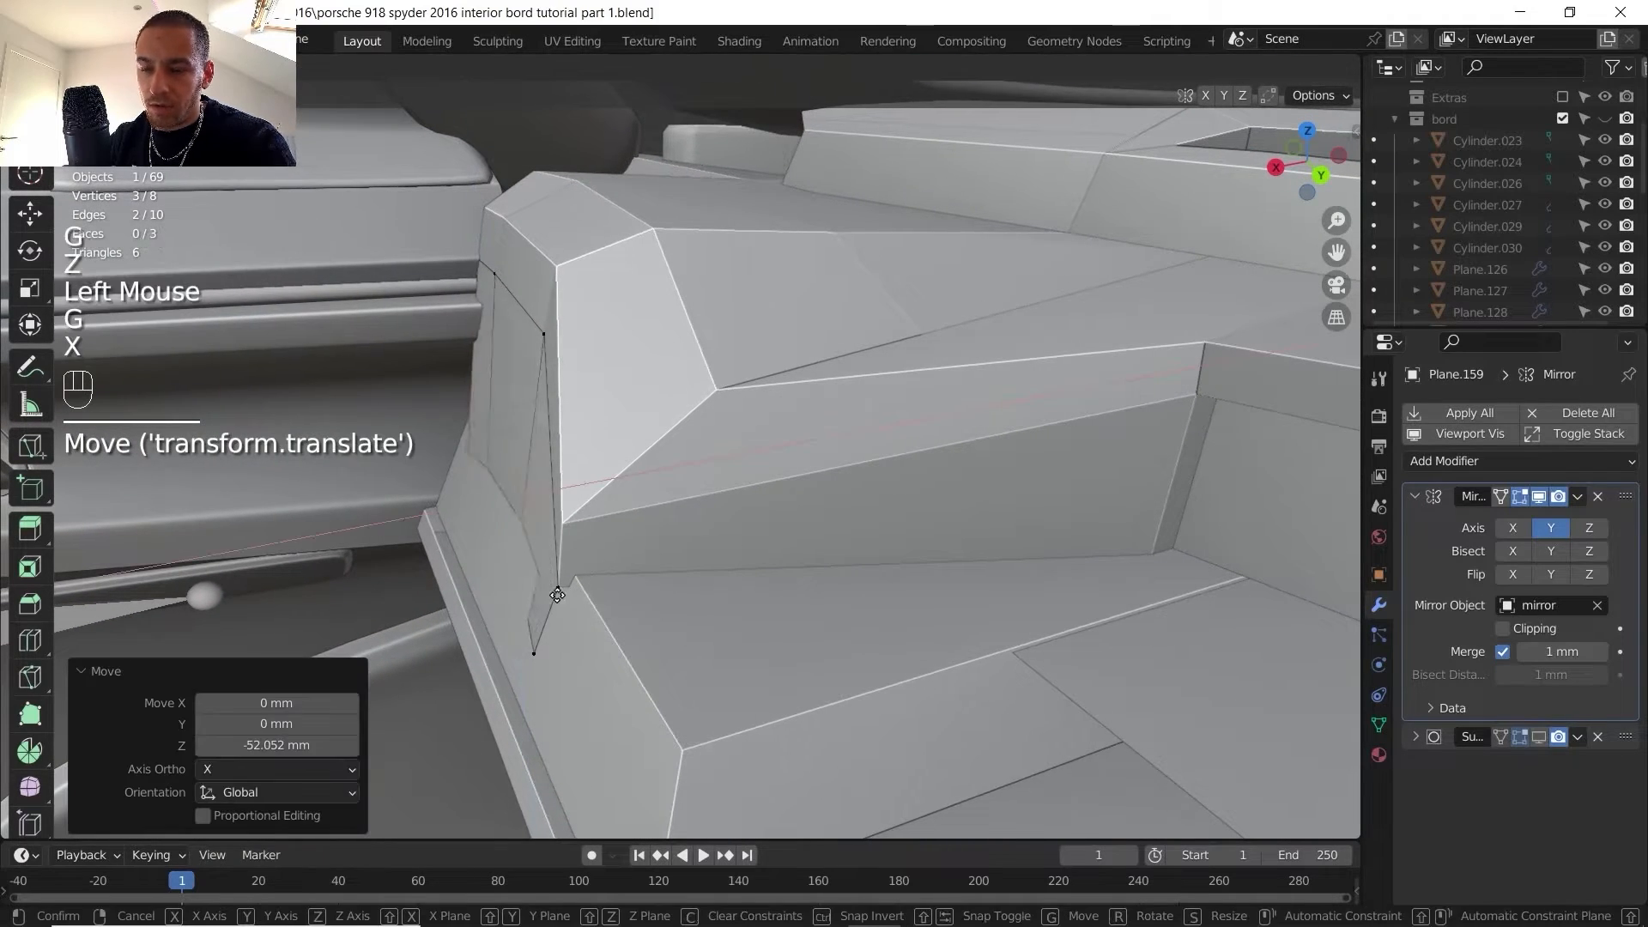
pyautogui.click(551, 587)
# - Switch to the photo viewer and examine the dashboard's door end in the steering wheel photo and the next interior photo
pyautogui.click(927, 906)
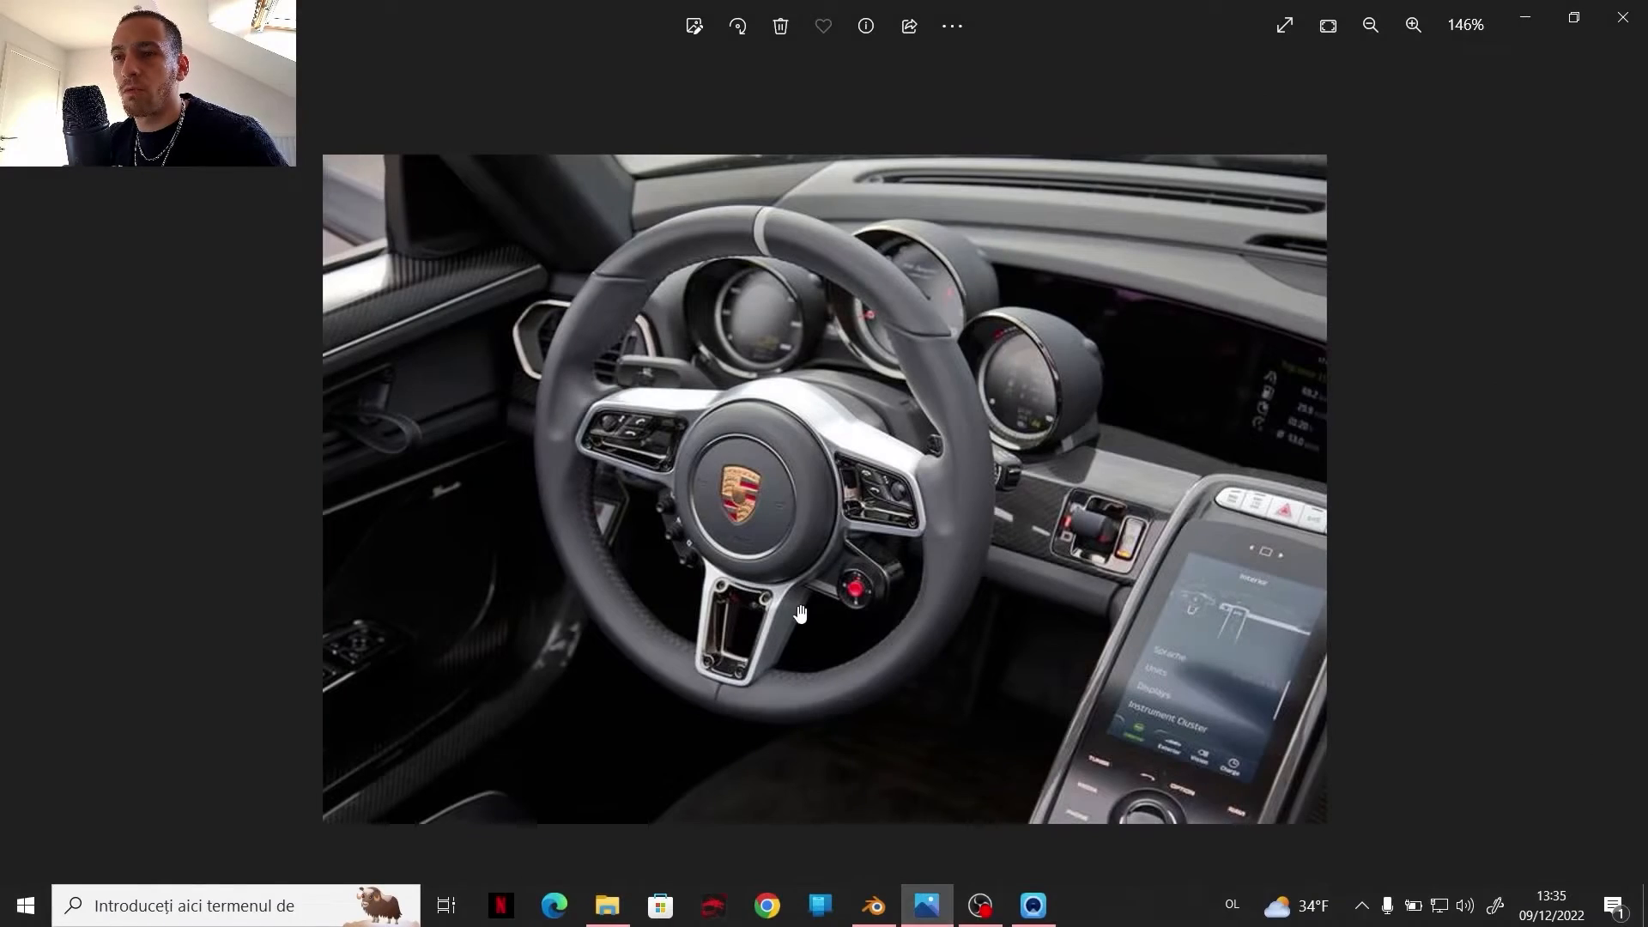
pyautogui.scroll(2, 592, 335)
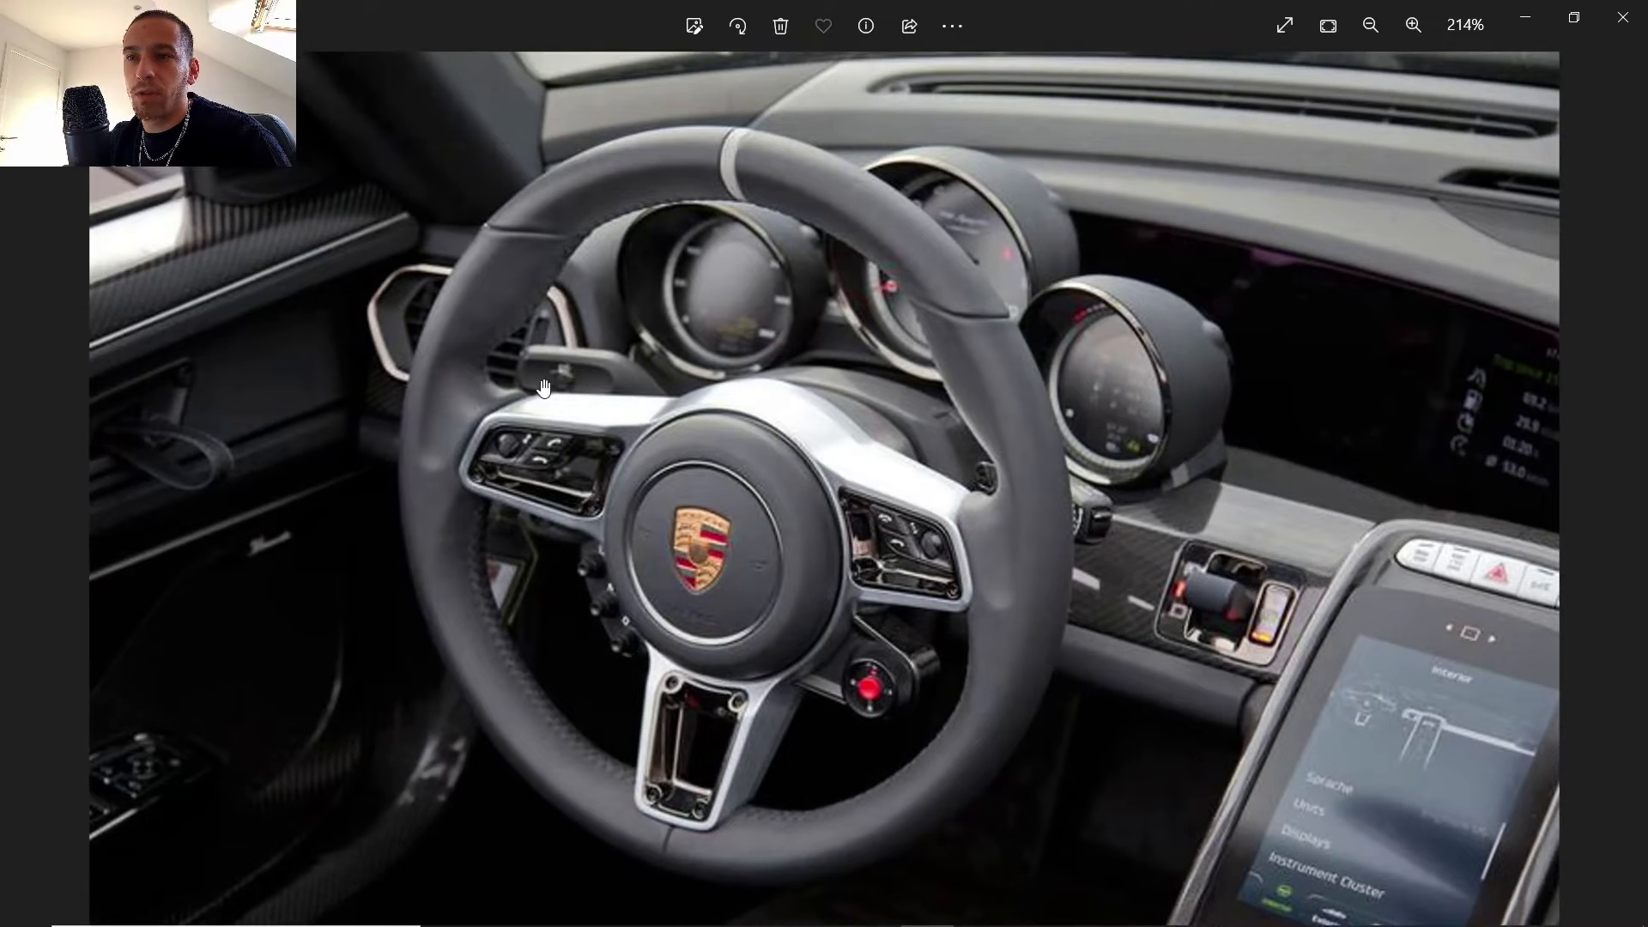
pyautogui.click(1616, 494)
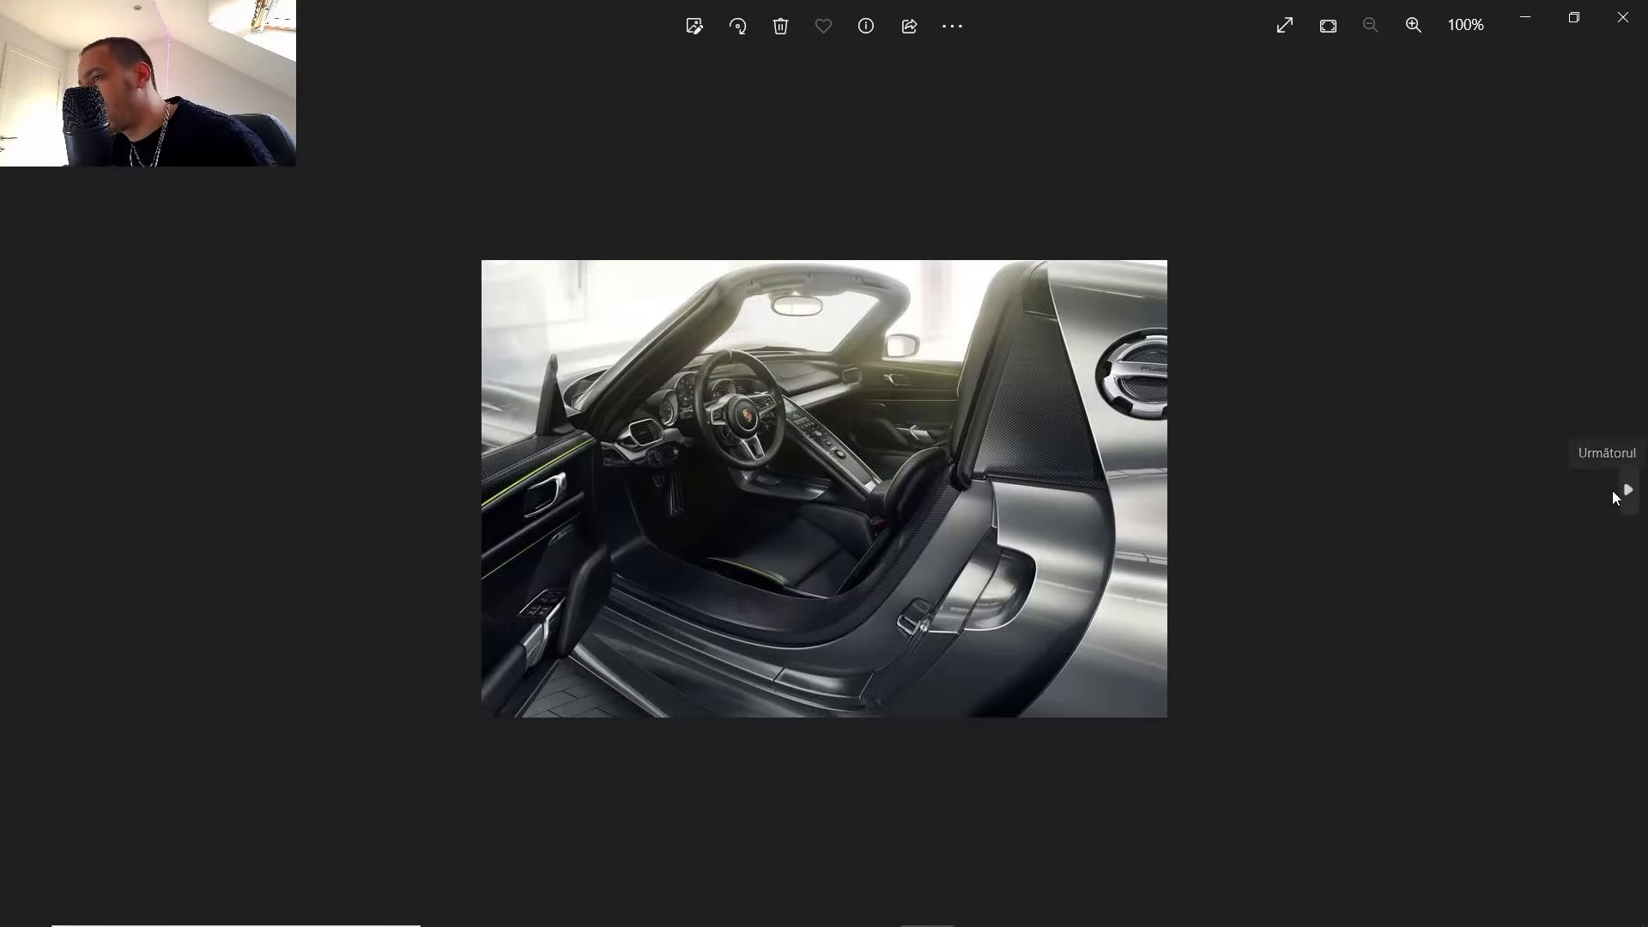
pyautogui.scroll(8, 692, 432)
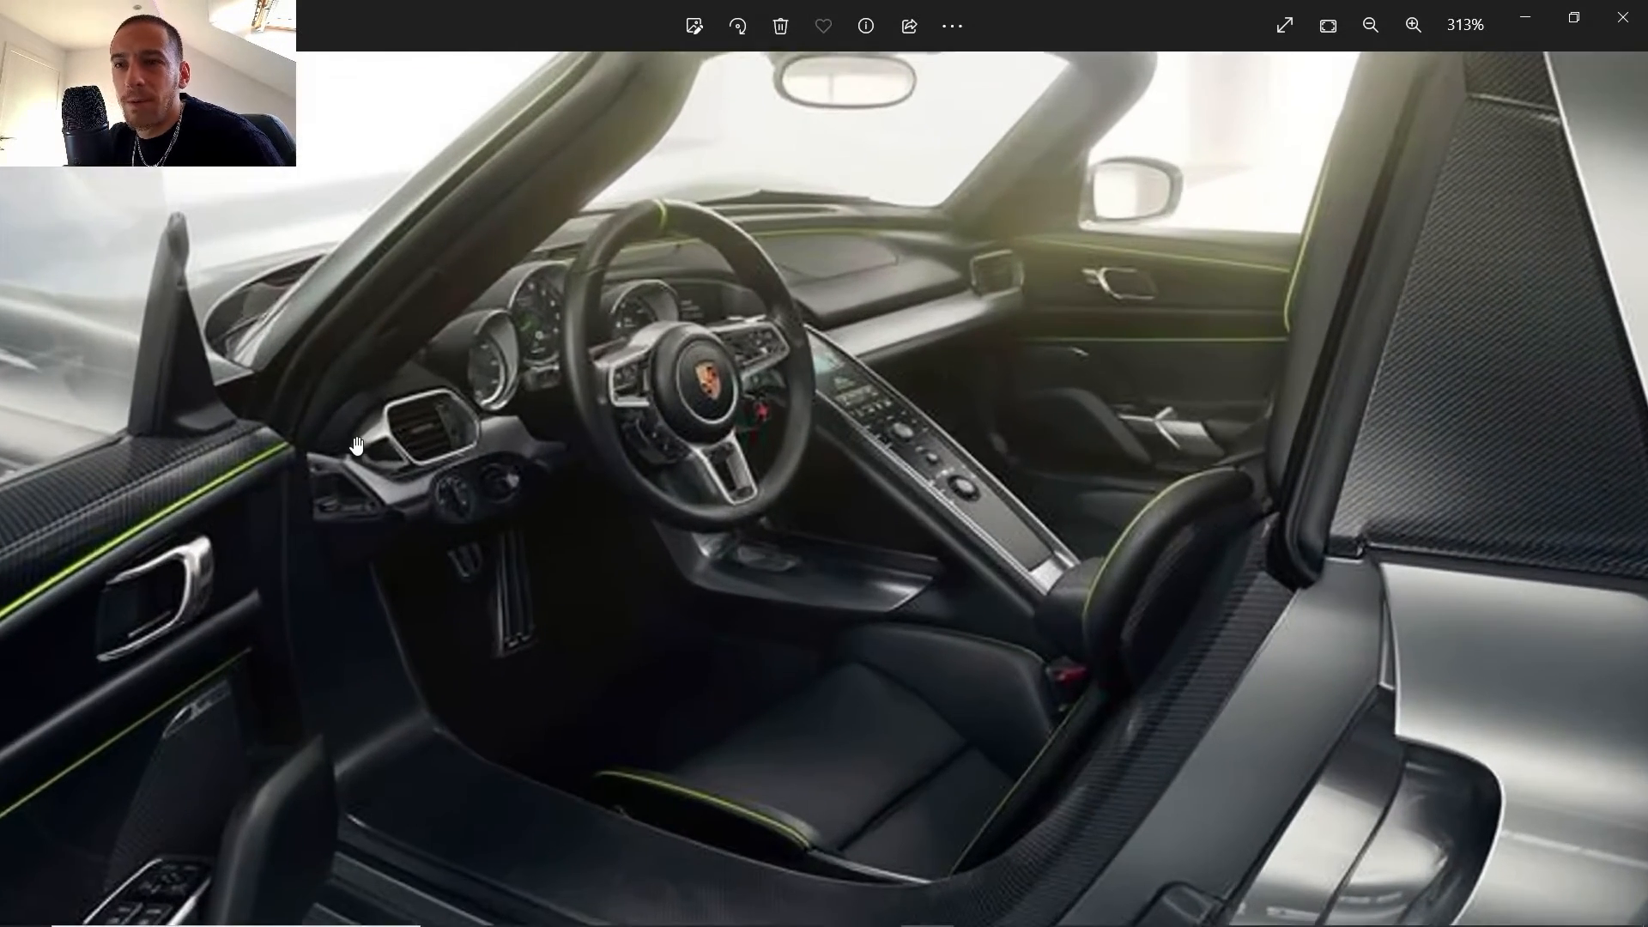
pyautogui.scroll(1, 368, 458)
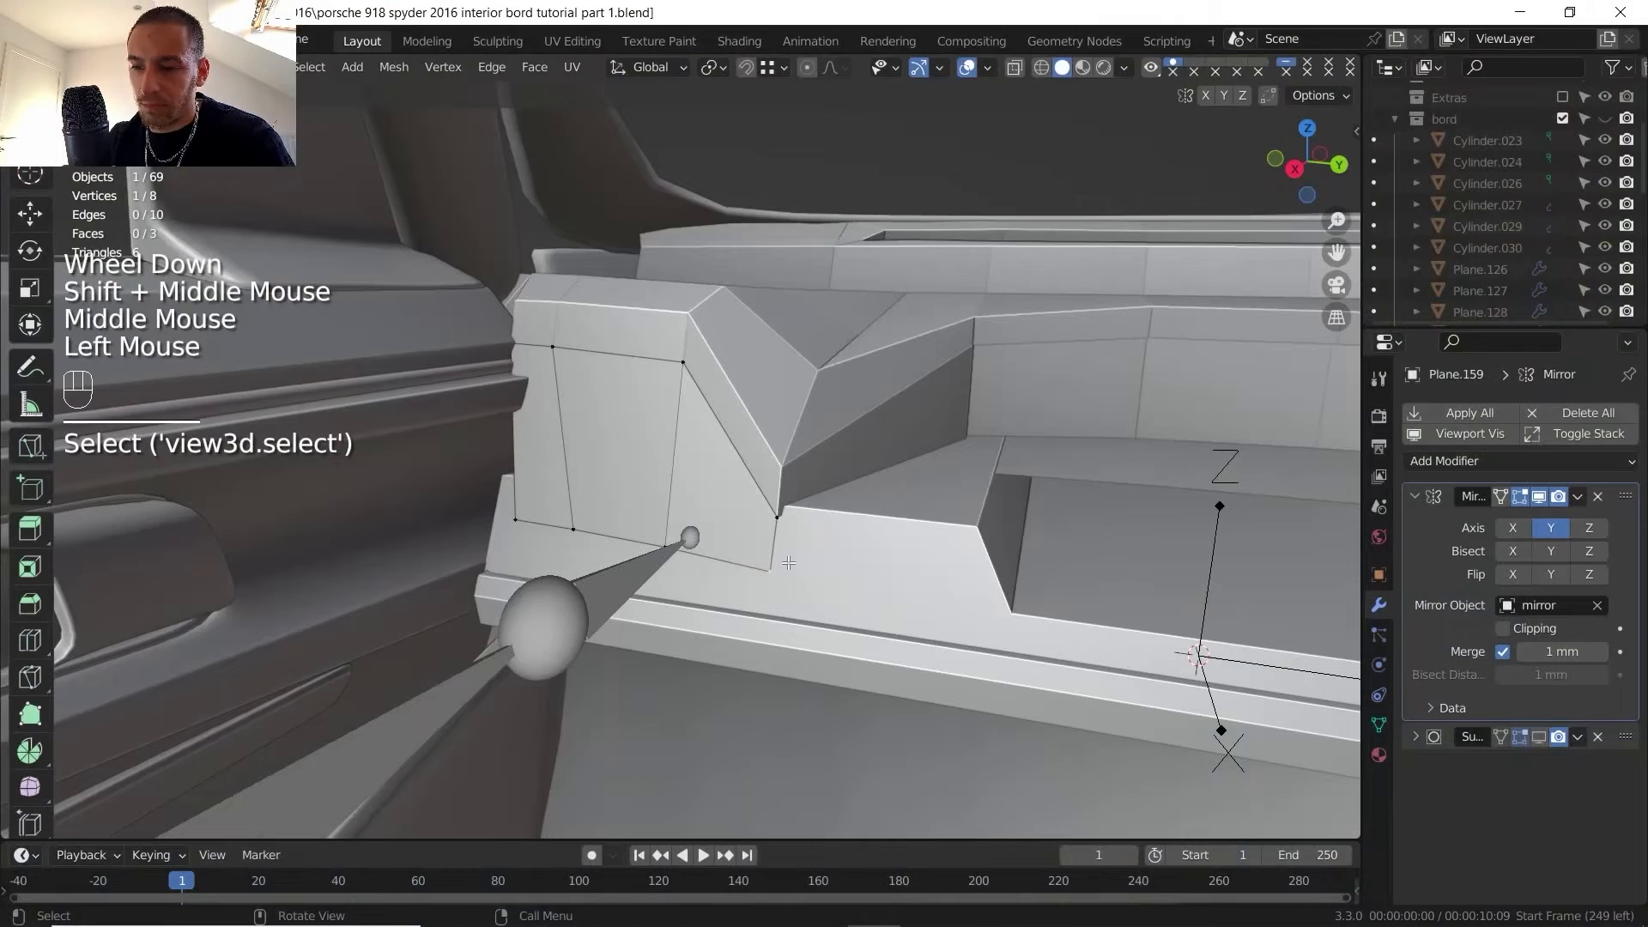
# - Slide the side panel's inner bottom corner vertex along the lower edge by a factor of about 0.356
pyautogui.press('g')
pyautogui.press('g')
pyautogui.click(798, 479)
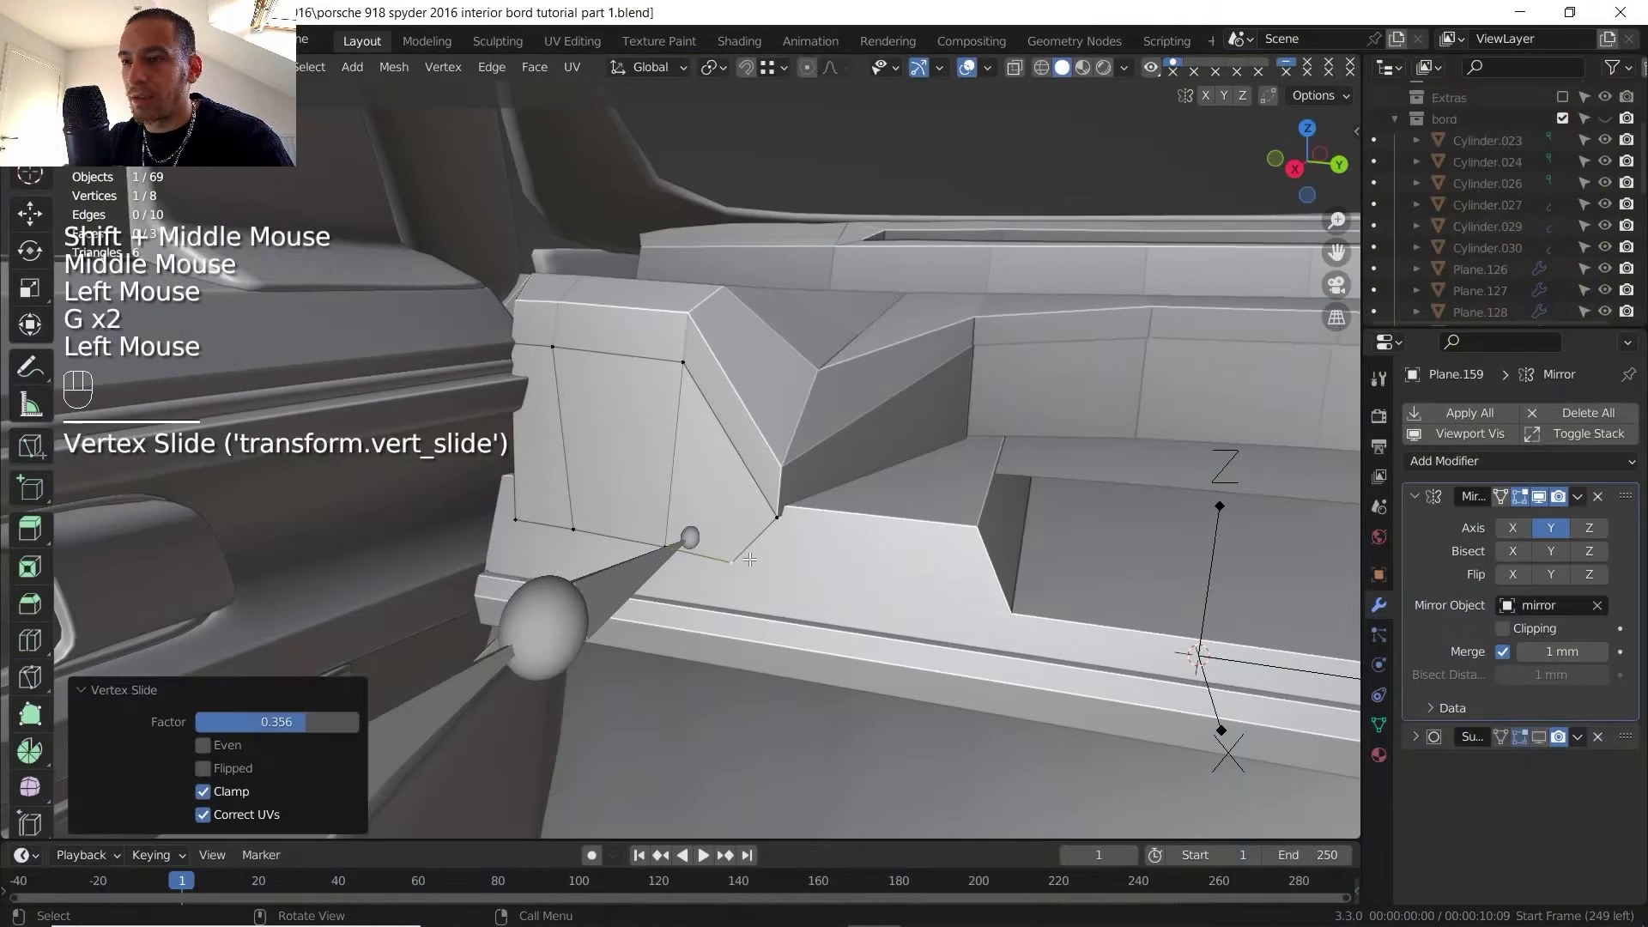
pyautogui.moveTo(798, 479); pyautogui.dragTo(766, 531, button='middle')
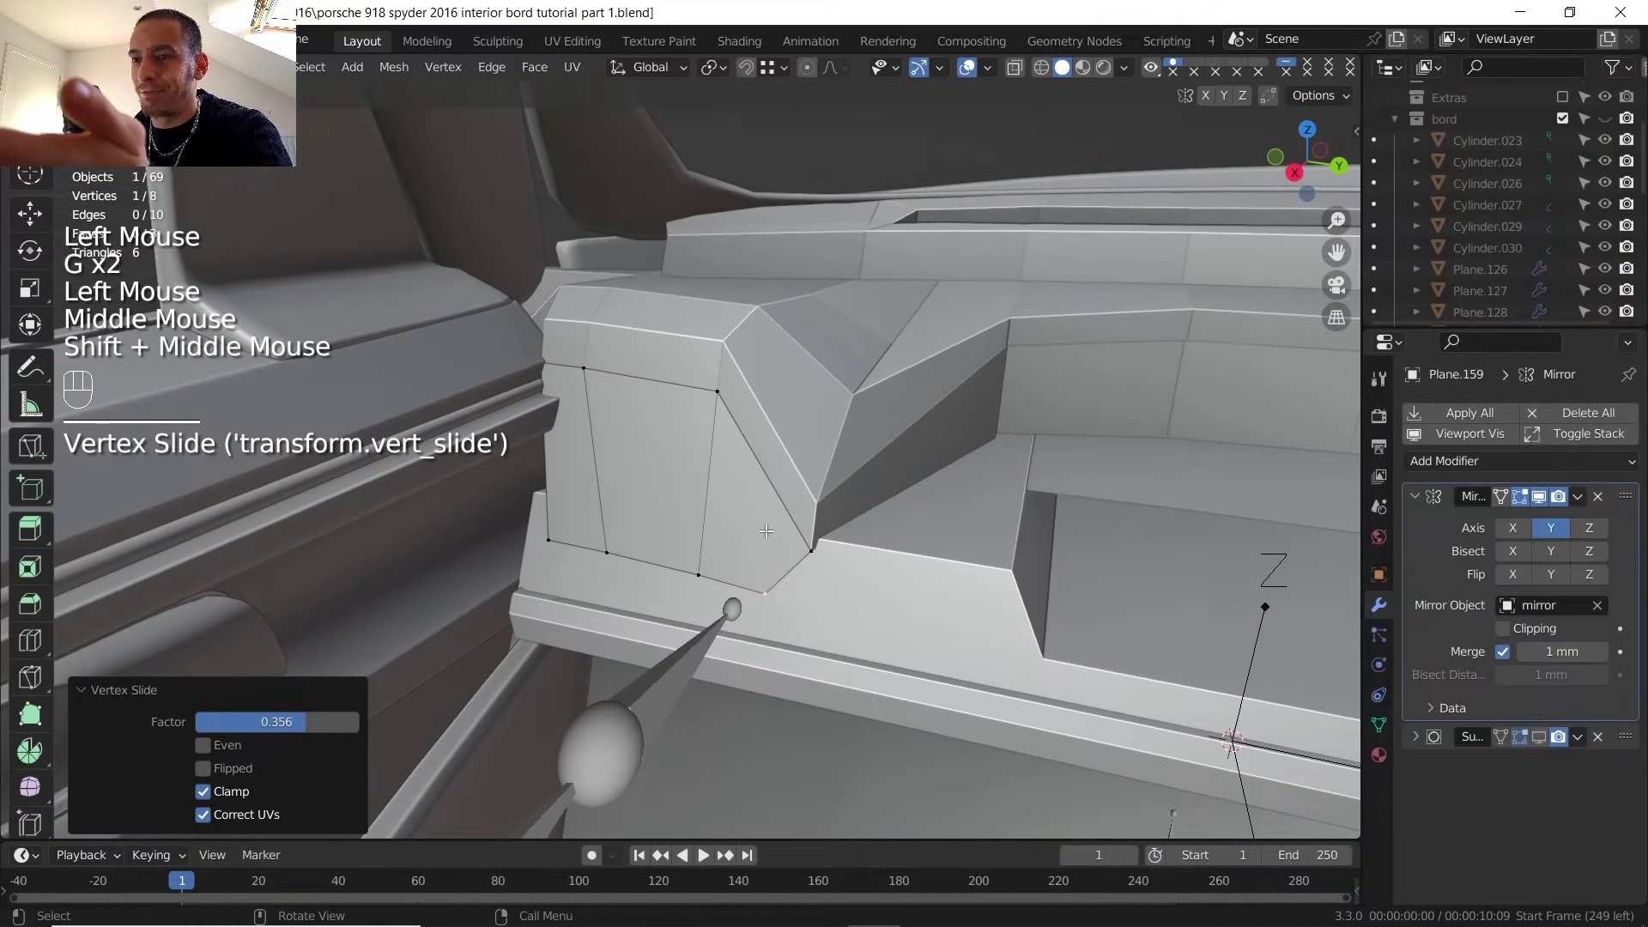
# - Select the three outer vertices of the side panel's lower edge and lower them about 3.5 mm along Z
pyautogui.click(700, 566)
pyautogui.keyDown('ctrl'); pyautogui.click(613, 562); pyautogui.keyUp('ctrl')
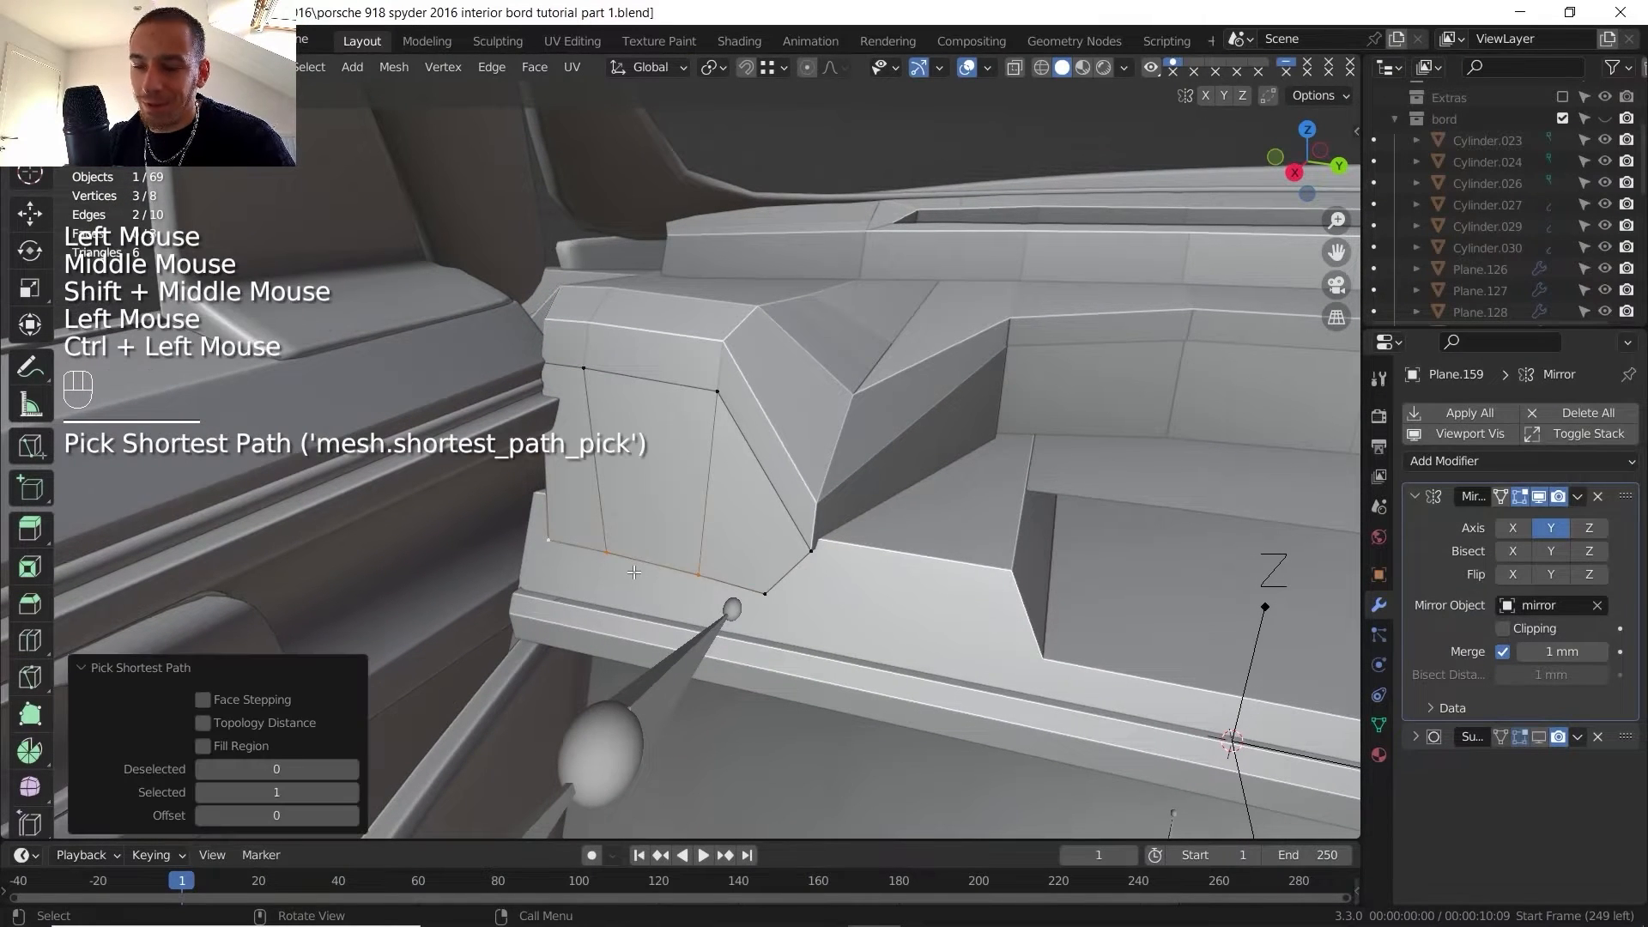
pyautogui.press('g')
pyautogui.press('z')
pyautogui.click(633, 572)
pyautogui.moveTo(633, 571); pyautogui.dragTo(731, 453, button='middle')
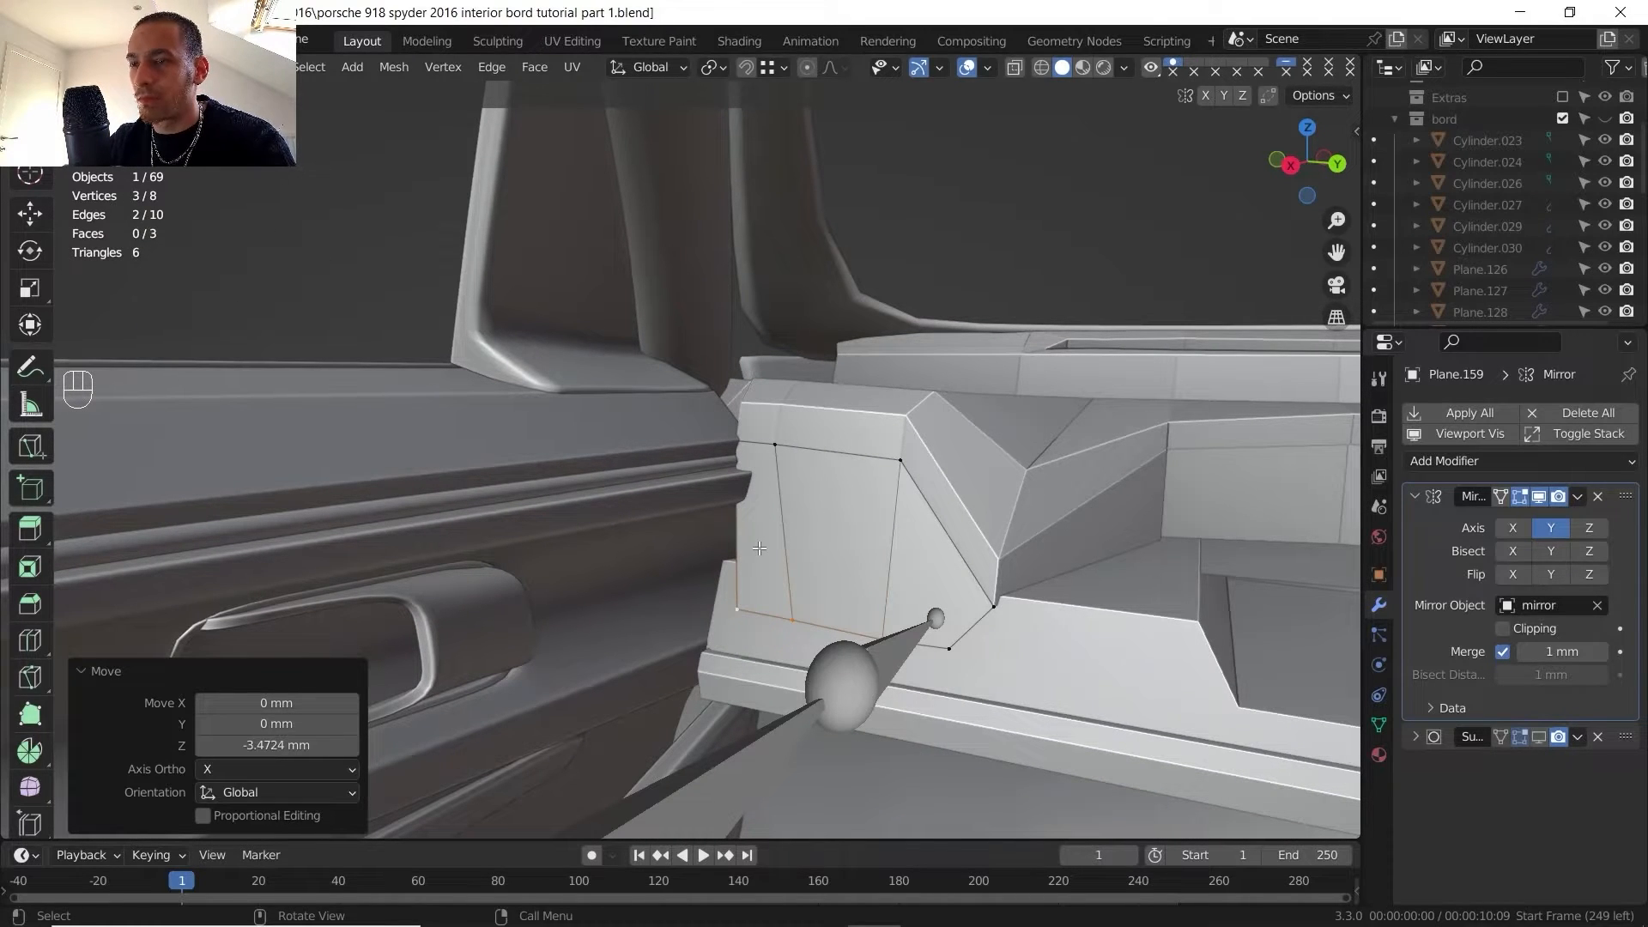
# - Slide the side panel's outer bottom vertex upward by a factor of about 0.683, and move the adjacent bottom vertex outward along Y
pyautogui.click(740, 606)
pyautogui.press('g')
pyautogui.press('g')
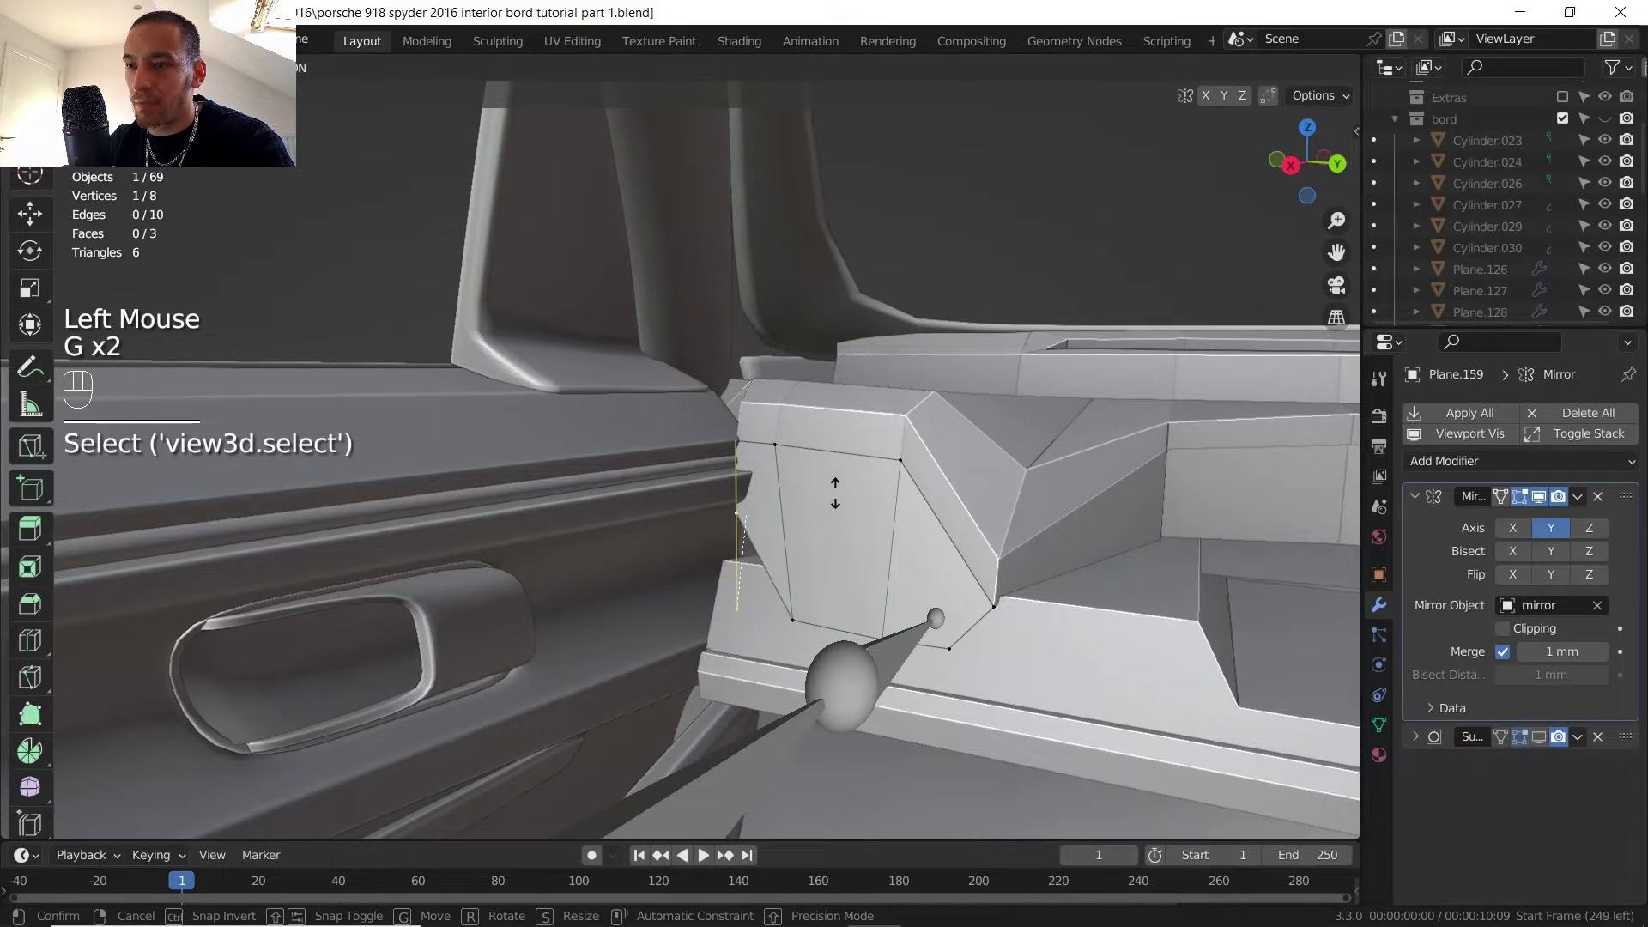
pyautogui.click(838, 475)
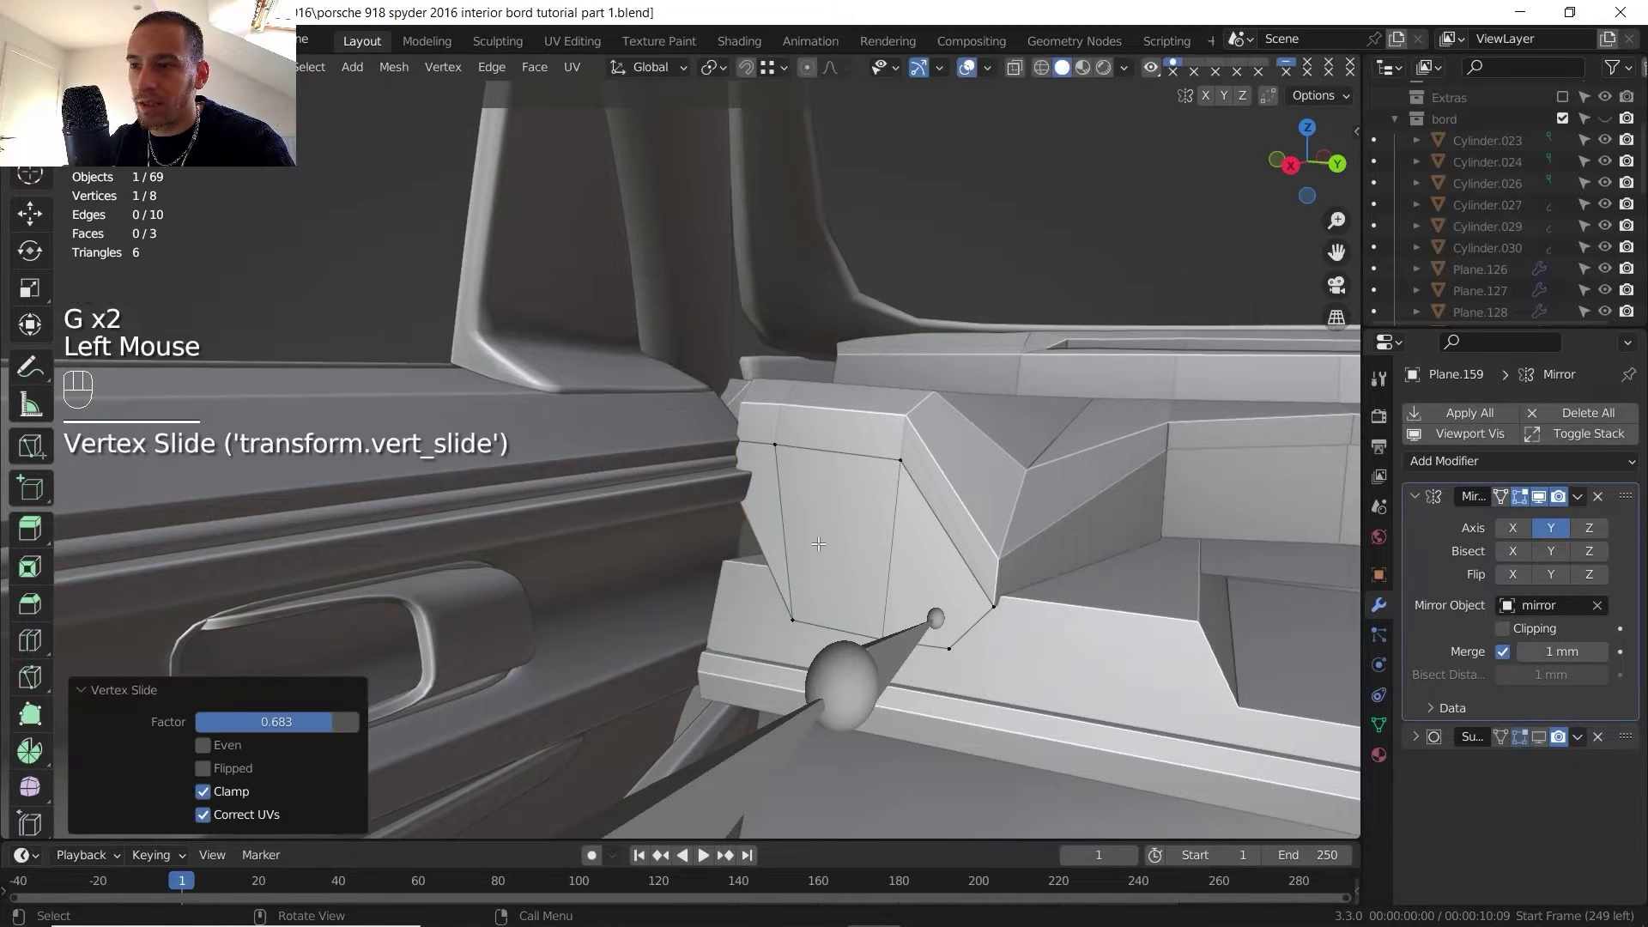
pyautogui.click(802, 605)
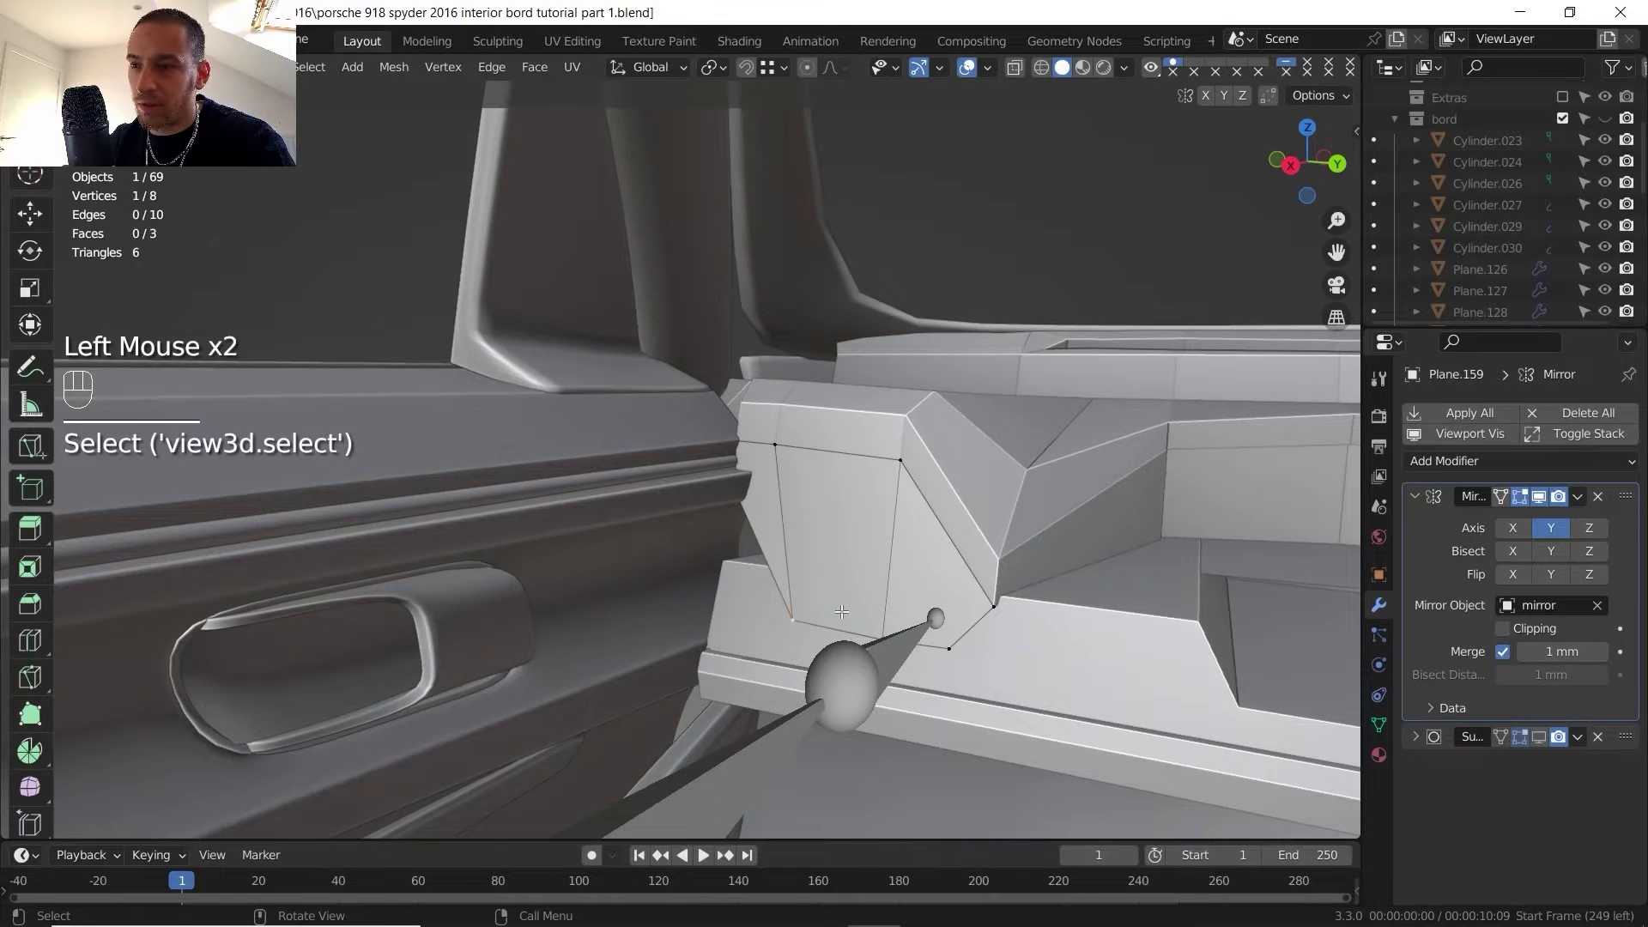
pyautogui.press('g')
pyautogui.press('y')
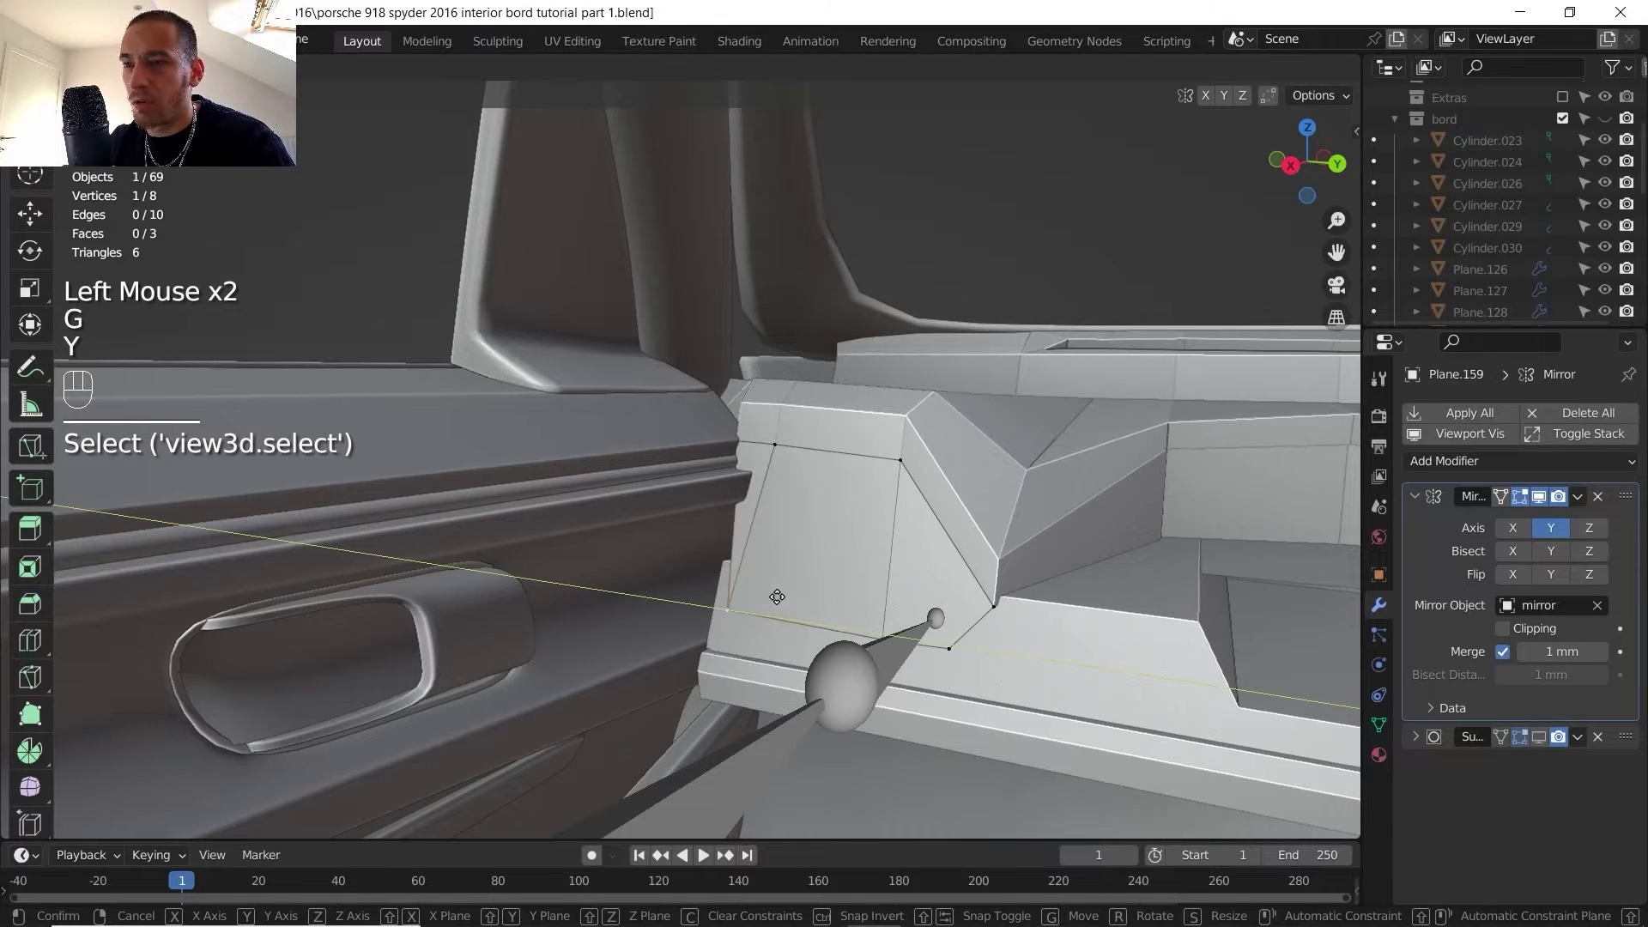
pyautogui.click(779, 540)
# - Slide the side panel's two outer top vertices inward along the upper edge, the outermost by a factor of about 0.393
pyautogui.click(804, 487)
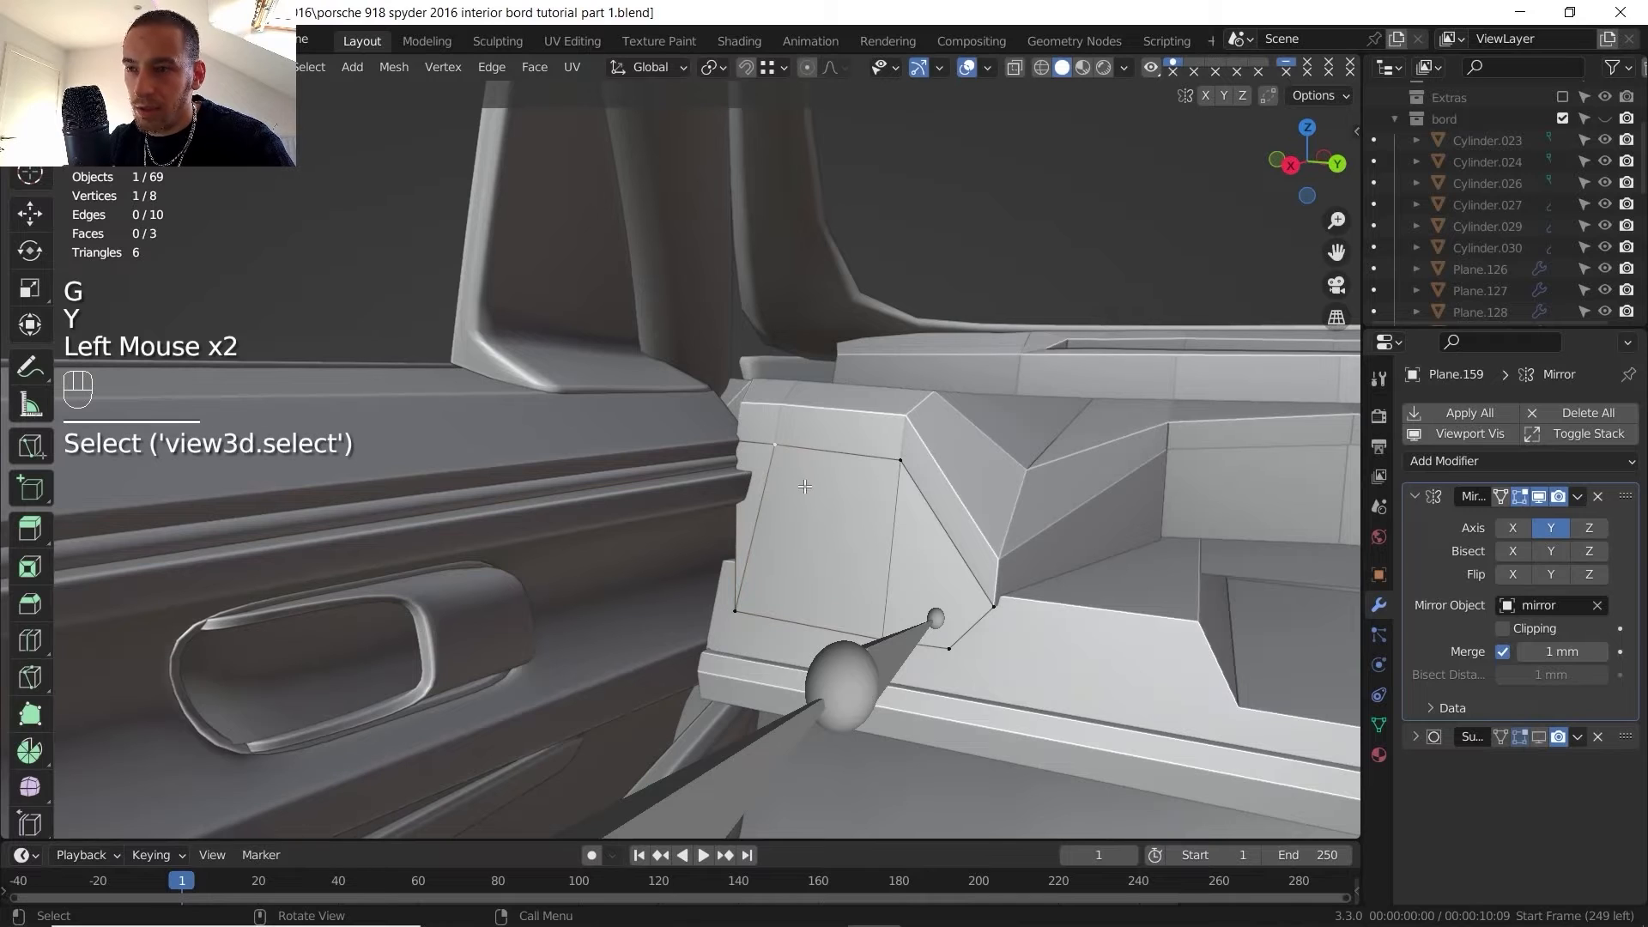
pyautogui.press('g')
pyautogui.press('g')
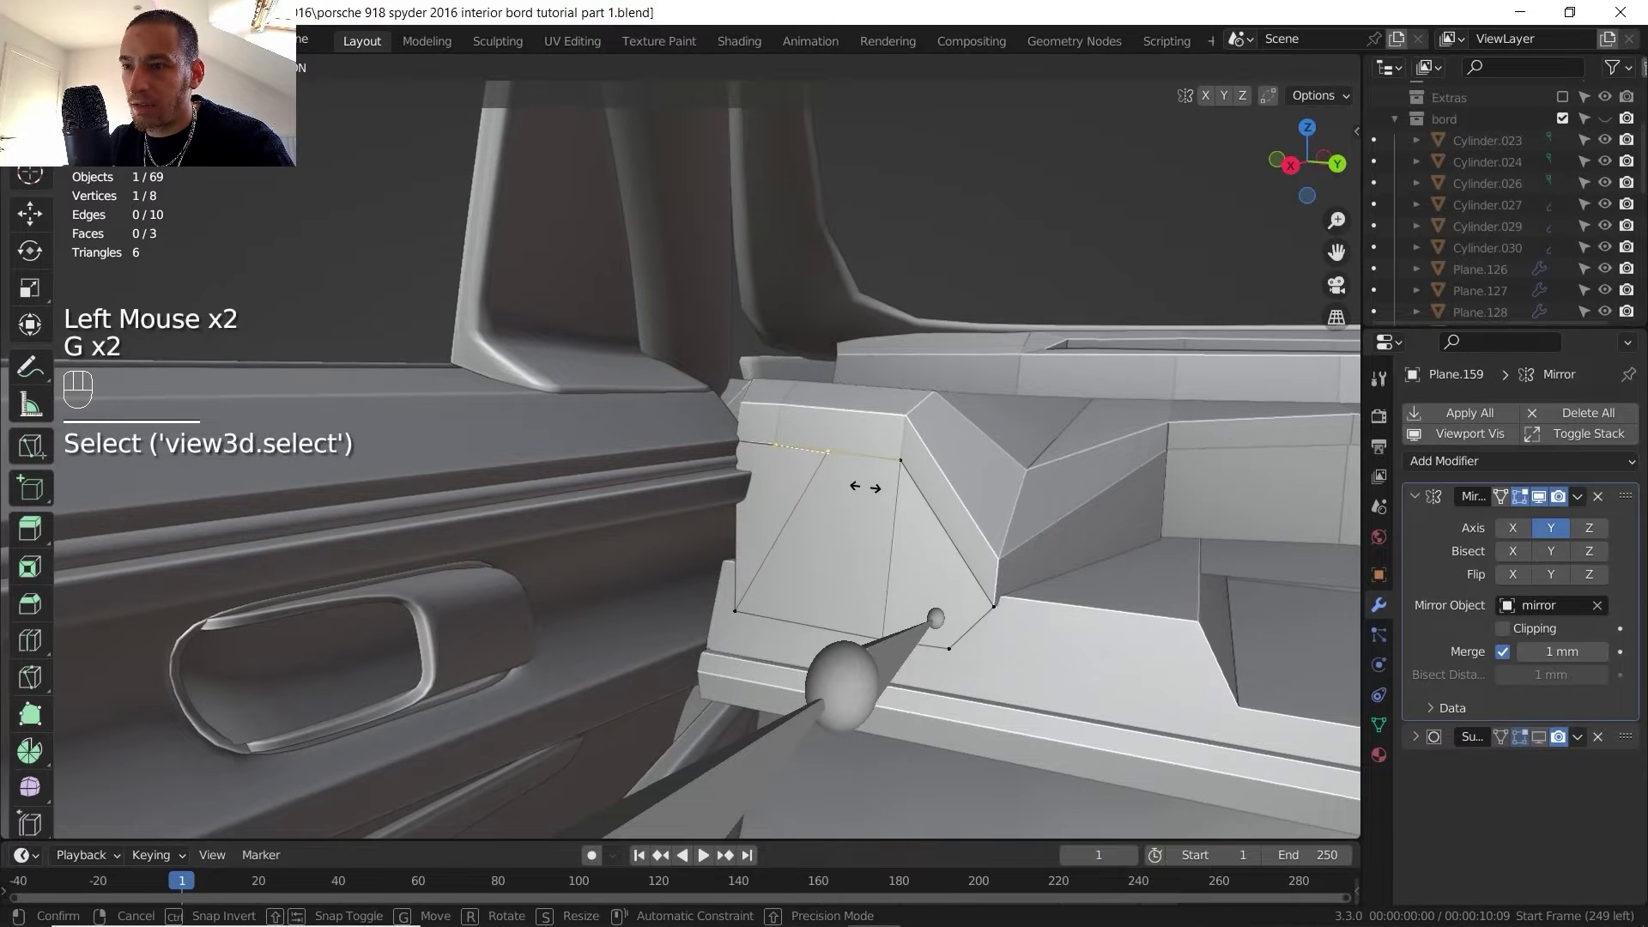
pyautogui.click(840, 474)
pyautogui.click(753, 438)
pyautogui.press('g')
pyautogui.press('g')
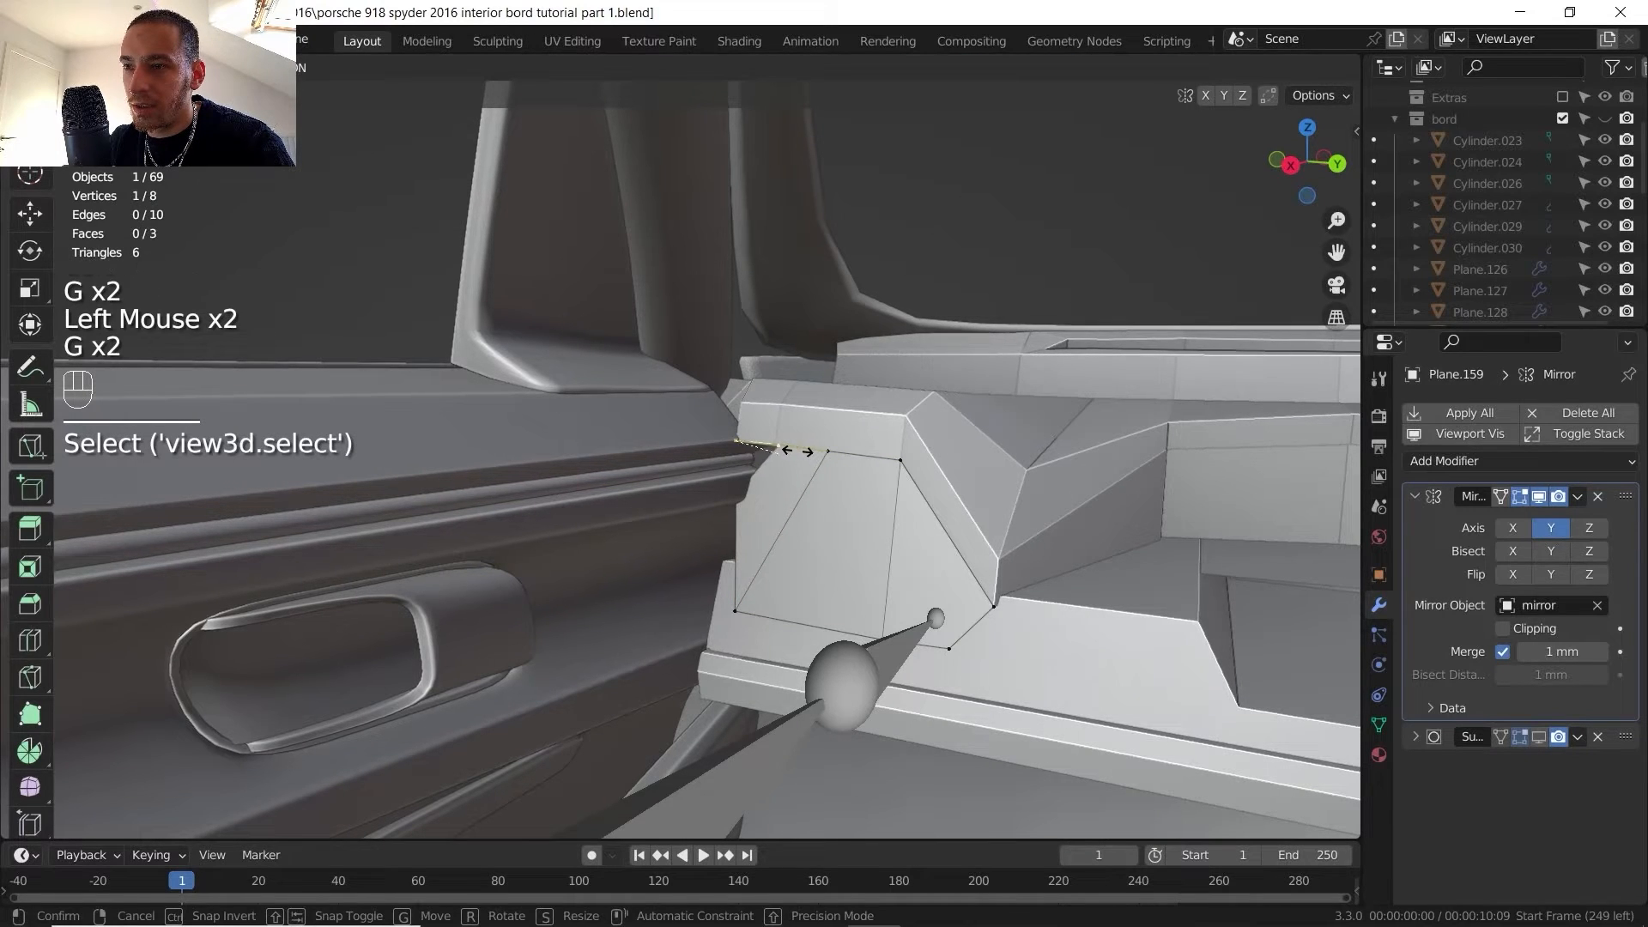
pyautogui.click(789, 450)
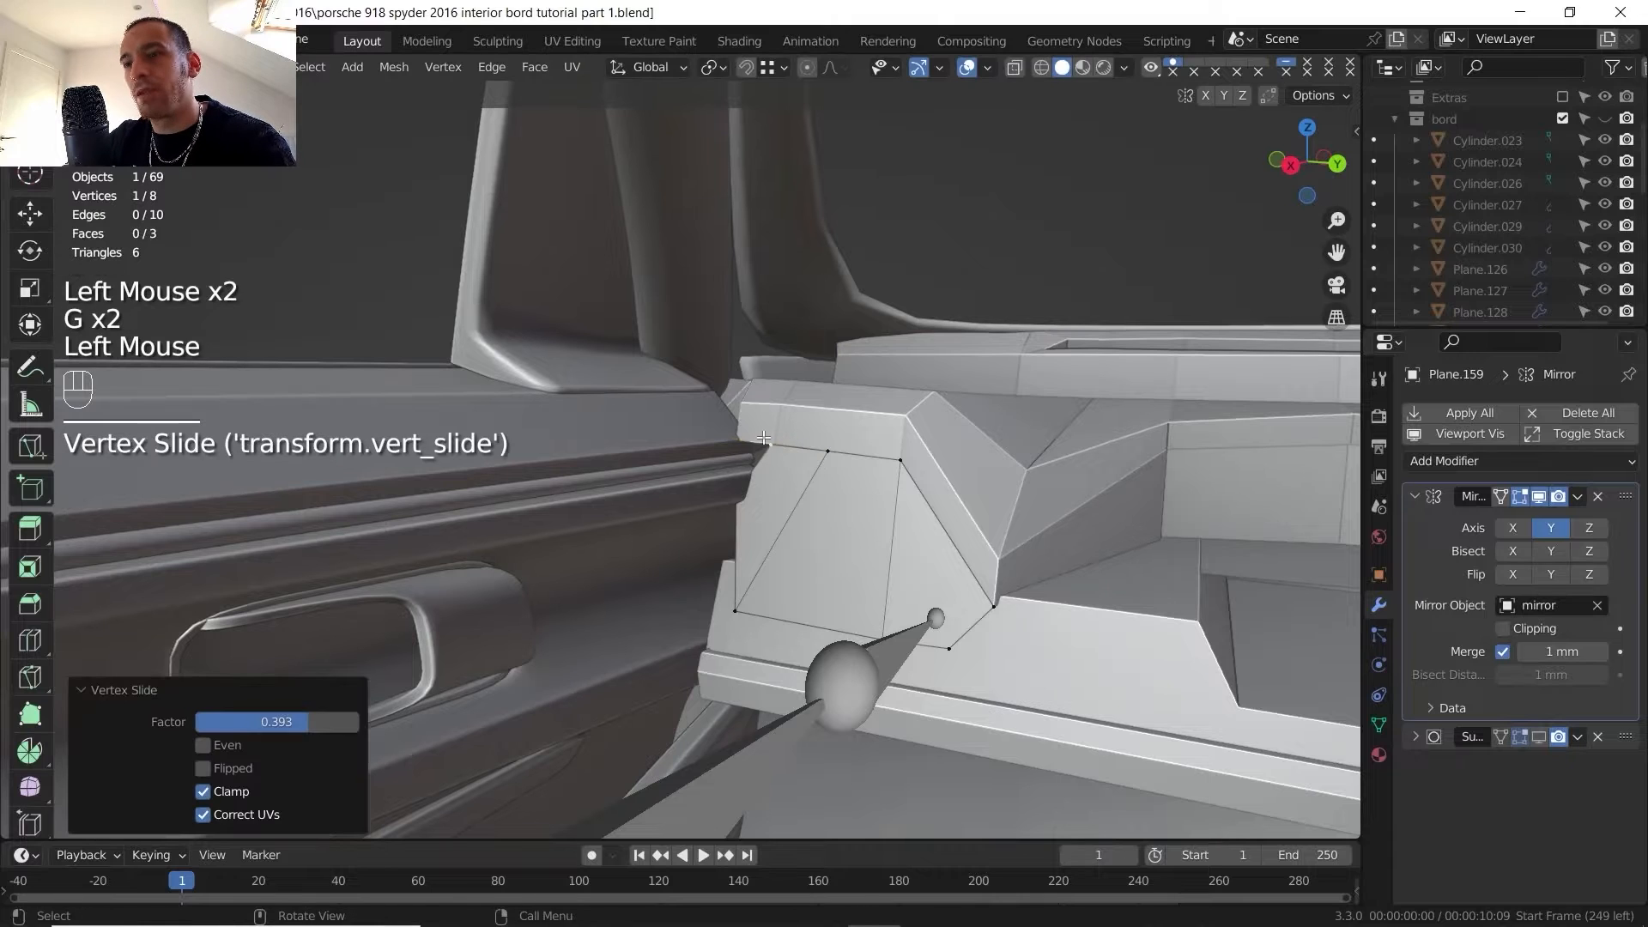
# - Readjust the top vertex beside the side panel's outer corner by sliding it along its edge
pyautogui.moveTo(763, 438); pyautogui.dragTo(761, 442, button='middle')
pyautogui.keyDown('shift'); pyautogui.moveTo(761, 442); pyautogui.dragTo(757, 449, button='middle'); pyautogui.keyUp('shift')
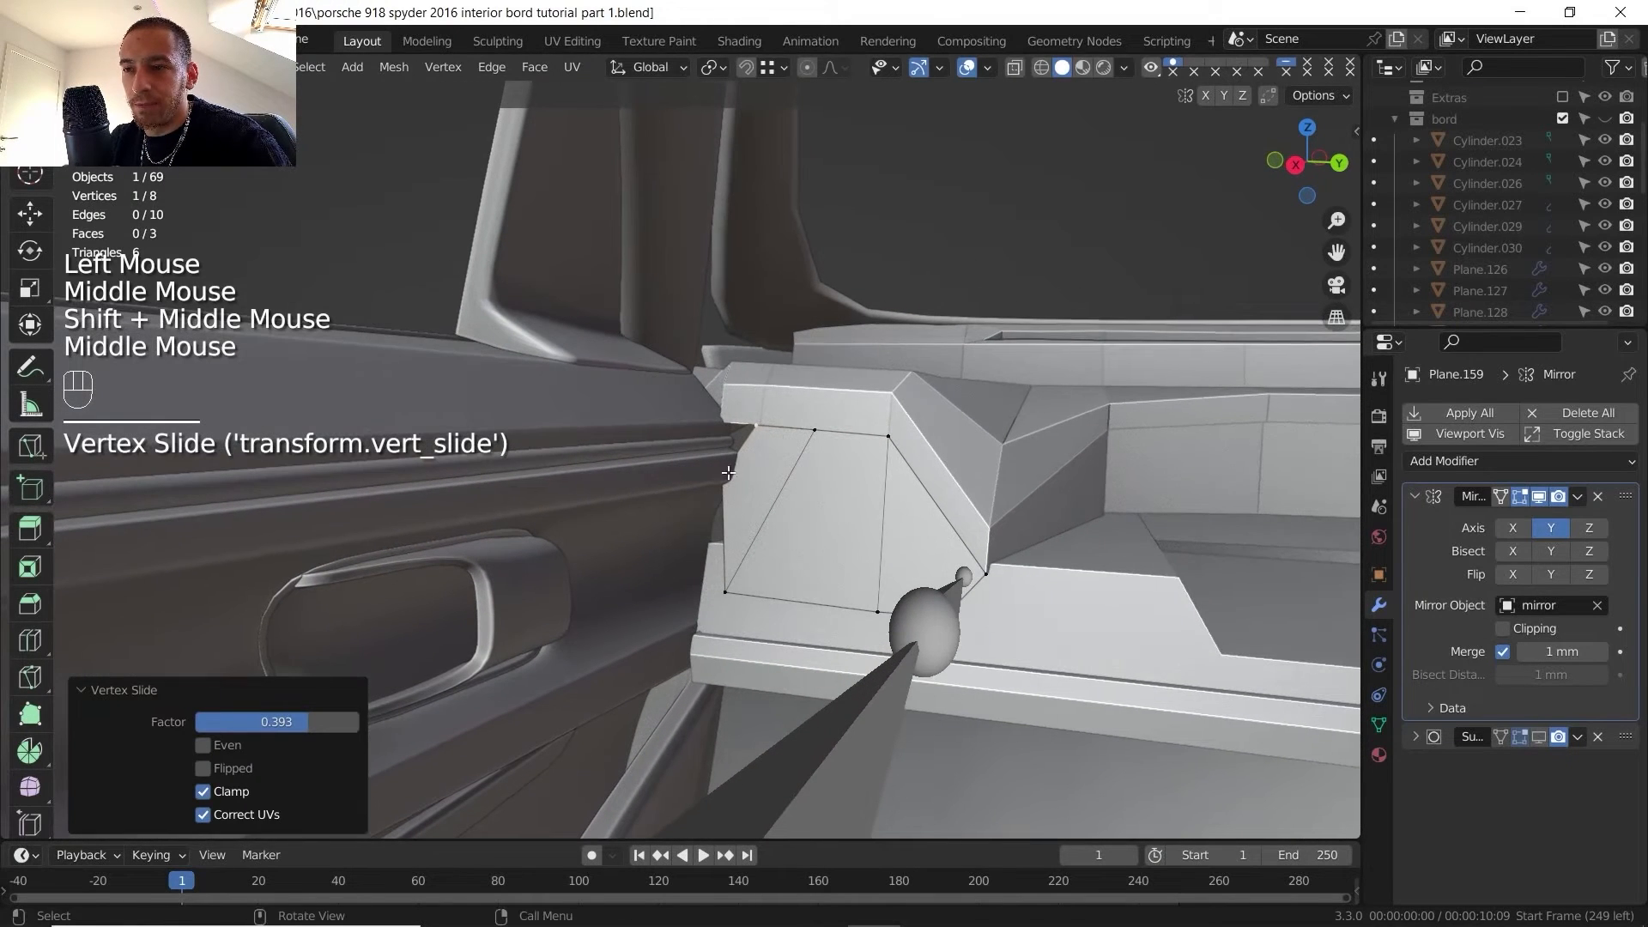
pyautogui.doubleClick(799, 457)
pyautogui.press('g')
pyautogui.press('g')
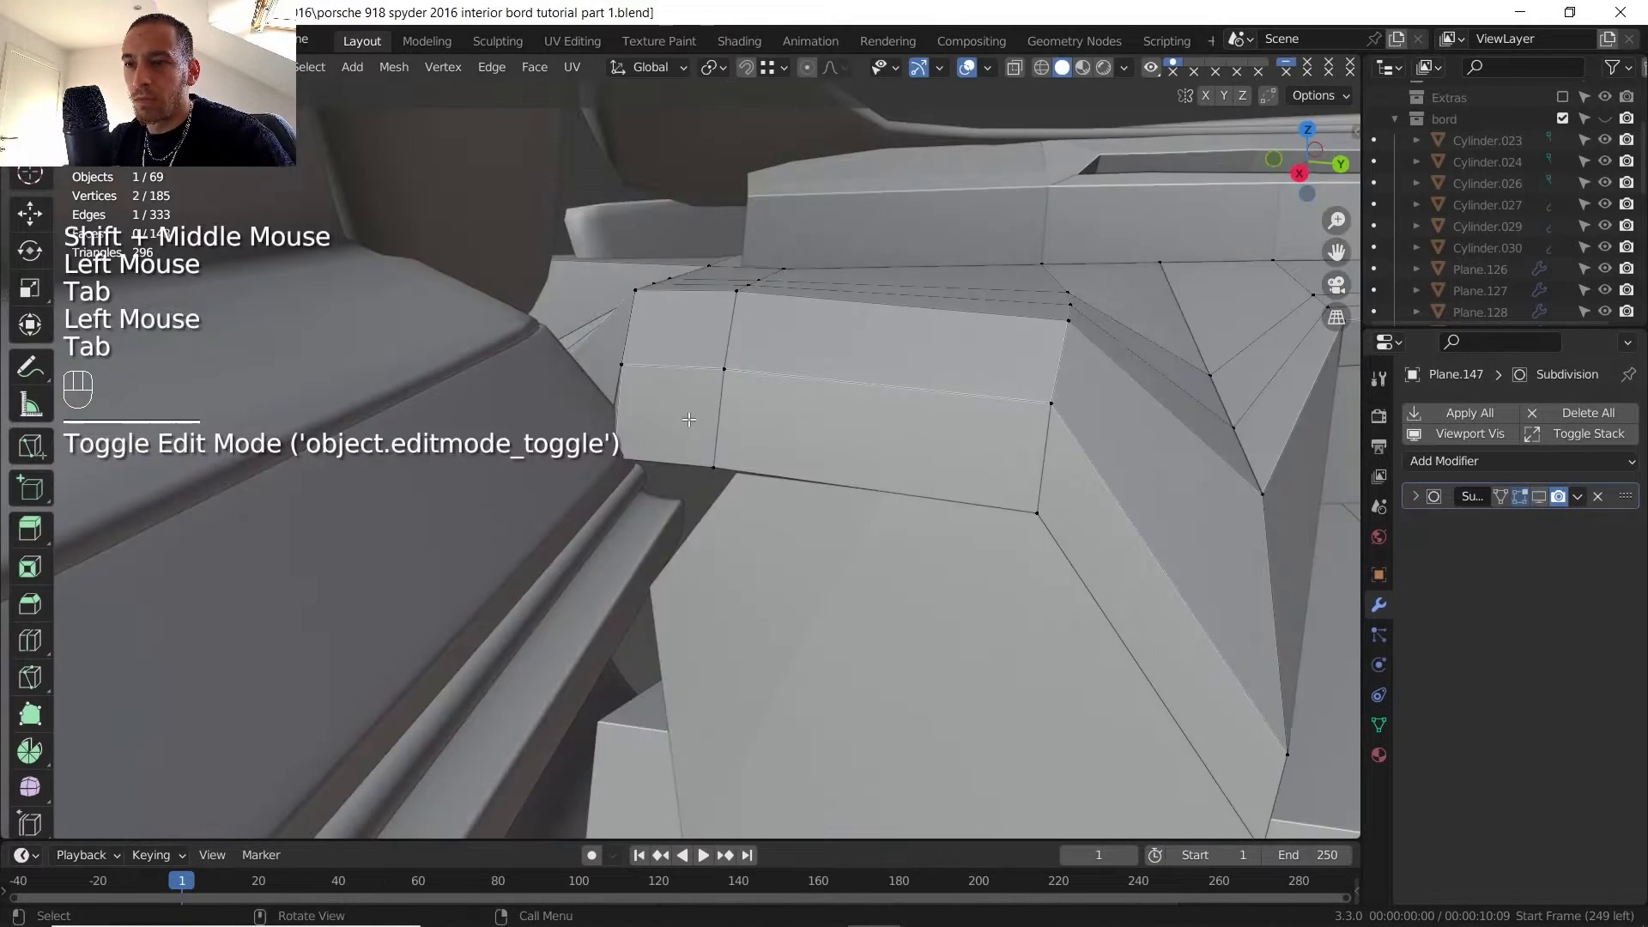
# - Select the two outermost front vertices at the upper dashboard's door end and move them down along Z
pyautogui.keyDown('shift'); pyautogui.moveTo(601, 464); pyautogui.dragTo(671, 439, button='middle'); pyautogui.keyUp('shift')
pyautogui.click(666, 438)
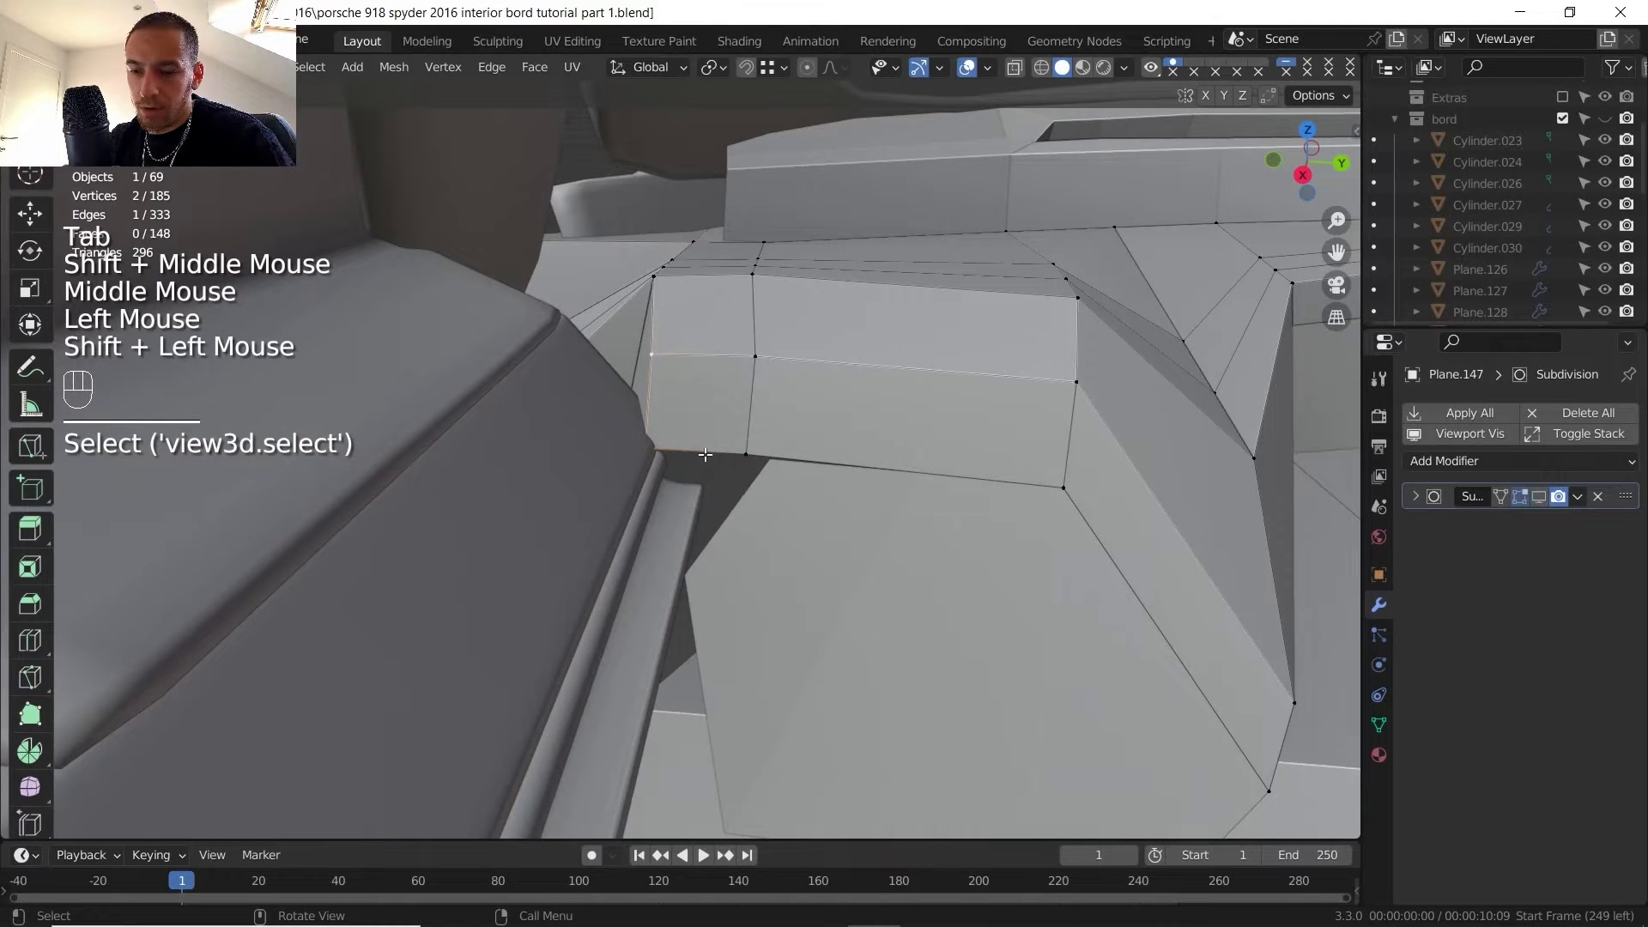
pyautogui.press('g')
pyautogui.press('z')
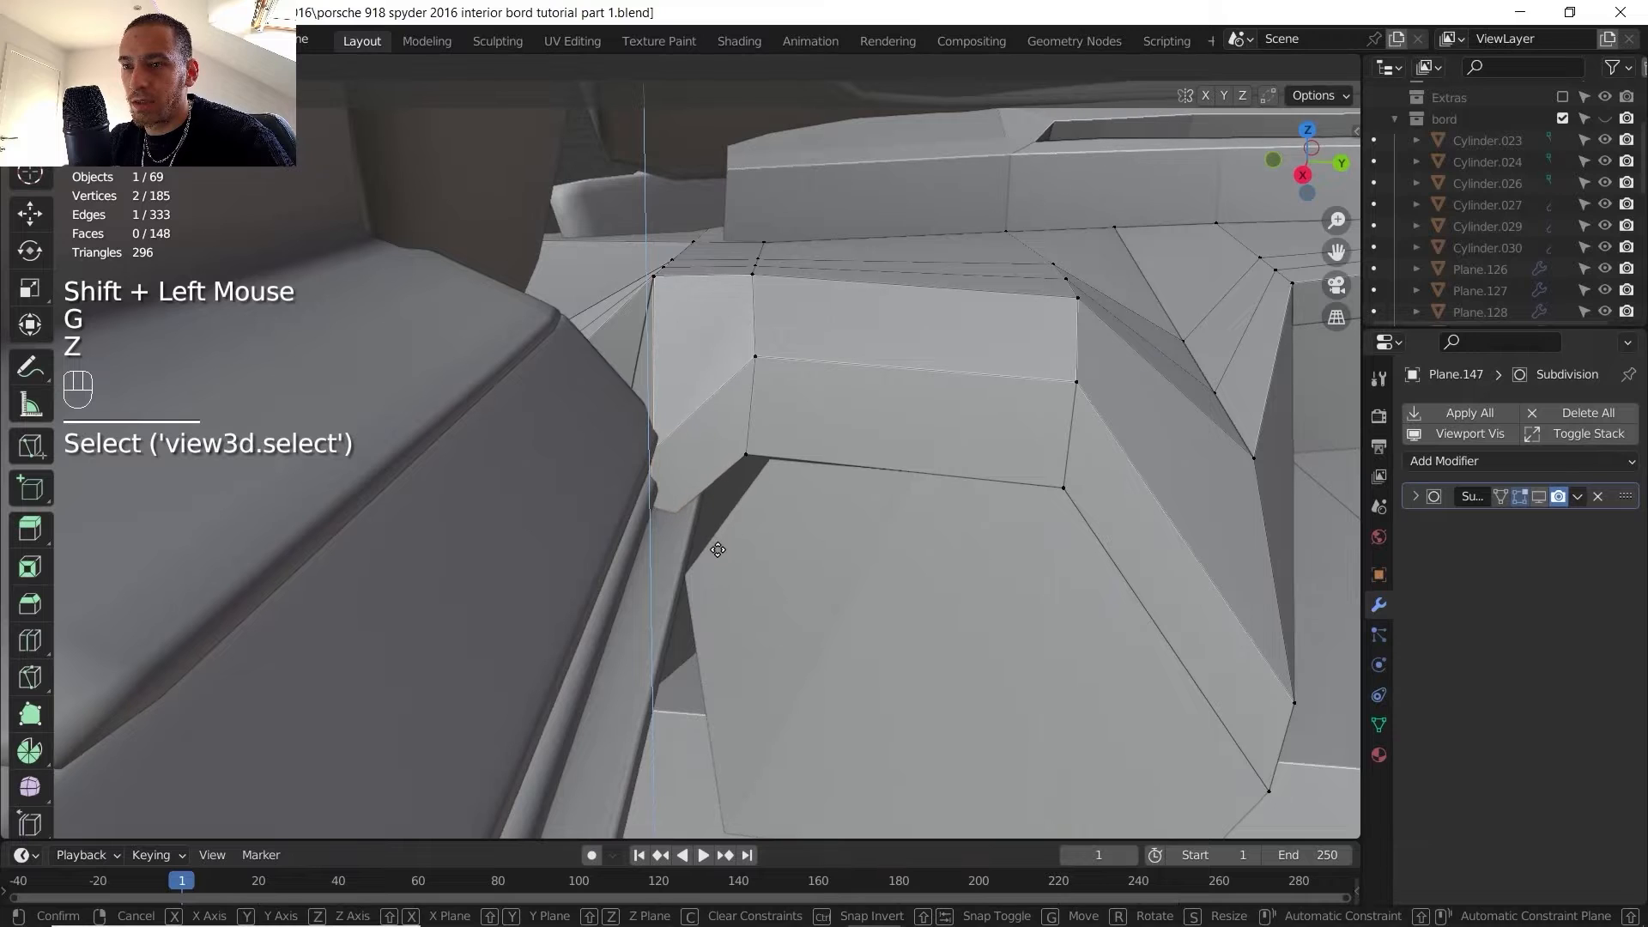
pyautogui.click(719, 549)
# - Select the neighbouring vertical edge on the dashboard's front face and move it about 4.3 mm along Y
pyautogui.click(566, 351)
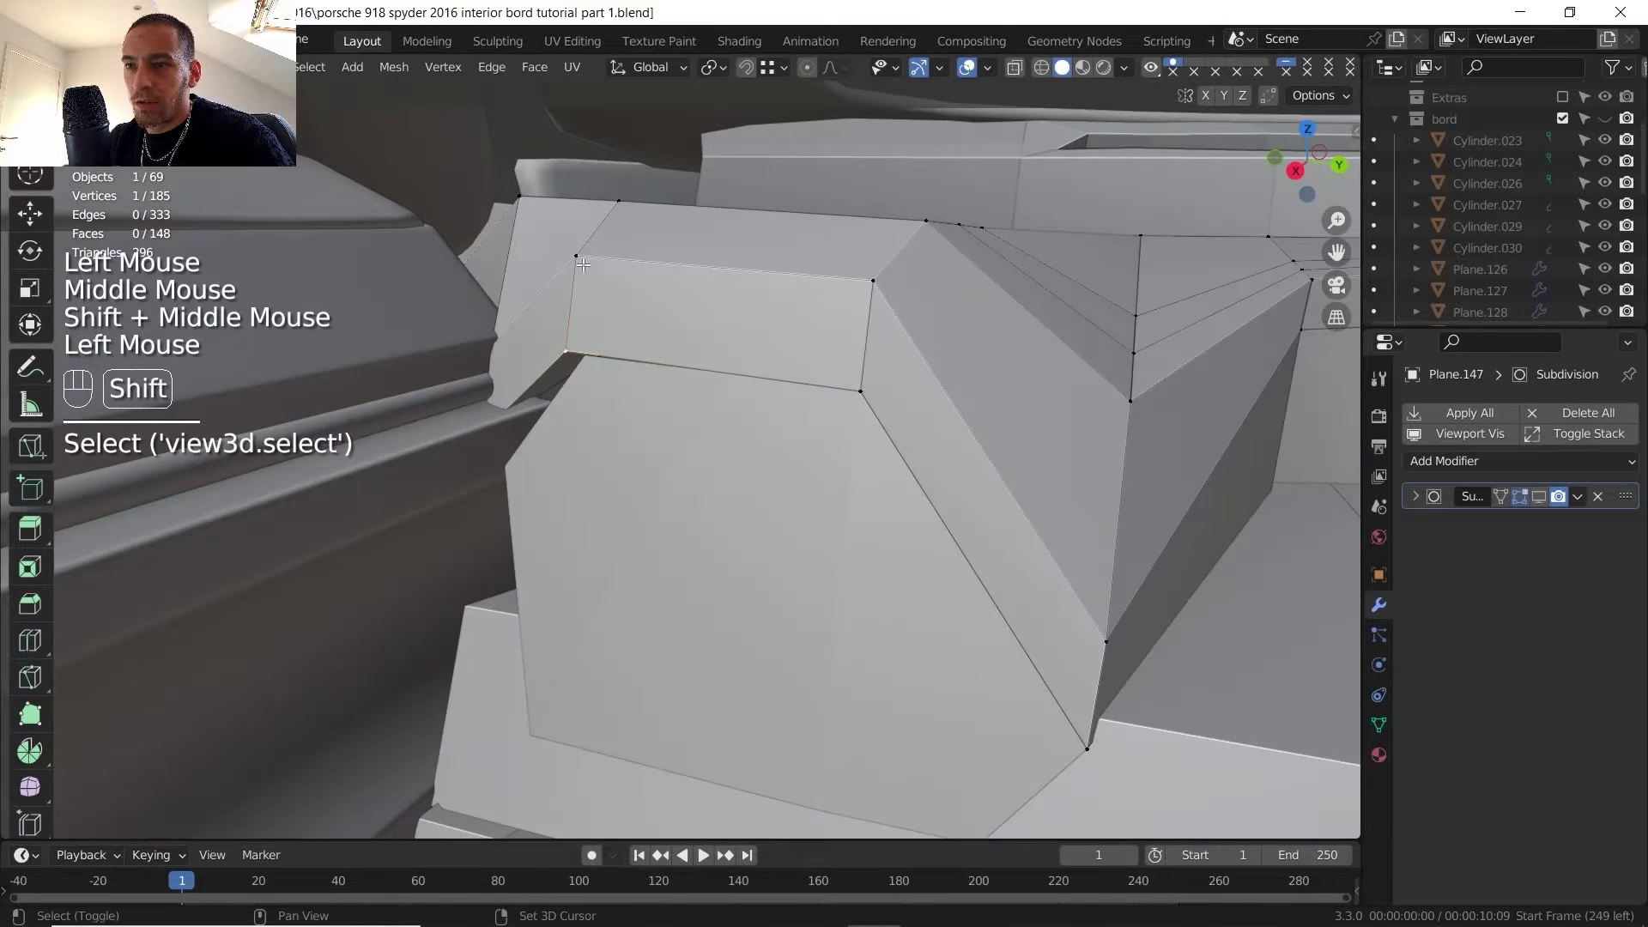
pyautogui.keyDown('shift'); pyautogui.click(577, 257); pyautogui.keyUp('shift')
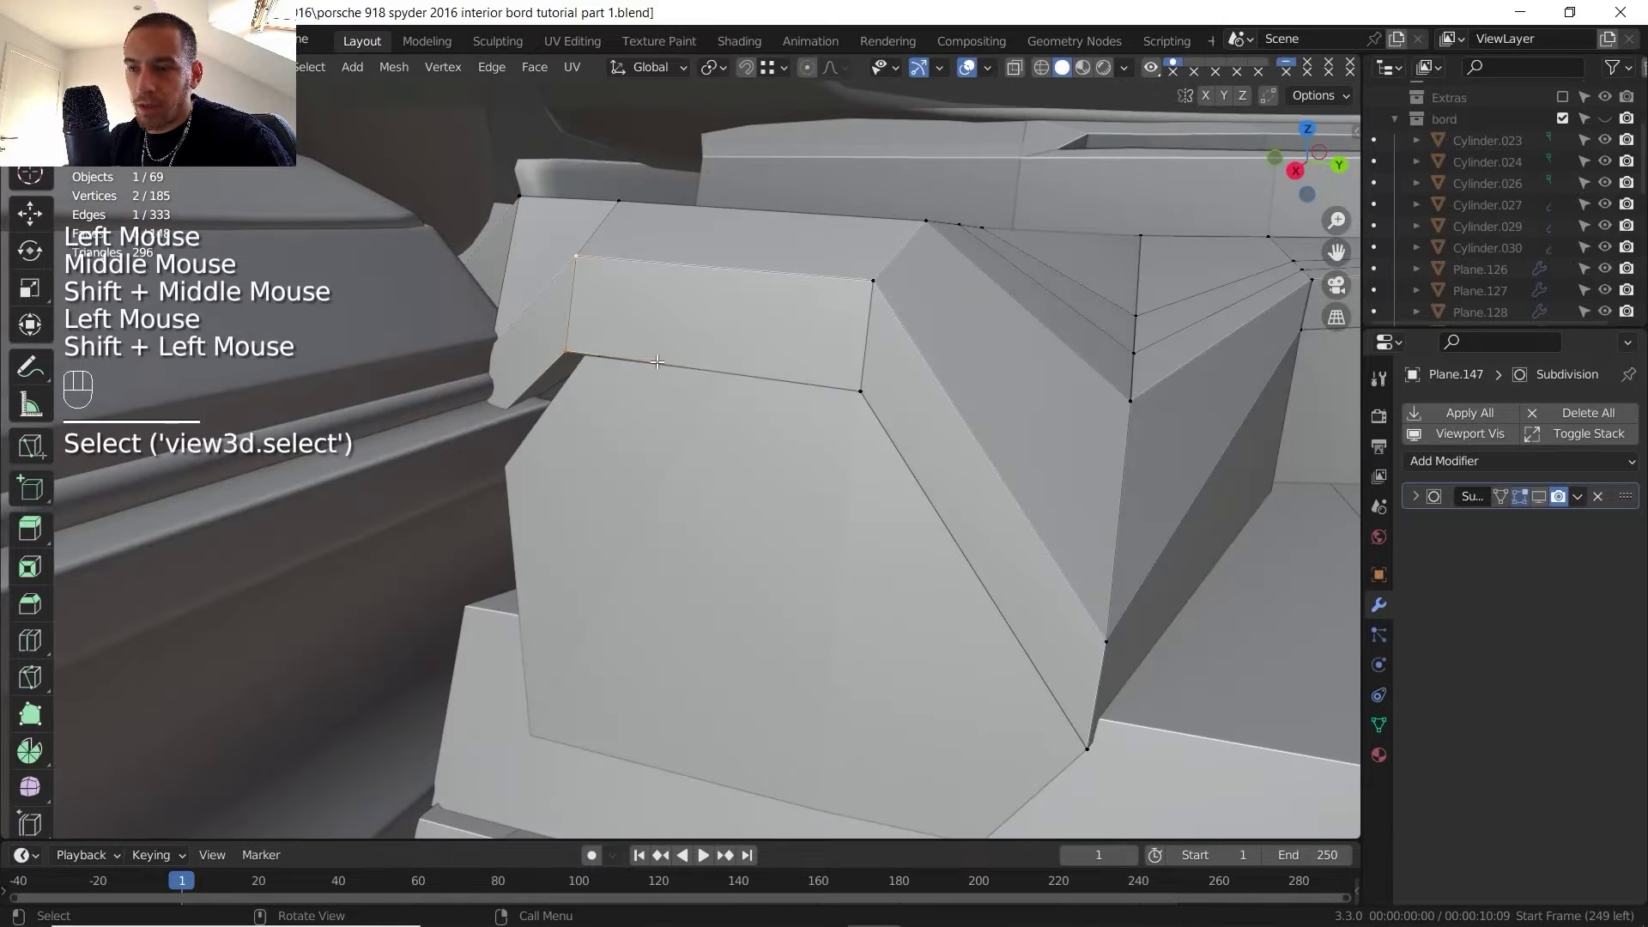
pyautogui.press('g')
pyautogui.press('y')
pyautogui.click(675, 367)
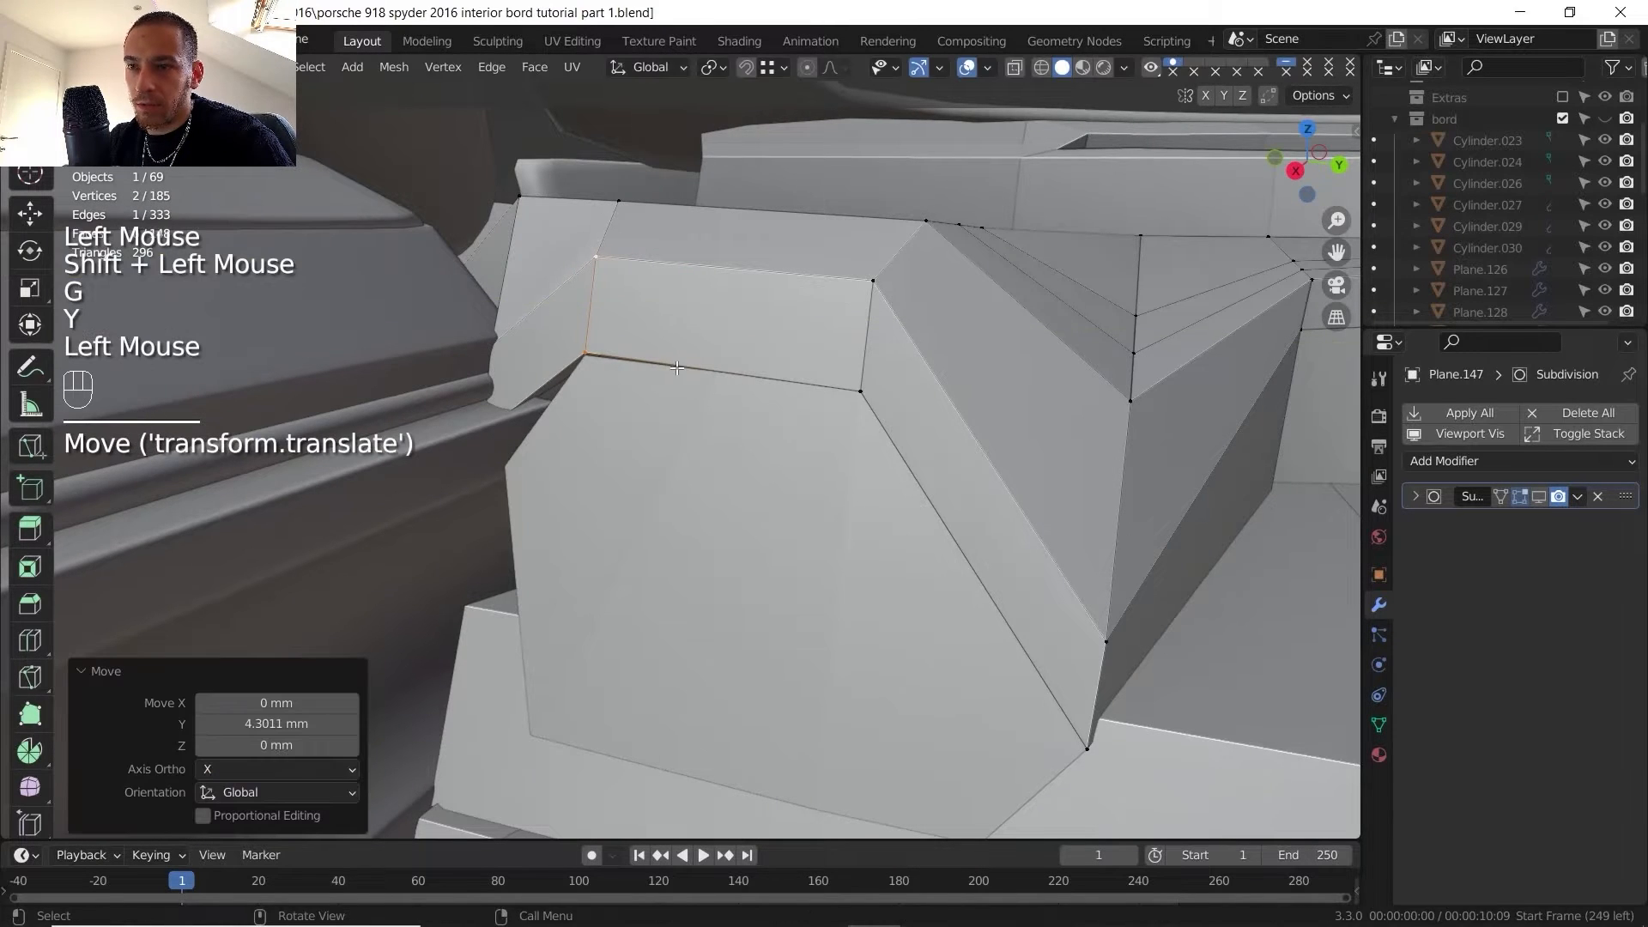
# - Move the outermost front vertex at the dashboard's door end about 13.4 mm down along Z and 18.7 mm along X
pyautogui.keyDown('shift'); pyautogui.moveTo(675, 368); pyautogui.dragTo(618, 343, button='middle'); pyautogui.keyUp('shift')
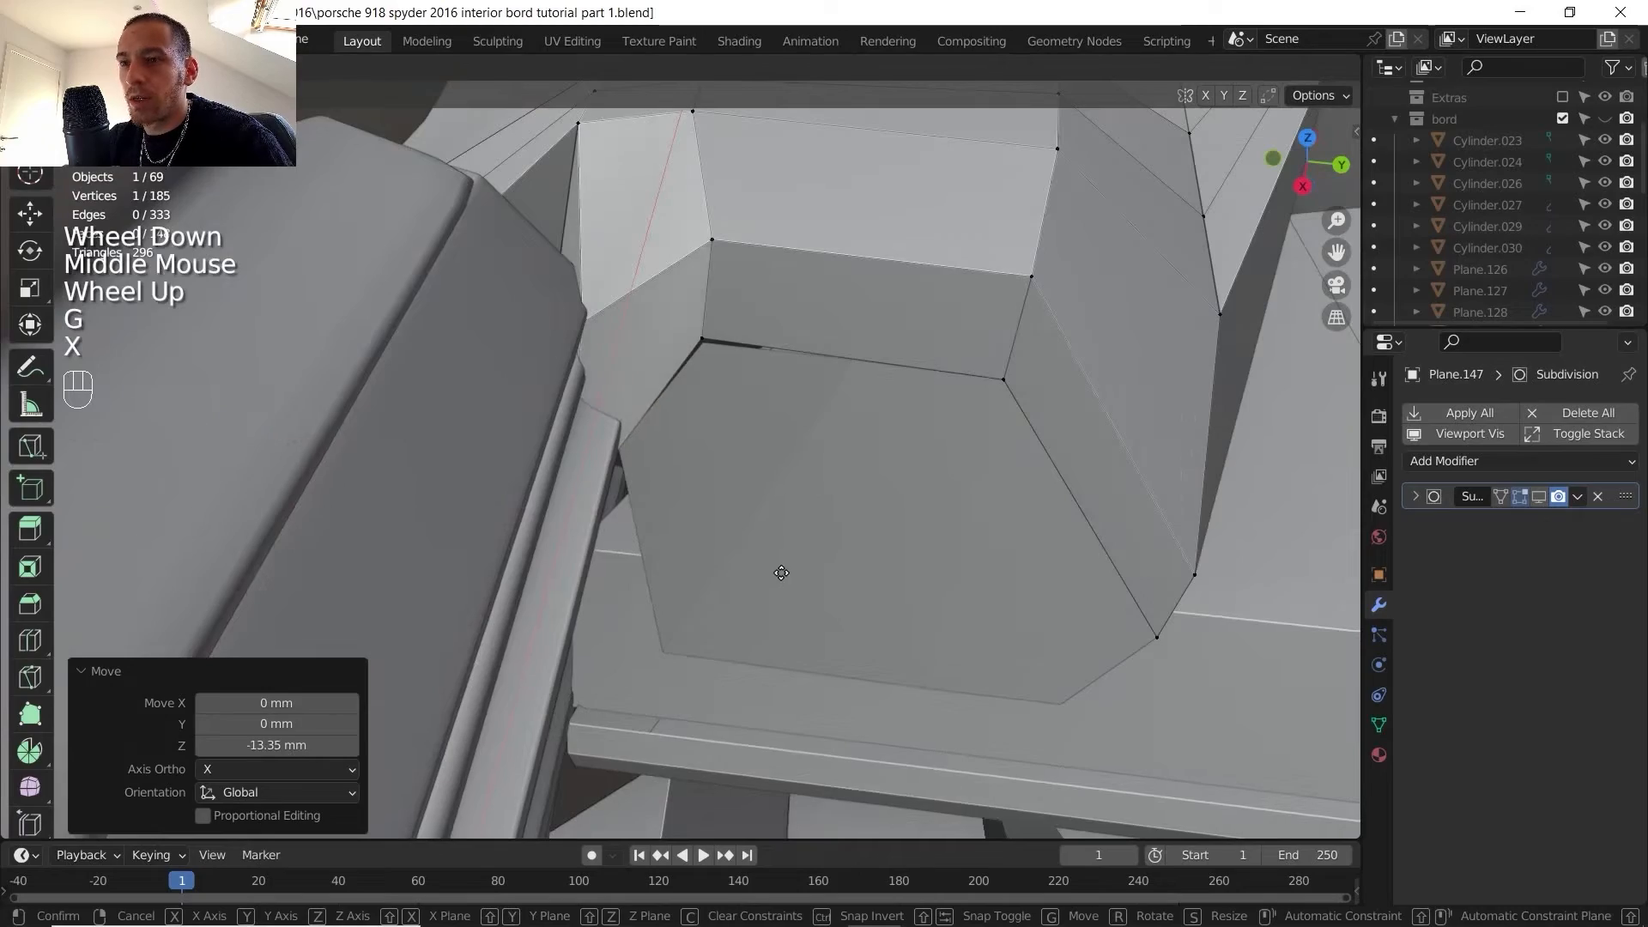
pyautogui.click(784, 569)
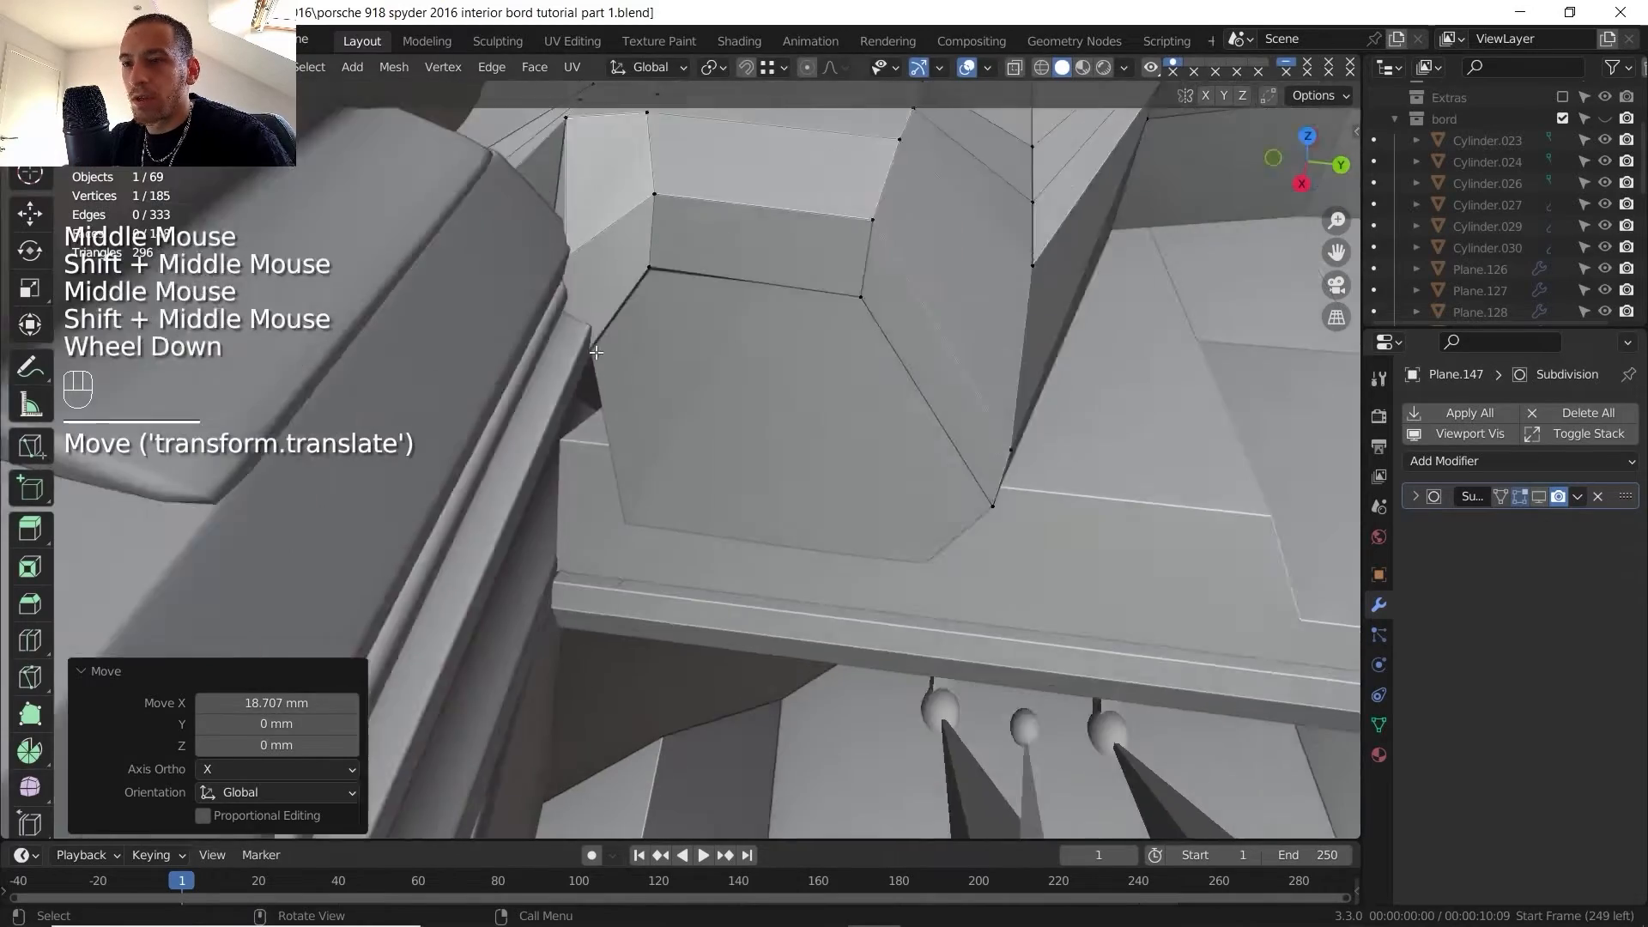
pyautogui.scroll(-1, 618, 341)
pyautogui.moveTo(601, 369); pyautogui.dragTo(617, 341, button='middle')
pyautogui.keyDown('shift'); pyautogui.moveTo(677, 481); pyautogui.dragTo(652, 447, button='middle'); pyautogui.keyUp('shift')
pyautogui.moveTo(652, 446); pyautogui.dragTo(600, 404, button='middle')
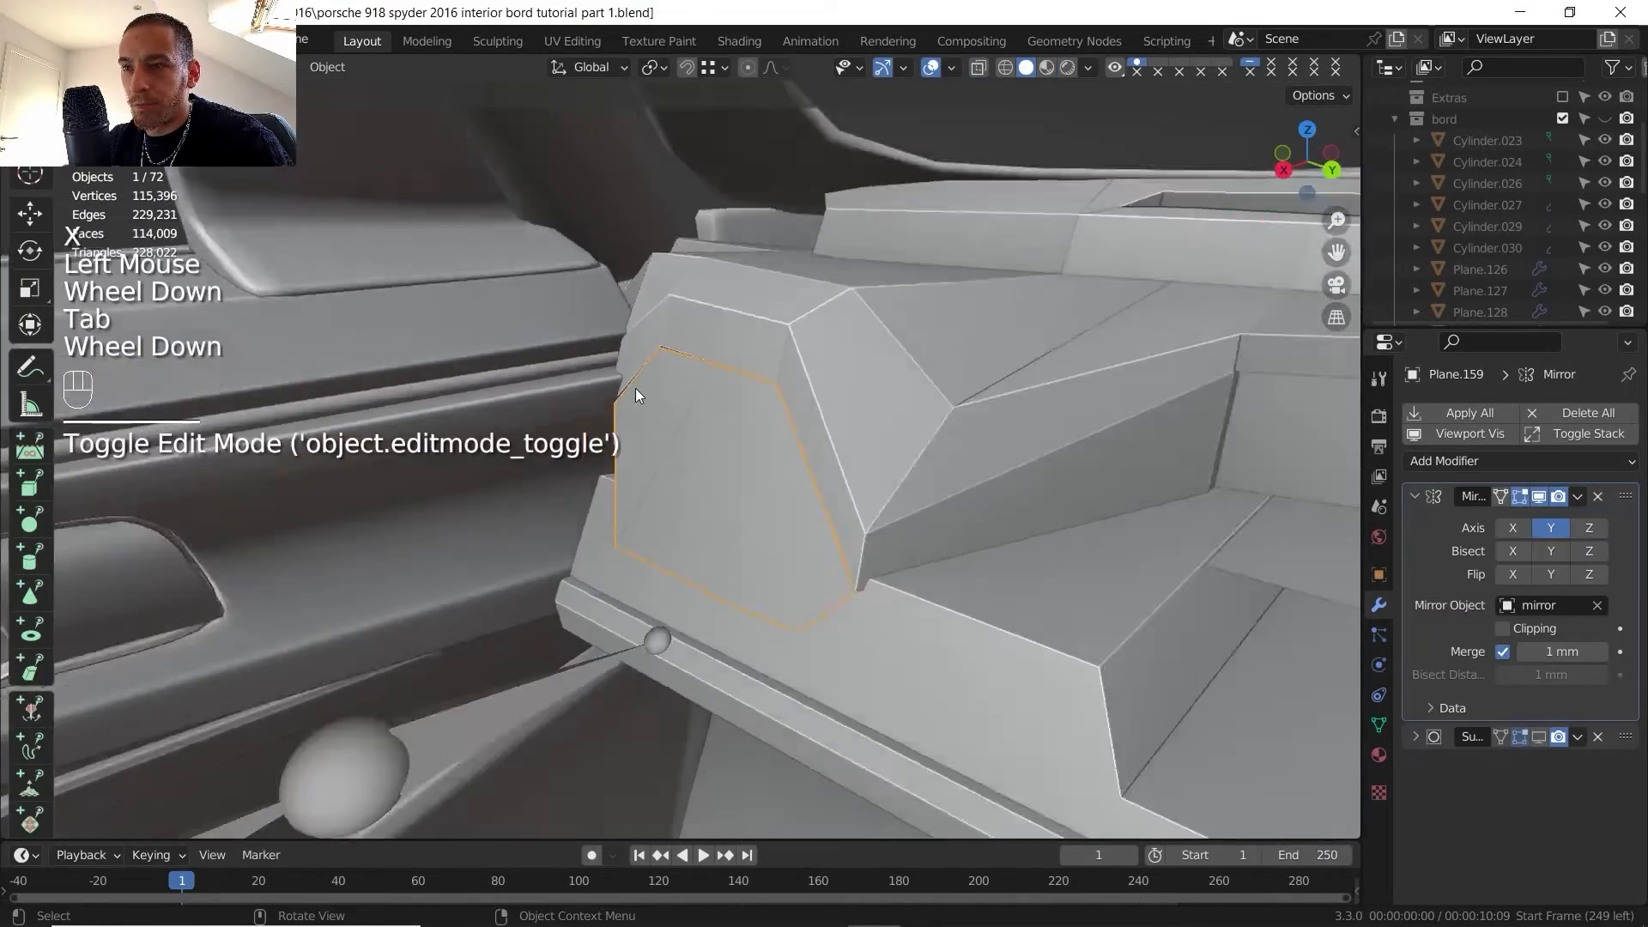
# - Examine how the mirrored side panels fit beneath the dashboard at both door ends
pyautogui.scroll(-1, 635, 388)
pyautogui.keyDown('shift'); pyautogui.moveTo(635, 388); pyautogui.dragTo(677, 413, button='middle'); pyautogui.keyUp('shift')
pyautogui.scroll(-1, 472, 333)
pyautogui.scroll(-2, 544, 383)
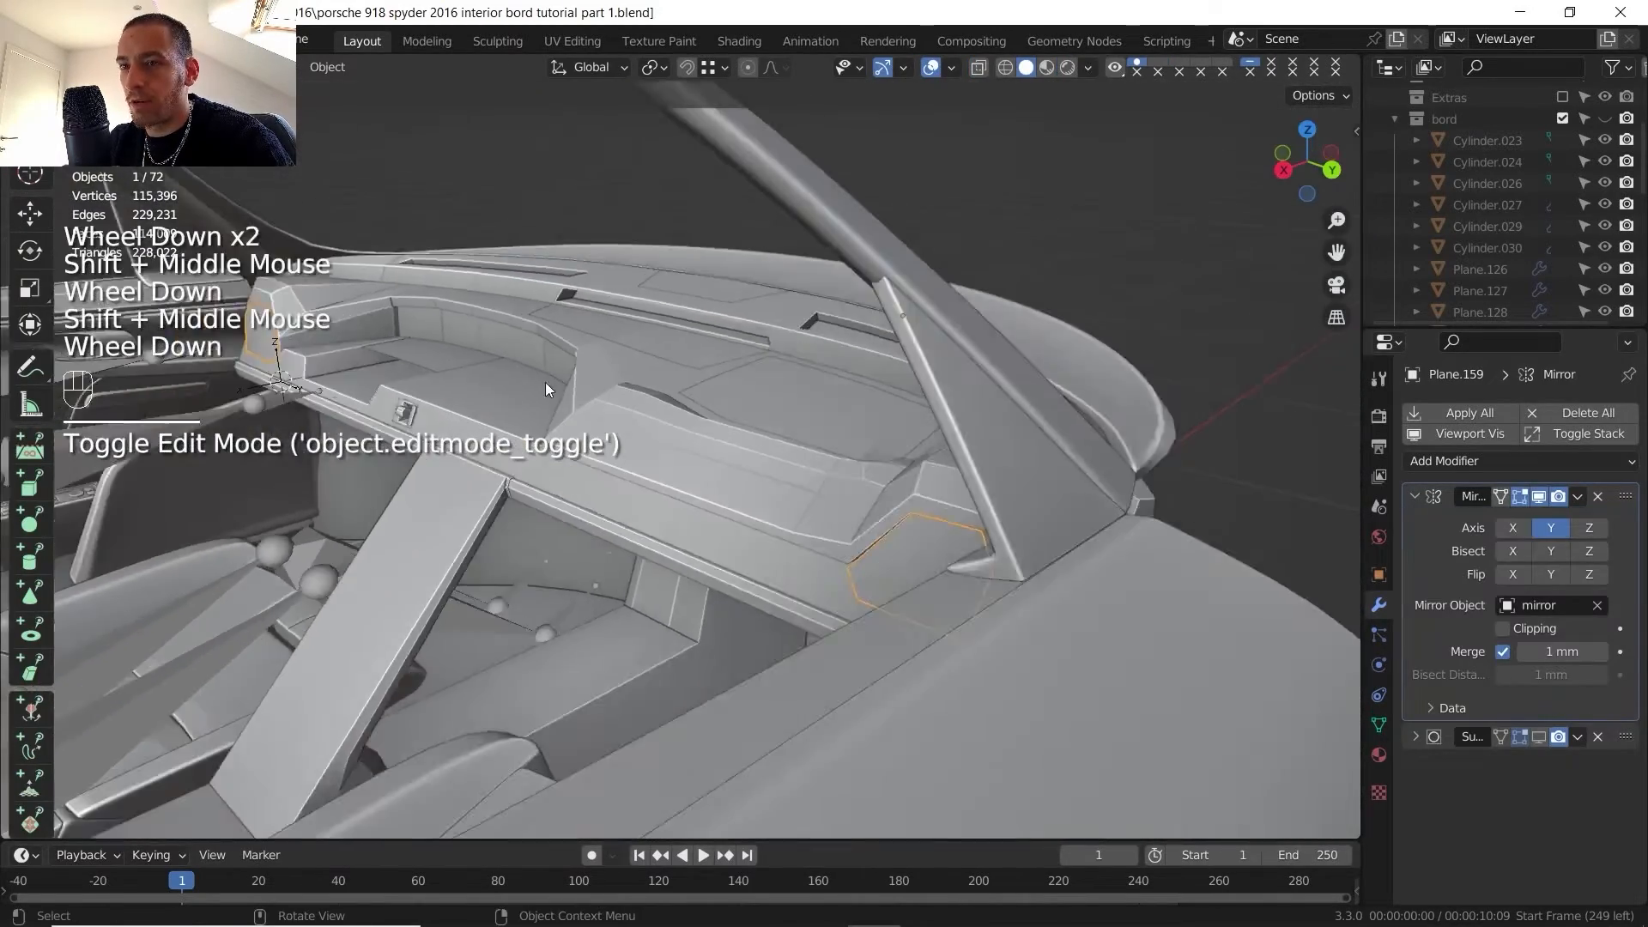
pyautogui.moveTo(544, 383)
pyautogui.keyDown('shift'); pyautogui.mouseDown(button='middle')
pyautogui.moveTo(476, 352)
pyautogui.moveTo(692, 408)
pyautogui.moveTo(528, 381)
pyautogui.mouseUp(button='middle'); pyautogui.keyUp('shift')
pyautogui.scroll(2, 528, 381)
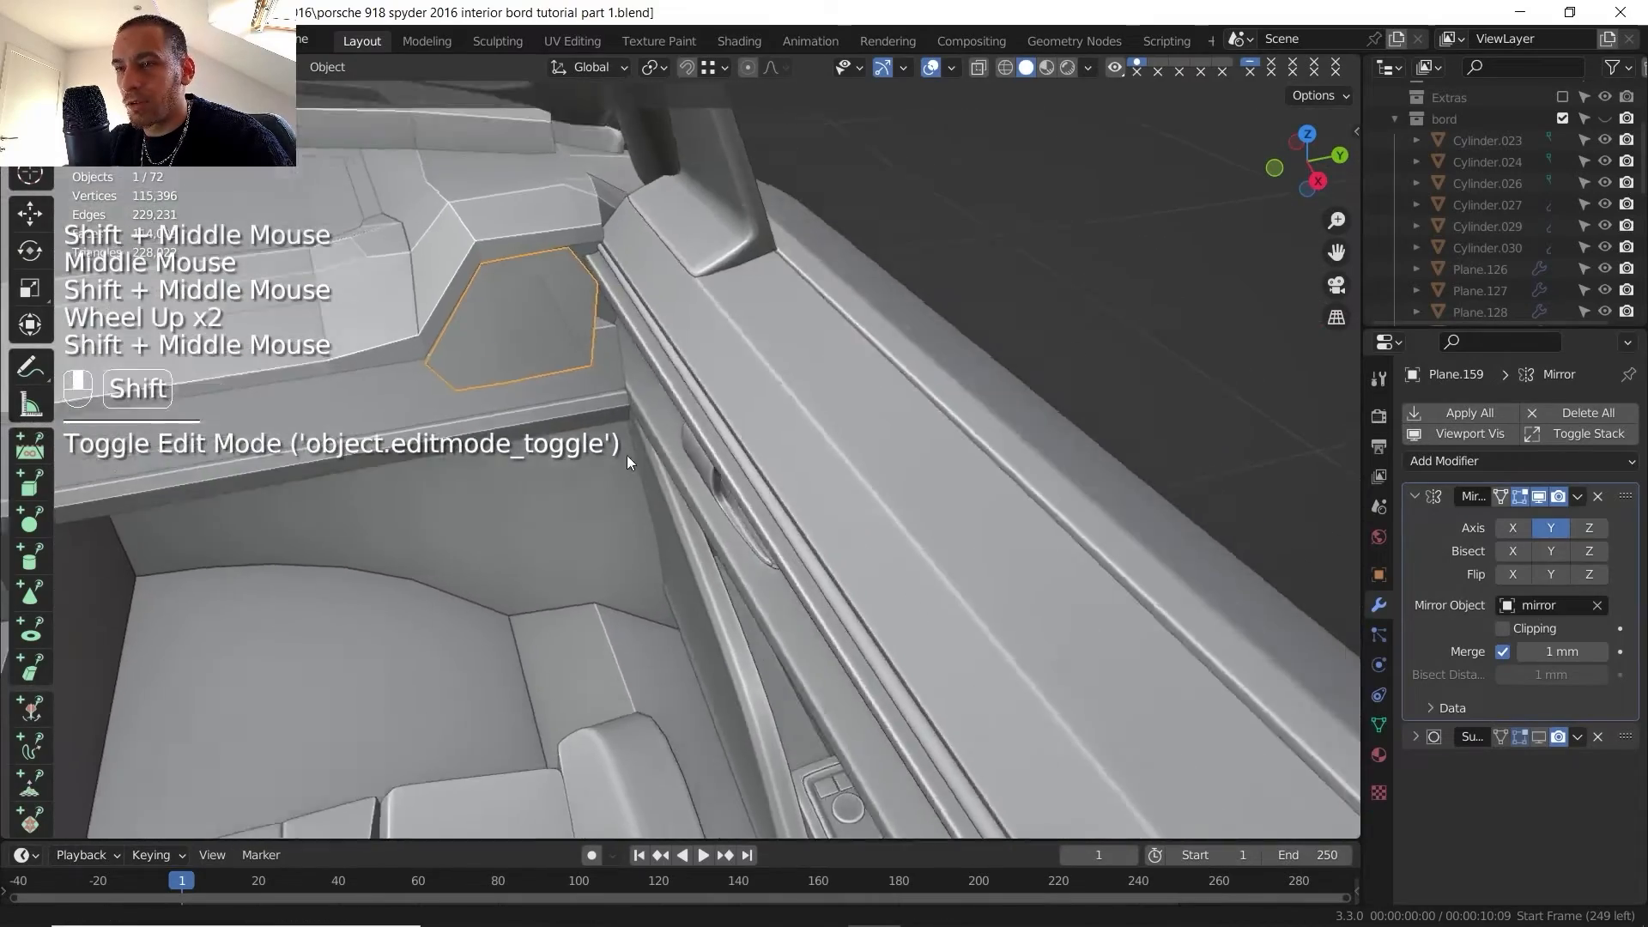
pyautogui.scroll(2, 537, 321)
pyautogui.keyDown('shift'); pyautogui.moveTo(627, 455); pyautogui.dragTo(647, 372, button='middle'); pyautogui.keyUp('shift')
pyautogui.scroll(1, 647, 373)
# - Select the two outermost front vertices at the dashboard's opposite door end and move them about -12.8 mm along X
pyautogui.press('Tab')
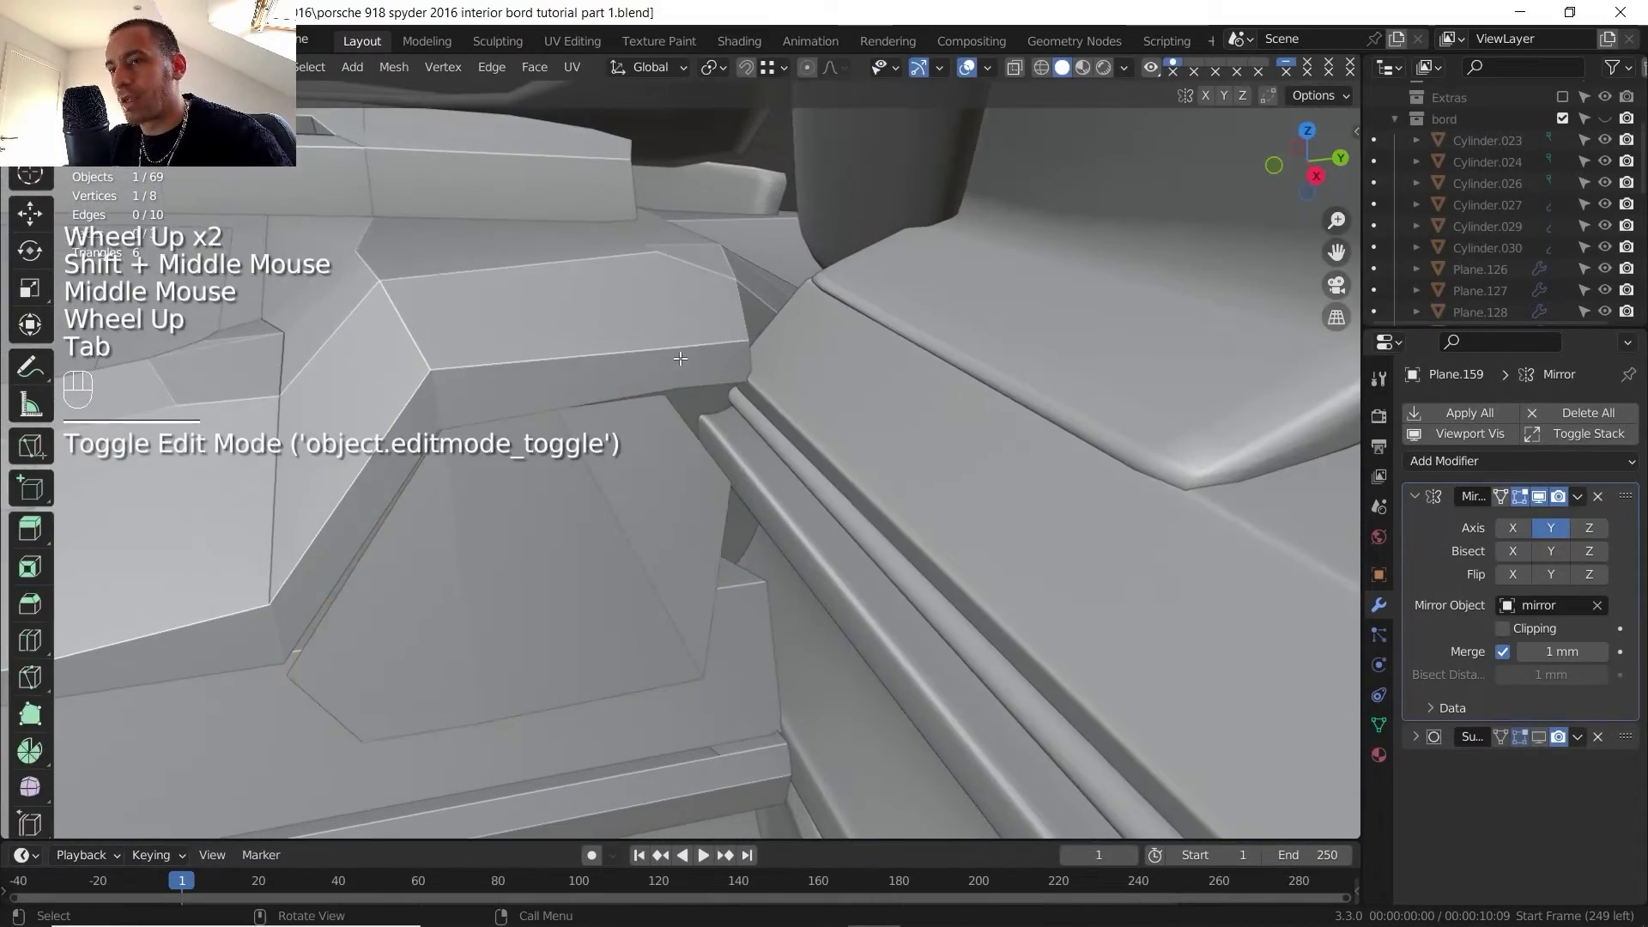
pyautogui.click(678, 362)
pyautogui.press('Tab')
pyautogui.click(677, 353)
pyautogui.press('Tab')
pyautogui.keyDown('shift'); pyautogui.click(745, 350); pyautogui.keyUp('shift')
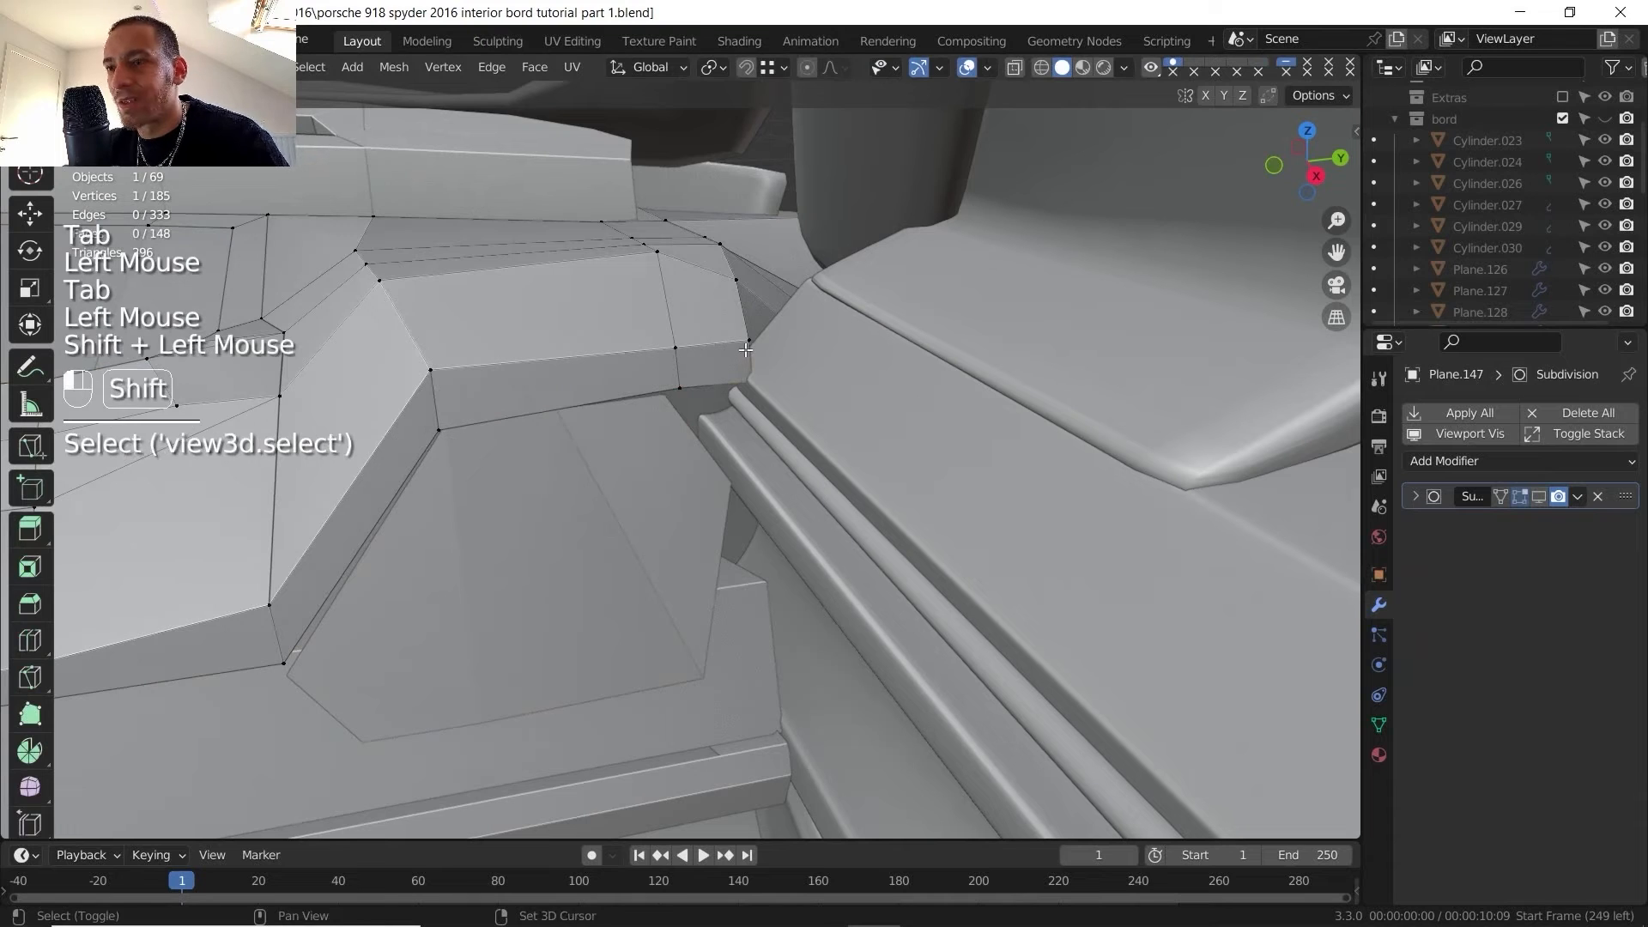
pyautogui.press('g')
pyautogui.press('x')
pyautogui.moveTo(763, 389); pyautogui.dragTo(731, 494, button='middle')
pyautogui.click(788, 478)
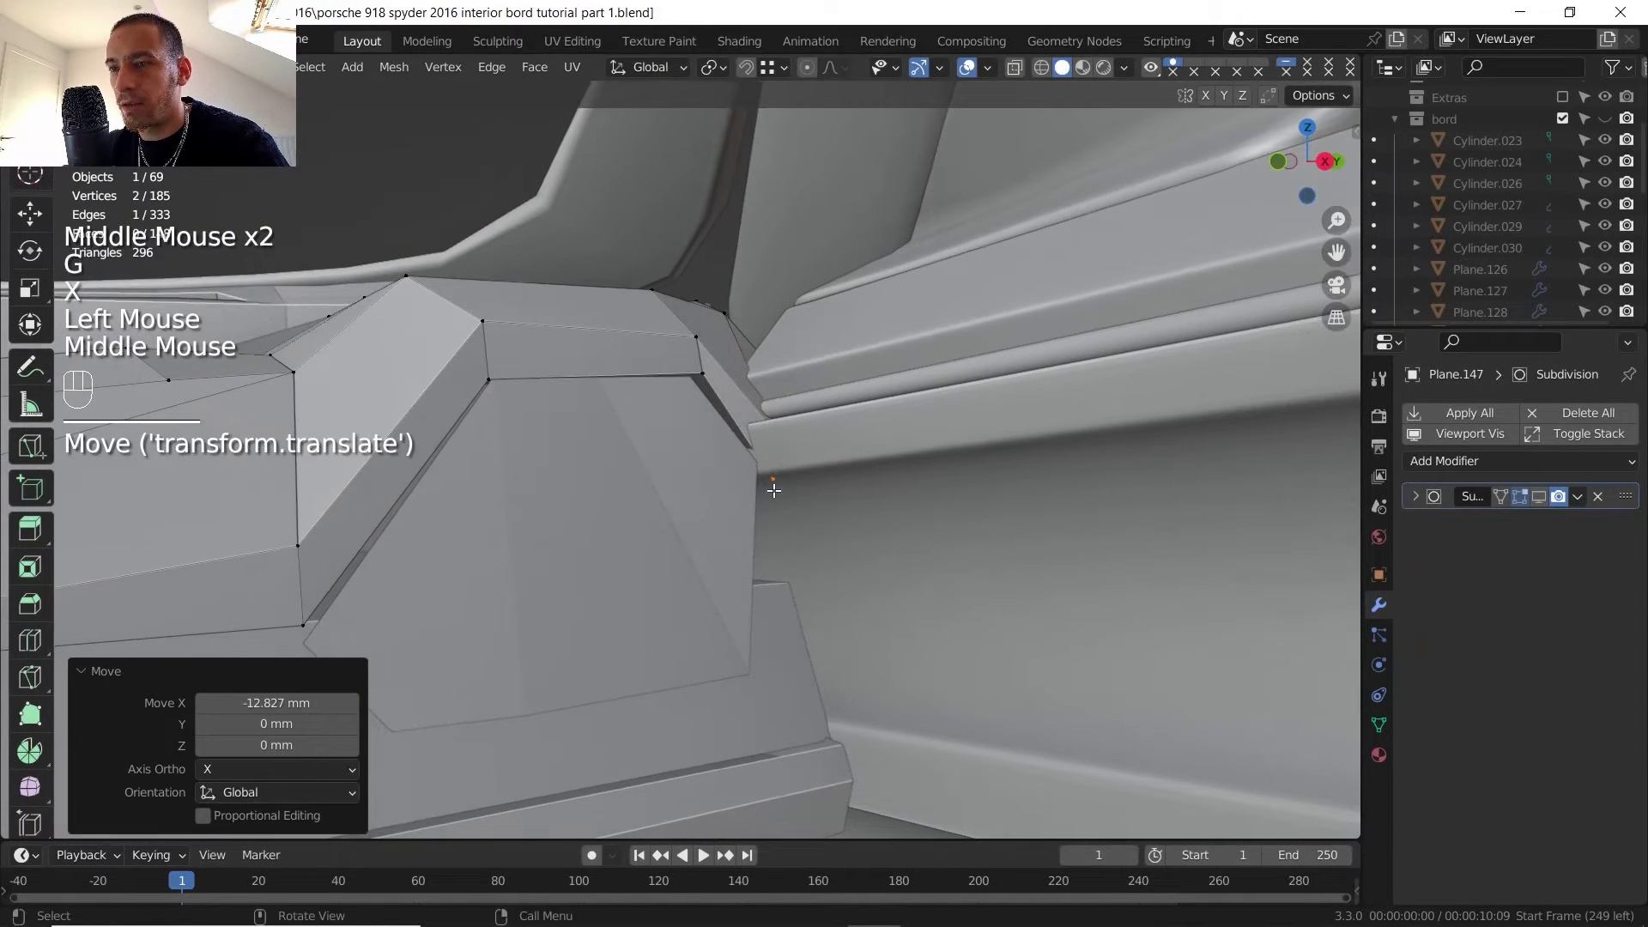
# - Select the neighbouring short vertical edge on the same end of the dashboard and move it about -3.7 mm along Y
pyautogui.click(772, 489)
pyautogui.press('g')
pyautogui.press('z')
pyautogui.click(816, 504)
pyautogui.scroll(-2, 846, 498)
pyautogui.keyDown('shift'); pyautogui.moveTo(846, 498); pyautogui.dragTo(879, 486, button='middle'); pyautogui.keyUp('shift')
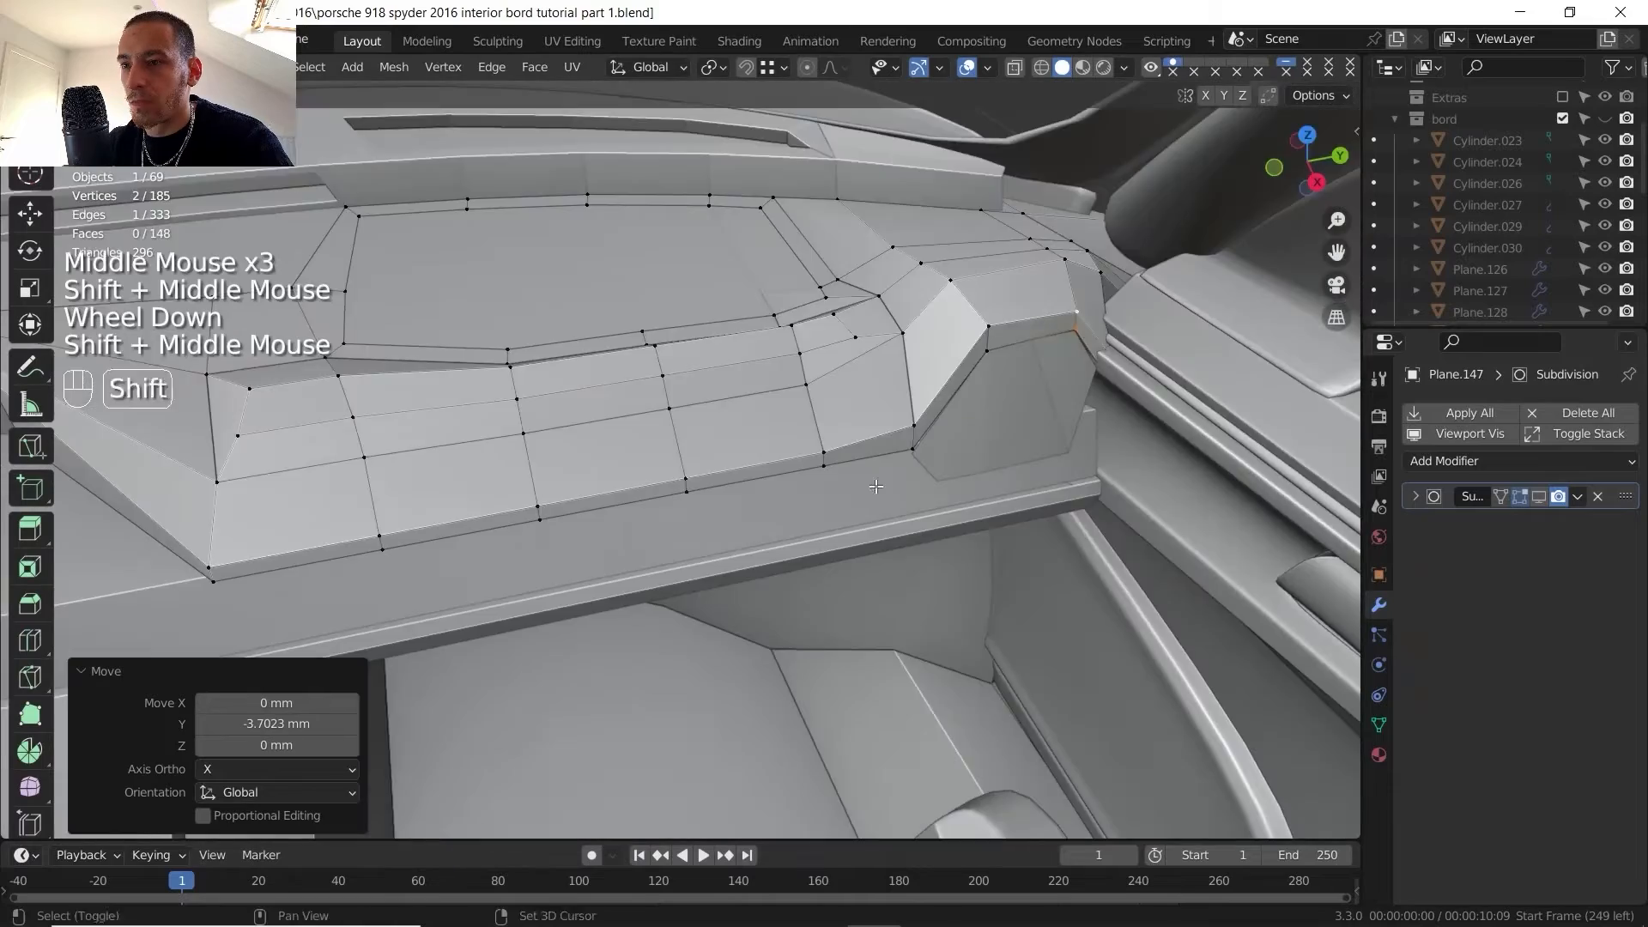
# - Compare the dashboard's driver-side end with the air vent area in the reference photo
pyautogui.scroll(-4, 773, 480)
pyautogui.keyDown('shift'); pyautogui.moveTo(549, 481); pyautogui.dragTo(652, 450, button='middle'); pyautogui.keyUp('shift')
pyautogui.scroll(-2, 579, 447)
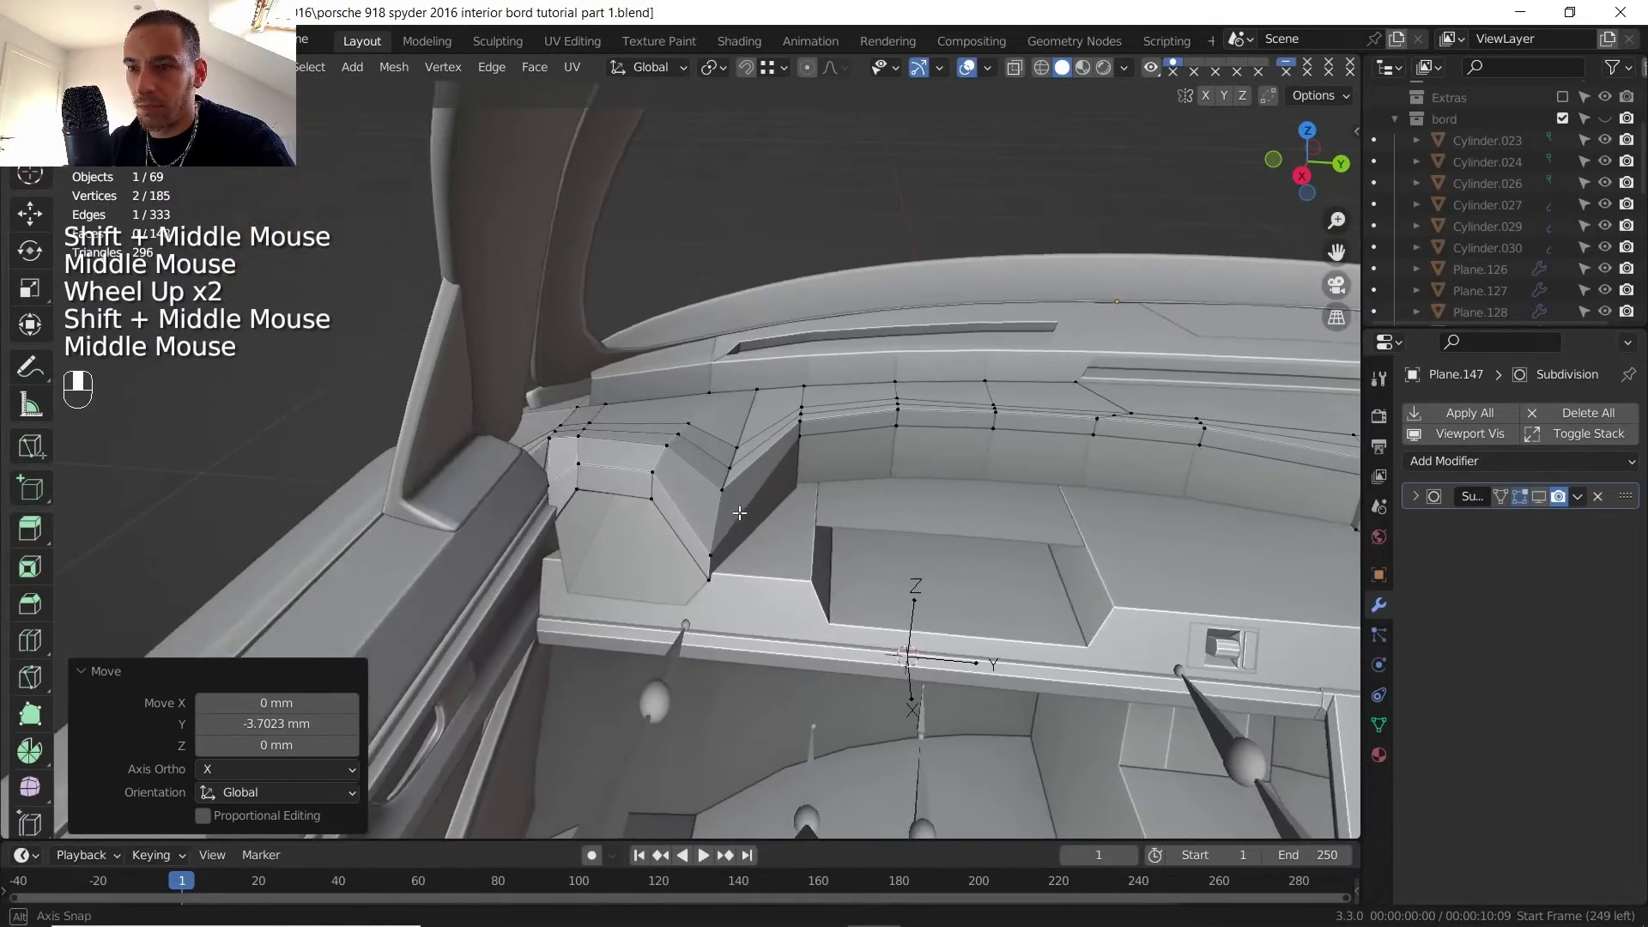
pyautogui.moveTo(600, 447); pyautogui.dragTo(635, 455, button='middle')
pyautogui.moveTo(635, 455); pyautogui.dragTo(652, 464, button='middle')
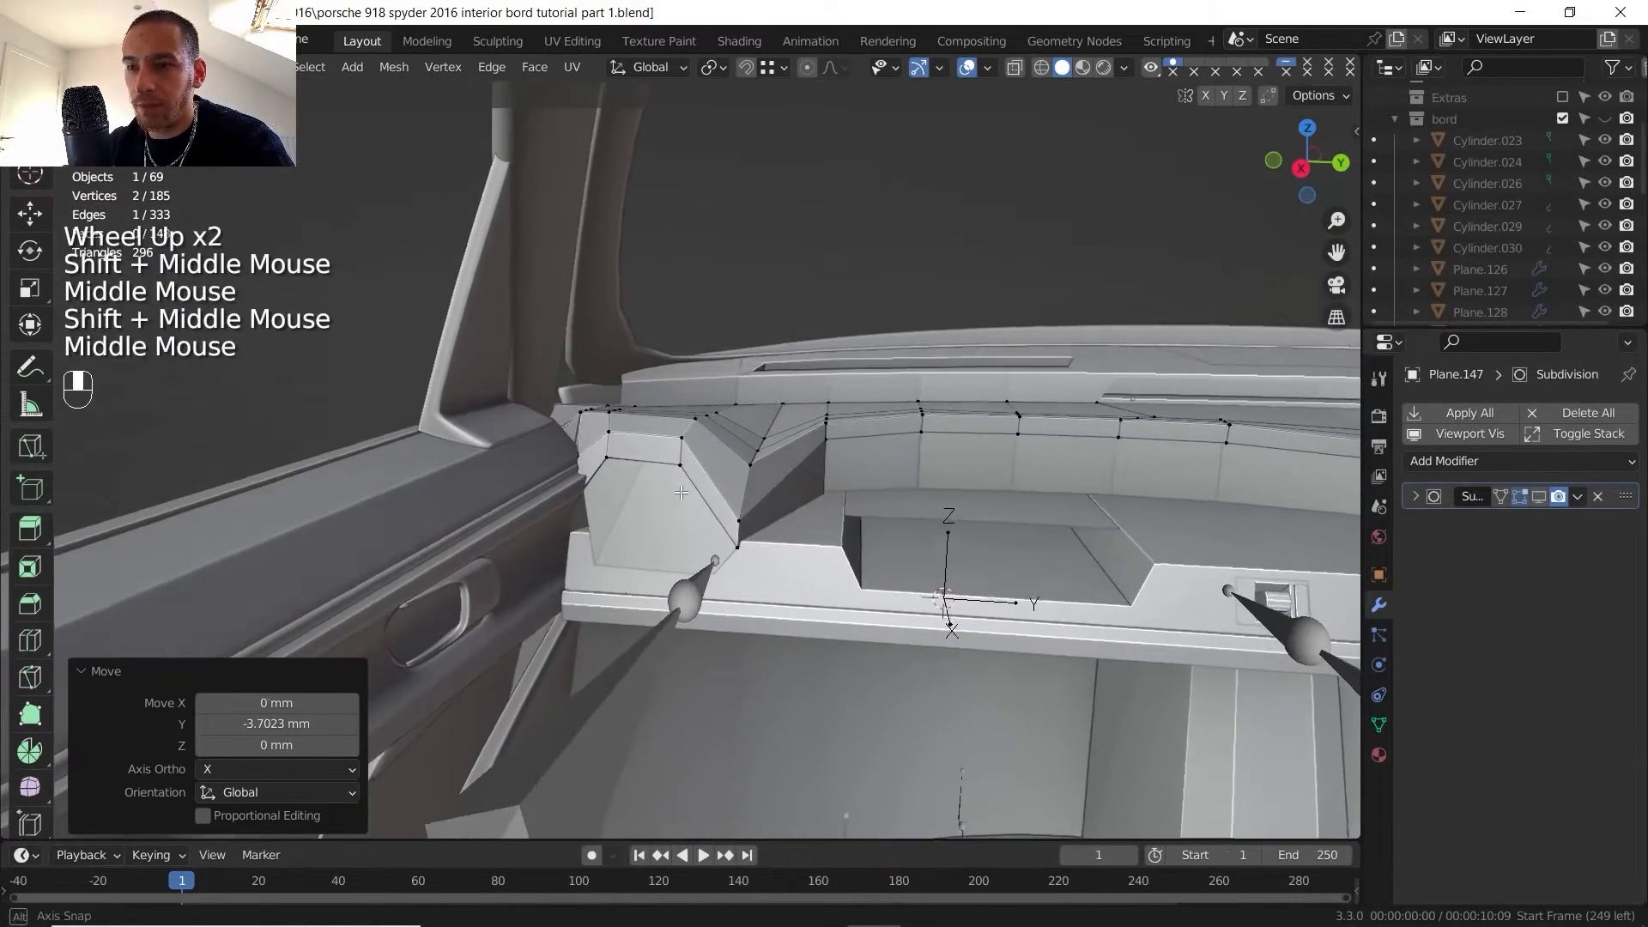
pyautogui.hotkey('alt', 'Tab')
pyautogui.moveTo(624, 472); pyautogui.dragTo(665, 454)
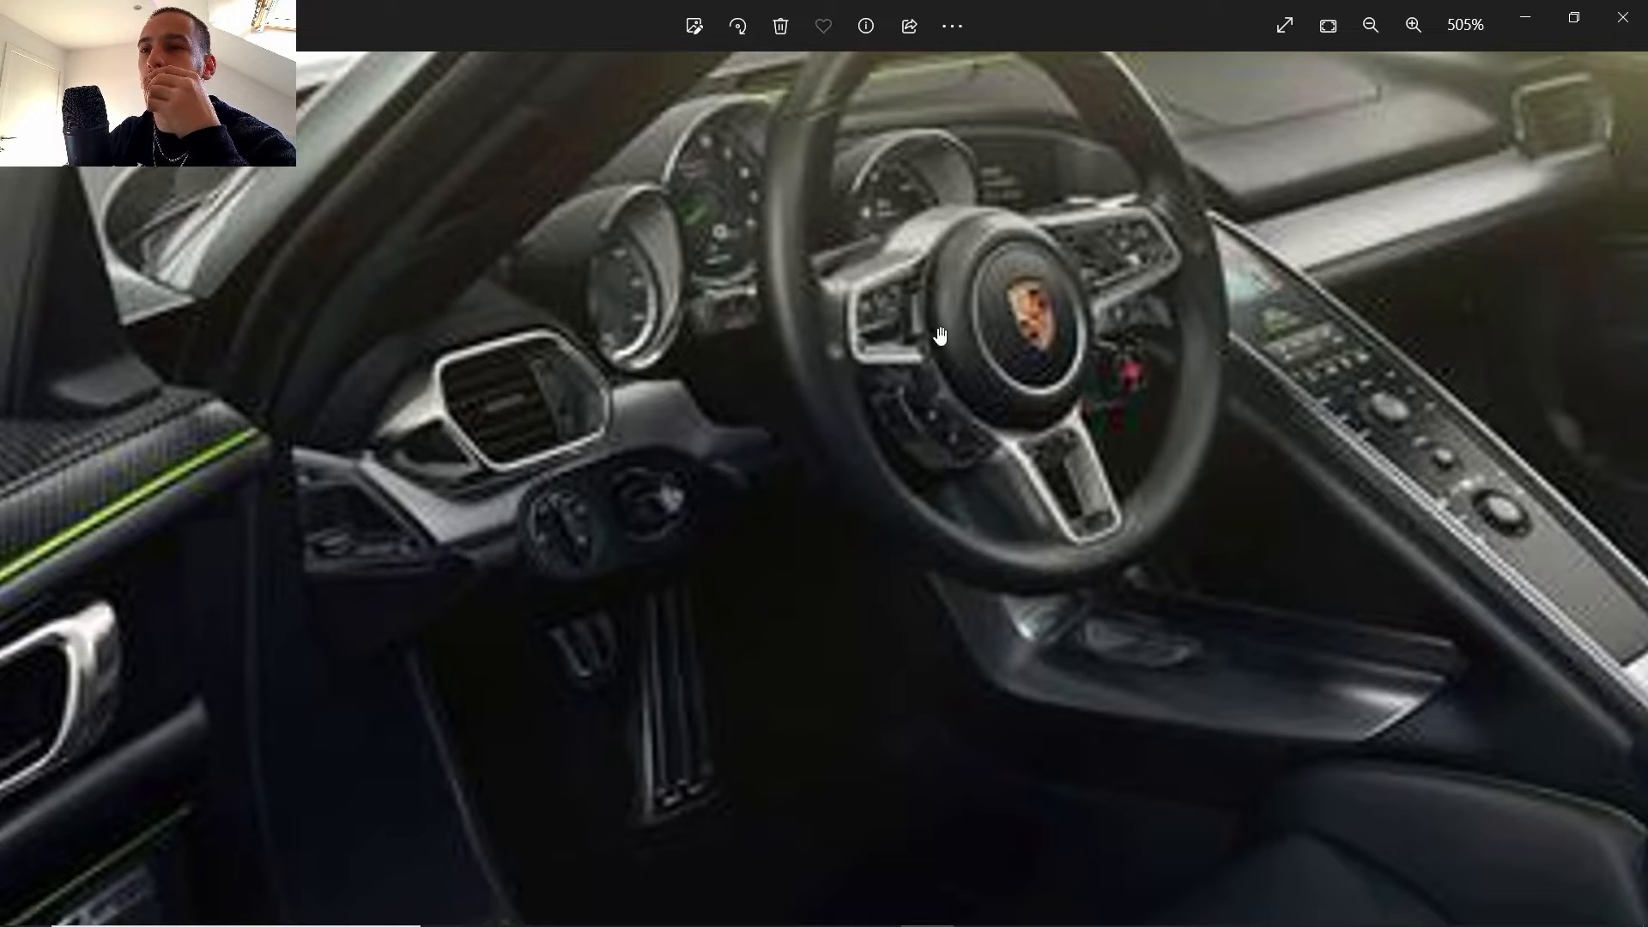
pyautogui.click(883, 914)
pyautogui.scroll(2, 762, 528)
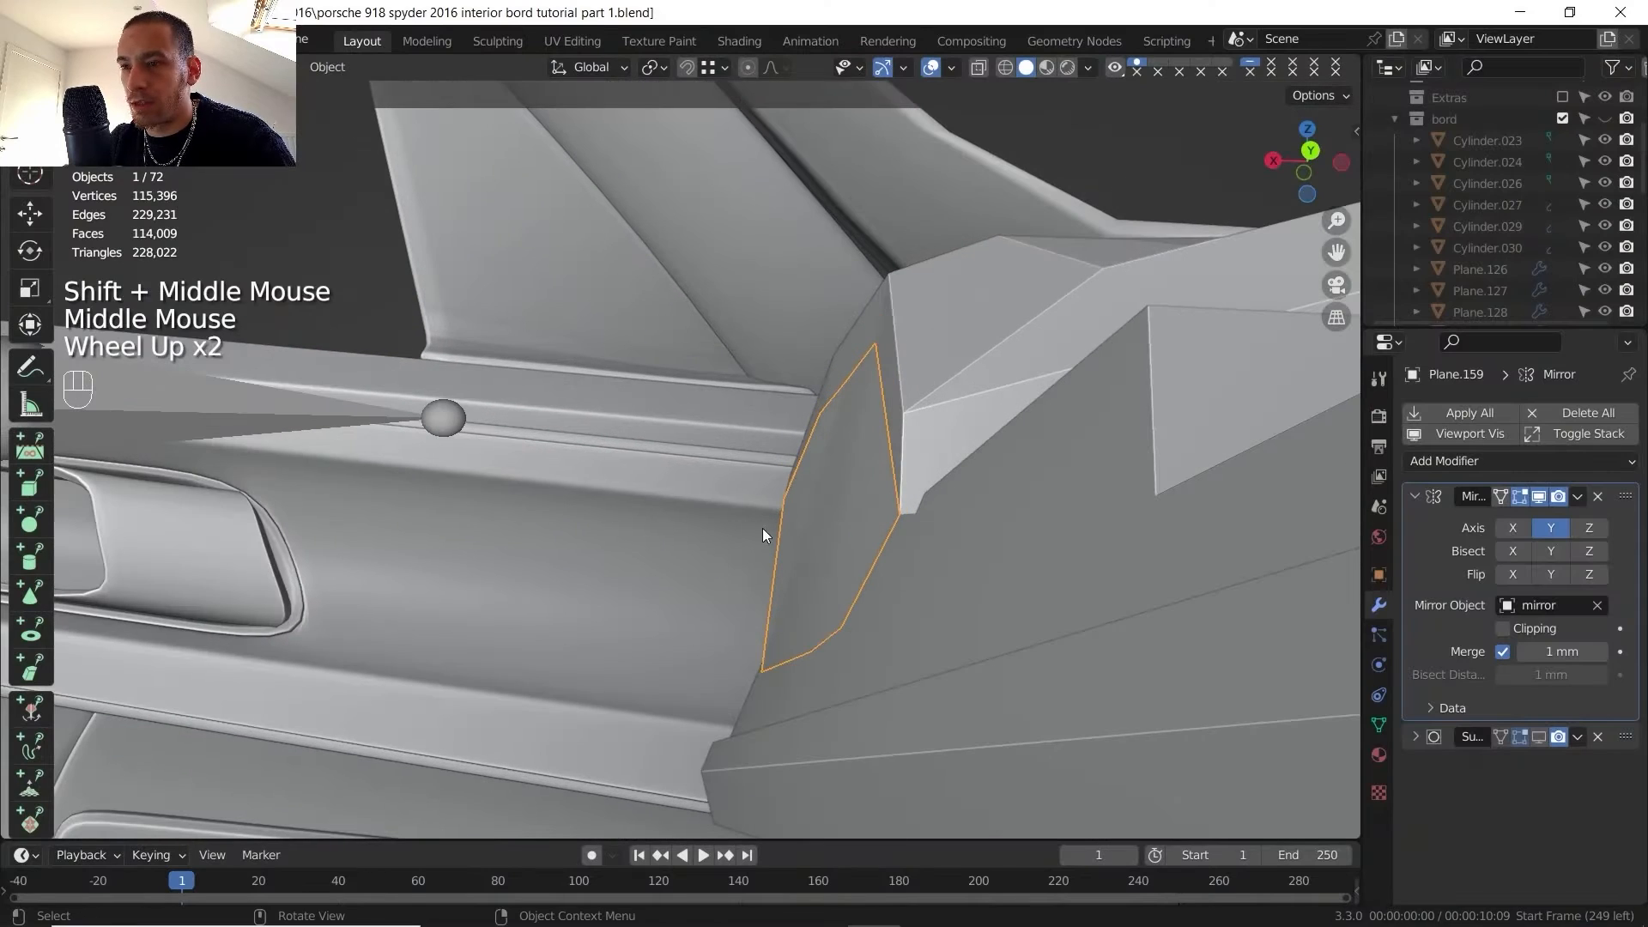
# - Select all faces of the side panel and rotate them -8.65° about the Y axis
pyautogui.press('Tab')
pyautogui.press('Tab')
pyautogui.click(817, 472)
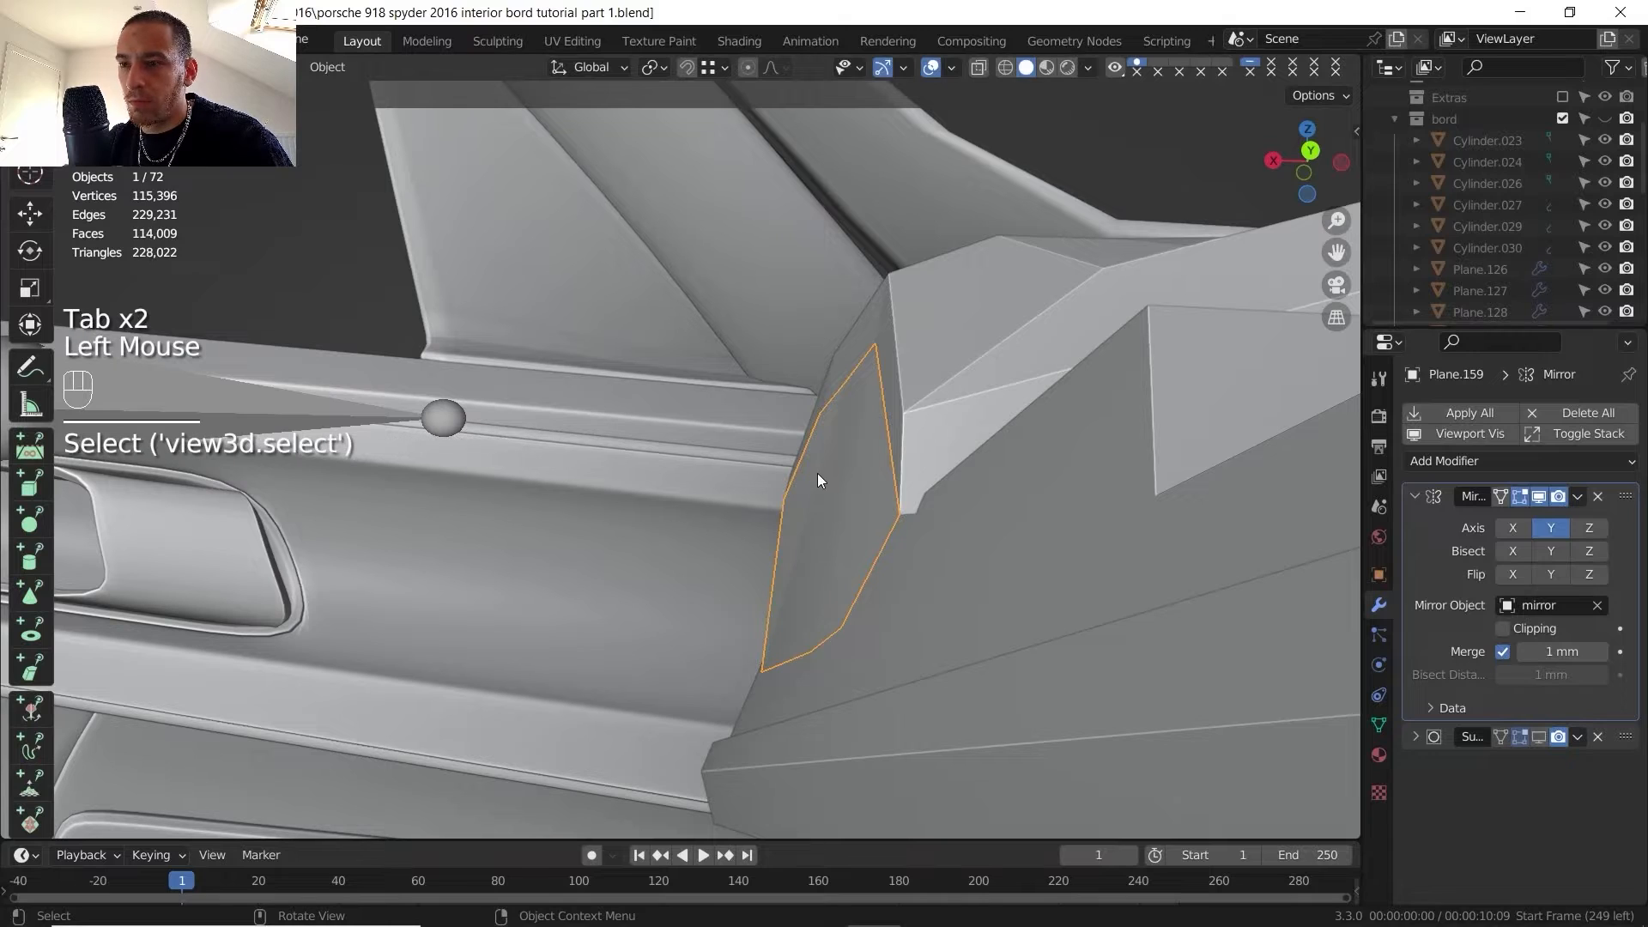
pyautogui.press('Tab')
pyautogui.press('3')
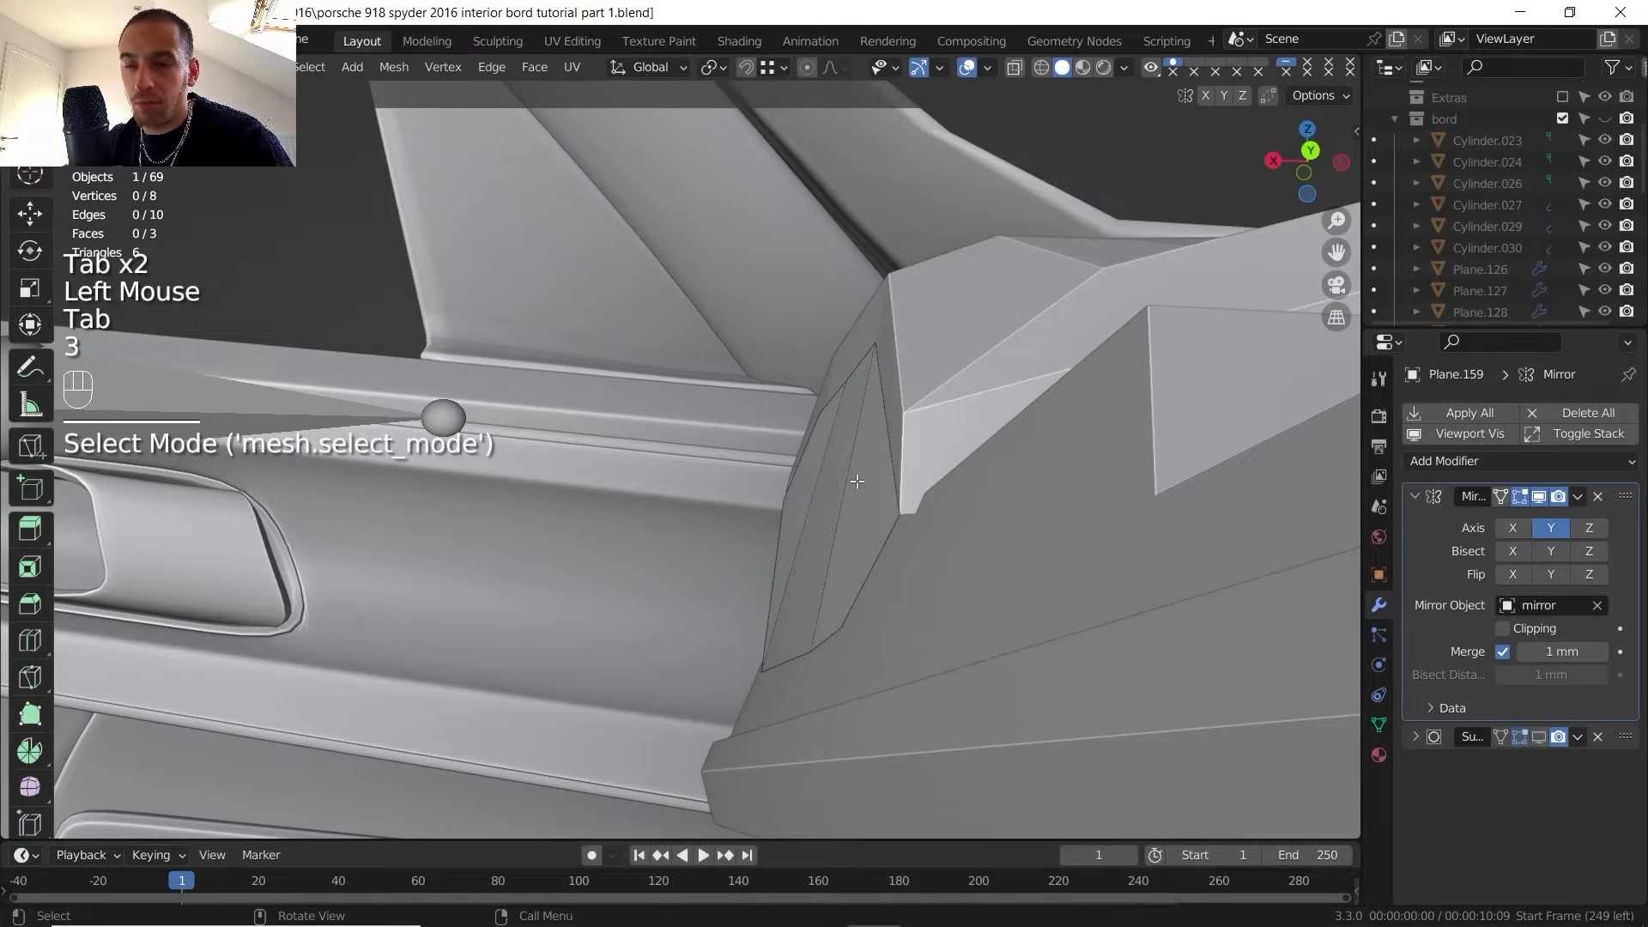
pyautogui.press('a')
pyautogui.press('r')
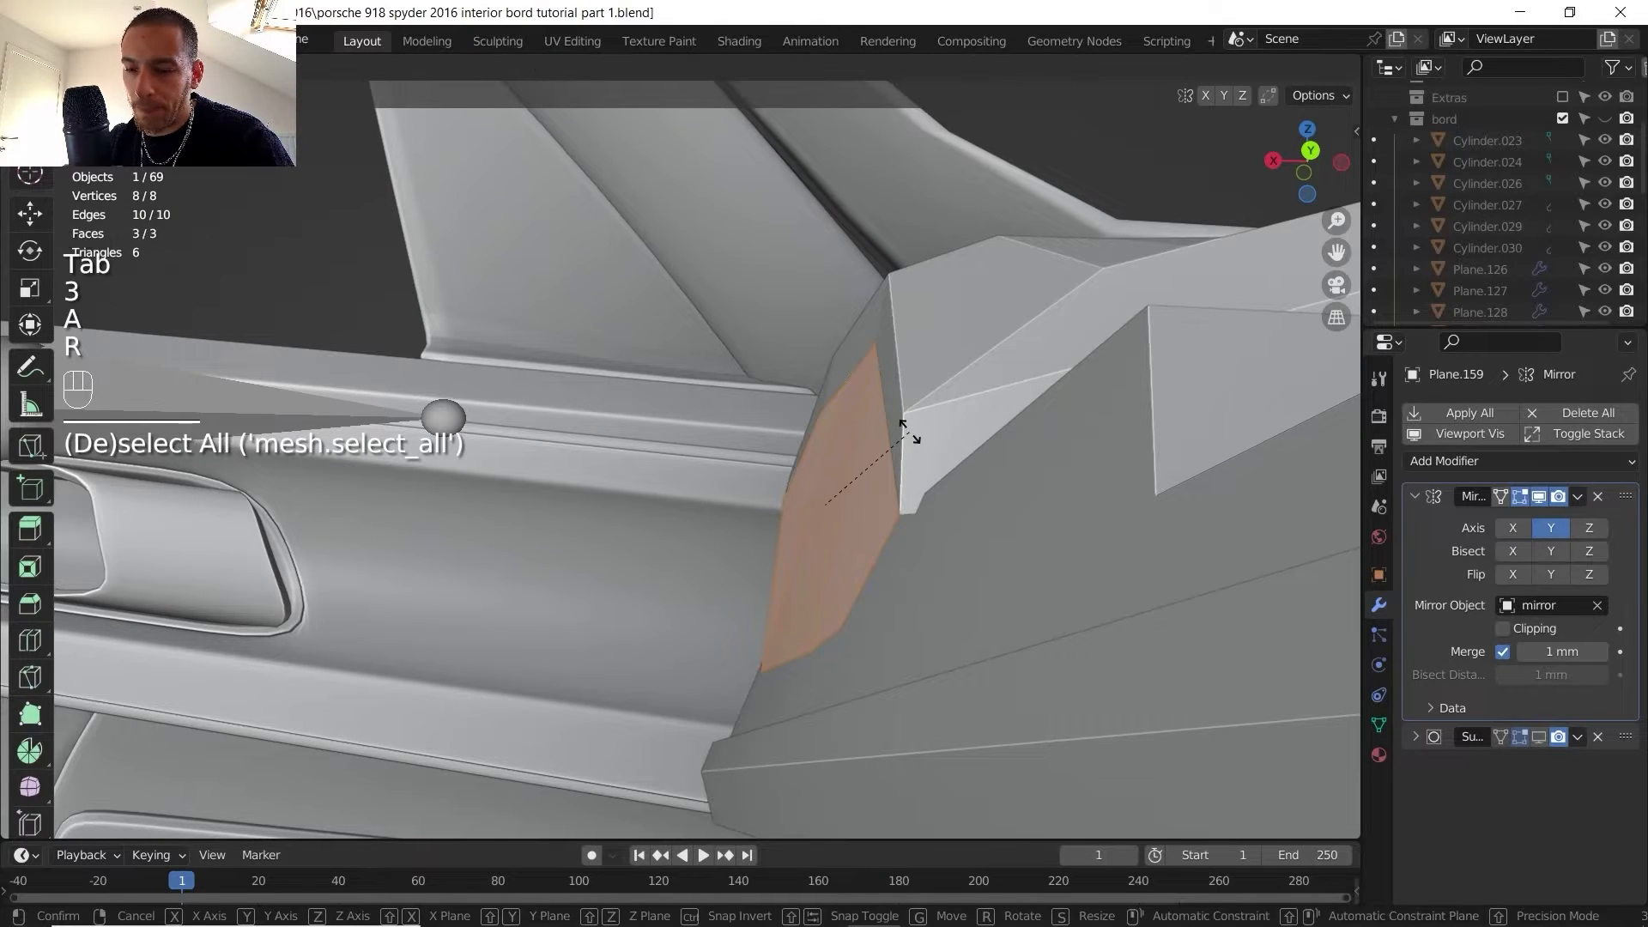
pyautogui.press('x')
pyautogui.press('y')
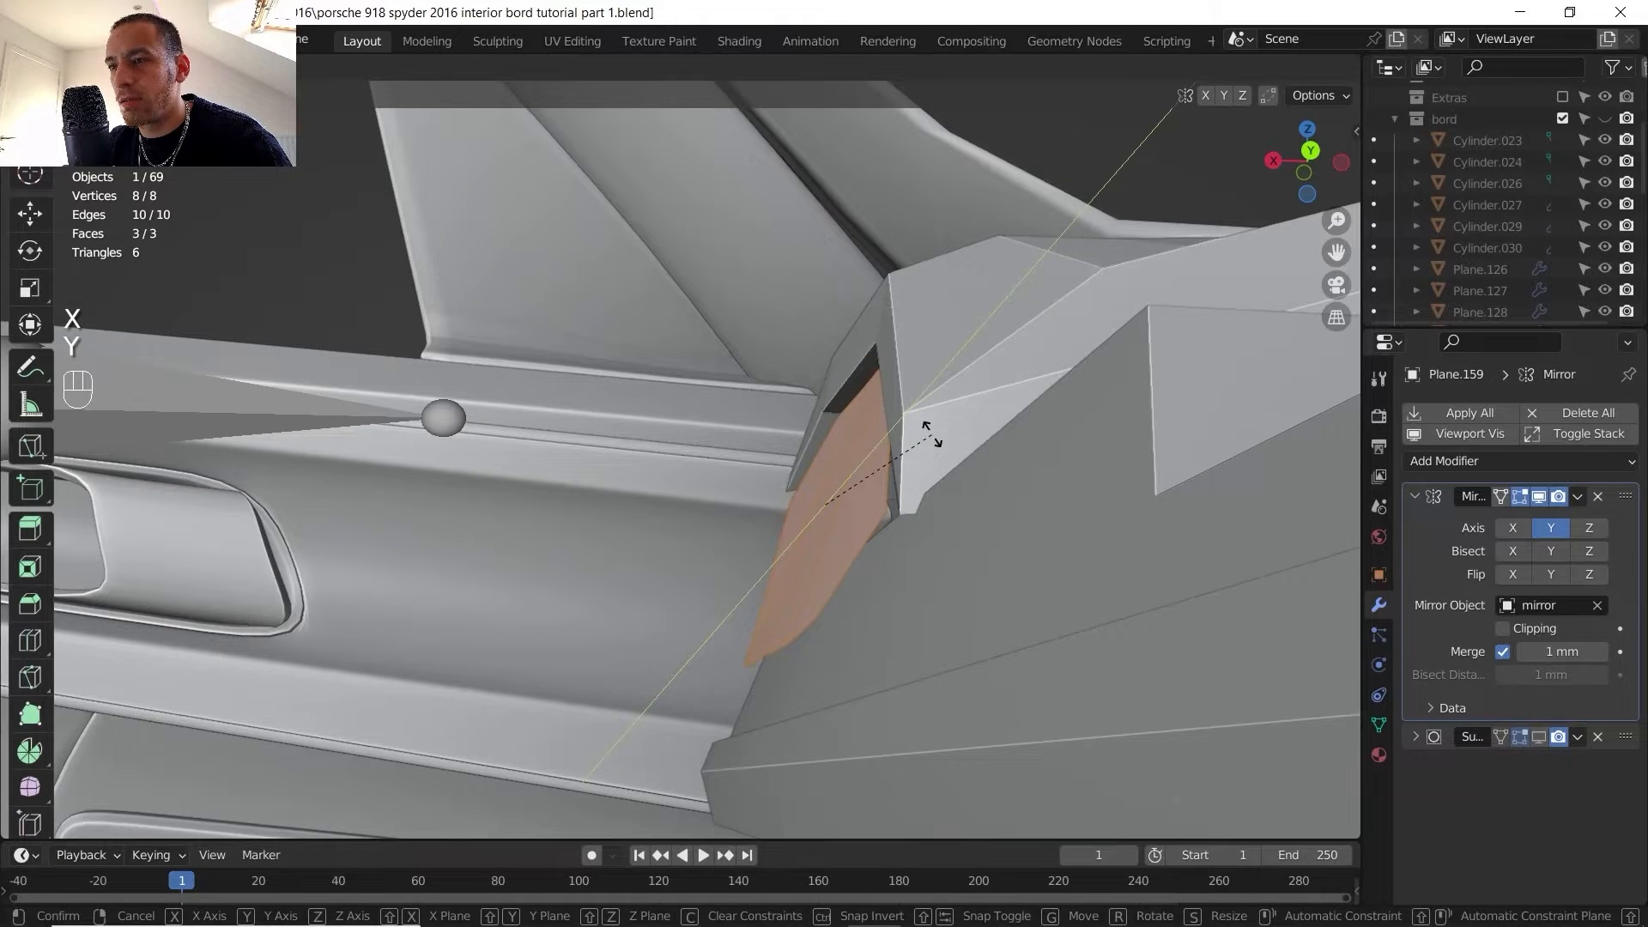
pyautogui.click(932, 436)
pyautogui.moveTo(932, 436); pyautogui.dragTo(1141, 472, button='middle')
# - Switch to the photo viewer and examine the outer air vent's frame in another steering wheel reference photo
pyautogui.hotkey('alt', 'Tab')
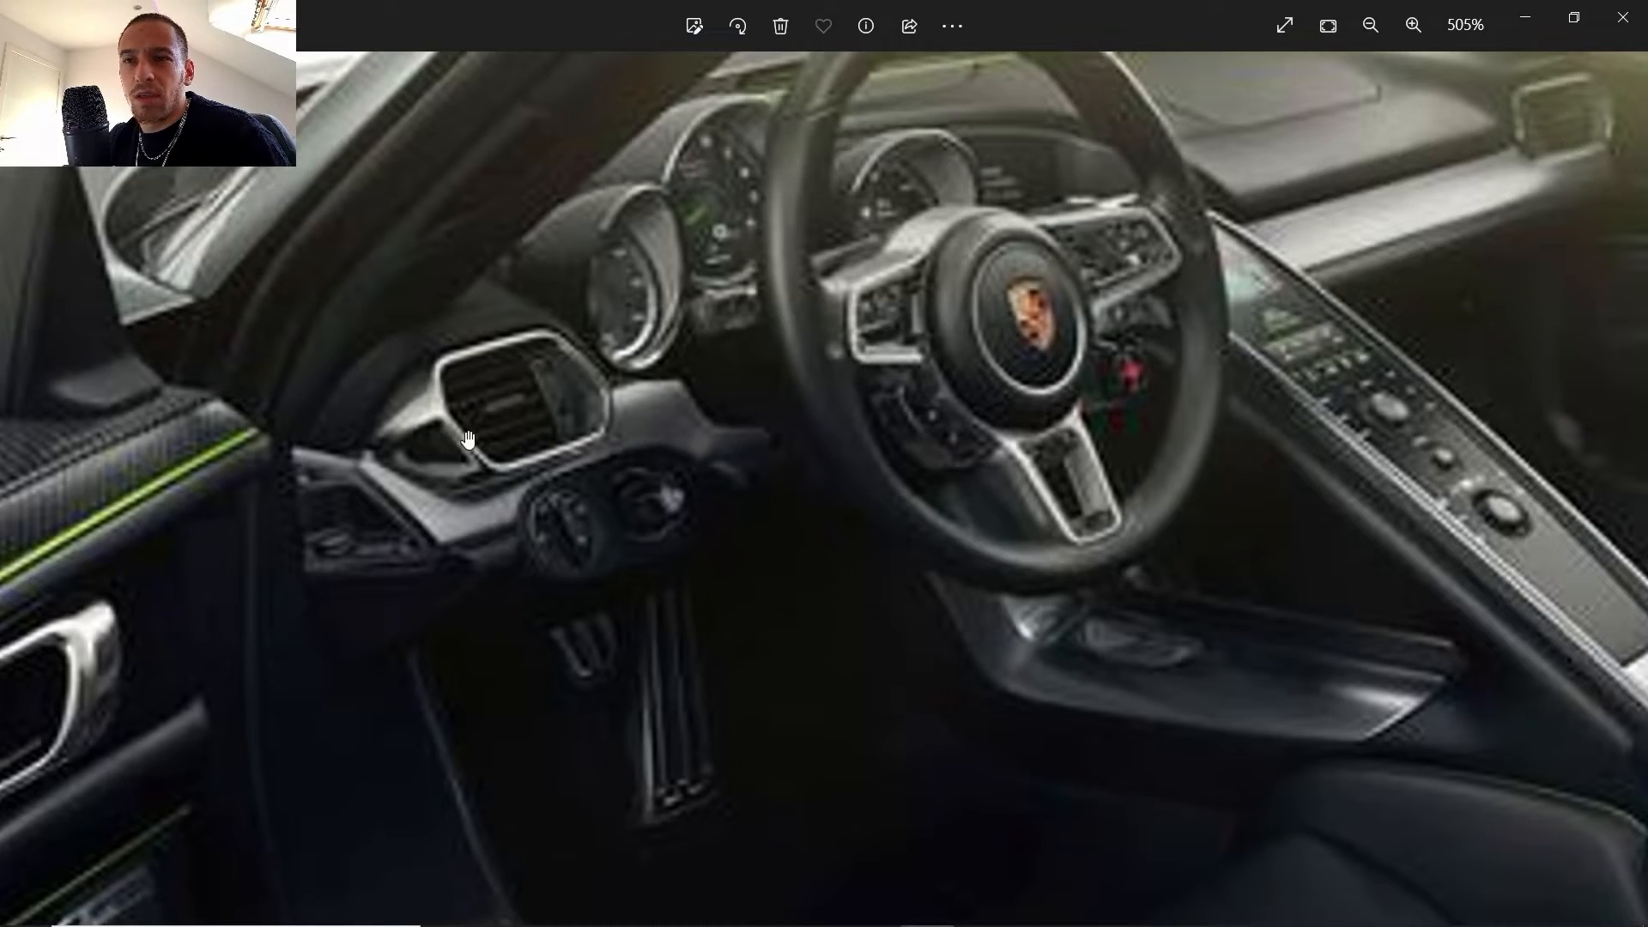
pyautogui.scroll(-2, 615, 445)
pyautogui.click(12, 517)
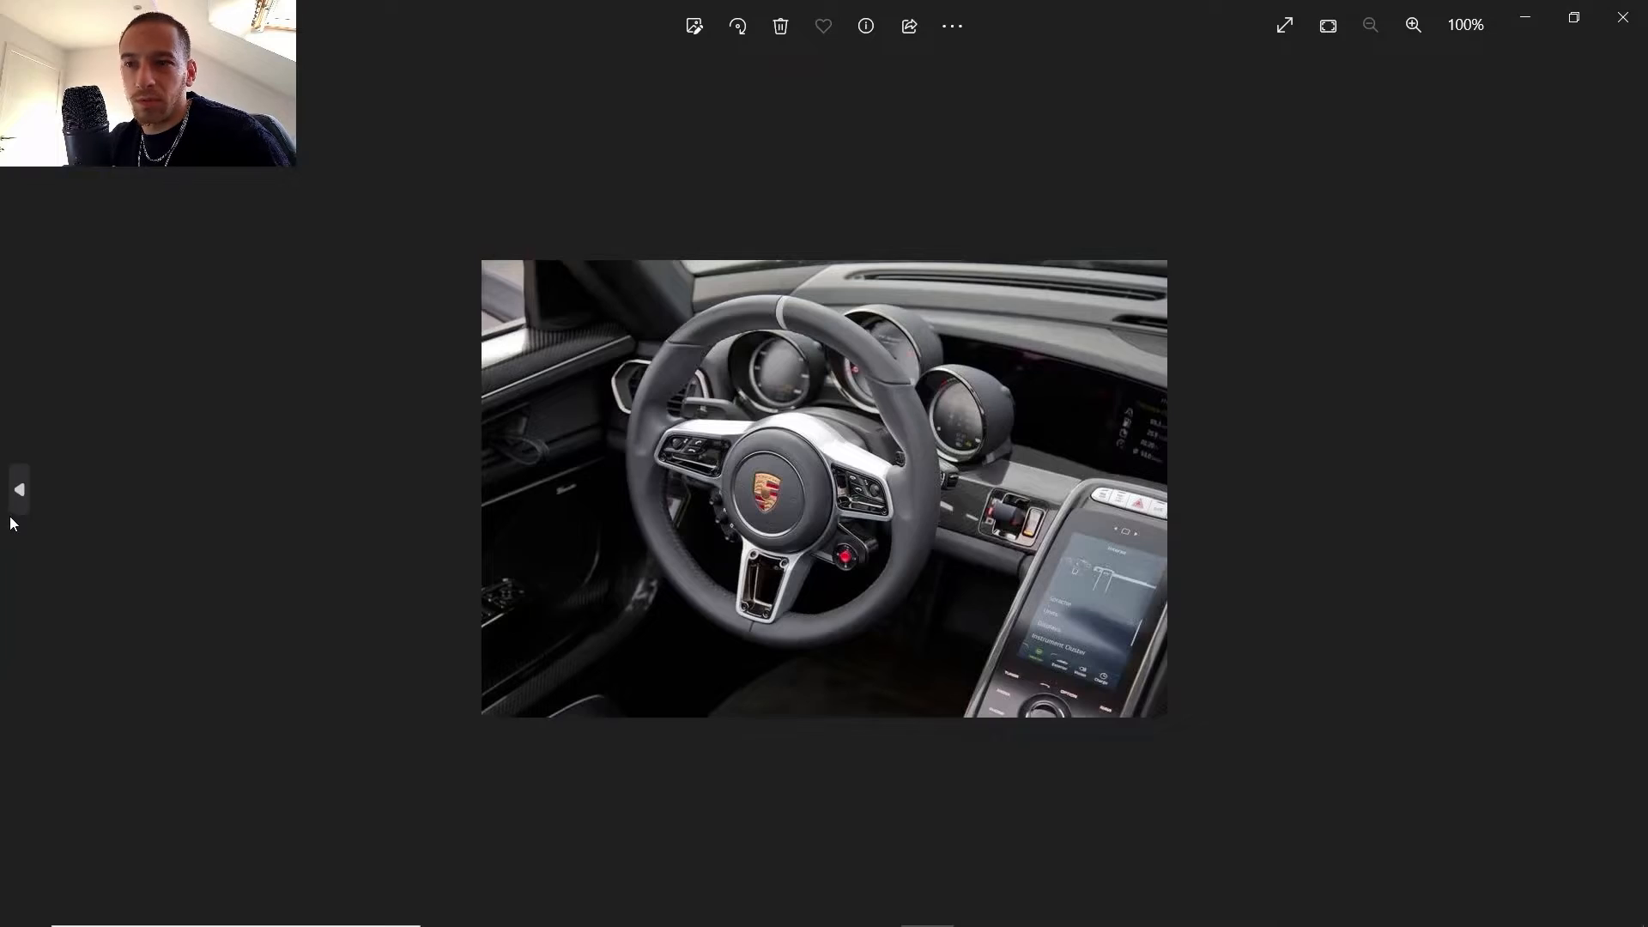
pyautogui.scroll(5, 440, 318)
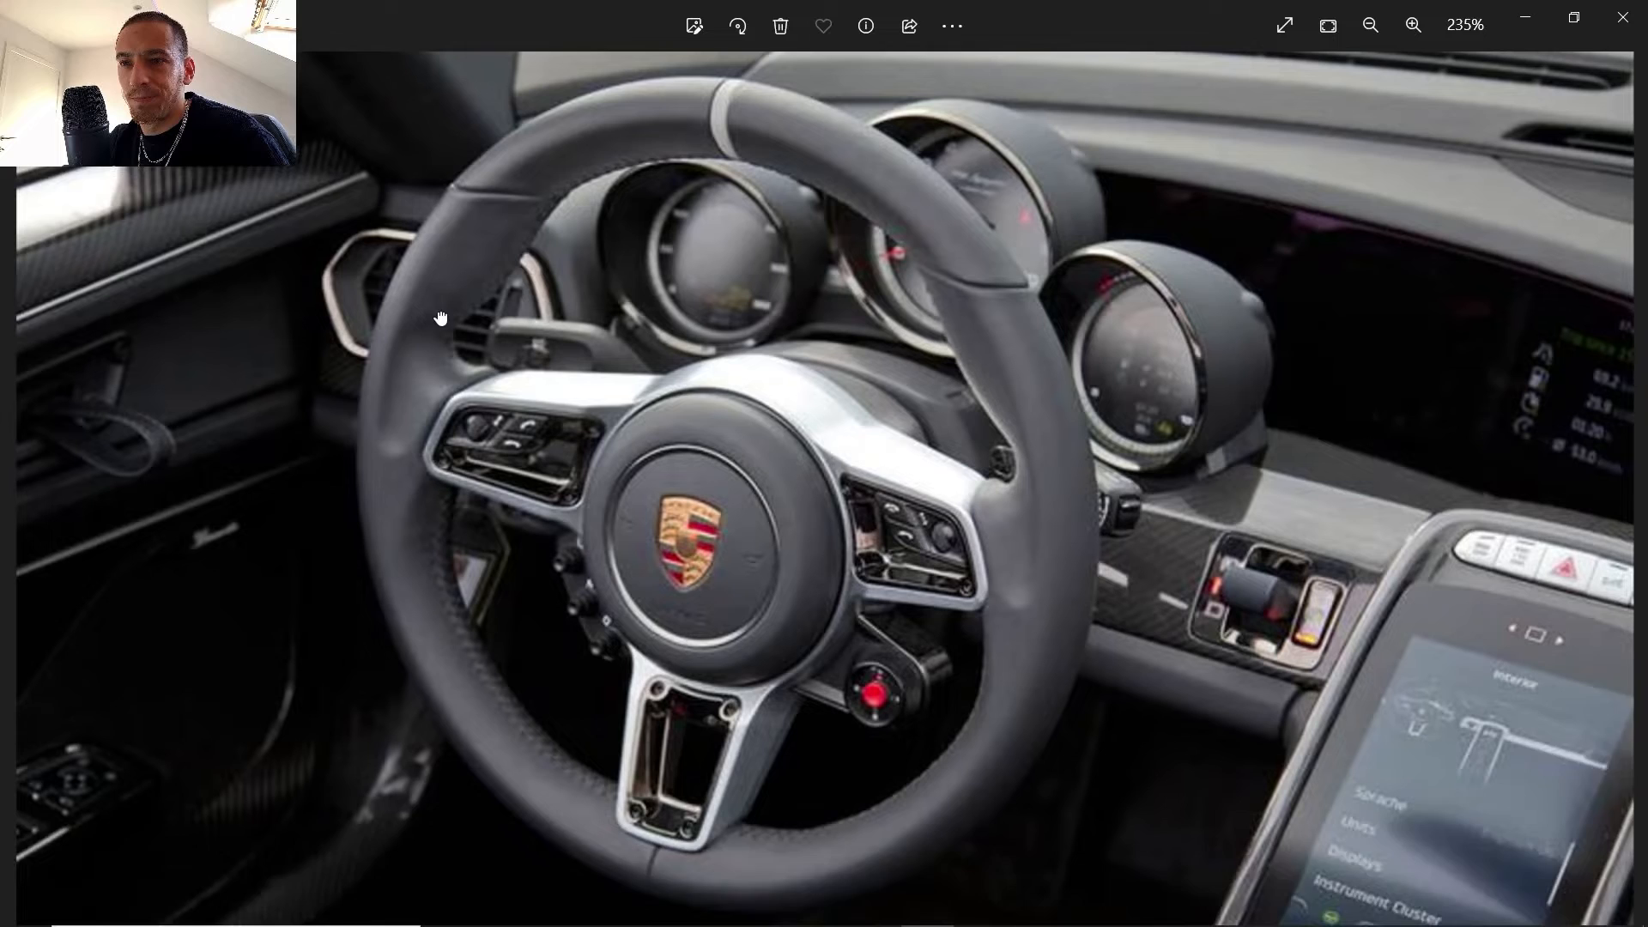
pyautogui.moveTo(440, 318); pyautogui.dragTo(462, 436)
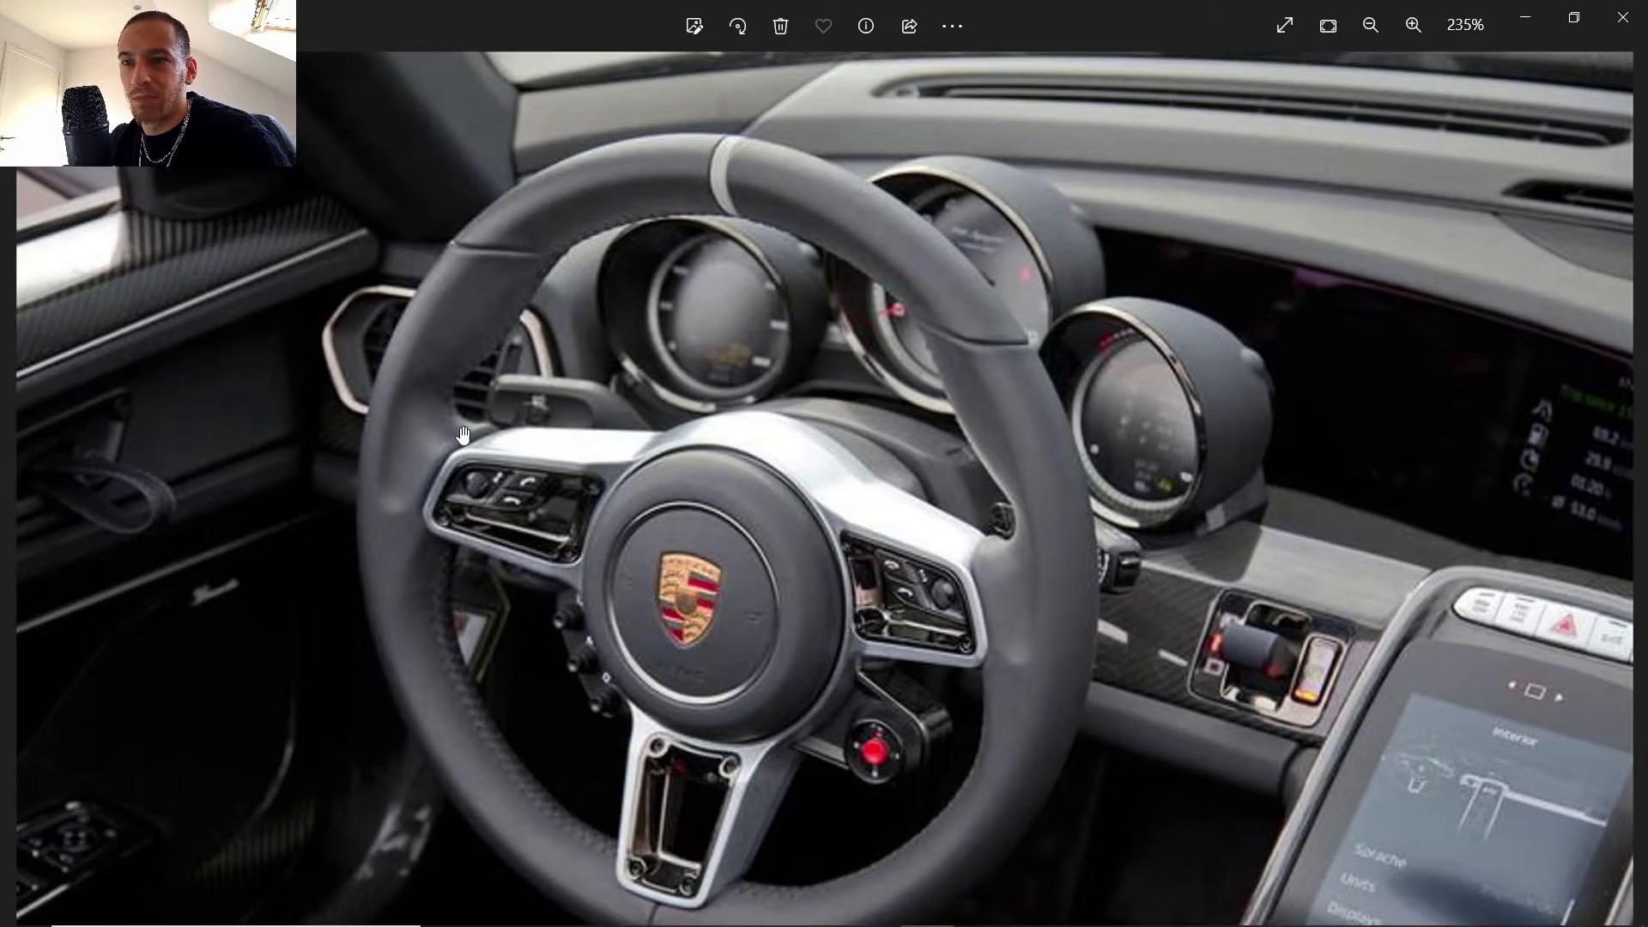
pyautogui.click(926, 903)
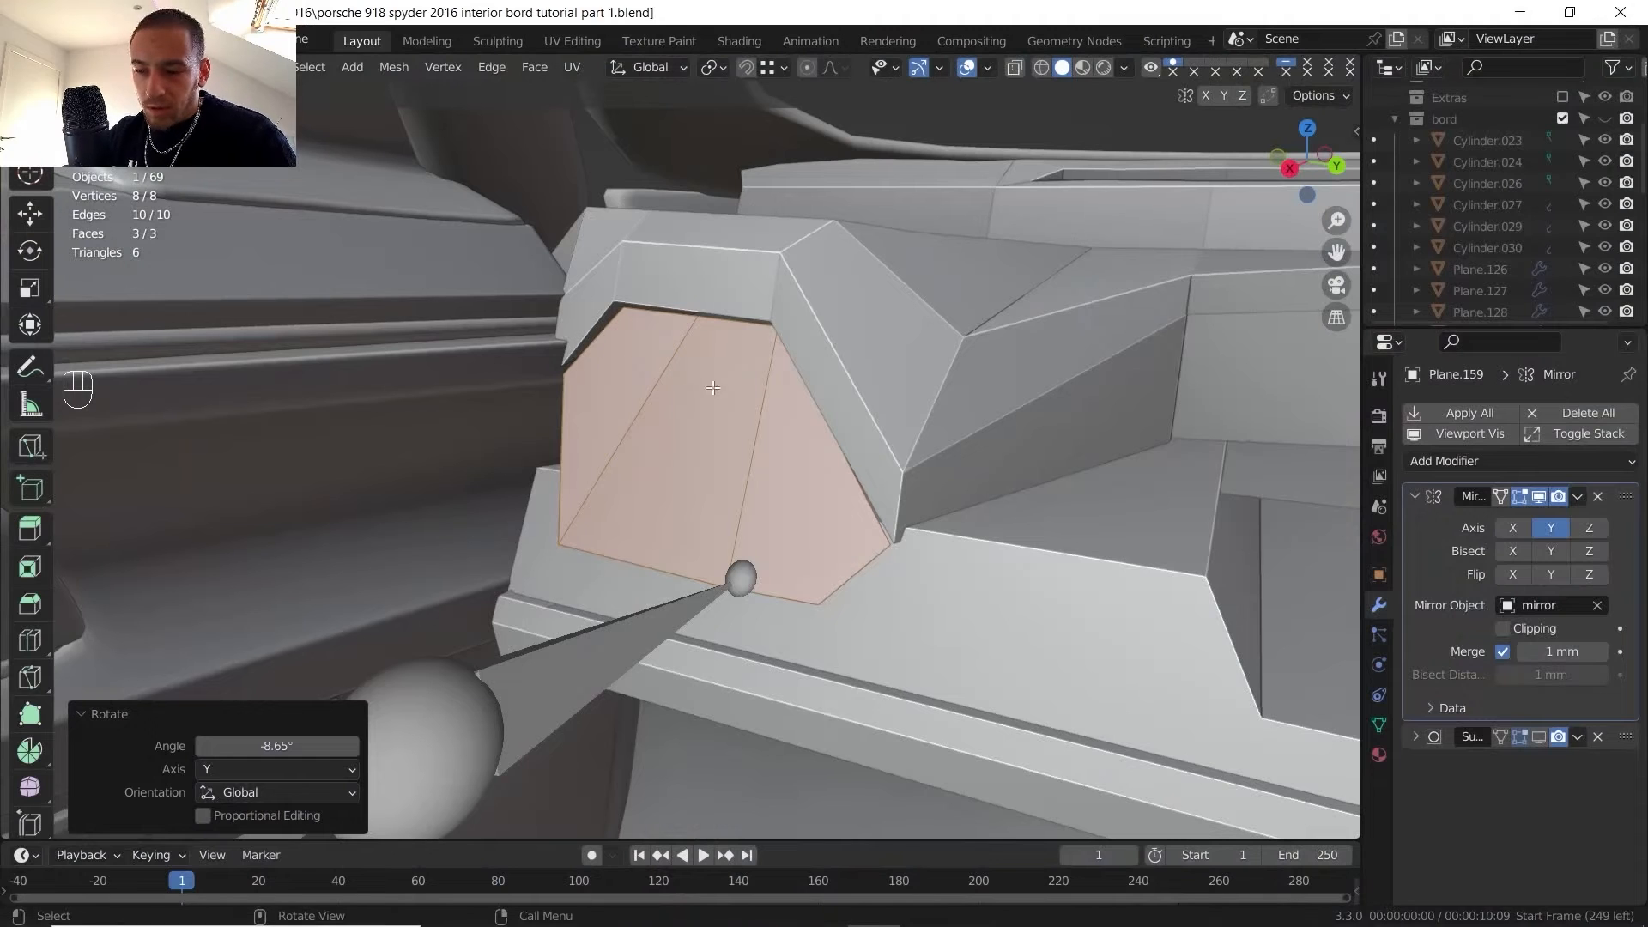
# - Inset the side panel's faces by about 4.4 mm and separate the inner faces into their own object
pyautogui.press('i')
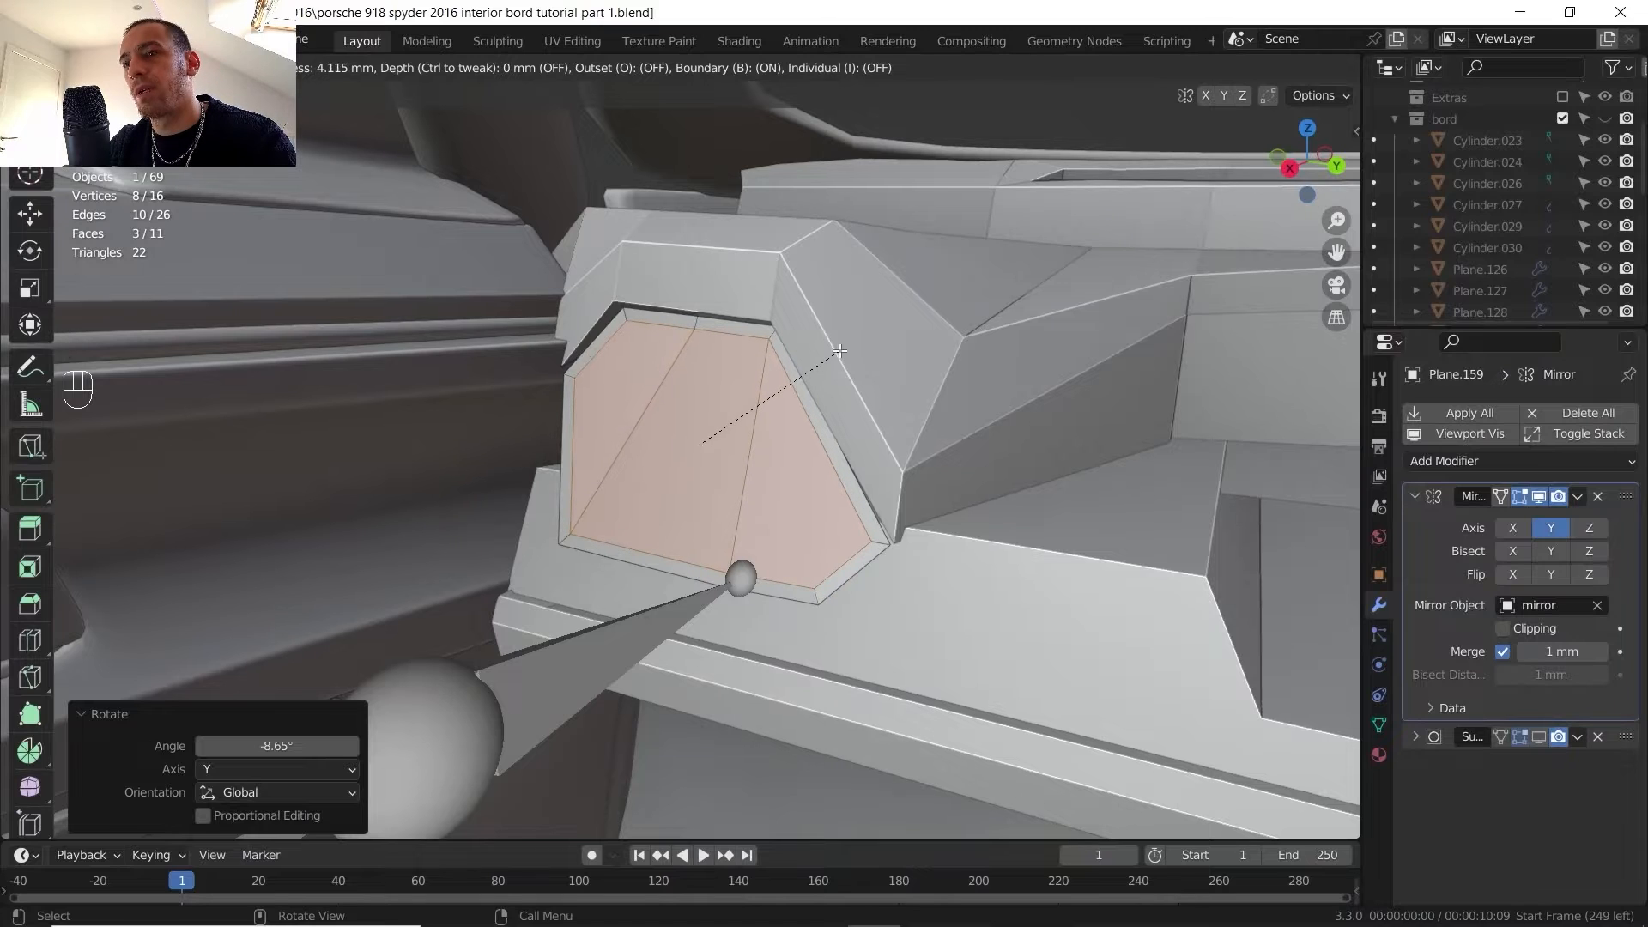
pyautogui.click(839, 353)
pyautogui.press('p')
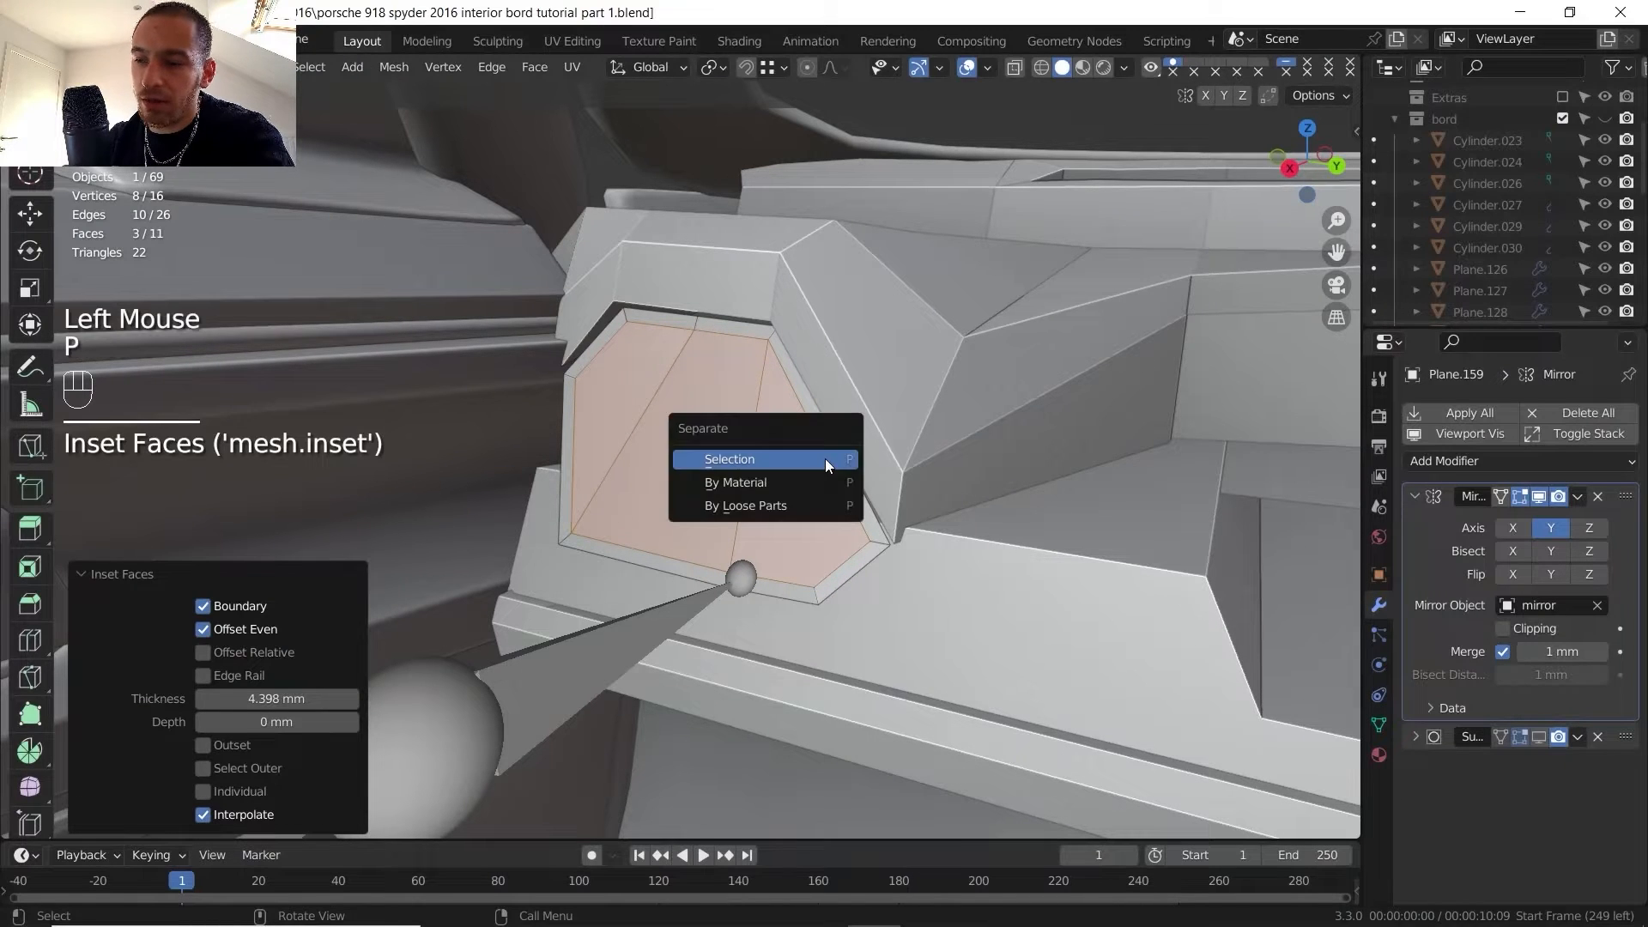
pyautogui.click(825, 458)
pyautogui.press('Tab')
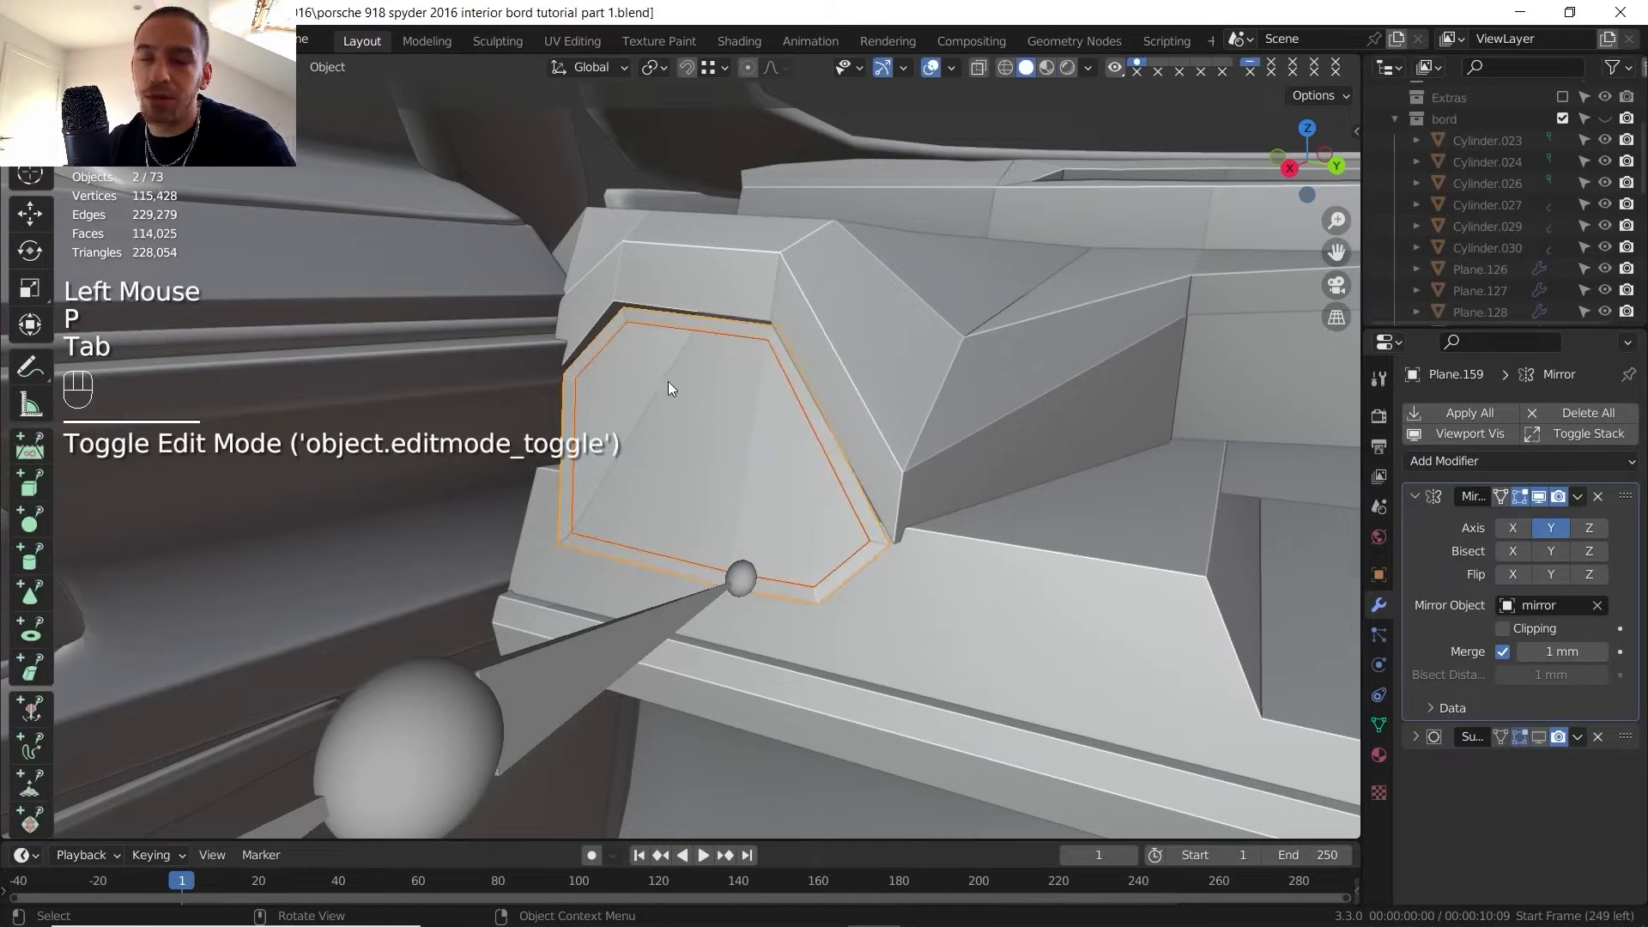
# - Select all faces of the remaining outer frame around the side panel and extrude them to give it depth
pyautogui.click(631, 318)
pyautogui.press('Tab')
pyautogui.moveTo(631, 318); pyautogui.dragTo(819, 382, button='middle')
pyautogui.press('a')
pyautogui.click(767, 291)
pyautogui.press('e')
pyautogui.click(695, 377)
# - Select the two front faces along the frame's bottom and move them about 5.3 mm down along Z
pyautogui.click(740, 507)
pyautogui.keyDown('shift'); pyautogui.click(834, 509); pyautogui.keyUp('shift')
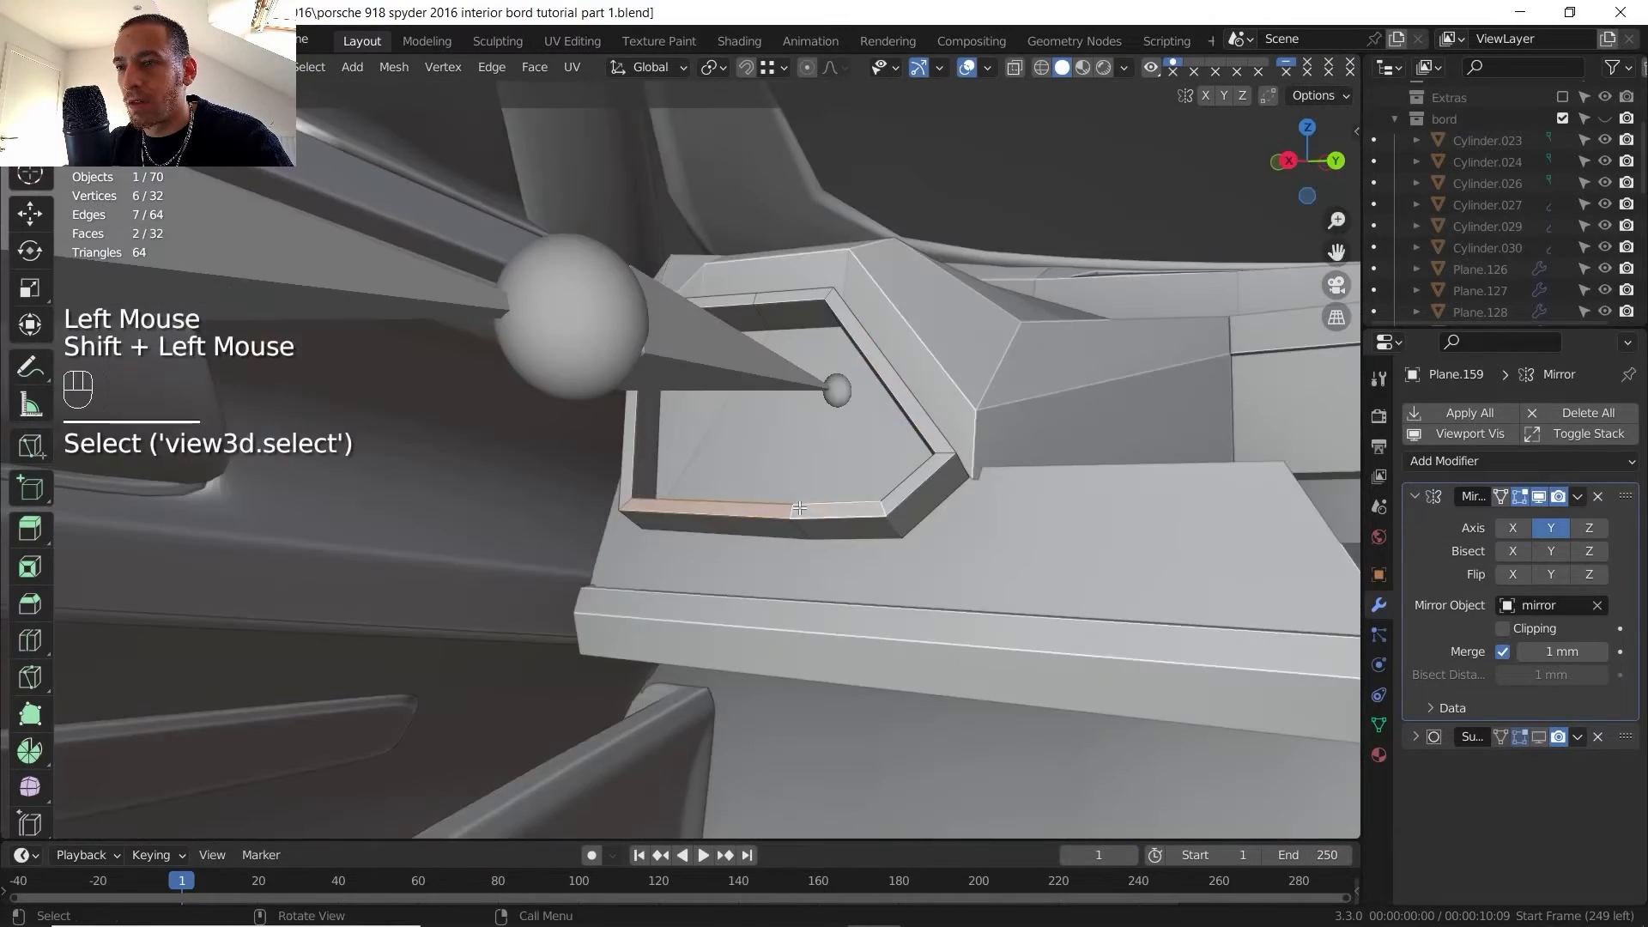
pyautogui.moveTo(834, 509); pyautogui.dragTo(740, 543, button='middle')
pyautogui.press('g')
pyautogui.press('z')
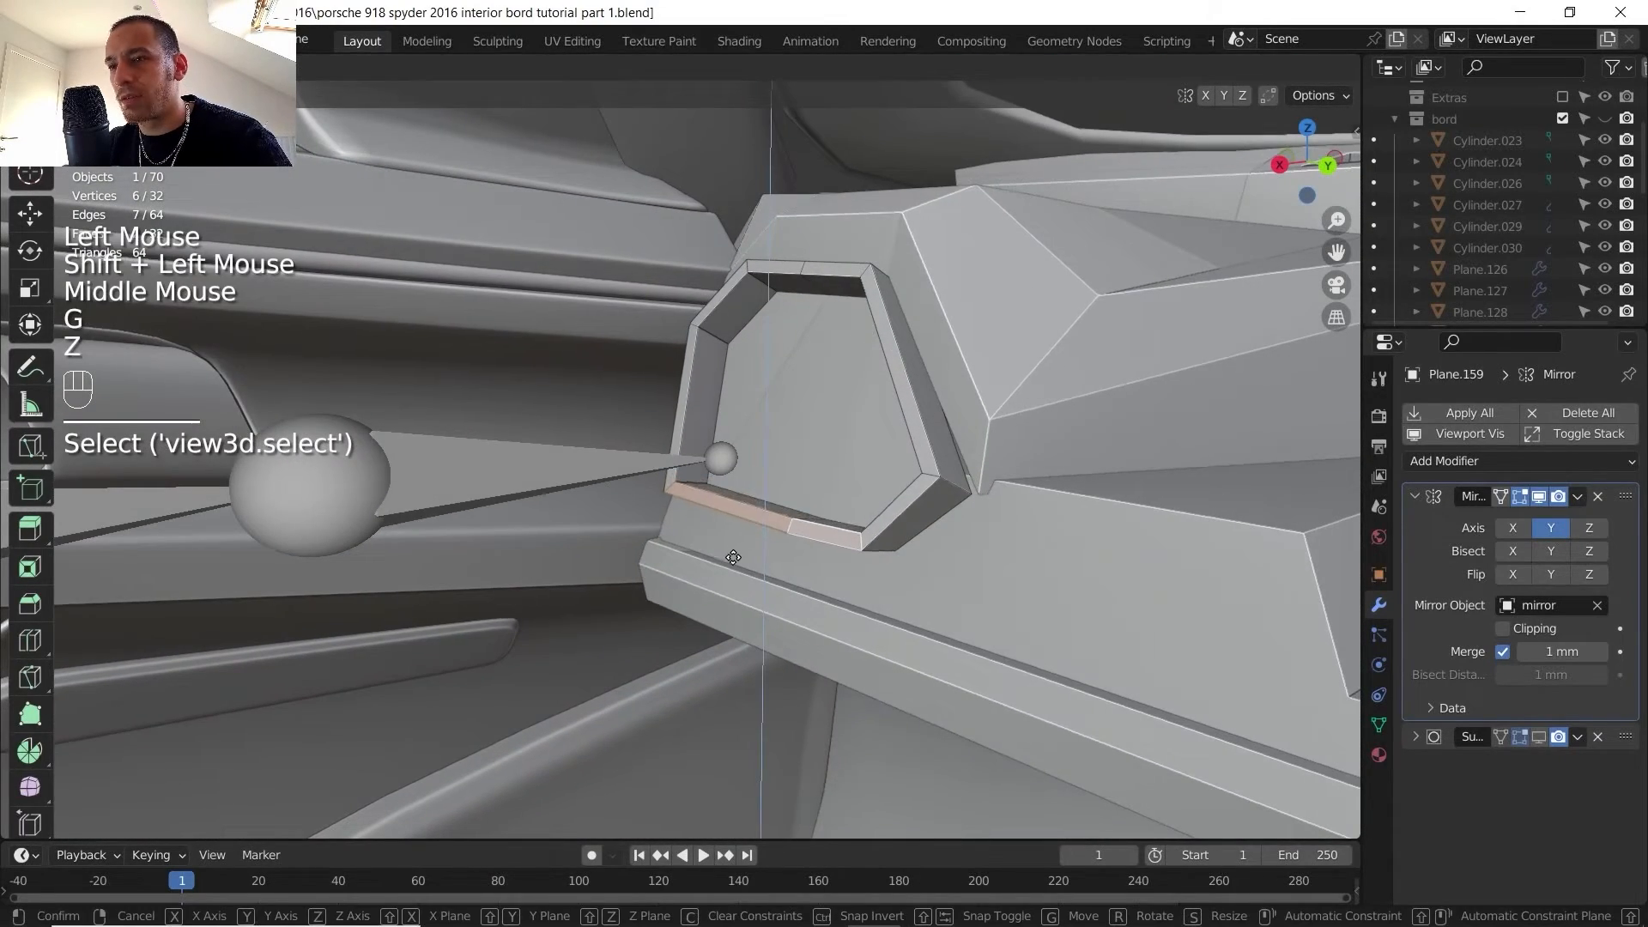
pyautogui.click(731, 563)
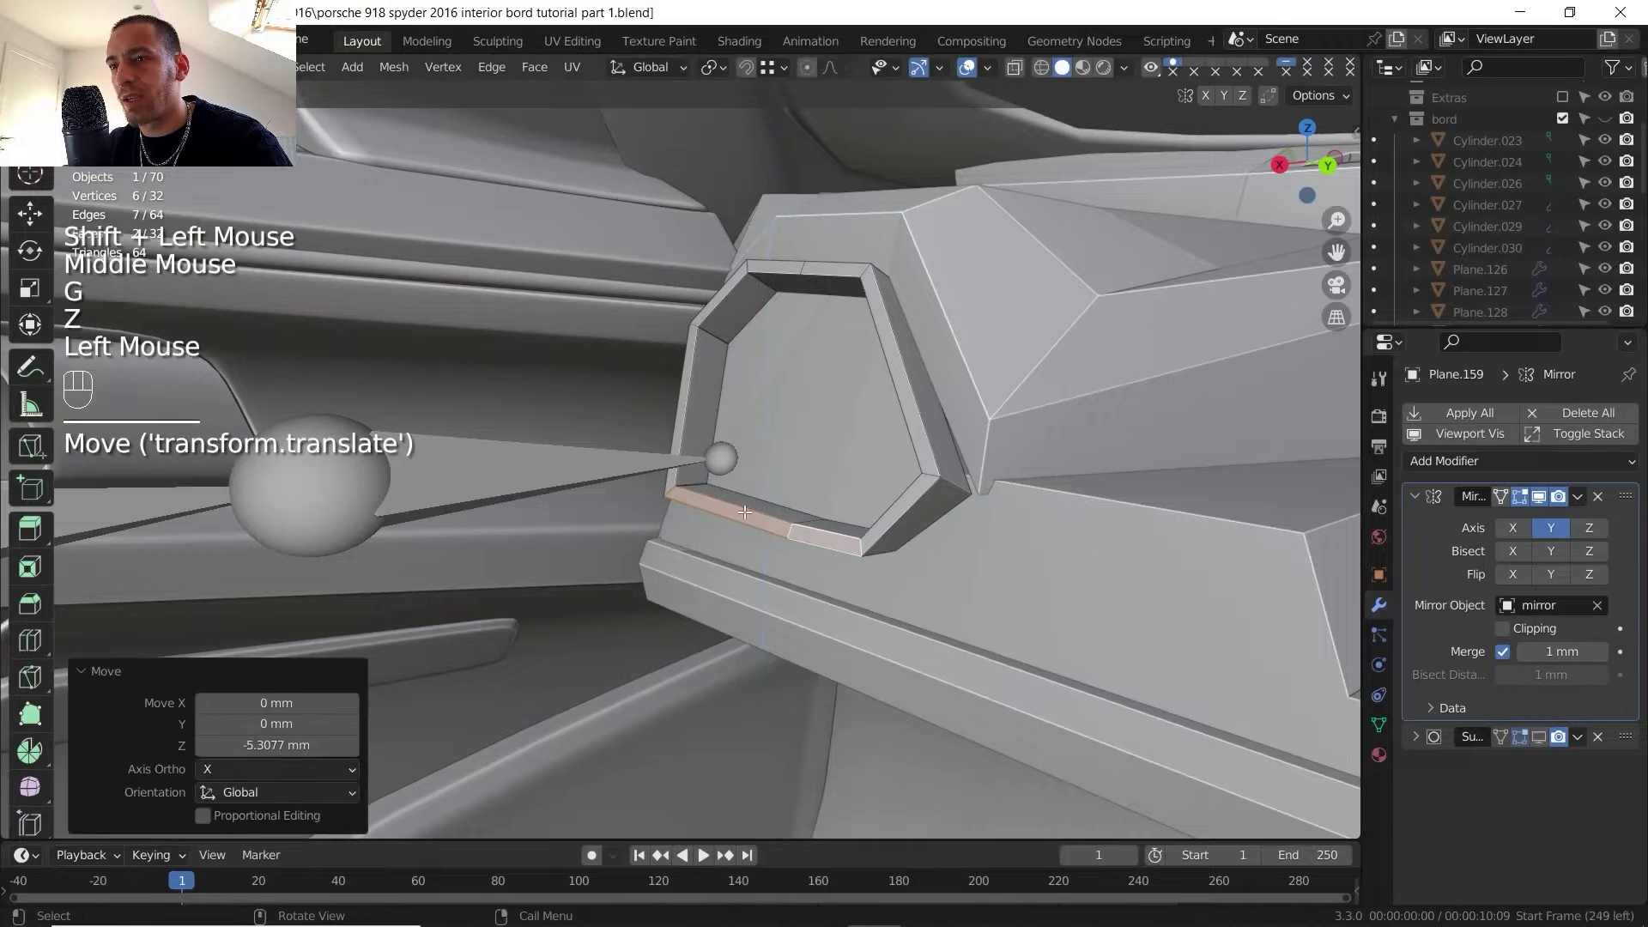
# - Select the two front vertices at the frame's lower inboard corner and move them about 3.7 mm along Y
pyautogui.moveTo(731, 562); pyautogui.dragTo(857, 421, button='middle')
pyautogui.press('1')
pyautogui.click(996, 517)
pyautogui.keyDown('shift'); pyautogui.click(1019, 520); pyautogui.keyUp('shift')
pyautogui.press('g')
pyautogui.moveTo(857, 421); pyautogui.dragTo(874, 350, button='middle')
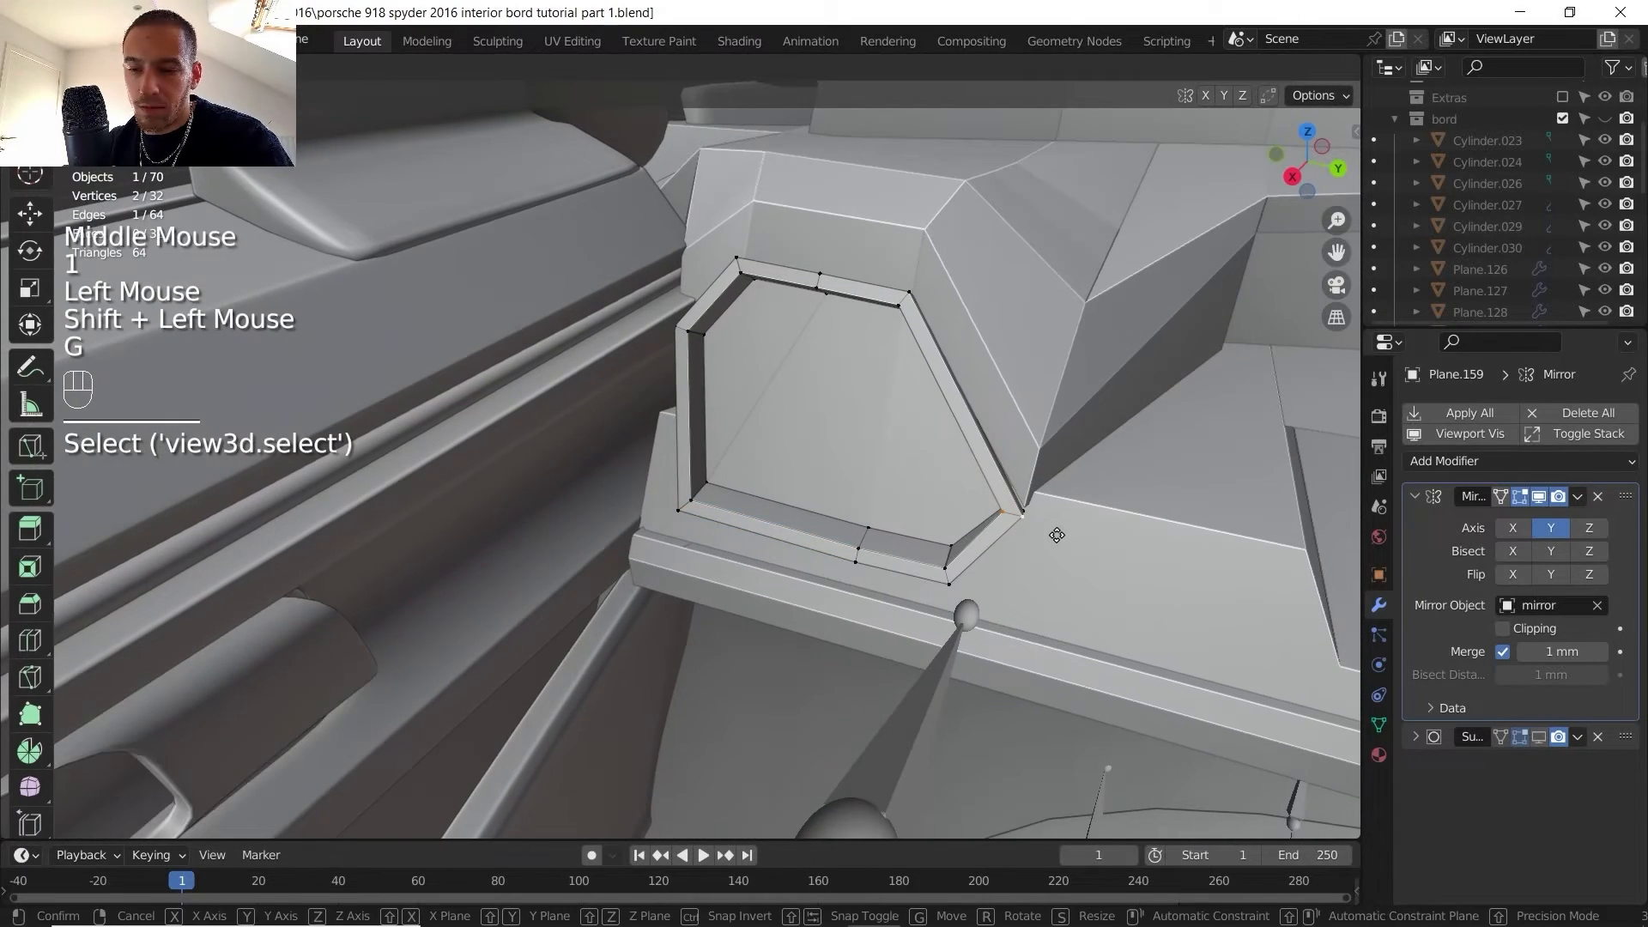
pyautogui.press('y')
pyautogui.click(1069, 538)
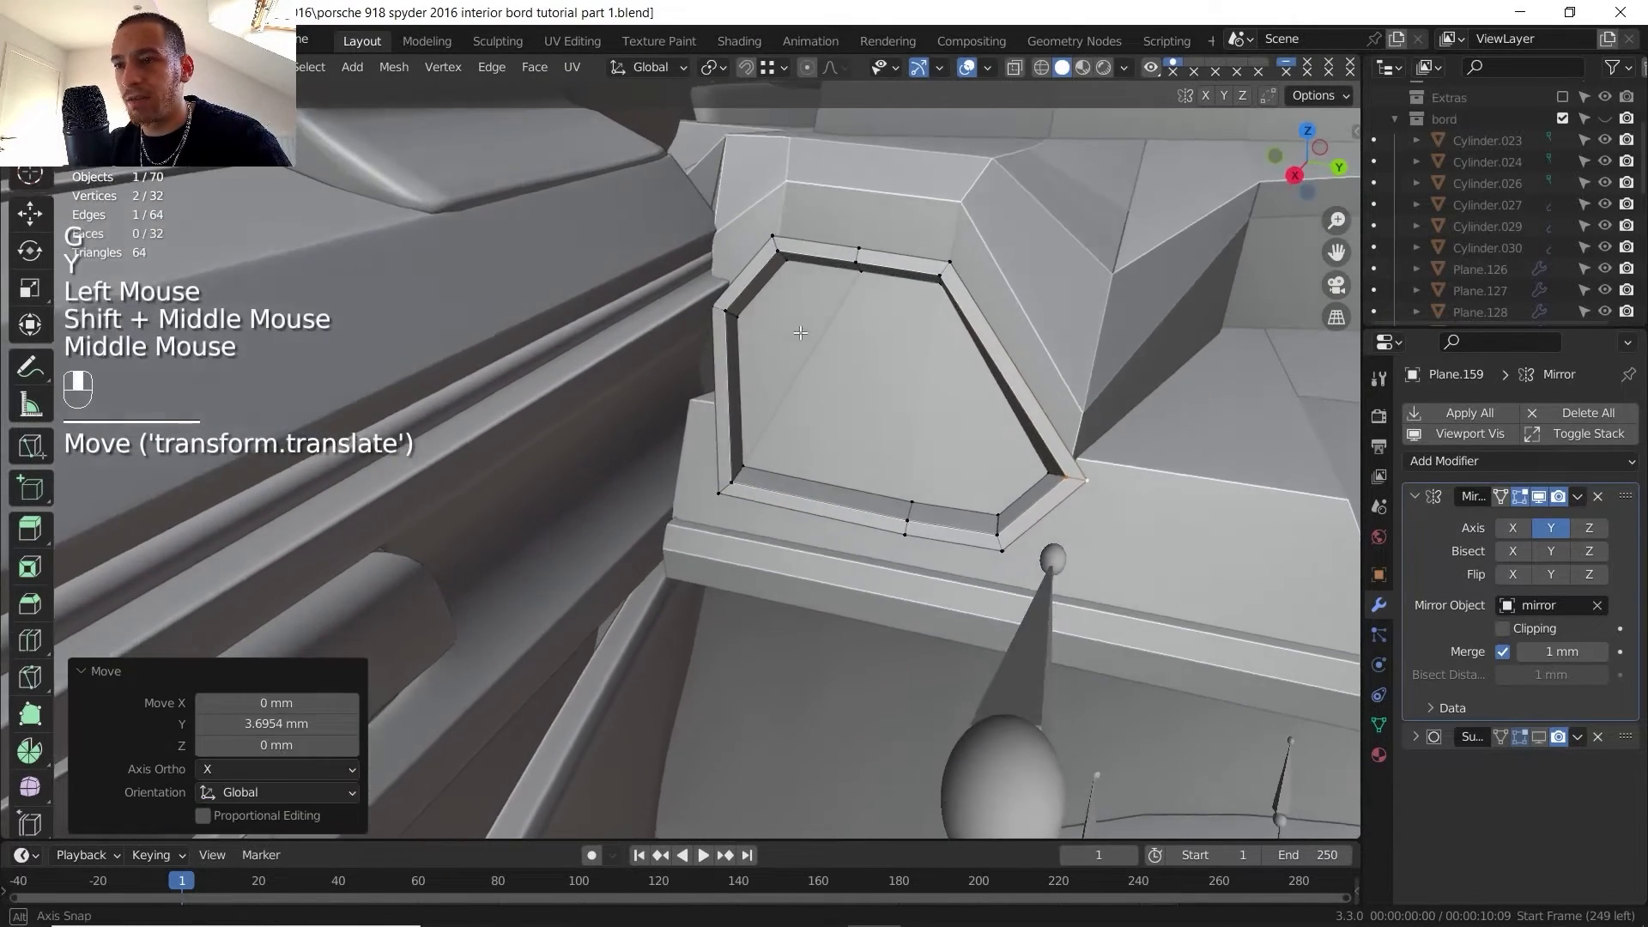
# - Select the six front vertices along the frame's top and move them up along Z
pyautogui.click(772, 235)
pyautogui.keyDown('shift'); pyautogui.click(778, 251); pyautogui.keyUp('shift')
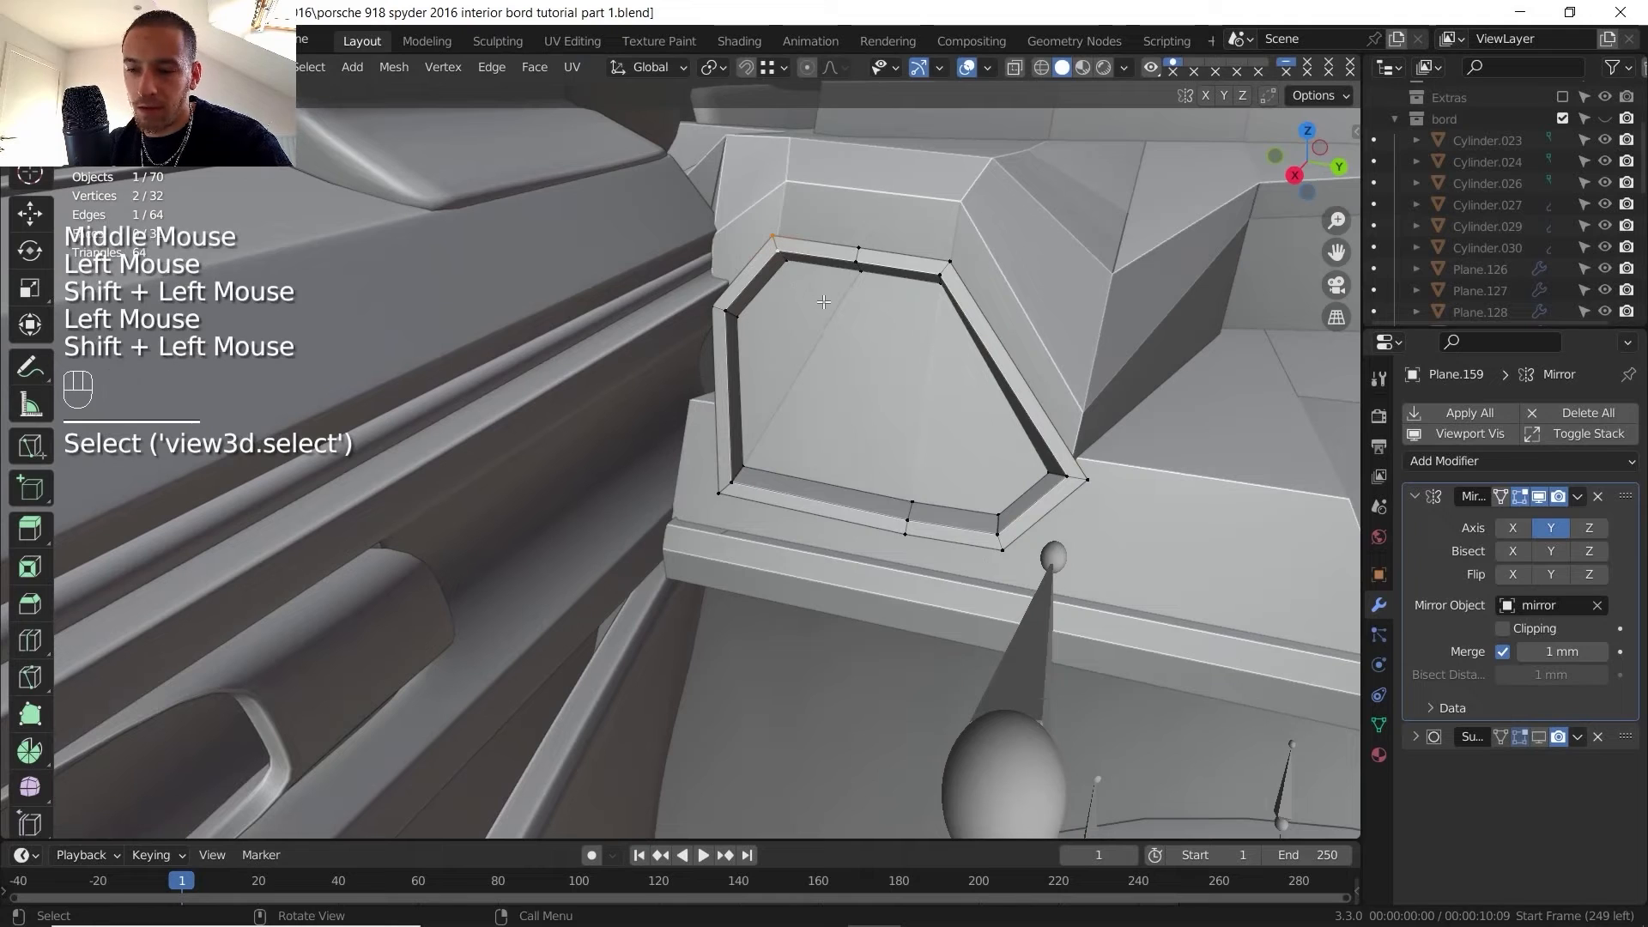
pyautogui.press('g')
pyautogui.press('z')
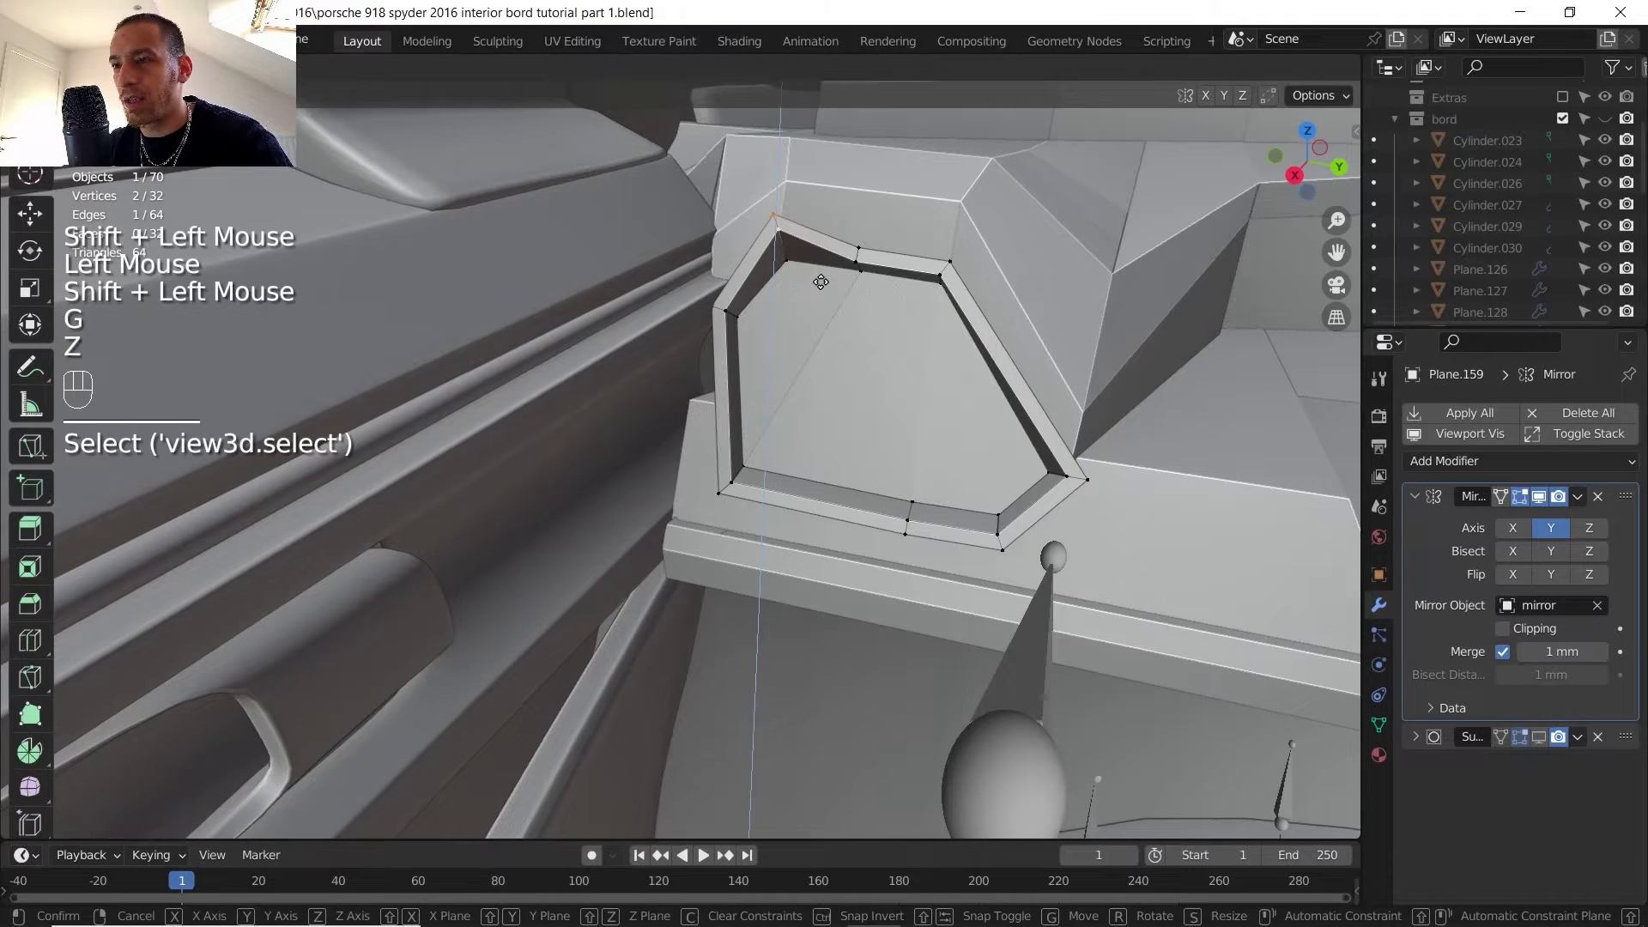
pyautogui.rightClick(820, 280)
pyautogui.keyDown('shift'); pyautogui.click(857, 238); pyautogui.keyUp('shift')
pyautogui.keyDown('shift'); pyautogui.click(859, 270); pyautogui.keyUp('shift')
pyautogui.keyDown('shift'); pyautogui.click(950, 250); pyautogui.keyUp('shift')
pyautogui.keyDown('shift'); pyautogui.click(941, 276); pyautogui.keyUp('shift')
pyautogui.press('g')
pyautogui.press('z')
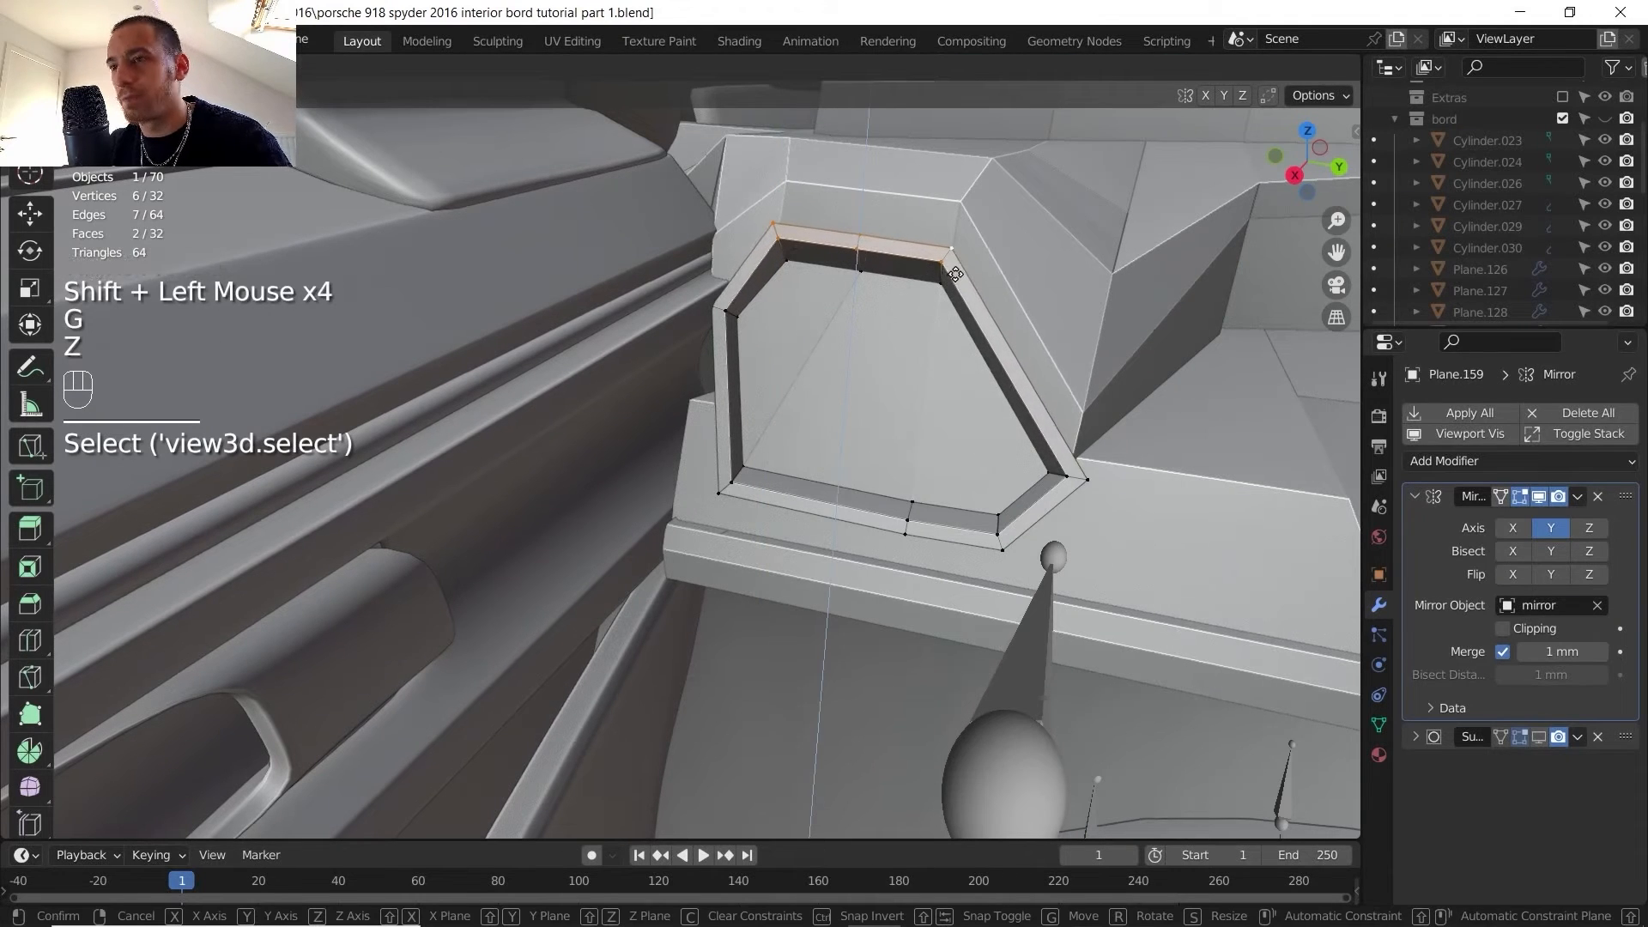
pyautogui.click(956, 273)
# - Select the loop of rear faces around the vent frame and extrude it about 13.7 mm backward to deepen the frame
pyautogui.scroll(-2, 956, 273)
pyautogui.moveTo(955, 273); pyautogui.dragTo(772, 352, button='middle')
pyautogui.scroll(-1, 739, 333)
pyautogui.scroll(3, 755, 344)
pyautogui.moveTo(772, 352); pyautogui.dragTo(781, 356, button='middle')
pyautogui.keyDown('shift'); pyautogui.moveTo(781, 356); pyautogui.dragTo(925, 519, button='middle'); pyautogui.keyUp('shift')
pyautogui.click(1014, 67)
pyautogui.press('3')
pyautogui.keyDown('alt'); pyautogui.click(808, 495); pyautogui.keyUp('alt')
pyautogui.keyDown('alt'); pyautogui.click(818, 498); pyautogui.keyUp('alt')
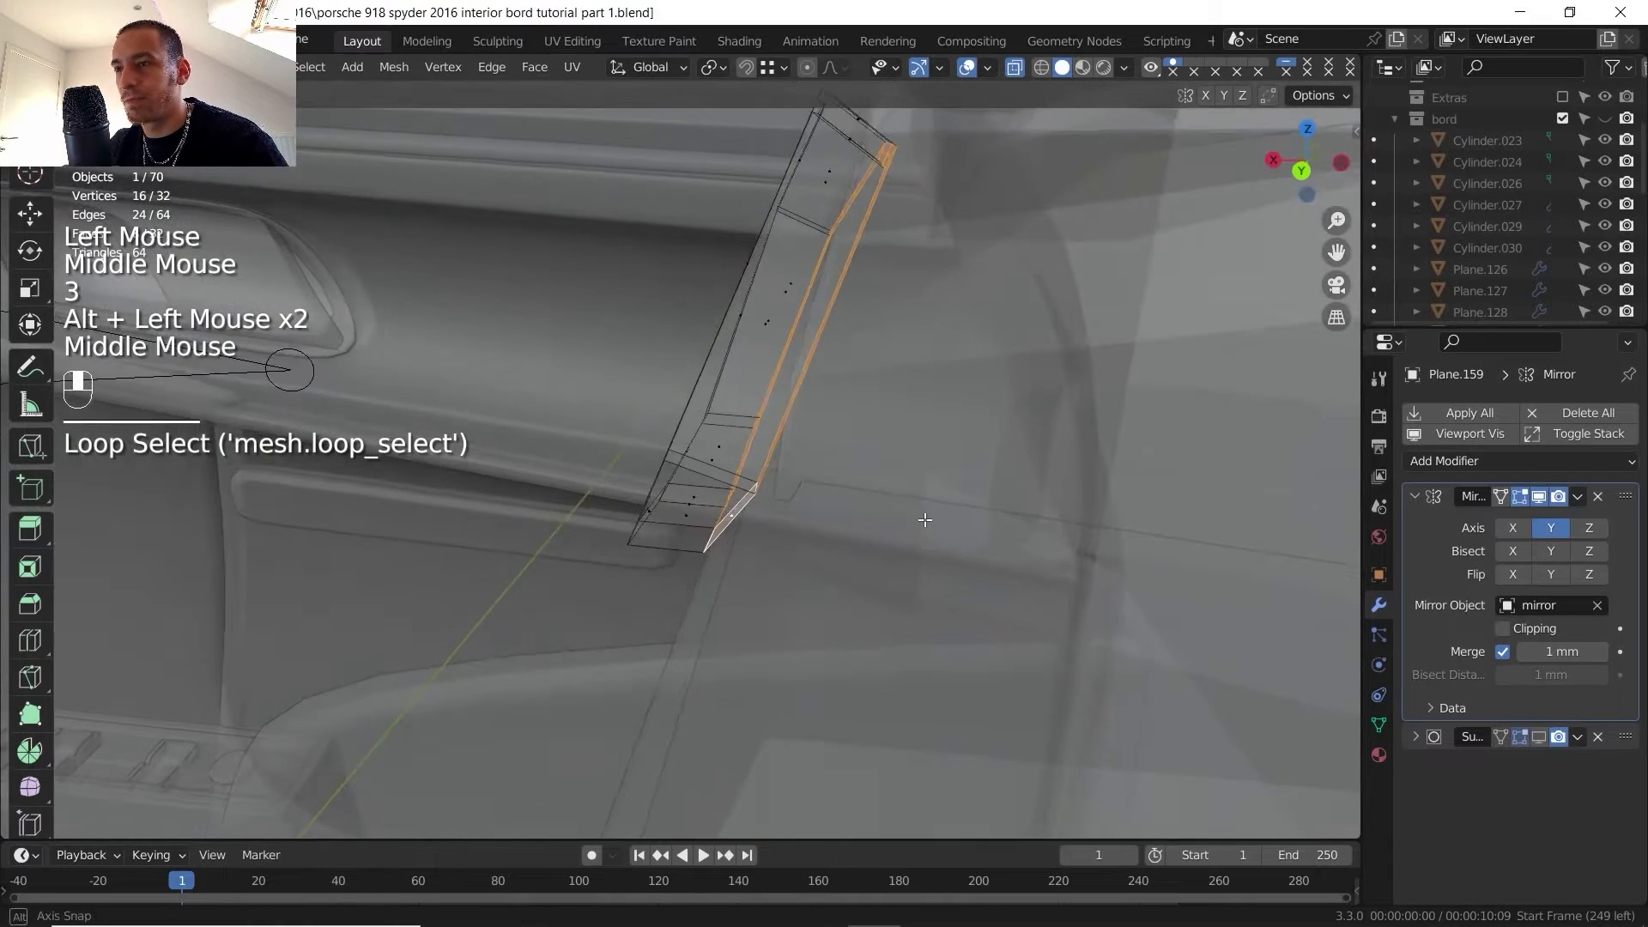
pyautogui.click(1016, 67)
pyautogui.moveTo(1004, 154); pyautogui.dragTo(971, 279, button='middle')
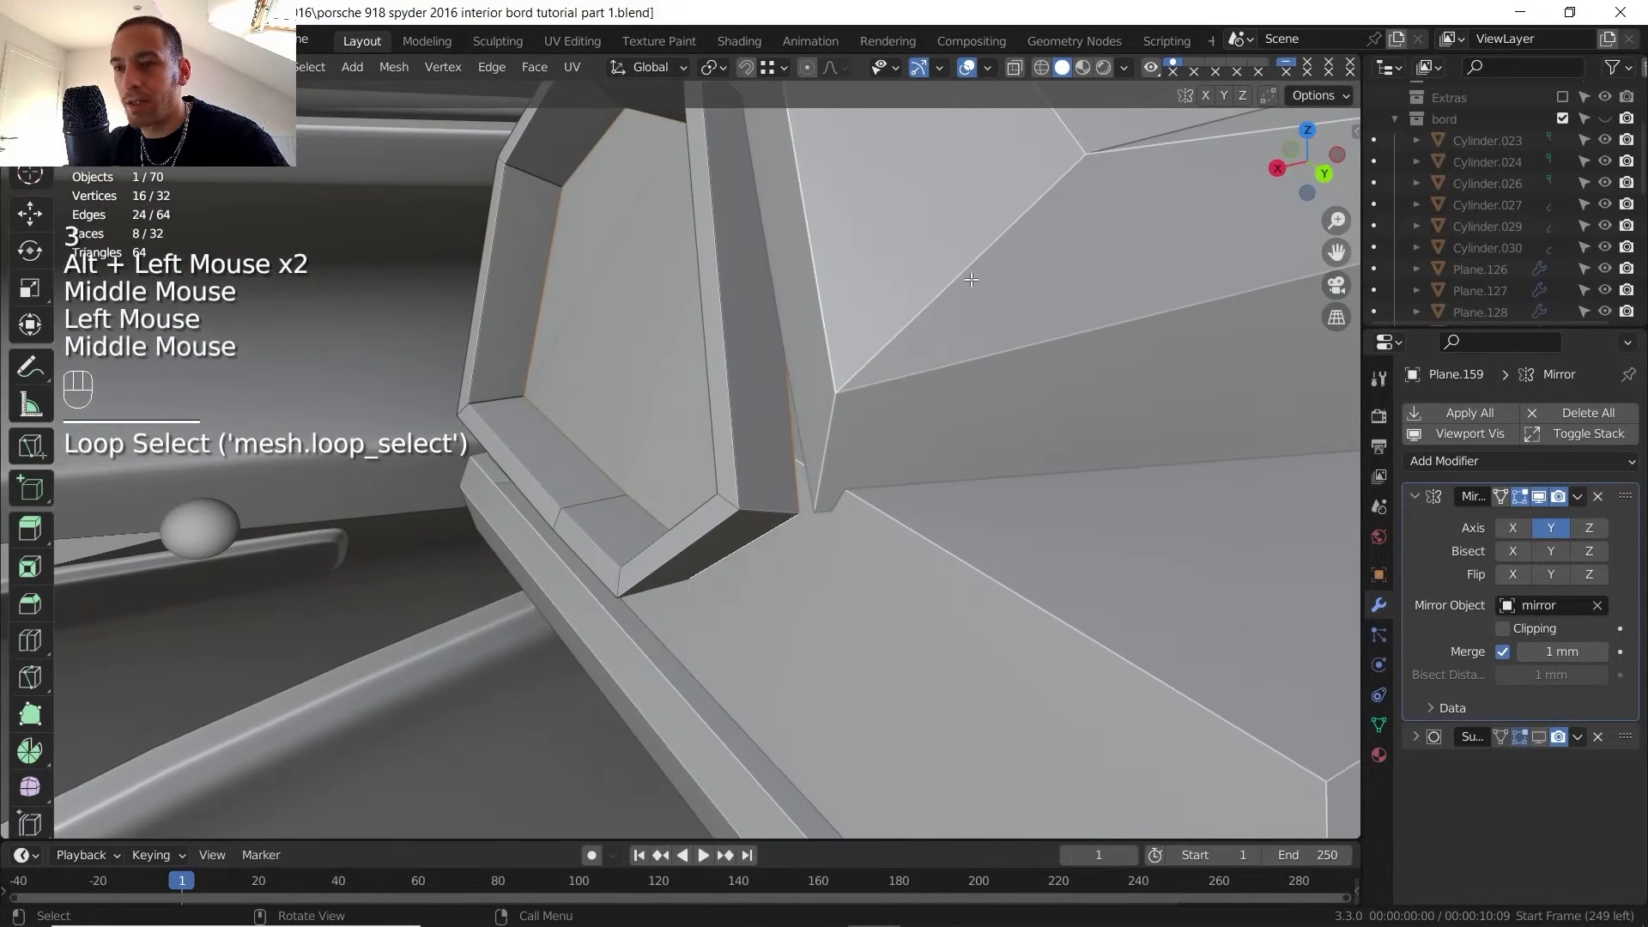
pyautogui.click(987, 393)
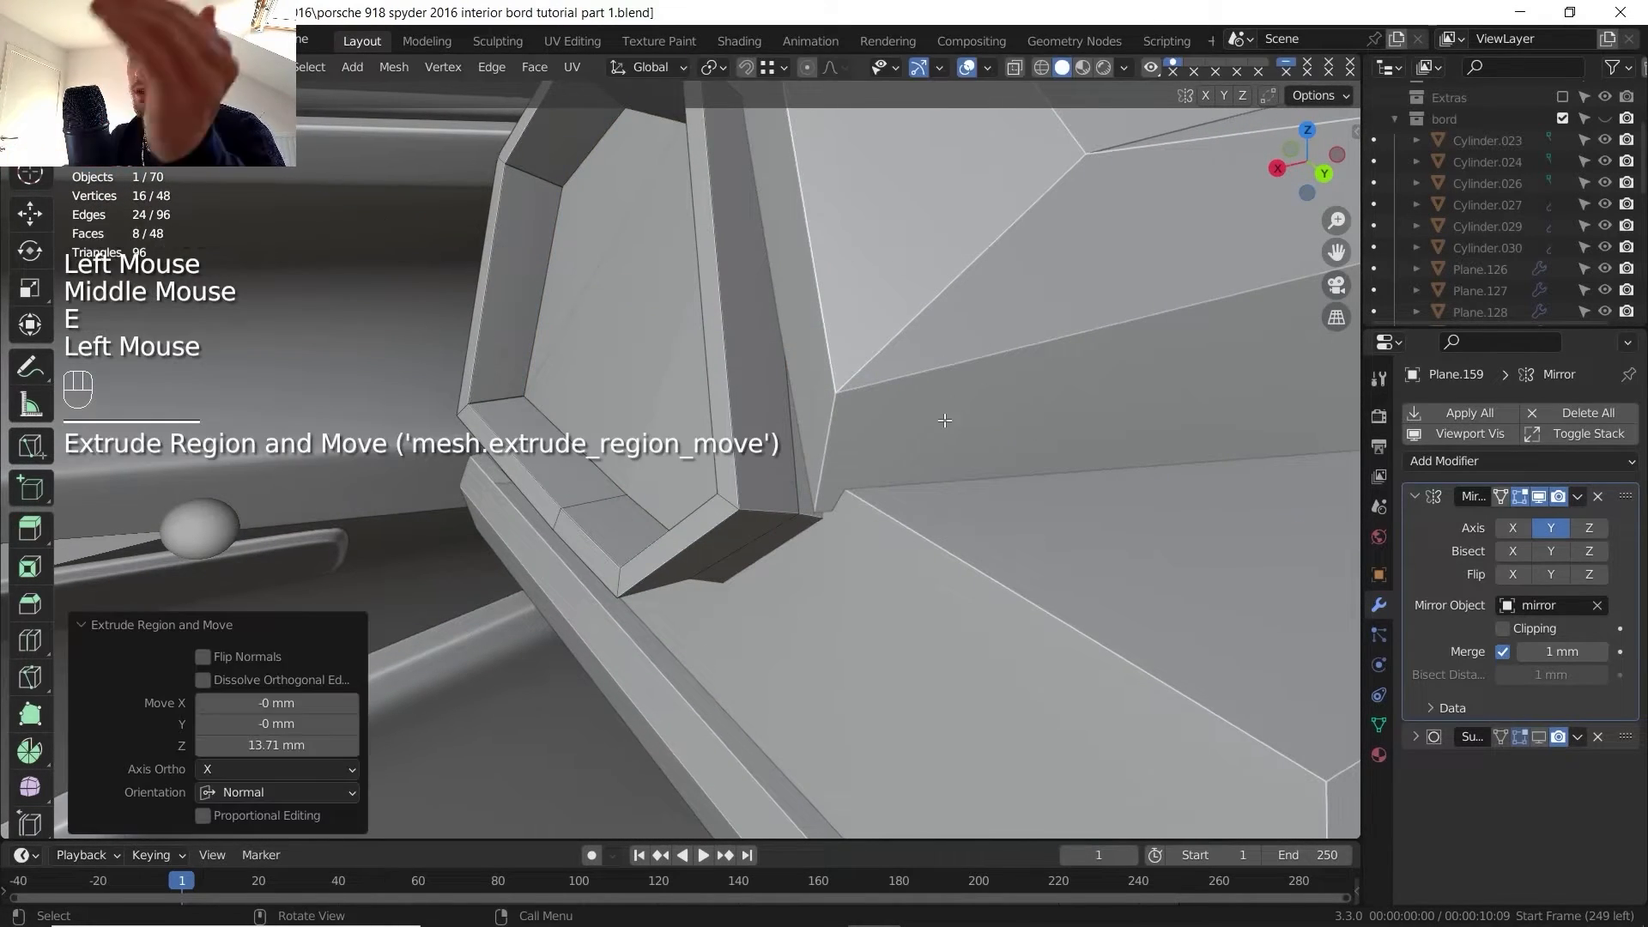
# - Save the Blender file
pyautogui.scroll(-2, 944, 420)
pyautogui.moveTo(938, 324); pyautogui.dragTo(1083, 383, button='middle')
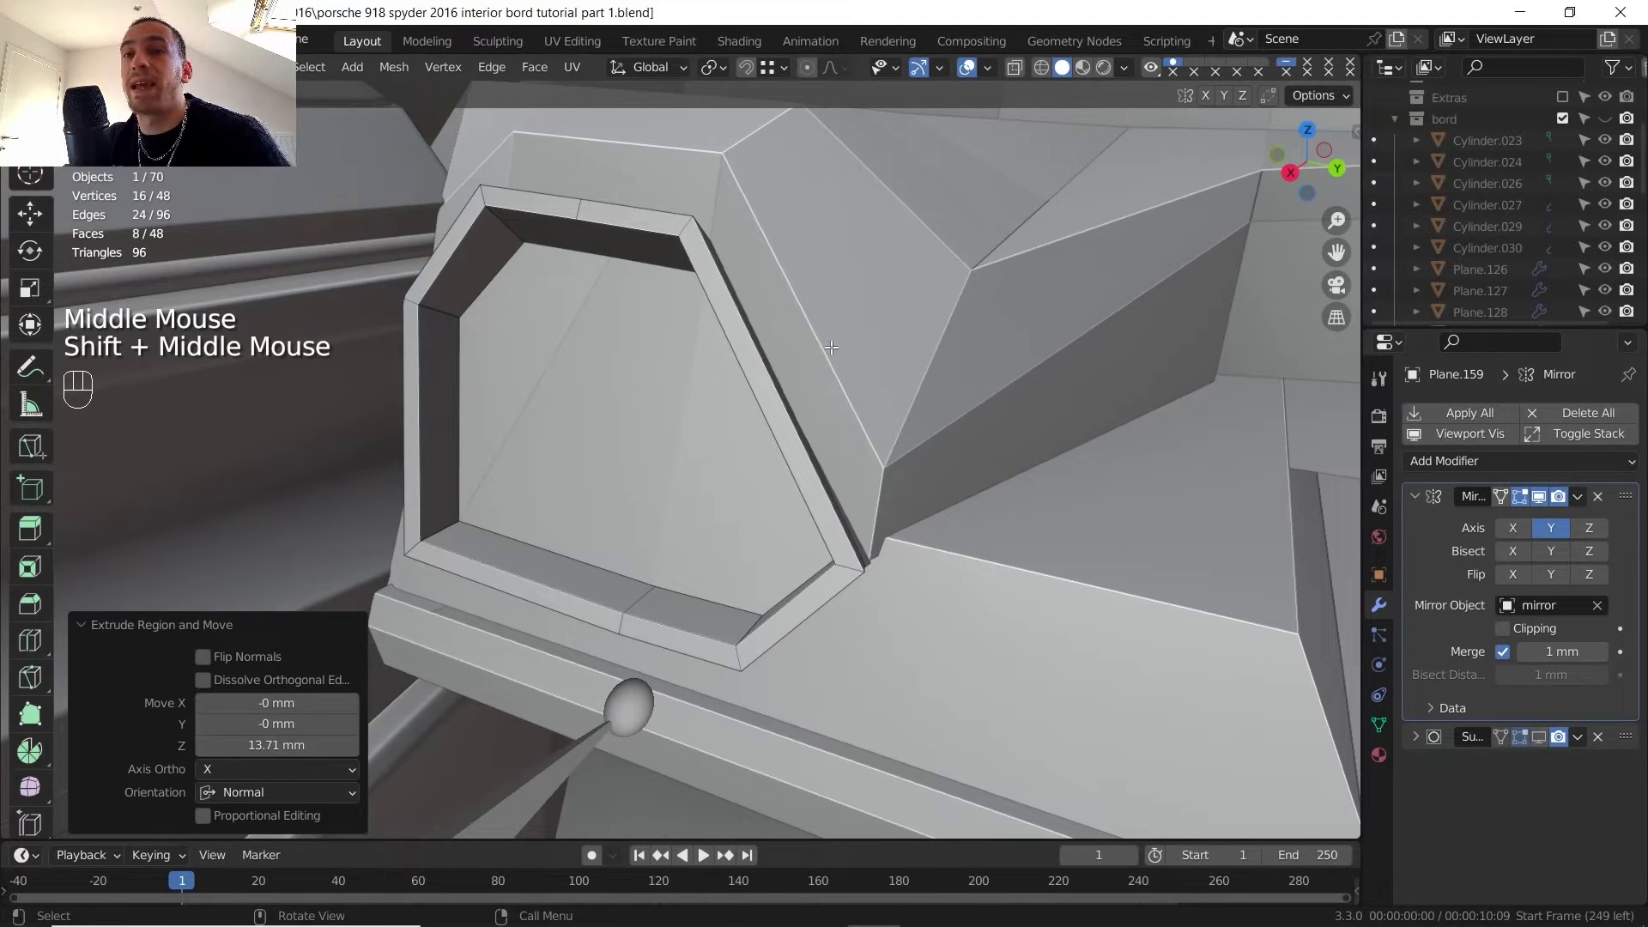
pyautogui.scroll(-1, 845, 351)
pyautogui.press('F4')
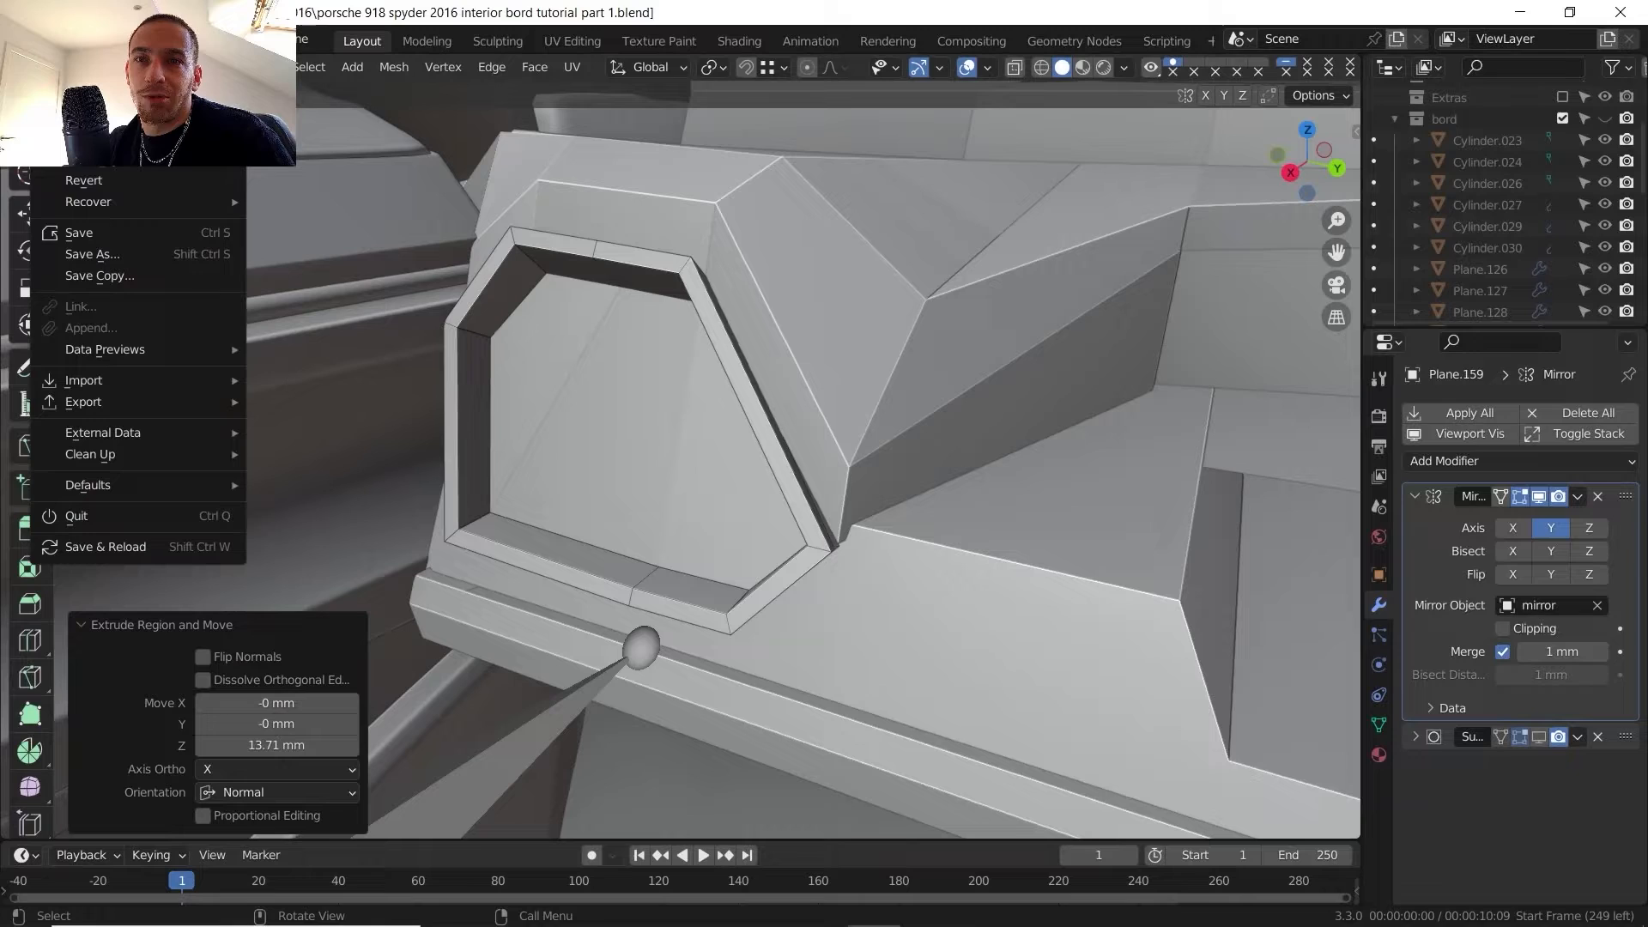
pyautogui.click(106, 239)
# - Examine the air vent's frame, recess and slats beside the steering wheel in the Porsche 918 reference photos
pyautogui.scroll(-2, 482, 232)
pyautogui.keyDown('shift'); pyautogui.moveTo(482, 232); pyautogui.dragTo(601, 377, button='middle'); pyautogui.keyUp('shift')
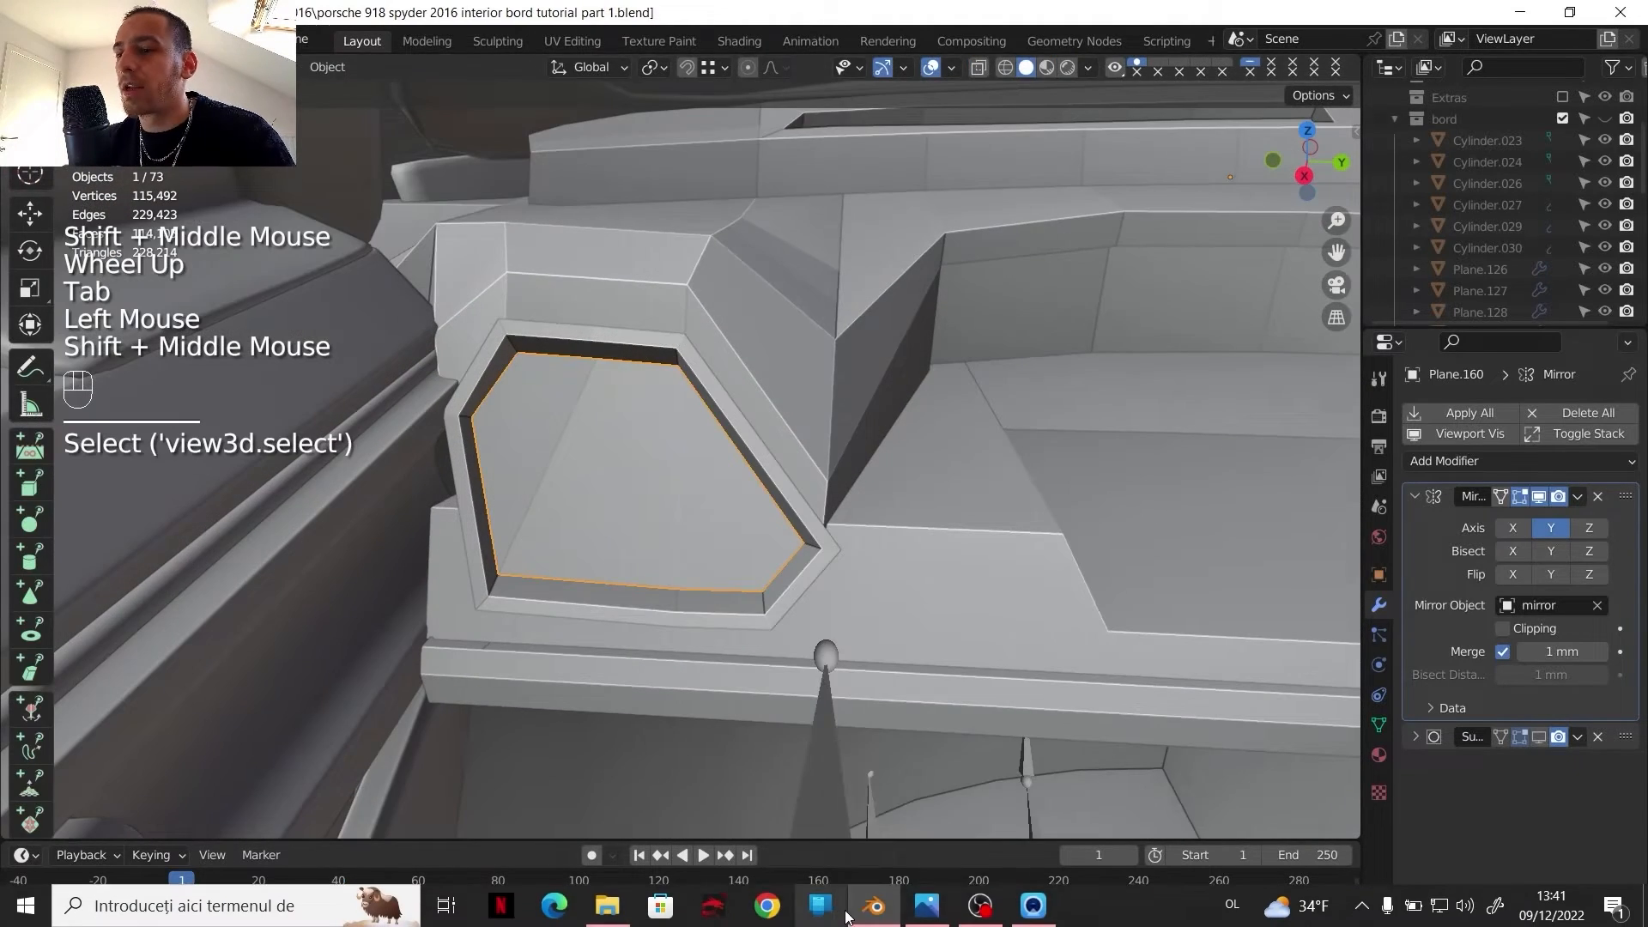
pyautogui.click(923, 912)
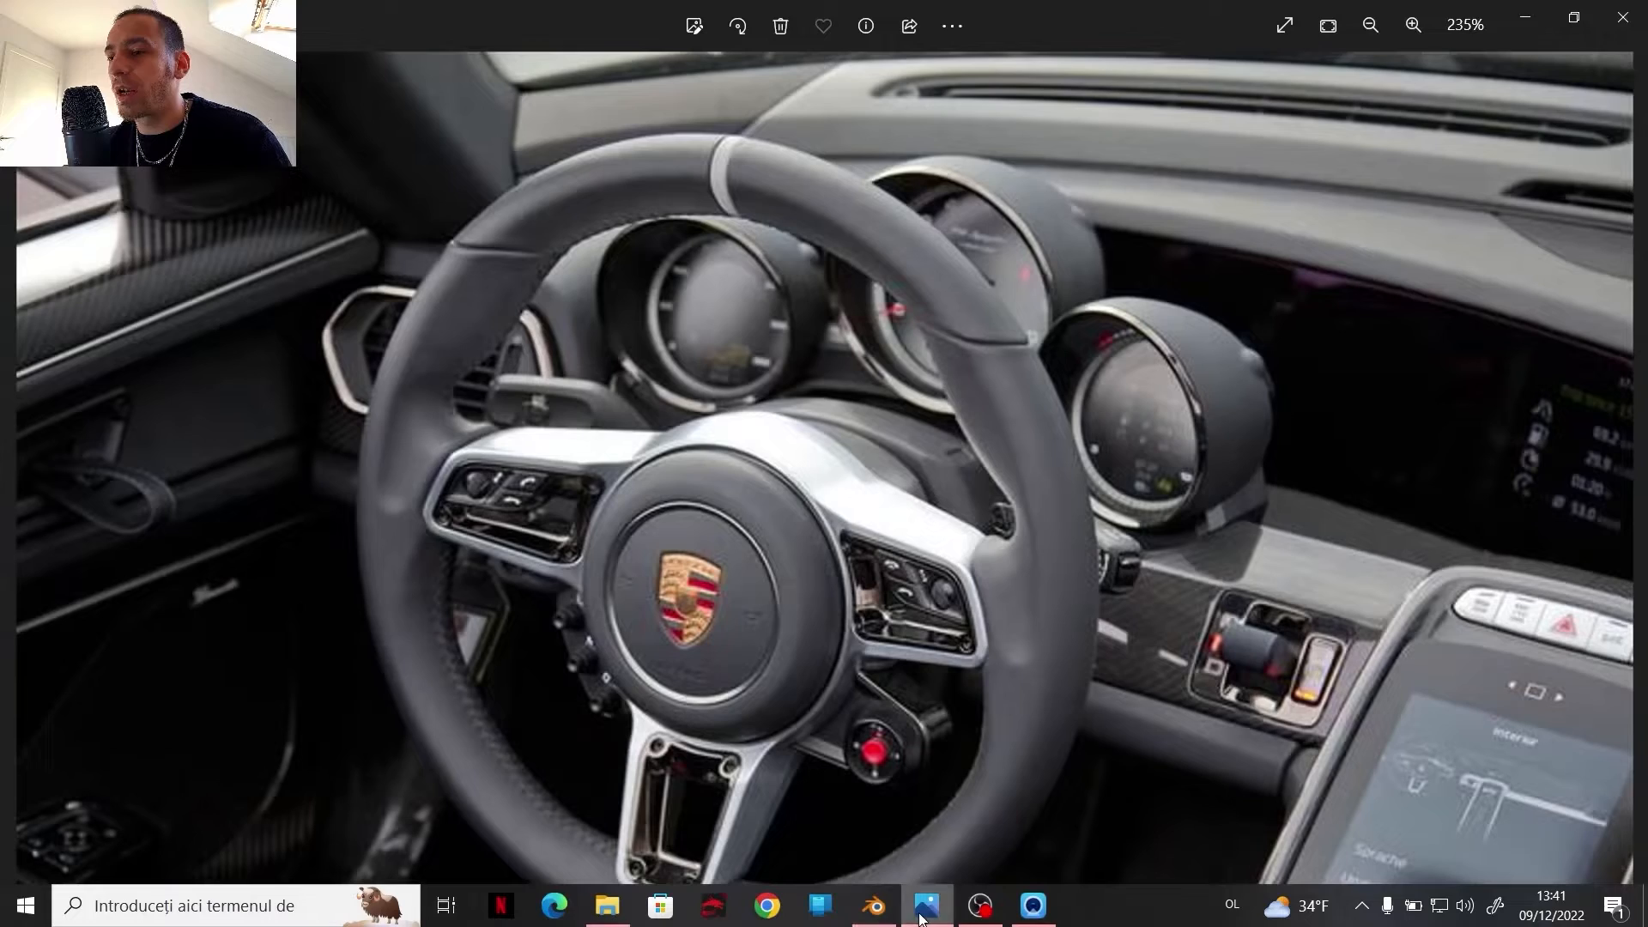
pyautogui.scroll(5, 616, 429)
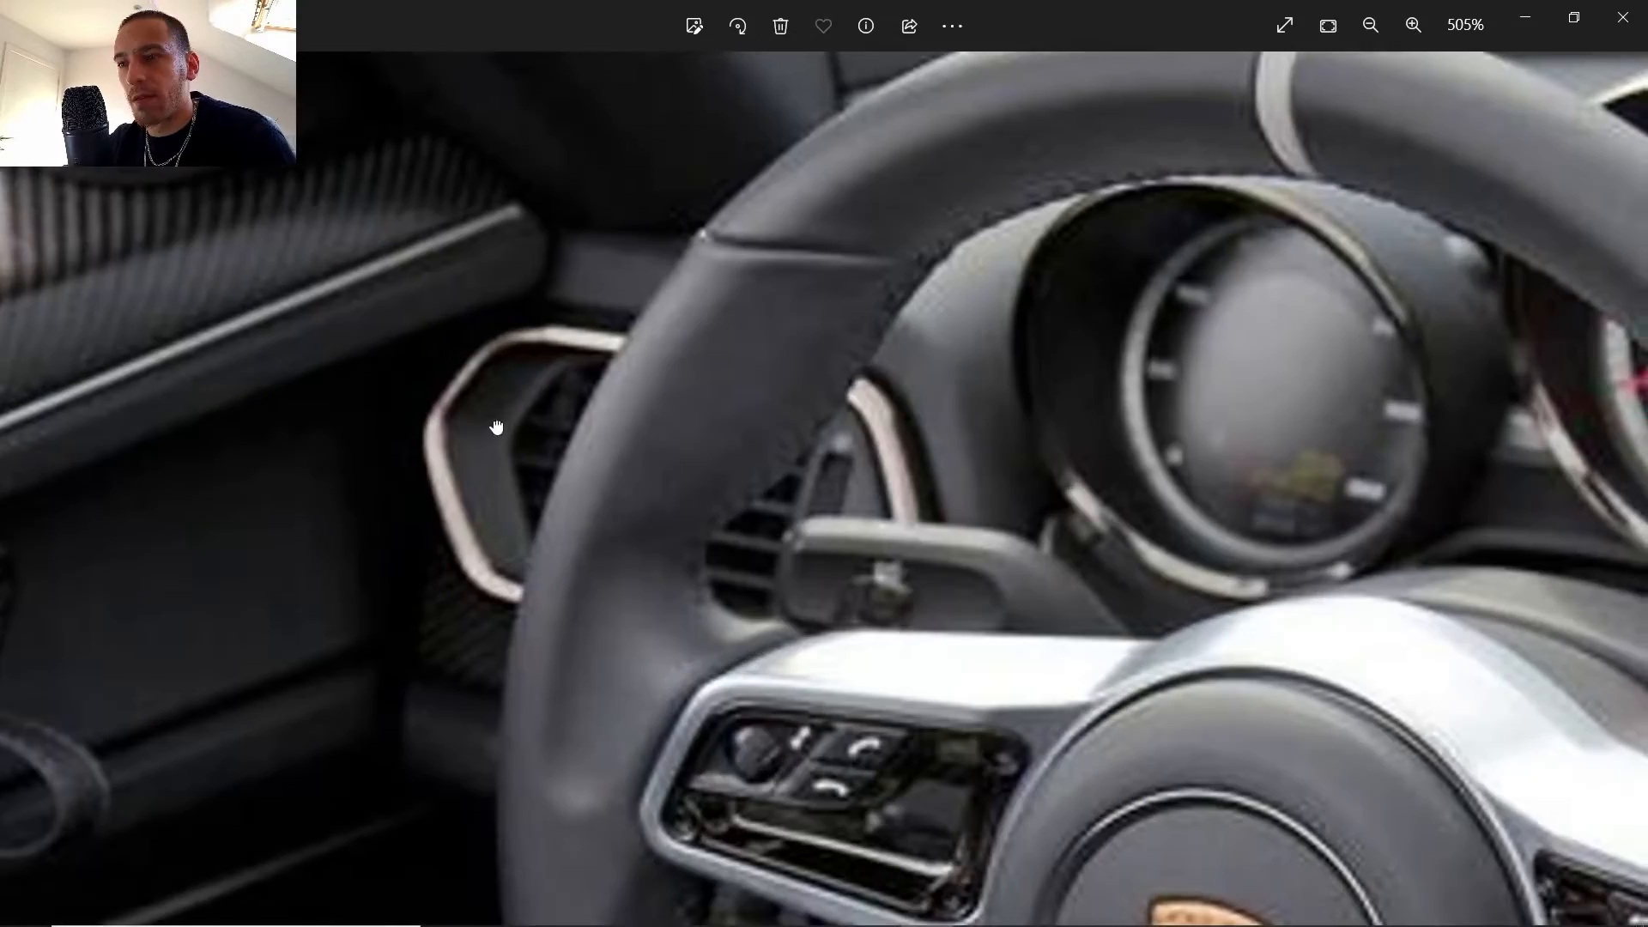
pyautogui.click(1627, 508)
pyautogui.click(20, 471)
pyautogui.click(21, 471)
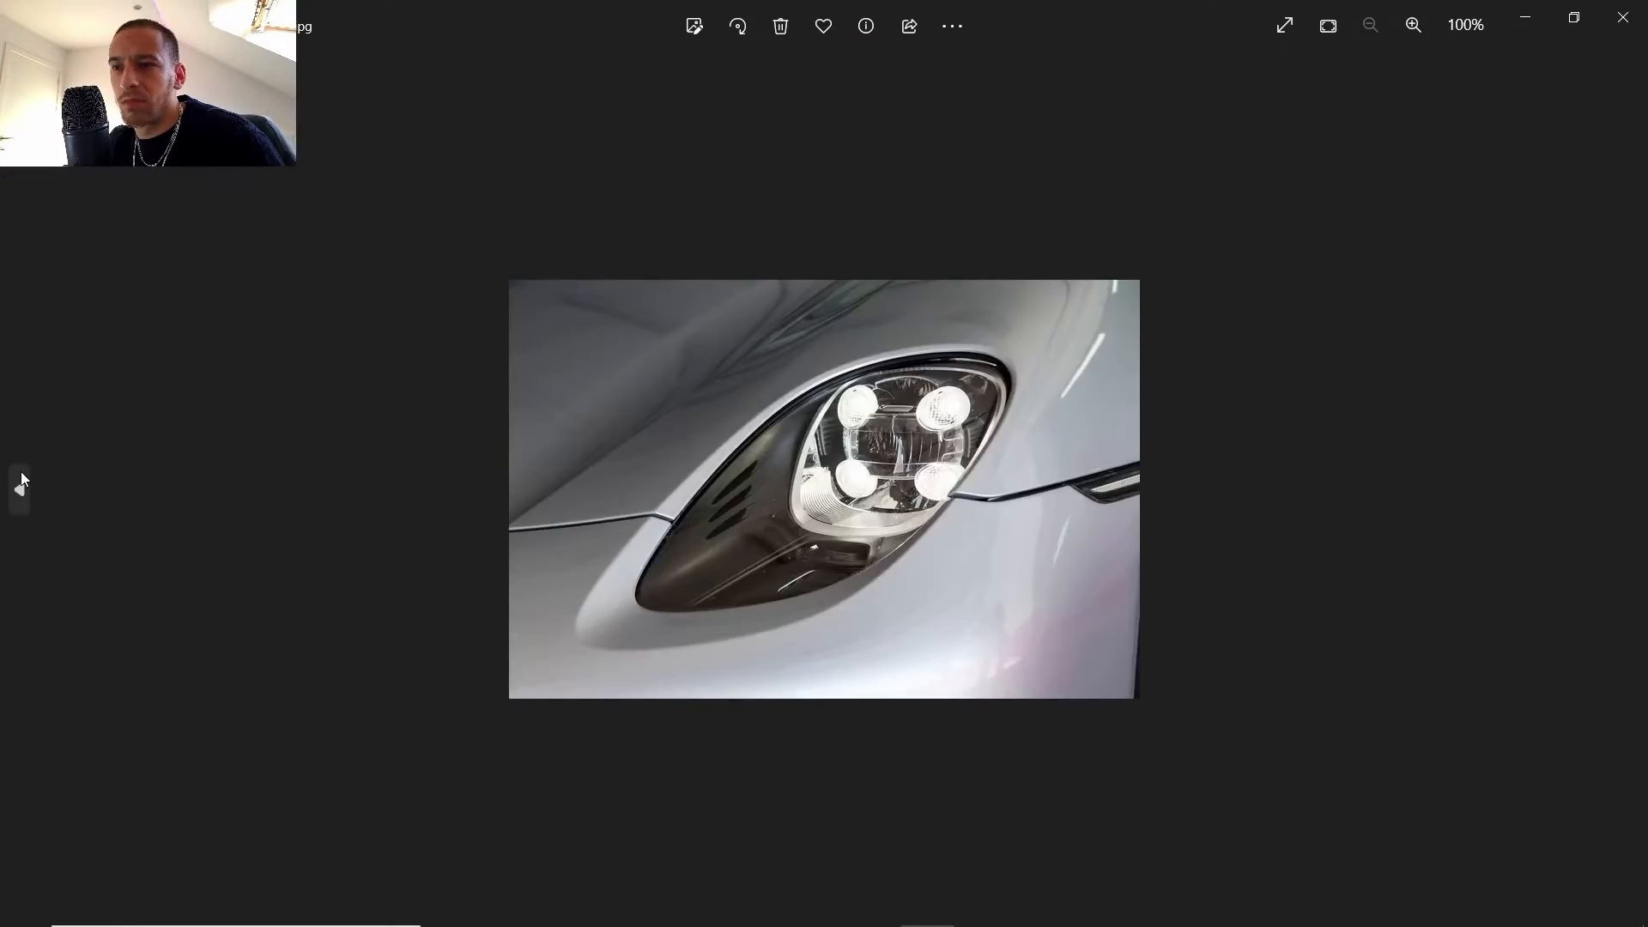
pyautogui.click(21, 472)
pyautogui.click(21, 471)
pyautogui.scroll(3, 362, 429)
pyautogui.scroll(5, 362, 429)
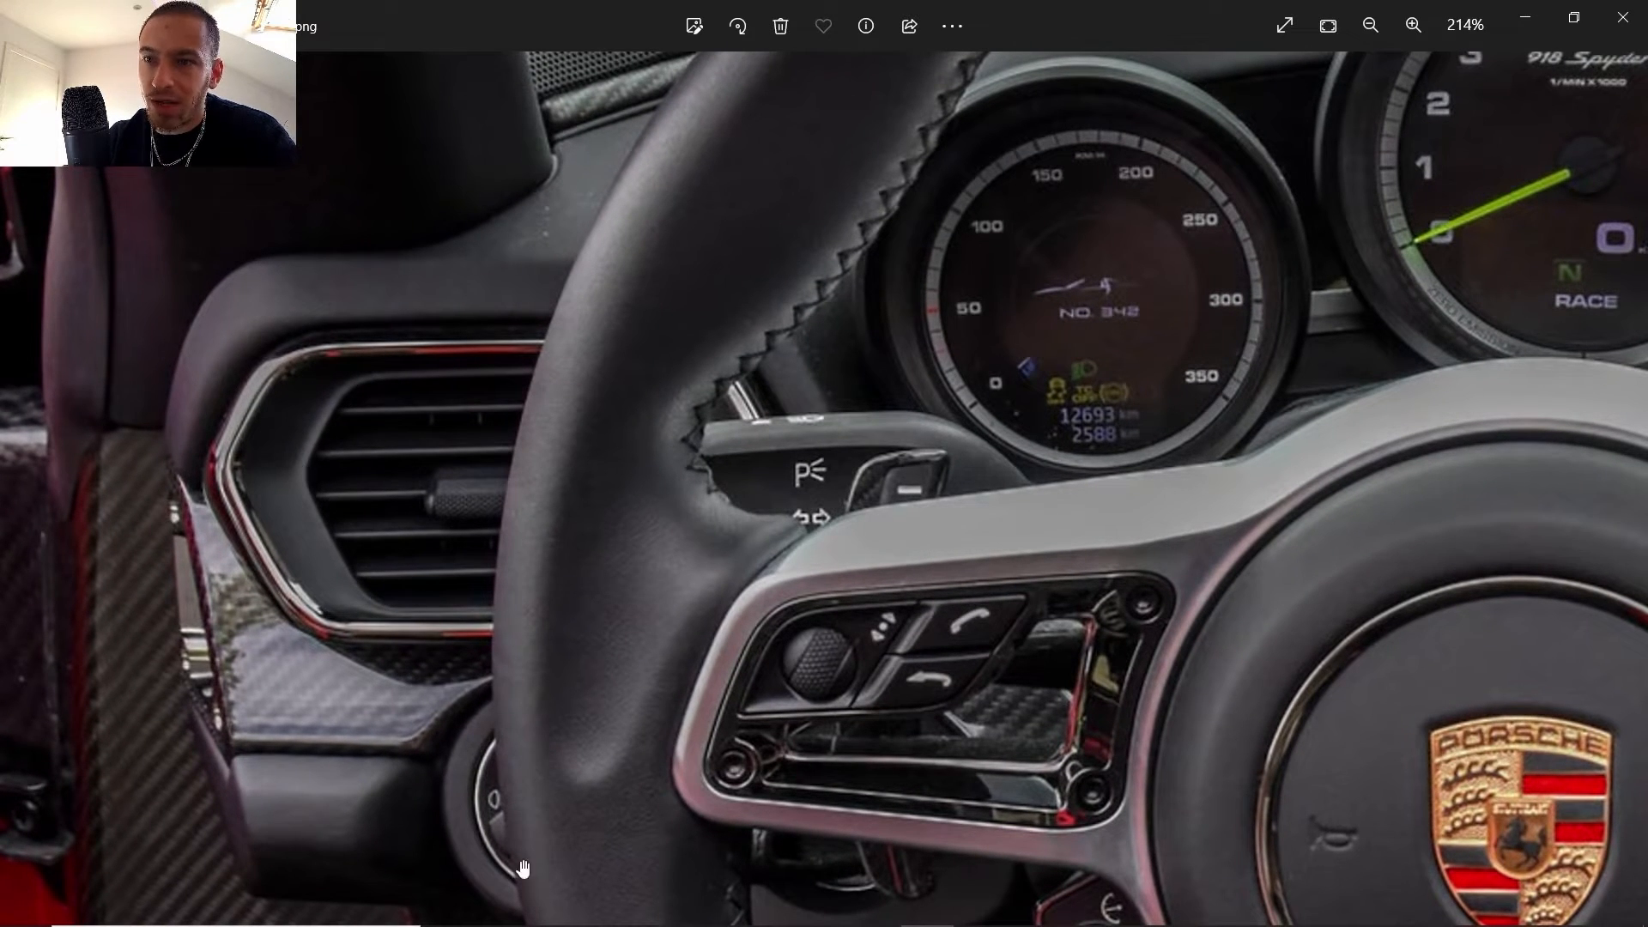
# - Return to Blender and inset the three faces of the panel inside the vent frame by about 3 mm
pyautogui.click(883, 907)
pyautogui.scroll(2, 518, 476)
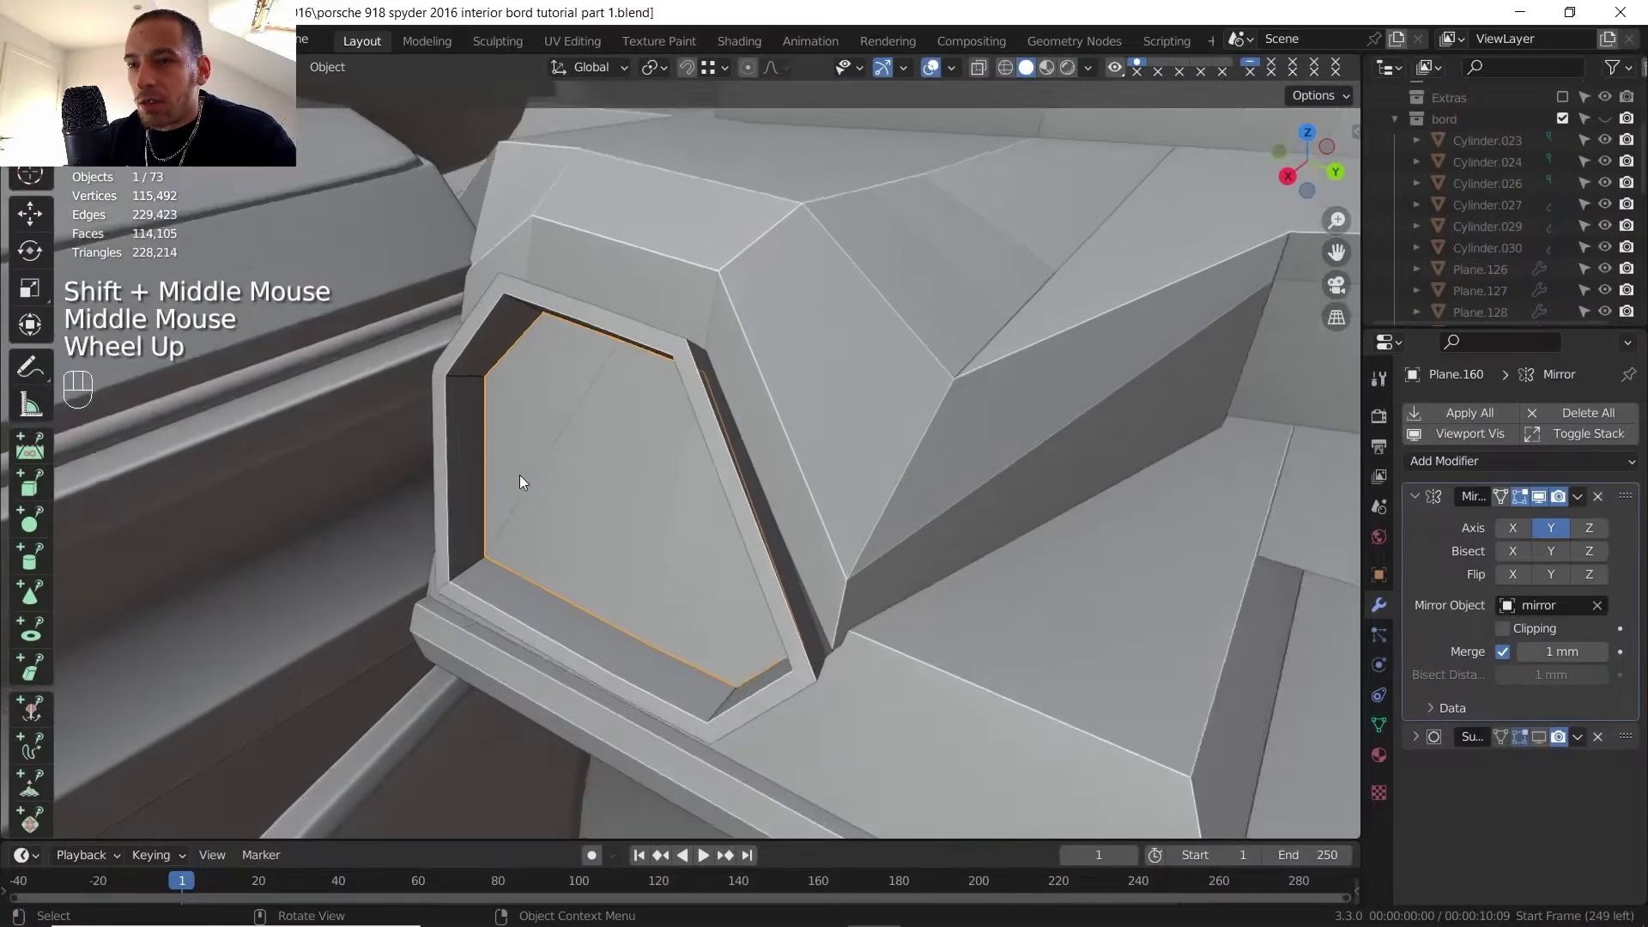
pyautogui.click(527, 474)
pyautogui.press('Tab')
pyautogui.keyDown('shift'); pyautogui.moveTo(534, 474); pyautogui.dragTo(506, 272, button='middle'); pyautogui.keyUp('shift')
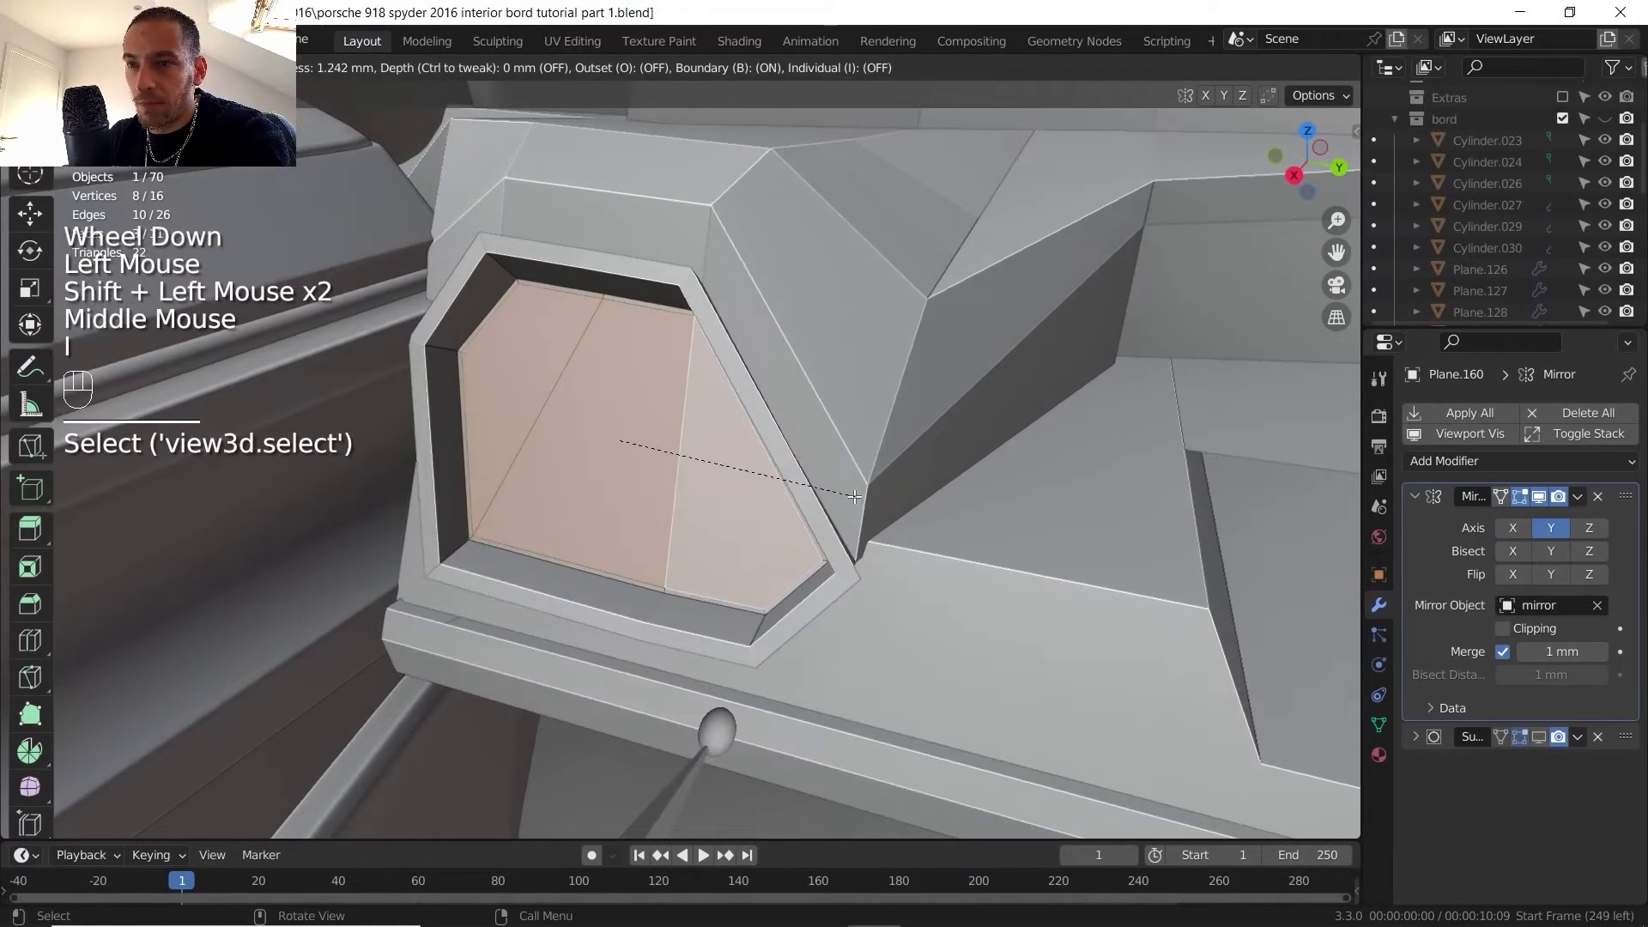
pyautogui.press('i')
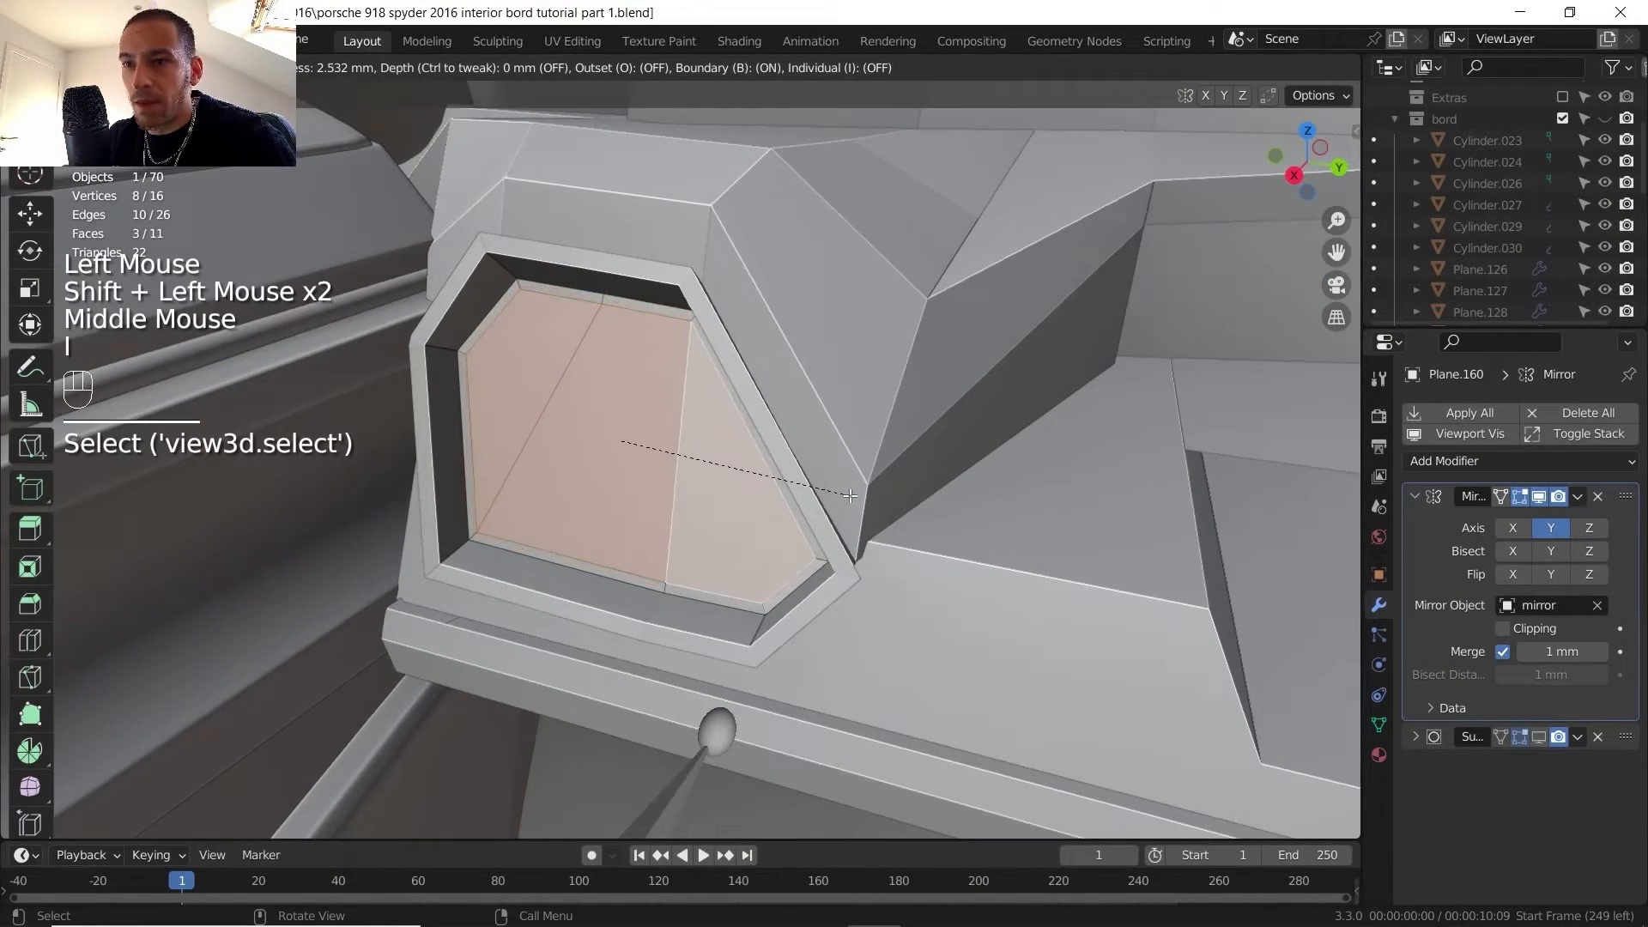
pyautogui.click(848, 495)
pyautogui.keyDown('shift'); pyautogui.moveTo(848, 495); pyautogui.dragTo(653, 483, button='middle'); pyautogui.keyUp('shift')
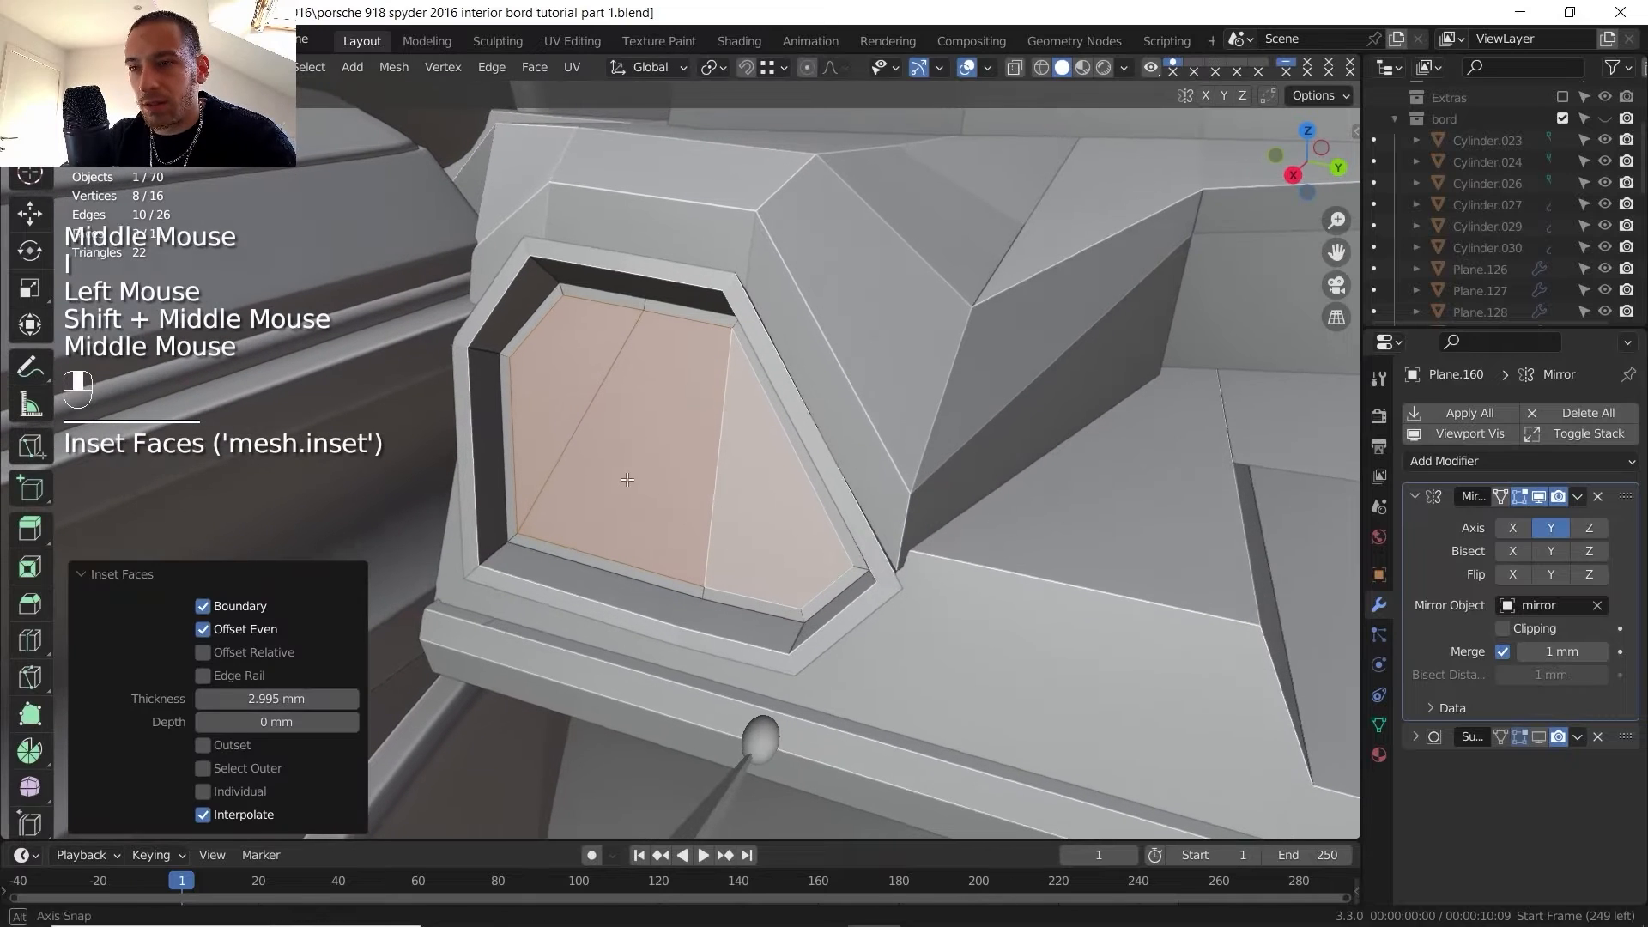
# - Move the inset panel faces back along X to form a deep recess inside the vent frame
pyautogui.press('g')
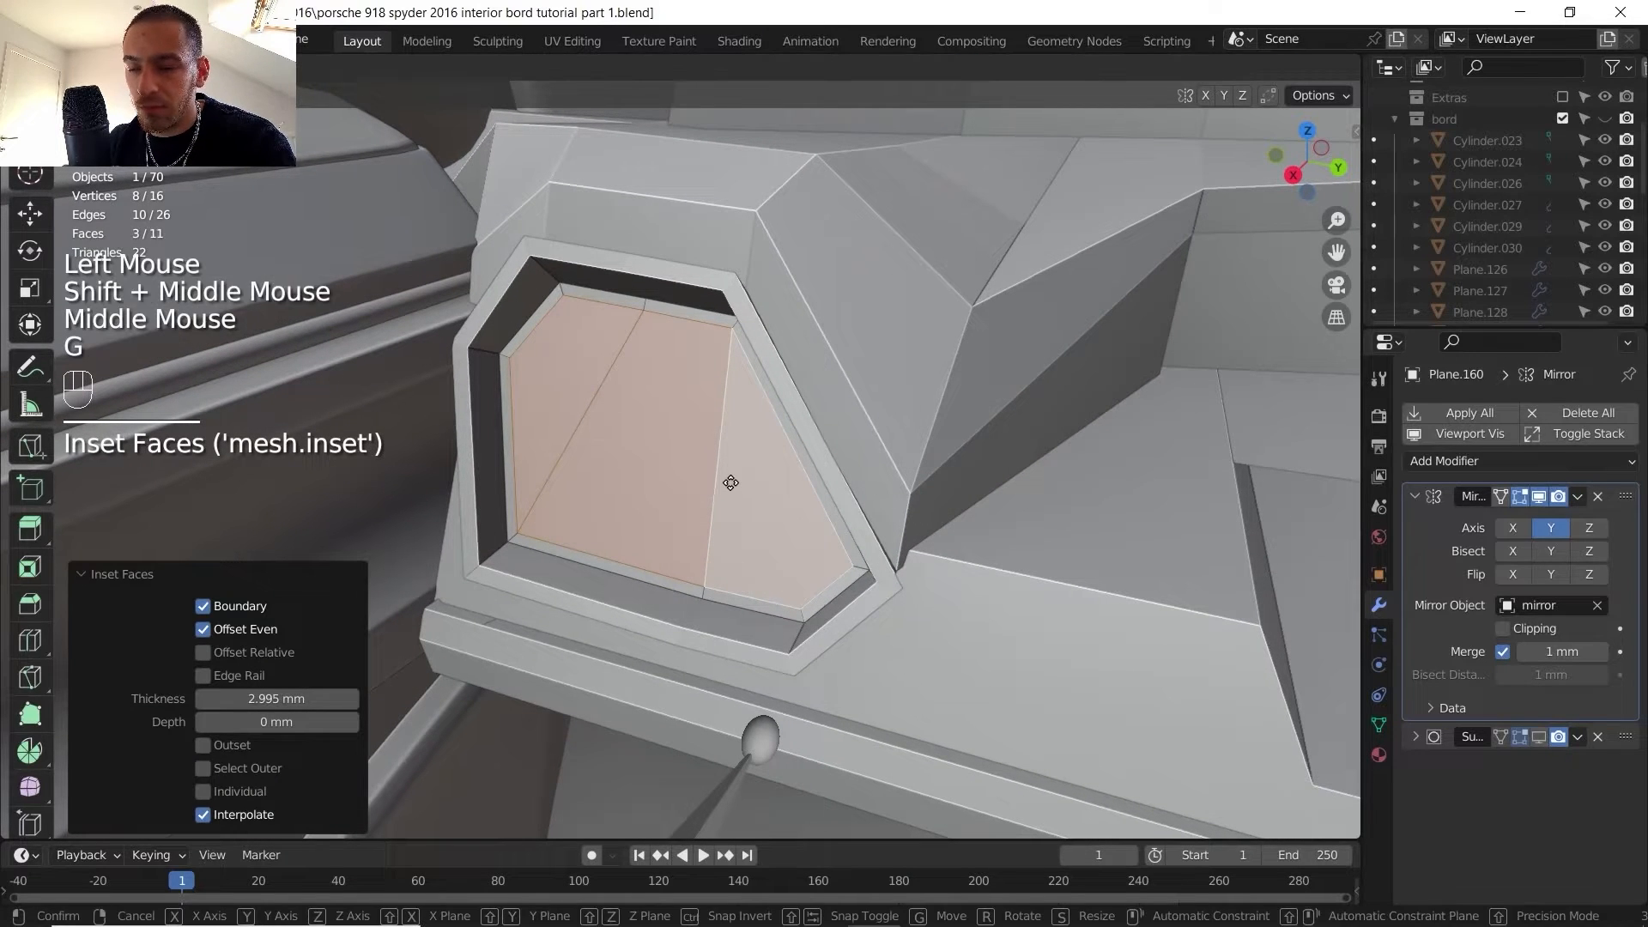
pyautogui.press('x')
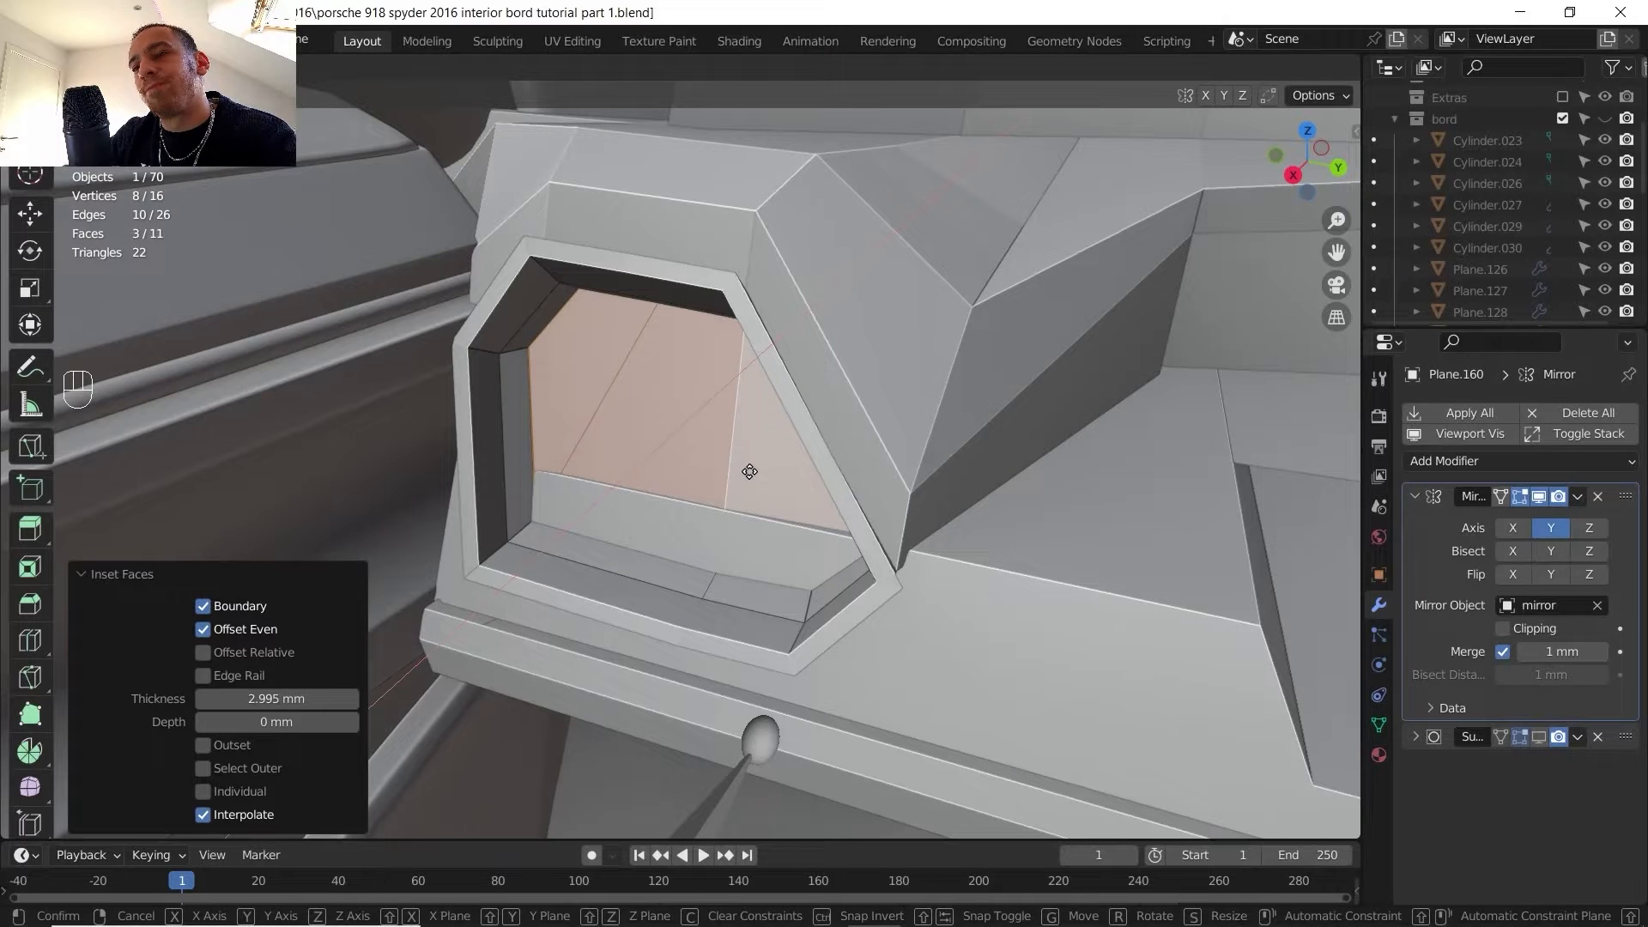
pyautogui.click(754, 468)
pyautogui.keyDown('shift'); pyautogui.moveTo(753, 468); pyautogui.dragTo(743, 477, button='middle'); pyautogui.keyUp('shift')
pyautogui.moveTo(743, 477); pyautogui.dragTo(712, 441, button='middle')
# - Isolate the vent frame, the recessed panel and the lower dashboard base, and open all three for mesh editing together
pyautogui.click(732, 499)
pyautogui.press('Tab')
pyautogui.click(732, 499)
pyautogui.press('Tab')
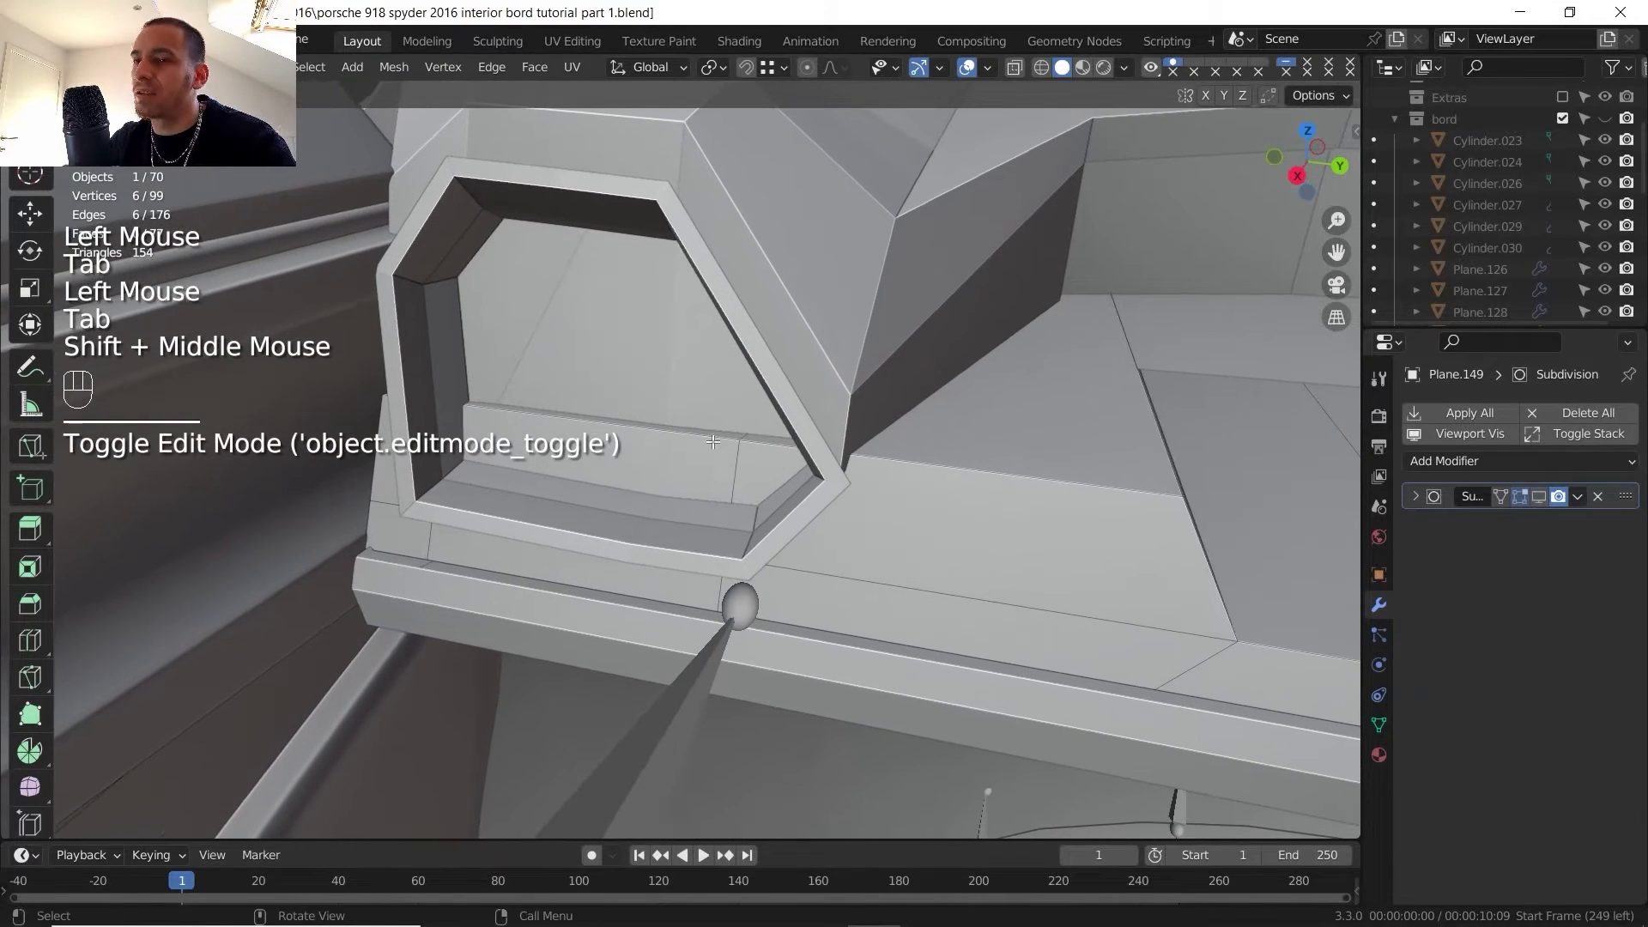
pyautogui.scroll(-1, 786, 460)
pyautogui.press('Tab')
pyautogui.click(786, 460)
pyautogui.keyDown('shift'); pyautogui.click(710, 397); pyautogui.keyUp('shift')
pyautogui.keyDown('shift'); pyautogui.click(906, 476); pyautogui.keyUp('shift')
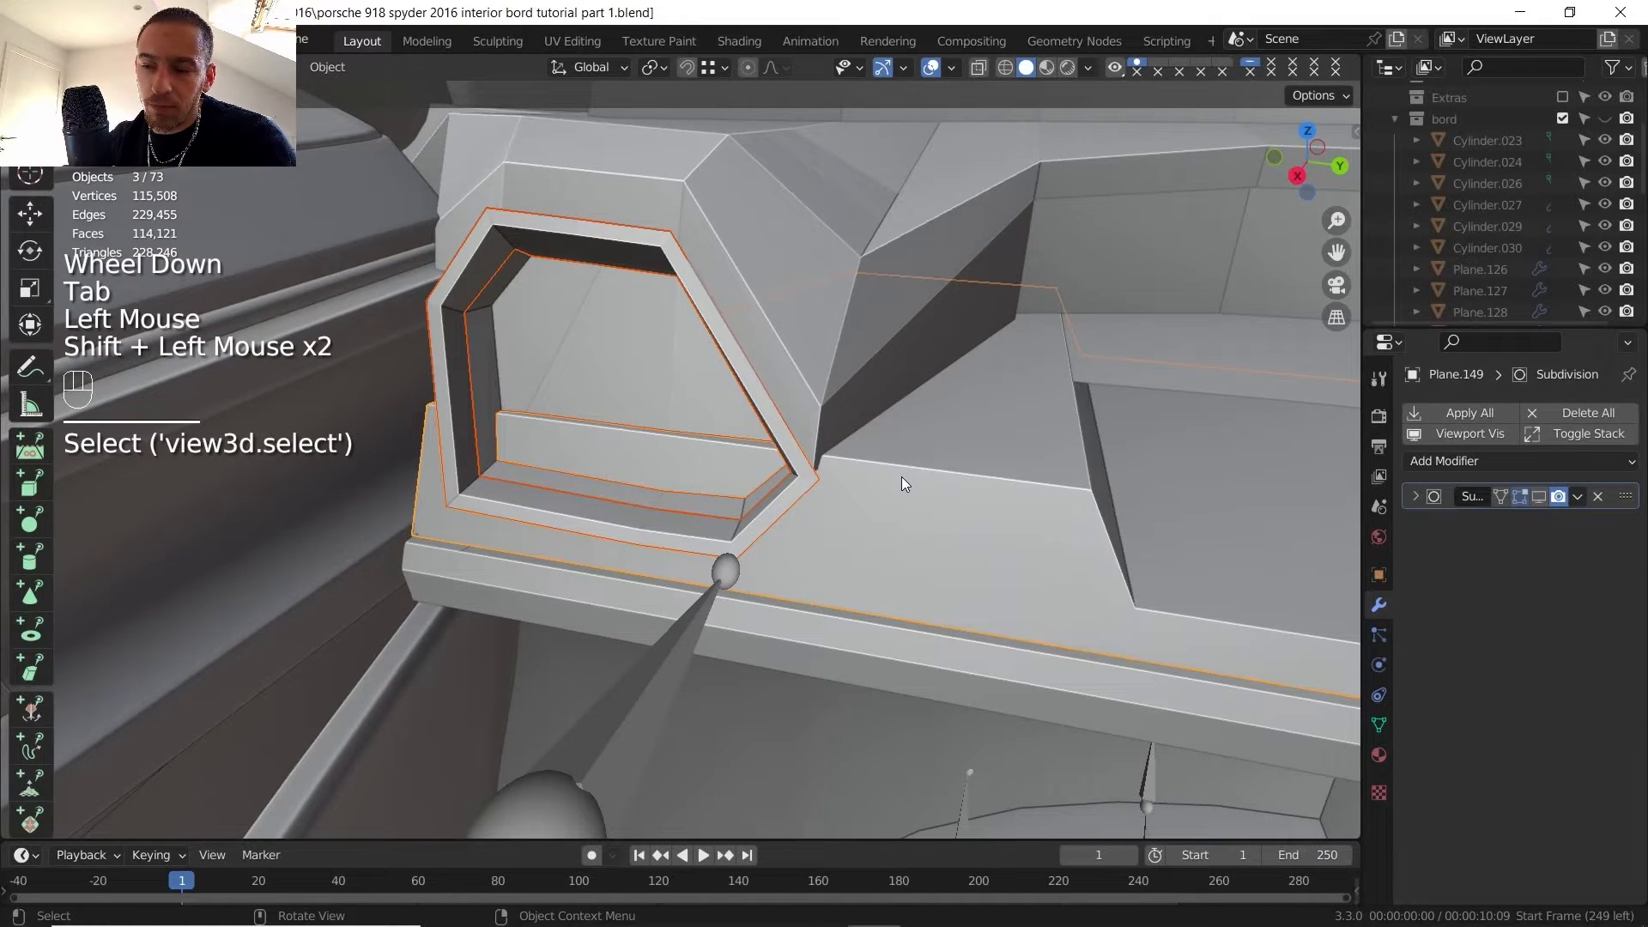
pyautogui.press('/')
pyautogui.keyDown('shift'); pyautogui.moveTo(661, 414); pyautogui.dragTo(730, 460, button='middle'); pyautogui.keyUp('shift')
pyautogui.scroll(2, 743, 498)
pyautogui.press('Tab')
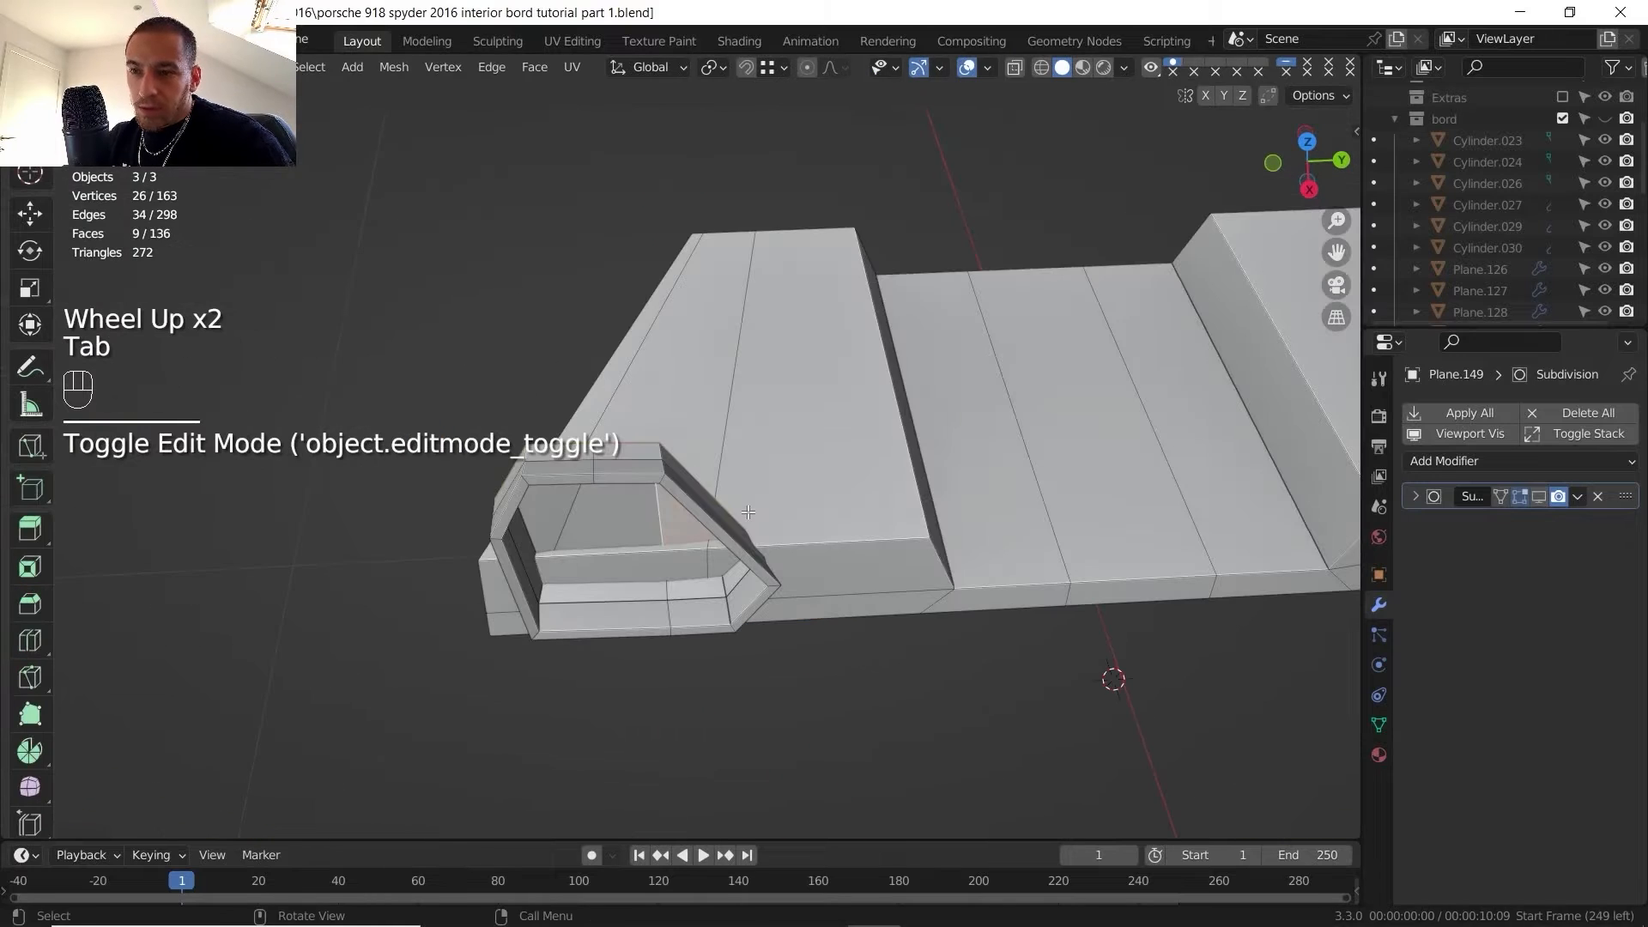
# - Add one front-to-back loop cut through the dashboard base behind the vent, with a slide factor of -0.649
pyautogui.hotkey('ctrl', 'r')
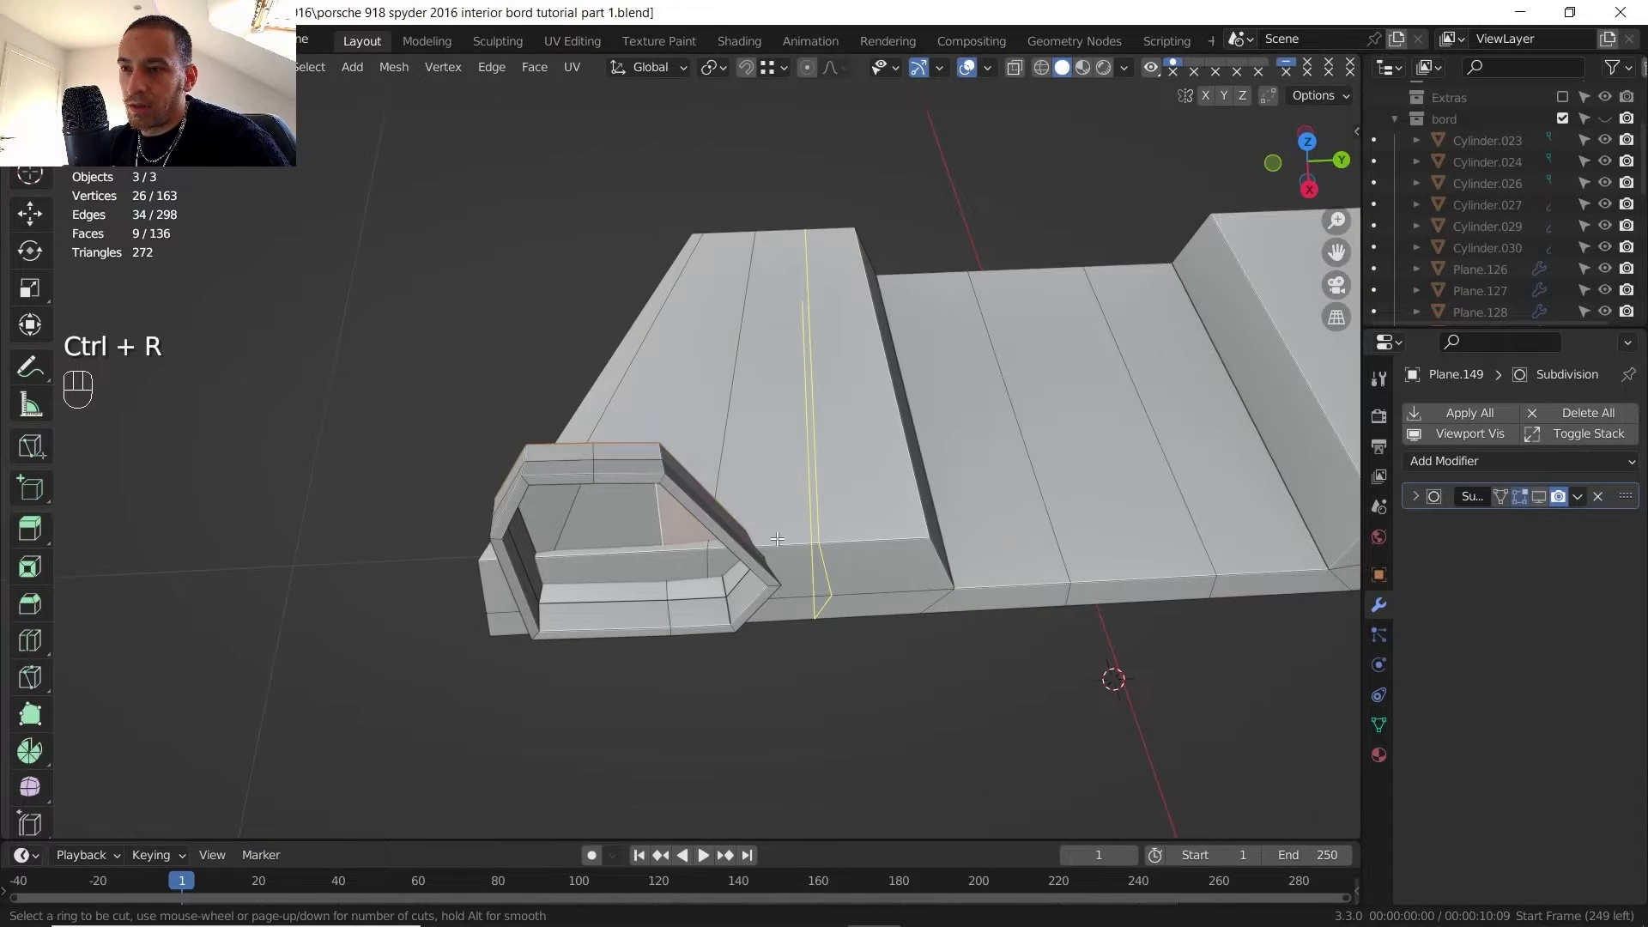
pyautogui.moveTo(777, 539); pyautogui.dragTo(740, 541)
pyautogui.click(701, 546)
pyautogui.keyDown('shift'); pyautogui.moveTo(700, 546); pyautogui.dragTo(563, 464, button='middle'); pyautogui.keyUp('shift')
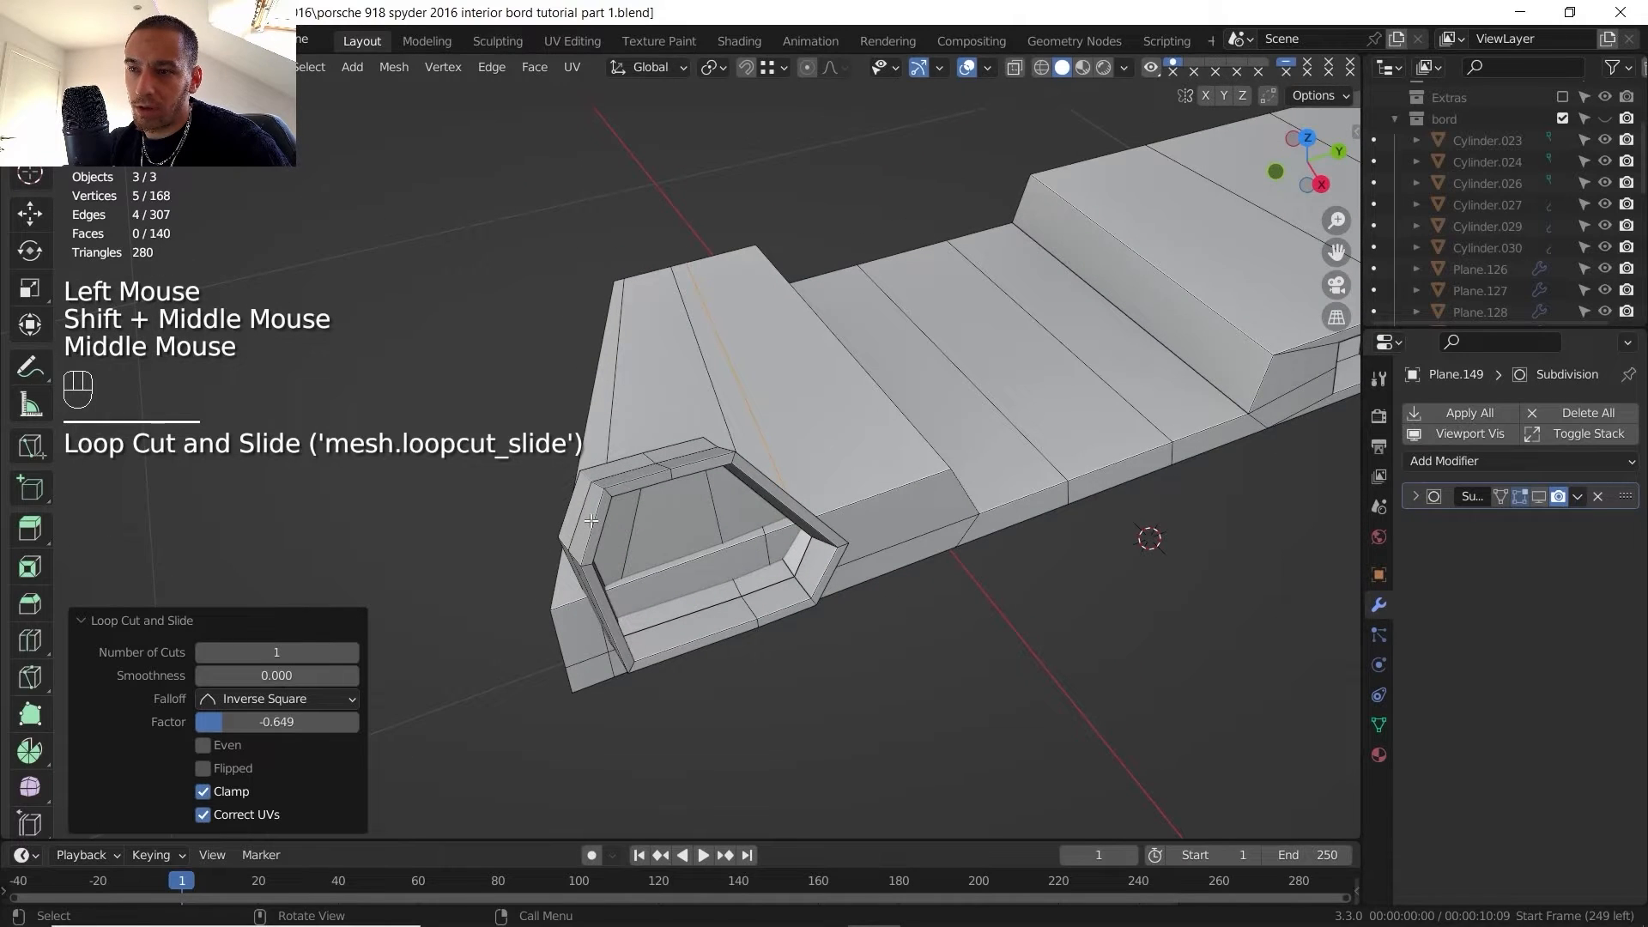
# - Slide the neighbouring outboard edge loop of the base toward the new cut by a factor of -0.3
pyautogui.keyDown('alt'); pyautogui.click(782, 556); pyautogui.keyUp('alt')
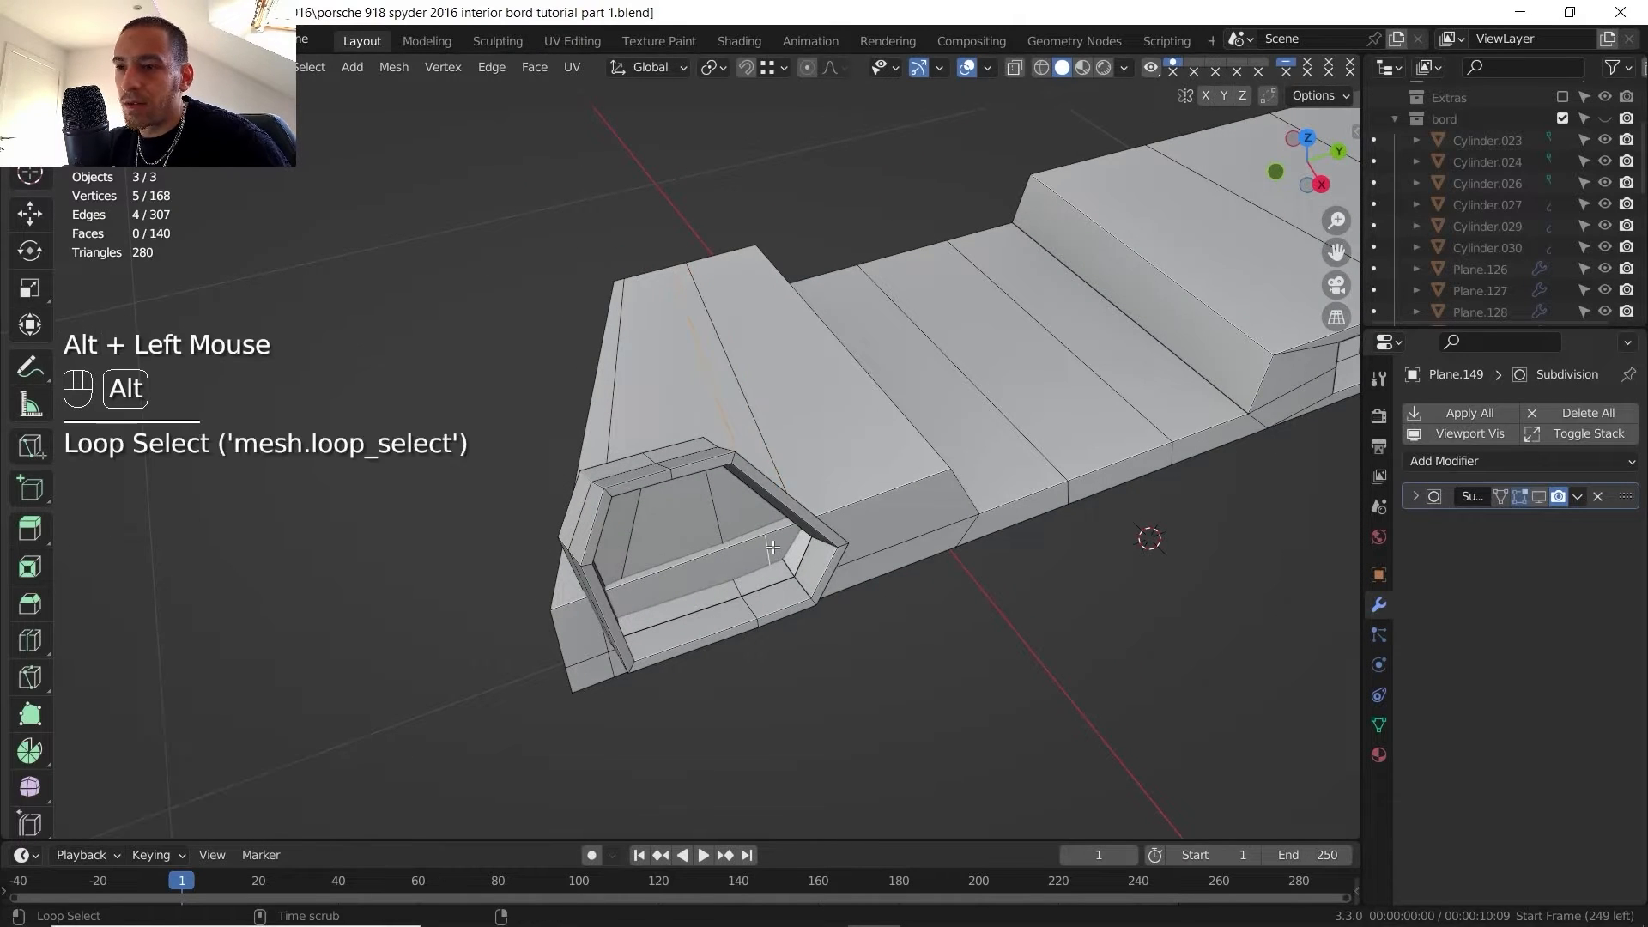
pyautogui.press('g')
pyautogui.press('g')
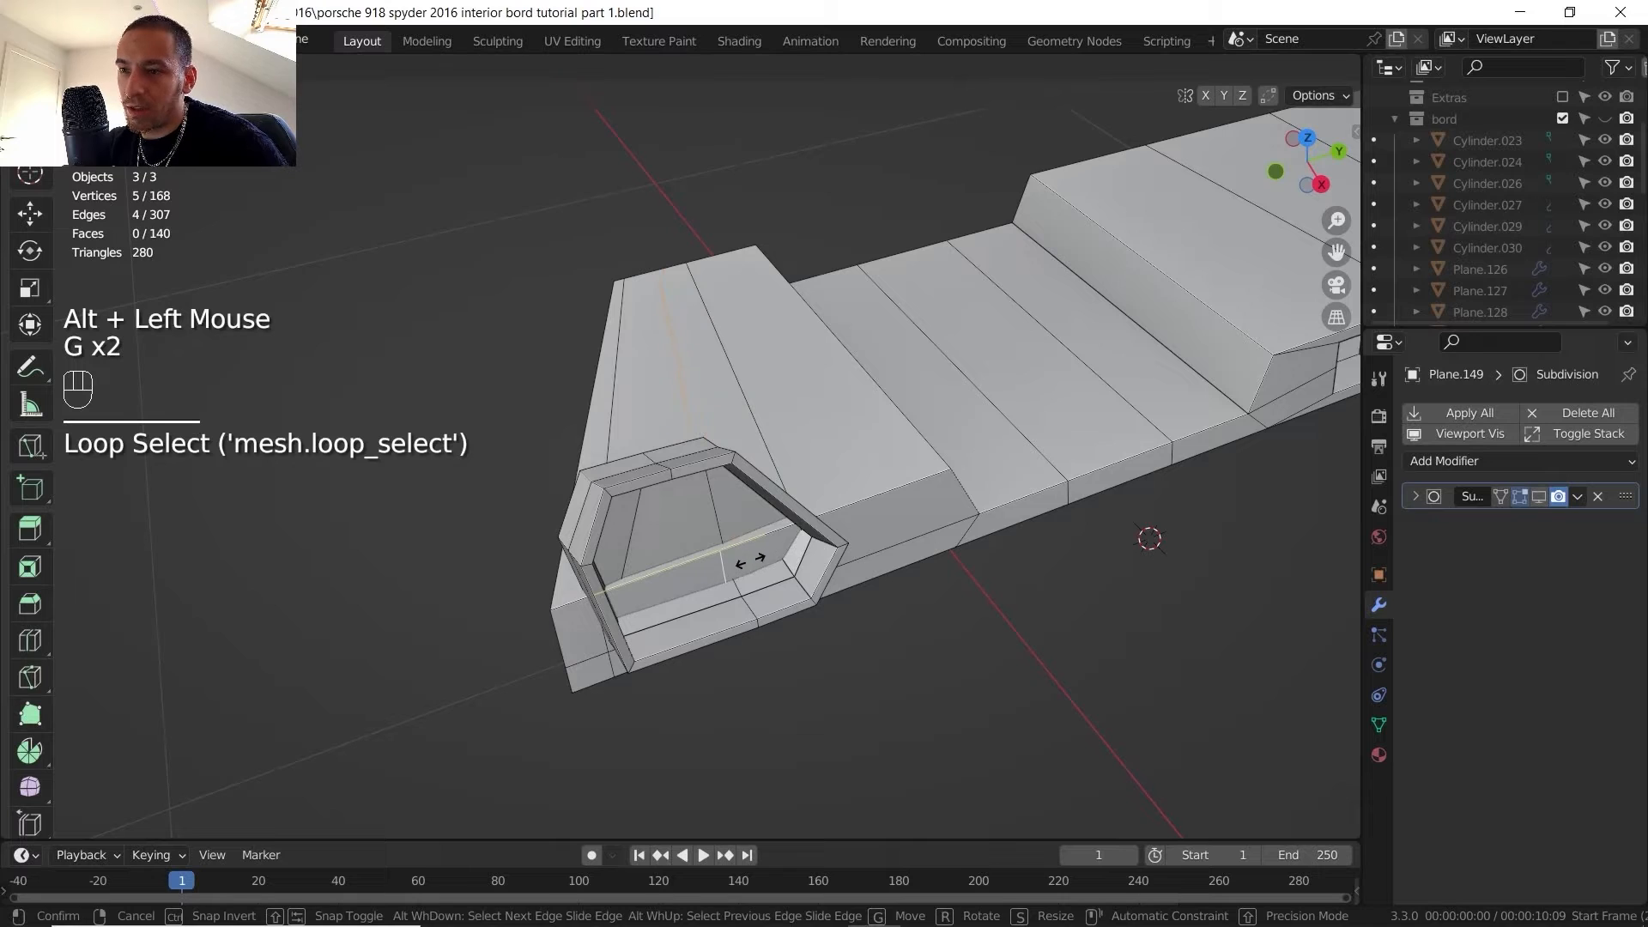
pyautogui.click(811, 548)
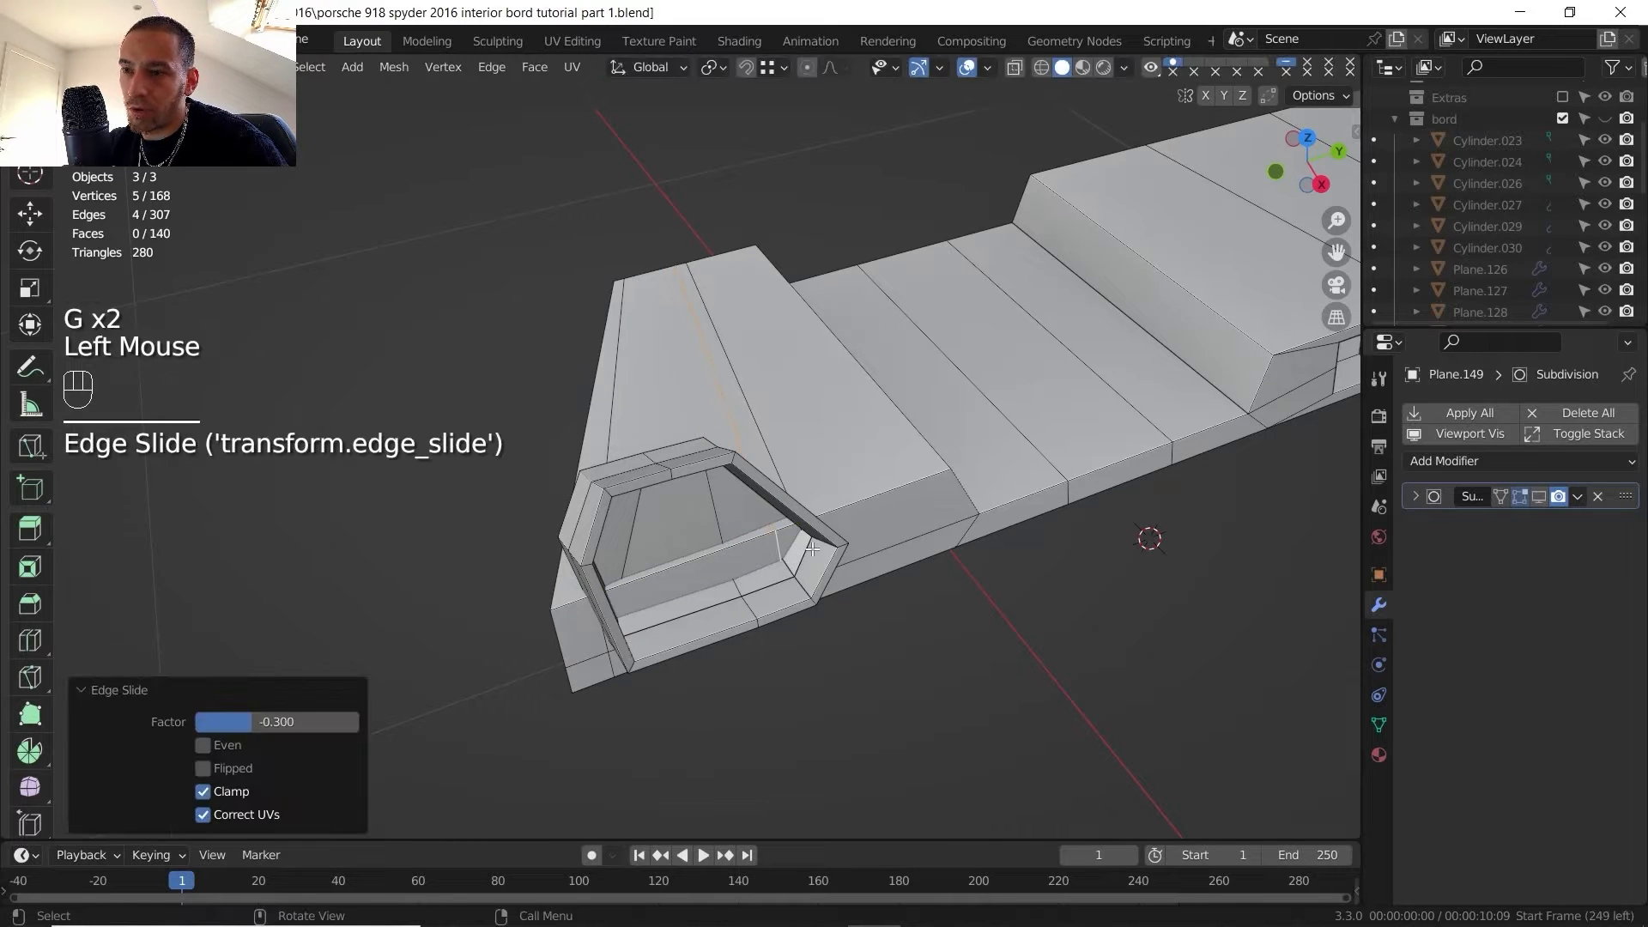
# - Lower the slid loop's top edge along Z and adjust it along Y to clear the base behind the vent opening
pyautogui.doubleClick(731, 418)
pyautogui.press('g')
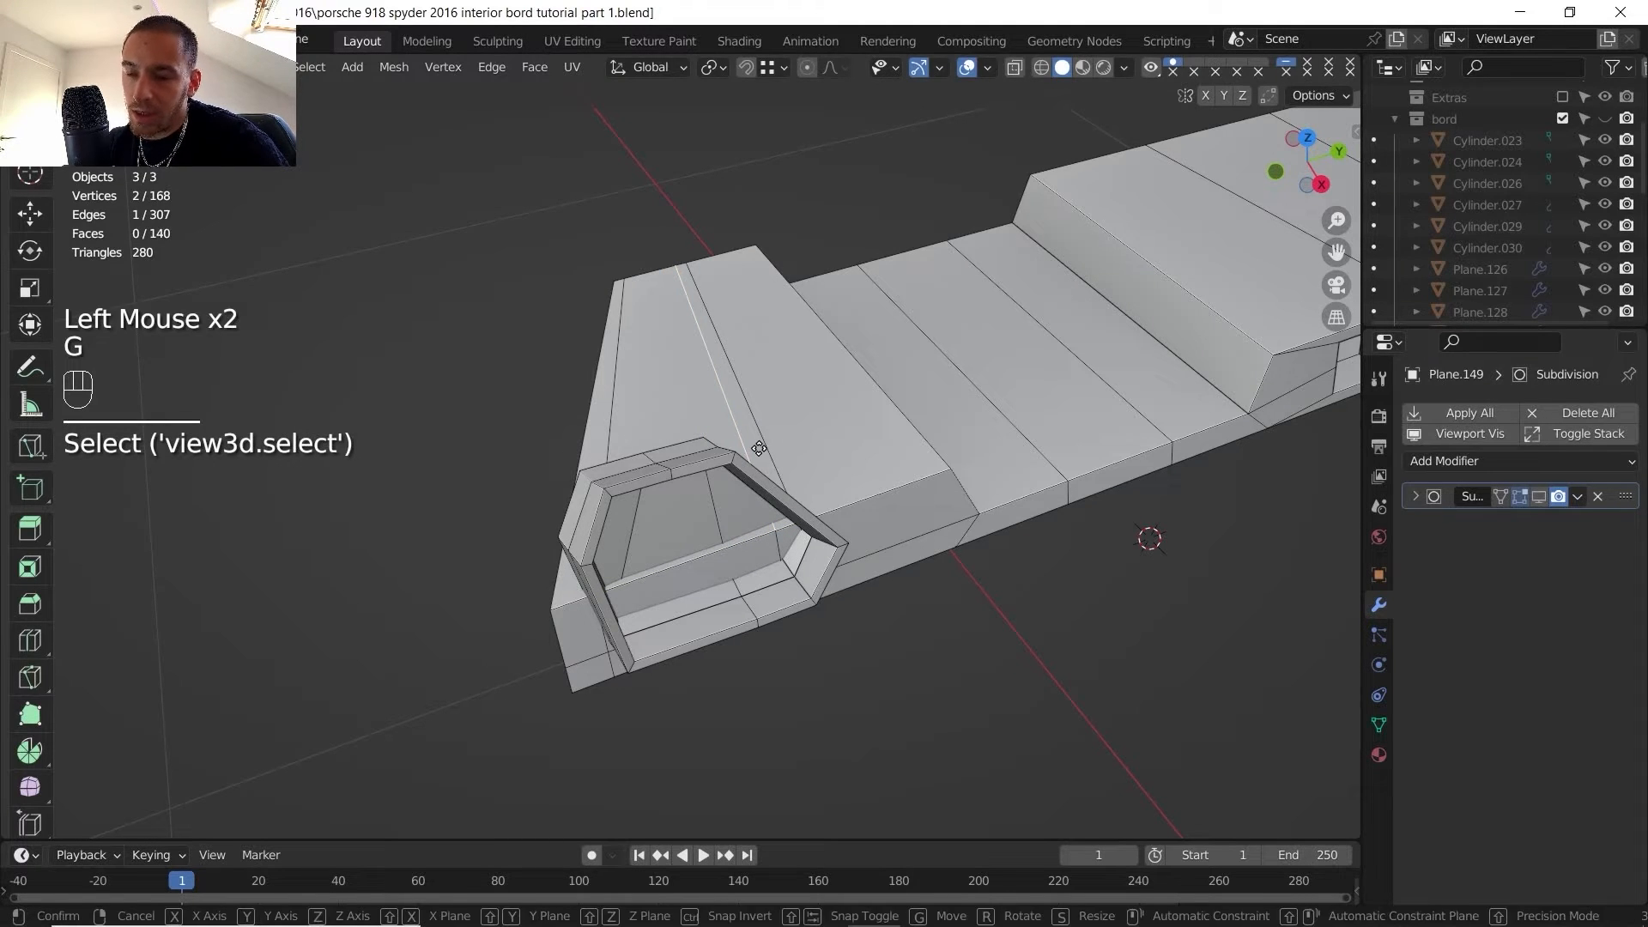
pyautogui.press('z')
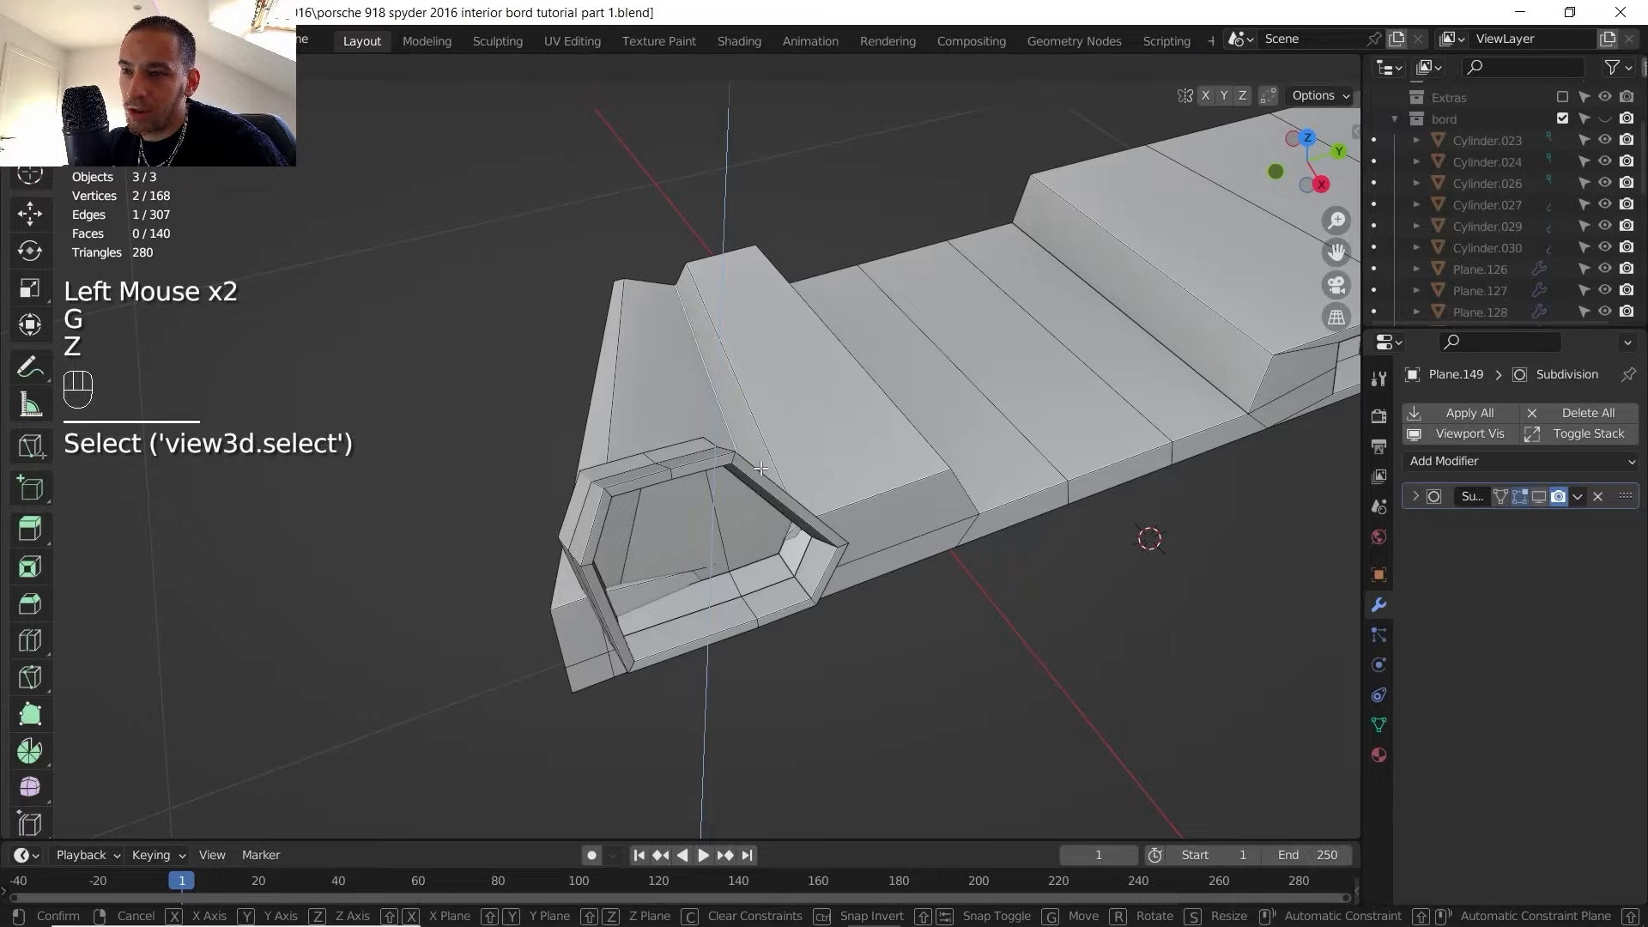
pyautogui.click(766, 470)
pyautogui.press('g')
pyautogui.press('y')
pyautogui.click(772, 472)
pyautogui.press('1')
pyautogui.click(814, 518)
pyautogui.press('g')
pyautogui.press('y')
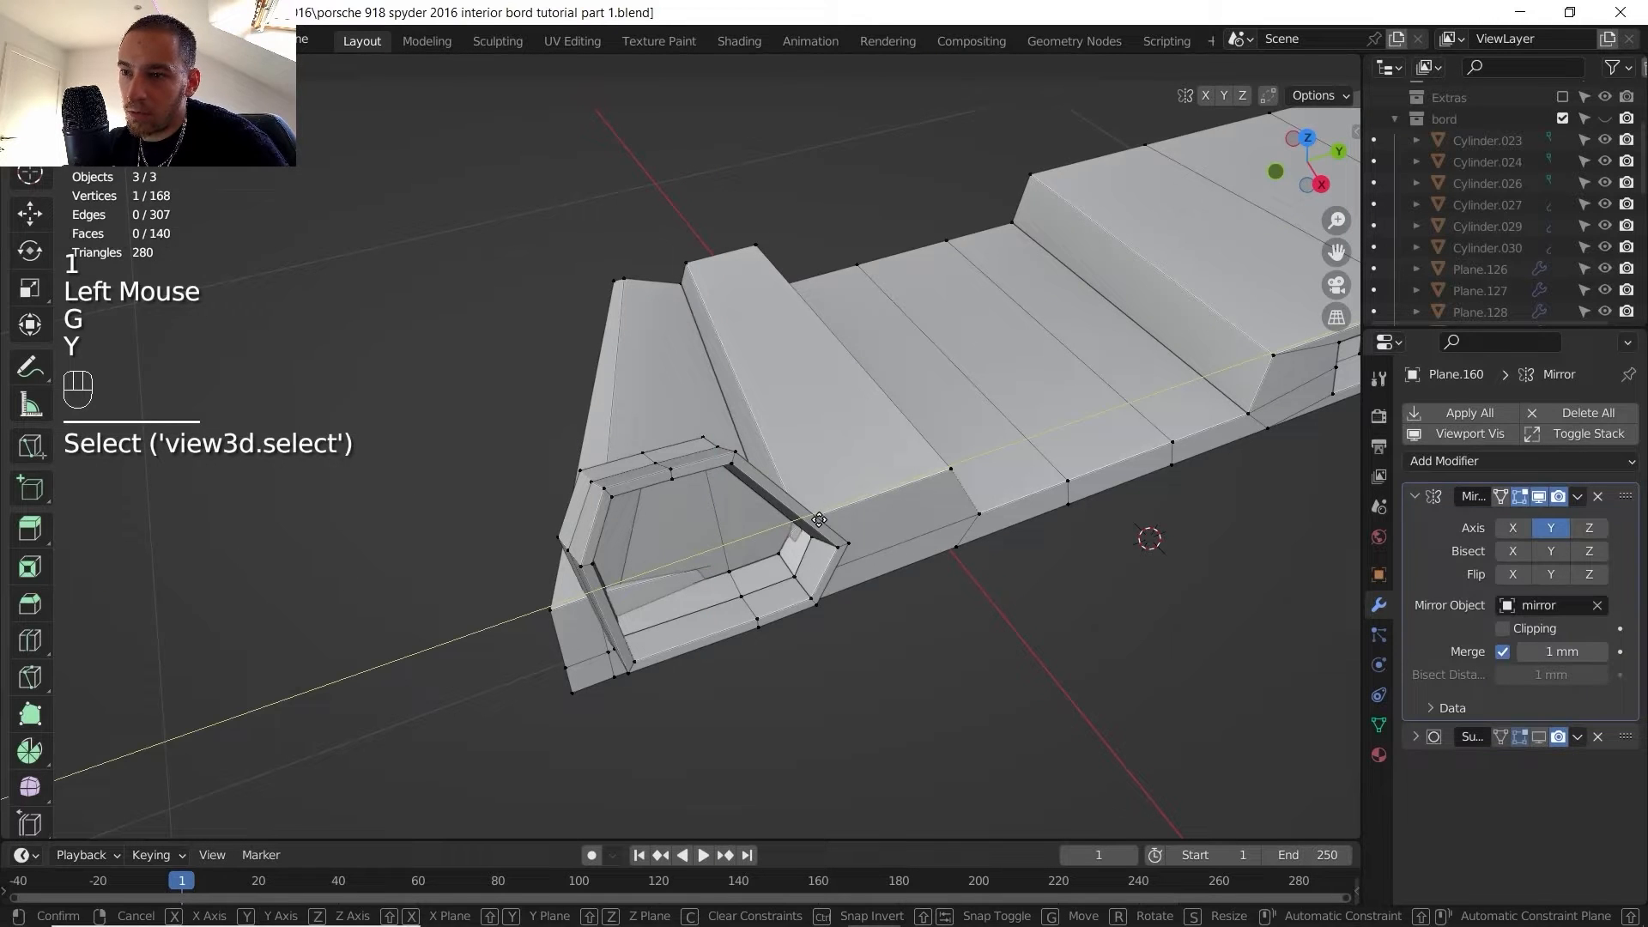
pyautogui.rightClick(803, 517)
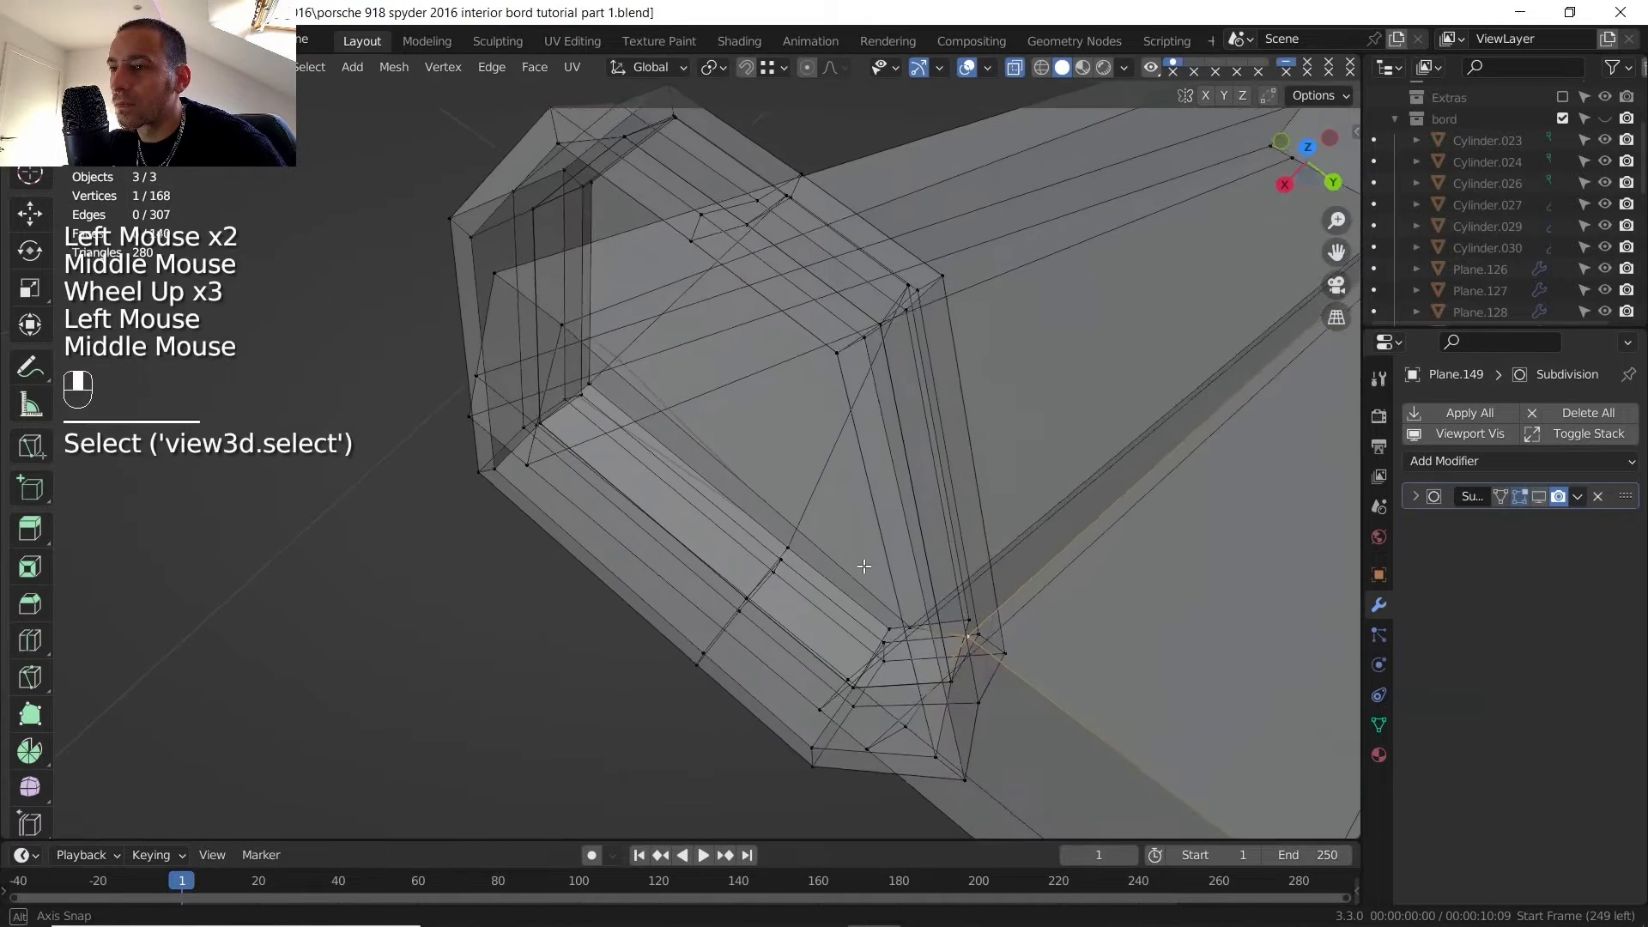
# - Move the base's vertex at the vent frame's lower inboard corner about 2.3 mm along Y
pyautogui.moveTo(1064, 172); pyautogui.dragTo(1108, 128, button='middle')
pyautogui.click(1018, 66)
pyautogui.scroll(-1, 890, 526)
pyautogui.moveTo(824, 584); pyautogui.dragTo(887, 515, button='middle')
pyautogui.press('g')
pyautogui.press('y')
pyautogui.keyDown('shift'); pyautogui.click(936, 503); pyautogui.keyUp('shift')
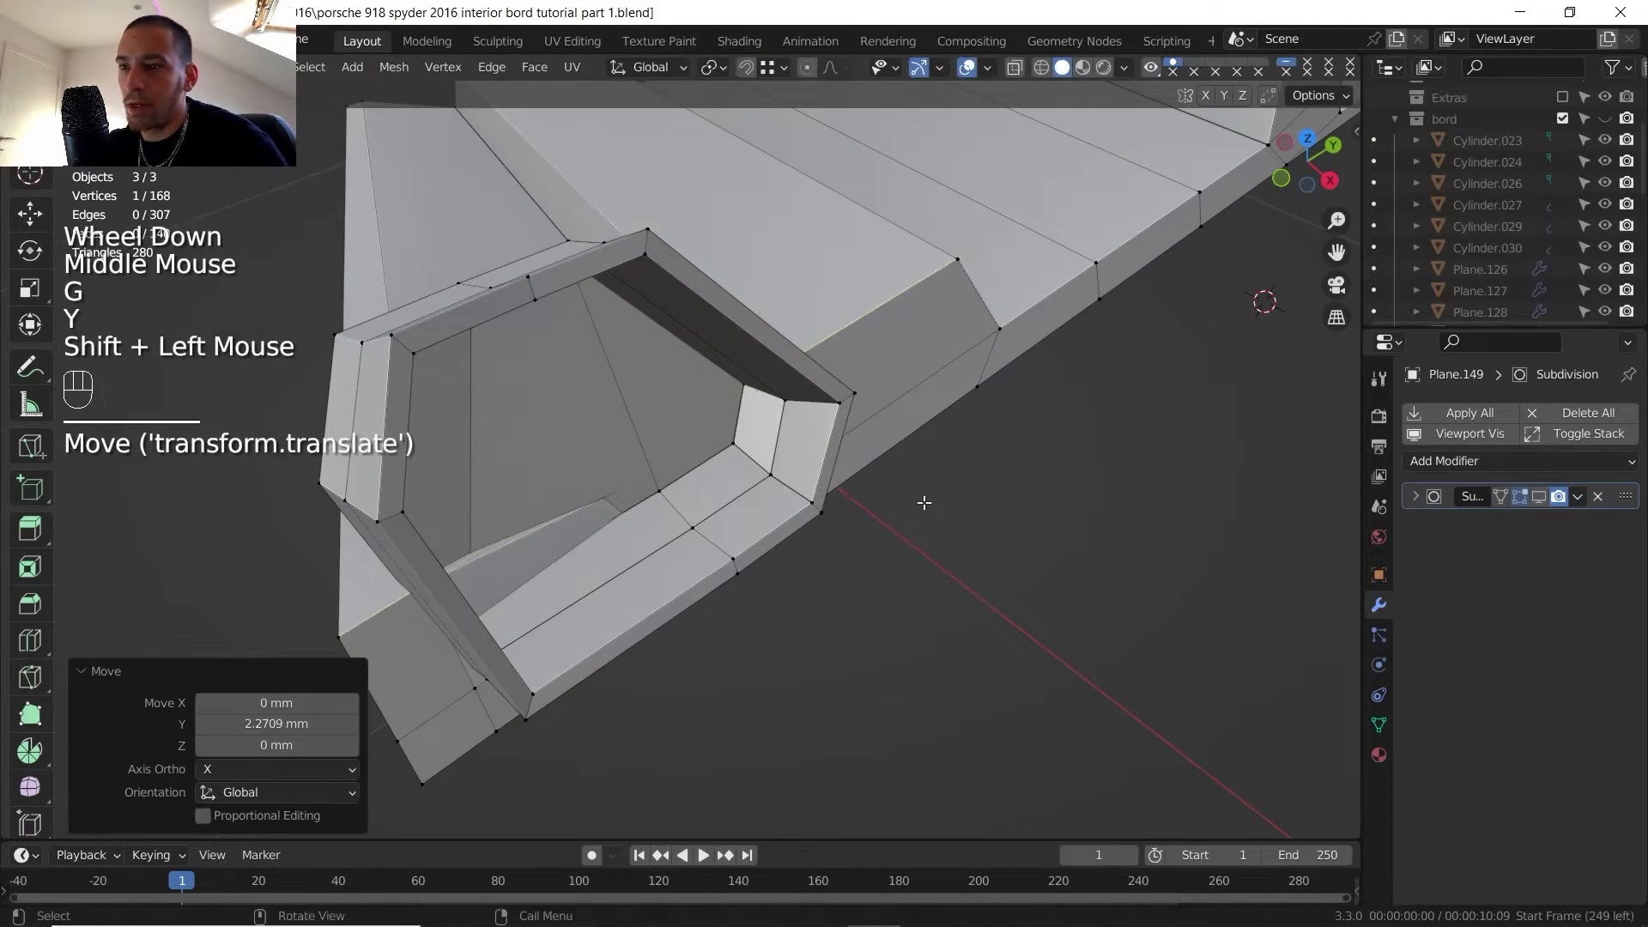
# - Add a front-to-back loop cut near the outer end of the base behind the vent, with a slide factor of -0.796
pyautogui.keyDown('shift'); pyautogui.moveTo(704, 486); pyautogui.dragTo(813, 508, button='middle'); pyautogui.keyUp('shift')
pyautogui.scroll(-1, 858, 549)
pyautogui.hotkey('ctrl', 'r')
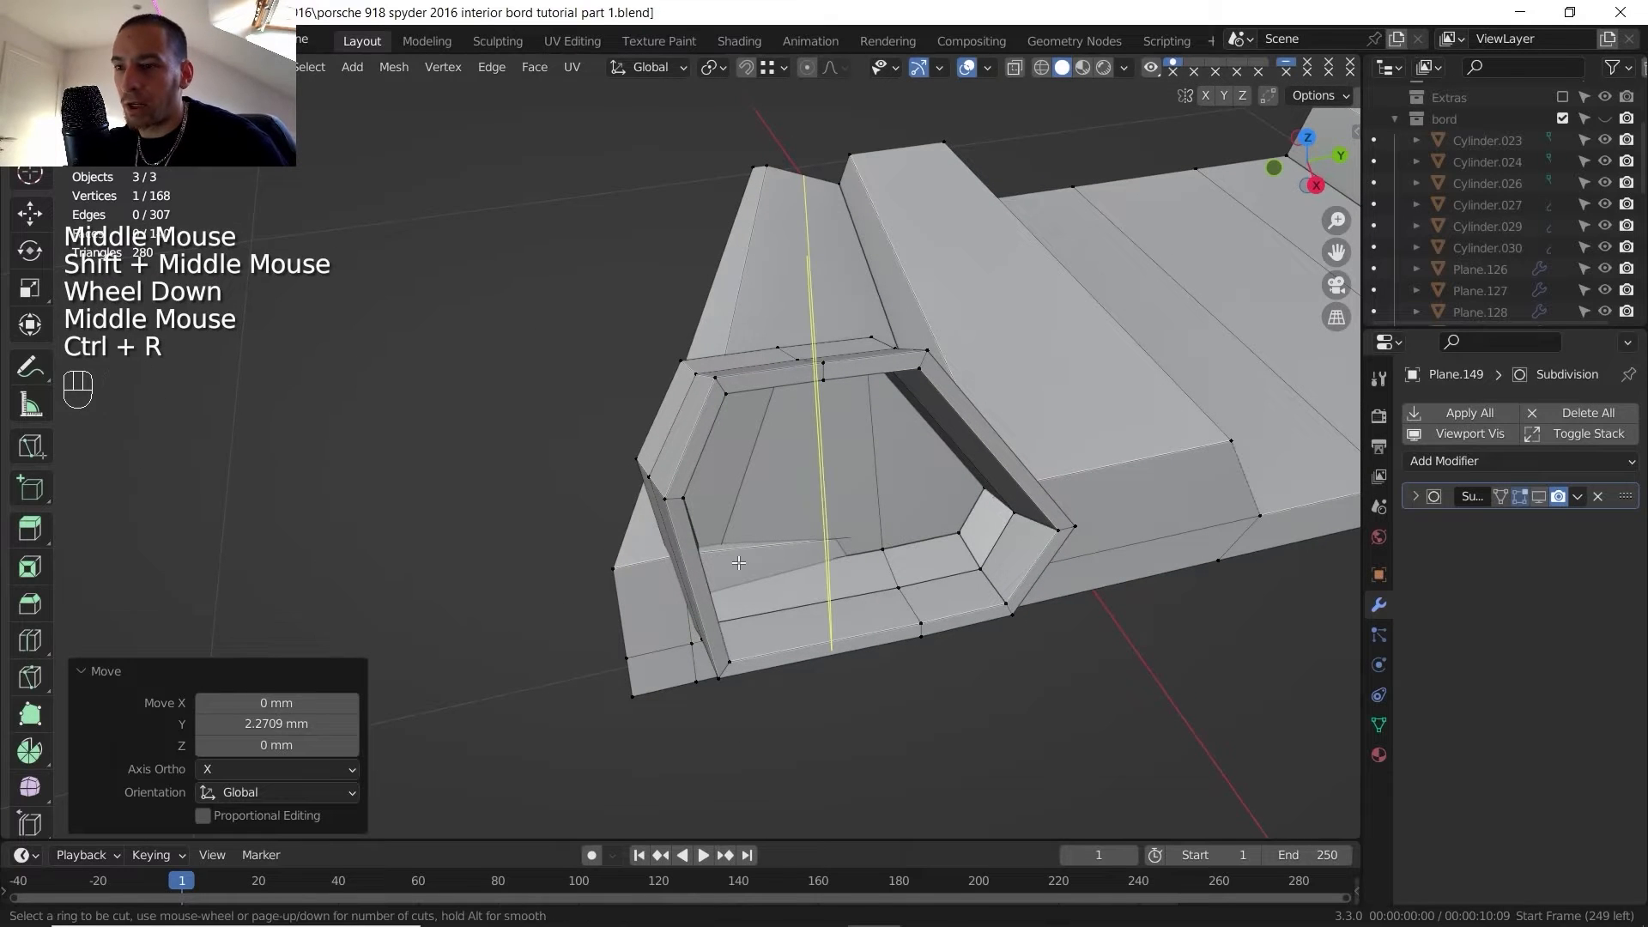
pyautogui.click(678, 568)
pyautogui.click(645, 591)
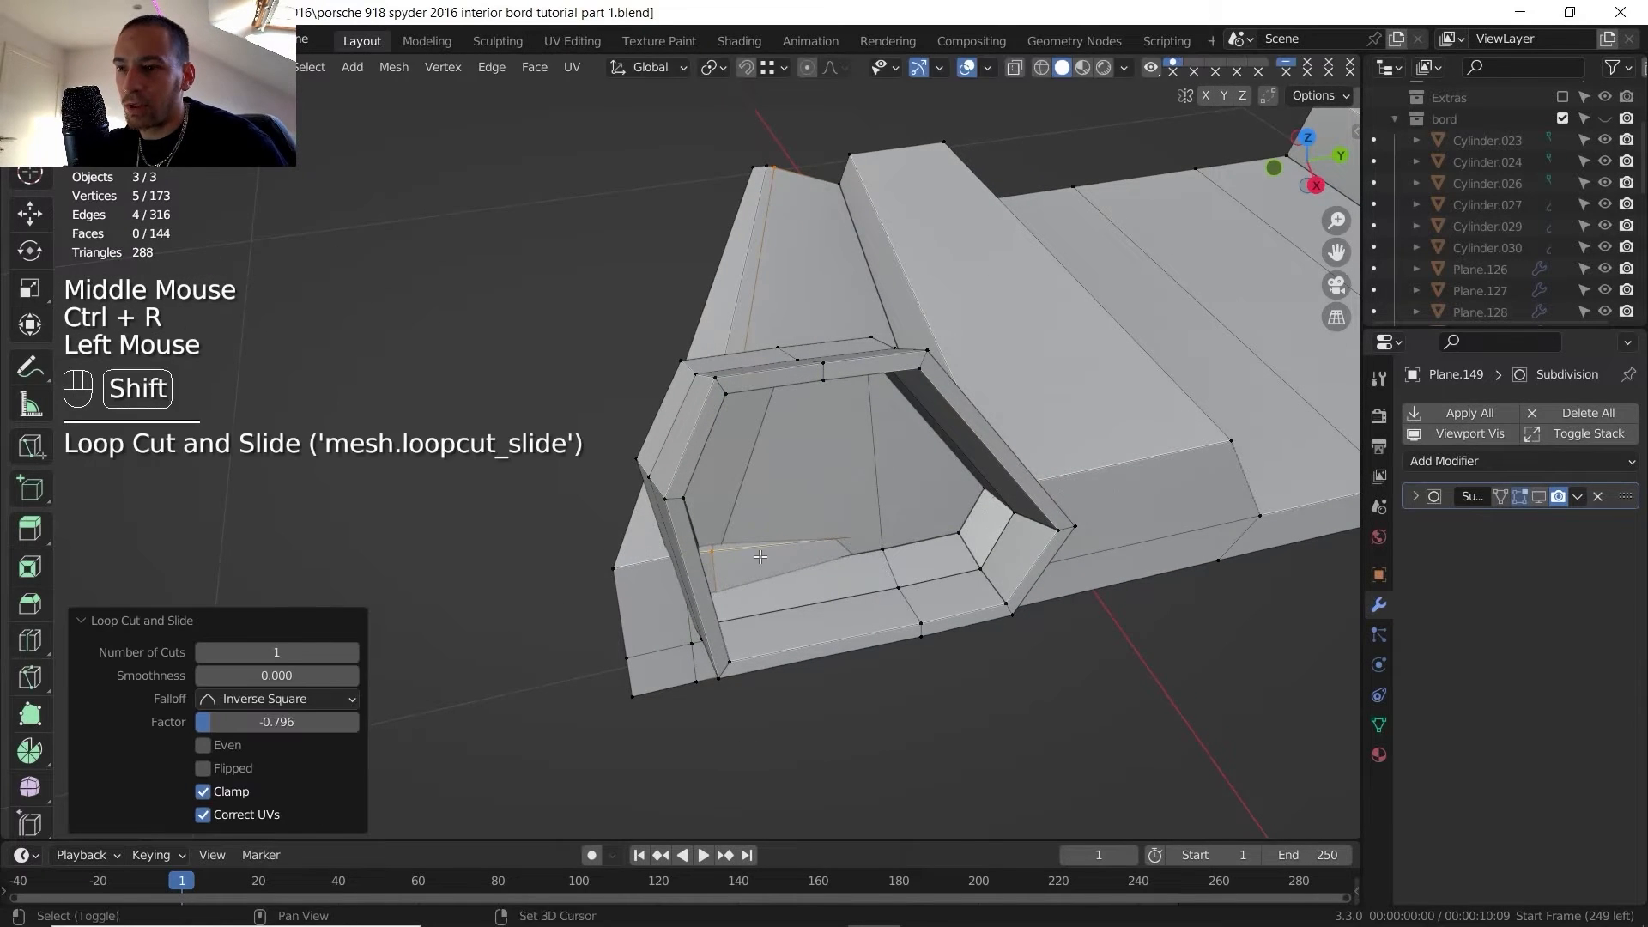
# - Adjust the height of the base geometry at the new outer cut along Z inside the vent opening
pyautogui.keyDown('shift'); pyautogui.moveTo(645, 591); pyautogui.dragTo(687, 549, button='middle'); pyautogui.keyUp('shift')
pyautogui.moveTo(686, 549); pyautogui.dragTo(697, 472, button='middle')
pyautogui.click(756, 578)
pyautogui.press('g')
pyautogui.press('z')
pyautogui.click(764, 559)
# - Add two front-to-back loop cuts through the base behind the opposite vent, the first with a slide factor of -0.467
pyautogui.press('Tab')
pyautogui.scroll(-2, 764, 560)
pyautogui.scroll(-1, 648, 539)
pyautogui.moveTo(1065, 393); pyautogui.dragTo(1000, 408, button='middle')
pyautogui.keyDown('shift'); pyautogui.moveTo(1000, 408); pyautogui.dragTo(983, 446, button='middle'); pyautogui.keyUp('shift')
pyautogui.moveTo(983, 446); pyautogui.dragTo(875, 450, button='middle')
pyautogui.keyDown('shift'); pyautogui.moveTo(447, 455); pyautogui.dragTo(1284, 486, button='middle'); pyautogui.keyUp('shift')
pyautogui.scroll(2, 692, 431)
pyautogui.keyDown('shift'); pyautogui.moveTo(785, 374); pyautogui.dragTo(687, 429, button='middle'); pyautogui.keyUp('shift')
pyautogui.keyDown('shift'); pyautogui.moveTo(687, 429); pyautogui.dragTo(601, 480, button='middle'); pyautogui.keyUp('shift')
pyautogui.scroll(2, 601, 481)
pyautogui.press('Tab')
pyautogui.keyDown('shift'); pyautogui.moveTo(600, 481); pyautogui.dragTo(491, 521, button='middle'); pyautogui.keyUp('shift')
pyautogui.moveTo(637, 525); pyautogui.dragTo(601, 540, button='middle')
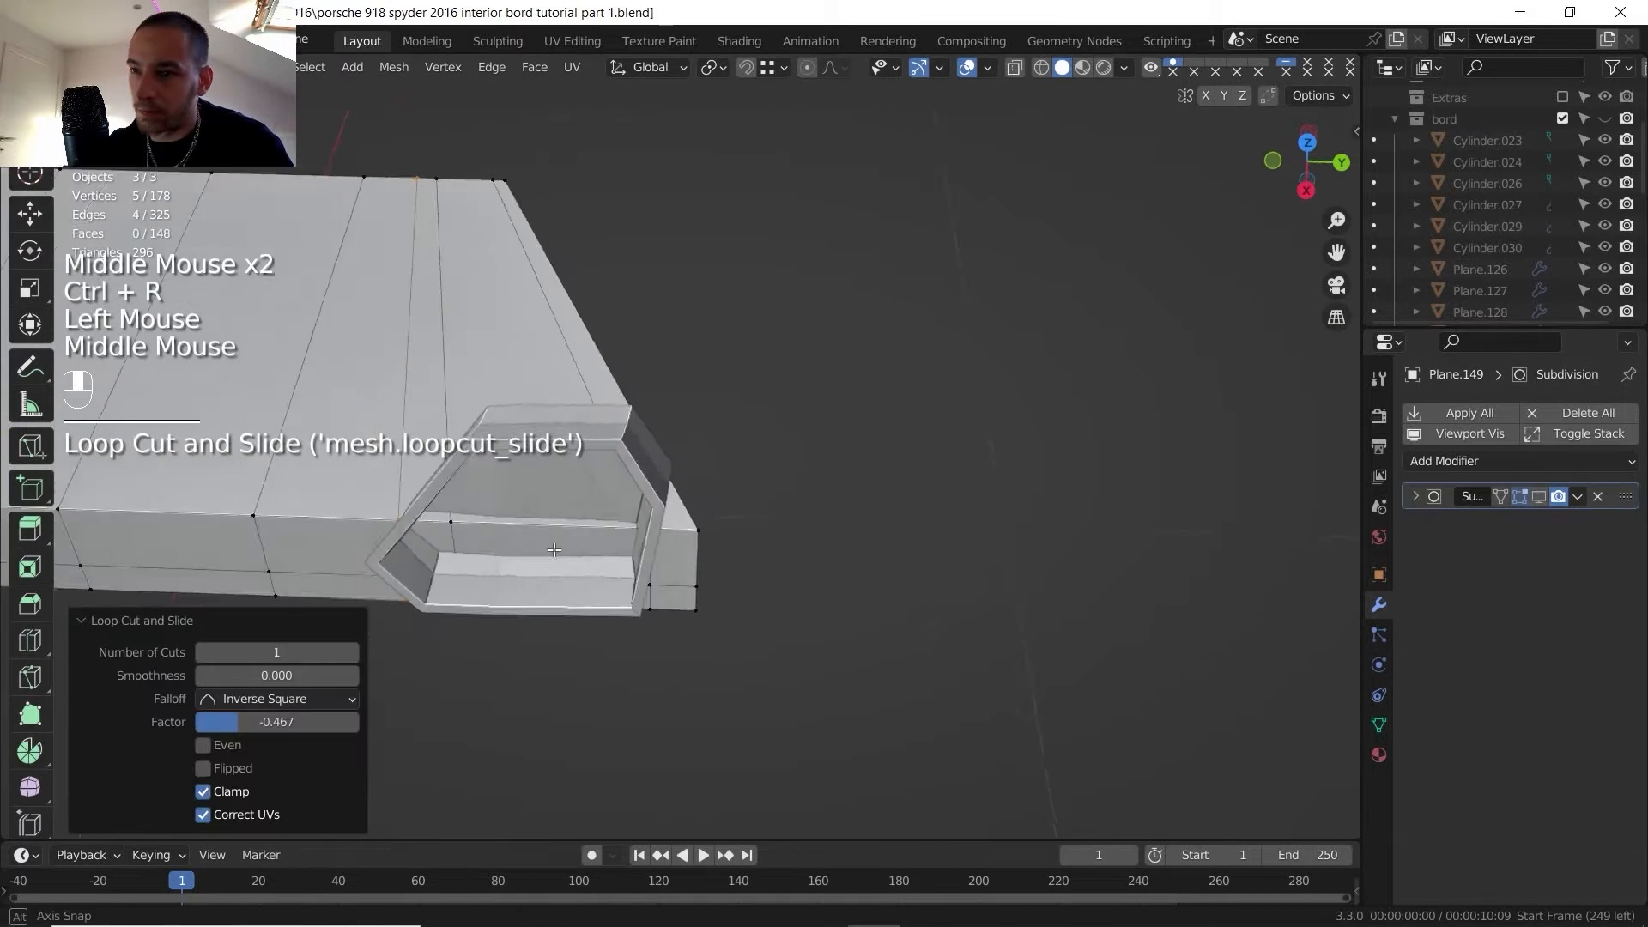
pyautogui.hotkey('ctrl', 'r')
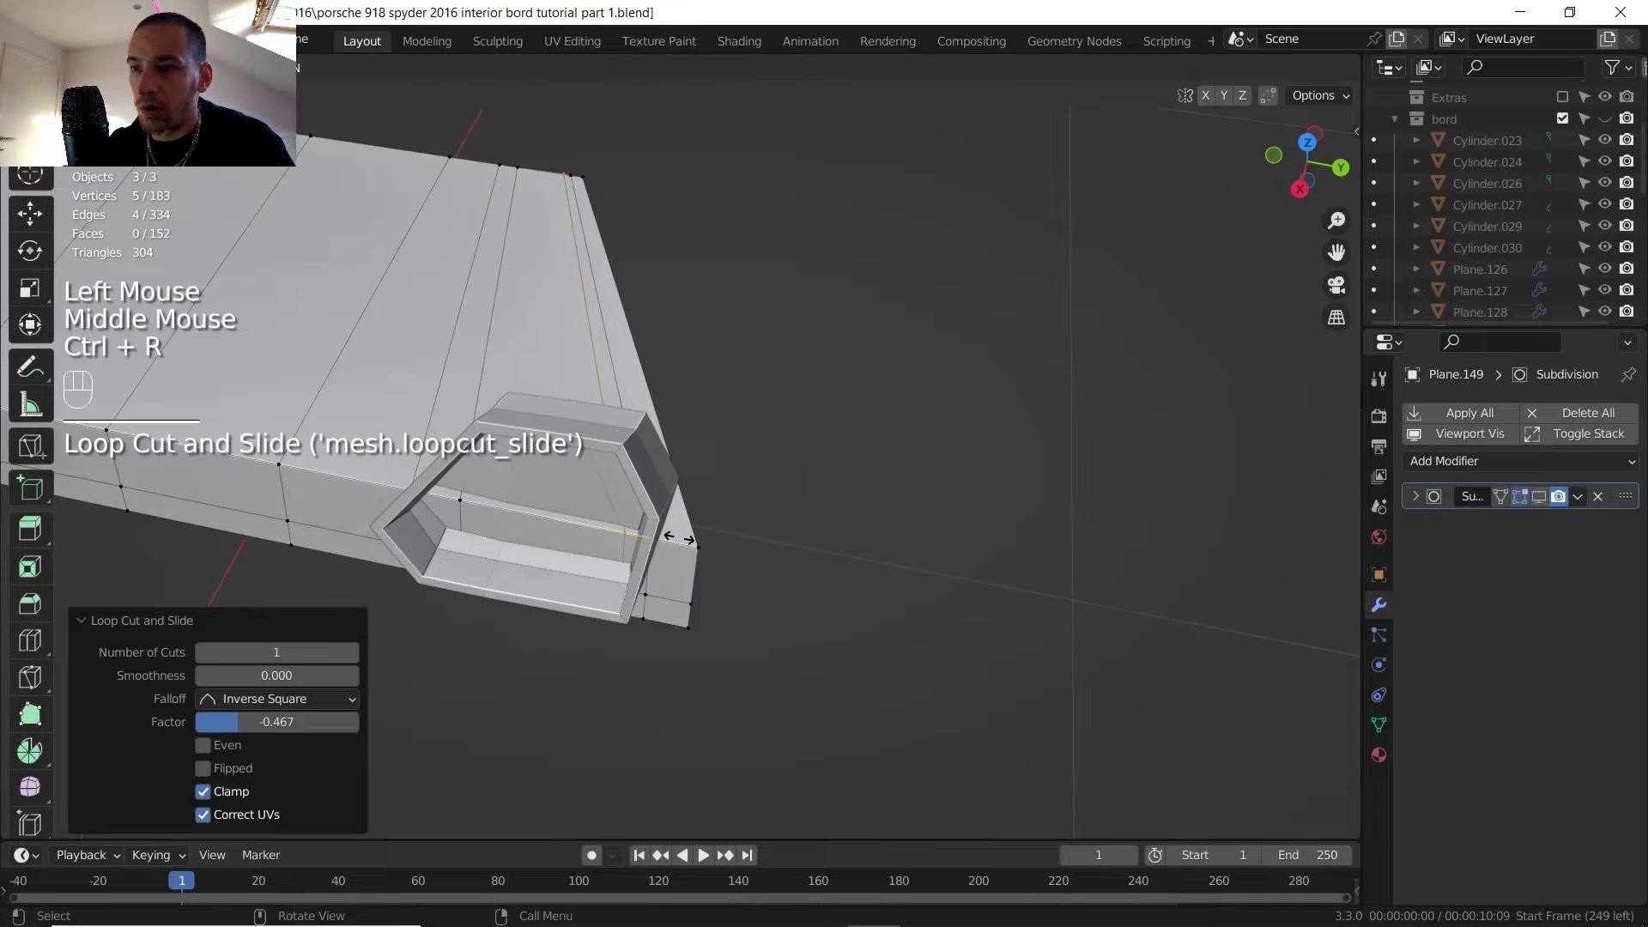
pyautogui.click(544, 528)
# - Lower the top face between the two new cuts about 14.4 mm along Z to open space behind the opposite vent
pyautogui.click(461, 500)
pyautogui.keyDown('shift'); pyautogui.click(617, 538); pyautogui.keyUp('shift')
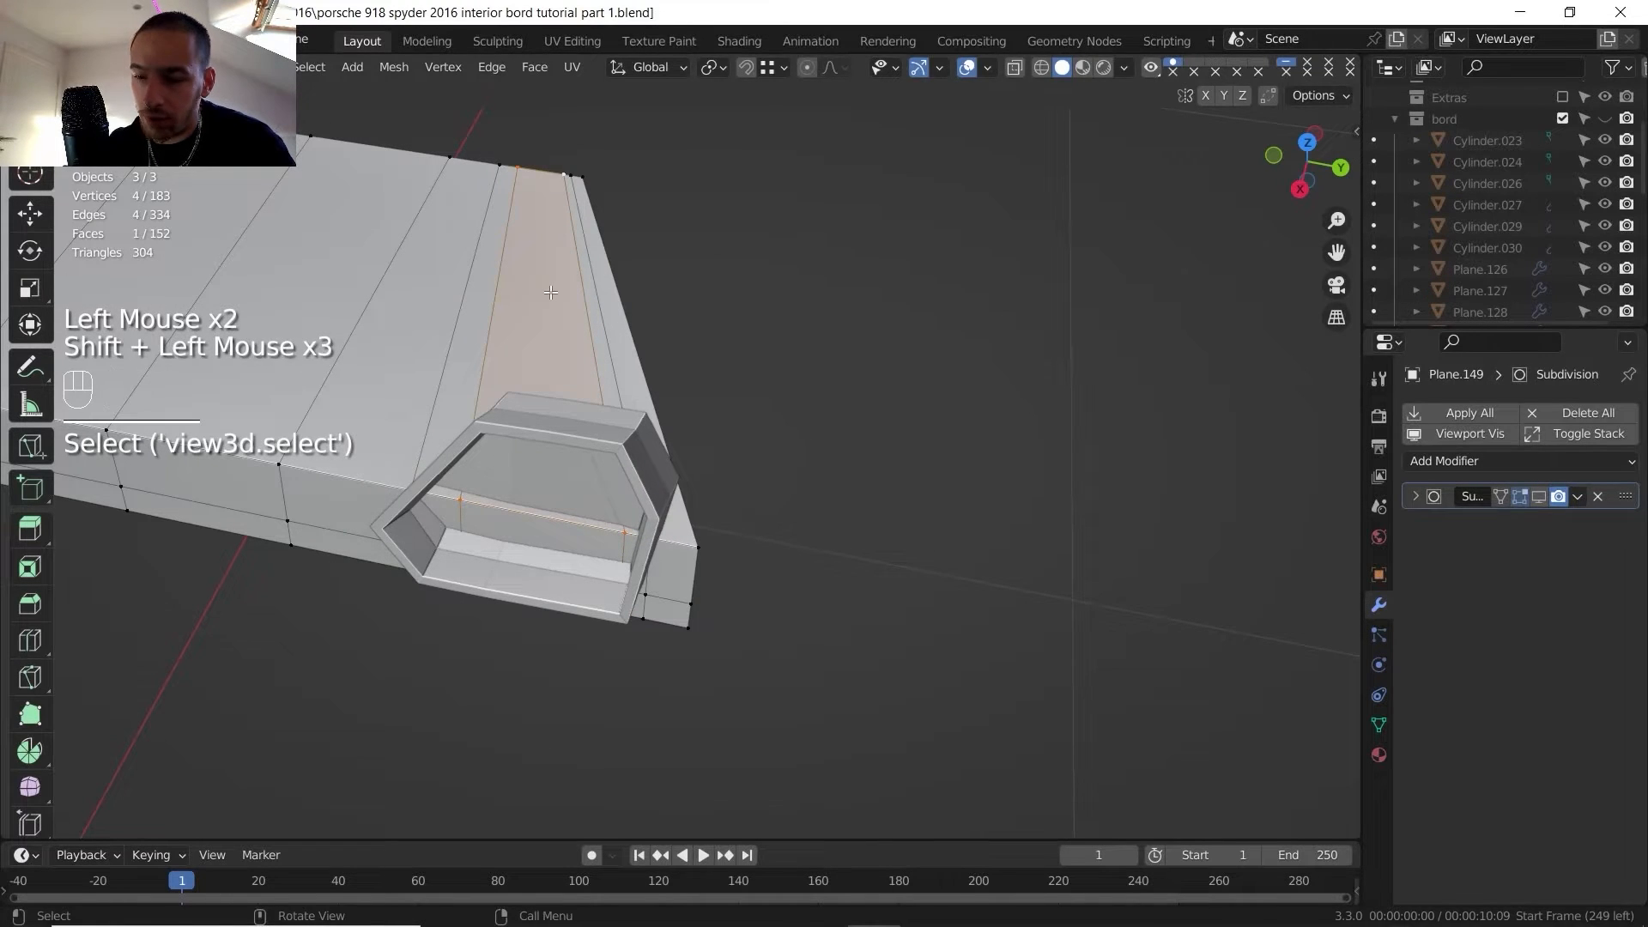
pyautogui.press('g')
pyautogui.press('z')
pyautogui.click(519, 335)
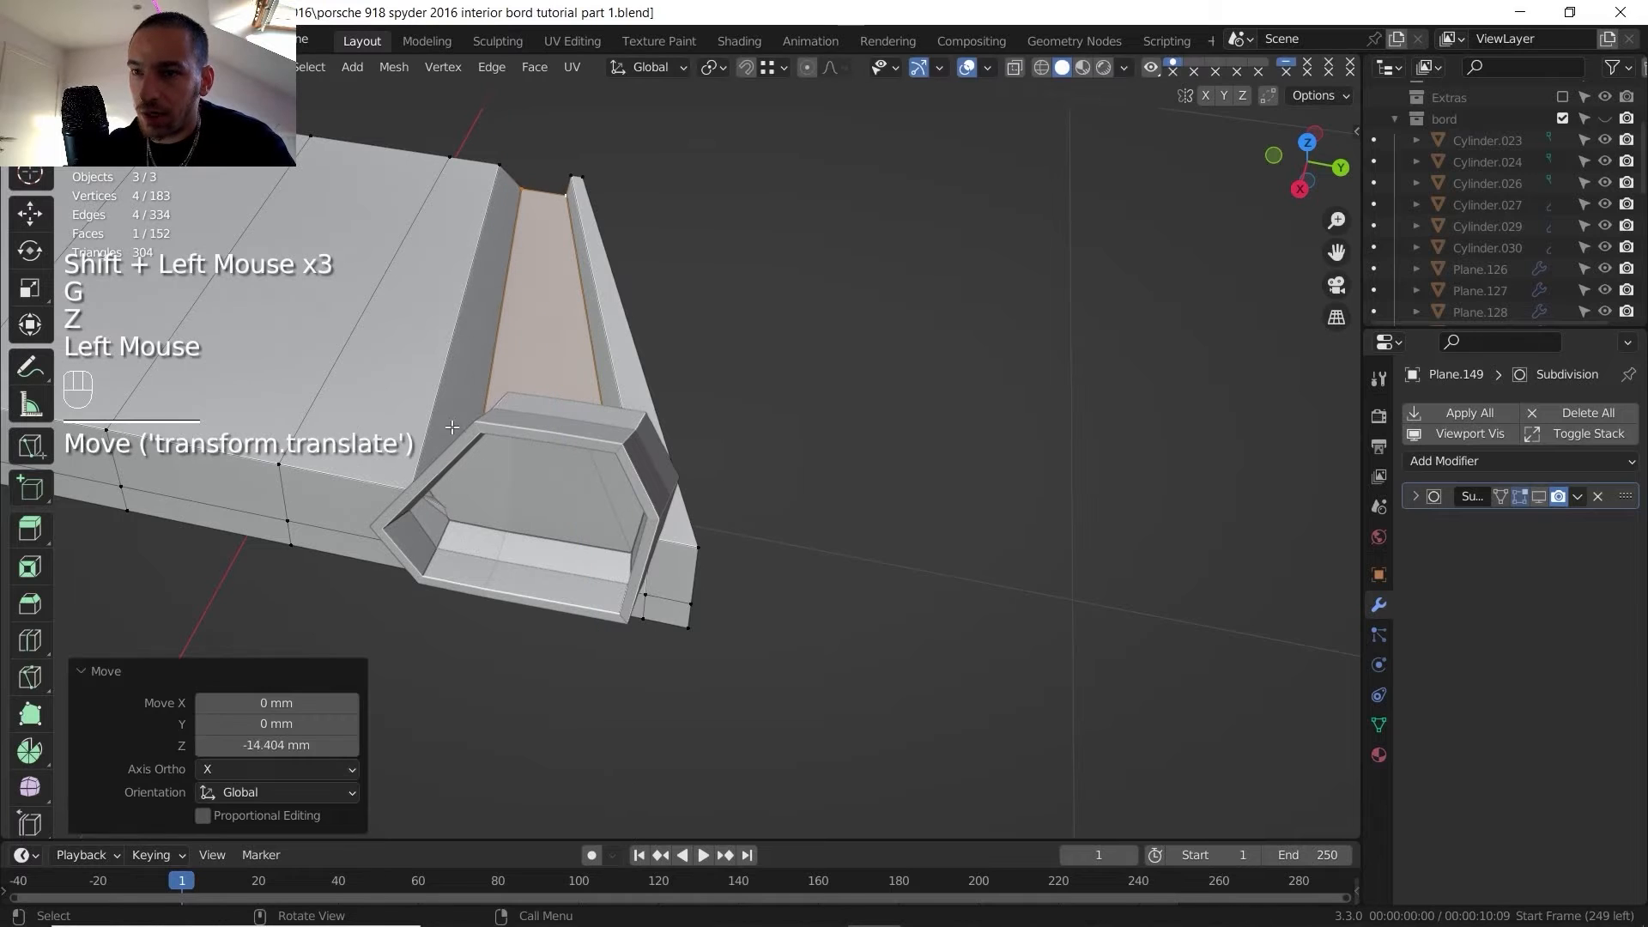
pyautogui.click(415, 482)
pyautogui.moveTo(414, 482); pyautogui.dragTo(476, 500, button='middle')
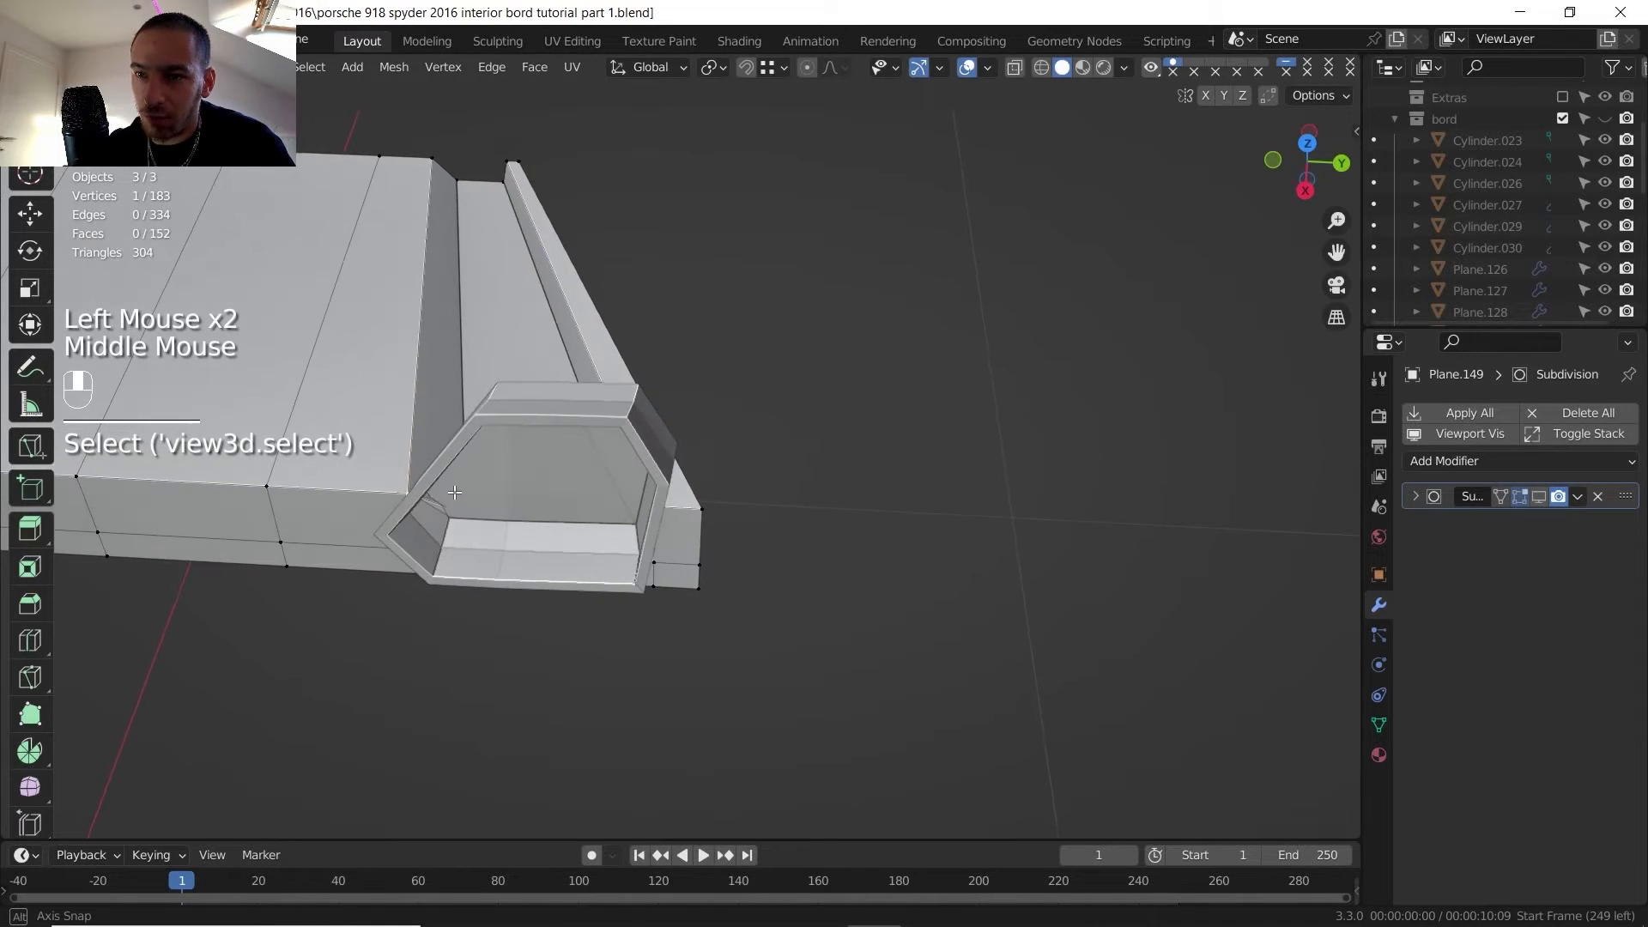
pyautogui.press('g')
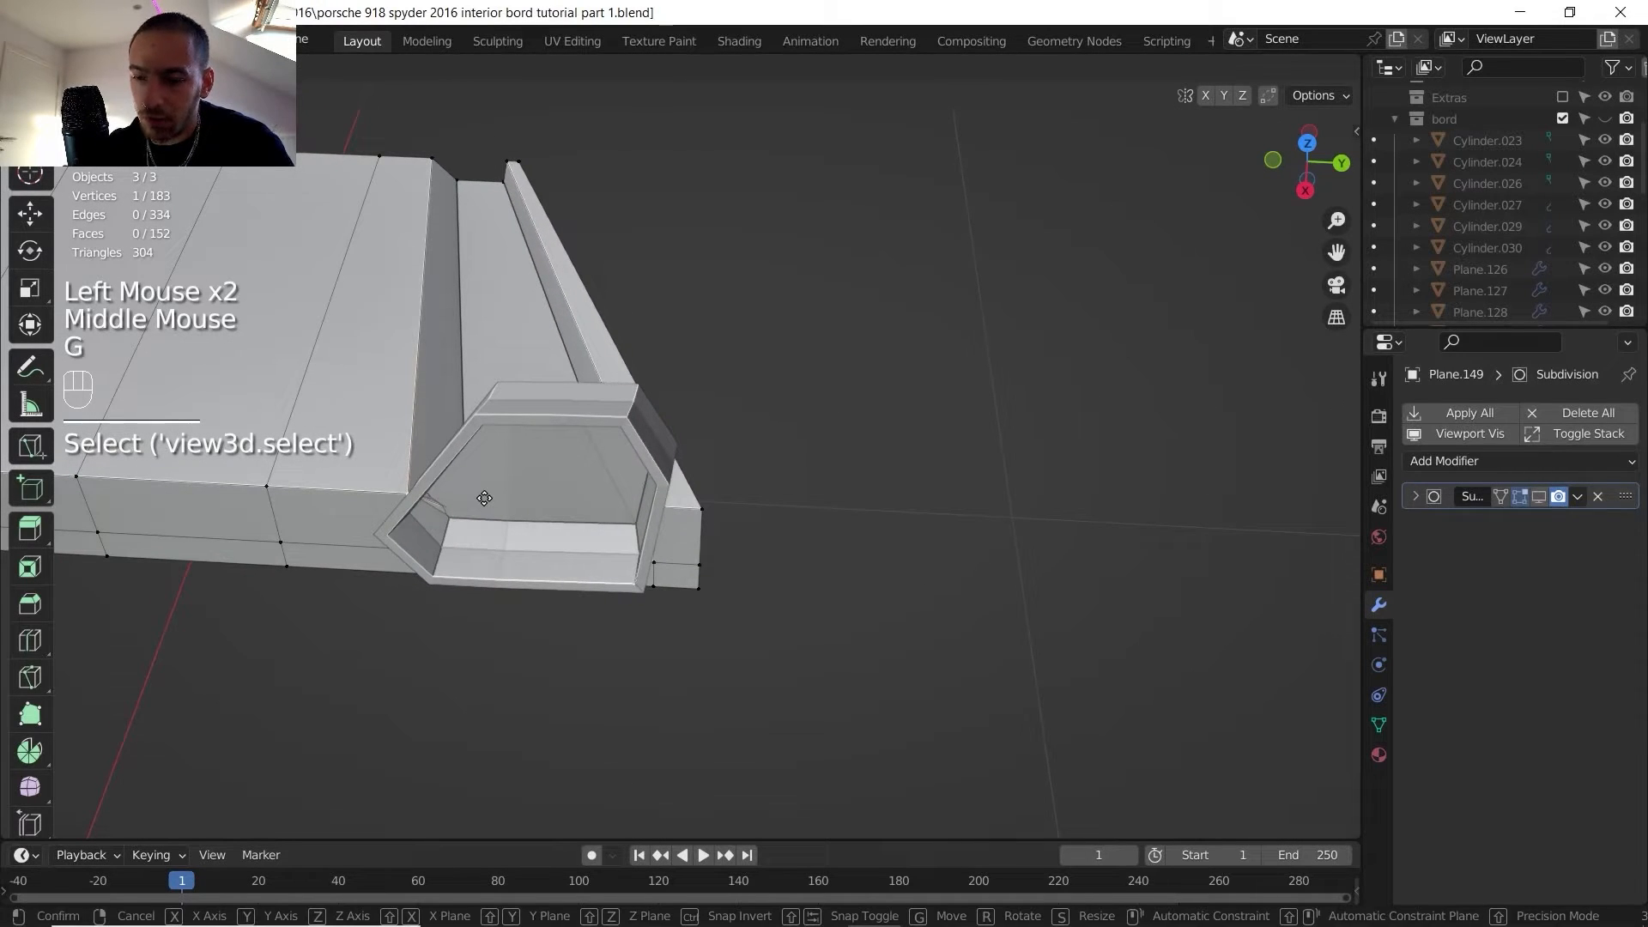
pyautogui.press('g')
pyautogui.press('y')
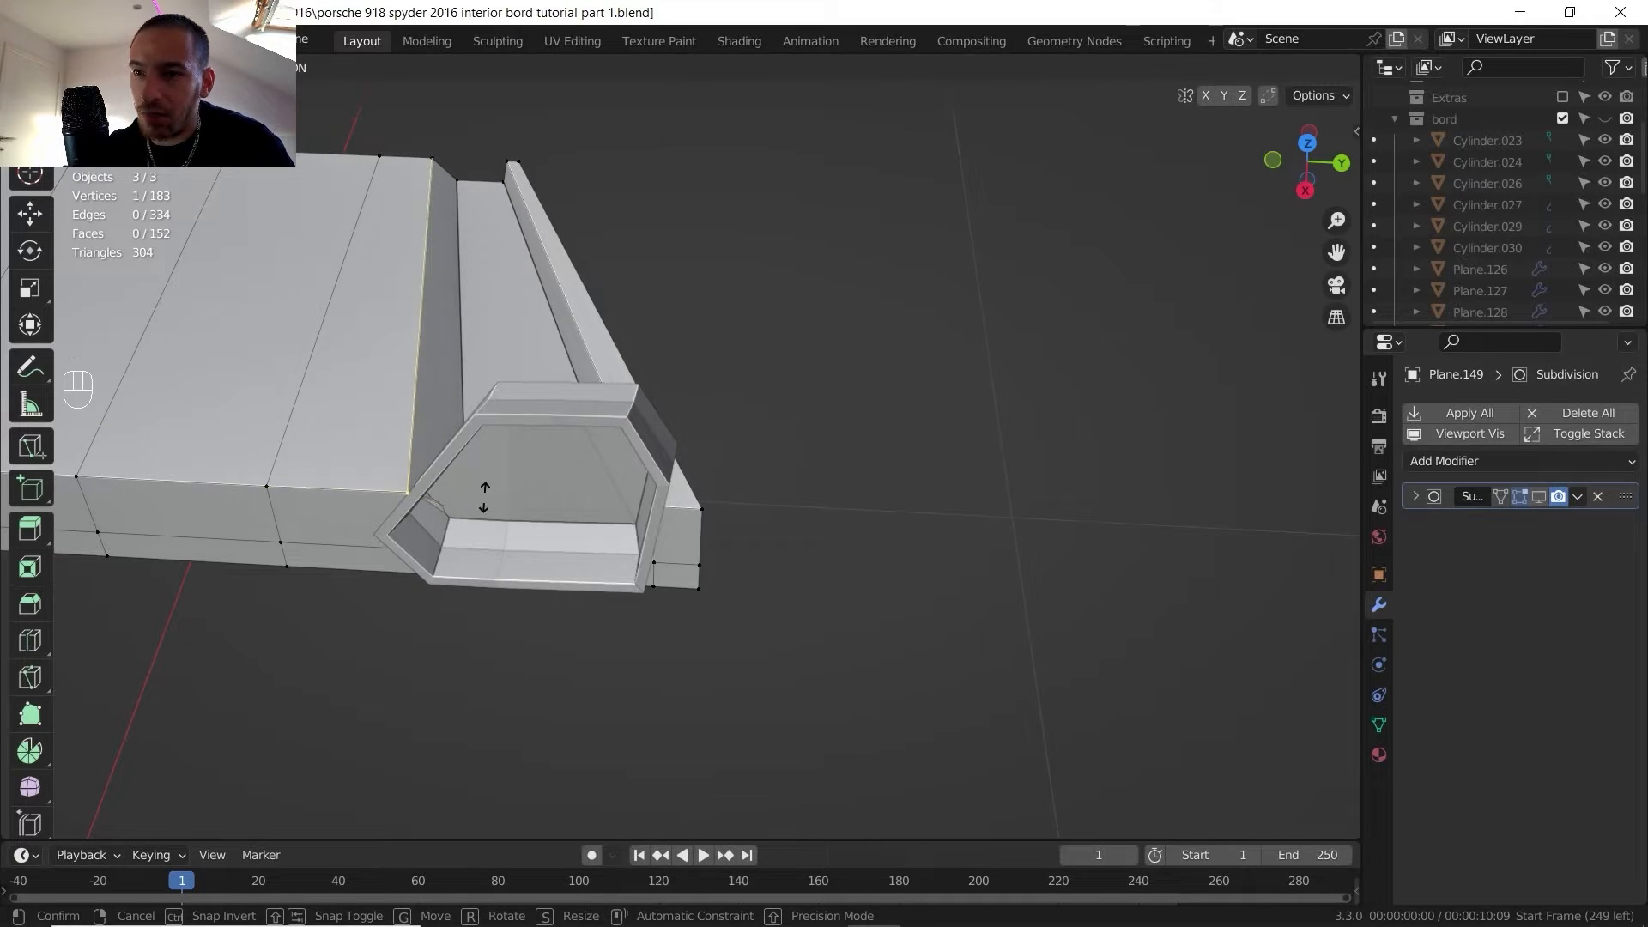
pyautogui.rightClick(480, 497)
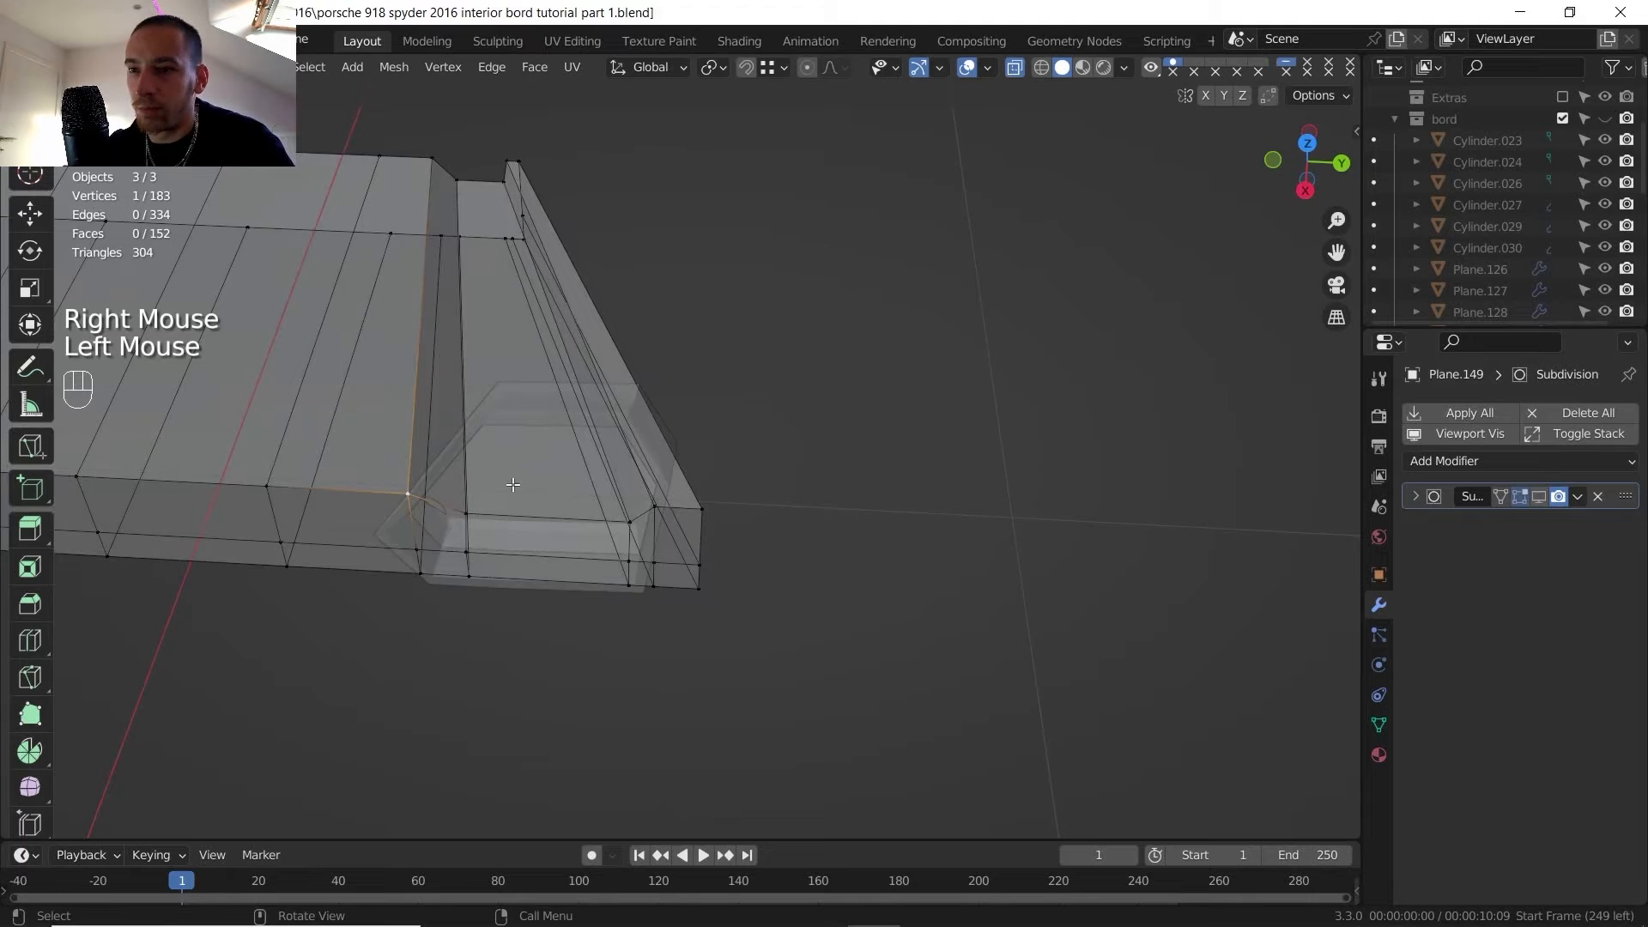
# - Shift the front vertex of the lowered channel's side edge along Y inside the vent opening, and exit local view
pyautogui.click(512, 485)
pyautogui.click(1015, 67)
pyautogui.press('g')
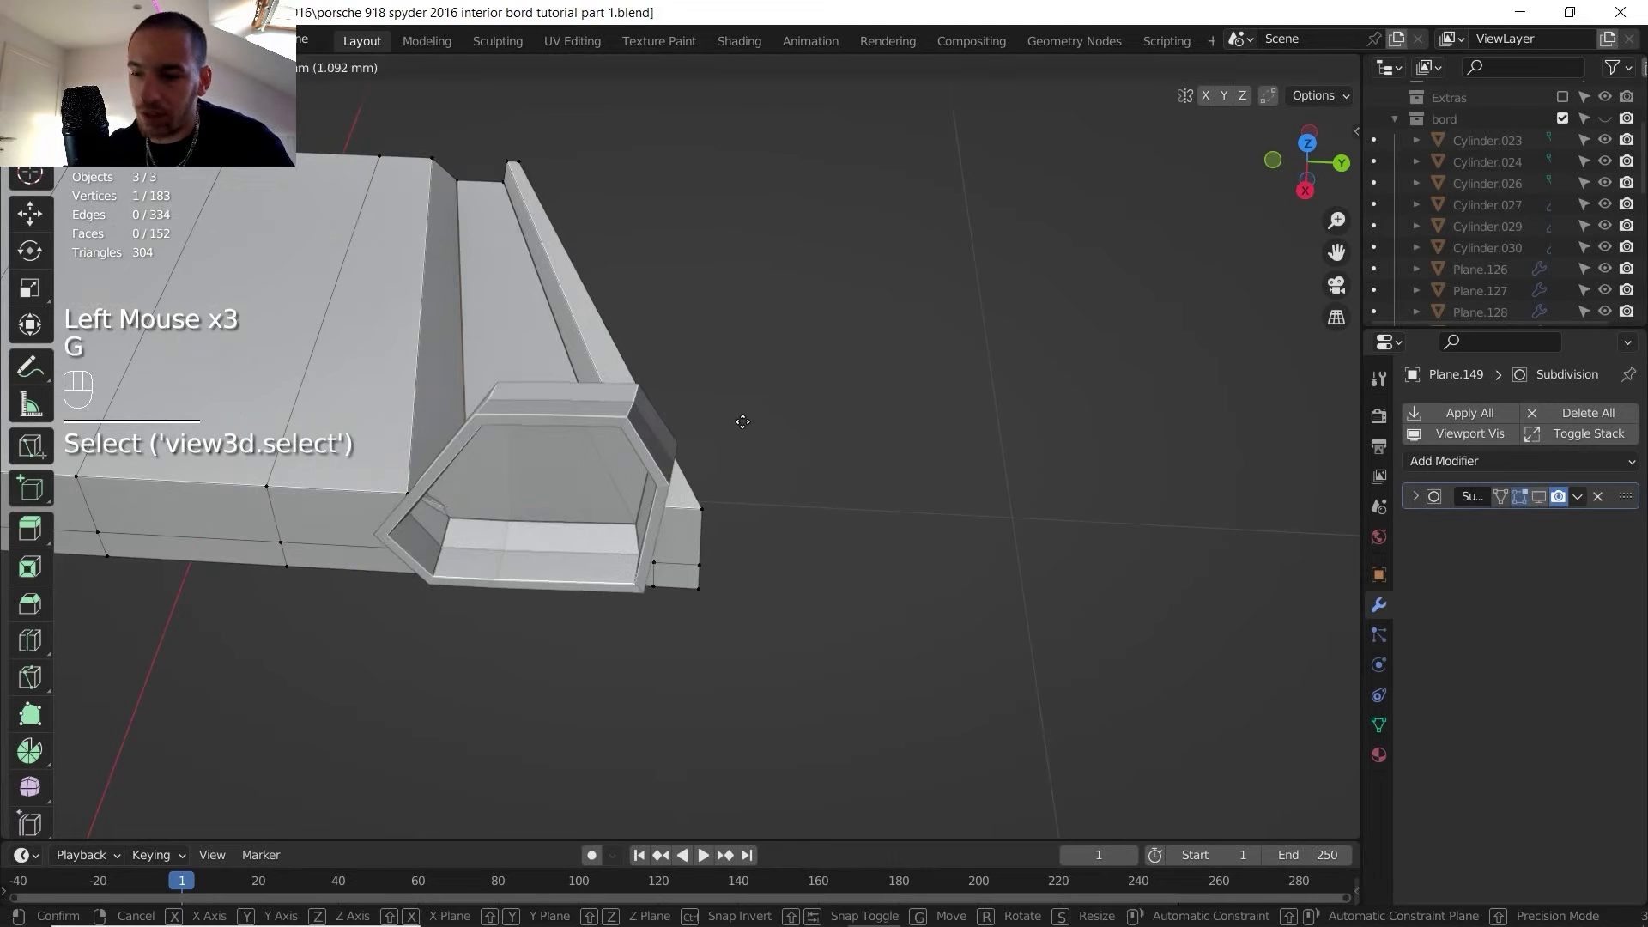
pyautogui.press('y')
pyautogui.click(722, 420)
pyautogui.press('Tab')
pyautogui.scroll(-2, 715, 438)
pyautogui.keyDown('shift'); pyautogui.moveTo(714, 438); pyautogui.dragTo(1030, 450, button='middle'); pyautogui.keyUp('shift')
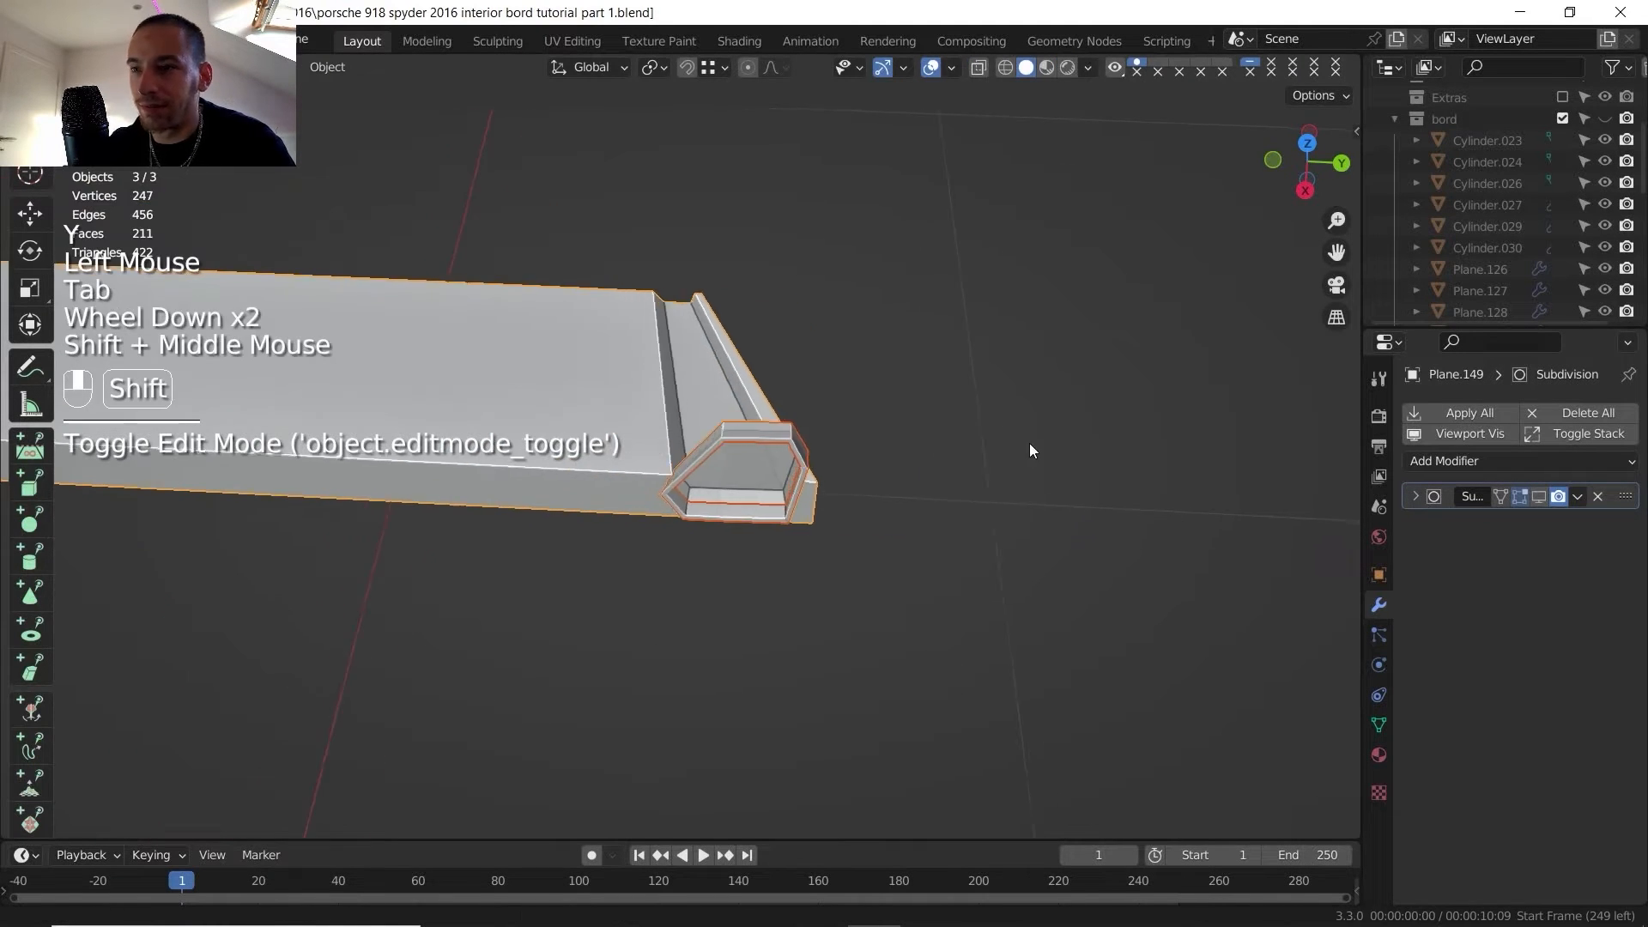
pyautogui.scroll(-1, 945, 451)
pyautogui.press('/')
# - Examine the outer vent recess in the full interior and compare its shape with the steering-wheel reference photo
pyautogui.scroll(-3, 815, 438)
pyautogui.keyDown('shift'); pyautogui.moveTo(799, 415); pyautogui.dragTo(773, 480, button='middle'); pyautogui.keyUp('shift')
pyautogui.scroll(2, 772, 498)
pyautogui.keyDown('shift'); pyautogui.moveTo(773, 498); pyautogui.dragTo(733, 532, button='middle'); pyautogui.keyUp('shift')
pyautogui.scroll(2, 821, 552)
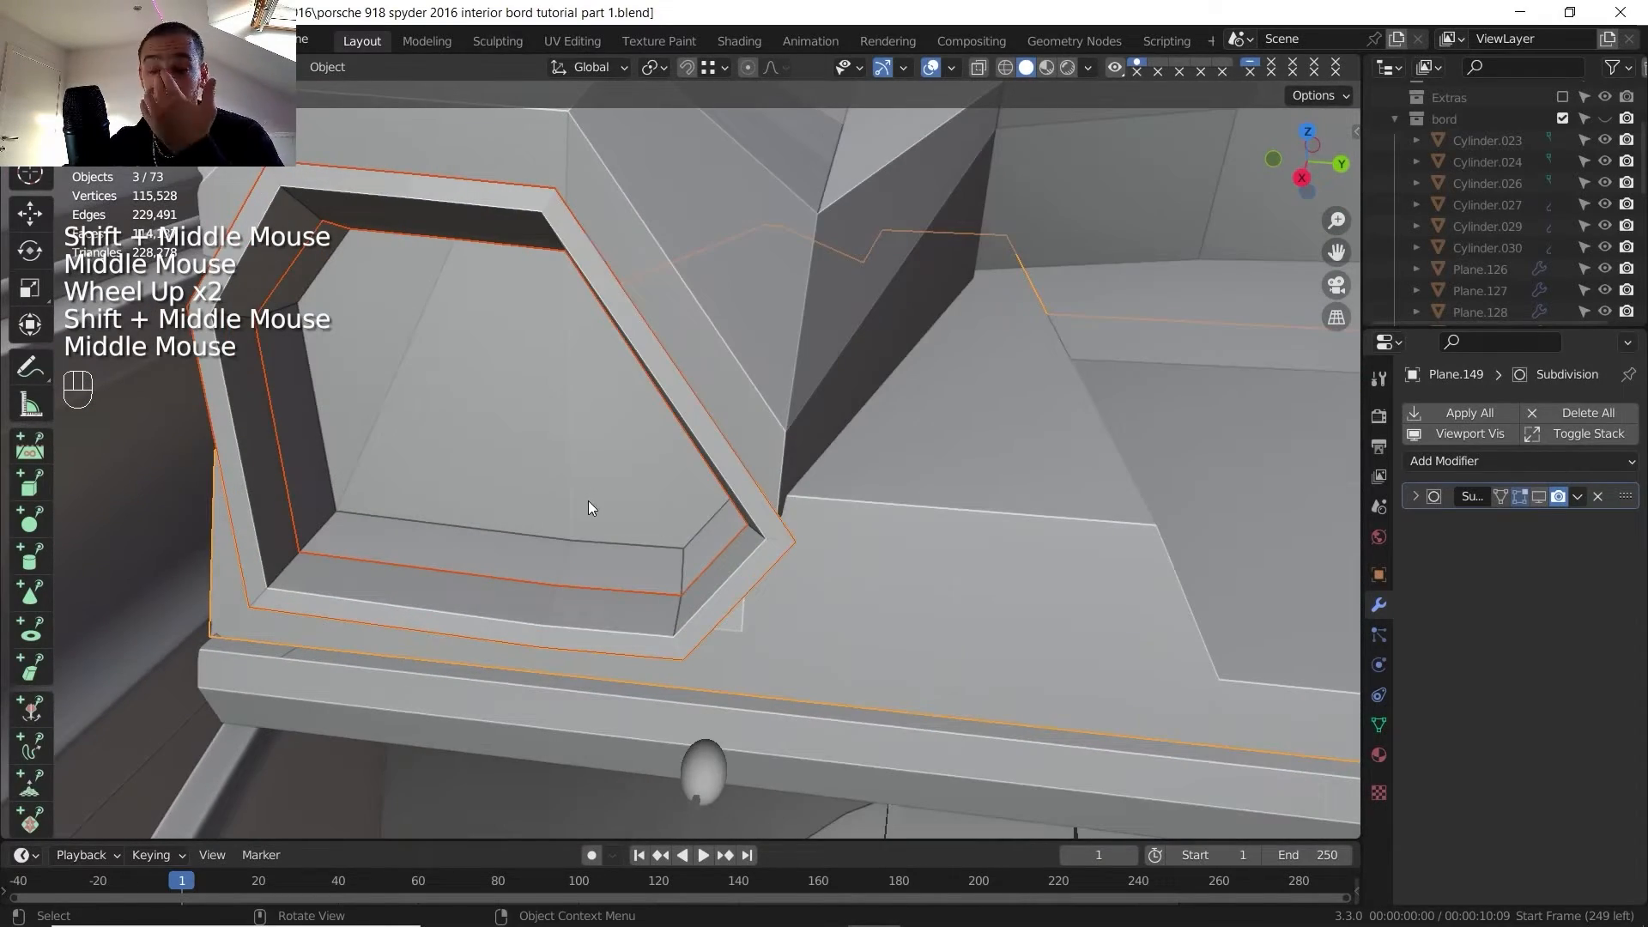
pyautogui.moveTo(942, 908)
pyautogui.click(943, 777)
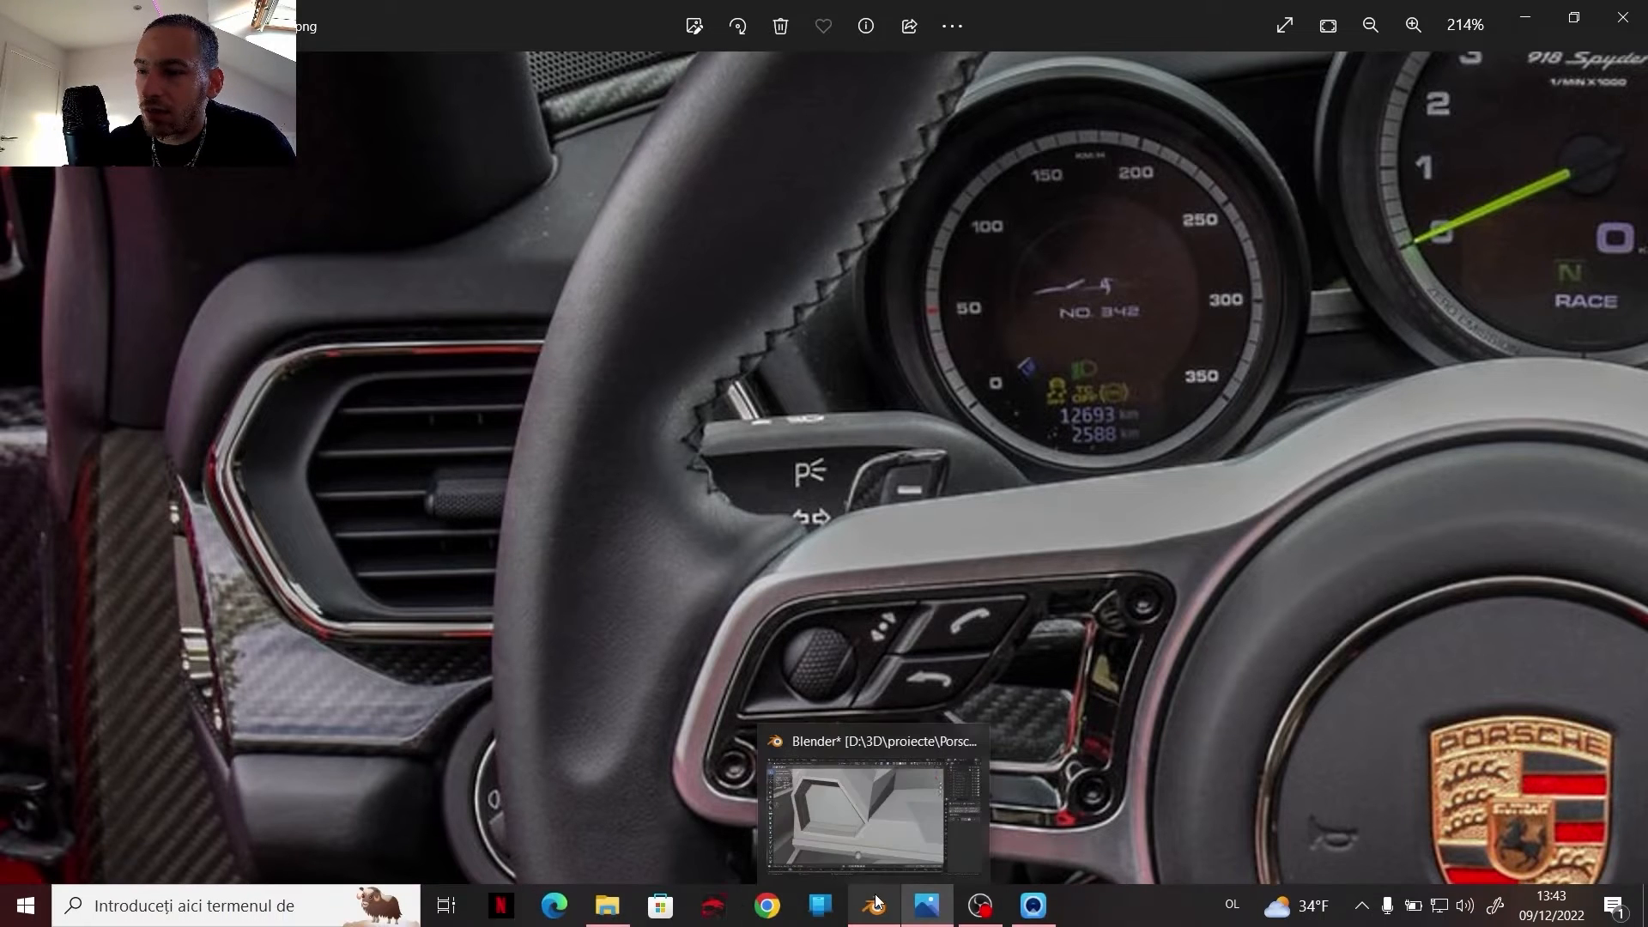
pyautogui.click(873, 905)
# - Edit only the vent insert and move its three back faces about 8.6 mm along X to make the recess shallower
pyautogui.press('Tab')
pyautogui.moveTo(443, 473); pyautogui.dragTo(507, 433, button='middle')
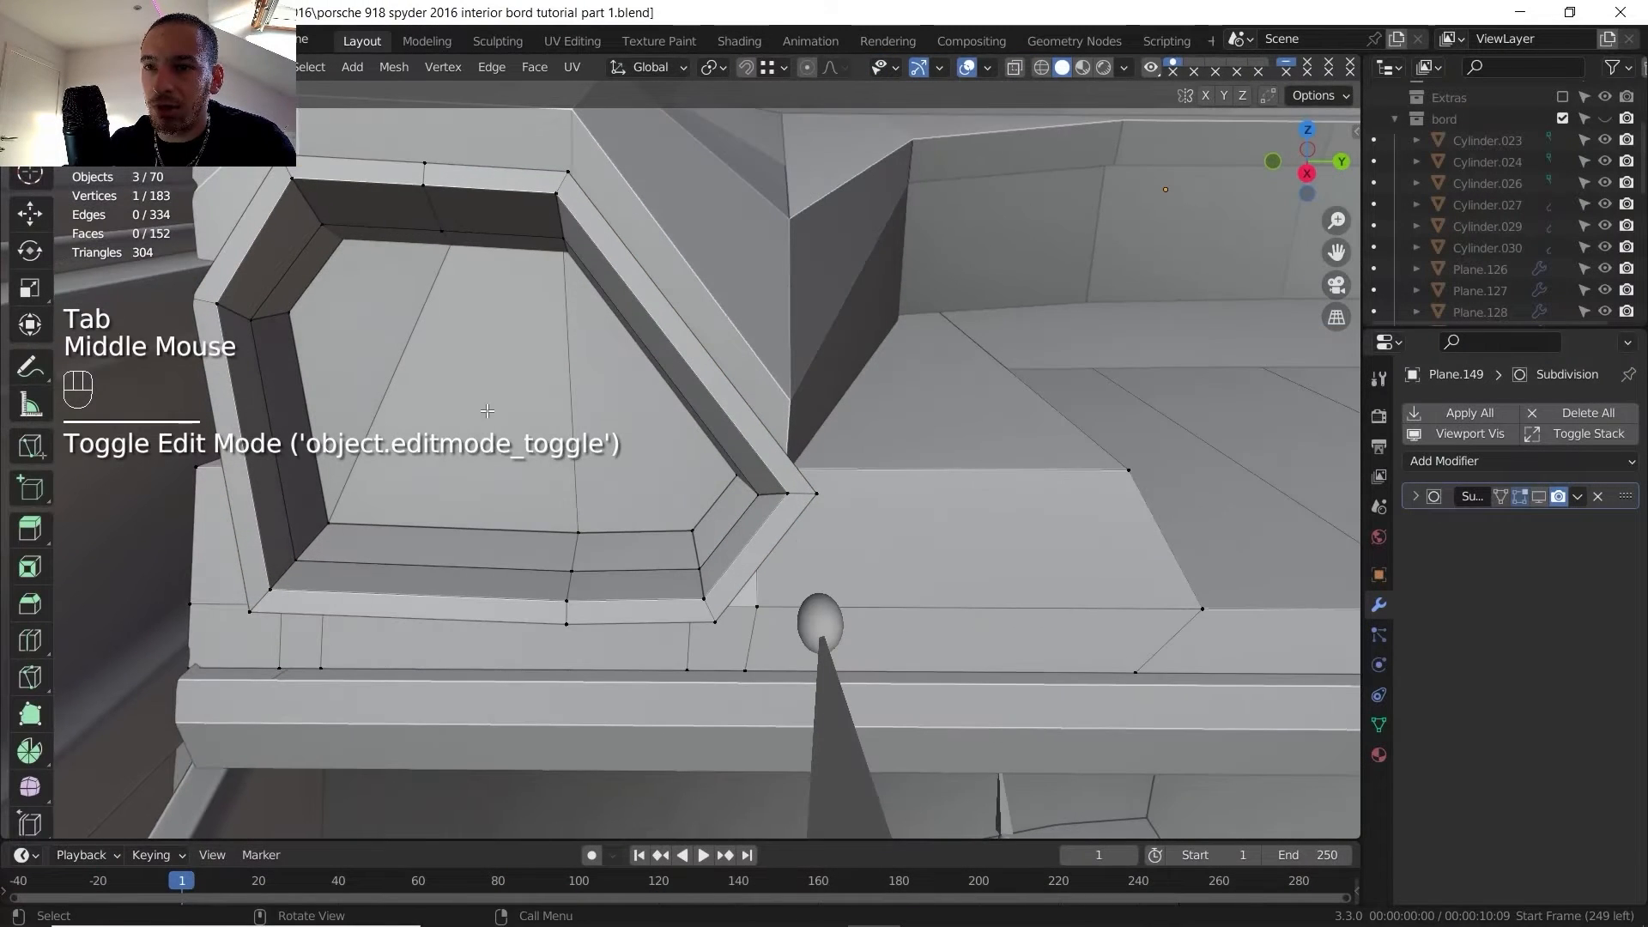
pyautogui.press('3')
pyautogui.click(347, 378)
pyautogui.keyDown('shift'); pyautogui.click(472, 404); pyautogui.keyUp('shift')
pyautogui.keyDown('shift'); pyautogui.click(626, 429); pyautogui.keyUp('shift')
pyautogui.moveTo(625, 446); pyautogui.dragTo(615, 531, button='middle')
pyautogui.press('Tab')
pyautogui.click(537, 570)
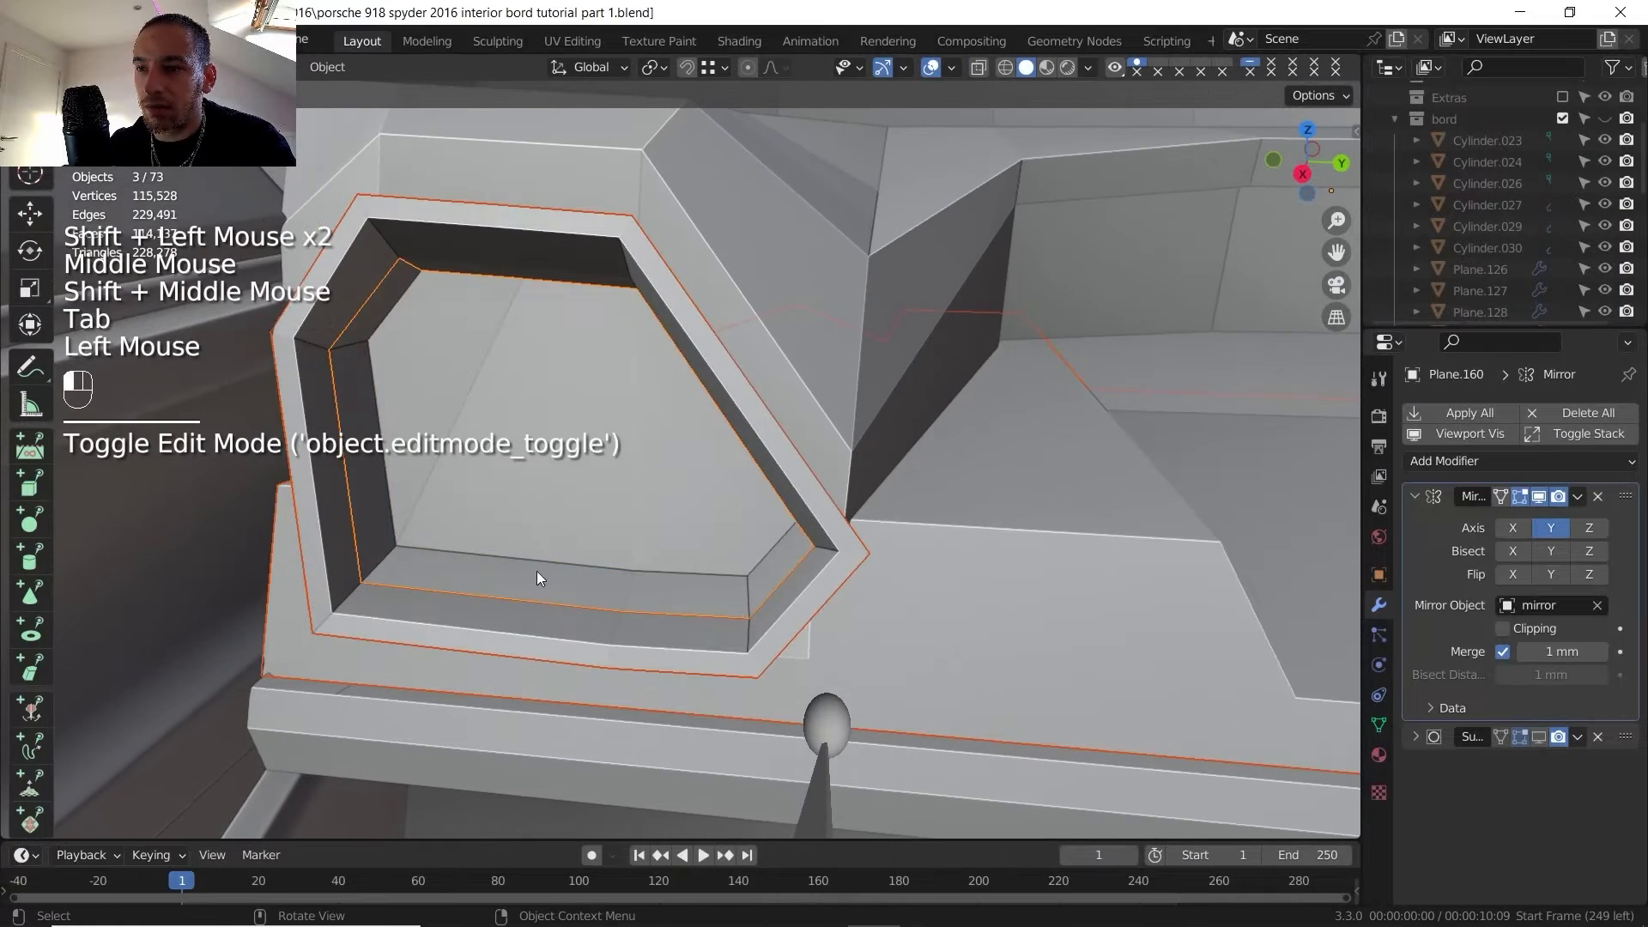
pyautogui.press('Tab')
pyautogui.press('g')
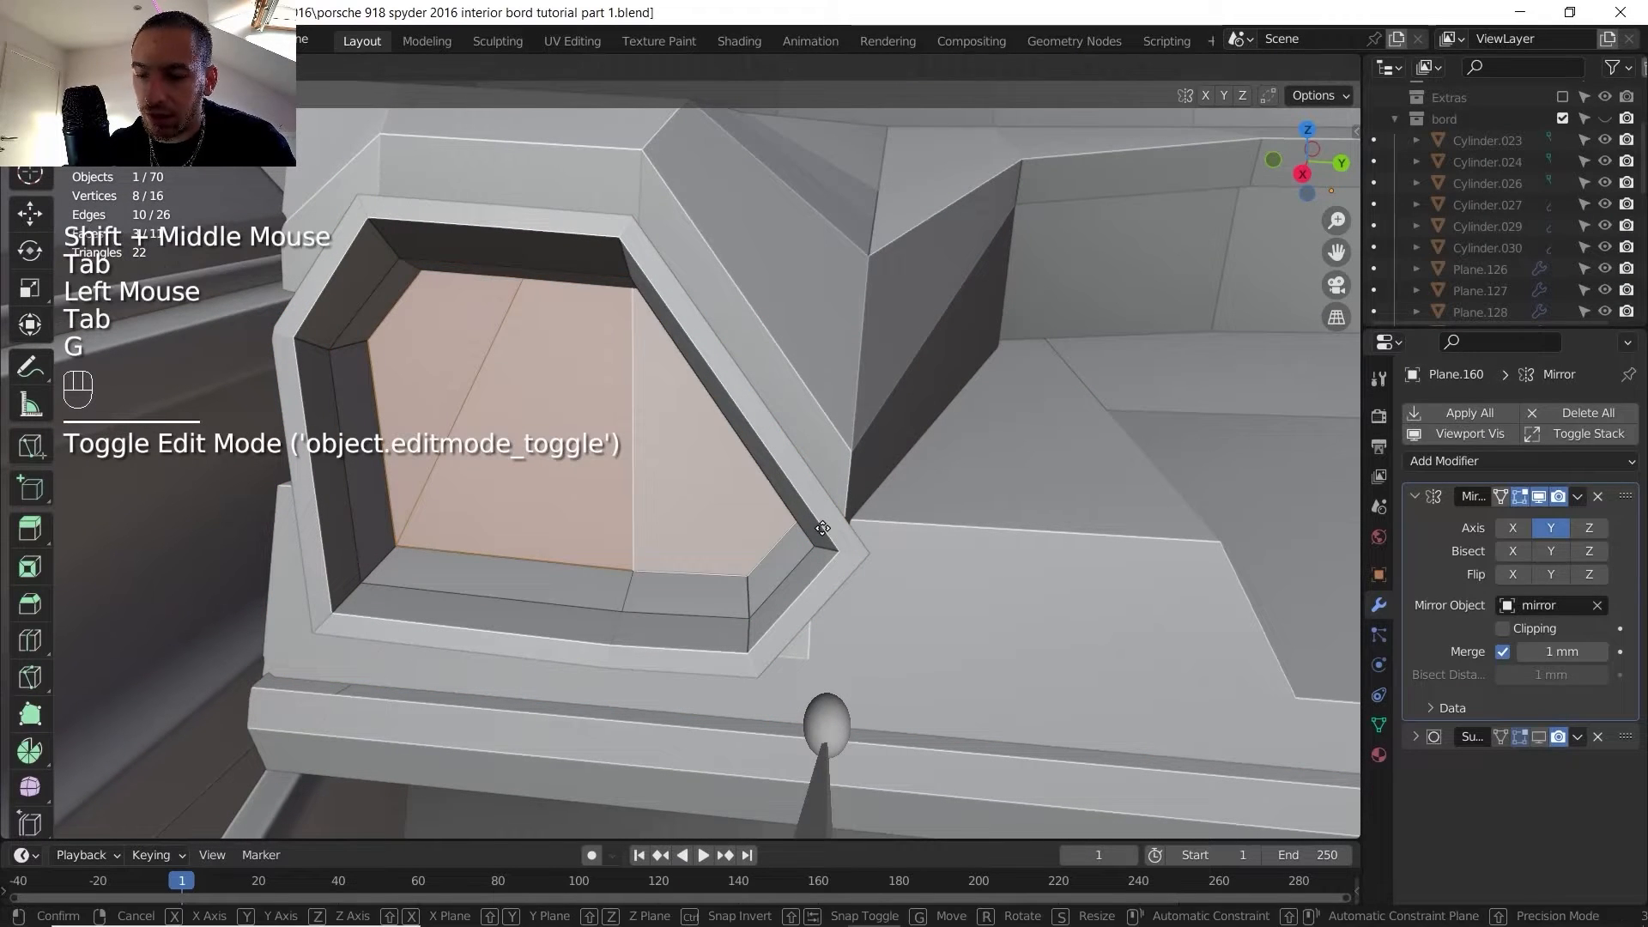
pyautogui.press('x')
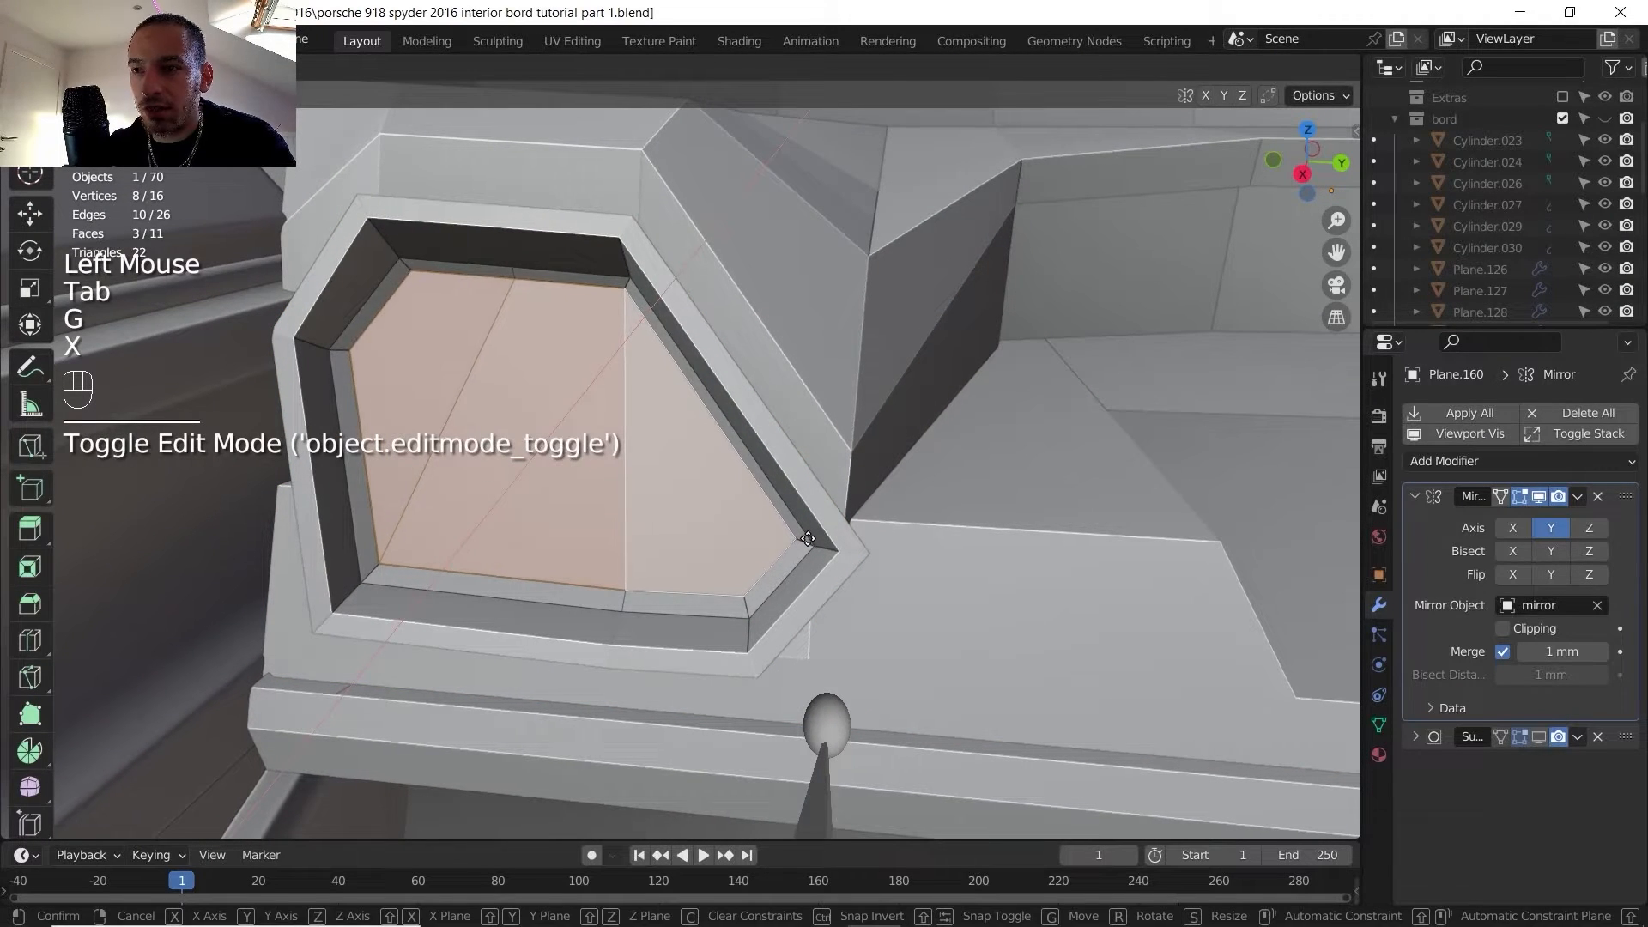
pyautogui.click(809, 535)
pyautogui.keyDown('shift'); pyautogui.moveTo(808, 535); pyautogui.dragTo(620, 475, button='middle'); pyautogui.keyUp('shift')
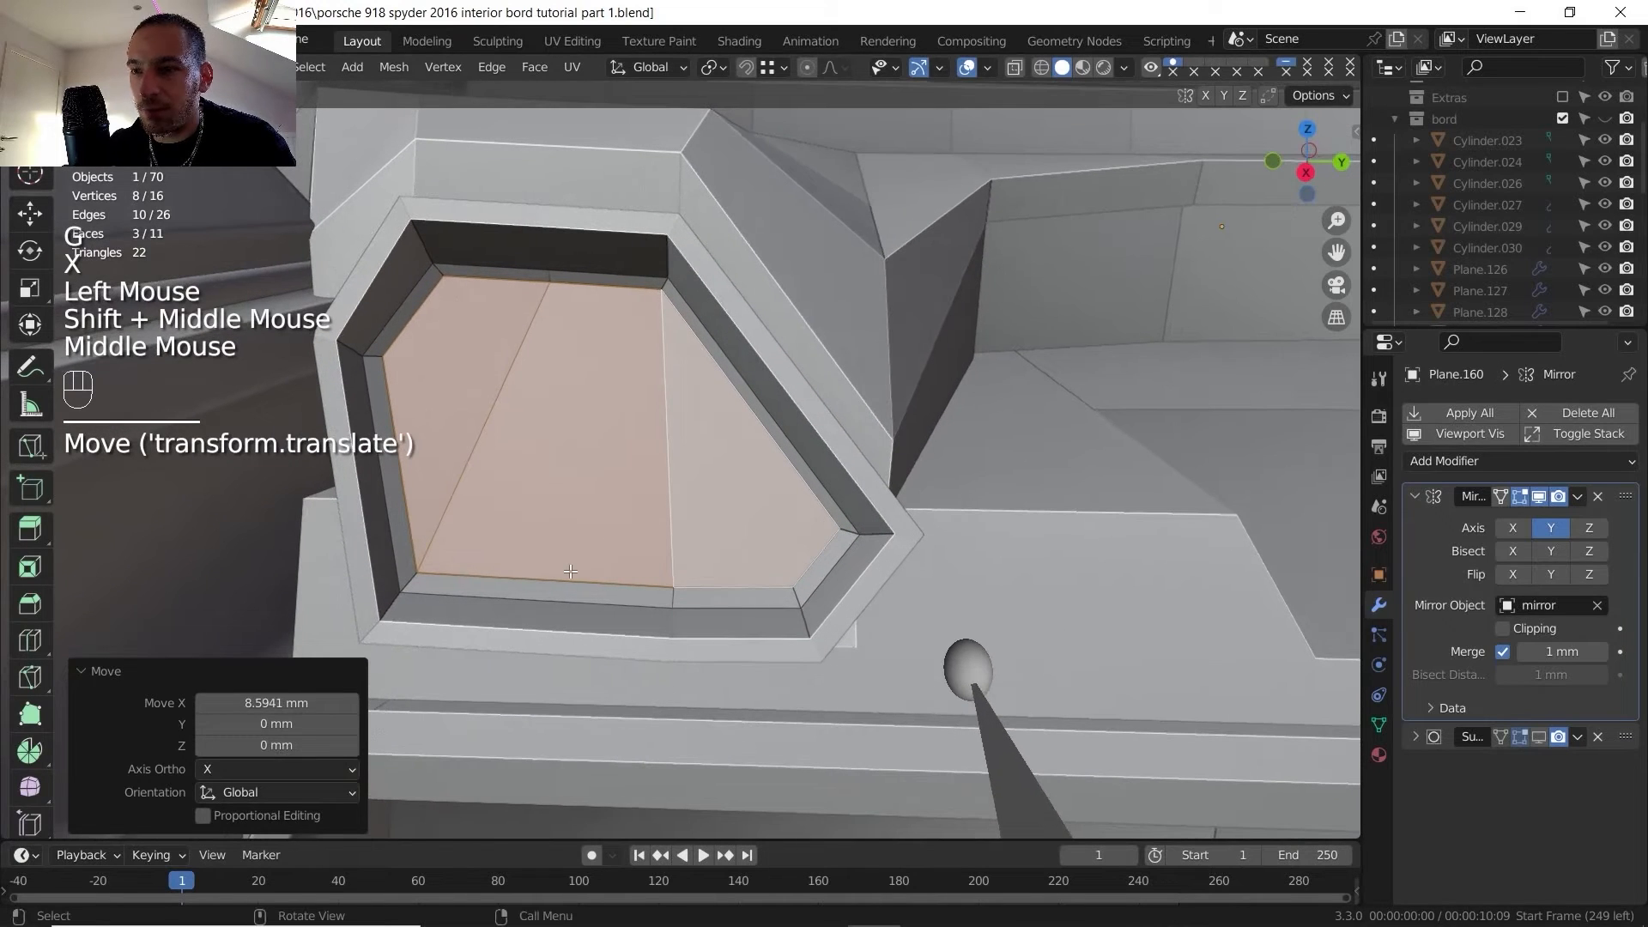
# - Slide the two lower edges of the vent's back panel toward the frame with a factor of 0.526
pyautogui.click(619, 475)
pyautogui.press('2')
pyautogui.click(592, 581)
pyautogui.keyDown('shift'); pyautogui.click(708, 586); pyautogui.keyUp('shift')
pyautogui.press('g')
pyautogui.press('g')
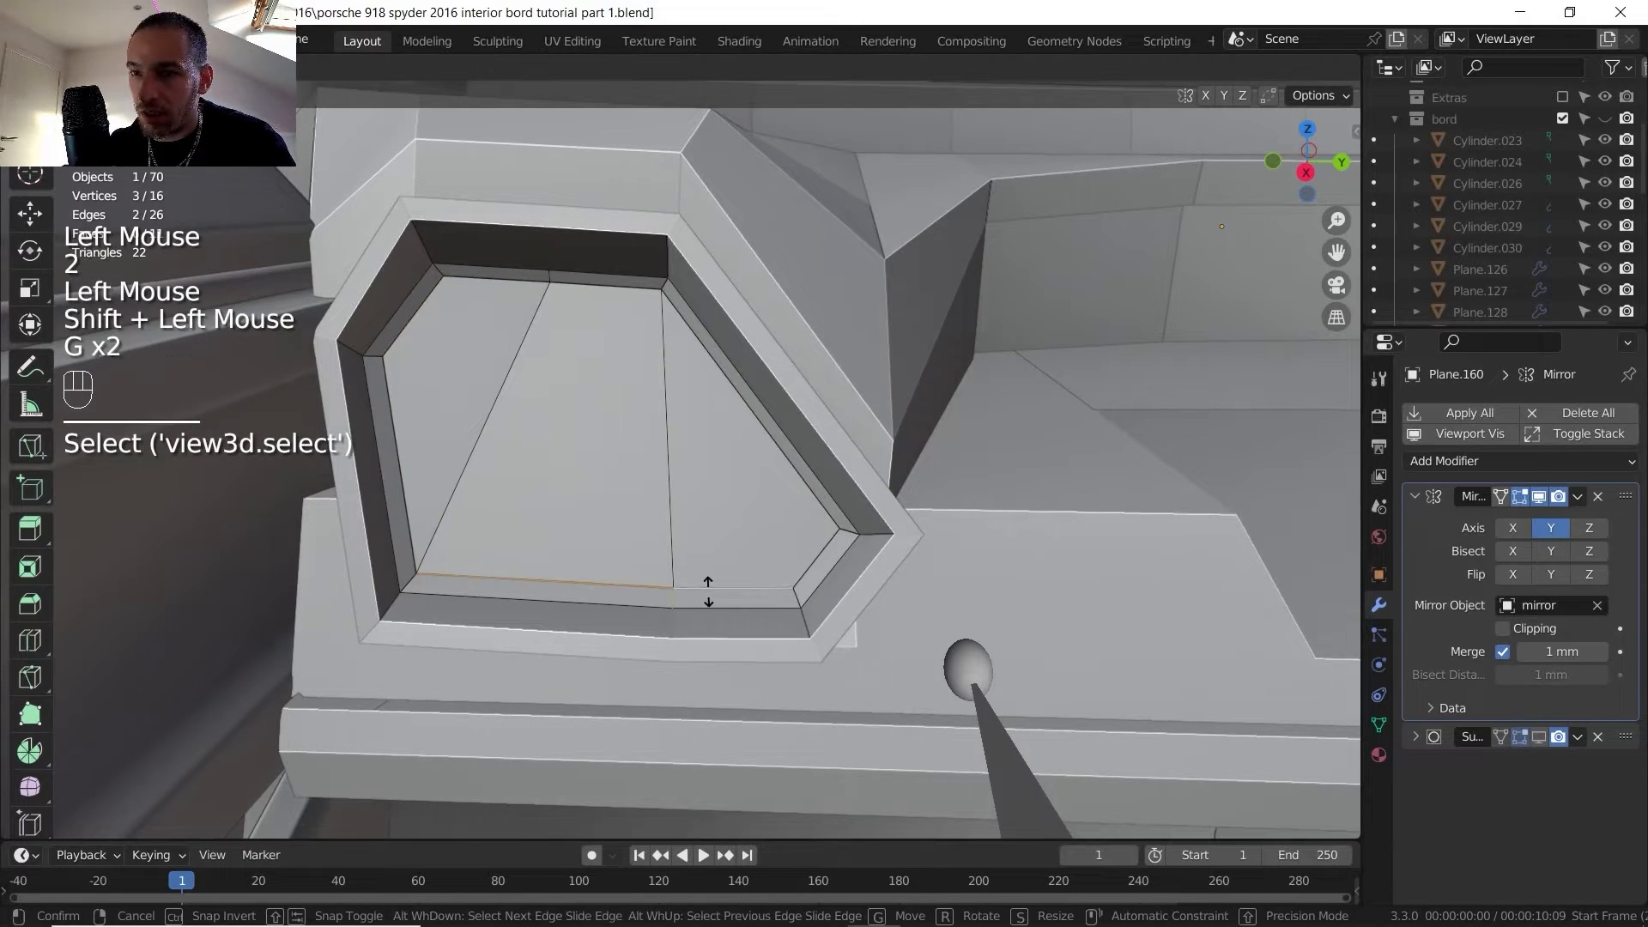
pyautogui.click(692, 617)
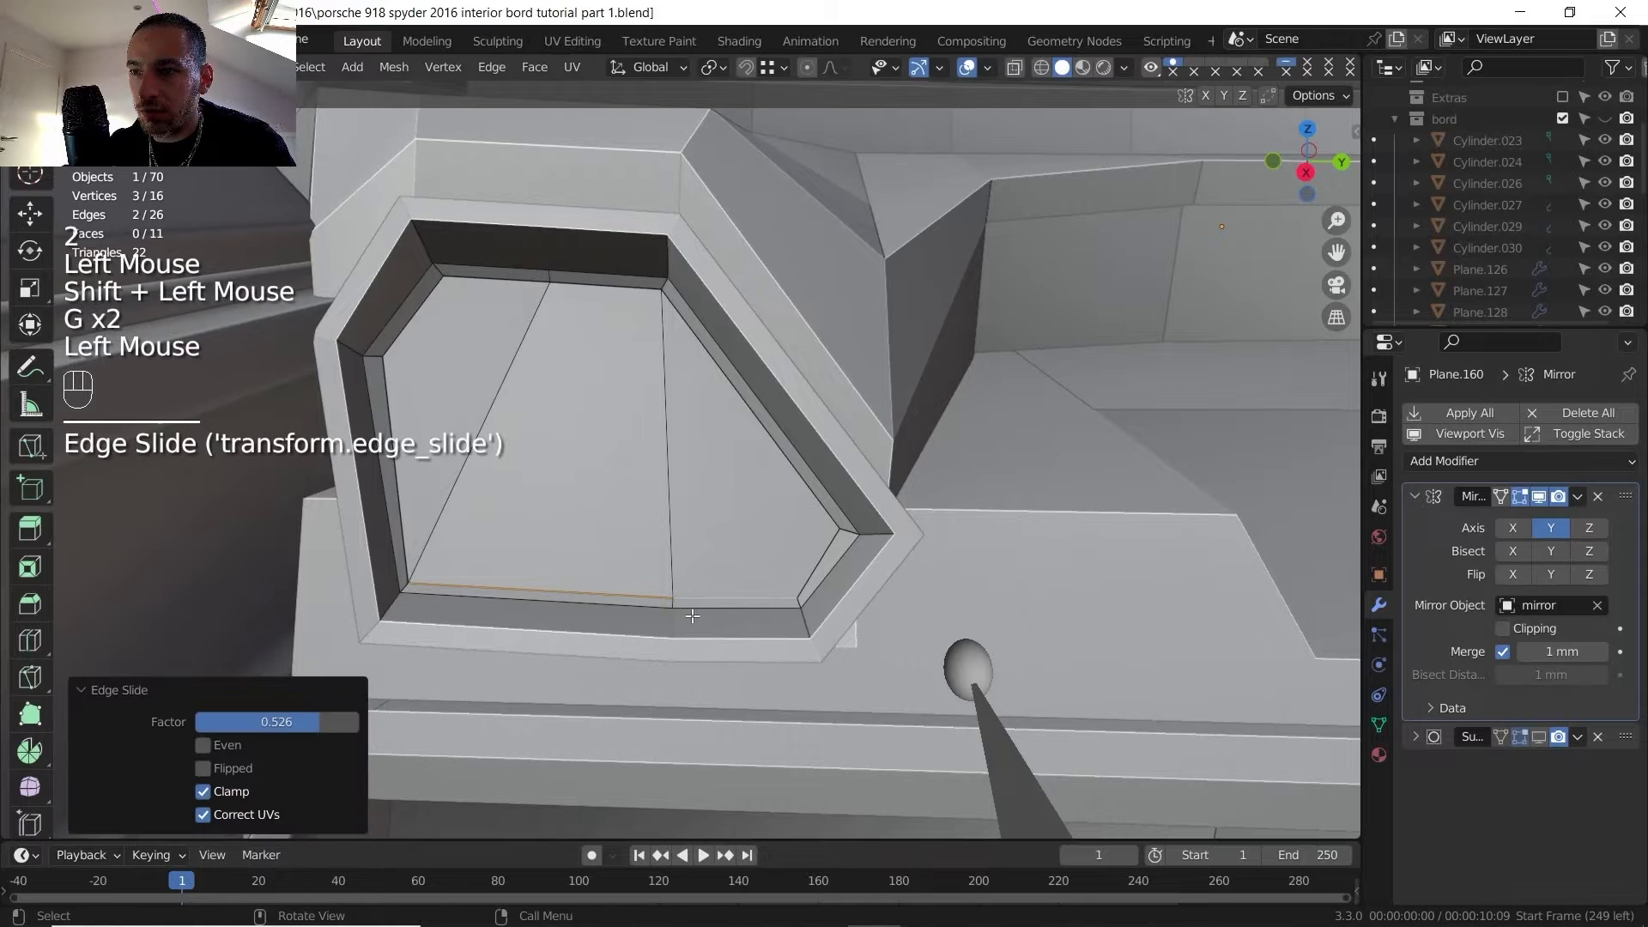
# - Slide the upper edges of the vent's back panel with a factor of 0.152
pyautogui.click(547, 287)
pyautogui.click(548, 288)
pyautogui.keyDown('shift'); pyautogui.click(541, 286); pyautogui.keyUp('shift')
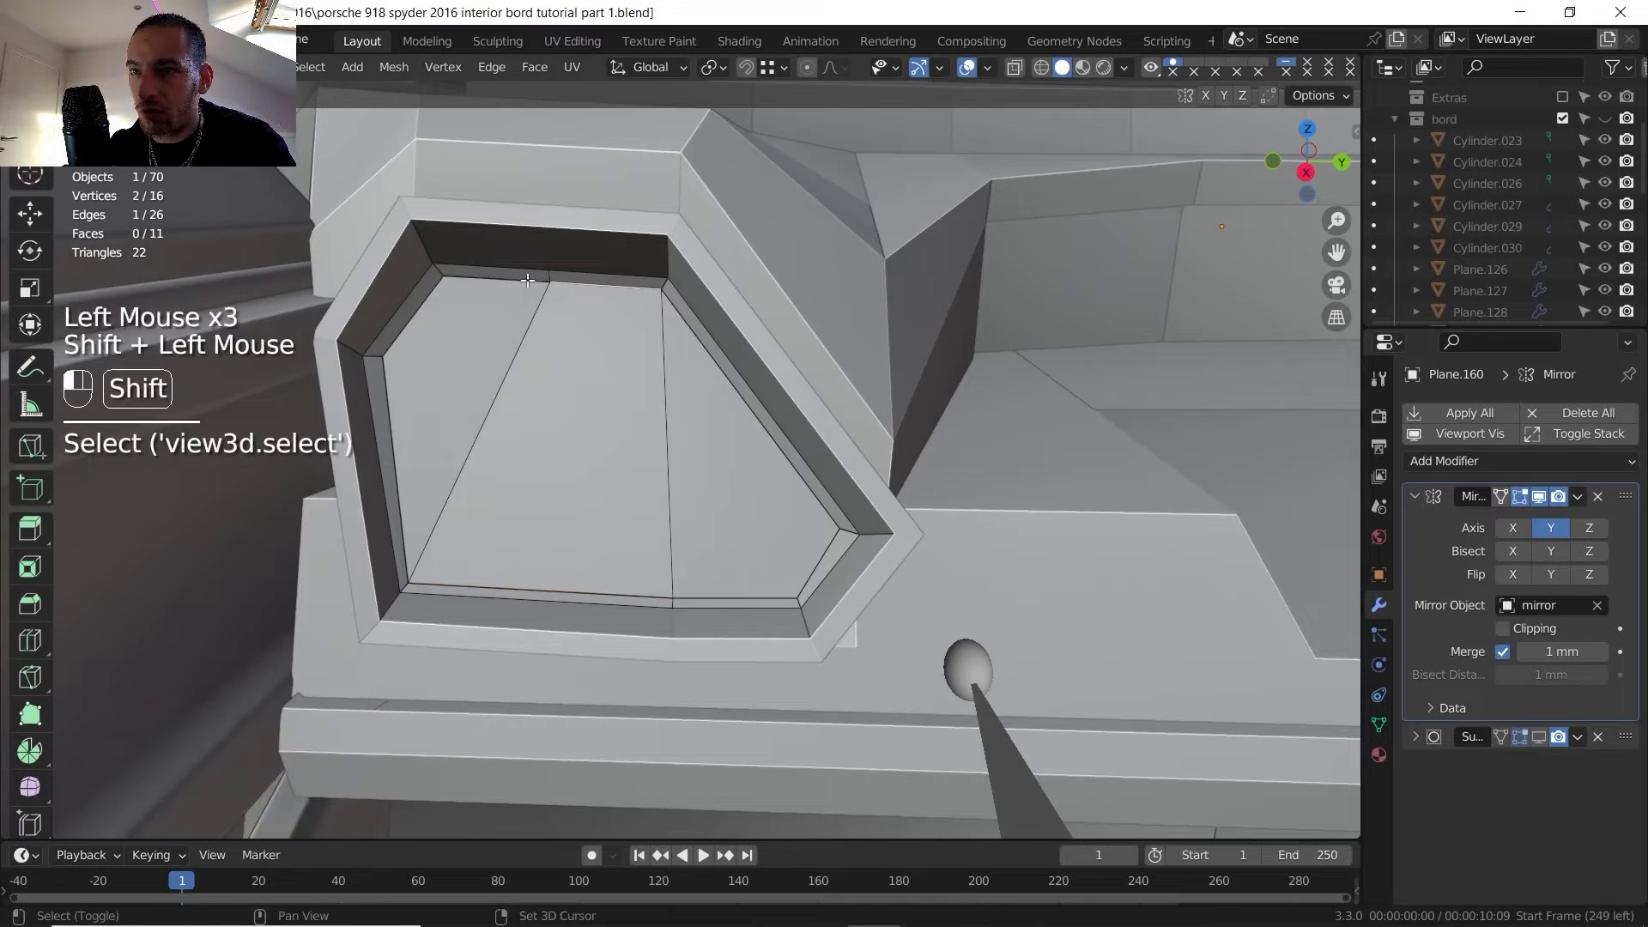
pyautogui.press('g')
pyautogui.press('g')
pyautogui.click(369, 408)
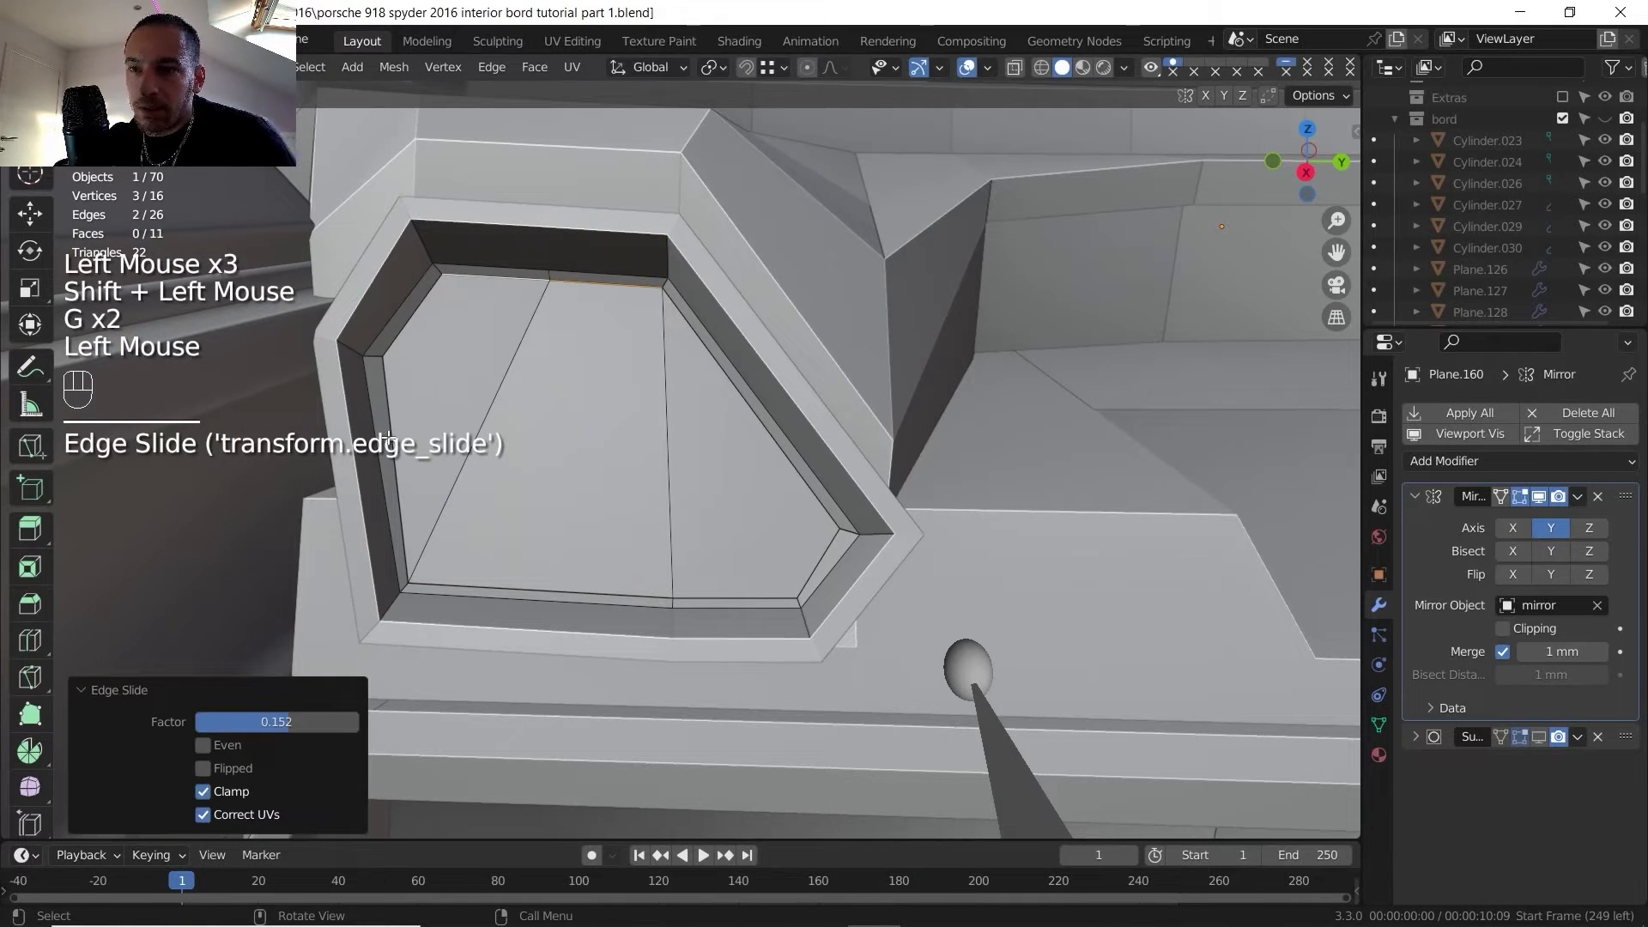
# - Slide the back panel's outer side edge and upper outer corner edge inward, away from the vent frame
pyautogui.click(391, 442)
pyautogui.keyDown('shift'); pyautogui.click(400, 345); pyautogui.keyUp('shift')
pyautogui.press('g')
pyautogui.press('g')
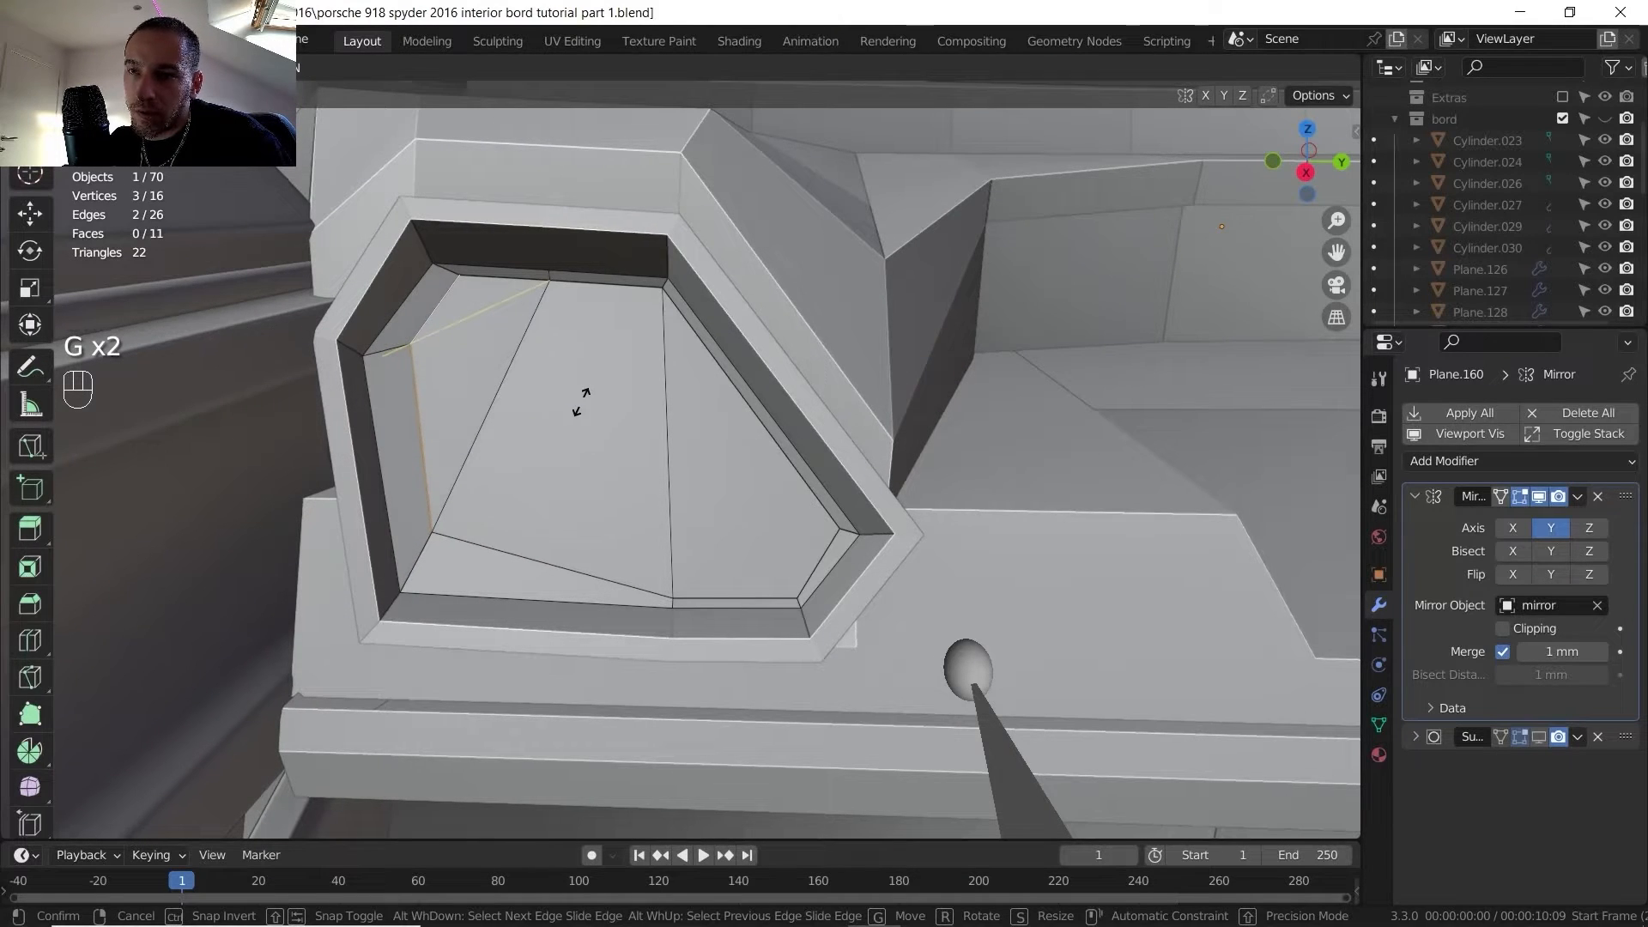
pyautogui.click(592, 397)
# - Vertex-slide the back panel's lower outer corner down to the bottom edge and inward with a factor of 0.138
pyautogui.press('1')
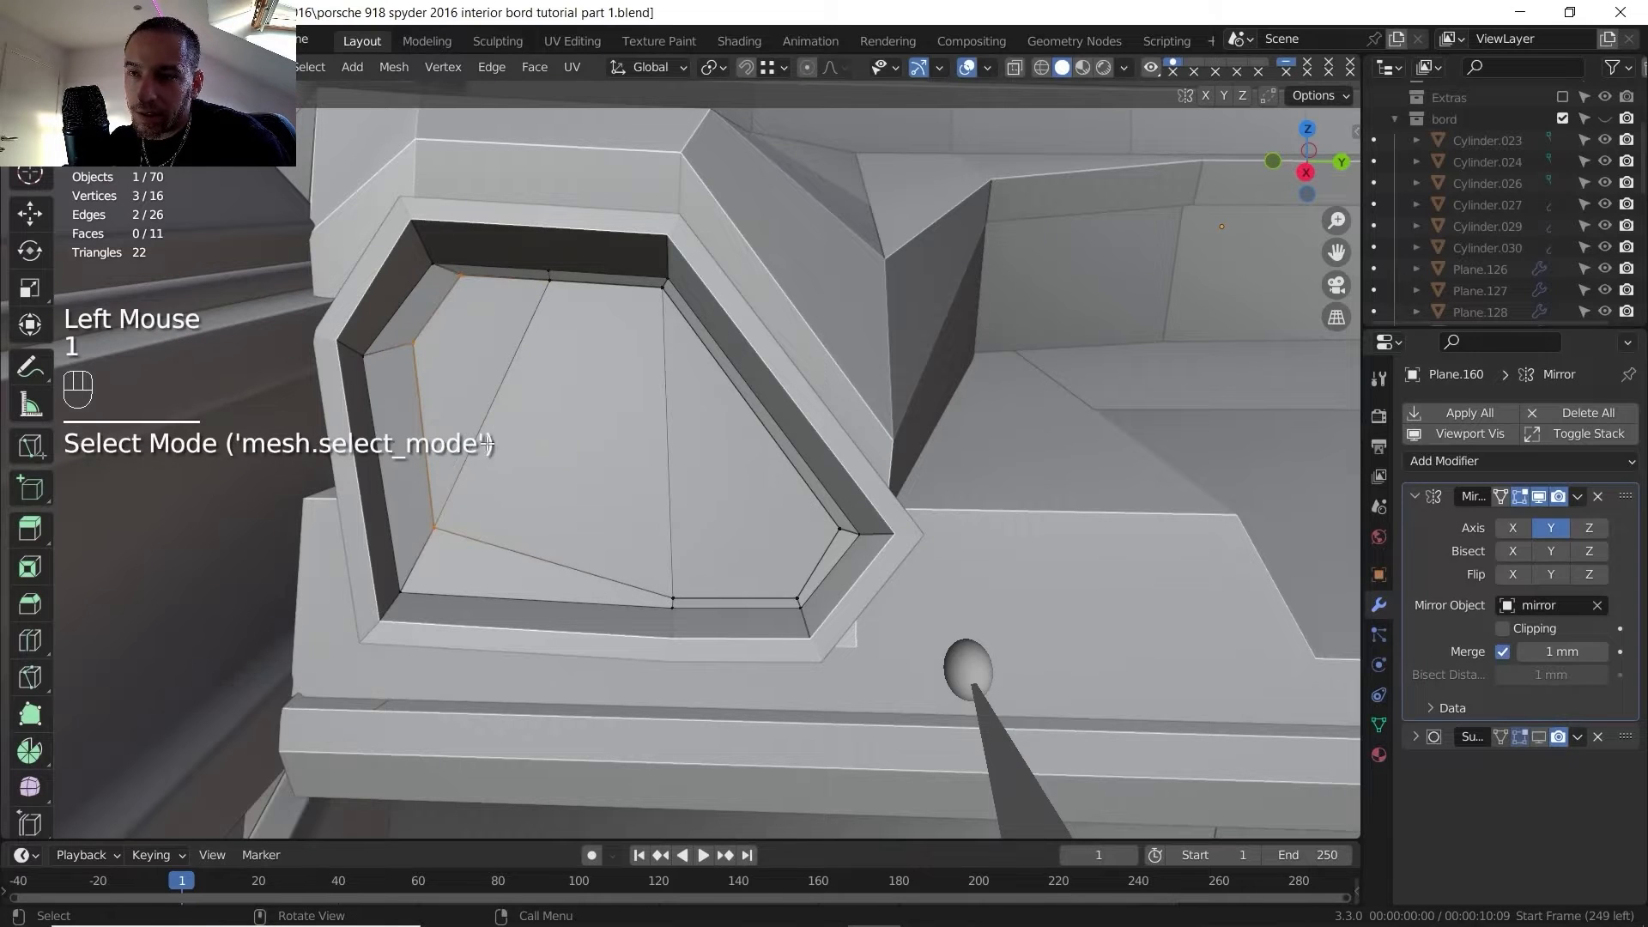
pyautogui.click(467, 540)
pyautogui.press('g')
pyautogui.press('g')
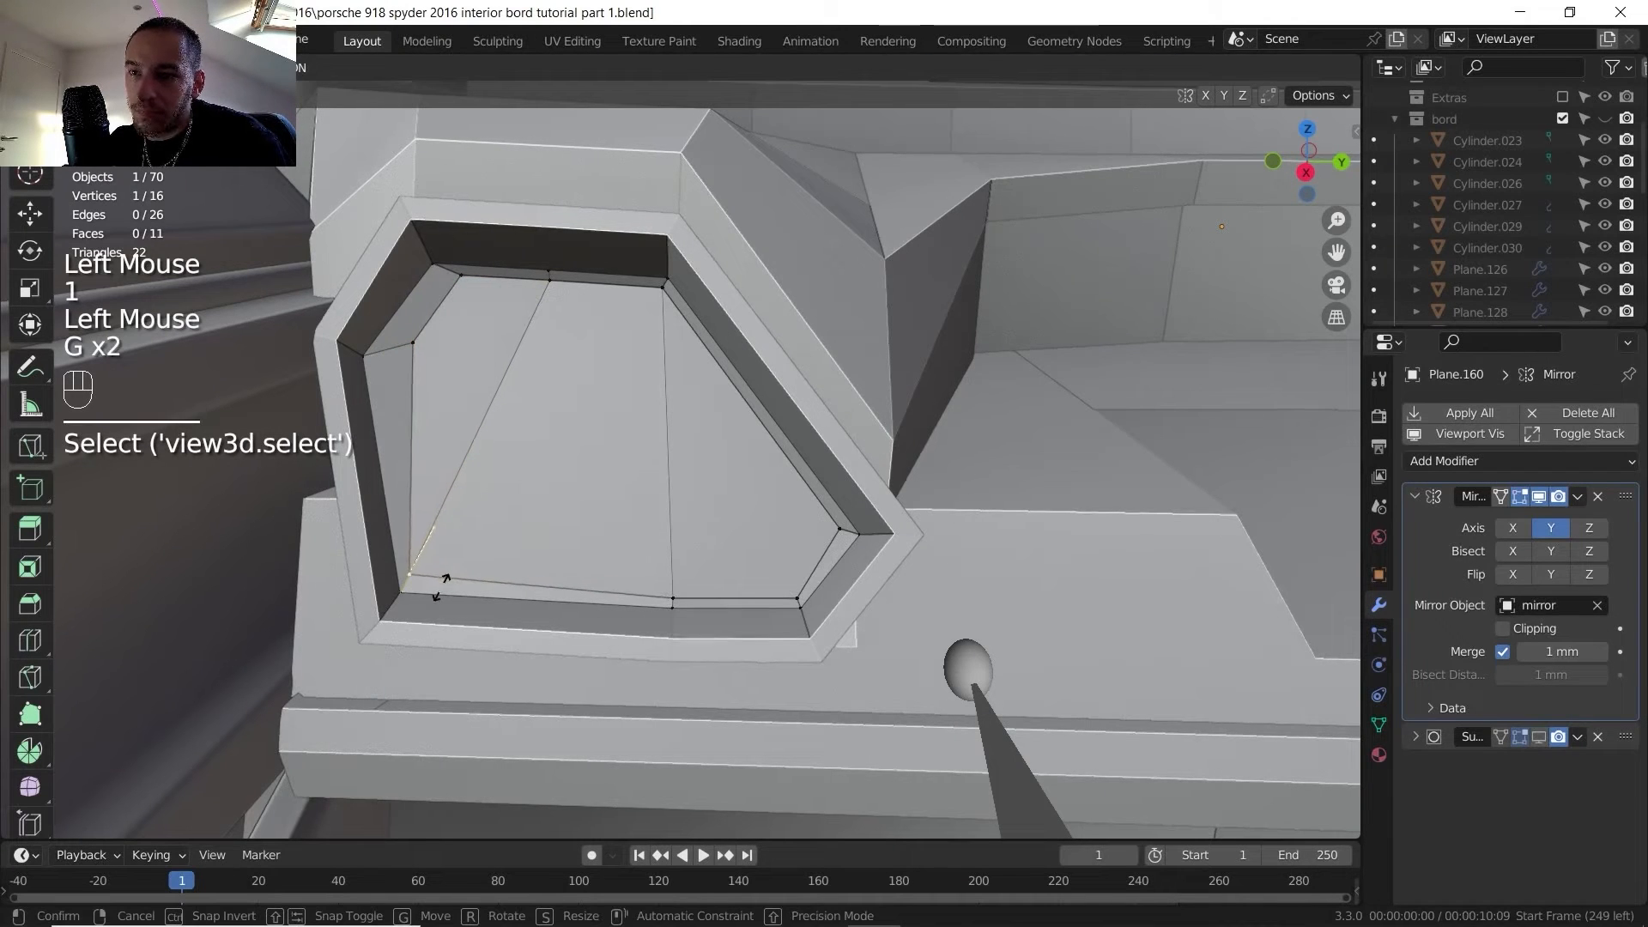
pyautogui.click(436, 588)
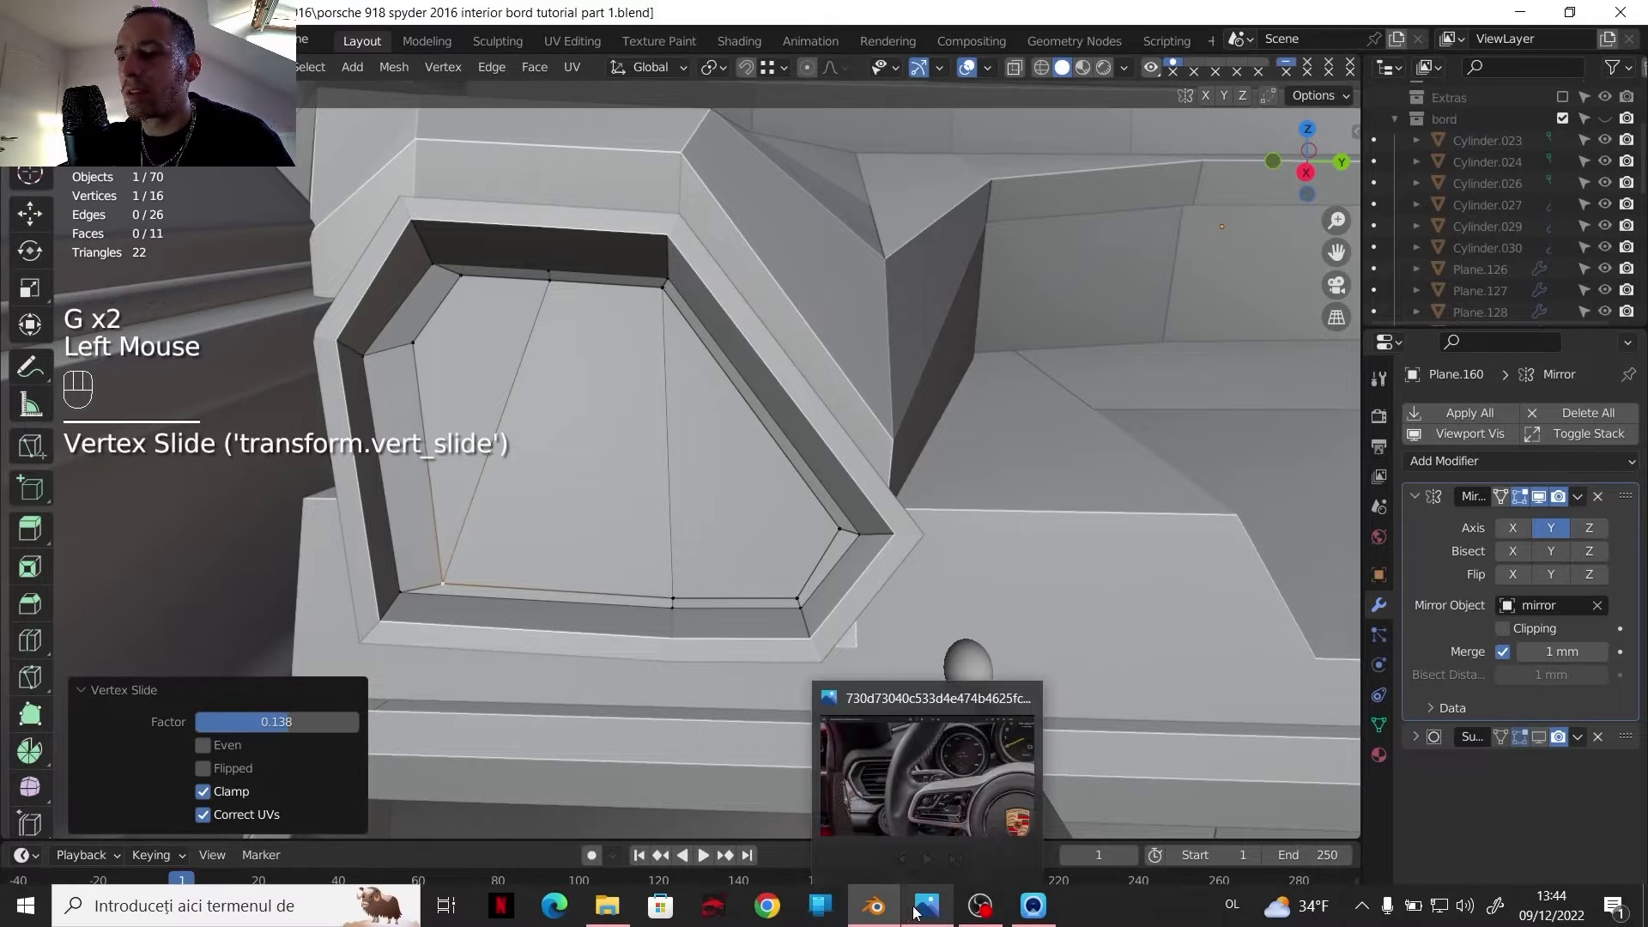
# - Check the vent in the reference photo and slide the back panel's slanted and lower inboard edges inward with factor -0.389
pyautogui.click(920, 908)
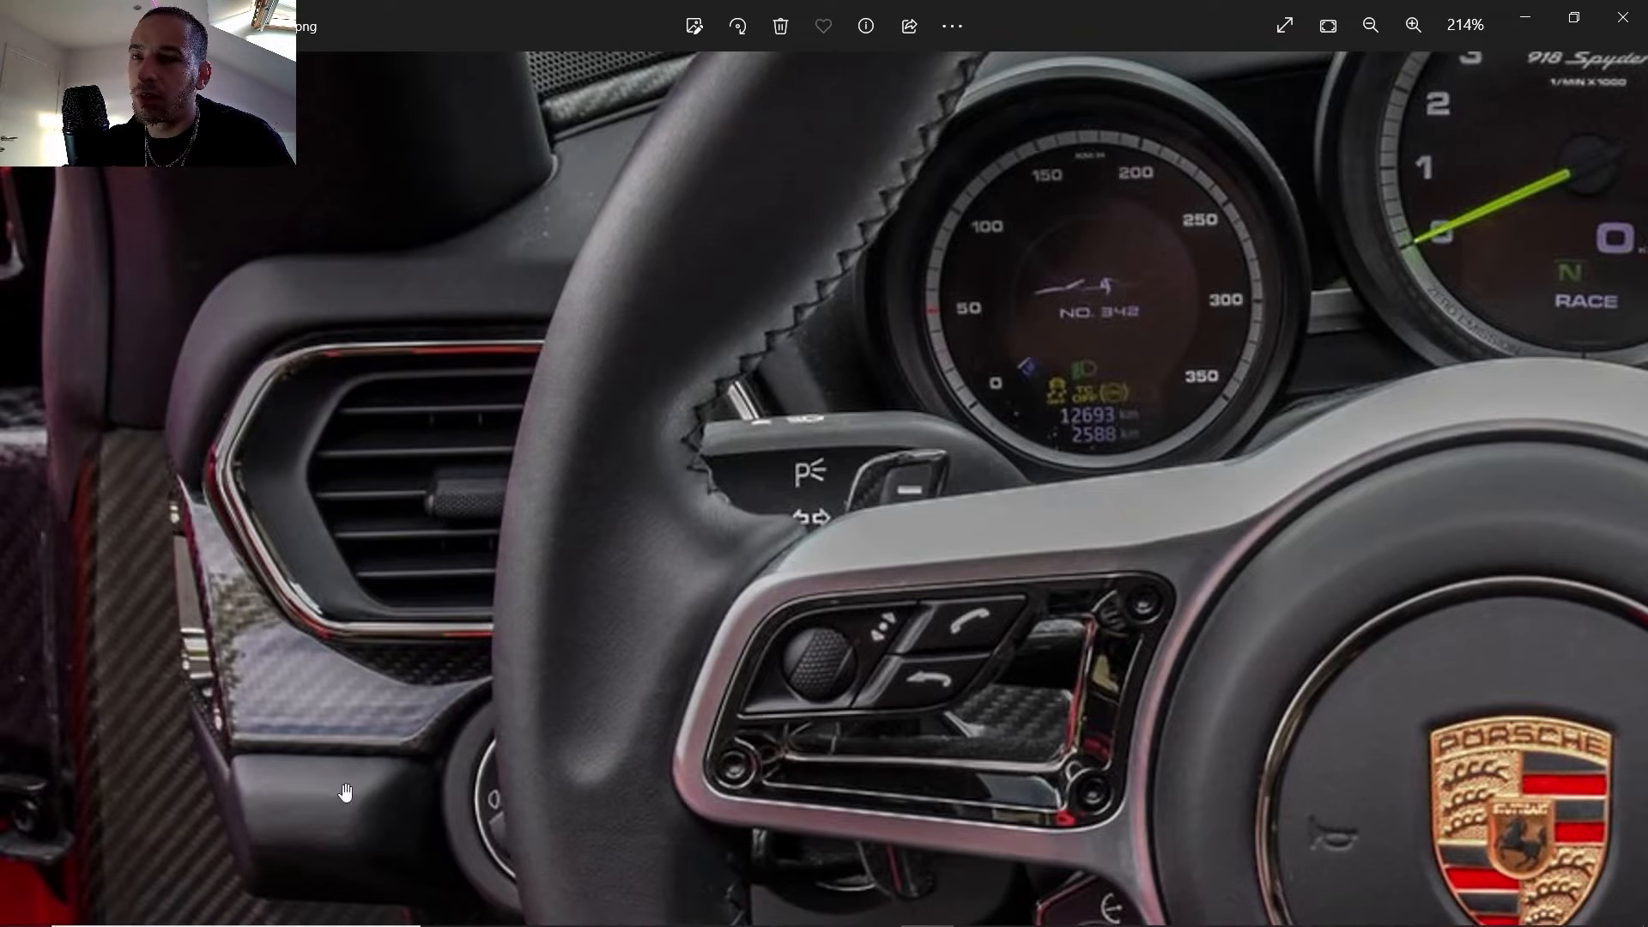
pyautogui.click(923, 908)
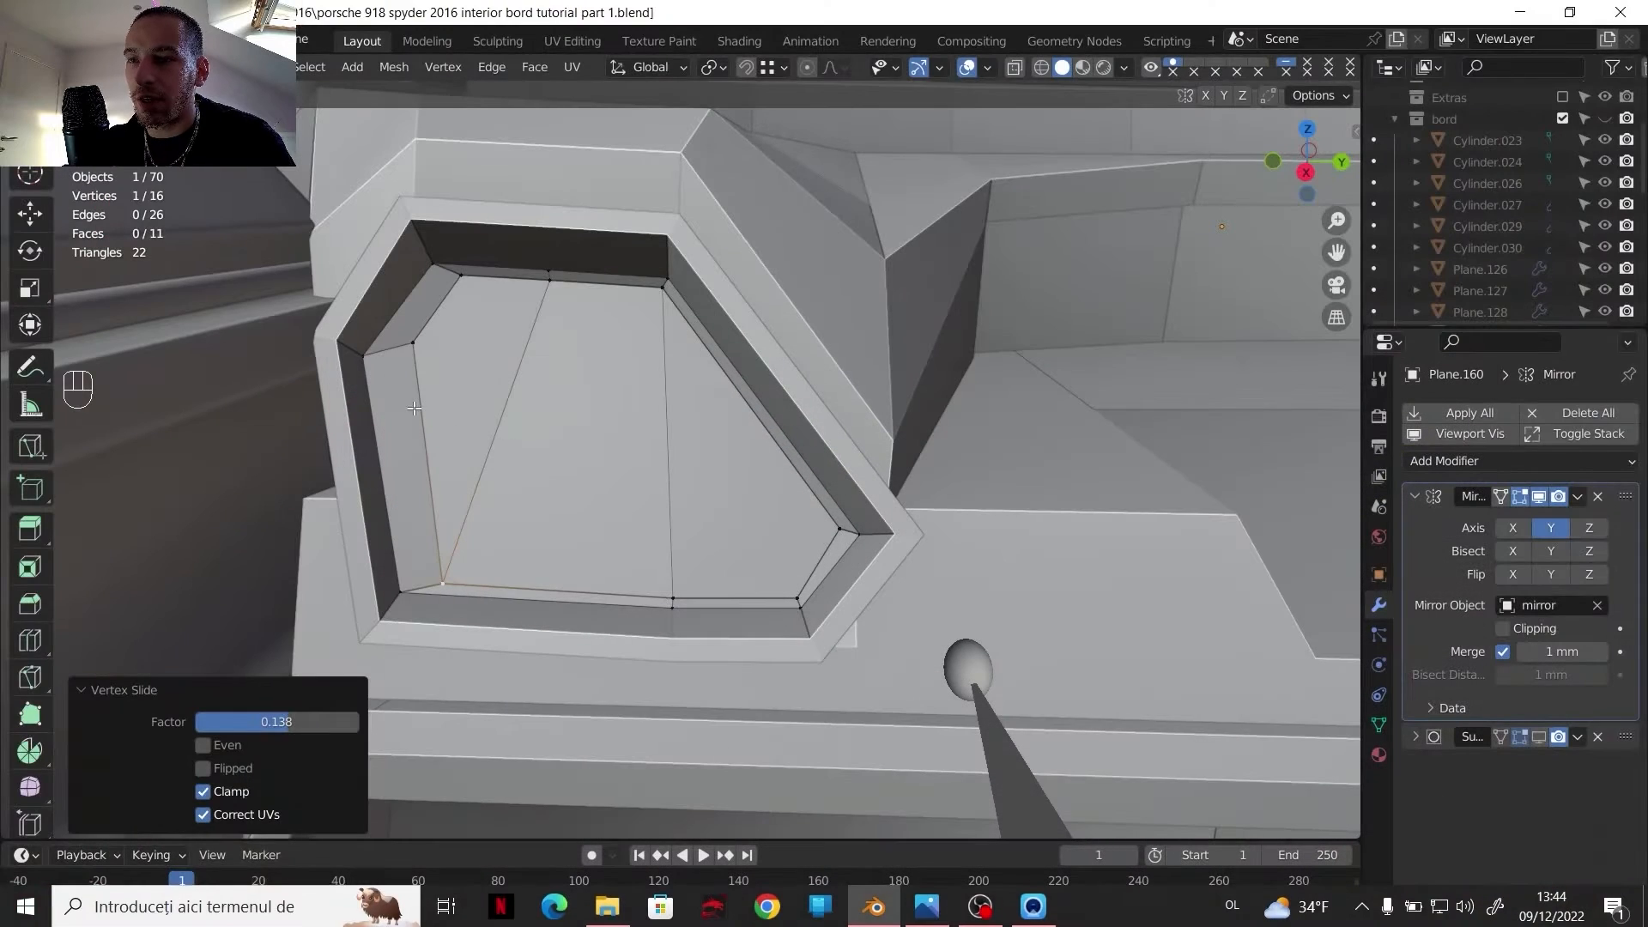
pyautogui.click(827, 520)
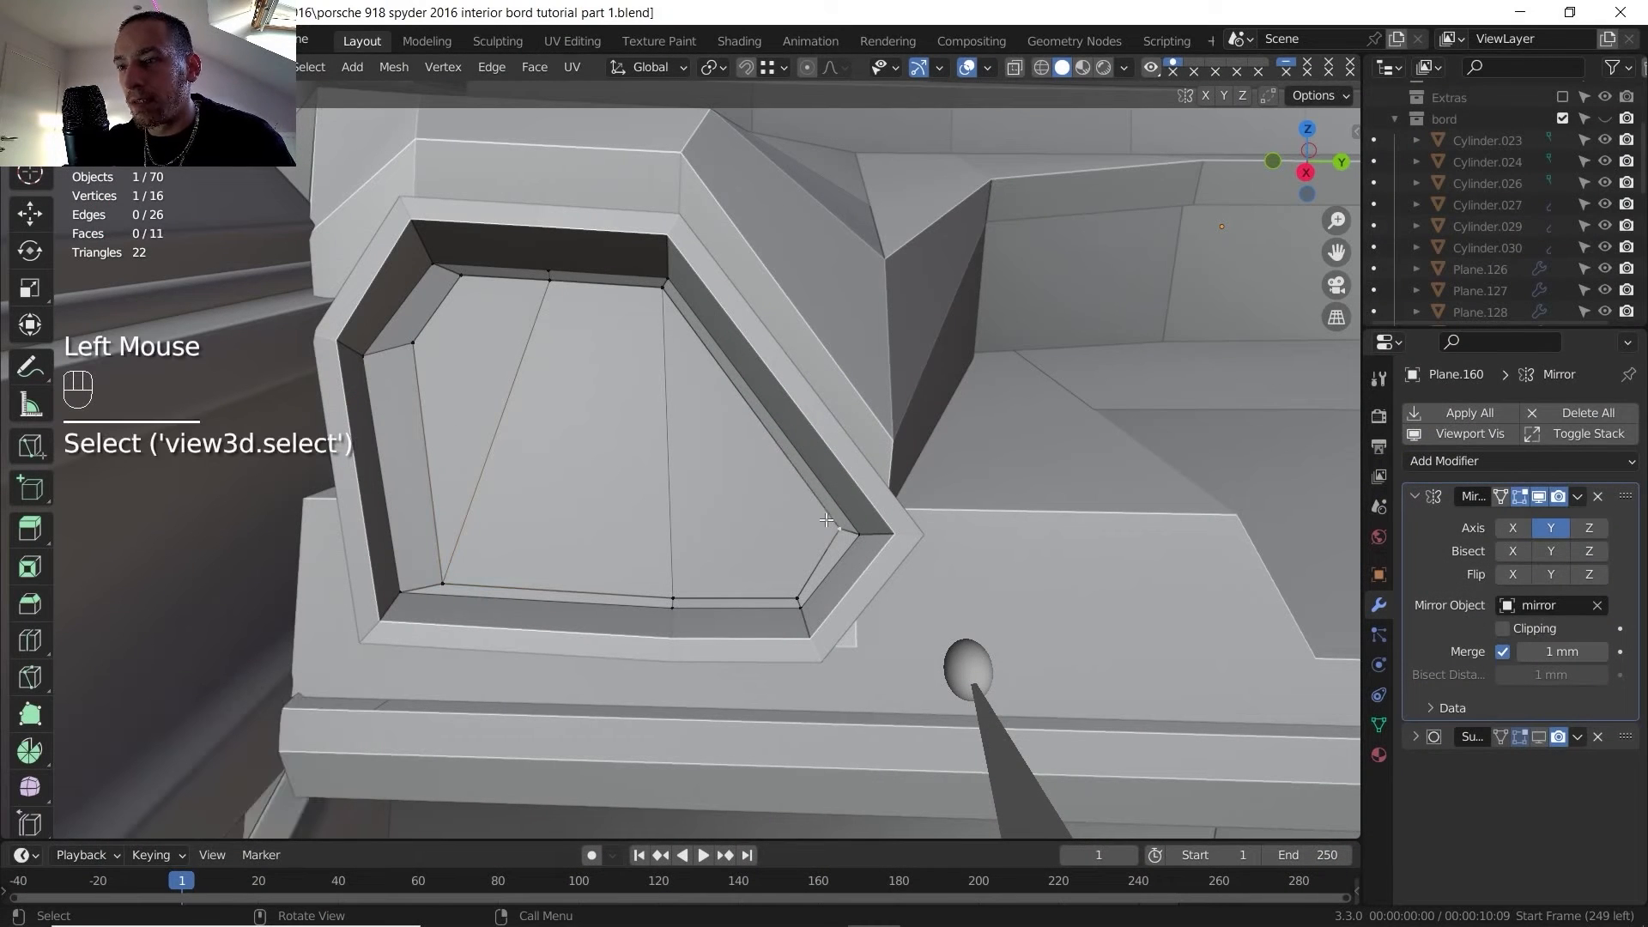
pyautogui.keyDown('shift'); pyautogui.click(659, 292); pyautogui.keyUp('shift')
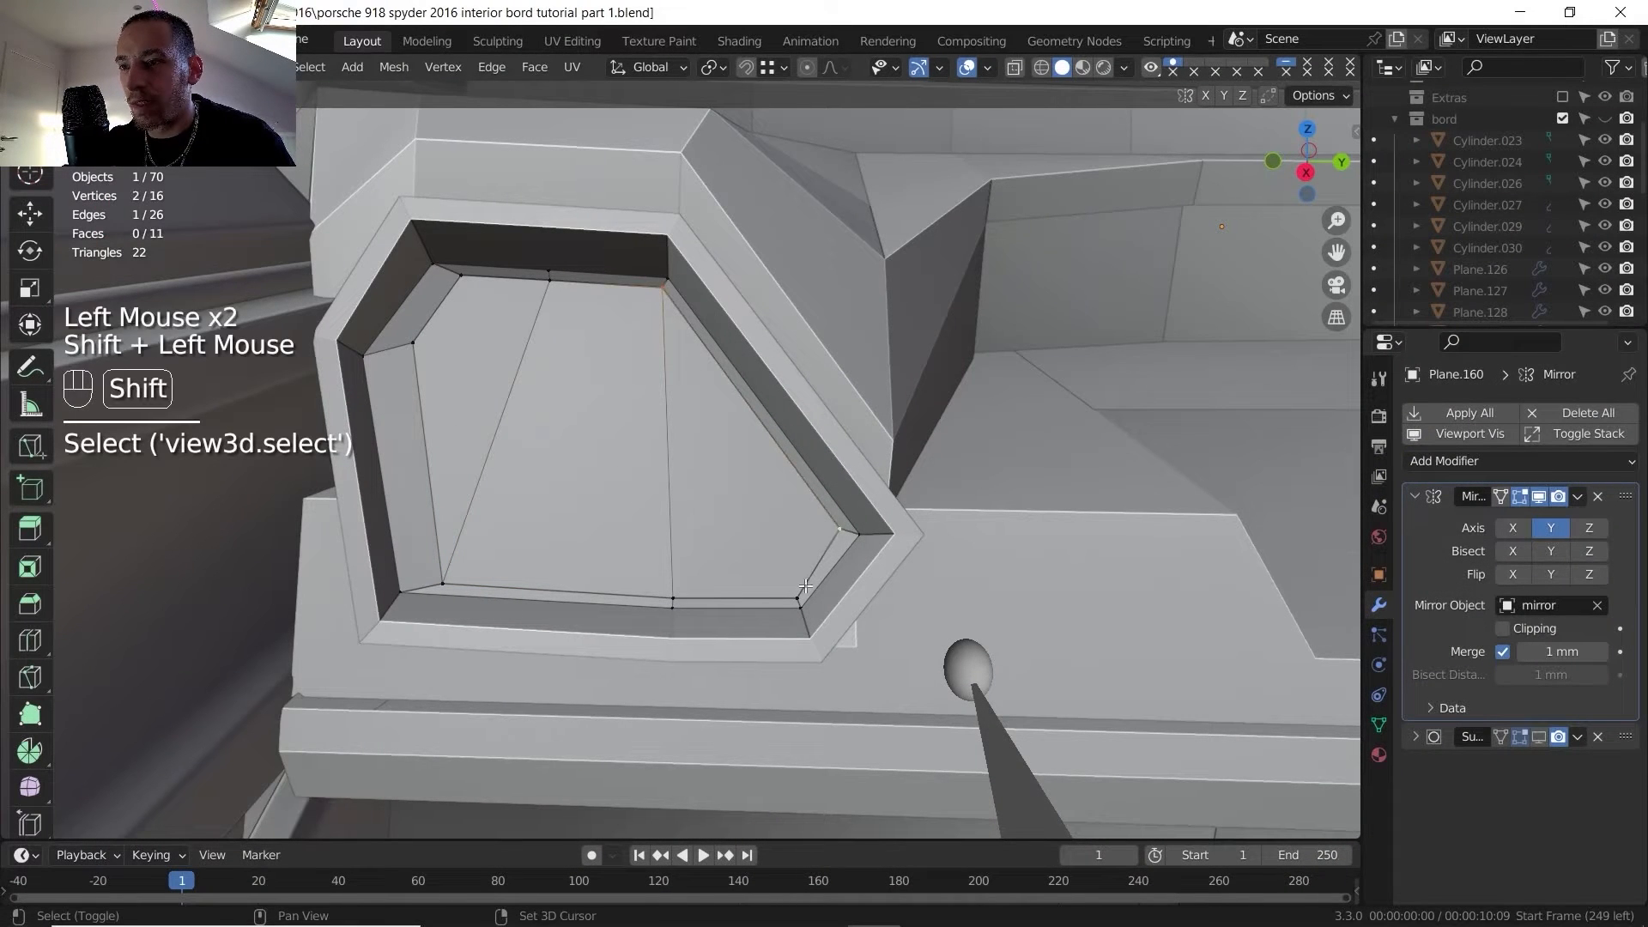
pyautogui.keyDown('shift'); pyautogui.click(804, 587); pyautogui.keyUp('shift')
pyautogui.press('g')
pyautogui.press('g')
pyautogui.click(778, 573)
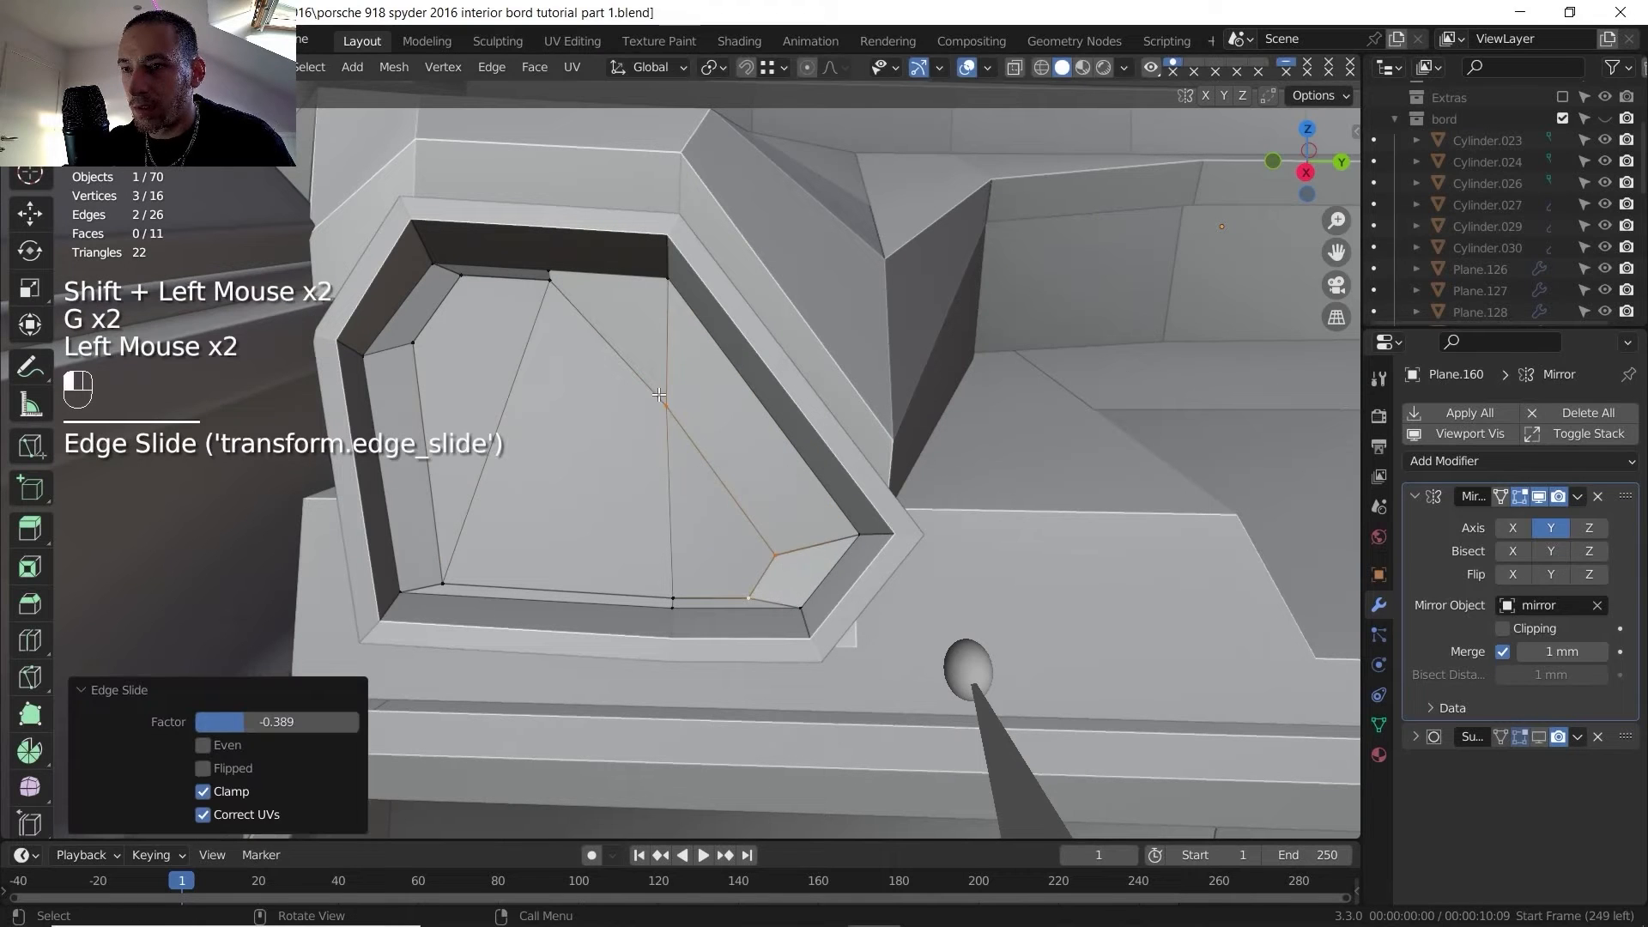
# - Vertex-slide the back panel's upper inboard corner up with factor 0.926 and along the top edge with factor 0.379
pyautogui.click(659, 395)
pyautogui.press('g')
pyautogui.press('g')
pyautogui.click(631, 288)
pyautogui.press('g')
pyautogui.press('g')
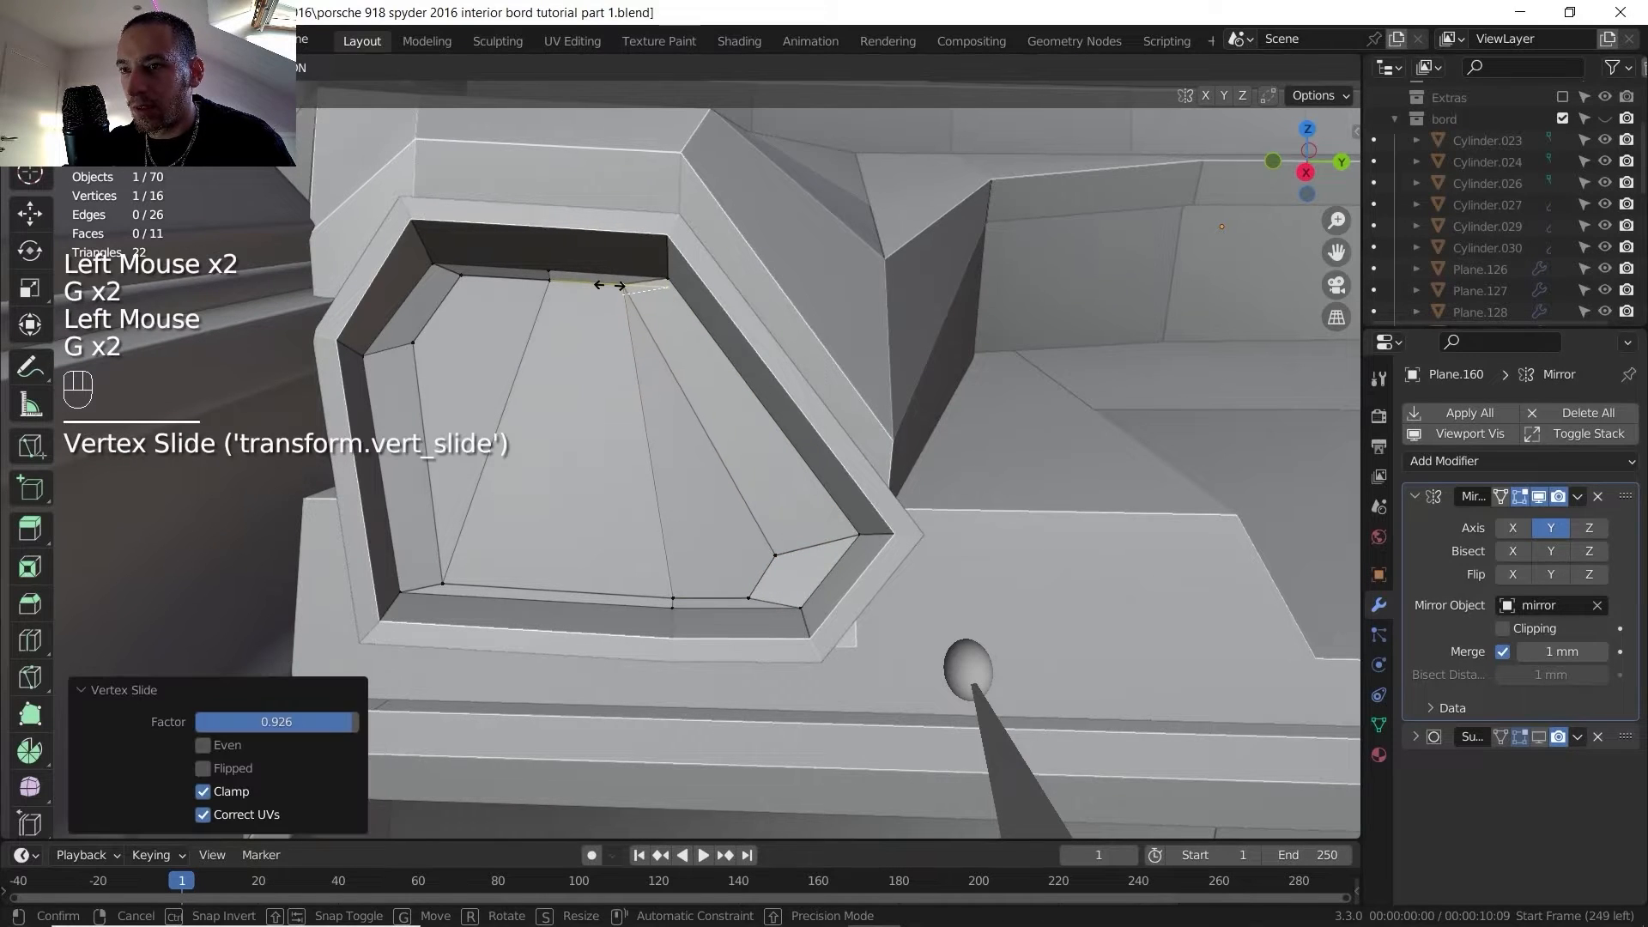
pyautogui.click(609, 285)
# - Select the vent's three reshaped back faces and move them about -0.97 mm along X
pyautogui.scroll(-2, 601, 395)
pyautogui.keyDown('shift'); pyautogui.moveTo(601, 395); pyautogui.dragTo(593, 429, button='middle'); pyautogui.keyUp('shift')
pyautogui.moveTo(592, 429); pyautogui.dragTo(592, 447, button='middle')
pyautogui.scroll(3, 593, 447)
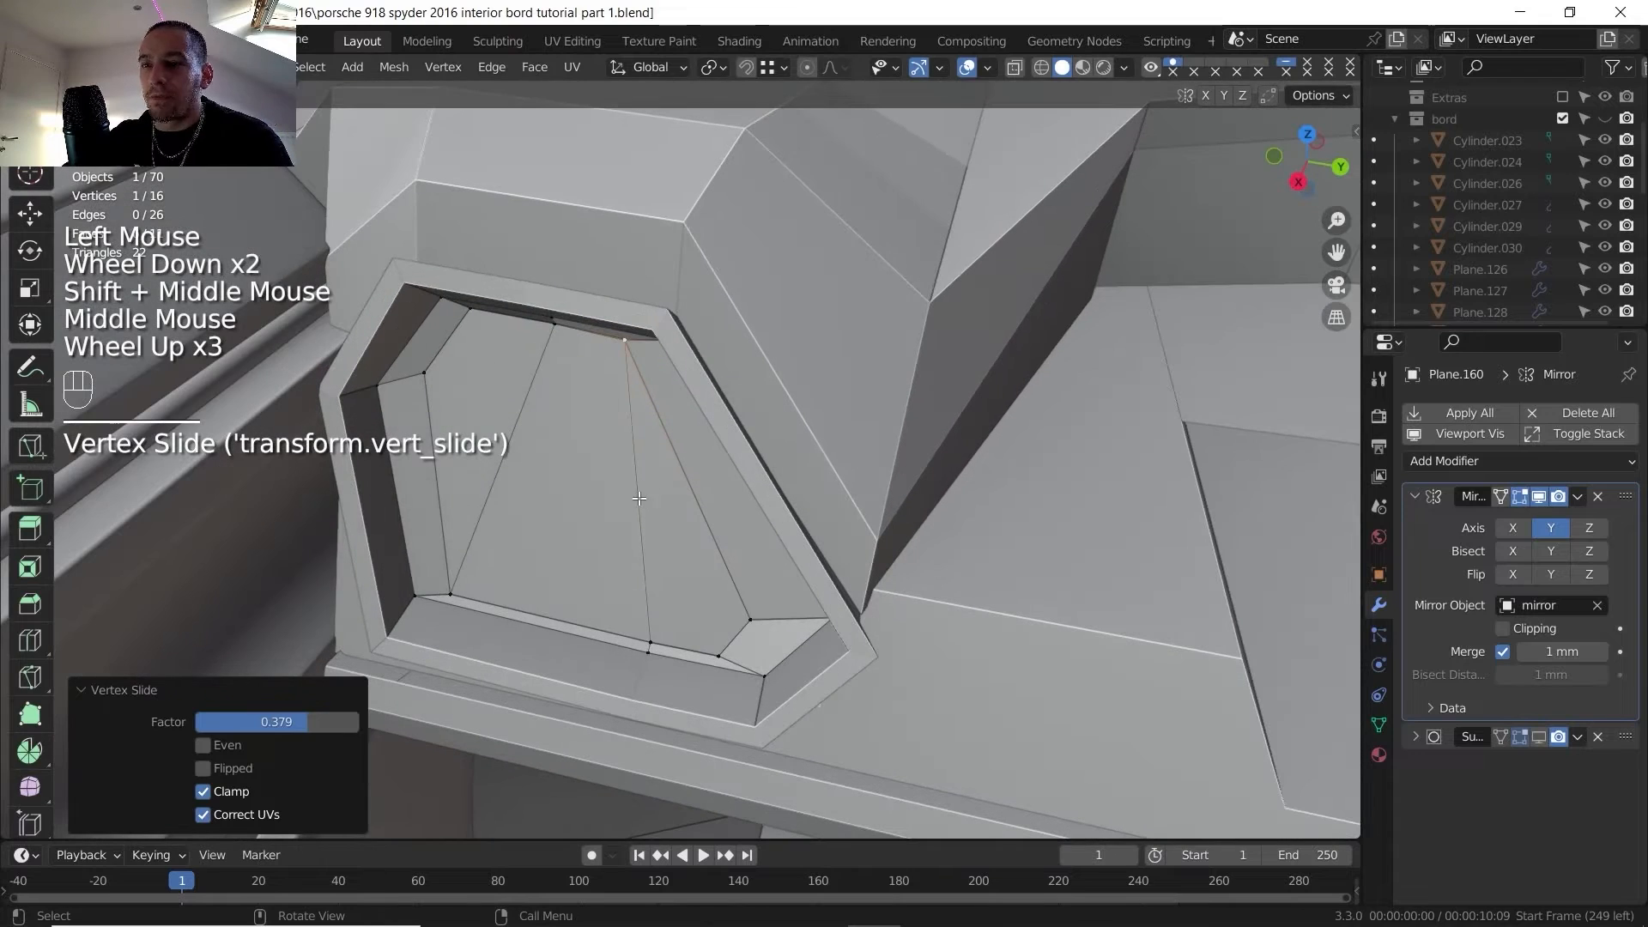
pyautogui.press('3')
pyautogui.click(532, 426)
pyautogui.keyDown('shift'); pyautogui.click(442, 408); pyautogui.keyUp('shift')
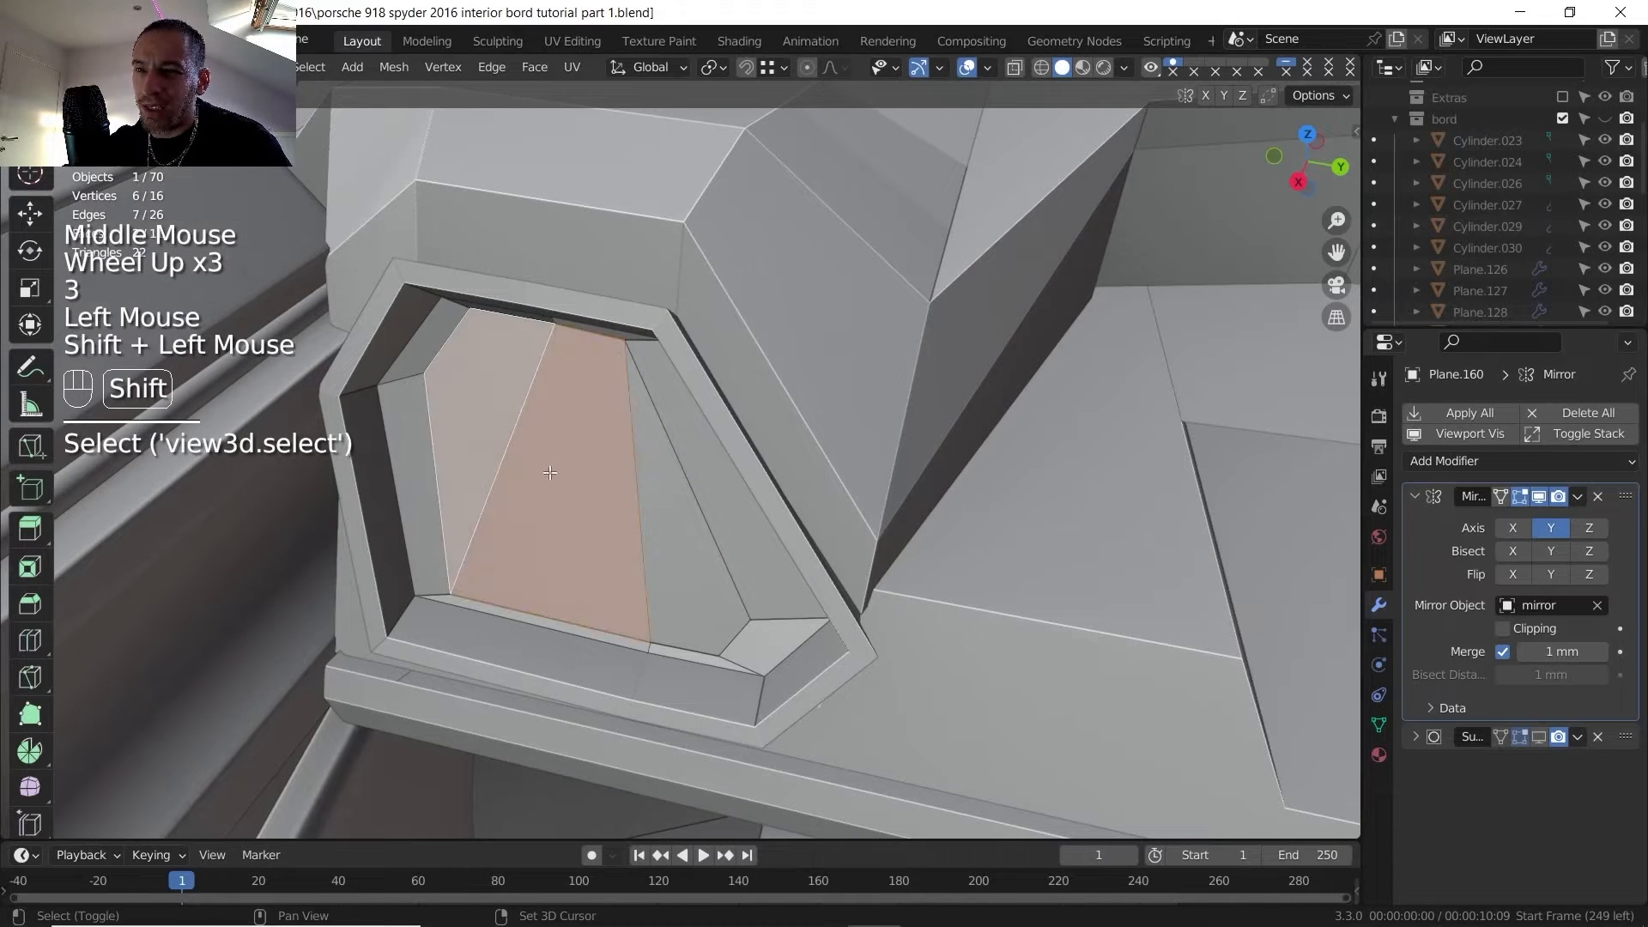
pyautogui.keyDown('shift'); pyautogui.click(652, 520); pyautogui.keyUp('shift')
pyautogui.press('g')
pyautogui.press('x')
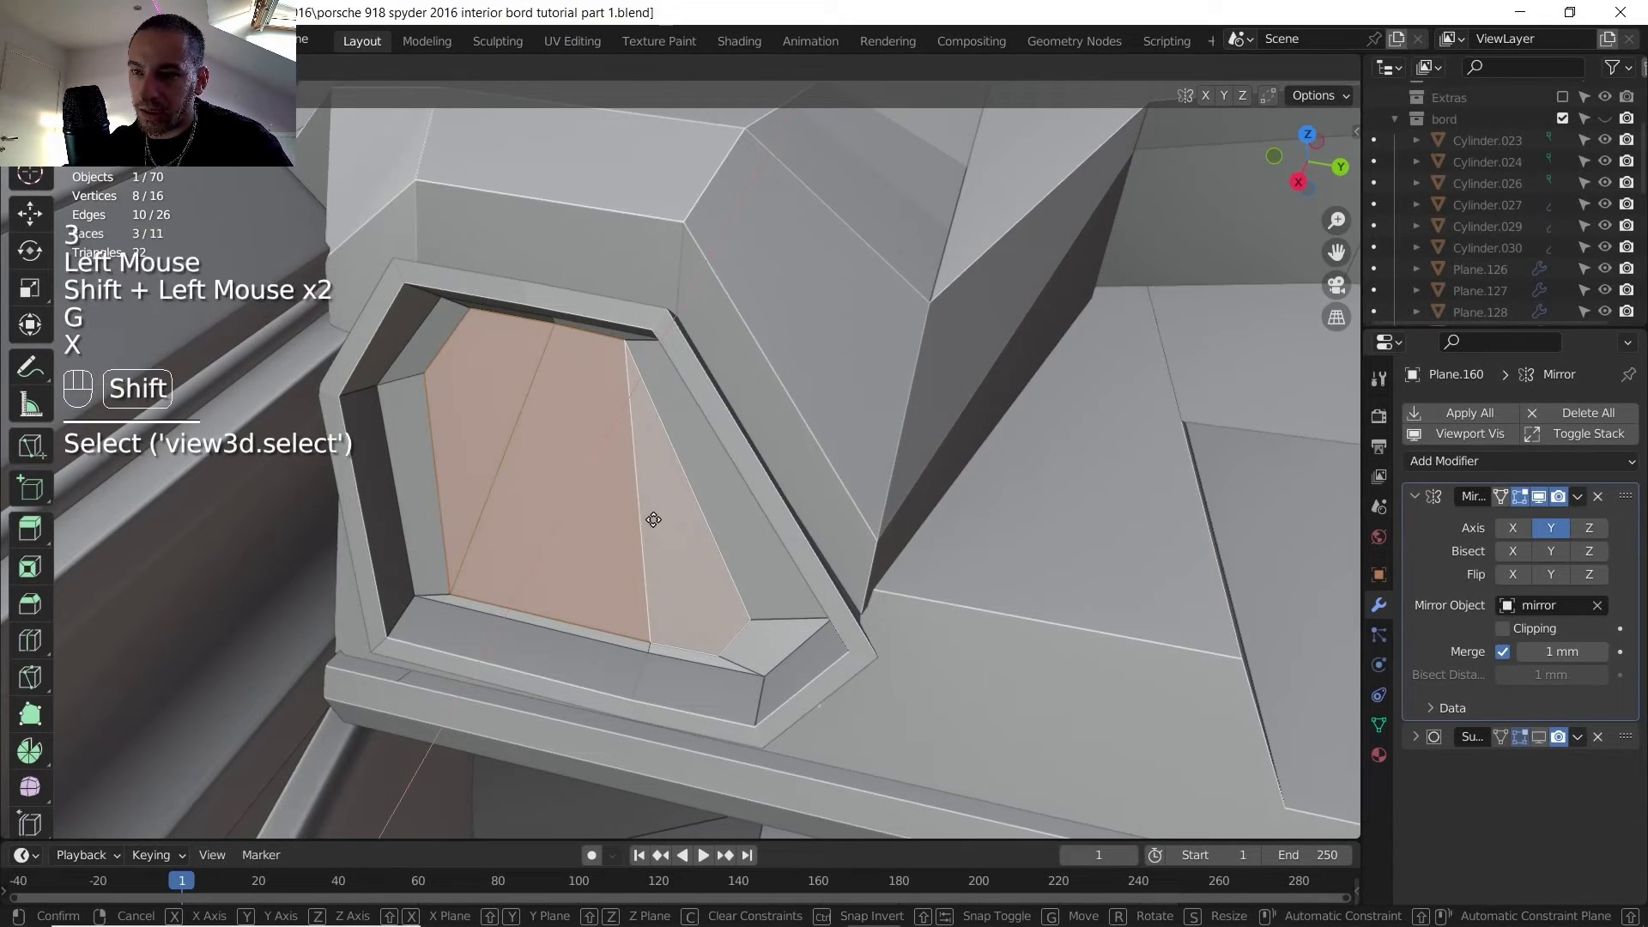
pyautogui.keyDown('shift'); pyautogui.click(664, 511); pyautogui.keyUp('shift')
# - Separate the three selected back faces of the vent into their own object
pyautogui.scroll(-2, 665, 510)
pyautogui.moveTo(665, 511); pyautogui.dragTo(699, 472, button='middle')
pyautogui.scroll(1, 687, 489)
pyautogui.moveTo(699, 473); pyautogui.dragTo(723, 540, button='middle')
pyautogui.scroll(-1, 708, 466)
pyautogui.scroll(2, 724, 540)
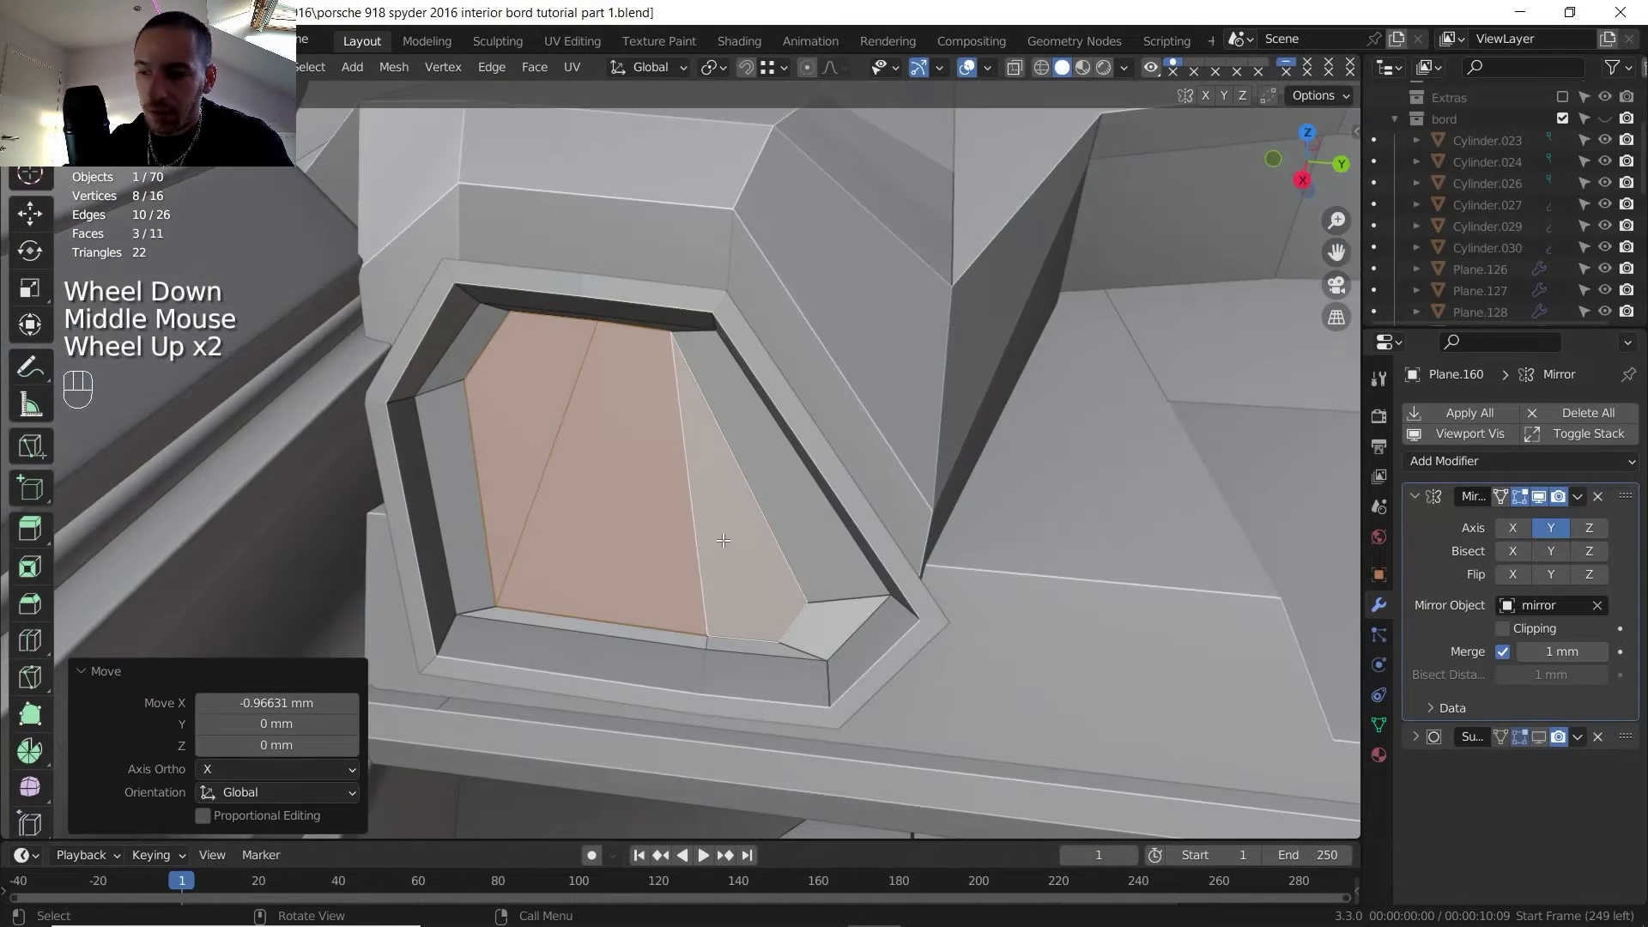
pyautogui.press('p')
pyautogui.click(722, 539)
pyautogui.press('Tab')
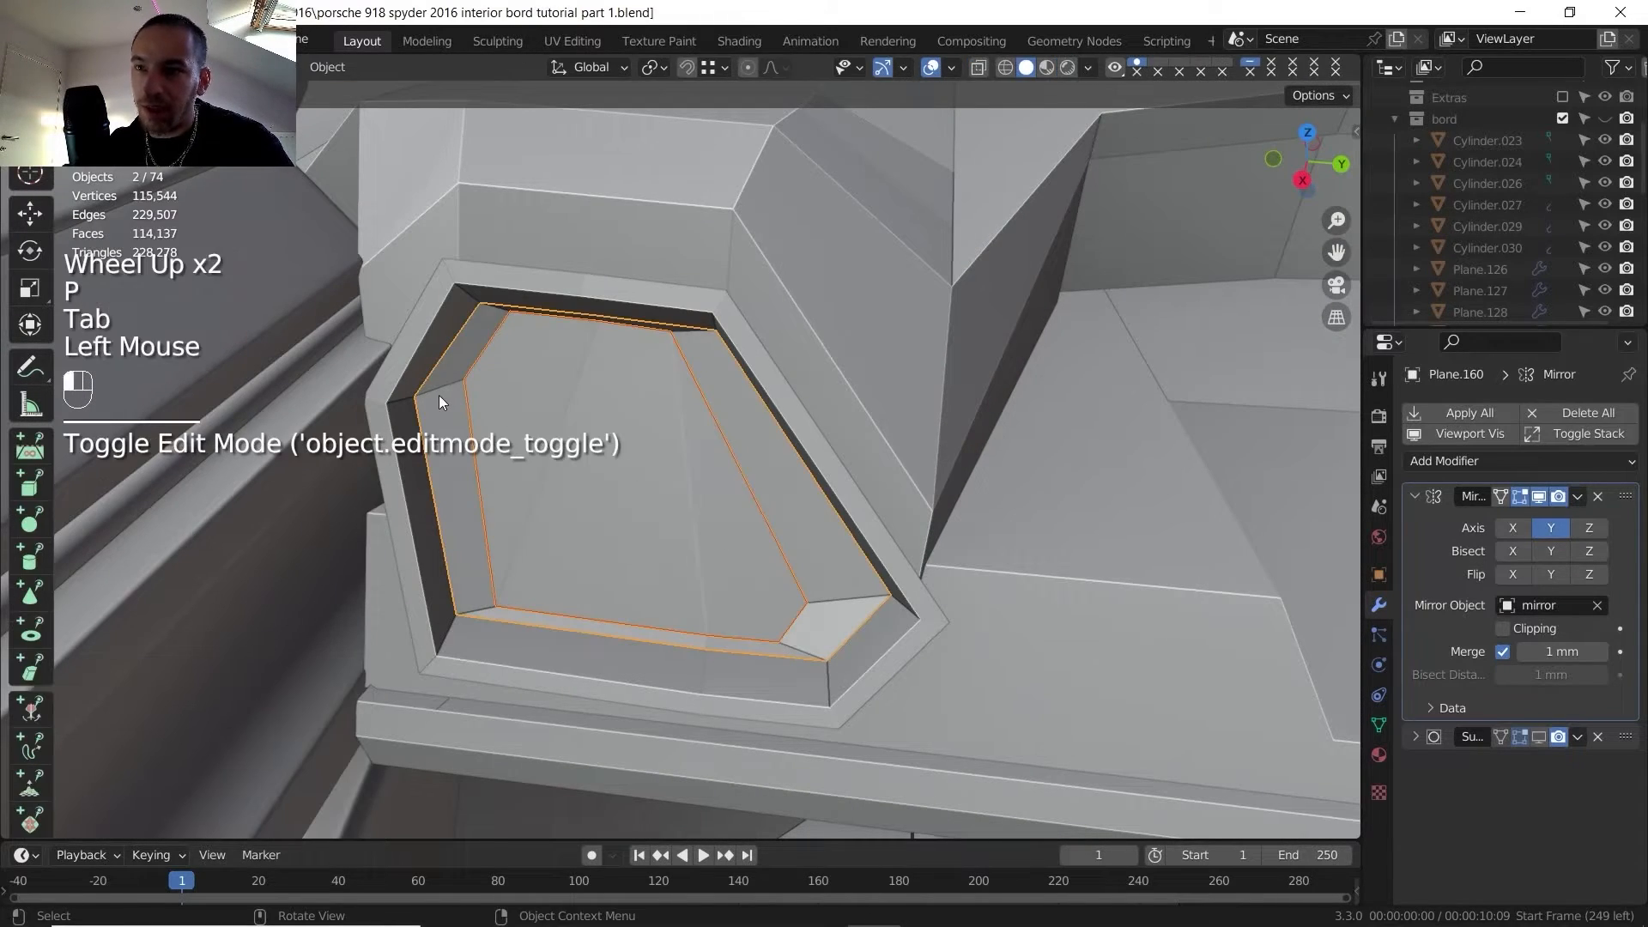
# - Extrude the inner opening edge loop of the vent's recessed surround along the X axis
pyautogui.press('Tab')
pyautogui.click(458, 407)
pyautogui.press('2')
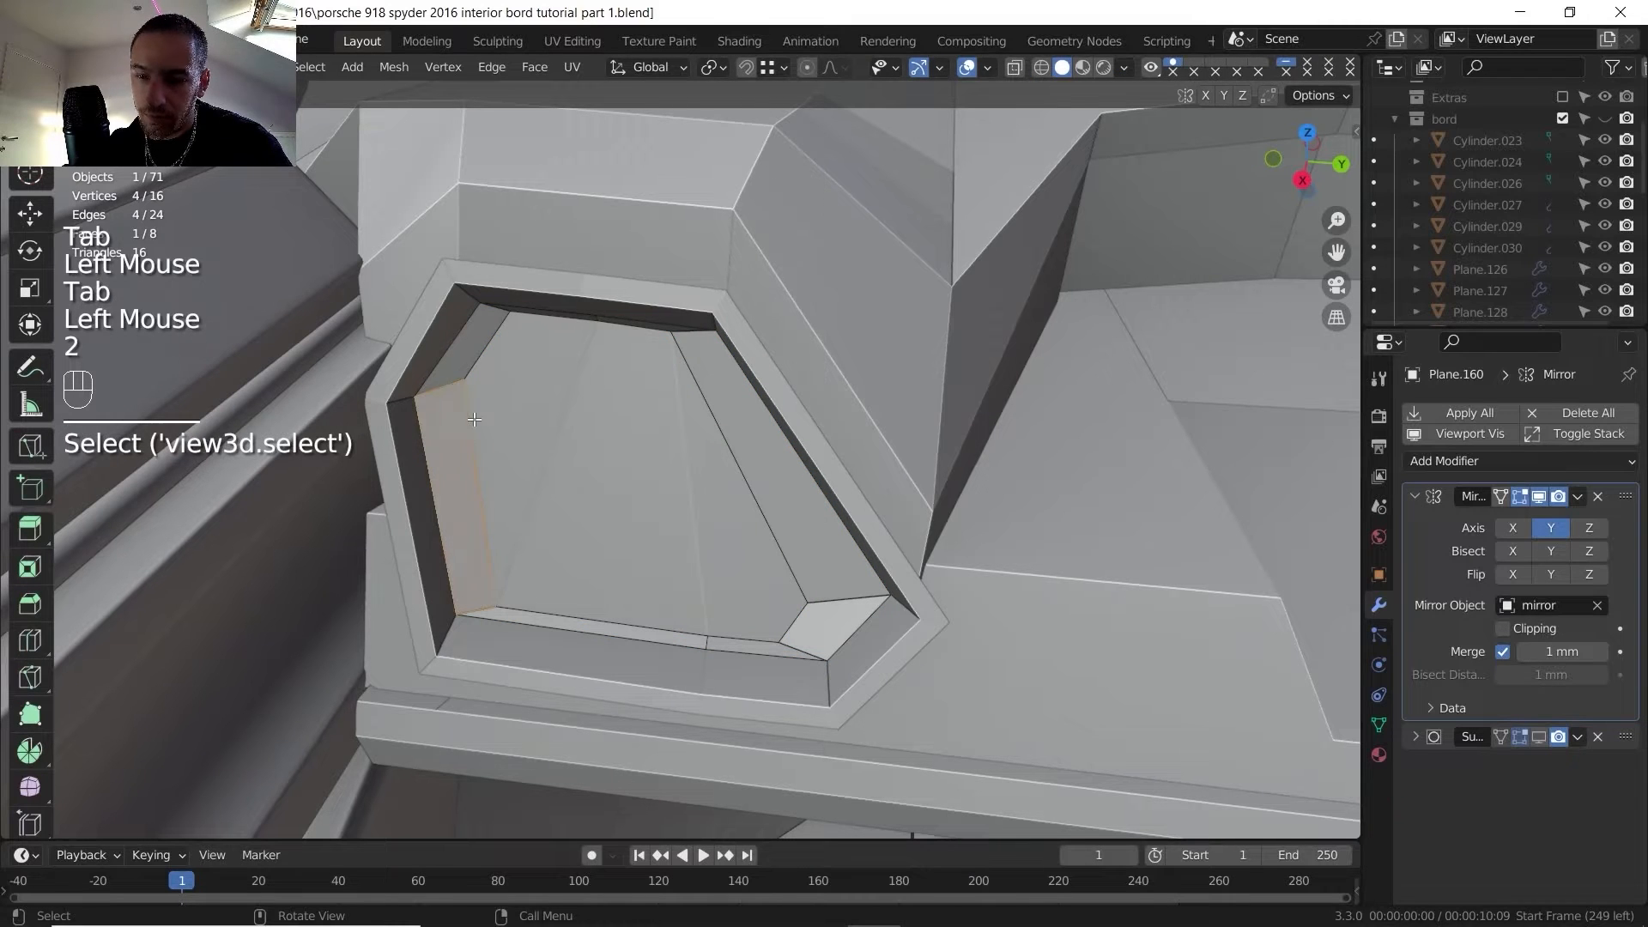
pyautogui.keyDown('alt'); pyautogui.click(475, 419); pyautogui.keyUp('alt')
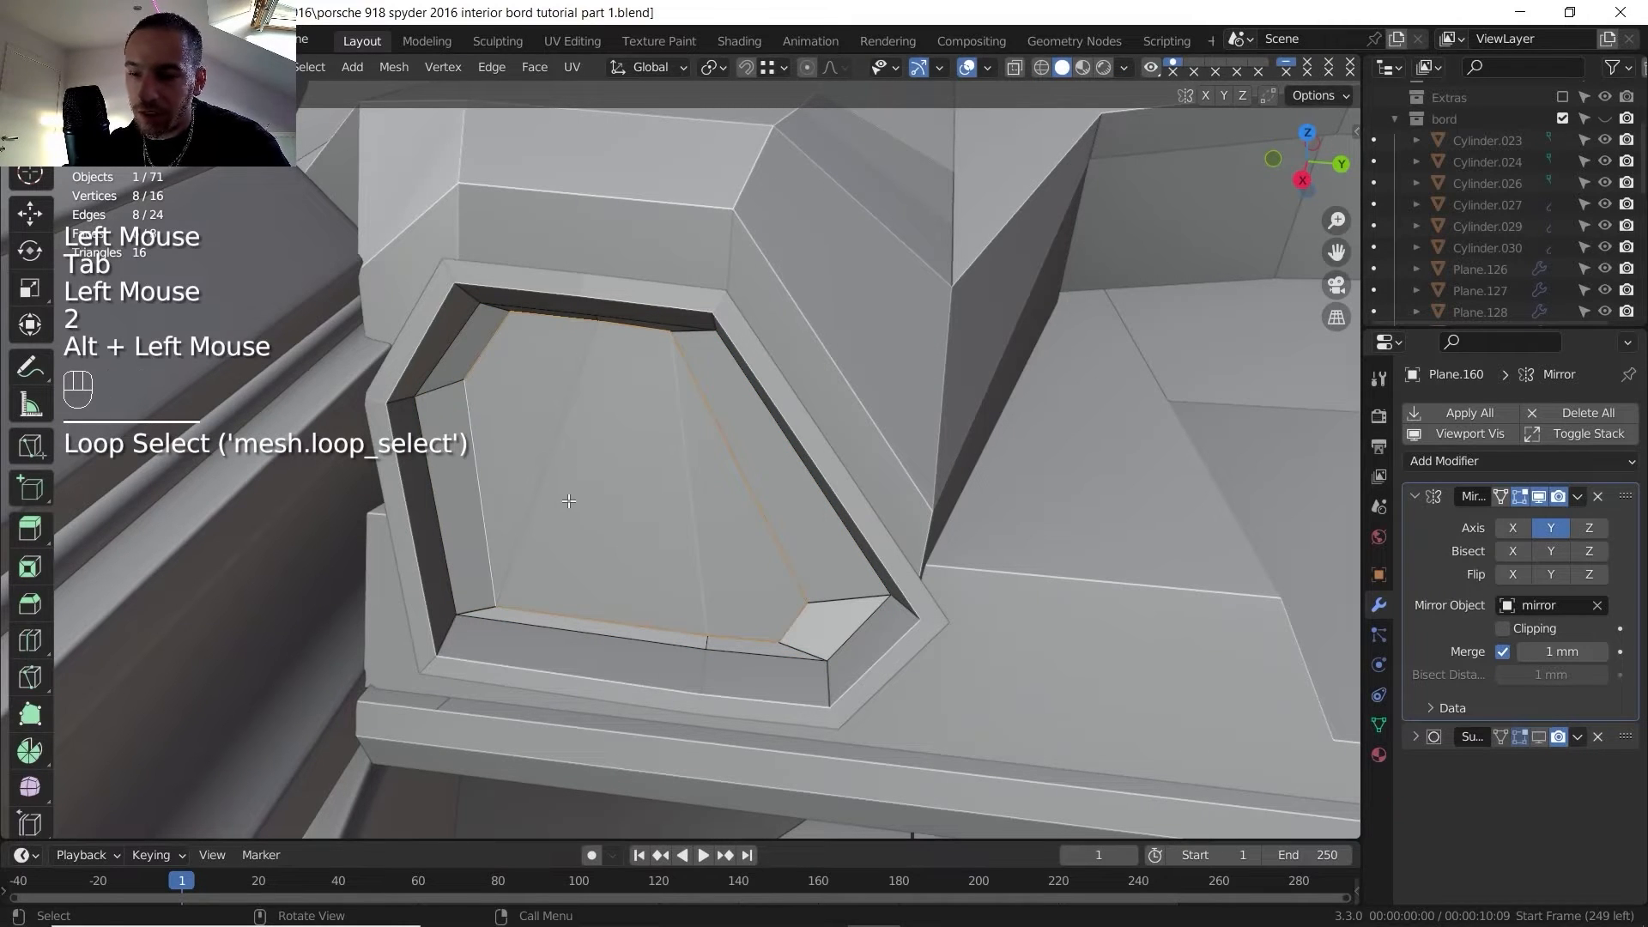
pyautogui.press('e')
pyautogui.press('x')
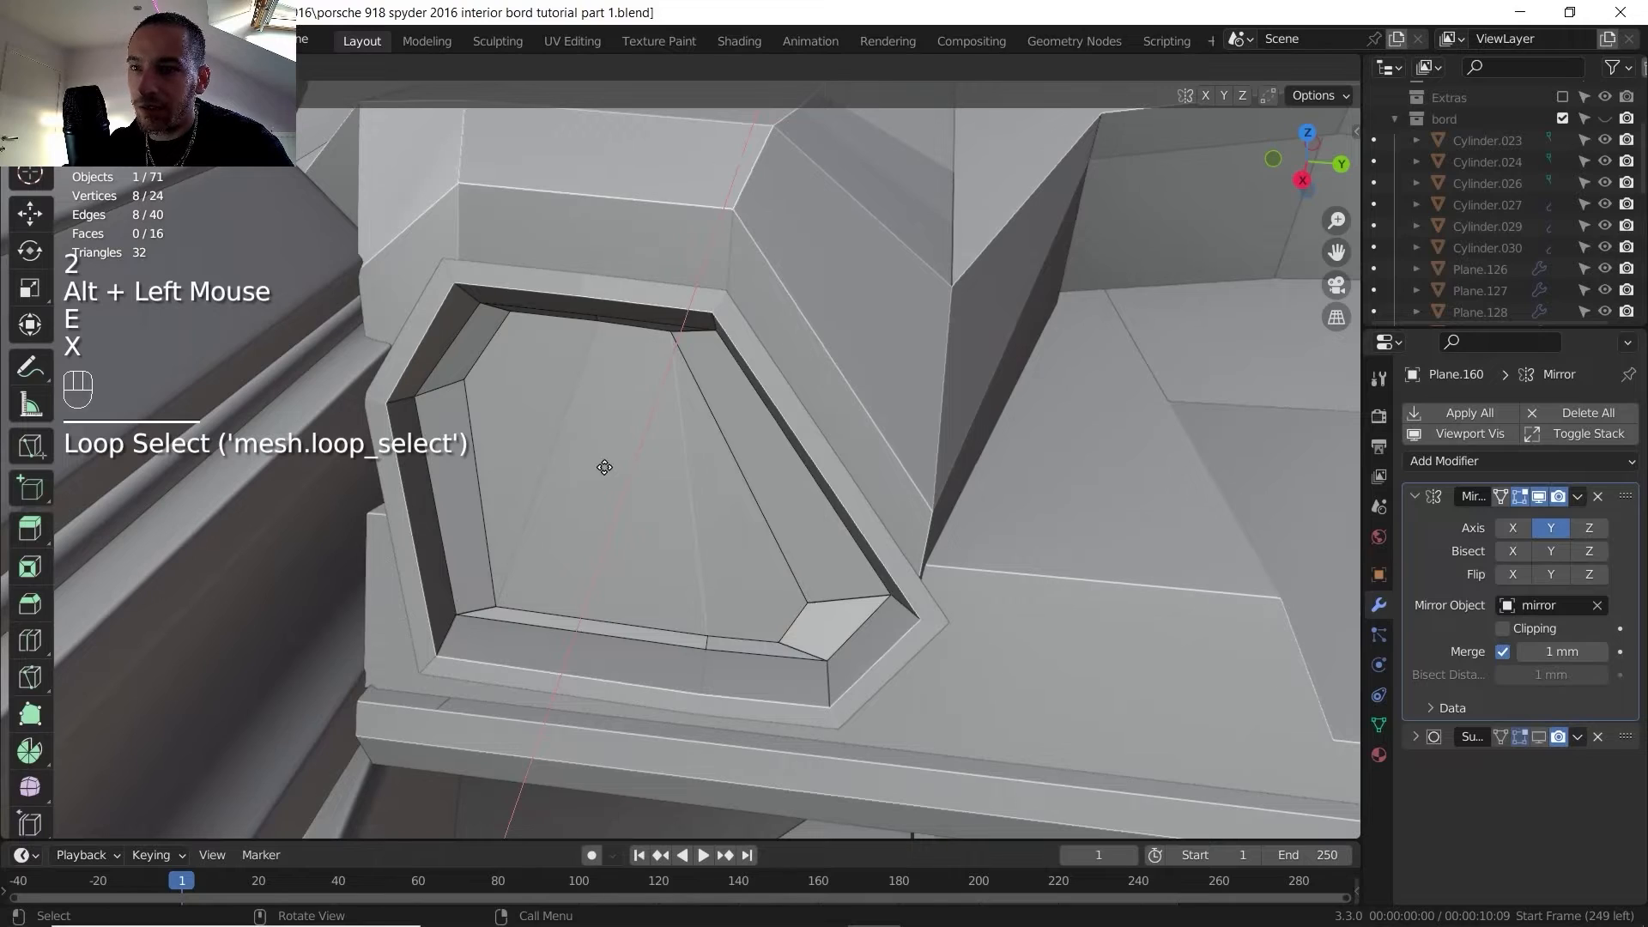
pyautogui.click(604, 467)
pyautogui.press('Tab')
# - Inspect the vent frame, surround and back panel from several angles, and compare them with the vent slats in the reference photo
pyautogui.click(410, 400)
pyautogui.press('Tab')
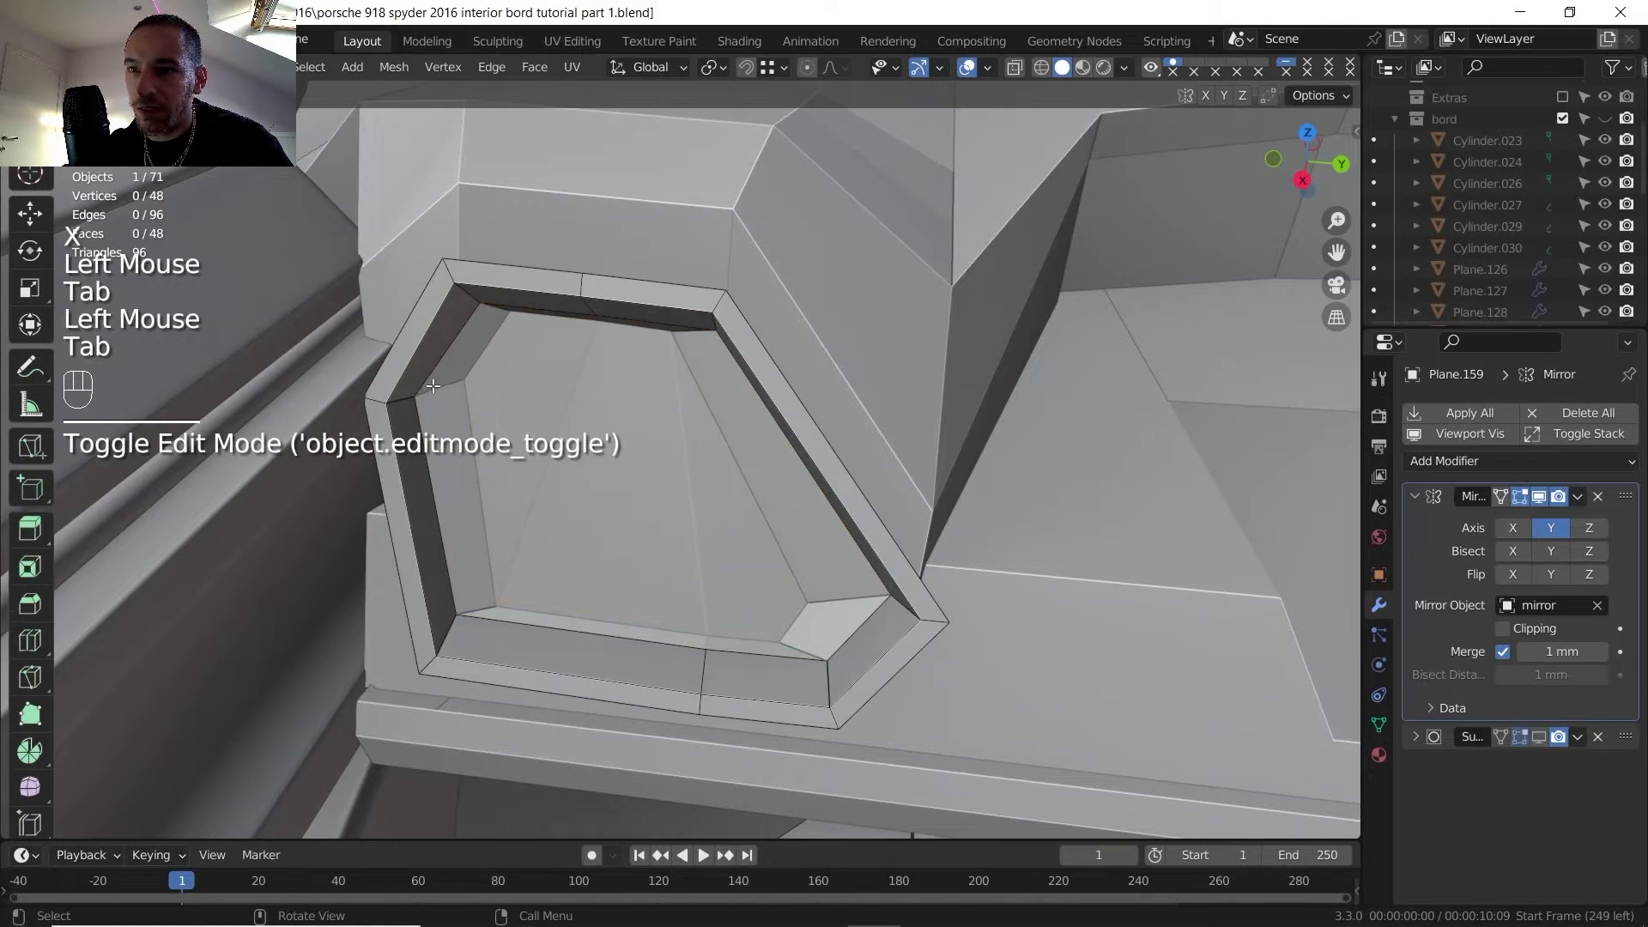
pyautogui.moveTo(433, 386); pyautogui.dragTo(471, 406, button='middle')
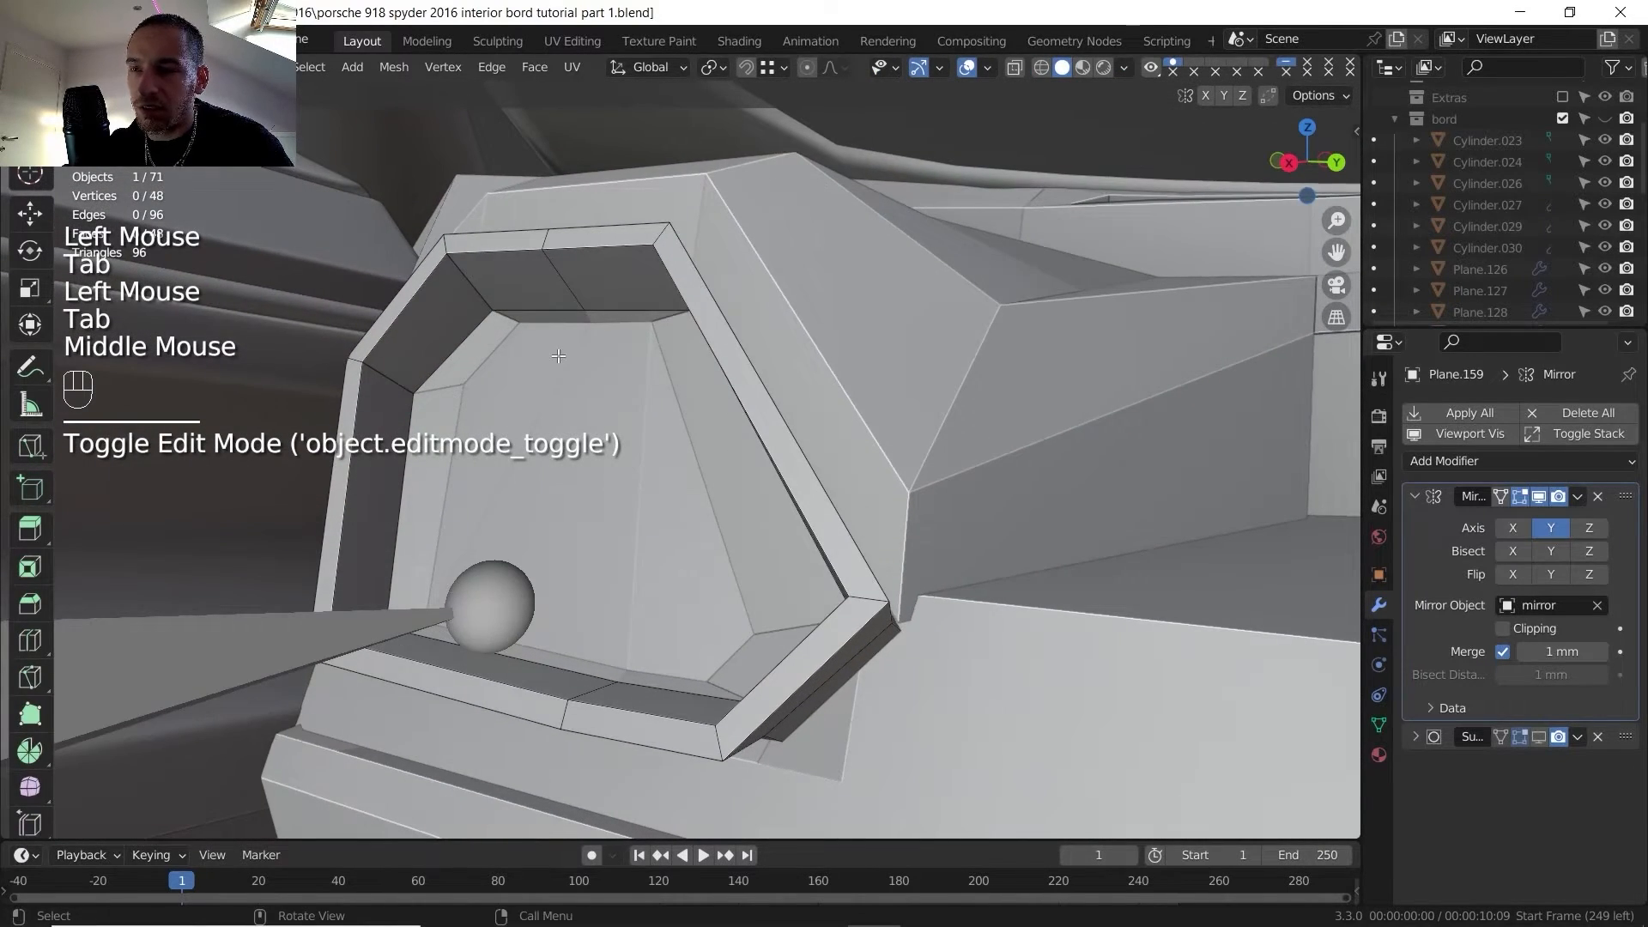
pyautogui.moveTo(559, 356); pyautogui.dragTo(592, 344, button='middle')
pyautogui.click(1018, 69)
pyautogui.moveTo(403, 283); pyautogui.dragTo(440, 295, button='middle')
pyautogui.click(1015, 68)
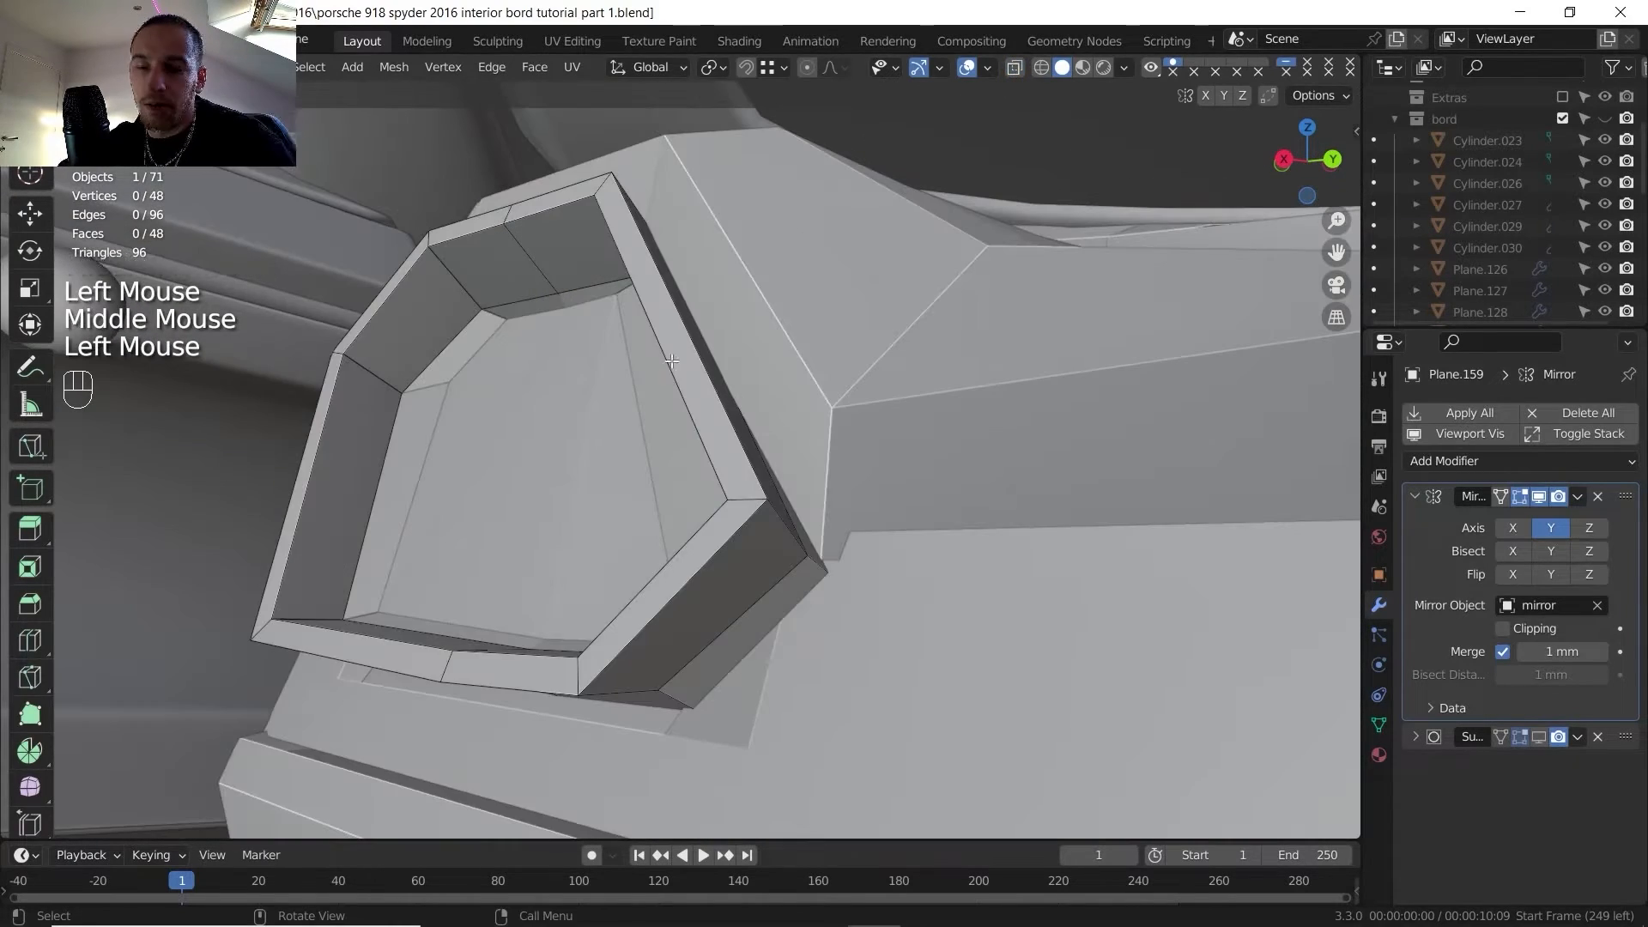
pyautogui.press('Tab')
pyautogui.keyDown('shift'); pyautogui.moveTo(636, 421); pyautogui.dragTo(781, 490, button='middle'); pyautogui.keyUp('shift')
pyautogui.moveTo(781, 490); pyautogui.dragTo(802, 463, button='middle')
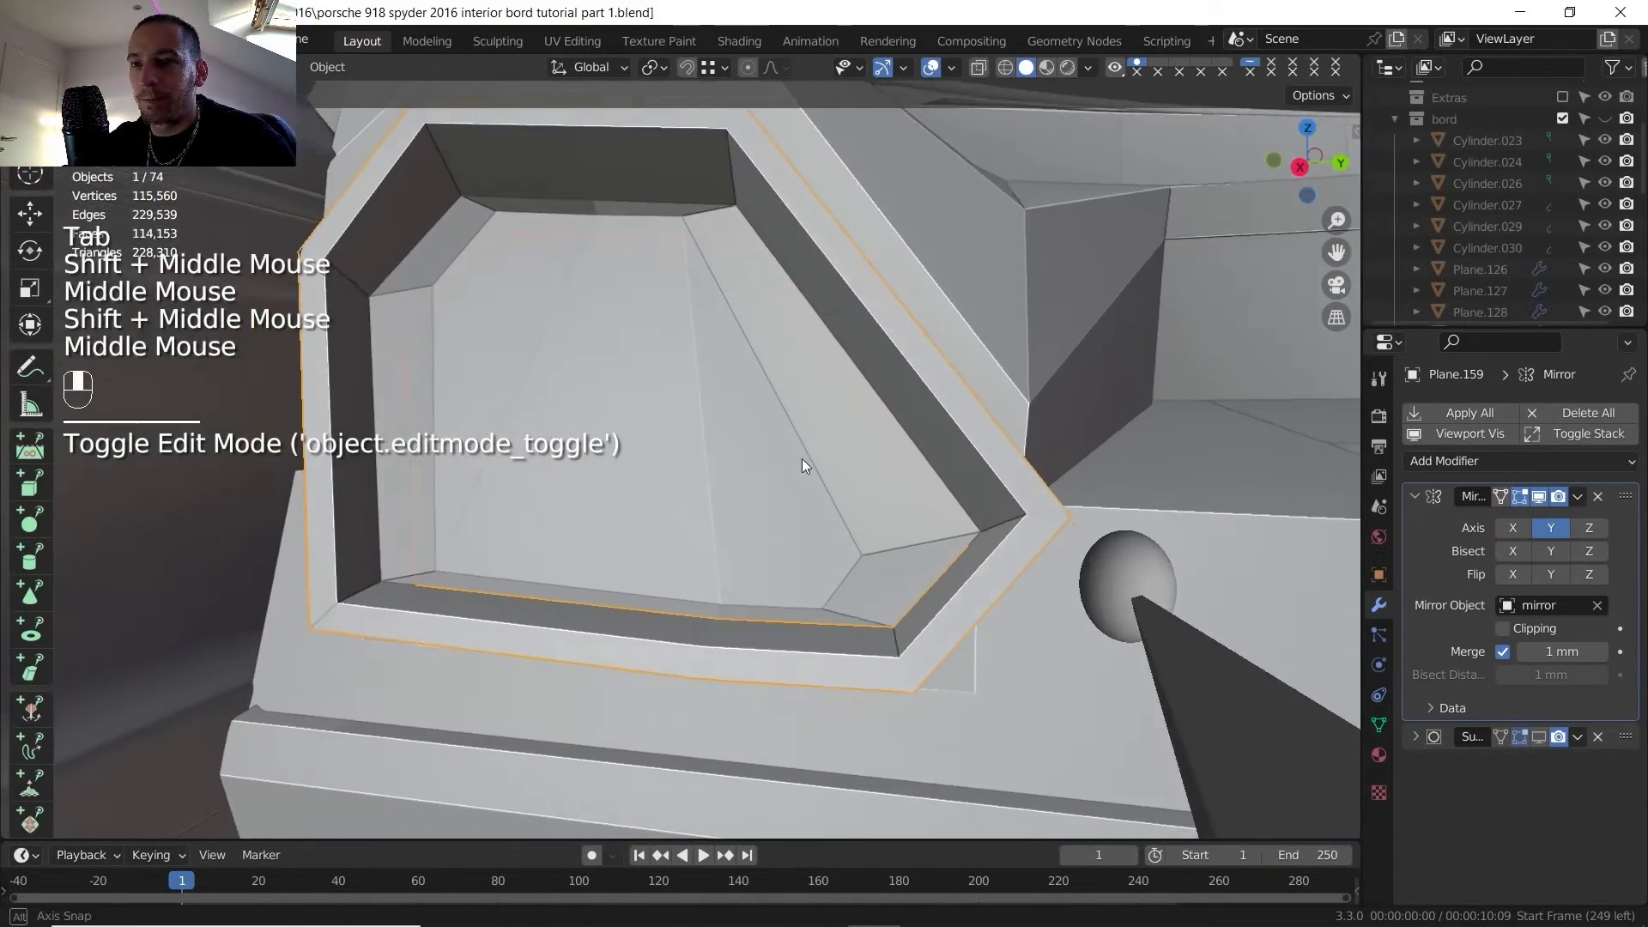
pyautogui.scroll(-2, 755, 464)
pyautogui.click(701, 460)
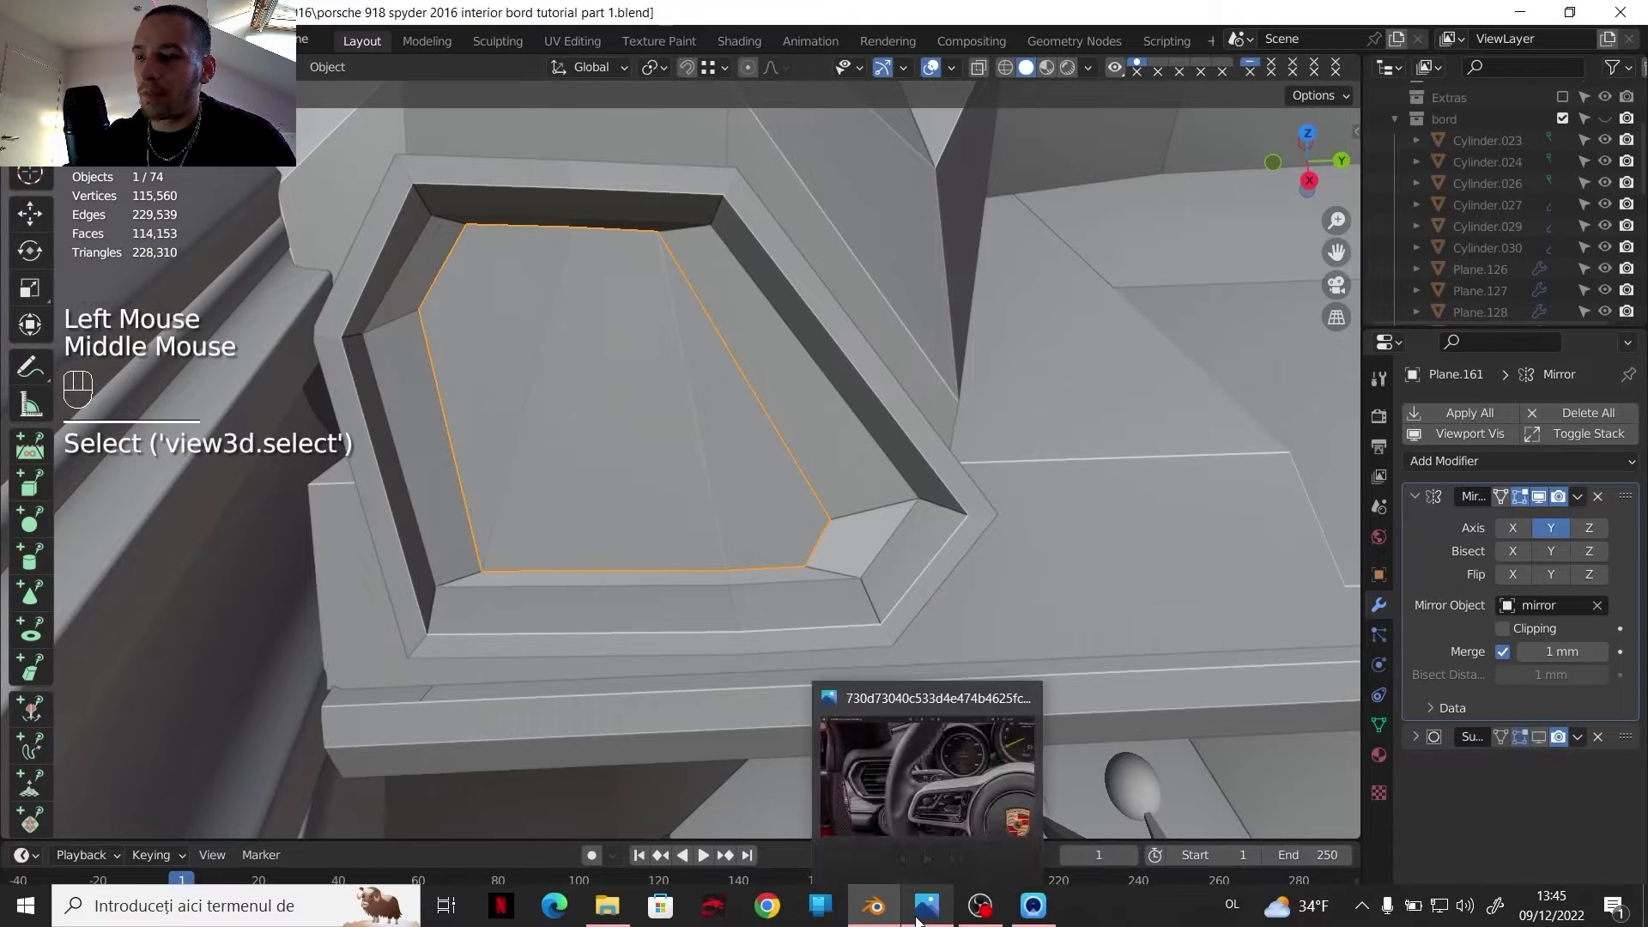
pyautogui.click(924, 905)
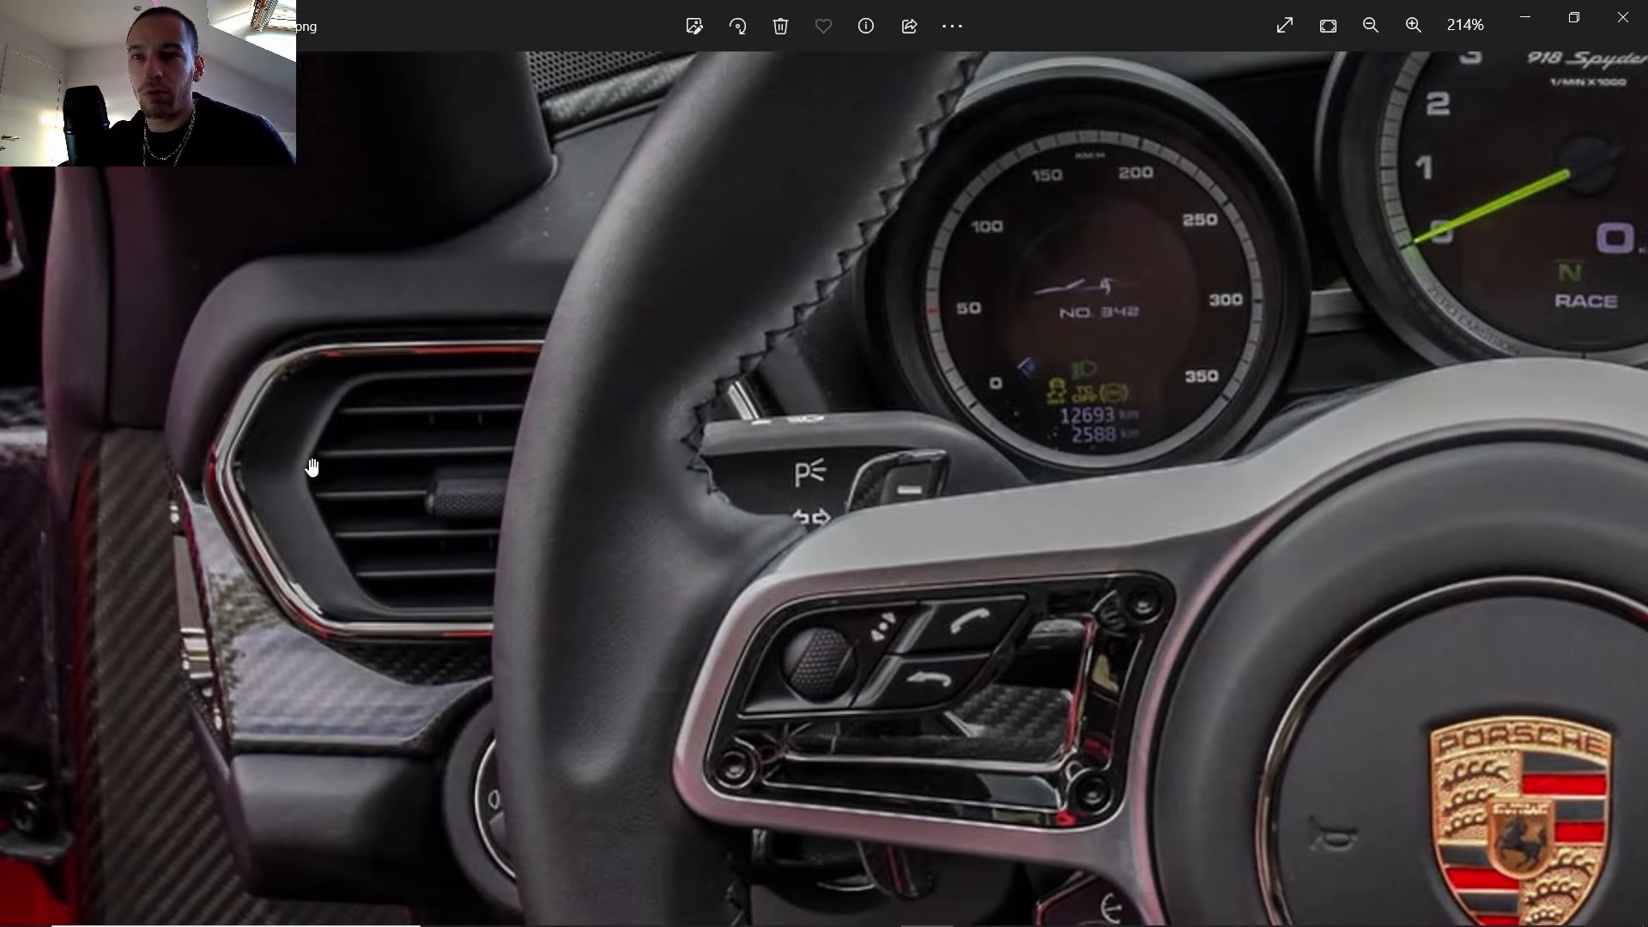
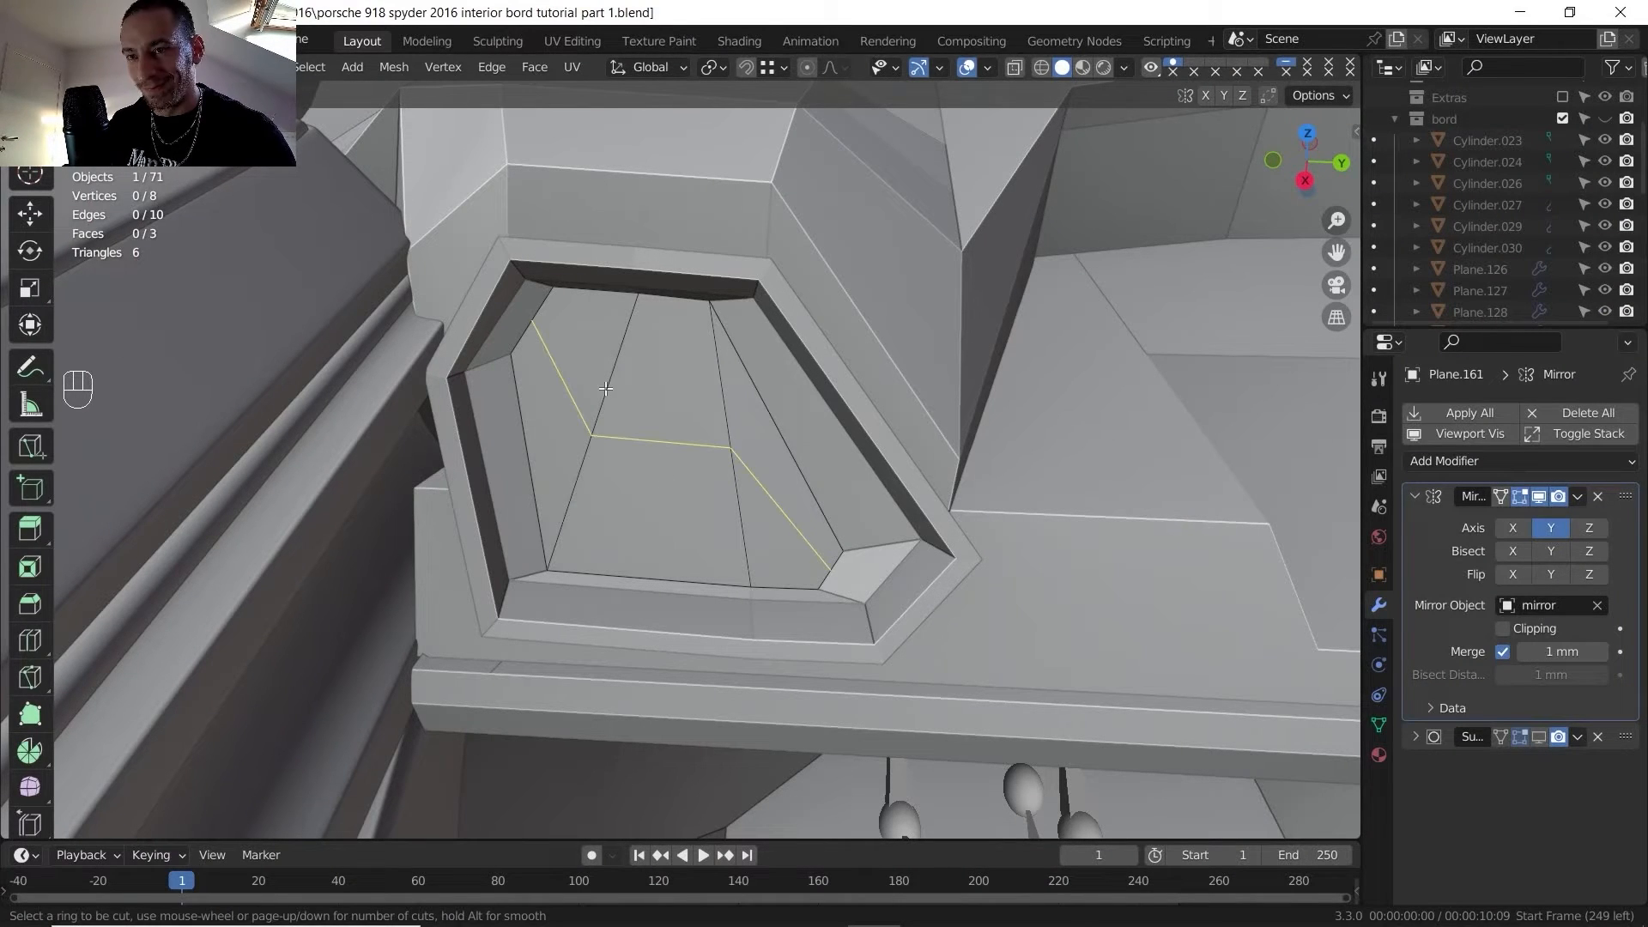
# - Knife two horizontal cuts across the vent's back panel, from the upper straight-side corner and from the lower slanted-side corner to the opposite edges
pyautogui.press('Escape')
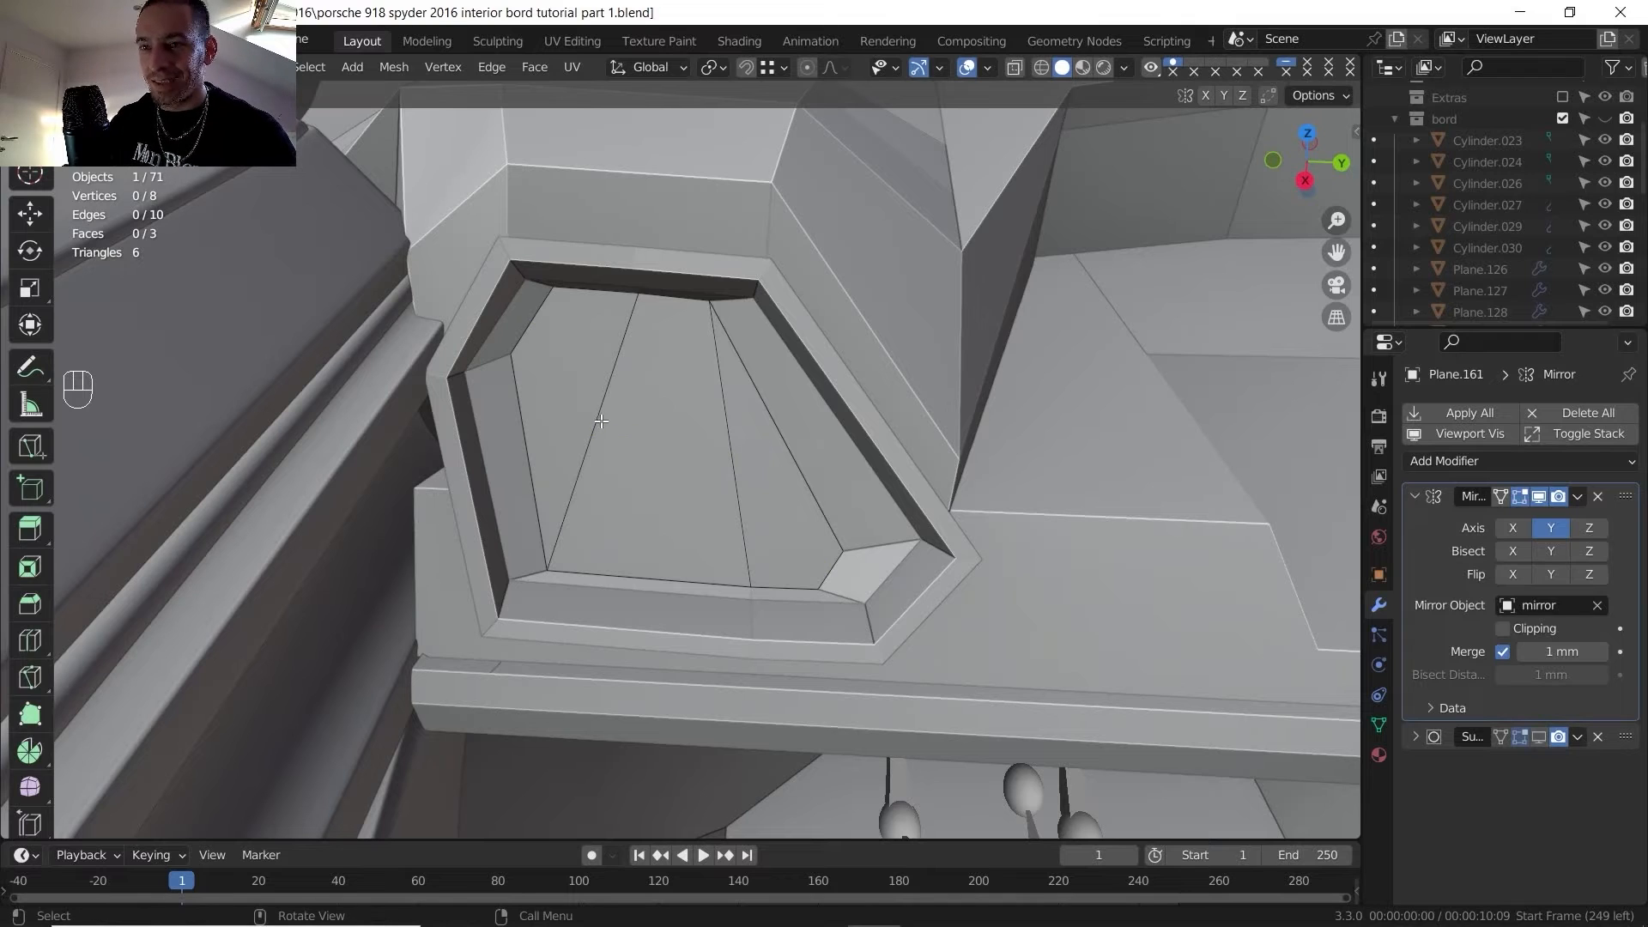
pyautogui.press('k')
pyautogui.click(511, 354)
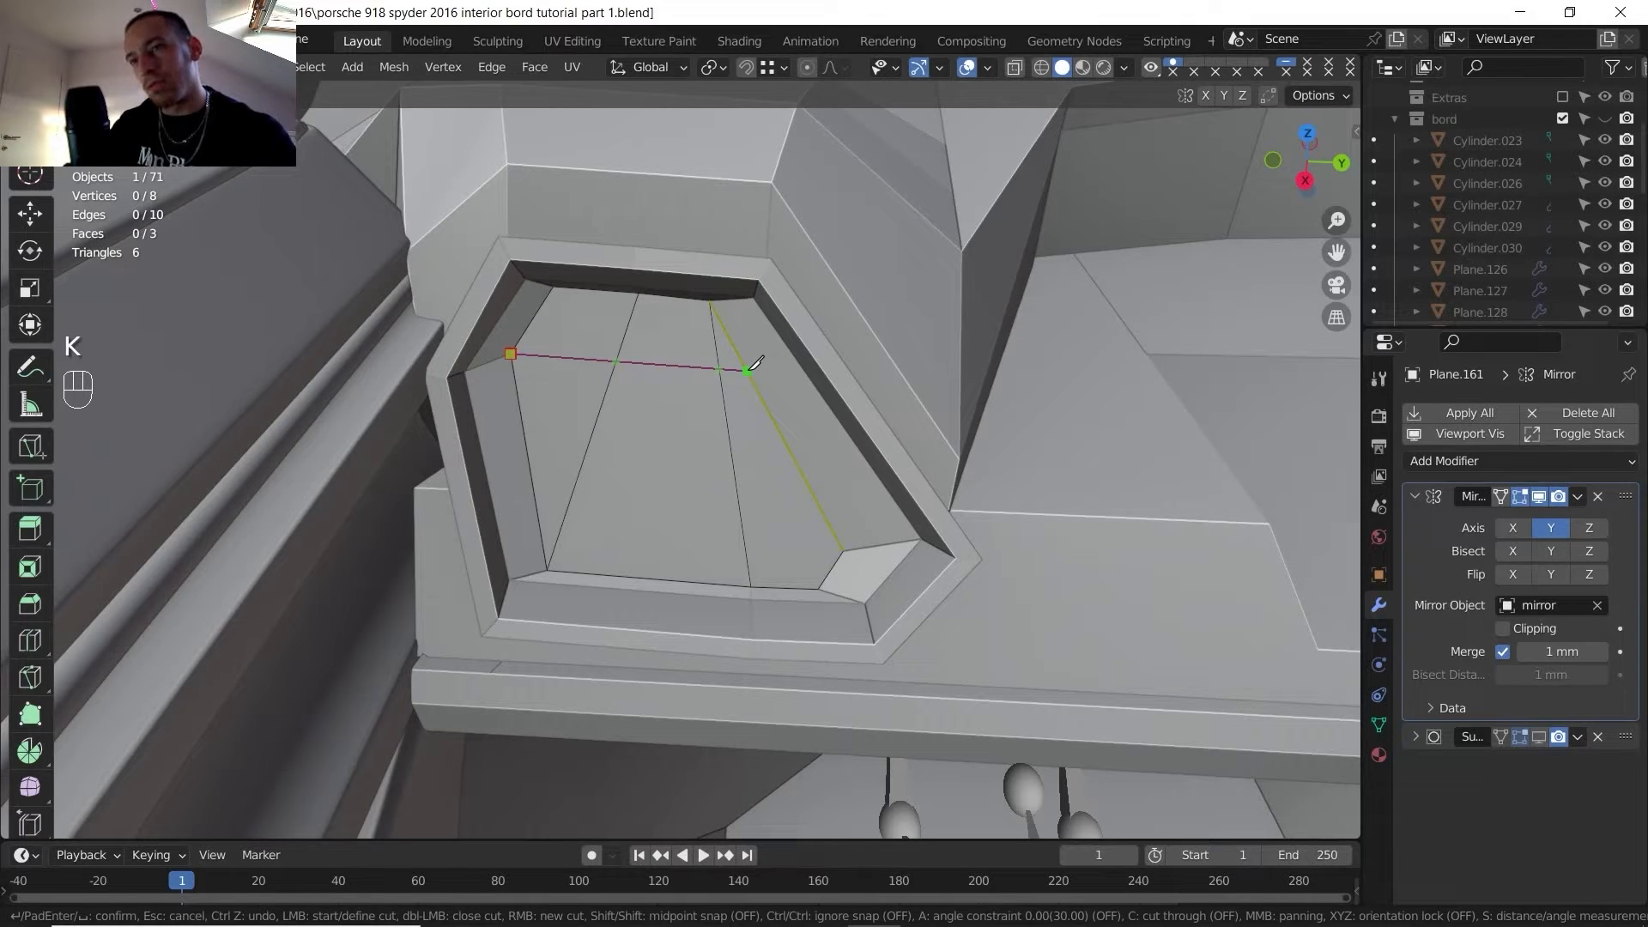
pyautogui.click(748, 370)
pyautogui.press('Return')
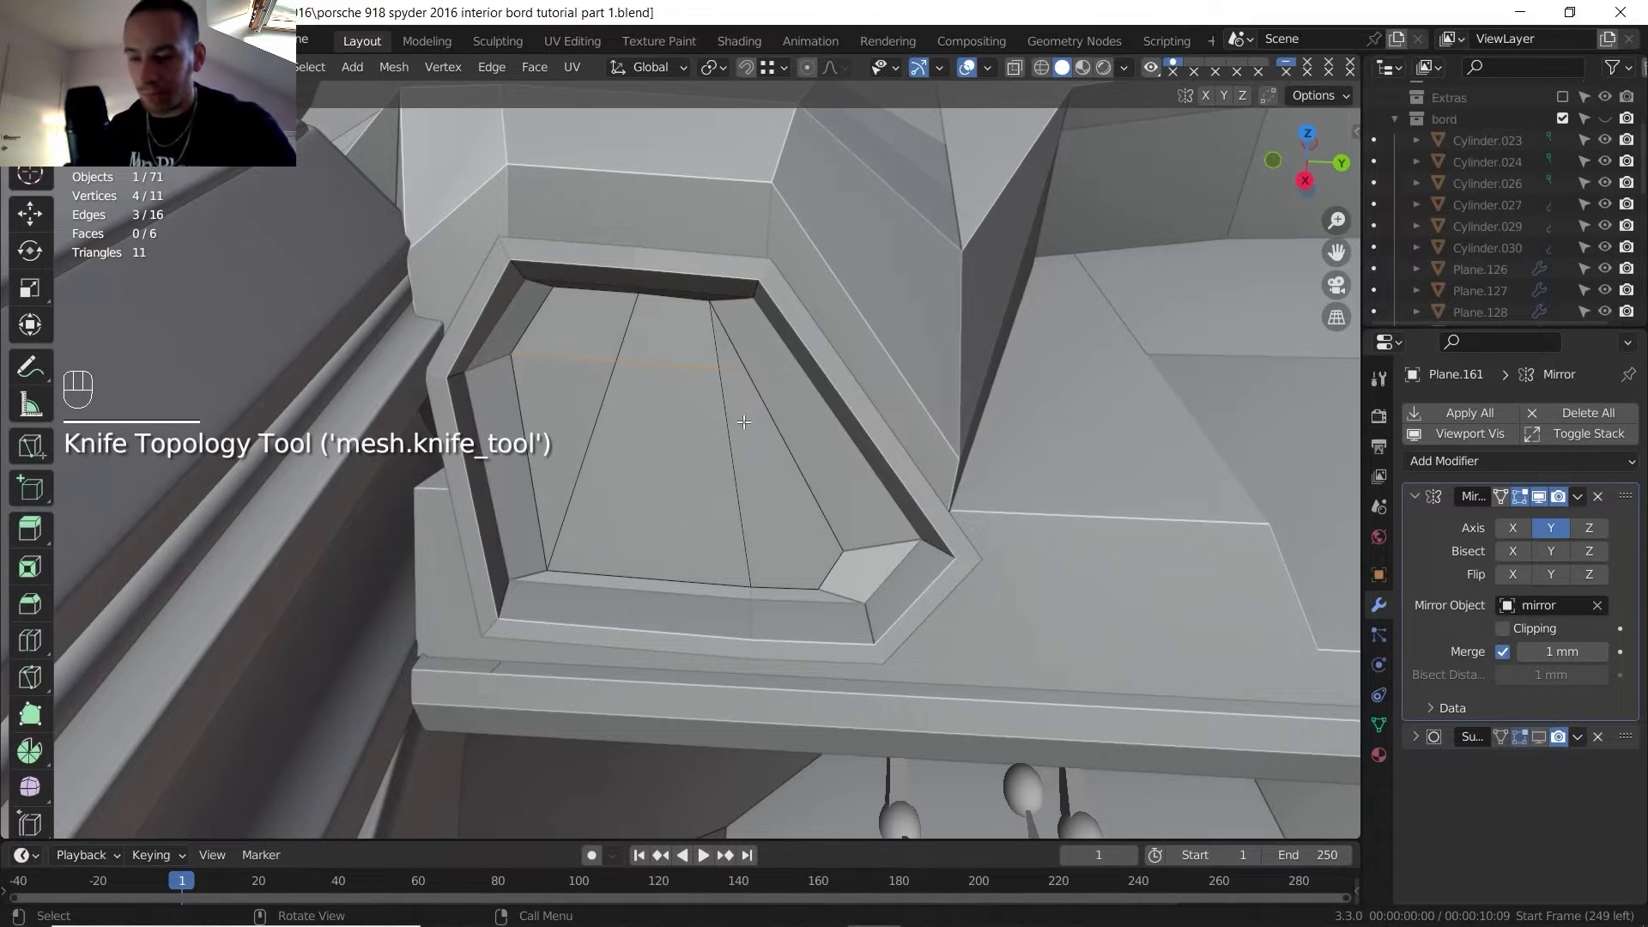
pyautogui.press('k')
pyautogui.click(842, 550)
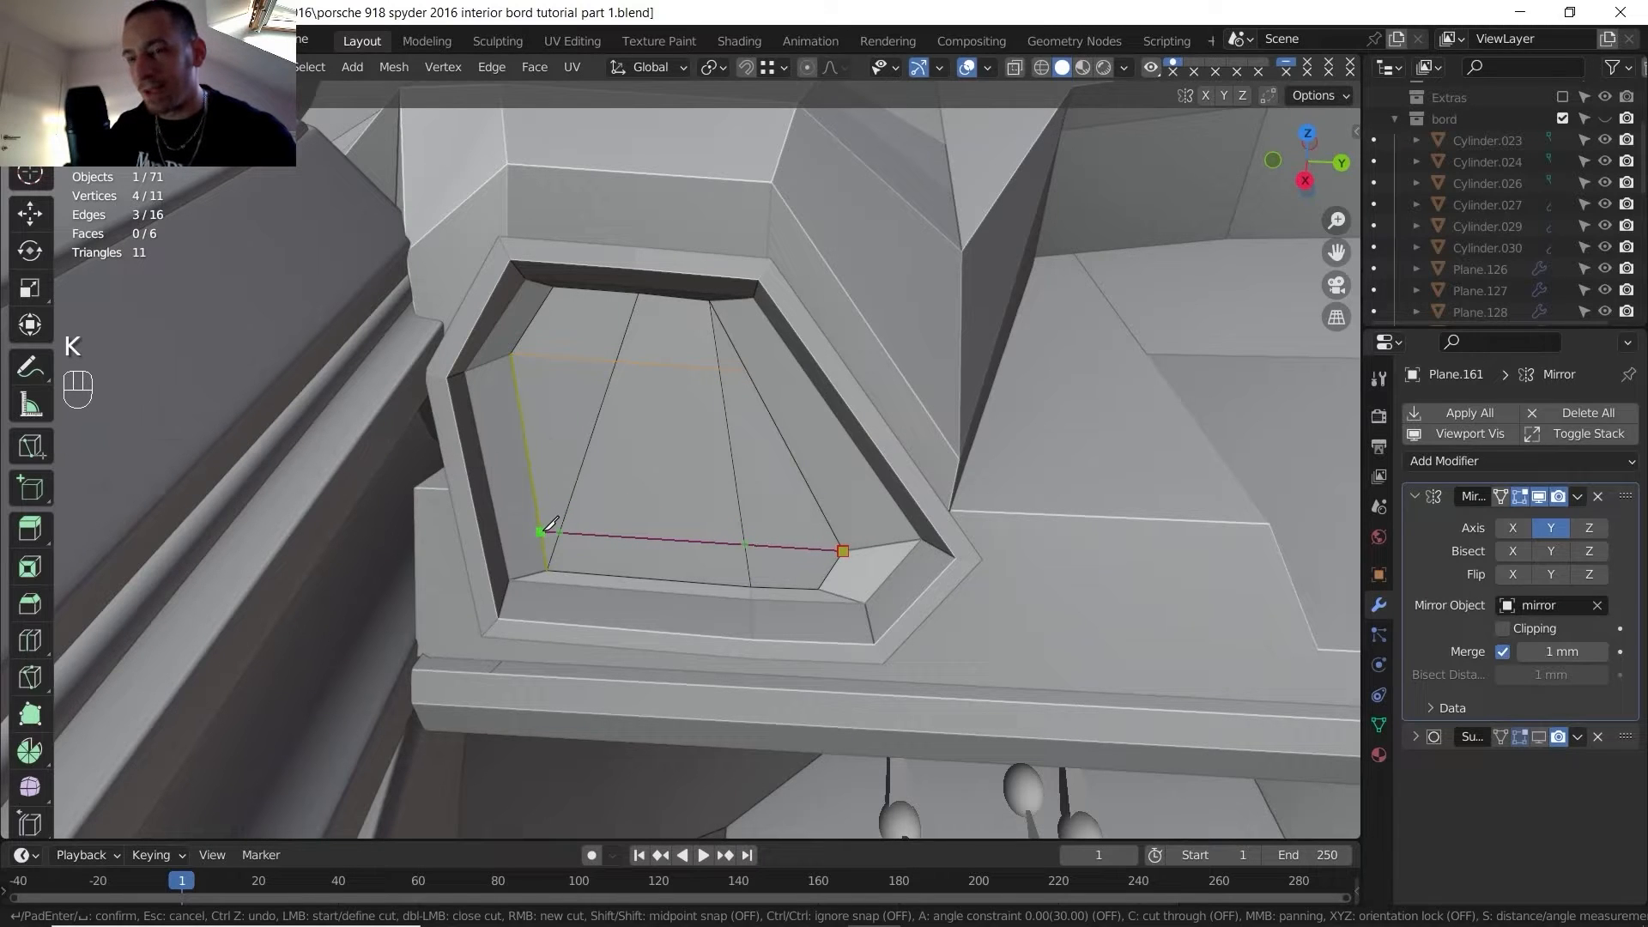
pyautogui.click(540, 531)
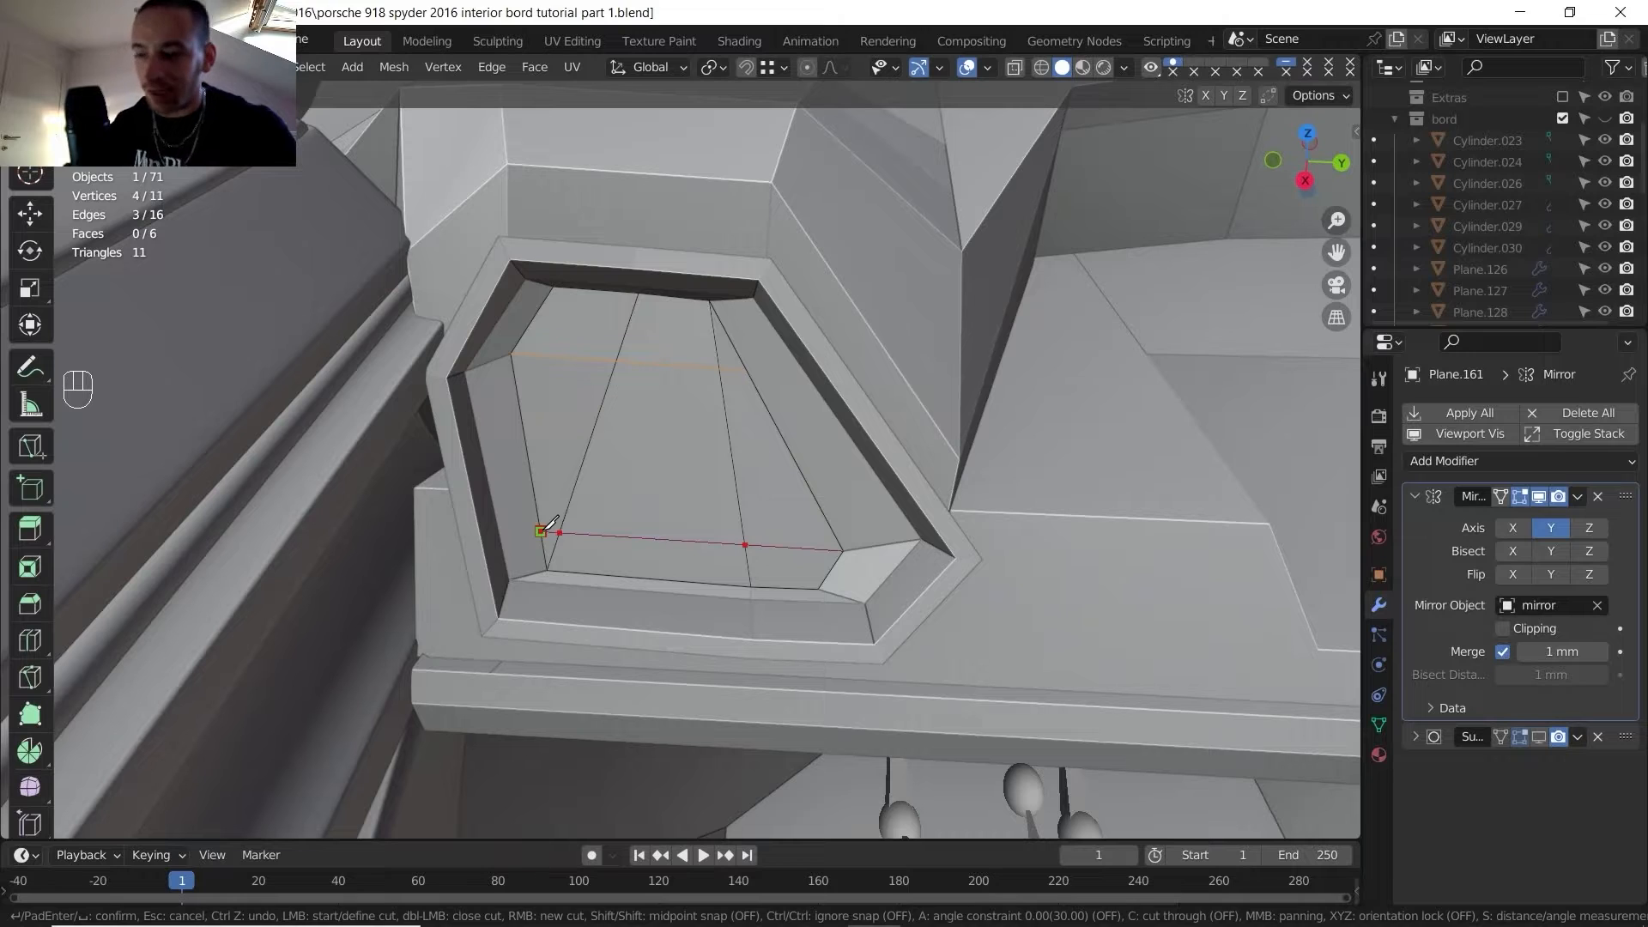
pyautogui.press('Return')
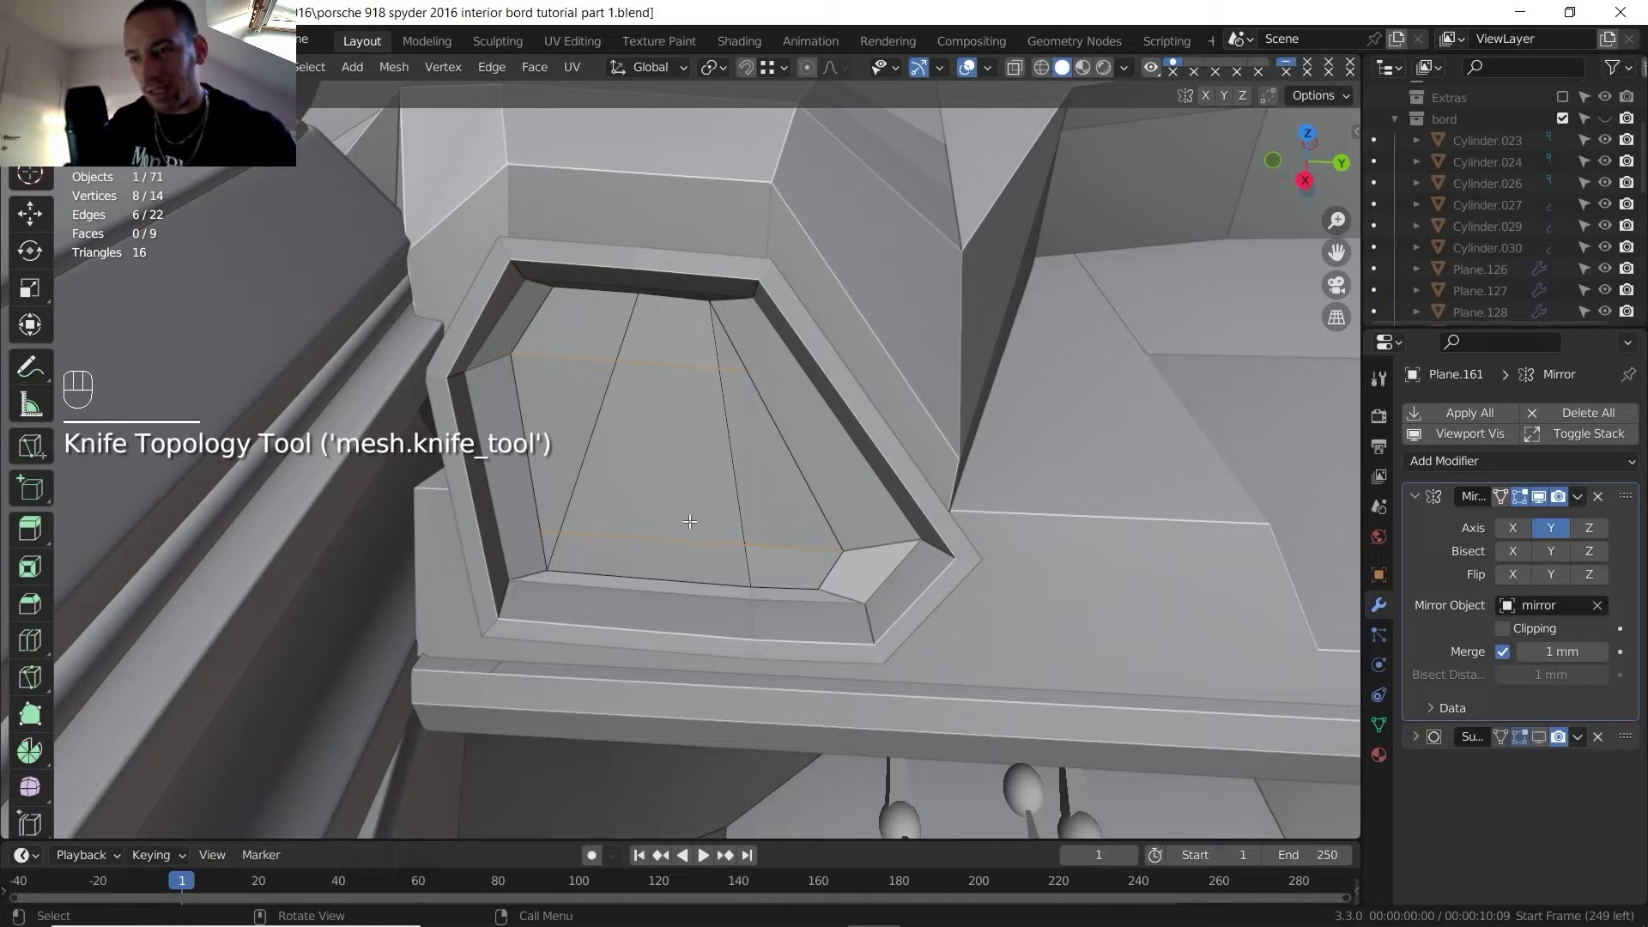
# - Slide the vertices of the back panel's upright edge nearest the slanted side along the horizontal edges until they merge with neighbouring vertices
pyautogui.press('1')
pyautogui.click(744, 543)
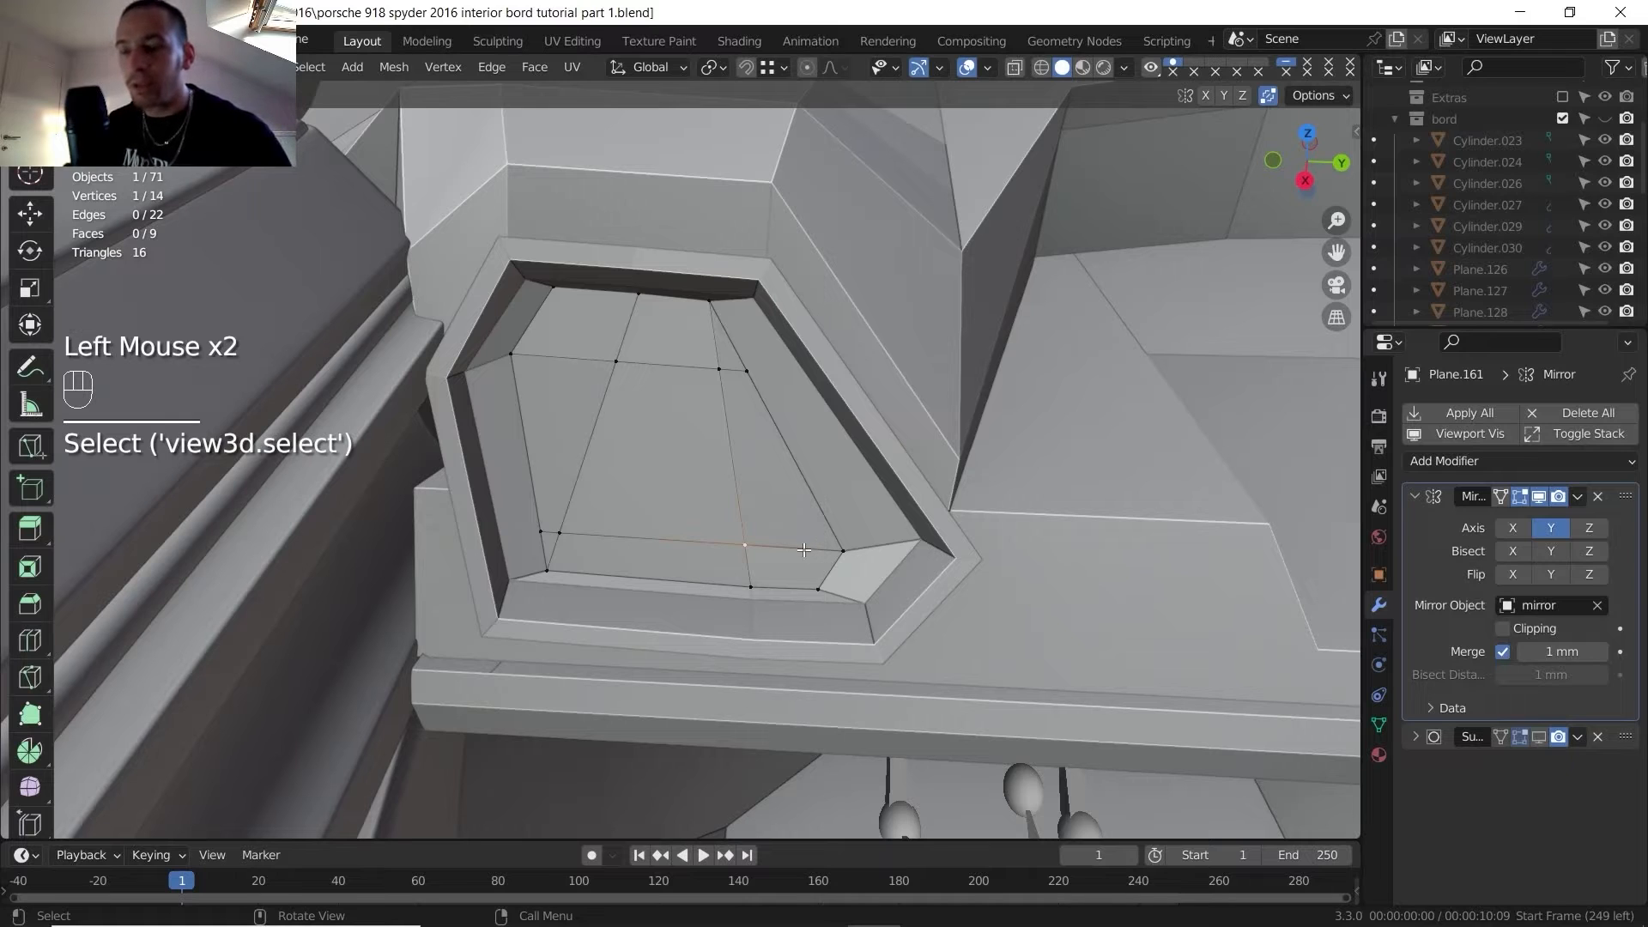
pyautogui.keyDown('shift'); pyautogui.click(751, 586); pyautogui.keyUp('shift')
pyautogui.press('g')
pyautogui.press('g')
pyautogui.click(938, 567)
pyautogui.click(721, 370)
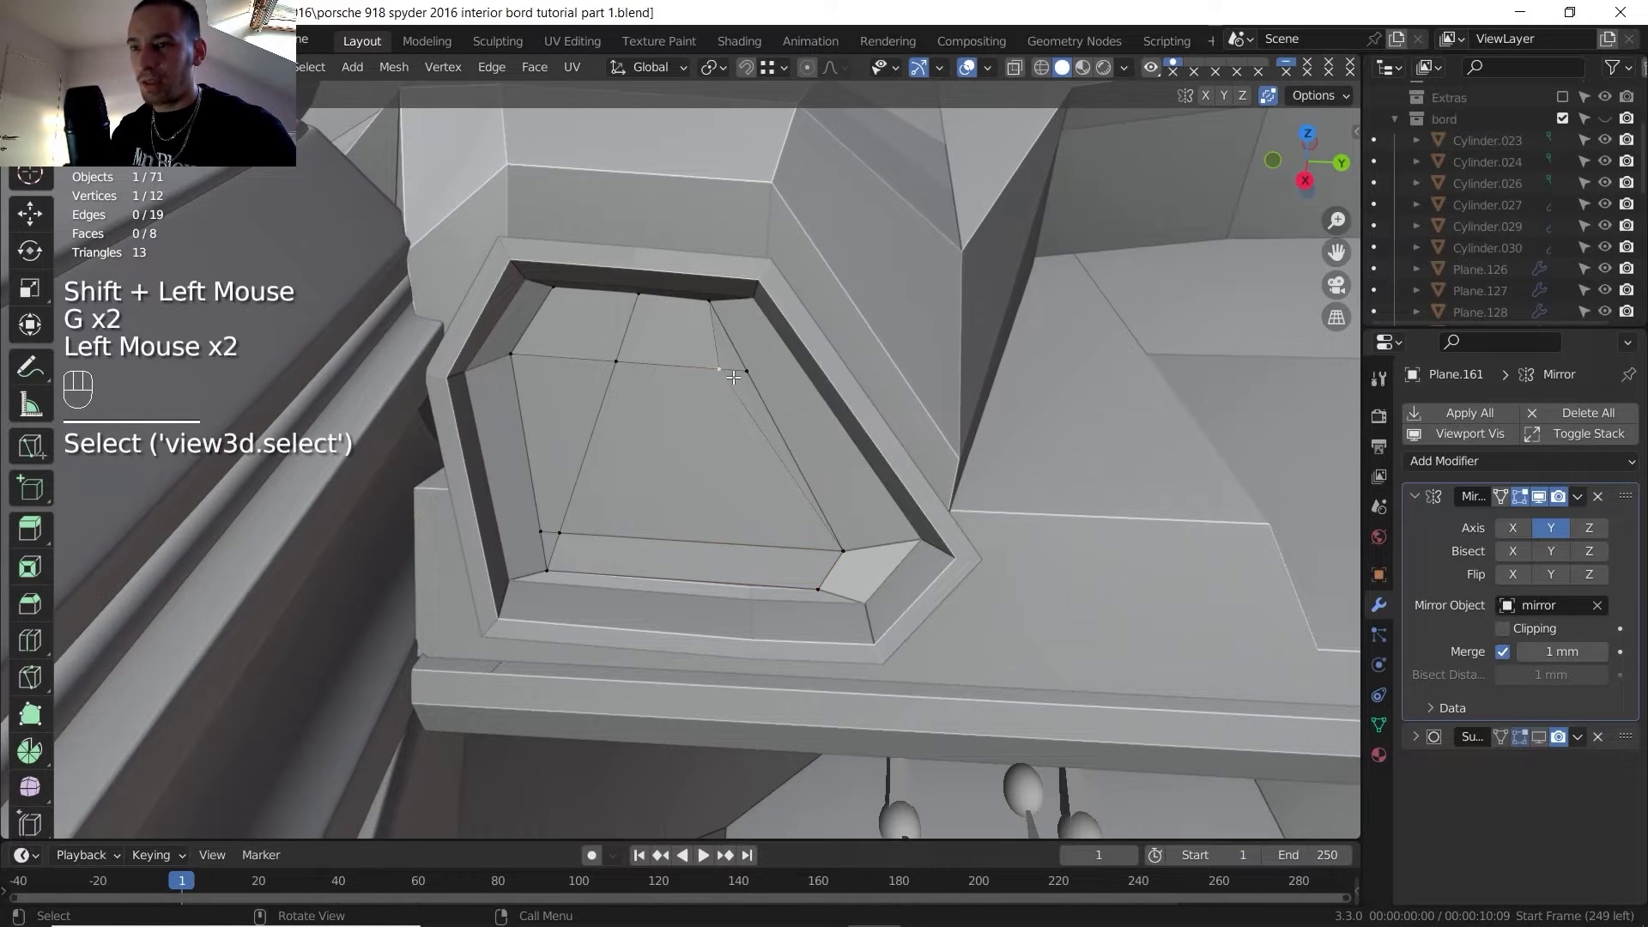
pyautogui.press('g')
pyautogui.press('g')
pyautogui.click(637, 375)
# - Edge-slide the back panel's remaining interior upright edge with factor -1.000, merging it into the straight side
pyautogui.click(604, 366)
pyautogui.keyDown('shift'); pyautogui.click(562, 528); pyautogui.keyUp('shift')
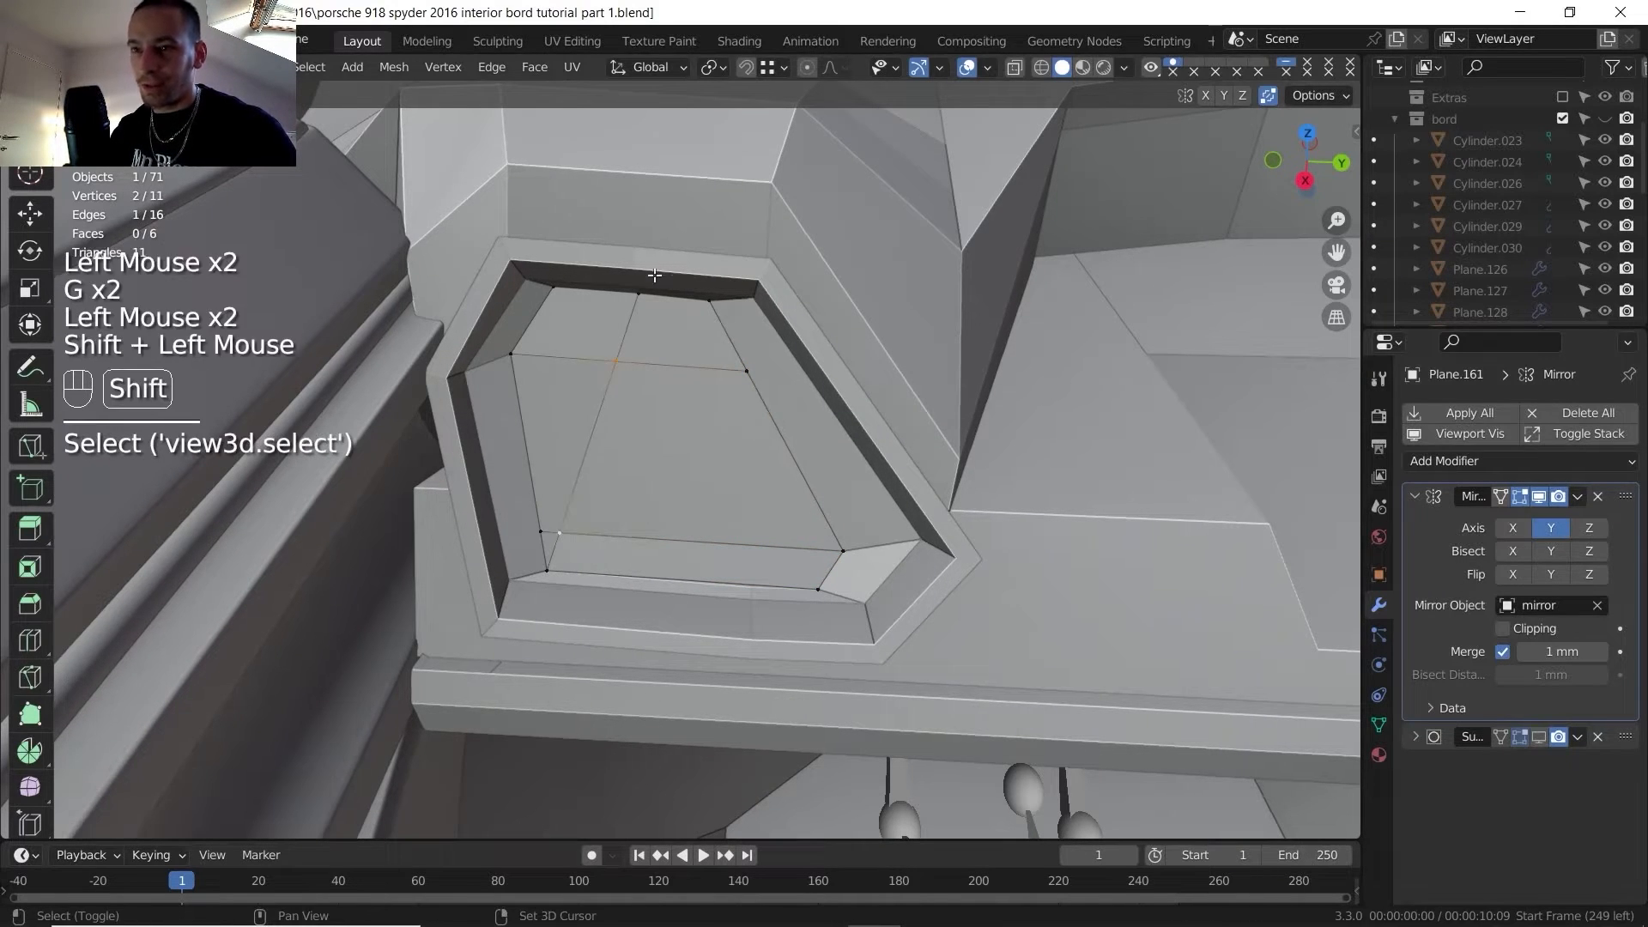
pyautogui.press('g')
pyautogui.press('g')
pyautogui.click(723, 451)
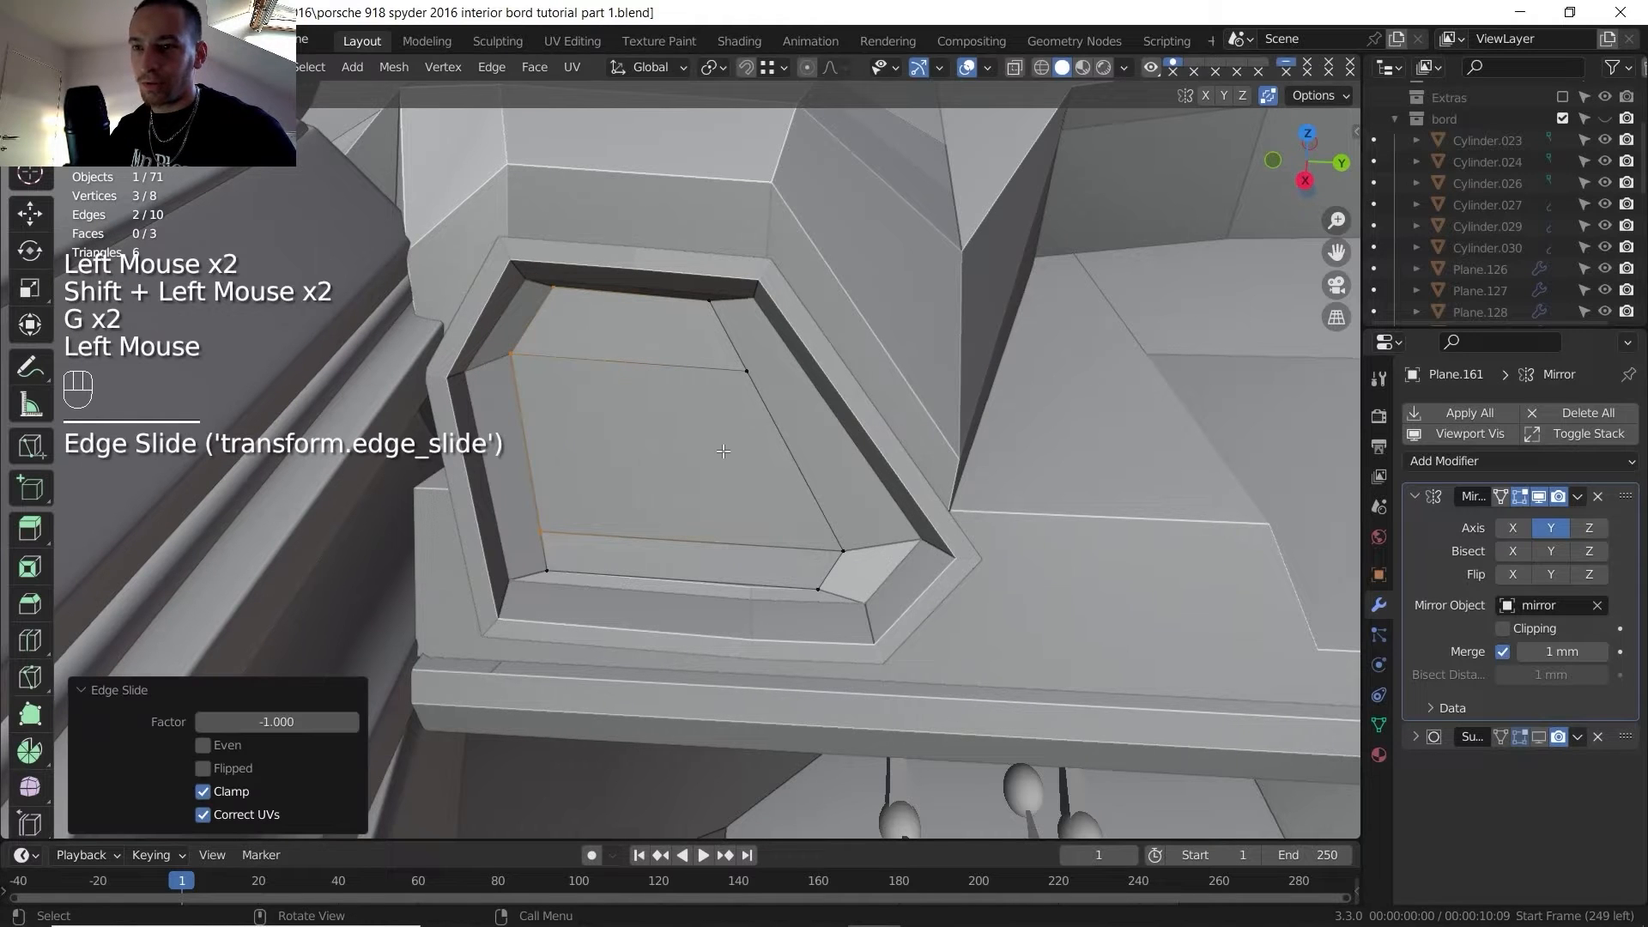
# - Extrude the outer edge loop of the vent's recessed surround along the X axis
pyautogui.moveTo(758, 399); pyautogui.dragTo(843, 565, button='middle')
pyautogui.doubleClick(843, 565)
pyautogui.press('g')
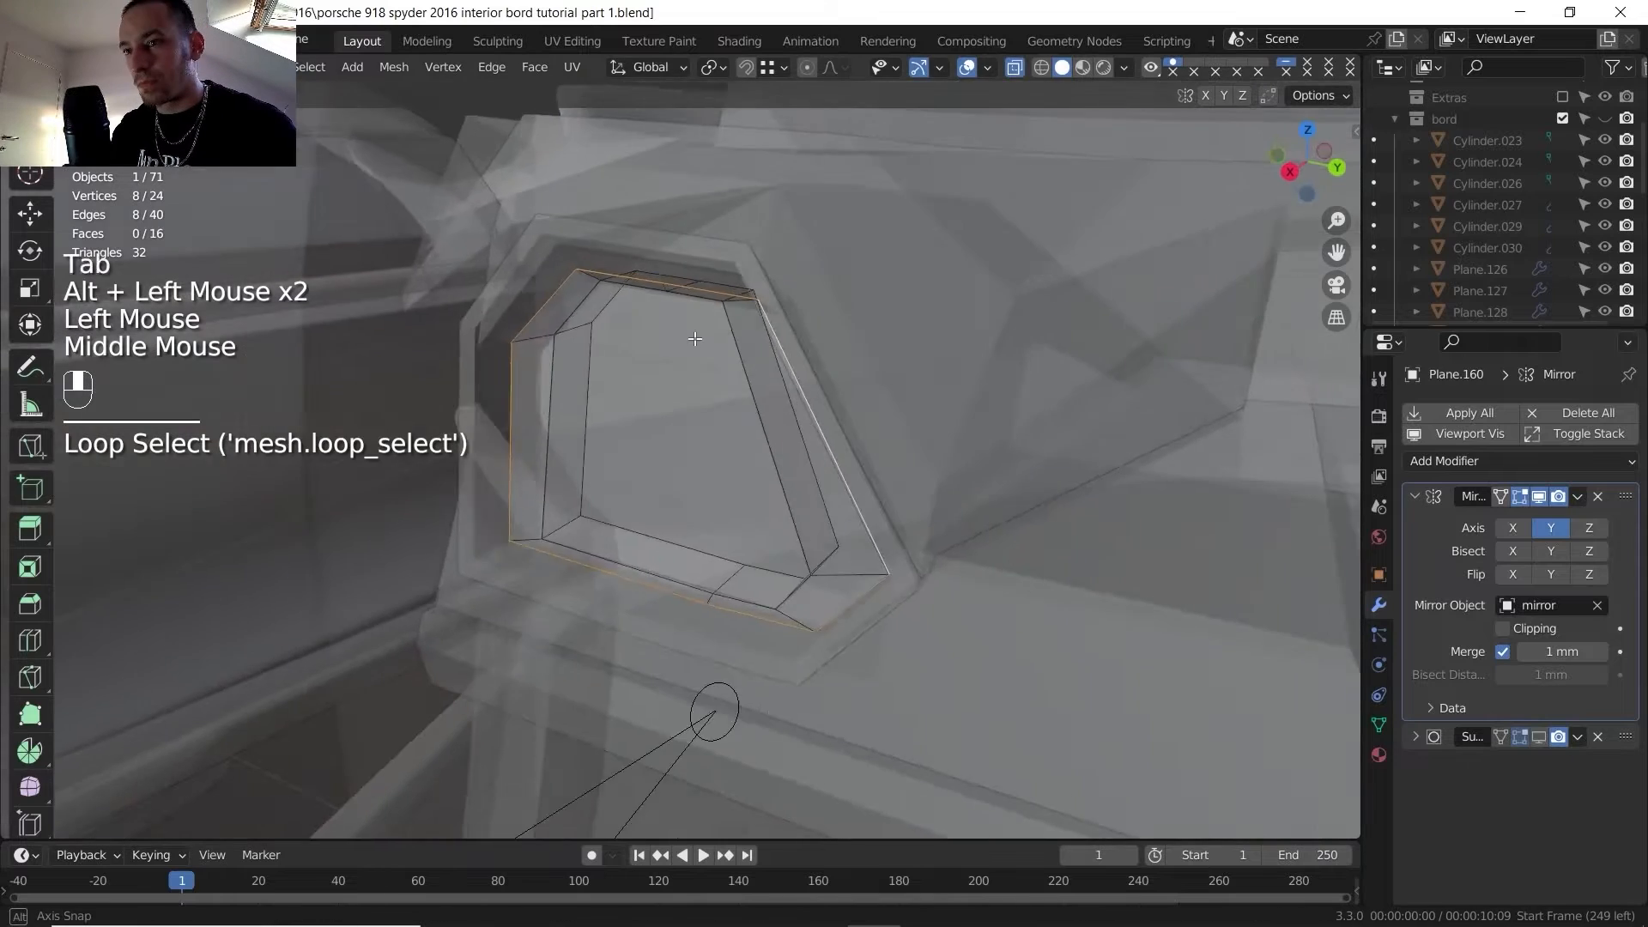
pyautogui.moveTo(652, 344); pyautogui.dragTo(698, 359, button='middle')
pyautogui.press('e')
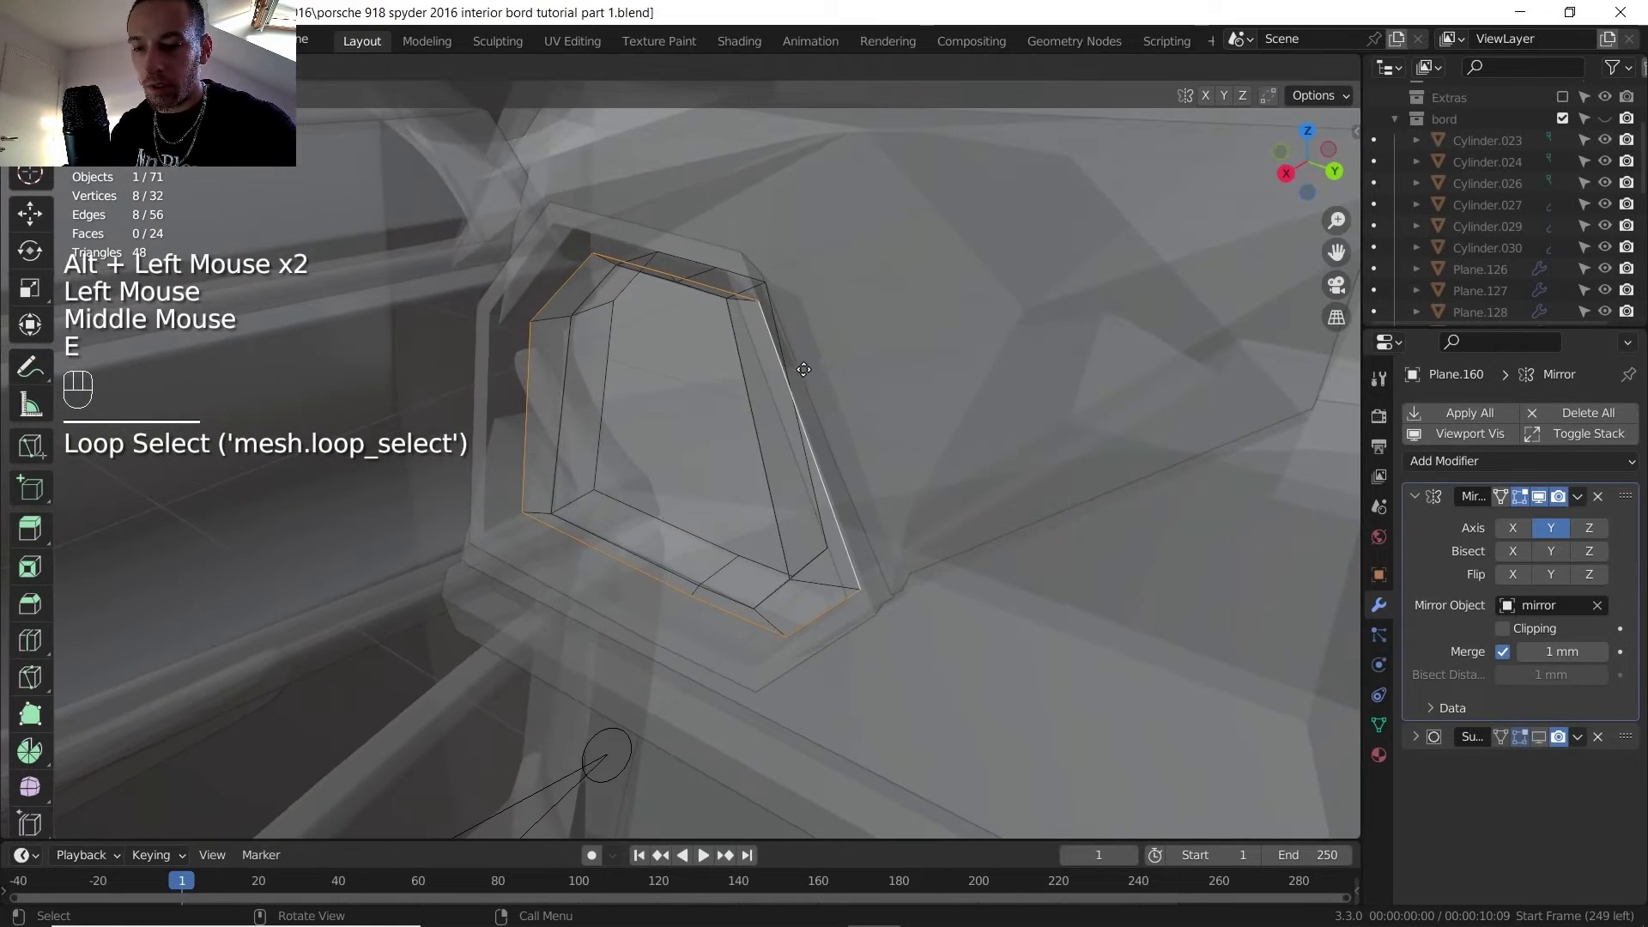
pyautogui.press('x')
pyautogui.click(882, 324)
pyautogui.press('Tab')
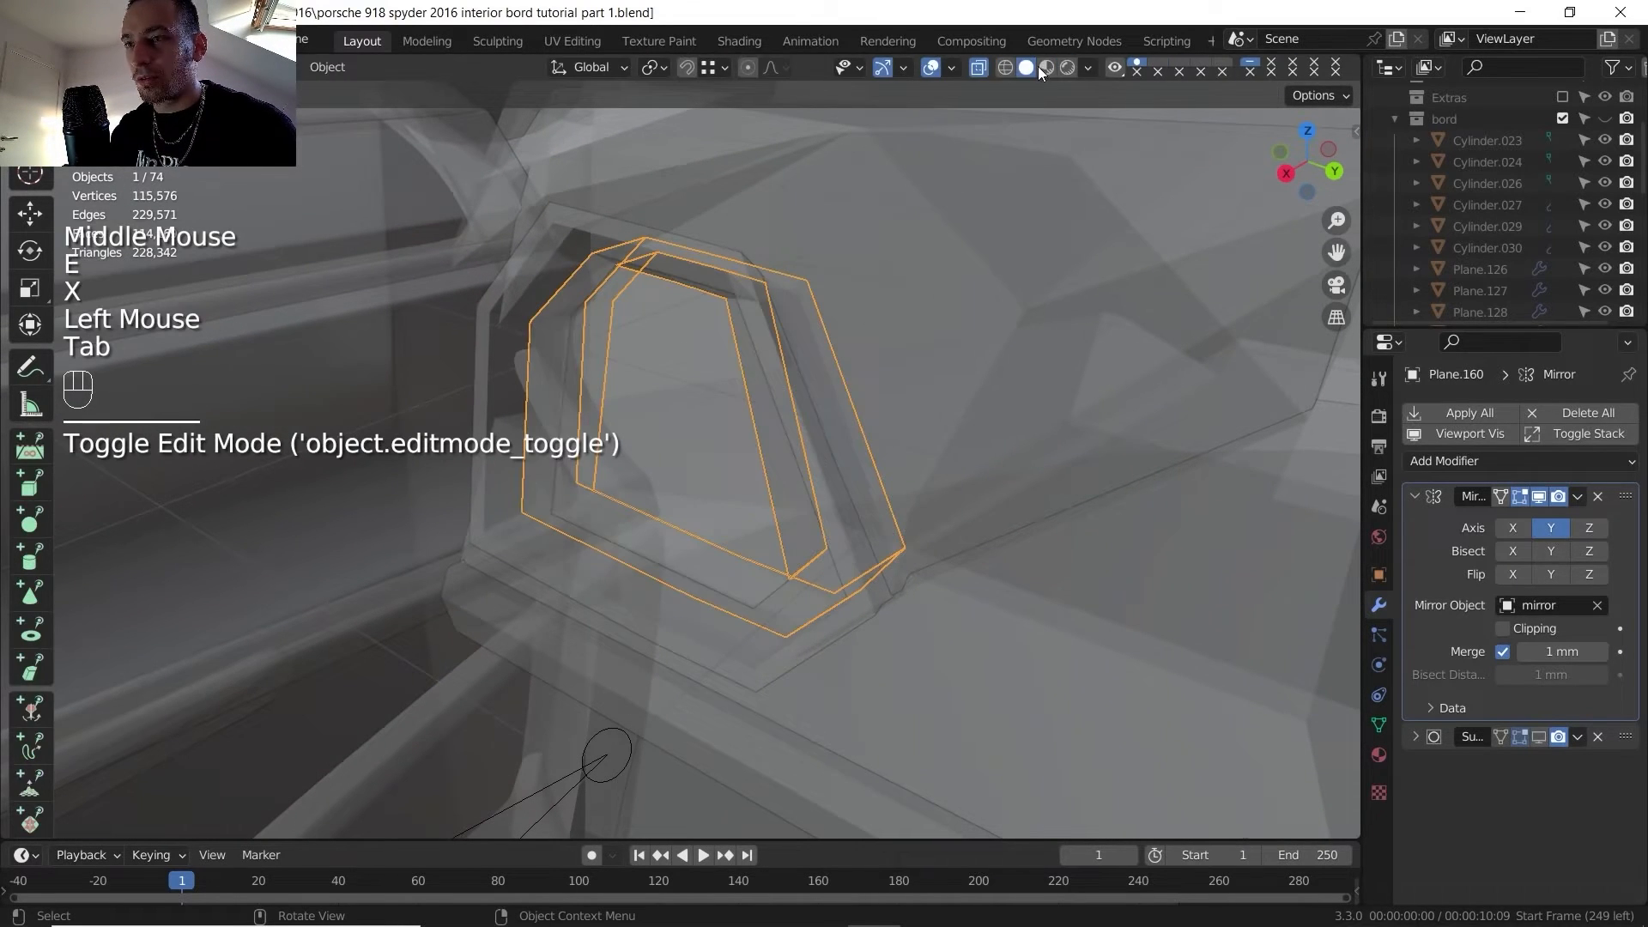
pyautogui.click(980, 68)
# - Add three evenly spaced horizontal loop cuts across the back panel's middle face and one centred cut across its upper face
pyautogui.moveTo(829, 318); pyautogui.dragTo(857, 383, button='middle')
pyautogui.click(604, 425)
pyautogui.press('Tab')
pyautogui.moveTo(604, 426); pyautogui.dragTo(652, 453, button='middle')
pyautogui.scroll(2, 657, 512)
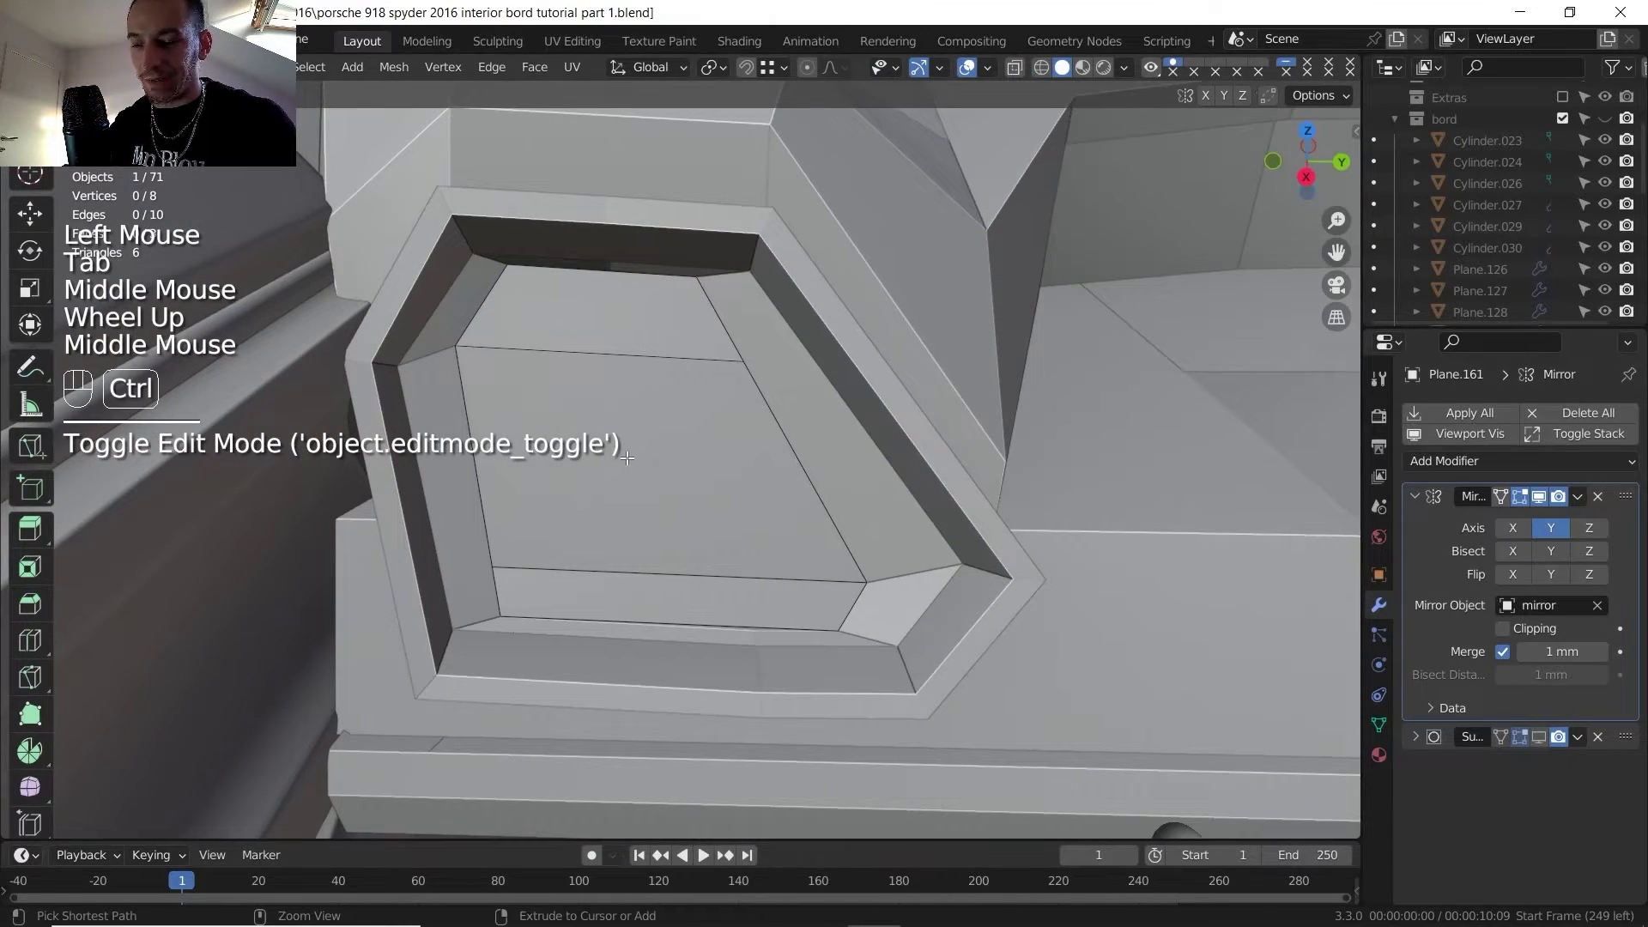
pyautogui.hotkey('ctrl', 'r')
pyautogui.click(479, 442)
pyautogui.rightClick(482, 436)
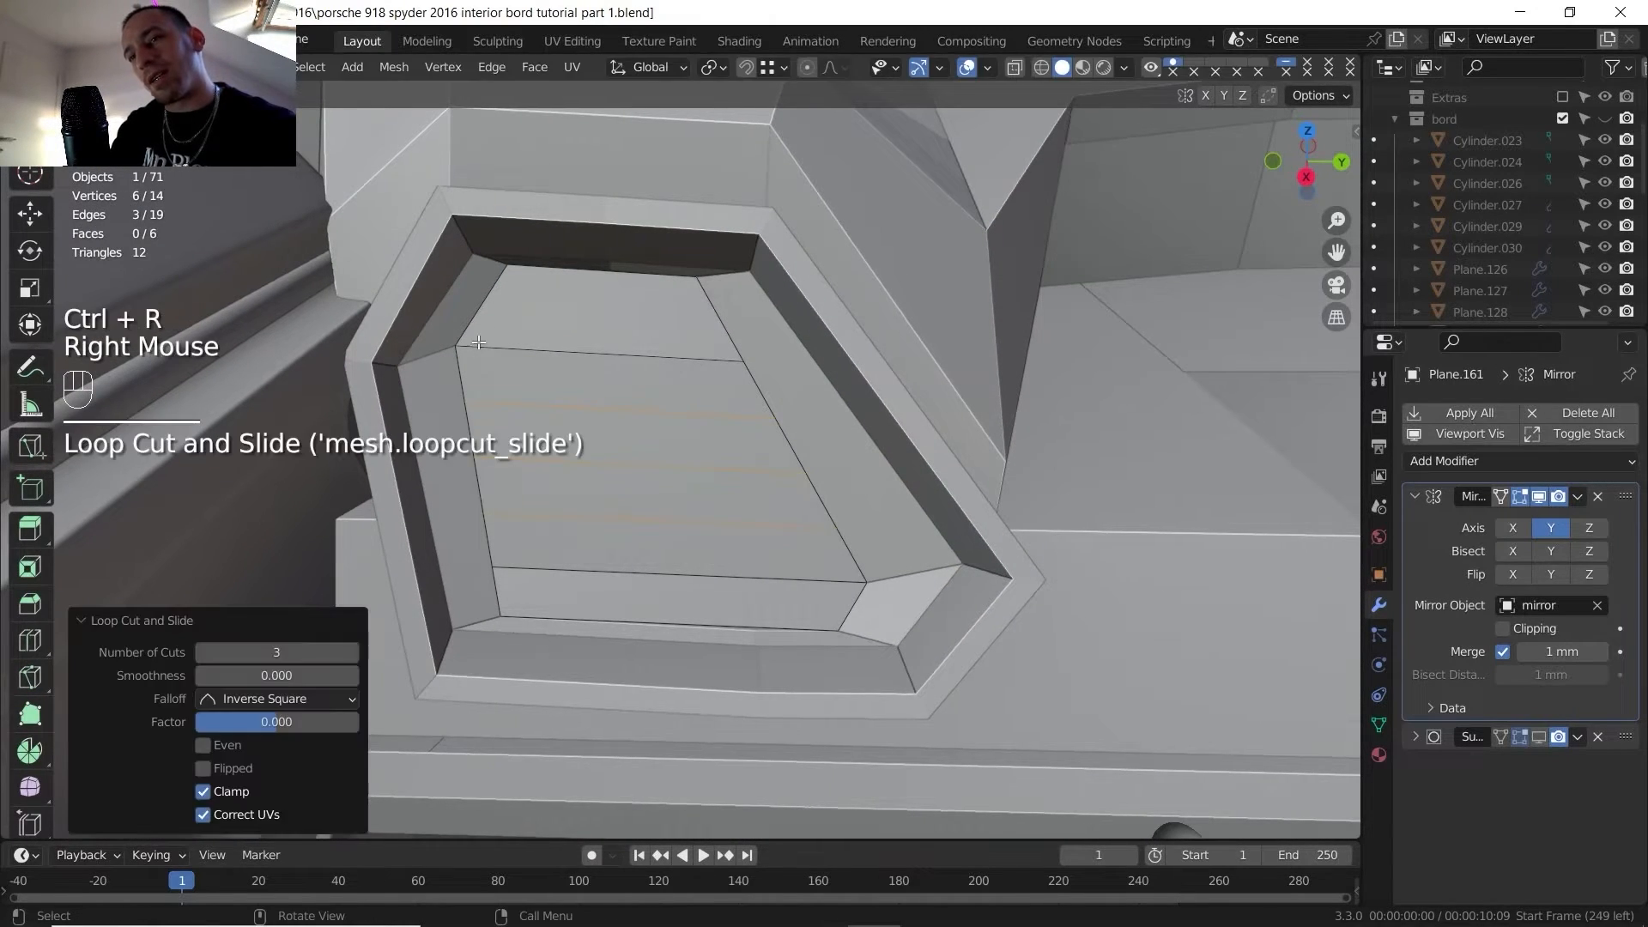
pyautogui.hotkey('ctrl', 'r')
pyautogui.click(483, 328)
pyautogui.rightClick(485, 323)
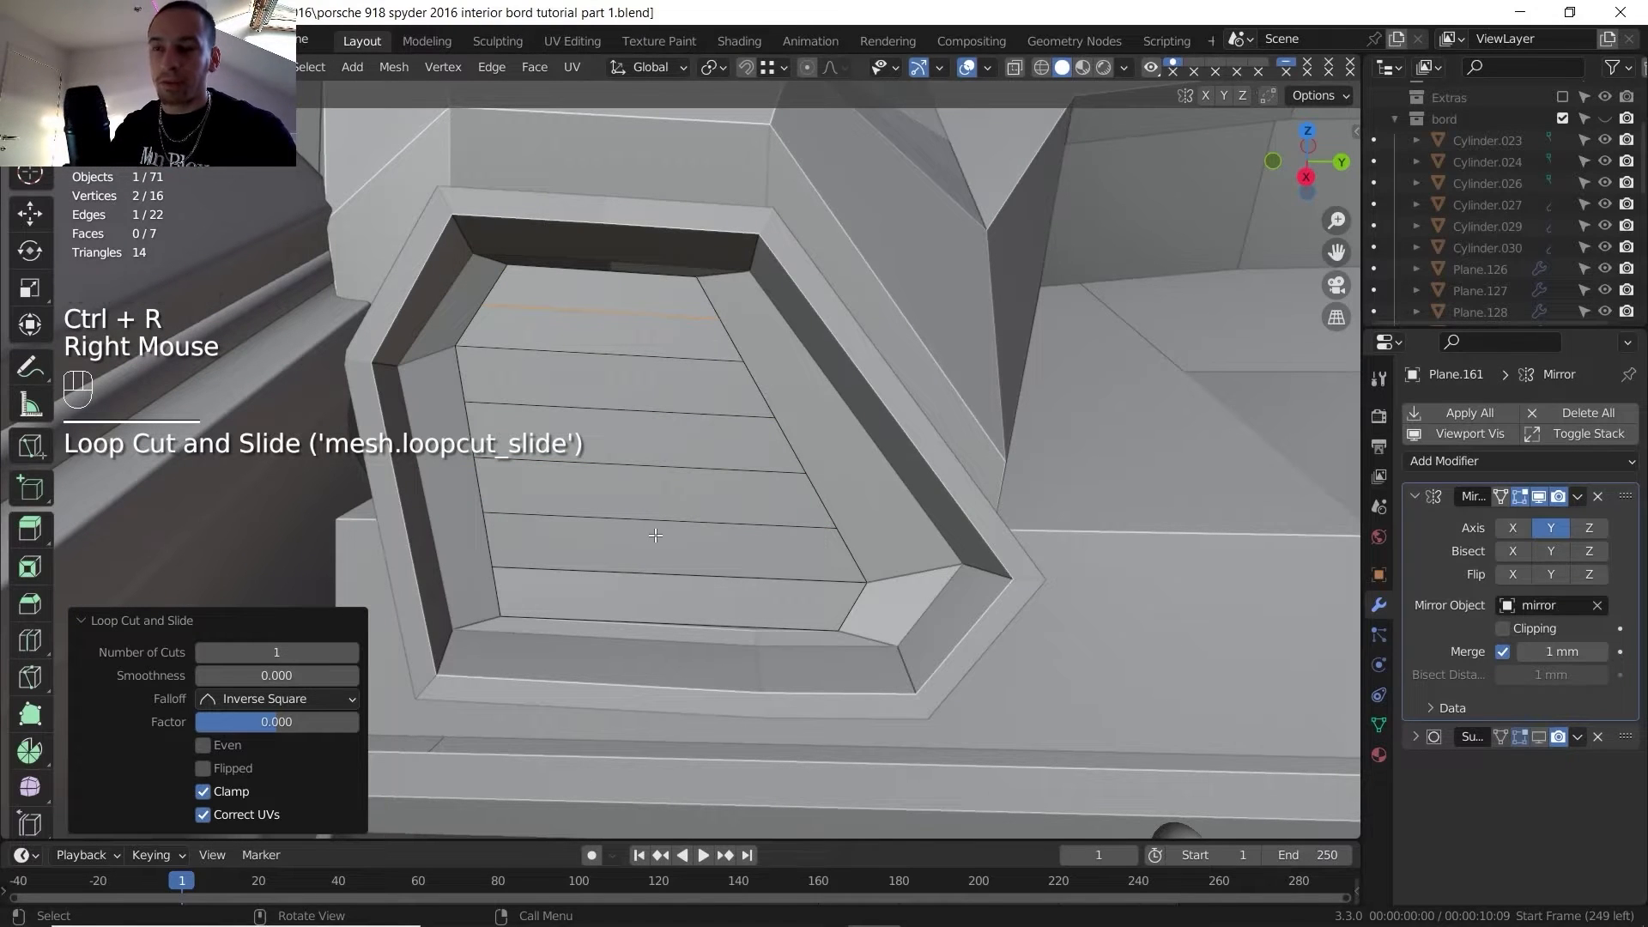
# - Select the six horizontal edges across the back panel and bevel them about 1.11 mm wide with 1 segment
pyautogui.click(634, 574)
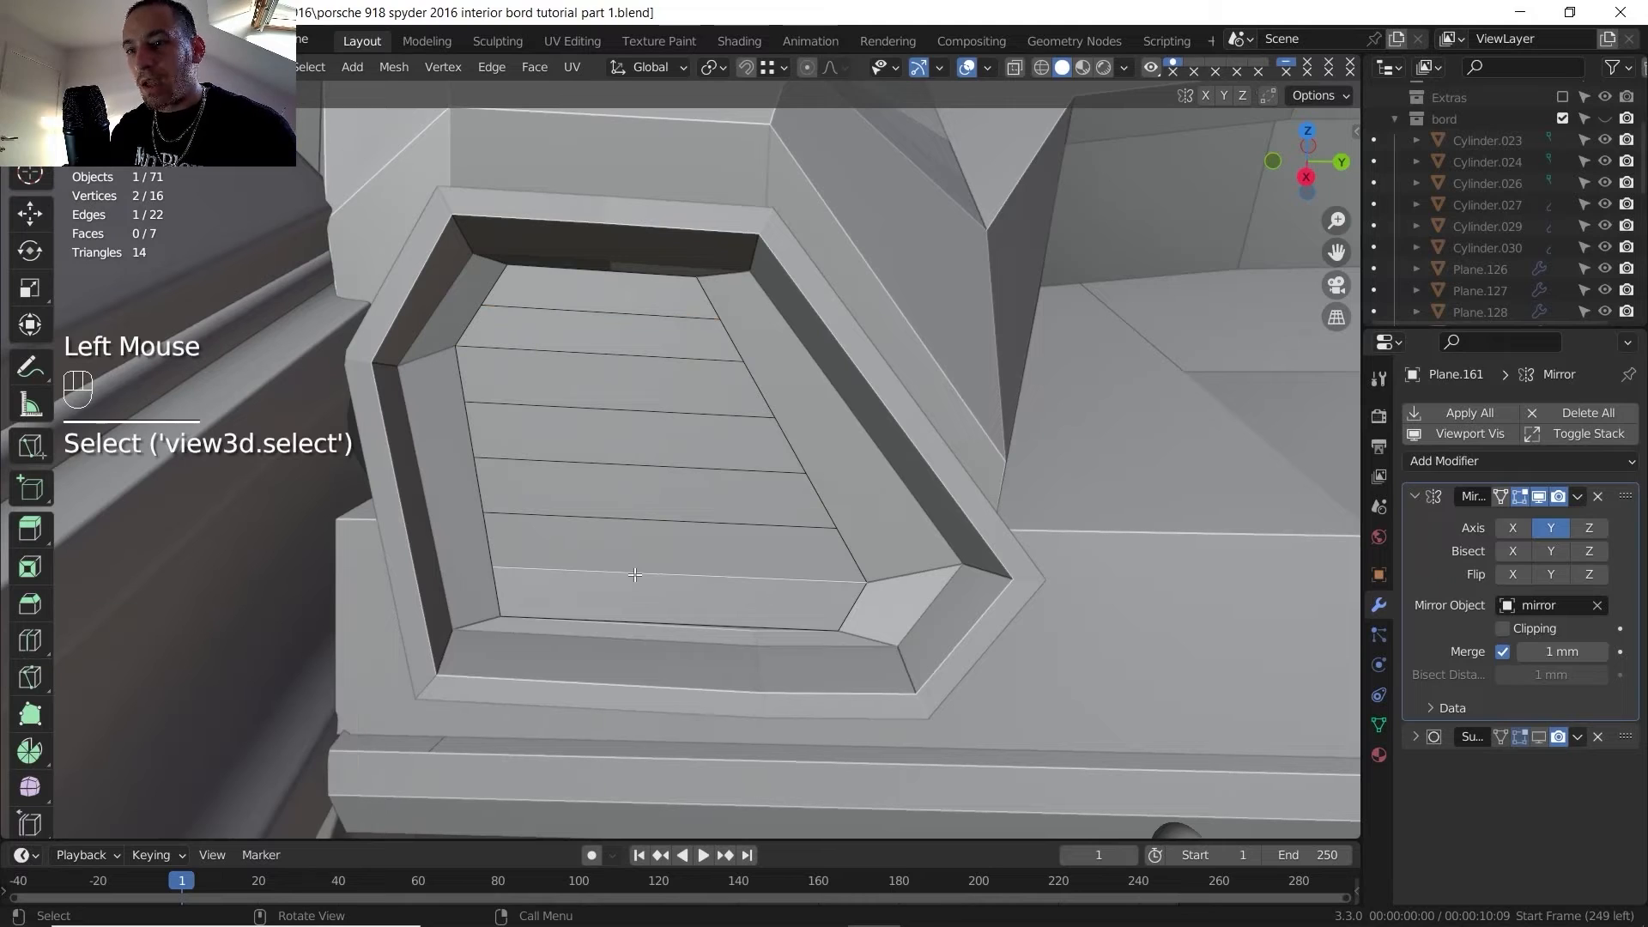
pyautogui.keyDown('alt'); pyautogui.keyDown('shift'); pyautogui.click(644, 523); pyautogui.keyUp('shift'); pyautogui.keyUp('alt')
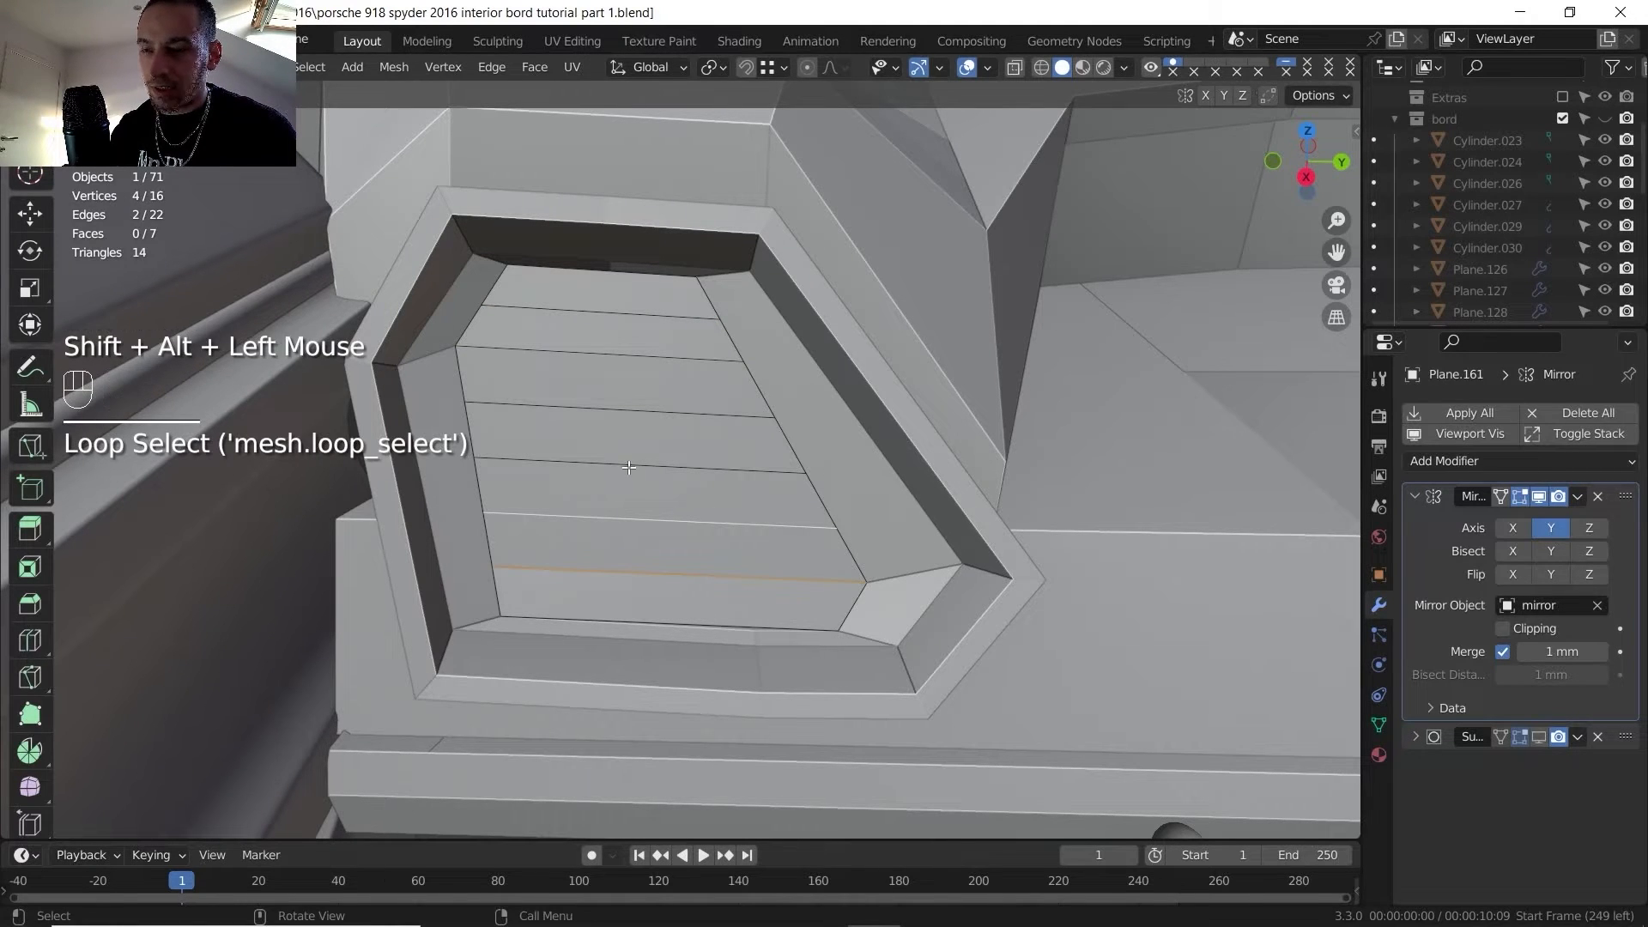
pyautogui.keyDown('shift'); pyautogui.click(628, 465); pyautogui.keyUp('shift')
pyautogui.keyDown('shift'); pyautogui.click(618, 410); pyautogui.keyUp('shift')
pyautogui.keyDown('shift'); pyautogui.click(600, 353); pyautogui.keyUp('shift')
pyautogui.keyDown('shift'); pyautogui.click(601, 312); pyautogui.keyUp('shift')
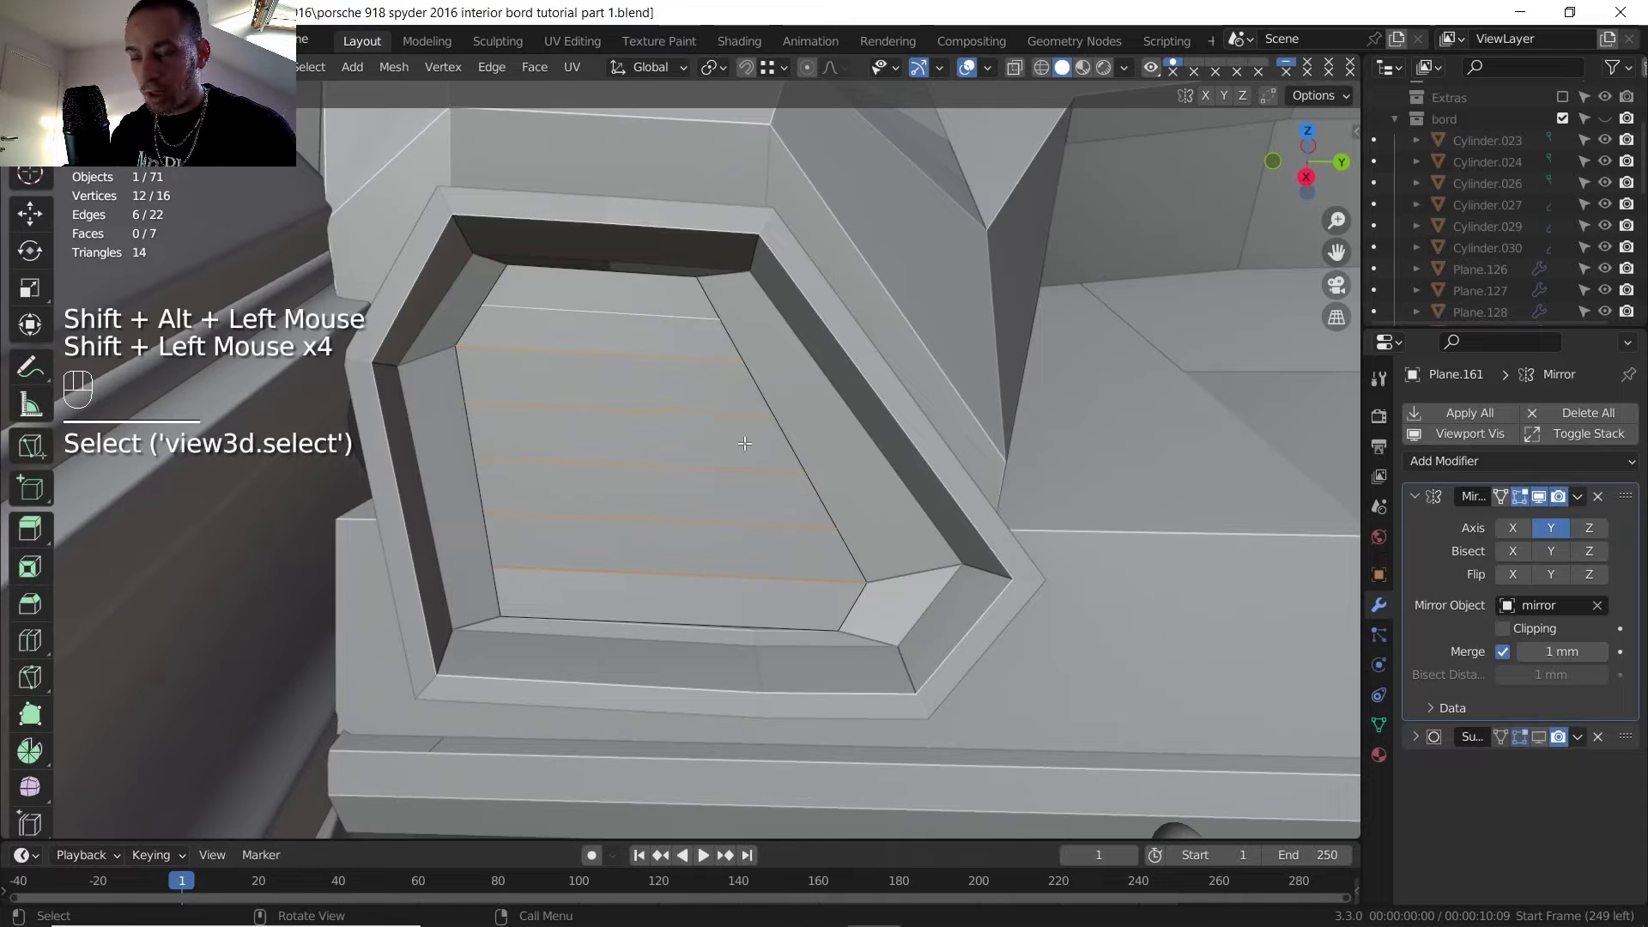
pyautogui.hotkey('ctrl', 'b')
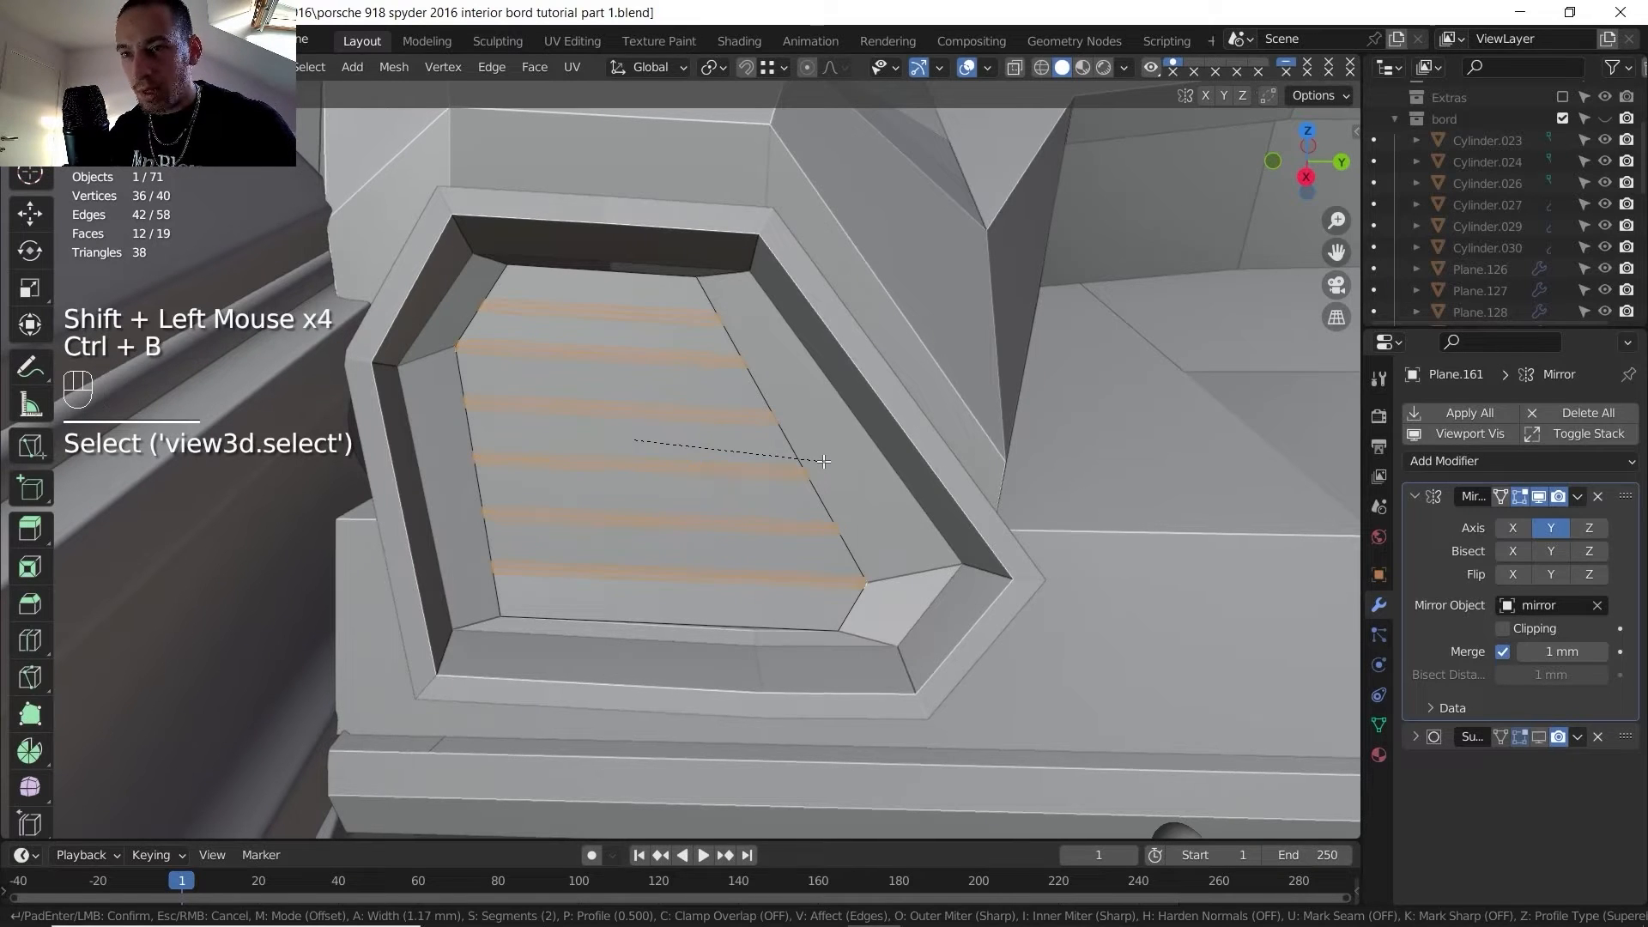
pyautogui.scroll(-3, 823, 462)
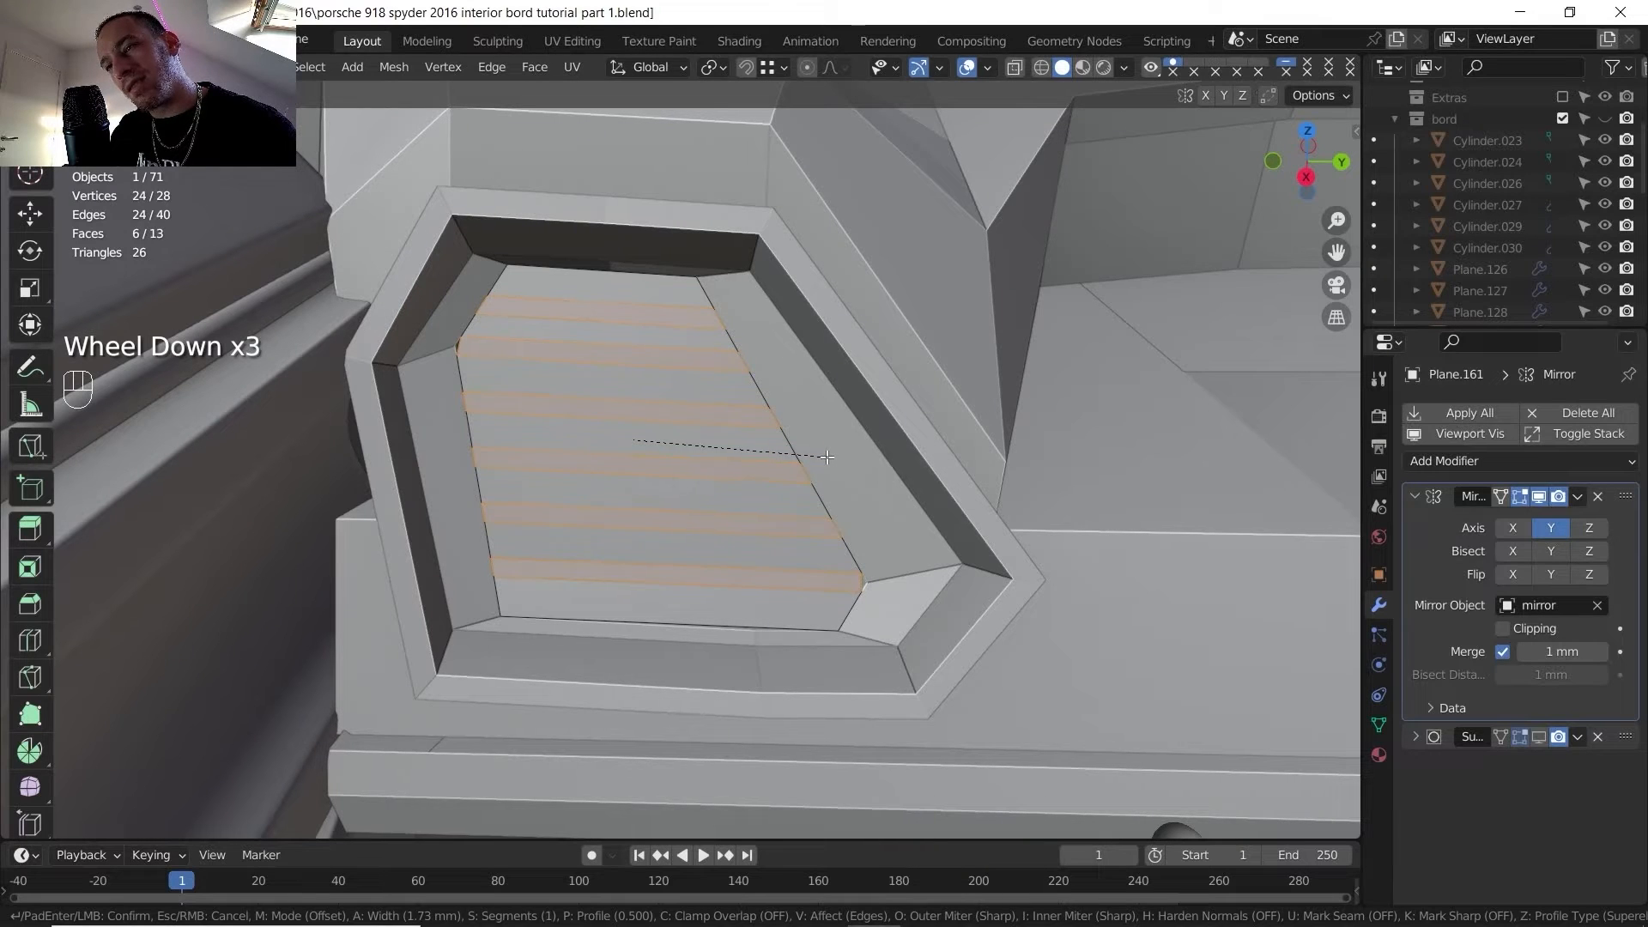
pyautogui.click(820, 455)
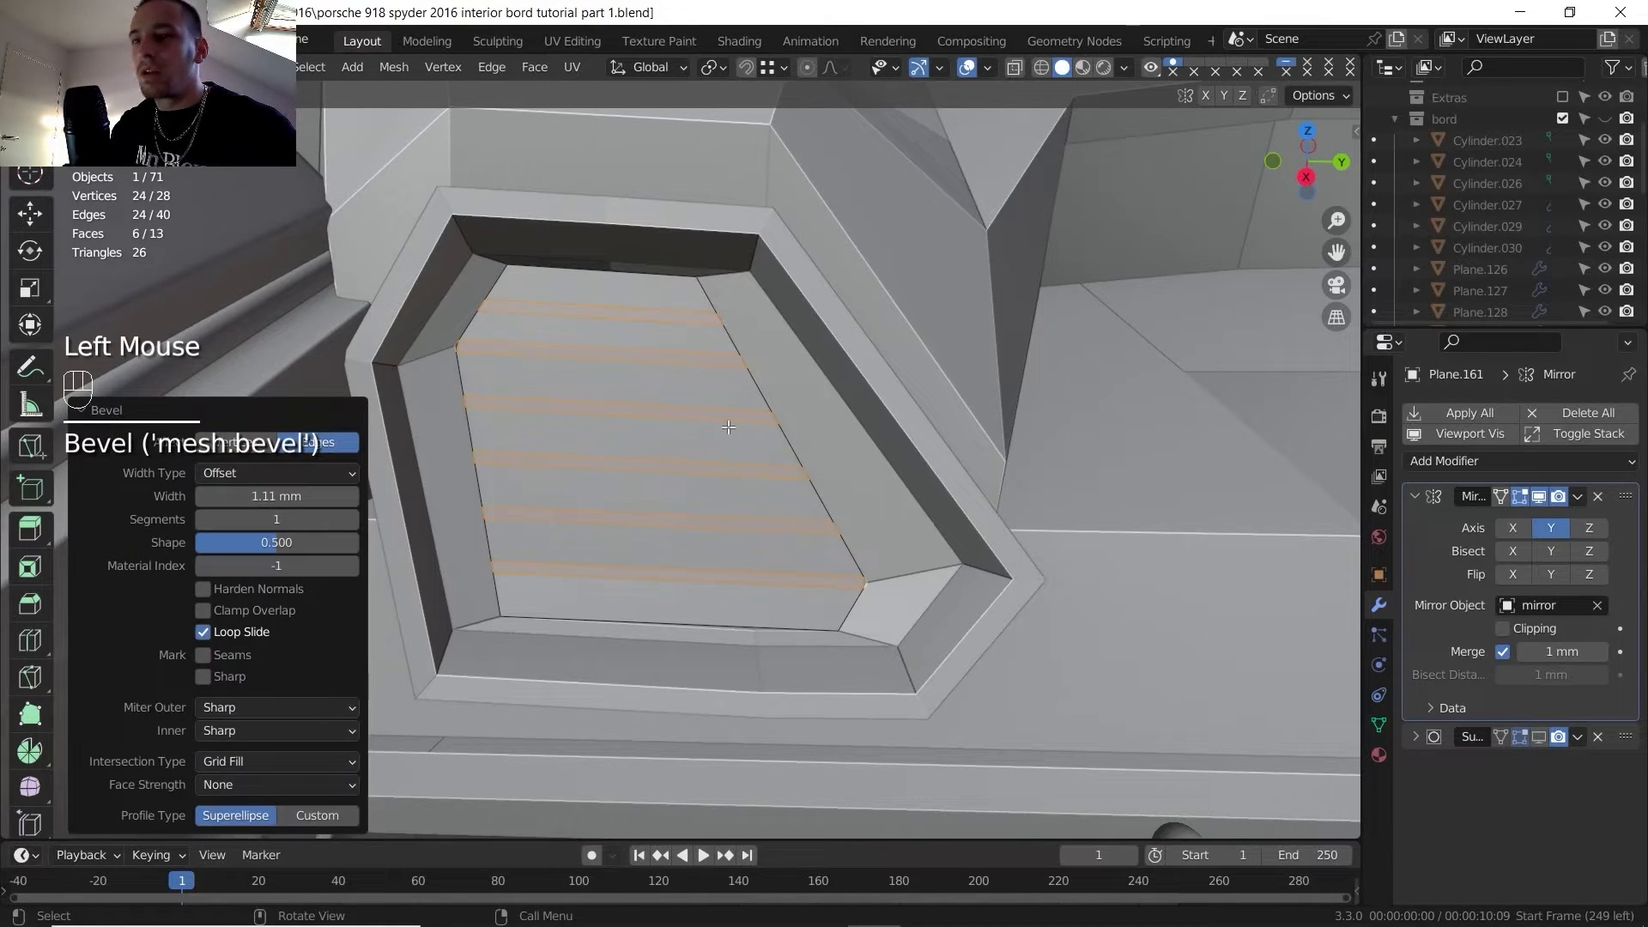
# - Delete the seven wide faces of the vent's back panel, keeping only the six narrow horizontal strips
pyautogui.click(311, 67)
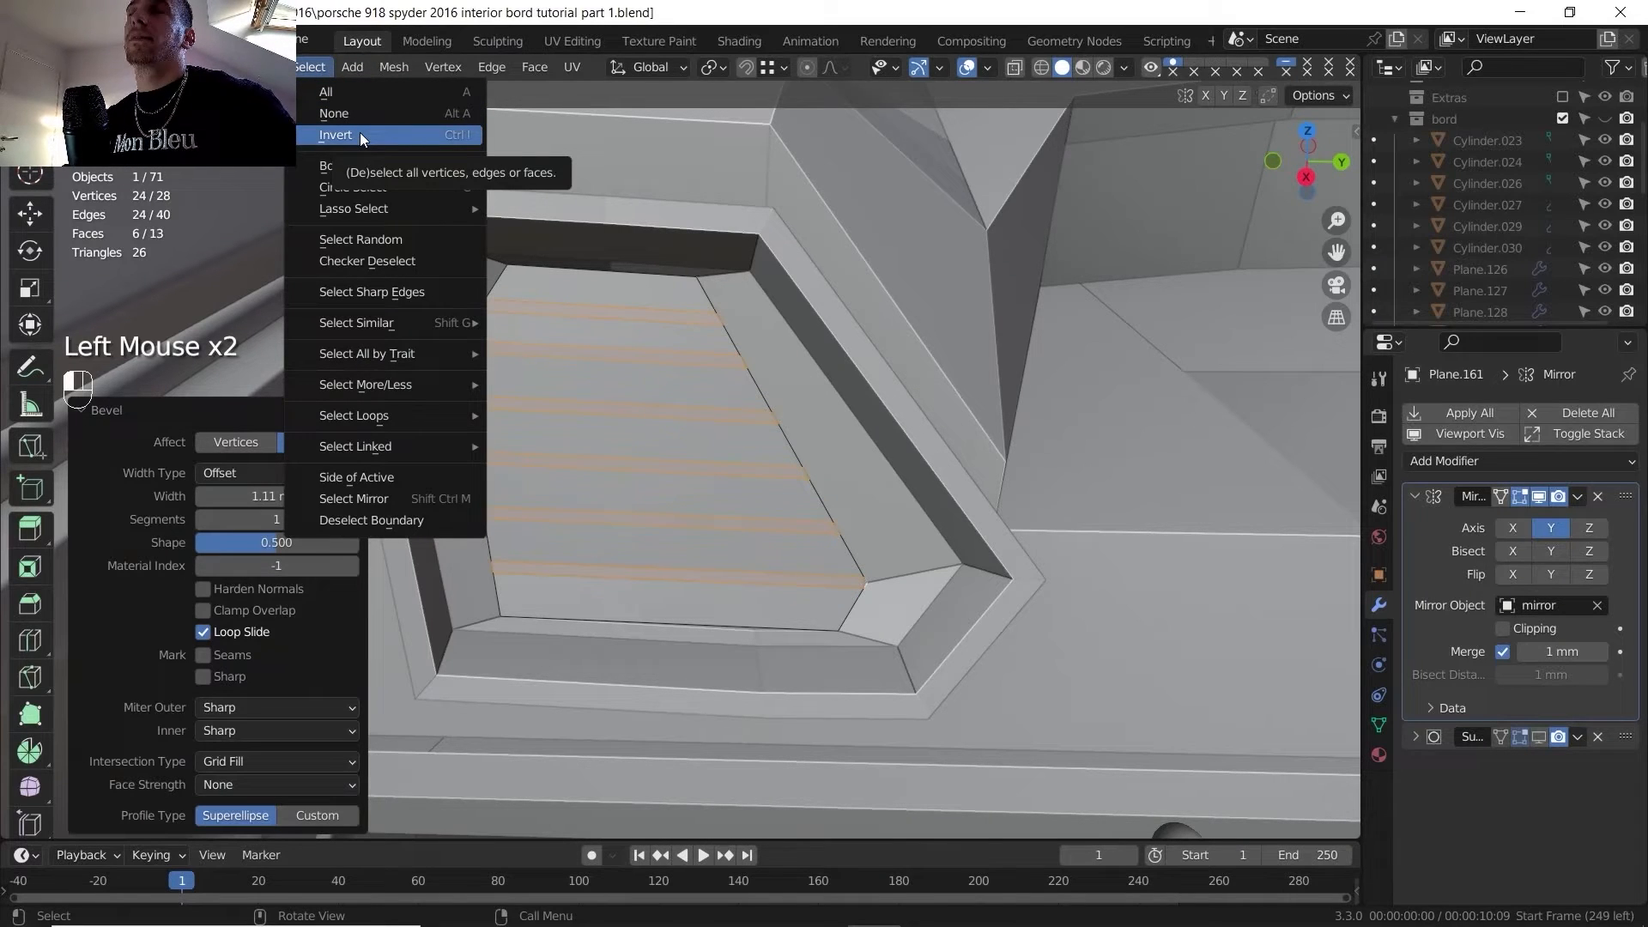
pyautogui.click(359, 135)
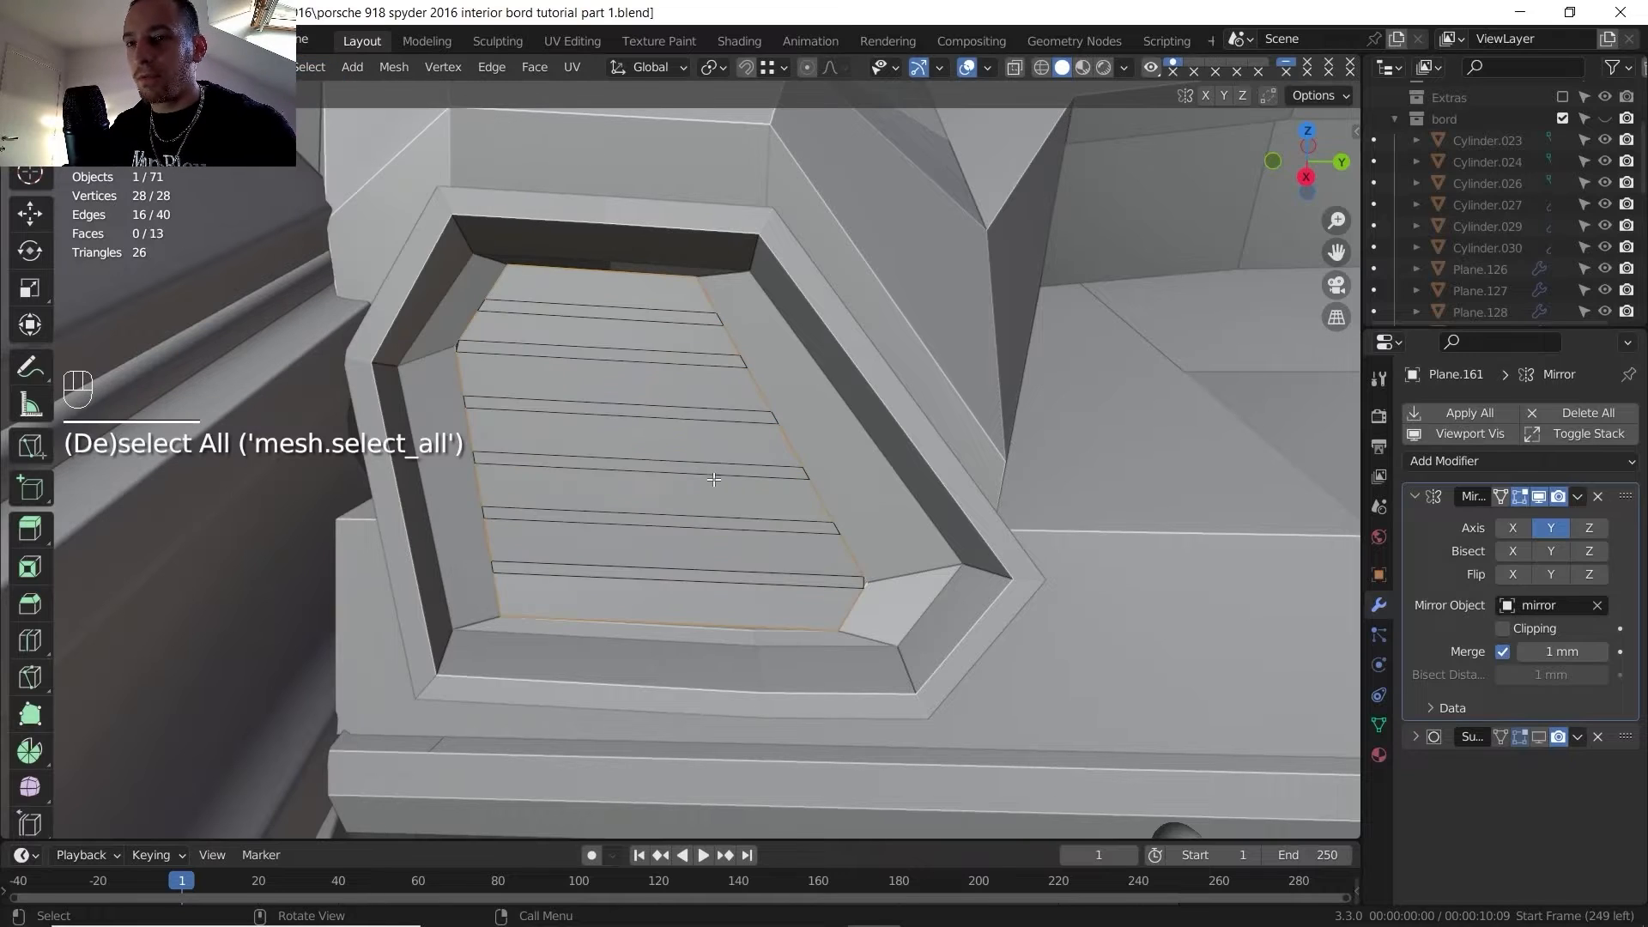
pyautogui.click(608, 319)
pyautogui.keyDown('shift'); pyautogui.click(601, 333); pyautogui.keyUp('shift')
pyautogui.keyDown('shift'); pyautogui.click(592, 382); pyautogui.keyUp('shift')
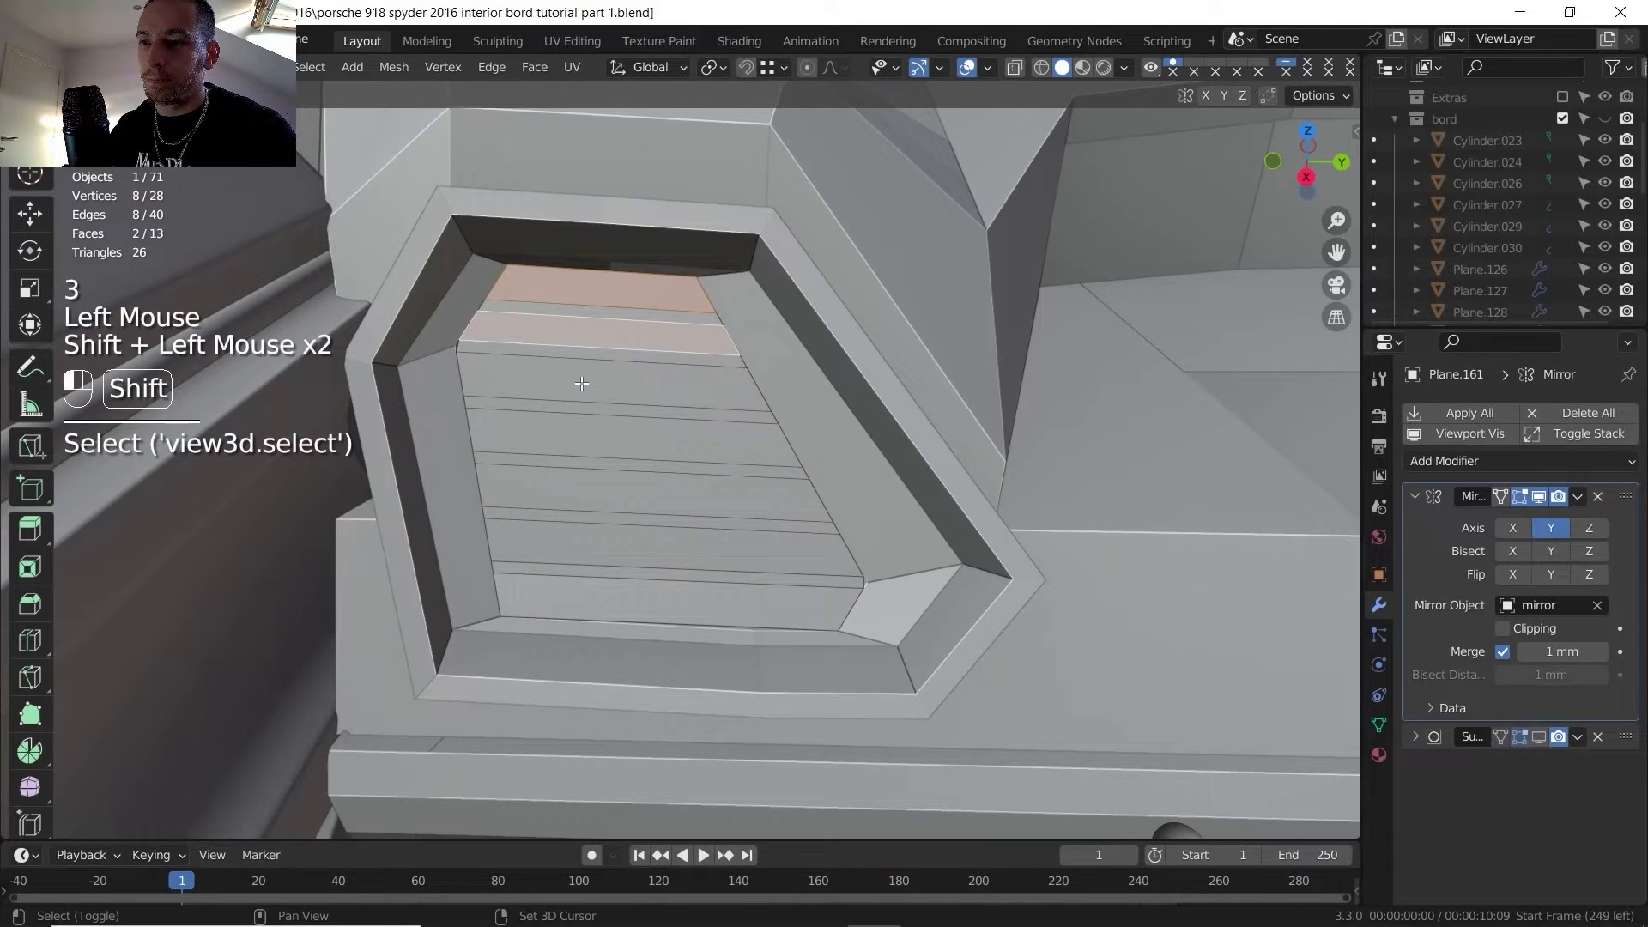
pyautogui.keyDown('shift'); pyautogui.click(587, 438); pyautogui.keyUp('shift')
pyautogui.keyDown('shift'); pyautogui.click(580, 486); pyautogui.keyUp('shift')
pyautogui.keyDown('shift'); pyautogui.click(589, 544); pyautogui.keyUp('shift')
pyautogui.keyDown('shift'); pyautogui.click(593, 595); pyautogui.keyUp('shift')
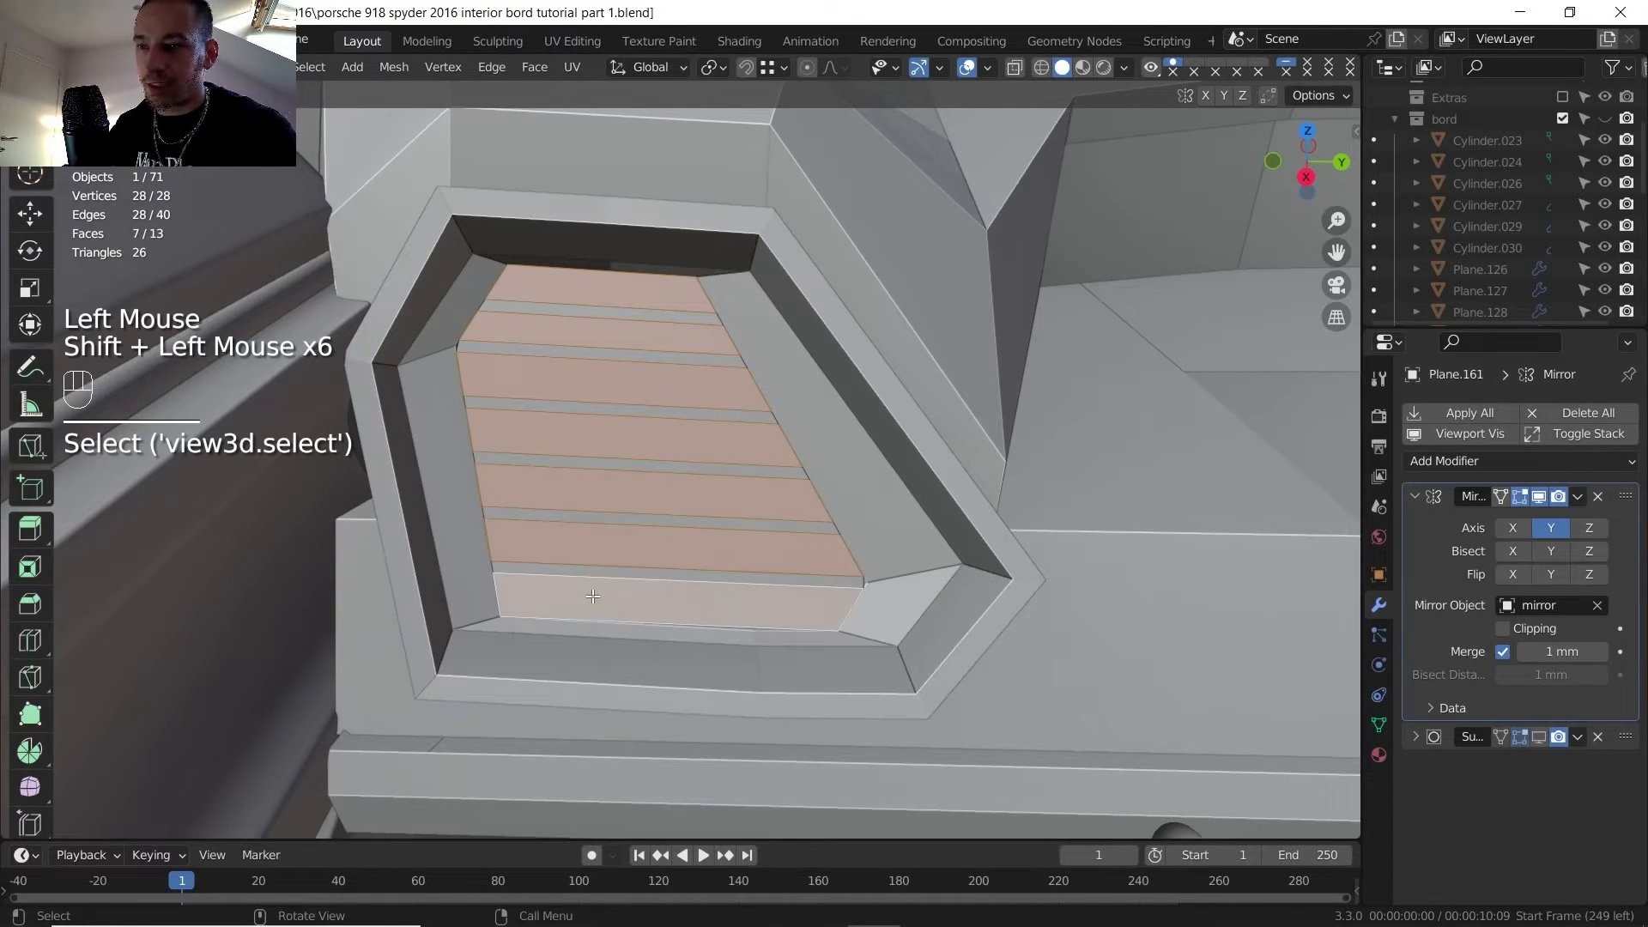
pyautogui.press('Delete')
pyautogui.click(589, 587)
pyautogui.scroll(-1, 601, 447)
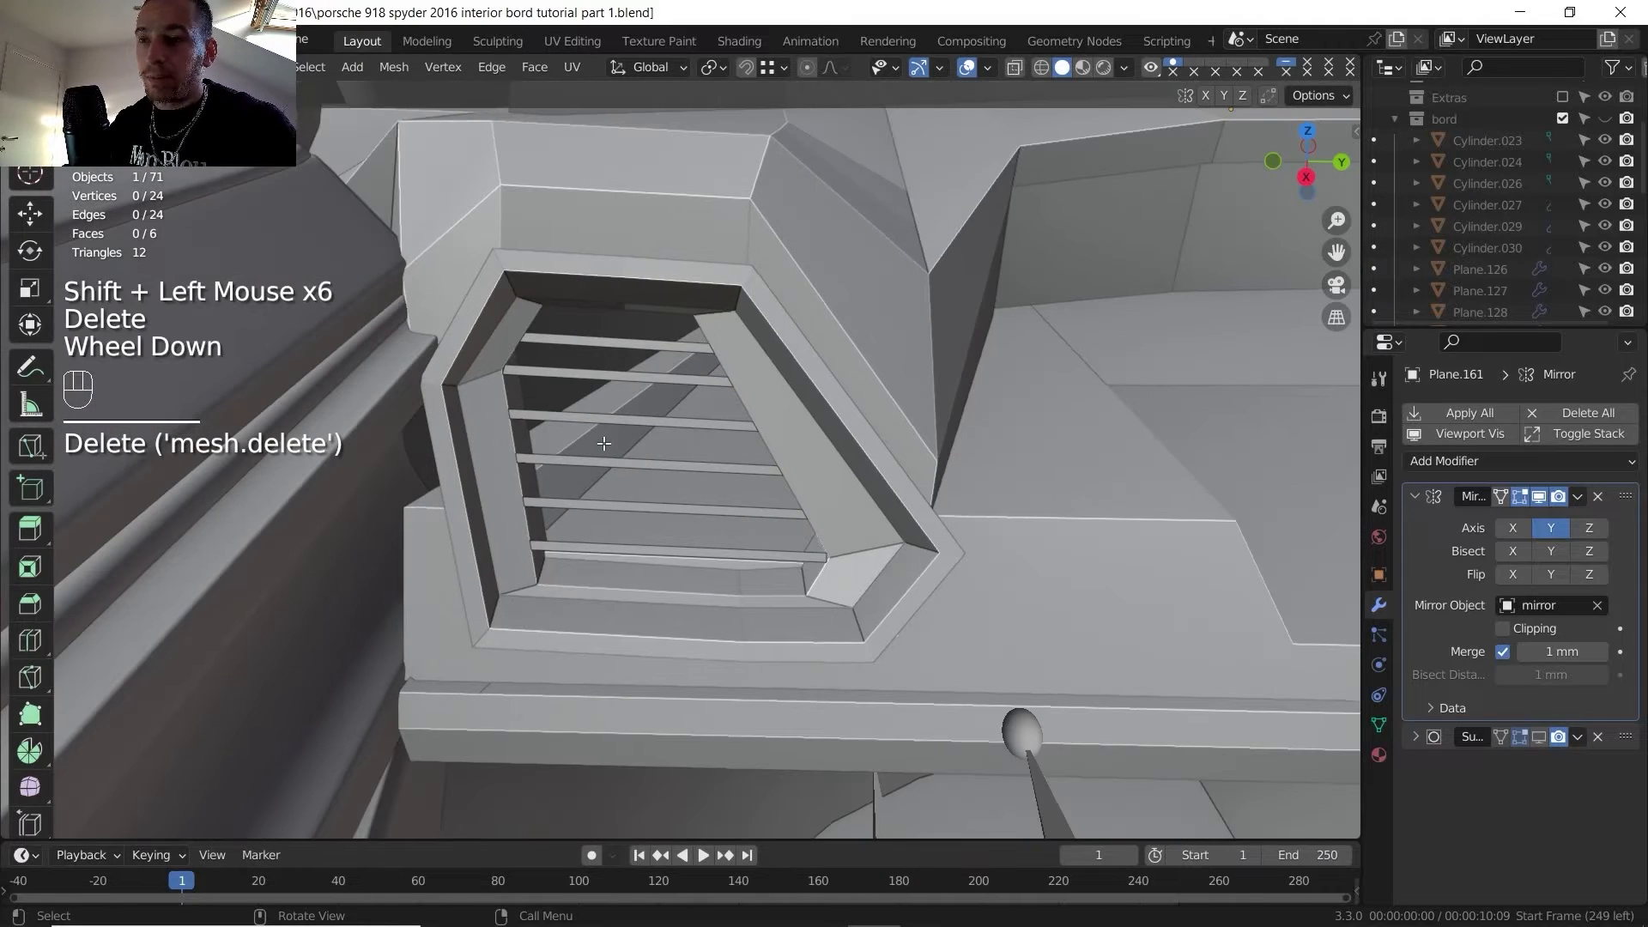
# - Select all six horizontal strips and extrude them into the vent to give the slats depth
pyautogui.moveTo(601, 442); pyautogui.dragTo(498, 353, button='middle')
pyautogui.scroll(2, 497, 354)
pyautogui.click(498, 352)
pyautogui.press('a')
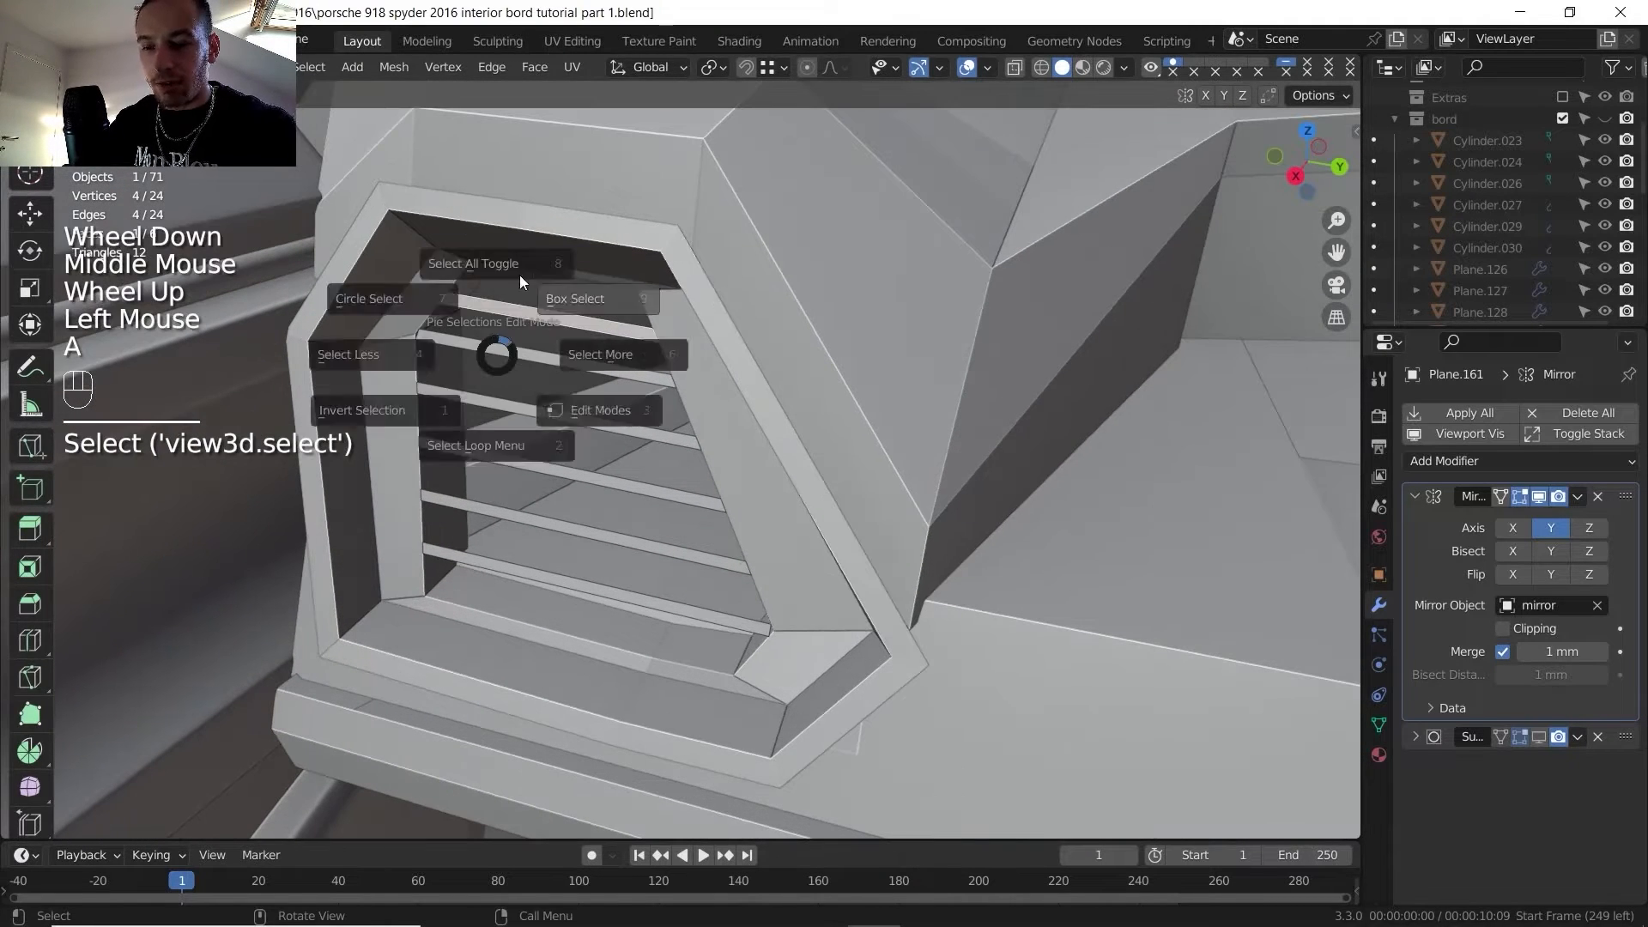
pyautogui.click(530, 230)
pyautogui.press('a')
pyautogui.click(523, 183)
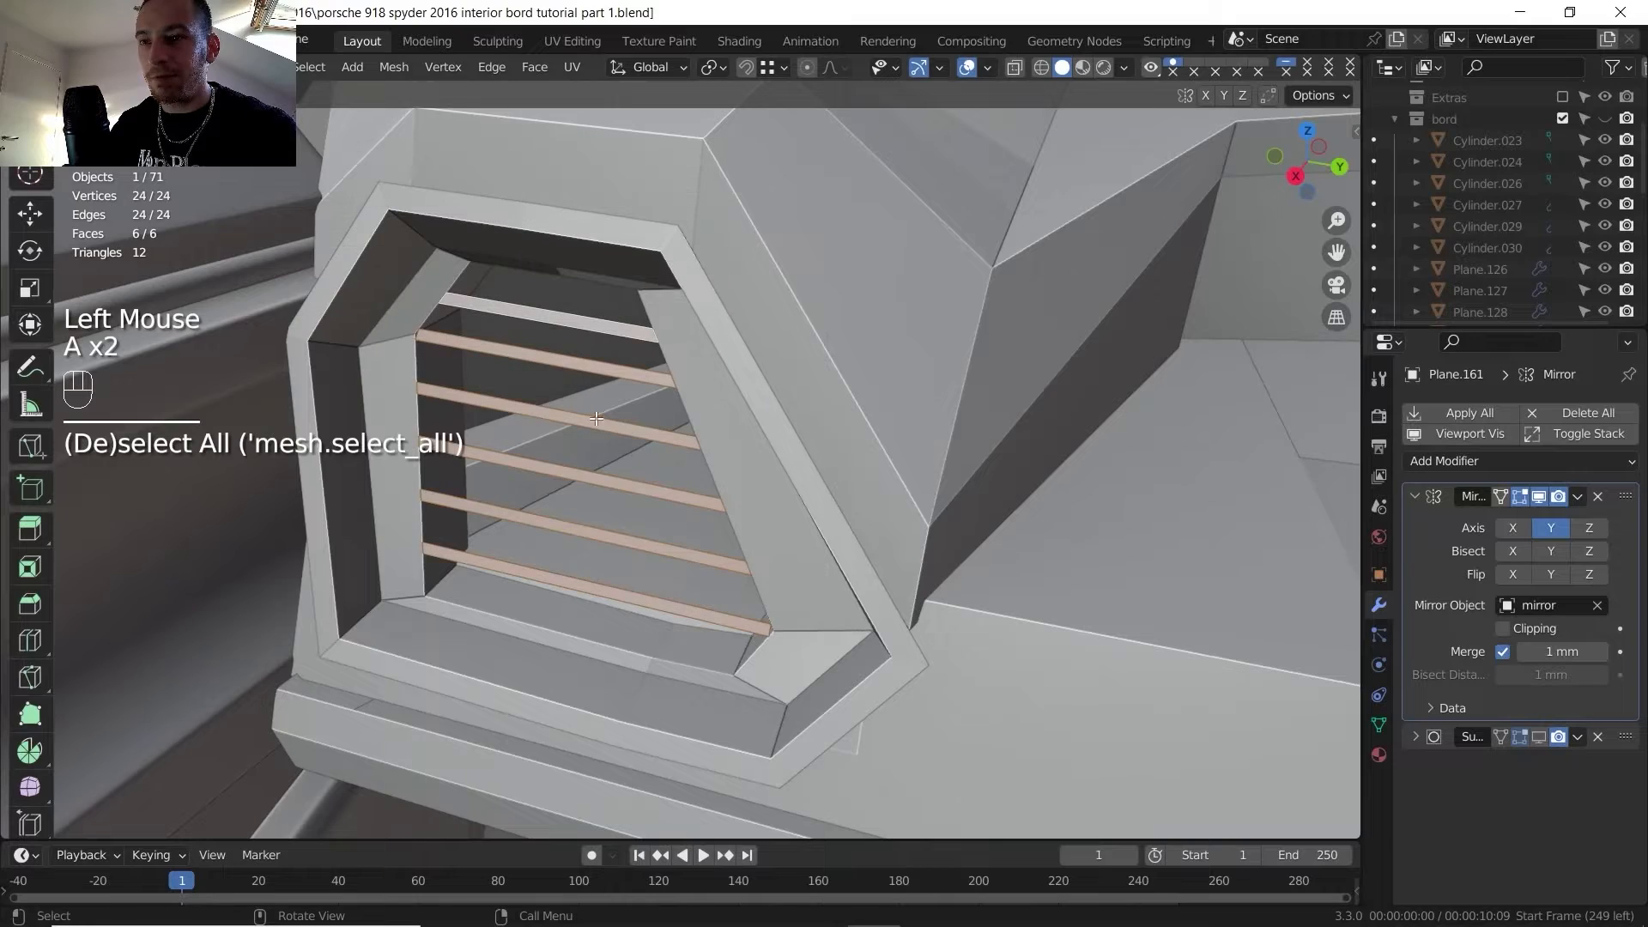
pyautogui.press('e')
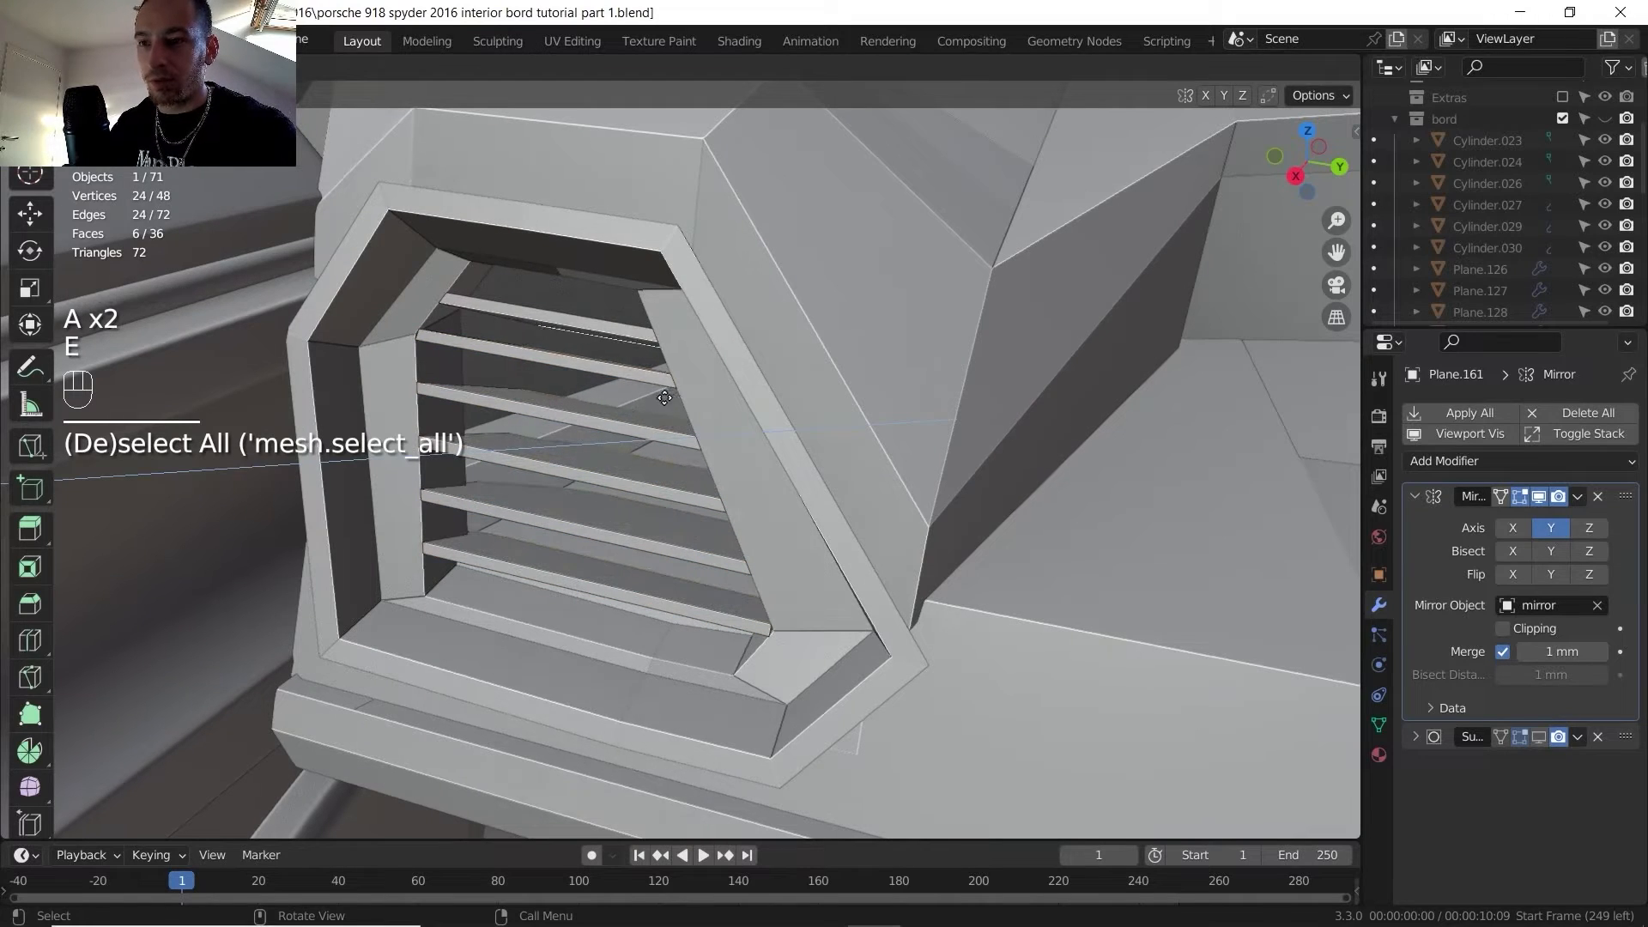
pyautogui.click(662, 396)
# - Select the rear edge loop of the vent's recessed surround and move it about -51.1 mm along the X axis
pyautogui.moveTo(652, 391)
pyautogui.keyDown('shift'); pyautogui.mouseDown(button='middle')
pyautogui.moveTo(584, 300)
pyautogui.moveTo(609, 300)
pyautogui.moveTo(635, 369)
pyautogui.mouseUp(button='middle'); pyautogui.keyUp('shift')
pyautogui.scroll(2, 549, 378)
pyautogui.press('Tab')
pyautogui.click(412, 387)
pyautogui.press('Tab')
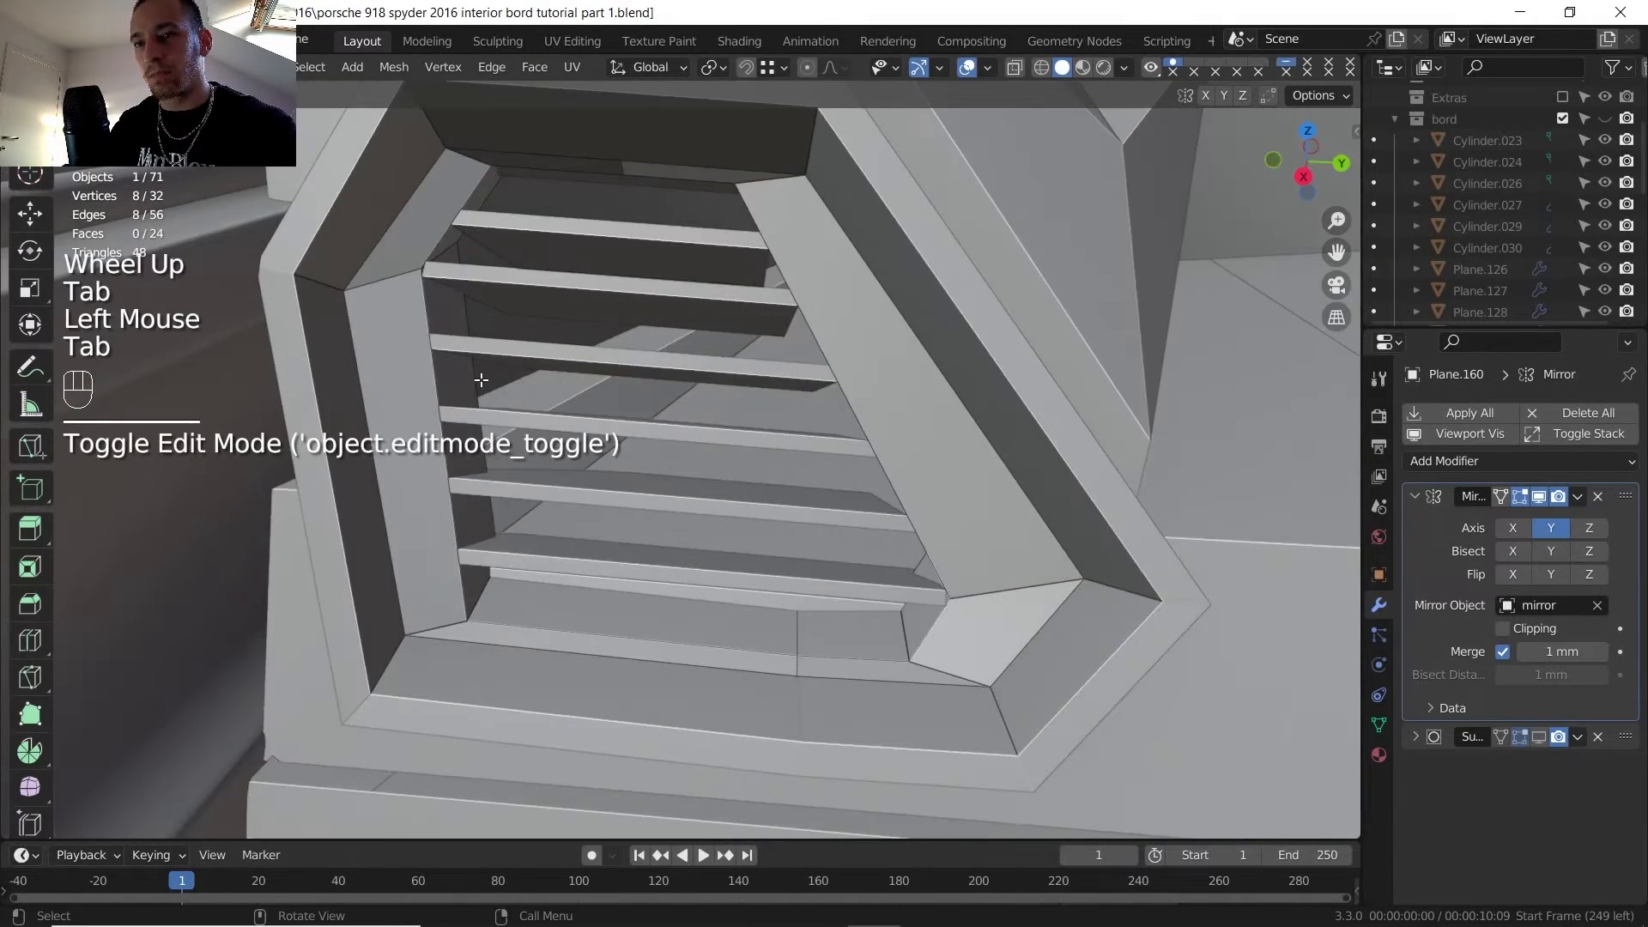
pyautogui.press('2')
pyautogui.keyDown('alt'); pyautogui.click(478, 378); pyautogui.keyUp('alt')
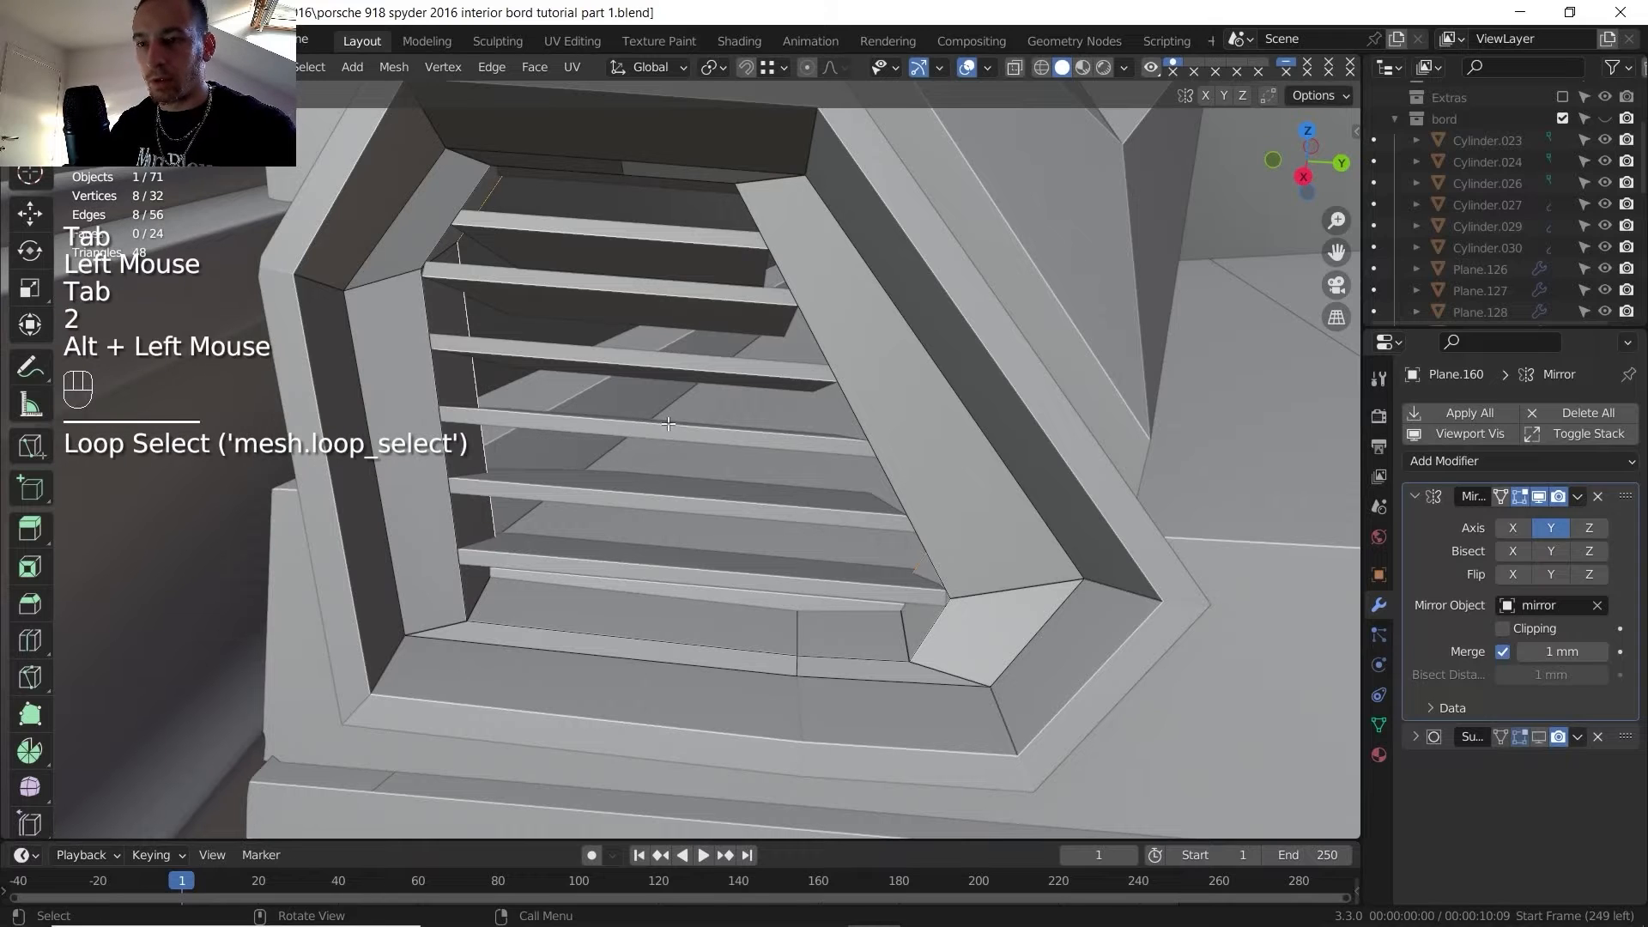
pyautogui.press('g')
pyautogui.press('x')
pyautogui.click(813, 319)
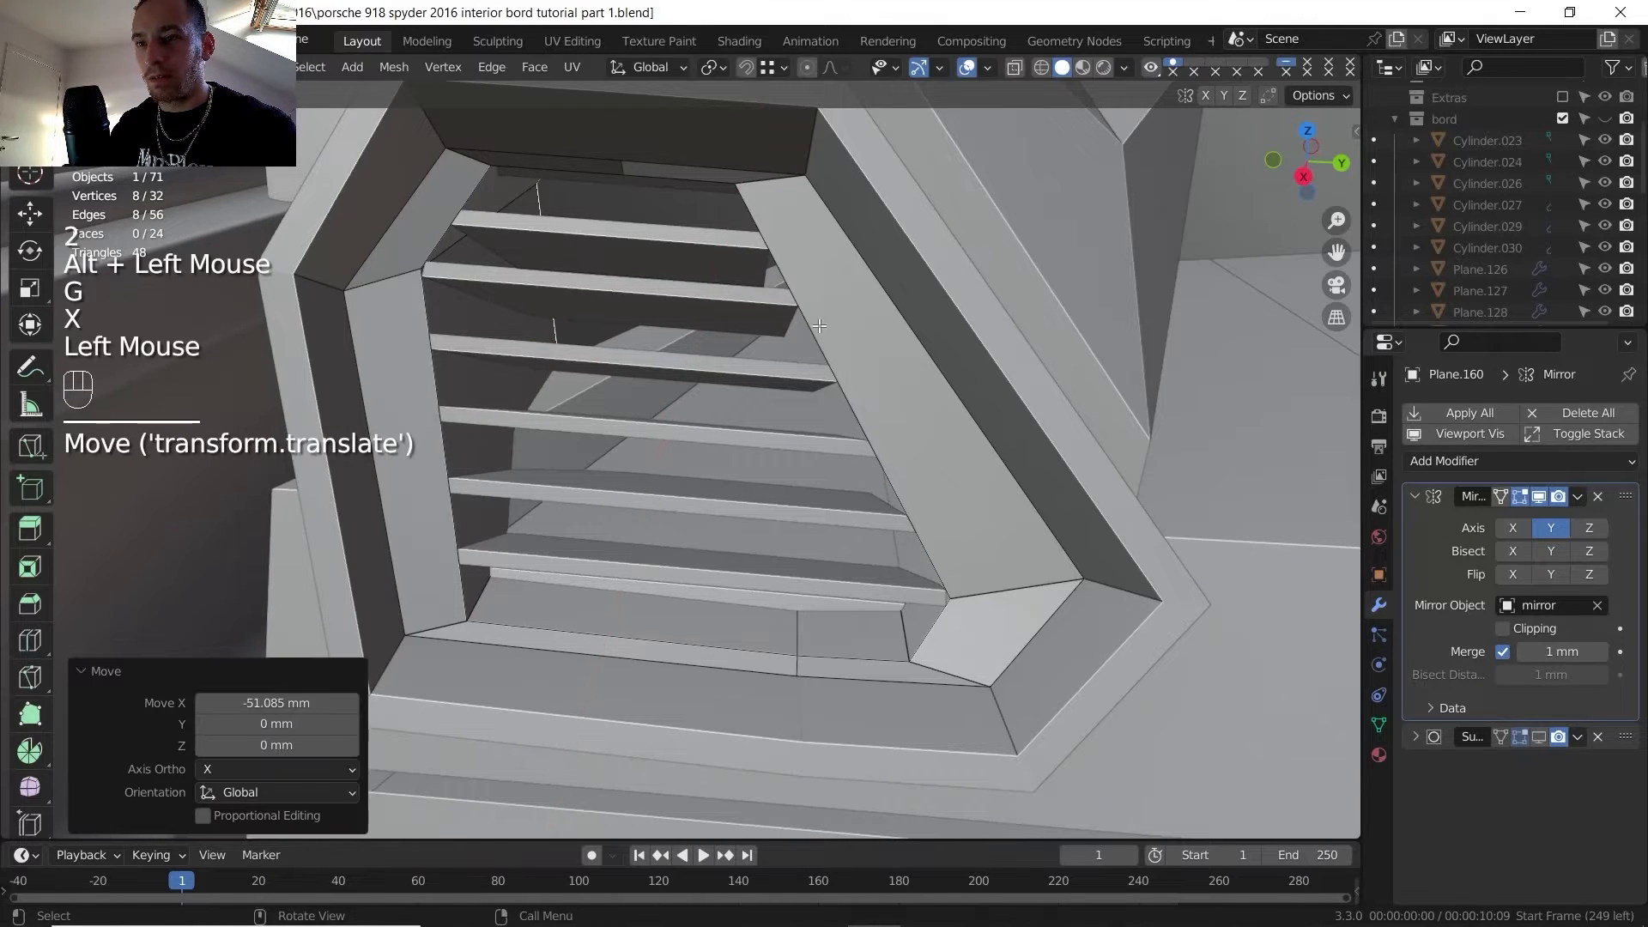
# - Scale down the surround's rear edge loop and fill it with a face to close the duct behind the slats
pyautogui.press('s')
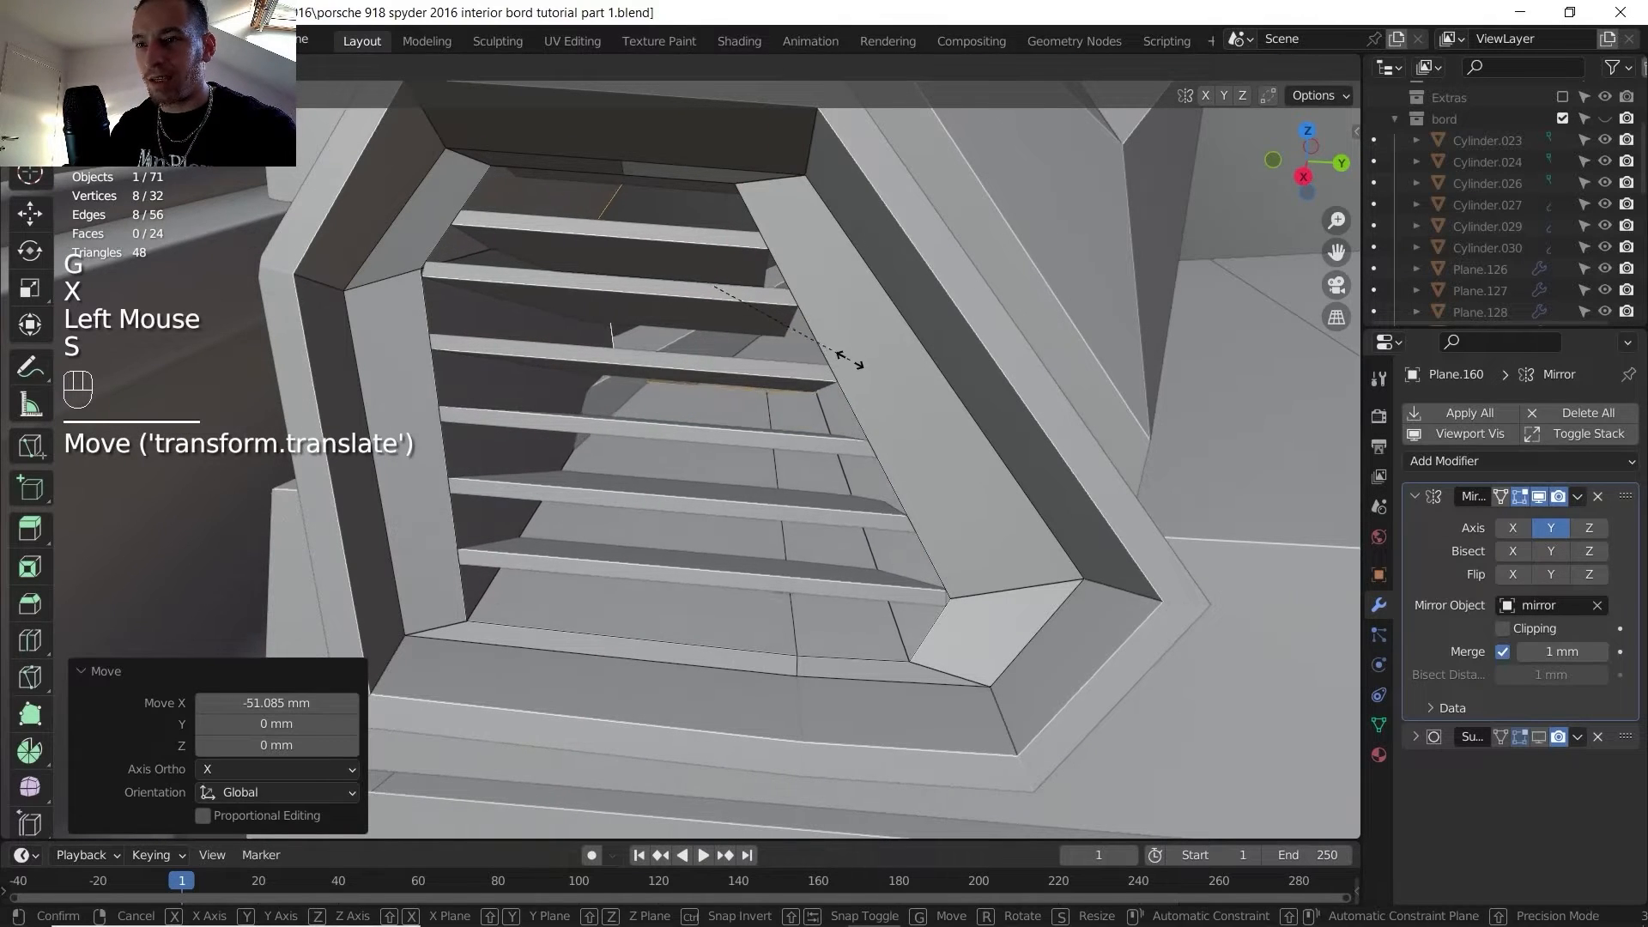
pyautogui.click(839, 369)
pyautogui.moveTo(838, 369); pyautogui.dragTo(876, 395, button='middle')
pyautogui.press('f')
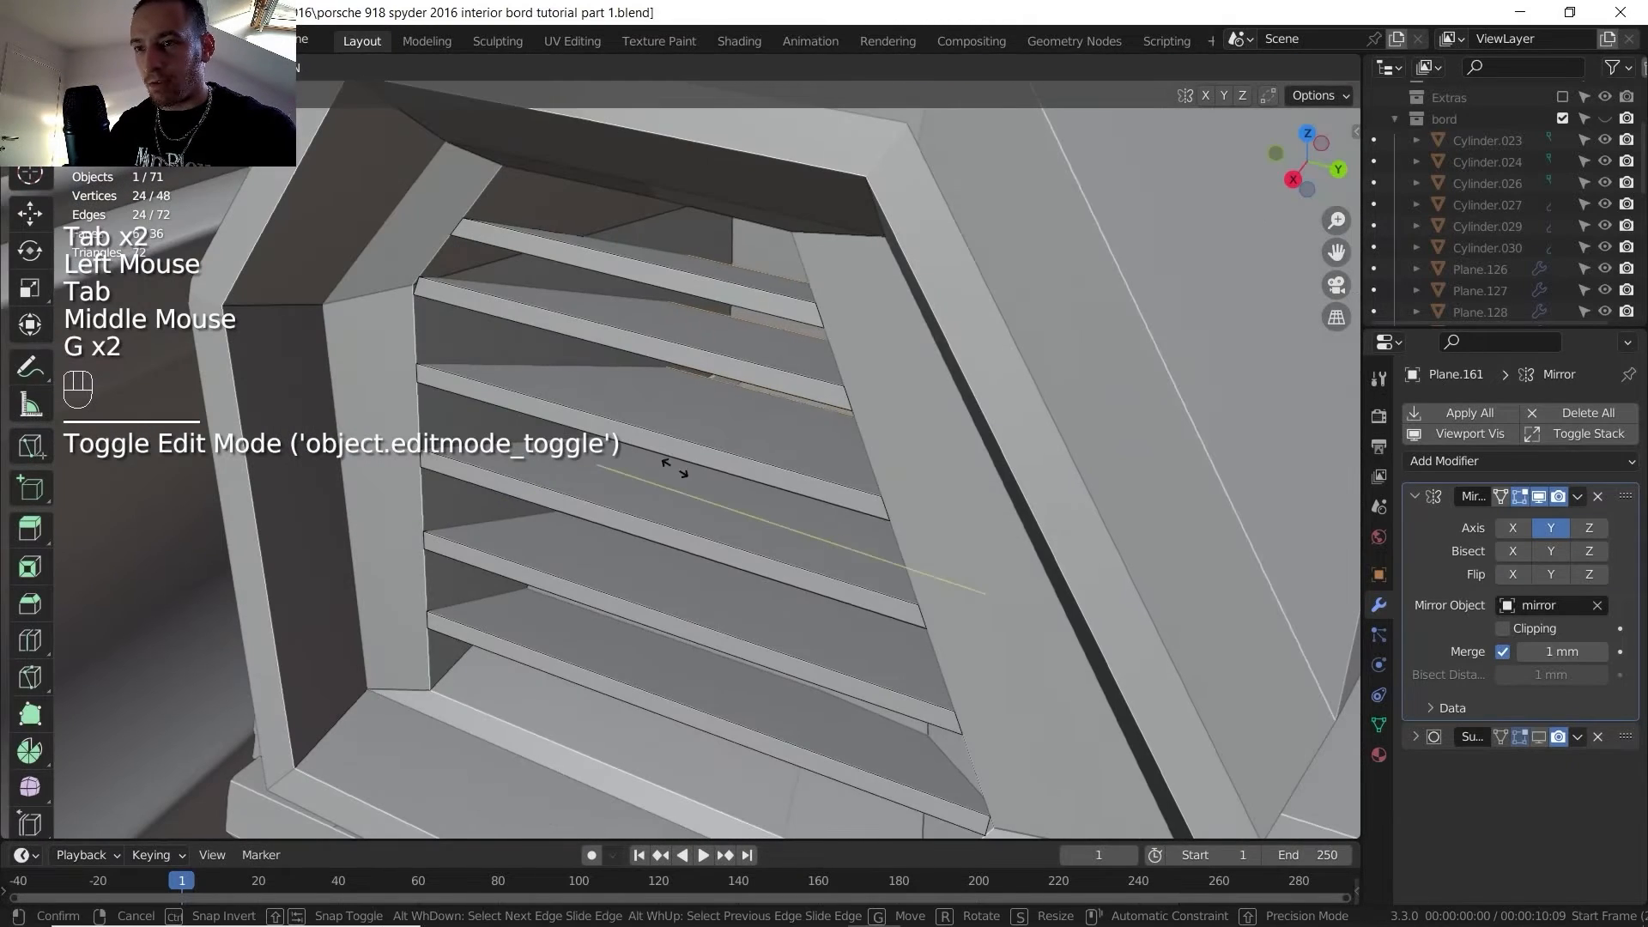
# - Raise the extruded end faces of the slats about 1.8 mm along the Z axis to tilt the slats
pyautogui.click(560, 544)
pyautogui.press('g')
pyautogui.press('x')
pyautogui.moveTo(559, 544); pyautogui.dragTo(652, 515, button='middle')
pyautogui.click(684, 510)
pyautogui.moveTo(652, 515); pyautogui.dragTo(601, 523, button='middle')
pyautogui.keyDown('shift'); pyautogui.moveTo(601, 524); pyautogui.dragTo(549, 532, button='middle'); pyautogui.keyUp('shift')
pyautogui.moveTo(549, 532); pyautogui.dragTo(531, 539, button='middle')
pyautogui.scroll(3, 530, 538)
pyautogui.scroll(-1, 530, 538)
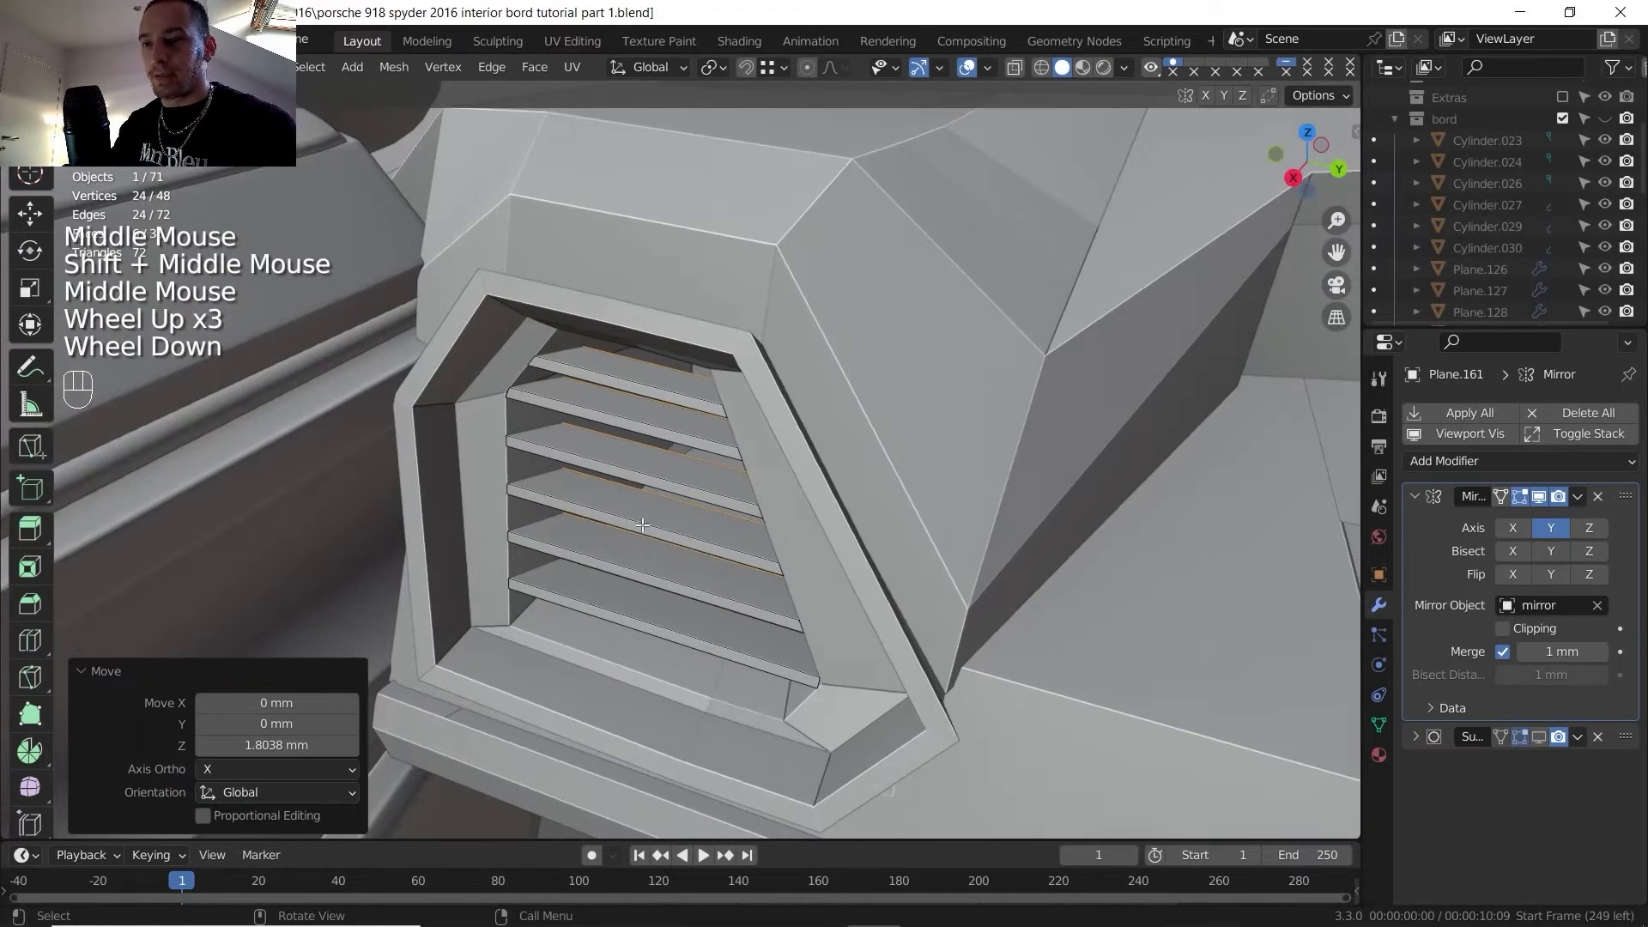
# - Check the vent in the reference photo, then duplicate the fourth slat's front, top and bottom faces in place and separate them into a new object
pyautogui.hotkey('alt', 'Tab')
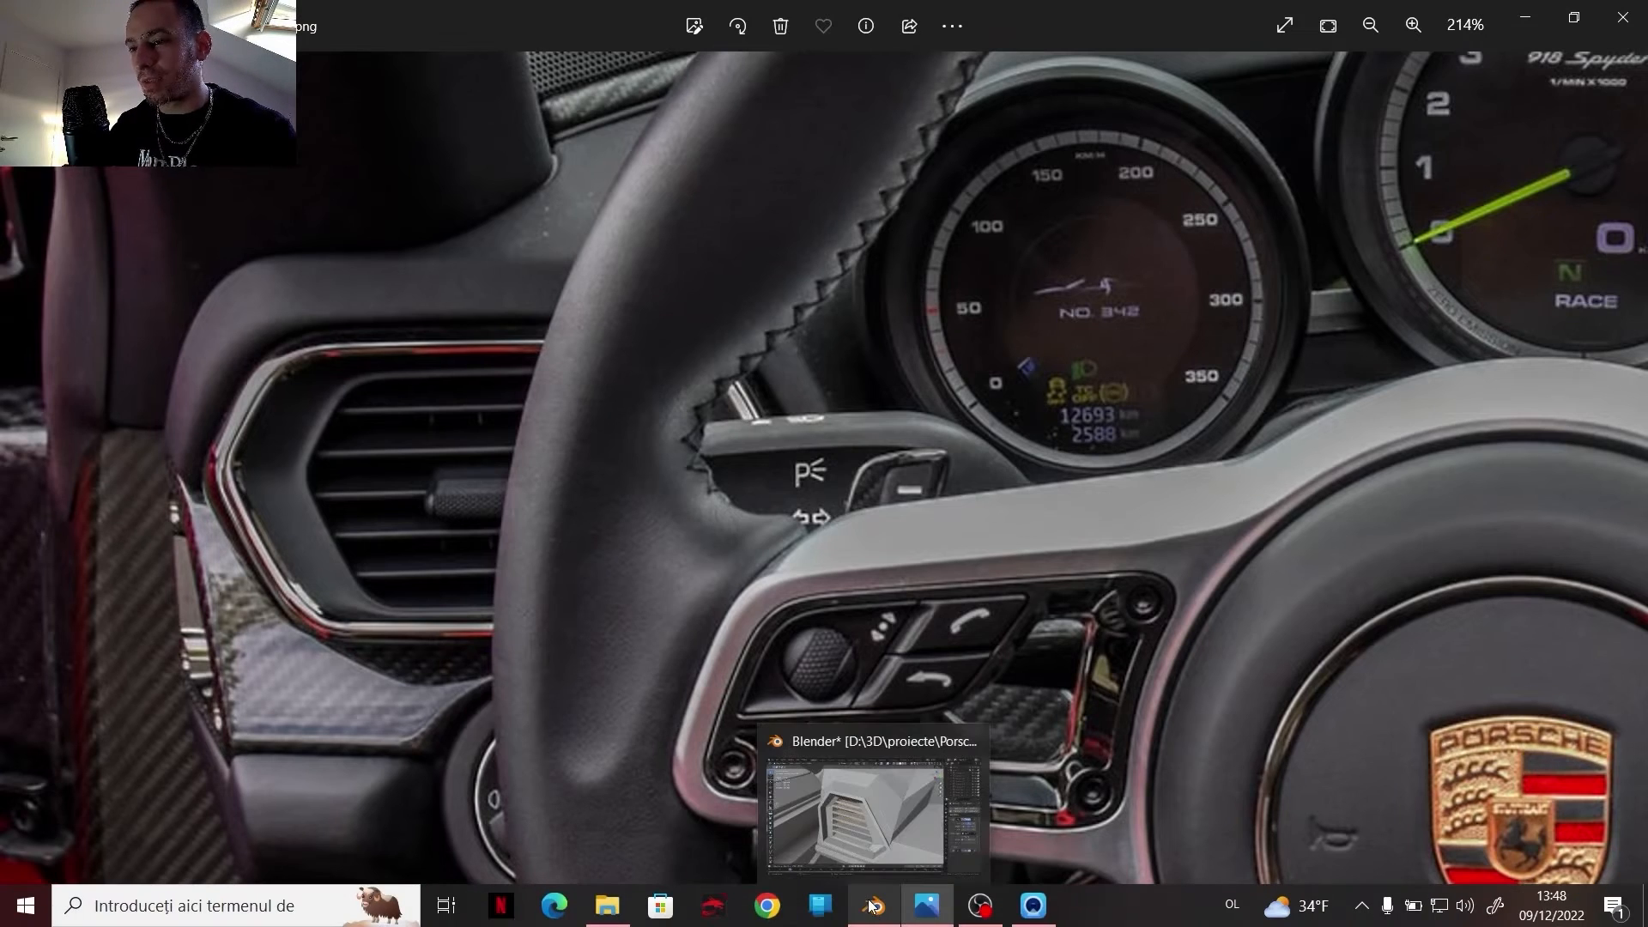
pyautogui.click(872, 906)
pyautogui.press('Tab')
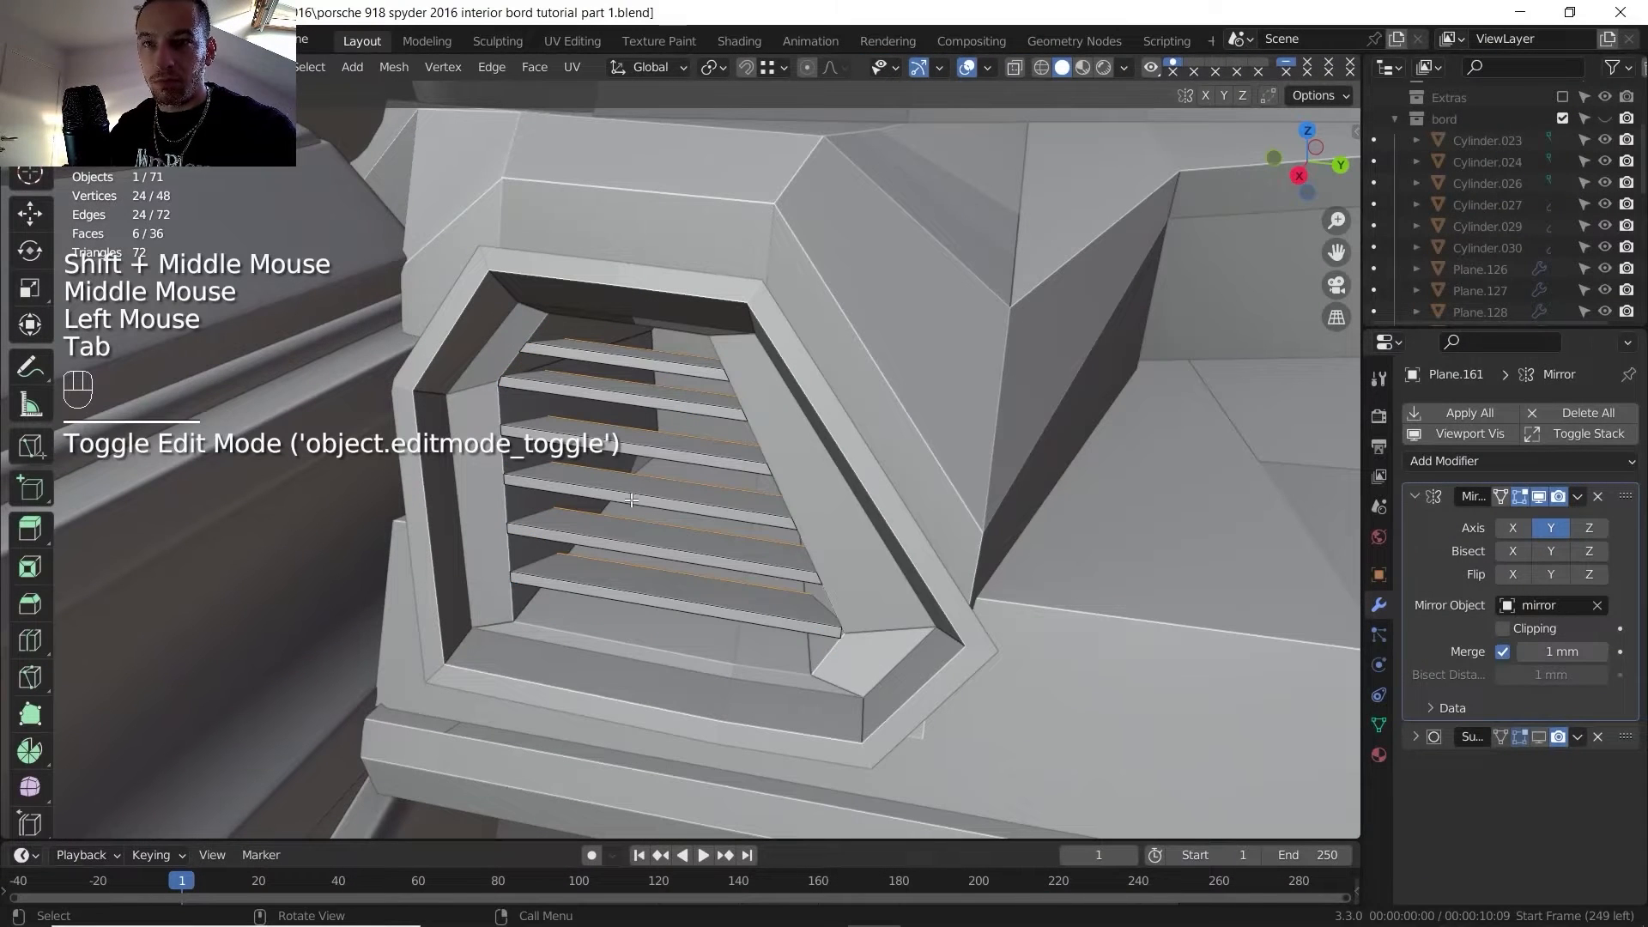
pyautogui.press('3')
pyautogui.click(638, 499)
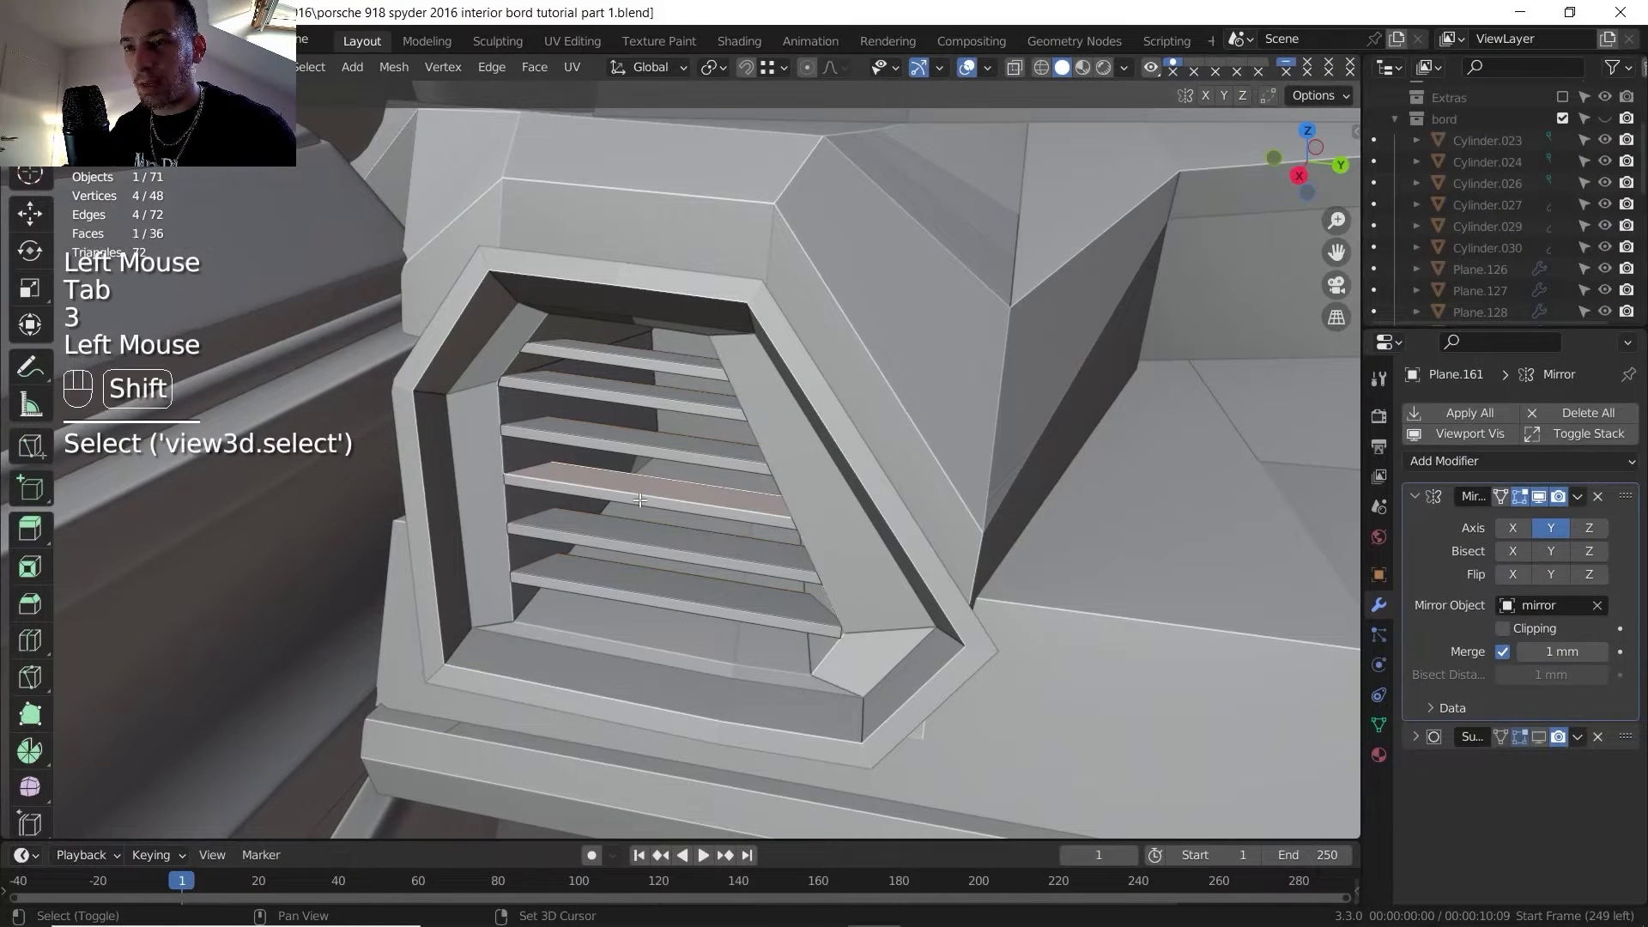
pyautogui.keyDown('shift'); pyautogui.click(639, 500); pyautogui.keyUp('shift')
pyautogui.moveTo(639, 501); pyautogui.dragTo(594, 586, button='middle')
pyautogui.keyDown('shift'); pyautogui.click(635, 519); pyautogui.keyUp('shift')
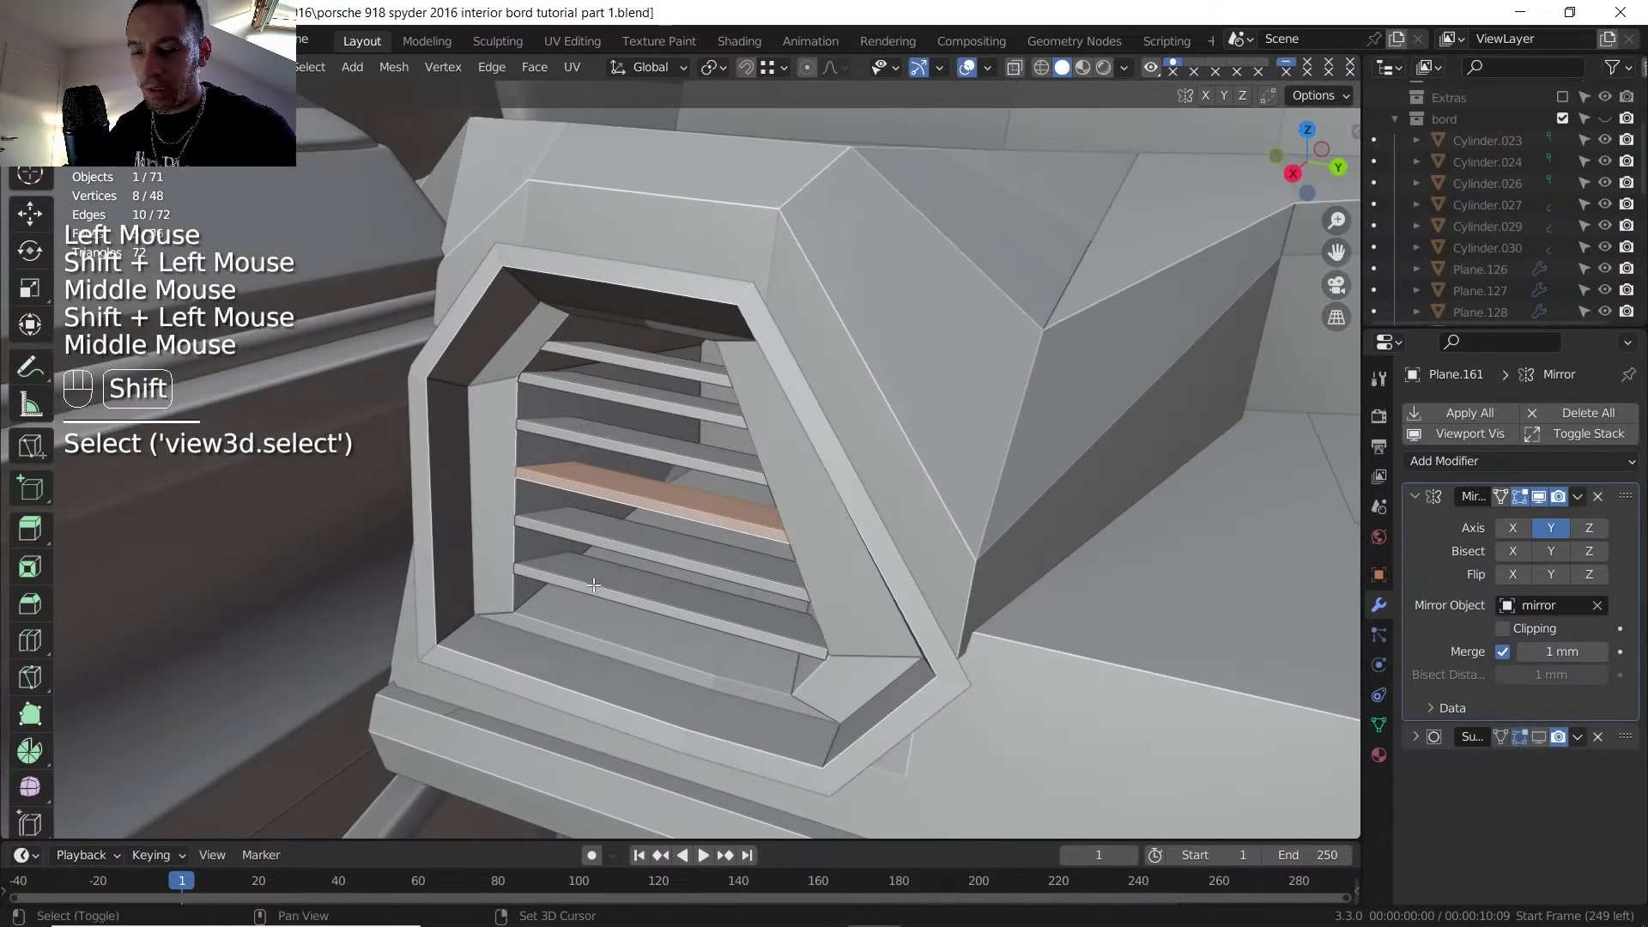
pyautogui.hotkey('shift', 'd')
pyautogui.rightClick(656, 521)
pyautogui.press('p')
pyautogui.click(656, 522)
pyautogui.press('Tab')
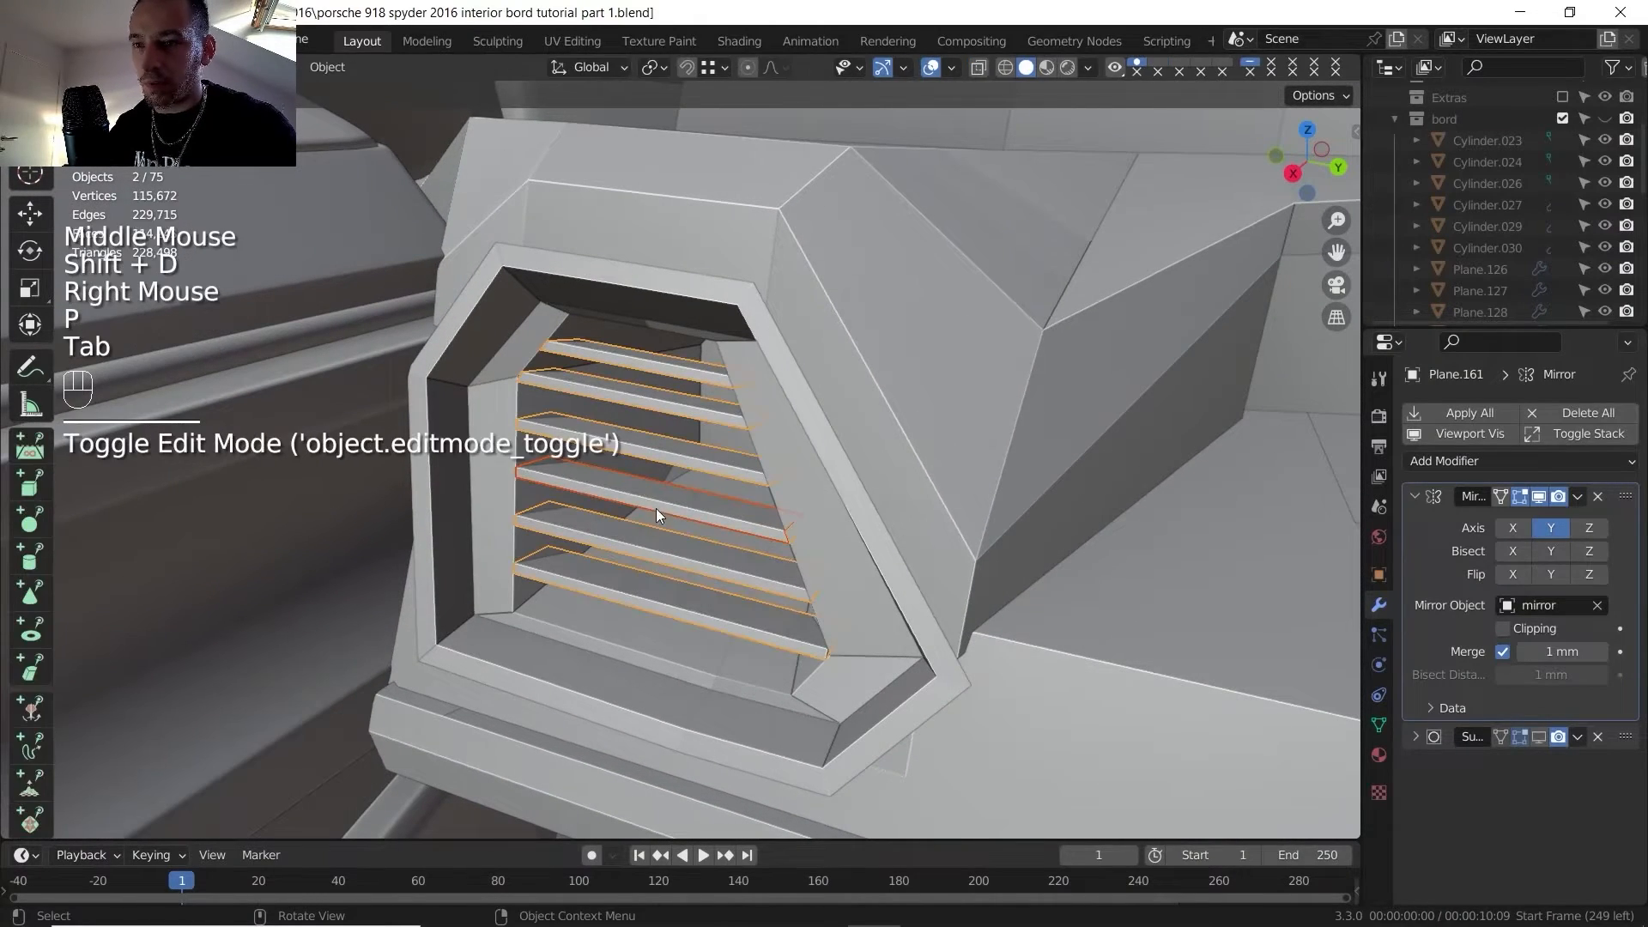
# - Edit the separated slat copy and edge-slide its outer end edges inward with factor 0.233
pyautogui.click(654, 501)
pyautogui.click(652, 496)
pyautogui.press('Tab')
pyautogui.scroll(2, 651, 500)
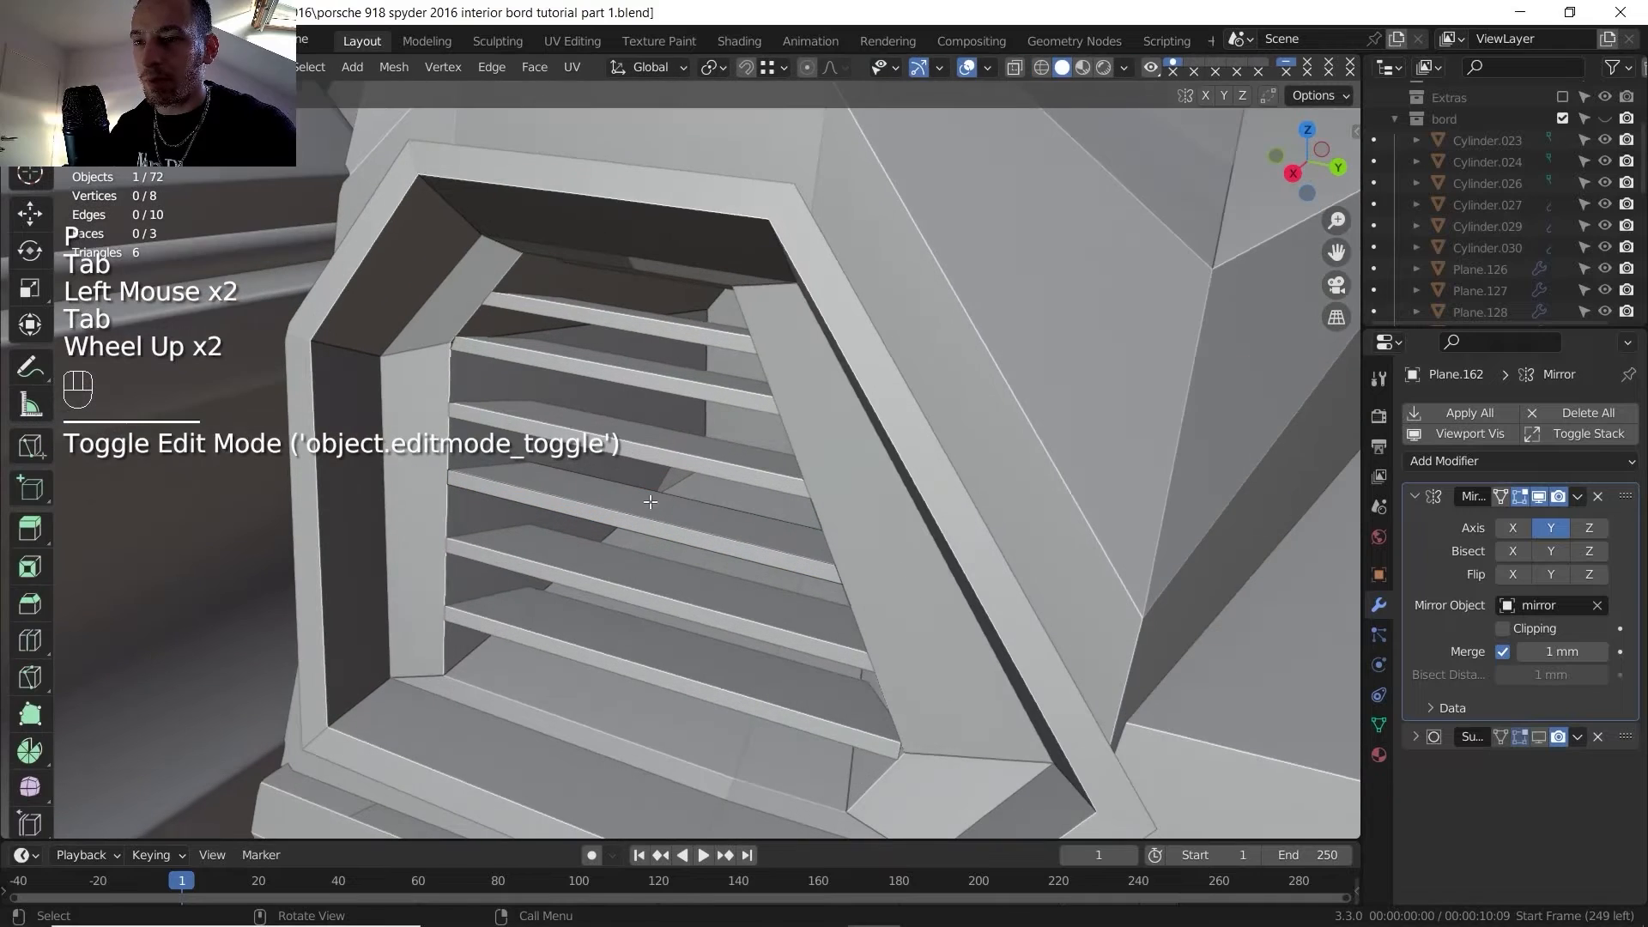
pyautogui.click(630, 518)
pyautogui.keyDown('shift'); pyautogui.click(629, 517); pyautogui.keyUp('shift')
pyautogui.moveTo(629, 517)
pyautogui.mouseDown(button='middle')
pyautogui.moveTo(654, 434)
pyautogui.moveTo(622, 538)
pyautogui.mouseUp(button='middle')
pyautogui.keyDown('shift'); pyautogui.click(621, 538); pyautogui.keyUp('shift')
pyautogui.press('2')
pyautogui.click(480, 541)
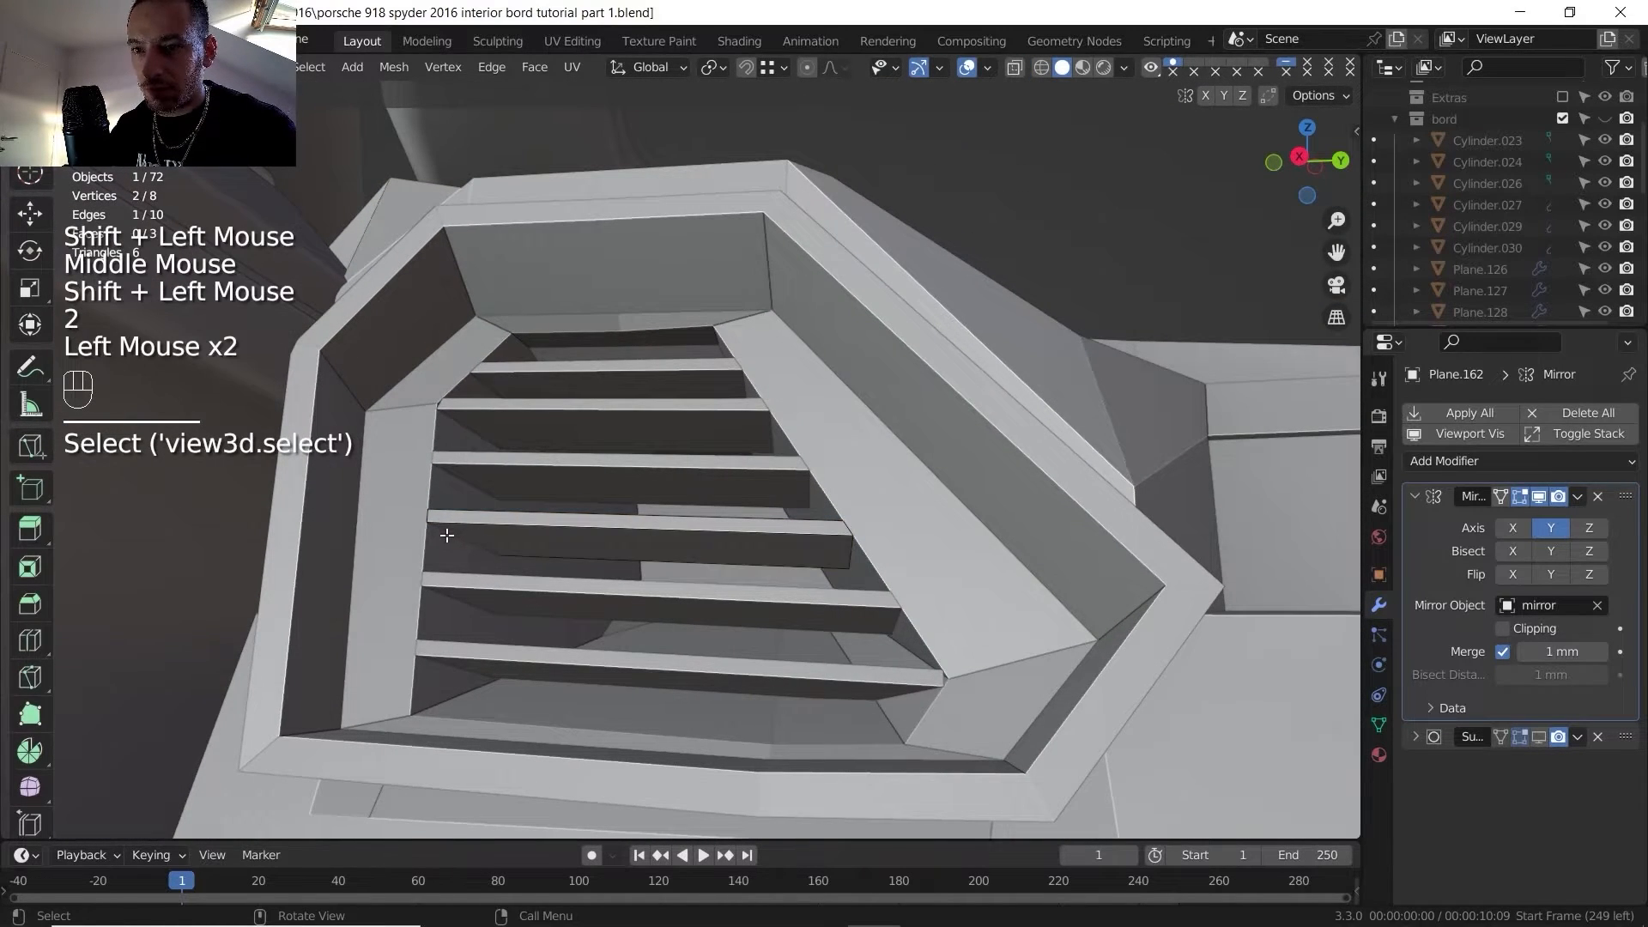
pyautogui.hotkey('alt', 'z')
pyautogui.click(445, 534)
pyautogui.keyDown('ctrl'); pyautogui.click(437, 518); pyautogui.keyUp('ctrl')
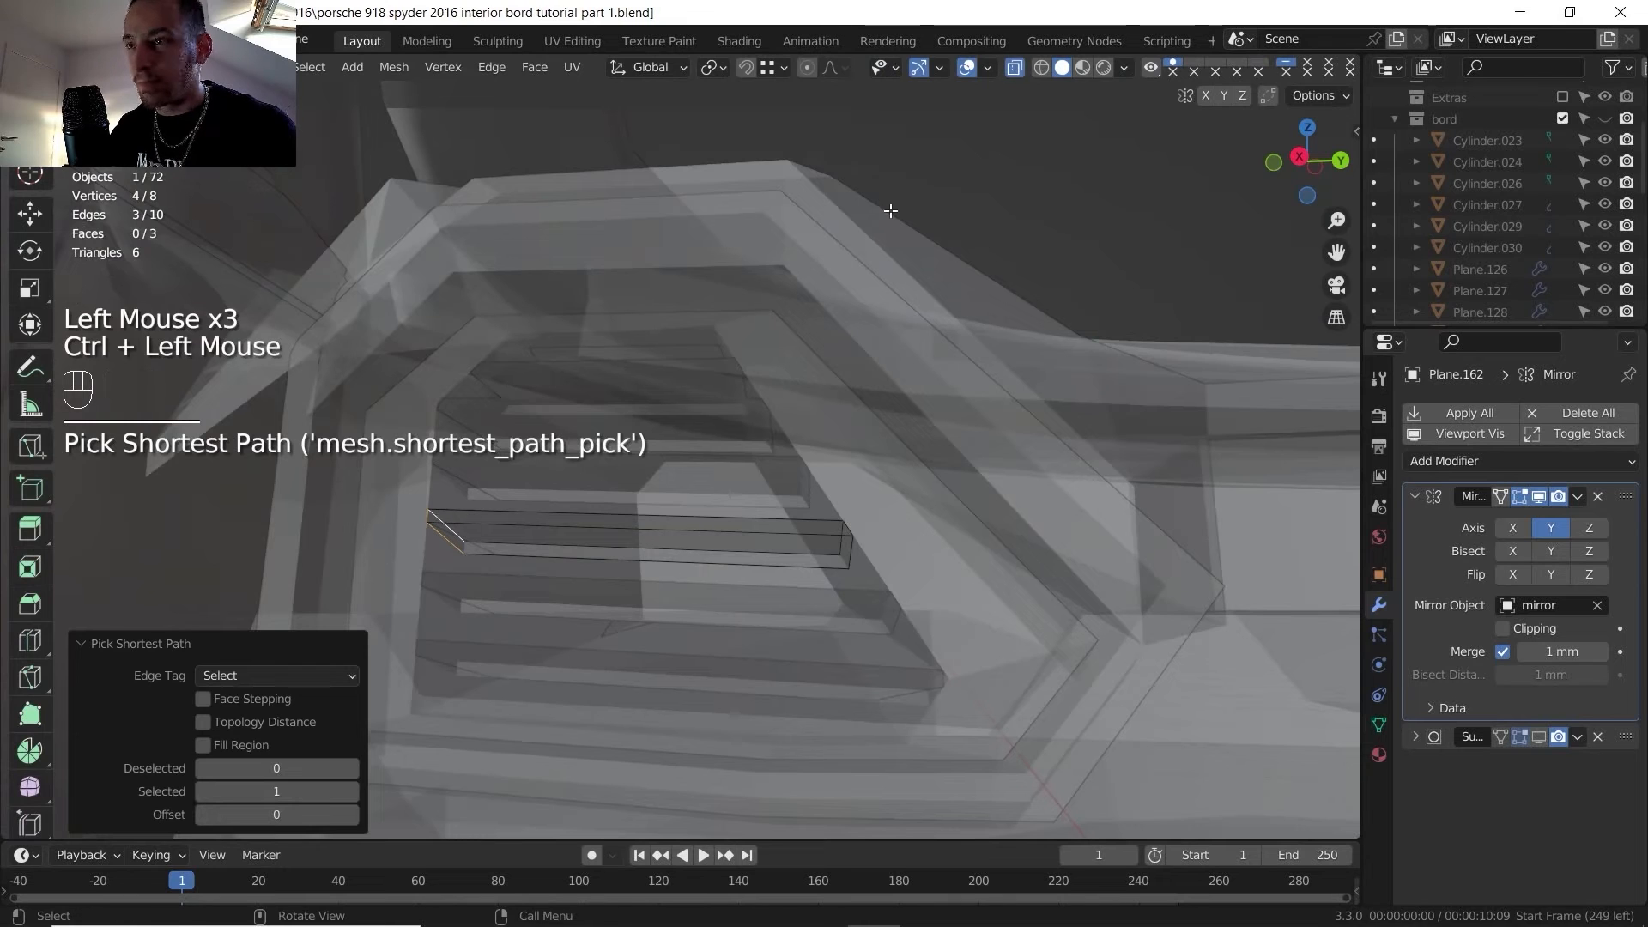
pyautogui.click(1014, 67)
pyautogui.press('g')
pyautogui.press('g')
pyautogui.click(774, 399)
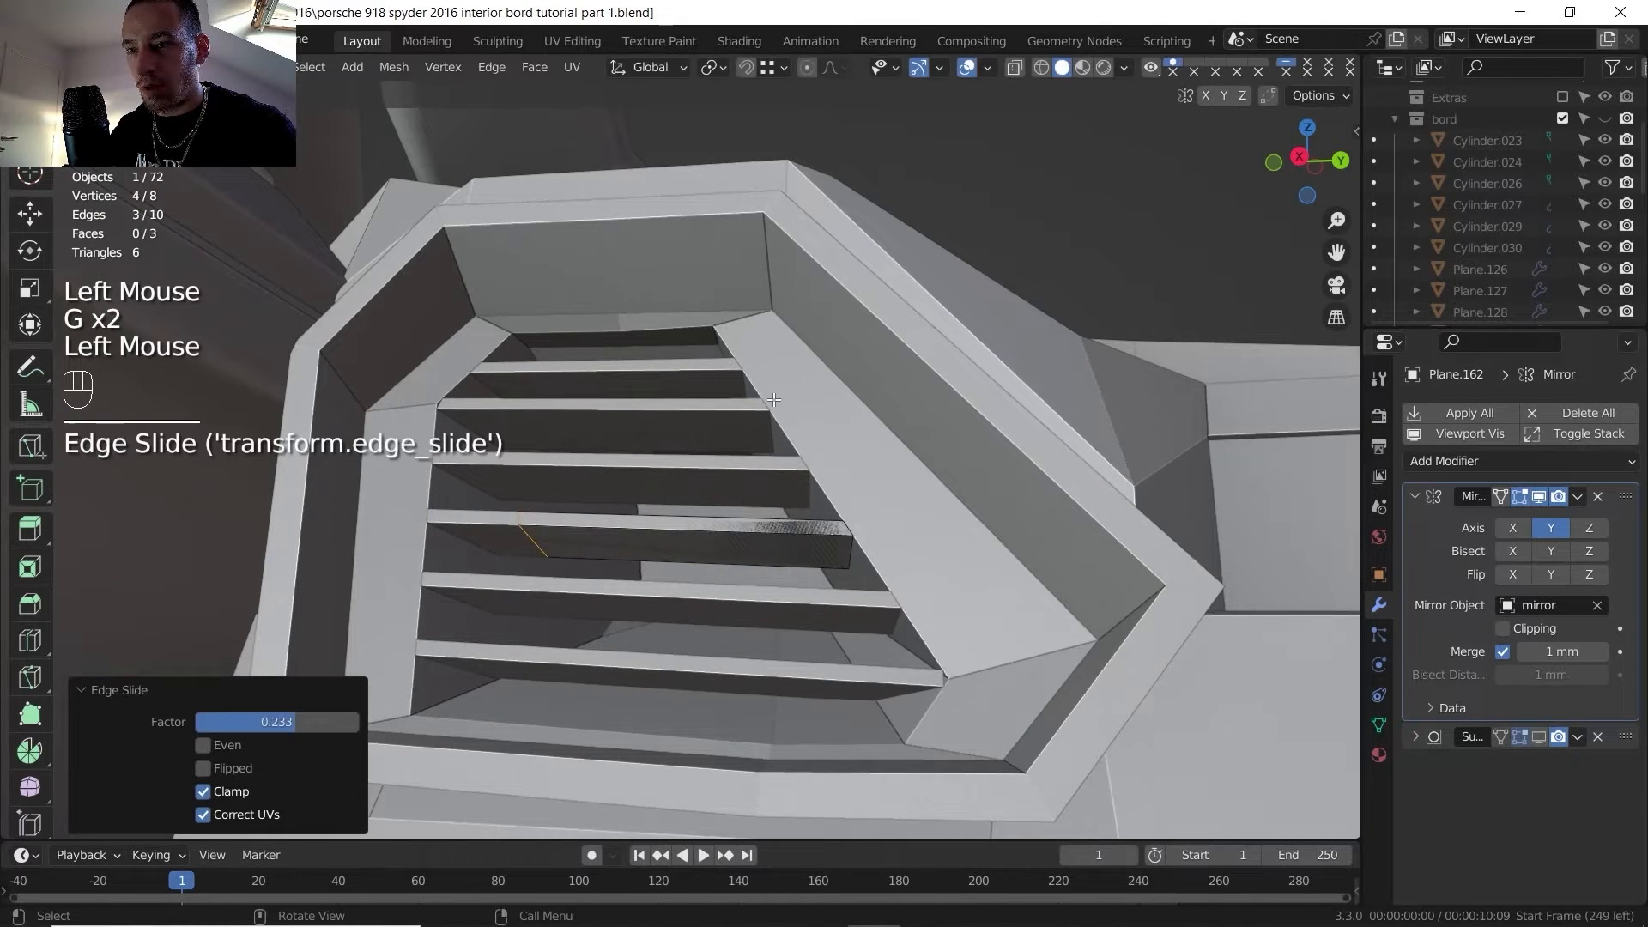
# - Edge-slide the opposite end edges of the slat copy inward, leaving a short piece around the slat's middle
pyautogui.click(875, 563)
pyautogui.moveTo(875, 564); pyautogui.dragTo(824, 541, button='middle')
pyautogui.keyDown('ctrl'); pyautogui.click(807, 534); pyautogui.keyUp('ctrl')
pyautogui.press('g')
pyautogui.press('g')
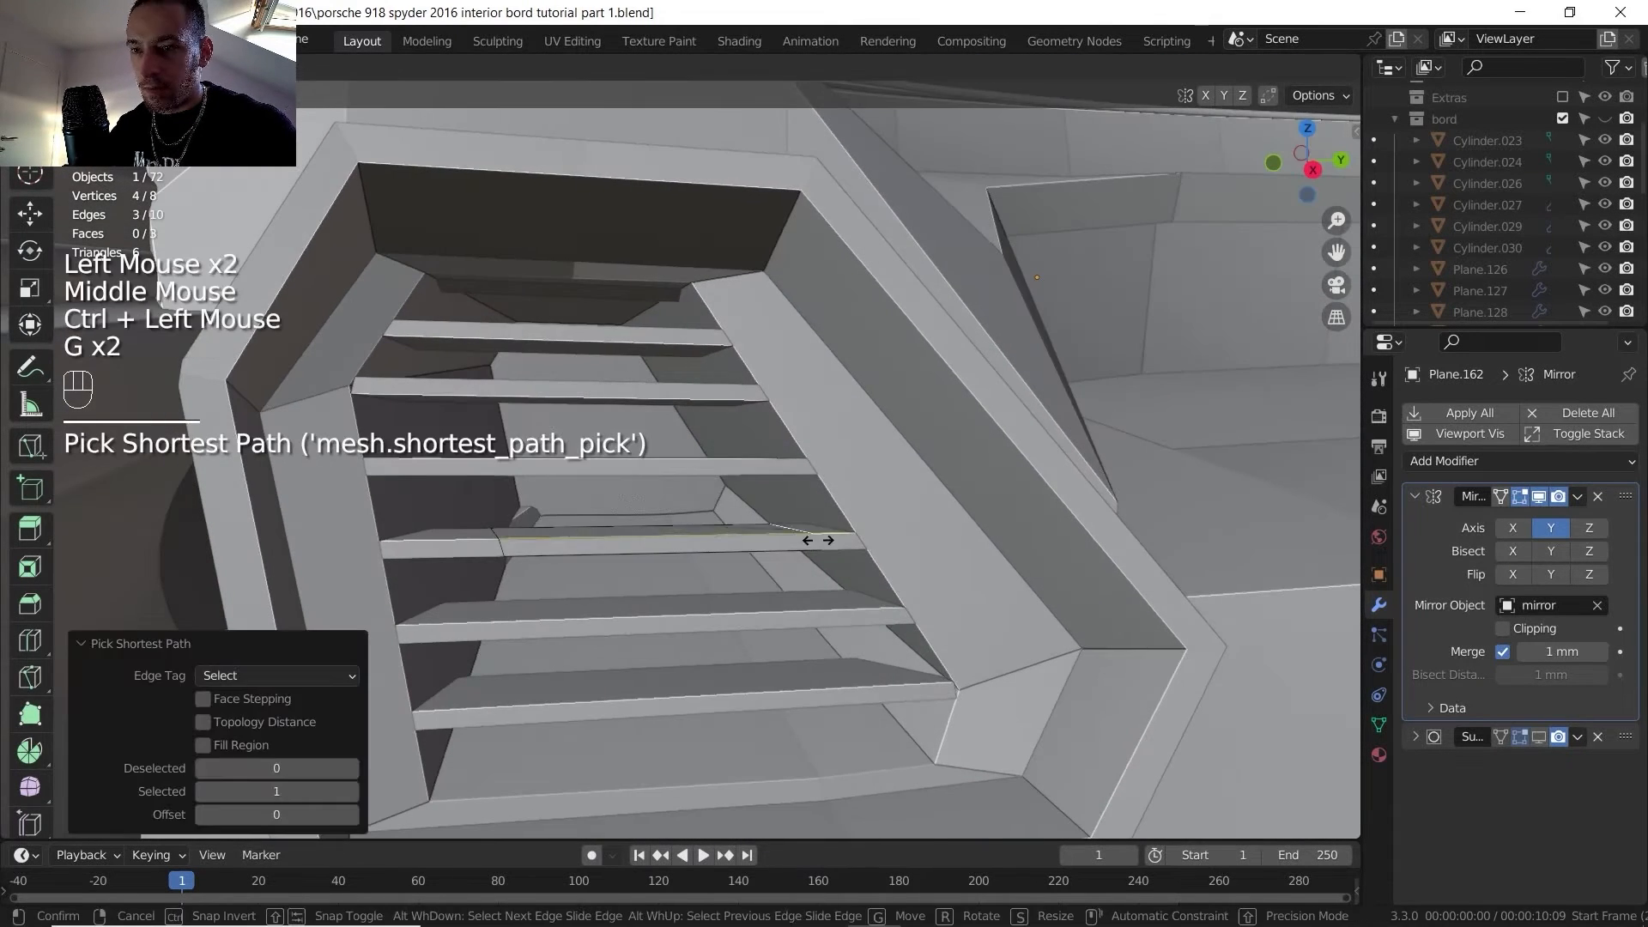
pyautogui.click(767, 555)
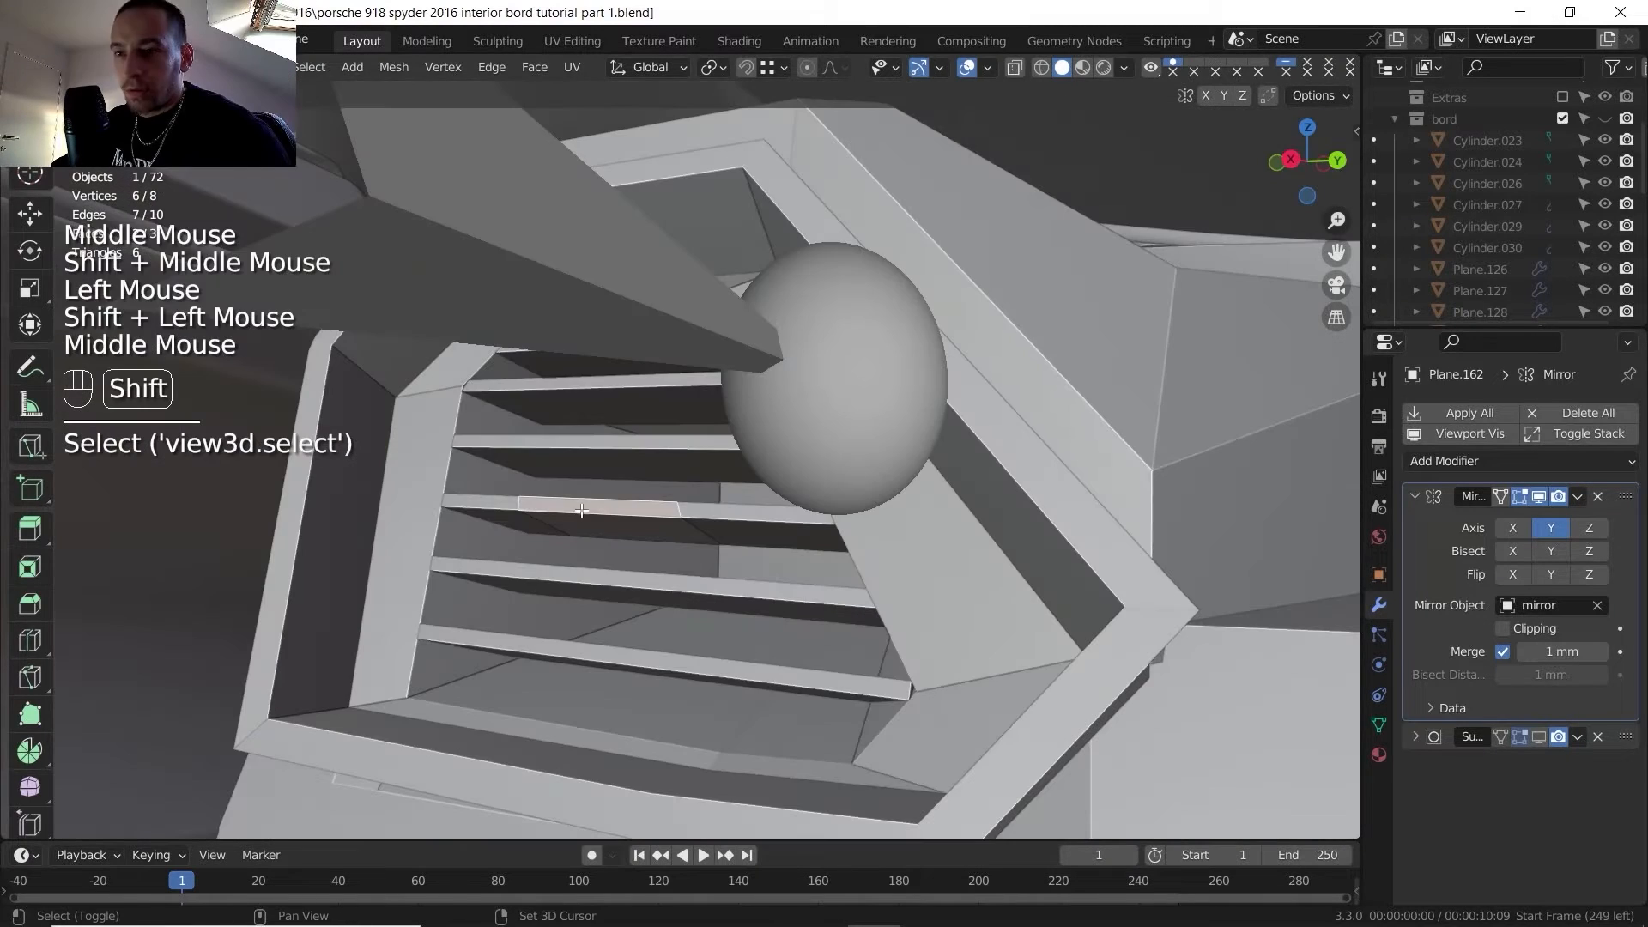
pyautogui.keyDown('shift'); pyautogui.click(590, 524); pyautogui.keyUp('shift')
pyautogui.moveTo(590, 525); pyautogui.dragTo(600, 590, button='middle')
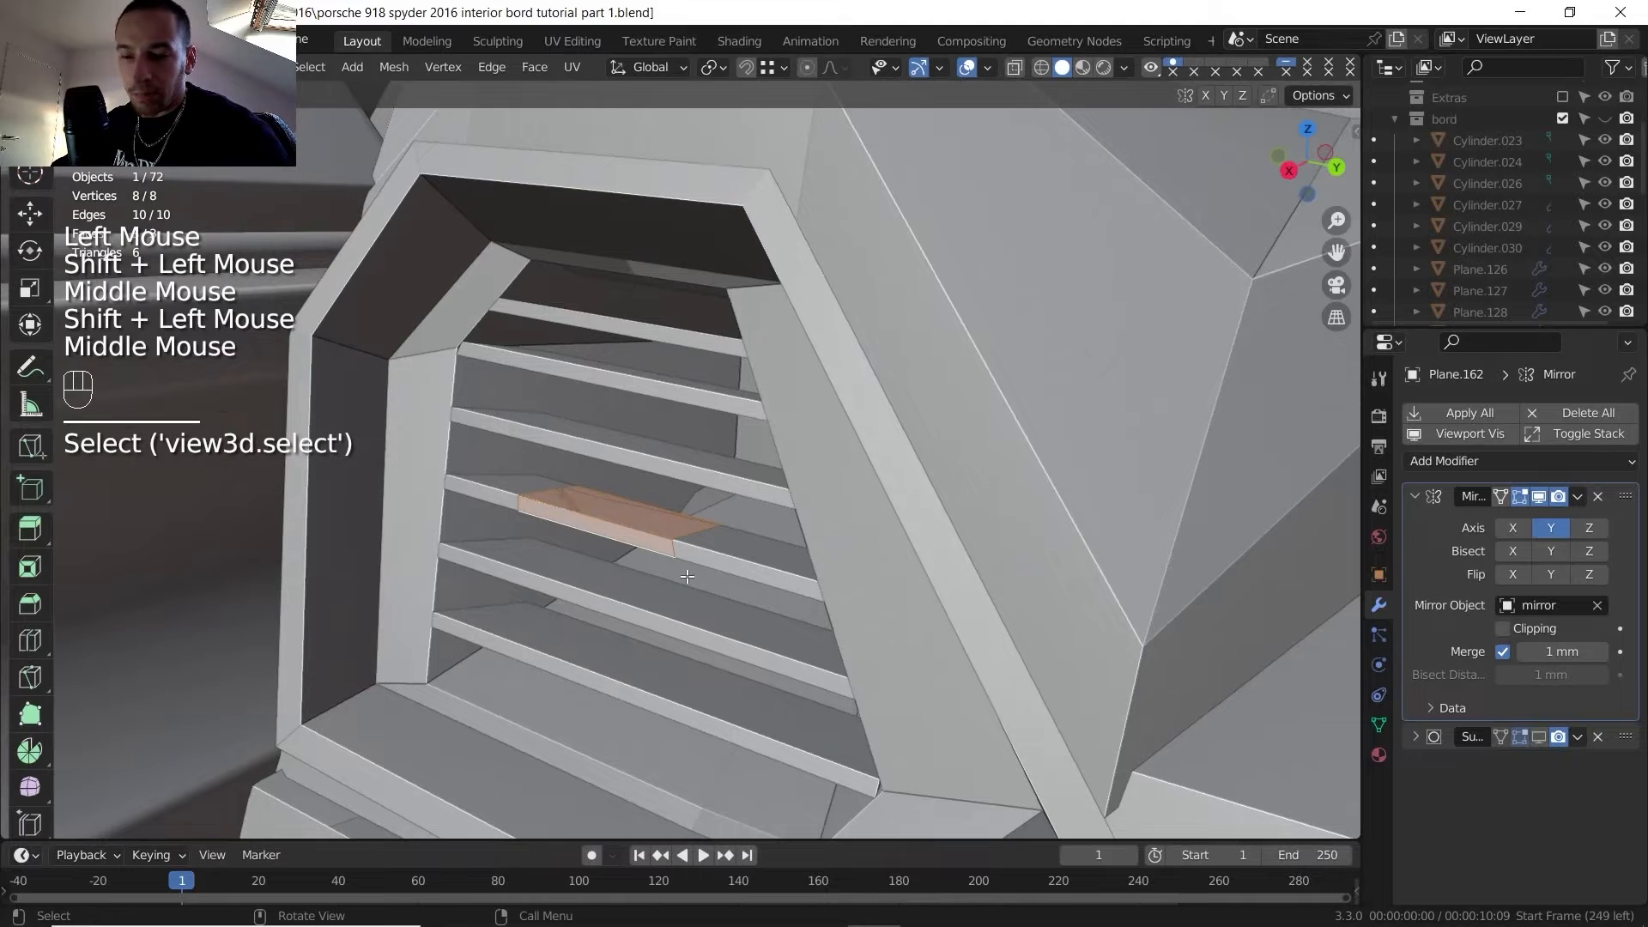
pyautogui.press('e')
pyautogui.press('s')
pyautogui.press('z')
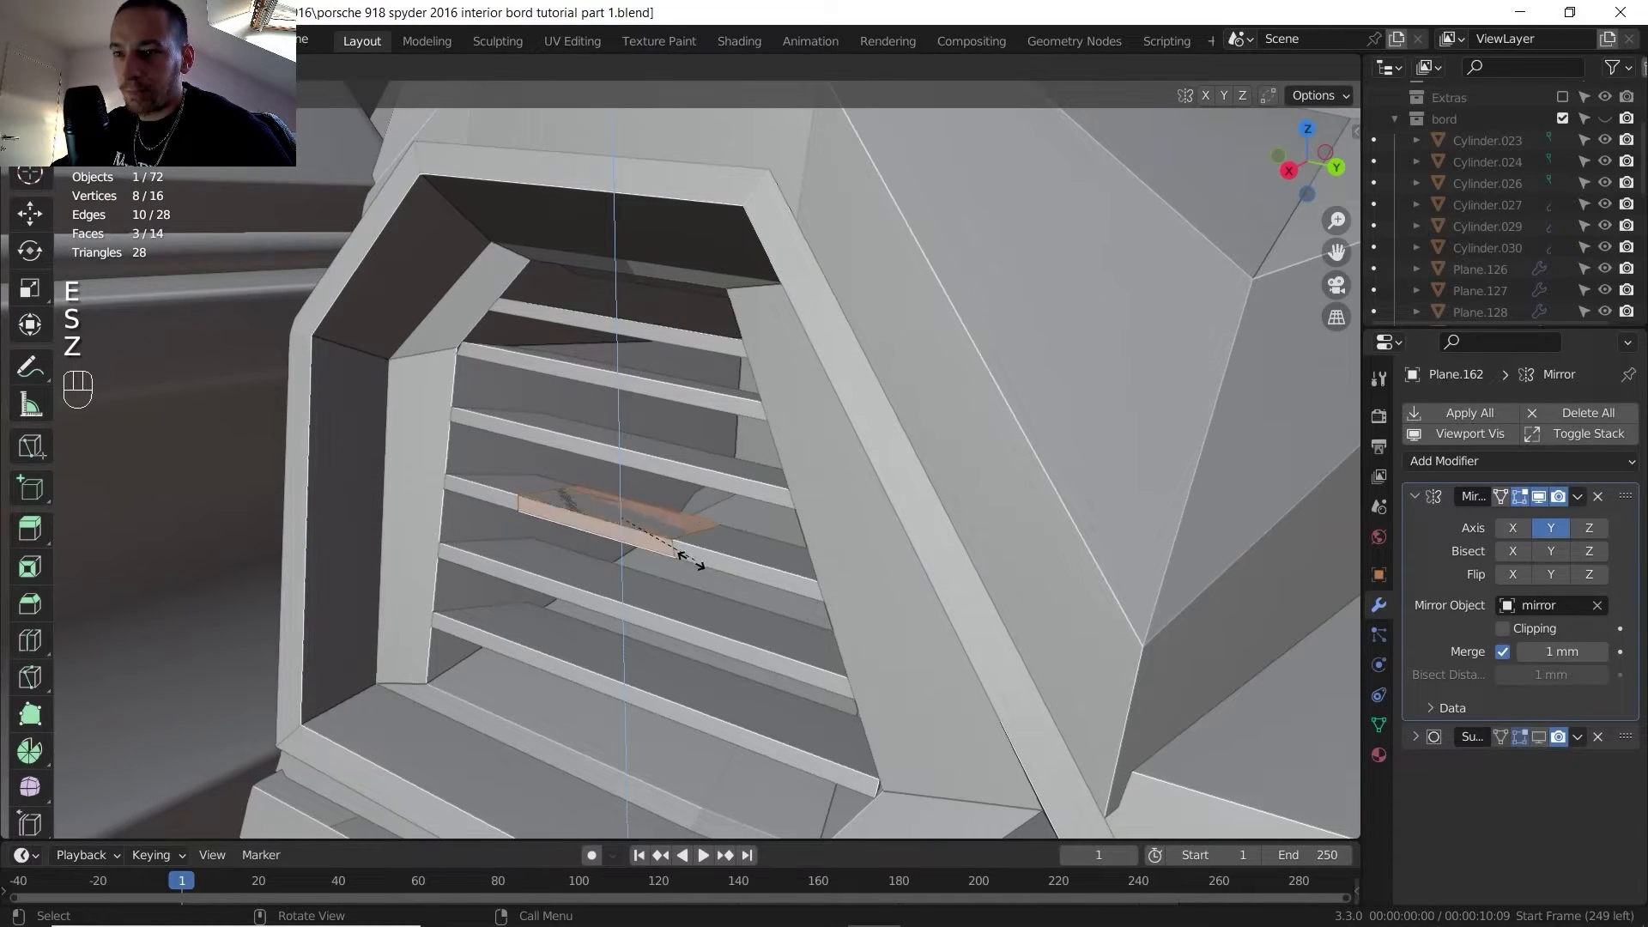
pyautogui.rightClick(714, 559)
pyautogui.hotkey('ctrl', 'z')
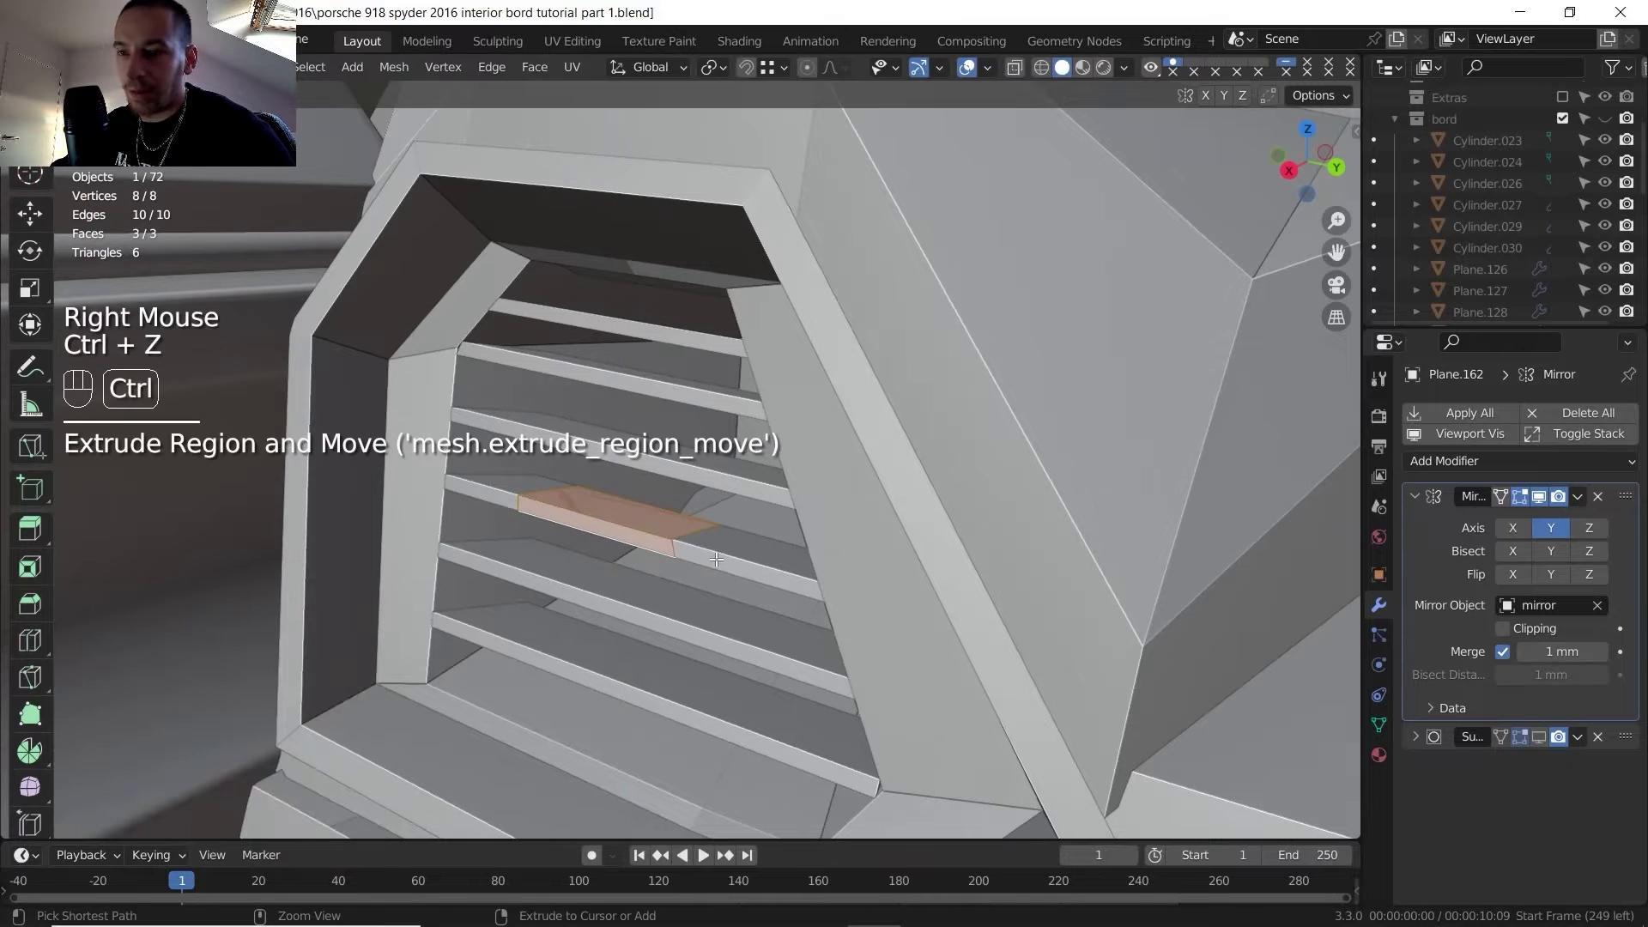
# - Leave edit mode and turn on the Face Orientation overlay in the viewport
pyautogui.press('Tab')
pyautogui.click(951, 66)
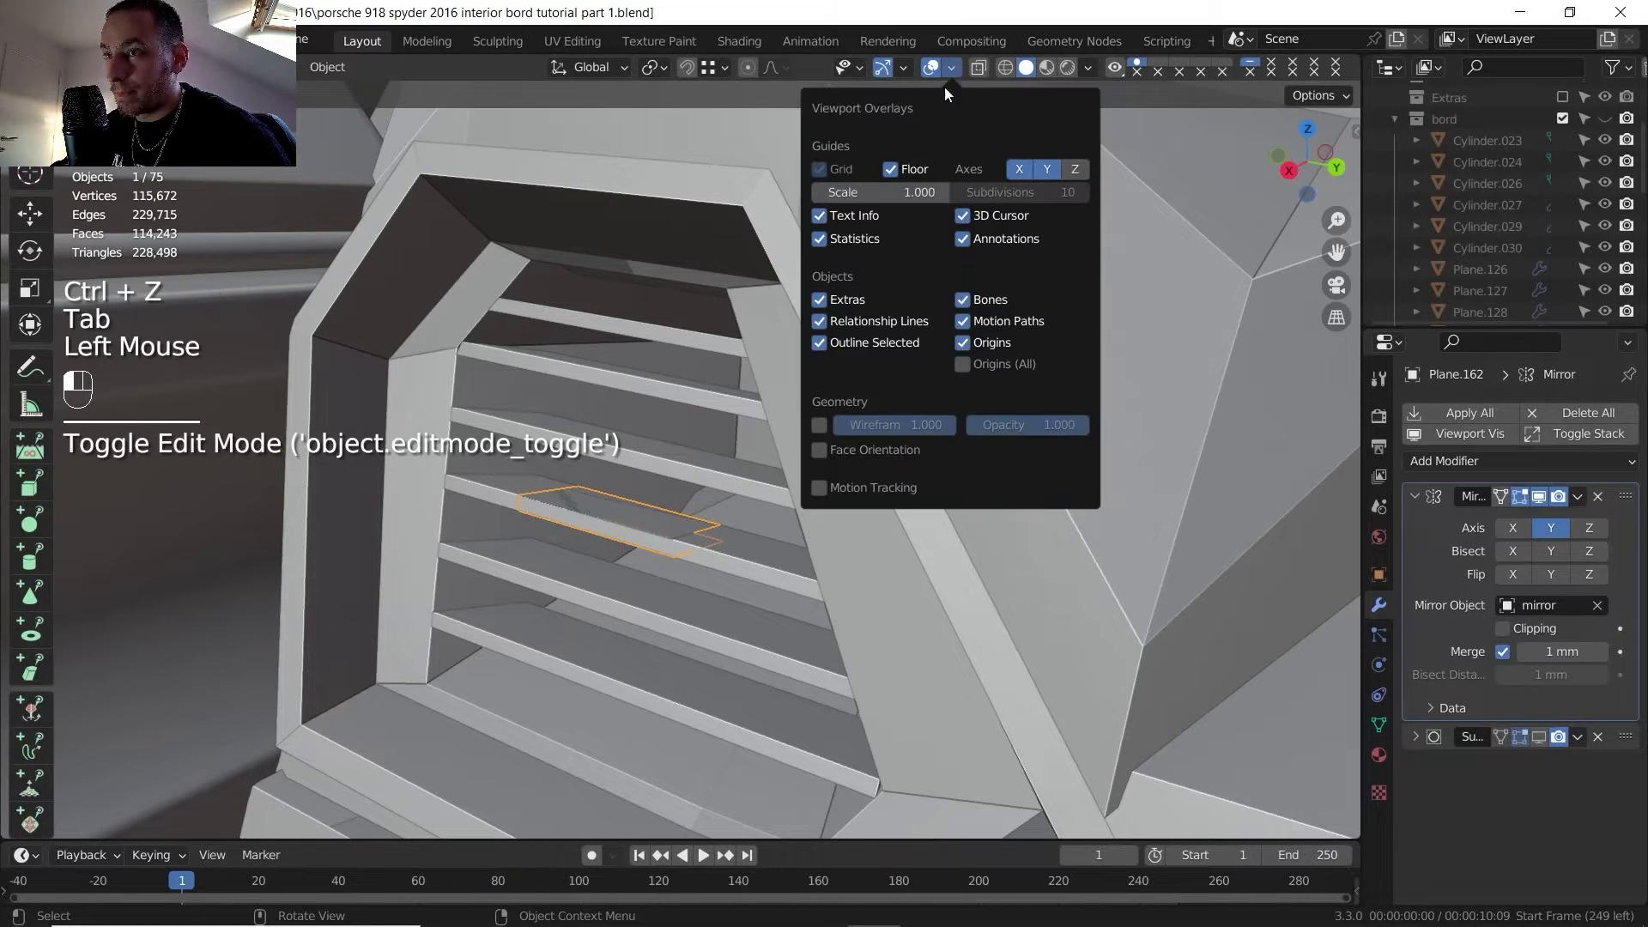
pyautogui.click(845, 654)
# - Edit the slats object, select all of its faces and open the normals commands
pyautogui.click(726, 555)
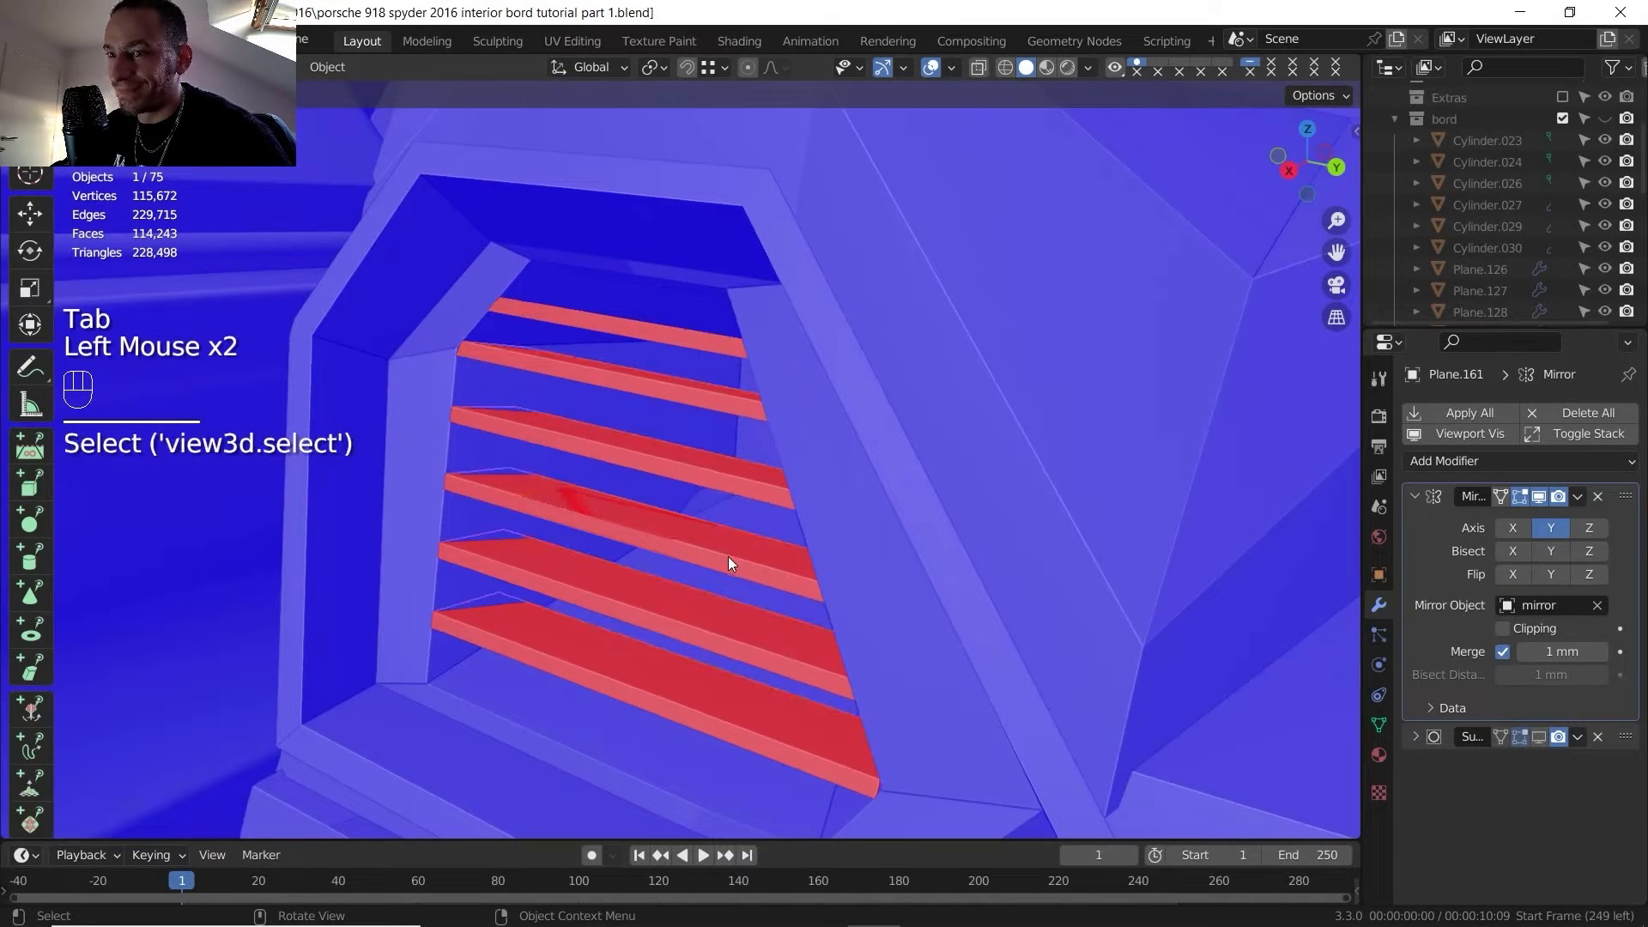
pyautogui.press('Tab')
pyautogui.press('a')
pyautogui.press('a')
pyautogui.press('a')
pyautogui.hotkey('alt', 'n')
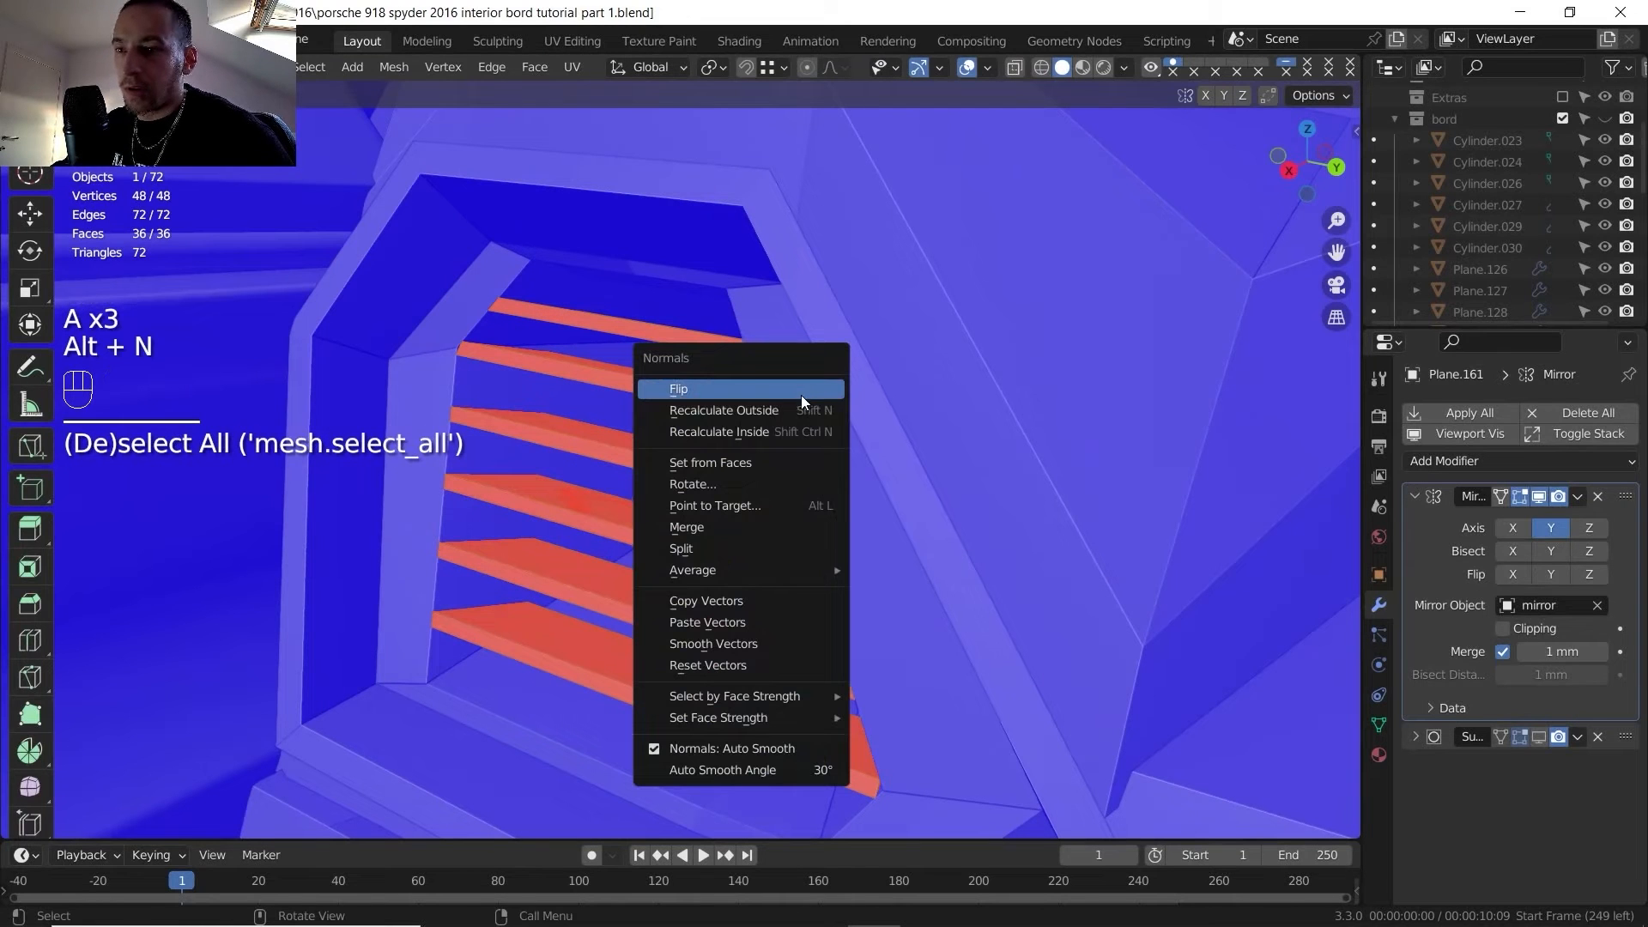
# - Recalculate the normals of the air vent's slats to the outside
pyautogui.click(773, 414)
pyautogui.press('Tab')
# - Recalculate the normals outside on the small tab at the middle vent slat and turn off the face orientation overlay
pyautogui.click(678, 527)
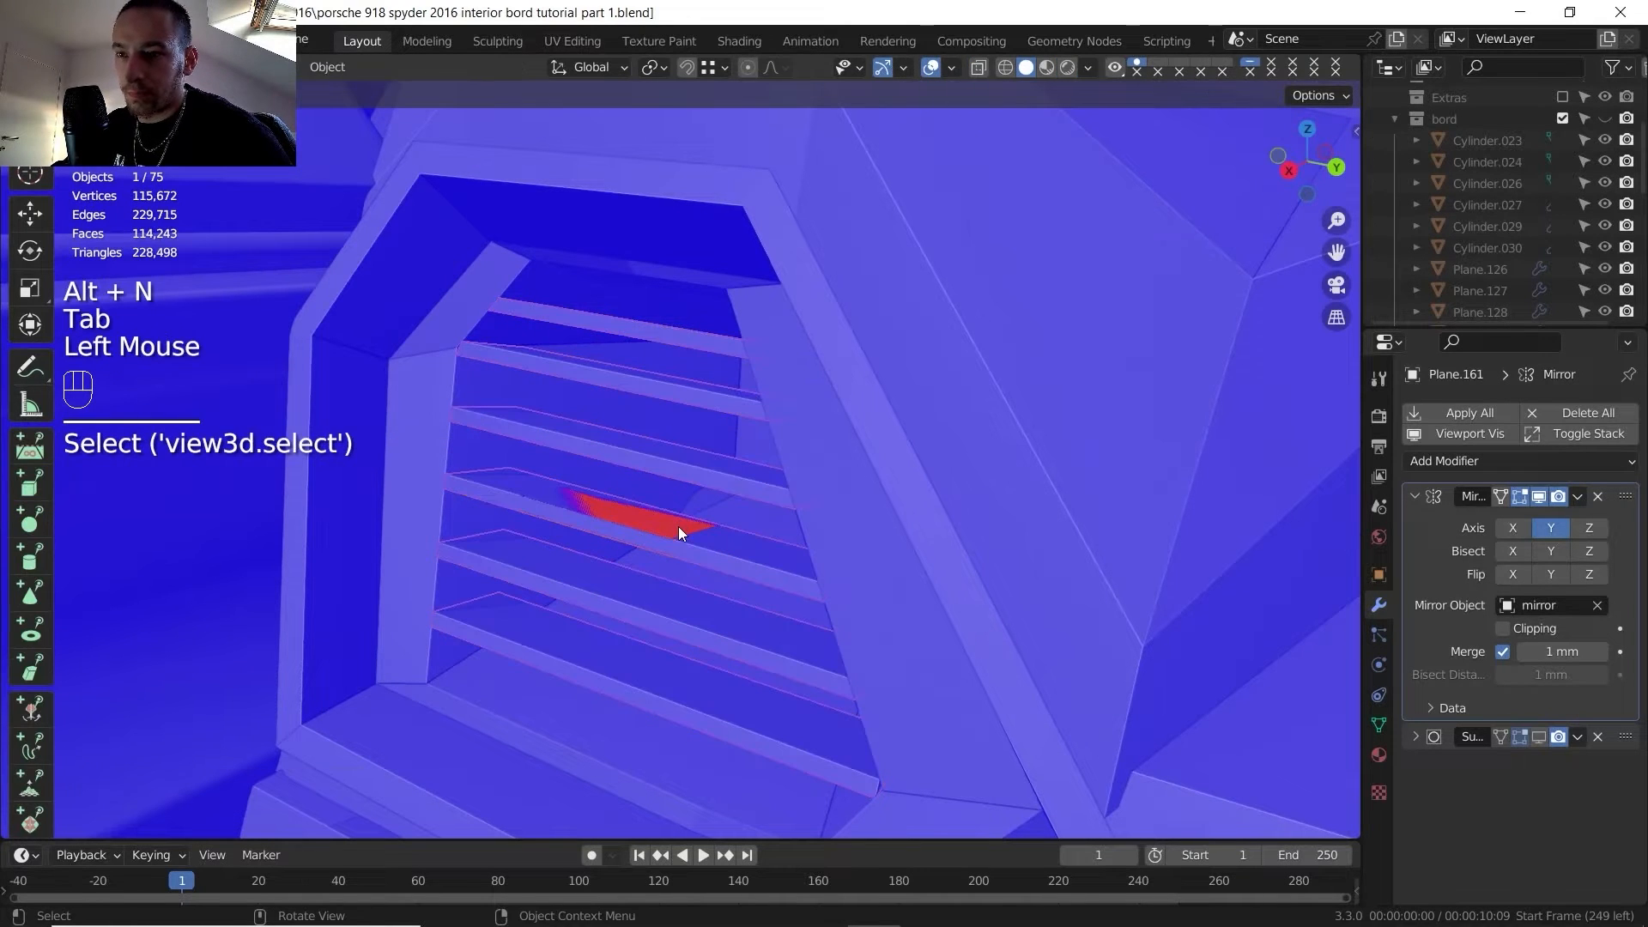
pyautogui.click(678, 527)
pyautogui.click(678, 527)
pyautogui.click(678, 527)
pyautogui.click(678, 527)
pyautogui.click(678, 527)
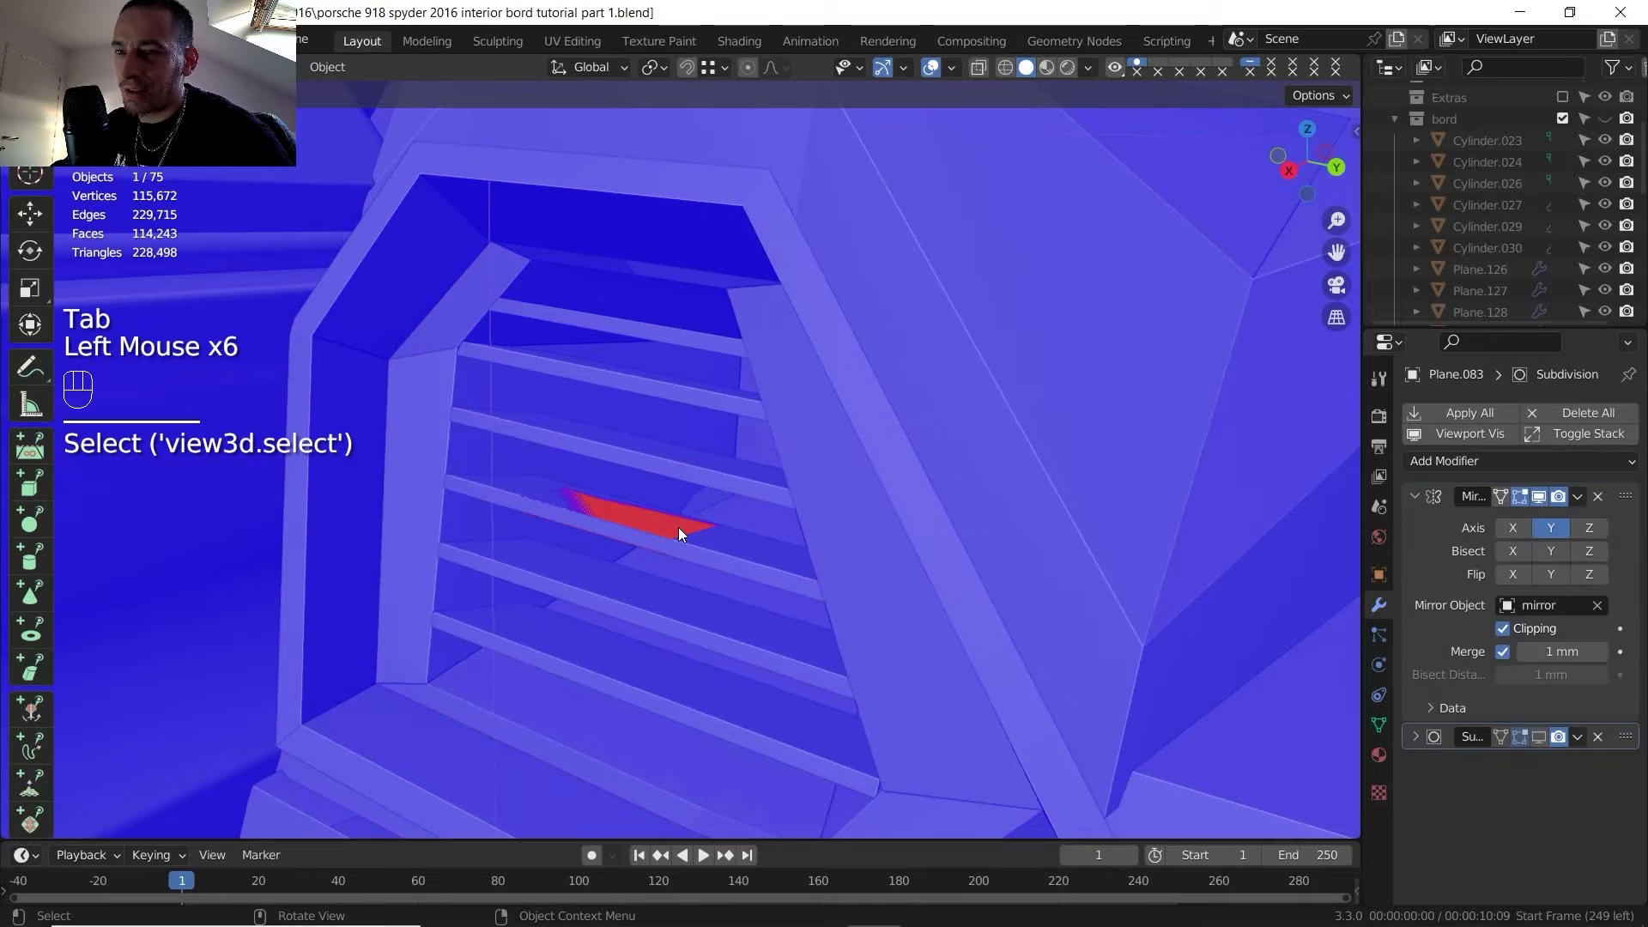
pyautogui.click(678, 527)
pyautogui.click(678, 527)
pyautogui.press('Tab')
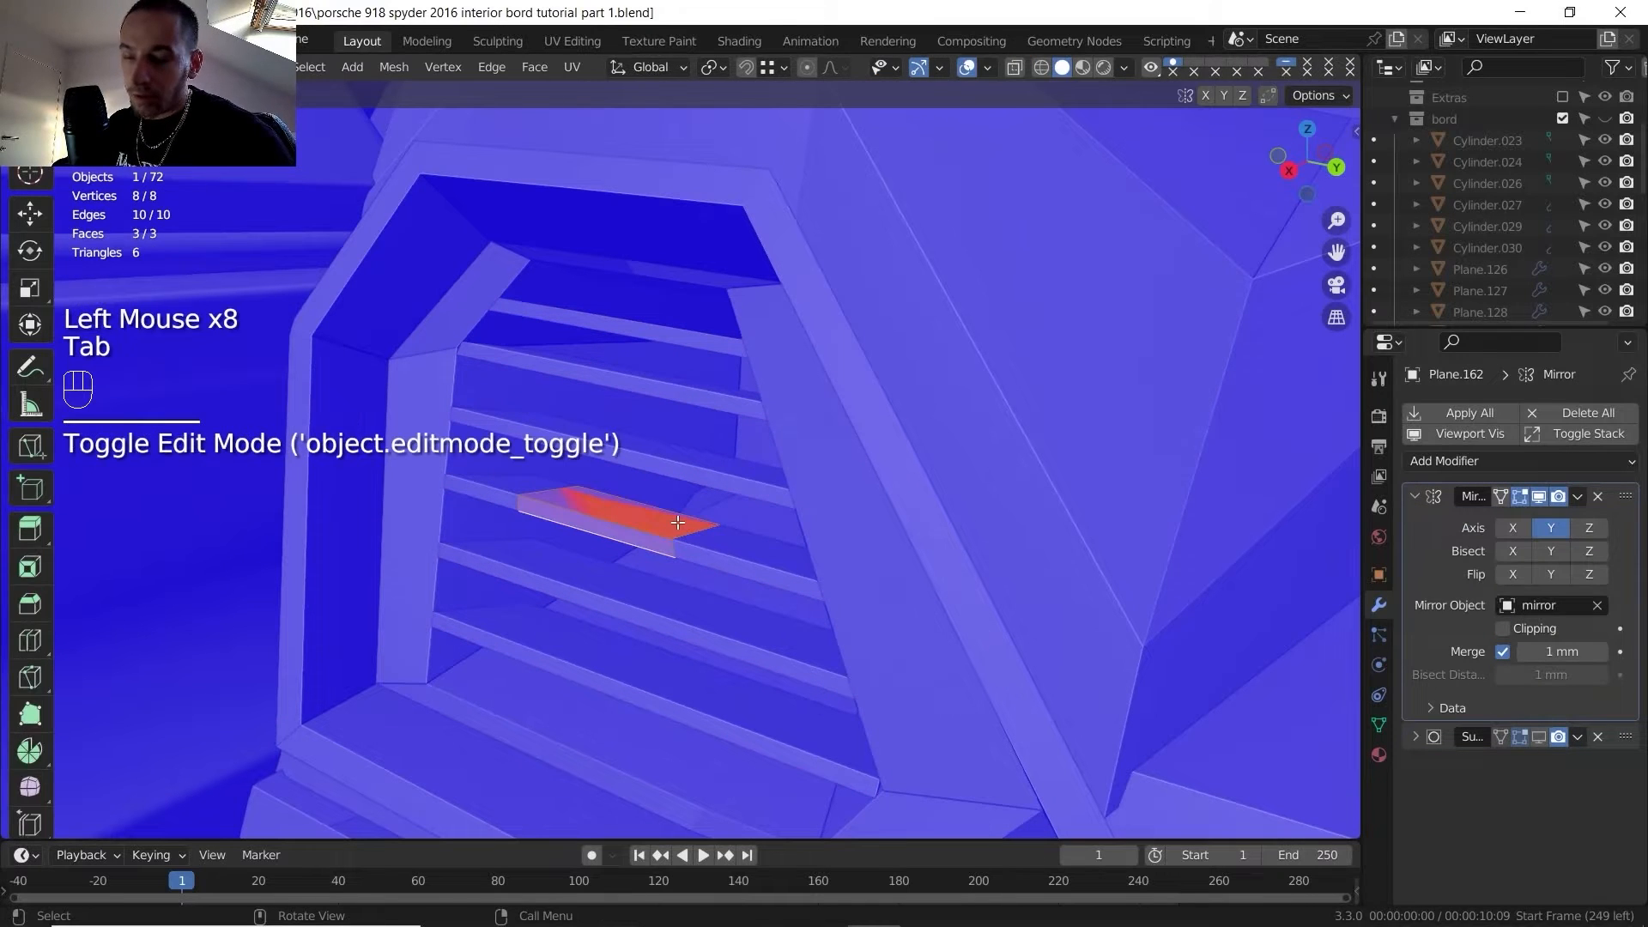
pyautogui.hotkey('alt', 'n')
pyautogui.click(678, 527)
pyautogui.press('Tab')
pyautogui.click(946, 72)
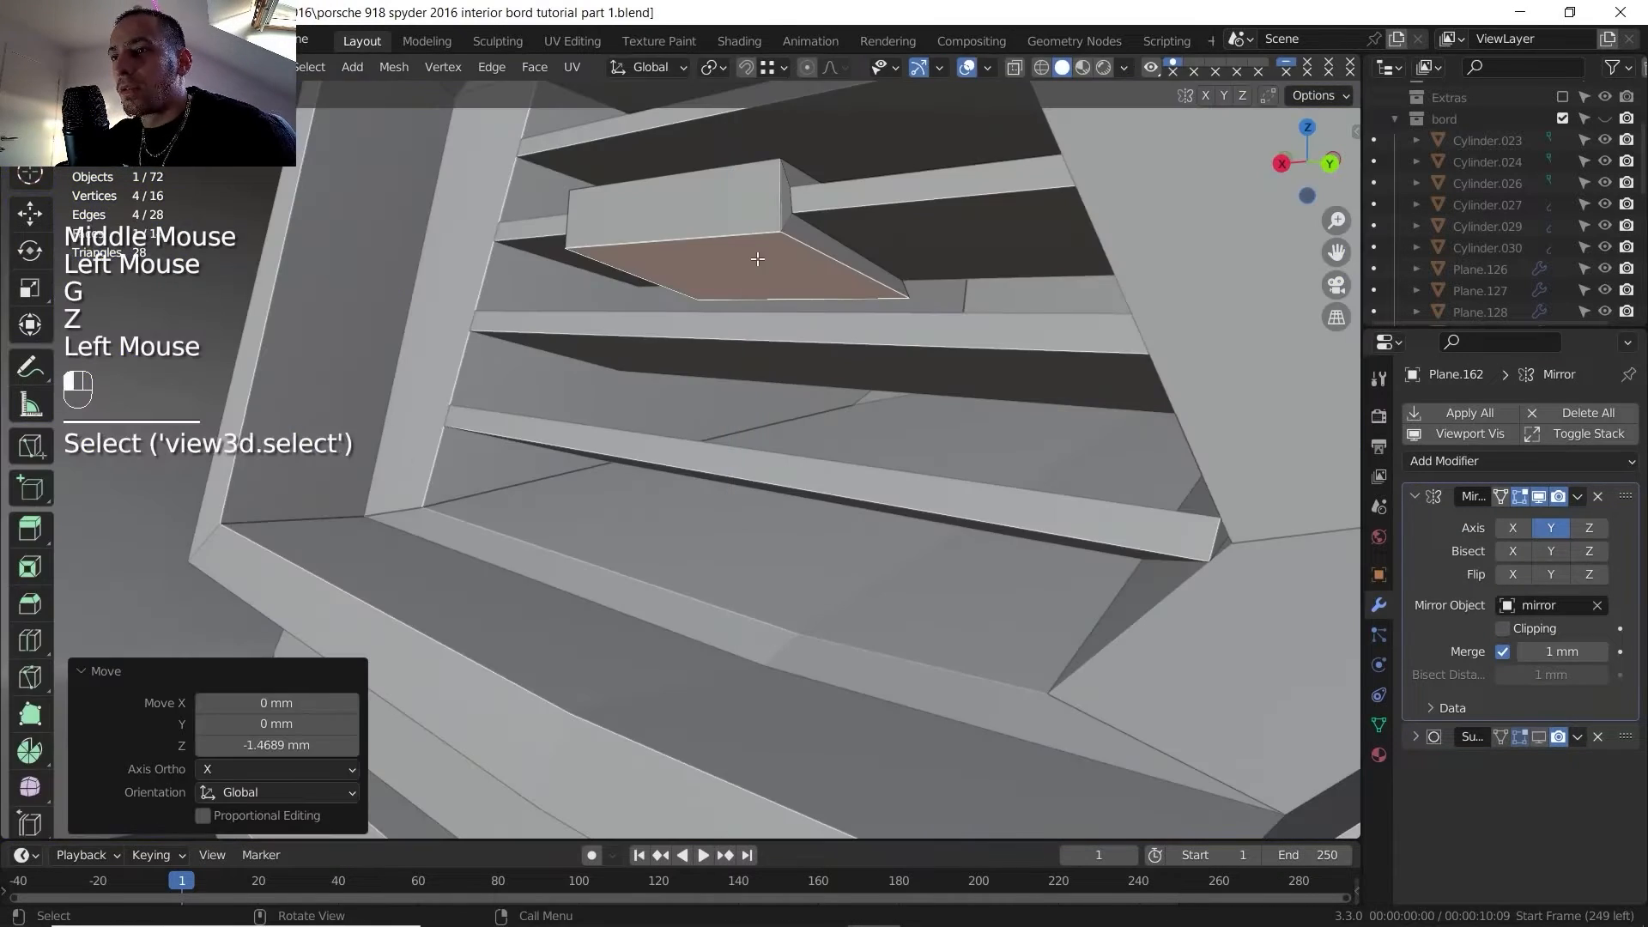
# - Add a centred loop cut across the vent tab's thickness, splitting its front face horizontally
pyautogui.keyDown('shift'); pyautogui.moveTo(747, 266); pyautogui.dragTo(717, 509, button='middle'); pyautogui.keyUp('shift')
pyautogui.click(927, 901)
pyautogui.click(872, 901)
pyautogui.moveTo(717, 509); pyautogui.dragTo(659, 492, button='middle')
pyautogui.hotkey('ctrl', 'r')
pyautogui.rightClick(854, 470)
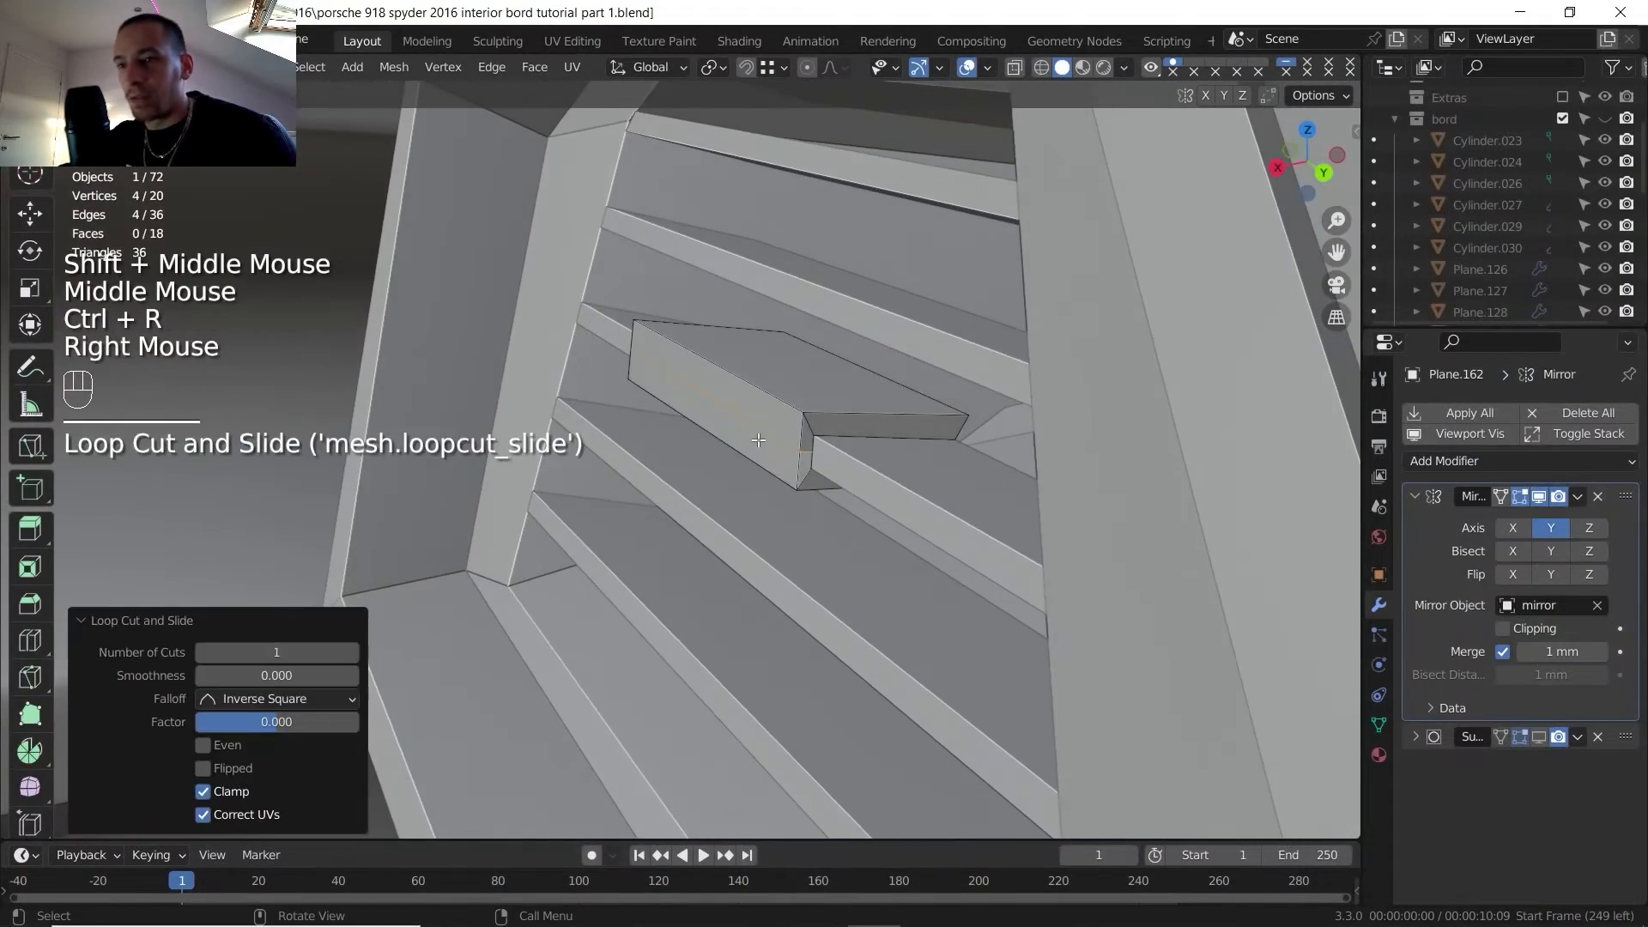
# - Move the middle edge of the tab's front face outward along X by about 1.78 mm
pyautogui.click(767, 446)
pyautogui.press('g')
pyautogui.press('x')
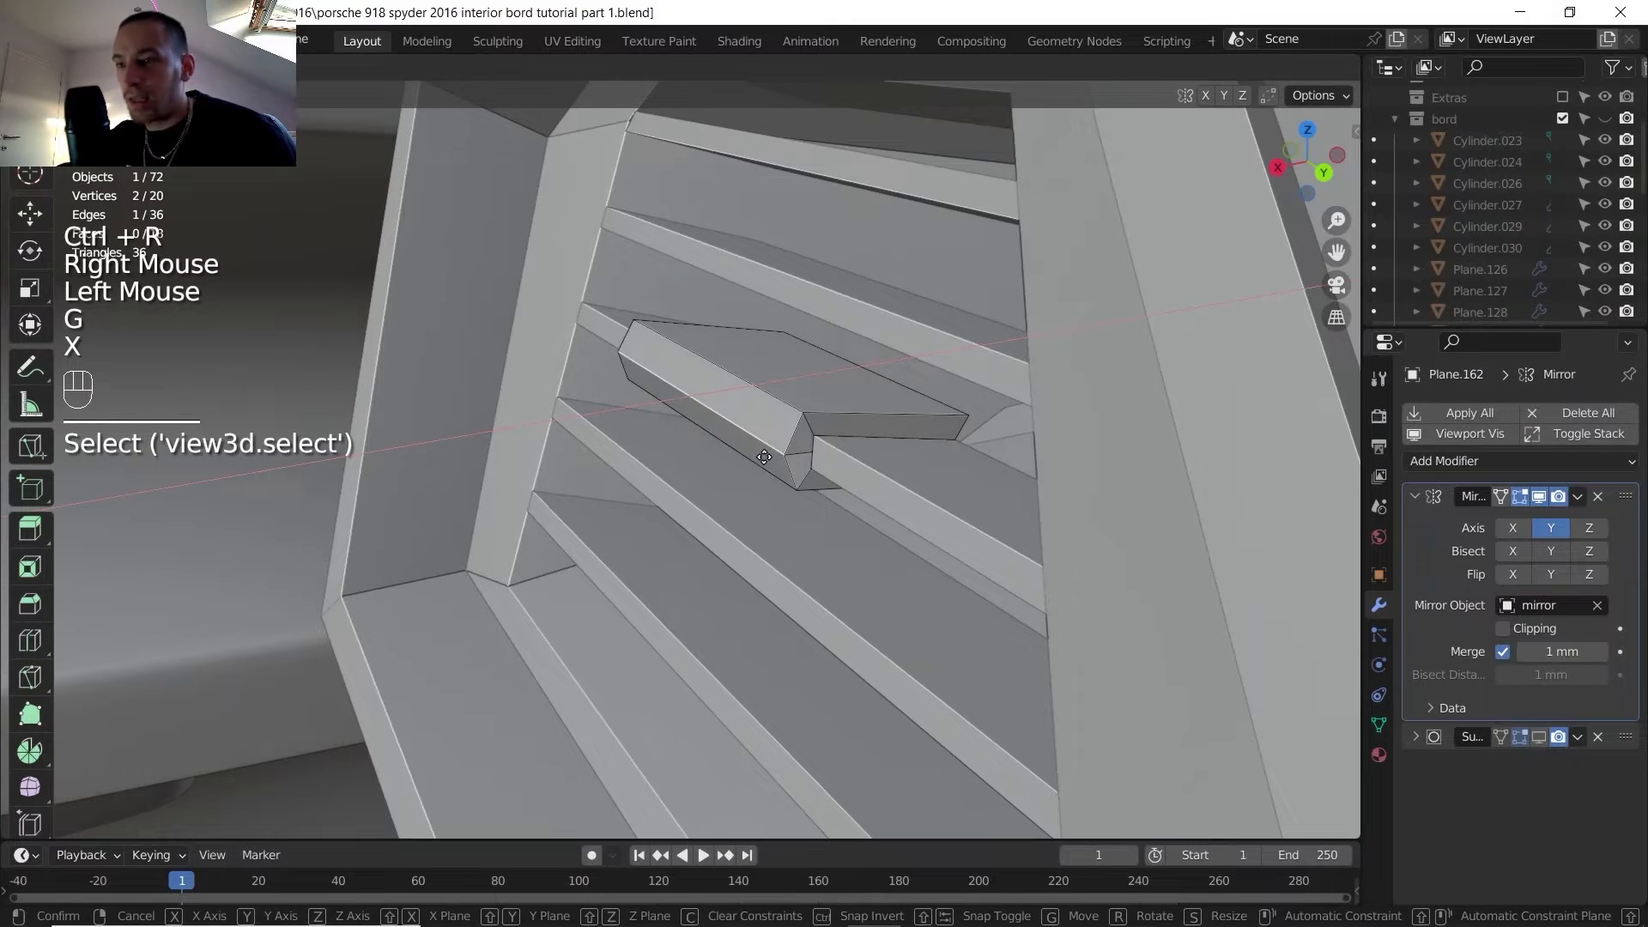
pyautogui.click(763, 458)
pyautogui.keyDown('shift'); pyautogui.moveTo(763, 457); pyautogui.dragTo(776, 438, button='middle'); pyautogui.keyUp('shift')
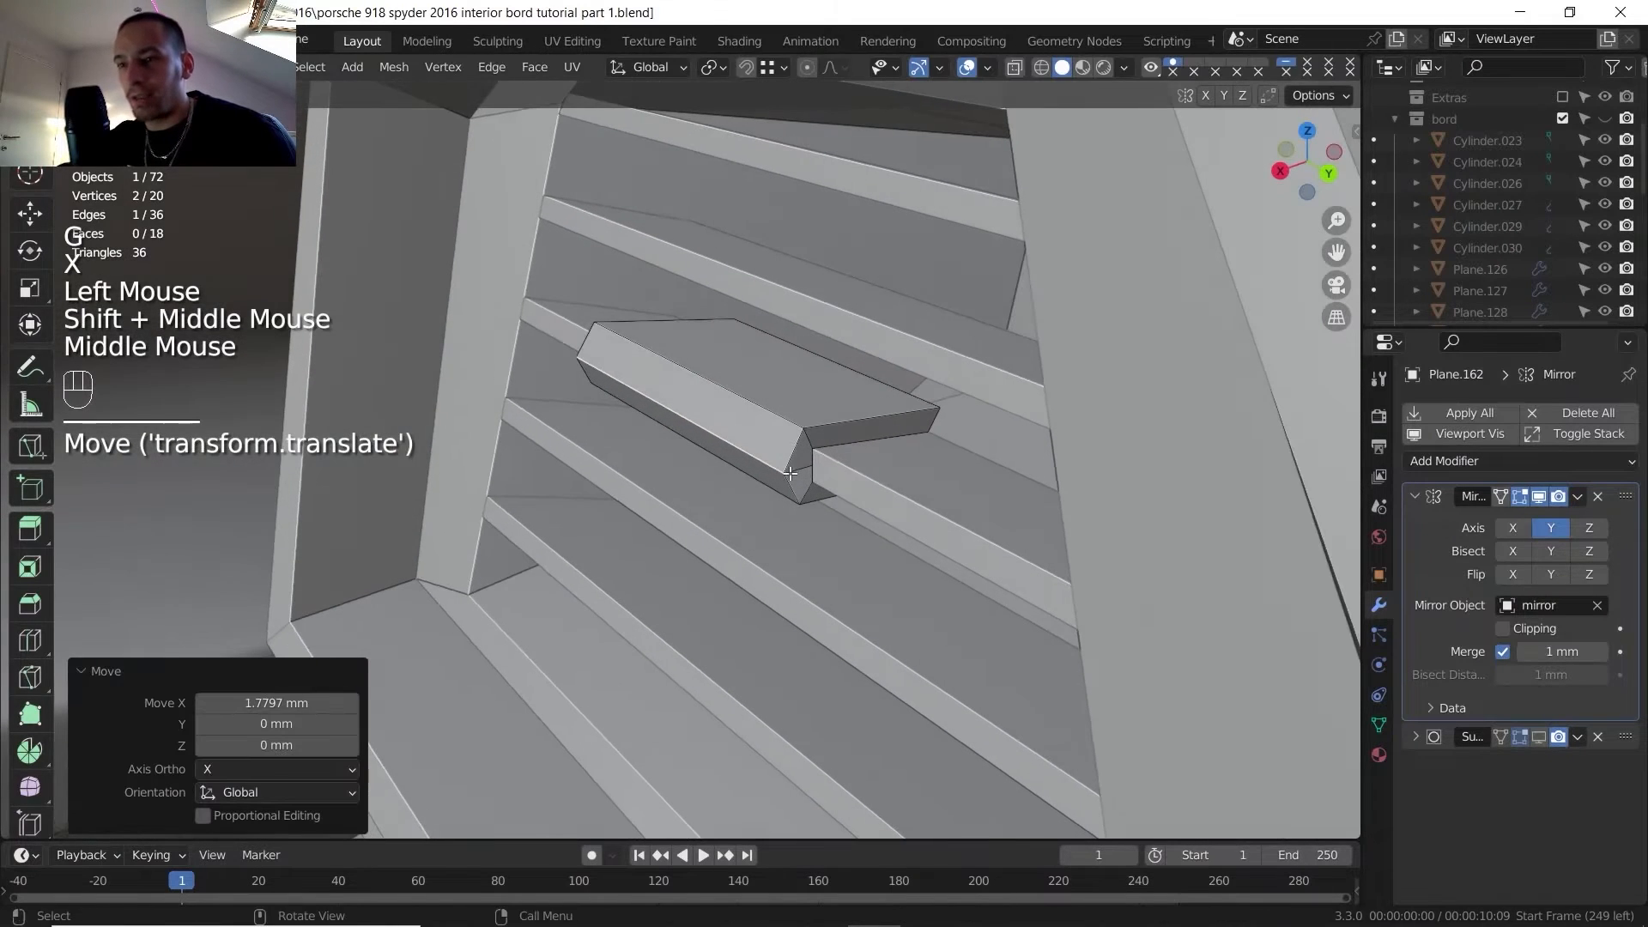
# - Add a centred lengthwise loop cut along the tab's top
pyautogui.hotkey('ctrl', 'r')
pyautogui.click(838, 413)
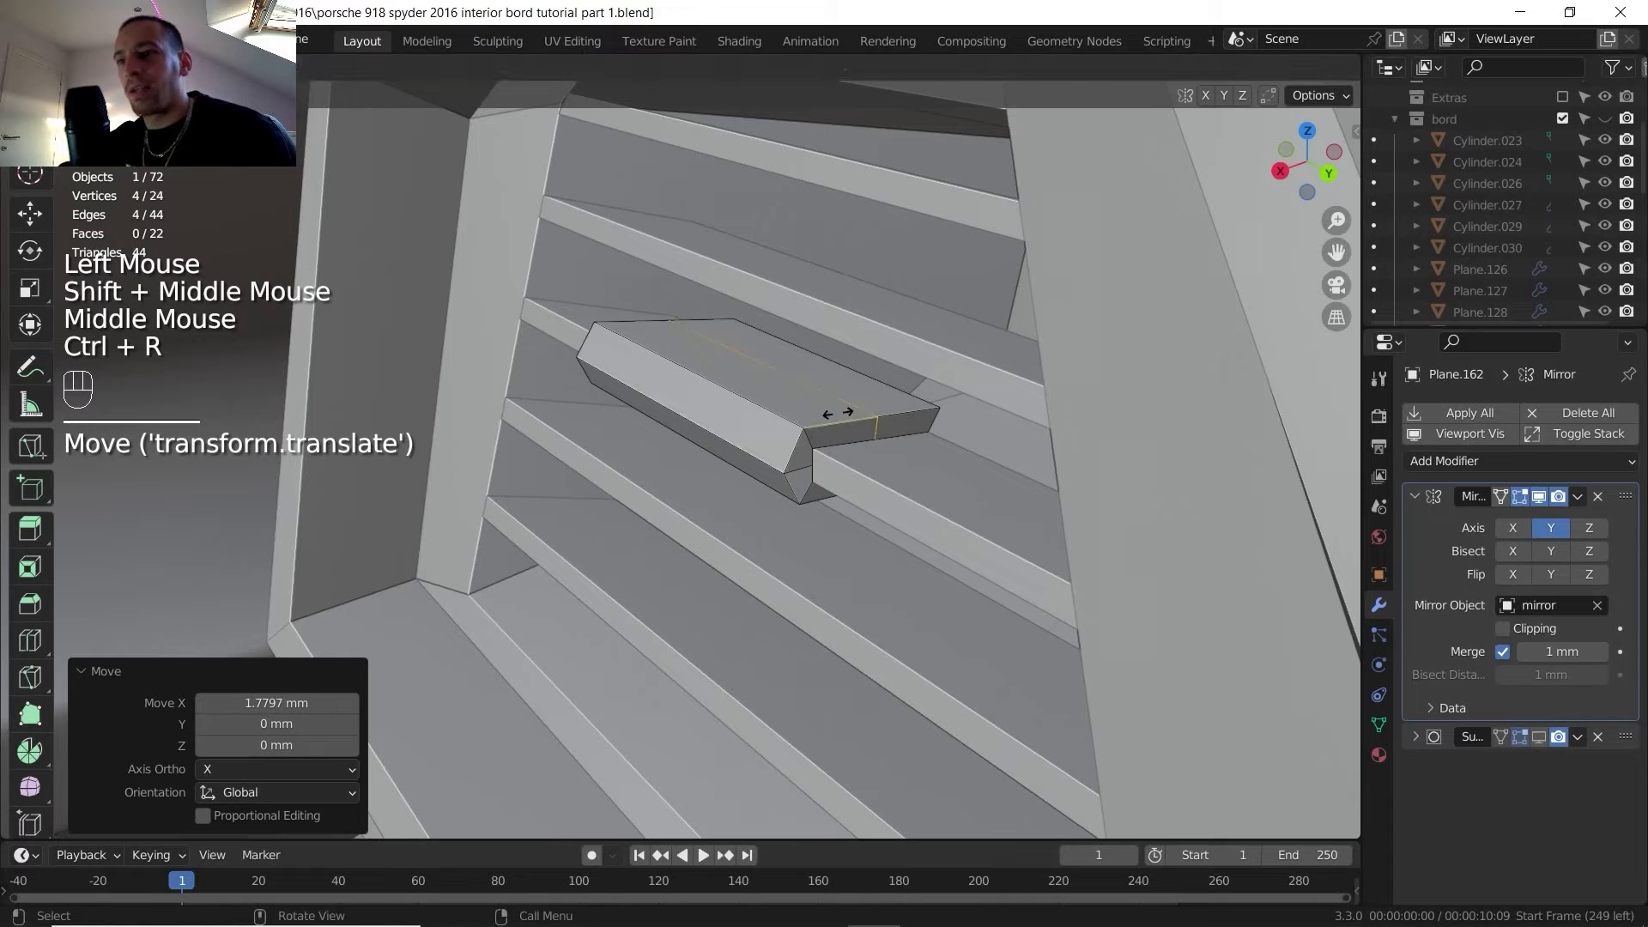
pyautogui.rightClick(837, 414)
# - Add a centred crosswise loop cut to the tab and bevel it to a width of about 11.5 mm
pyautogui.moveTo(837, 414); pyautogui.dragTo(783, 440, button='middle')
pyautogui.hotkey('ctrl', 'r')
pyautogui.click(791, 413)
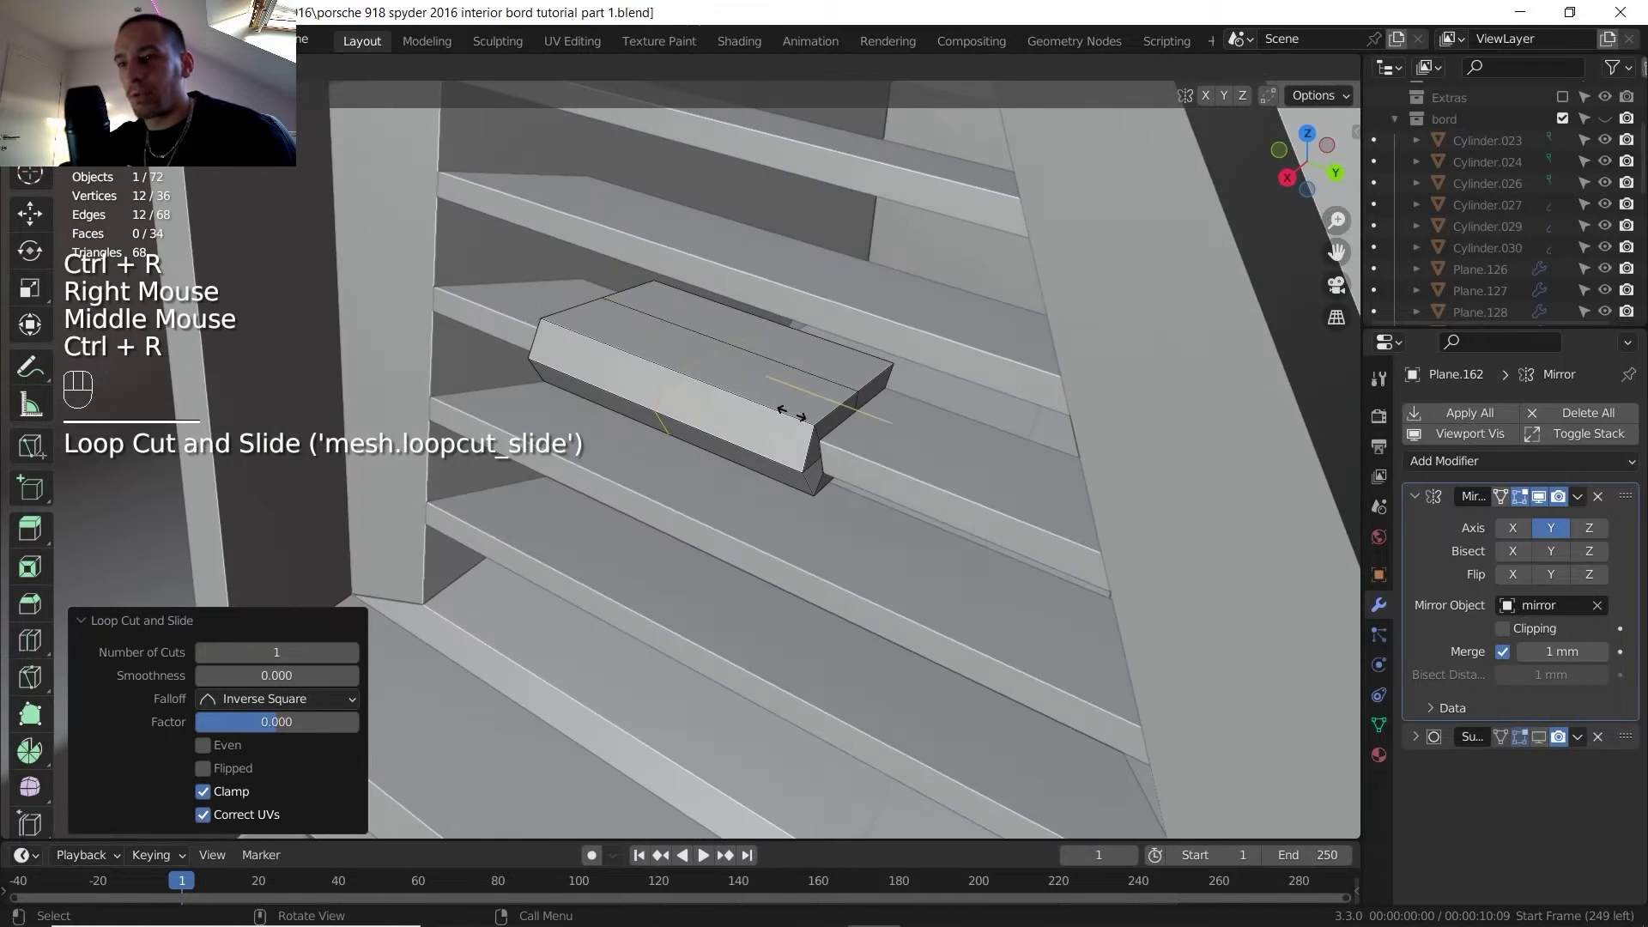
pyautogui.rightClick(759, 428)
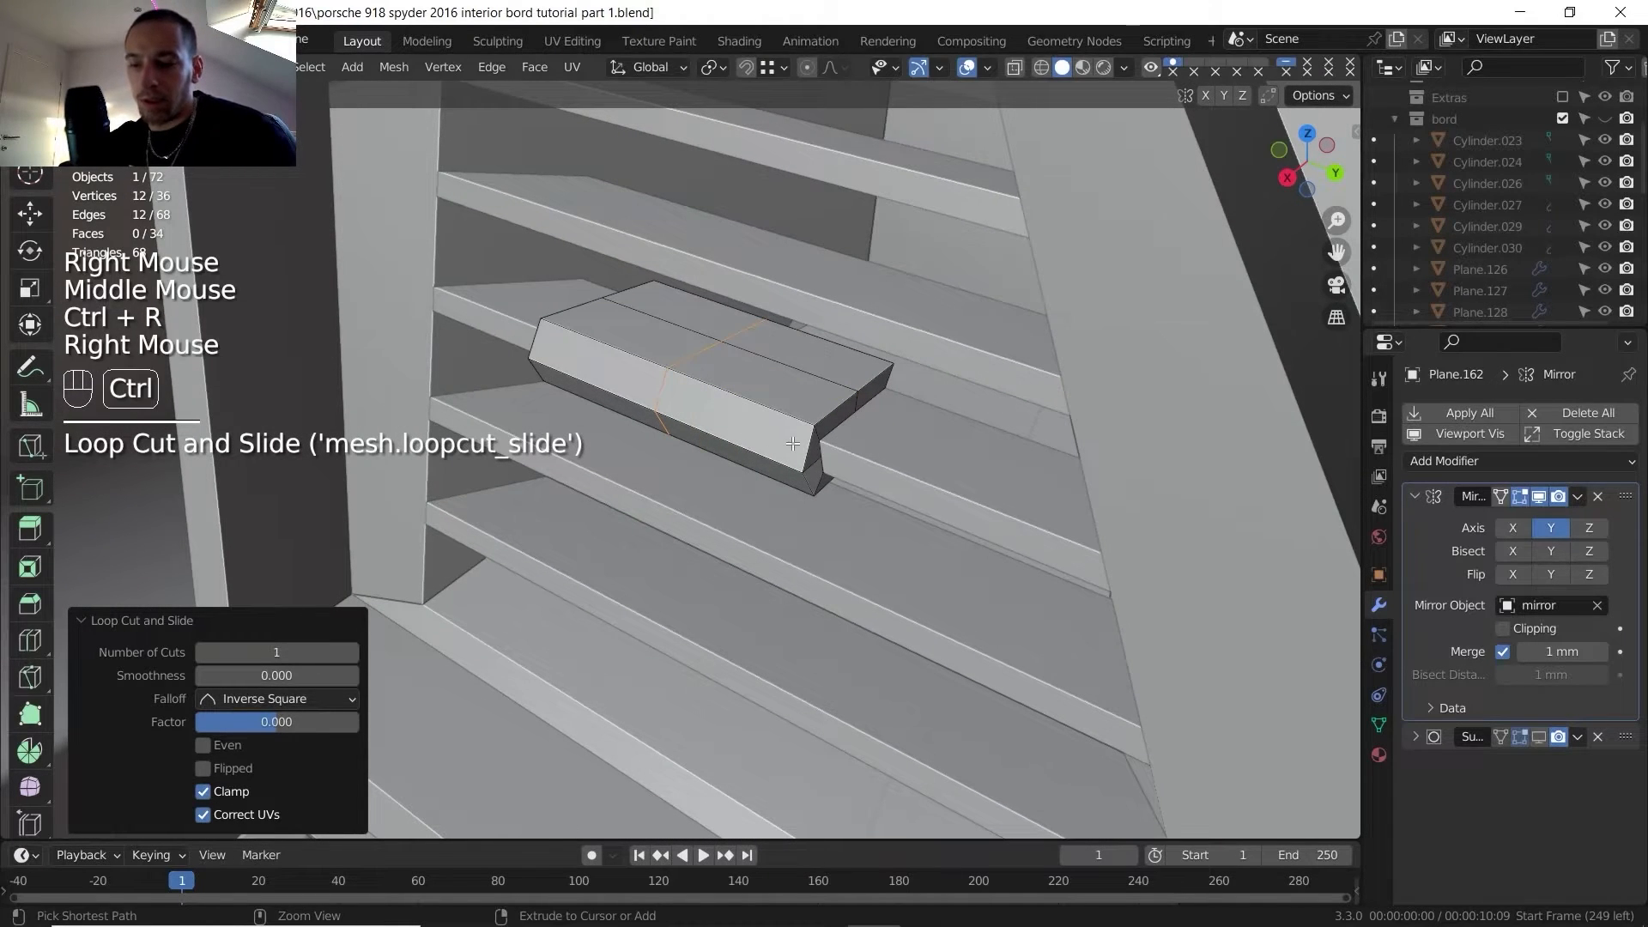
pyautogui.hotkey('ctrl', 'b')
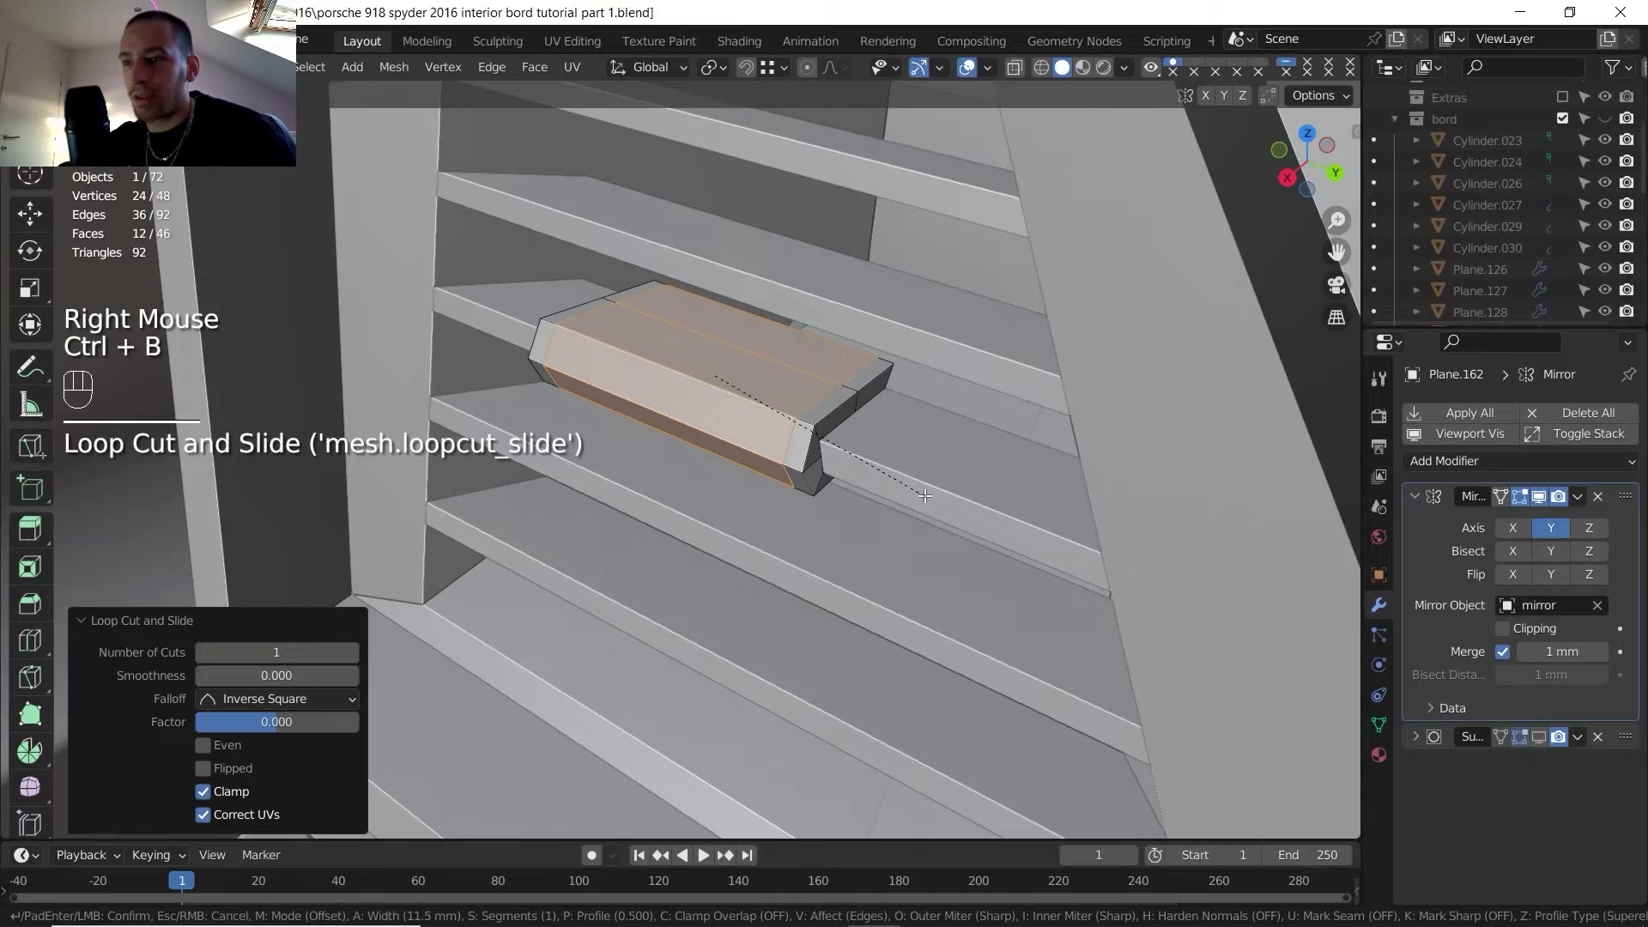
pyautogui.click(920, 496)
# - Add one more centred lengthwise loop cut to the bevelled tab
pyautogui.moveTo(921, 495); pyautogui.dragTo(729, 519, button='middle')
pyautogui.hotkey('ctrl', 'r')
pyautogui.click(837, 532)
pyautogui.rightClick(820, 533)
# - Extrude the four middle faces around the tab's front by about 0.81 mm along X
pyautogui.press('3')
pyautogui.click(728, 526)
pyautogui.keyDown('shift'); pyautogui.click(729, 511); pyautogui.keyUp('shift')
pyautogui.moveTo(730, 519); pyautogui.dragTo(733, 510, button='middle')
pyautogui.keyDown('shift'); pyautogui.click(729, 508); pyautogui.keyUp('shift')
pyautogui.keyDown('shift'); pyautogui.click(745, 486); pyautogui.keyUp('shift')
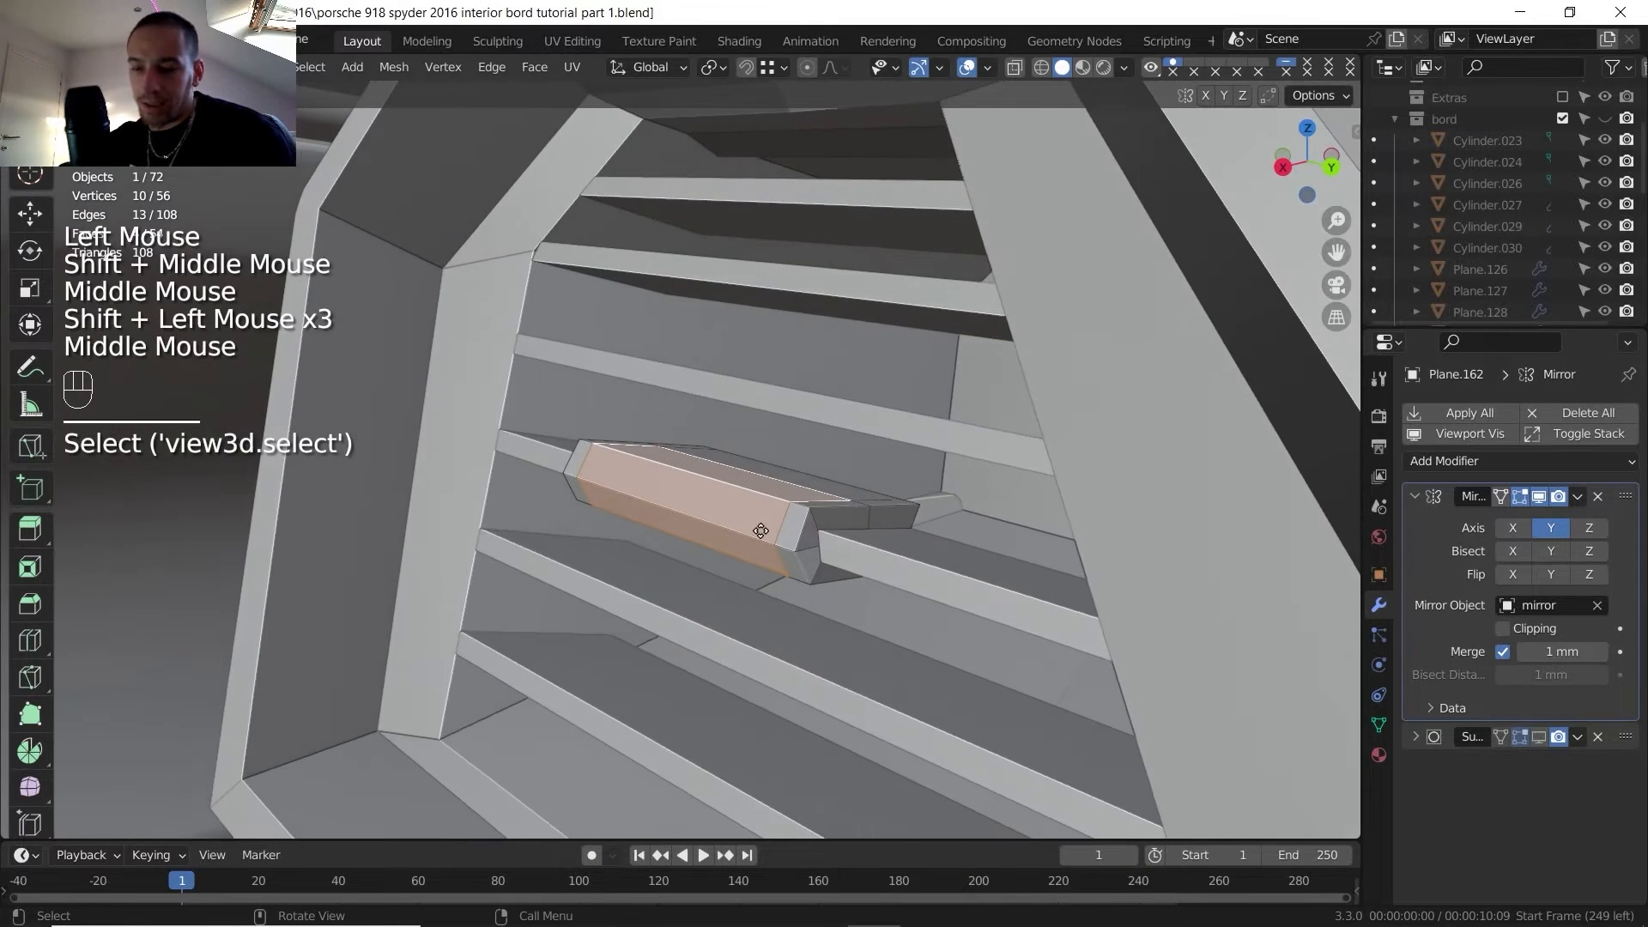
pyautogui.press('e')
pyautogui.press('x')
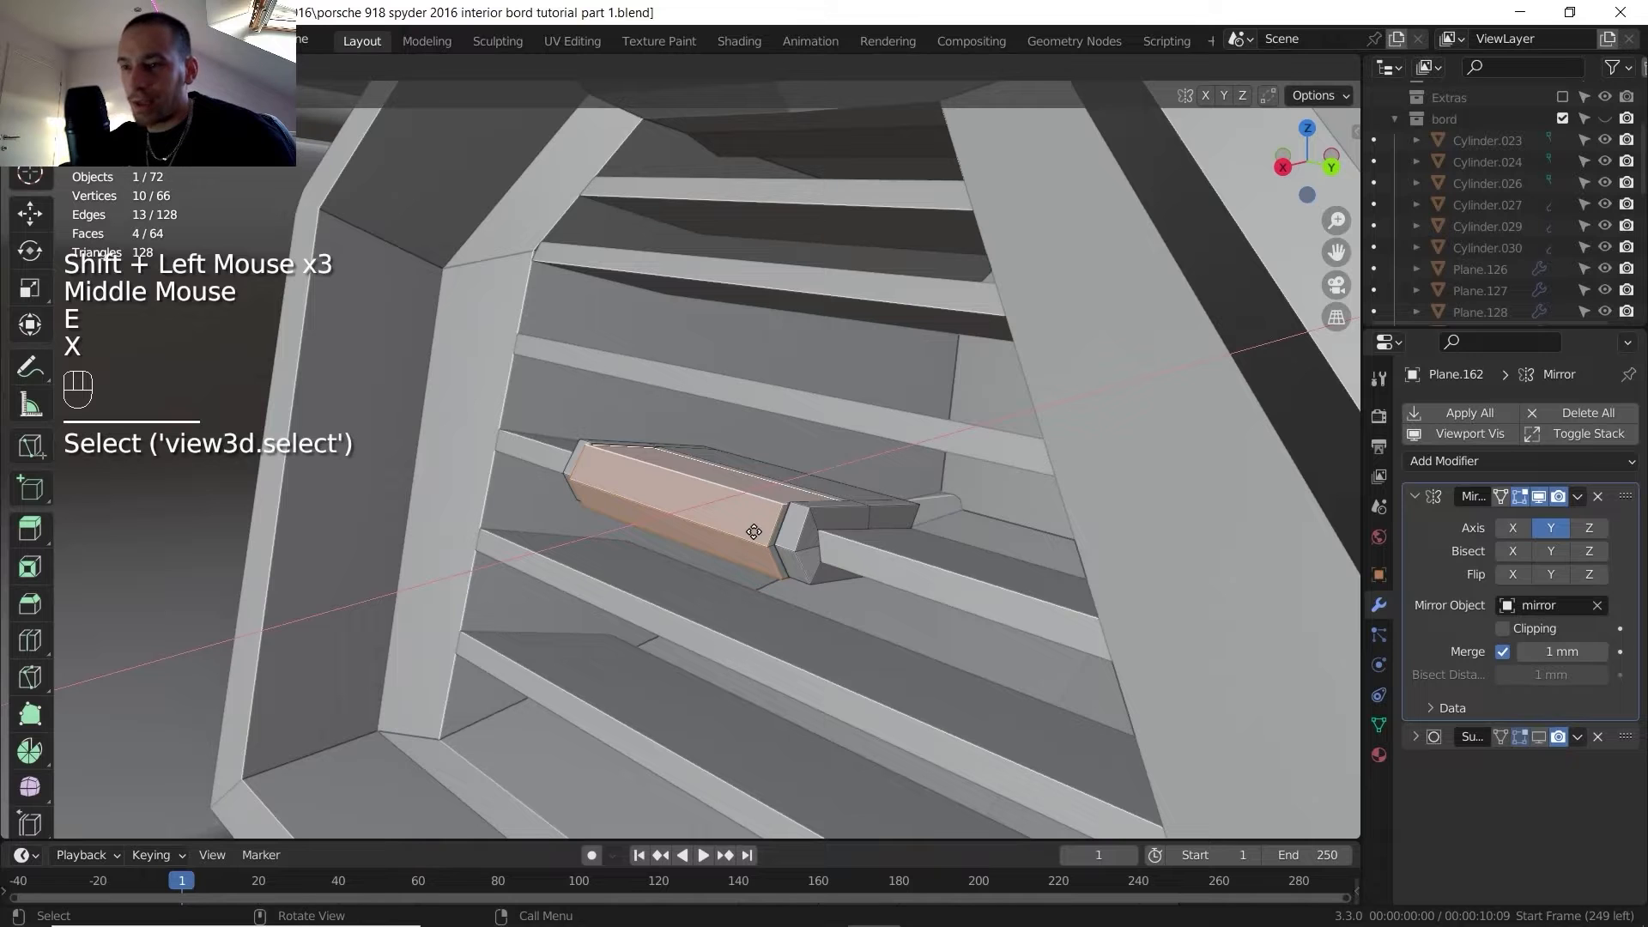
pyautogui.click(754, 533)
pyautogui.press('s')
pyautogui.press('z')
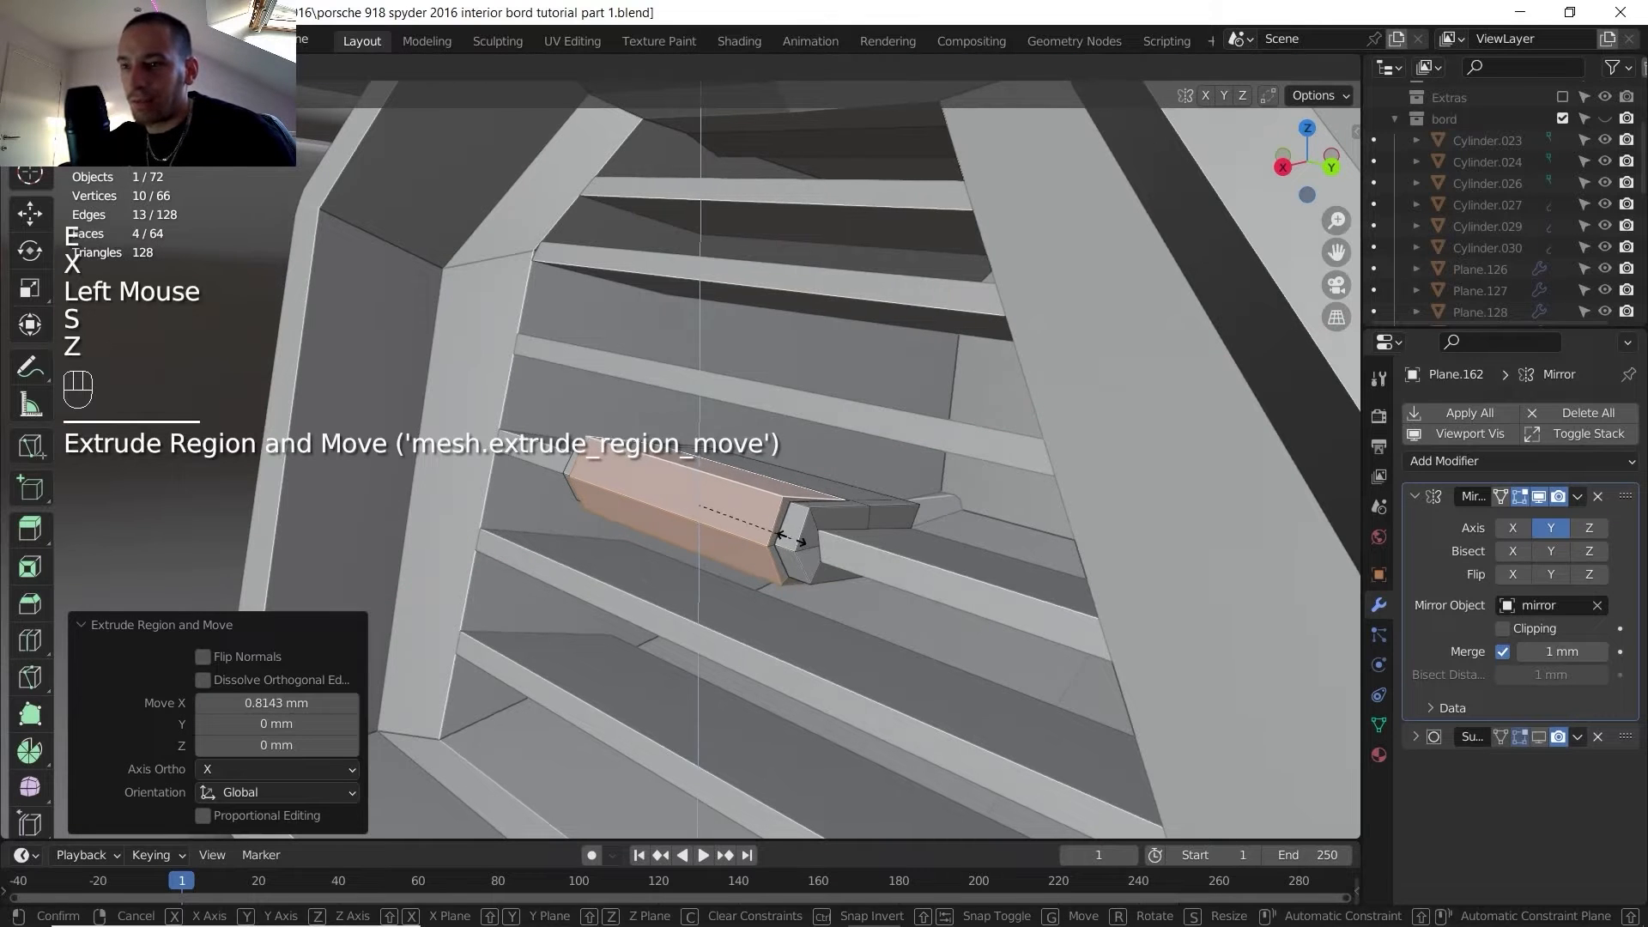
pyautogui.rightClick(778, 533)
# - Scale the extruded section's top and bottom faces along Z
pyautogui.click(769, 491)
pyautogui.moveTo(768, 491); pyautogui.dragTo(740, 581, button='middle')
pyautogui.keyDown('shift'); pyautogui.click(741, 592); pyautogui.keyUp('shift')
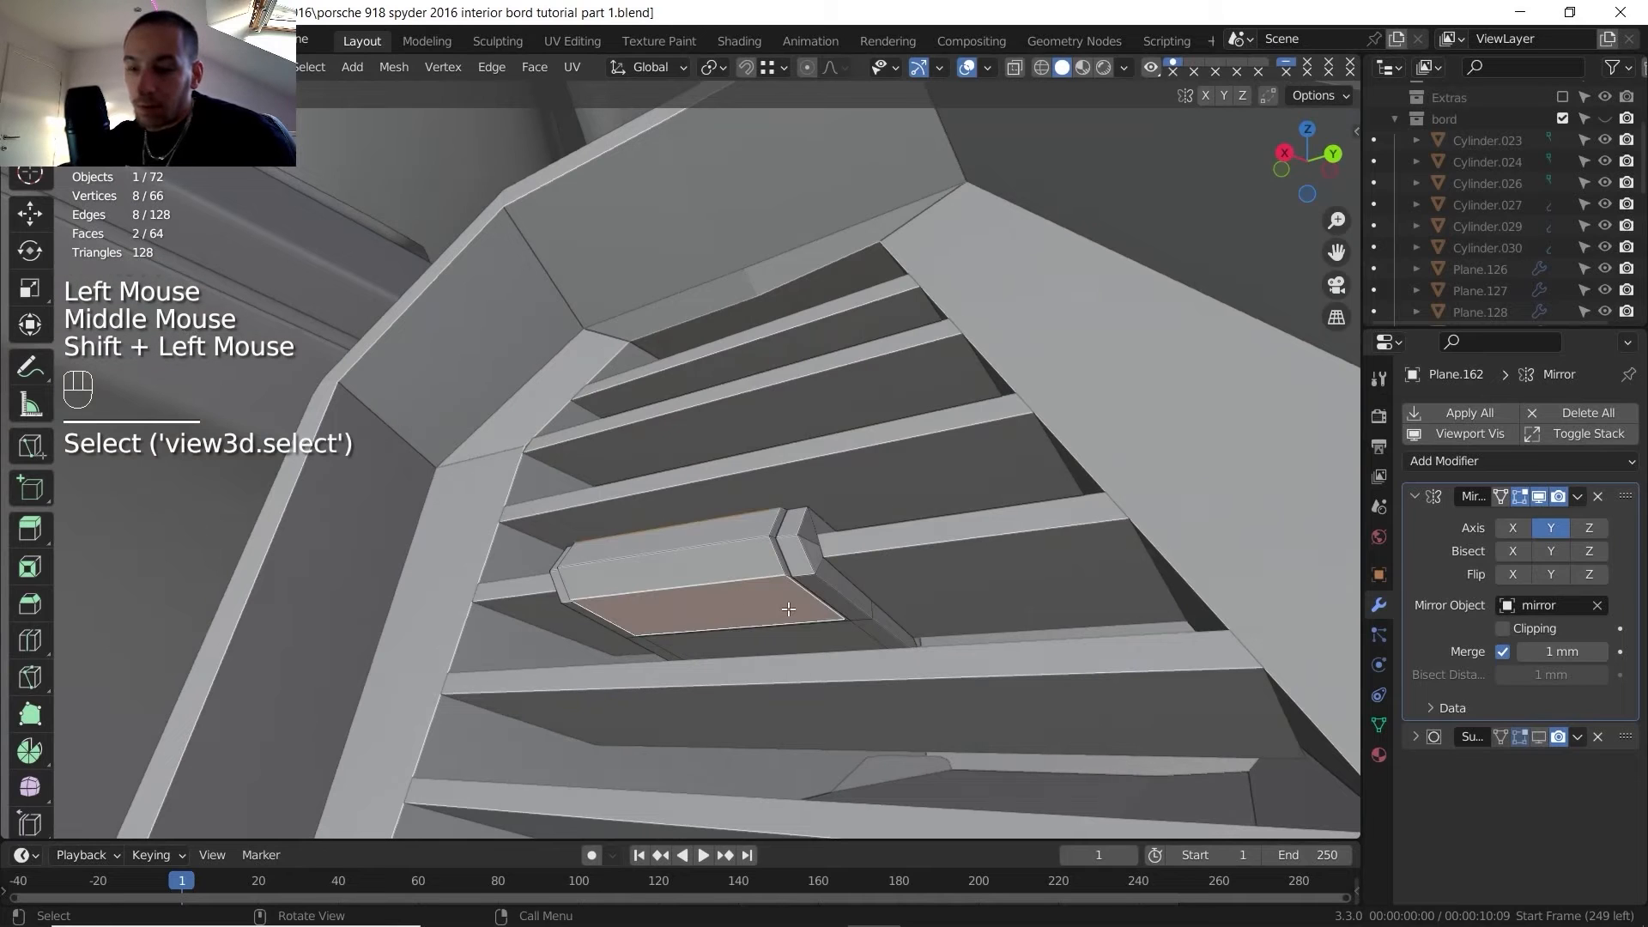
pyautogui.press('z')
pyautogui.press('z')
pyautogui.press('s')
pyautogui.press('z')
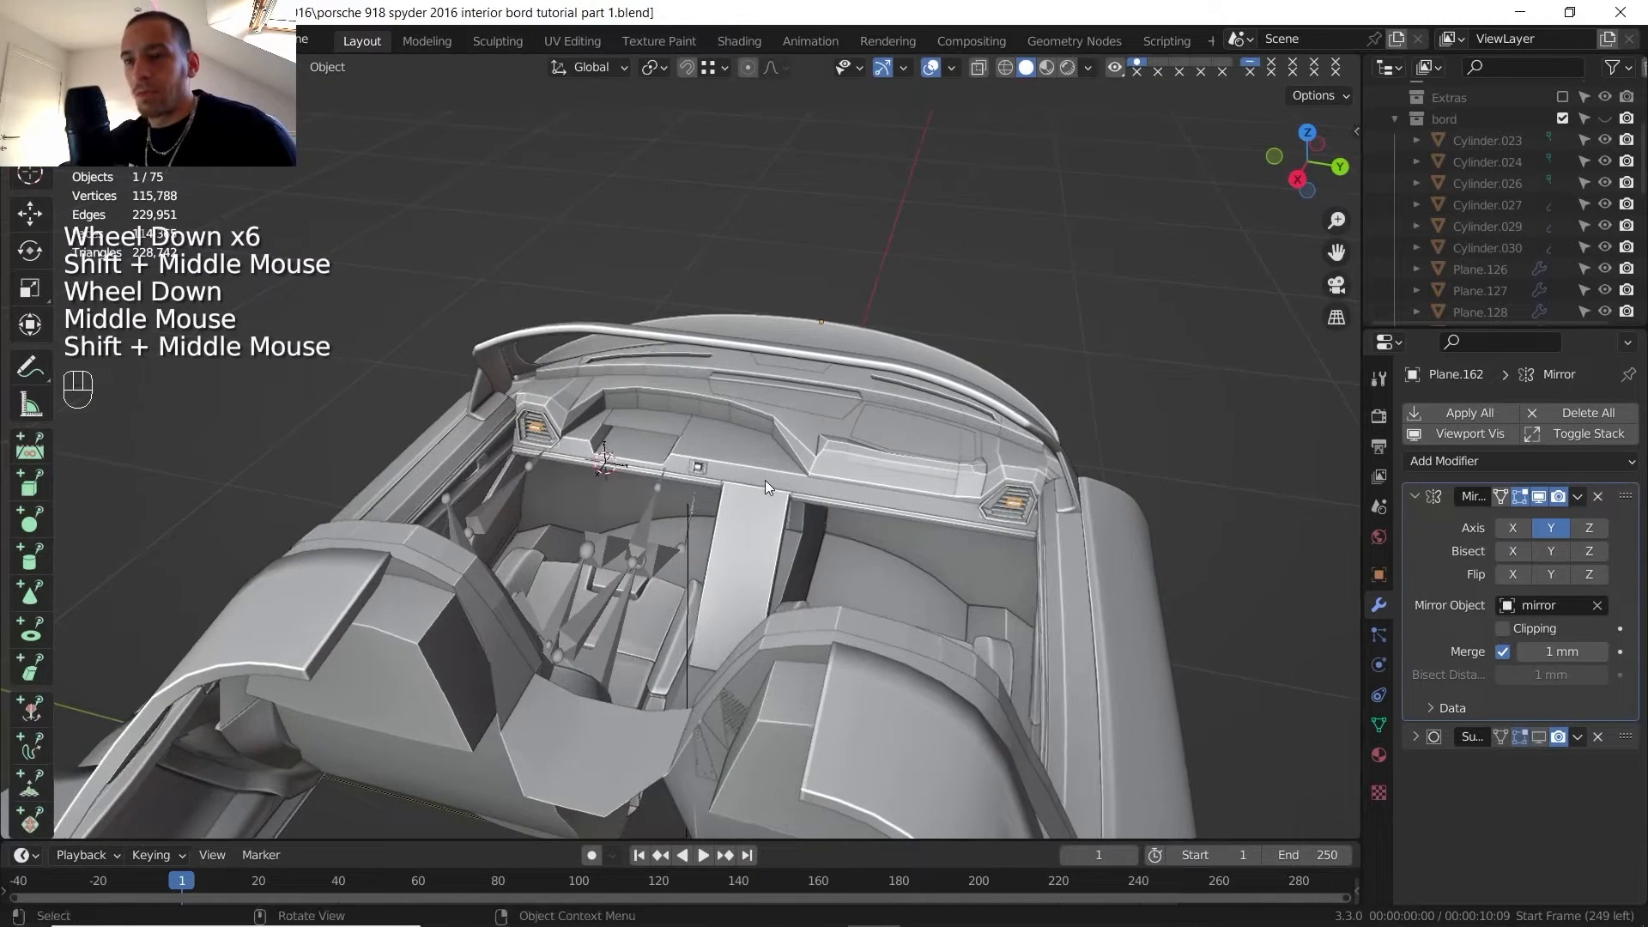
# - Examine the dashboard and the sloping centre console in the car interior
pyautogui.moveTo(765, 481)
pyautogui.mouseDown(button='middle')
pyautogui.moveTo(771, 493)
pyautogui.moveTo(752, 483)
pyautogui.mouseUp(button='middle')
pyautogui.moveTo(753, 483); pyautogui.dragTo(710, 485, button='middle')
pyautogui.scroll(3, 703, 486)
pyautogui.moveTo(711, 486); pyautogui.dragTo(718, 486, button='middle')
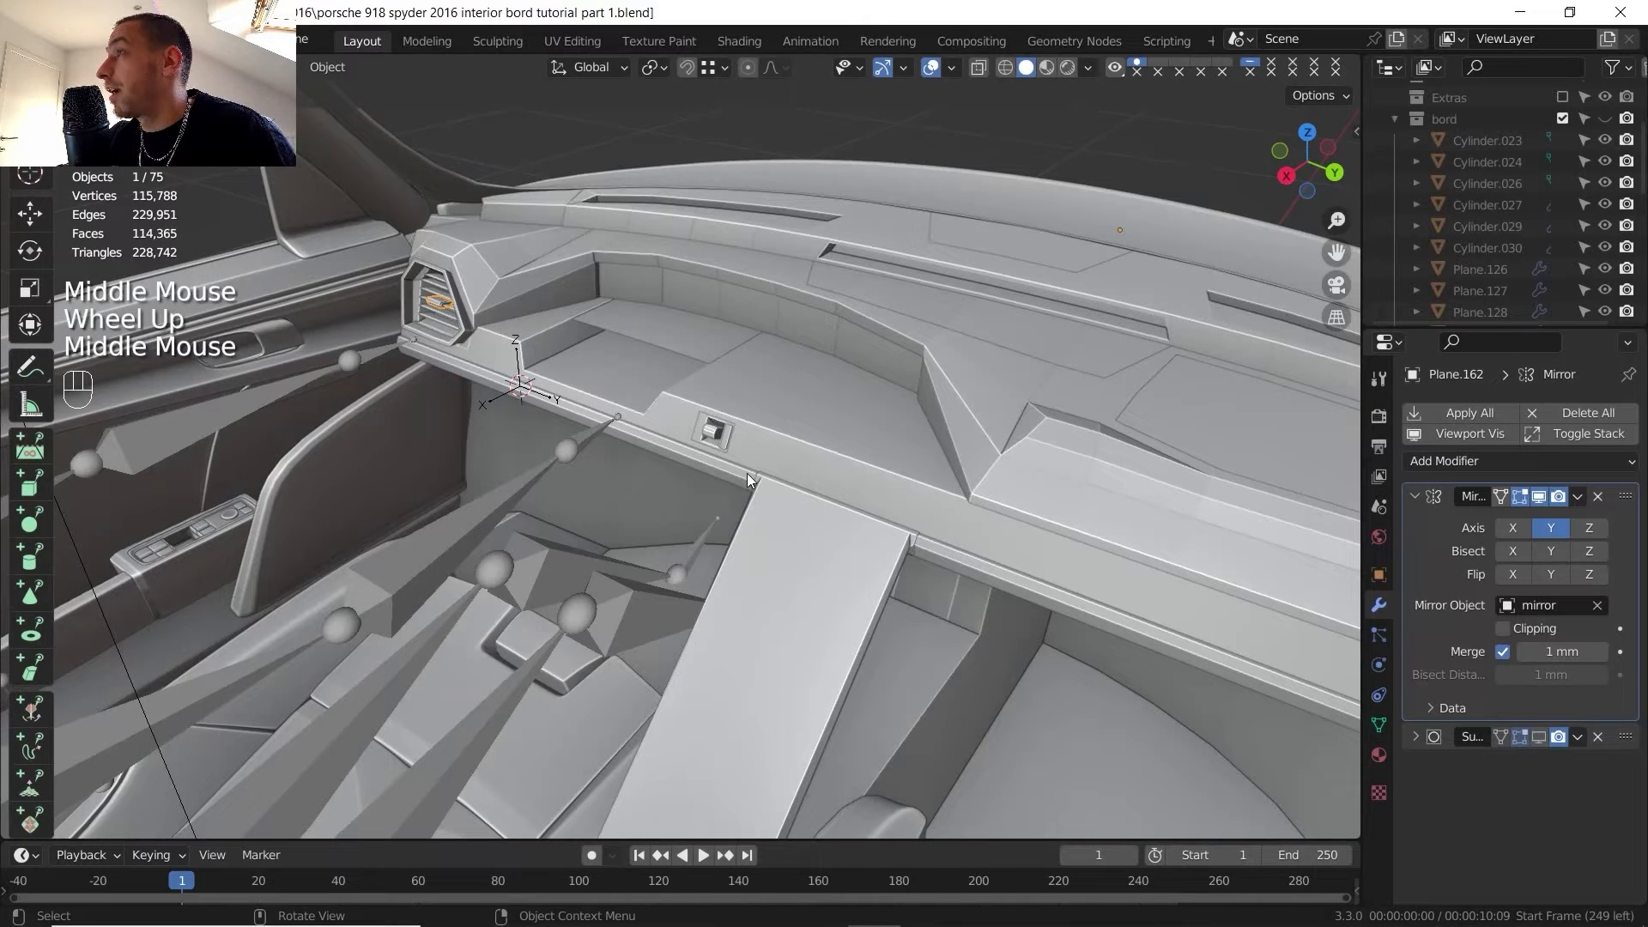
pyautogui.keyDown('shift'); pyautogui.moveTo(681, 426); pyautogui.dragTo(647, 407, button='middle'); pyautogui.keyUp('shift')
pyautogui.moveTo(647, 408); pyautogui.dragTo(612, 390, button='middle')
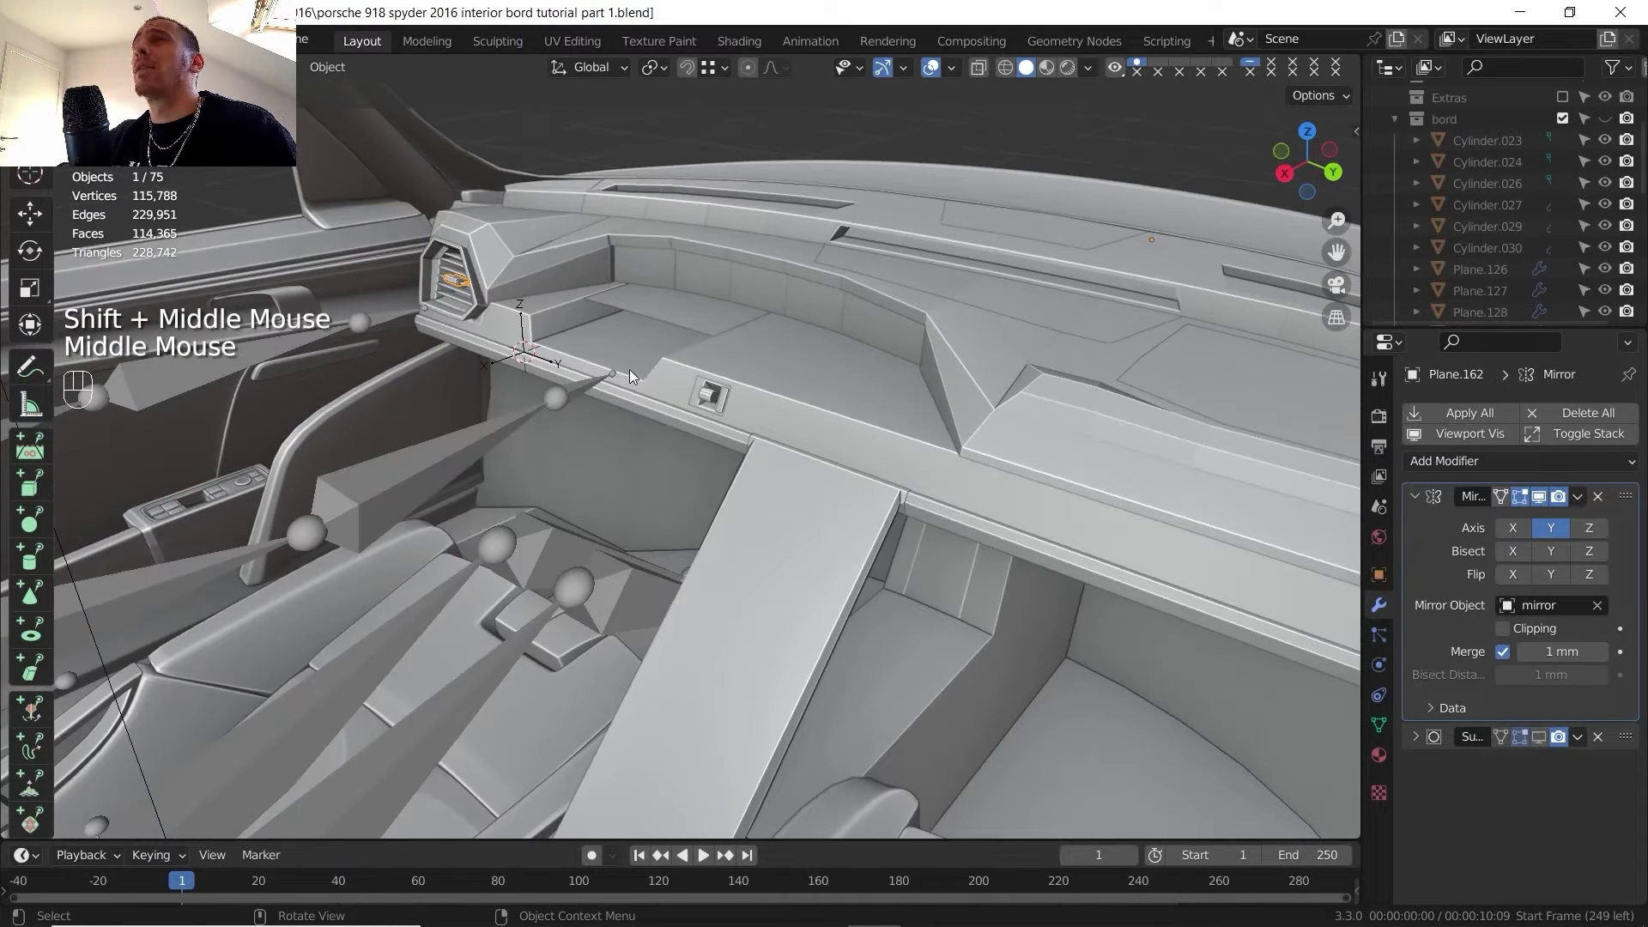
pyautogui.scroll(1, 666, 377)
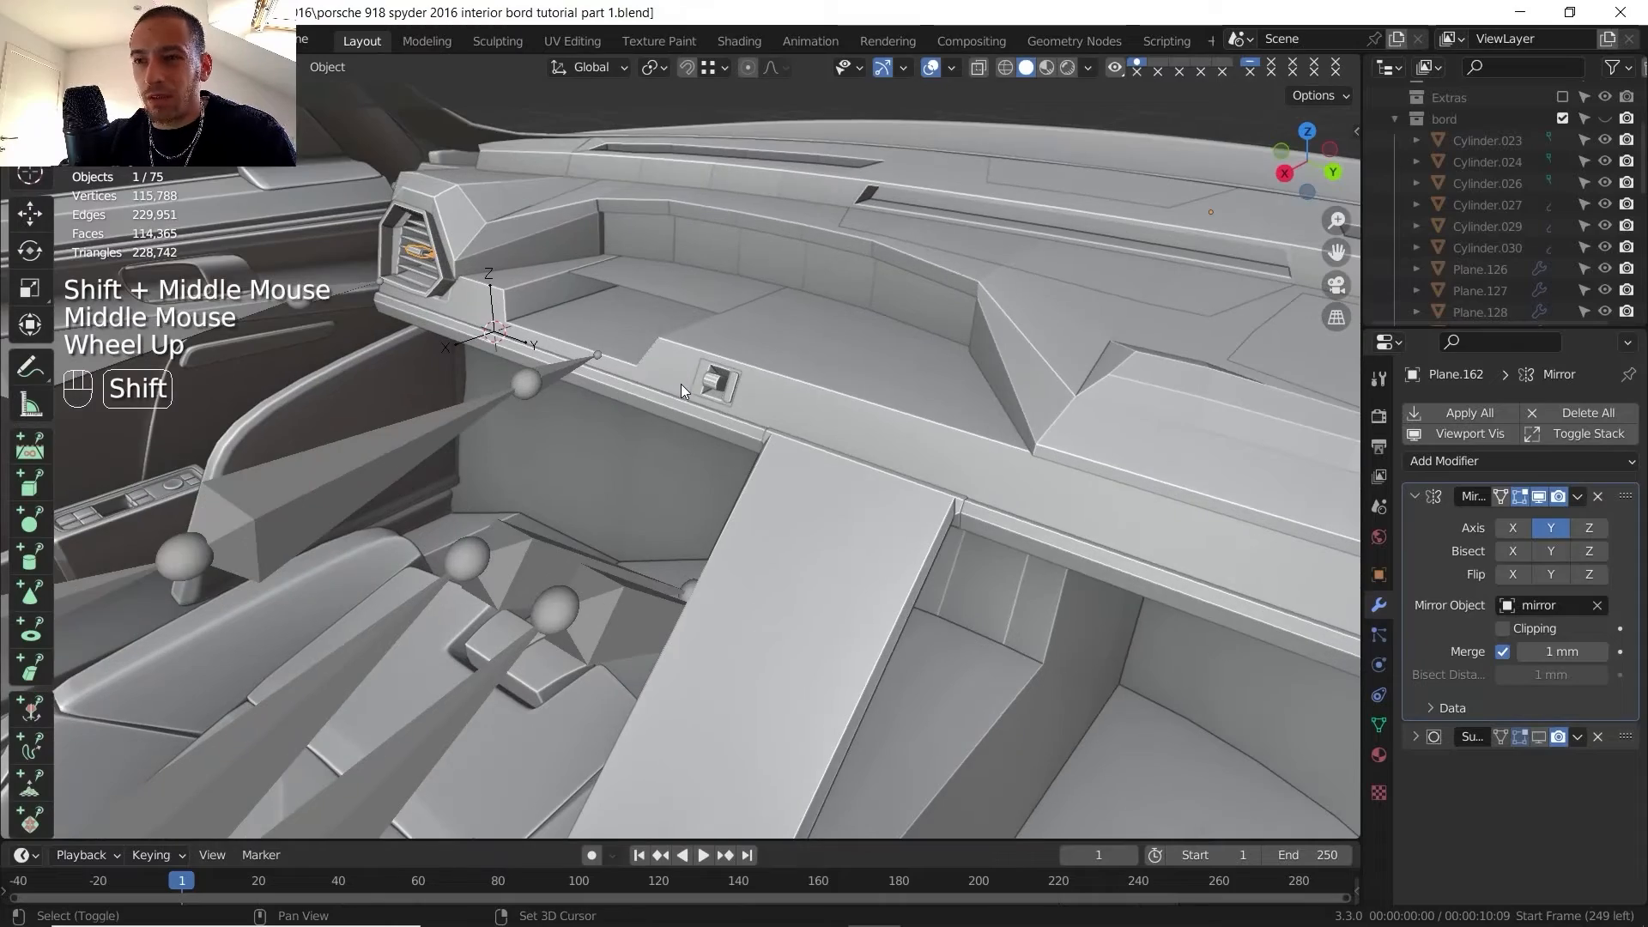
pyautogui.keyDown('shift'); pyautogui.moveTo(676, 343); pyautogui.dragTo(635, 335, button='middle'); pyautogui.keyUp('shift')
pyautogui.scroll(-1, 645, 316)
pyautogui.scroll(-1, 657, 312)
pyautogui.keyDown('shift'); pyautogui.moveTo(635, 335); pyautogui.dragTo(658, 279, button='middle'); pyautogui.keyUp('shift')
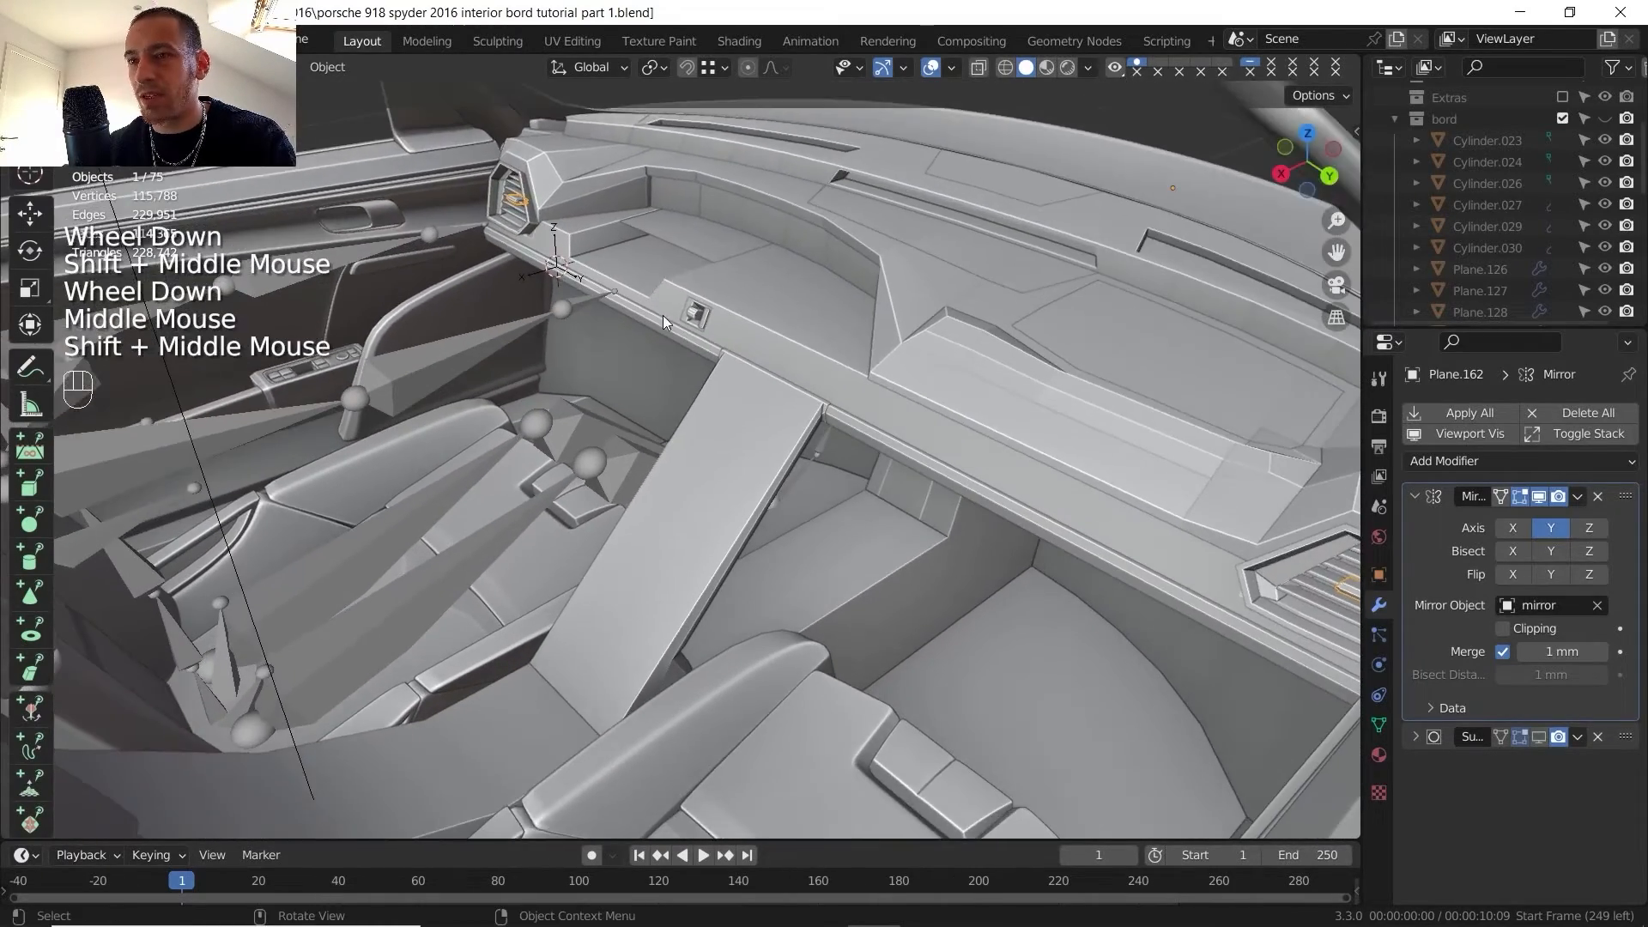
pyautogui.scroll(1, 662, 316)
pyautogui.keyDown('shift'); pyautogui.moveTo(683, 379); pyautogui.dragTo(679, 330, button='middle'); pyautogui.keyUp('shift')
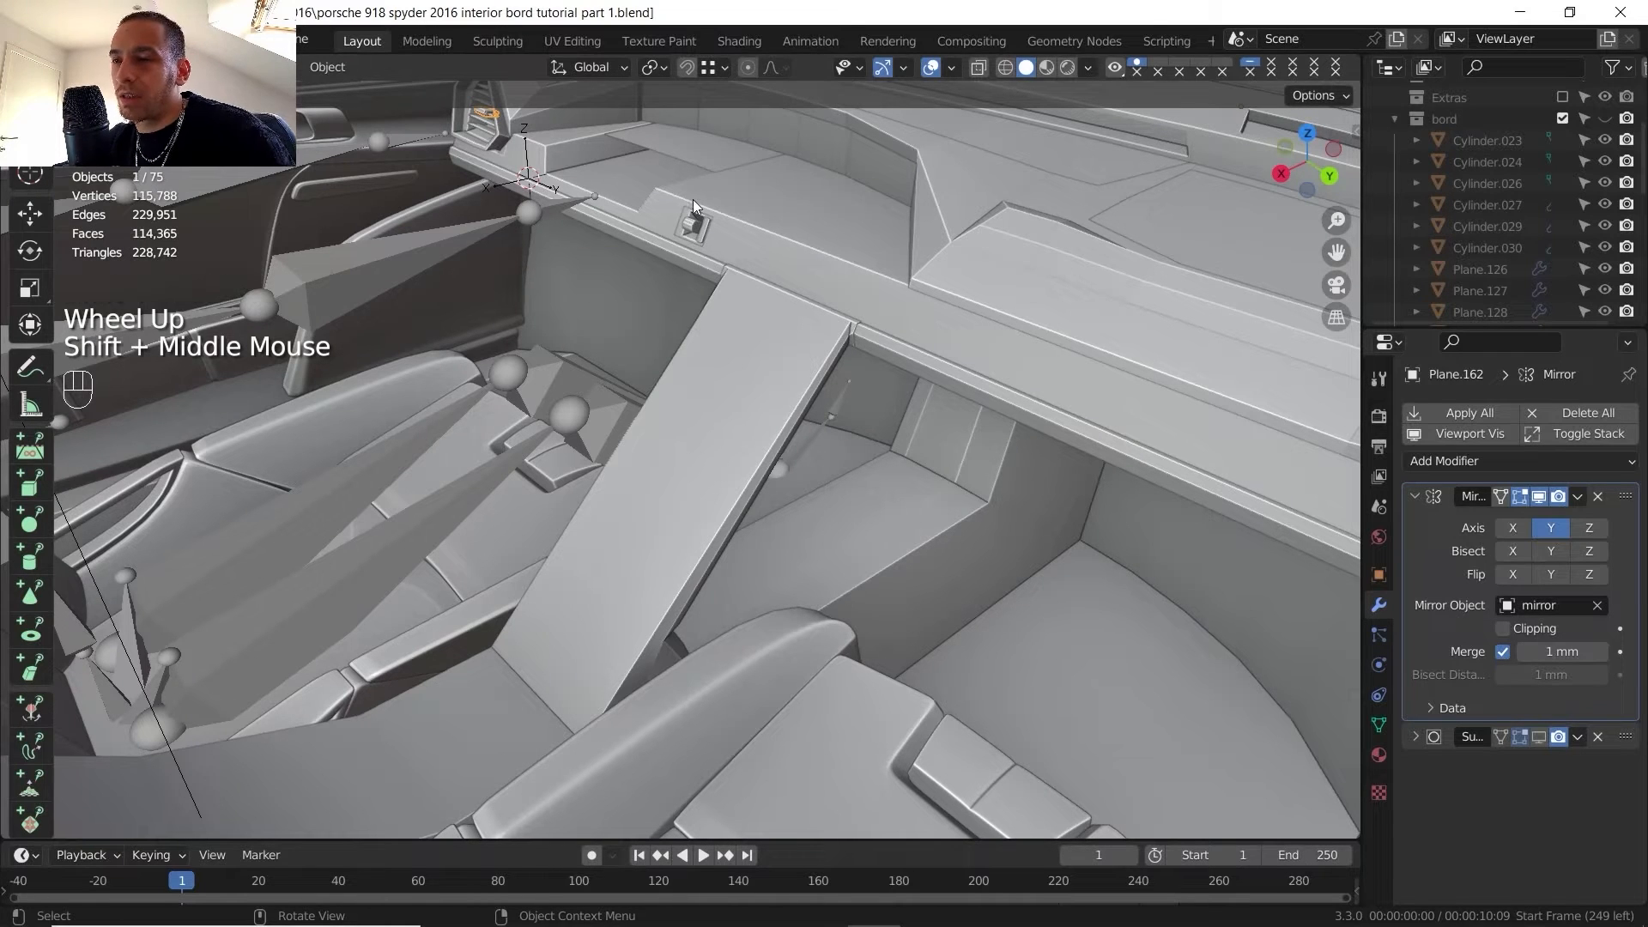
pyautogui.moveTo(762, 373); pyautogui.dragTo(775, 368, button='middle')
pyautogui.moveTo(775, 368); pyautogui.dragTo(768, 412, button='middle')
pyautogui.scroll(1, 782, 378)
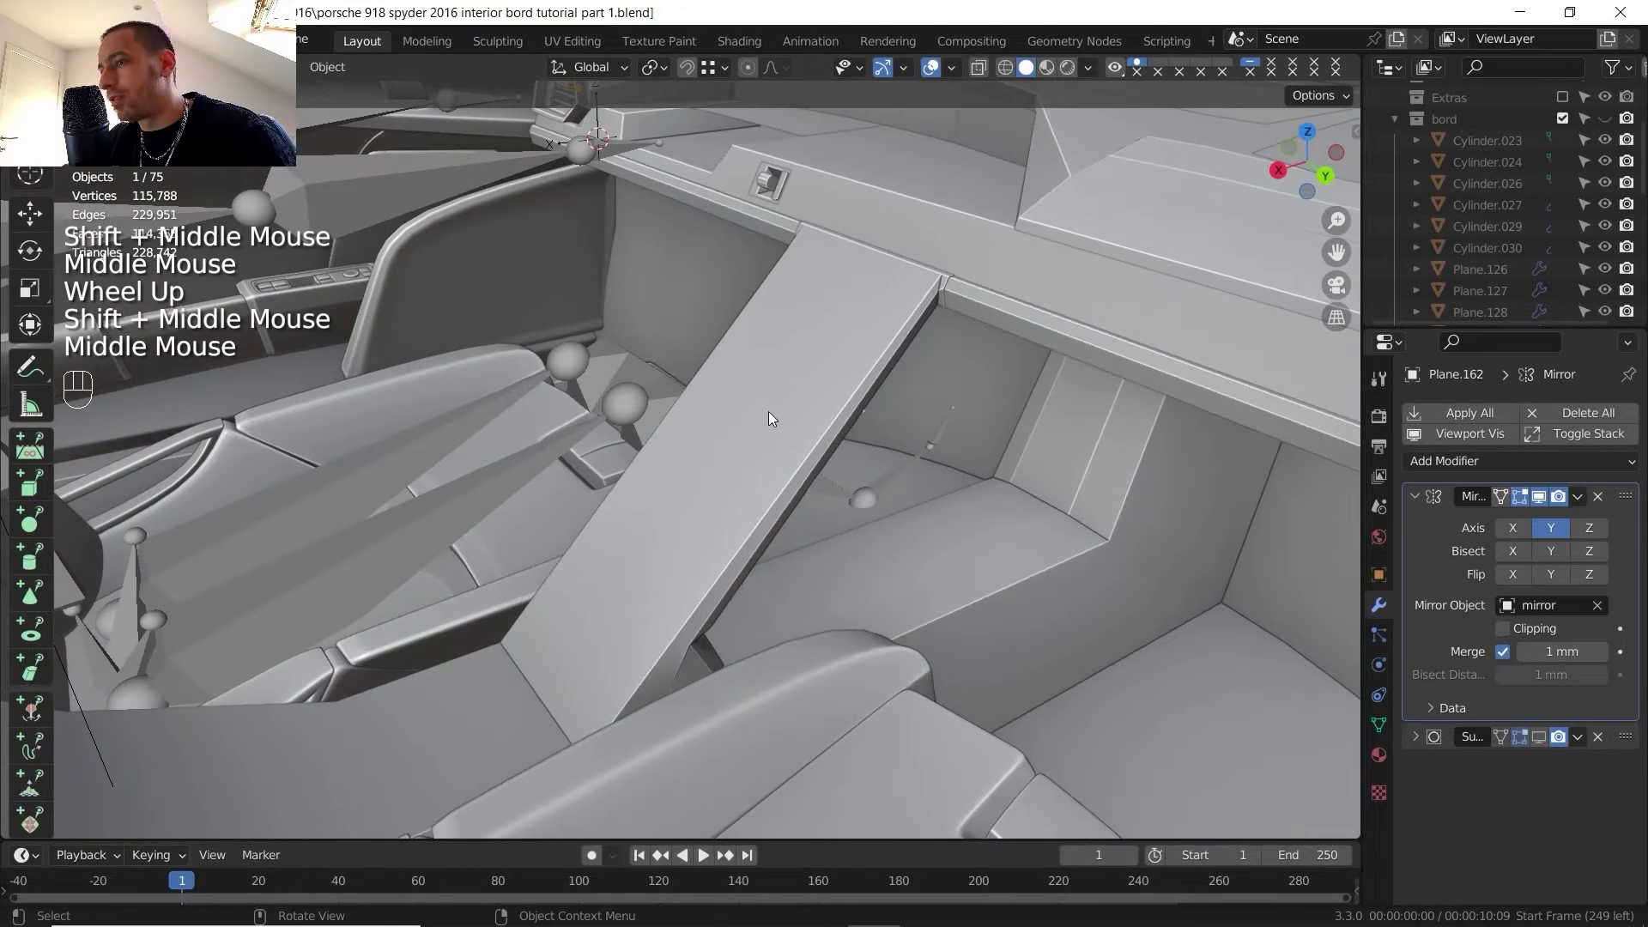
# - Open the centre console mesh for editing and study its shape in the interior reference photos
pyautogui.click(813, 400)
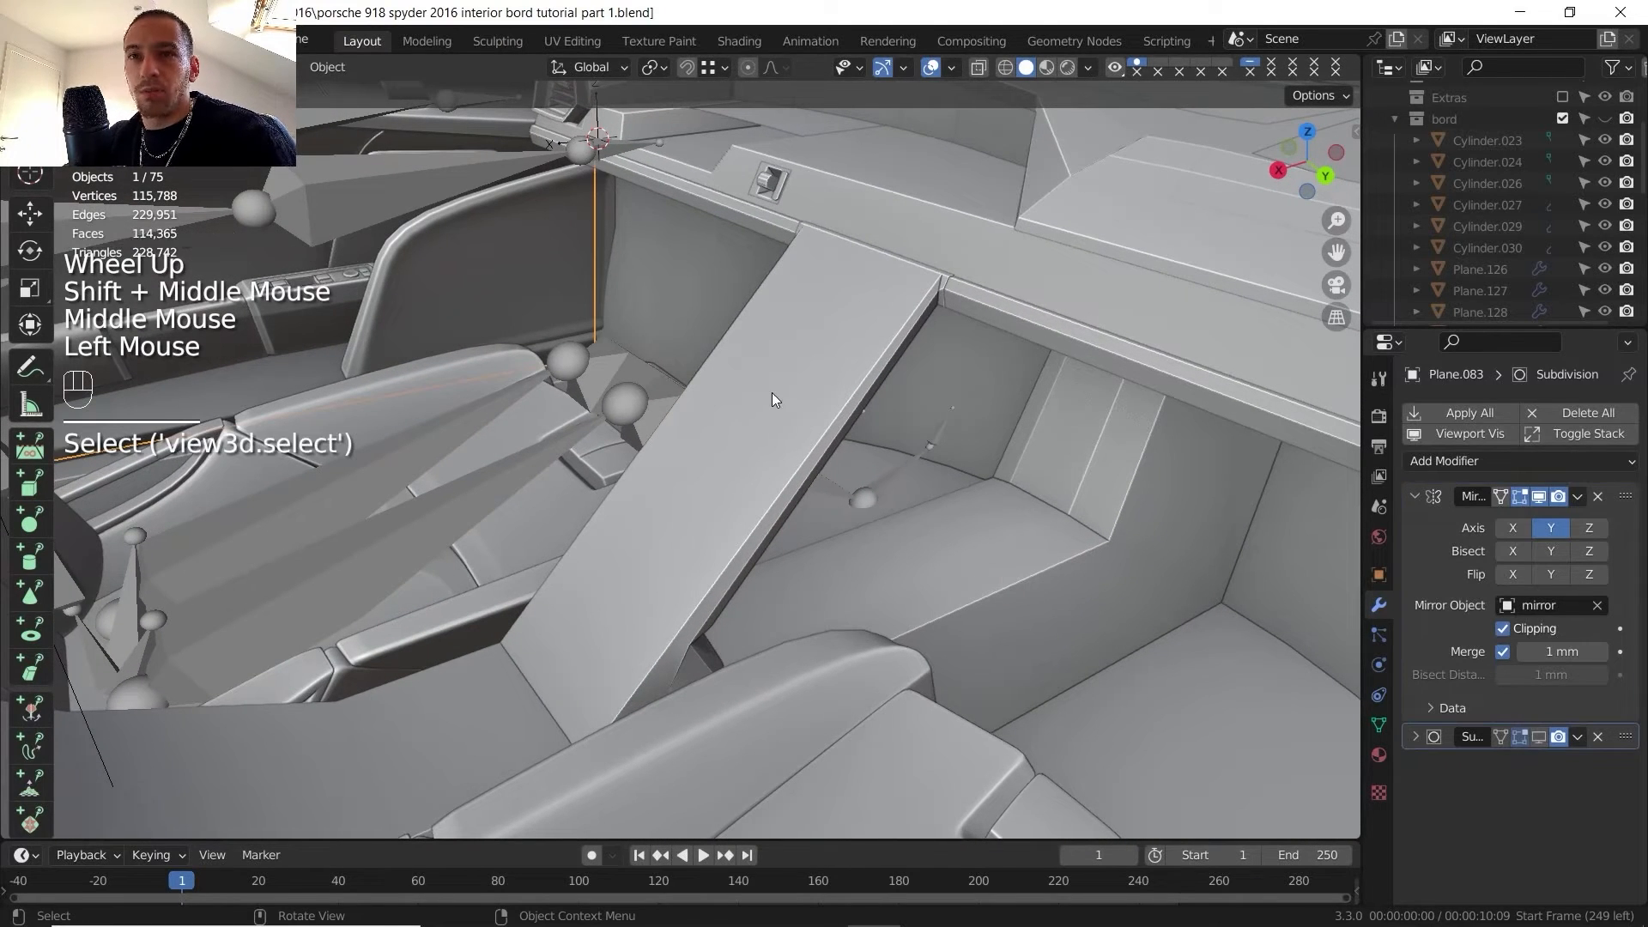
pyautogui.press('Tab')
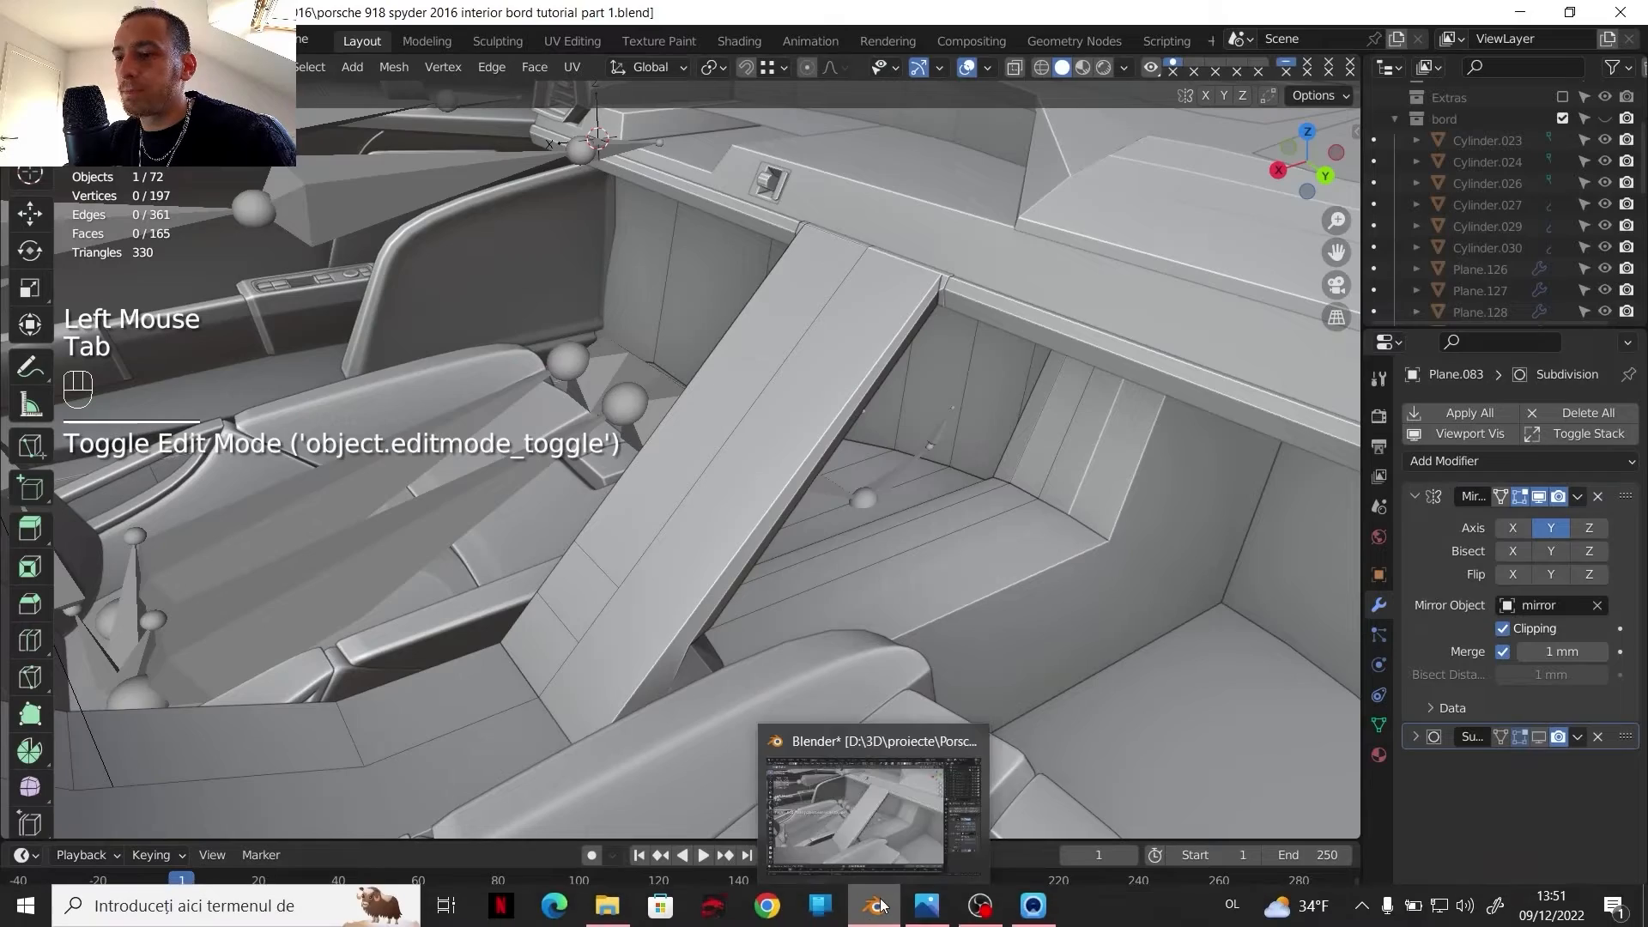
pyautogui.click(927, 906)
pyautogui.scroll(-5, 1033, 578)
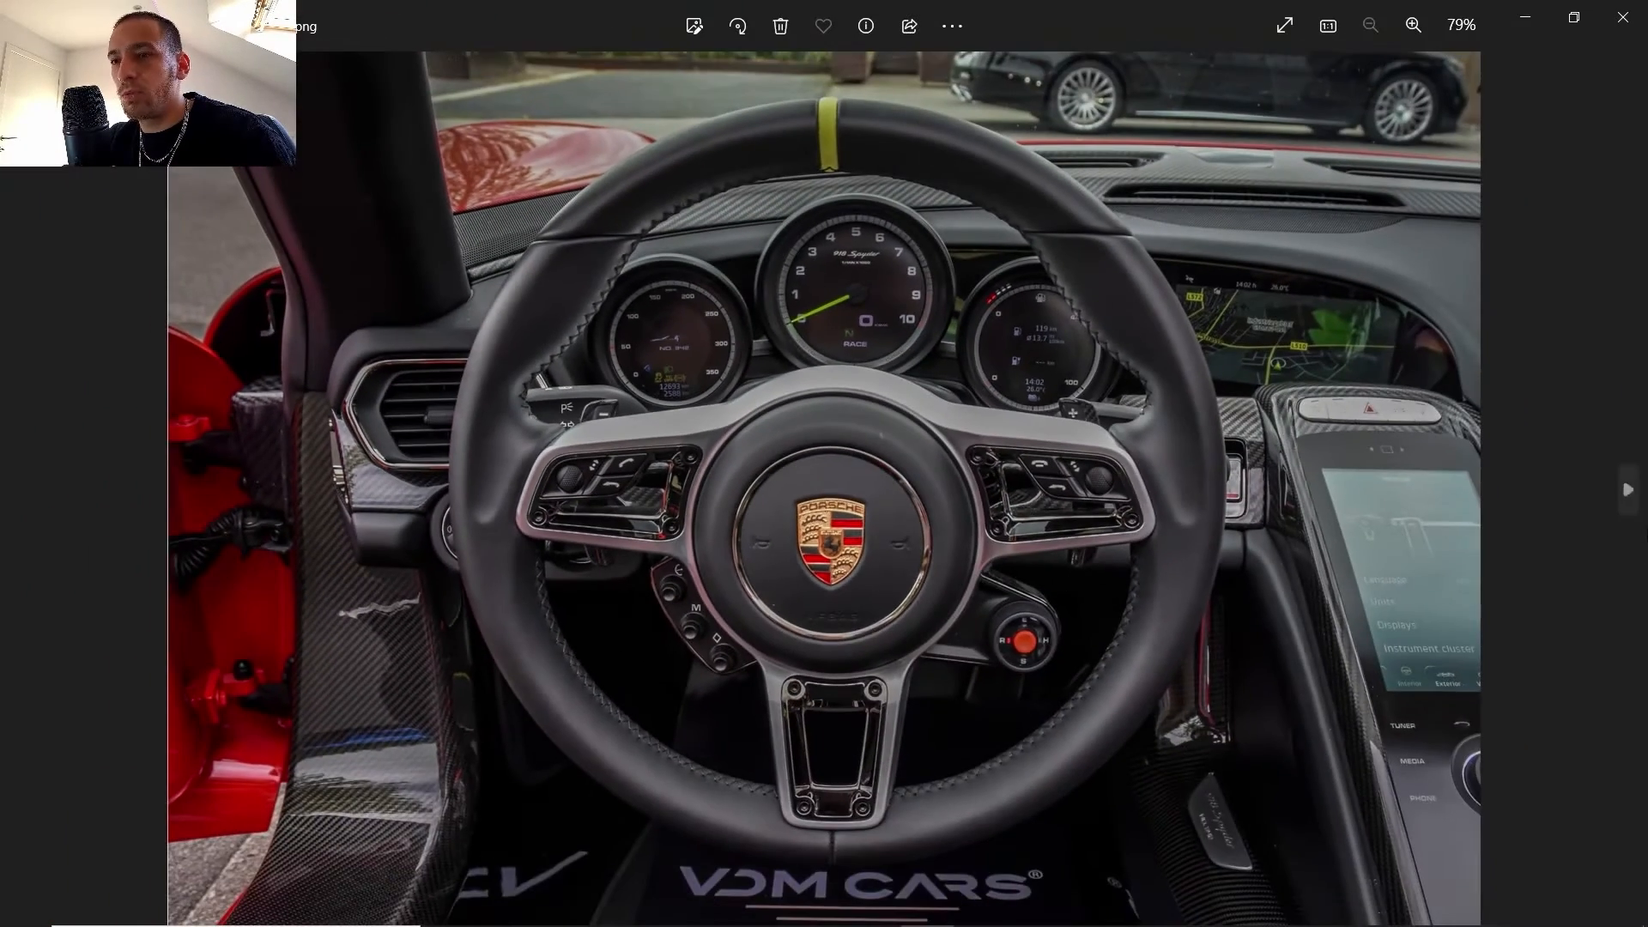
pyautogui.click(1627, 490)
pyautogui.click(1628, 494)
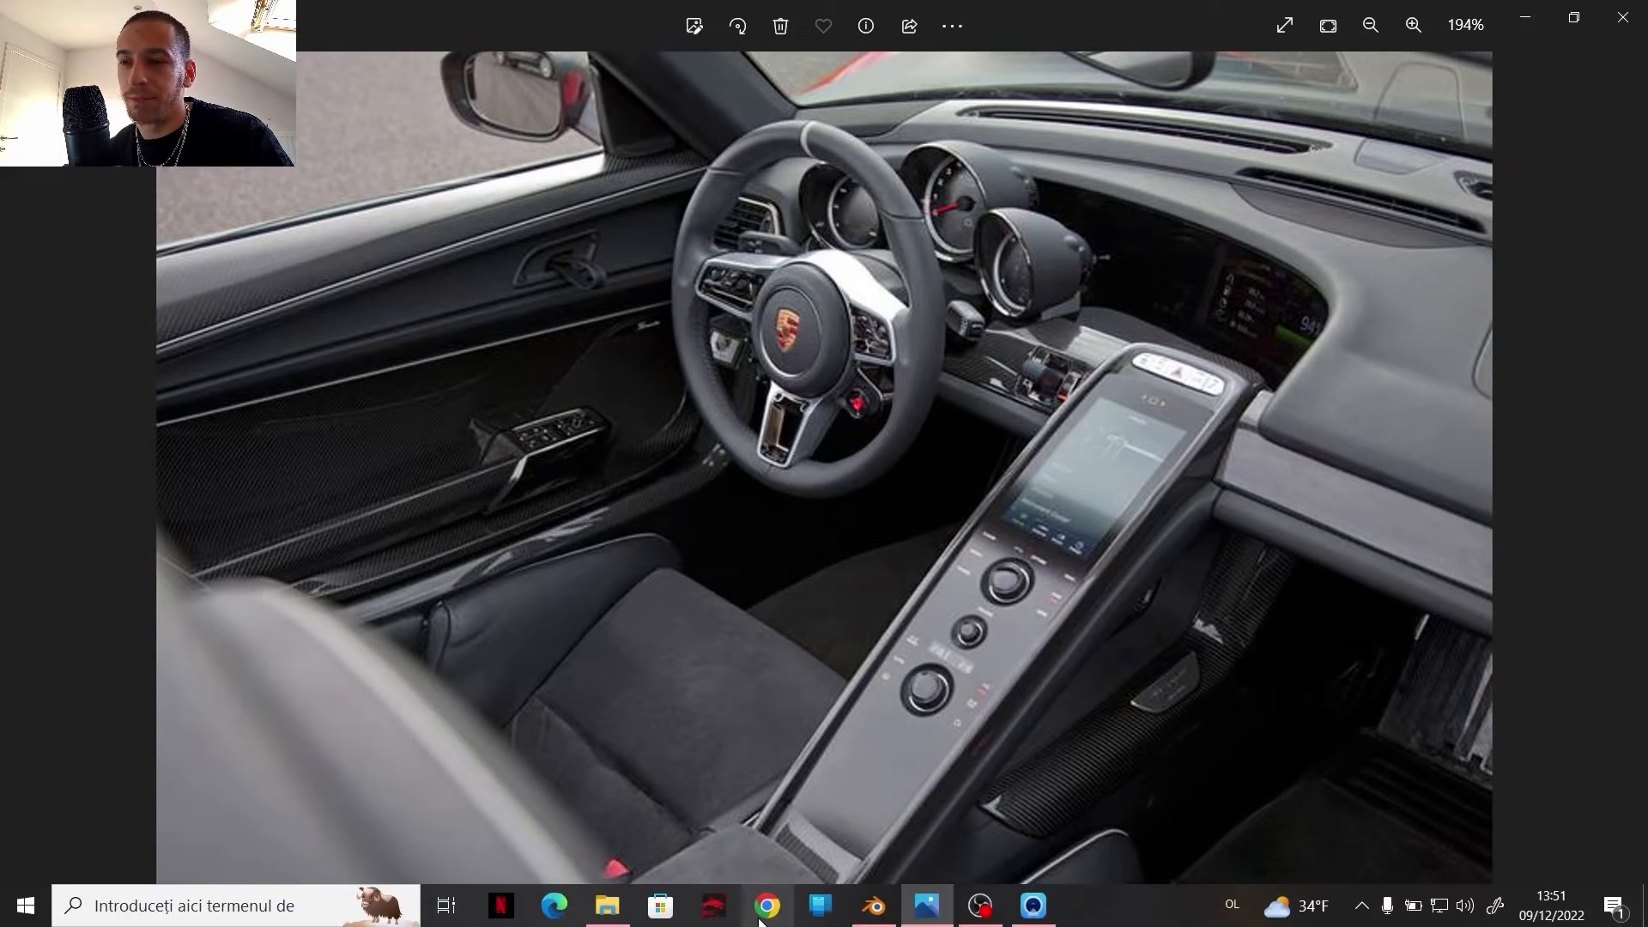
pyautogui.click(873, 905)
# - Duplicate the three faces on the centre console's sloping top in place and separate them into a new object
pyautogui.keyDown('shift'); pyautogui.moveTo(730, 412); pyautogui.dragTo(723, 368, button='middle'); pyautogui.keyUp('shift')
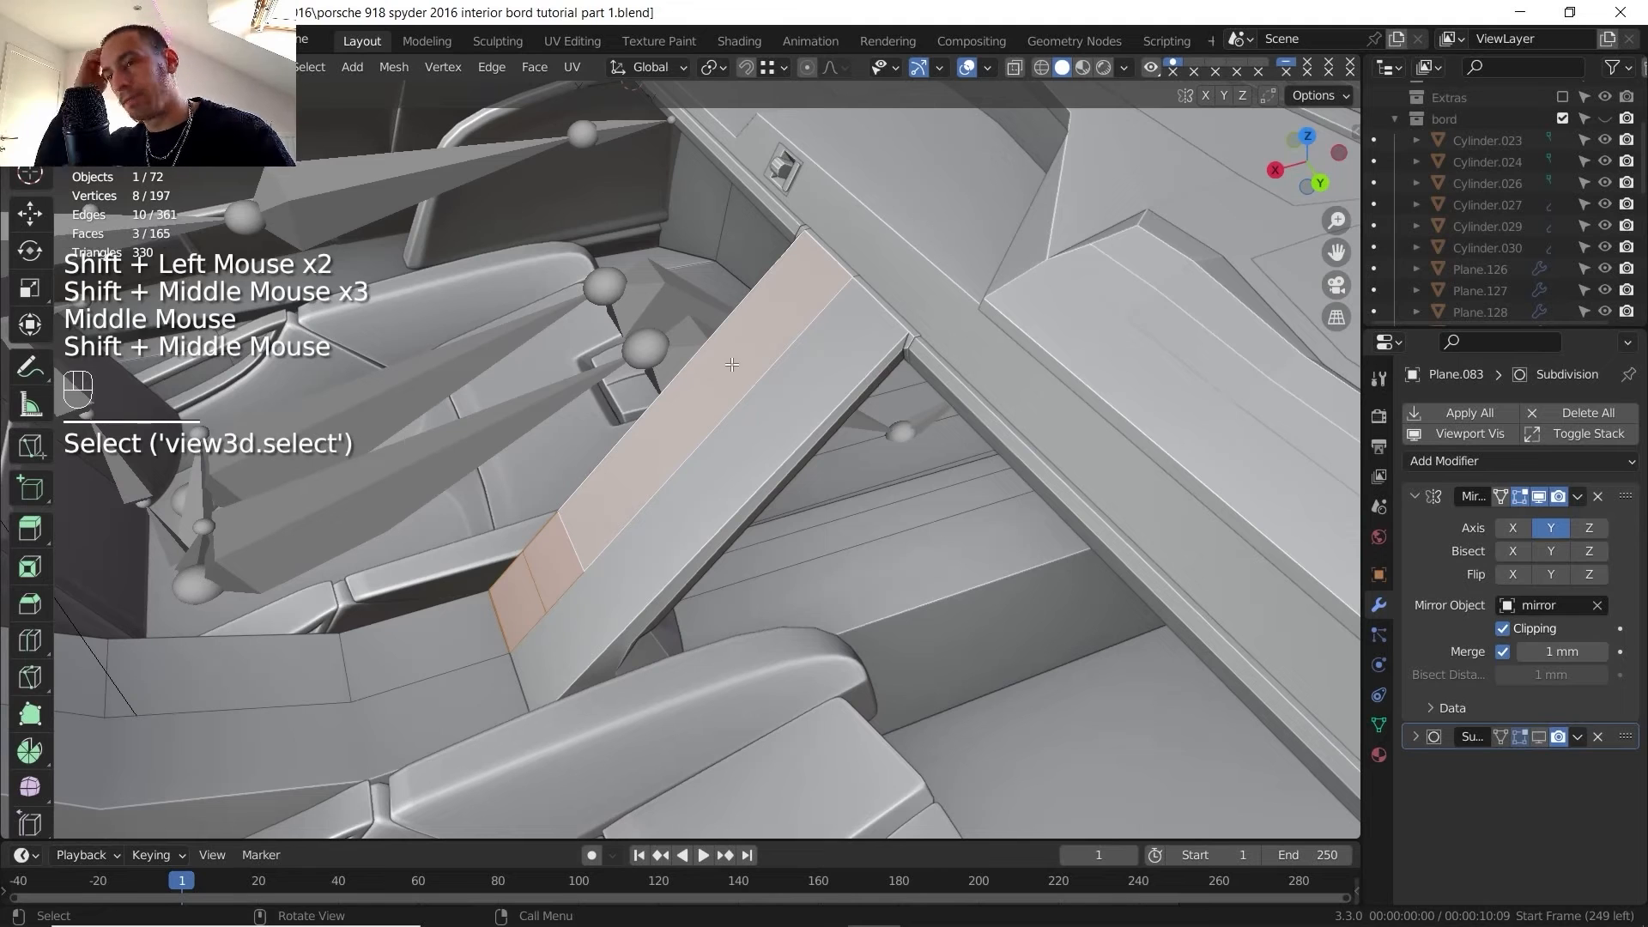
pyautogui.hotkey('shift', 'd')
pyautogui.rightClick(847, 269)
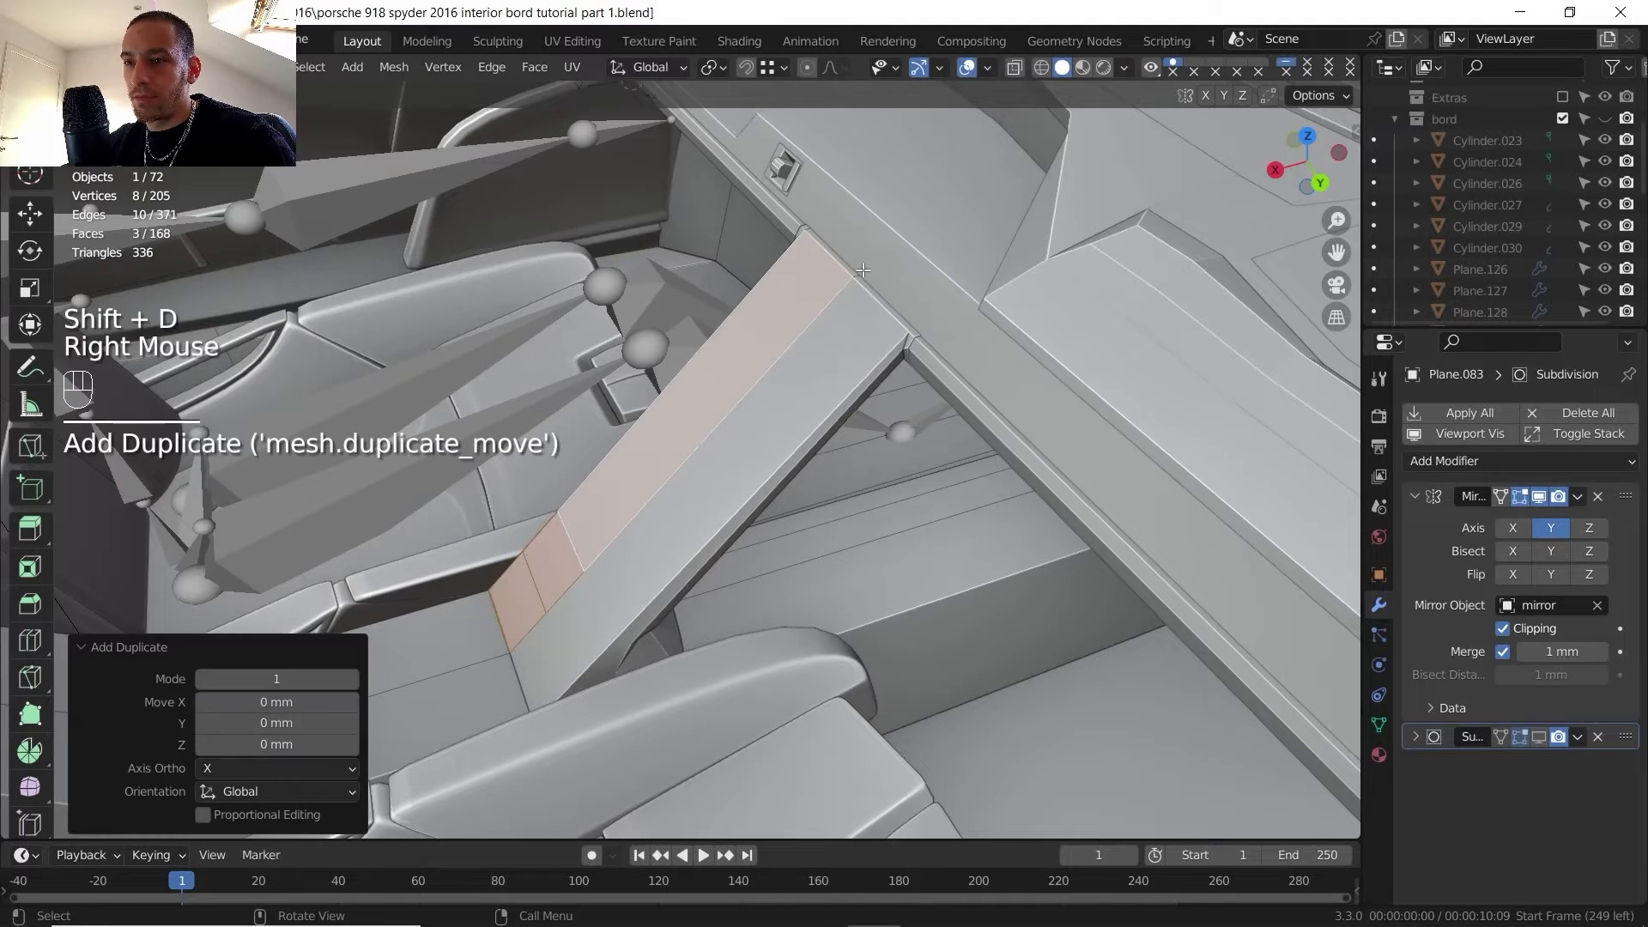
pyautogui.press('p')
pyautogui.click(863, 270)
pyautogui.press('Tab')
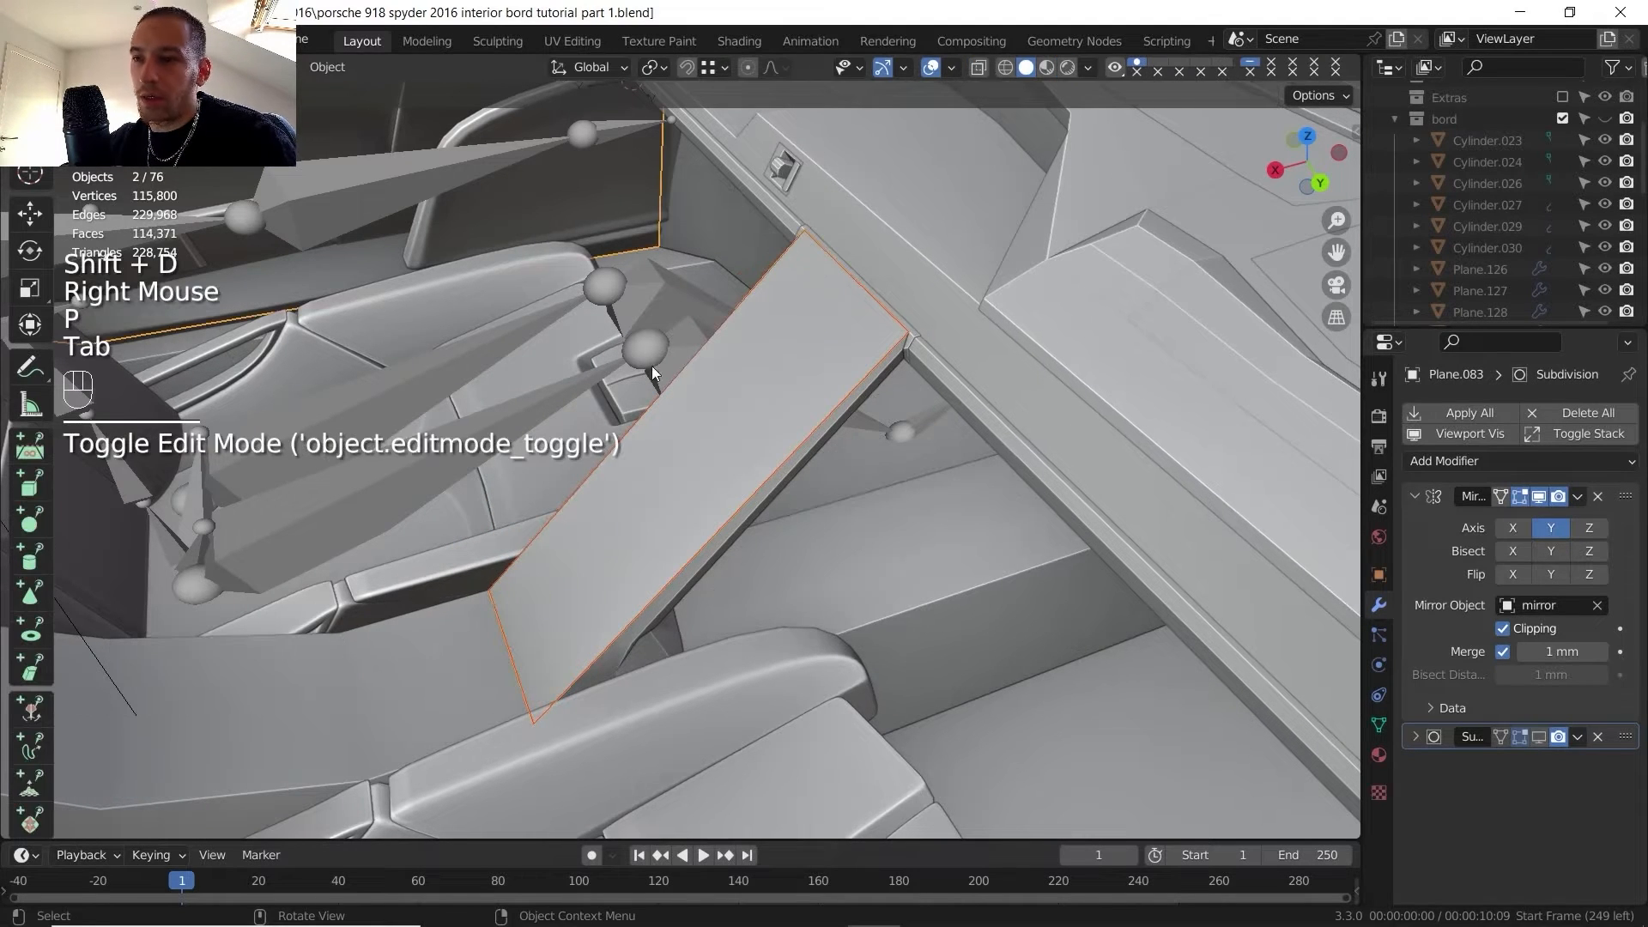
# - Slide the three outer side edges of the separated console panel inward by a factor of about 0.067
pyautogui.click(630, 449)
pyautogui.press('Tab')
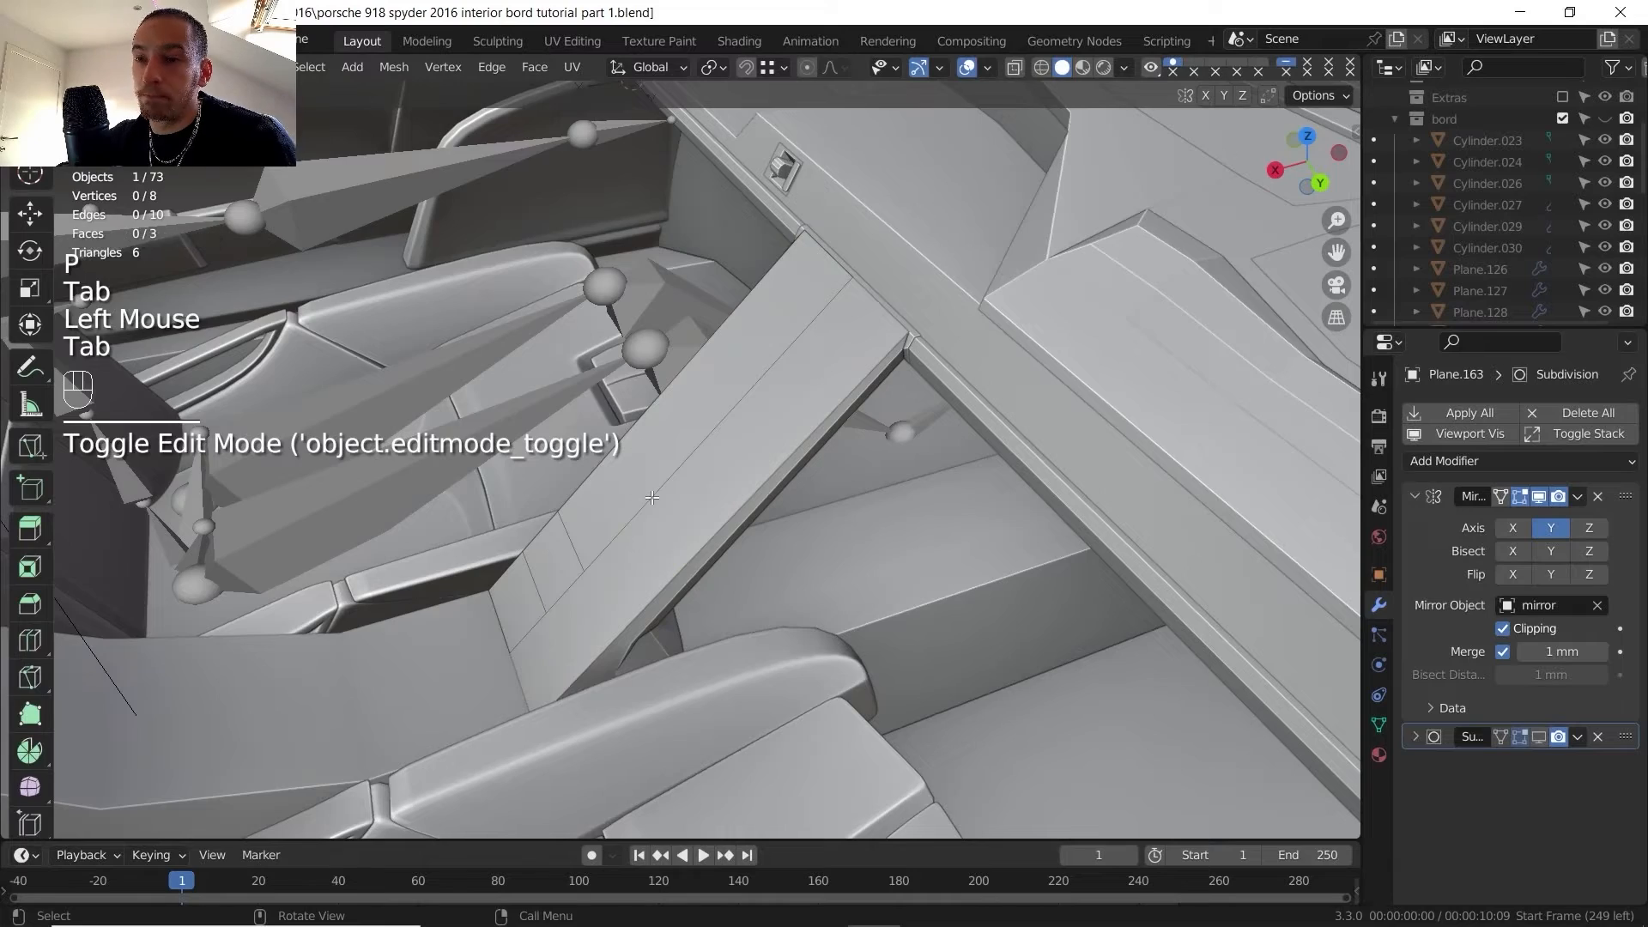
pyautogui.moveTo(653, 497); pyautogui.dragTo(713, 496, button='middle')
pyautogui.click(554, 508)
pyautogui.press('2')
pyautogui.click(555, 506)
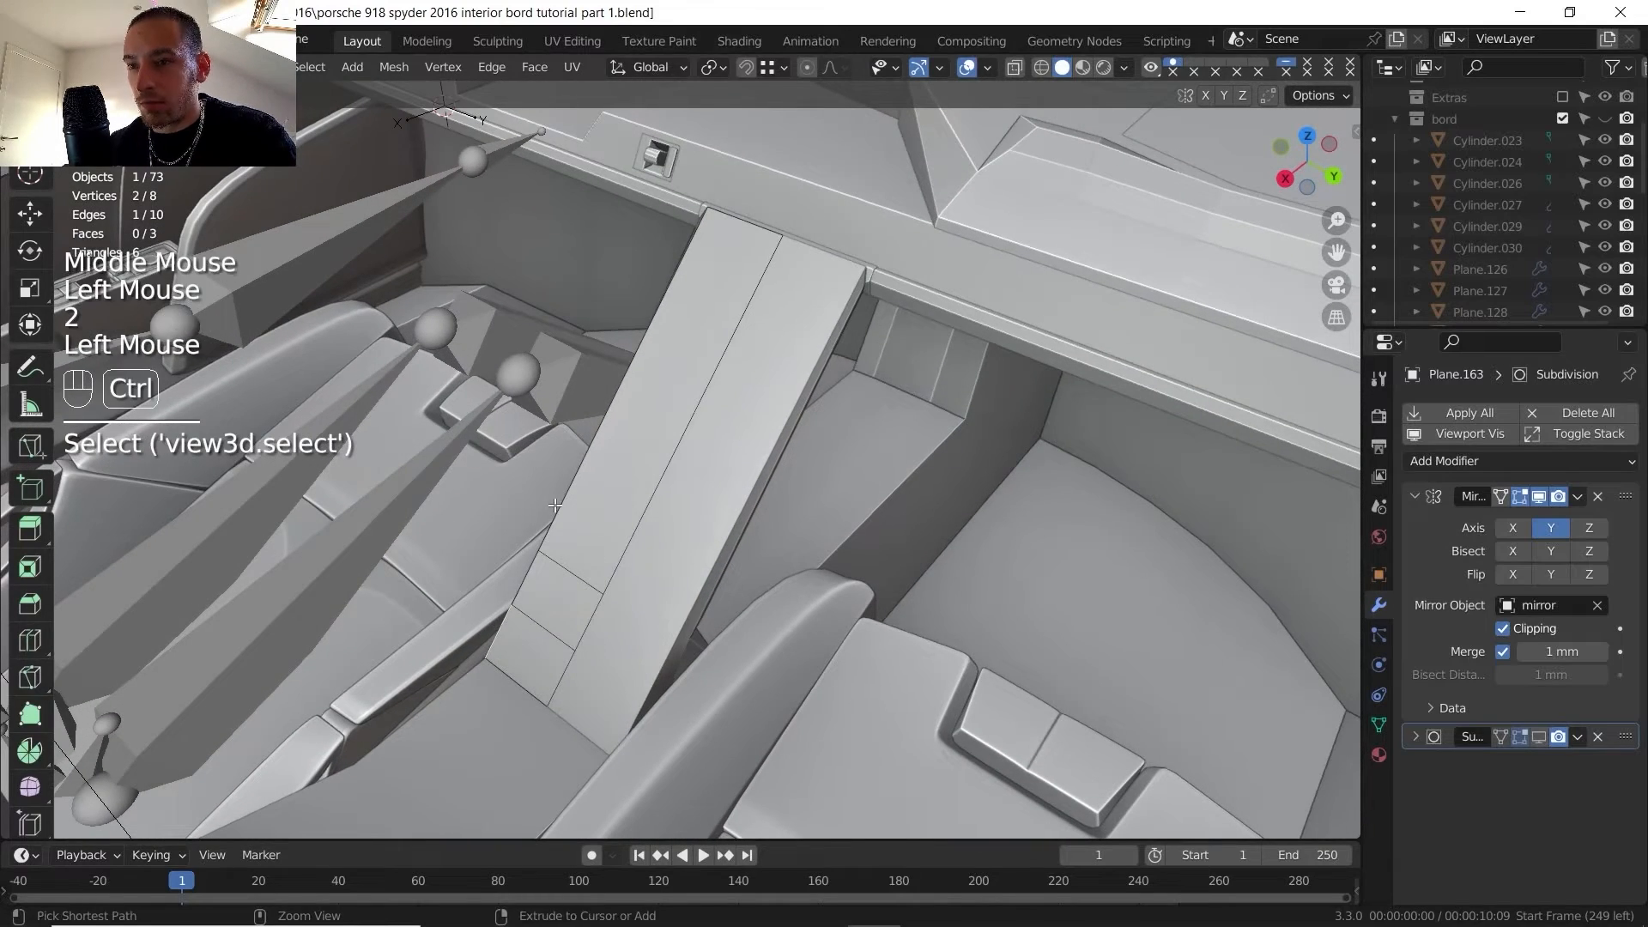
pyautogui.keyDown('ctrl'); pyautogui.click(567, 505); pyautogui.keyUp('ctrl')
pyautogui.press('g')
pyautogui.press('g')
pyautogui.press('shift')
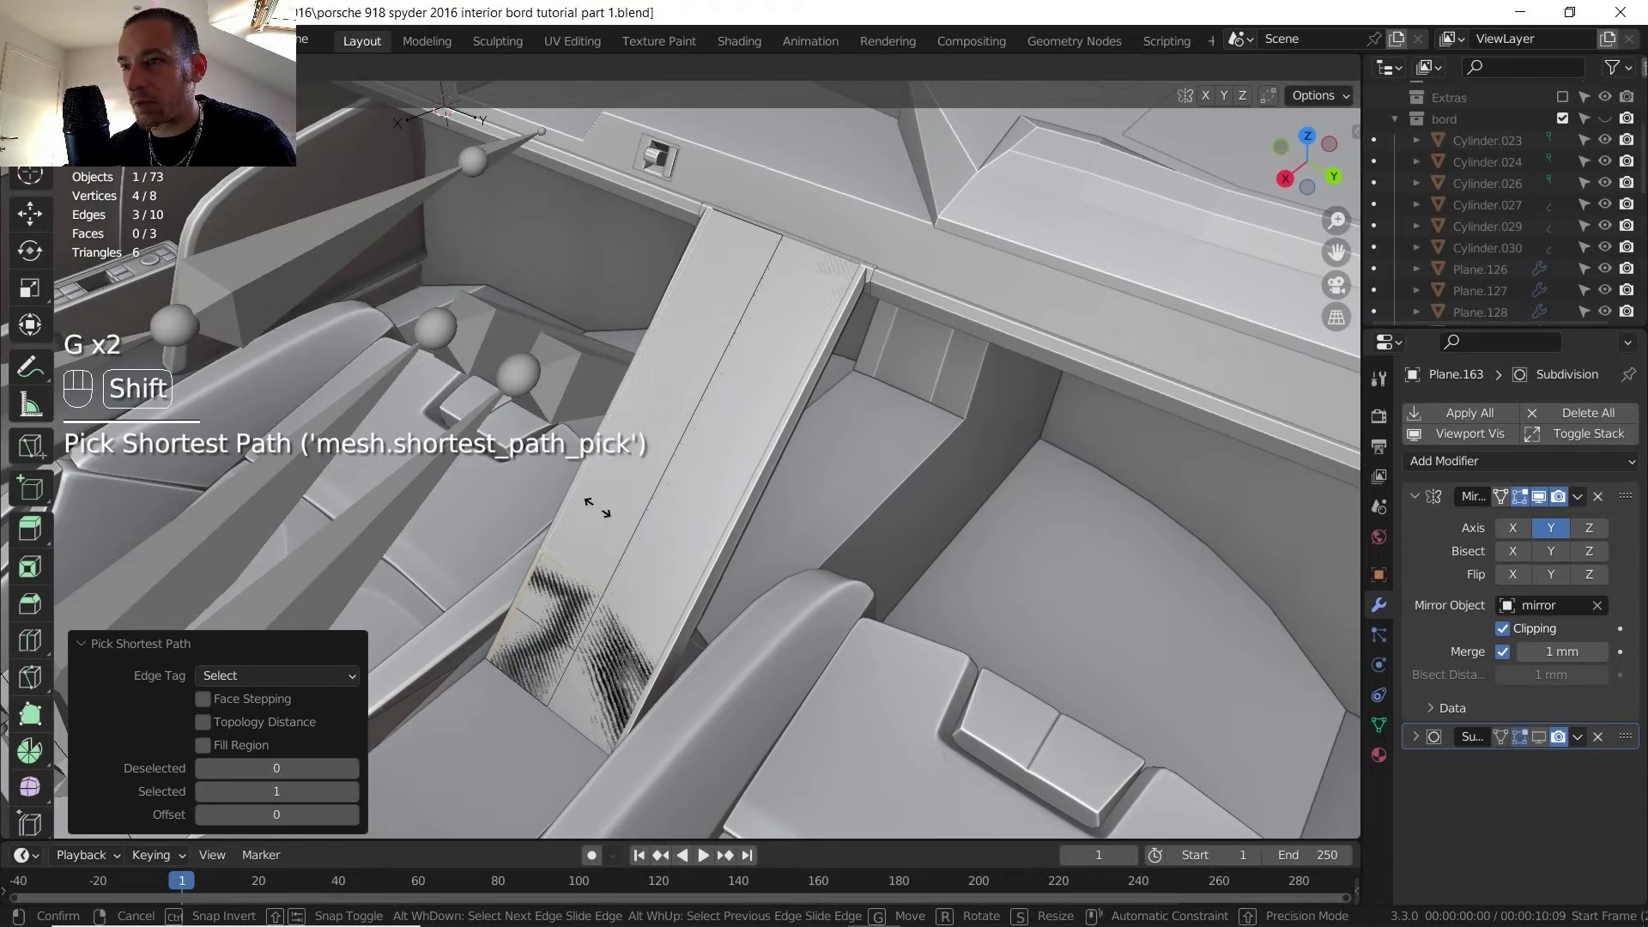
pyautogui.keyDown('shift'); pyautogui.click(856, 378); pyautogui.keyUp('shift')
# - Compare the console panel with the centre console in the interior reference photo
pyautogui.moveTo(1128, 910)
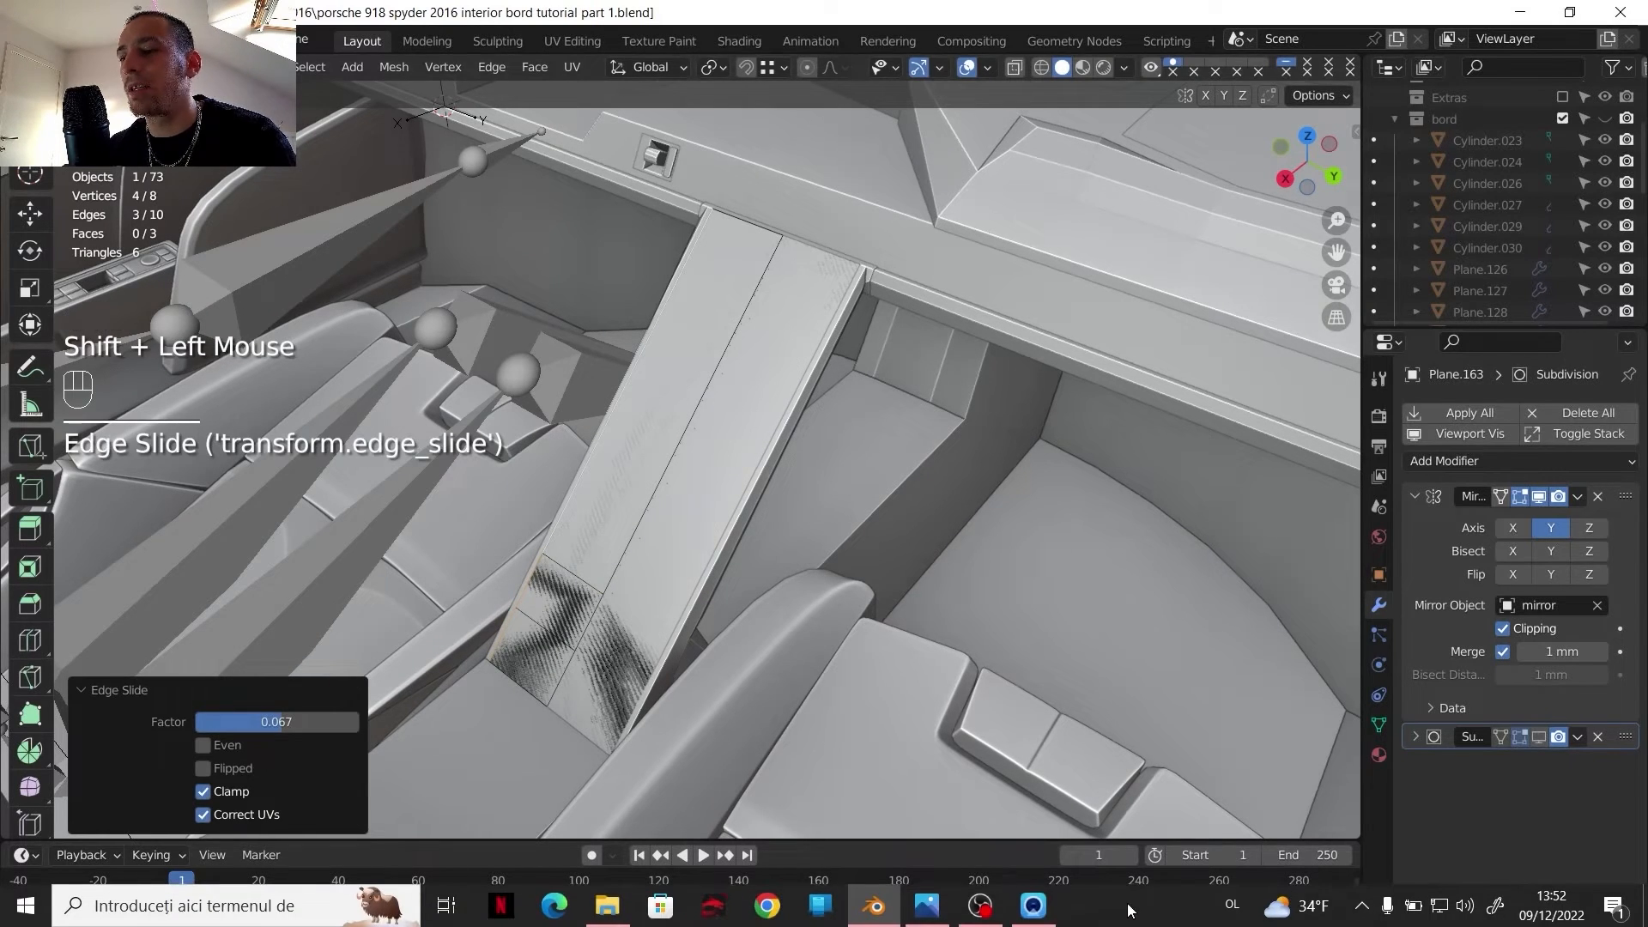
pyautogui.click(939, 915)
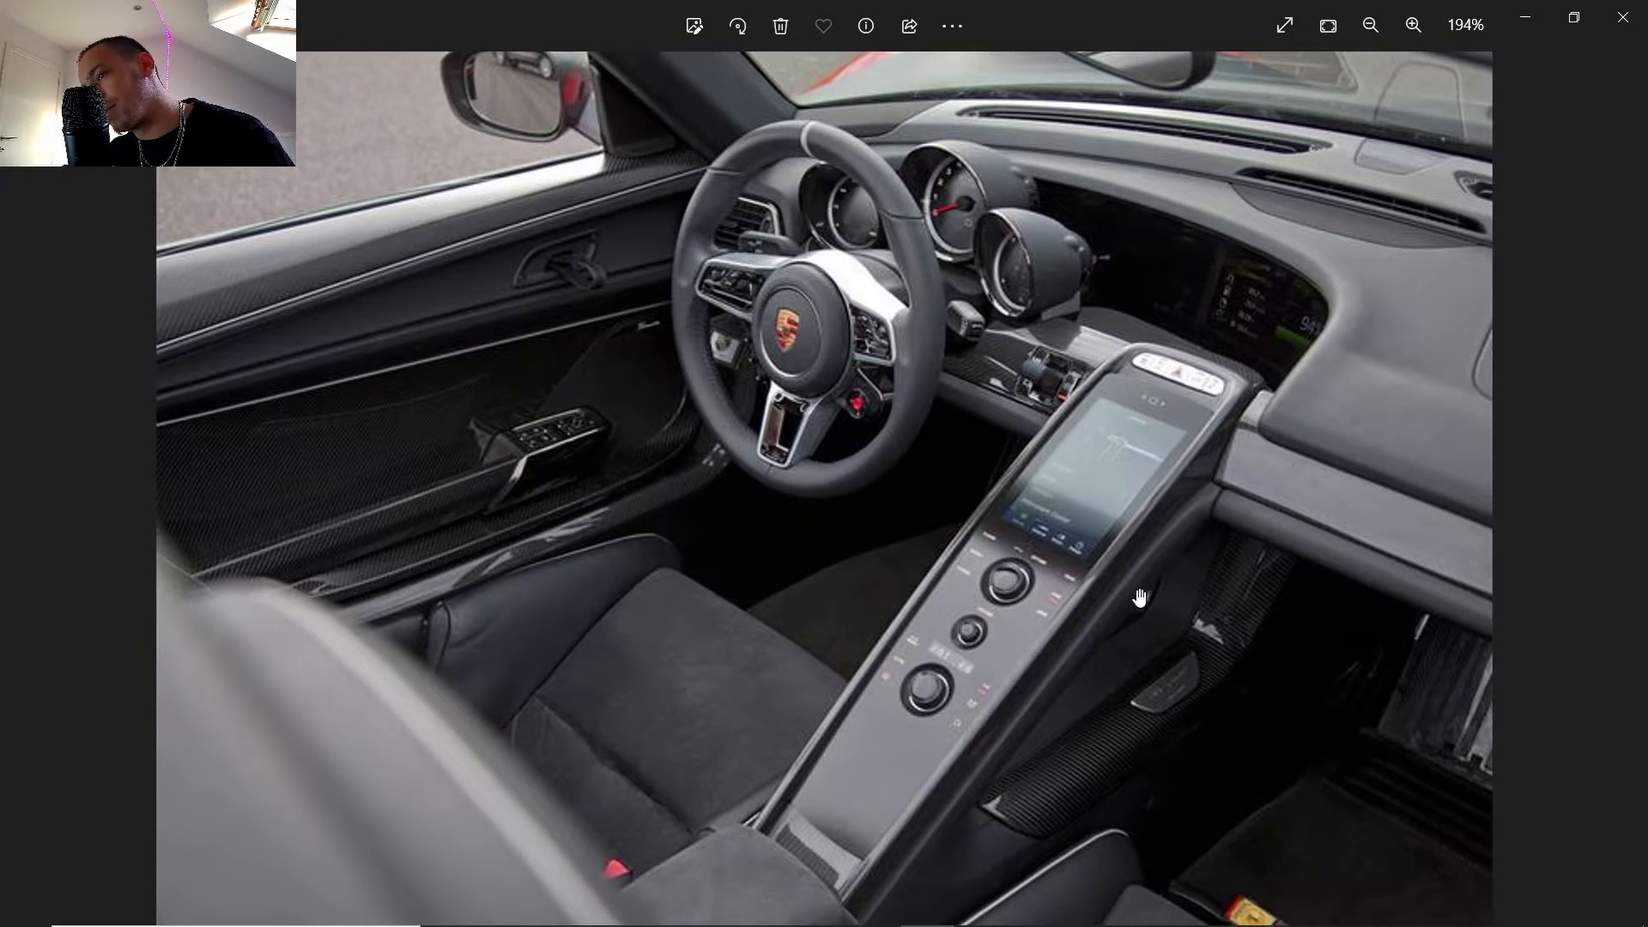
pyautogui.click(897, 915)
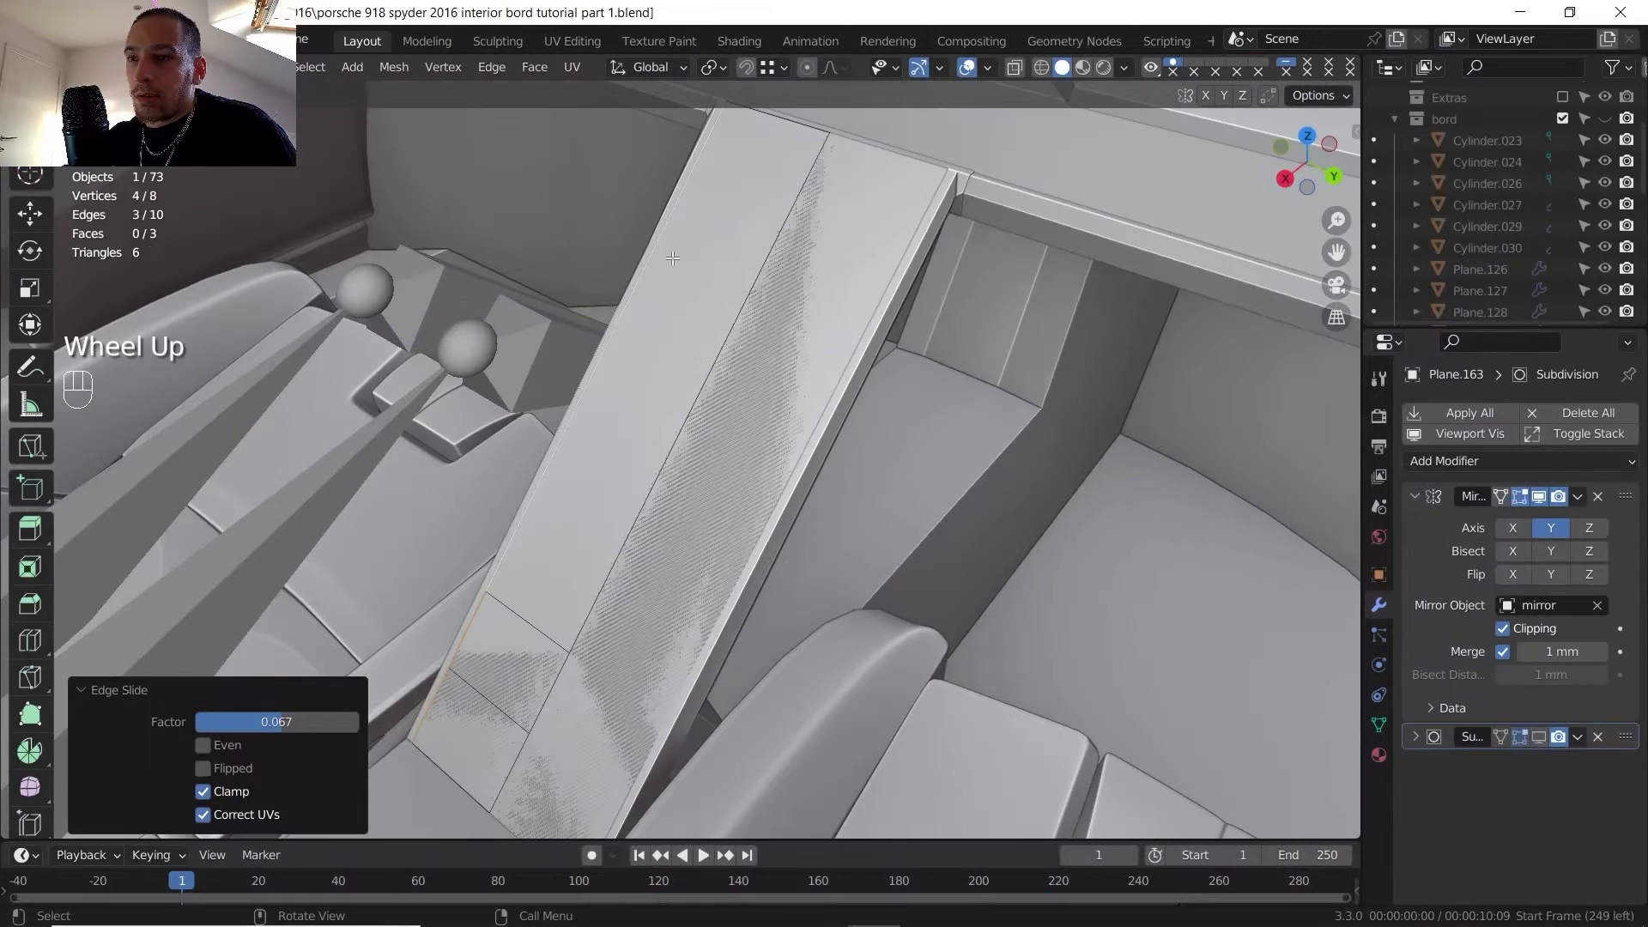
# - Add the panel's three centre edges to the selected outer side edges and distribute both rows evenly with LoopTools Space
pyautogui.scroll(-1, 672, 257)
pyautogui.keyDown('shift'); pyautogui.click(566, 639); pyautogui.keyUp('shift')
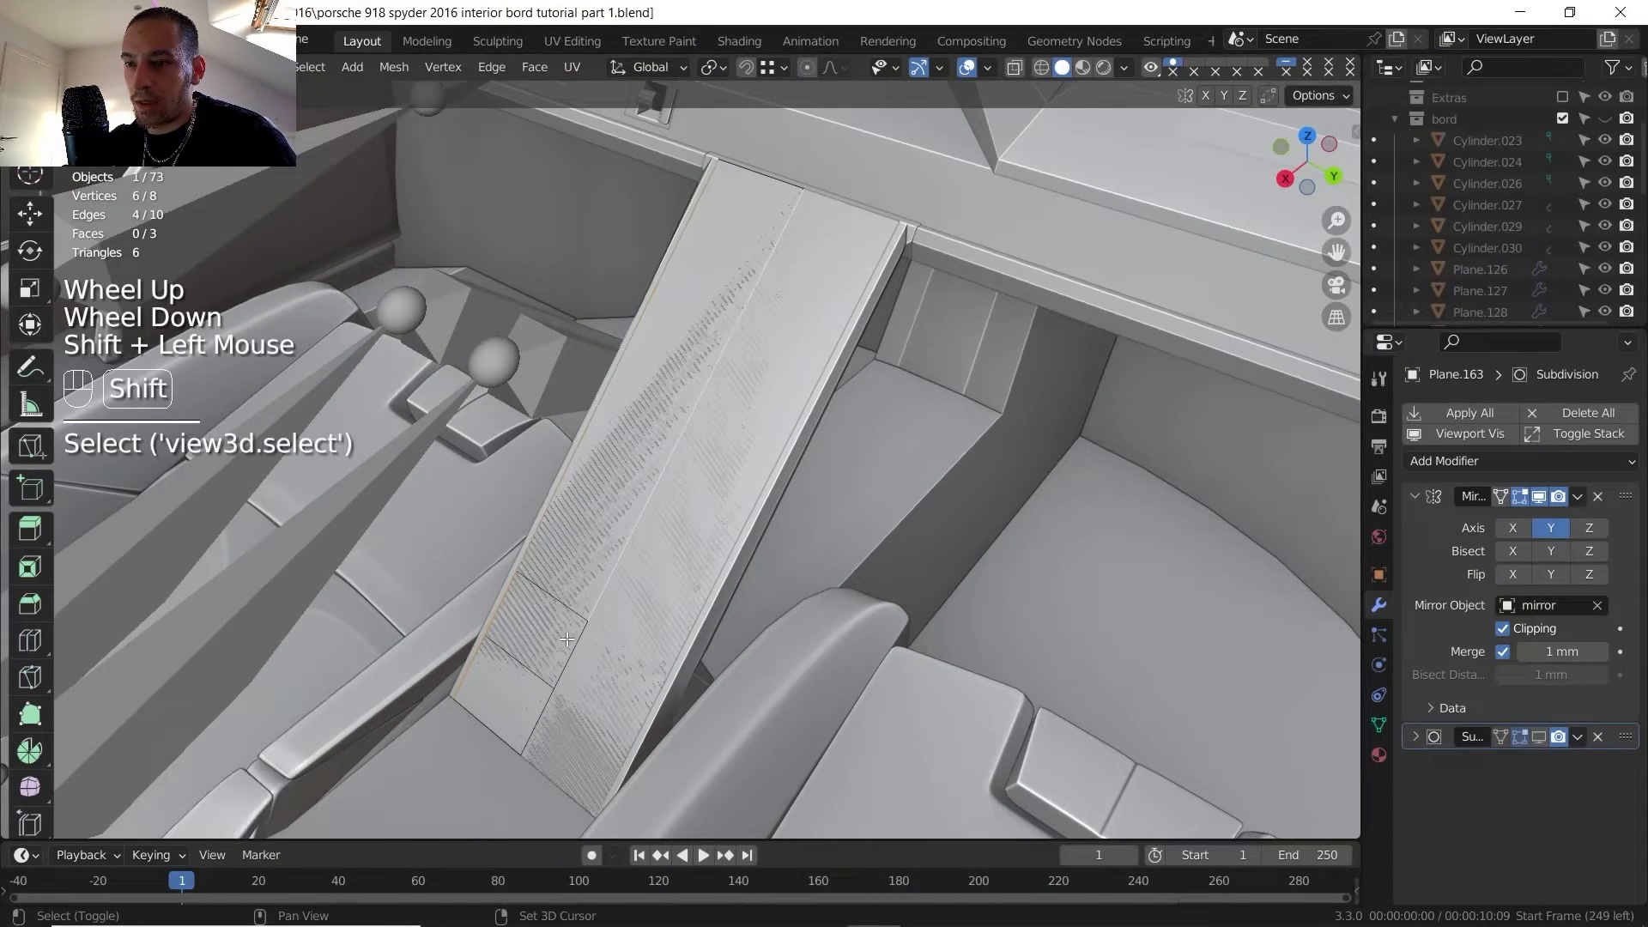
pyautogui.keyDown('shift'); pyautogui.click(551, 705); pyautogui.keyUp('shift')
pyautogui.rightClick(562, 652)
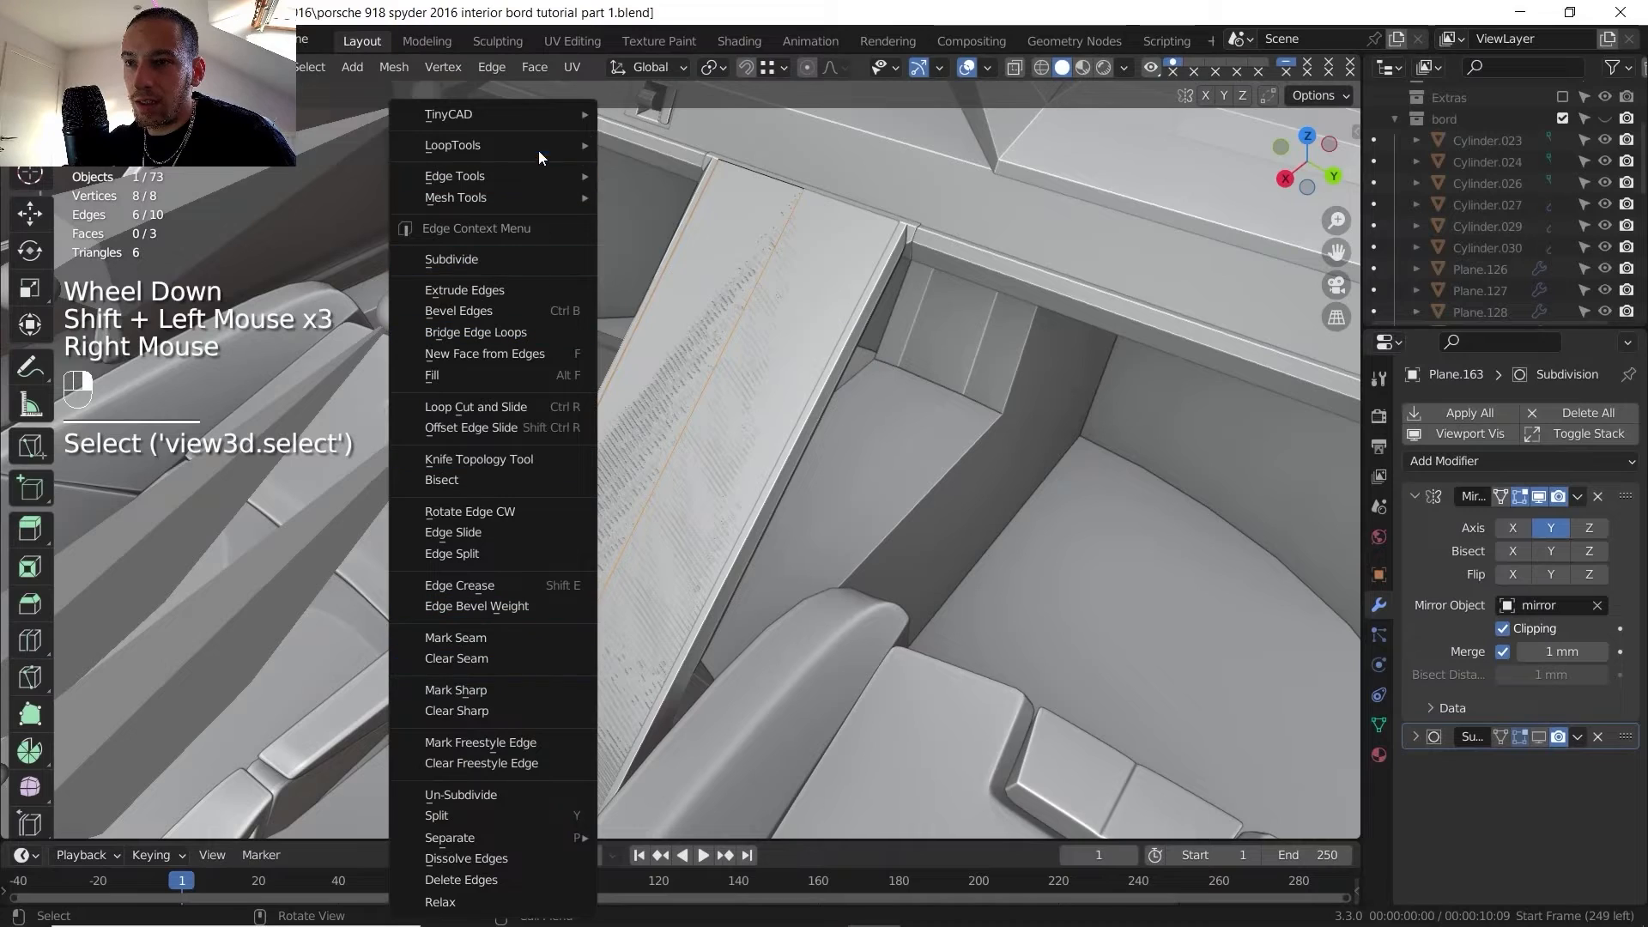
pyautogui.moveTo(539, 144)
pyautogui.click(648, 294)
# - Check the evenly divided console panel against the screen and knob layout in the interior reference photo
pyautogui.scroll(-1, 661, 309)
pyautogui.moveTo(678, 386); pyautogui.dragTo(815, 875, button='middle')
pyautogui.moveTo(873, 912)
pyautogui.click(929, 908)
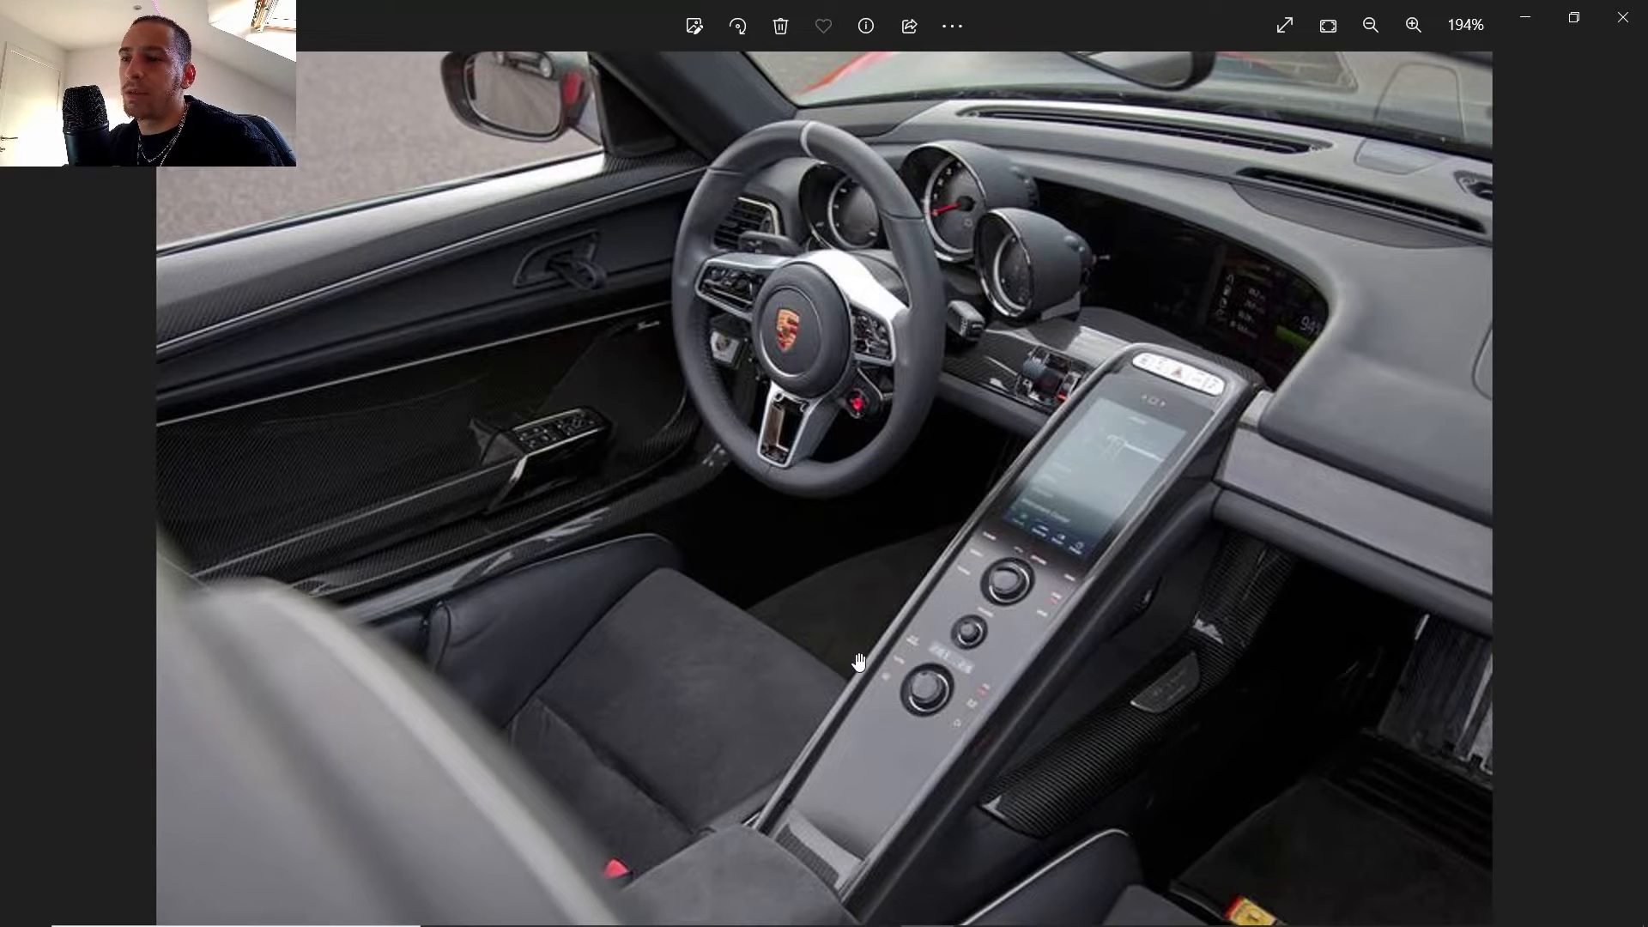
pyautogui.click(868, 908)
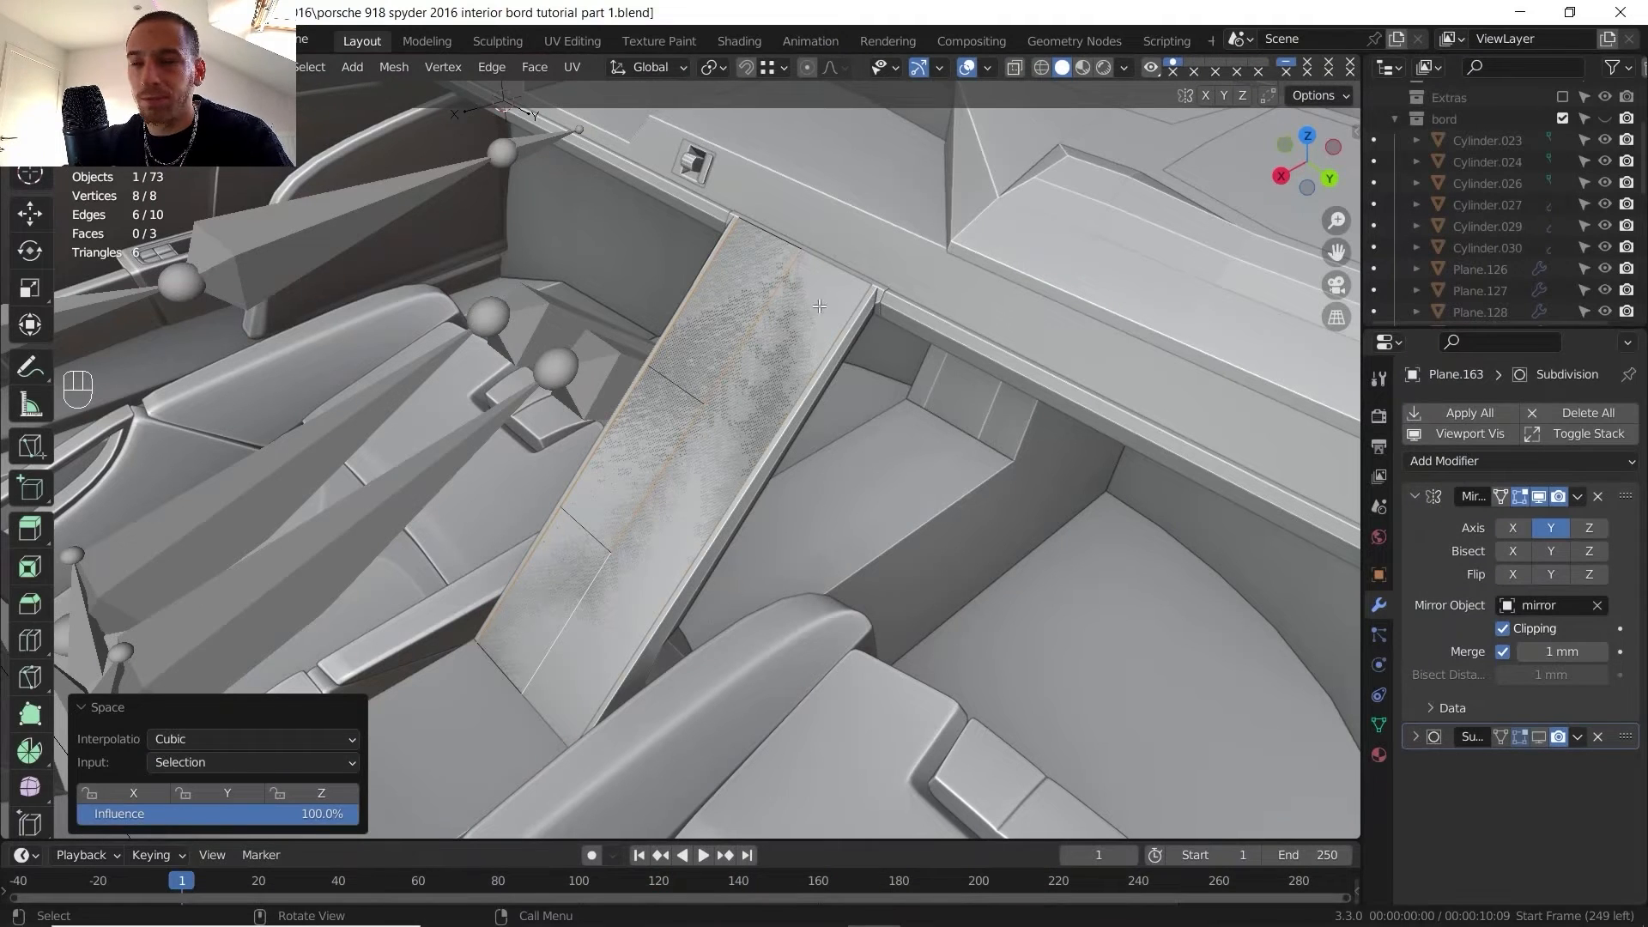
# - Leave mesh editing, isolate the bord collection and compare its earlier centre console with the interior reference photo
pyautogui.press('Tab')
pyautogui.scroll(-2, 1253, 231)
pyautogui.scroll(4, 1510, 146)
pyautogui.click(1605, 116)
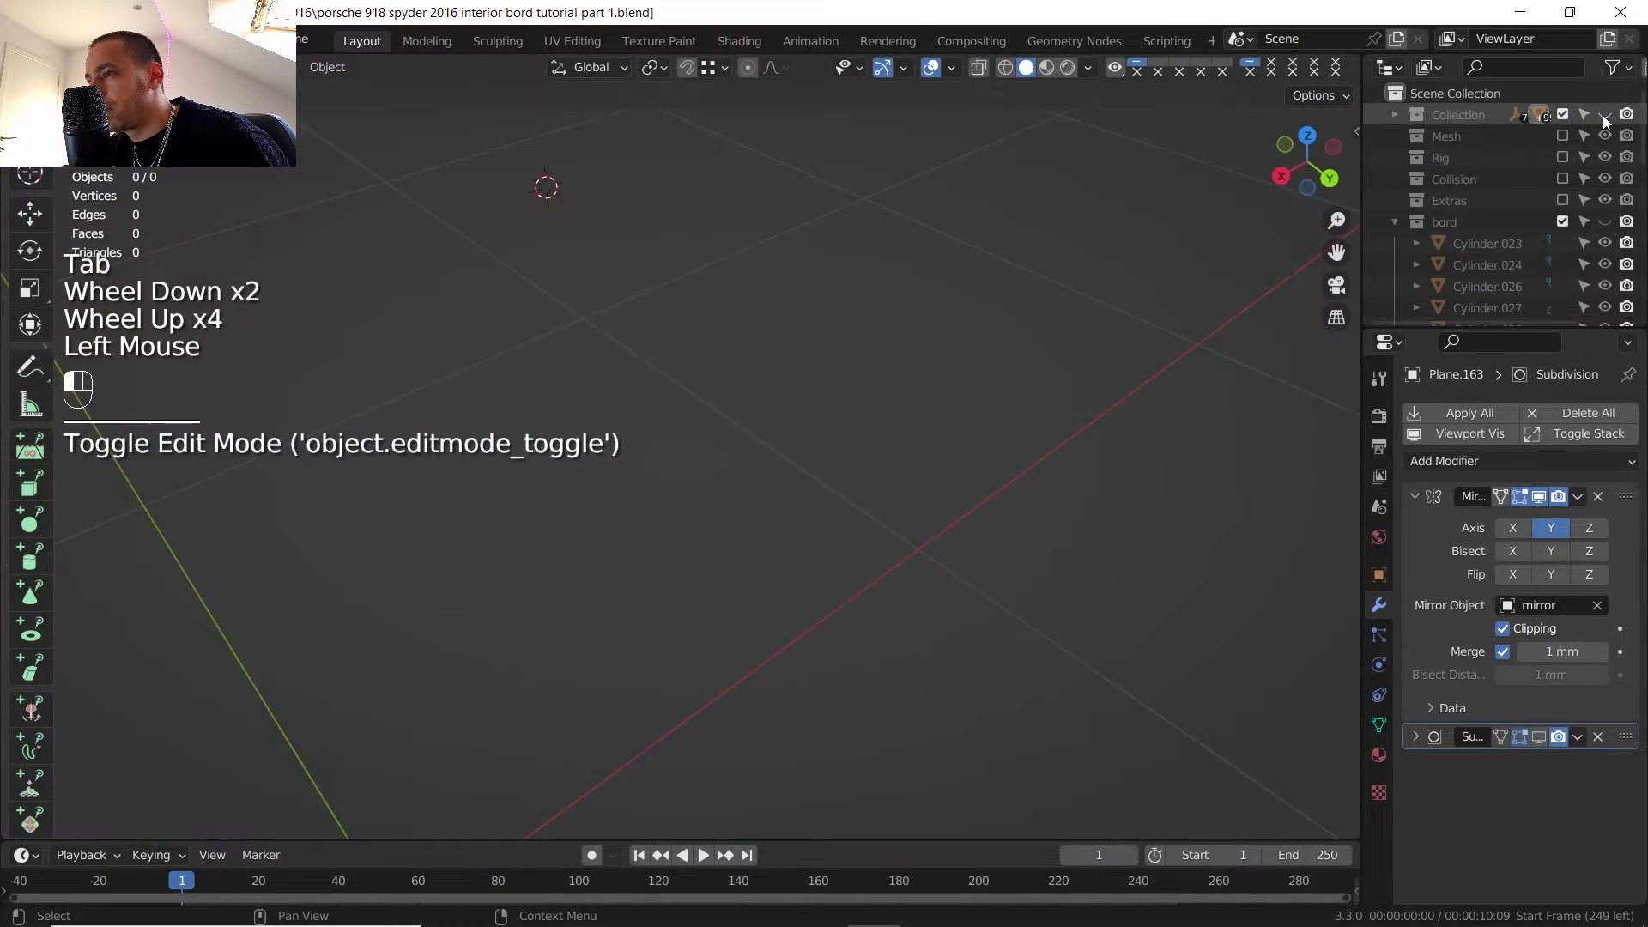
pyautogui.scroll(-2, 1583, 181)
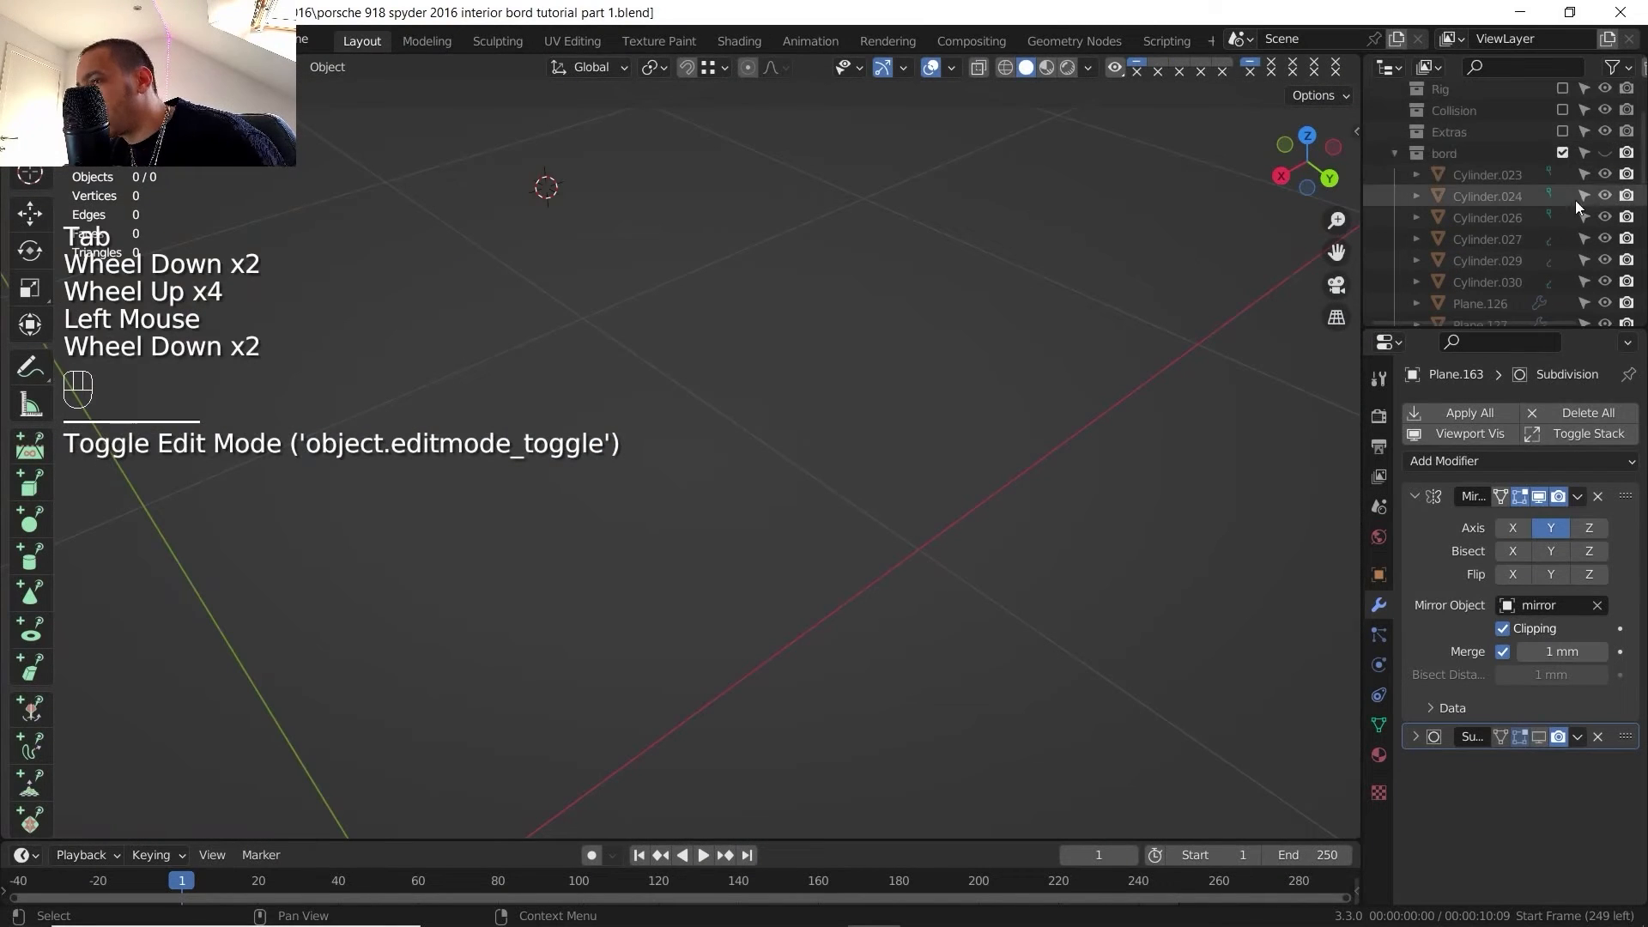
pyautogui.click(1605, 153)
pyautogui.scroll(-1, 709, 447)
pyautogui.scroll(2, 713, 440)
pyautogui.moveTo(712, 440); pyautogui.dragTo(720, 426, button='middle')
pyautogui.scroll(2, 577, 368)
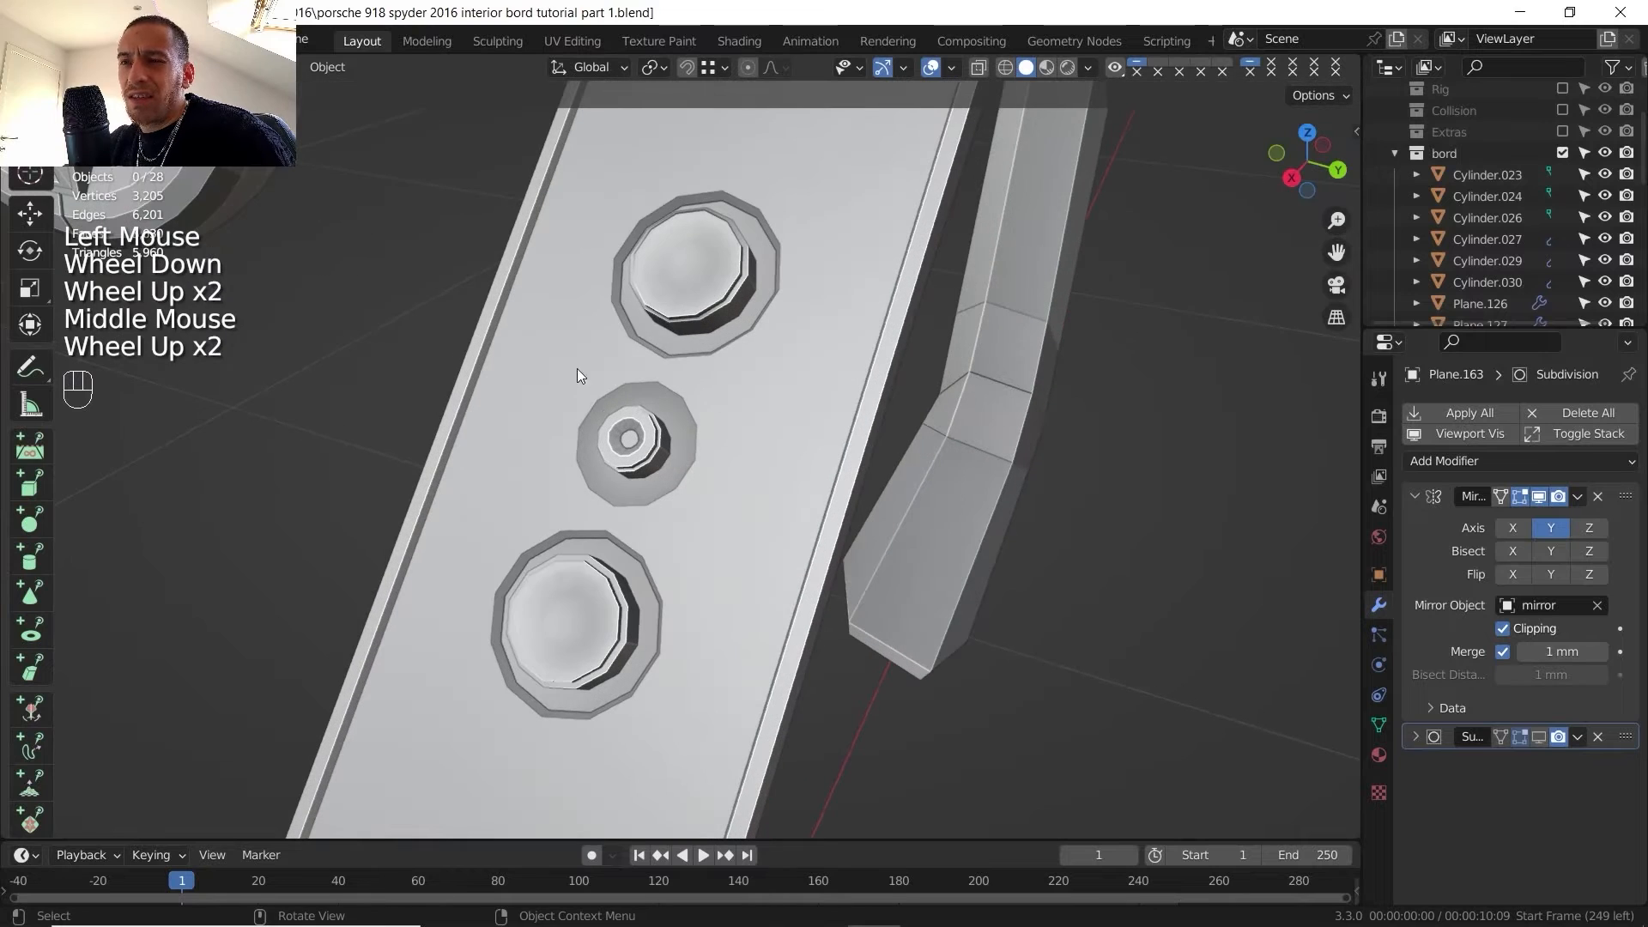
pyautogui.scroll(-3, 718, 415)
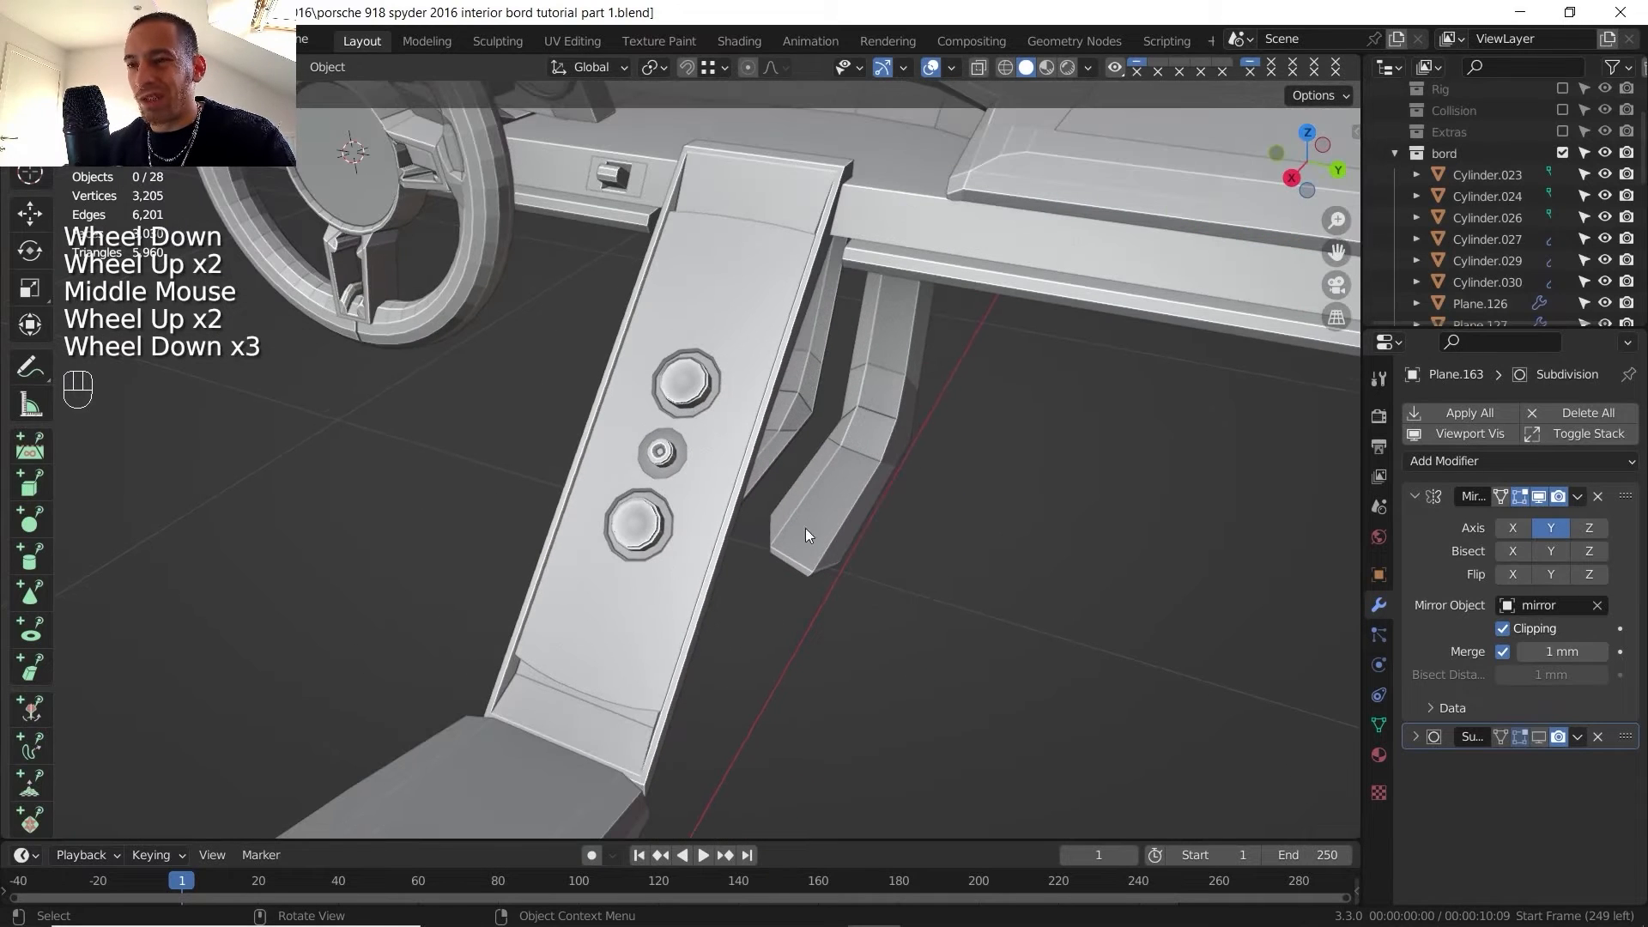
pyautogui.click(910, 850)
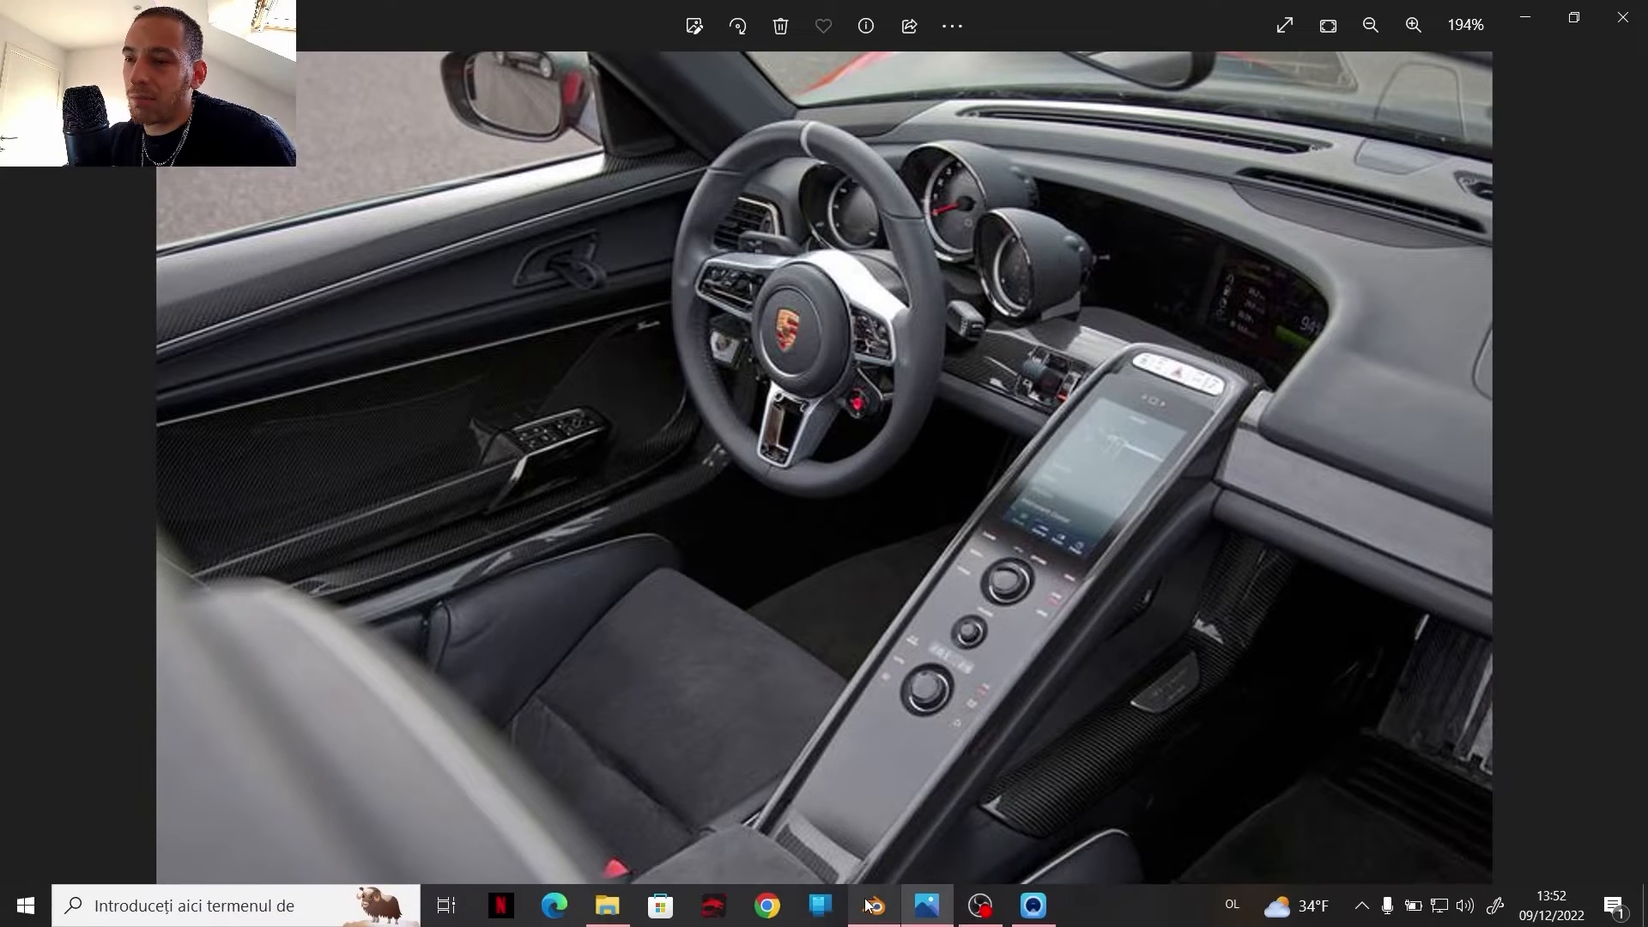
pyautogui.click(869, 910)
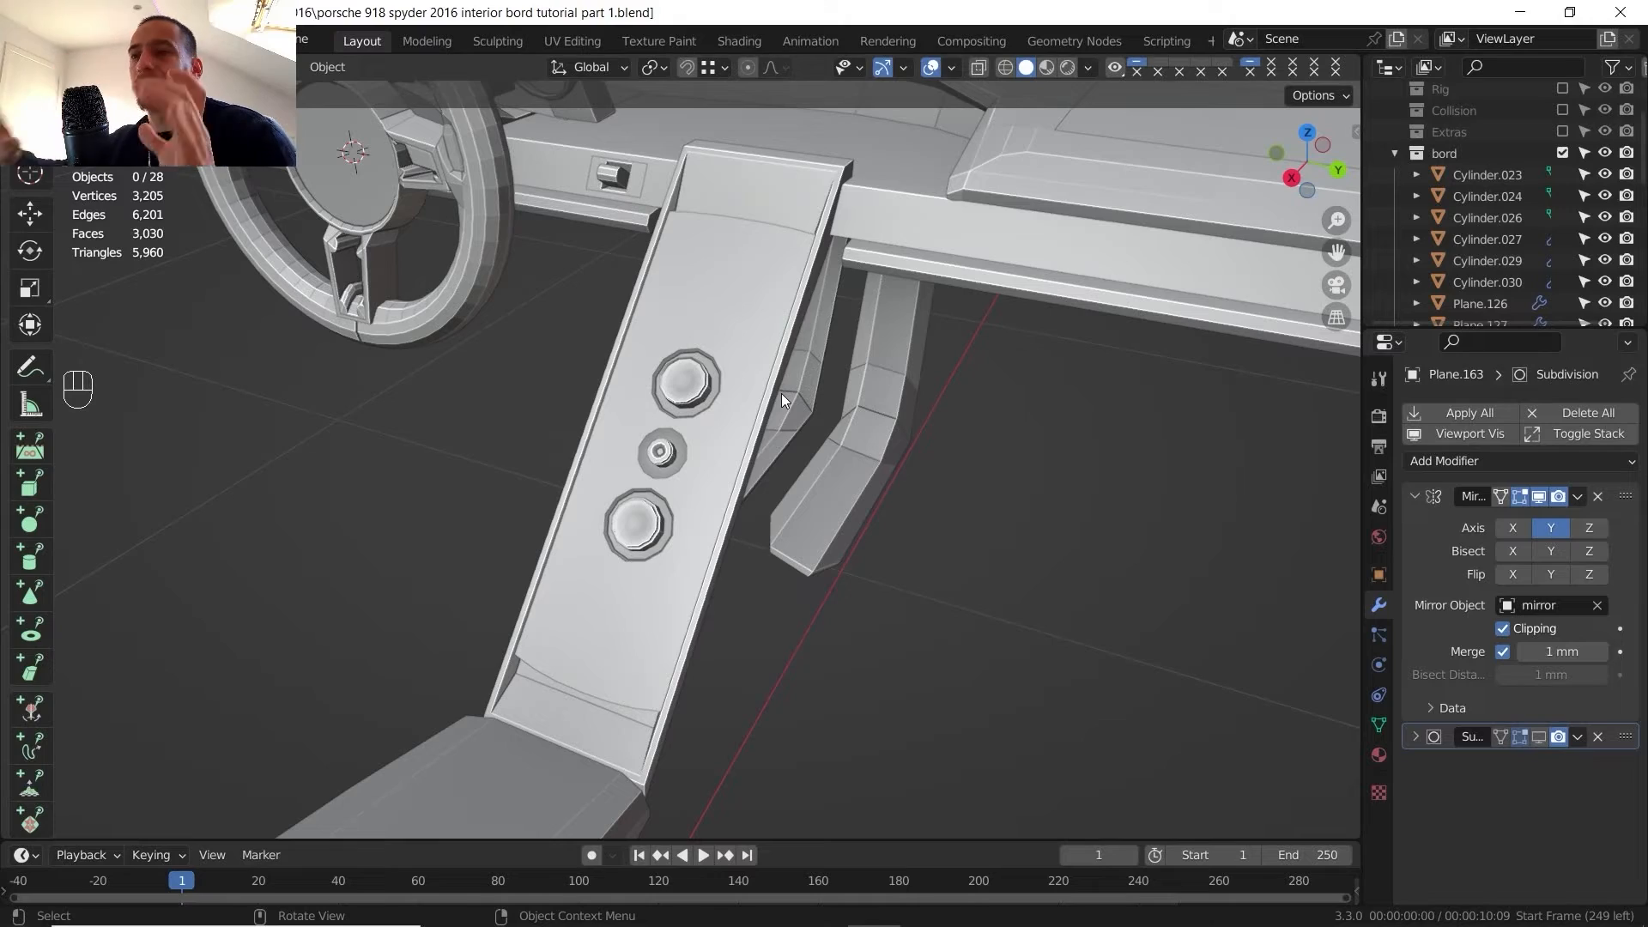
# - Save the file and switch visibility back from the bord collection to the main collection
pyautogui.click(43, 40)
pyautogui.click(77, 232)
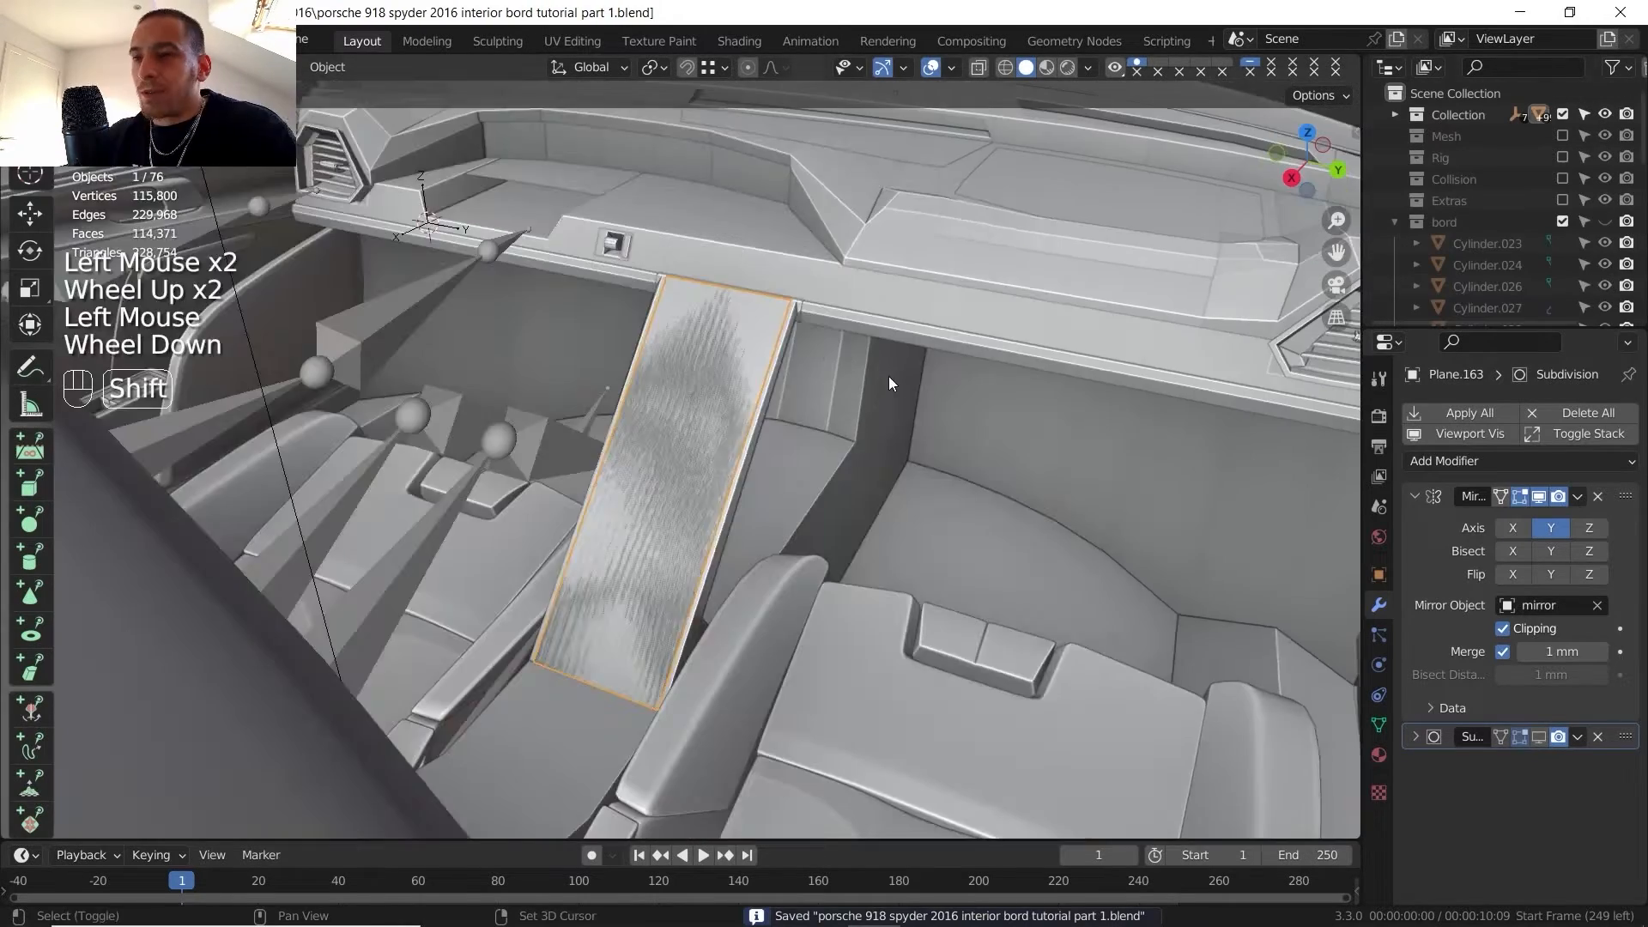
# - Extrude the console panel's three top faces about 23.7 mm along their normal
pyautogui.keyDown('shift'); pyautogui.moveTo(889, 384); pyautogui.dragTo(923, 365, button='middle'); pyautogui.keyUp('shift')
pyautogui.moveTo(922, 365); pyautogui.dragTo(721, 417, button='middle')
pyautogui.press('Tab')
pyautogui.press('3')
pyautogui.click(639, 533)
pyautogui.keyDown('shift'); pyautogui.click(753, 357); pyautogui.keyUp('shift')
pyautogui.keyDown('shift'); pyautogui.click(803, 253); pyautogui.keyUp('shift')
pyautogui.press('e')
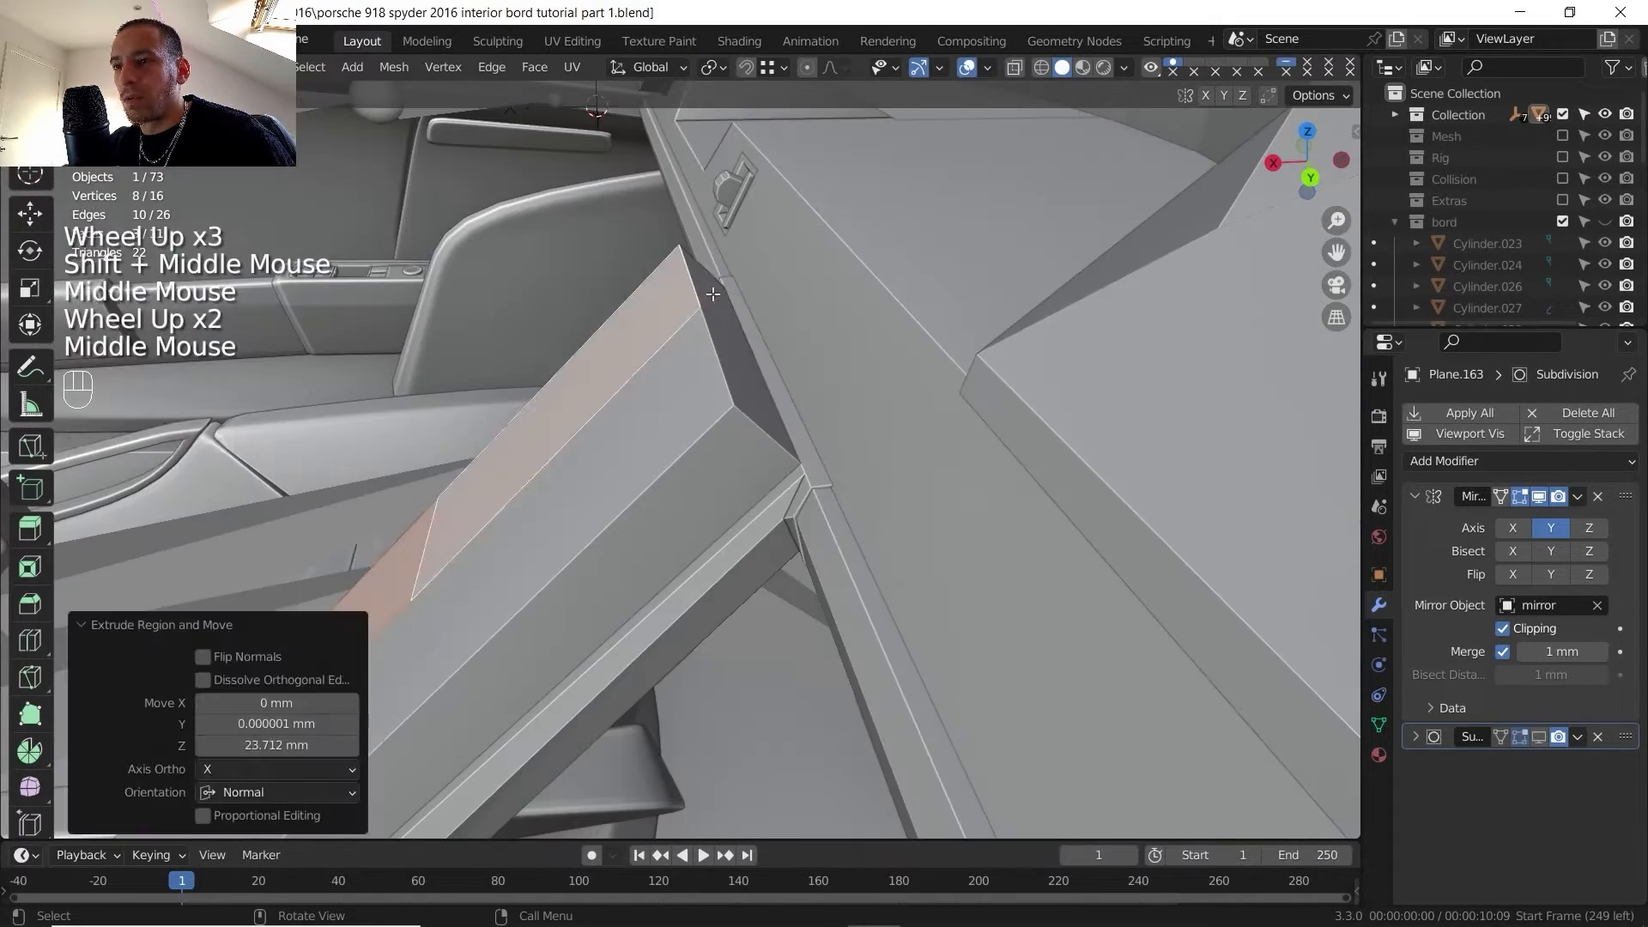
# - Select the two end faces at the console panel's upper end, next to the dashboard
pyautogui.click(719, 300)
pyautogui.keyDown('shift'); pyautogui.click(733, 330); pyautogui.keyUp('shift')
pyautogui.moveTo(732, 344); pyautogui.dragTo(745, 365, button='middle')
pyautogui.keyDown('shift'); pyautogui.moveTo(745, 364); pyautogui.dragTo(687, 447, button='middle'); pyautogui.keyUp('shift')
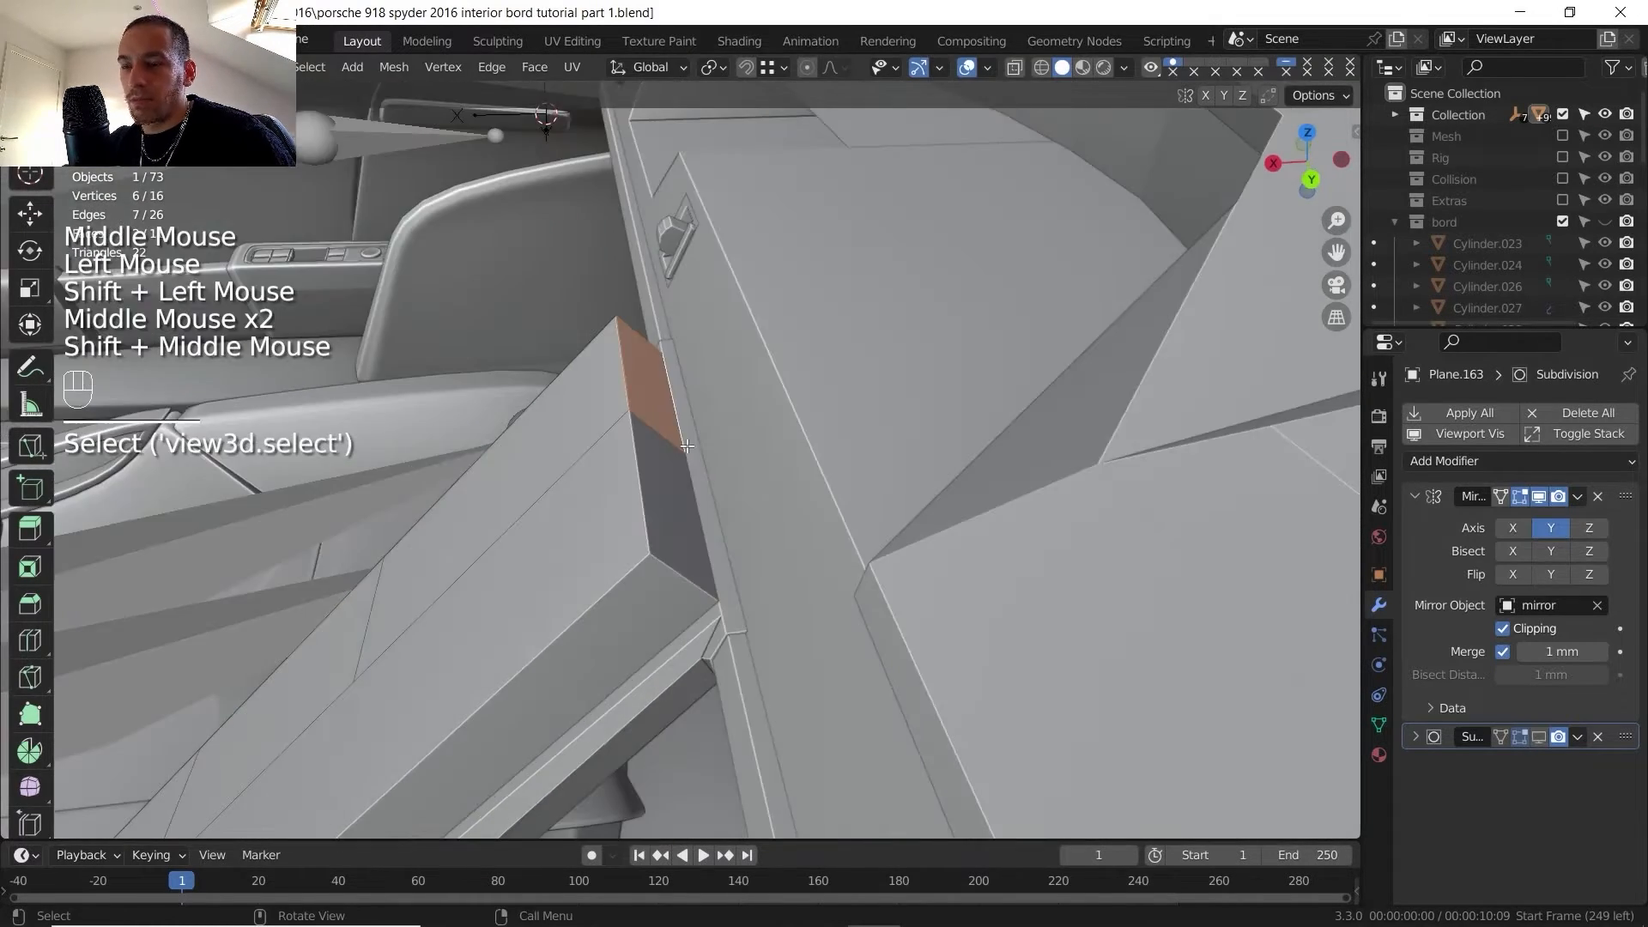
pyautogui.press('e')
pyautogui.rightClick(764, 391)
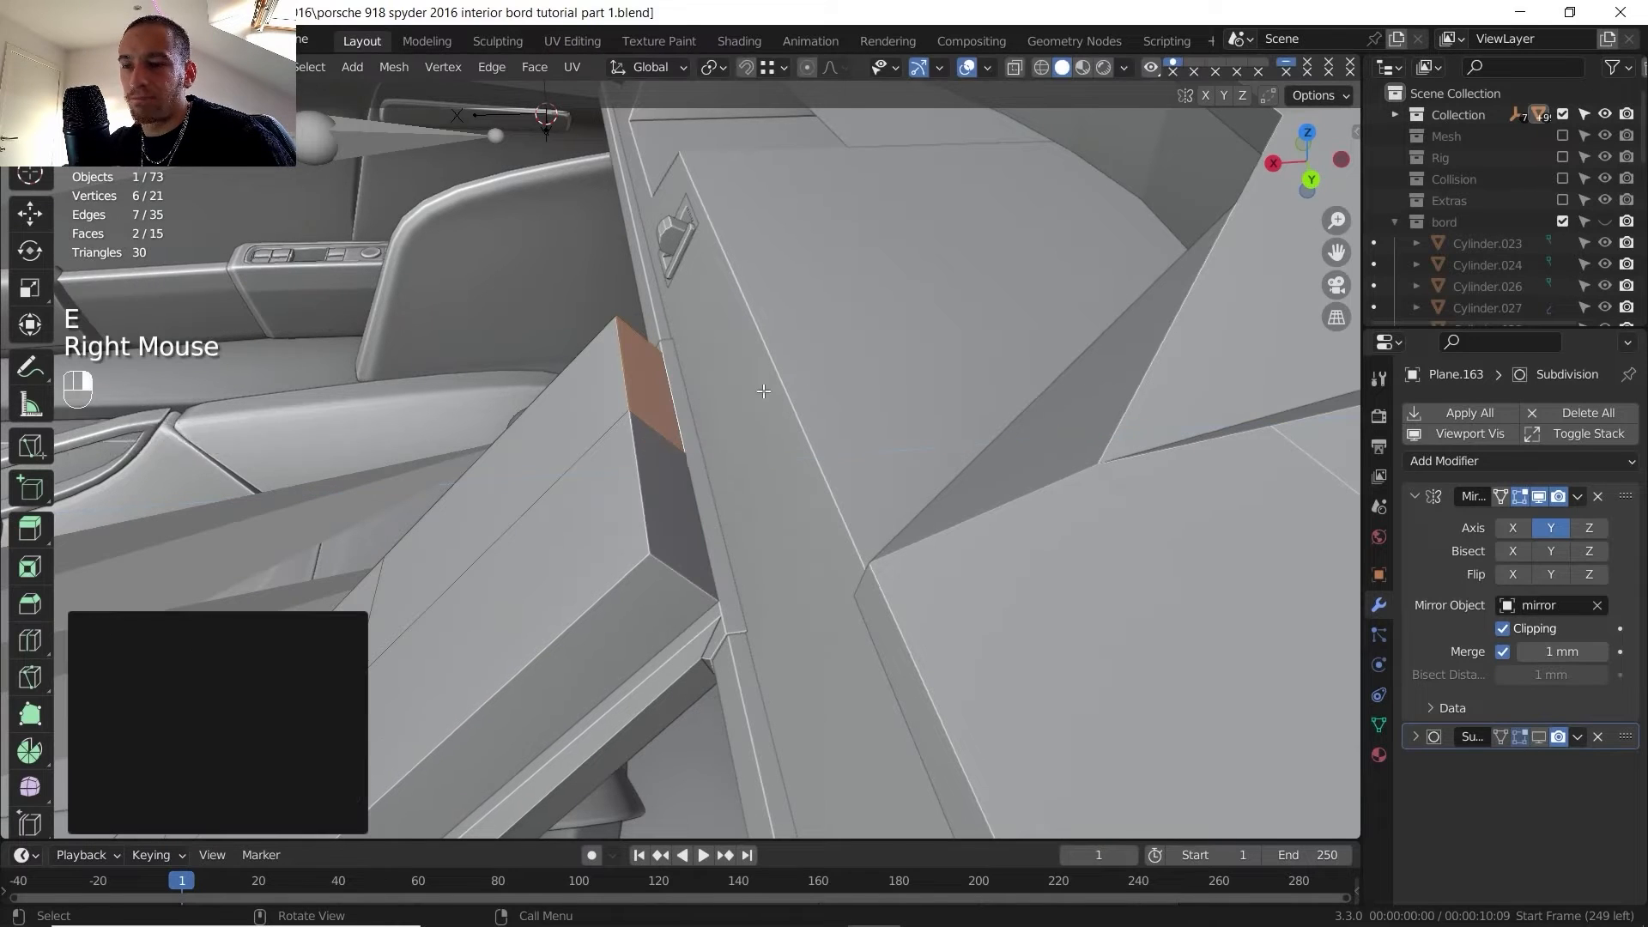
pyautogui.press('g')
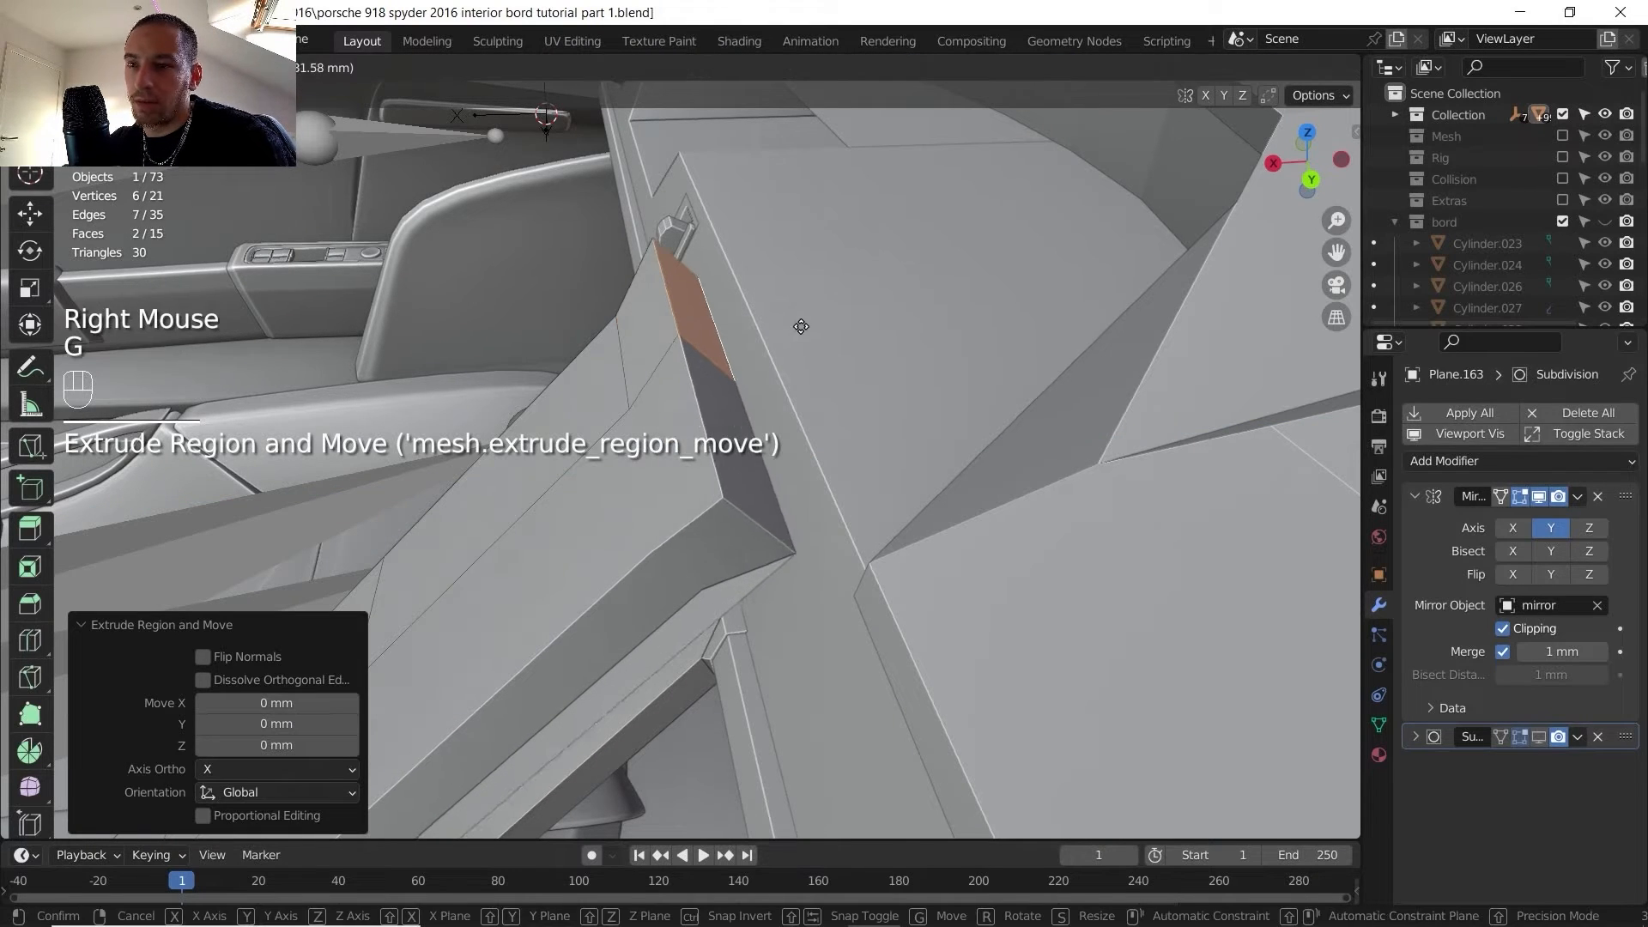
pyautogui.rightClick(745, 377)
pyautogui.hotkey('ctrl', 'z')
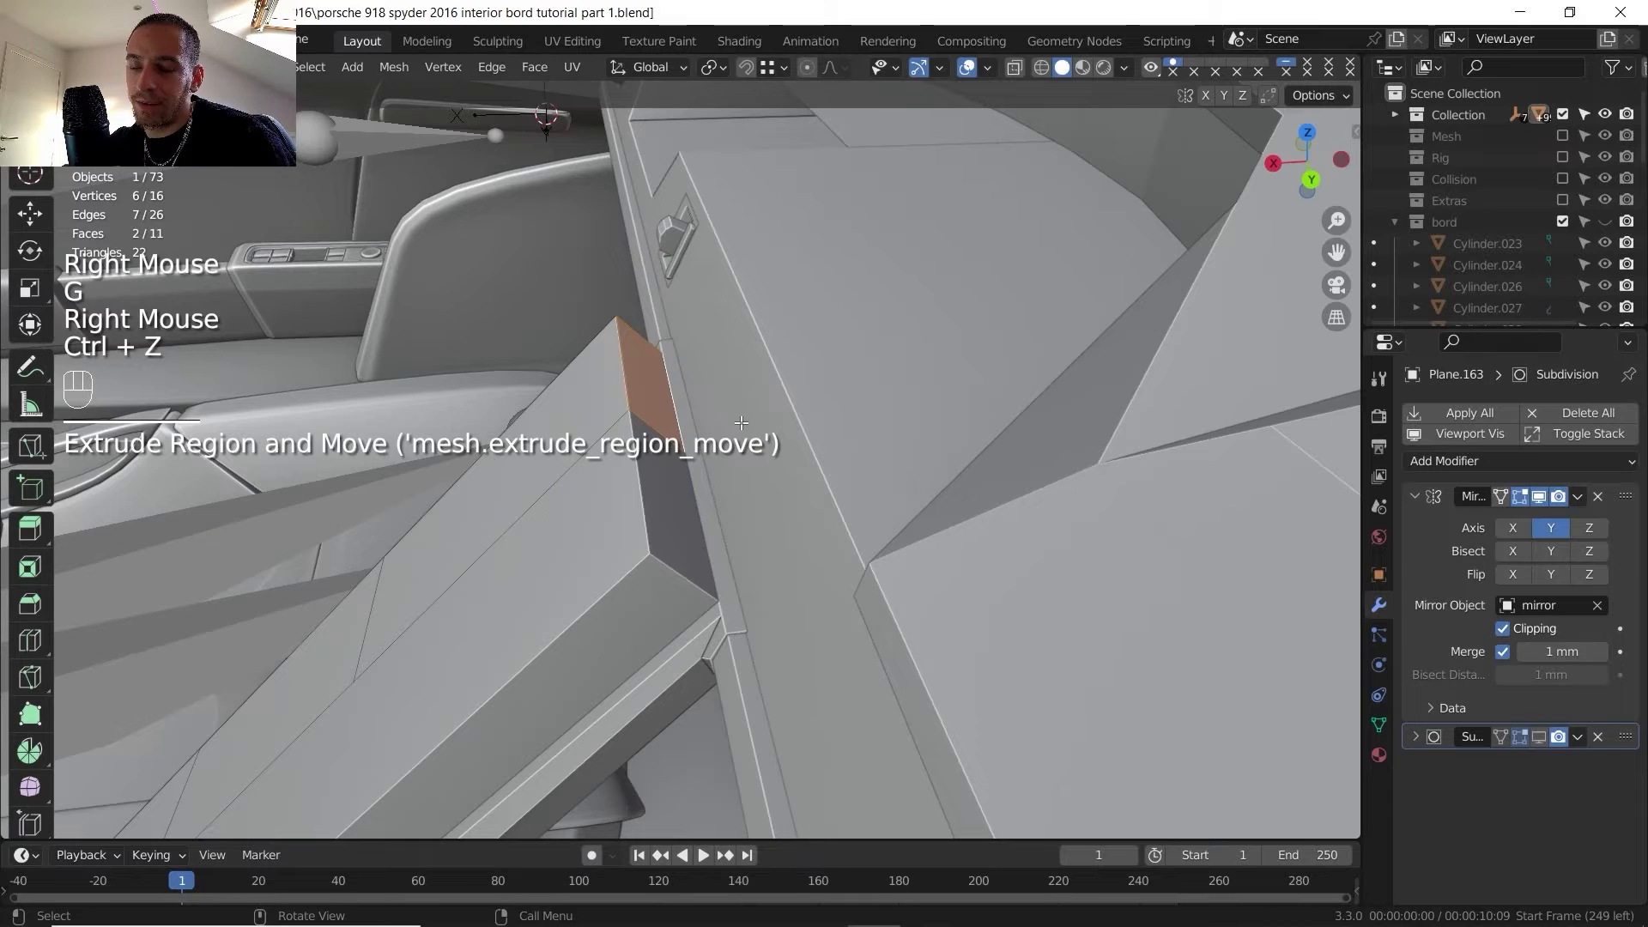
# - Move the two upper end faces about -35.2 mm in X and 27.1 mm in Z, keeping Y locked
pyautogui.moveTo(745, 425); pyautogui.dragTo(839, 287, button='middle')
pyautogui.press('g')
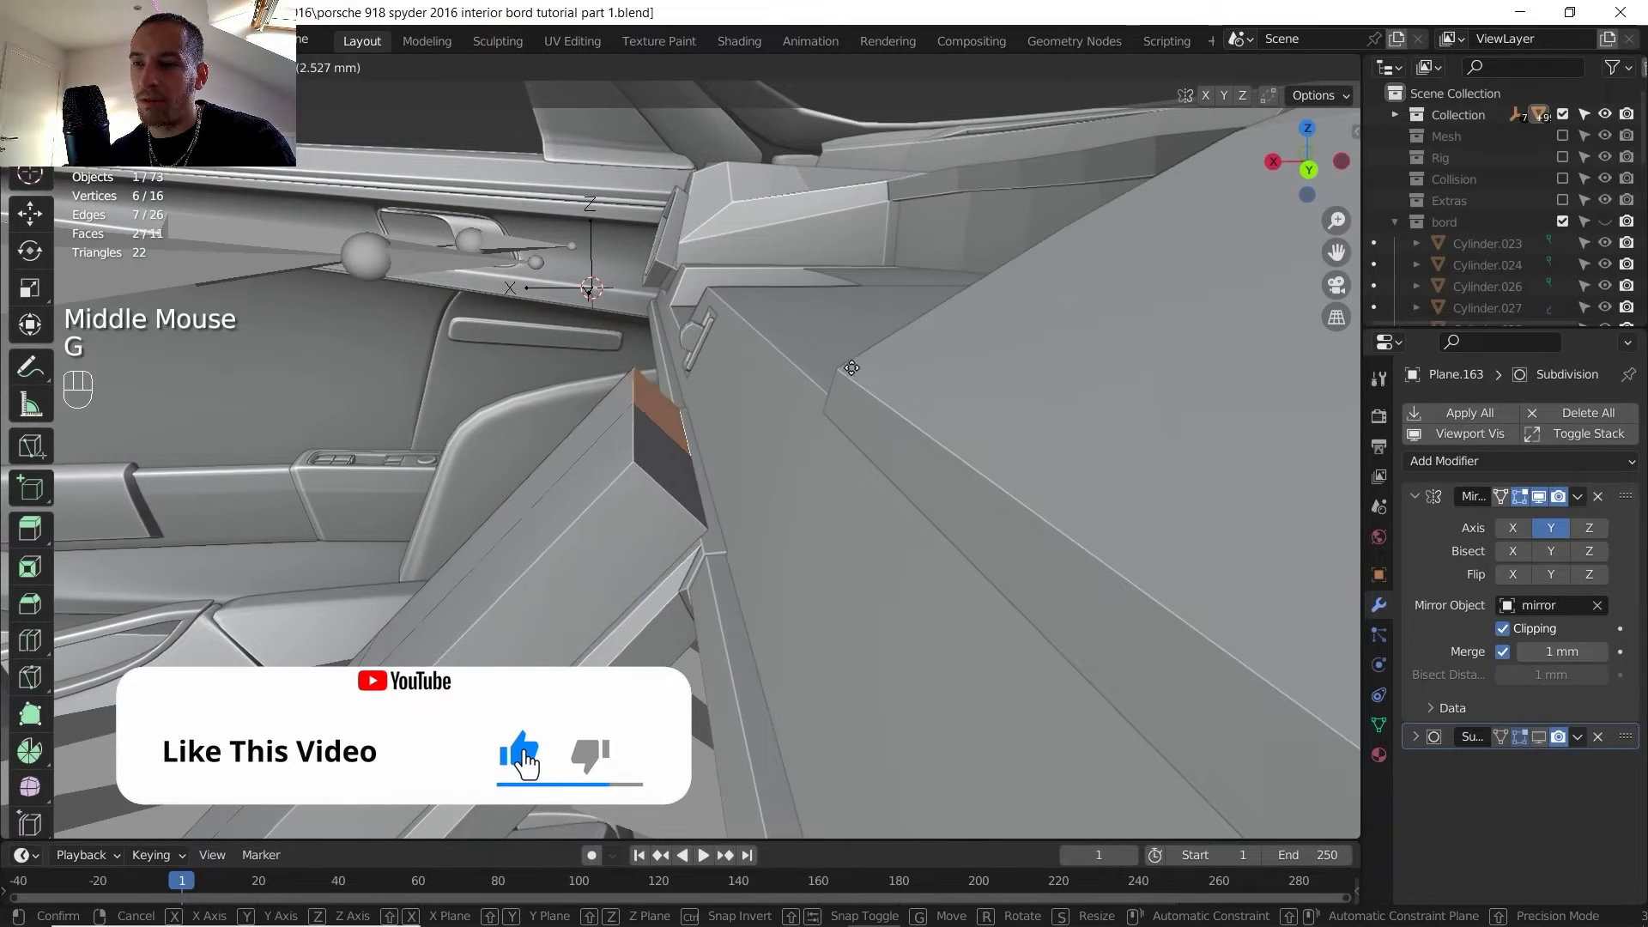
pyautogui.hotkey('shift', 'y')
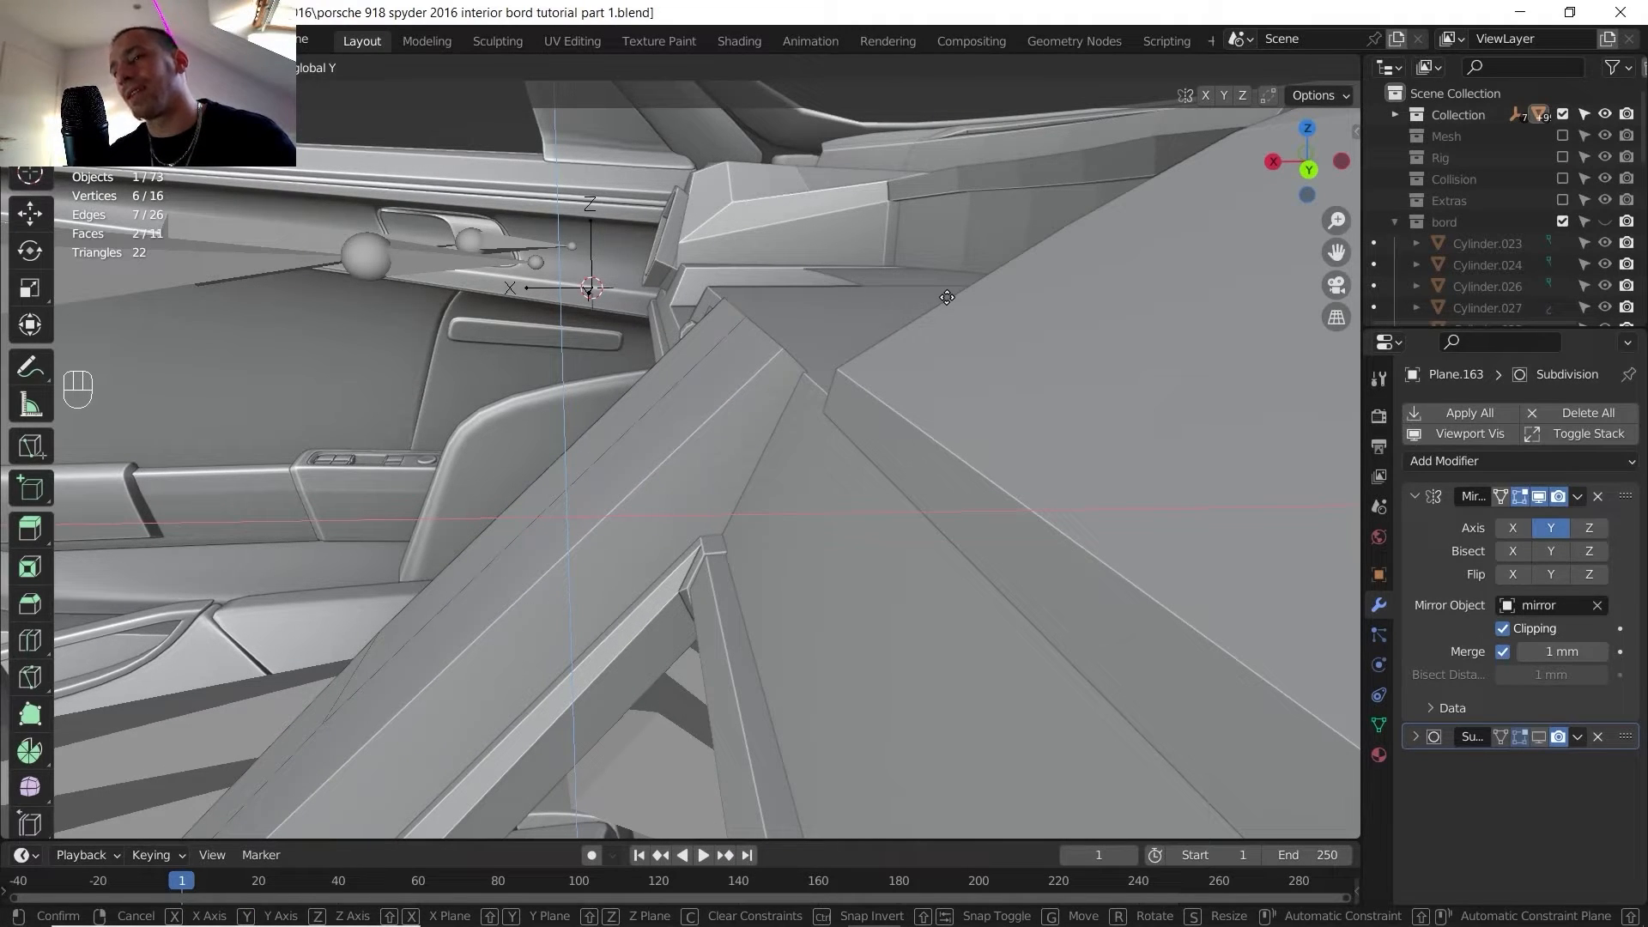
# - Extrude the upper end faces about 35.6 mm along their normal and flatten them by scaling X to 0
pyautogui.press('e')
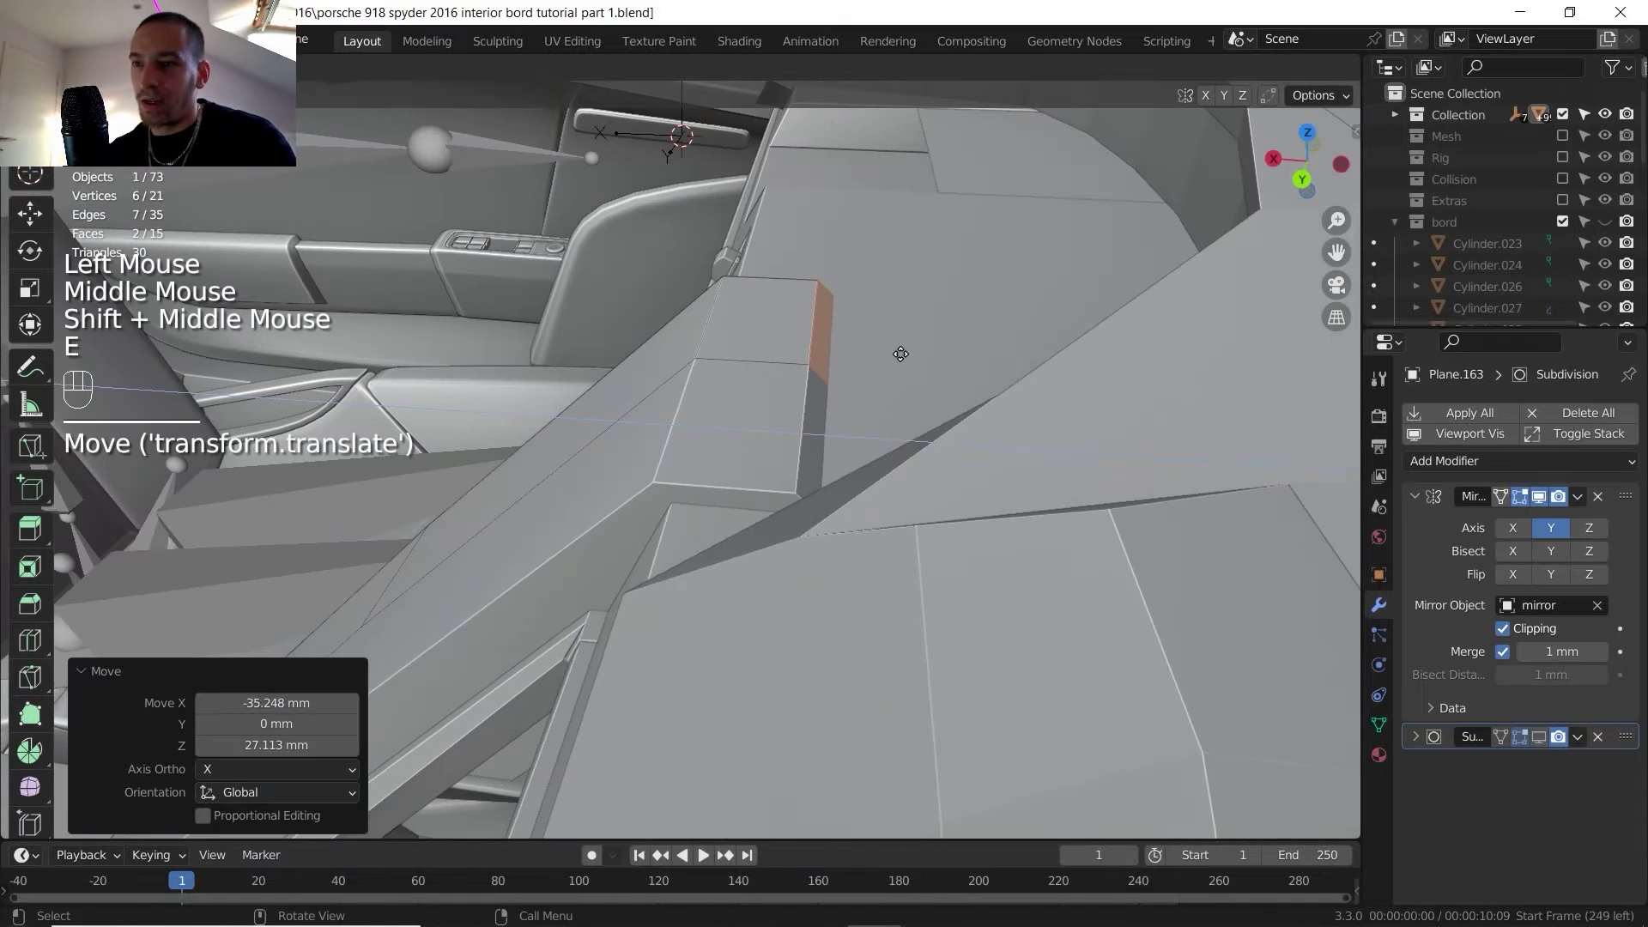
pyautogui.click(884, 354)
pyautogui.press('s')
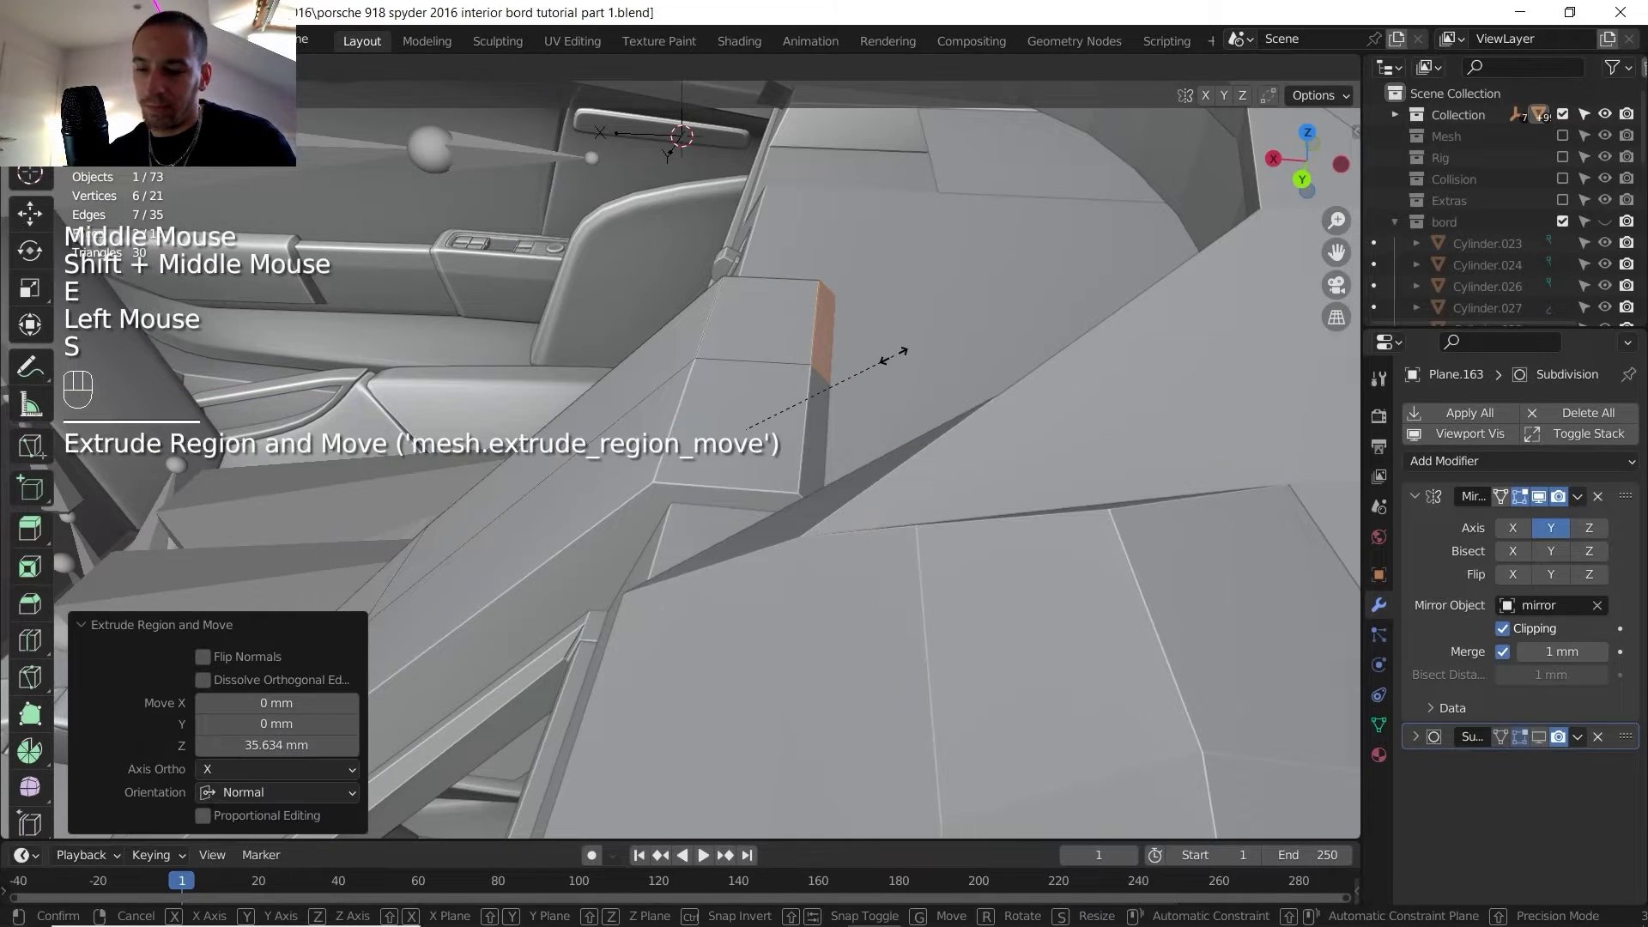
pyautogui.press('x')
pyautogui.hotkey('shift', '0')
pyautogui.press('Return')
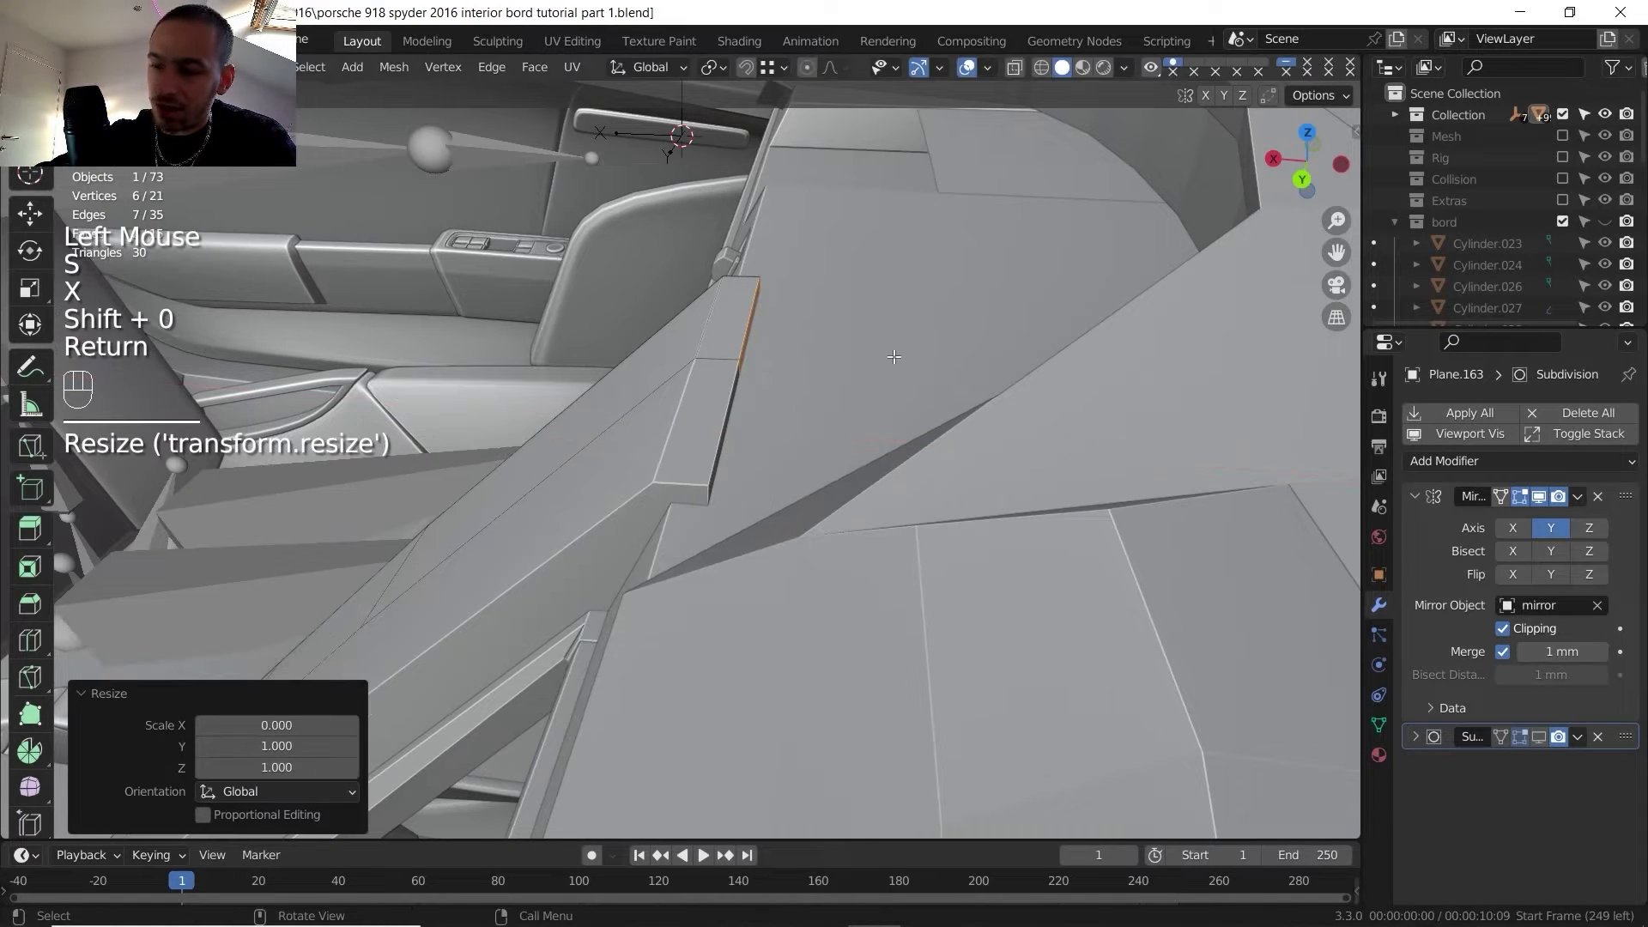
# - Shift the flattened end faces about -12 mm along X, then adjust their X position again against the dashboard in X-ray view
pyautogui.press('x')
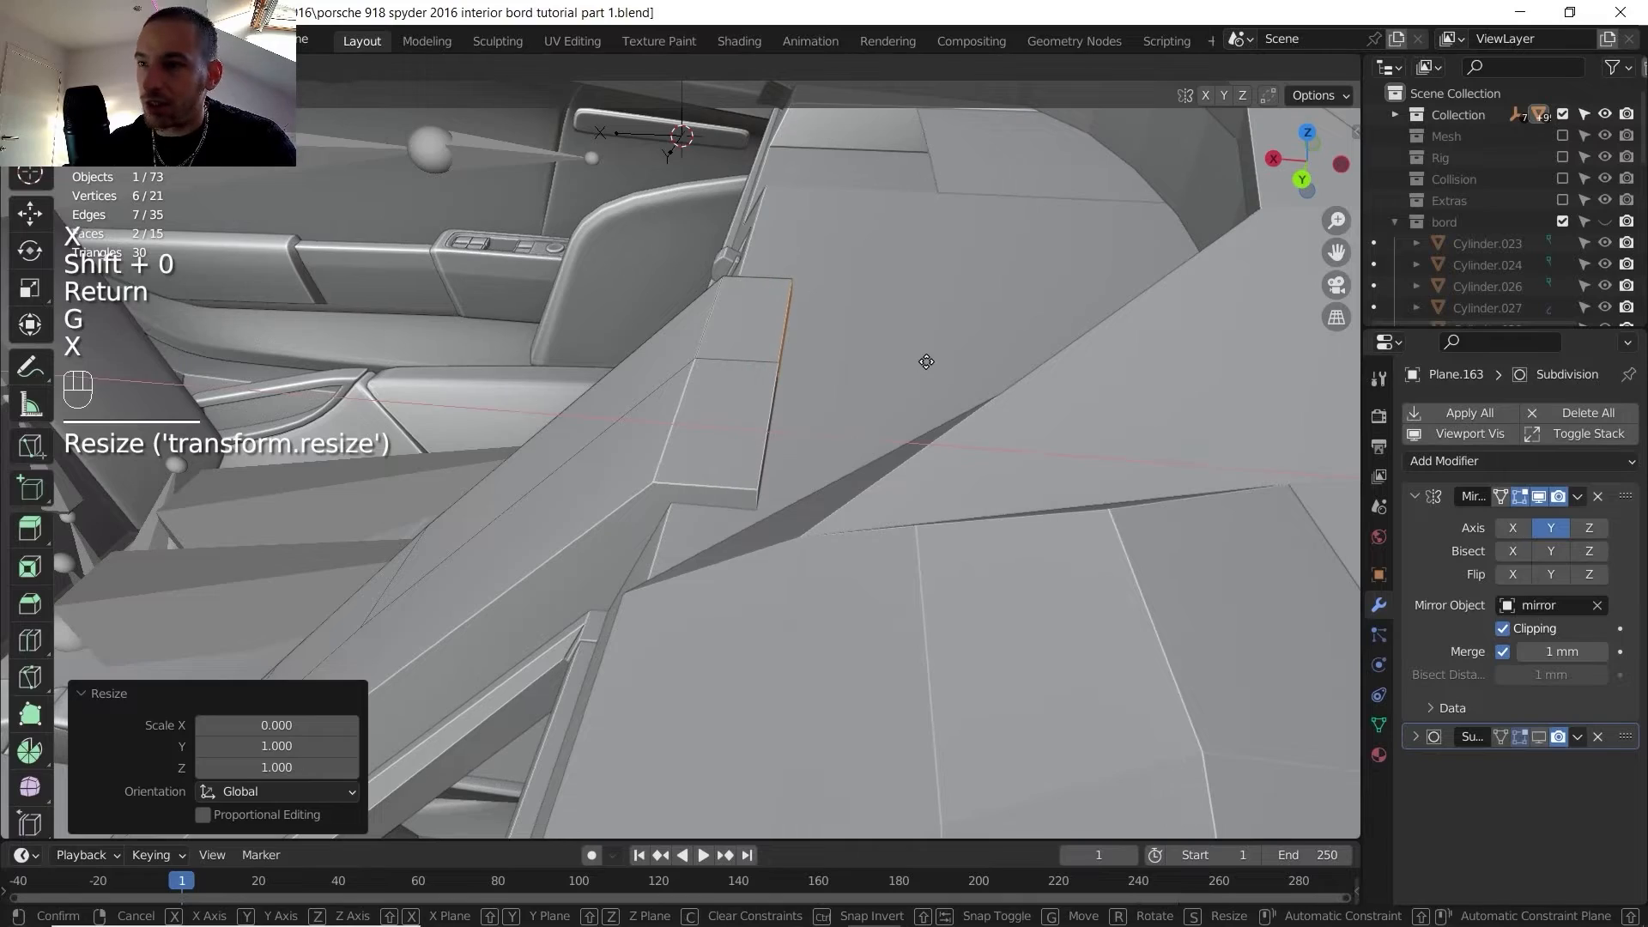
pyautogui.click(949, 350)
pyautogui.click(1014, 67)
pyautogui.moveTo(994, 121)
pyautogui.mouseDown(button='middle')
pyautogui.moveTo(947, 264)
pyautogui.moveTo(858, 386)
pyautogui.mouseUp(button='middle')
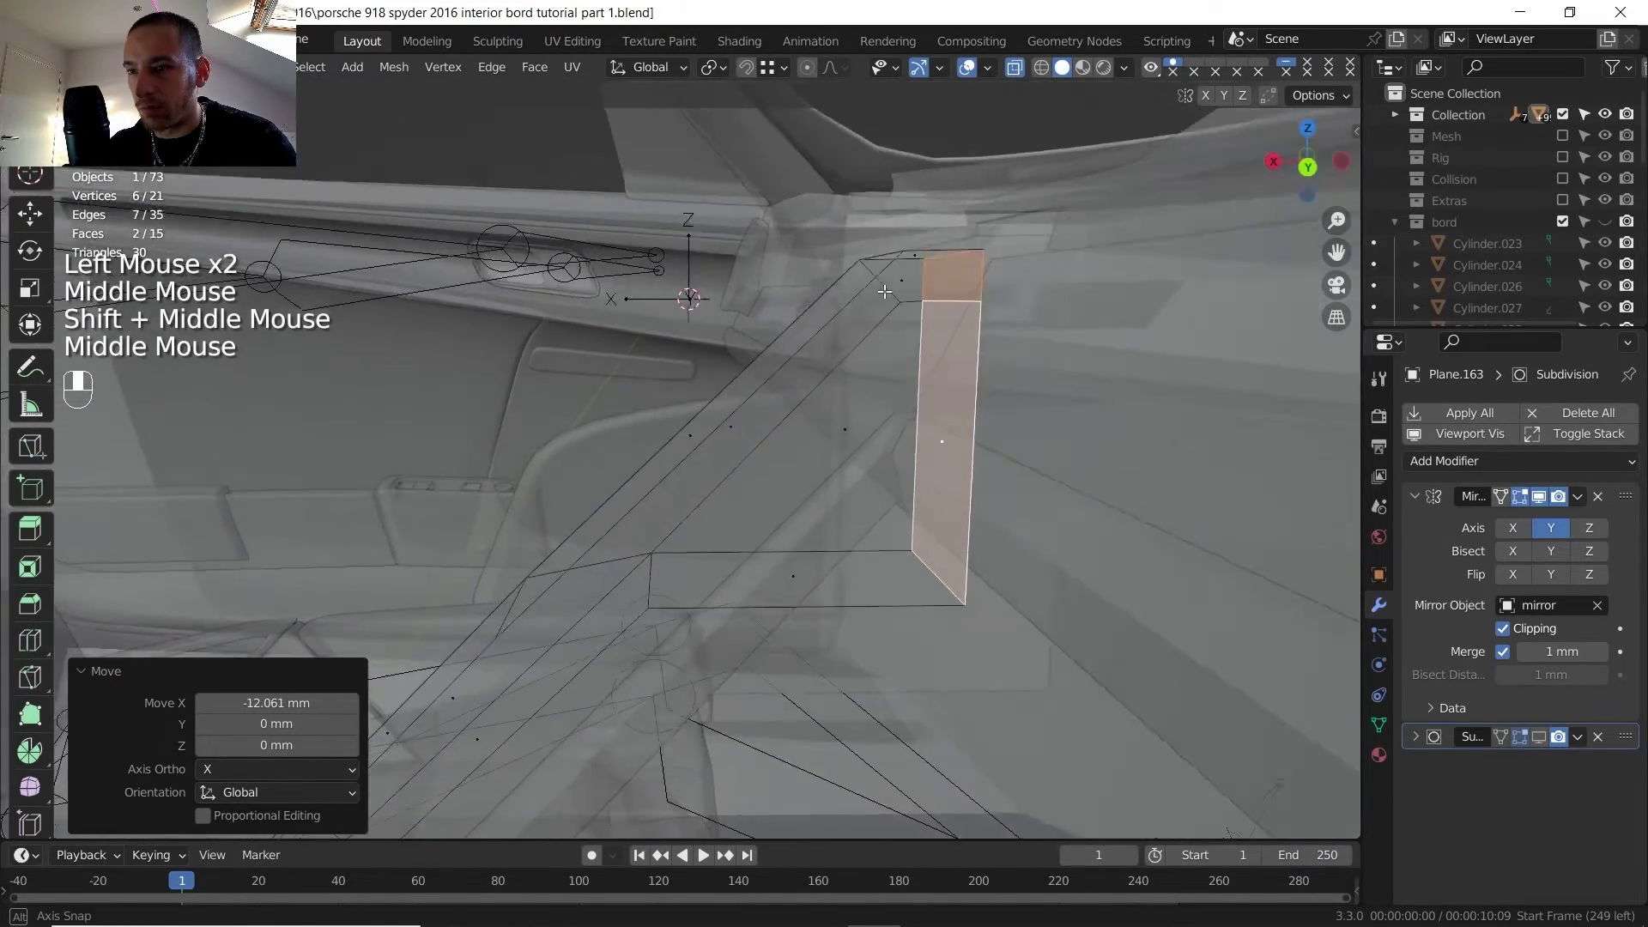
pyautogui.scroll(2, 729, 515)
pyautogui.press('g')
pyautogui.press('x')
pyautogui.click(730, 521)
# - Move the short middle edge at the panel's upper end about -9.9 mm along X to angle its end
pyautogui.press('2')
pyautogui.click(691, 486)
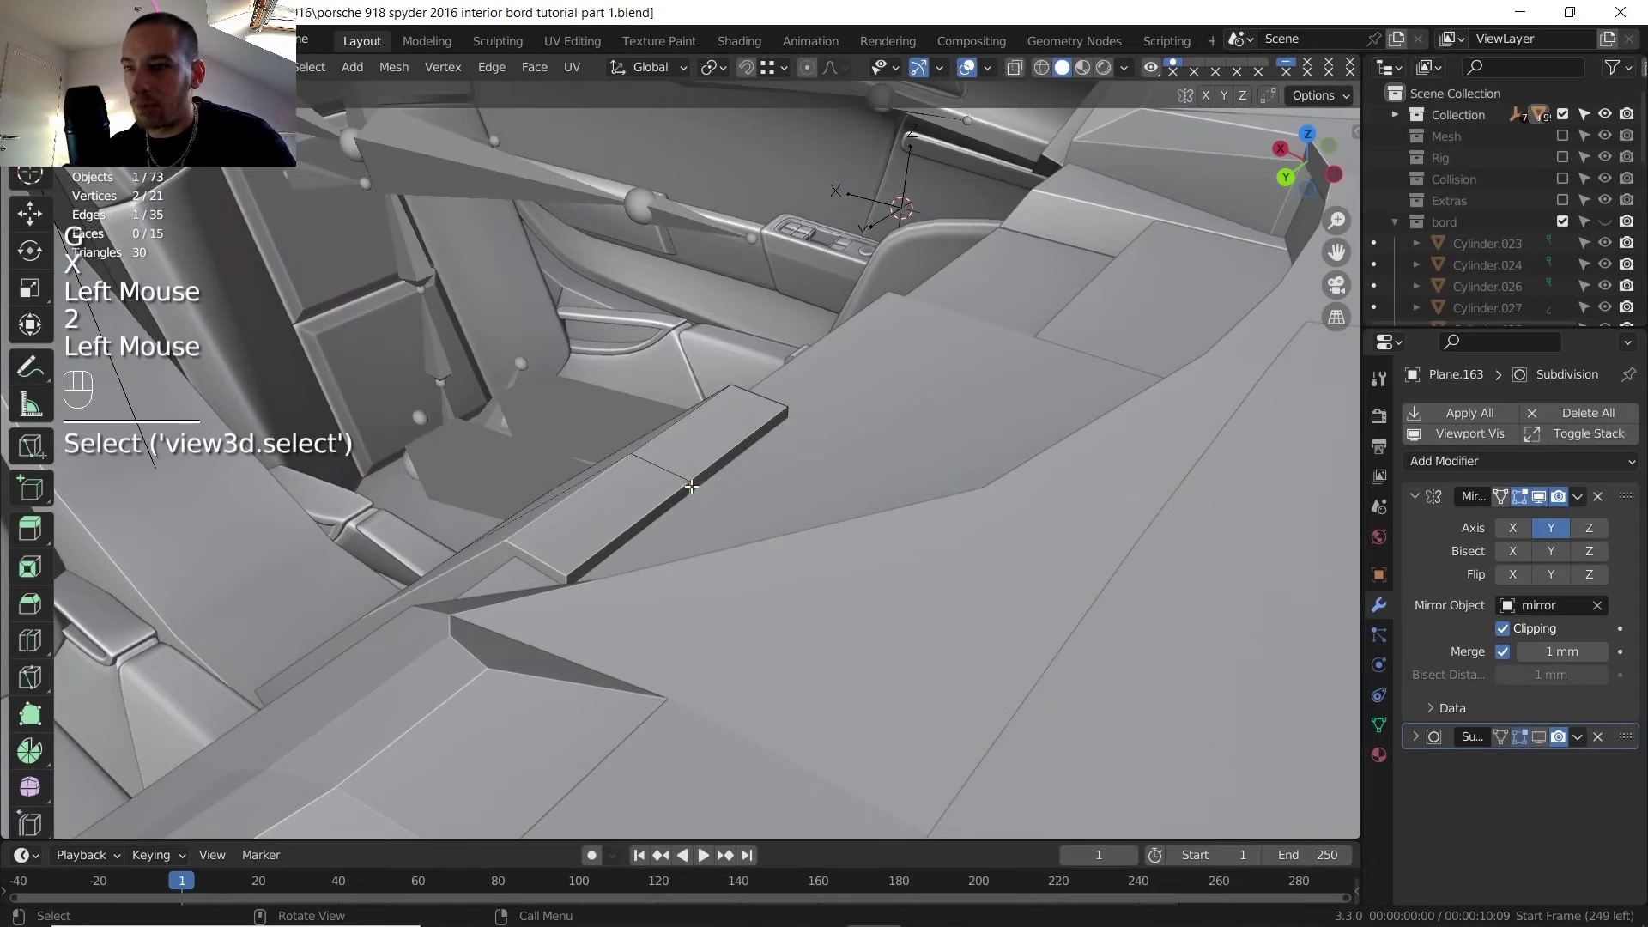
pyautogui.press('g')
pyautogui.press('x')
pyautogui.click(767, 526)
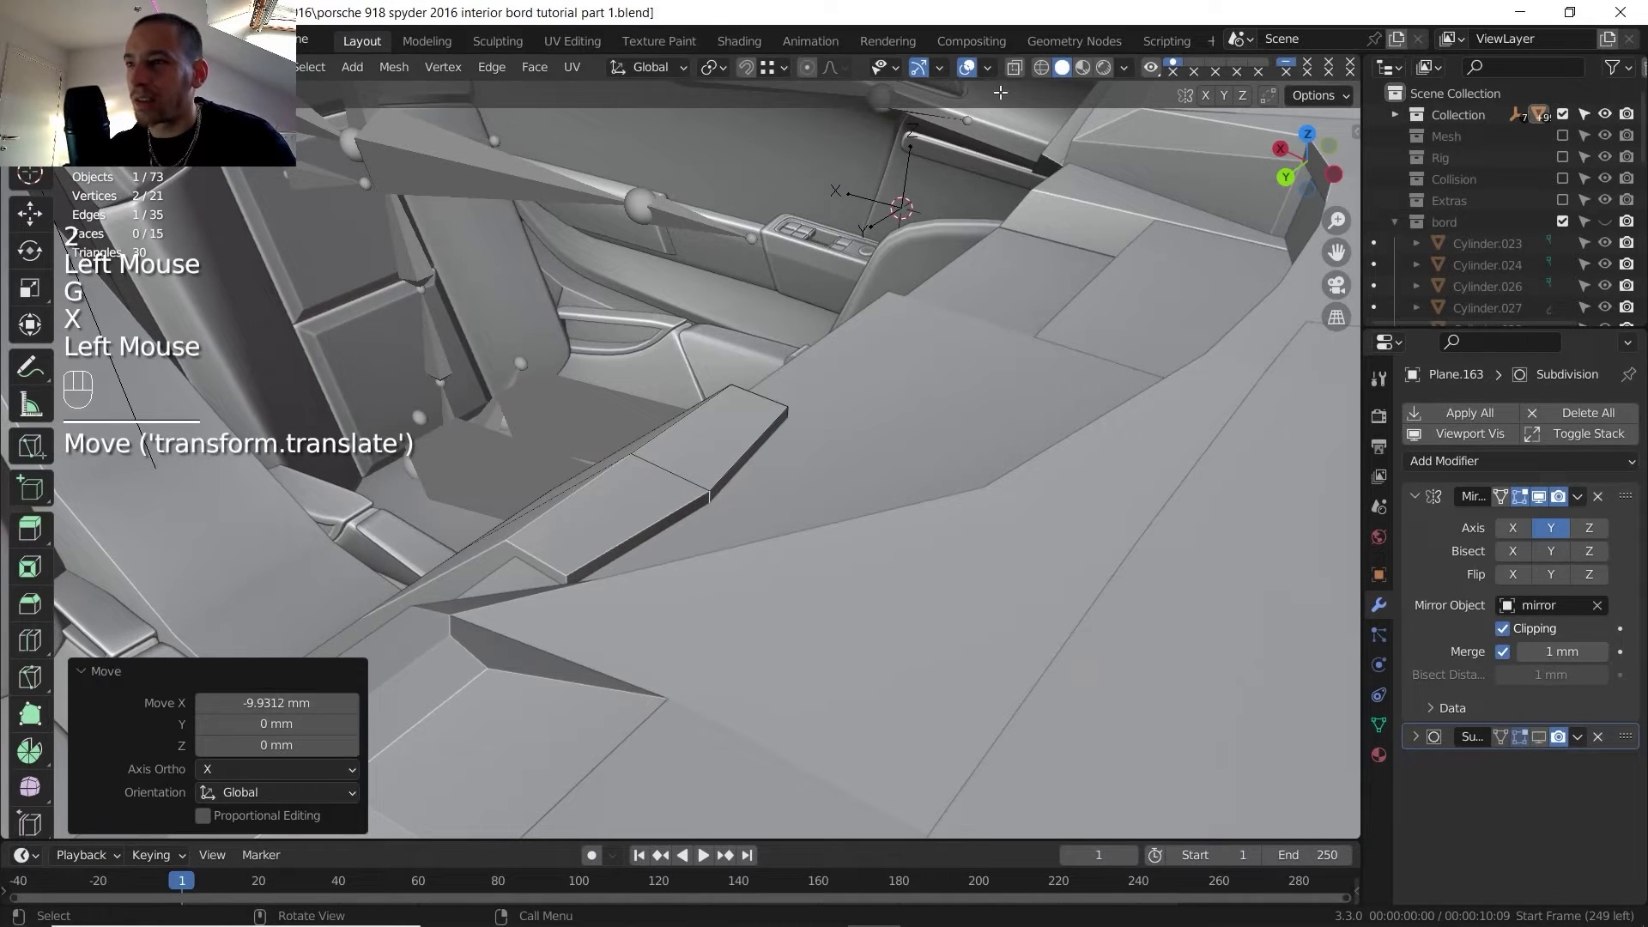
# - Compare the raised console panel's shape with the centre console in the interior reference photo
pyautogui.click(970, 67)
pyautogui.scroll(-1, 816, 240)
pyautogui.click(928, 904)
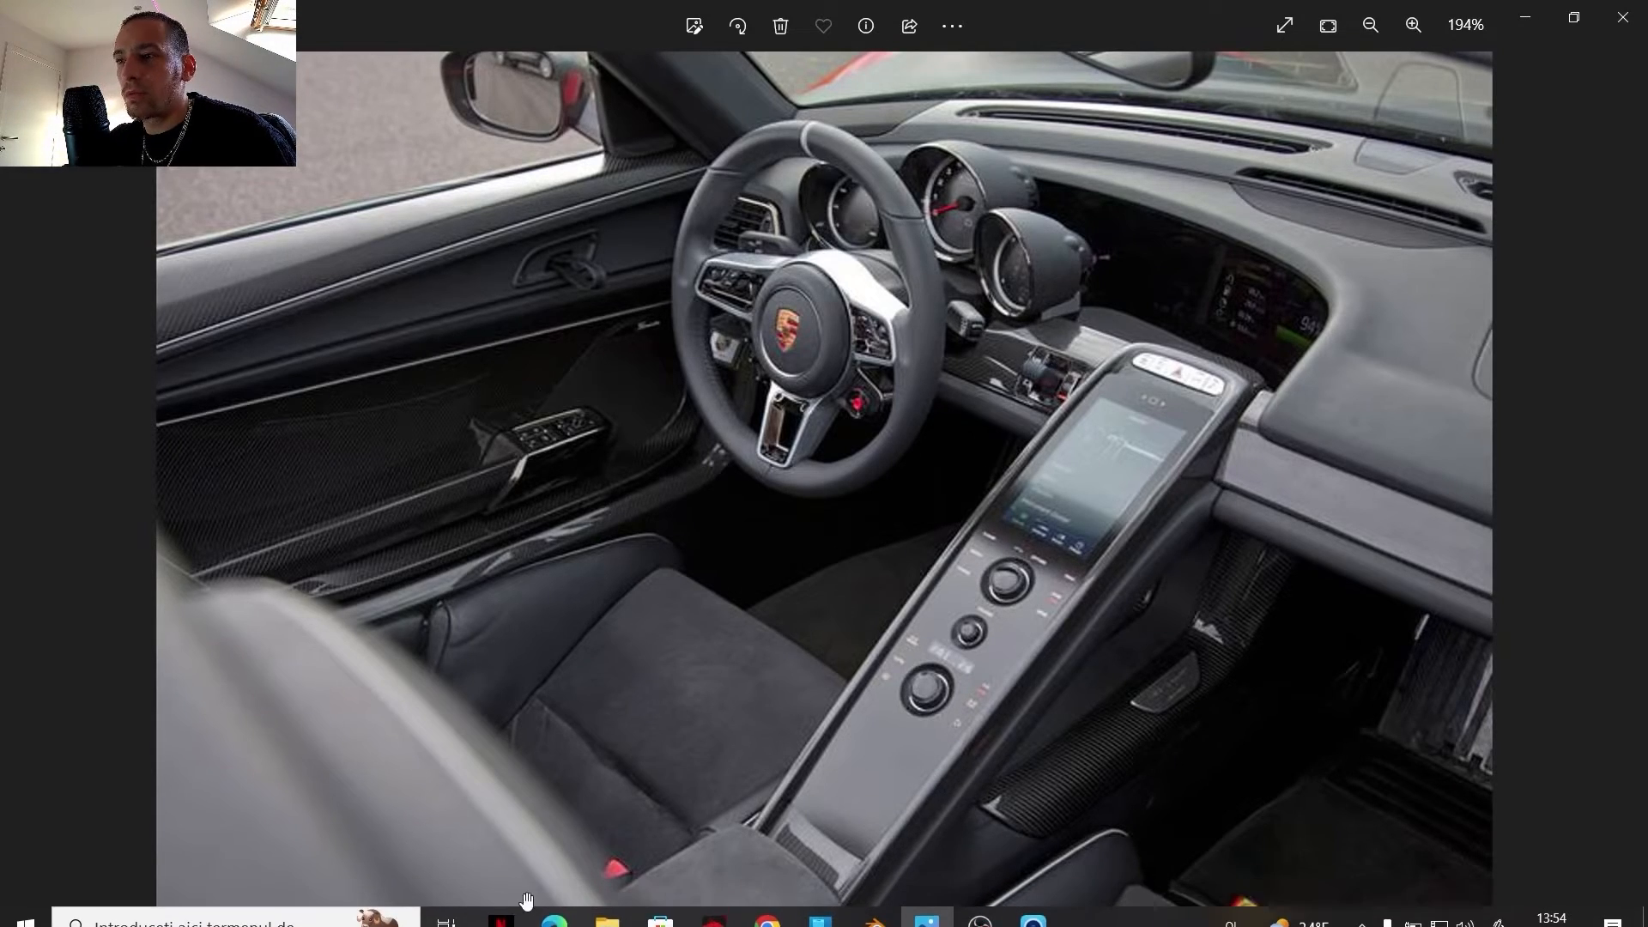
pyautogui.click(873, 907)
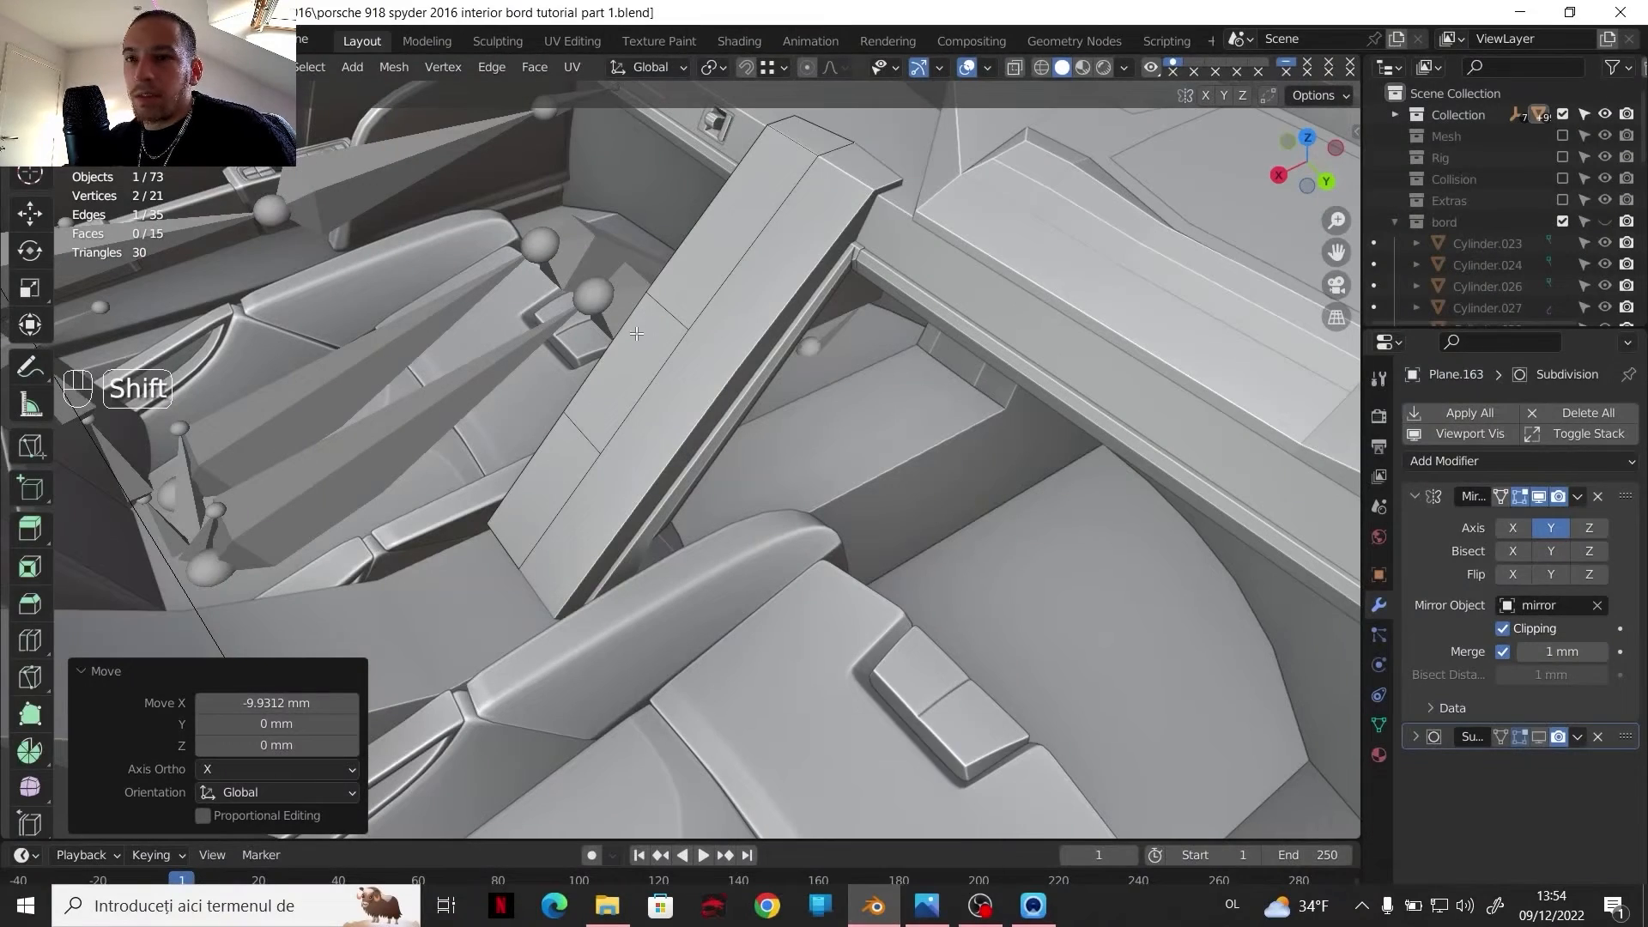
# - Inset the three faces on the raised console panel's top by about 6 mm
pyautogui.keyDown('shift'); pyautogui.moveTo(644, 304); pyautogui.dragTo(633, 387, button='middle'); pyautogui.keyUp('shift')
pyautogui.moveTo(634, 386); pyautogui.dragTo(616, 419, button='middle')
pyautogui.press('3')
pyautogui.click(690, 275)
pyautogui.keyDown('shift'); pyautogui.click(618, 421); pyautogui.keyUp('shift')
pyautogui.keyDown('shift'); pyautogui.click(536, 557); pyautogui.keyUp('shift')
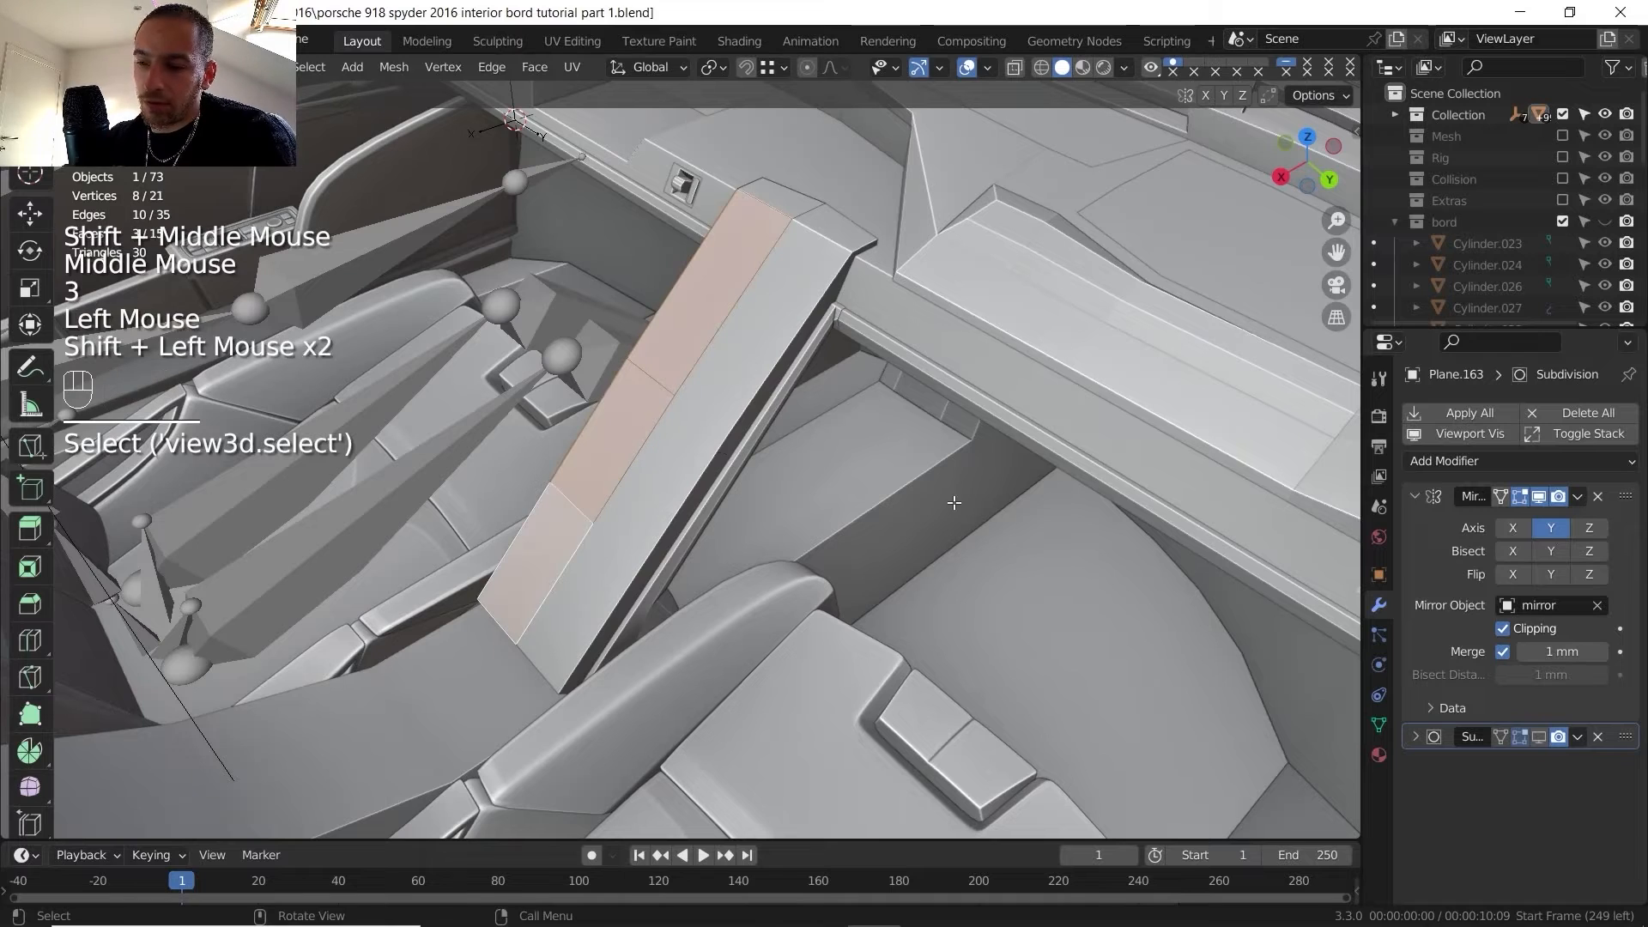
pyautogui.press('i')
pyautogui.click(944, 498)
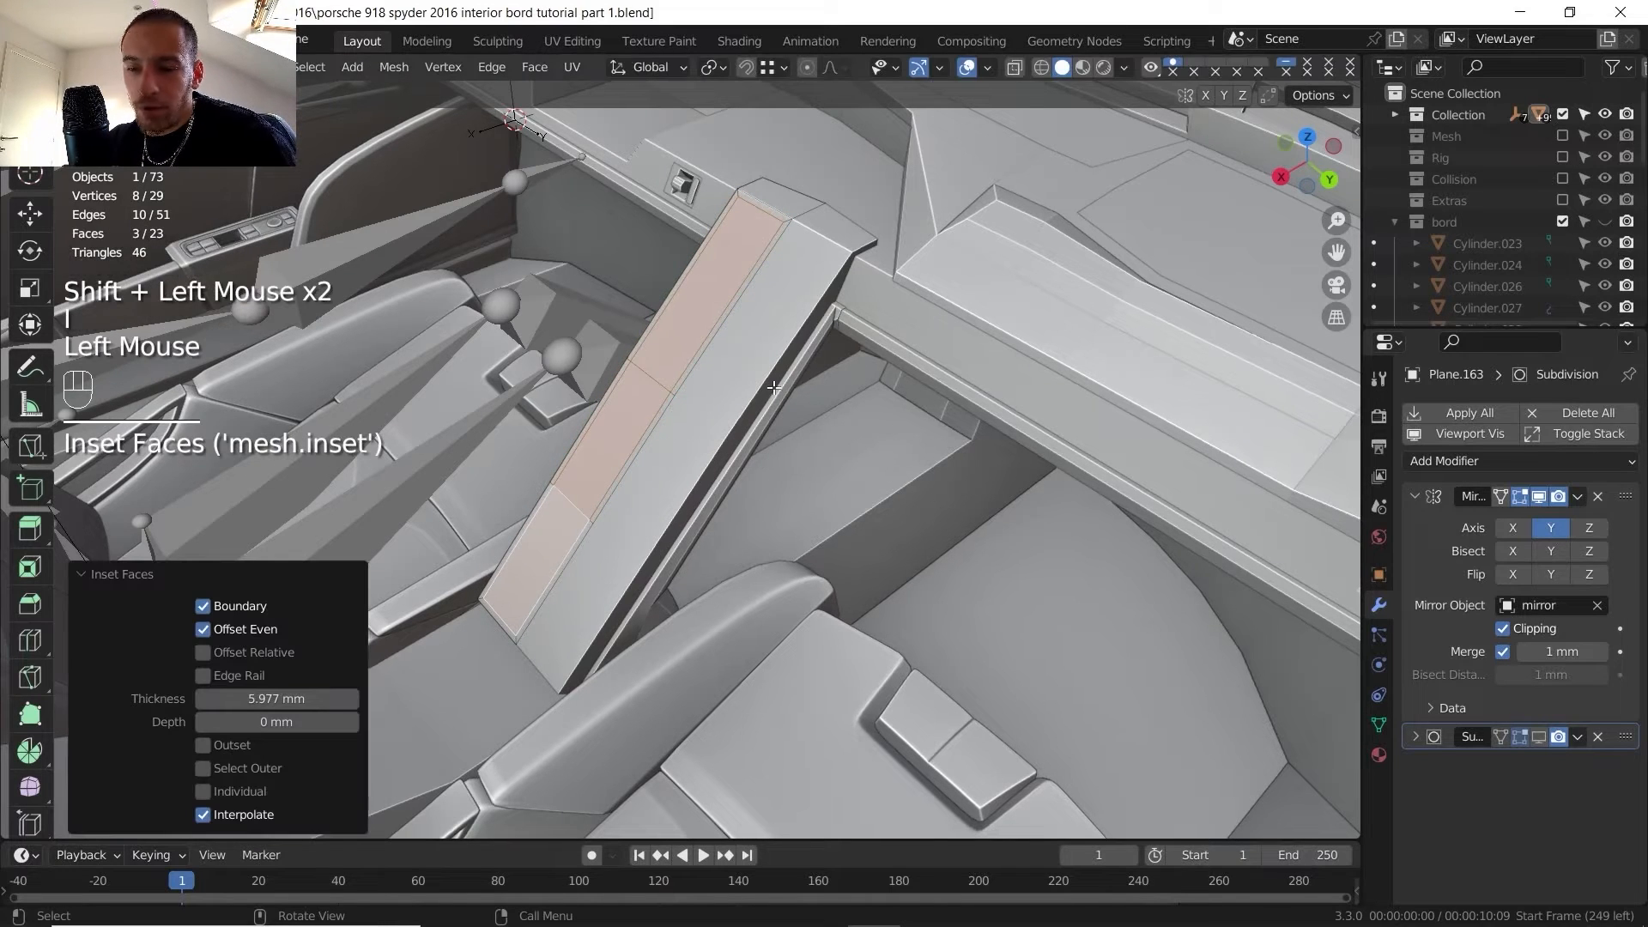
# - Delete the narrow inset faces running along the panel's mirrored centre line
pyautogui.press('3')
pyautogui.click(717, 330)
pyautogui.keyDown('ctrl'); pyautogui.click(572, 549); pyautogui.keyUp('ctrl')
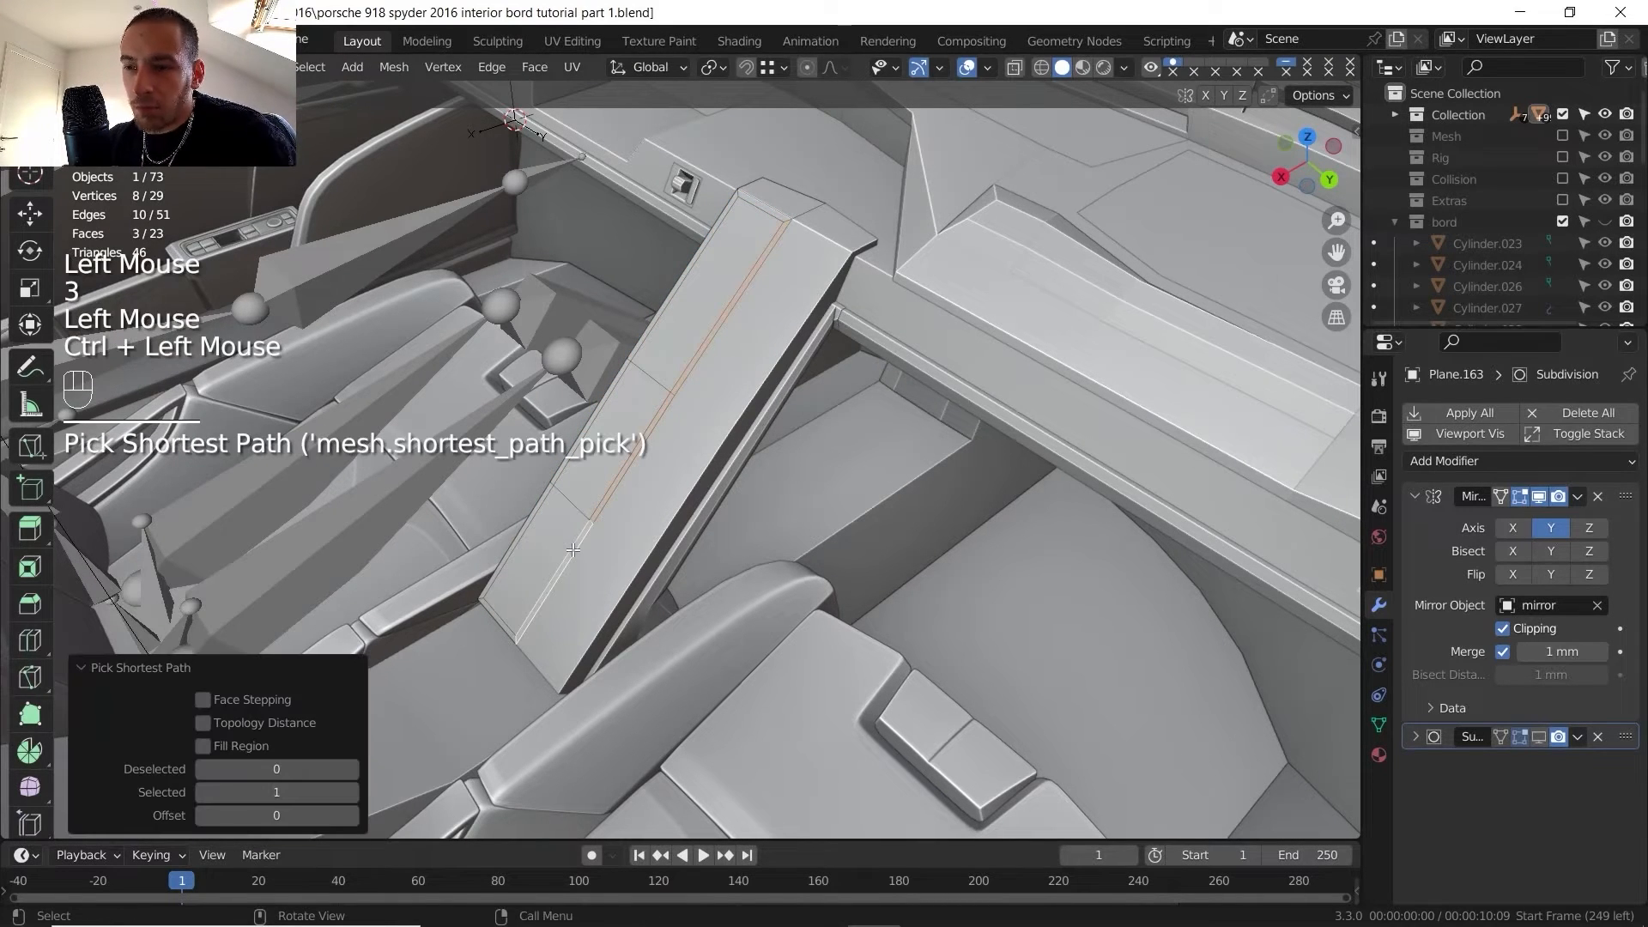
pyautogui.press('Delete')
pyautogui.click(573, 551)
# - Move the inset's three open inner edges about 68 mm along Y to close the gap at the mirror centre
pyautogui.press('2')
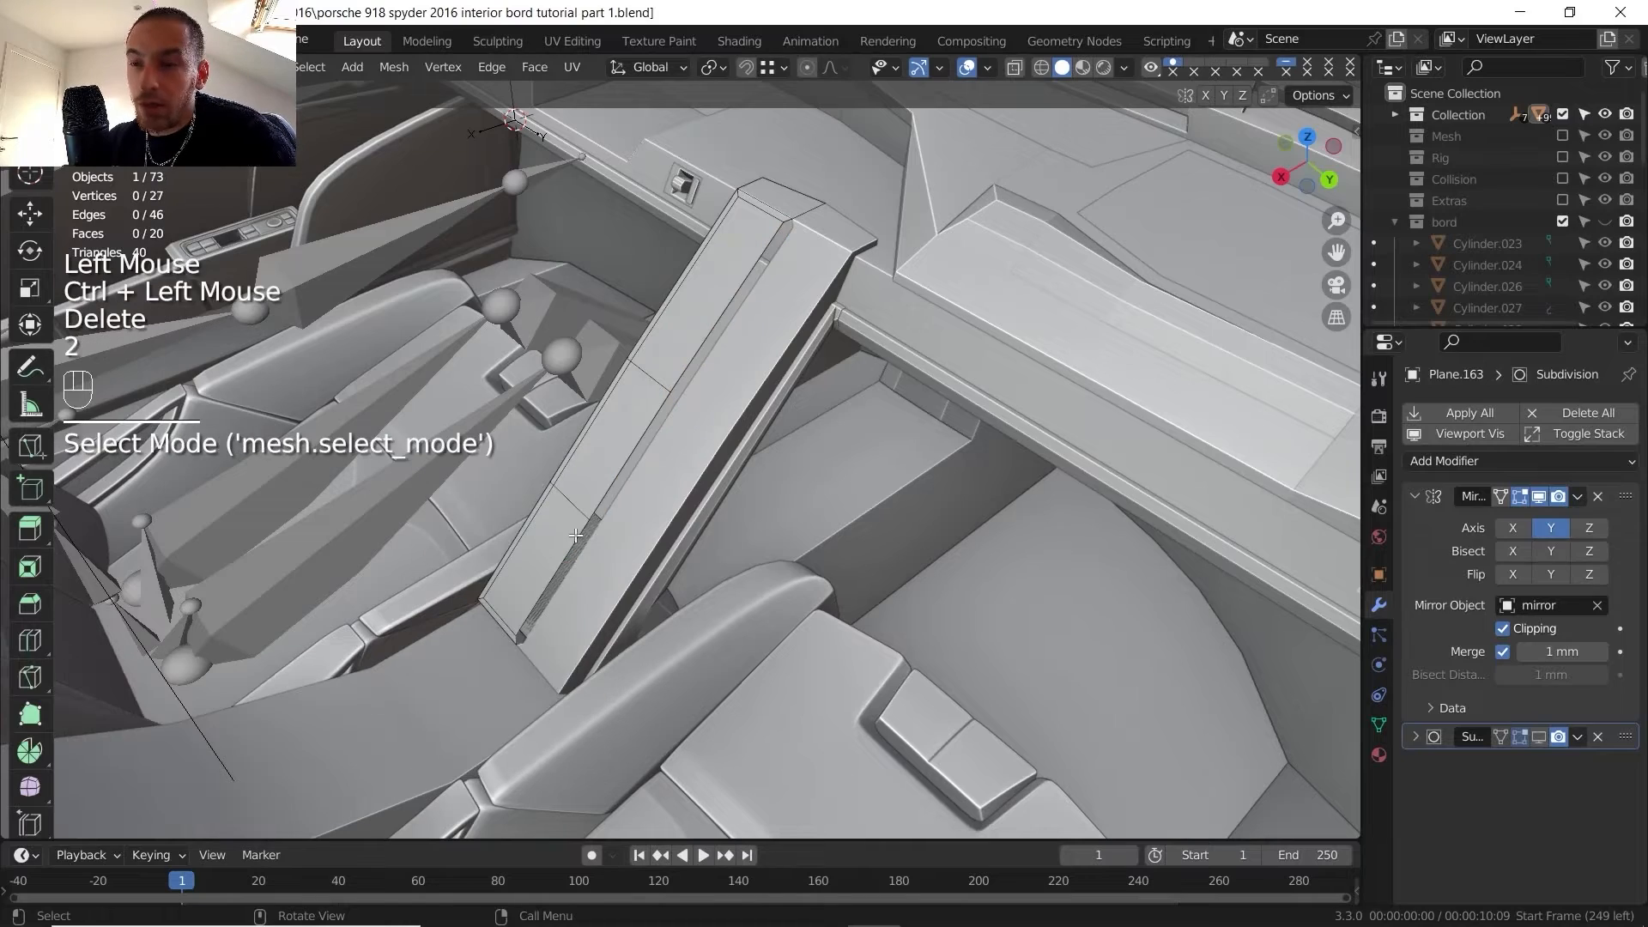
pyautogui.click(585, 523)
pyautogui.keyDown('ctrl'); pyautogui.click(676, 355); pyautogui.keyUp('ctrl')
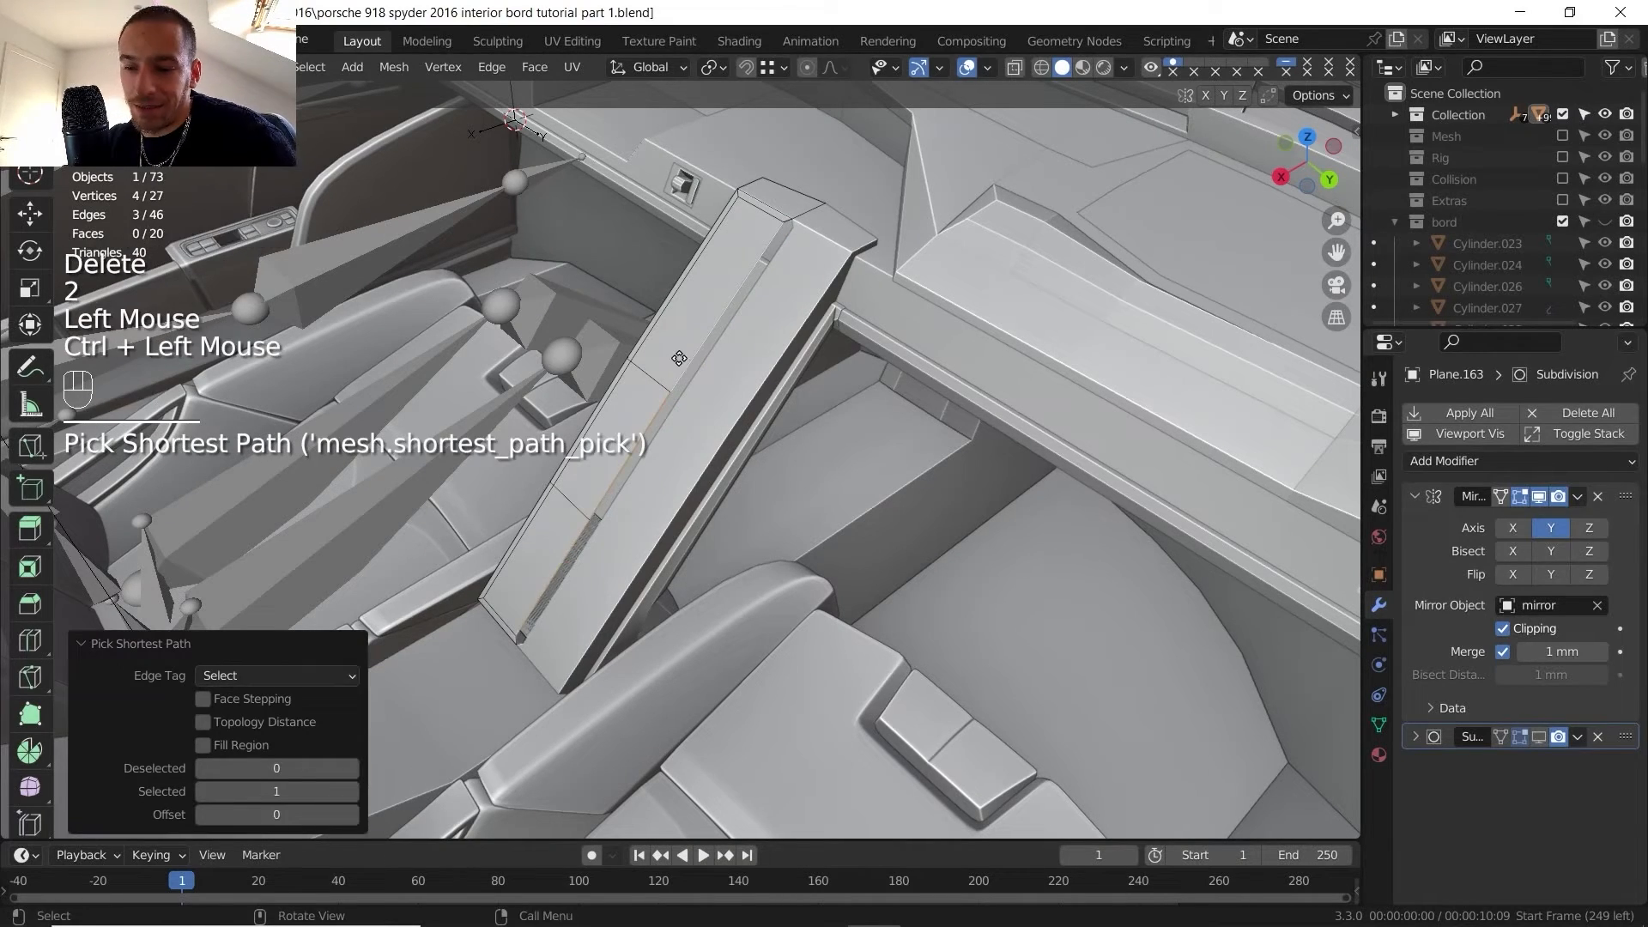
pyautogui.press('g')
pyautogui.press('y')
pyautogui.click(720, 405)
pyautogui.keyDown('shift'); pyautogui.moveTo(721, 406); pyautogui.dragTo(601, 549, button='middle'); pyautogui.keyUp('shift')
pyautogui.scroll(1, 601, 550)
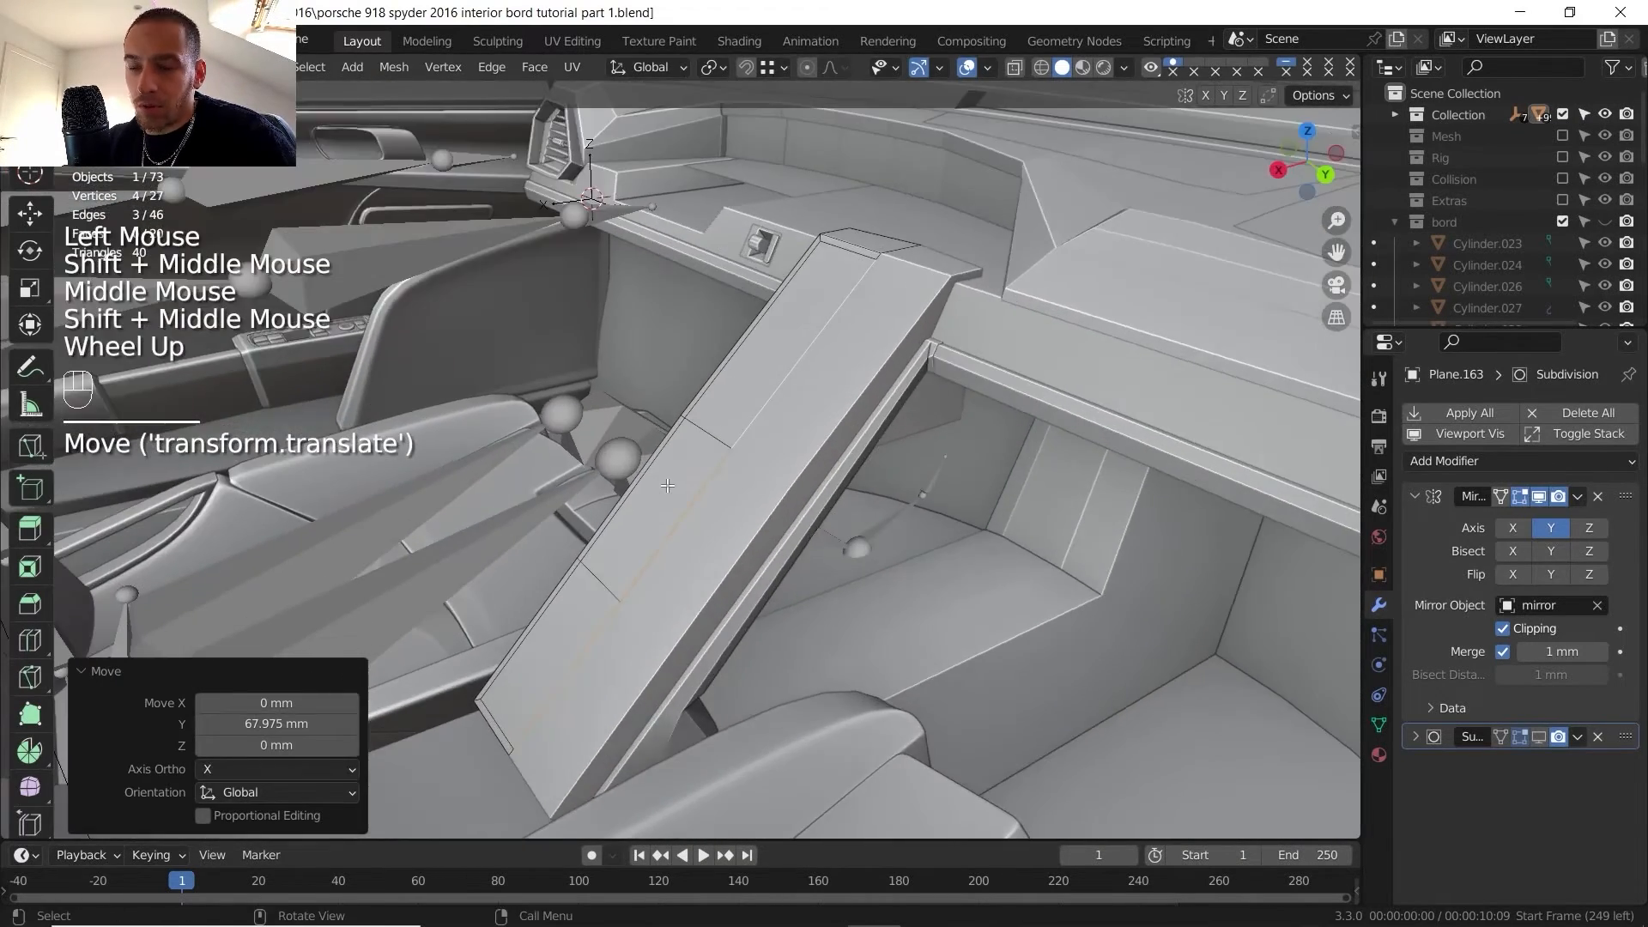
# - Extrude the three inset top faces inward to form a recess bordered by a thin rim
pyautogui.press('3')
pyautogui.click(603, 574)
pyautogui.keyDown('shift'); pyautogui.click(661, 515); pyautogui.keyUp('shift')
pyautogui.keyDown('shift'); pyautogui.click(772, 344); pyautogui.keyUp('shift')
pyautogui.press('e')
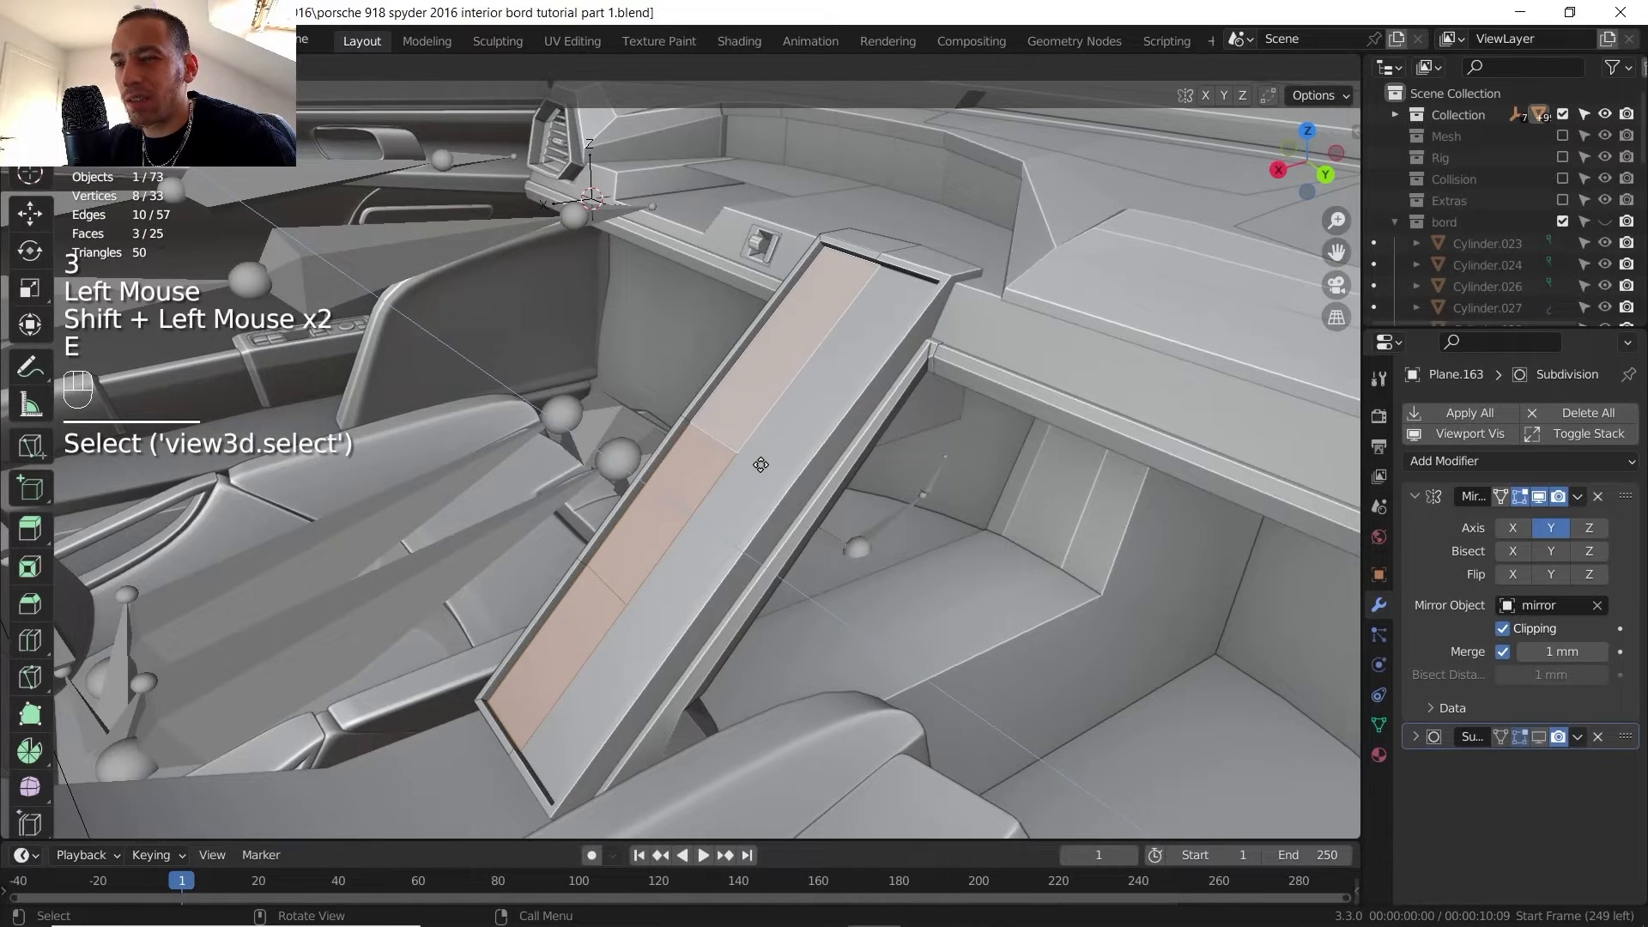
pyautogui.click(763, 465)
# - Slide the three outer side edges of the recess floor inward by an edge-slide factor of about 0.13
pyautogui.press('2')
pyautogui.click(566, 605)
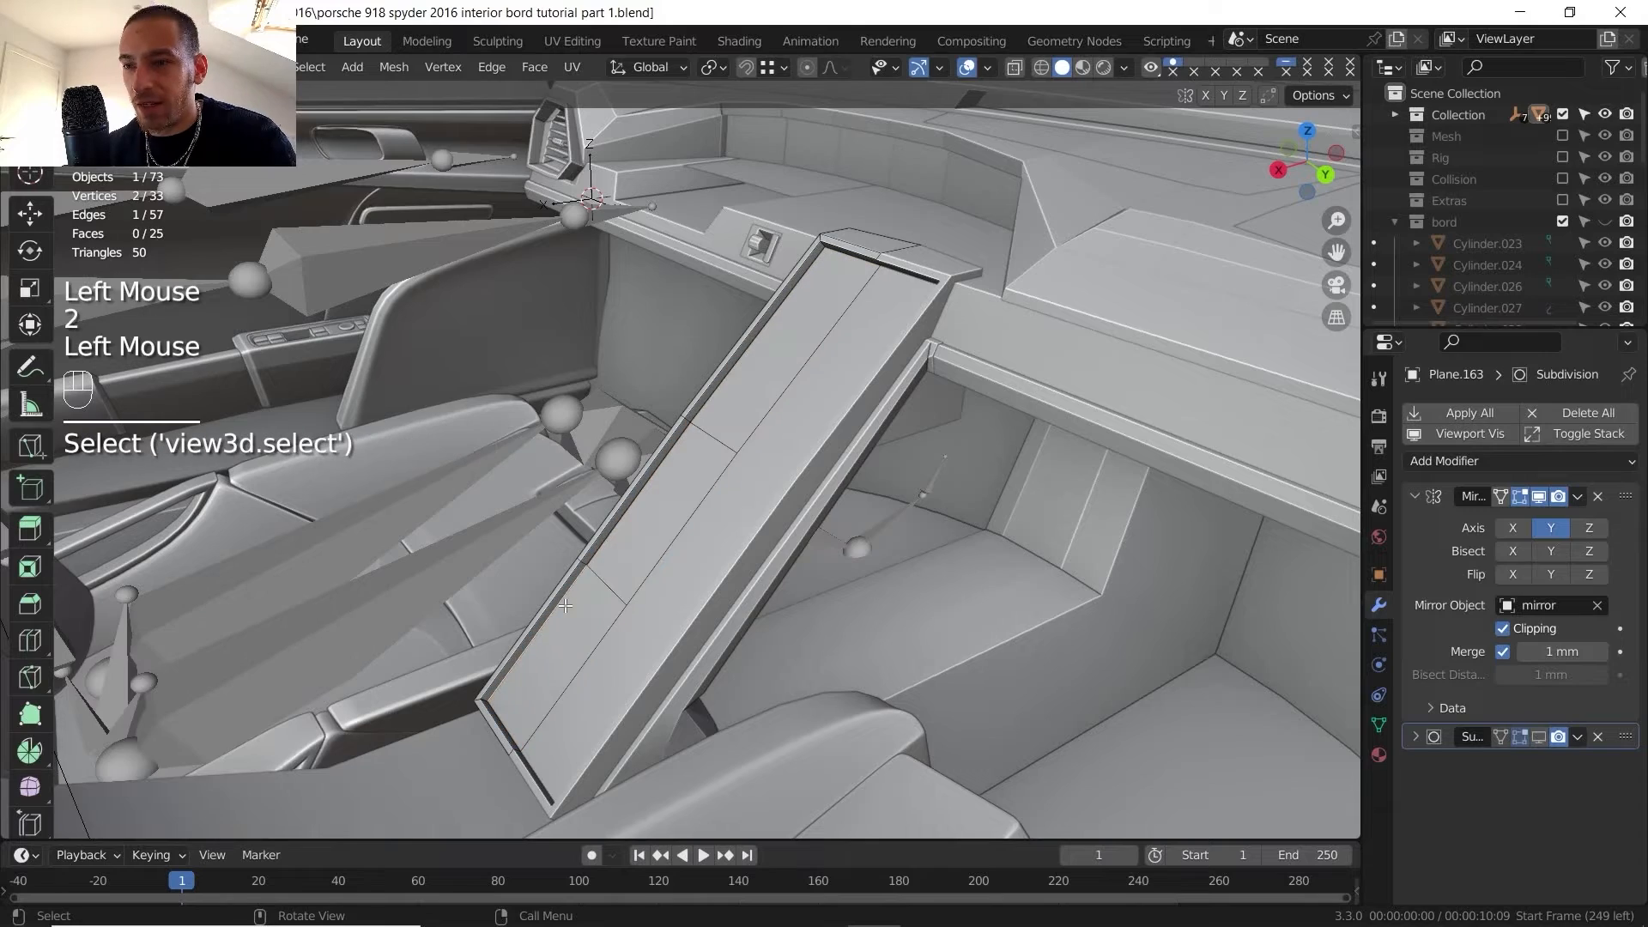
pyautogui.keyDown('ctrl'); pyautogui.click(686, 417); pyautogui.keyUp('ctrl')
pyautogui.press('g')
pyautogui.press('g')
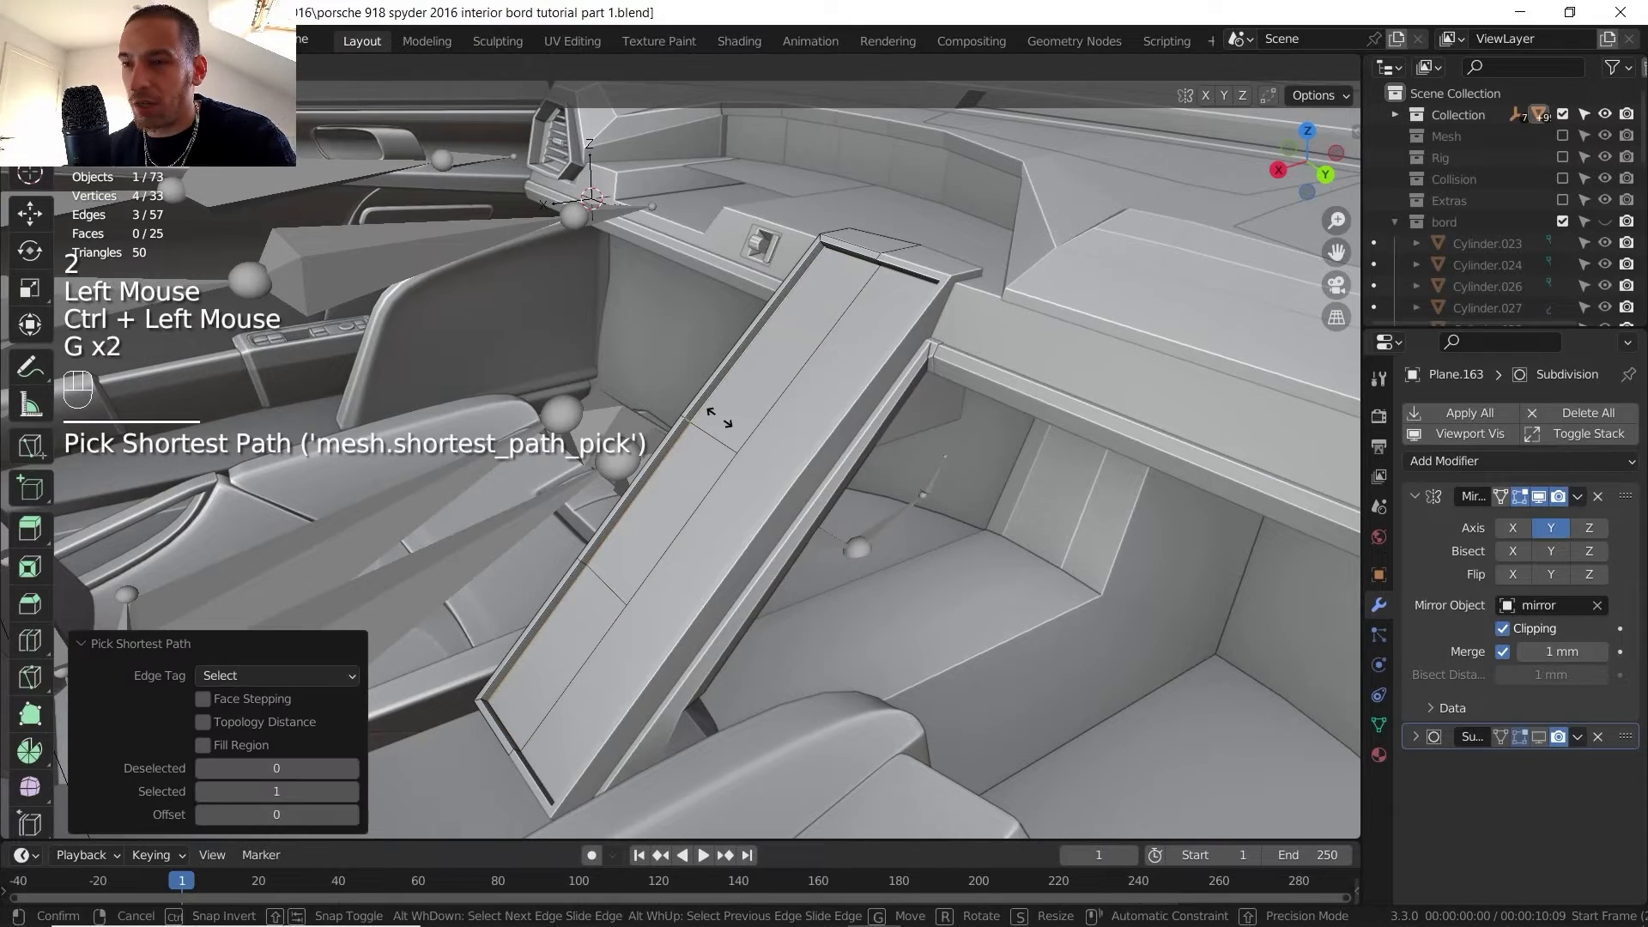
pyautogui.keyDown('shift'); pyautogui.click(721, 421); pyautogui.keyUp('shift')
# - Slide the recess floor's short end edges inward along the console panel
pyautogui.moveTo(721, 421); pyautogui.dragTo(808, 241, button='middle')
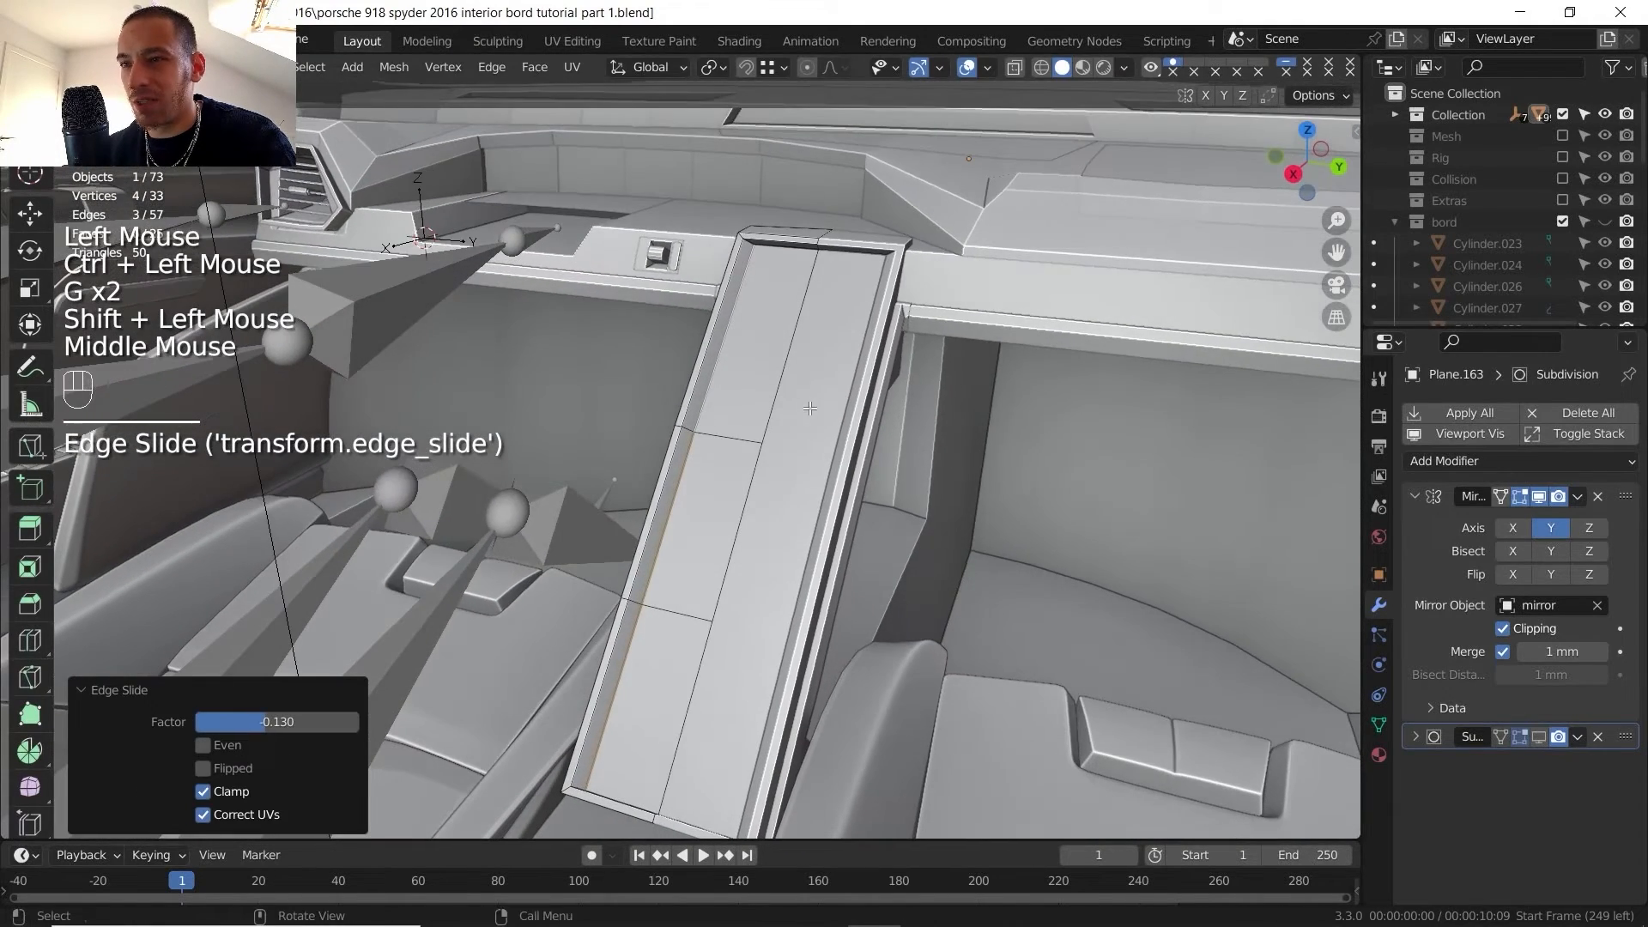
pyautogui.click(807, 241)
pyautogui.press('g')
pyautogui.press('g')
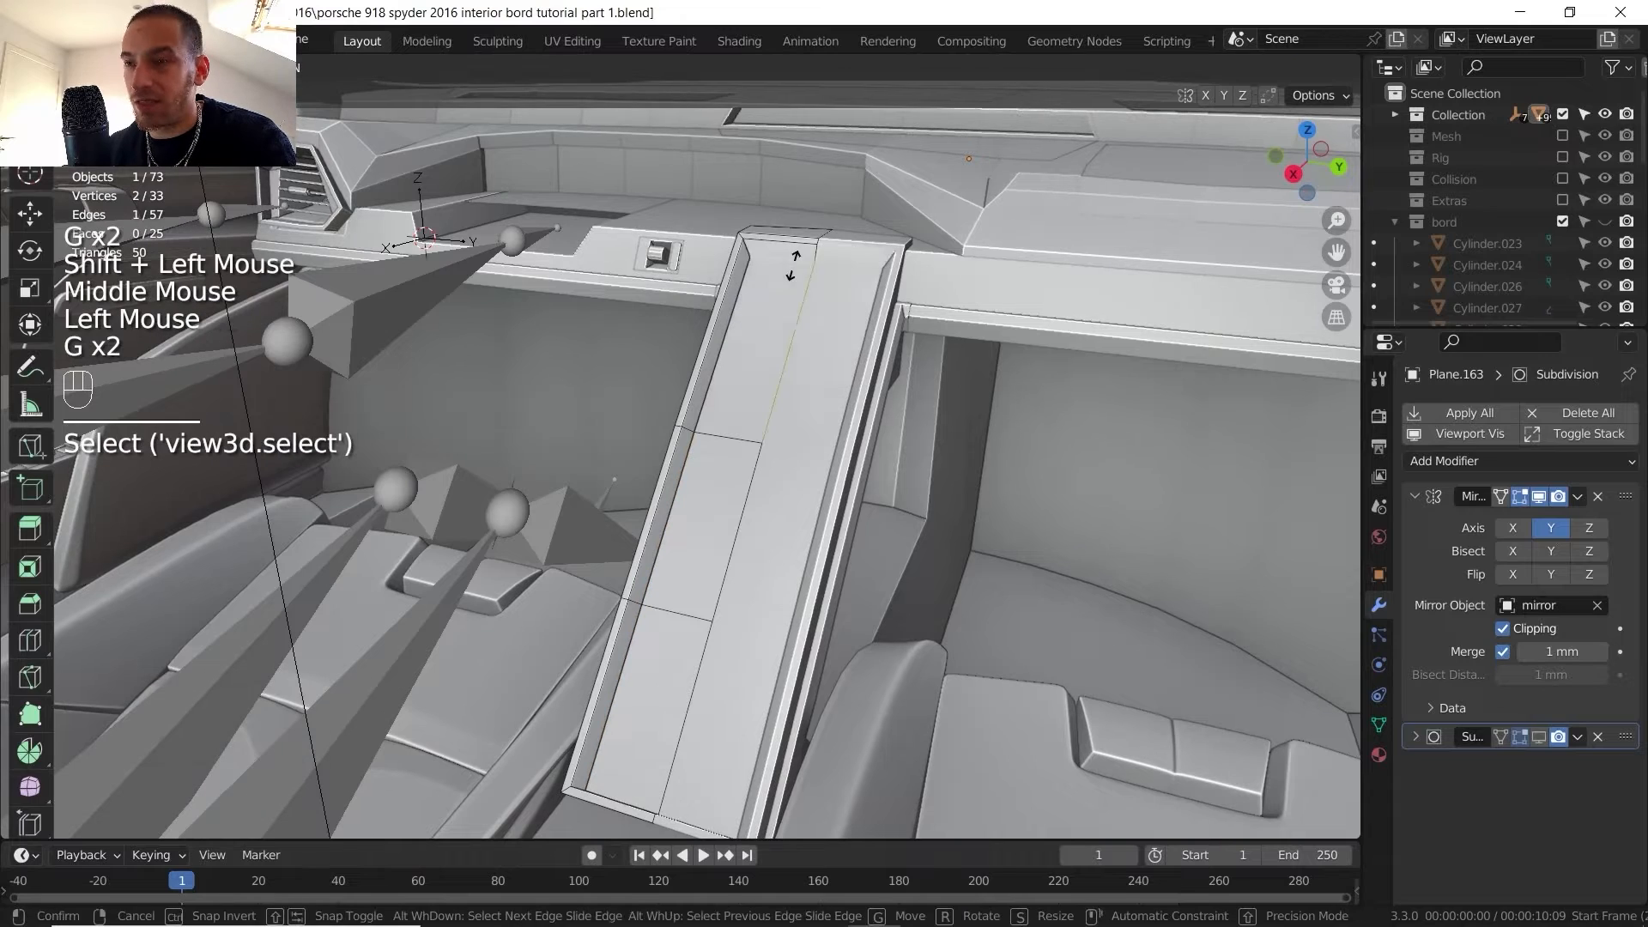
pyautogui.click(783, 292)
pyautogui.keyDown('shift'); pyautogui.moveTo(783, 292); pyautogui.dragTo(619, 605, button='middle'); pyautogui.keyUp('shift')
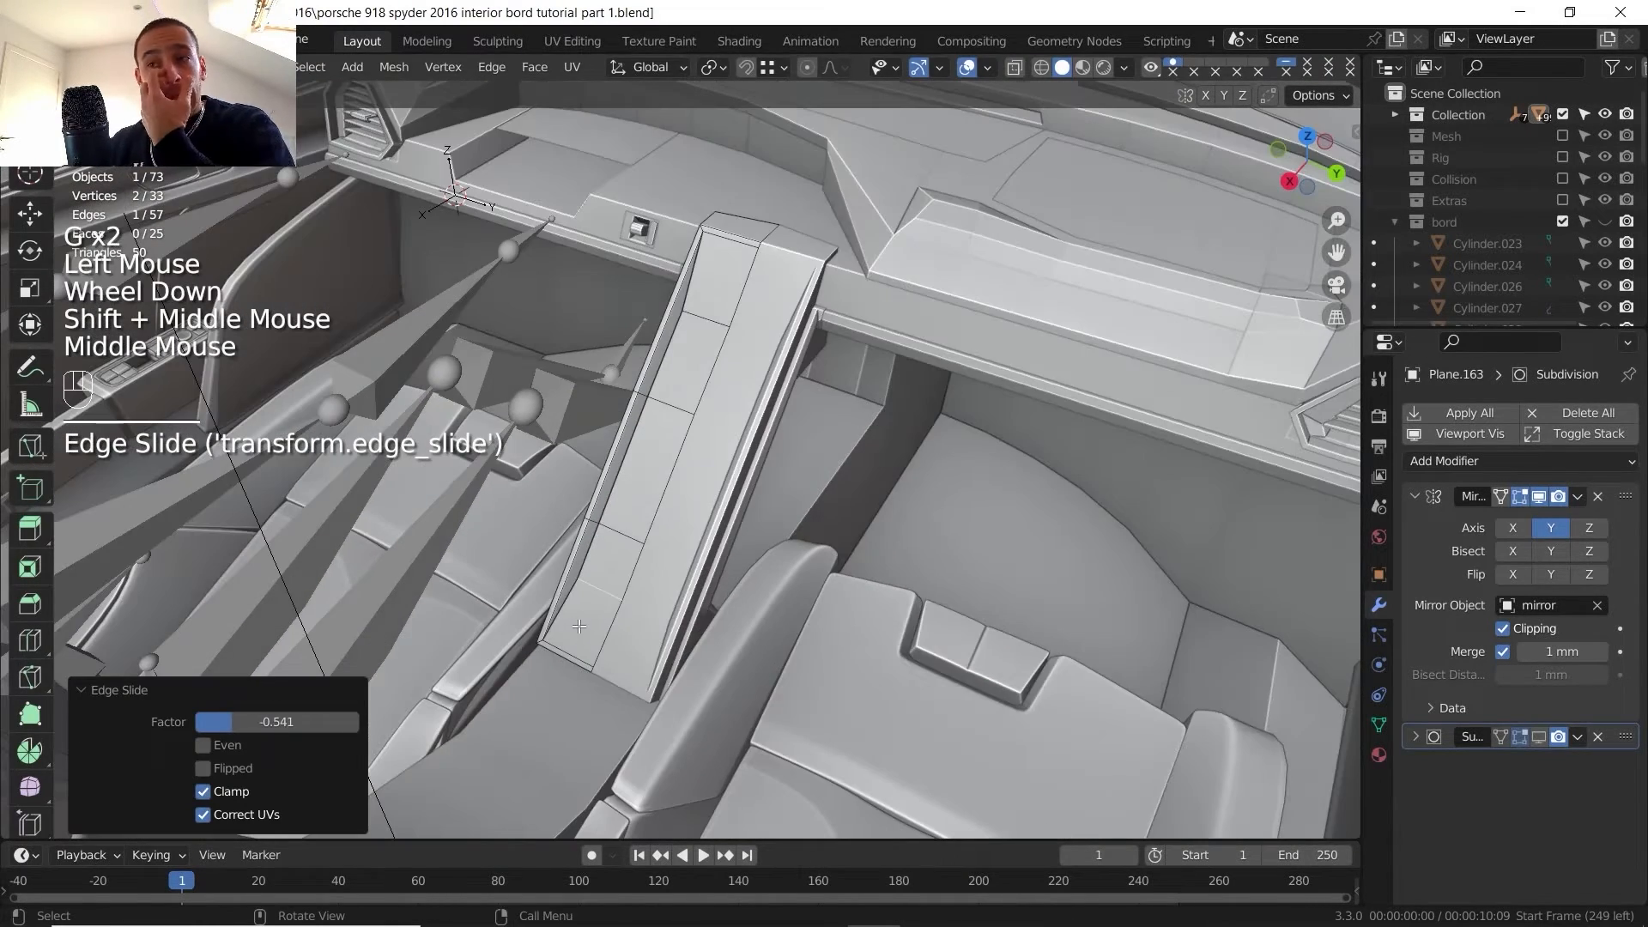
pyautogui.scroll(1, 728, 395)
pyautogui.scroll(-1, 728, 396)
pyautogui.scroll(1, 728, 396)
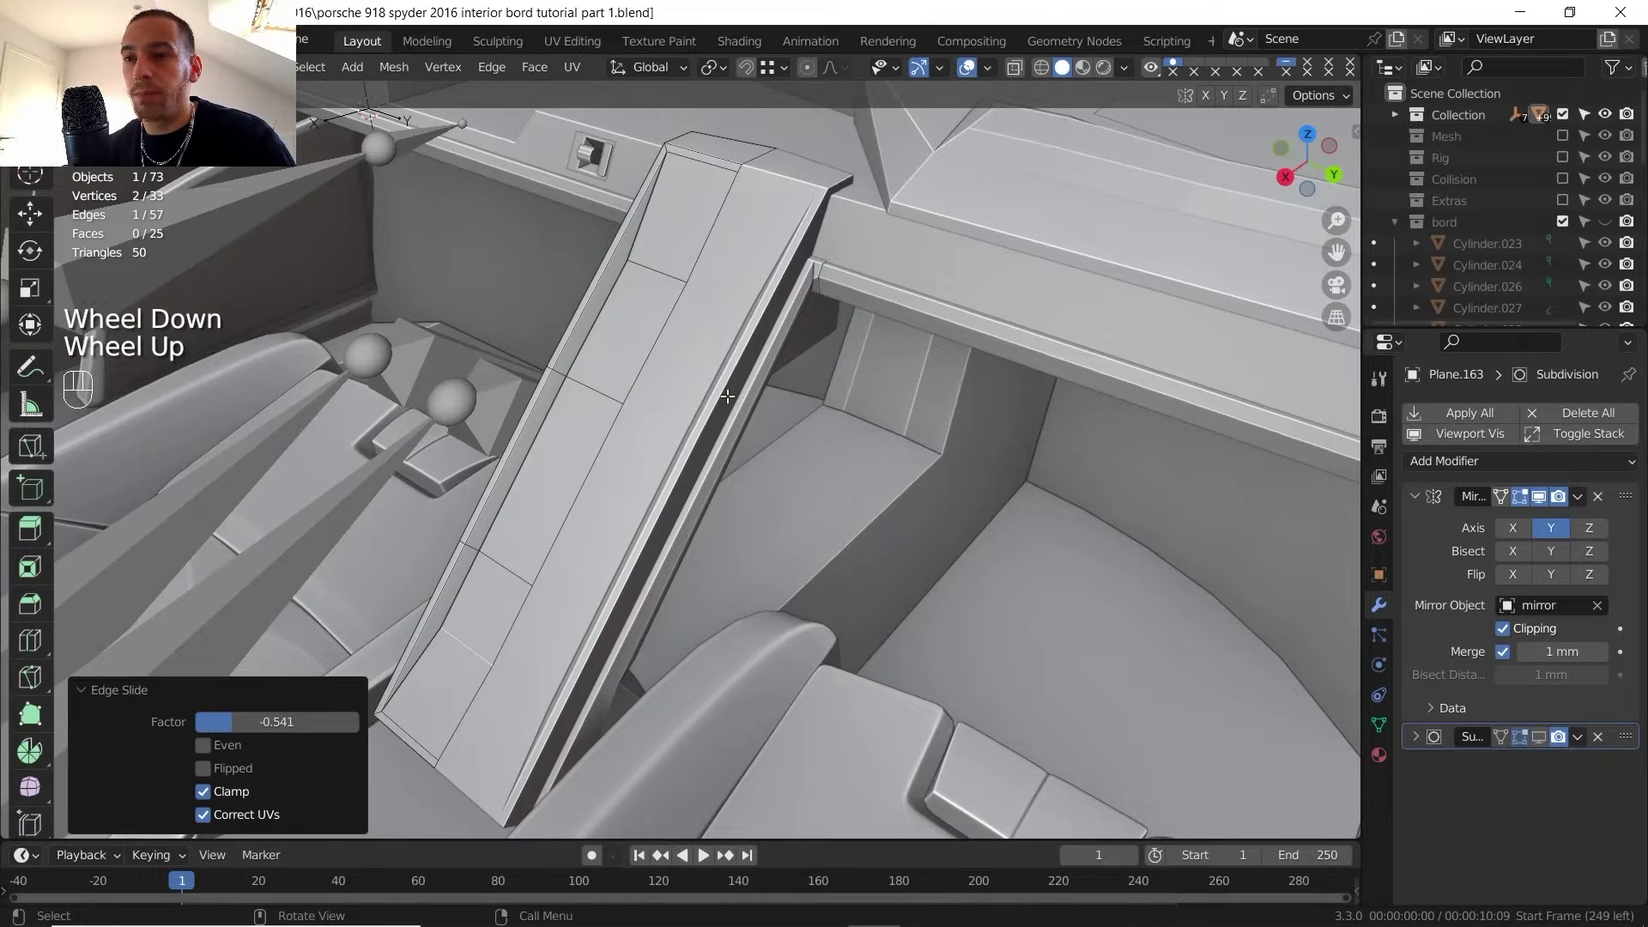
# - Duplicate the three edges along the side of the recess opening in place and separate them into their own object
pyautogui.click(578, 326)
pyautogui.keyDown('shift'); pyautogui.click(479, 534); pyautogui.keyUp('shift')
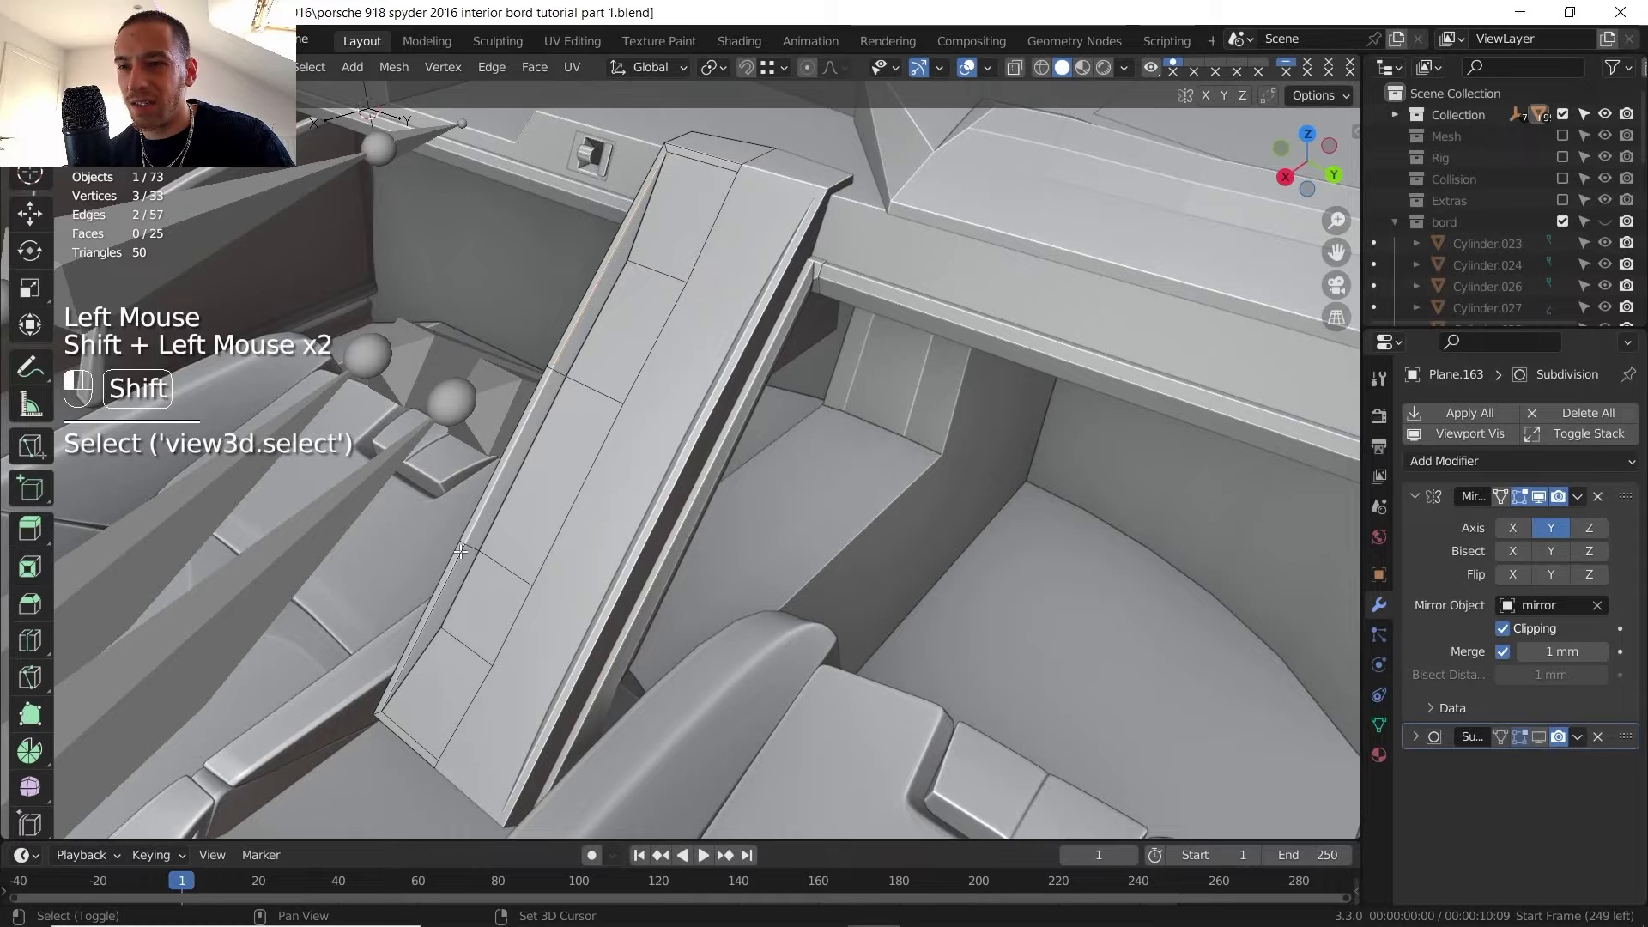
pyautogui.hotkey('shift', 'd')
pyautogui.rightClick(588, 531)
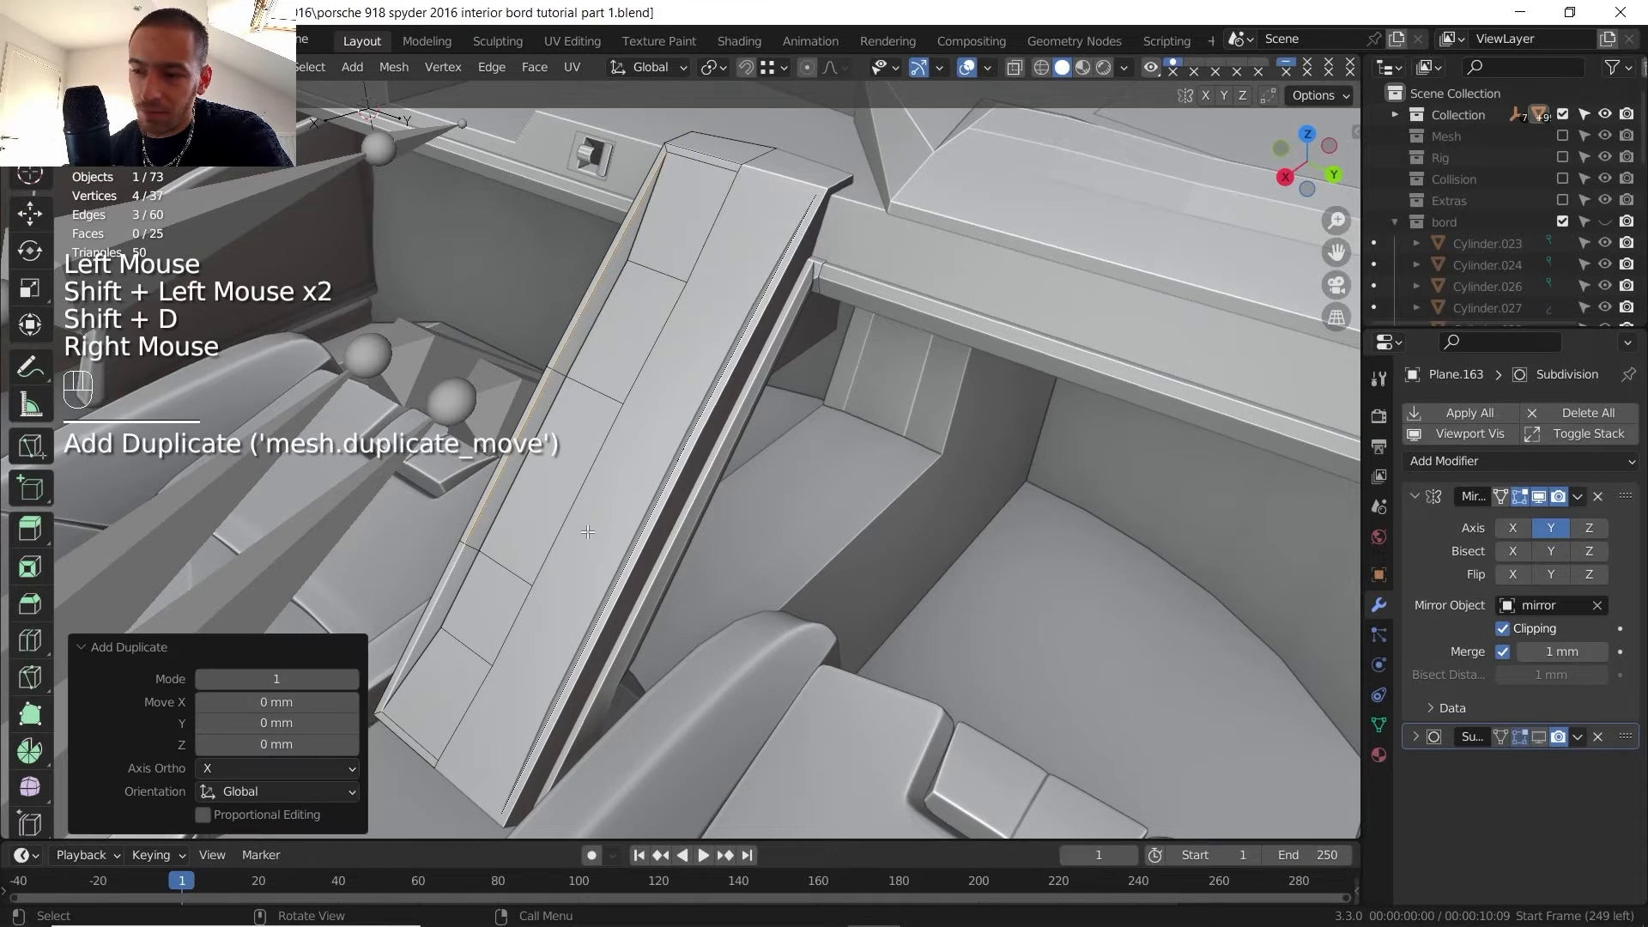
pyautogui.press('p')
pyautogui.press('Tab')
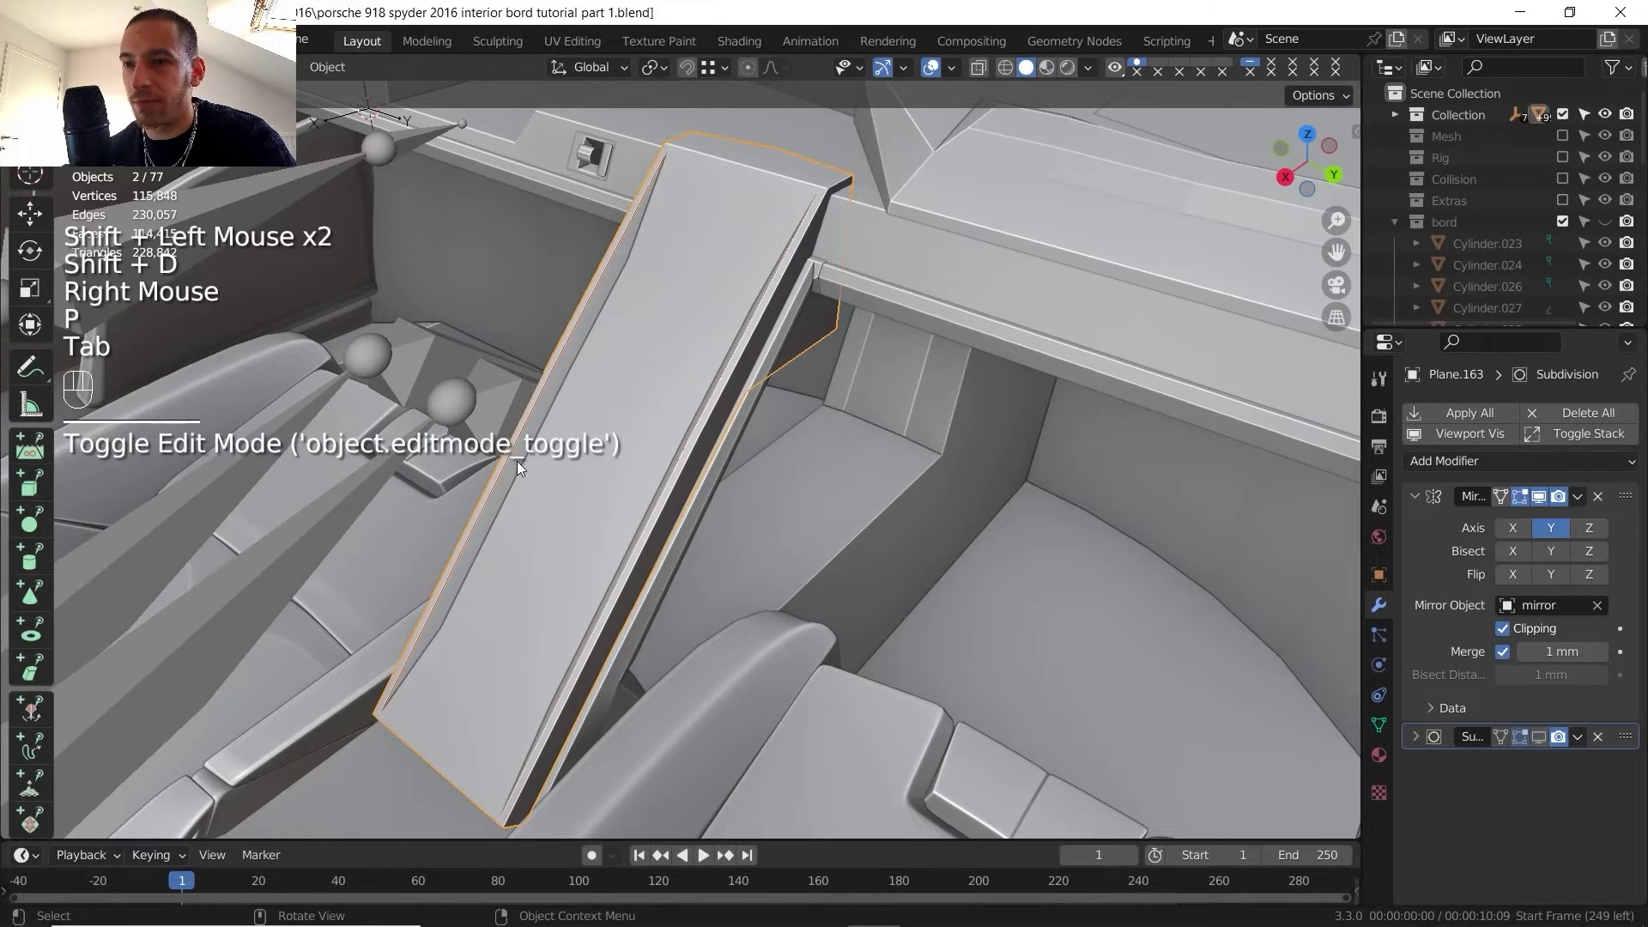
# - Extrude all the separated edges along Y to the mirror centre, forming a flat panel across the recess
pyautogui.click(516, 461)
pyautogui.press('Tab')
pyautogui.click(515, 461)
pyautogui.press('a')
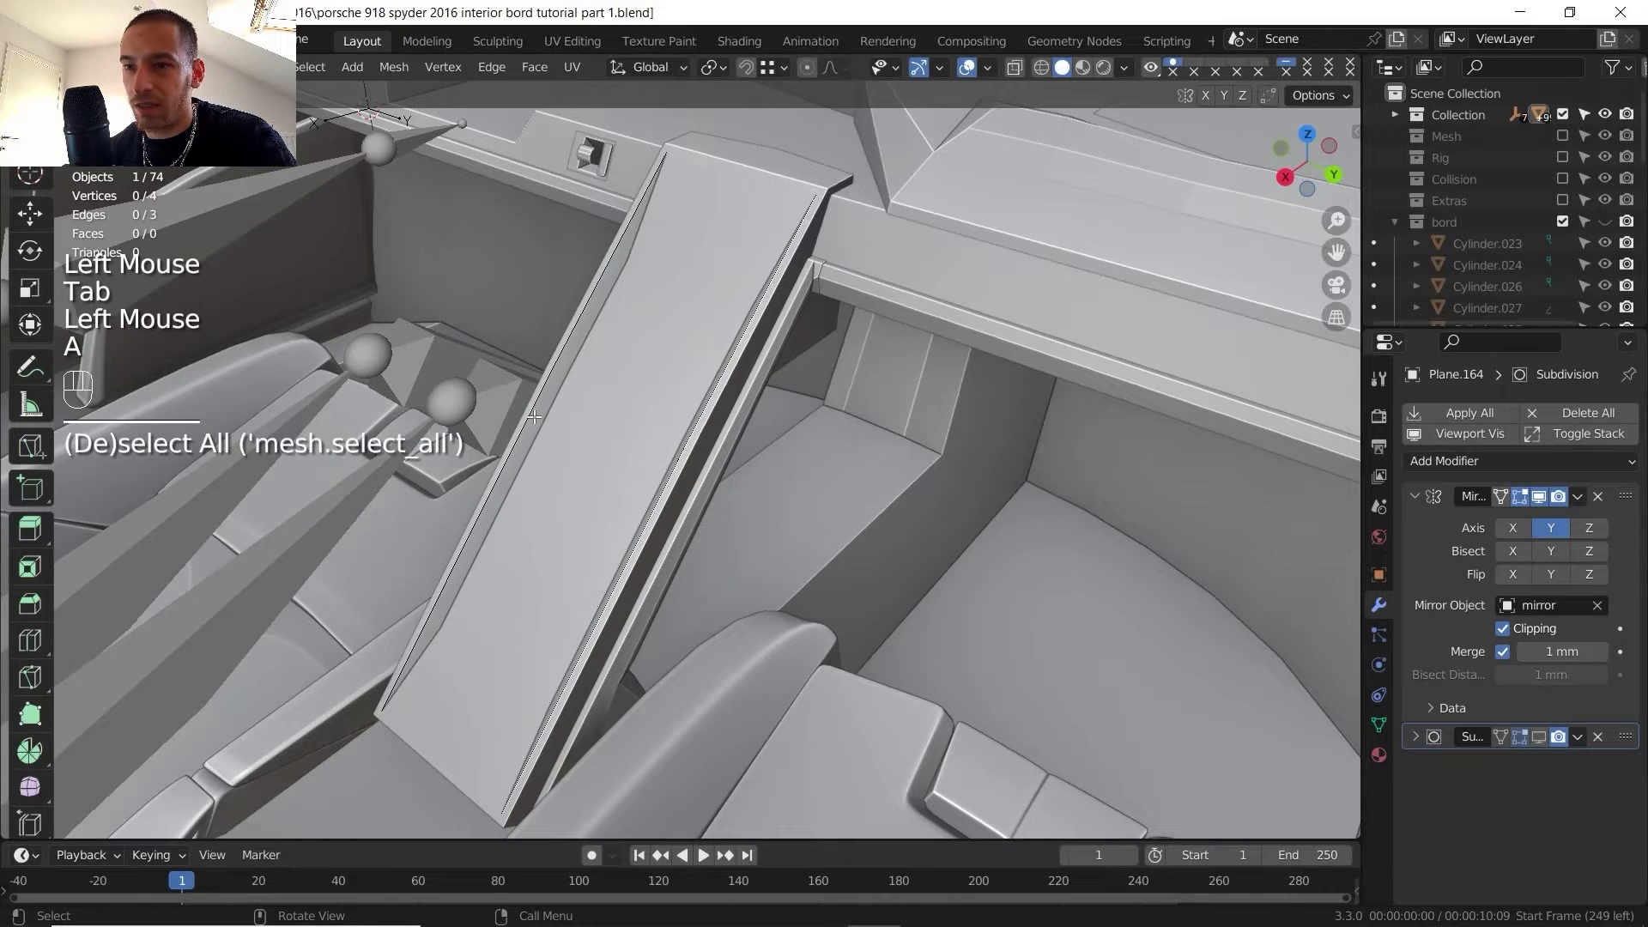
pyautogui.press('a')
pyautogui.press('e')
pyautogui.press('y')
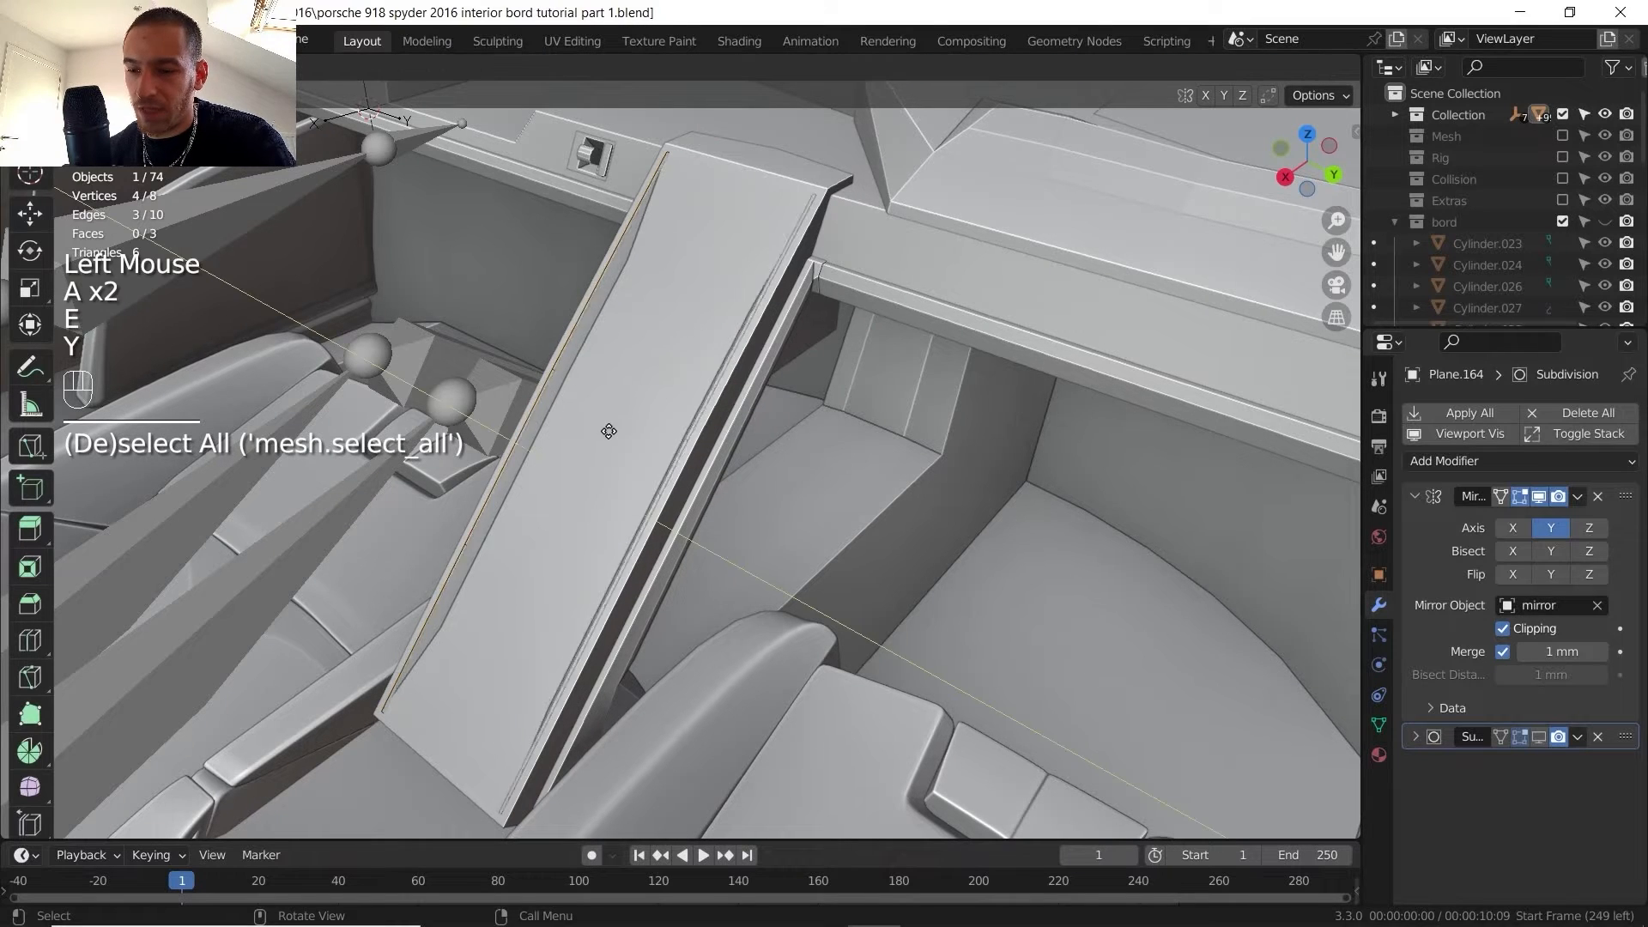
pyautogui.click(727, 470)
pyautogui.press('Tab')
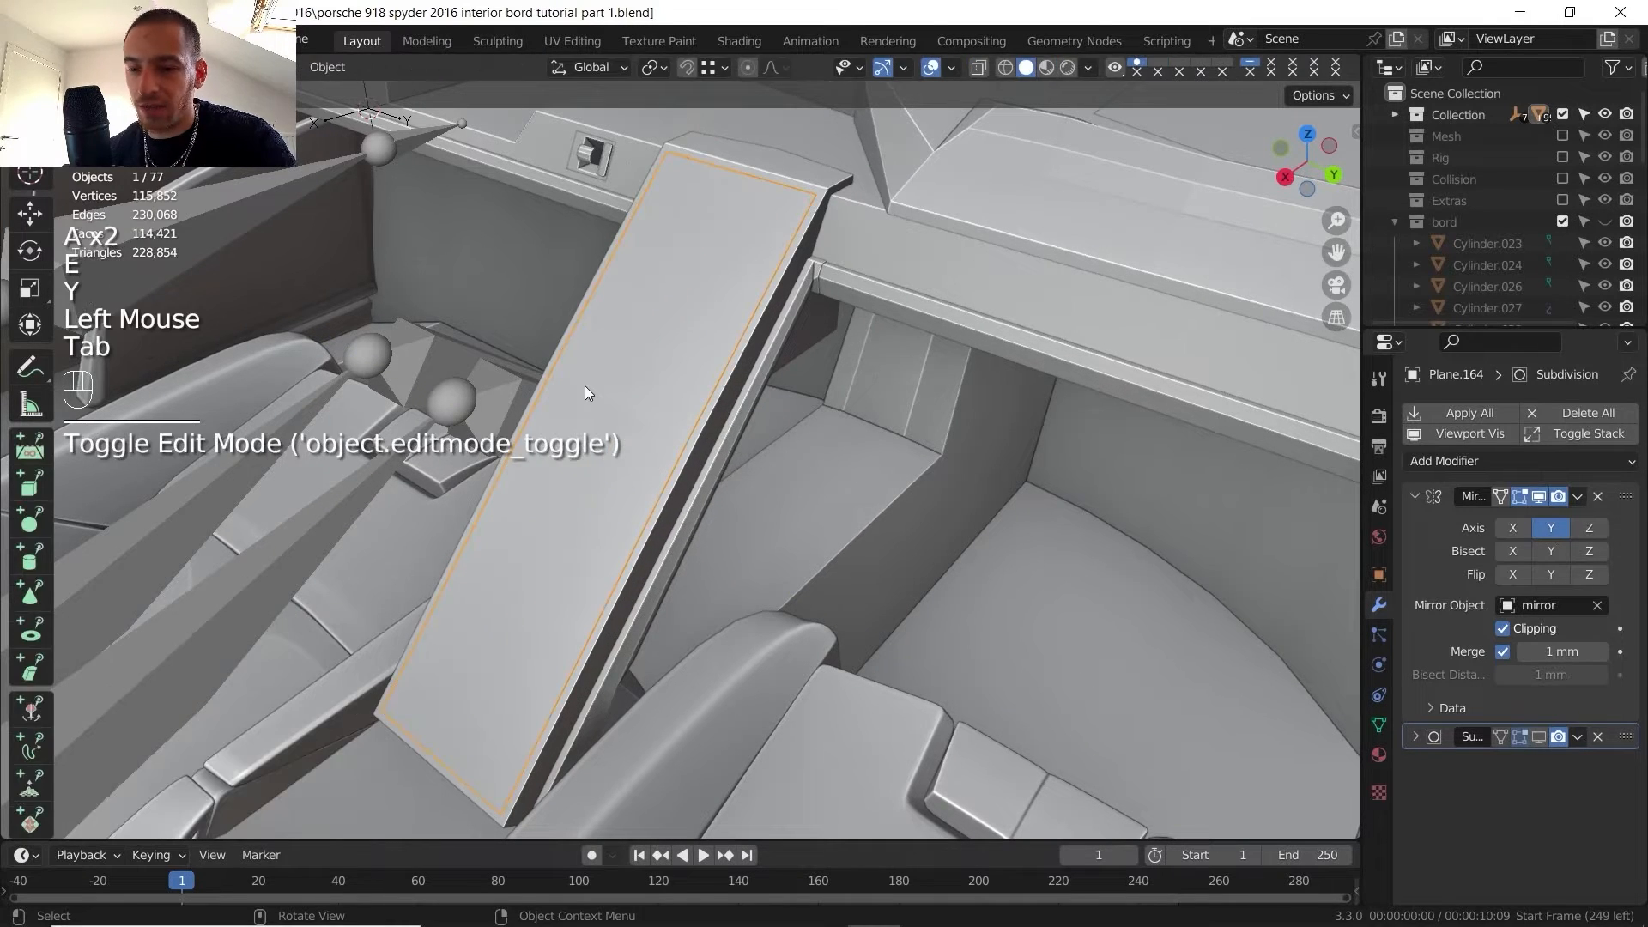
# - Move the new flat panel slightly along X to fit it within the recess
pyautogui.press('g')
pyautogui.press('x')
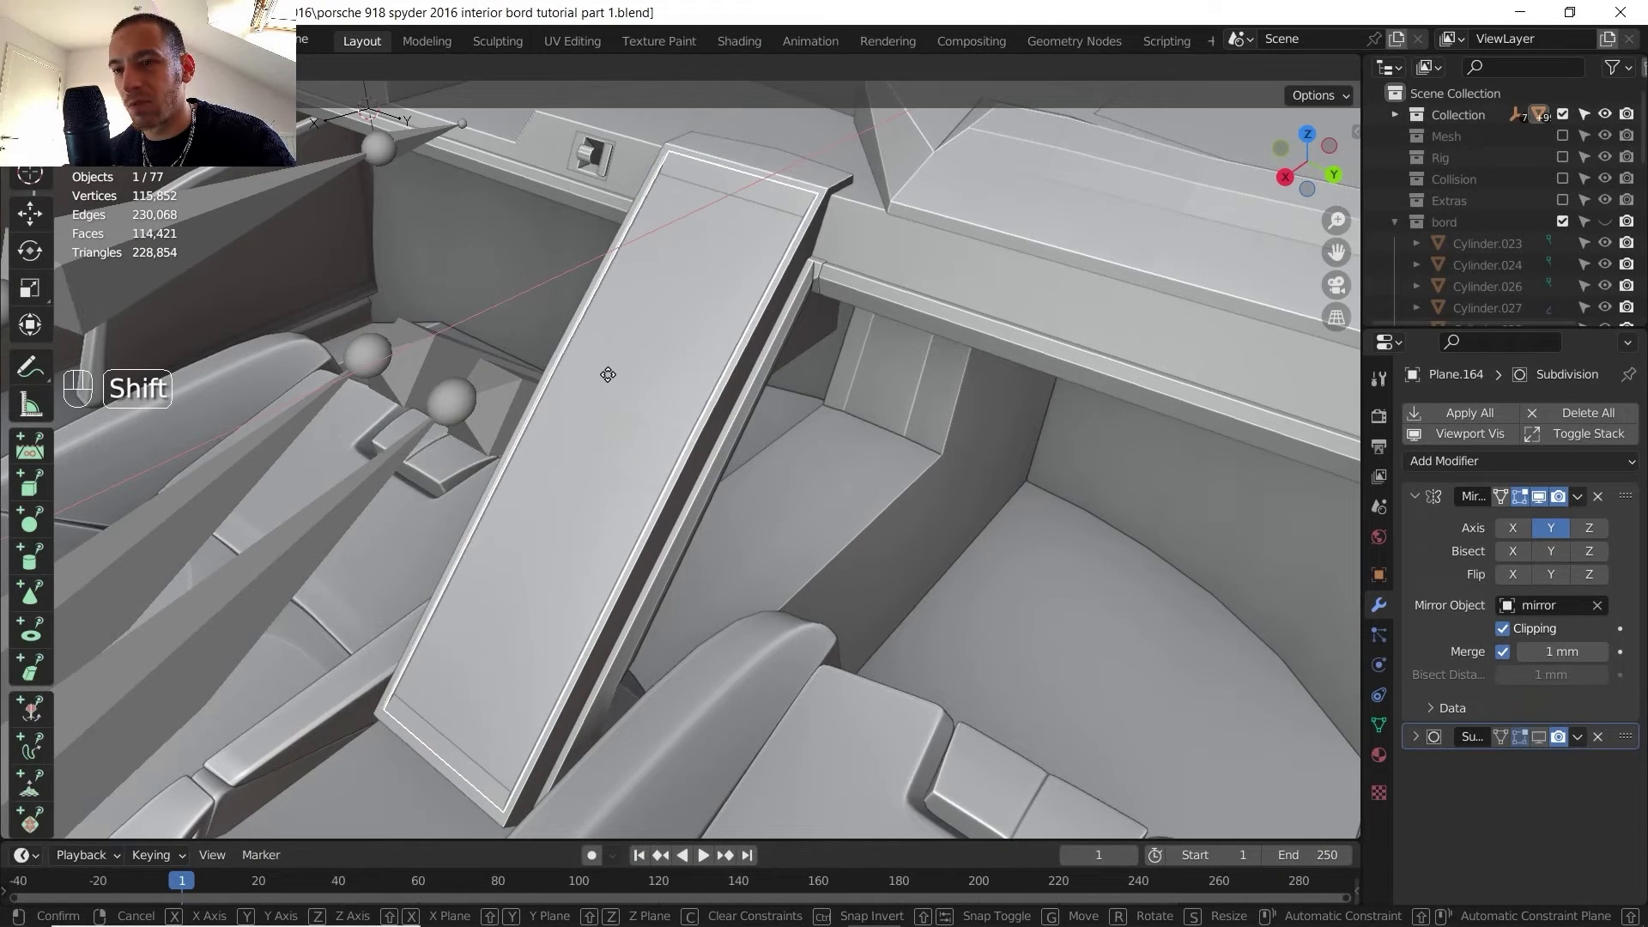
pyautogui.keyDown('shift'); pyautogui.click(608, 378); pyautogui.keyUp('shift')
# - Slide the flat panel's upper end edge inward by a factor of about 0.13
pyautogui.press('Tab')
pyautogui.click(703, 187)
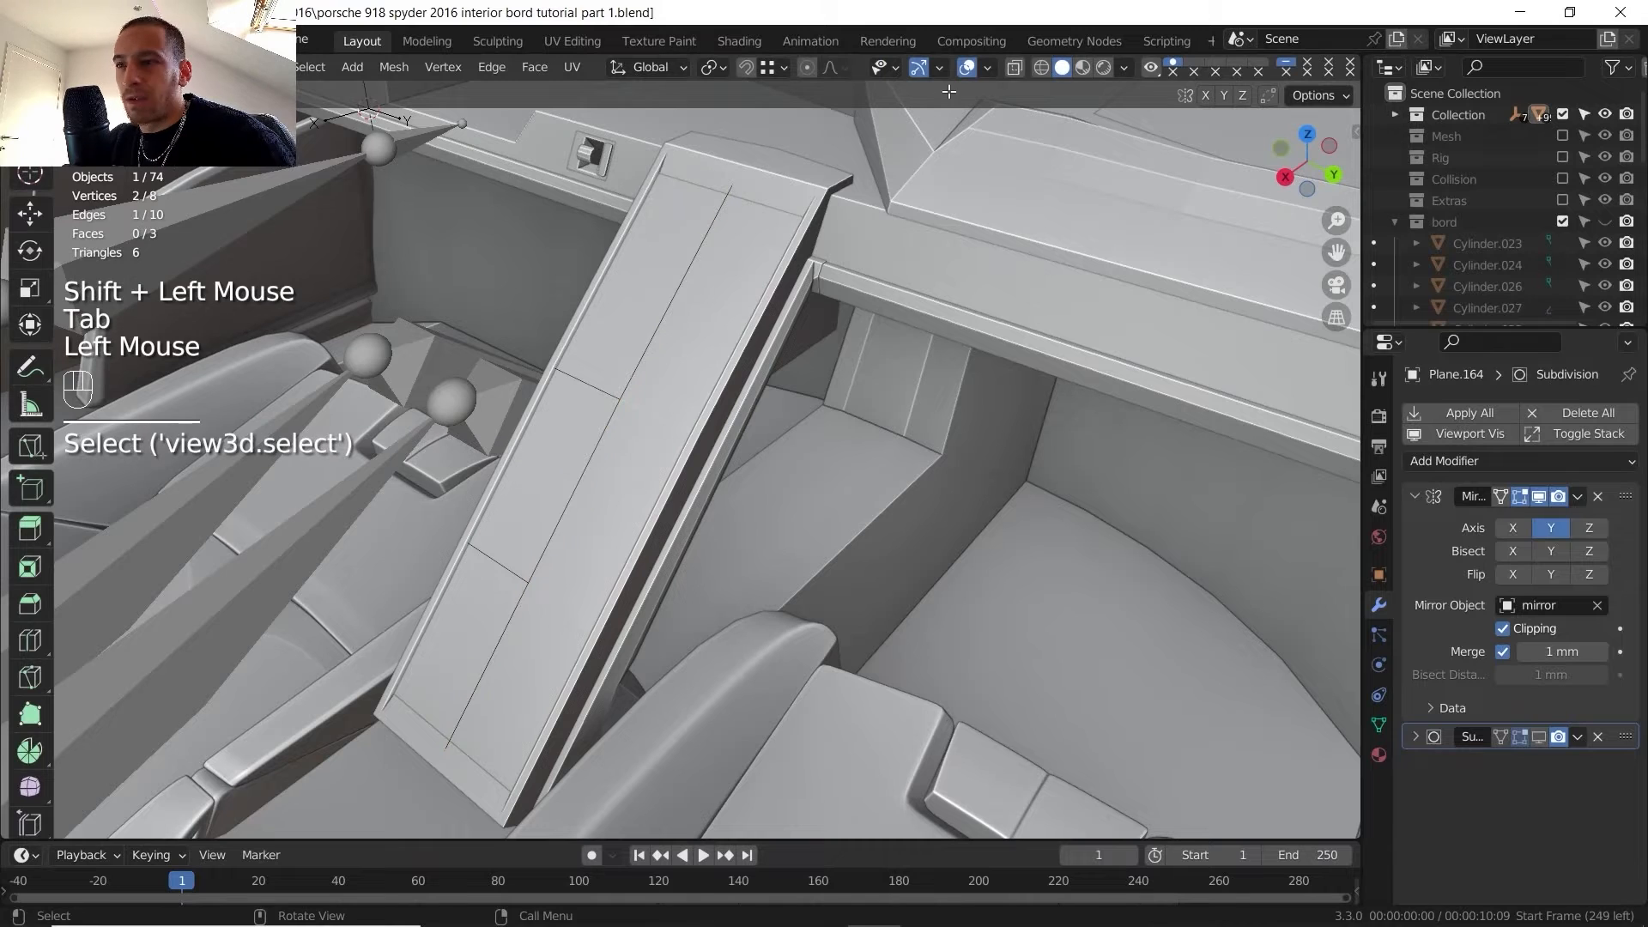
pyautogui.click(1015, 67)
pyautogui.click(1015, 68)
pyautogui.press('g')
pyautogui.press('g')
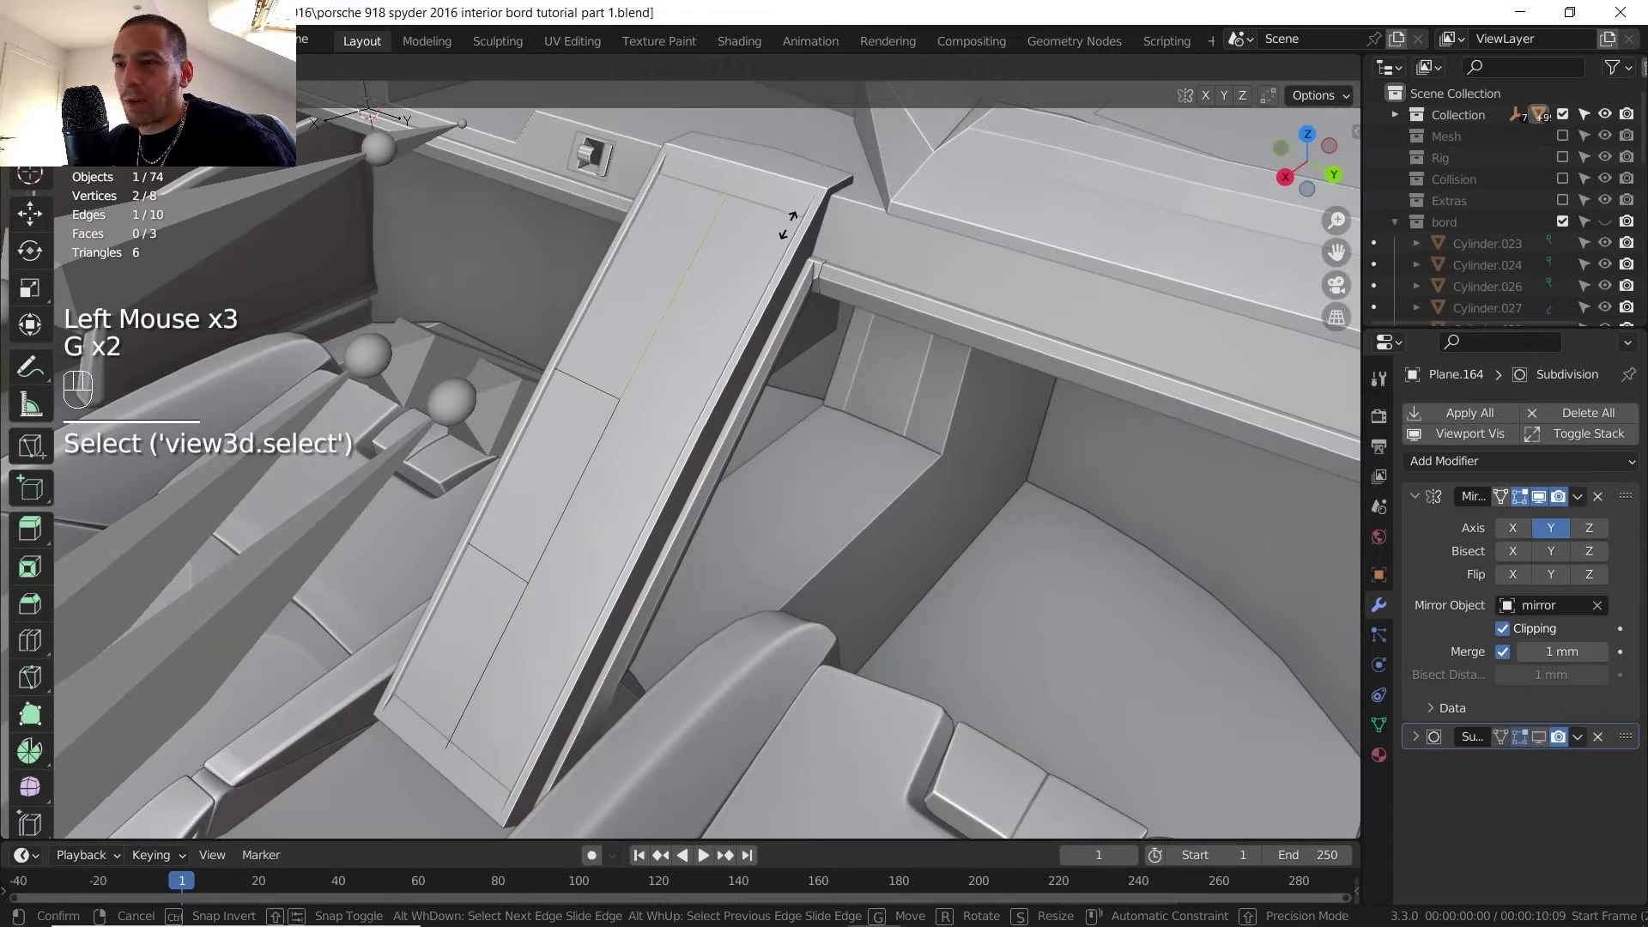
pyautogui.click(783, 232)
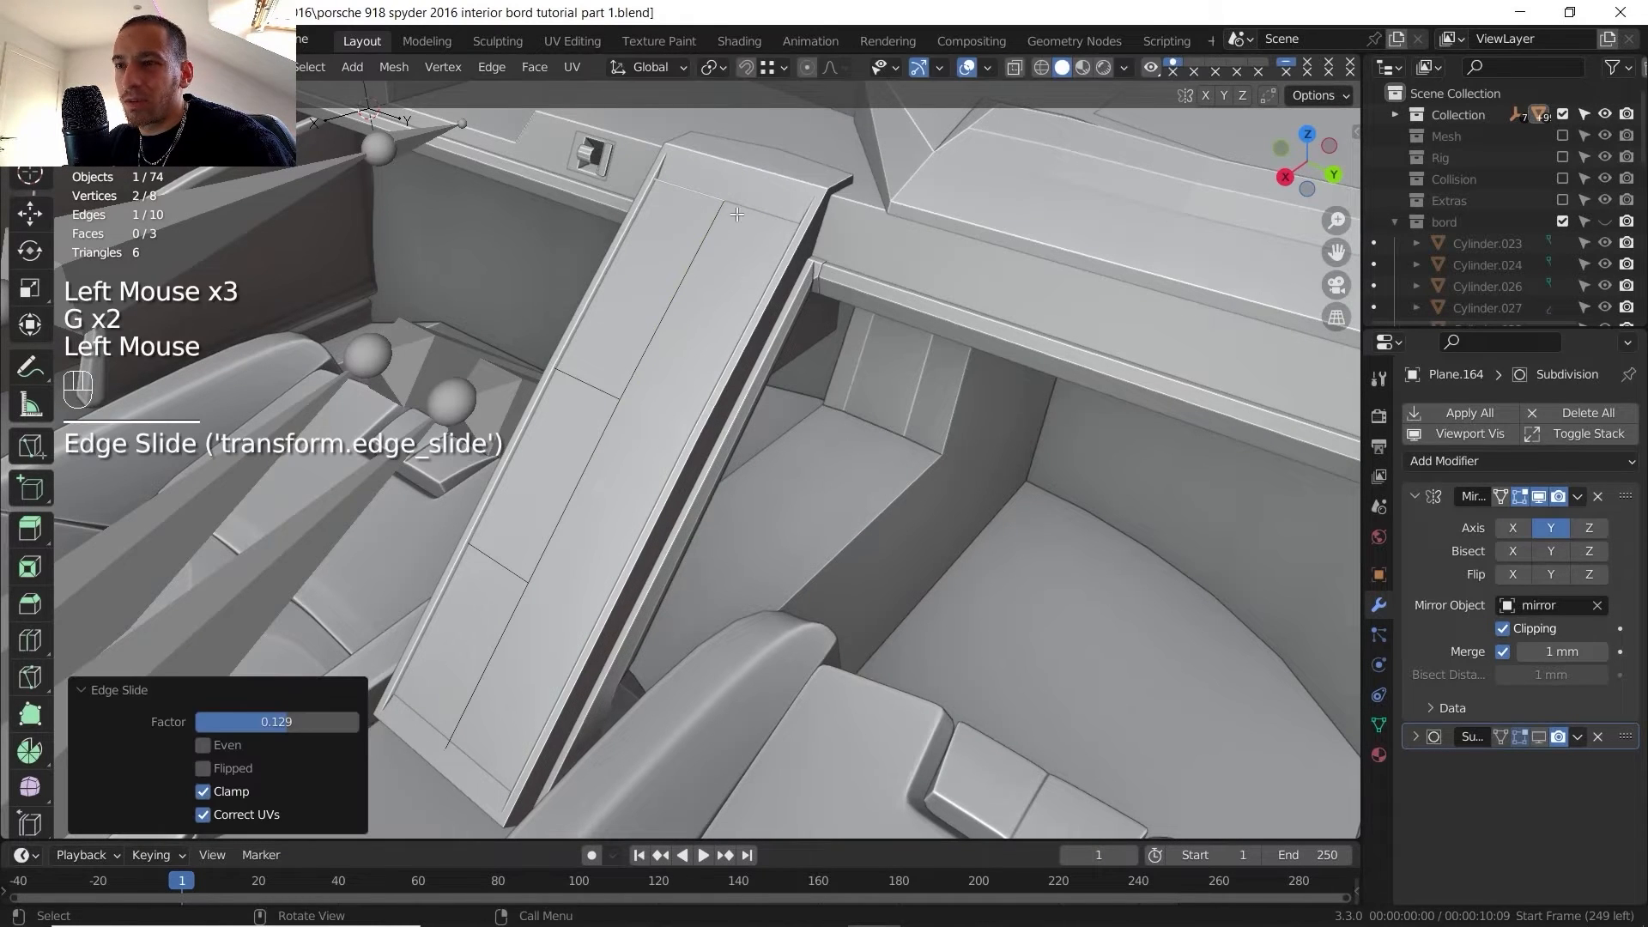
# - Slide the flat panel's lower end edge up along the console, away from the recess's lower end
pyautogui.click(422, 740)
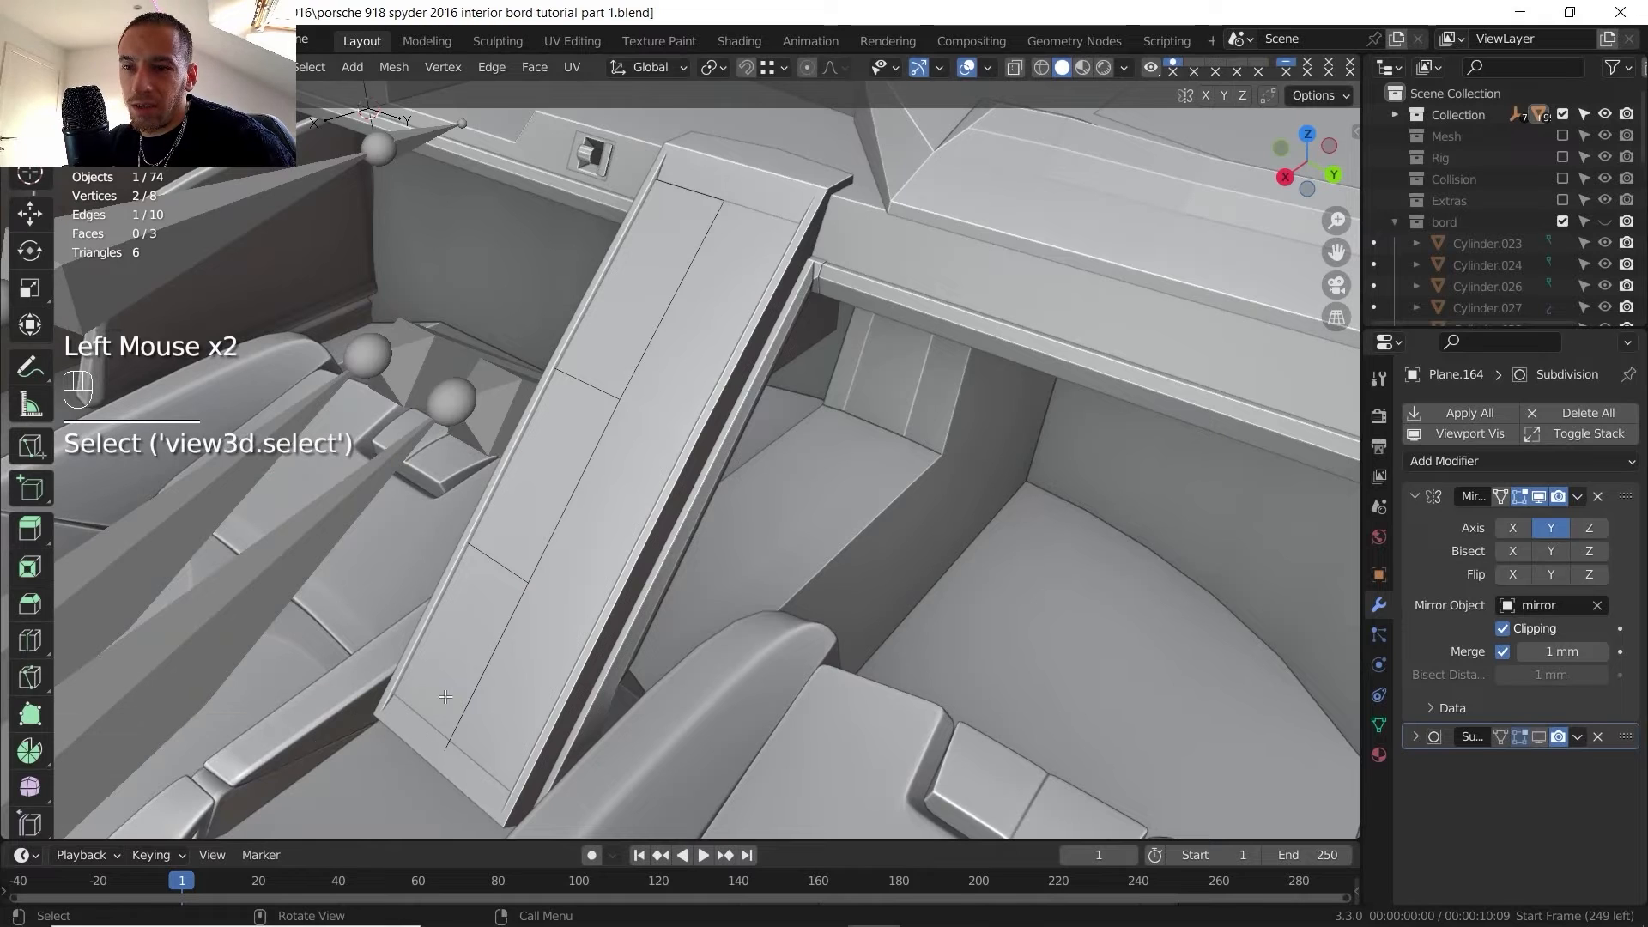
pyautogui.click(1016, 68)
pyautogui.click(1016, 68)
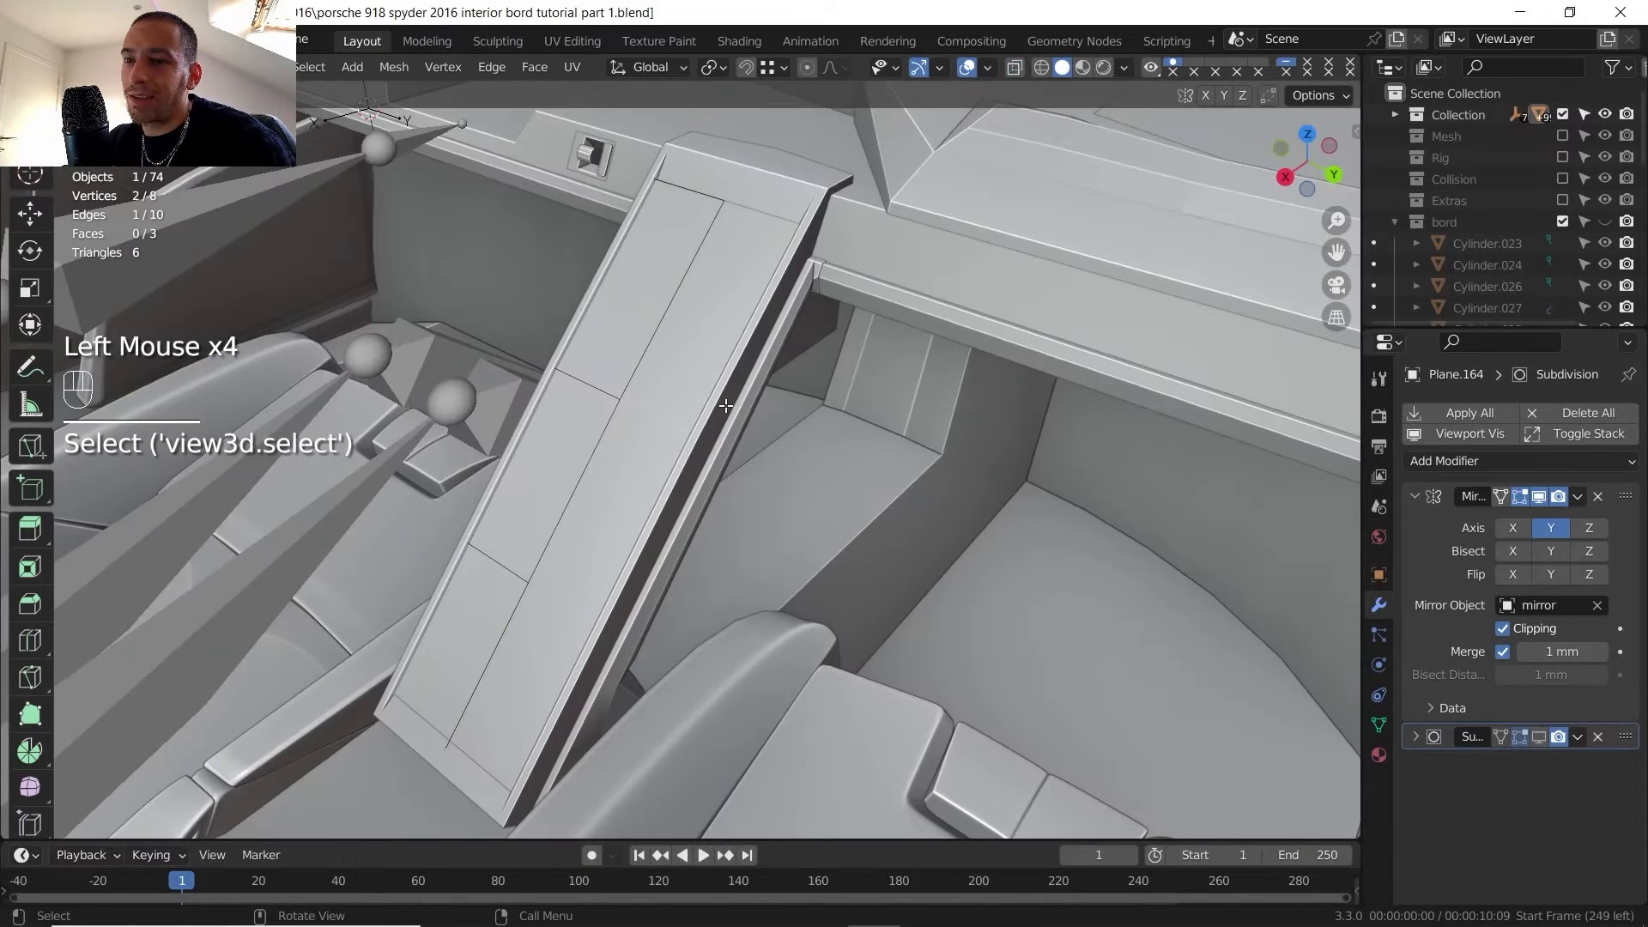
pyautogui.press('g')
pyautogui.press('g')
pyautogui.click(666, 463)
pyautogui.press('Tab')
pyautogui.press('Tab')
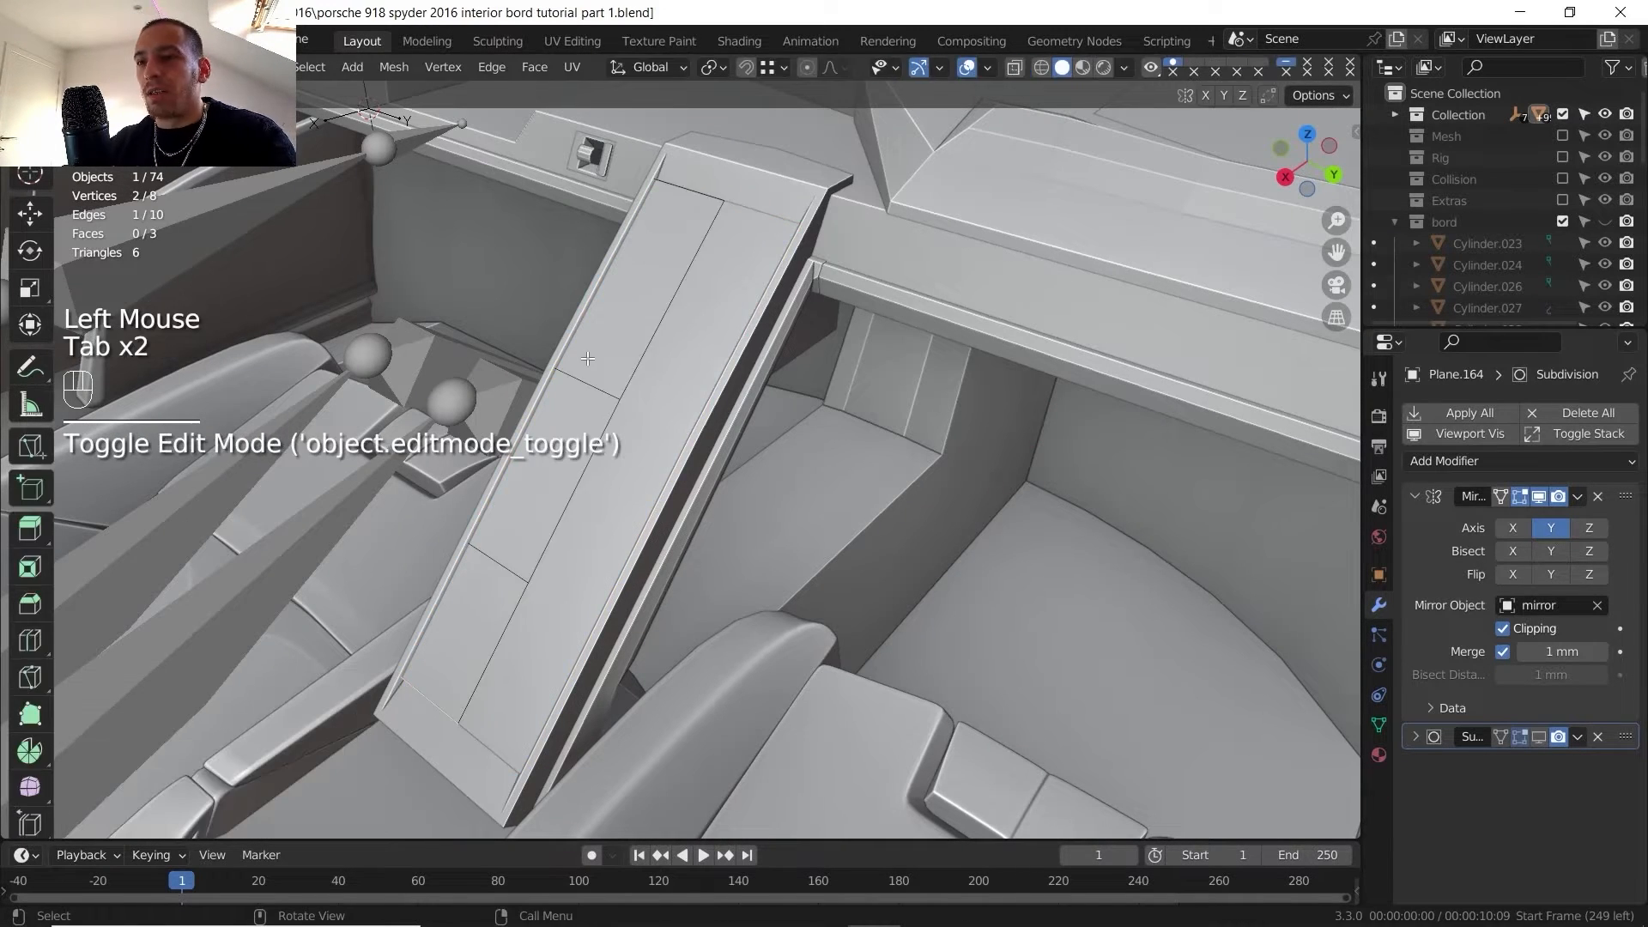
# - Check the centre console in the reference photo and apply the flat panel's Mirror modifier
pyautogui.scroll(-1, 643, 391)
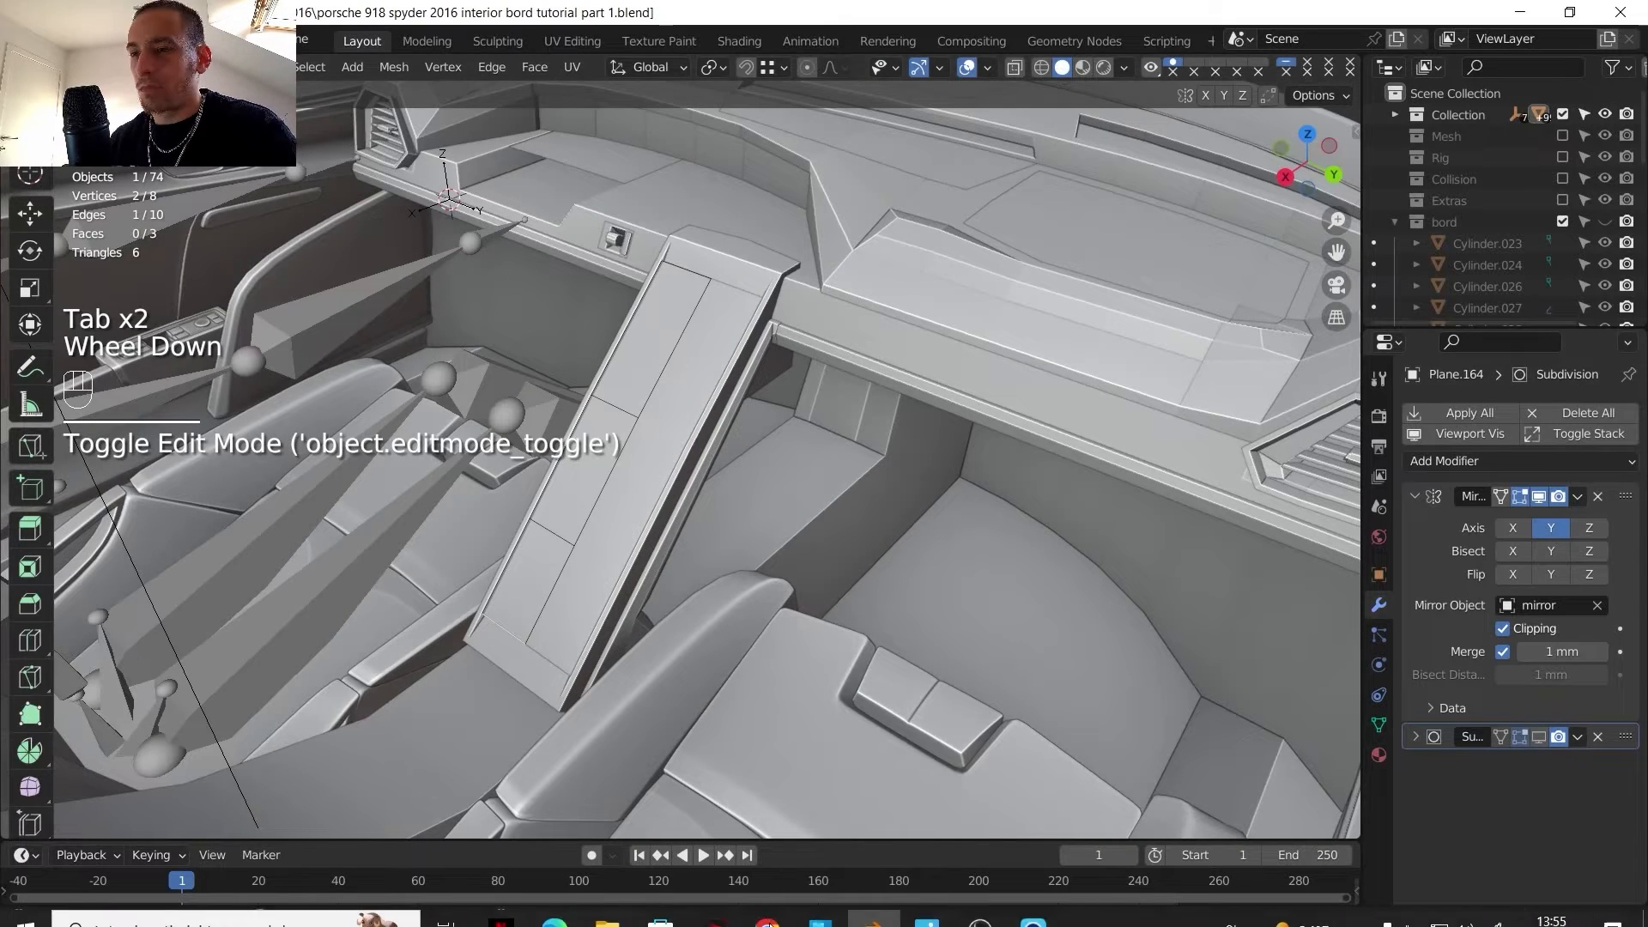
pyautogui.click(938, 920)
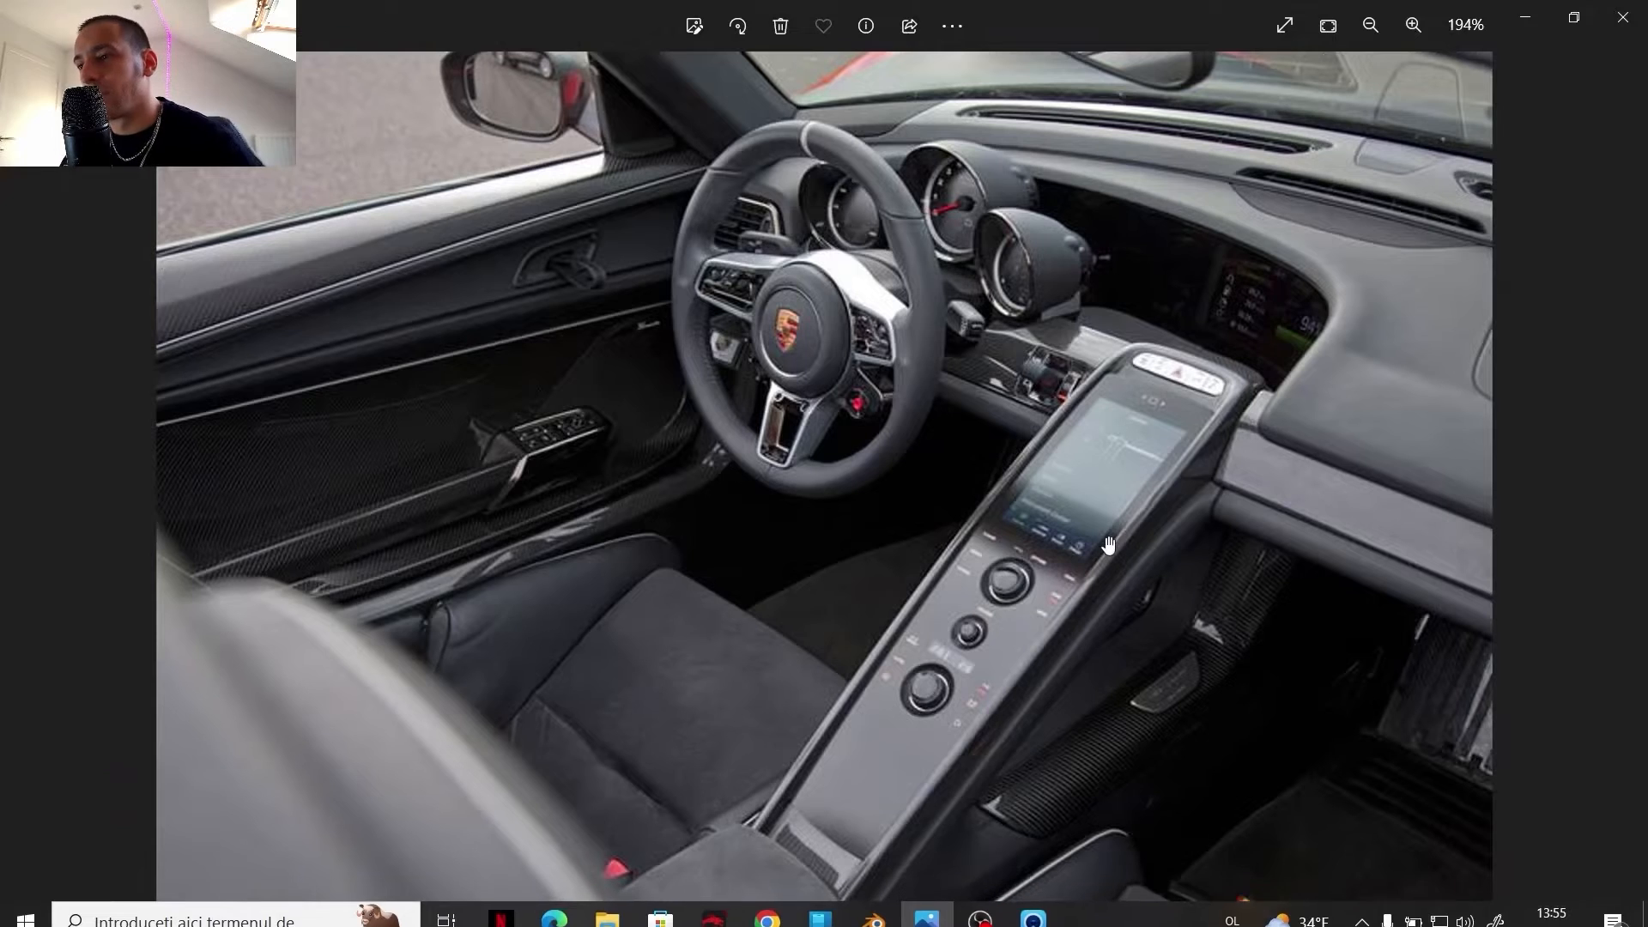
pyautogui.click(884, 918)
pyautogui.scroll(1, 562, 432)
pyautogui.keyDown('shift'); pyautogui.moveTo(562, 432); pyautogui.dragTo(610, 433, button='middle'); pyautogui.keyUp('shift')
pyautogui.moveTo(610, 434); pyautogui.dragTo(621, 433, button='middle')
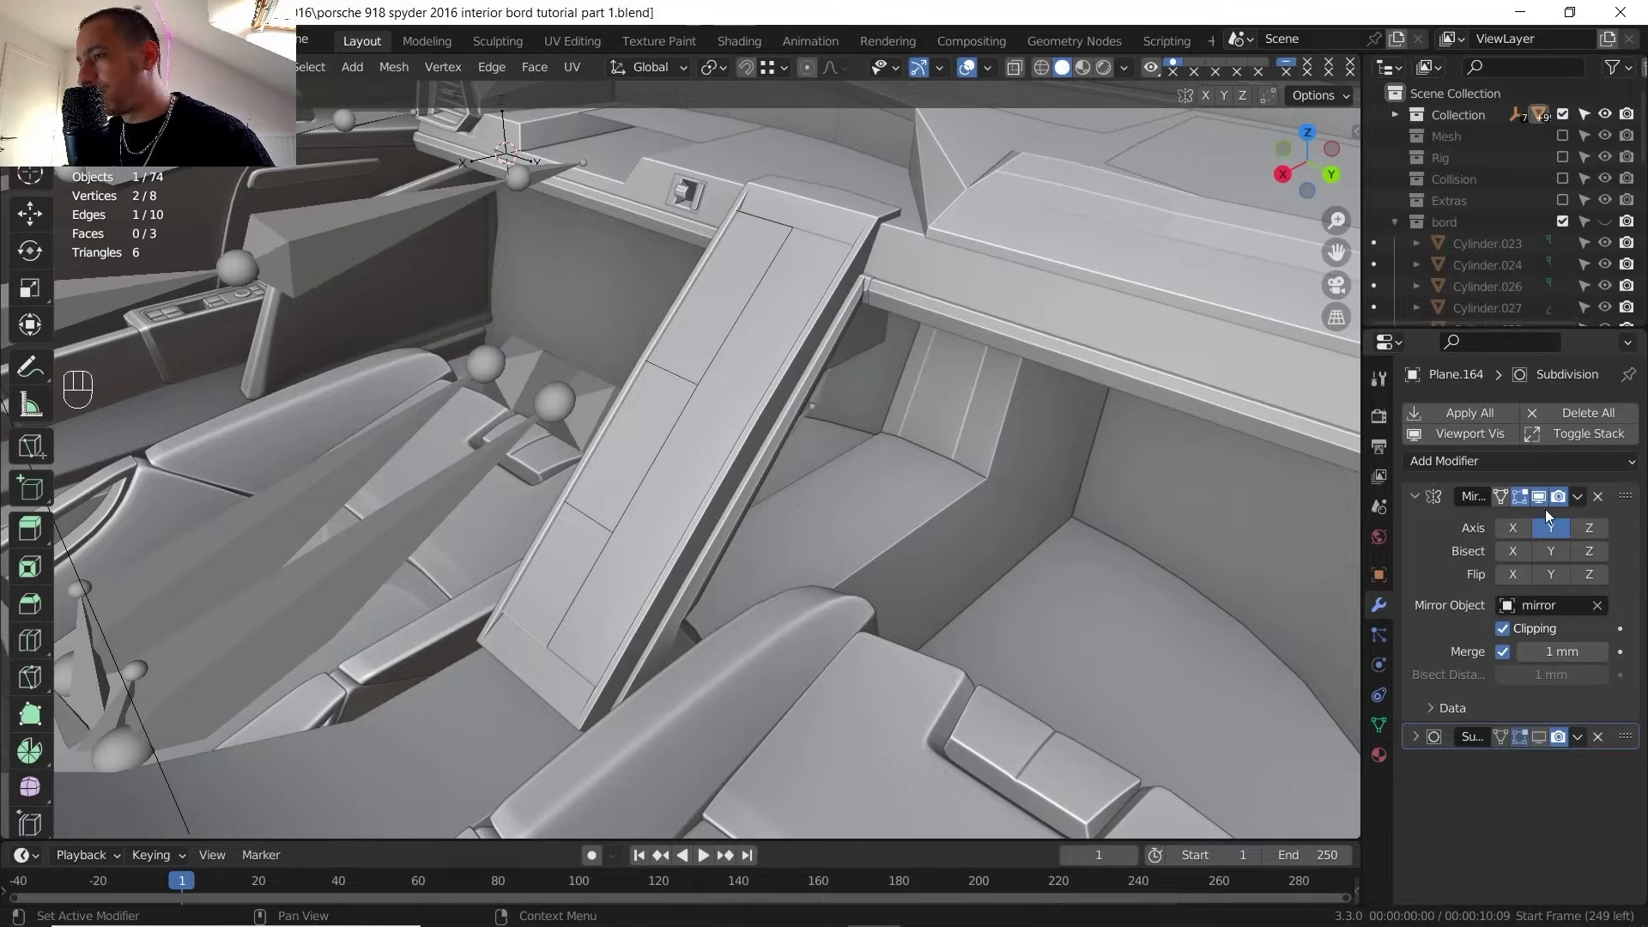
pyautogui.click(1578, 496)
pyautogui.press('Tab')
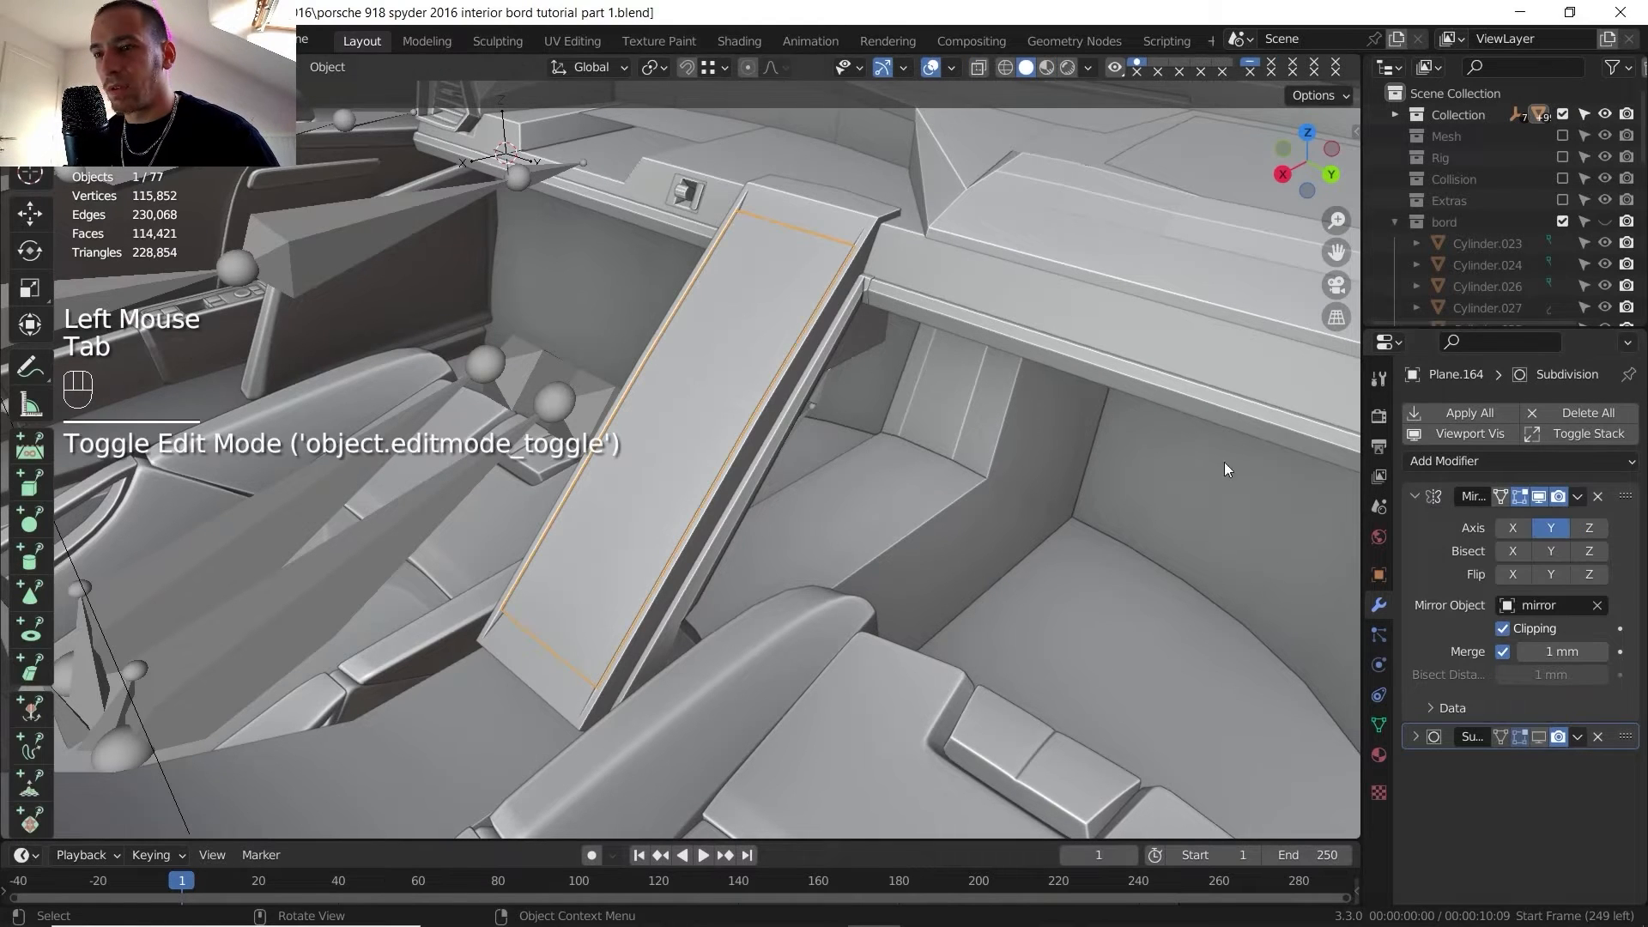
pyautogui.click(1578, 497)
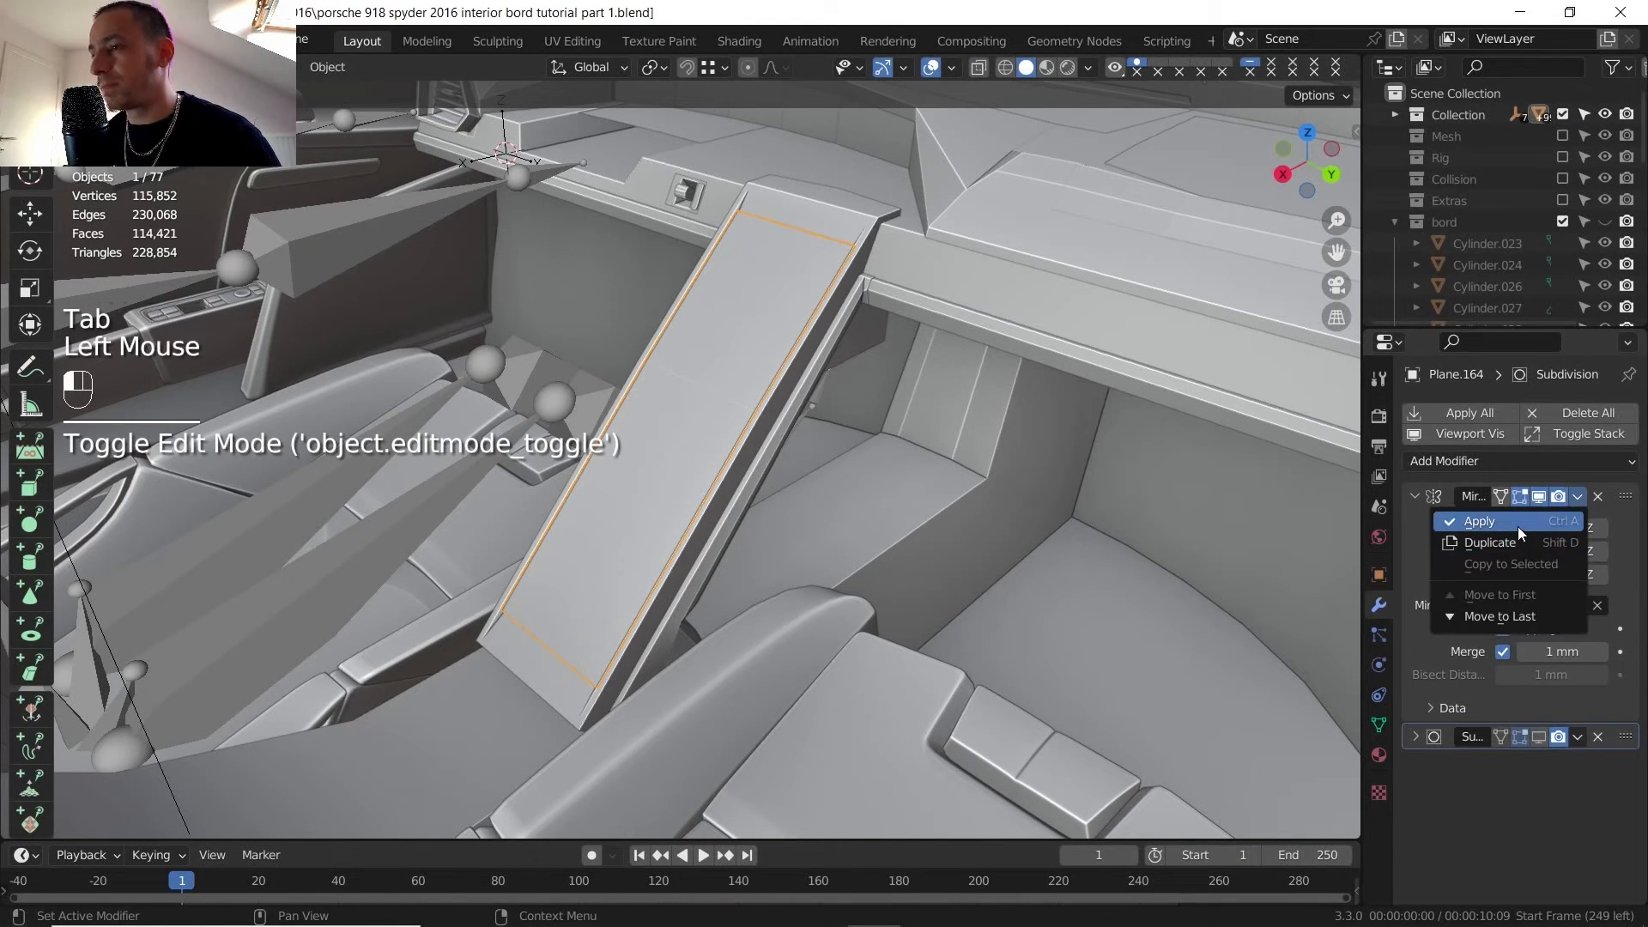
pyautogui.click(1479, 521)
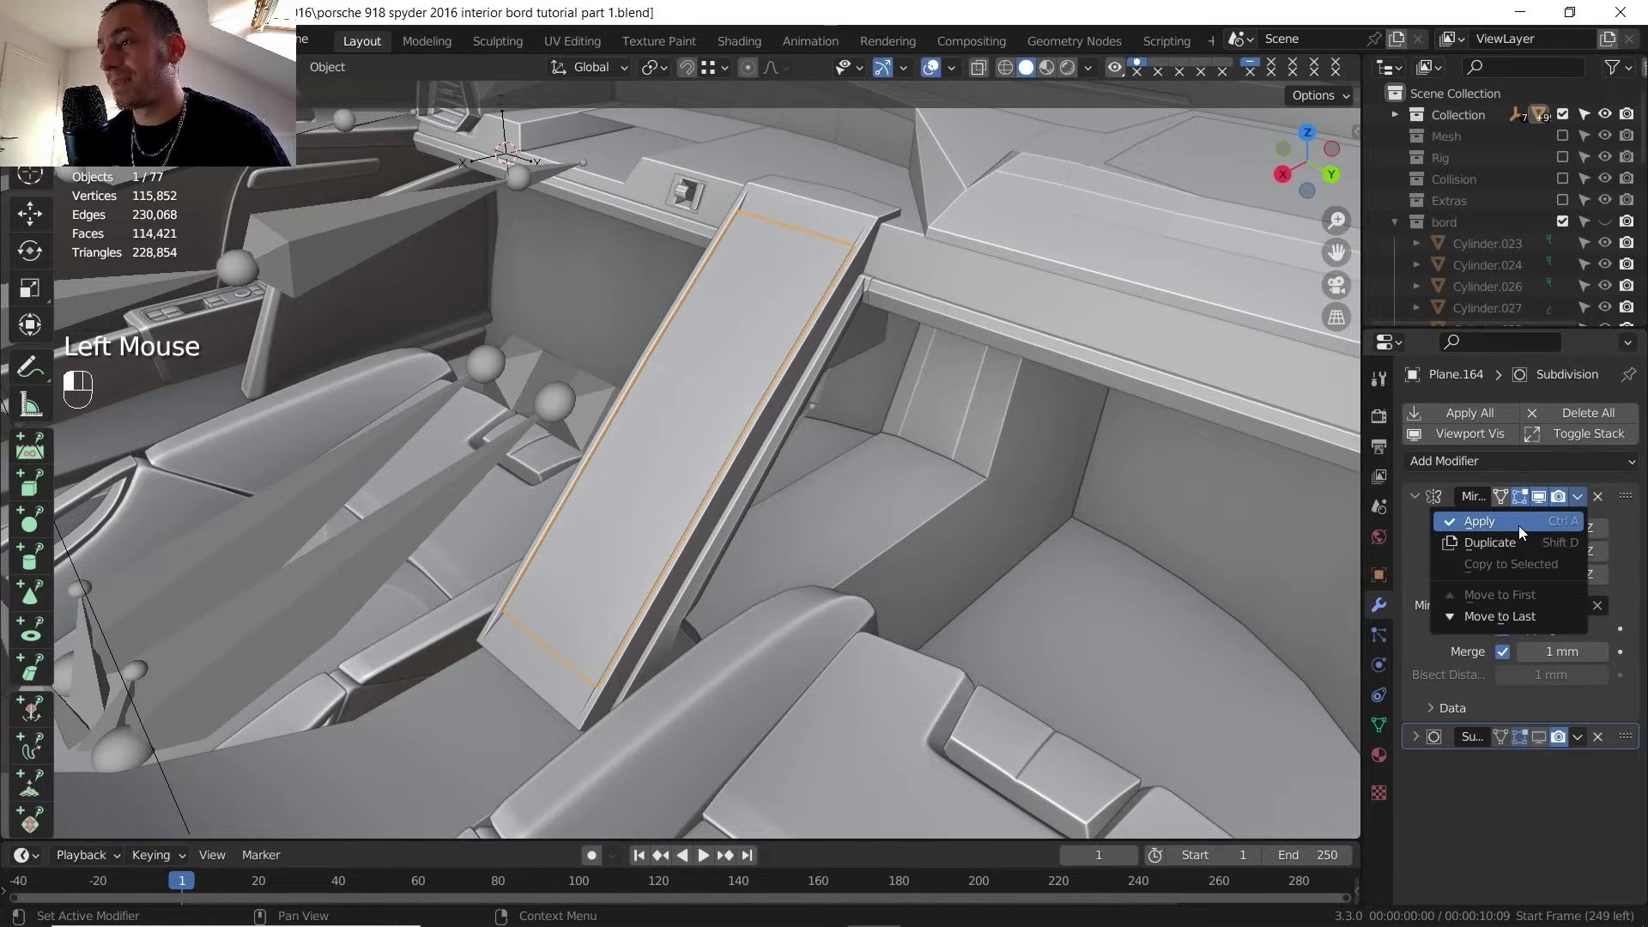
# - Add three evenly spaced loop cuts across the middle section of the flat panel
pyautogui.press('Tab')
pyautogui.moveTo(681, 426)
pyautogui.keyDown('shift'); pyautogui.mouseDown(button='middle')
pyautogui.moveTo(698, 433)
pyautogui.moveTo(678, 453)
pyautogui.mouseUp(button='middle'); pyautogui.keyUp('shift')
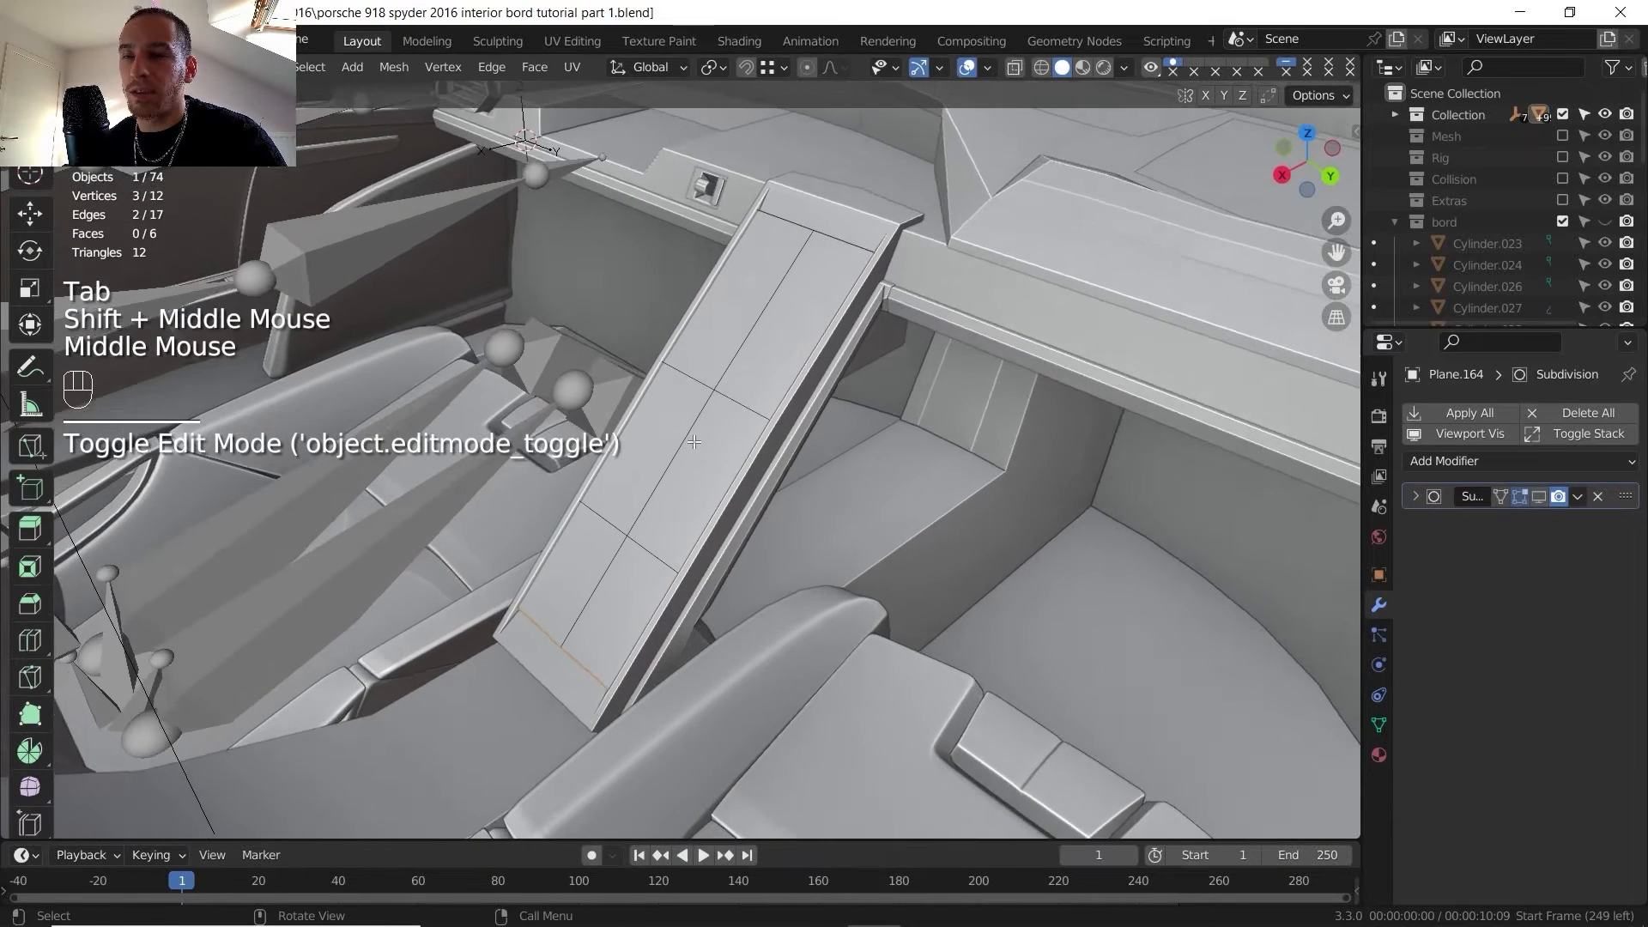
pyautogui.scroll(2, 679, 454)
pyautogui.hotkey('ctrl', 'r')
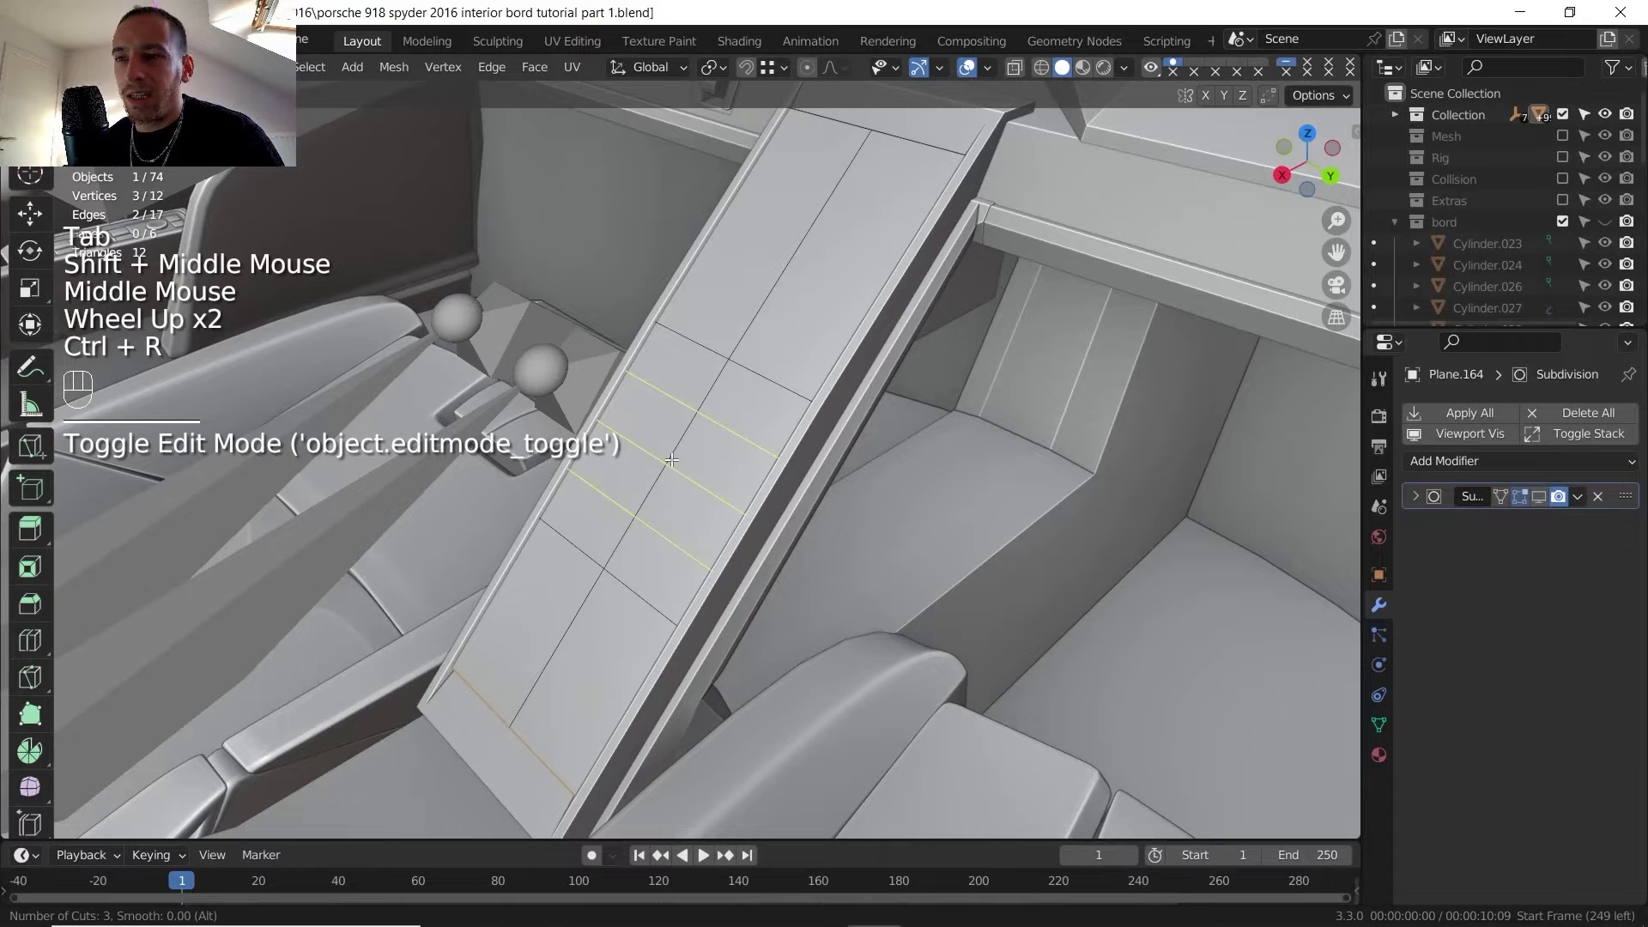
pyautogui.click(671, 460)
pyautogui.rightClick(678, 453)
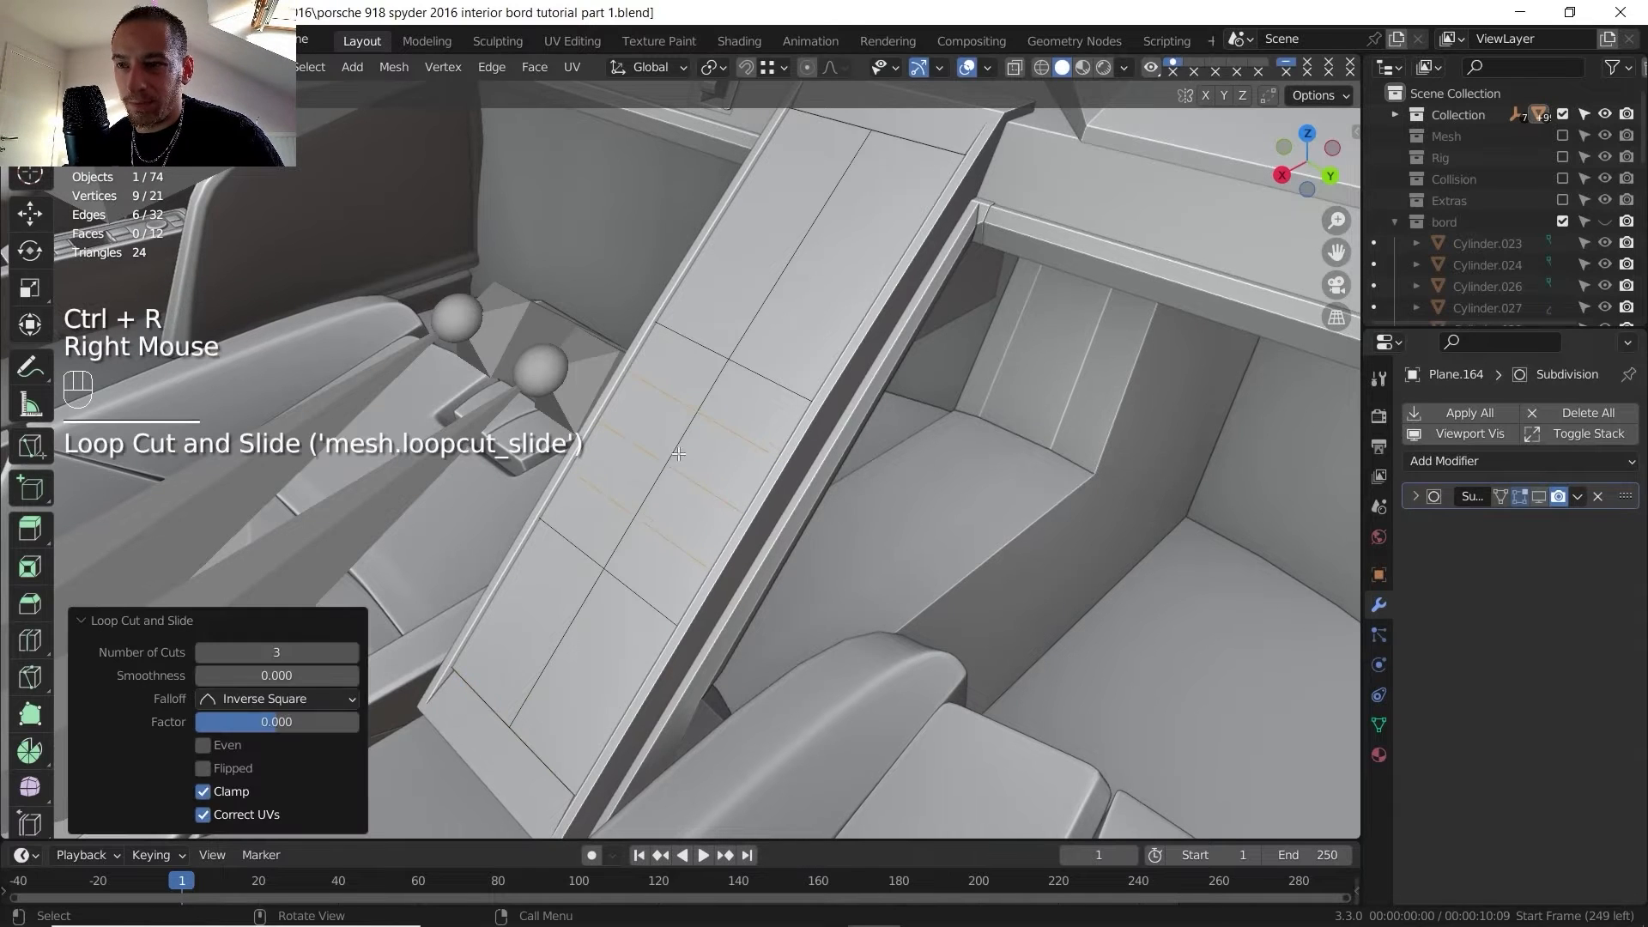
# - Select the two centre-line vertices on the upper and lower of the three new cuts
pyautogui.keyDown('shift'); pyautogui.moveTo(718, 438); pyautogui.dragTo(778, 420, button='middle'); pyautogui.keyUp('shift')
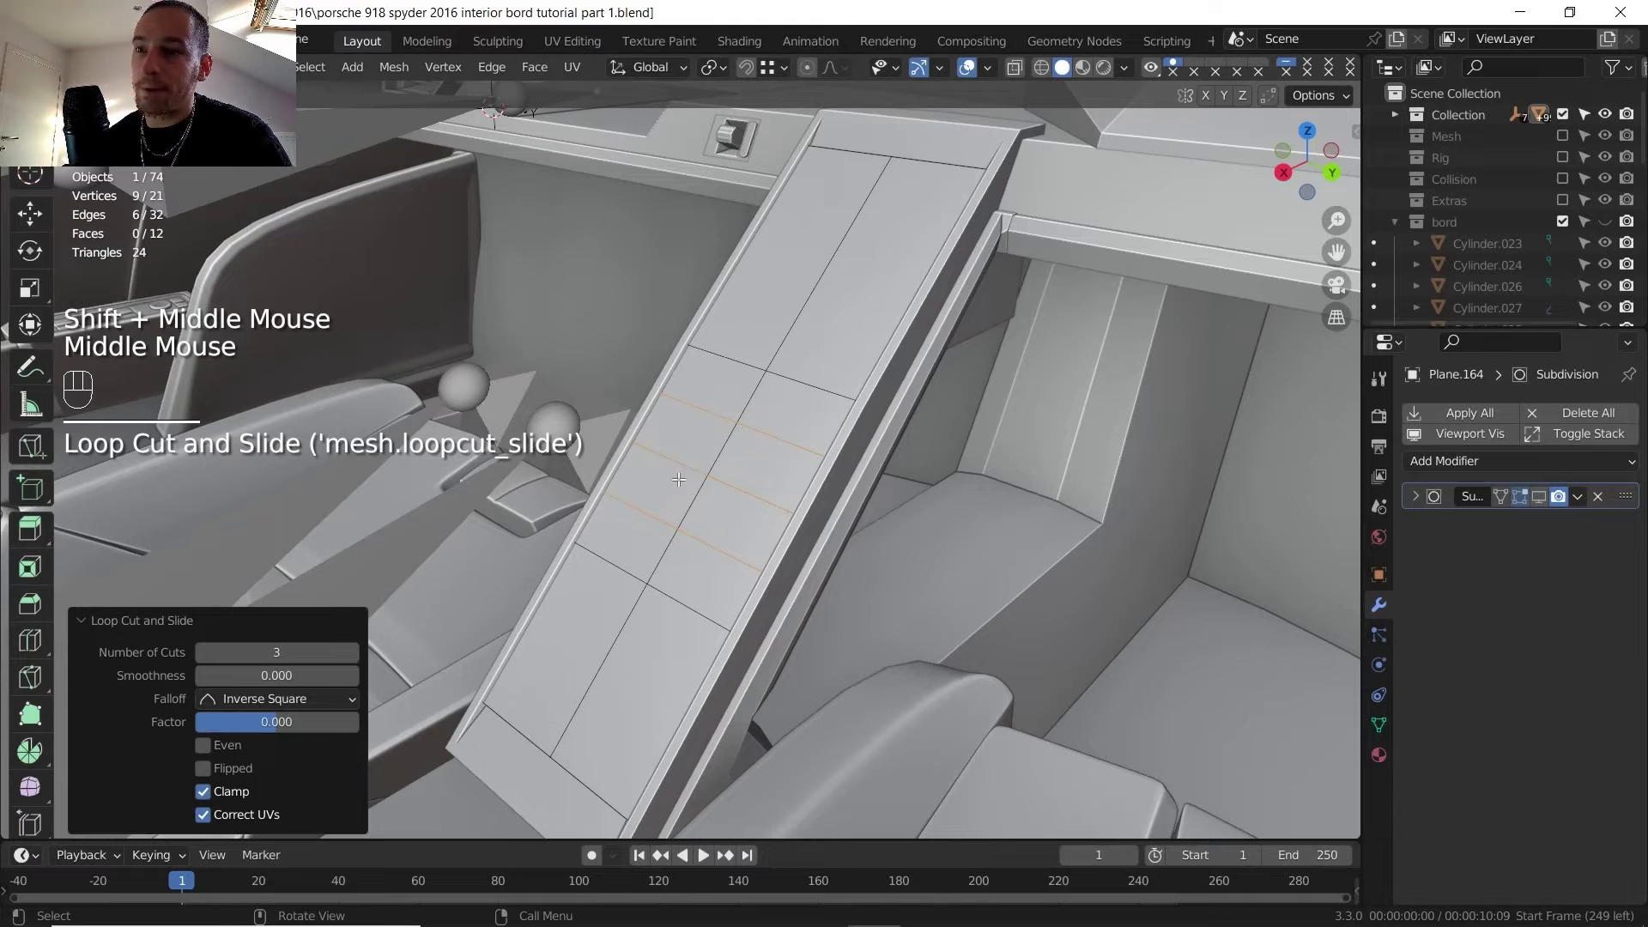
pyautogui.moveTo(683, 512); pyautogui.dragTo(687, 517, button='middle')
pyautogui.press('1')
pyautogui.keyDown('shift'); pyautogui.moveTo(687, 516); pyautogui.dragTo(699, 546, button='middle'); pyautogui.keyUp('shift')
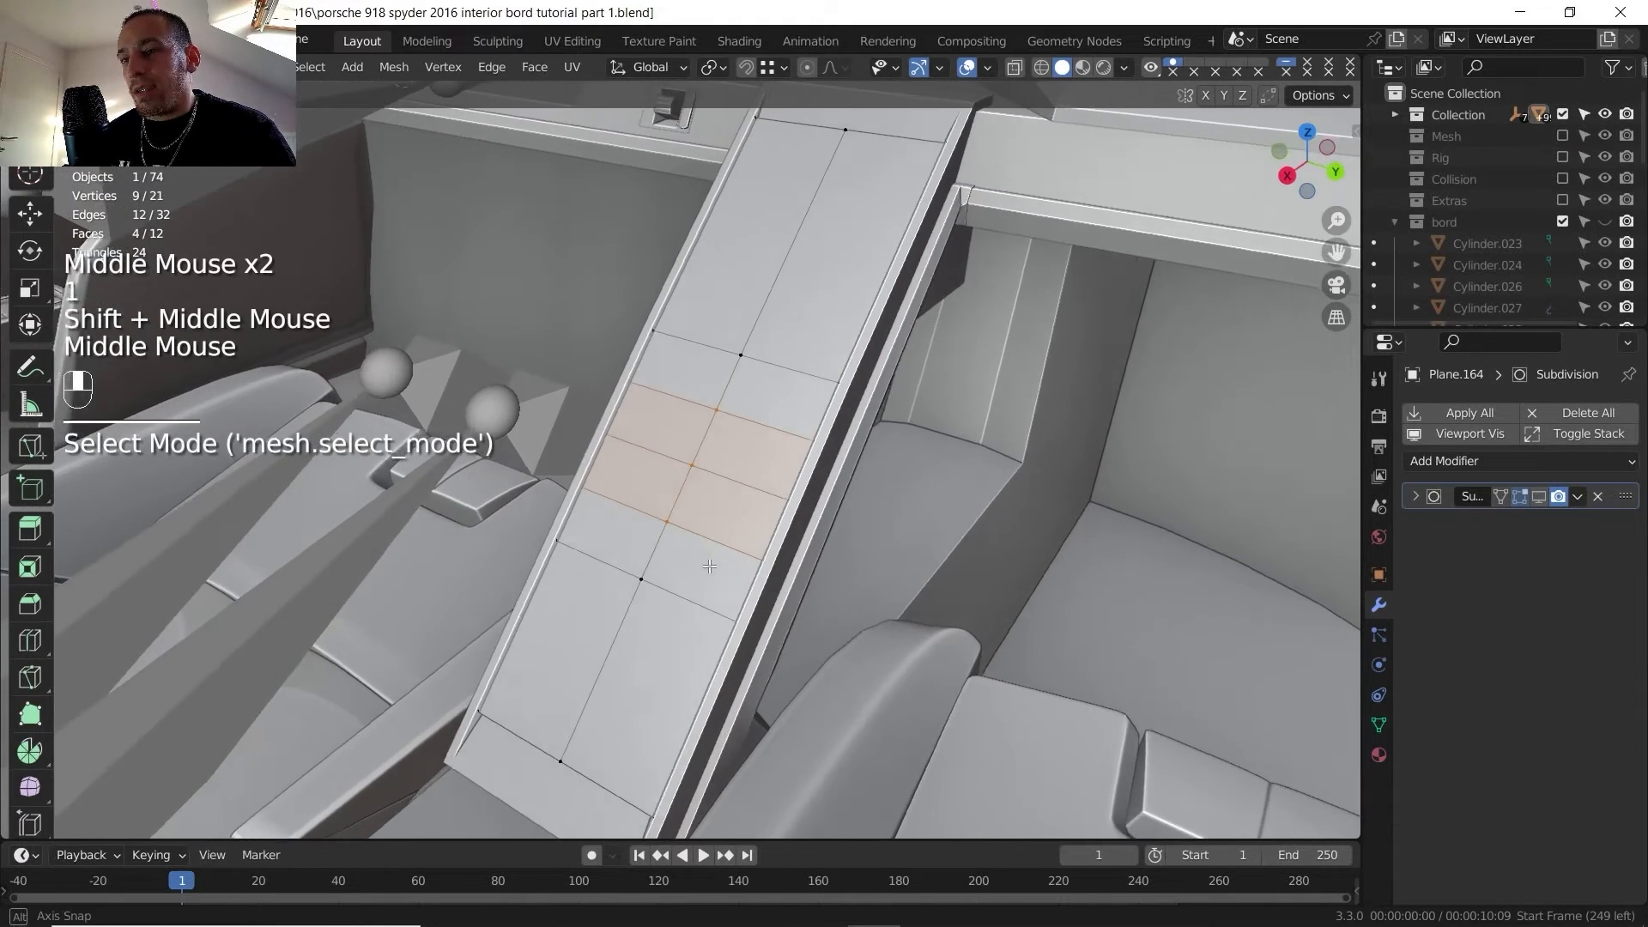
pyautogui.scroll(2, 700, 550)
pyautogui.keyDown('shift'); pyautogui.click(700, 550); pyautogui.keyUp('shift')
pyautogui.click(672, 549)
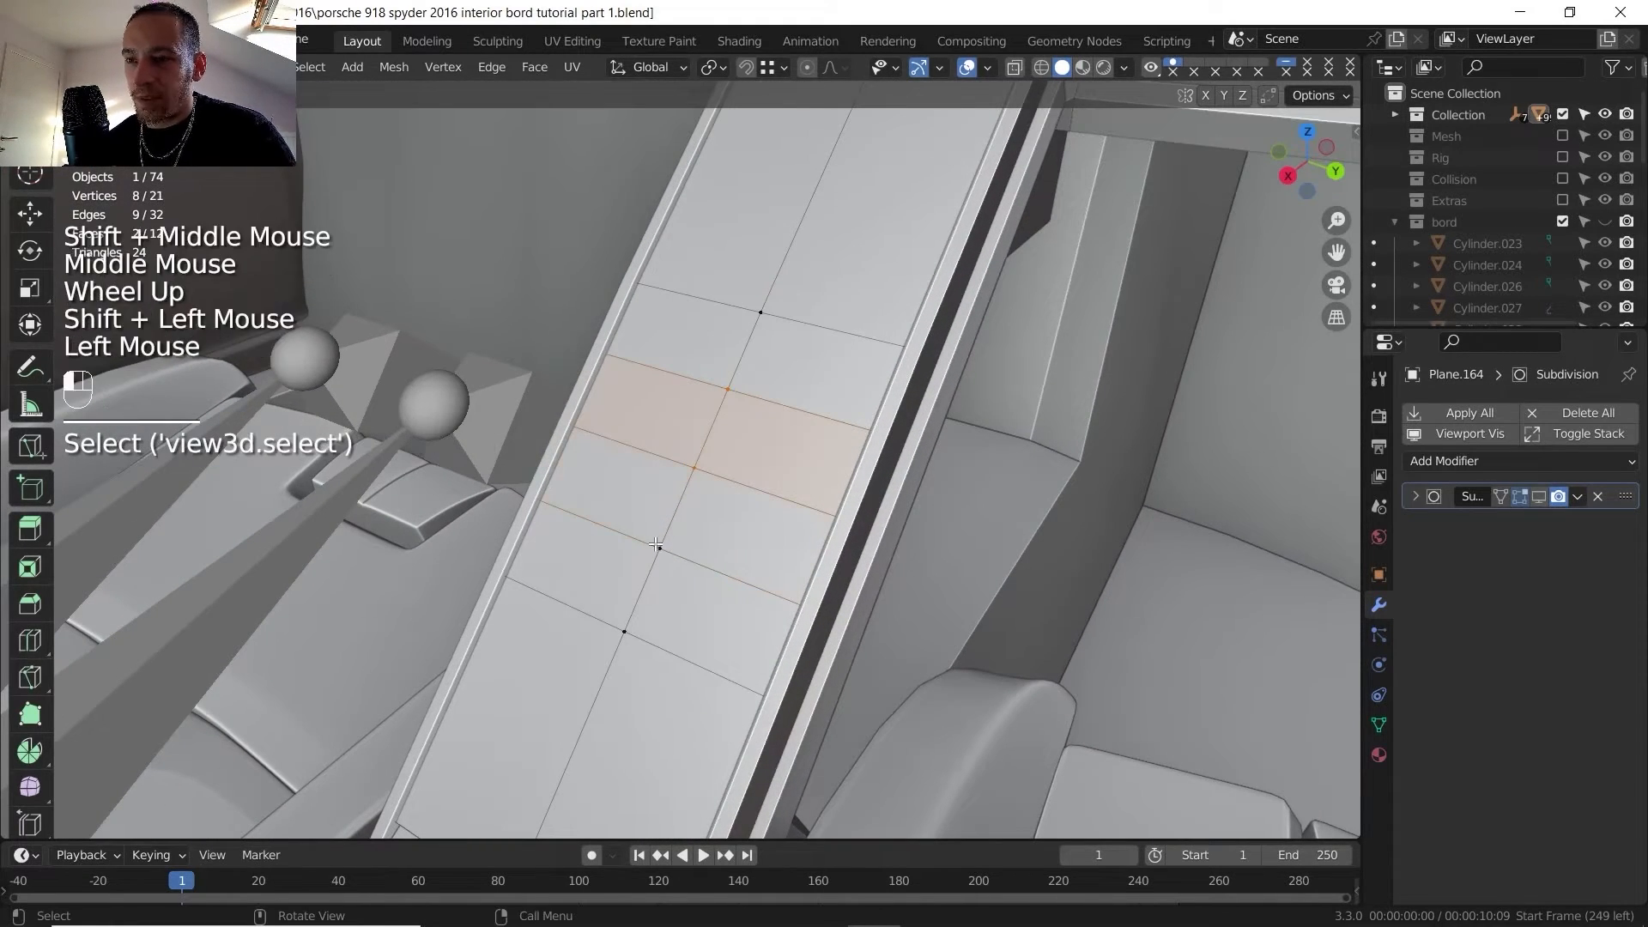
pyautogui.keyDown('shift'); pyautogui.click(730, 393); pyautogui.keyUp('shift')
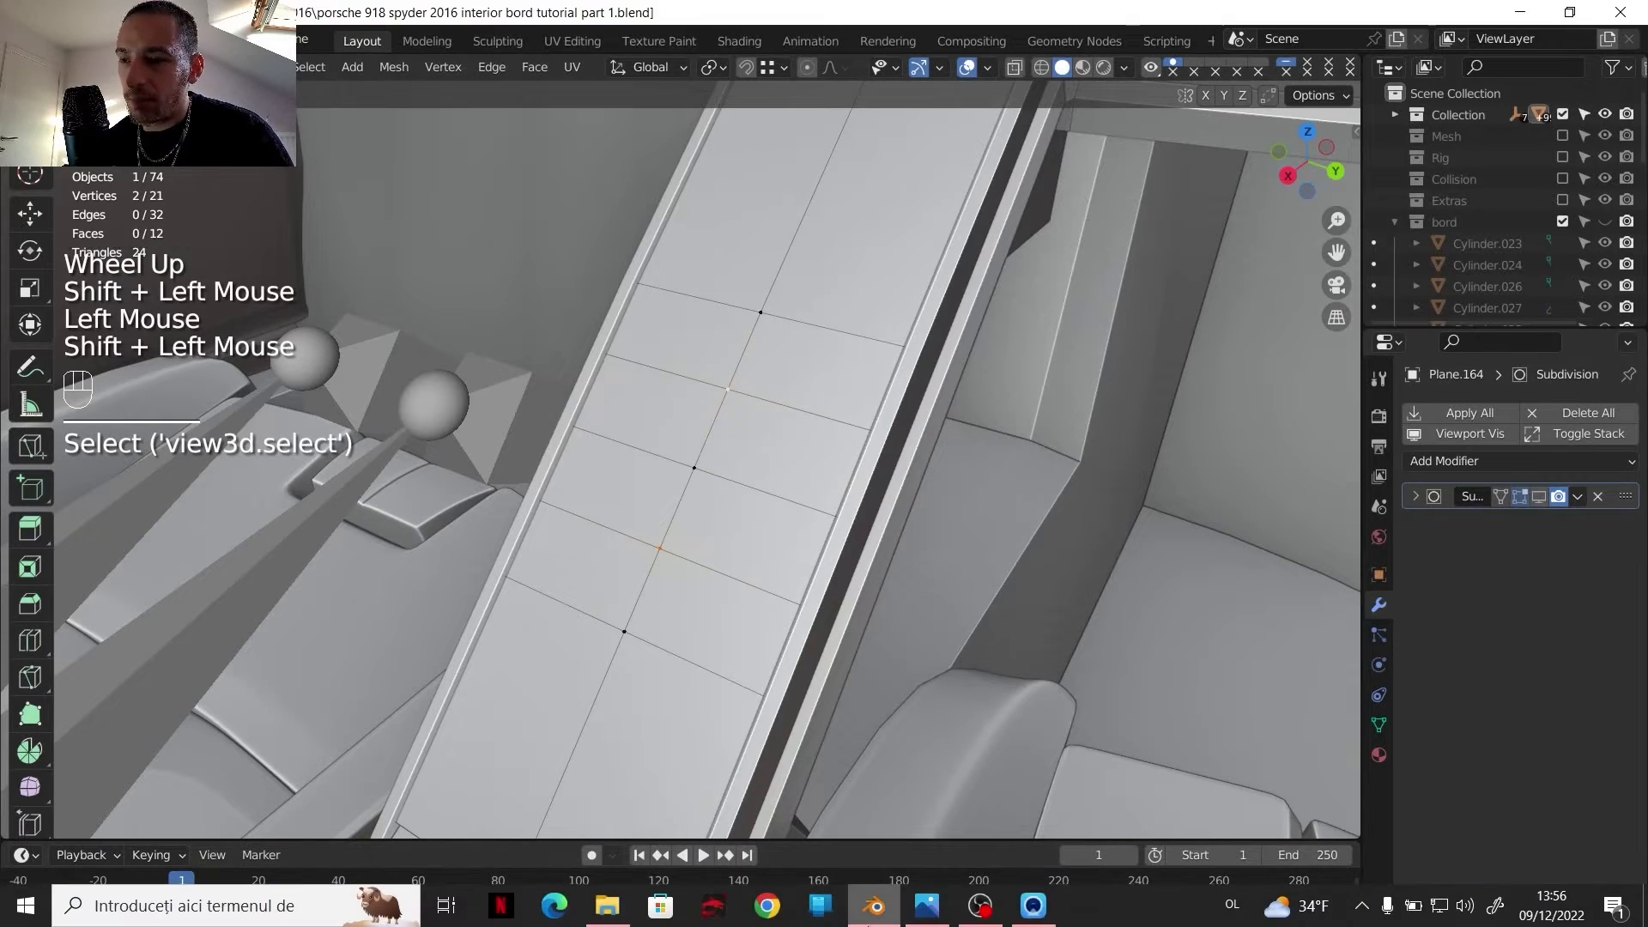
# - Examine the console's knob layout in the reference photo, clear the vertex selection in Blender and change to edge selection
pyautogui.click(925, 906)
pyautogui.scroll(5, 1098, 572)
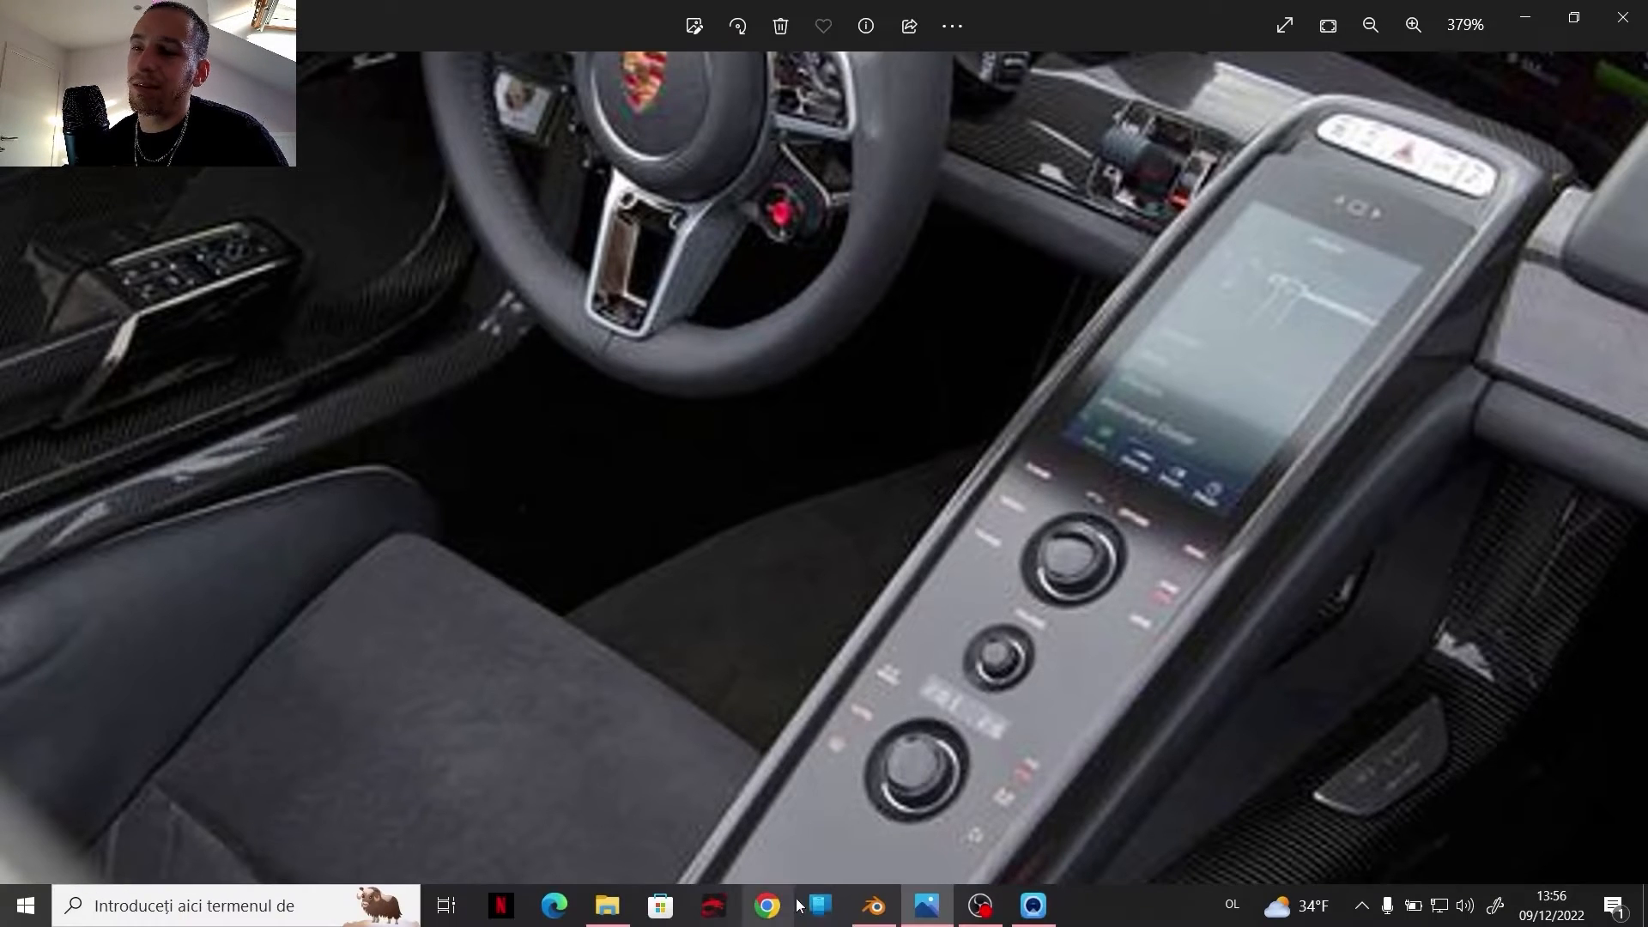
pyautogui.click(874, 907)
pyautogui.scroll(-1, 771, 553)
pyautogui.moveTo(770, 554); pyautogui.dragTo(757, 553, button='middle')
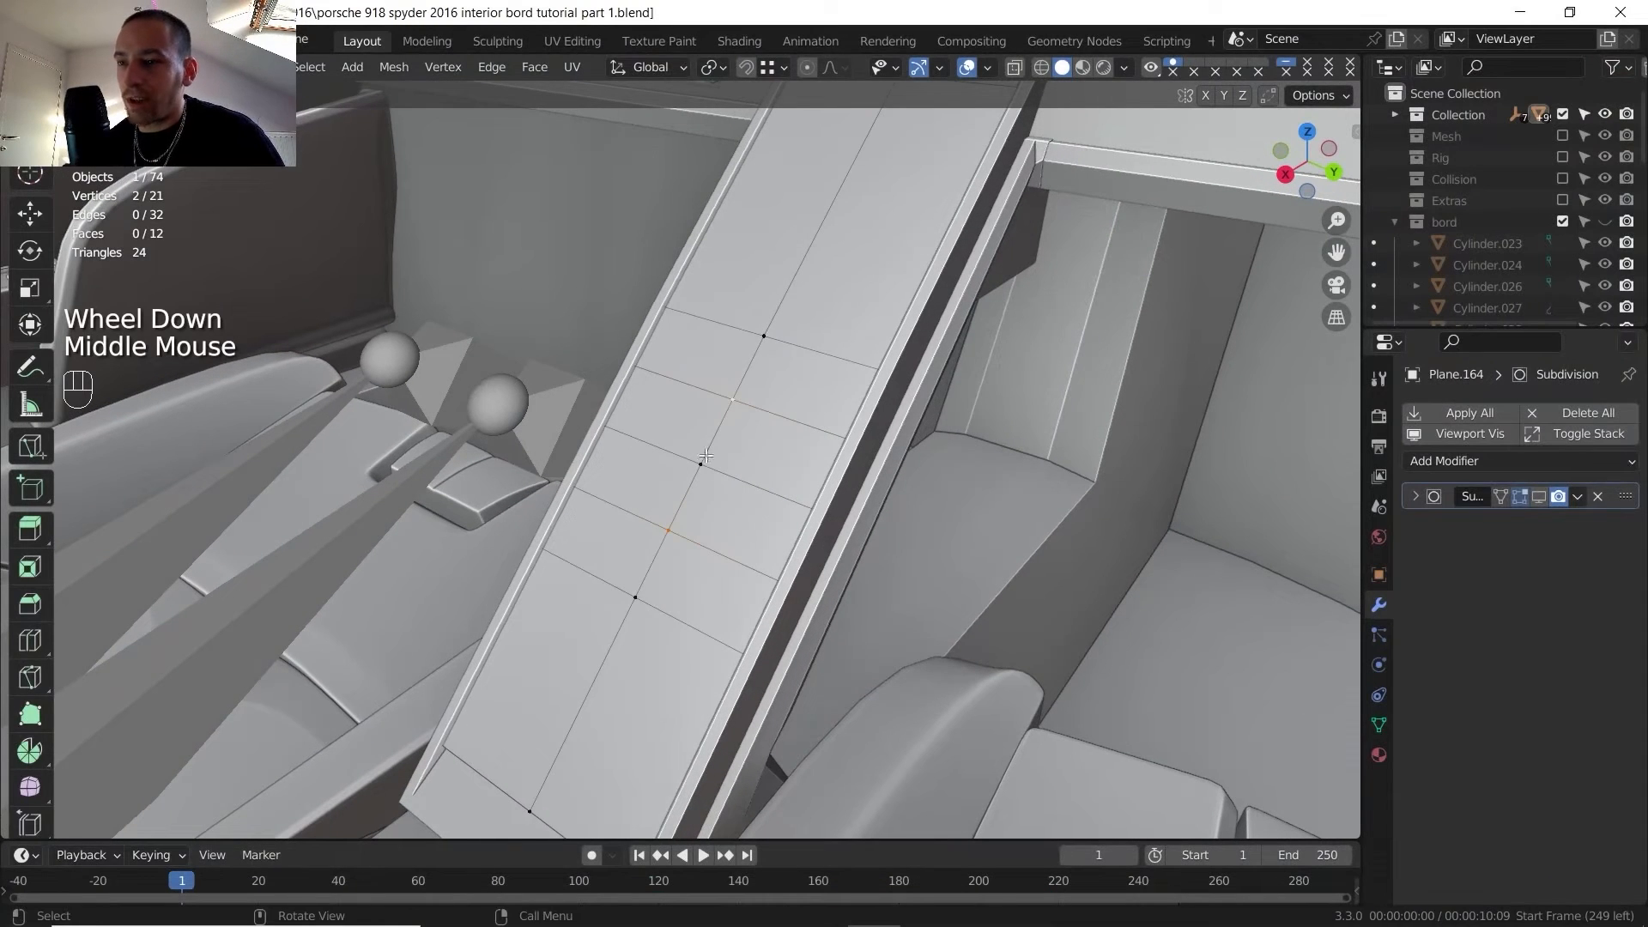
pyautogui.click(670, 614)
pyautogui.press('2')
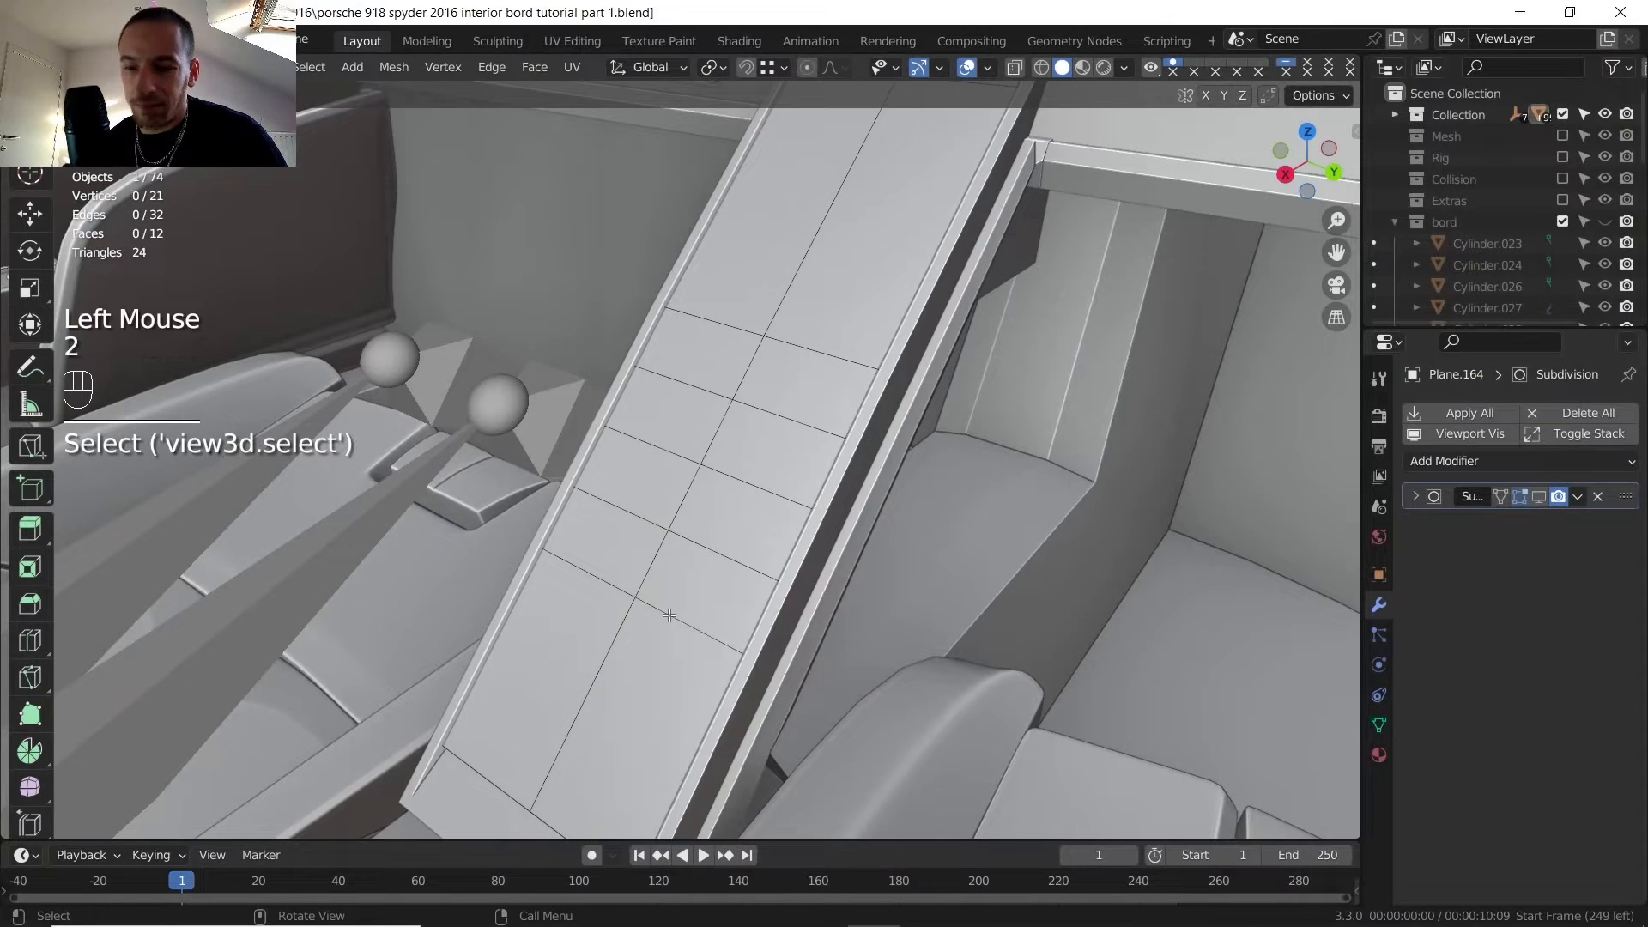
# - Slide the panel's lowest and uppermost crosswise edge loops outward to widen the knob area
pyautogui.click(670, 610)
pyautogui.keyDown('alt'); pyautogui.click(615, 573); pyautogui.keyUp('alt')
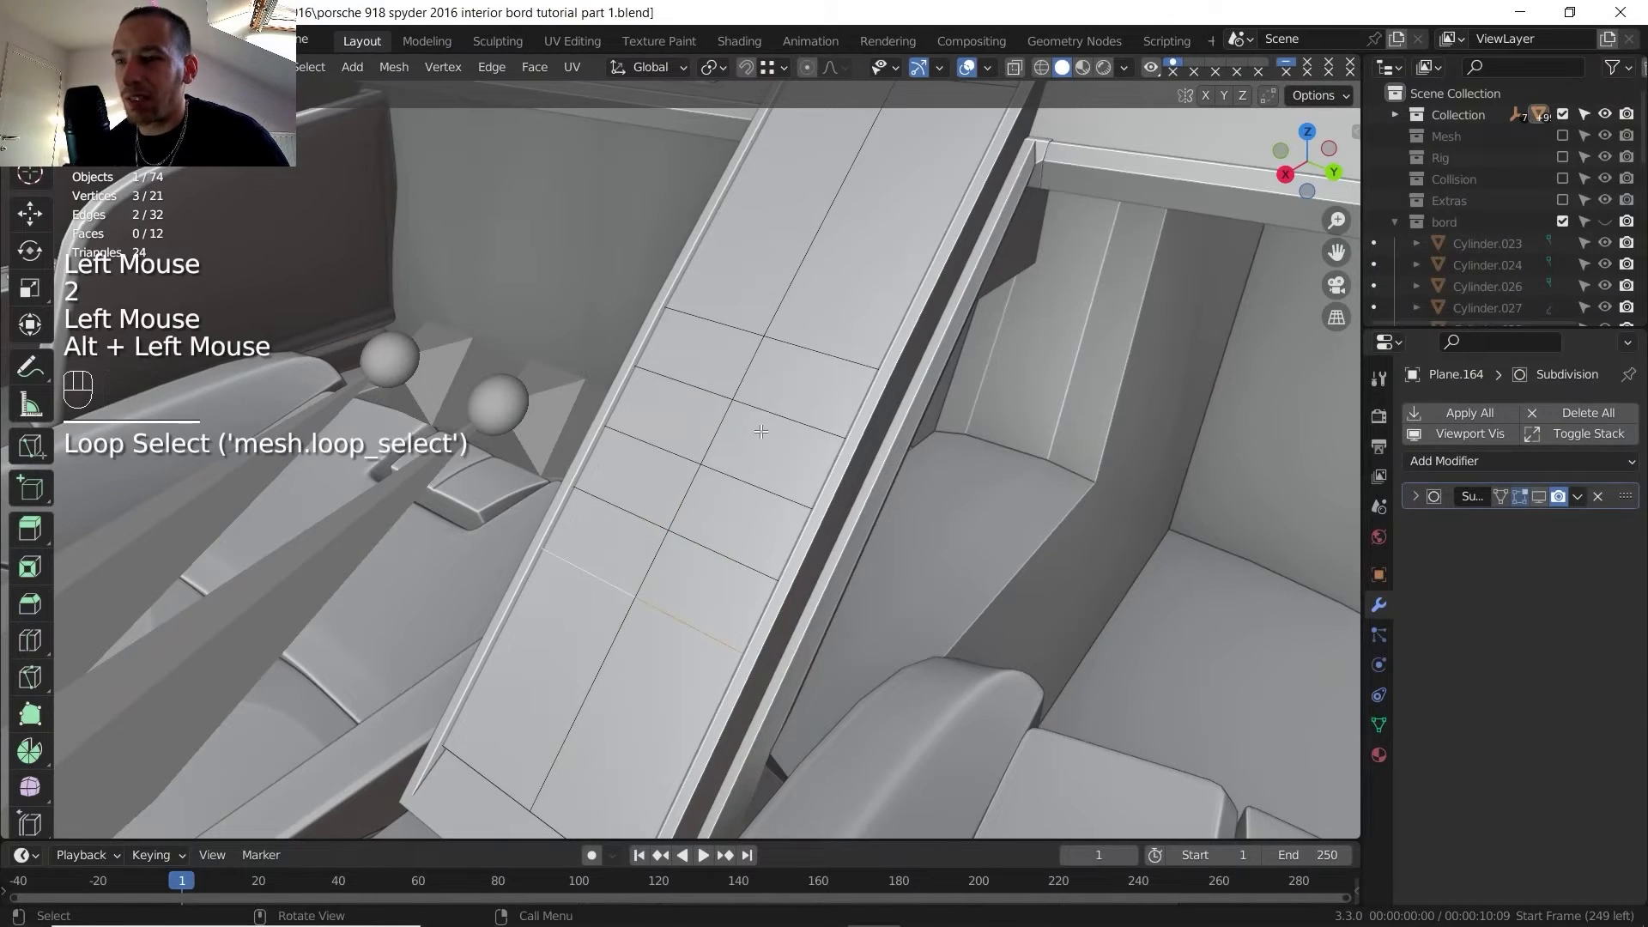
pyautogui.press('g')
pyautogui.press('g')
pyautogui.click(759, 460)
pyautogui.click(744, 330)
pyautogui.keyDown('shift'); pyautogui.click(788, 342); pyautogui.keyUp('shift')
pyautogui.press('g')
pyautogui.press('g')
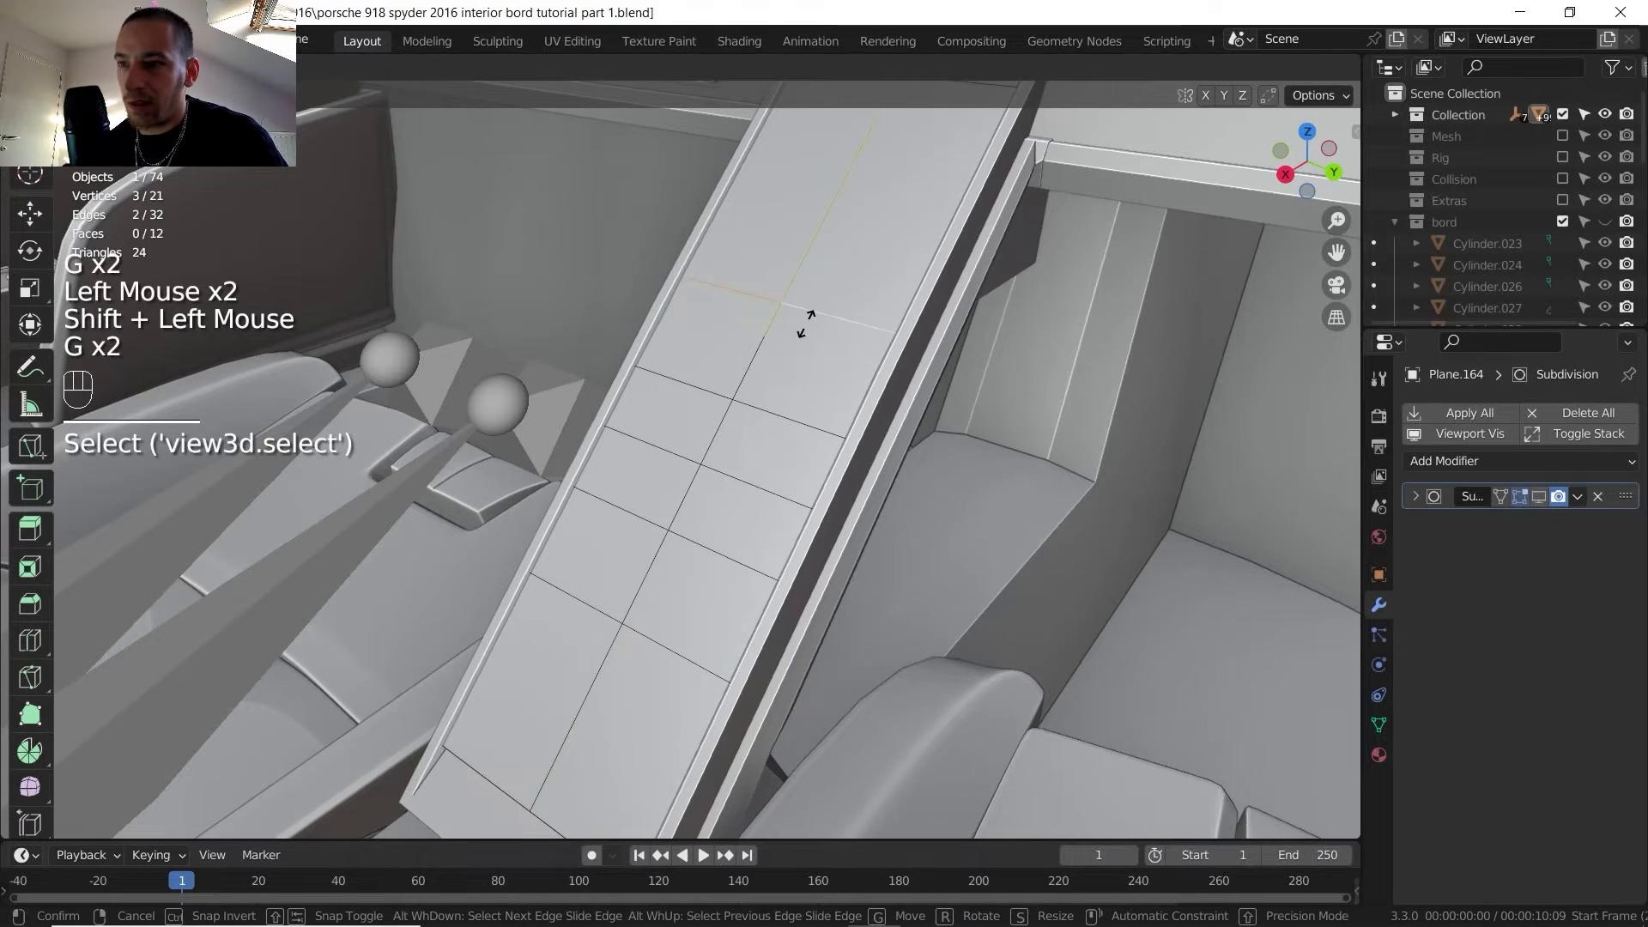
pyautogui.click(806, 318)
# - Slide the two crosswise edge loops on either side of the middle cut slightly outward, away from the middle
pyautogui.click(684, 383)
pyautogui.keyDown('shift'); pyautogui.click(789, 418); pyautogui.keyUp('shift')
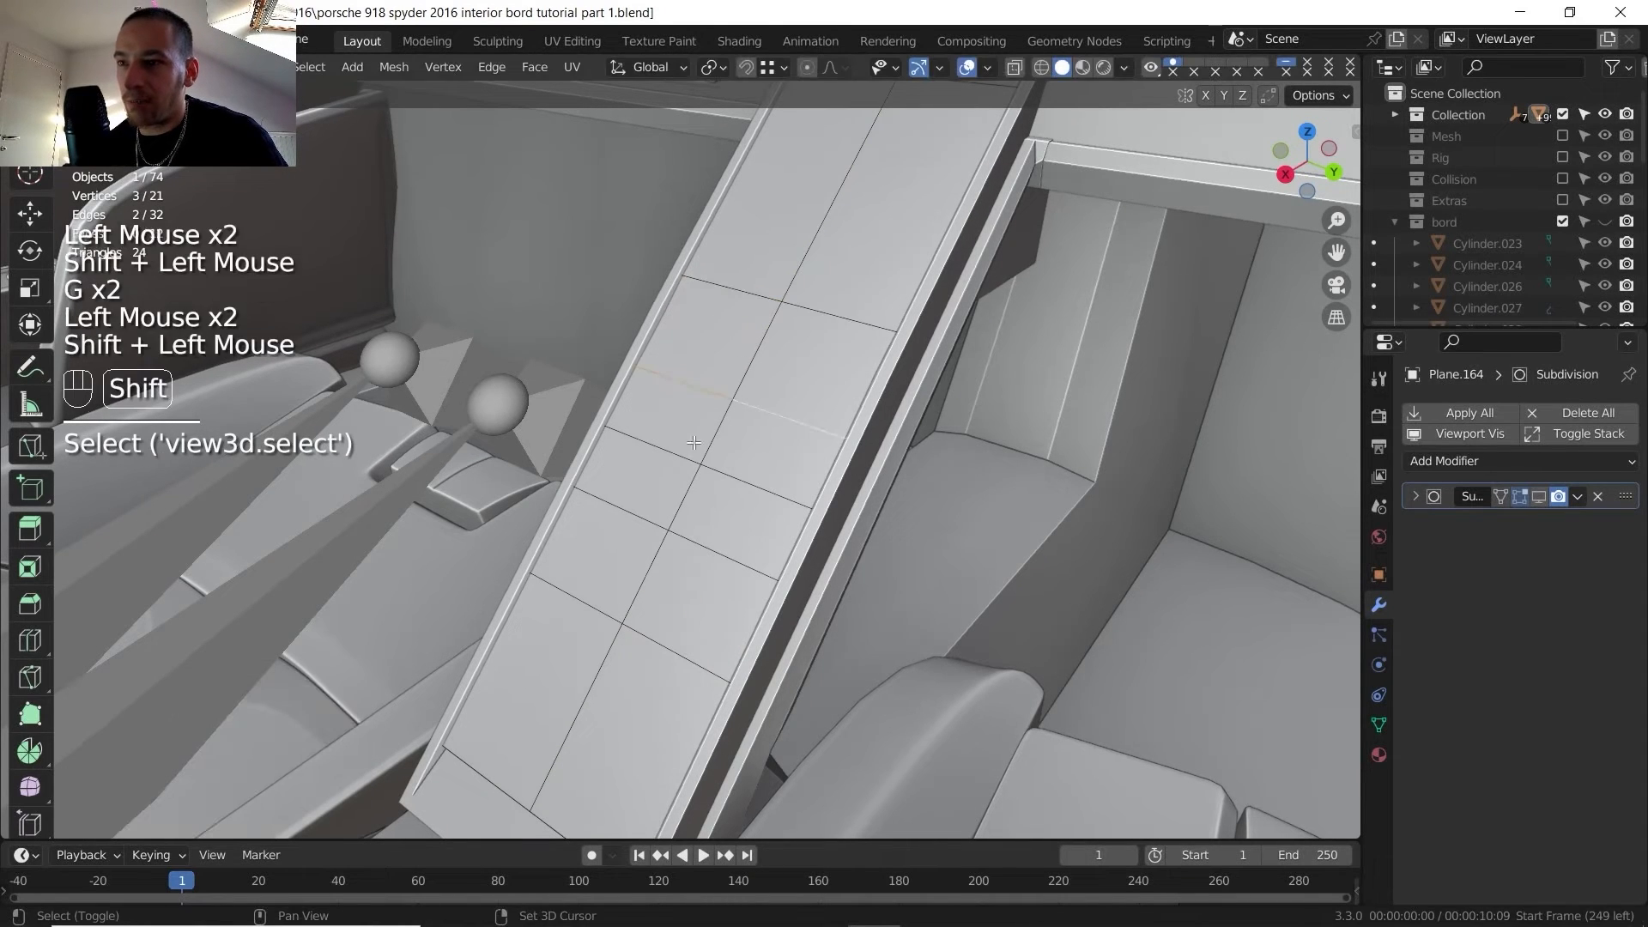
pyautogui.press('g')
pyautogui.press('g')
pyautogui.click(644, 492)
pyautogui.click(639, 499)
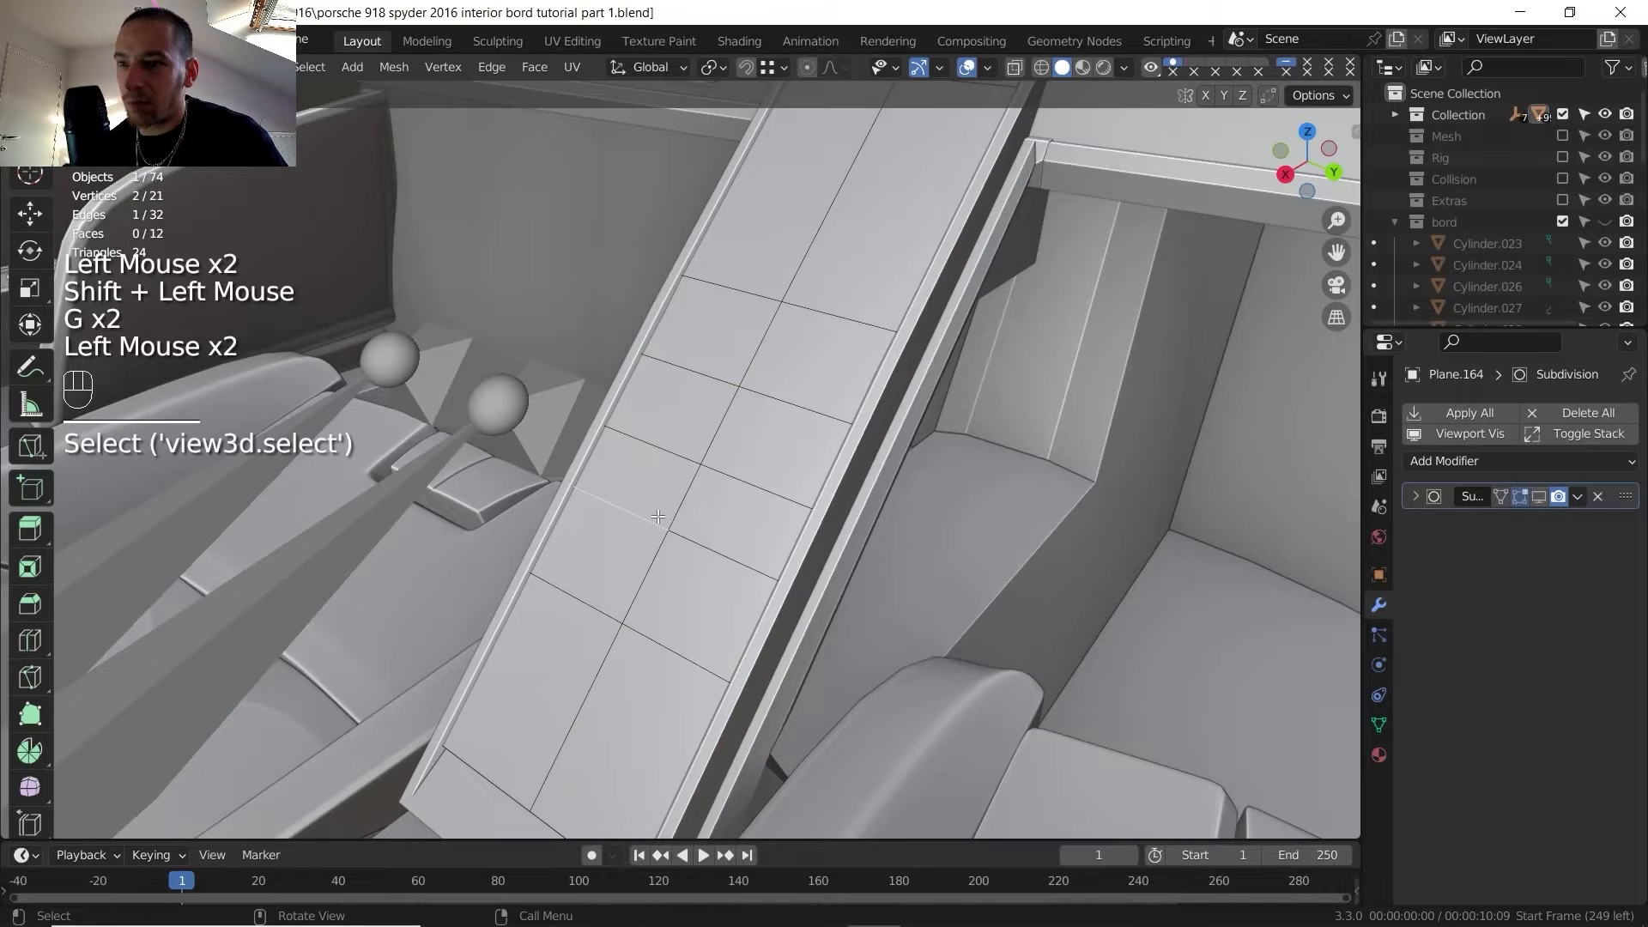
pyautogui.keyDown('shift'); pyautogui.click(702, 525); pyautogui.keyUp('shift')
pyautogui.press('g')
pyautogui.press('g')
pyautogui.click(693, 532)
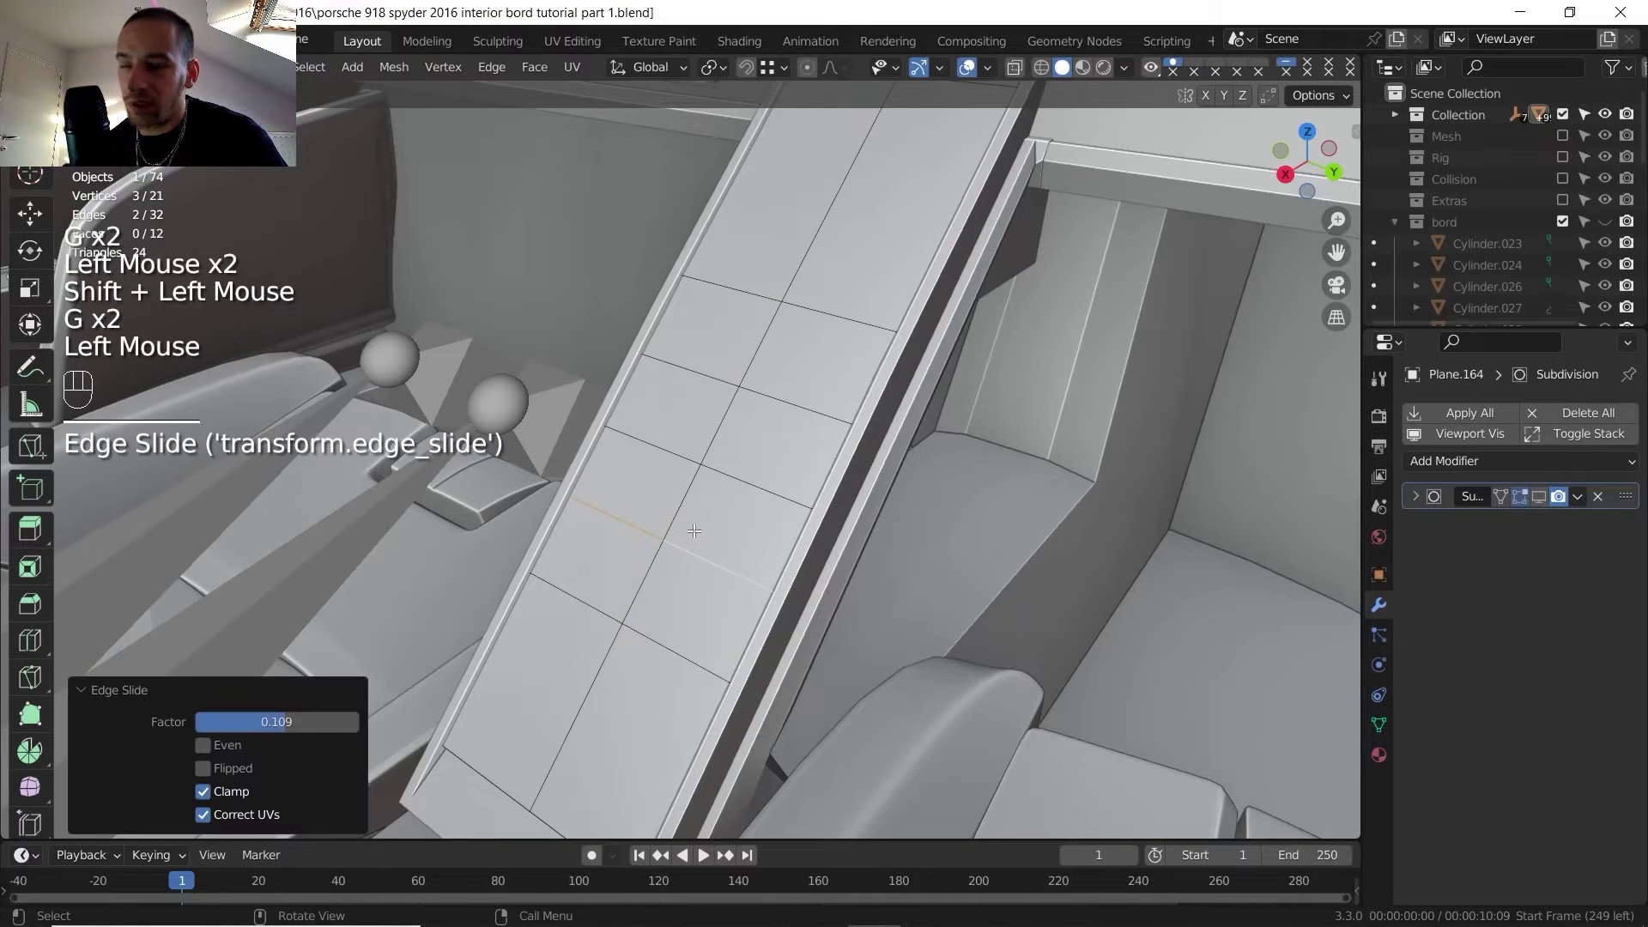
# - Vertex-bevel the two centre-line points either side of the middle cut at 23.5 mm with 2 segments and shape 0.073
pyautogui.press('1')
pyautogui.click(693, 532)
pyautogui.keyDown('shift'); pyautogui.click(742, 400); pyautogui.keyUp('shift')
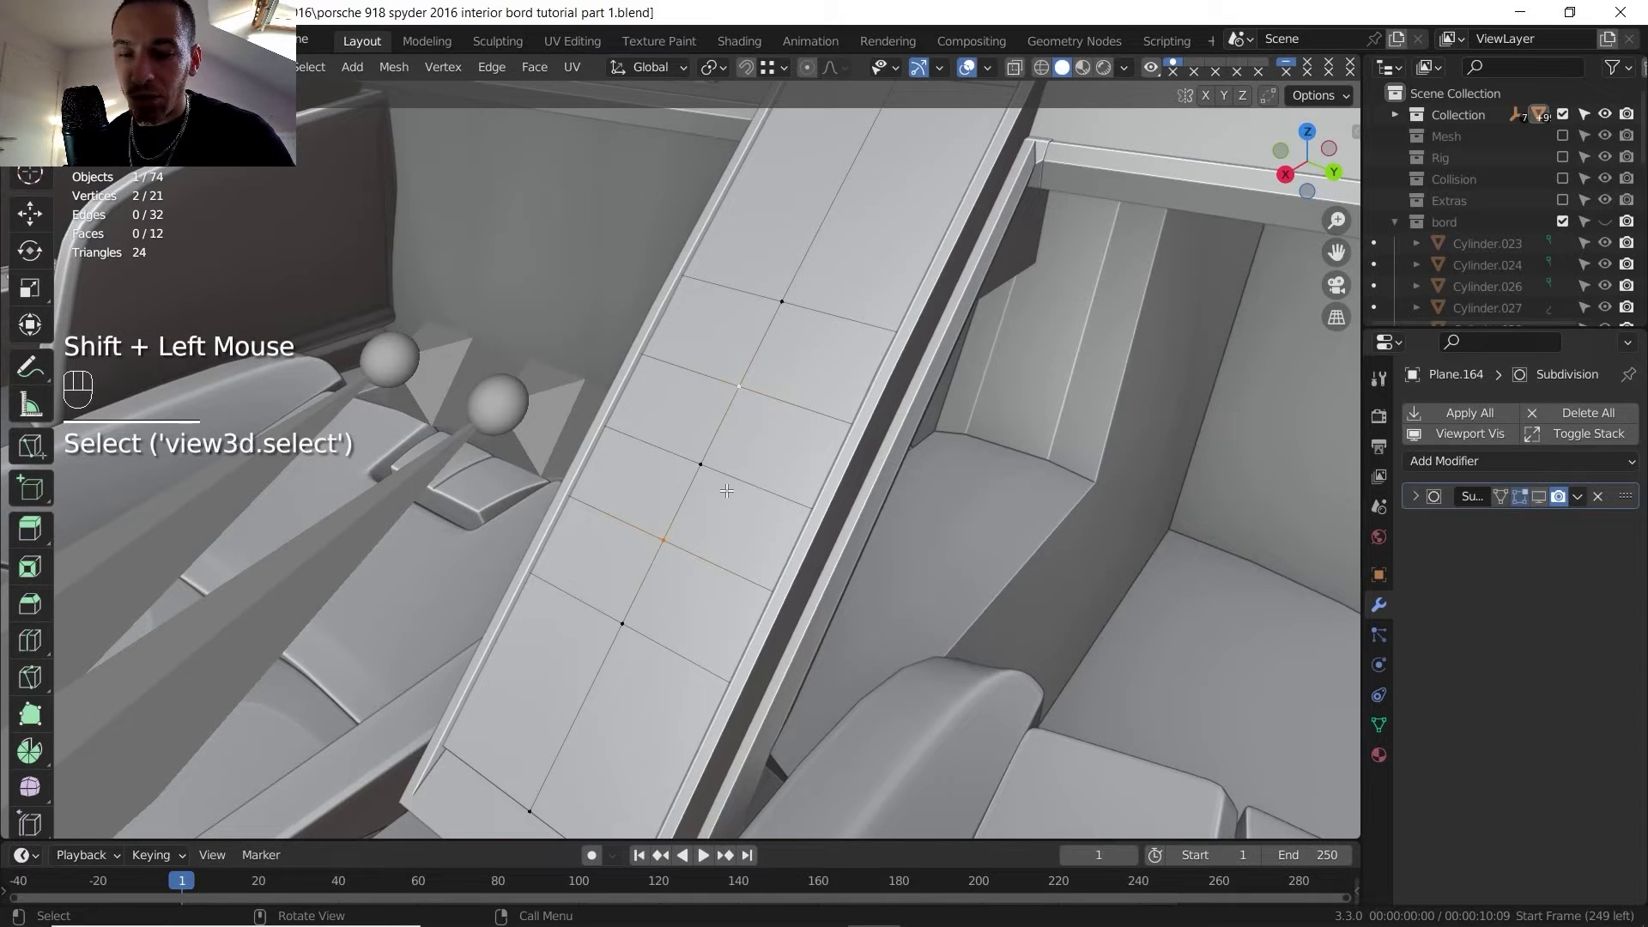
pyautogui.hotkey('shift', 'ctrl', 'b')
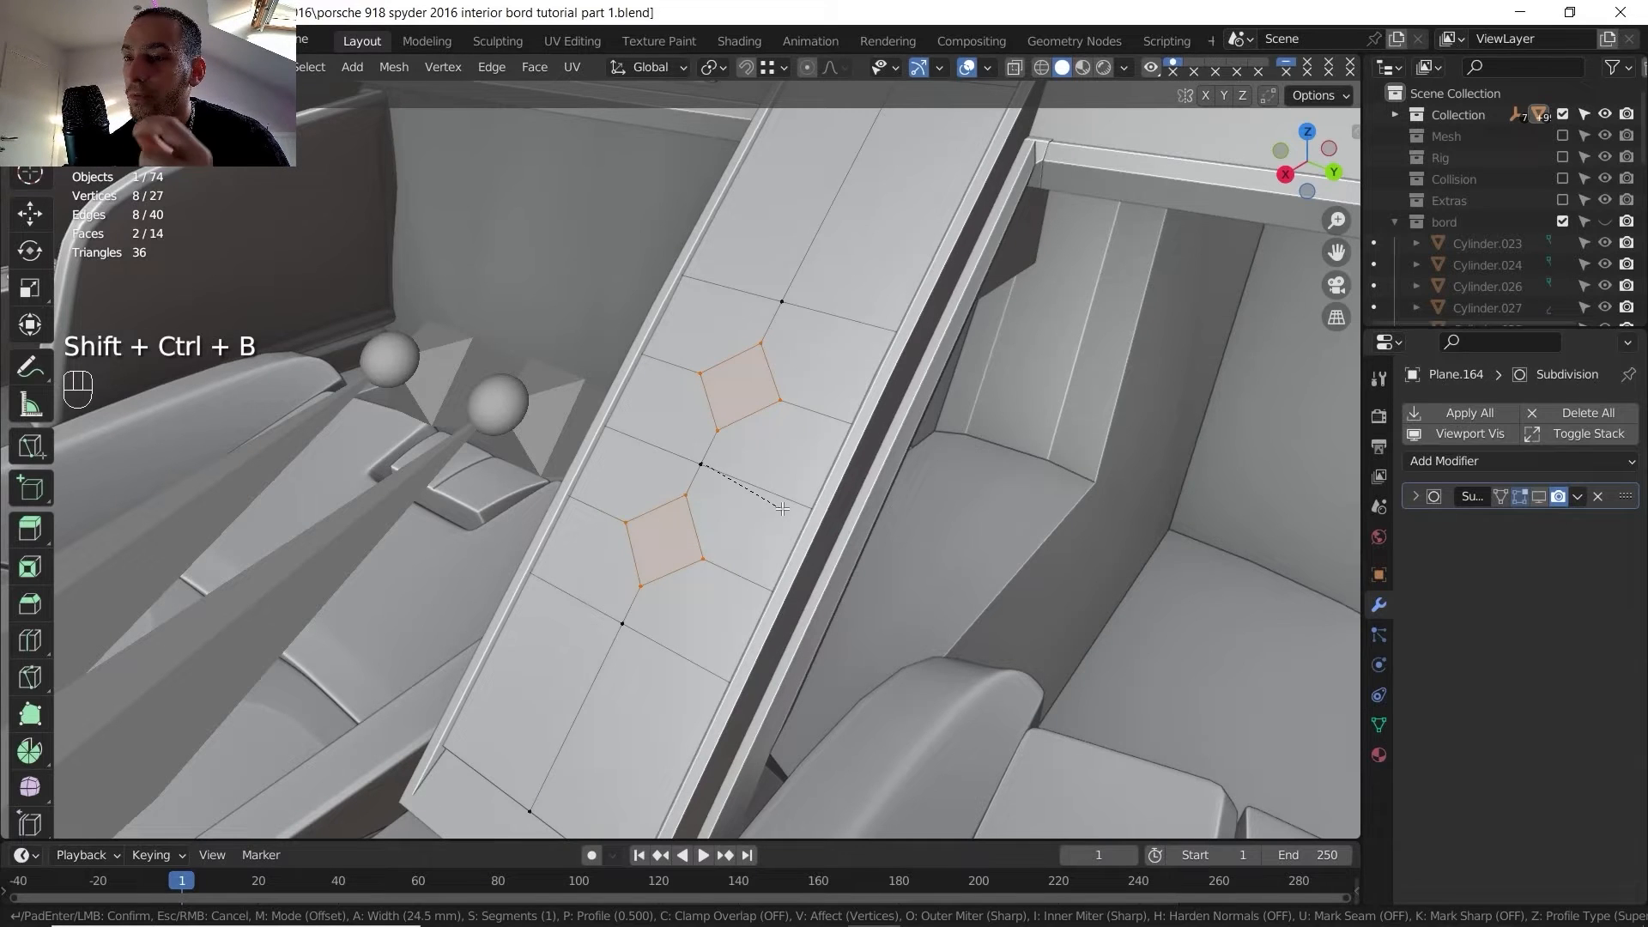
pyautogui.scroll(1, 779, 508)
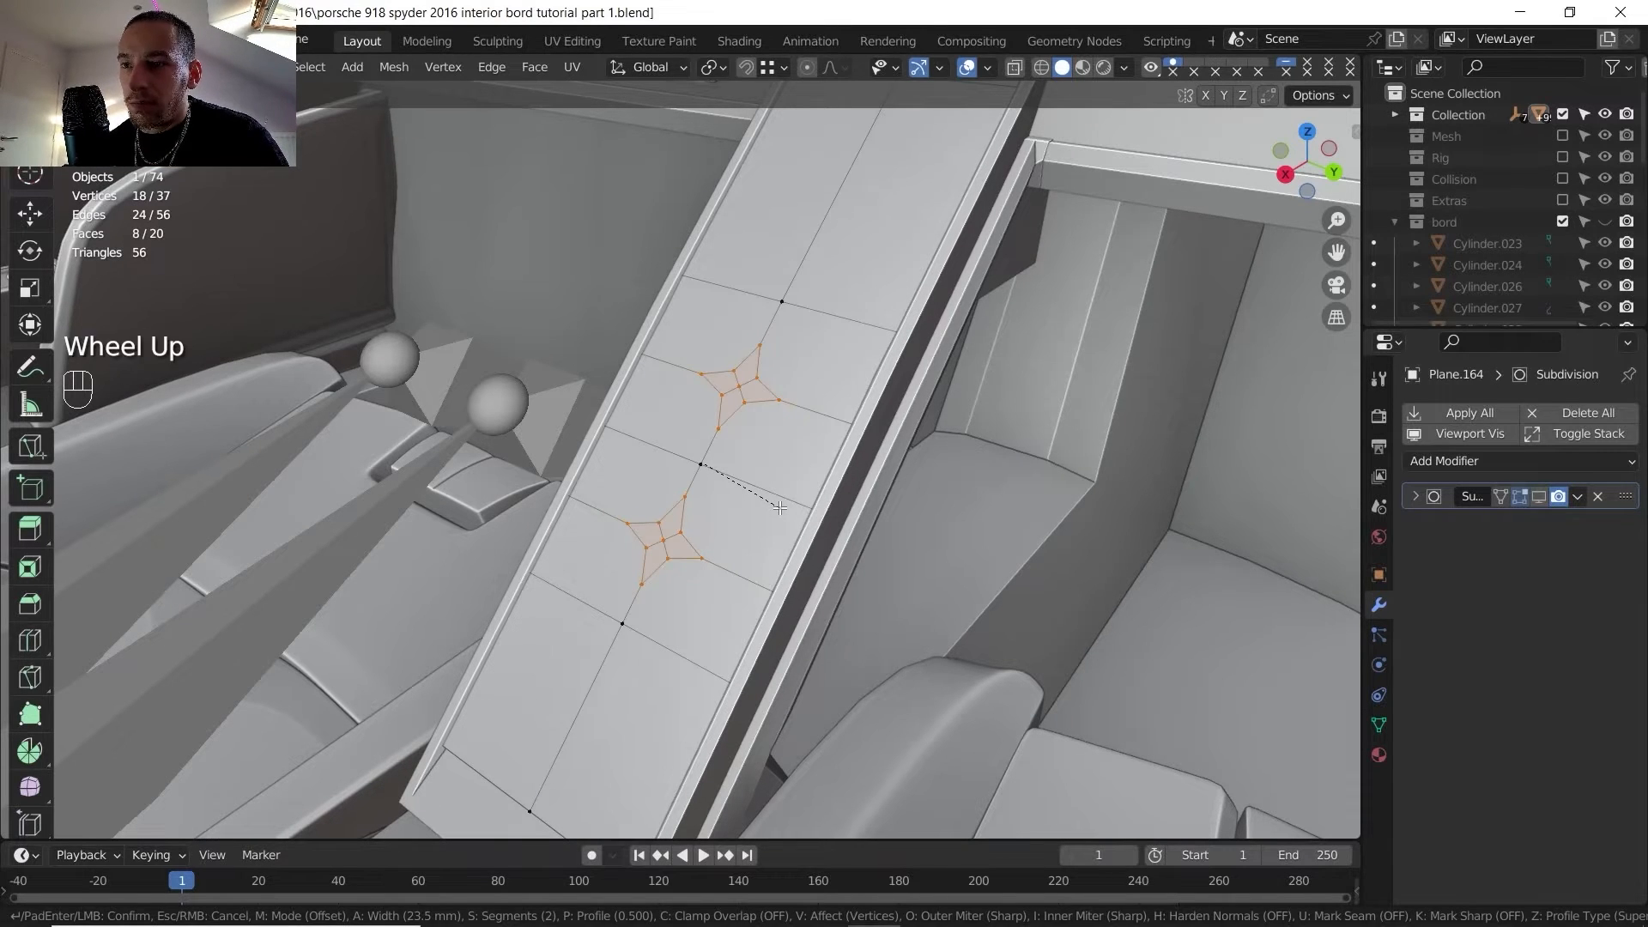
pyautogui.click(779, 508)
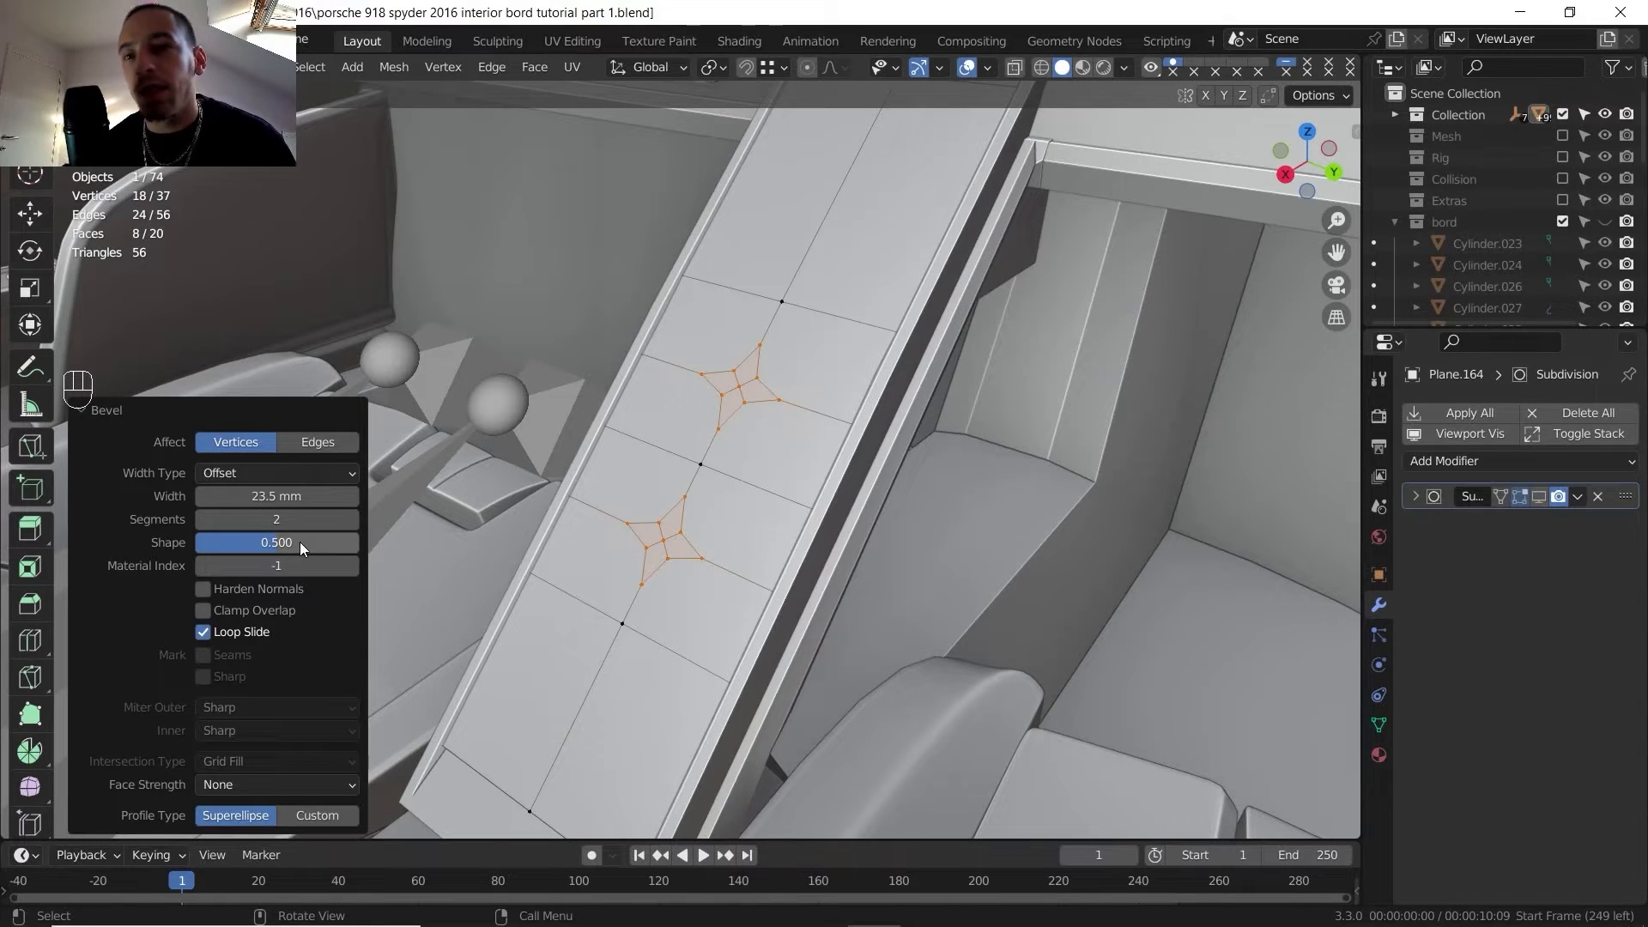
pyautogui.moveTo(301, 542); pyautogui.dragTo(232, 542)
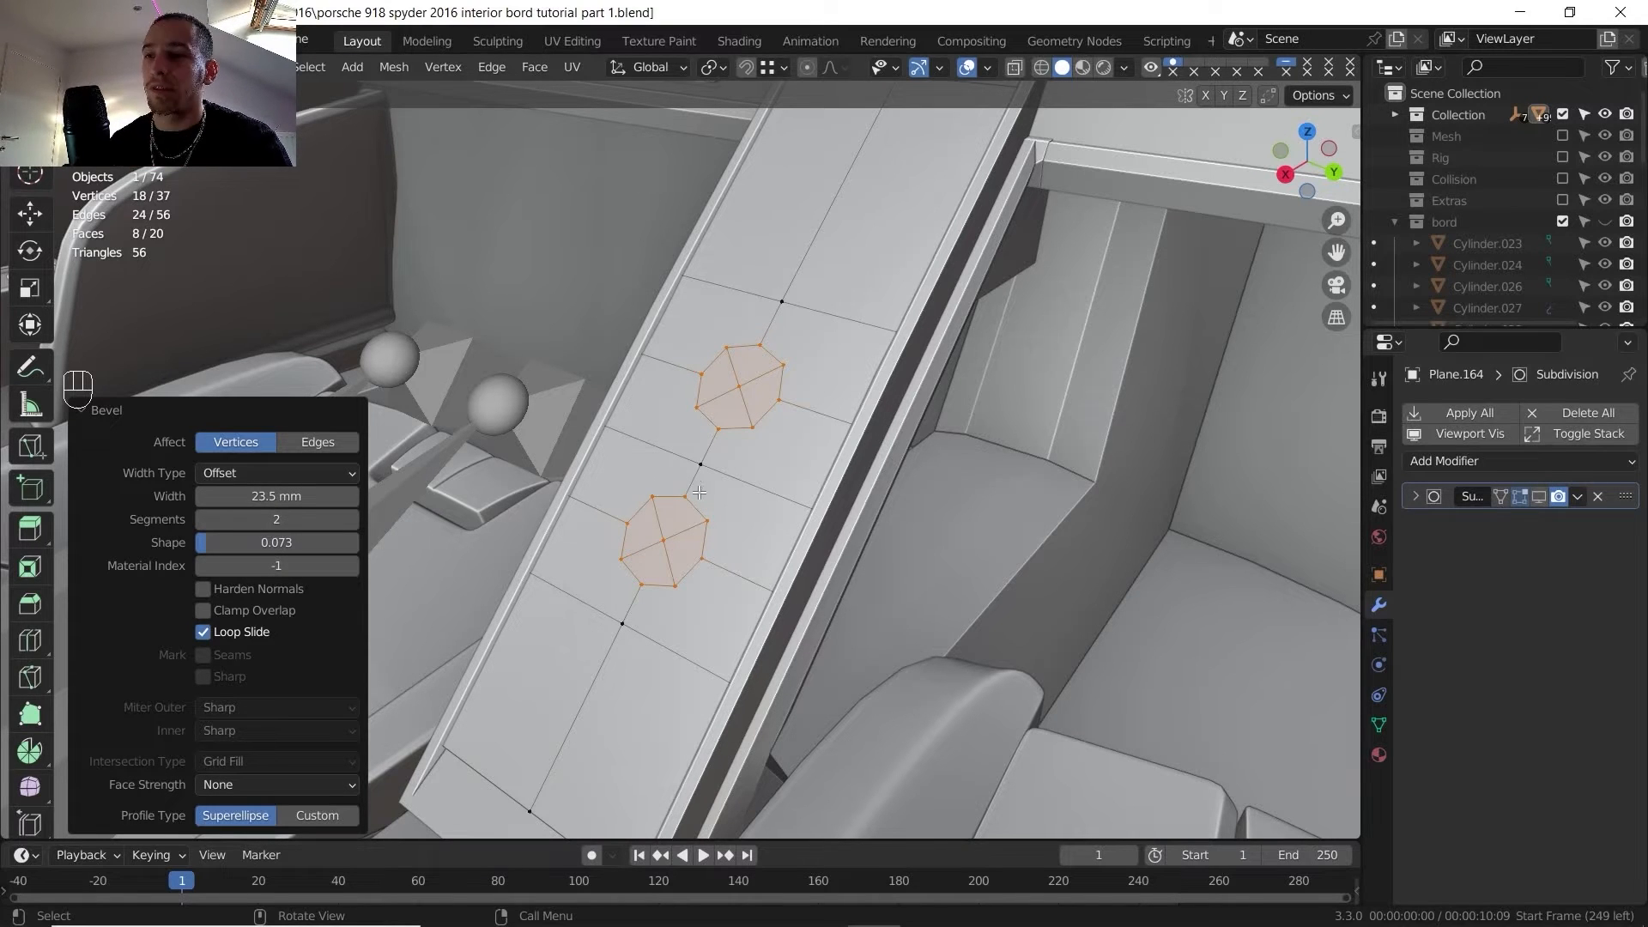
# - Select the lower octagon's outline edges and round them with the LoopTools Circle operation
pyautogui.moveTo(699, 492); pyautogui.dragTo(721, 513, button='middle')
pyautogui.press('2')
pyautogui.keyDown('alt'); pyautogui.click(657, 499); pyautogui.keyUp('alt')
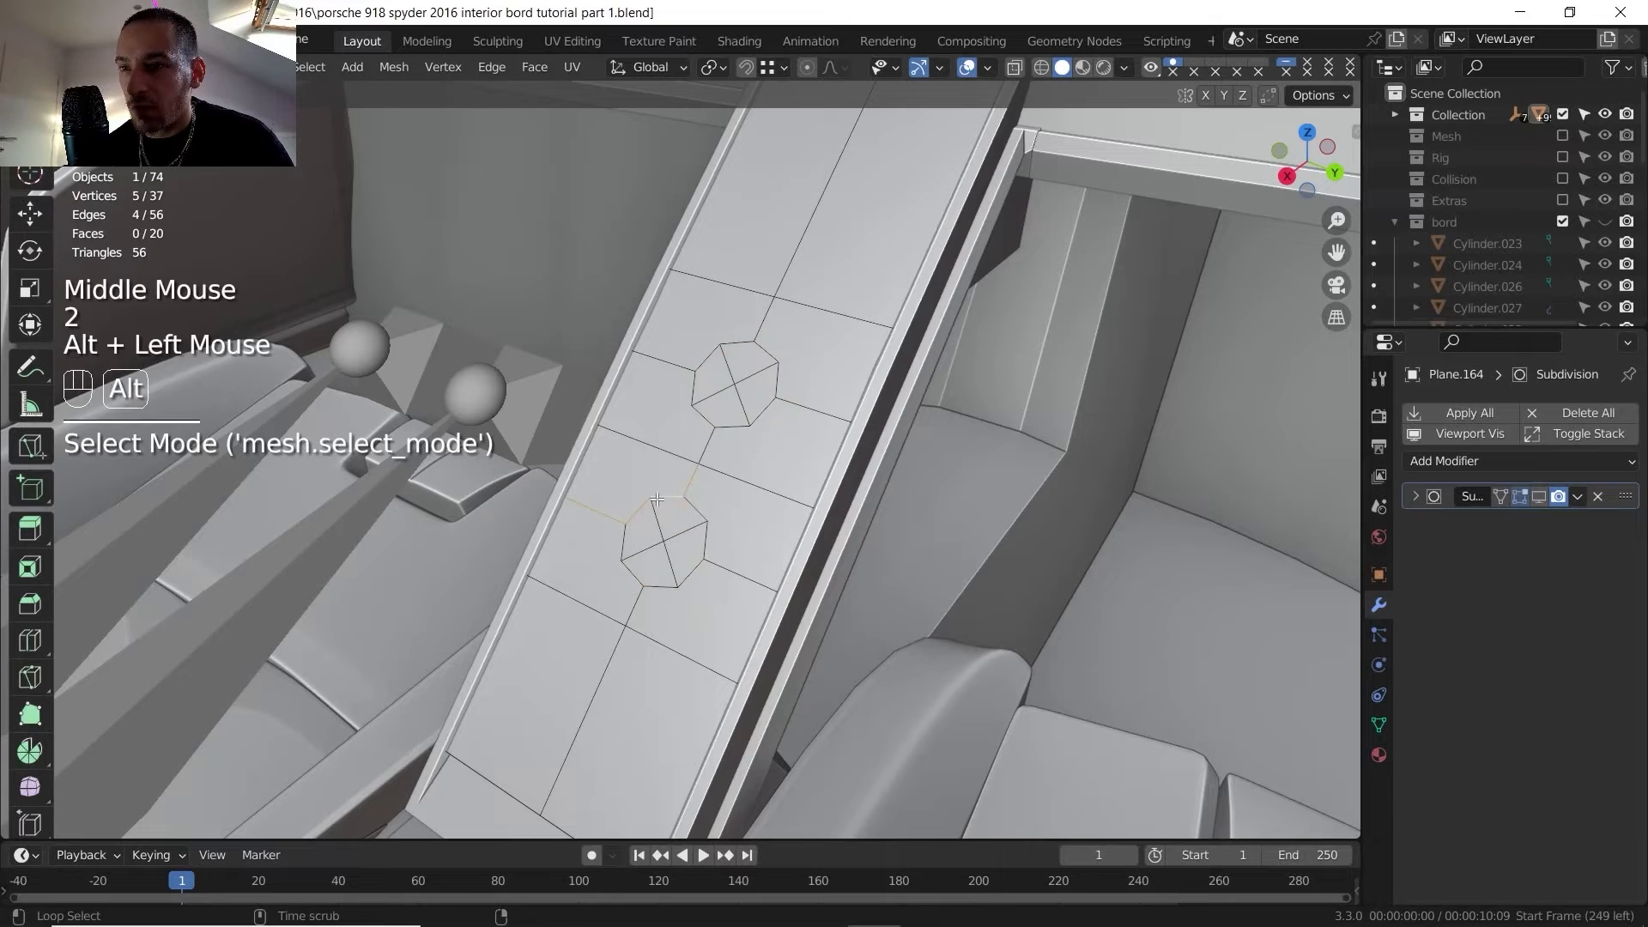
pyautogui.click(670, 498)
pyautogui.keyDown('ctrl'); pyautogui.click(700, 532); pyautogui.keyUp('ctrl')
pyautogui.keyDown('ctrl'); pyautogui.click(700, 534); pyautogui.keyUp('ctrl')
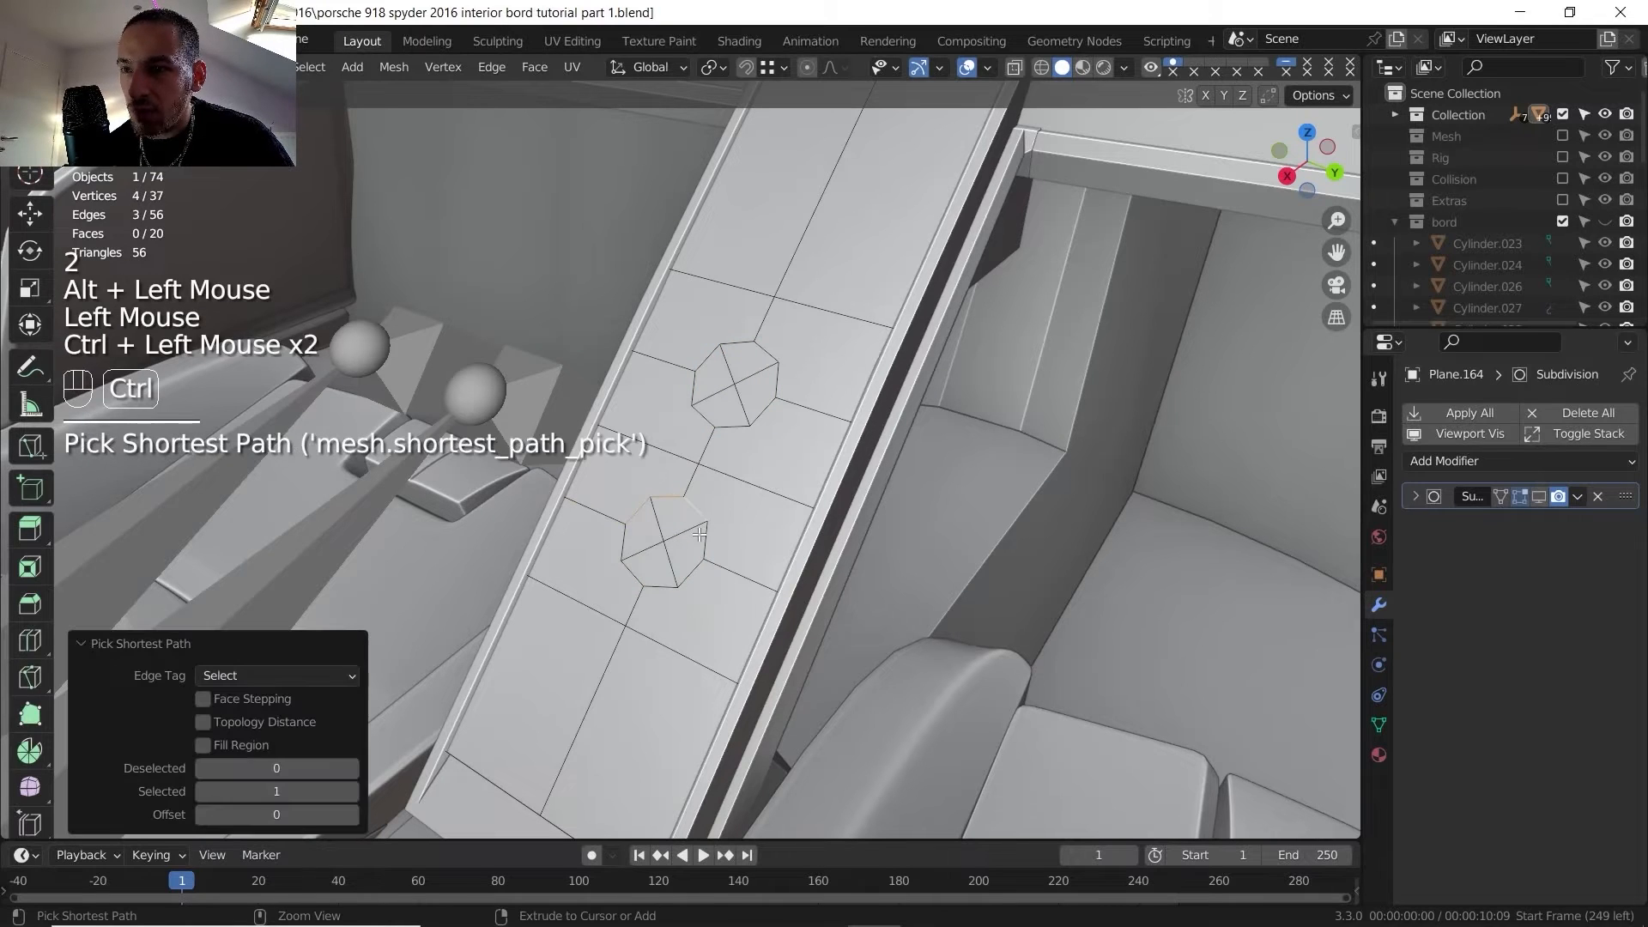
pyautogui.keyDown('ctrl'); pyautogui.click(688, 571); pyautogui.keyUp('ctrl')
pyautogui.keyDown('ctrl'); pyautogui.click(659, 583); pyautogui.keyUp('ctrl')
pyautogui.keyDown('ctrl'); pyautogui.click(635, 570); pyautogui.keyUp('ctrl')
pyautogui.keyDown('ctrl'); pyautogui.click(659, 587); pyautogui.keyUp('ctrl')
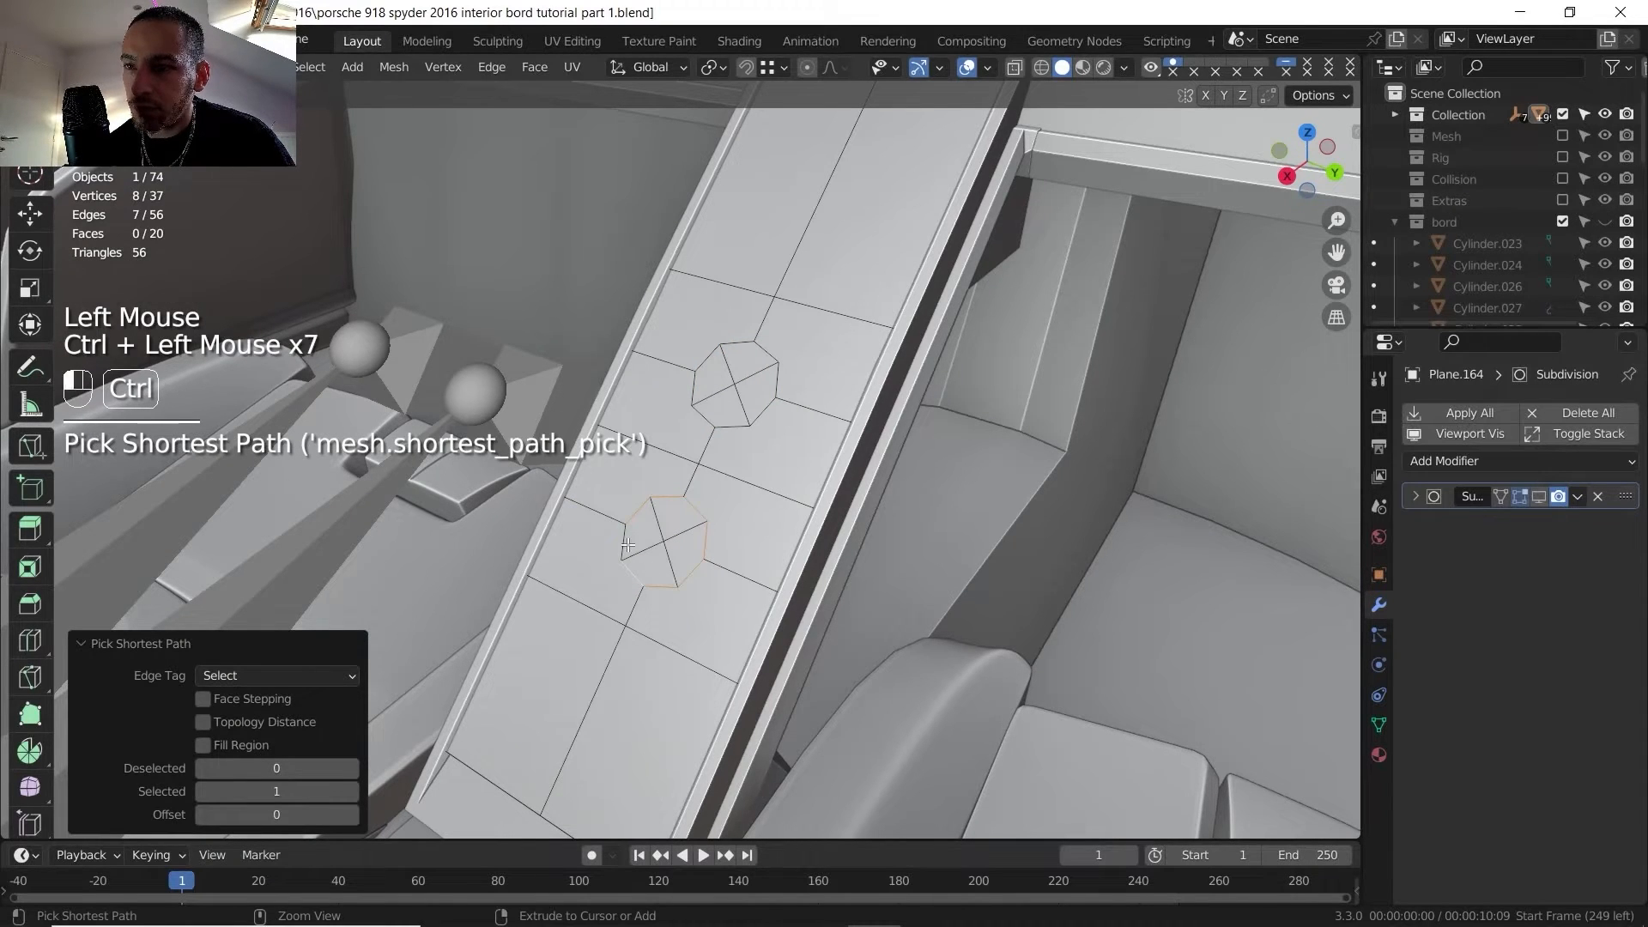
pyautogui.rightClick(635, 508)
pyautogui.moveTo(615, 148)
pyautogui.click(724, 166)
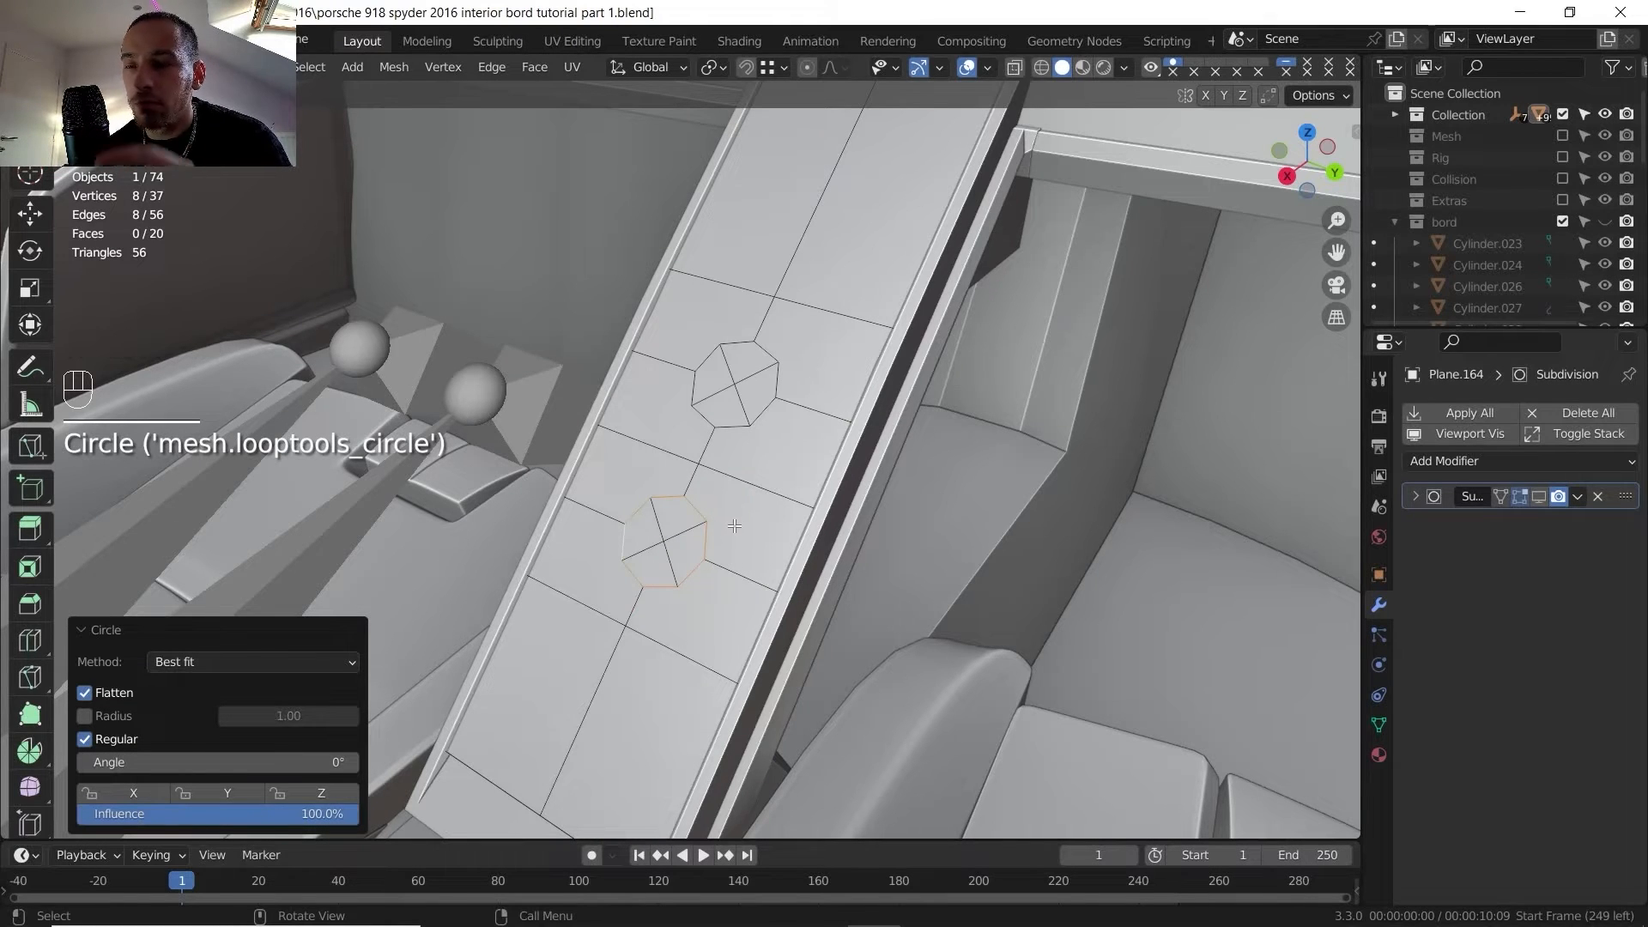
# - Select the upper octagon's outline edges and round them with the LoopTools Circle operation
pyautogui.click(734, 424)
pyautogui.keyDown('ctrl'); pyautogui.click(706, 417); pyautogui.keyUp('ctrl')
pyautogui.keyDown('ctrl'); pyautogui.click(694, 387); pyautogui.keyUp('ctrl')
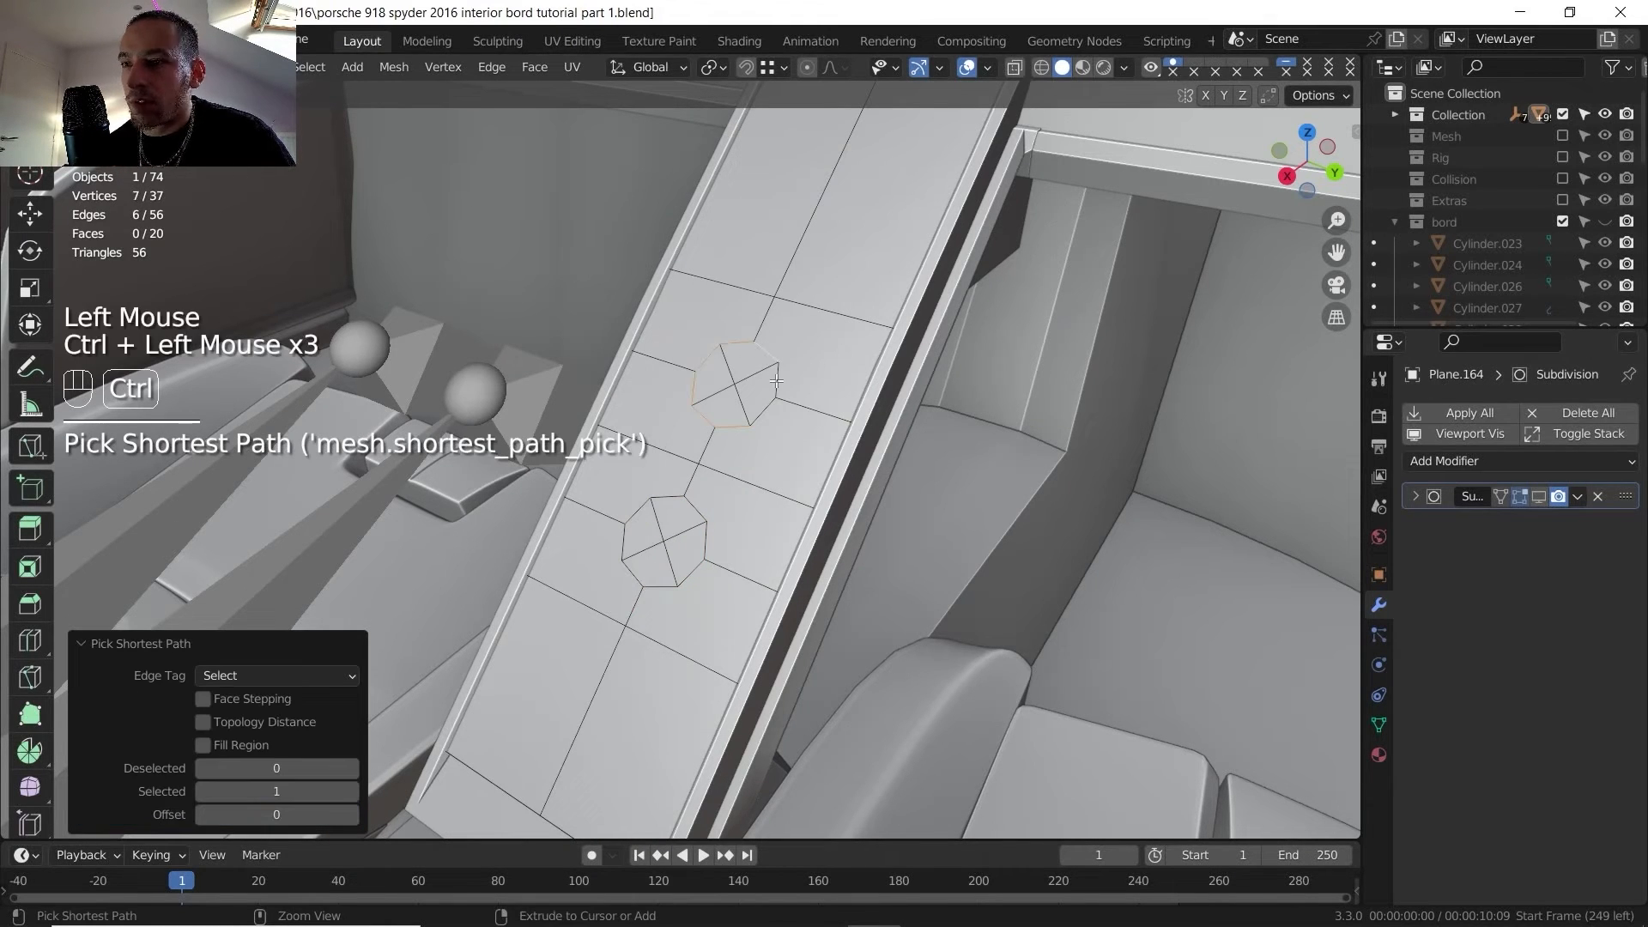
pyautogui.rightClick(766, 406)
# - Vertex-bevel the centre point between the two large octagons at 14.3 mm with 2 segments and shape 0.073
pyautogui.press('1')
pyautogui.click(703, 457)
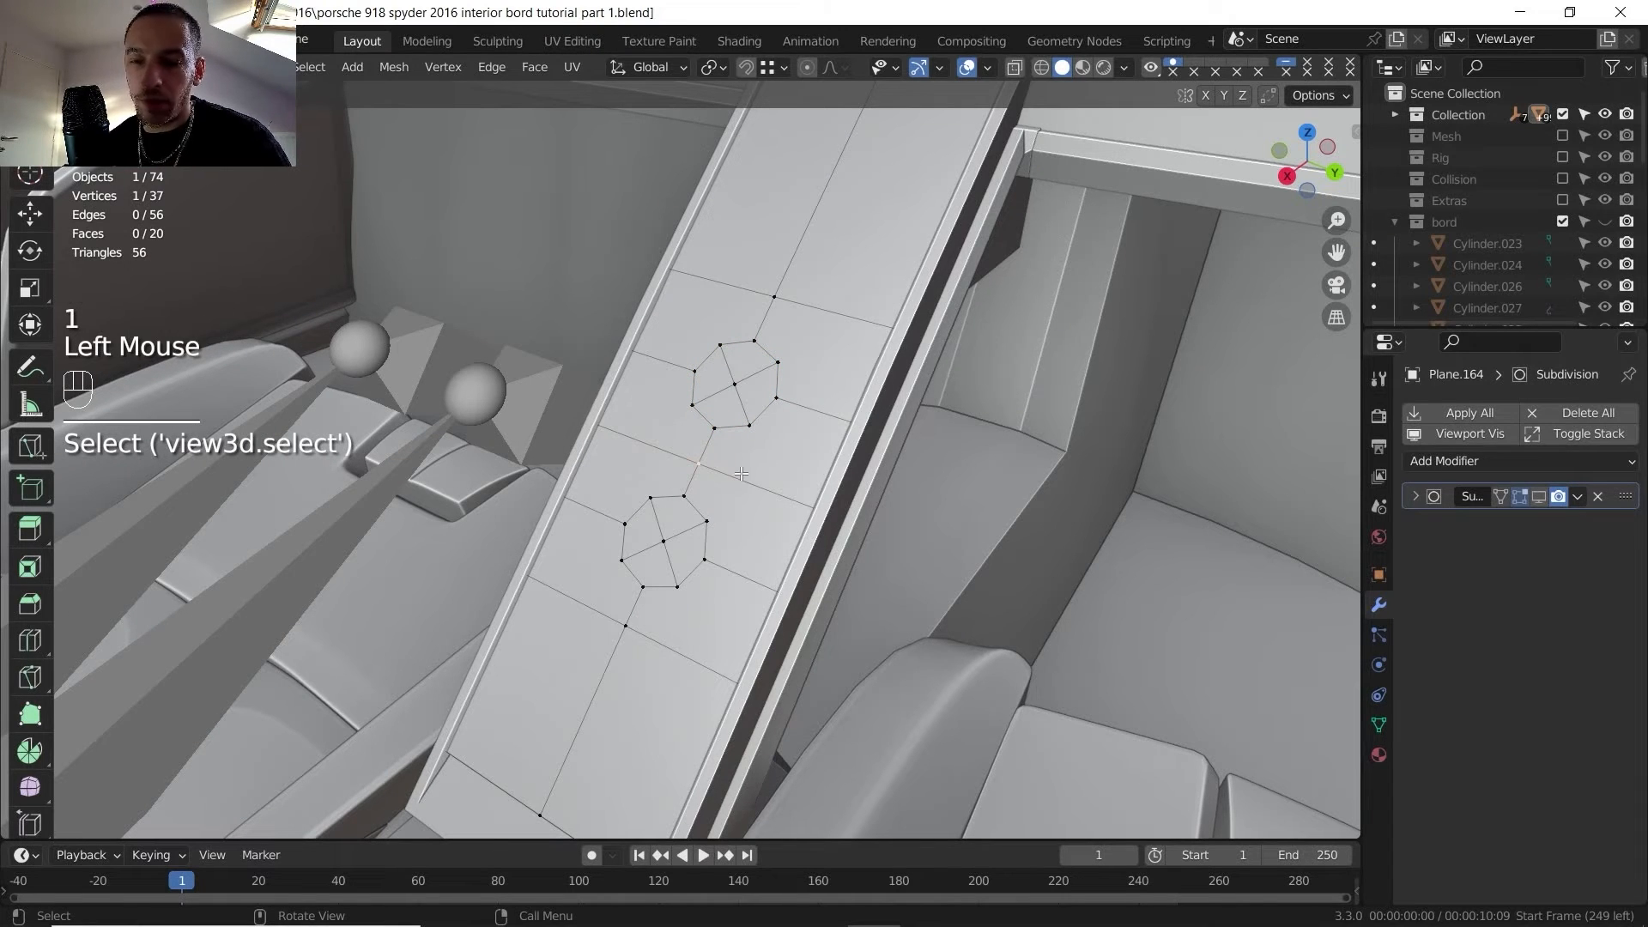
pyautogui.hotkey('shift', 'ctrl', 'b')
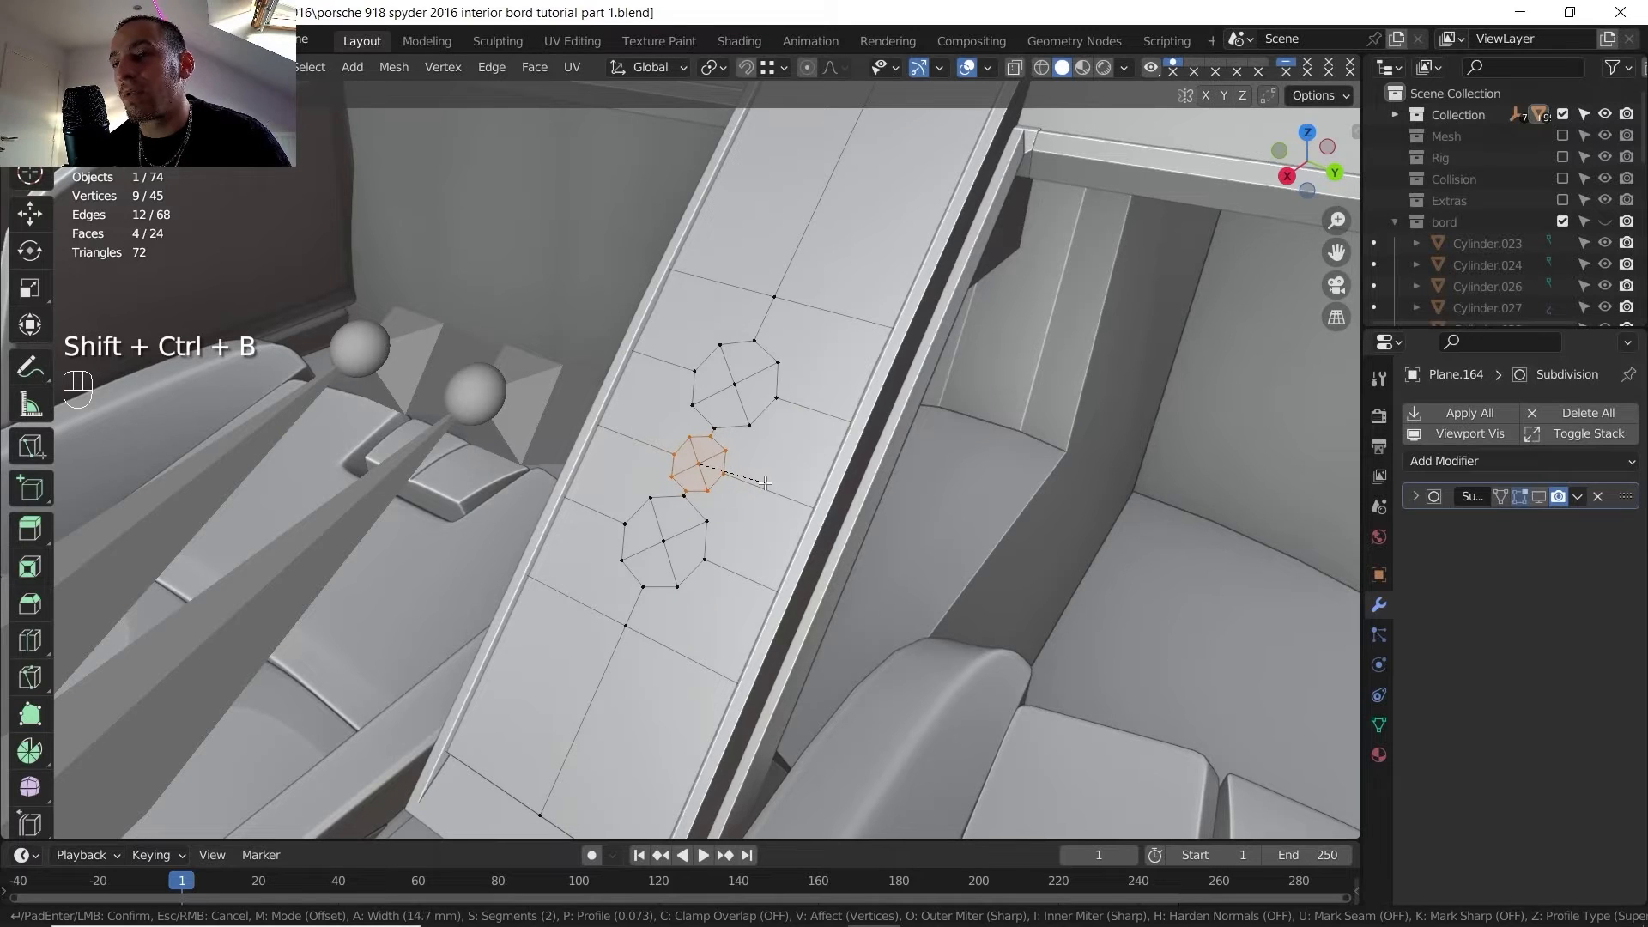
pyautogui.click(765, 483)
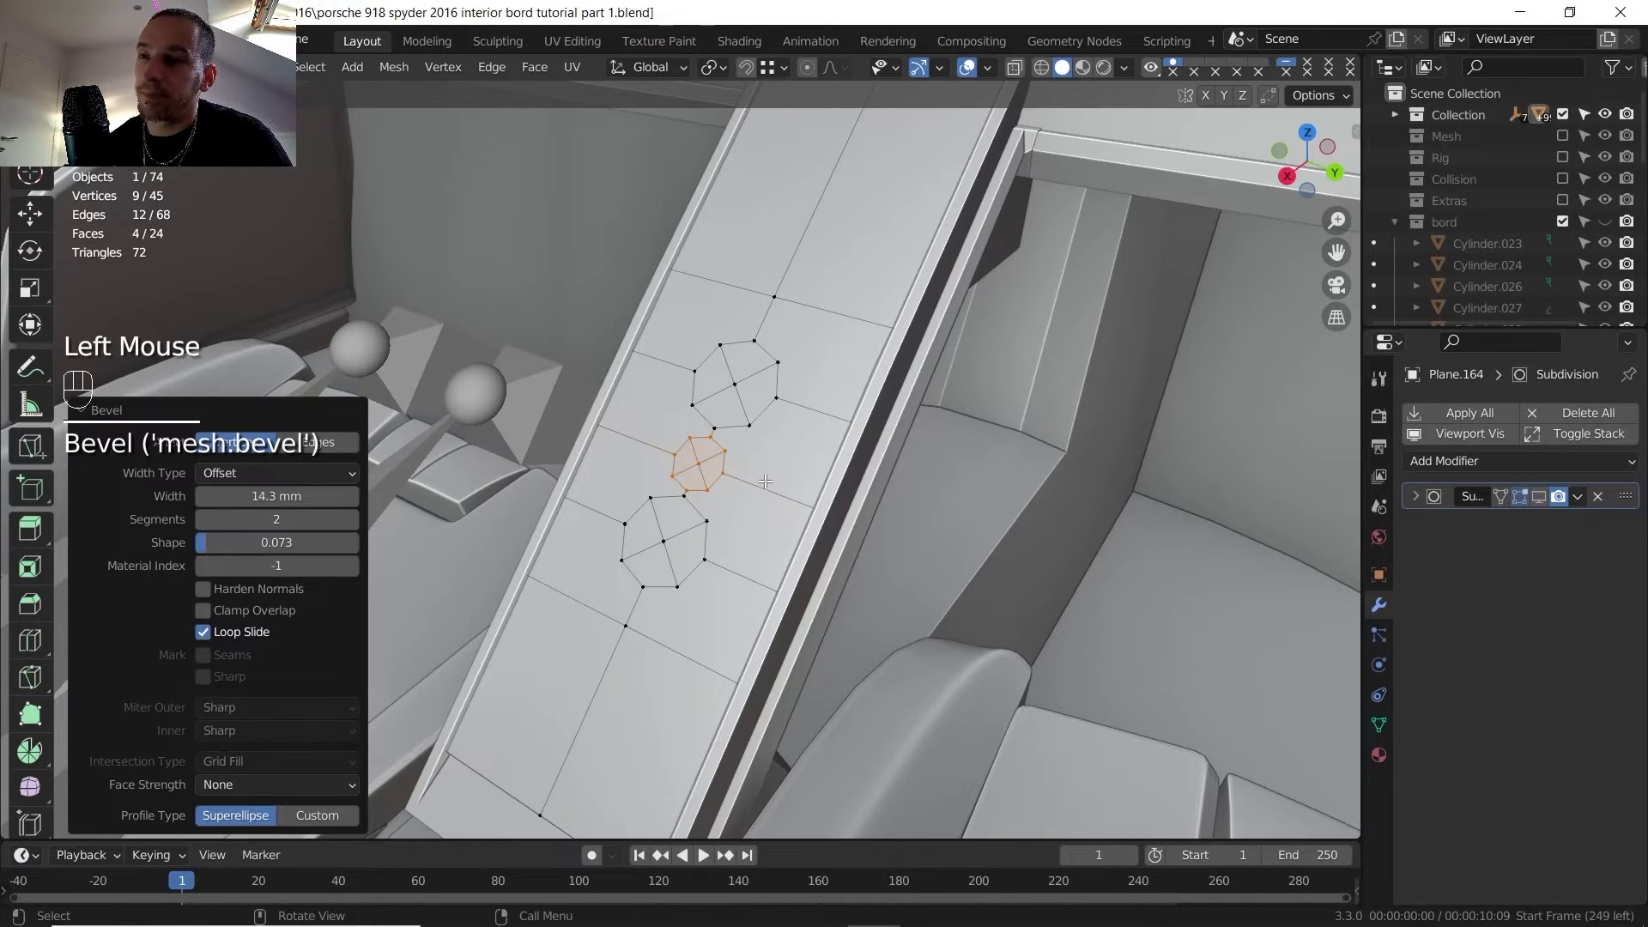
# - Knife-cut two edges joining the small middle octagon's lower corners to the large lower octagon
pyautogui.scroll(-1, 753, 496)
pyautogui.keyDown('shift'); pyautogui.moveTo(753, 496); pyautogui.dragTo(739, 464, button='middle'); pyautogui.keyUp('shift')
pyautogui.moveTo(738, 463); pyautogui.dragTo(725, 434, button='middle')
pyautogui.scroll(2, 726, 433)
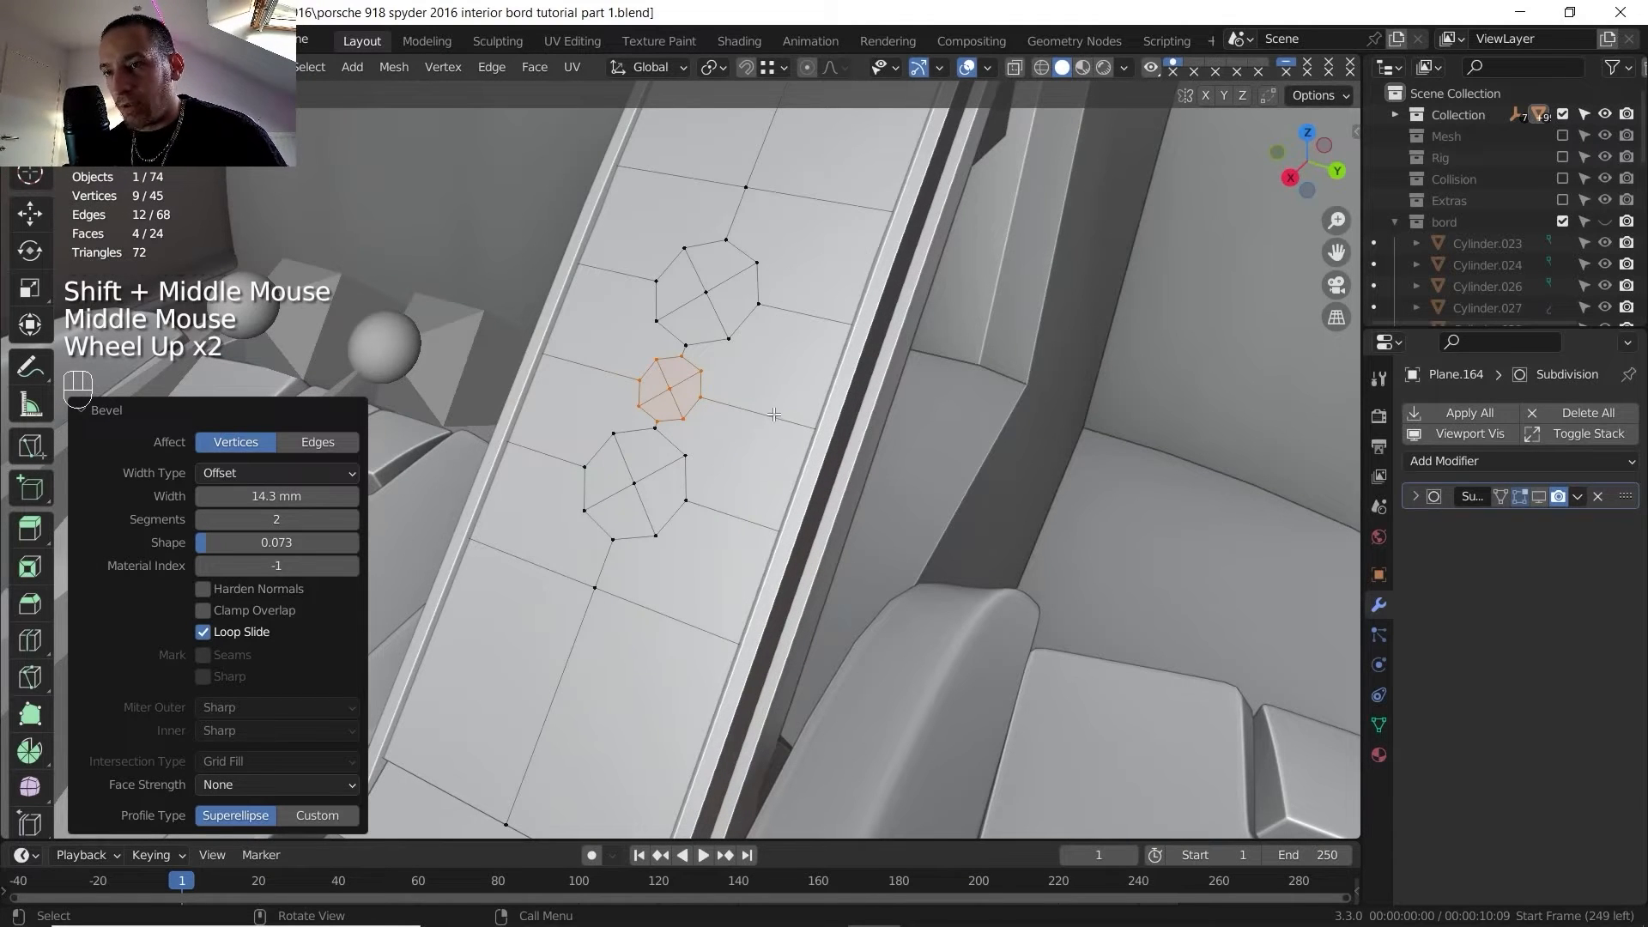
pyautogui.scroll(1, 751, 416)
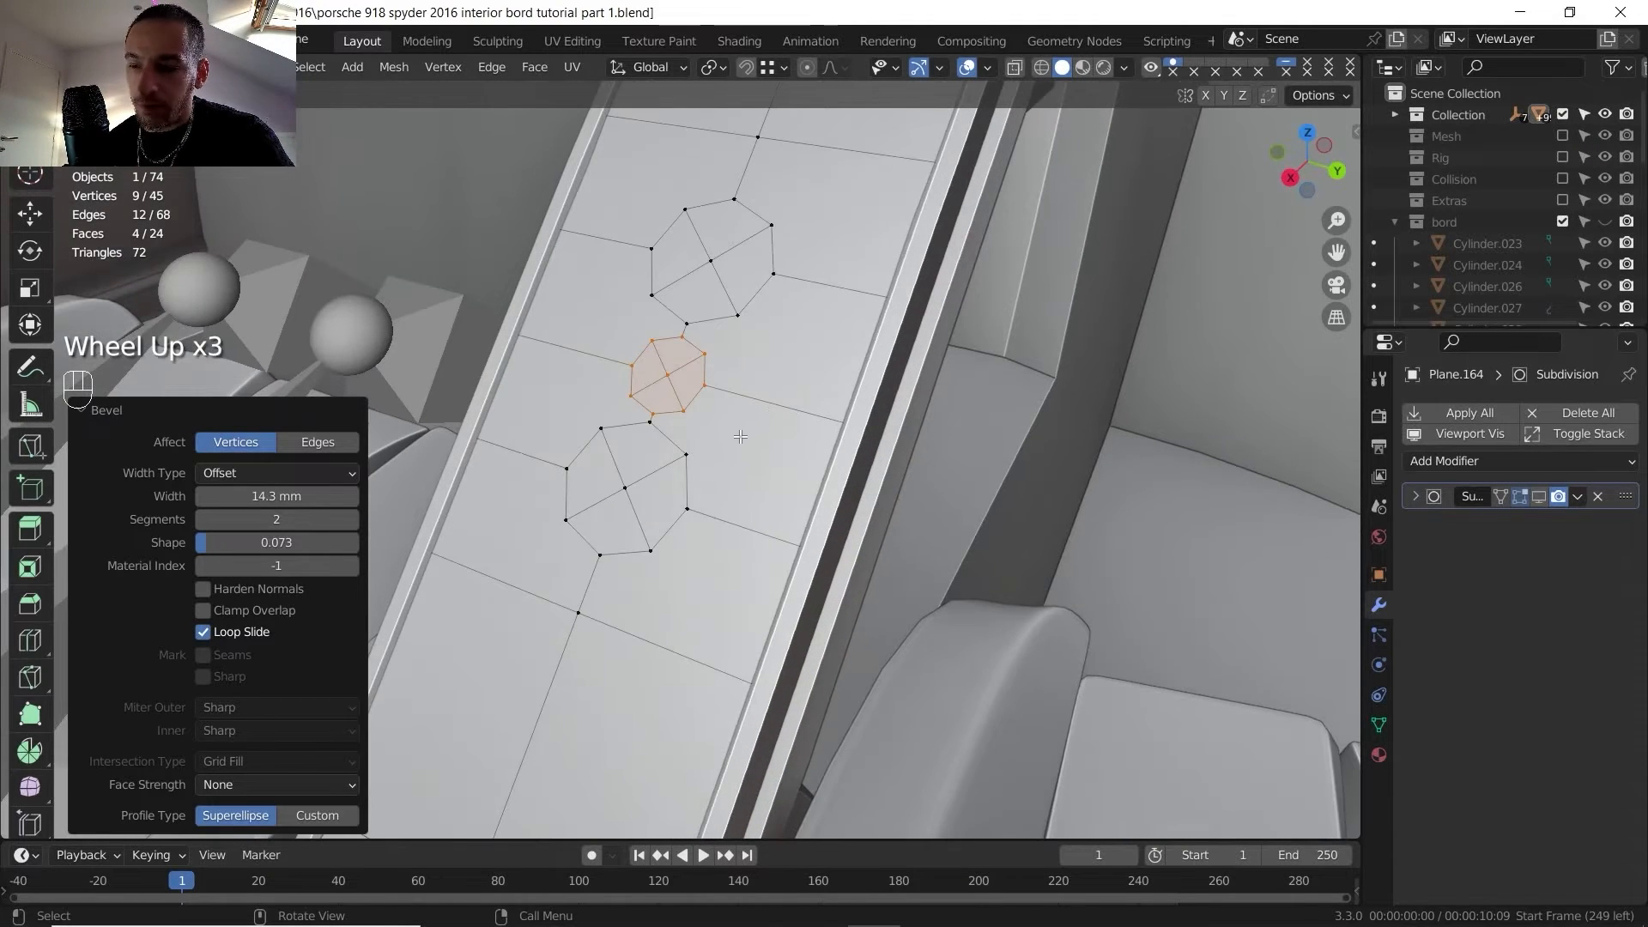
pyautogui.press('k')
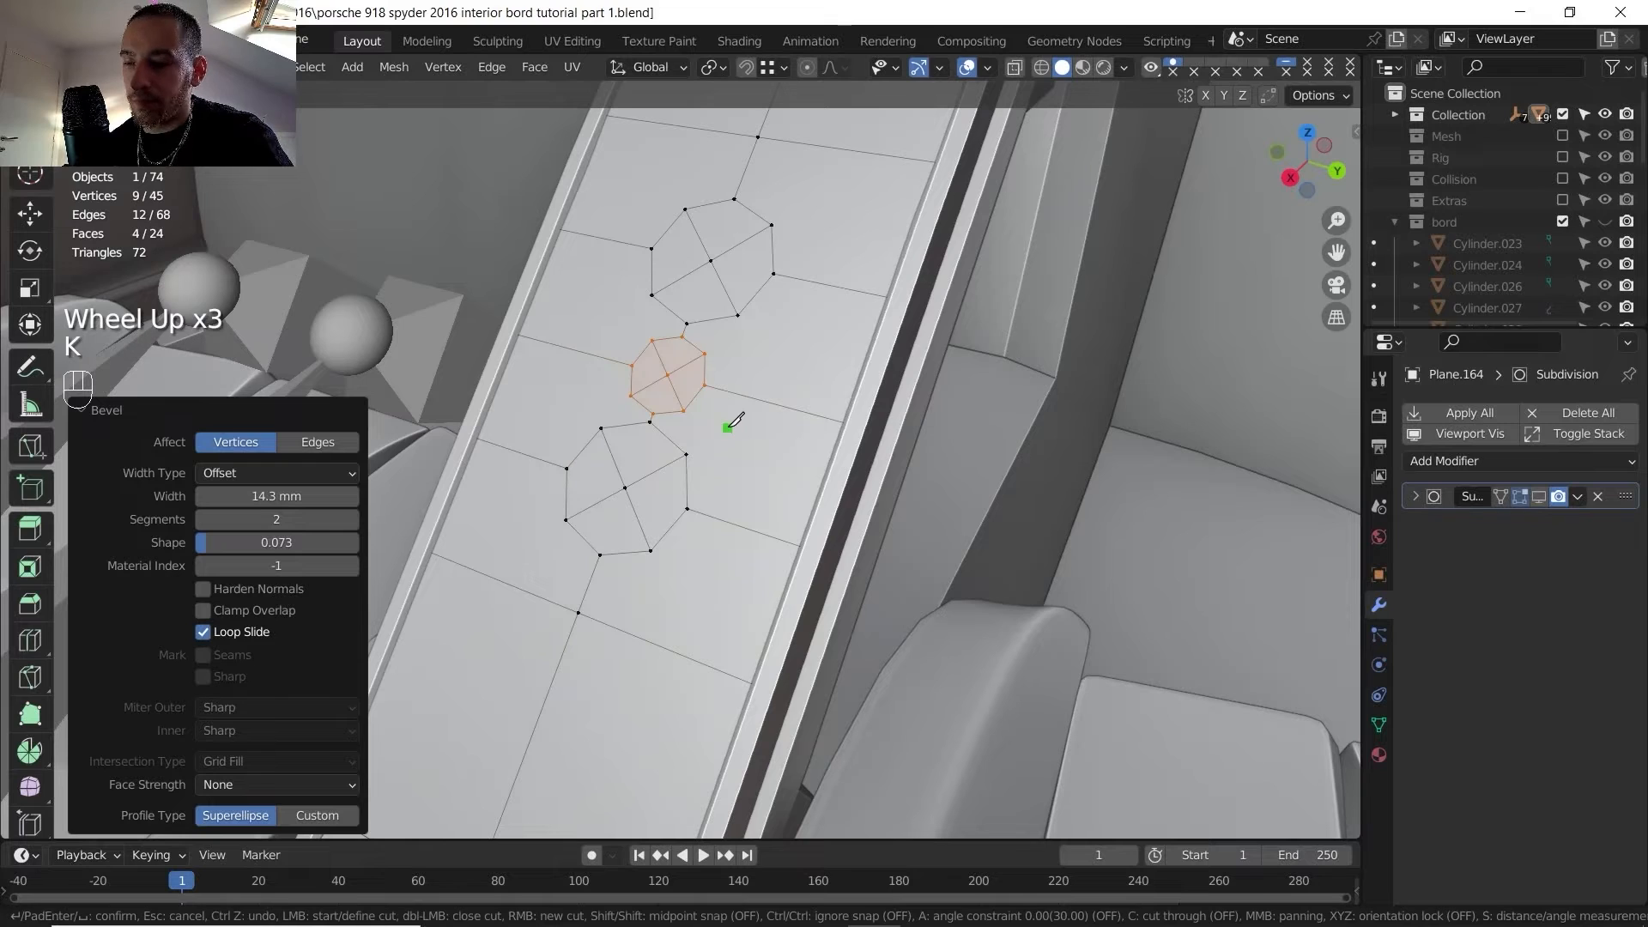
pyautogui.click(685, 410)
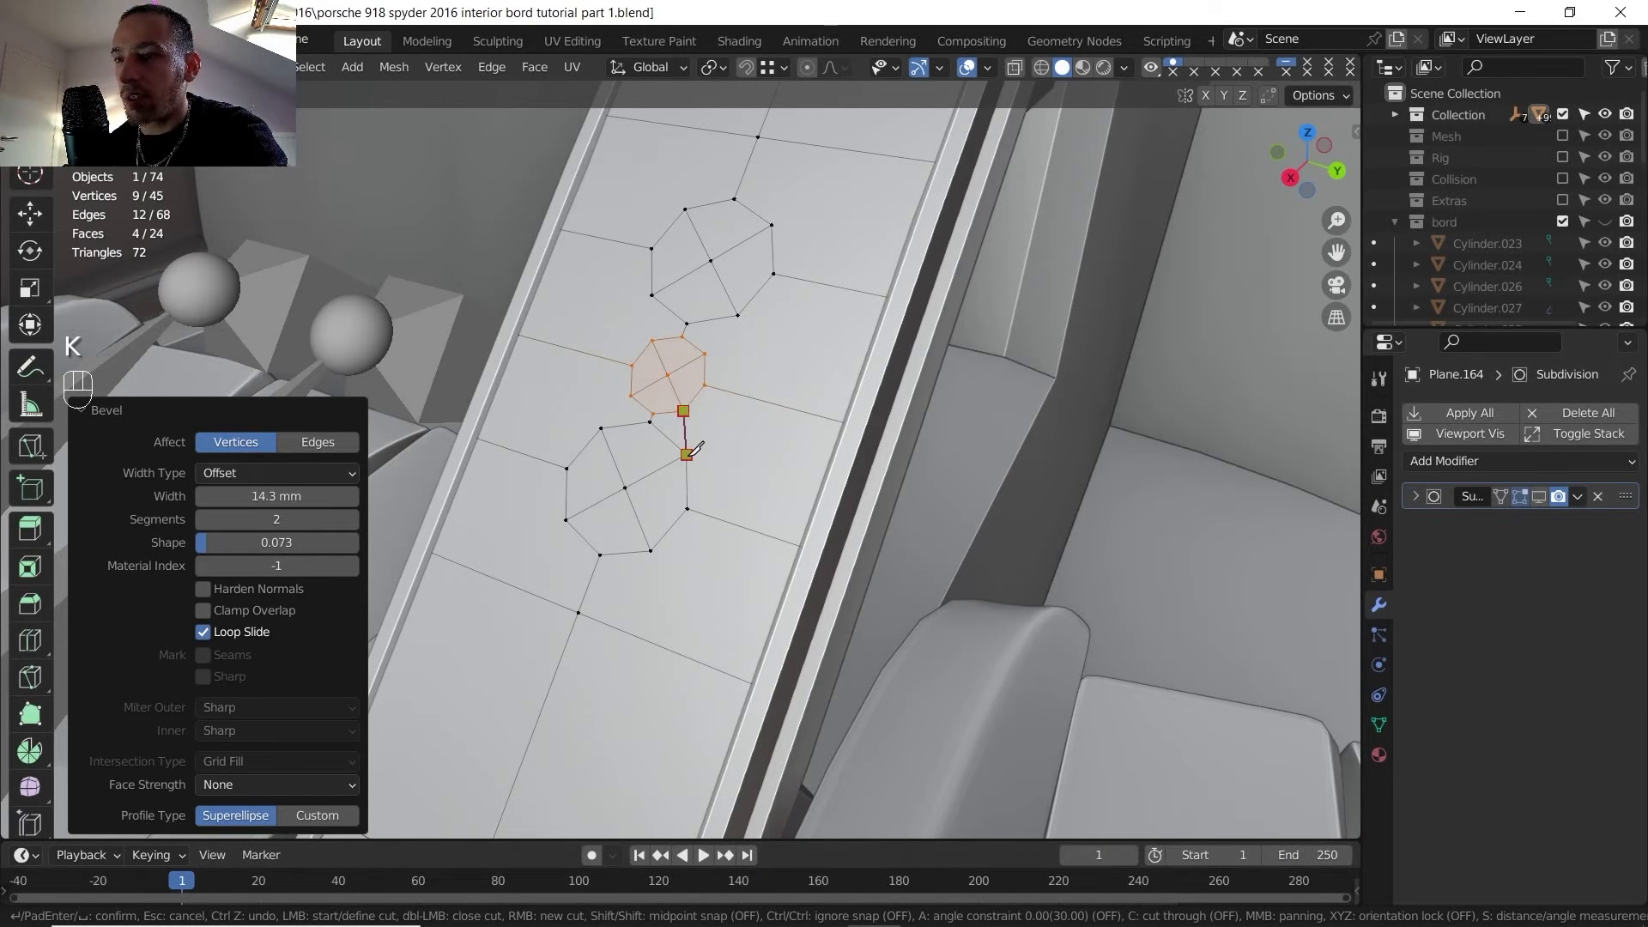
pyautogui.press('Return')
pyautogui.press('k')
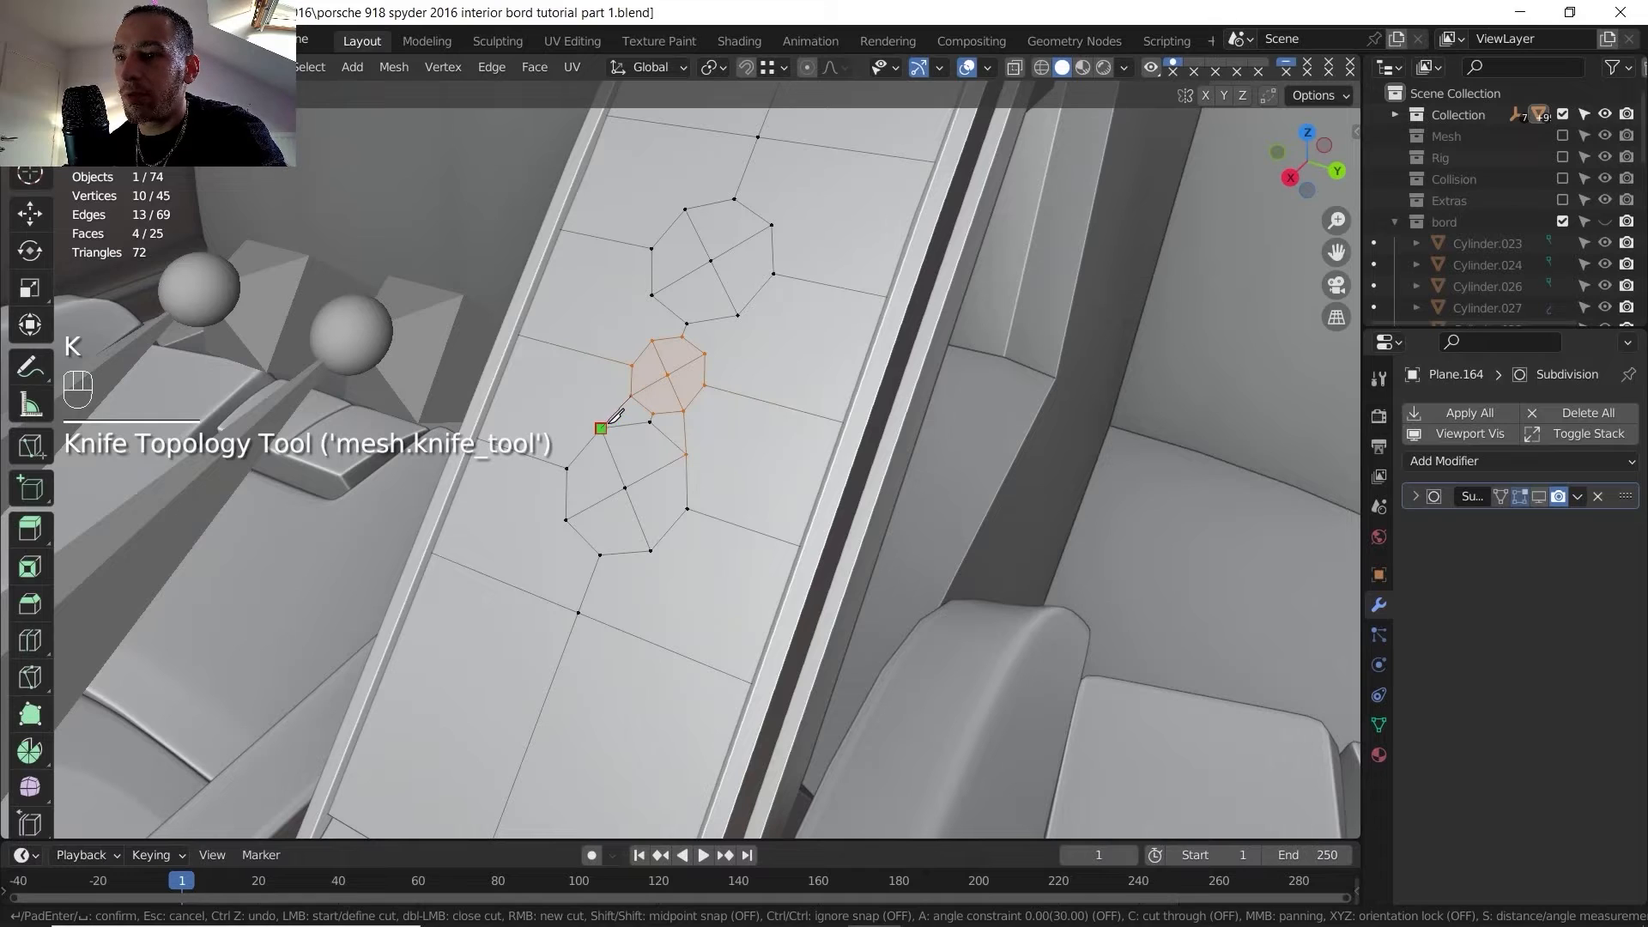
pyautogui.click(601, 427)
pyautogui.press('Return')
# - Knife-cut two edges joining the small middle octagon's upper corners to the large upper octagon
pyautogui.press('k')
pyautogui.click(653, 297)
pyautogui.press('Return')
pyautogui.press('k')
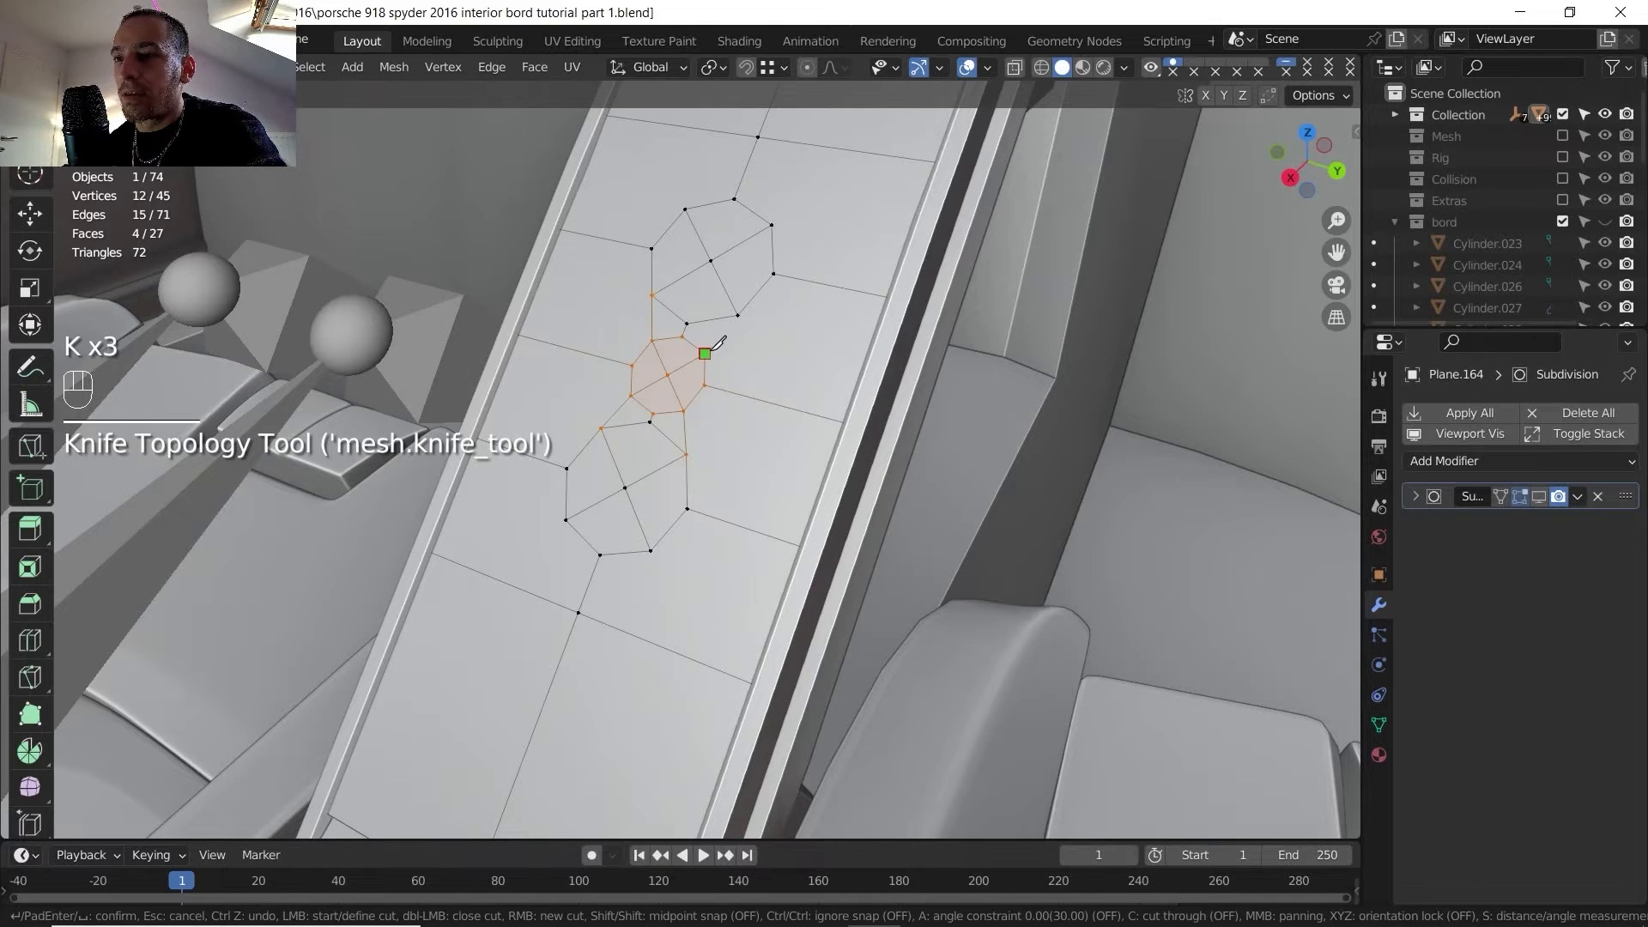
pyautogui.press('Return')
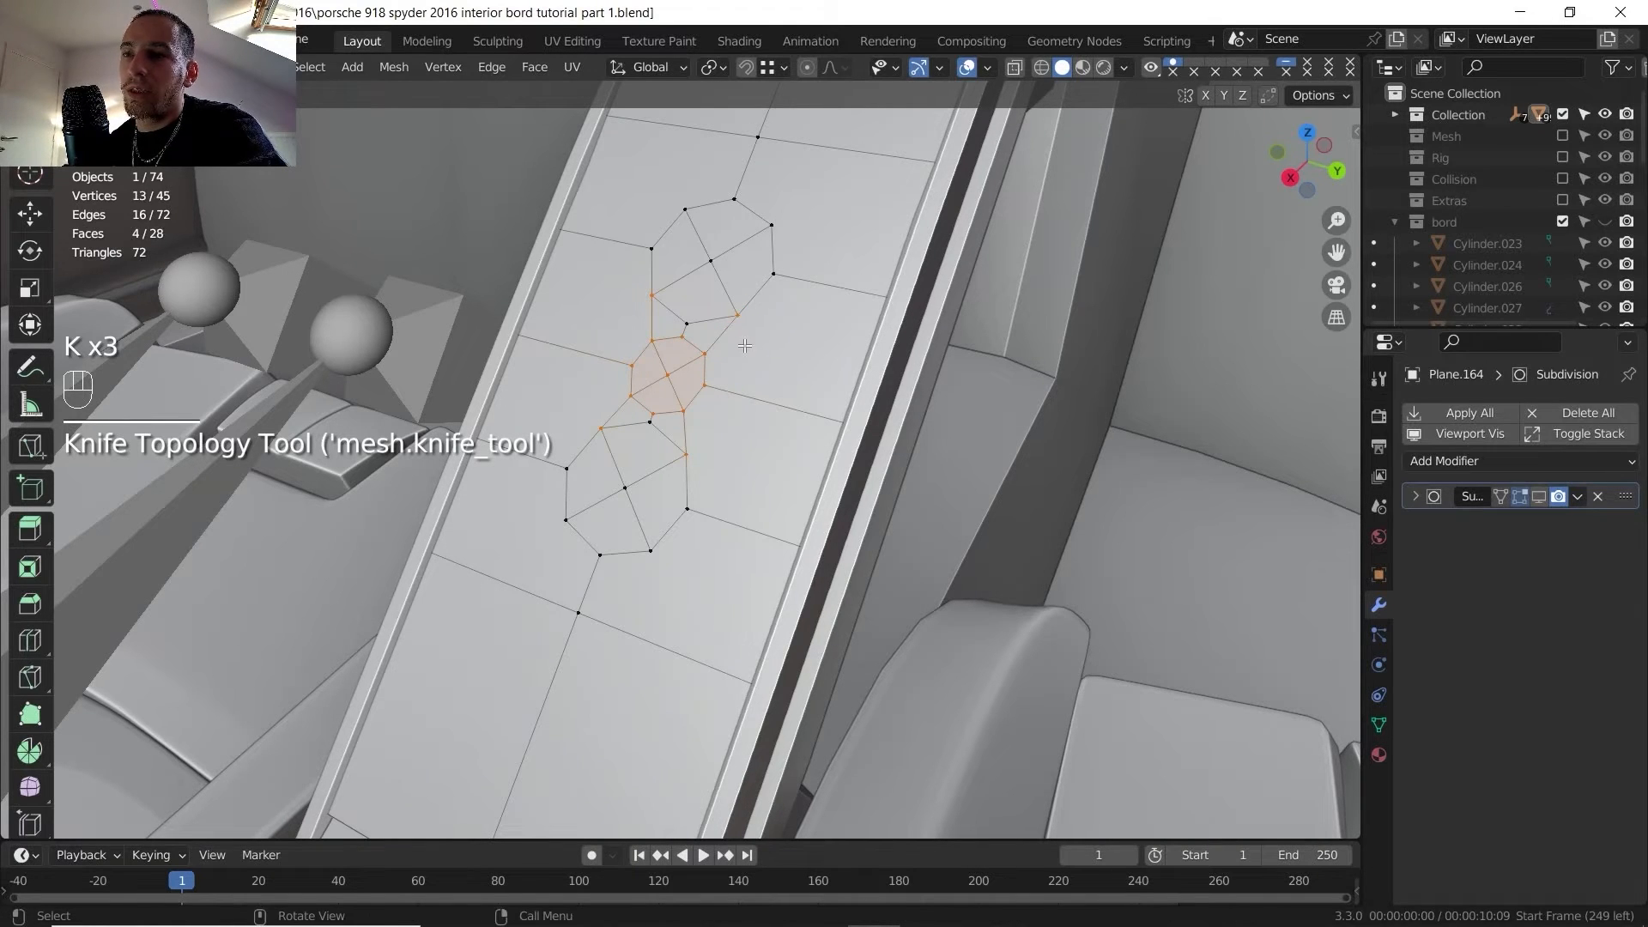
pyautogui.click(704, 388)
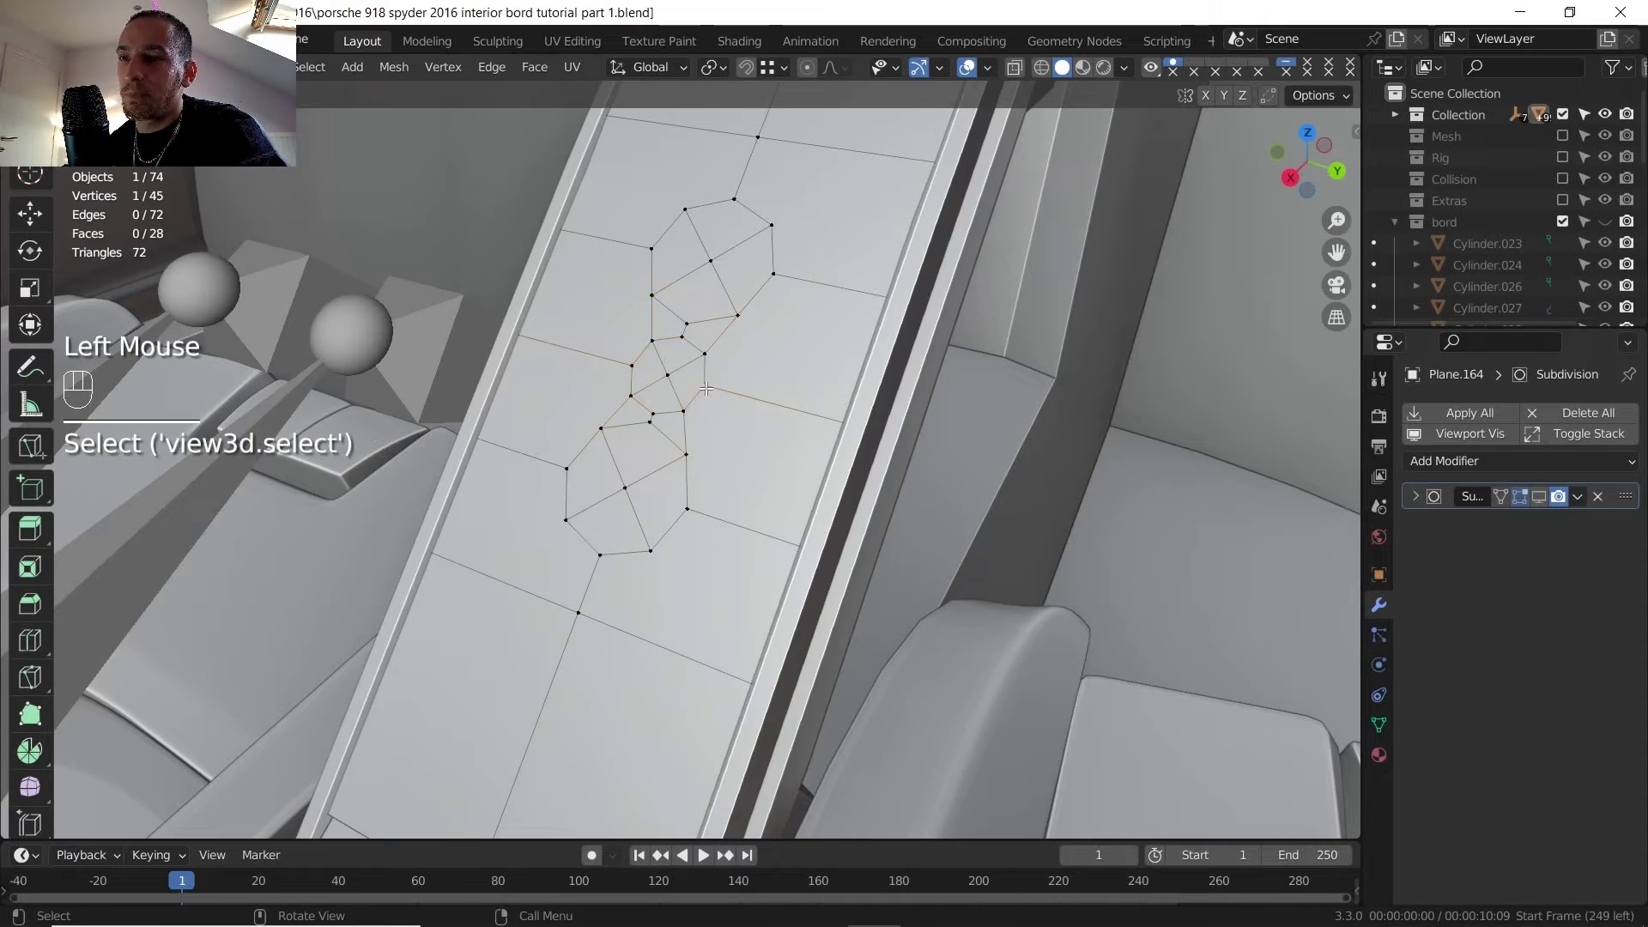
pyautogui.press('k')
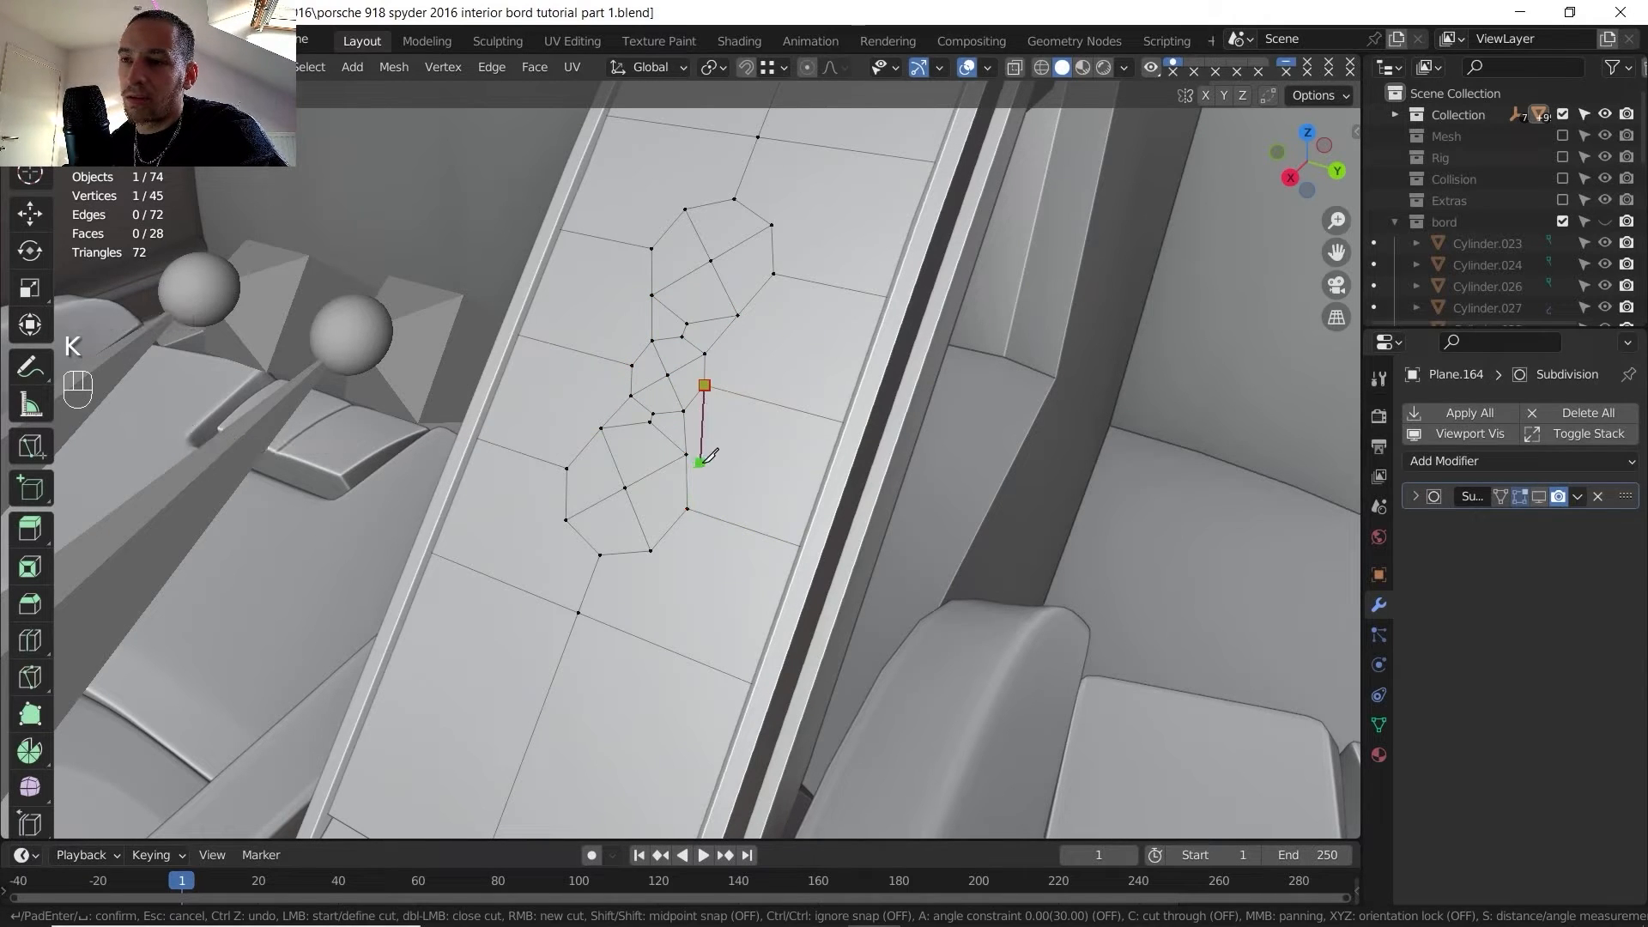
pyautogui.press('Return')
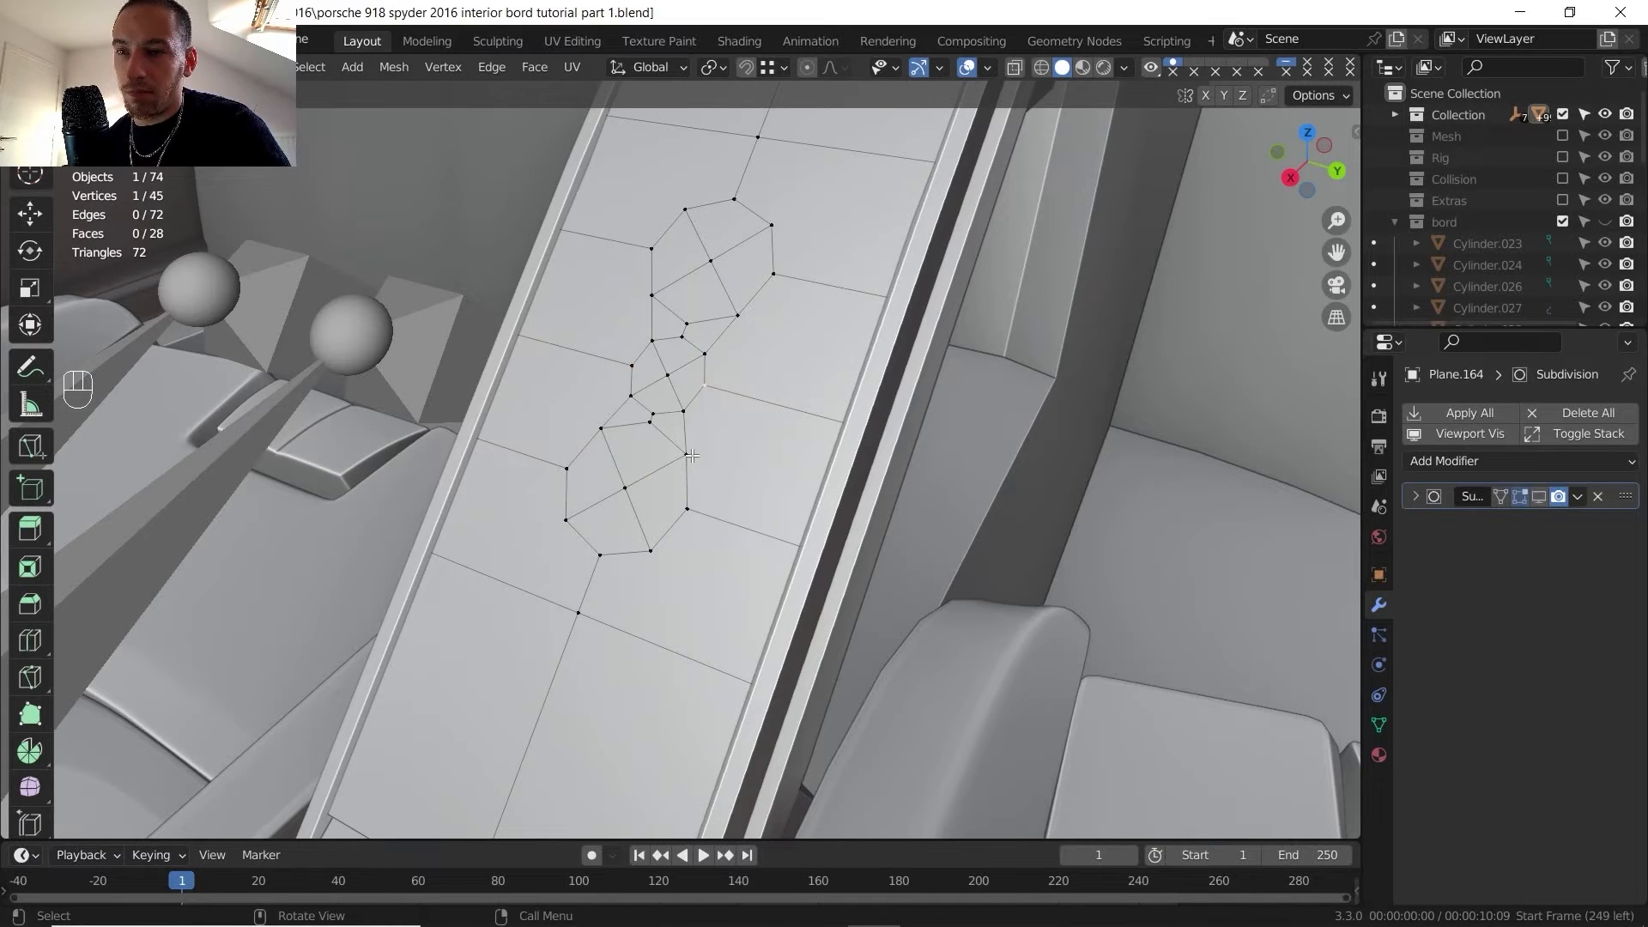
# - Isolate the flat panel in local view and return to editing its mesh around the octagons
pyautogui.press('Tab')
pyautogui.press('KP_Divide')
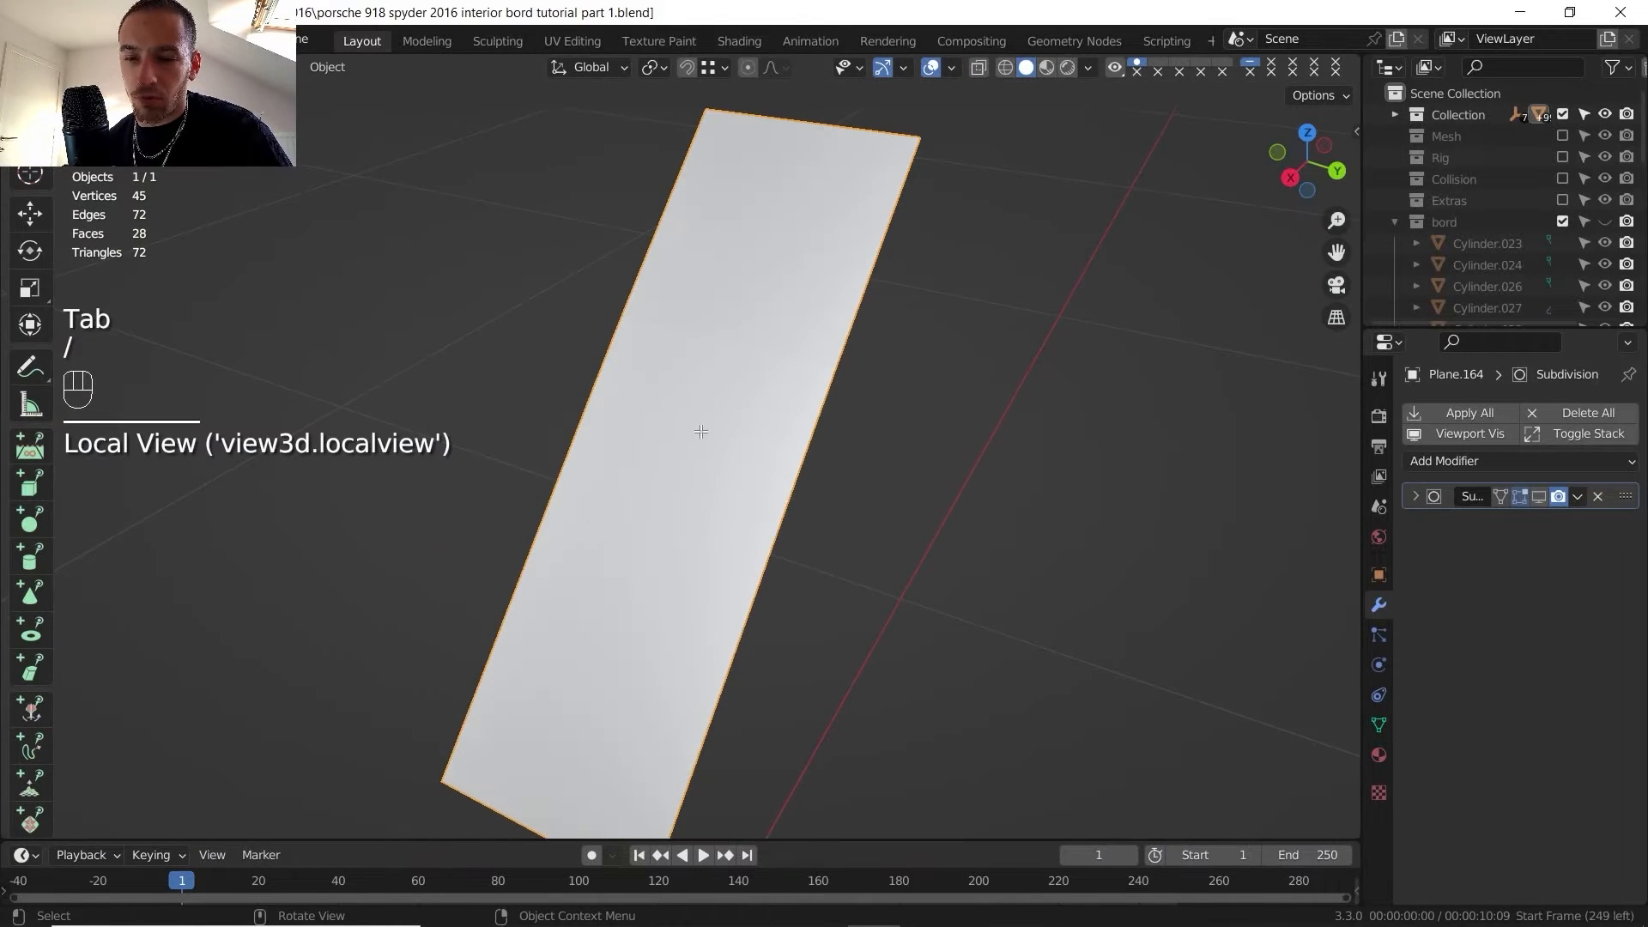
pyautogui.press('Tab')
pyautogui.scroll(2, 700, 431)
pyautogui.keyDown('shift'); pyautogui.moveTo(700, 431); pyautogui.dragTo(682, 497, button='middle'); pyautogui.keyUp('shift')
pyautogui.scroll(1, 681, 497)
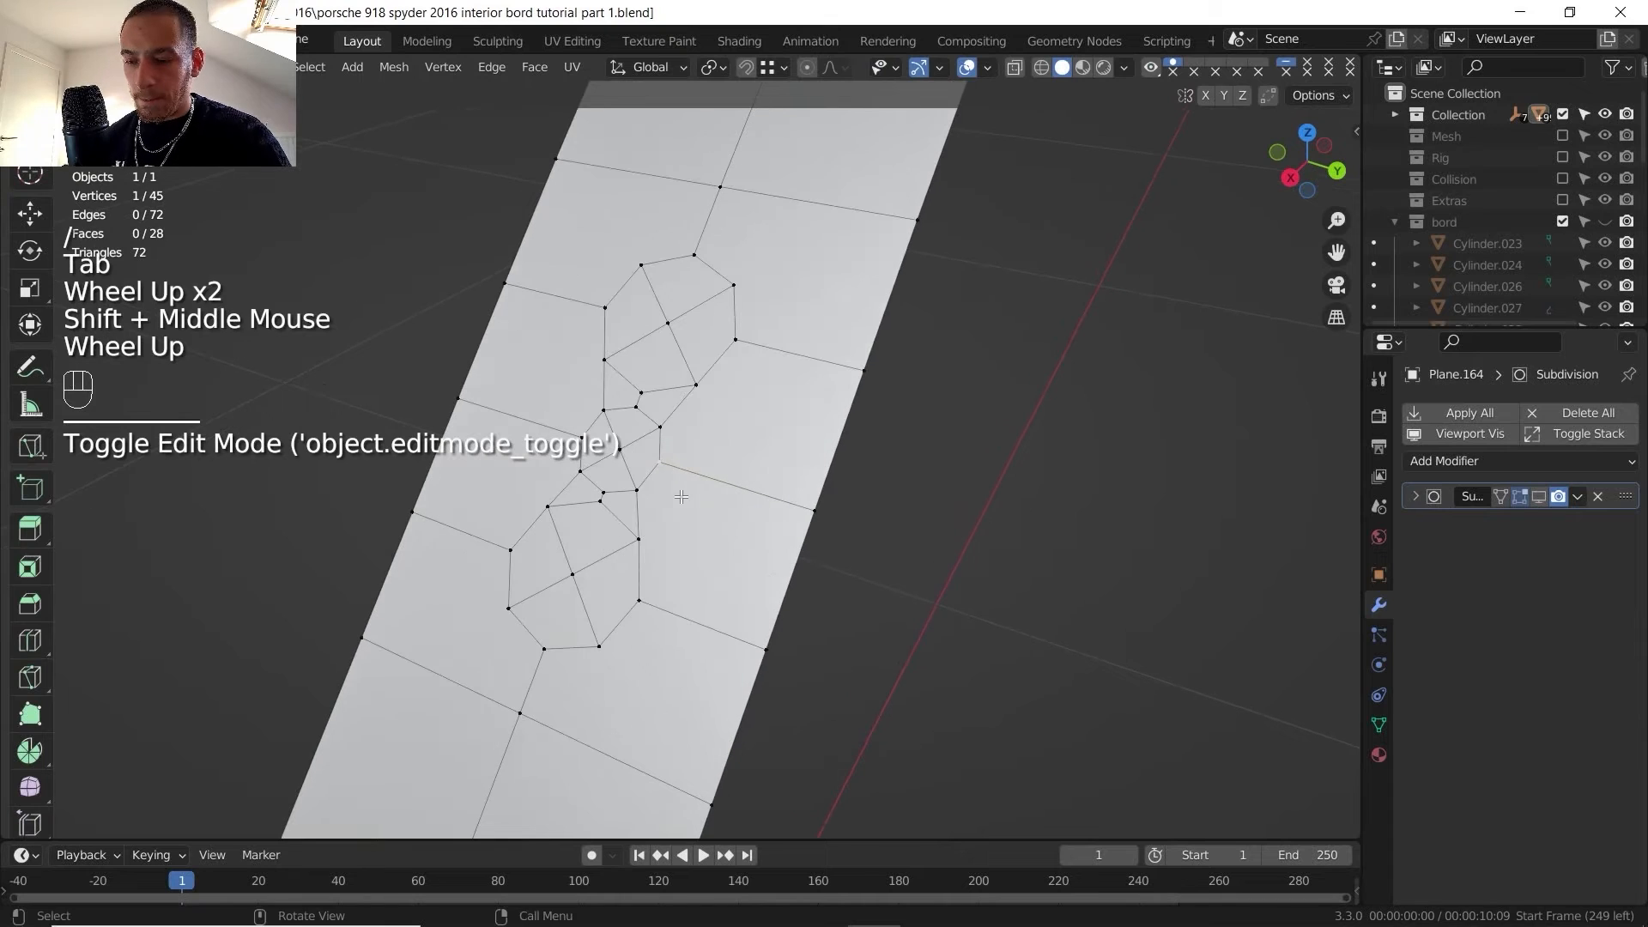
# - Knife-cut from the large lower octagon's upper-right corner and the small octagon's lower-right corner to the panel's right edge
pyautogui.press('k')
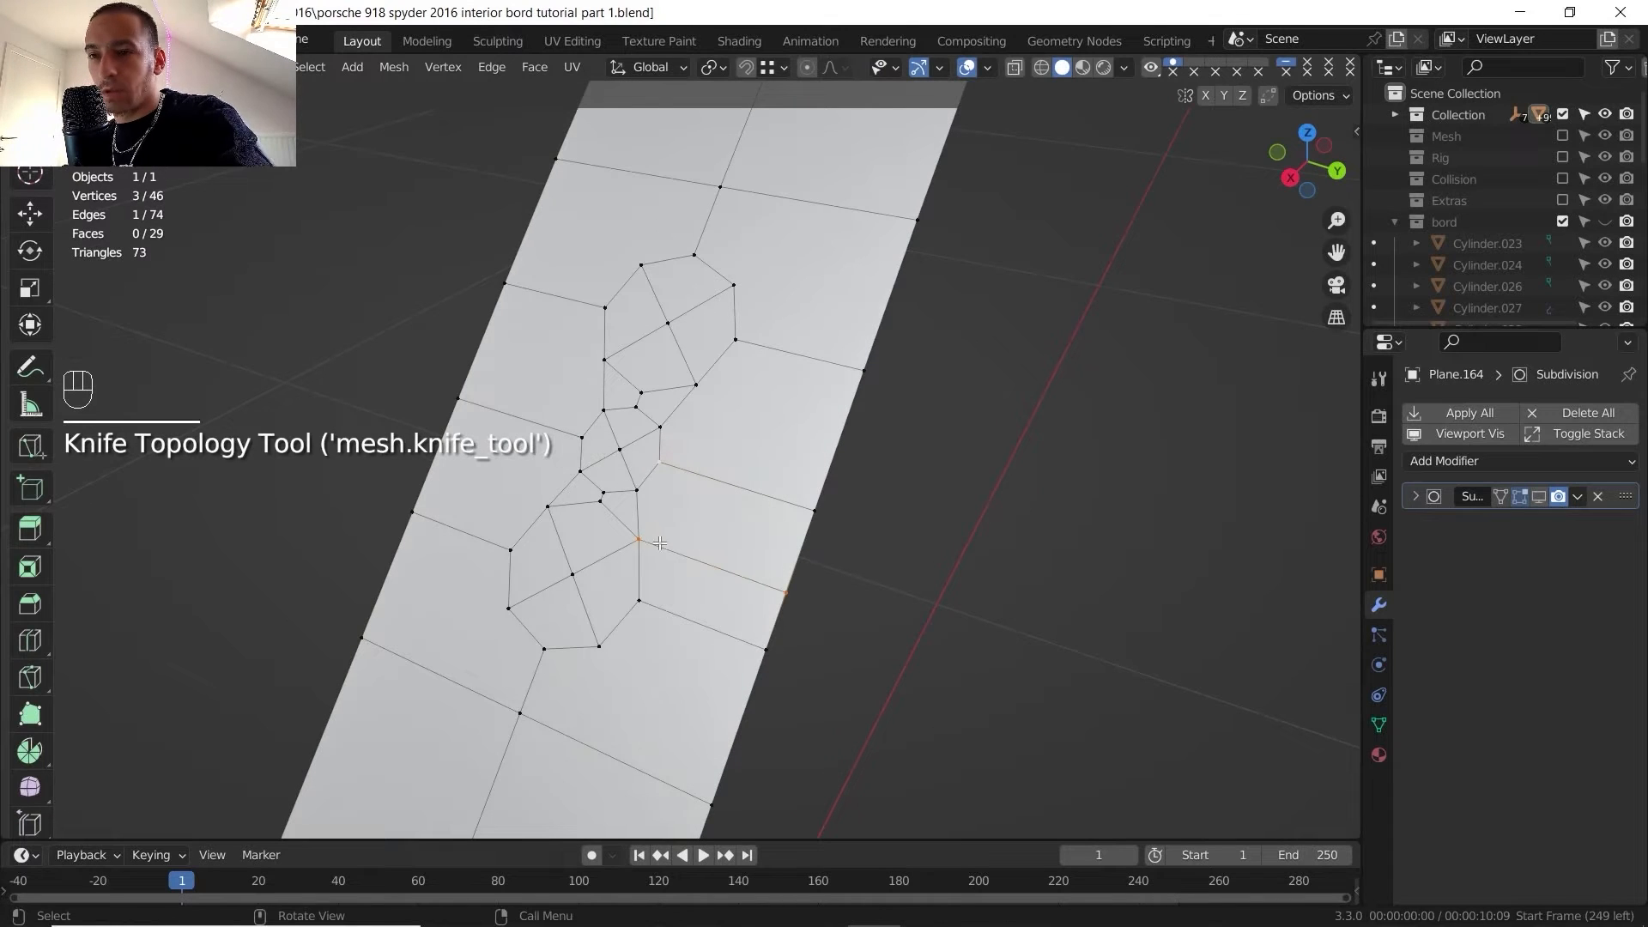
pyautogui.press('k')
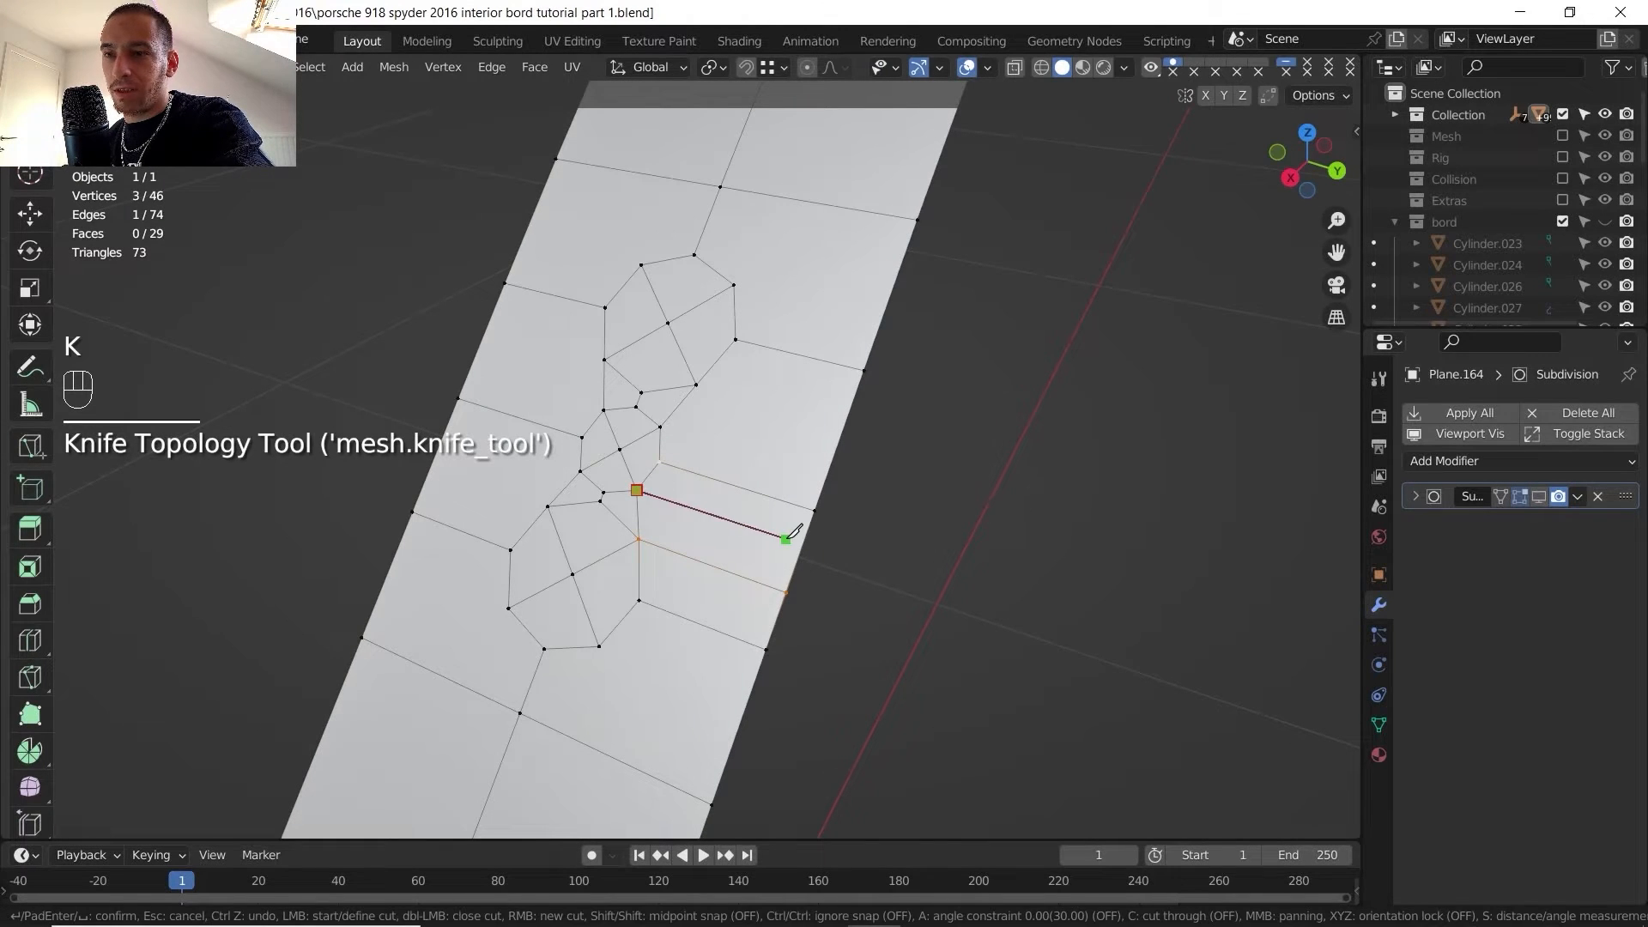
pyautogui.click(801, 546)
pyautogui.press('Return')
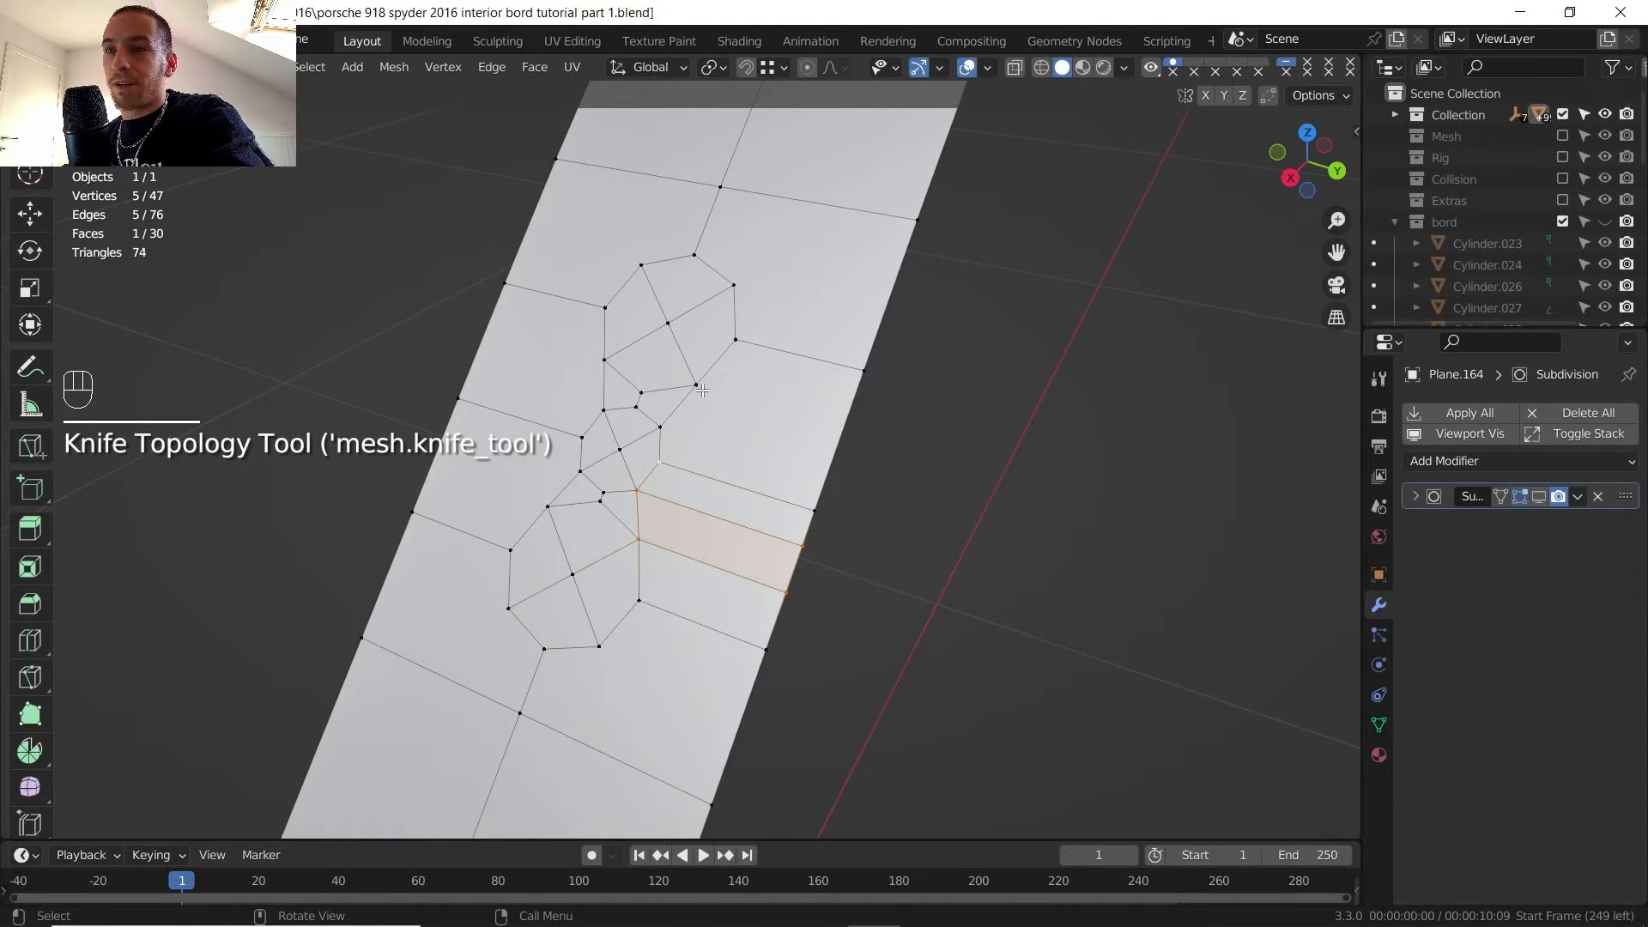
# - Knife-cut from the remaining outer corners of the three octagons to the panel's top, bottom and side edges
pyautogui.scroll(-4, 702, 391)
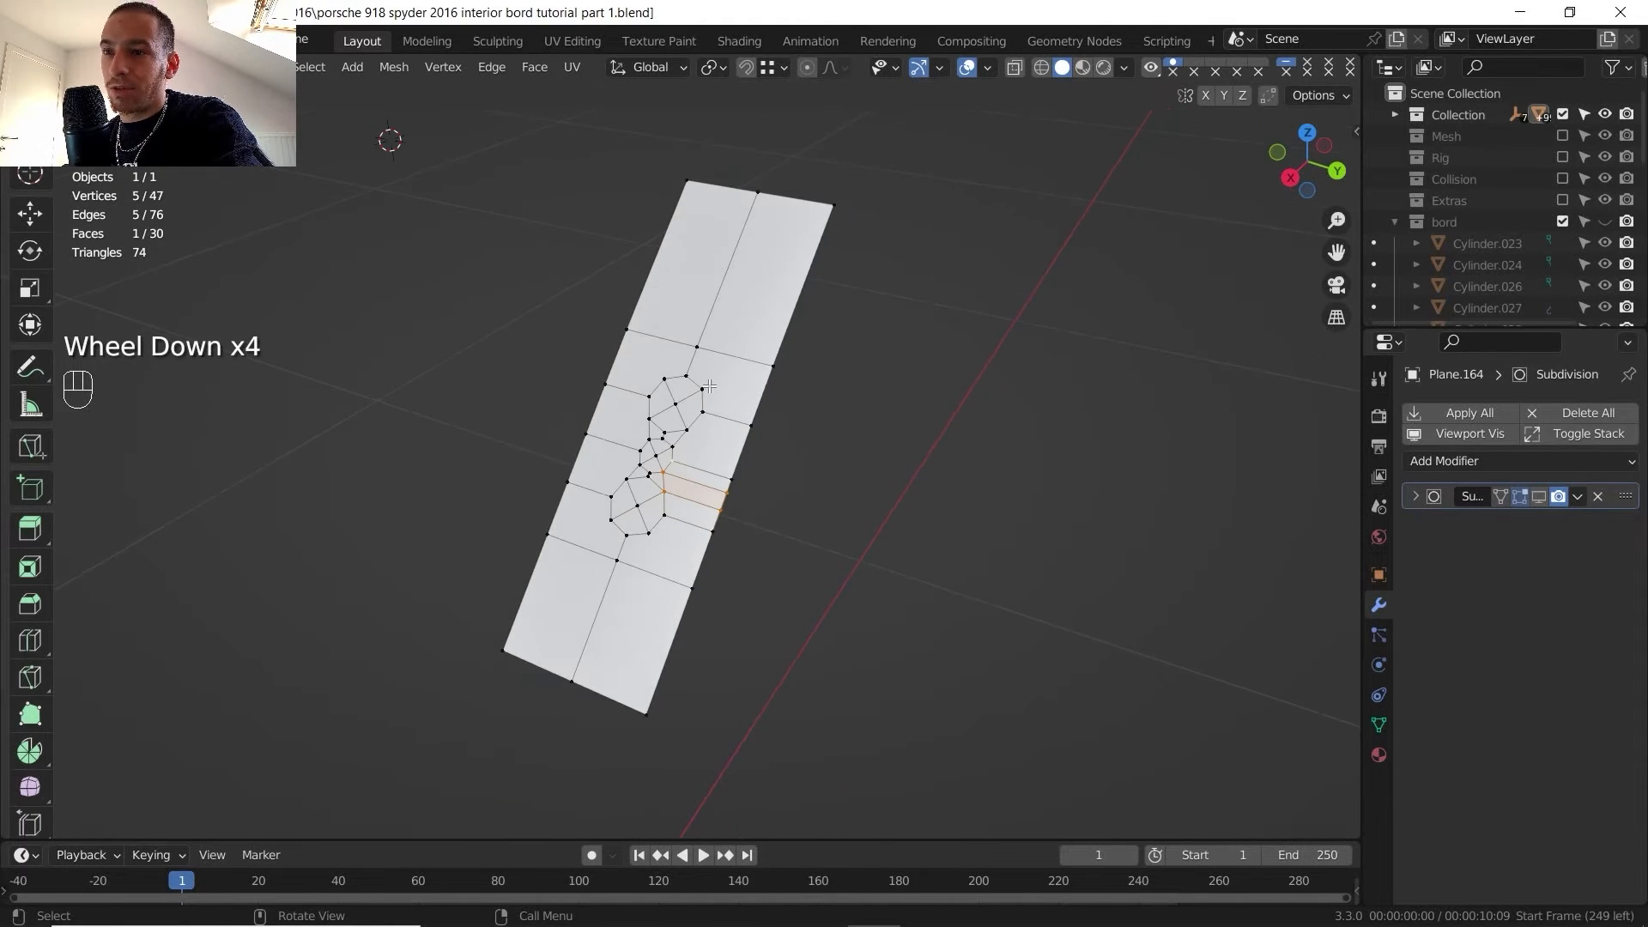
pyautogui.press('k')
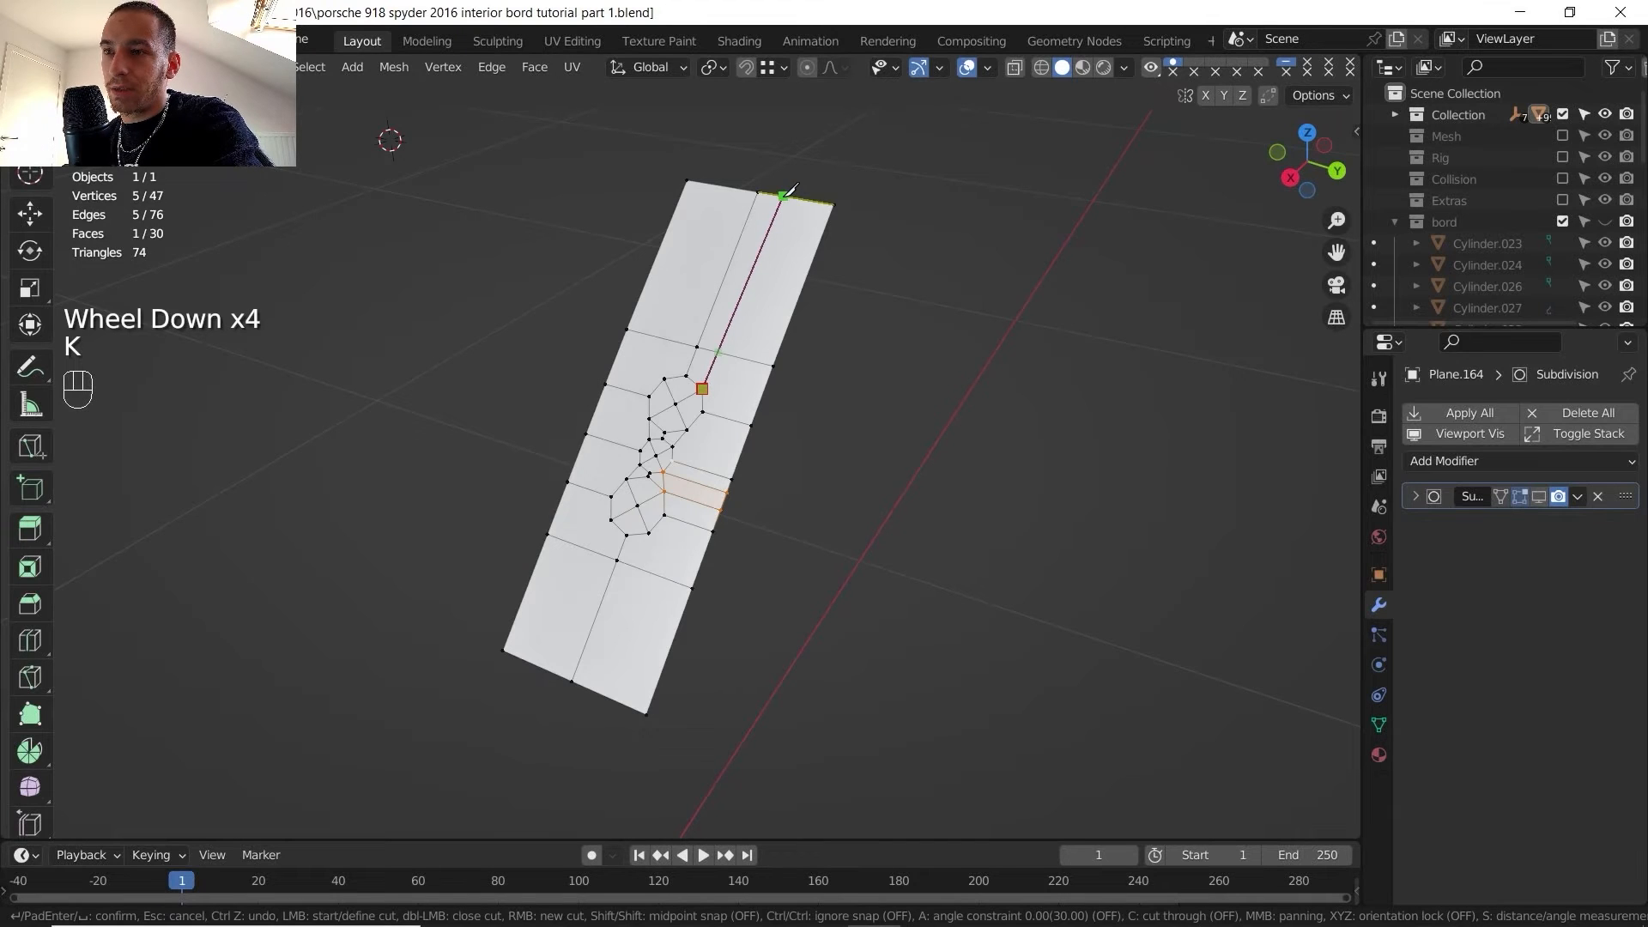
pyautogui.click(785, 196)
pyautogui.press('Return')
pyautogui.press('k')
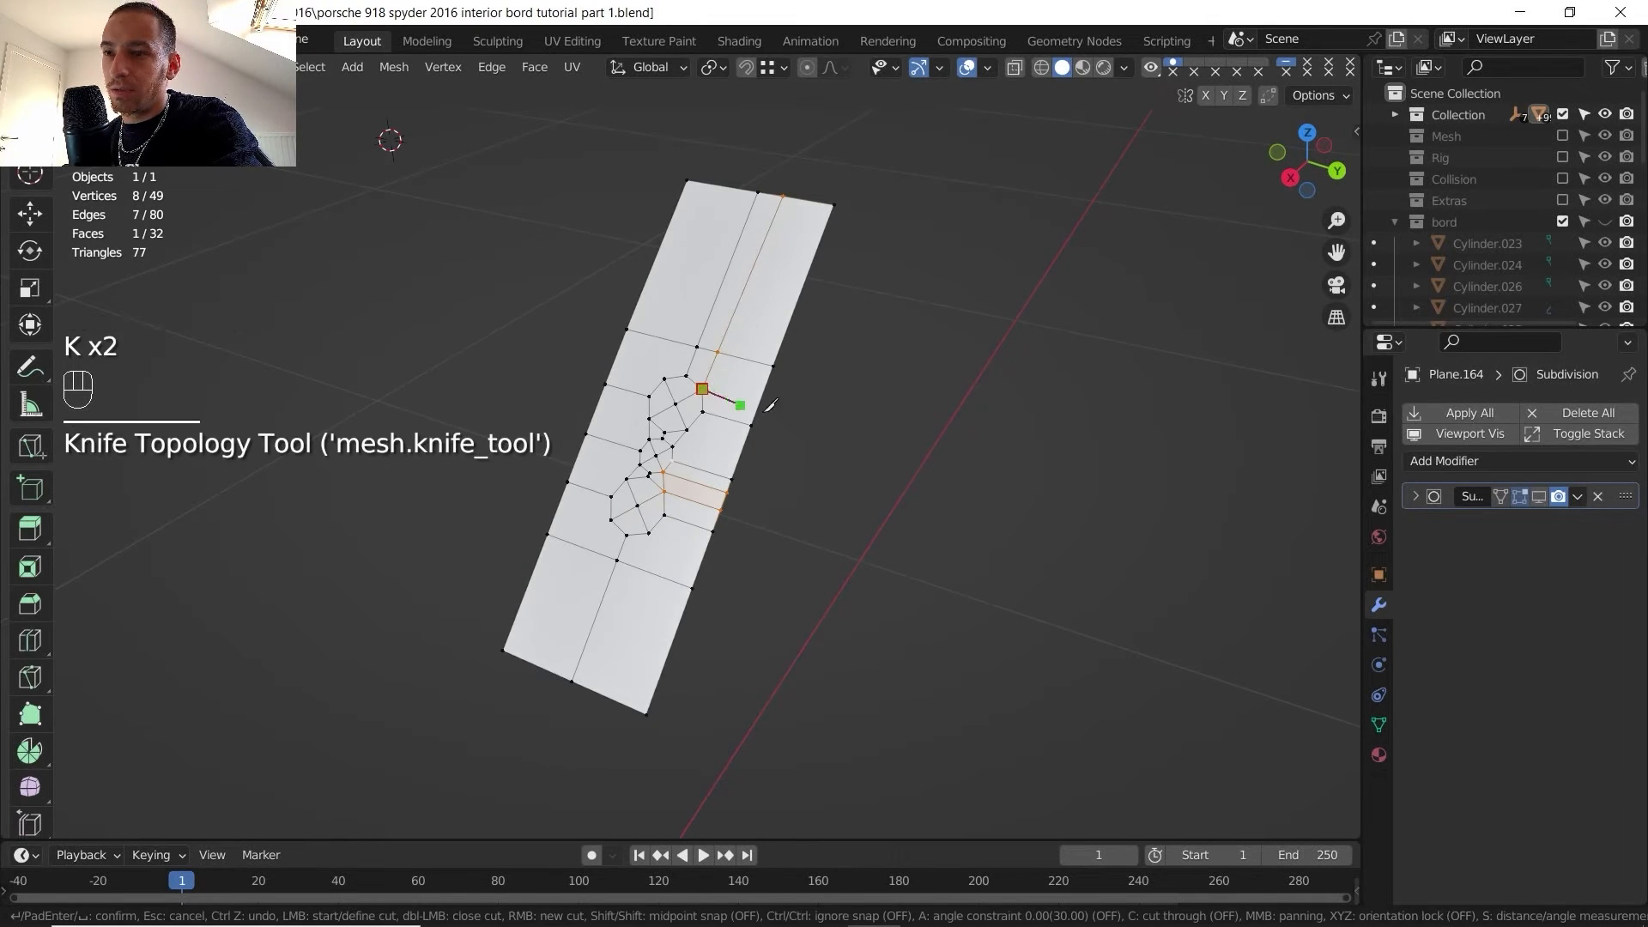
pyautogui.scroll(1, 792, 460)
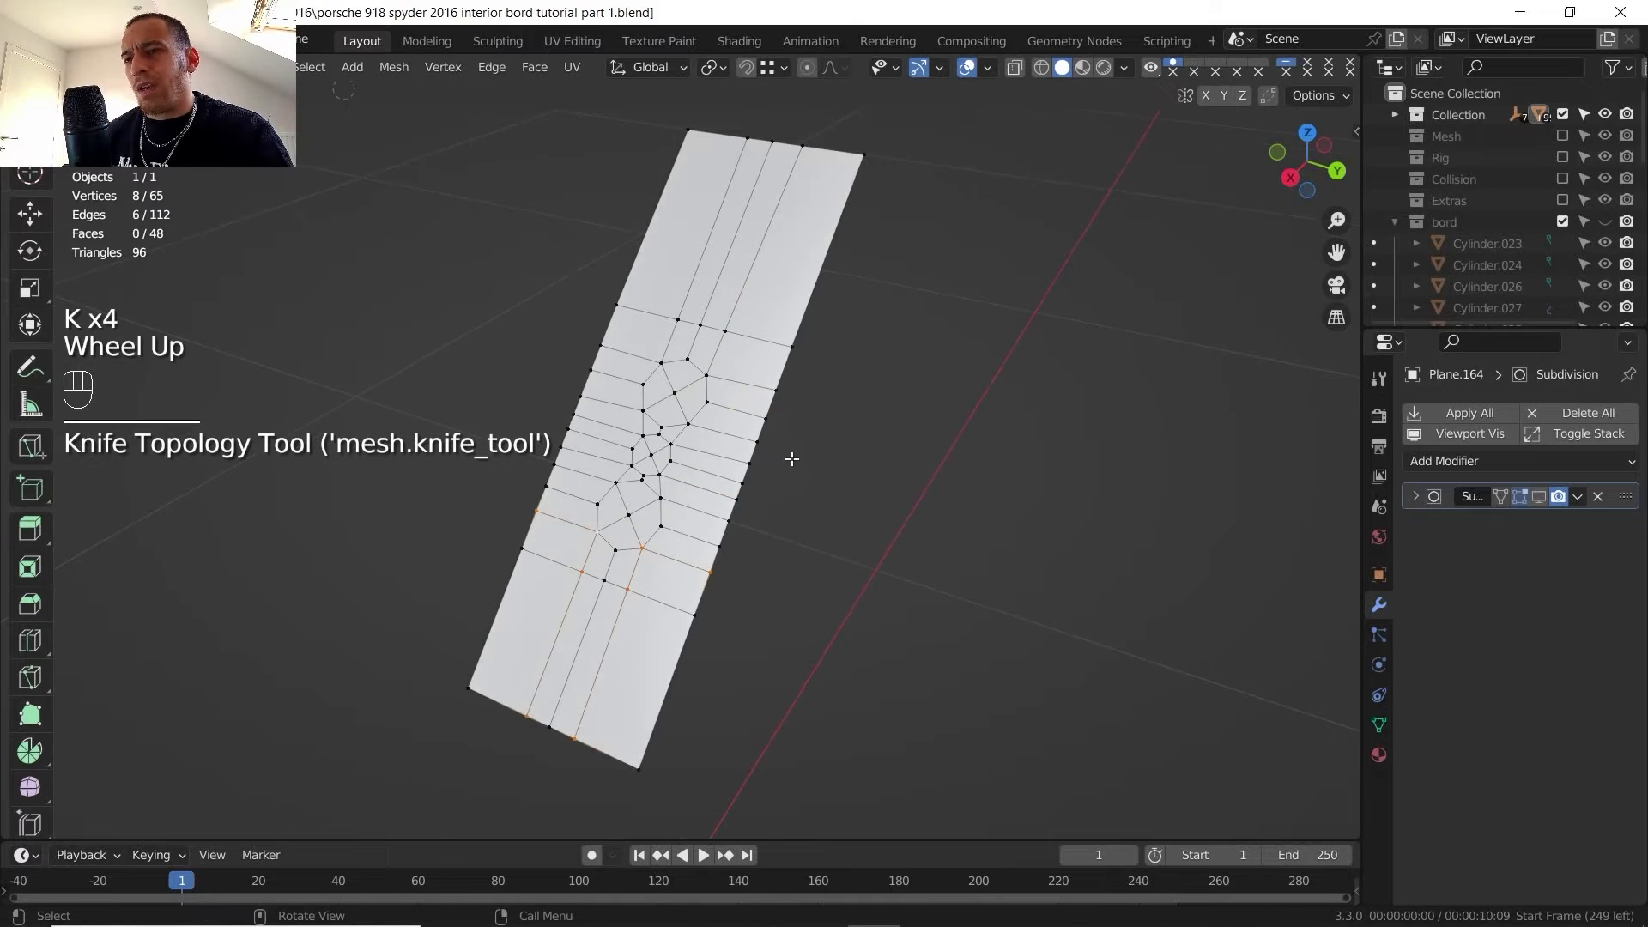
pyautogui.scroll(-1, 788, 375)
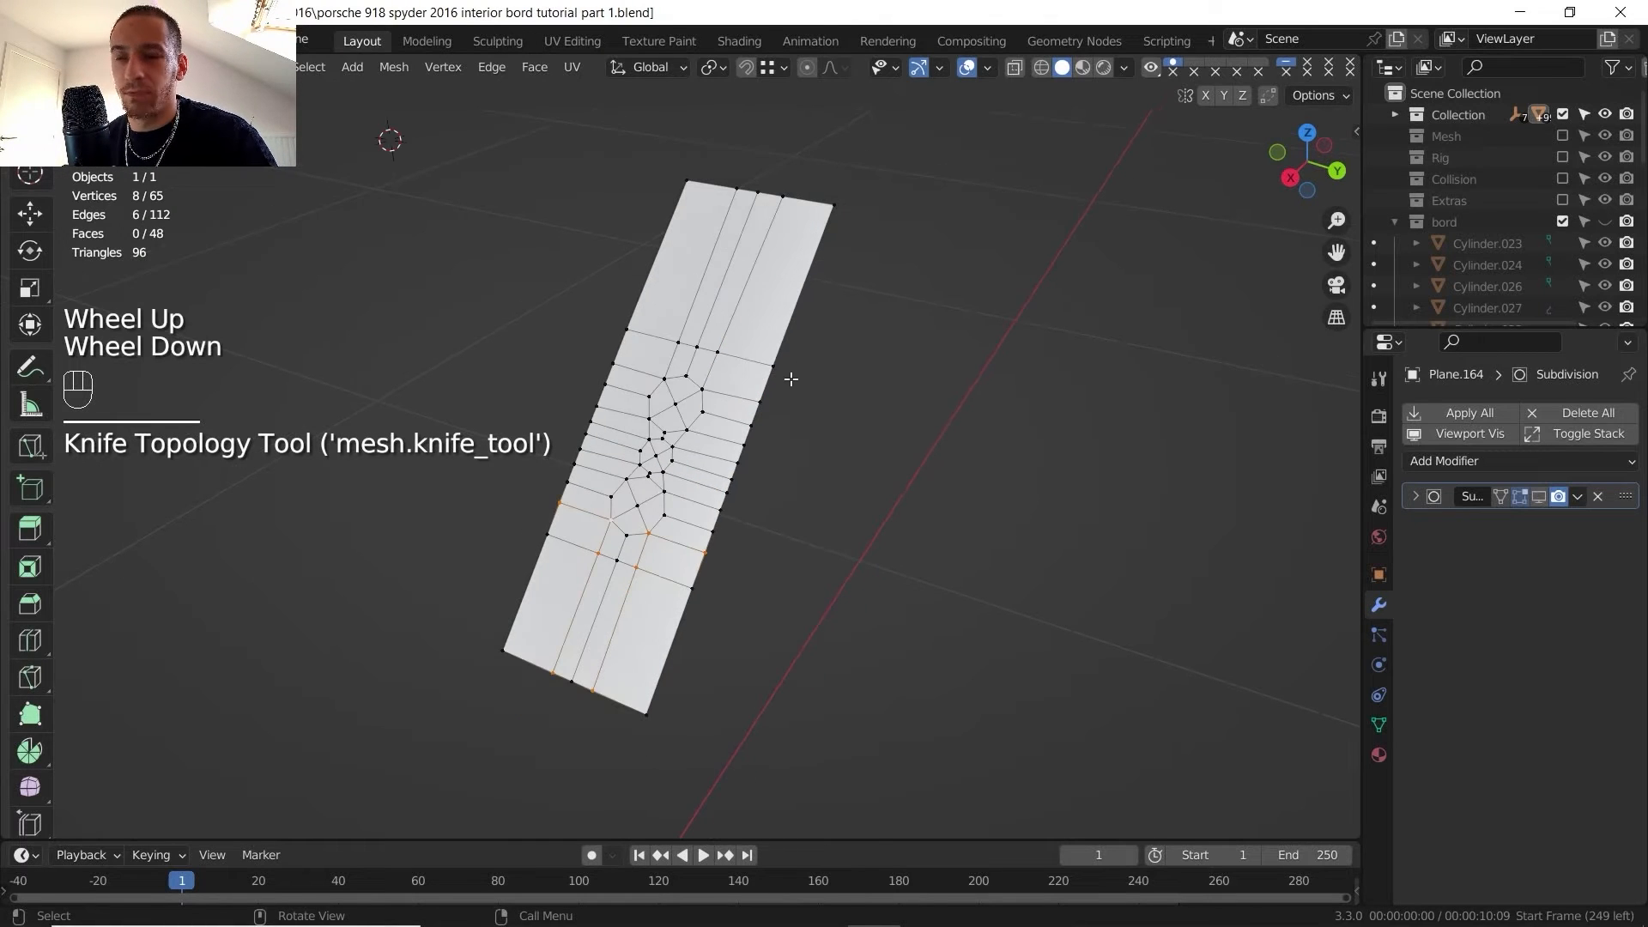
# - Space the vertices evenly along the panel's right edge beside the octagons with LoopTools Space
pyautogui.press('2')
pyautogui.click(787, 375)
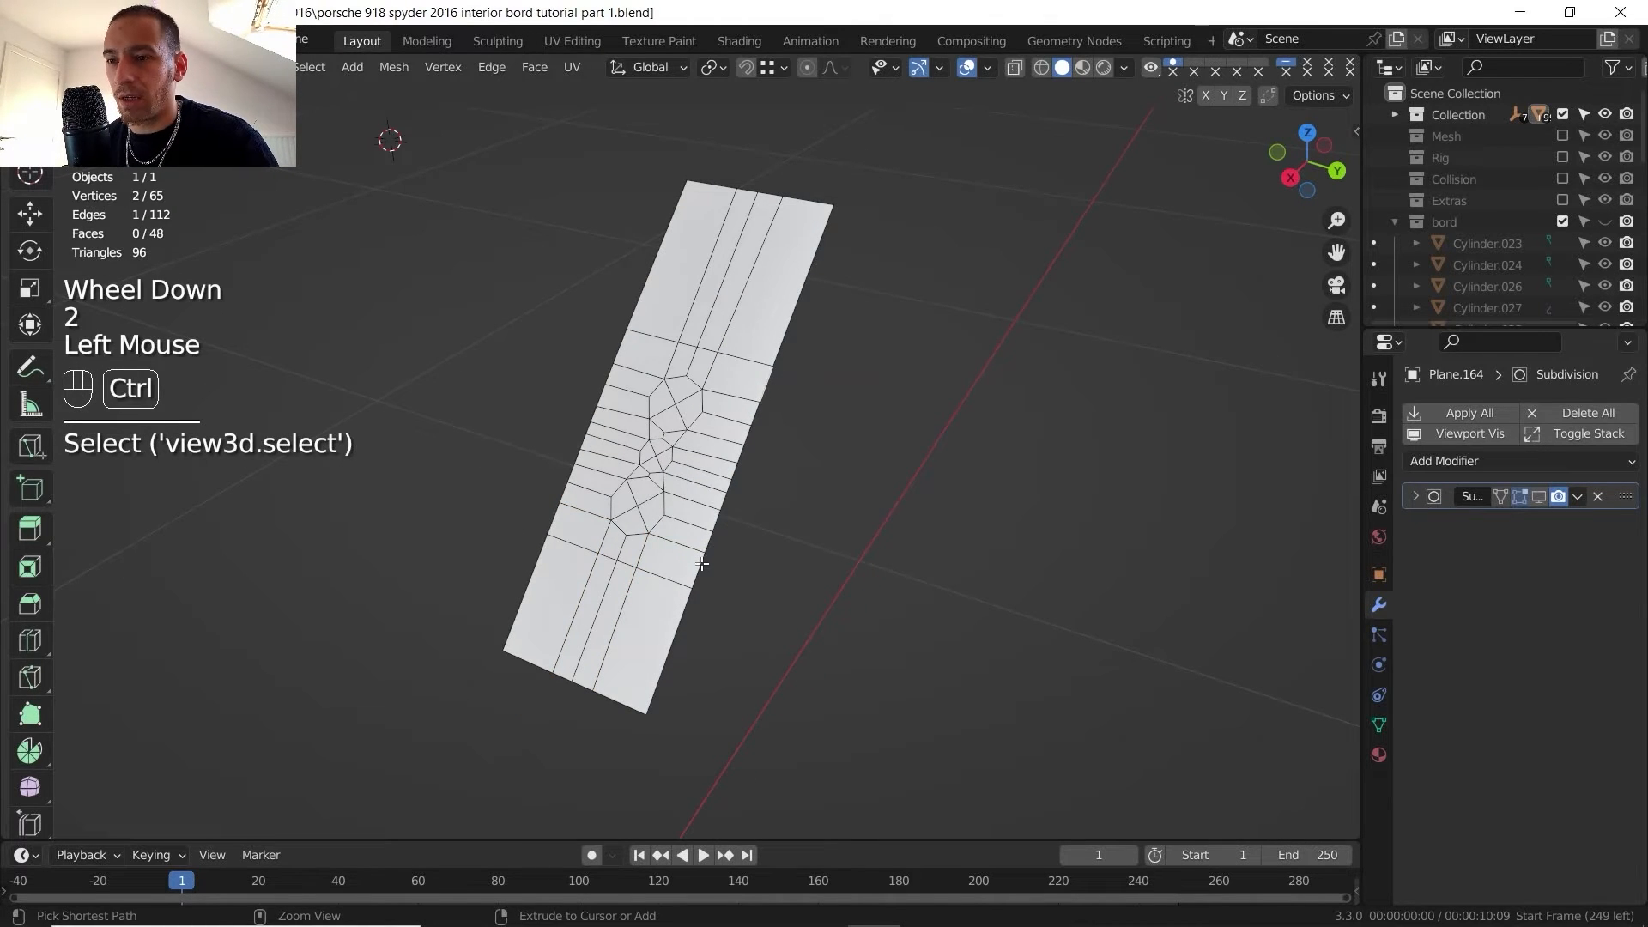
pyautogui.keyDown('ctrl'); pyautogui.click(701, 564); pyautogui.keyUp('ctrl')
pyautogui.rightClick(701, 564)
pyautogui.moveTo(709, 147)
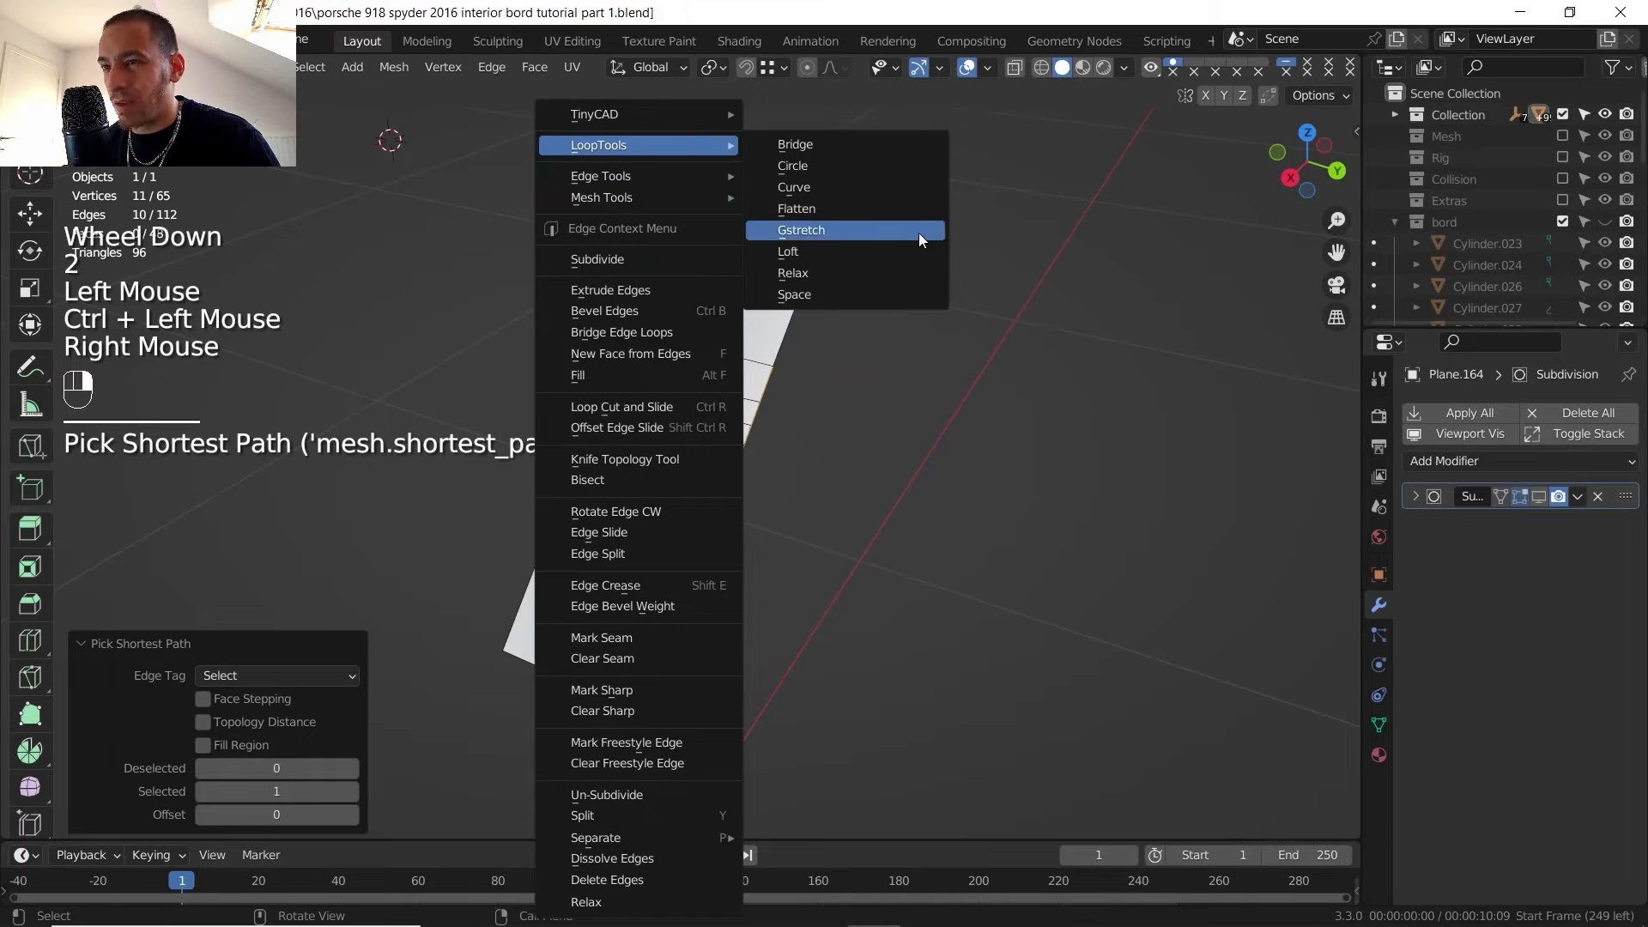
pyautogui.click(867, 295)
# - Try to even out the vertices along the panel's left edge with LoopTools Space, and undo it
pyautogui.click(624, 343)
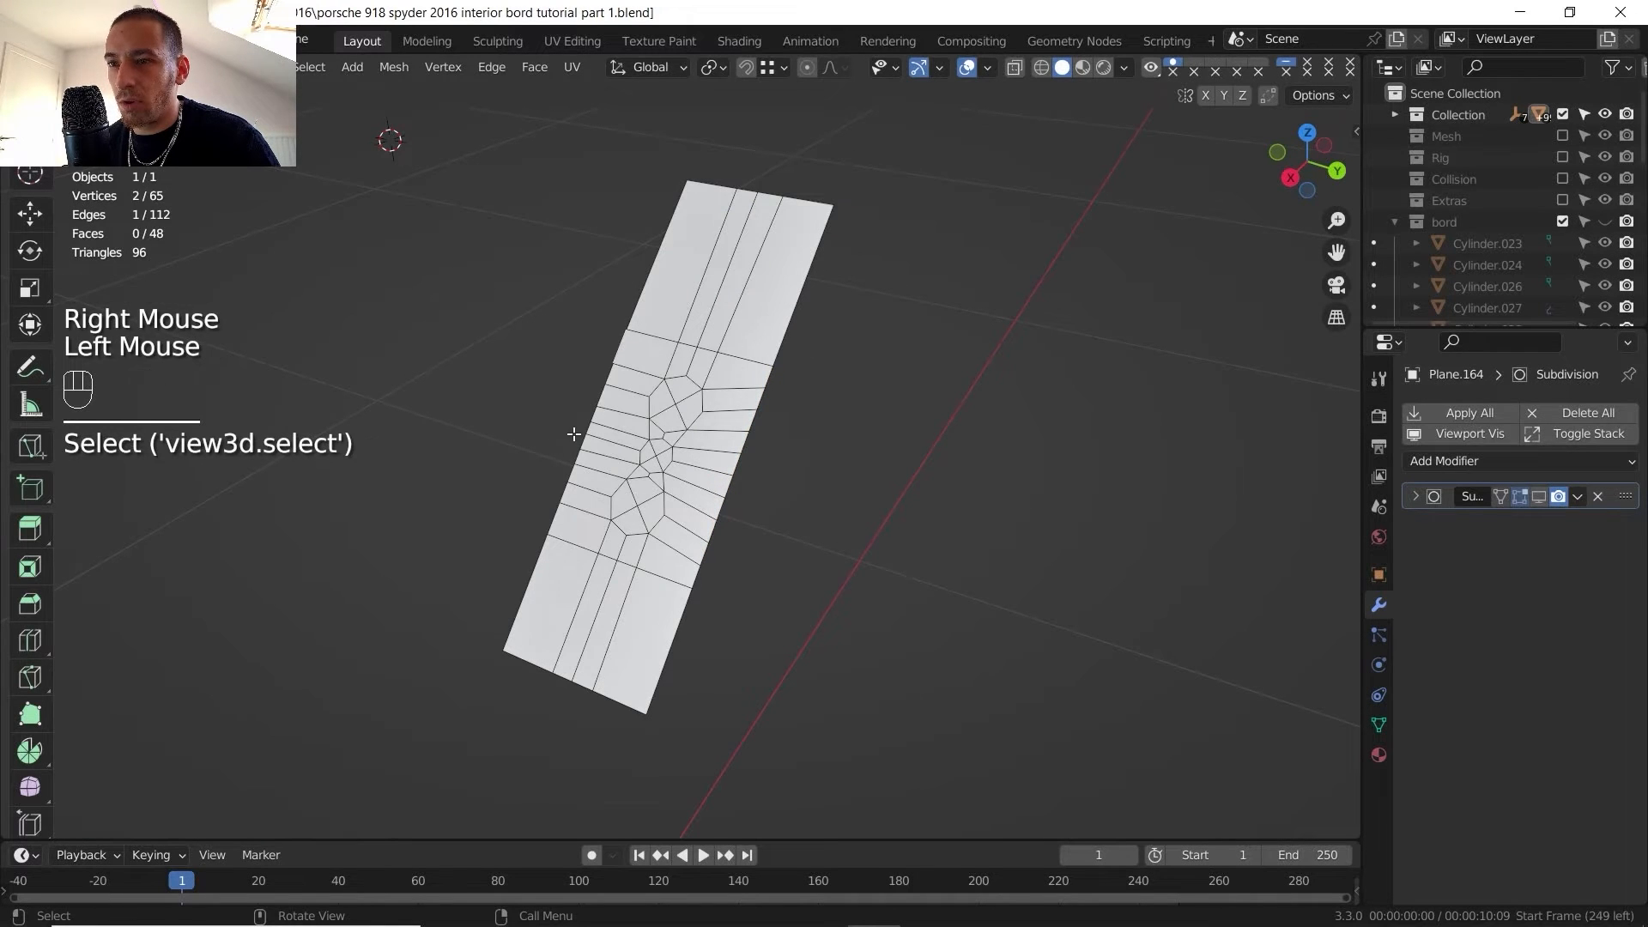
pyautogui.keyDown('ctrl'); pyautogui.click(553, 510); pyautogui.keyUp('ctrl')
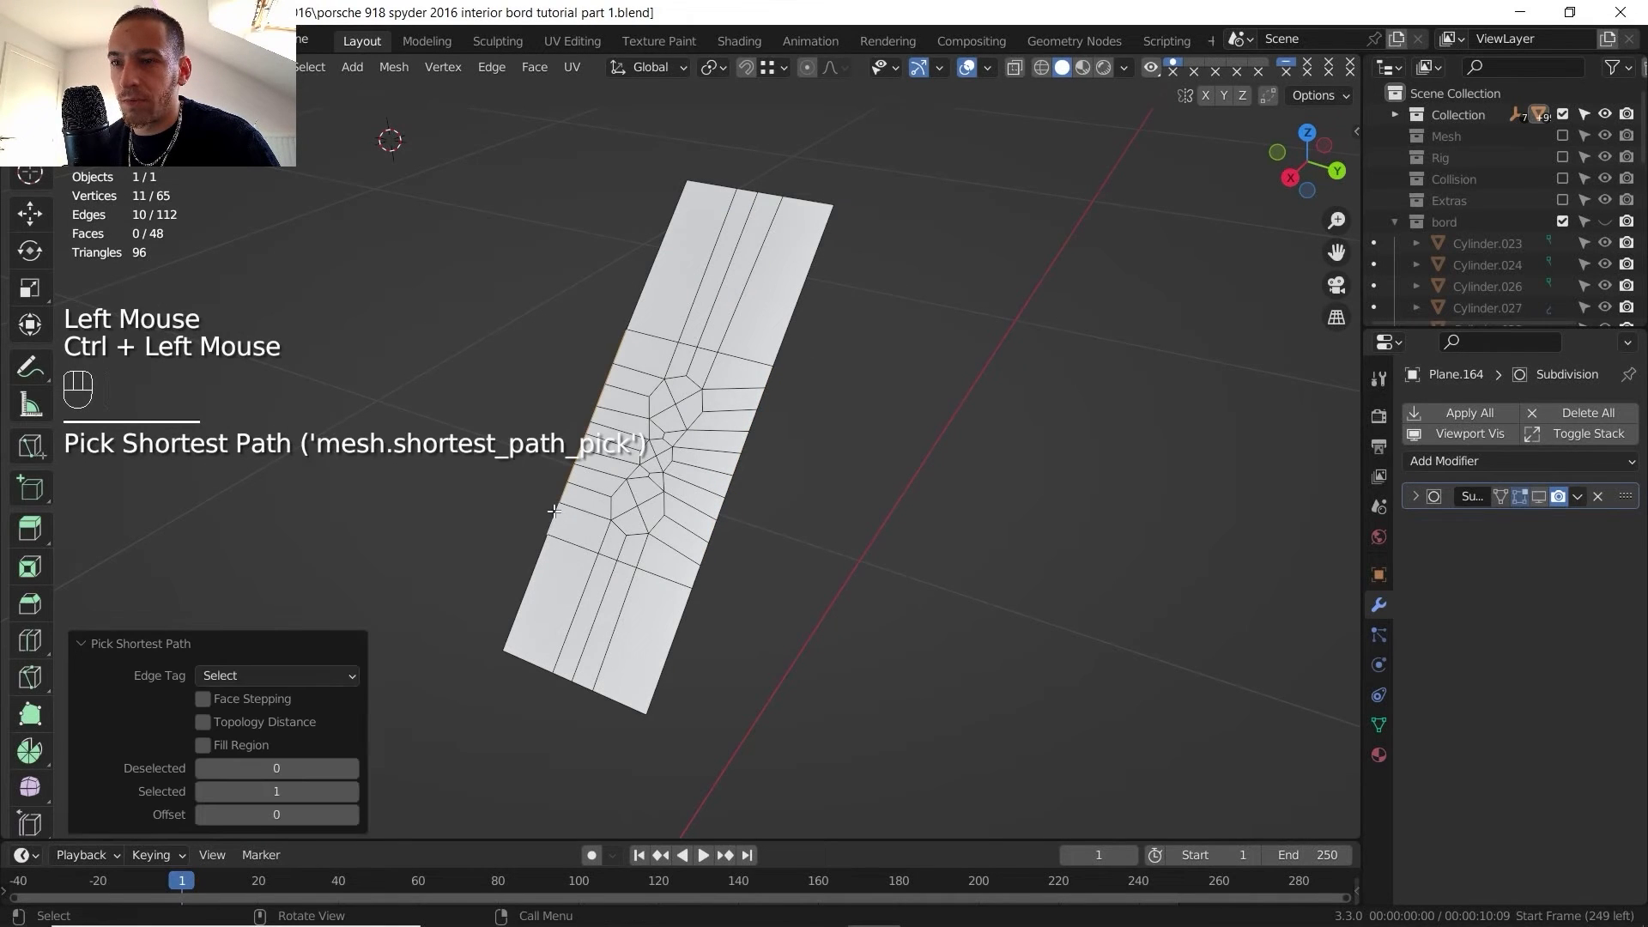
pyautogui.rightClick(591, 485)
pyautogui.moveTo(653, 139)
pyautogui.click(824, 296)
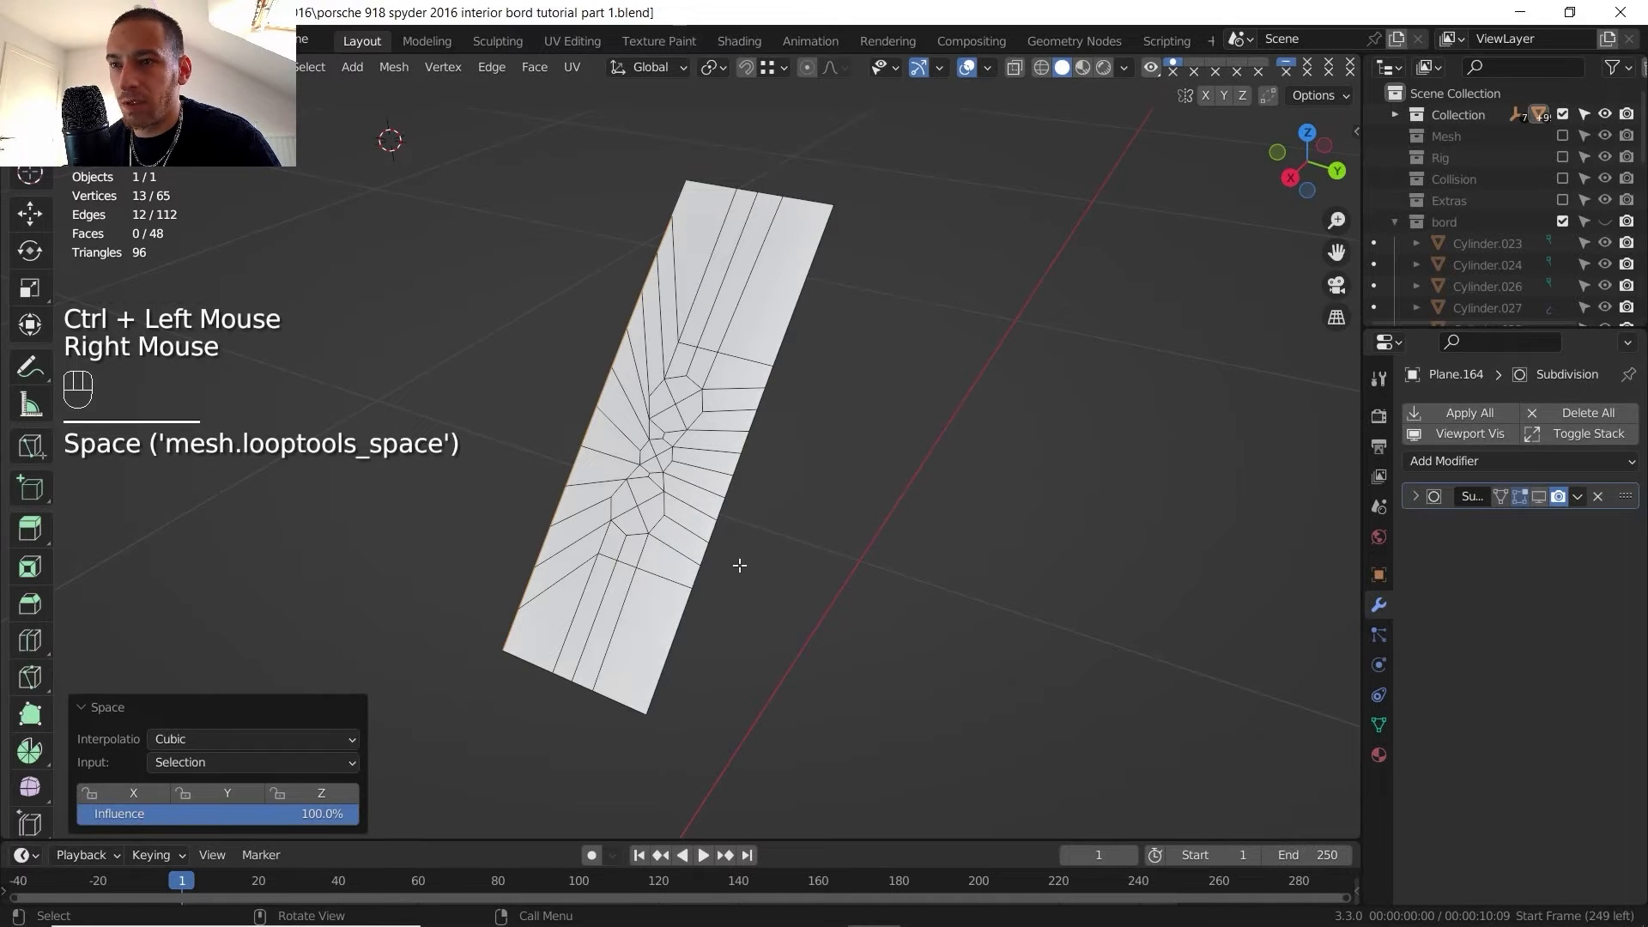
pyautogui.hotkey('ctrl', 'z')
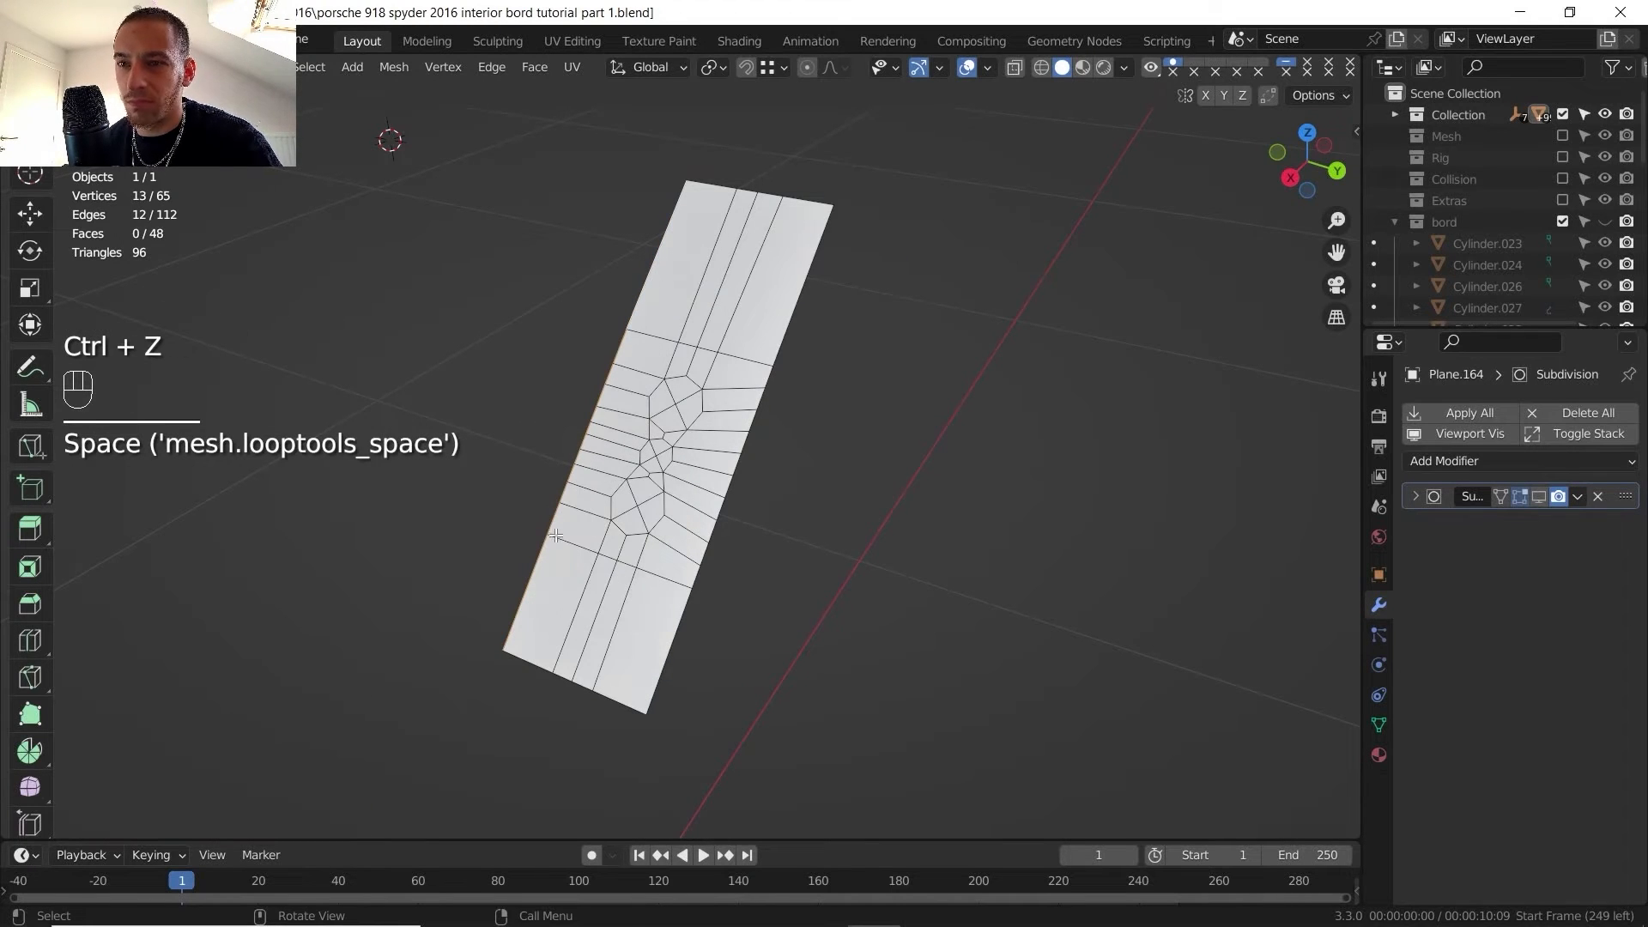
# - Reselect the left edge segments beside the octagons and space their vertices evenly with LoopTools Space
pyautogui.click(630, 349)
pyautogui.keyDown('ctrl'); pyautogui.click(554, 513); pyautogui.keyUp('ctrl')
pyautogui.rightClick(625, 343)
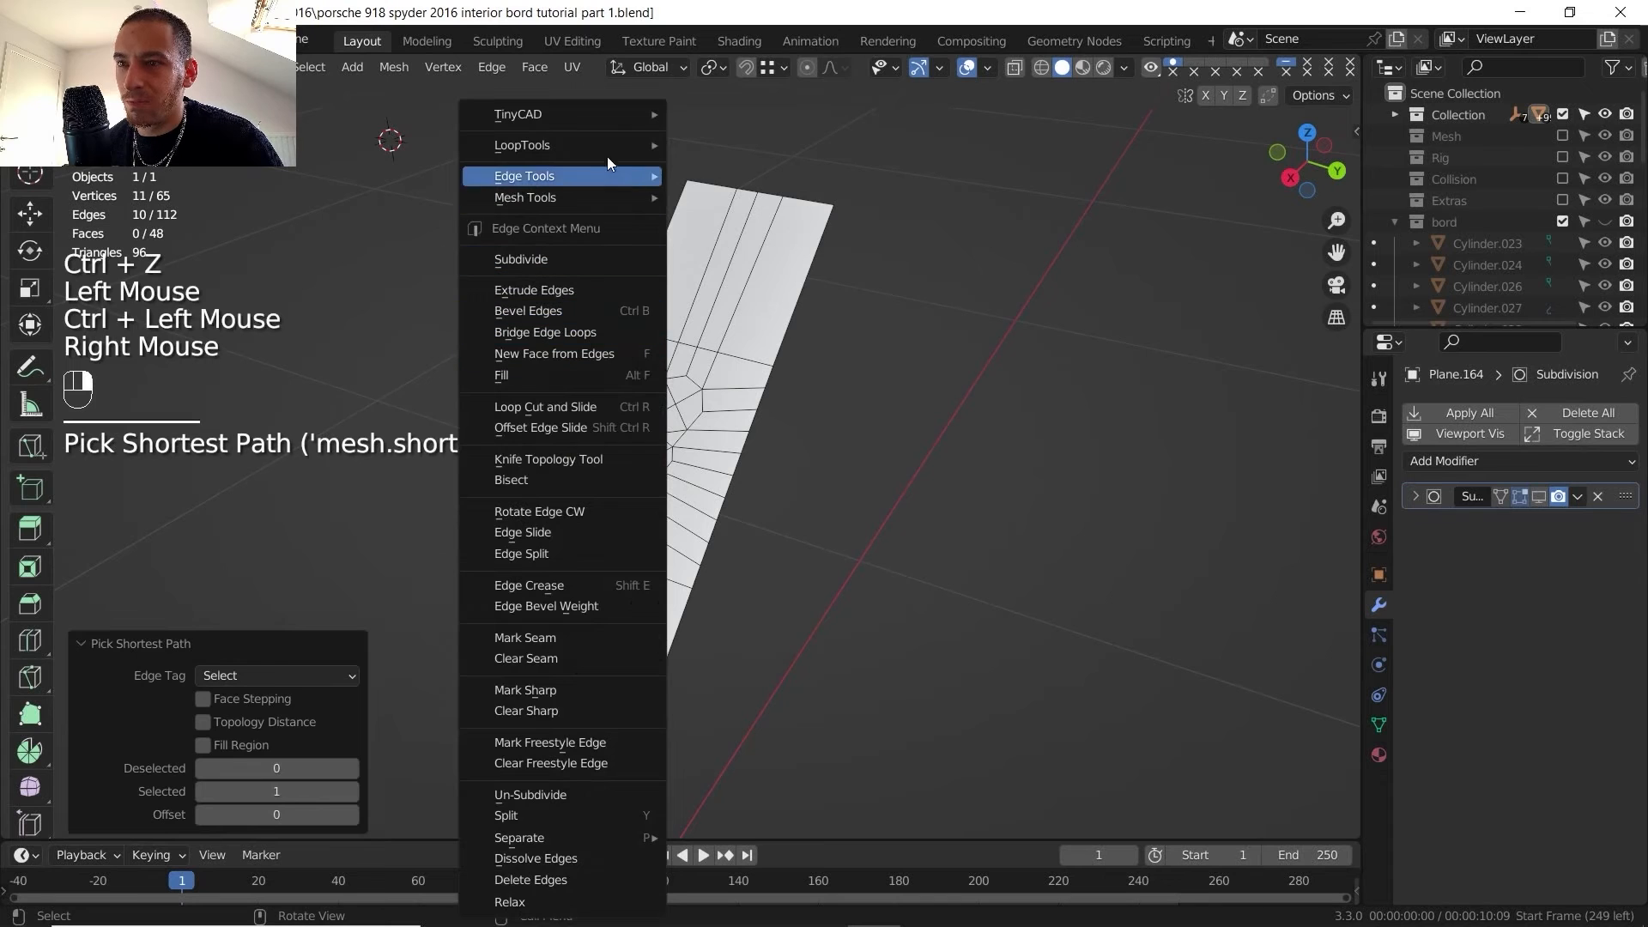
pyautogui.moveTo(606, 146)
pyautogui.click(772, 297)
# - Select the panel's whole top edge and distribute its vertices evenly with LoopTools Space
pyautogui.click(712, 182)
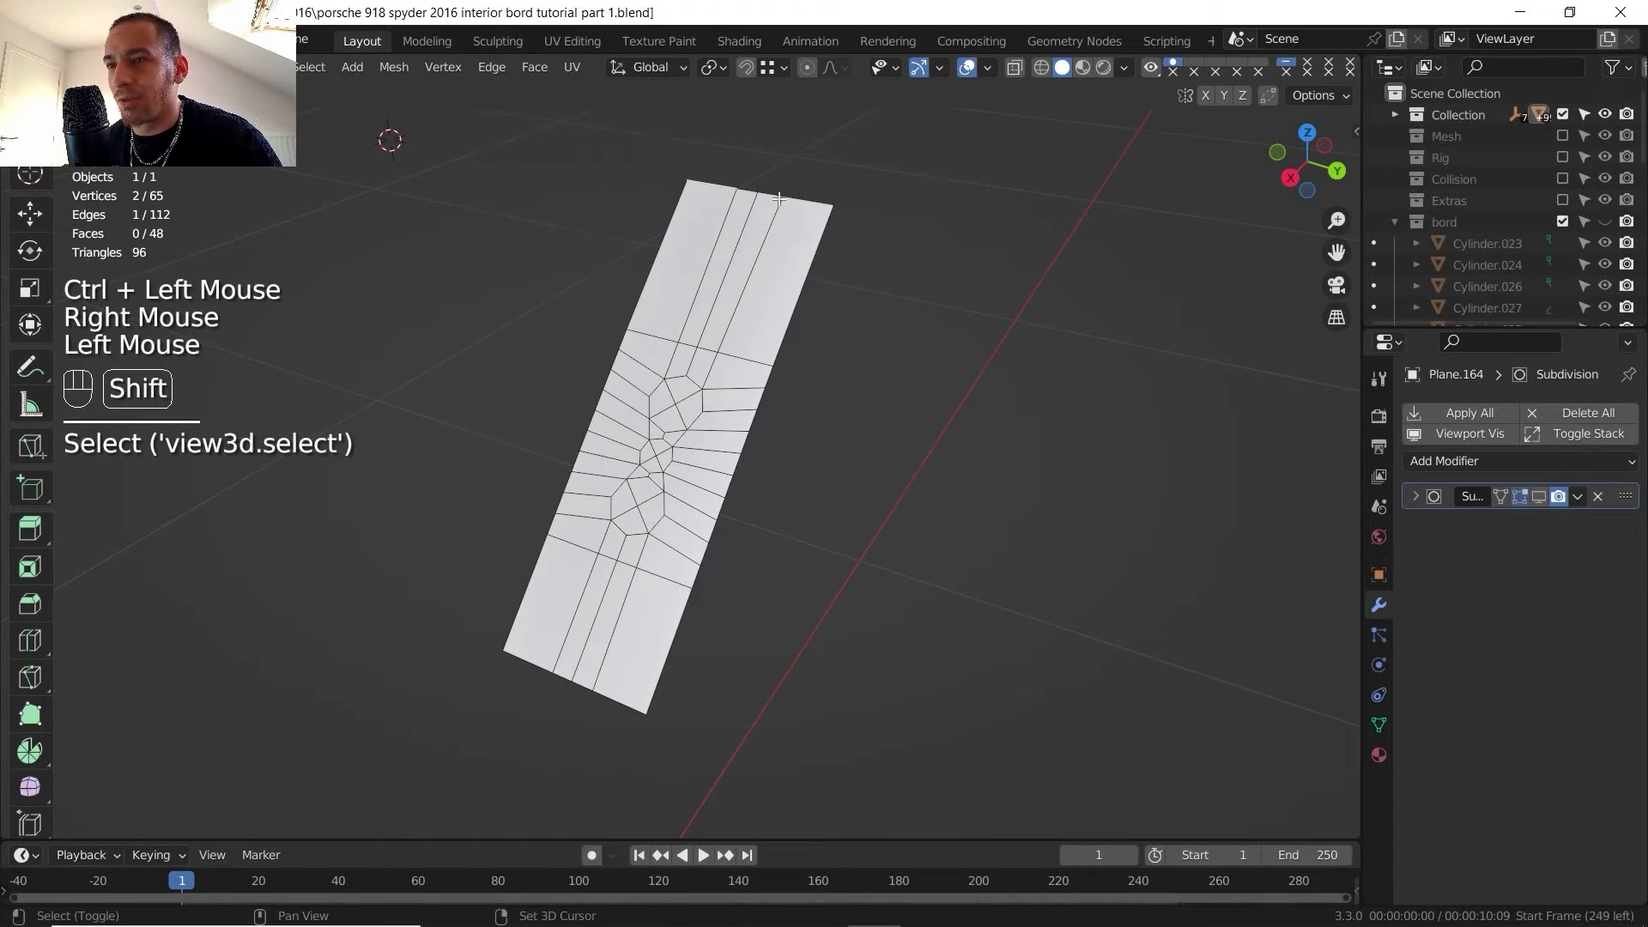
pyautogui.keyDown('shift'); pyautogui.click(744, 184); pyautogui.keyUp('shift')
pyautogui.click(726, 185)
pyautogui.keyDown('ctrl'); pyautogui.click(795, 197); pyautogui.keyUp('ctrl')
pyautogui.rightClick(791, 191)
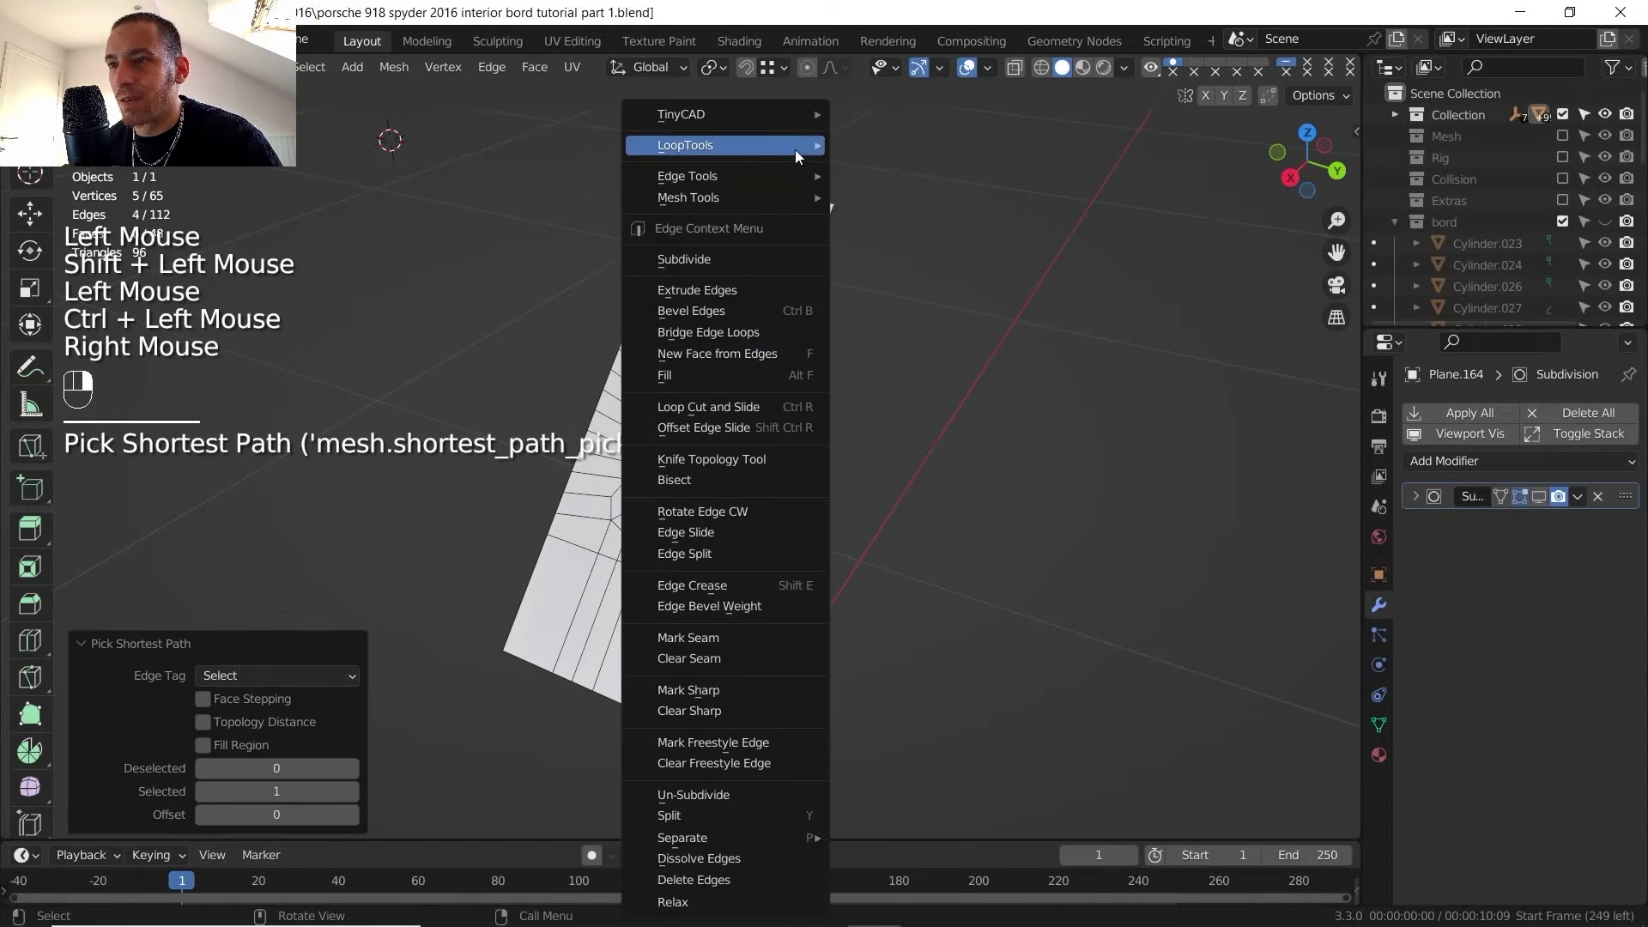
pyautogui.moveTo(795, 149)
pyautogui.click(880, 294)
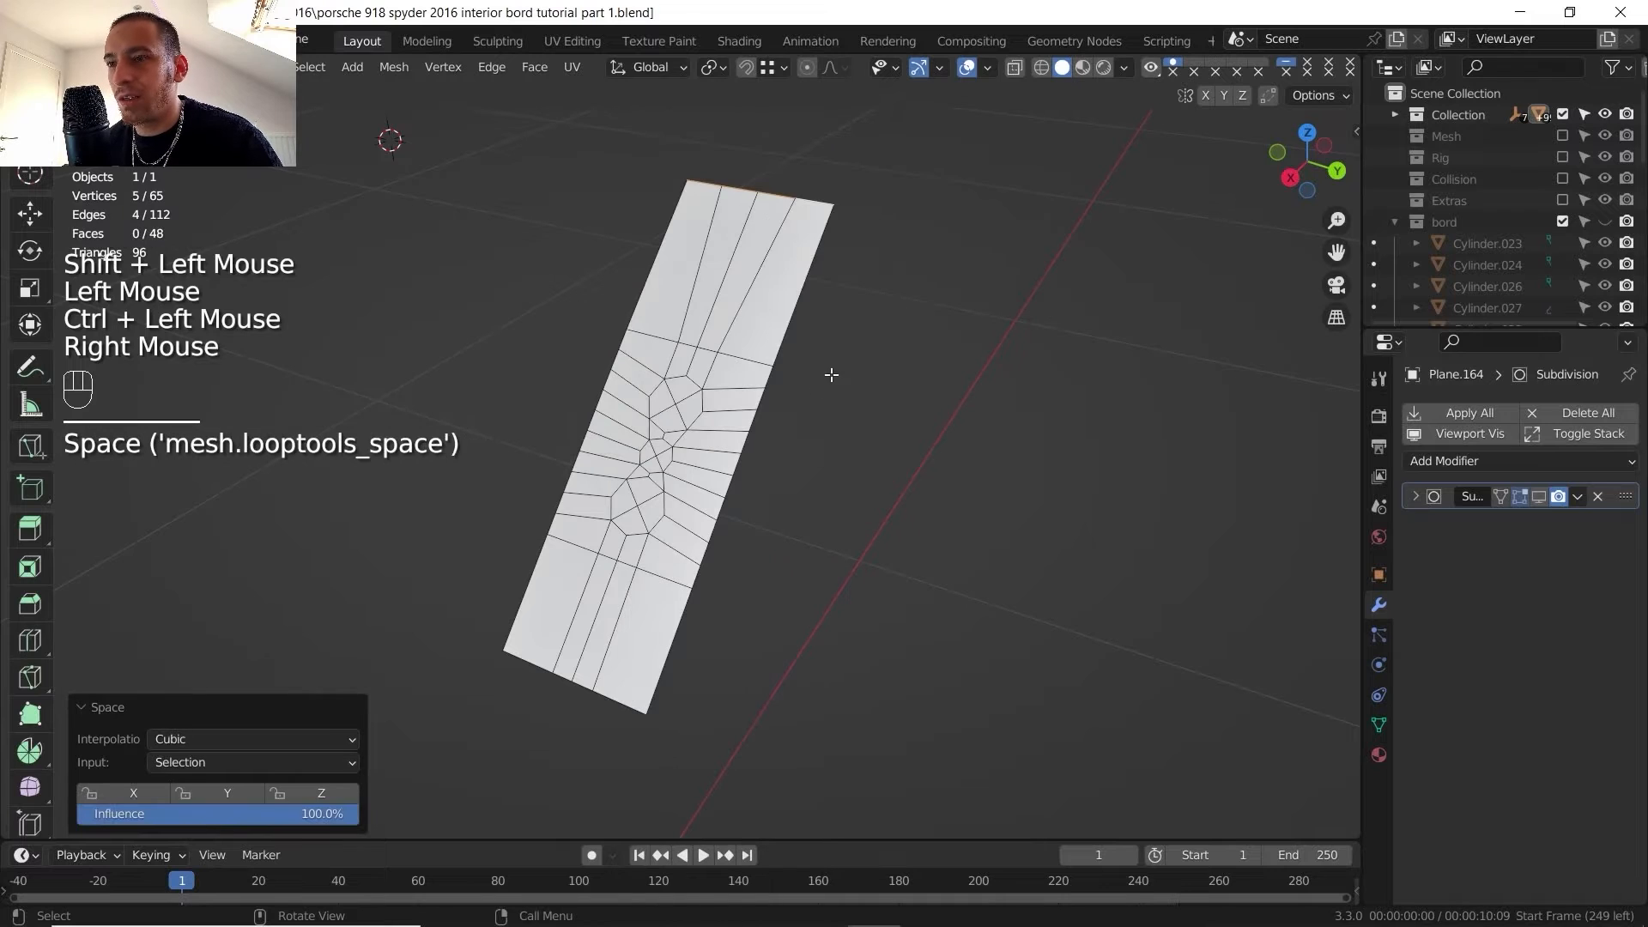
# - Select the panel's whole bottom edge and distribute its vertices evenly with LoopTools Space
pyautogui.click(551, 664)
pyautogui.click(541, 667)
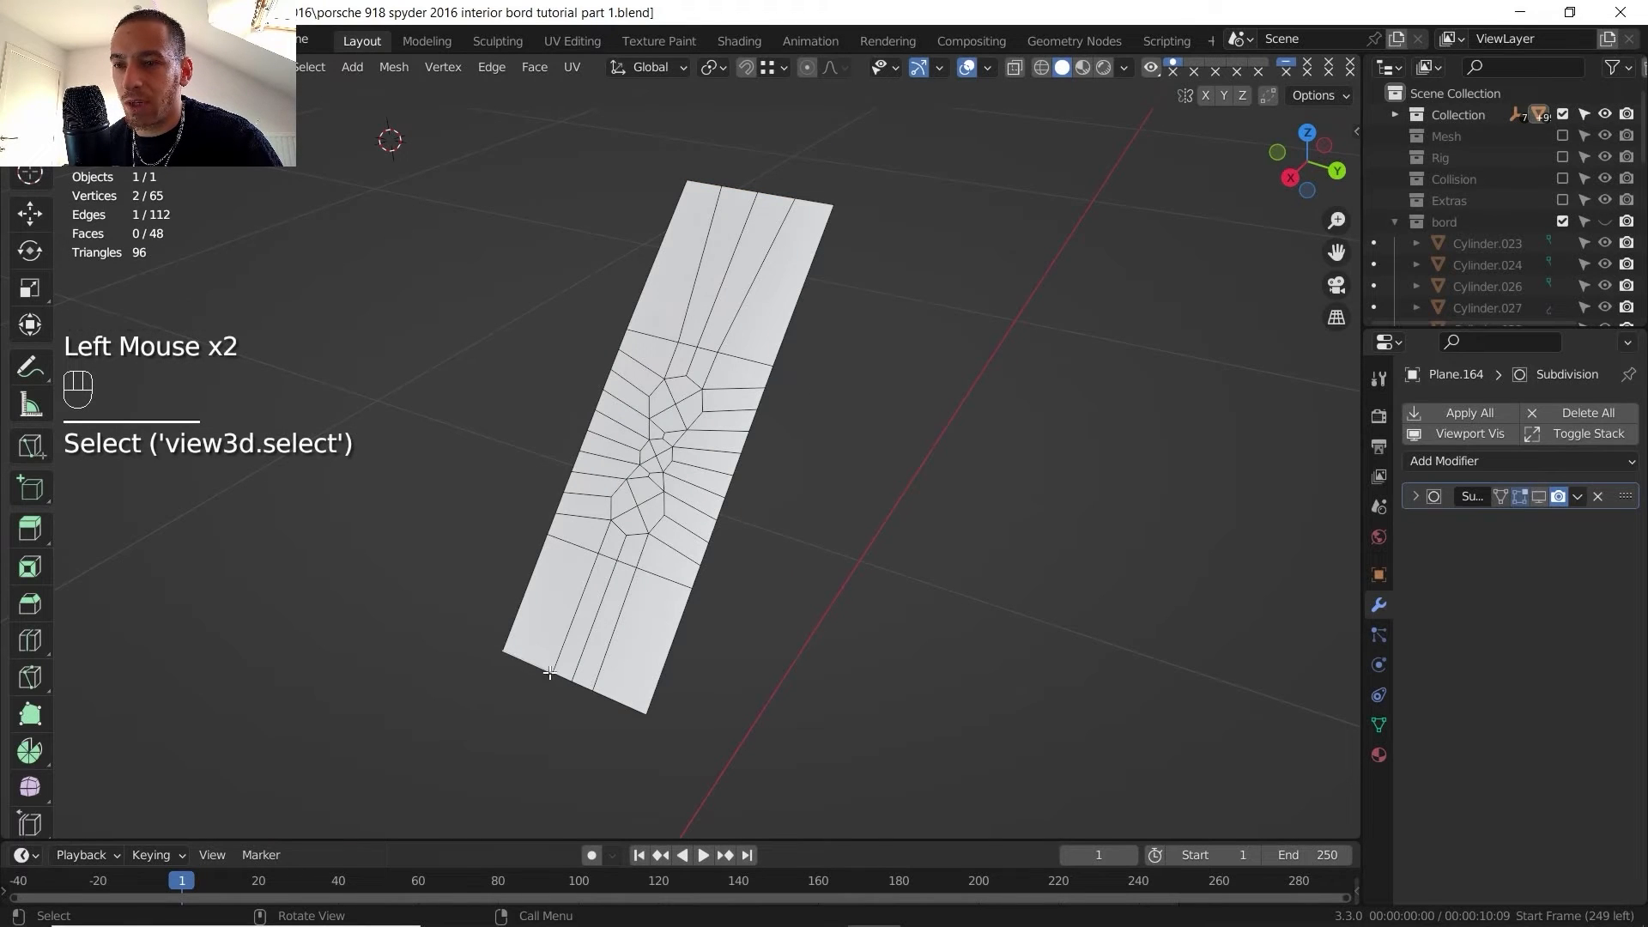
pyautogui.keyDown('ctrl'); pyautogui.click(619, 699); pyautogui.keyUp('ctrl')
pyautogui.rightClick(635, 686)
pyautogui.moveTo(550, 146)
pyautogui.click(720, 294)
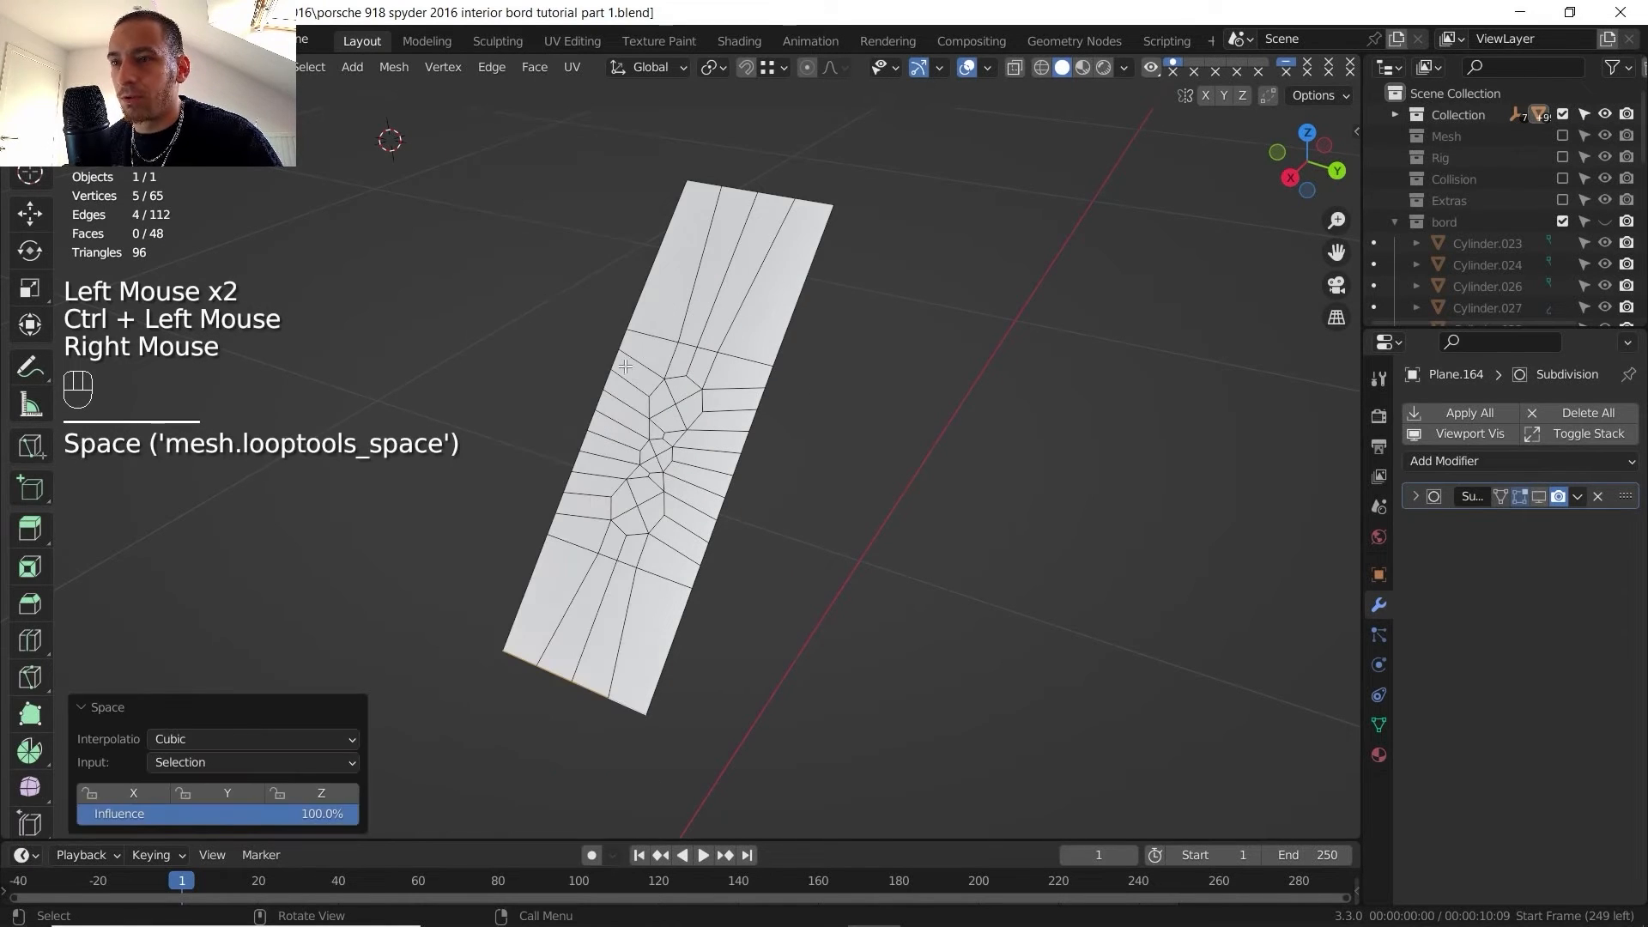
# - Leave local view and resume editing the panel's mesh in vertex selection mode
pyautogui.press('Tab')
pyautogui.press('/')
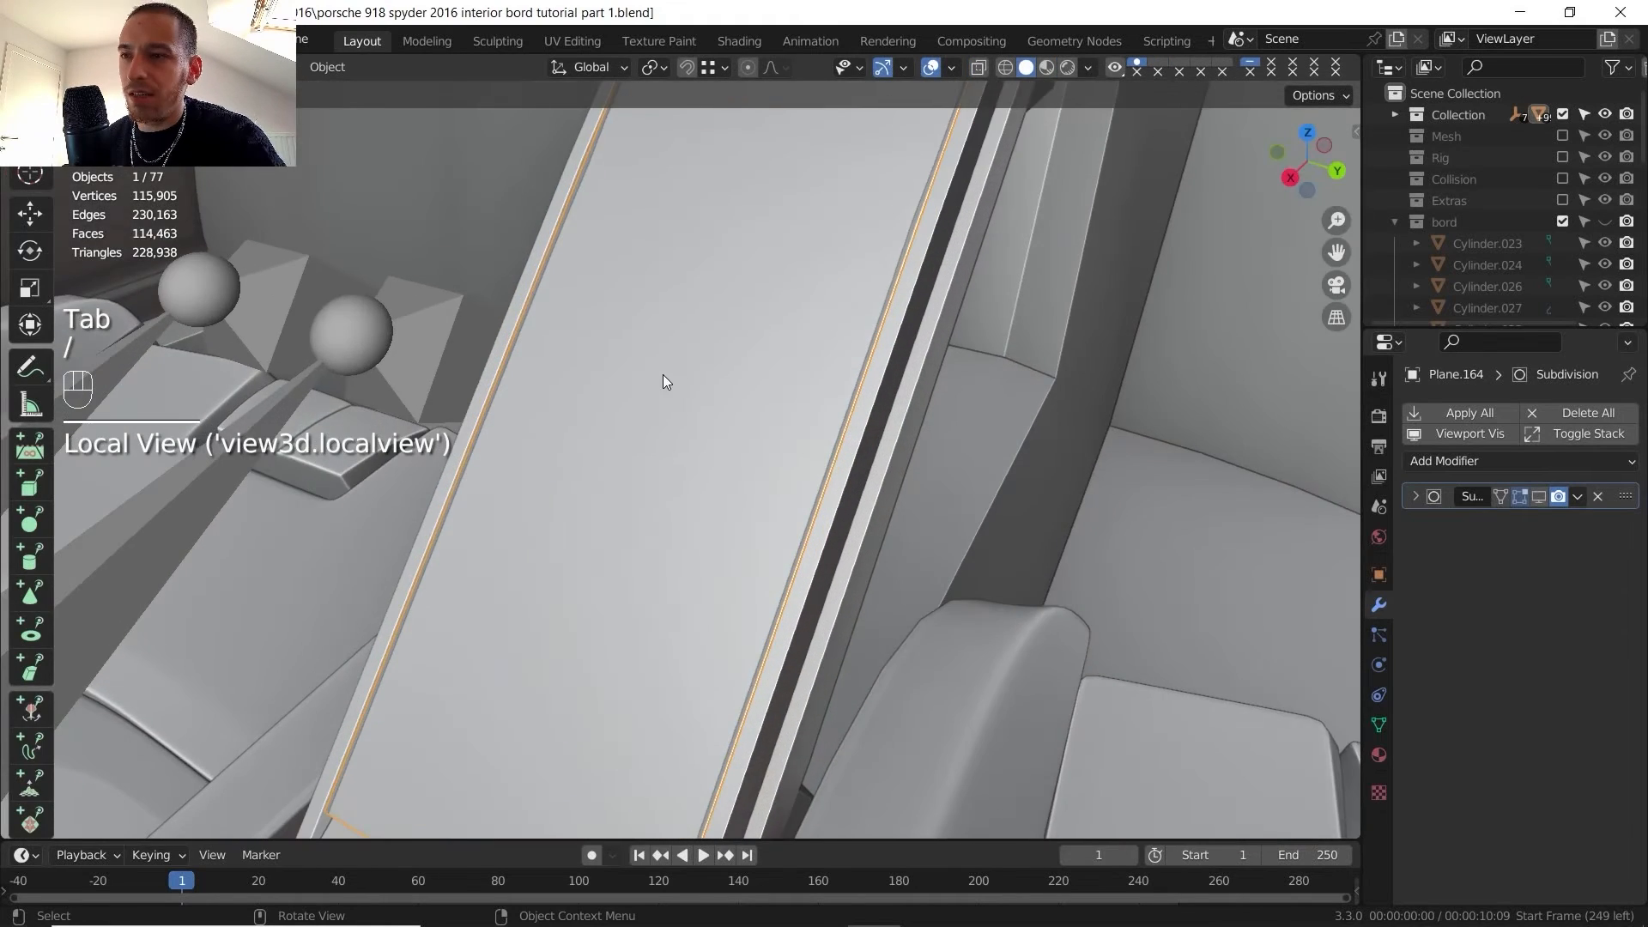
pyautogui.scroll(-2, 663, 380)
pyautogui.press('Tab')
pyautogui.keyDown('shift'); pyautogui.moveTo(663, 379); pyautogui.dragTo(669, 214, button='middle'); pyautogui.keyUp('shift')
pyautogui.press('1')
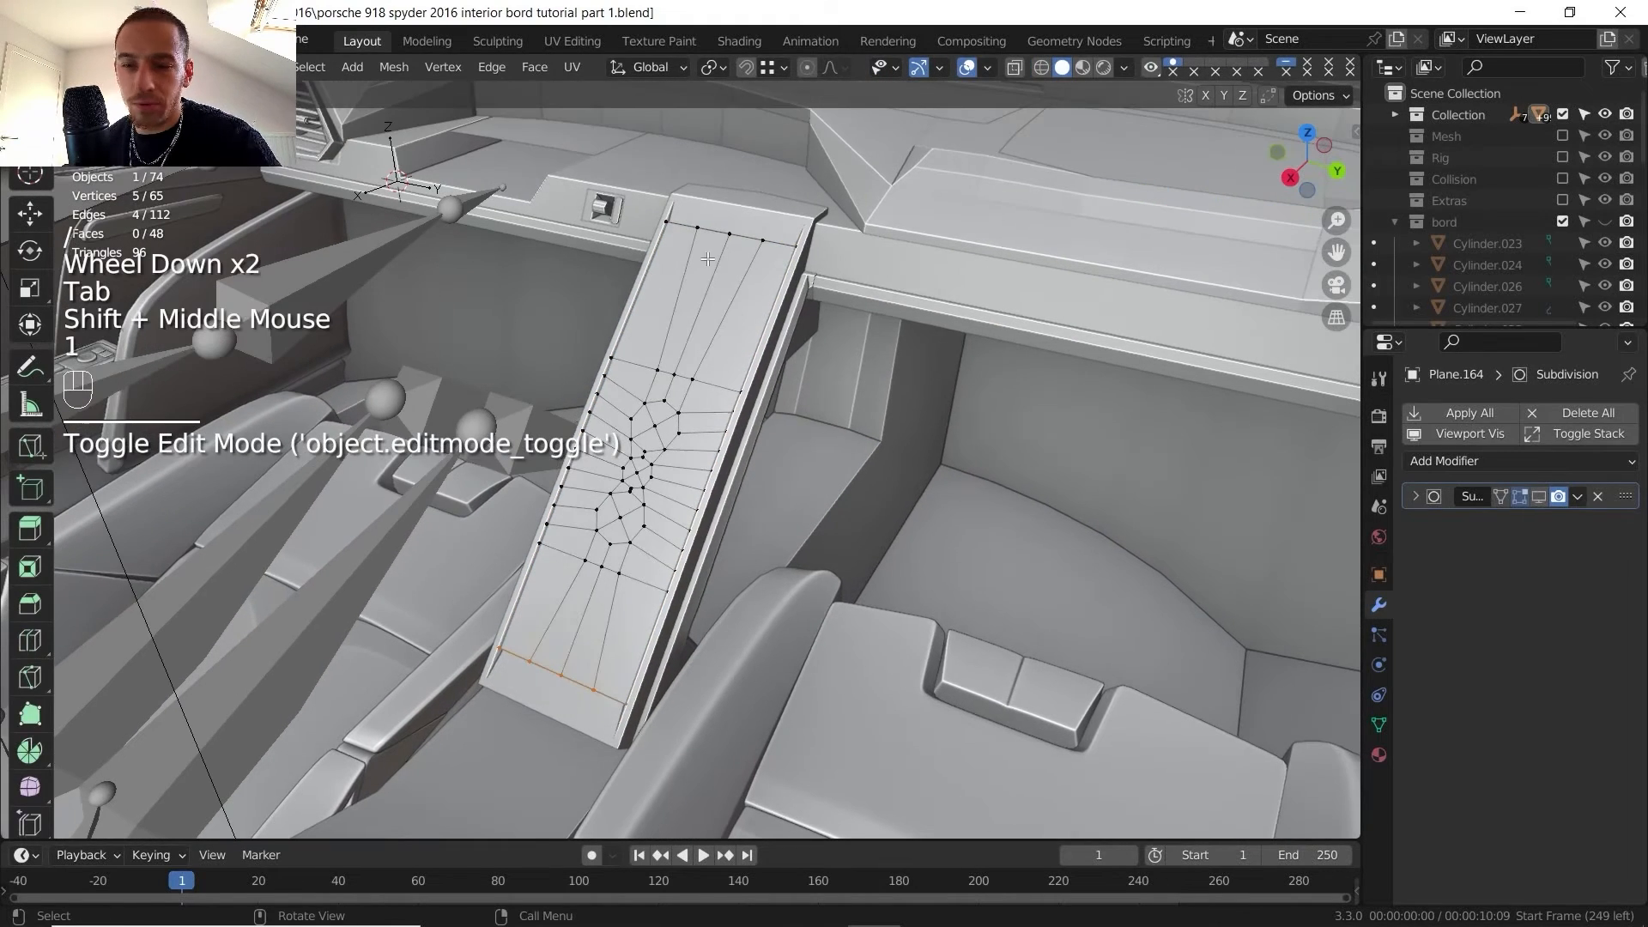
# - Slide the panel's two top corner vertices inward along the side edges by a factor of about 0.053
pyautogui.click(670, 218)
pyautogui.keyDown('shift'); pyautogui.click(783, 250); pyautogui.keyUp('shift')
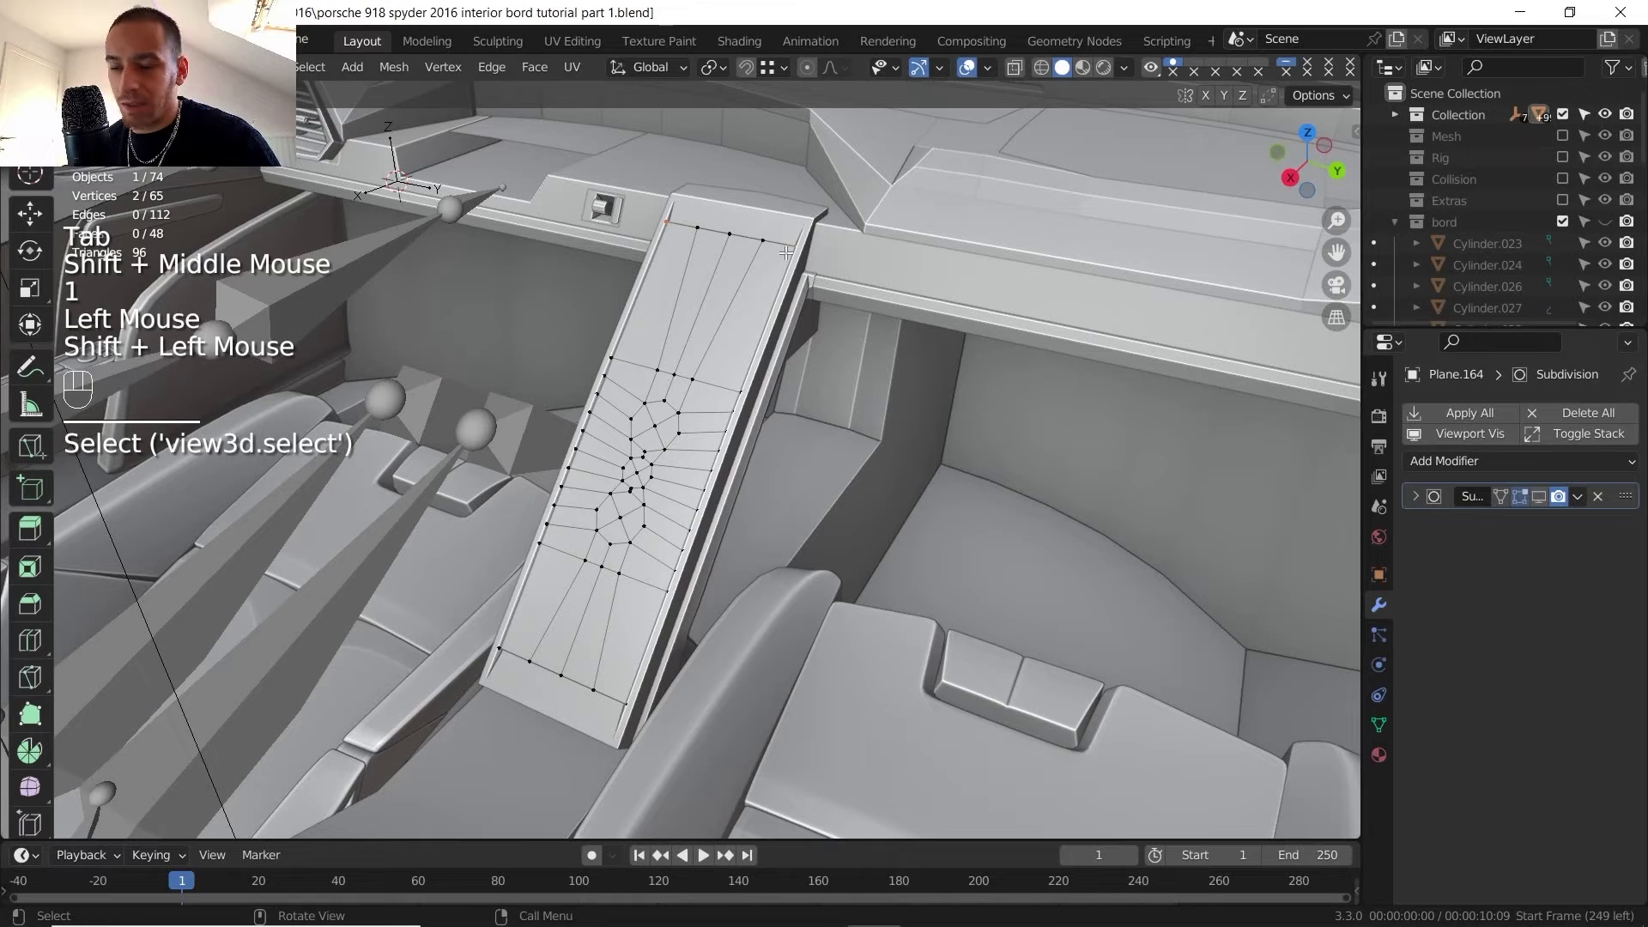
pyautogui.press('g')
pyautogui.press('g')
pyautogui.click(707, 234)
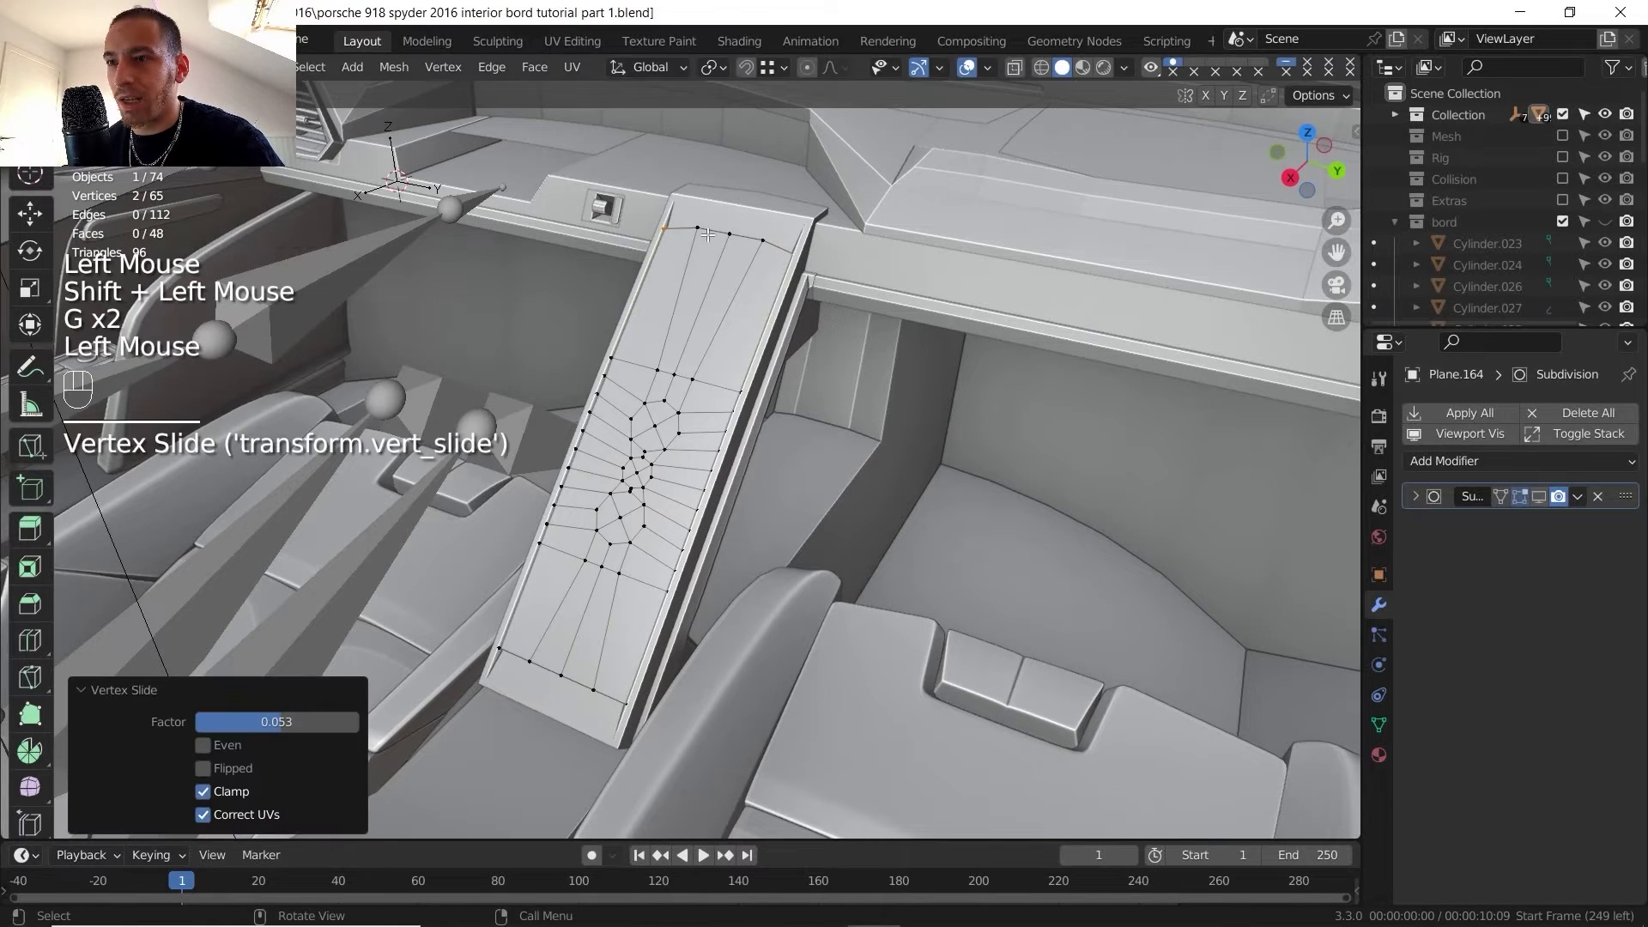
# - Slide the two top-edge vertices on either side of the middle one slightly inward along their edges
pyautogui.click(696, 230)
pyautogui.keyDown('shift'); pyautogui.click(760, 241); pyautogui.keyUp('shift')
pyautogui.press('g')
pyautogui.press('g')
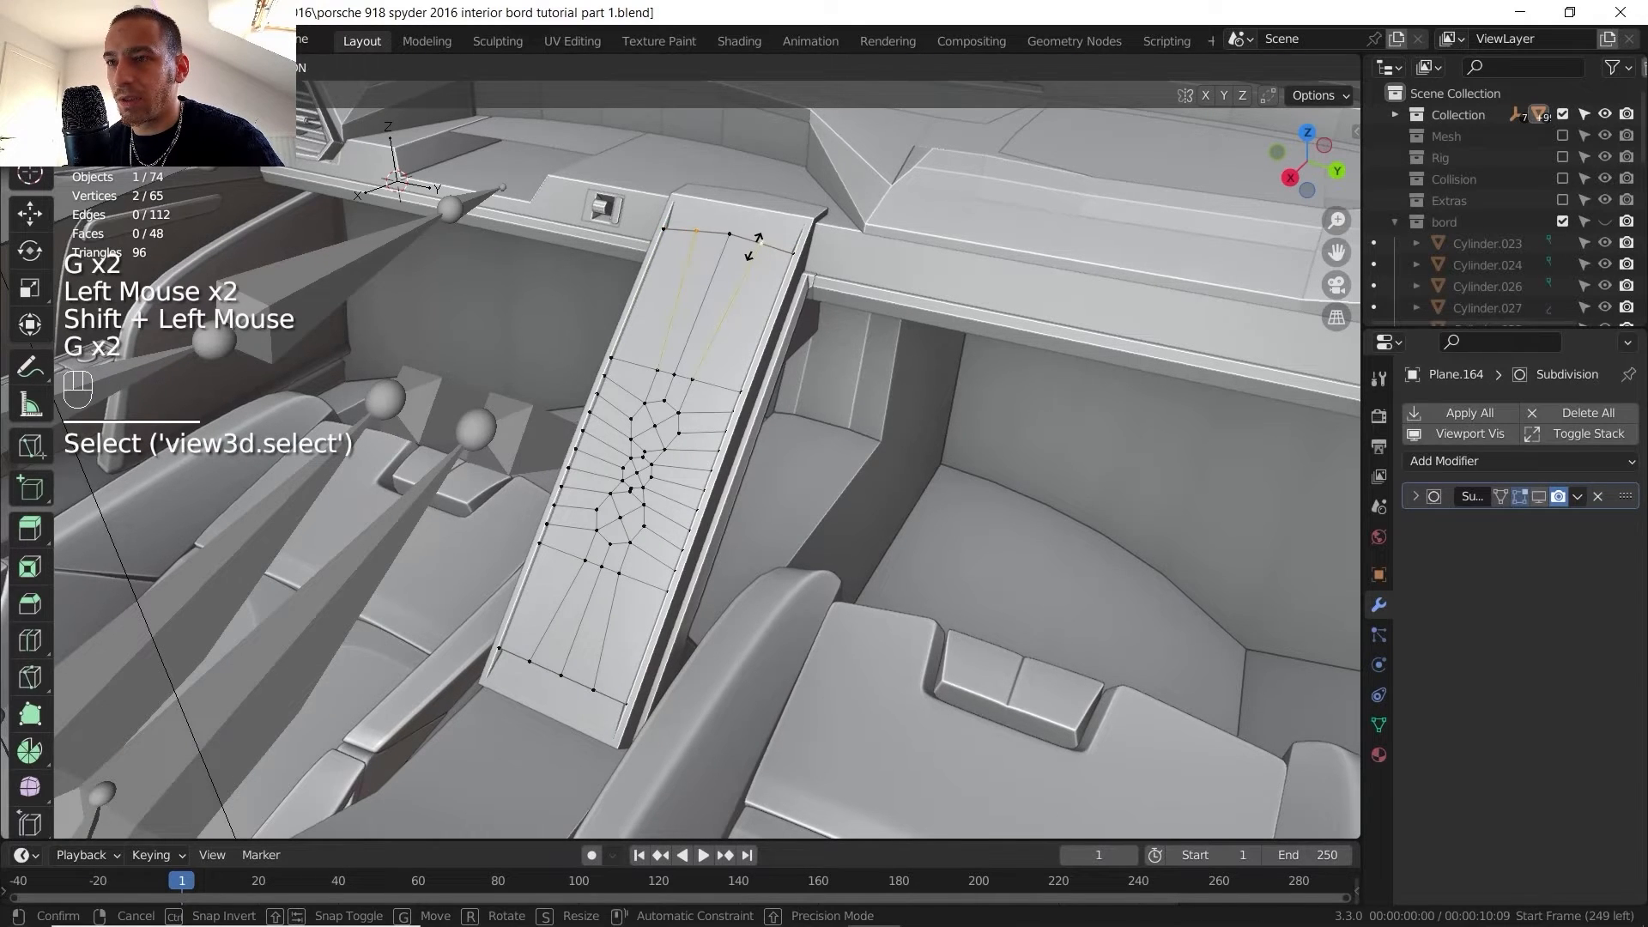
pyautogui.click(755, 244)
# - Slide the panel's two bottom corner vertices inward along the side edges by a factor of about 0.069
pyautogui.click(500, 645)
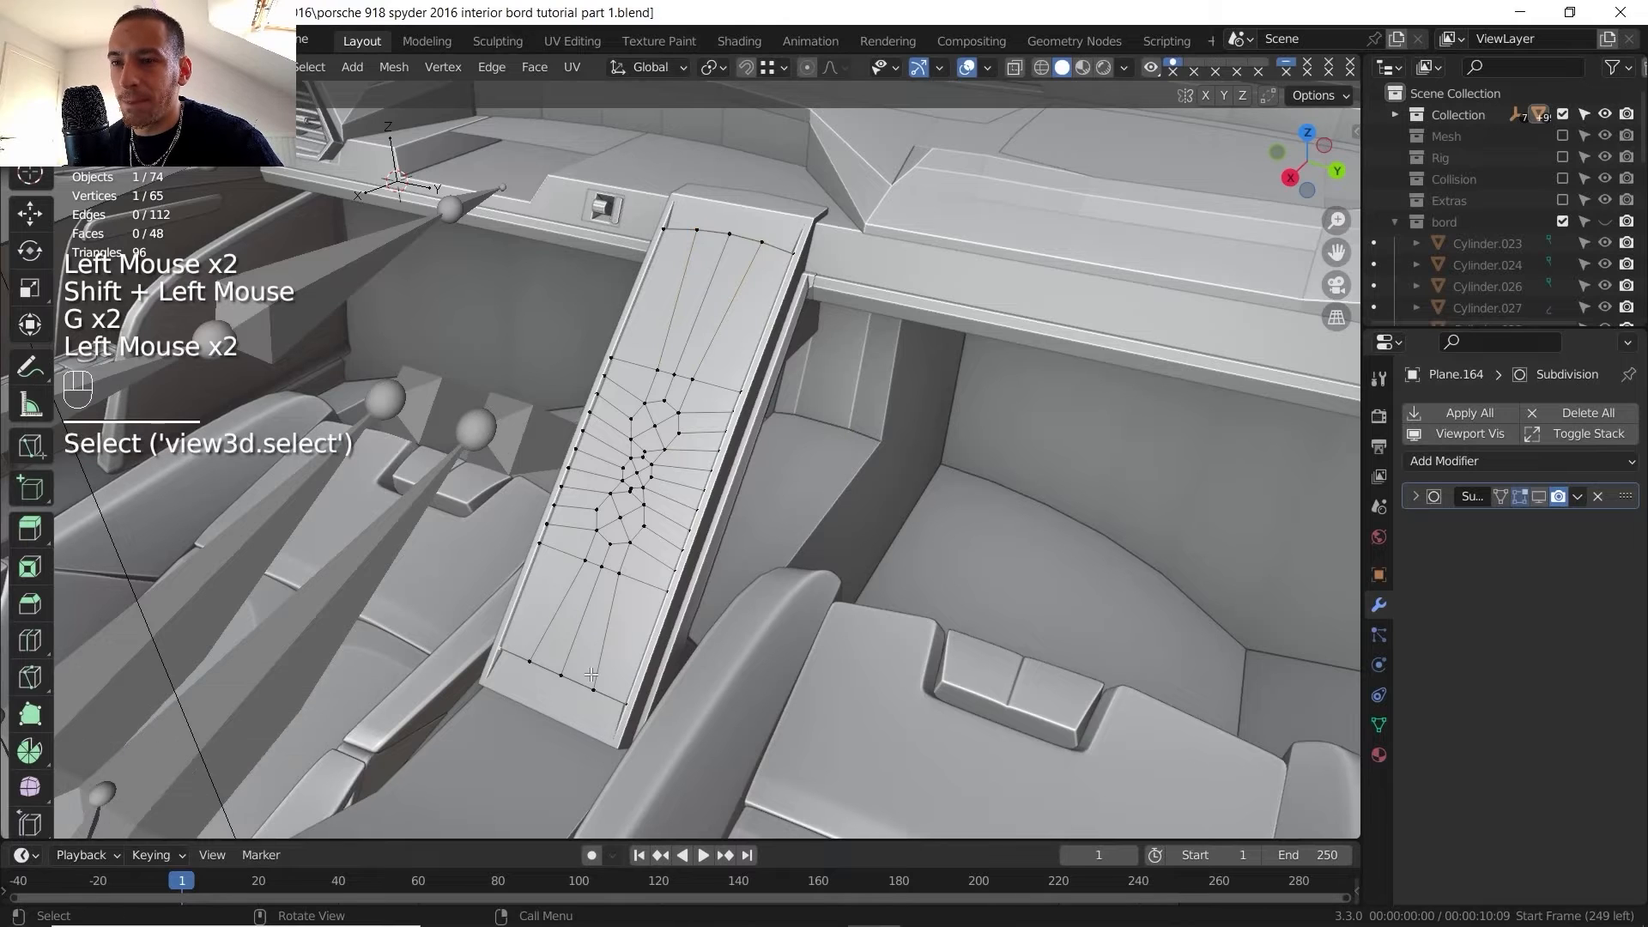
pyautogui.keyDown('shift'); pyautogui.click(627, 701); pyautogui.keyUp('shift')
pyautogui.press('g')
pyautogui.press('g')
pyautogui.click(636, 692)
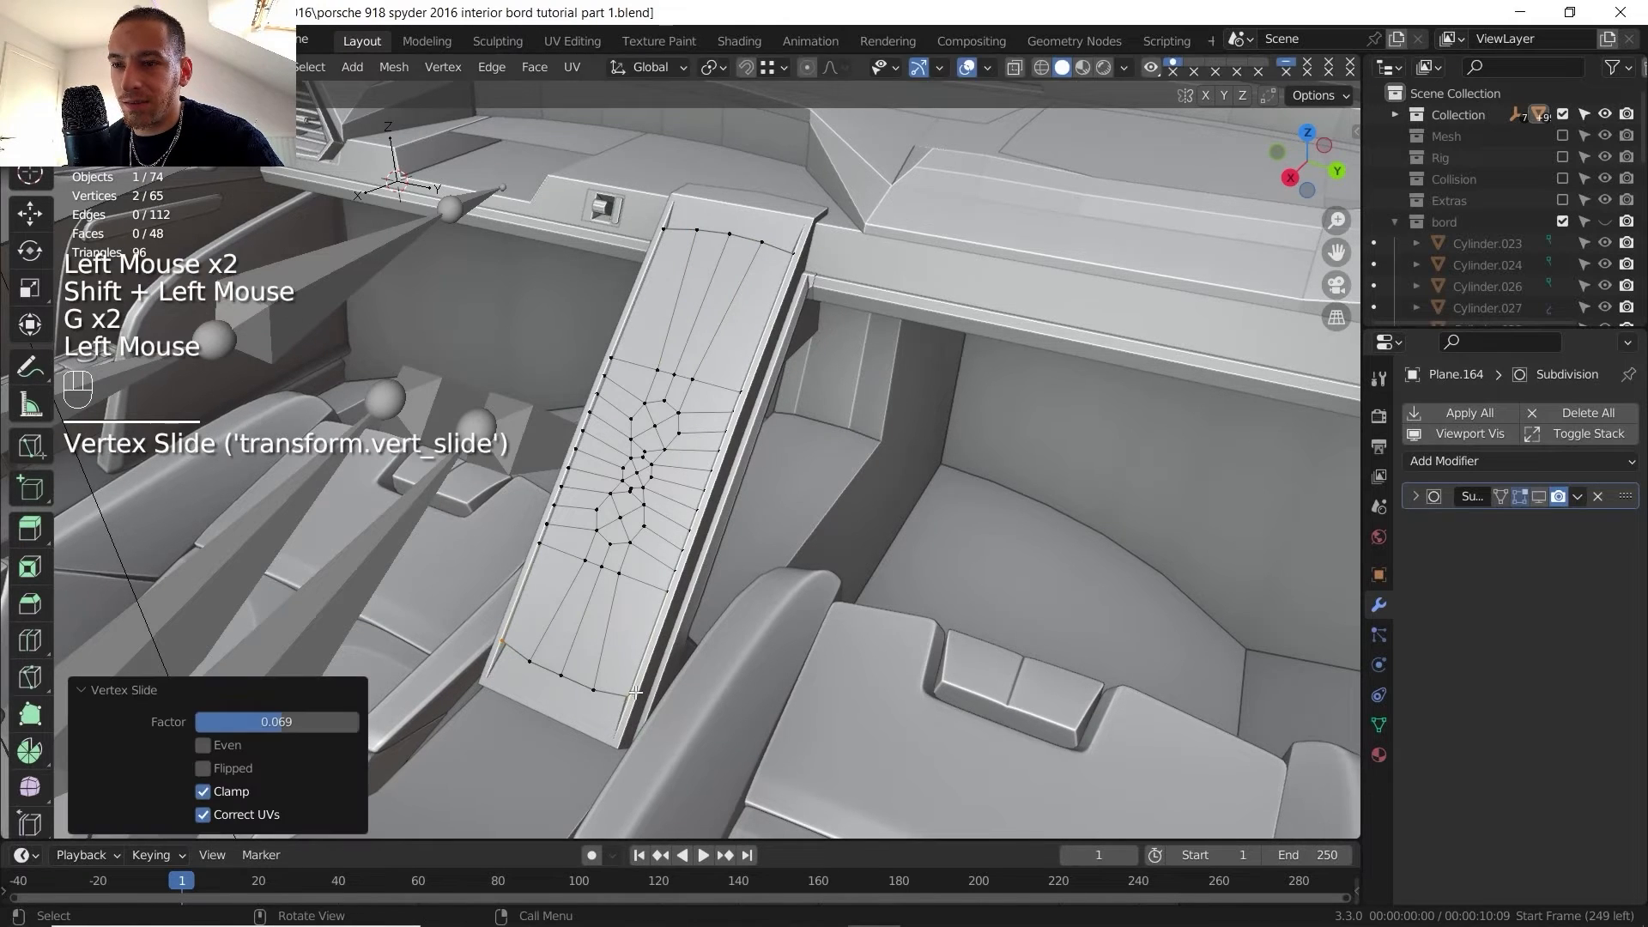
# - Slide the two bottom-edge vertices on either side of the middle one inward by a factor of about 0.023
pyautogui.click(529, 659)
pyautogui.keyDown('shift'); pyautogui.click(593, 687); pyautogui.keyUp('shift')
pyautogui.press('g')
pyautogui.press('g')
pyautogui.click(594, 680)
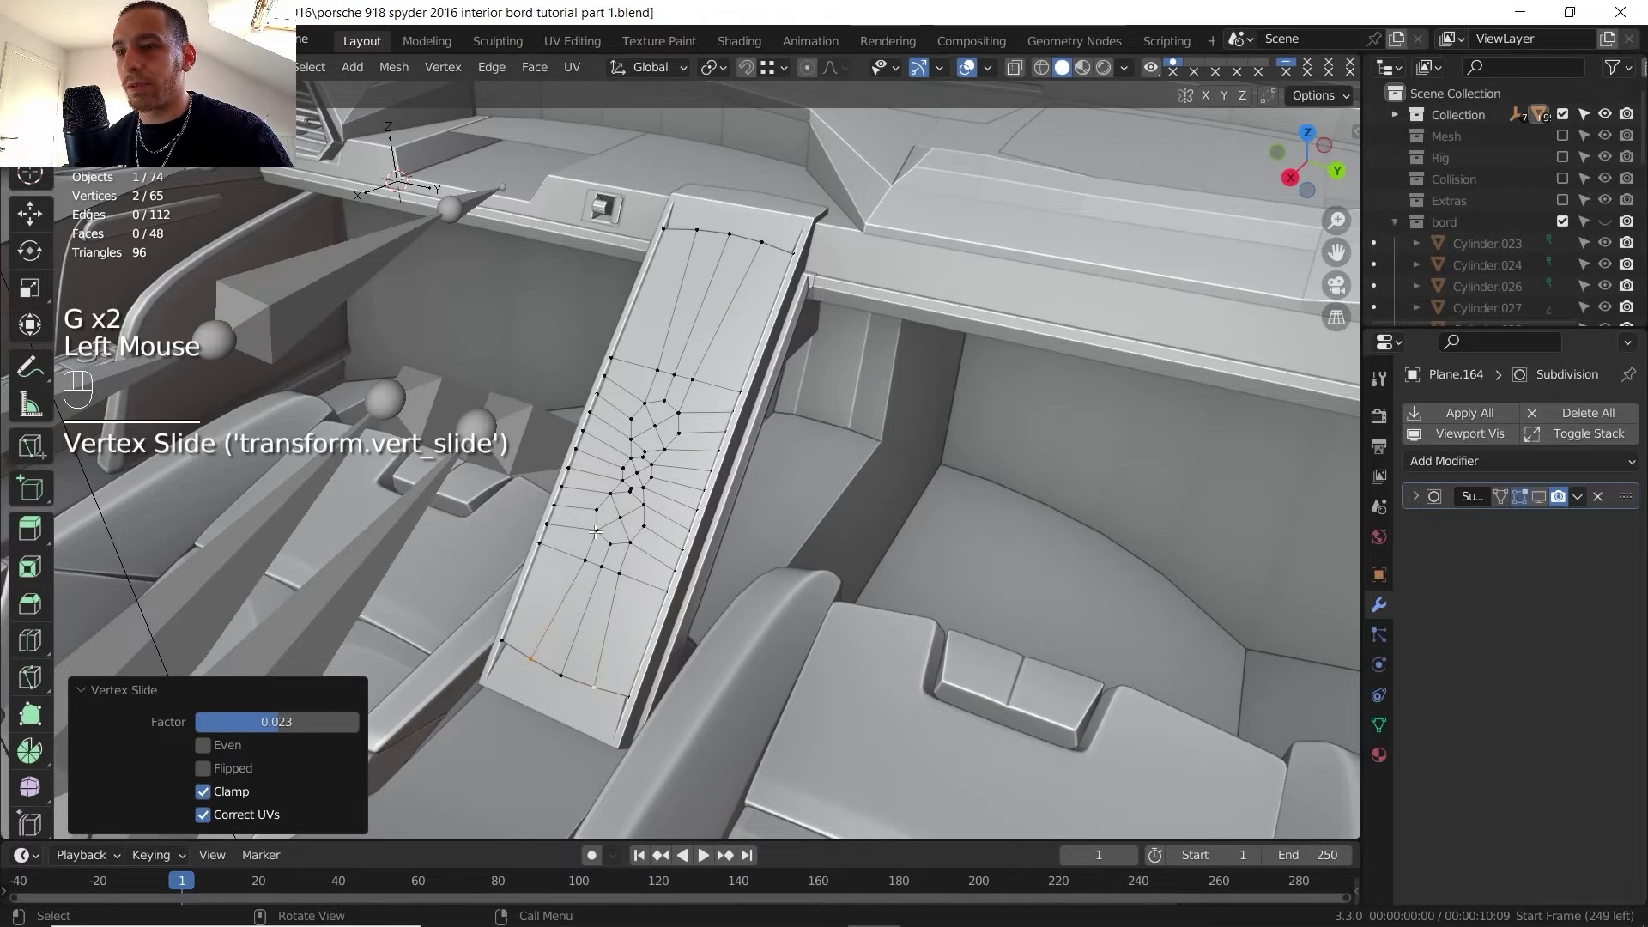
# - Select all faces inside the three octagons, separate them into their own object and return to Object Mode
pyautogui.scroll(3, 631, 532)
pyautogui.click(644, 518)
pyautogui.press('c')
pyautogui.moveTo(610, 552); pyautogui.dragTo(685, 529, button='middle')
pyautogui.scroll(1, 682, 457)
pyautogui.click(689, 430)
pyautogui.rightClick(723, 346)
pyautogui.scroll(-1, 724, 347)
pyautogui.moveTo(685, 529); pyautogui.dragTo(680, 529, button='middle')
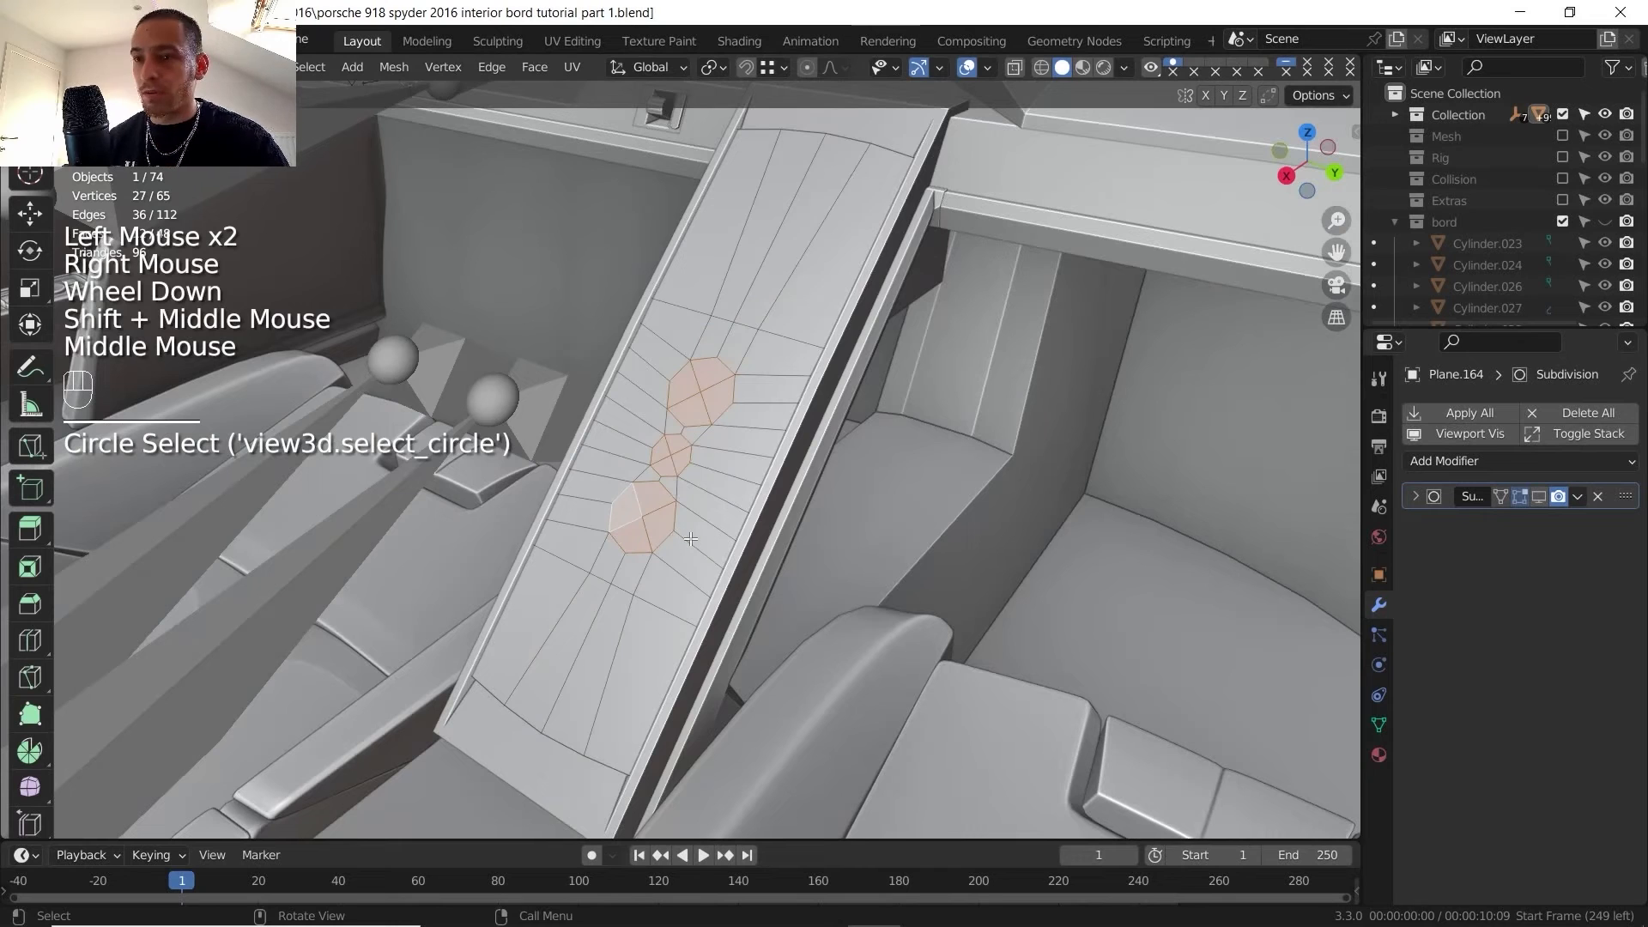
pyautogui.press('p')
pyautogui.click(690, 538)
pyautogui.press('Tab')
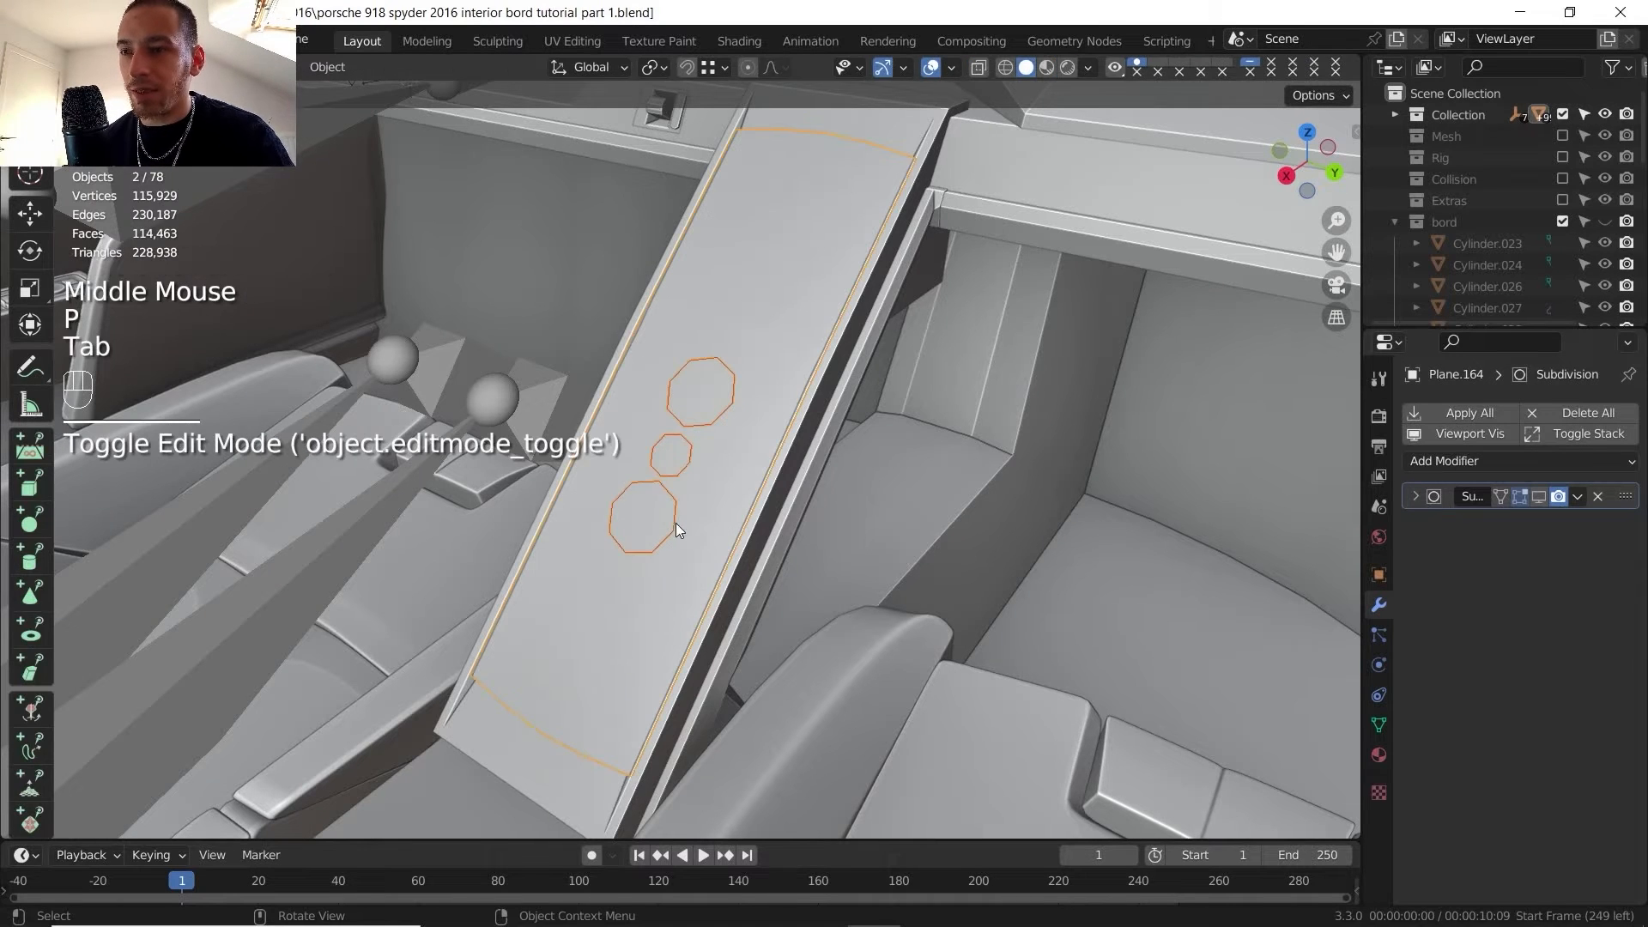
# - Select the separated octagons object and open its mesh for editing
pyautogui.click(646, 520)
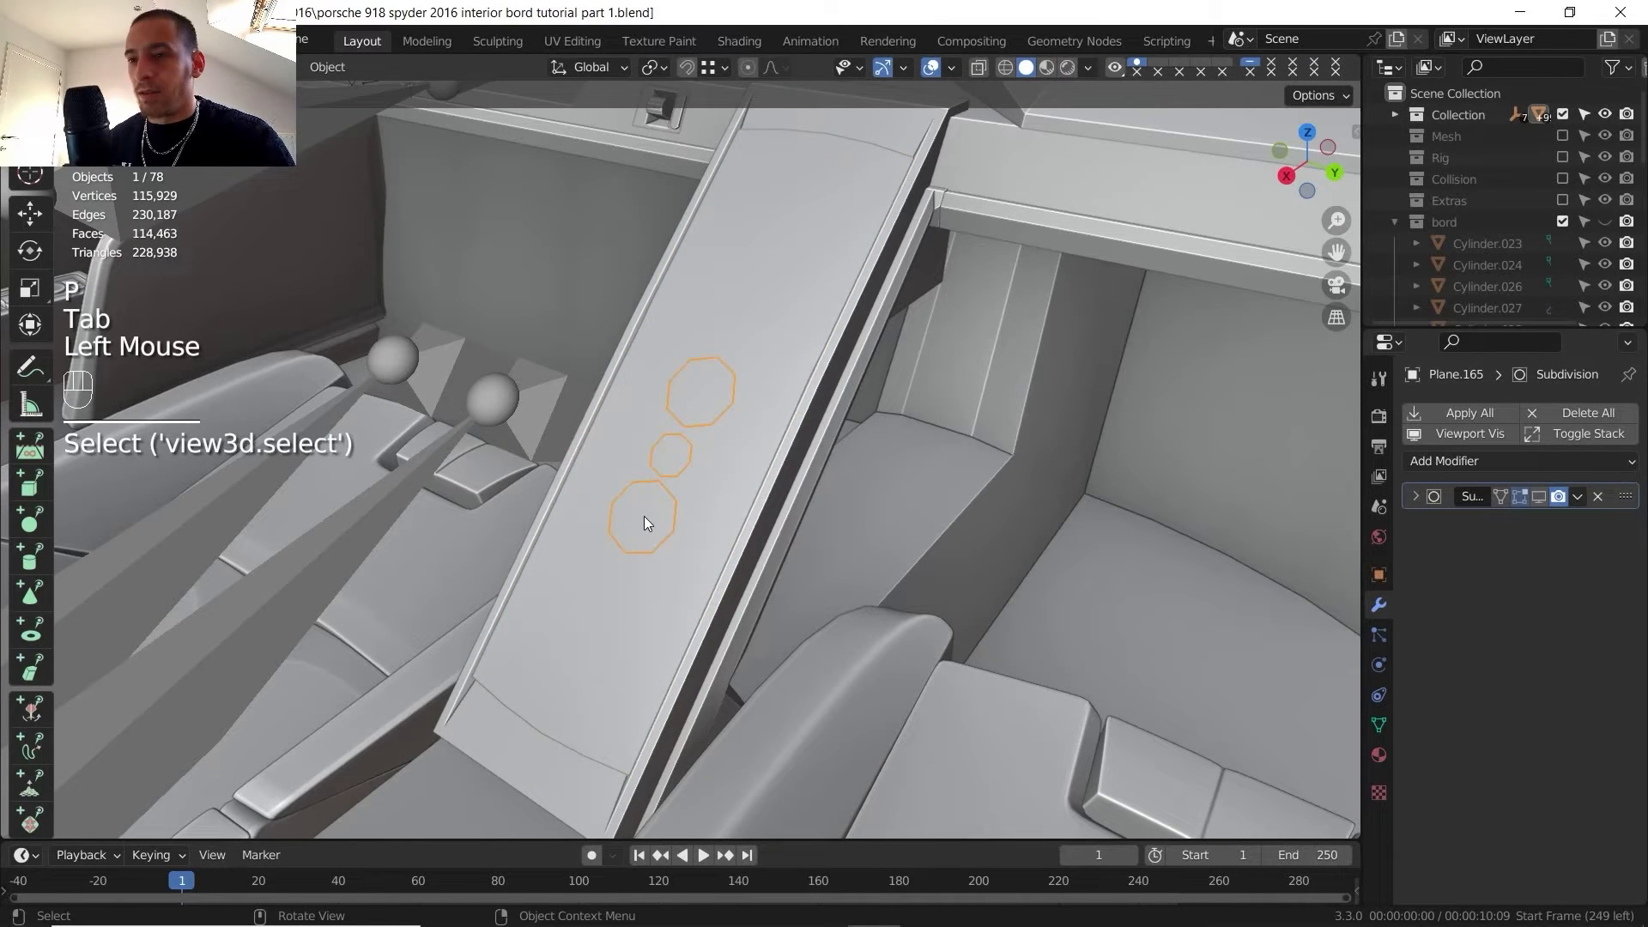
pyautogui.press('Tab')
pyautogui.scroll(2, 760, 397)
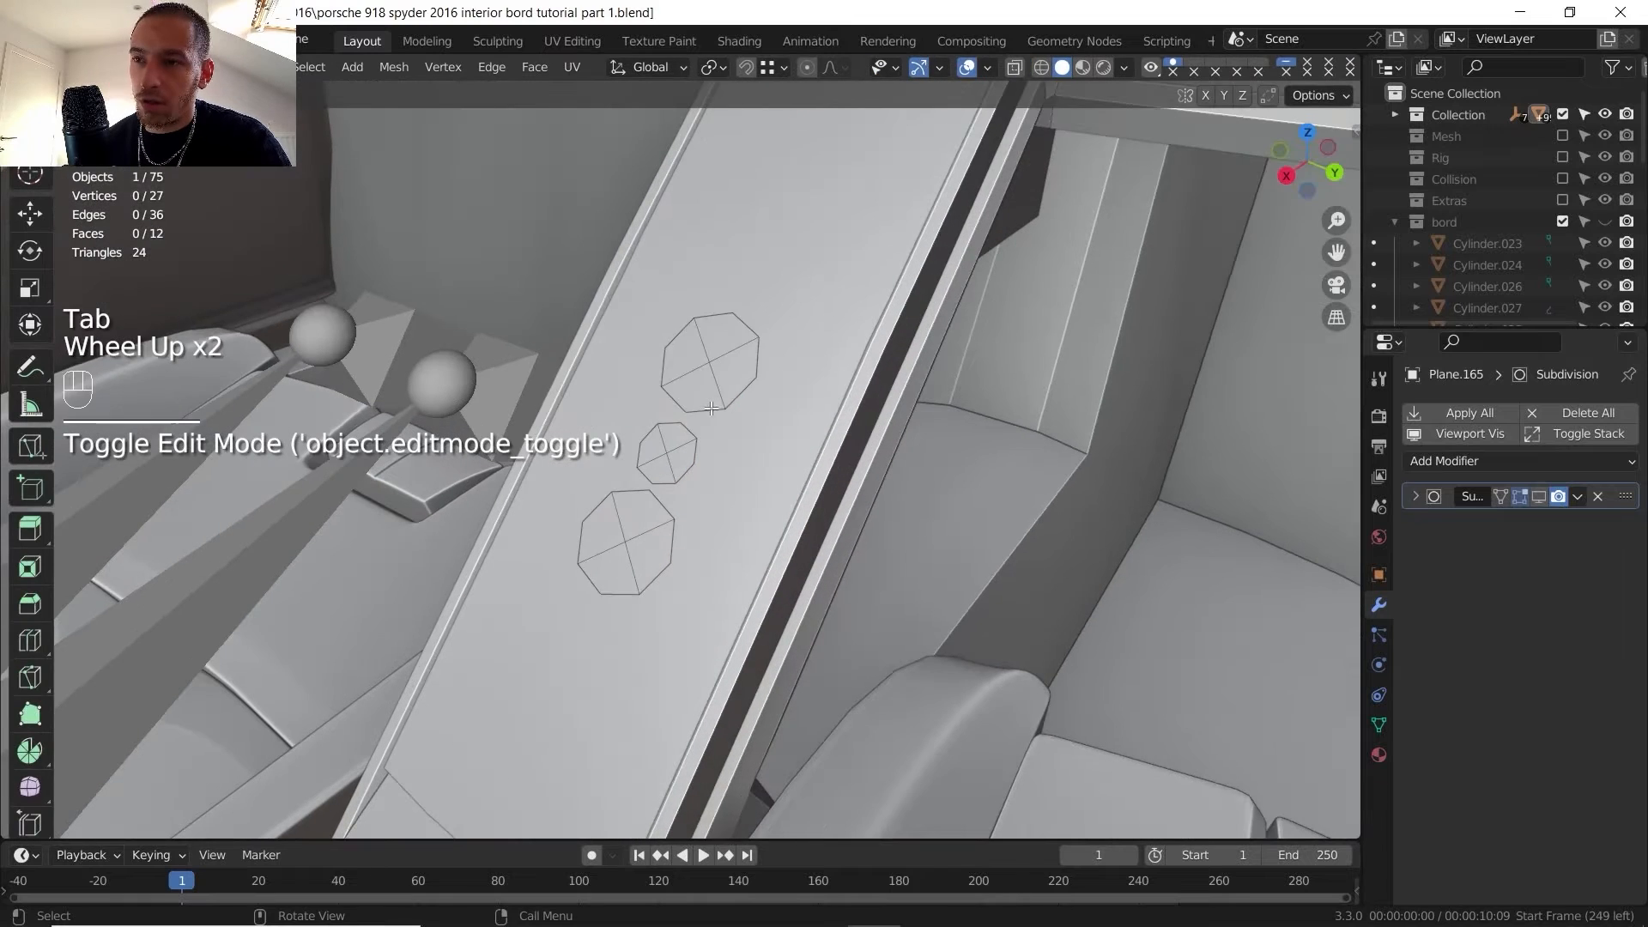
pyautogui.keyDown('shift'); pyautogui.moveTo(761, 397); pyautogui.dragTo(772, 404, button='middle'); pyautogui.keyUp('shift')
pyautogui.scroll(3, 772, 403)
pyautogui.press('k')
pyautogui.press('Escape')
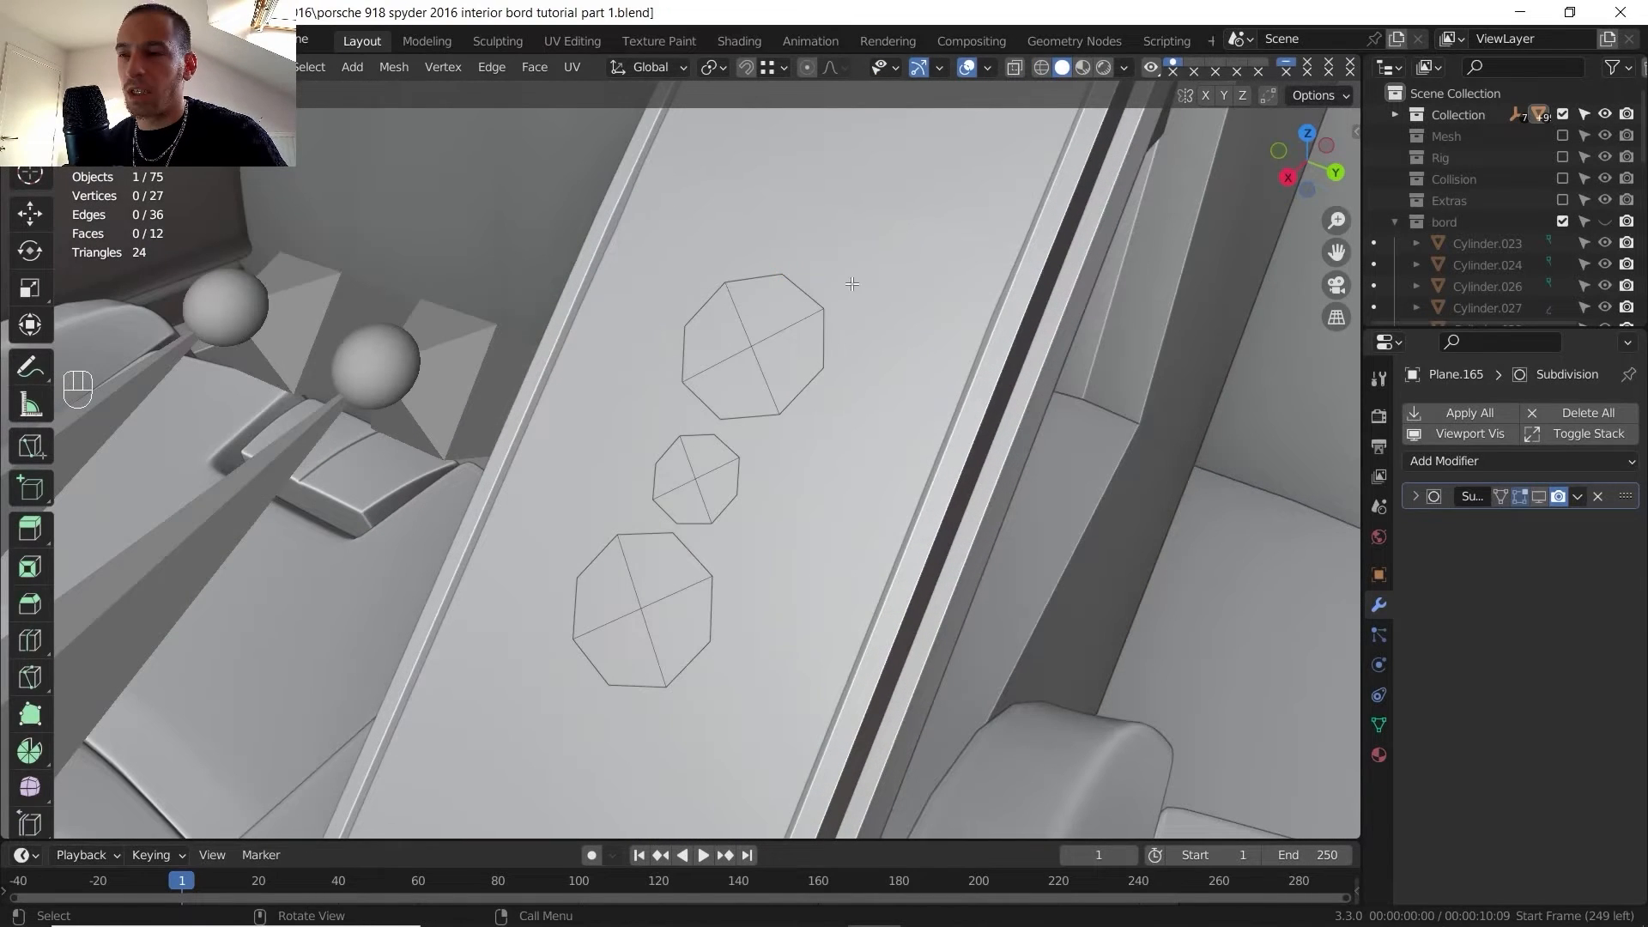
# - Select all twelve faces of the three octagons and inset them by about 7.1 mm
pyautogui.click(753, 329)
pyautogui.keyDown('shift'); pyautogui.click(712, 348); pyautogui.keyUp('shift')
pyautogui.keyDown('shift'); pyautogui.click(748, 386); pyautogui.keyUp('shift')
pyautogui.keyDown('shift'); pyautogui.click(790, 347); pyautogui.keyUp('shift')
pyautogui.keyDown('shift'); pyautogui.click(700, 471); pyautogui.keyUp('shift')
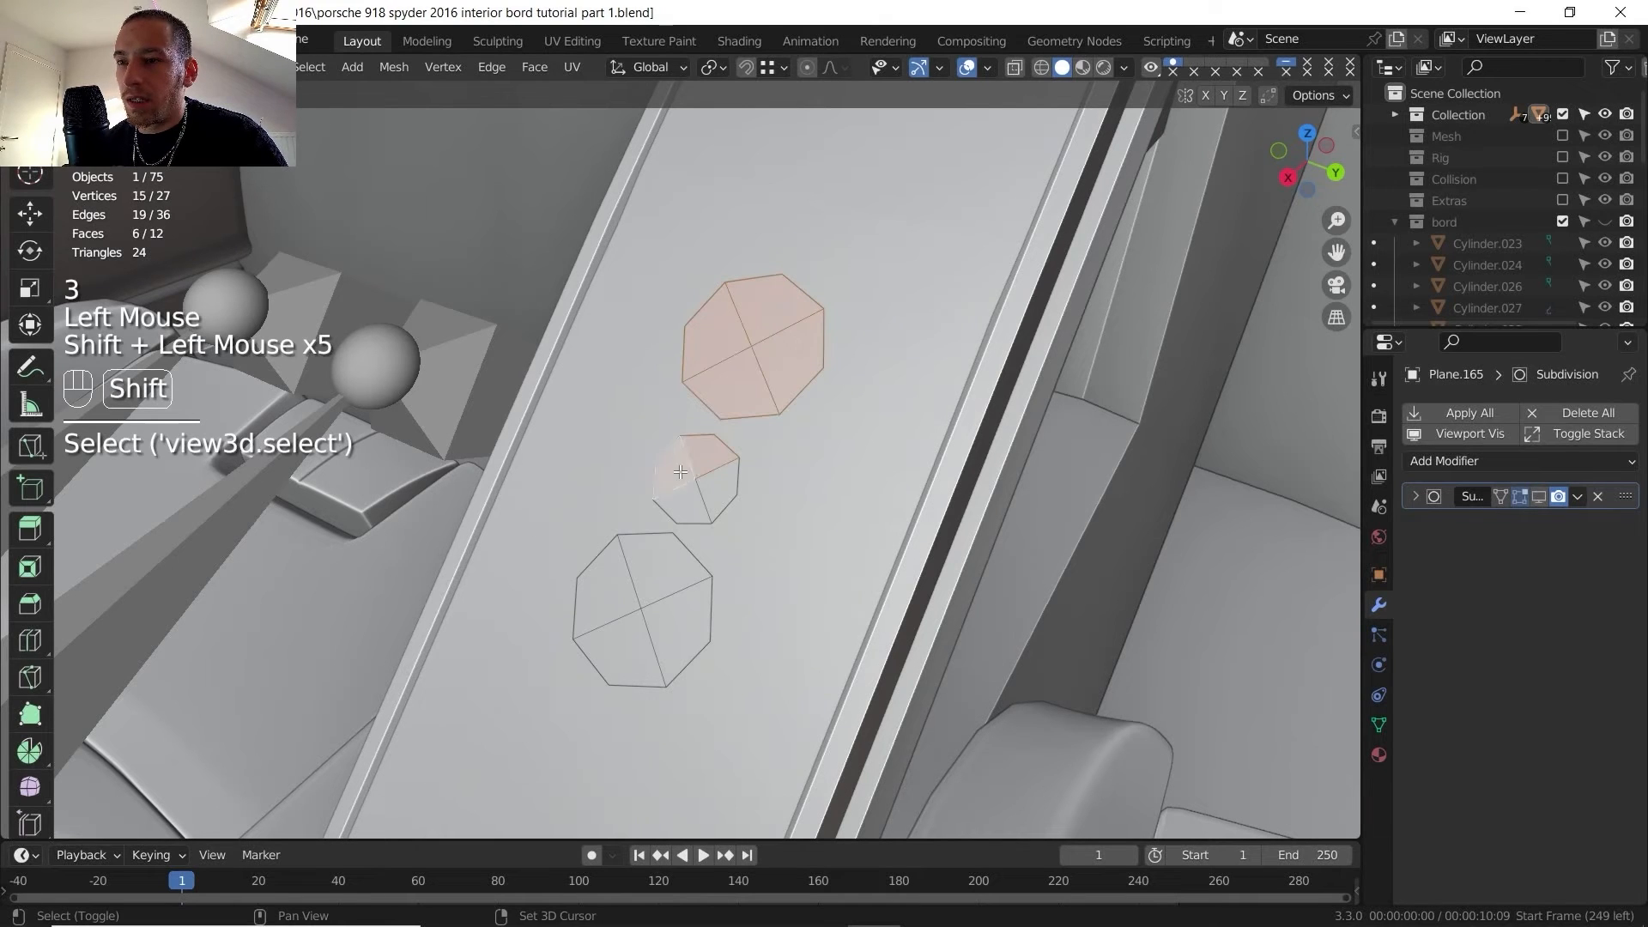
pyautogui.keyDown('shift'); pyautogui.click(703, 513); pyautogui.keyUp('shift')
pyautogui.keyDown('shift'); pyautogui.click(602, 583); pyautogui.keyUp('shift')
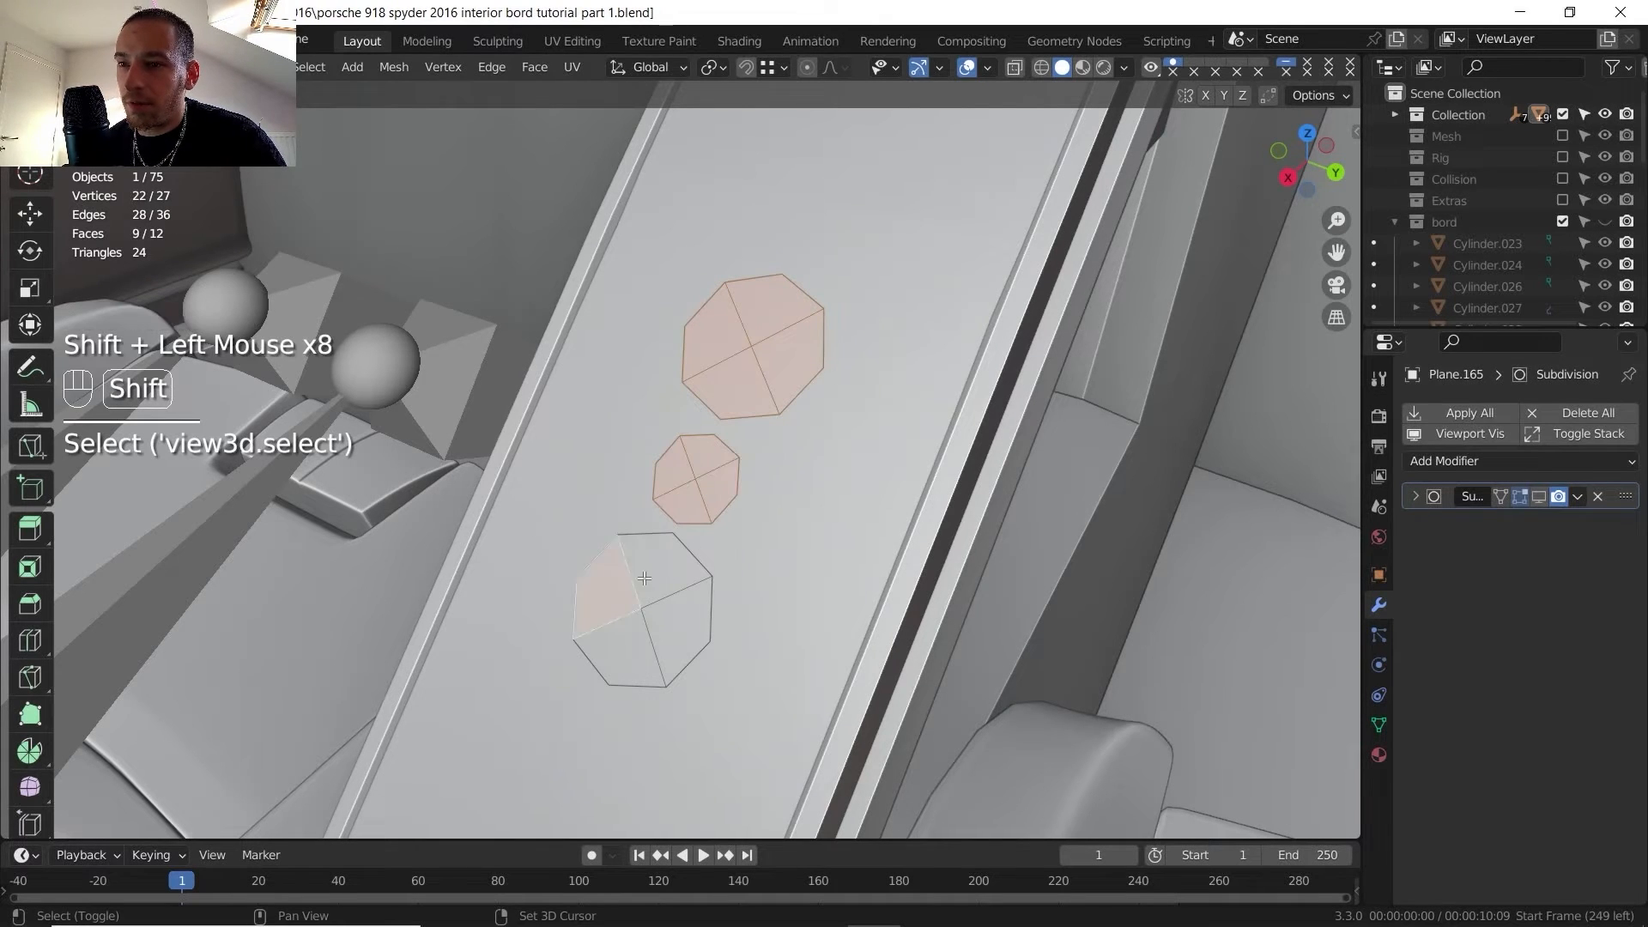
pyautogui.keyDown('shift'); pyautogui.click(665, 562); pyautogui.keyUp('shift')
pyautogui.keyDown('shift'); pyautogui.click(682, 631); pyautogui.keyUp('shift')
pyautogui.keyDown('shift'); pyautogui.click(620, 654); pyautogui.keyUp('shift')
pyautogui.press('i')
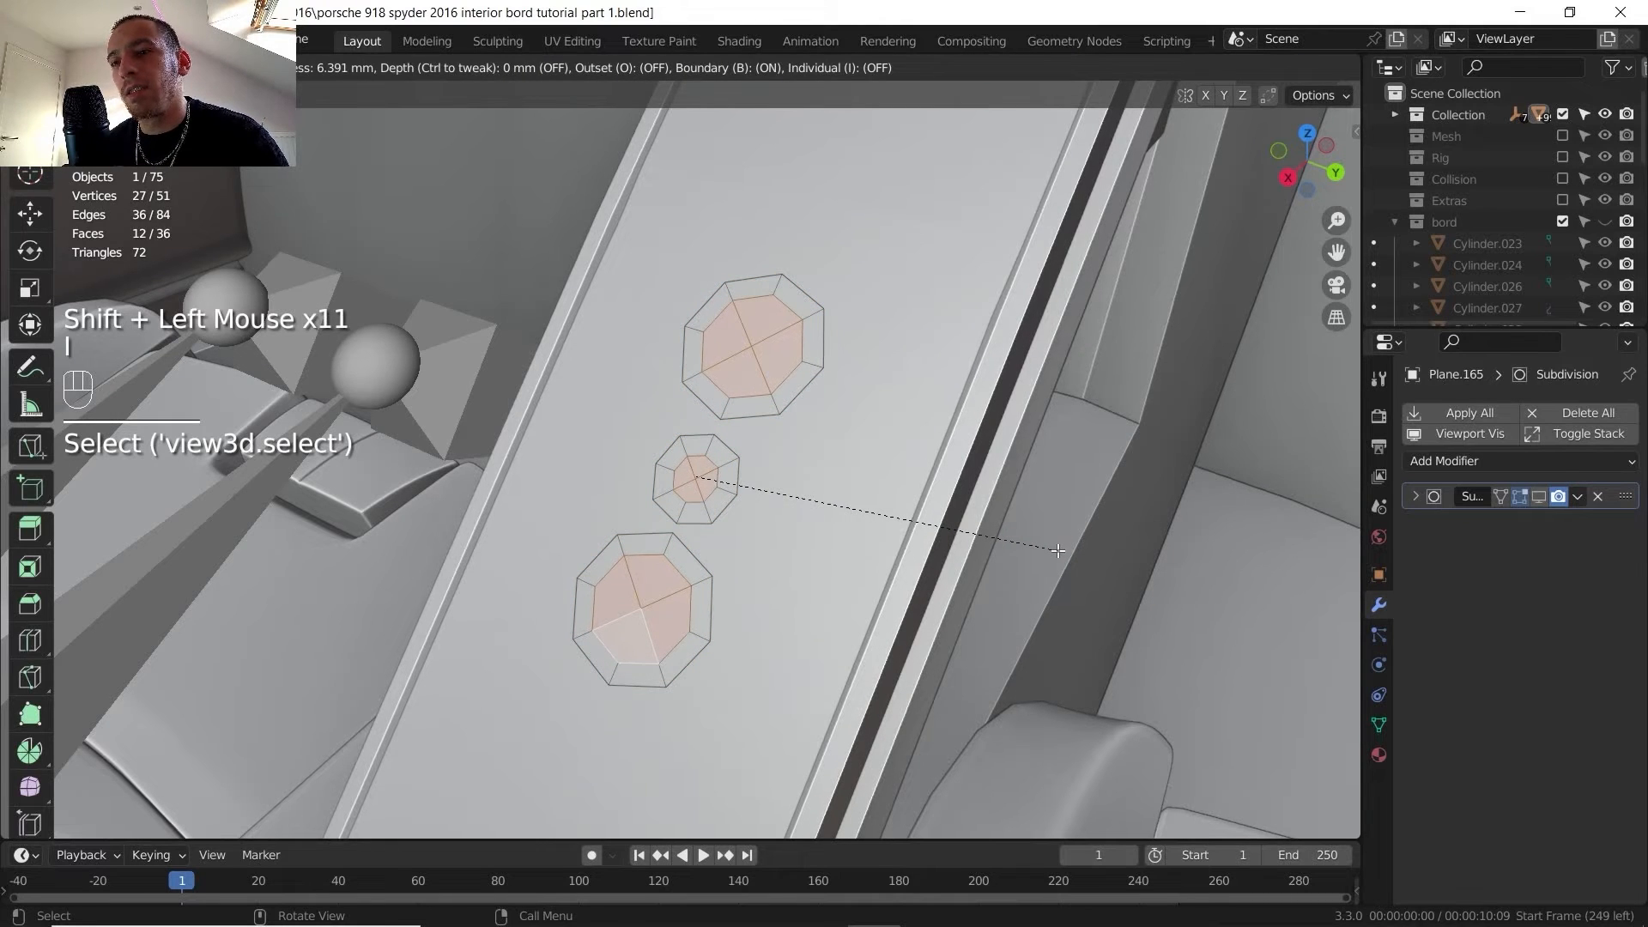
pyautogui.click(1055, 549)
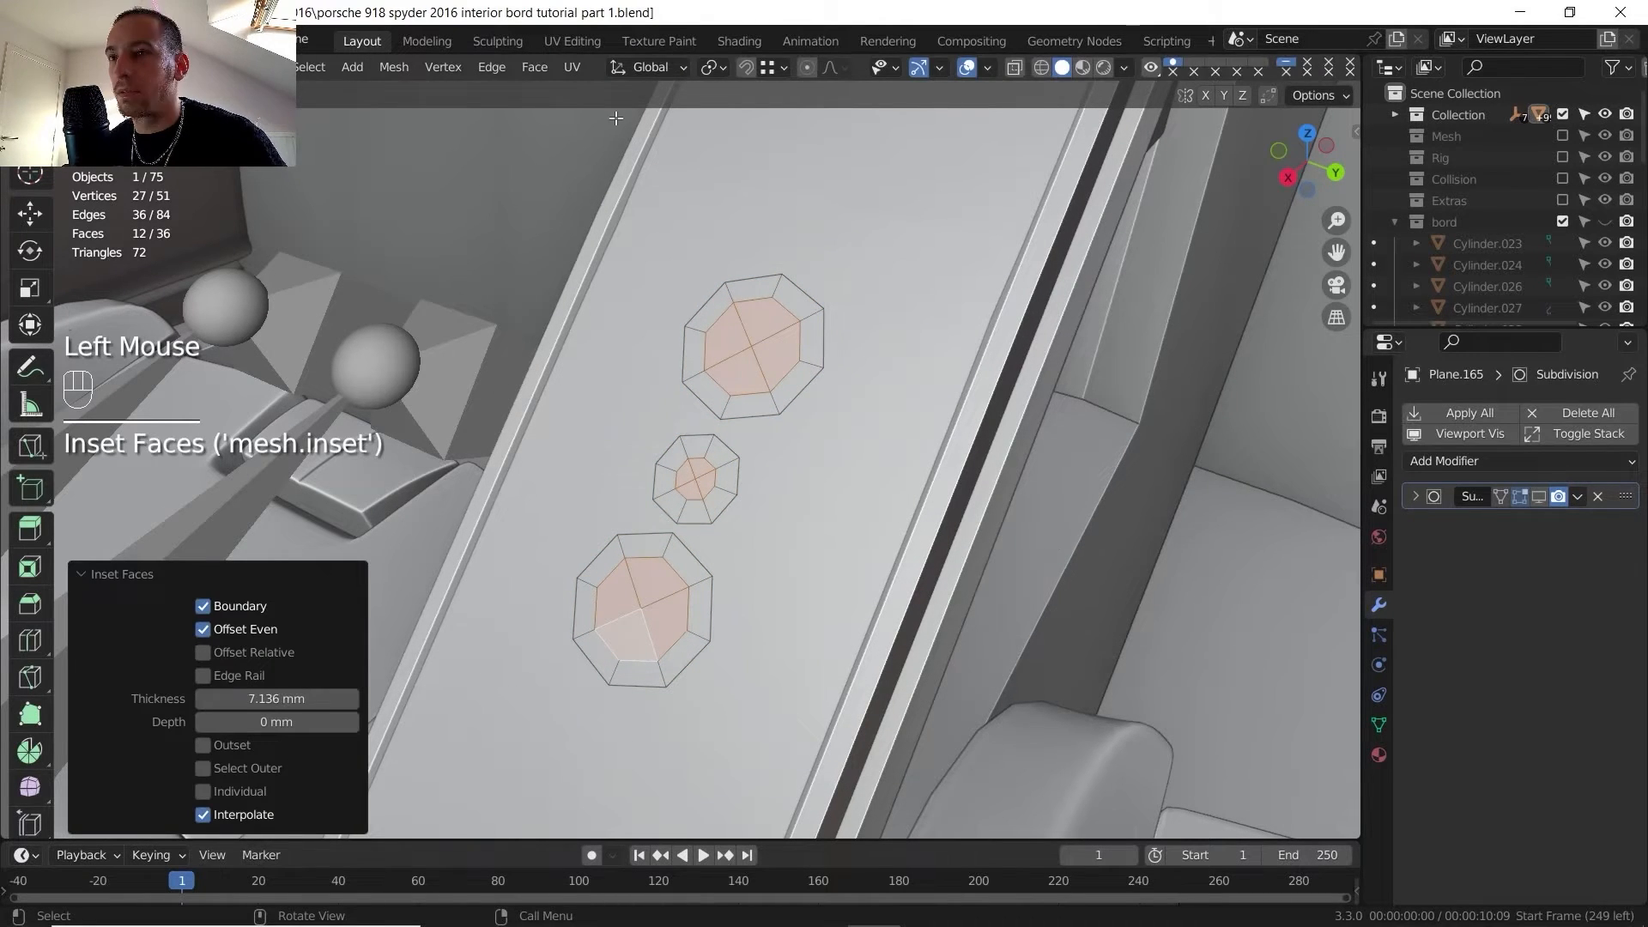
# - Switch the transform orientation to Normal and sink the inset faces of the three octagons about 4.6 mm along their normal Z axis
pyautogui.click(642, 71)
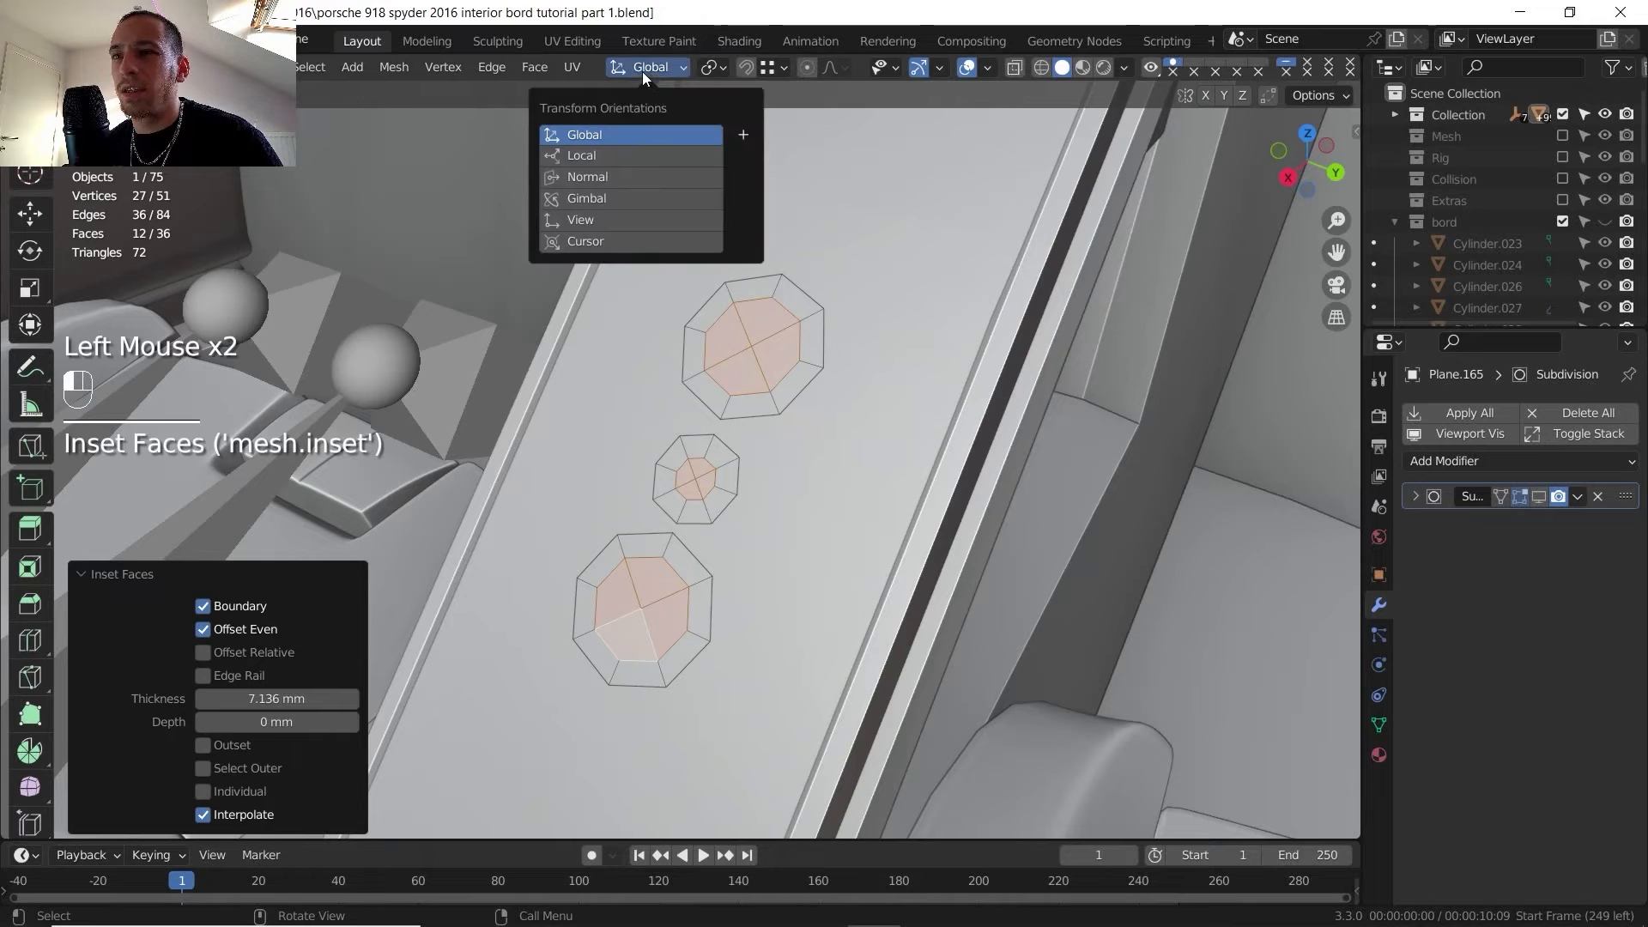
pyautogui.click(618, 169)
pyautogui.moveTo(667, 380); pyautogui.dragTo(635, 148, button='middle')
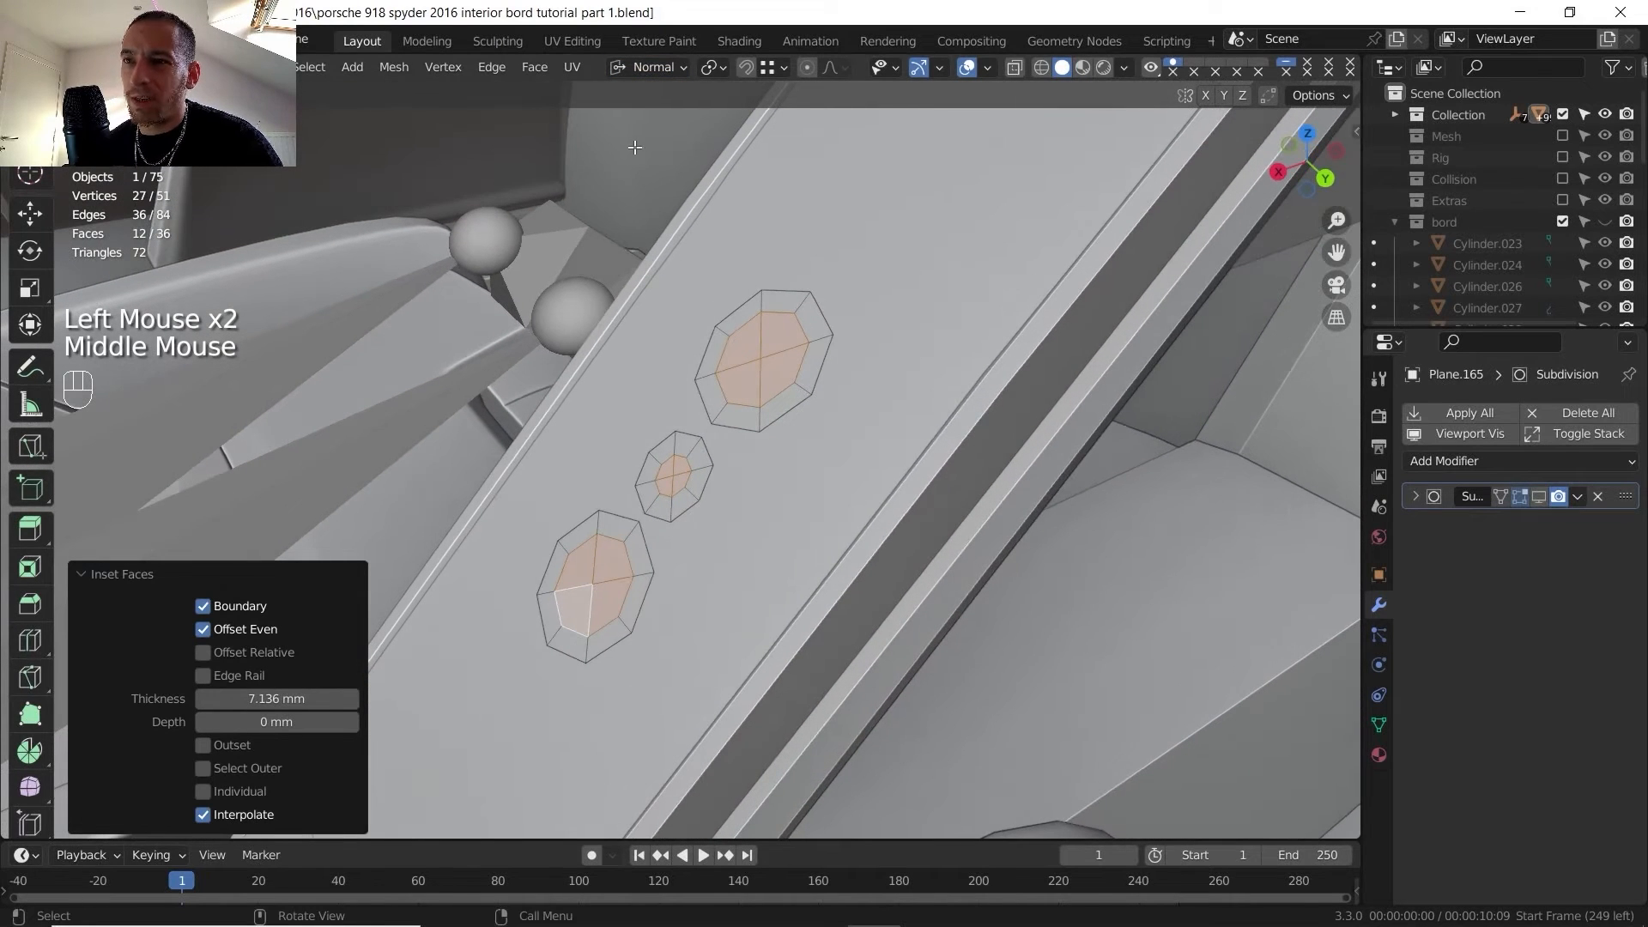
pyautogui.click(659, 63)
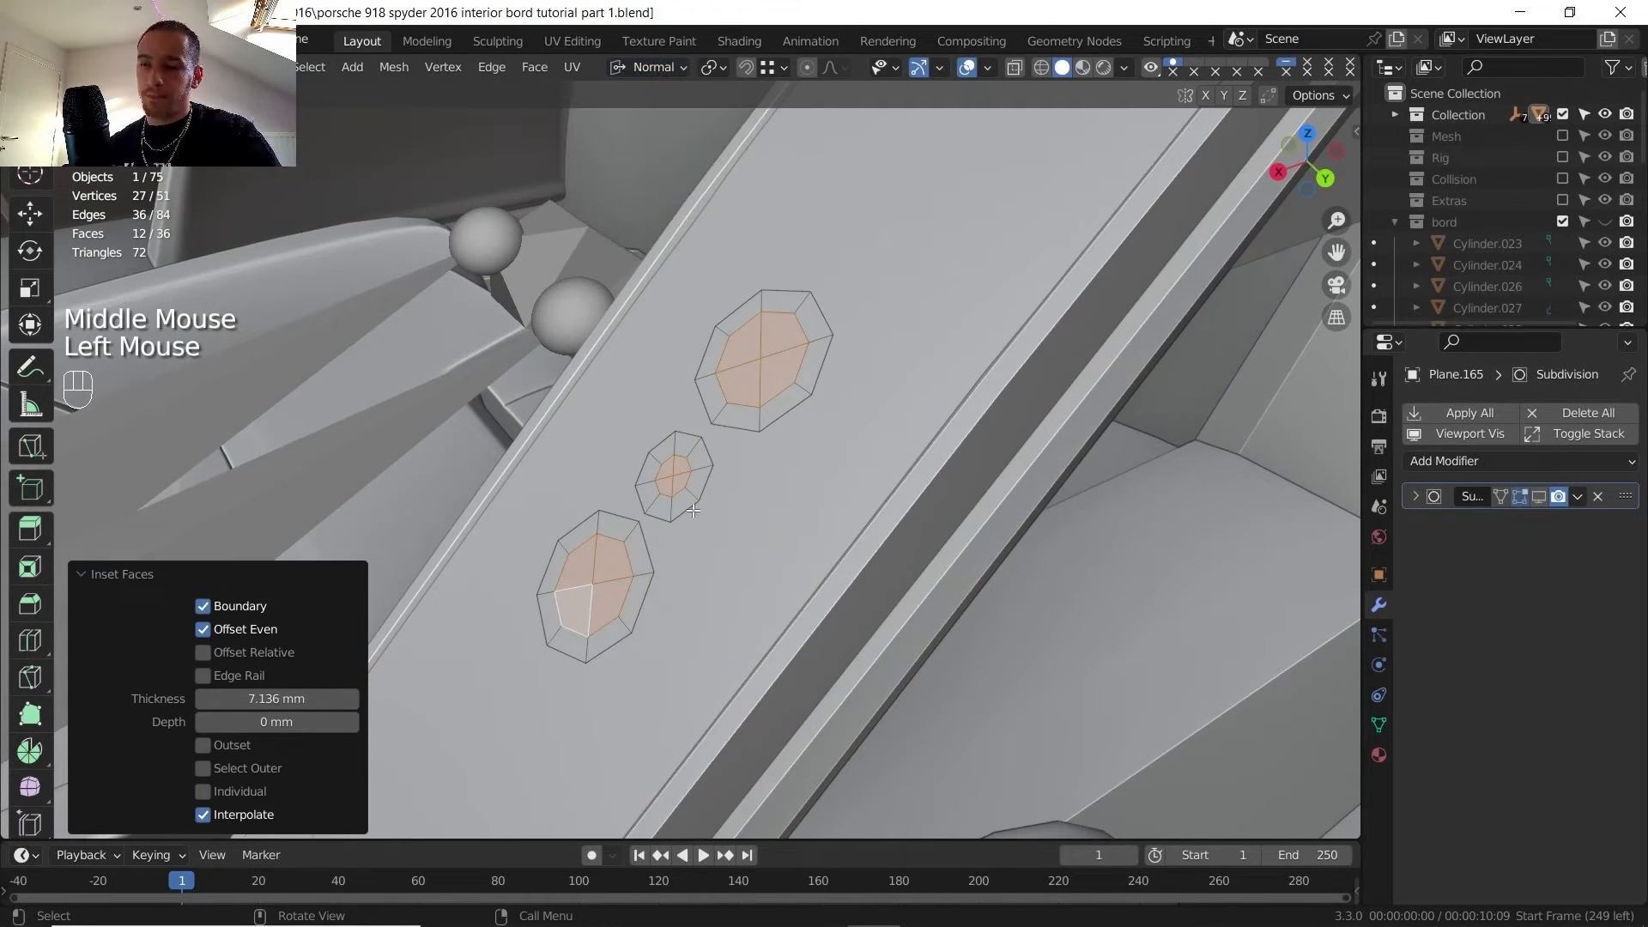
pyautogui.press('g')
pyautogui.press('z')
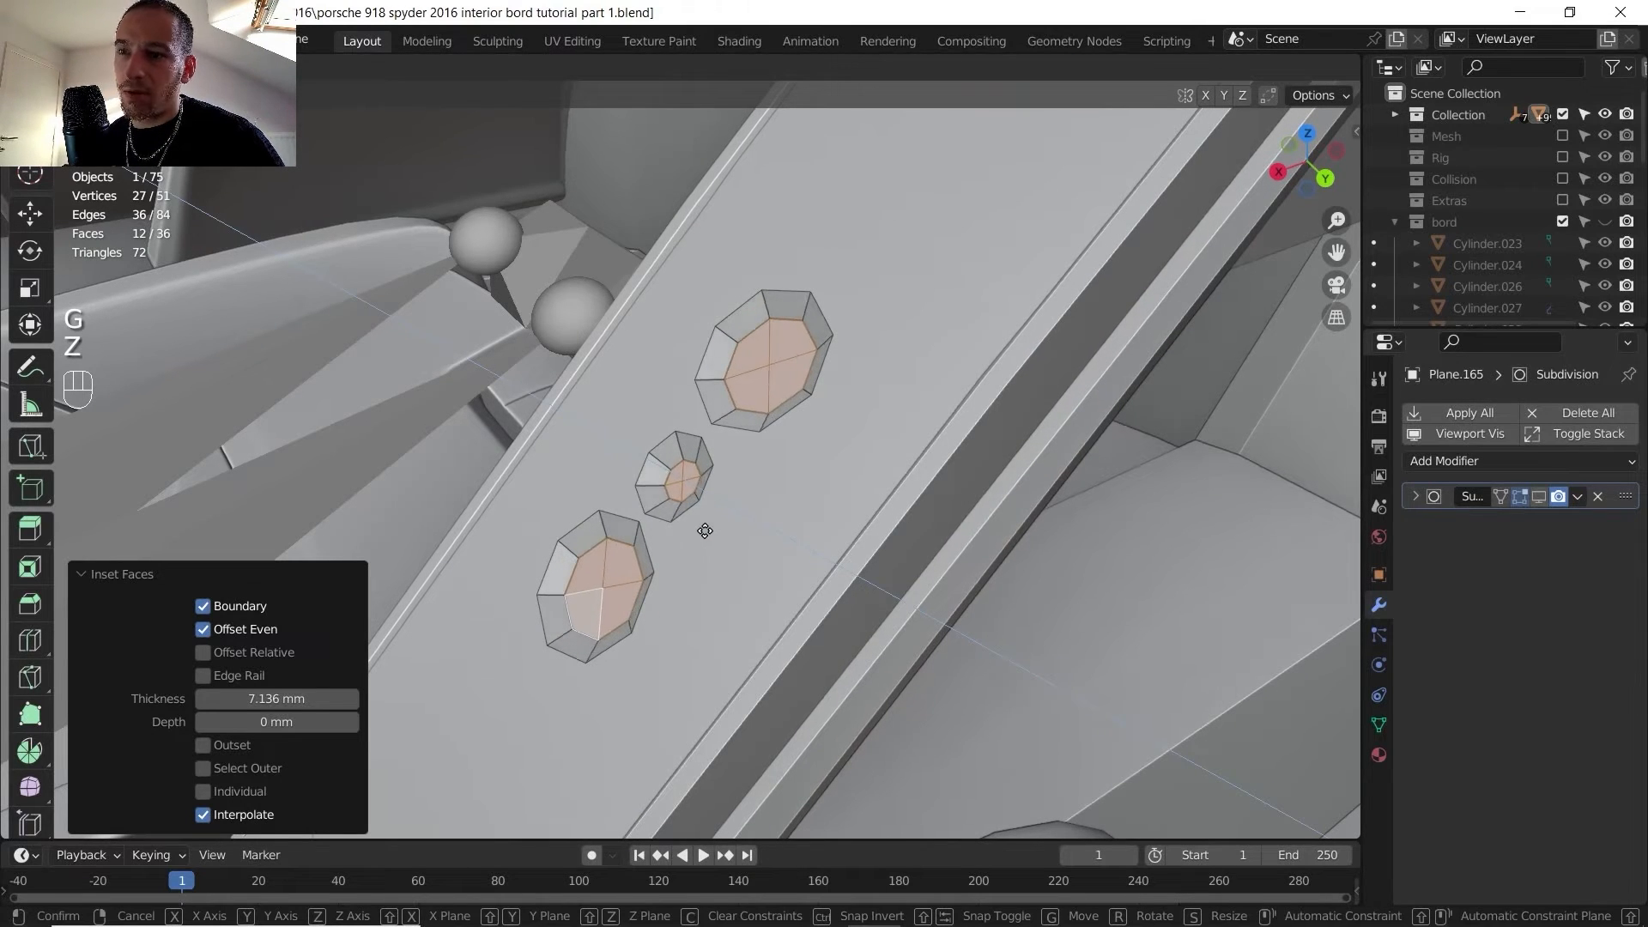
pyautogui.click(706, 530)
# - Add one centred loop cut to the sloped wall around each of the three octagons
pyautogui.keyDown('shift'); pyautogui.moveTo(707, 531); pyautogui.dragTo(719, 507, button='middle'); pyautogui.keyUp('shift')
pyautogui.moveTo(719, 506); pyautogui.dragTo(730, 480, button='middle')
pyautogui.scroll(1, 732, 464)
pyautogui.hotkey('ctrl', 'r')
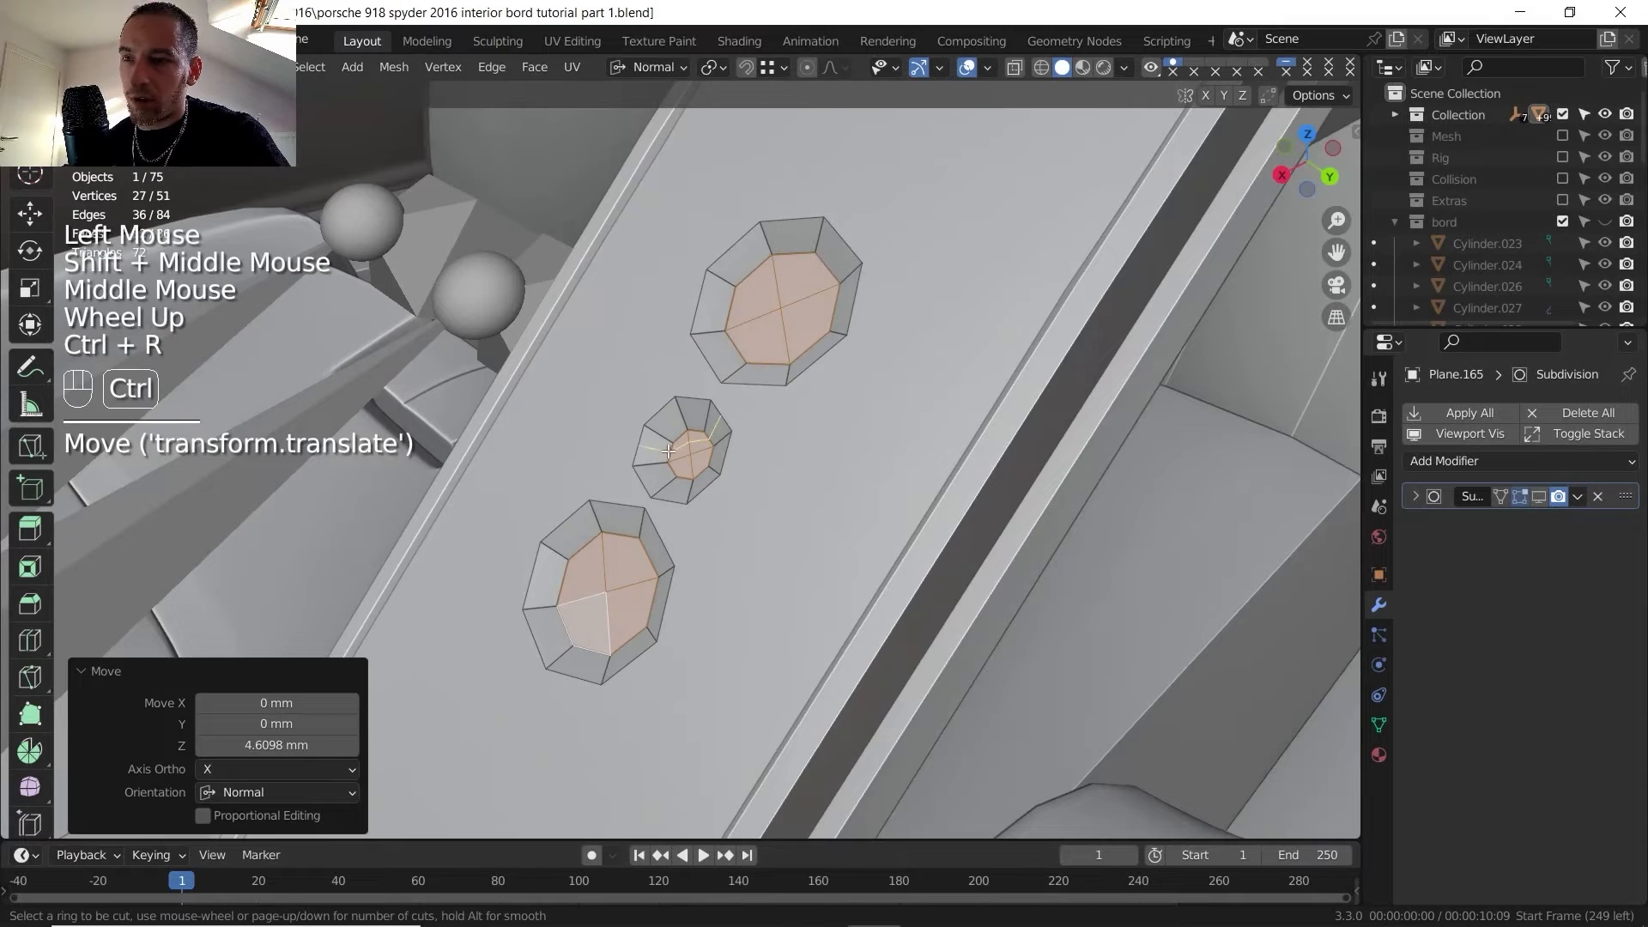
pyautogui.rightClick(654, 451)
pyautogui.hotkey('ctrl', 'r')
pyautogui.rightClick(727, 291)
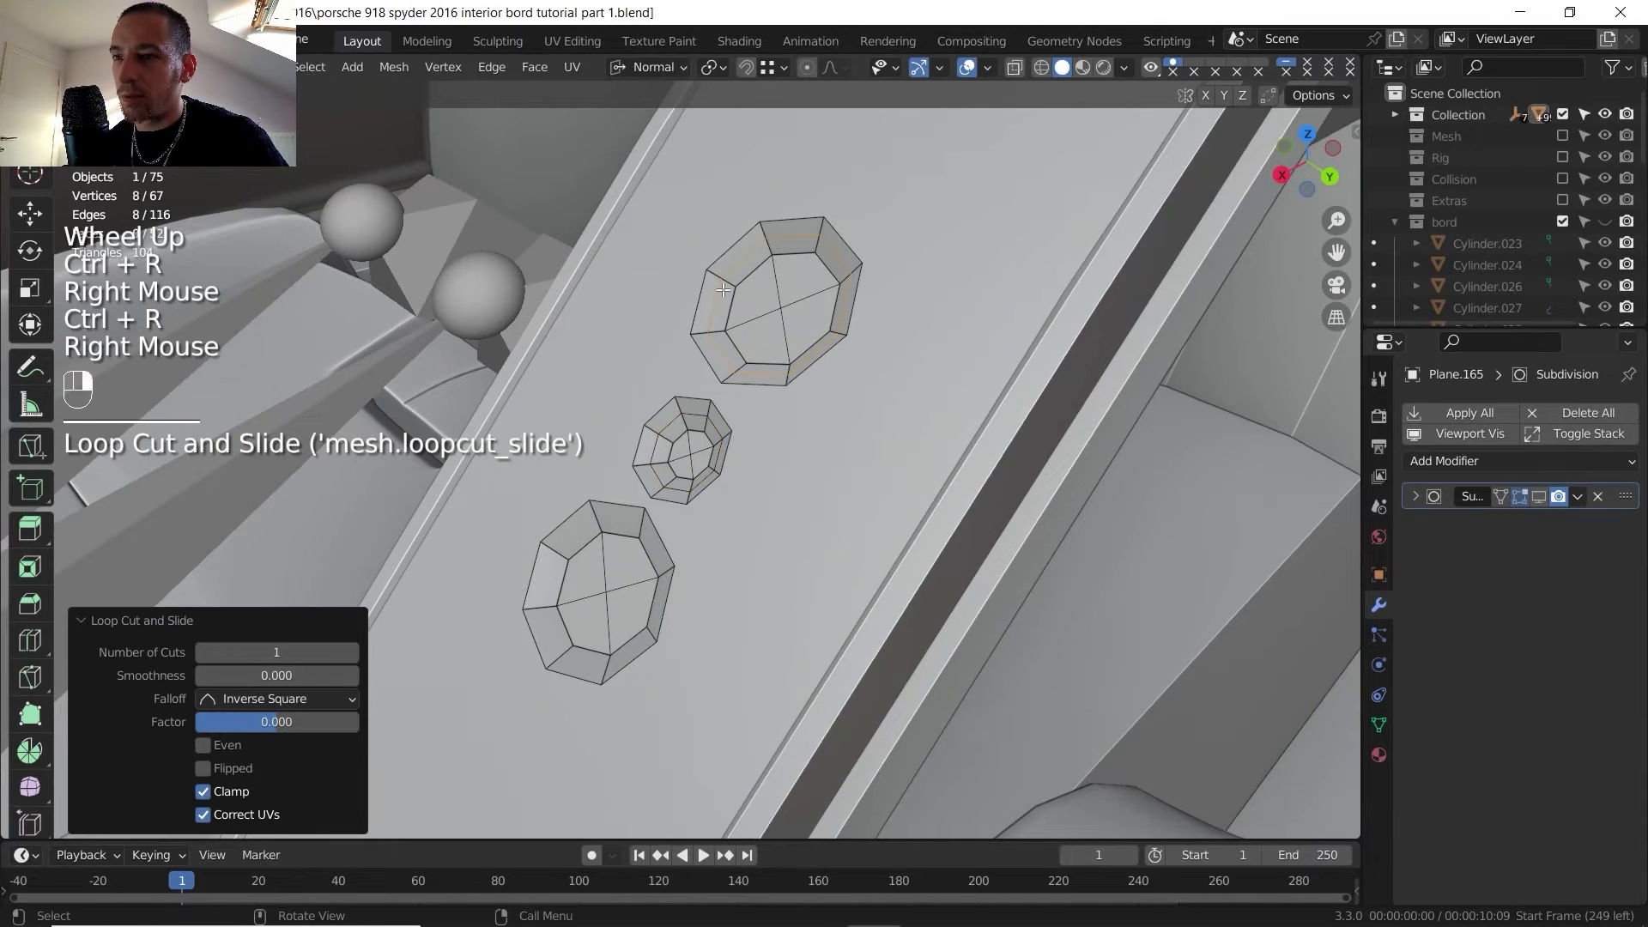
pyautogui.hotkey('ctrl', 'r')
pyautogui.rightClick(594, 527)
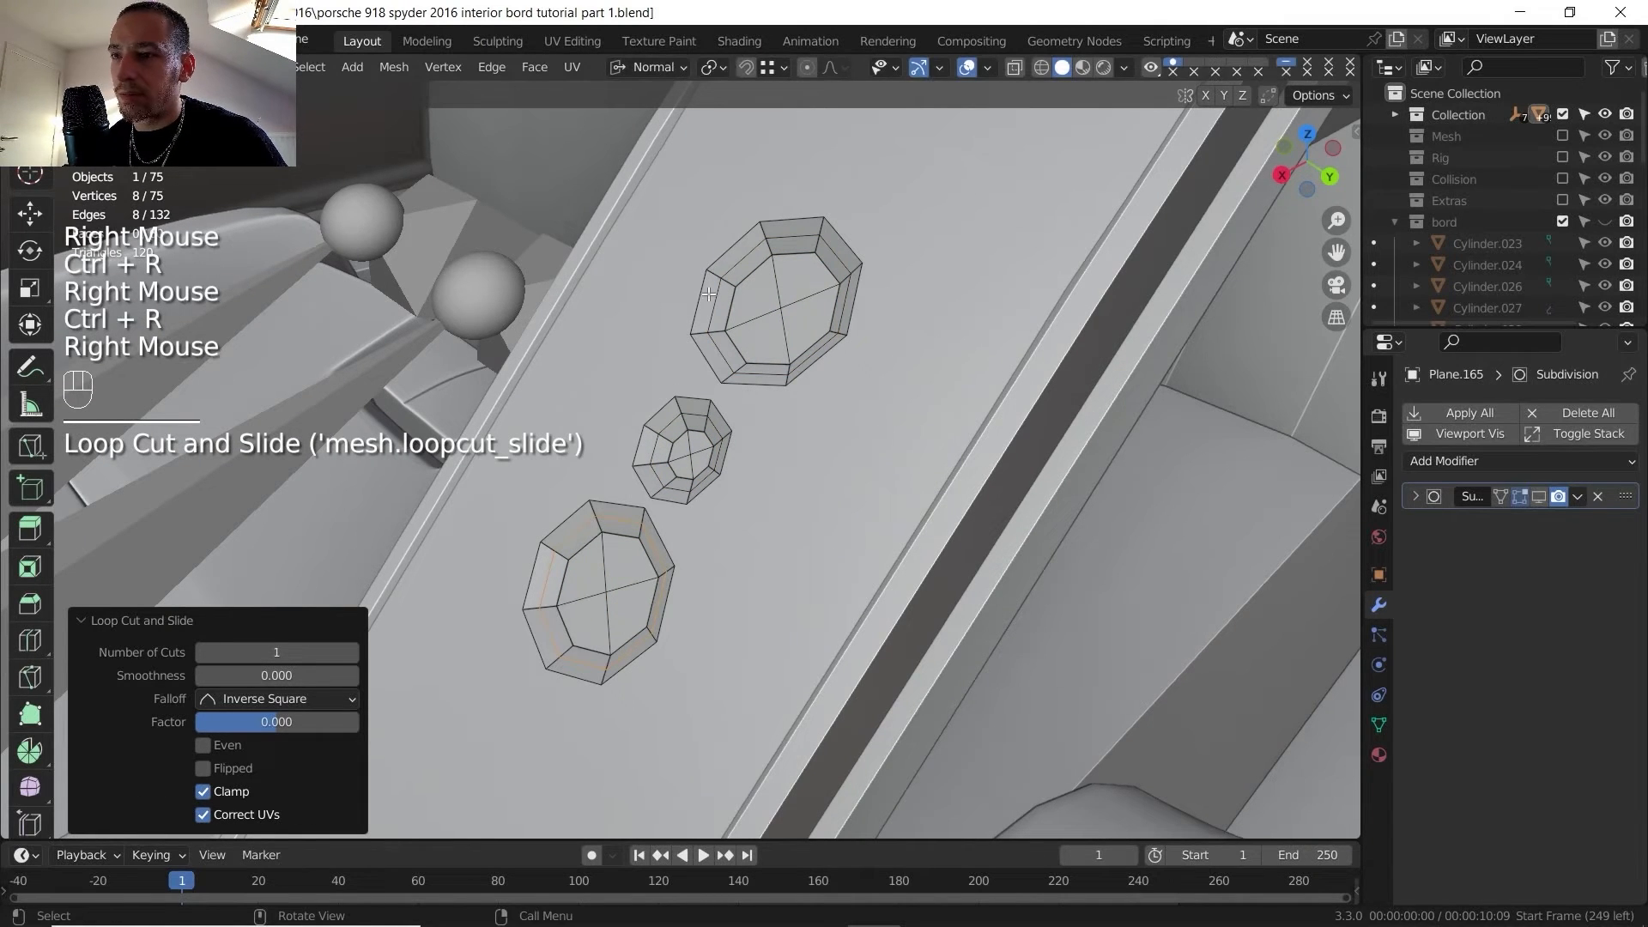
# - Select all three new edge loops and scale each around its own centre by about 1.115 in Global orientation
pyautogui.keyDown('alt'); pyautogui.keyDown('shift'); pyautogui.click(664, 423); pyautogui.keyUp('shift'); pyautogui.keyUp('alt')
pyautogui.keyDown('alt'); pyautogui.keyDown('shift'); pyautogui.click(706, 306); pyautogui.keyUp('shift'); pyautogui.keyUp('alt')
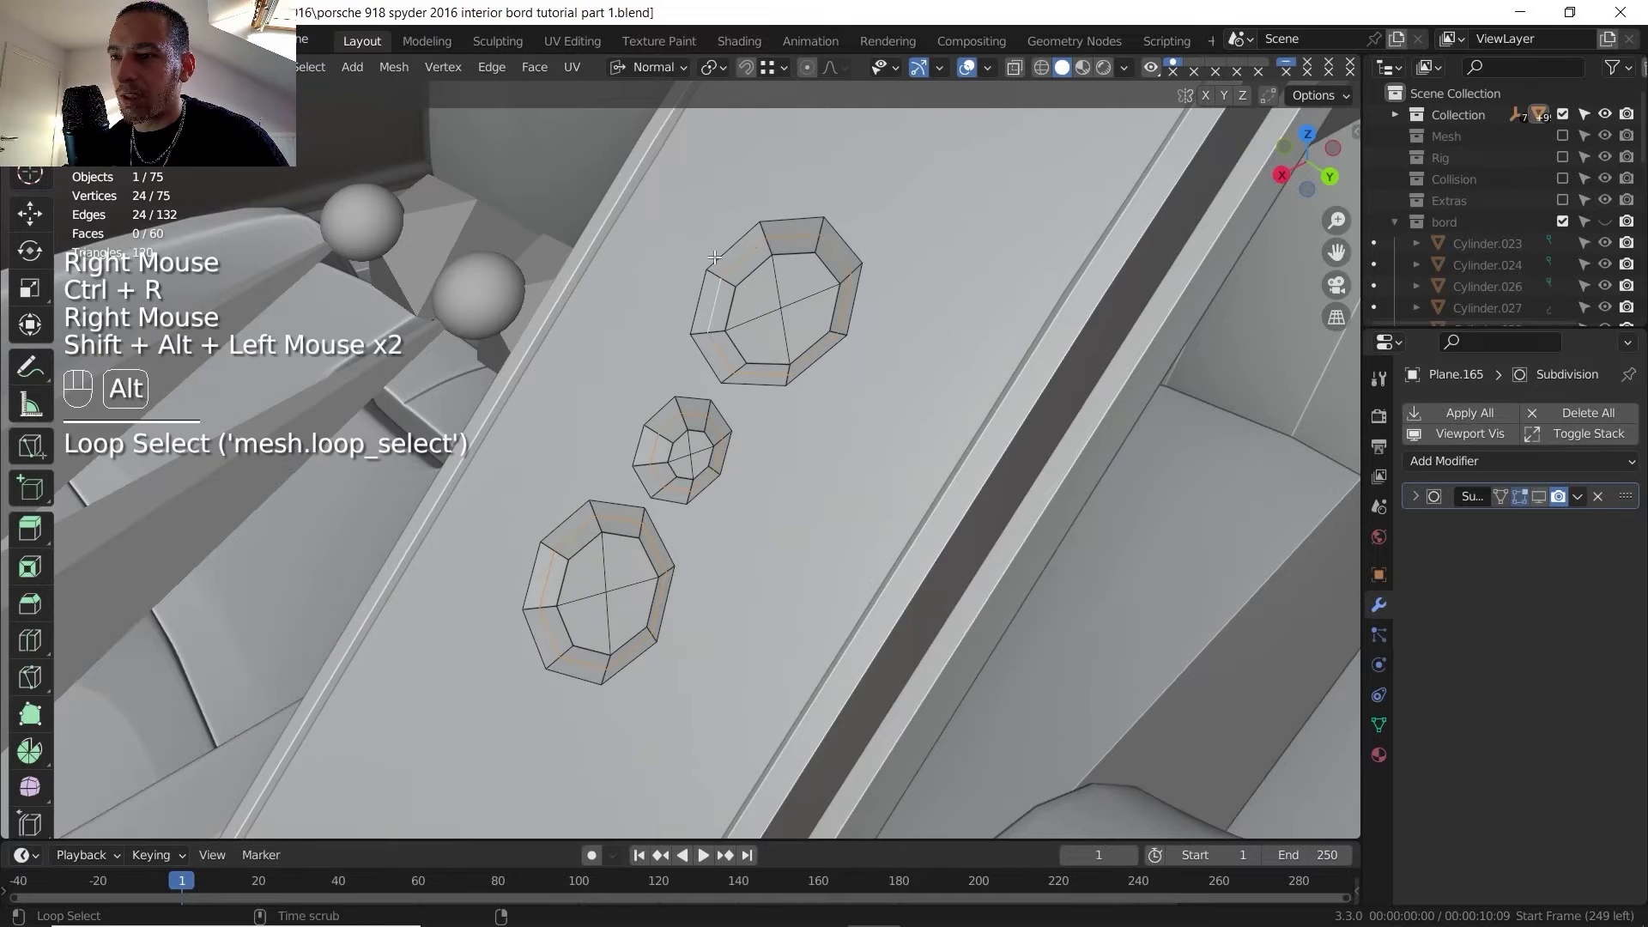
pyautogui.click(683, 68)
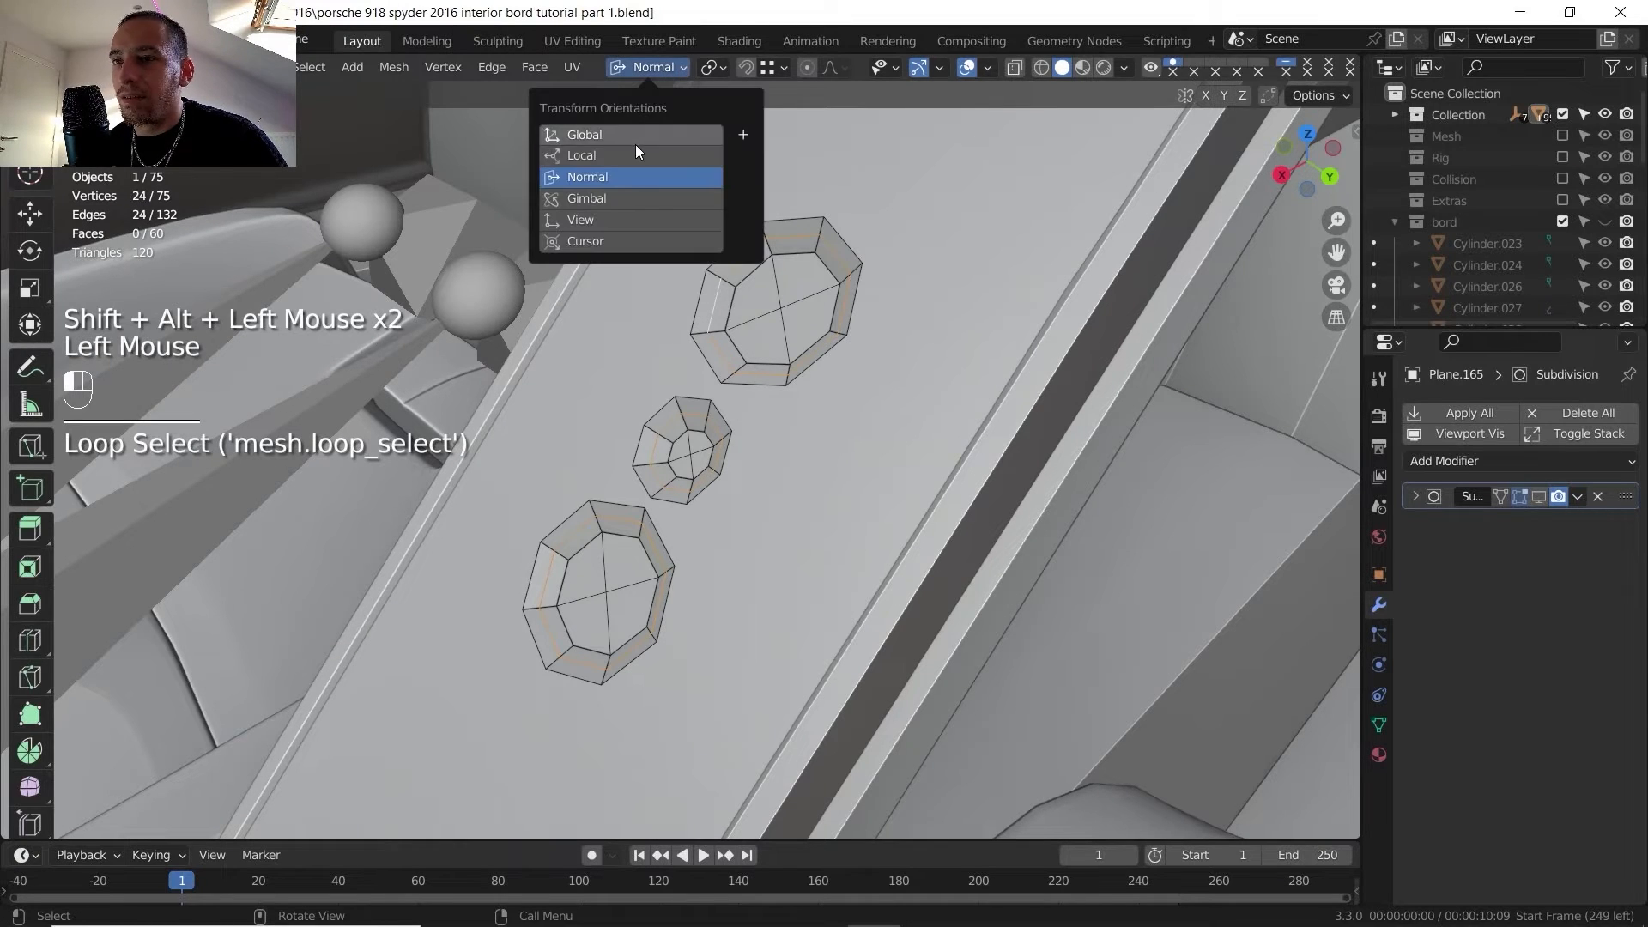
pyautogui.click(636, 148)
pyautogui.click(633, 136)
pyautogui.click(713, 69)
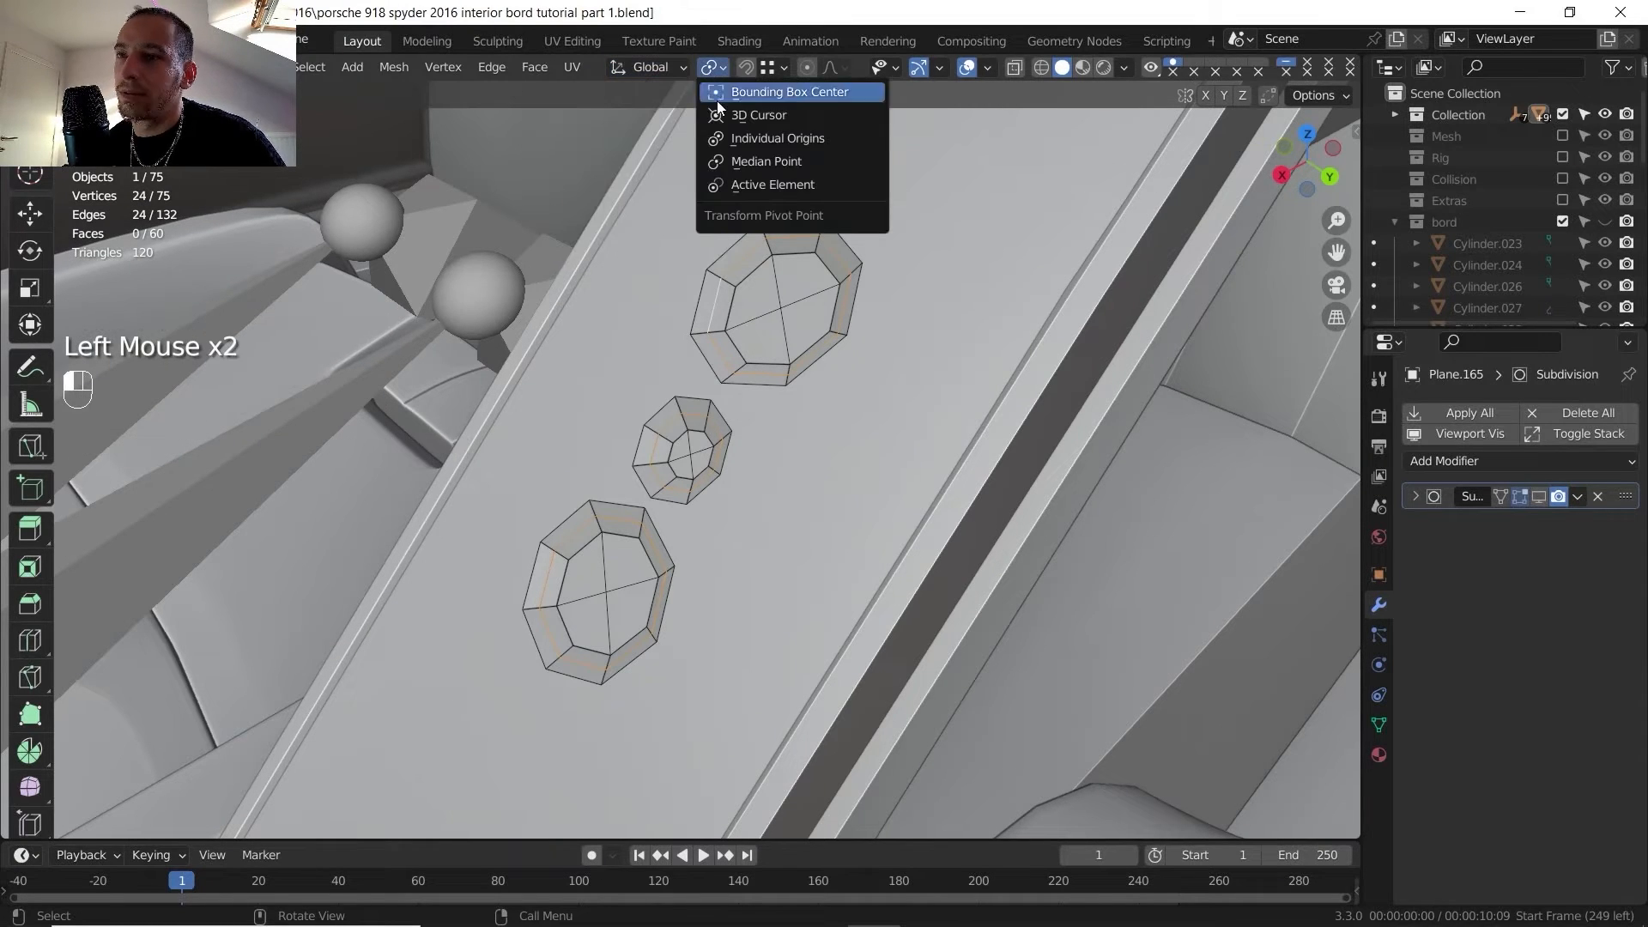
pyautogui.moveTo(650, 225); pyautogui.dragTo(807, 372, button='middle')
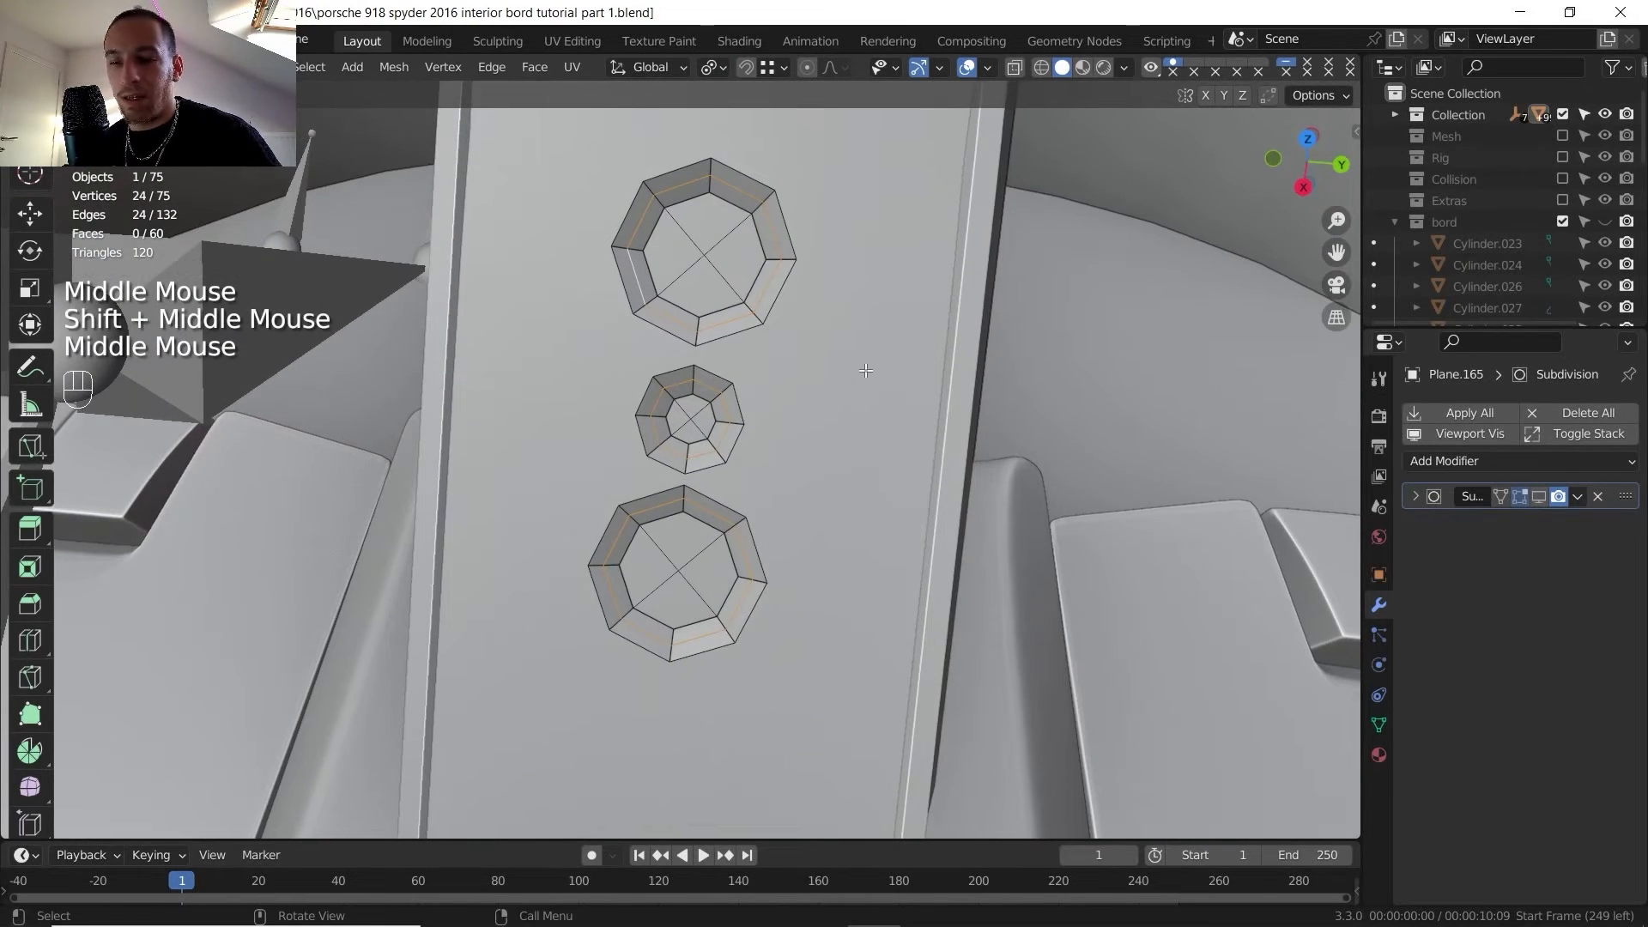
pyautogui.press('s')
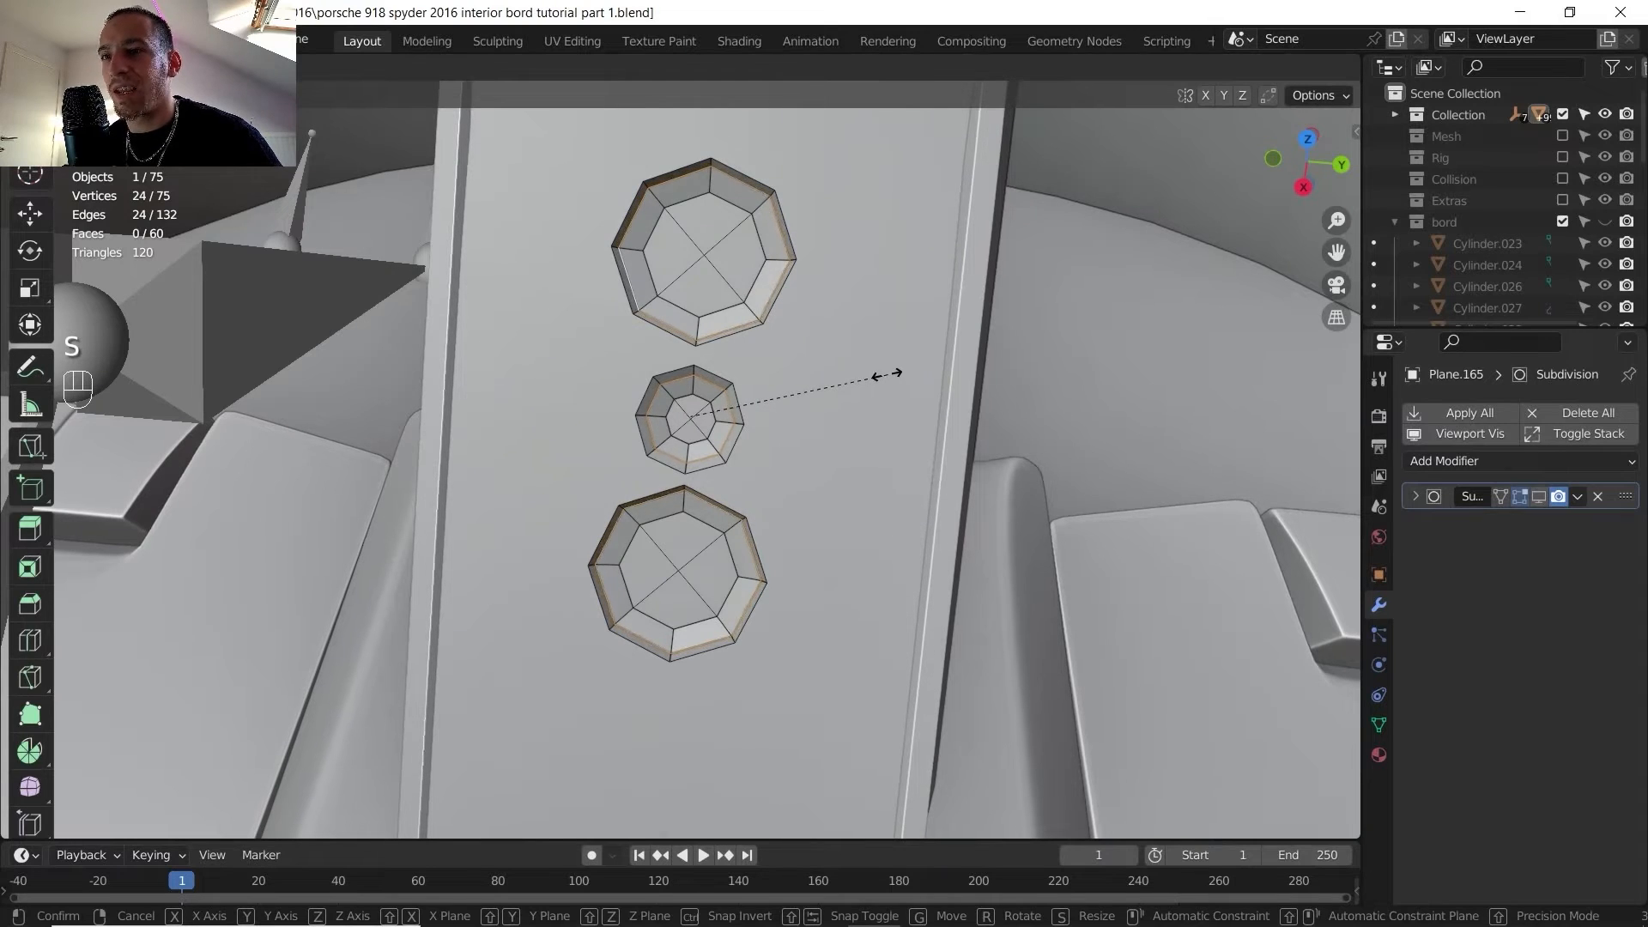
pyautogui.click(893, 373)
# - Clear the selection and select the twelve recessed inner faces of the three octagons in face mode
pyautogui.moveTo(893, 372); pyautogui.dragTo(720, 298, button='middle')
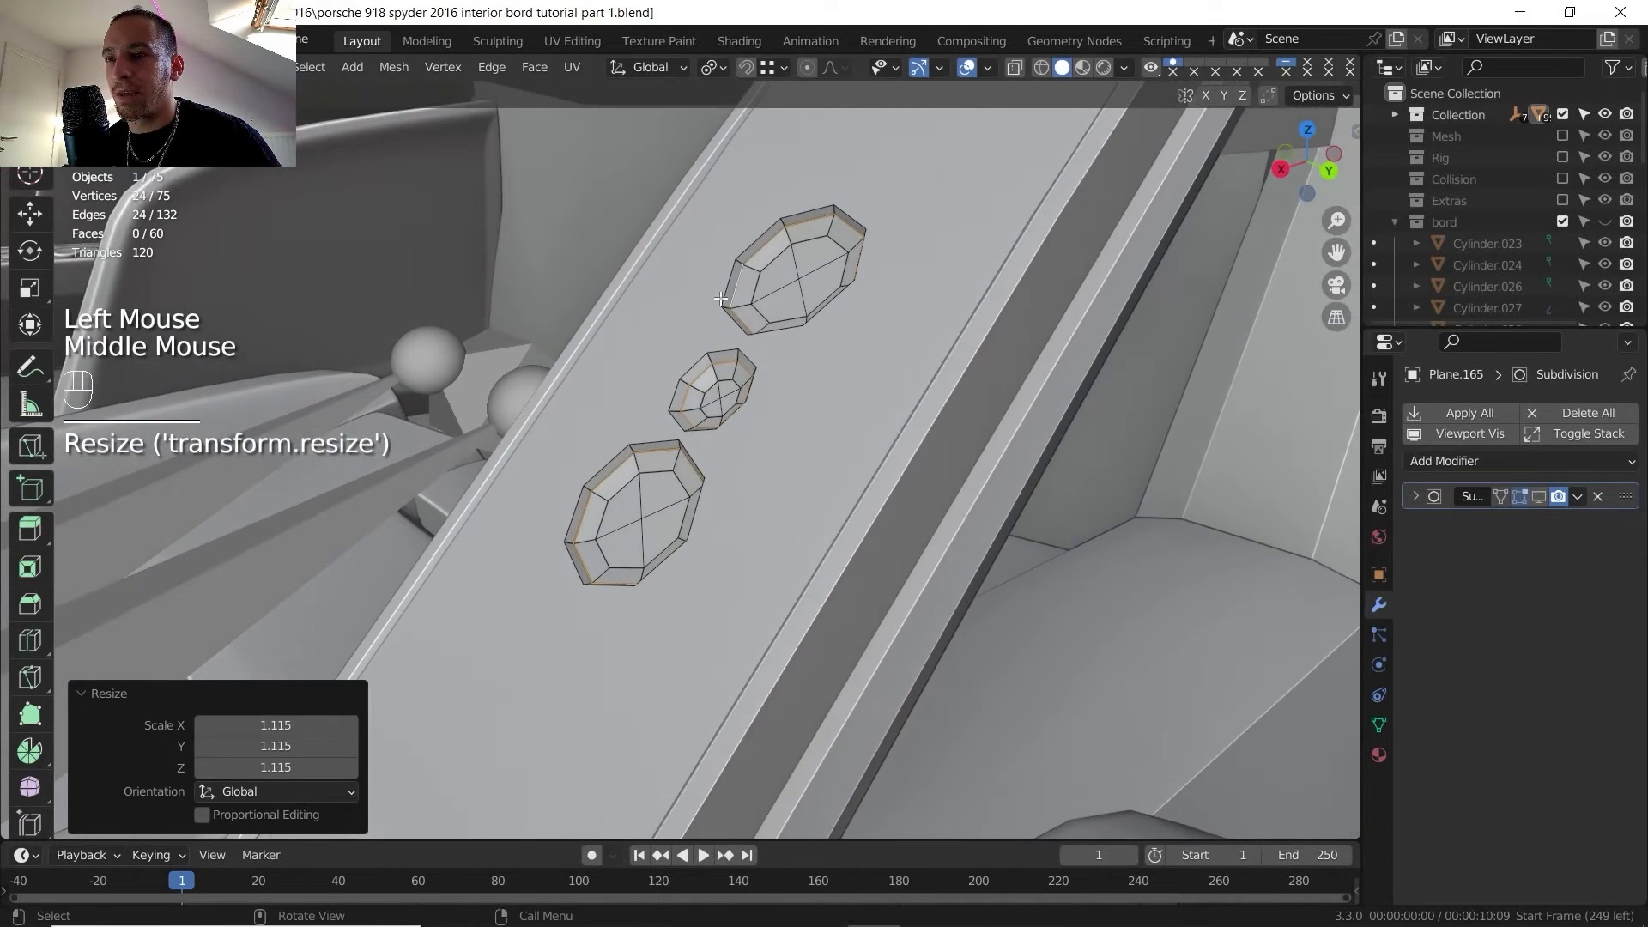
pyautogui.keyDown('shift'); pyautogui.moveTo(701, 453); pyautogui.dragTo(708, 442, button='middle'); pyautogui.keyUp('shift')
pyautogui.click(708, 442)
pyautogui.press('3')
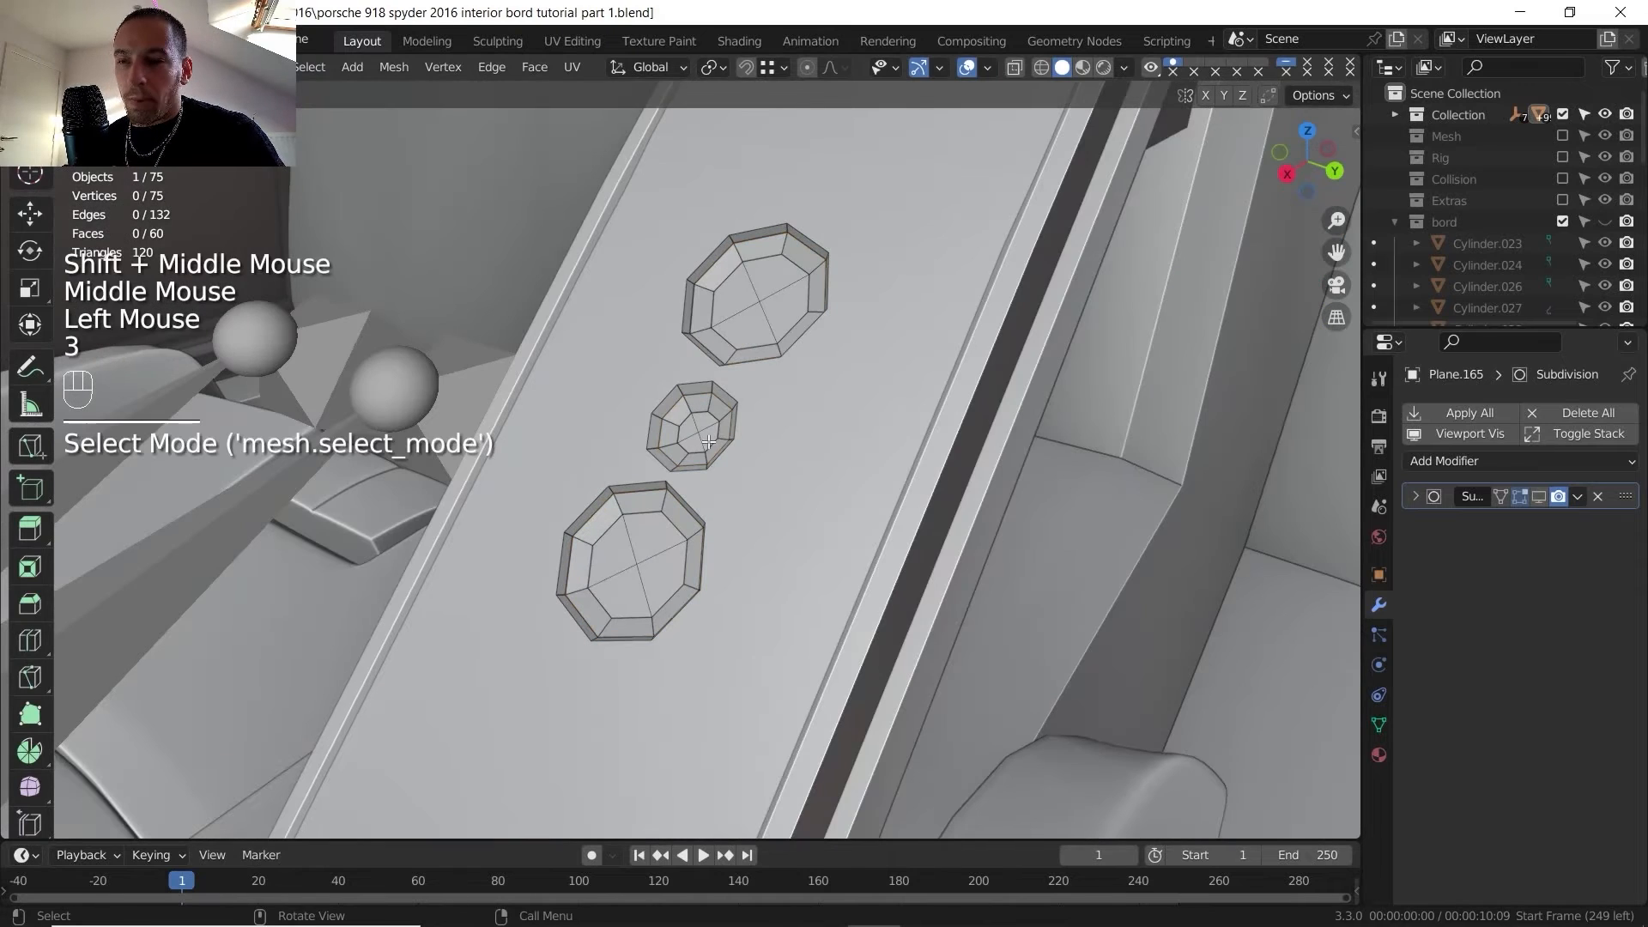
pyautogui.click(772, 288)
pyautogui.keyDown('shift'); pyautogui.click(781, 321); pyautogui.keyUp('shift')
pyautogui.keyDown('shift'); pyautogui.click(738, 326); pyautogui.keyUp('shift')
pyautogui.keyDown('shift'); pyautogui.click(734, 283); pyautogui.keyUp('shift')
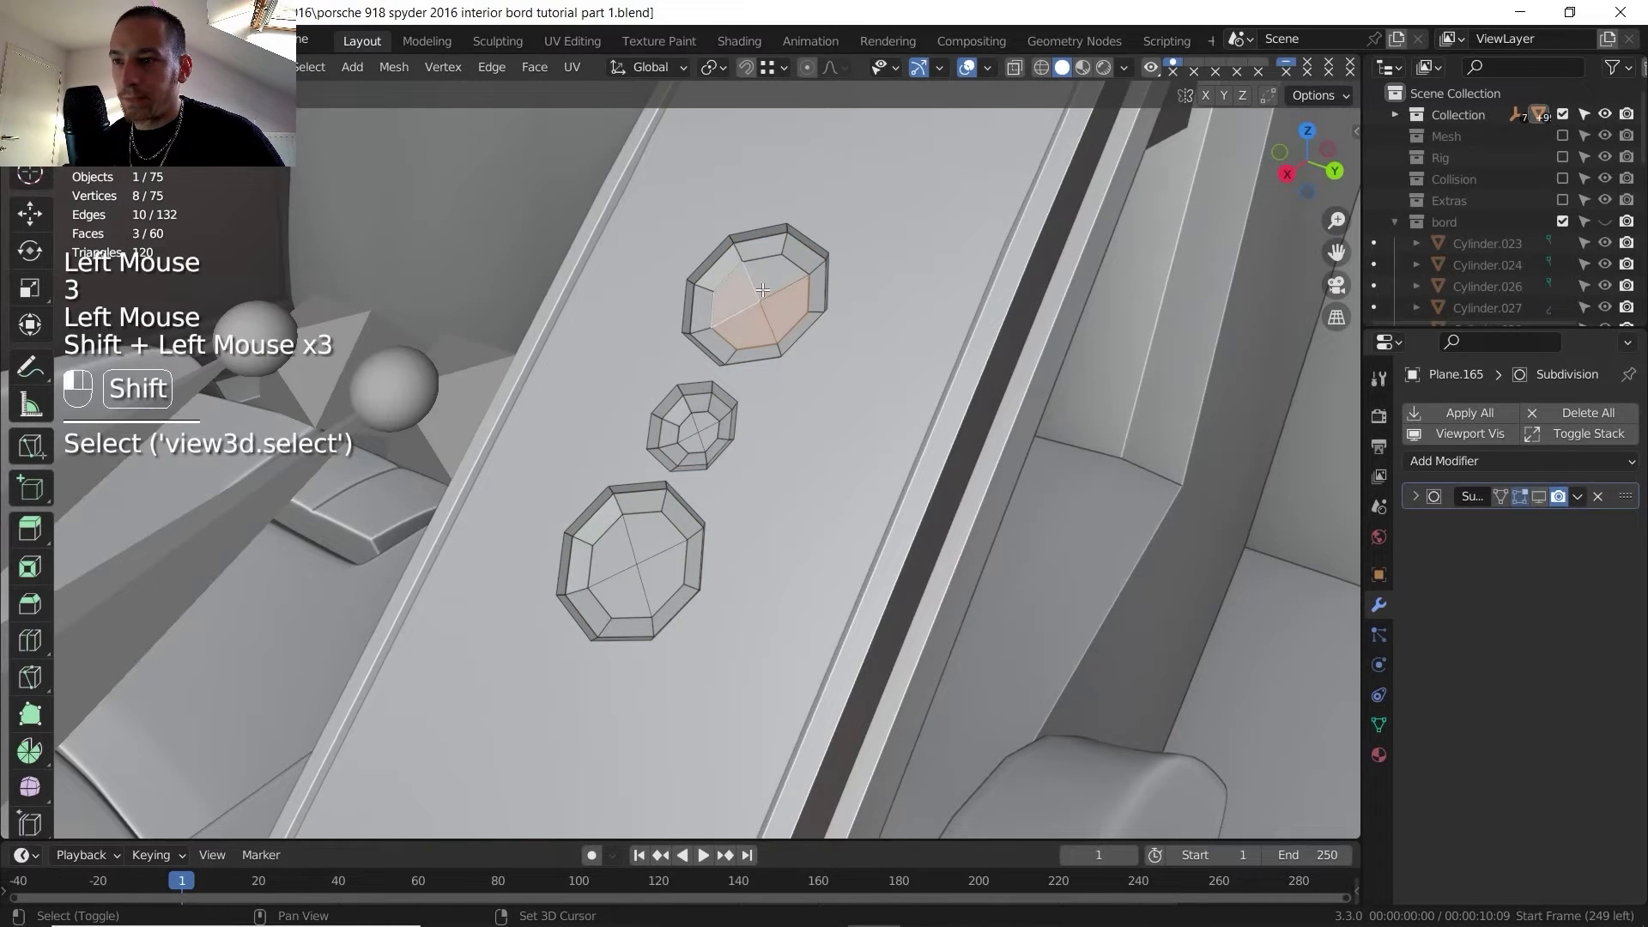
pyautogui.keyDown('shift'); pyautogui.click(702, 427); pyautogui.keyUp('shift')
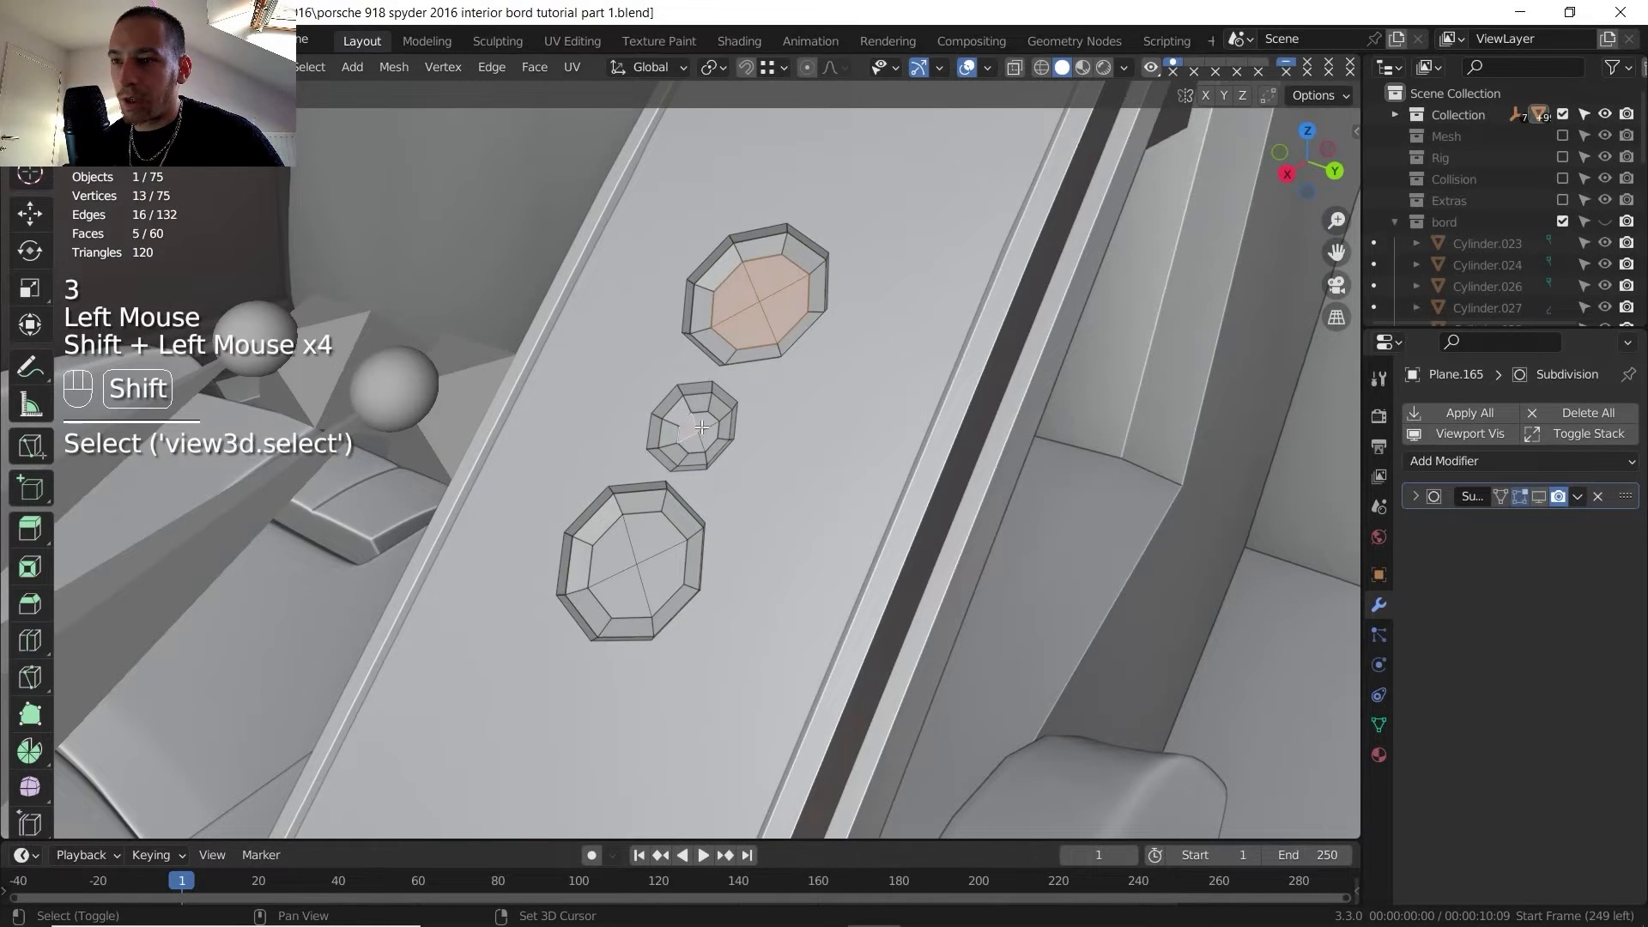
pyautogui.keyDown('shift'); pyautogui.click(624, 556); pyautogui.keyUp('shift')
pyautogui.keyDown('shift'); pyautogui.click(657, 549); pyautogui.keyUp('shift')
pyautogui.keyDown('shift'); pyautogui.click(631, 592); pyautogui.keyUp('shift')
pyautogui.keyDown('shift'); pyautogui.click(674, 562); pyautogui.keyUp('shift')
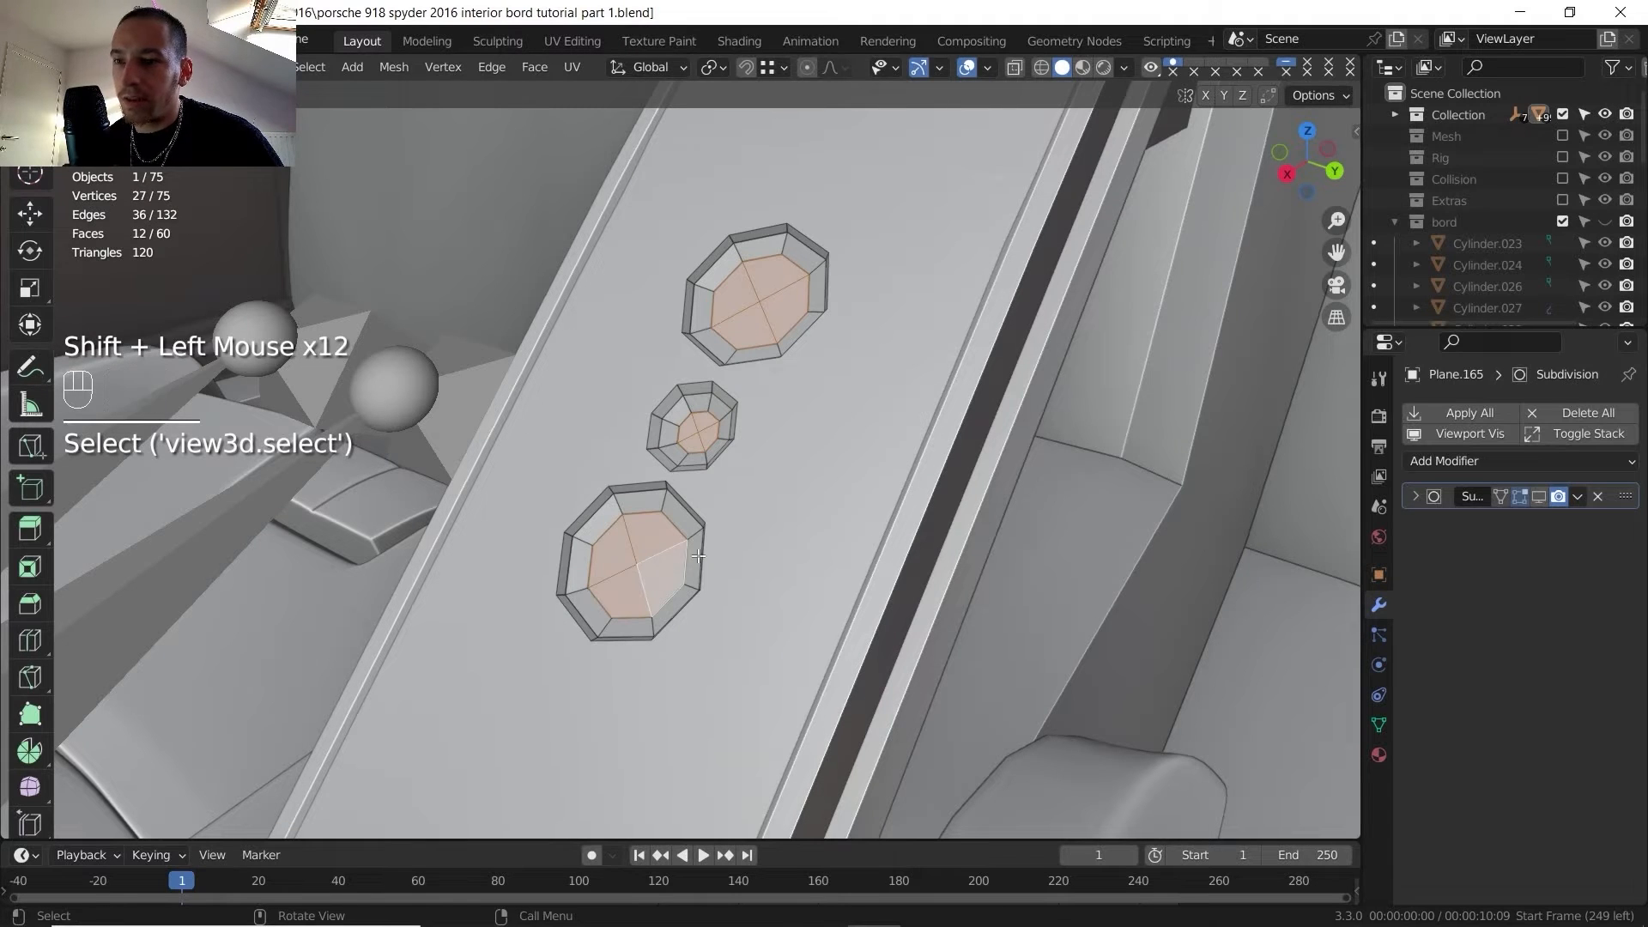
# - Separate an in-place duplicate of the twelve faces into its own object and select it in Object Mode
pyautogui.hotkey('shift', 'd')
pyautogui.rightClick(790, 554)
pyautogui.press('p')
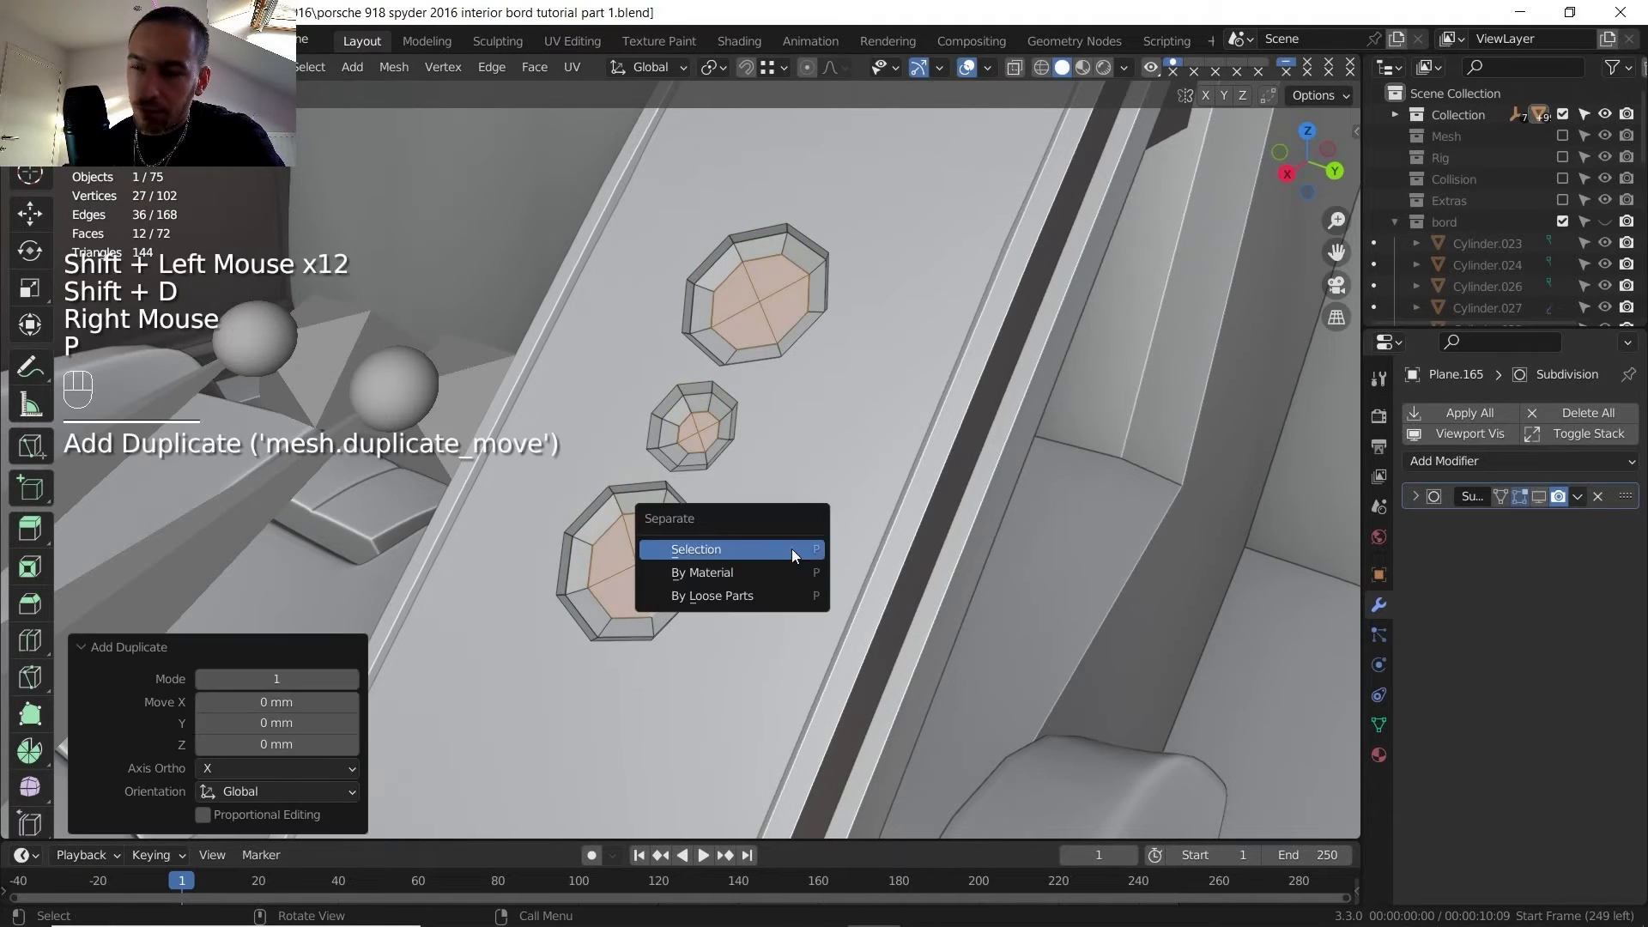
pyautogui.click(791, 549)
pyautogui.press('Tab')
pyautogui.click(666, 560)
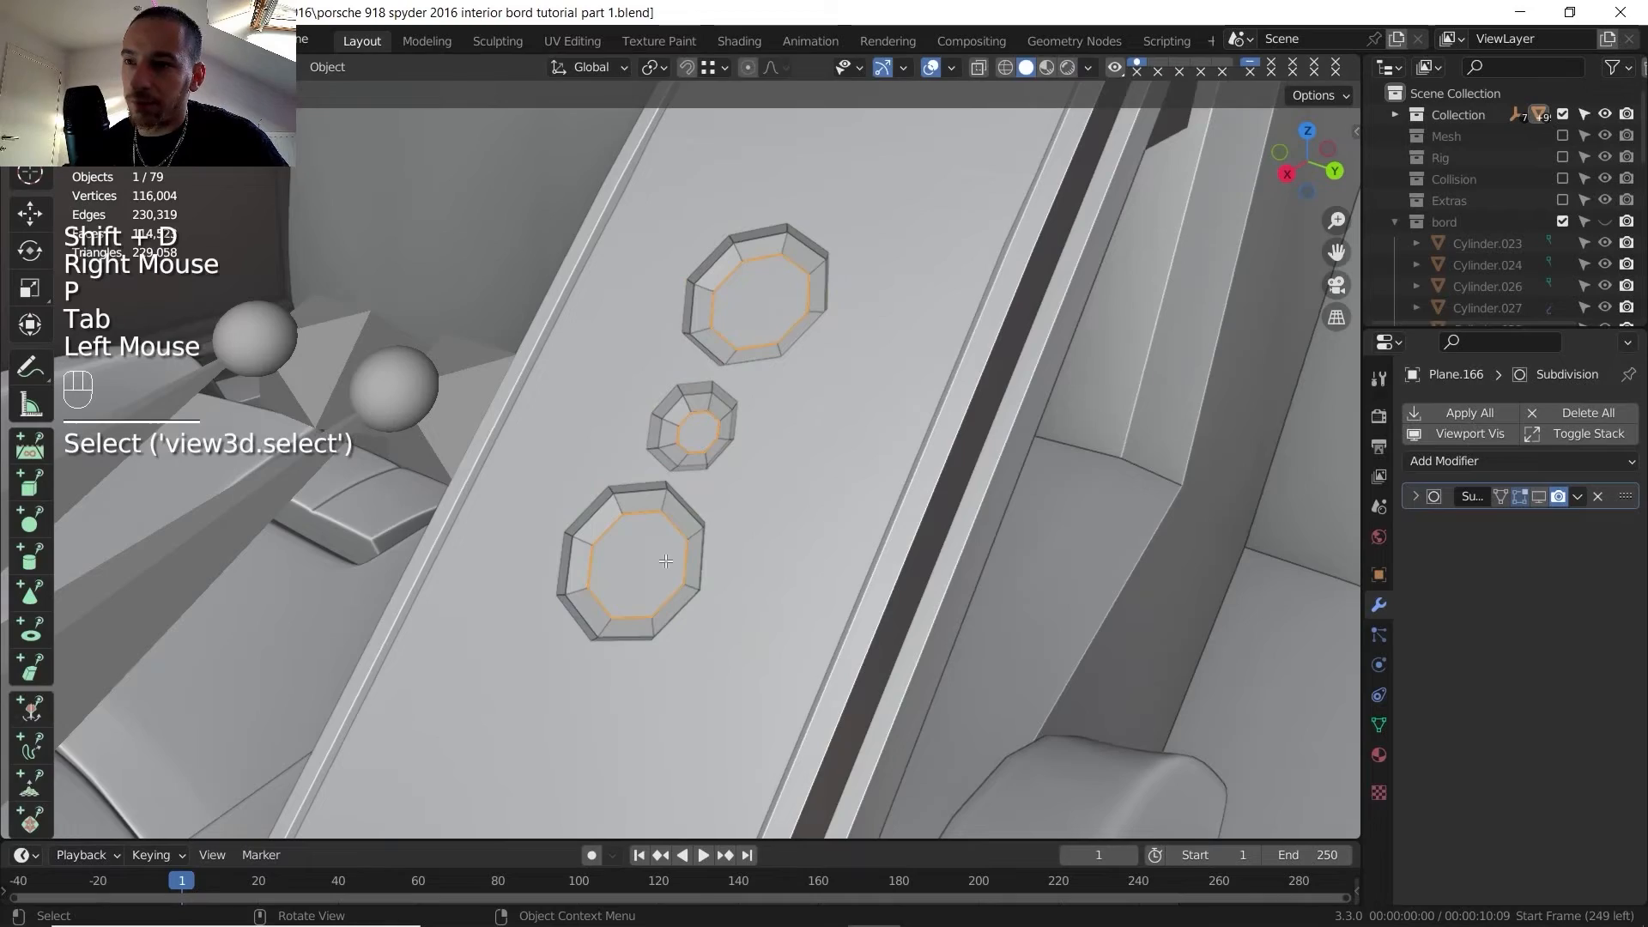
# - Extrude all faces of the separated object about 15.69 mm outward from the panel to form three knobs
pyautogui.press('Tab')
pyautogui.press('a')
pyautogui.moveTo(683, 578); pyautogui.dragTo(550, 463, button='middle')
pyautogui.press('e')
pyautogui.click(620, 566)
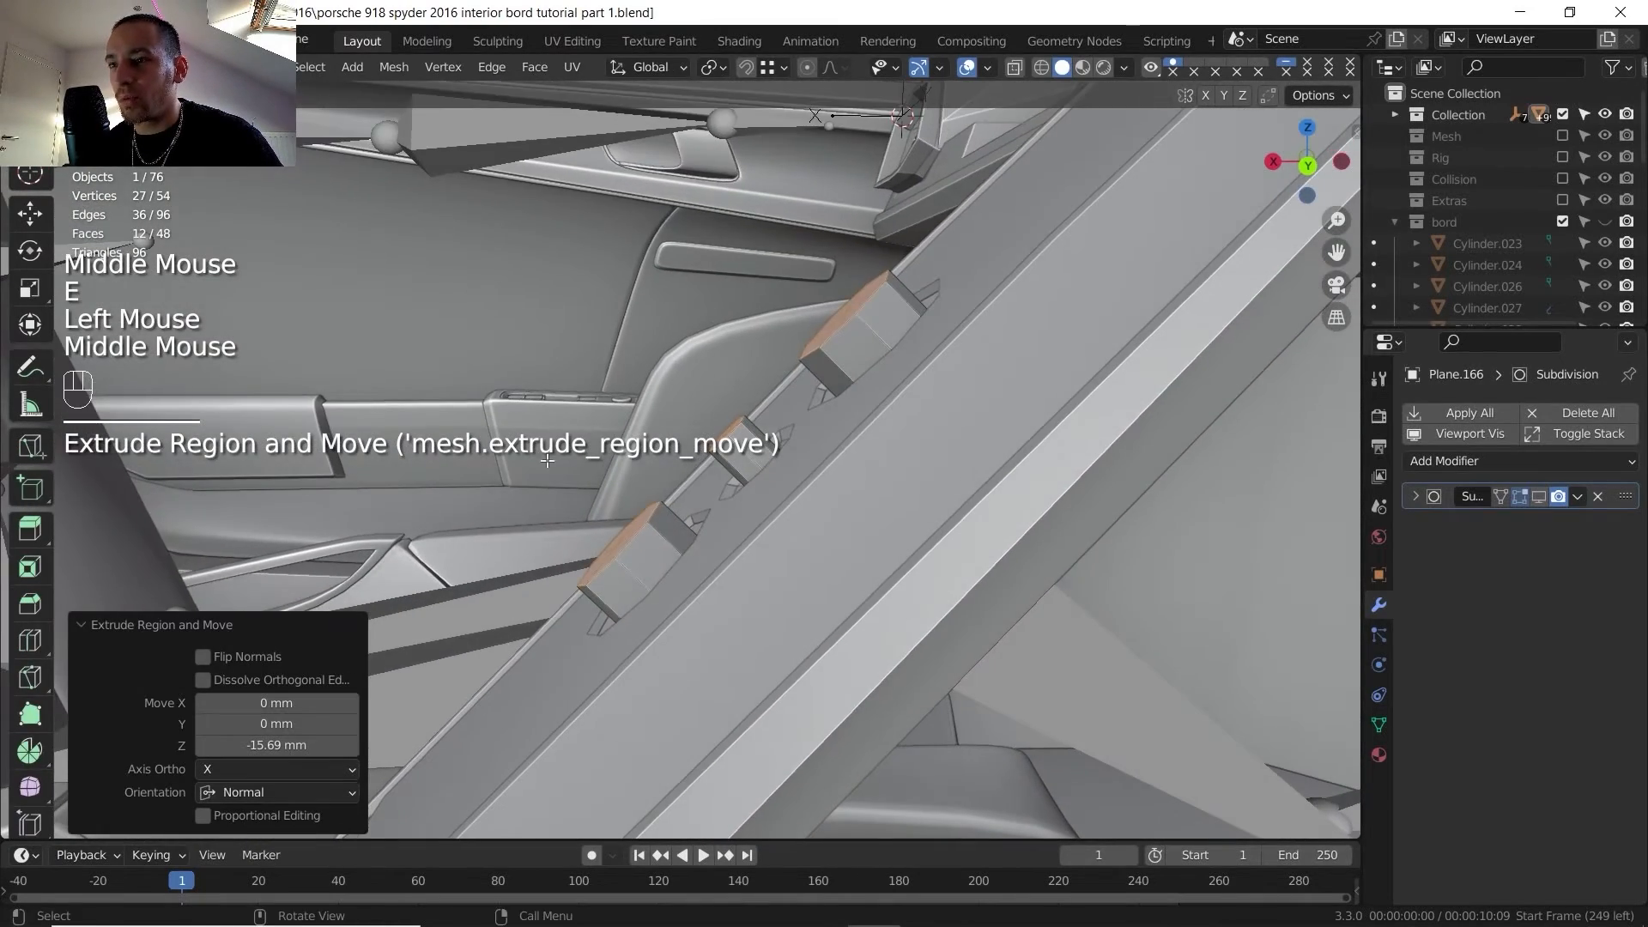
# - Inset the top faces of the three knobs twice, by about 2.1 mm and about 2.6 mm
pyautogui.moveTo(647, 441); pyautogui.dragTo(1038, 455, button='middle')
pyautogui.scroll(2, 661, 412)
pyautogui.press('i')
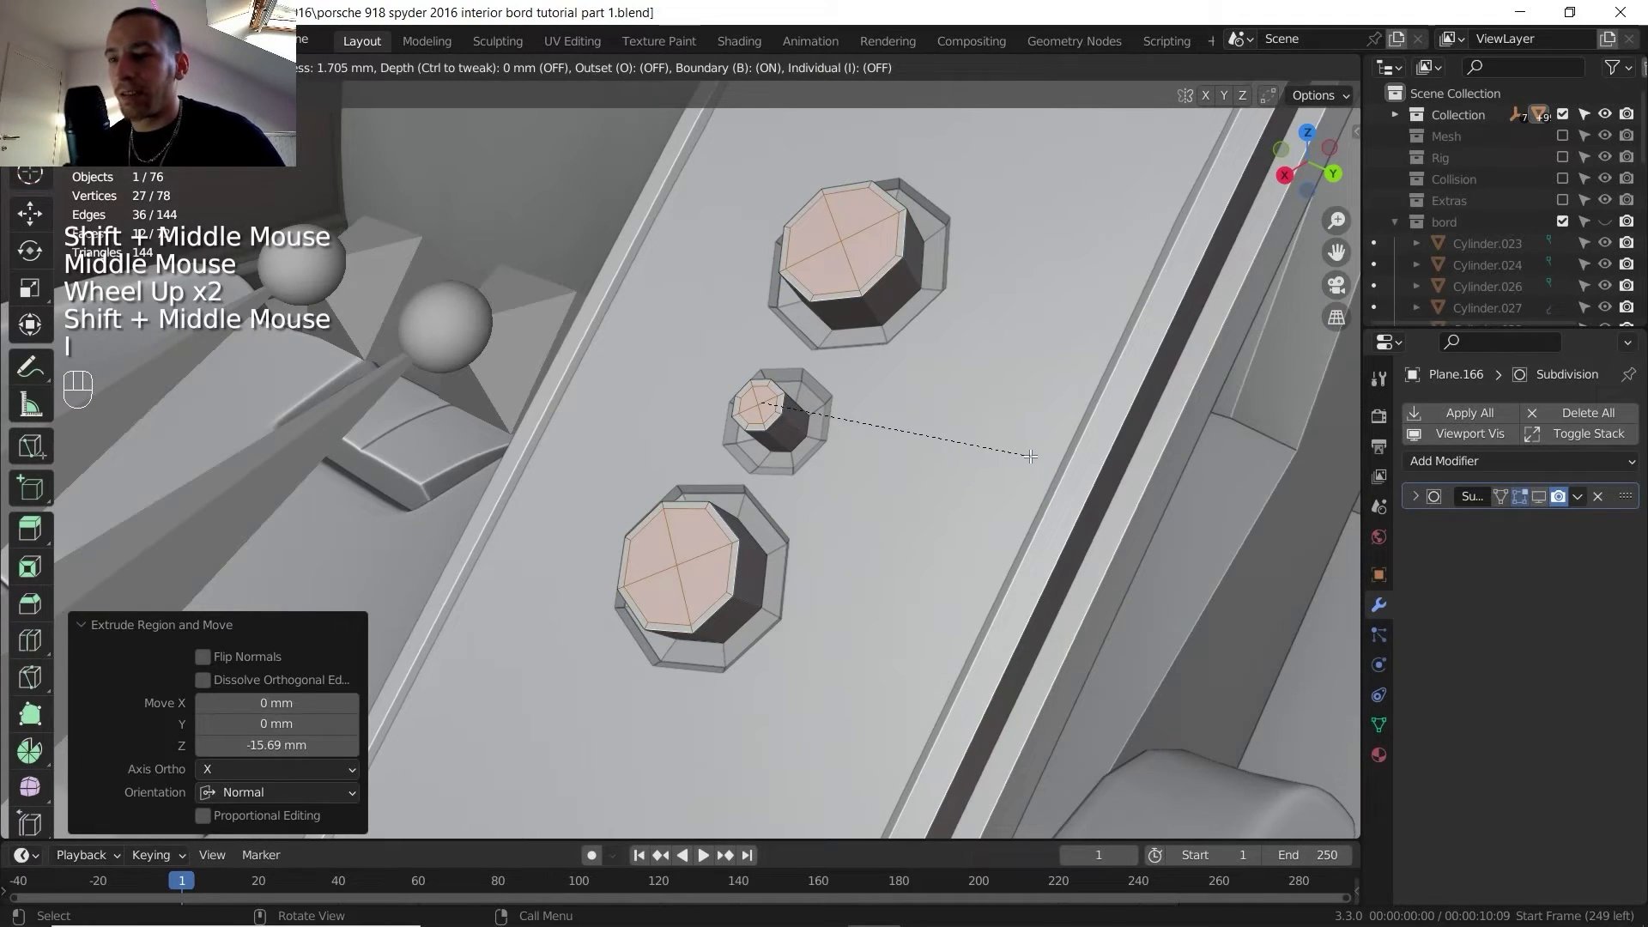
pyautogui.click(1029, 456)
pyautogui.press('i')
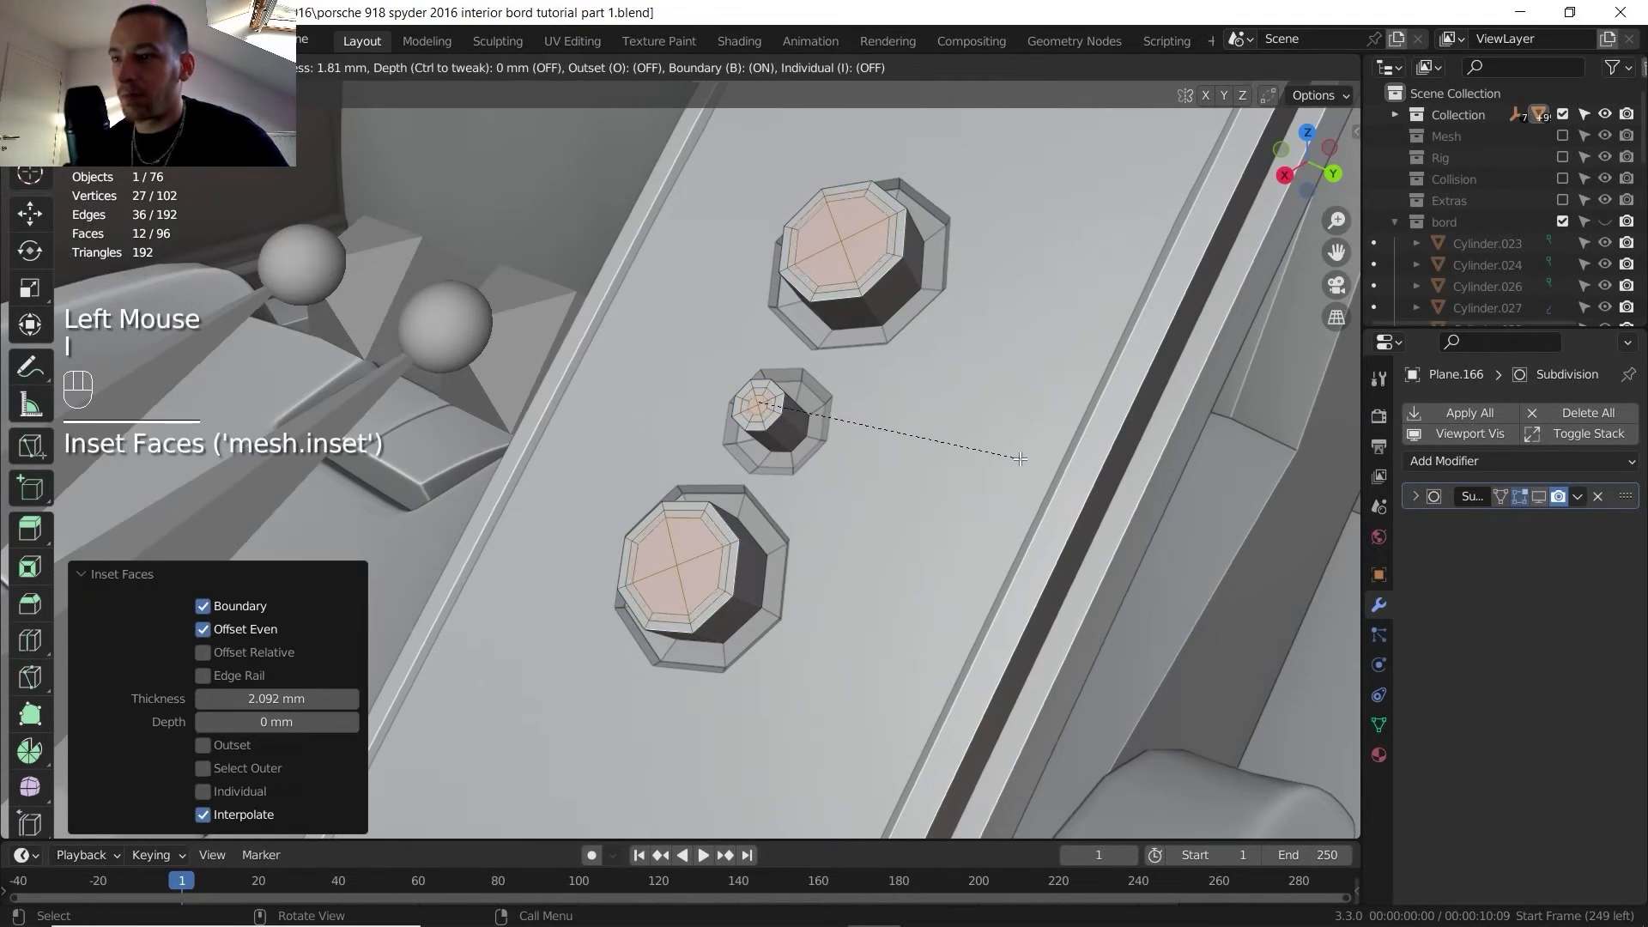
pyautogui.click(1017, 459)
# - Switch the orientation to Normal and sink the inner top faces of the knobs about 2.5 mm along their normal Z axis
pyautogui.click(625, 68)
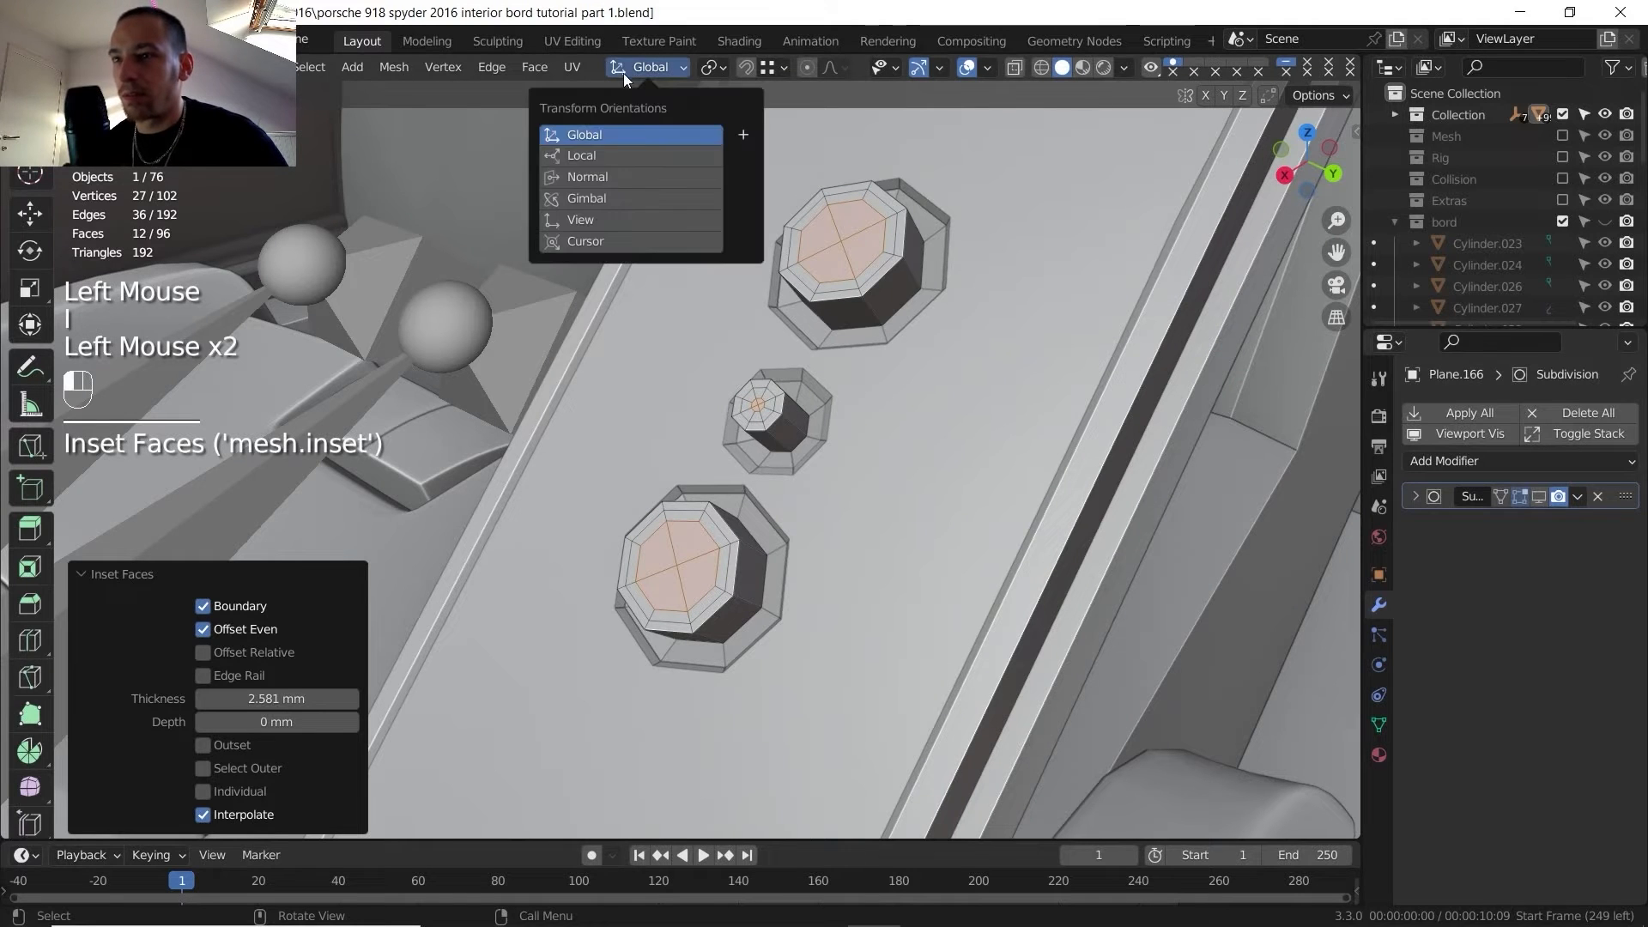
pyautogui.click(635, 172)
pyautogui.moveTo(713, 343); pyautogui.dragTo(743, 395, button='middle')
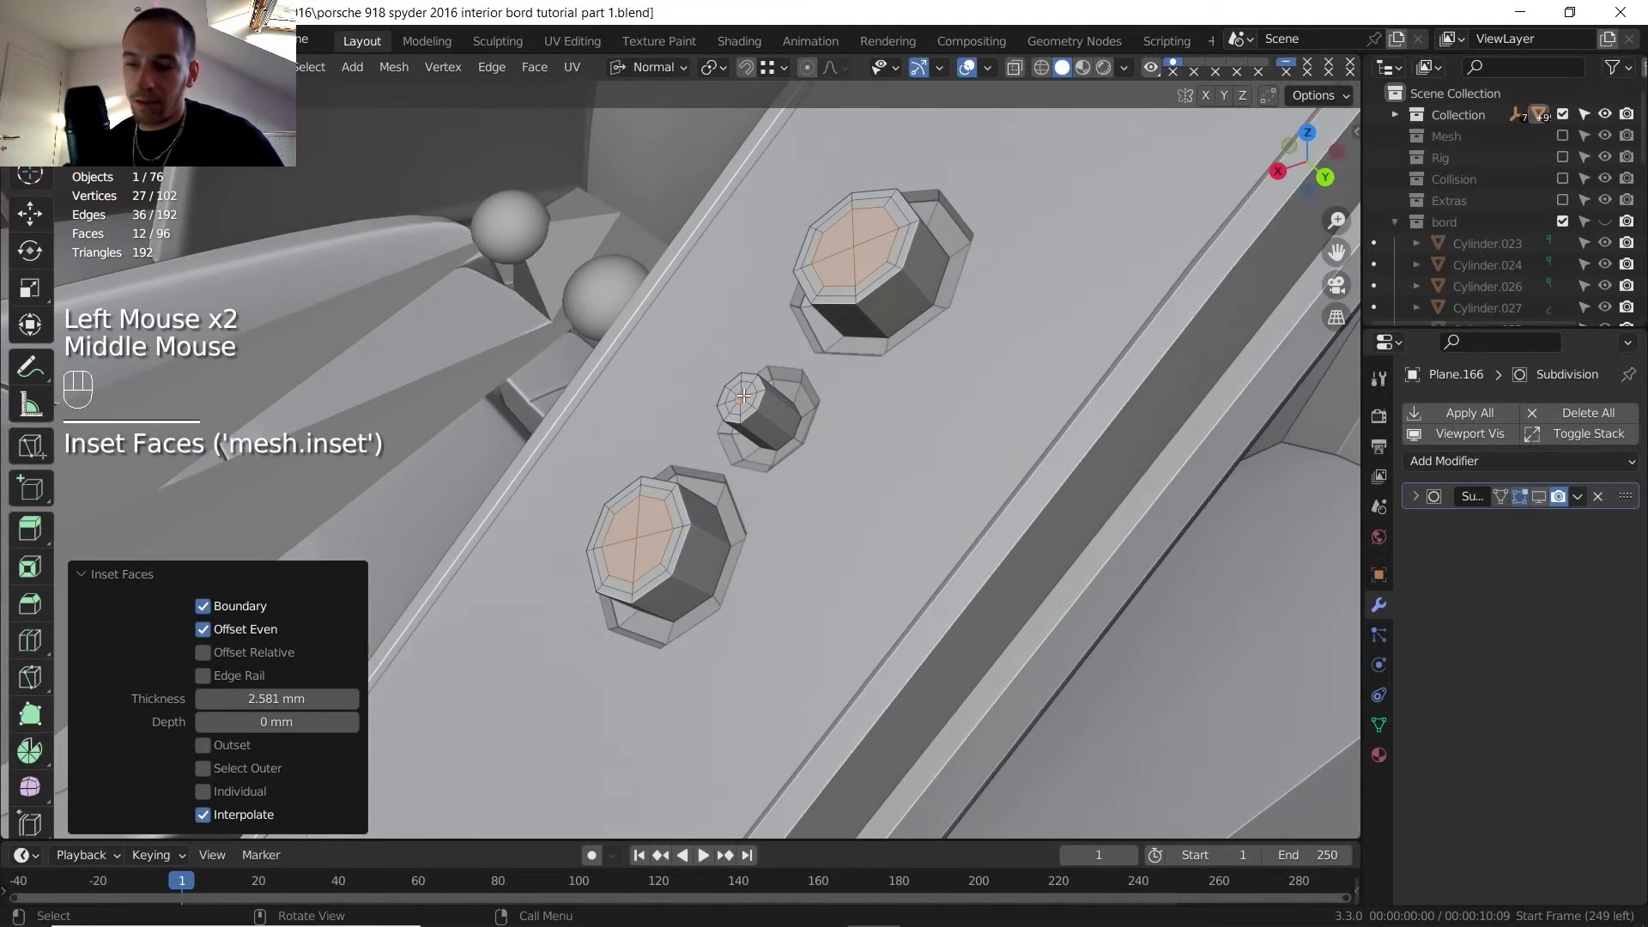
pyautogui.press('g')
pyautogui.press('z')
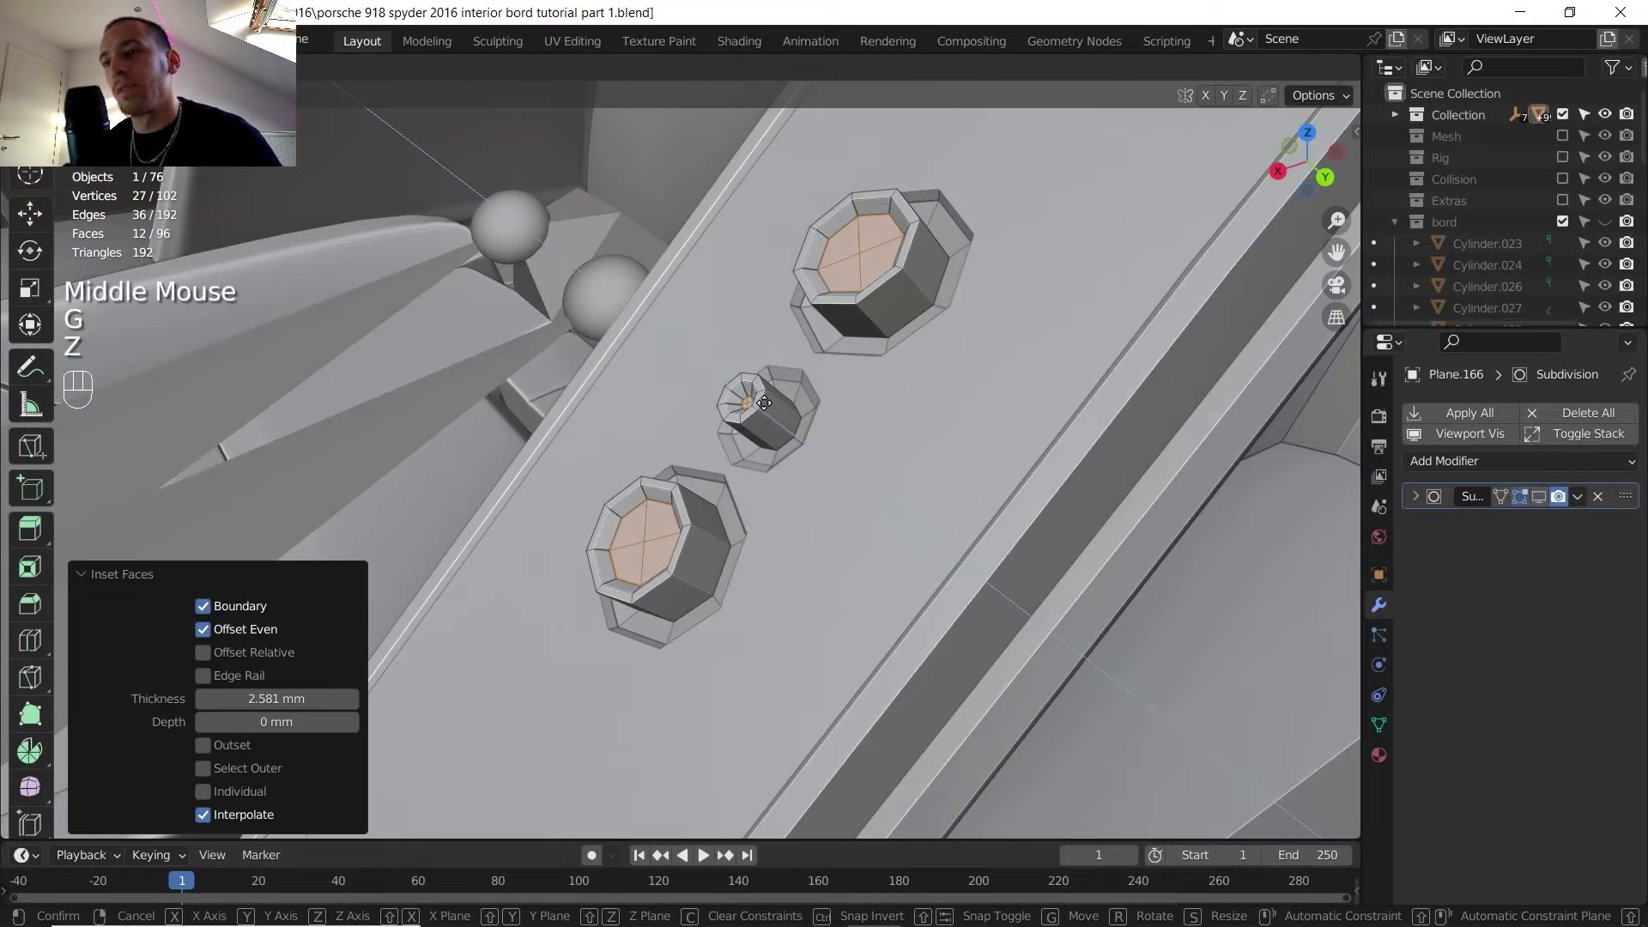
pyautogui.click(764, 406)
# - Select the side face loops of all three knobs and inset them by about 2.6 mm
pyautogui.moveTo(764, 406); pyautogui.dragTo(735, 455, button='middle')
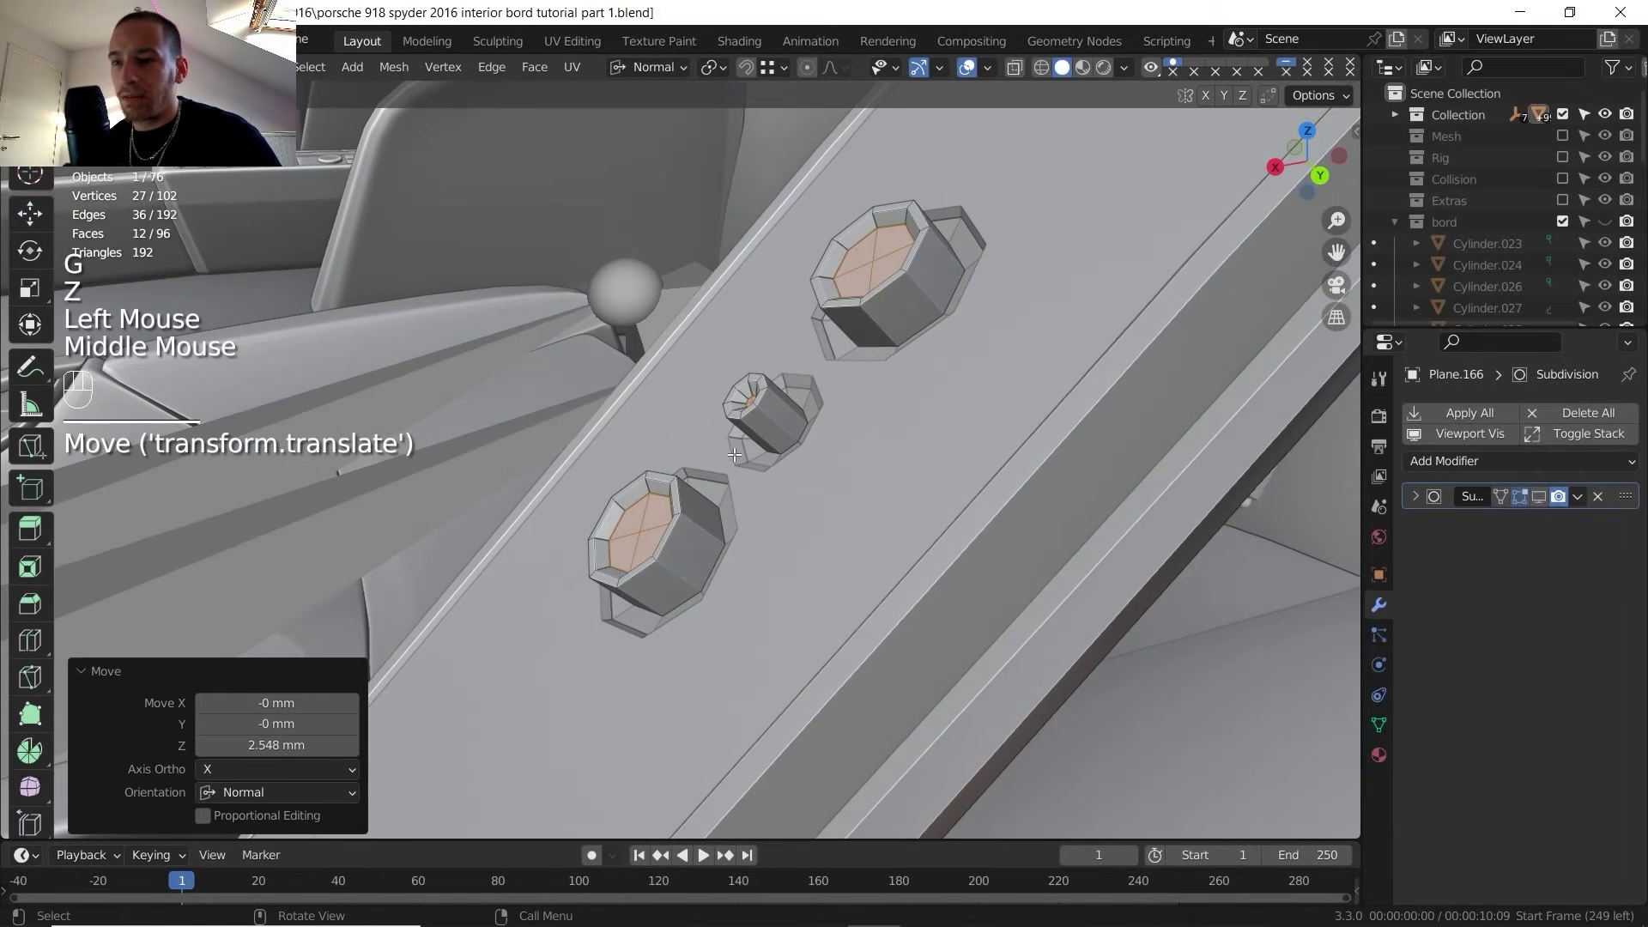
pyautogui.keyDown('alt'); pyautogui.click(693, 558); pyautogui.keyUp('alt')
pyautogui.keyDown('alt'); pyautogui.keyDown('shift'); pyautogui.click(771, 424); pyautogui.keyUp('shift'); pyautogui.keyUp('alt')
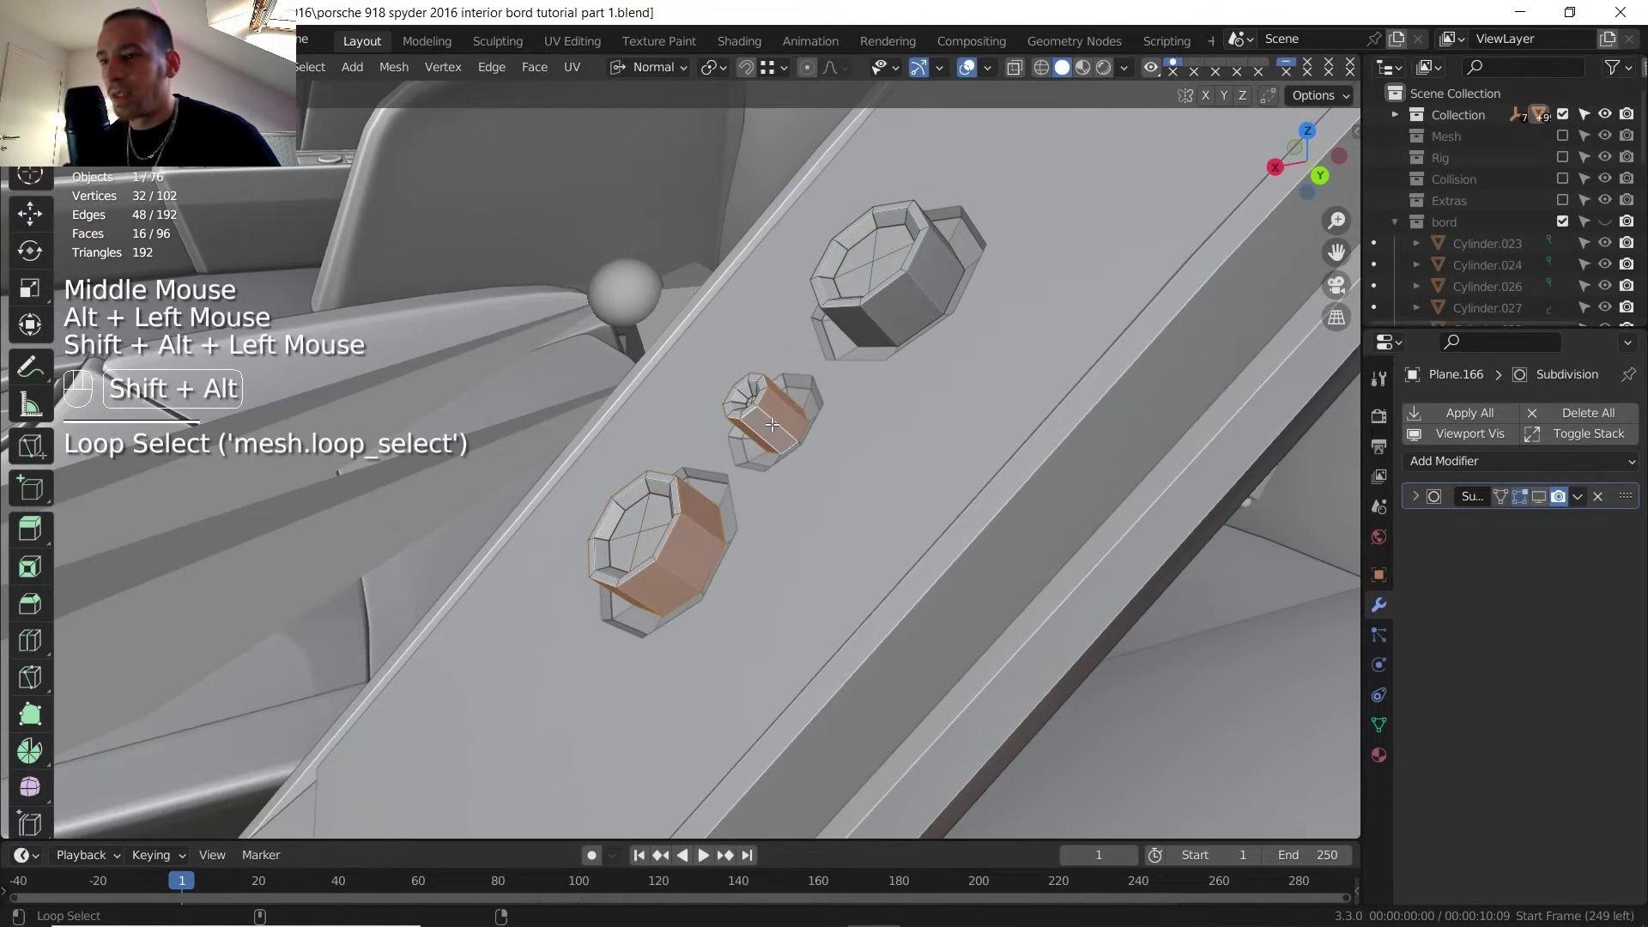
pyautogui.hotkey('ctrl', 'z')
pyautogui.keyDown('alt'); pyautogui.keyDown('shift'); pyautogui.click(901, 333); pyautogui.keyUp('shift'); pyautogui.keyUp('alt')
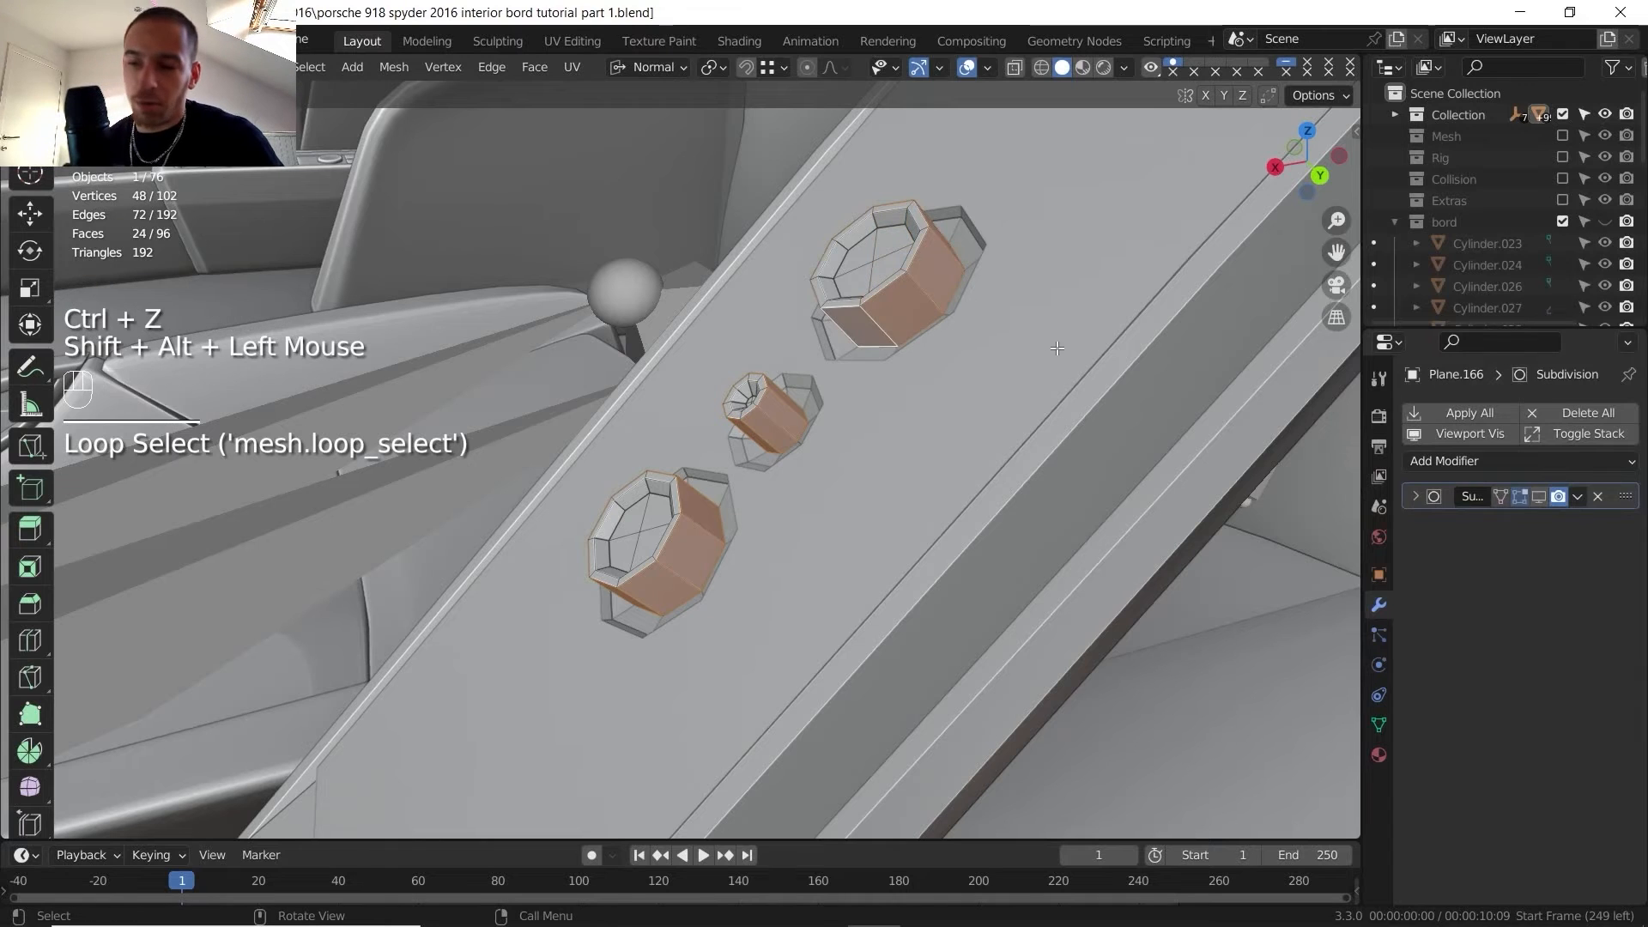
pyautogui.press('i')
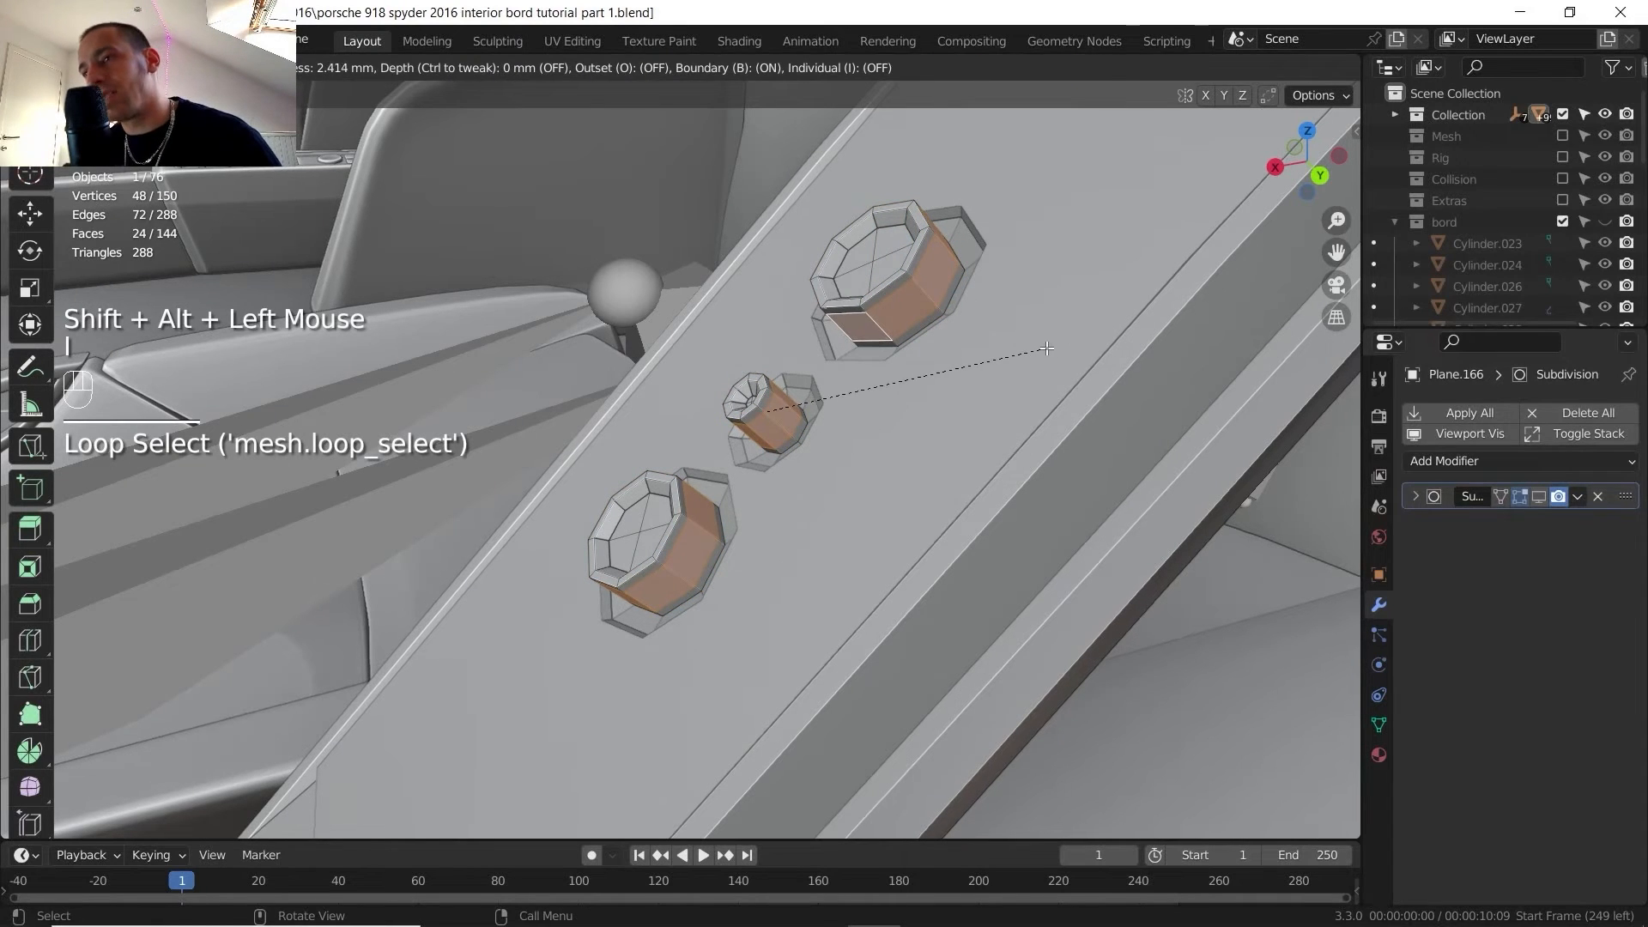
pyautogui.click(1046, 348)
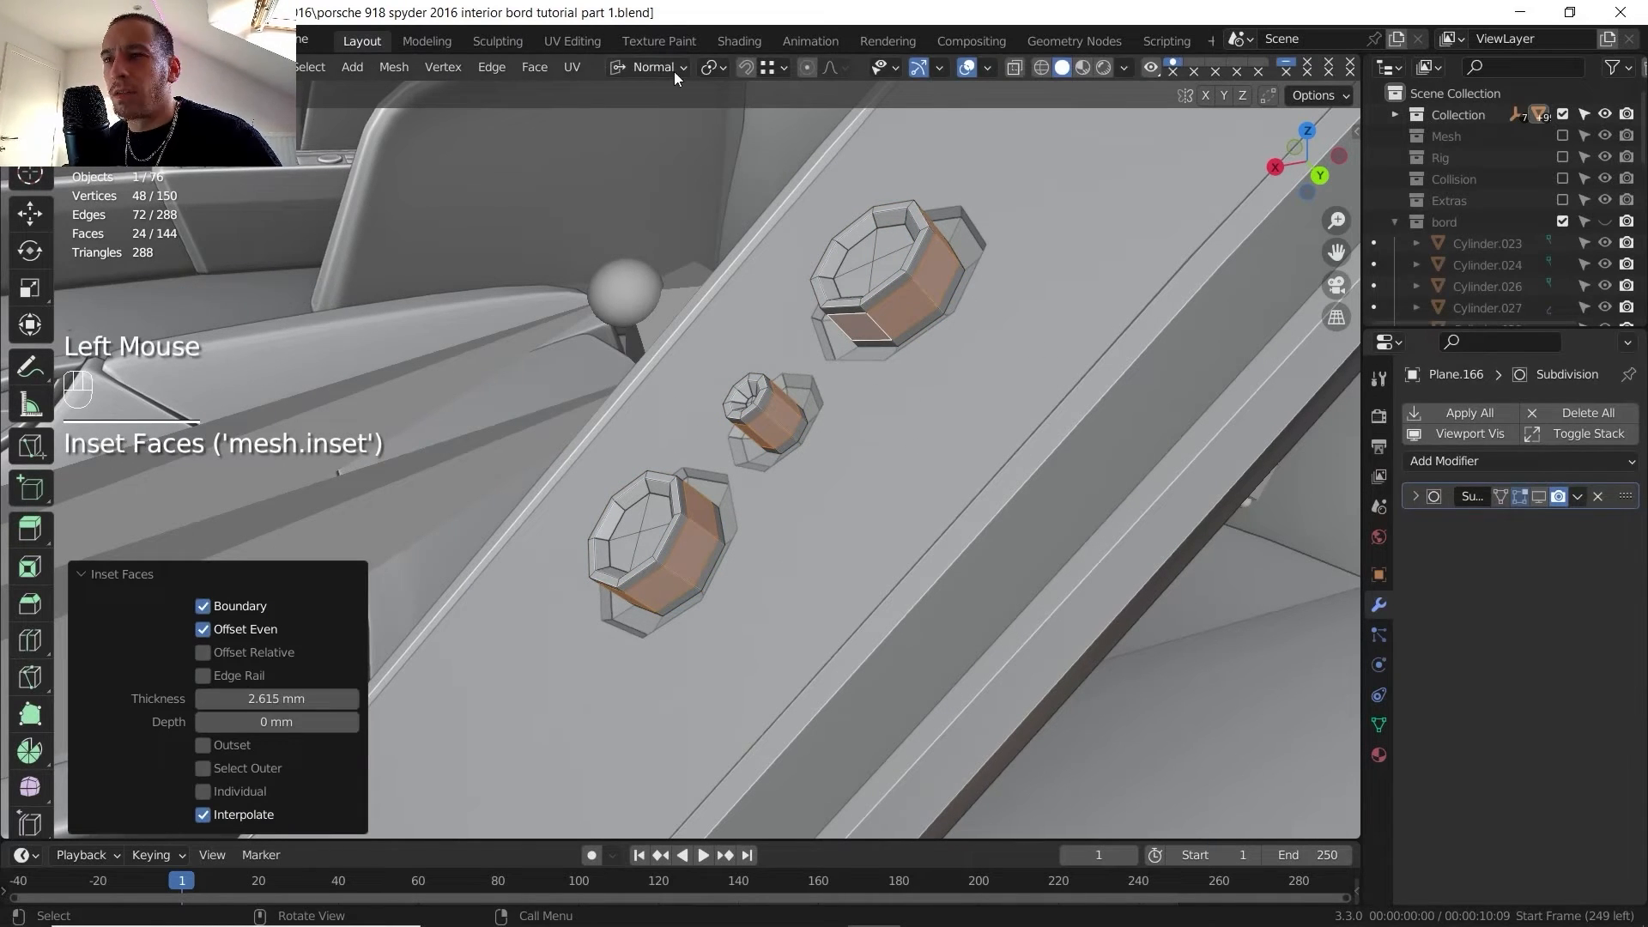
# - Set the transform pivot point to Individual Origins for the selected knob side faces
pyautogui.click(709, 73)
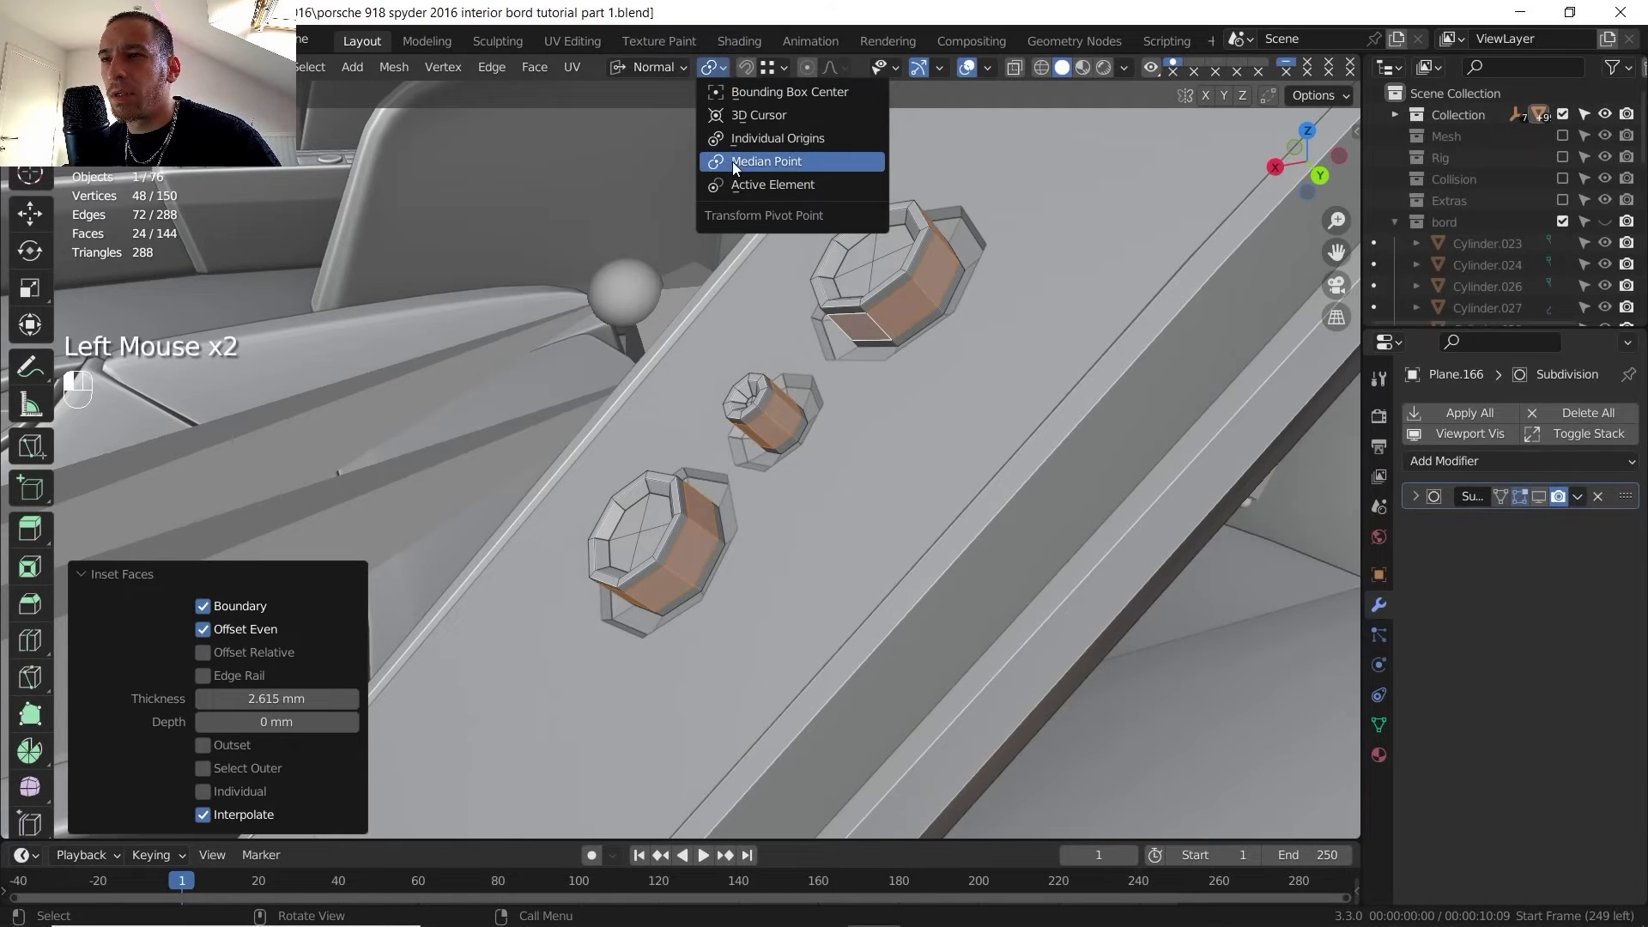
pyautogui.click(733, 161)
pyautogui.scroll(-2, 716, 162)
pyautogui.moveTo(716, 162); pyautogui.dragTo(741, 165, button='middle')
pyautogui.keyDown('shift'); pyautogui.moveTo(742, 166); pyautogui.dragTo(756, 101, button='middle'); pyautogui.keyUp('shift')
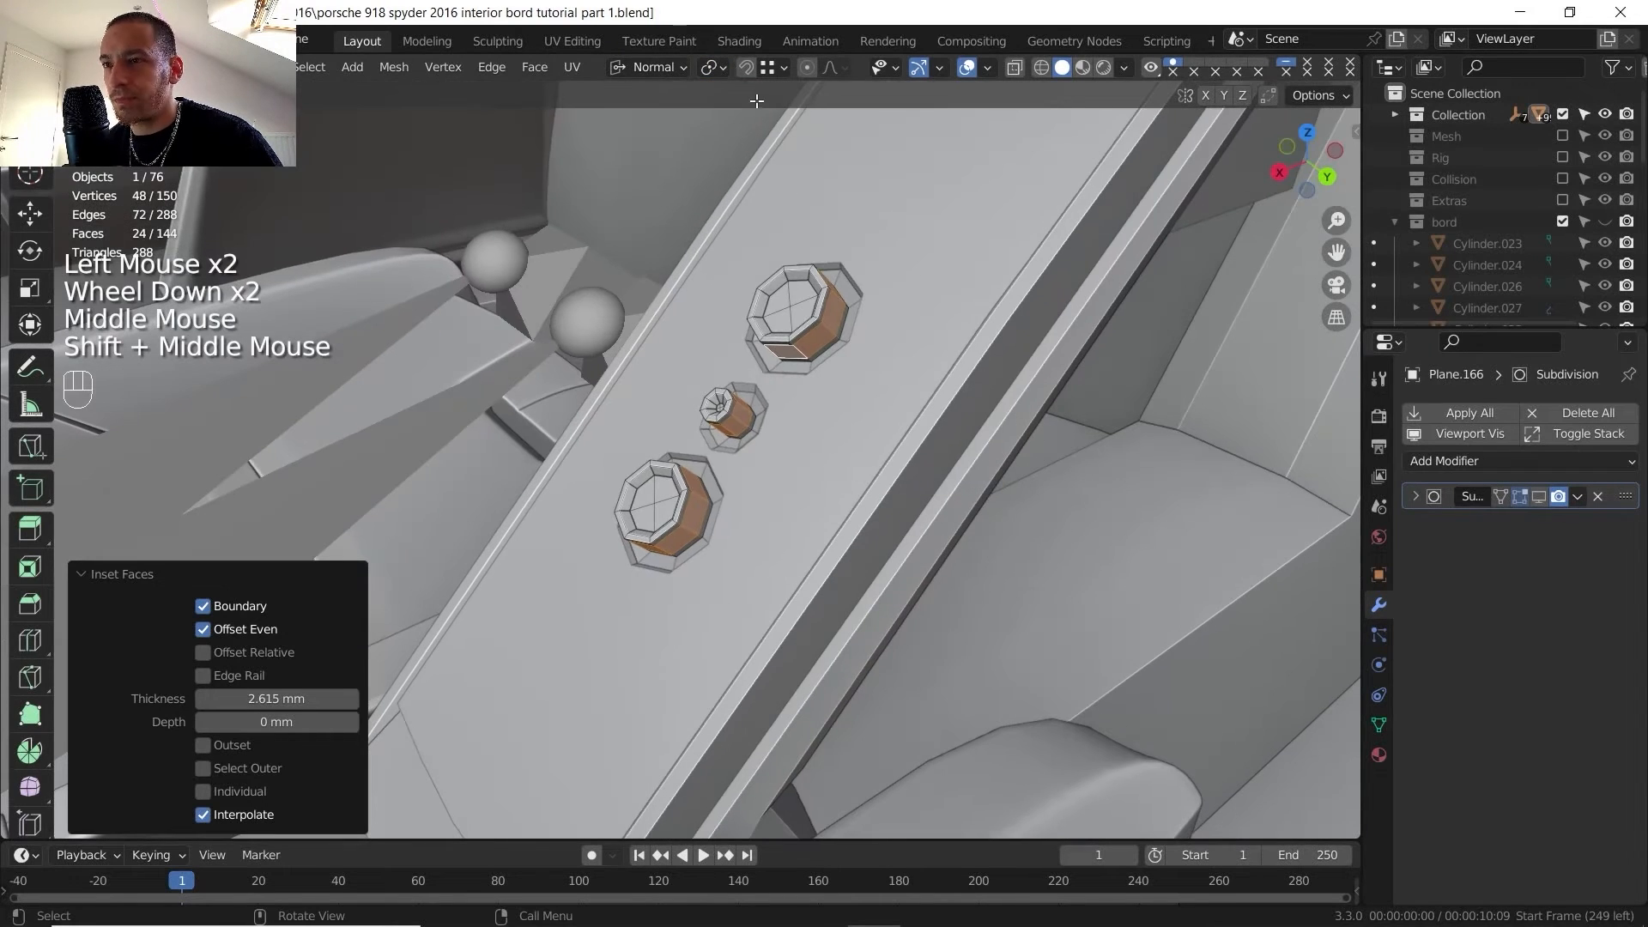
pyautogui.click(719, 75)
pyautogui.click(741, 146)
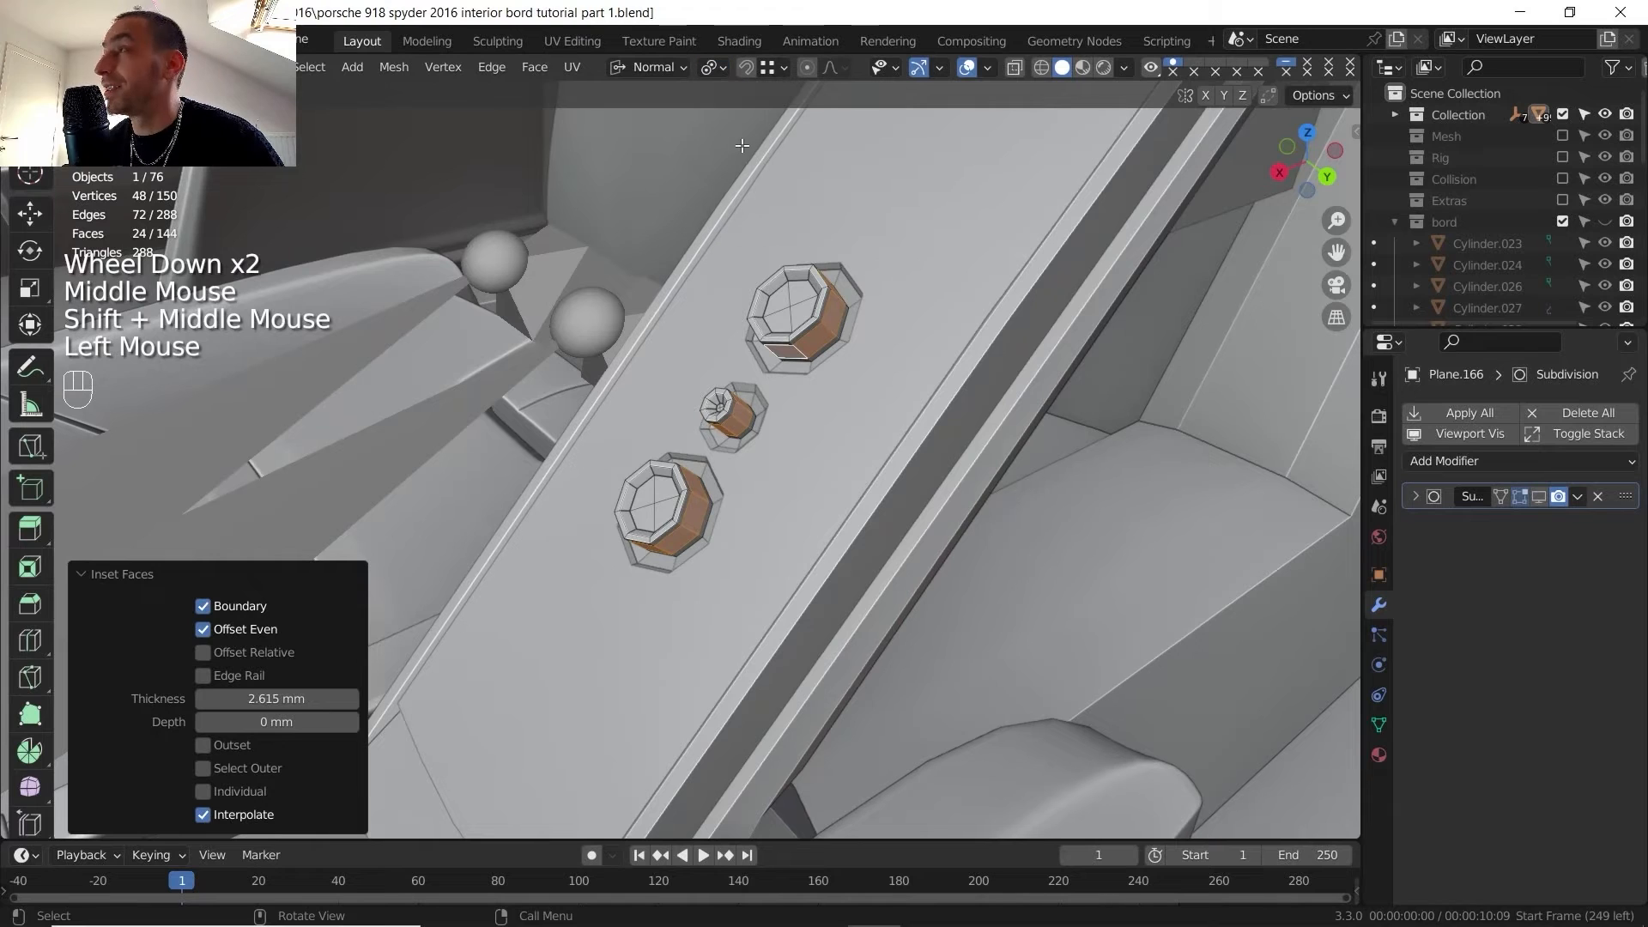
# - Extrude the inset side faces of the three knobs in place and try scaling them without the Z axis
pyautogui.scroll(1, 866, 449)
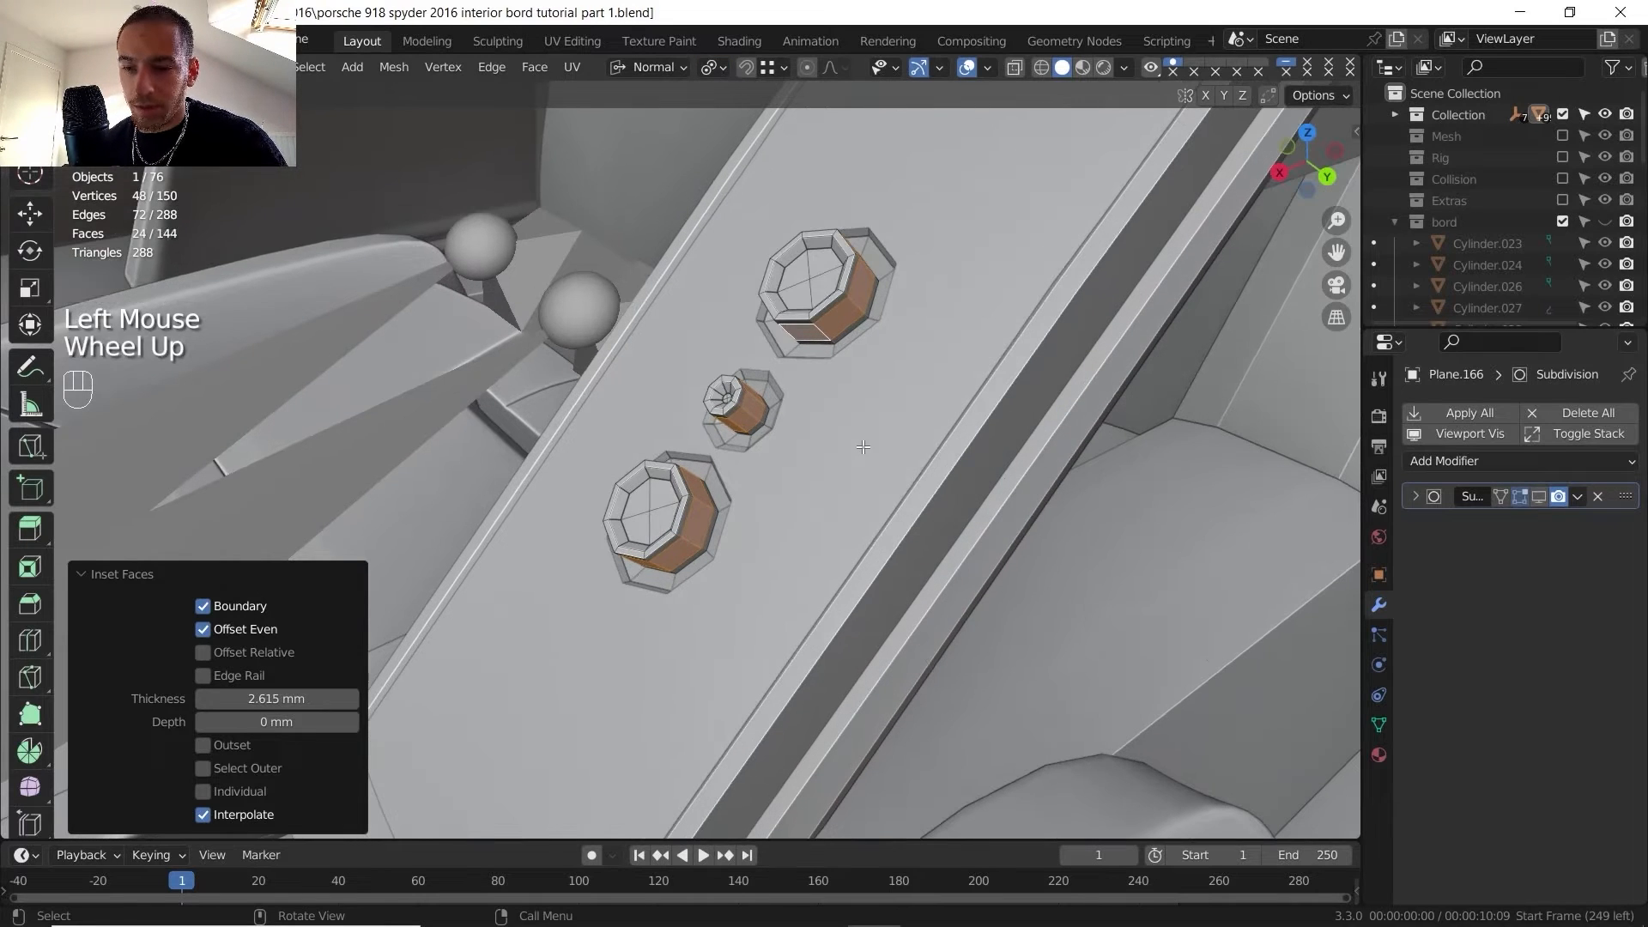
pyautogui.press('e')
pyautogui.press('s')
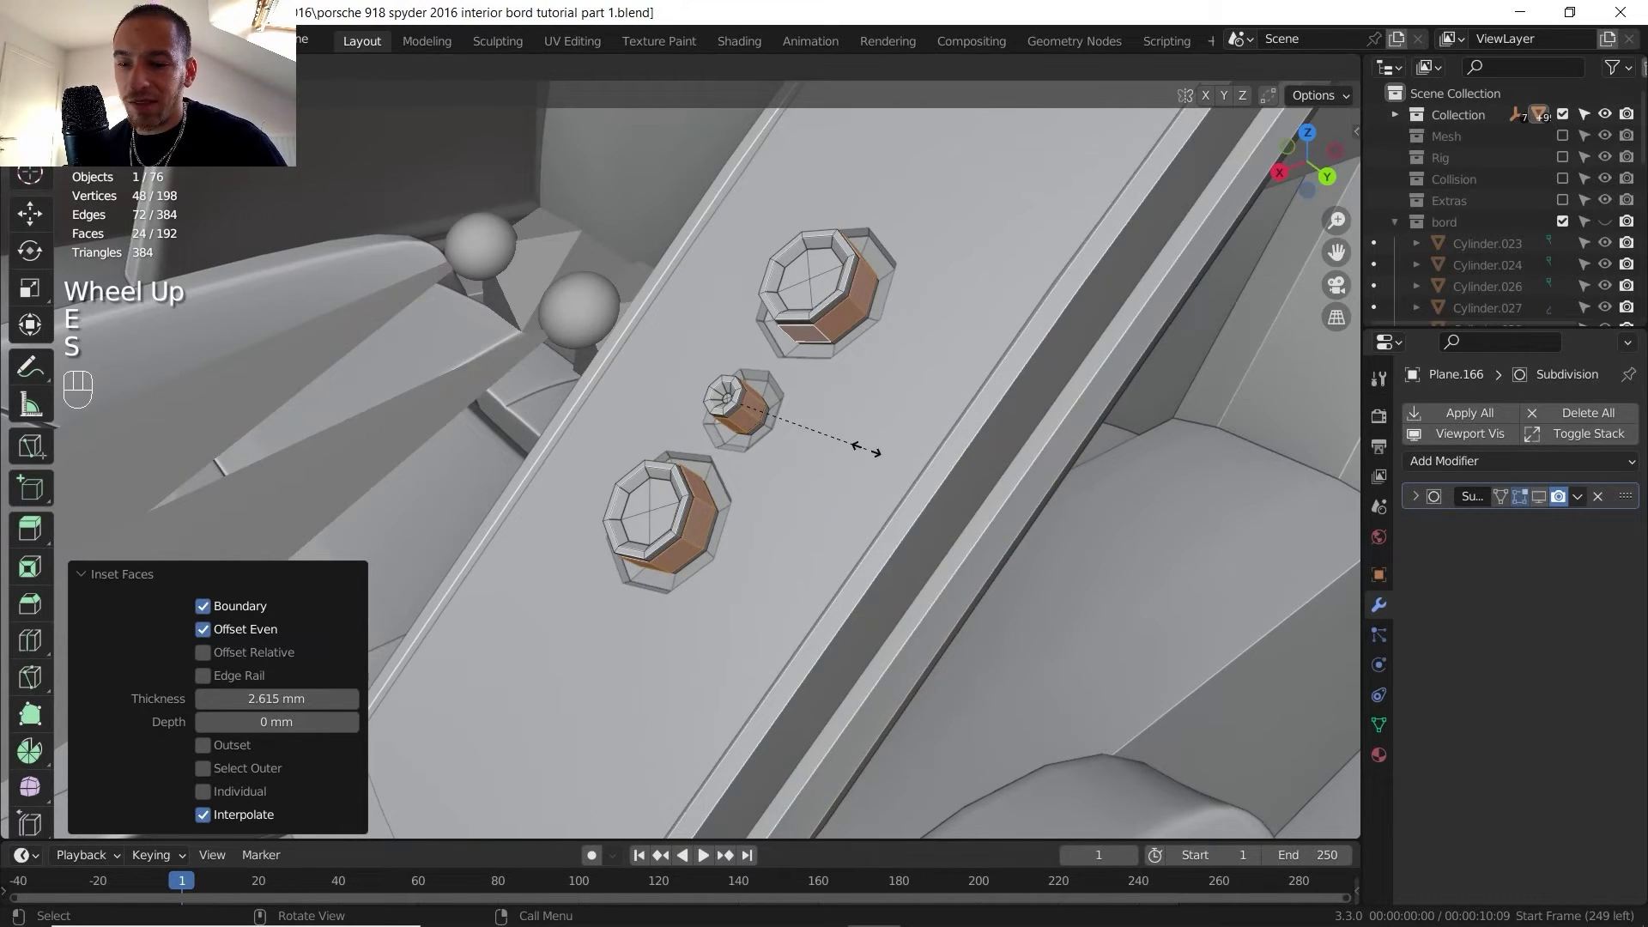
pyautogui.hotkey('shift', 'z')
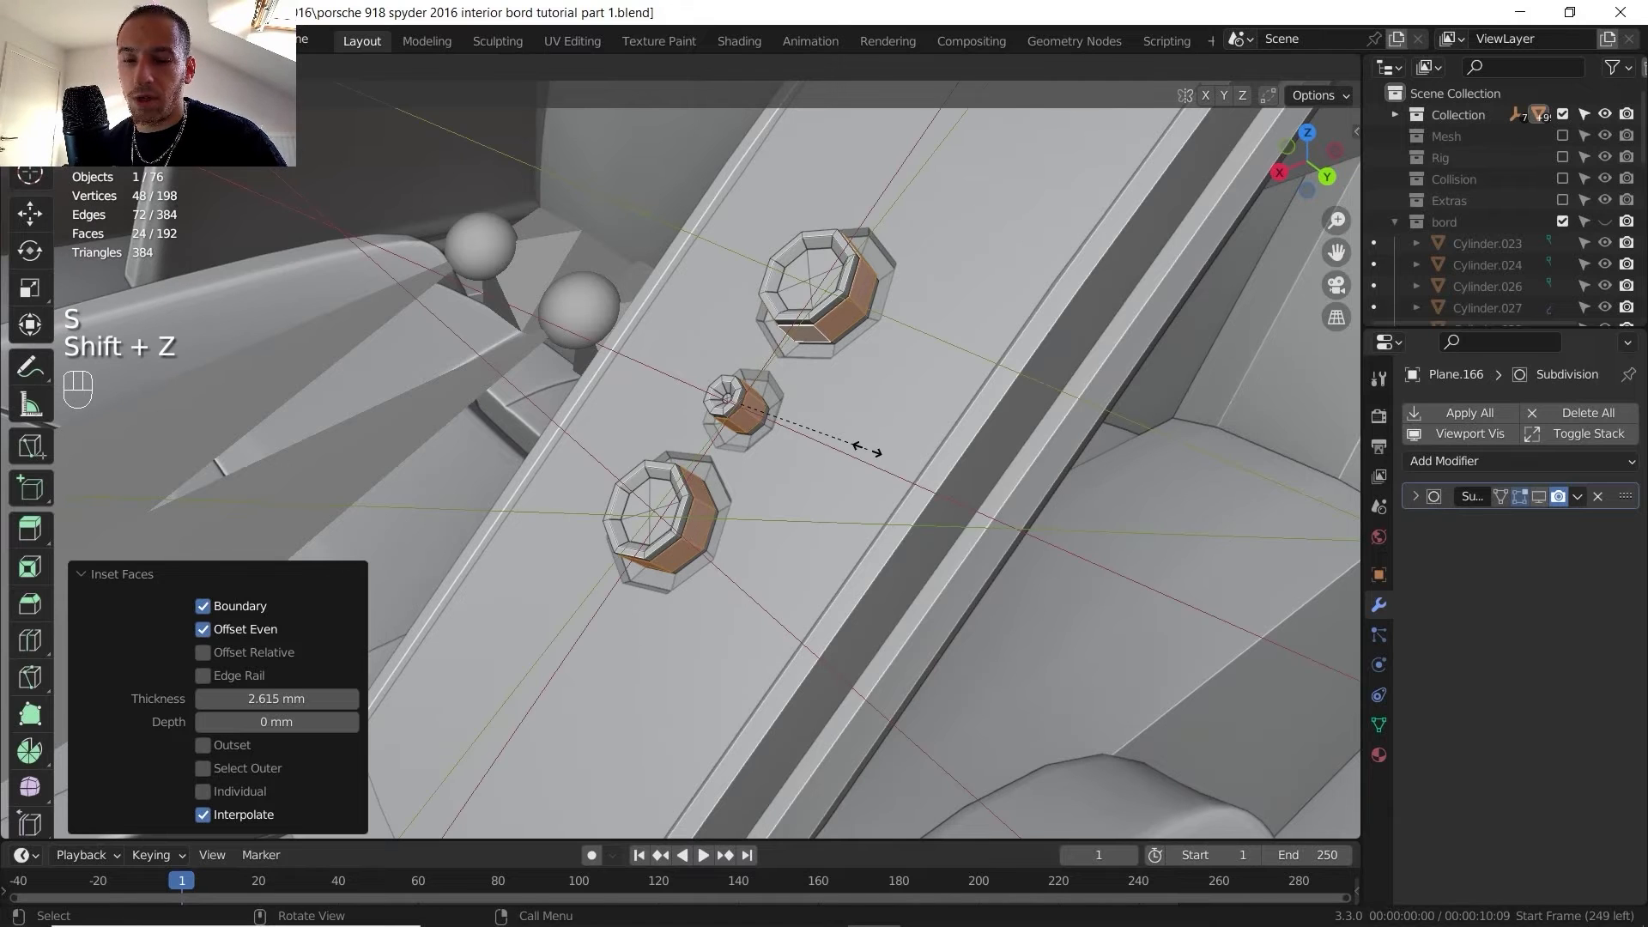
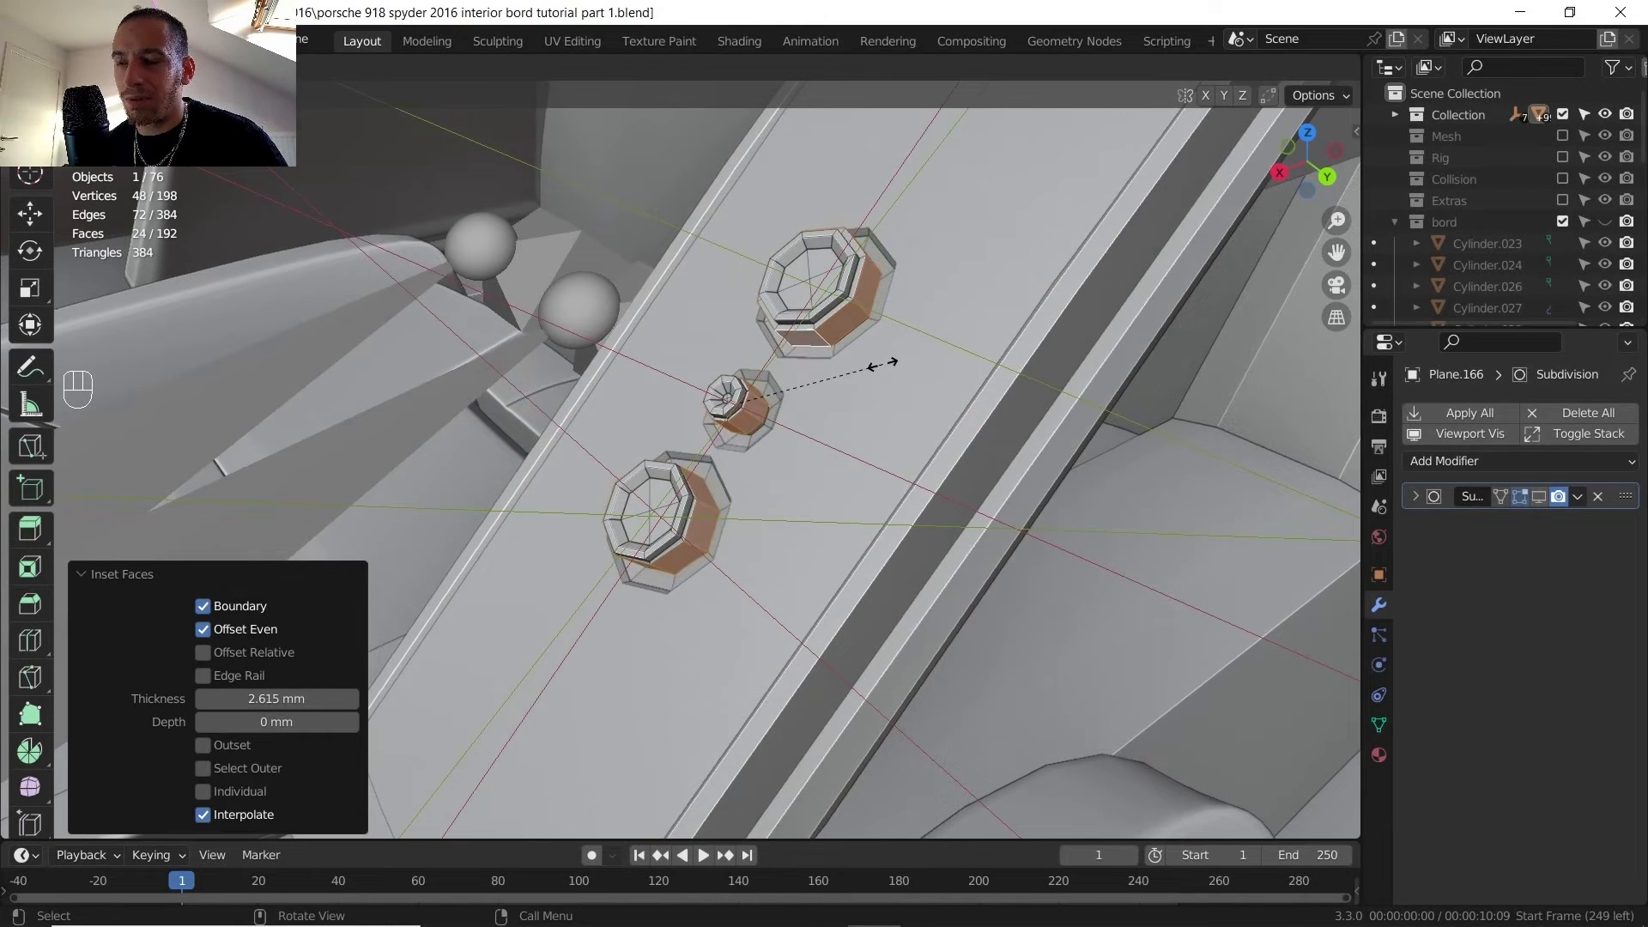
pyautogui.hotkey('shift', 'y')
pyautogui.hotkey('shift', 'z')
pyautogui.rightClick(921, 343)
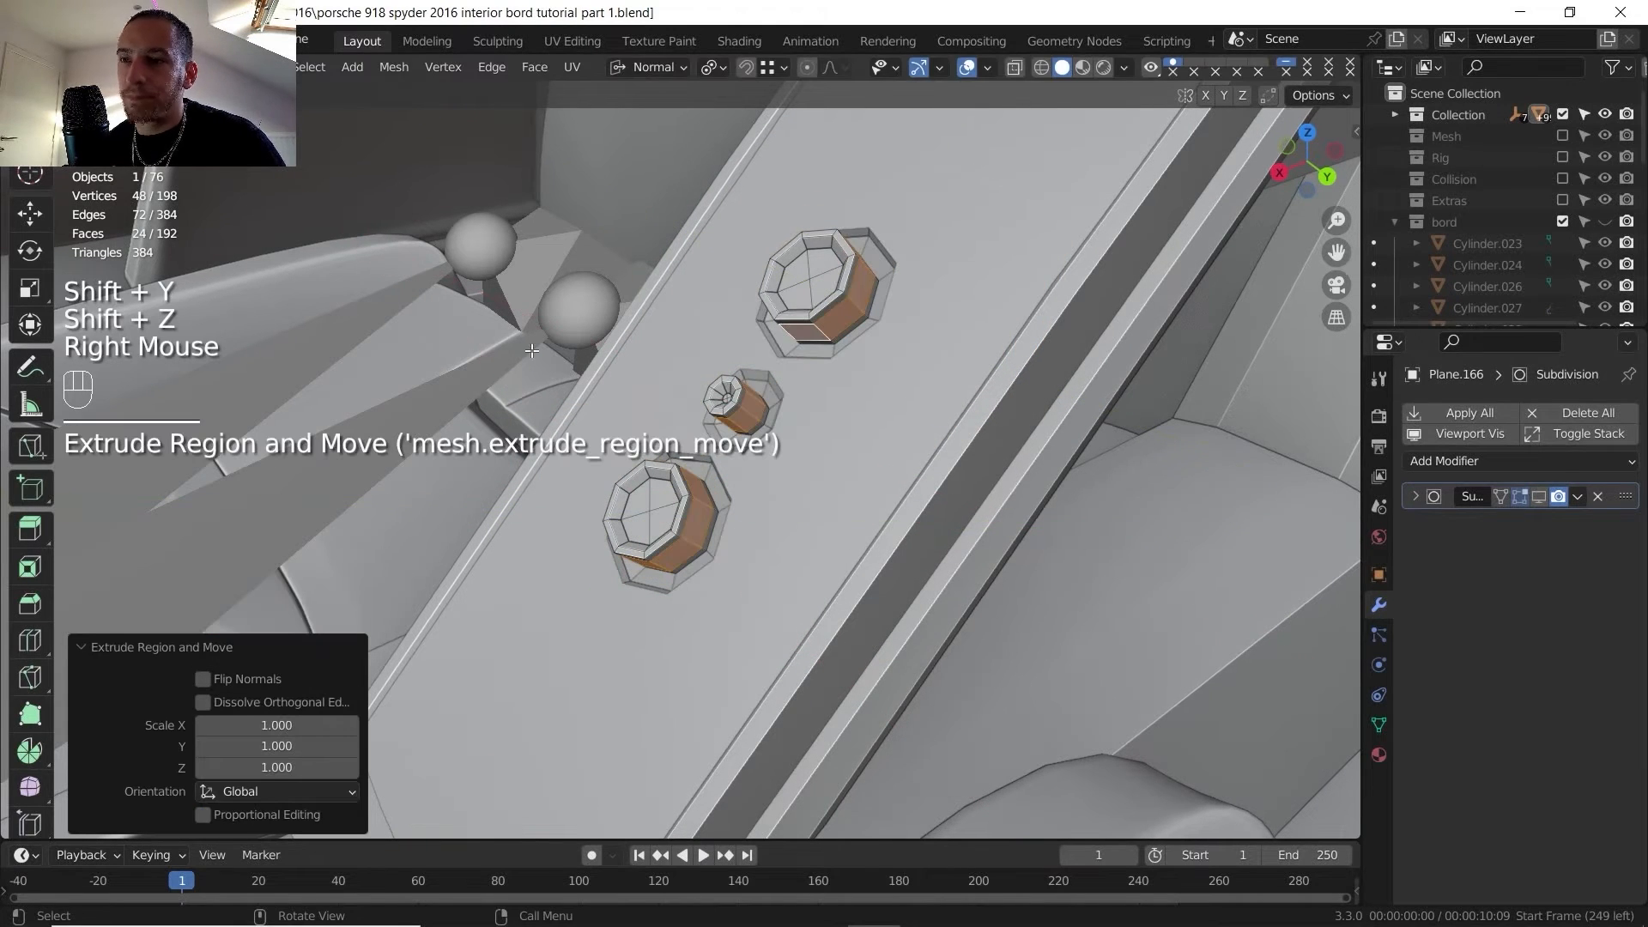
# - Push the extruded knob side faces inward with Shrink/Fatten at an offset of about -1.56 mm
pyautogui.scroll(-2, 19, 670)
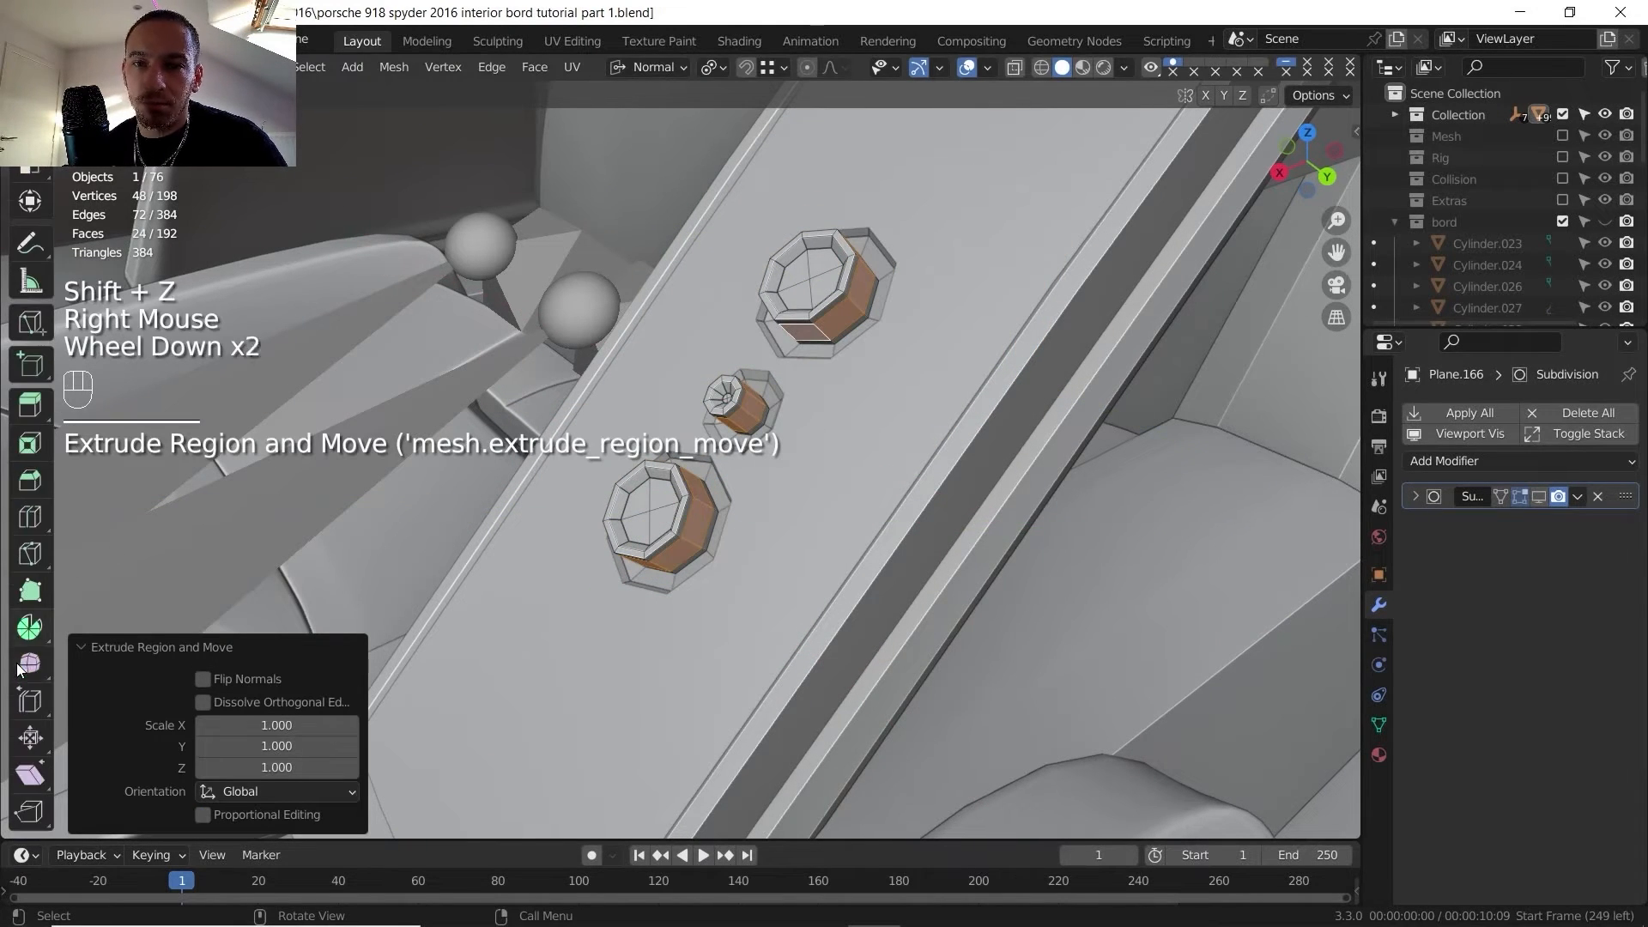
pyautogui.click(34, 745)
pyautogui.moveTo(674, 362)
pyautogui.mouseDown()
pyautogui.moveTo(688, 378)
pyautogui.moveTo(636, 361)
pyautogui.moveTo(657, 375)
pyautogui.mouseUp()
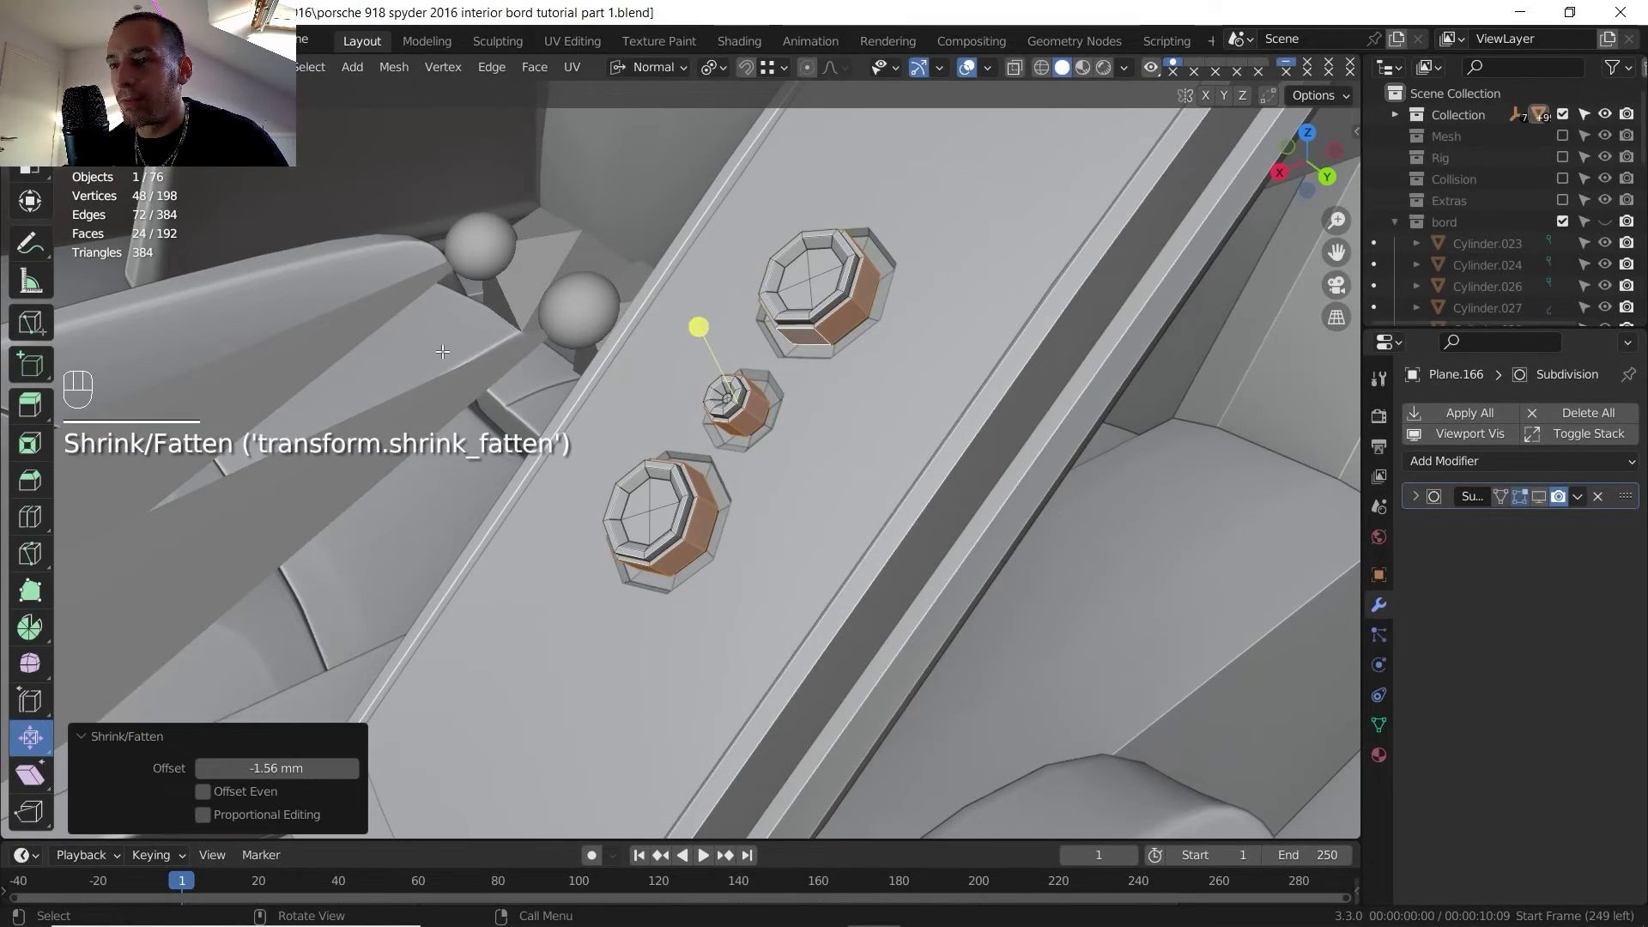
# - Leave Edit Mode and examine the three knobs on the centre console from several angles
pyautogui.press('Tab')
pyautogui.scroll(-3, 740, 378)
pyautogui.keyDown('shift'); pyautogui.moveTo(740, 379); pyautogui.dragTo(713, 404, button='middle'); pyautogui.keyUp('shift')
pyautogui.moveTo(713, 404); pyautogui.dragTo(656, 443, button='middle')
pyautogui.scroll(2, 749, 440)
pyautogui.scroll(-2, 656, 443)
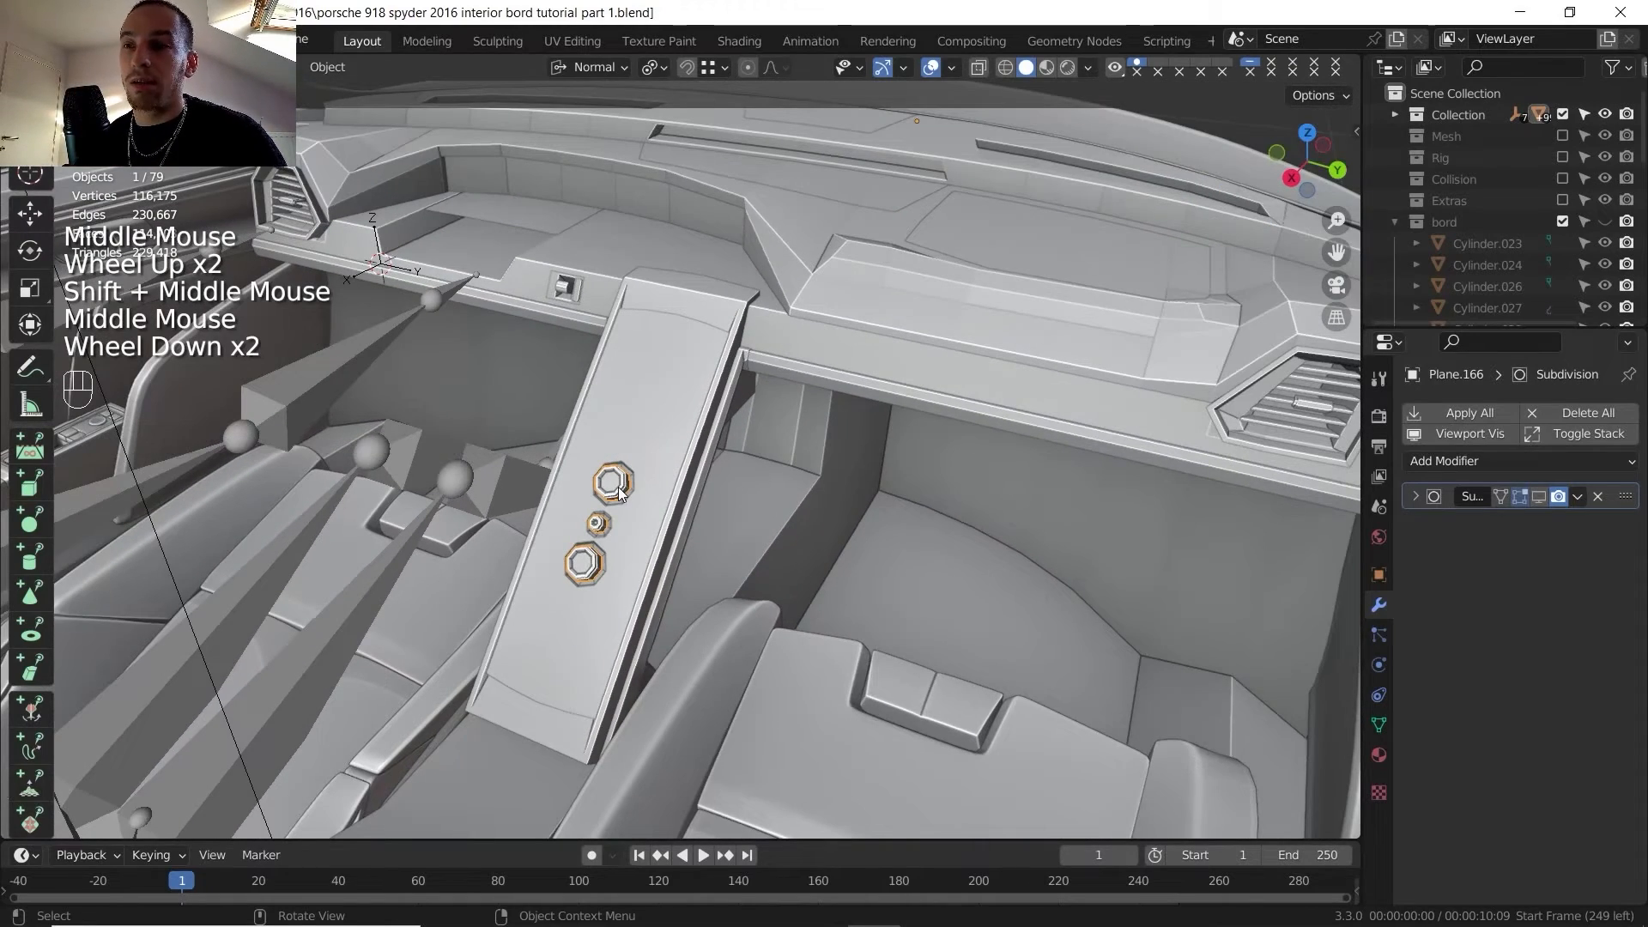
pyautogui.moveTo(681, 388)
pyautogui.mouseDown(button='middle')
pyautogui.moveTo(668, 358)
pyautogui.moveTo(653, 367)
pyautogui.moveTo(676, 419)
pyautogui.mouseUp(button='middle')
pyautogui.moveTo(676, 418); pyautogui.dragTo(697, 463, button='middle')
pyautogui.scroll(-6, 634, 455)
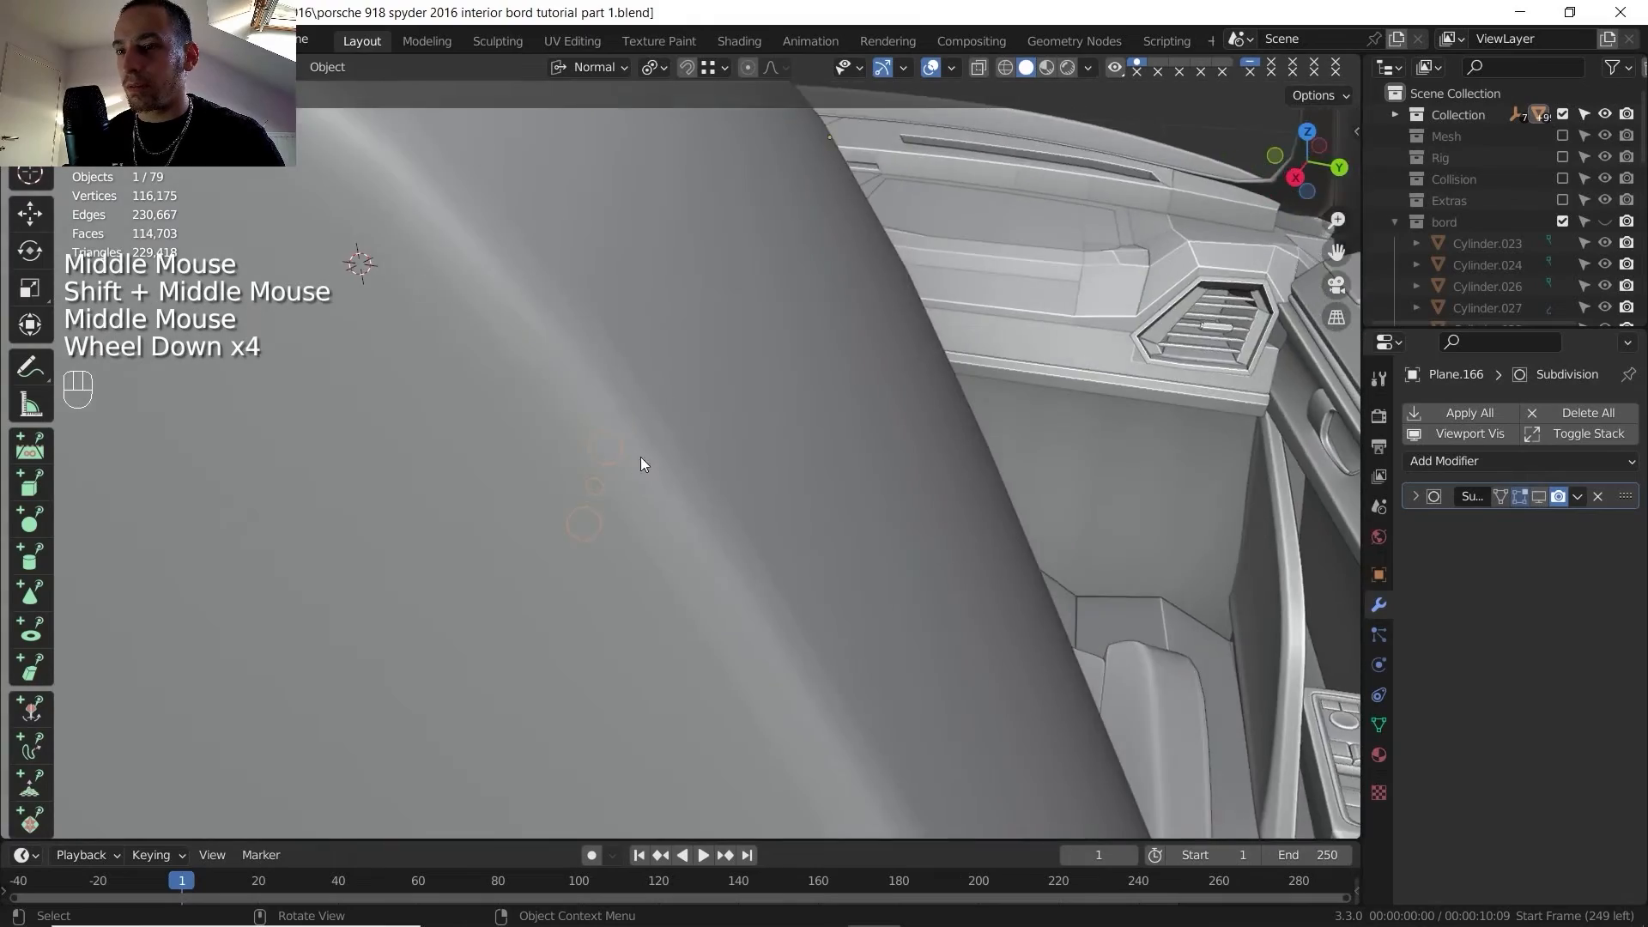
pyautogui.keyDown('shift'); pyautogui.moveTo(644, 460); pyautogui.dragTo(492, 515, button='middle'); pyautogui.keyUp('shift')
pyautogui.scroll(-6, 493, 515)
pyautogui.moveTo(584, 456); pyautogui.dragTo(537, 464, button='middle')
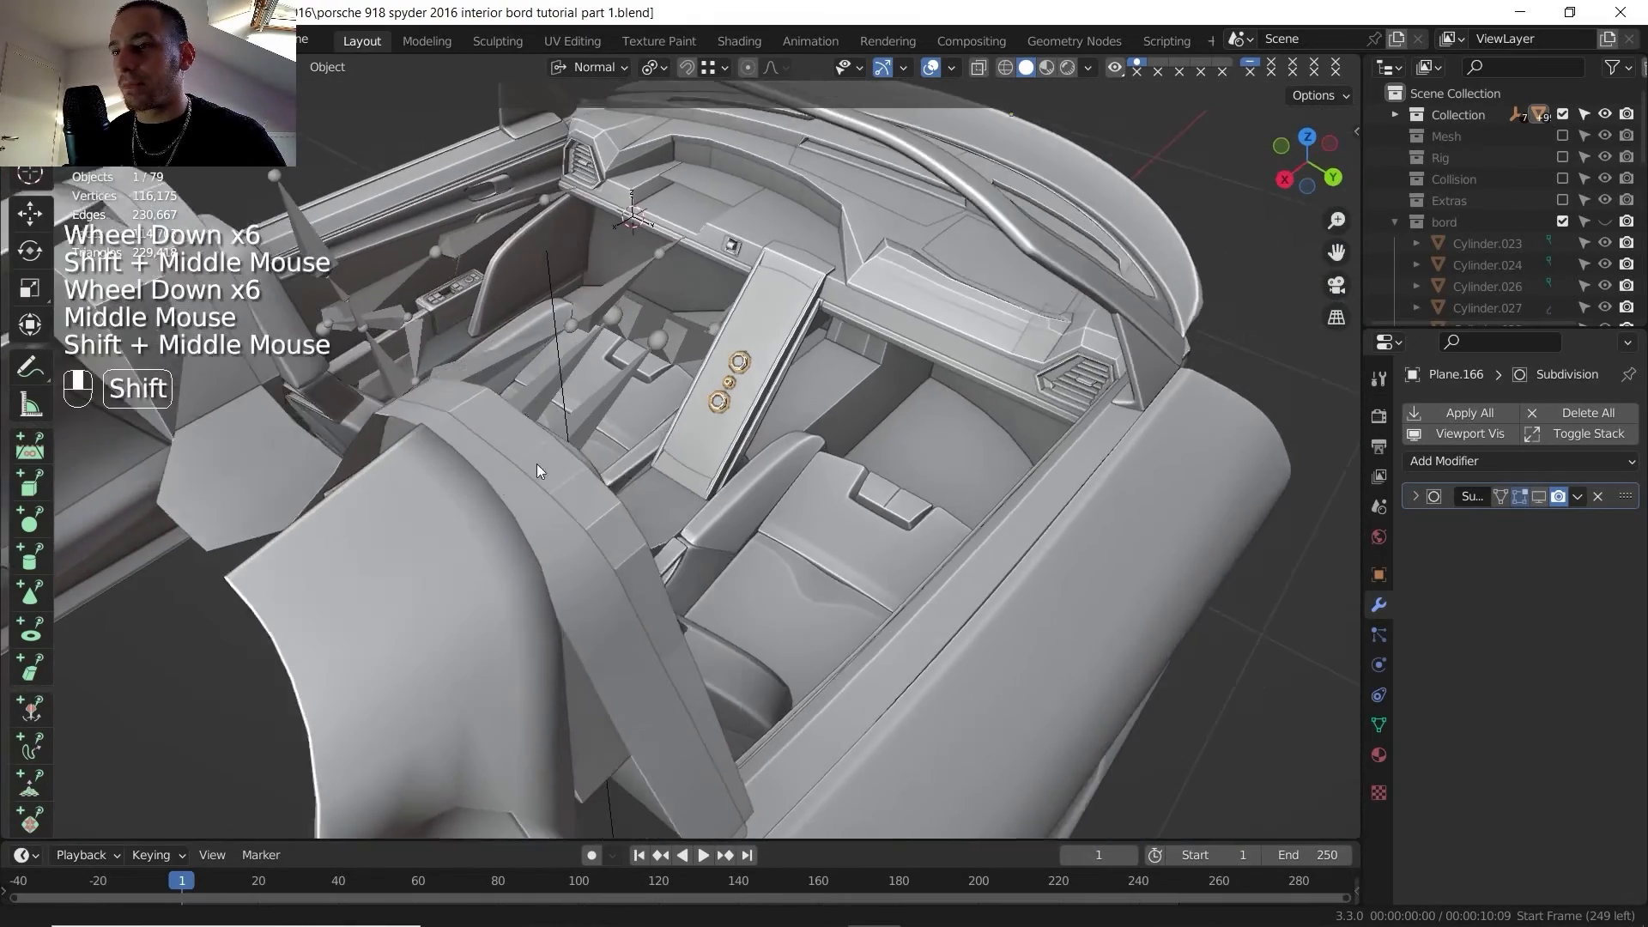
pyautogui.scroll(3, 725, 407)
pyautogui.keyDown('shift'); pyautogui.moveTo(724, 407); pyautogui.dragTo(755, 446, button='middle'); pyautogui.keyUp('shift')
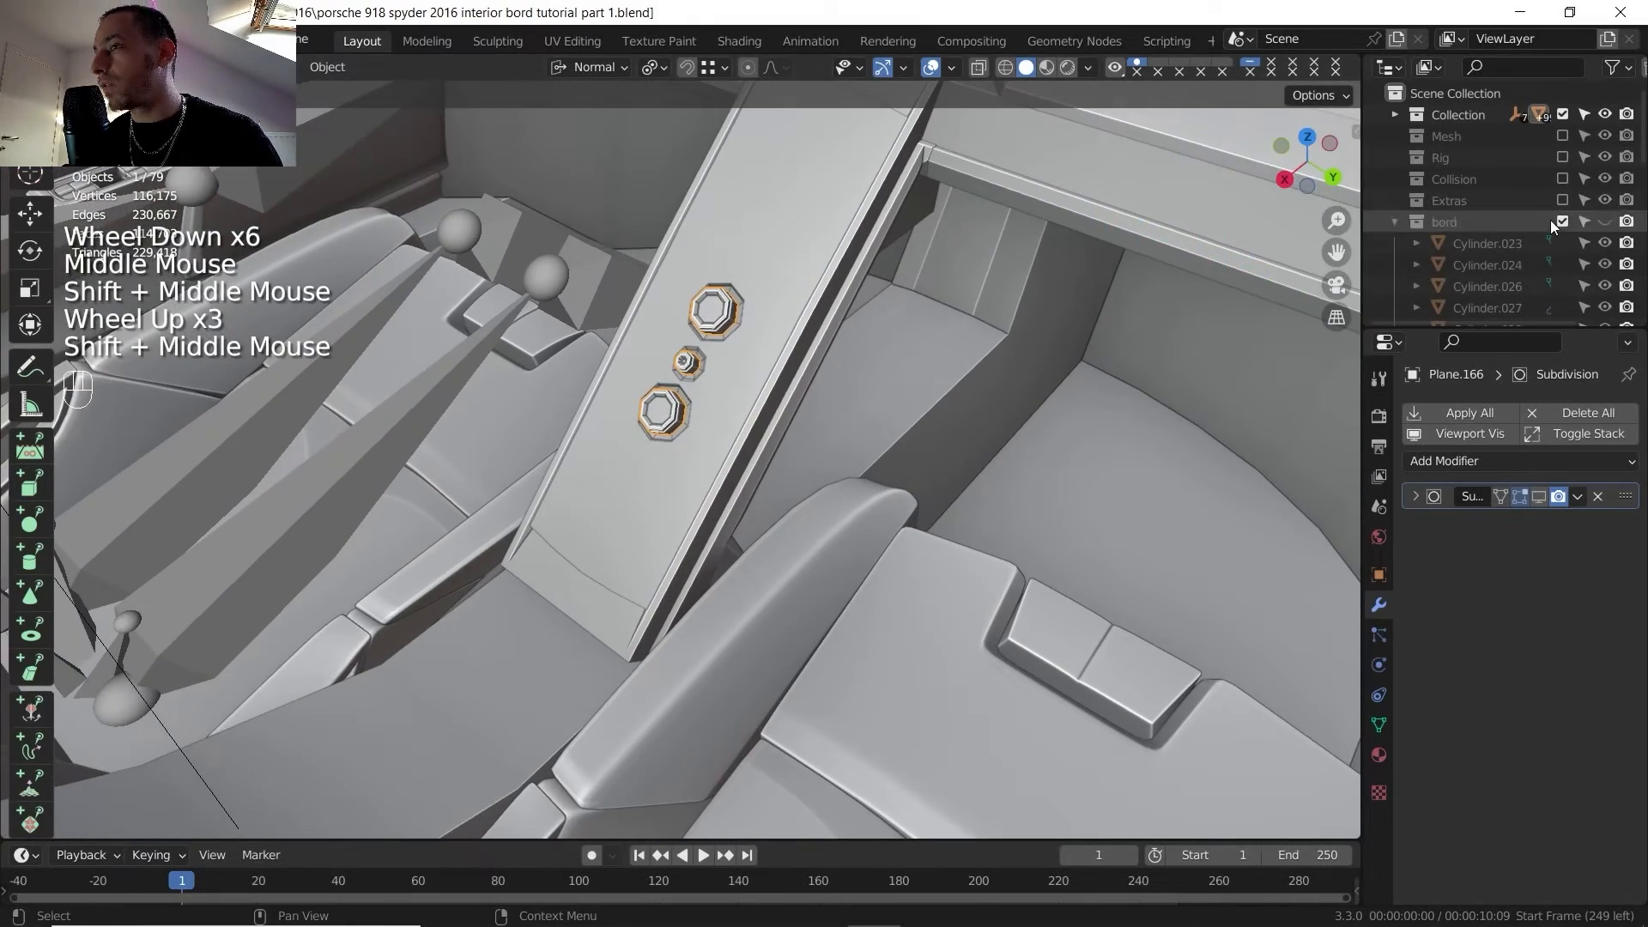
# - Toggle the visibility of the bord collection to compare it with the console, and inspect the console's upper end
pyautogui.click(1604, 222)
pyautogui.click(1603, 222)
pyautogui.click(1604, 222)
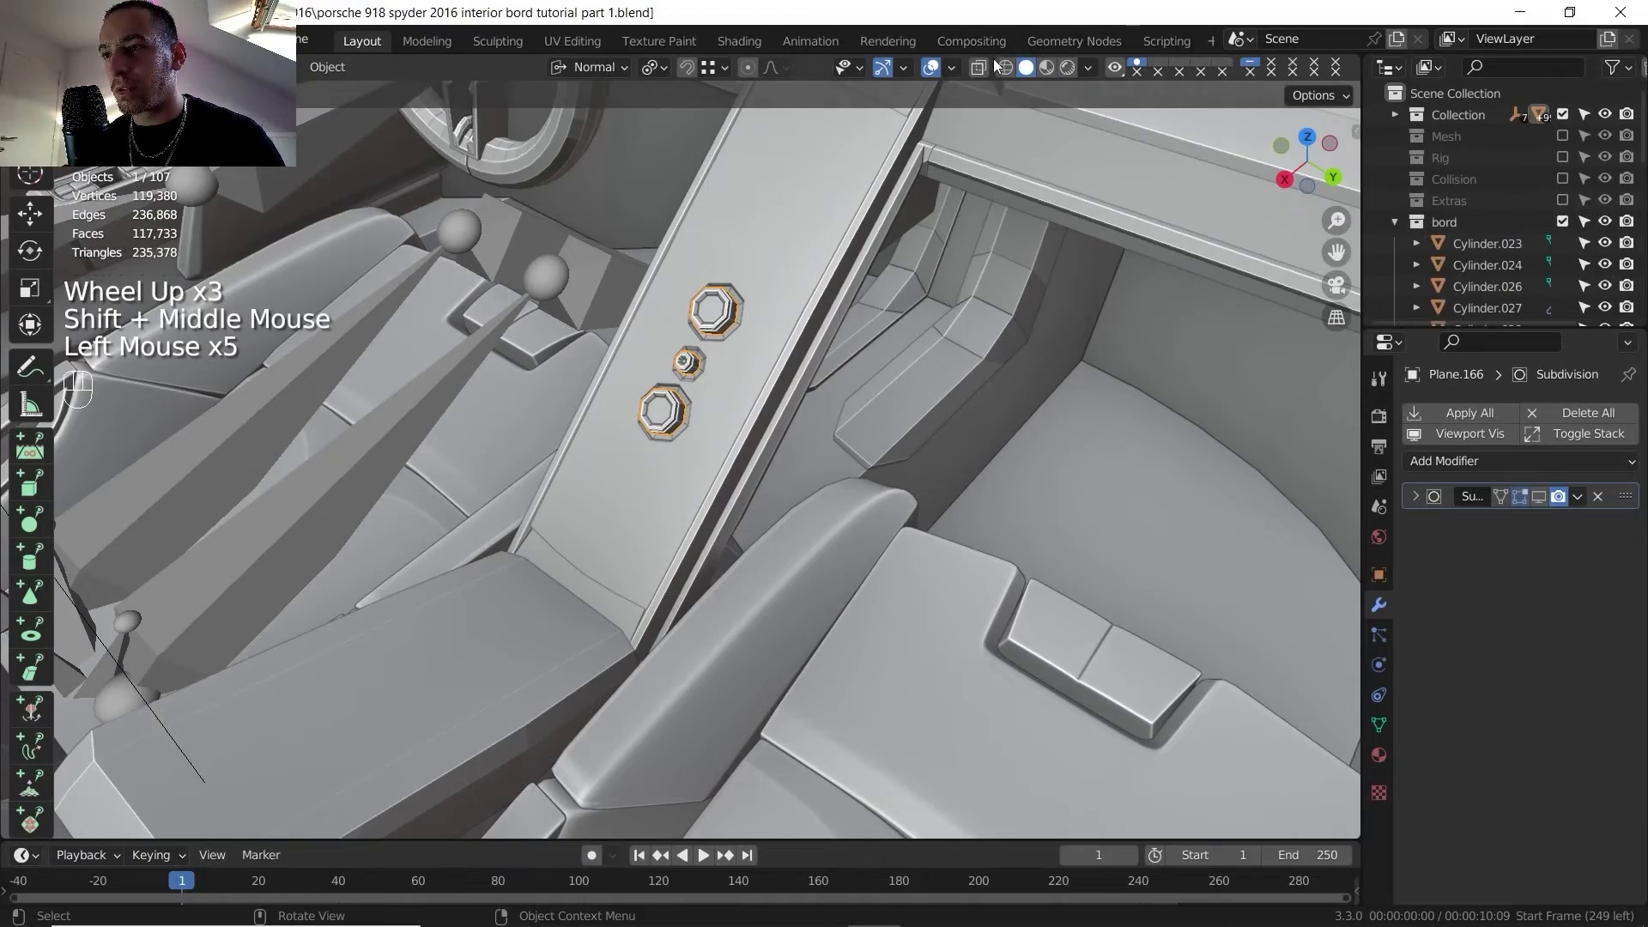
pyautogui.click(979, 67)
pyautogui.moveTo(966, 104); pyautogui.dragTo(910, 223, button='middle')
pyautogui.keyDown('shift'); pyautogui.moveTo(910, 224); pyautogui.dragTo(841, 378, button='middle'); pyautogui.keyUp('shift')
pyautogui.scroll(2, 842, 382)
pyautogui.moveTo(841, 382); pyautogui.dragTo(741, 297, button='middle')
pyautogui.moveTo(807, 352); pyautogui.dragTo(905, 384, button='middle')
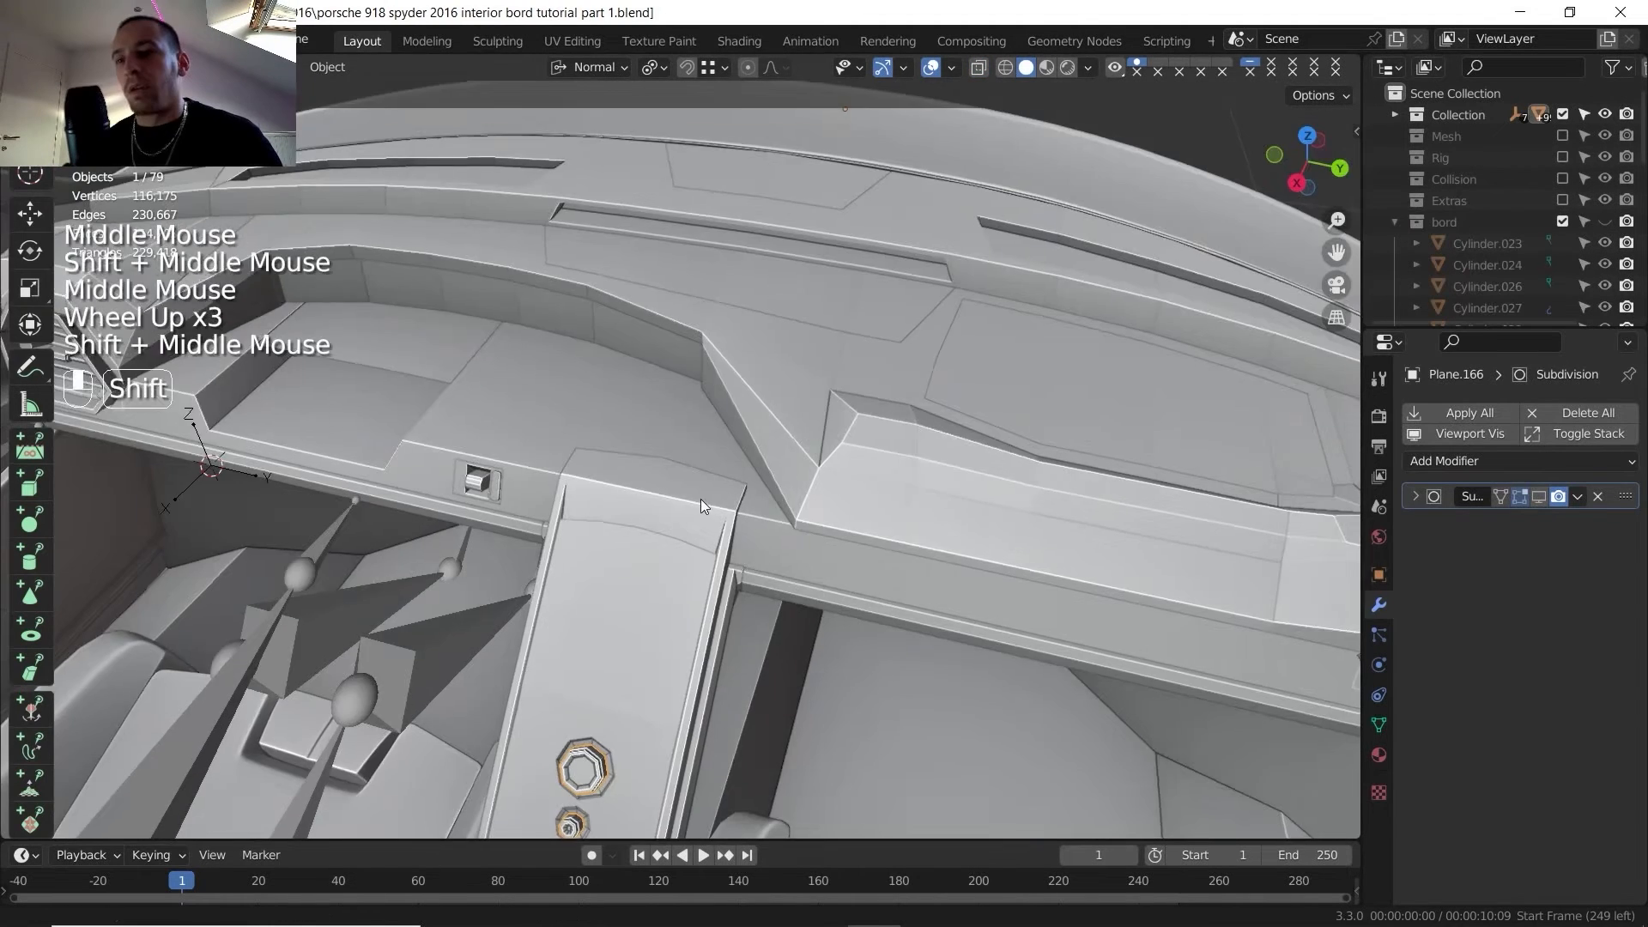
pyautogui.moveTo(700, 498); pyautogui.dragTo(734, 419, button='middle')
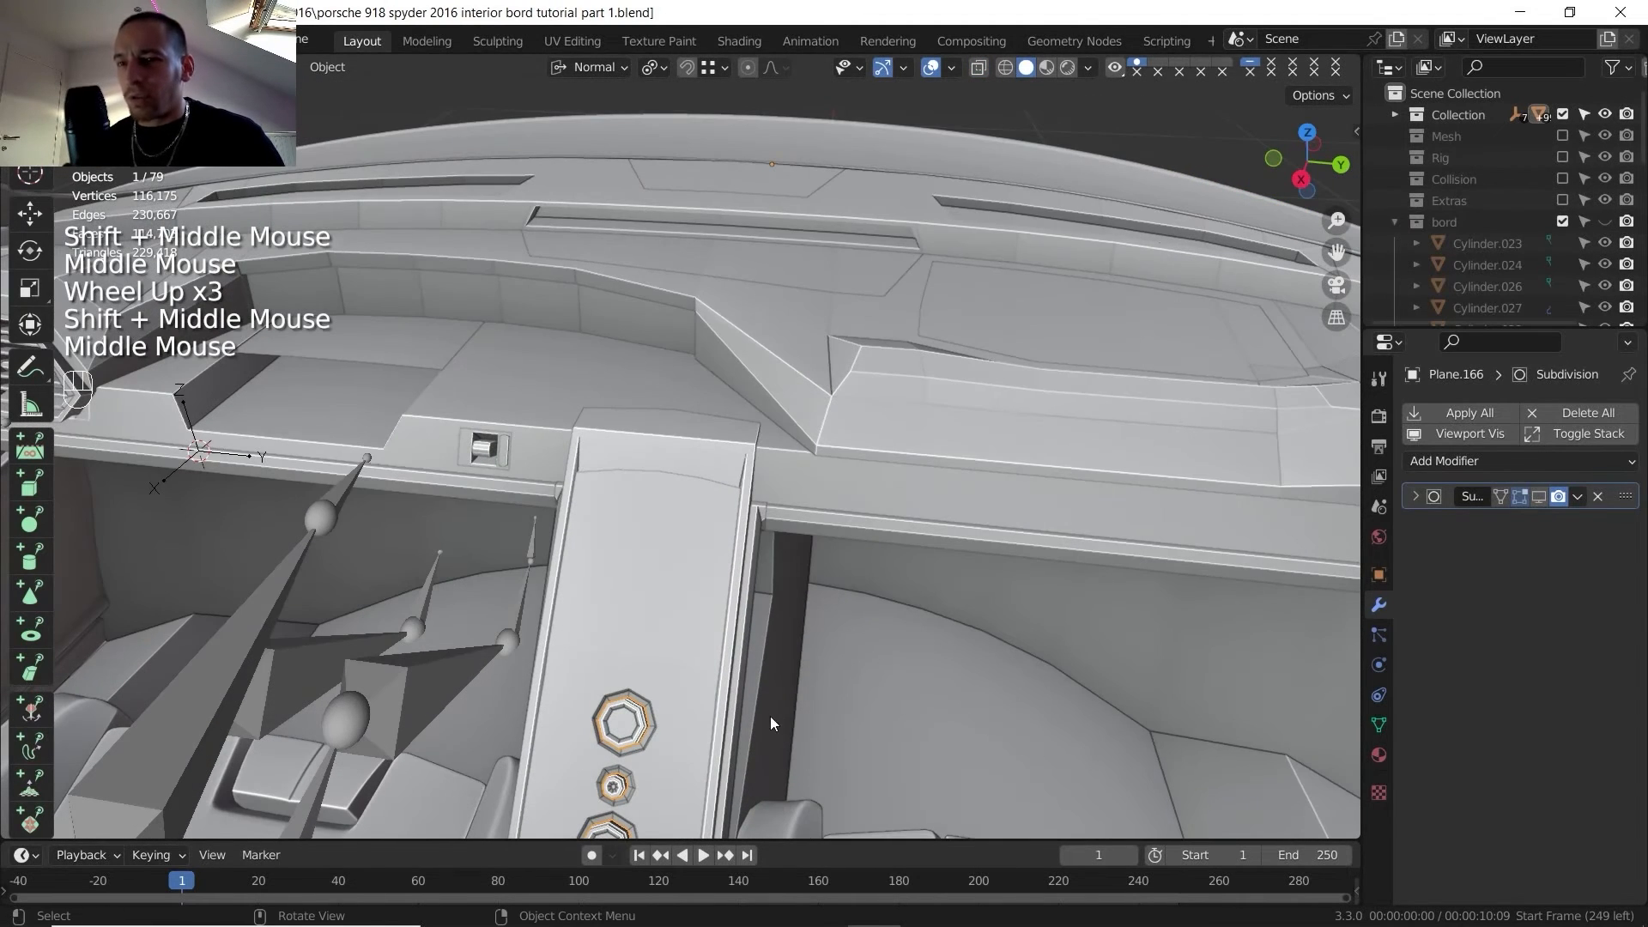
# - Switch to the reference photo, examine the button strip above the console screen, and return to Blender
pyautogui.click(938, 909)
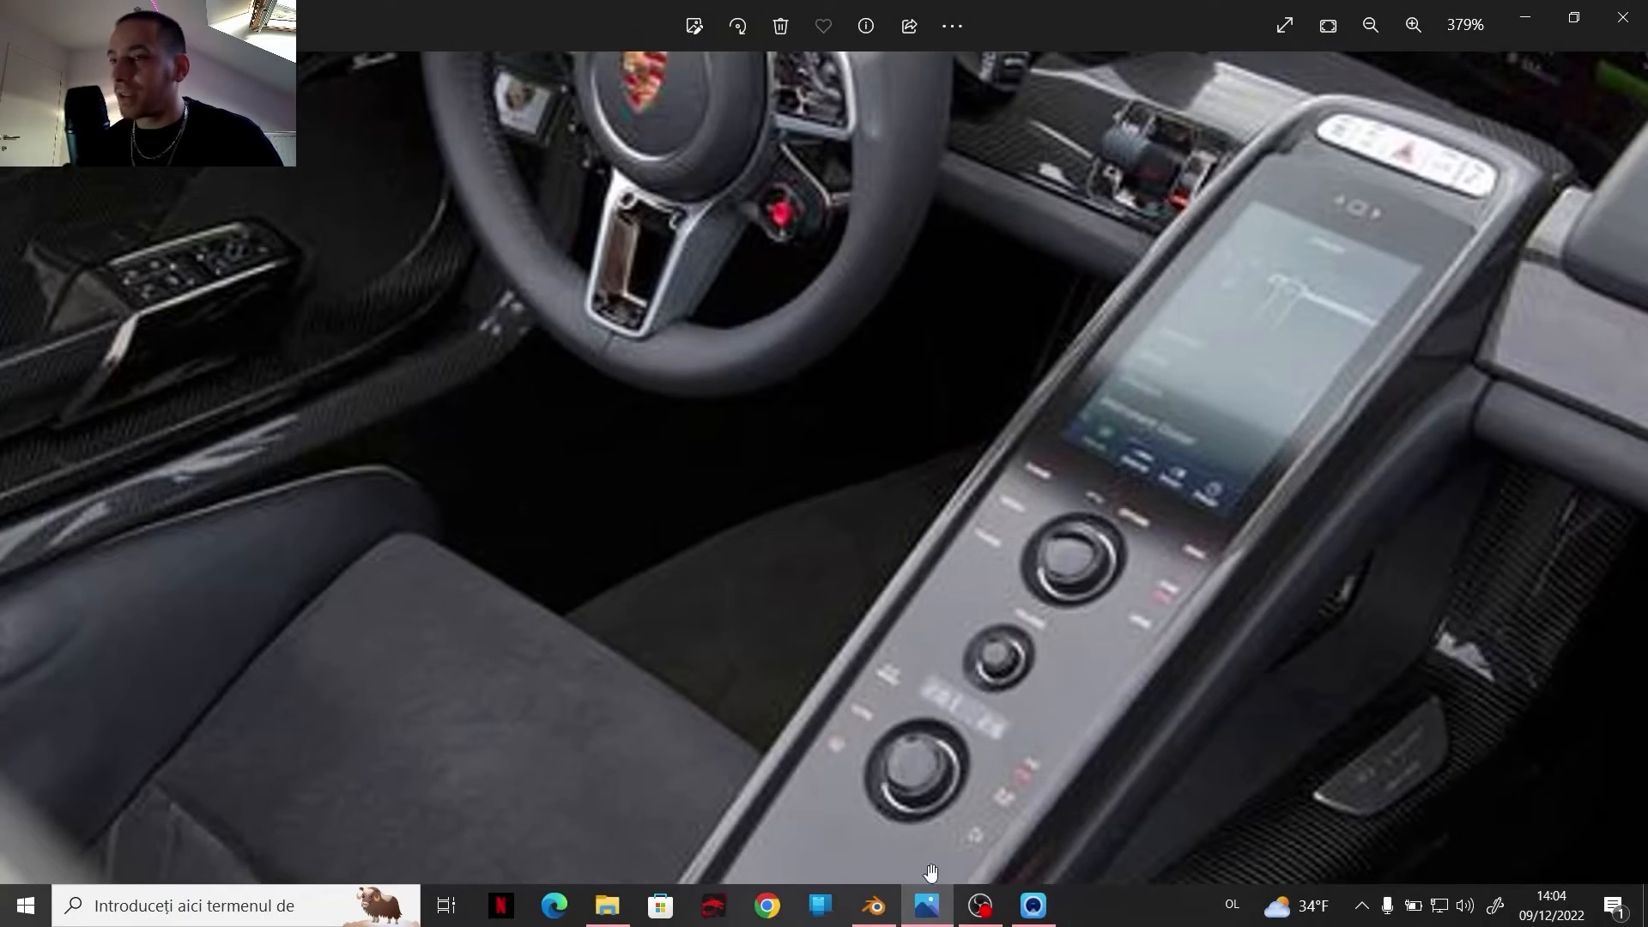
pyautogui.moveTo(756, 924)
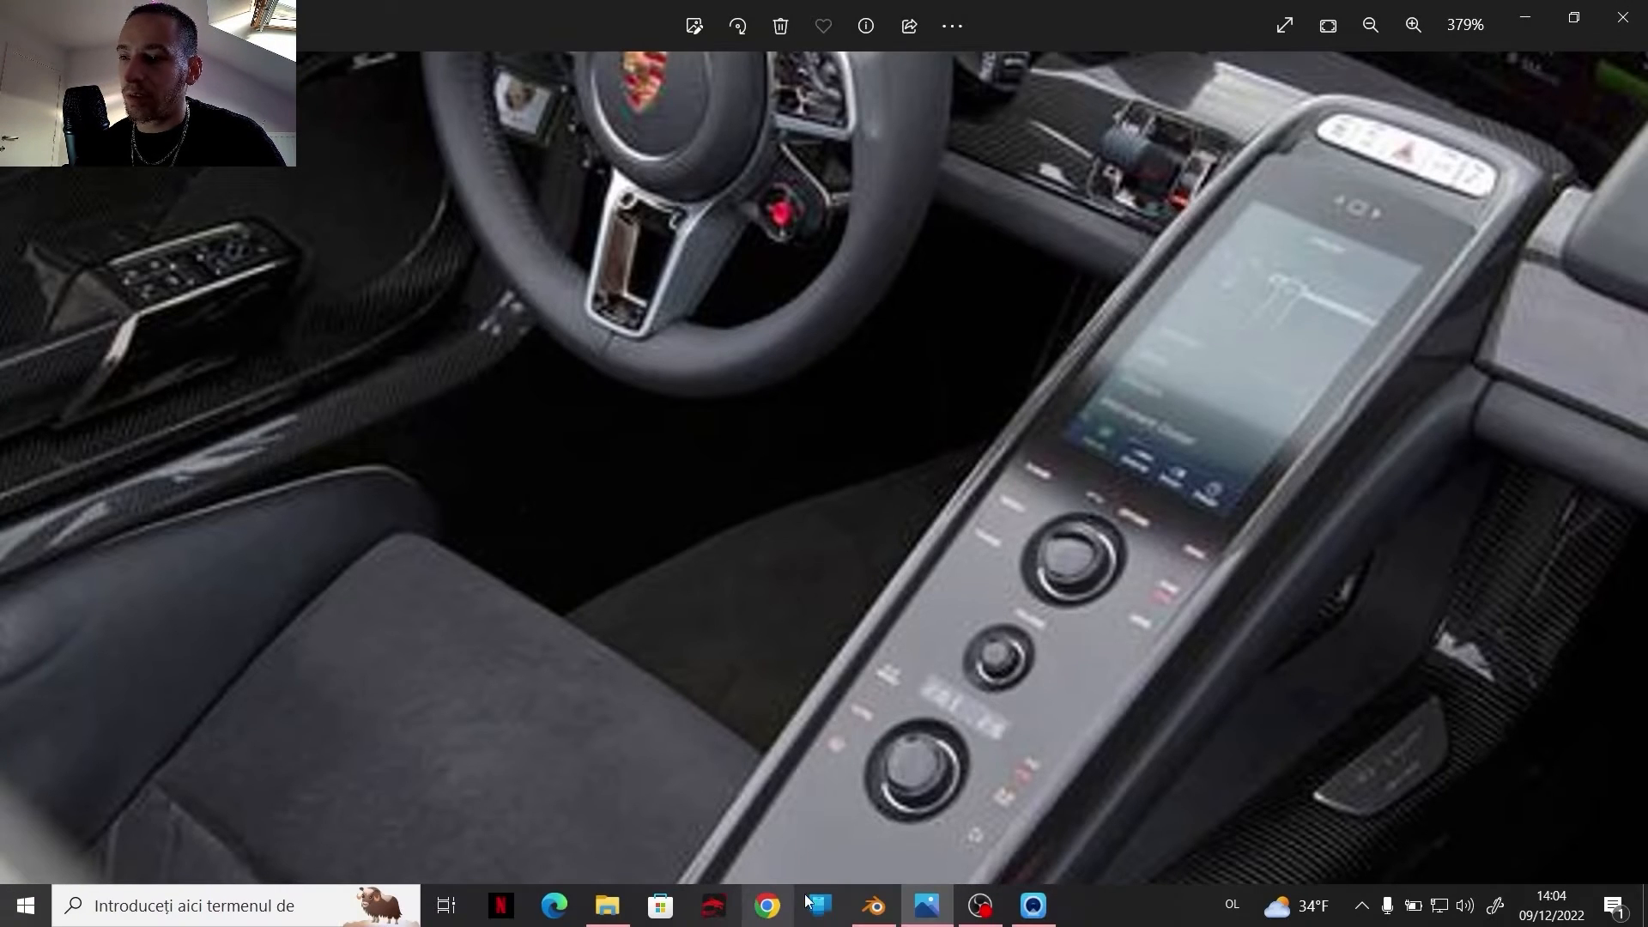
pyautogui.click(868, 906)
# - Duplicate the half face at the upper end of the console panel in place and separate it as its own object
pyautogui.click(654, 436)
pyautogui.press('Tab')
pyautogui.click(547, 456)
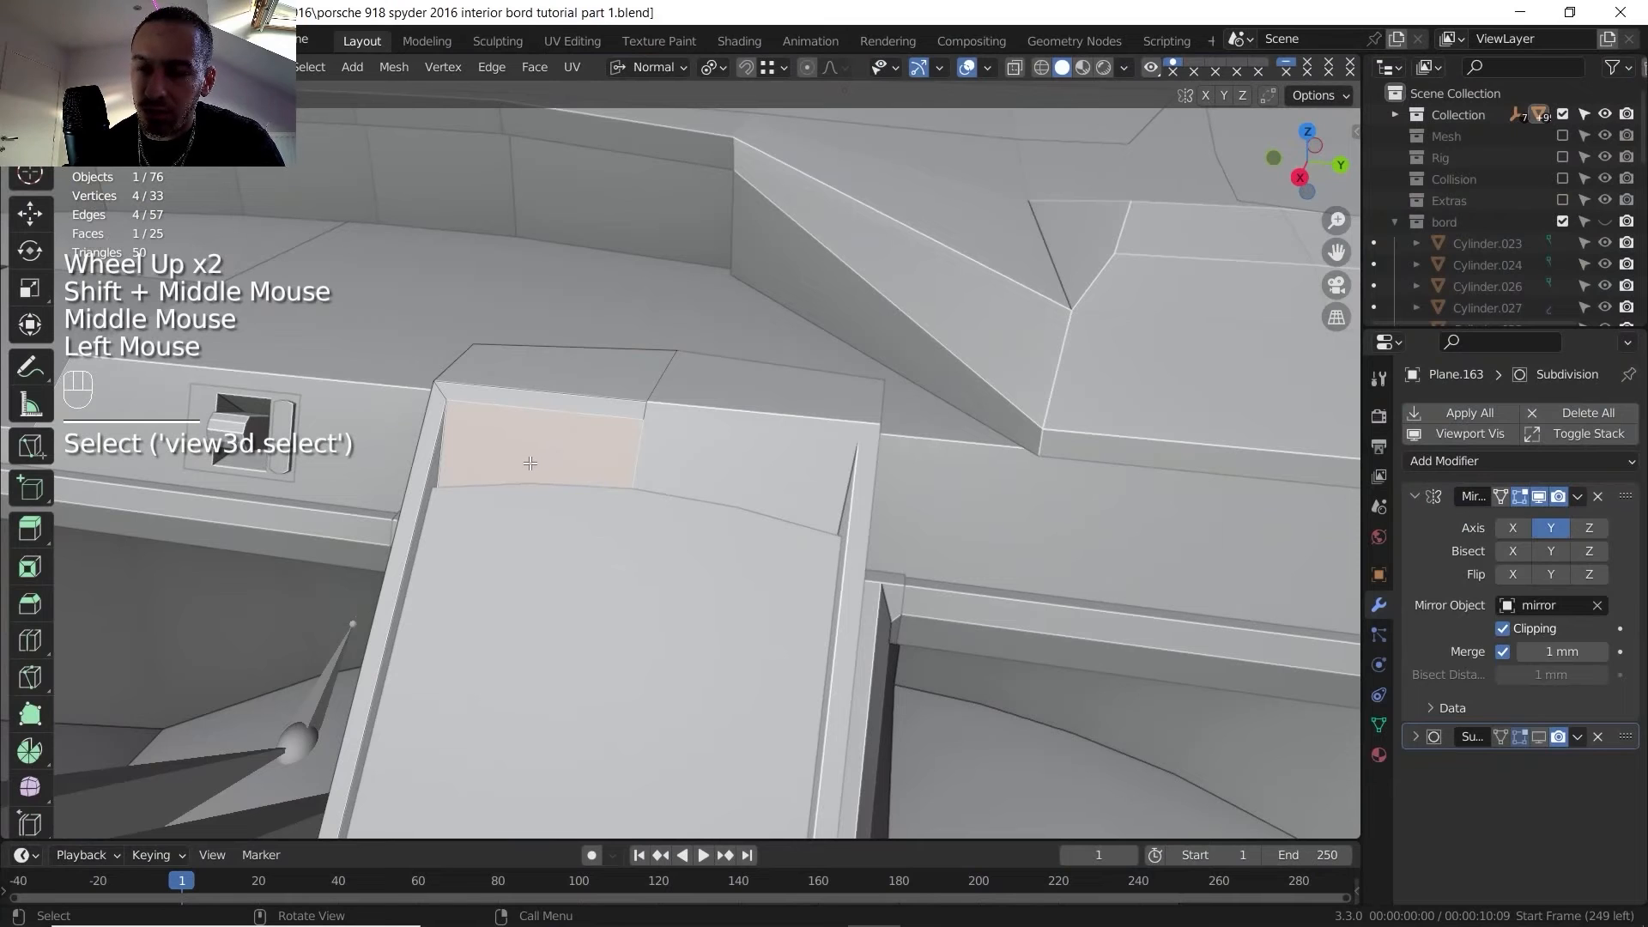
pyautogui.hotkey('shift', 'd')
pyautogui.rightClick(558, 442)
pyautogui.press('p')
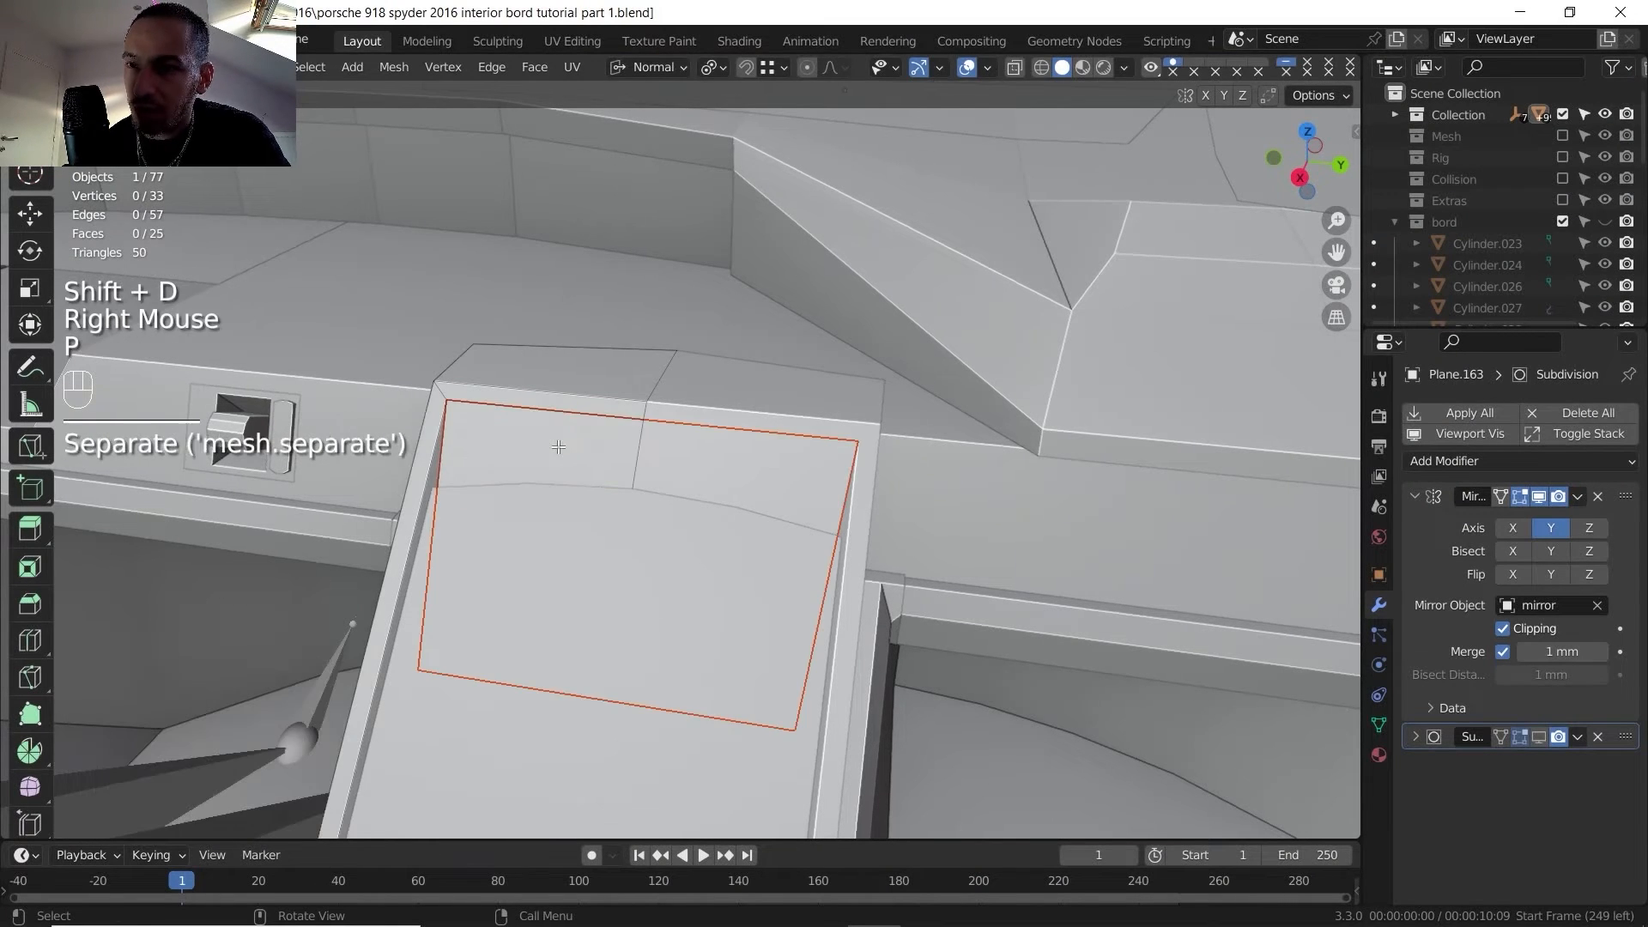
# - Edit the separated plane and slide its lower edge upward by a factor of about 0.78 to leave a narrow strip
pyautogui.press('Tab')
pyautogui.click(543, 453)
pyautogui.press('Tab')
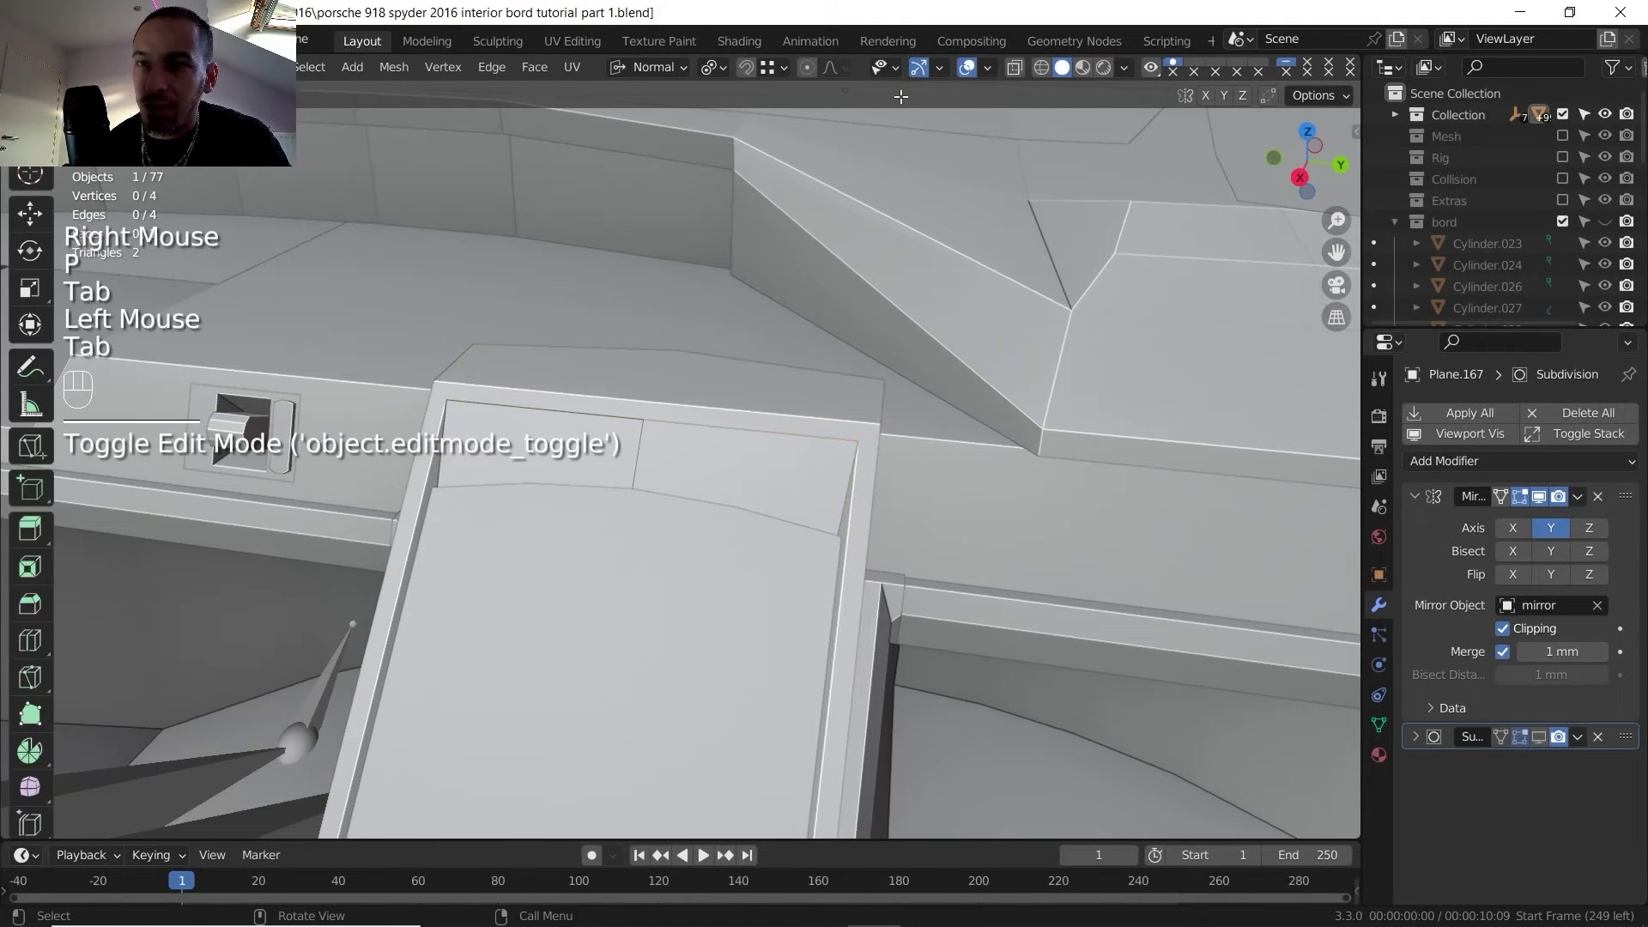
pyautogui.press('2')
pyautogui.click(1014, 67)
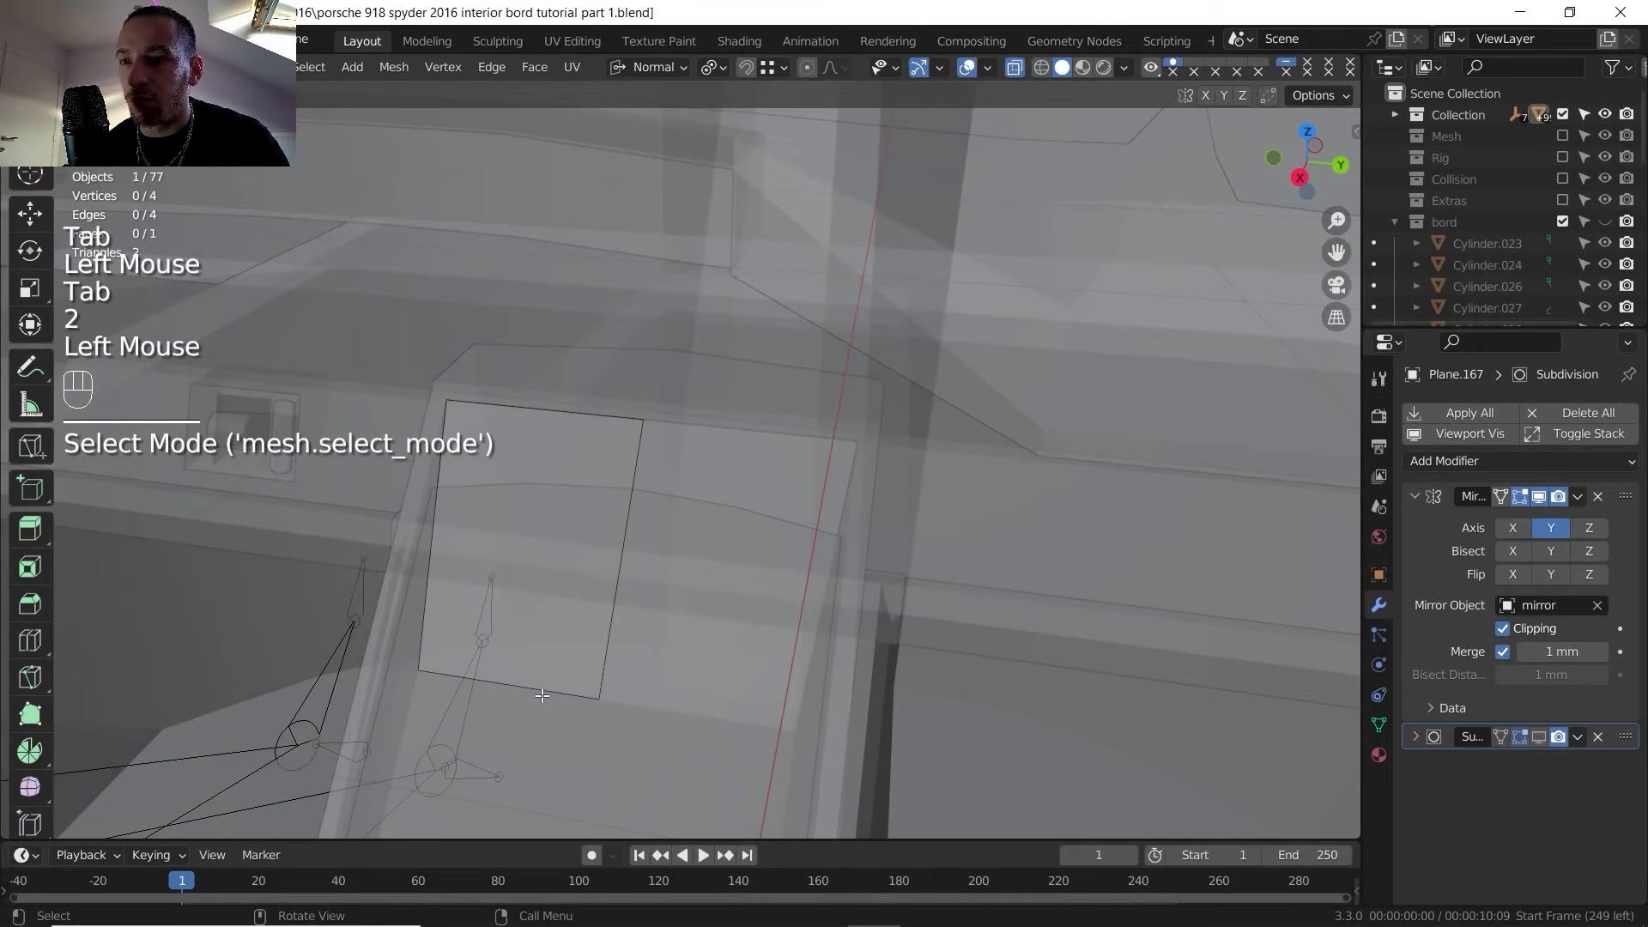
pyautogui.press('g')
pyautogui.press('g')
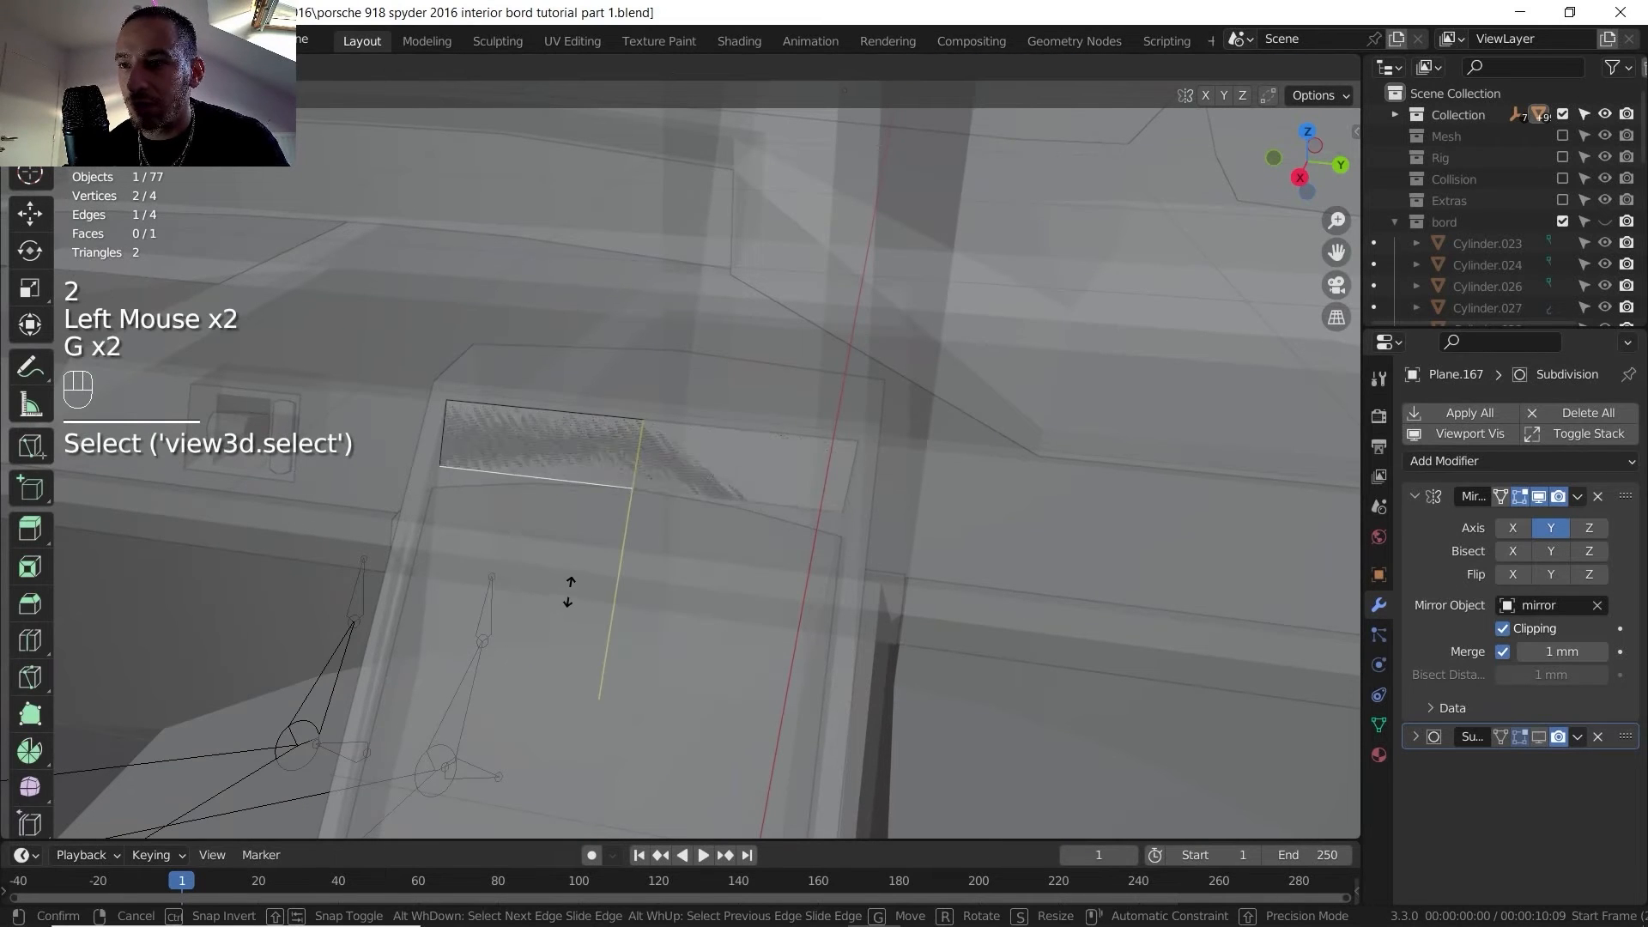
pyautogui.click(570, 588)
pyautogui.click(1014, 67)
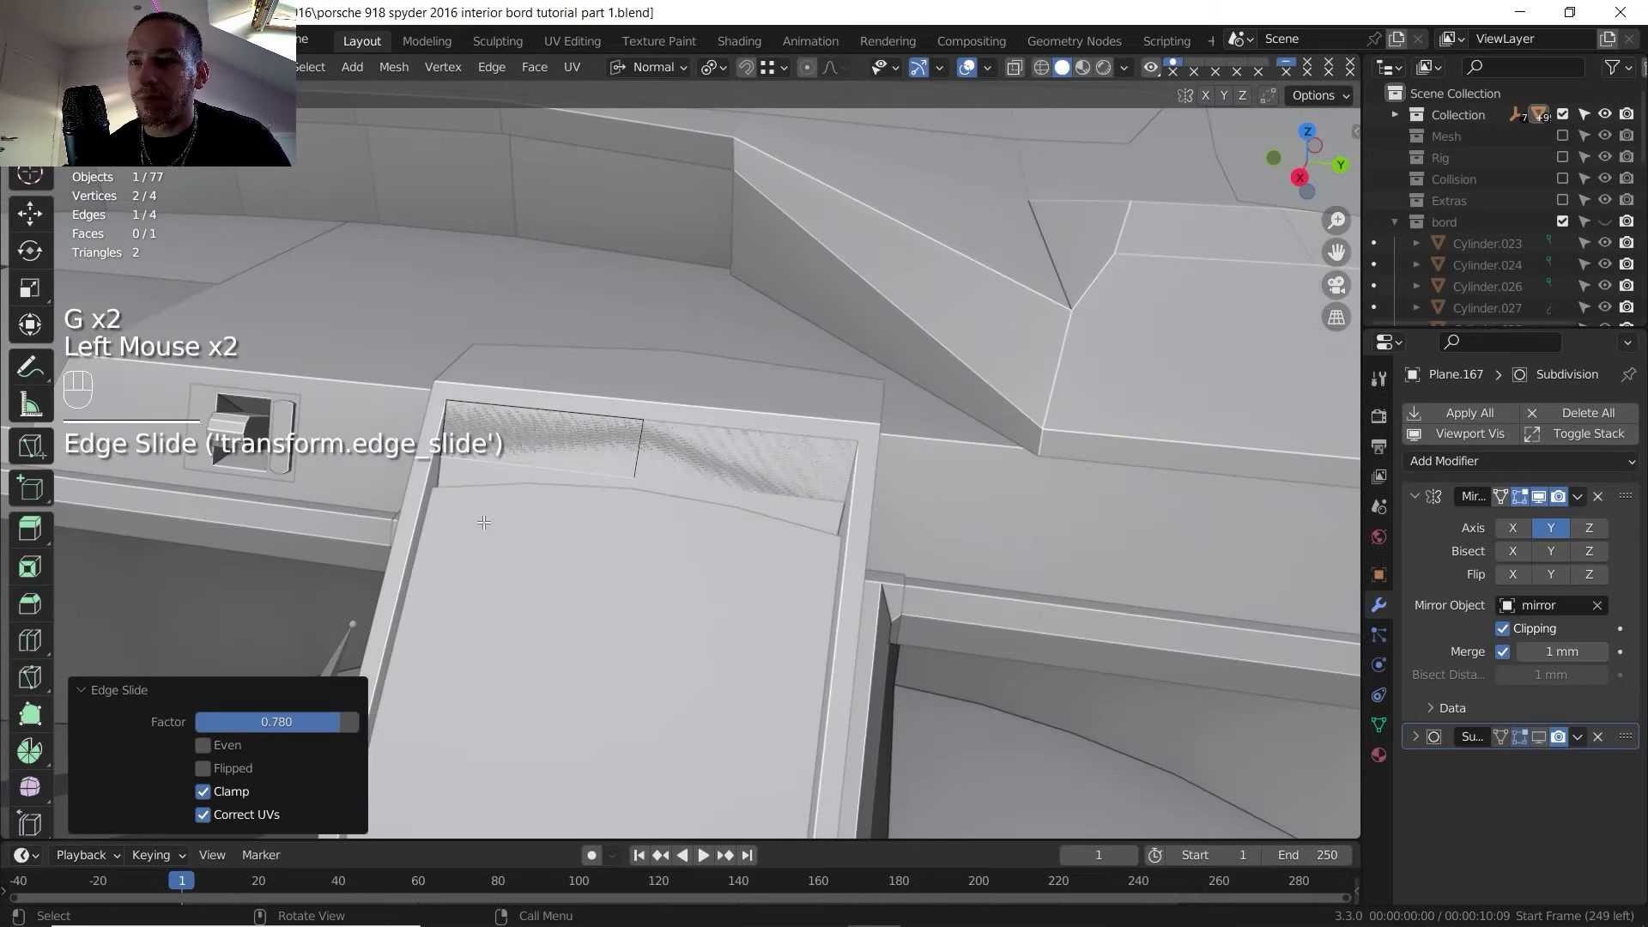
# - Slide the strip's outer edge inward by a factor of about 0.054 and divide the strip with two lengthwise loop cuts
pyautogui.click(501, 435)
pyautogui.press('g')
pyautogui.press('g')
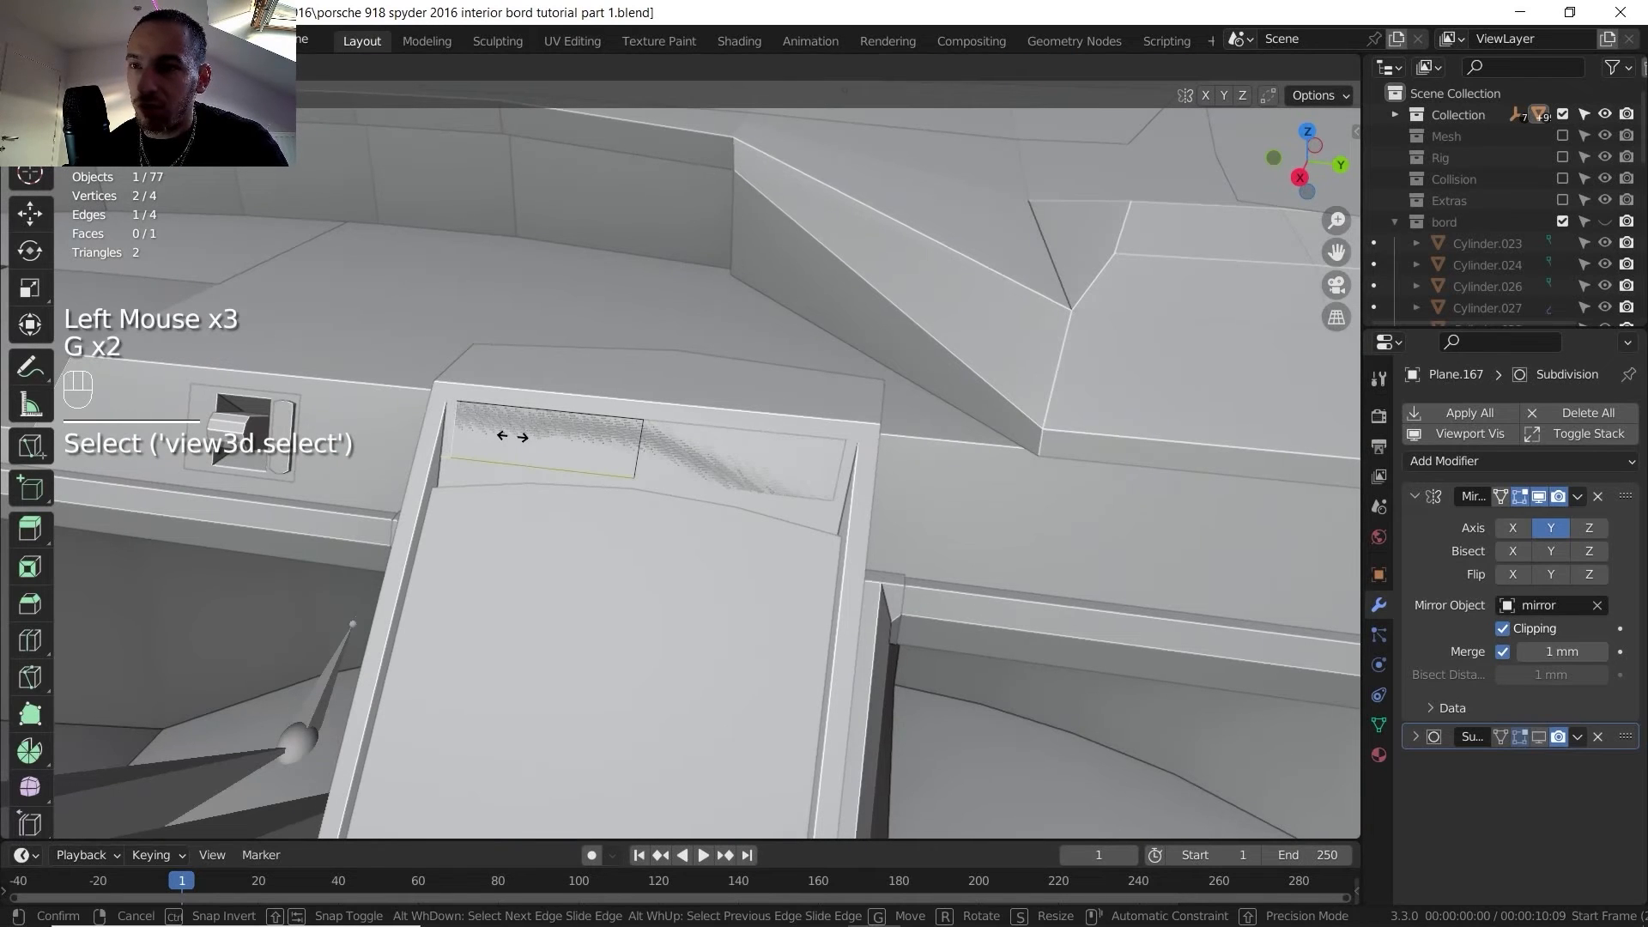
pyautogui.click(509, 438)
pyautogui.hotkey('ctrl', 'r')
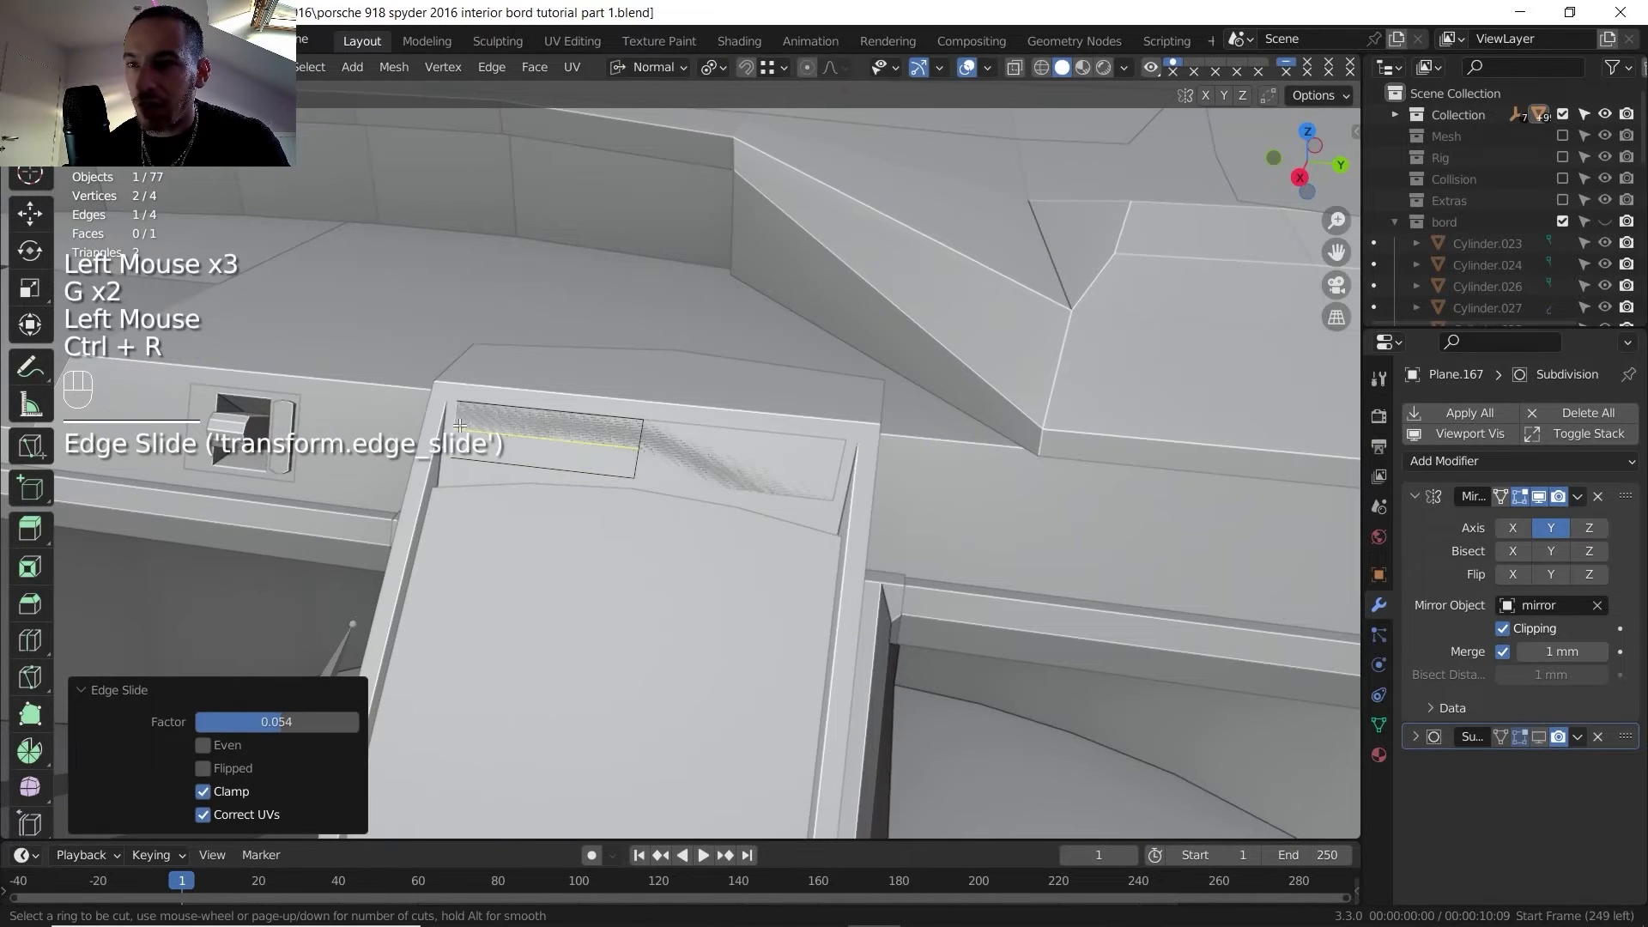
pyautogui.rightClick(463, 429)
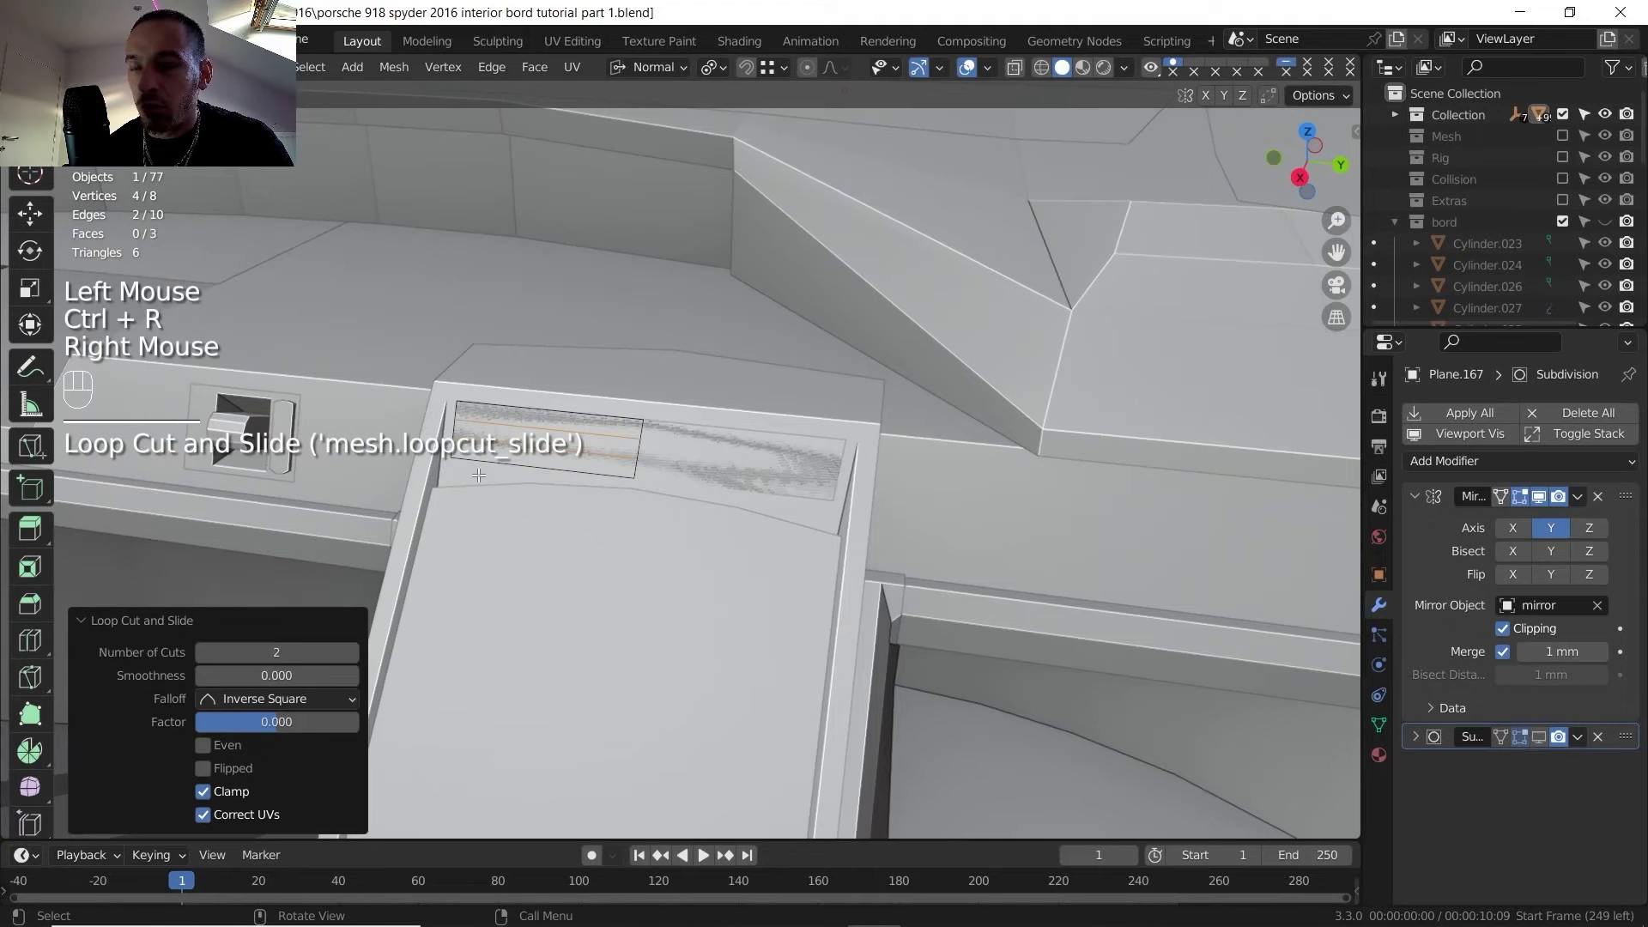
# - Slide the strip's two outer corner vertices inward by a factor of about 0.053 to start rounding its end
pyautogui.press('1')
pyautogui.click(455, 403)
pyautogui.keyDown('shift'); pyautogui.click(452, 458); pyautogui.keyUp('shift')
pyautogui.press('g')
pyautogui.press('g')
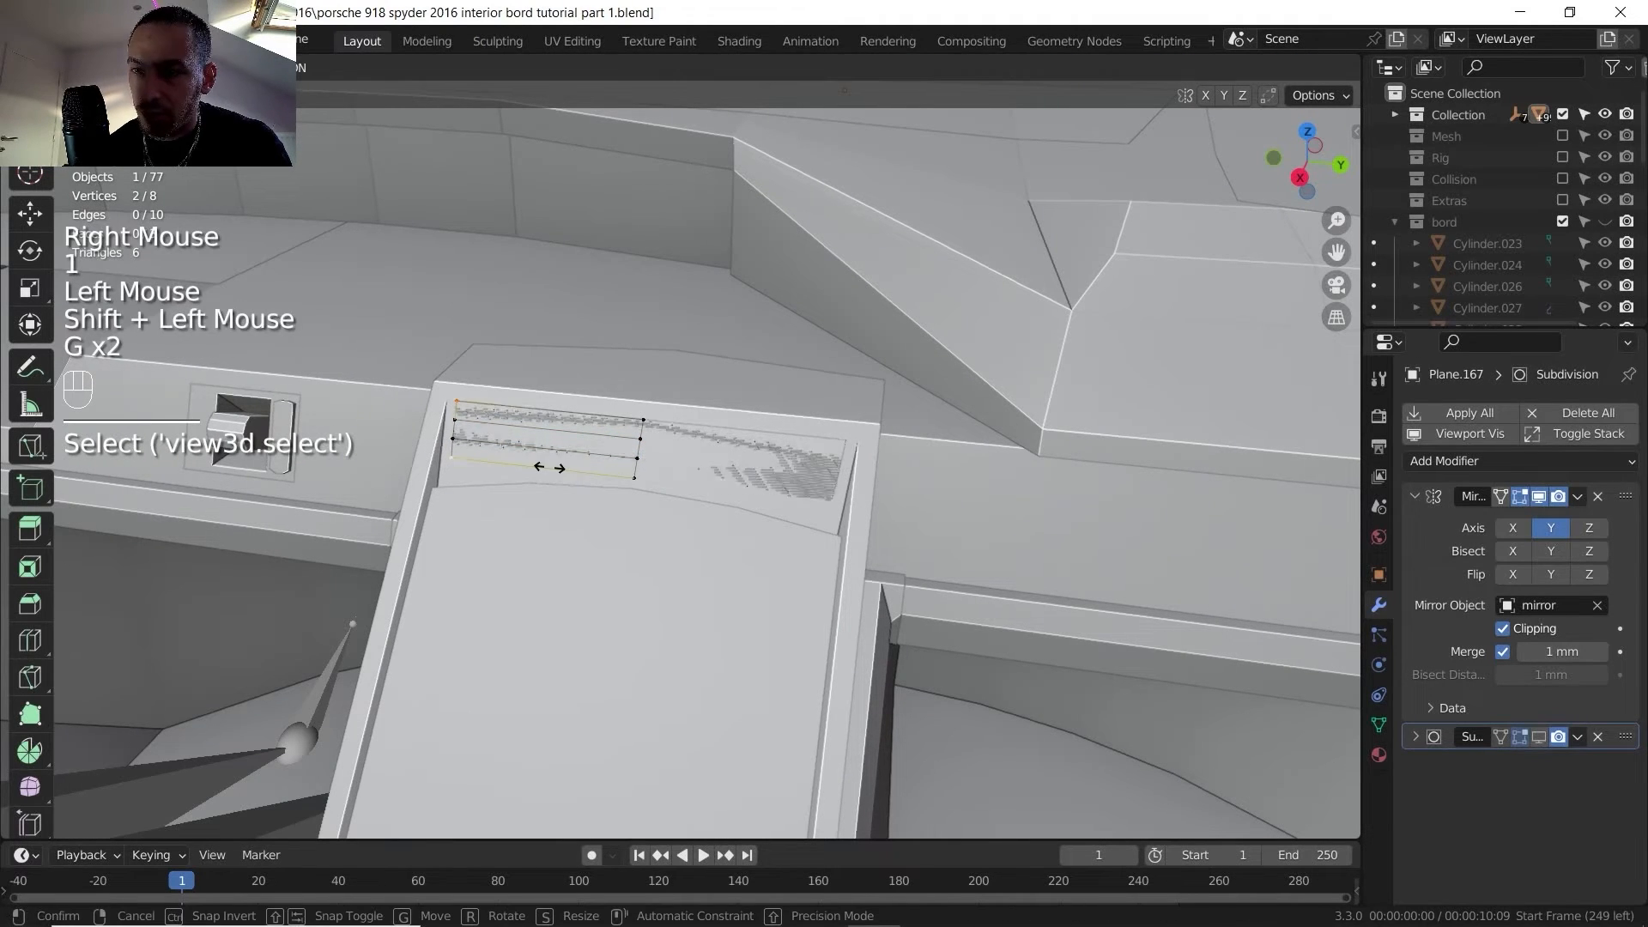
pyautogui.click(558, 470)
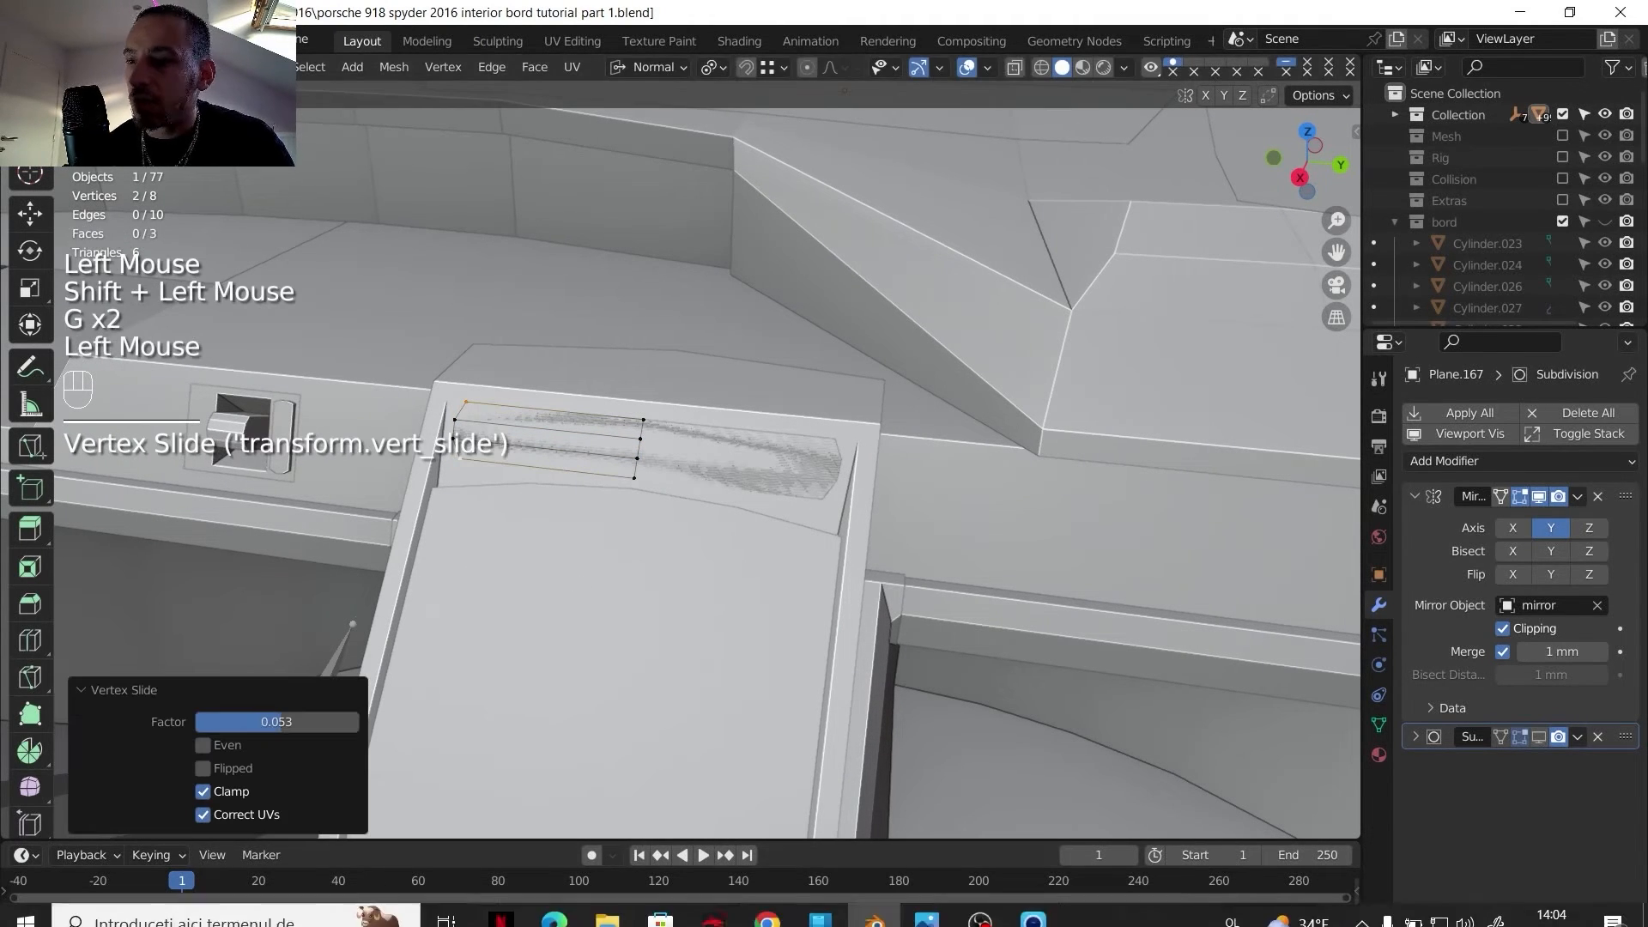
# - Slide the strip's upper outer corner edge by a factor of about 0.030 and move its lower outer vertex about 2.48 mm along normal X
pyautogui.click(931, 912)
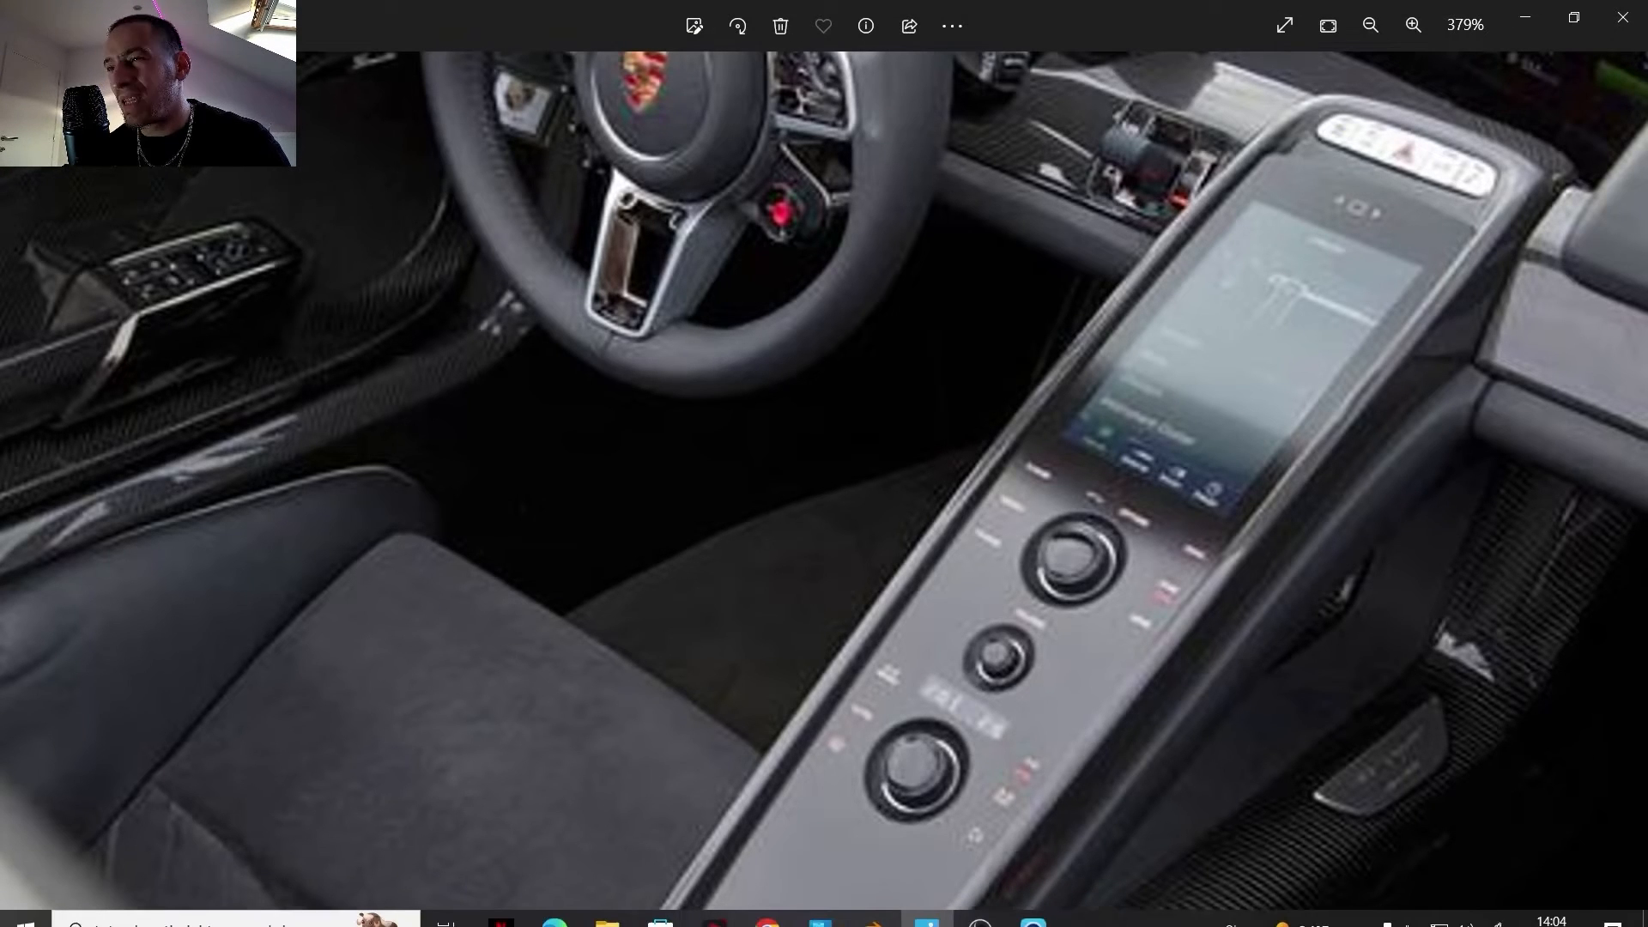
pyautogui.click(844, 908)
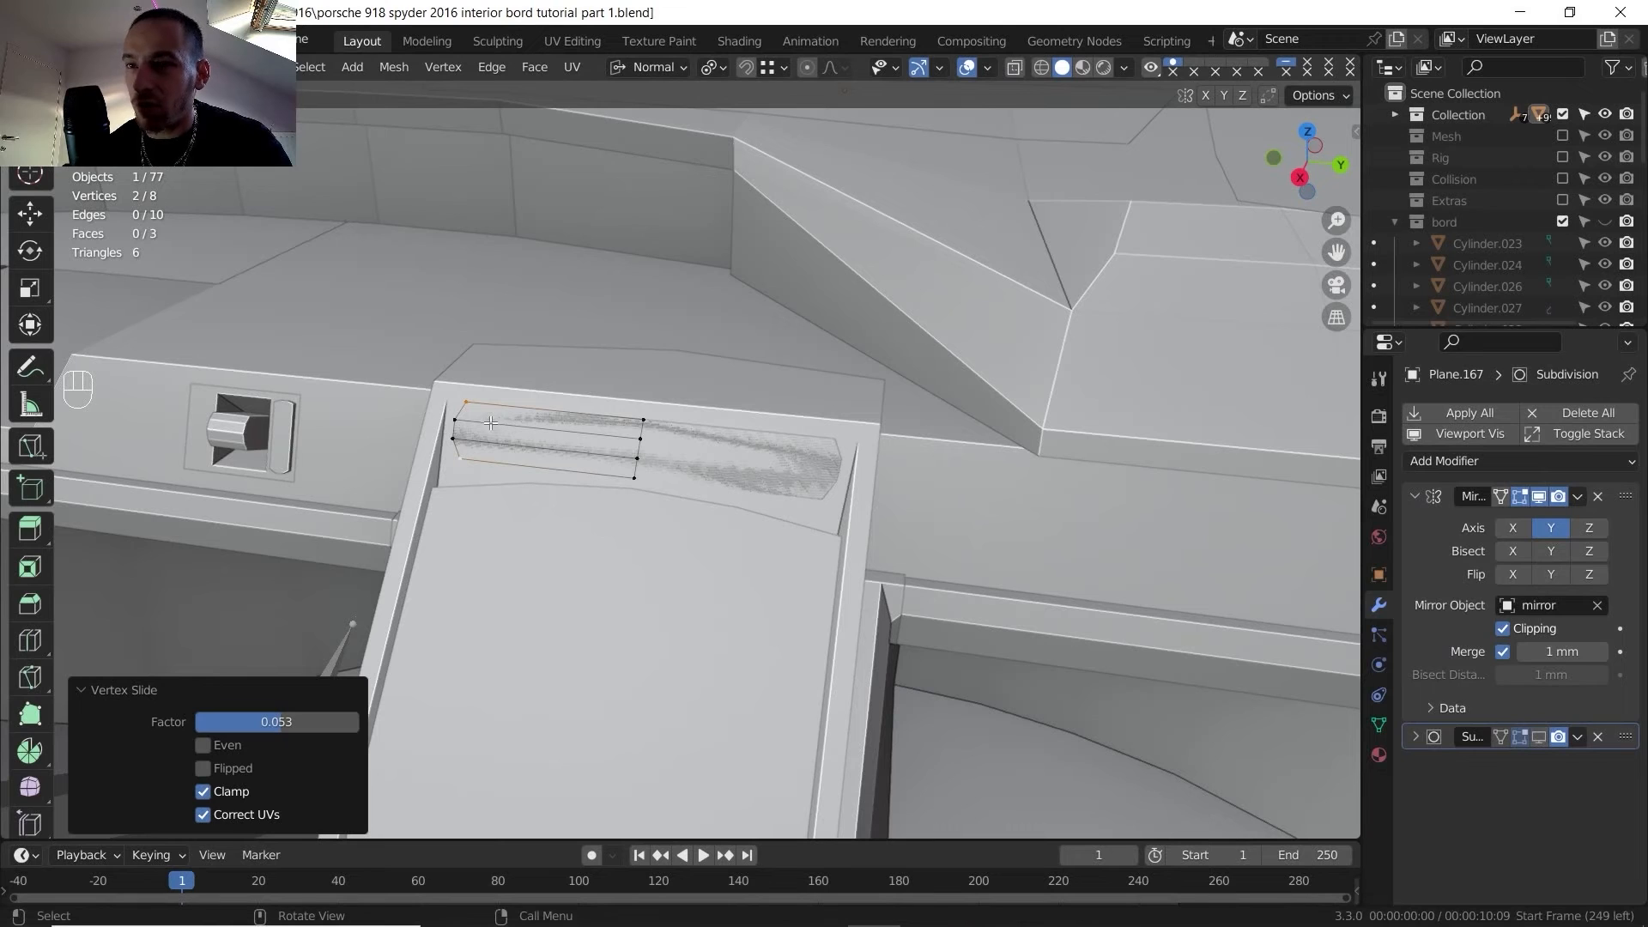
pyautogui.click(459, 423)
pyautogui.press('g')
pyautogui.press('g')
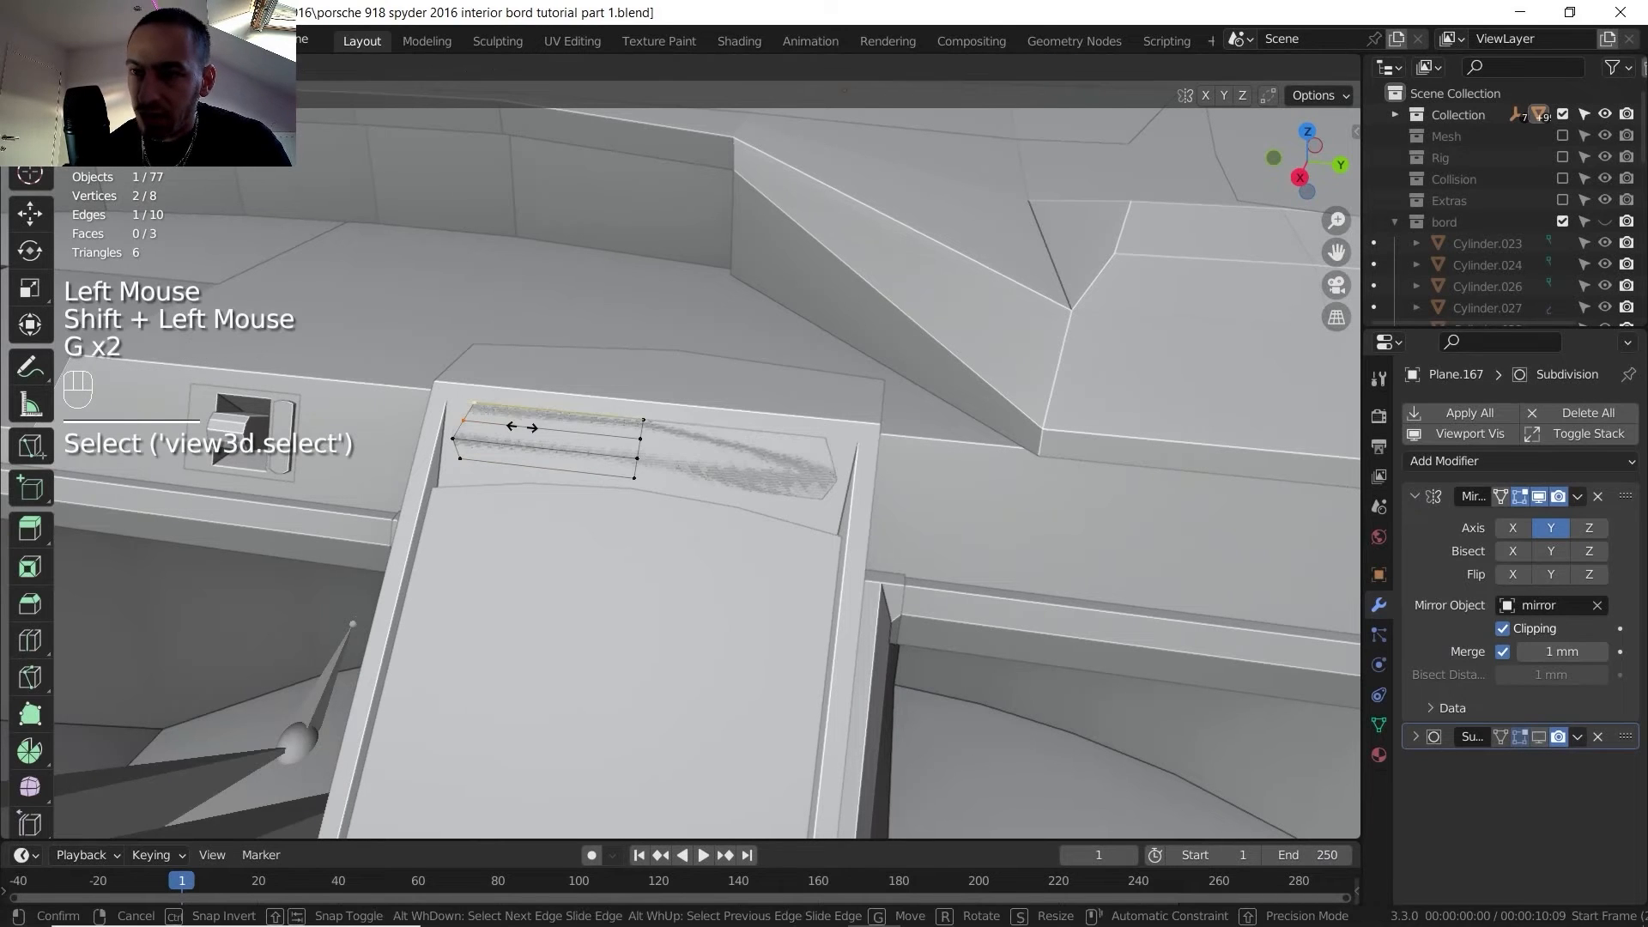
pyautogui.click(520, 427)
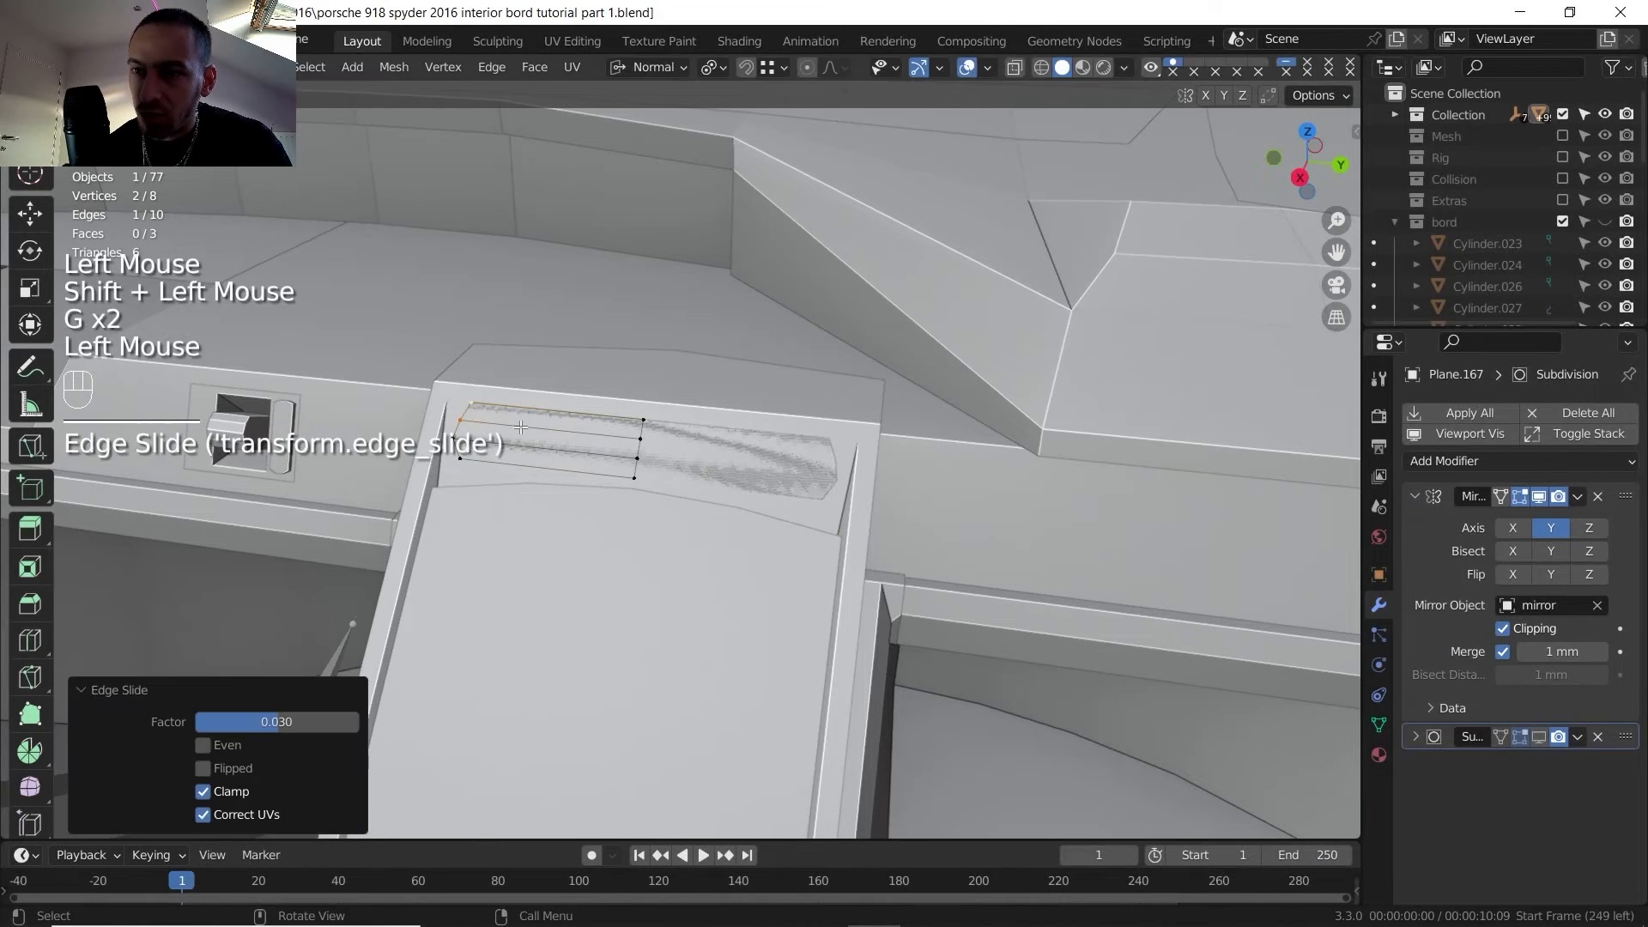
pyautogui.click(458, 437)
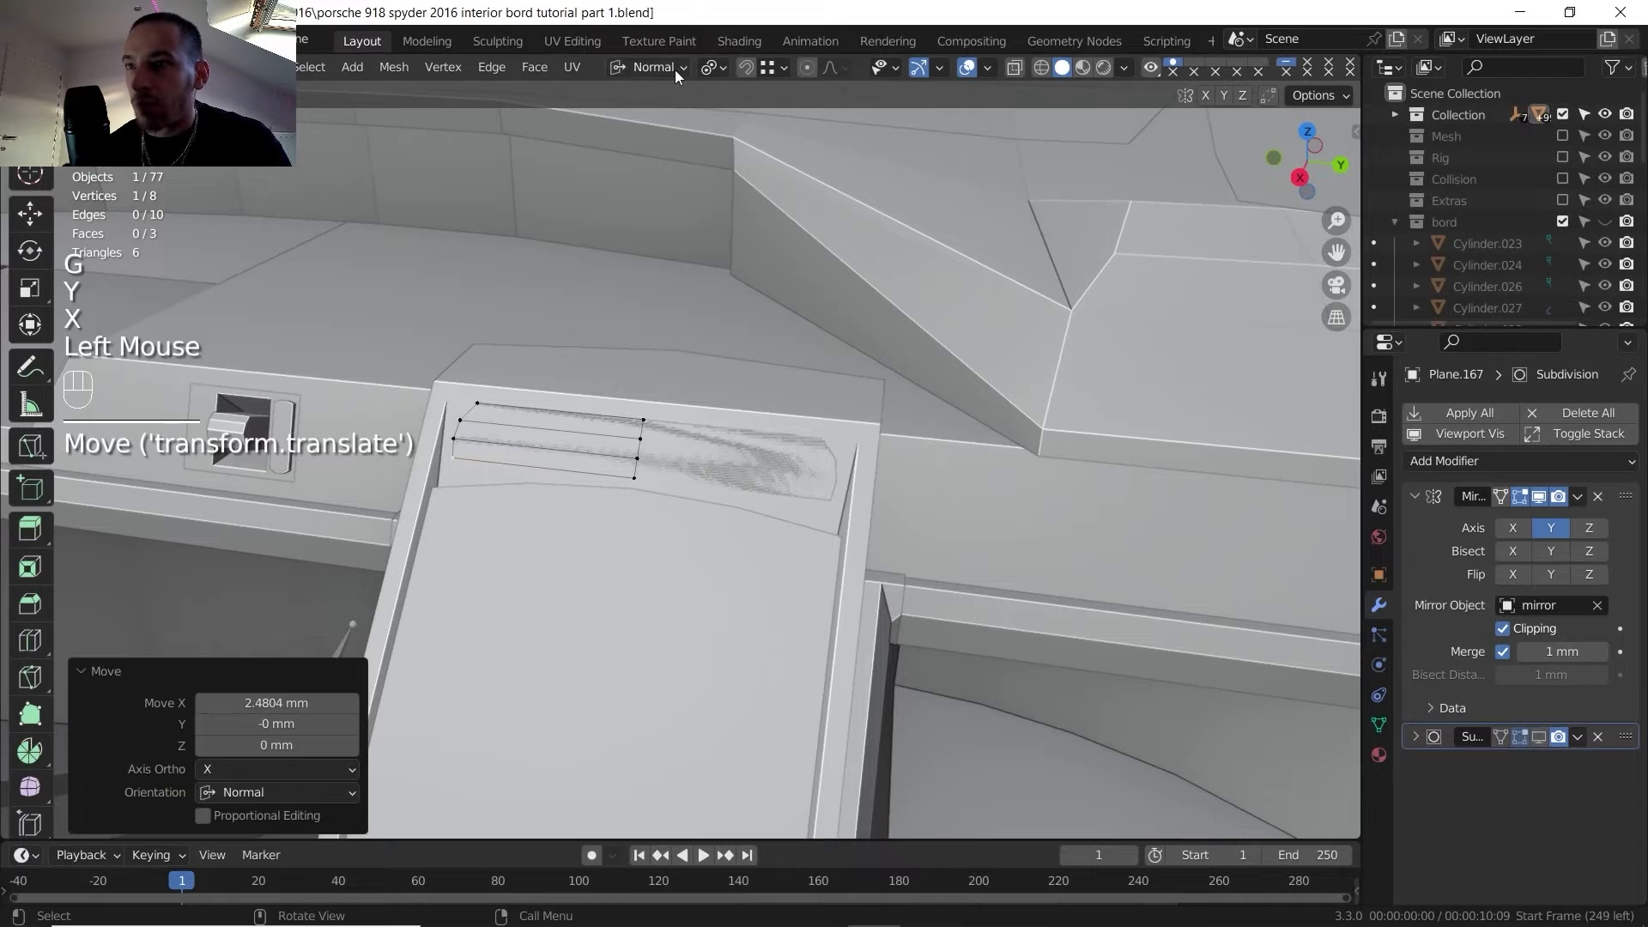
# - Set the transform orientation to Global and scale the strip's two centre-line corner vertices apart along X by about 1.212
pyautogui.click(673, 69)
pyautogui.click(632, 131)
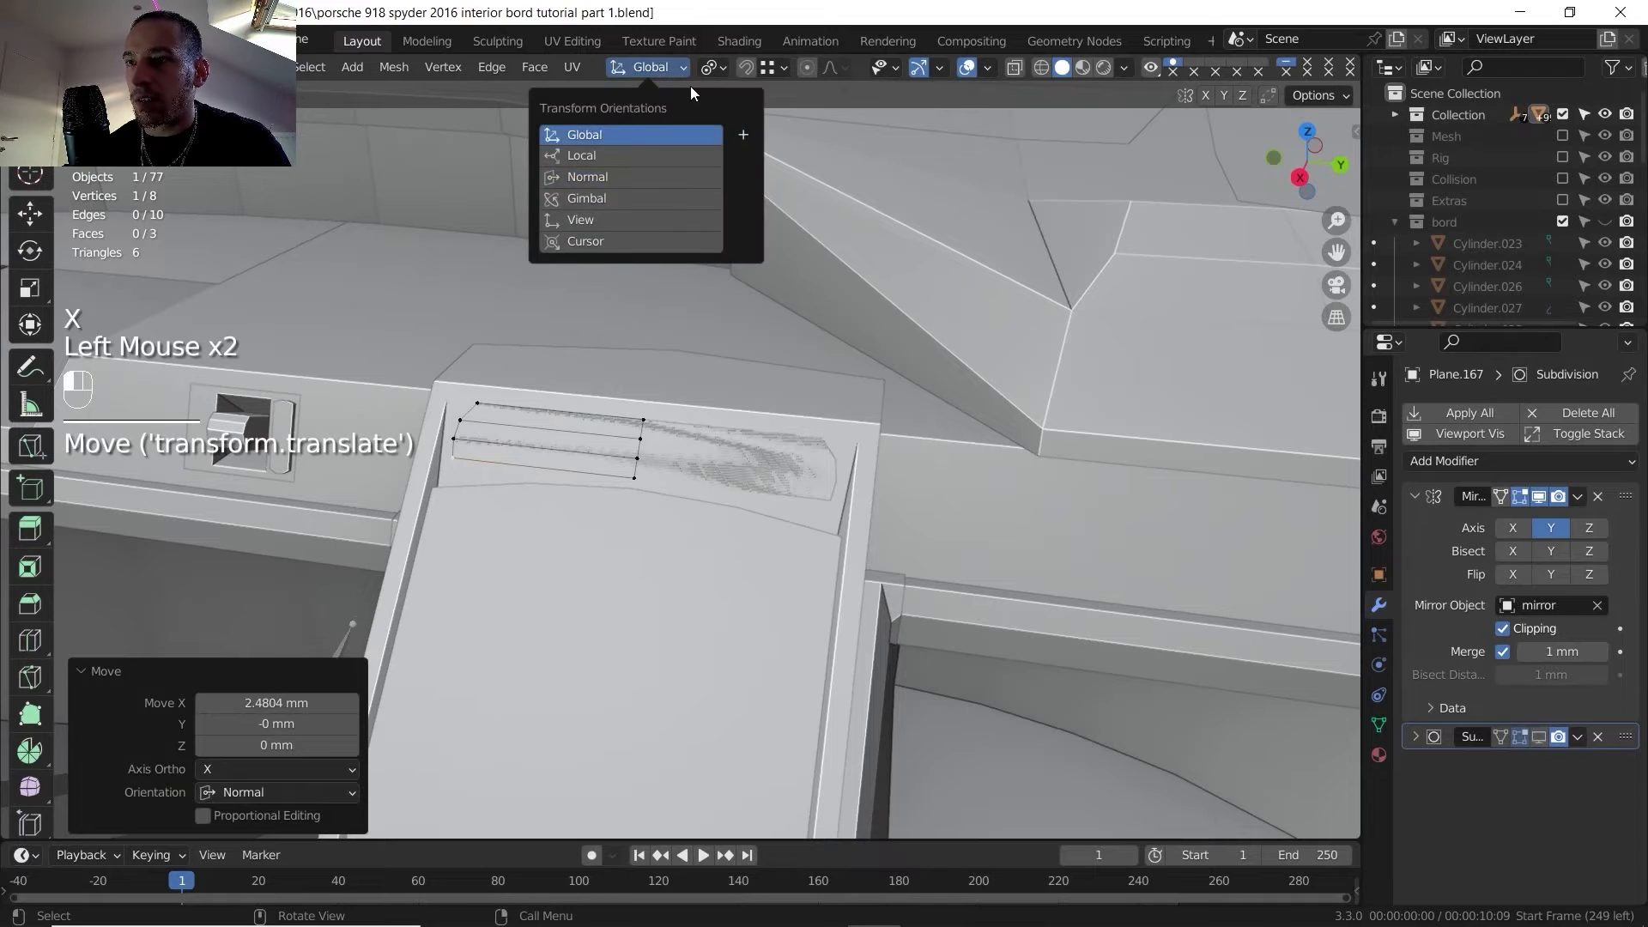
pyautogui.click(710, 66)
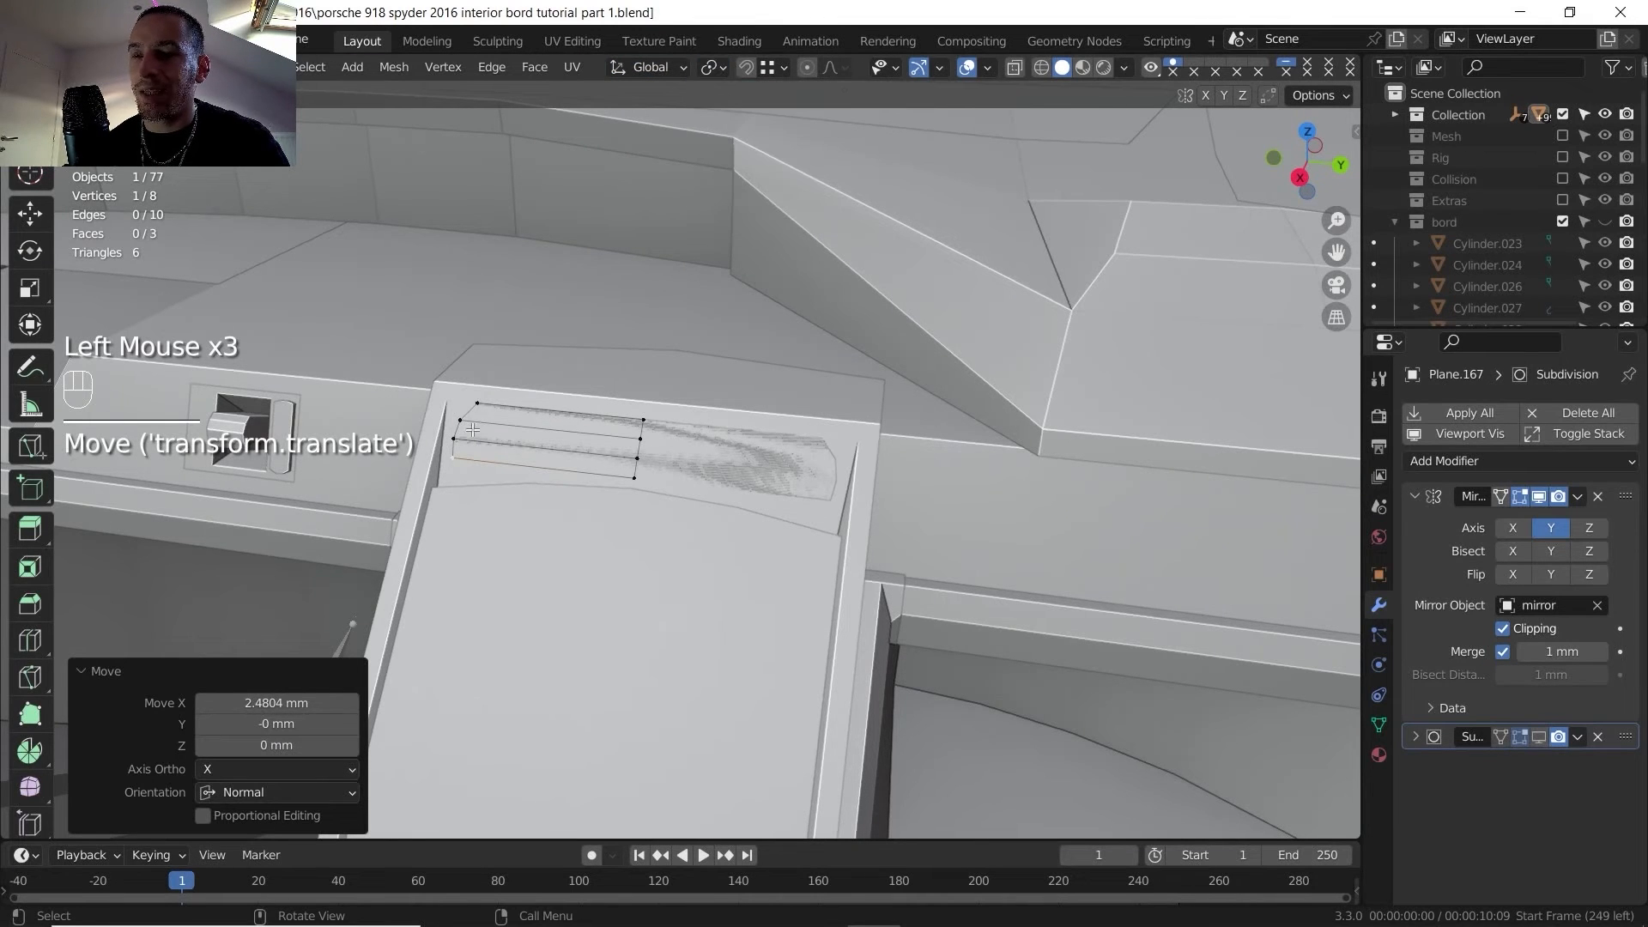
pyautogui.scroll(-1, 472, 429)
pyautogui.keyDown('shift'); pyautogui.moveTo(550, 438); pyautogui.dragTo(526, 422, button='middle'); pyautogui.keyUp('shift')
pyautogui.moveTo(526, 422); pyautogui.dragTo(537, 422, button='middle')
pyautogui.keyDown('shift'); pyautogui.moveTo(537, 422); pyautogui.dragTo(632, 431, button='middle'); pyautogui.keyUp('shift')
pyautogui.scroll(2, 566, 391)
pyautogui.click(609, 366)
pyautogui.keyDown('shift'); pyautogui.click(595, 444); pyautogui.keyUp('shift')
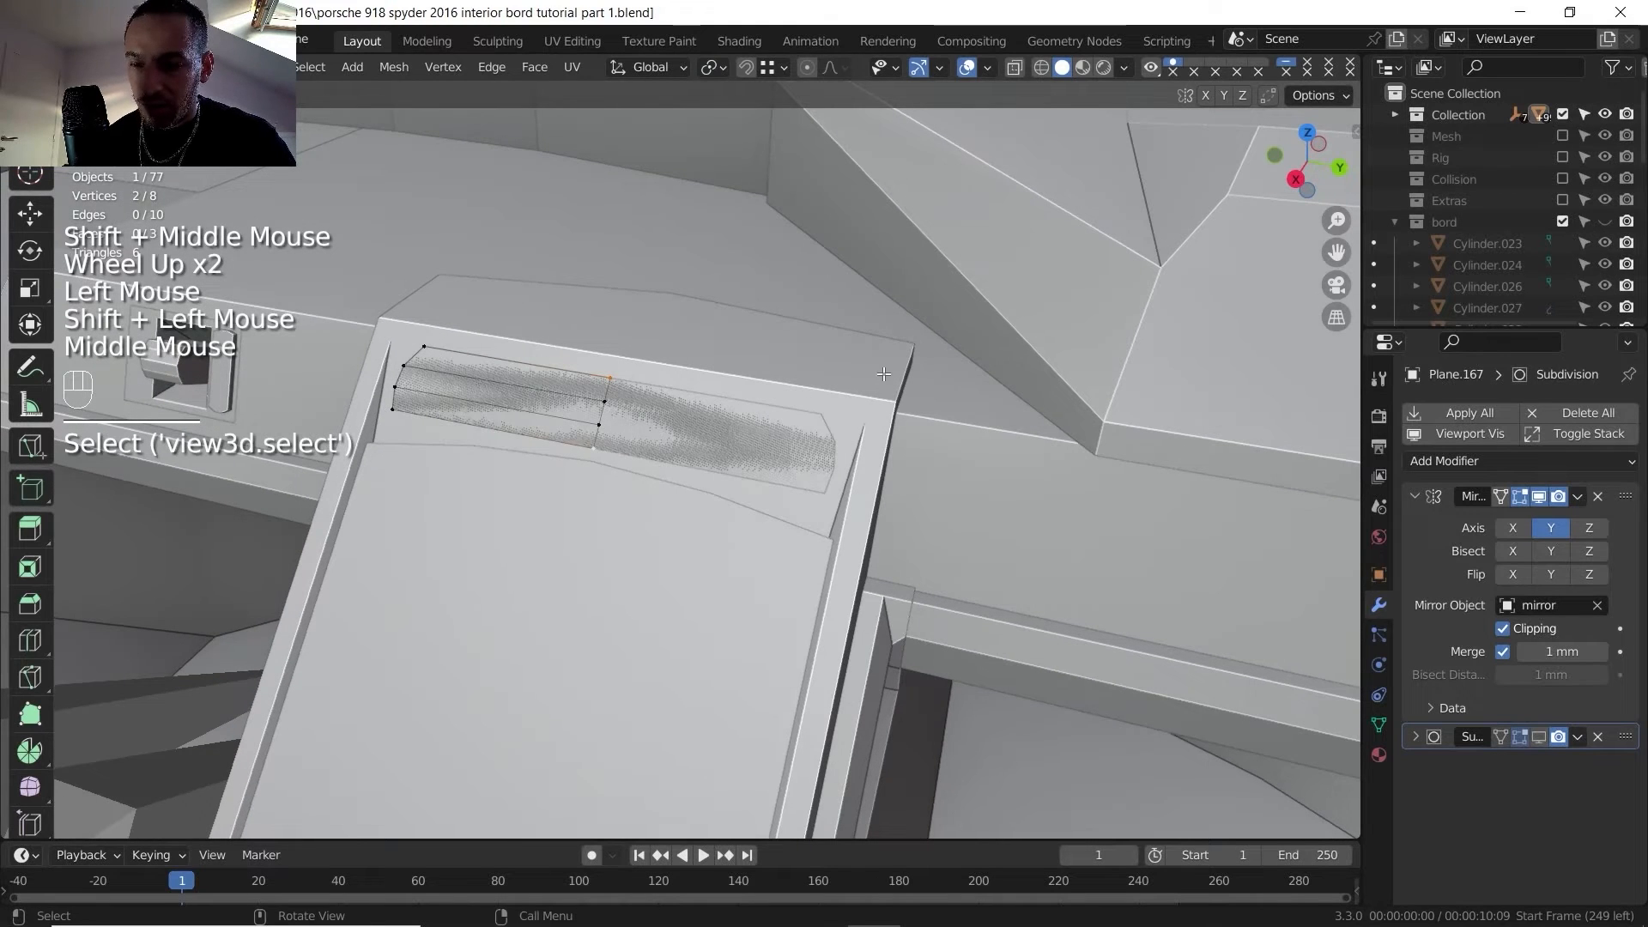
pyautogui.press('s')
pyautogui.press('x')
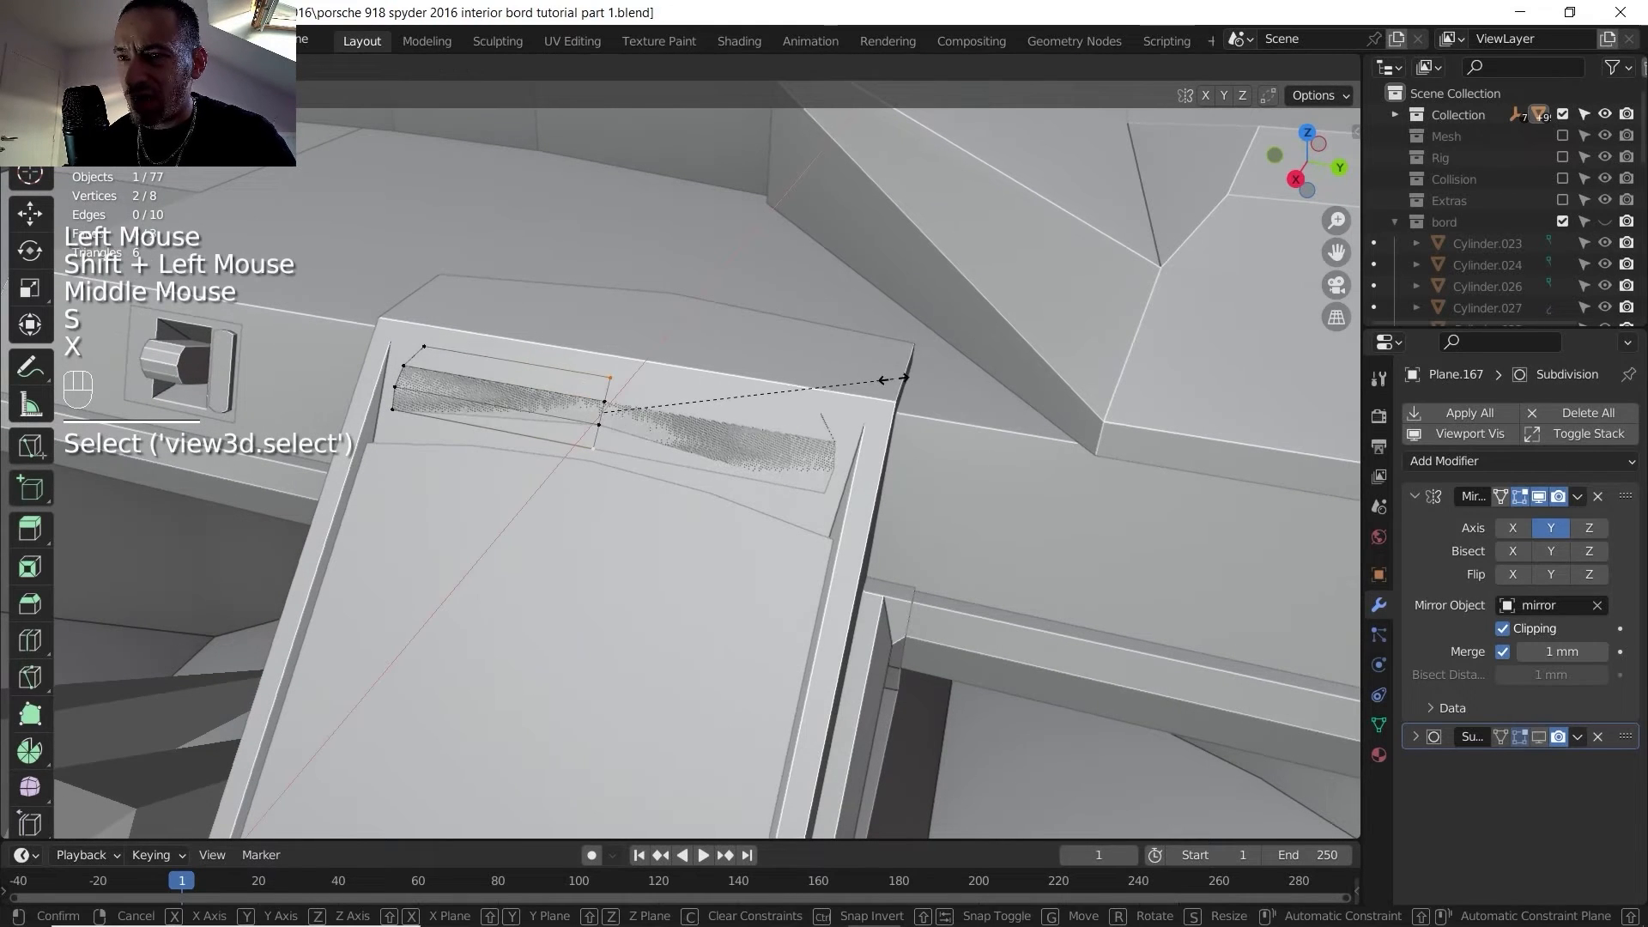
pyautogui.click(948, 368)
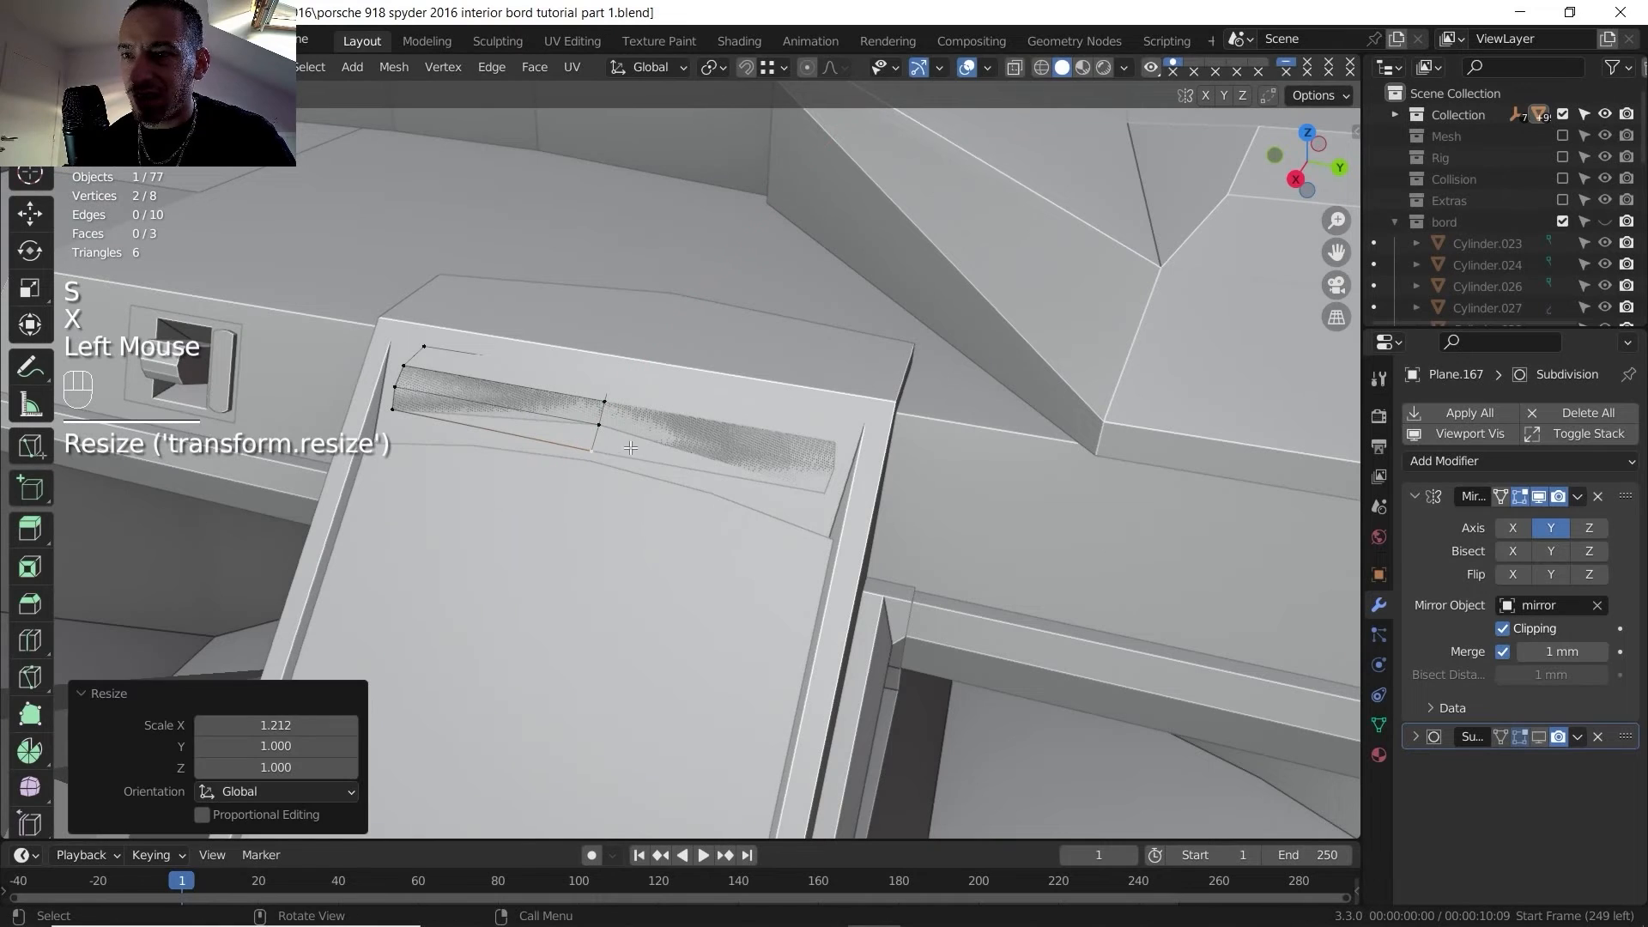
# - Move one centre-line corner vertex of the strip about 1.36 mm along global X
pyautogui.click(600, 451)
pyautogui.press('g')
pyautogui.press('x')
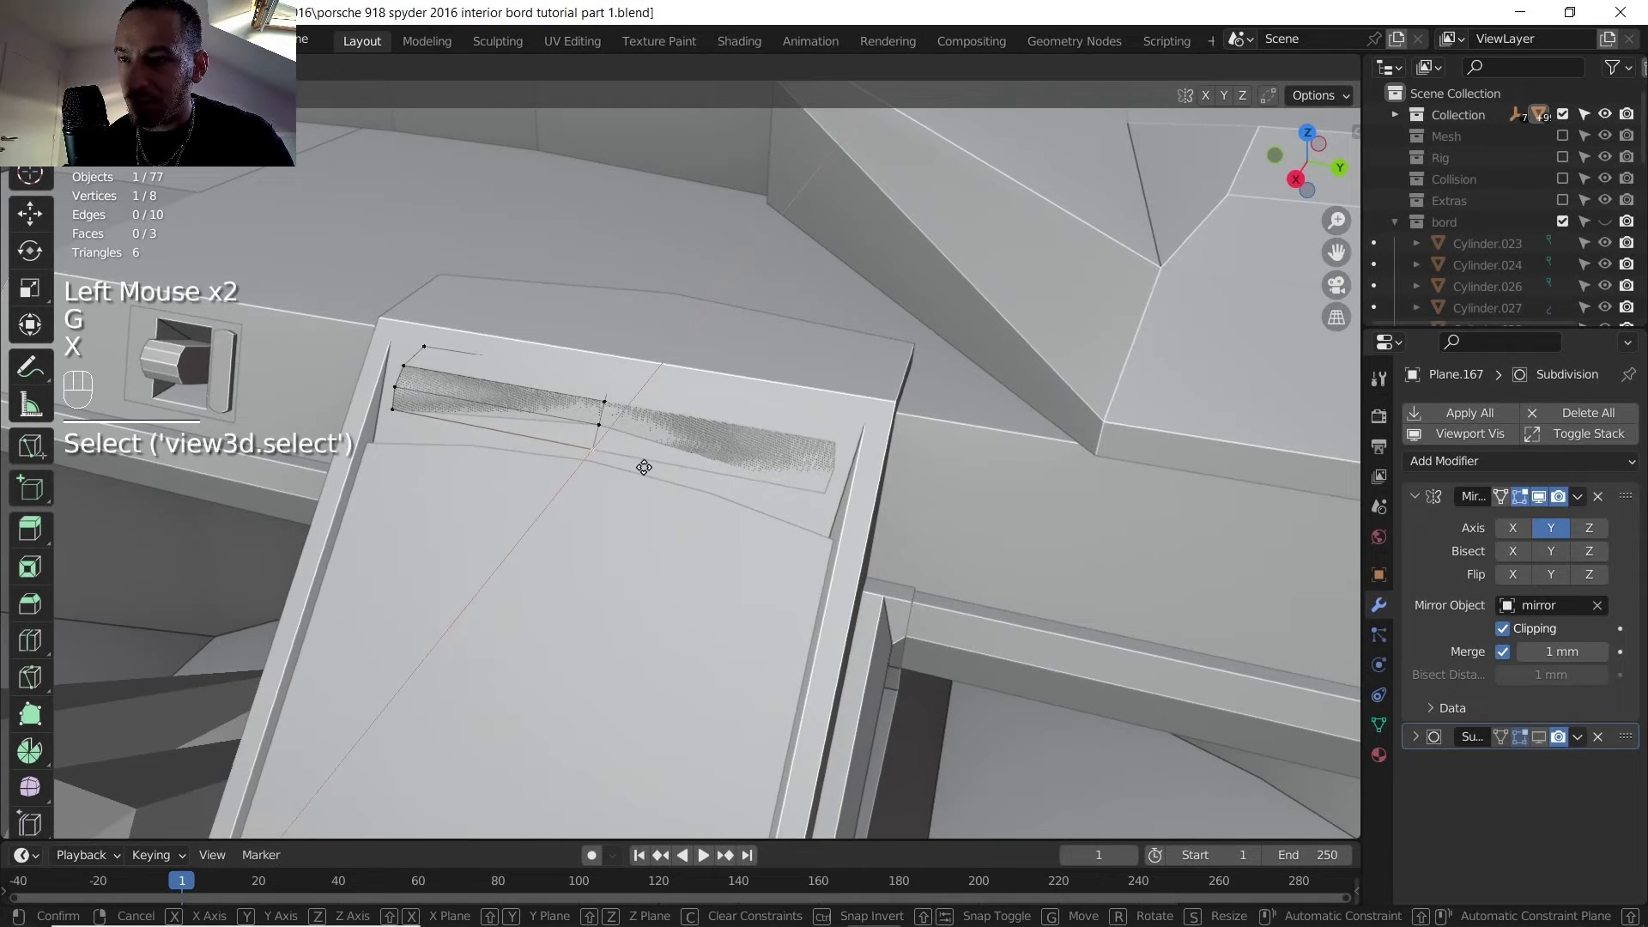
pyautogui.keyDown('shift'); pyautogui.click(646, 469); pyautogui.keyUp('shift')
pyautogui.scroll(-2, 648, 468)
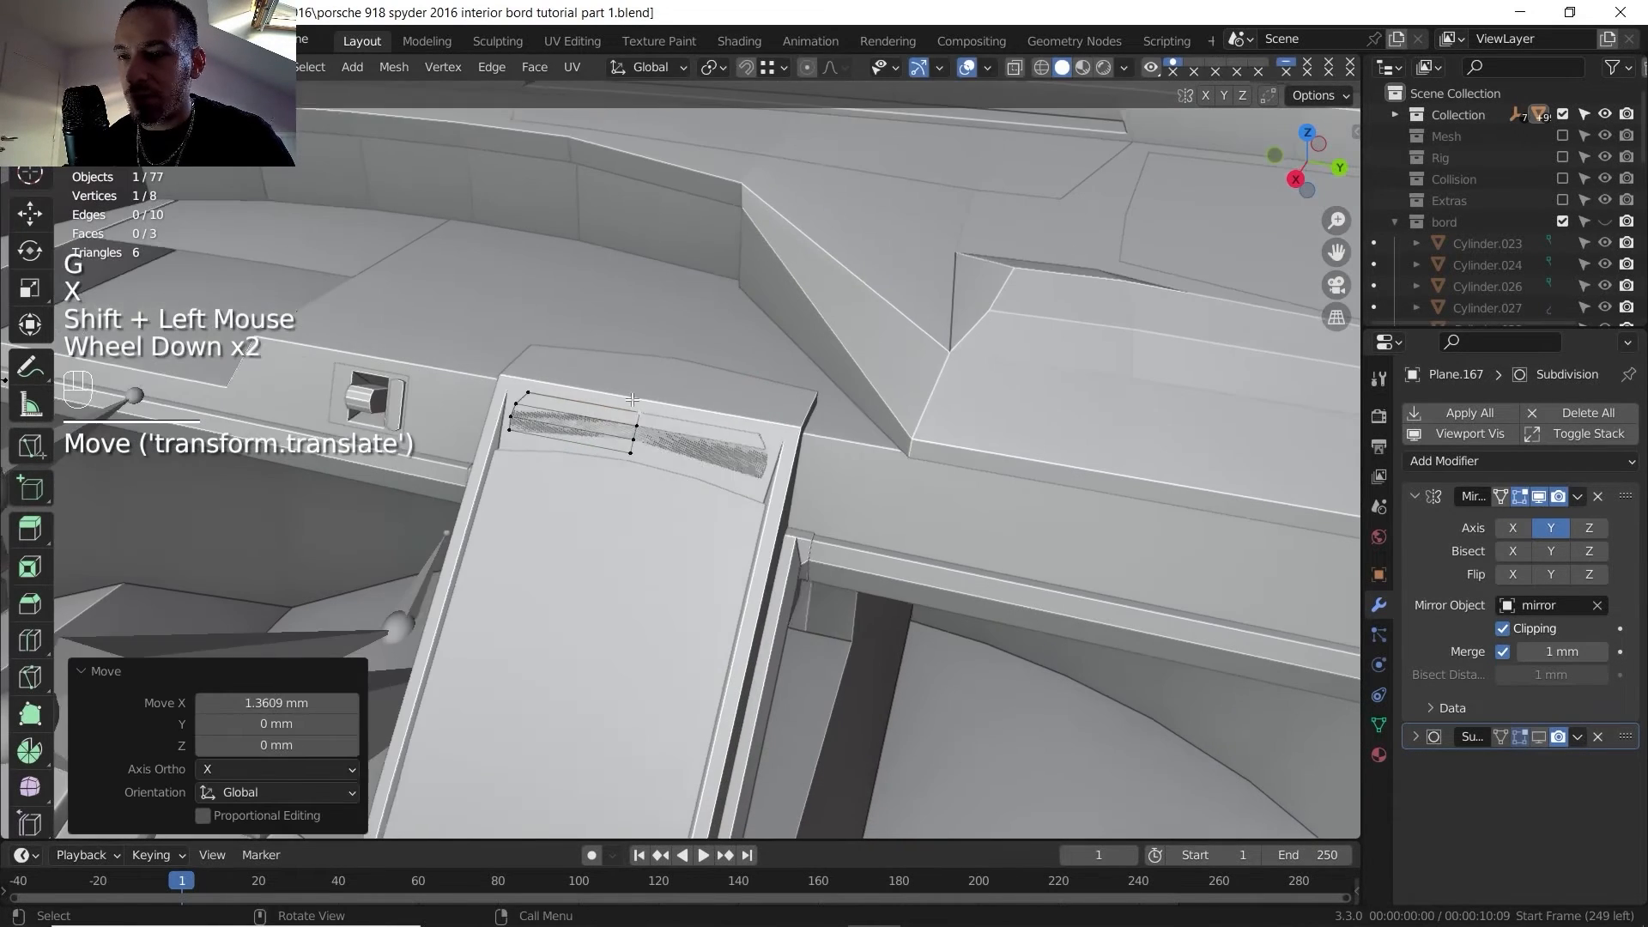
pyautogui.keyDown('shift'); pyautogui.moveTo(648, 464); pyautogui.dragTo(661, 465, button='middle'); pyautogui.keyUp('shift')
pyautogui.keyDown('shift'); pyautogui.moveTo(661, 465); pyautogui.dragTo(668, 461, button='middle'); pyautogui.keyUp('shift')
pyautogui.moveTo(667, 461); pyautogui.dragTo(672, 454, button='middle')
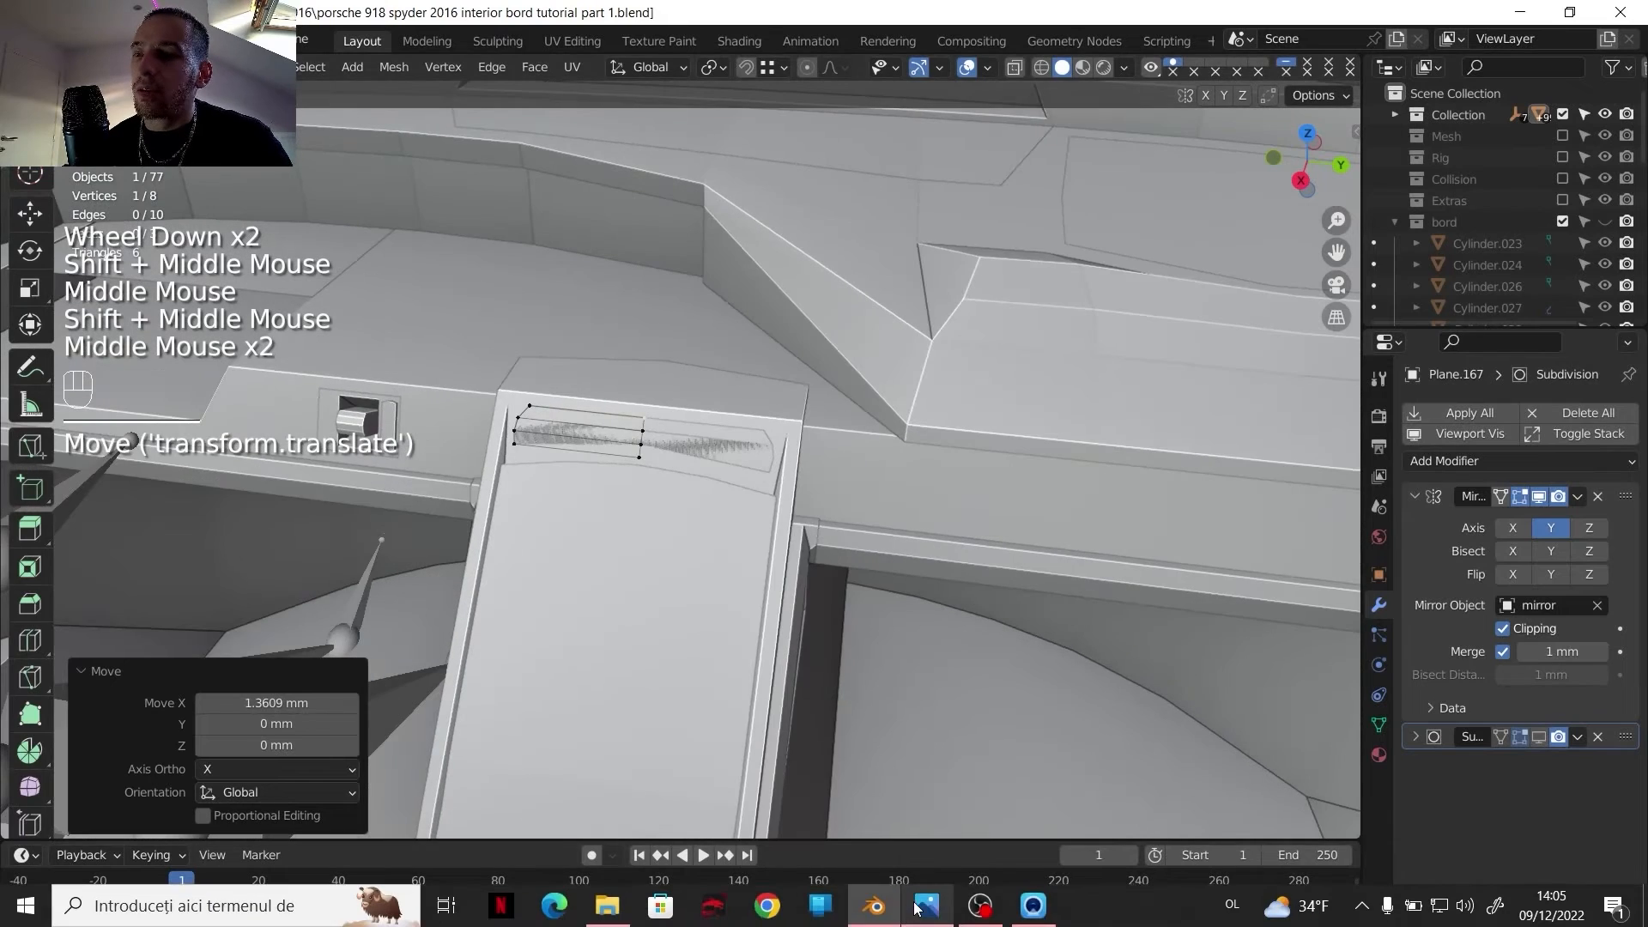
# - Check the console's button strip in the reference photo and divide the half strip with two unslid crosswise loop cuts
pyautogui.click(927, 911)
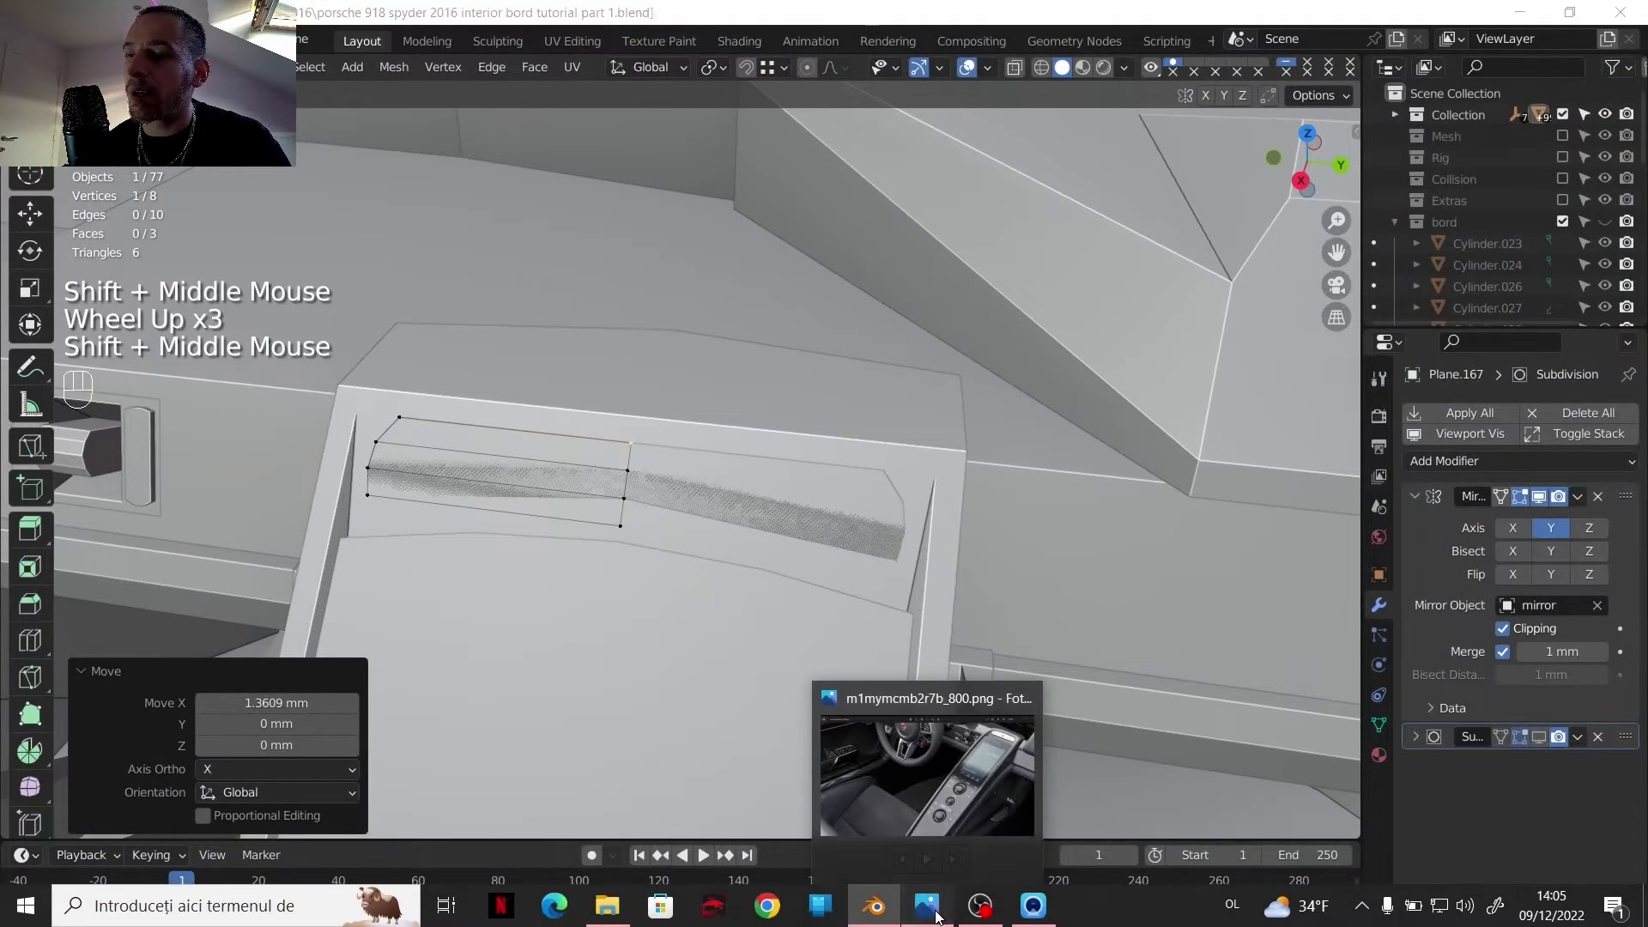
pyautogui.click(978, 701)
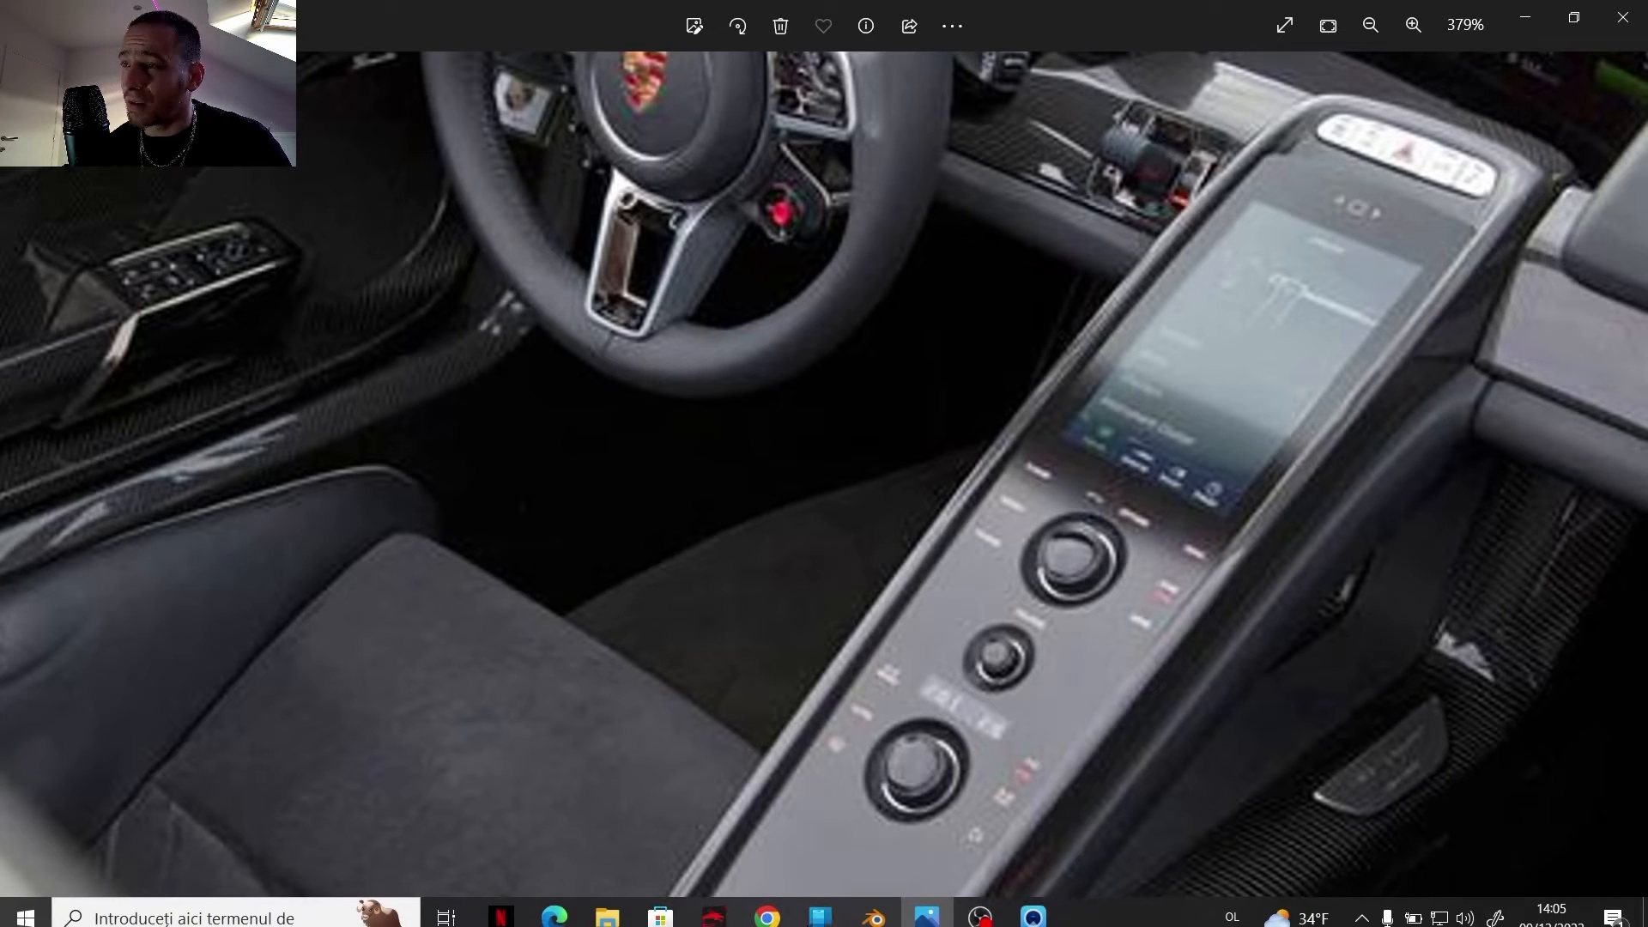
pyautogui.click(875, 908)
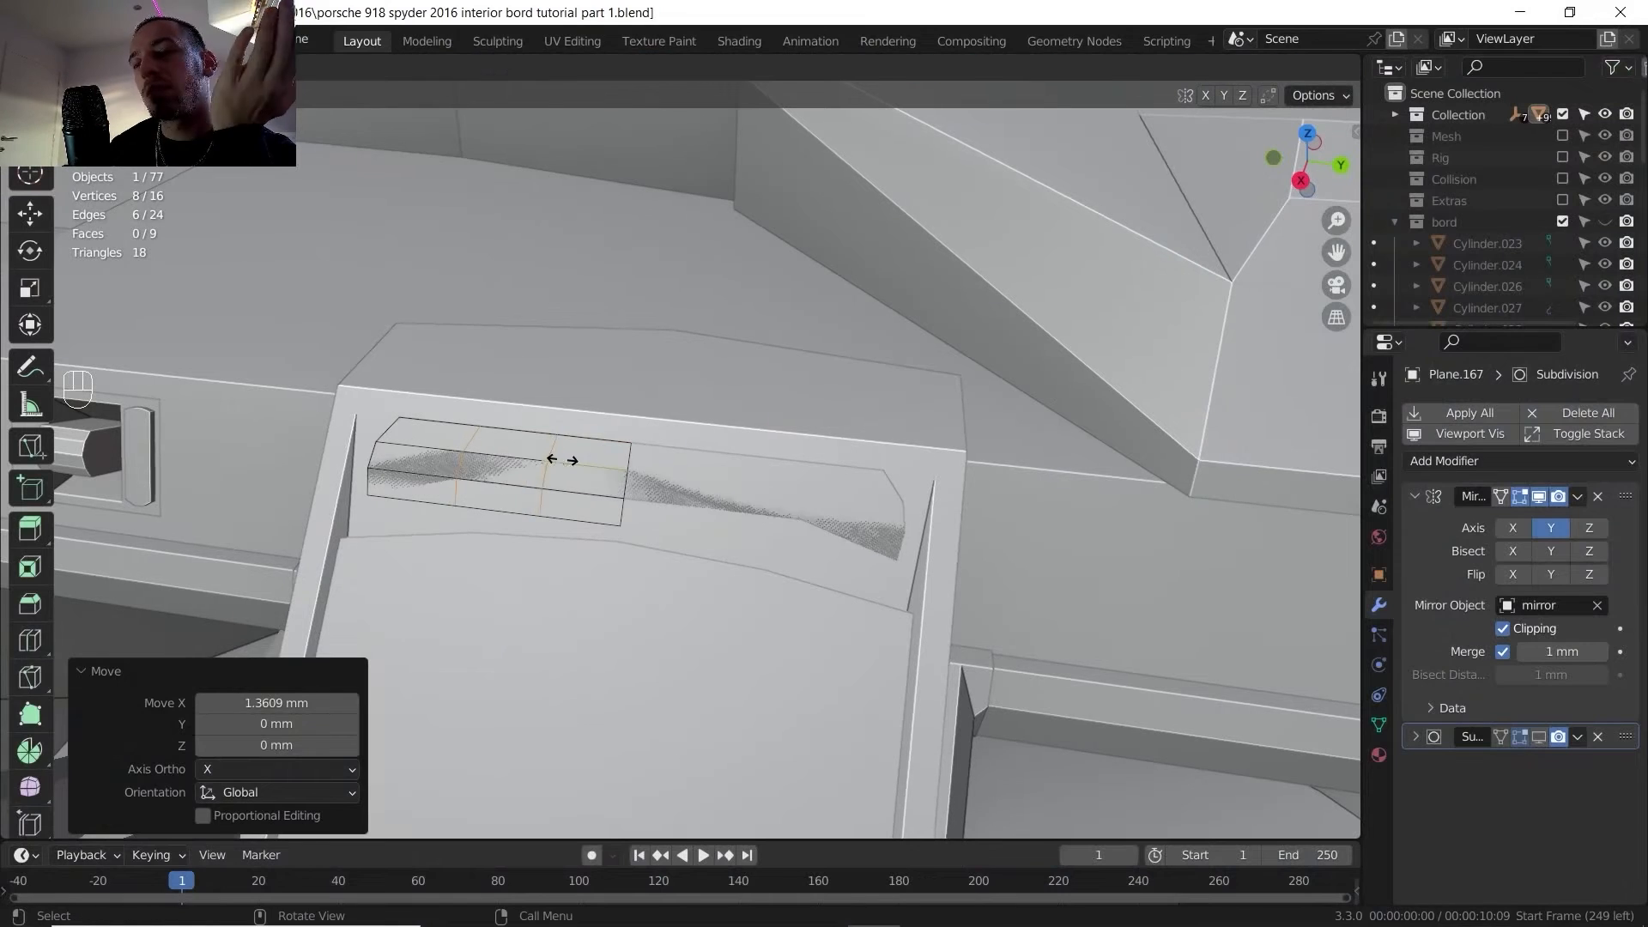
pyautogui.rightClick(553, 469)
pyautogui.scroll(1, 554, 469)
pyautogui.moveTo(481, 429); pyautogui.dragTo(491, 434, button='middle')
pyautogui.scroll(2, 481, 429)
pyautogui.keyDown('shift'); pyautogui.moveTo(387, 438); pyautogui.dragTo(429, 408, button='middle'); pyautogui.keyUp('shift')
pyautogui.moveTo(421, 408); pyautogui.dragTo(429, 412, button='middle')
pyautogui.keyDown('shift'); pyautogui.moveTo(412, 412); pyautogui.dragTo(437, 383, button='middle'); pyautogui.keyUp('shift')
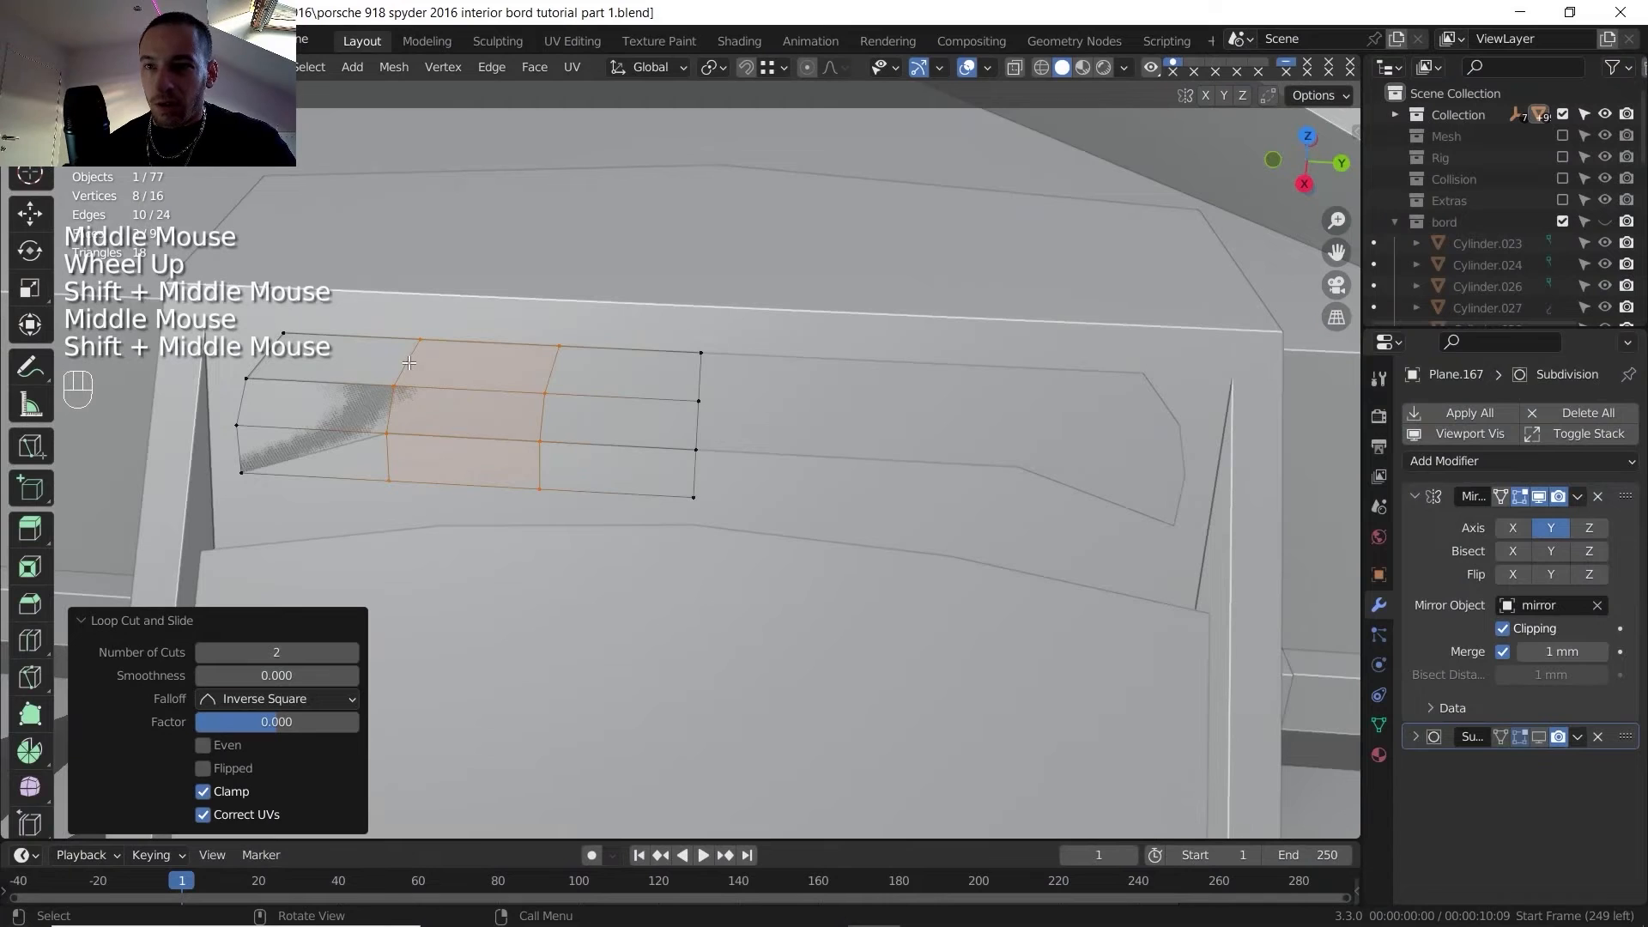
# - Bevel the two crosswise edge loops with a width of about 0.276 mm and one segment
pyautogui.press('2')
pyautogui.keyDown('alt'); pyautogui.click(413, 375); pyautogui.keyUp('alt')
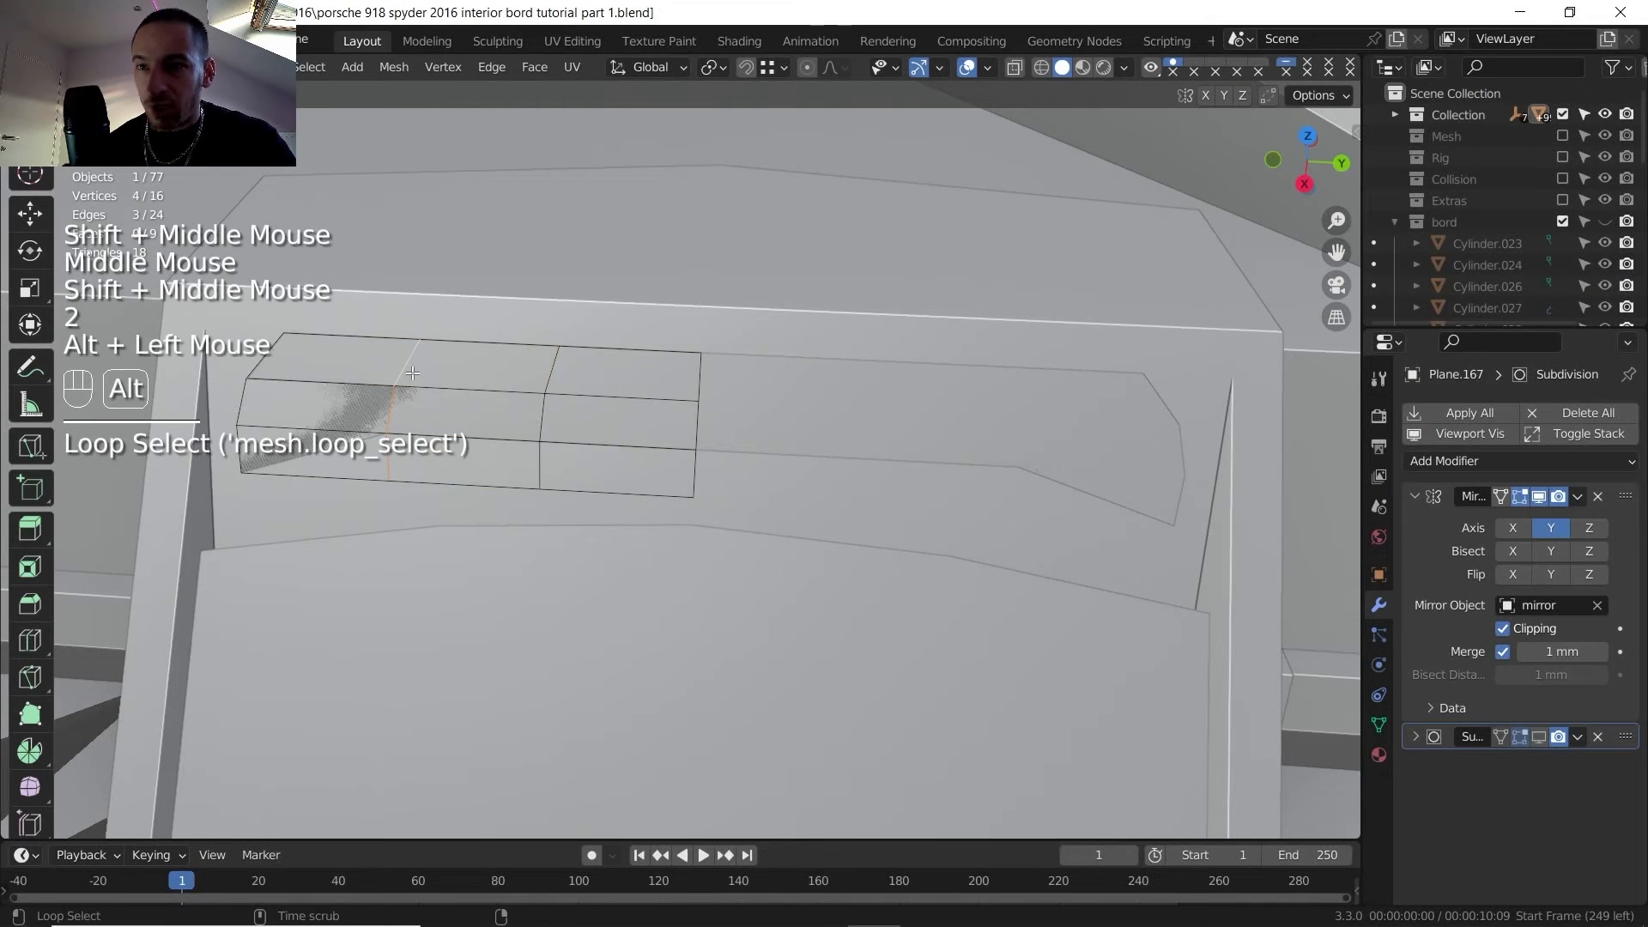
pyautogui.keyDown('alt'); pyautogui.keyDown('shift'); pyautogui.click(525, 381); pyautogui.keyUp('shift'); pyautogui.keyUp('alt')
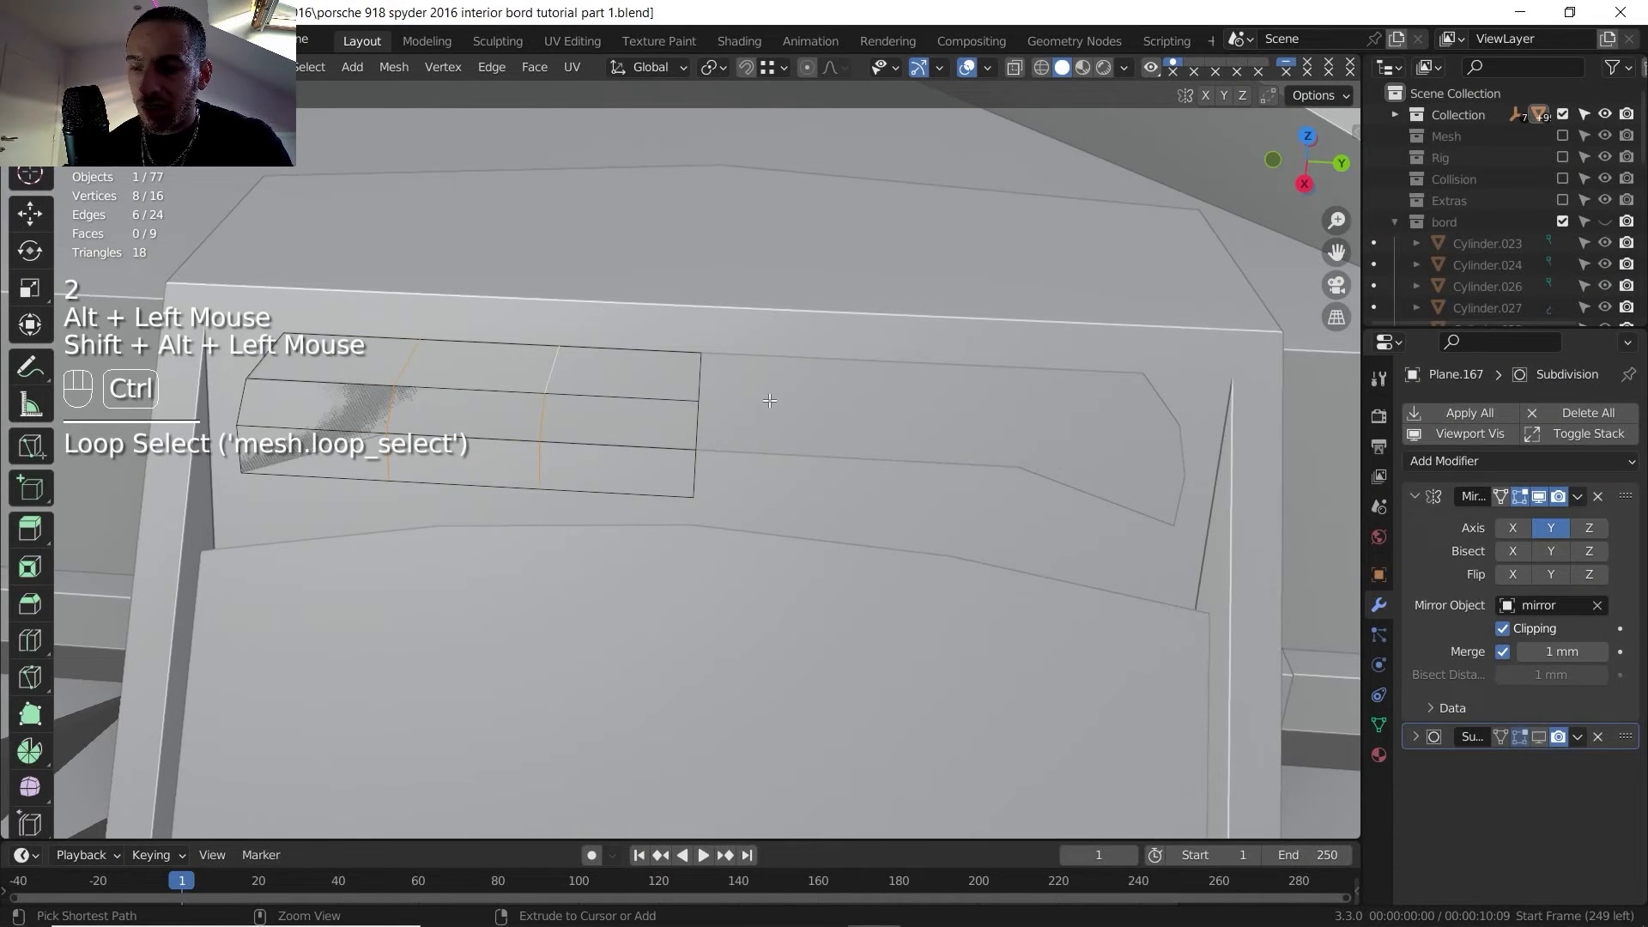
pyautogui.hotkey('ctrl', 'b')
pyautogui.press('shift')
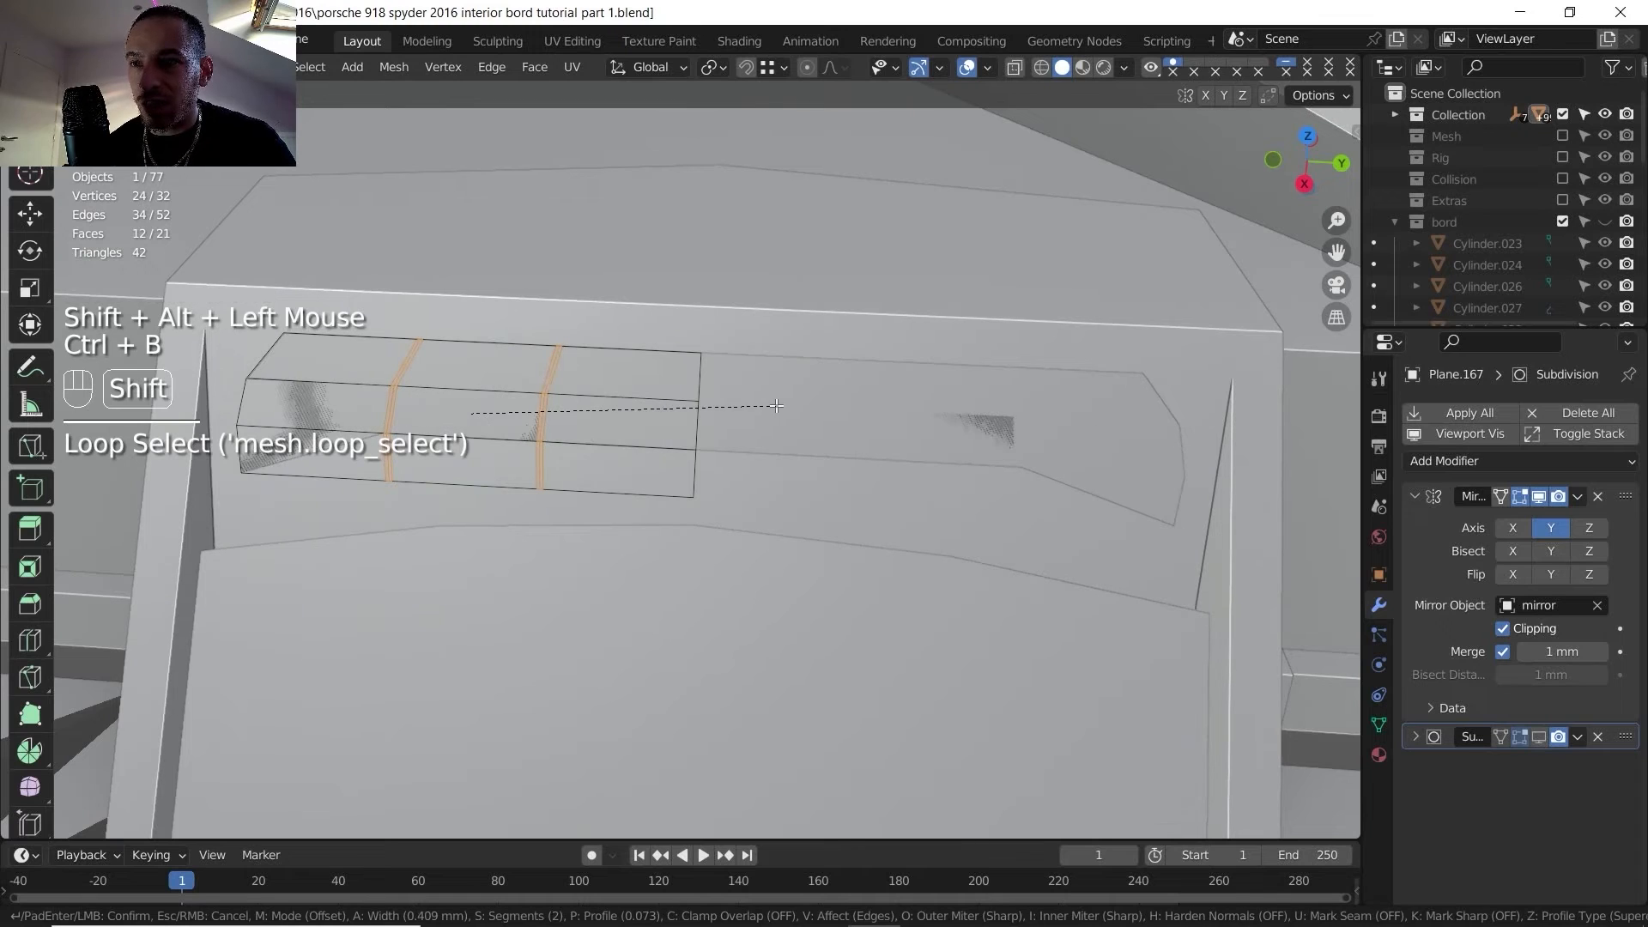
pyautogui.scroll(-1, 773, 405)
pyautogui.keyDown('shift'); pyautogui.click(767, 406); pyautogui.keyUp('shift')
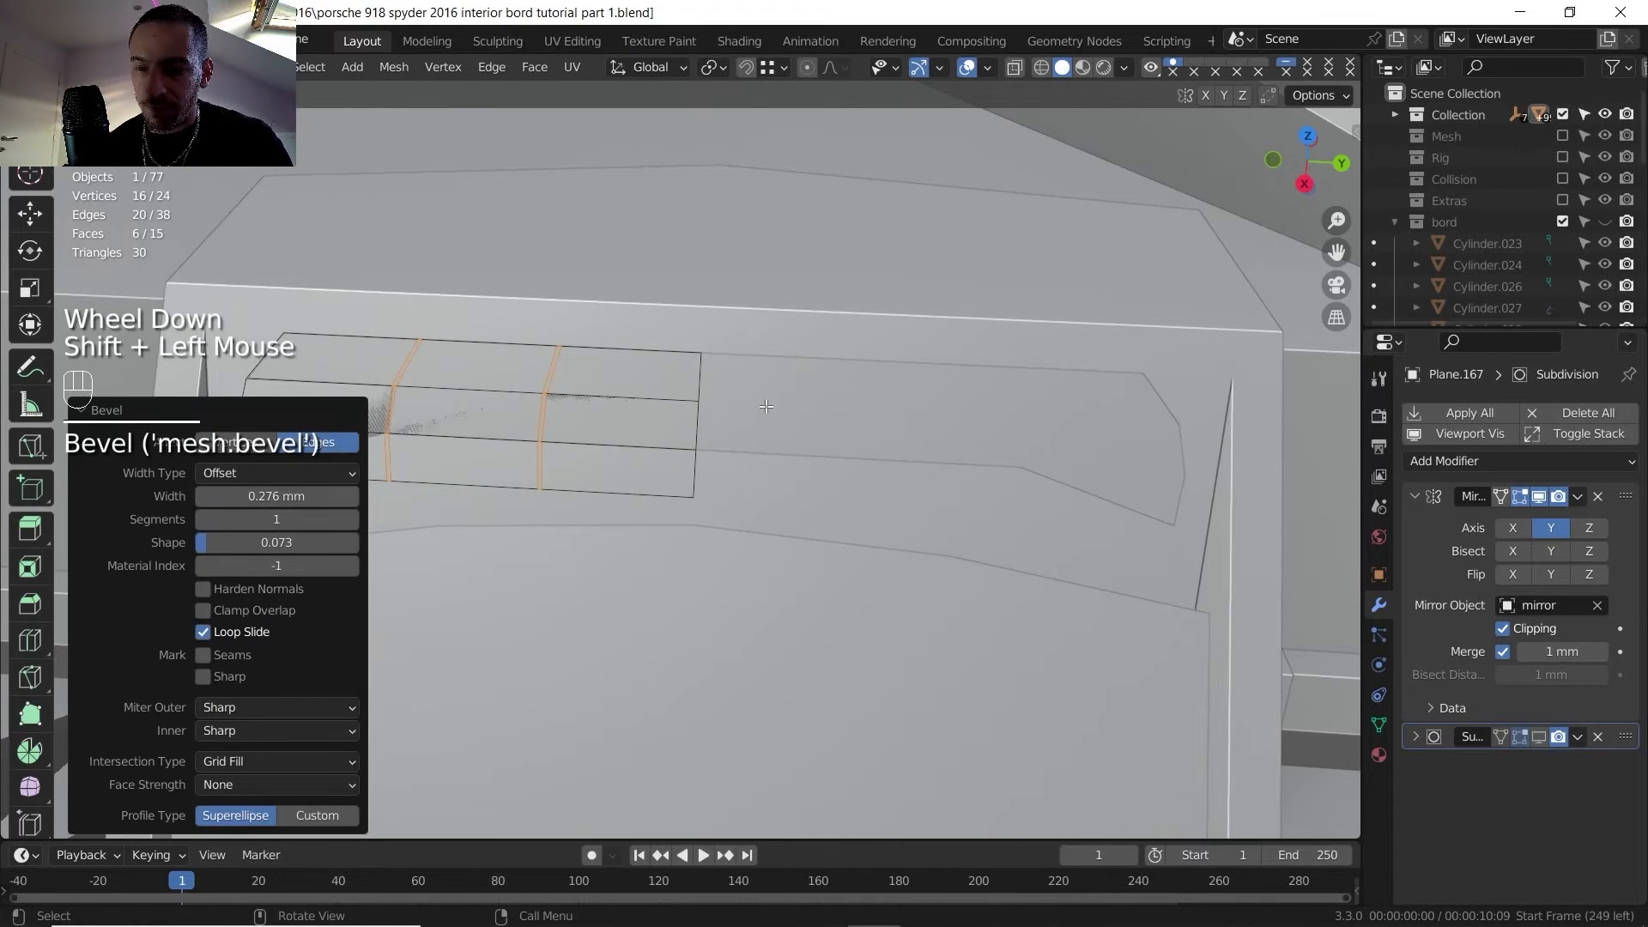
# - Delete the narrow bevelled faces to leave gaps between the strip's buttons
pyautogui.press('3')
pyautogui.press('Delete')
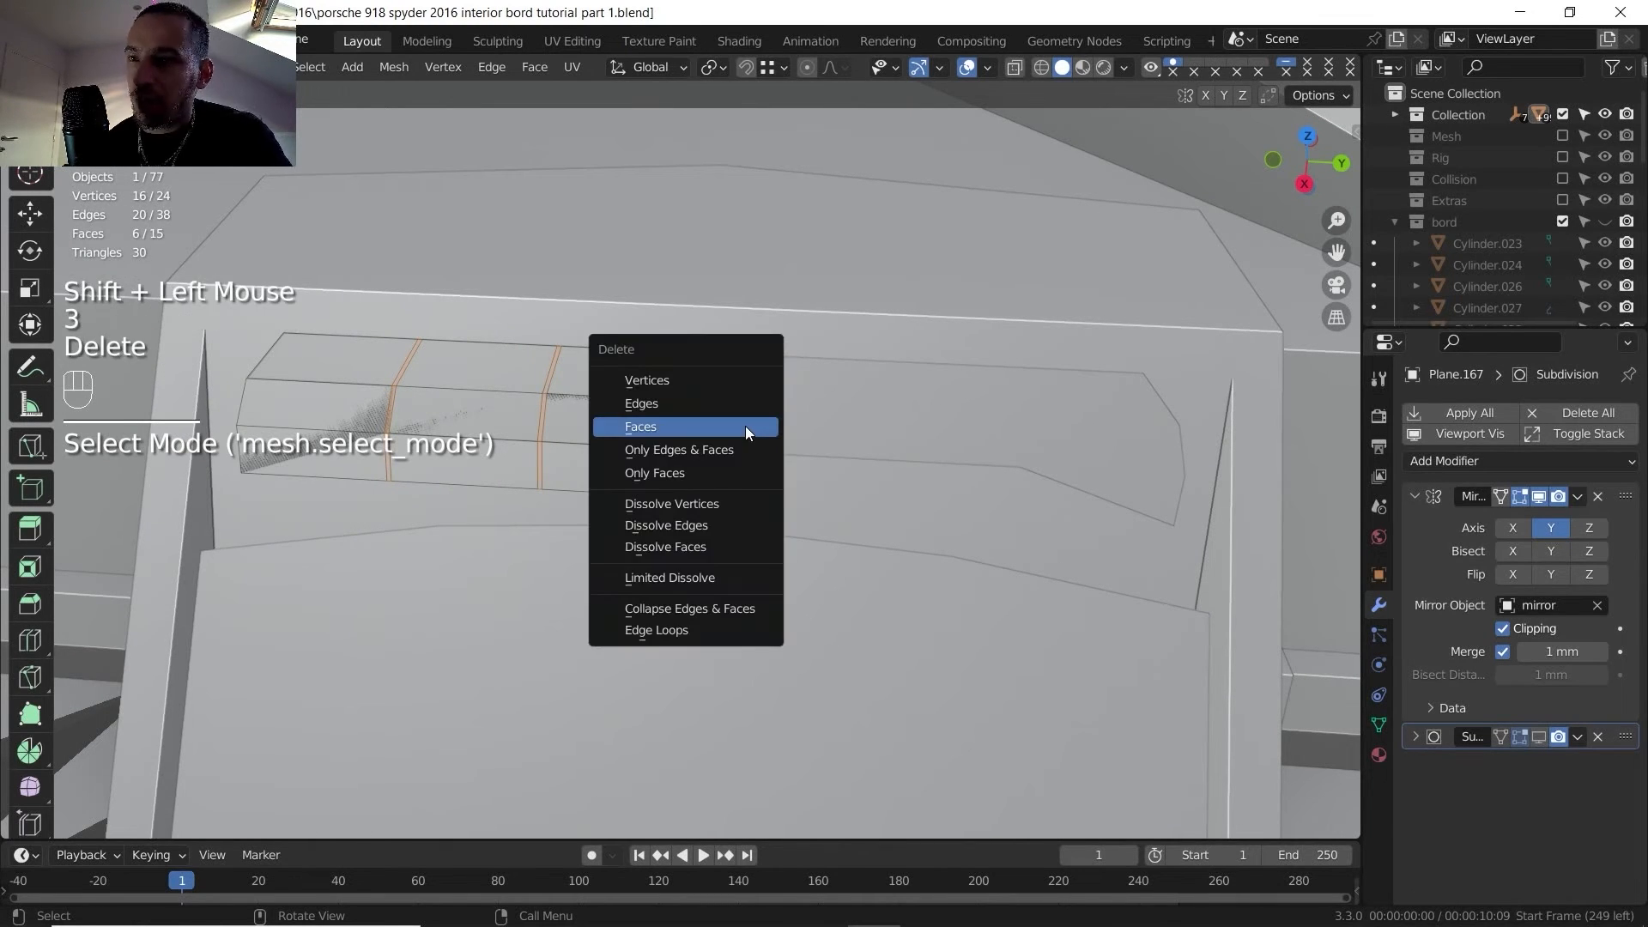
pyautogui.click(745, 426)
pyautogui.moveTo(745, 426); pyautogui.dragTo(528, 419, button='middle')
# - Select all button faces, extrude them to give them thickness, and return to Object Mode
pyautogui.hotkey('alt', 'a')
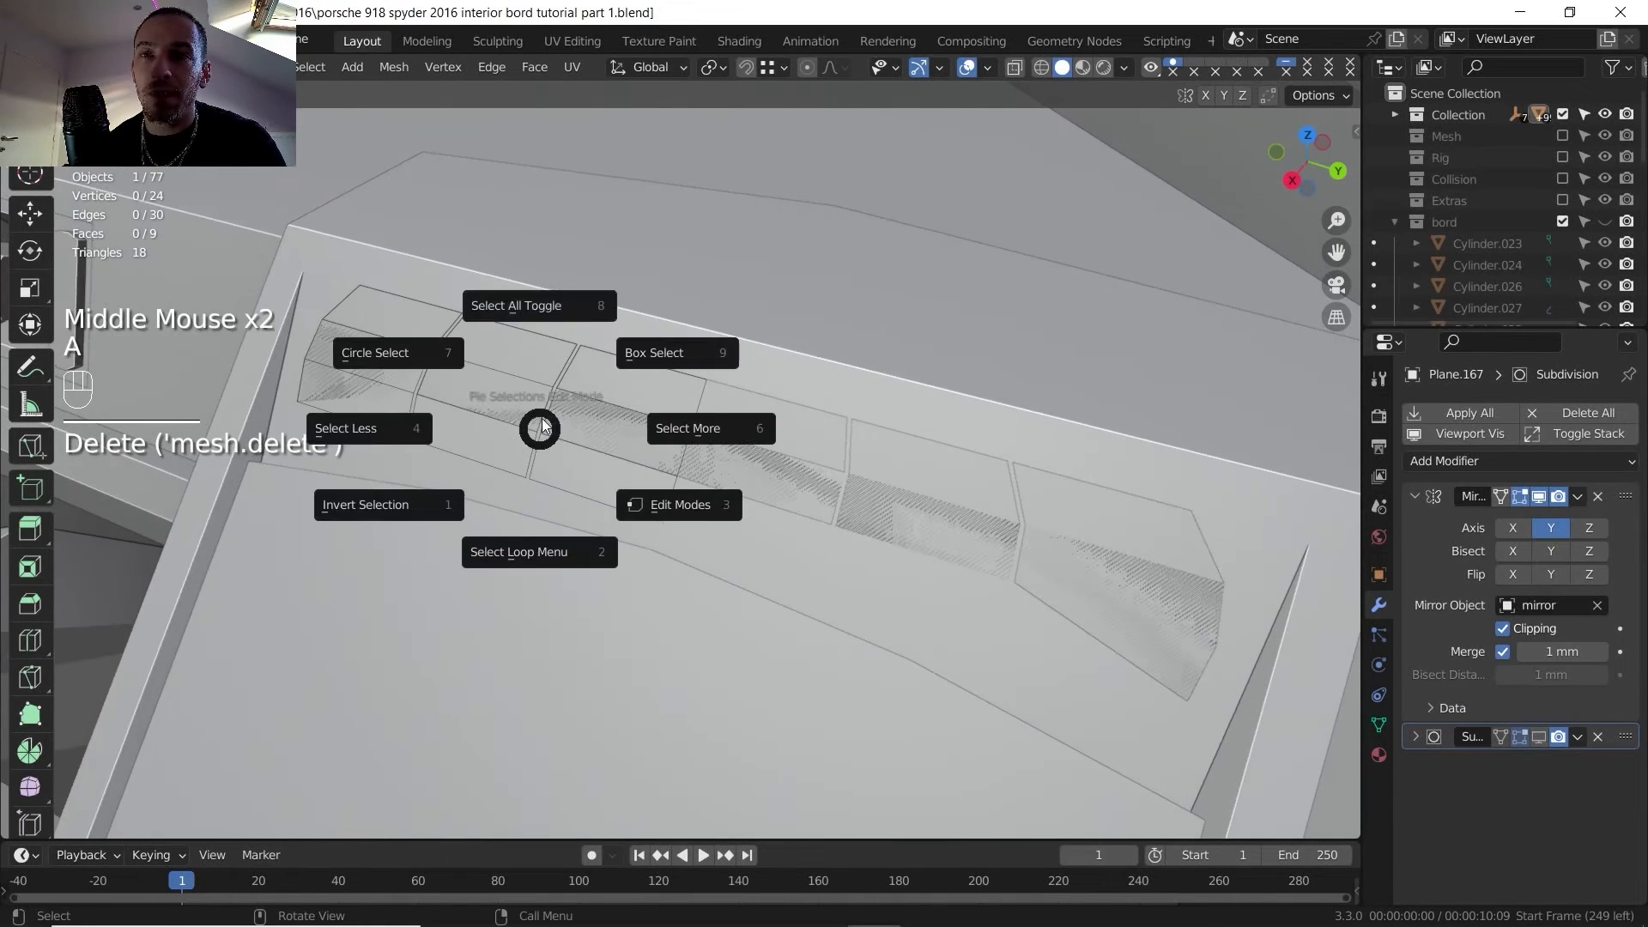
pyautogui.click(538, 337)
pyautogui.moveTo(538, 337); pyautogui.dragTo(785, 484, button='middle')
pyautogui.press('e')
pyautogui.keyDown('shift'); pyautogui.click(583, 429); pyautogui.keyUp('shift')
pyautogui.scroll(-2, 637, 414)
pyautogui.scroll(-1, 637, 413)
pyautogui.press('Tab')
# - Turn on the Mirror modifier's viewport display for the button strip
pyautogui.scroll(4, 784, 482)
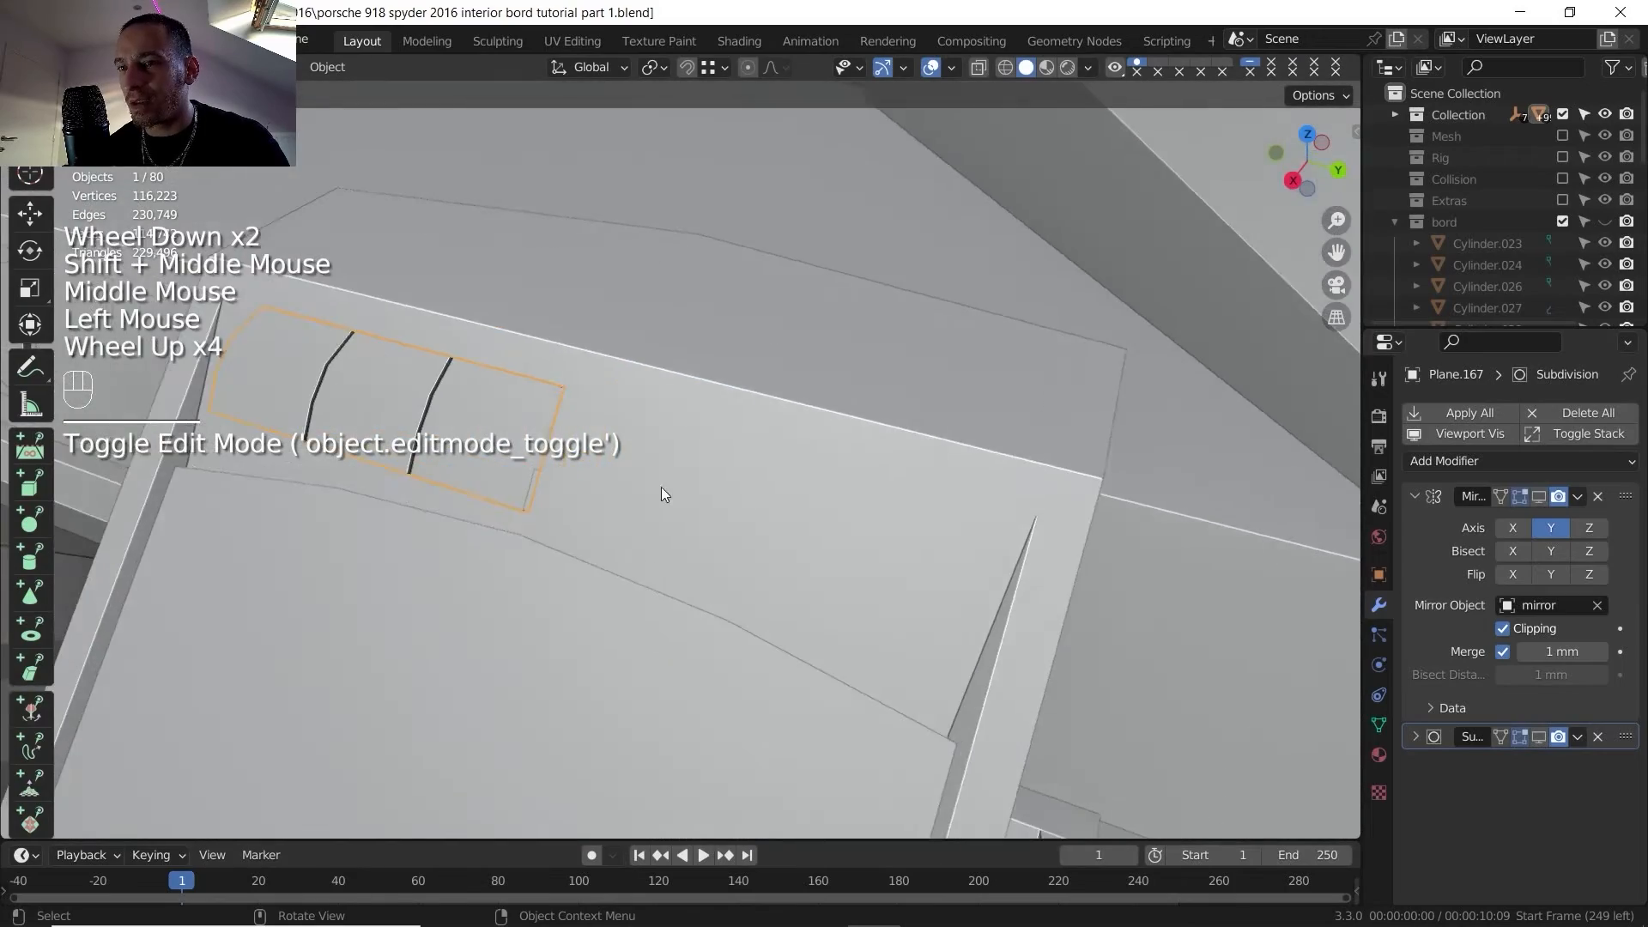
pyautogui.moveTo(661, 487); pyautogui.dragTo(600, 455, button='middle')
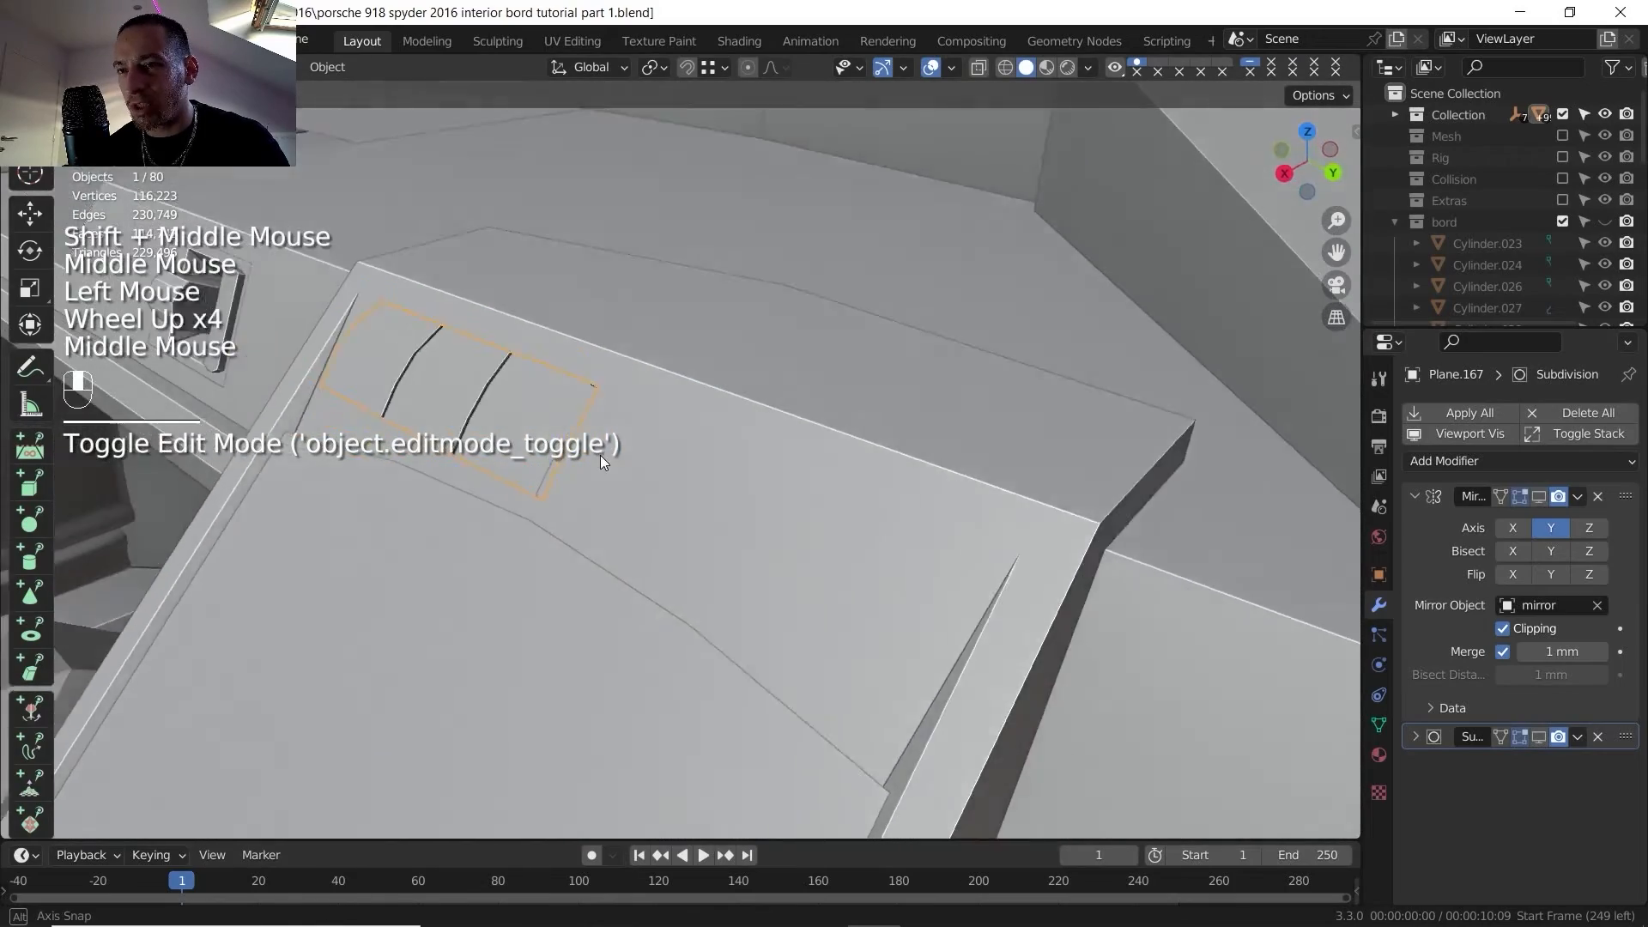
pyautogui.scroll(3, 566, 449)
pyautogui.click(1541, 498)
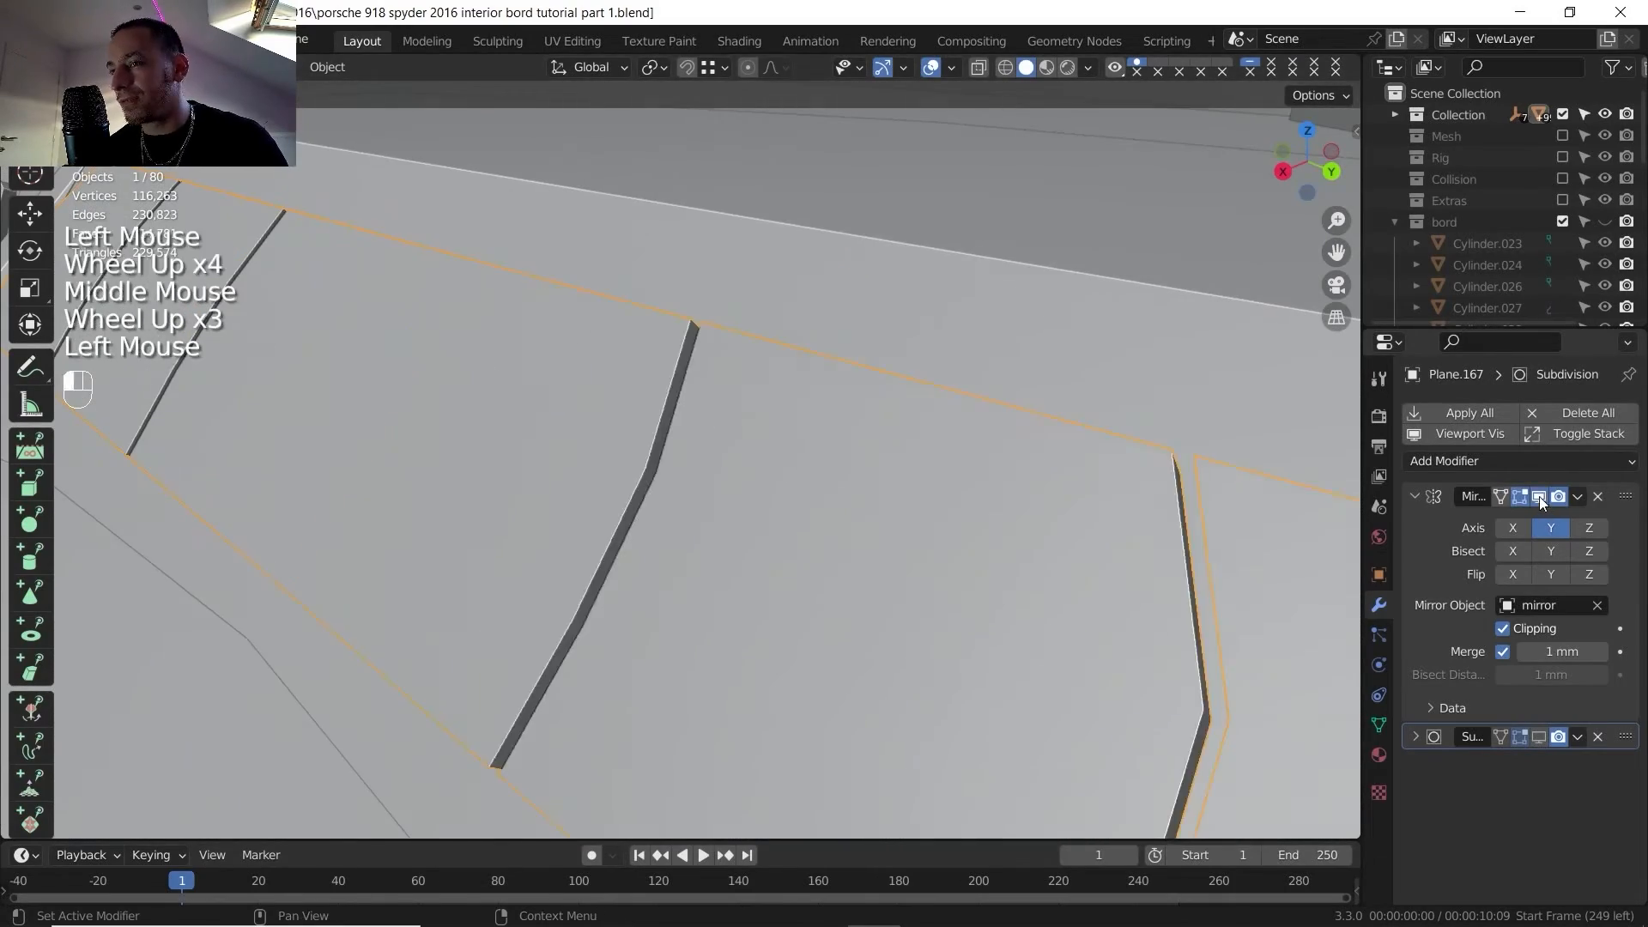
# - Examine the dashboard and console in the reference photo and compare them with the model
pyautogui.scroll(-3, 744, 508)
pyautogui.keyDown('shift'); pyautogui.scroll(-1, 744, 508); pyautogui.keyUp('shift')
pyautogui.scroll(-4, 744, 508)
pyautogui.keyDown('shift'); pyautogui.moveTo(729, 507); pyautogui.dragTo(791, 527, button='middle'); pyautogui.keyUp('shift')
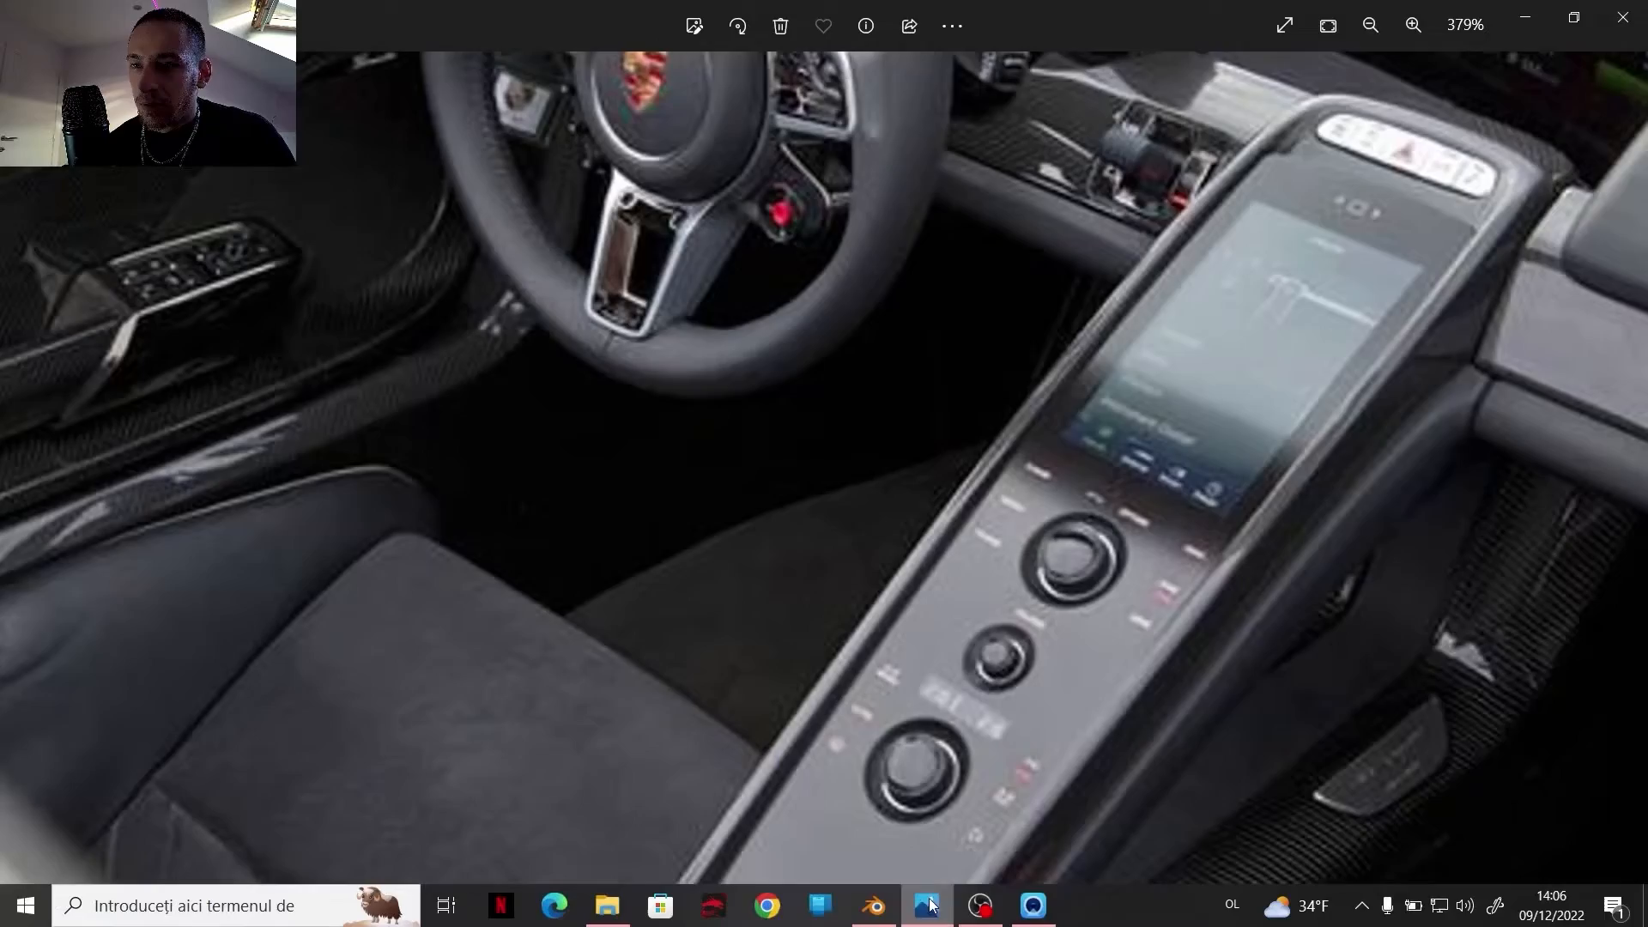
pyautogui.scroll(4, 867, 391)
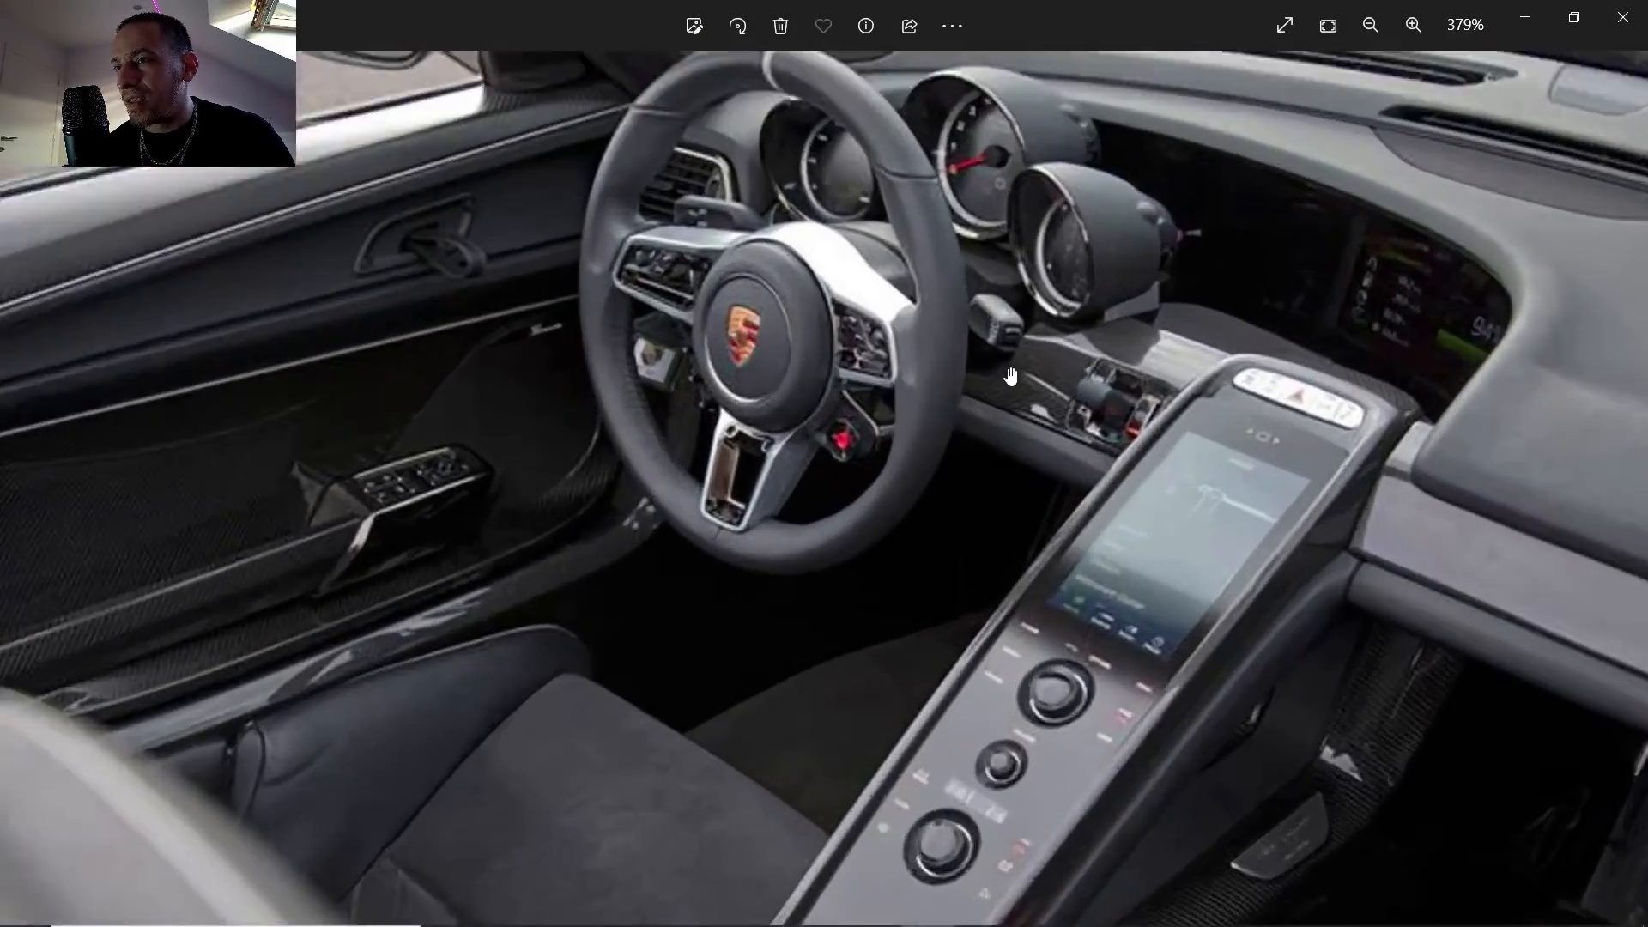
pyautogui.scroll(-5, 1116, 324)
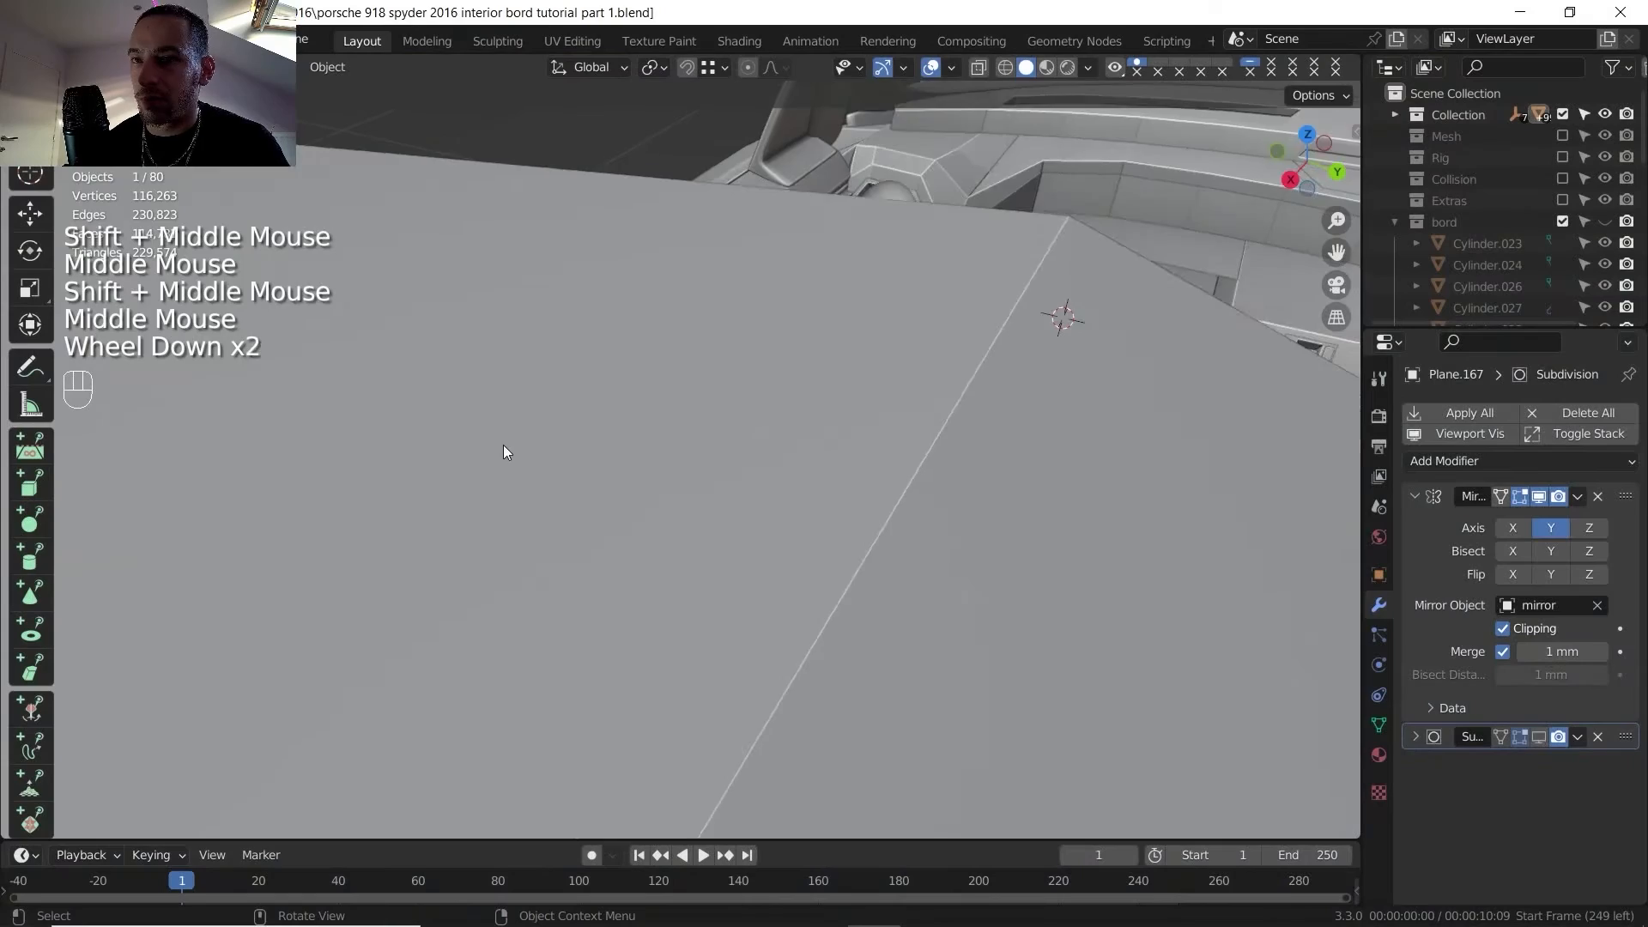
pyautogui.scroll(-5, 503, 444)
pyautogui.moveTo(503, 444)
pyautogui.keyDown('shift'); pyautogui.mouseDown(button='middle')
pyautogui.moveTo(499, 486)
pyautogui.moveTo(510, 446)
pyautogui.mouseUp(button='middle'); pyautogui.keyUp('shift')
pyautogui.scroll(2, 500, 486)
pyautogui.moveTo(510, 447); pyautogui.dragTo(522, 399, button='middle')
# - Flatten the dashboard face beneath the side air vent by scaling it to 0 along X and shift it along X
pyautogui.click(487, 426)
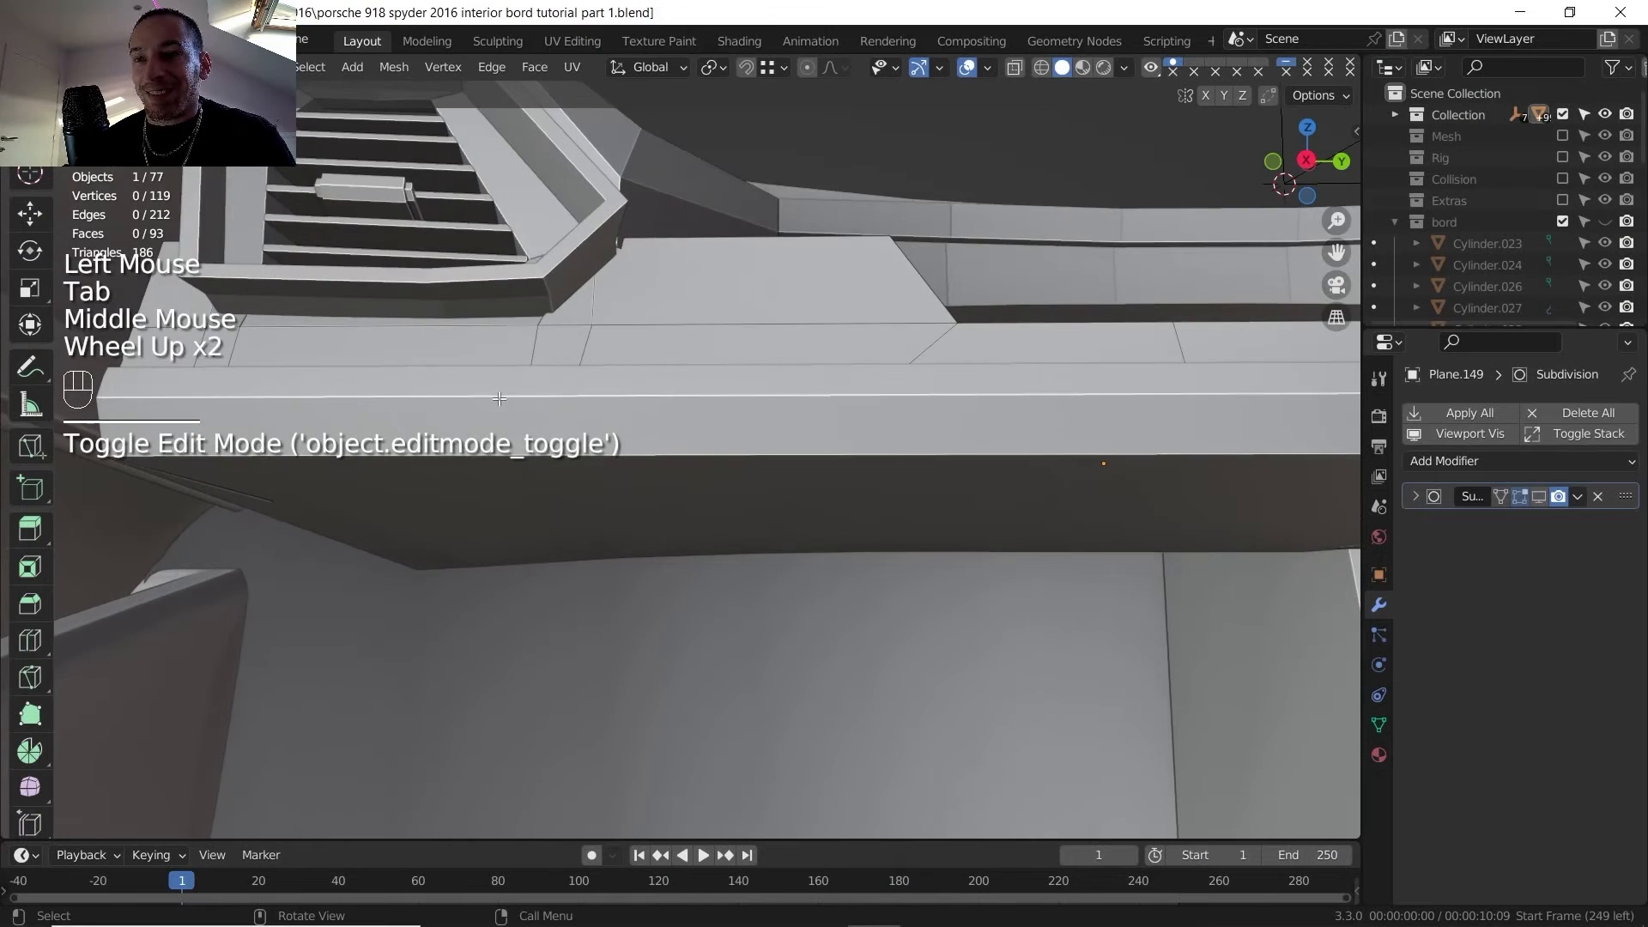
pyautogui.keyDown('shift'); pyautogui.moveTo(619, 300); pyautogui.dragTo(588, 410, button='middle'); pyautogui.keyUp('shift')
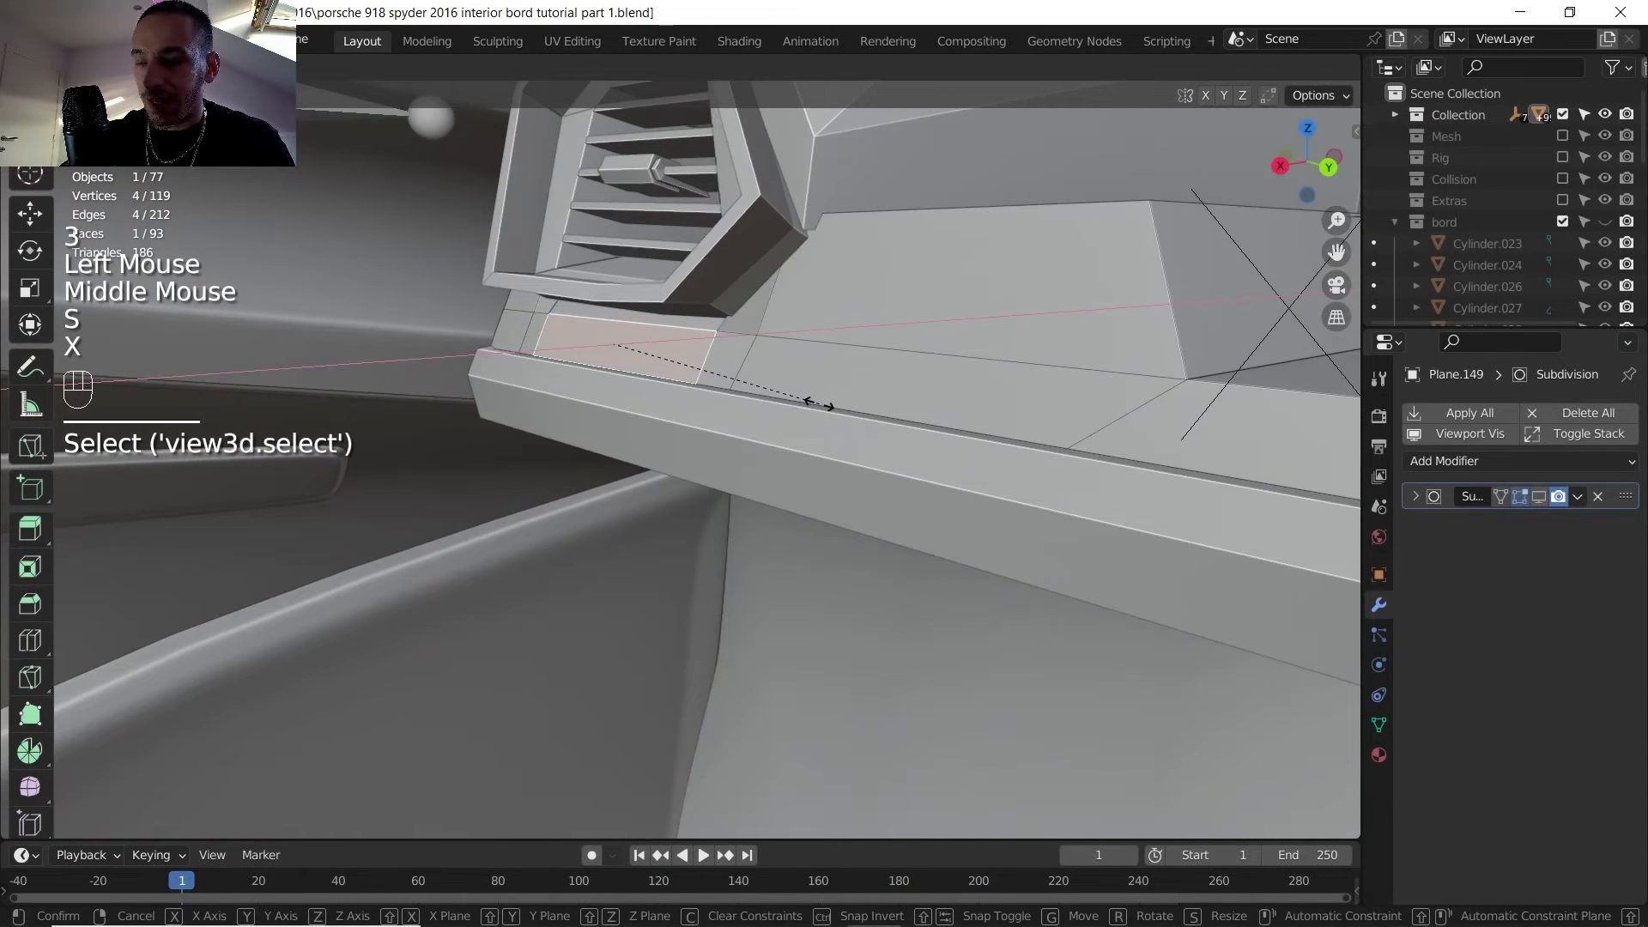
pyautogui.hotkey('shift', '0')
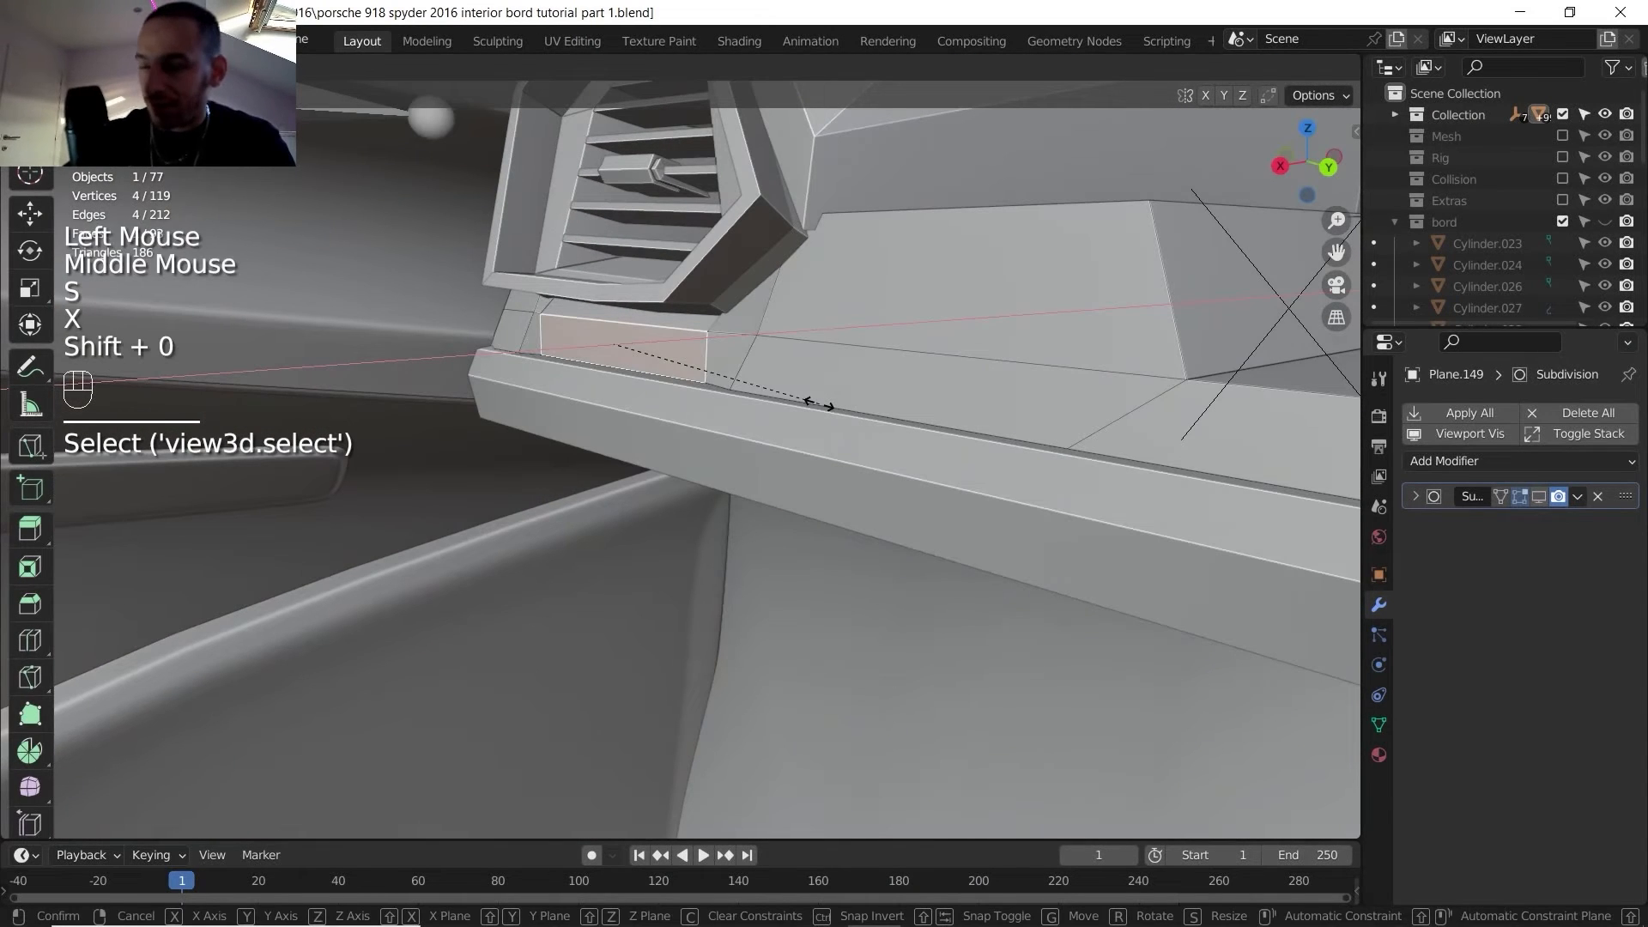
pyautogui.press('Return')
pyautogui.press('g')
pyautogui.press('x')
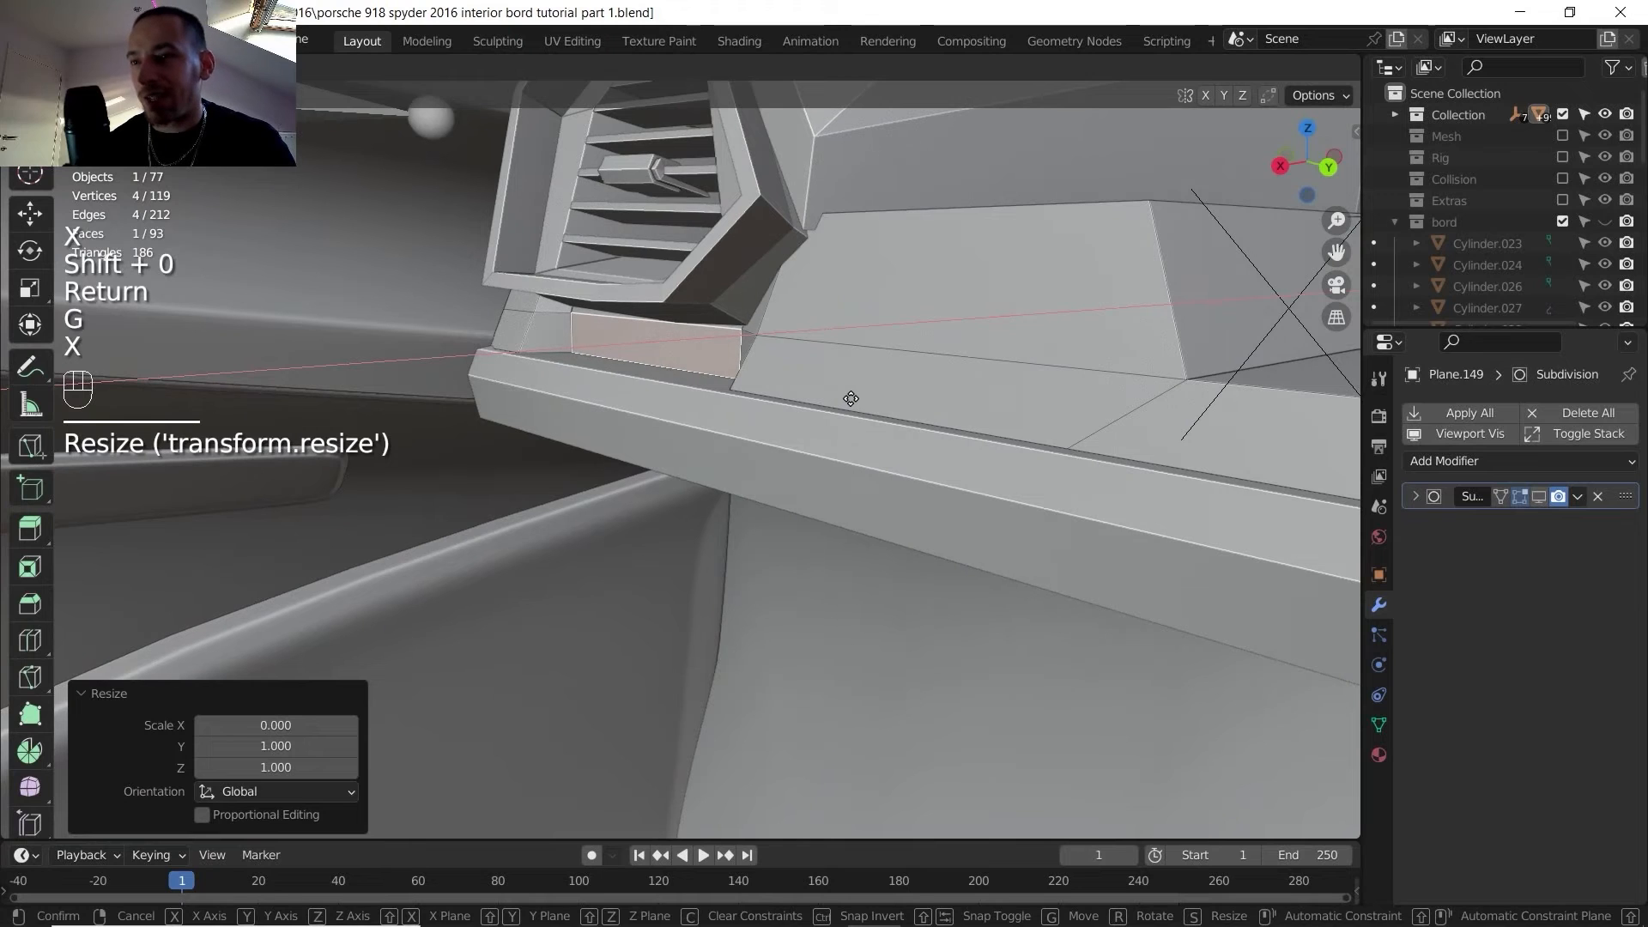
pyautogui.click(853, 398)
pyautogui.moveTo(853, 397); pyautogui.dragTo(972, 339, button='middle')
# - Switch editing to the lower trim strip running beneath the side air vent
pyautogui.click(651, 415)
pyautogui.press('Tab')
pyautogui.click(653, 416)
pyautogui.press('Tab')
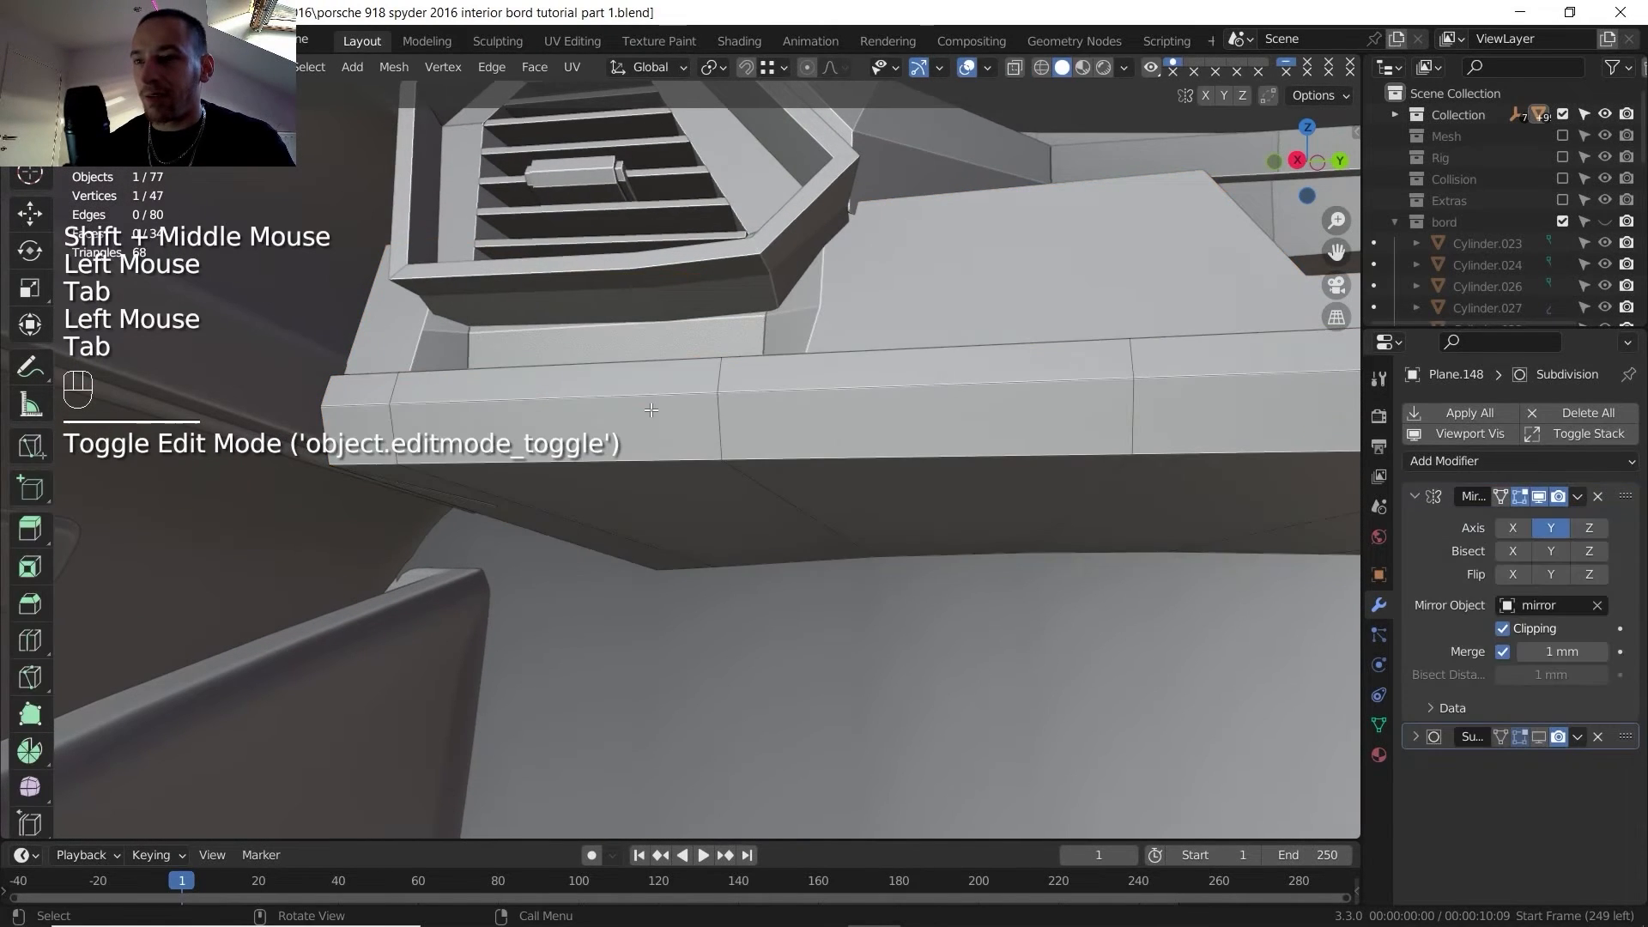
pyautogui.scroll(-1, 663, 420)
pyautogui.moveTo(747, 422); pyautogui.dragTo(524, 533, button='middle')
pyautogui.scroll(-4, 490, 495)
pyautogui.scroll(3, 577, 596)
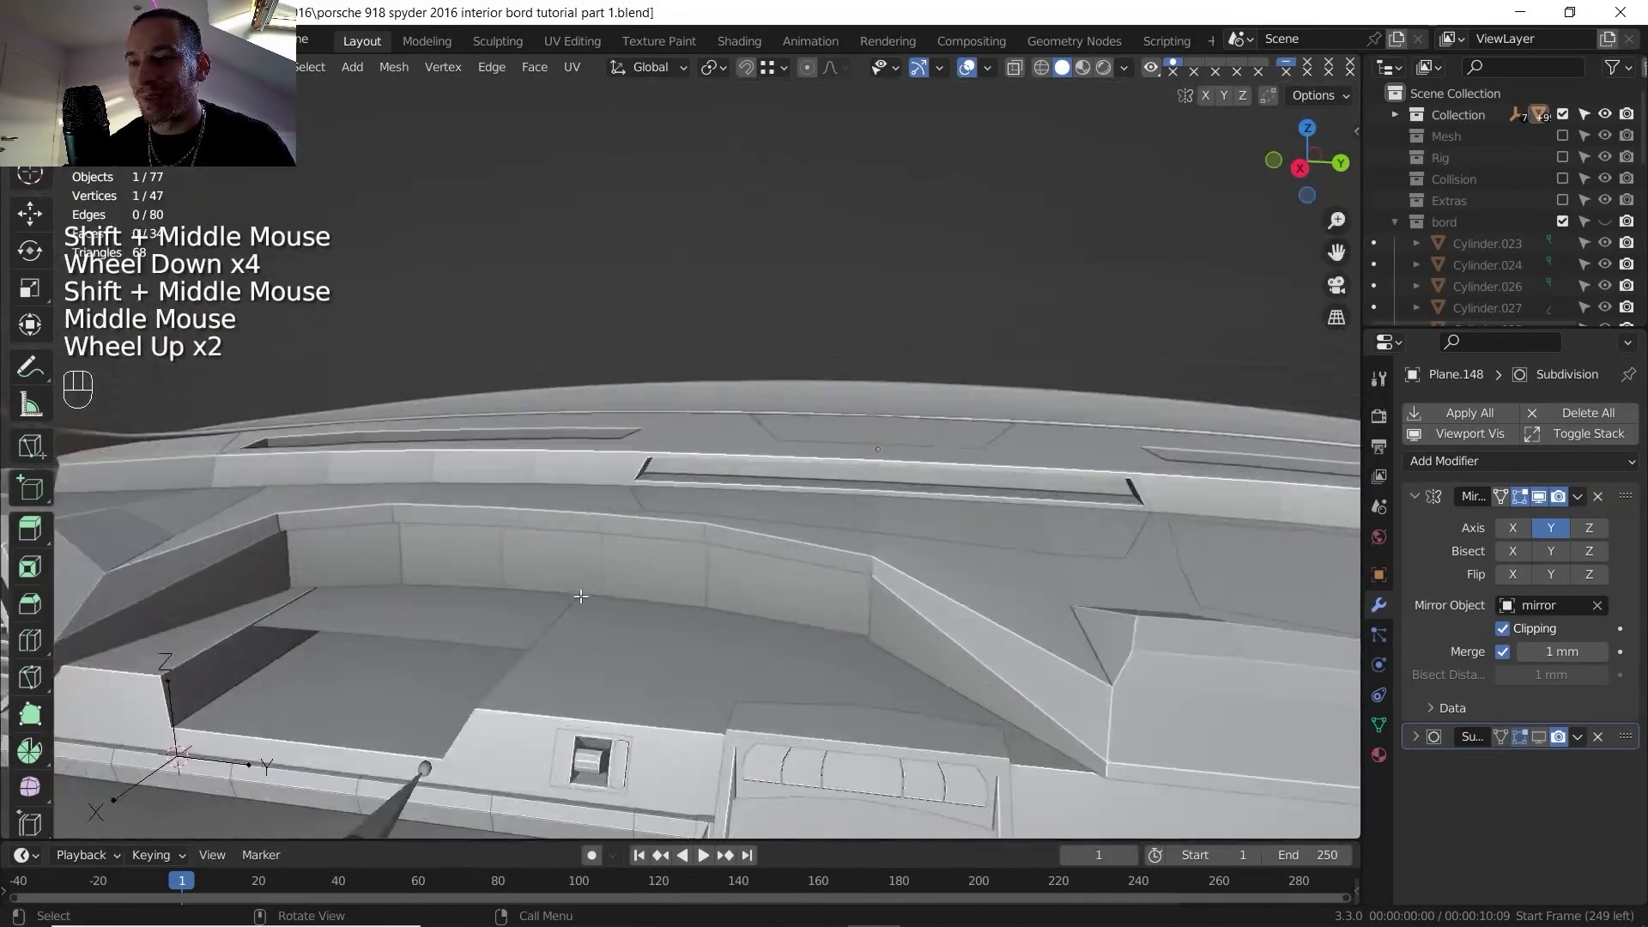
# - Slide the edge loop near the inner end of the lower trim strip toward the console, with an edge slide factor of about 0.281
pyautogui.keyDown('shift'); pyautogui.moveTo(577, 596); pyautogui.dragTo(713, 306, button='middle'); pyautogui.keyUp('shift')
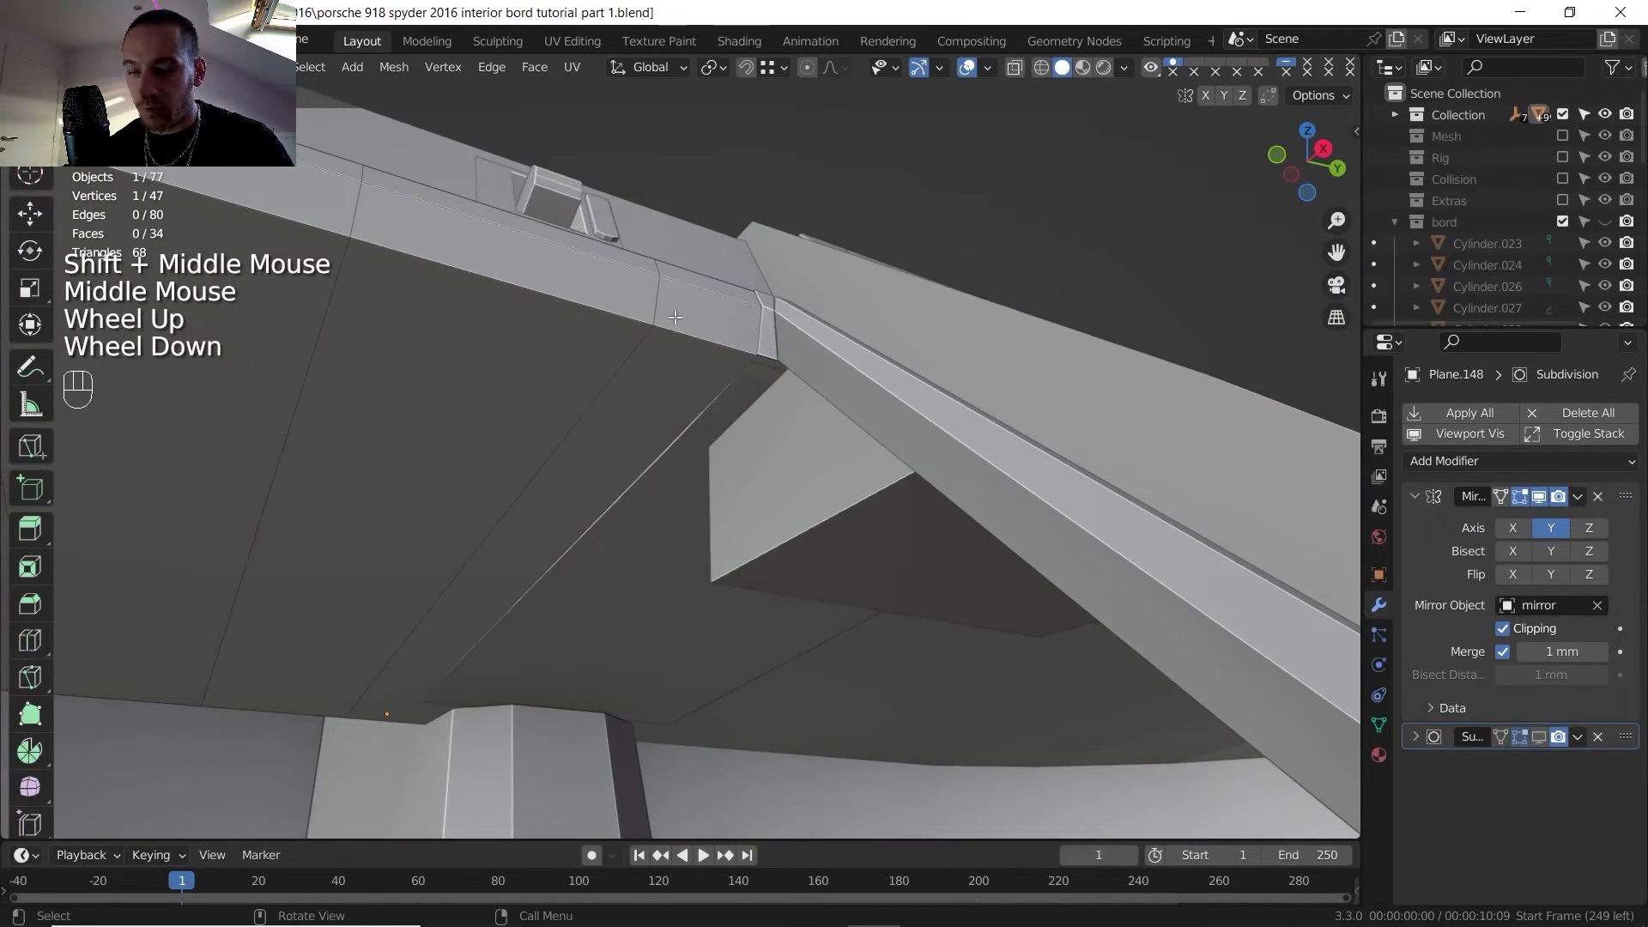
pyautogui.press('2')
pyautogui.keyDown('alt'); pyautogui.click(705, 326); pyautogui.keyUp('alt')
pyautogui.press('g')
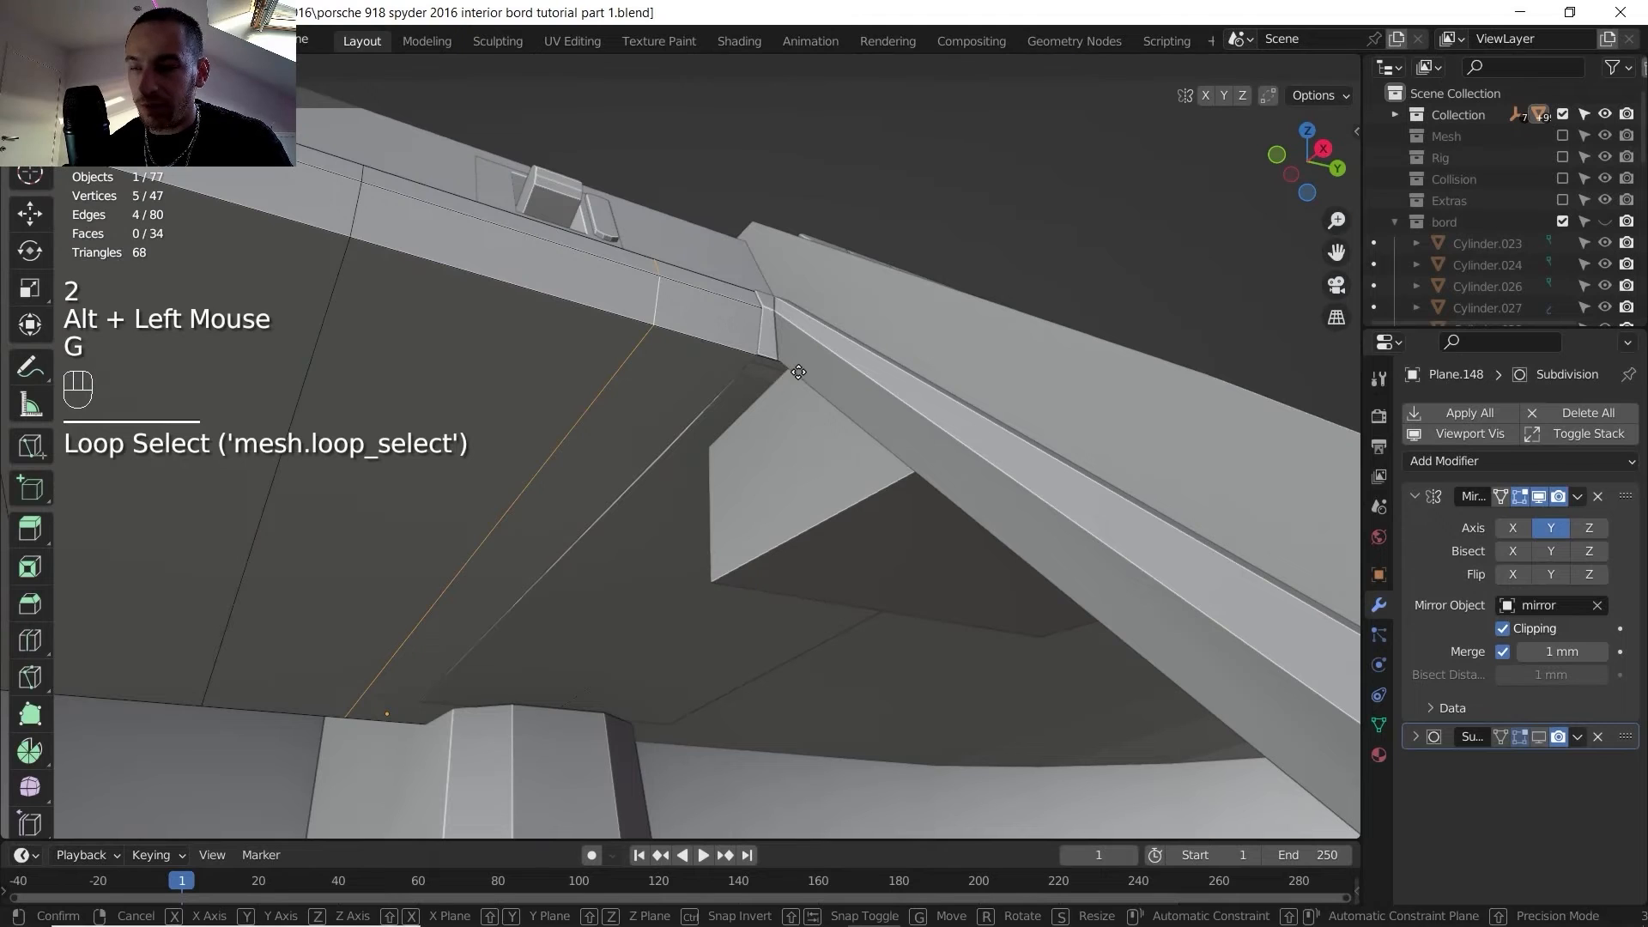
pyautogui.press('g')
pyautogui.click(886, 384)
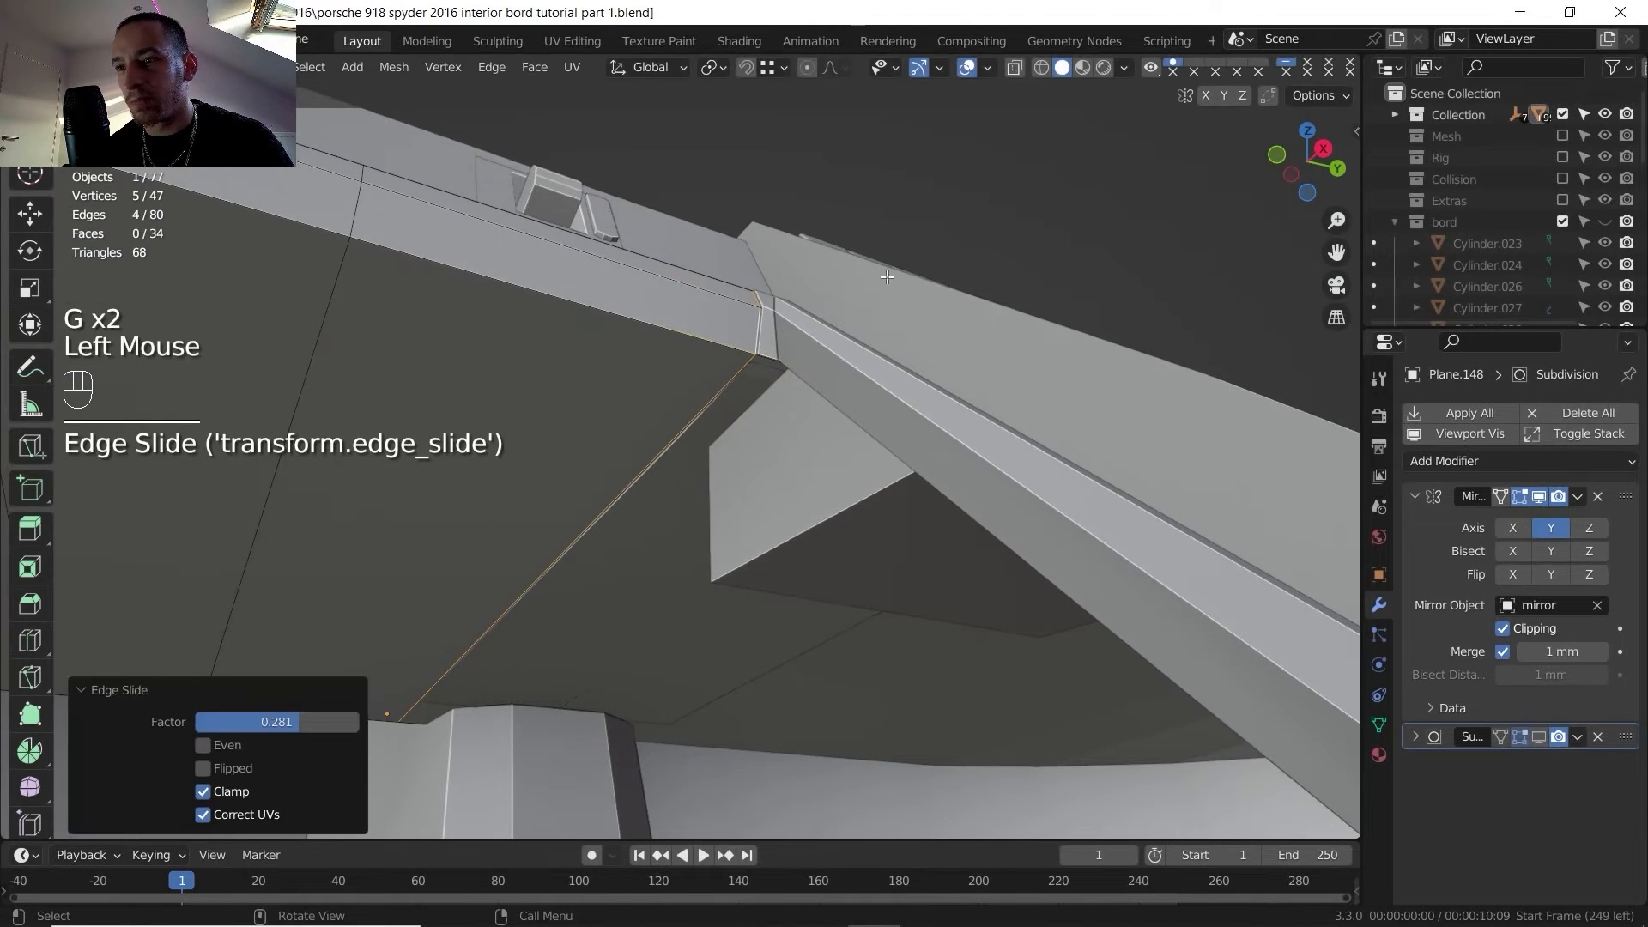
# - Isolate the lower trim strip and delete the faces of its loop next to the central section
pyautogui.press('Tab')
pyautogui.press('/')
pyautogui.moveTo(838, 331); pyautogui.dragTo(680, 552, button='middle')
pyautogui.press('Tab')
pyautogui.scroll(3, 684, 449)
pyautogui.scroll(1, 678, 554)
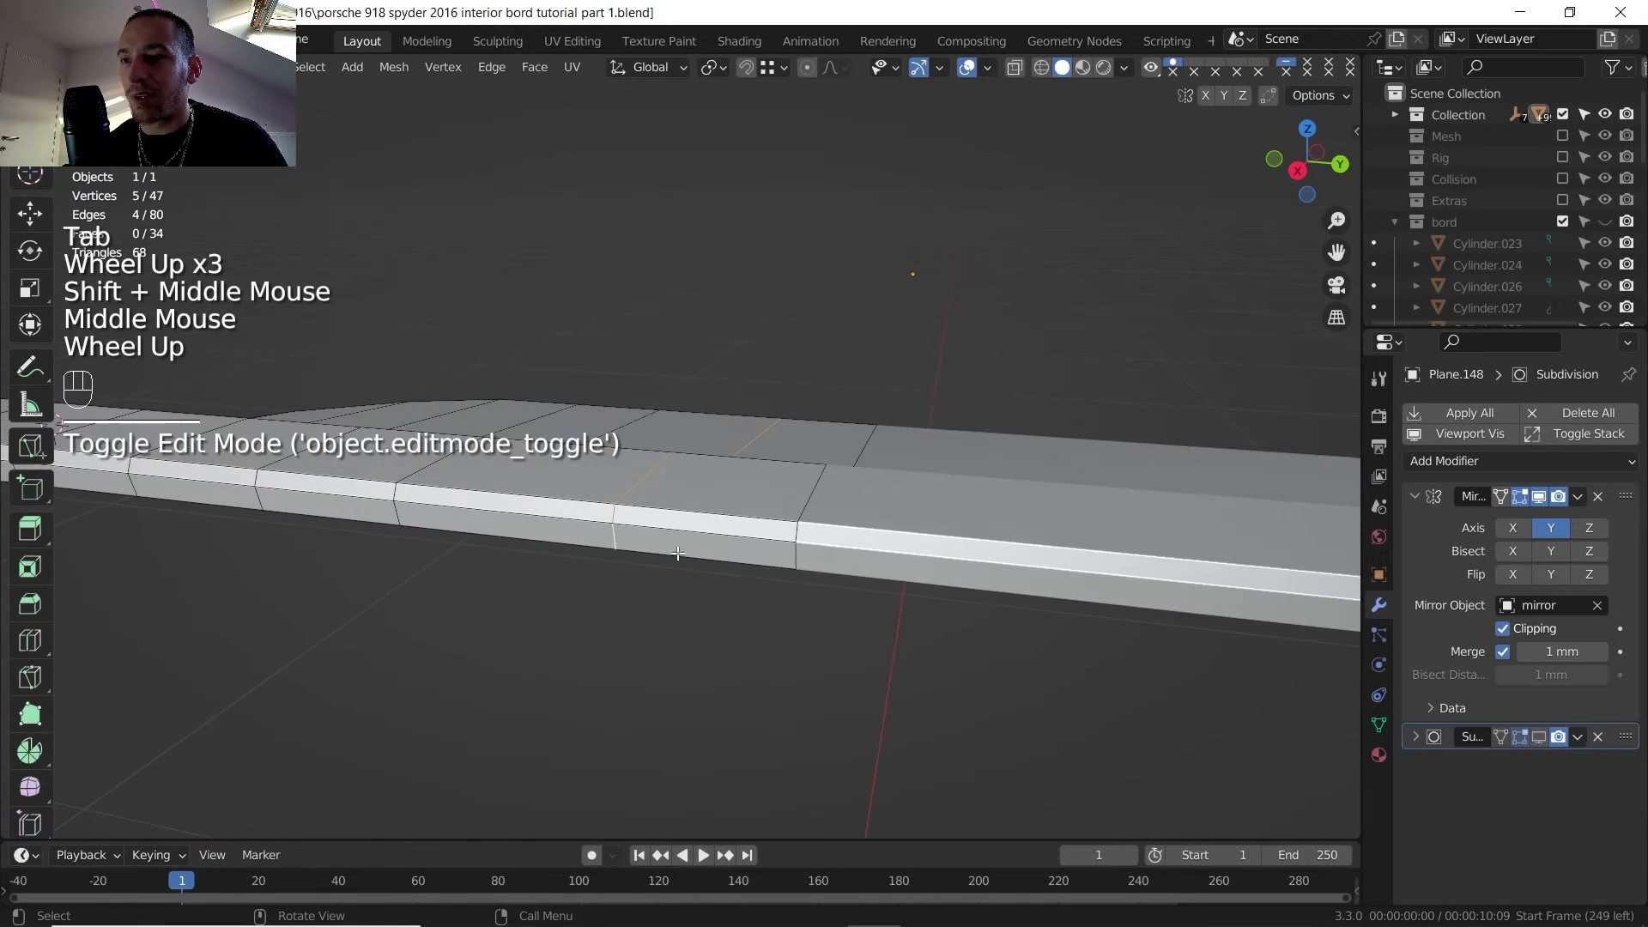
pyautogui.press('3')
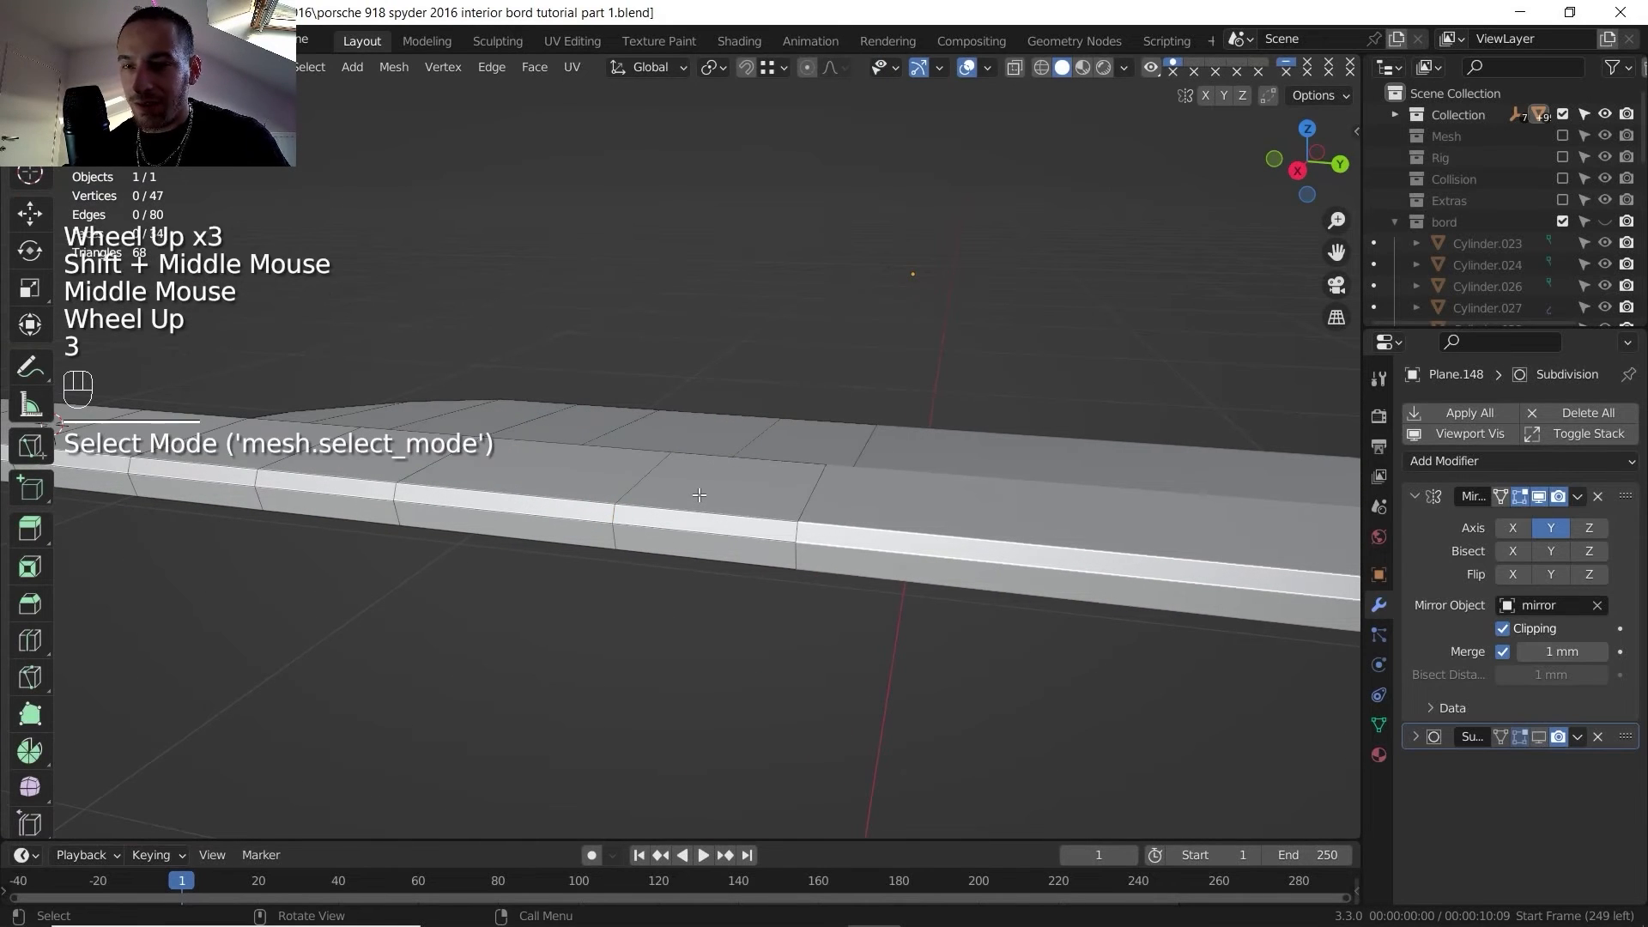
pyautogui.keyDown('alt'); pyautogui.click(702, 494); pyautogui.keyUp('alt')
pyautogui.press('Delete')
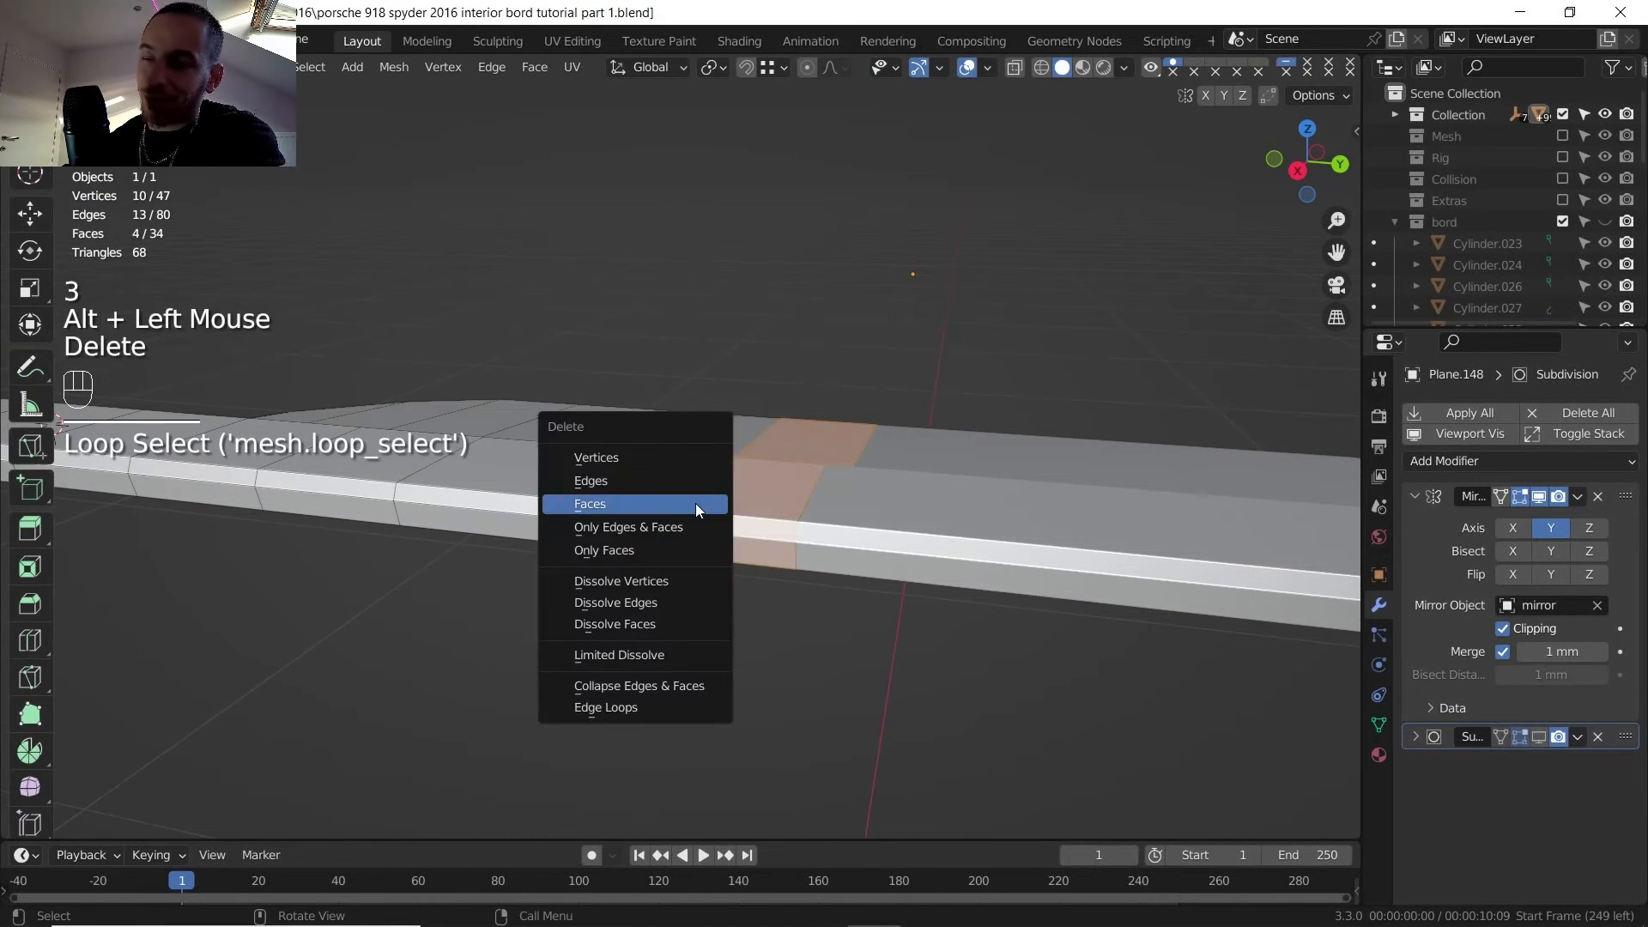
pyautogui.click(697, 503)
# - Extrude the two front edges of the strip's open inner end back along X
pyautogui.moveTo(691, 501); pyautogui.dragTo(543, 517, button='middle')
pyautogui.scroll(2, 691, 484)
pyautogui.press('2')
pyautogui.click(502, 525)
pyautogui.keyDown('shift'); pyautogui.click(505, 556); pyautogui.keyUp('shift')
pyautogui.press('e')
pyautogui.press('x')
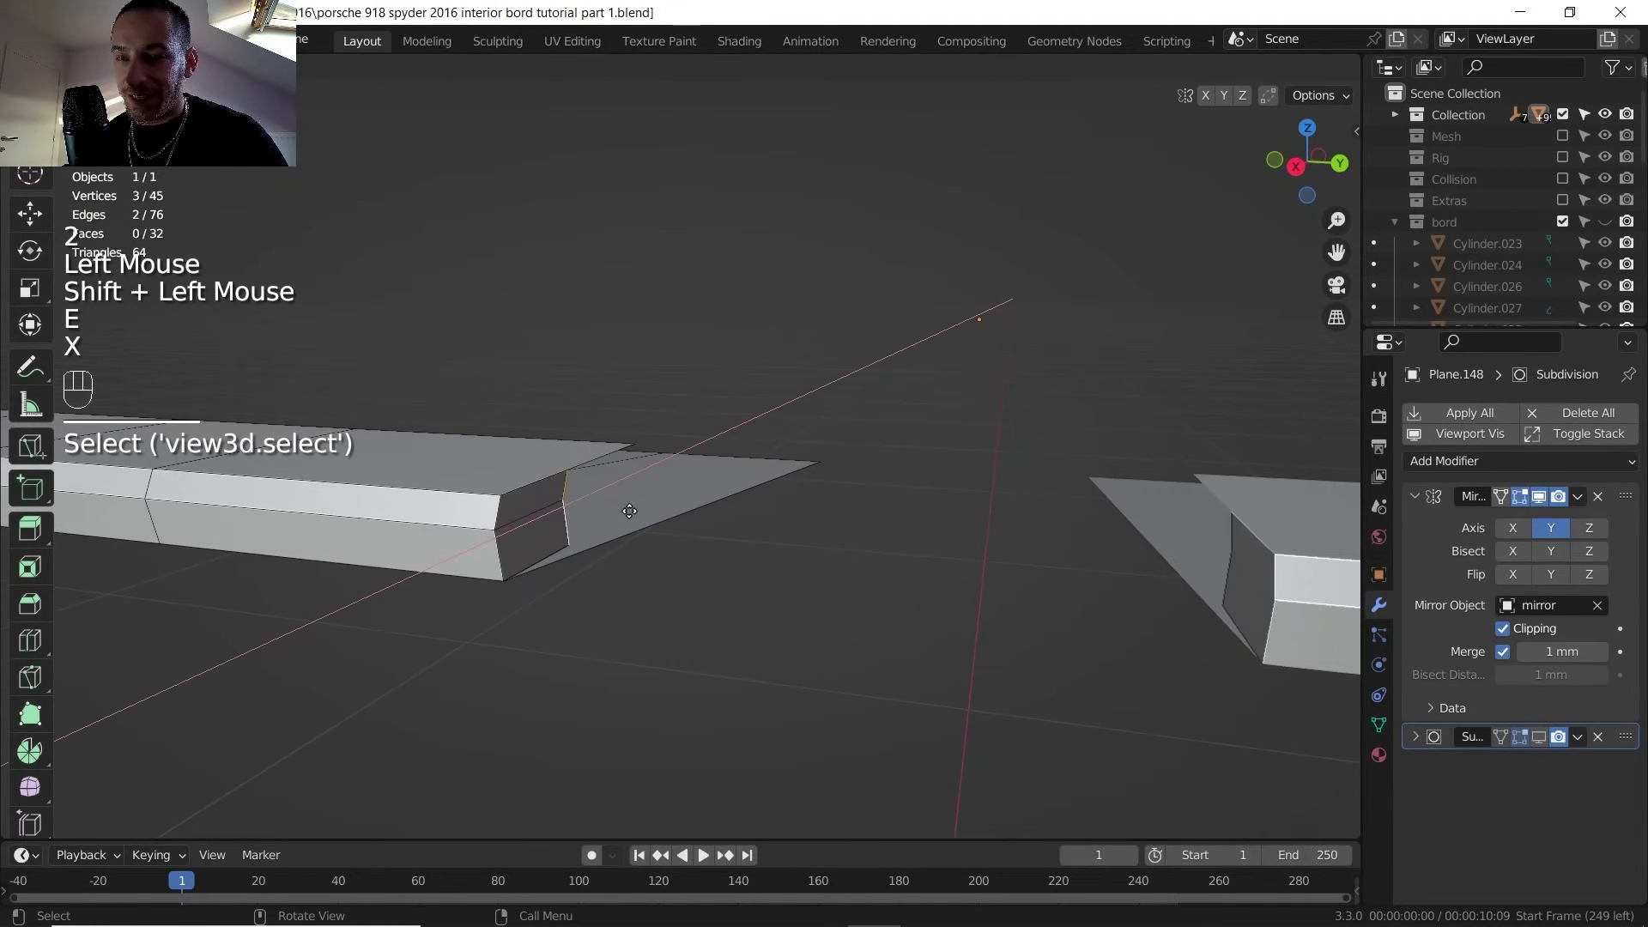
pyautogui.click(729, 481)
# - With snapping and auto-merge on, snap the extruded end vertices onto the neighbouring rear vertices to close the strip's end
pyautogui.press('1')
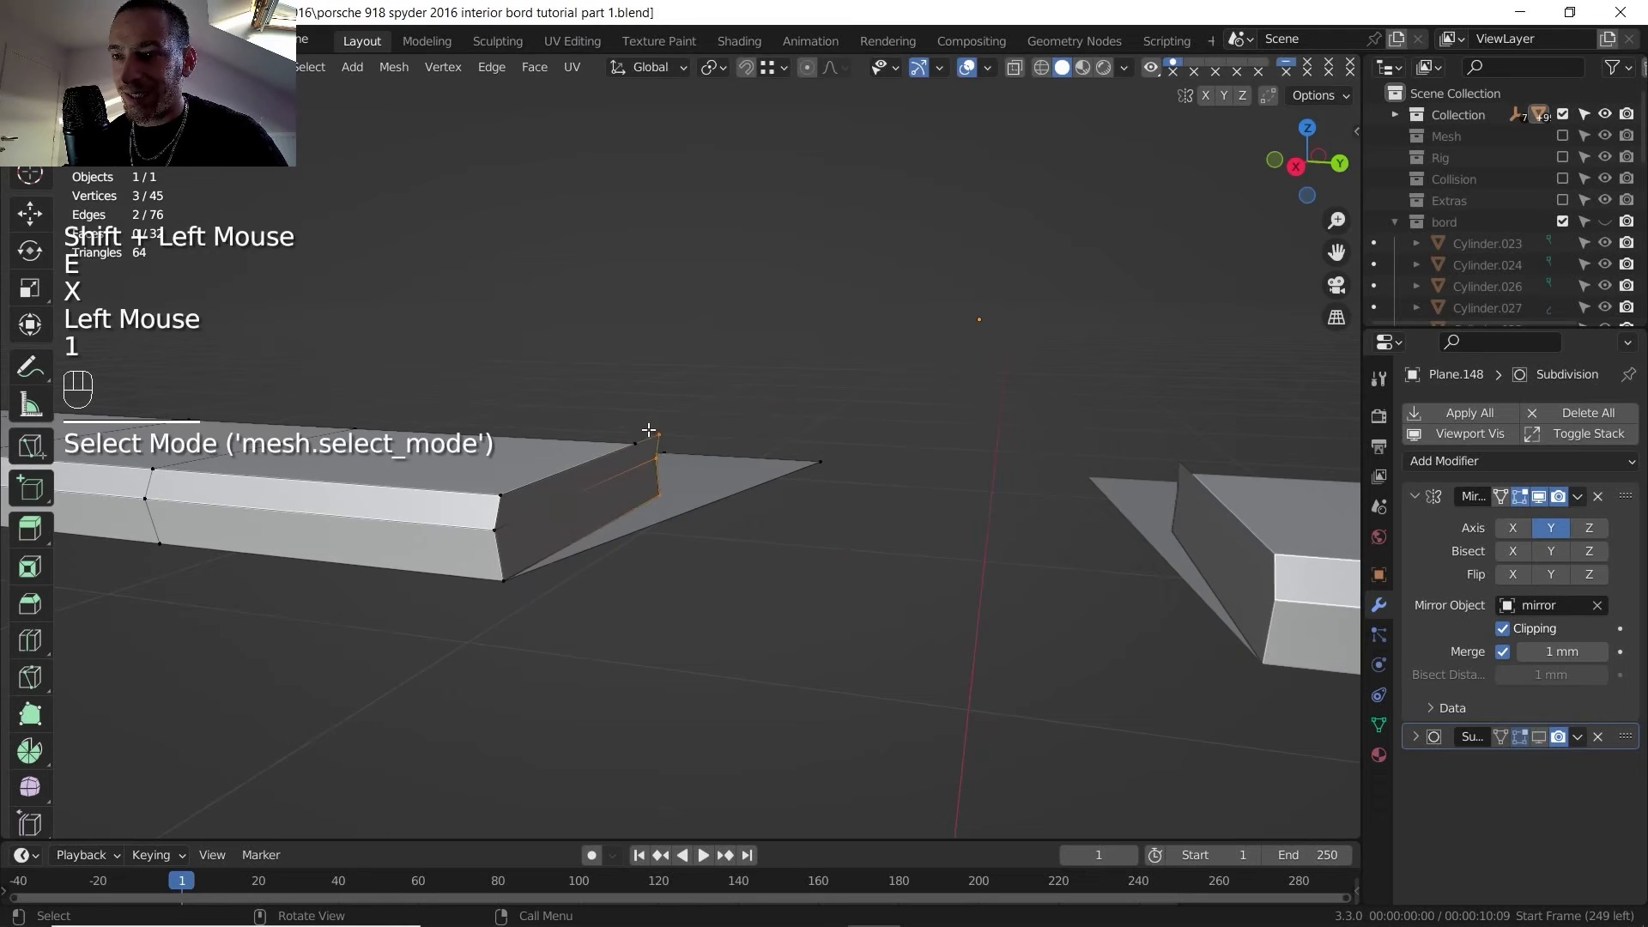
pyautogui.click(658, 435)
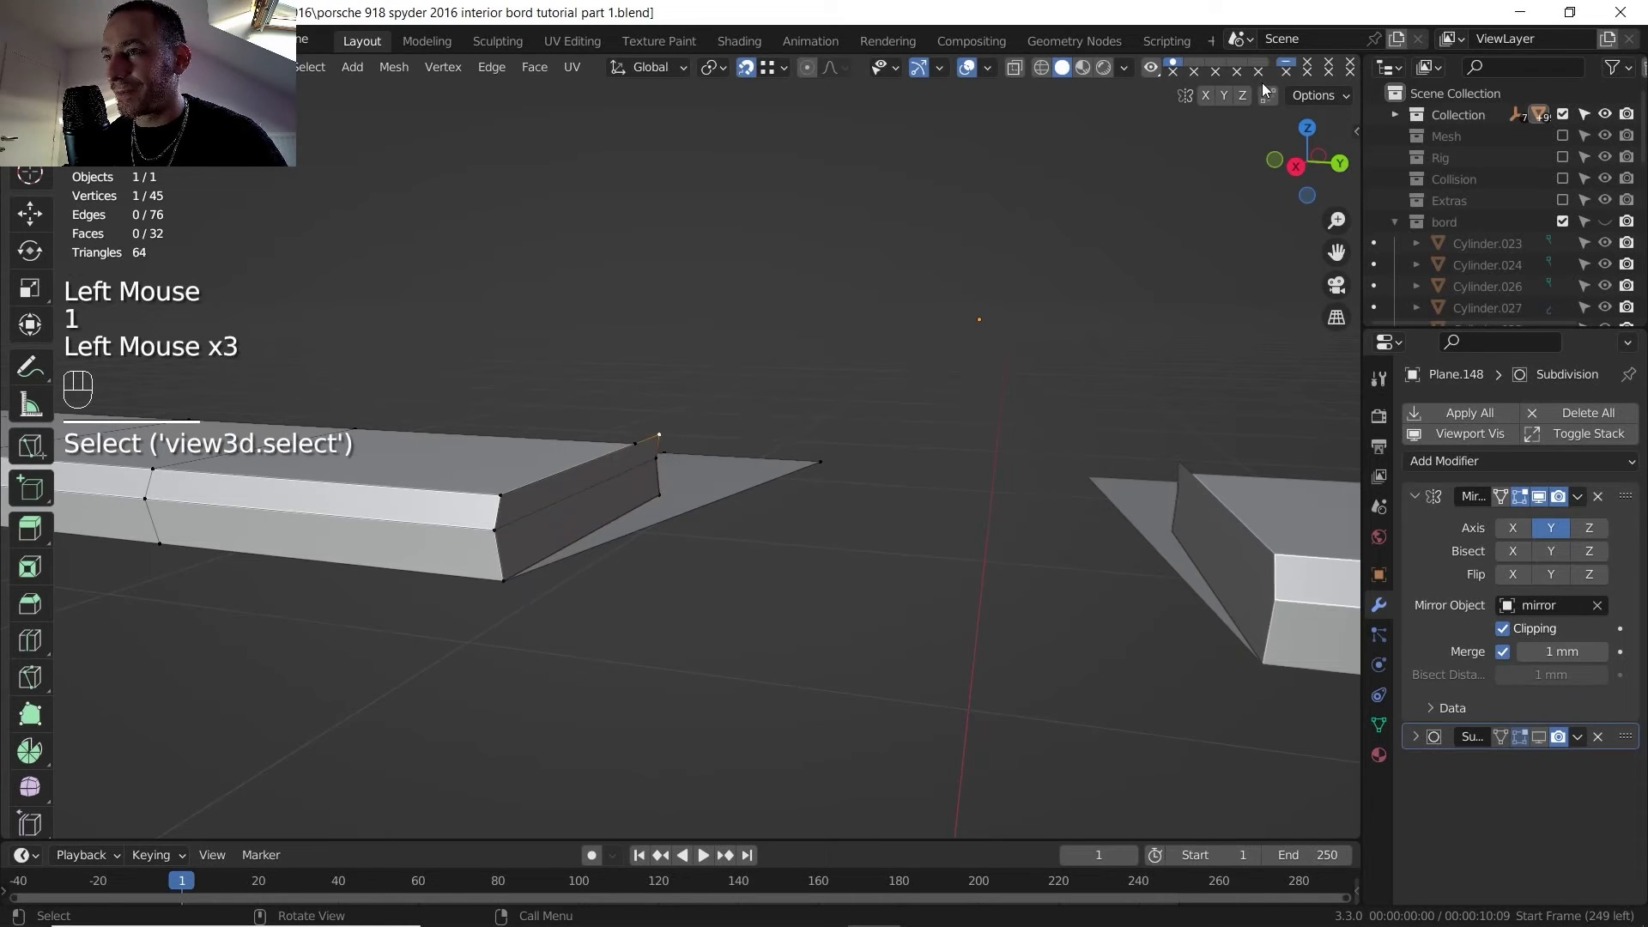
pyautogui.press('g')
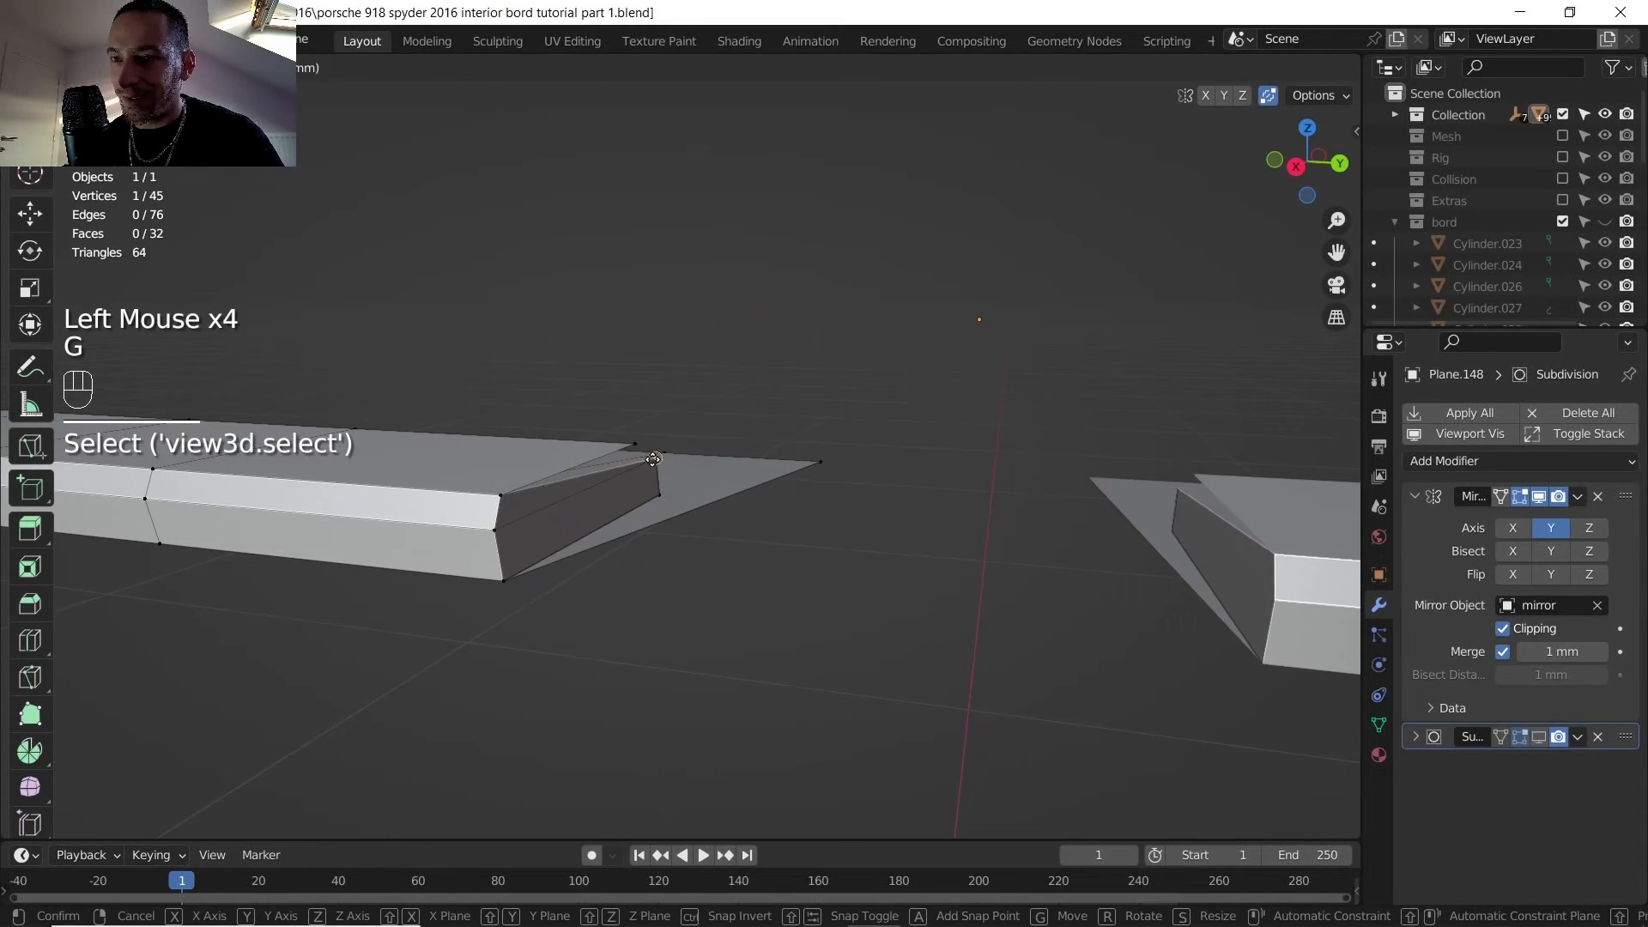
pyautogui.click(664, 494)
pyautogui.click(662, 494)
pyautogui.press('g')
pyautogui.click(835, 458)
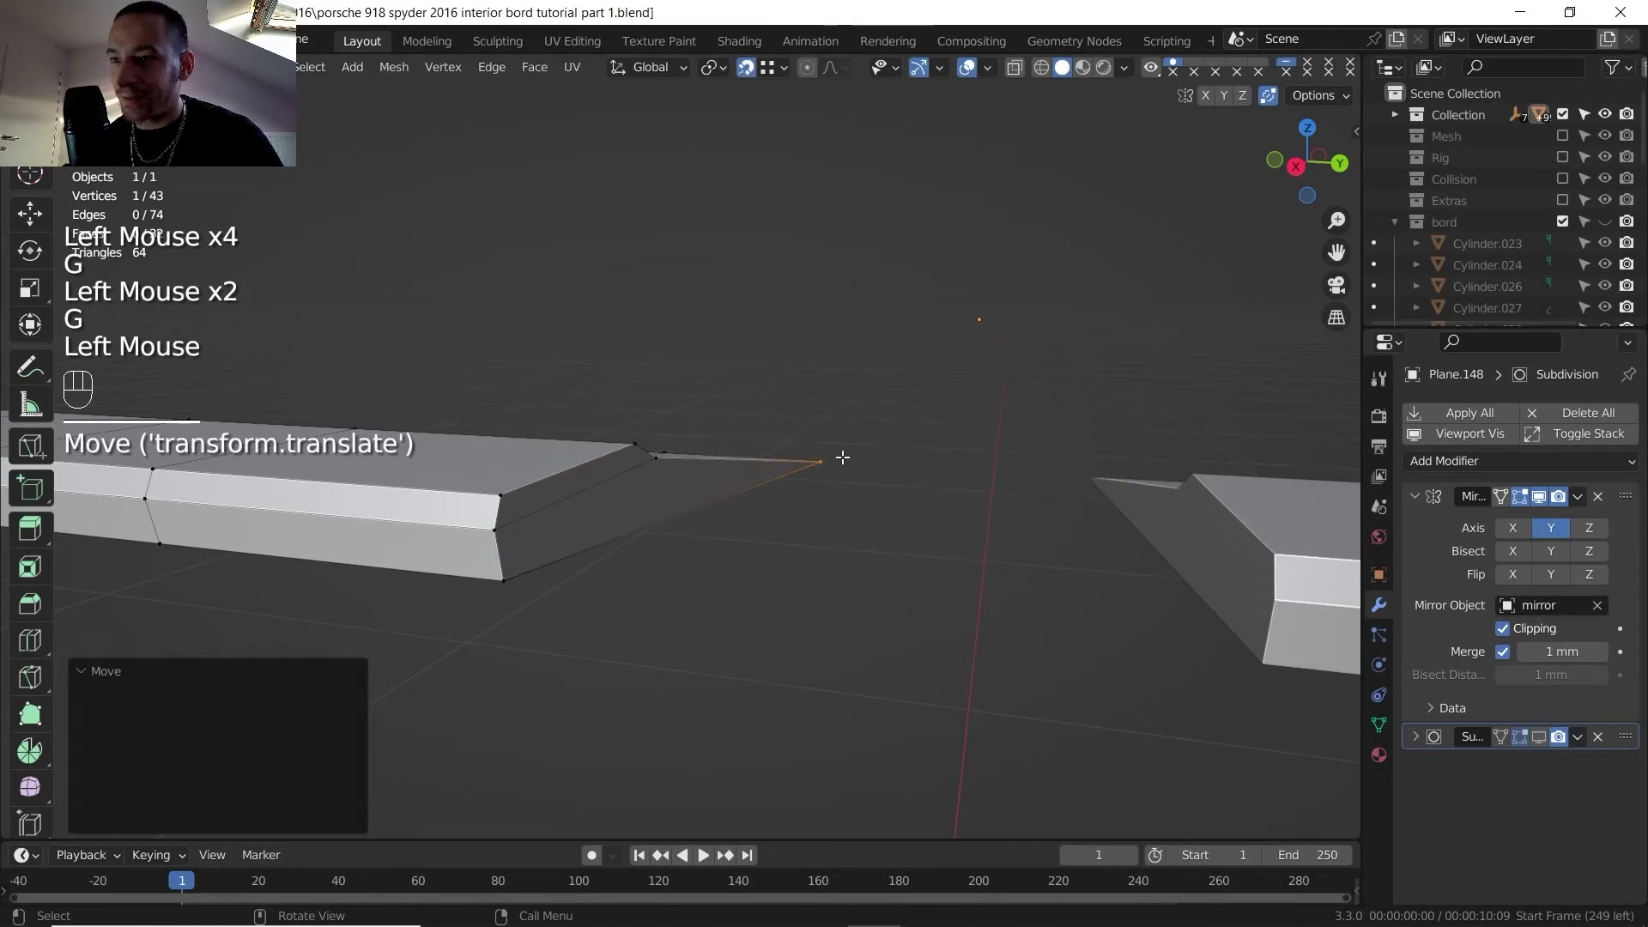
pyautogui.click(1101, 159)
# - Apply the trim strip's Mirror modifier and leave the isolated view
pyautogui.press('Tab')
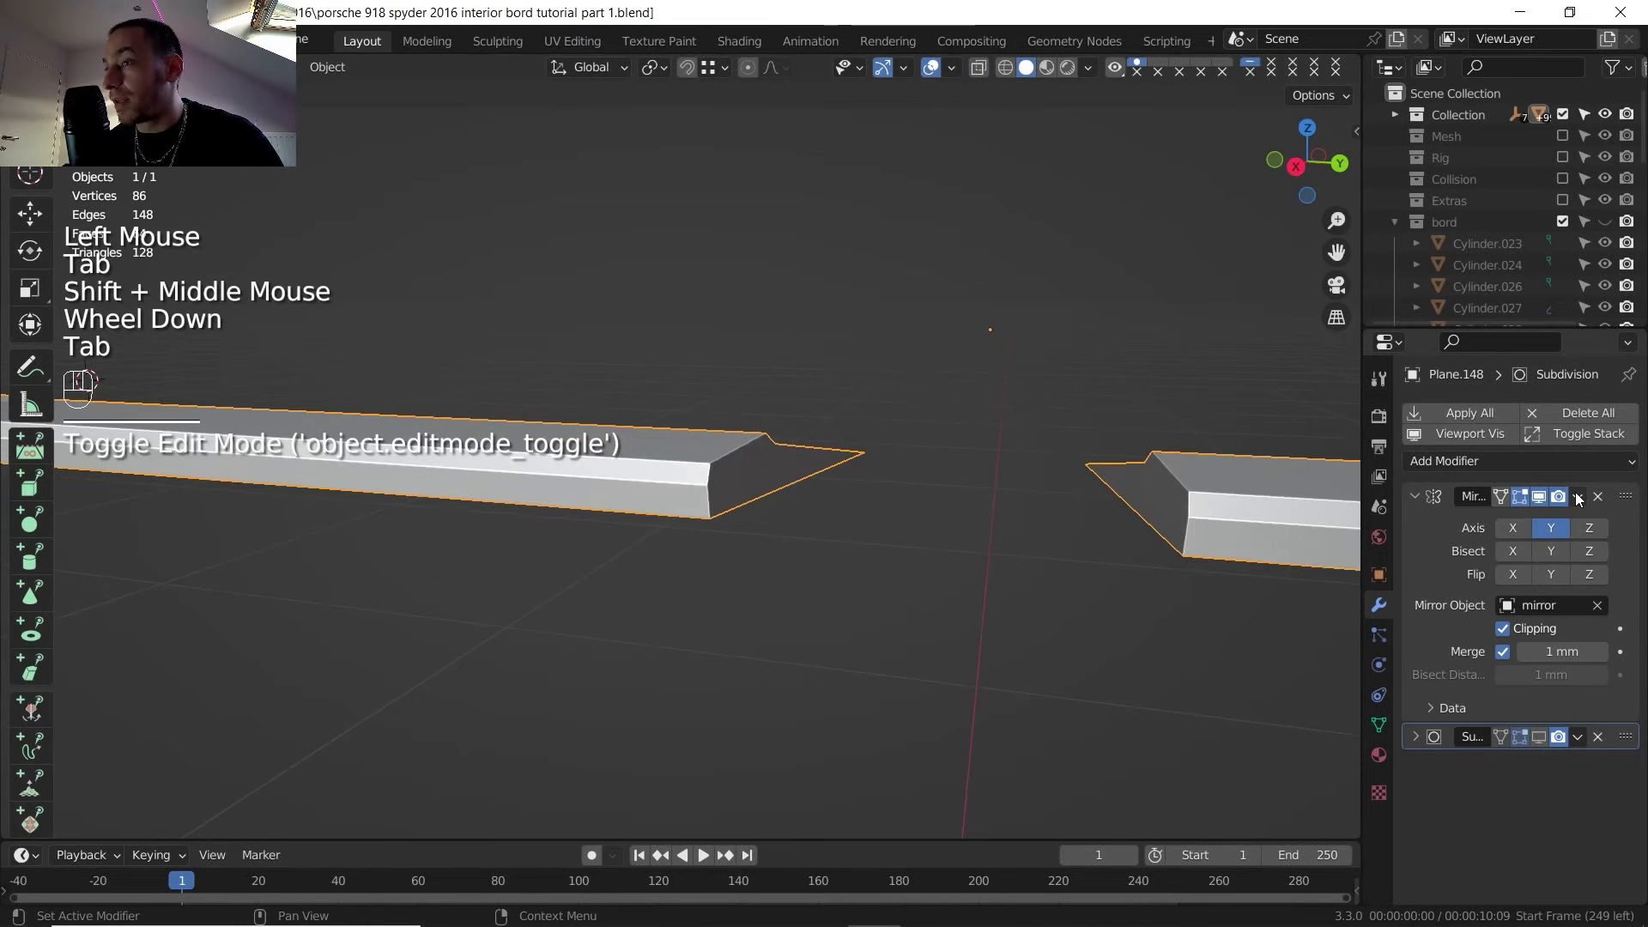
pyautogui.click(1578, 500)
pyautogui.click(1502, 531)
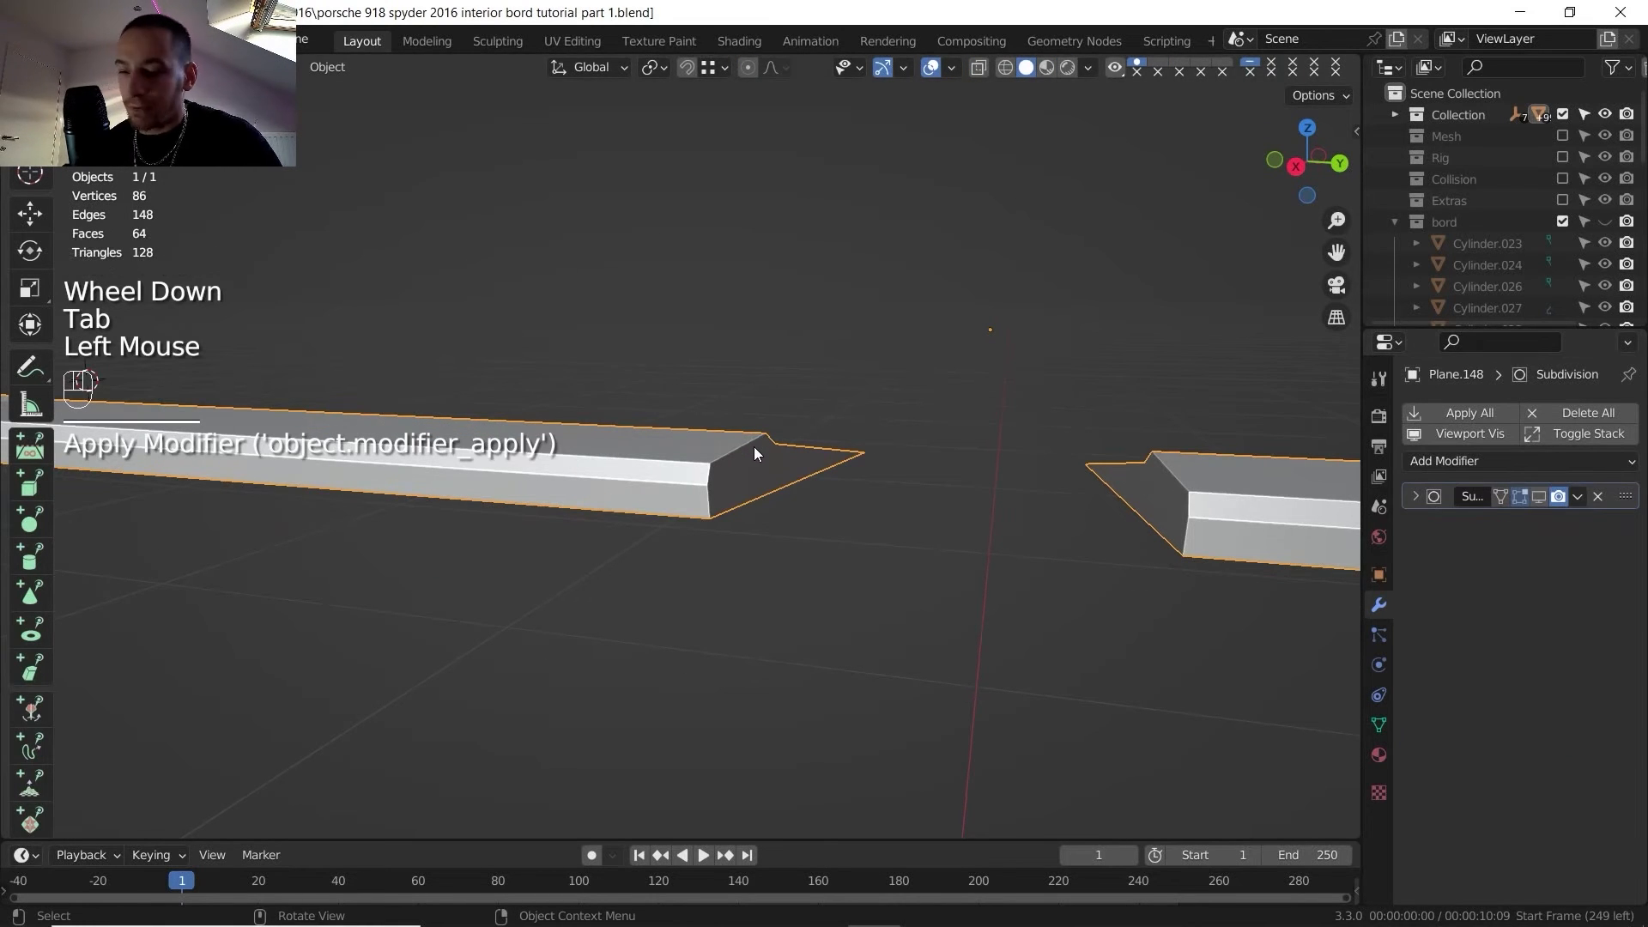
pyautogui.press('KP_Divide')
# - Slide the strip's three front vertices beneath the side air vent along the strip toward the vent recess's inner corner
pyautogui.scroll(-2, 754, 447)
pyautogui.keyDown('shift'); pyautogui.moveTo(754, 447); pyautogui.dragTo(643, 549, button='middle'); pyautogui.keyUp('shift')
pyautogui.scroll(-2, 822, 360)
pyautogui.scroll(-2, 952, 271)
pyautogui.keyDown('shift'); pyautogui.scroll(-1, 812, 291); pyautogui.keyUp('shift')
pyautogui.scroll(-3, 812, 290)
pyautogui.scroll(-2, 812, 290)
pyautogui.scroll(-8, 719, 524)
pyautogui.moveTo(642, 551); pyautogui.dragTo(639, 601, button='middle')
pyautogui.keyDown('shift'); pyautogui.moveTo(639, 601); pyautogui.dragTo(554, 494, button='middle'); pyautogui.keyUp('shift')
pyautogui.scroll(3, 592, 515)
pyautogui.keyDown('shift'); pyautogui.moveTo(554, 493); pyautogui.dragTo(555, 472, button='middle'); pyautogui.keyUp('shift')
pyautogui.press('Tab')
pyautogui.moveTo(555, 472); pyautogui.dragTo(558, 454, button='middle')
pyautogui.moveTo(558, 453); pyautogui.dragTo(671, 436, button='middle')
pyautogui.click(670, 436)
pyautogui.keyDown('shift'); pyautogui.click(669, 473); pyautogui.keyUp('shift')
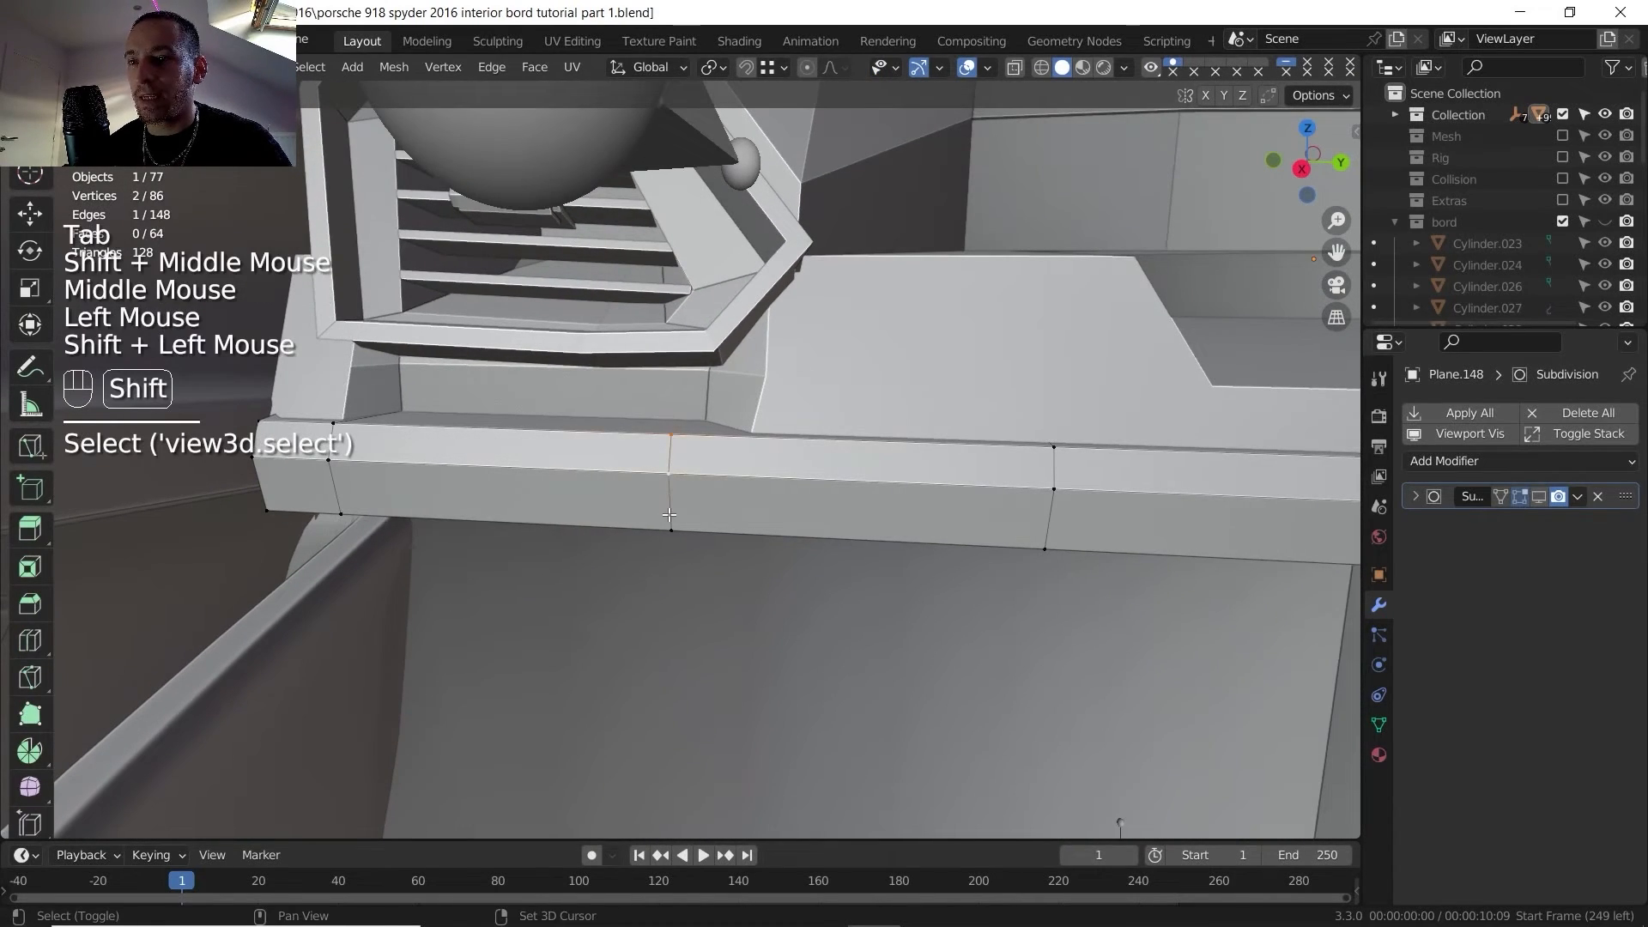
pyautogui.keyDown('shift'); pyautogui.click(671, 530); pyautogui.keyUp('shift')
pyautogui.press('g')
pyautogui.press('g')
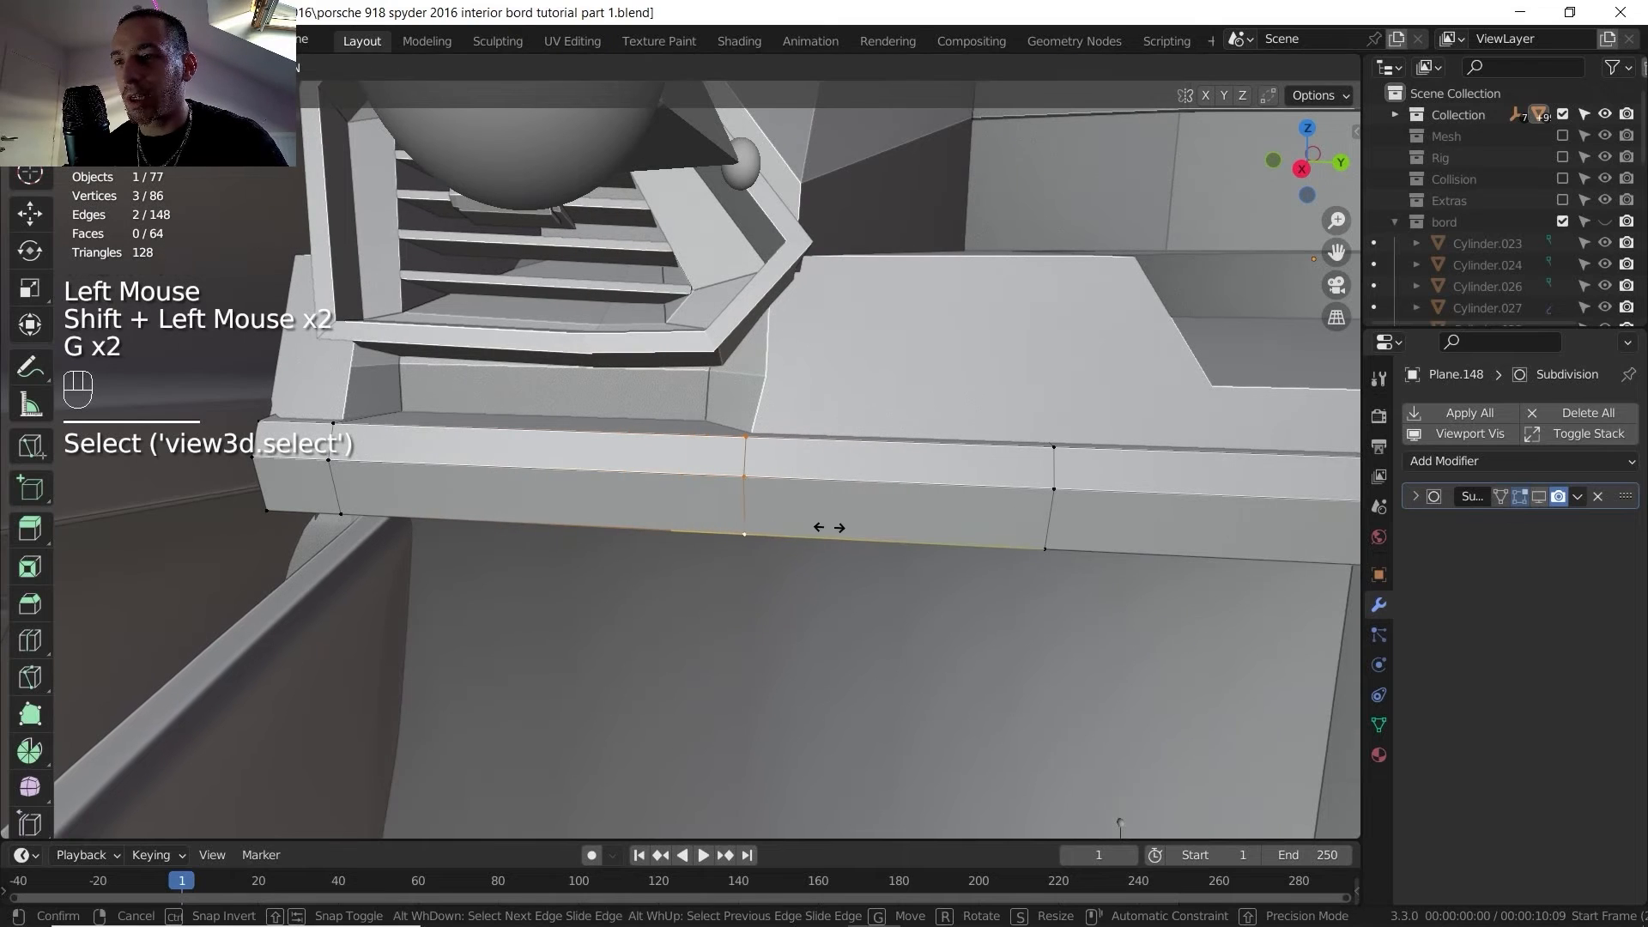
pyautogui.click(835, 528)
# - Add two loop cuts across the strip beneath the side air vent, one near each end of the vent's recess
pyautogui.moveTo(626, 474); pyautogui.dragTo(584, 479, button='middle')
pyautogui.keyDown('shift'); pyautogui.moveTo(583, 479); pyautogui.dragTo(653, 474, button='middle'); pyautogui.keyUp('shift')
pyautogui.hotkey('ctrl', 'r')
pyautogui.click(704, 472)
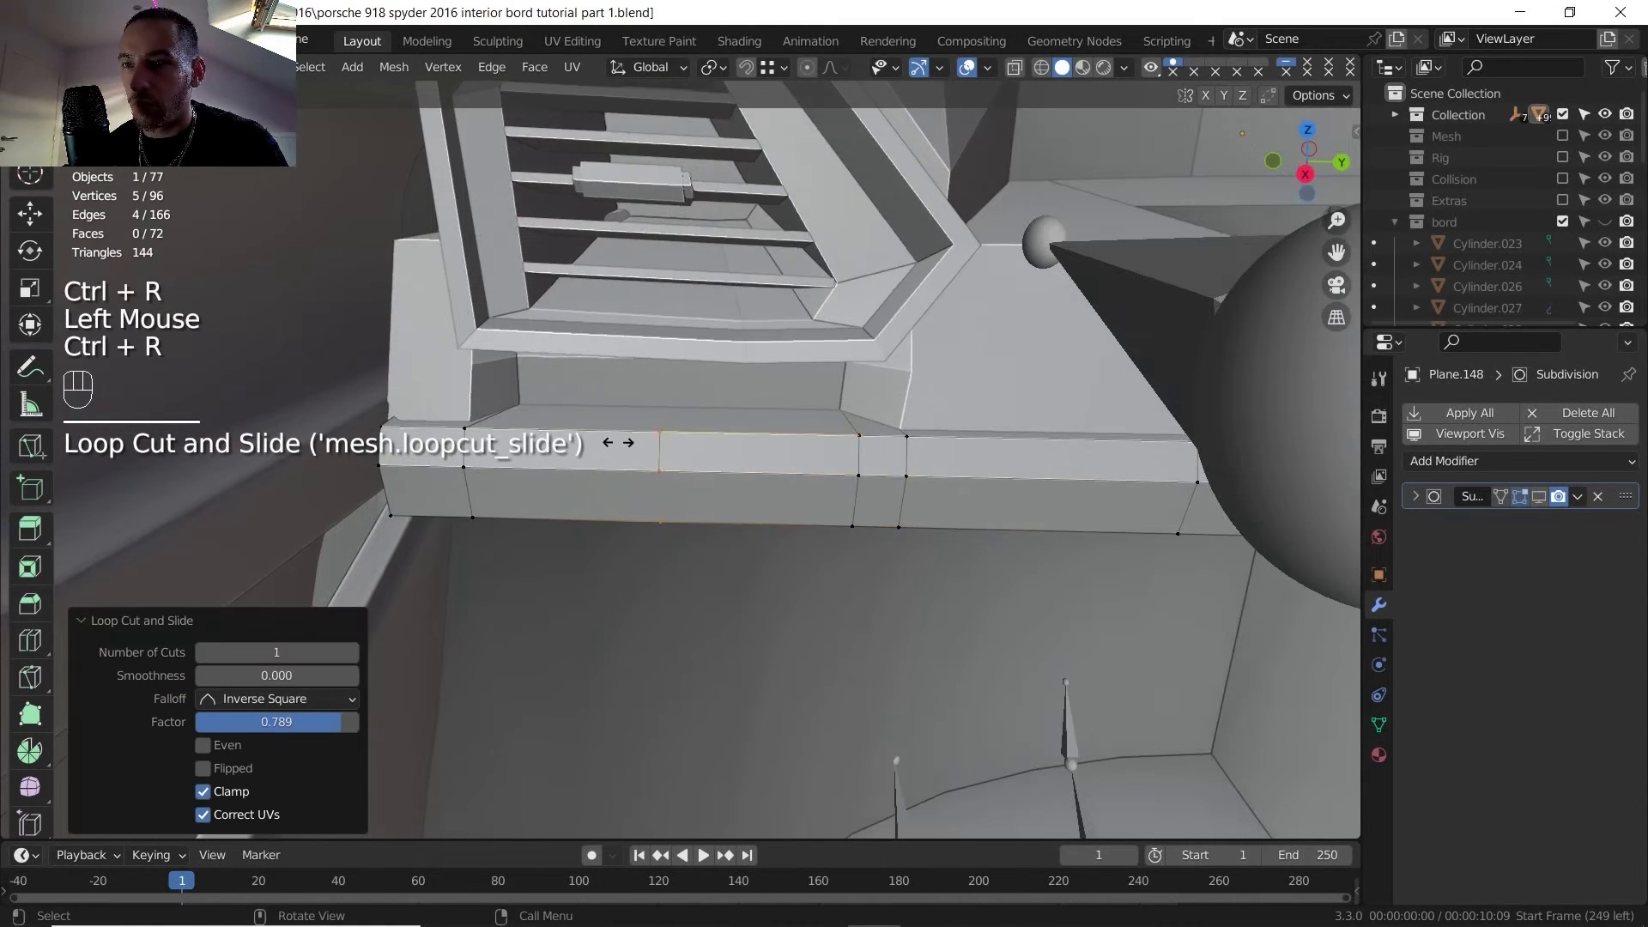
pyautogui.click(459, 448)
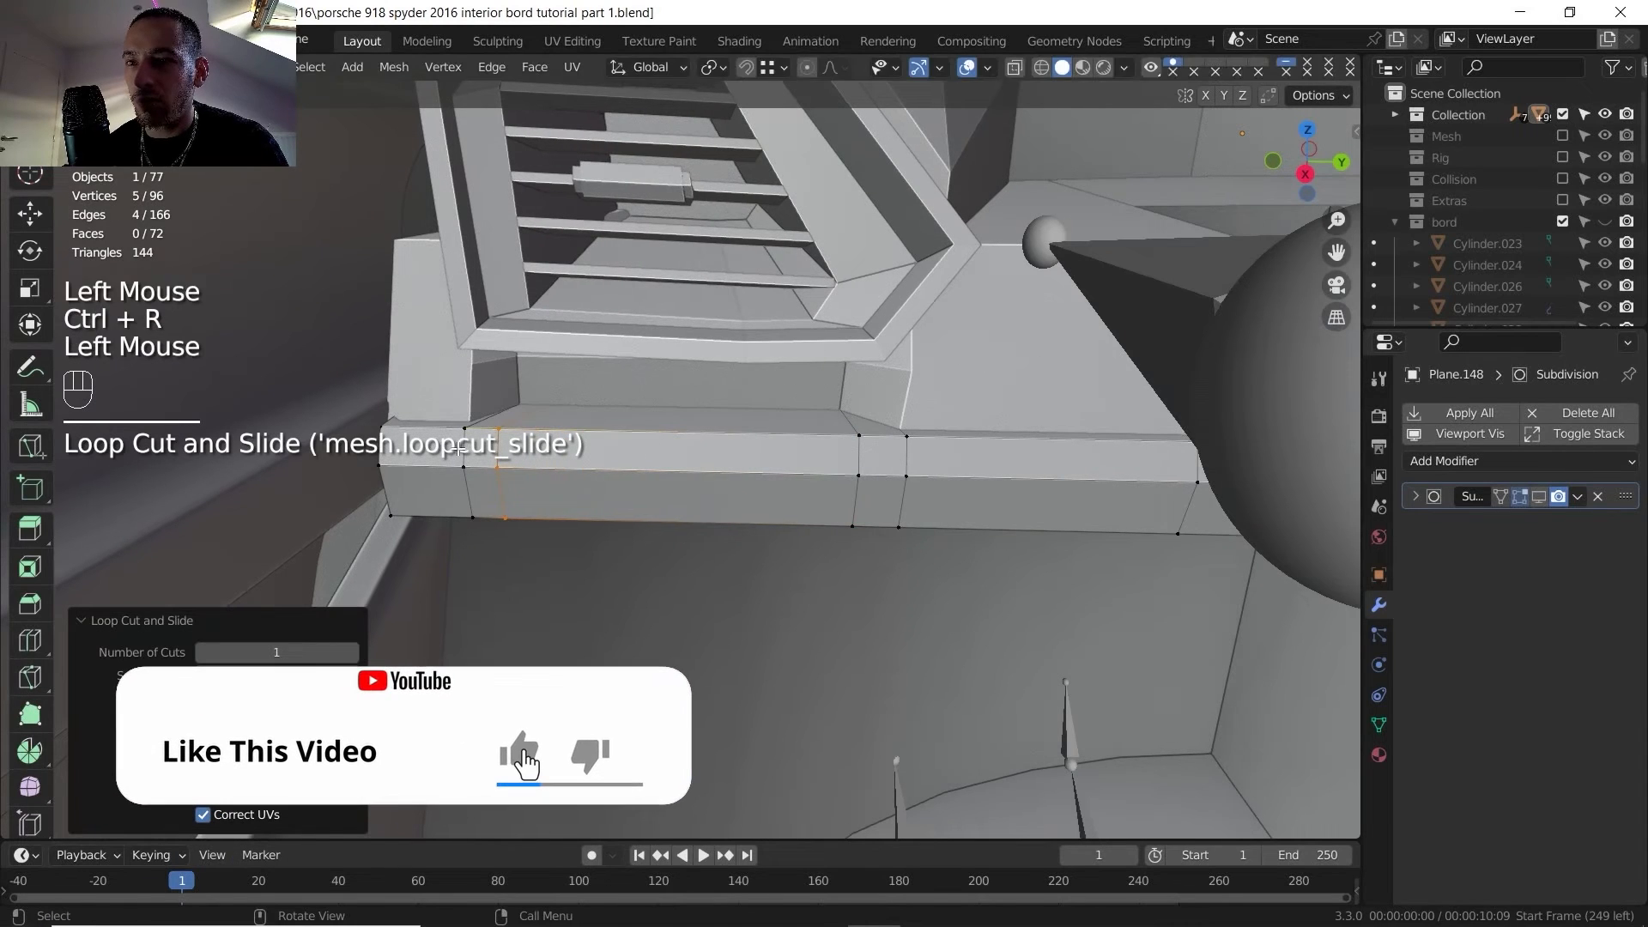
# - Move the strip's two front faces beneath the vent about -15.955 mm along X and scale them narrower along Y
pyautogui.press('3')
pyautogui.click(578, 448)
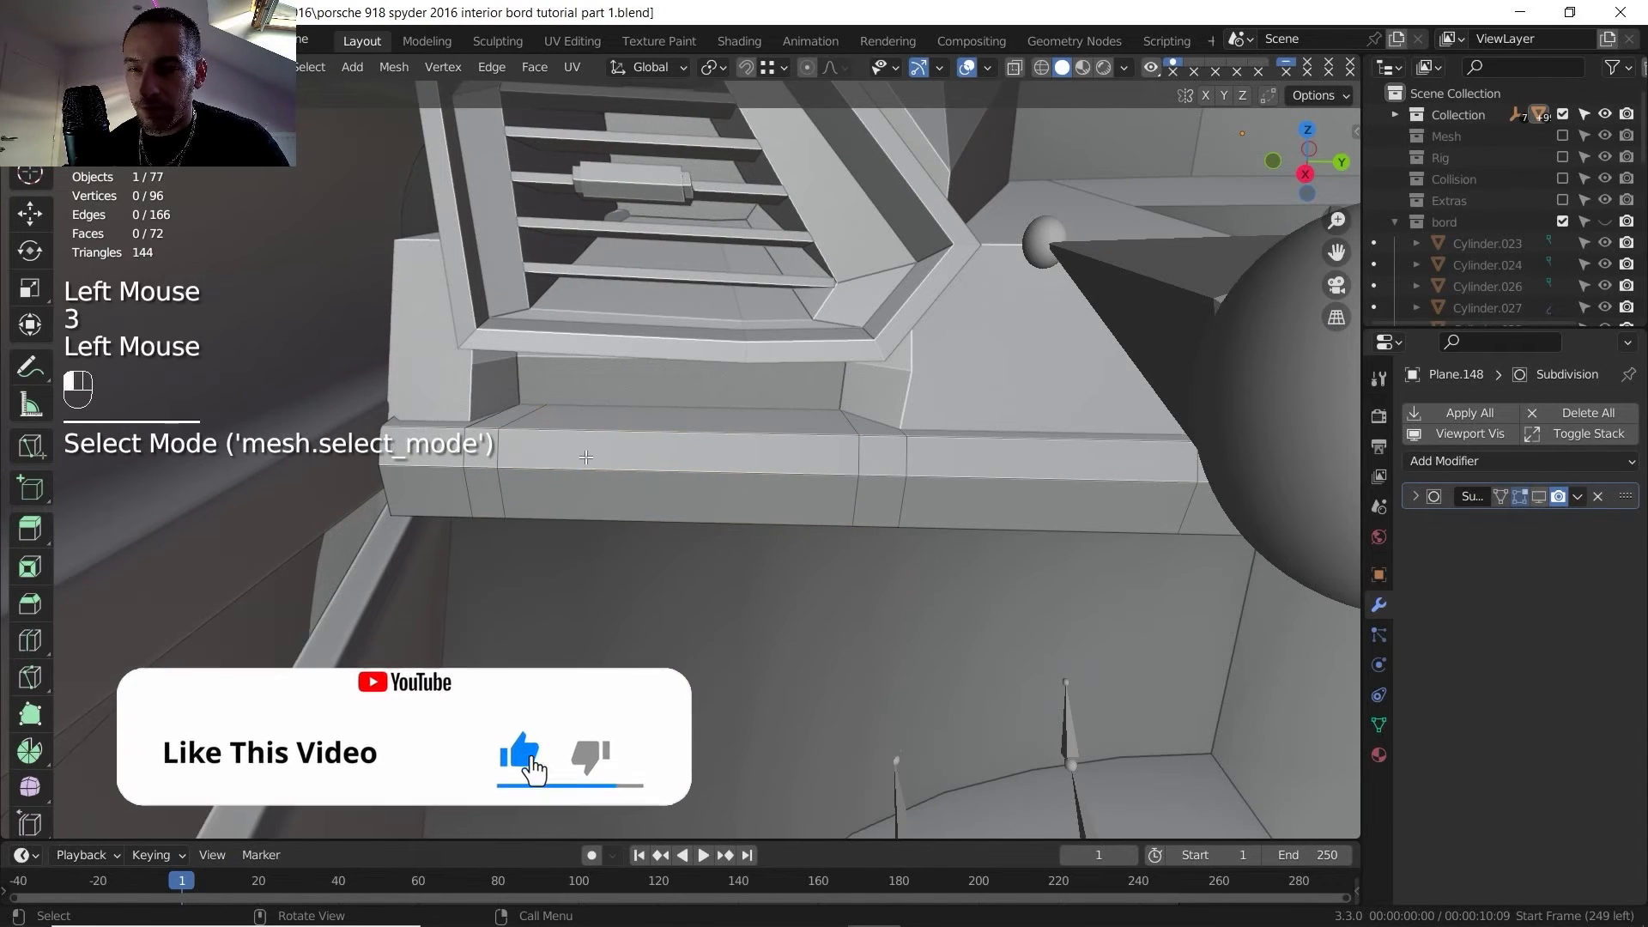
pyautogui.keyDown('shift'); pyautogui.click(687, 498); pyautogui.keyUp('shift')
pyautogui.press('g')
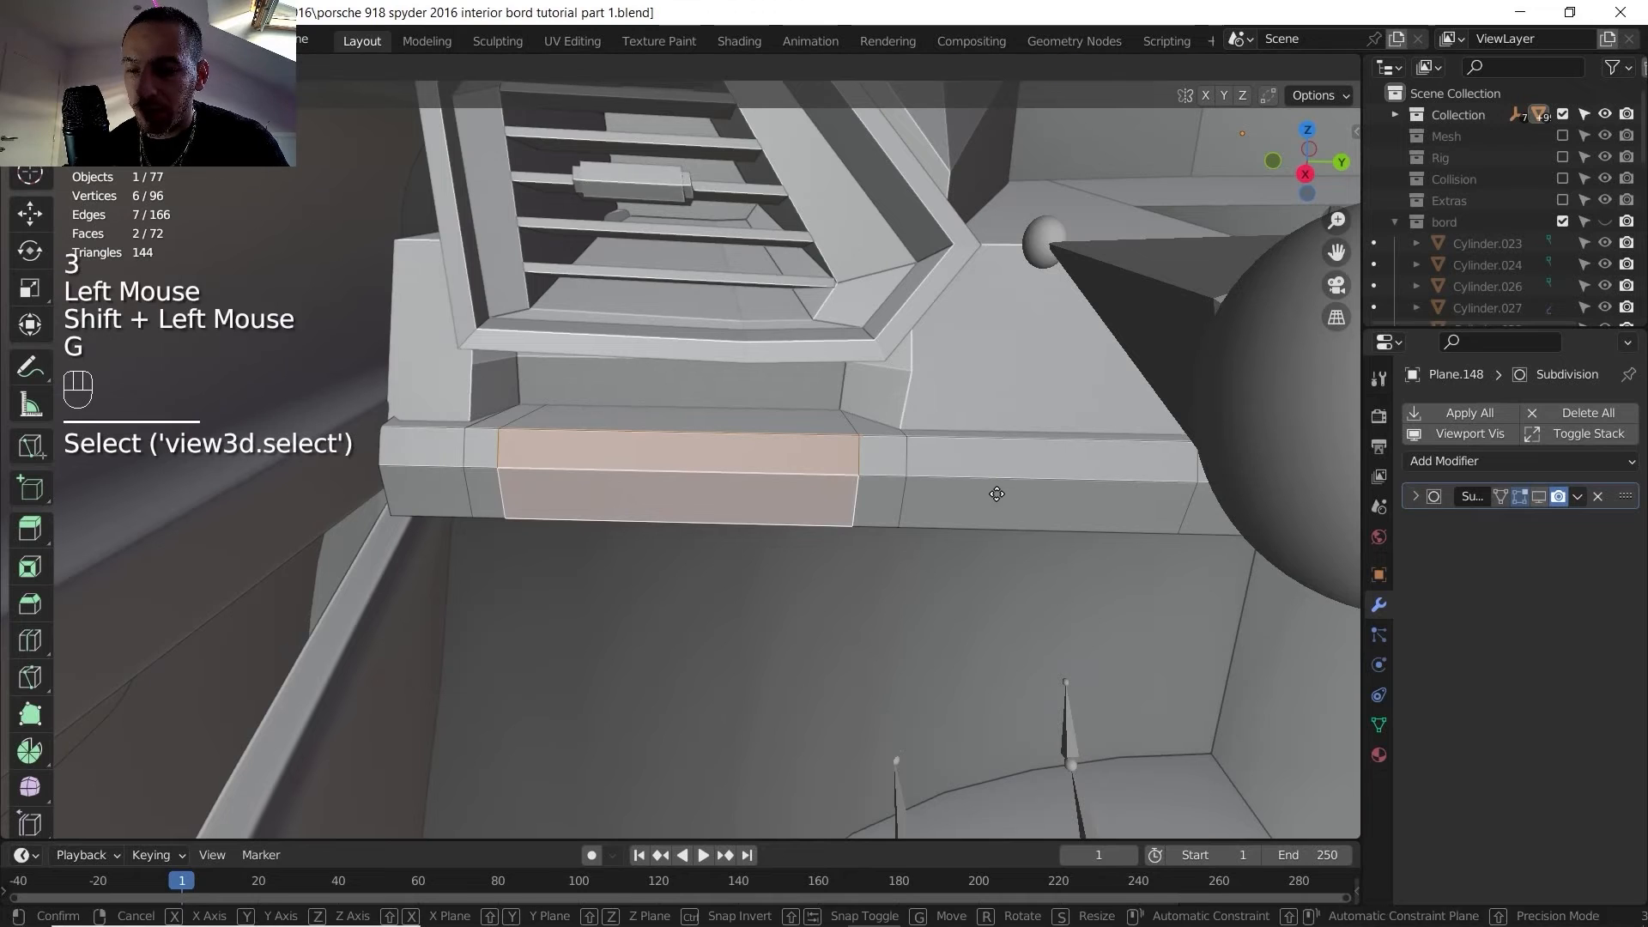
pyautogui.press('x')
pyautogui.click(987, 468)
pyautogui.press('s')
pyautogui.press('y')
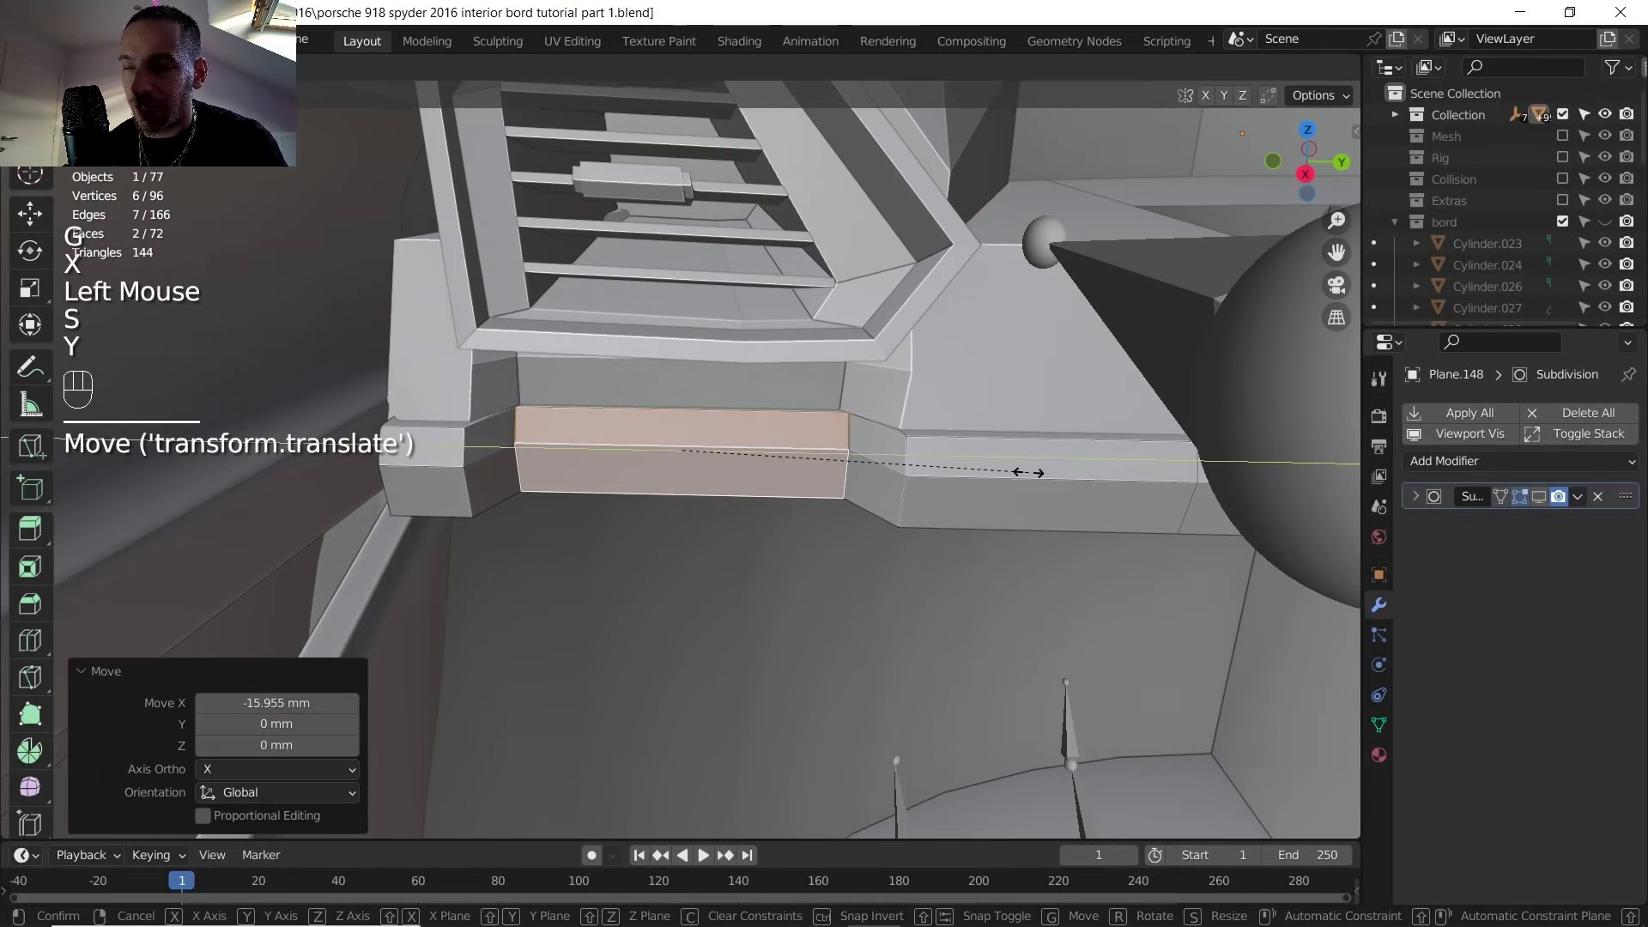
pyautogui.click(1002, 472)
# - Isolate the strip and snap the loose lower vertex at its outer end onto the rear corner vertex, merging them
pyautogui.keyDown('shift'); pyautogui.moveTo(790, 500); pyautogui.dragTo(773, 566, button='middle'); pyautogui.keyUp('shift')
pyautogui.moveTo(773, 567); pyautogui.dragTo(747, 467, button='middle')
pyautogui.scroll(-5, 730, 468)
pyautogui.press('Tab')
pyautogui.press('/')
pyautogui.keyDown('shift'); pyautogui.moveTo(618, 468); pyautogui.dragTo(697, 478, button='middle'); pyautogui.keyUp('shift')
pyautogui.scroll(3, 601, 438)
pyautogui.keyDown('shift'); pyautogui.moveTo(595, 434); pyautogui.dragTo(806, 461, button='middle'); pyautogui.keyUp('shift')
pyautogui.press('Tab')
pyautogui.keyDown('shift'); pyautogui.moveTo(672, 422); pyautogui.dragTo(707, 515, button='middle'); pyautogui.keyUp('shift')
pyautogui.press('1')
pyautogui.click(713, 427)
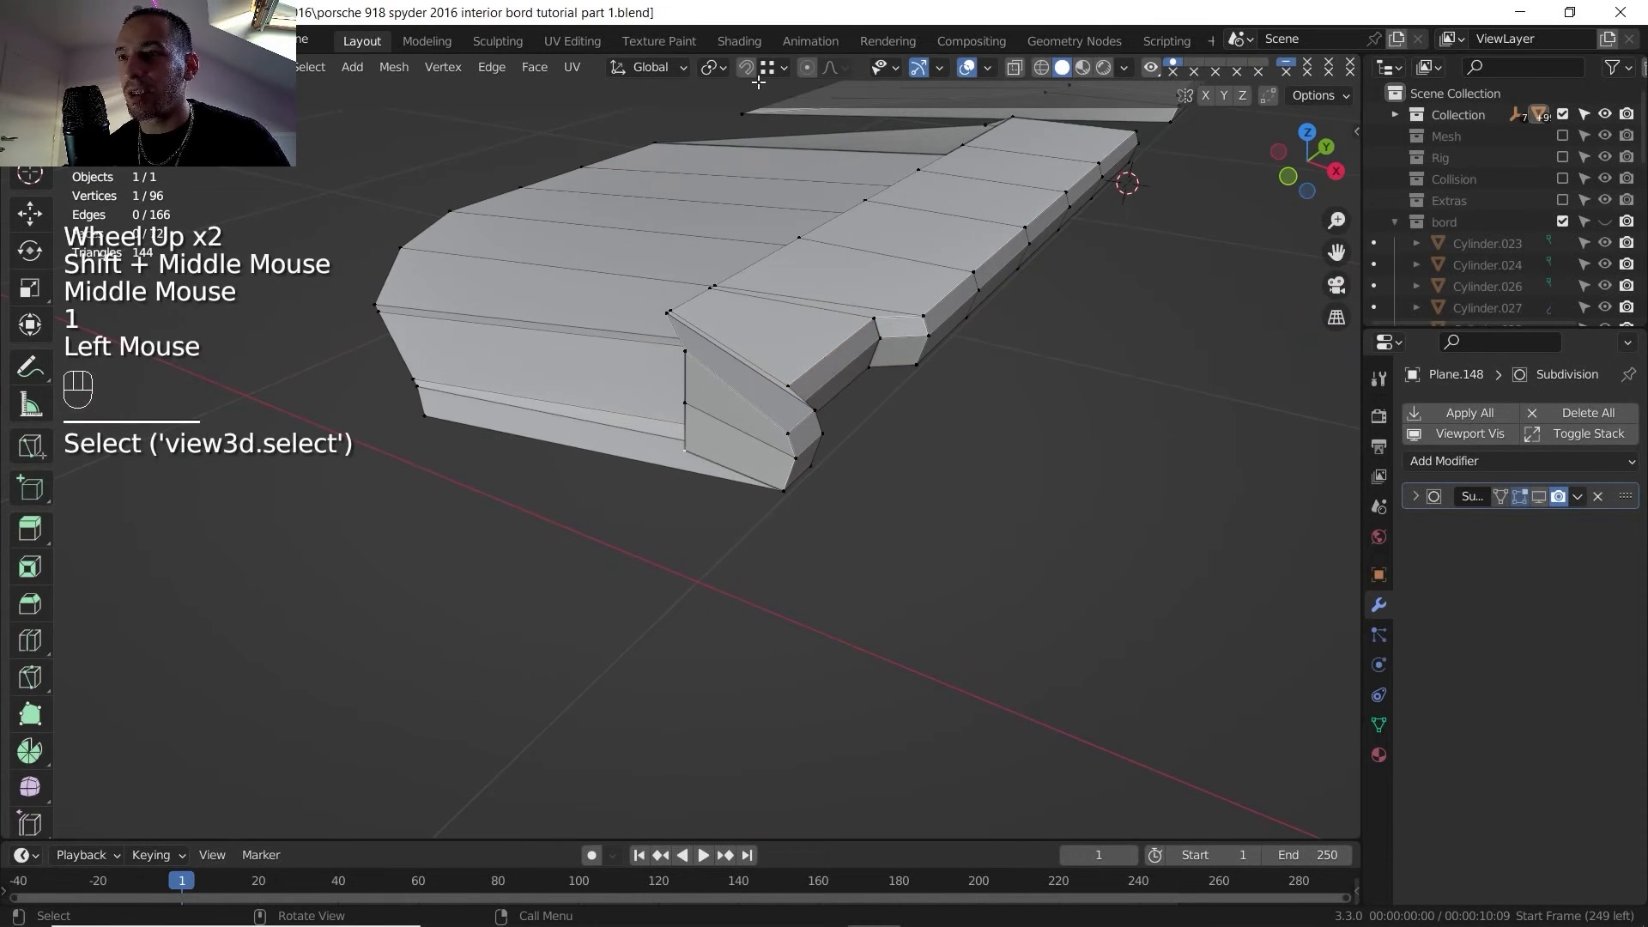
pyautogui.click(746, 67)
pyautogui.click(685, 448)
pyautogui.press('g')
pyautogui.click(406, 426)
# - Move the top rear vertex near the strip's outer end by -21.902 mm along Y
pyautogui.moveTo(673, 362); pyautogui.dragTo(593, 402, button='middle')
pyautogui.moveTo(592, 401); pyautogui.dragTo(579, 345, button='middle')
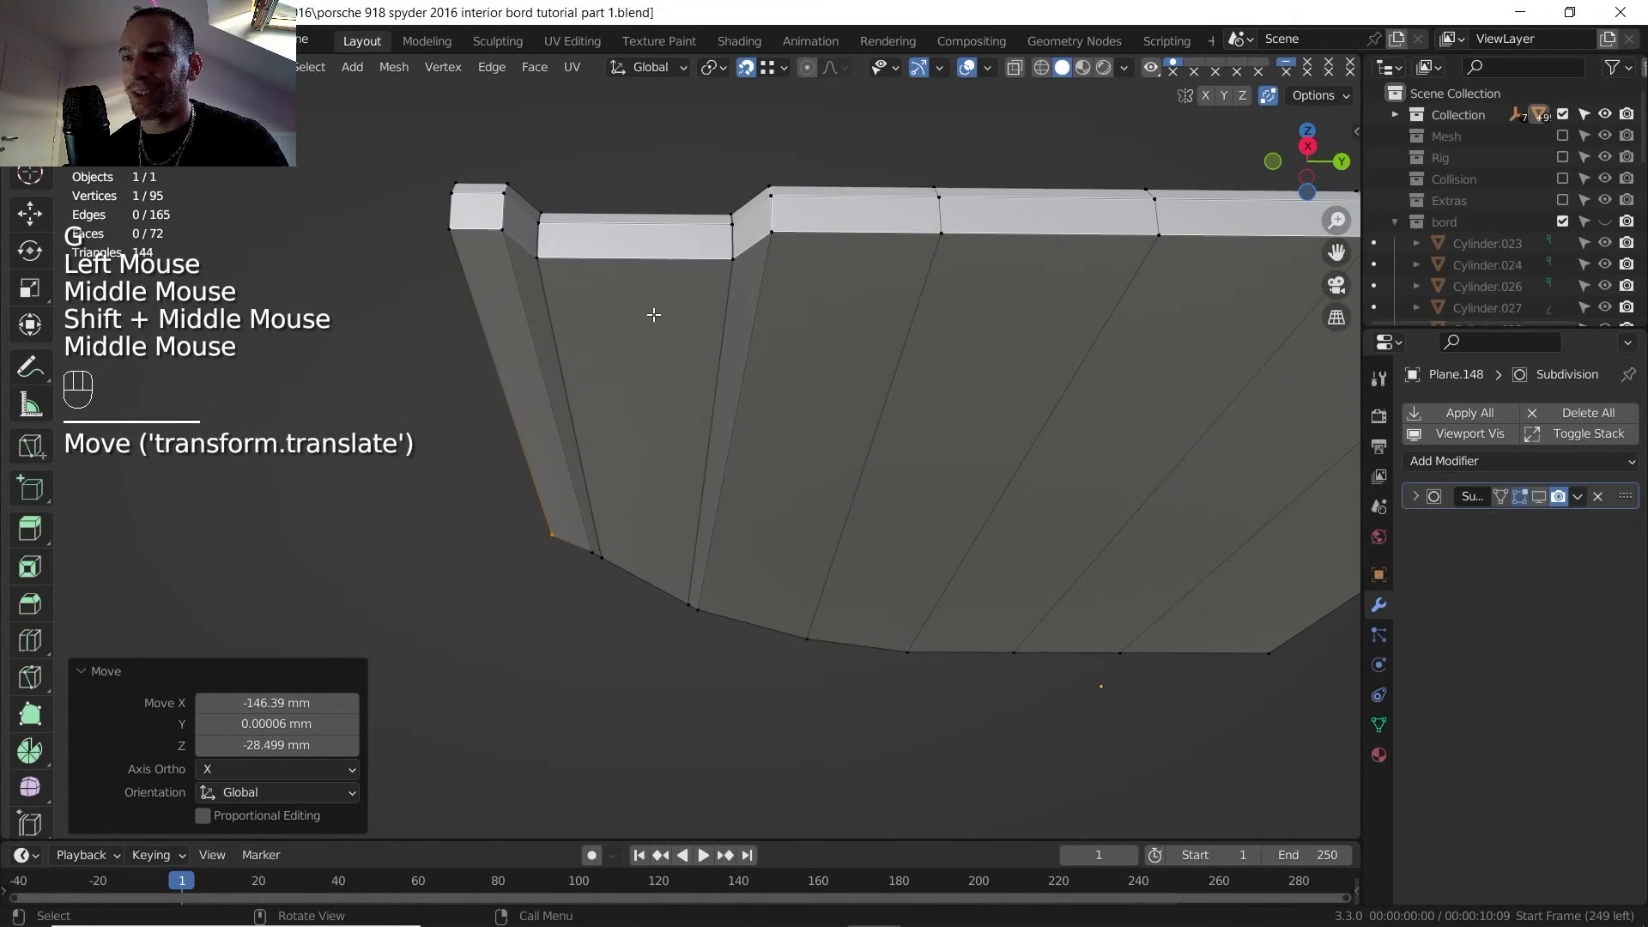
pyautogui.press('g')
pyautogui.press('y')
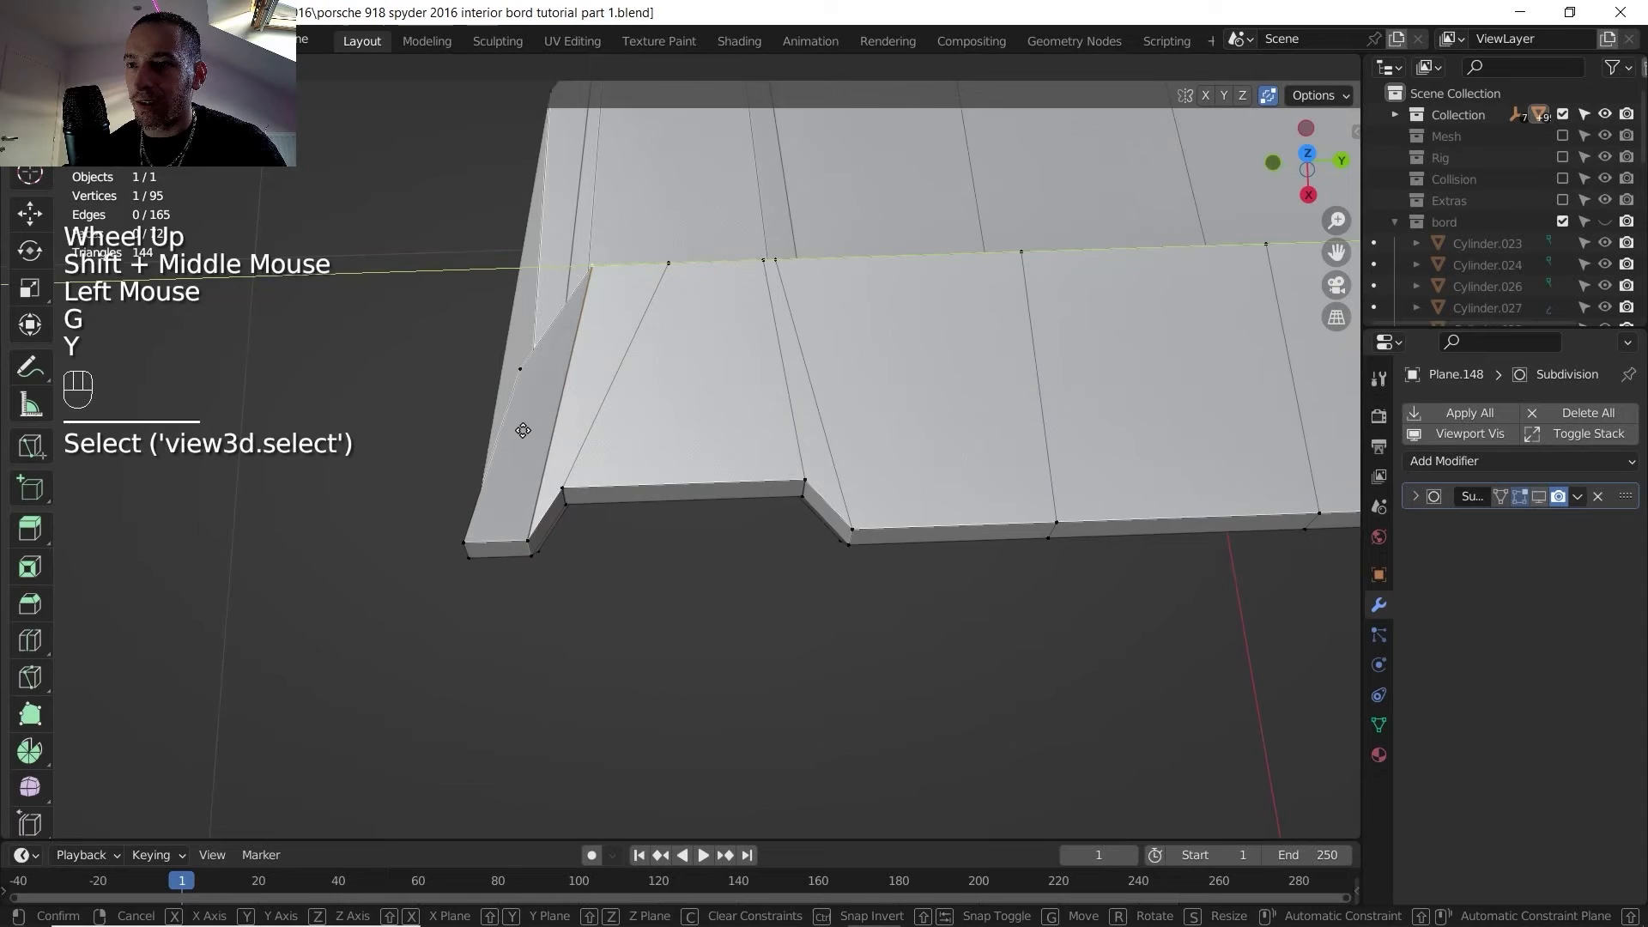
pyautogui.click(533, 430)
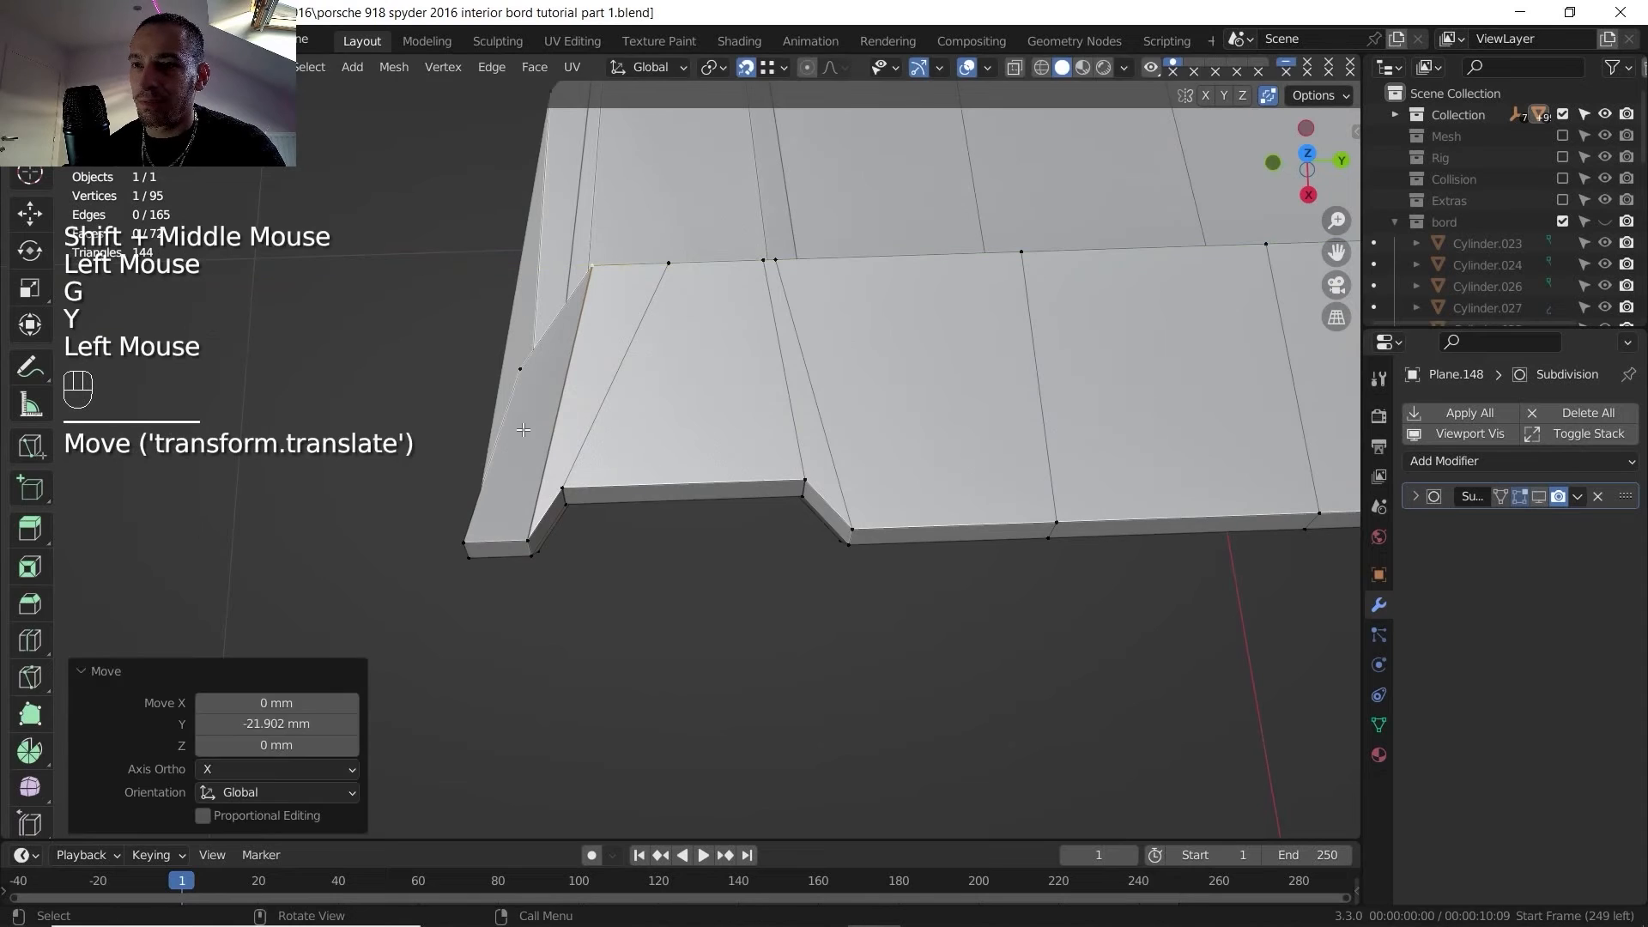
pyautogui.press('Tab')
pyautogui.press('Tab')
# - Shift the rear-edge vertex behind the recess's inner corner along Y away from its neighbour, and turn off snapping
pyautogui.click(835, 259)
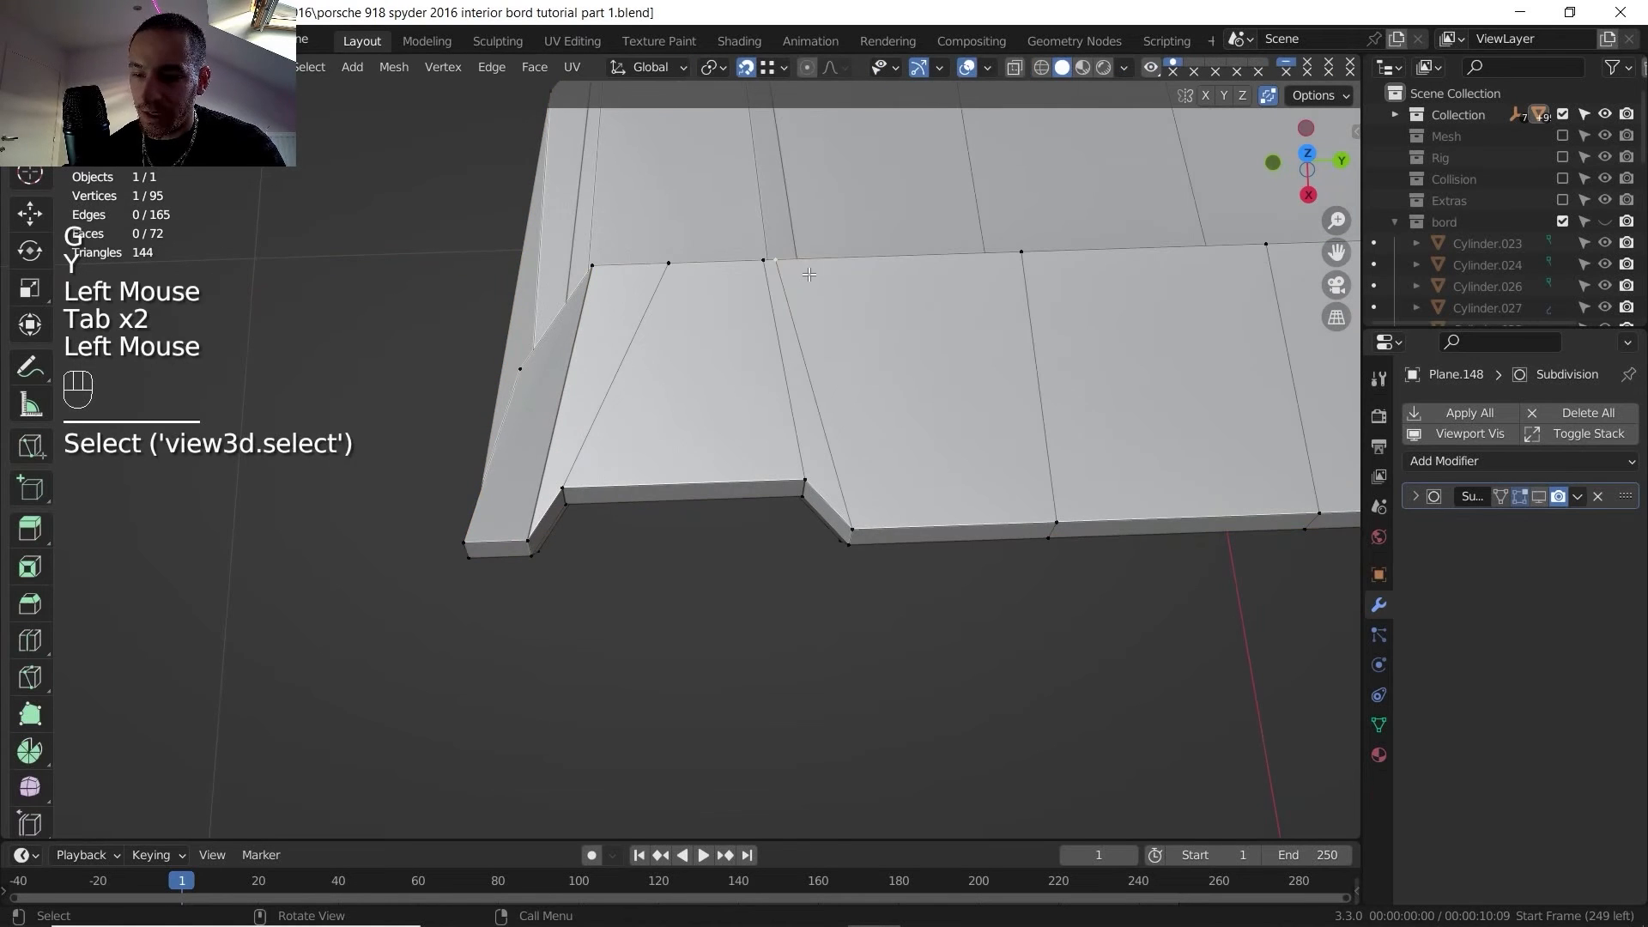
pyautogui.press('g')
pyautogui.press('y')
pyautogui.click(934, 273)
pyautogui.press('Tab')
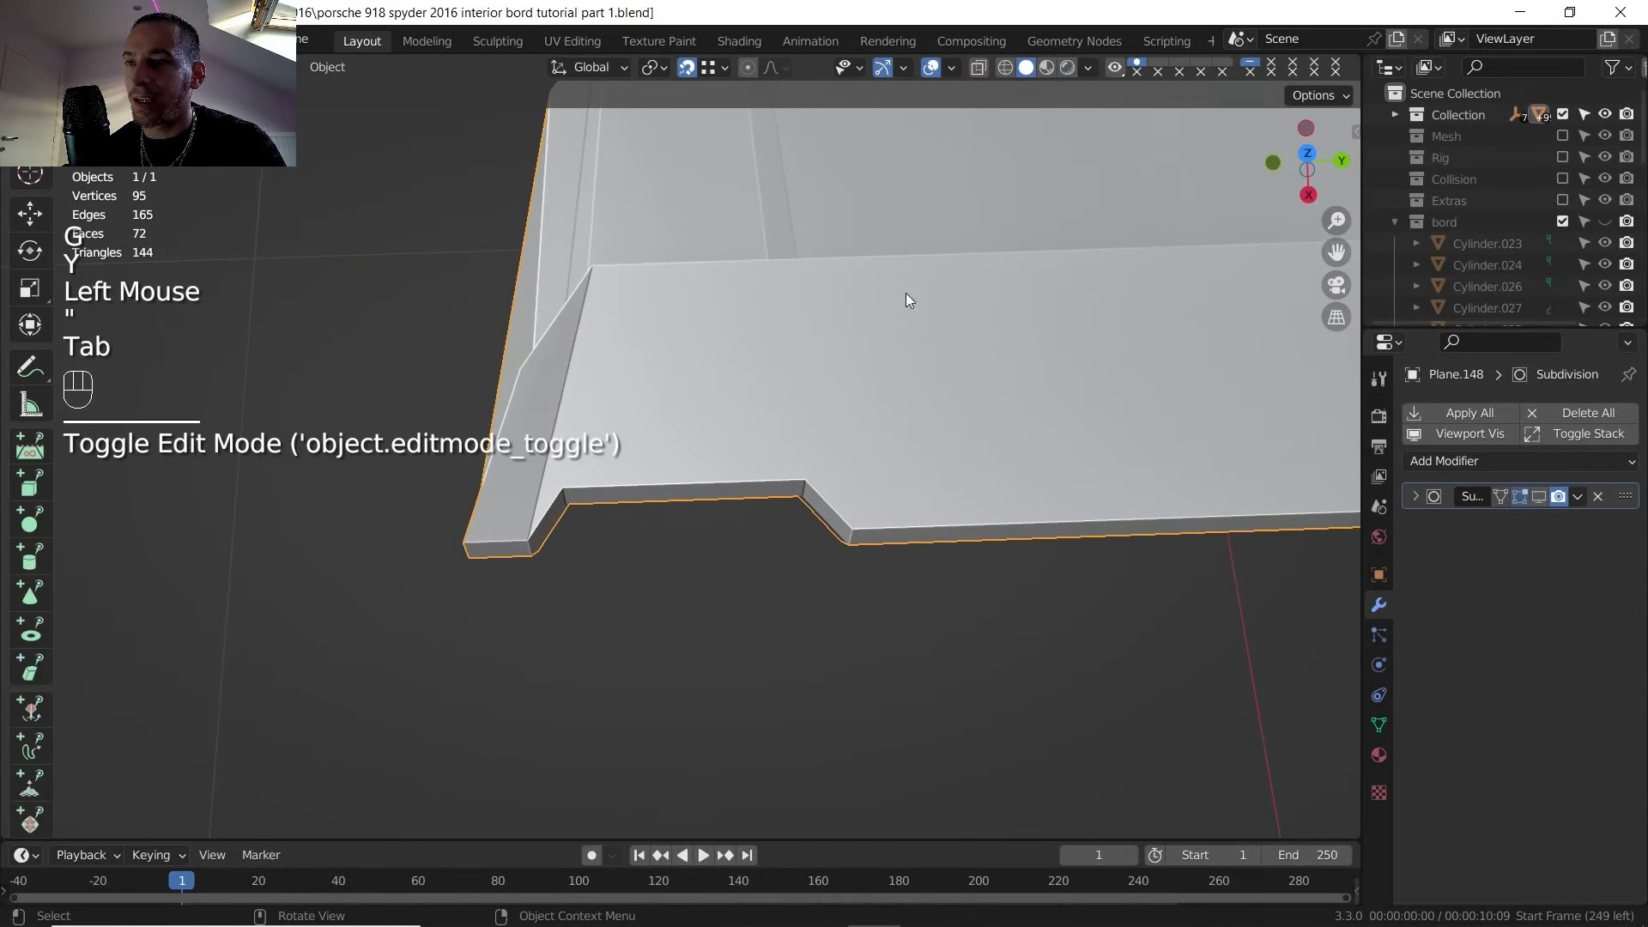
pyautogui.click(687, 70)
pyautogui.press('Tab')
pyautogui.press('Tab')
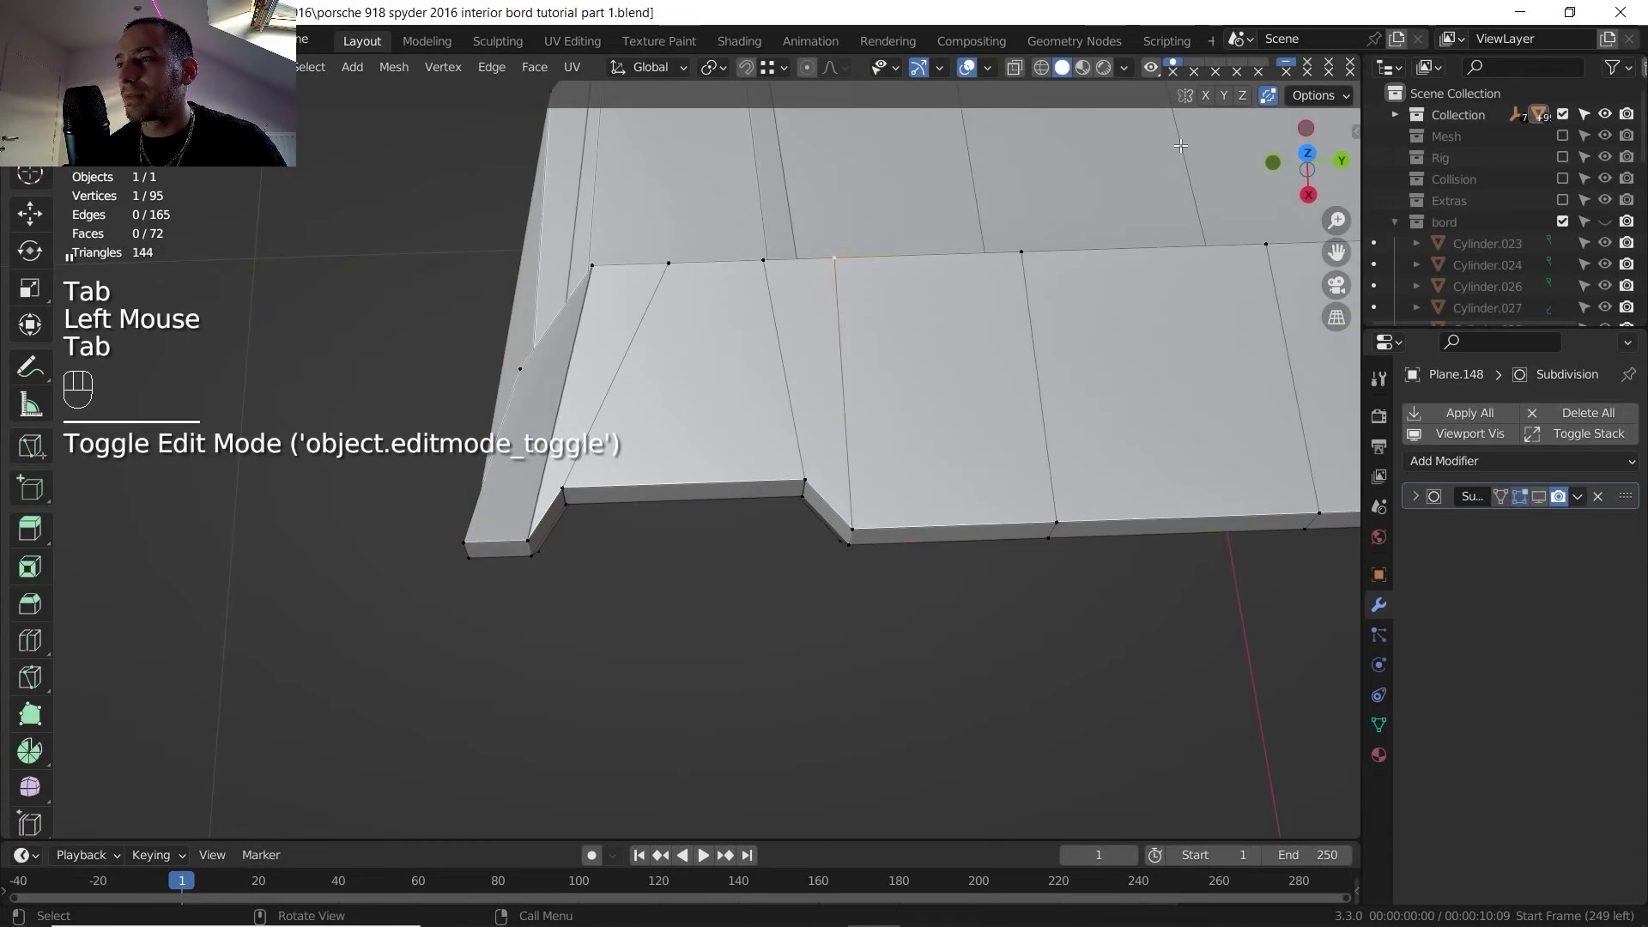
pyautogui.press('/')
# - Examine the dashboard around the side air vent and the light switch in the reference photo
pyautogui.scroll(-2, 798, 386)
pyautogui.keyDown('shift'); pyautogui.moveTo(798, 386); pyautogui.dragTo(738, 532, button='middle'); pyautogui.keyUp('shift')
pyautogui.moveTo(738, 549); pyautogui.dragTo(702, 455, button='middle')
pyautogui.scroll(2, 702, 461)
pyautogui.moveTo(928, 902)
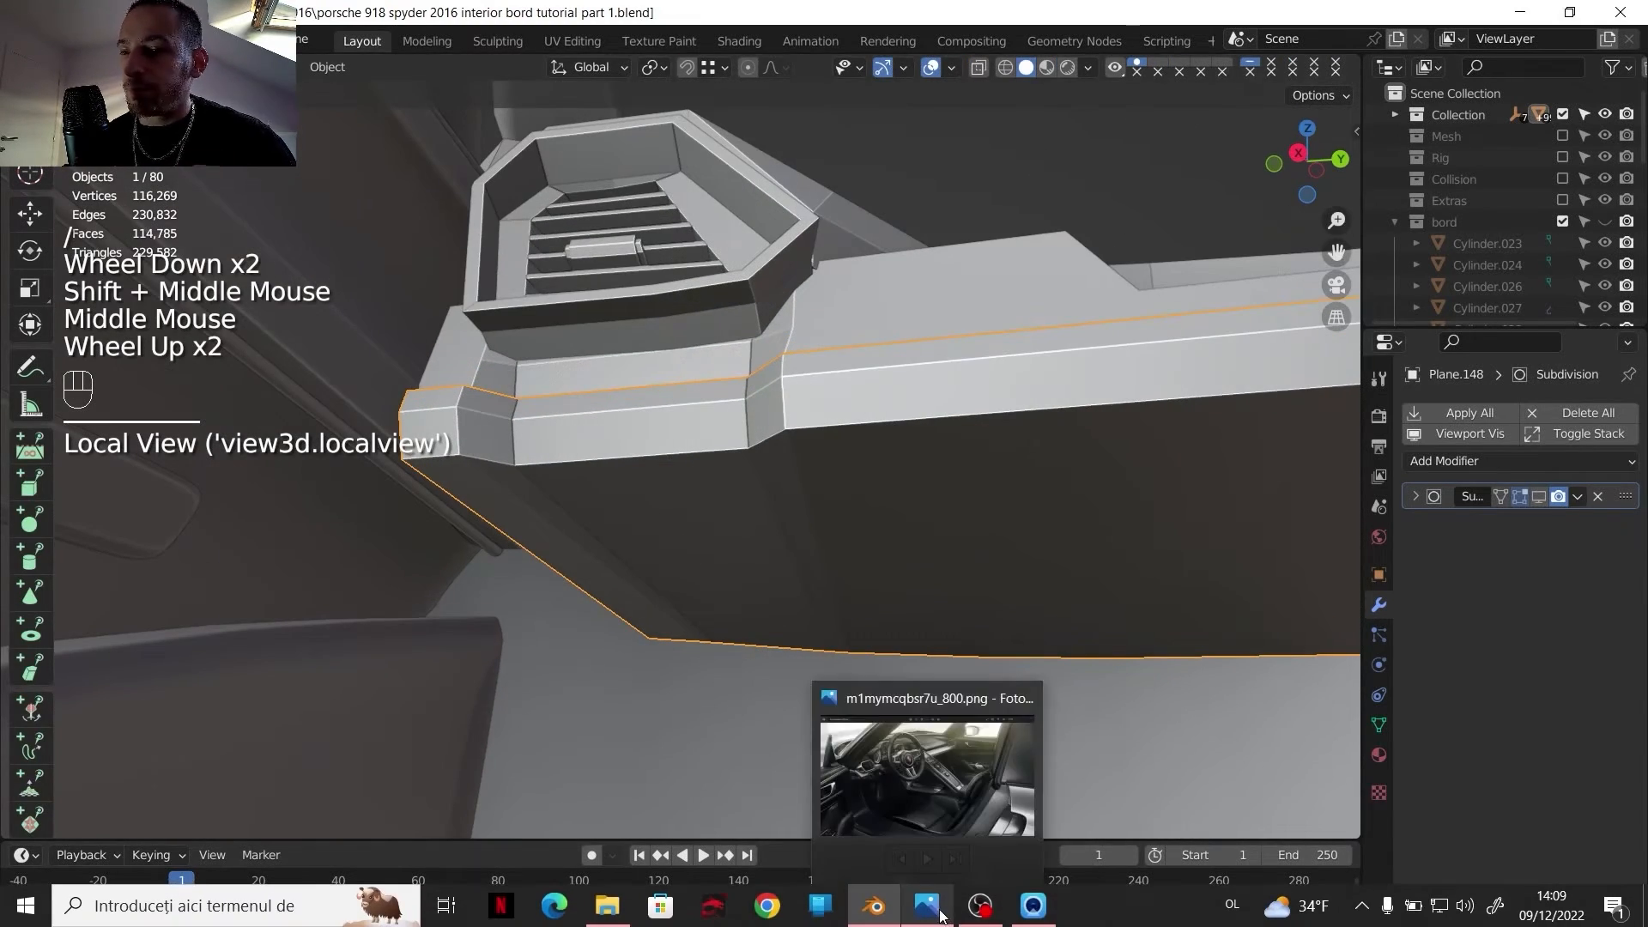
pyautogui.click(883, 706)
pyautogui.scroll(5, 376, 440)
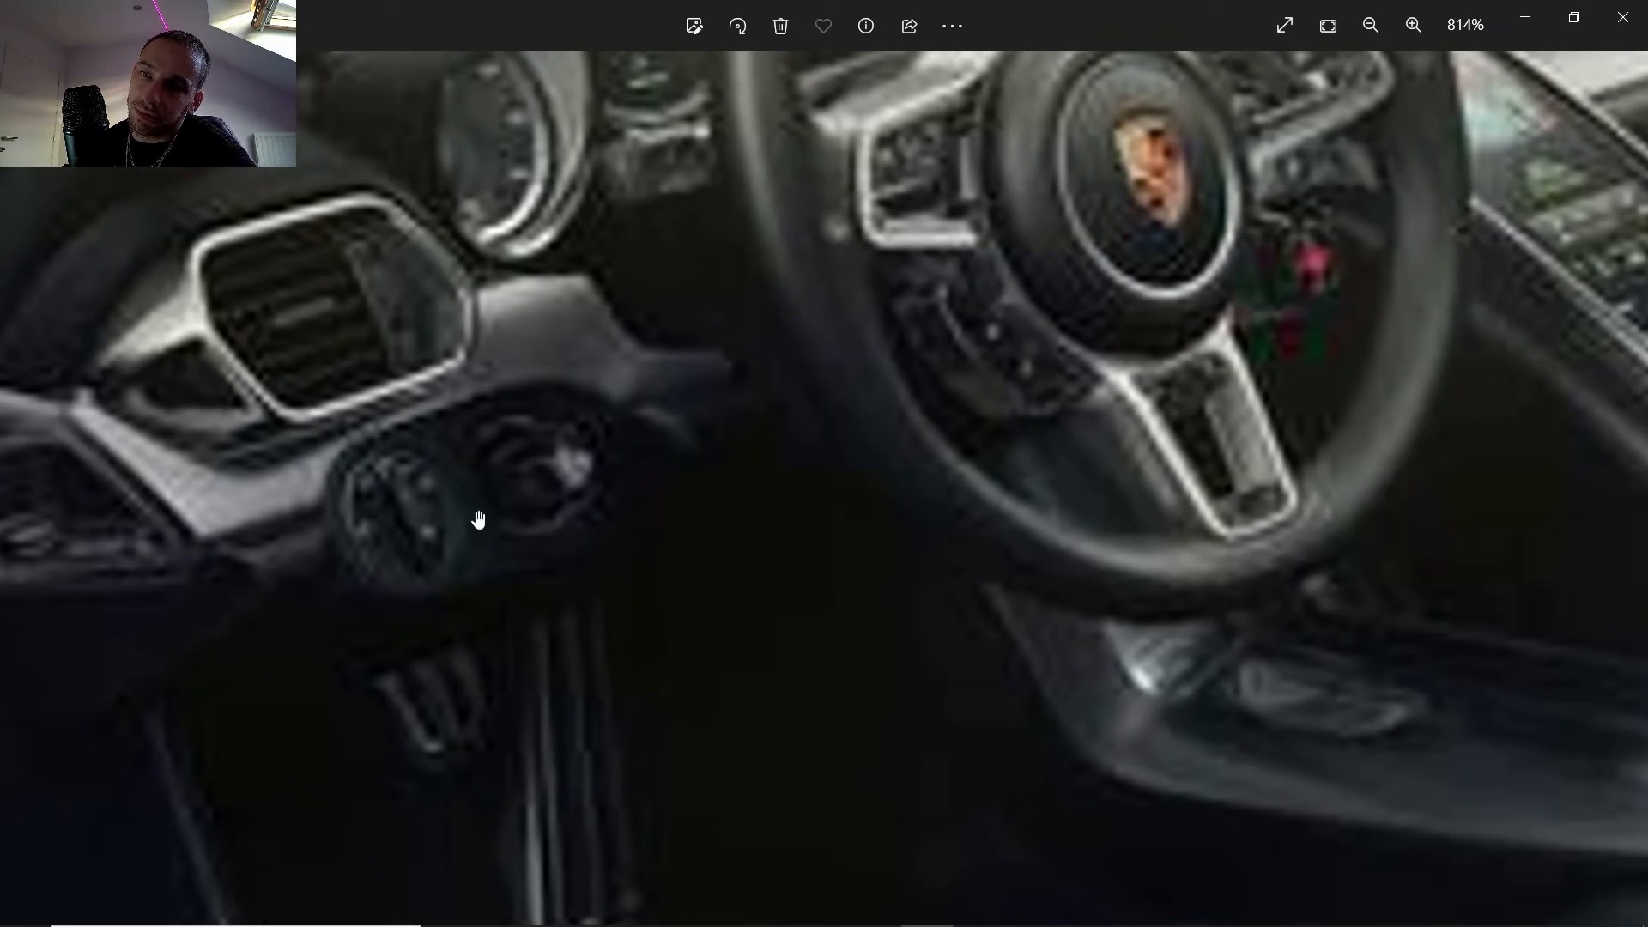
pyautogui.scroll(-3, 425, 498)
pyautogui.scroll(2, 472, 558)
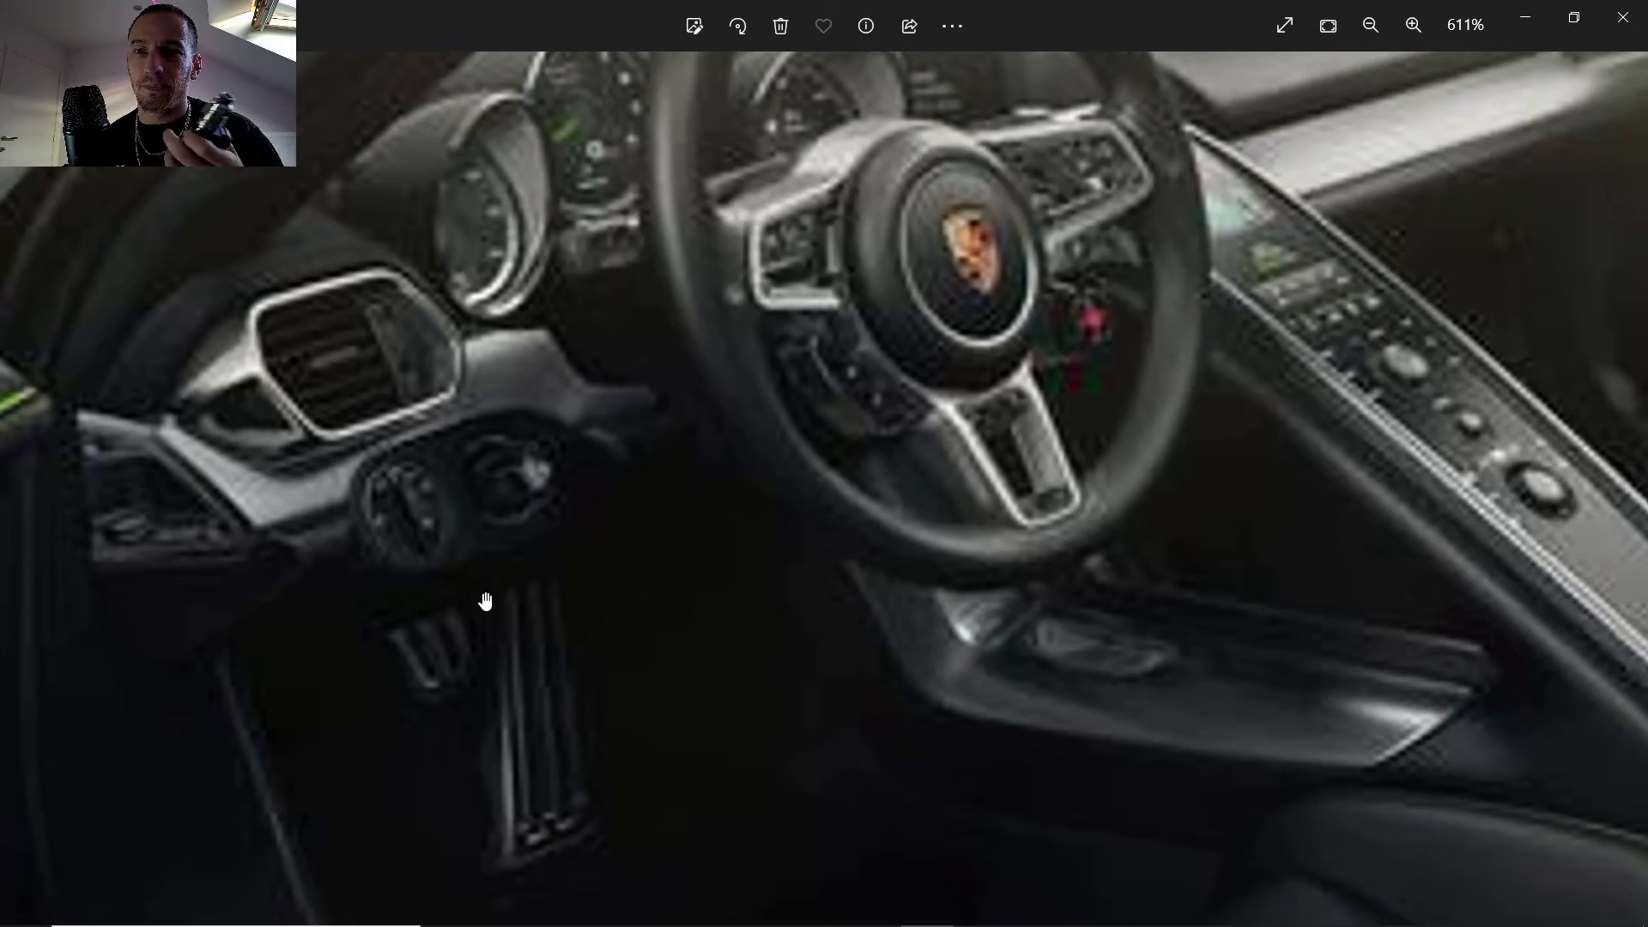
pyautogui.scroll(-3, 466, 500)
pyautogui.scroll(5, 471, 494)
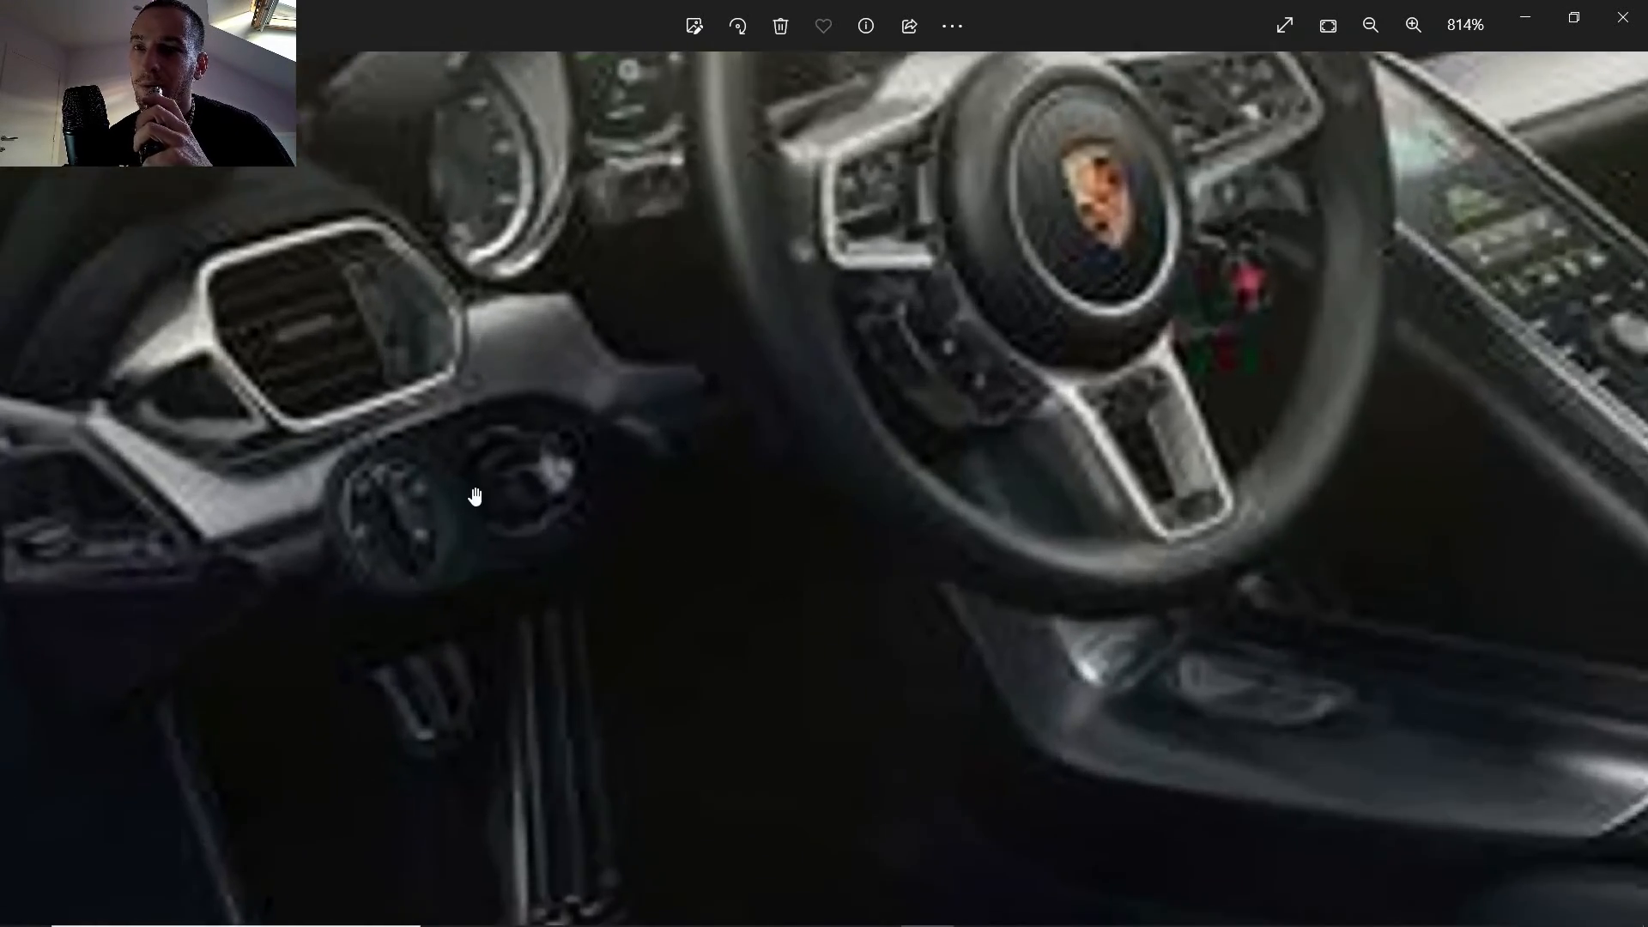
pyautogui.scroll(-5, 539, 461)
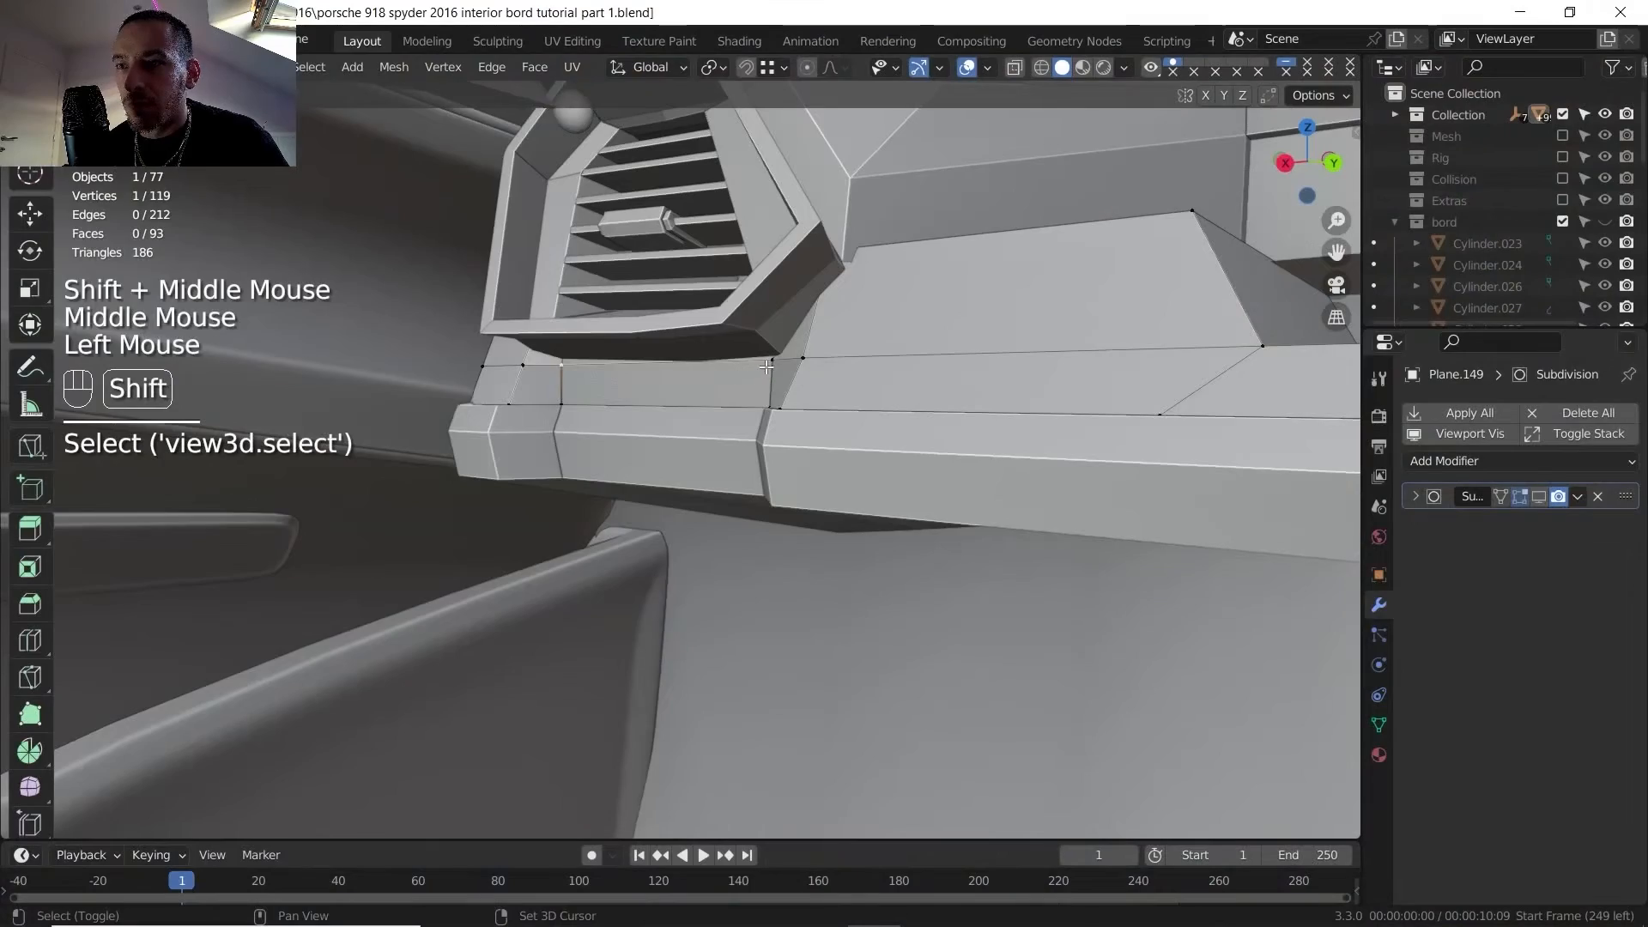
# - Shift the upper edge of the dashboard panel's recessed face beneath the side air vent along X
pyautogui.keyDown('shift'); pyautogui.click(687, 365); pyautogui.keyUp('shift')
pyautogui.moveTo(686, 365); pyautogui.dragTo(701, 378, button='middle')
pyautogui.press('g')
pyautogui.press('x')
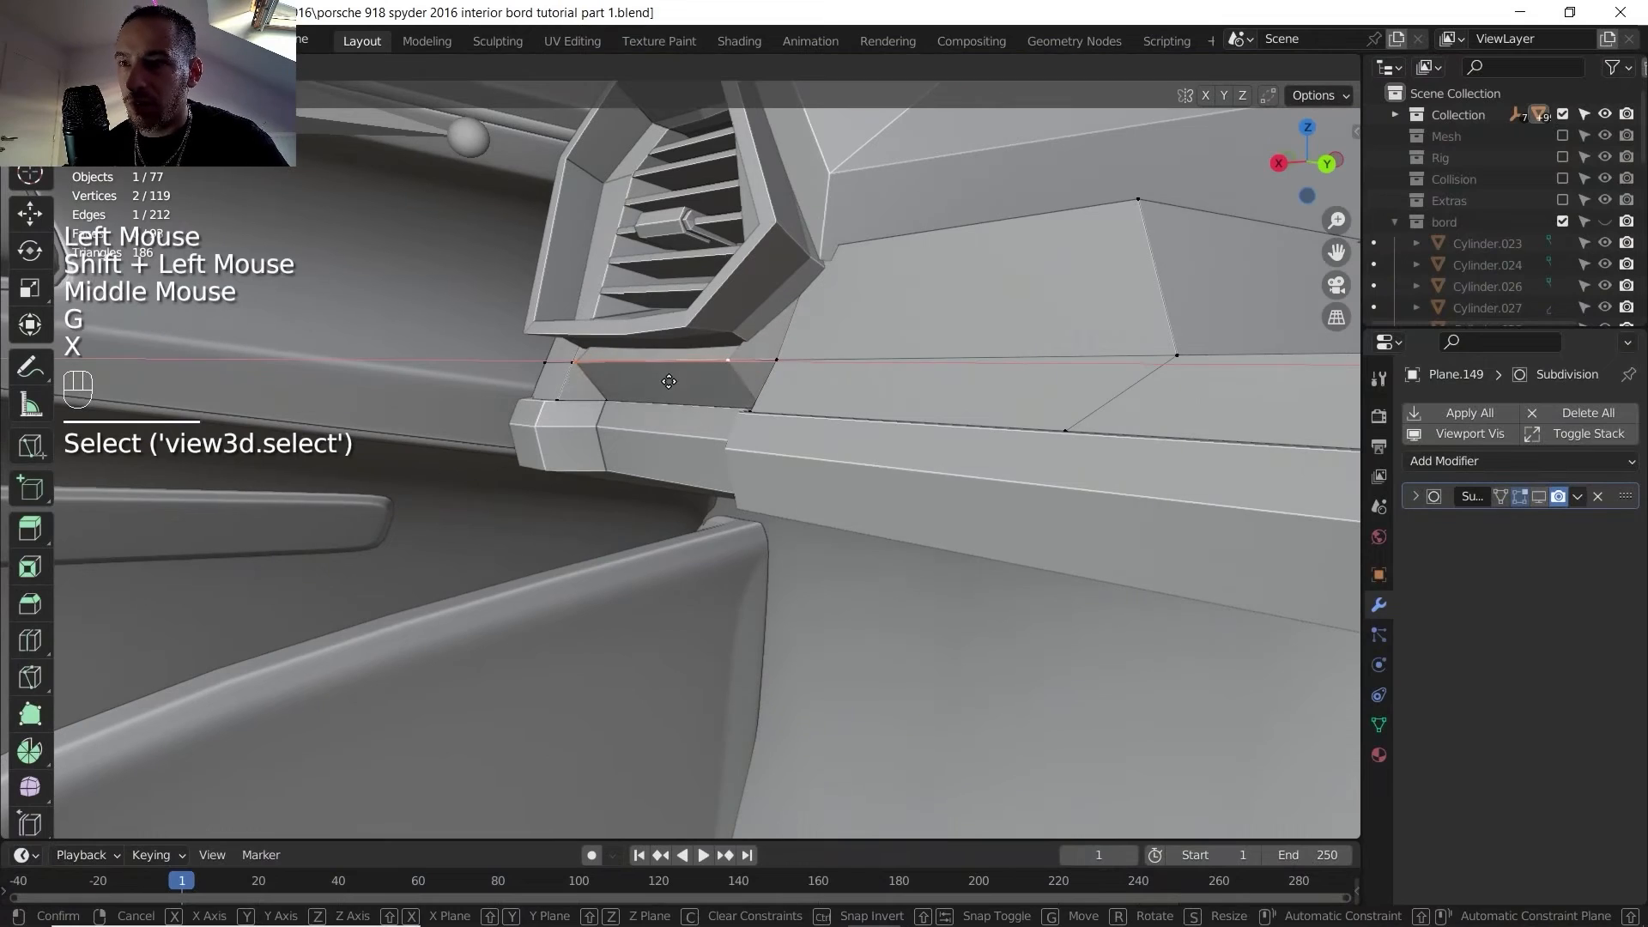
pyautogui.click(665, 381)
pyautogui.moveTo(666, 379)
pyautogui.mouseDown(button='middle')
pyautogui.moveTo(608, 405)
pyautogui.moveTo(652, 377)
pyautogui.mouseUp(button='middle')
pyautogui.press('g')
pyautogui.press('x')
pyautogui.click(635, 376)
# - Slide the two dashboard panel vertices flanking the recess beneath the side air vent downward along their edges
pyautogui.moveTo(652, 378); pyautogui.dragTo(567, 401, button='middle')
pyautogui.click(545, 388)
pyautogui.press('g')
pyautogui.press('g')
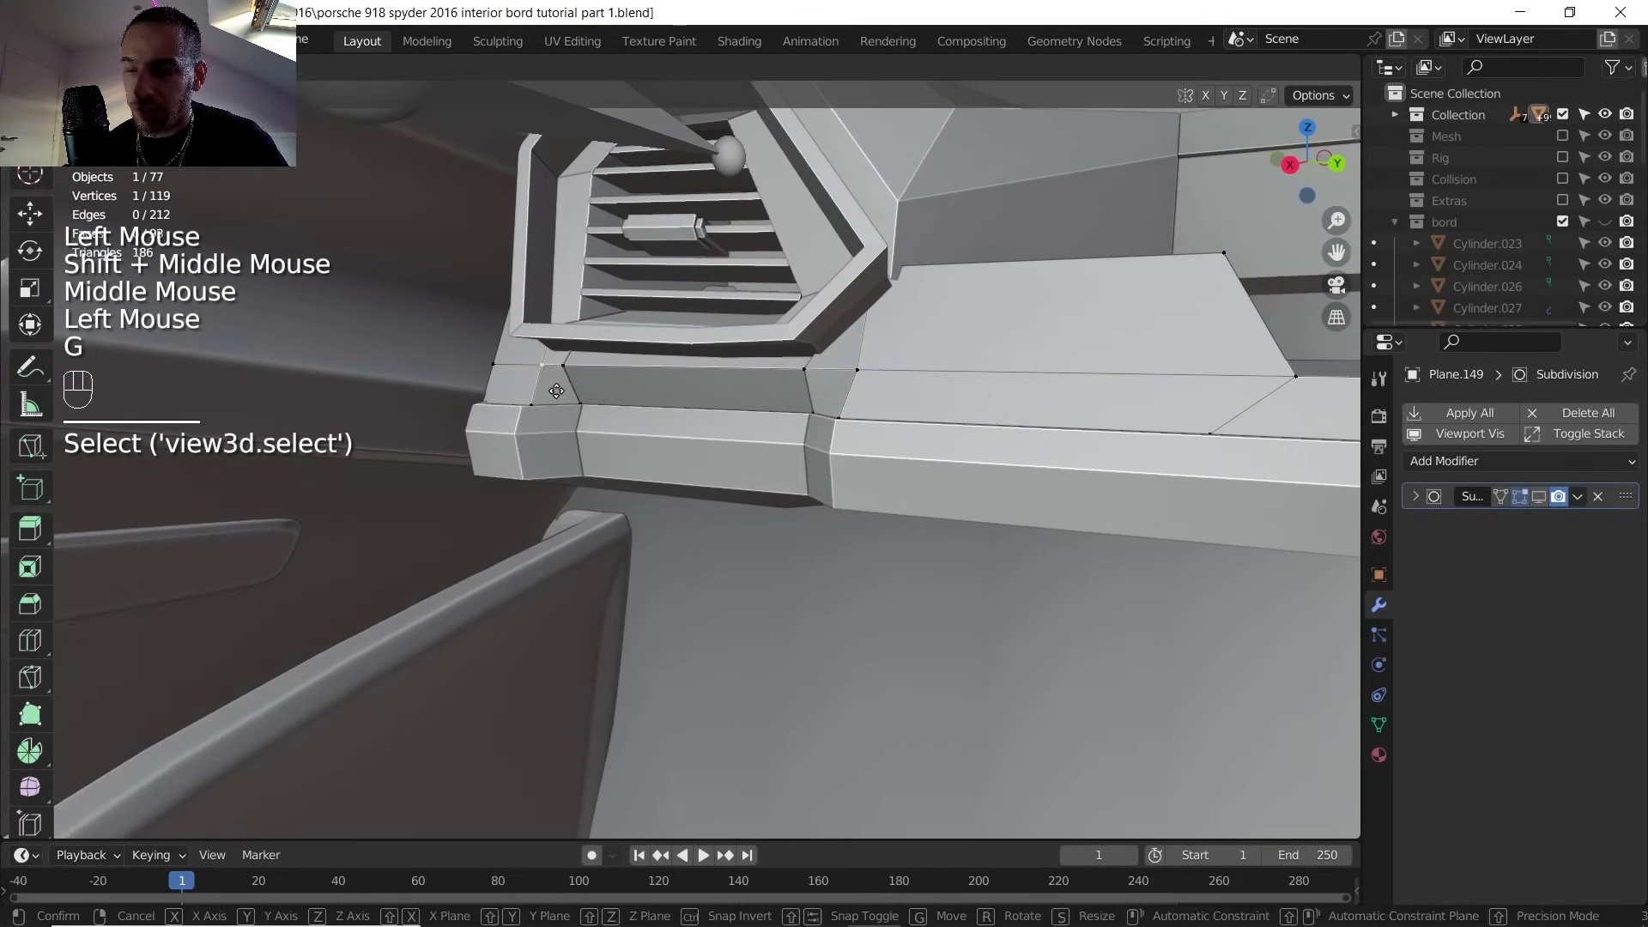
pyautogui.click(544, 407)
pyautogui.click(856, 372)
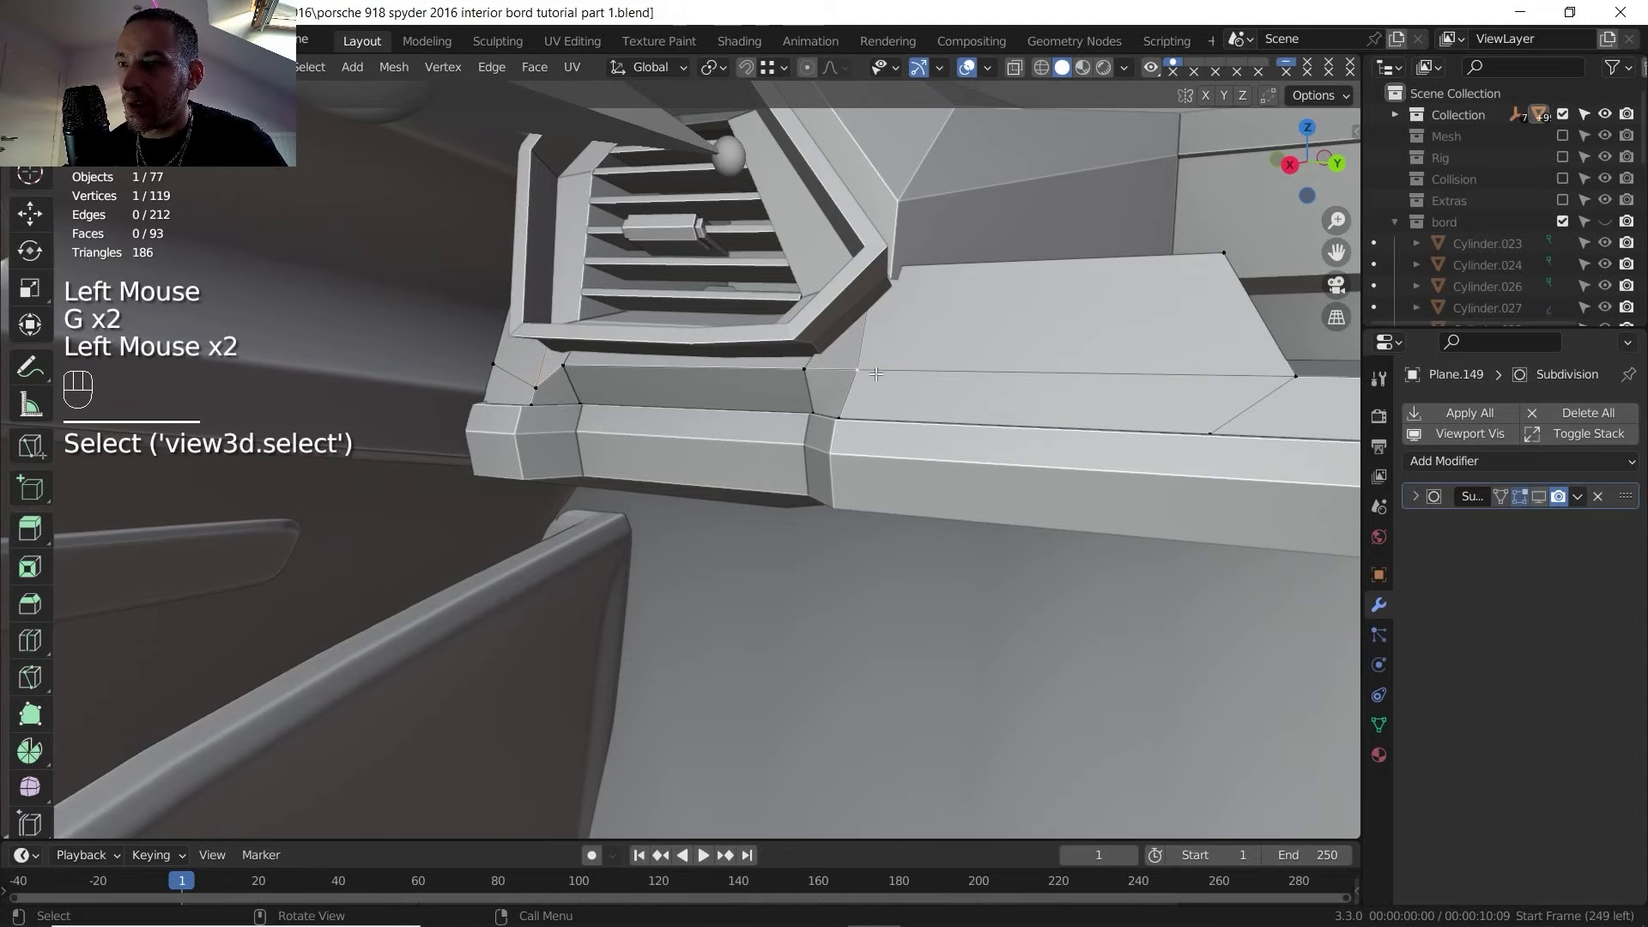
pyautogui.press('g')
pyautogui.press('g')
pyautogui.click(824, 436)
# - Slide the lower edge of the trim strip's recessed face by a factor of 0.342 and check the reference photo
pyautogui.moveTo(527, 426); pyautogui.dragTo(575, 420, button='middle')
pyautogui.press('Tab')
pyautogui.click(581, 442)
pyautogui.press('Tab')
pyautogui.click(573, 432)
pyautogui.scroll(1, 582, 476)
pyautogui.click(581, 477)
pyautogui.moveTo(581, 476); pyautogui.dragTo(723, 432, button='middle')
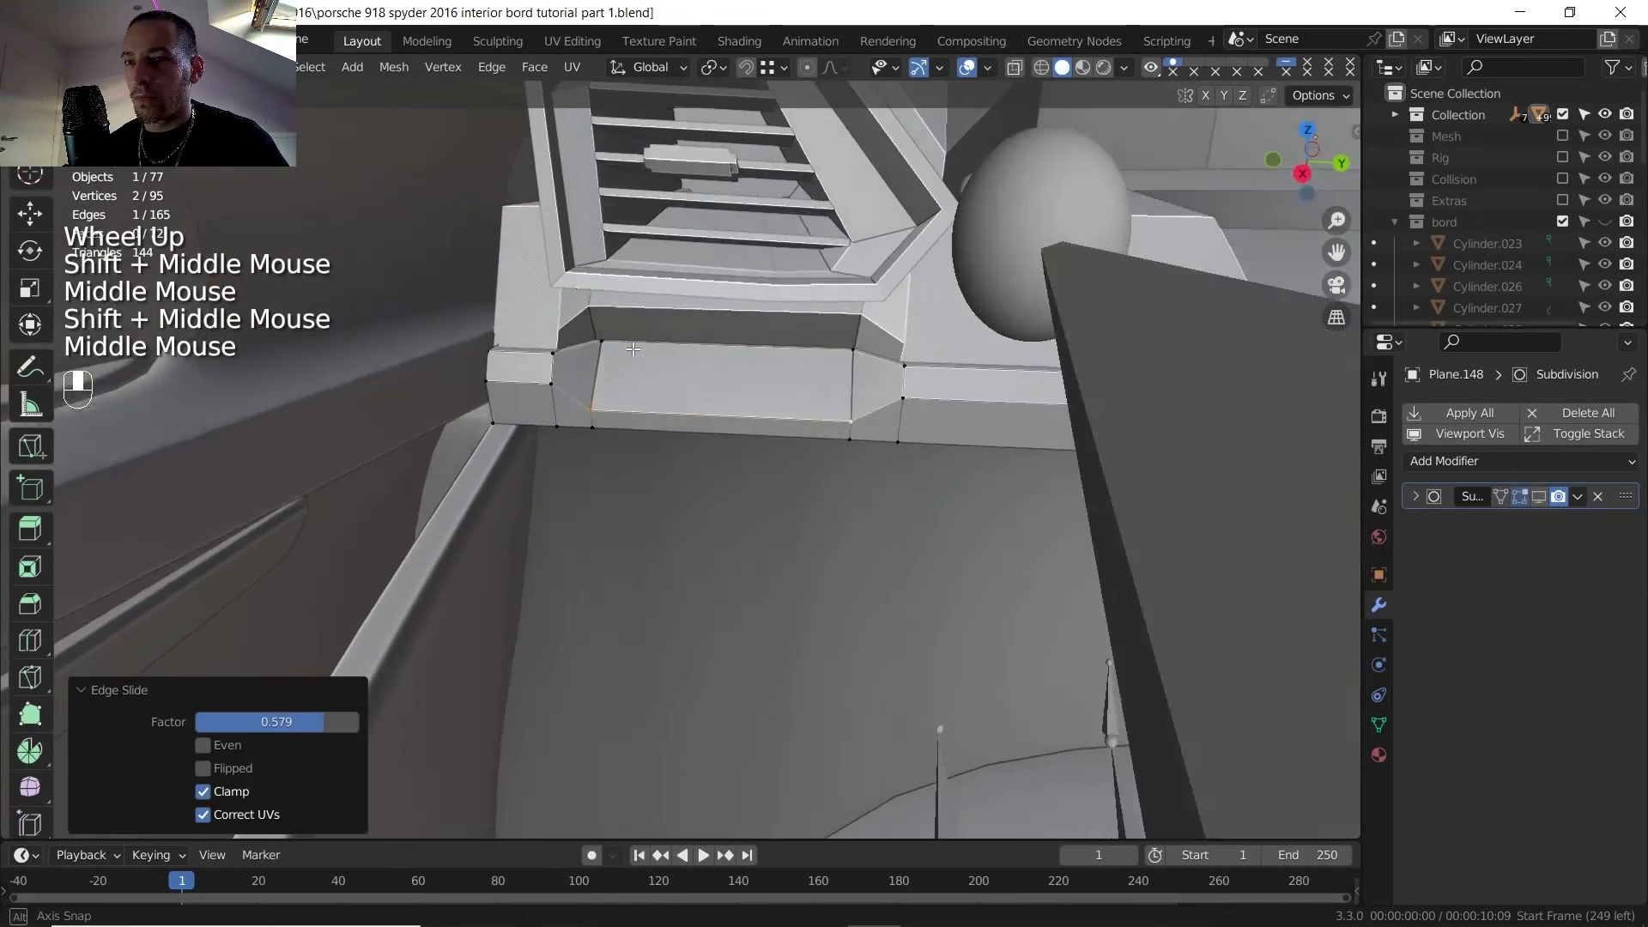
pyautogui.moveTo(755, 391); pyautogui.dragTo(618, 423, button='middle')
pyautogui.scroll(2, 733, 367)
pyautogui.press('g')
pyautogui.press('g')
pyautogui.click(729, 378)
pyautogui.scroll(-2, 730, 378)
pyautogui.scroll(2, 636, 398)
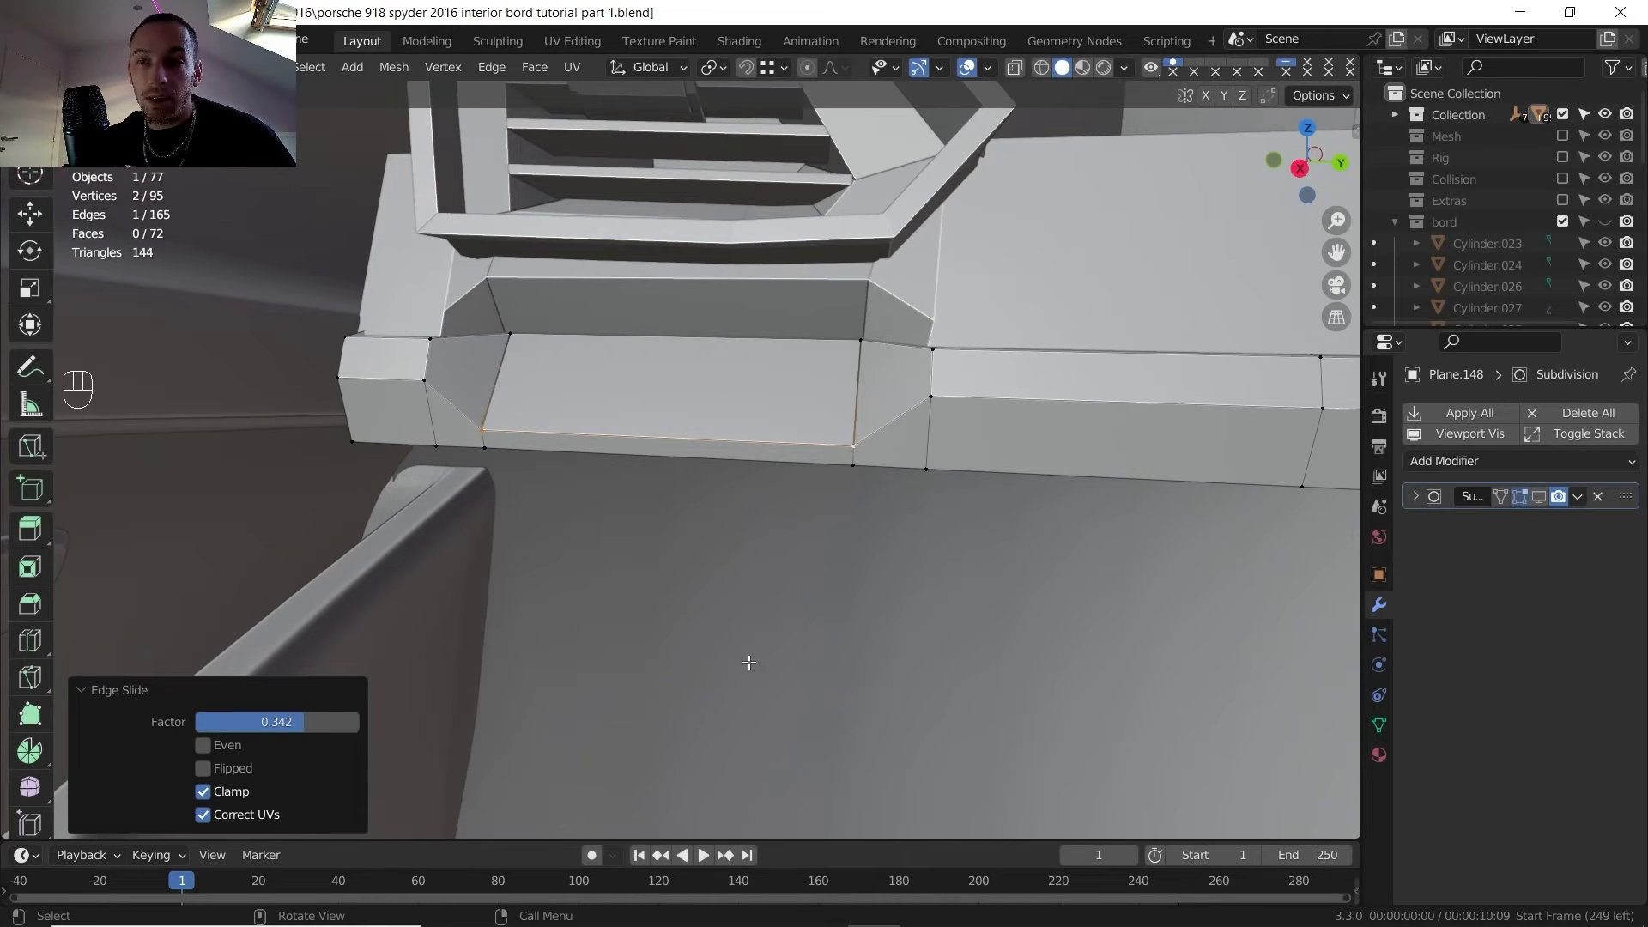
pyautogui.click(927, 908)
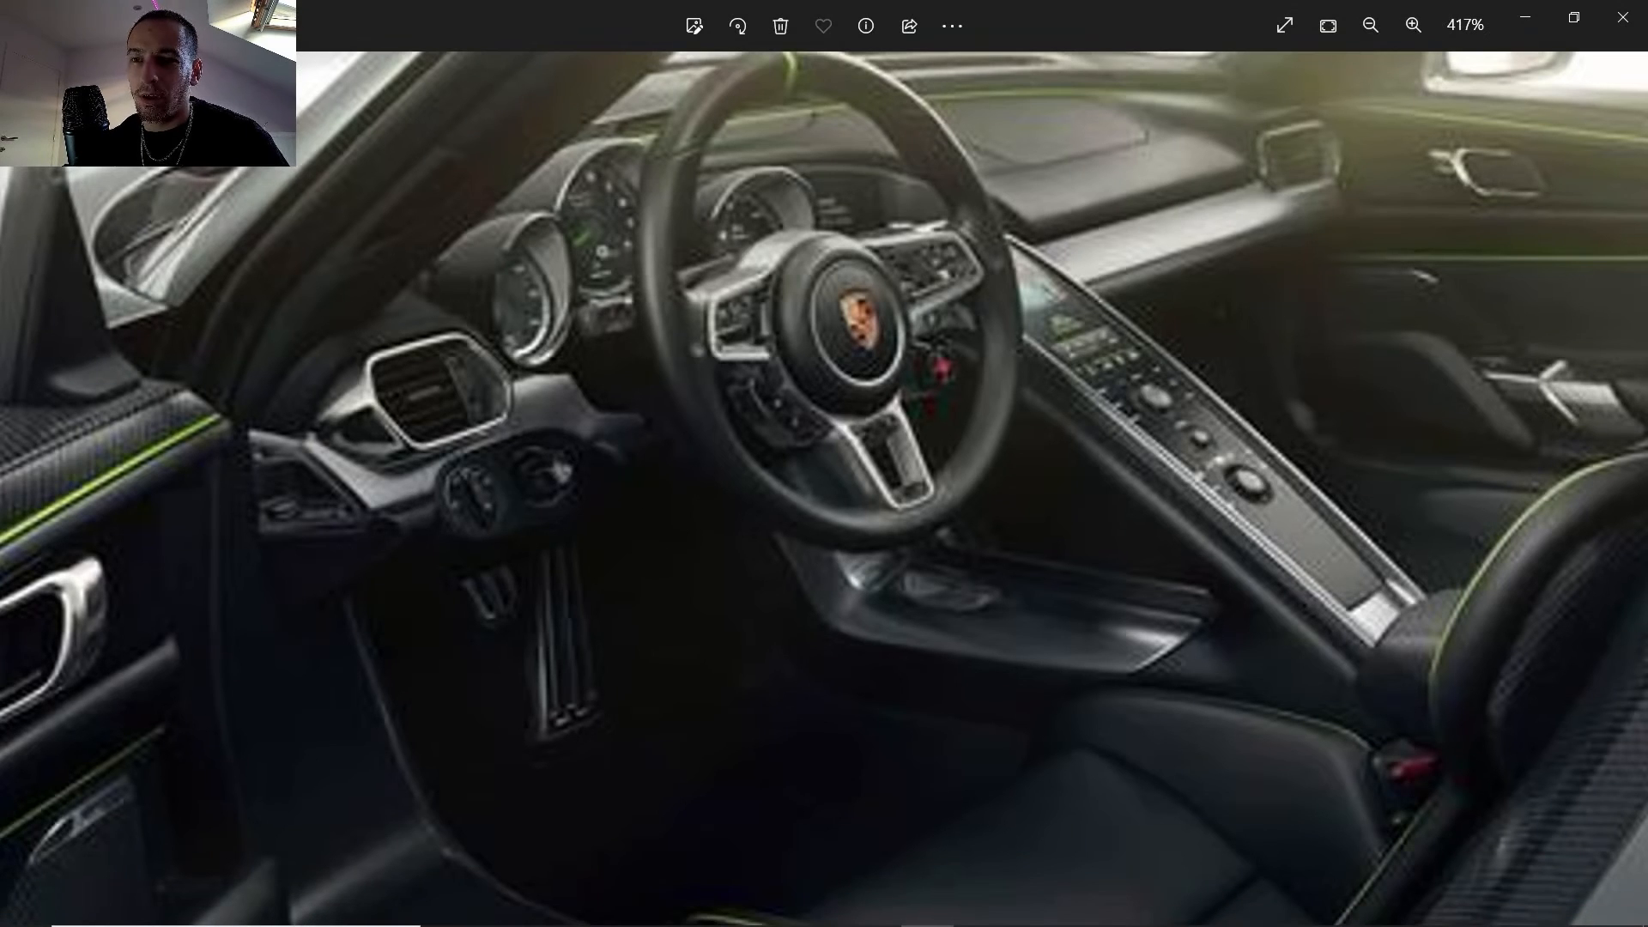
pyautogui.click(877, 908)
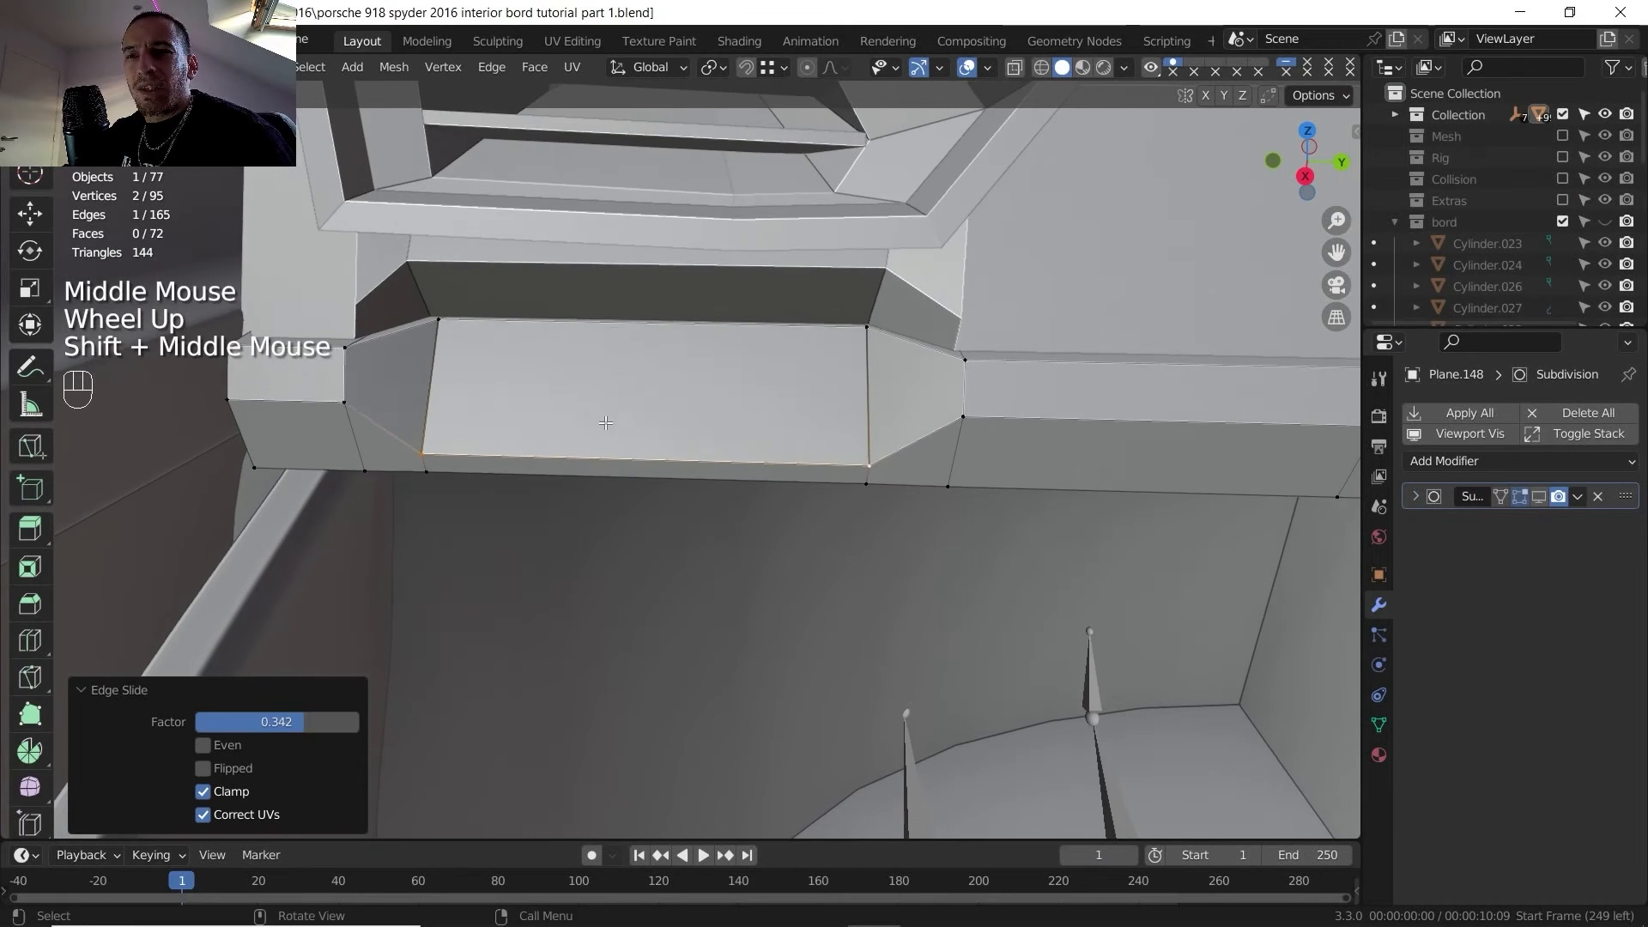
# - Duplicate the six recess faces of the dashboard panel and trim strip in place and separate them from their meshes
pyautogui.moveTo(606, 422); pyautogui.dragTo(492, 393, button='middle')
pyautogui.press('Tab')
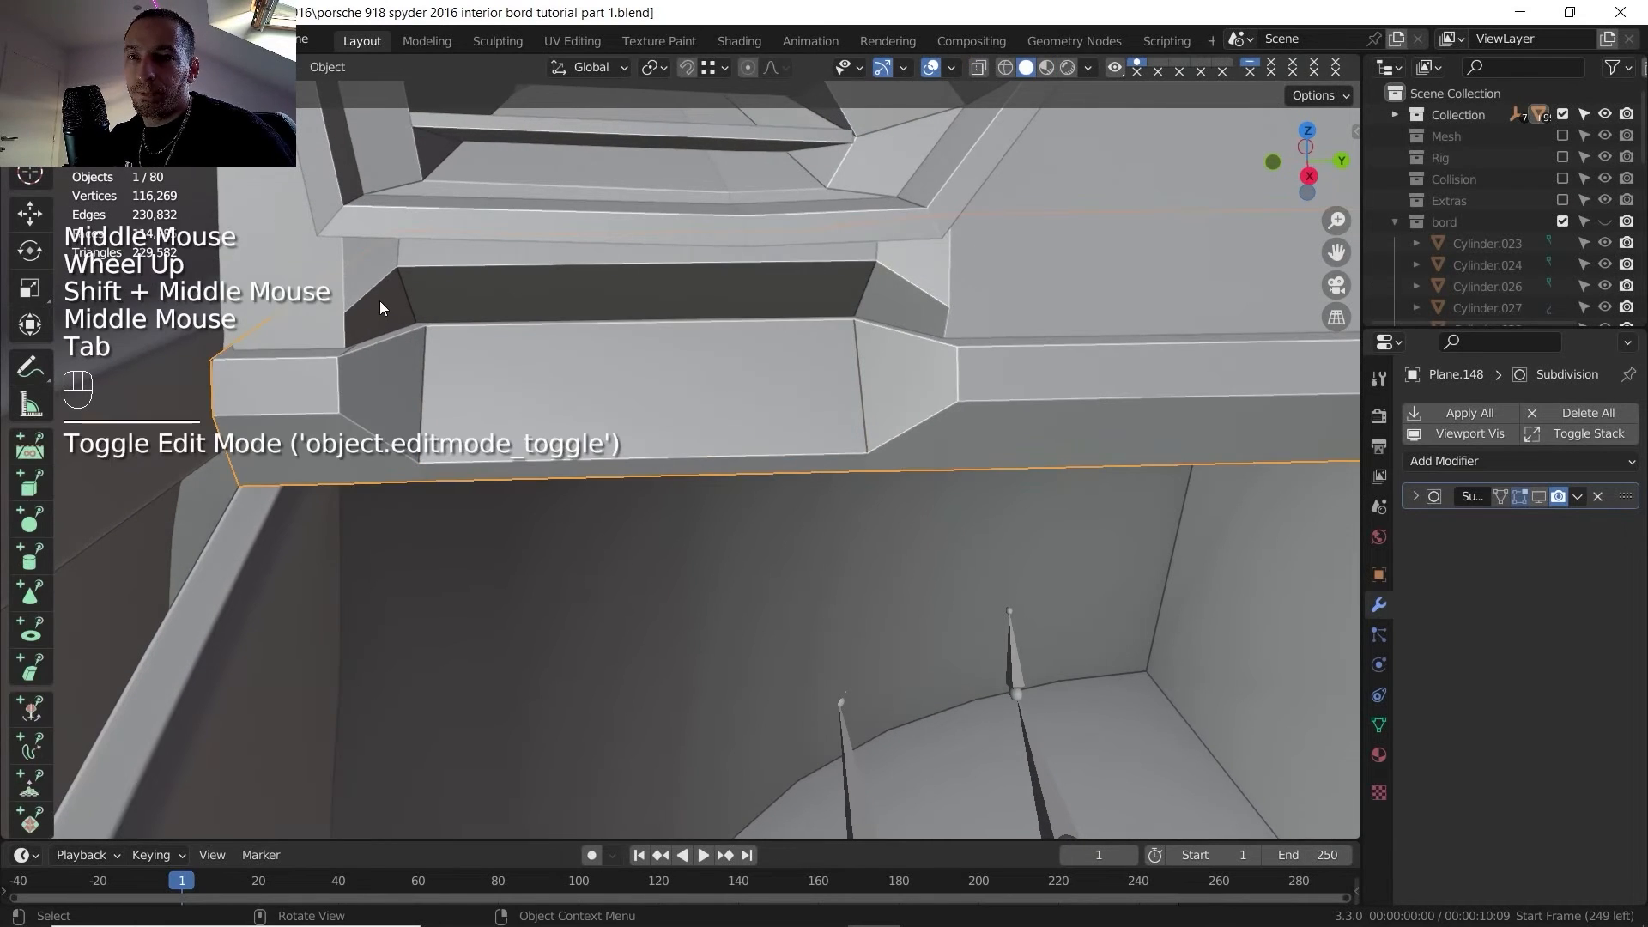
pyautogui.click(397, 352)
pyautogui.keyDown('shift'); pyautogui.click(398, 350); pyautogui.keyUp('shift')
pyautogui.press('Tab')
pyautogui.press('3')
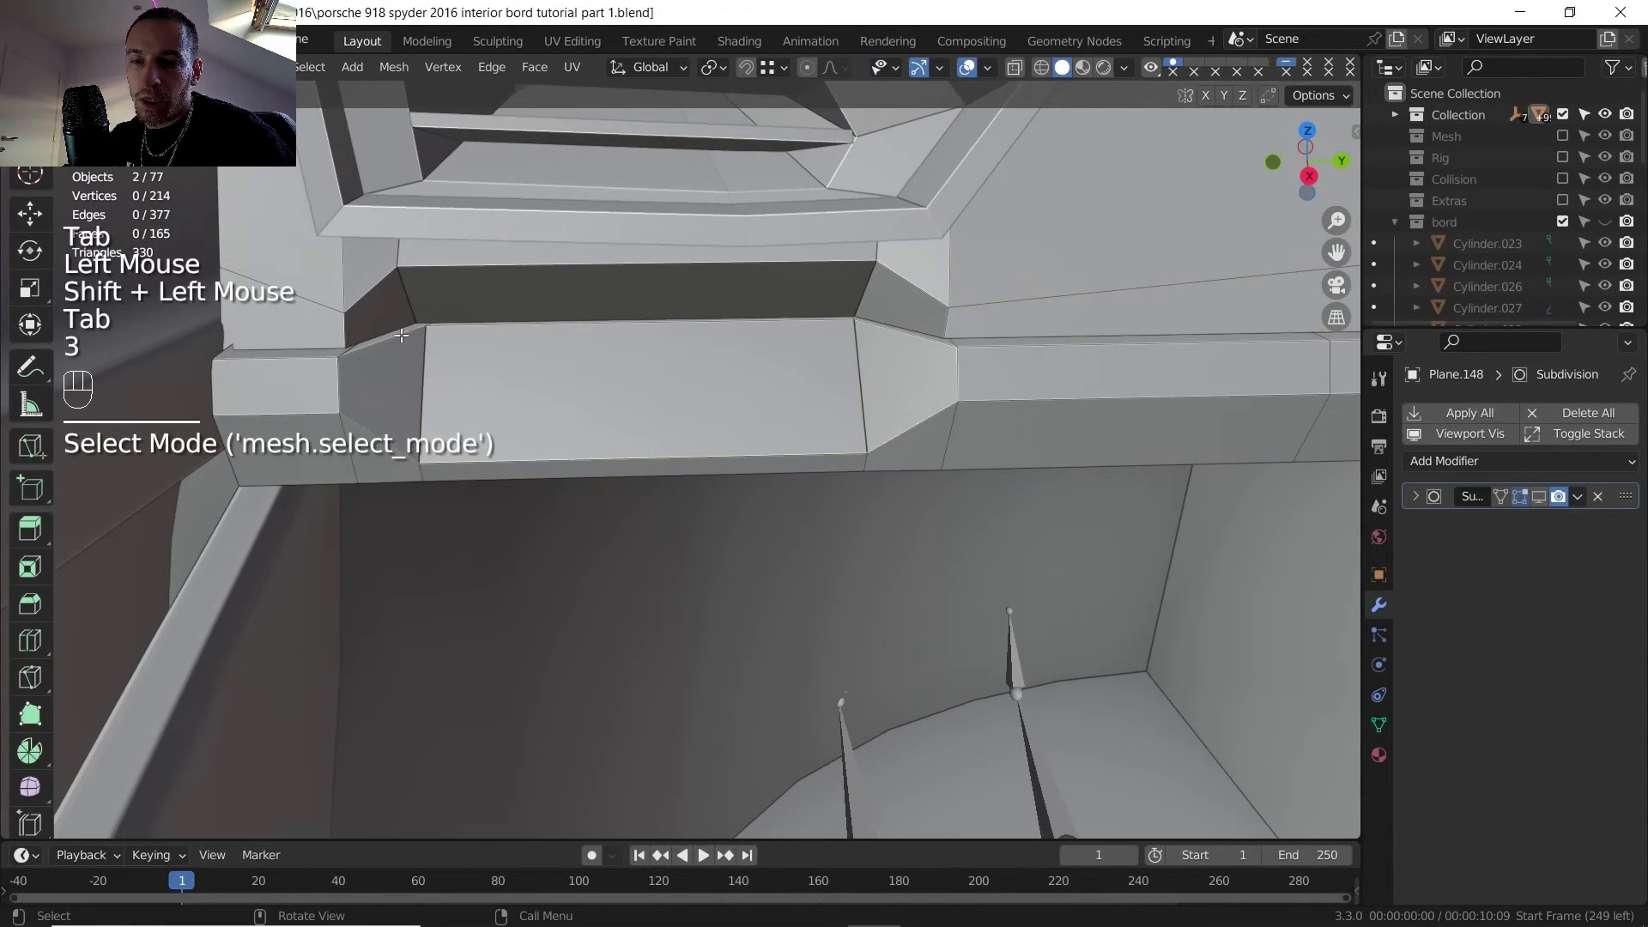
pyautogui.click(401, 307)
pyautogui.keyDown('shift'); pyautogui.click(478, 294); pyautogui.keyUp('shift')
pyautogui.keyDown('shift'); pyautogui.click(868, 309); pyautogui.keyUp('shift')
pyautogui.keyDown('shift'); pyautogui.click(910, 374); pyautogui.keyUp('shift')
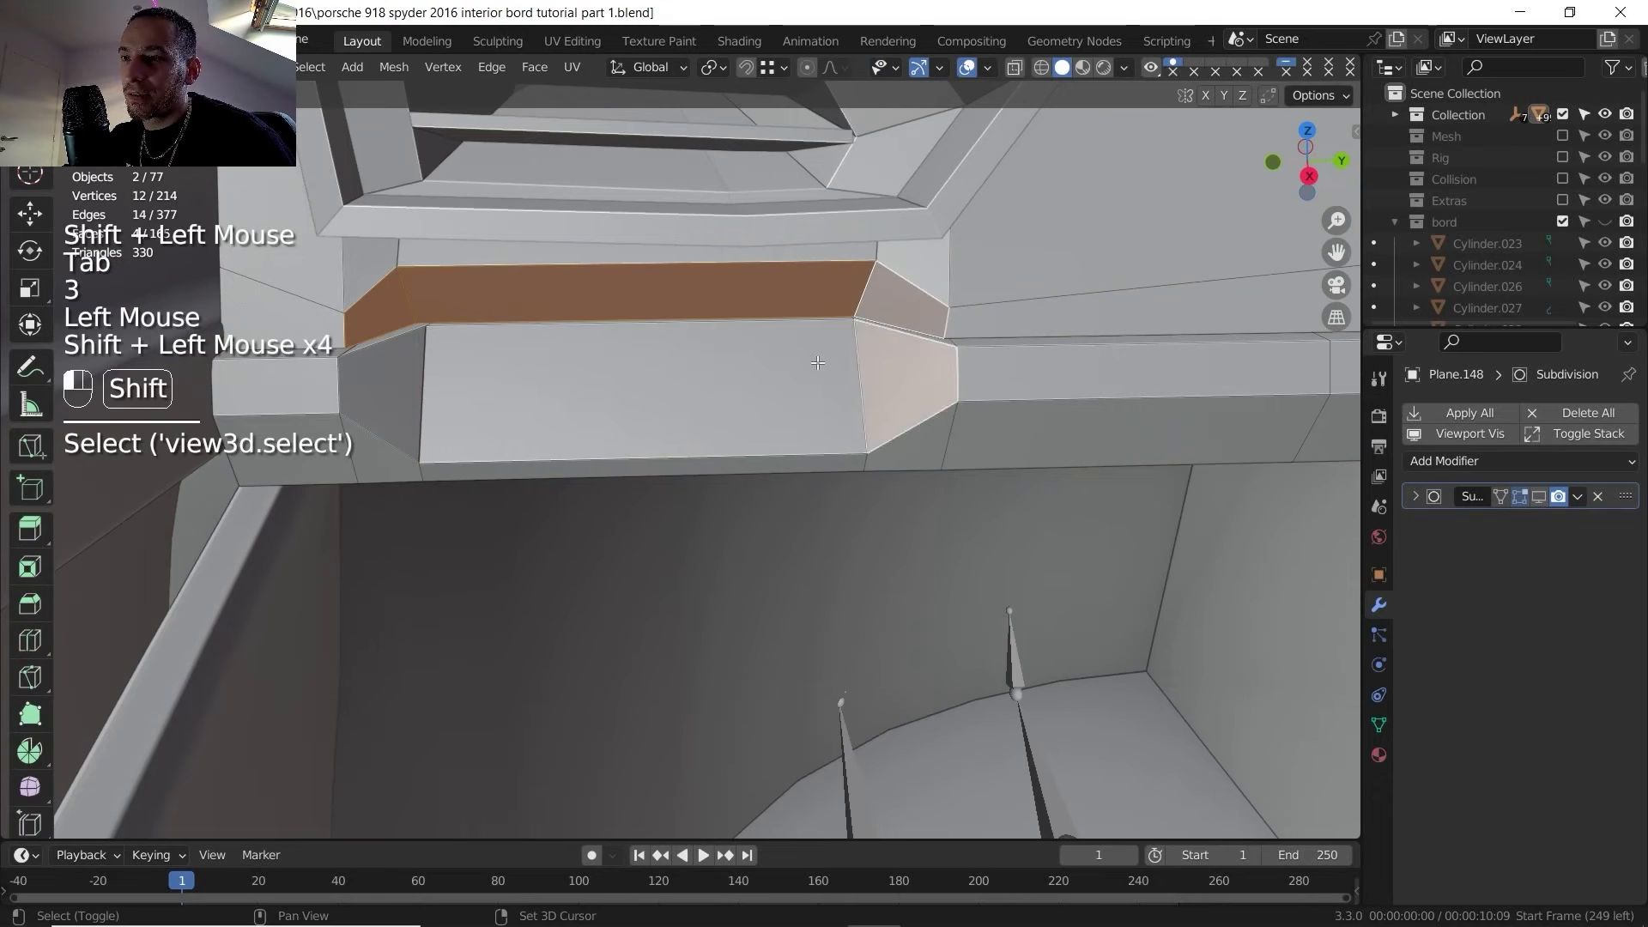
pyautogui.keyDown('shift'); pyautogui.click(635, 395); pyautogui.keyUp('shift')
pyautogui.keyDown('shift'); pyautogui.click(381, 402); pyautogui.keyUp('shift')
pyautogui.hotkey('shift', 'd')
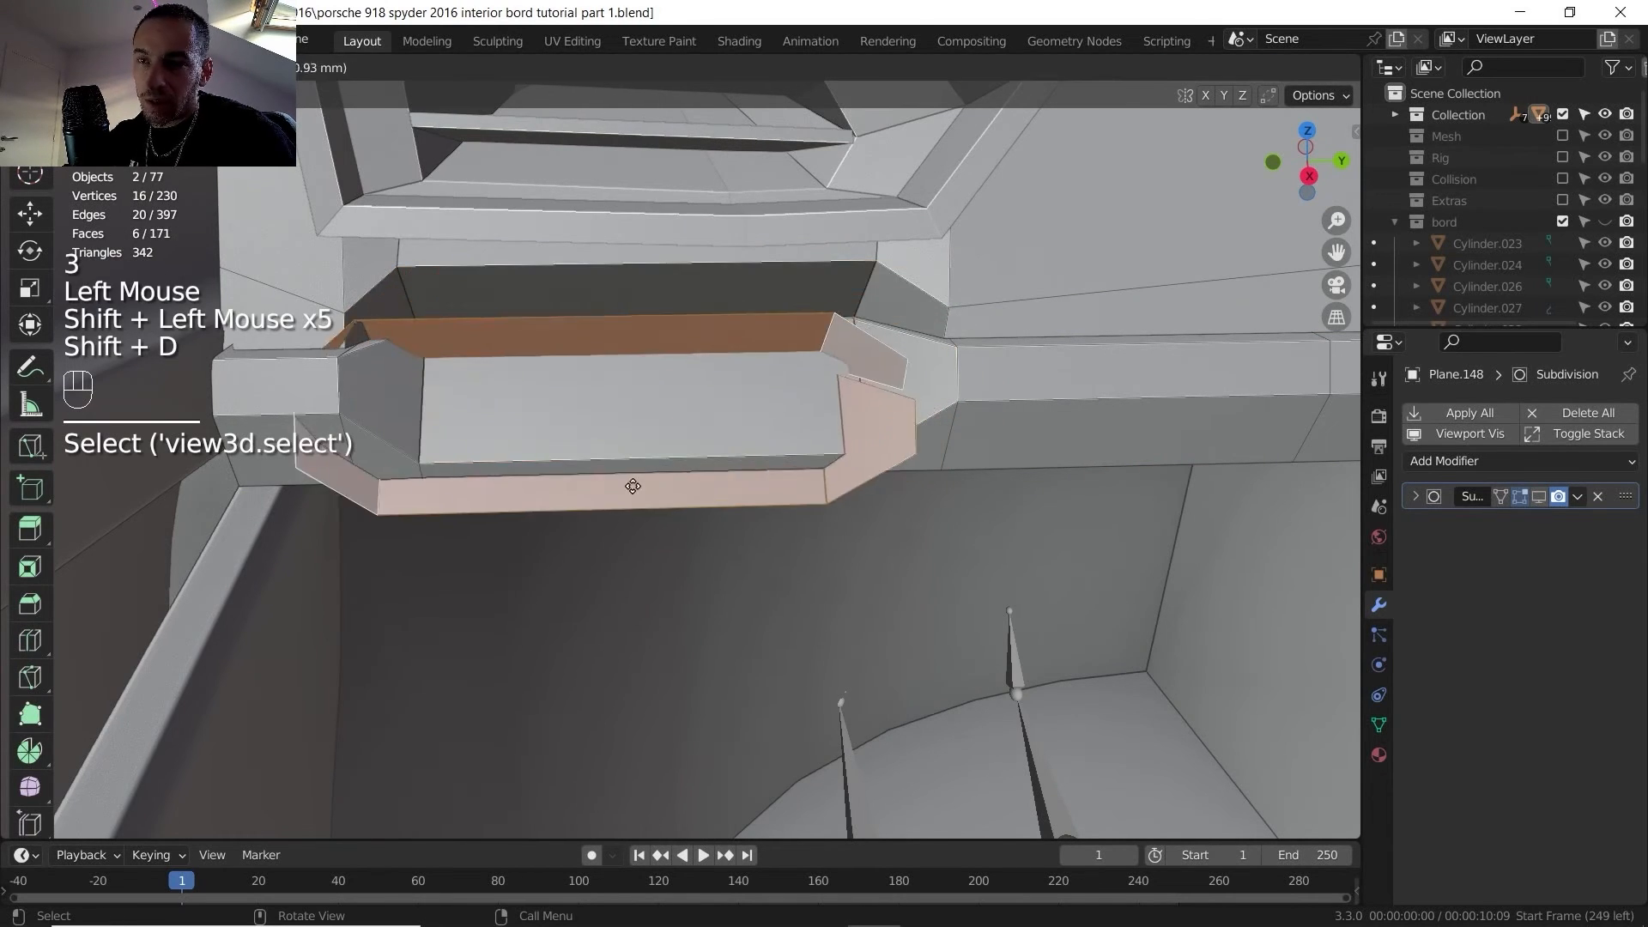
pyautogui.rightClick(661, 469)
pyautogui.press('p')
pyautogui.press('Tab')
# - Move the upper edge of the separated lower recess piece 0.86563 mm along Z
pyautogui.click(577, 368)
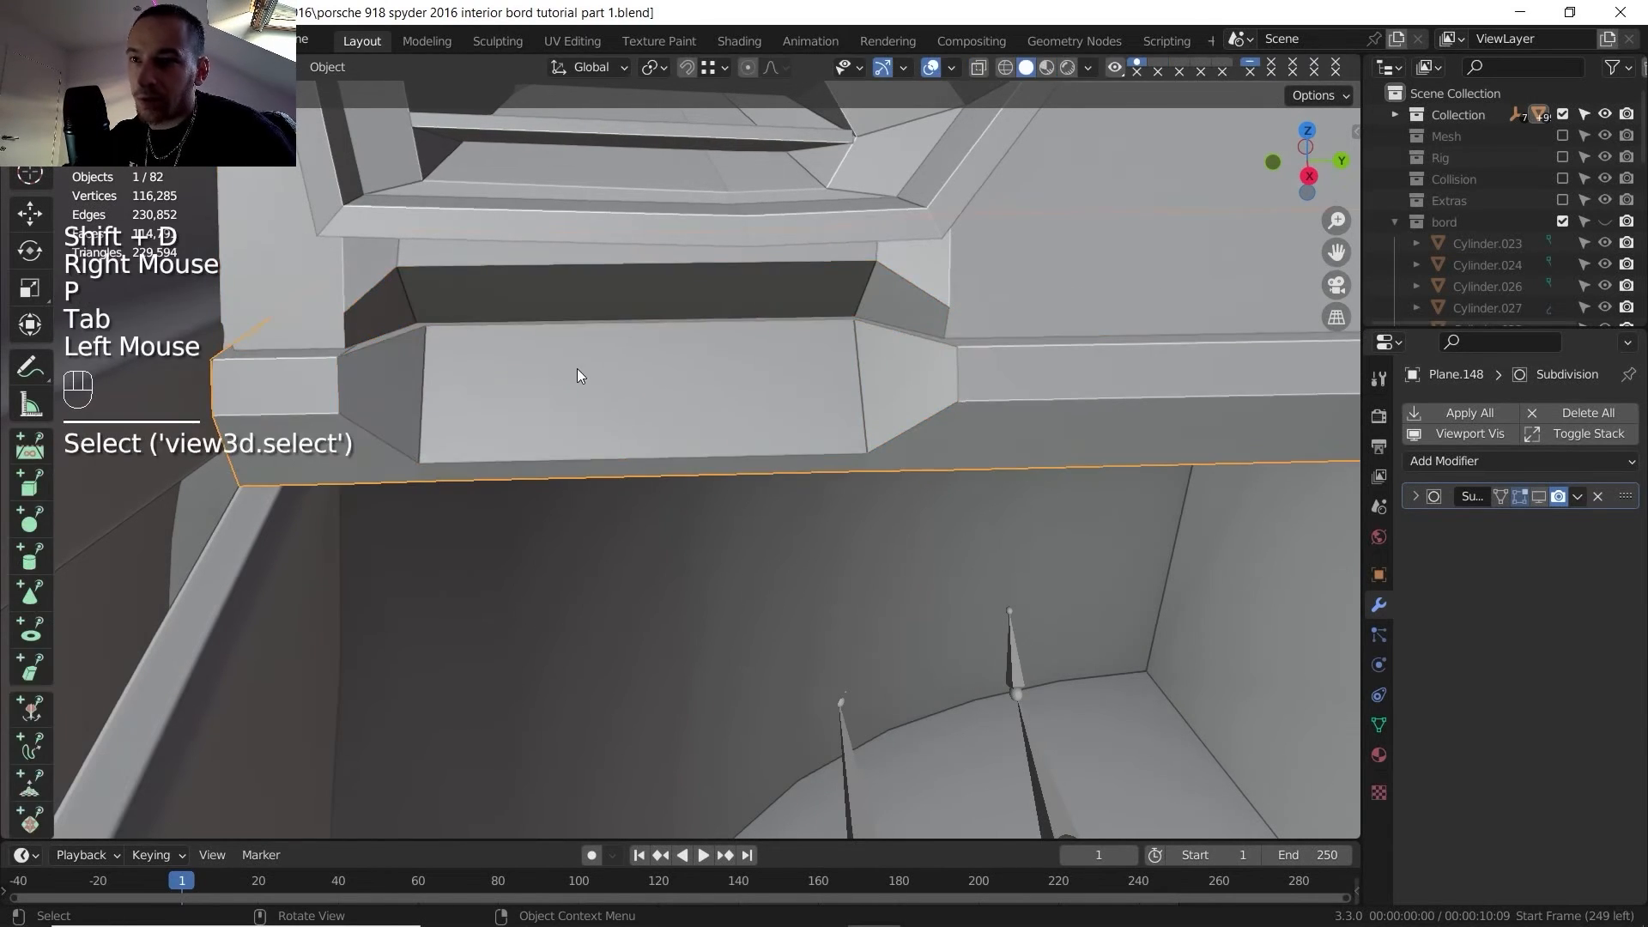
pyautogui.click(587, 393)
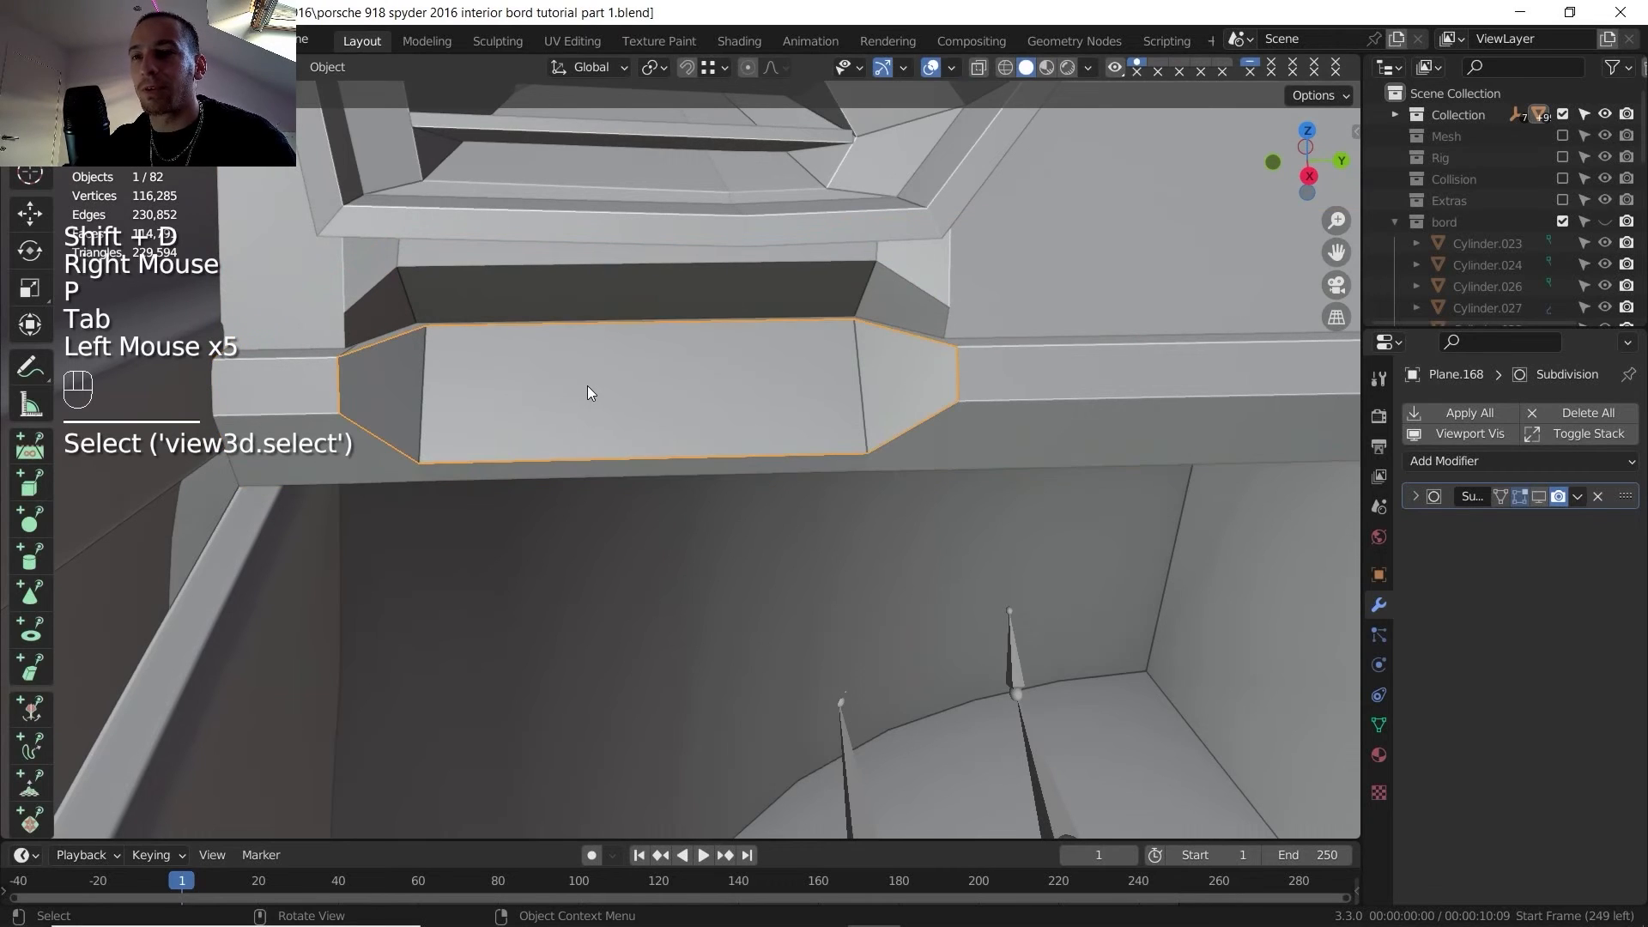
pyautogui.keyDown('shift'); pyautogui.click(553, 302); pyautogui.keyUp('shift')
pyautogui.click(551, 293)
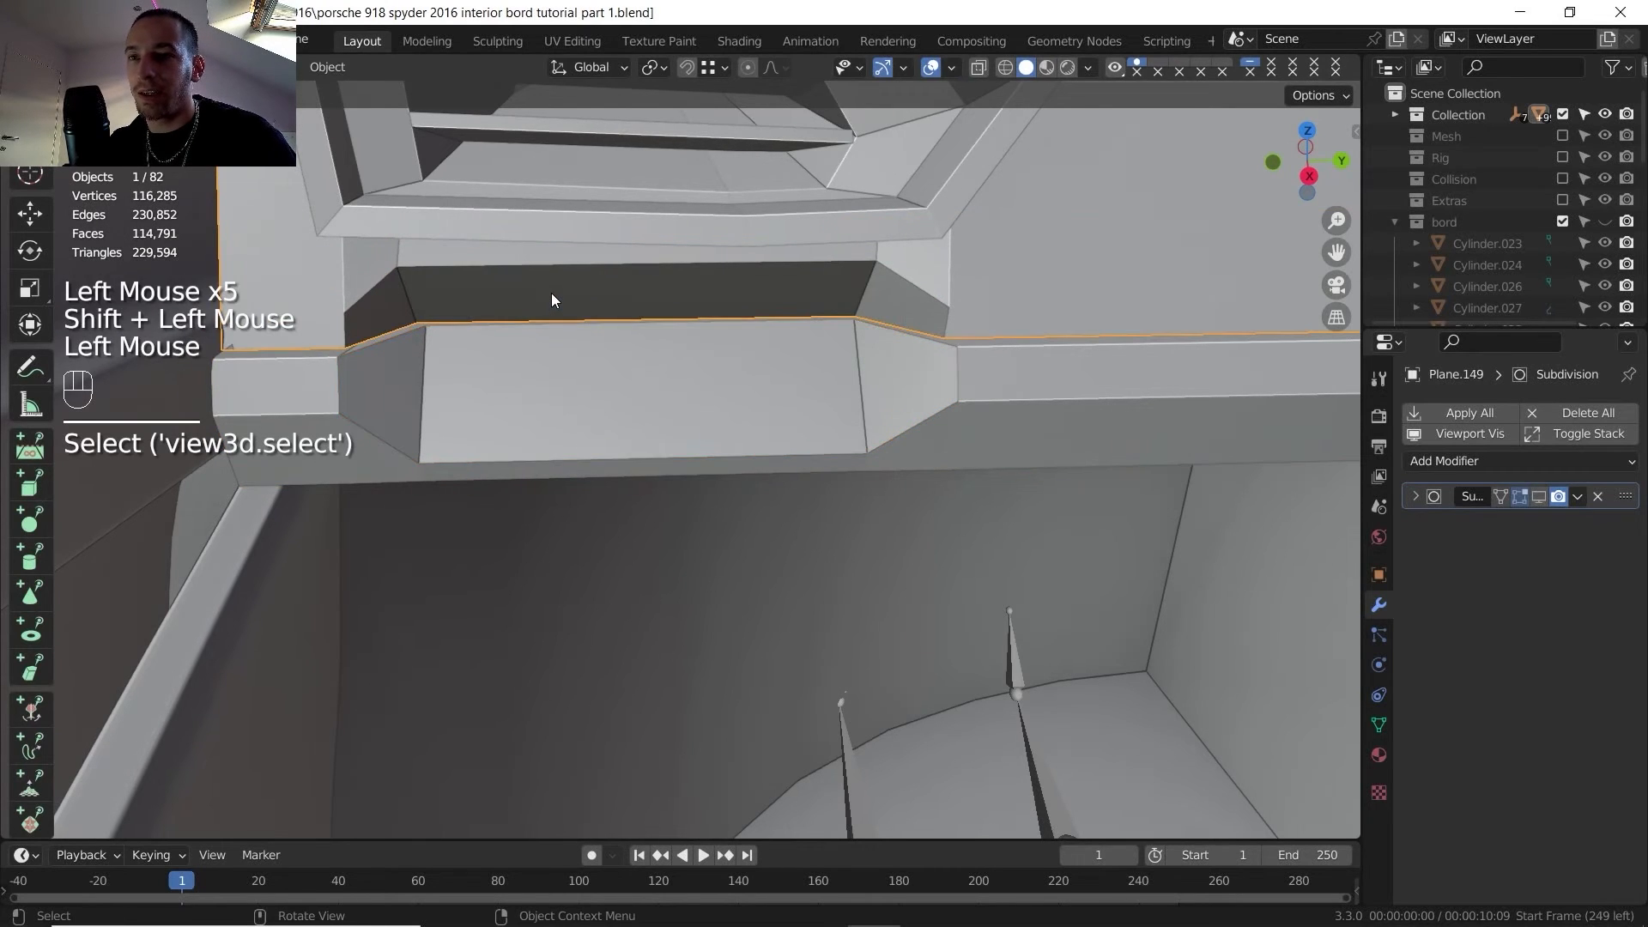
pyautogui.click(550, 295)
pyautogui.click(549, 295)
pyautogui.click(579, 326)
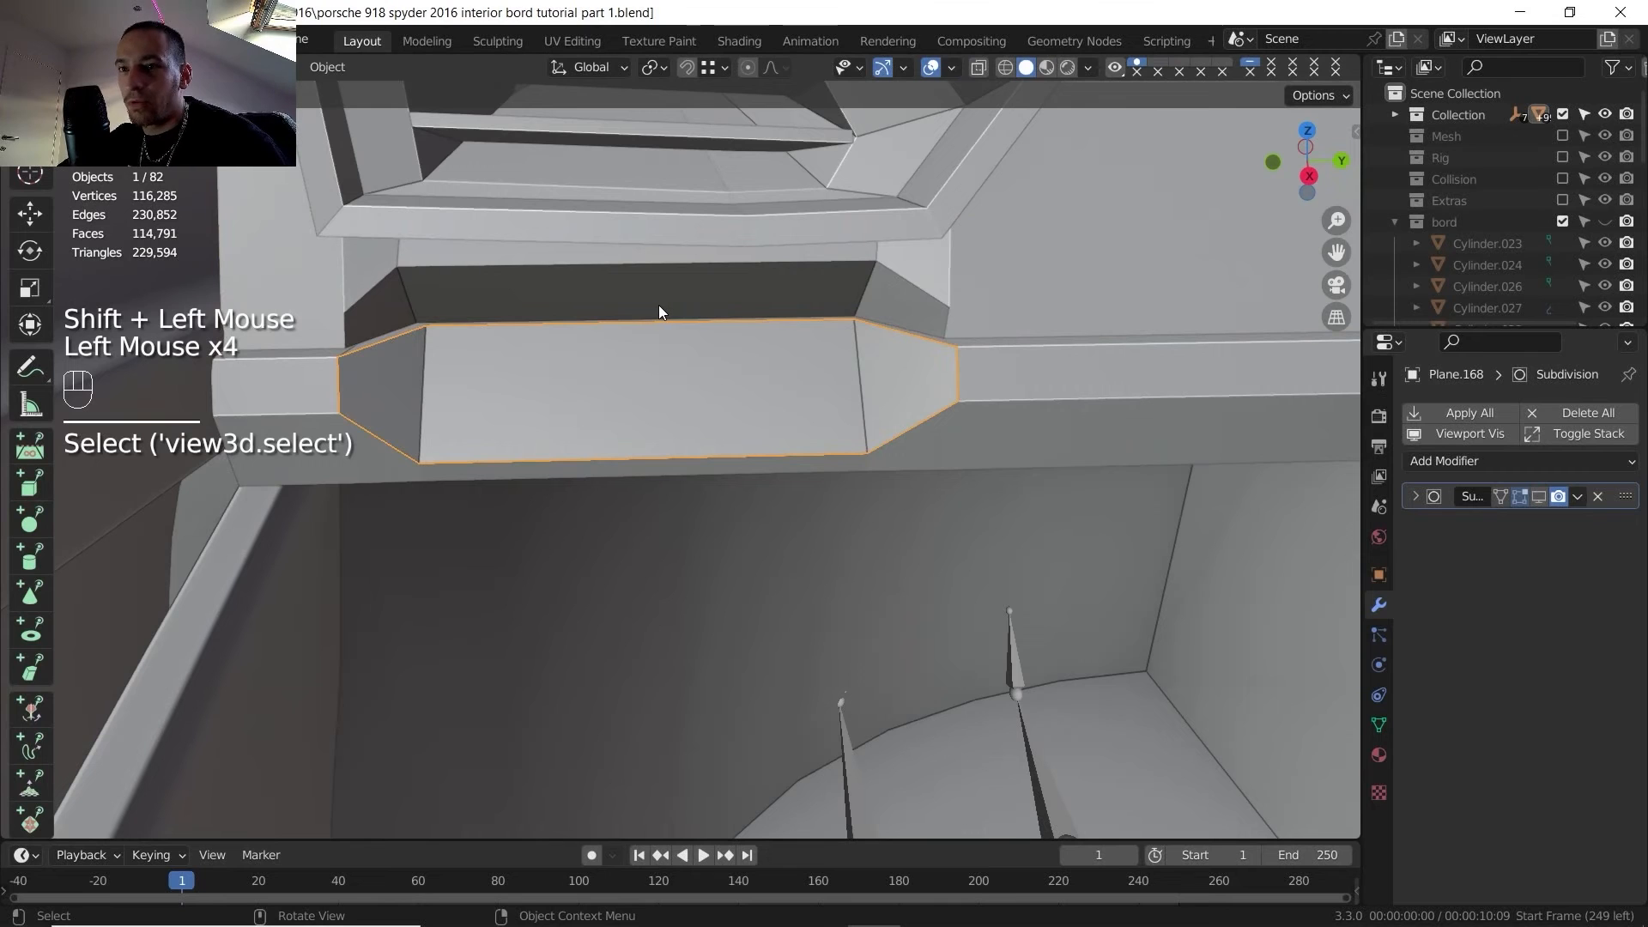
pyautogui.press('Tab')
pyautogui.moveTo(671, 350); pyautogui.dragTo(680, 365, button='middle')
pyautogui.press('2')
pyautogui.click(529, 324)
pyautogui.press('g')
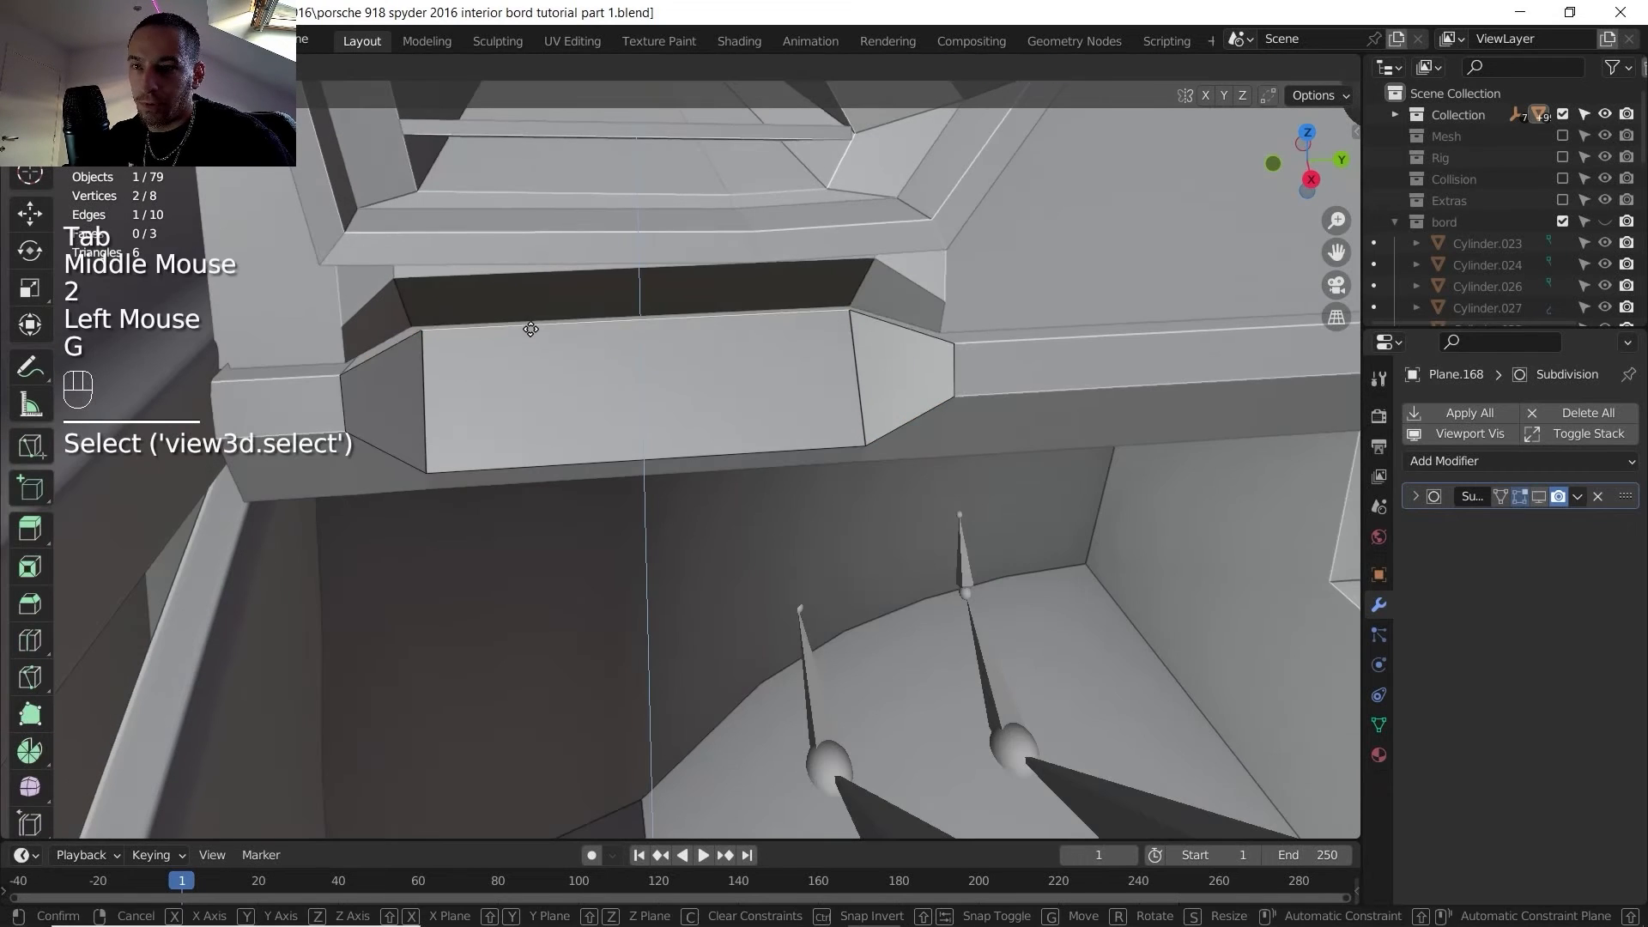
pyautogui.click(530, 329)
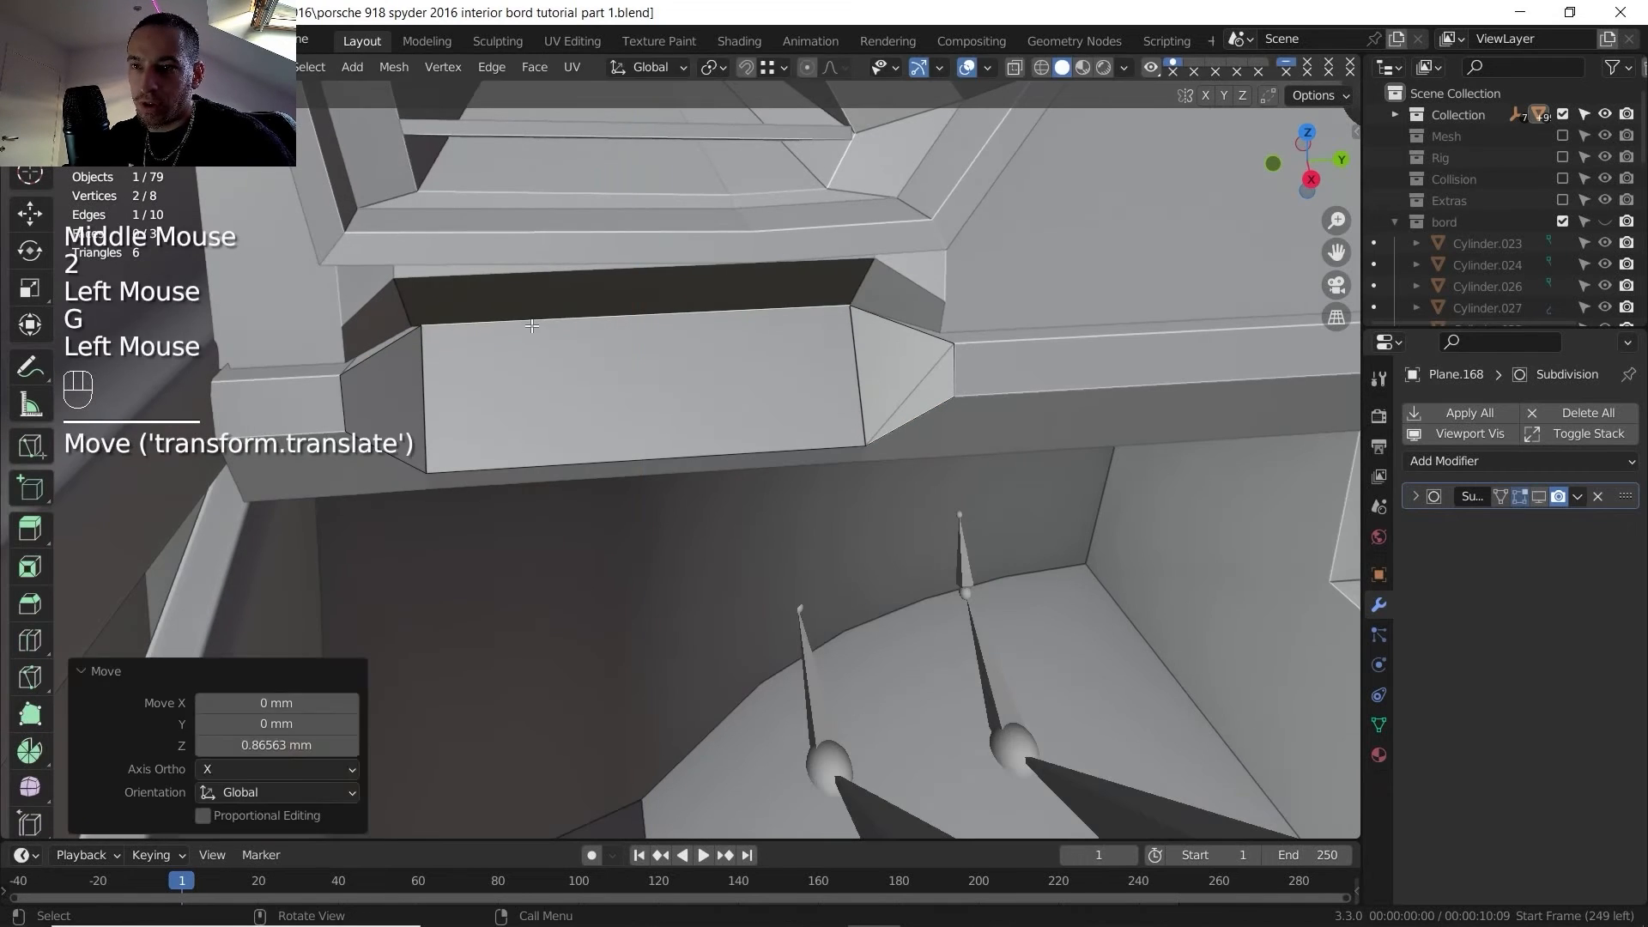
# - Join the two separated recess pieces into one object and isolate it in local view
pyautogui.press('Tab')
pyautogui.keyDown('shift'); pyautogui.click(462, 357); pyautogui.keyUp('shift')
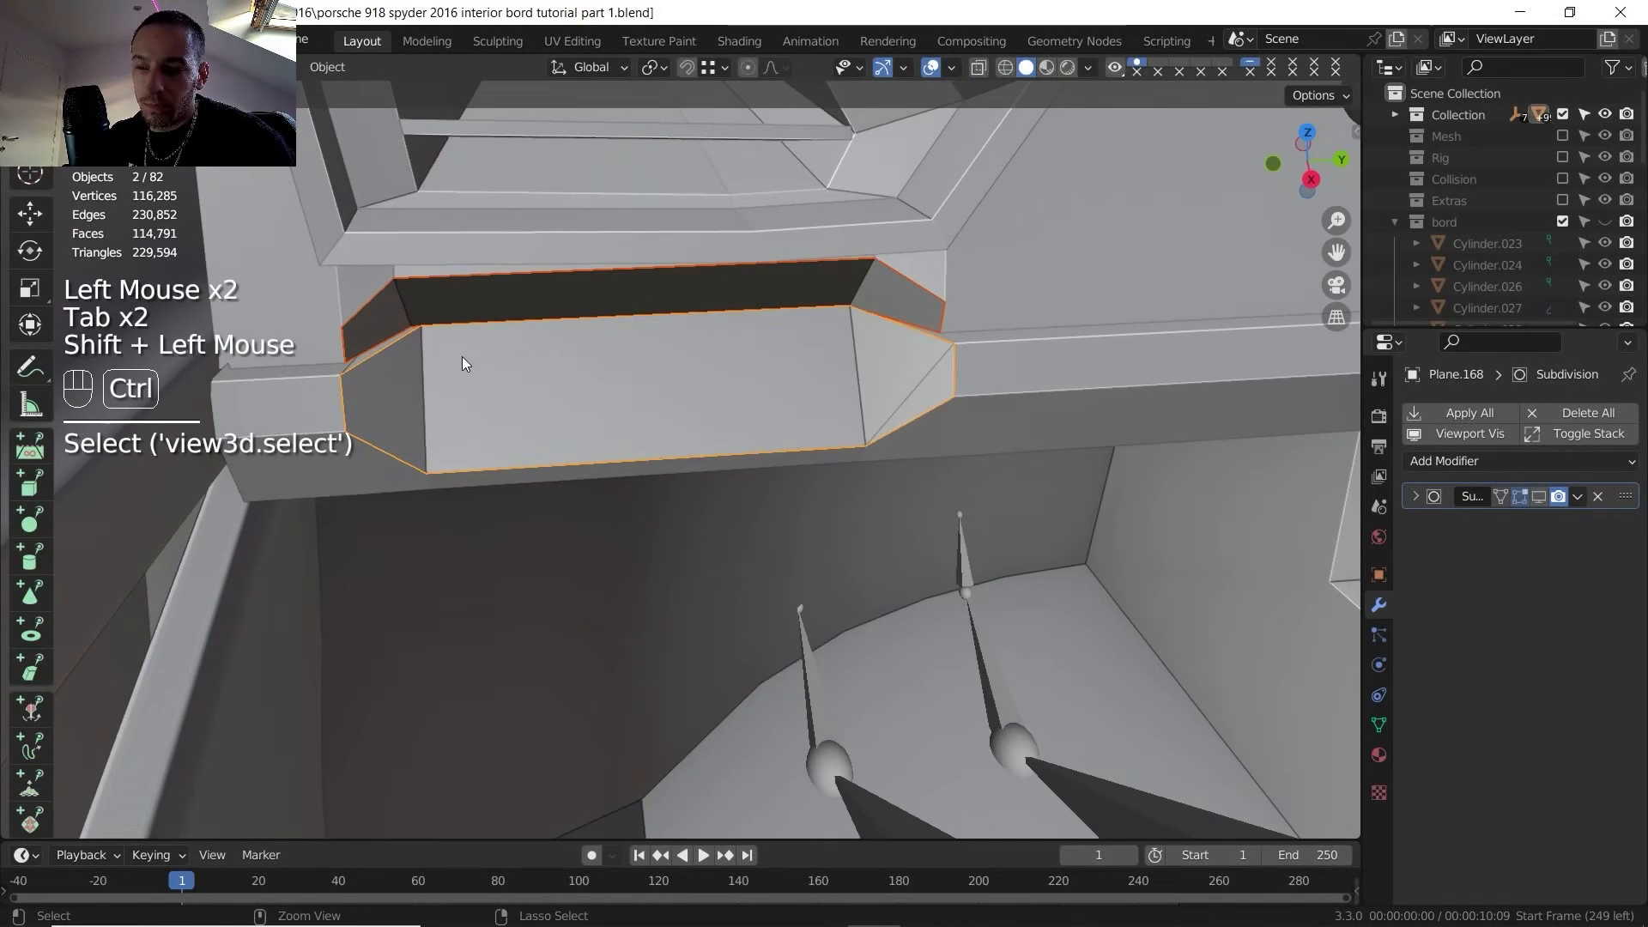
pyautogui.hotkey('ctrl', 'j')
pyautogui.press('Tab')
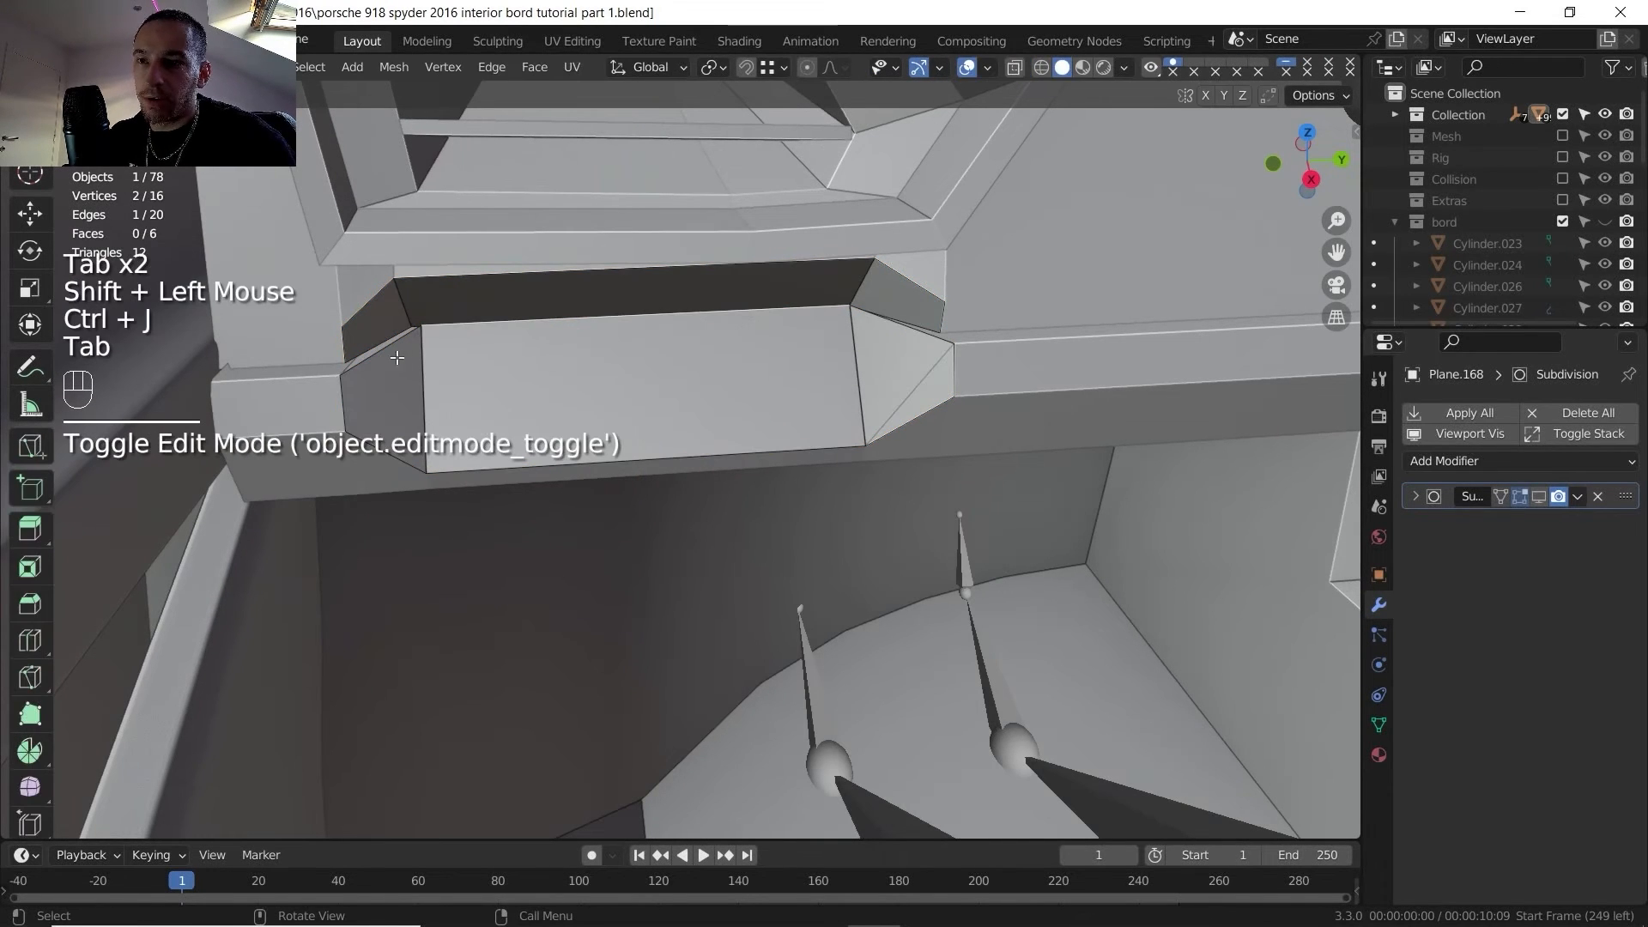
pyautogui.click(440, 382)
pyautogui.click(440, 381)
pyautogui.press('Tab')
pyautogui.press('/')
pyautogui.scroll(1, 434, 403)
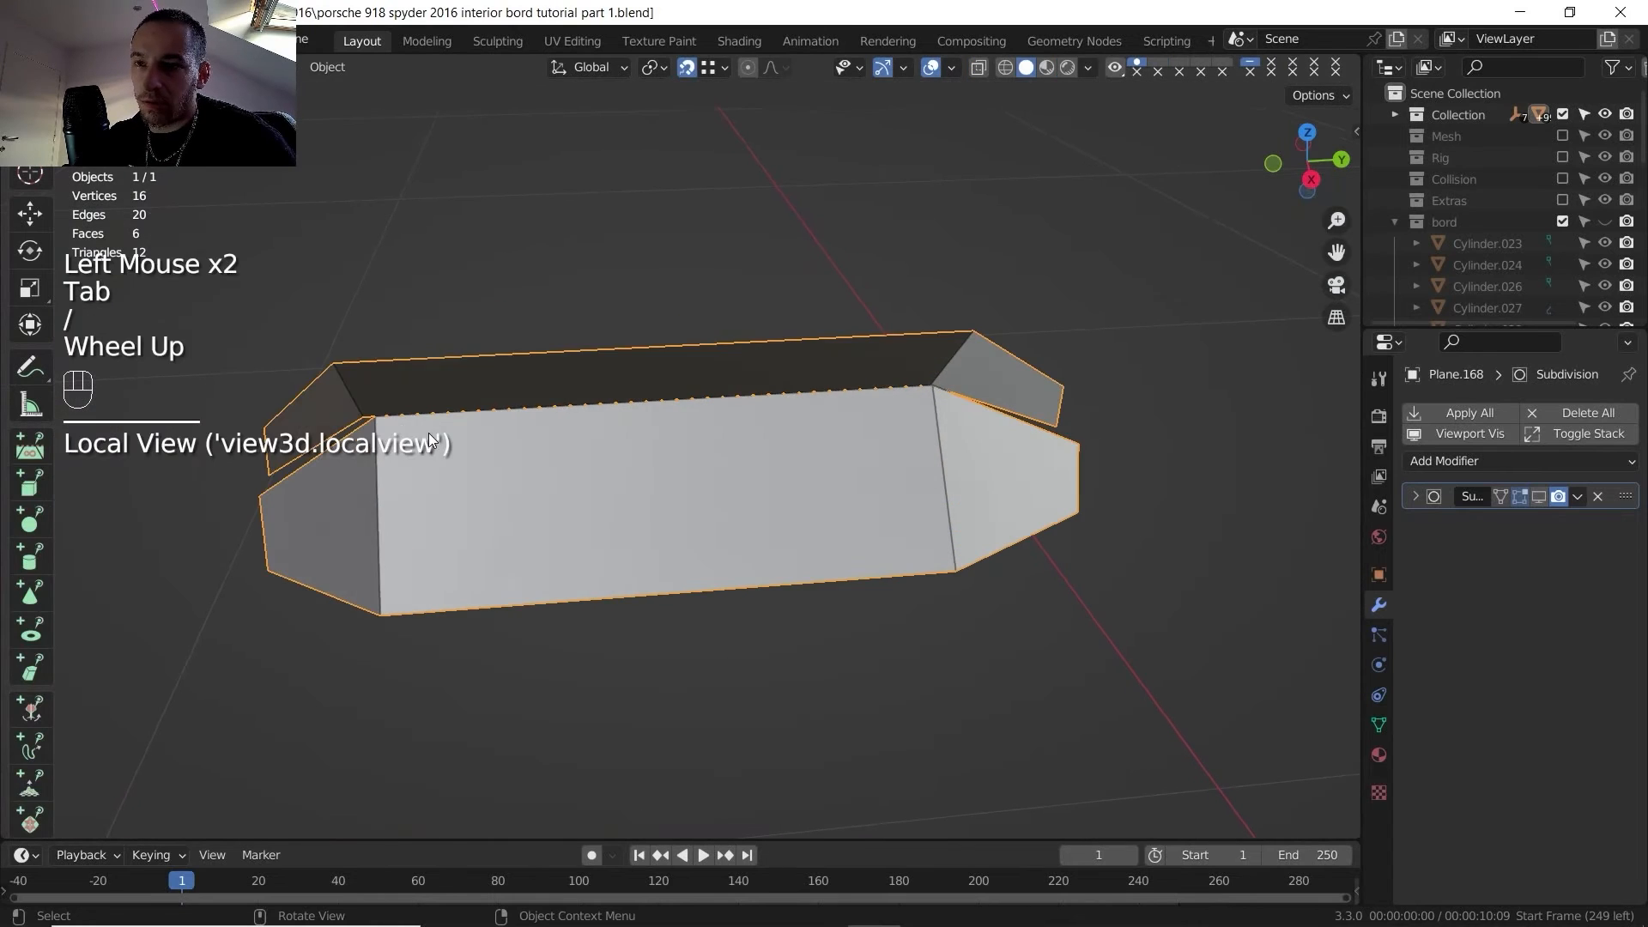
# - Snap and merge the lower piece's two upper vertices at the outer end onto the upper piece's matching vertices
pyautogui.press('Tab')
pyautogui.moveTo(322, 474); pyautogui.dragTo(315, 508, button='middle')
pyautogui.press('1')
pyautogui.click(314, 508)
pyautogui.press('g')
pyautogui.click(307, 490)
pyautogui.click(359, 420)
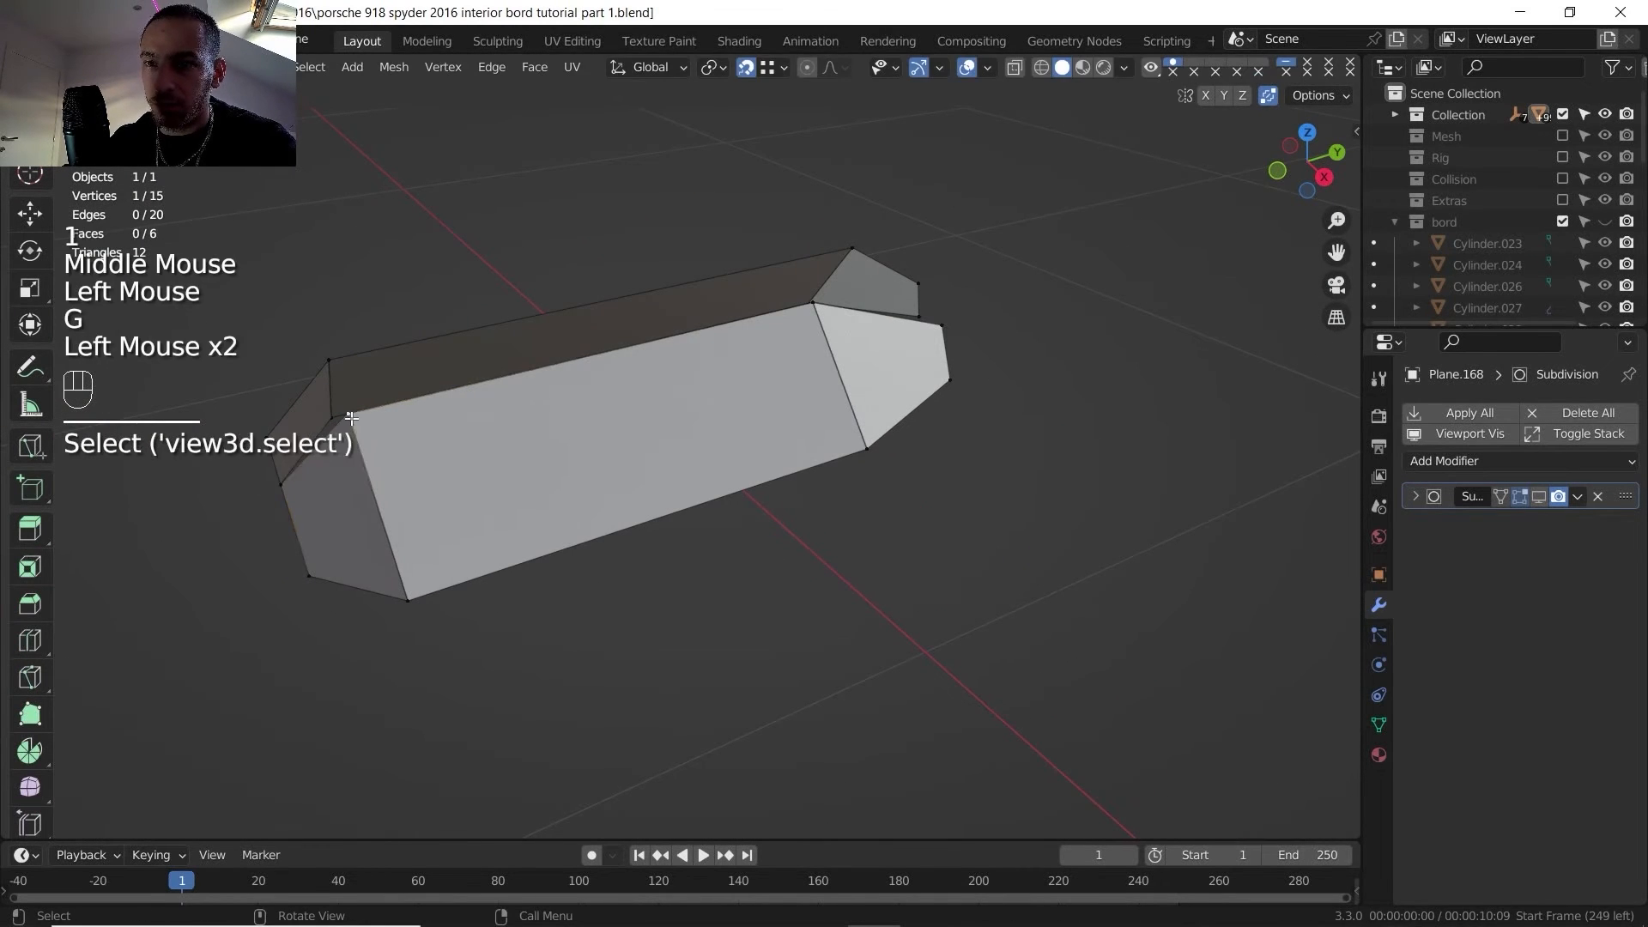
pyautogui.press('g')
pyautogui.click(345, 421)
# - Snap and merge the lower piece's two upper vertices at the inner end onto the upper piece's matching vertices
pyautogui.click(822, 315)
pyautogui.press('g')
pyautogui.click(919, 316)
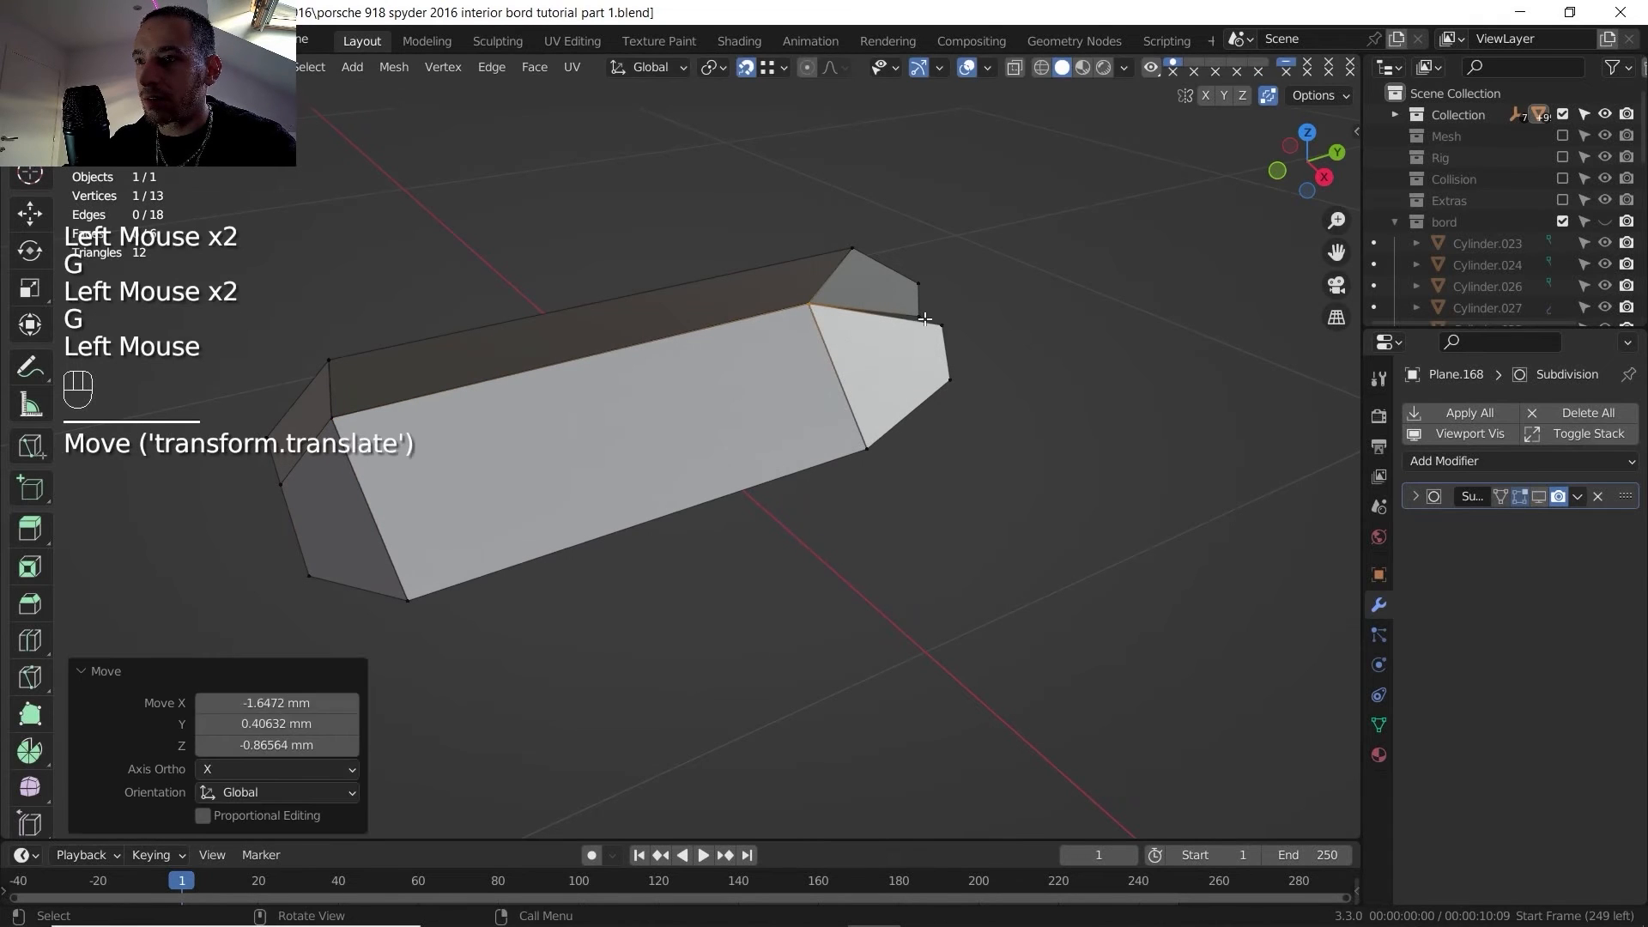
pyautogui.click(916, 317)
pyautogui.press('g')
pyautogui.rightClick(916, 316)
pyautogui.click(941, 326)
pyautogui.press('g')
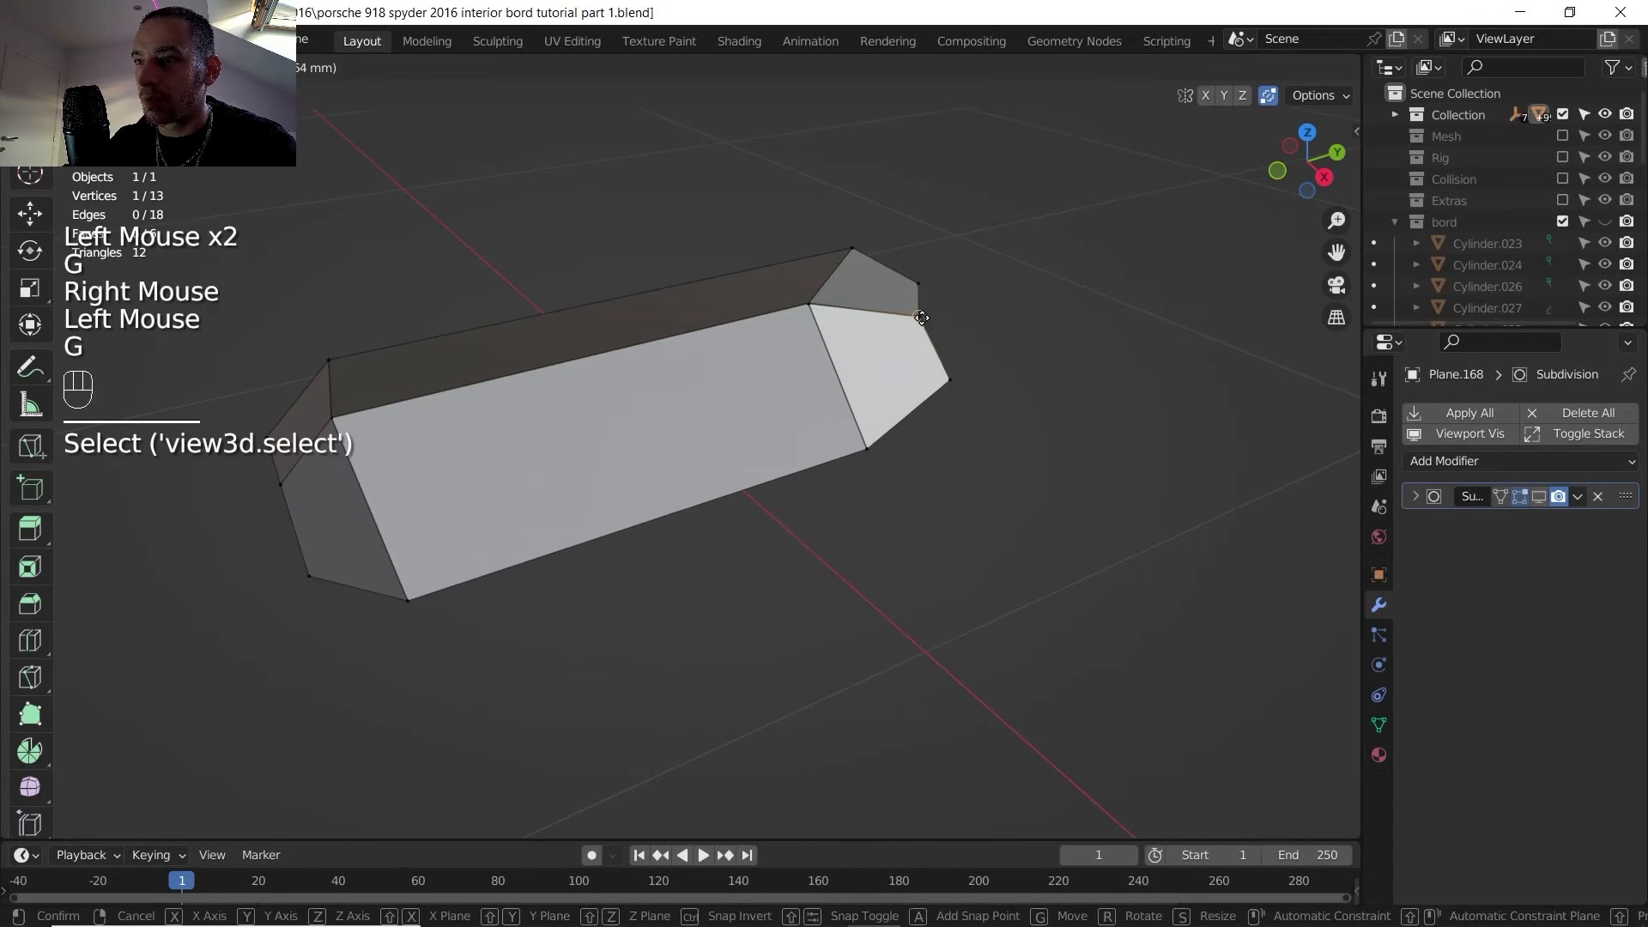
pyautogui.click(918, 316)
# - Turn off snapping and automatic vertex merging, and return from local view to the full dashboard
pyautogui.press('Tab')
pyautogui.click(688, 67)
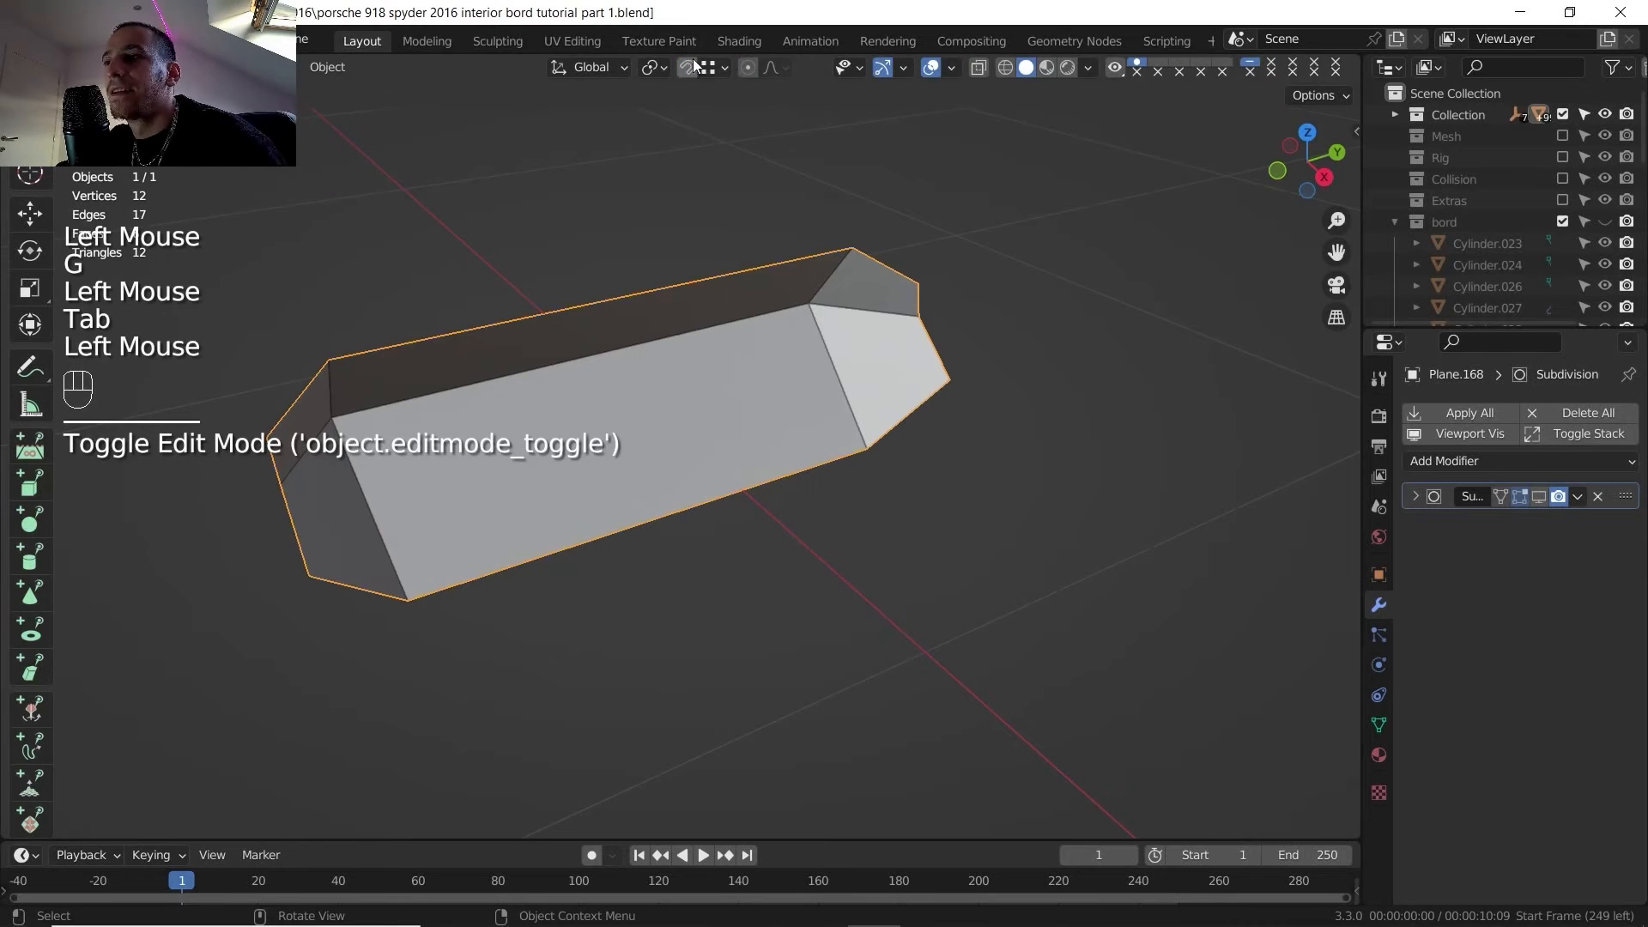
pyautogui.press('Tab')
pyautogui.press('Tab')
pyautogui.press('Tab')
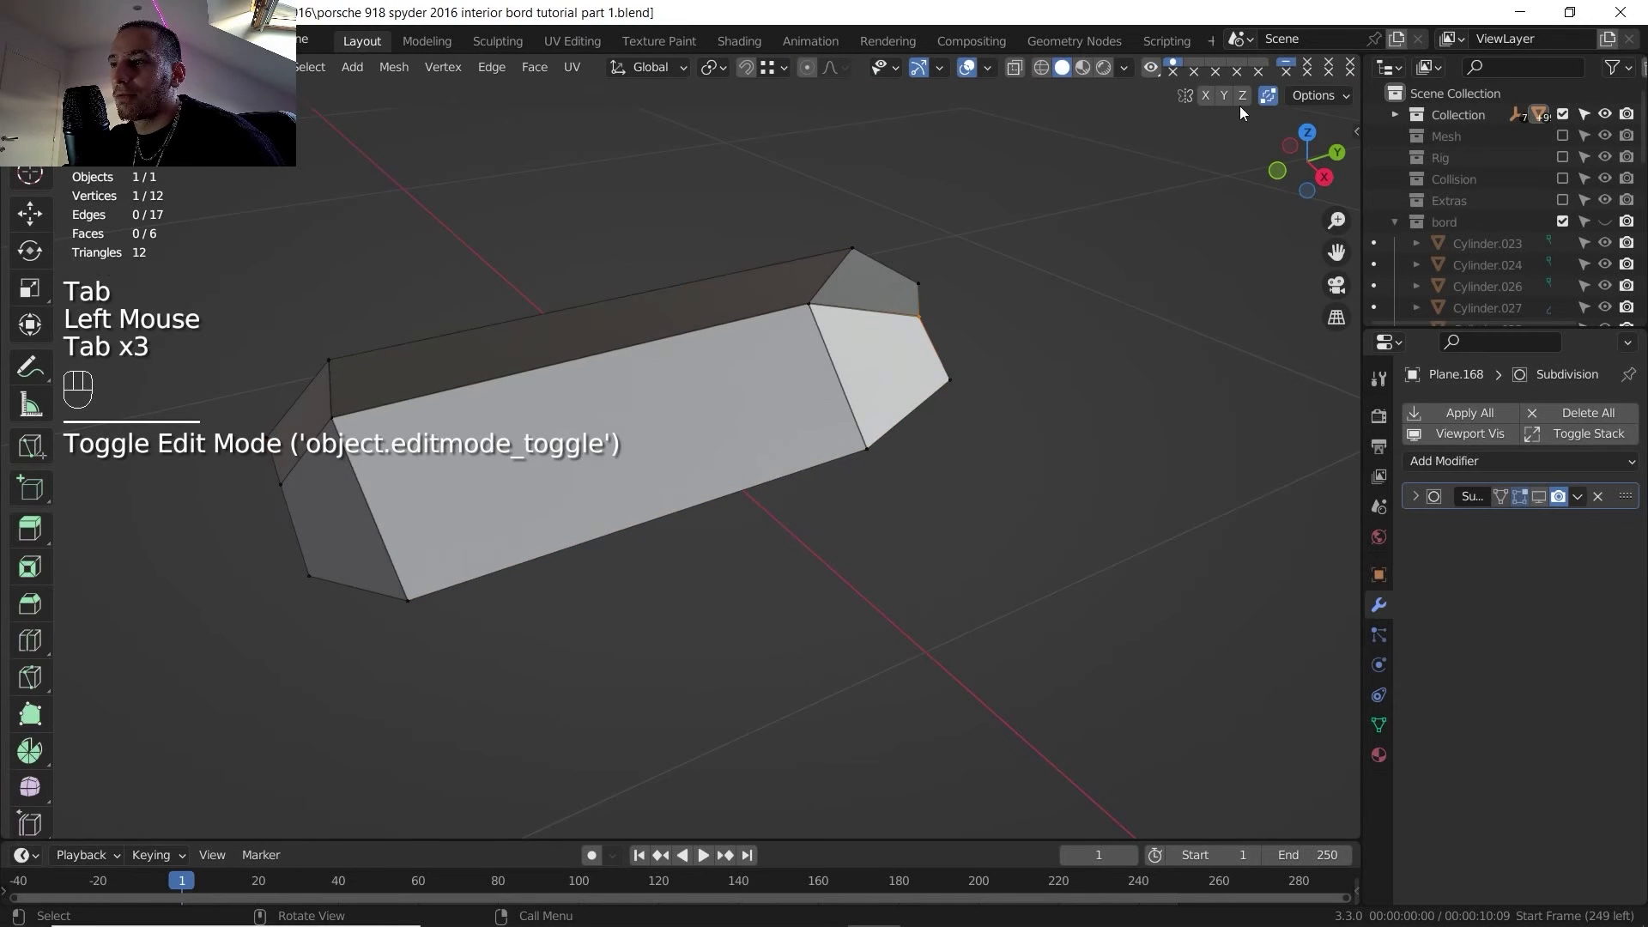
pyautogui.click(1254, 101)
pyautogui.press('/')
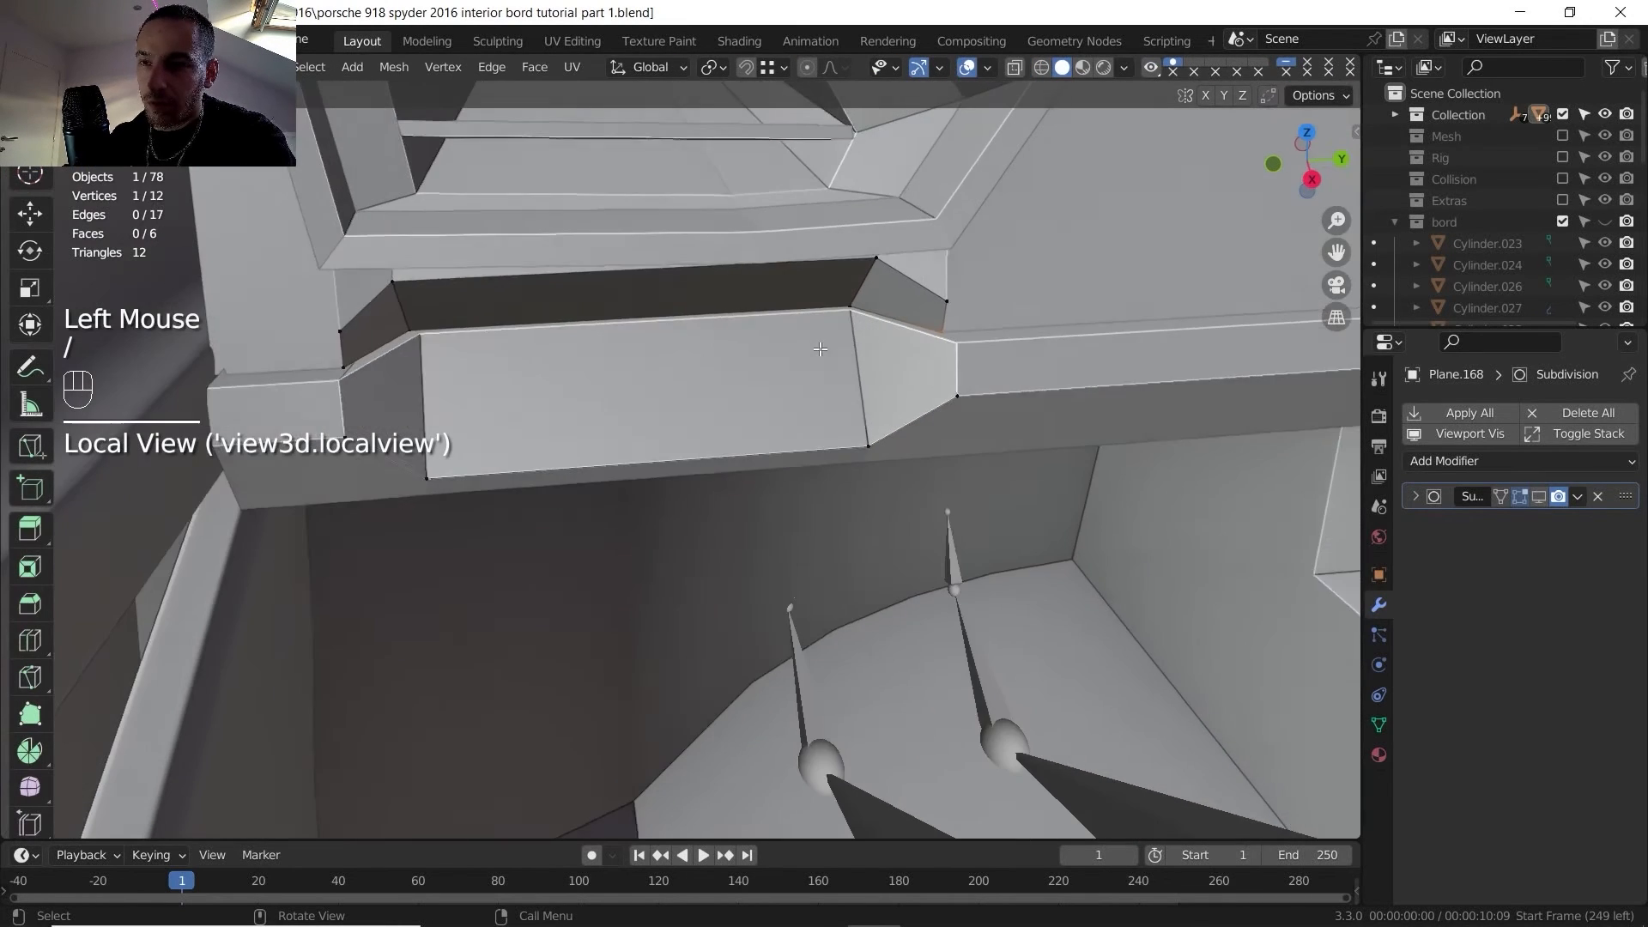
# - Extrude all faces of the joined recess piece by 1.046 mm along their normal
pyautogui.scroll(-2, 832, 374)
pyautogui.keyDown('shift'); pyautogui.moveTo(832, 374); pyautogui.dragTo(635, 339, button='middle'); pyautogui.keyUp('shift')
pyautogui.press('Tab')
pyautogui.scroll(1, 706, 349)
pyautogui.moveTo(635, 339); pyautogui.dragTo(577, 327, button='middle')
pyautogui.press('Tab')
pyautogui.press('3')
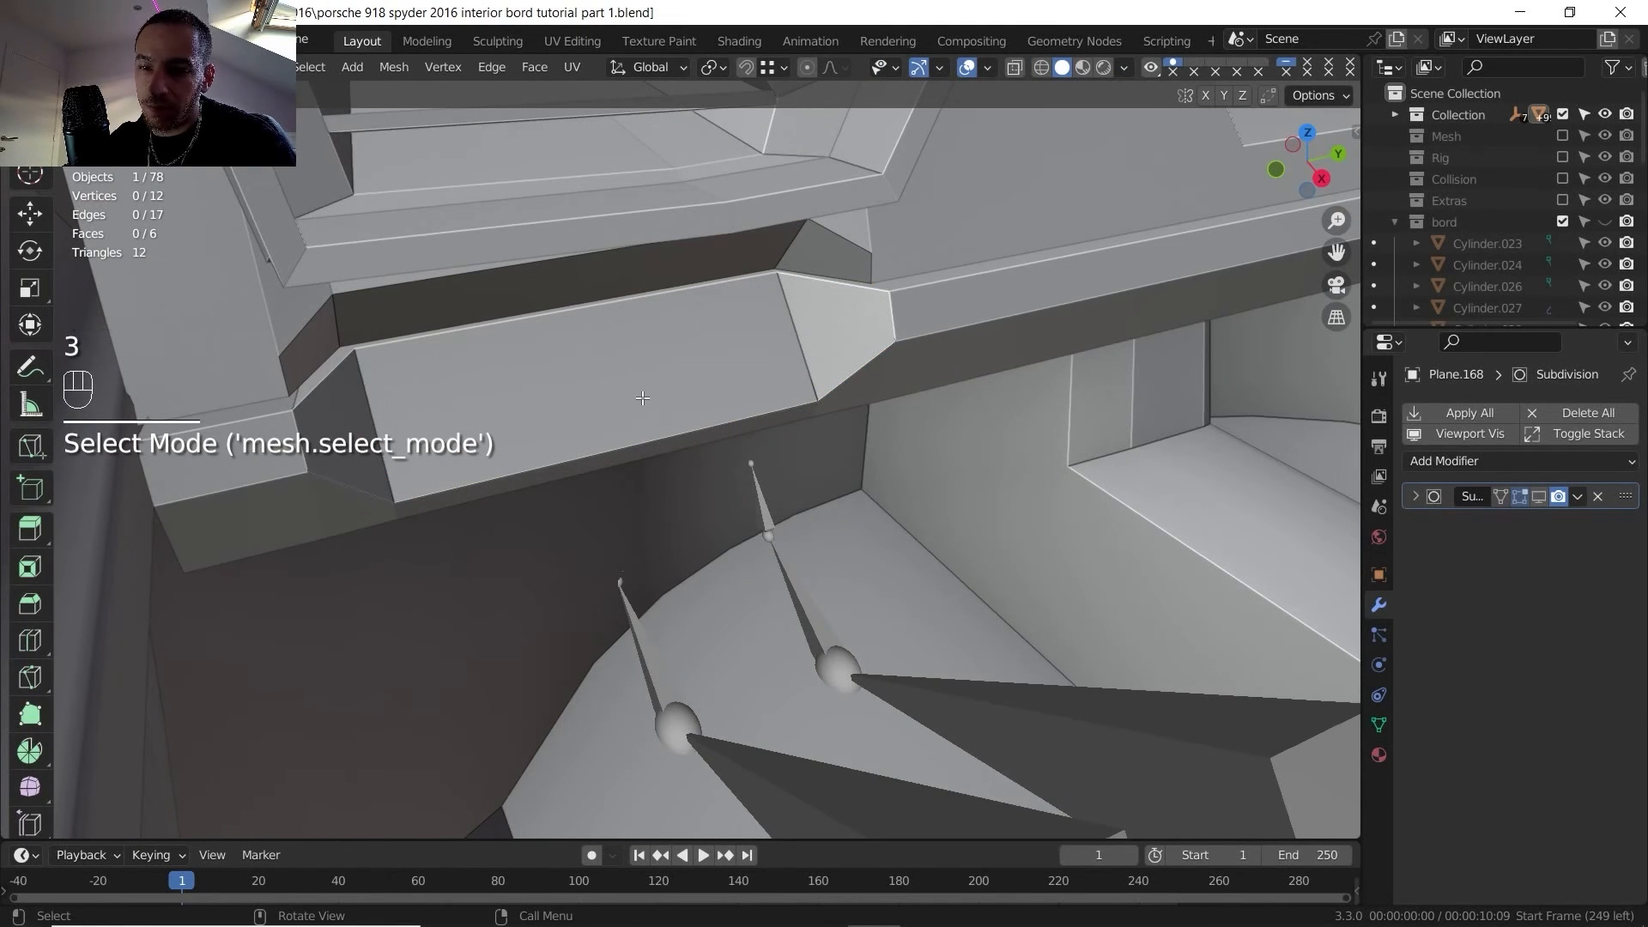
pyautogui.press('a')
pyautogui.moveTo(626, 343); pyautogui.dragTo(670, 372, button='middle')
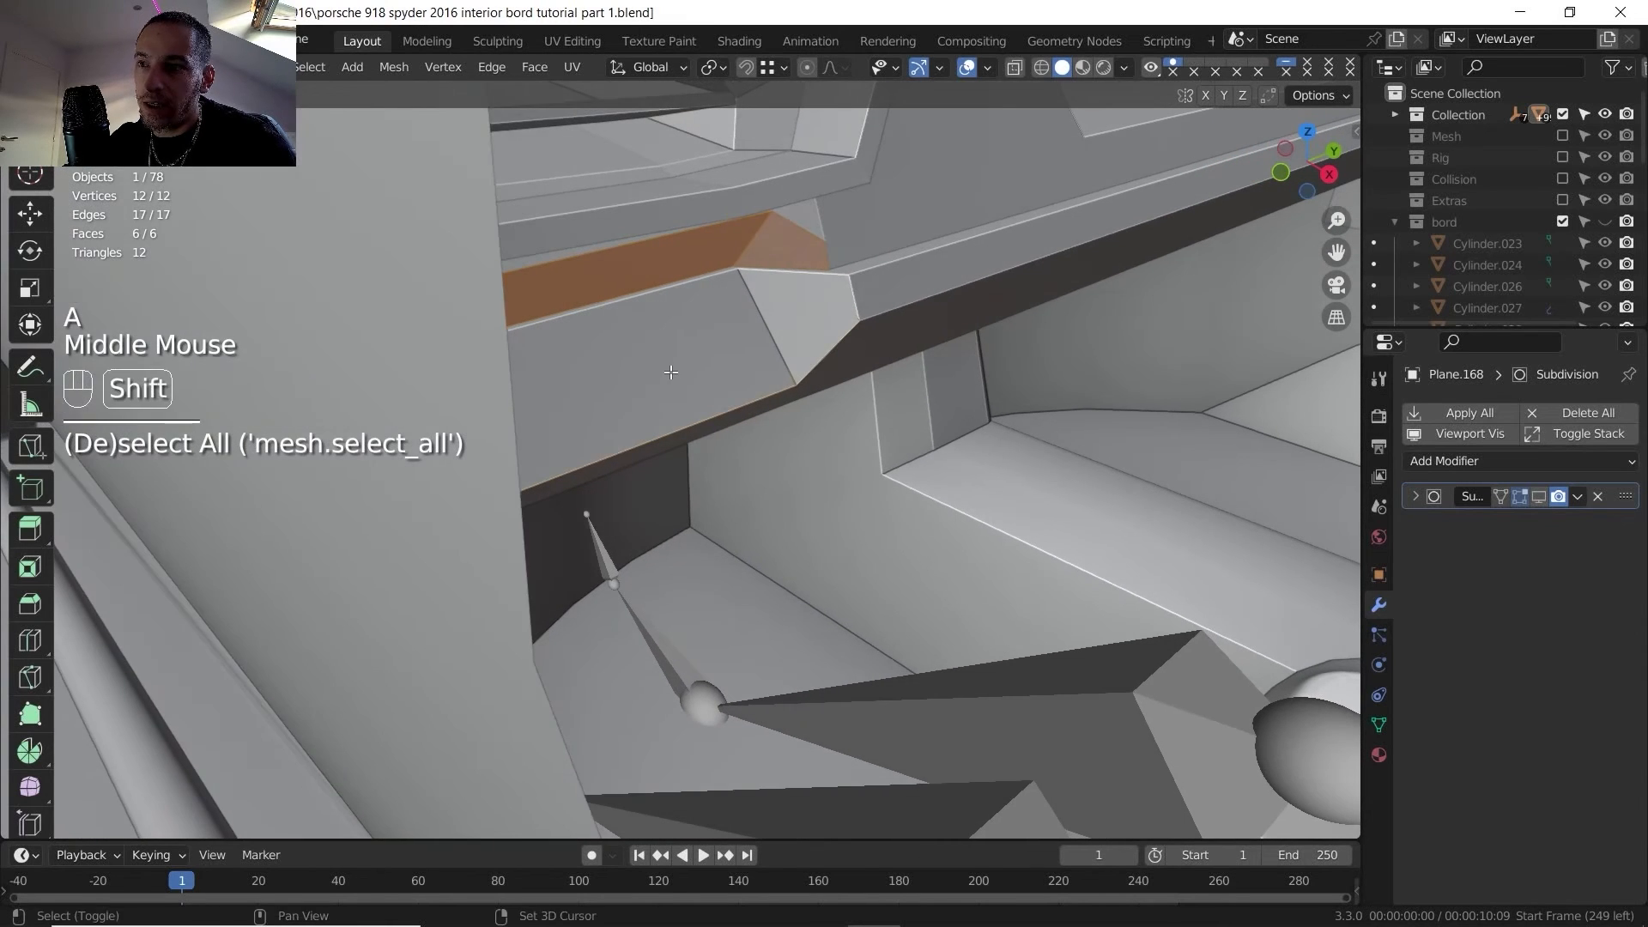
pyautogui.scroll(1, 670, 372)
pyautogui.press('e')
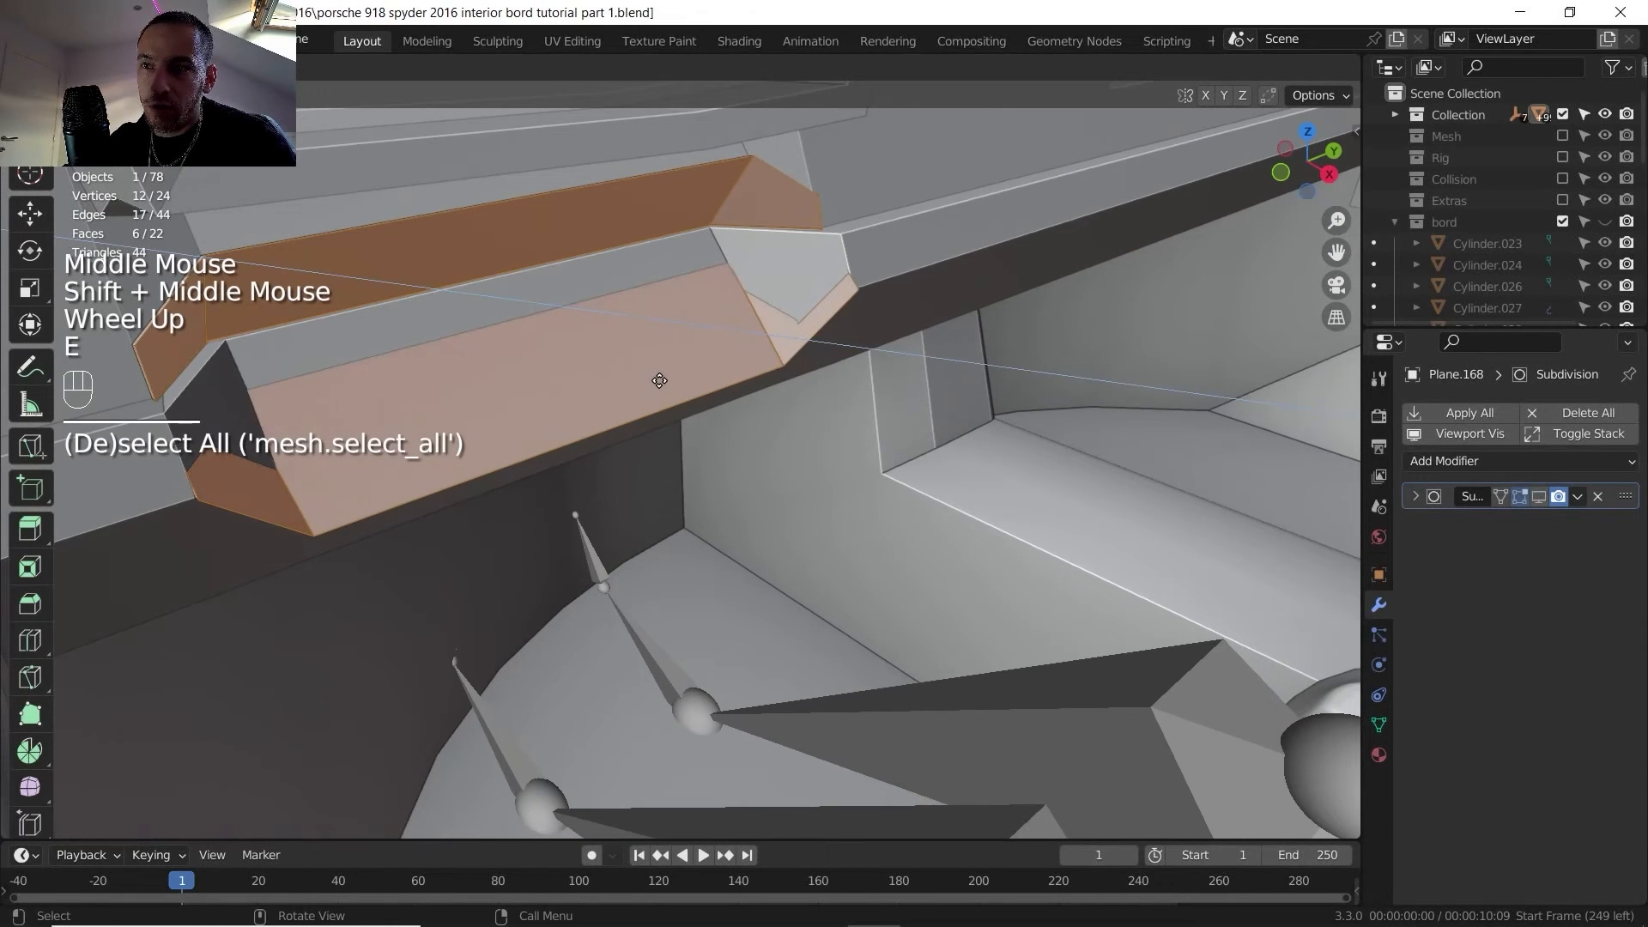
pyautogui.click(659, 380)
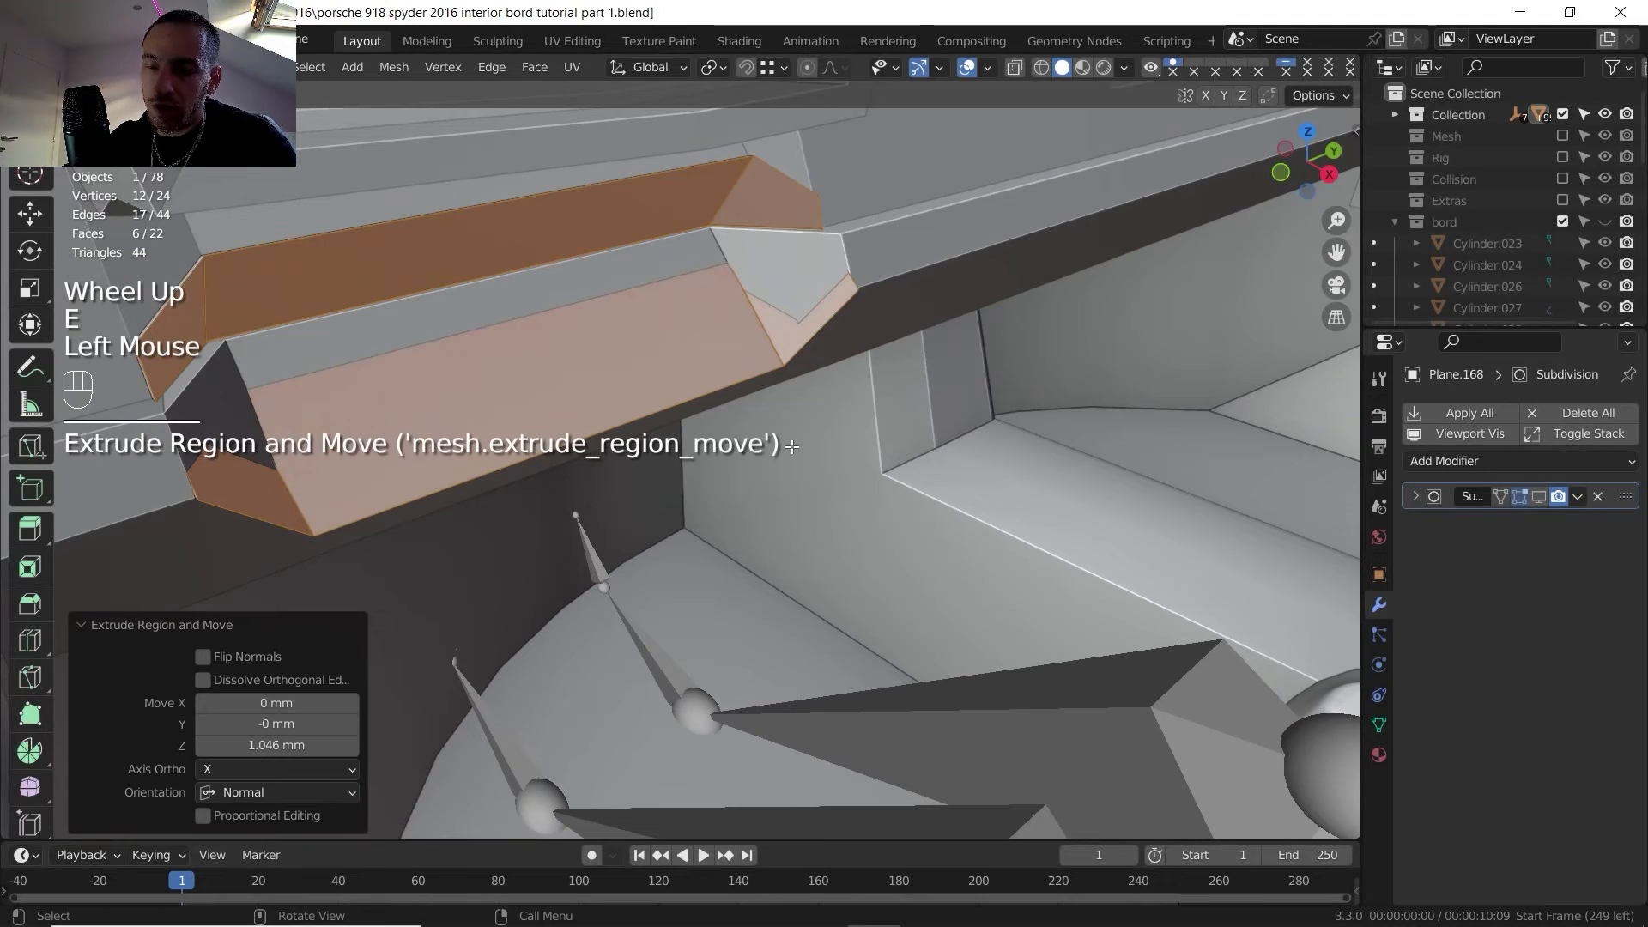
# - Flatten the extruded faces by scaling them to 0 along X, and check the reference photo
pyautogui.press('s')
pyautogui.press('x')
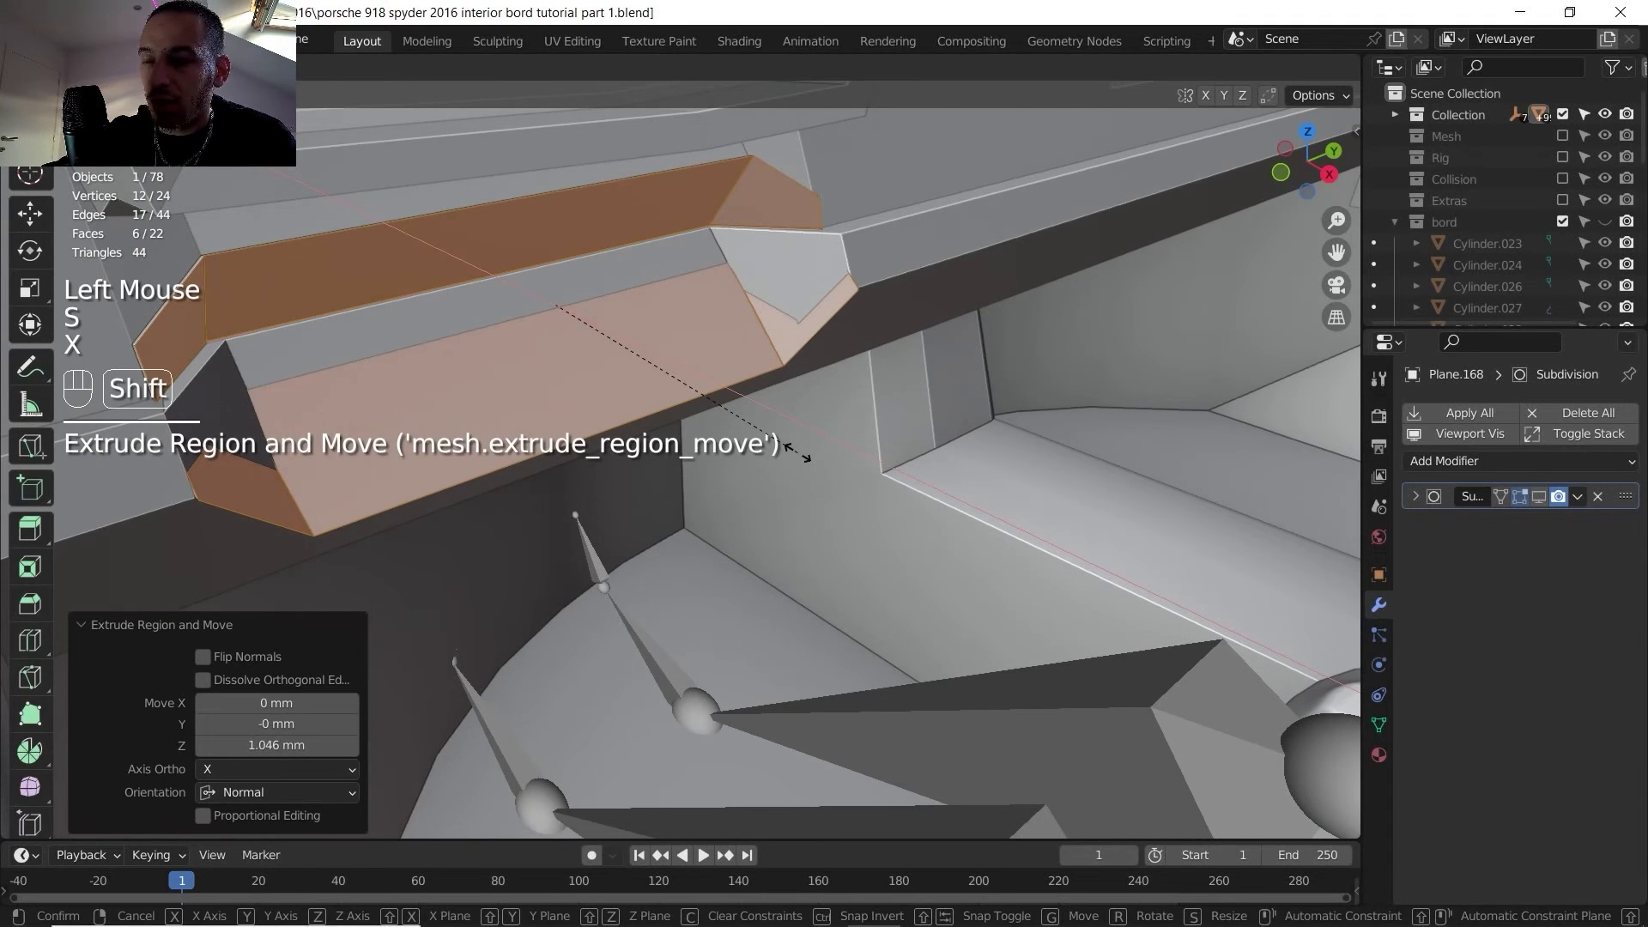
pyautogui.hotkey('shift', '0')
pyautogui.press('Return')
pyautogui.hotkey('alt', 'Tab')
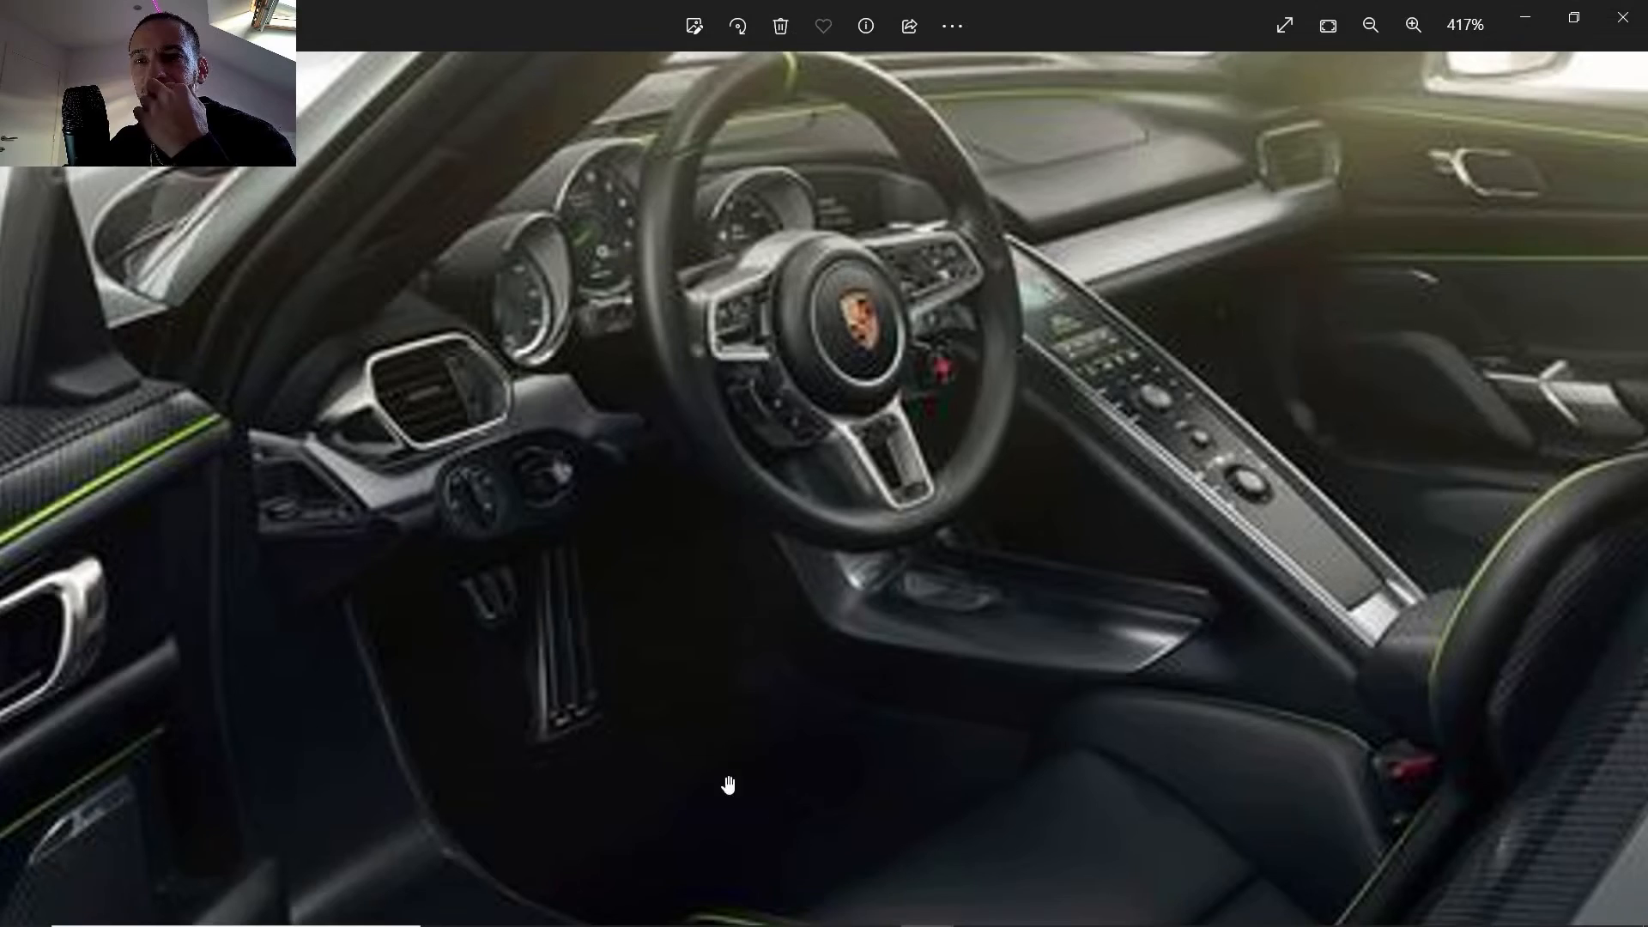
pyautogui.click(874, 906)
# - Move the flattened faces beneath the side air vent 8.6048 mm along X, out of the recess
pyautogui.scroll(-6, 601, 480)
pyautogui.keyDown('shift'); pyautogui.moveTo(600, 480); pyautogui.dragTo(747, 343, button='middle'); pyautogui.keyUp('shift')
pyautogui.scroll(1, 592, 478)
pyautogui.scroll(1, 591, 478)
pyautogui.scroll(-4, 661, 438)
pyautogui.keyDown('shift'); pyautogui.moveTo(747, 343); pyautogui.dragTo(716, 483, button='middle'); pyautogui.keyUp('shift')
pyautogui.scroll(3, 703, 478)
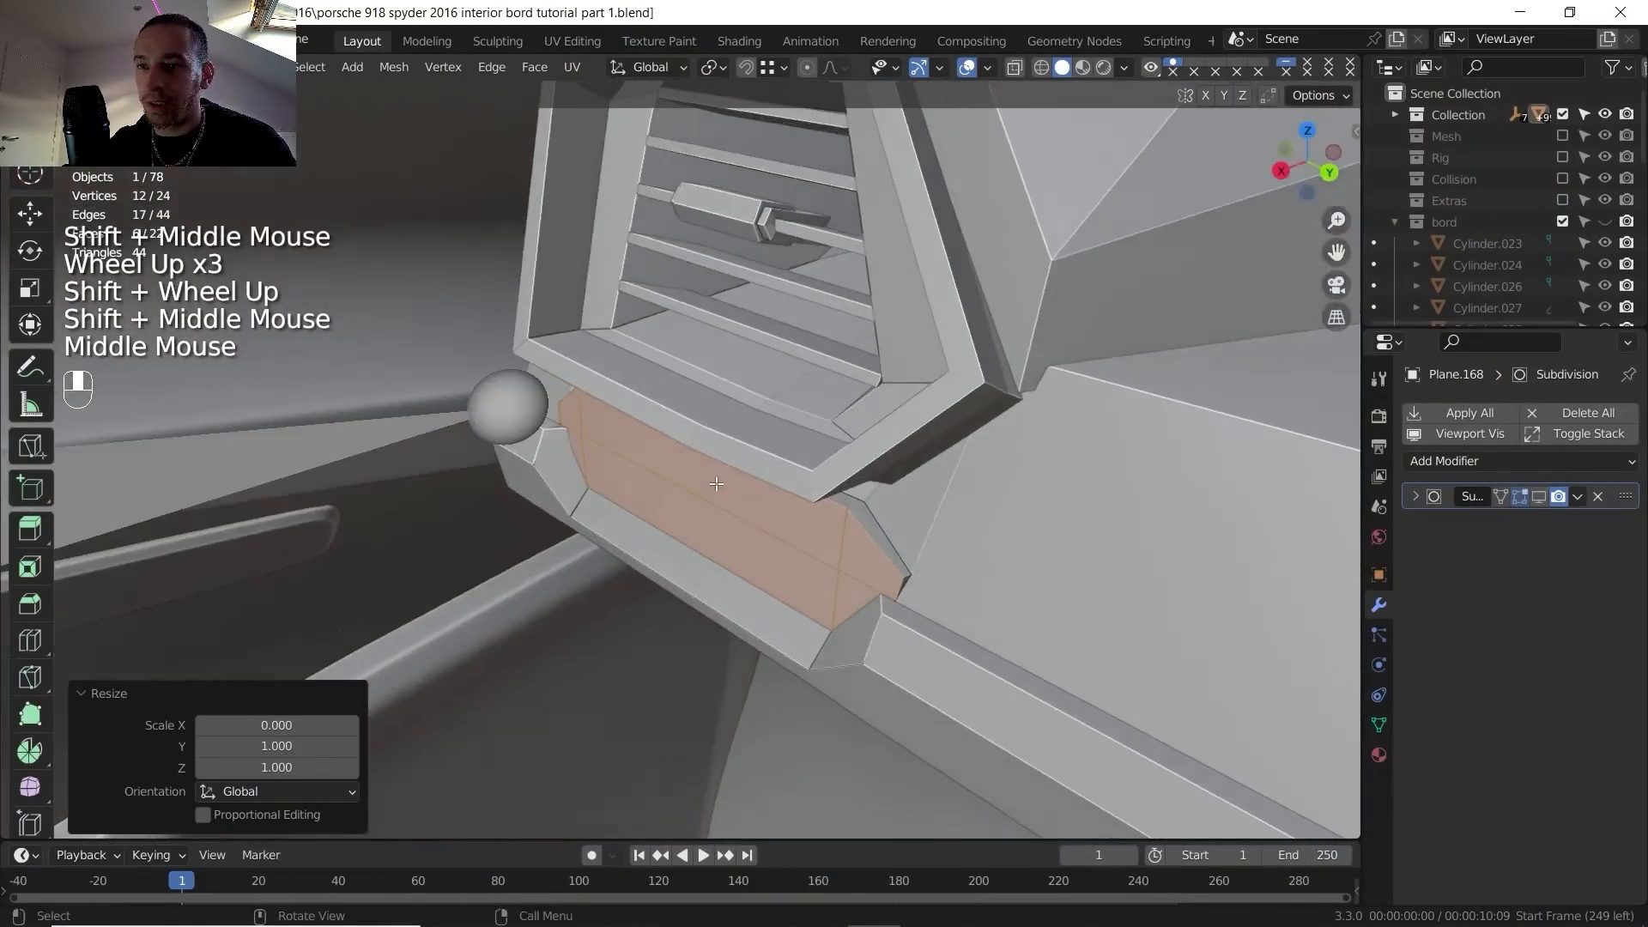
pyautogui.press('g')
pyautogui.press('x')
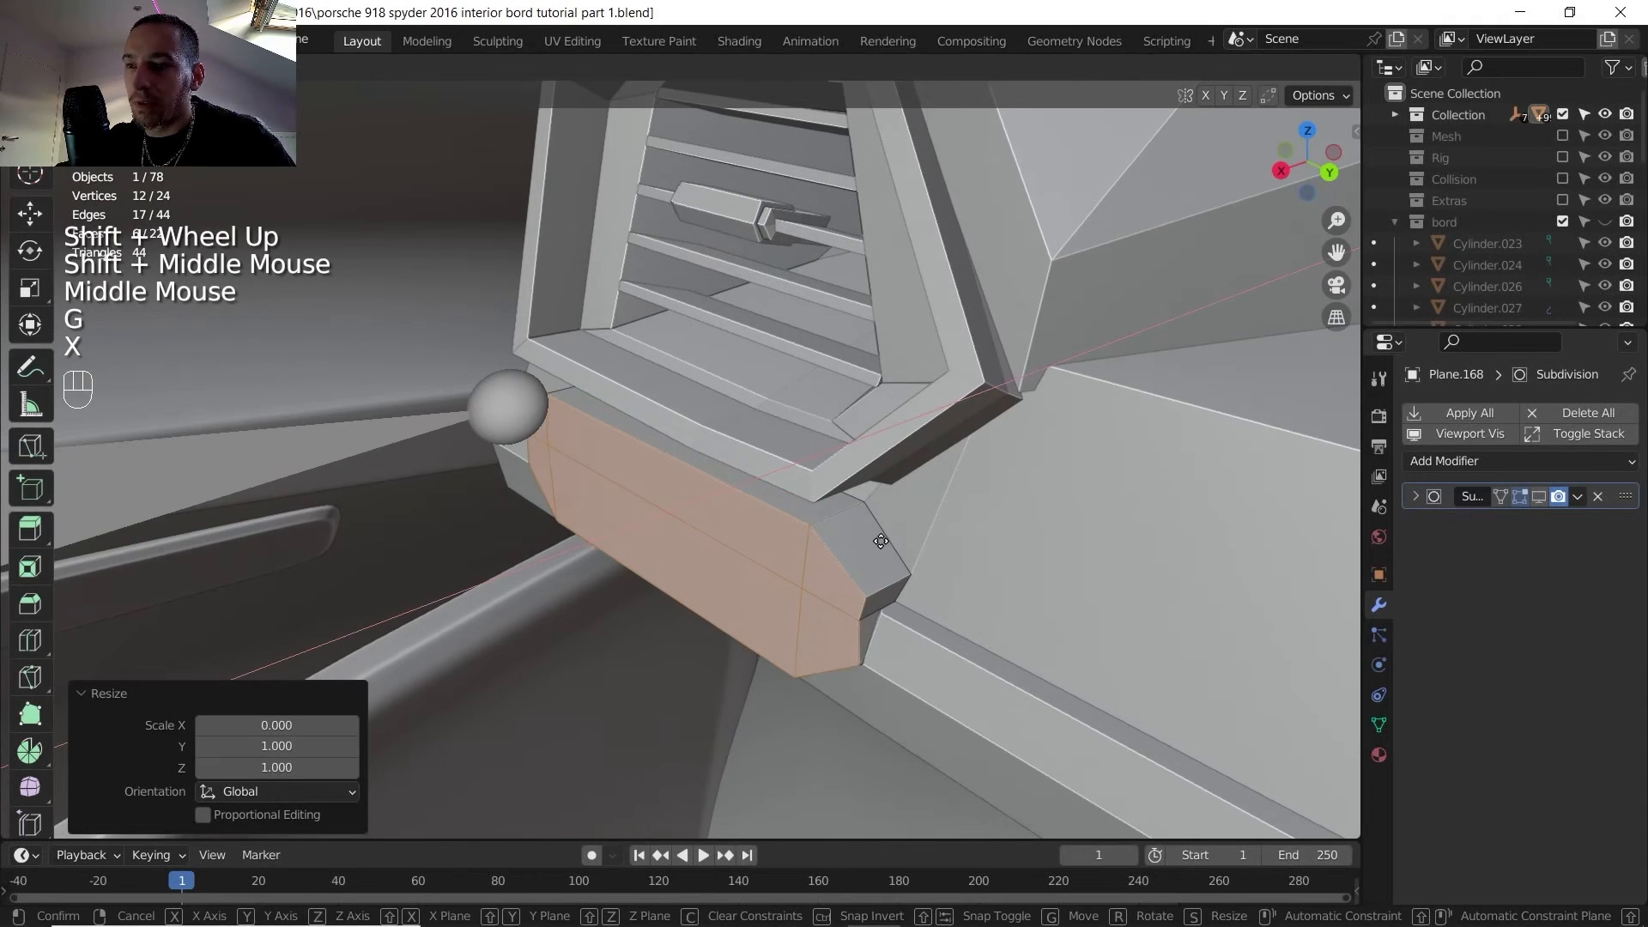
pyautogui.click(883, 542)
# - Rotate the flattened faces beneath the side air vent -23° around Y and move them -4.4552 mm along X
pyautogui.moveTo(882, 541); pyautogui.dragTo(857, 594, button='middle')
pyautogui.scroll(1, 857, 594)
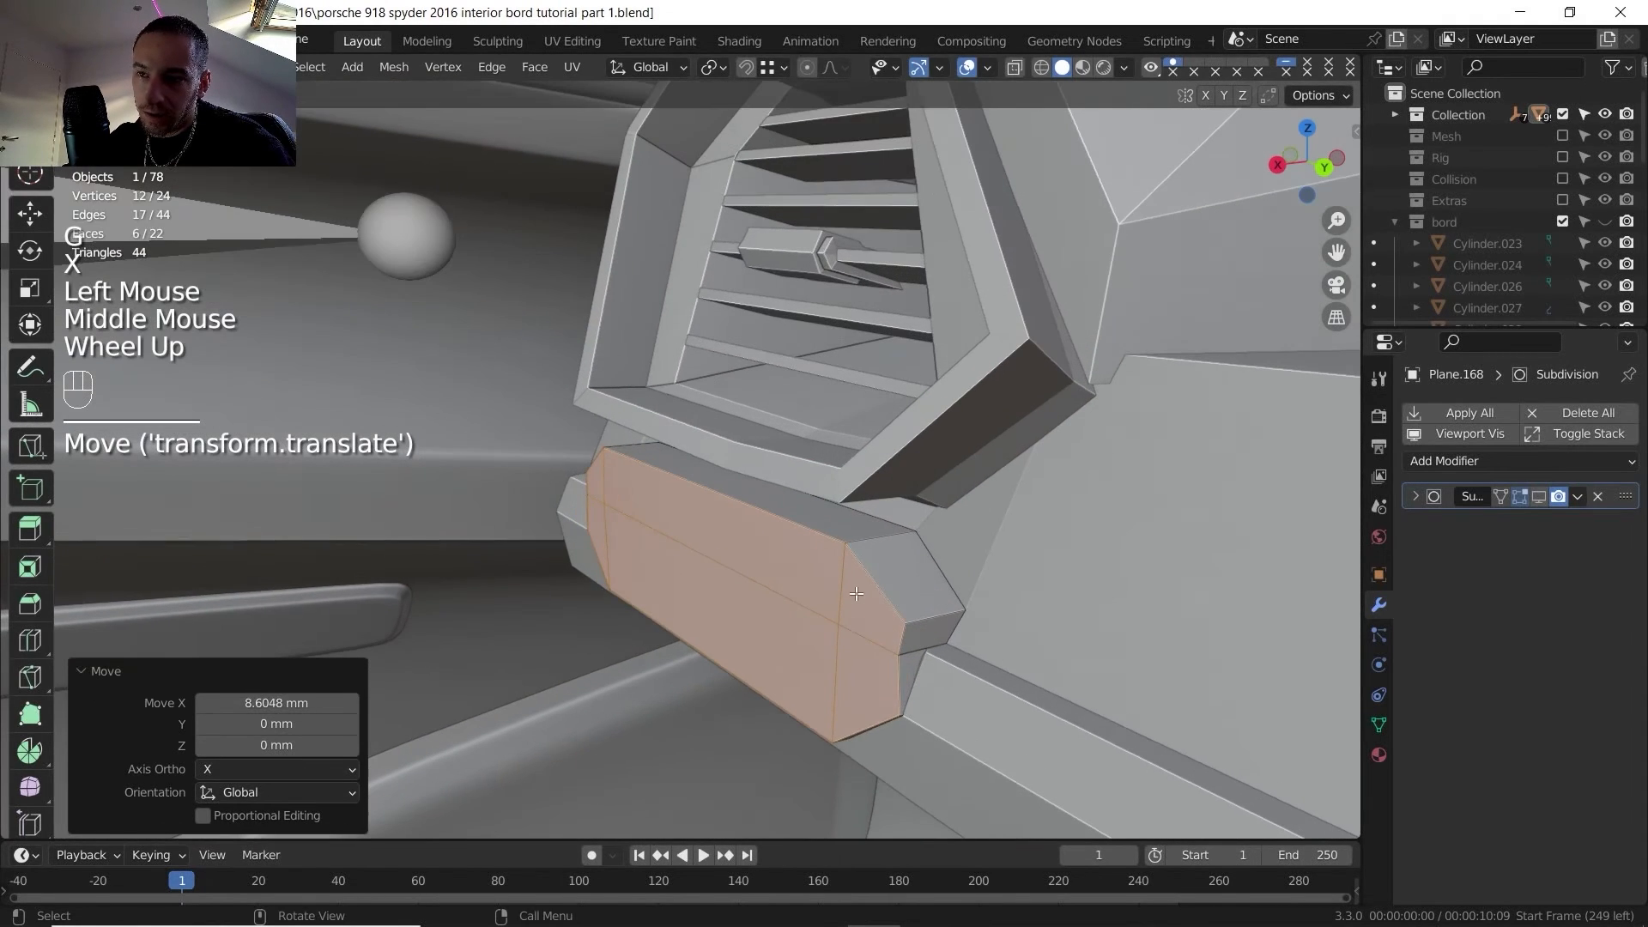
pyautogui.press('r')
pyautogui.press('x')
pyautogui.press('y')
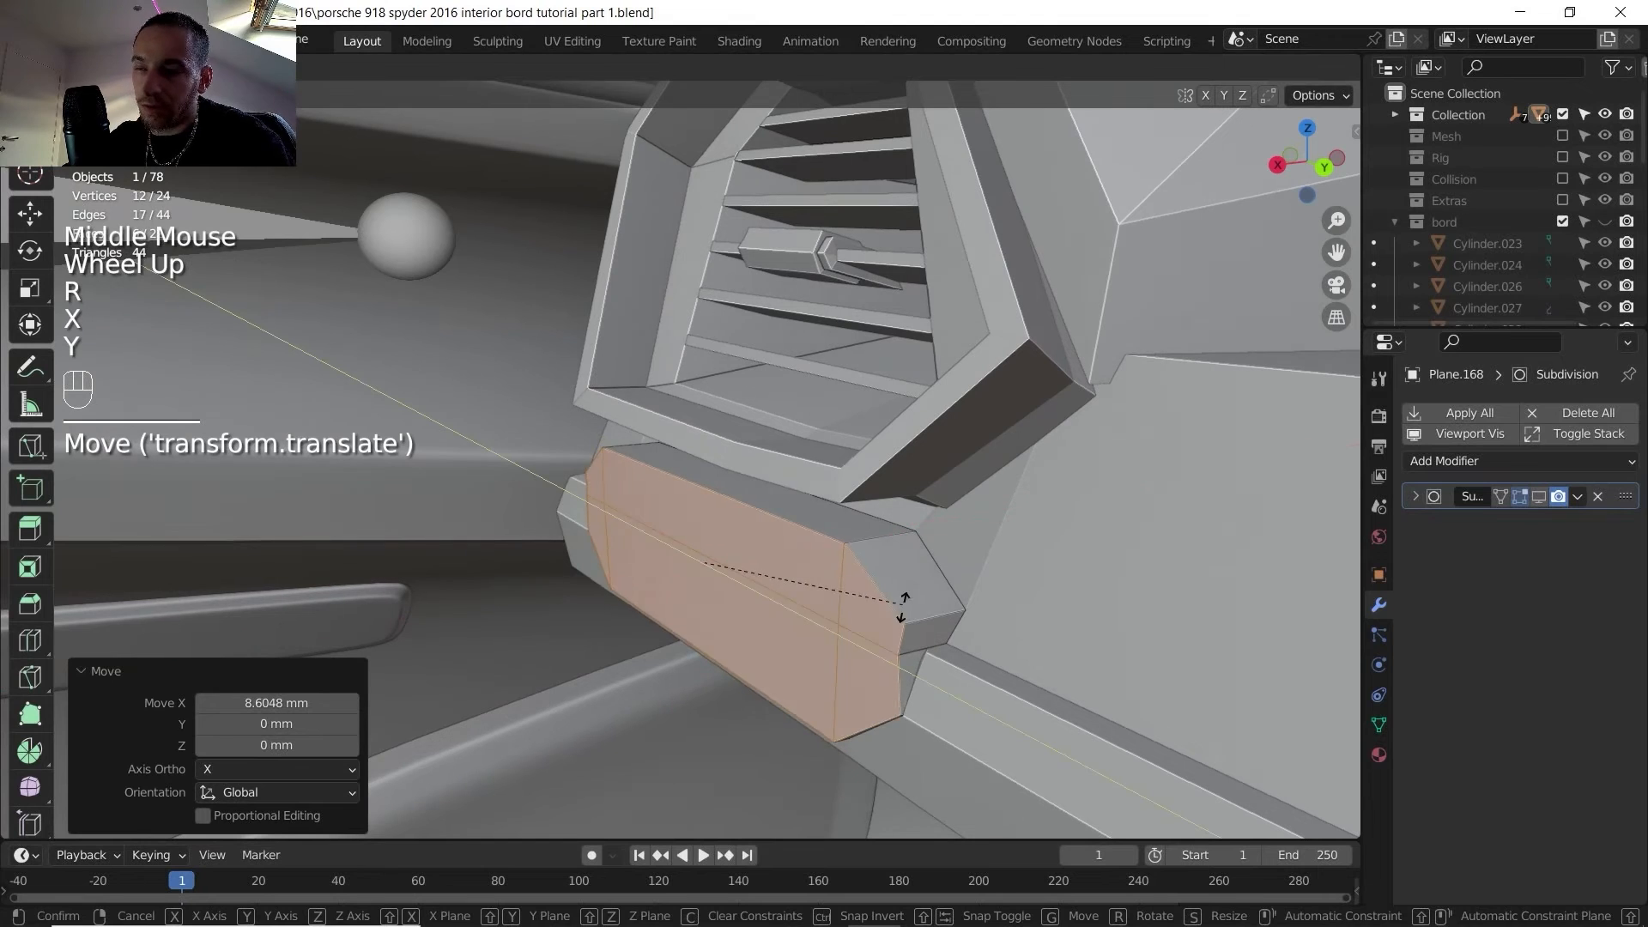
pyautogui.click(944, 708)
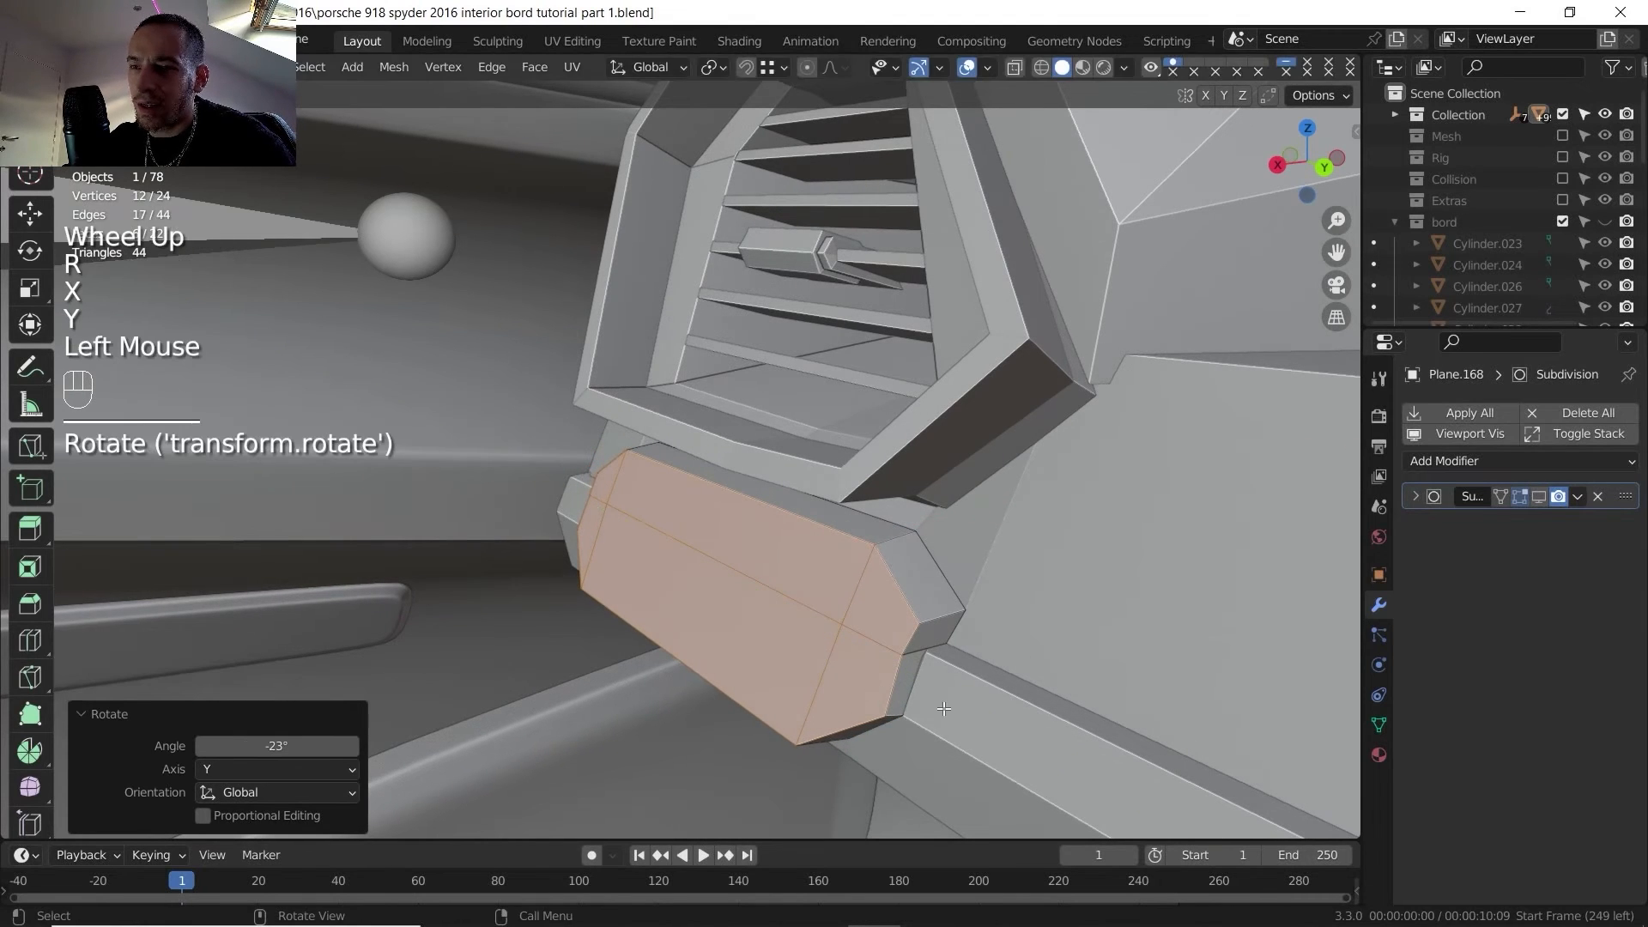
pyautogui.press('g')
pyautogui.press('x')
pyautogui.click(987, 697)
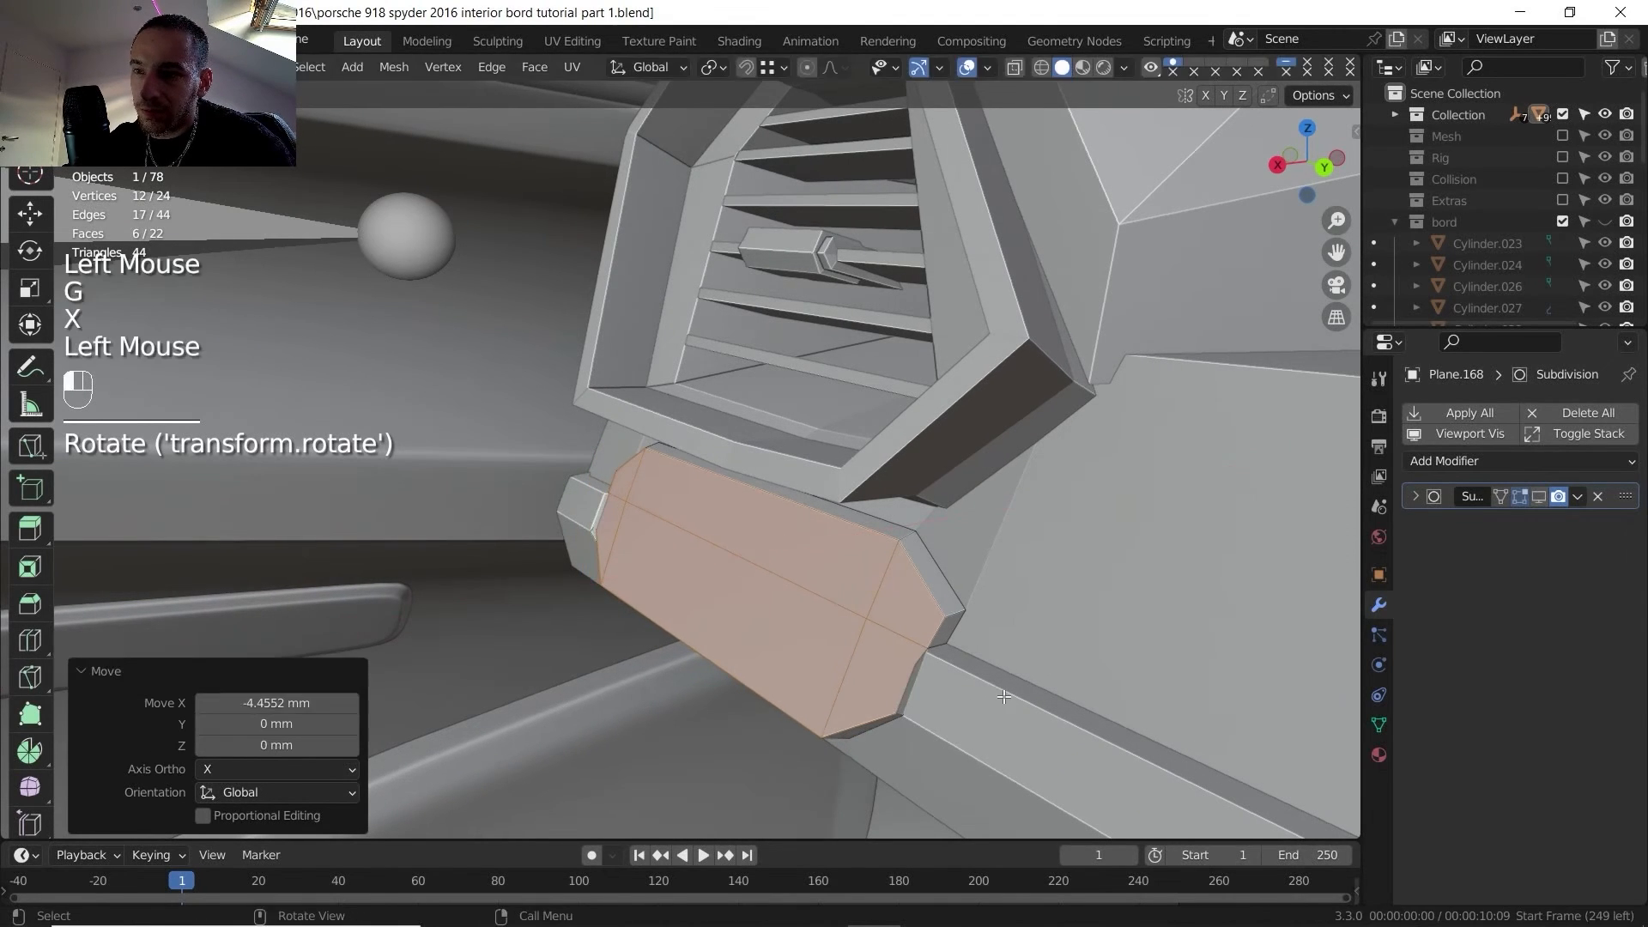
# - Check the reference photo, snap the 3D cursor to the selected housing faces and return to Object Mode
pyautogui.keyDown('shift'); pyautogui.moveTo(987, 696); pyautogui.dragTo(1030, 631, button='middle'); pyautogui.keyUp('shift')
pyautogui.hotkey('alt', 'Tab')
pyautogui.moveTo(552, 678); pyautogui.dragTo(518, 547)
pyautogui.click(875, 905)
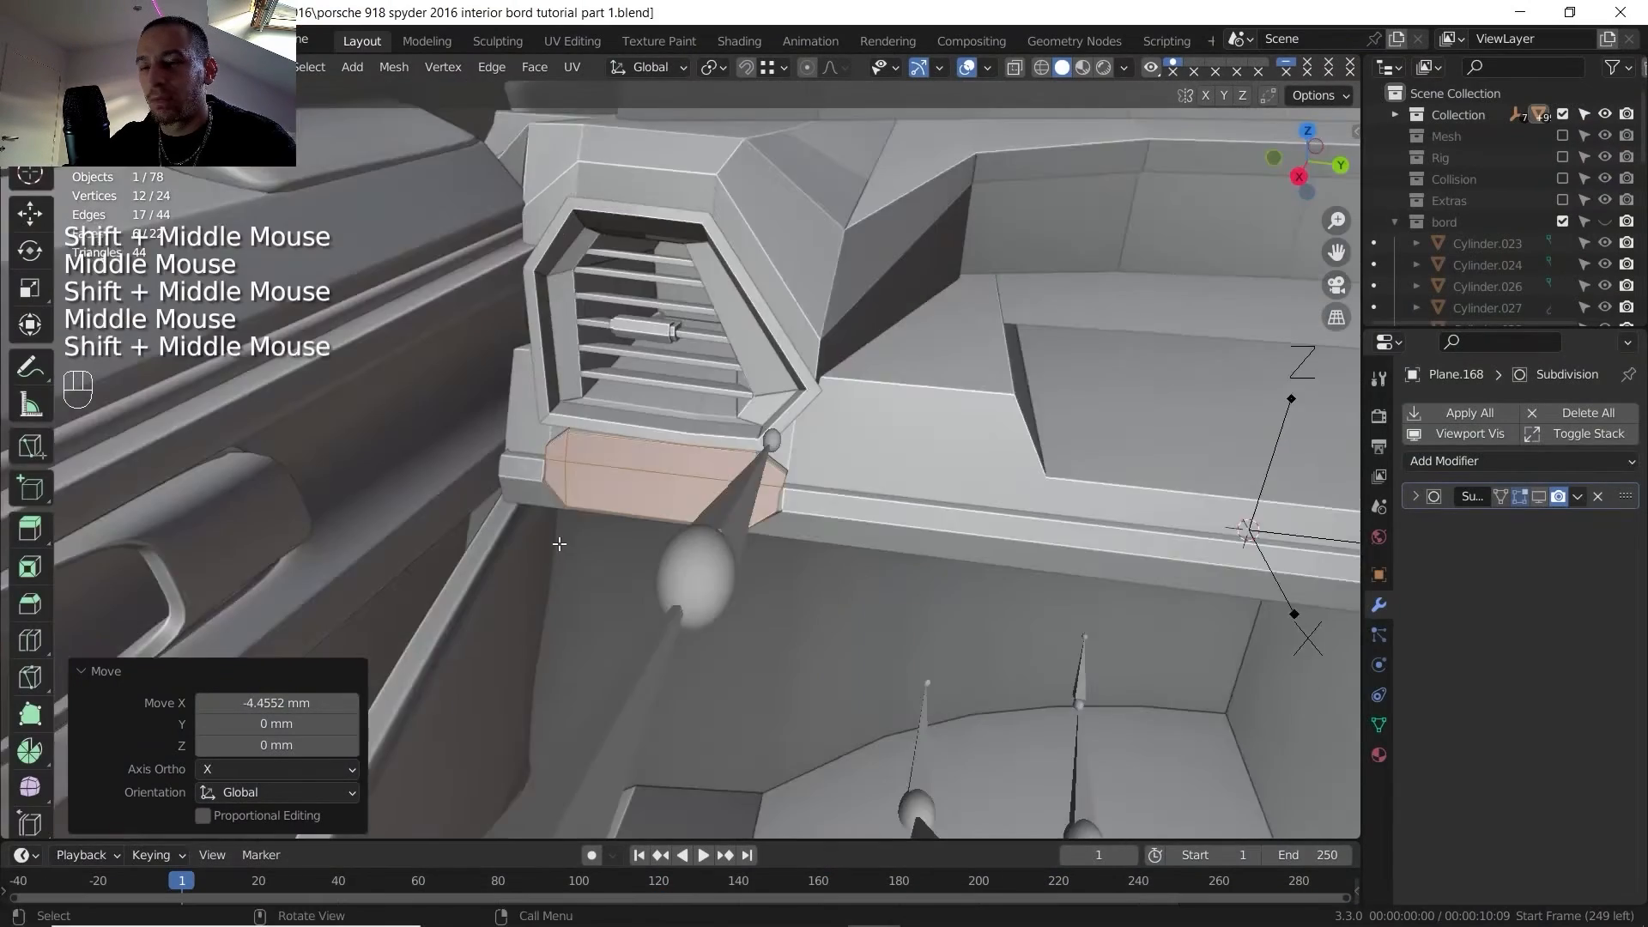
pyautogui.scroll(2, 693, 521)
pyautogui.moveTo(601, 550); pyautogui.dragTo(680, 515, button='middle')
pyautogui.hotkey('shift', 's')
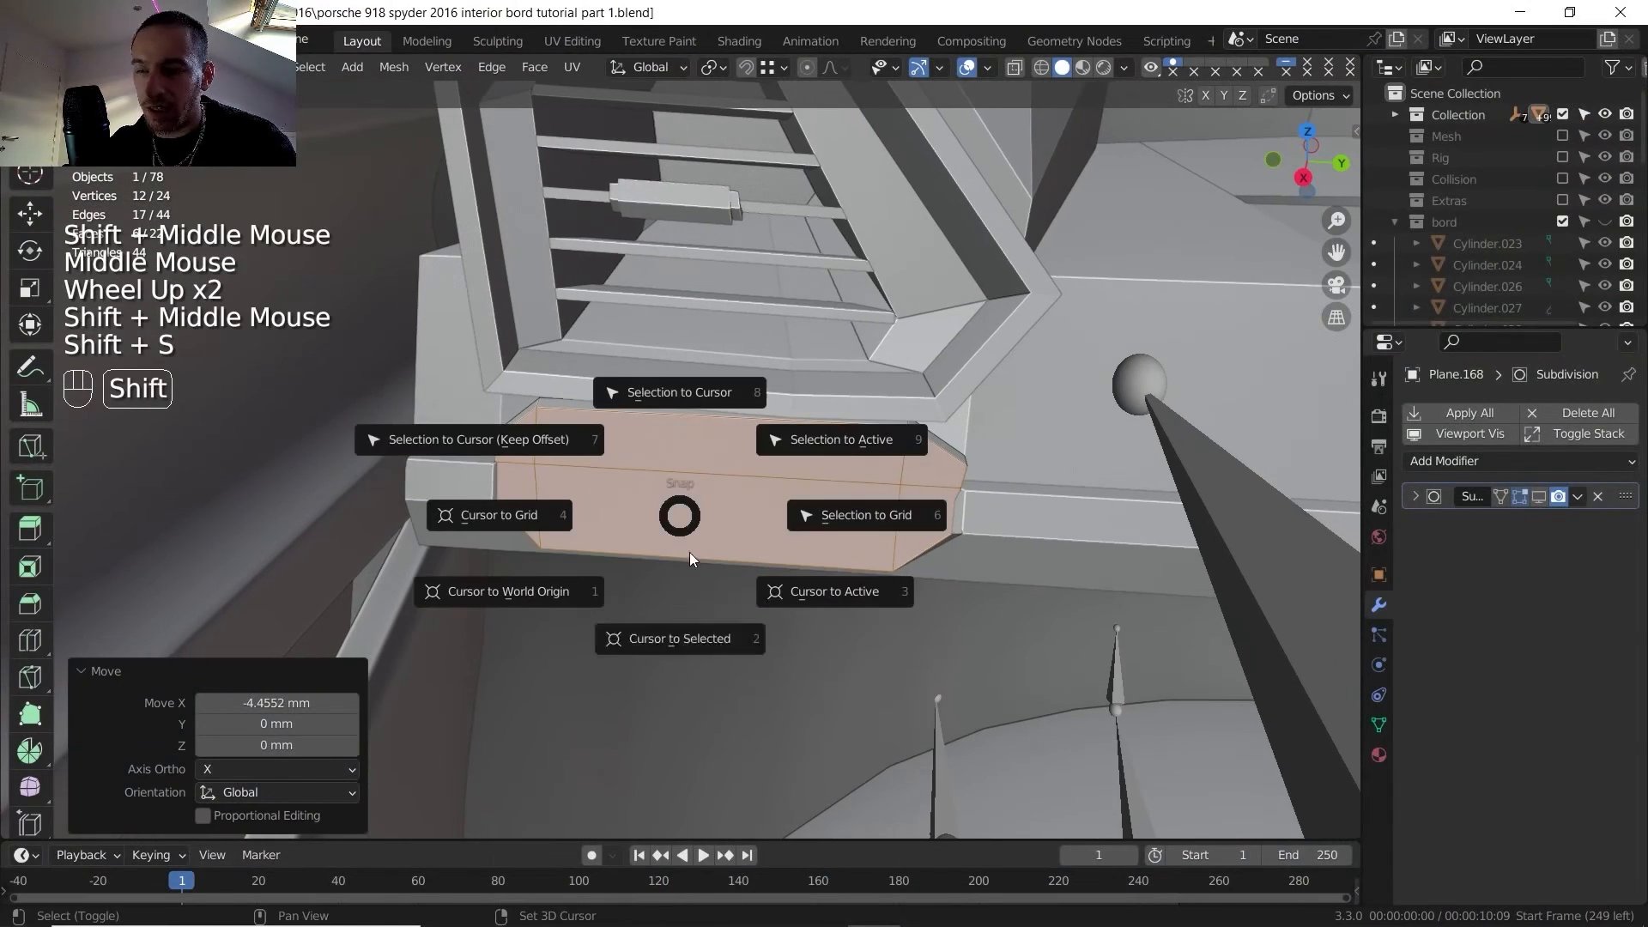
pyautogui.click(679, 638)
pyautogui.press('Tab')
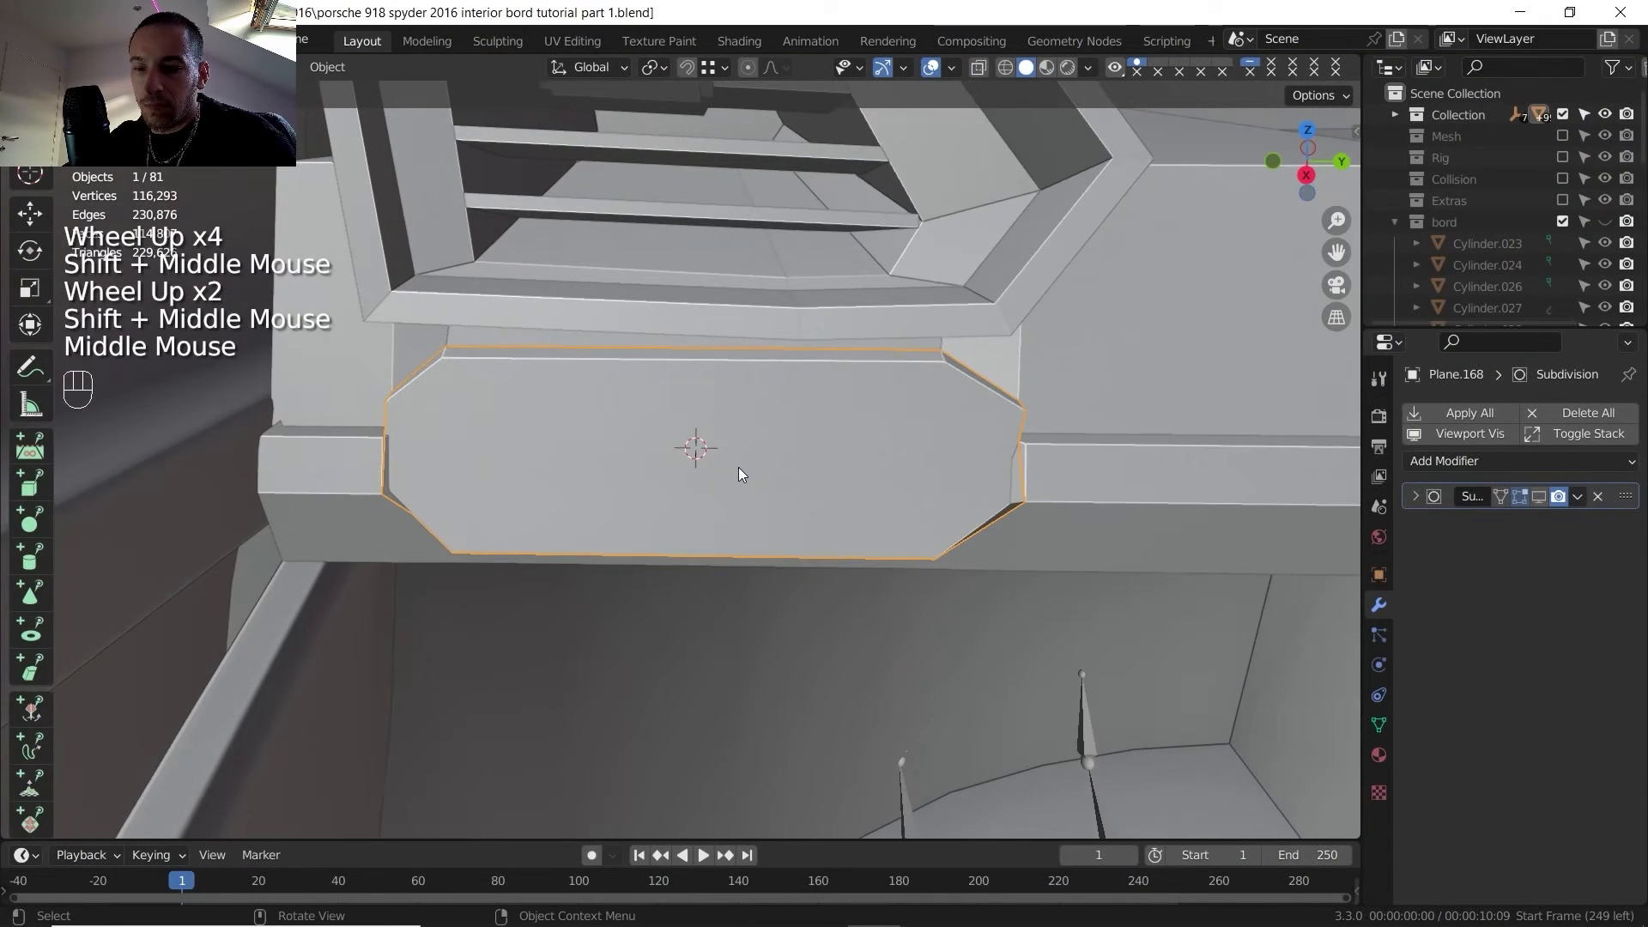
# - Add a cylinder mesh at the 3D cursor with a 14 mm radius and 9 mm depth
pyautogui.hotkey('shift', 'a')
pyautogui.moveTo(735, 472)
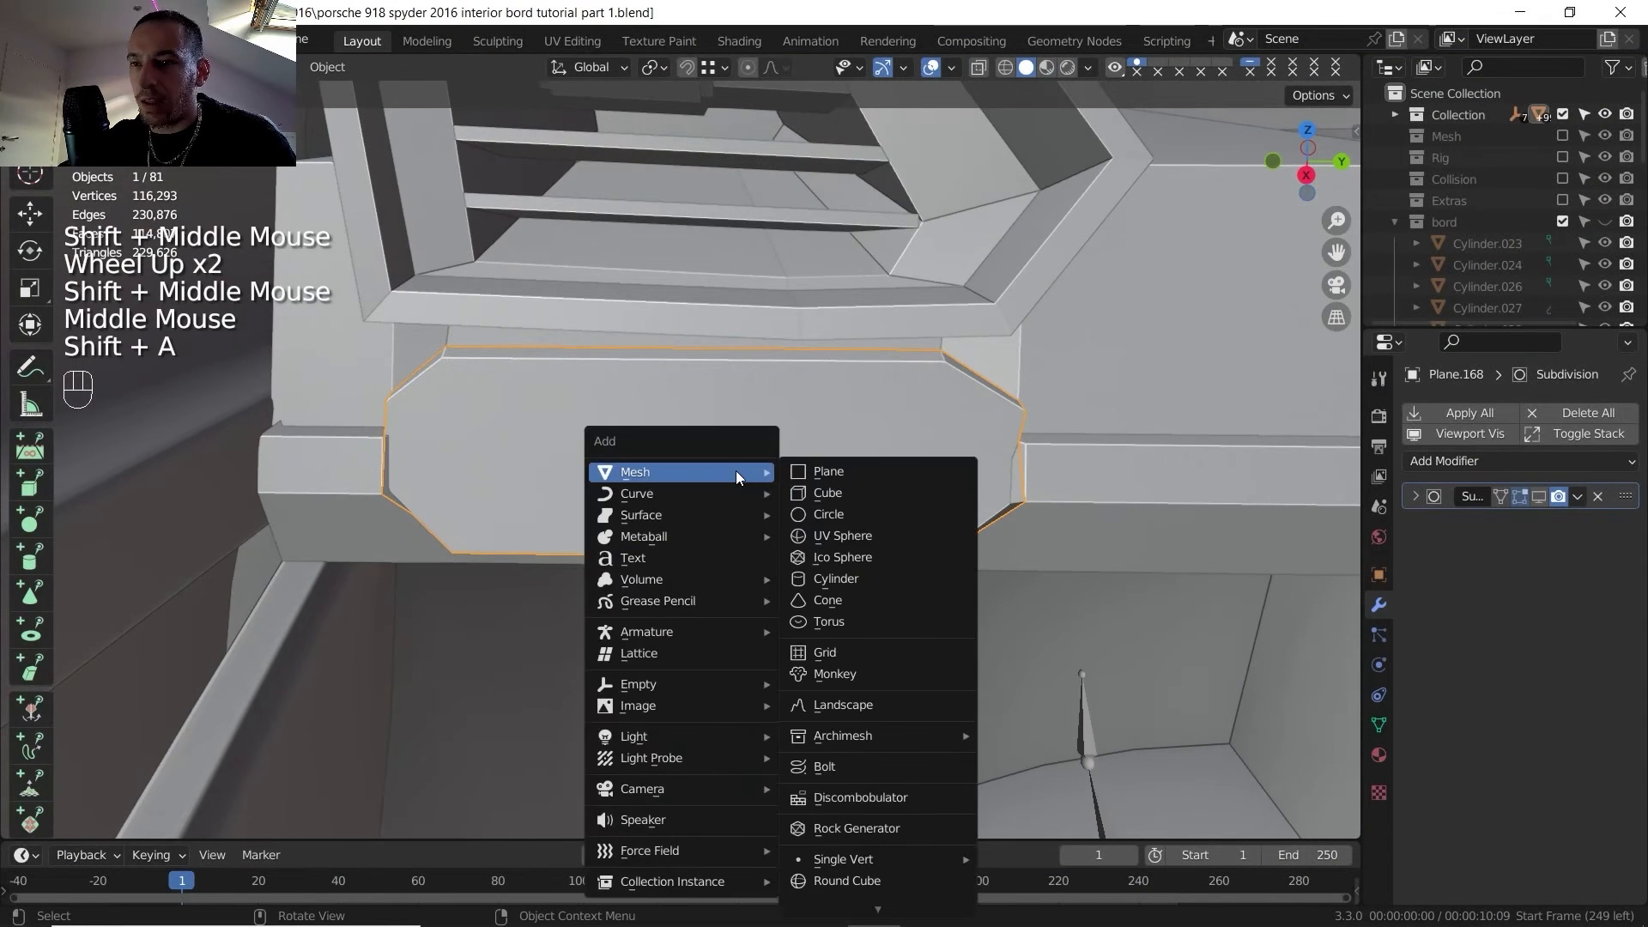
pyautogui.click(848, 581)
pyautogui.scroll(-3, 684, 497)
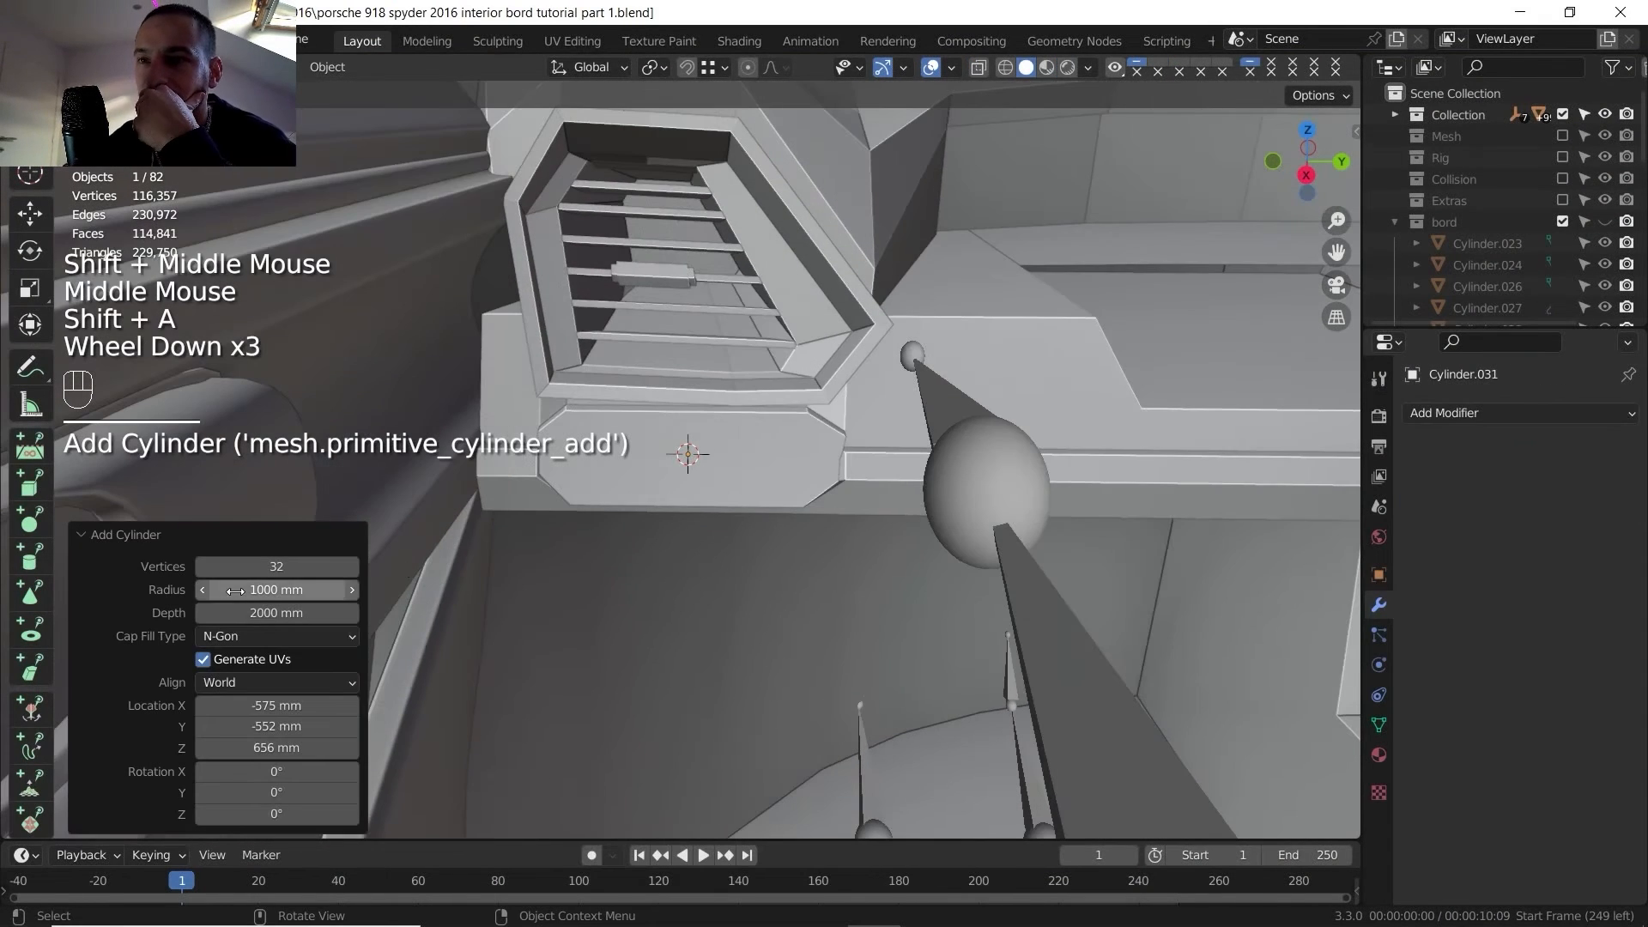
pyautogui.moveTo(237, 593); pyautogui.dragTo(239, 593)
pyautogui.write('1')
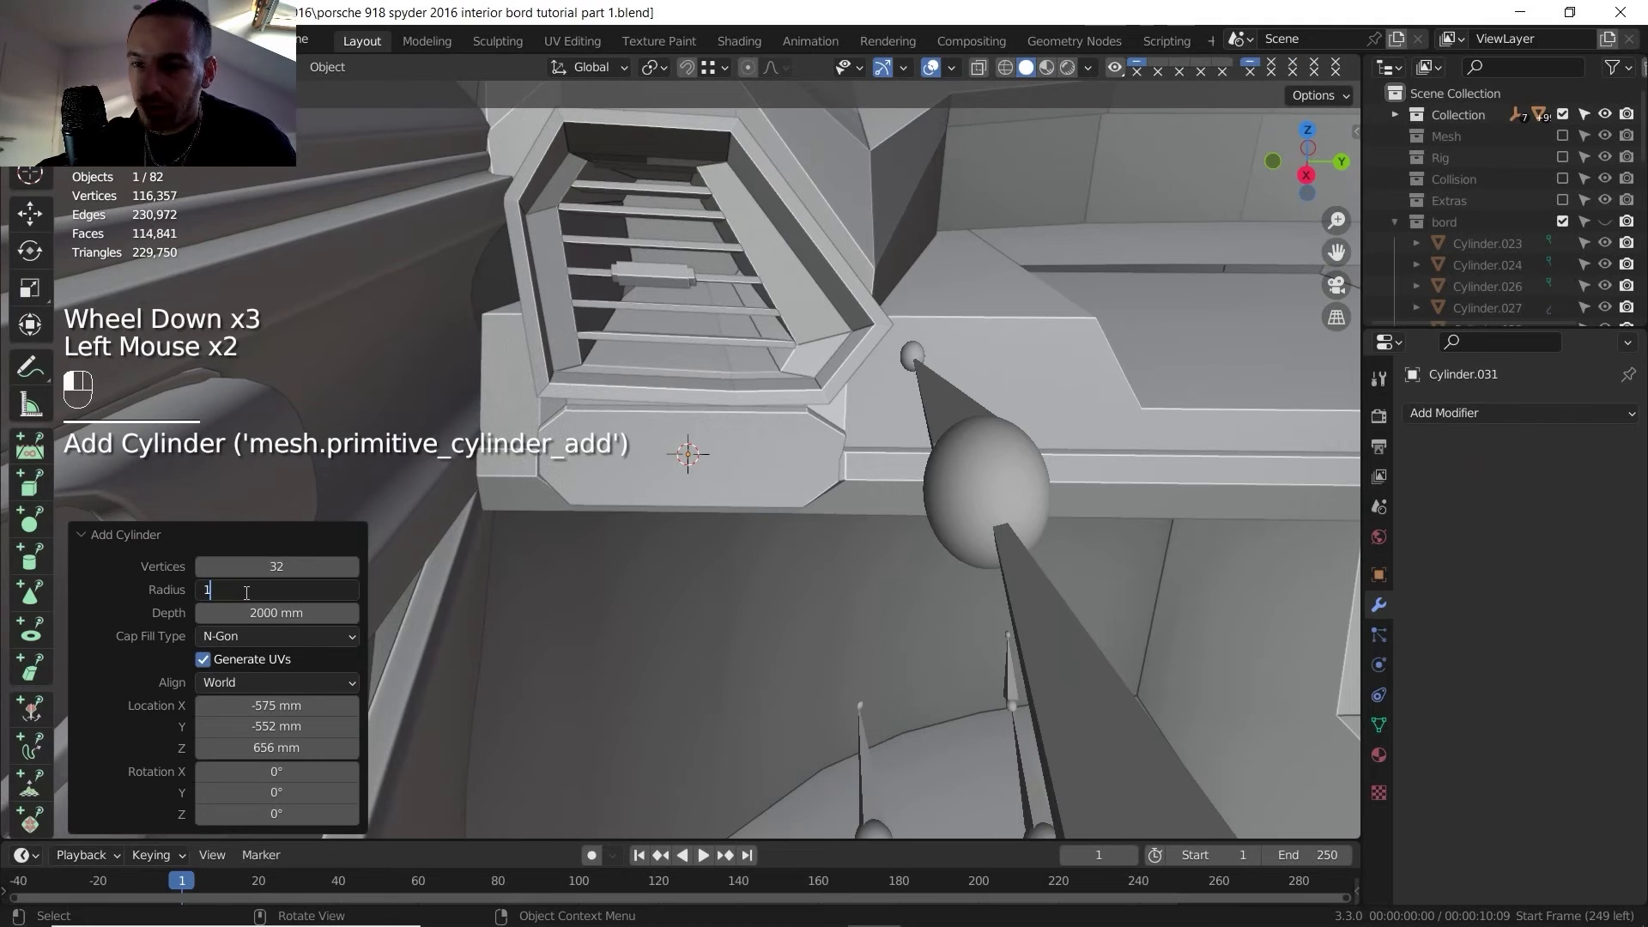
pyautogui.write('0')
pyautogui.press('Return')
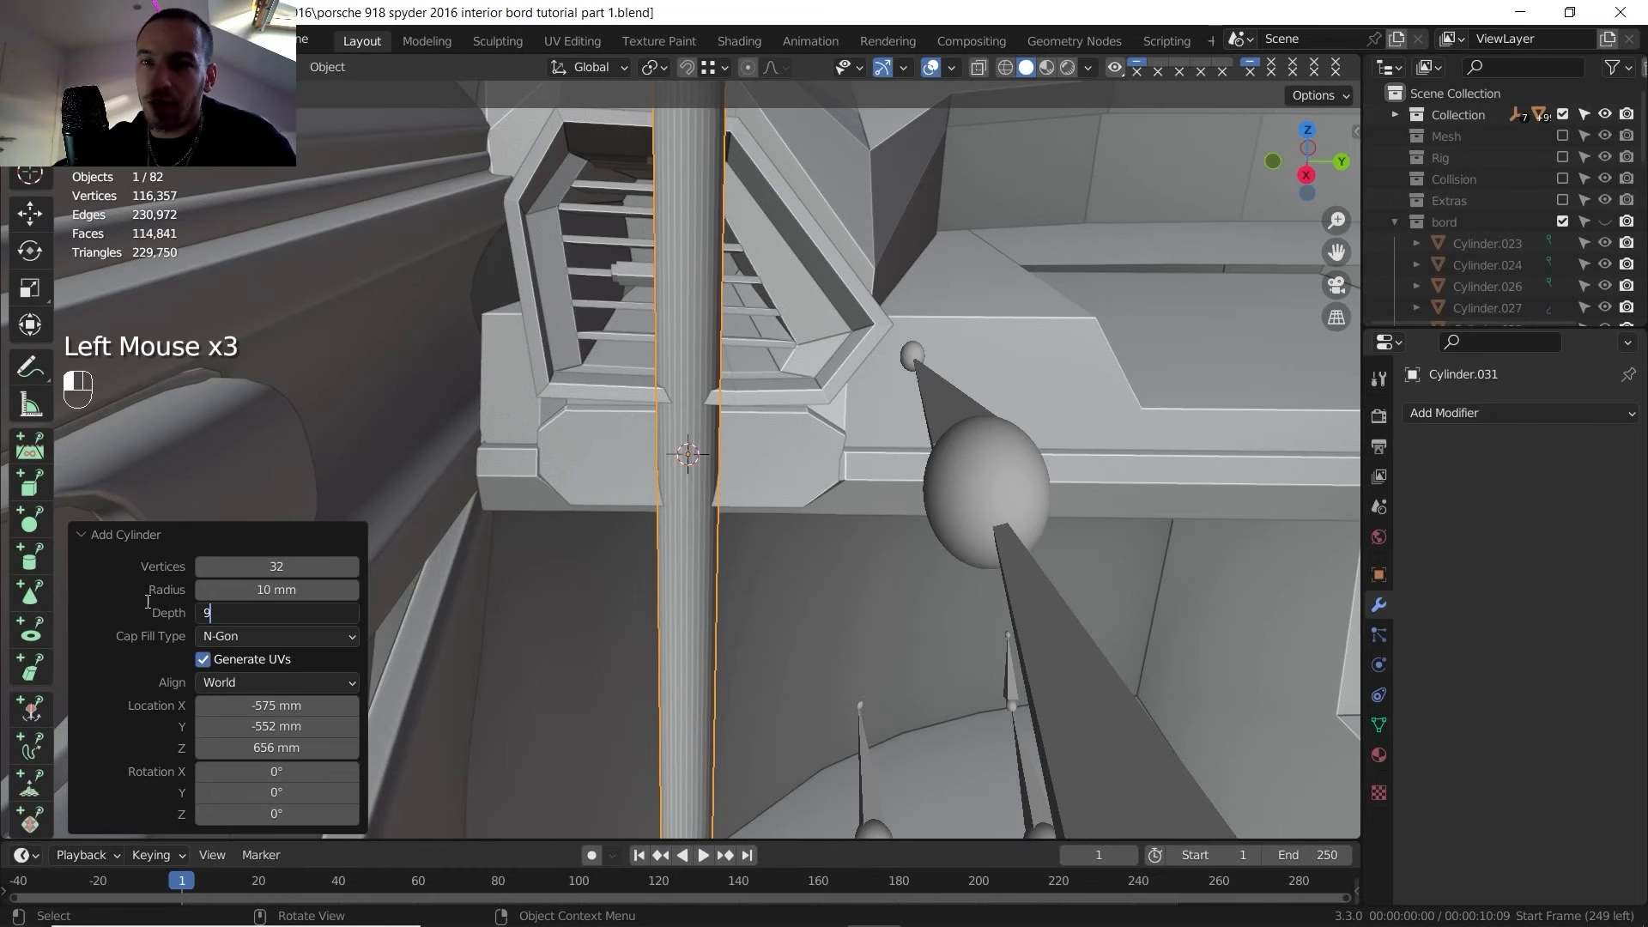
pyautogui.write('9')
pyautogui.press('Return')
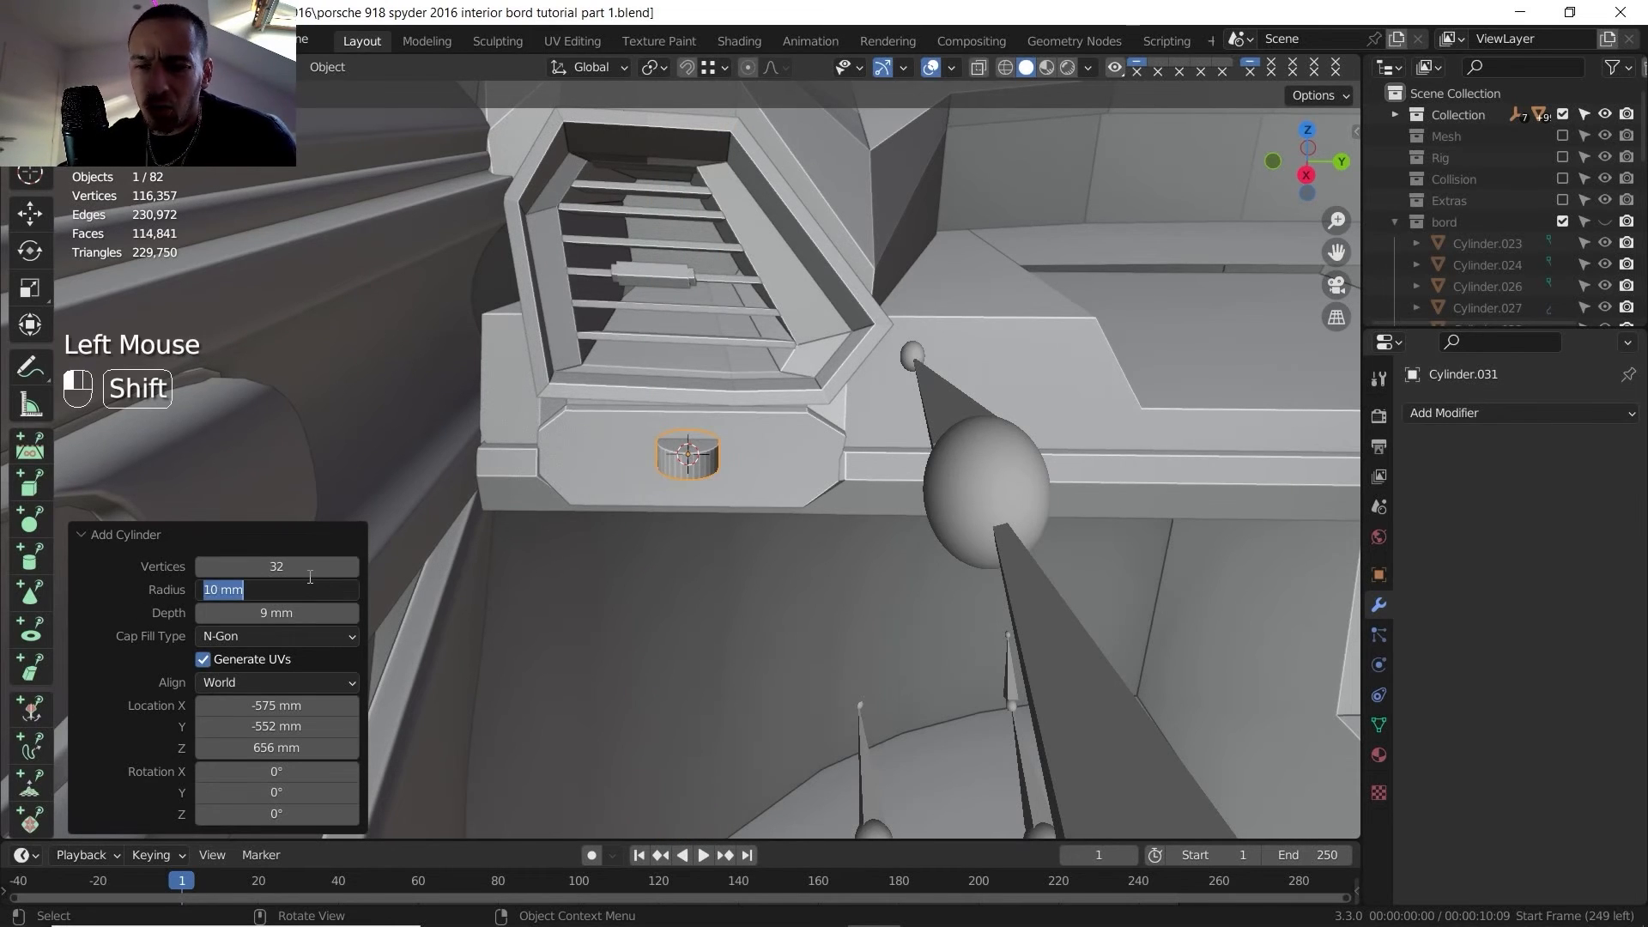
pyautogui.write('14')
pyautogui.press('Return')
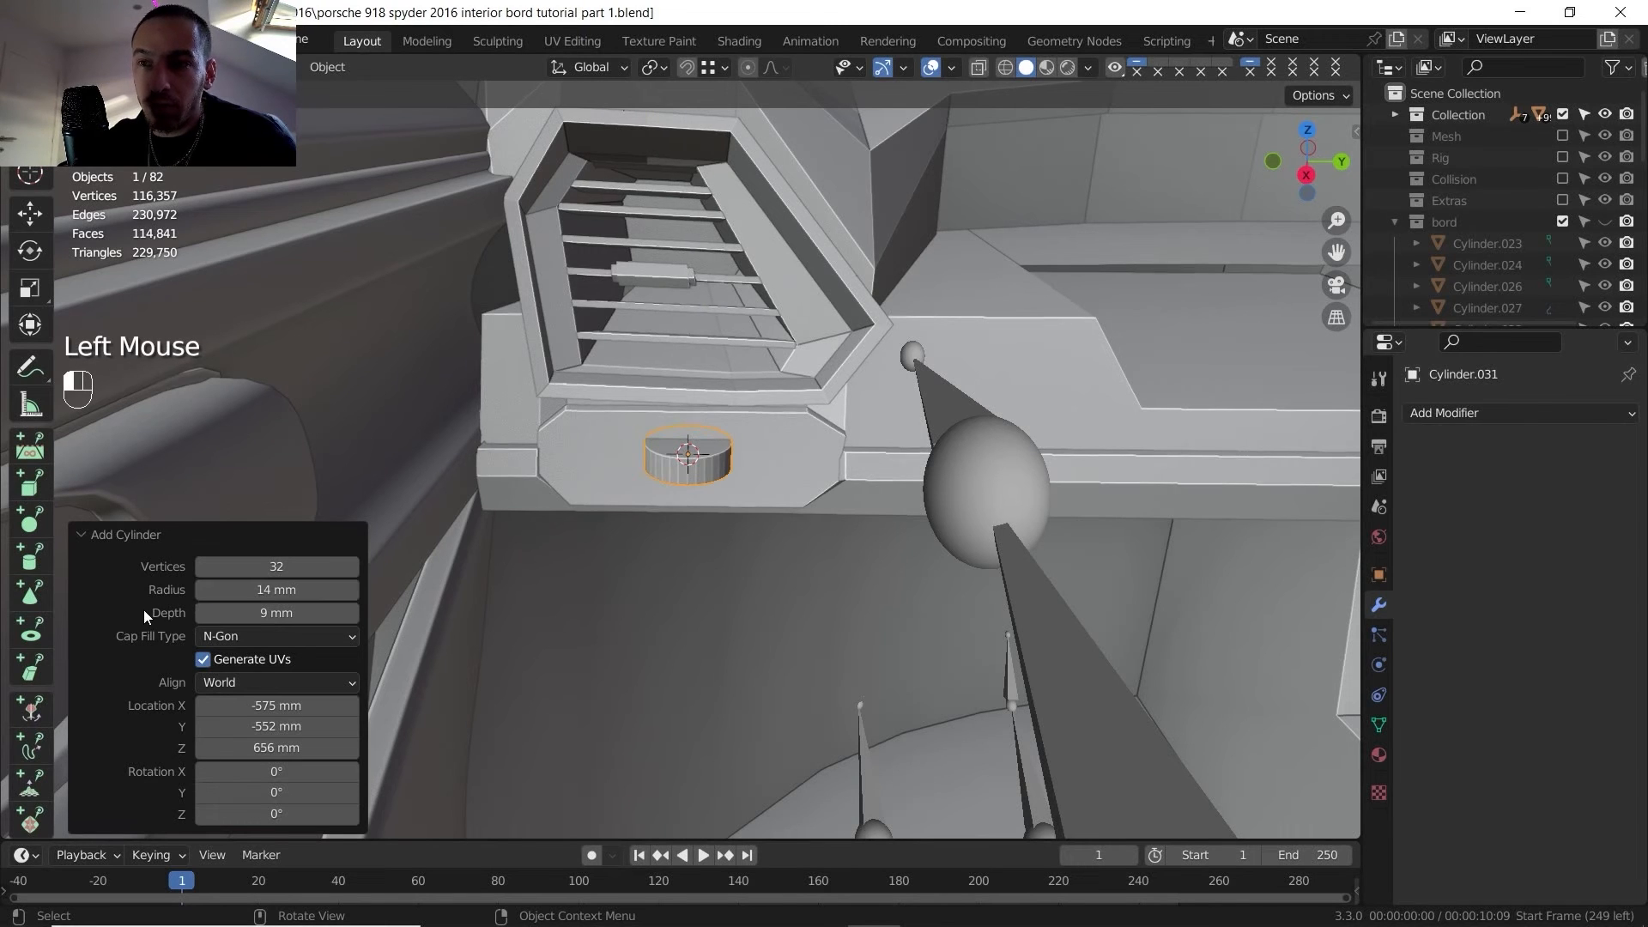
# - Set the new cylinder's Y rotation to 65.1° to align it with the slanted housing face
pyautogui.moveTo(293, 787); pyautogui.dragTo(776, 778)
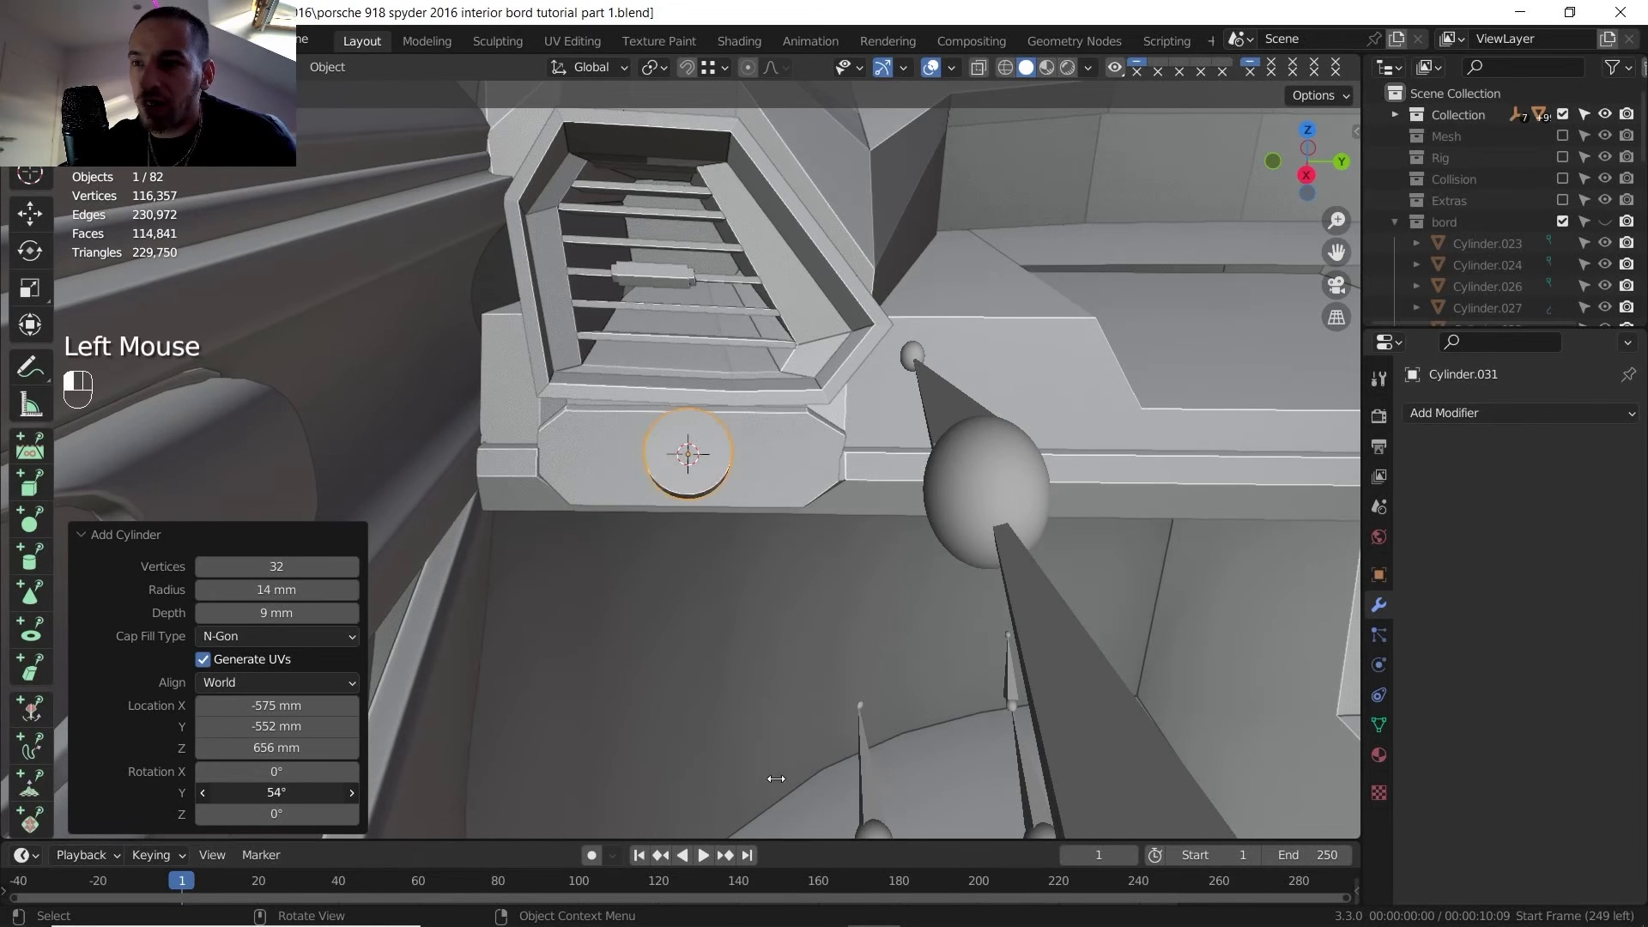
pyautogui.moveTo(879, 775); pyautogui.dragTo(877, 775)
pyautogui.moveTo(232, 591); pyautogui.dragTo(144, 593, button='middle')
pyautogui.moveTo(644, 513); pyautogui.dragTo(513, 493, button='middle')
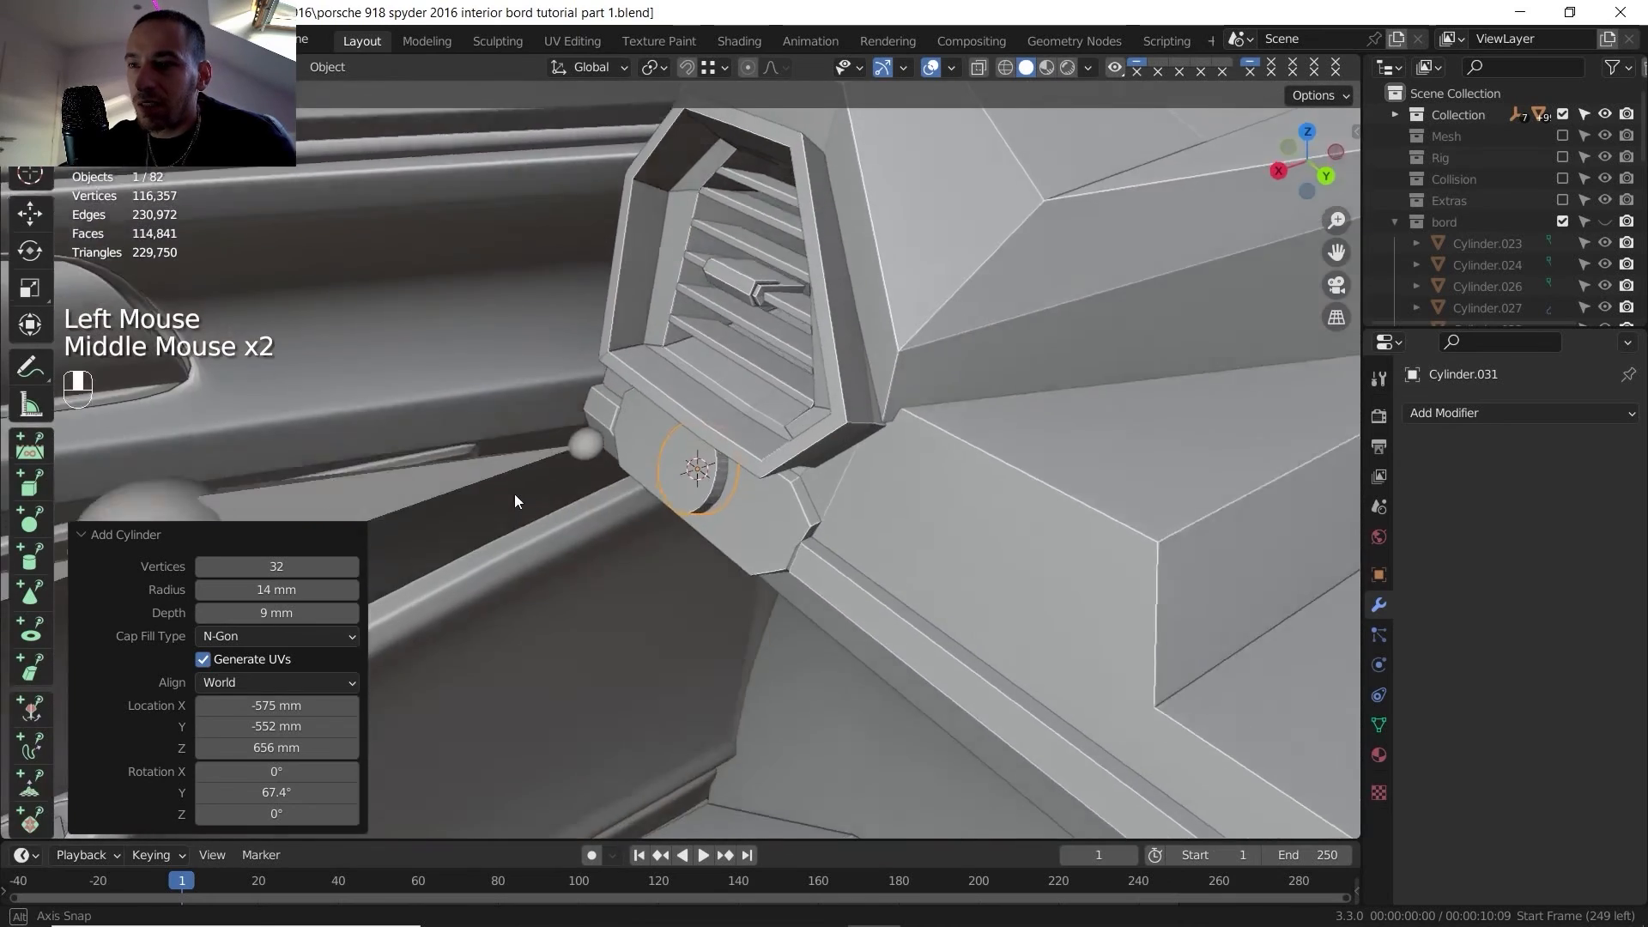
pyautogui.scroll(1, 709, 491)
pyautogui.scroll(1, 709, 491)
pyautogui.moveTo(709, 491); pyautogui.dragTo(512, 616, button='middle')
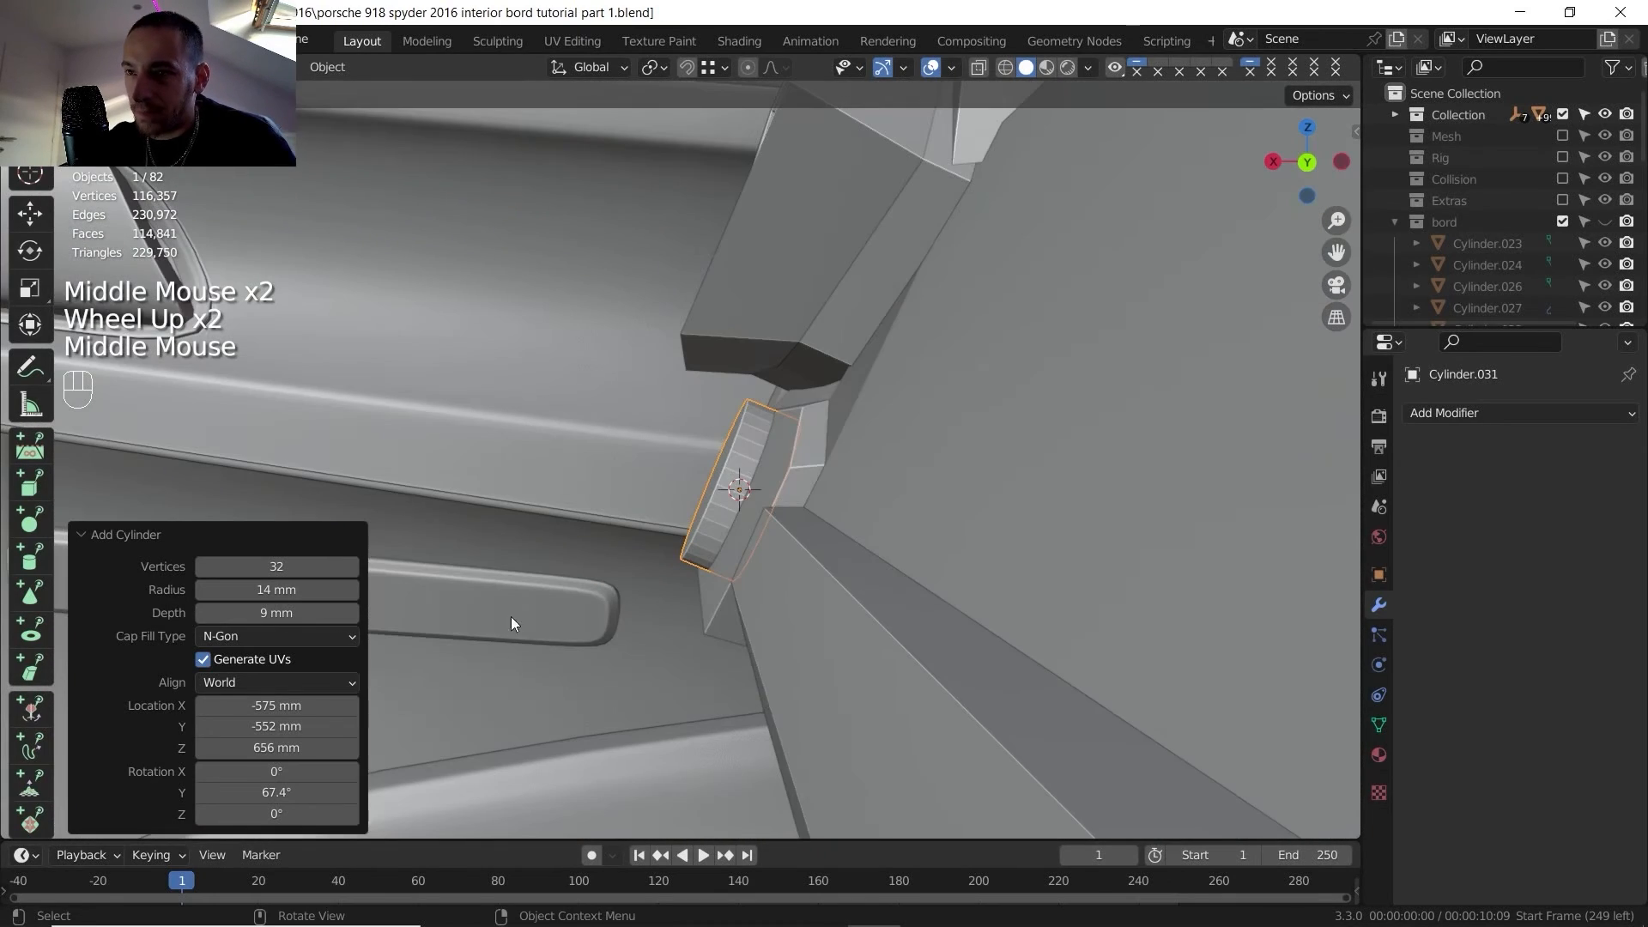
pyautogui.click(260, 795)
pyautogui.moveTo(281, 795); pyautogui.dragTo(320, 731)
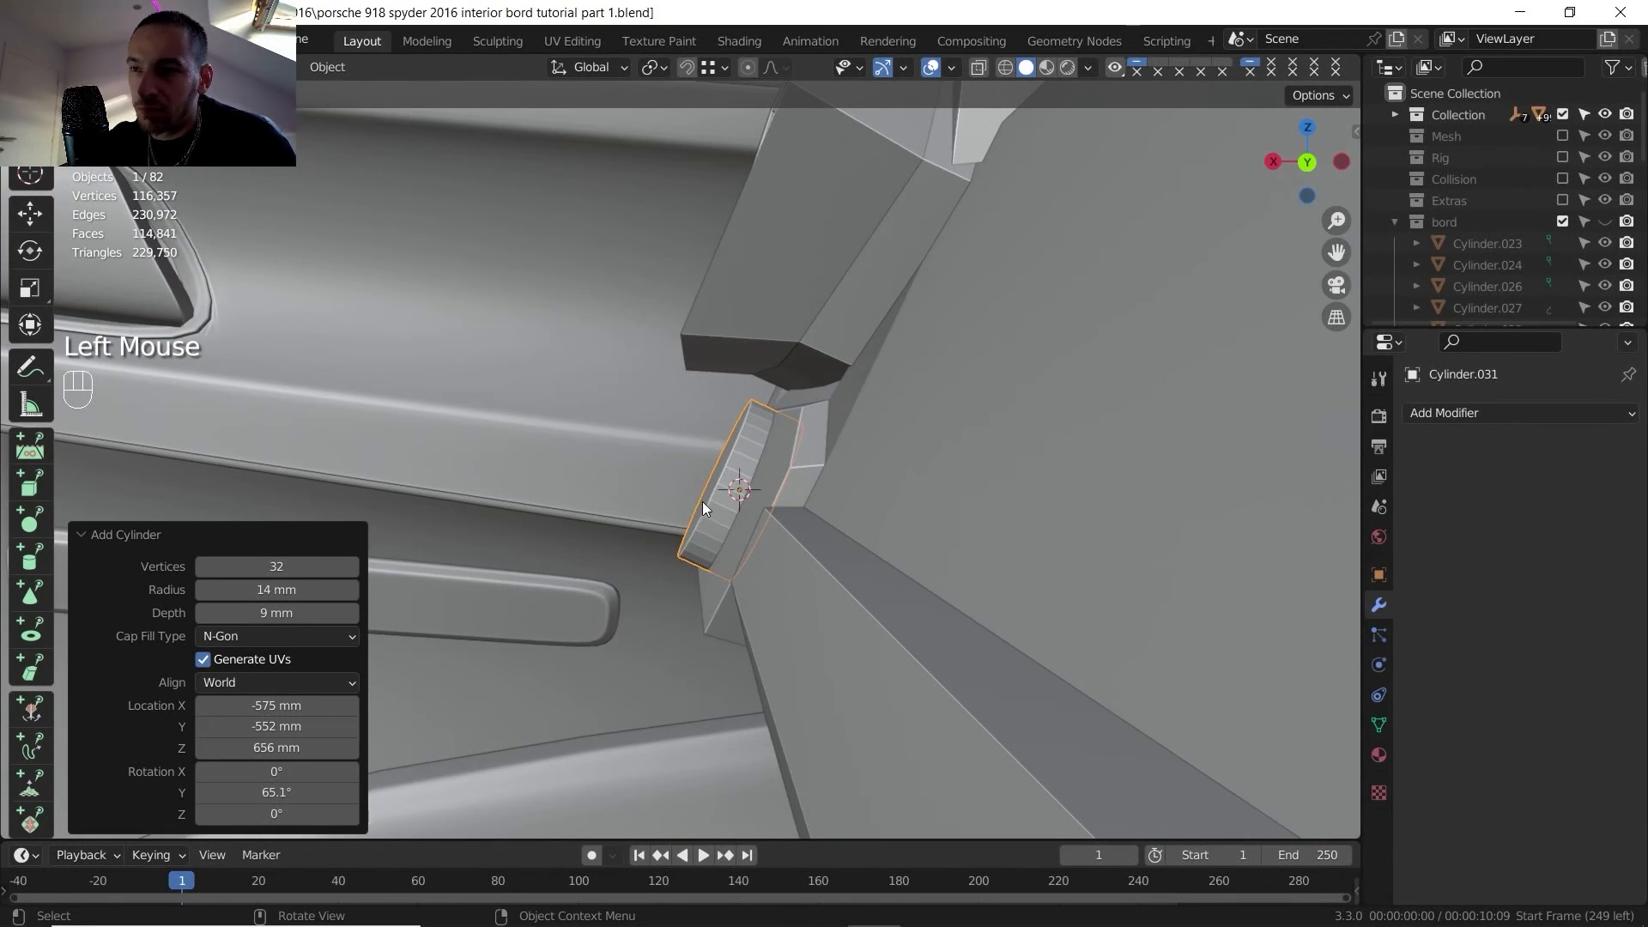
# - Try to shift the cylinder along Z and Y, undo the moves and delete the cylinder
pyautogui.moveTo(702, 501); pyautogui.dragTo(455, 470, button='middle')
pyautogui.press('g')
pyautogui.press('z')
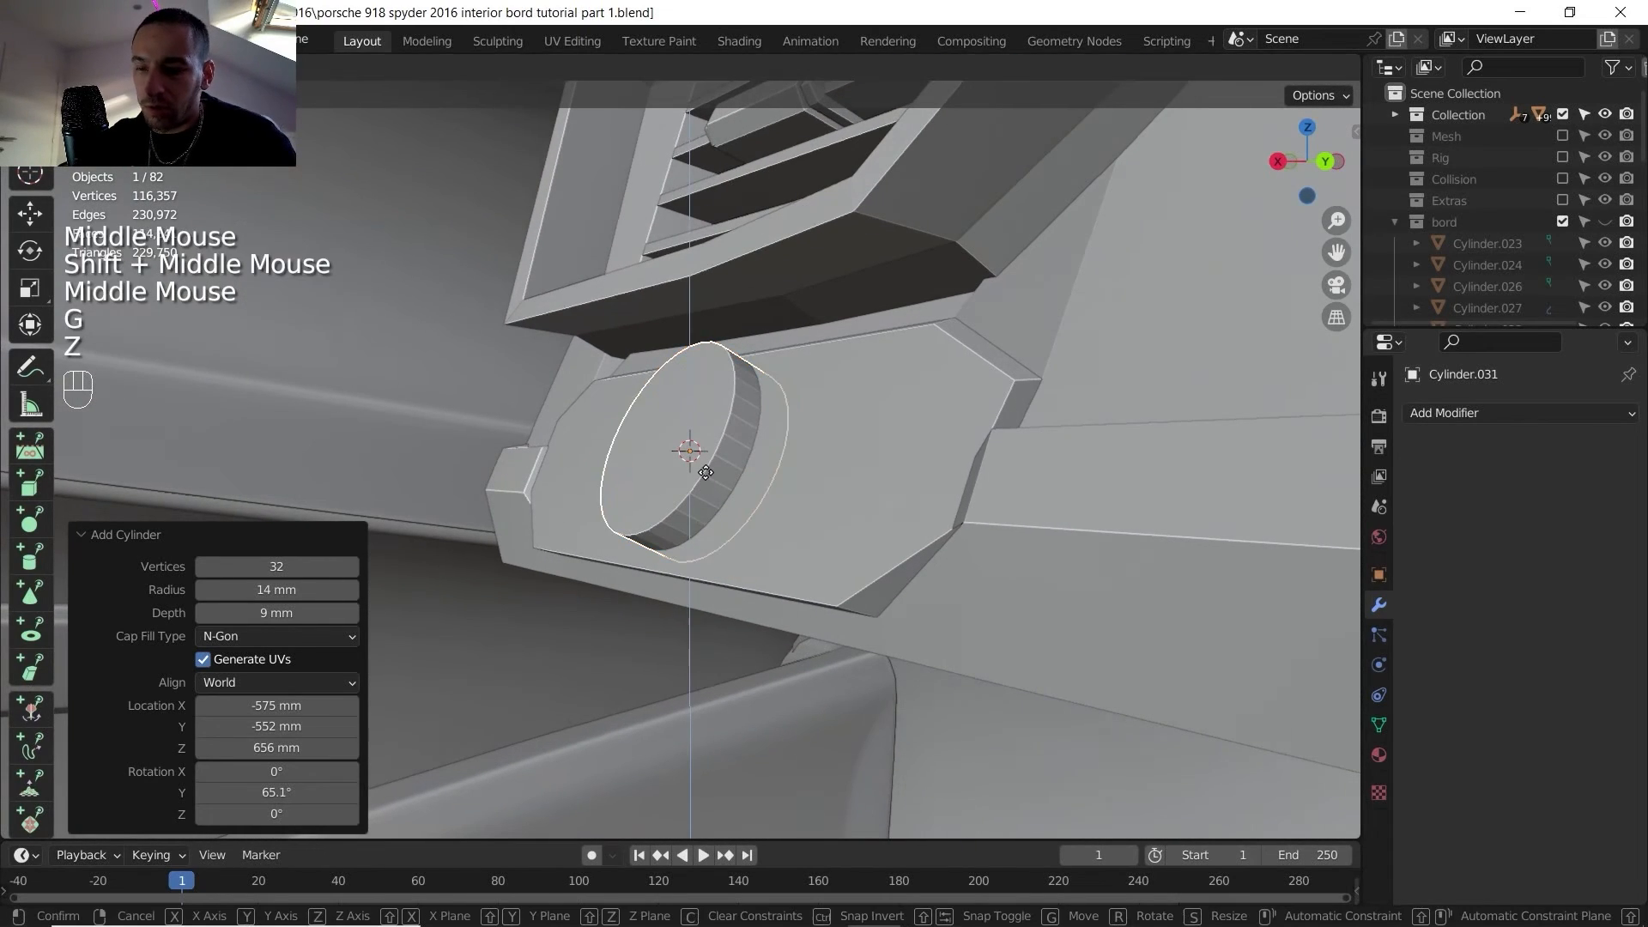
pyautogui.click(701, 478)
pyautogui.moveTo(700, 478); pyautogui.dragTo(875, 530, button='middle')
pyautogui.press('g')
pyautogui.press('y')
pyautogui.hotkey('ctrl', 'z')
pyautogui.hotkey('ctrl', 'z')
pyautogui.press('Delete')
# - Add a cylinder at the 3D cursor with 16 vertices, 14 mm radius, 5 mm depth and a Y rotation of 65.1°
pyautogui.hotkey('shift', 'a')
pyautogui.moveTo(670, 492)
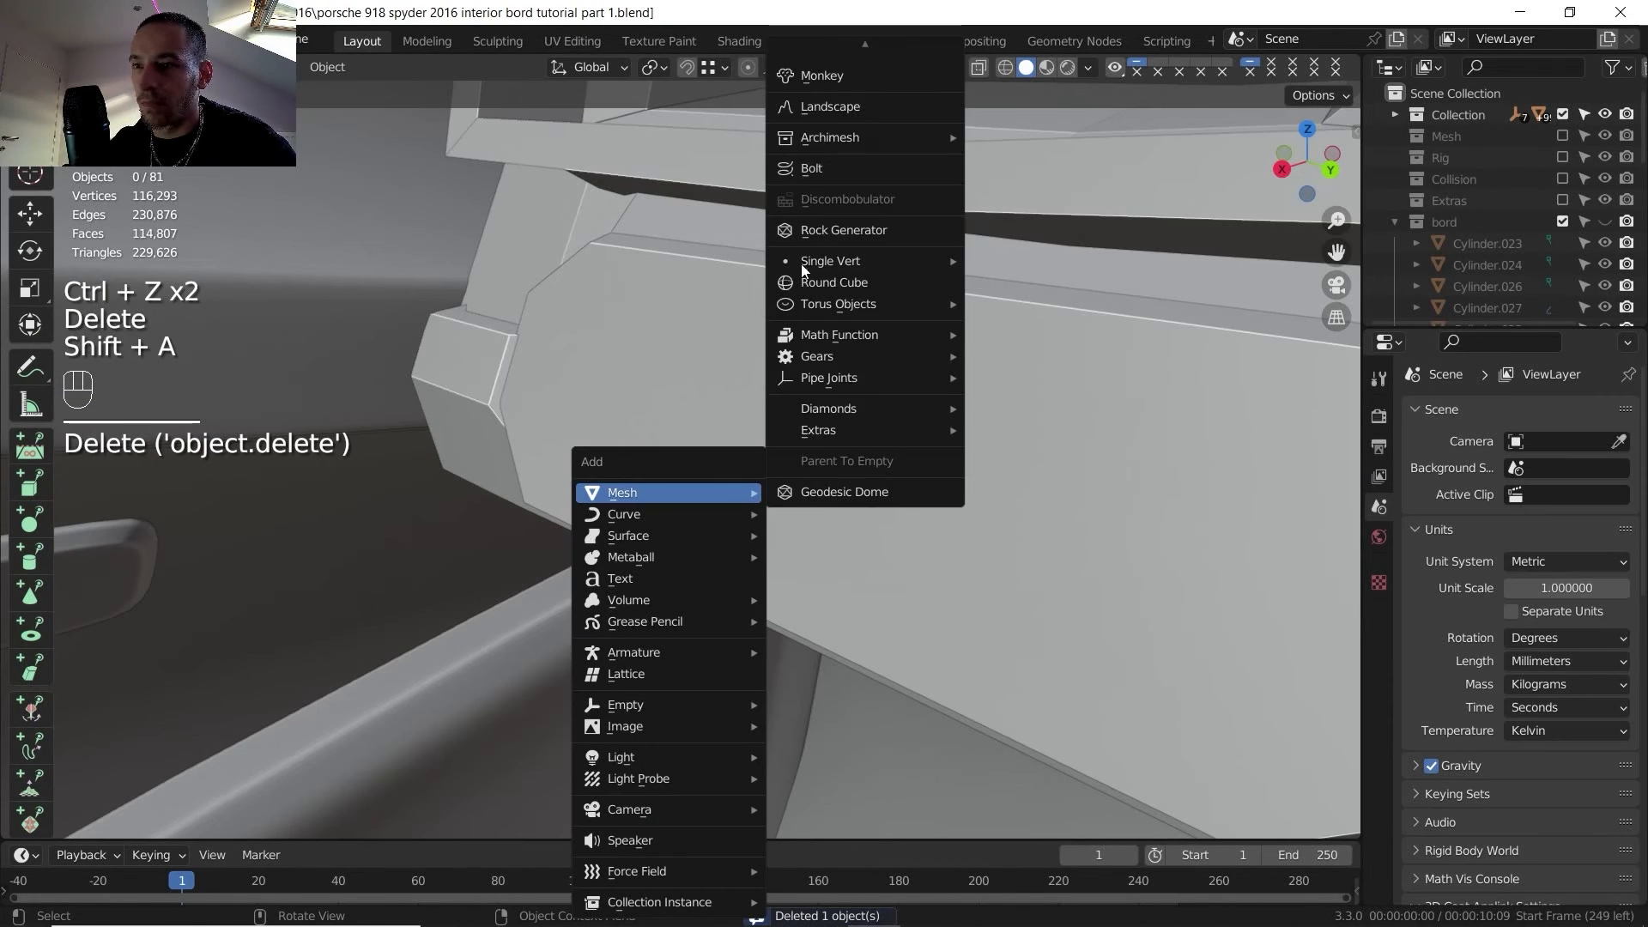
pyautogui.click(822, 162)
pyautogui.click(301, 567)
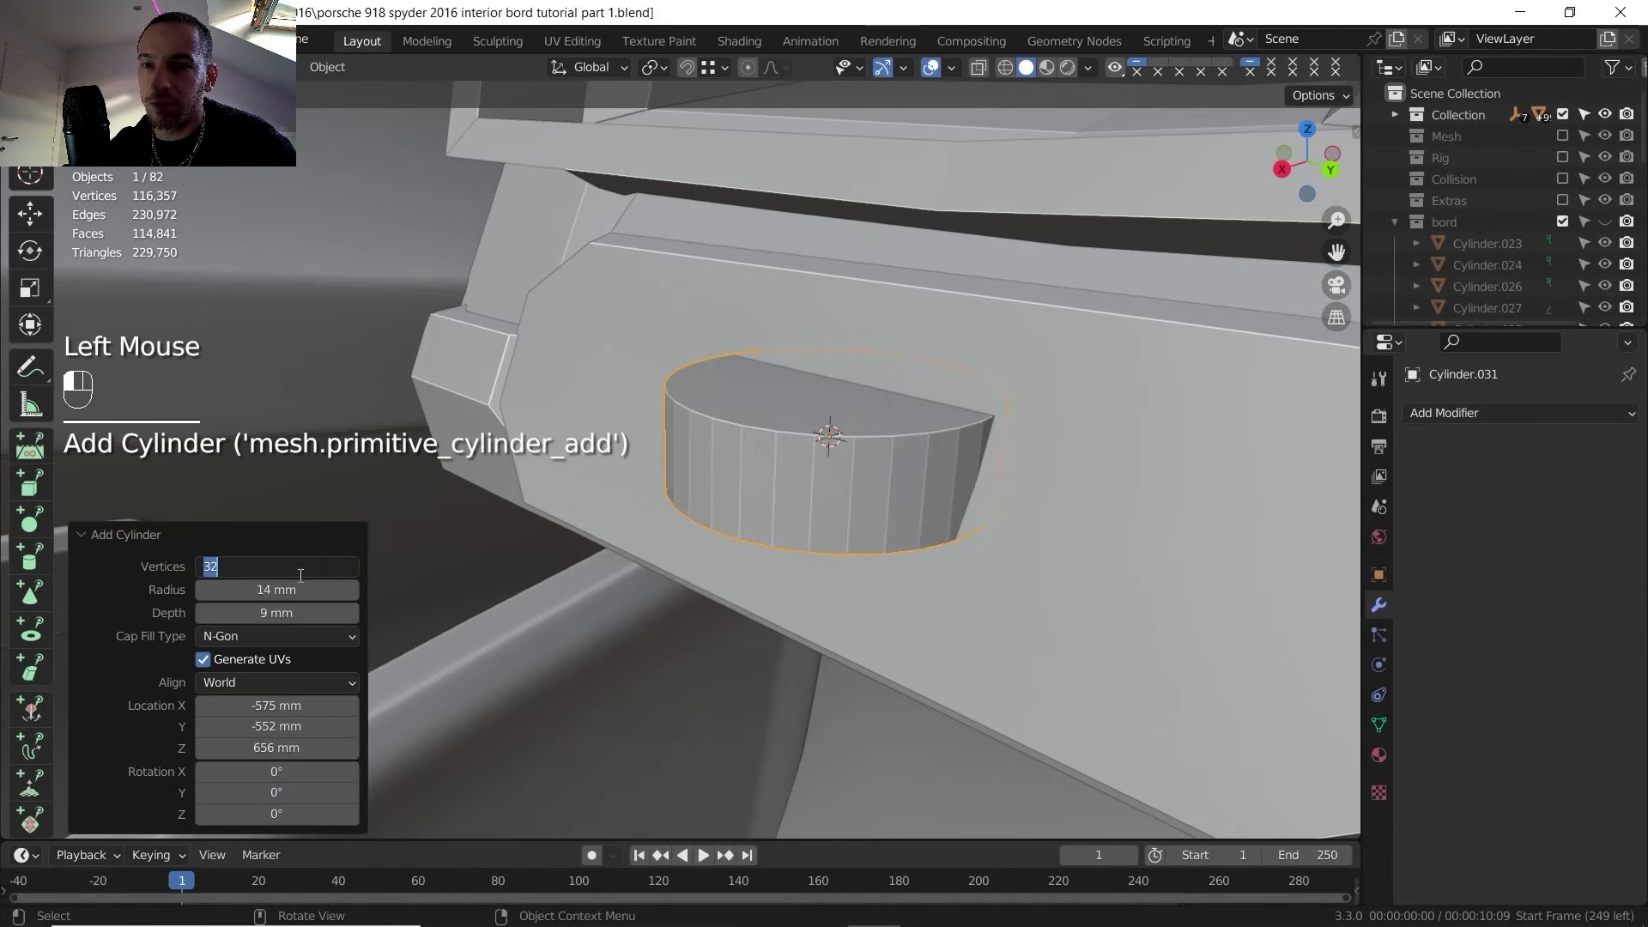
pyautogui.press('Return')
pyautogui.click(200, 616)
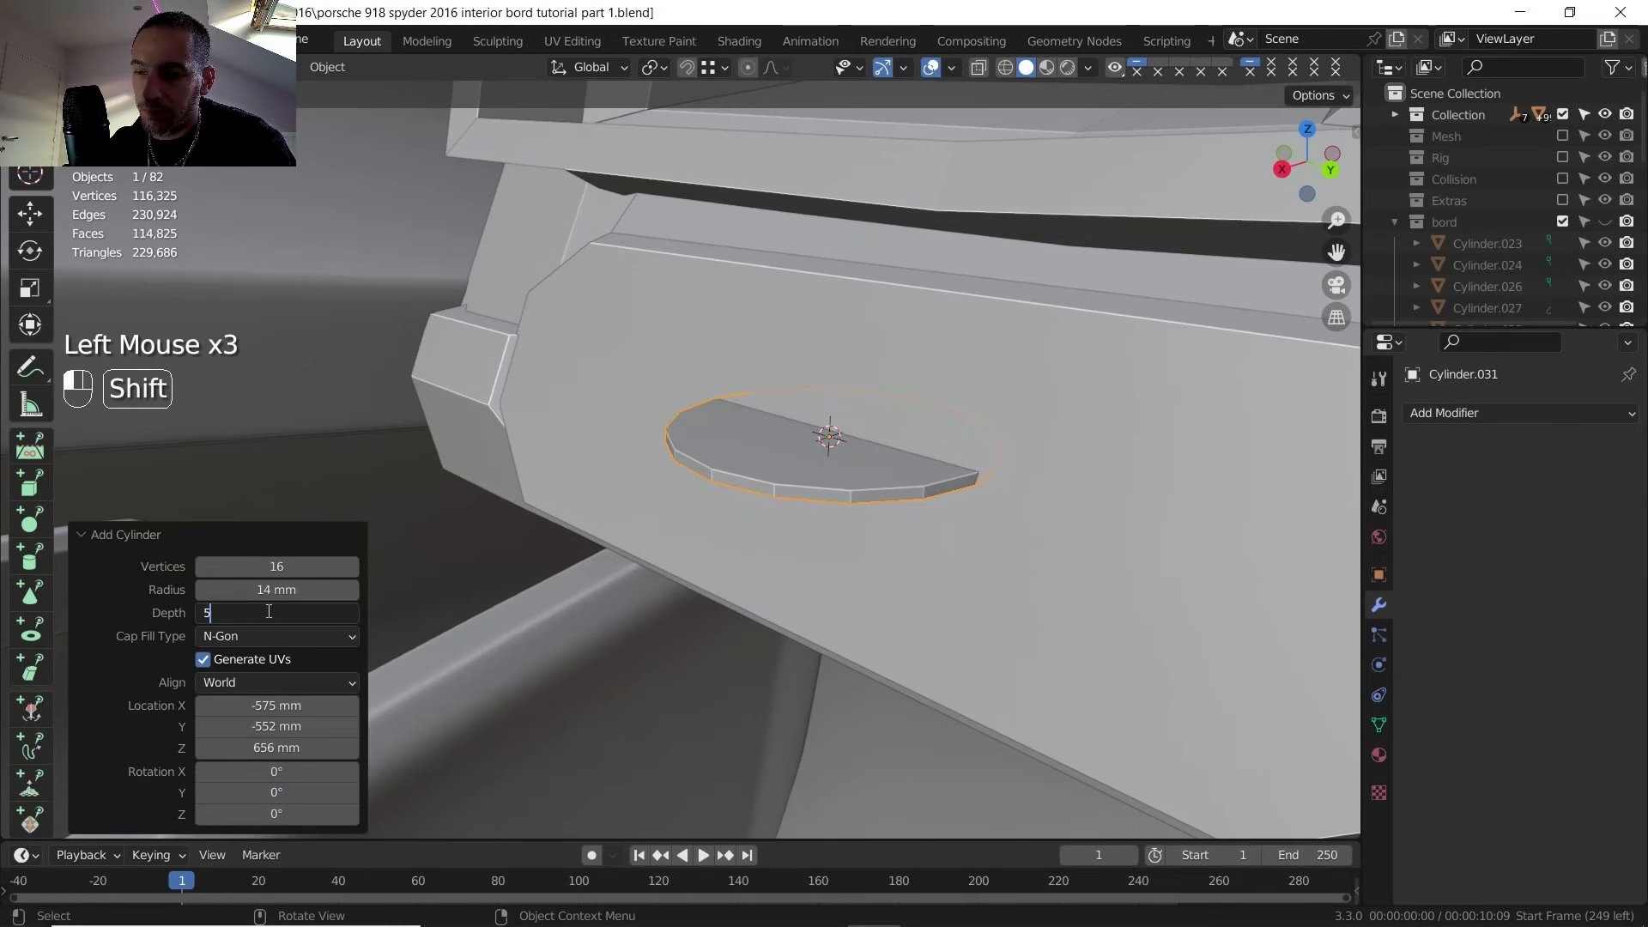
pyautogui.write('5')
pyautogui.click(157, 654)
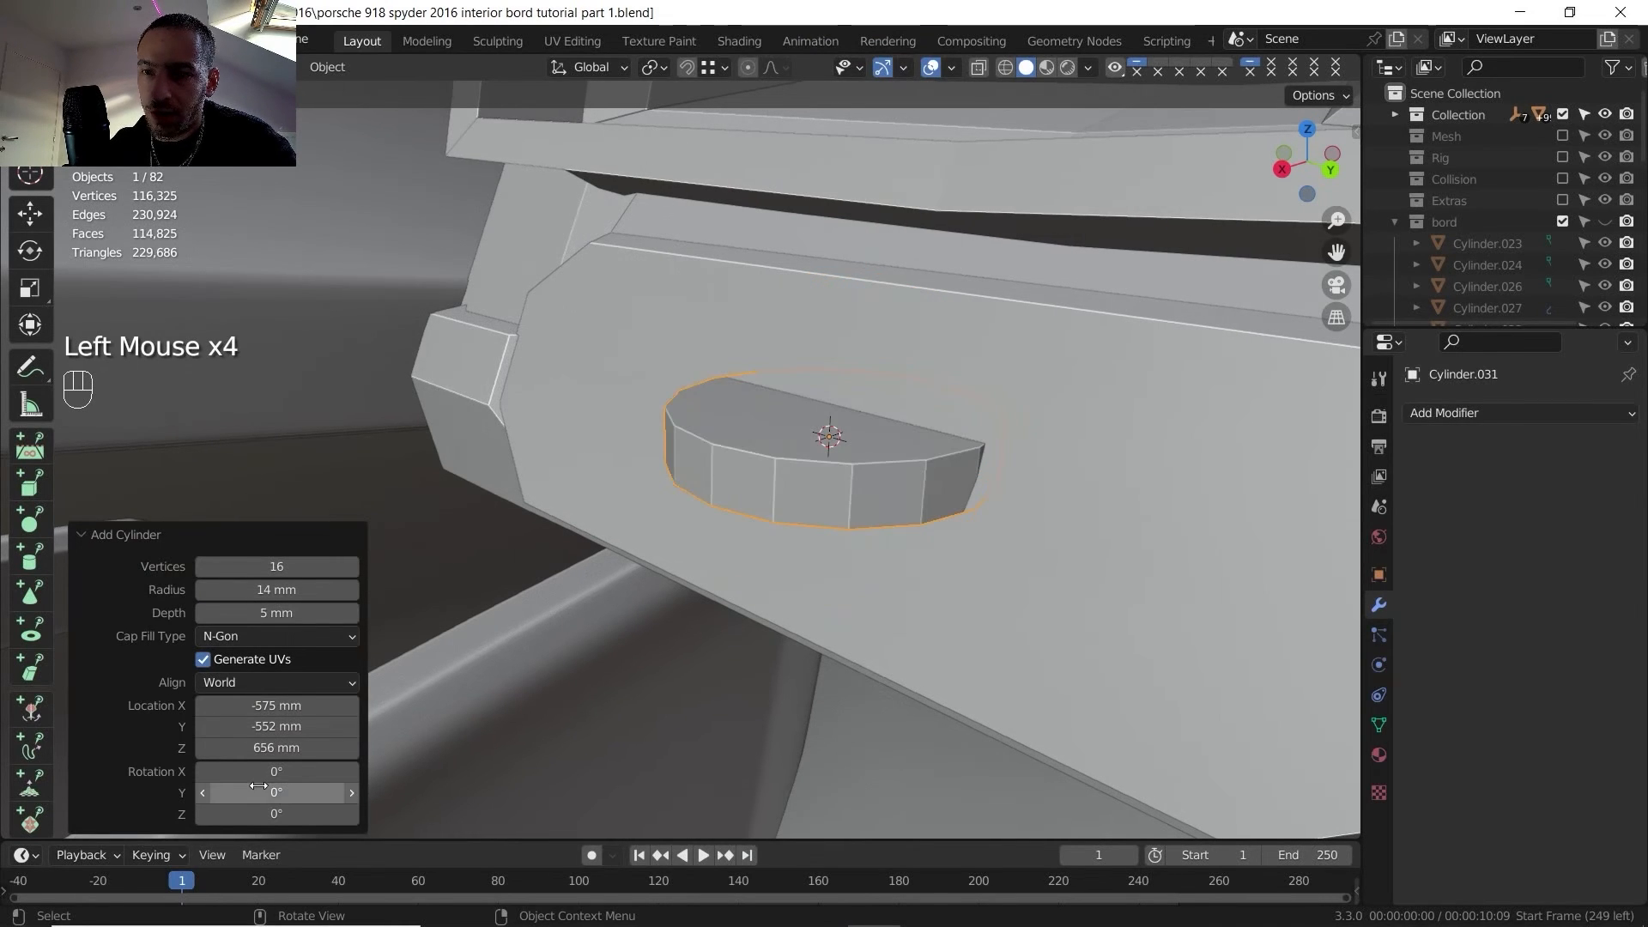
pyautogui.moveTo(258, 787); pyautogui.dragTo(833, 813)
pyautogui.moveTo(893, 455); pyautogui.dragTo(858, 455, button='middle')
pyautogui.moveTo(859, 455); pyautogui.dragTo(879, 446, button='middle')
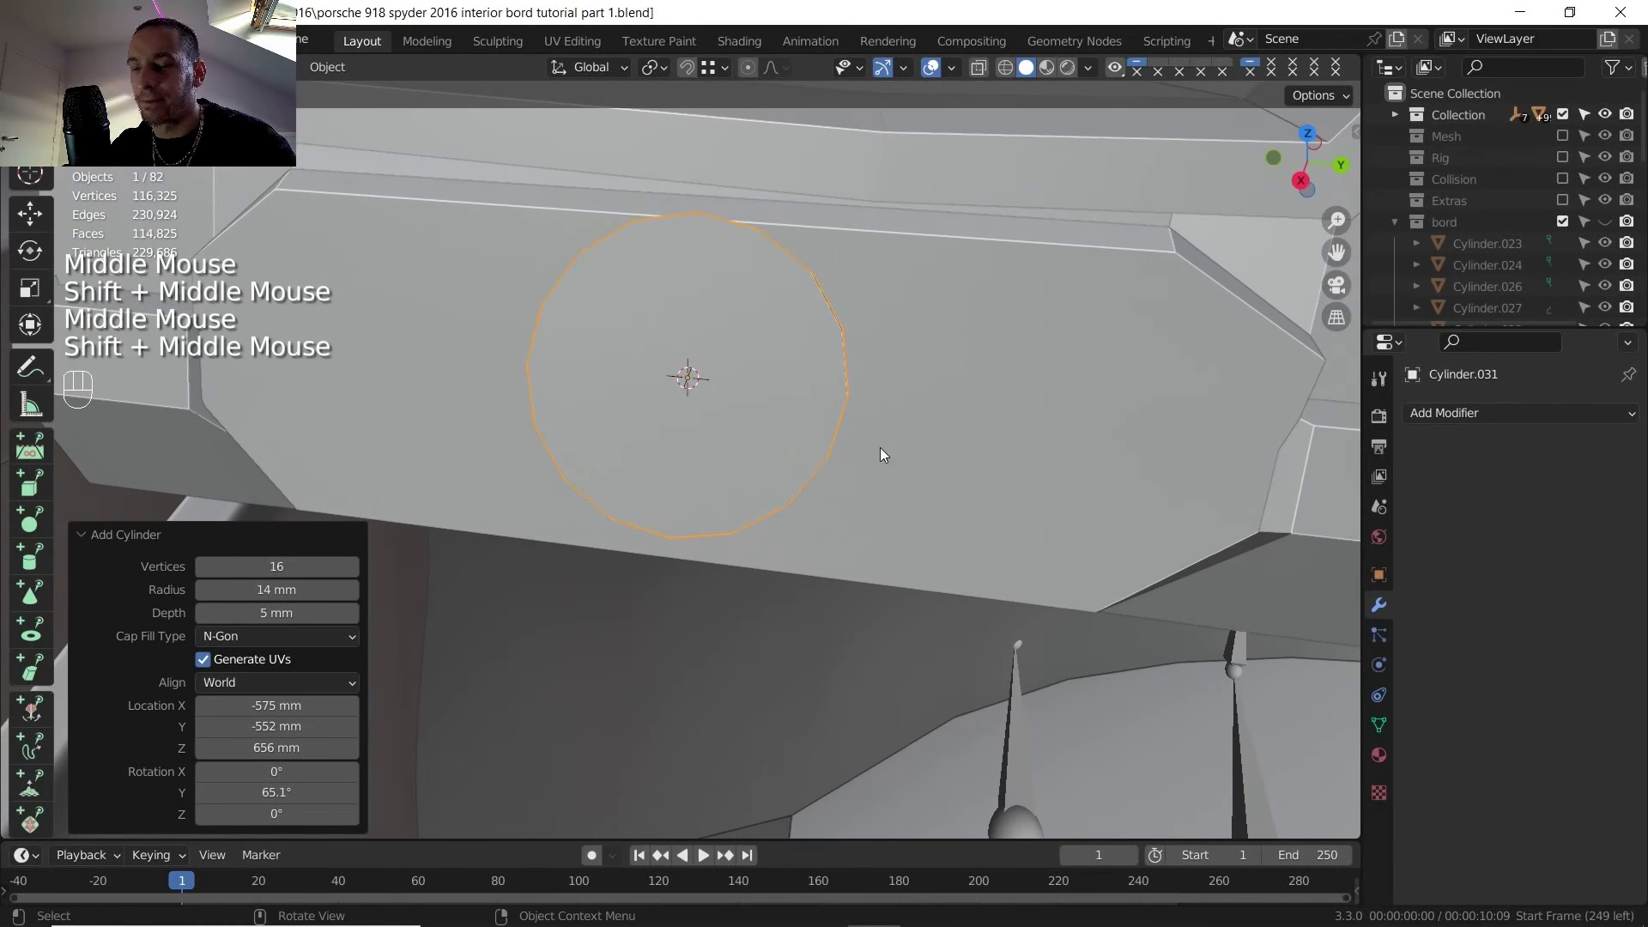
# - Move the cylinder -16.875 mm along Y and -1.61 mm along Z on the housing face
pyautogui.press('g')
pyautogui.press('y')
pyautogui.click(708, 372)
pyautogui.press('g')
pyautogui.press('z')
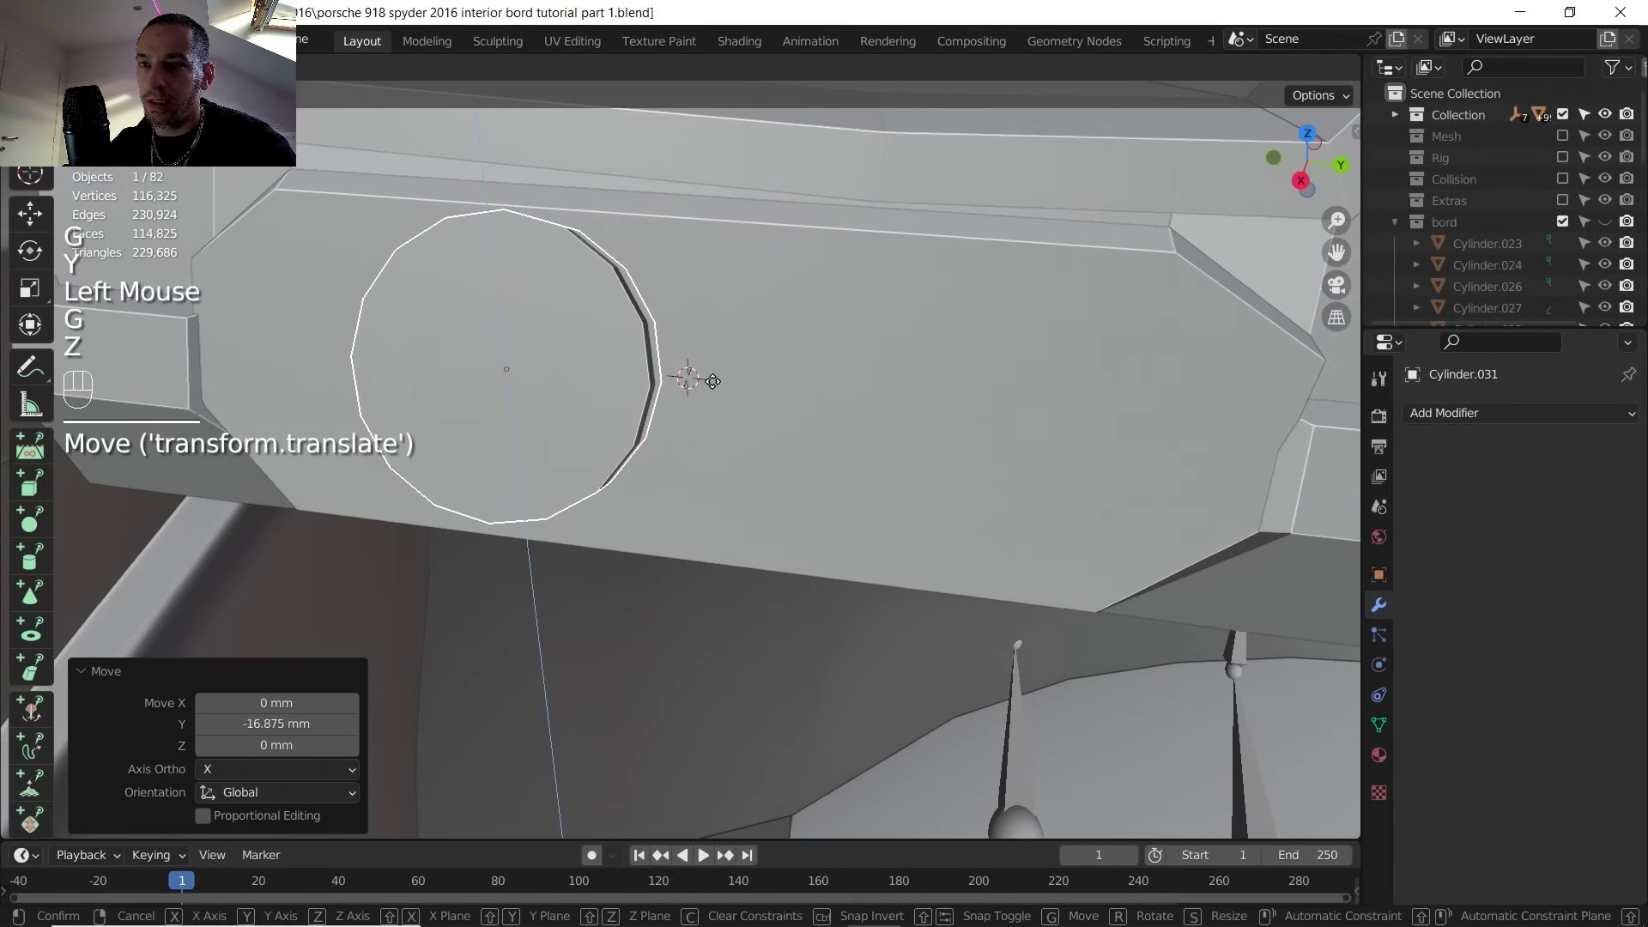
pyautogui.click(712, 386)
# - Duplicate the cylinder along Y onto the other half of the housing face
pyautogui.scroll(-1, 633, 387)
pyautogui.moveTo(632, 386); pyautogui.dragTo(763, 471, button='middle')
pyautogui.hotkey('shift', 'd')
pyautogui.press('y')
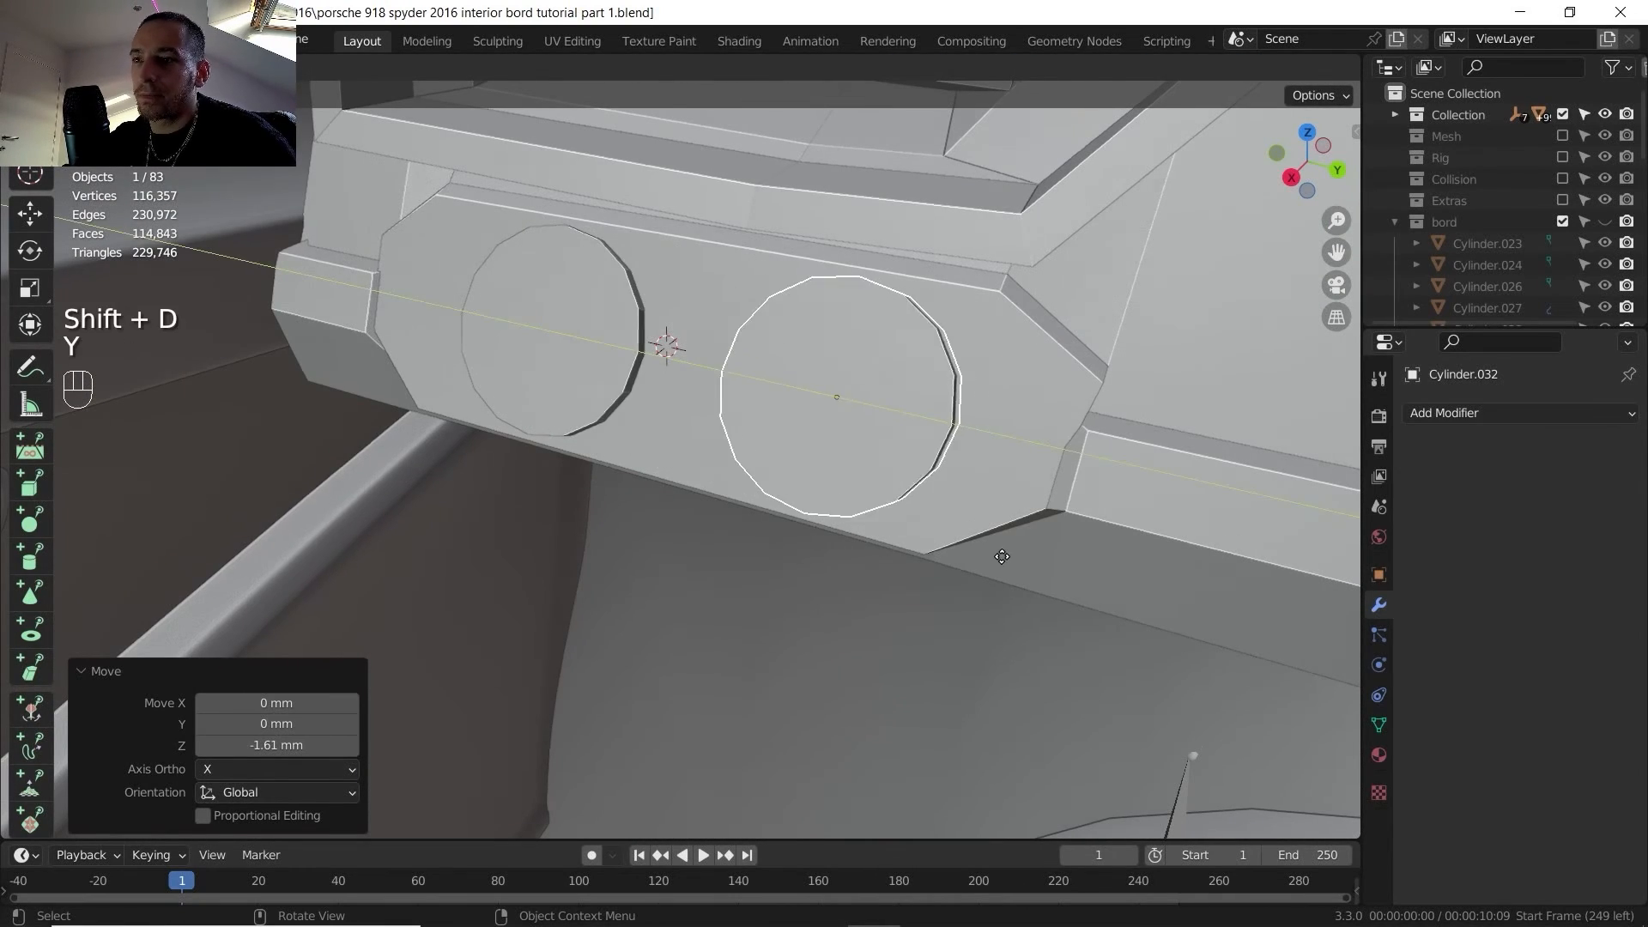
pyautogui.click(1004, 554)
# - Inset the front cap faces of both cylinders by 2.104 mm
pyautogui.keyDown('shift'); pyautogui.moveTo(1004, 555); pyautogui.dragTo(901, 524, button='middle'); pyautogui.keyUp('shift')
pyautogui.moveTo(901, 524); pyautogui.dragTo(781, 472, button='middle')
pyautogui.moveTo(781, 472); pyautogui.dragTo(755, 455, button='middle')
pyautogui.keyDown('shift'); pyautogui.click(651, 399); pyautogui.keyUp('shift')
pyautogui.press('Tab')
pyautogui.click(651, 402)
pyautogui.keyDown('shift'); pyautogui.click(953, 464); pyautogui.keyUp('shift')
pyautogui.press('i')
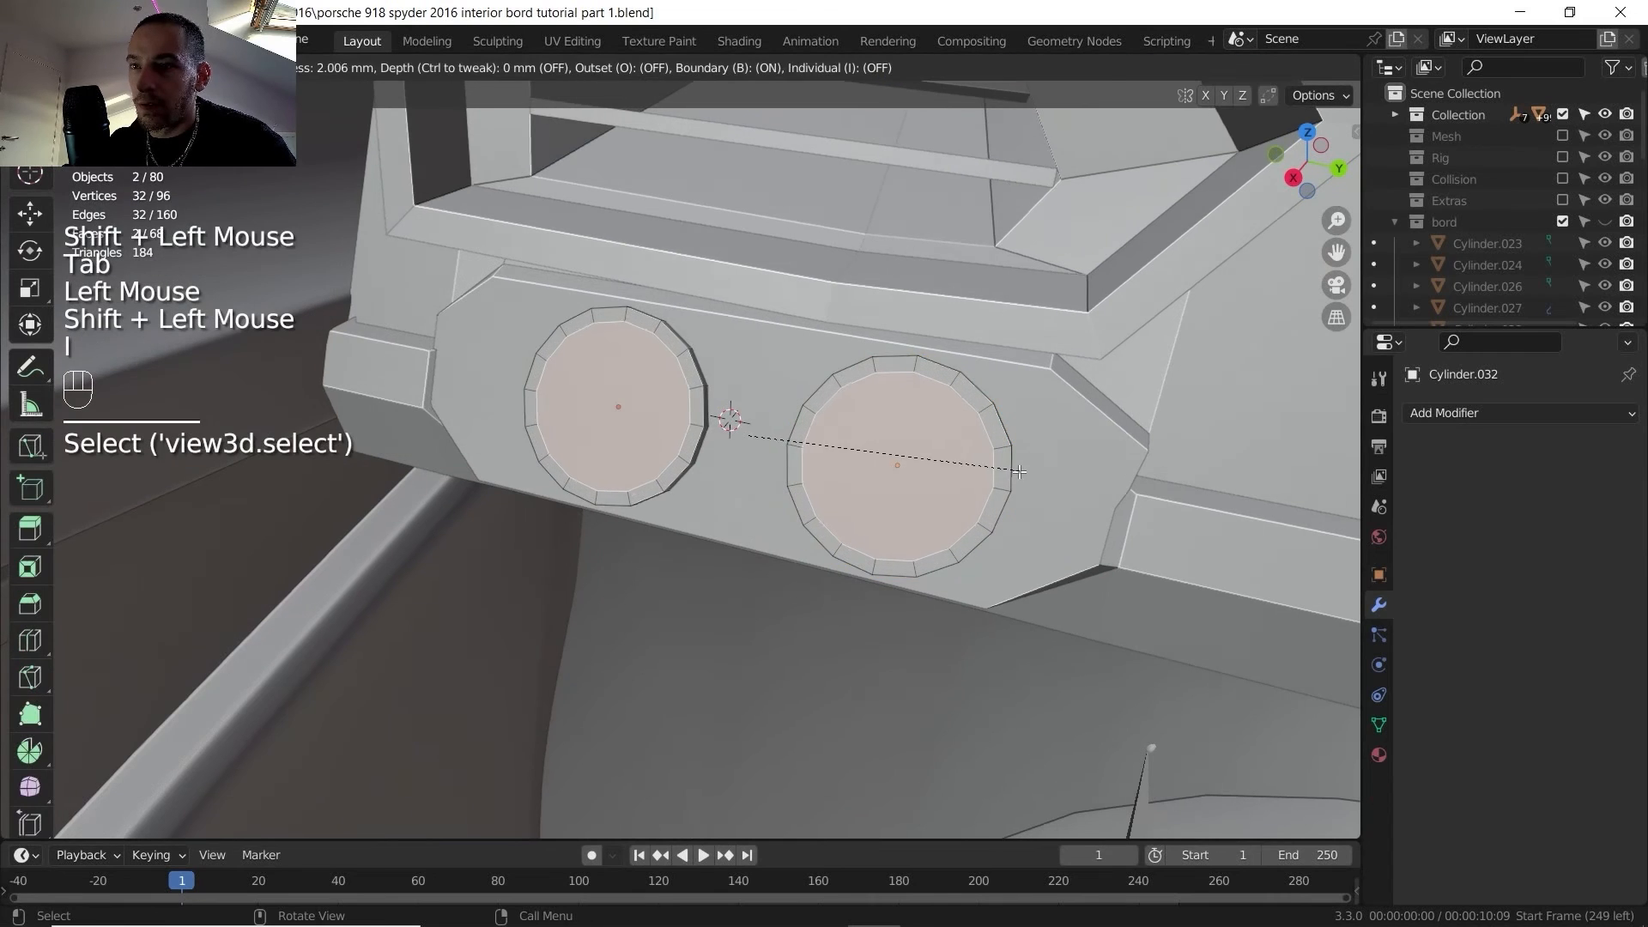
pyautogui.click(1008, 469)
pyautogui.moveTo(1008, 469); pyautogui.dragTo(952, 468, button='middle')
pyautogui.press('g')
pyautogui.press('x')
pyautogui.press('x')
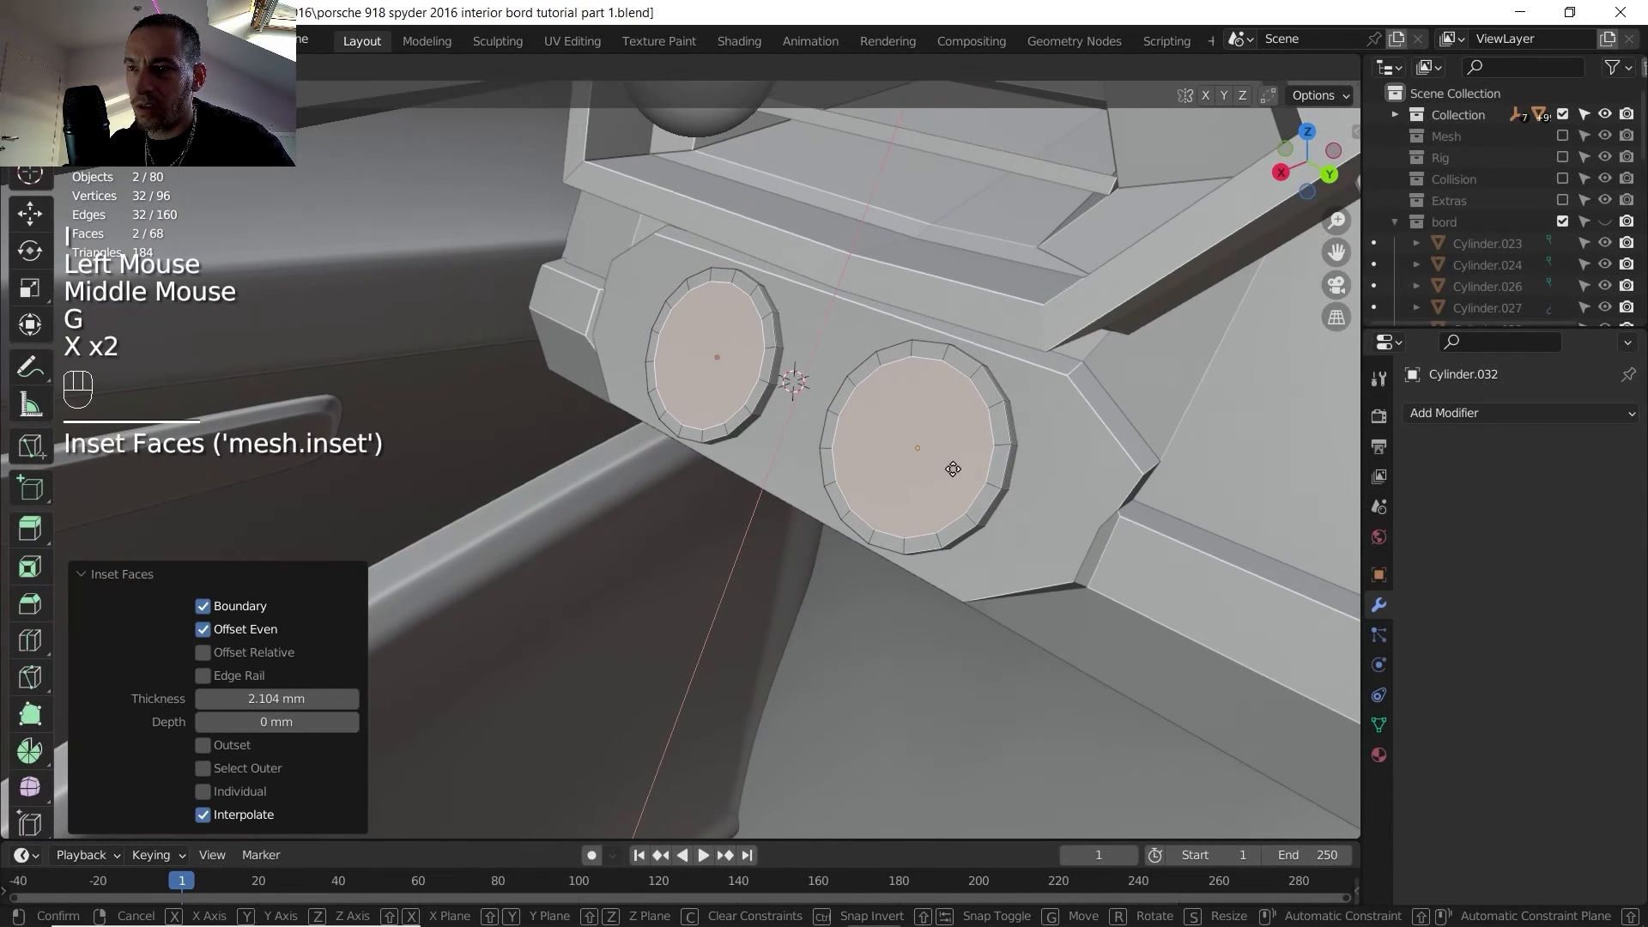
pyautogui.press('z')
pyautogui.press('z')
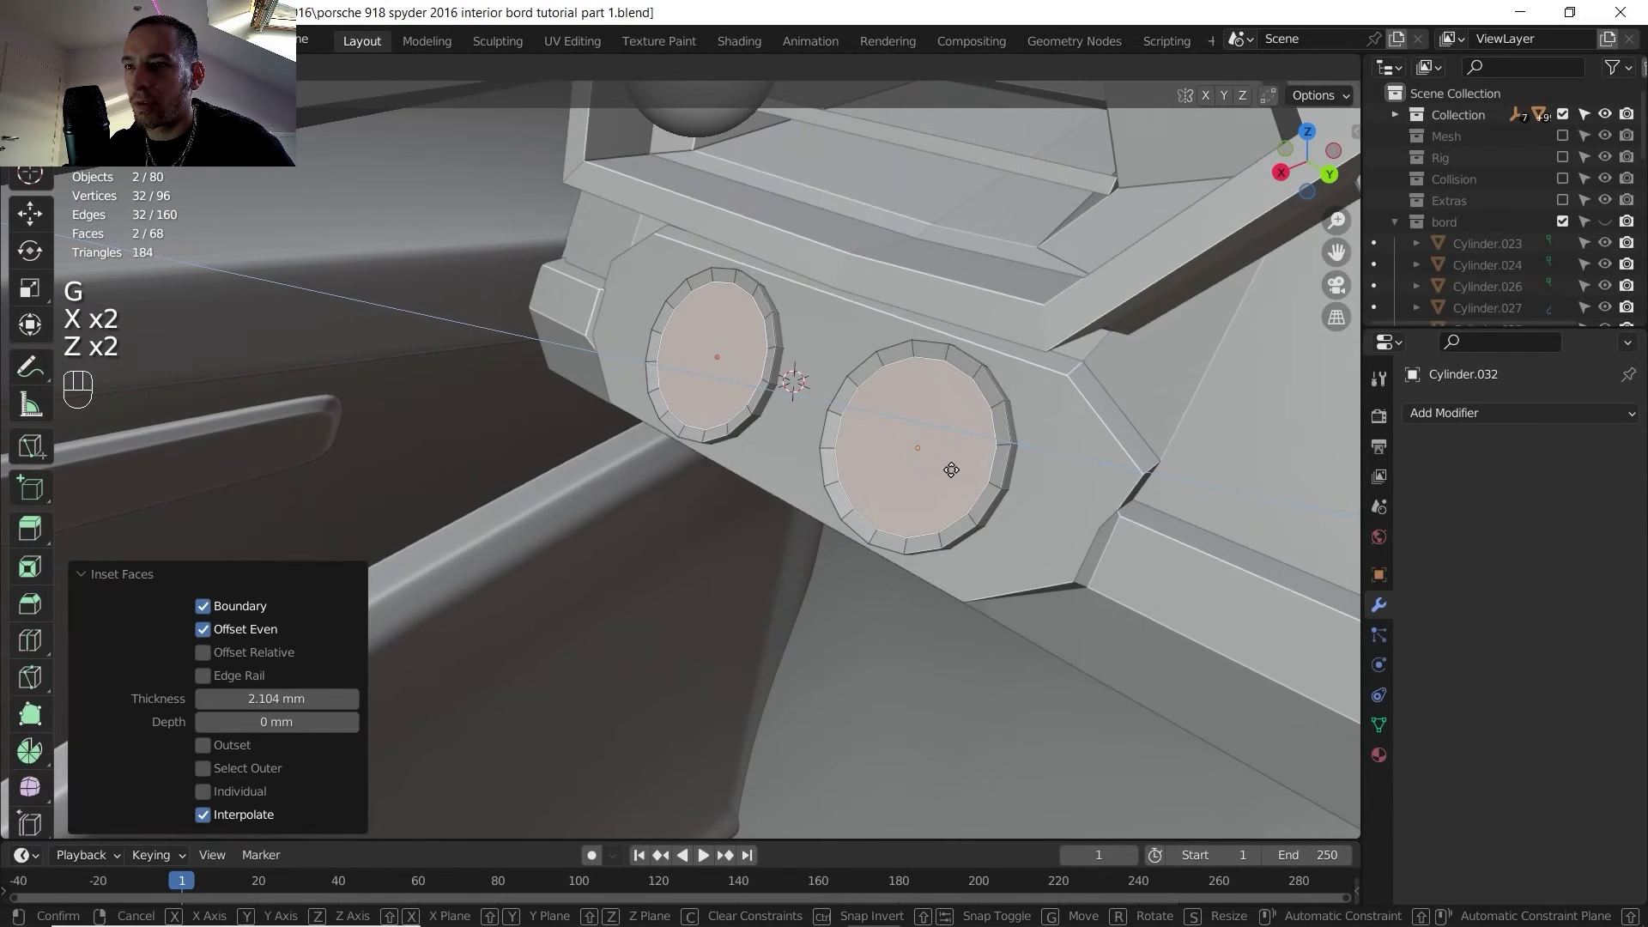
pyautogui.rightClick(952, 469)
# - Inset both cap faces a second time by 2.629 mm and move them slightly inward along local Z
pyautogui.press('i')
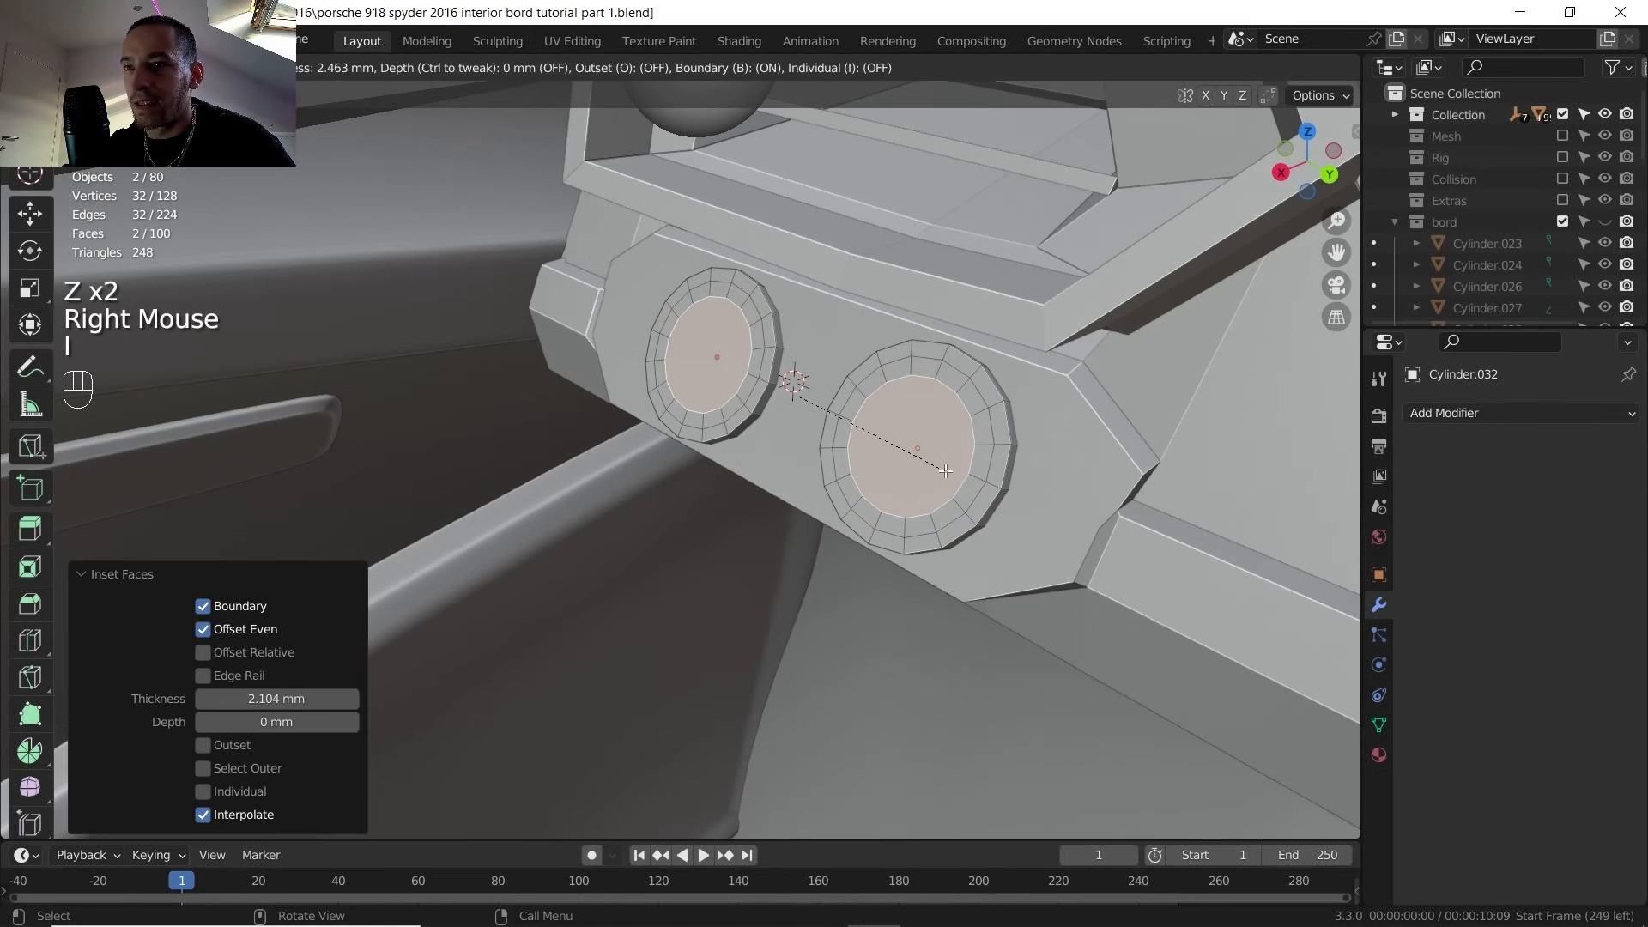
pyautogui.click(944, 470)
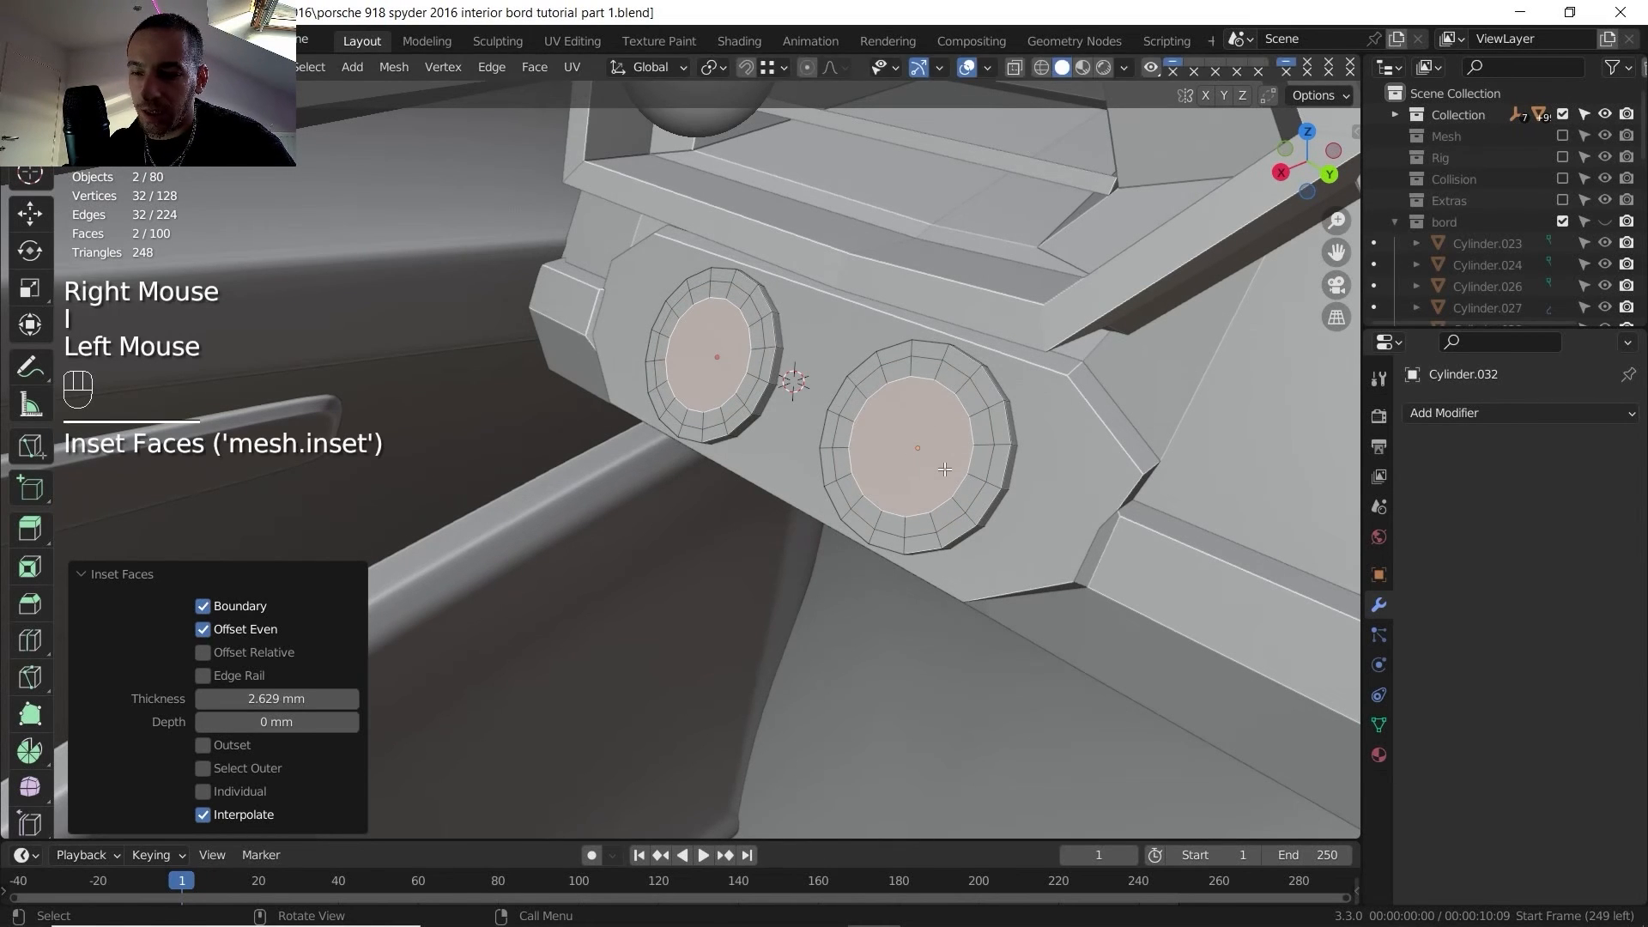
pyautogui.press('g')
pyautogui.press('z')
pyautogui.press('z')
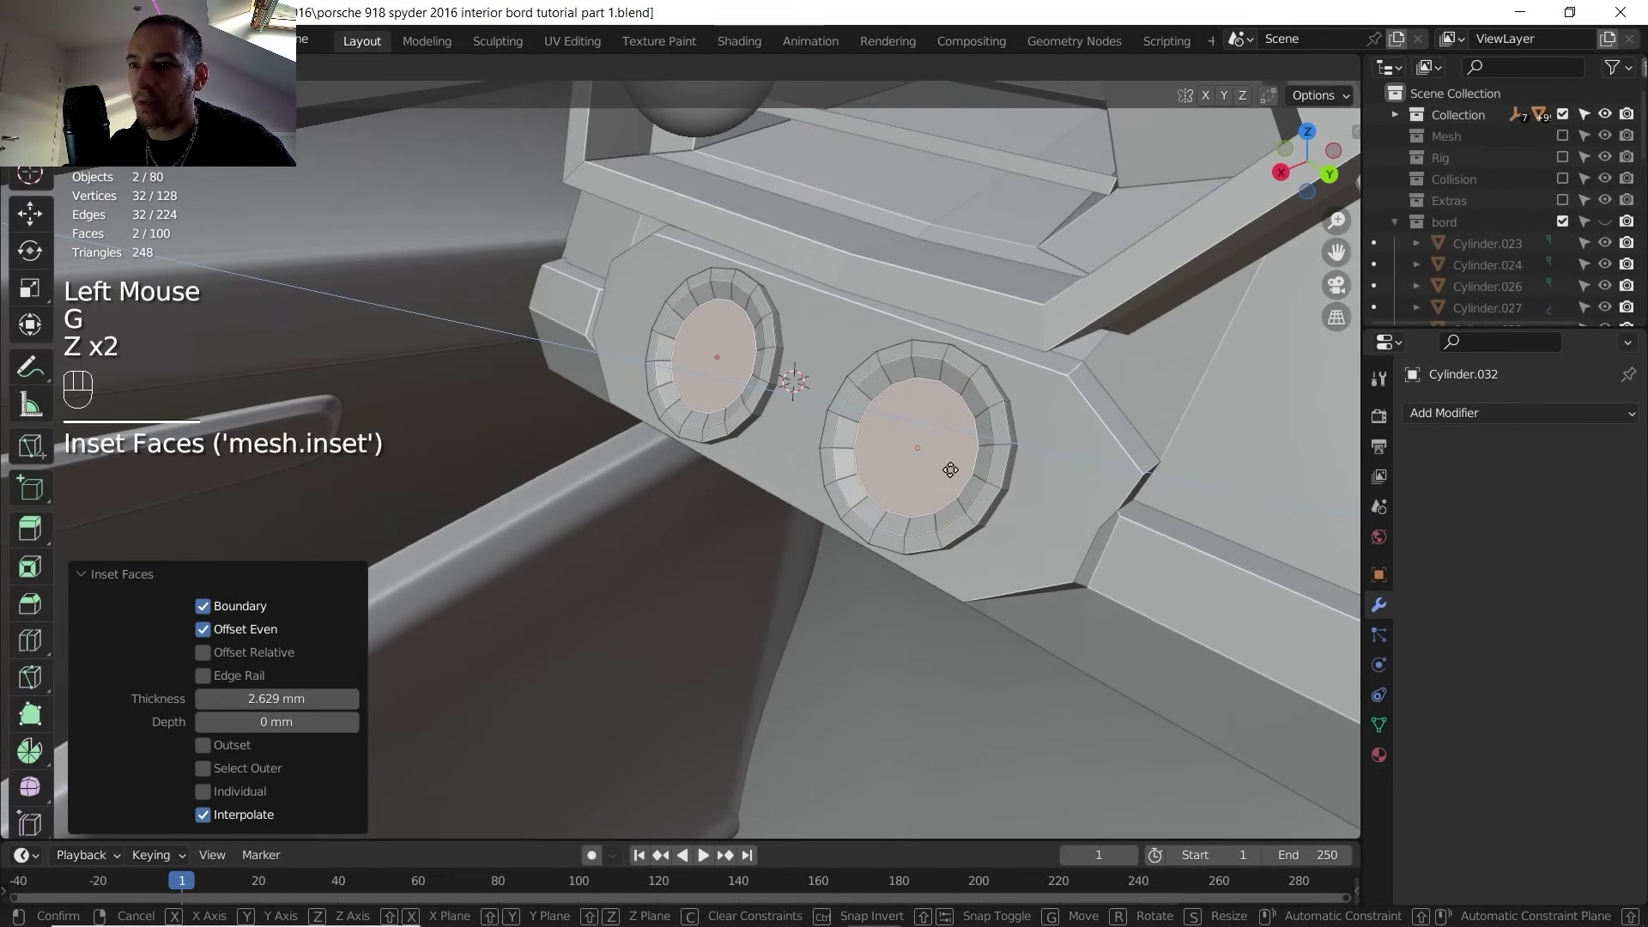
pyautogui.click(948, 470)
# - Duplicate two upper and two lower faces of the left cylinder's outer ring in place and separate them into a new object
pyautogui.press('Tab')
pyautogui.keyDown('shift'); pyautogui.moveTo(853, 408); pyautogui.dragTo(807, 433, button='middle'); pyautogui.keyUp('shift')
pyautogui.keyDown('shift'); pyautogui.moveTo(807, 433); pyautogui.dragTo(736, 390, button='middle'); pyautogui.keyUp('shift')
pyautogui.scroll(2, 846, 419)
pyautogui.scroll(1, 737, 389)
pyautogui.keyDown('shift'); pyautogui.moveTo(627, 264); pyautogui.dragTo(642, 239, button='middle'); pyautogui.keyUp('shift')
pyautogui.click(628, 220)
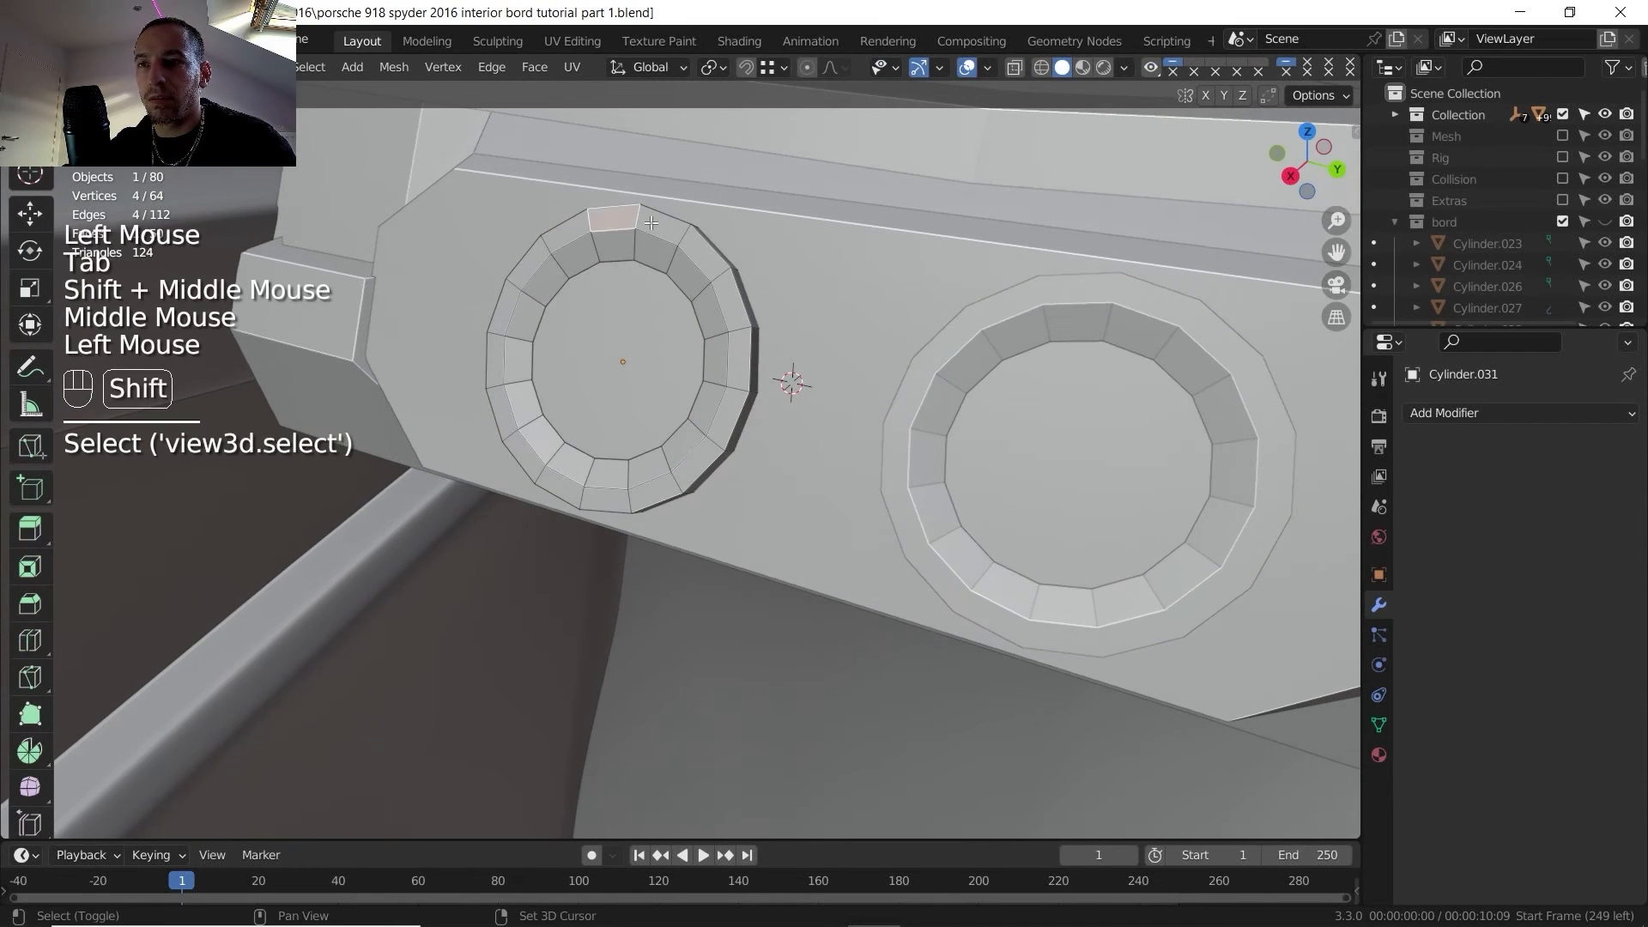
pyautogui.keyDown('shift'); pyautogui.click(661, 225); pyautogui.keyUp('shift')
pyautogui.keyDown('shift'); pyautogui.click(603, 498); pyautogui.keyUp('shift')
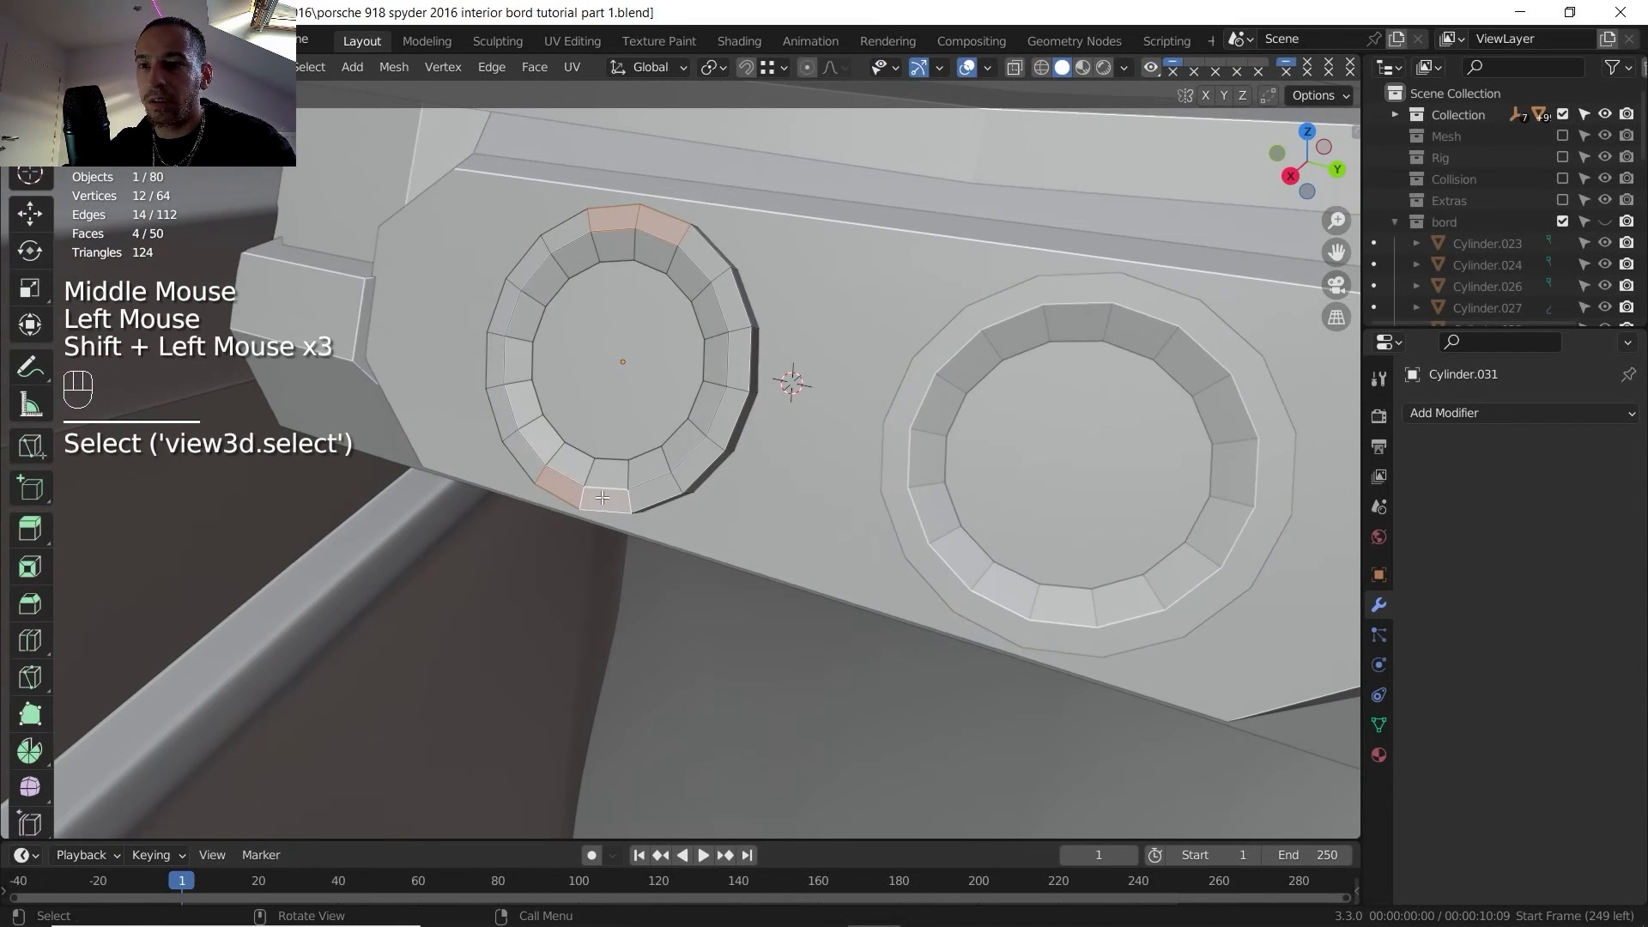
pyautogui.hotkey('shift', 'd')
pyautogui.rightClick(757, 396)
pyautogui.press('p')
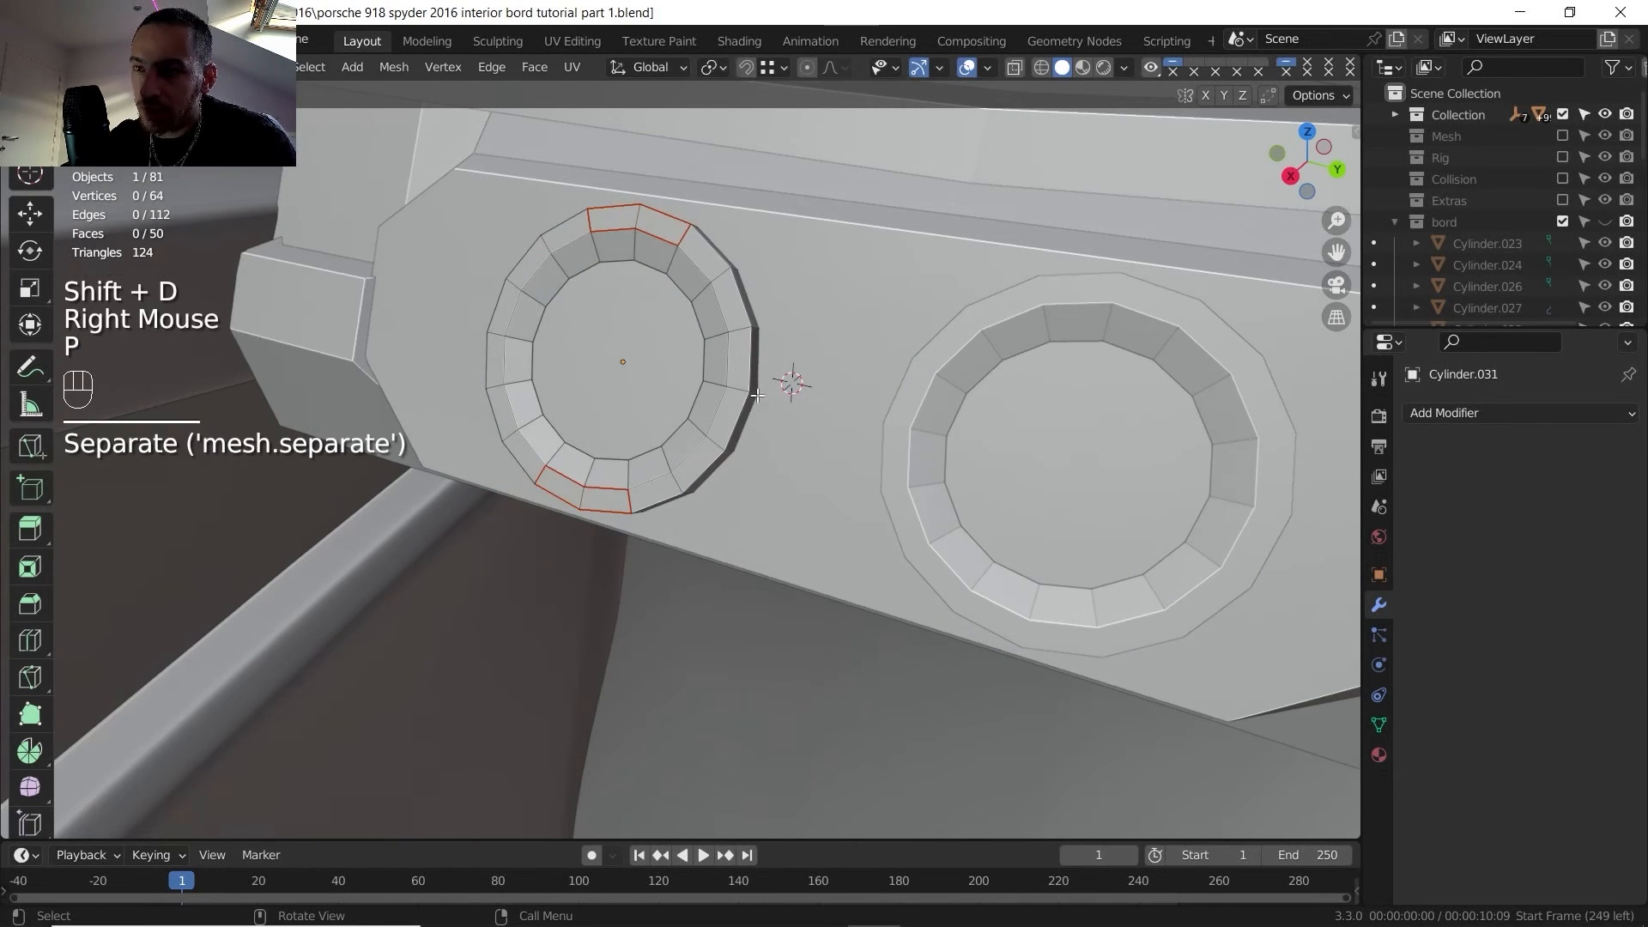
# - Dissolve the middle edge of both the upper and lower separated ring pieces so each becomes a single face
pyautogui.press('Tab')
pyautogui.moveTo(614, 409); pyautogui.dragTo(642, 378, button='middle')
pyautogui.press('Tab')
pyautogui.press('Tab')
pyautogui.click(637, 218)
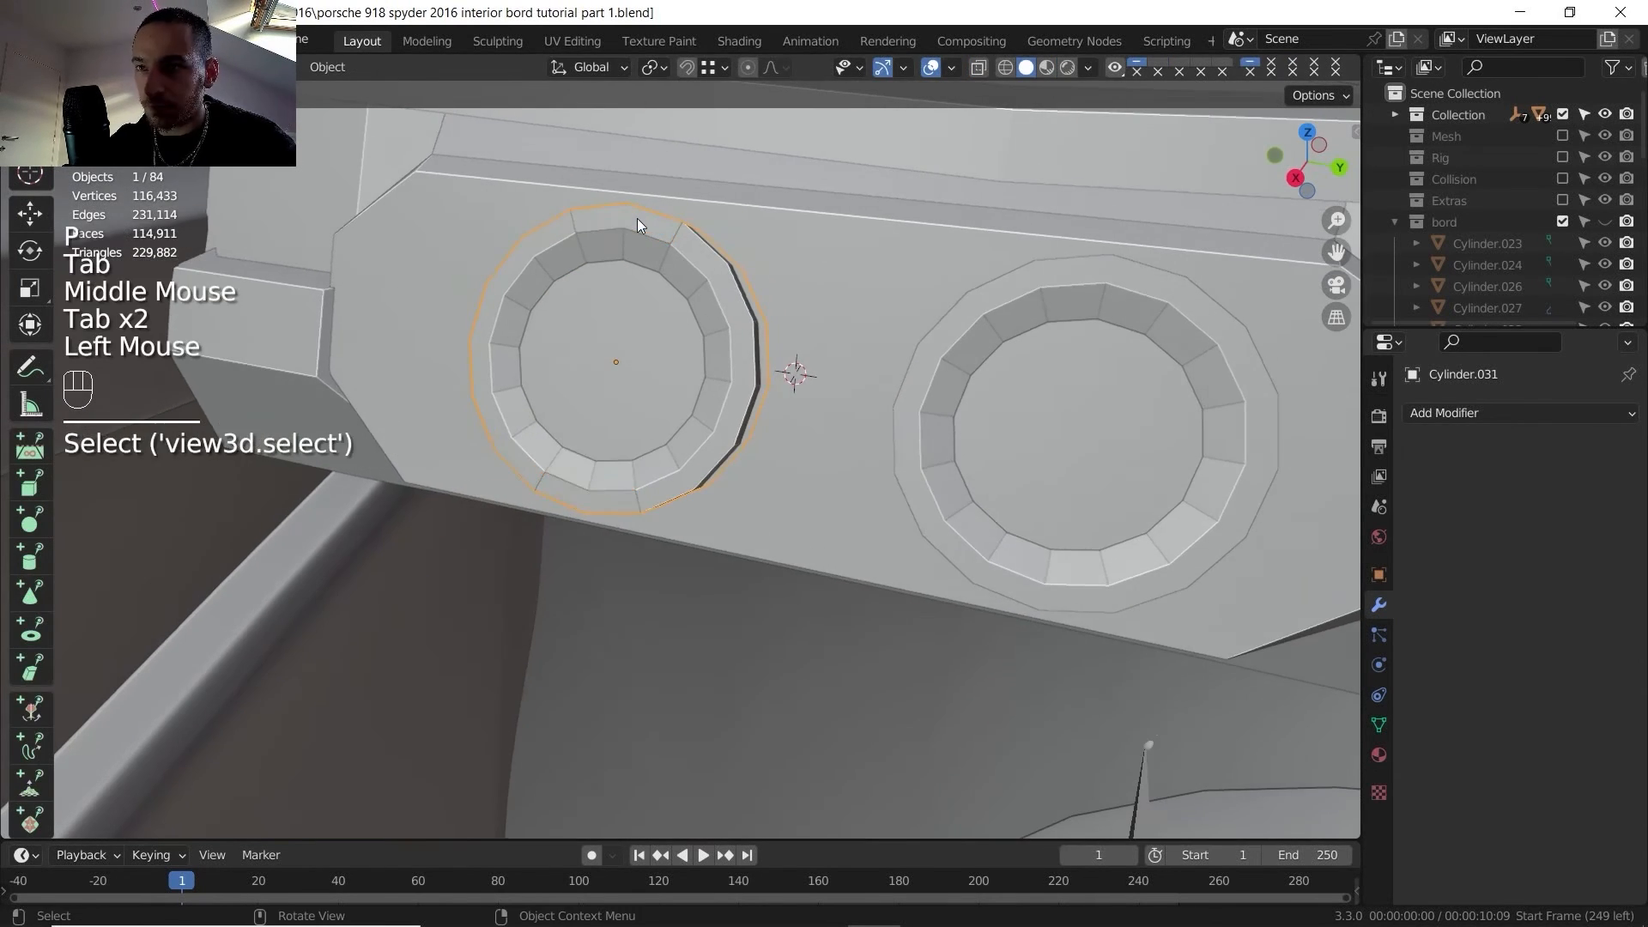
pyautogui.click(637, 218)
pyautogui.press('Tab')
pyautogui.press('2')
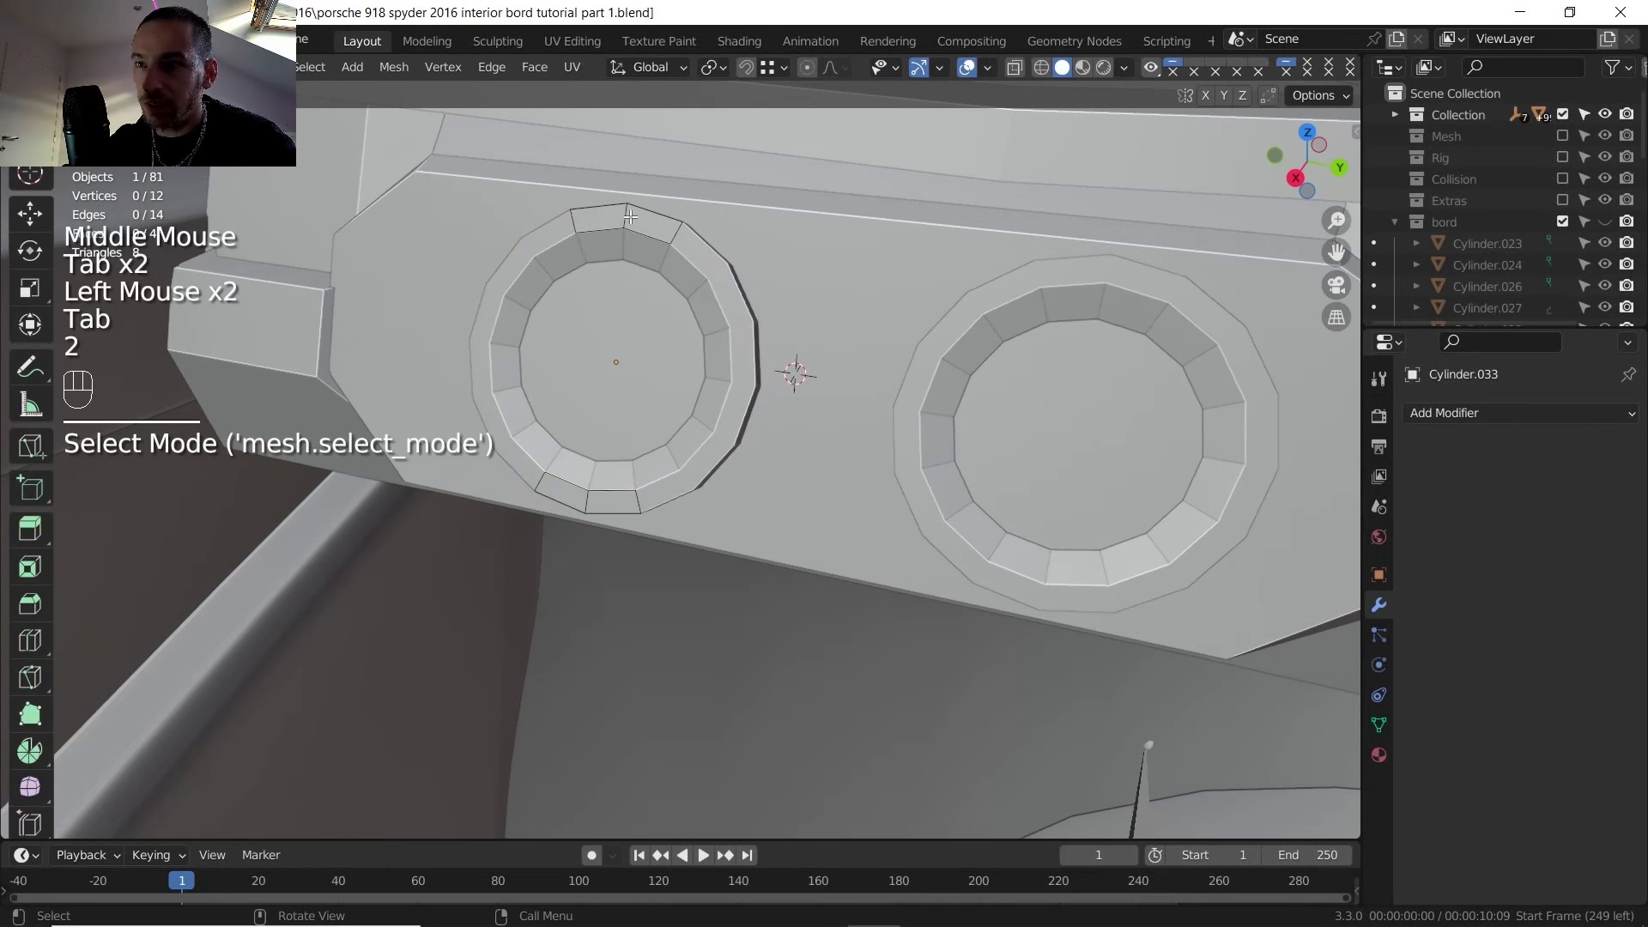
pyautogui.keyDown('shift'); pyautogui.click(570, 455); pyautogui.keyUp('shift')
pyautogui.keyDown('shift'); pyautogui.click(582, 508); pyautogui.keyUp('shift')
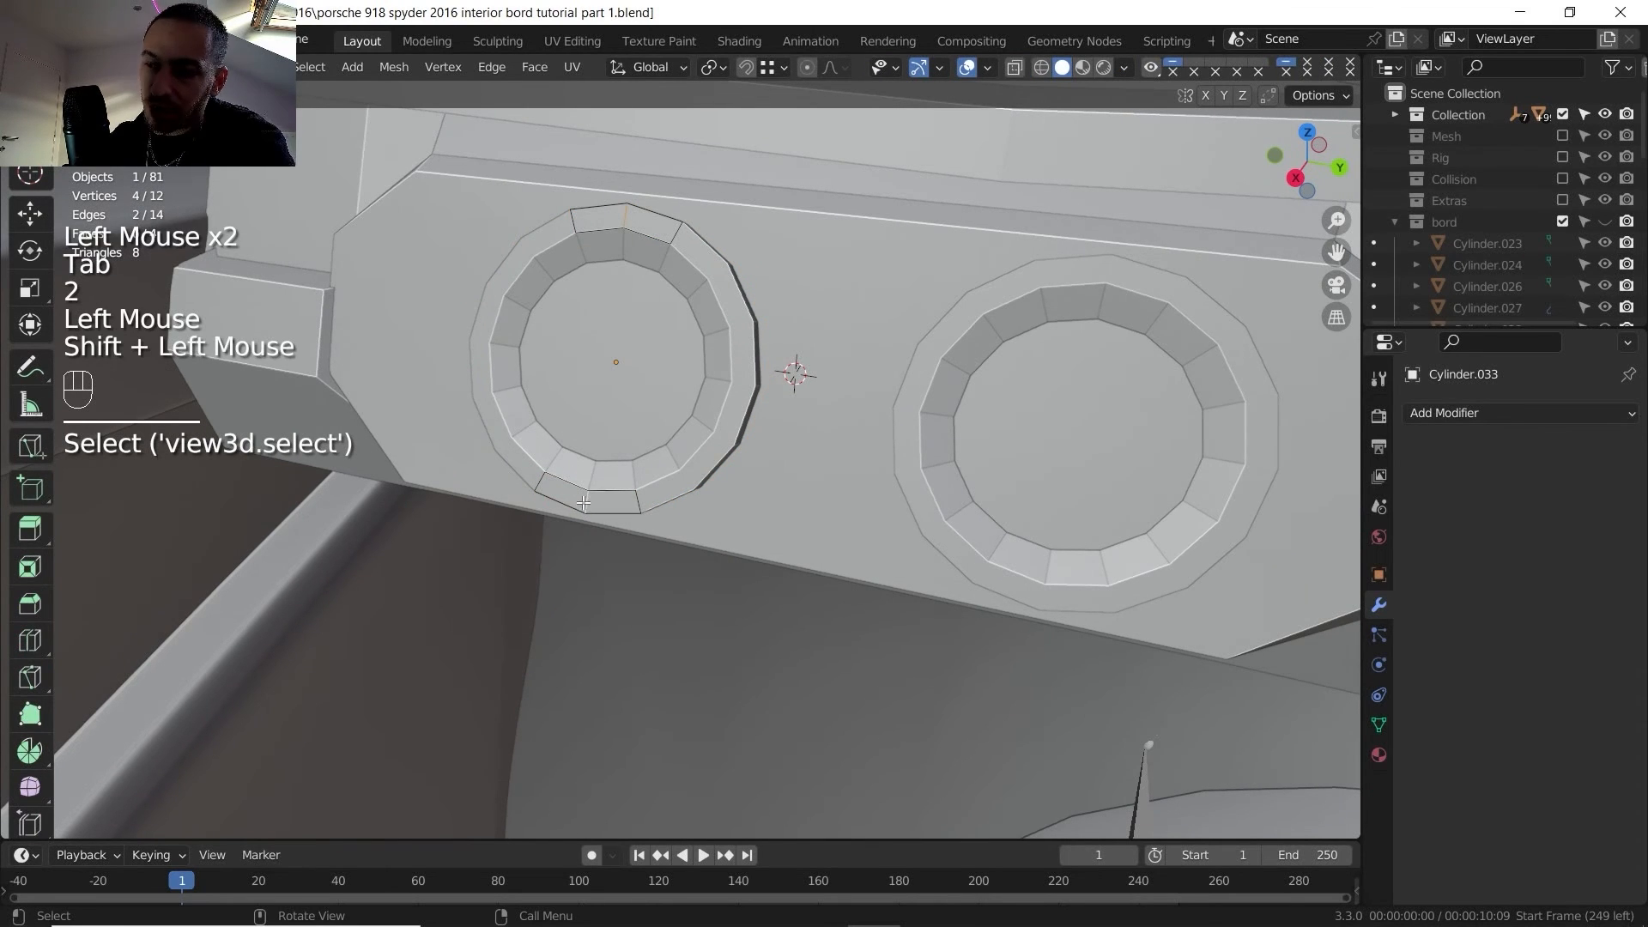
pyautogui.press('Delete')
pyautogui.click(580, 497)
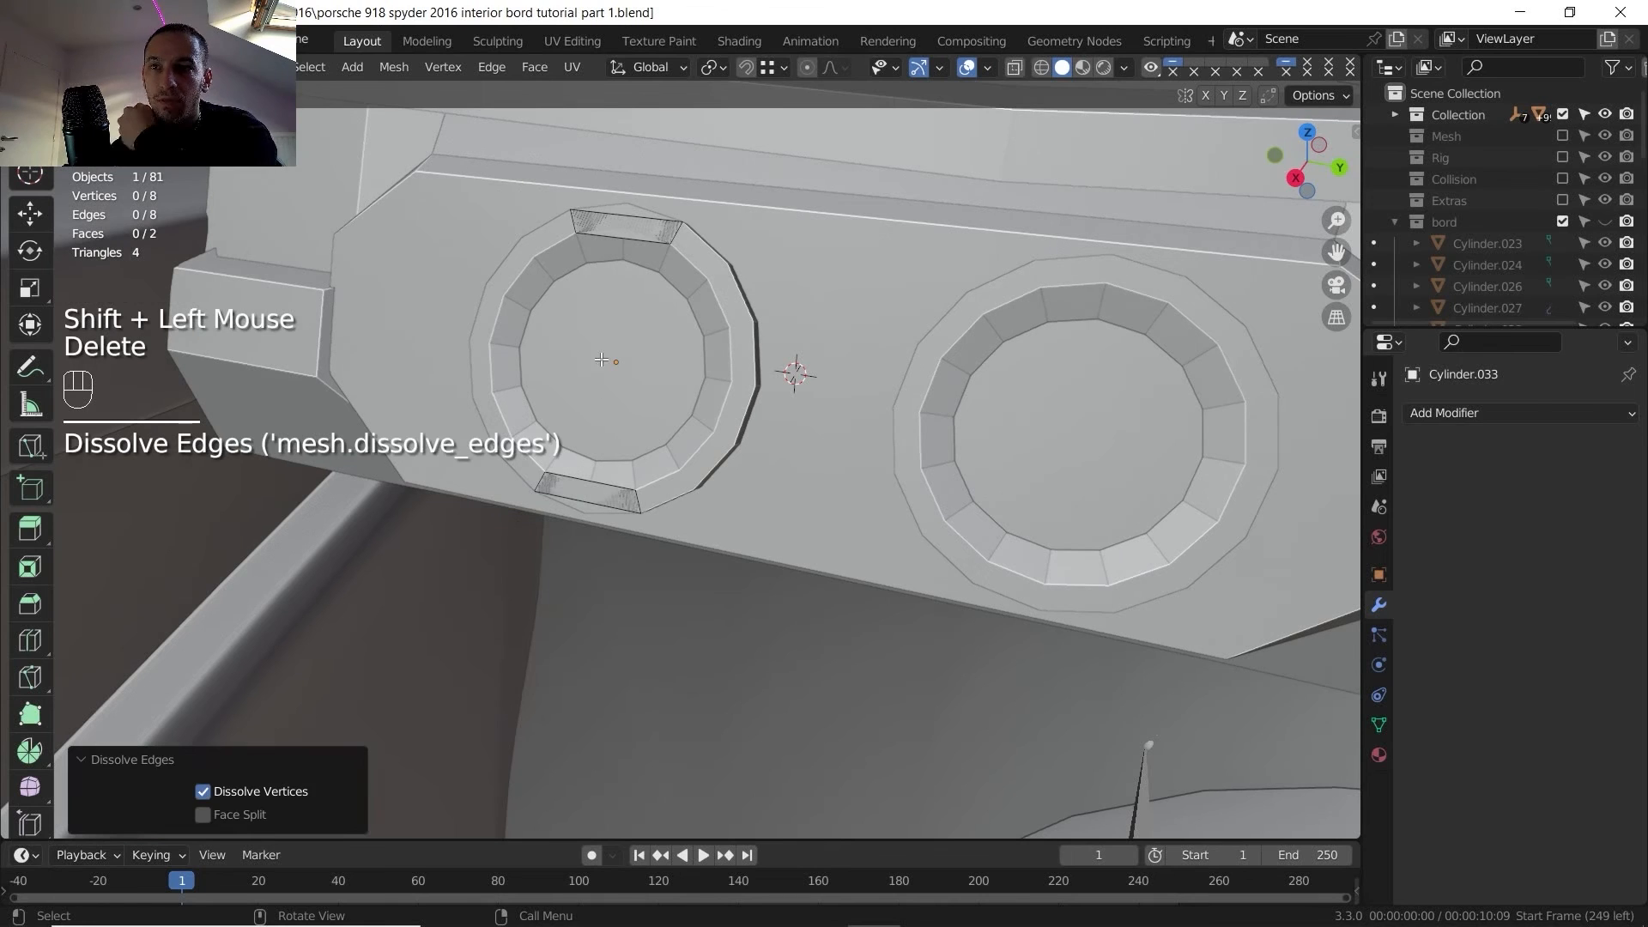
# - Extrude the upper and lower separated faces outward by 4.5008 mm along their normals
pyautogui.press('3')
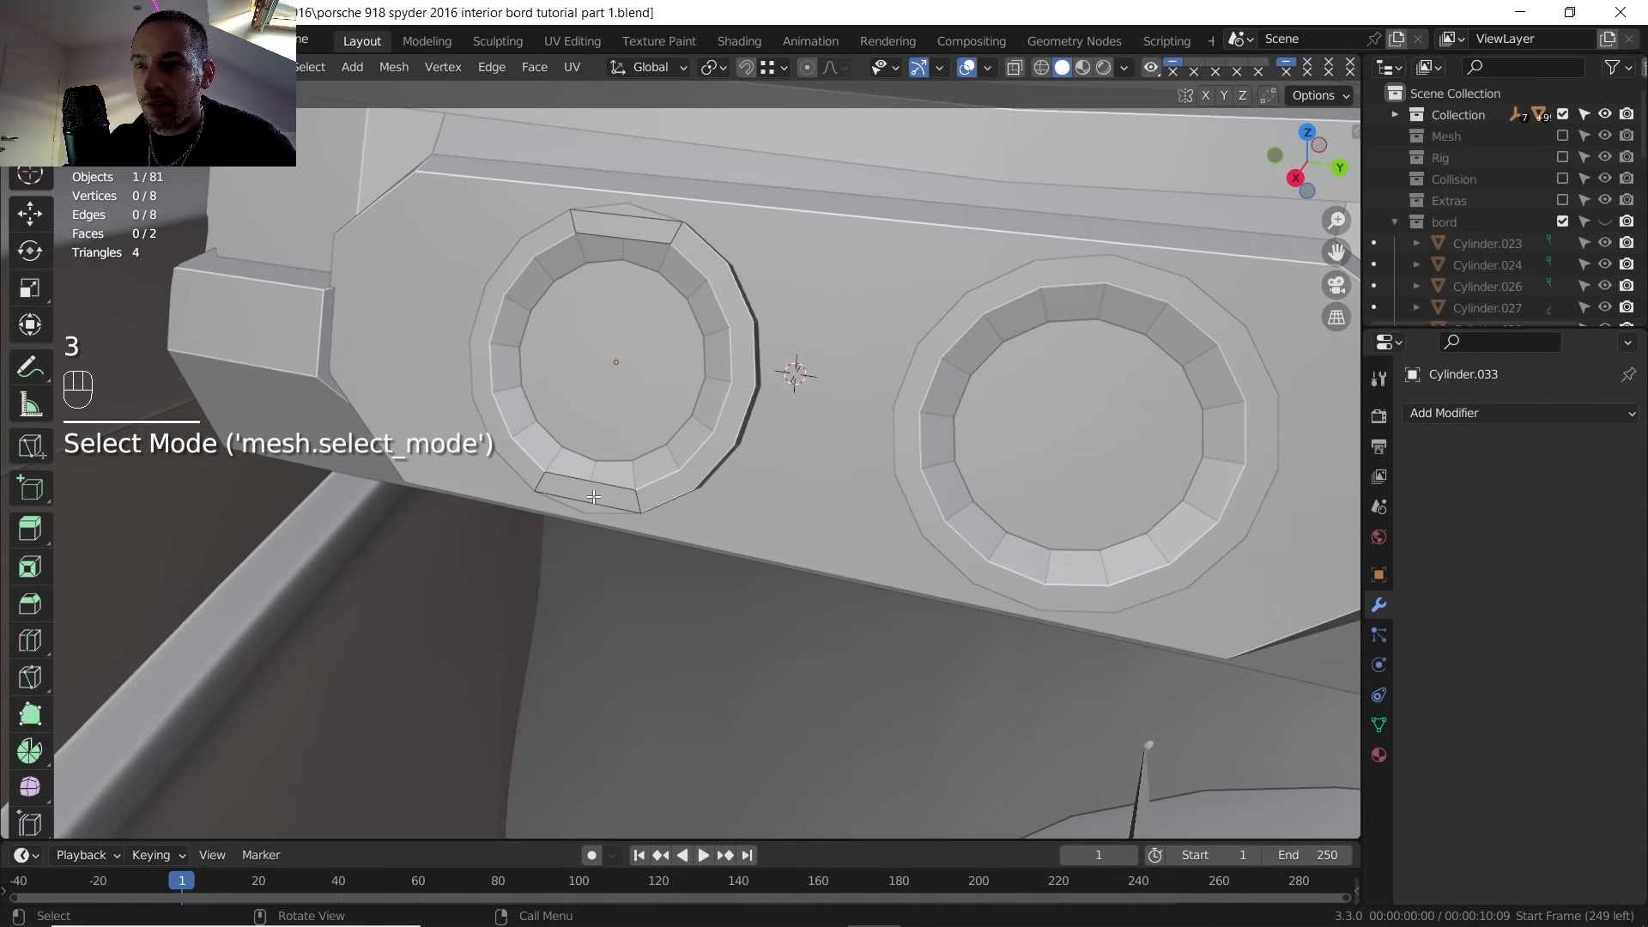
pyautogui.click(593, 497)
pyautogui.keyDown('shift'); pyautogui.click(611, 237); pyautogui.keyUp('shift')
pyautogui.moveTo(611, 237); pyautogui.dragTo(630, 400, button='middle')
pyautogui.press('e')
pyautogui.click(601, 374)
# - Delete the two inner faces of the extruded blocks that face each other across the knob
pyautogui.press('3')
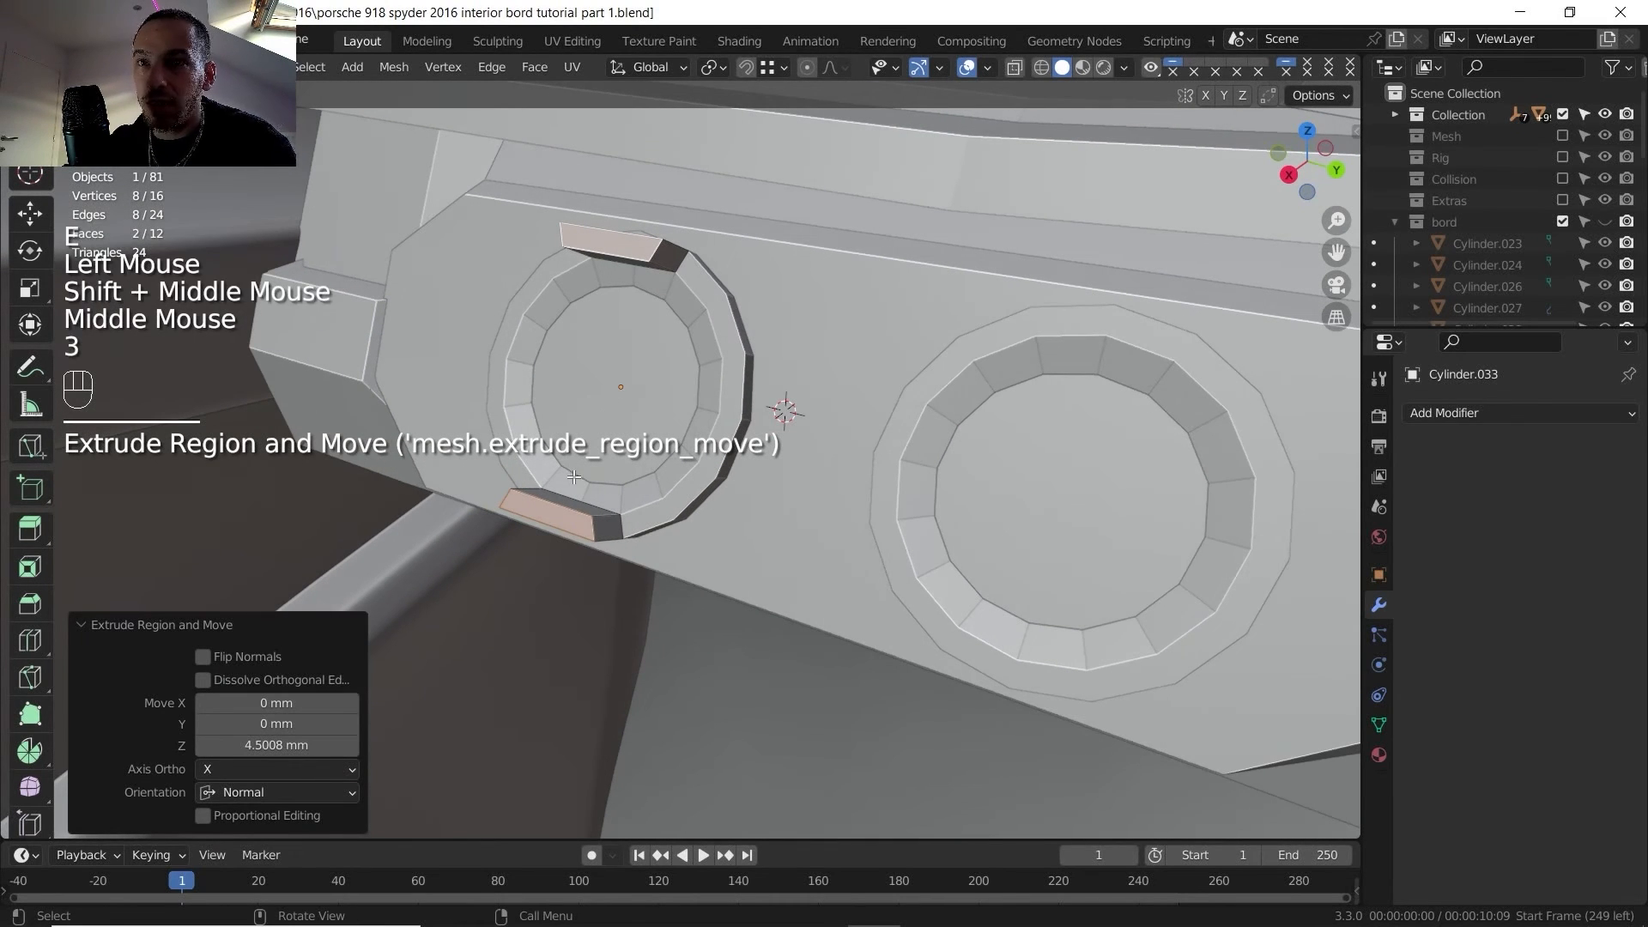
pyautogui.keyDown('shift'); pyautogui.click(576, 501); pyautogui.keyUp('shift')
pyautogui.keyDown('shift'); pyautogui.click(559, 508); pyautogui.keyUp('shift')
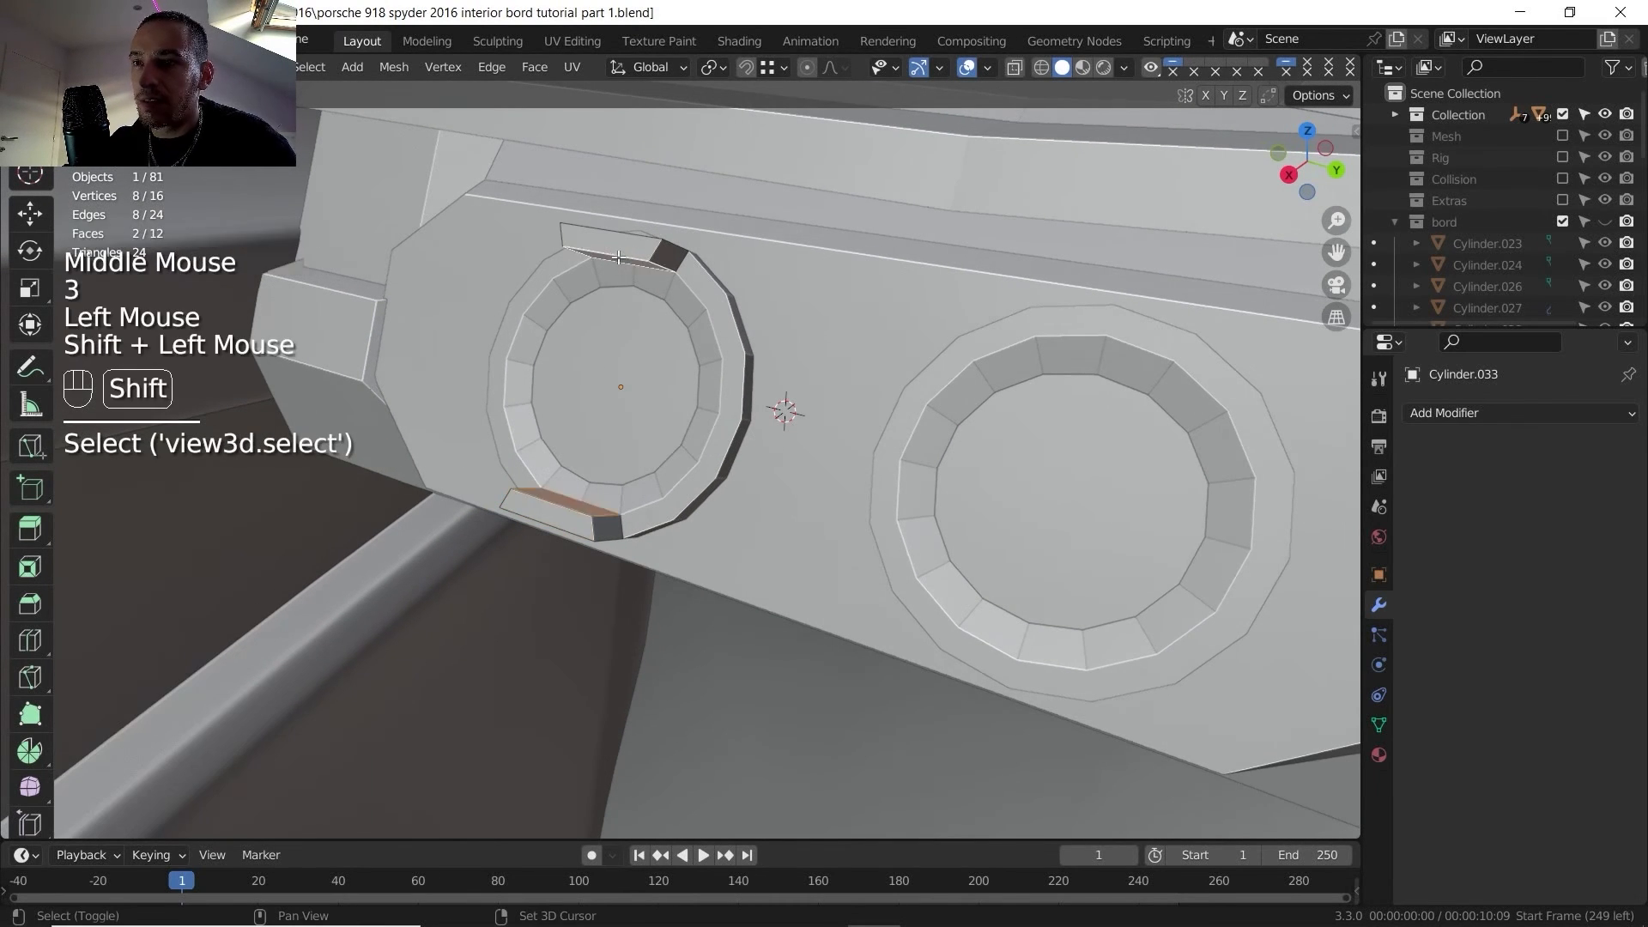
pyautogui.press('Delete')
pyautogui.click(589, 181)
# - Bridge the open edge loops of the upper and lower blocks with LoopTools to form a grip bar across the knob
pyautogui.moveTo(592, 369); pyautogui.dragTo(601, 361, button='middle')
pyautogui.press('2')
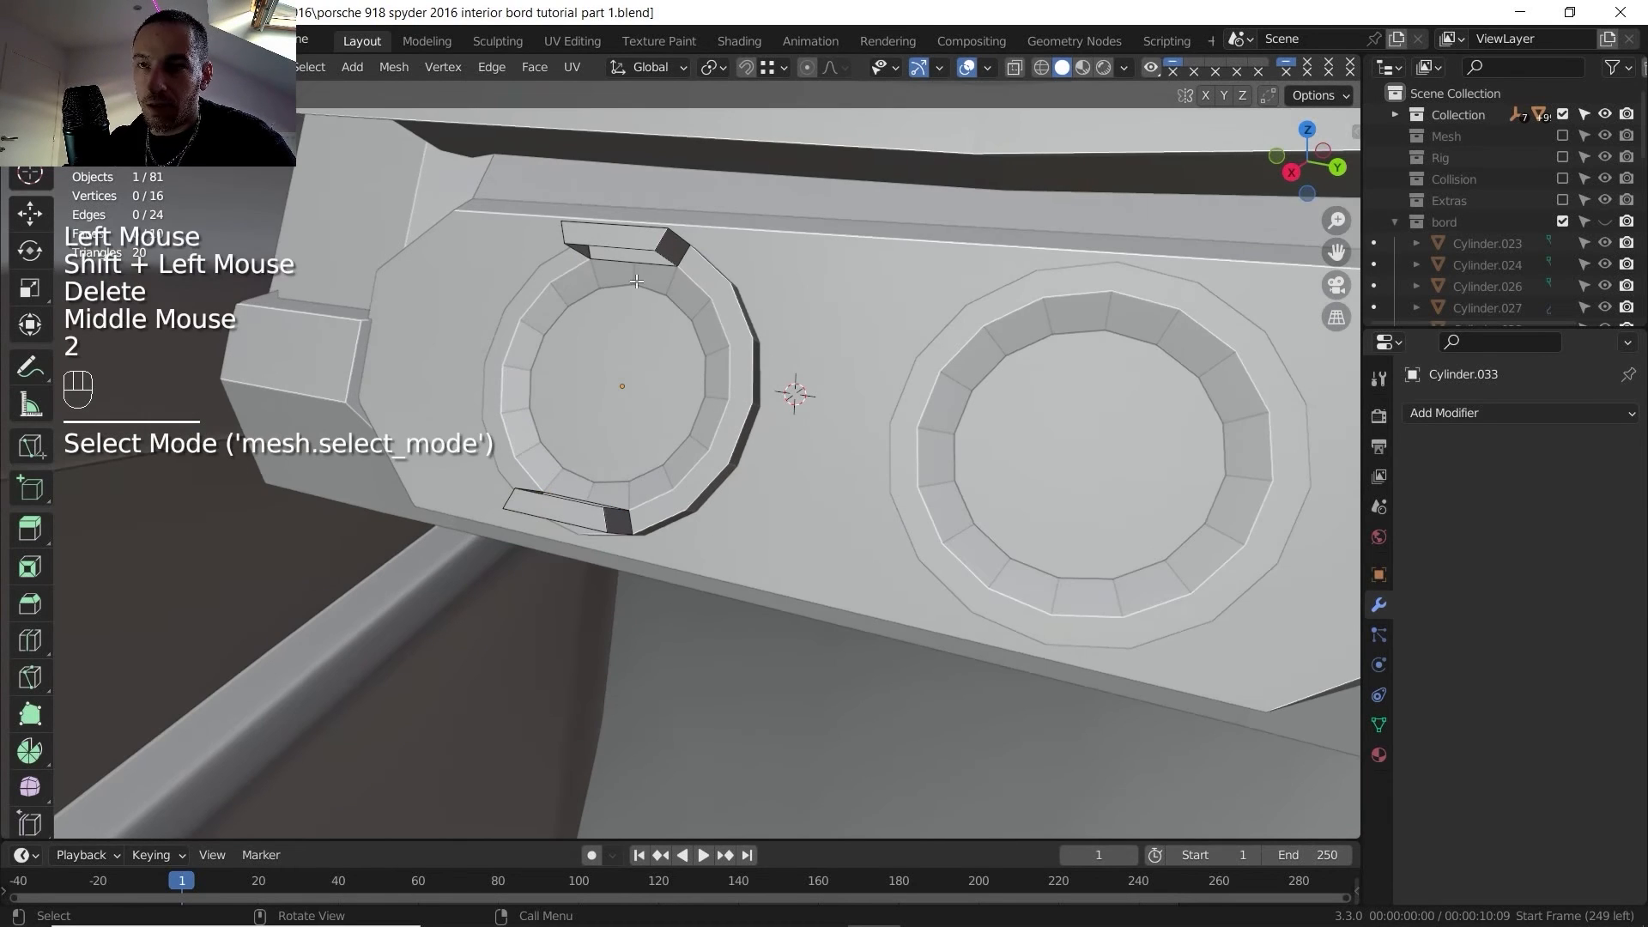
pyautogui.keyDown('alt'); pyautogui.click(601, 361); pyautogui.keyUp('alt')
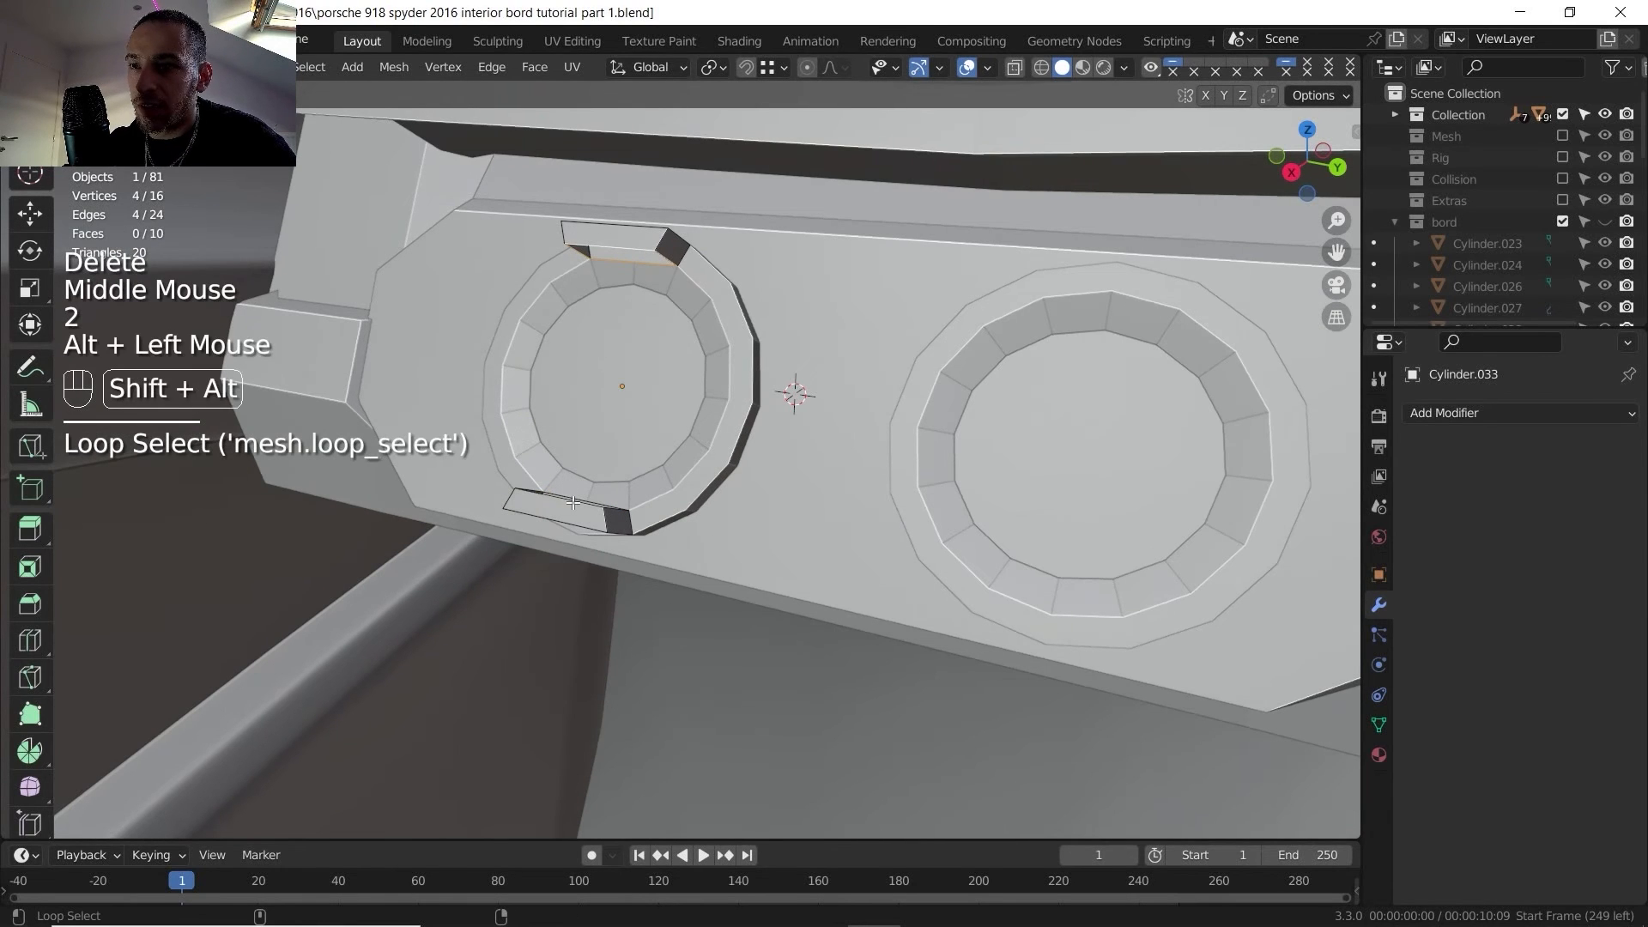
pyautogui.keyDown('alt'); pyautogui.keyDown('shift'); pyautogui.click(572, 502); pyautogui.keyUp('shift'); pyautogui.keyUp('alt')
pyautogui.rightClick(583, 503)
pyautogui.moveTo(568, 144)
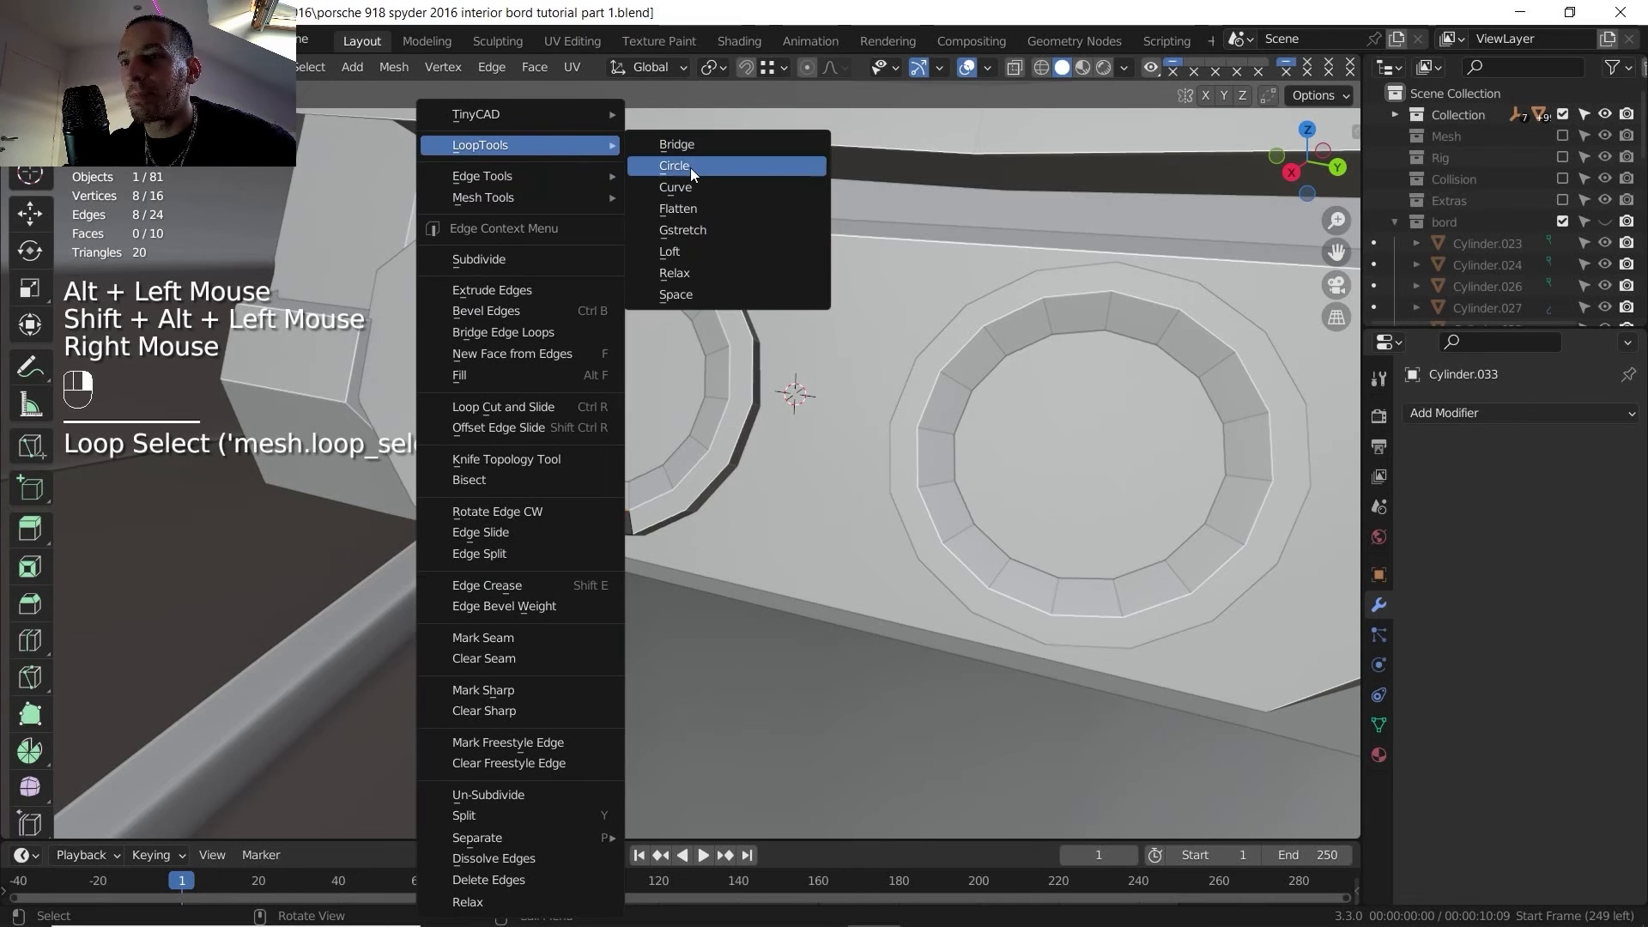
pyautogui.click(694, 148)
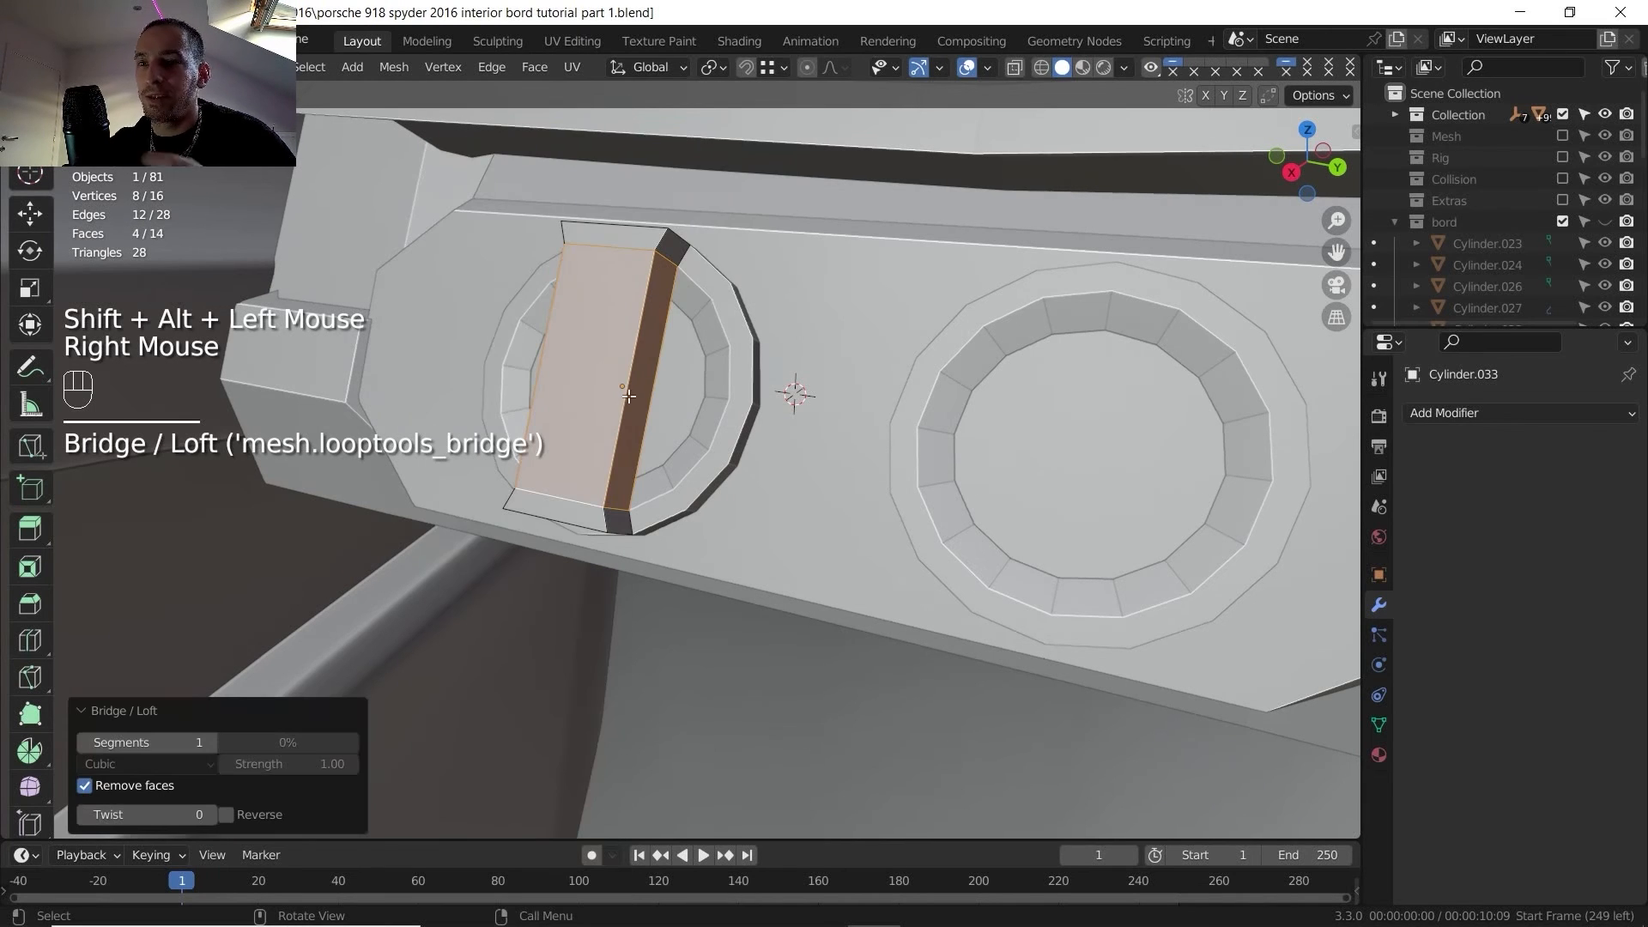
# - Slide the grip bar's upper cross edge loop toward the middle by a factor of 0.218
pyautogui.keyDown('alt'); pyautogui.click(673, 292); pyautogui.keyUp('alt')
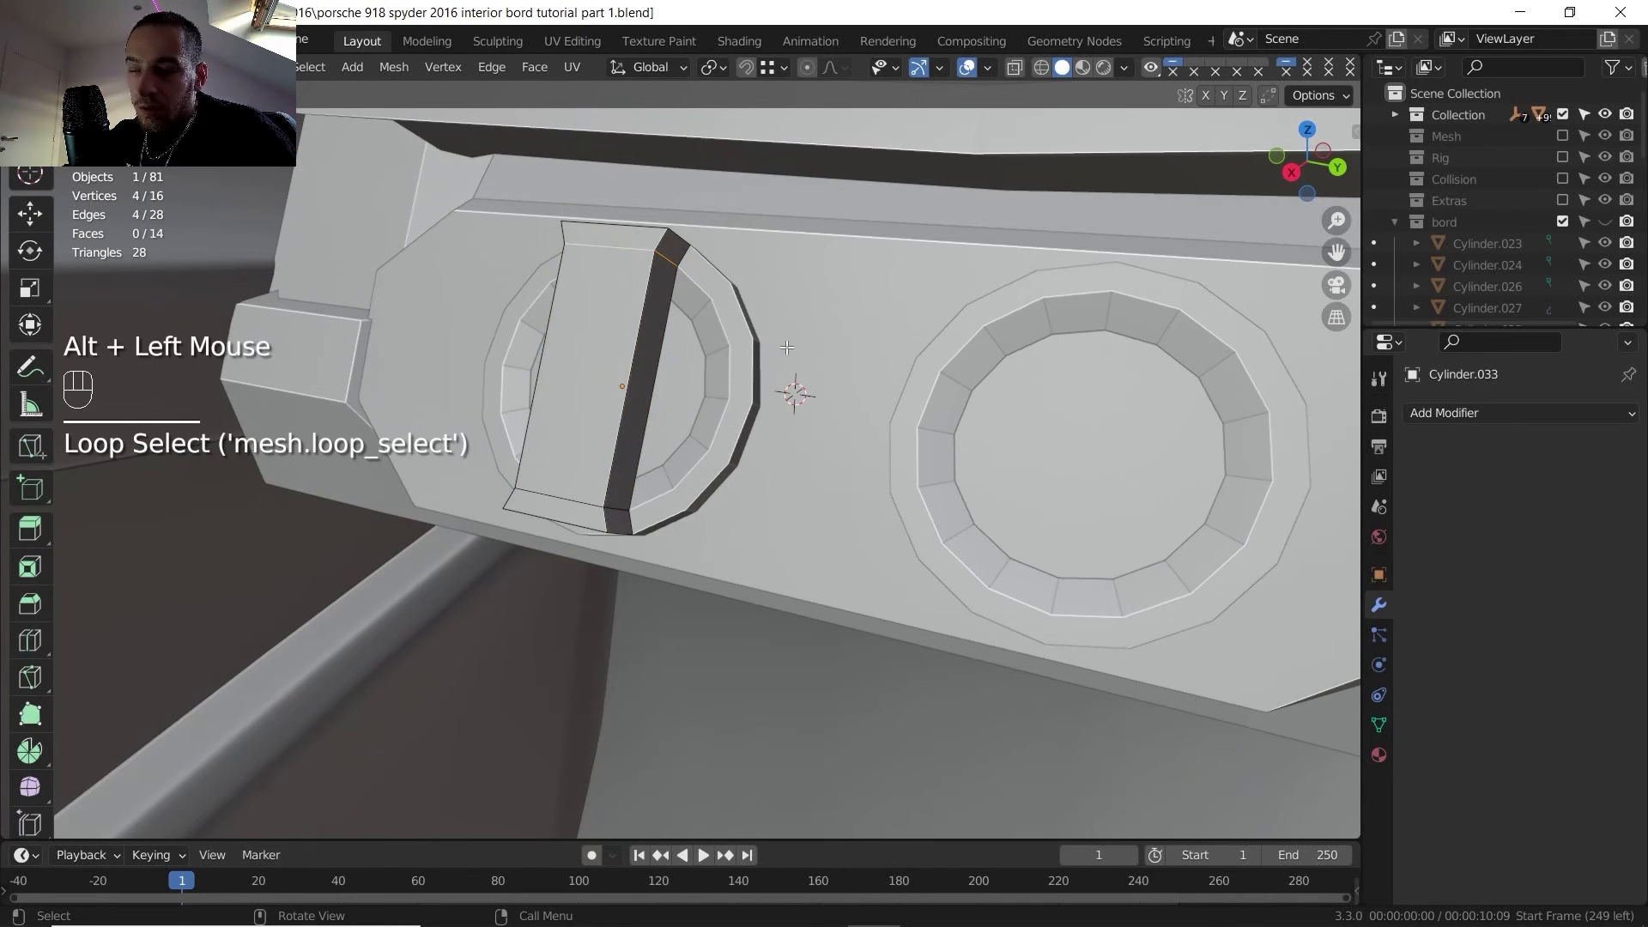
pyautogui.press('g')
pyautogui.press('g')
pyautogui.click(582, 435)
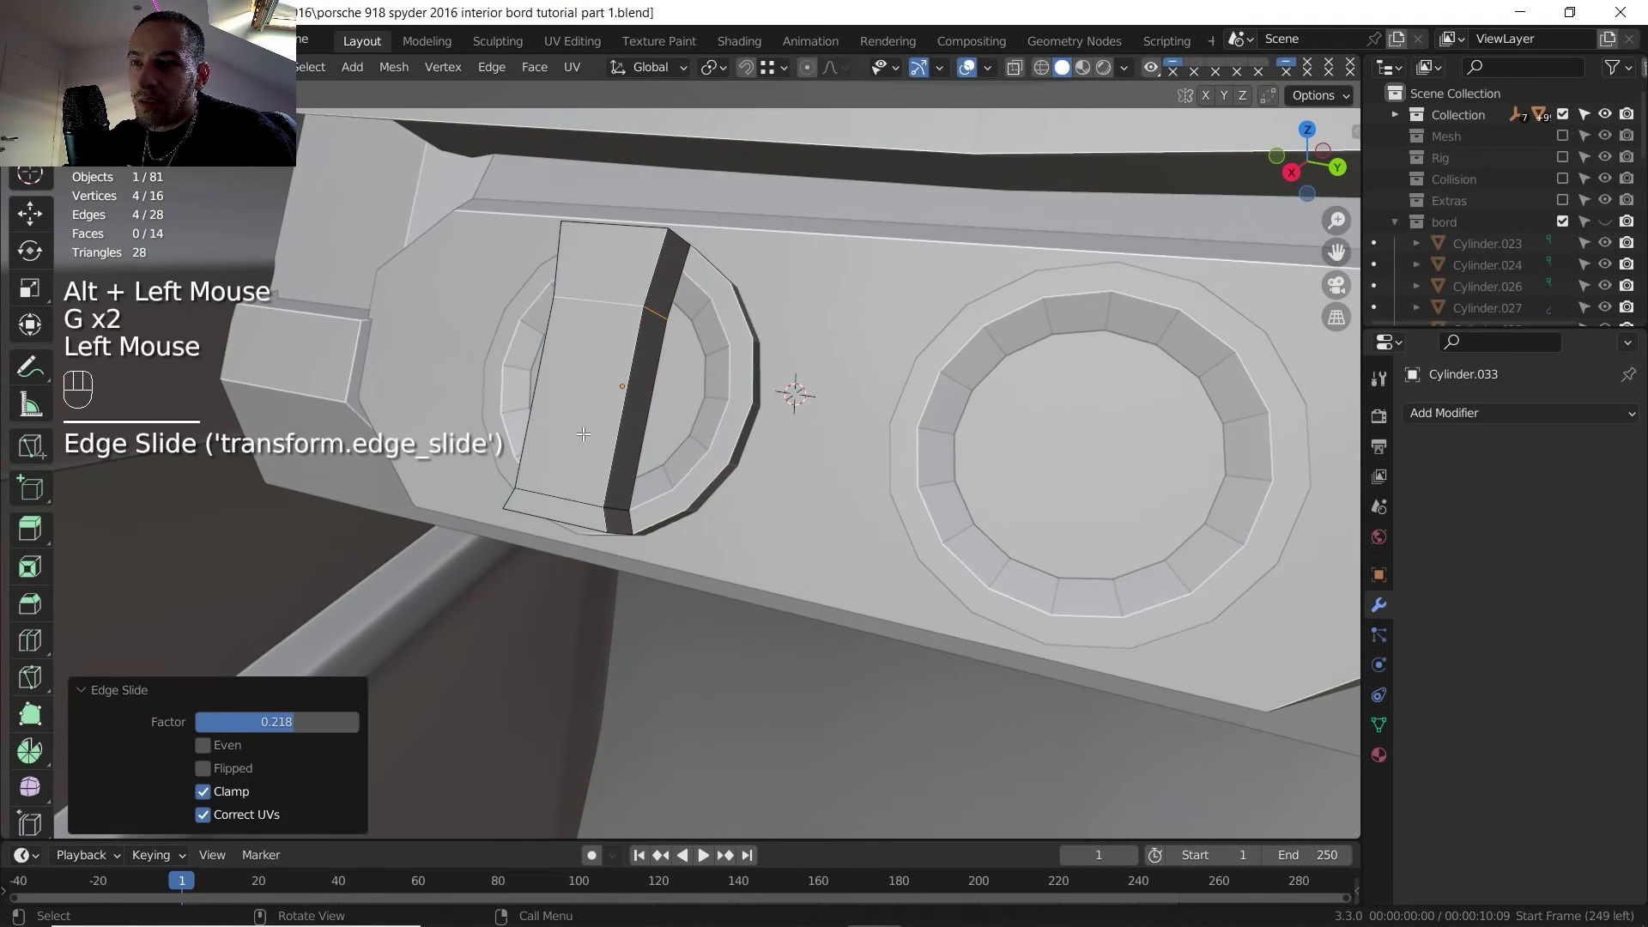
pyautogui.click(554, 496)
pyautogui.press('g')
pyautogui.press('g')
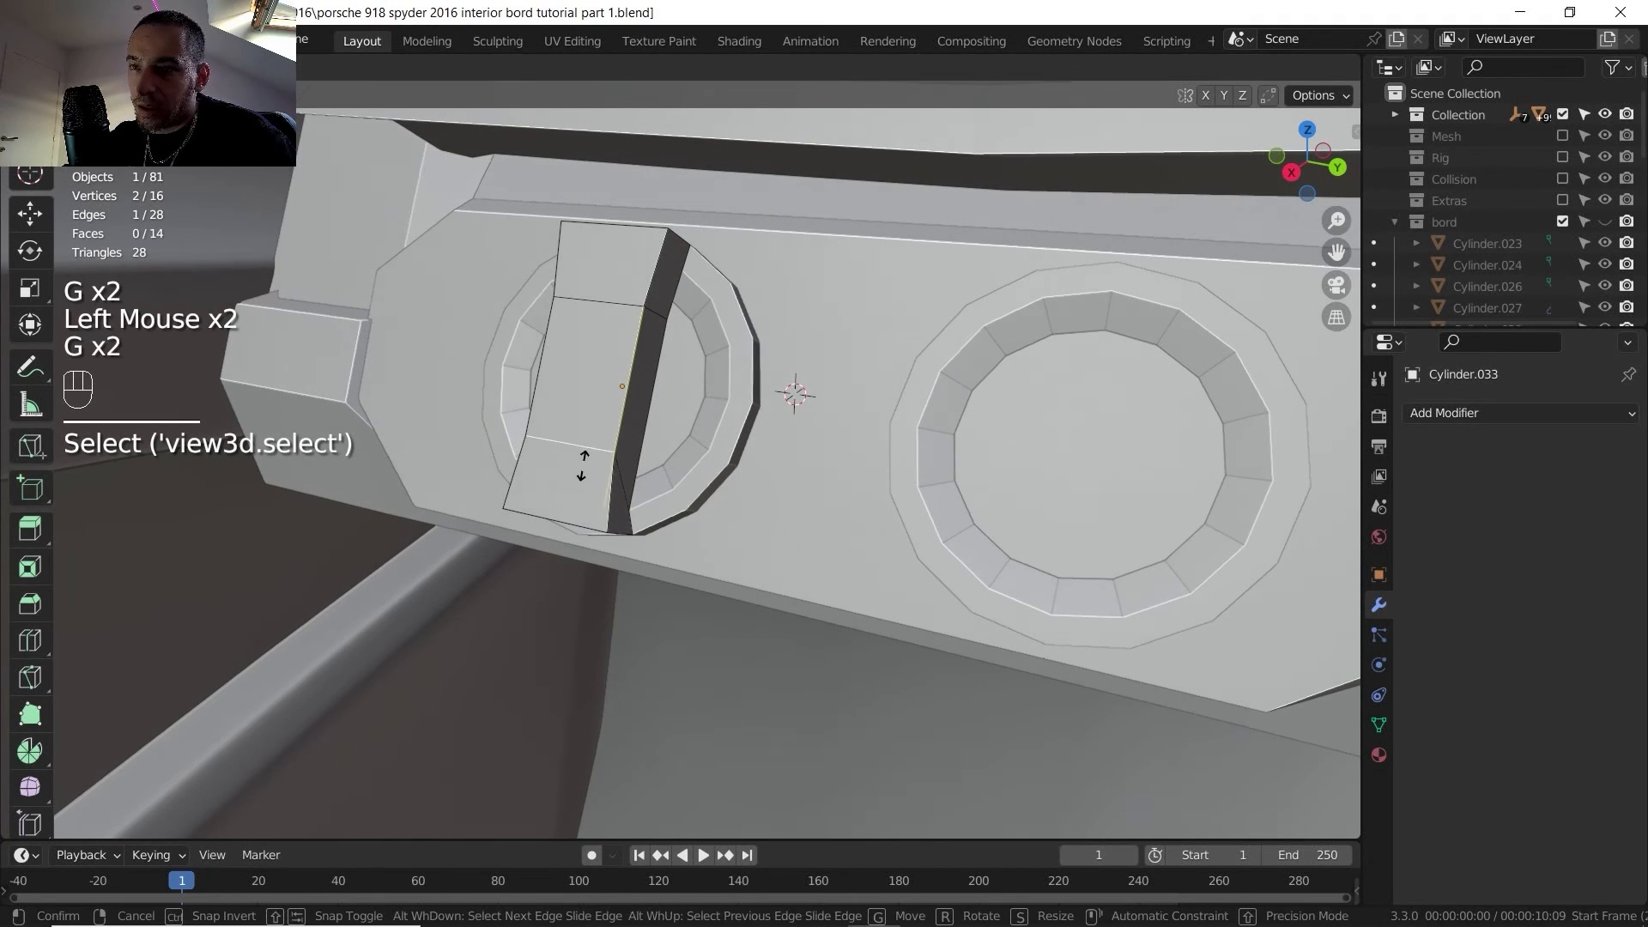
pyautogui.rightClick(582, 466)
# - Slide the grip bar's whole lower cross edge loop toward the middle
pyautogui.keyDown('alt'); pyautogui.click(582, 471); pyautogui.keyUp('alt')
pyautogui.press('g')
pyautogui.press('g')
pyautogui.click(589, 442)
# - Slide the front and back edges of the grip bar's lower end sideways to narrow that end
pyautogui.keyDown('shift'); pyautogui.moveTo(589, 442); pyautogui.dragTo(583, 523, button='middle'); pyautogui.keyUp('shift')
pyautogui.scroll(3, 583, 523)
pyautogui.click(583, 542)
pyautogui.press('g')
pyautogui.press('g')
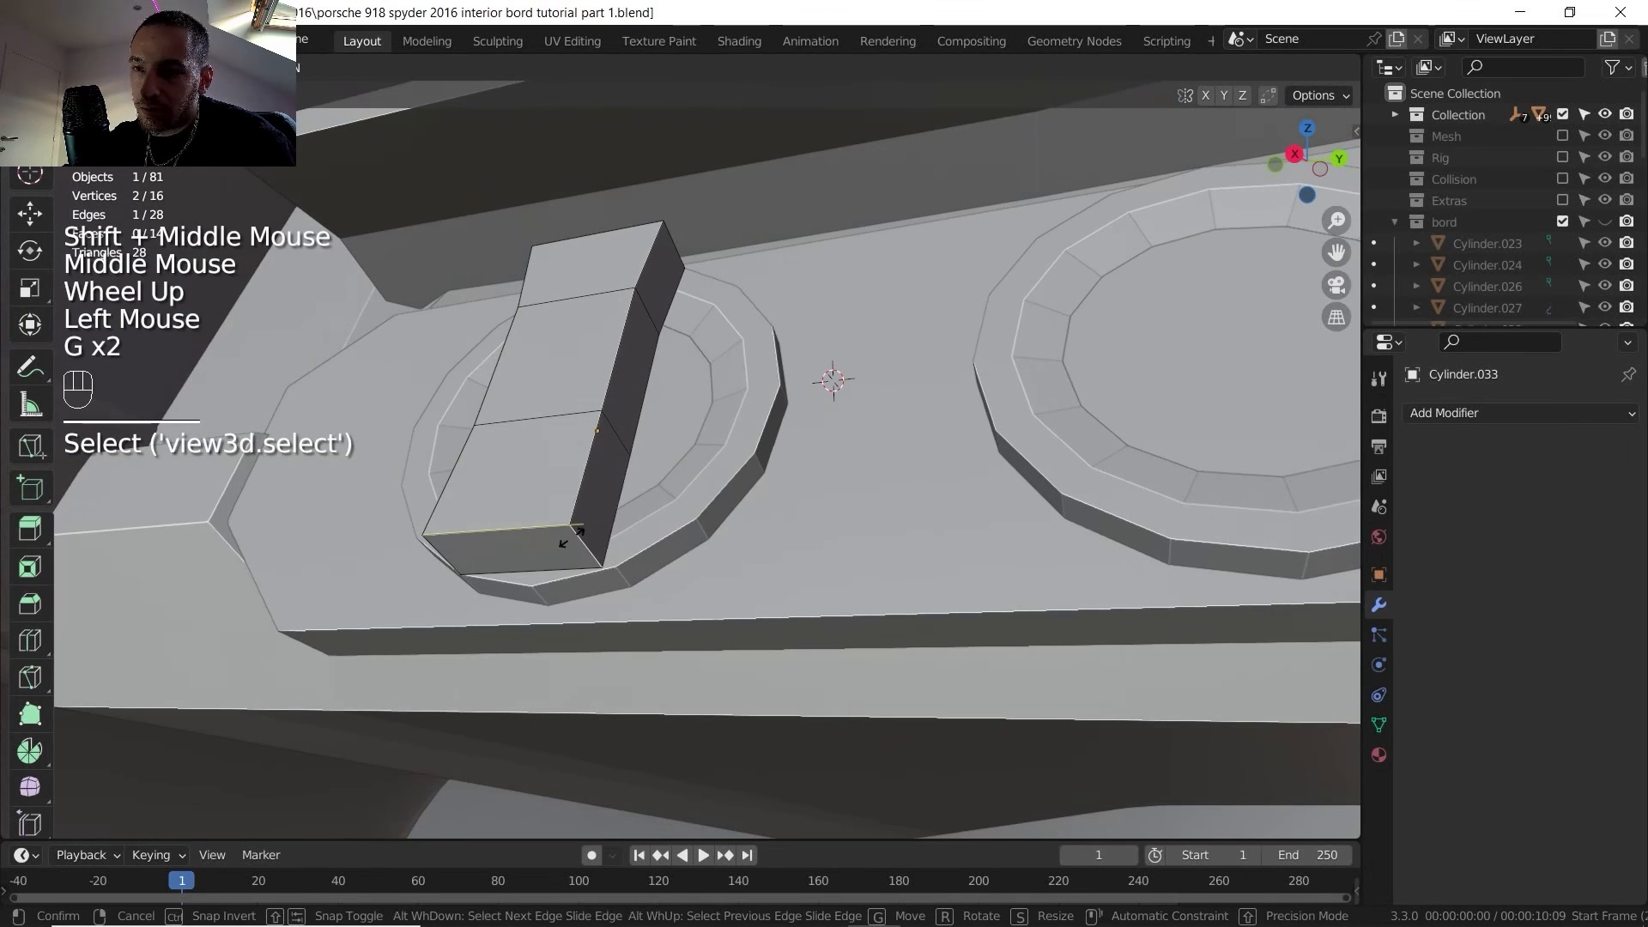
pyautogui.click(547, 539)
pyautogui.click(515, 562)
pyautogui.press('g')
pyautogui.press('g')
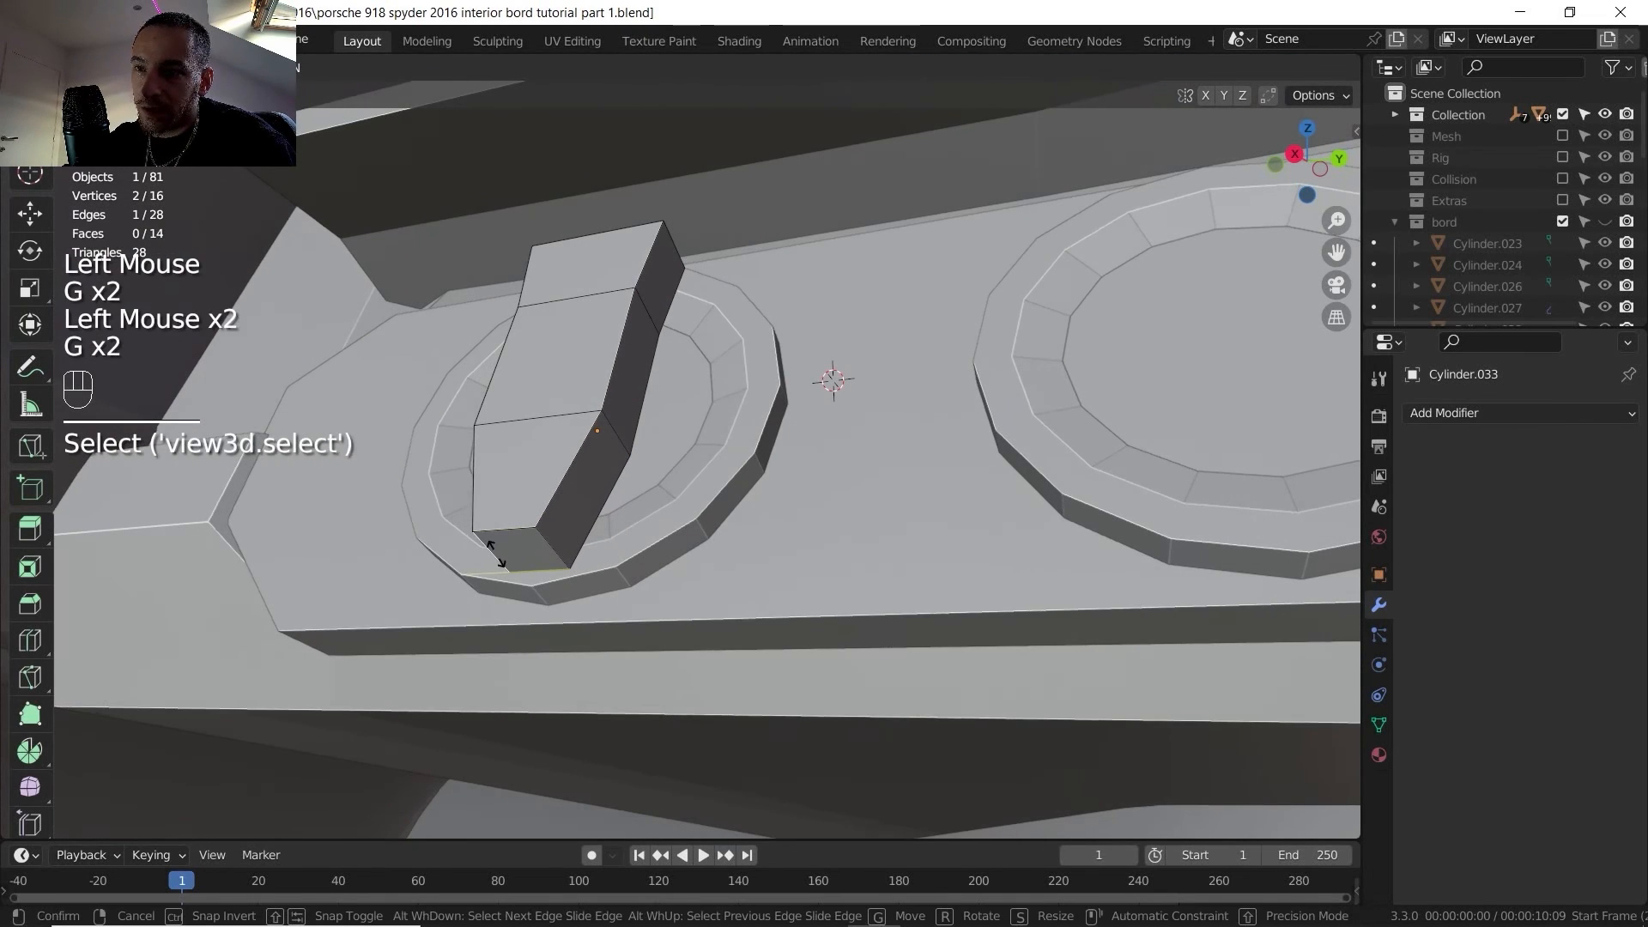
pyautogui.click(496, 554)
# - Narrow the grip bar's upper end by sliding its two end edges sideways, the second by a factor of -0.477
pyautogui.moveTo(496, 553); pyautogui.dragTo(652, 352, button='middle')
pyautogui.click(654, 350)
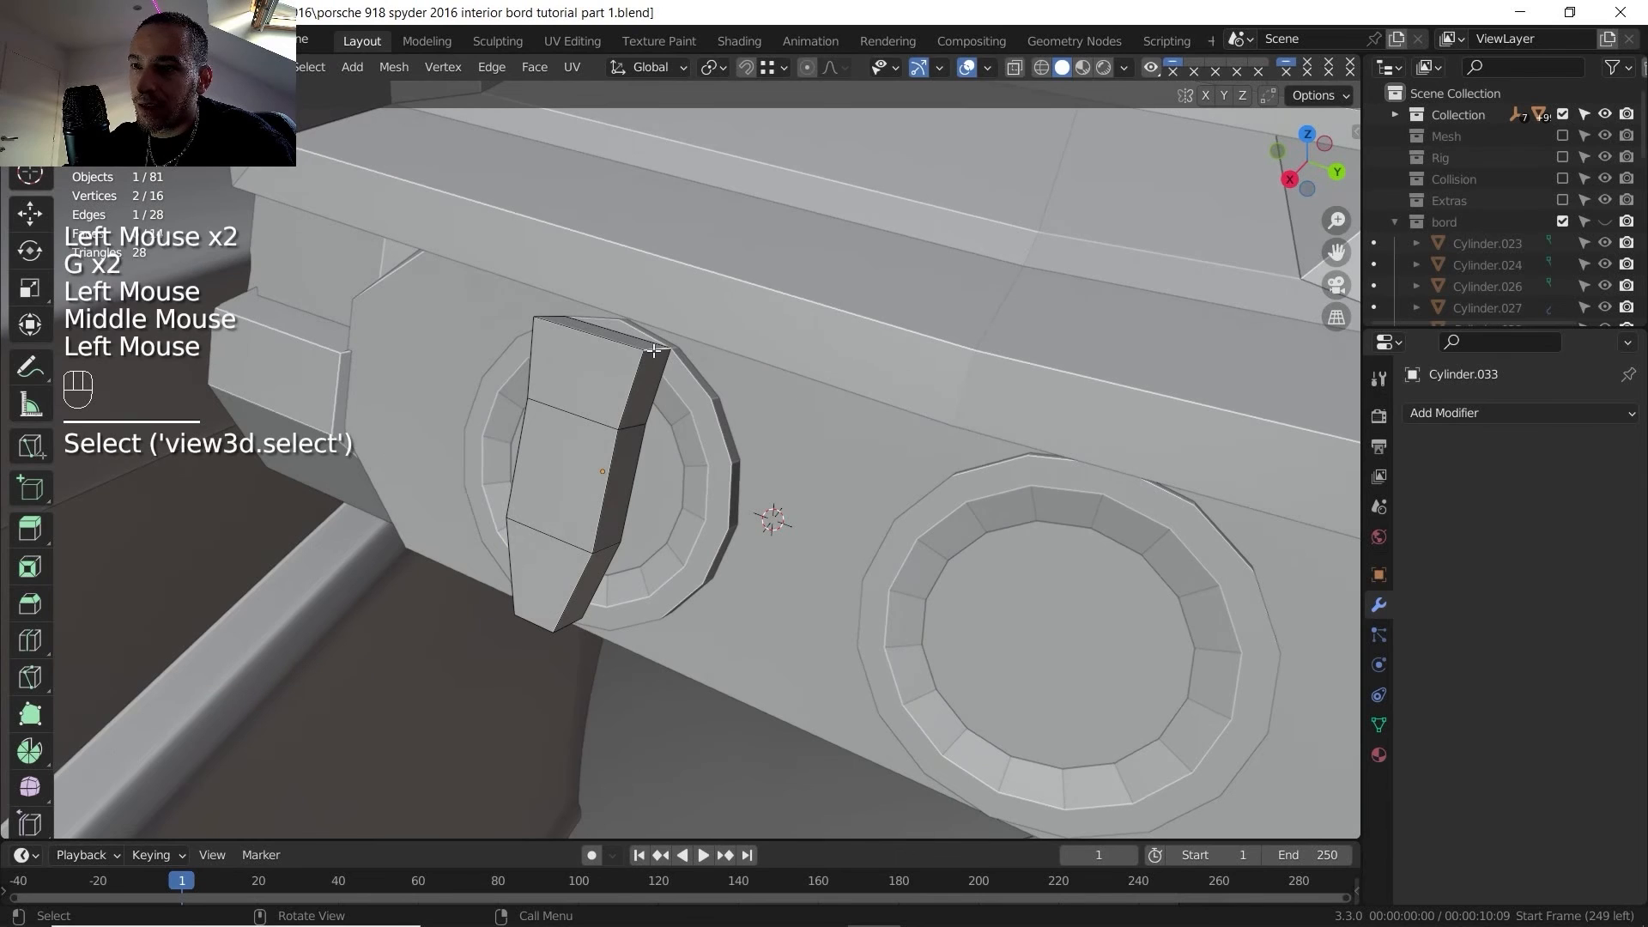
pyautogui.press('g')
pyautogui.press('g')
pyautogui.click(640, 340)
pyautogui.click(571, 320)
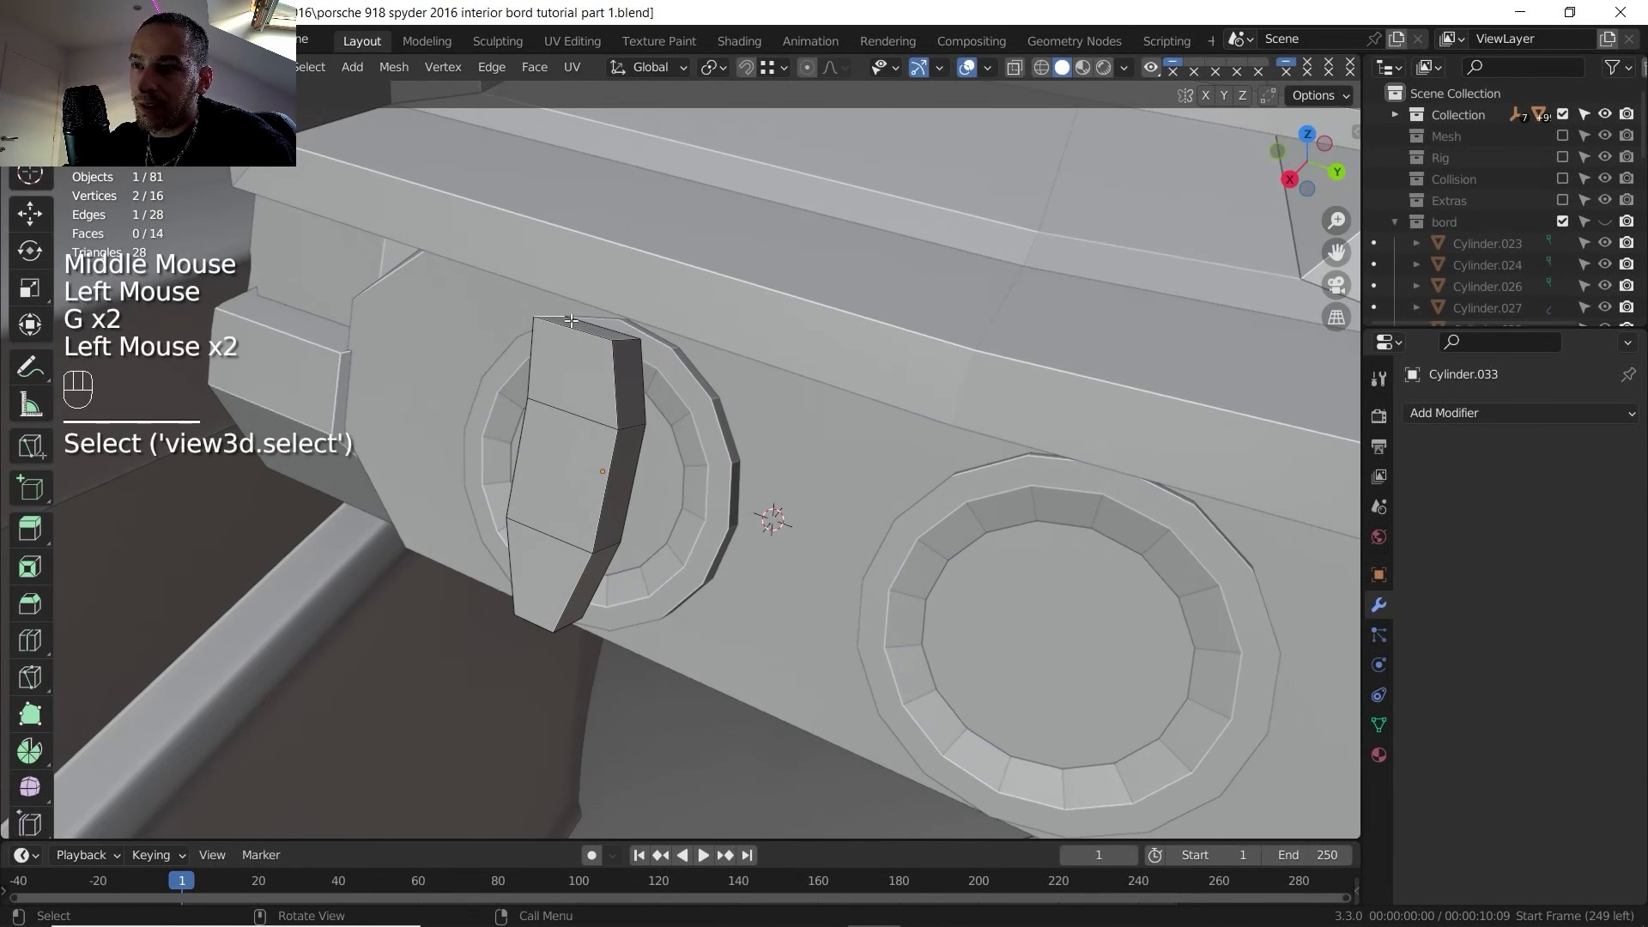
pyautogui.press('g')
pyautogui.press('g')
pyautogui.click(575, 335)
pyautogui.keyDown('shift'); pyautogui.moveTo(575, 335); pyautogui.dragTo(601, 369, button='middle'); pyautogui.keyUp('shift')
pyautogui.moveTo(601, 369); pyautogui.dragTo(622, 437, button='middle')
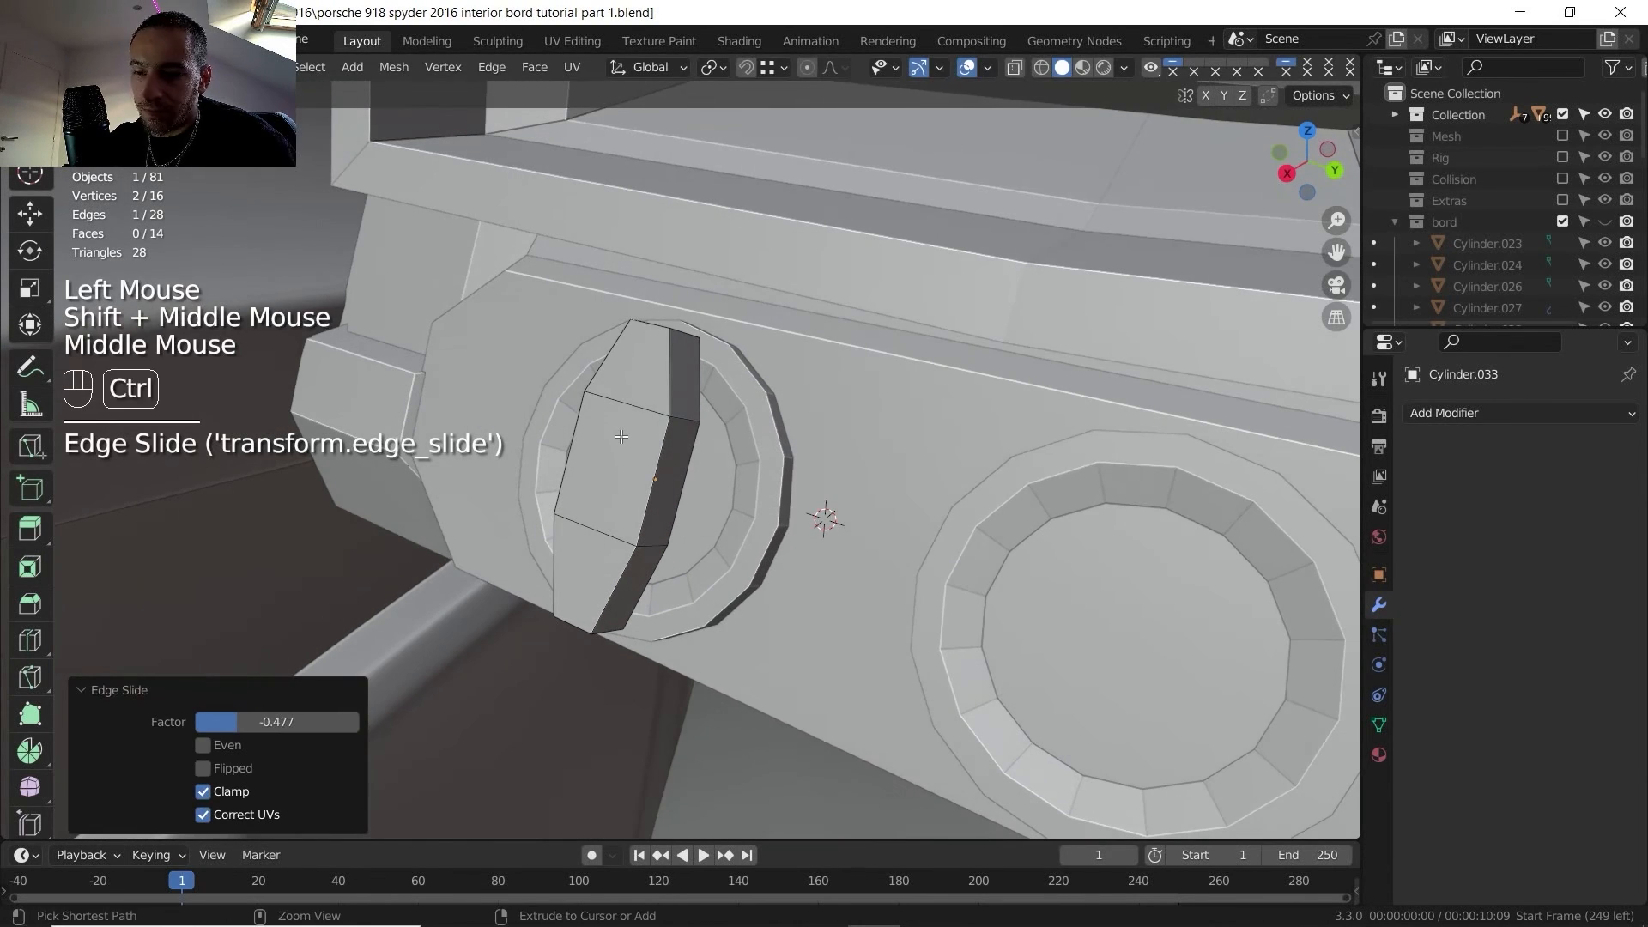
# - Cut a centred lengthwise edge loop through the grip bar and move its three front edges 1.1397 mm along X and slightly along Z
pyautogui.hotkey('ctrl', 'r')
pyautogui.rightClick(625, 421)
pyautogui.click(627, 389)
pyautogui.keyDown('shift'); pyautogui.click(615, 455); pyautogui.keyUp('shift')
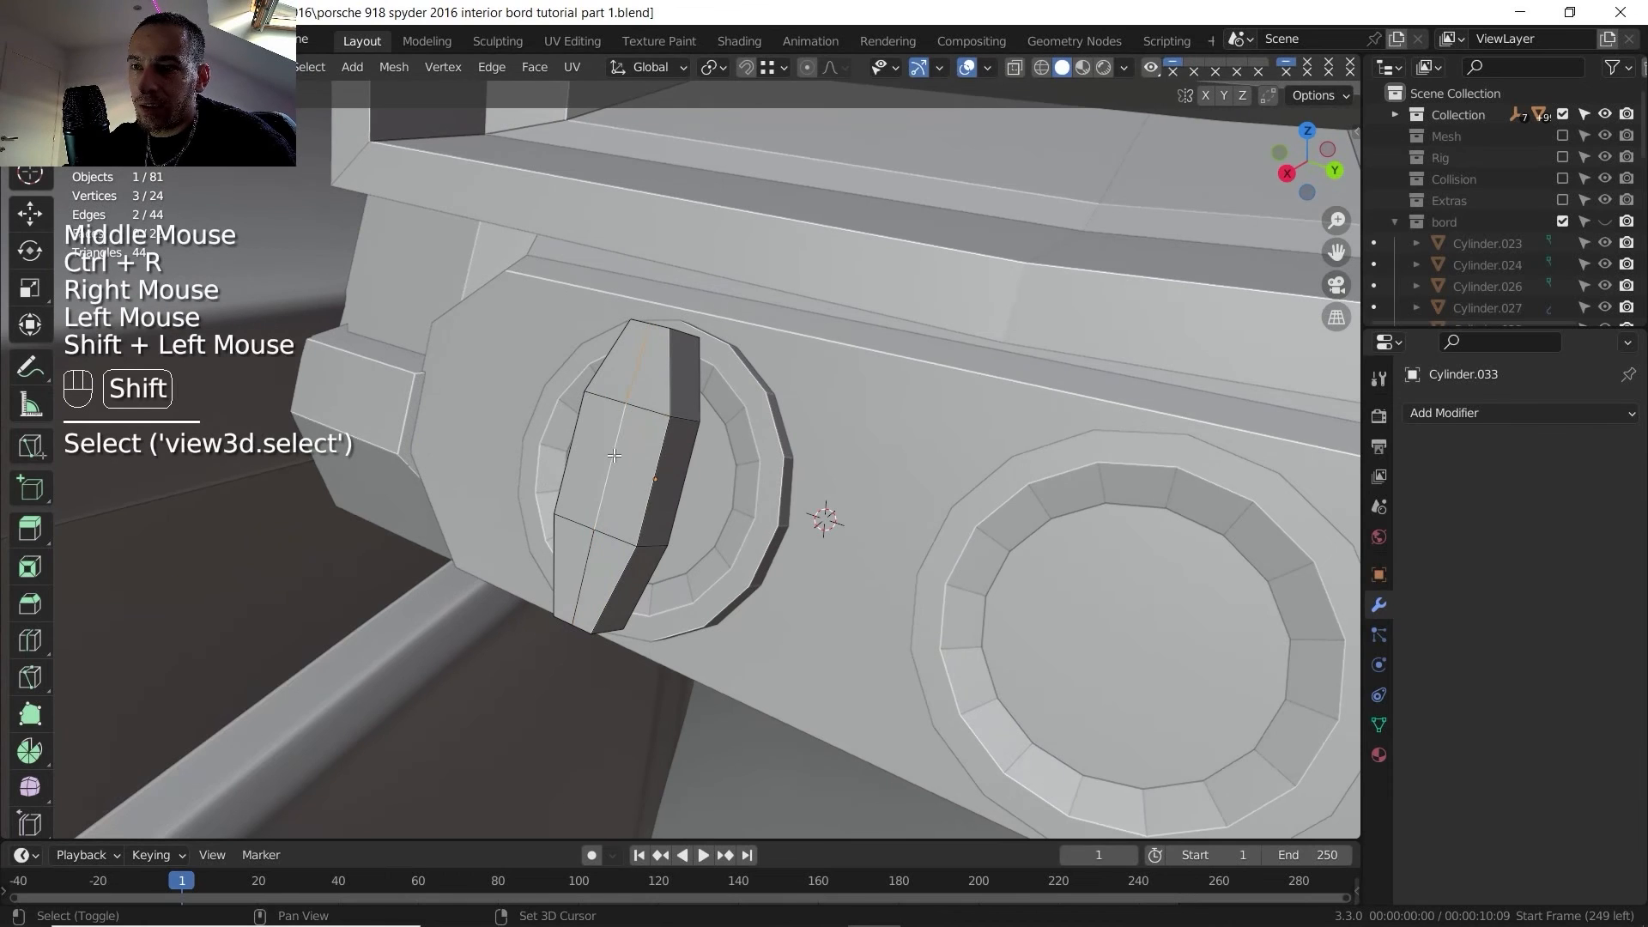
pyautogui.press('g')
pyautogui.press('x')
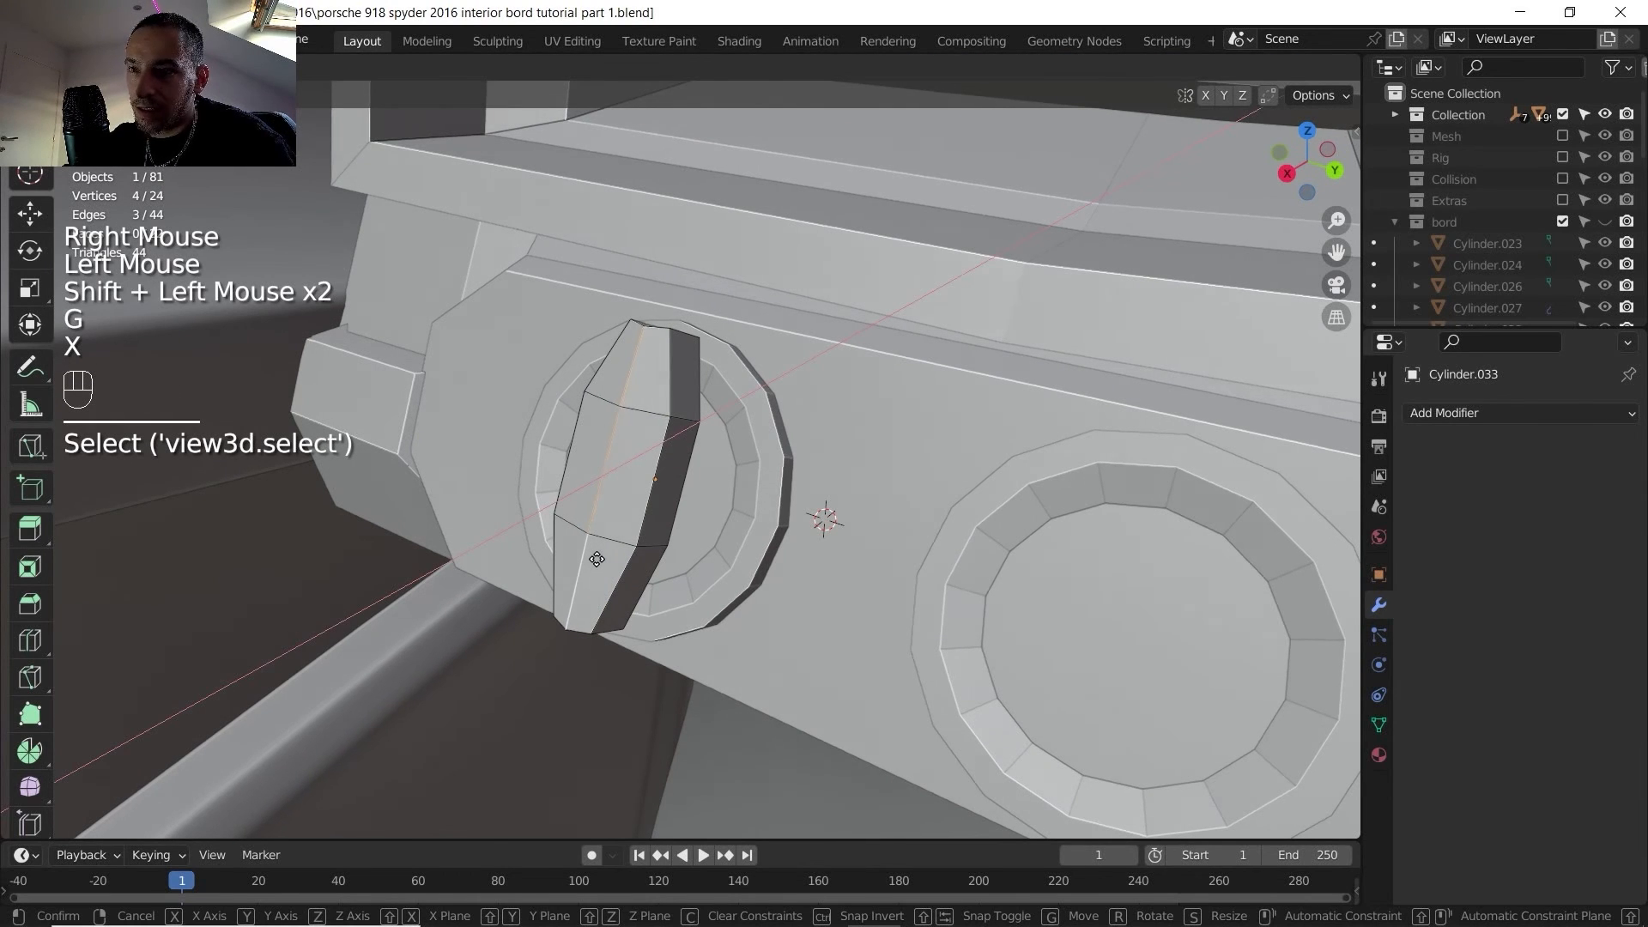
pyautogui.click(594, 559)
pyautogui.press('g')
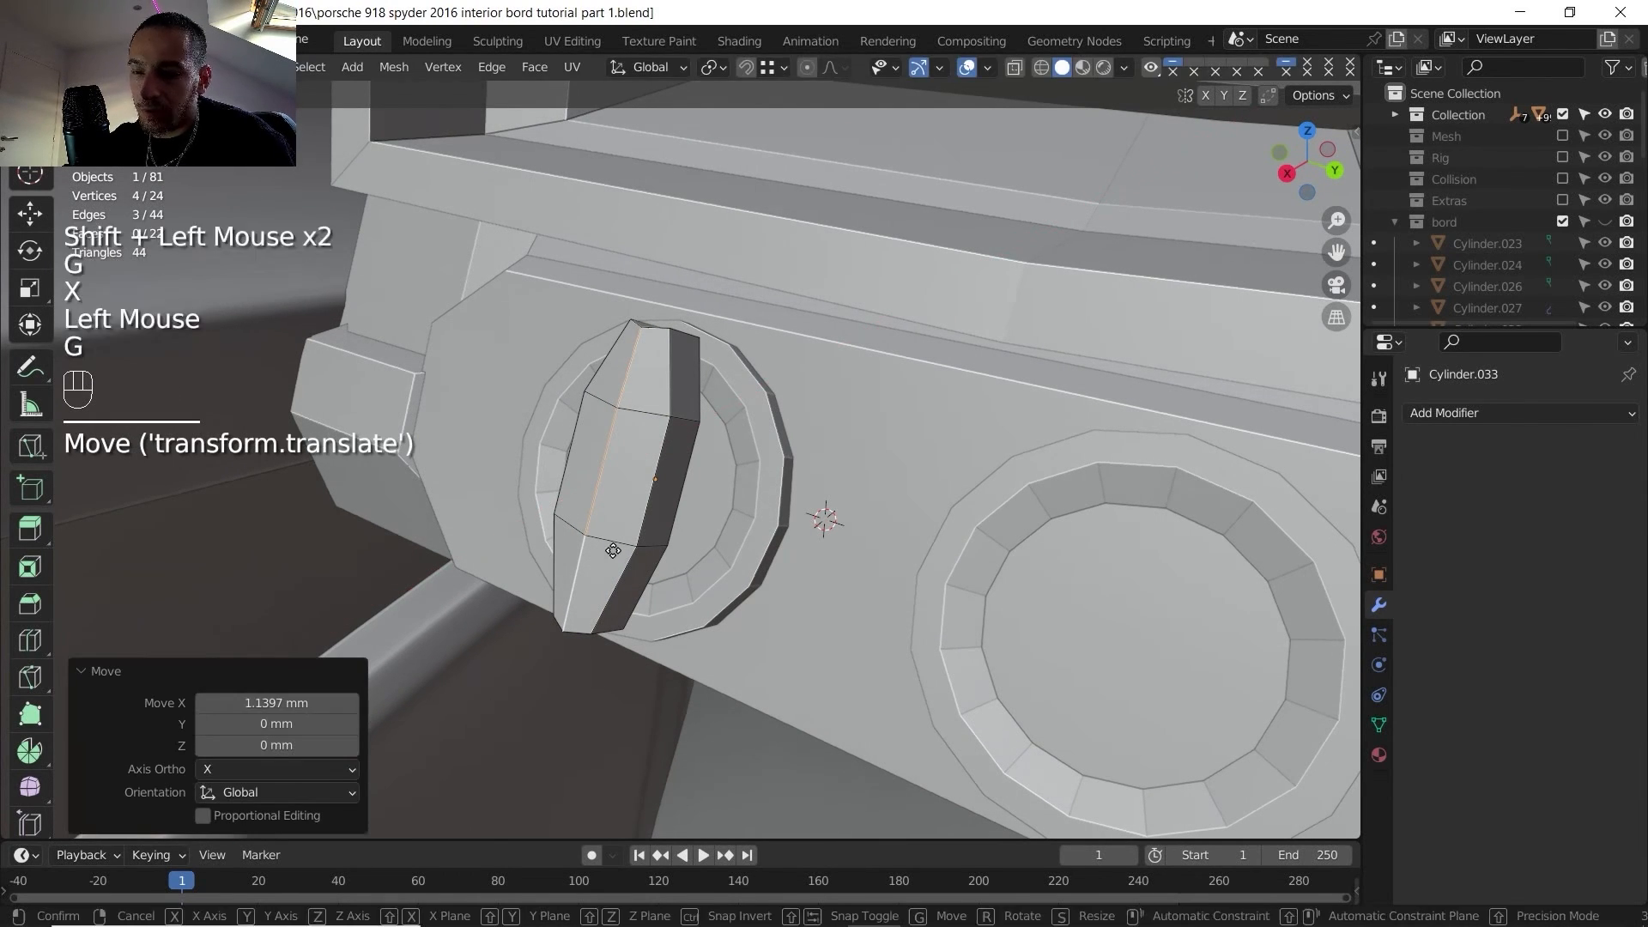
pyautogui.press('z')
pyautogui.click(616, 542)
pyautogui.middleClick(617, 542)
# - Move the grip bar's six front faces -1.7692 mm along X and adjust them along Z to reduce its depth
pyautogui.press('Tab')
pyautogui.moveTo(617, 542); pyautogui.dragTo(686, 447, button='middle')
pyautogui.scroll(-2, 666, 401)
pyautogui.scroll(-1, 666, 401)
pyautogui.scroll(3, 699, 548)
pyautogui.moveTo(687, 446); pyautogui.dragTo(675, 345, button='middle')
pyautogui.press('Tab')
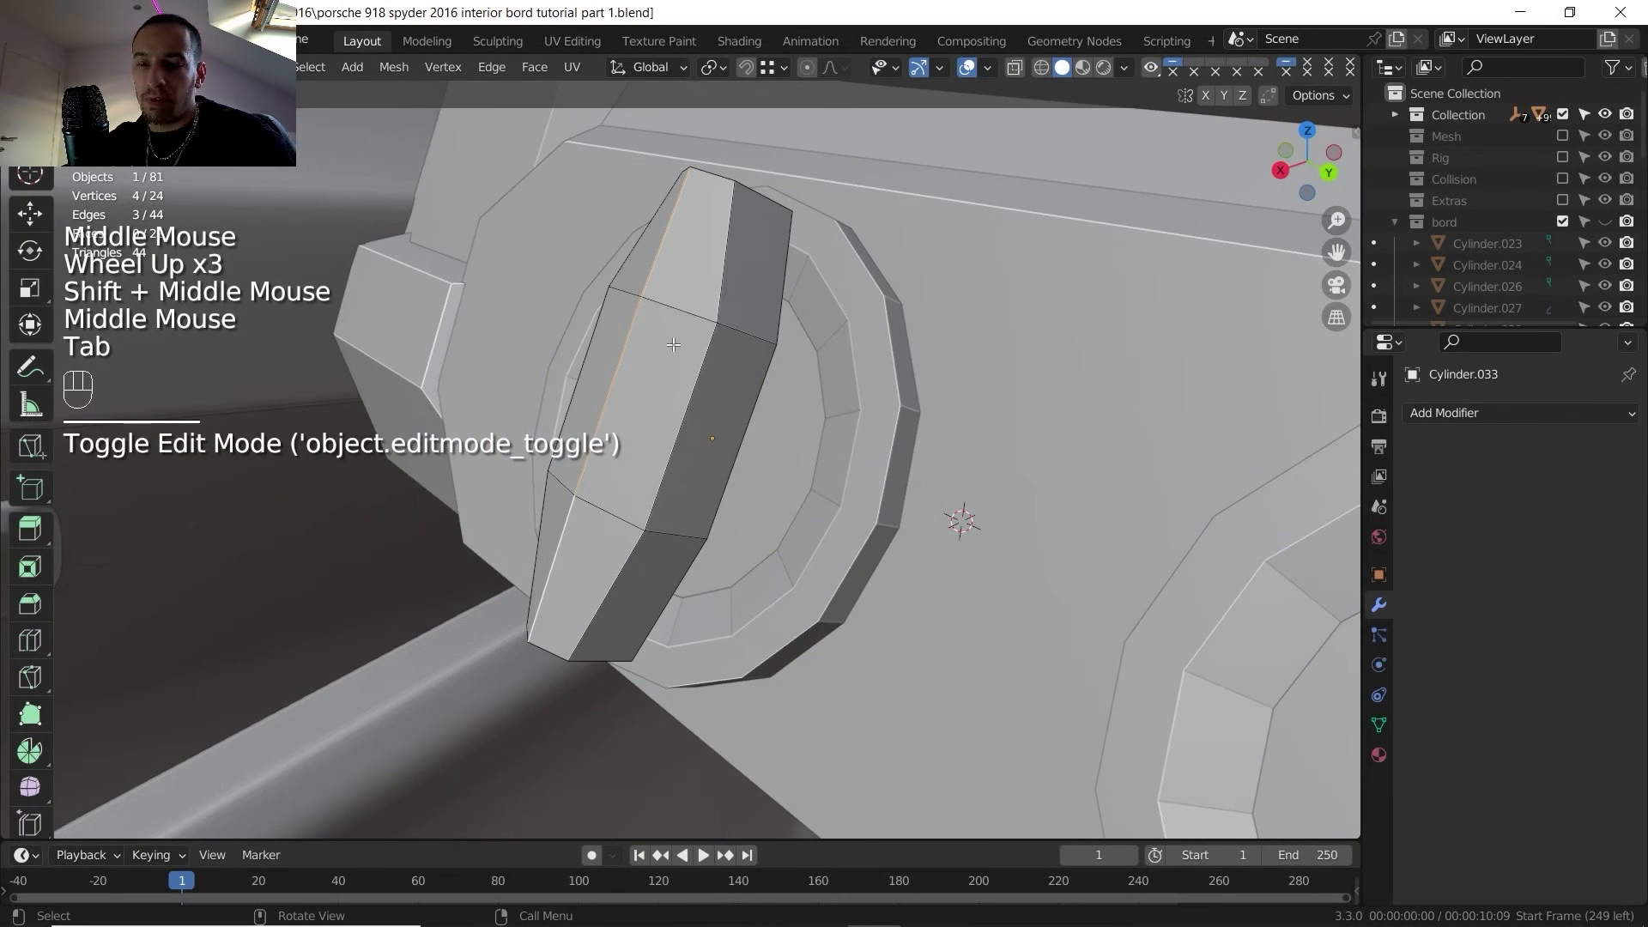
pyautogui.press('3')
pyautogui.click(648, 276)
pyautogui.keyDown('shift'); pyautogui.click(680, 258); pyautogui.keyUp('shift')
pyautogui.keyDown('shift'); pyautogui.click(623, 359); pyautogui.keyUp('shift')
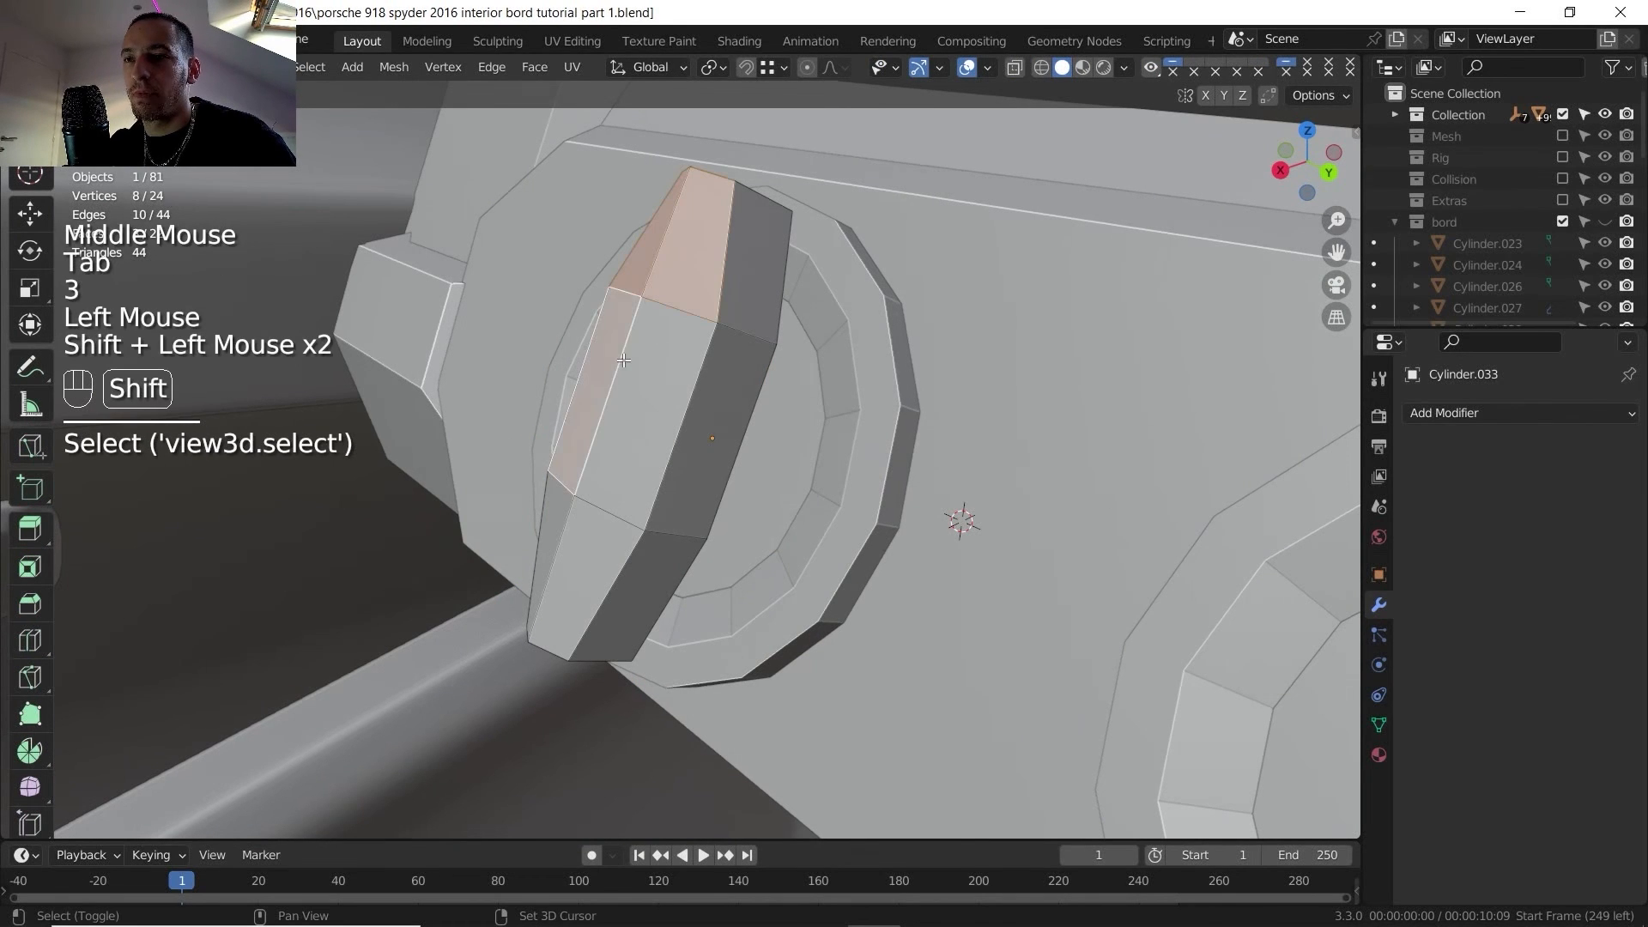
pyautogui.keyDown('shift'); pyautogui.click(554, 512); pyautogui.keyUp('shift')
pyautogui.keyDown('shift'); pyautogui.click(652, 403); pyautogui.keyUp('shift')
pyautogui.keyDown('shift'); pyautogui.click(605, 584); pyautogui.keyUp('shift')
pyautogui.press('g')
pyautogui.press('x')
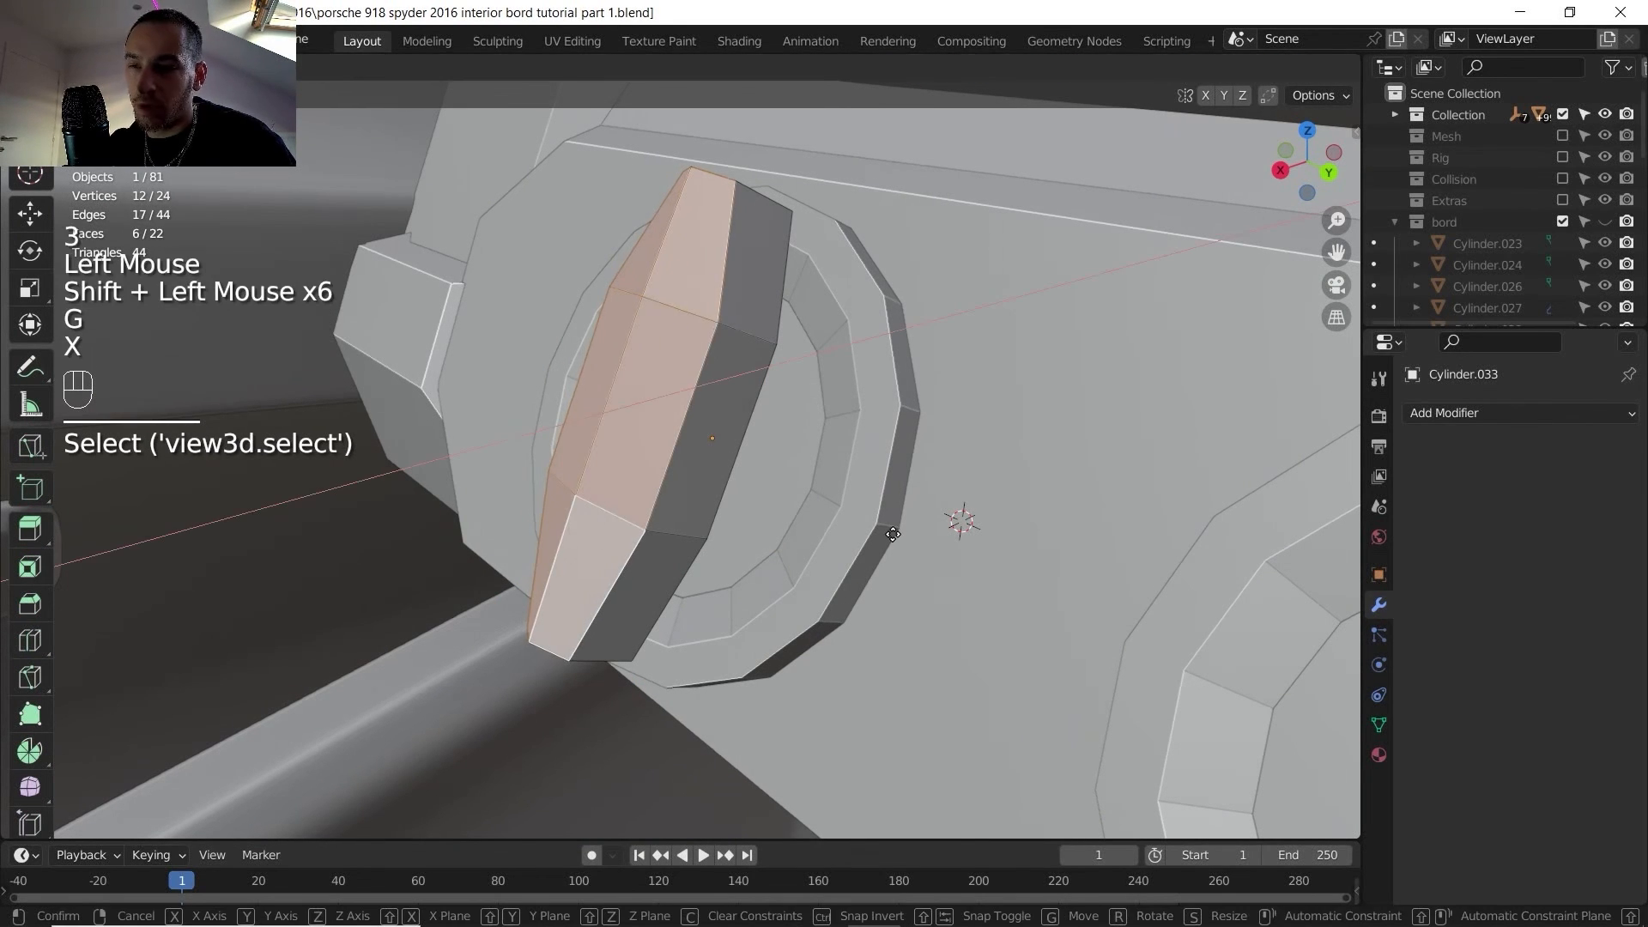
pyautogui.click(922, 536)
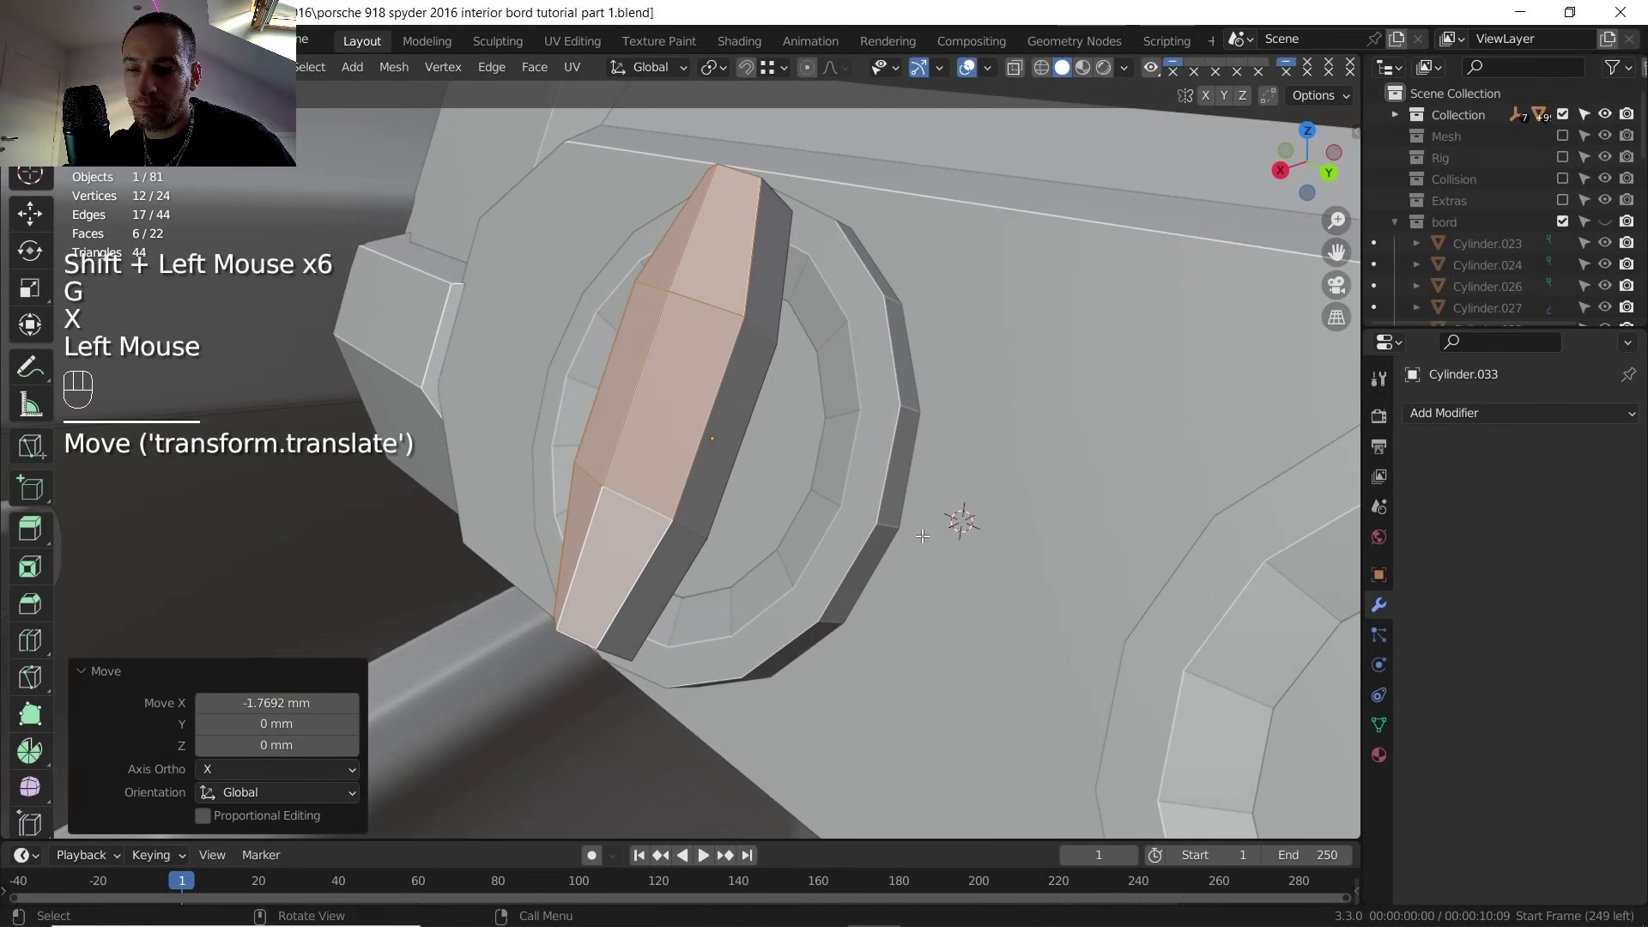
pyautogui.press('g')
pyautogui.press('z')
pyautogui.click(915, 547)
# - Move the whole grip bar along X toward the knob and -0.57476 mm along Z to seat it
pyautogui.moveTo(914, 548); pyautogui.dragTo(786, 446, button='middle')
pyautogui.scroll(2, 858, 533)
pyautogui.press('Tab')
pyautogui.press('g')
pyautogui.press('x')
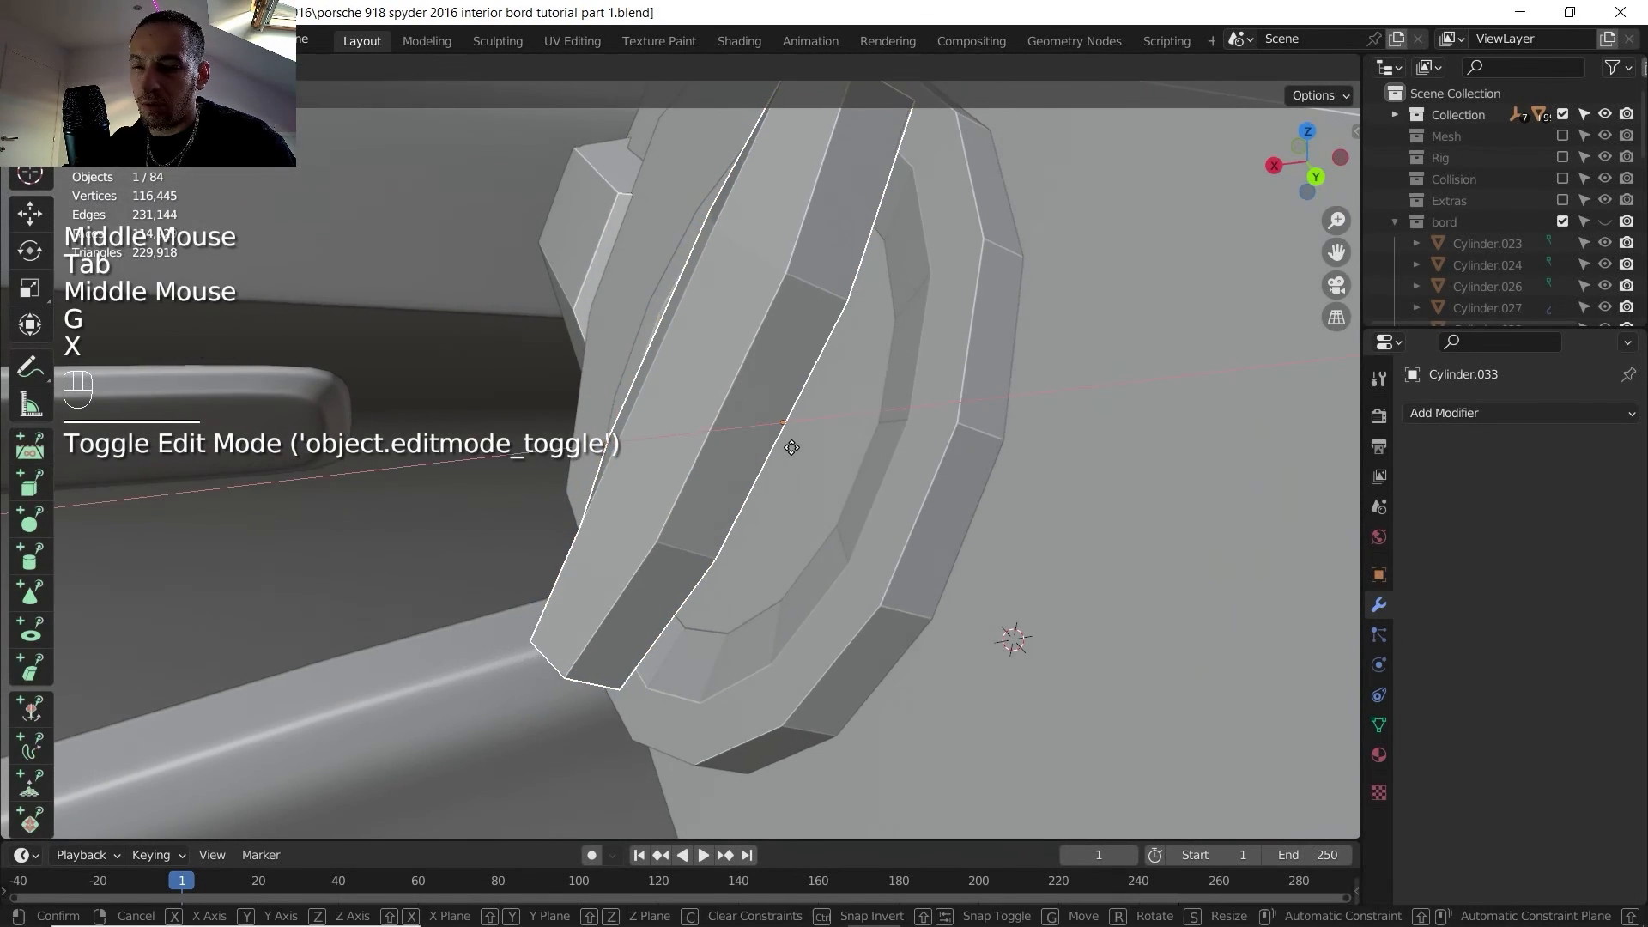
pyautogui.press('shift')
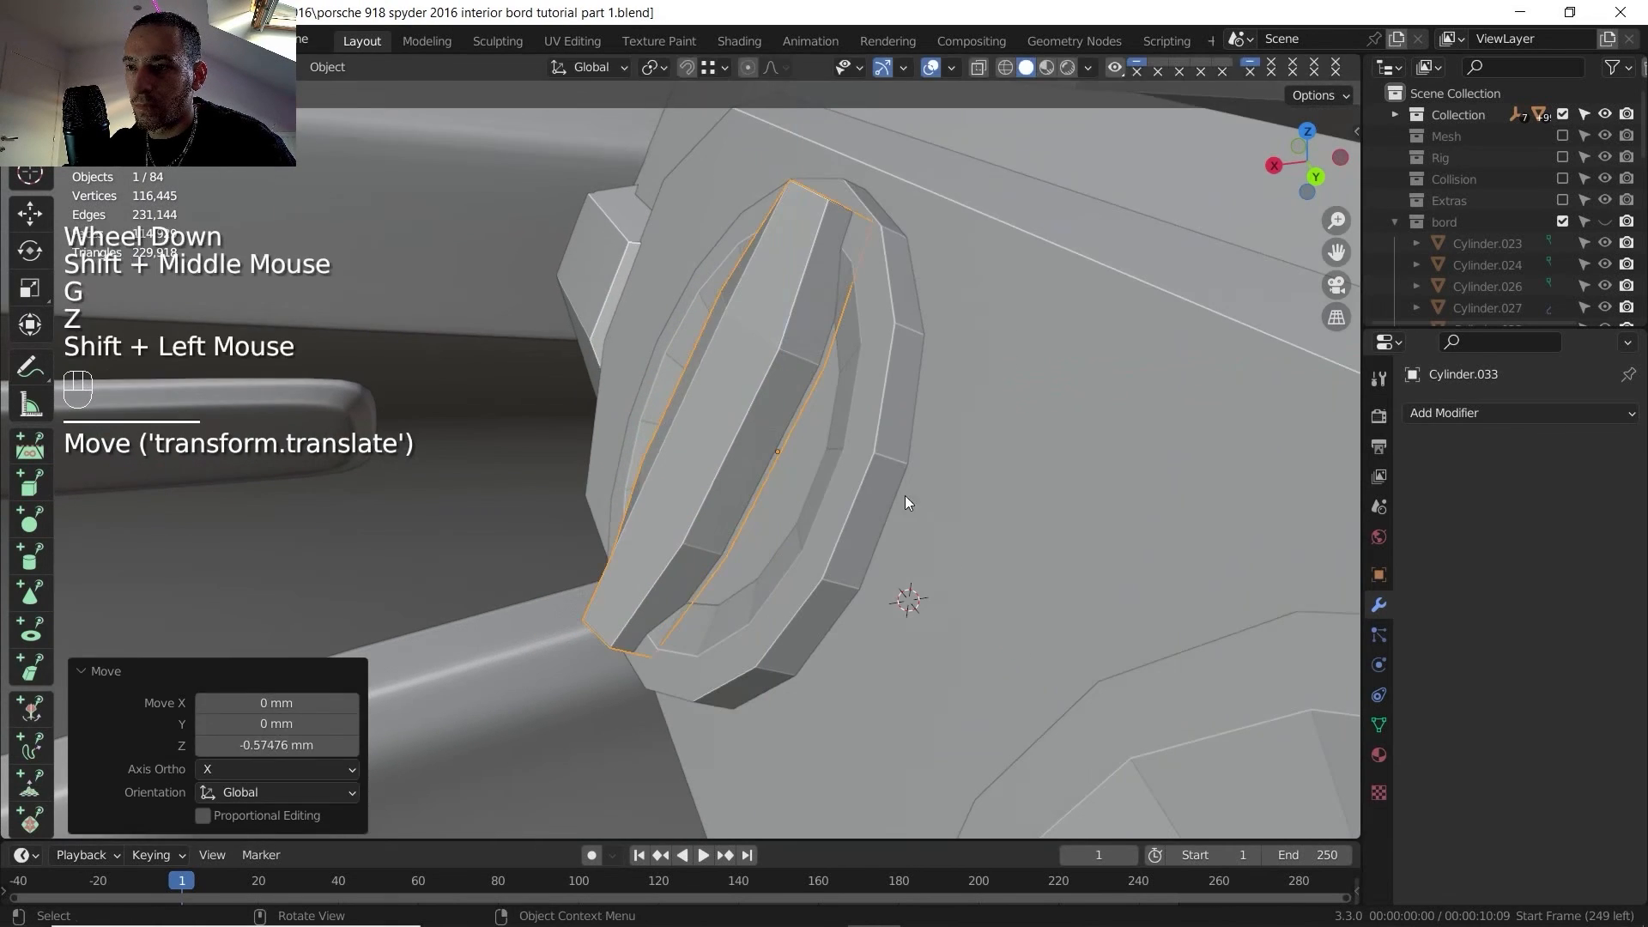
pyautogui.press('Tab')
pyautogui.scroll(-2, 904, 496)
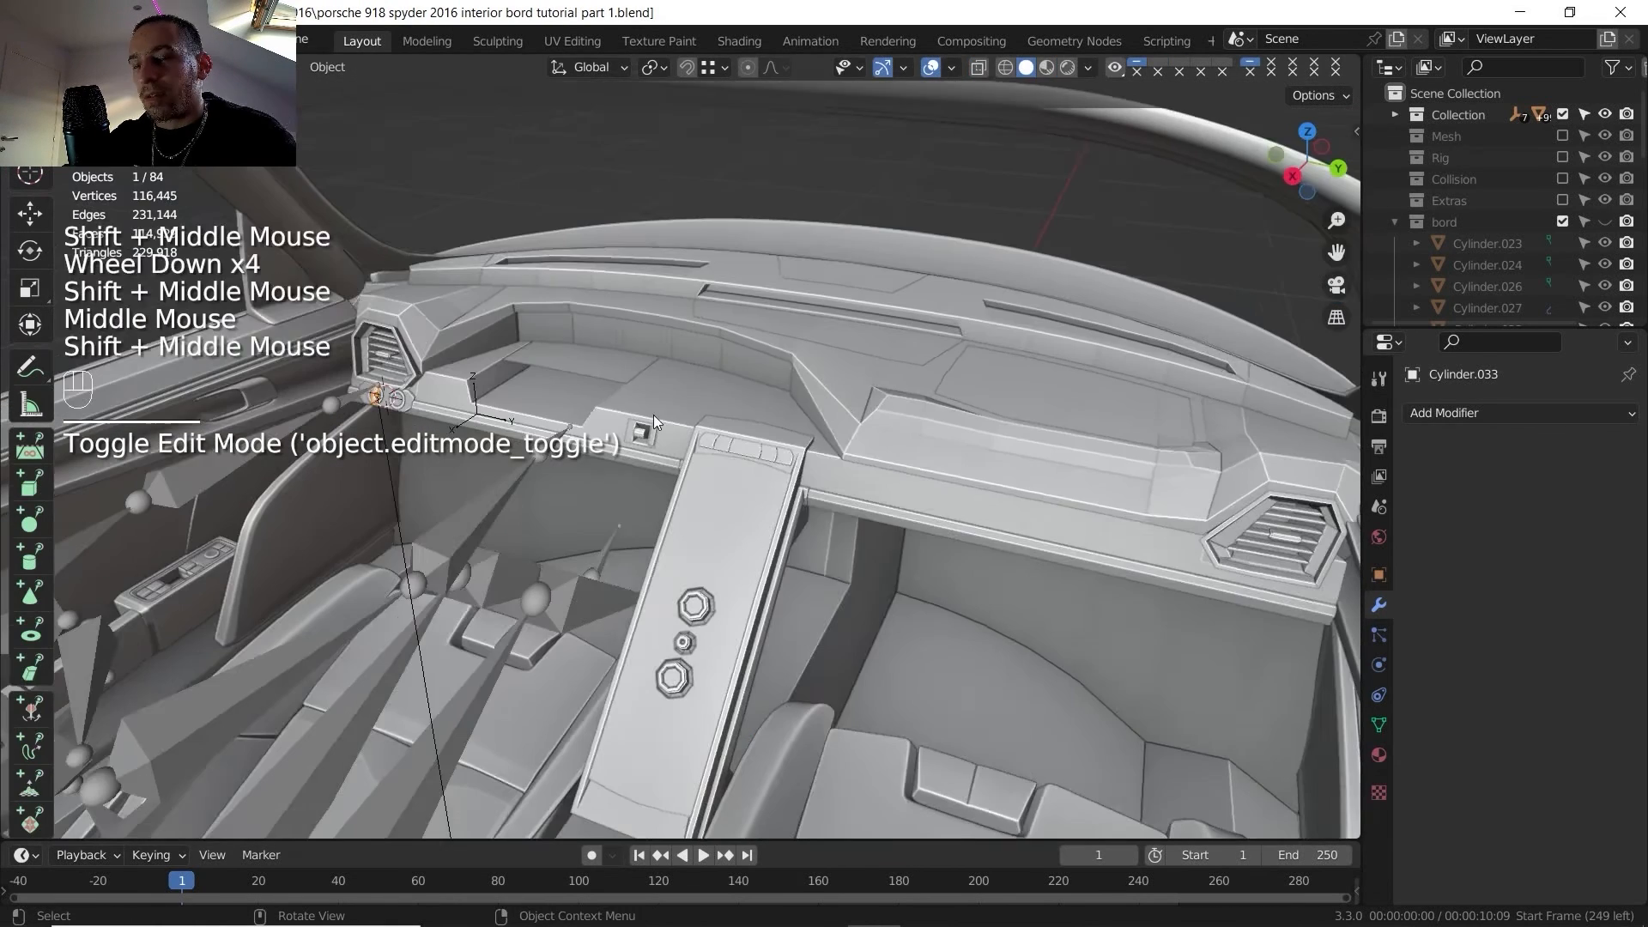
pyautogui.moveTo(652, 414); pyautogui.dragTo(656, 398, button='middle')
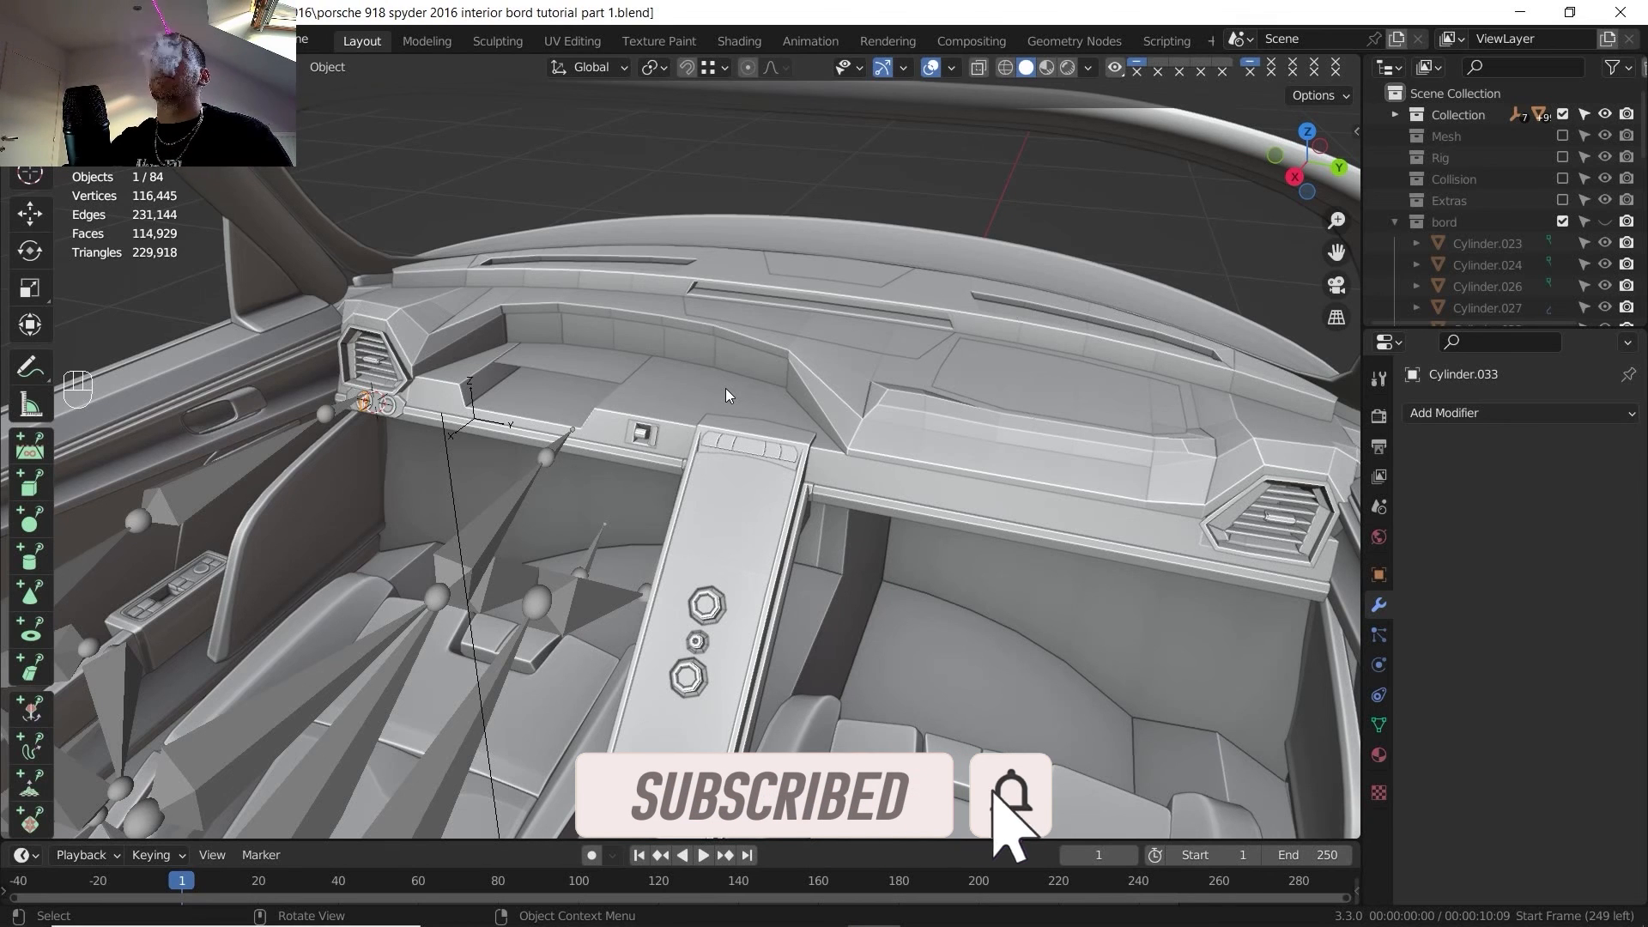
pyautogui.scroll(-2, 803, 466)
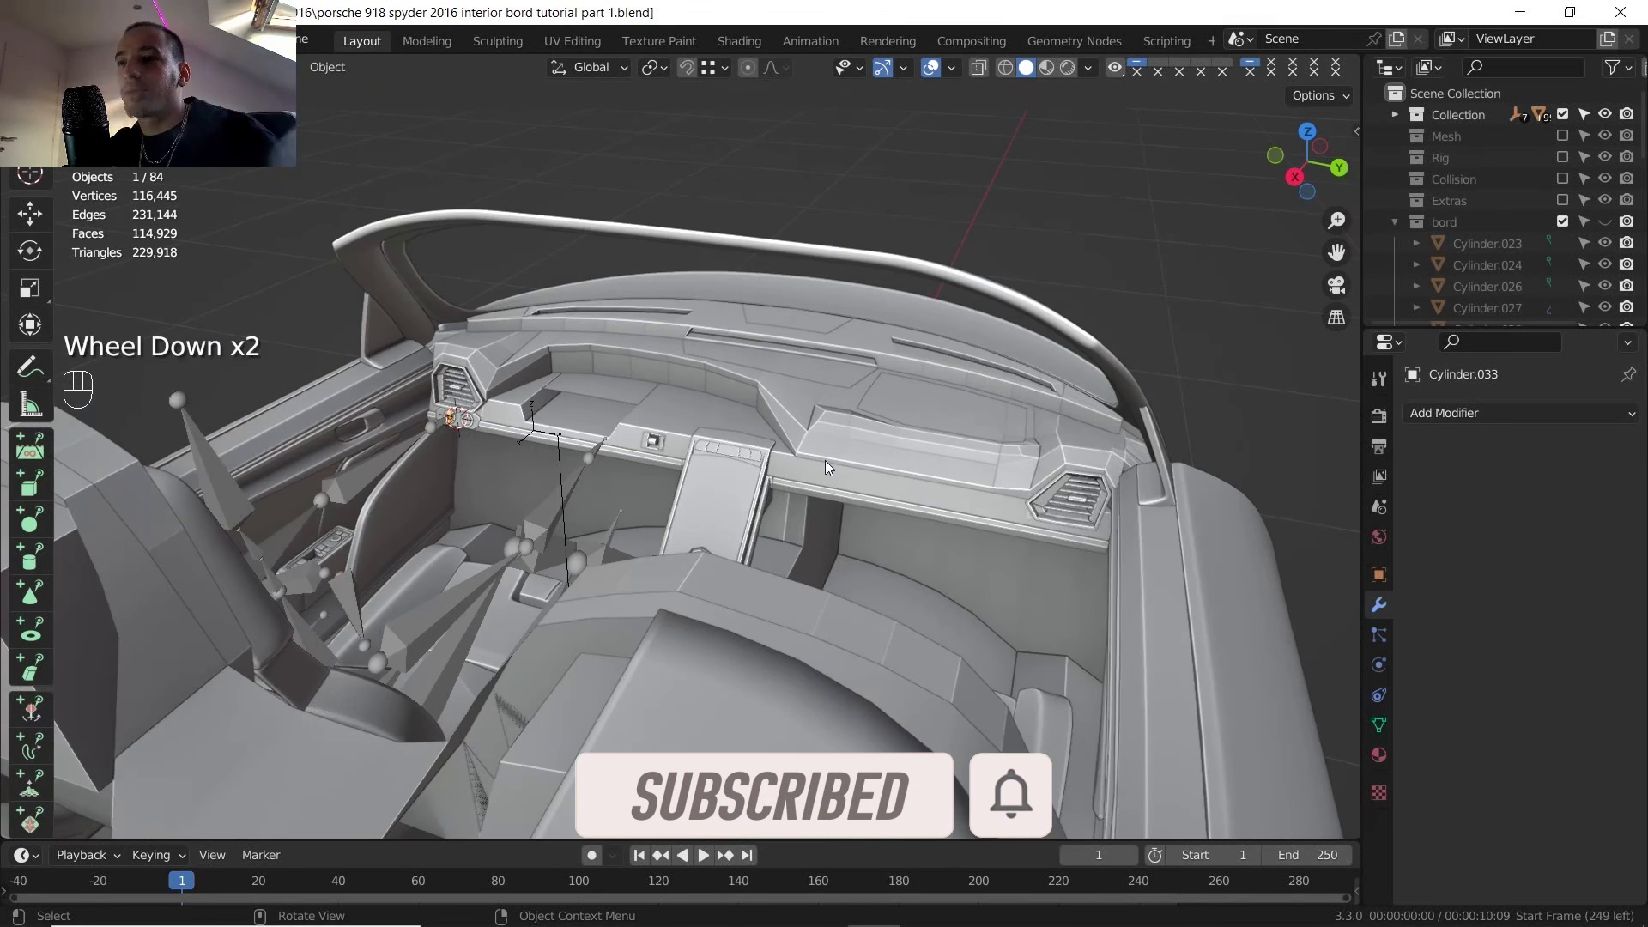
pyautogui.moveTo(826, 460); pyautogui.dragTo(774, 373, button='middle')
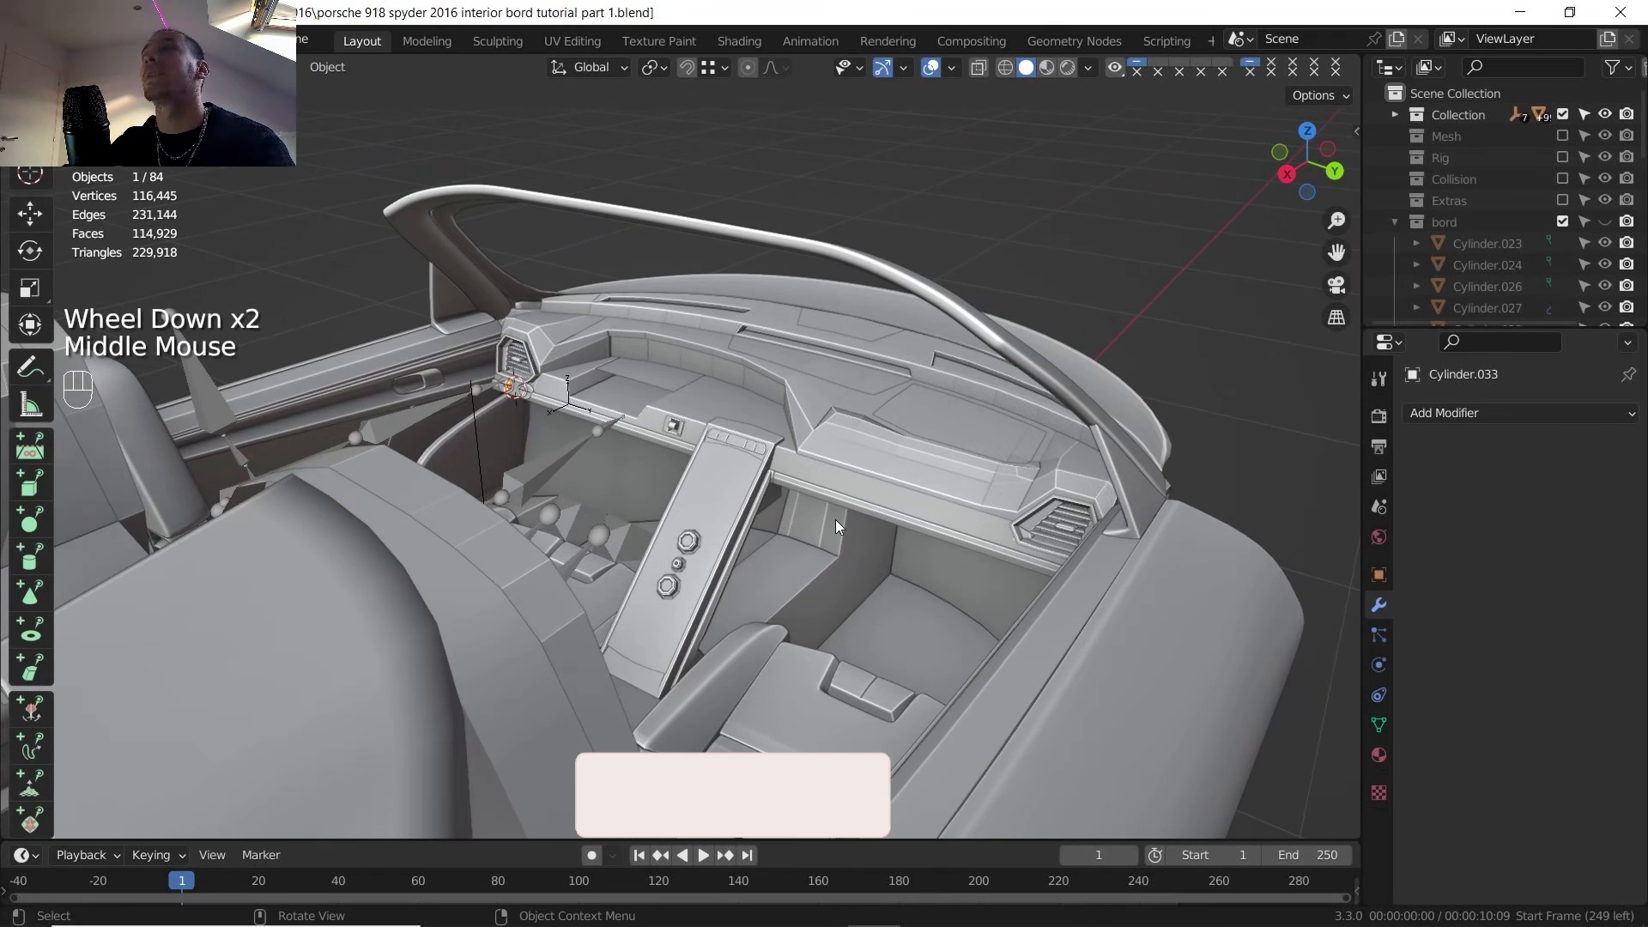